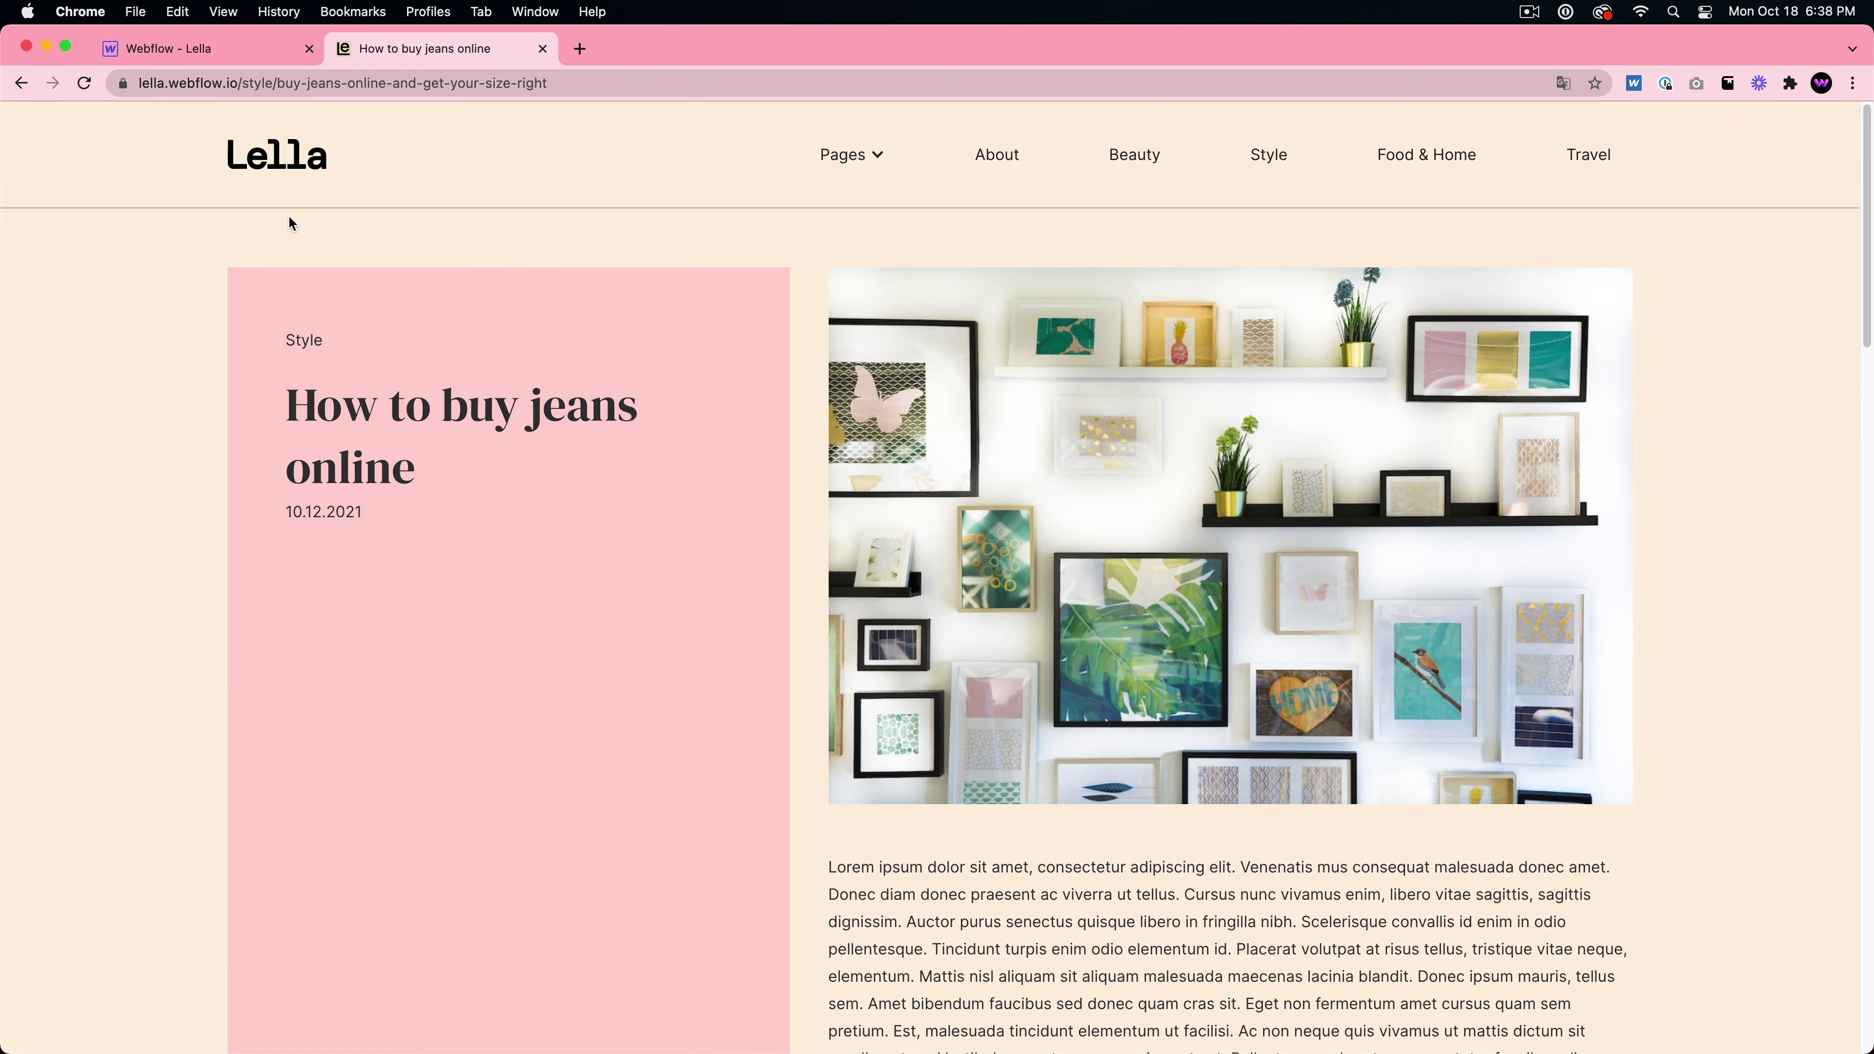
# - Return to the Lella home page from the jeans article and advance the featured posts slider three times
pyautogui.click(297, 153)
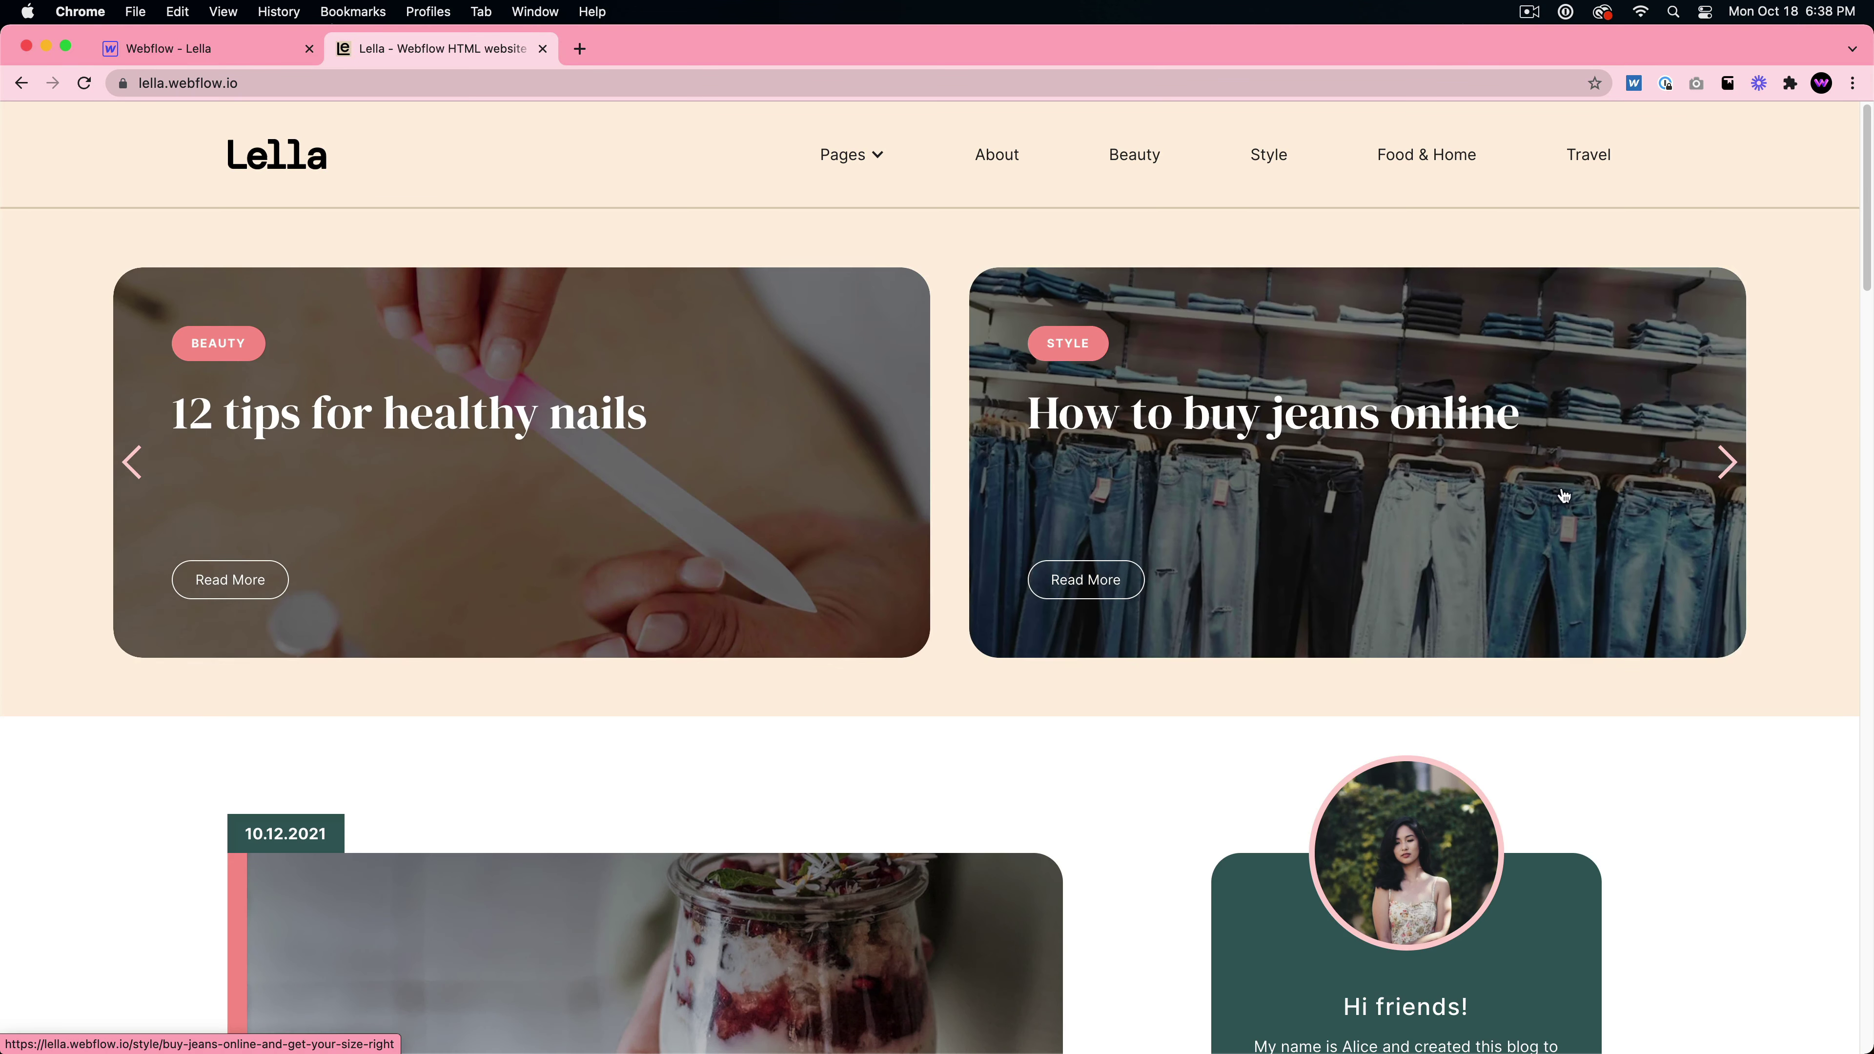
pyautogui.click(1729, 461)
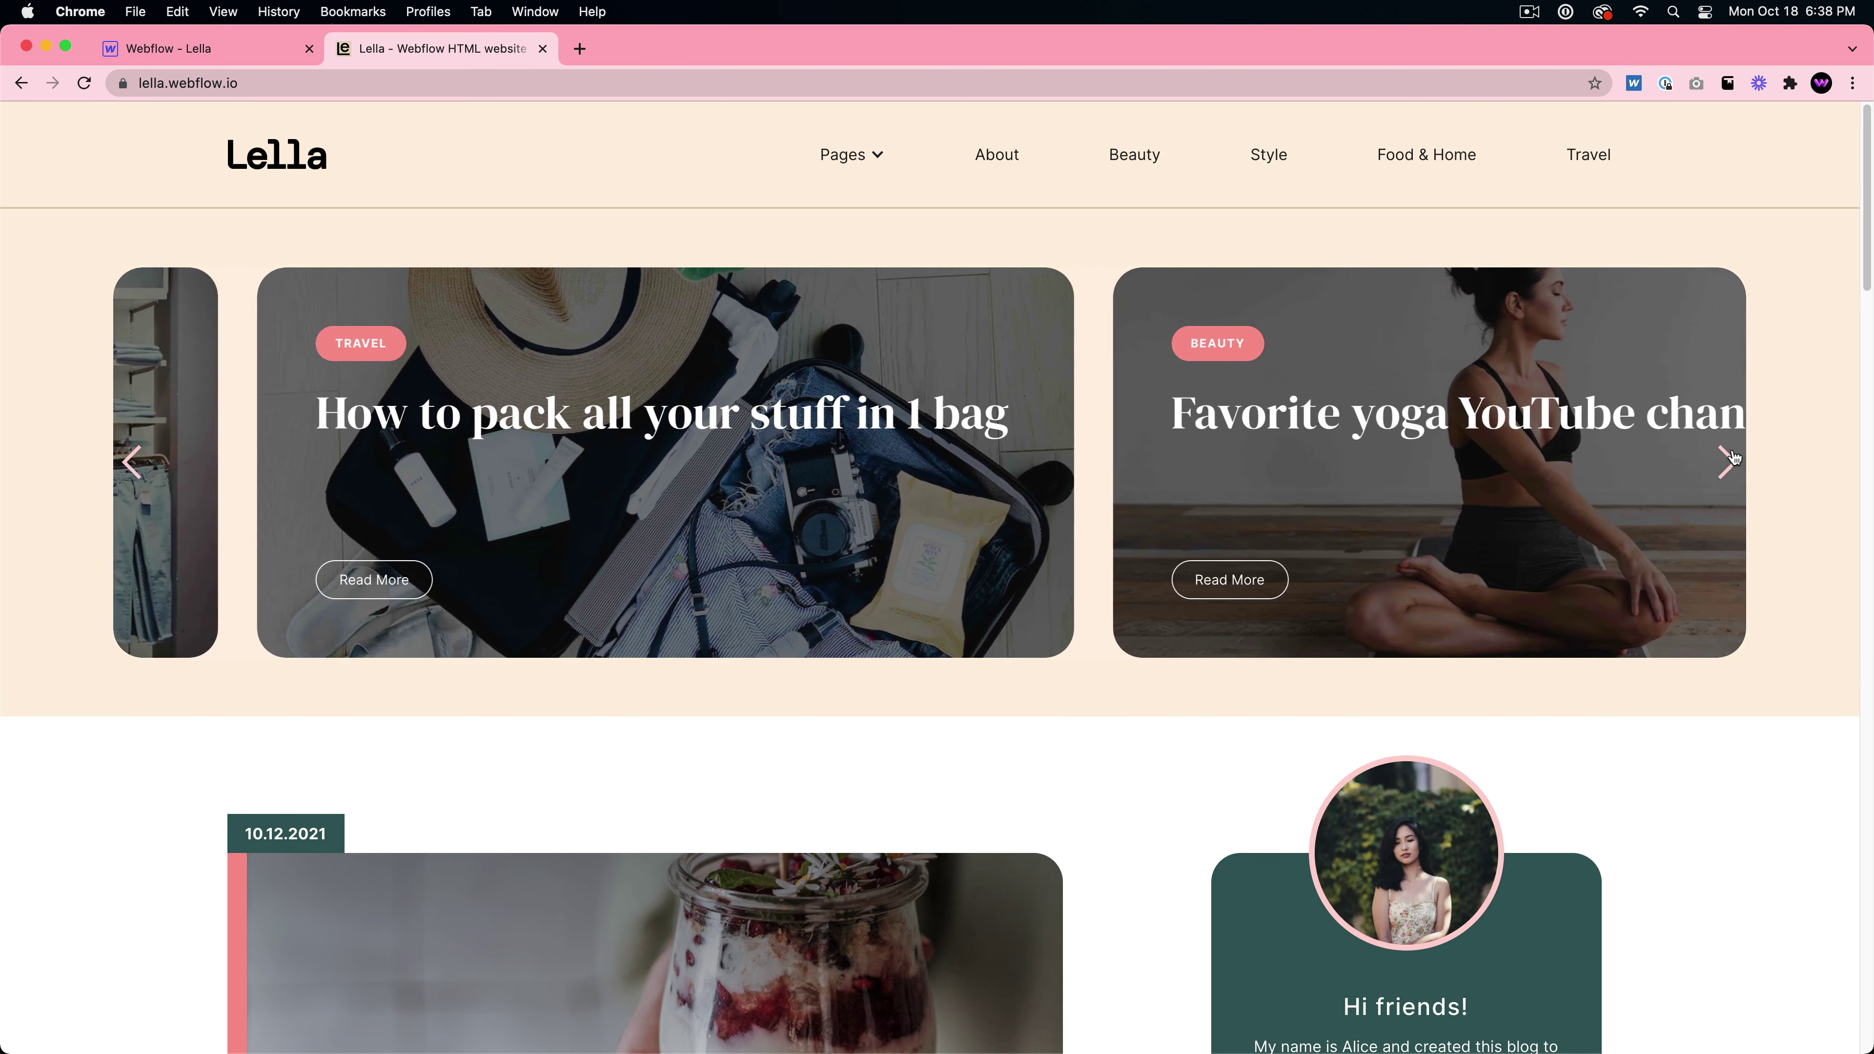
pyautogui.click(1729, 461)
pyautogui.click(1730, 460)
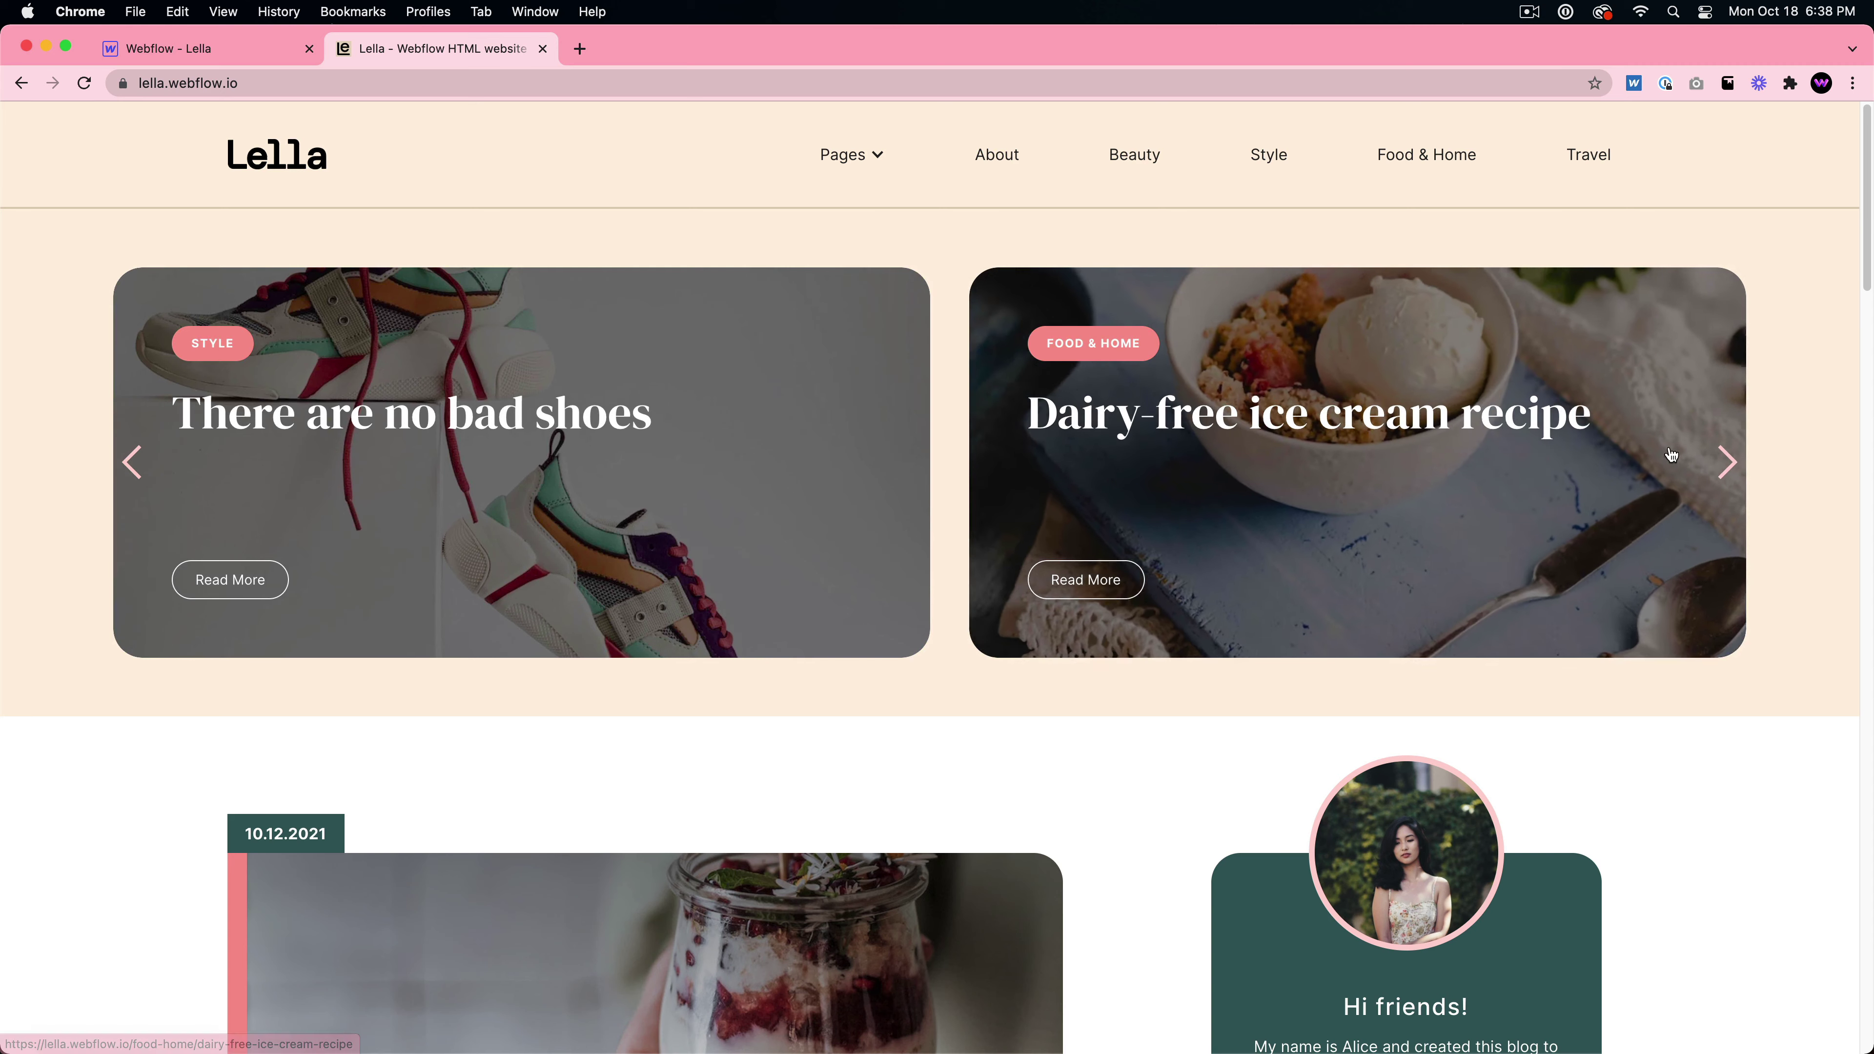
# - View the site's Pages list, dismissing the newsletter popup and reopening the list
pyautogui.click(877, 155)
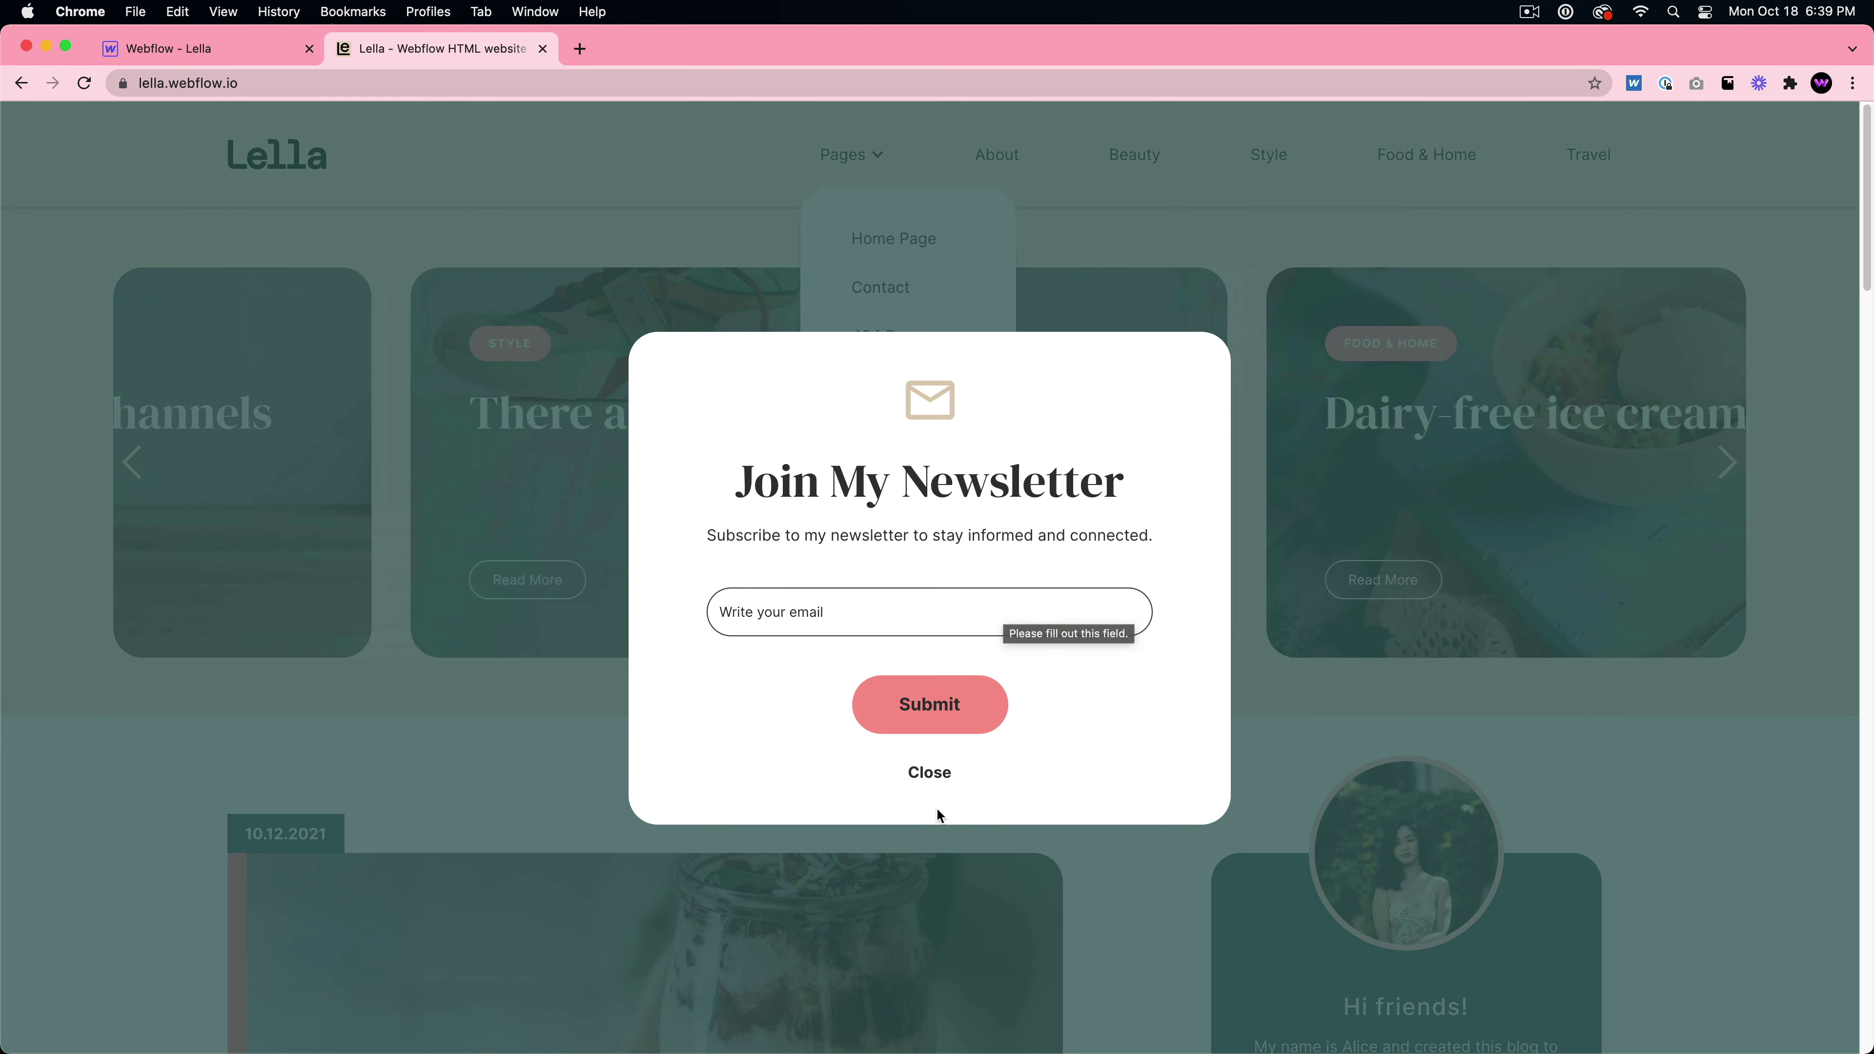
pyautogui.click(935, 779)
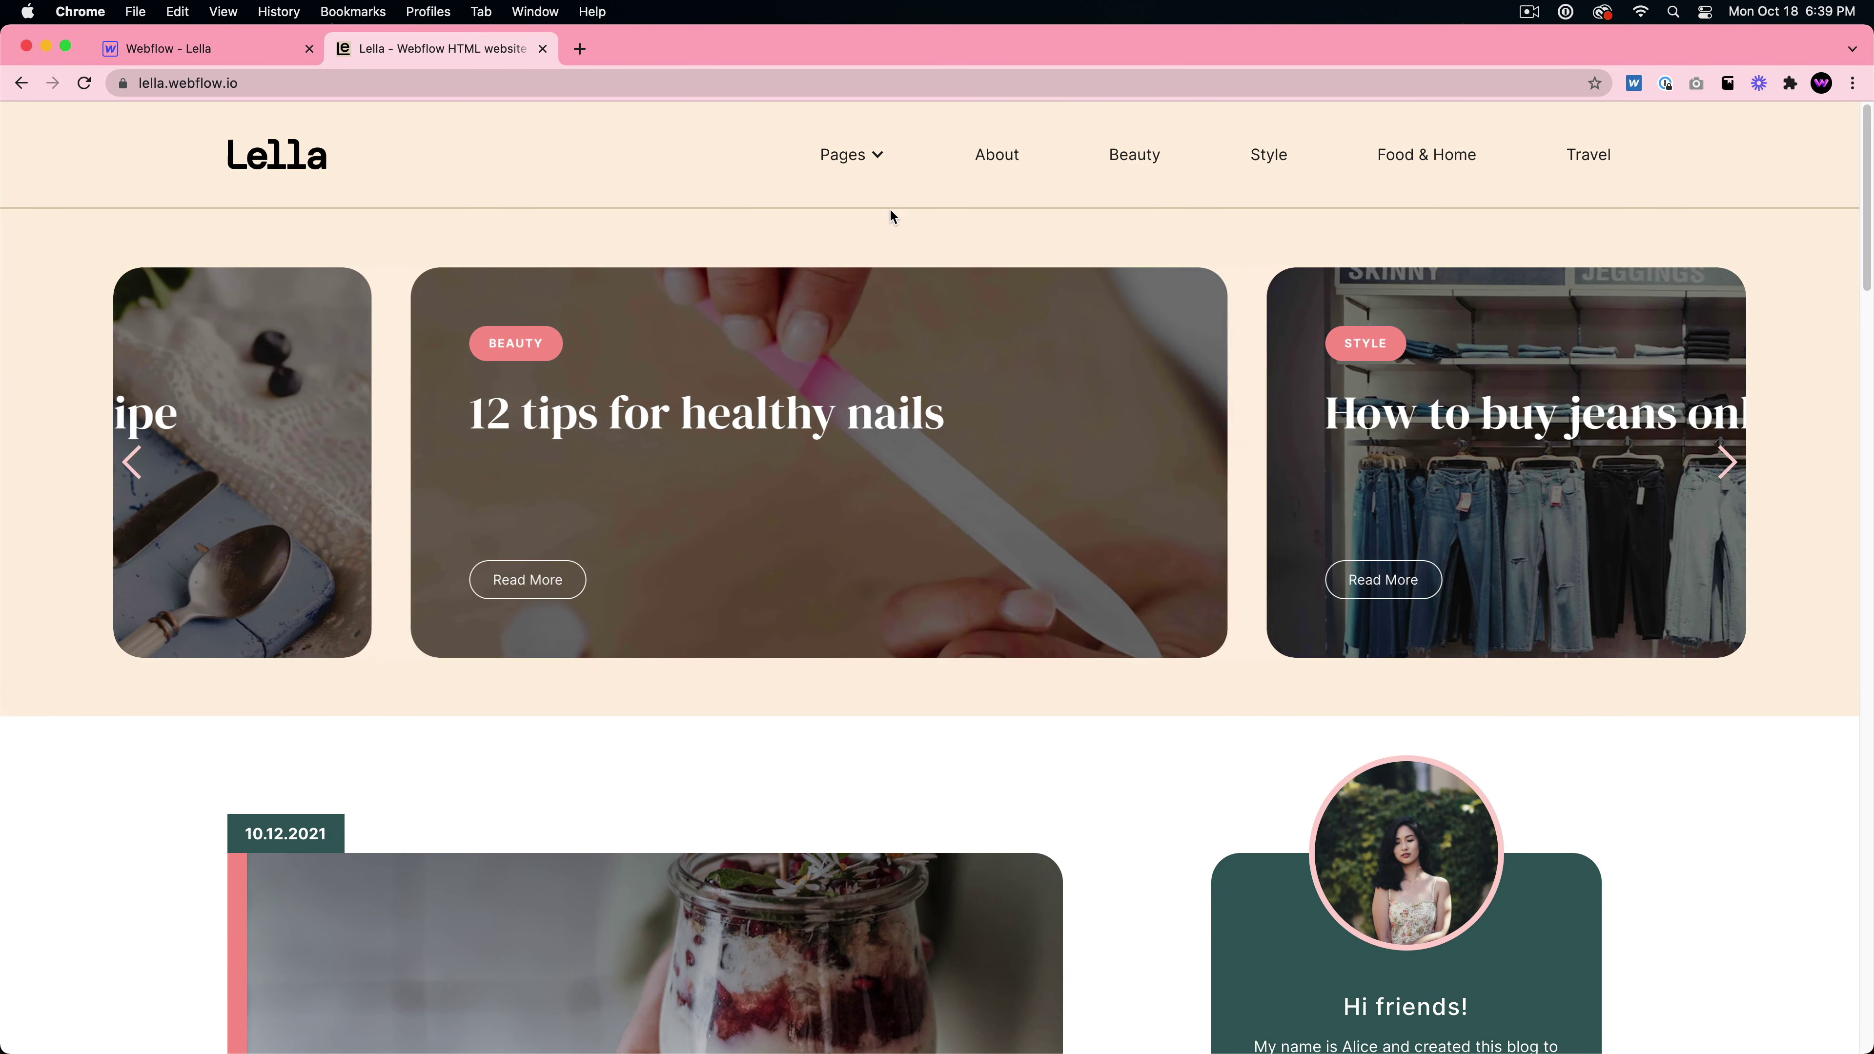
pyautogui.click(878, 166)
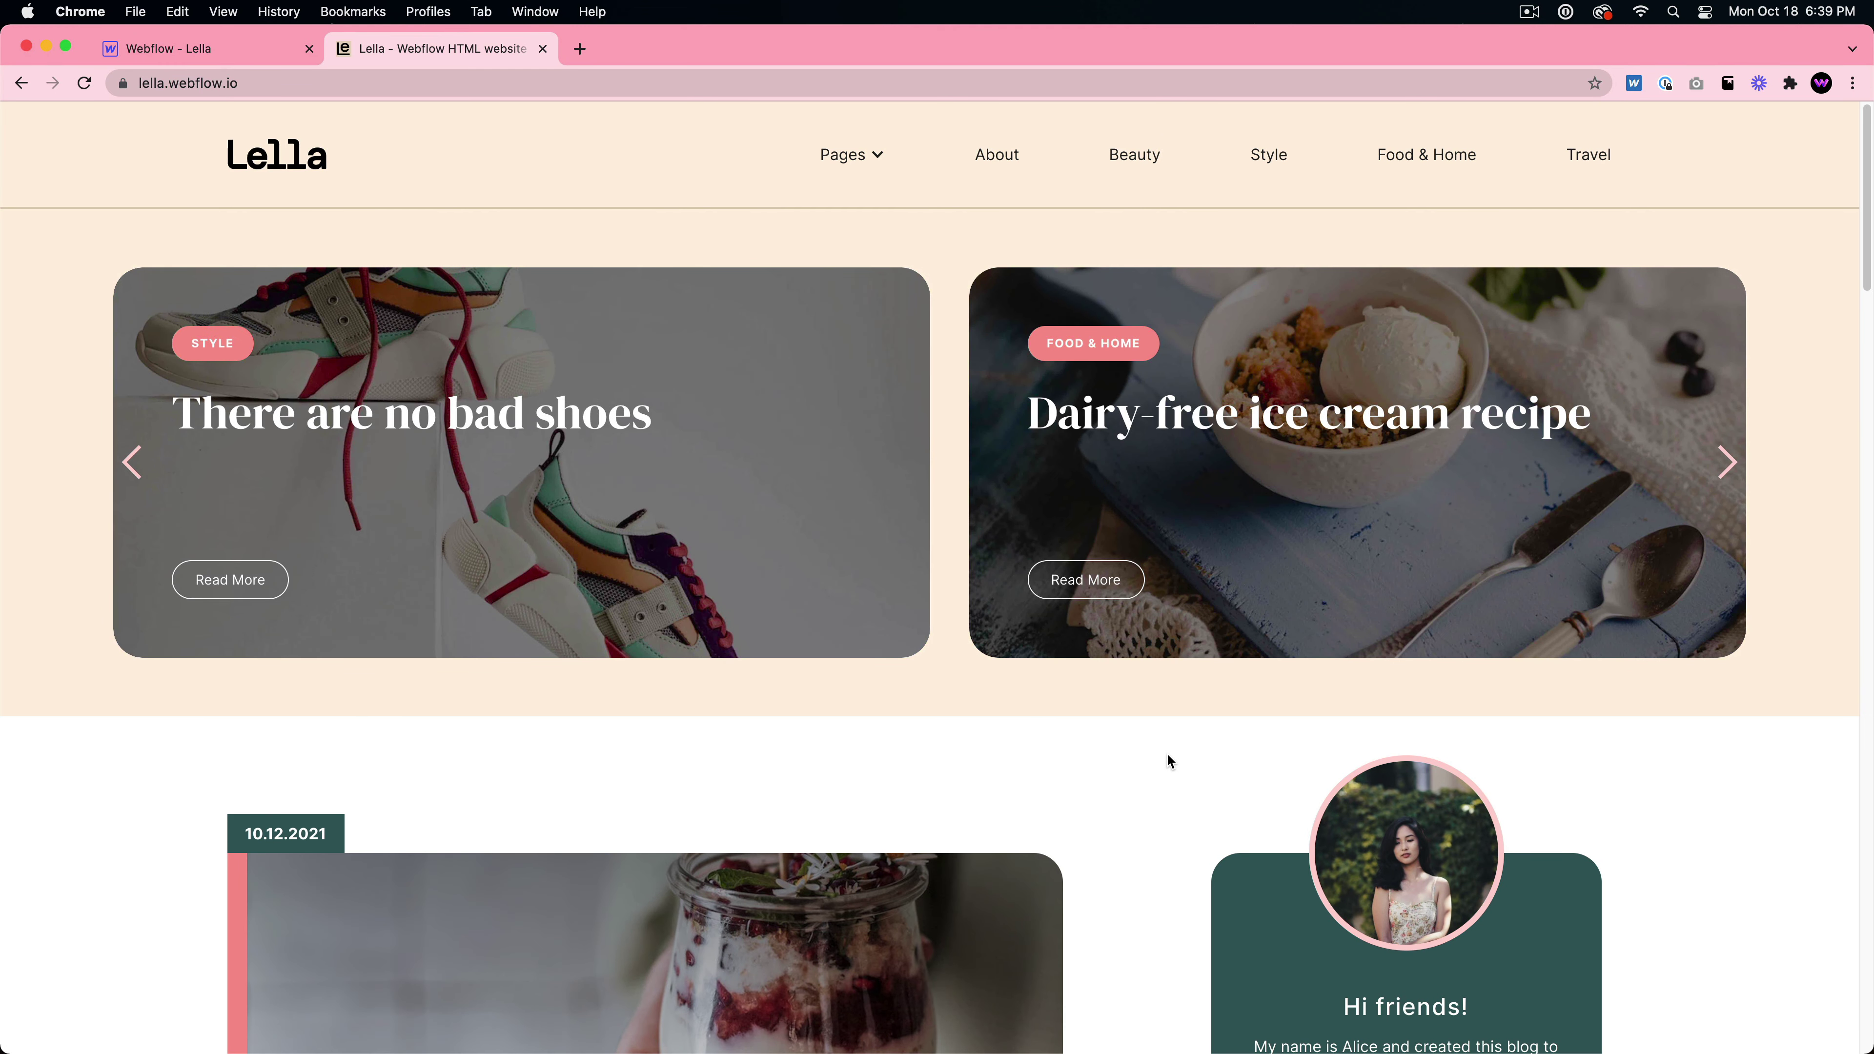
# - Open the "Top 5 parfaits in LA" post from the home page's post feed and return to the feed
pyautogui.scroll(-4, 1166, 757)
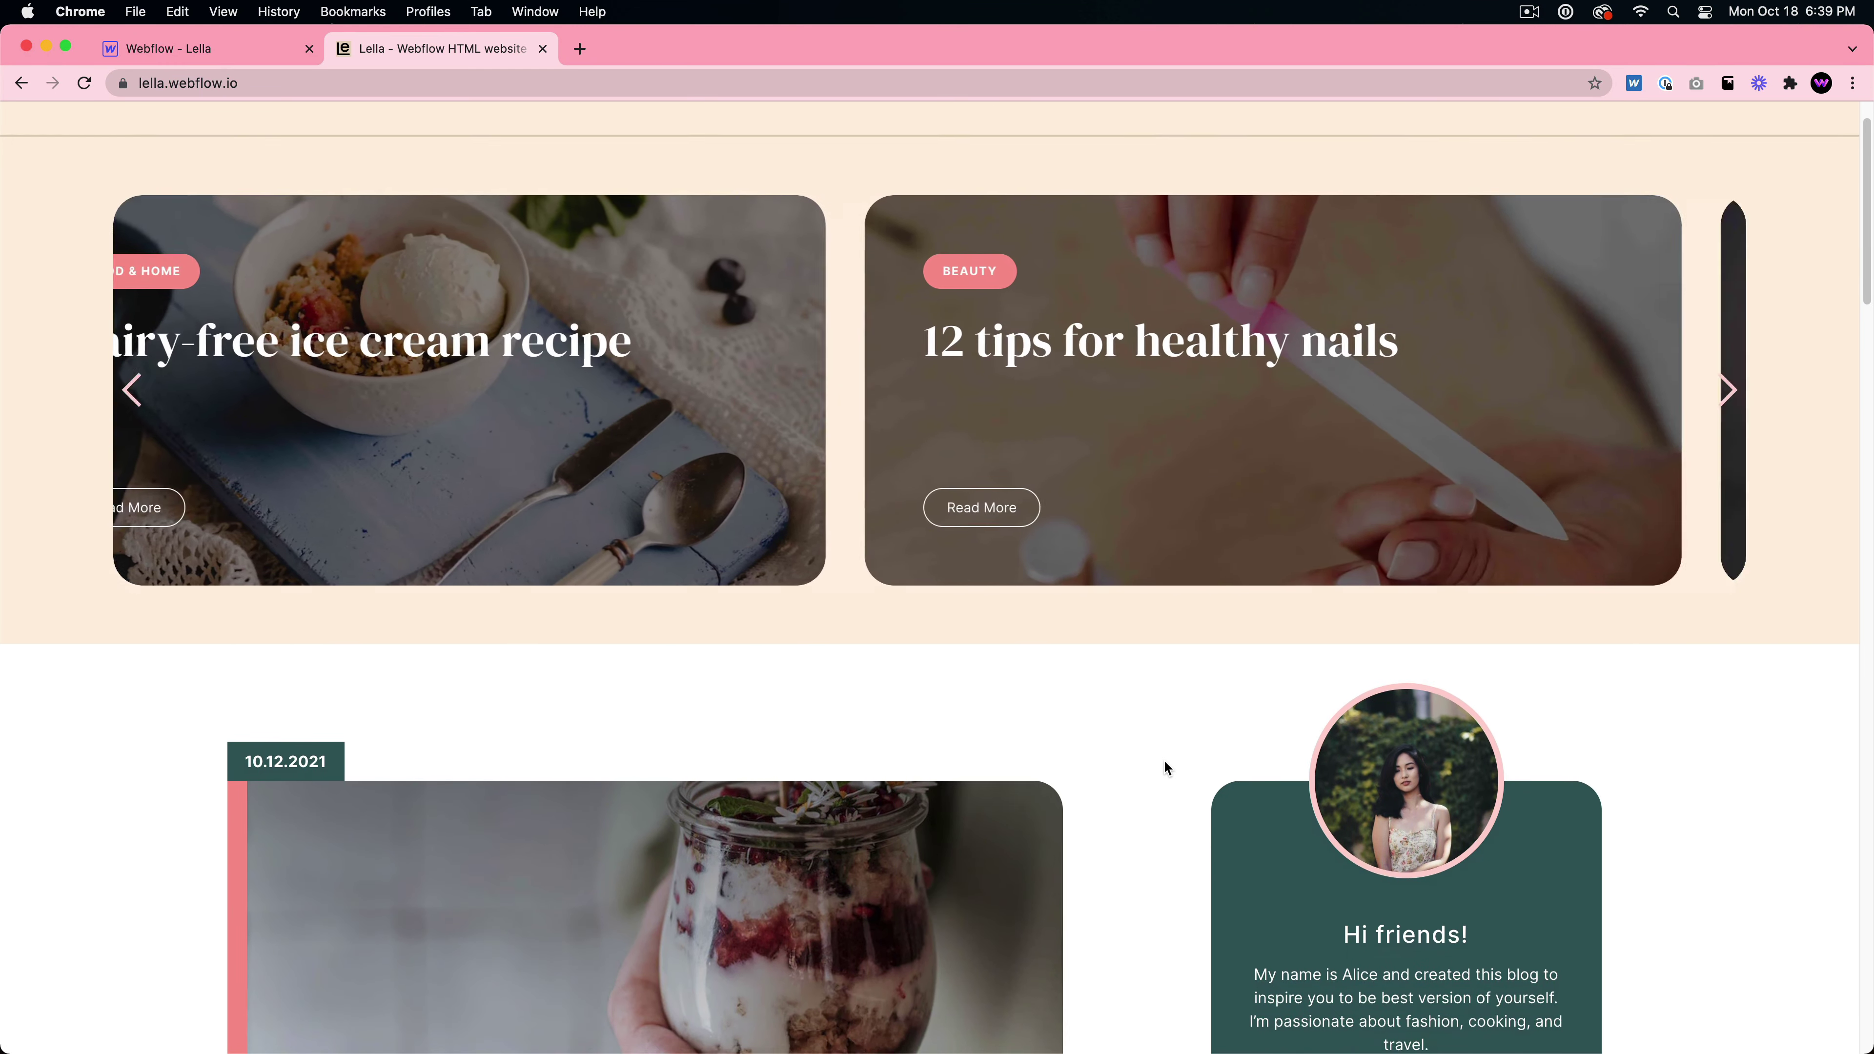
pyautogui.scroll(-5, 1166, 750)
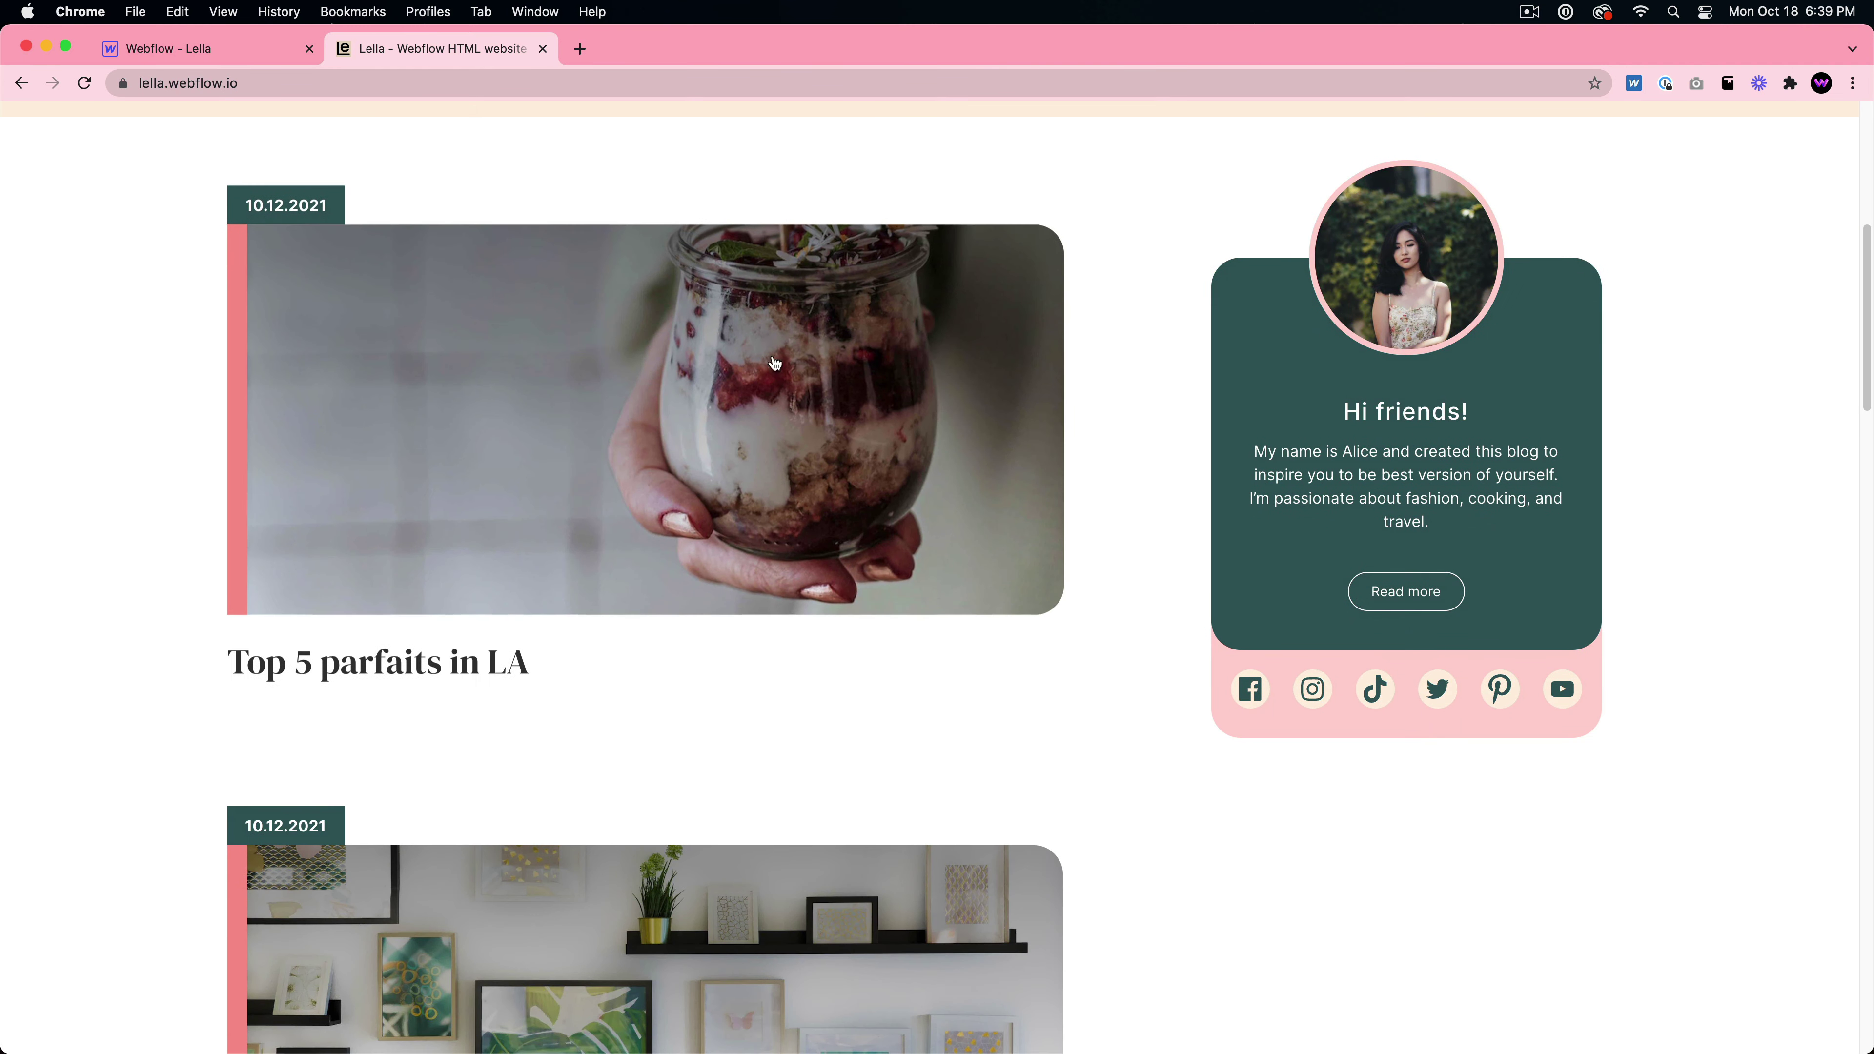
pyautogui.scroll(-3, 816, 591)
pyautogui.scroll(1, 820, 720)
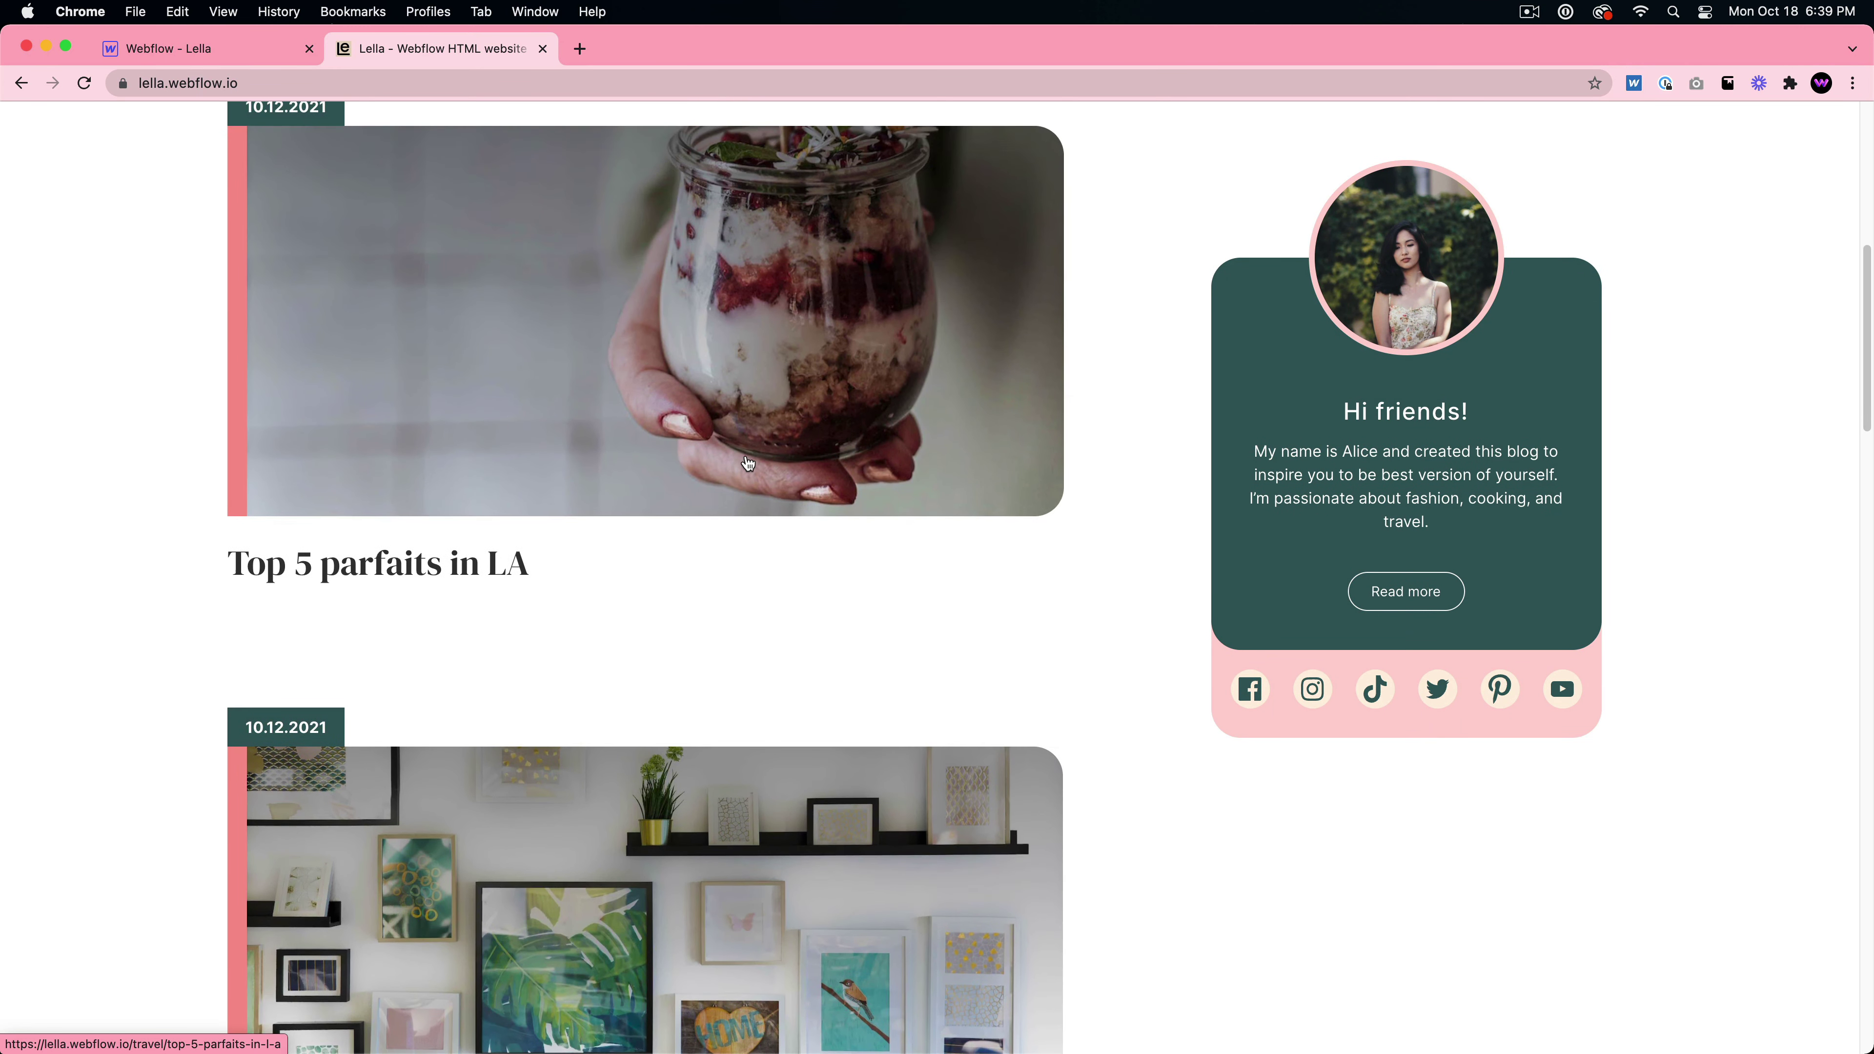
pyautogui.click(773, 512)
pyautogui.click(19, 84)
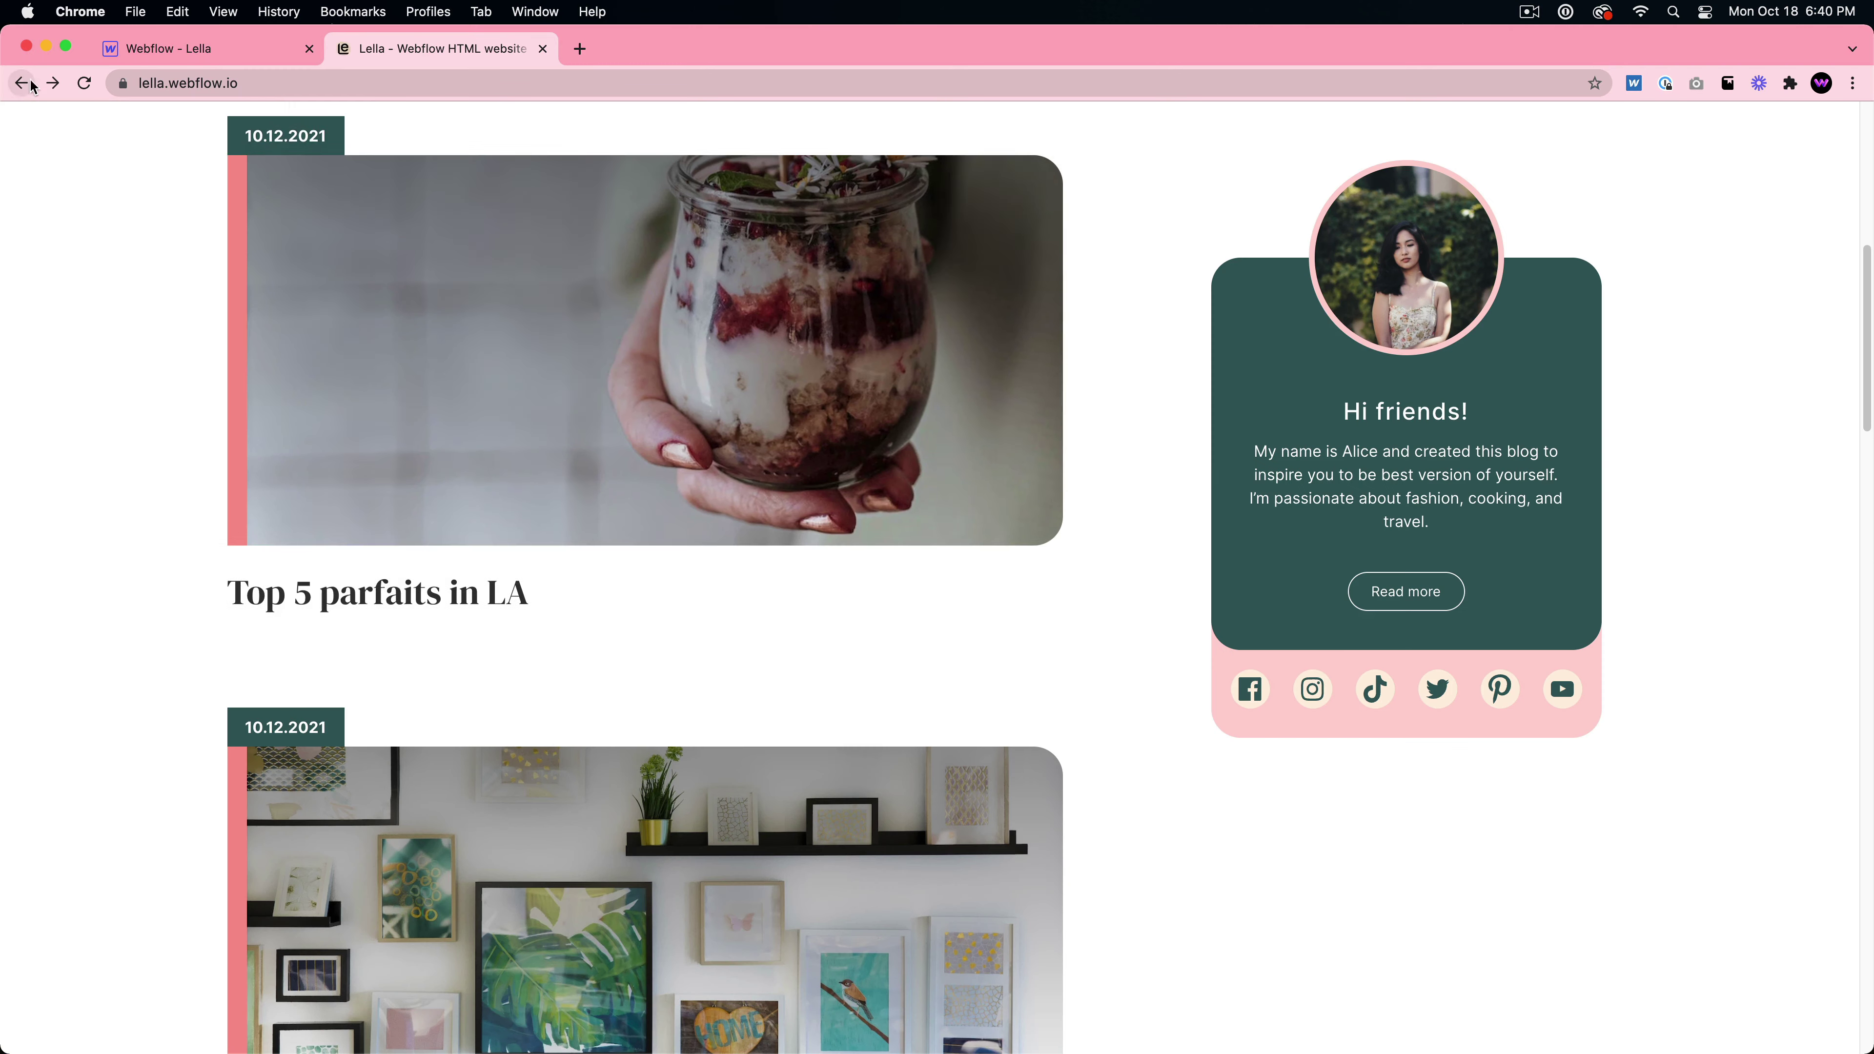
# - Dismiss the newsletter popup, then visit the About page through the author card's Read more link and come back
pyautogui.scroll(-6, 1067, 590)
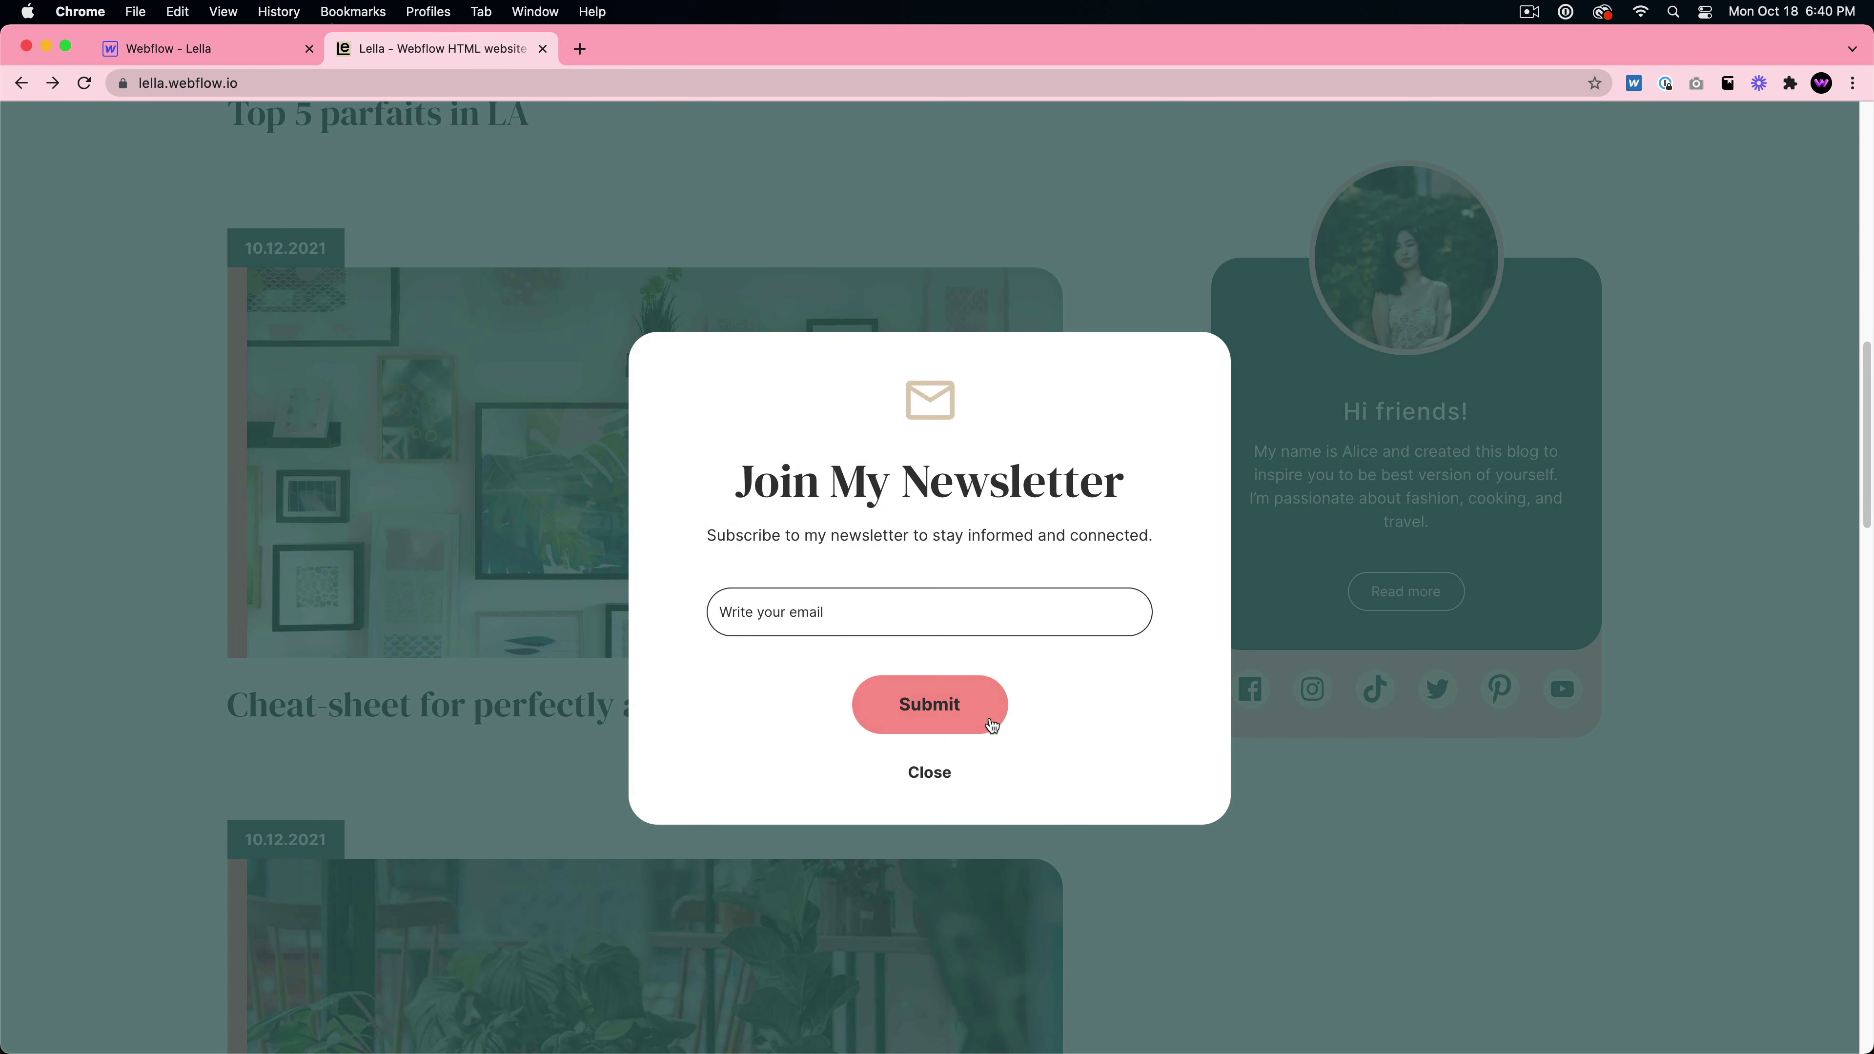
pyautogui.click(939, 769)
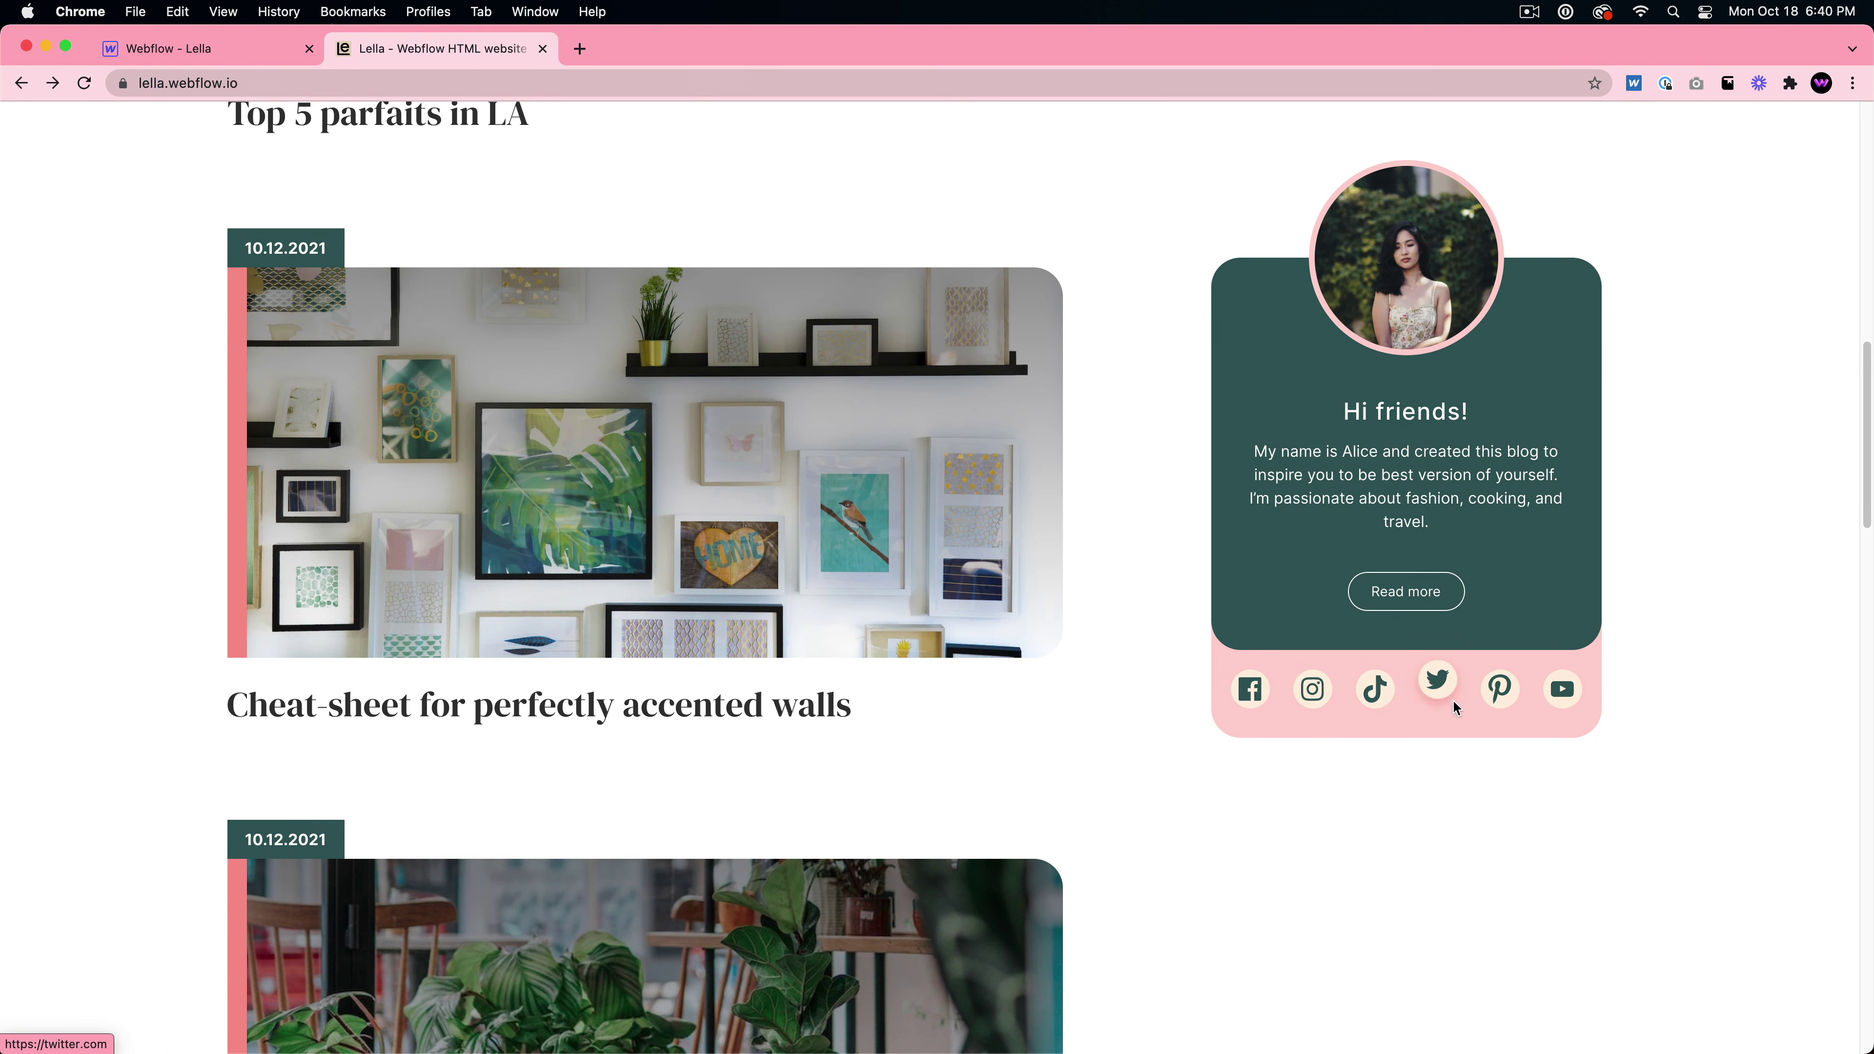
pyautogui.click(1439, 599)
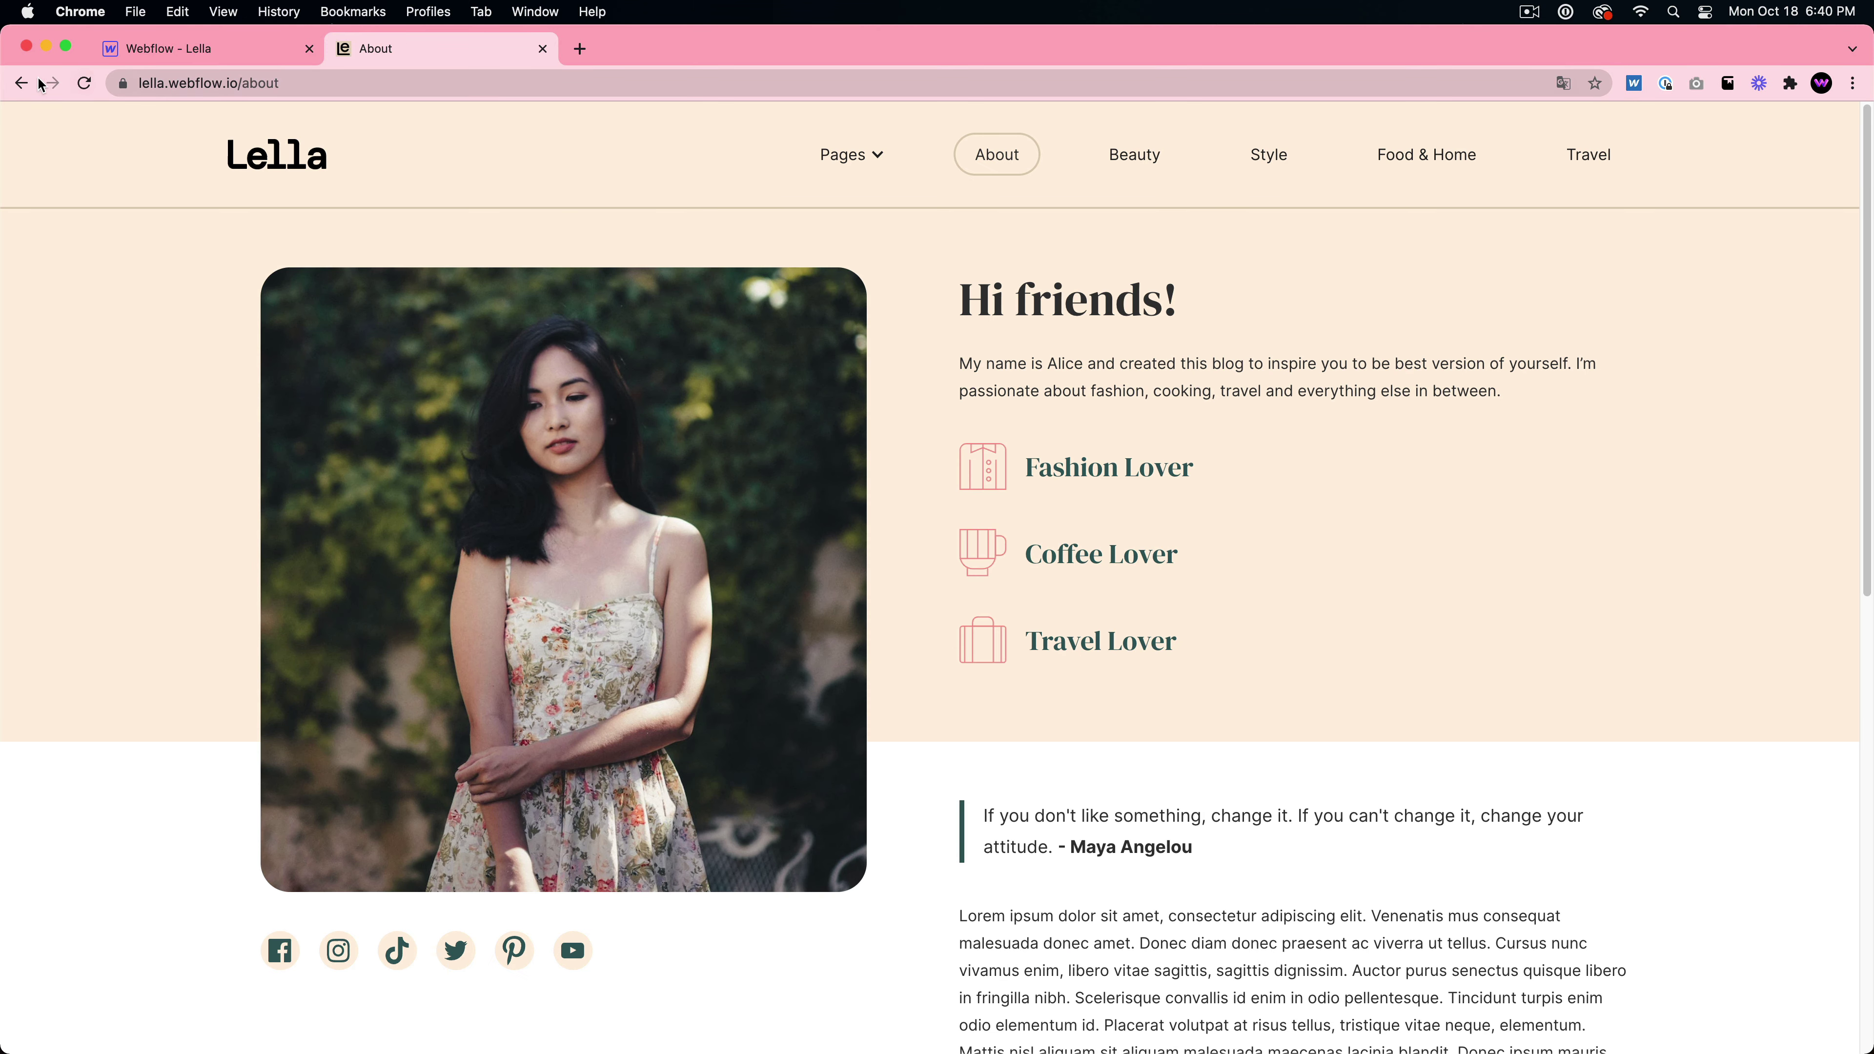
pyautogui.click(22, 82)
# - Look through the remaining home page posts down to the category cards, dismissing the newsletter popup
pyautogui.scroll(-8, 752, 393)
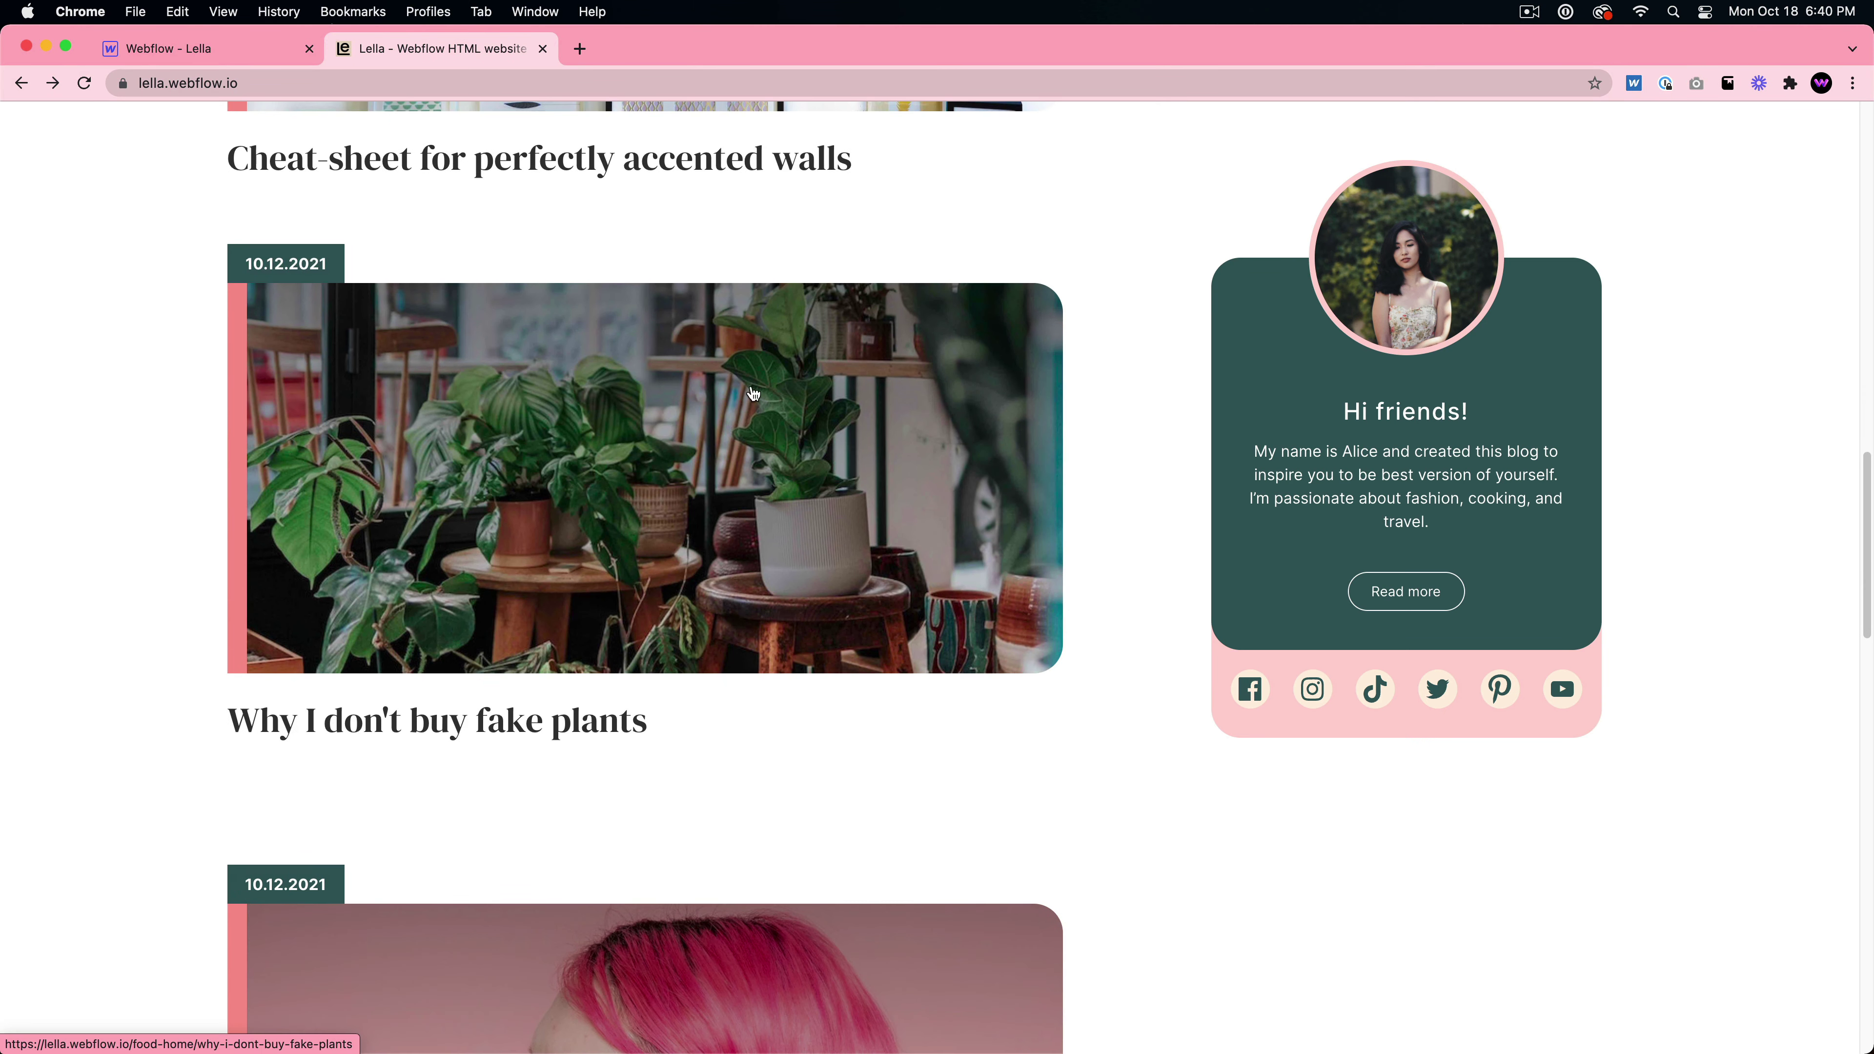
pyautogui.scroll(-10, 753, 393)
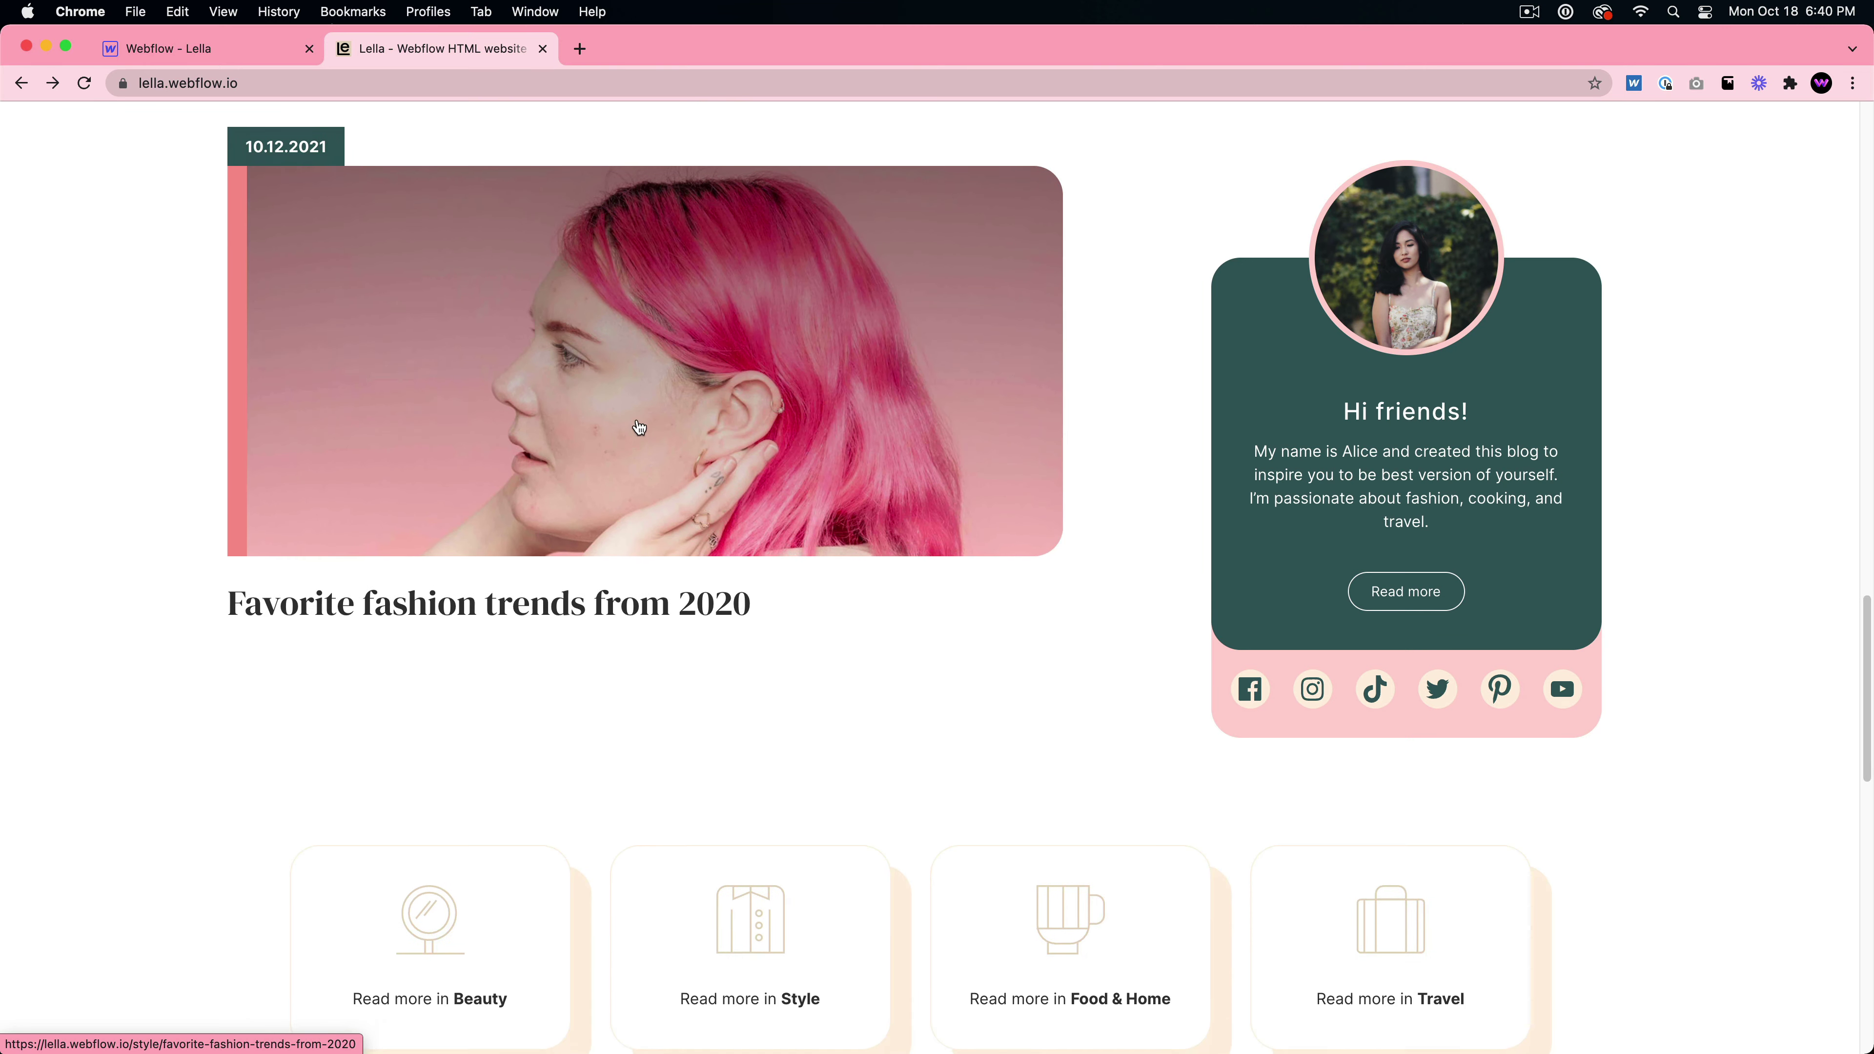
pyautogui.scroll(-3, 639, 428)
pyautogui.scroll(4, 636, 427)
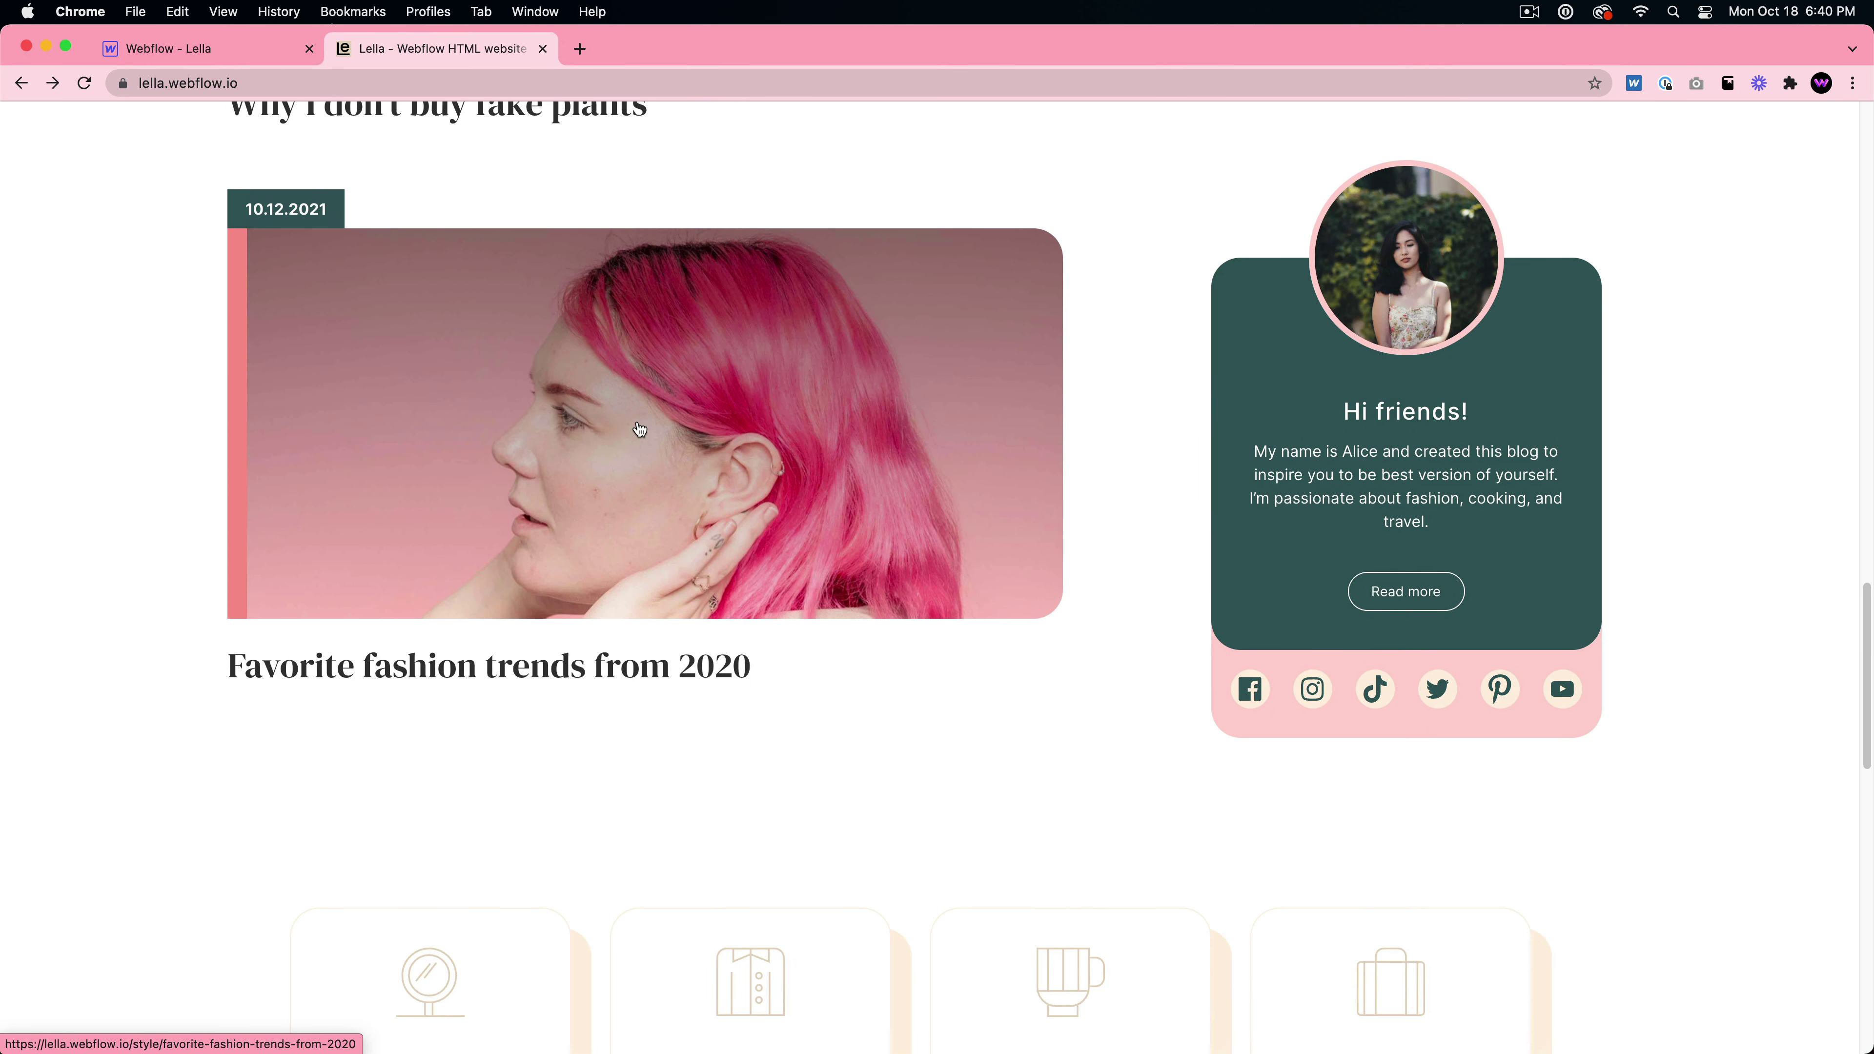
pyautogui.scroll(-7, 711, 464)
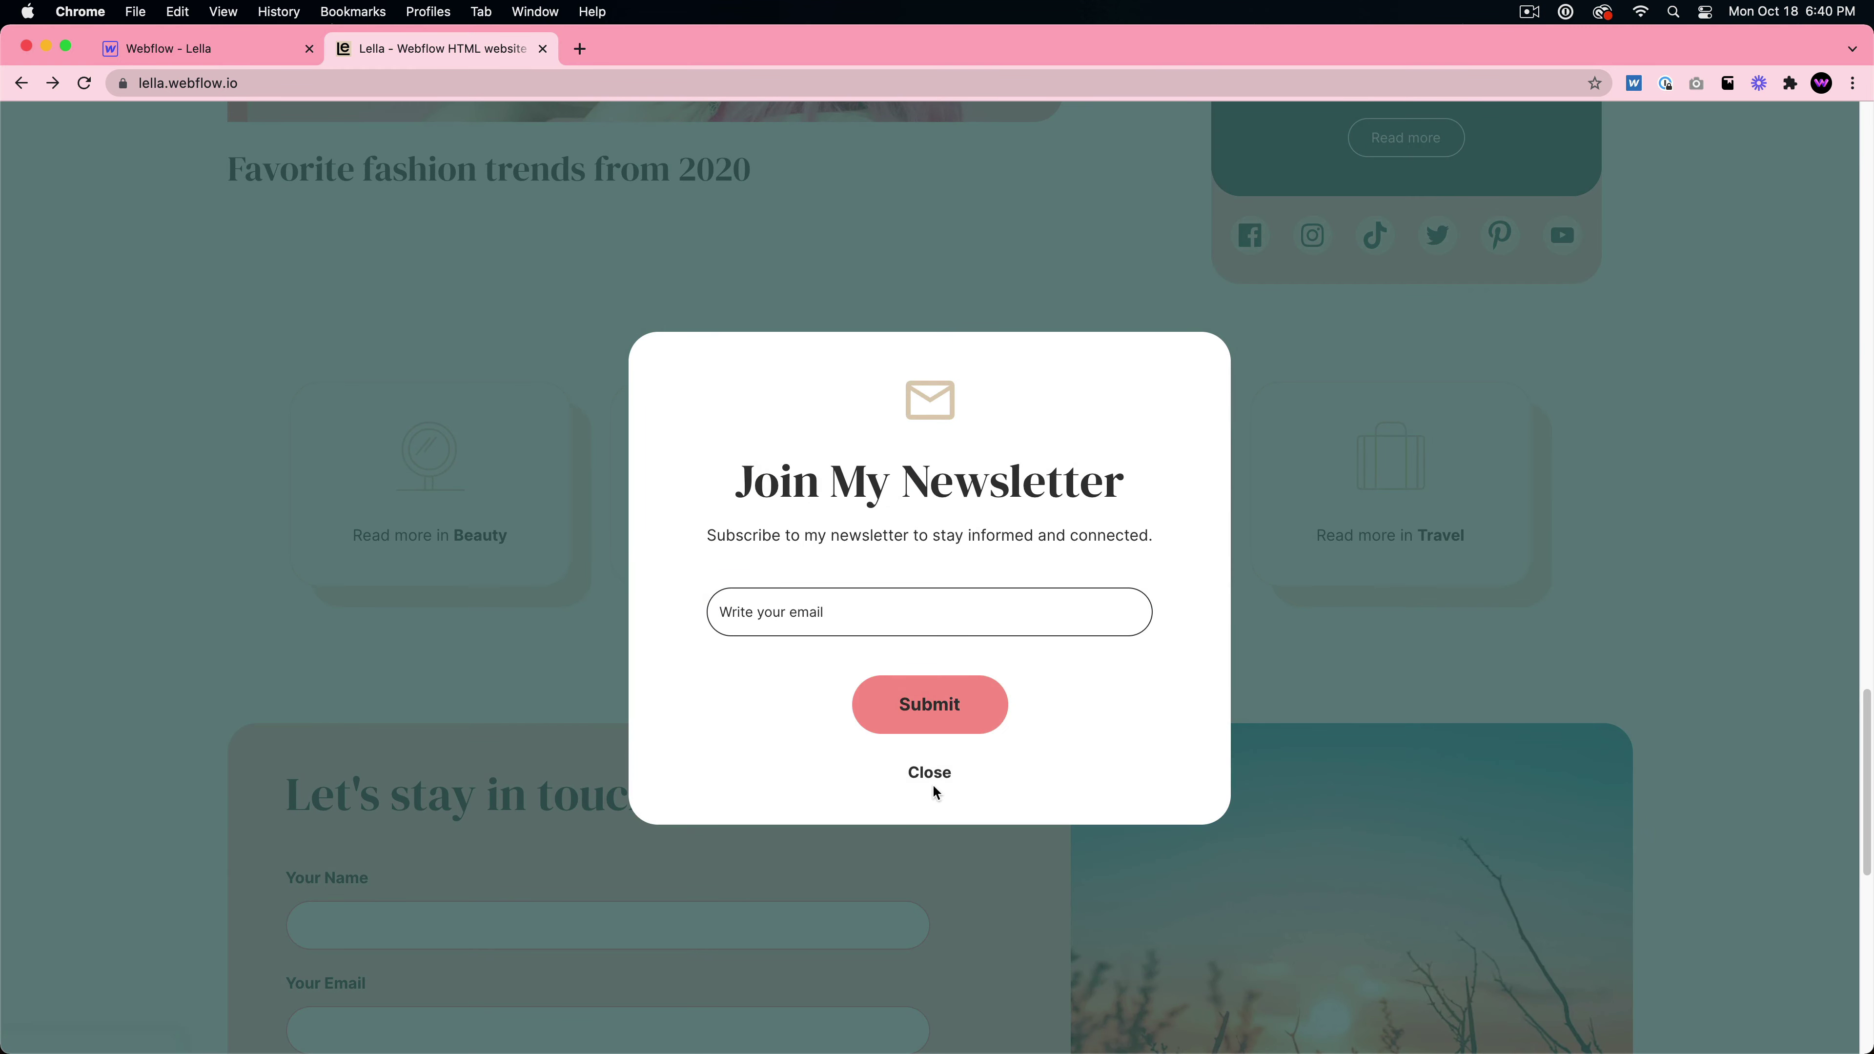
pyautogui.click(931, 784)
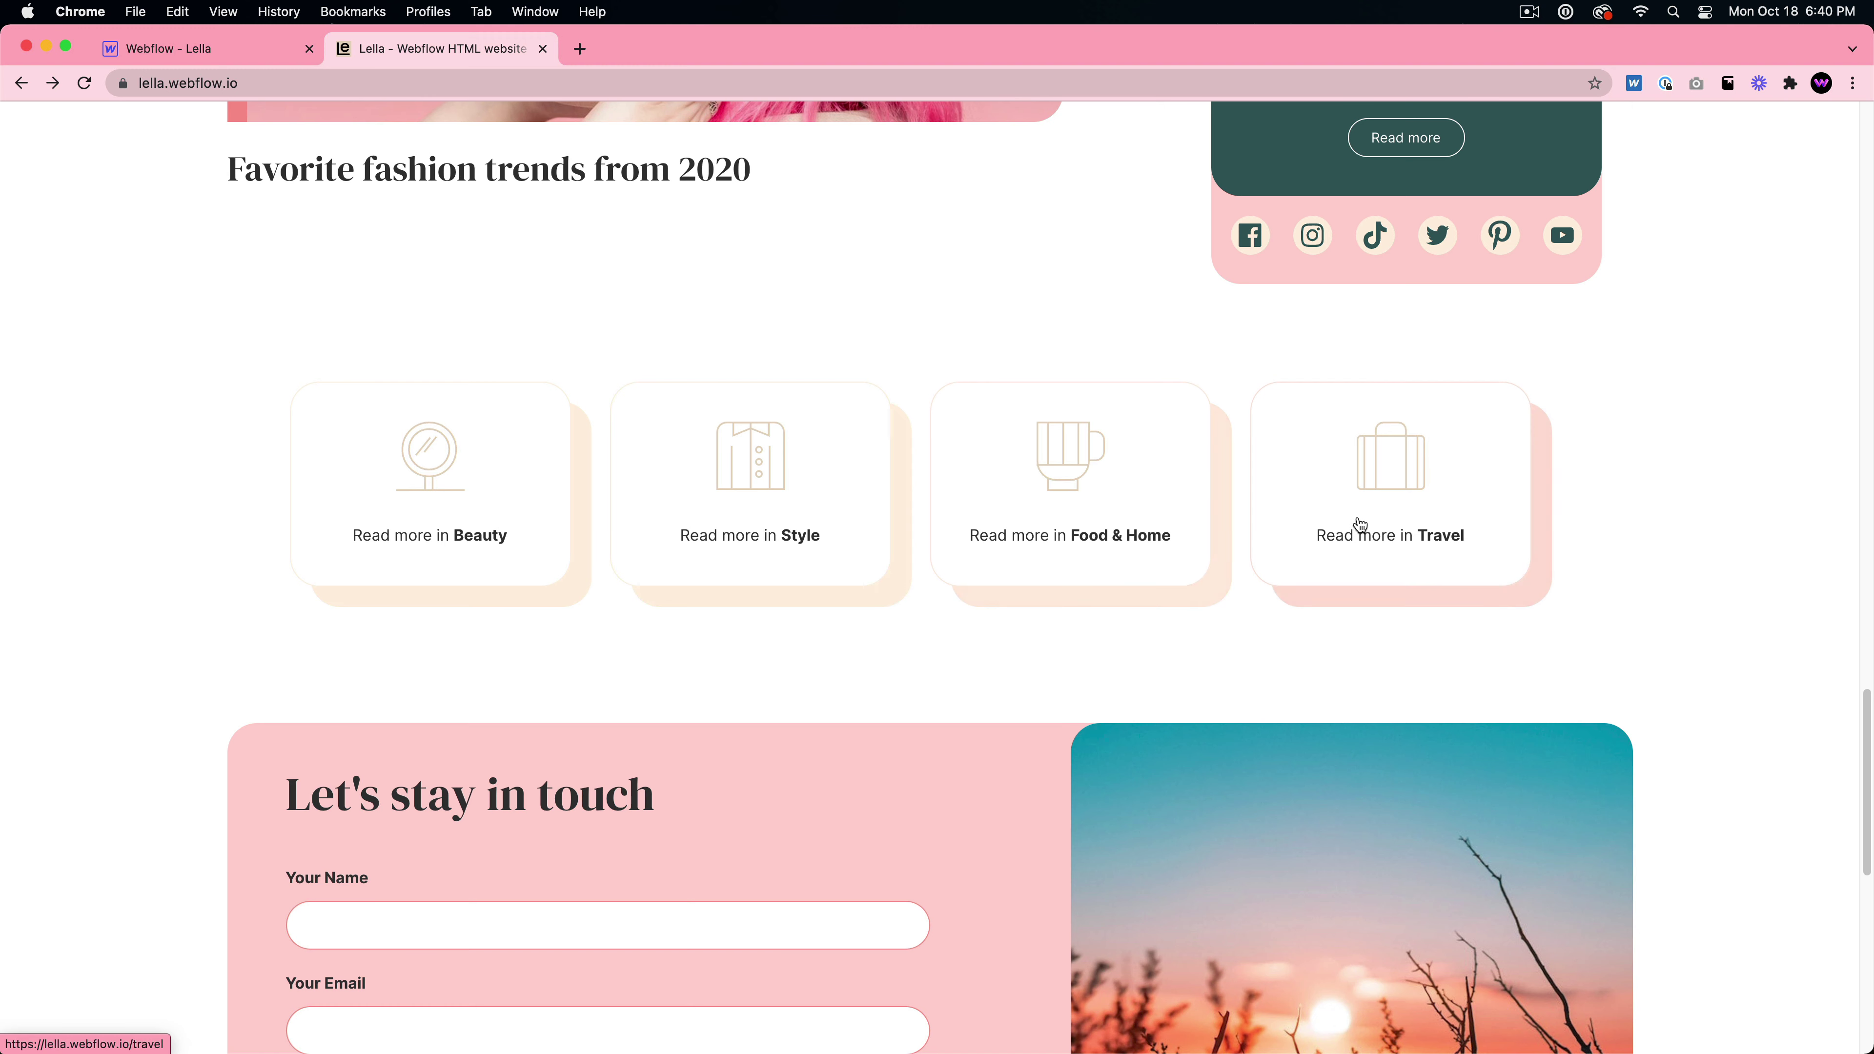
# - Review the home page's "Let's stay in touch" form and the footer, ending back at the page header
pyautogui.scroll(-5, 1351, 539)
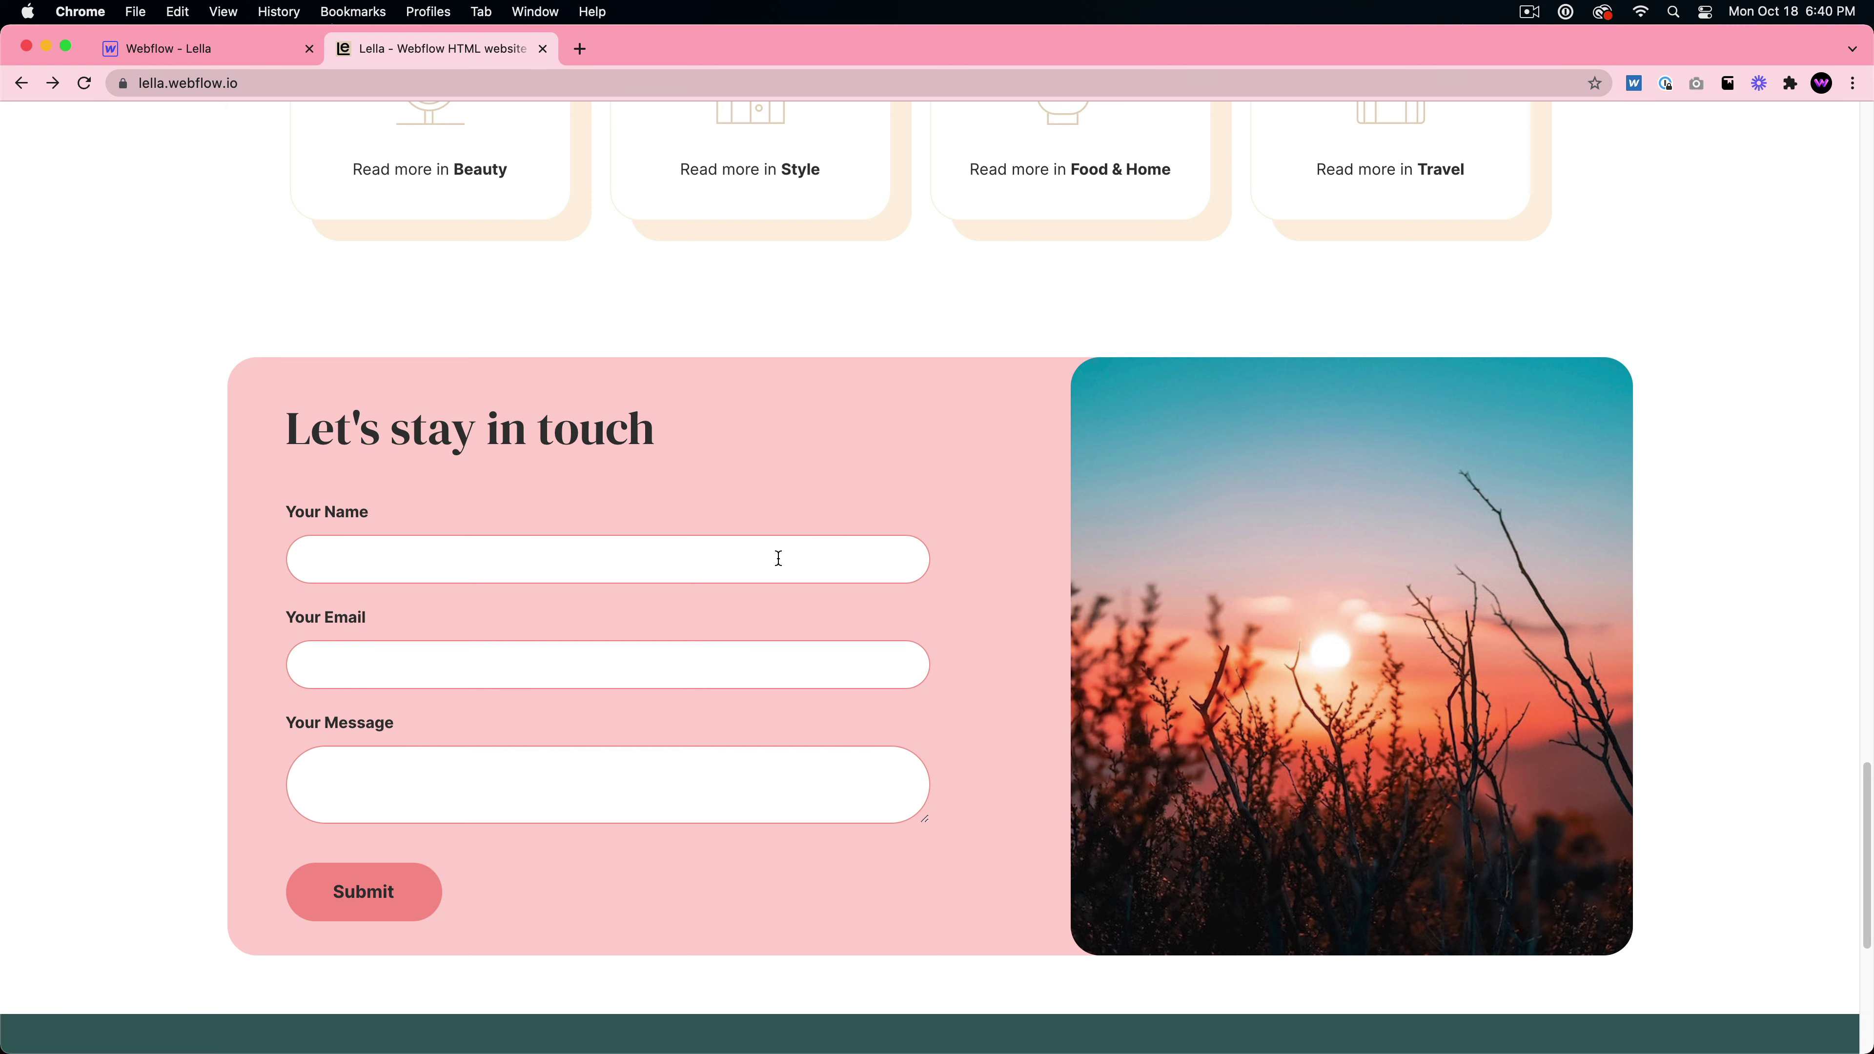
pyautogui.scroll(-7, 779, 587)
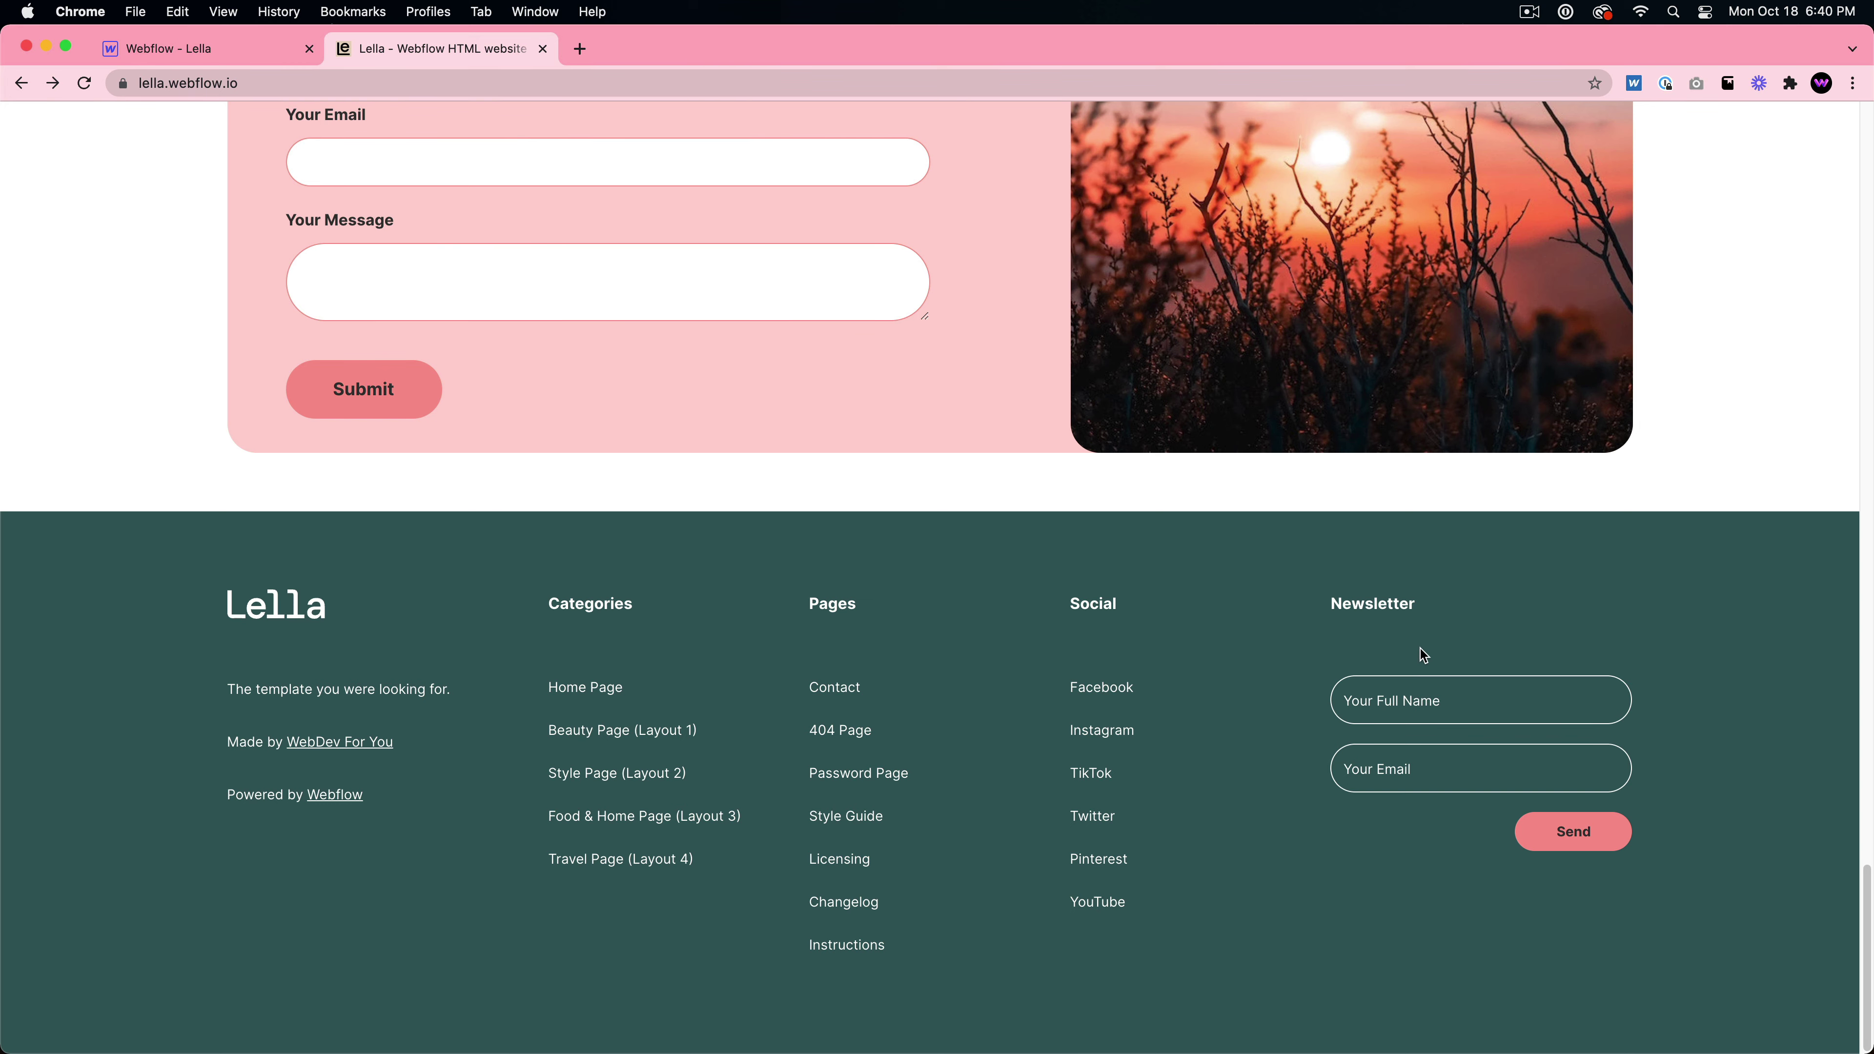
pyautogui.scroll(20, 1424, 655)
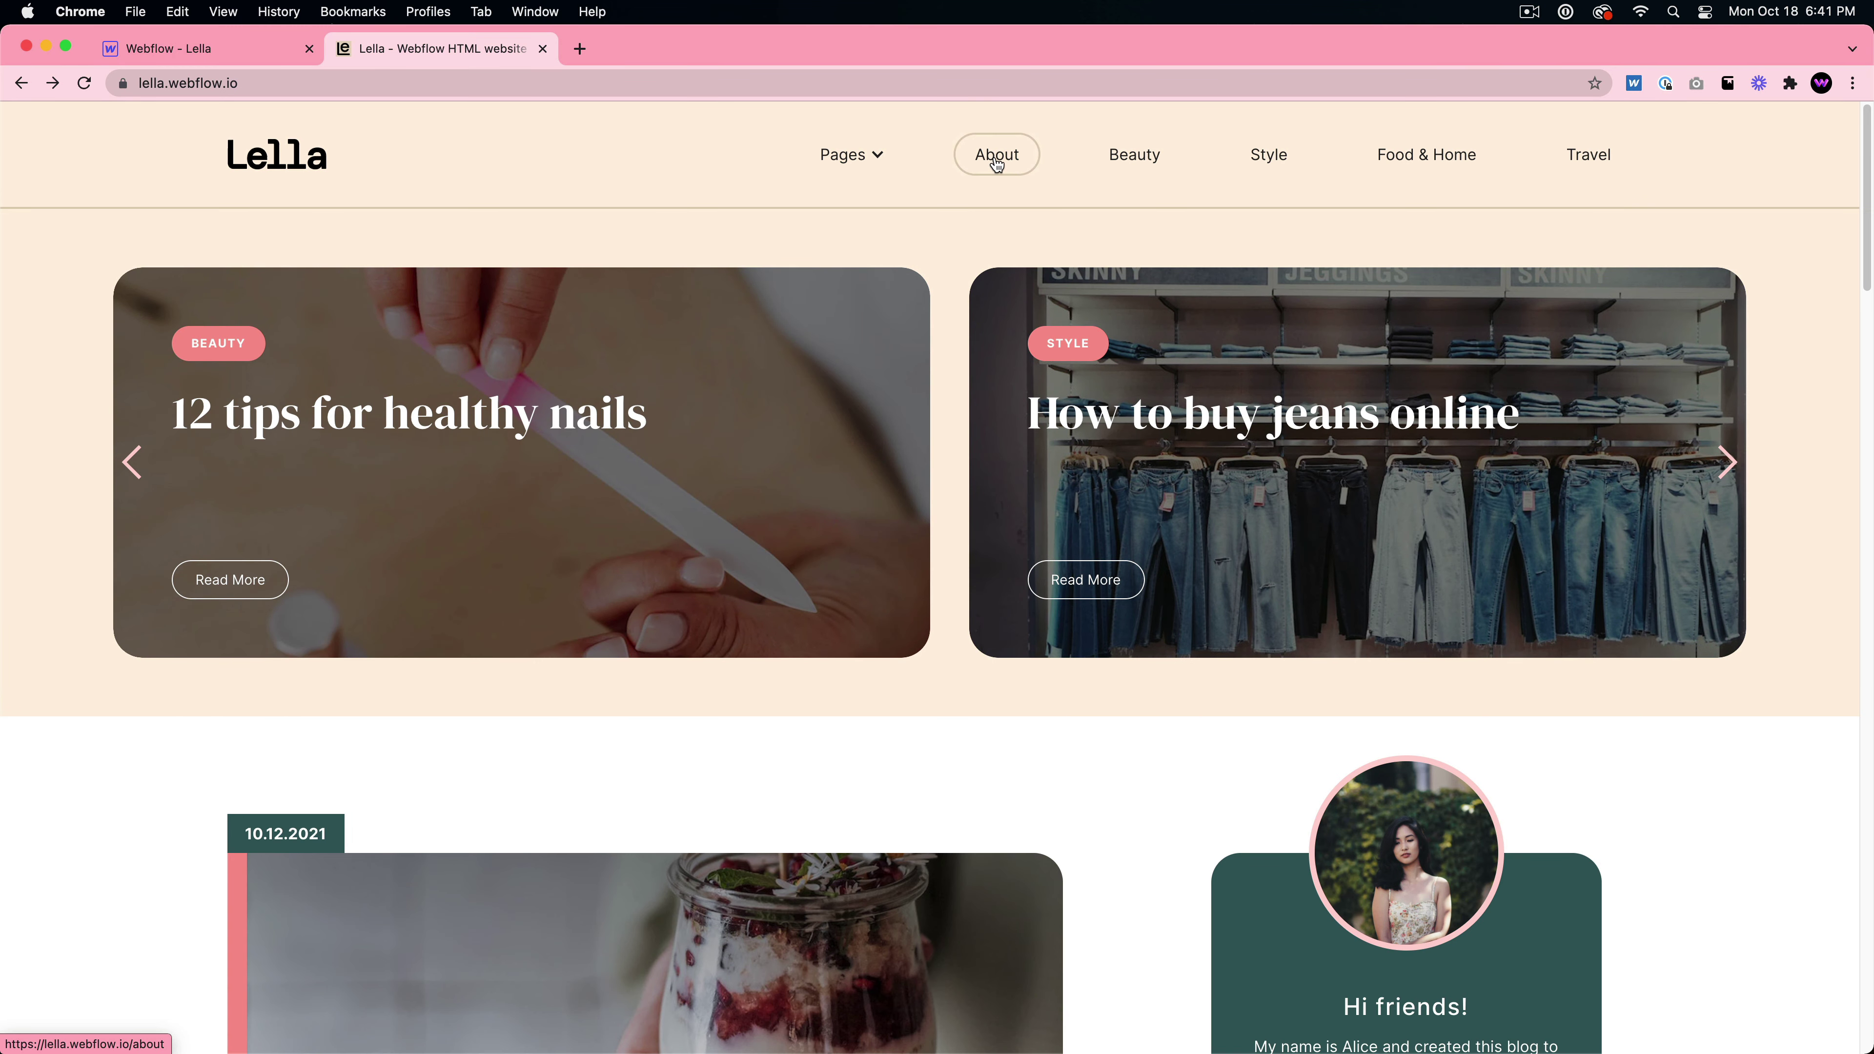
# - Open the About page and examine its portrait, social links, interest list, quote and body text
pyautogui.click(996, 156)
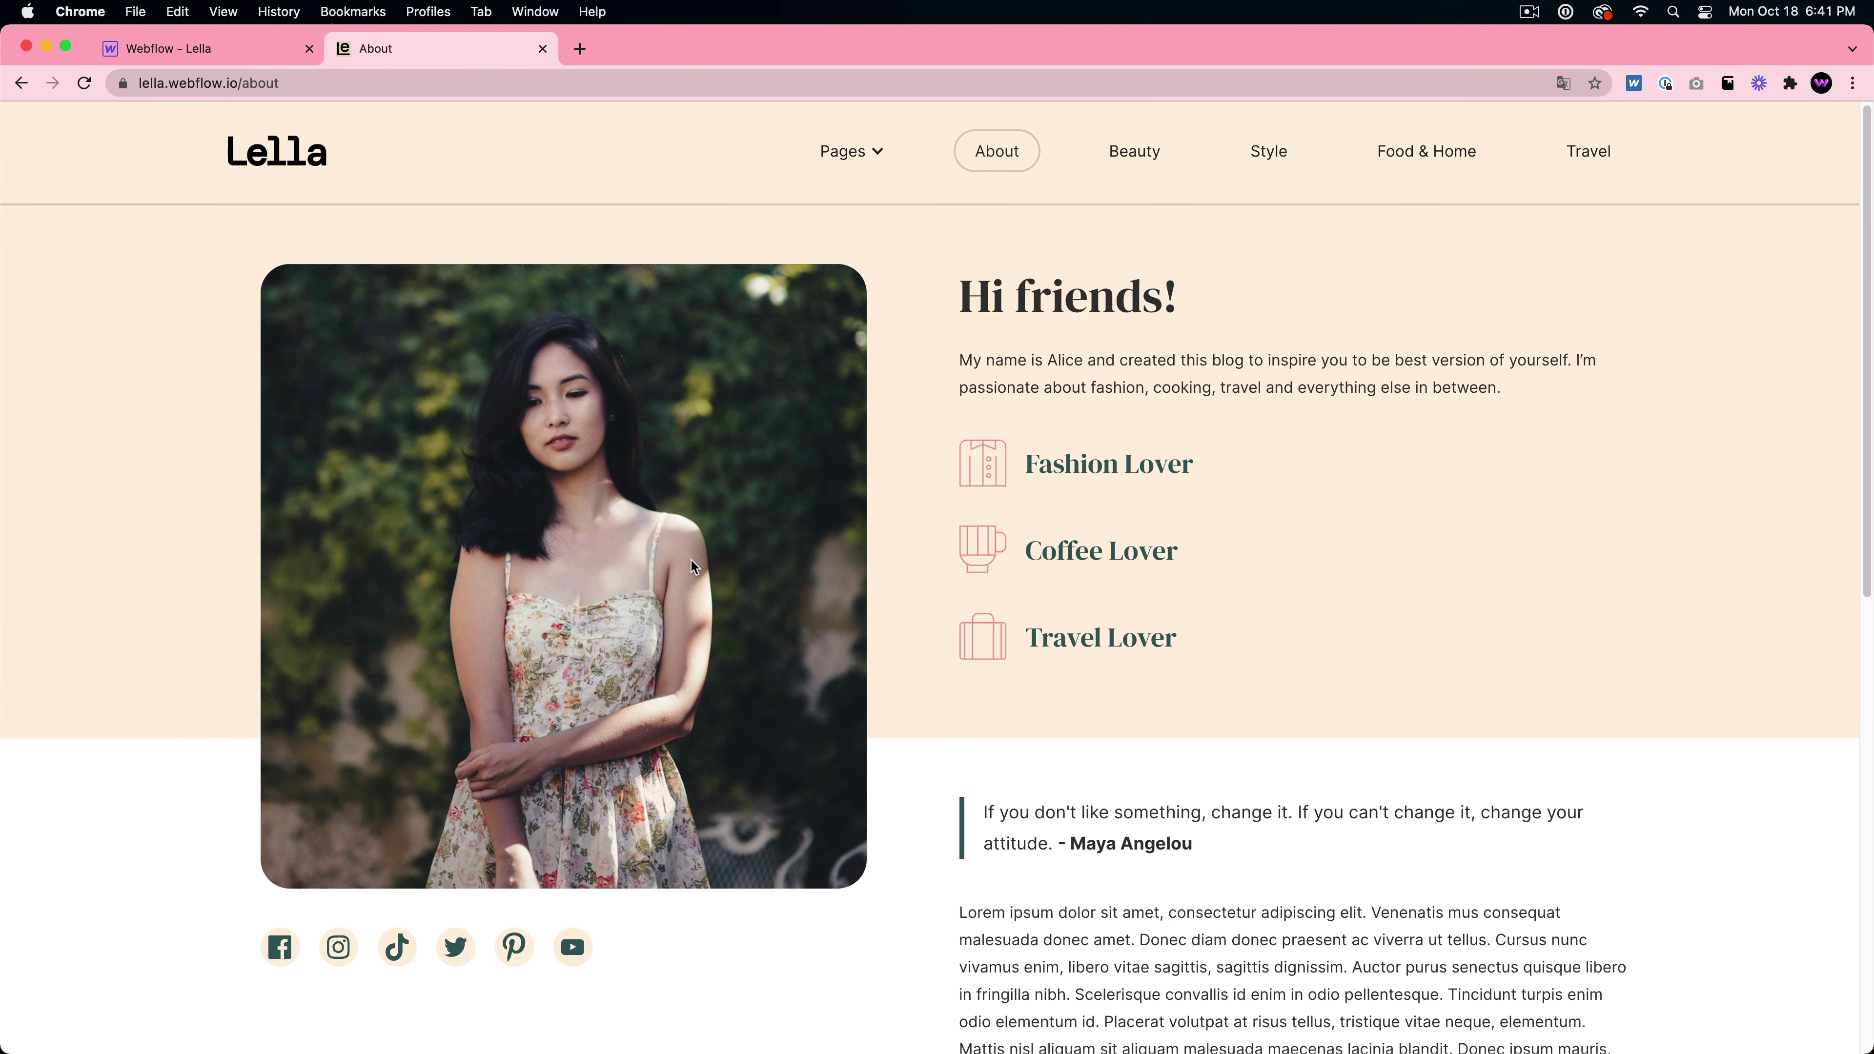
pyautogui.scroll(-3, 691, 559)
pyautogui.scroll(3, 680, 418)
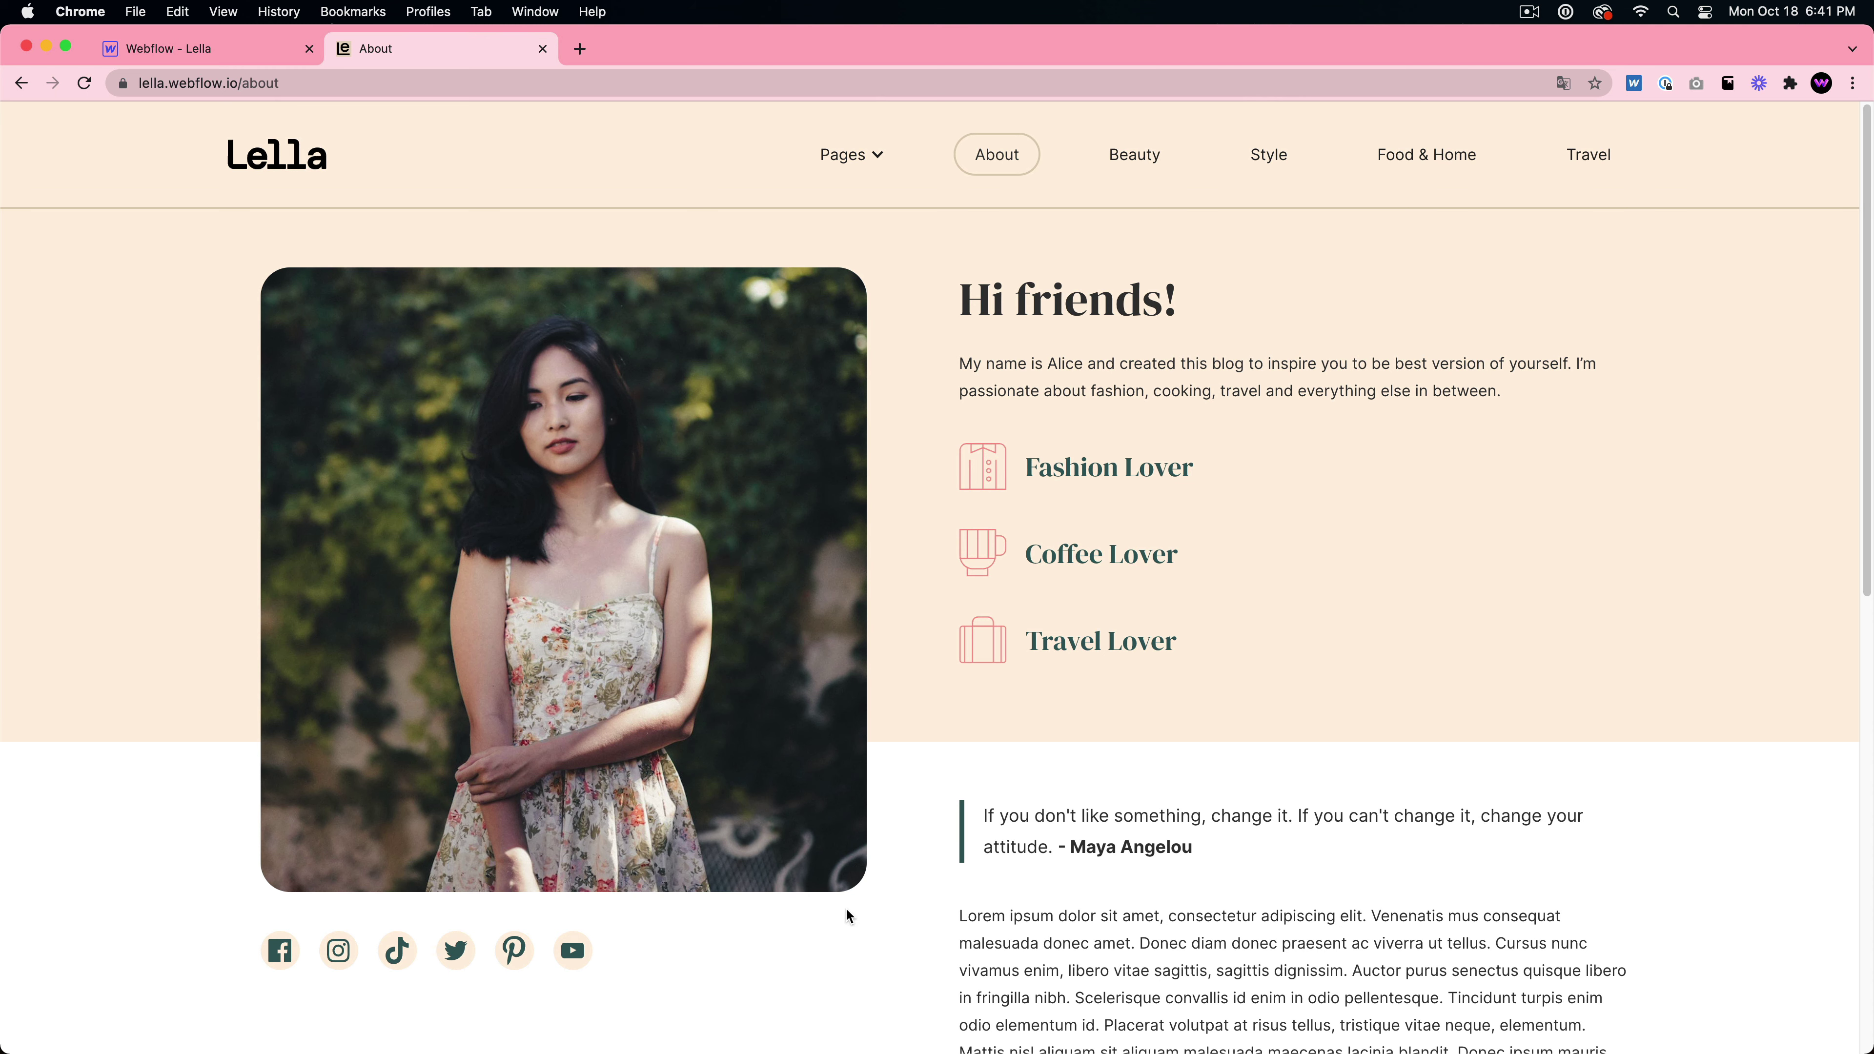
pyautogui.scroll(-1, 799, 755)
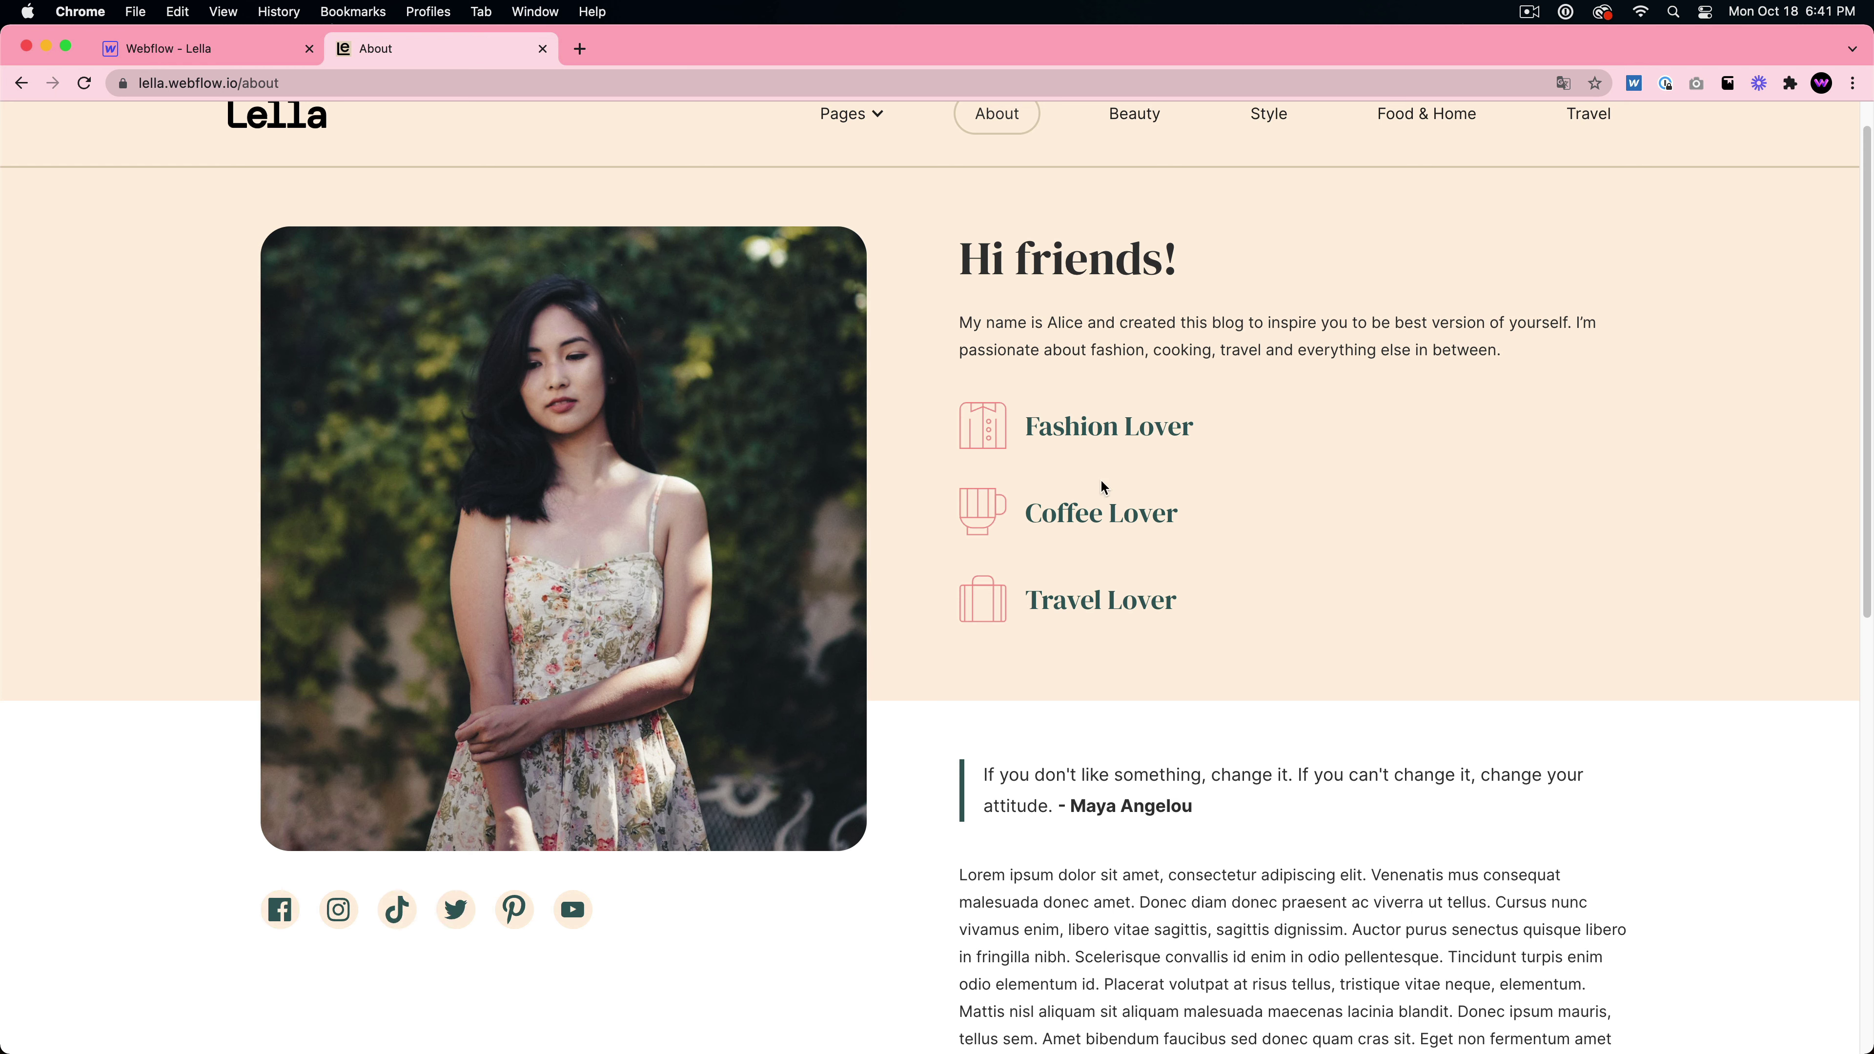
pyautogui.scroll(-3, 1169, 653)
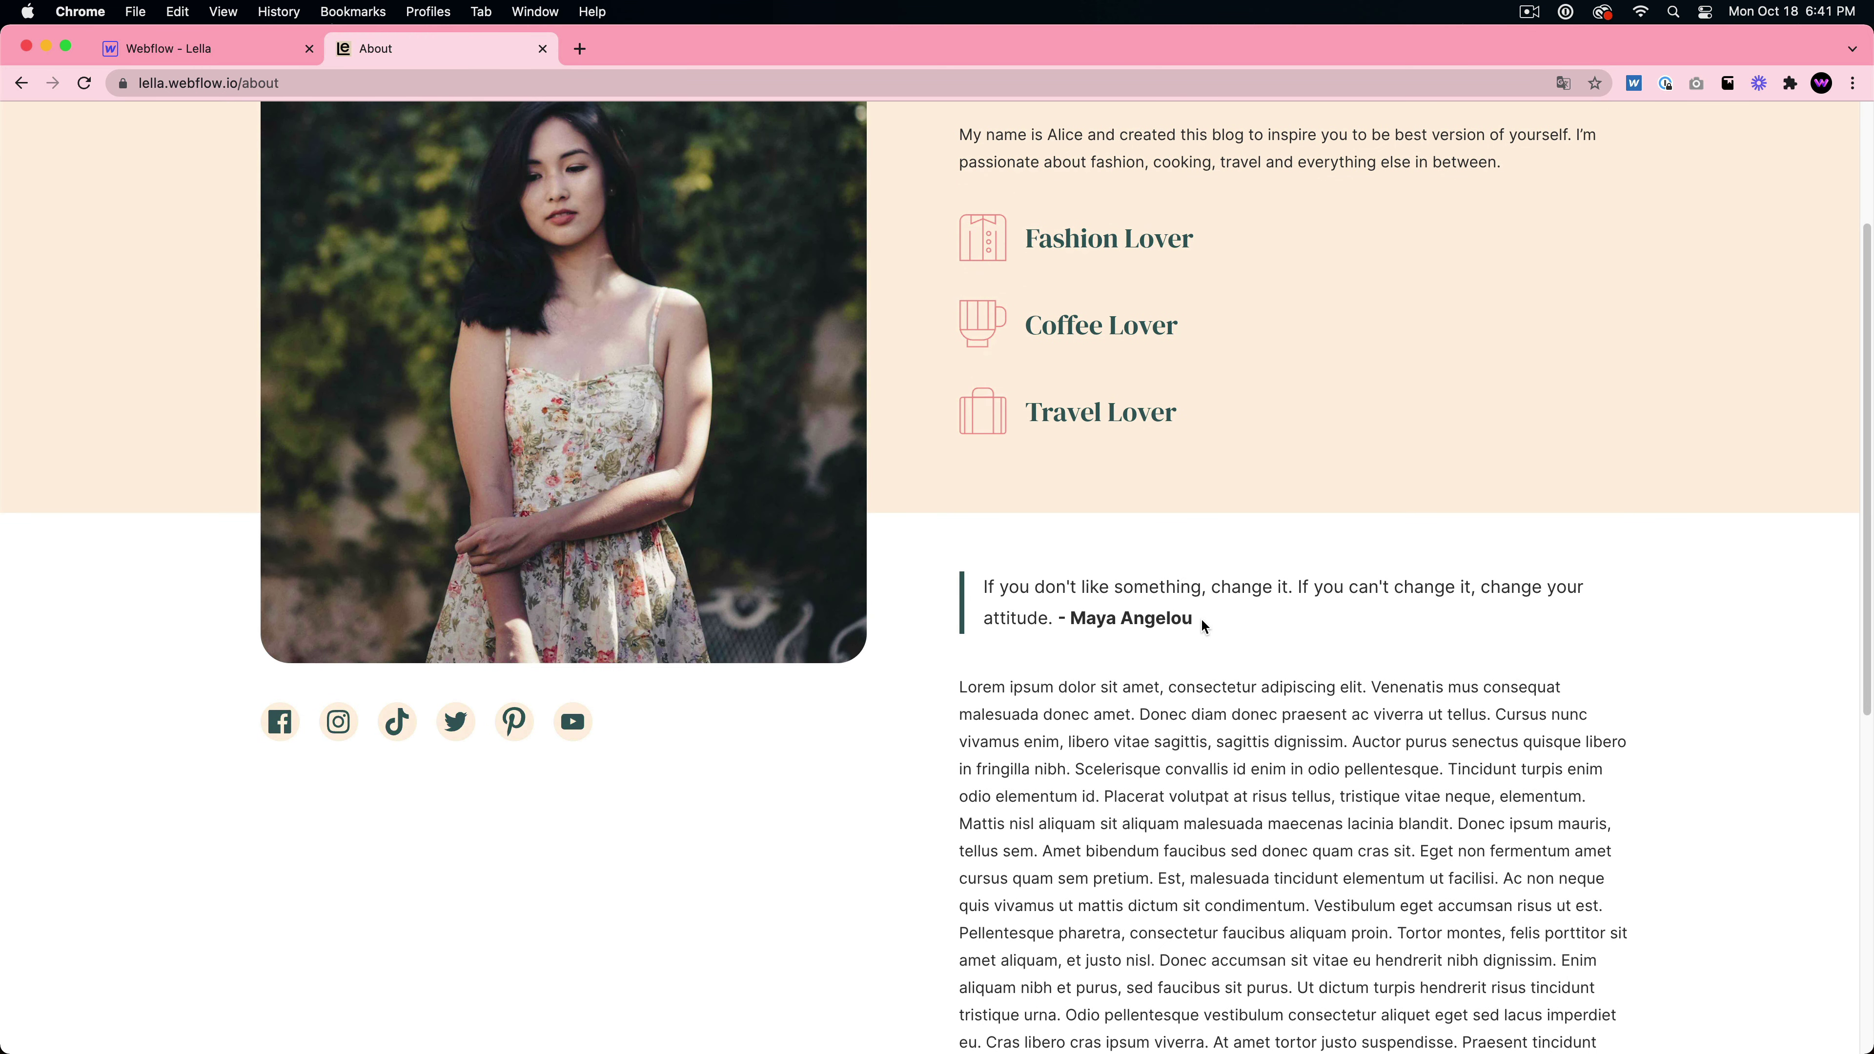
pyautogui.scroll(-1, 1197, 635)
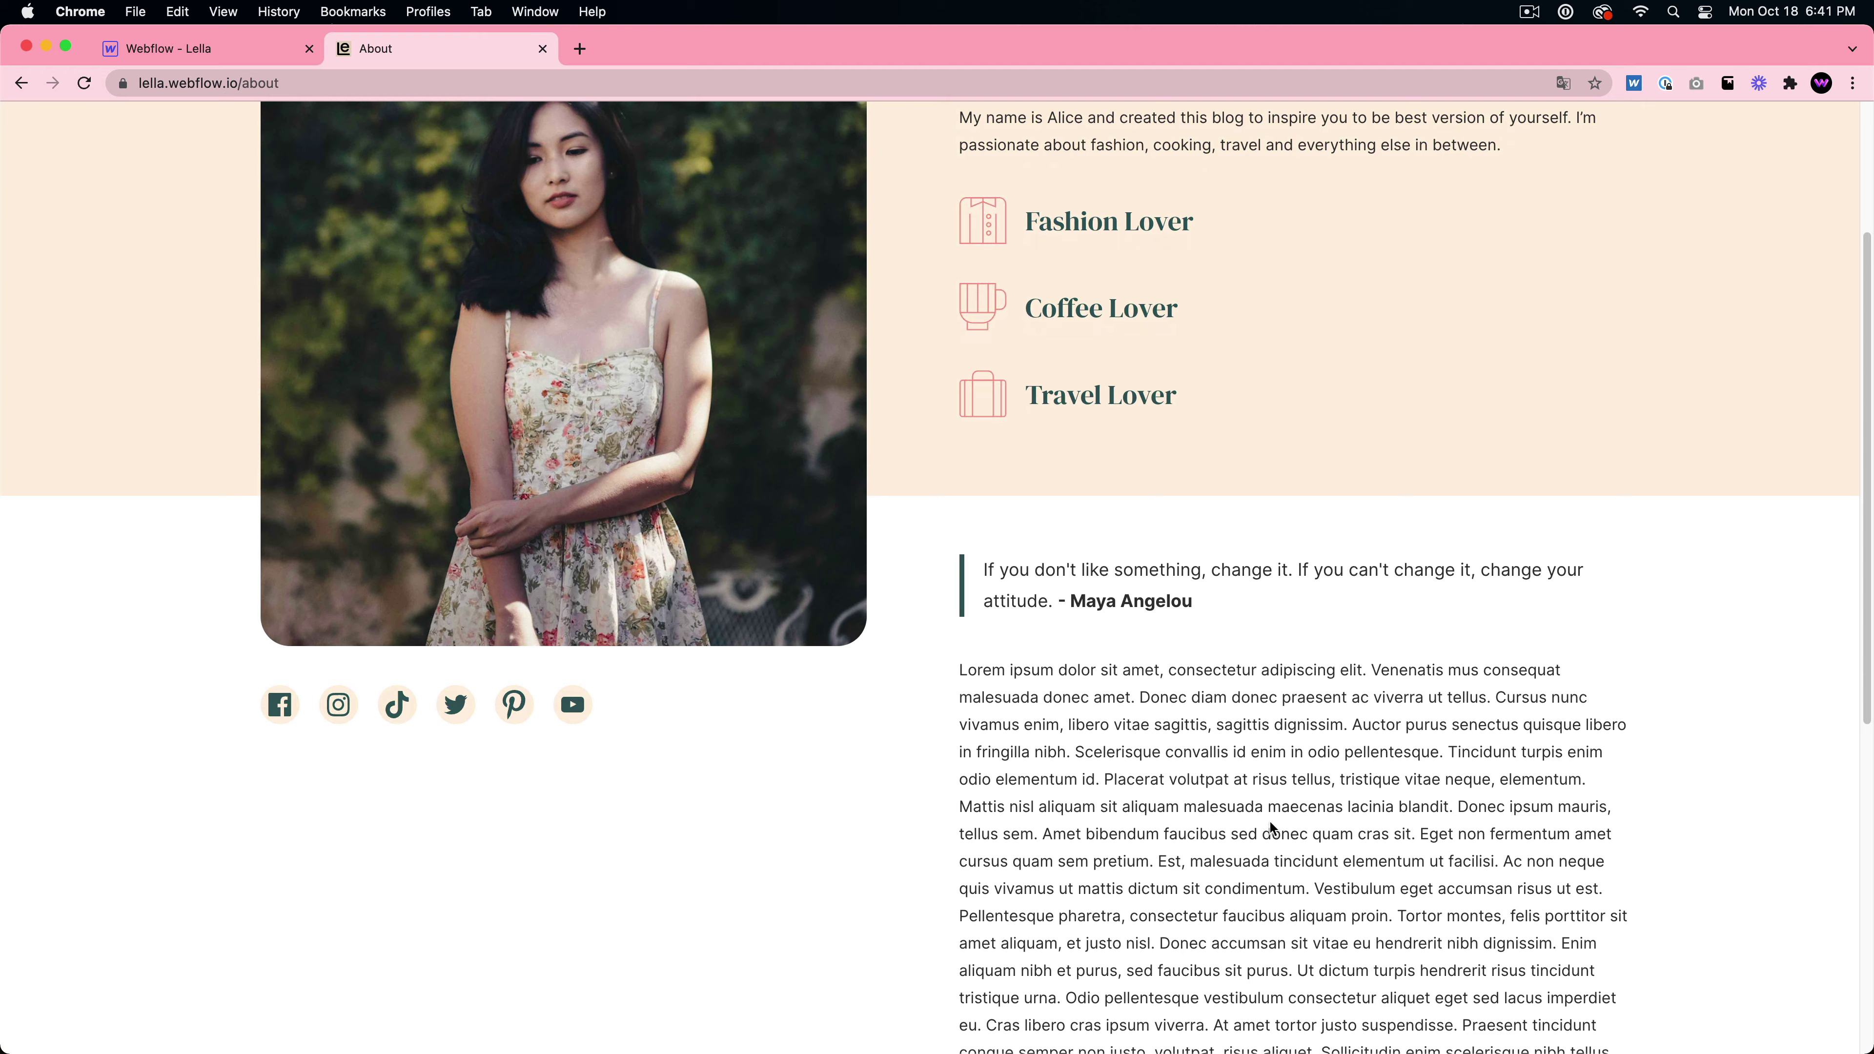
pyautogui.scroll(-3, 1272, 828)
pyautogui.scroll(4, 1254, 783)
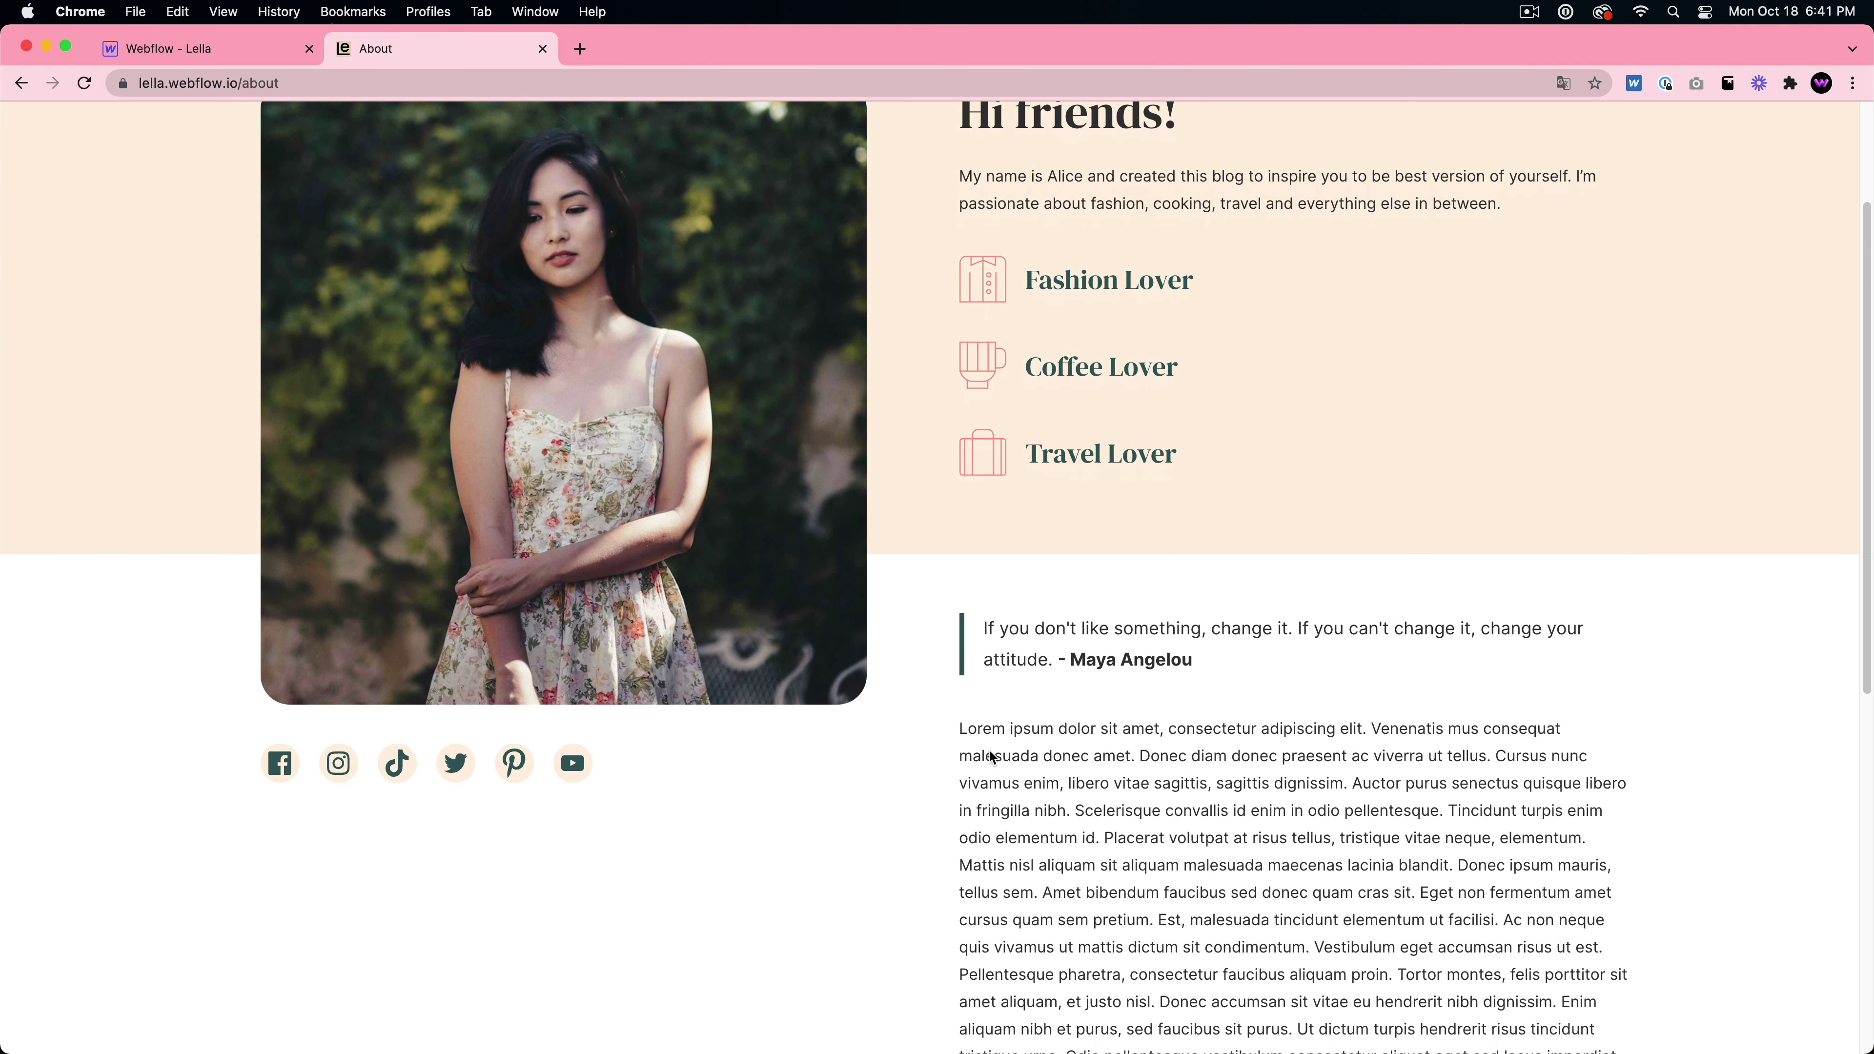
pyautogui.scroll(-3, 1225, 782)
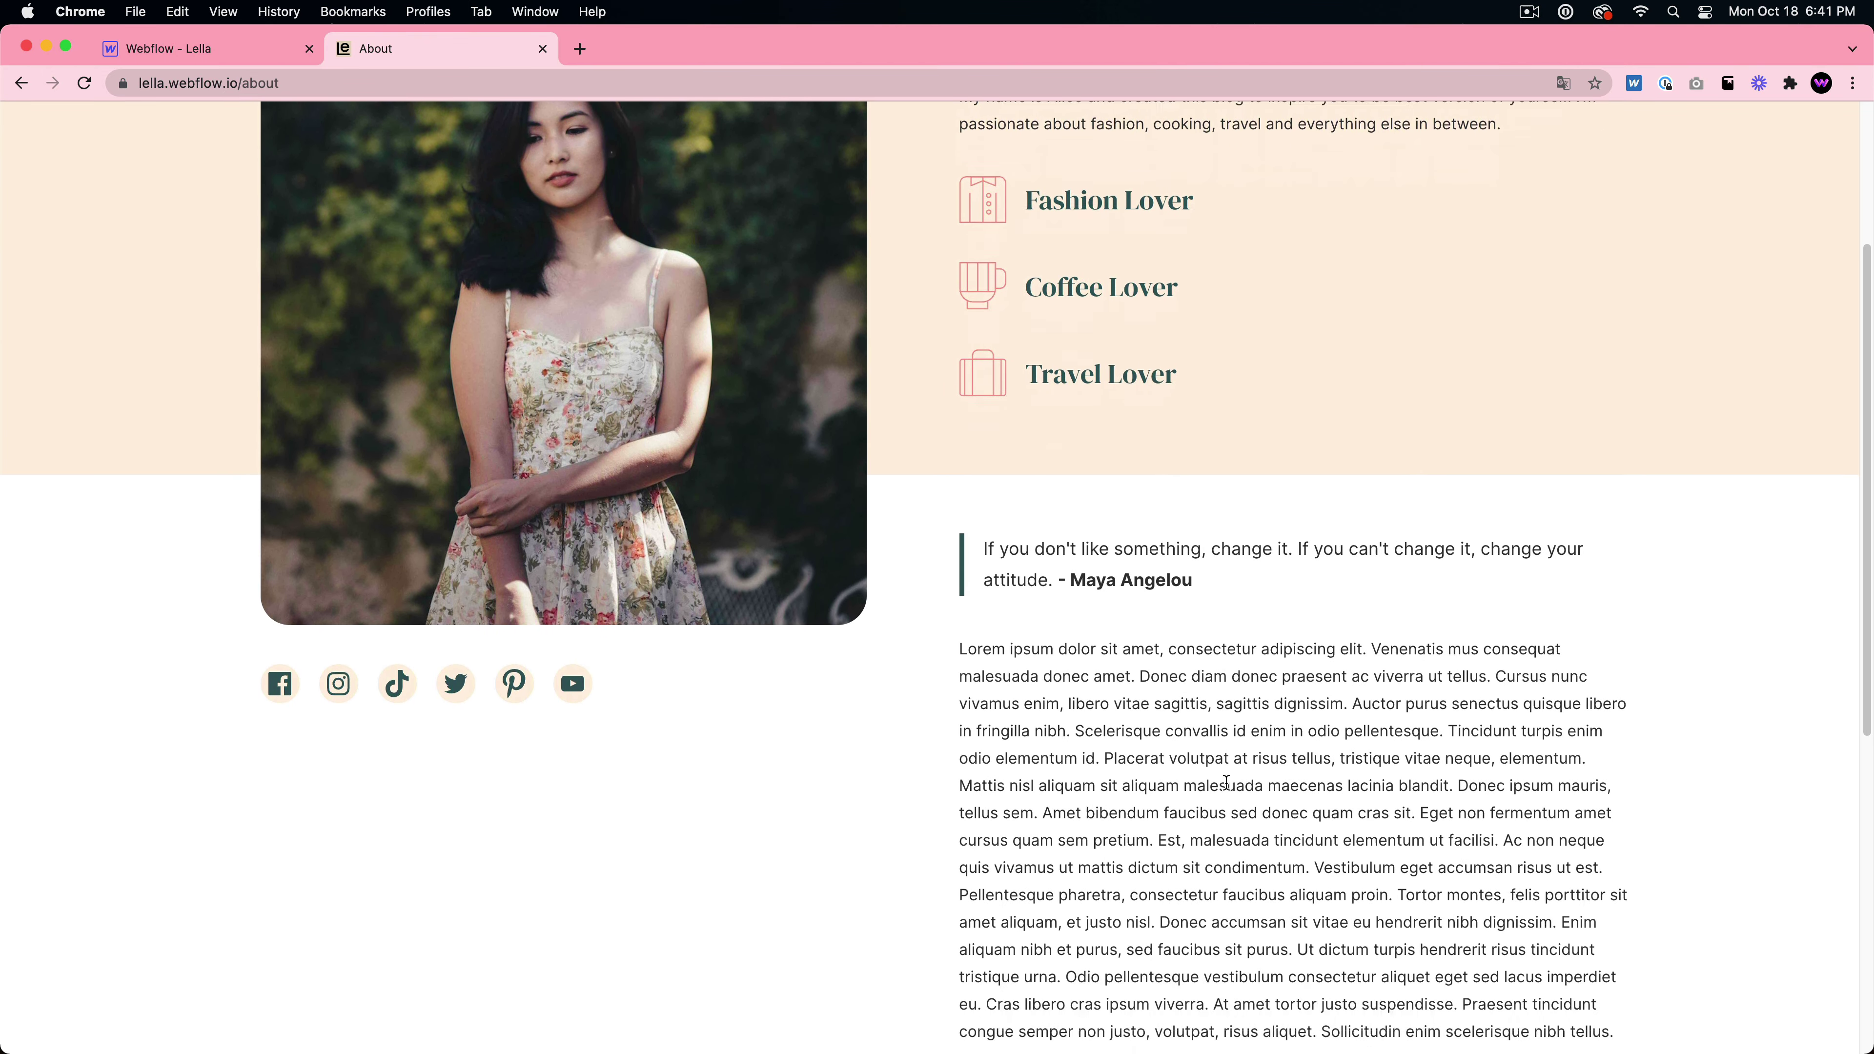
pyautogui.scroll(6, 1223, 779)
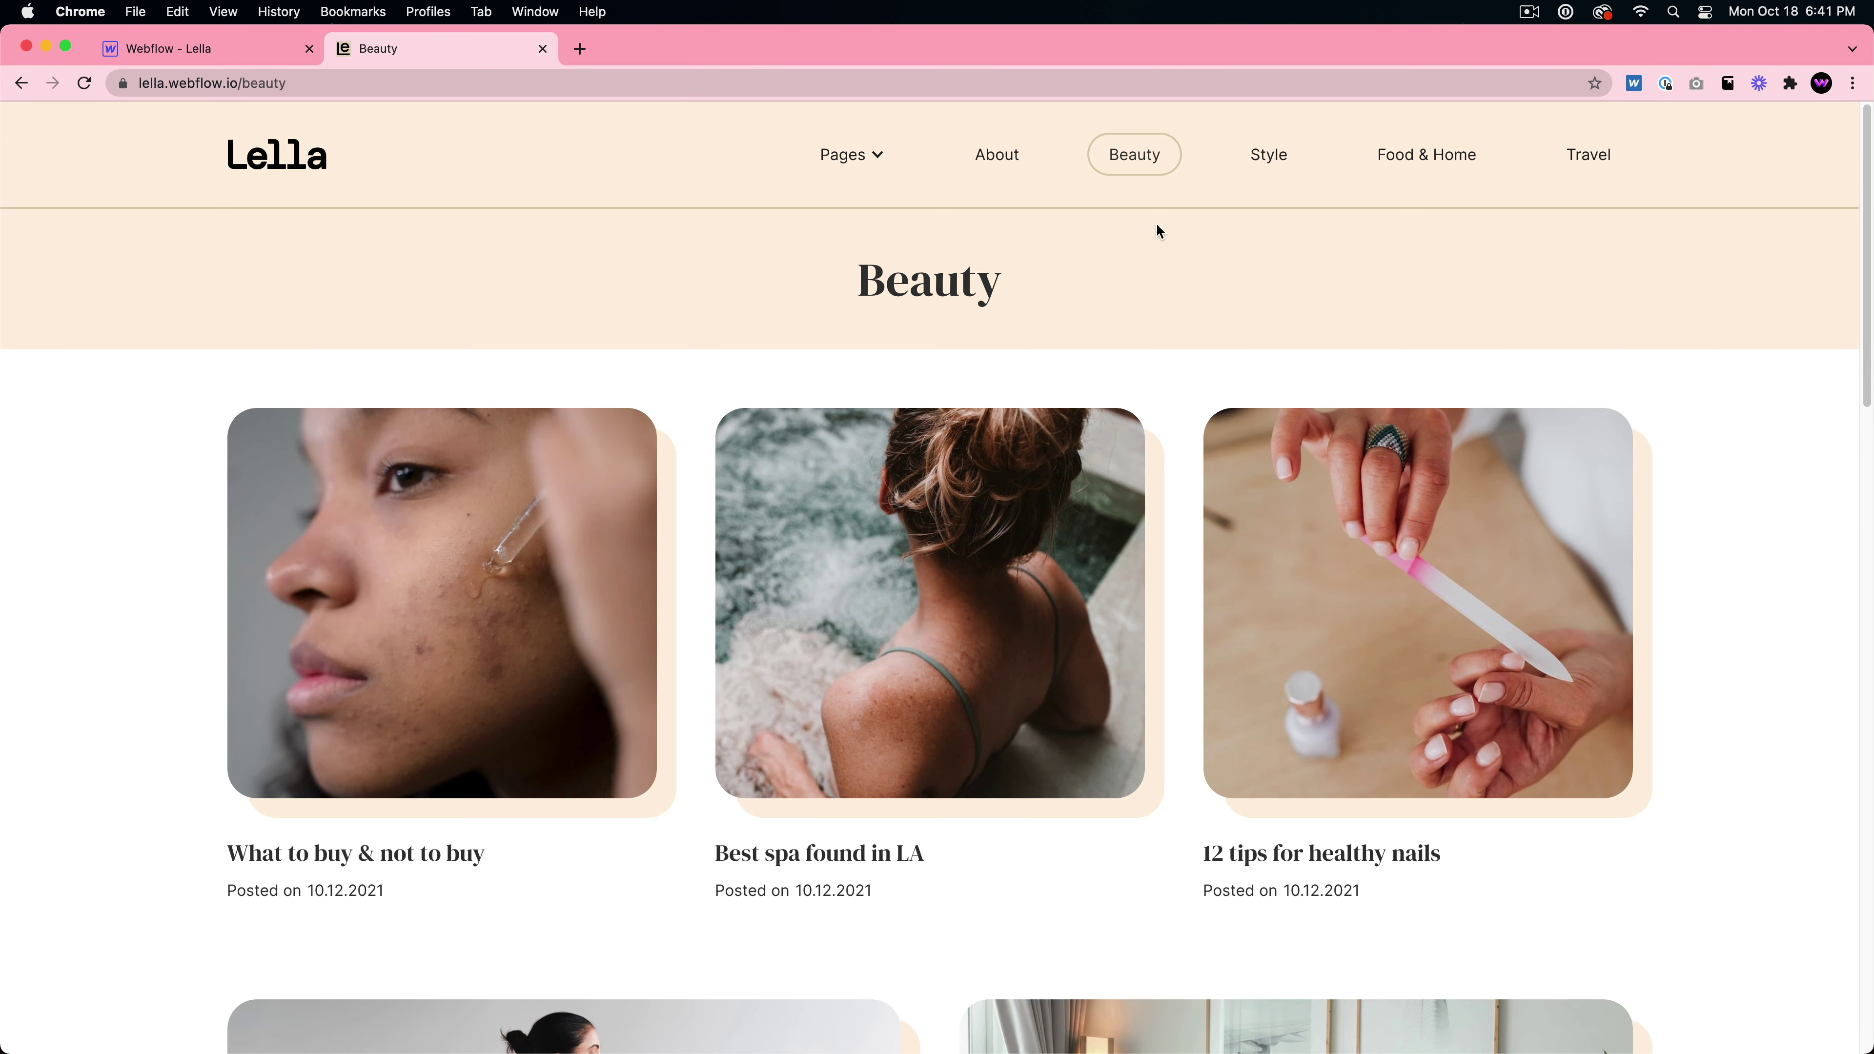
# - Examine the Beauty category page's post grid, including the three-column and two-column rows and the card highlight effects
pyautogui.scroll(-3, 971, 244)
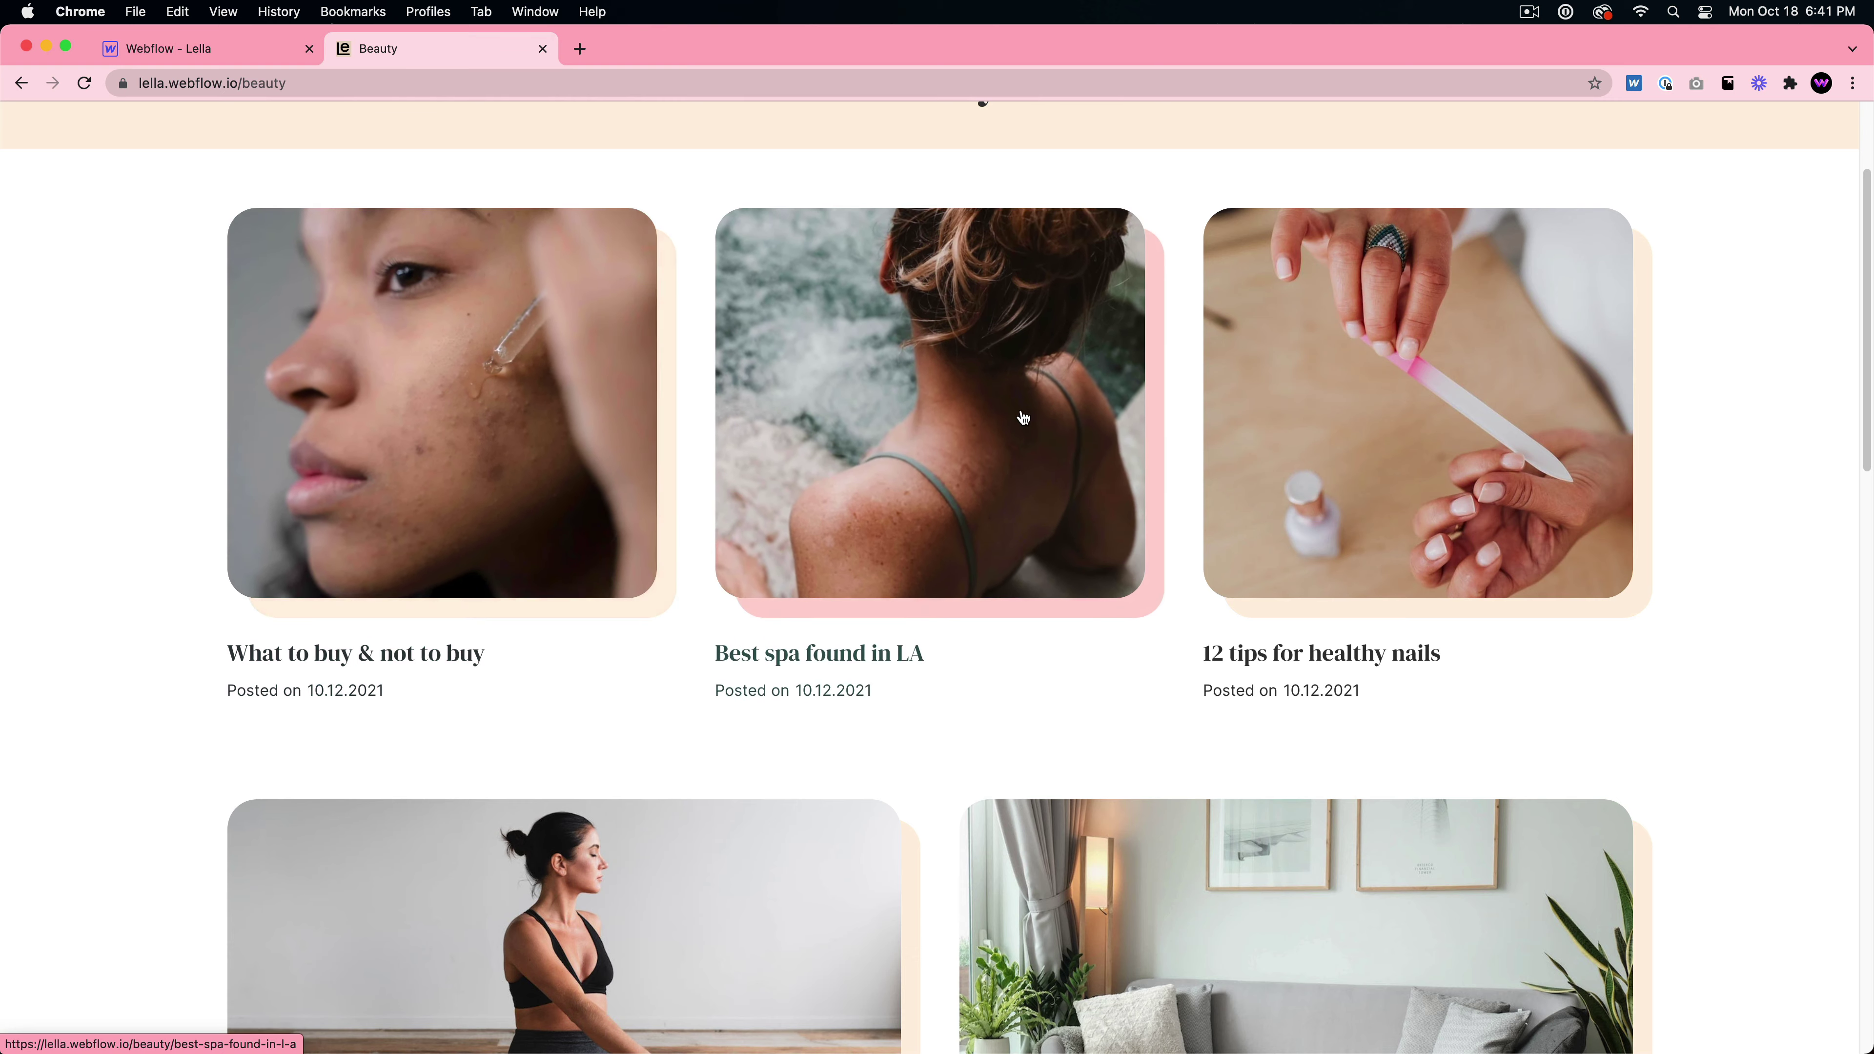
pyautogui.scroll(3, 1022, 418)
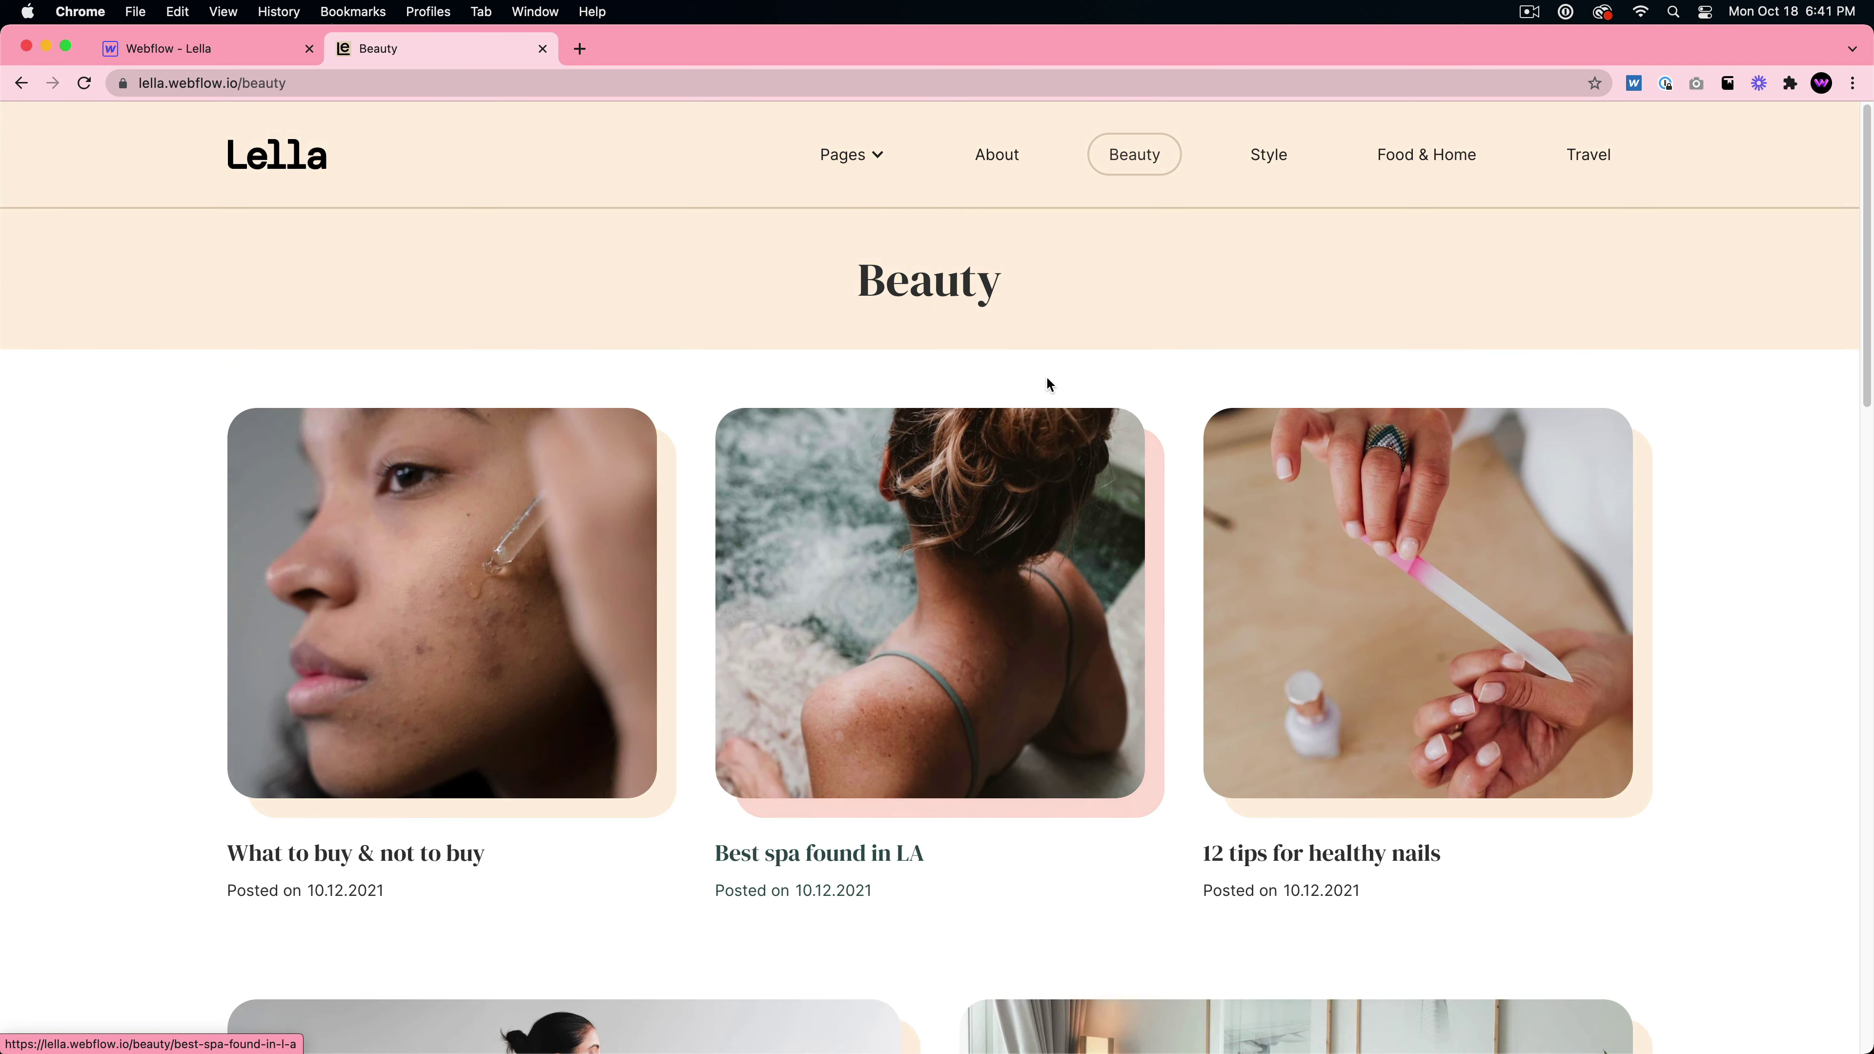
pyautogui.scroll(-3, 985, 386)
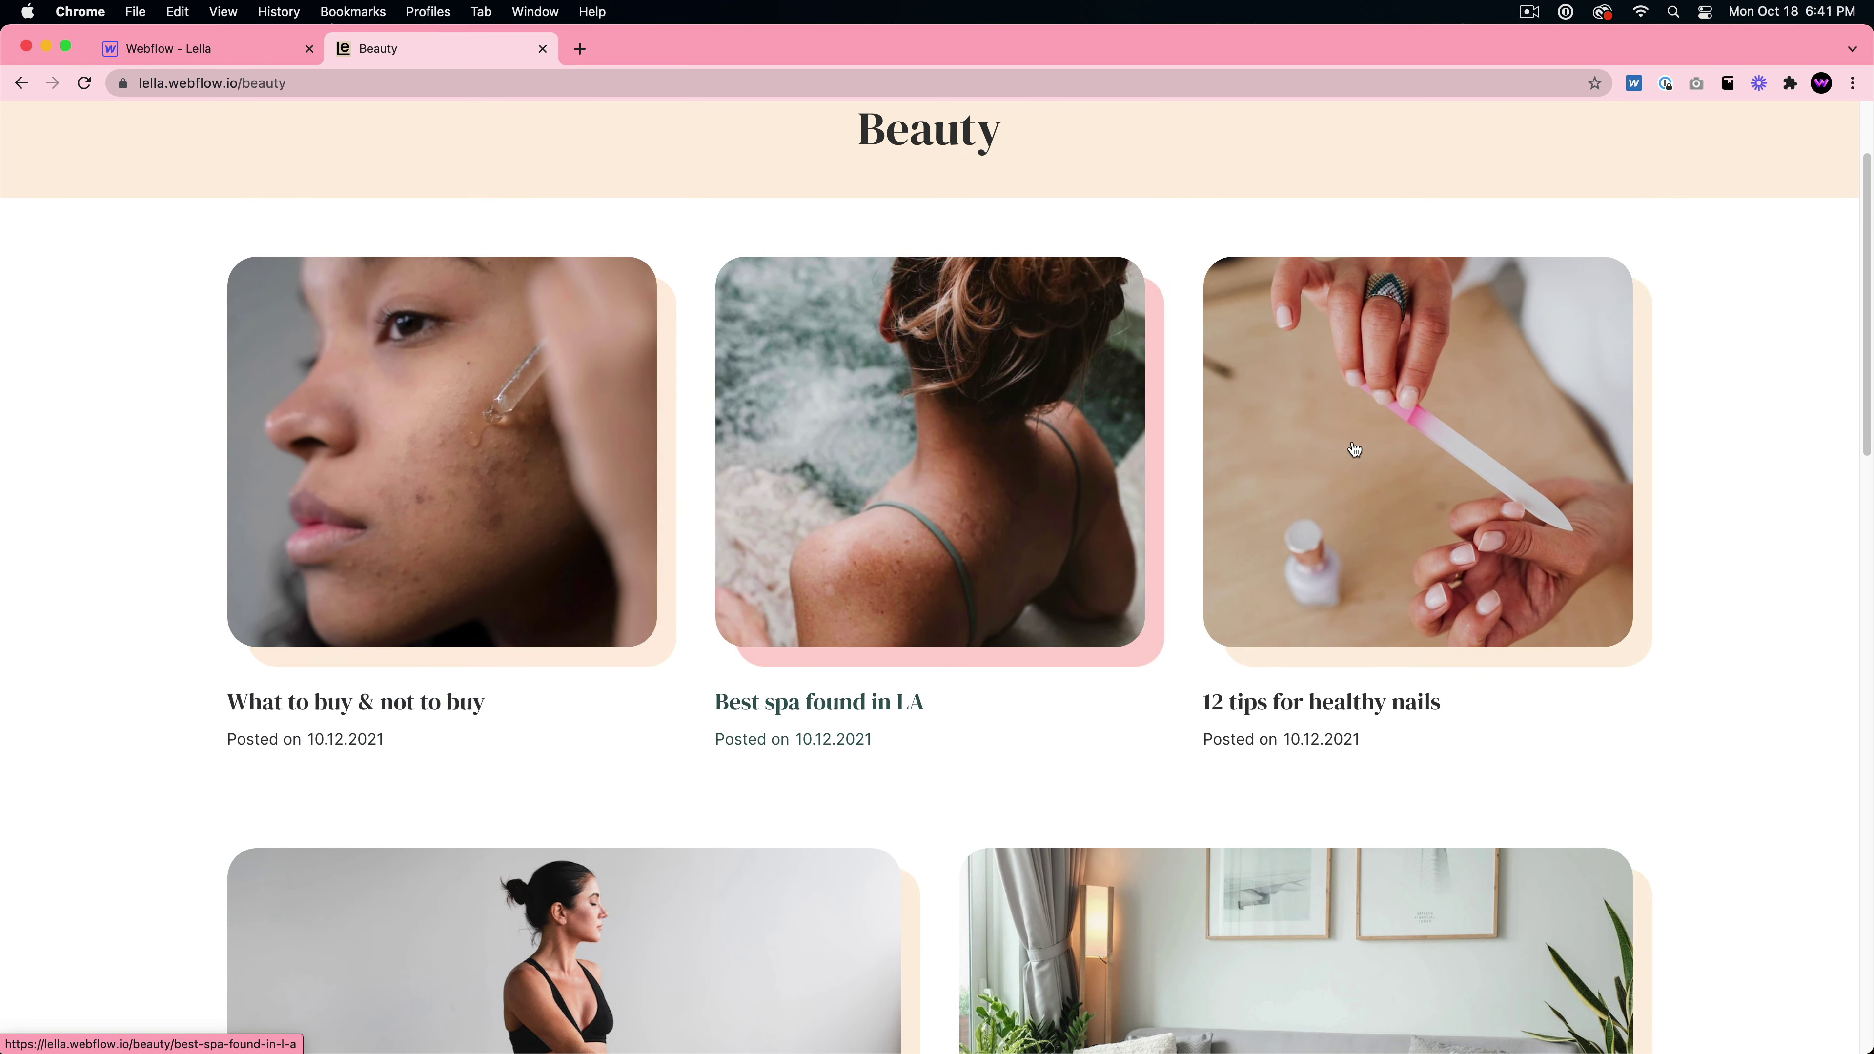
pyautogui.scroll(-1, 1452, 465)
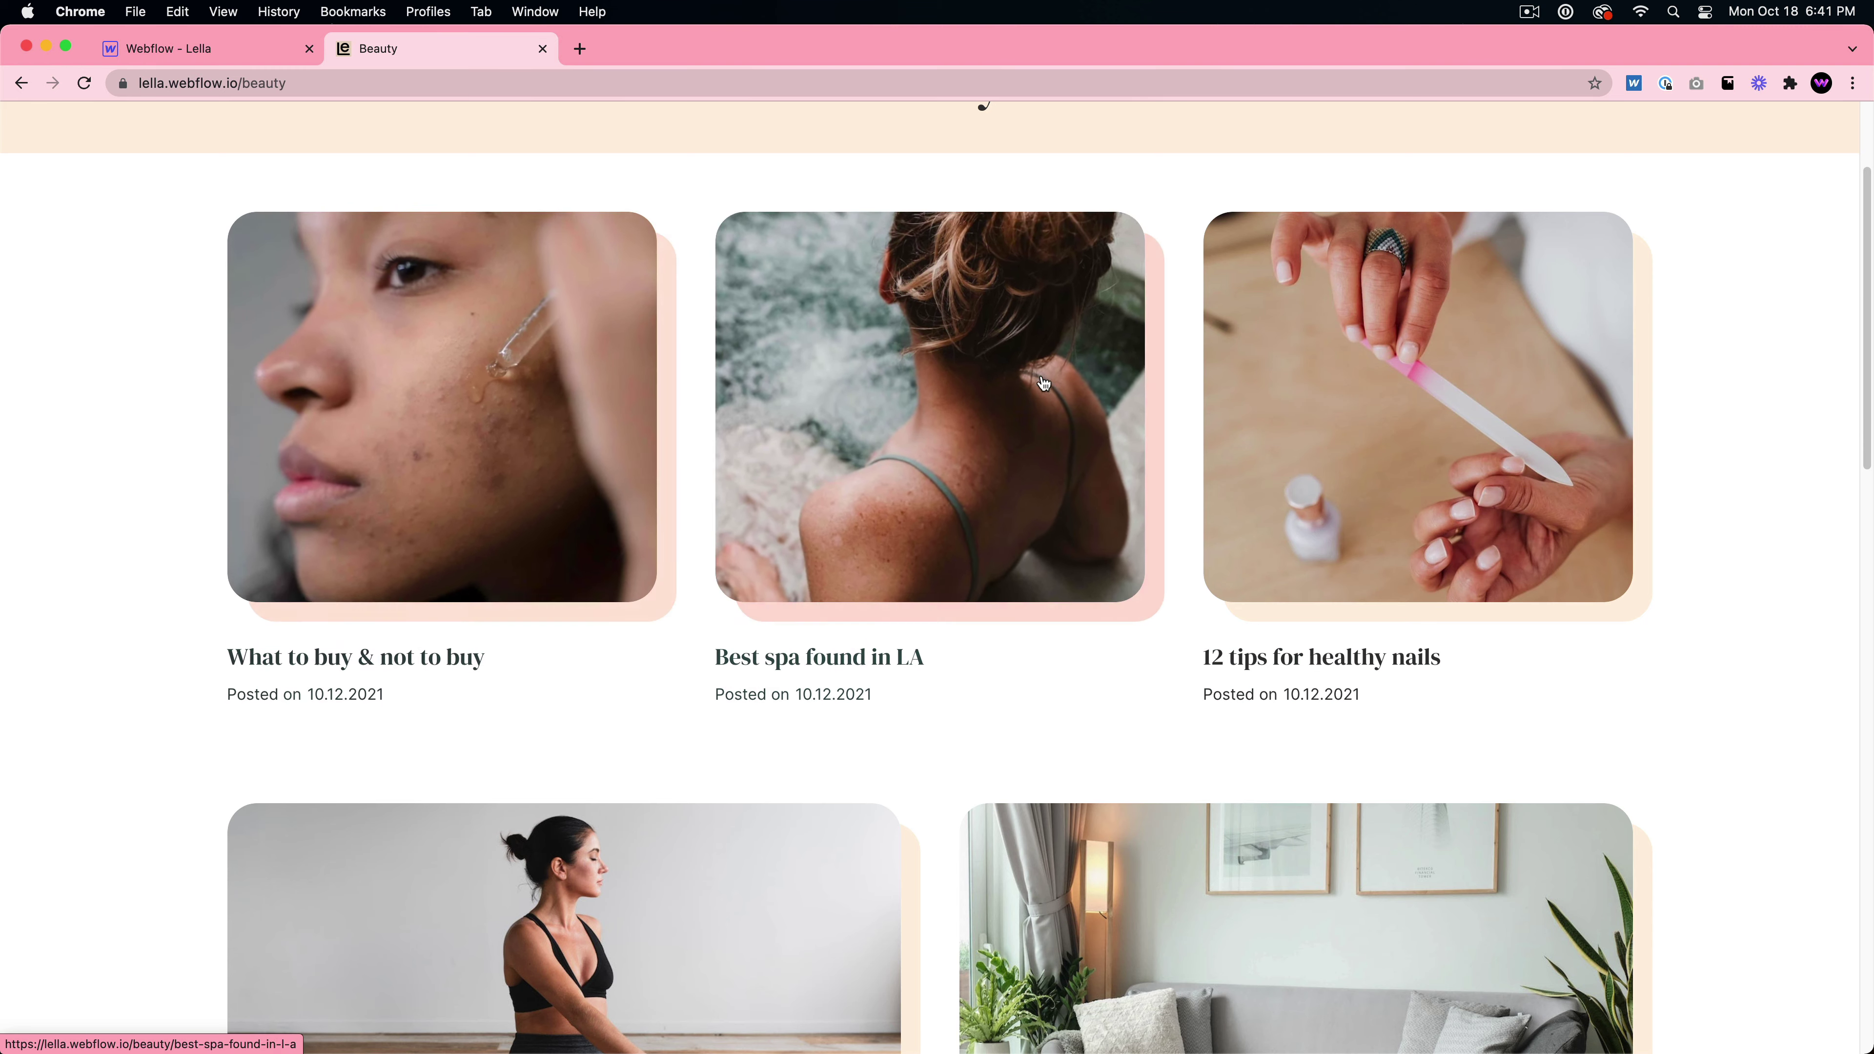
pyautogui.scroll(-2, 1380, 397)
pyautogui.scroll(-5, 1297, 367)
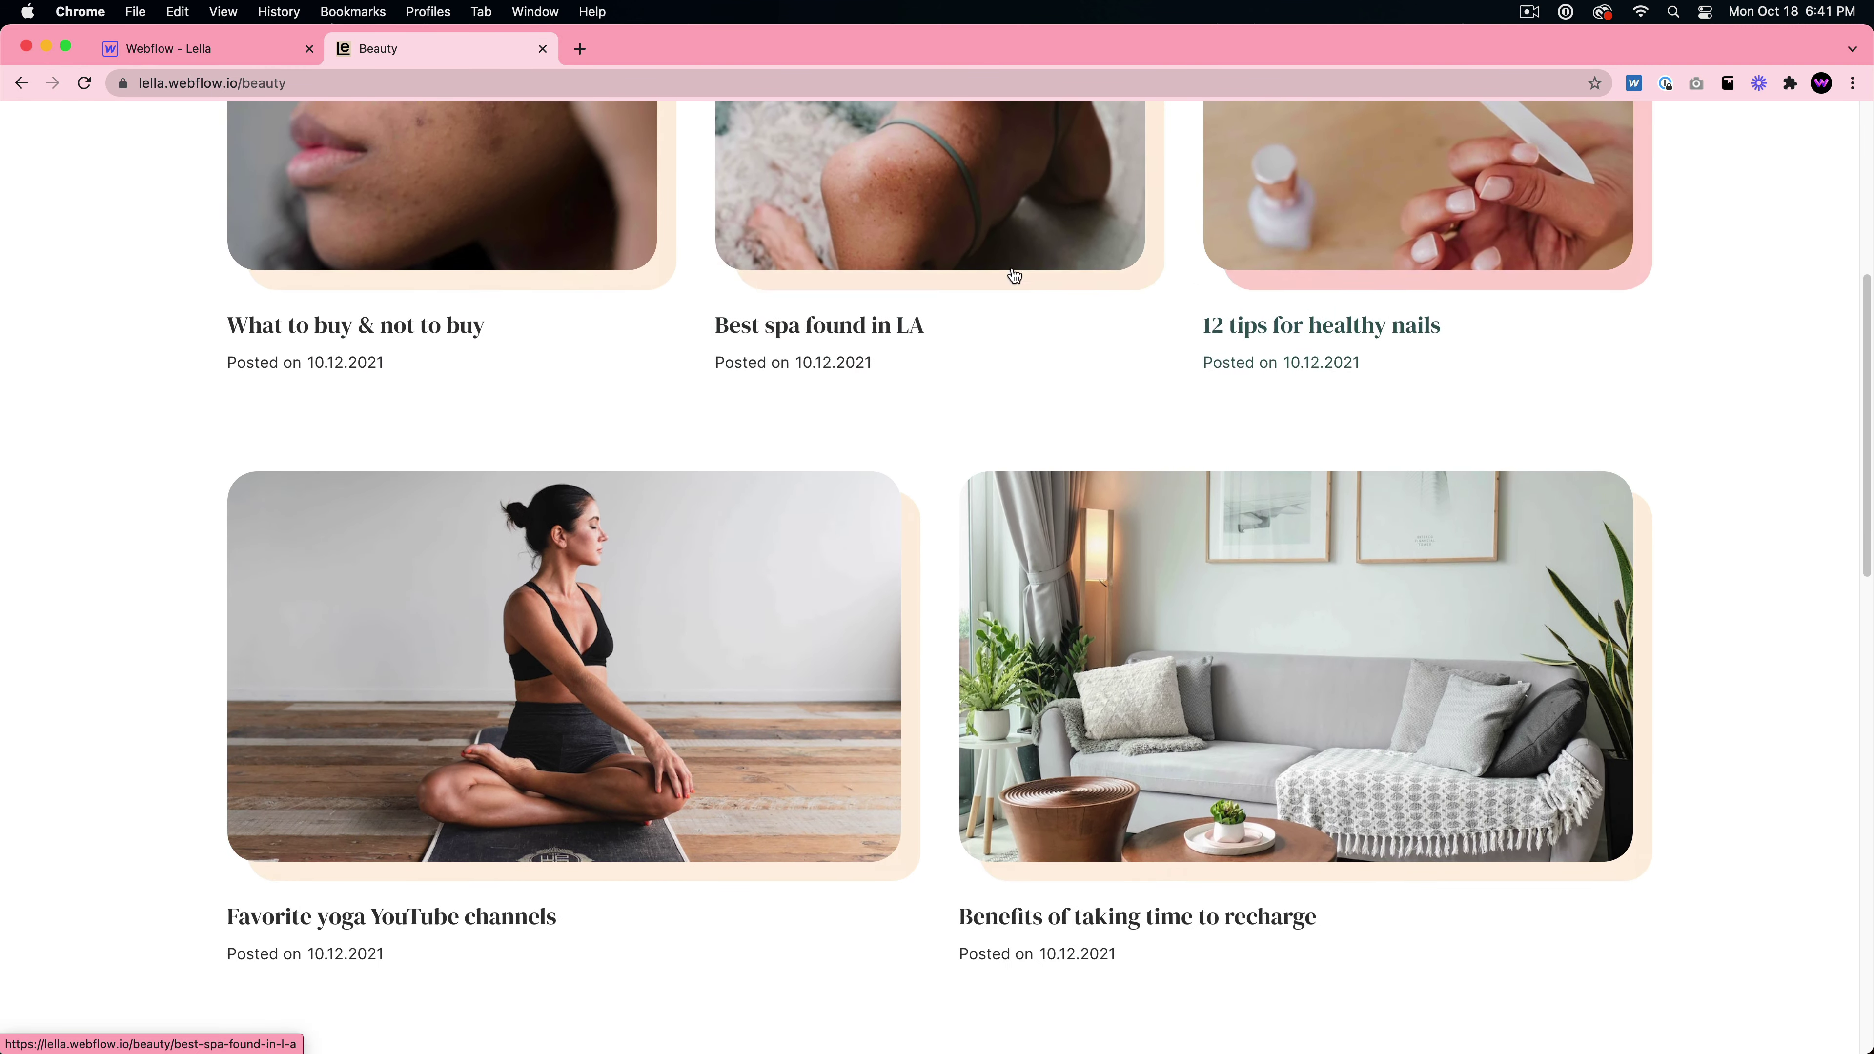
pyautogui.scroll(10, 664, 377)
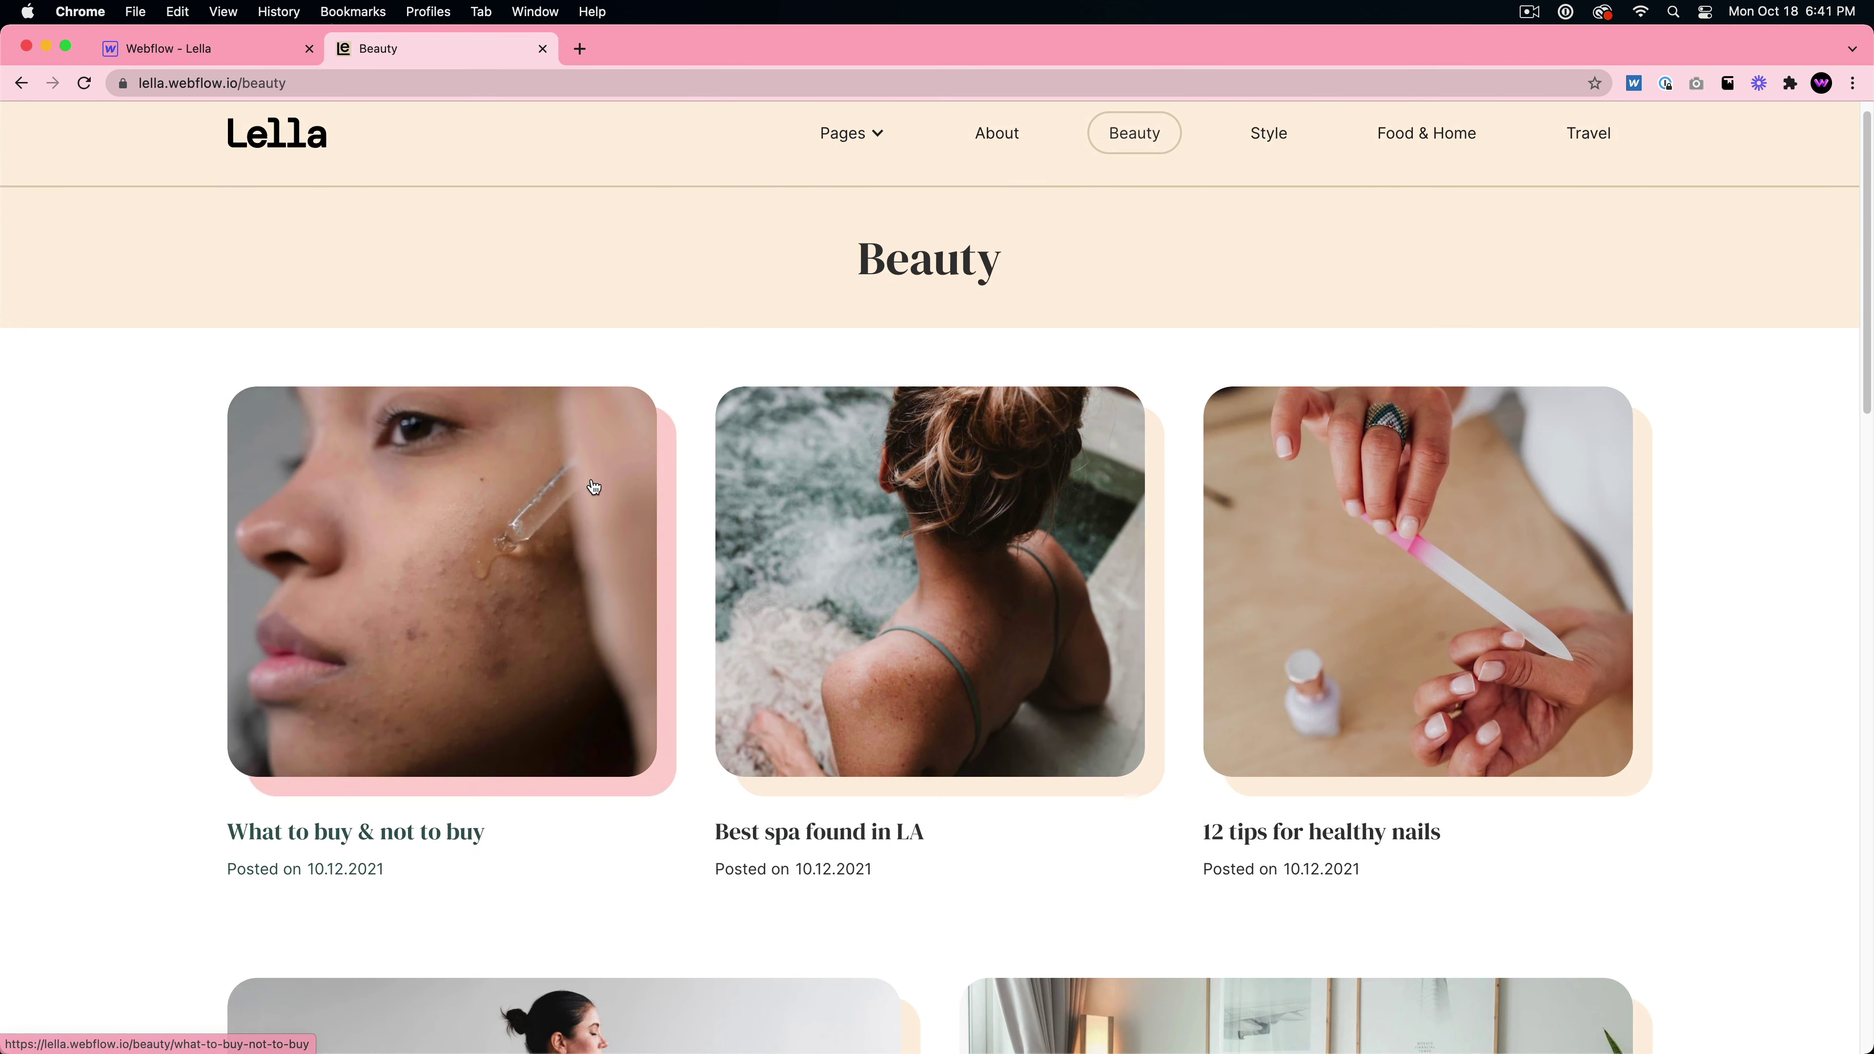
pyautogui.scroll(-8, 602, 491)
pyautogui.click(701, 697)
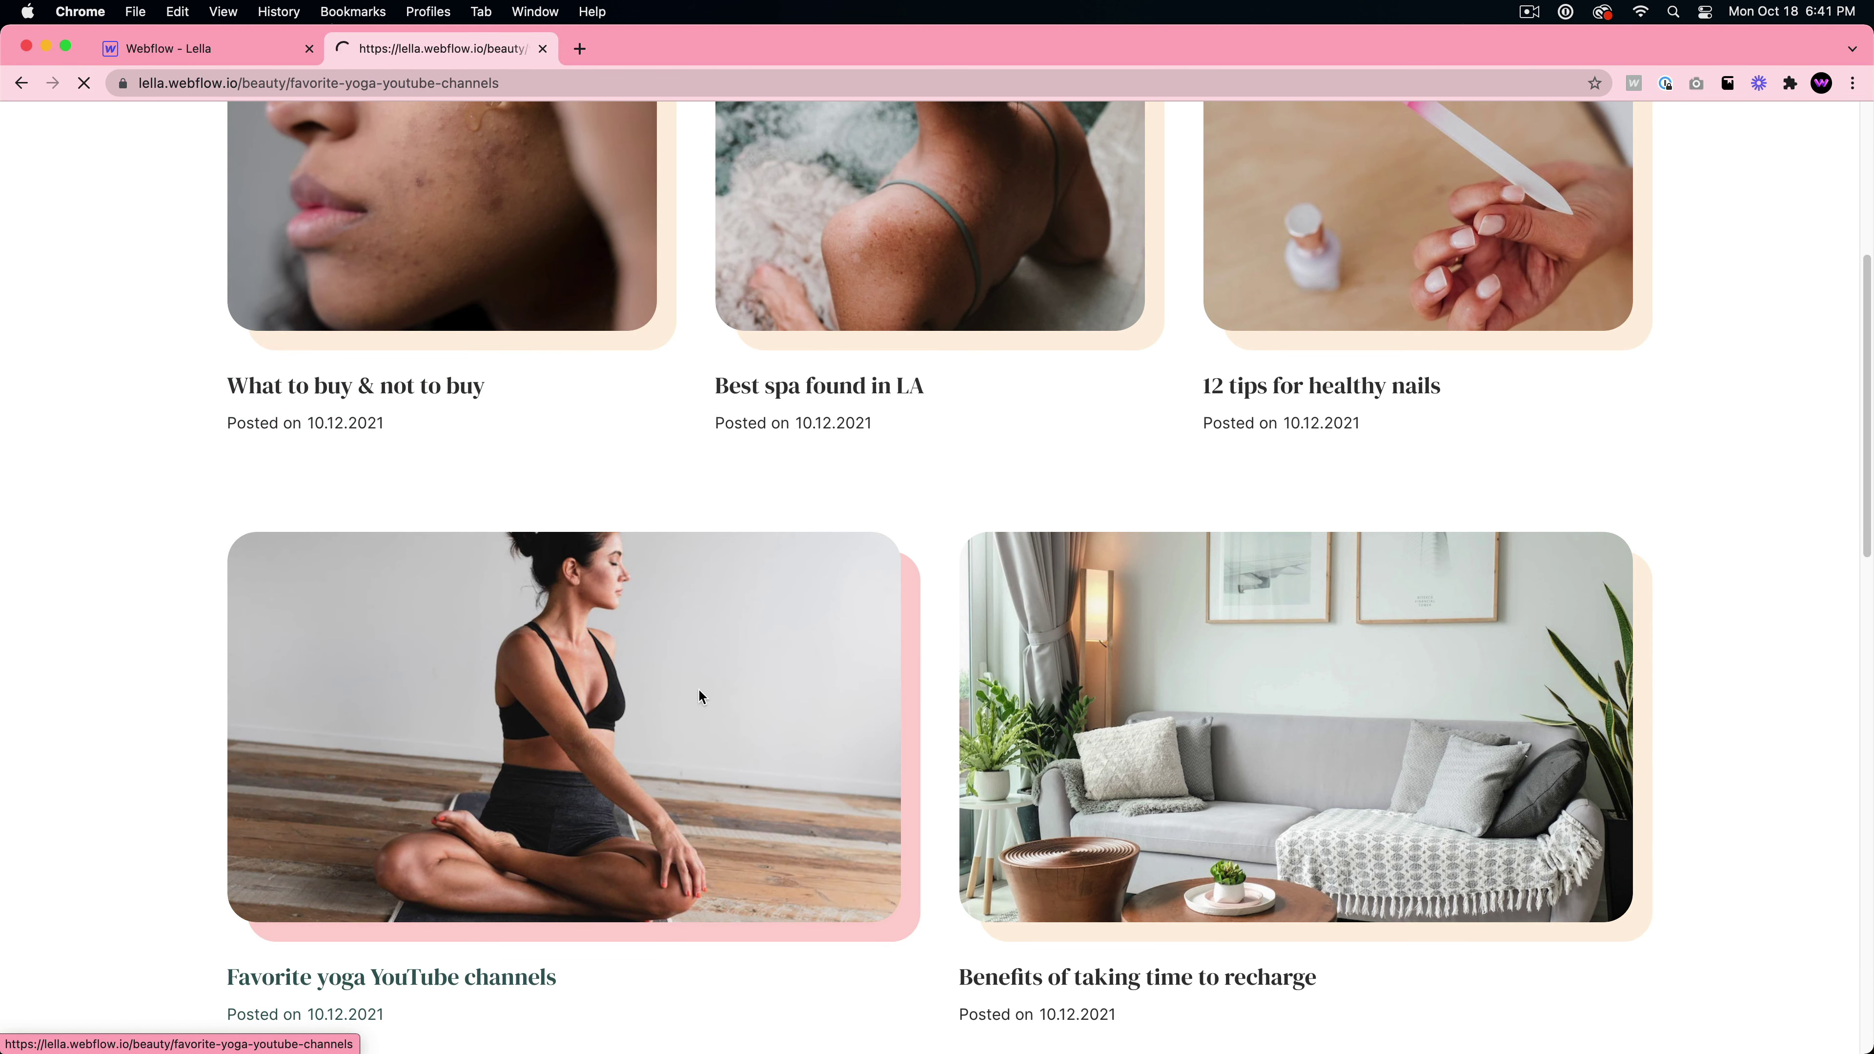
pyautogui.click(19, 86)
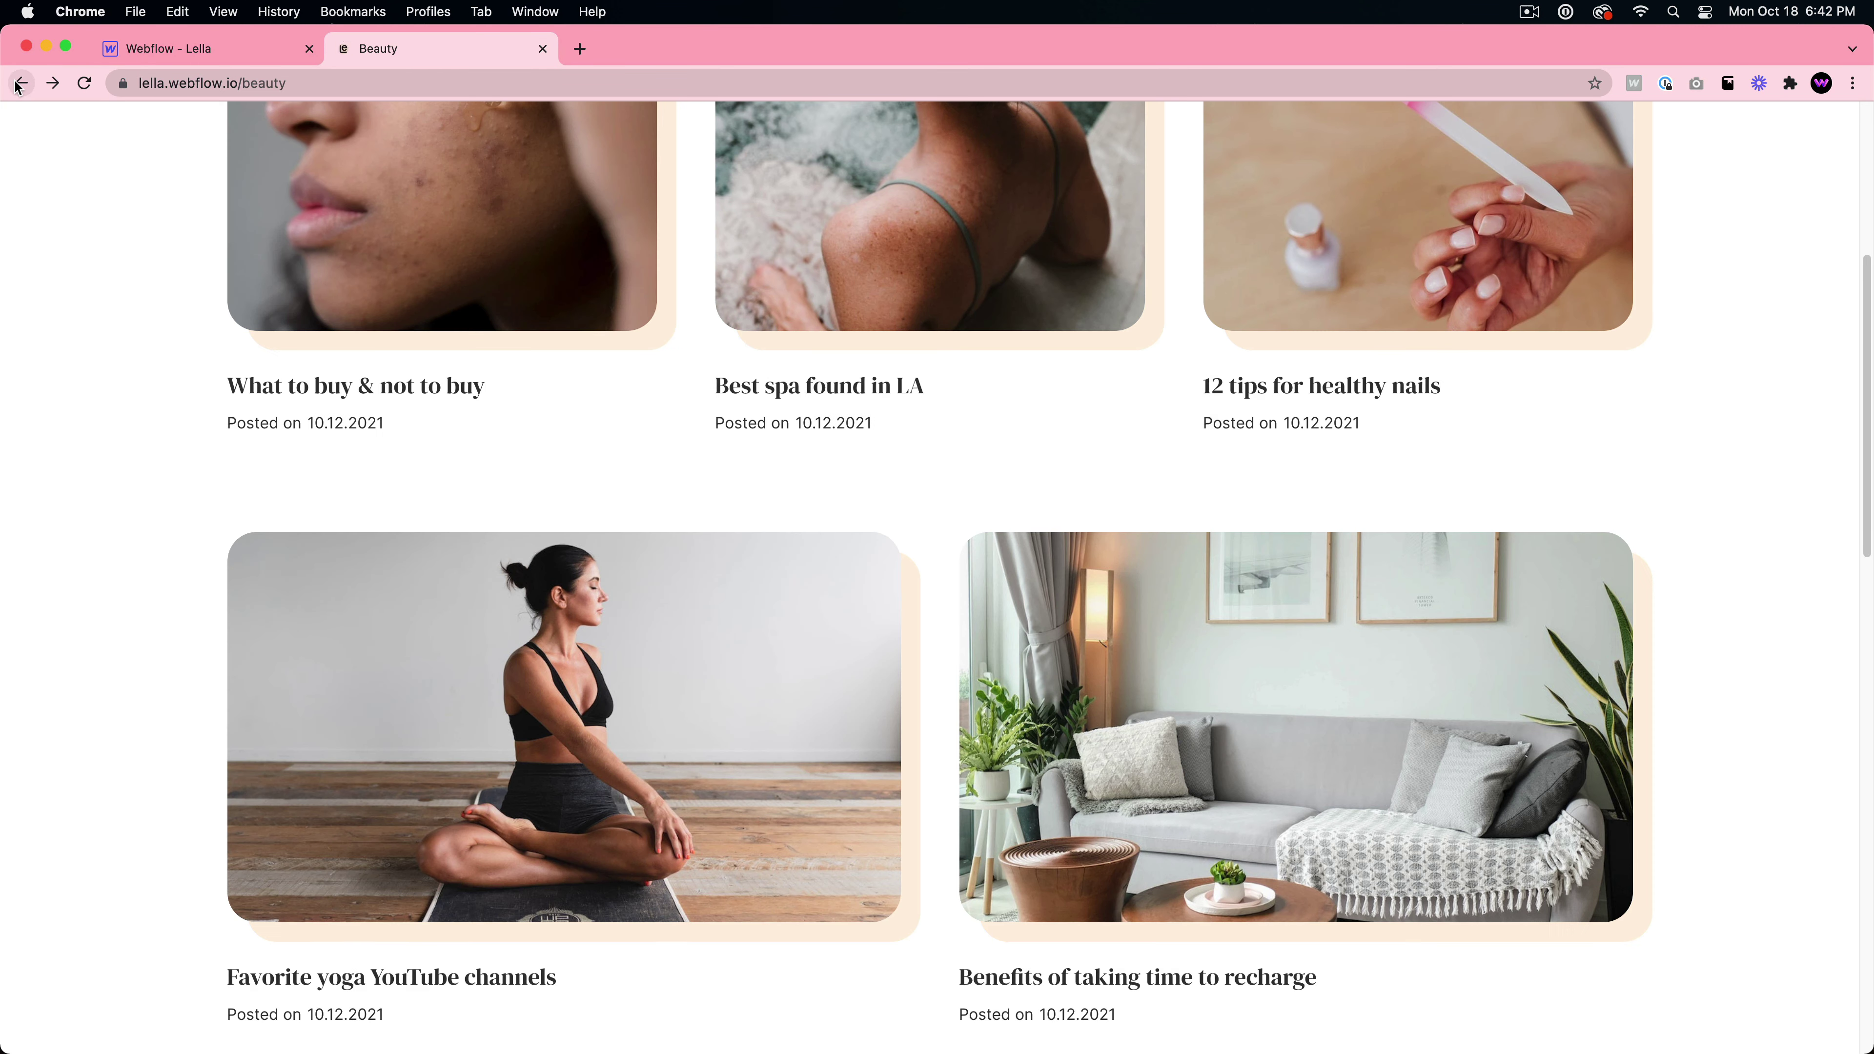
# - Open the "What to buy & not to buy" post from the Beauty page and examine its heading, images and body text
pyautogui.scroll(3, 682, 449)
pyautogui.click(660, 396)
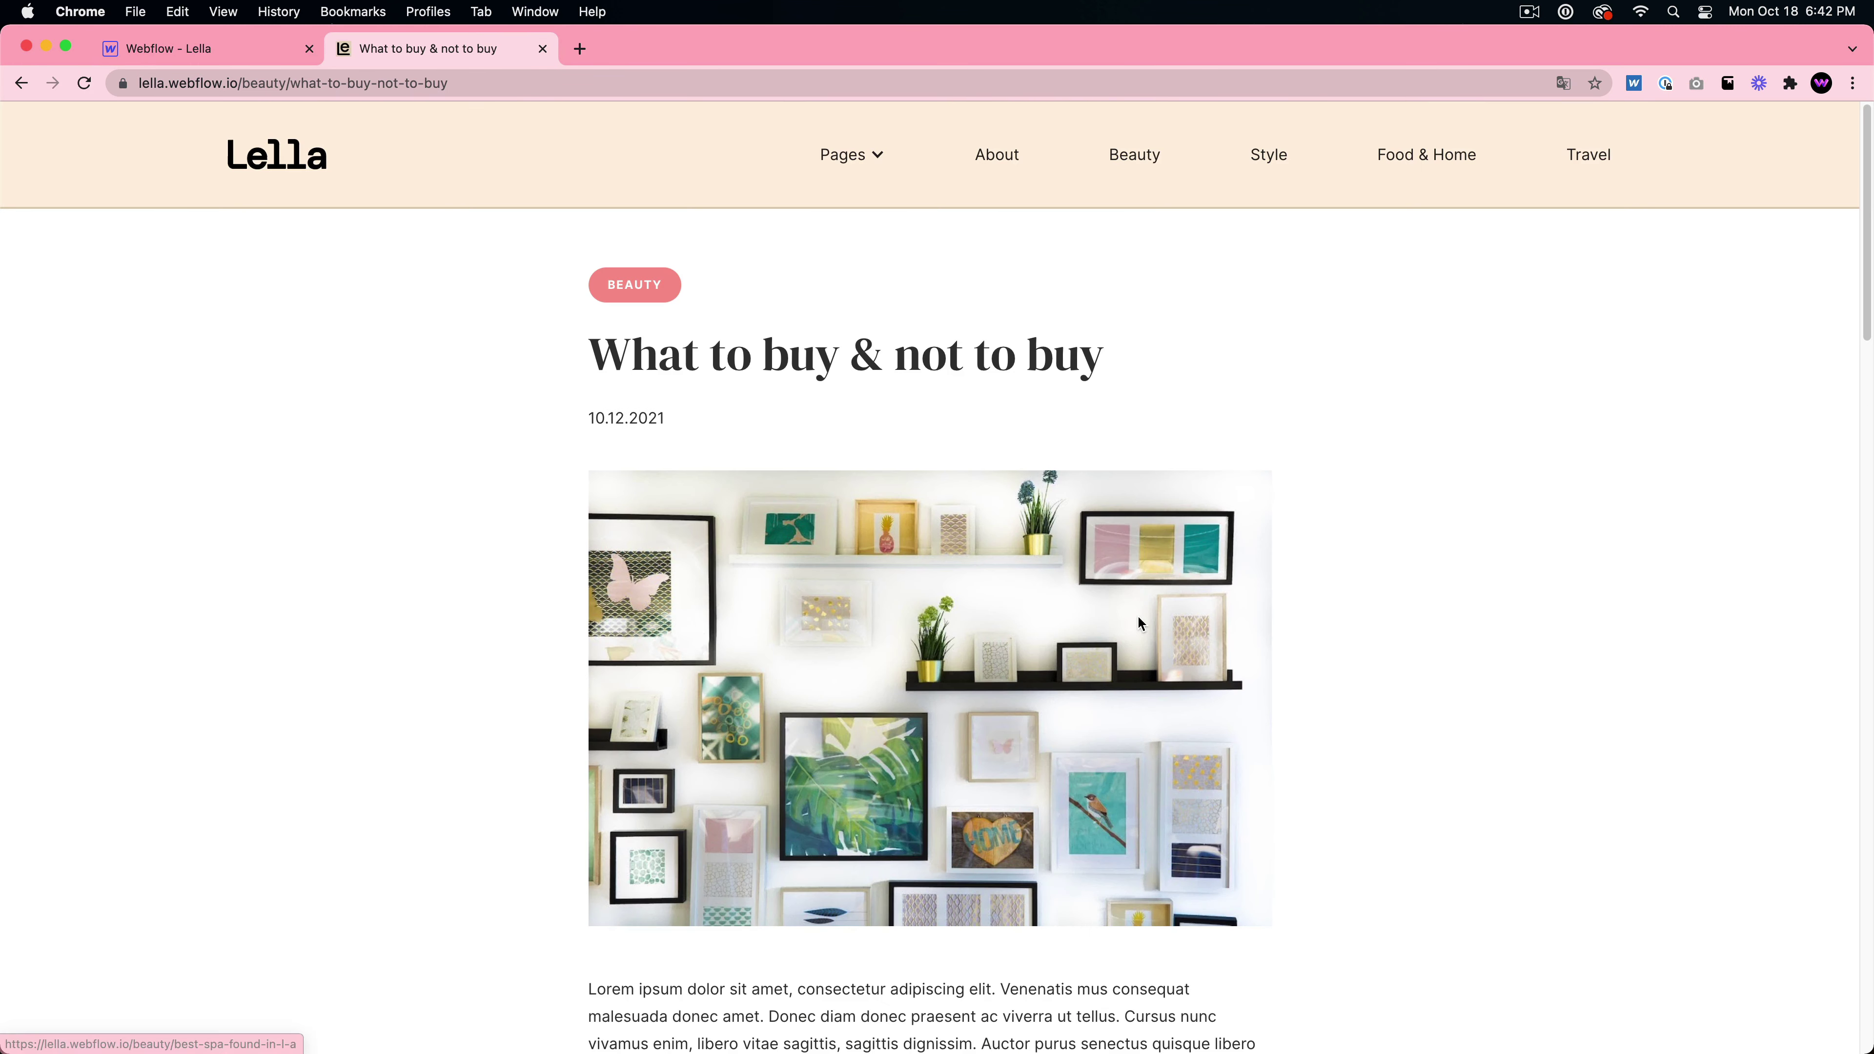
pyautogui.scroll(-15, 1040, 439)
pyautogui.scroll(-10, 1041, 474)
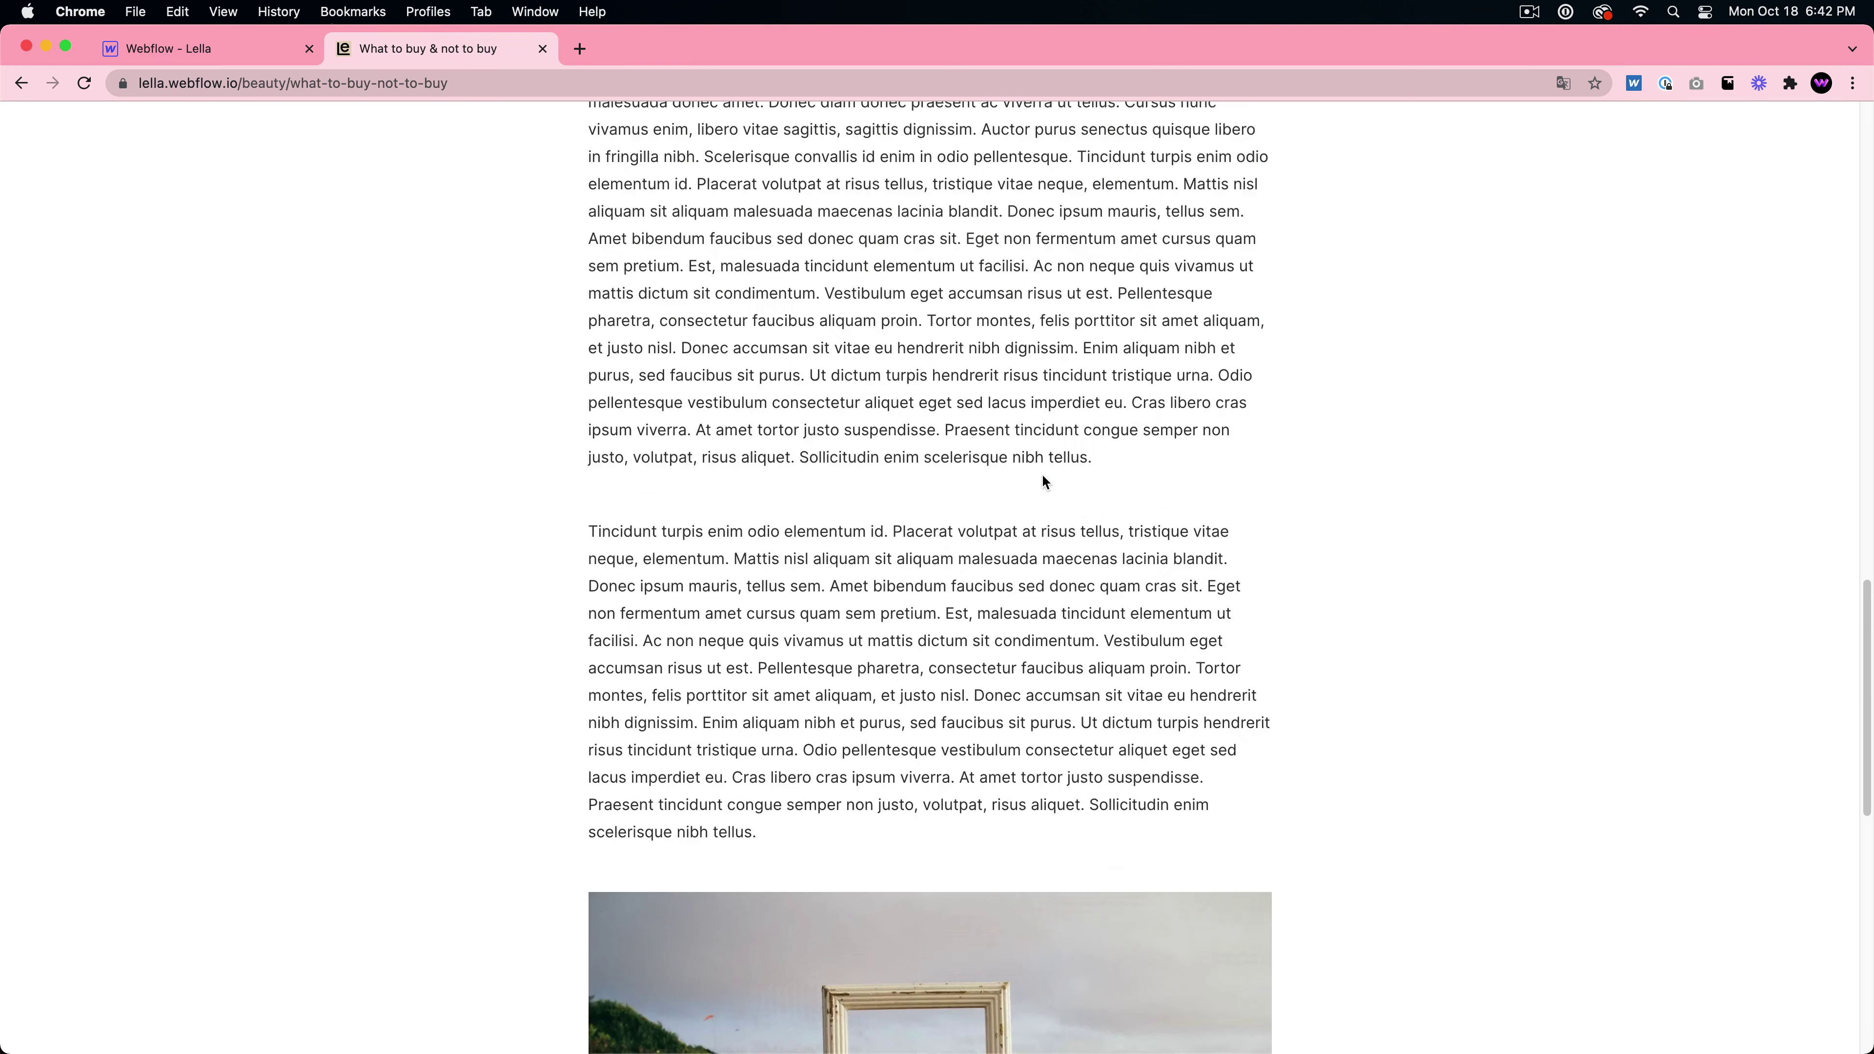
pyautogui.scroll(20, 1041, 473)
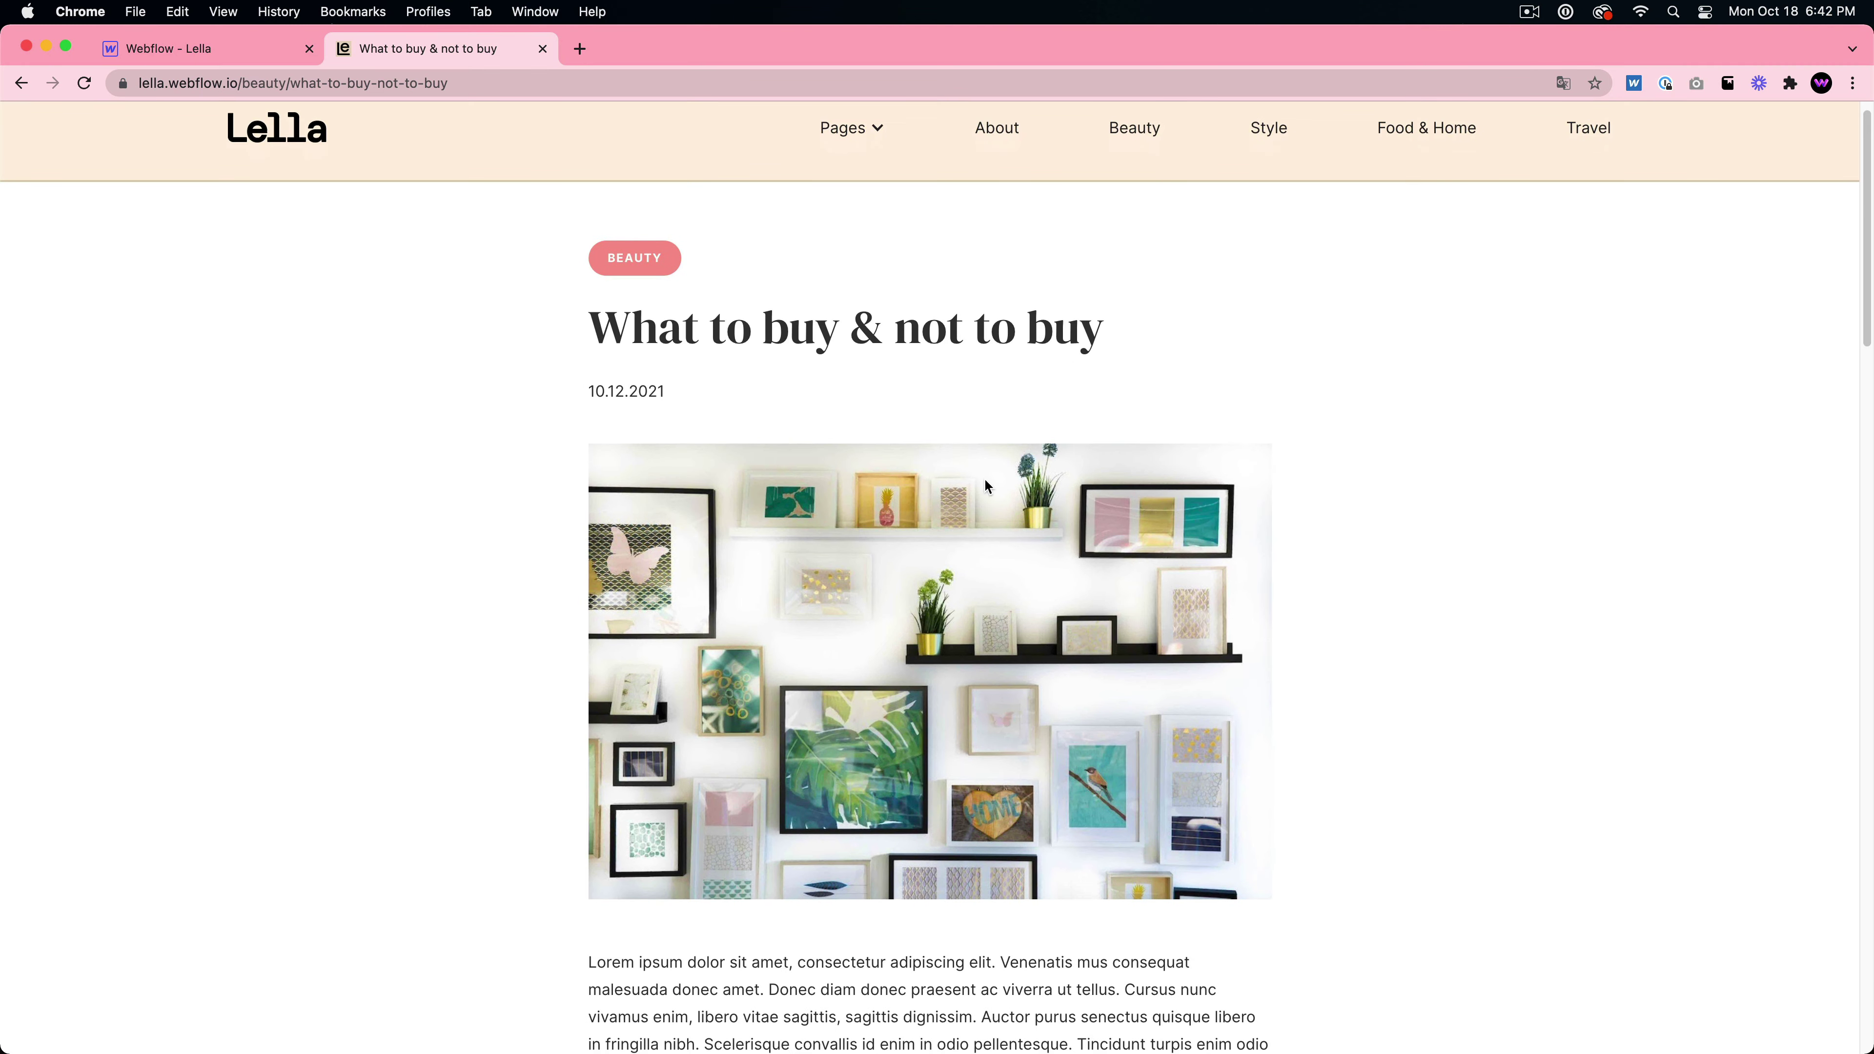
pyautogui.scroll(1, 984, 478)
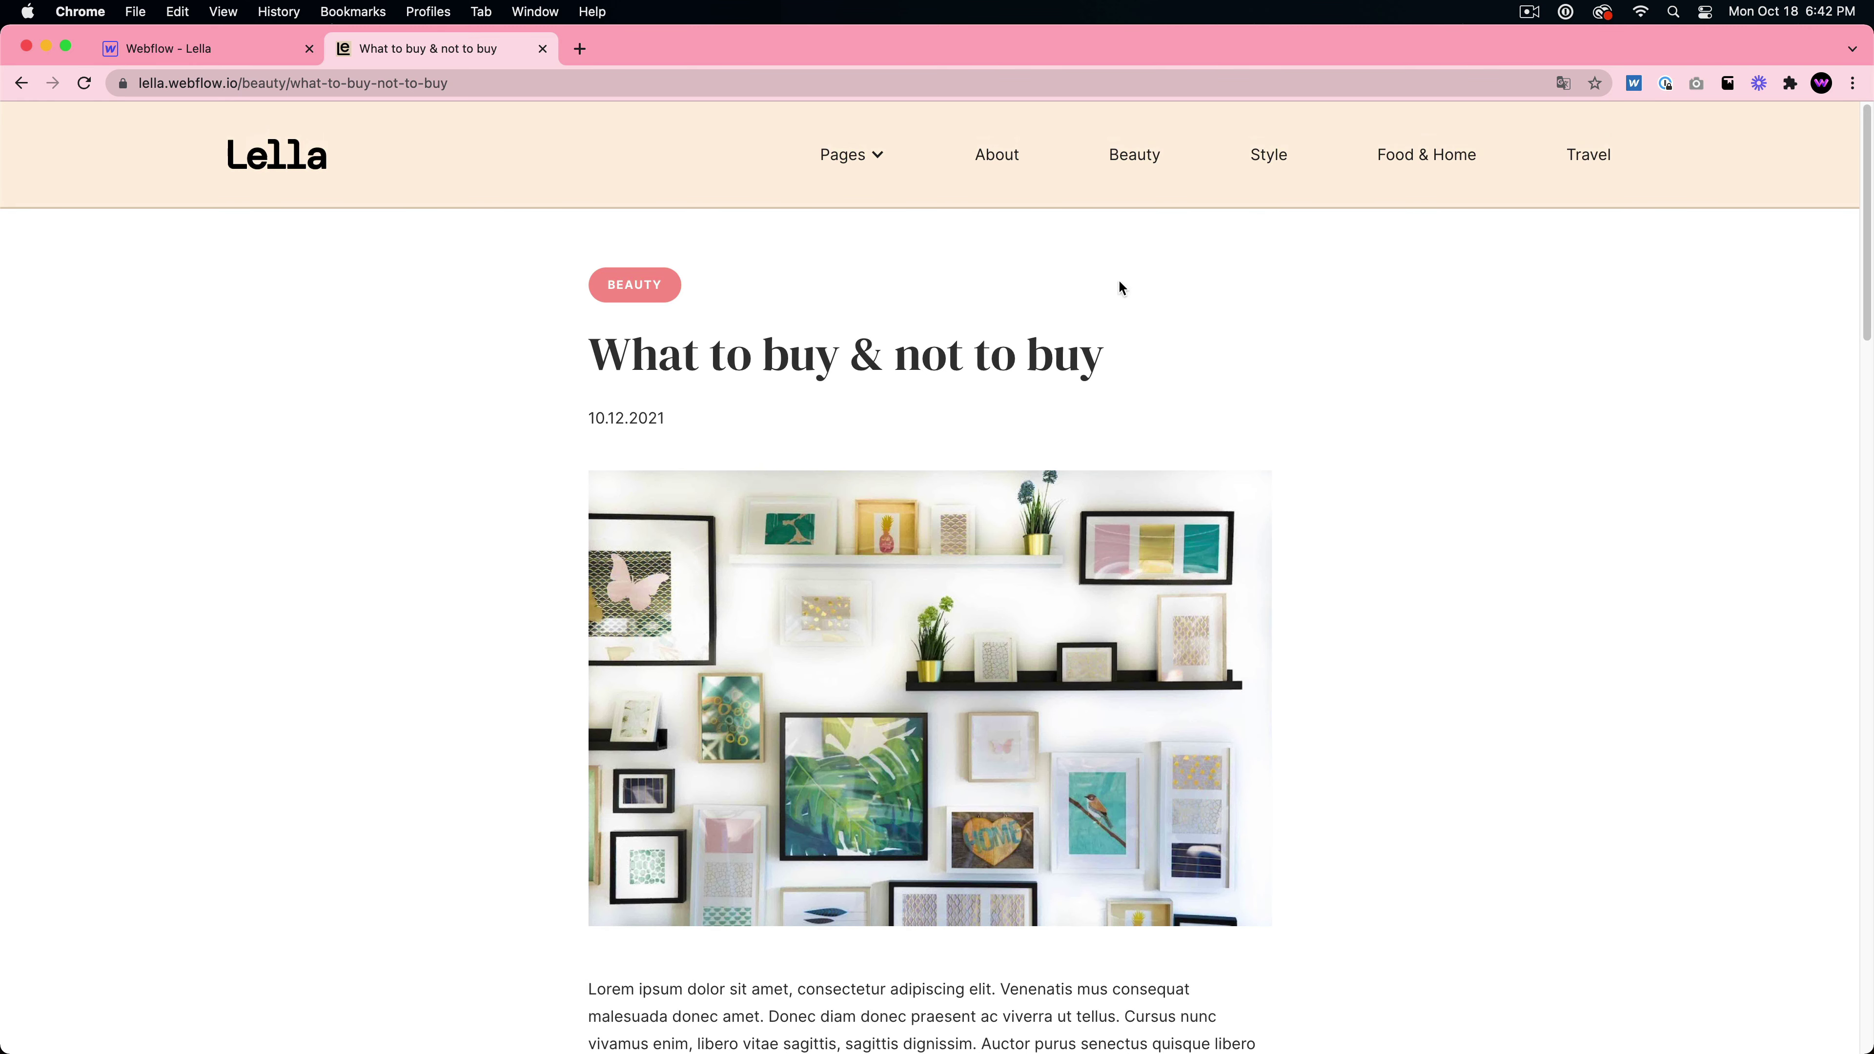
# - Return to the Beauty page and review its remaining posts, the "Read more in" category cards and the footer
pyautogui.click(1131, 161)
pyautogui.scroll(-20, 920, 547)
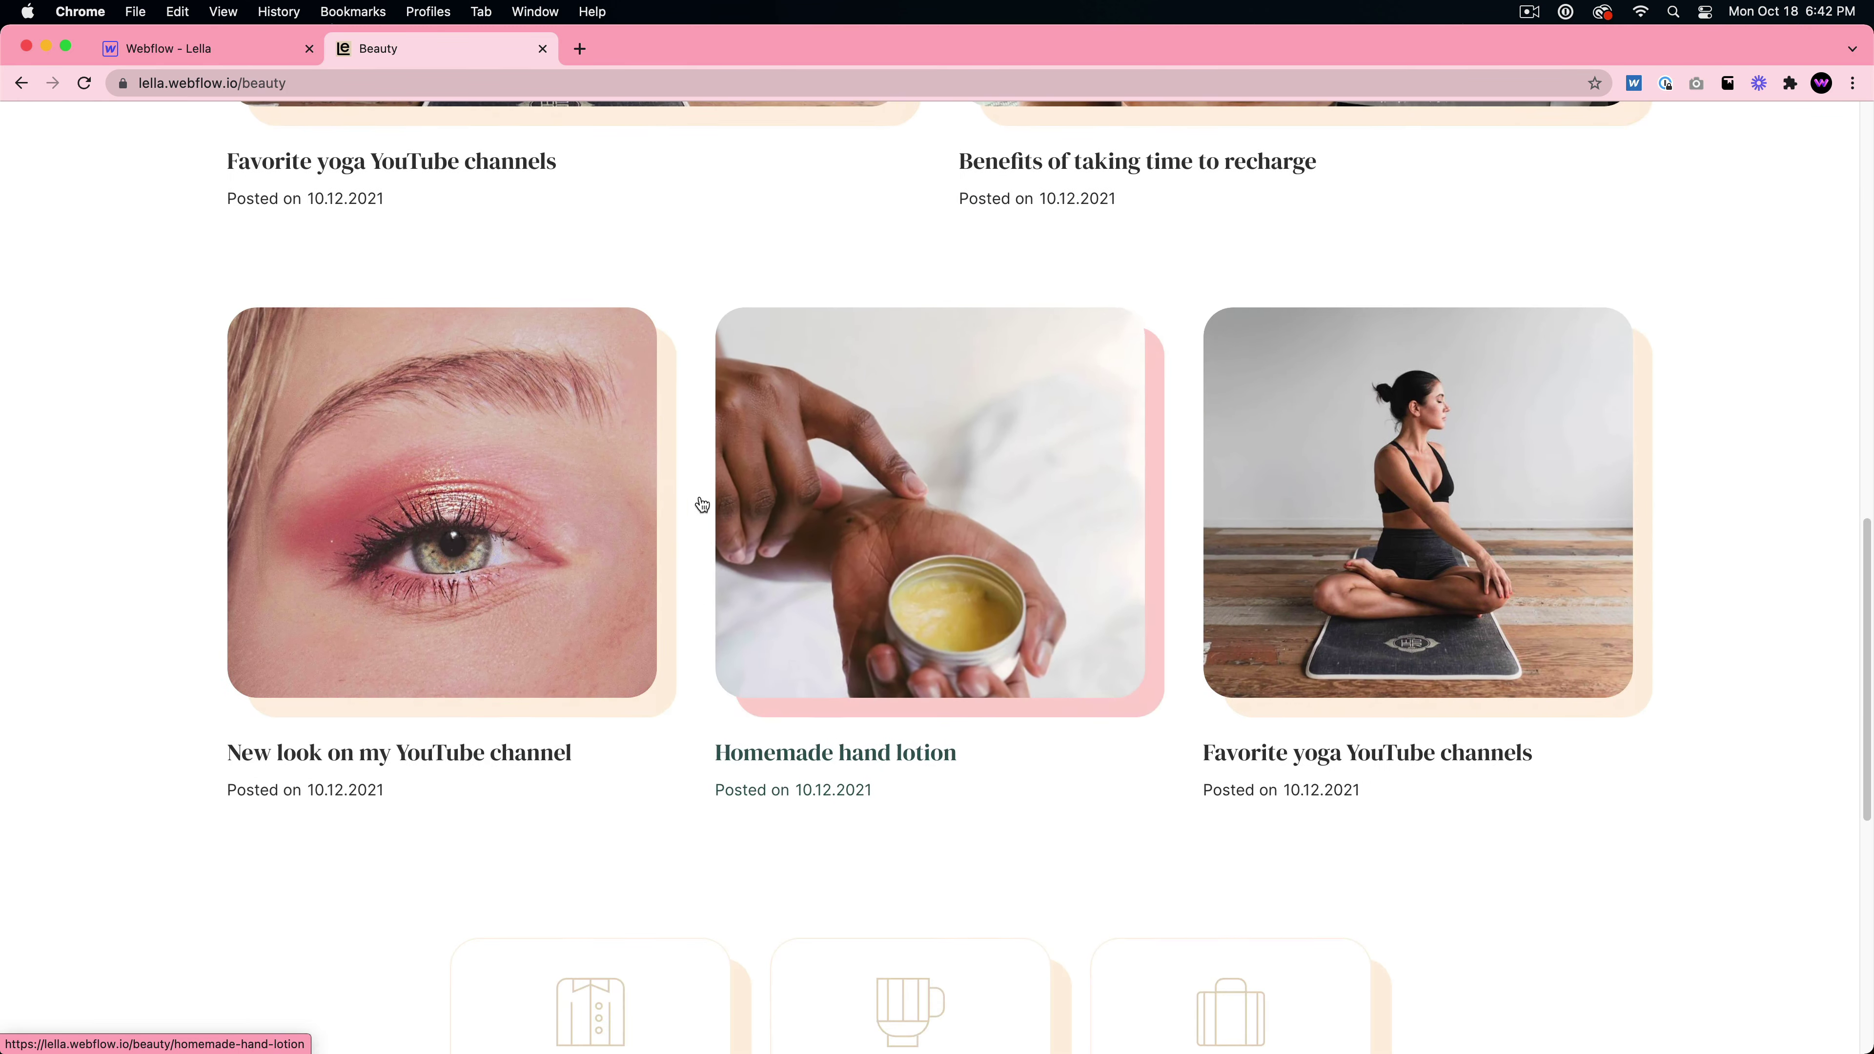
pyautogui.scroll(-5, 920, 547)
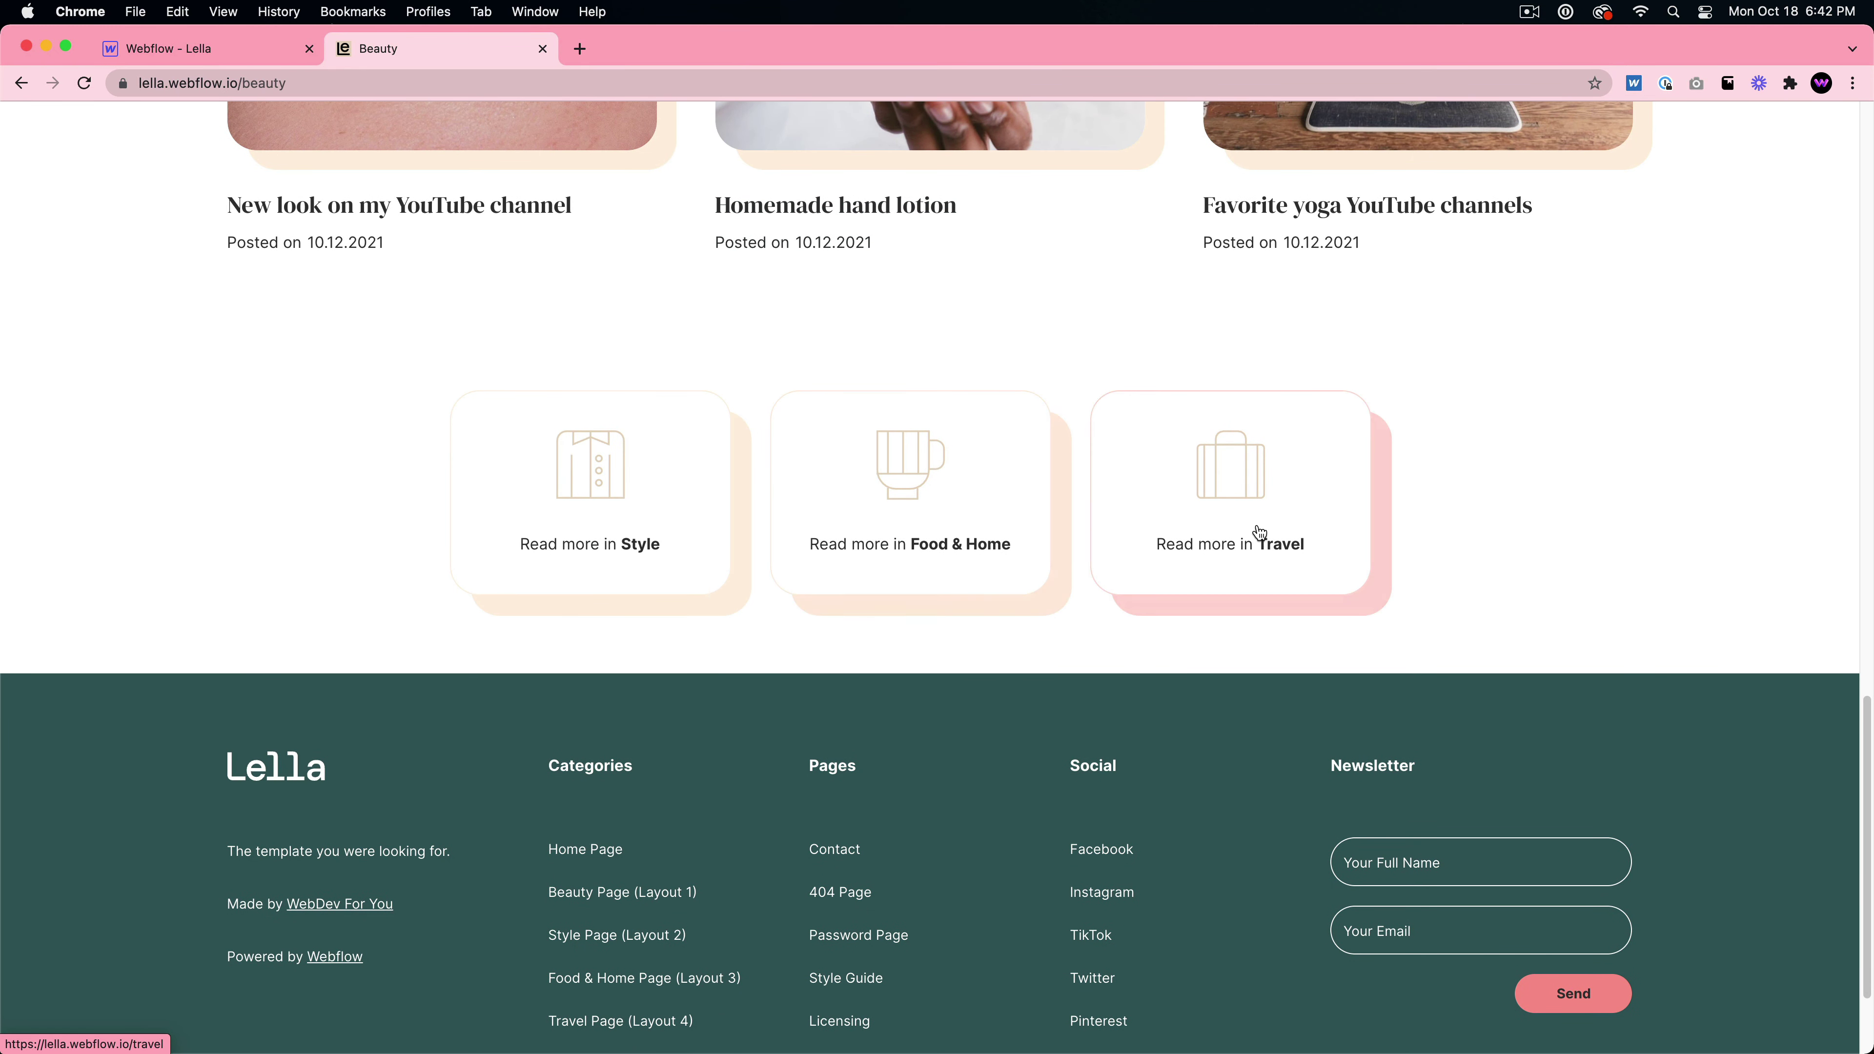
pyautogui.scroll(-3, 1129, 598)
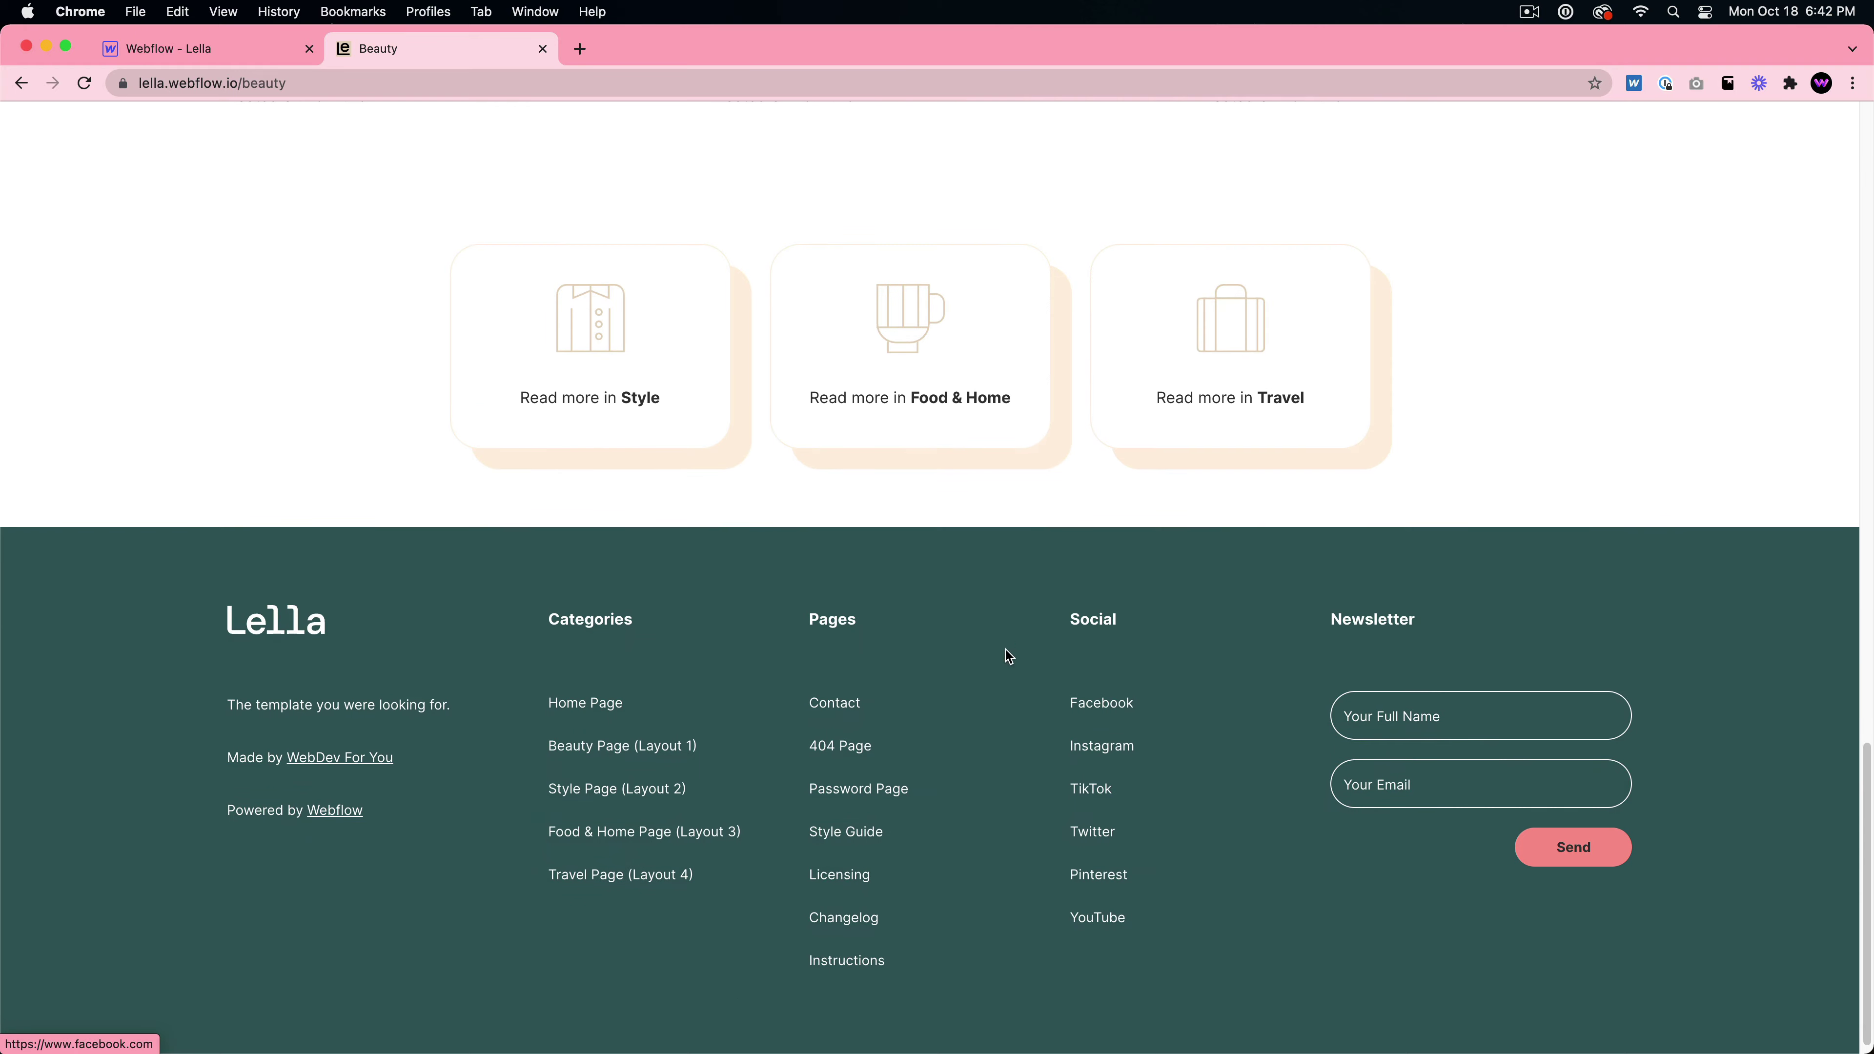
pyautogui.scroll(20, 1140, 726)
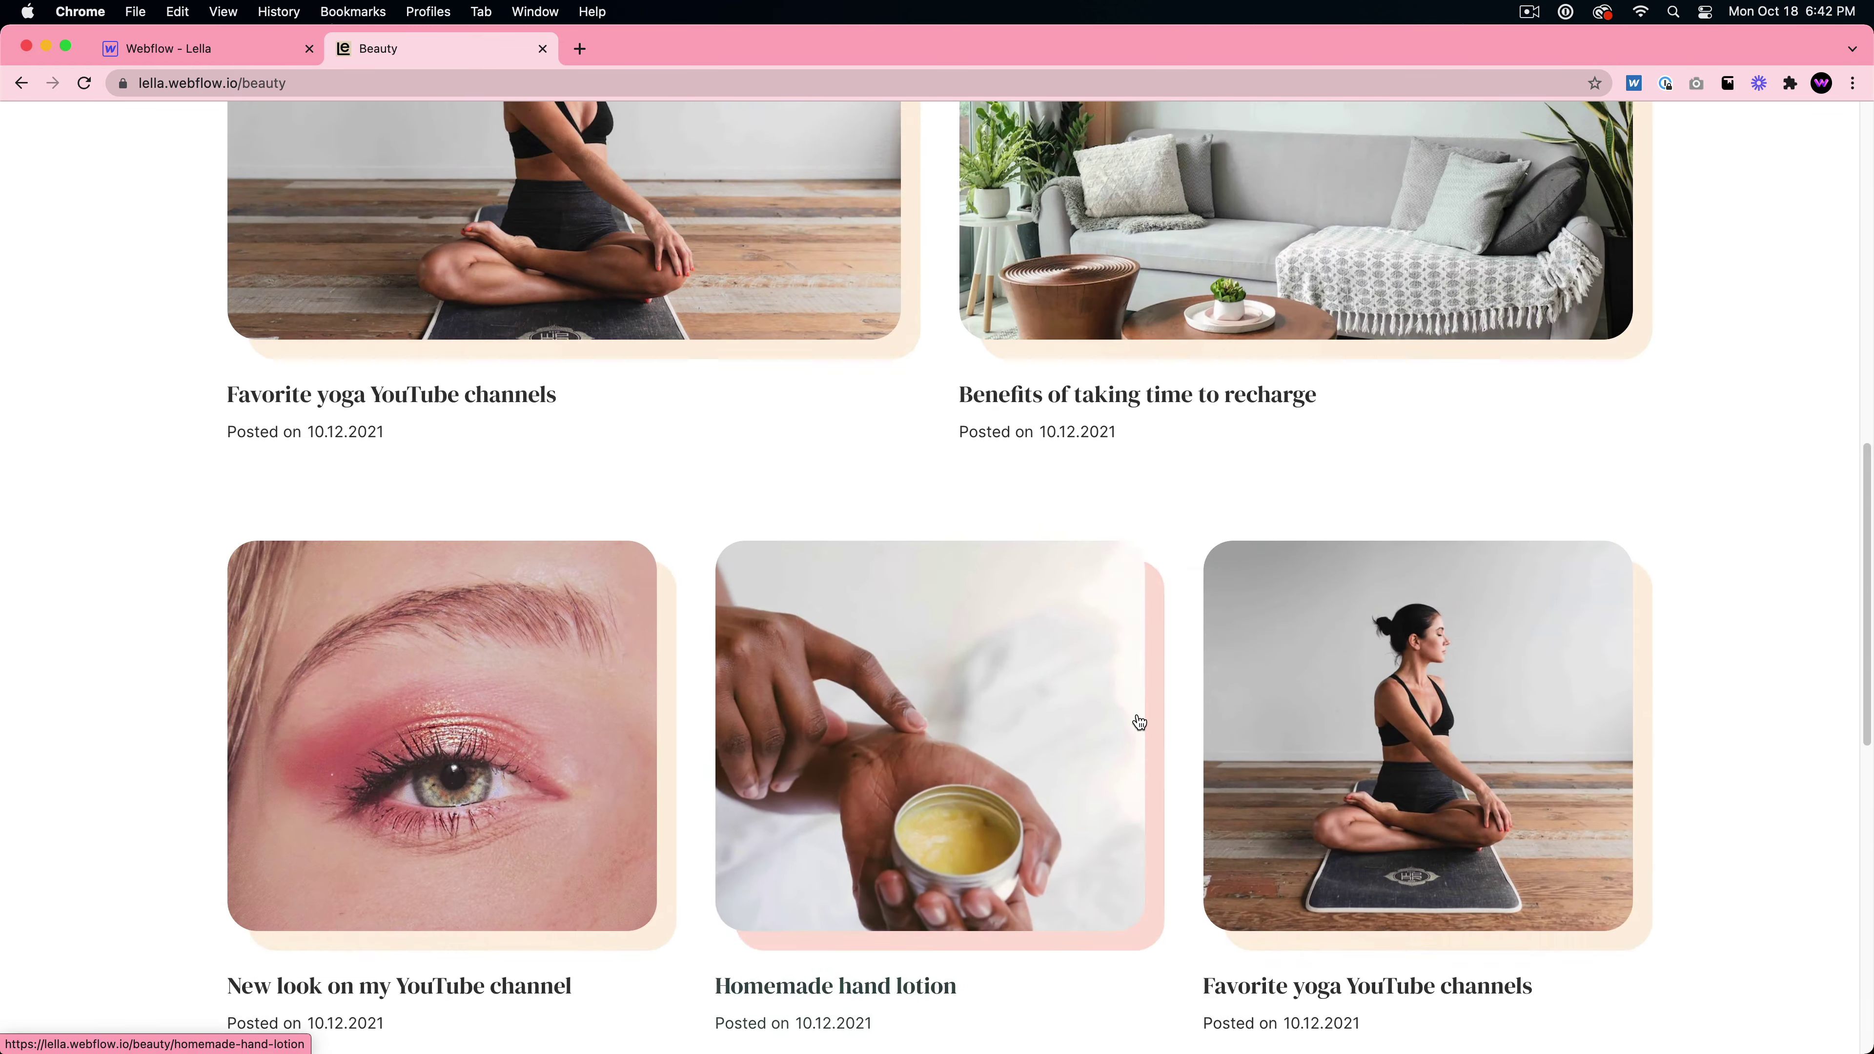
# - Open the Style page and examine its two-column post grid and the lift effect on the cards
pyautogui.click(1280, 151)
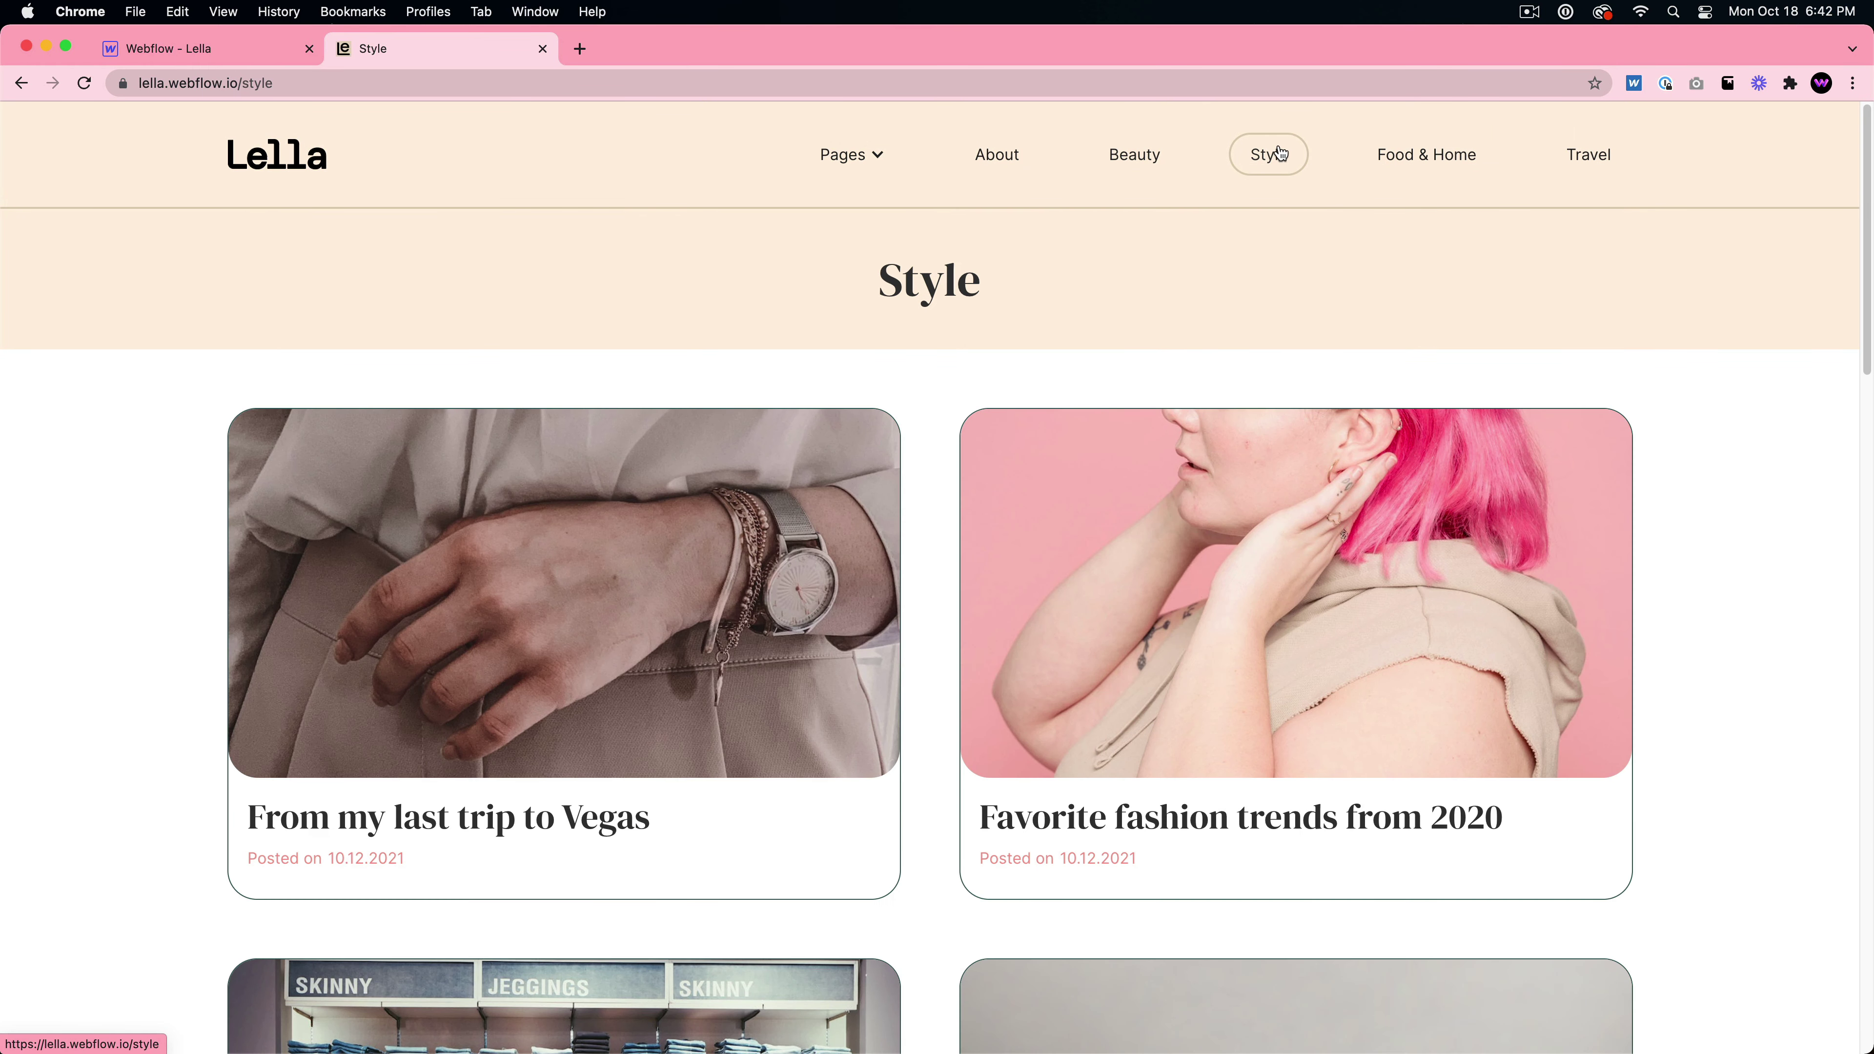
pyautogui.scroll(-6, 983, 264)
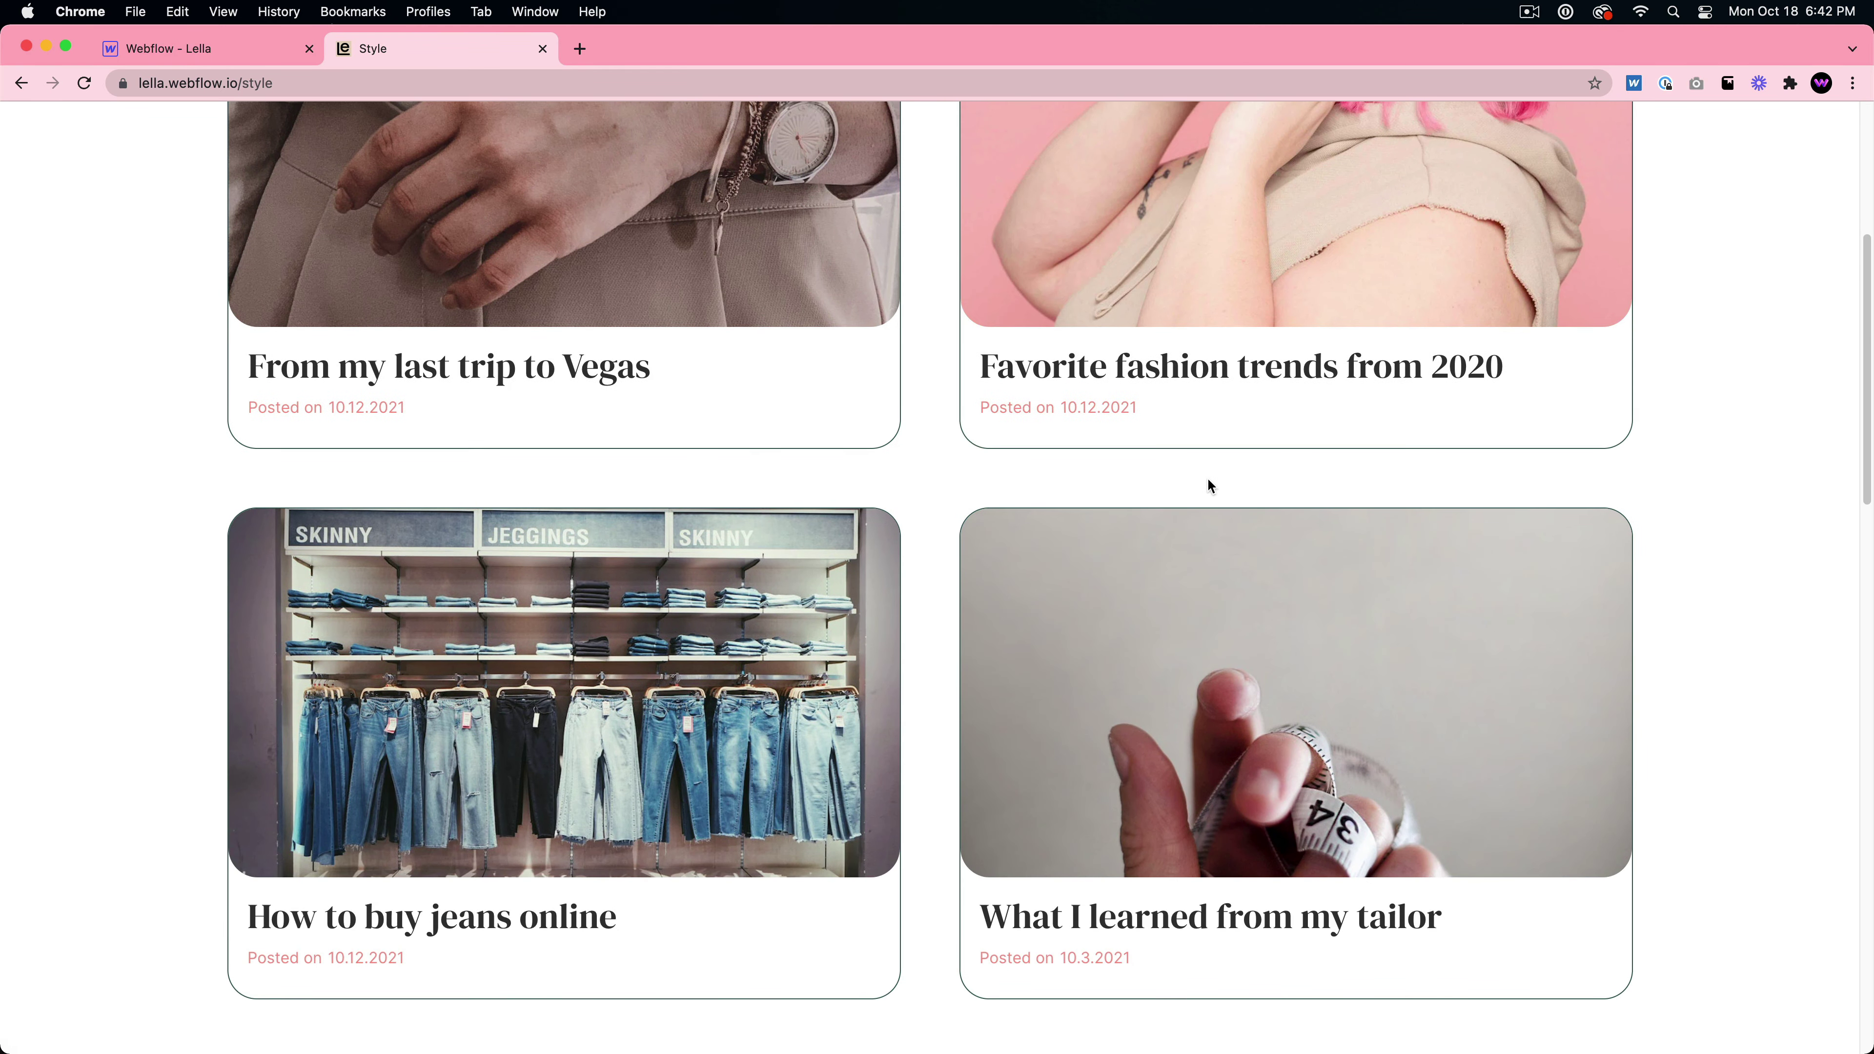
pyautogui.scroll(-2, 1210, 483)
pyautogui.scroll(5, 1266, 430)
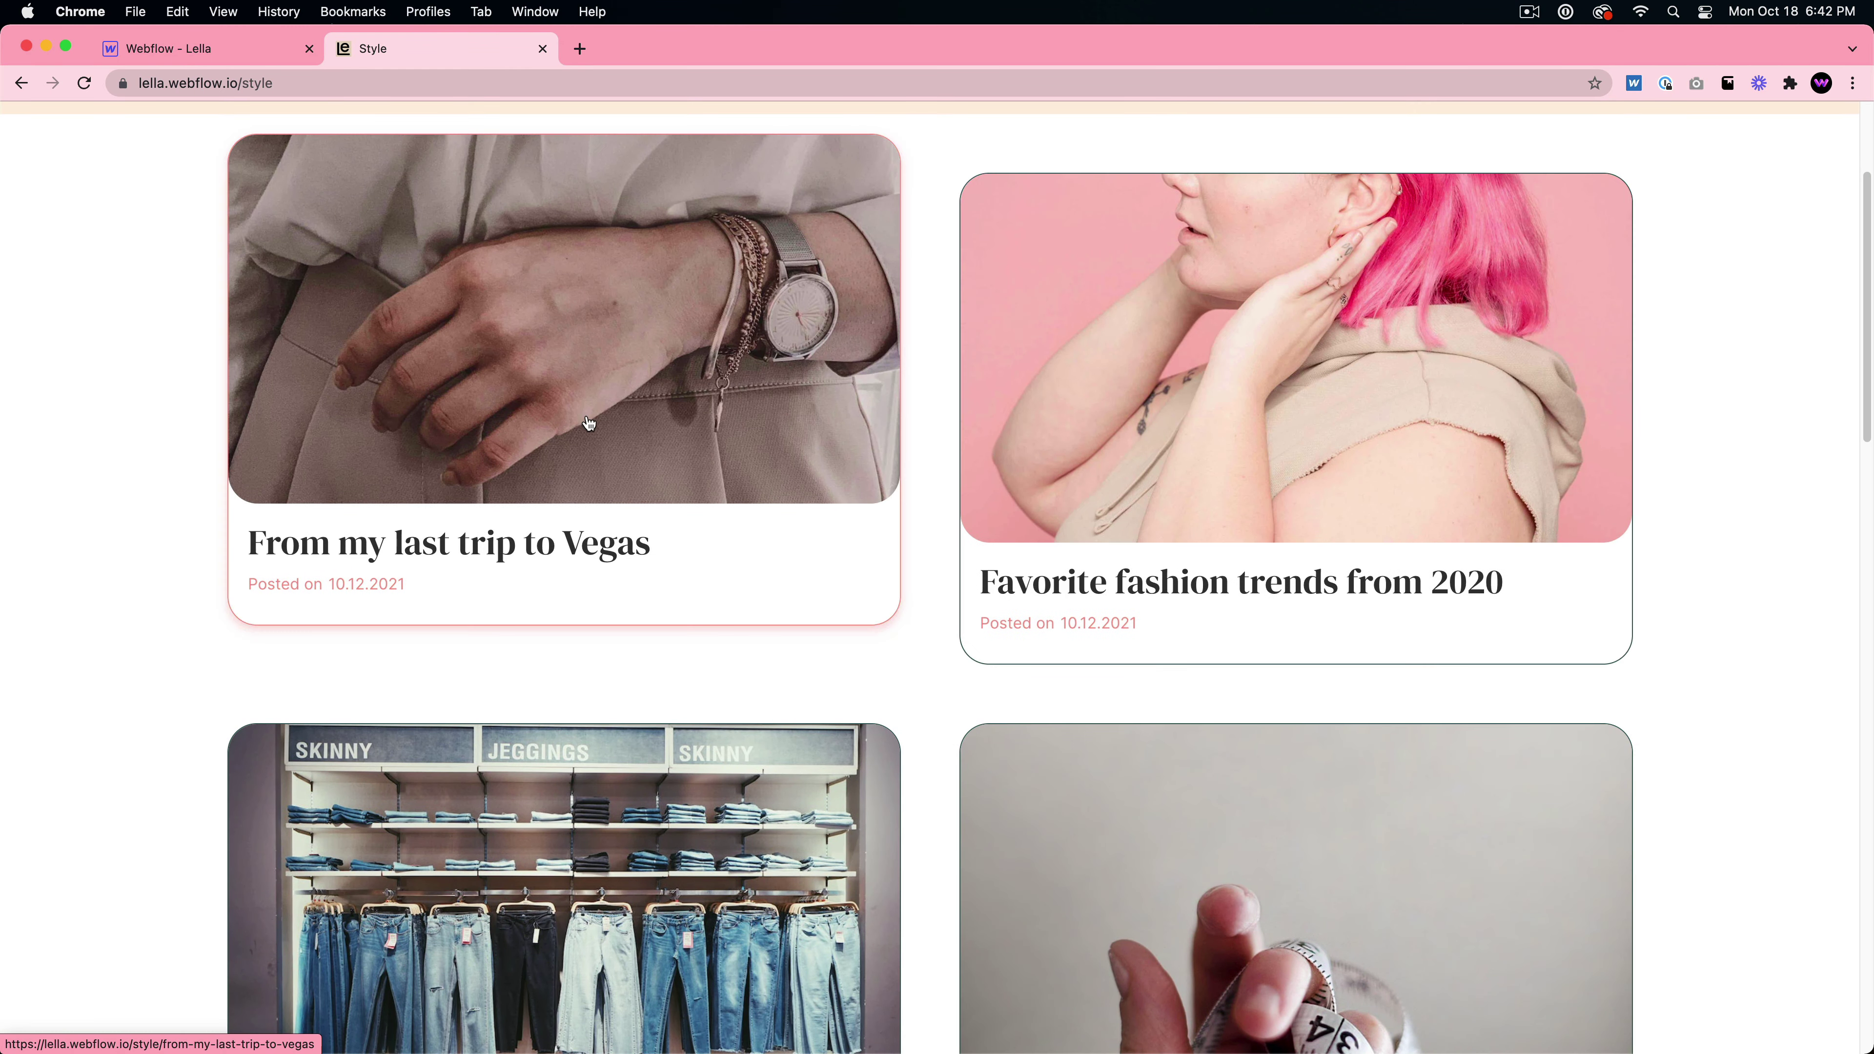
pyautogui.scroll(-10, 690, 435)
pyautogui.scroll(12, 692, 435)
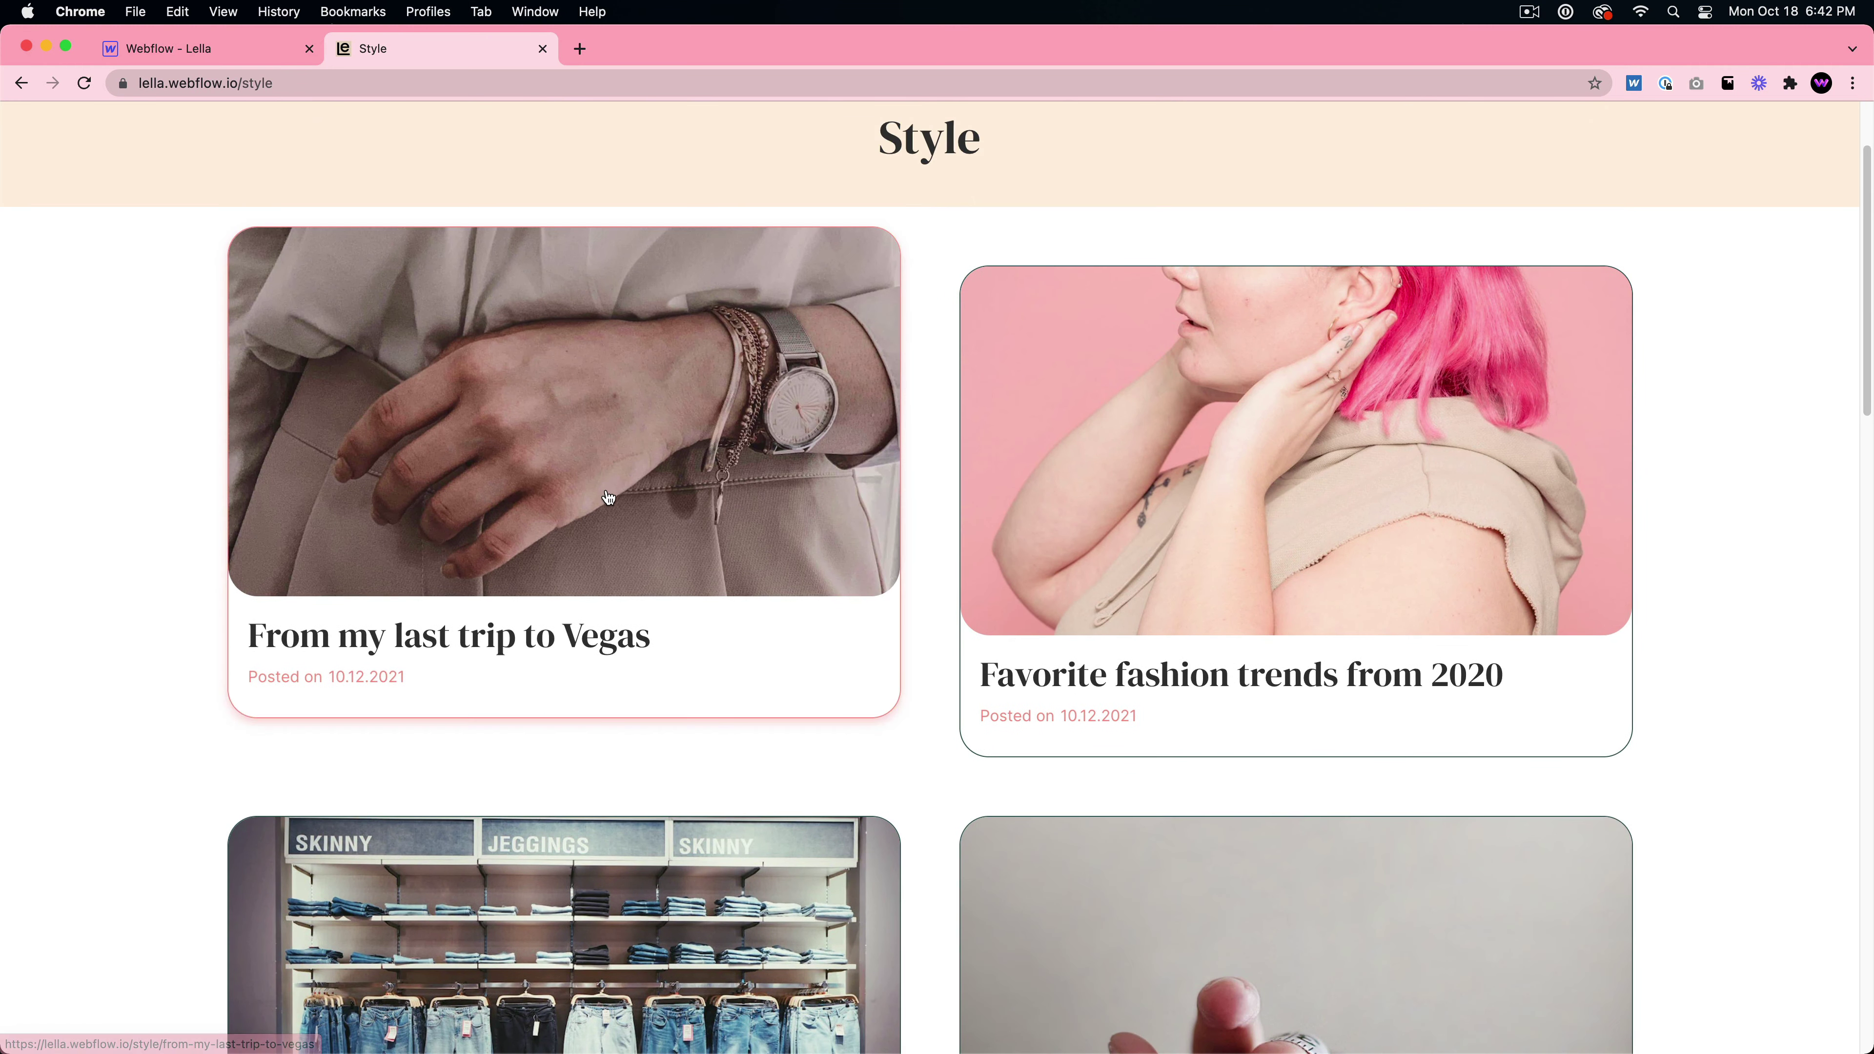
# - Open the "From my last trip to Vegas" post and examine how its pink title panel behaves alongside the article's images and text
pyautogui.click(693, 435)
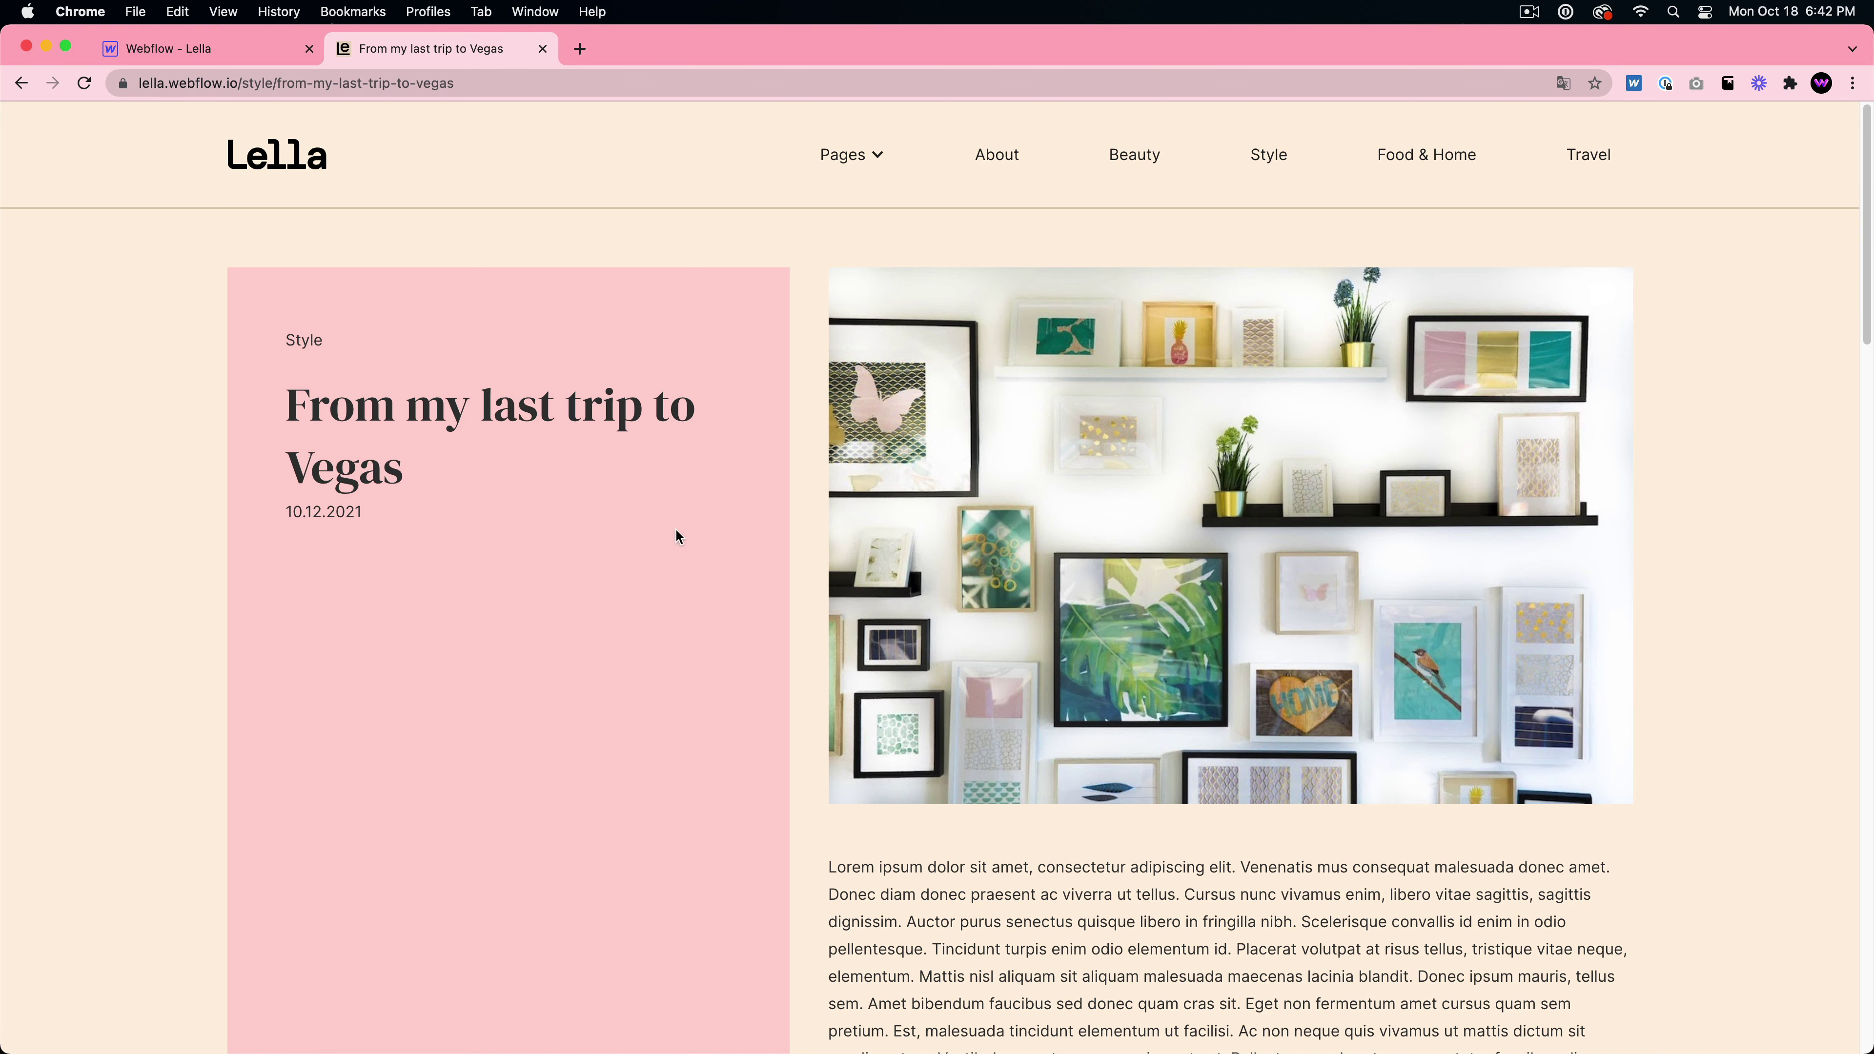
pyautogui.scroll(-2, 662, 542)
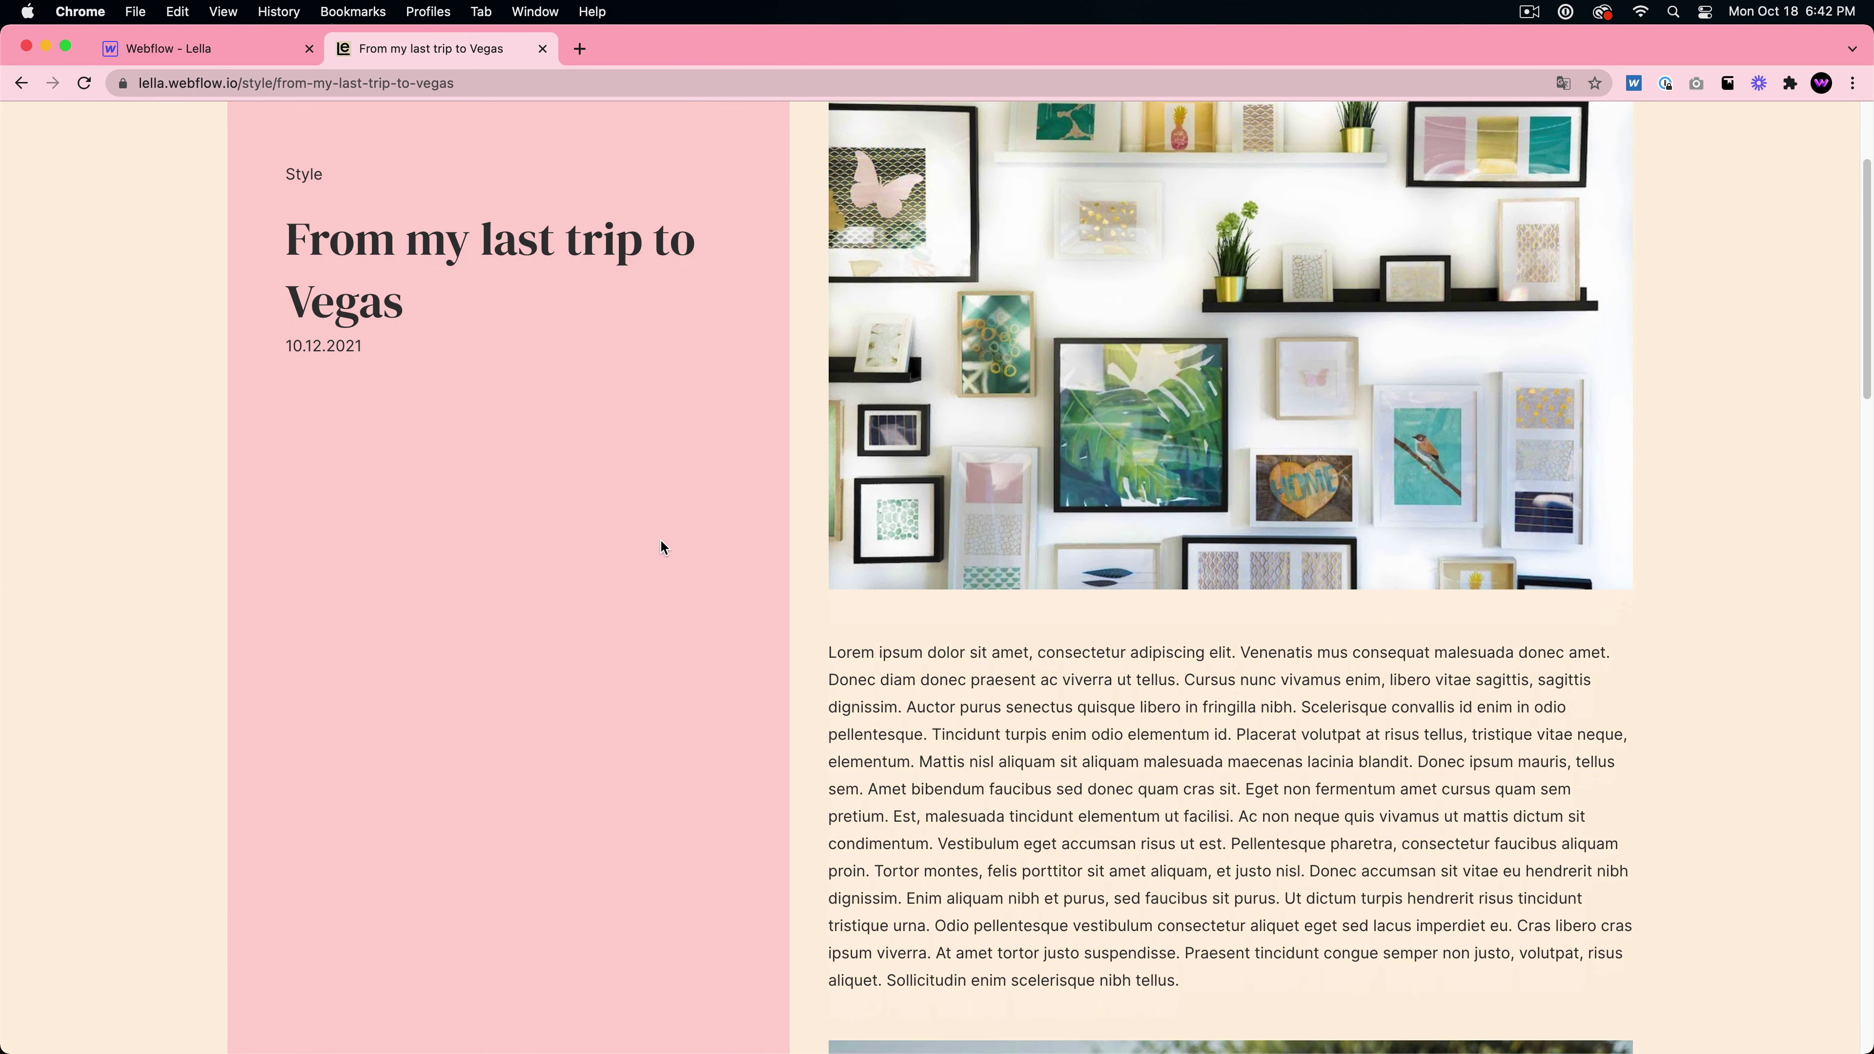
pyautogui.scroll(2, 702, 542)
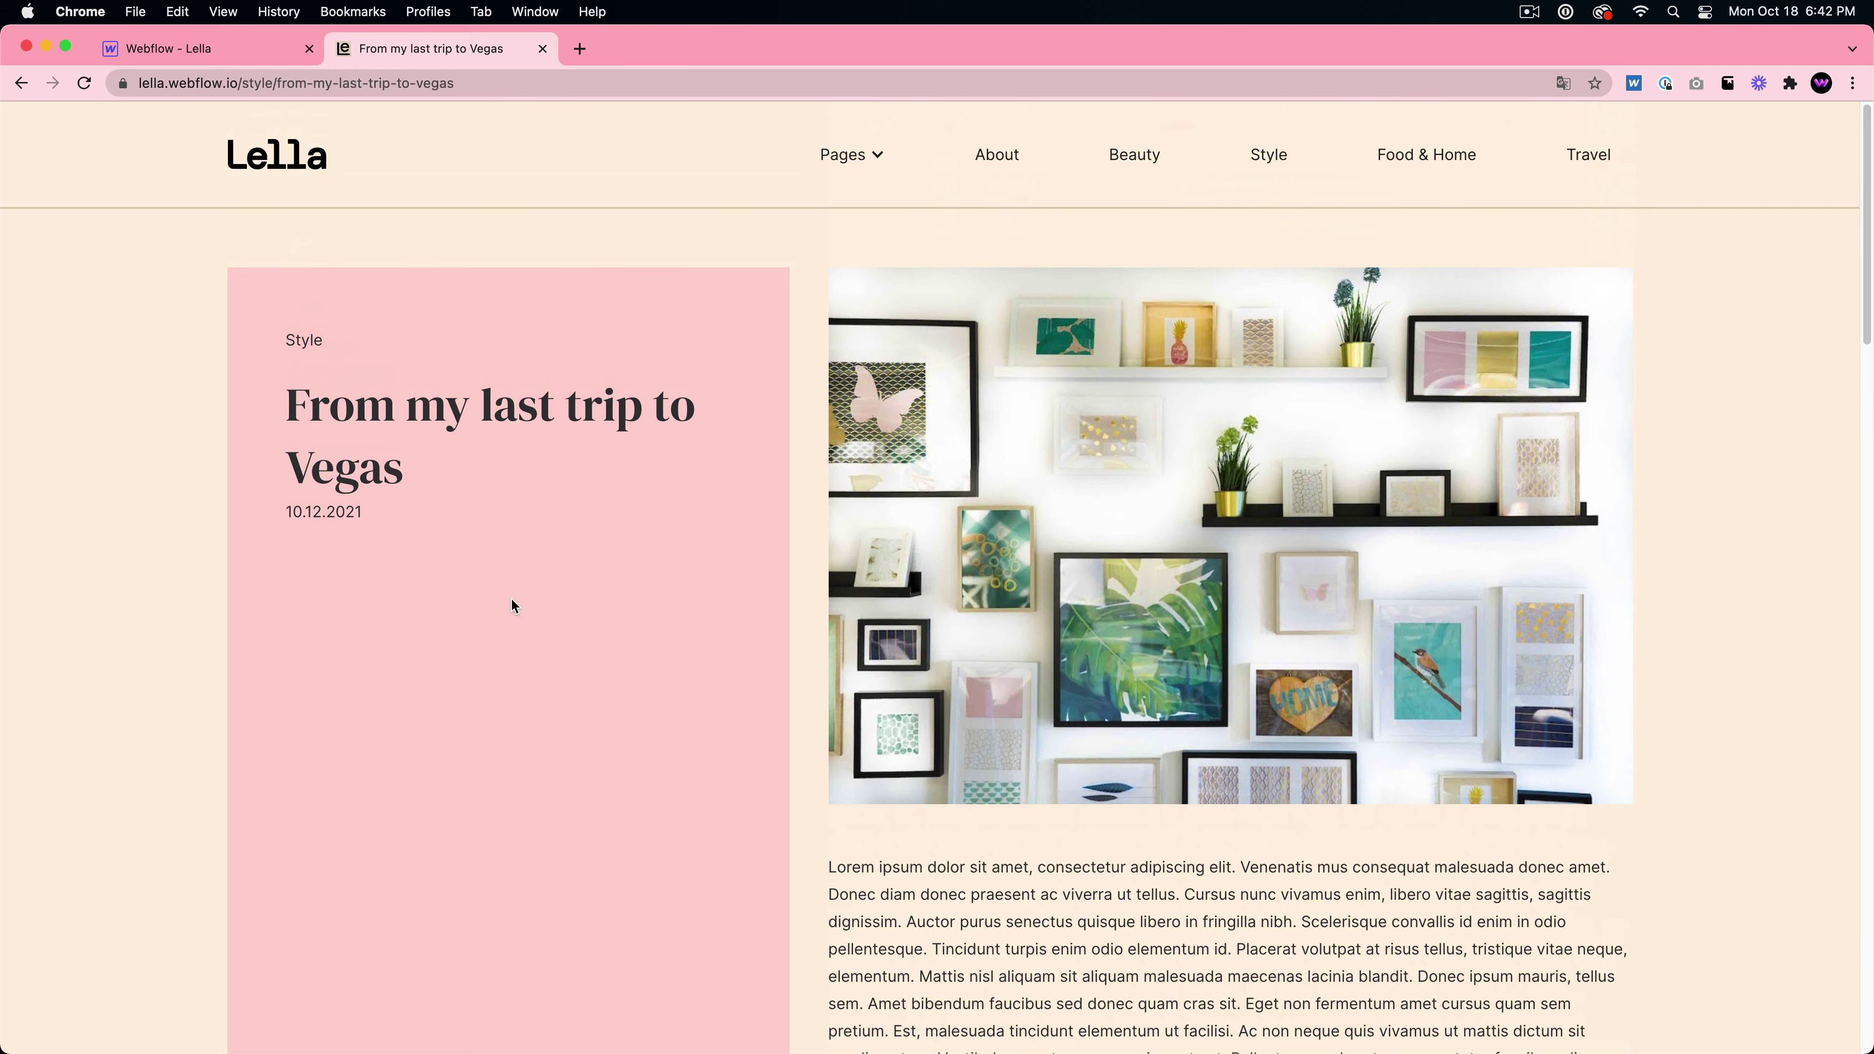
pyautogui.scroll(-5, 625, 831)
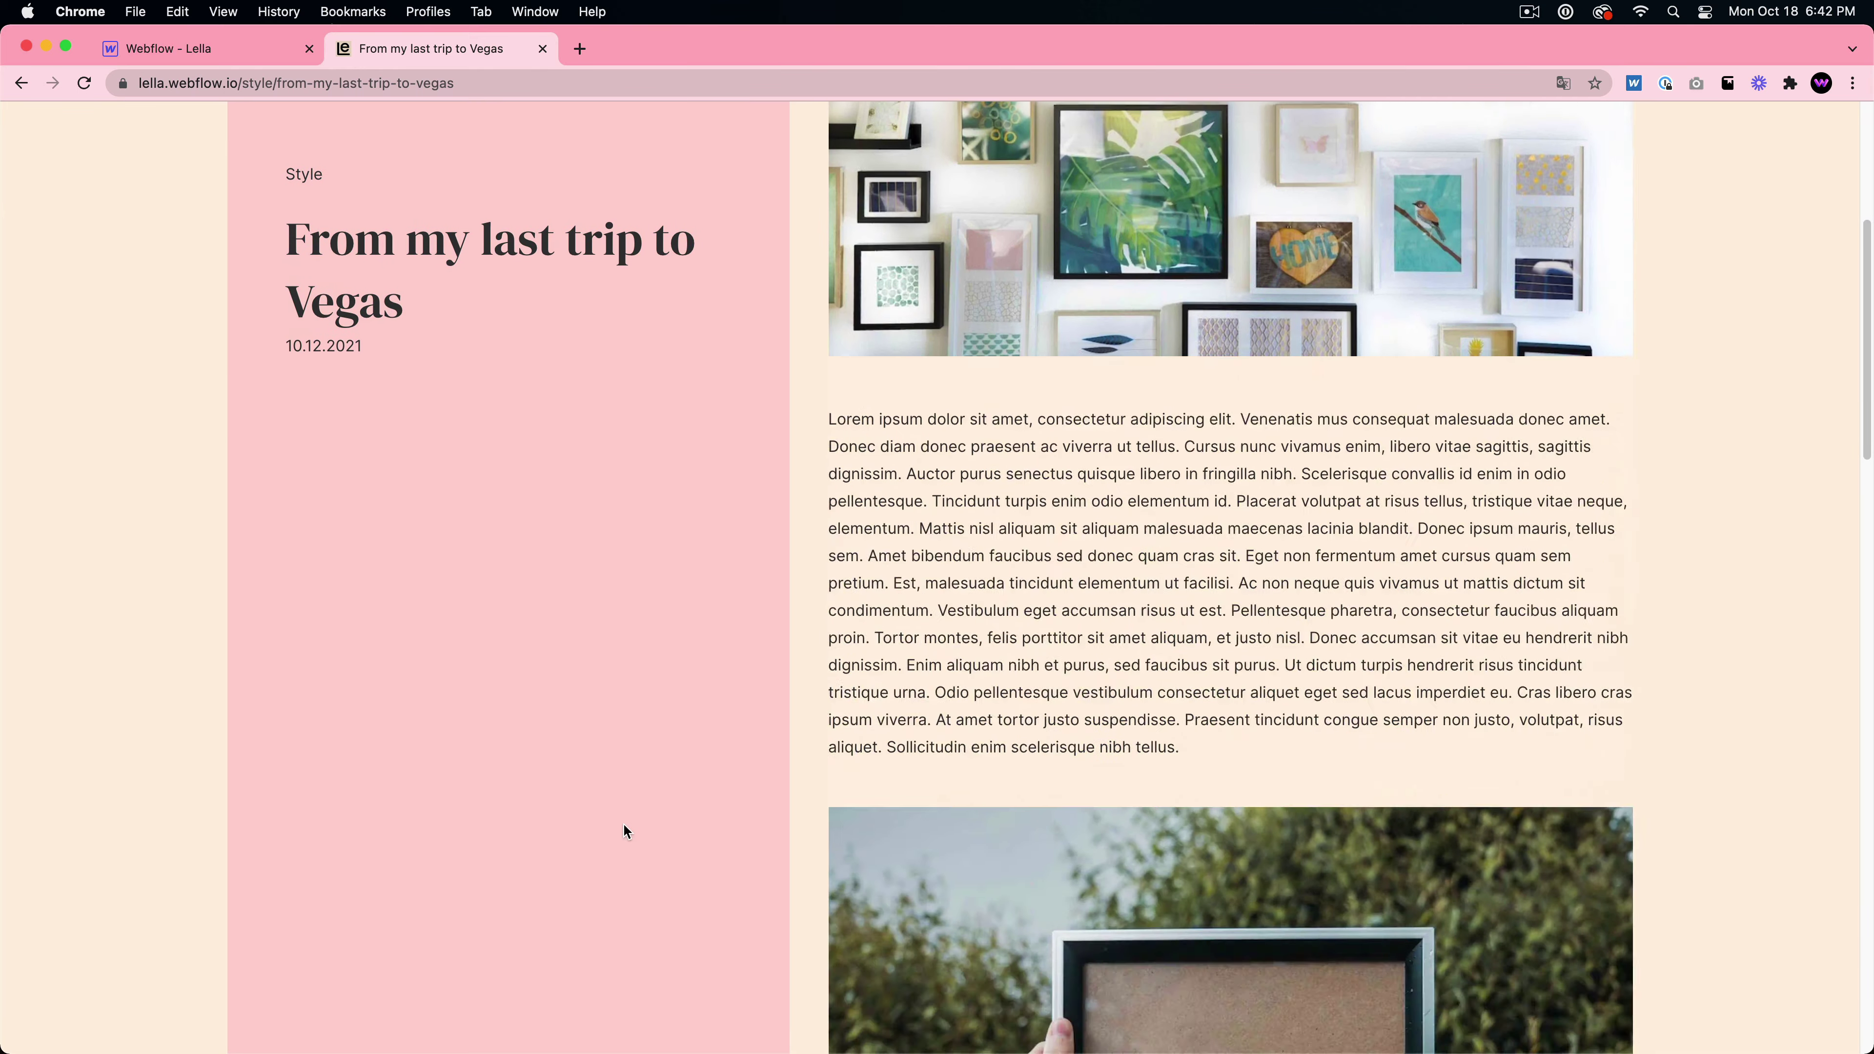
pyautogui.scroll(-15, 624, 819)
pyautogui.scroll(10, 1142, 720)
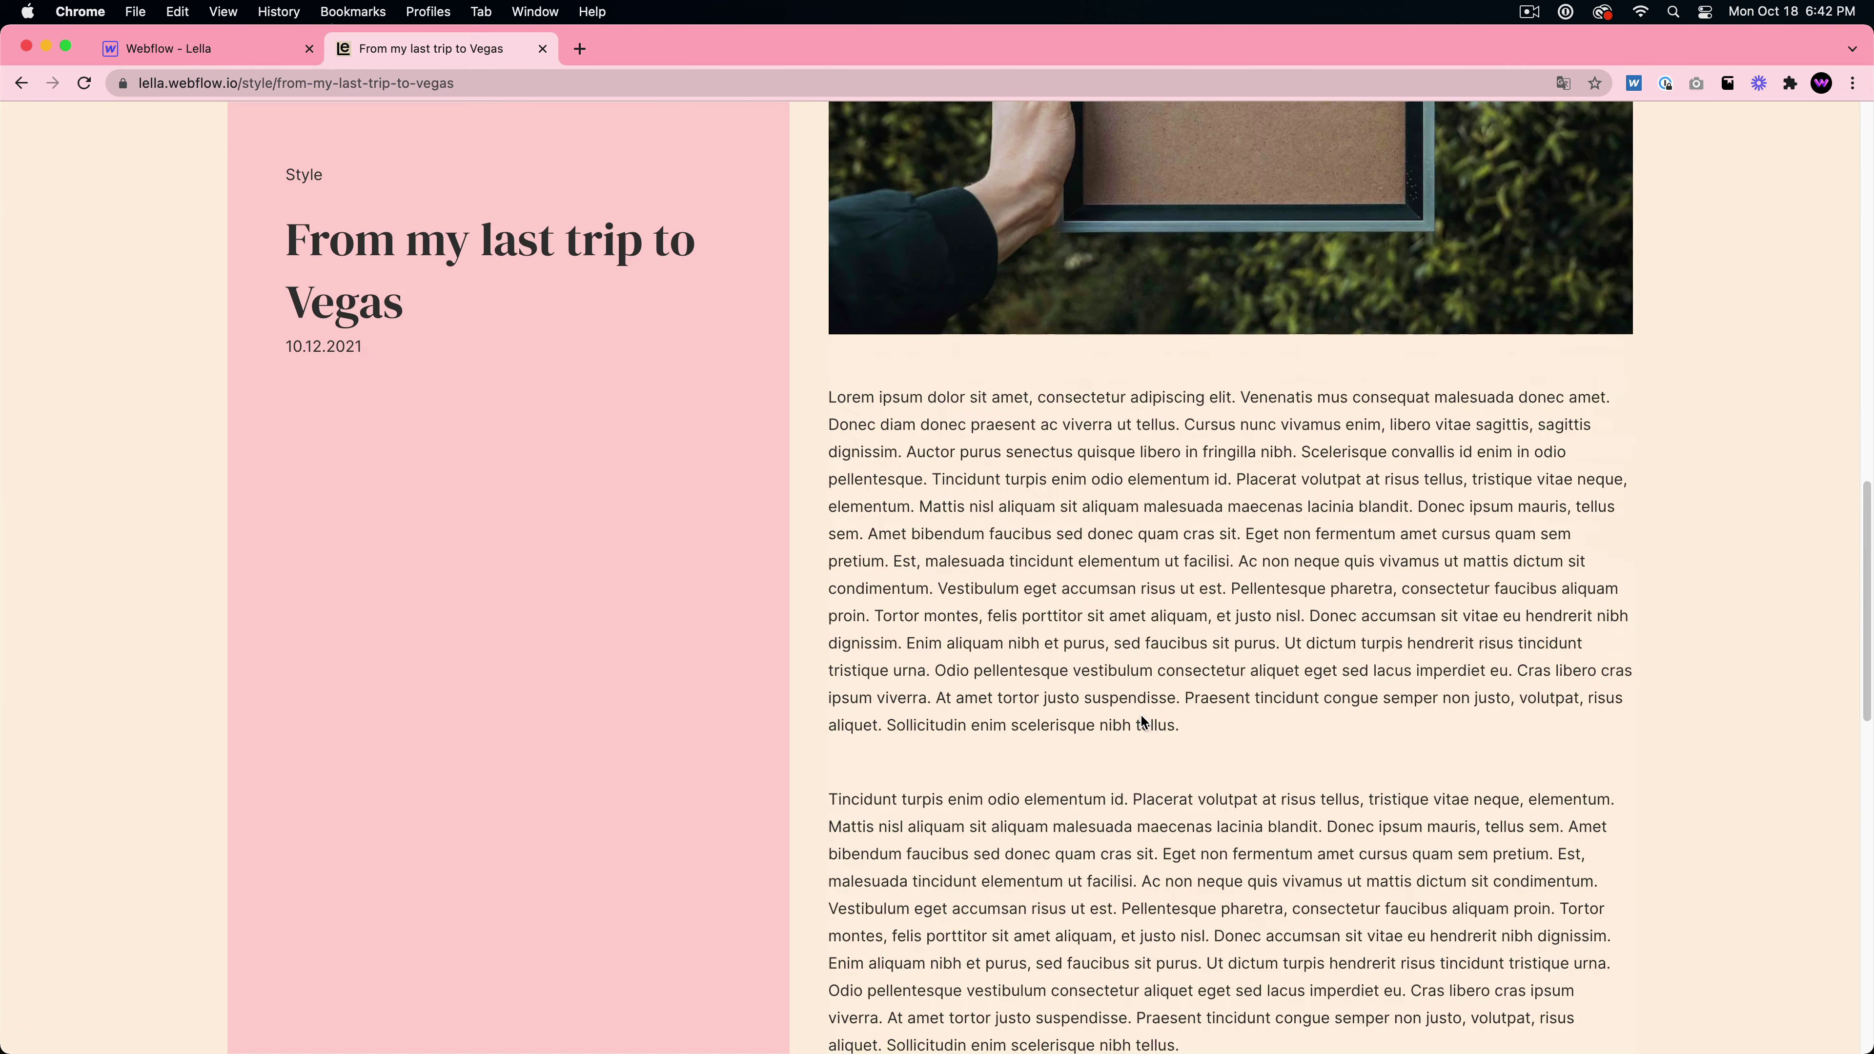
pyautogui.scroll(2, 1142, 722)
pyautogui.scroll(-10, 1137, 724)
pyautogui.scroll(10, 1140, 729)
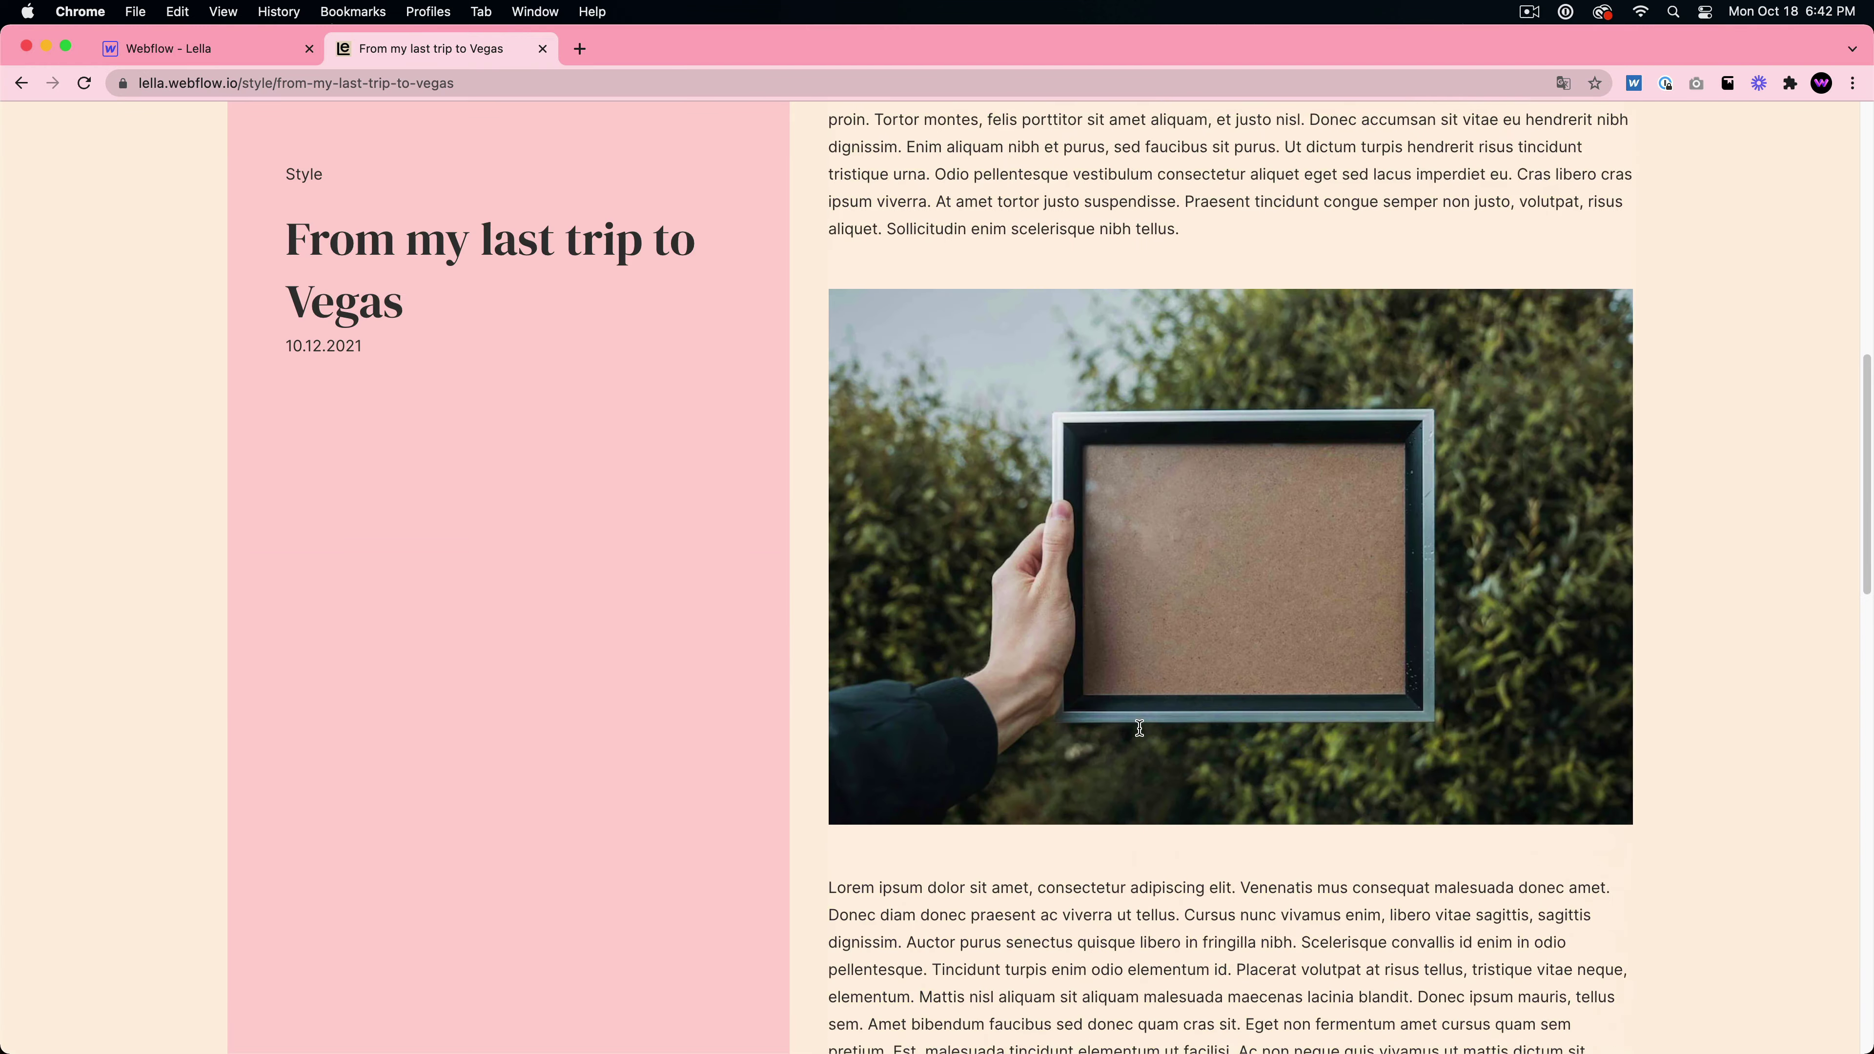
pyautogui.scroll(10, 1139, 729)
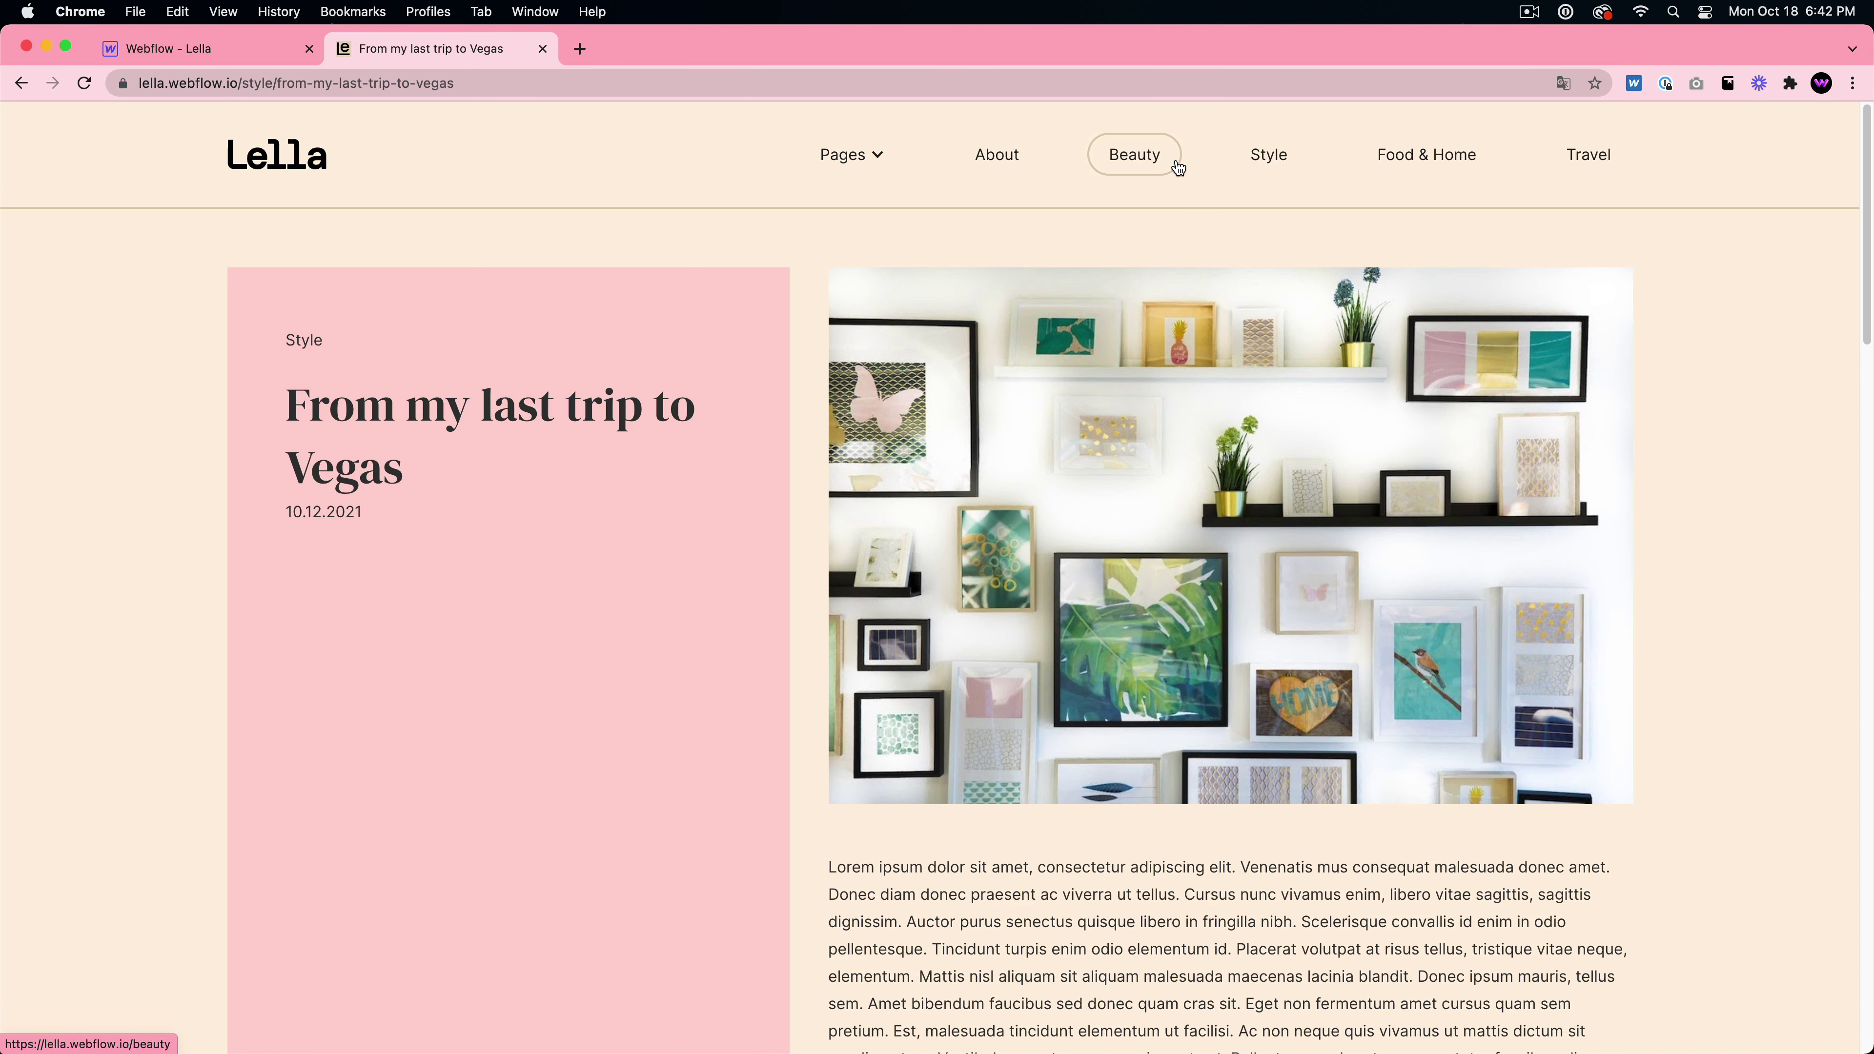
# - Return to the Style page and review the three-column posts on the pink background and the "Read more in" category links
pyautogui.click(1254, 156)
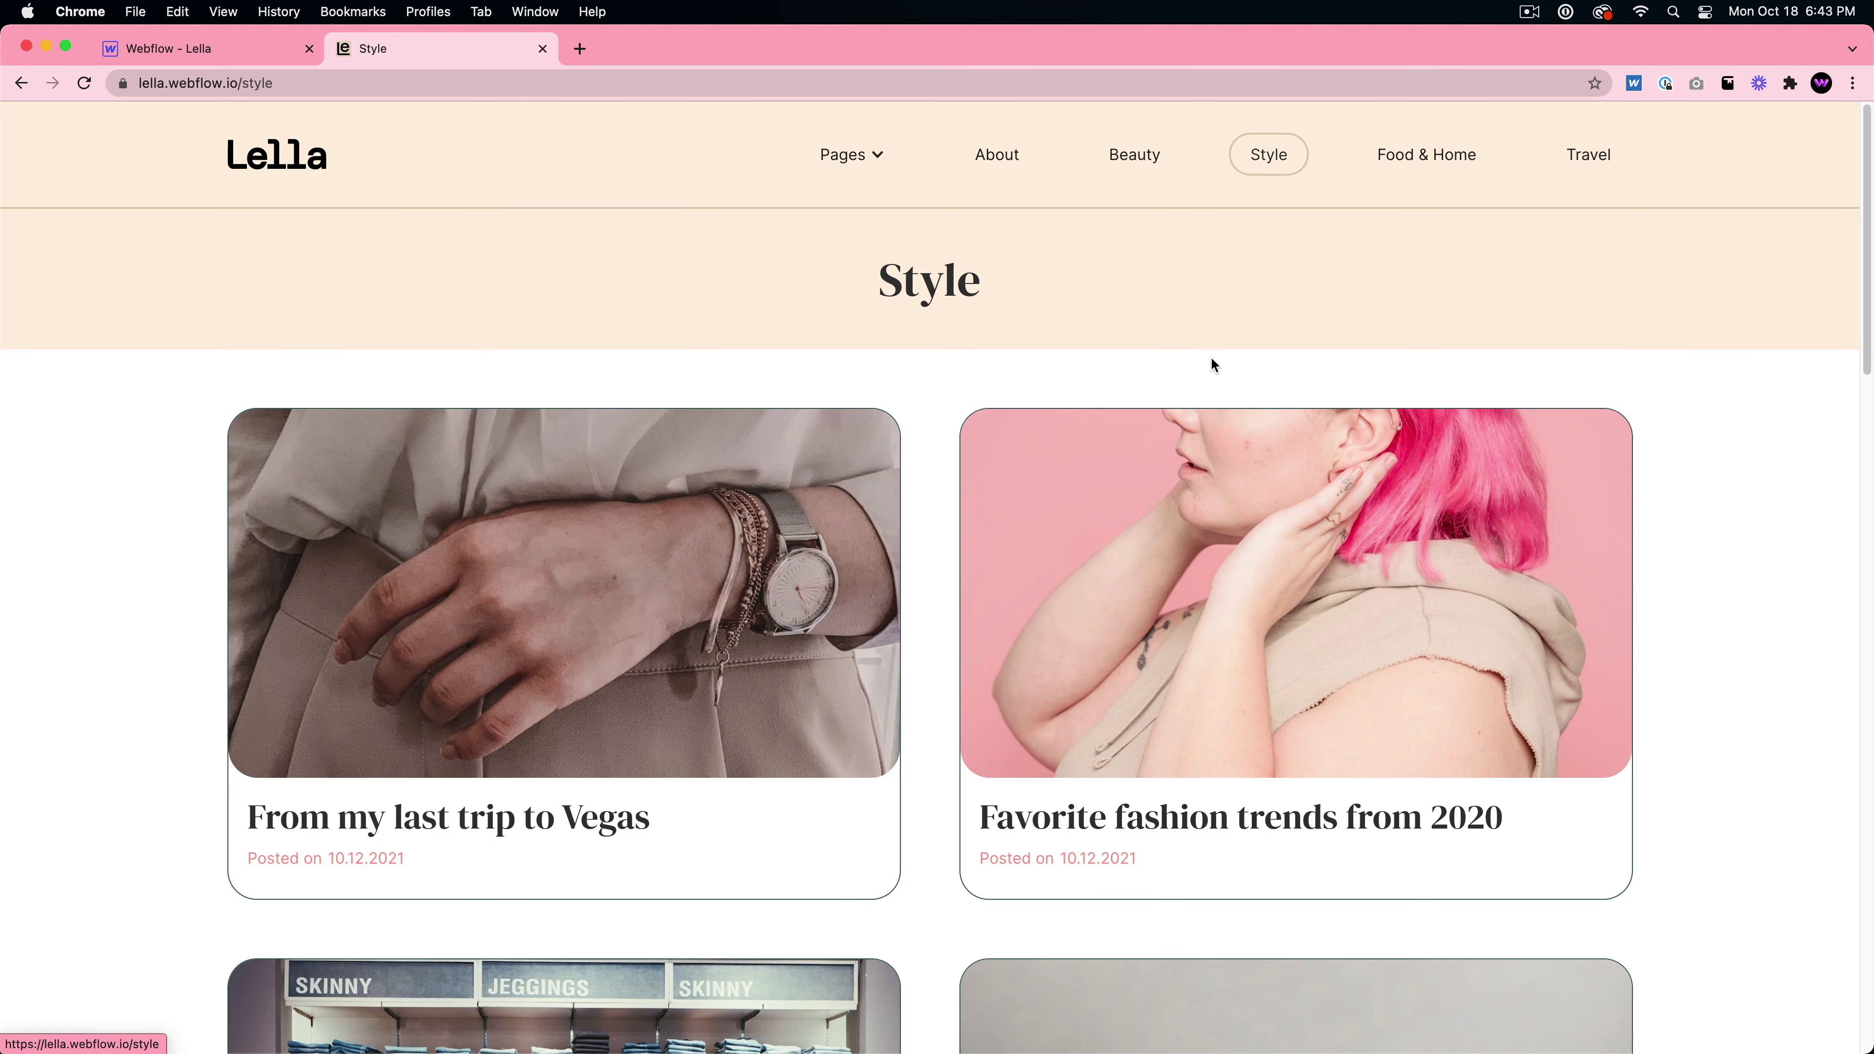
pyautogui.scroll(-20, 1214, 364)
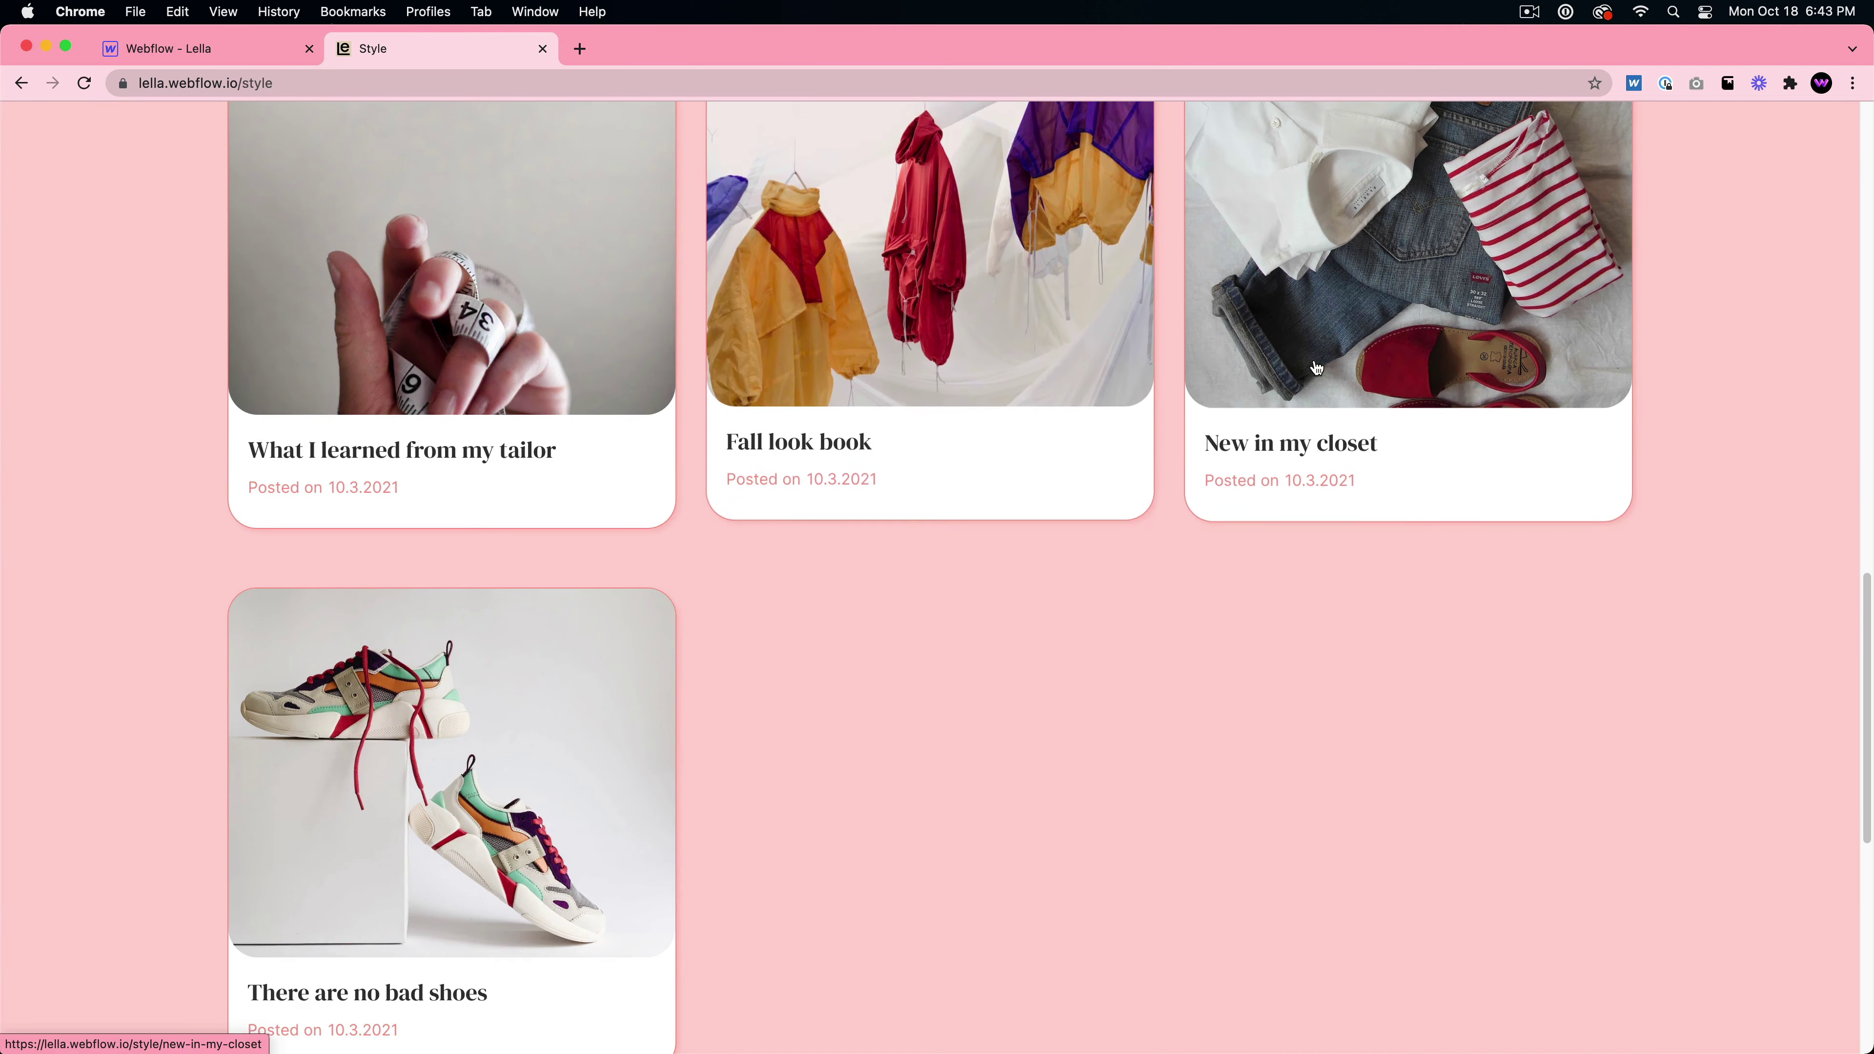
pyautogui.scroll(-5, 640, 469)
pyautogui.scroll(2, 446, 547)
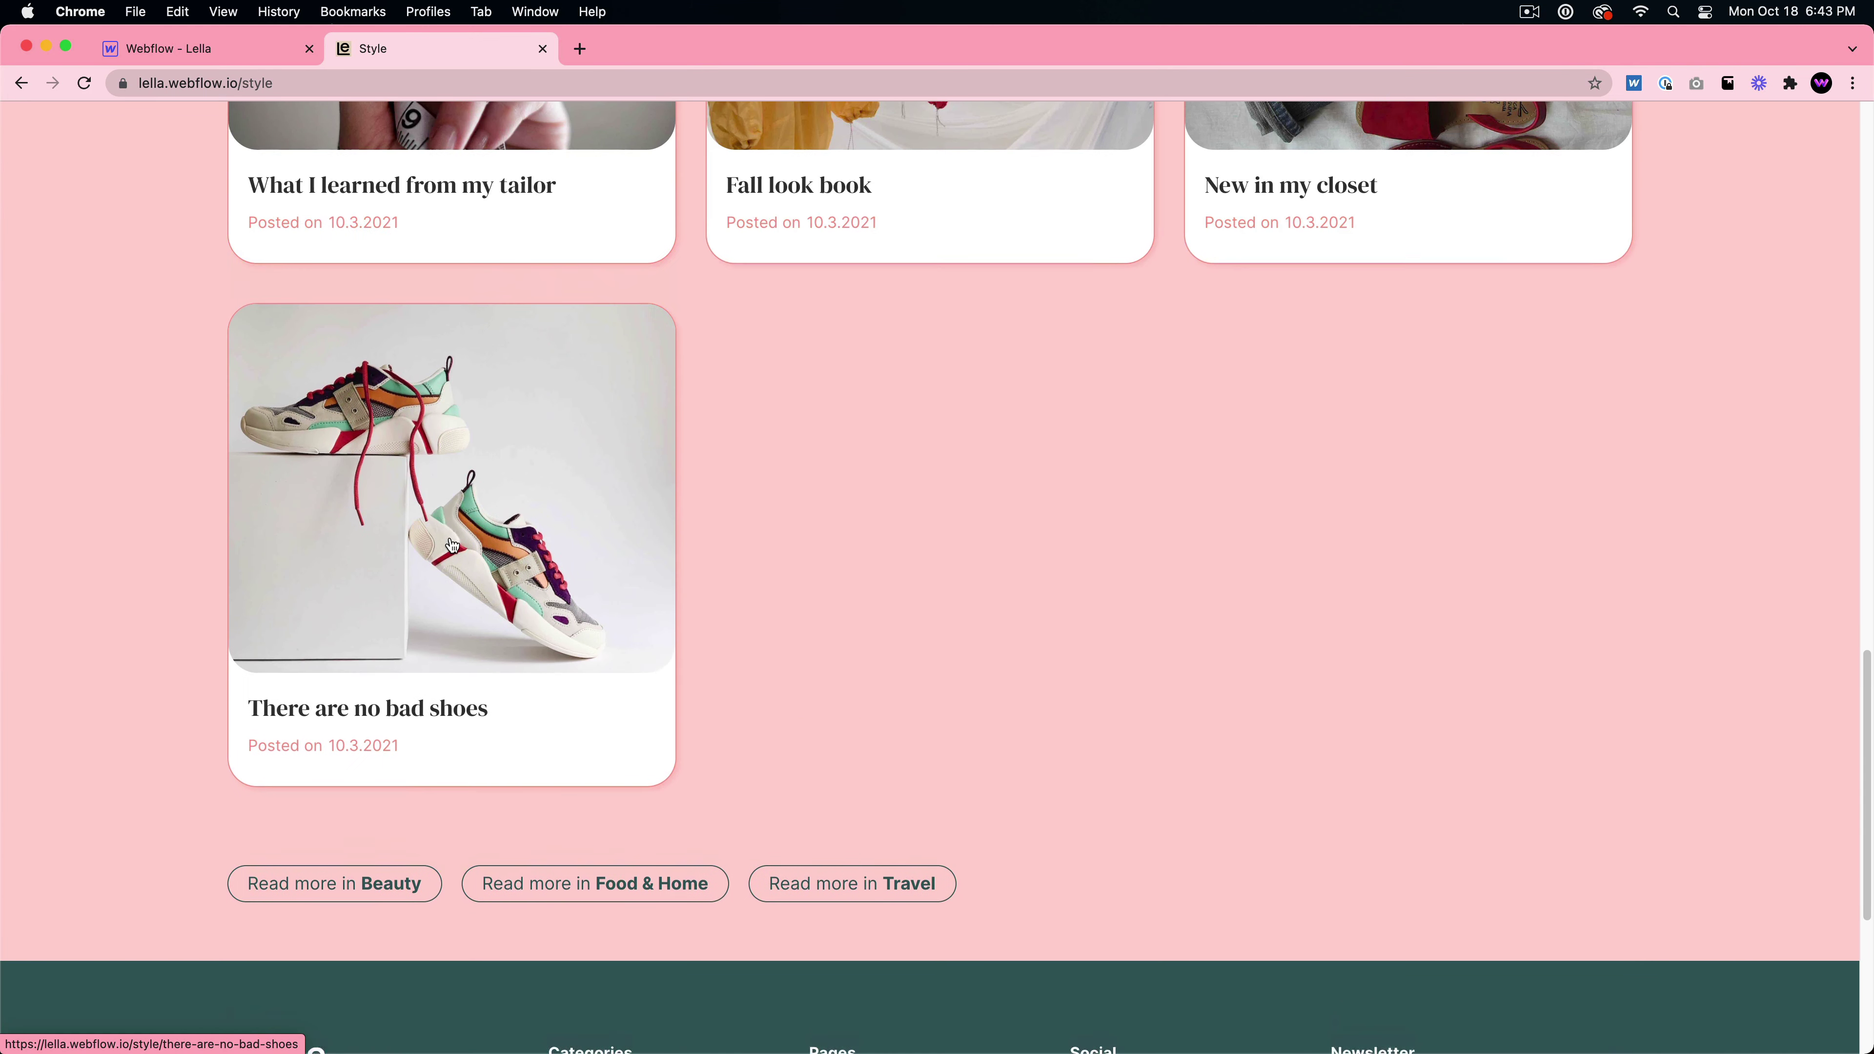
pyautogui.scroll(5, 453, 546)
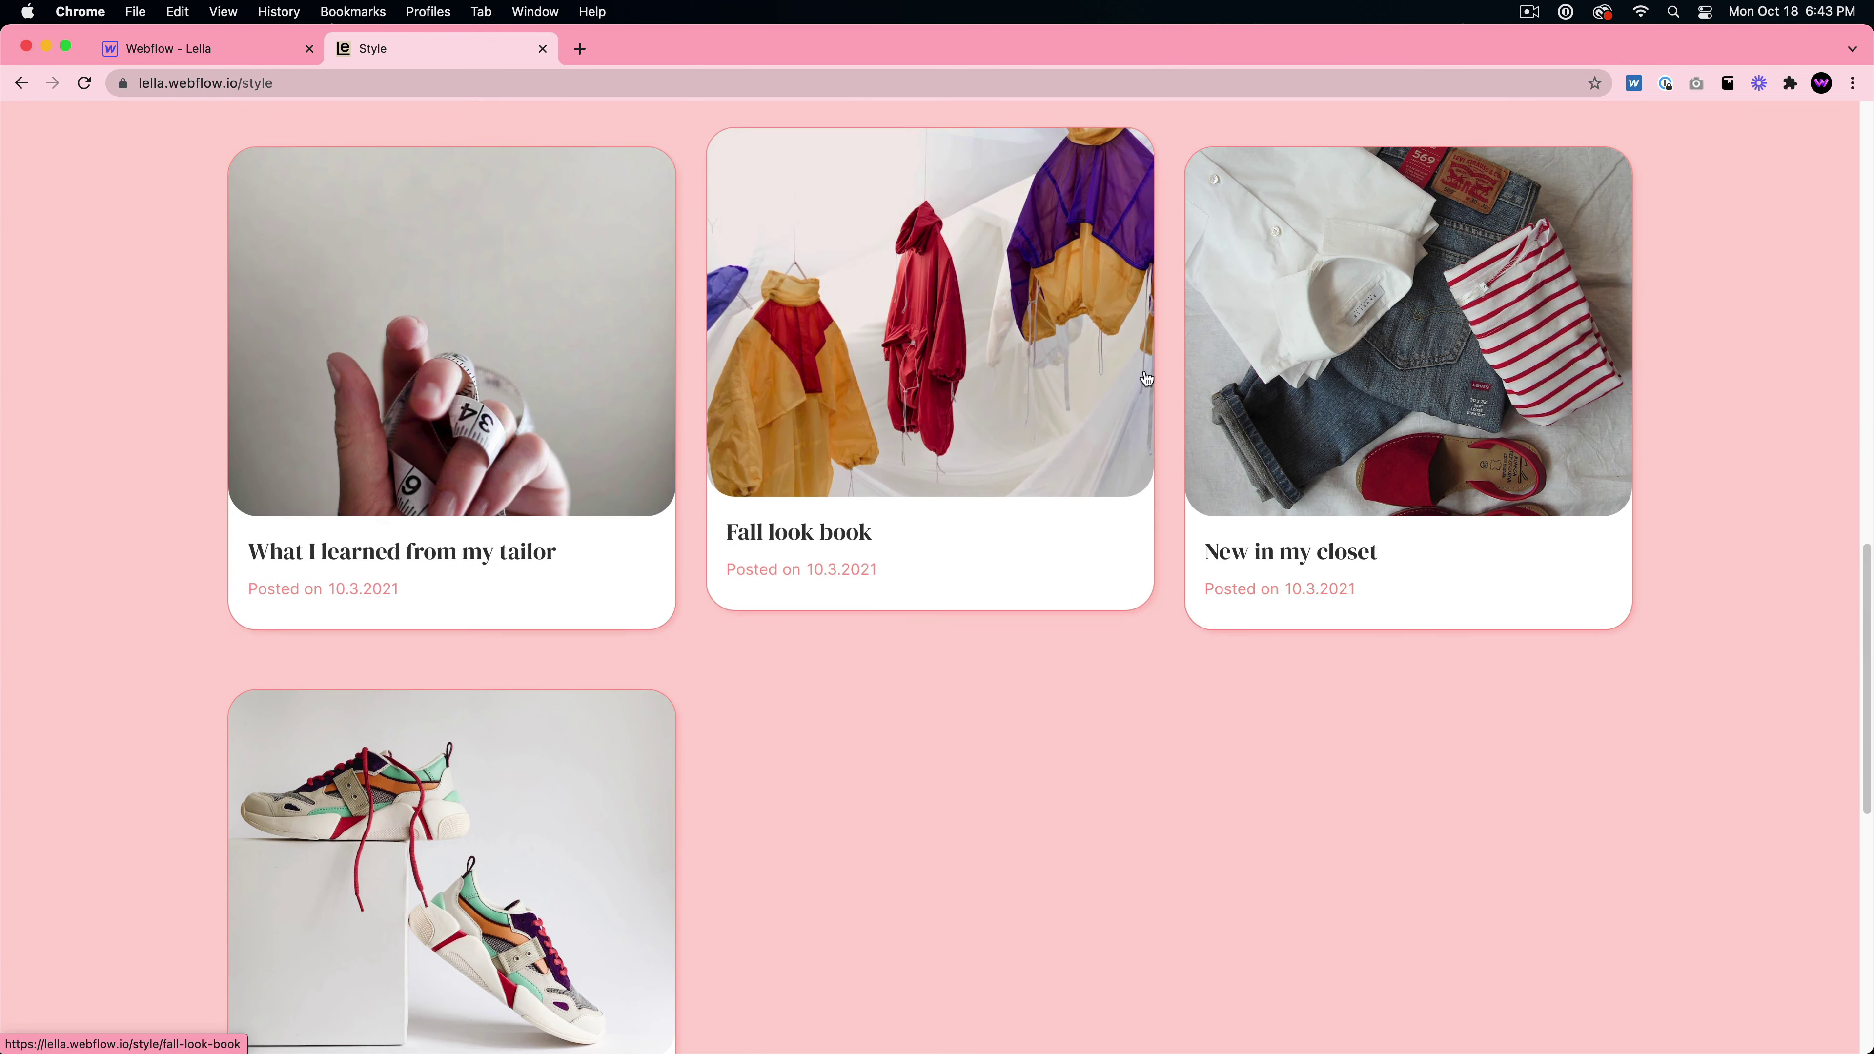
pyautogui.scroll(-7, 913, 557)
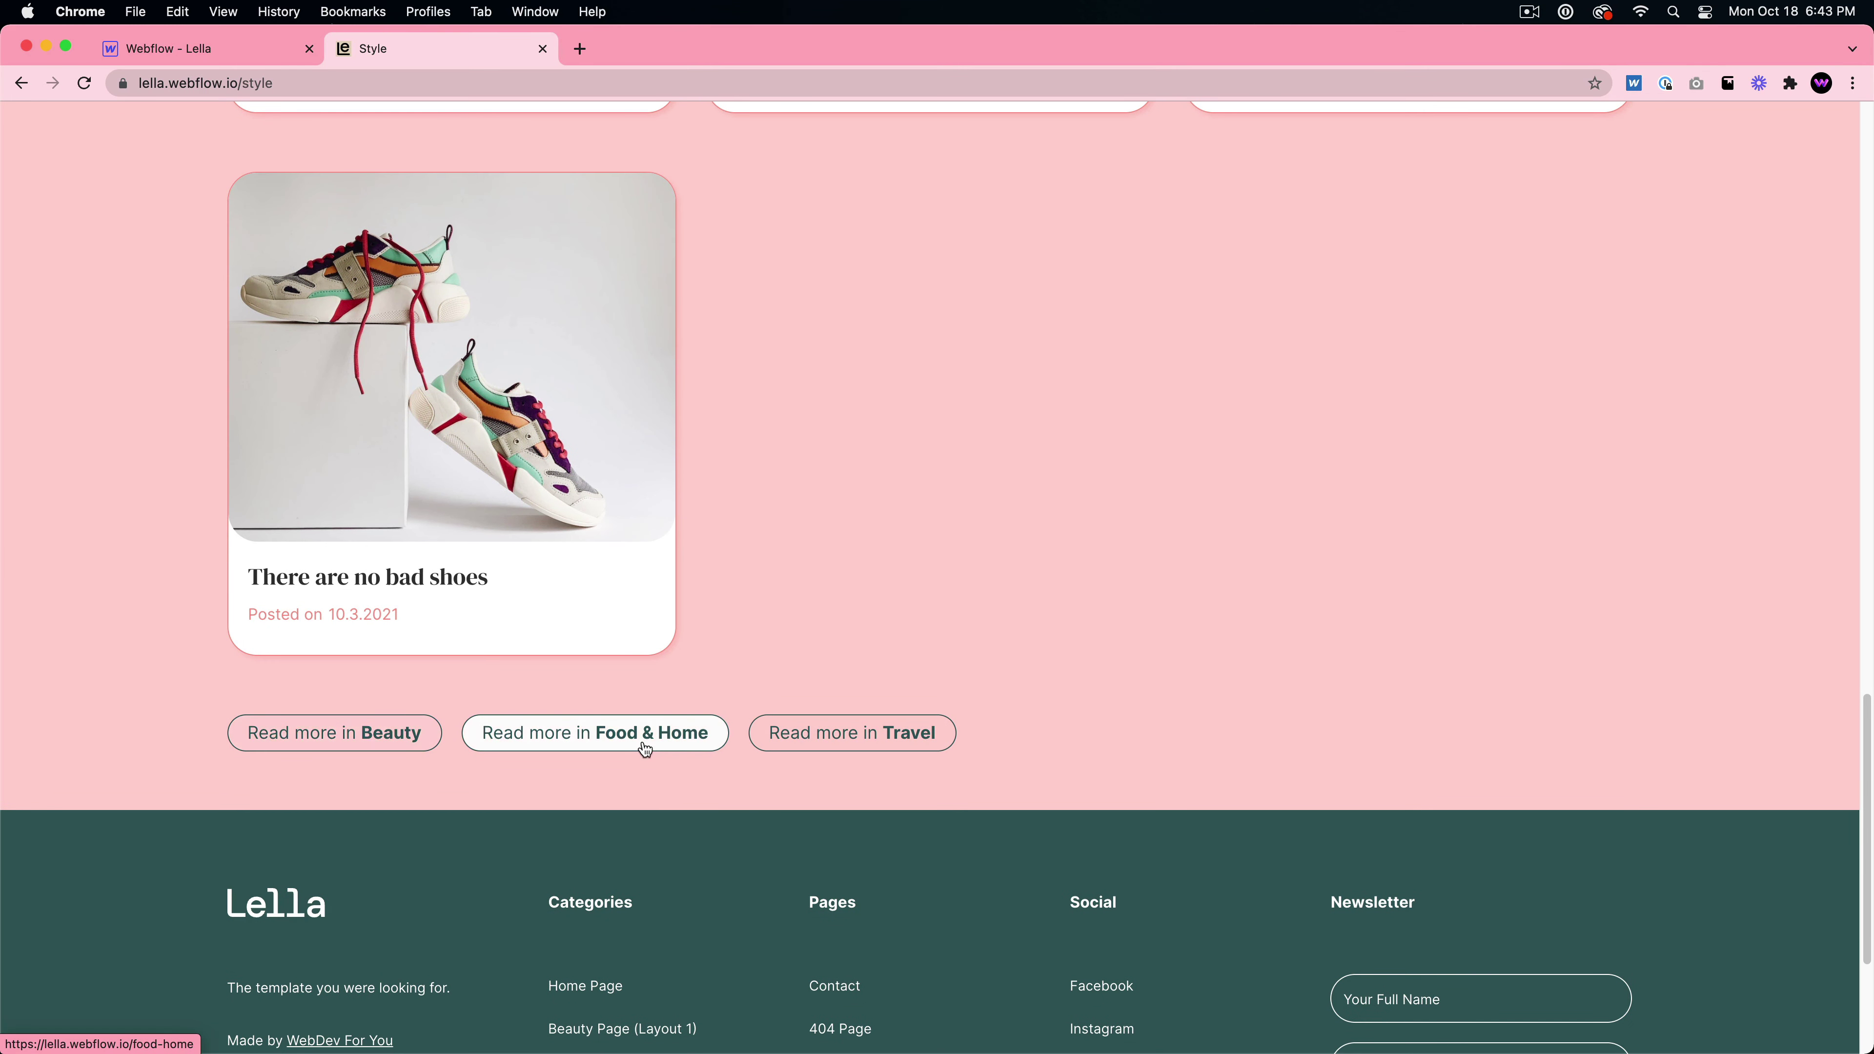
pyautogui.scroll(15, 841, 749)
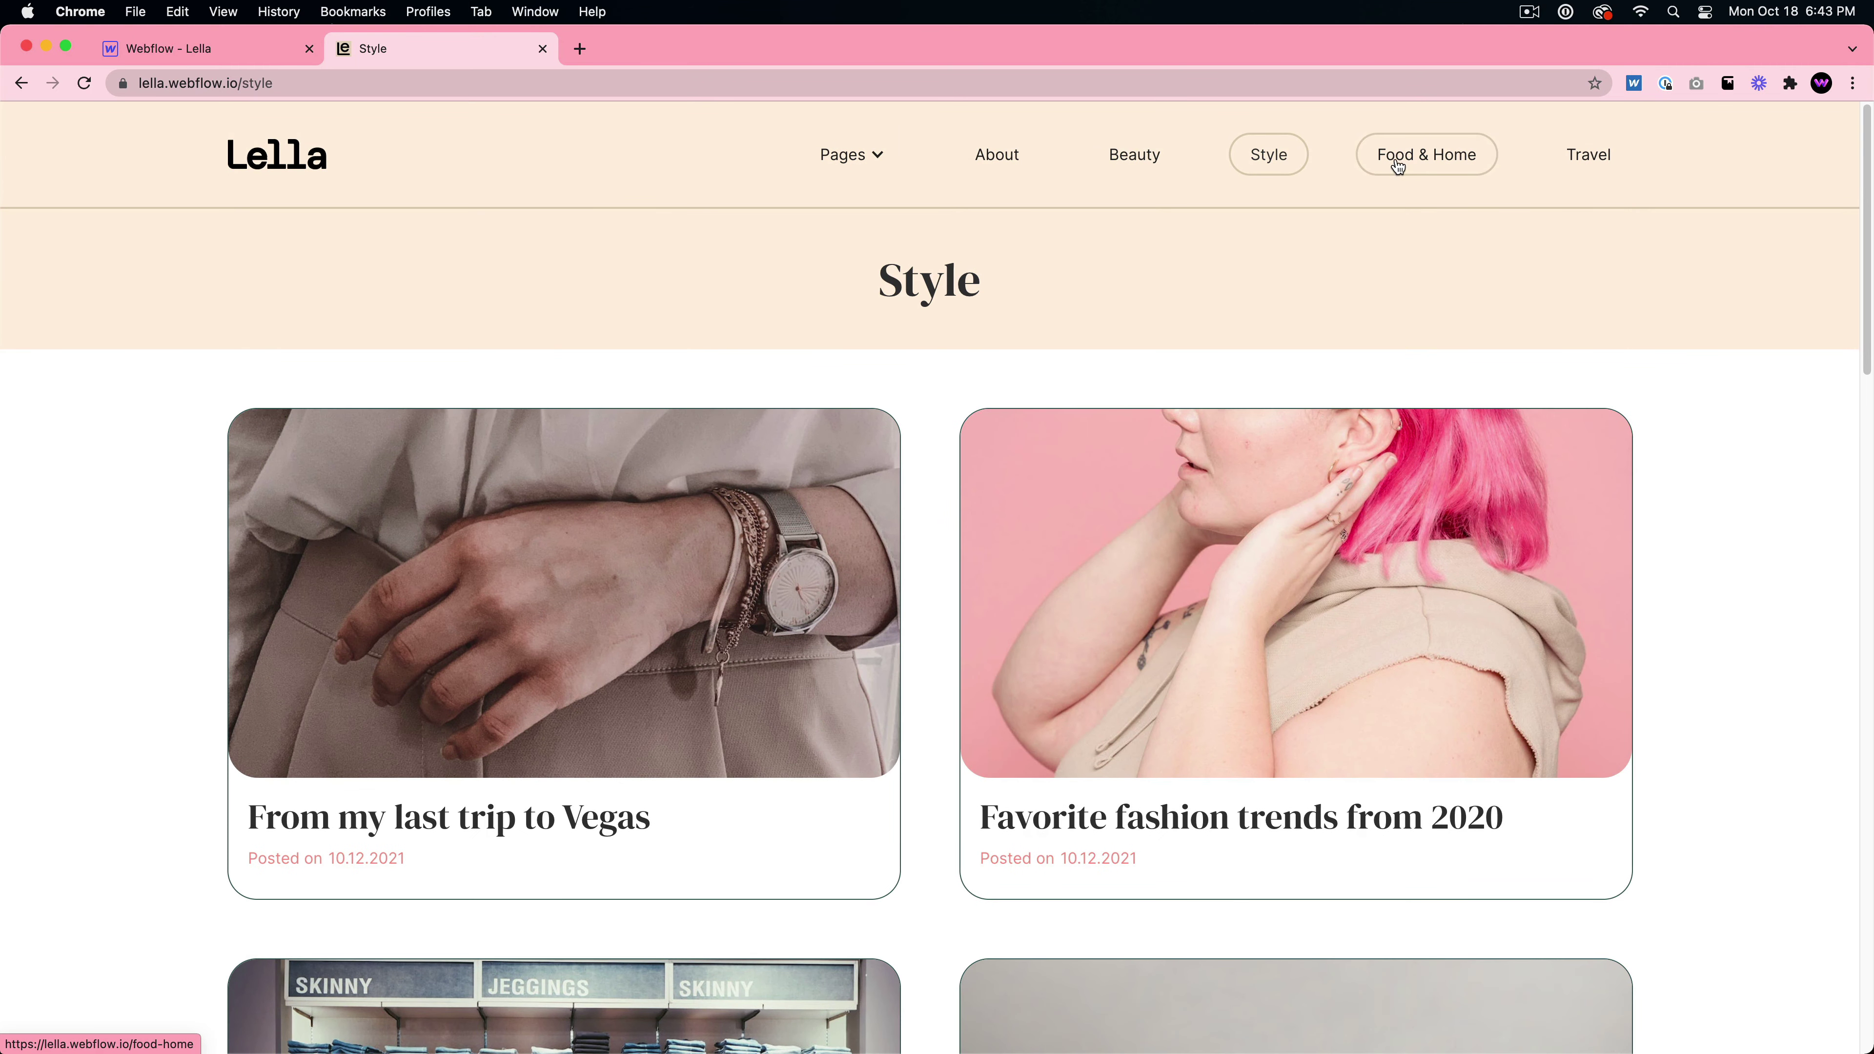
# - Open the Food & Home page and examine its post list and the "Read More" overlays on the images
pyautogui.click(1398, 161)
pyautogui.scroll(-1, 690, 507)
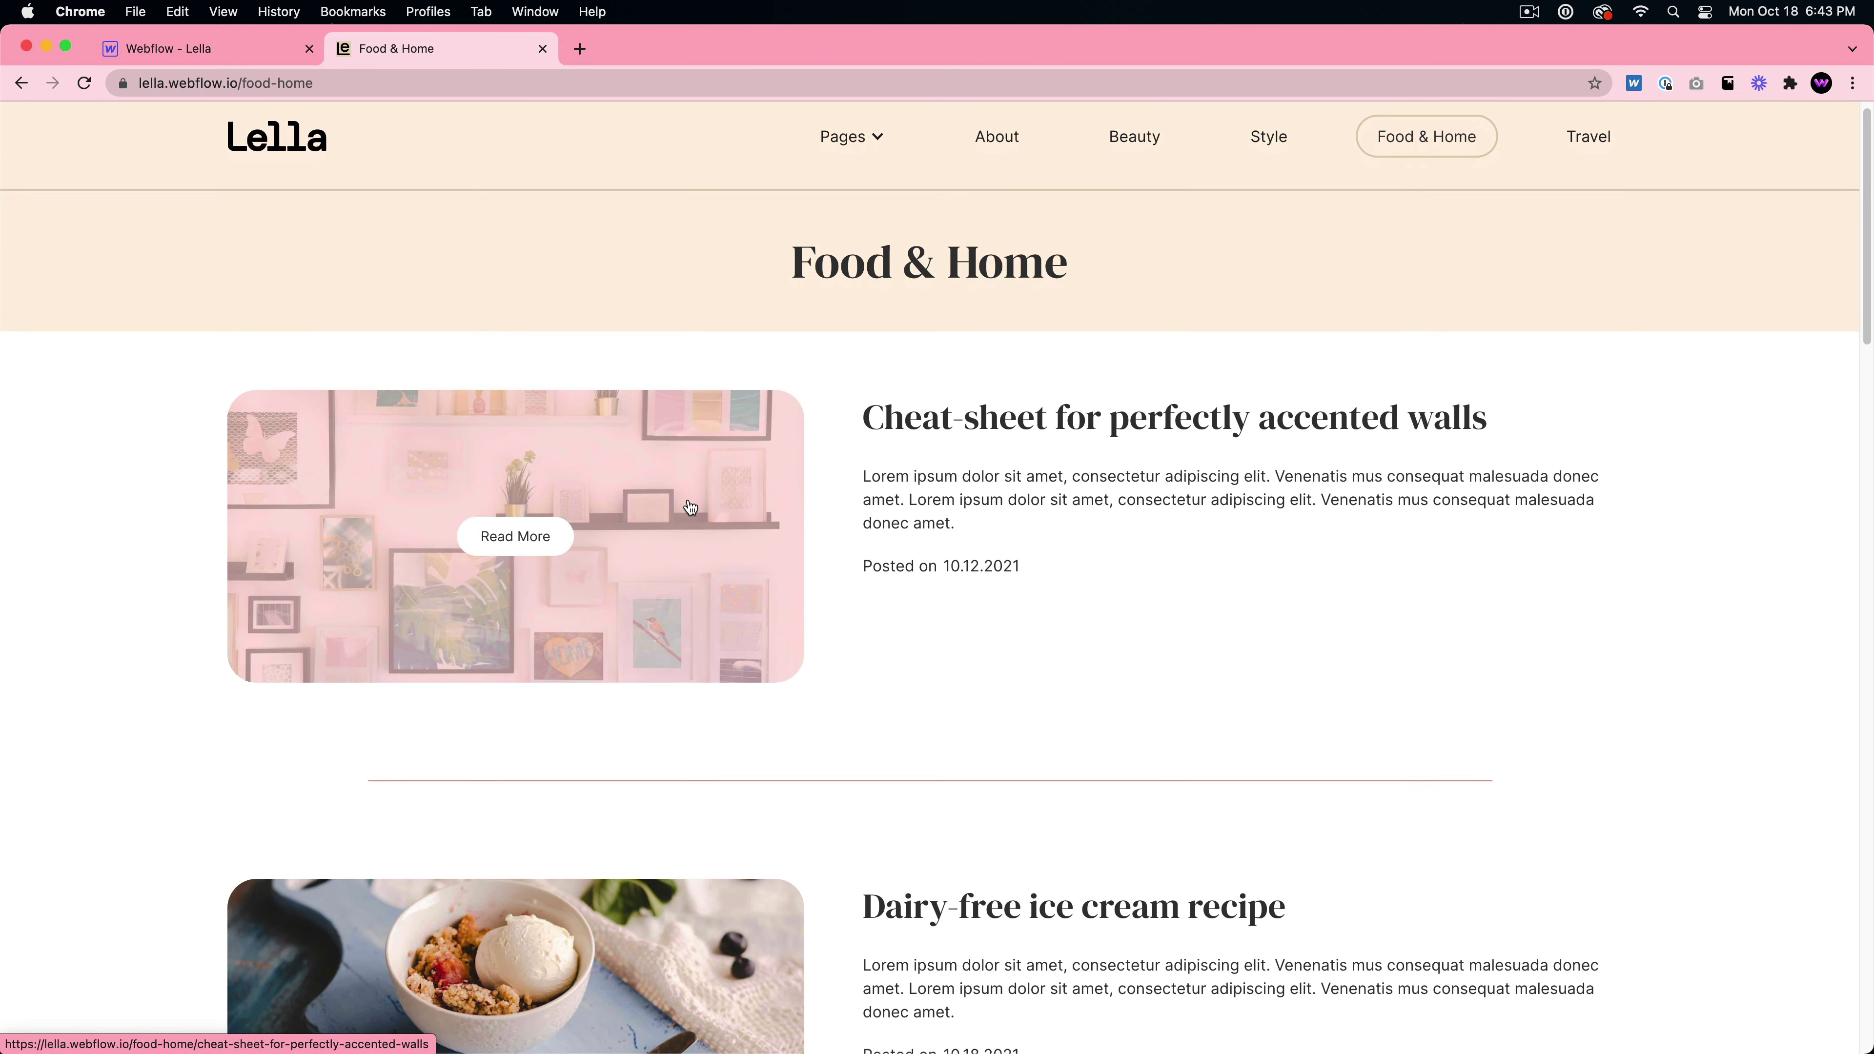
pyautogui.scroll(-3, 827, 539)
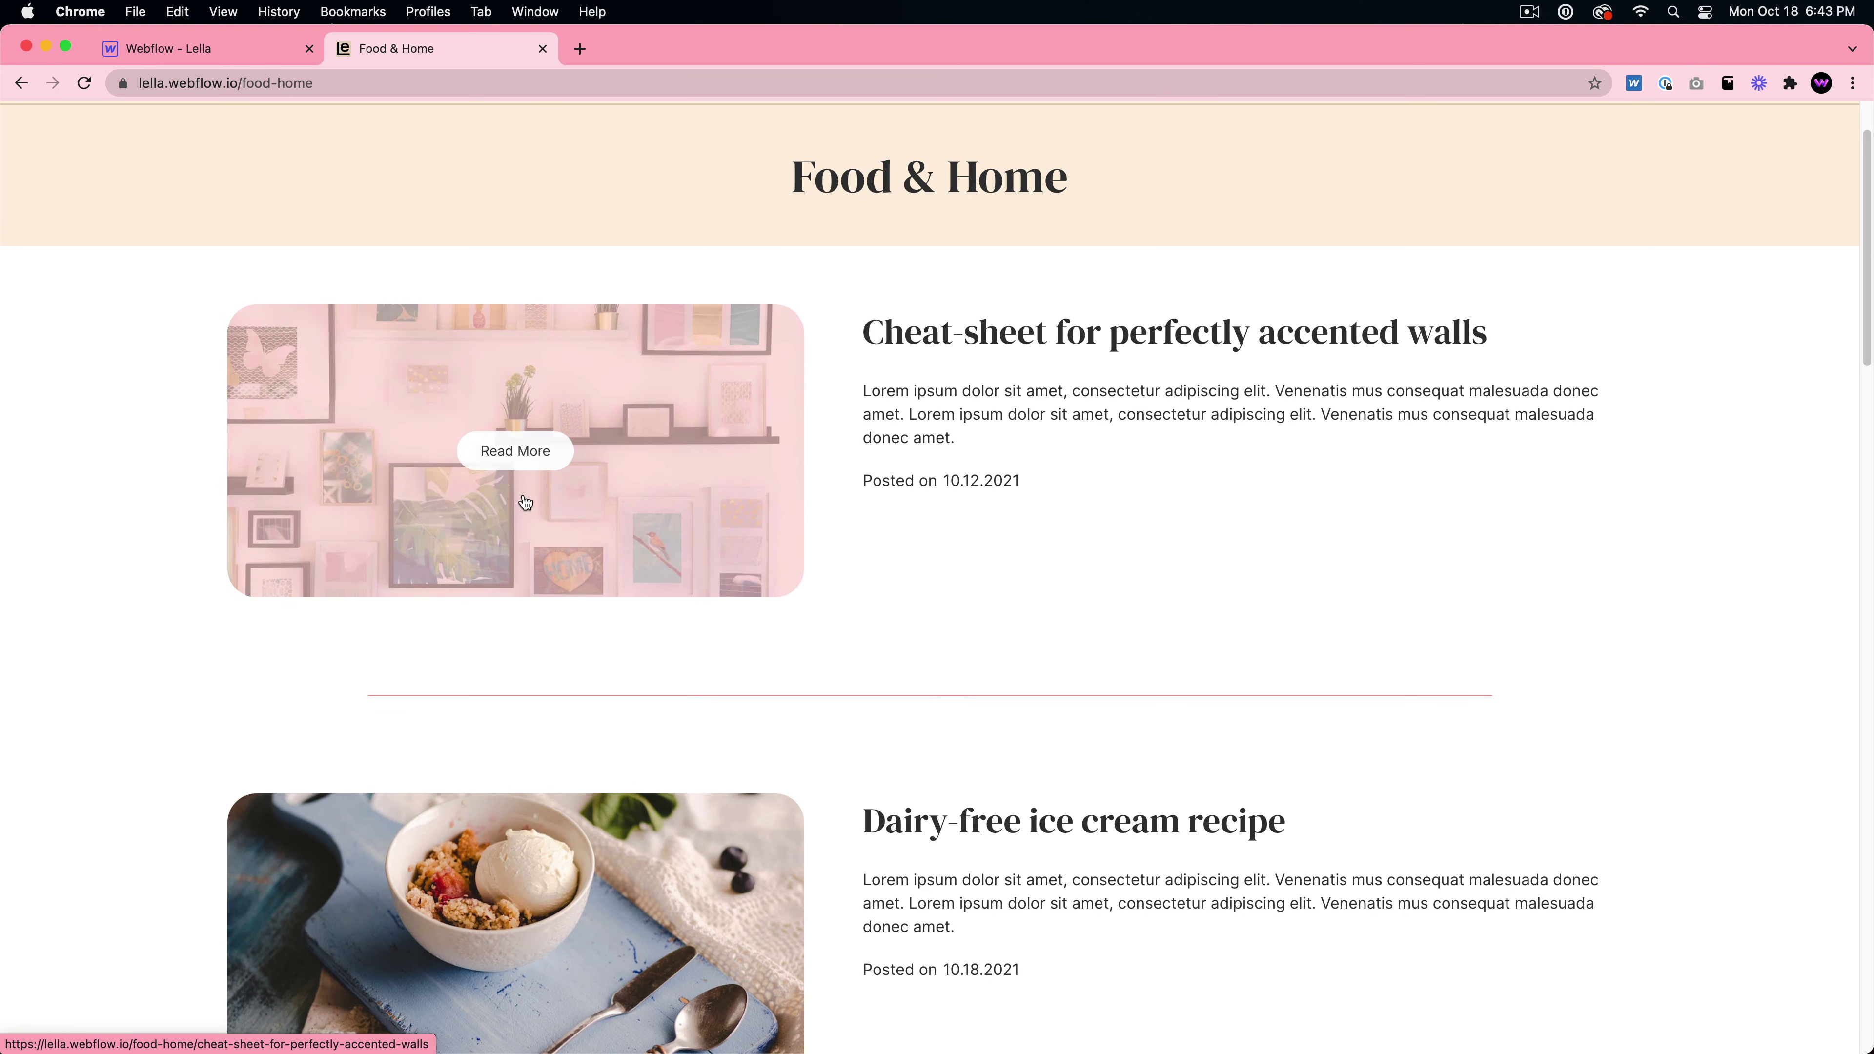
pyautogui.scroll(-8, 590, 517)
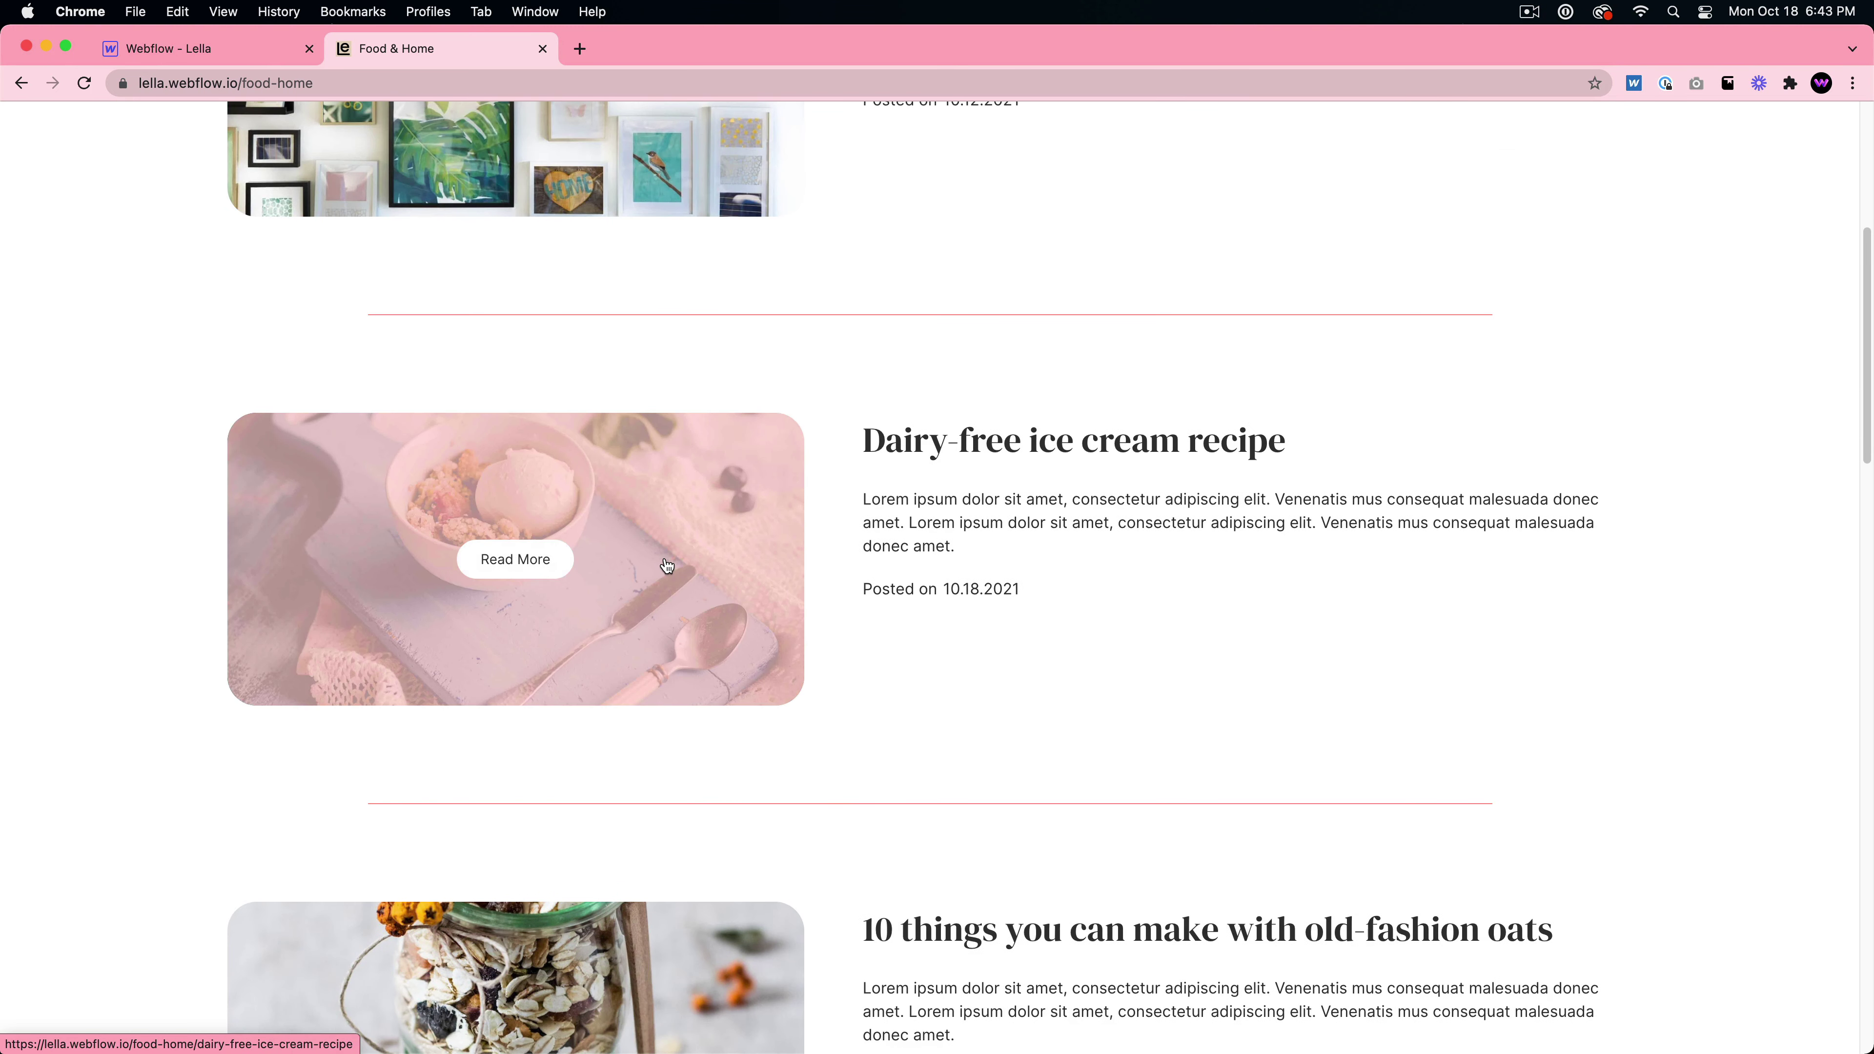
# - Open the "Dairy-free ice cream recipe" post and examine its full-width banner, title section, images and body text
pyautogui.click(667, 566)
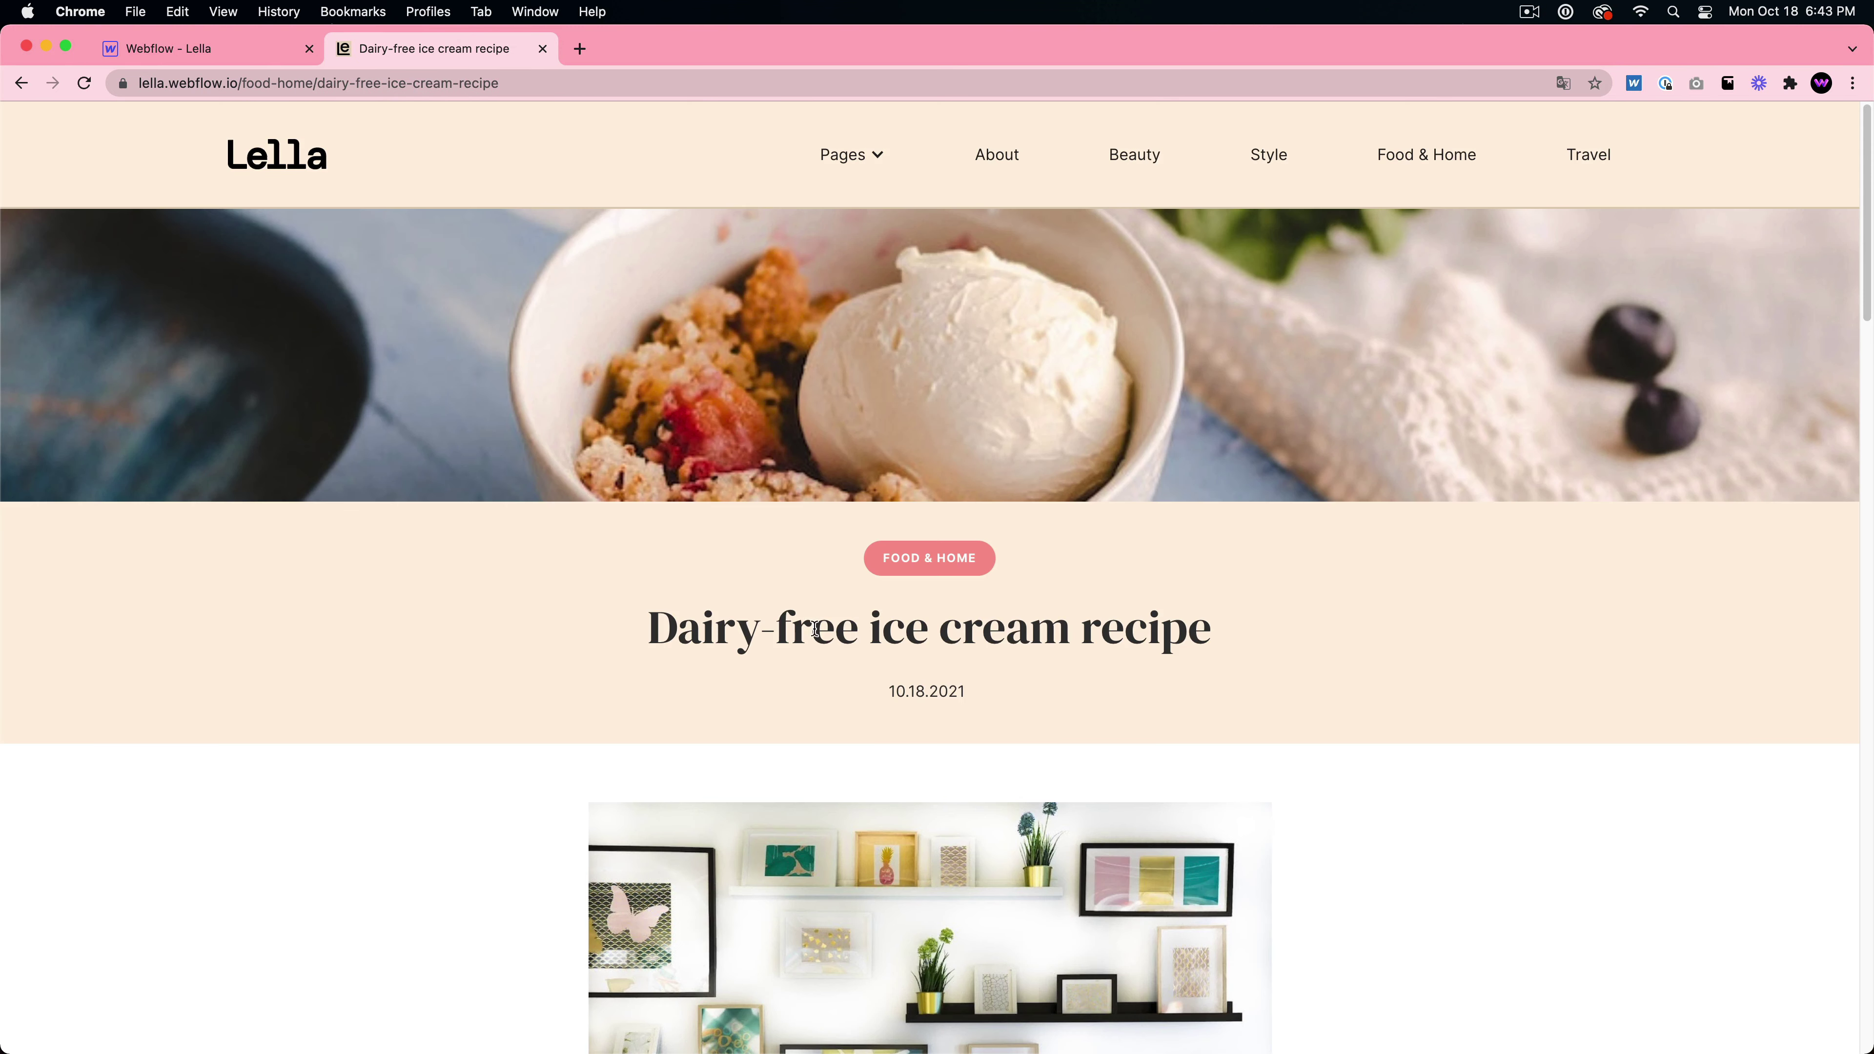
pyautogui.scroll(-6, 743, 470)
pyautogui.scroll(4, 915, 350)
pyautogui.scroll(2, 916, 350)
pyautogui.scroll(-5, 874, 455)
pyautogui.scroll(-7, 882, 402)
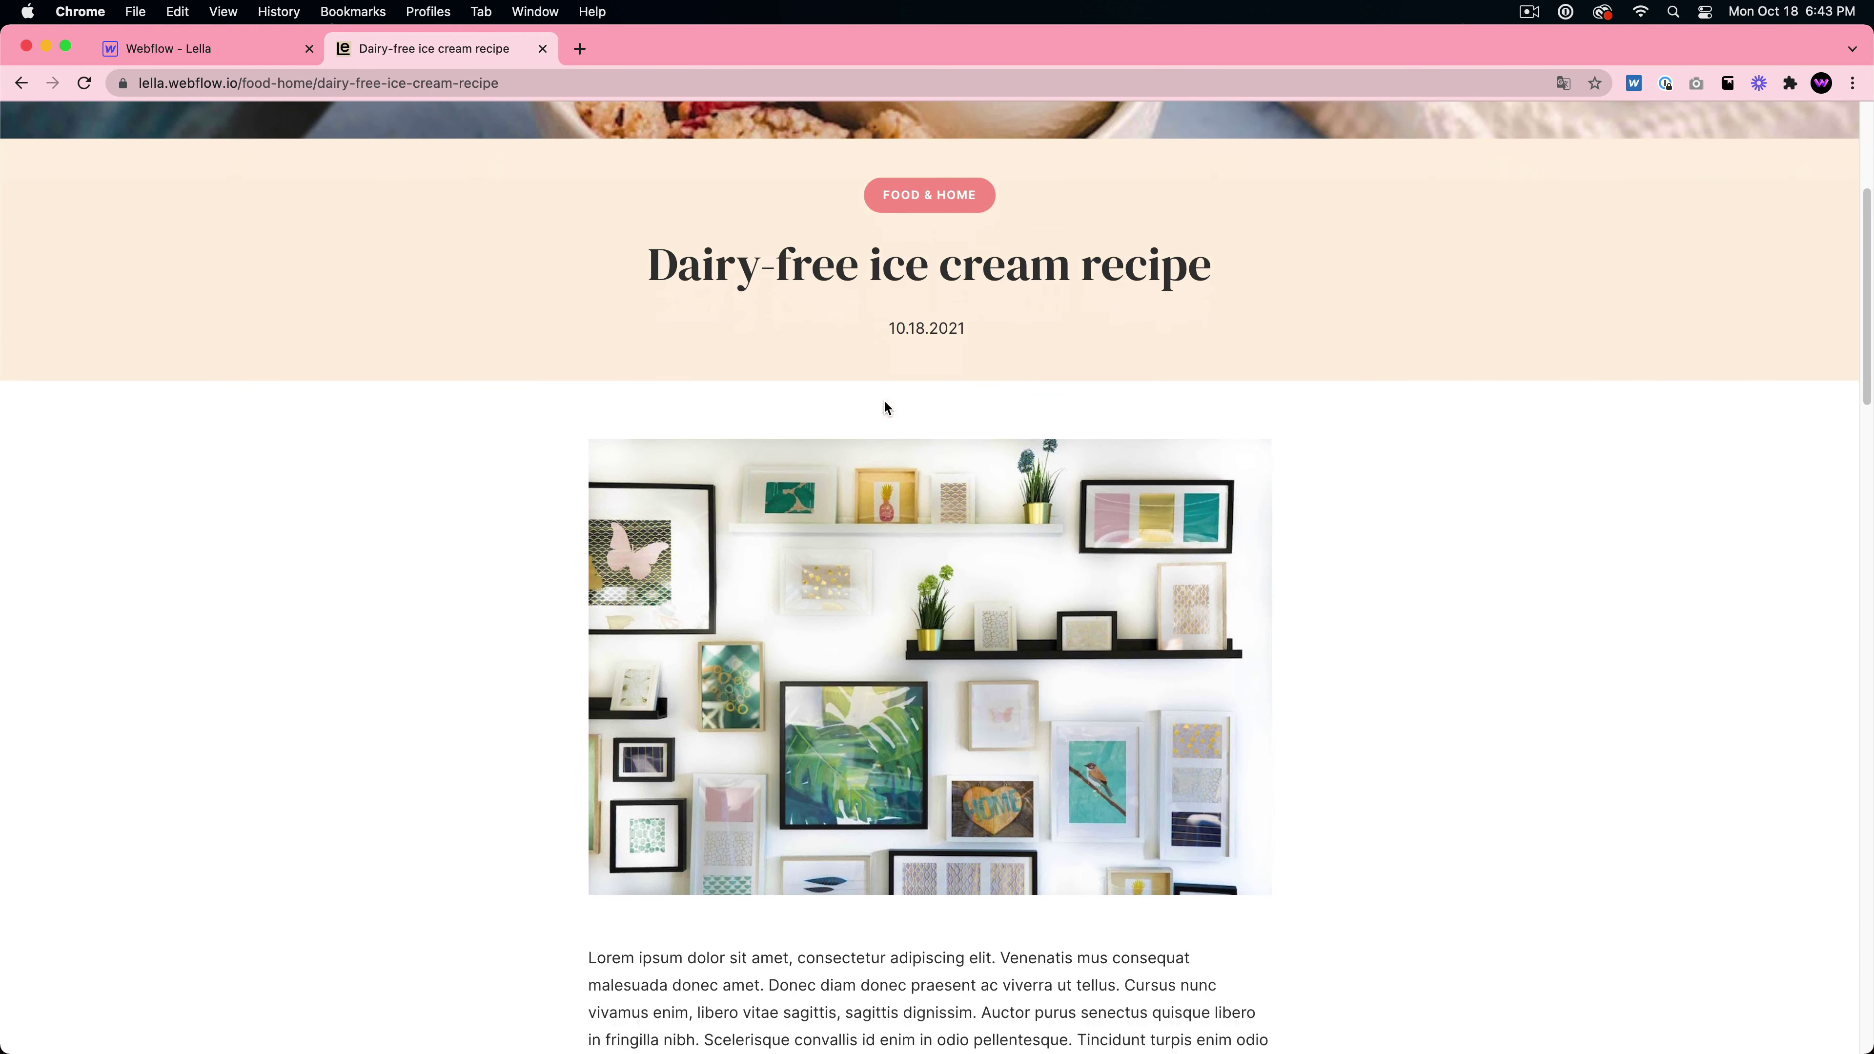
pyautogui.scroll(10, 867, 431)
pyautogui.scroll(1, 907, 451)
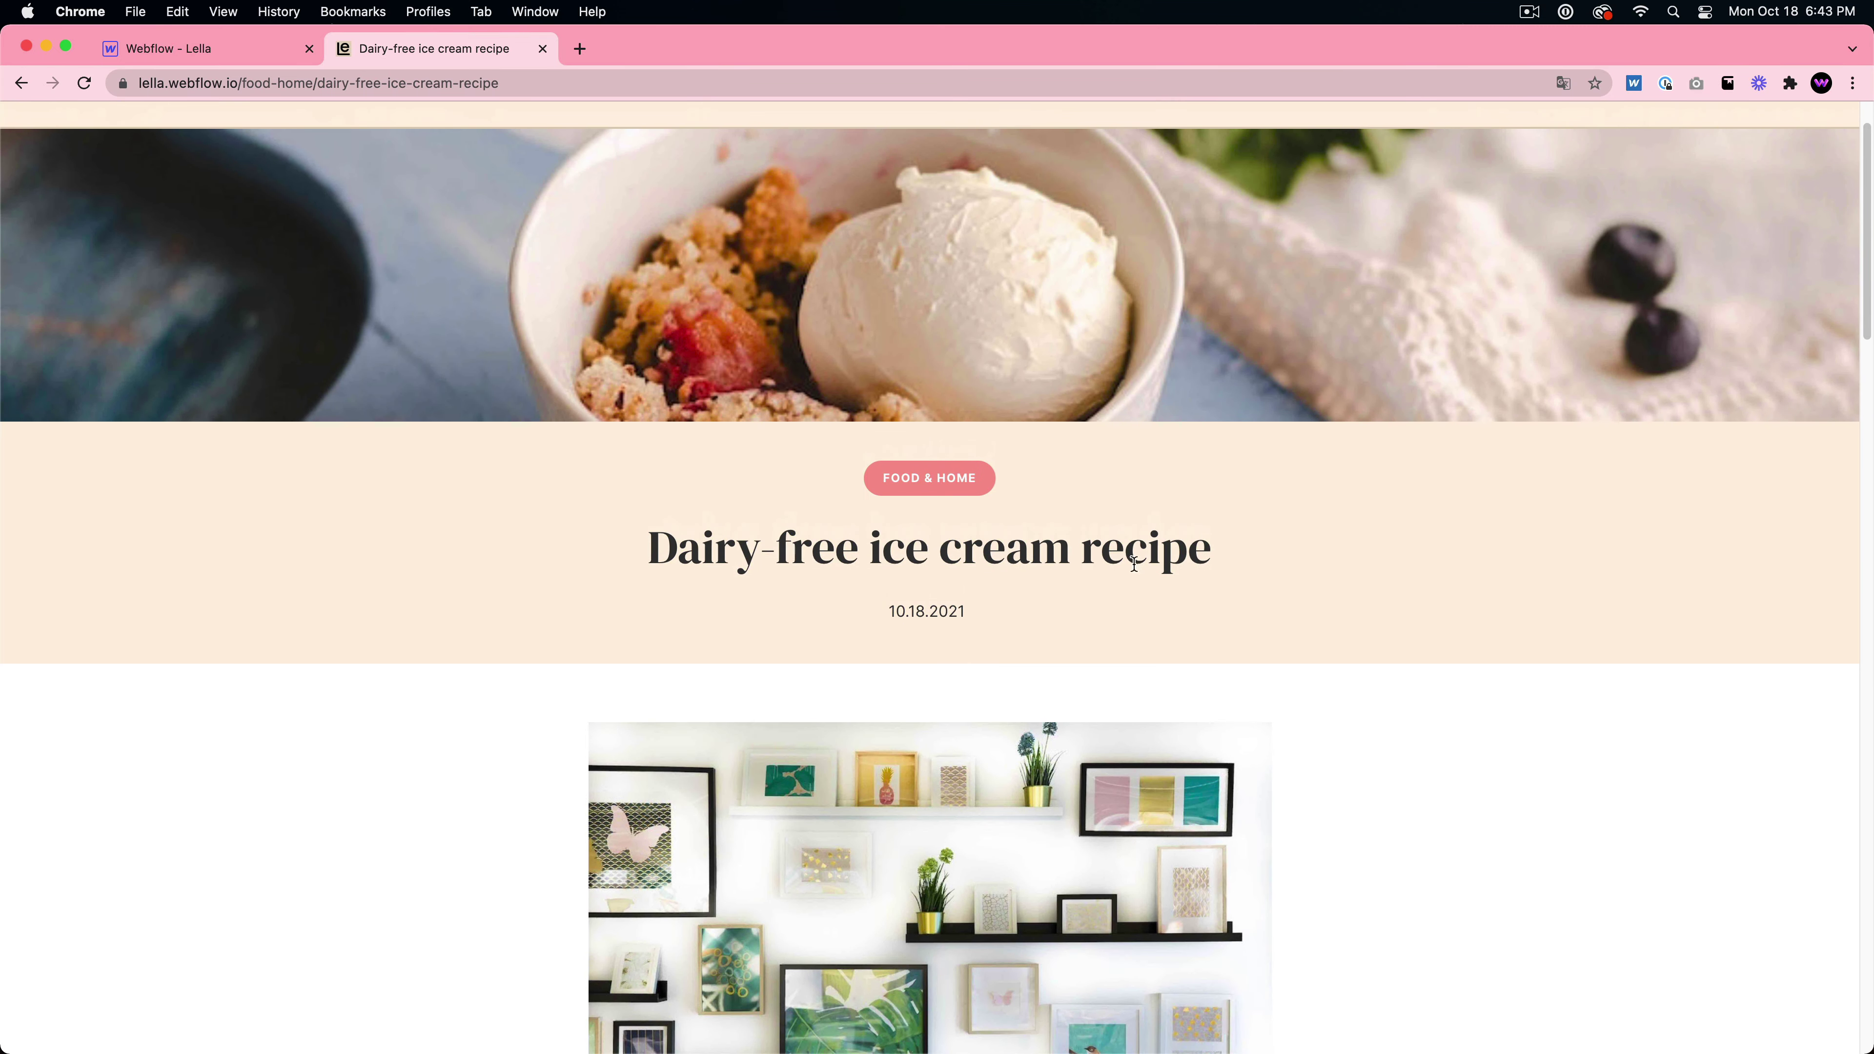
pyautogui.scroll(-20, 956, 599)
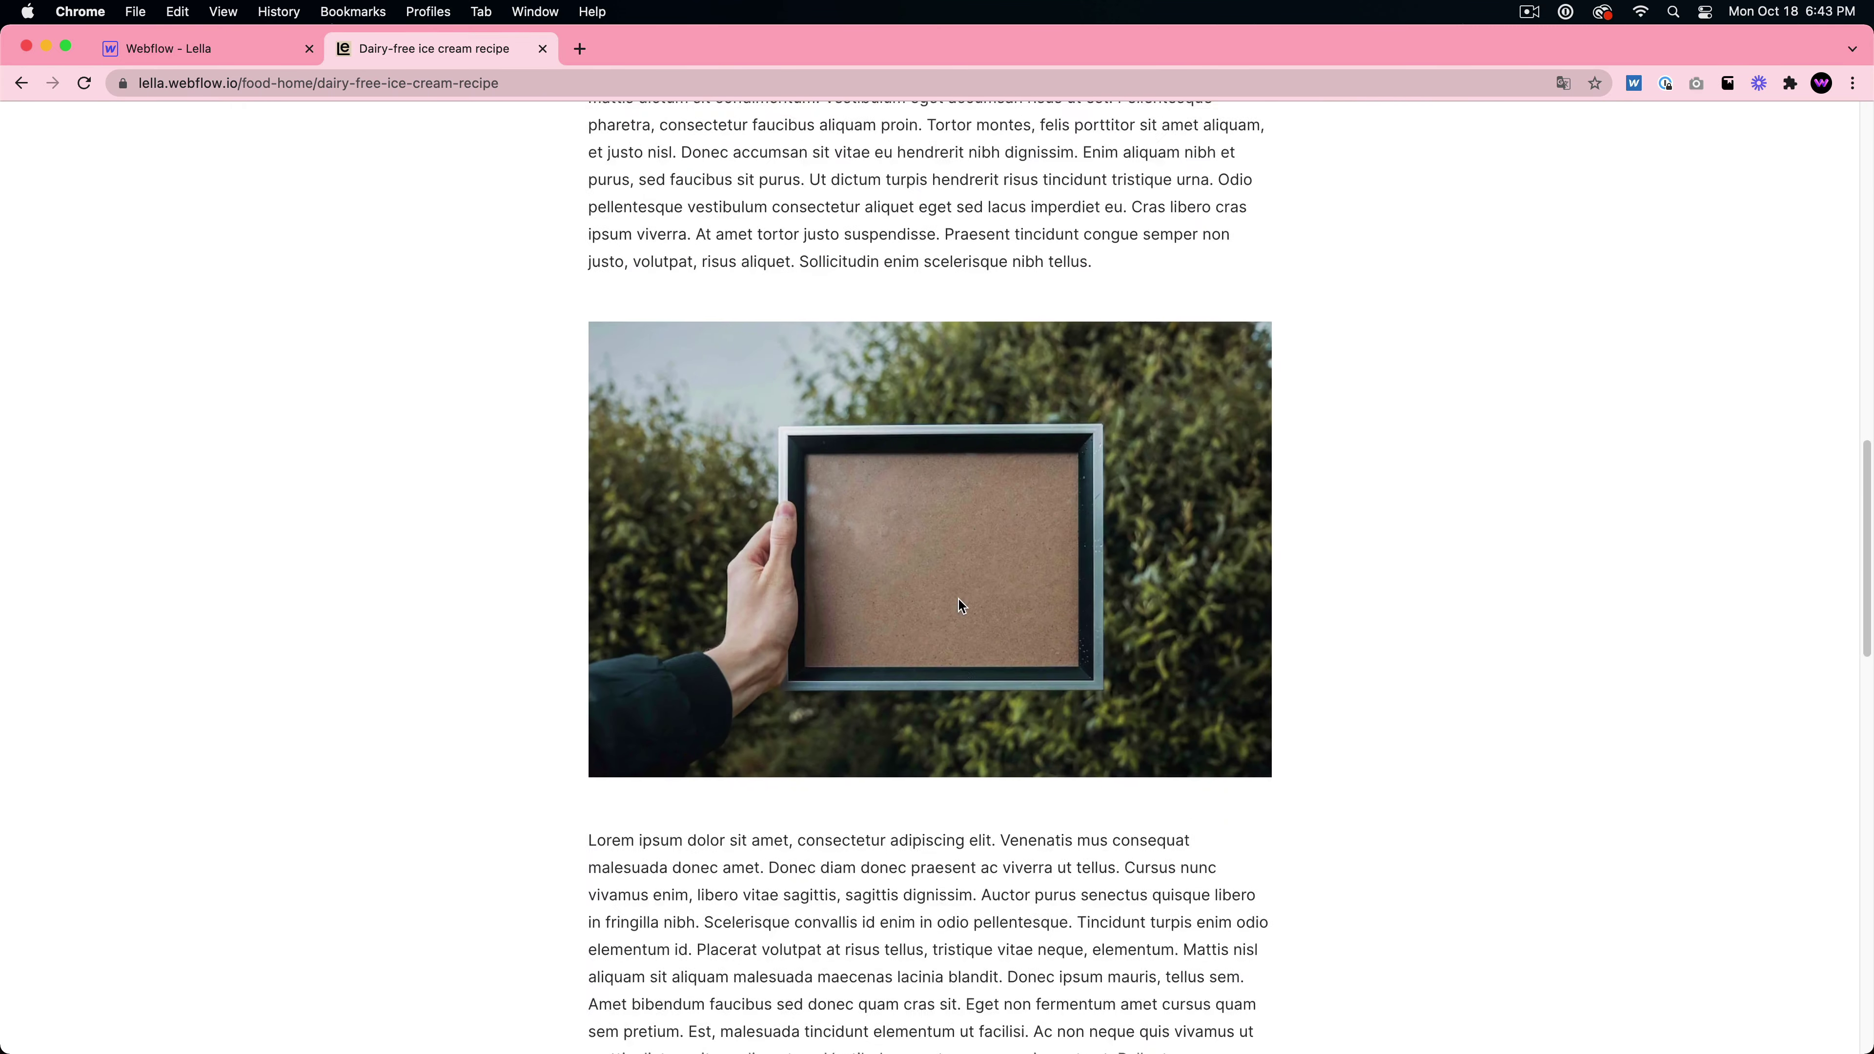
pyautogui.scroll(20, 959, 601)
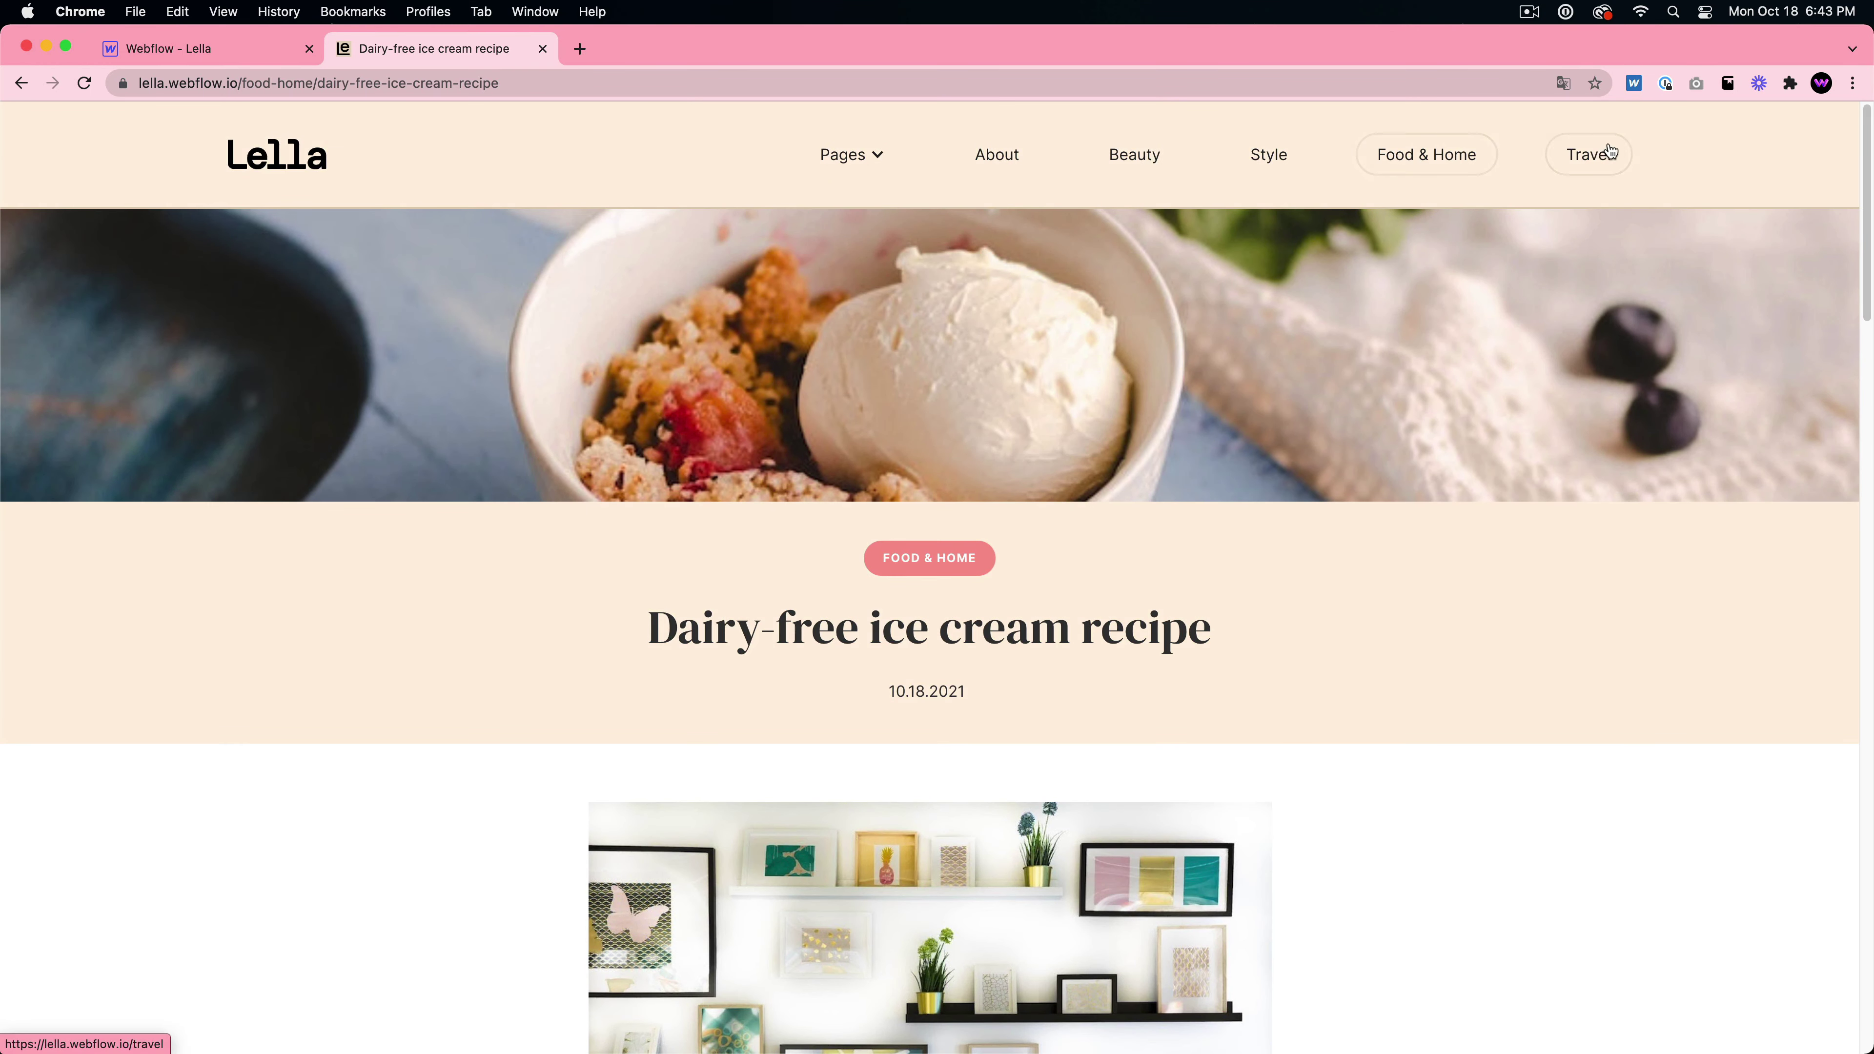
# - Open the Travel page and examine how its upper posts alternate between one wide image with a side title and two columns
pyautogui.click(1595, 157)
pyautogui.scroll(-7, 882, 483)
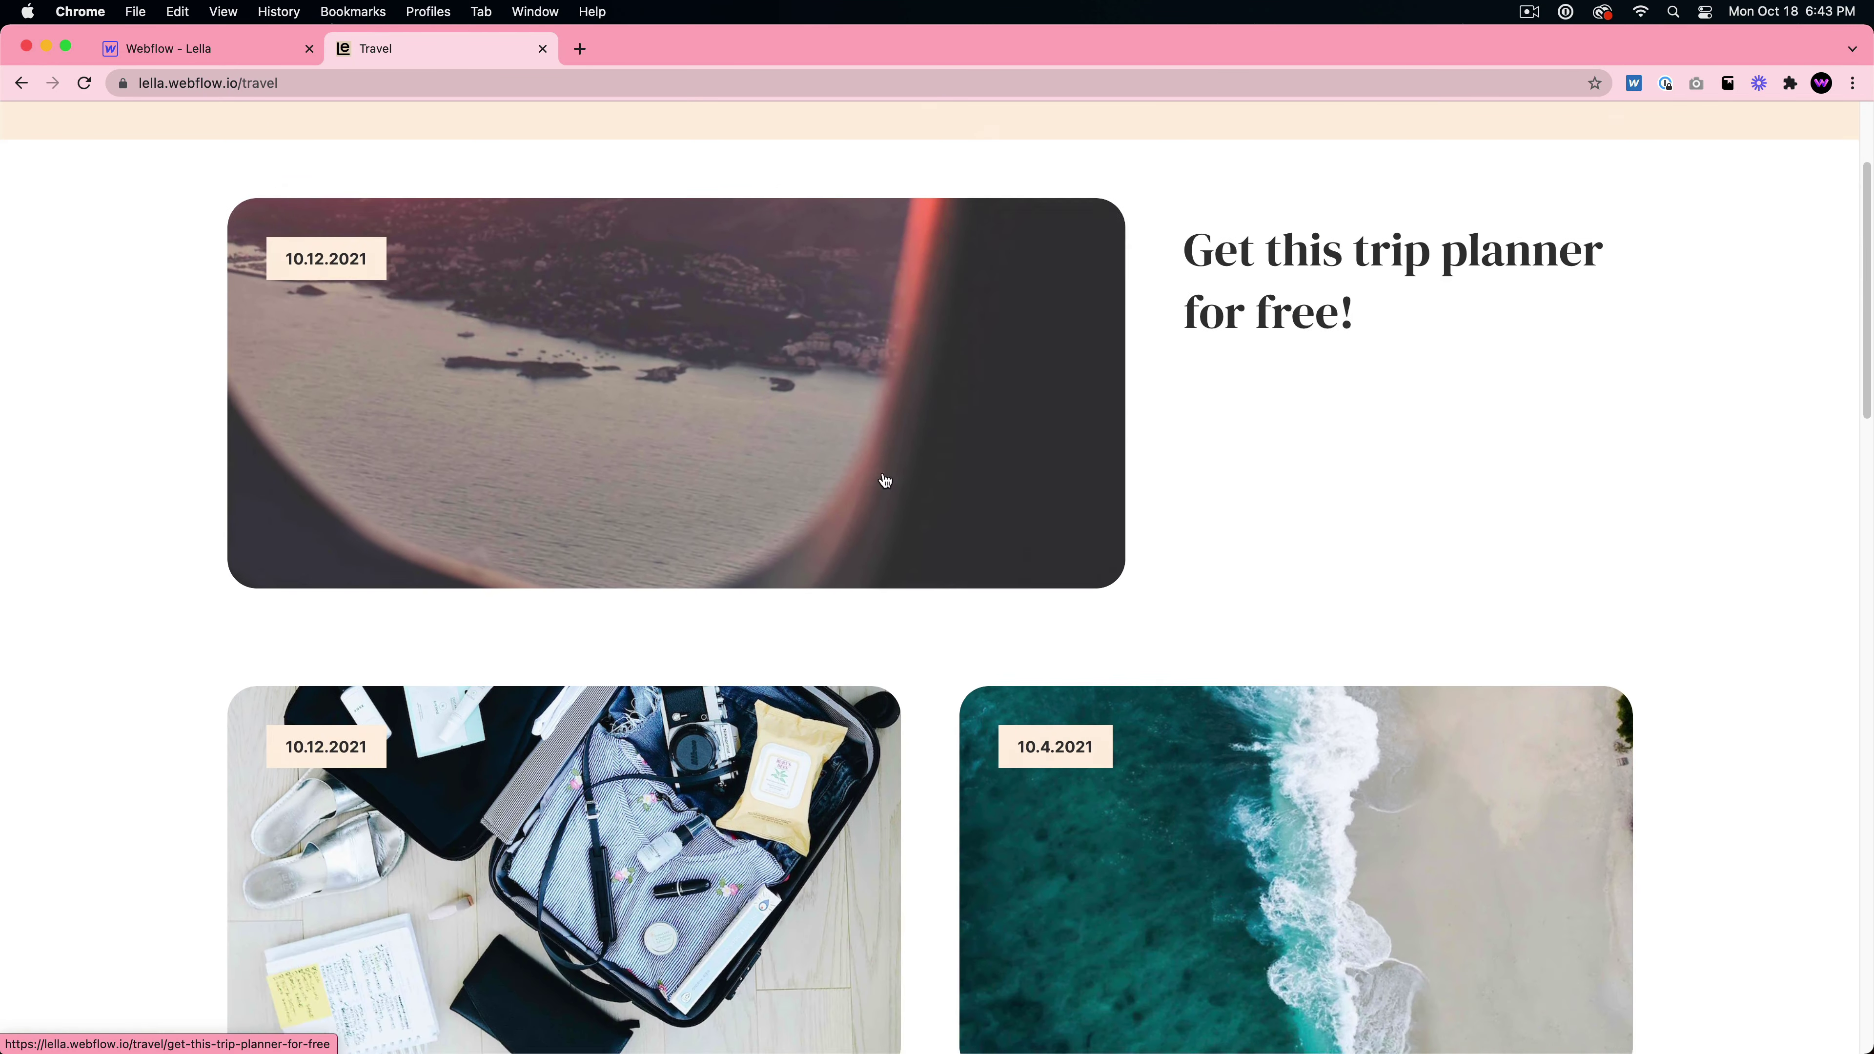
pyautogui.scroll(-5, 1198, 562)
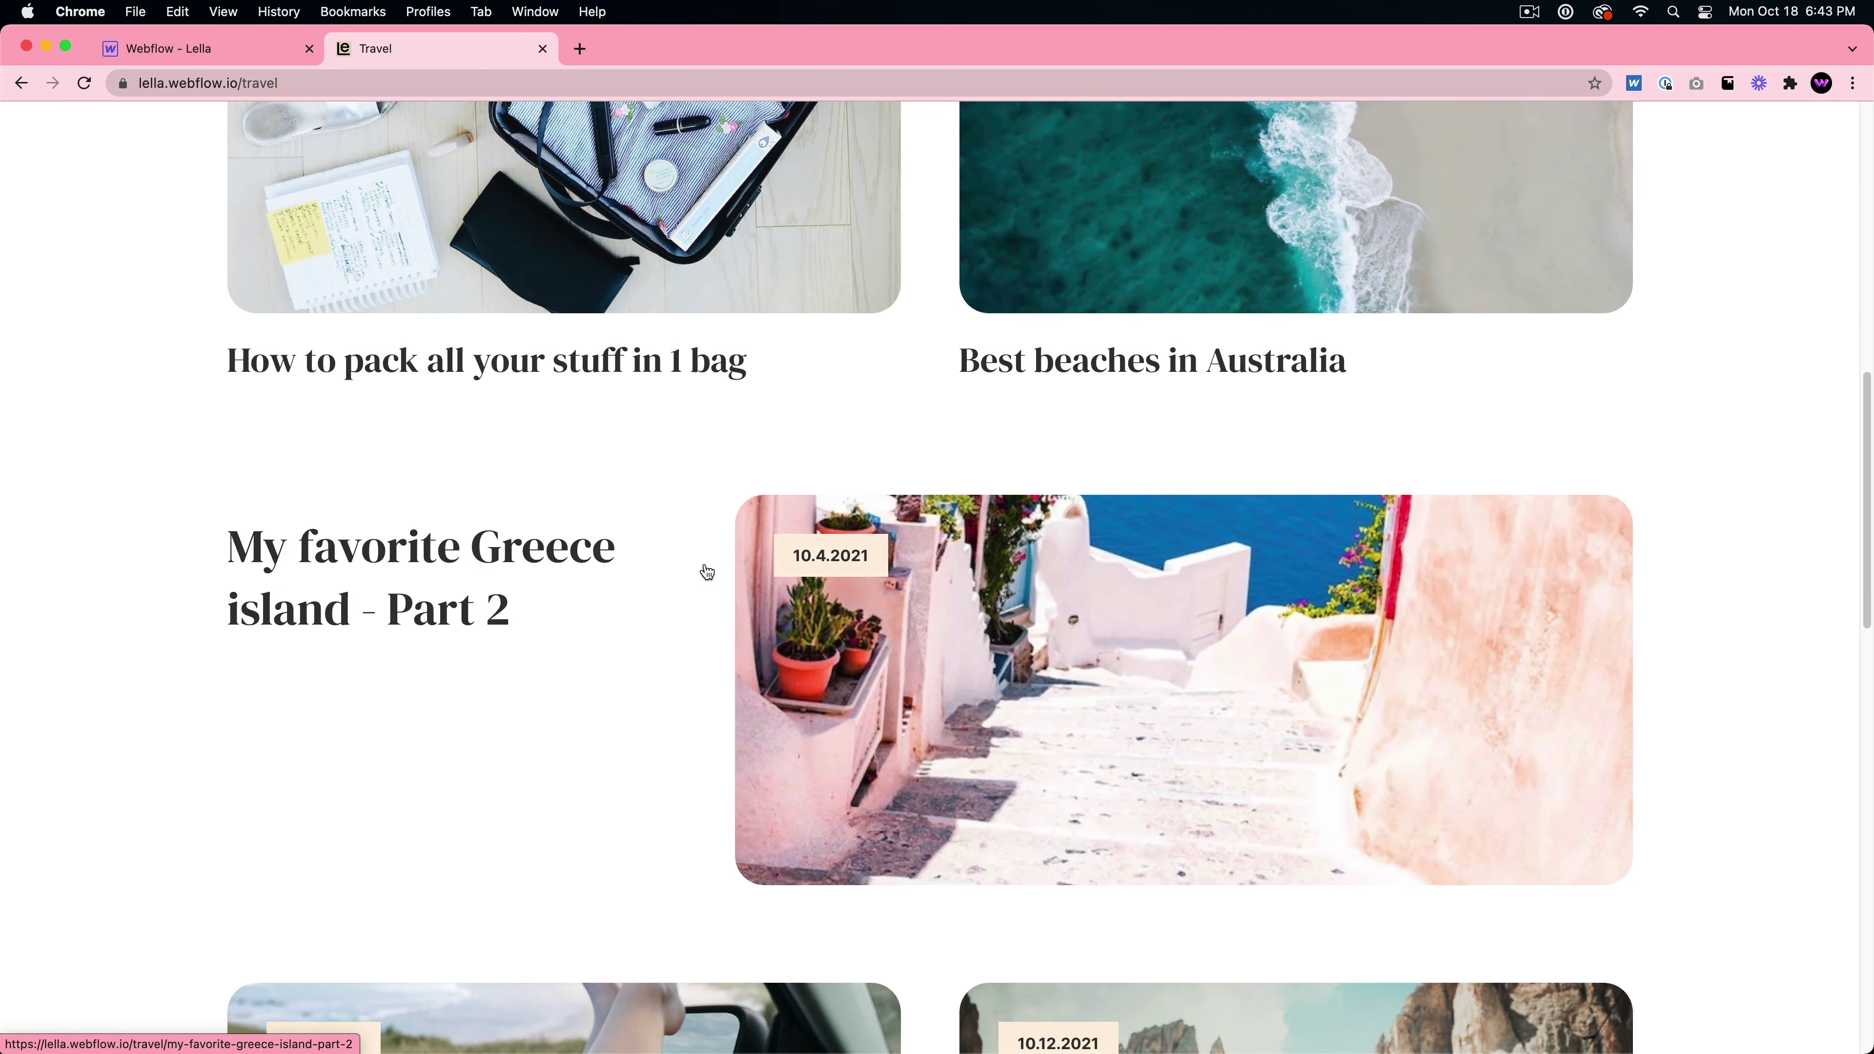
pyautogui.scroll(10, 704, 569)
pyautogui.scroll(-3, 1270, 468)
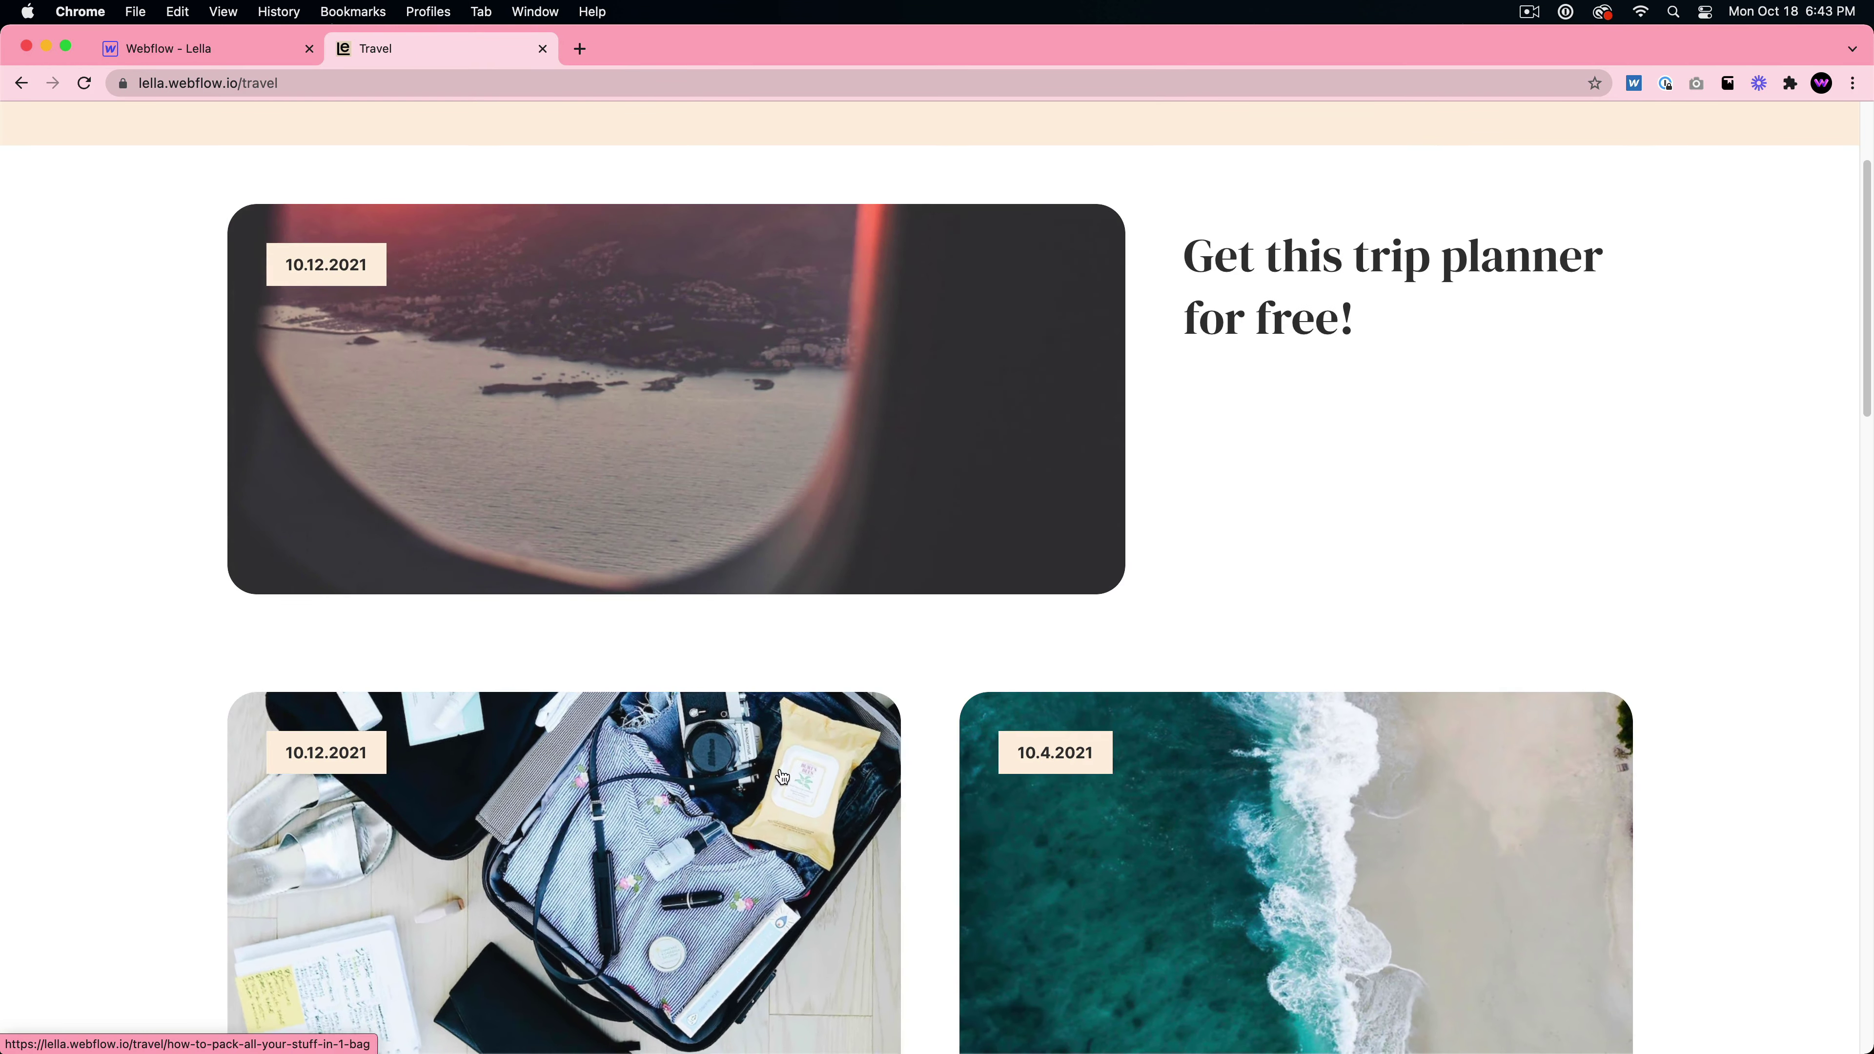
pyautogui.scroll(1, 1222, 351)
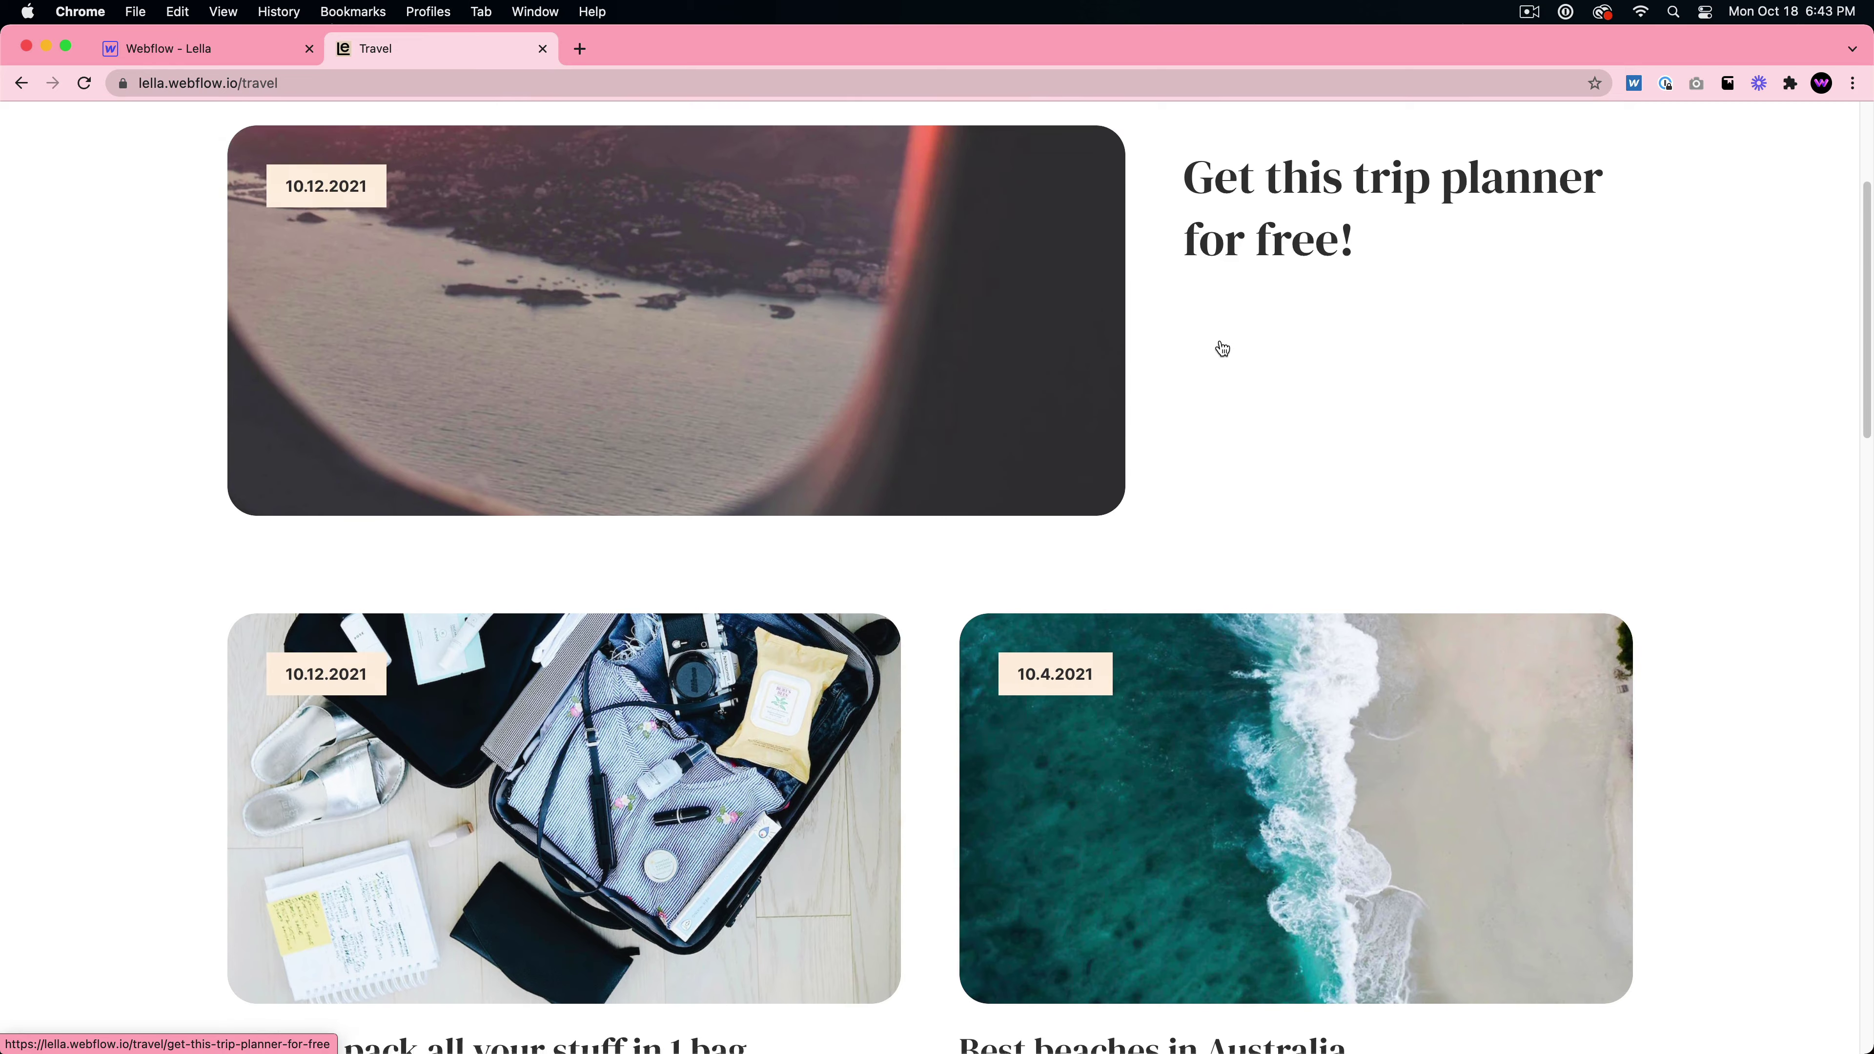
pyautogui.scroll(-9, 1222, 352)
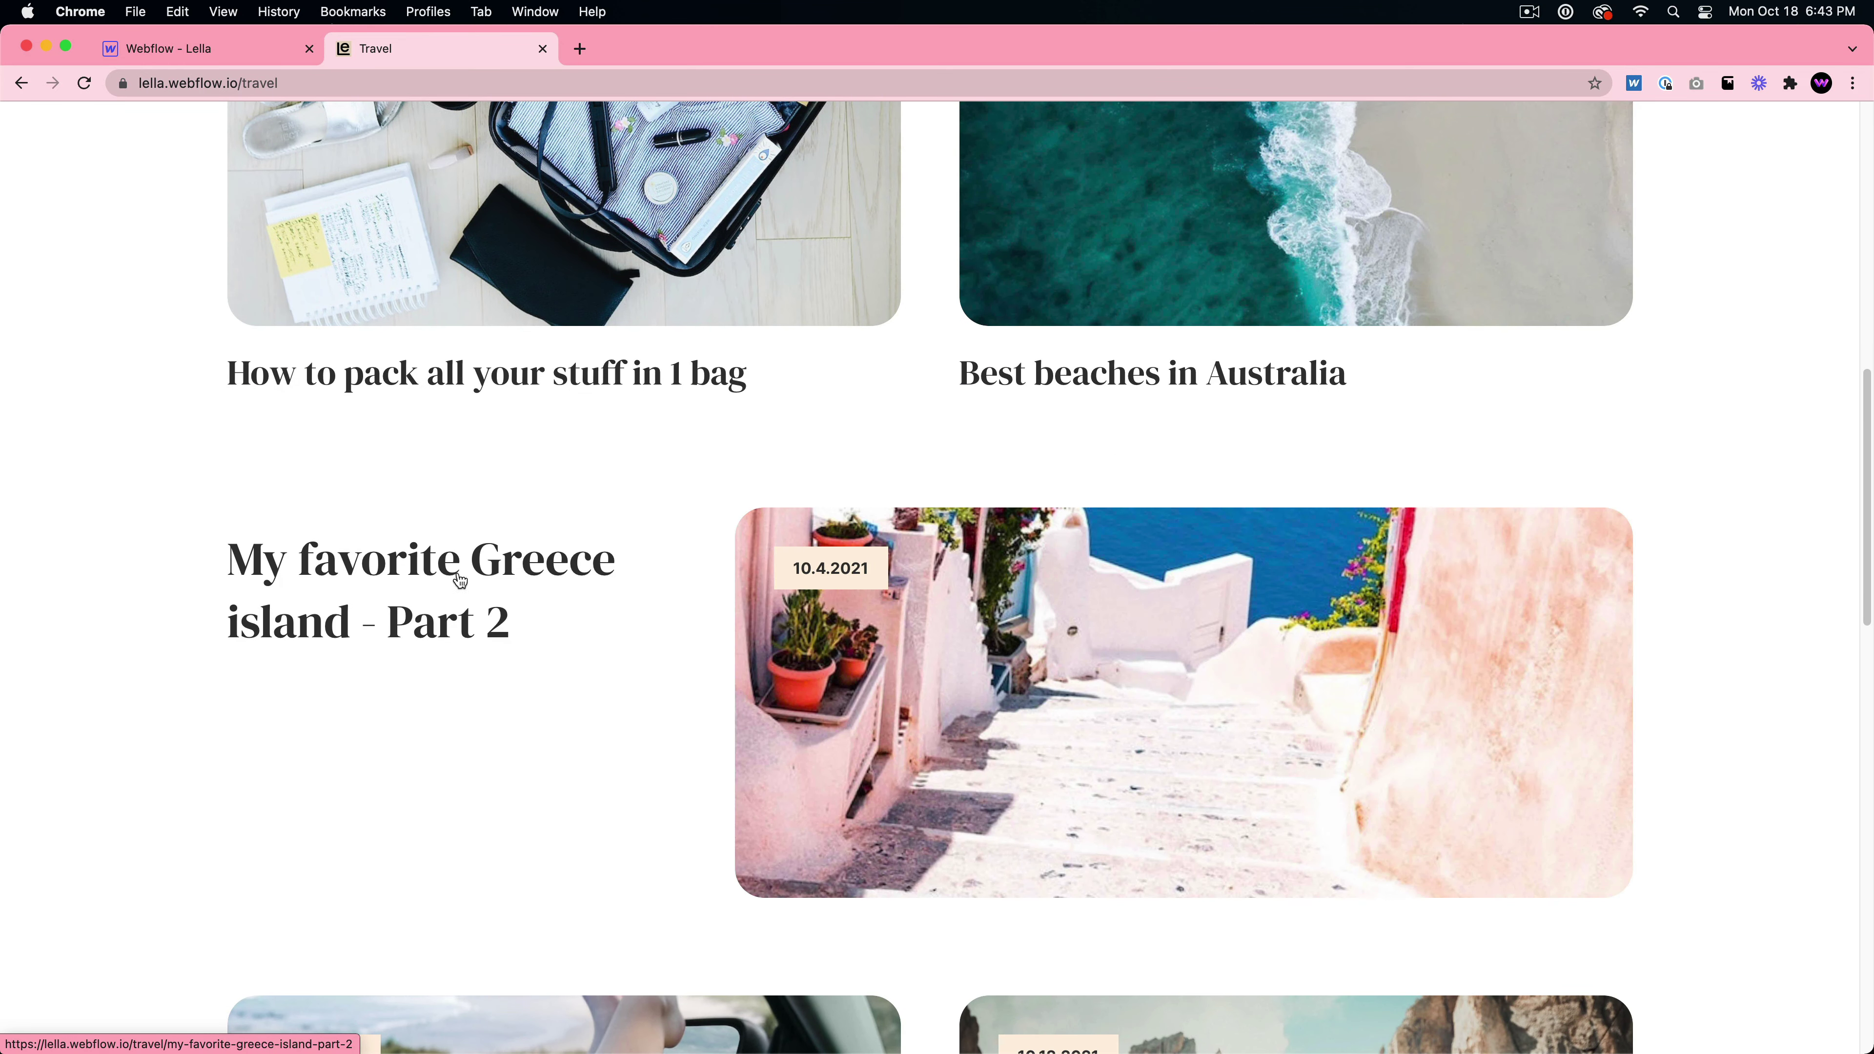
pyautogui.scroll(10, 472, 605)
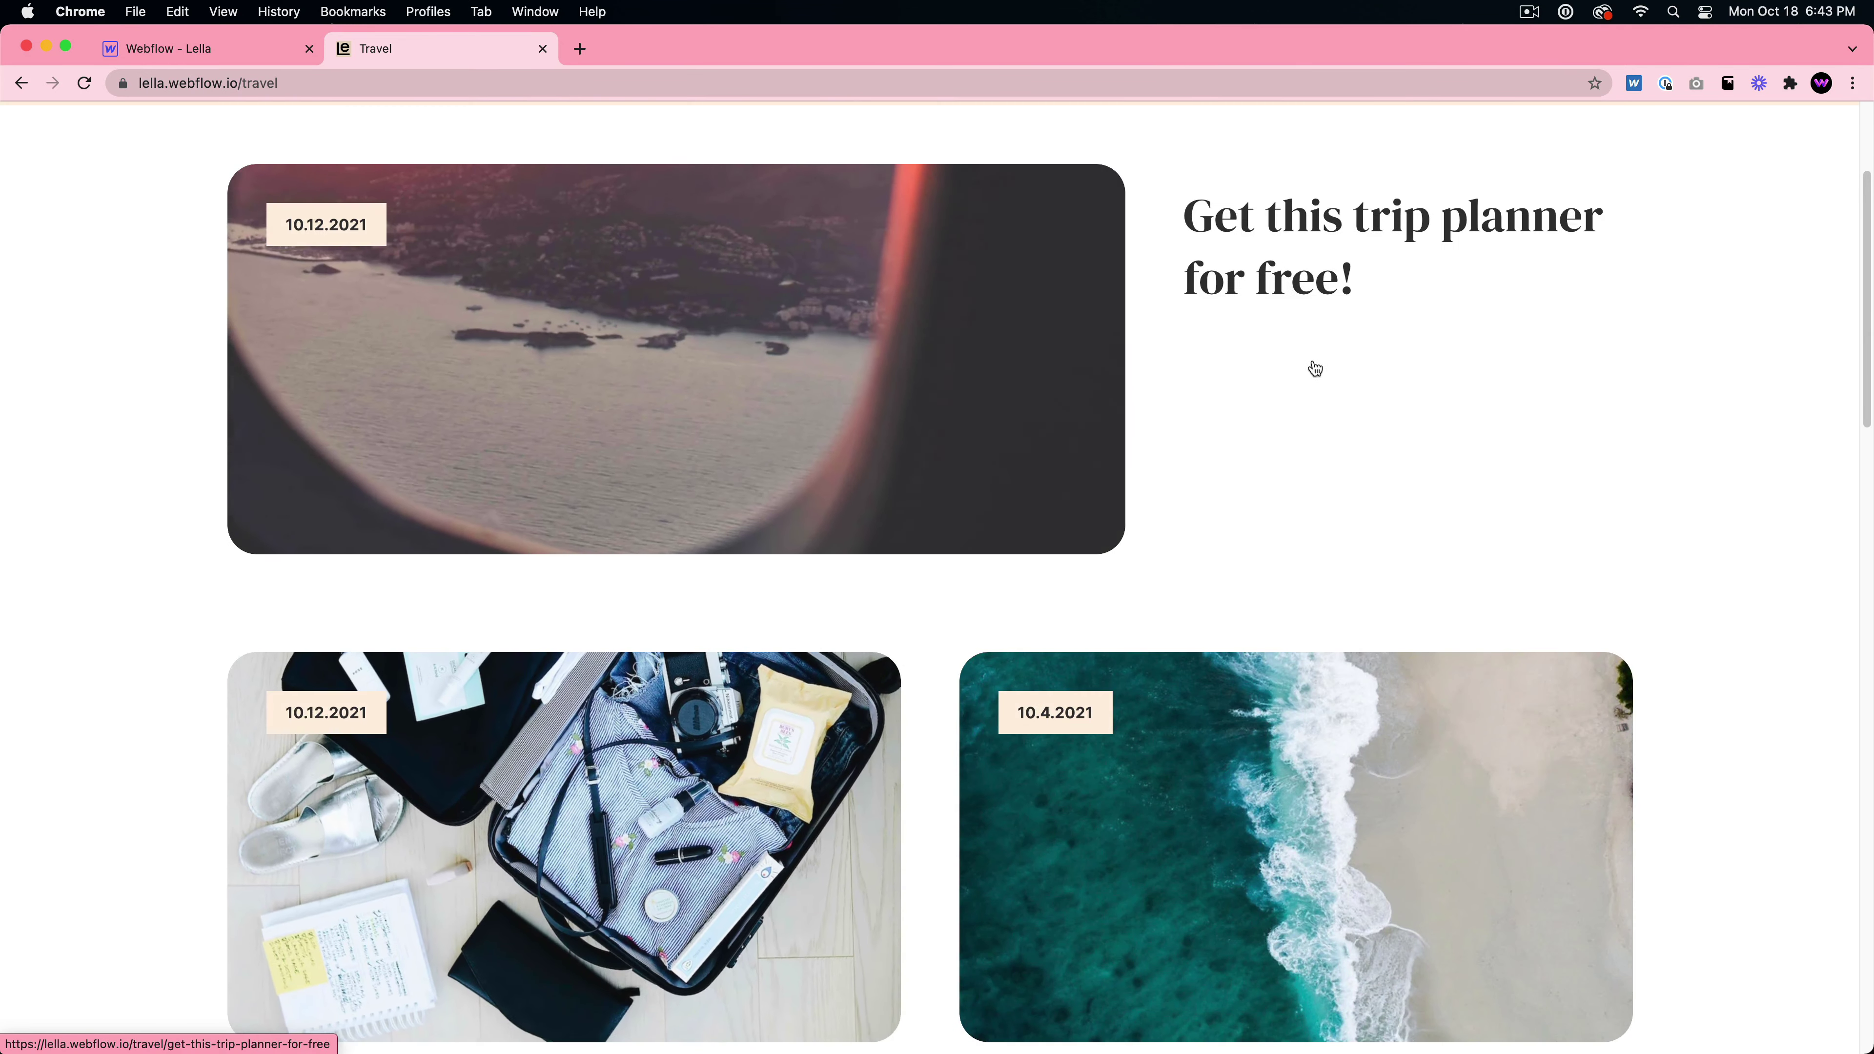
# - Examine the rest of the Travel page's posts down to the footer, including their date labels and image movement
pyautogui.scroll(-13, 1366, 337)
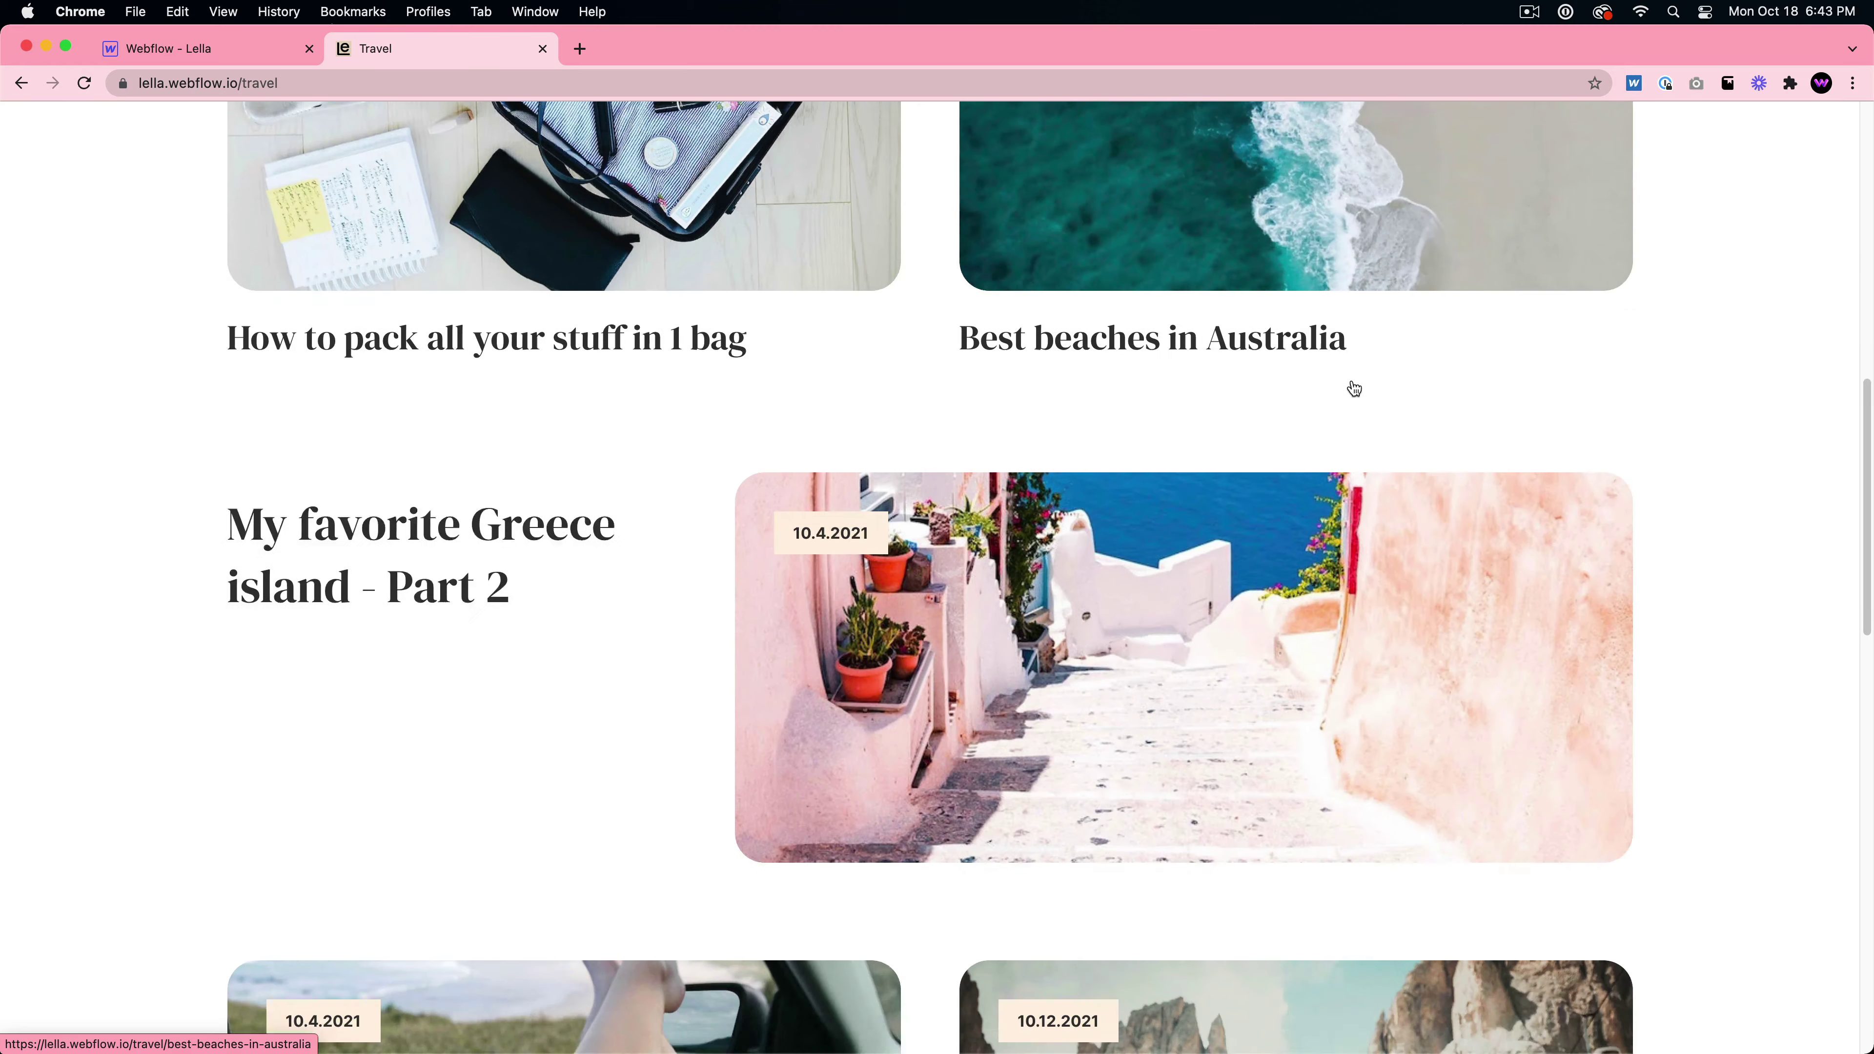
pyautogui.scroll(-1, 833, 321)
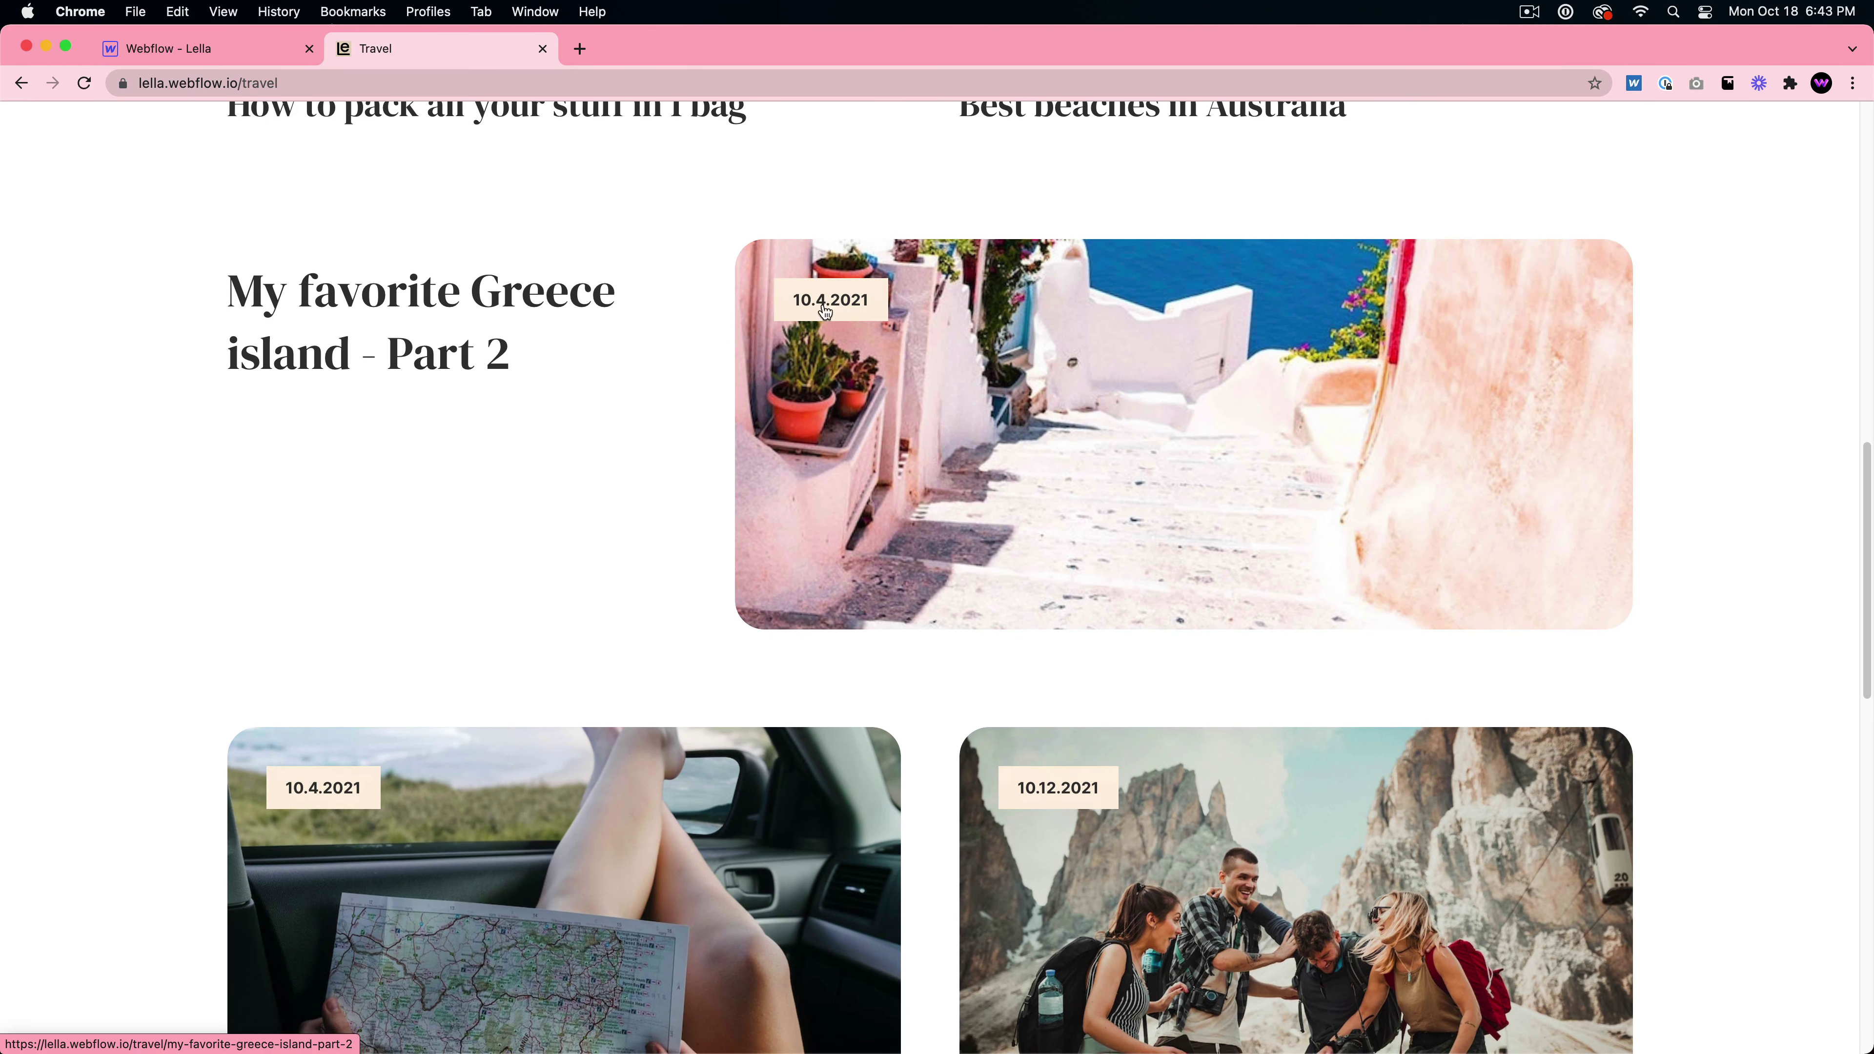
pyautogui.scroll(-4, 871, 398)
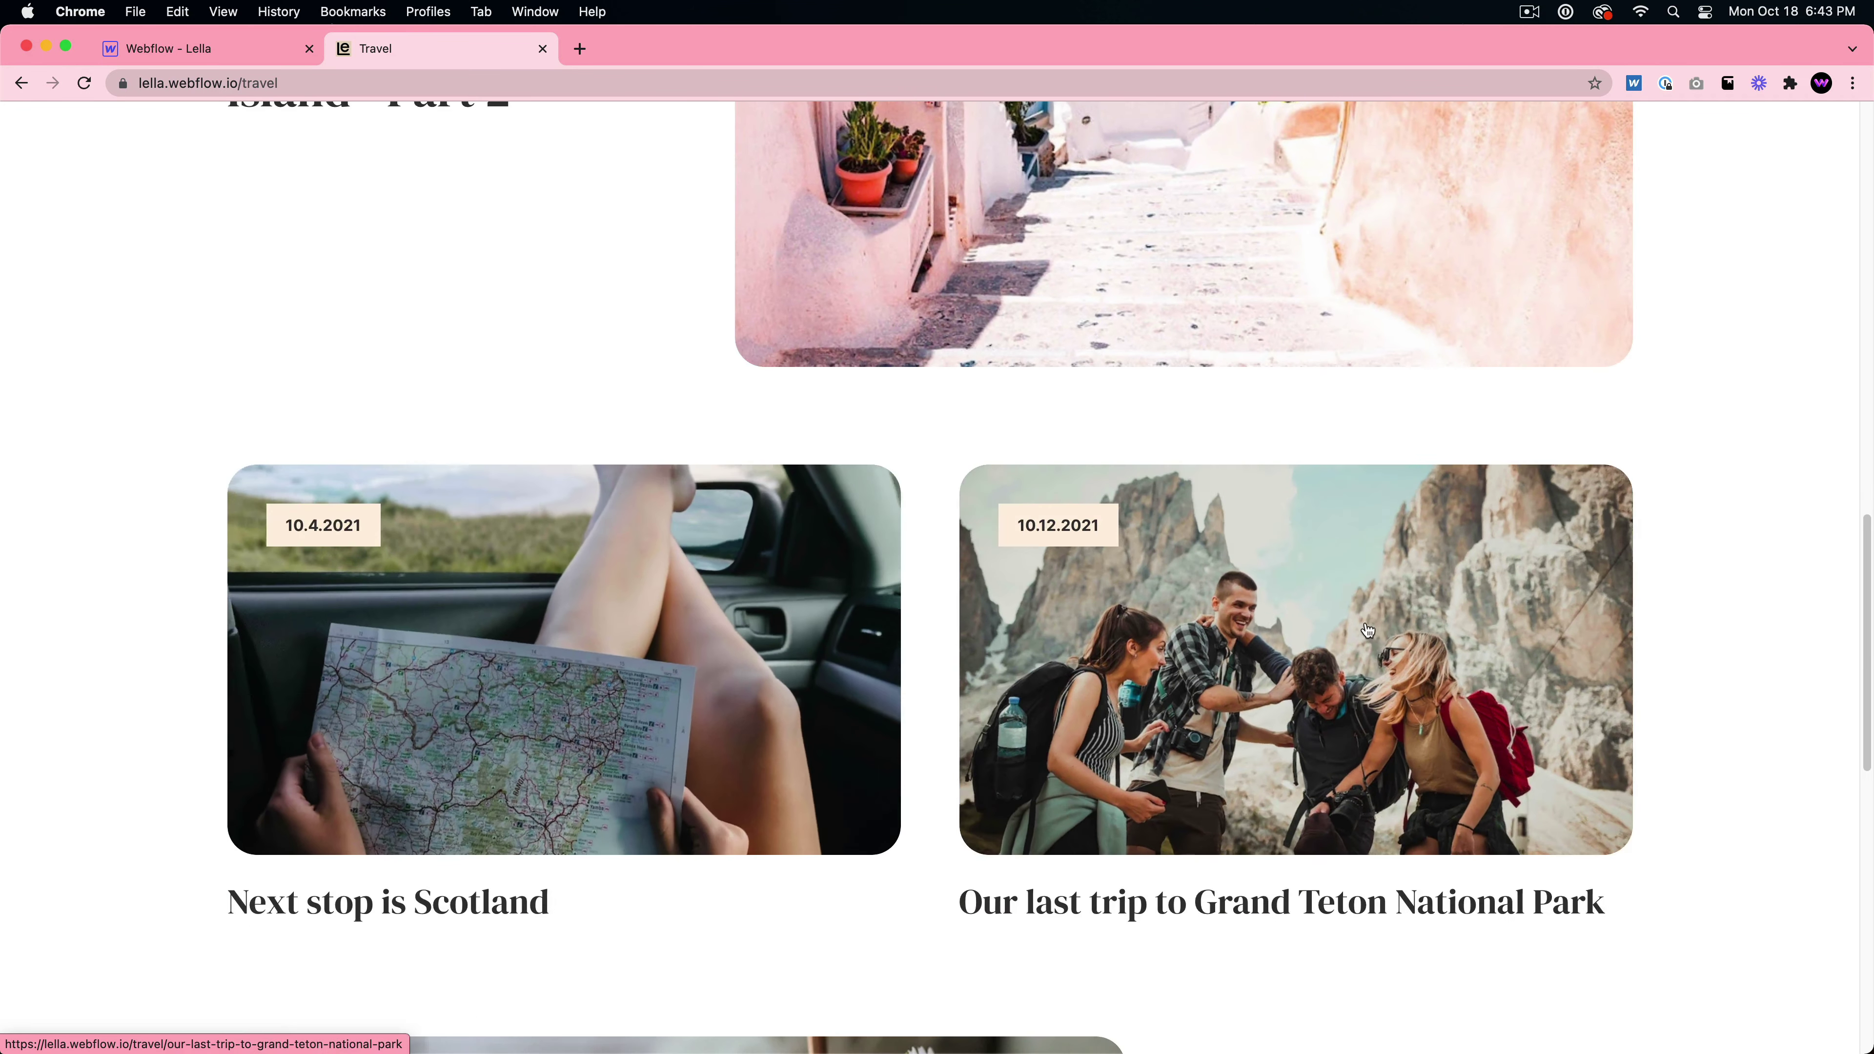
pyautogui.scroll(-4, 1050, 603)
pyautogui.scroll(-7, 1050, 603)
pyautogui.scroll(13, 1058, 535)
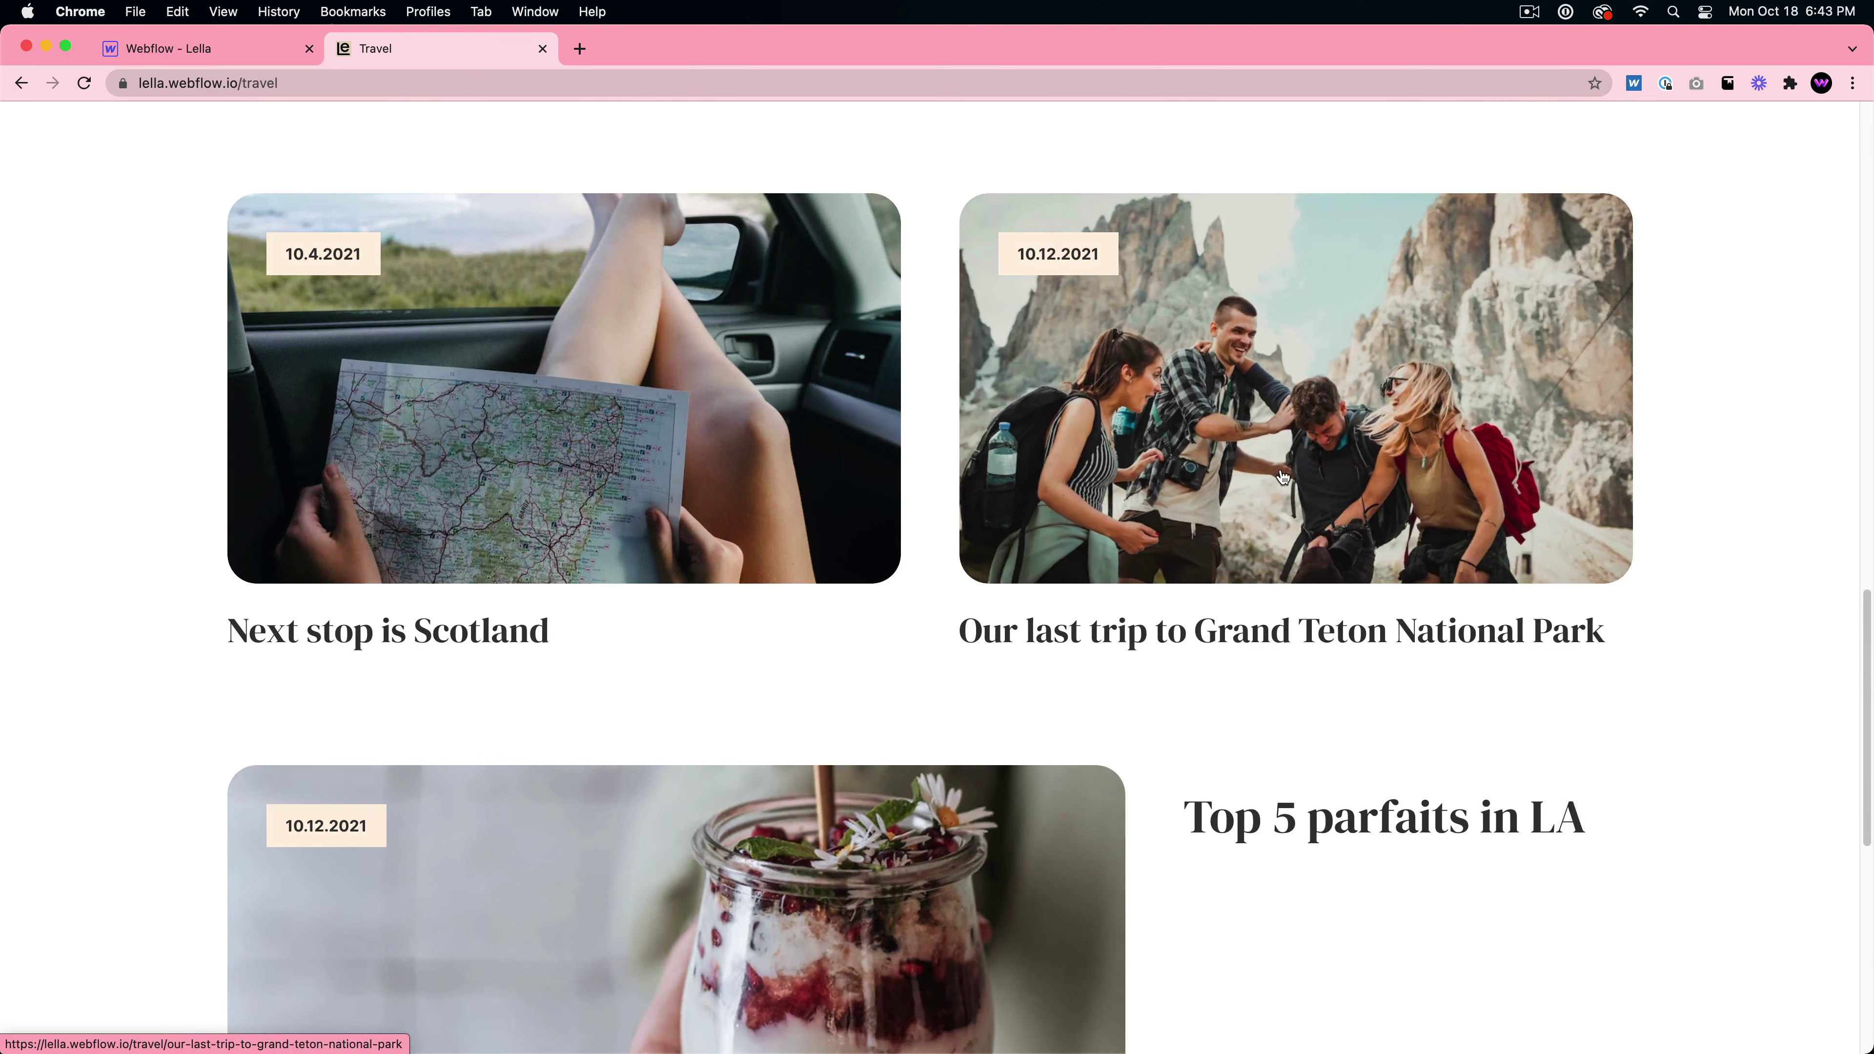
pyautogui.scroll(3, 1280, 491)
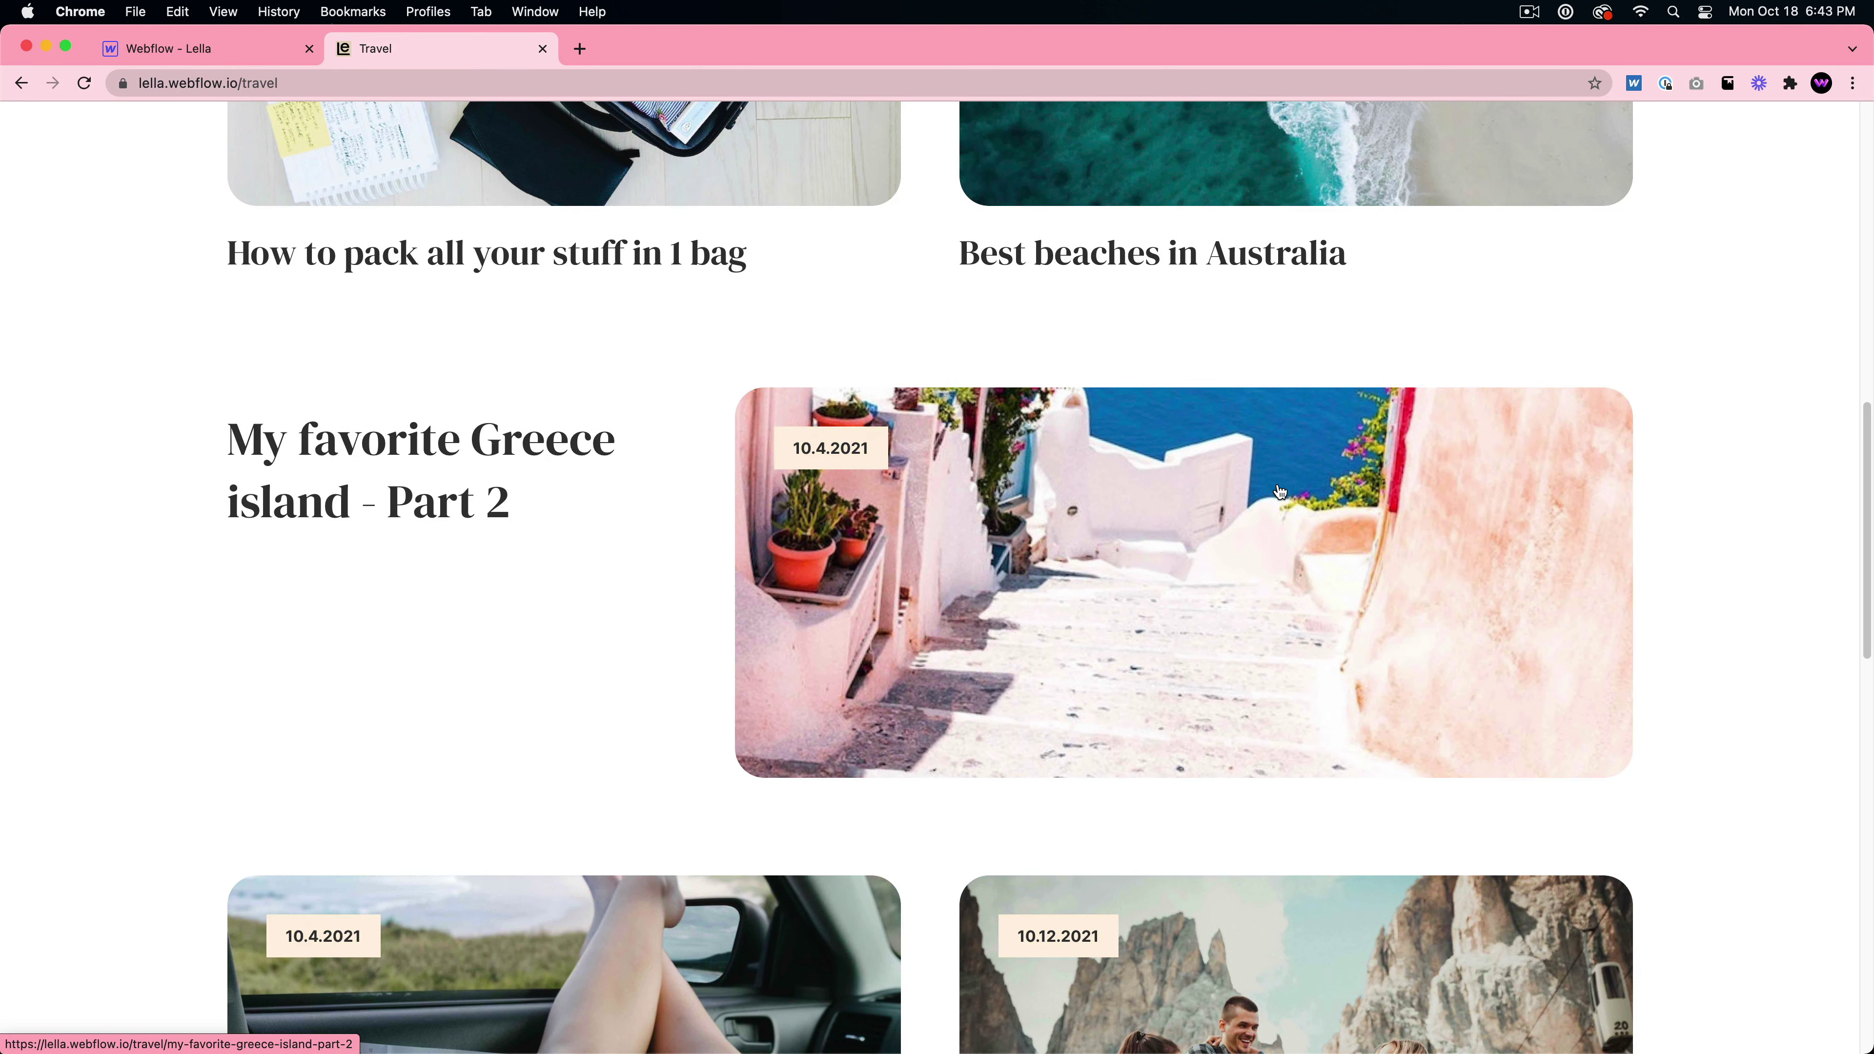
pyautogui.scroll(-16, 1280, 491)
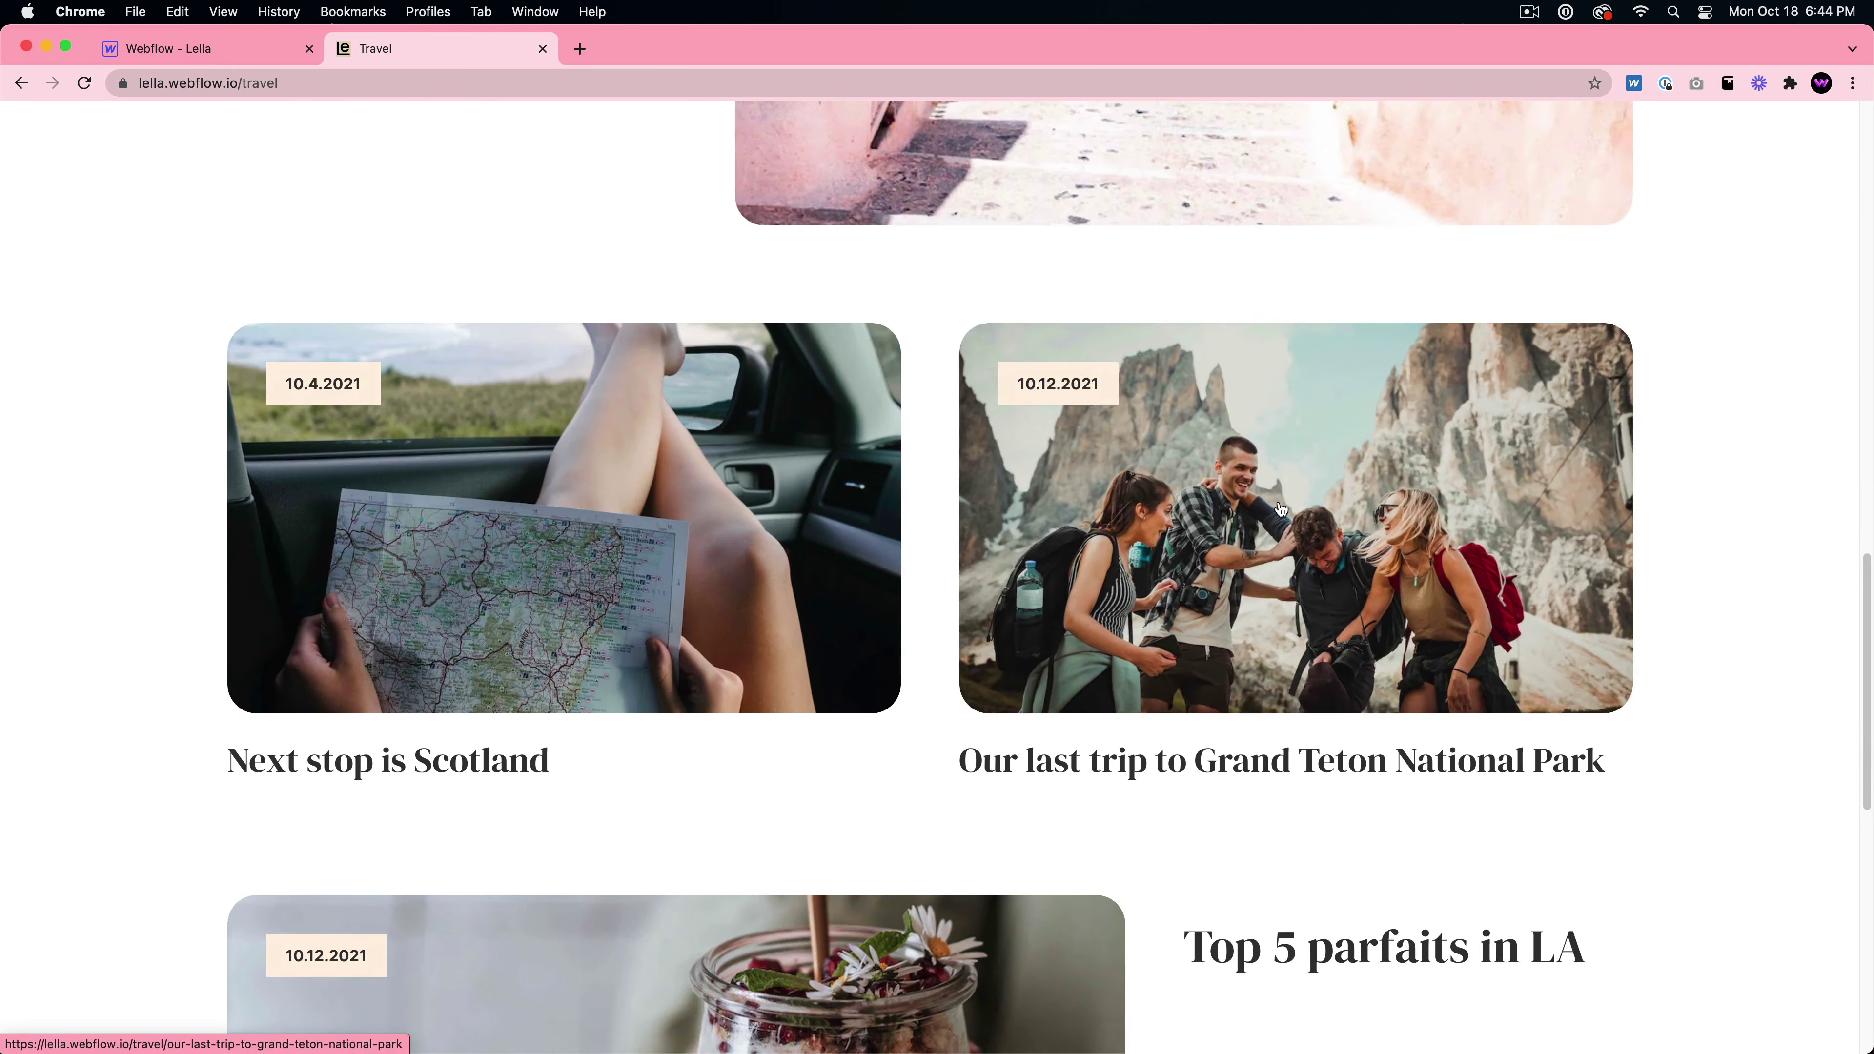
pyautogui.scroll(-3, 1003, 397)
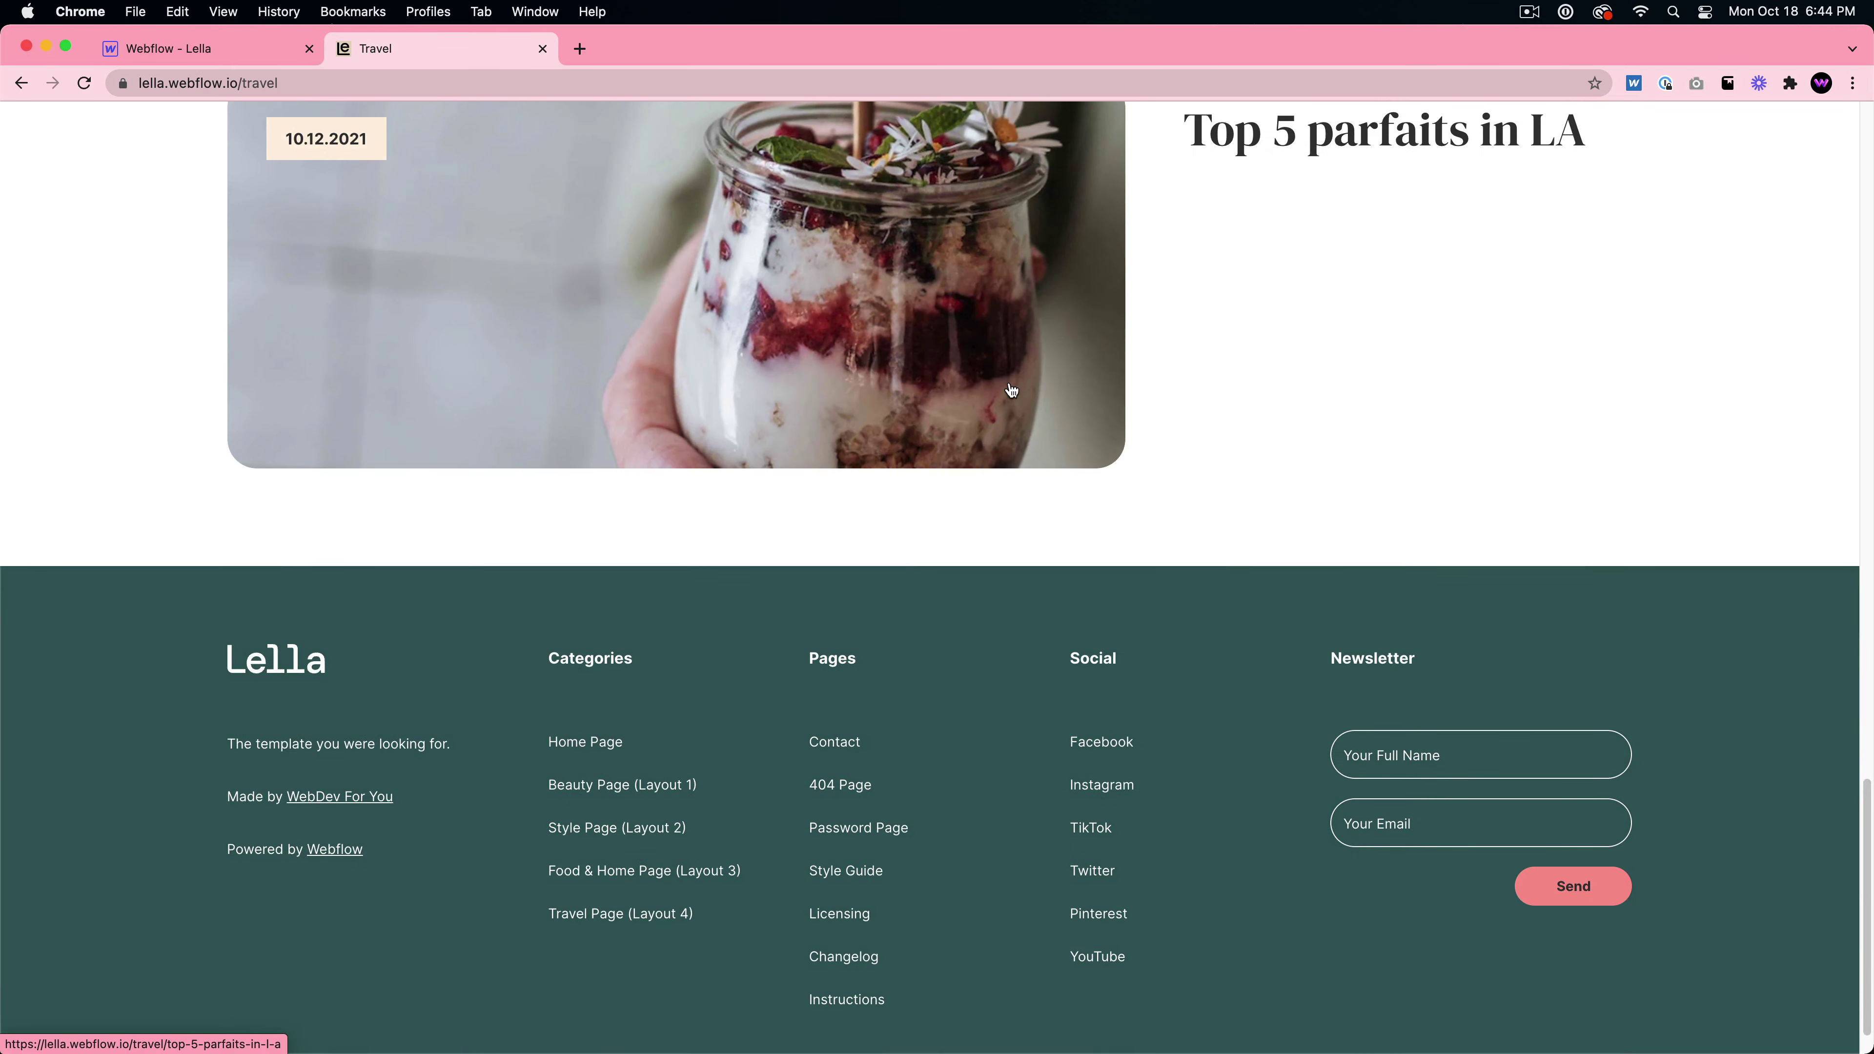
pyautogui.scroll(-1, 1007, 389)
pyautogui.scroll(20, 1192, 741)
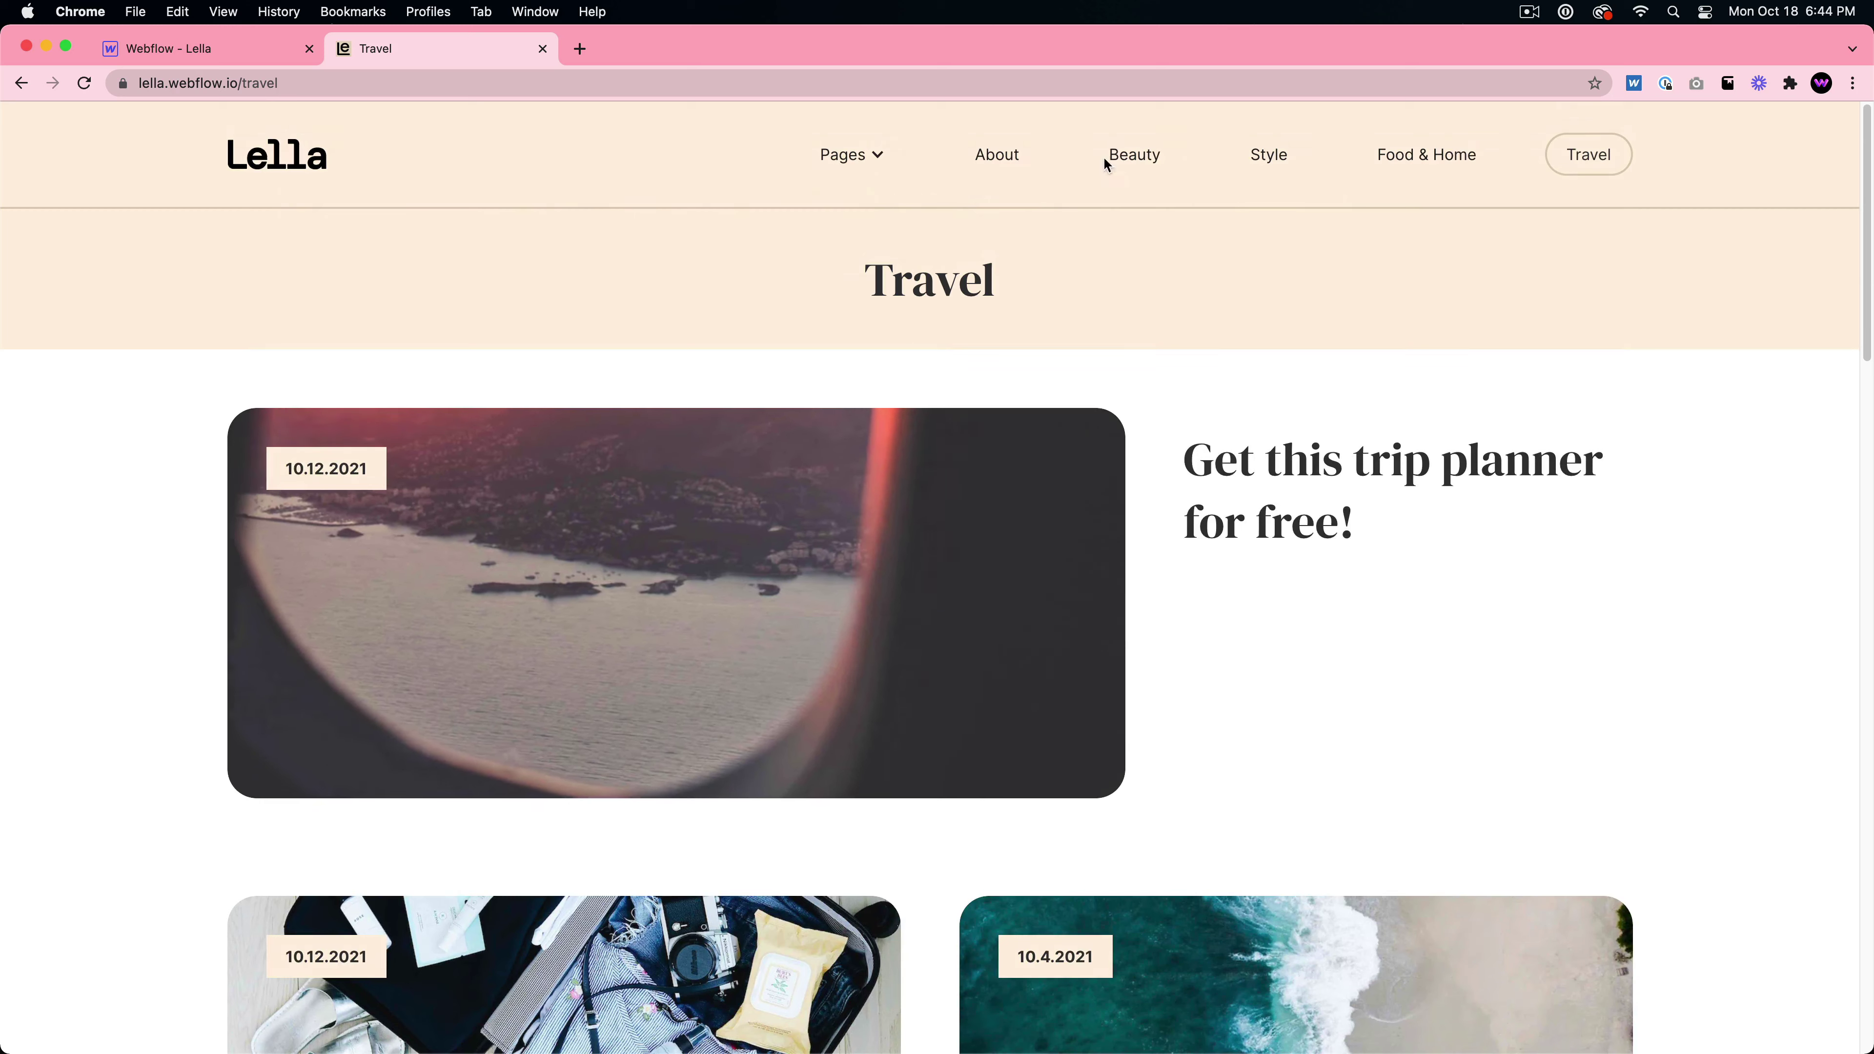
# - Open the "Get this trip planner for free!" post and examine its header band, images and body text
pyautogui.click(835, 563)
pyautogui.scroll(-5, 1049, 546)
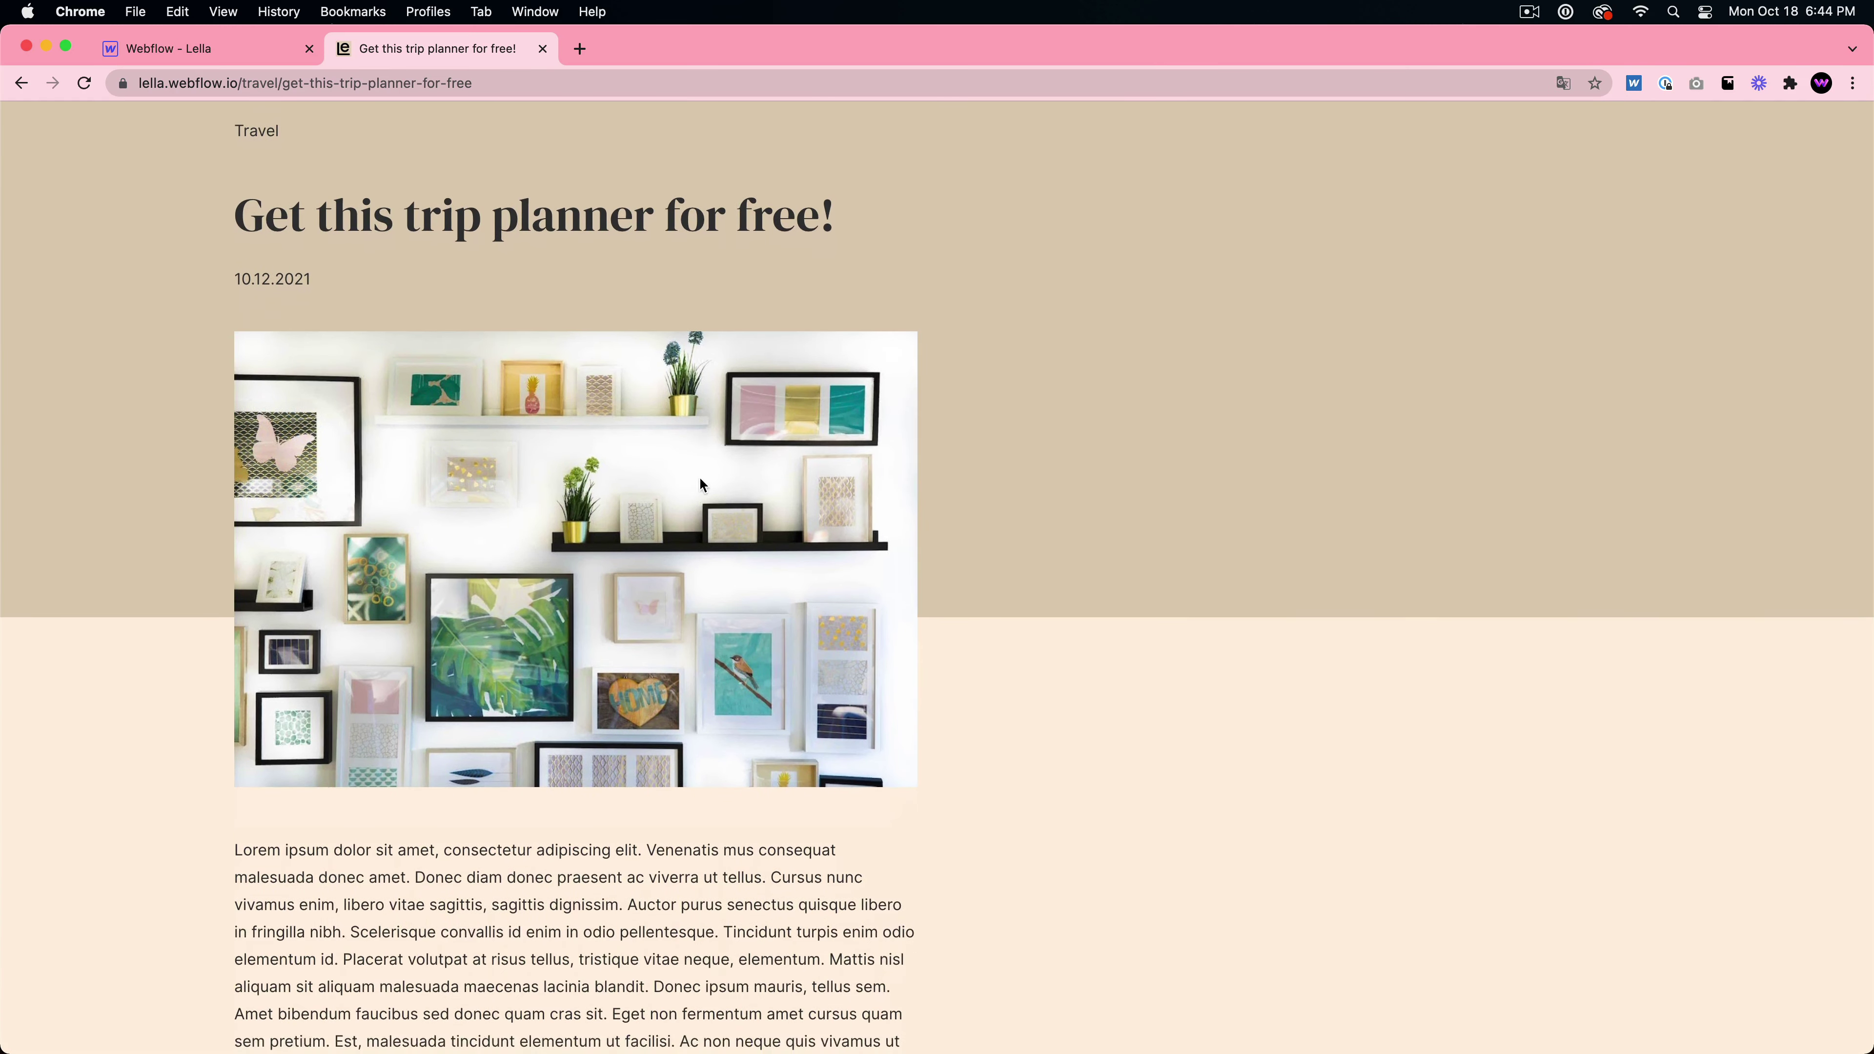
pyautogui.scroll(3, 843, 482)
pyautogui.scroll(2, 919, 491)
pyautogui.scroll(-8, 920, 492)
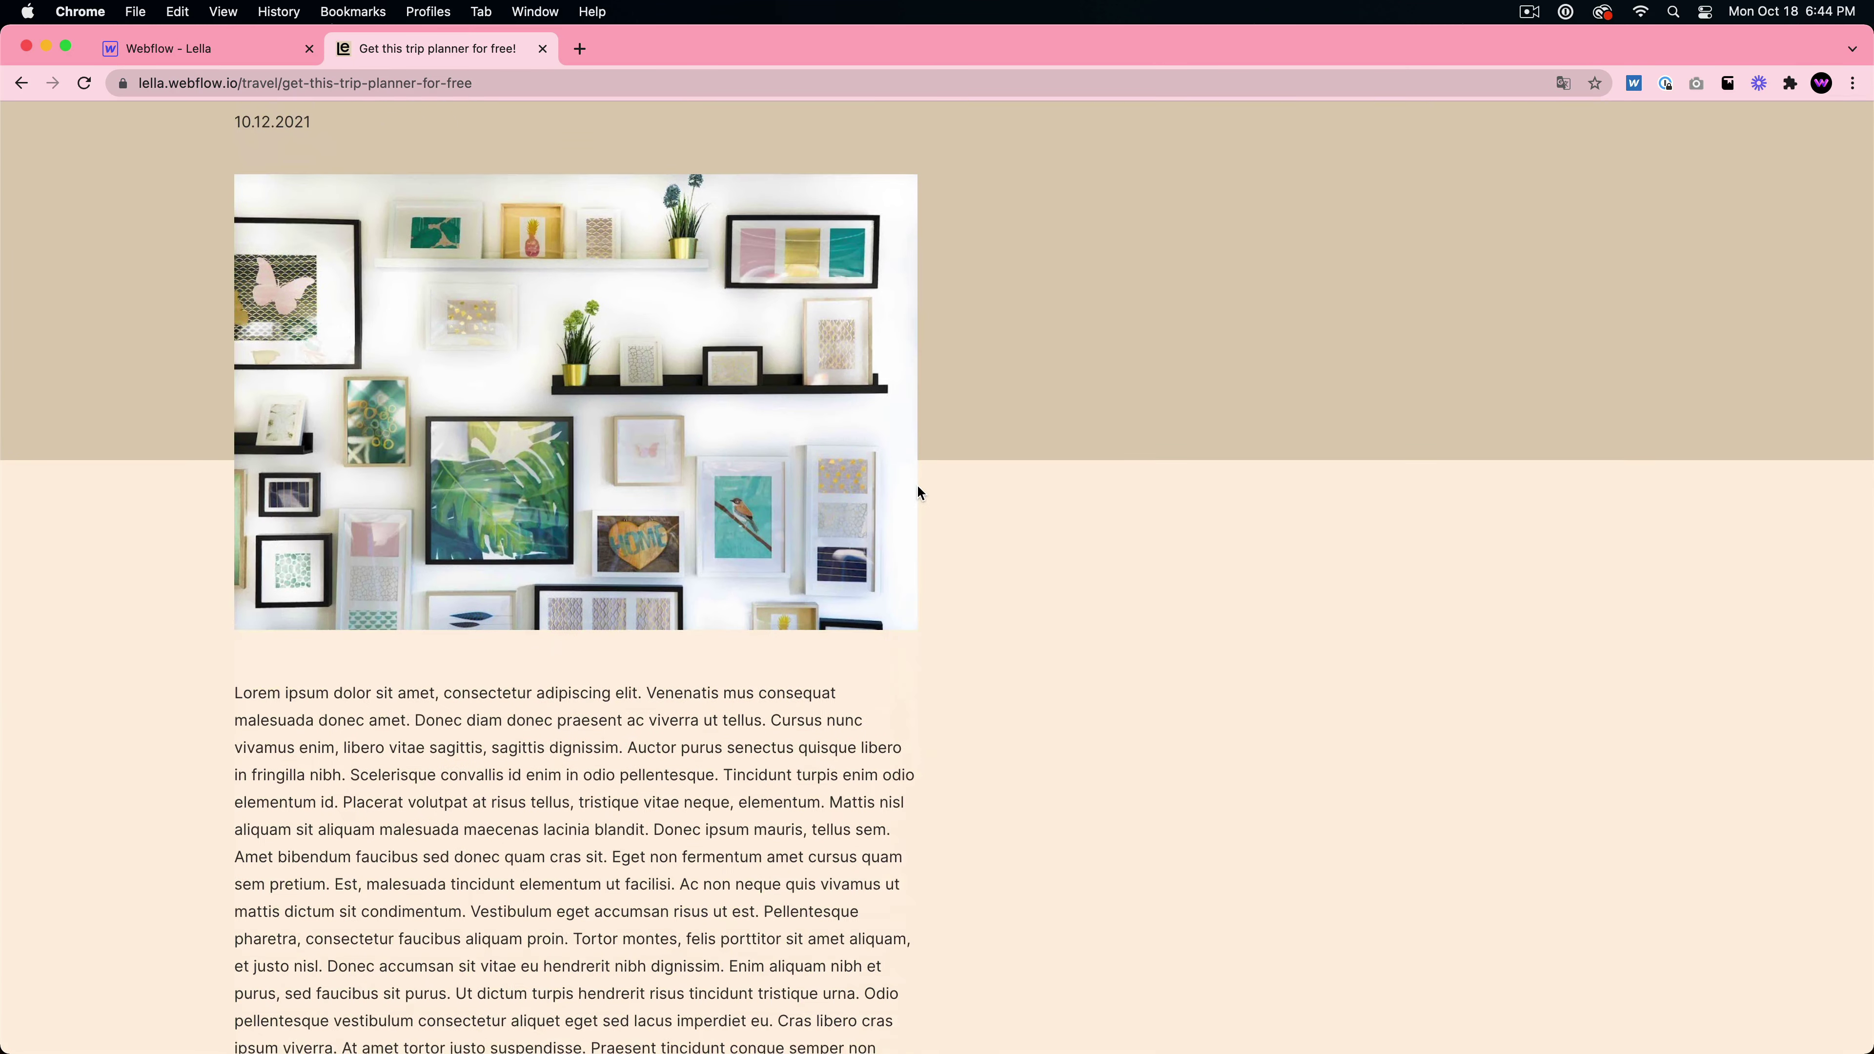
pyautogui.scroll(-10, 921, 493)
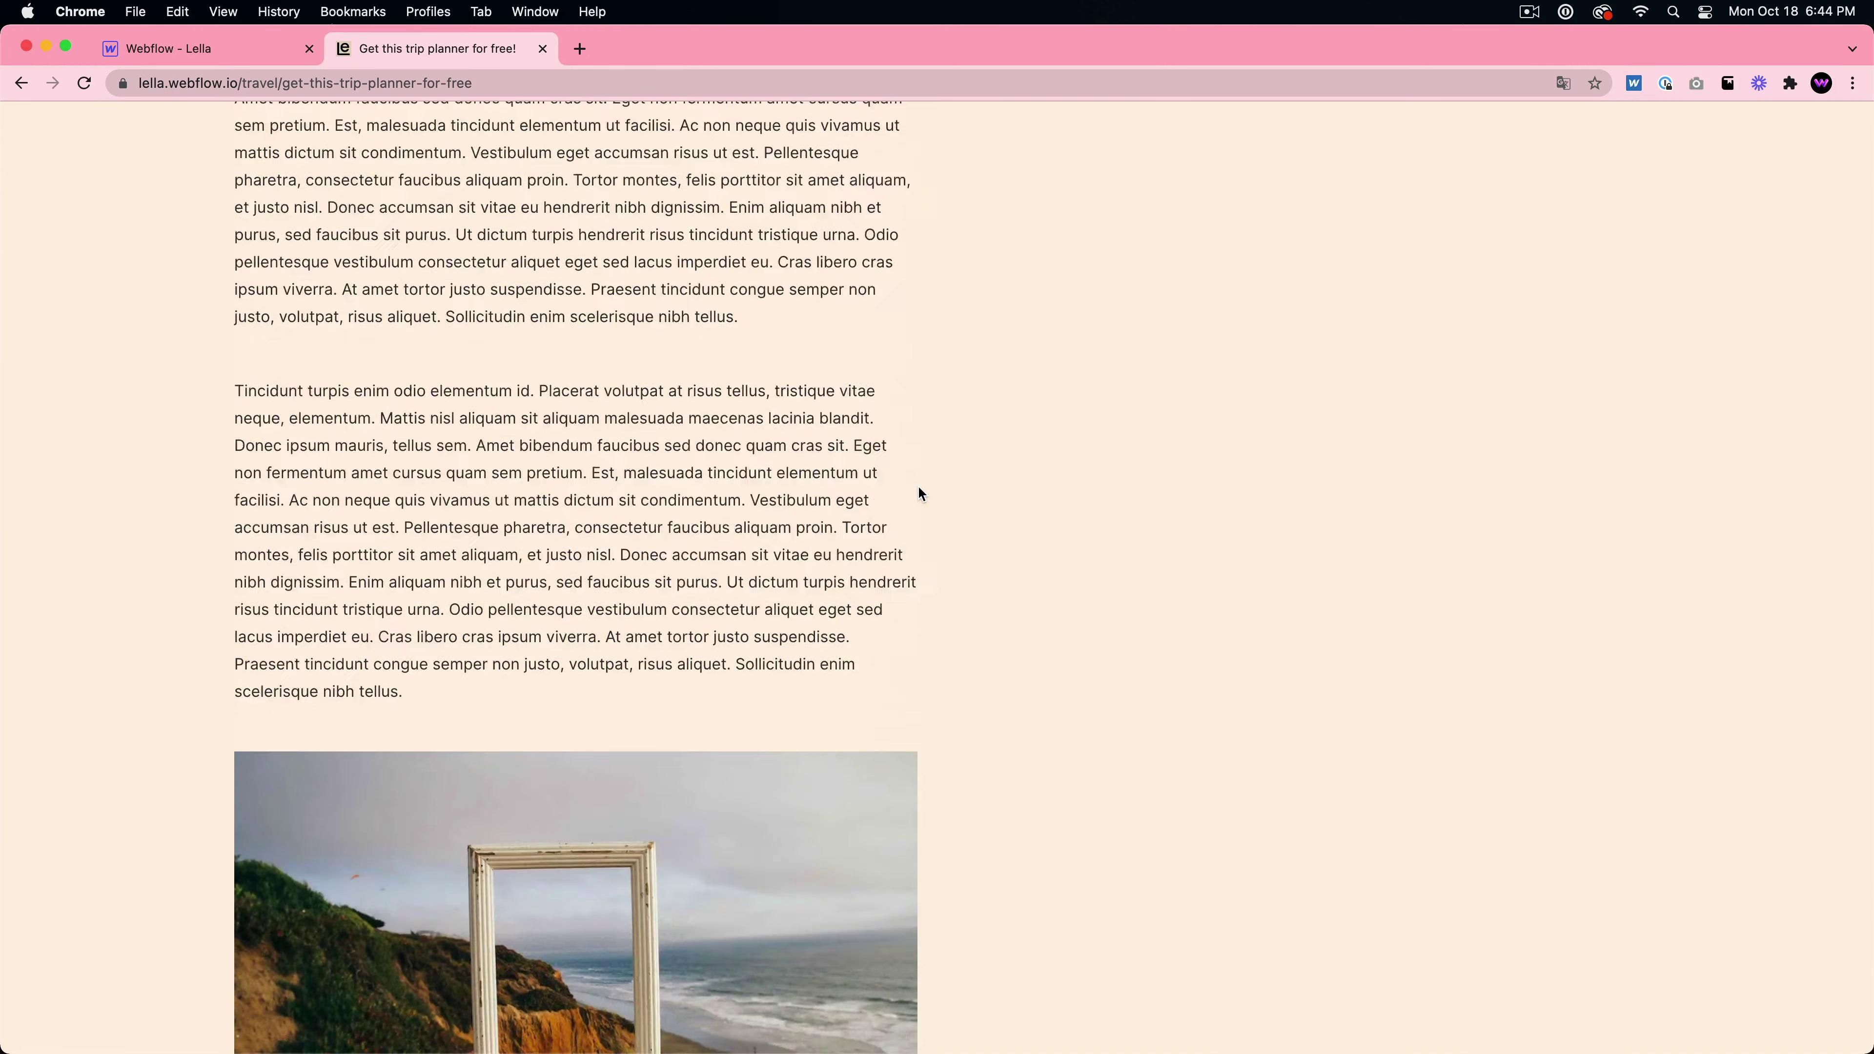
pyautogui.scroll(15, 921, 493)
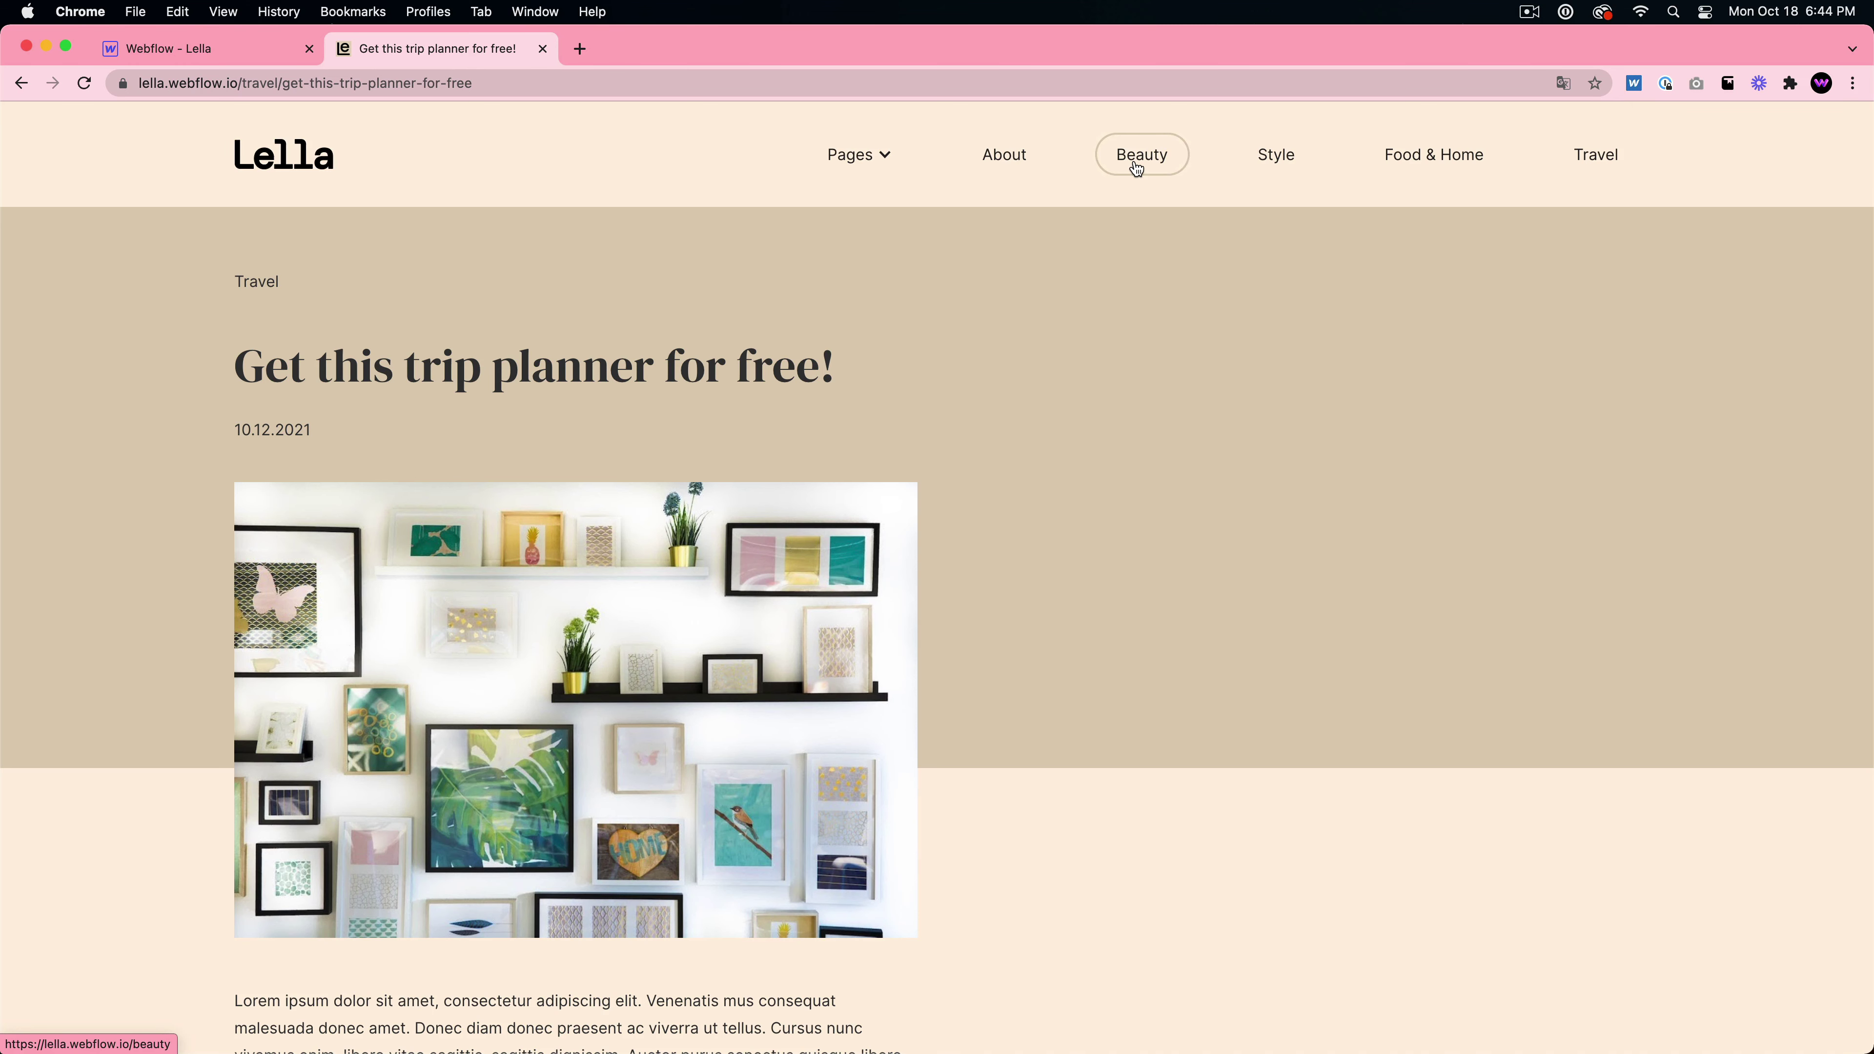
# - Open the Contact page and examine its intro, social media links, contact form and footer
pyautogui.click(856, 154)
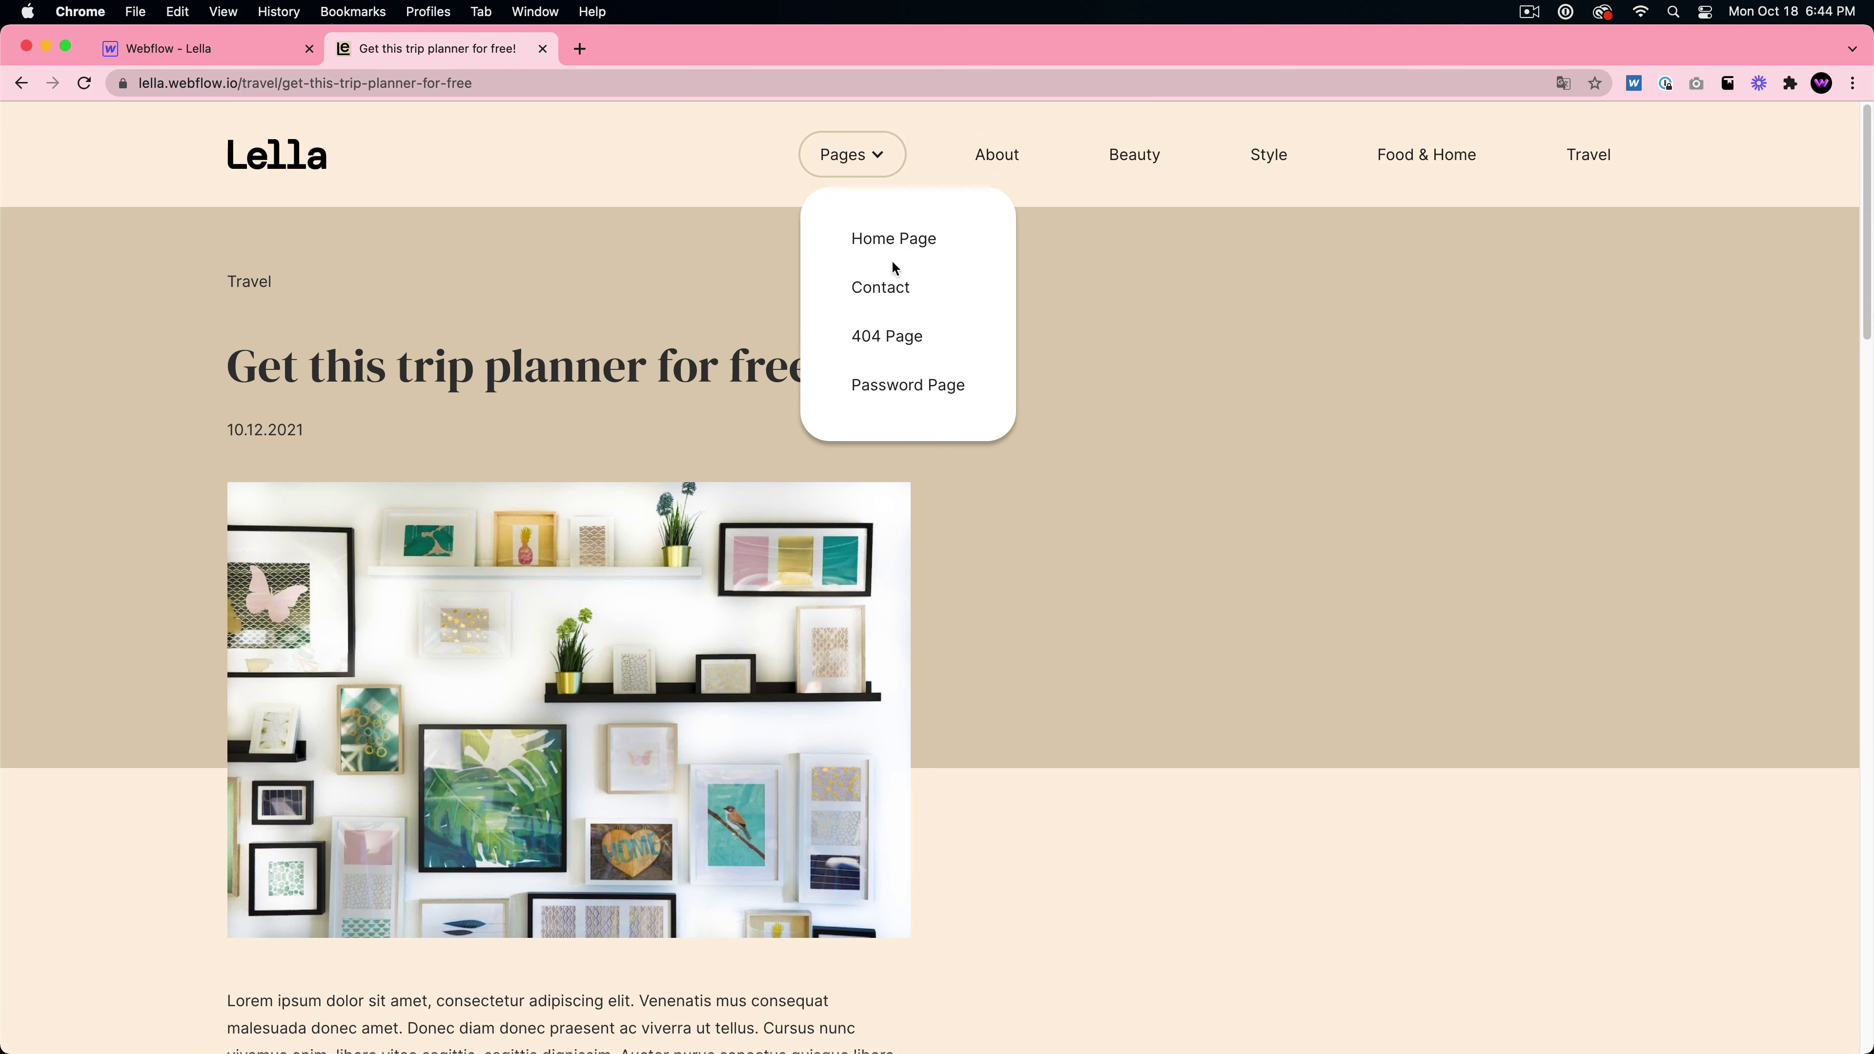
pyautogui.click(883, 288)
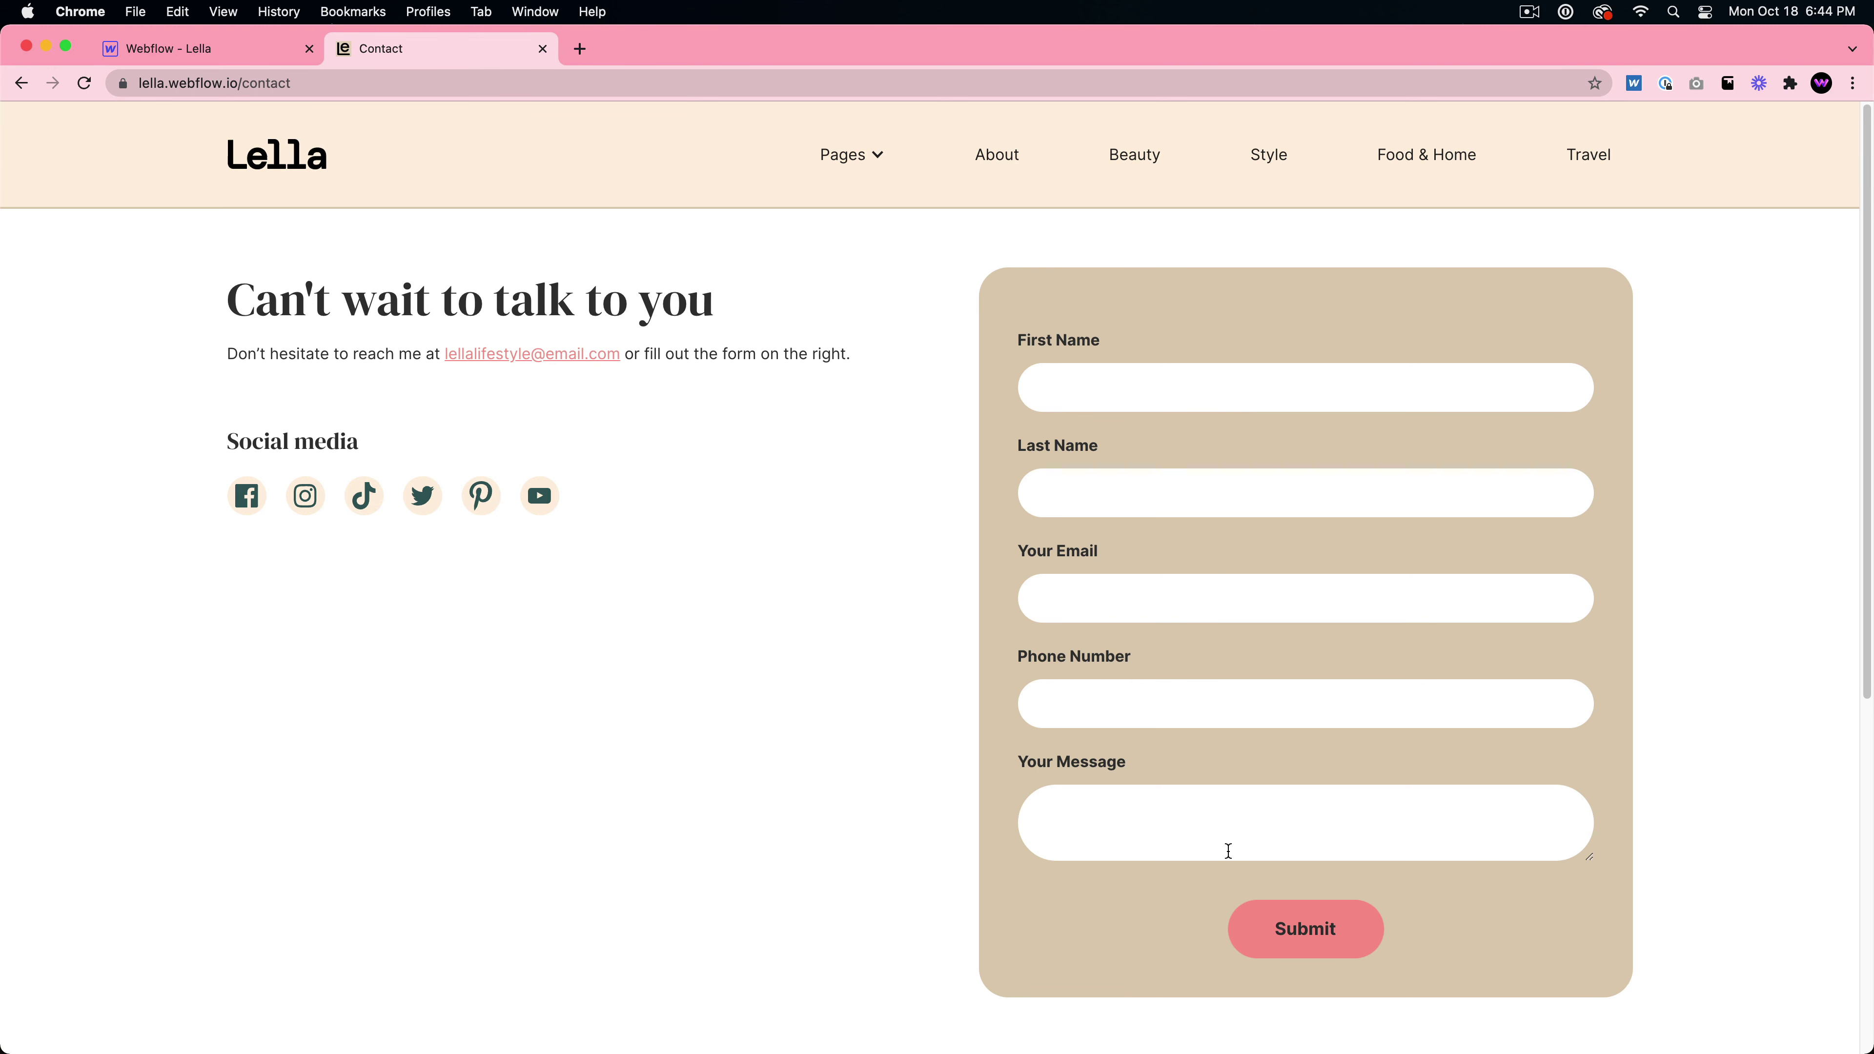
pyautogui.scroll(-10, 770, 591)
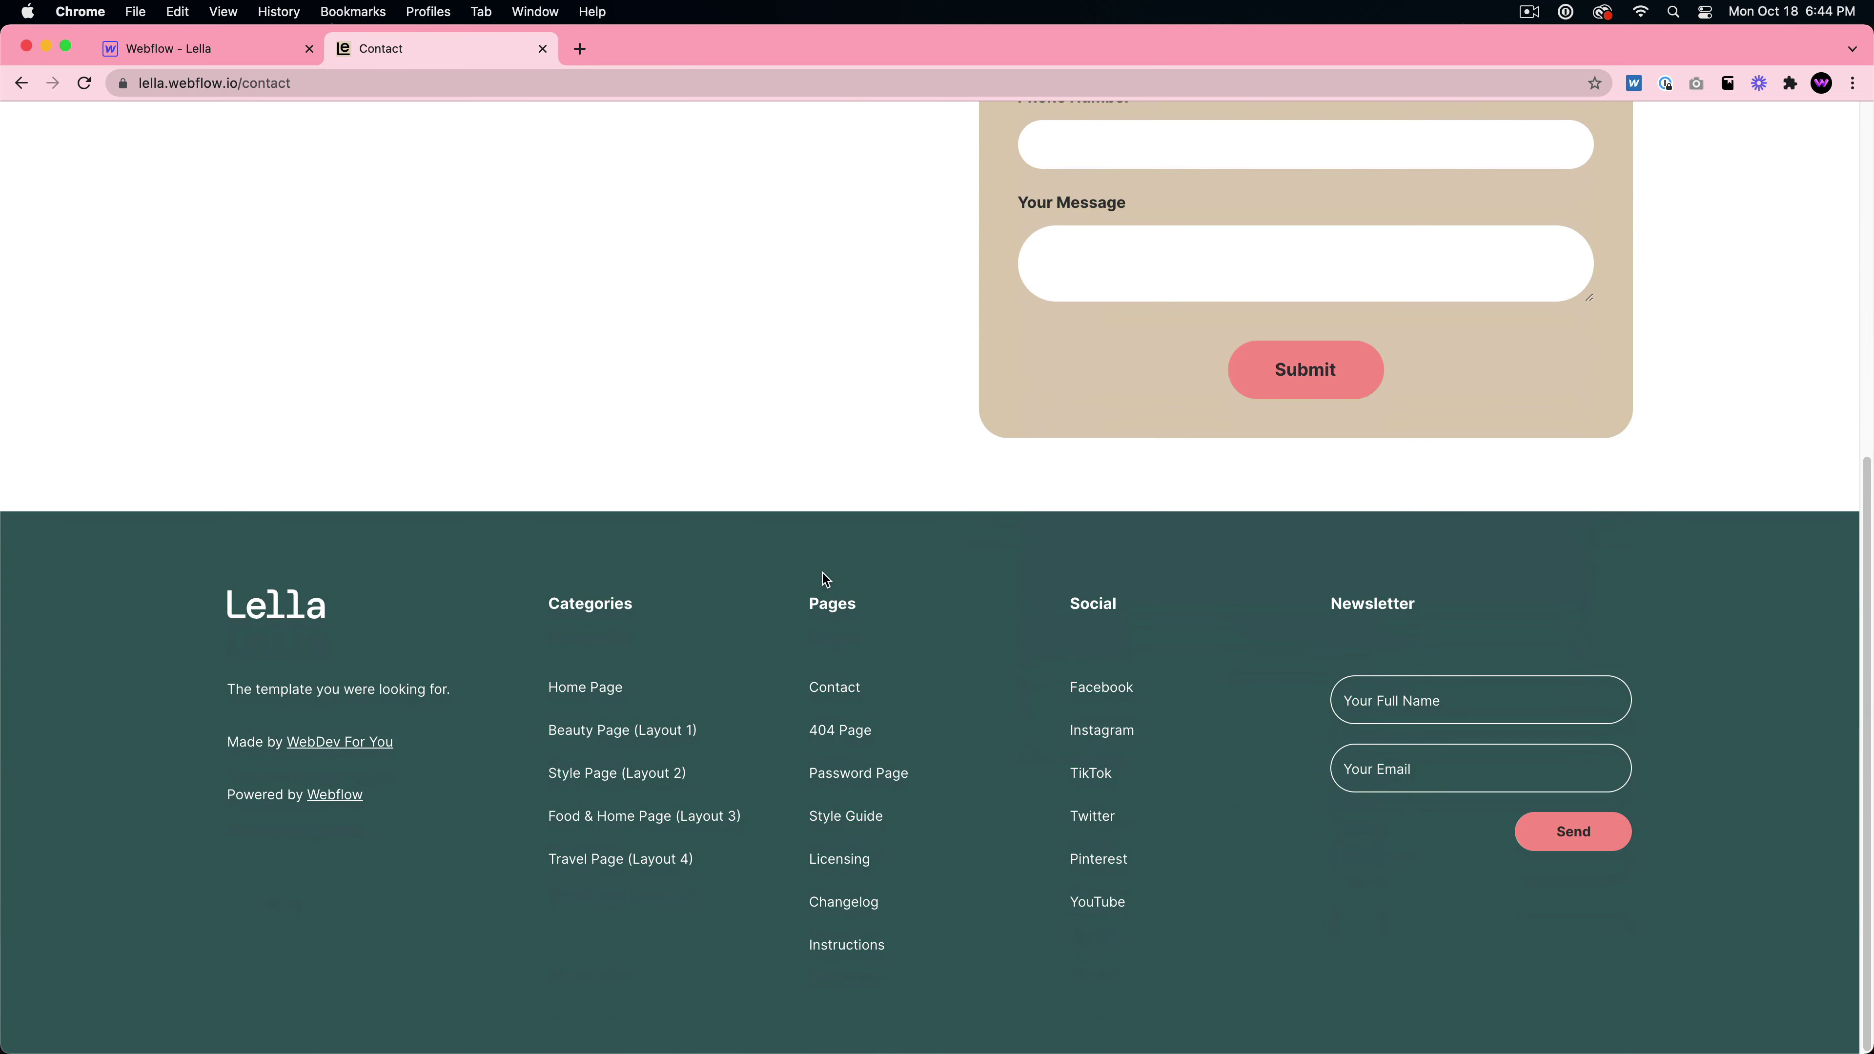
pyautogui.scroll(7, 849, 569)
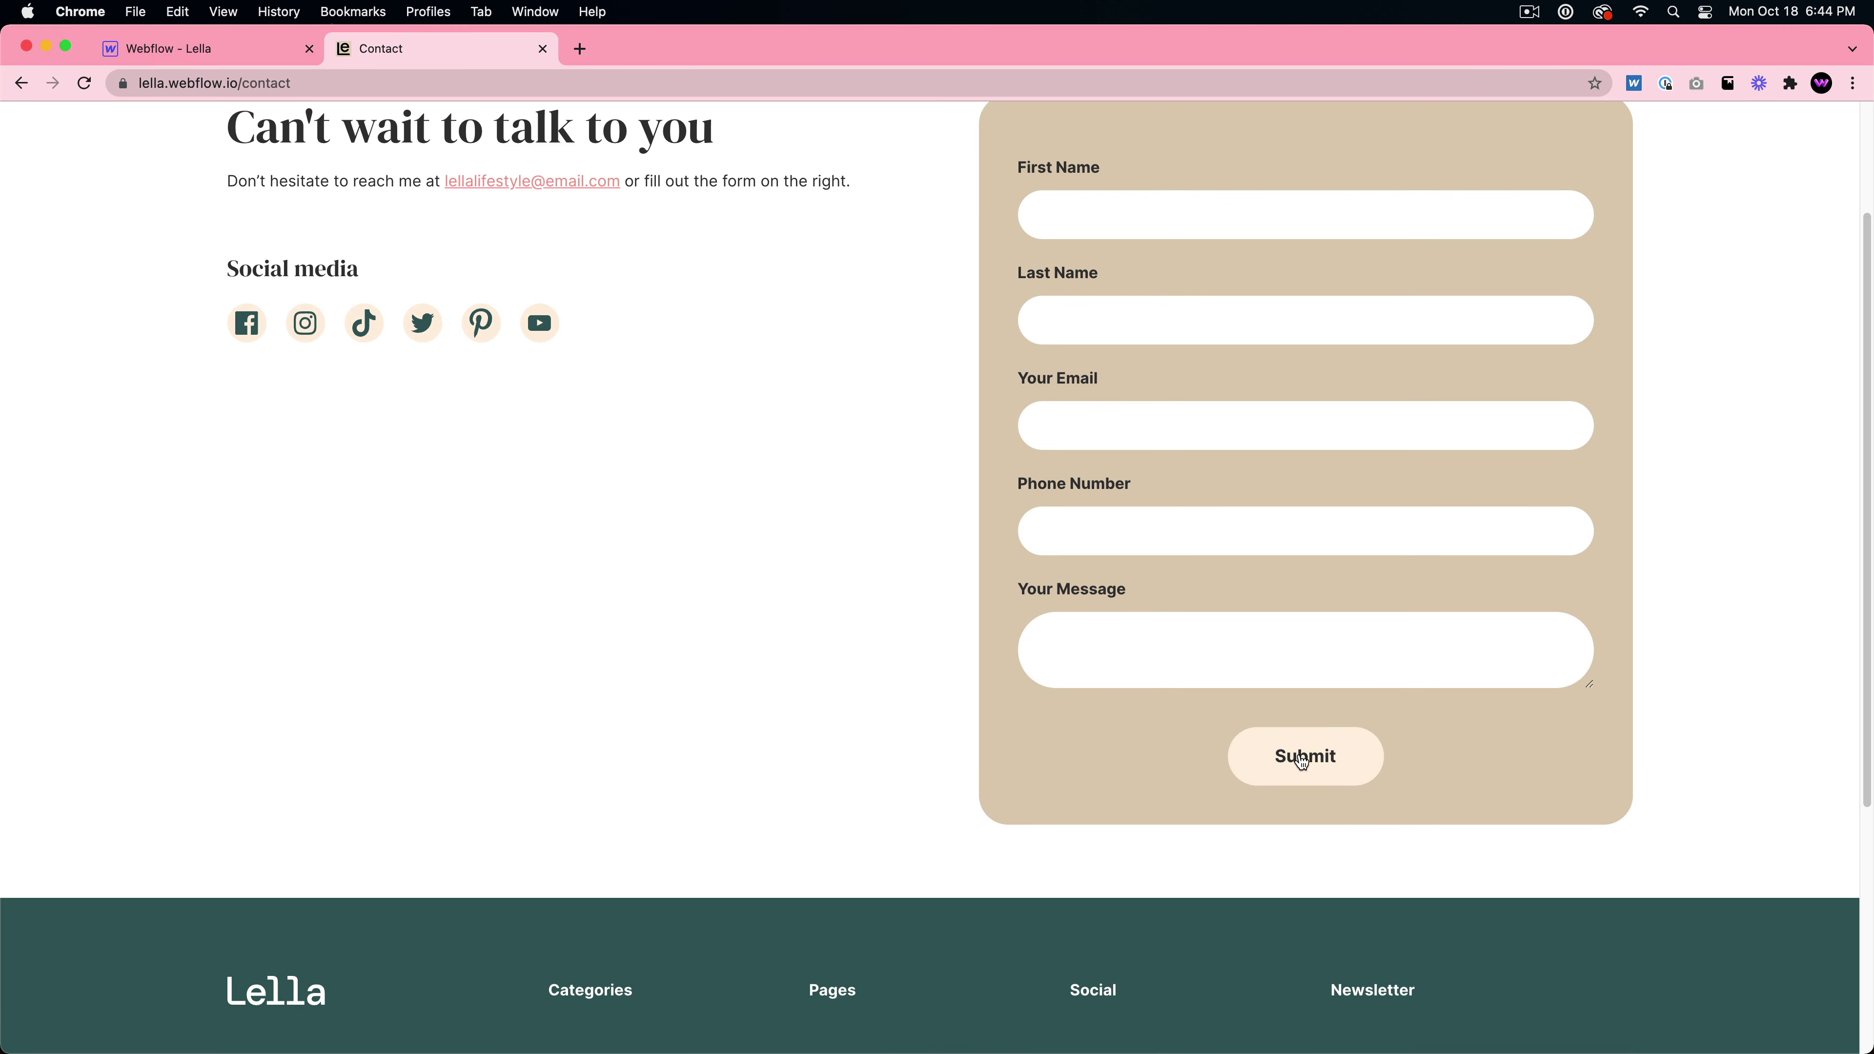
# - Submit the contact form and return to the home page
pyautogui.click(1302, 759)
pyautogui.scroll(1, 1295, 413)
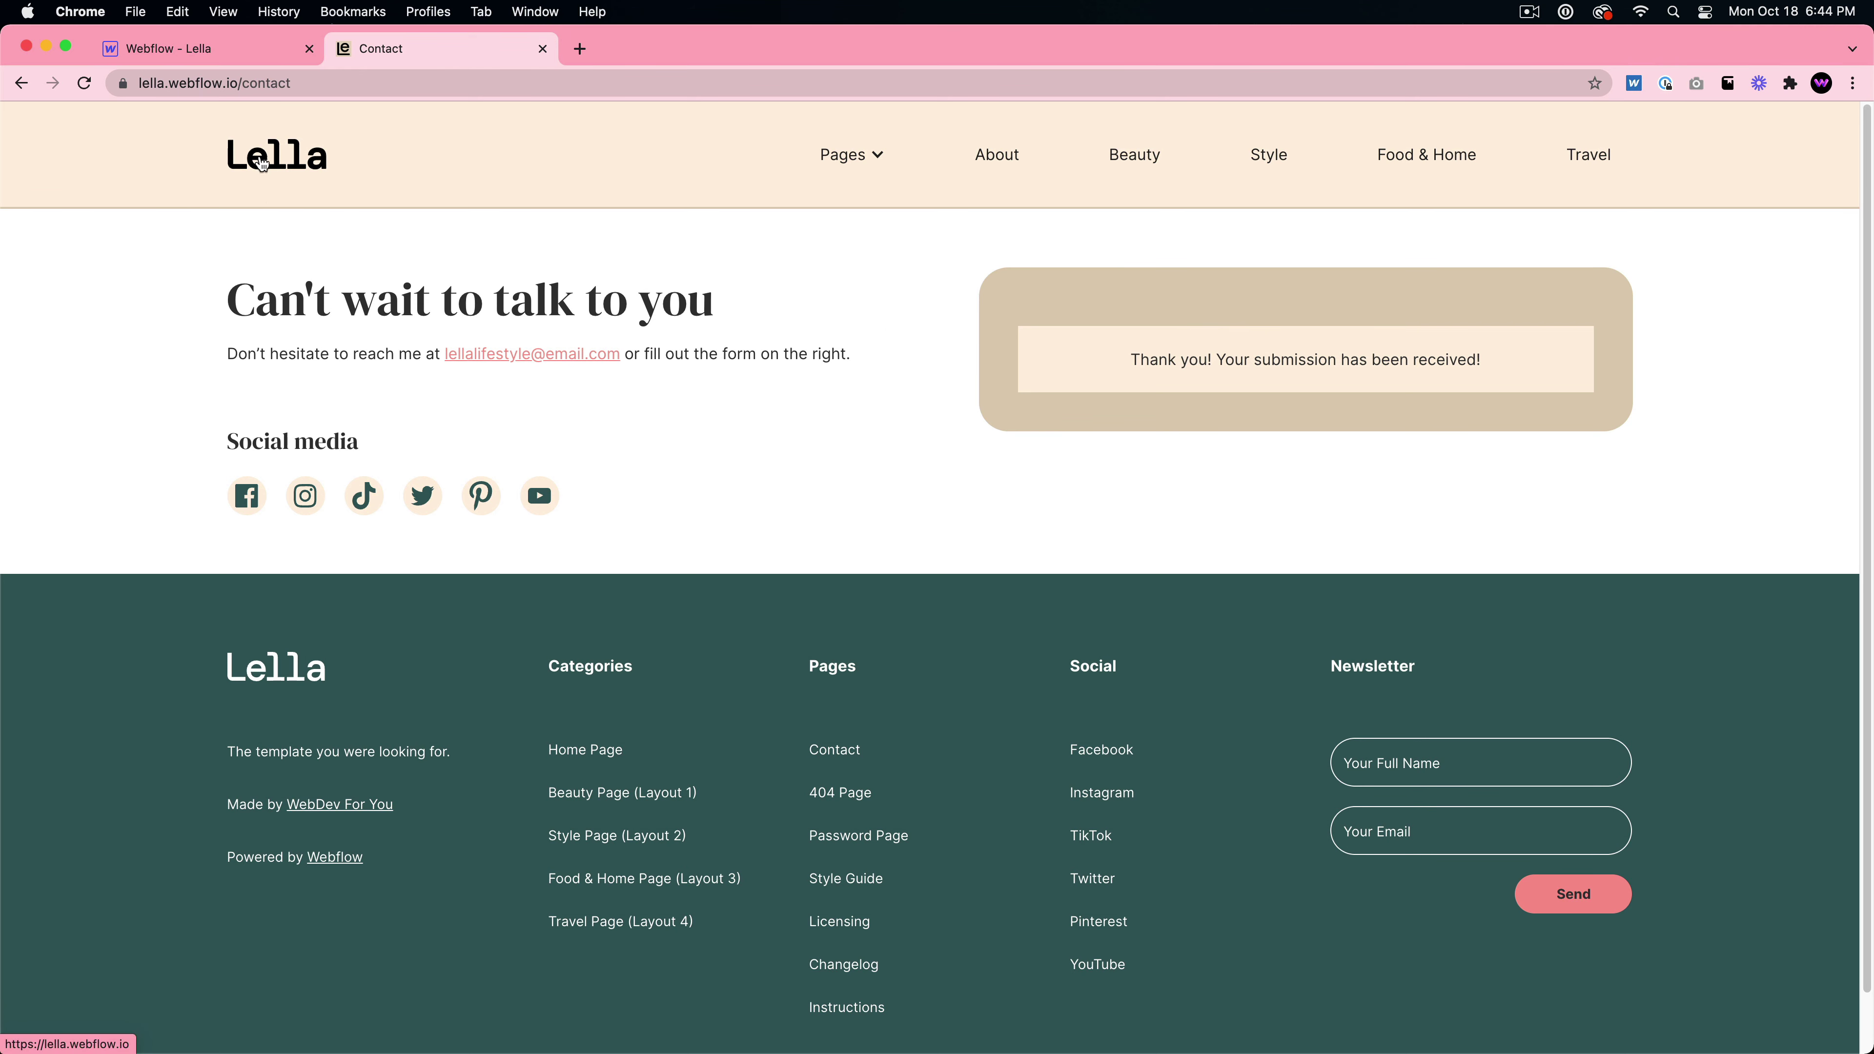
pyautogui.click(263, 164)
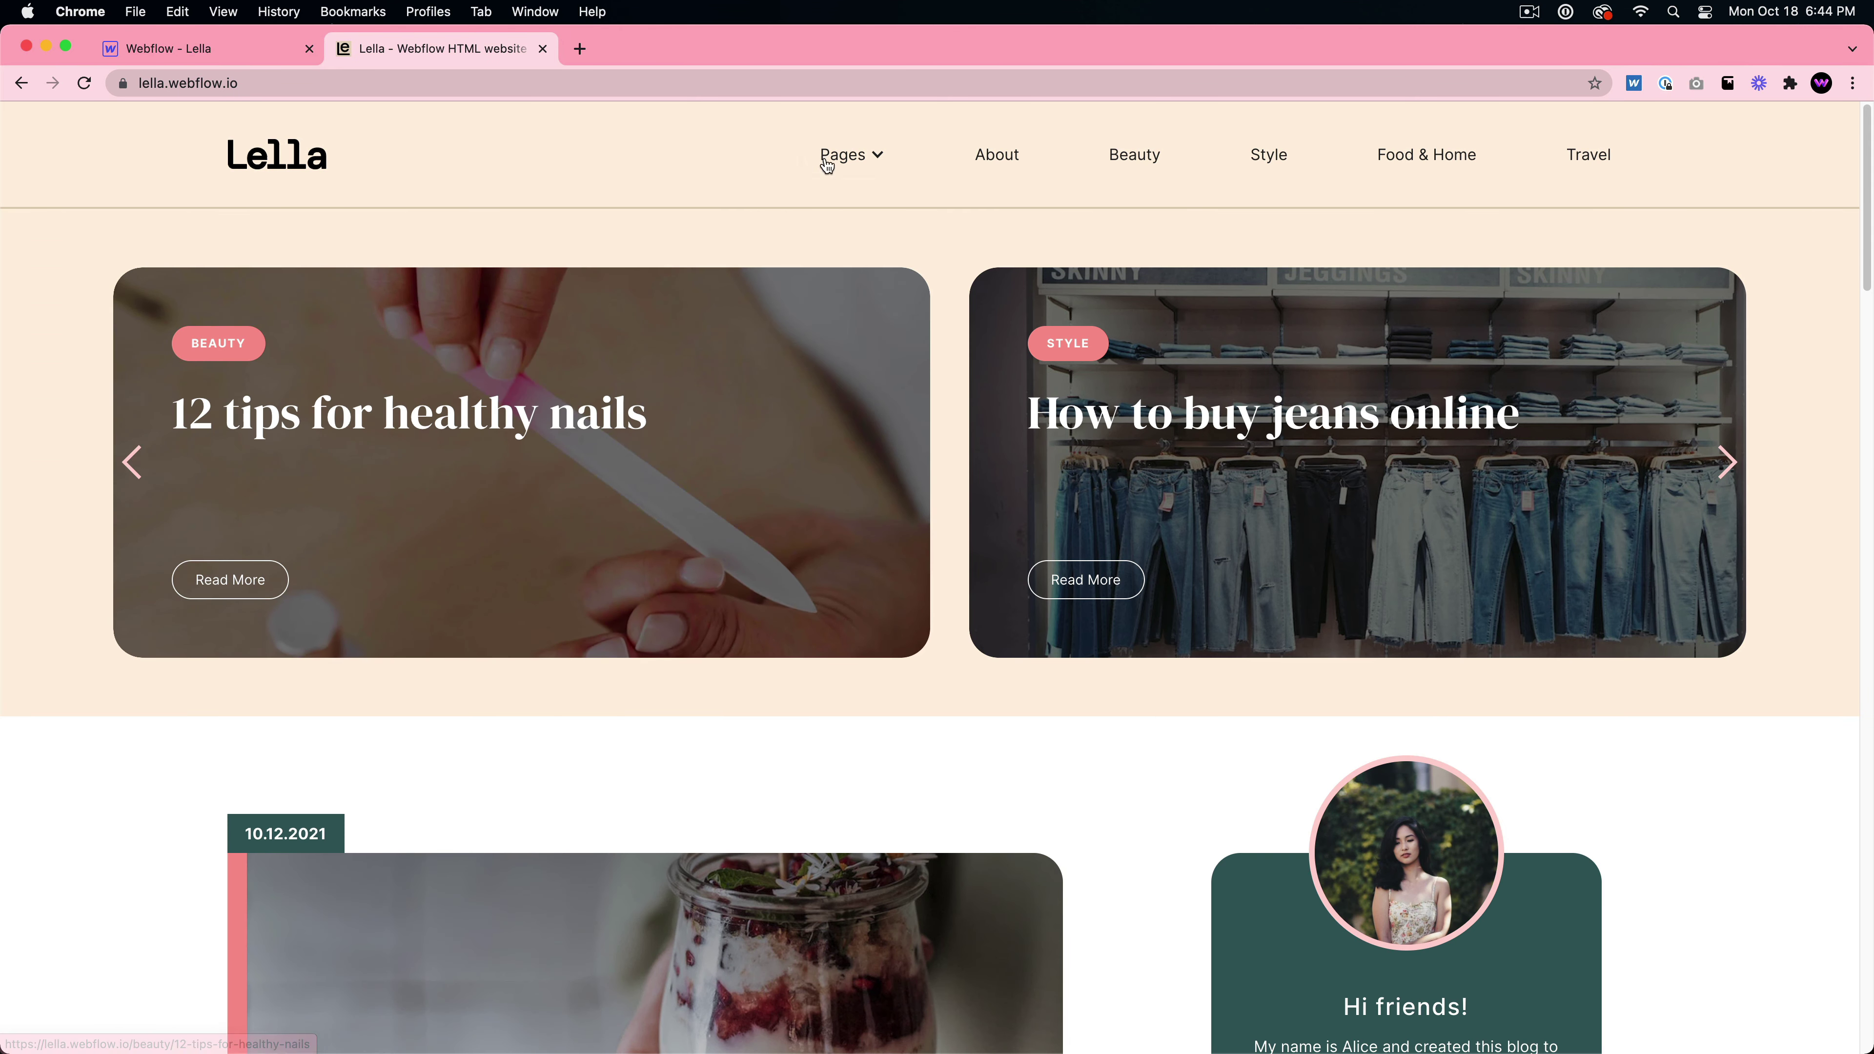
# - Open the 404 Page and use its Go Home link to return to the home page
pyautogui.click(824, 155)
pyautogui.click(864, 341)
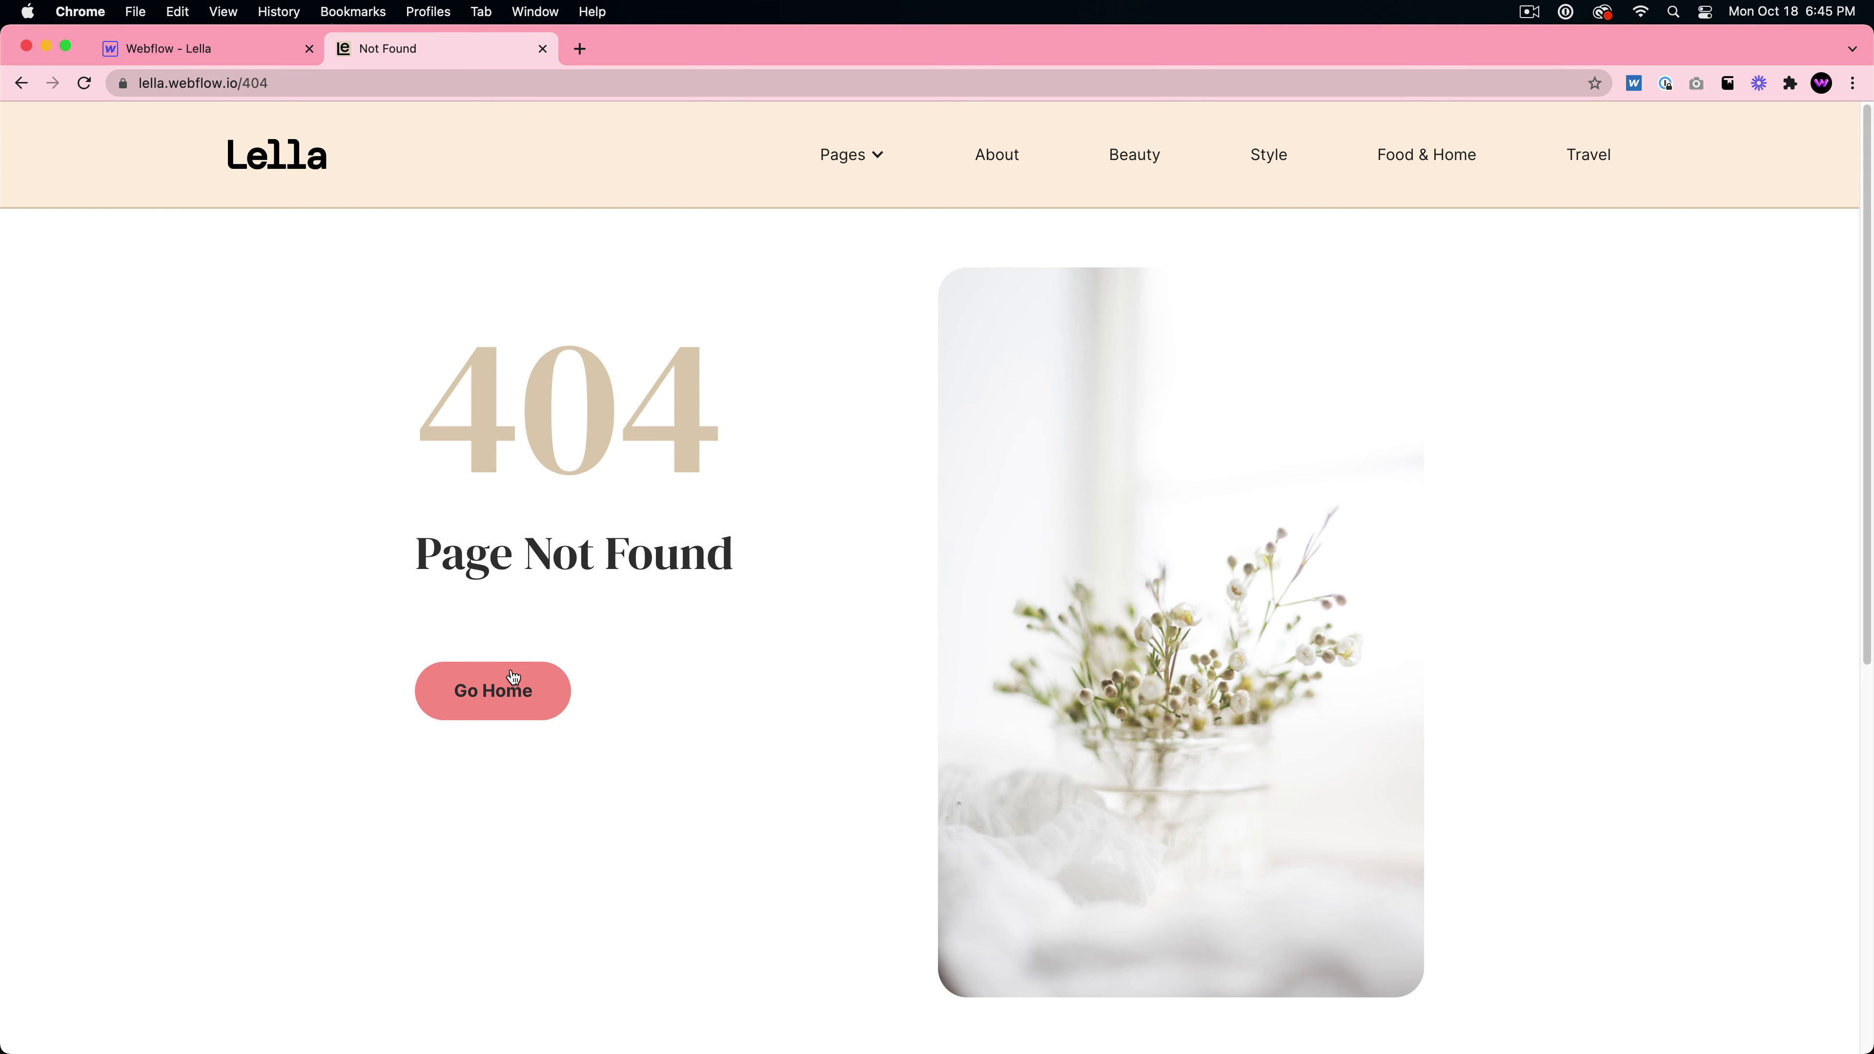
pyautogui.click(529, 698)
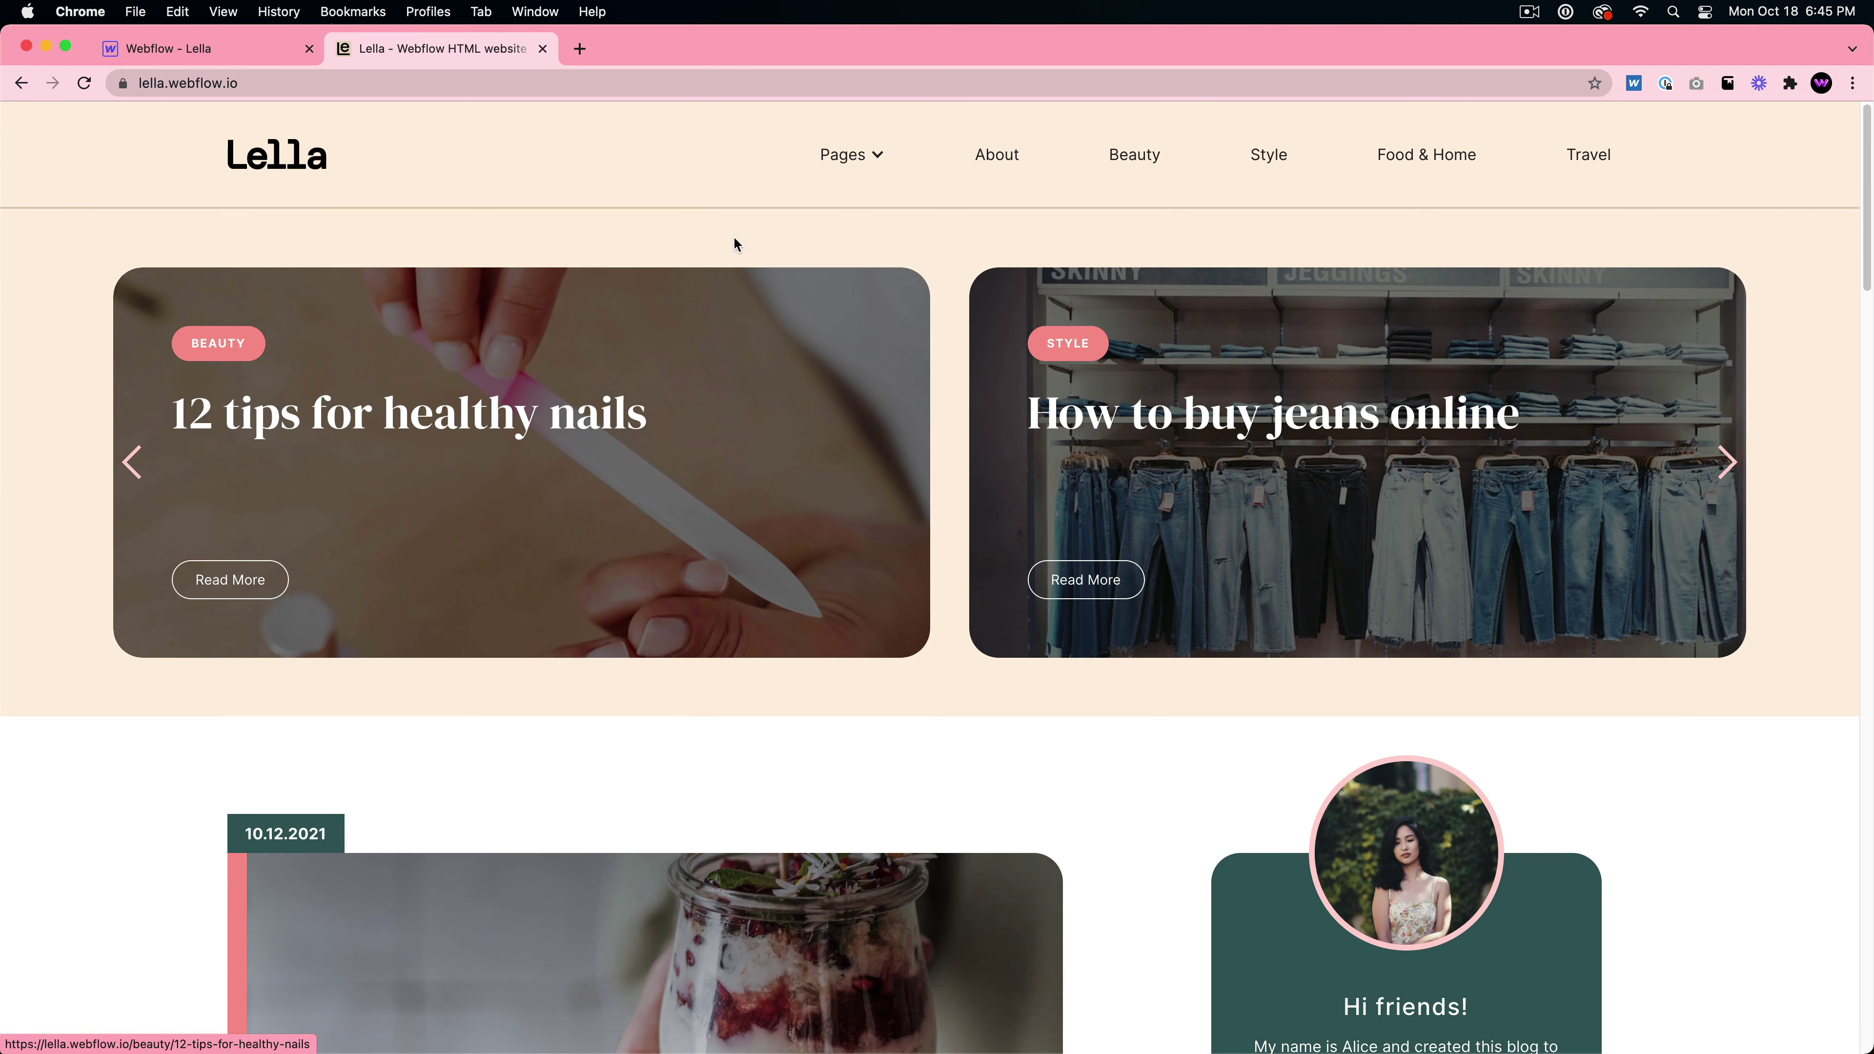
# - Open the Password Page, examine its password form down to the footer, and return to the home page
pyautogui.click(848, 156)
pyautogui.click(884, 390)
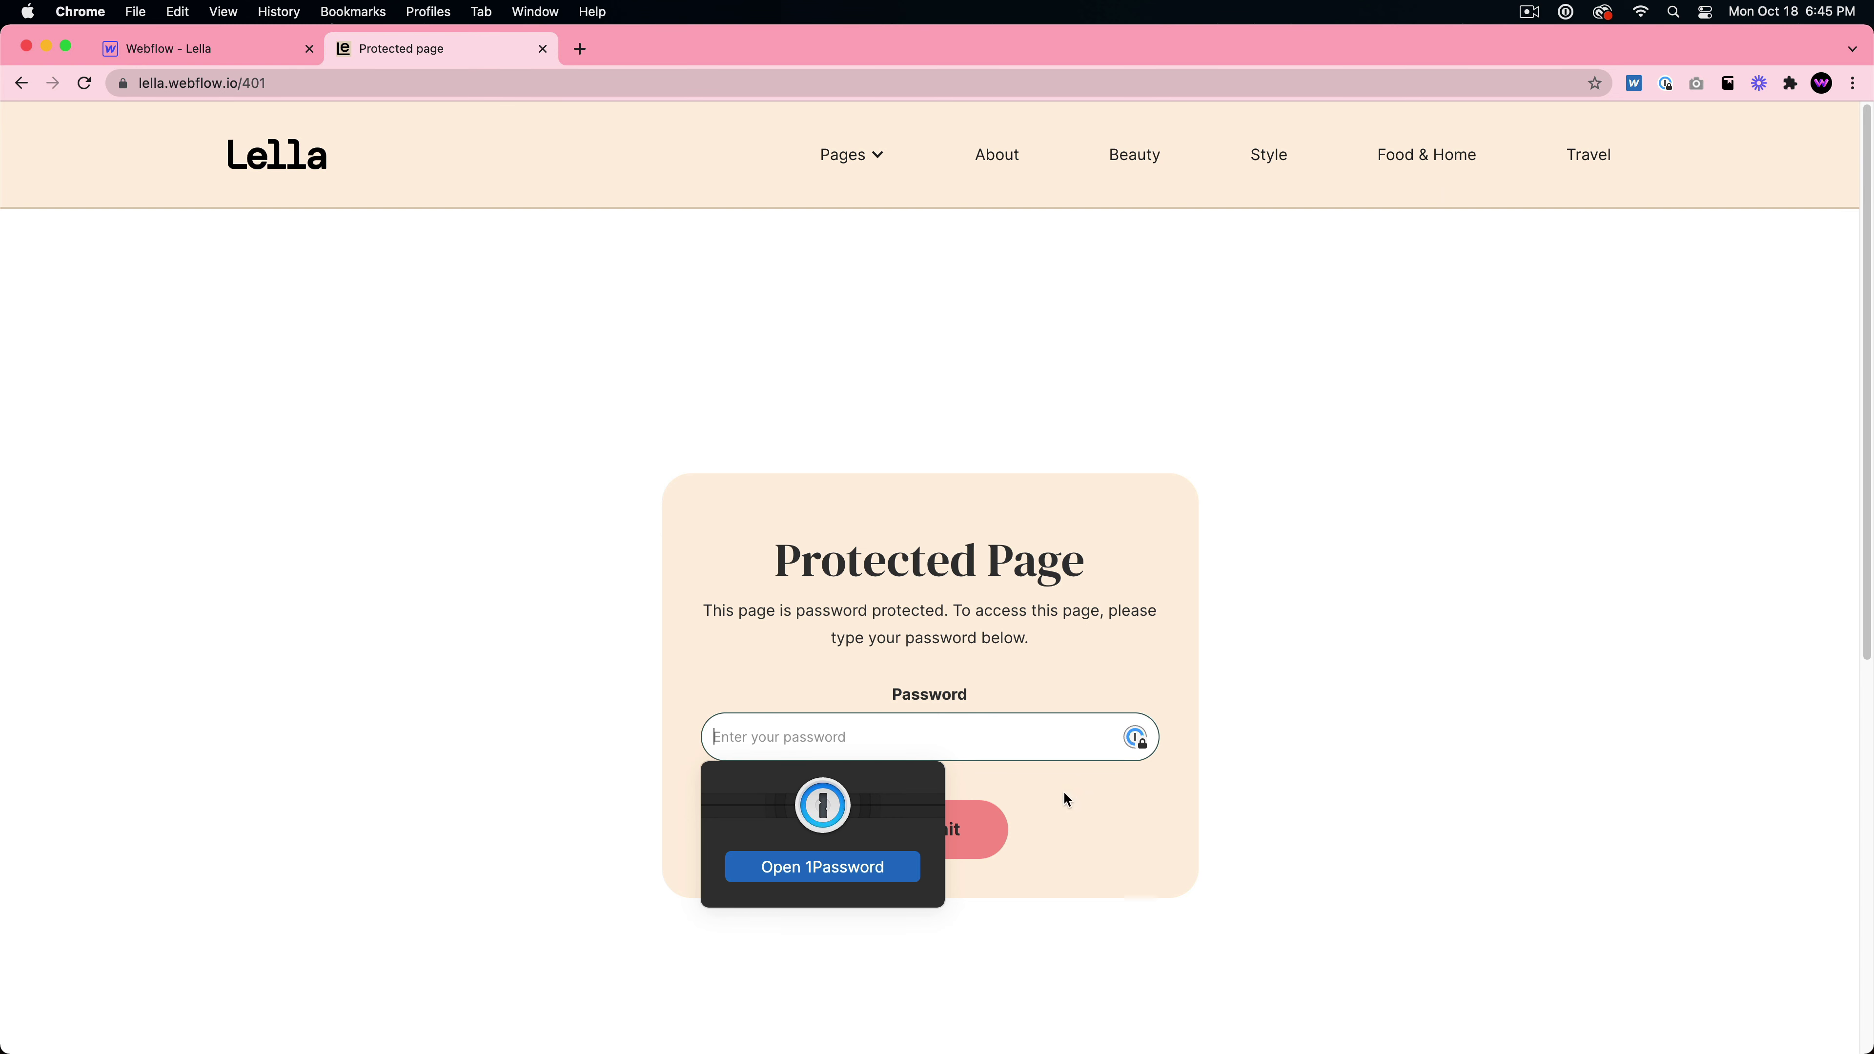
pyautogui.scroll(-10, 1063, 792)
pyautogui.scroll(9, 1056, 749)
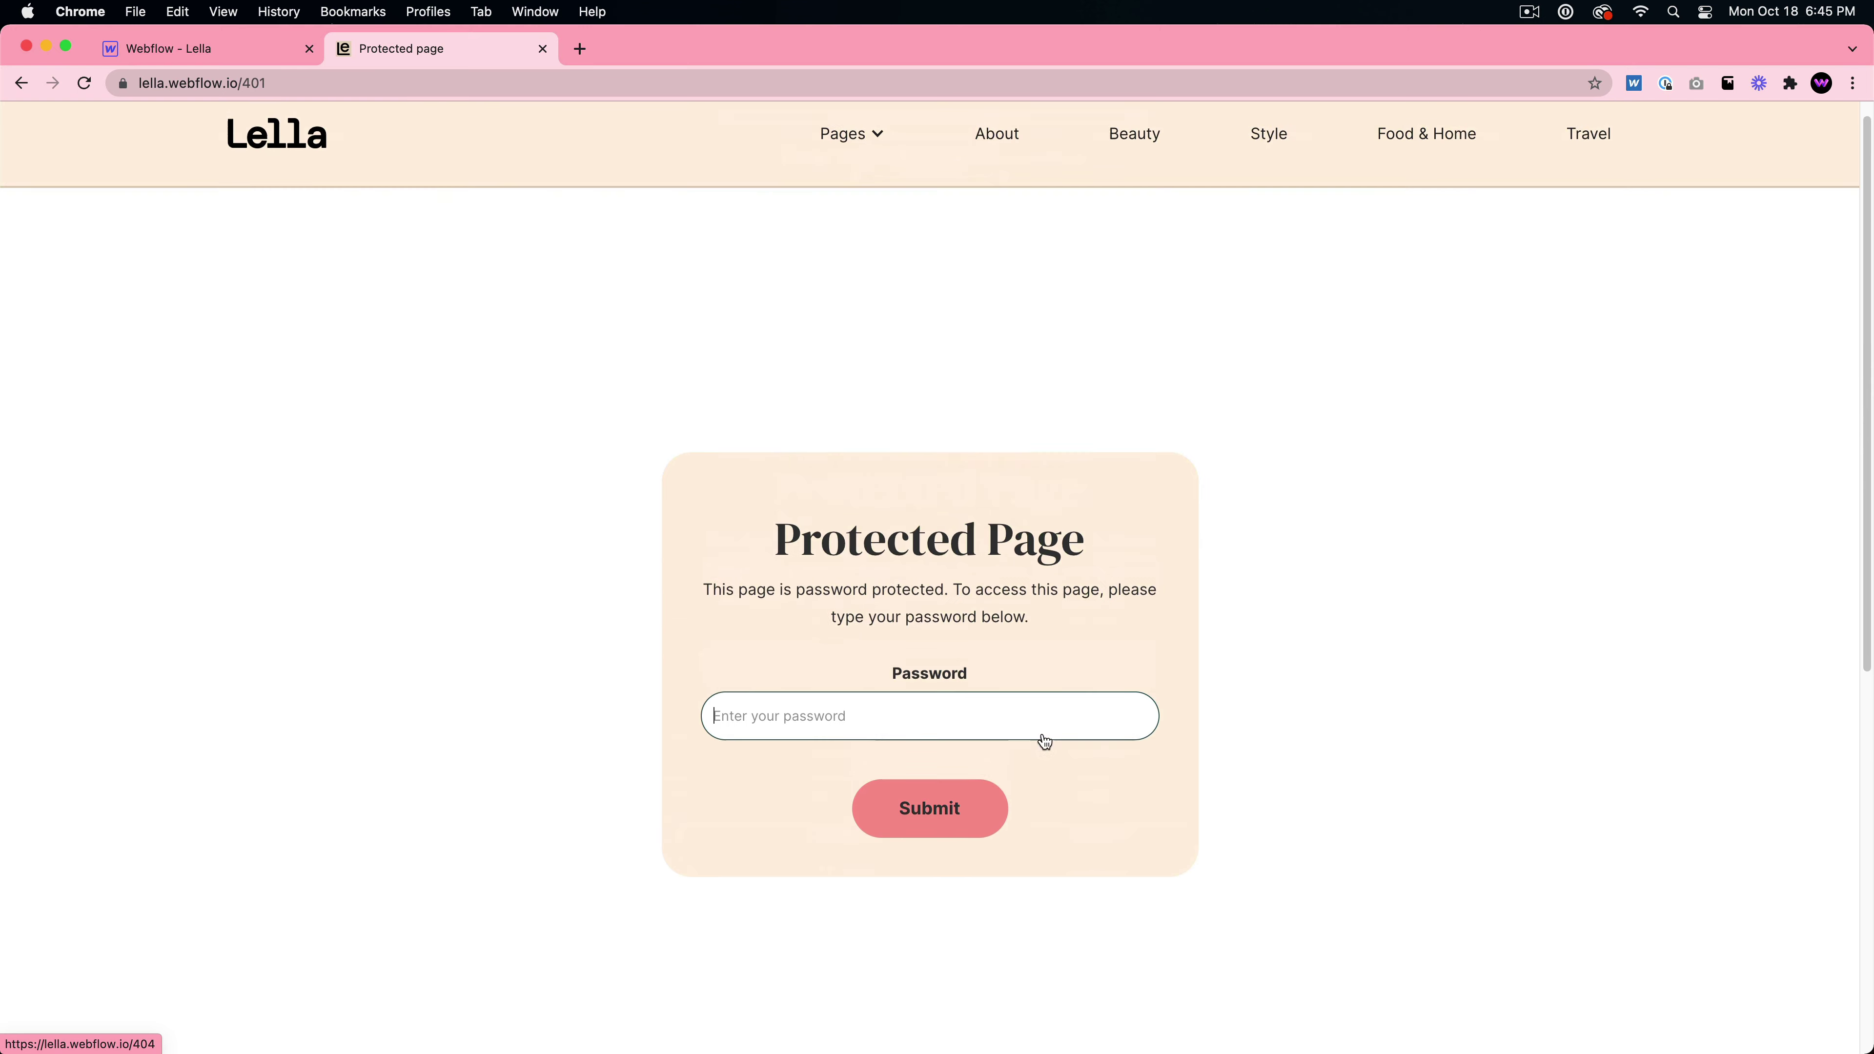
pyautogui.scroll(1, 1045, 741)
pyautogui.scroll(-8, 1107, 738)
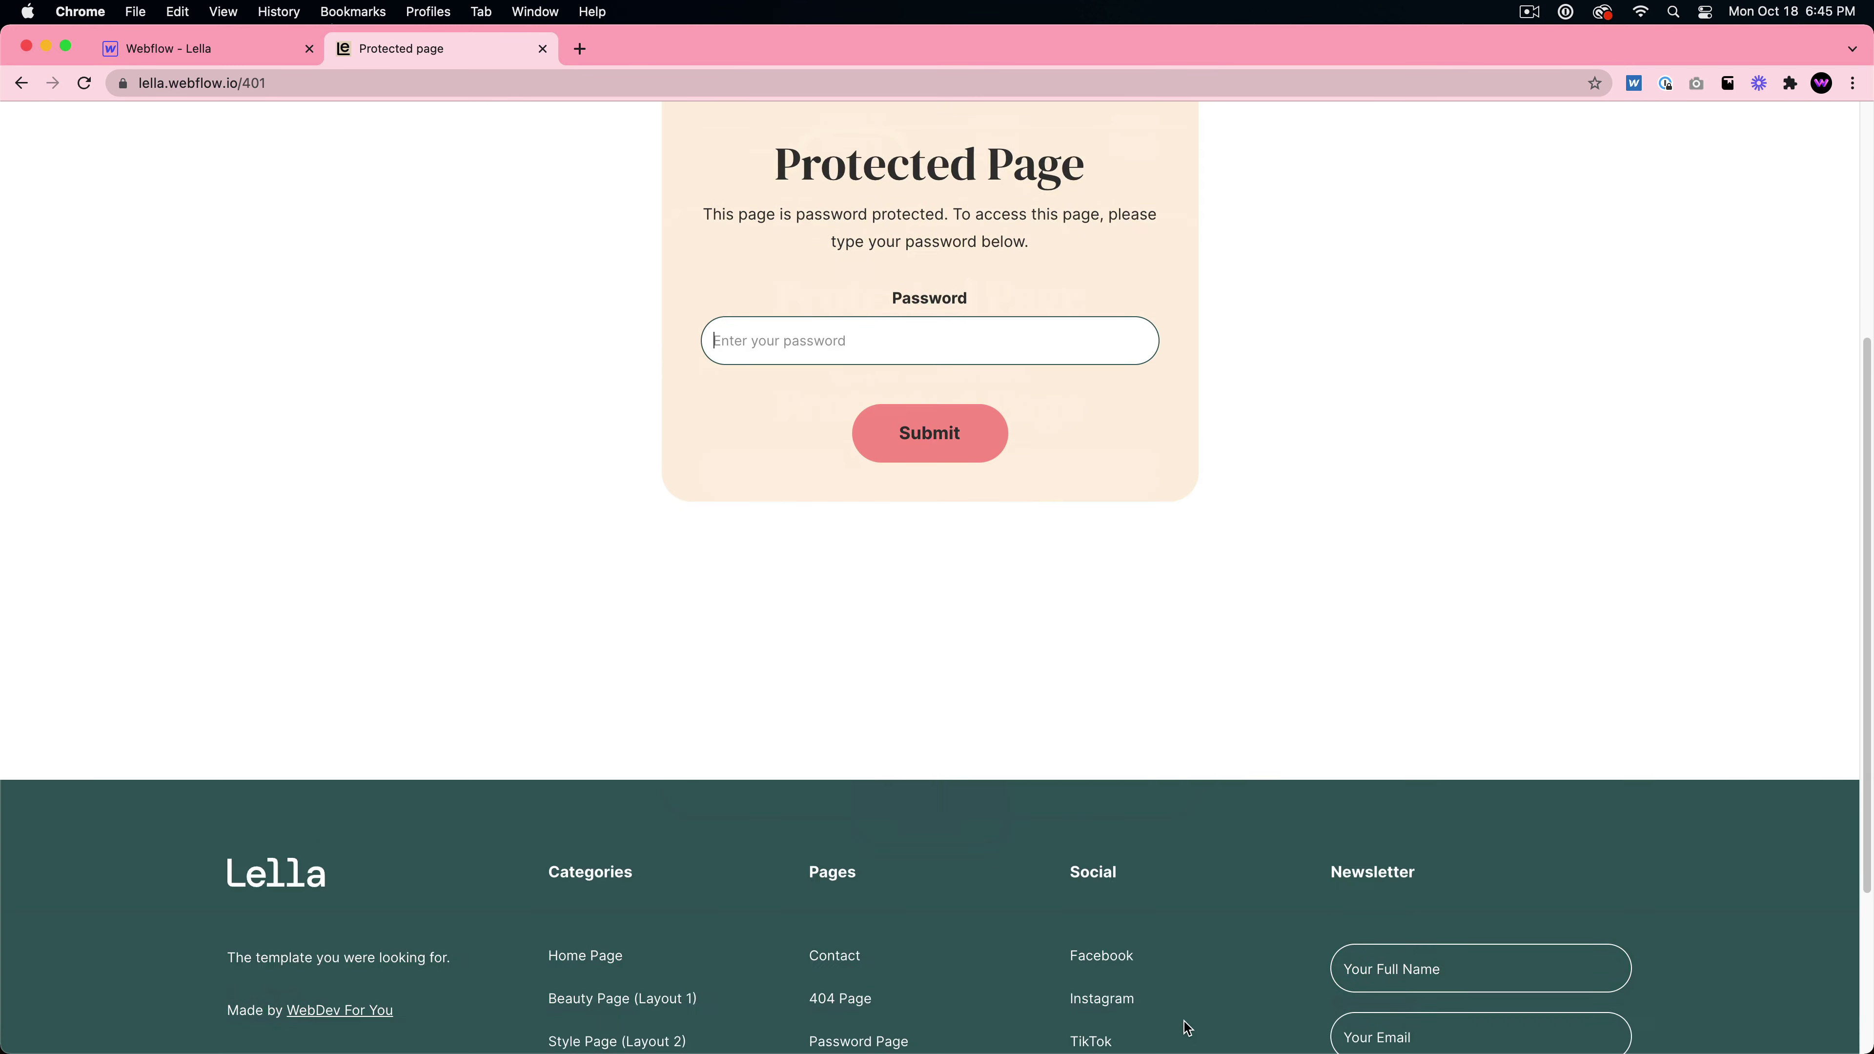
pyautogui.scroll(8, 962, 845)
pyautogui.click(301, 153)
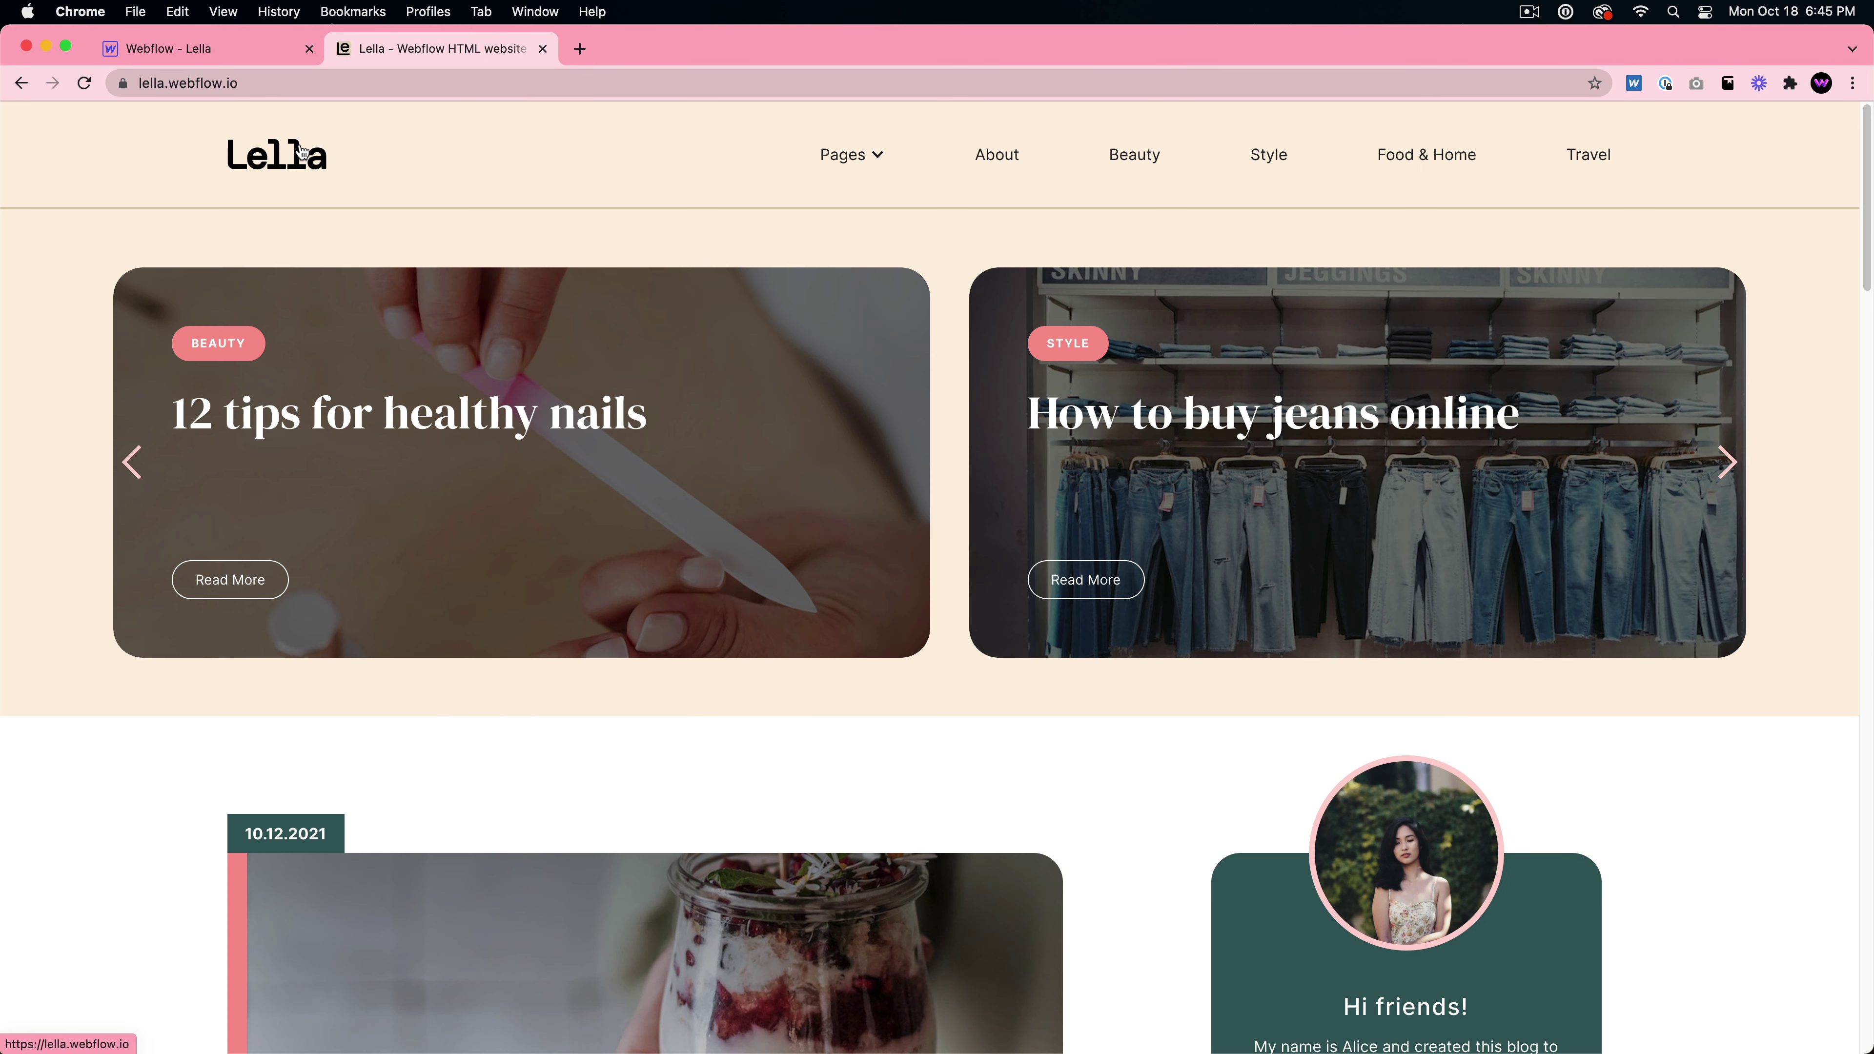
# - Open the Style Guide page from the home page footer and examine its Color palette
pyautogui.scroll(-20, 989, 609)
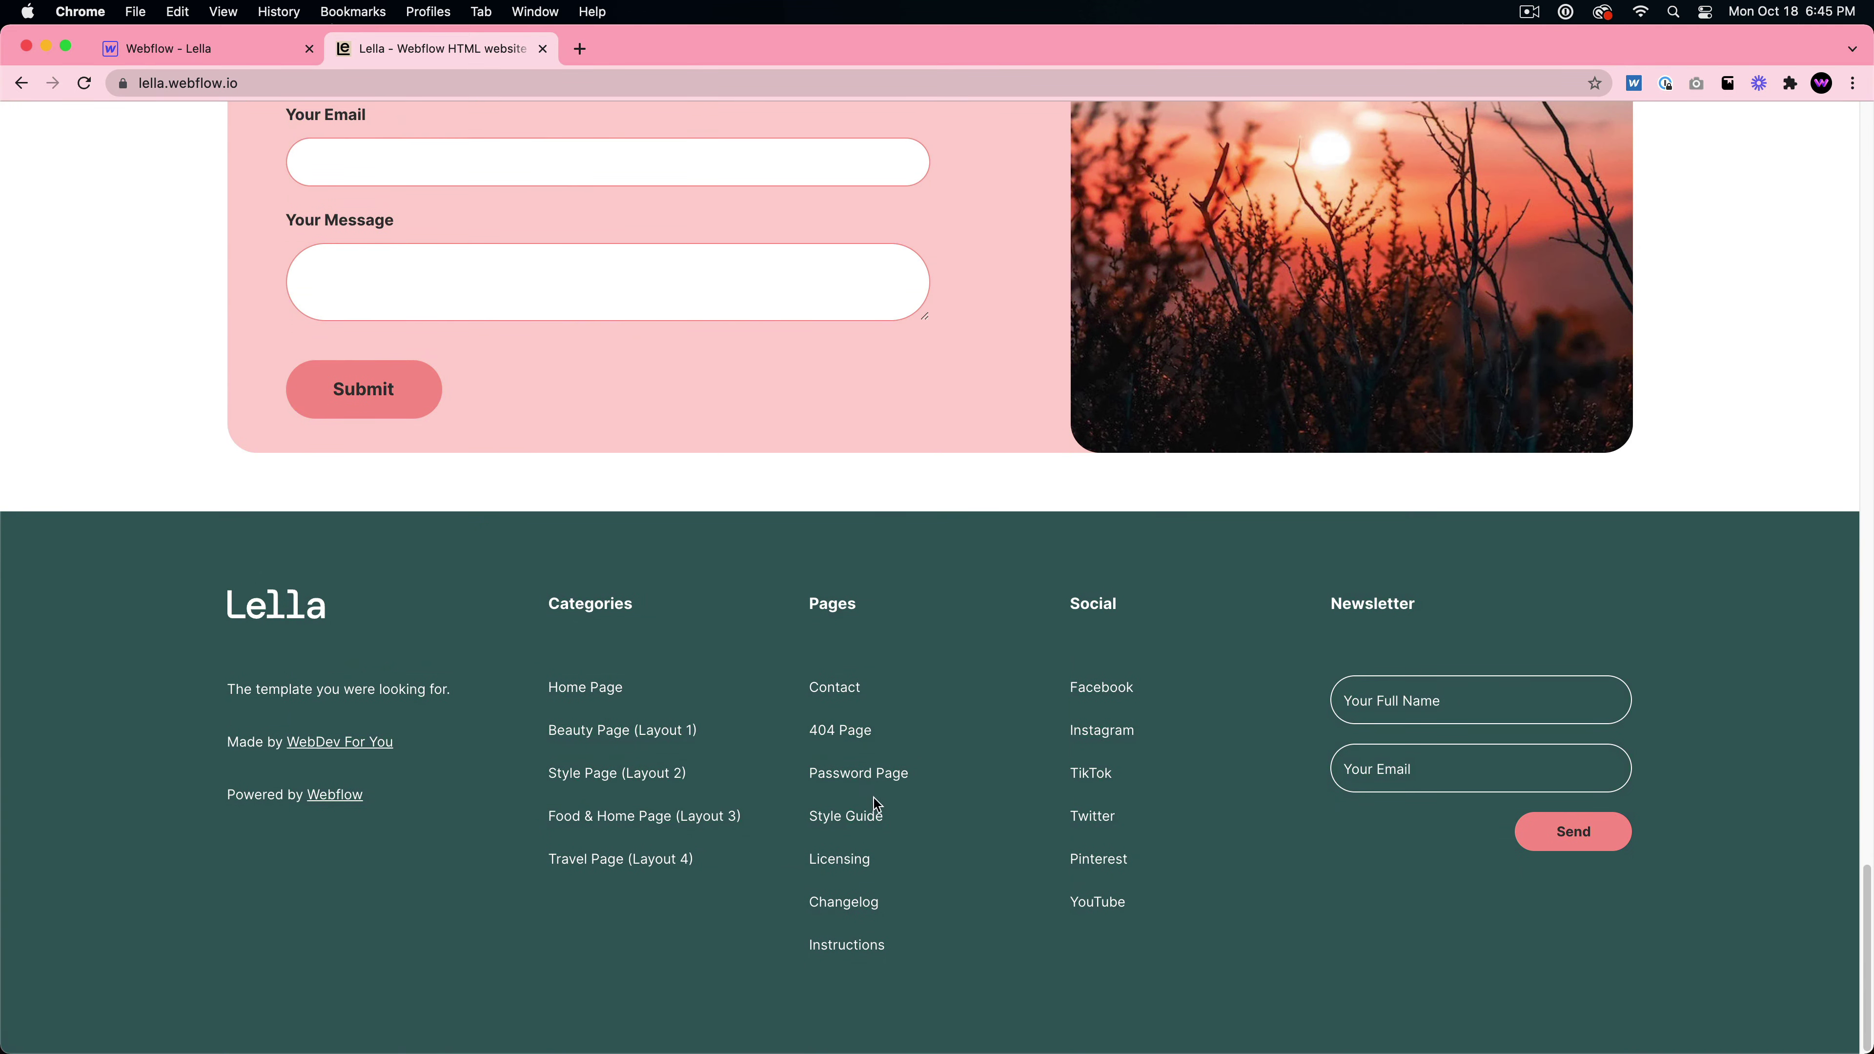
pyautogui.click(856, 816)
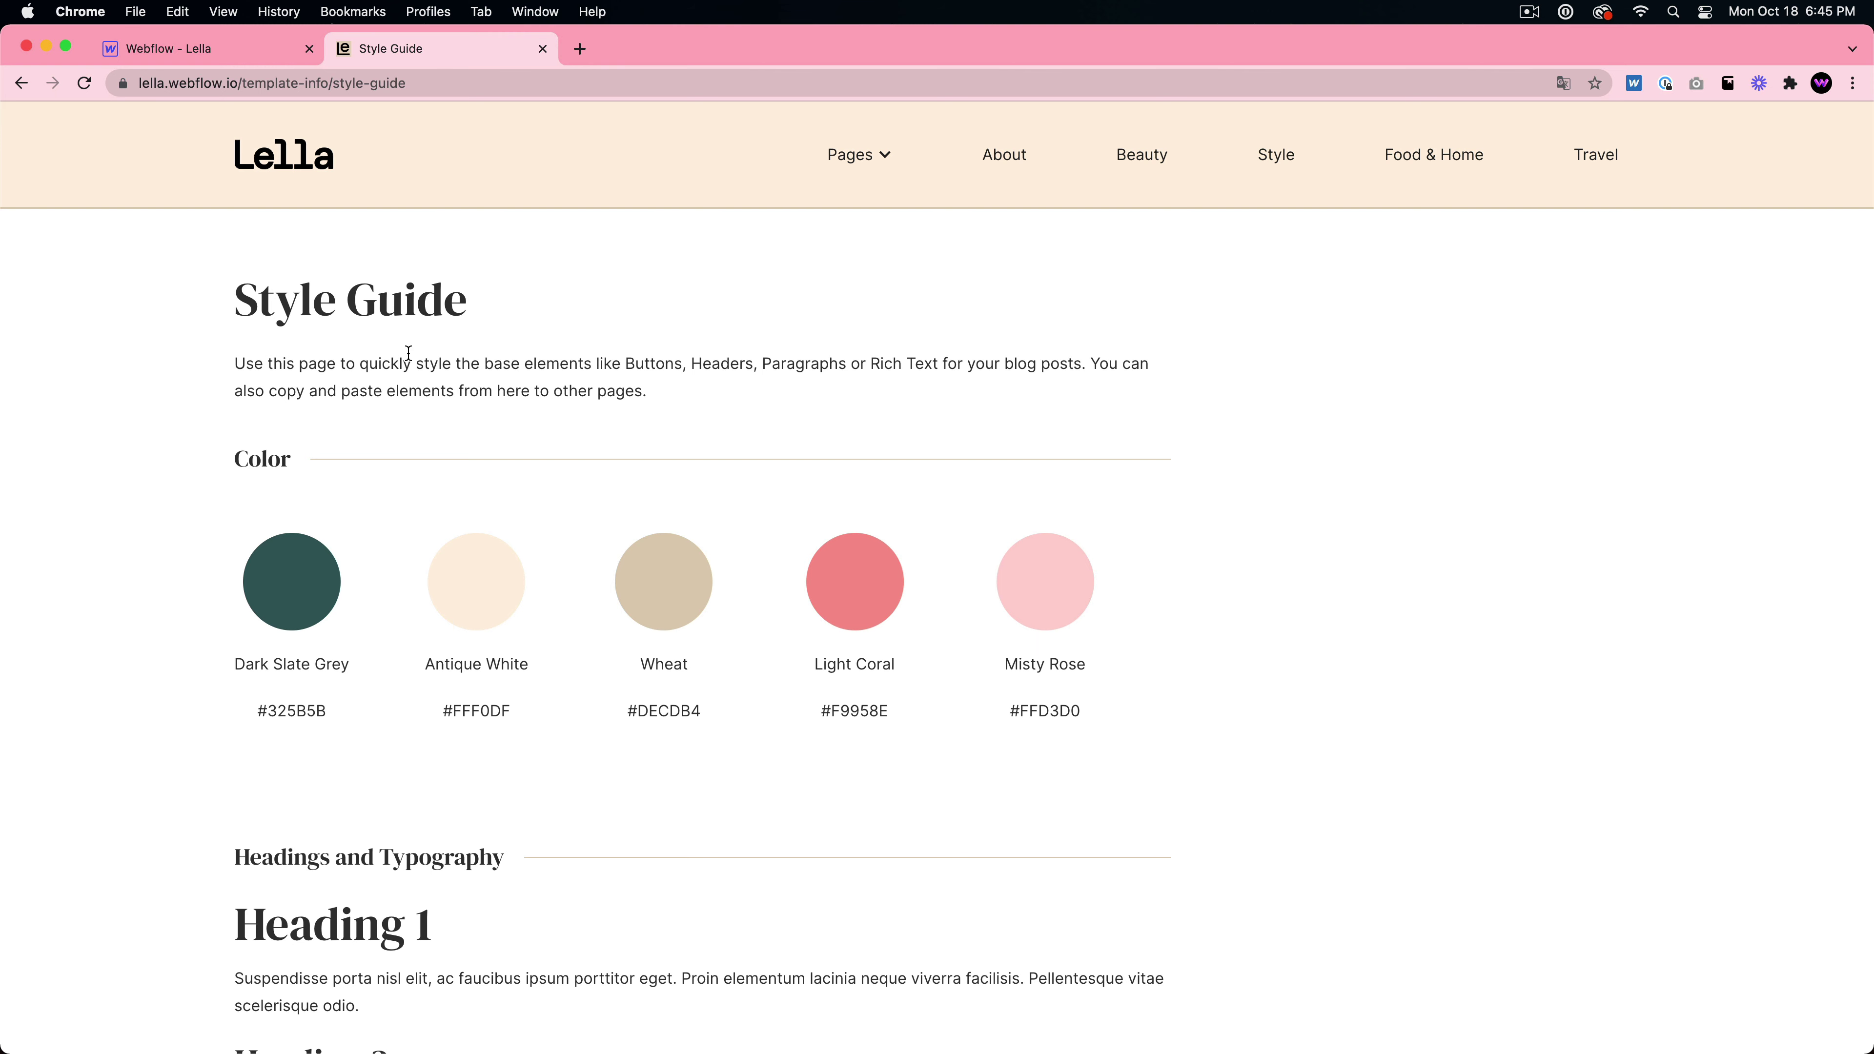
pyautogui.scroll(-1, 762, 578)
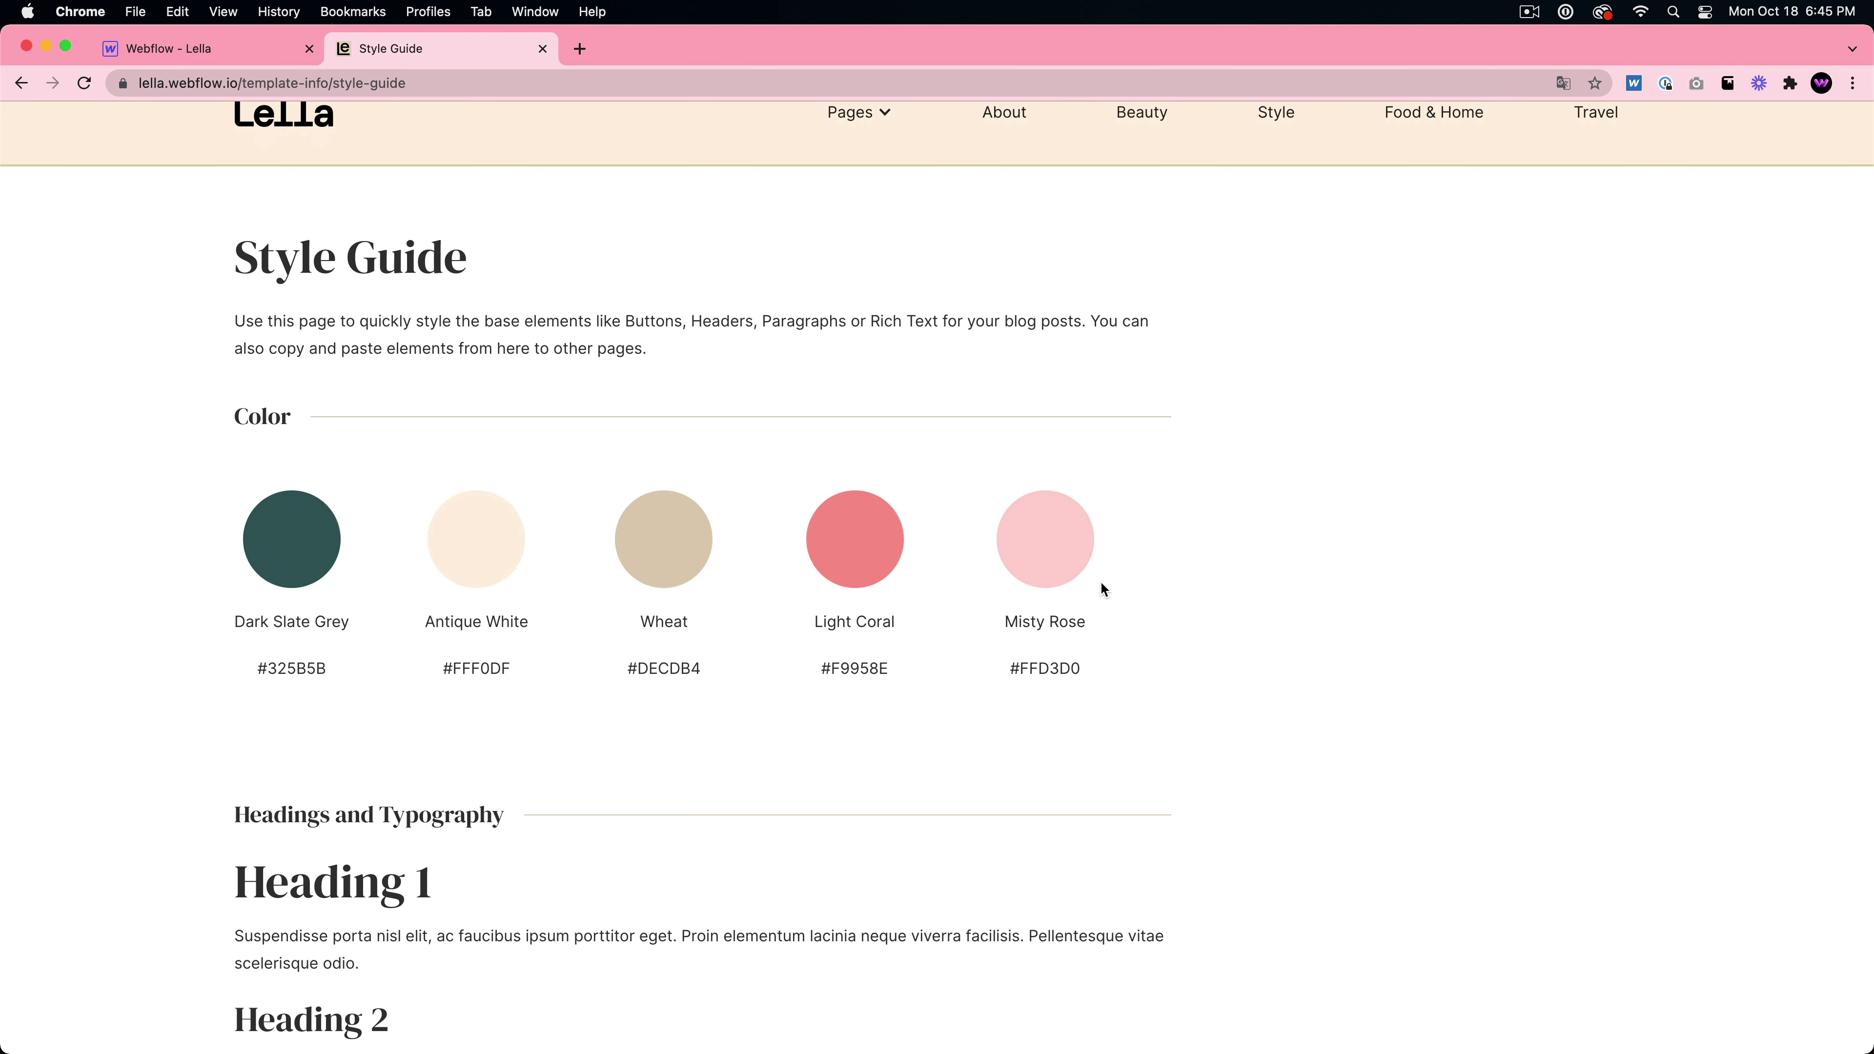
pyautogui.scroll(1, 1104, 589)
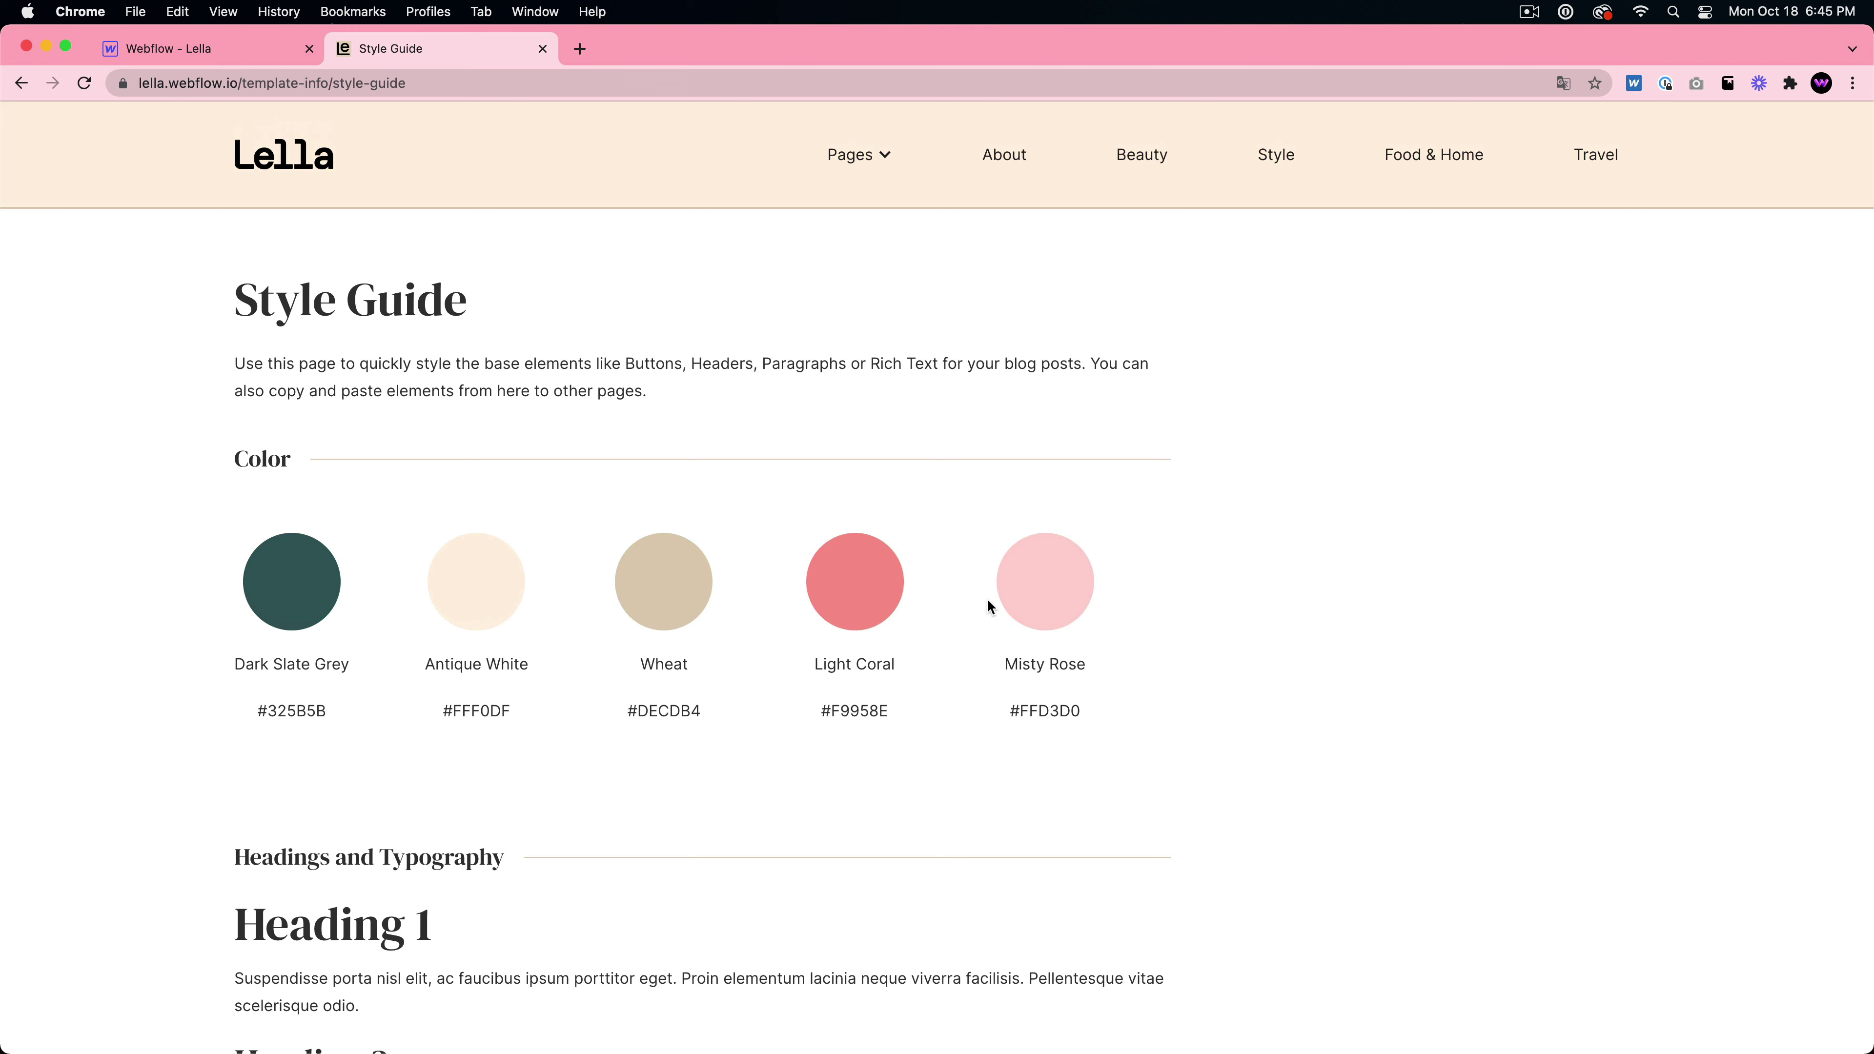
pyautogui.scroll(-6, 878, 591)
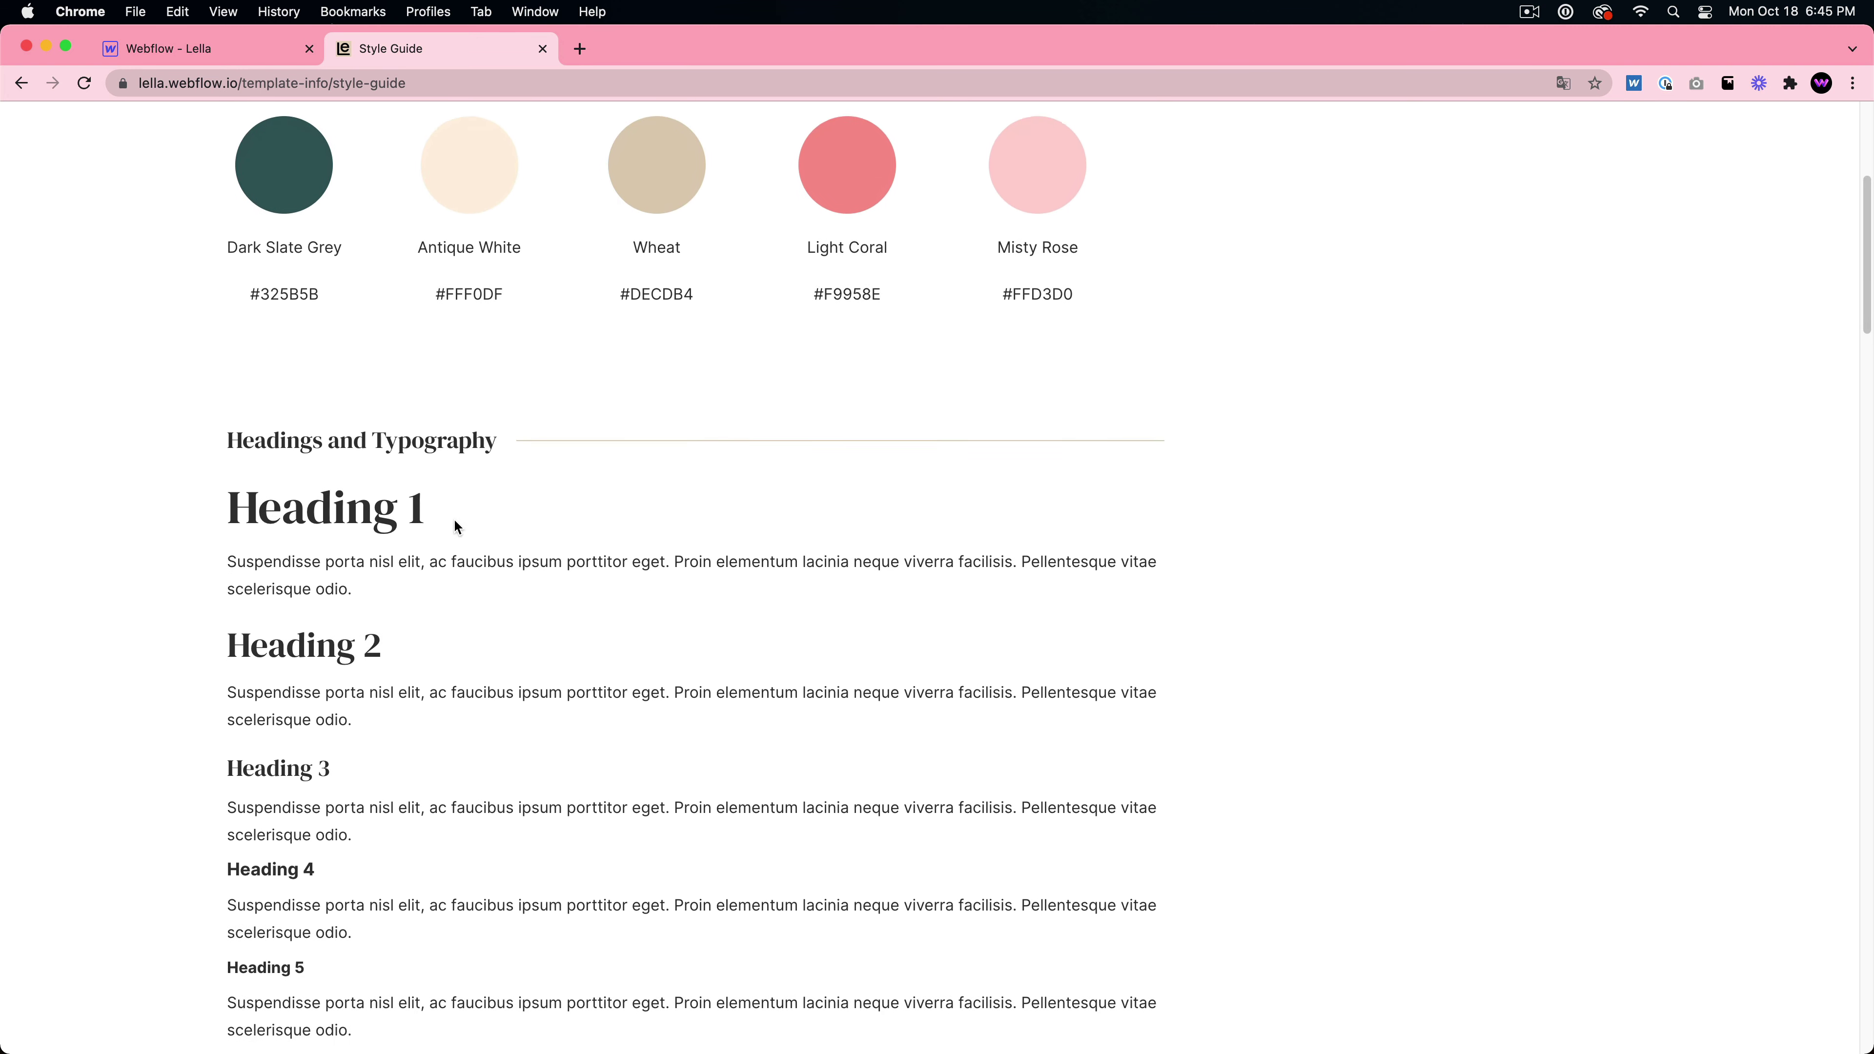
# - Examine the Style Guide's Headings and Typography samples and its primary and secondary button styles
pyautogui.scroll(-2, 455, 523)
pyautogui.scroll(-3, 407, 318)
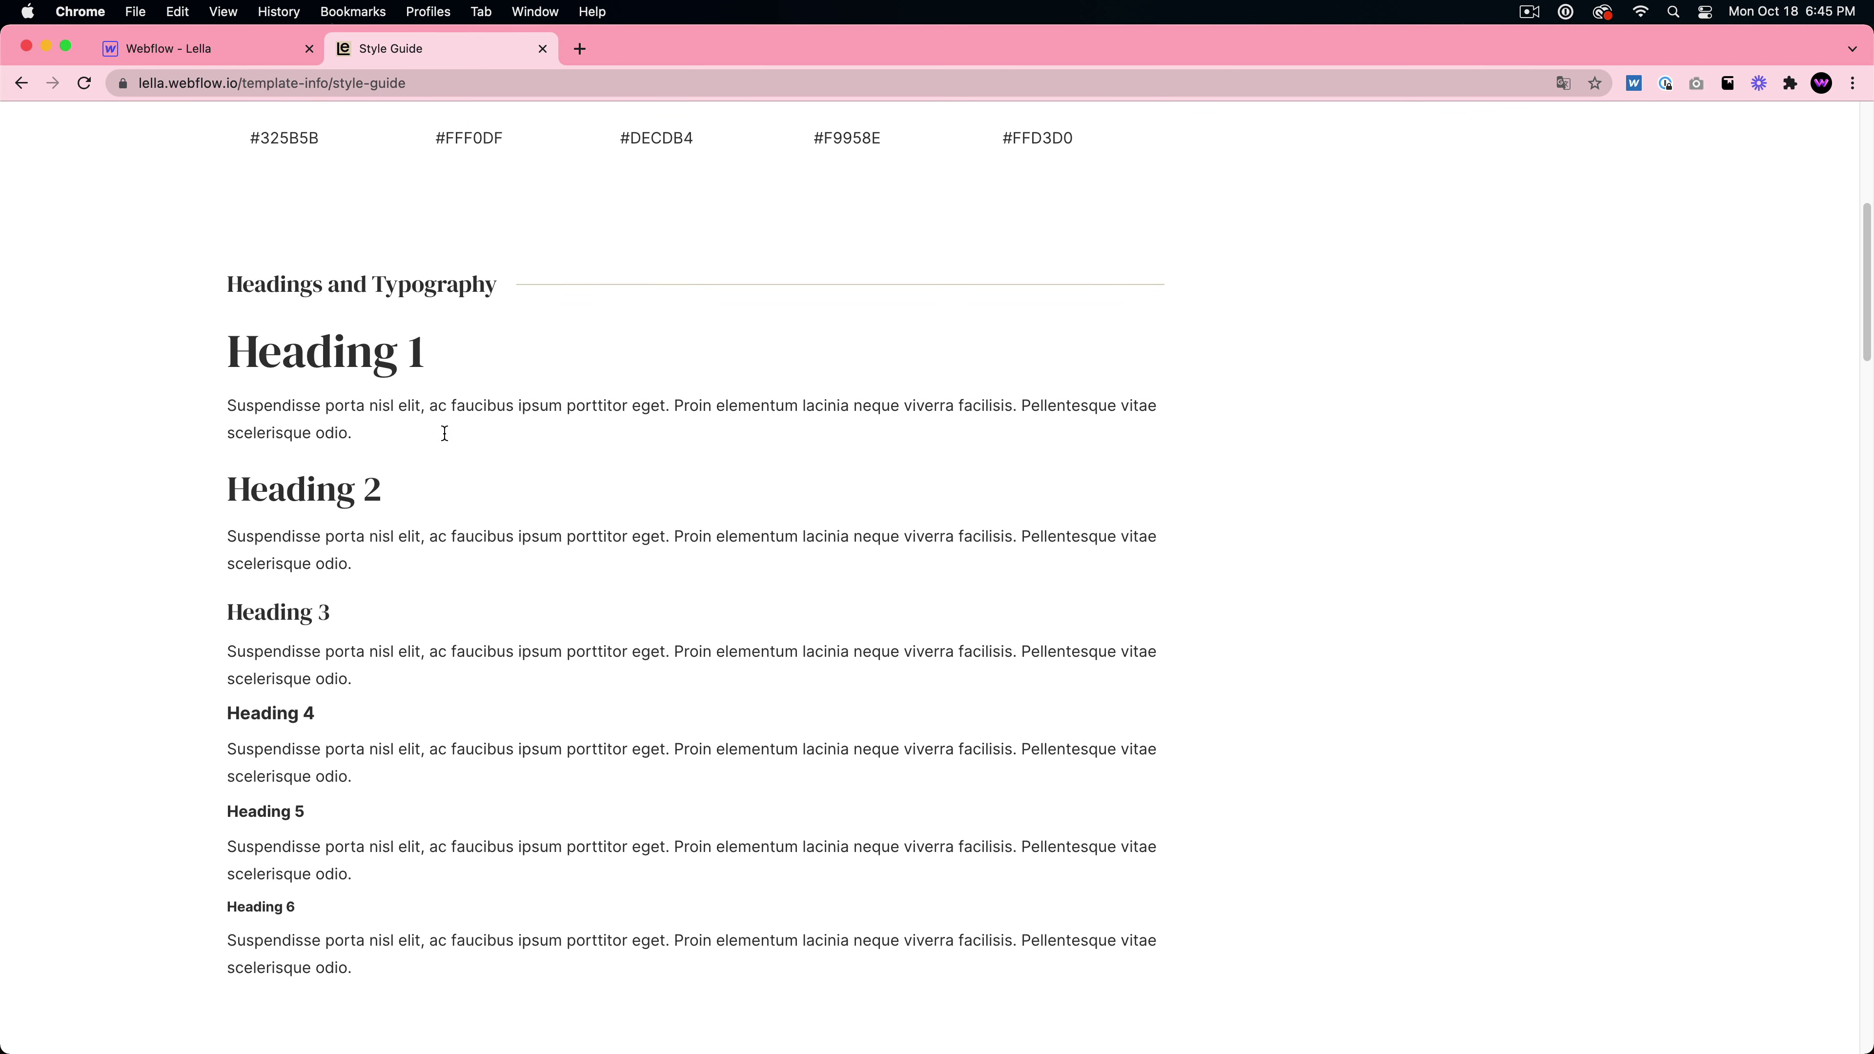
pyautogui.scroll(-5, 431, 402)
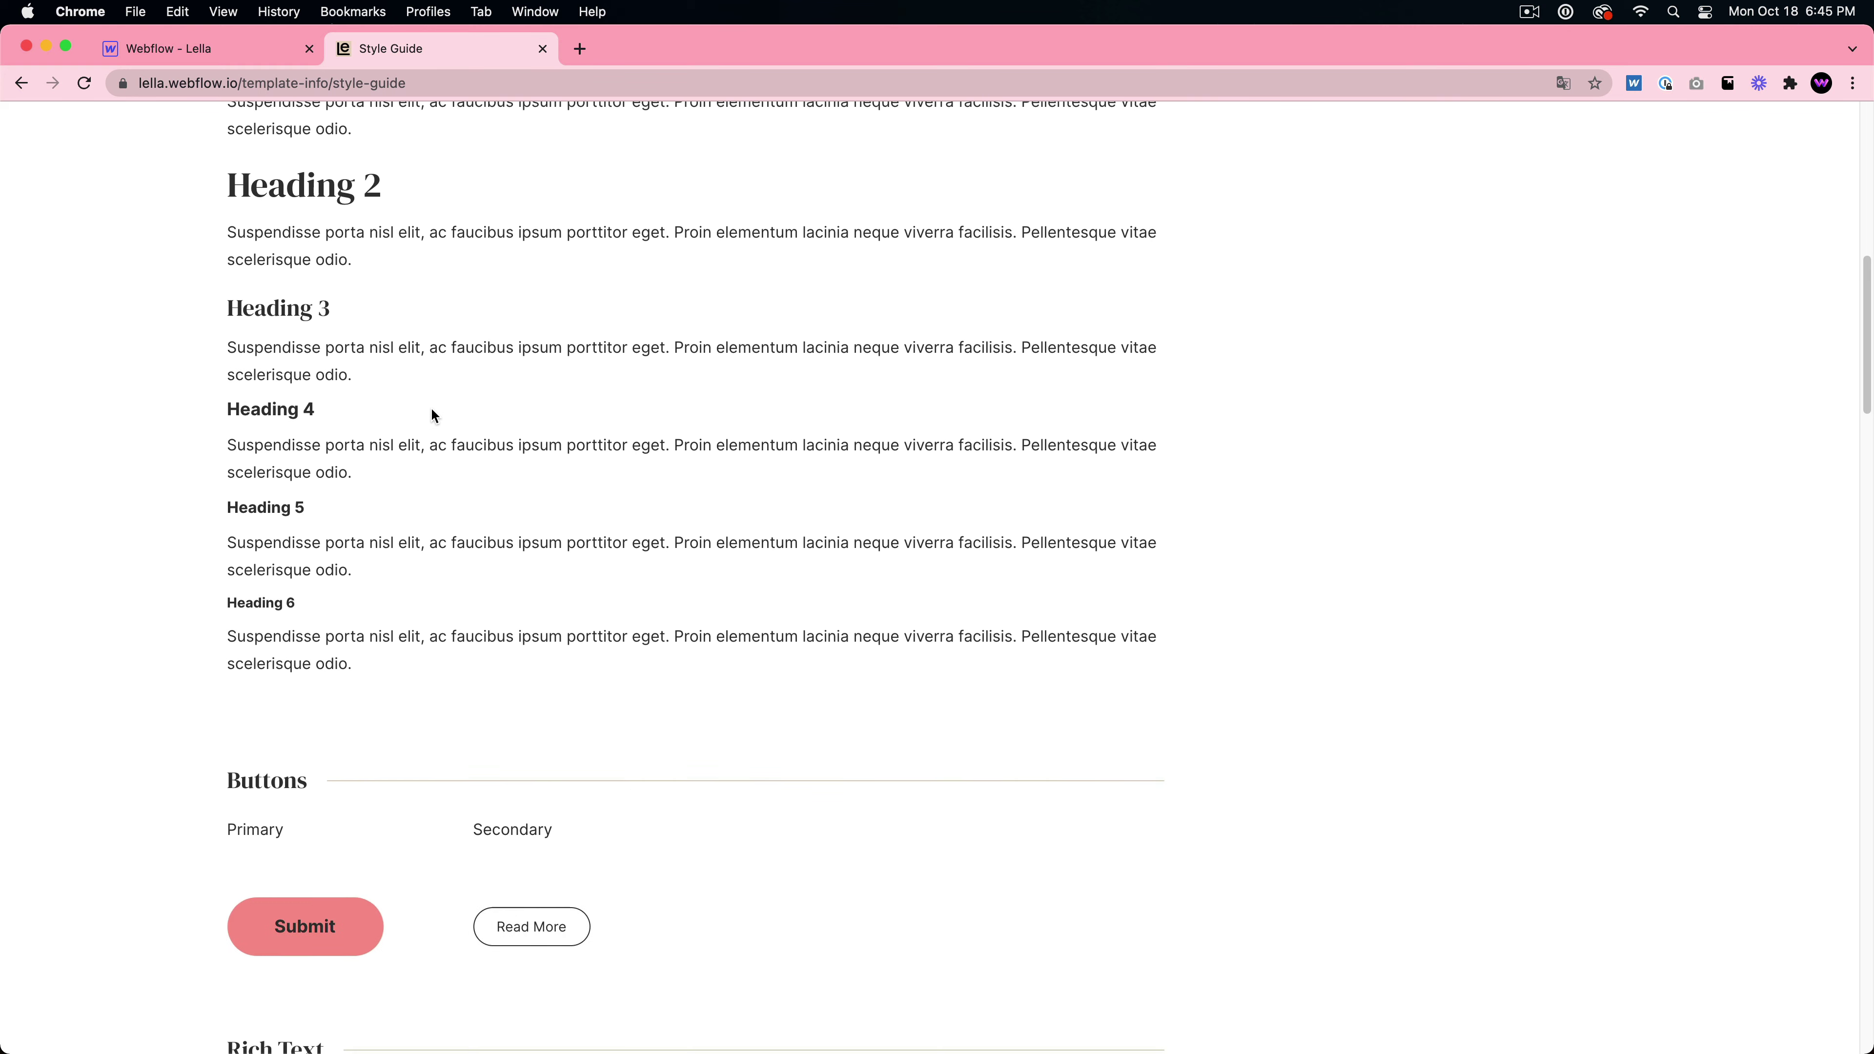
pyautogui.scroll(7, 410, 364)
pyautogui.scroll(-7, 389, 466)
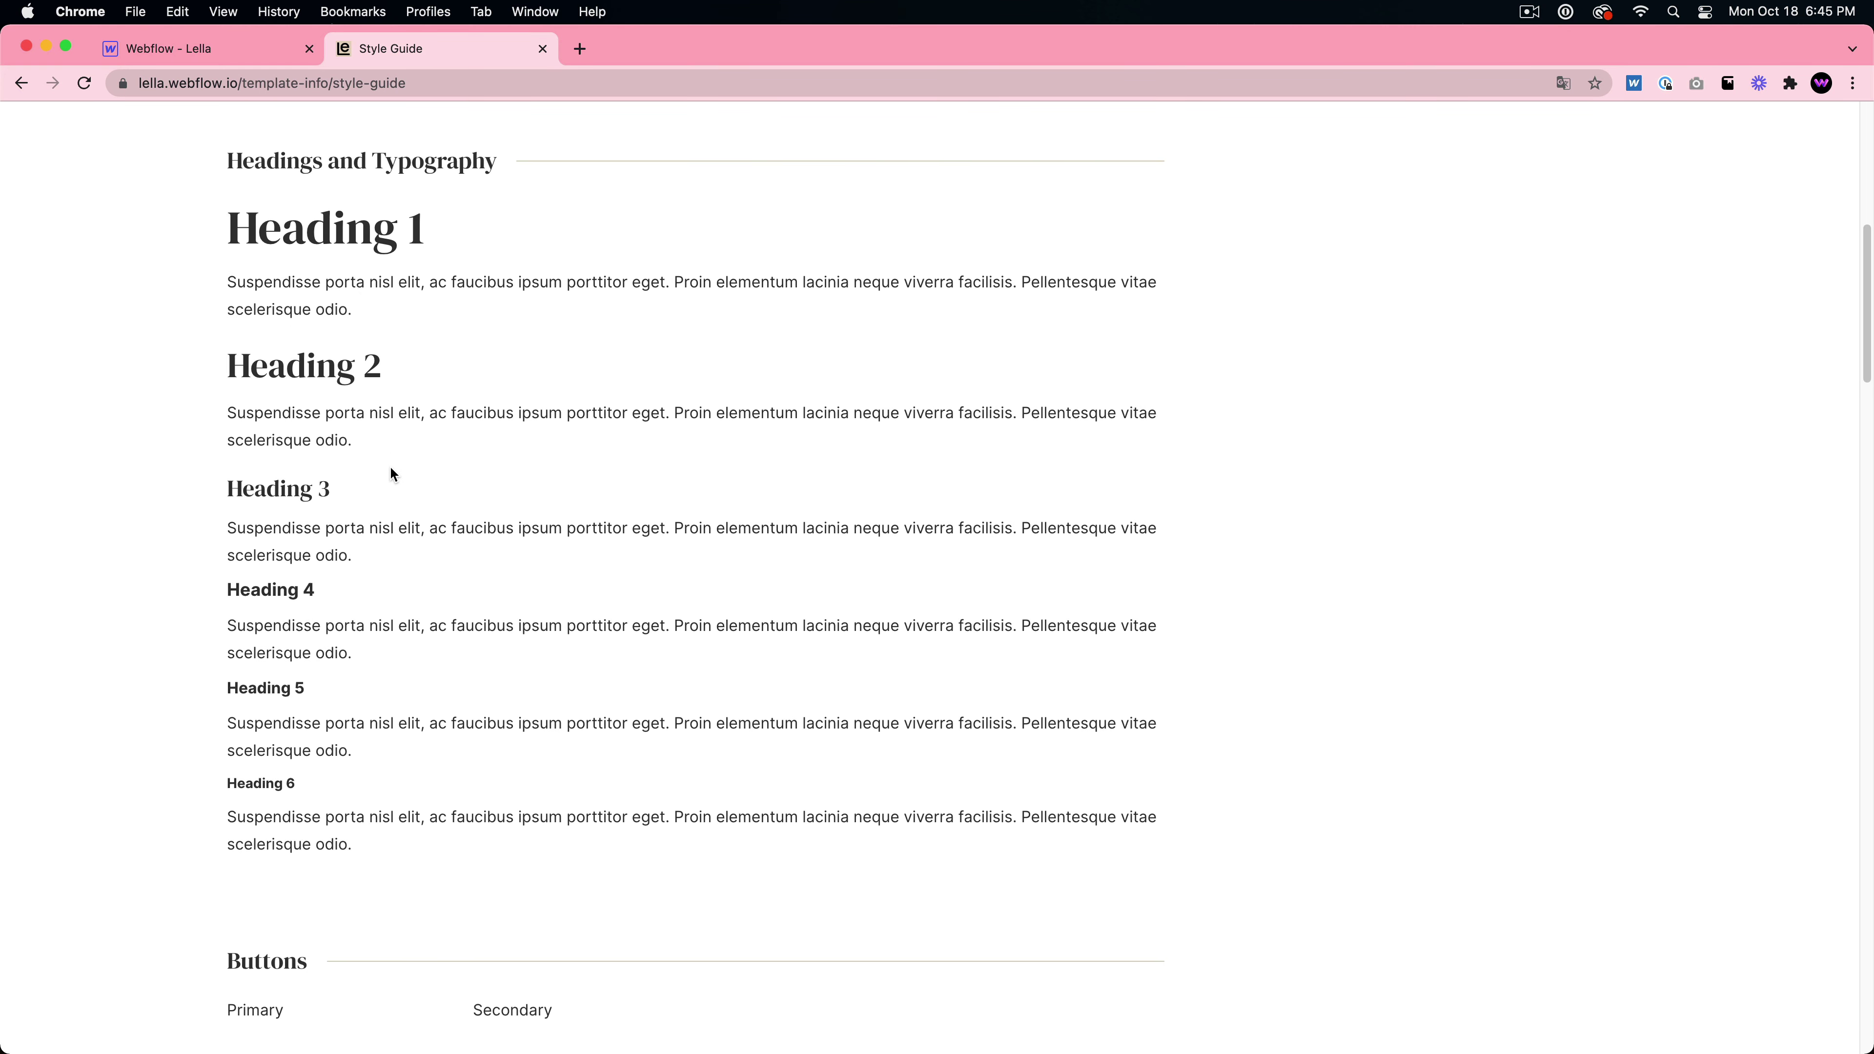
pyautogui.scroll(8, 357, 363)
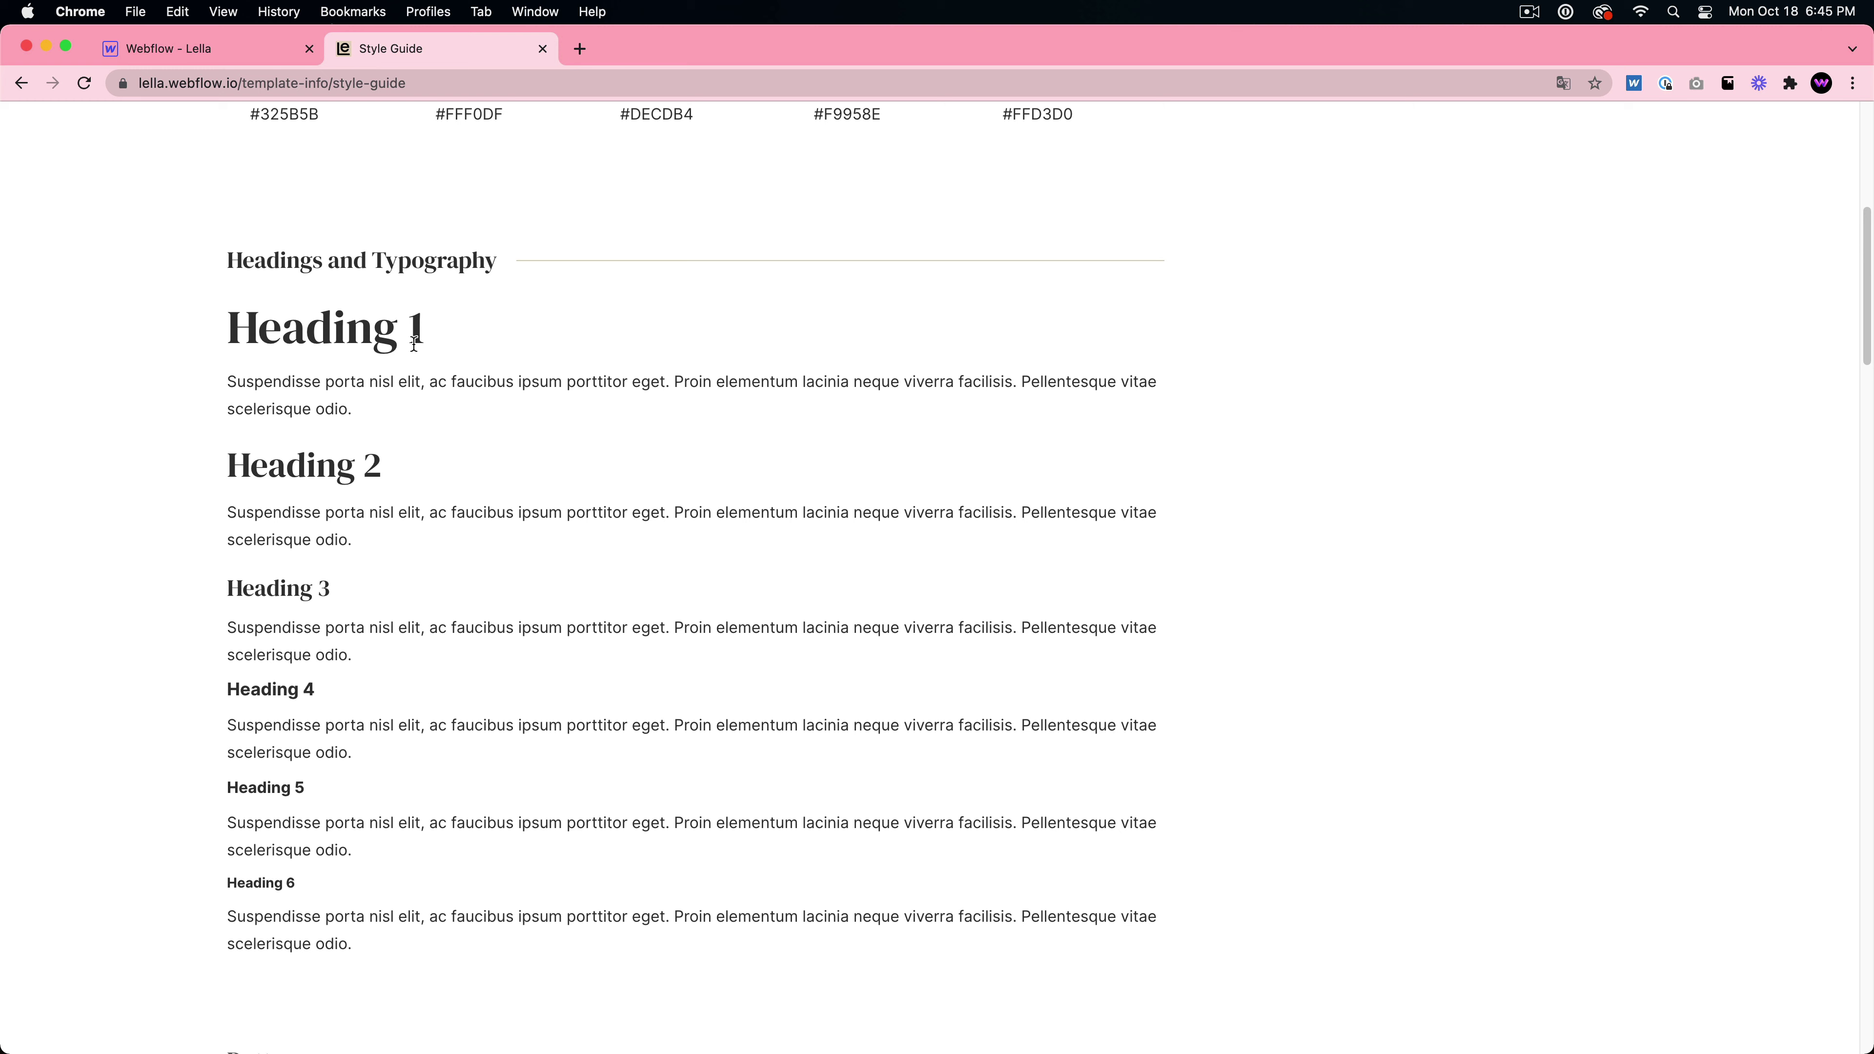
pyautogui.scroll(-8, 413, 437)
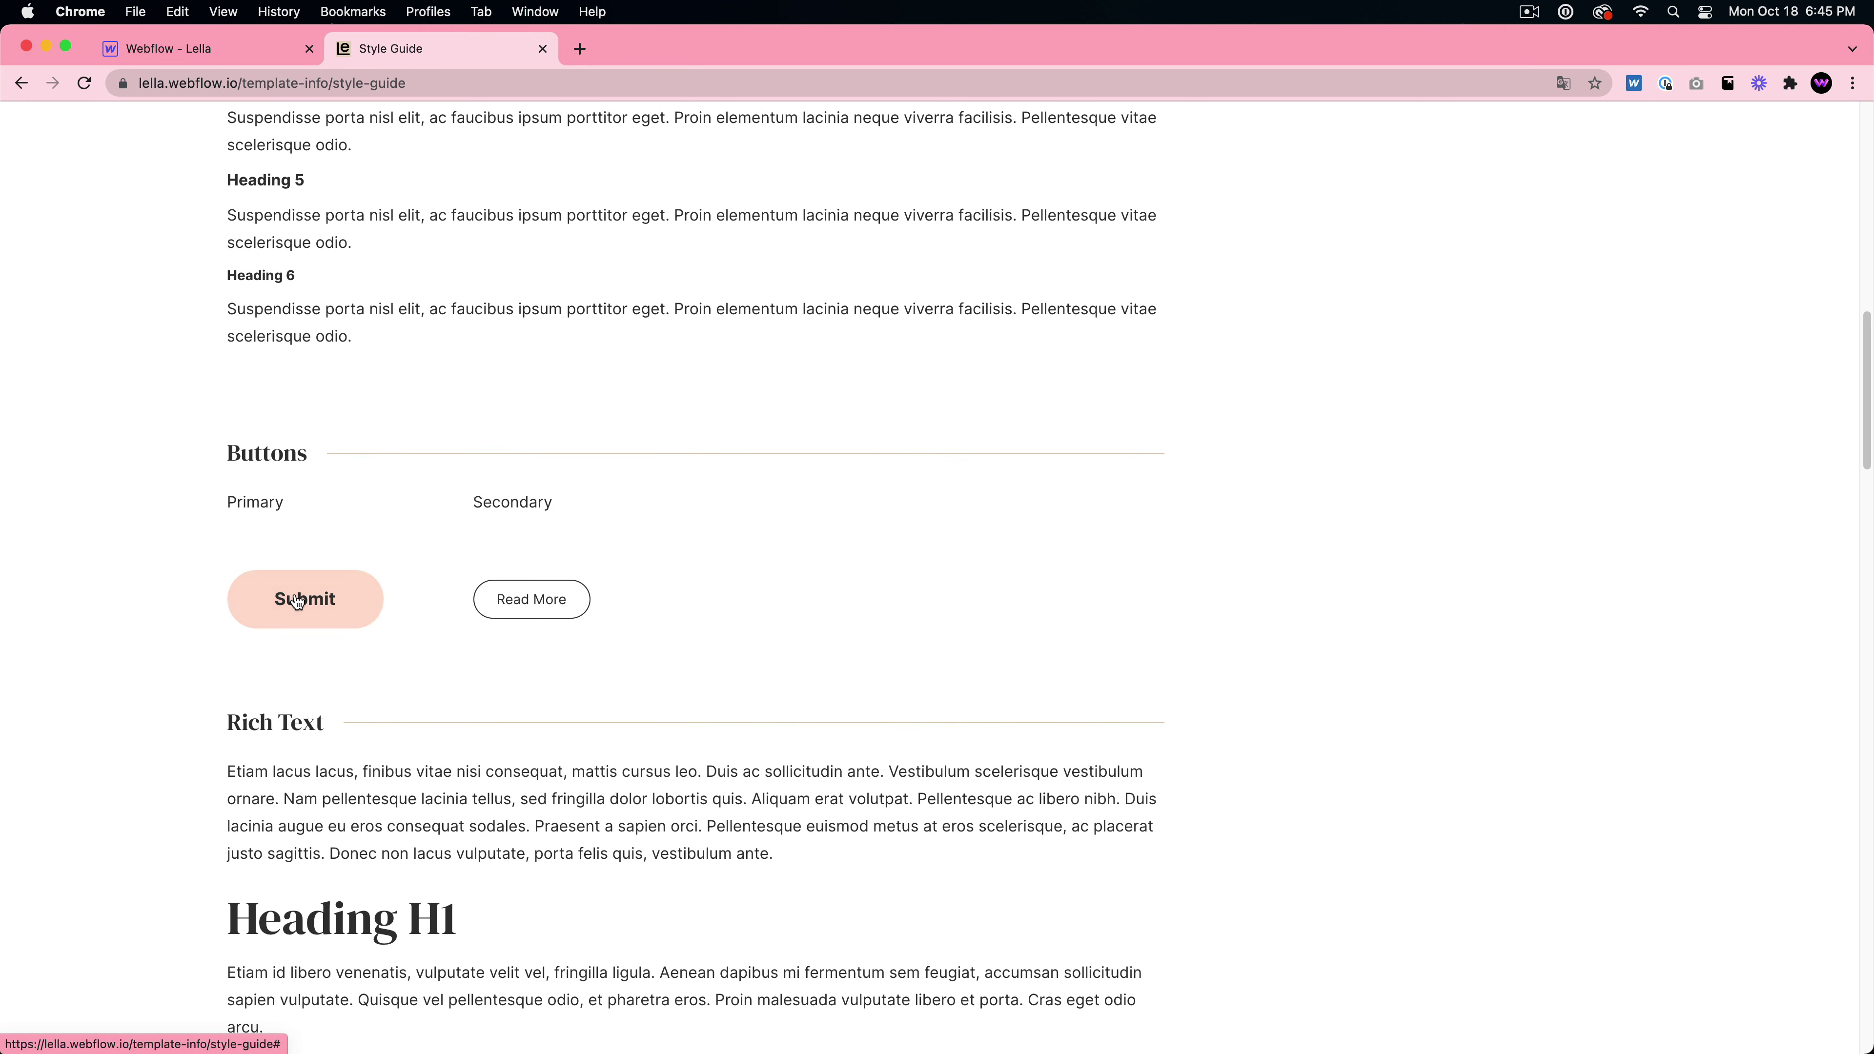
# - Examine the Style Guide's Rich Text section, including its headings, captioned images, block quote, and unordered and ordered lists
pyautogui.scroll(-6, 509, 590)
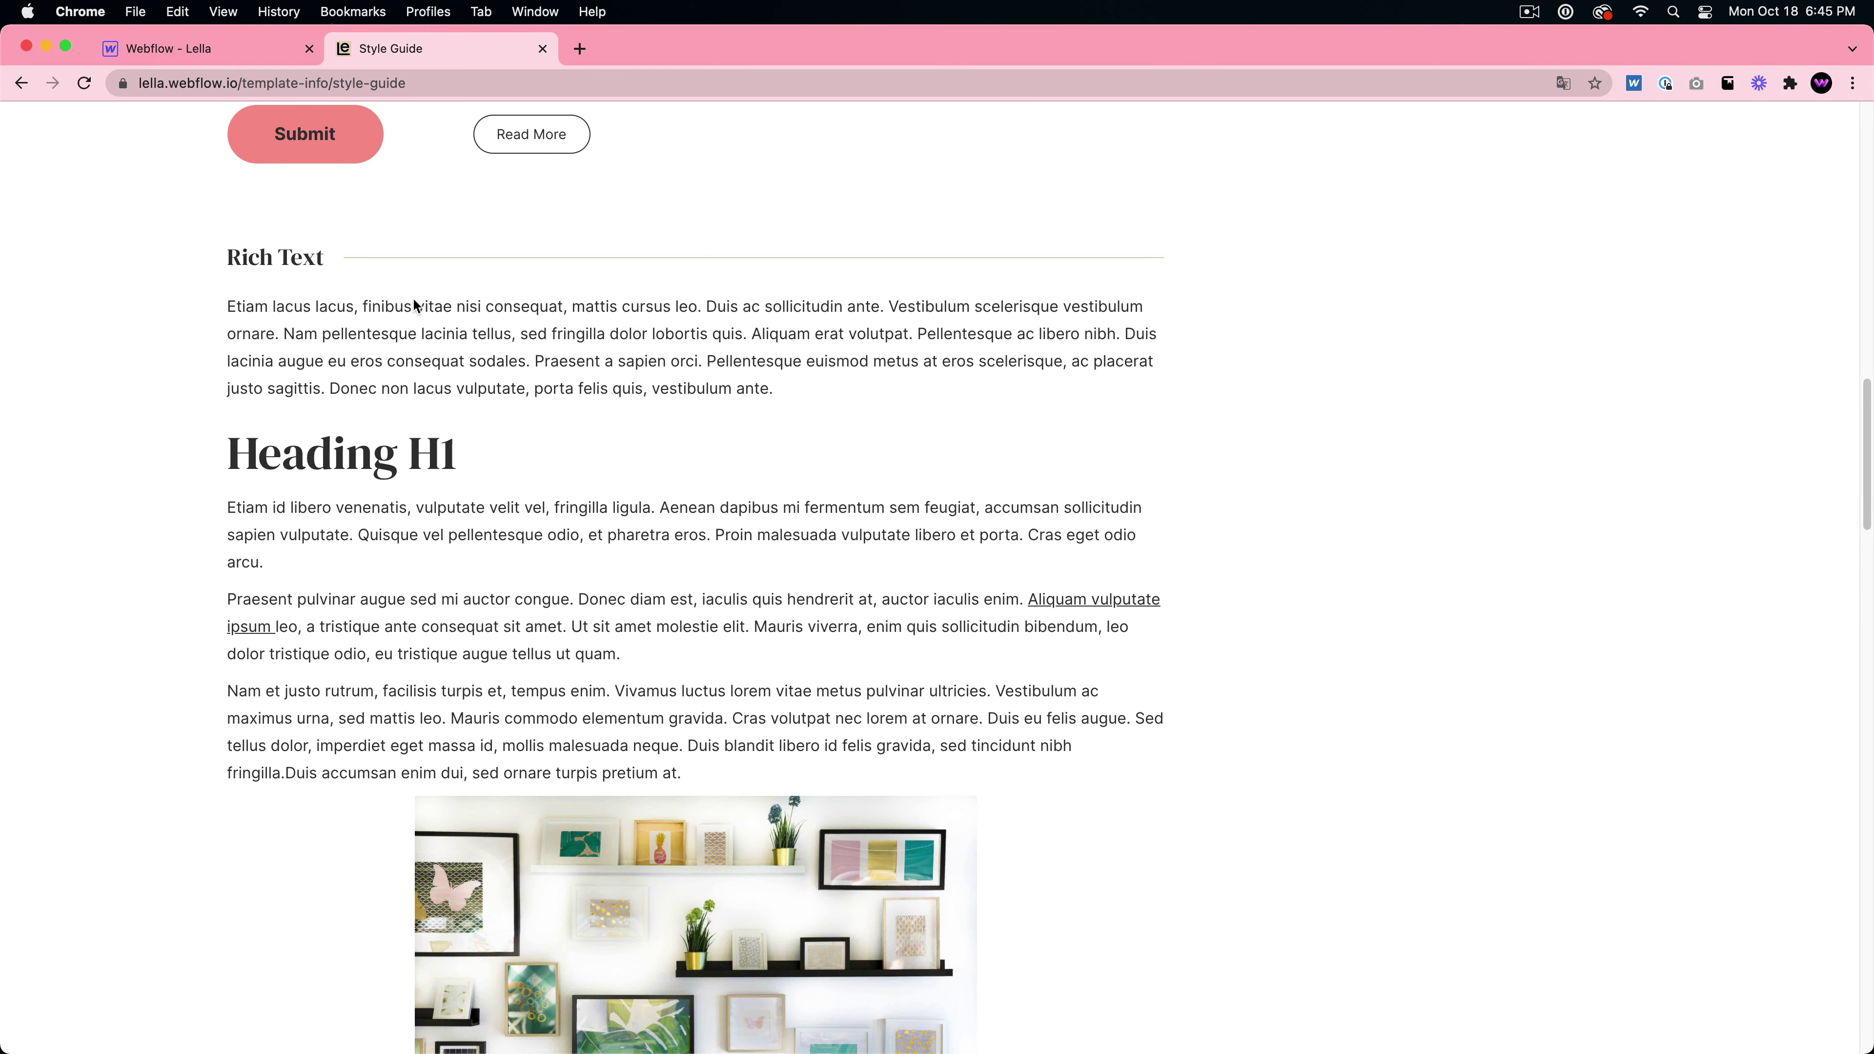
pyautogui.scroll(-3, 402, 410)
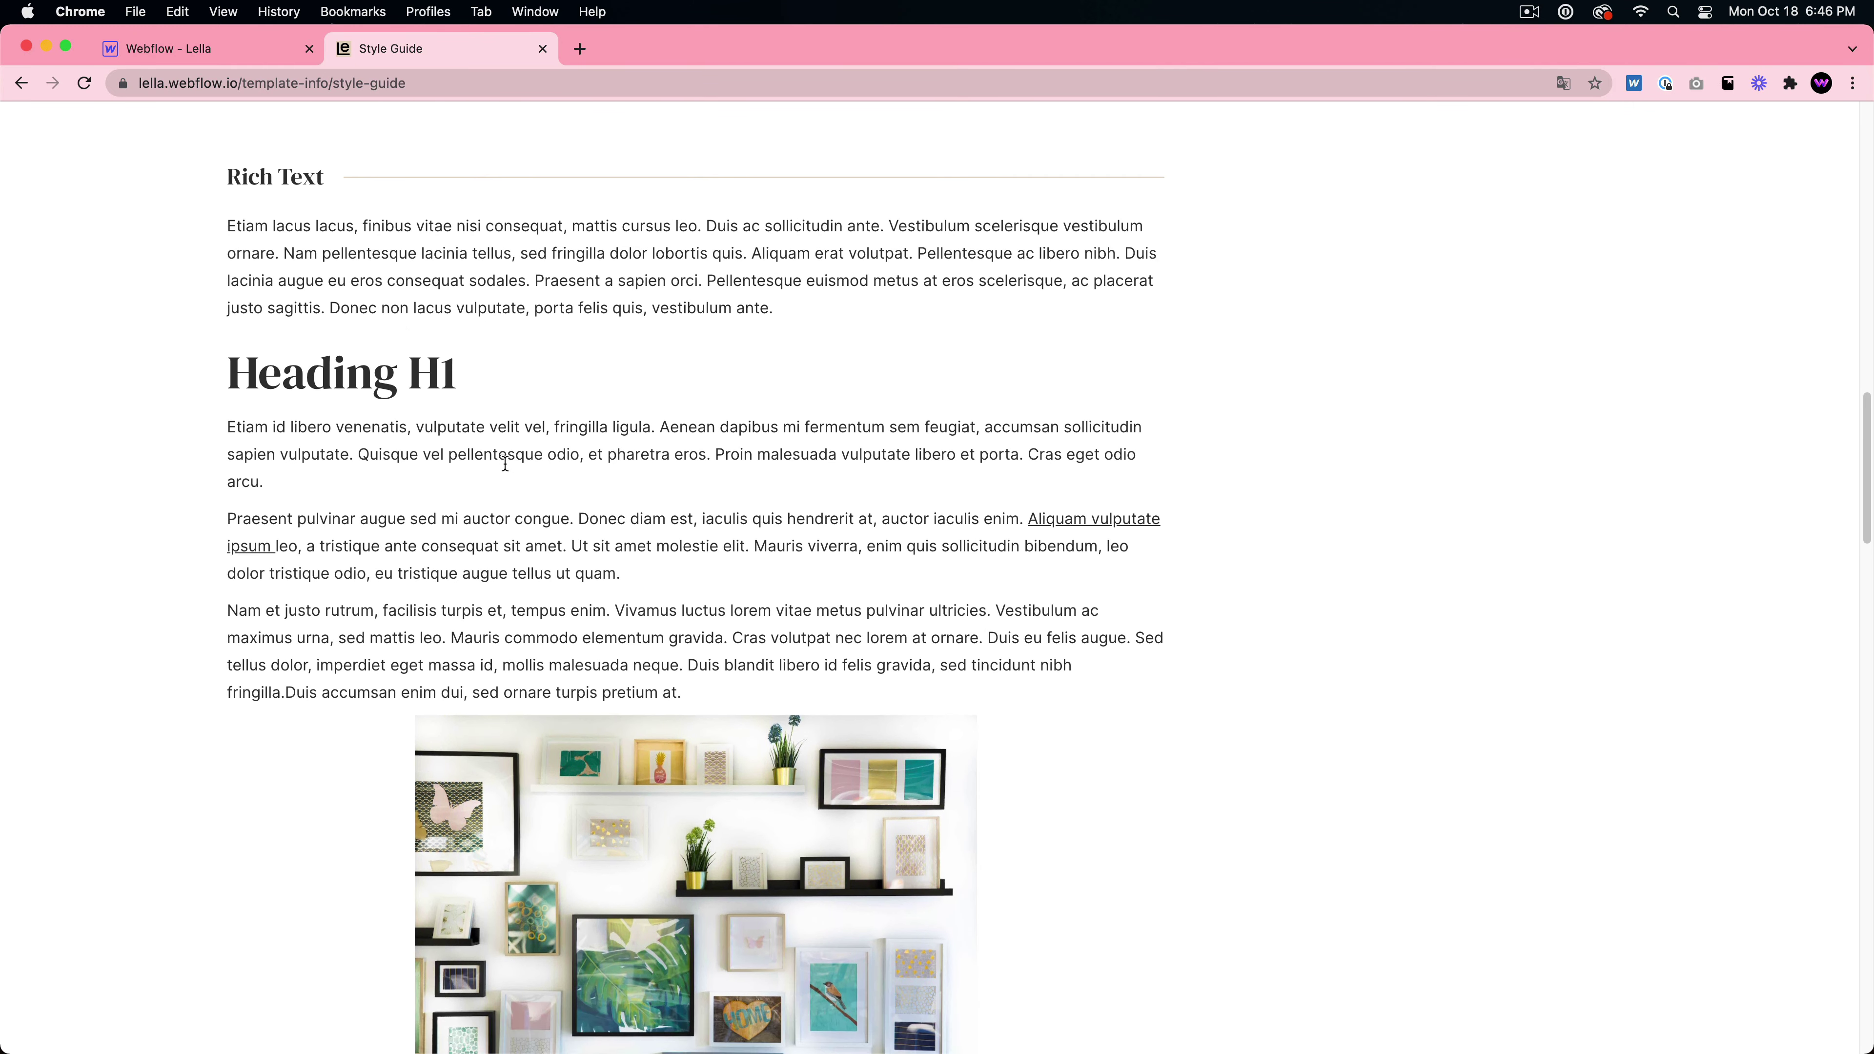
pyautogui.scroll(1, 505, 463)
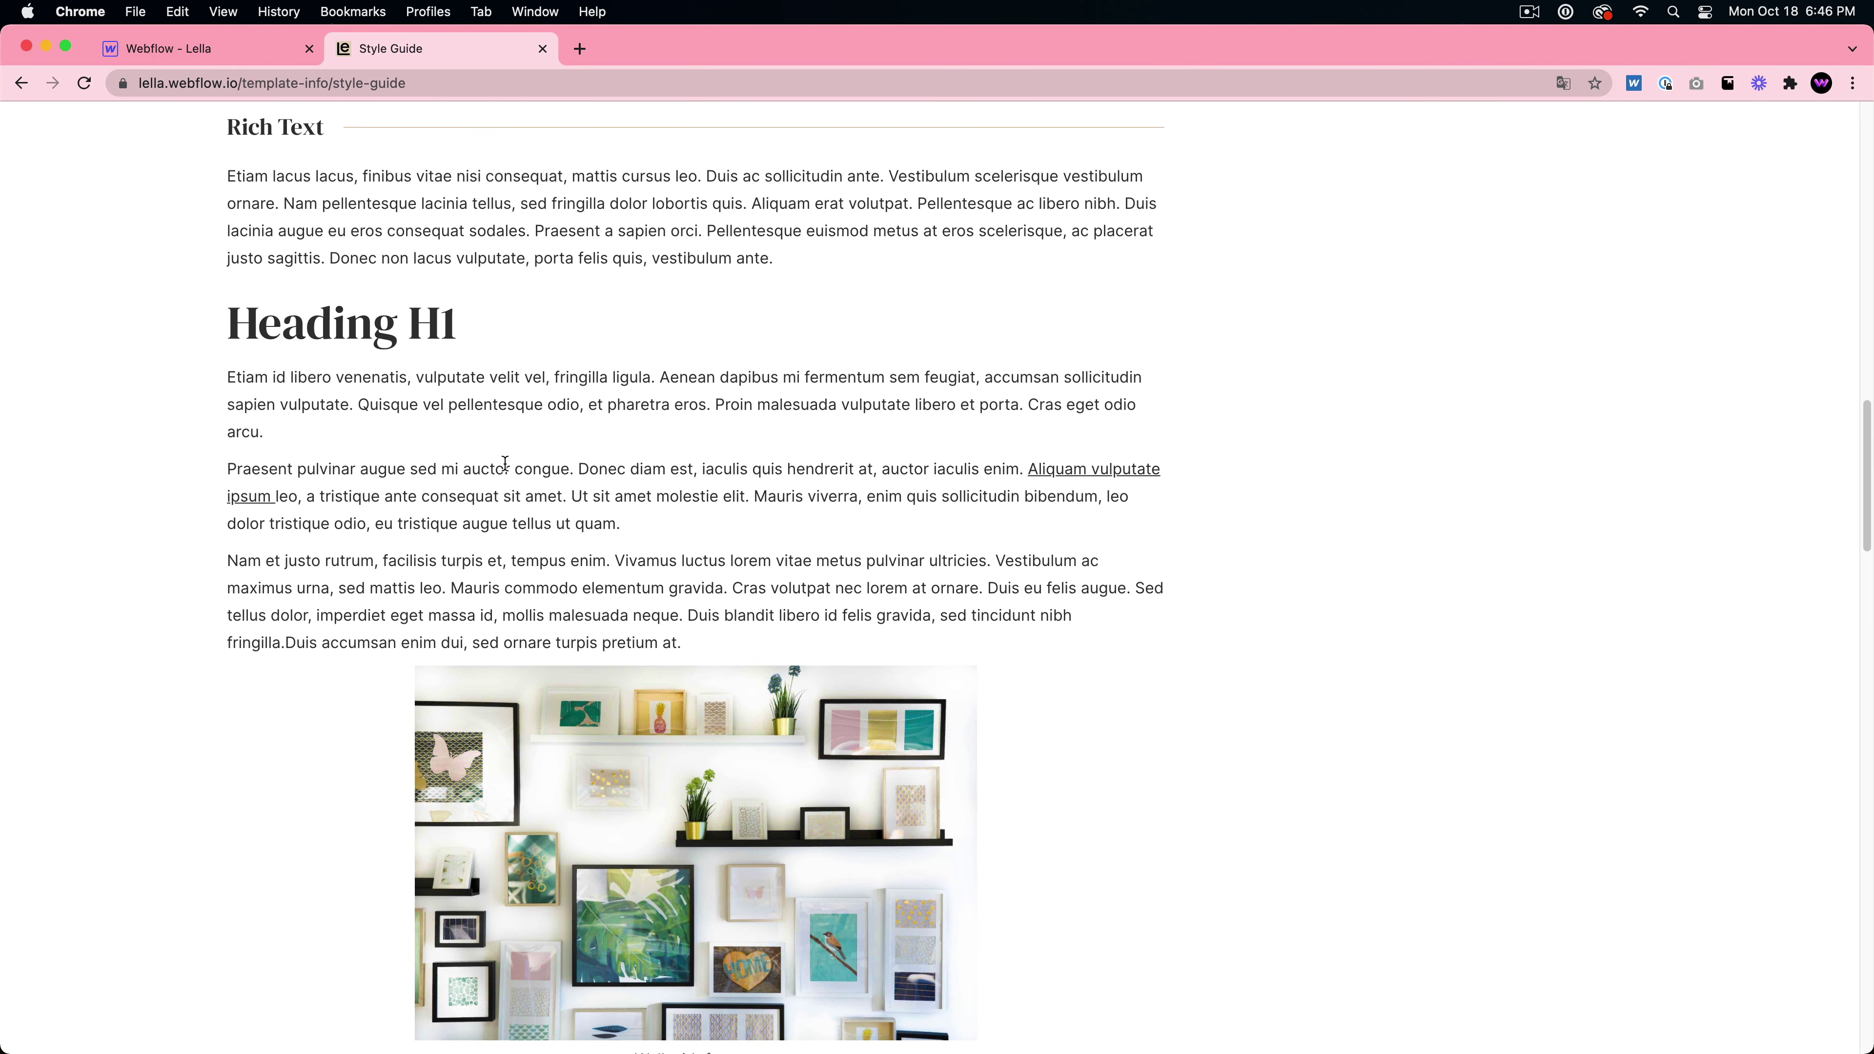
pyautogui.scroll(-10, 342, 360)
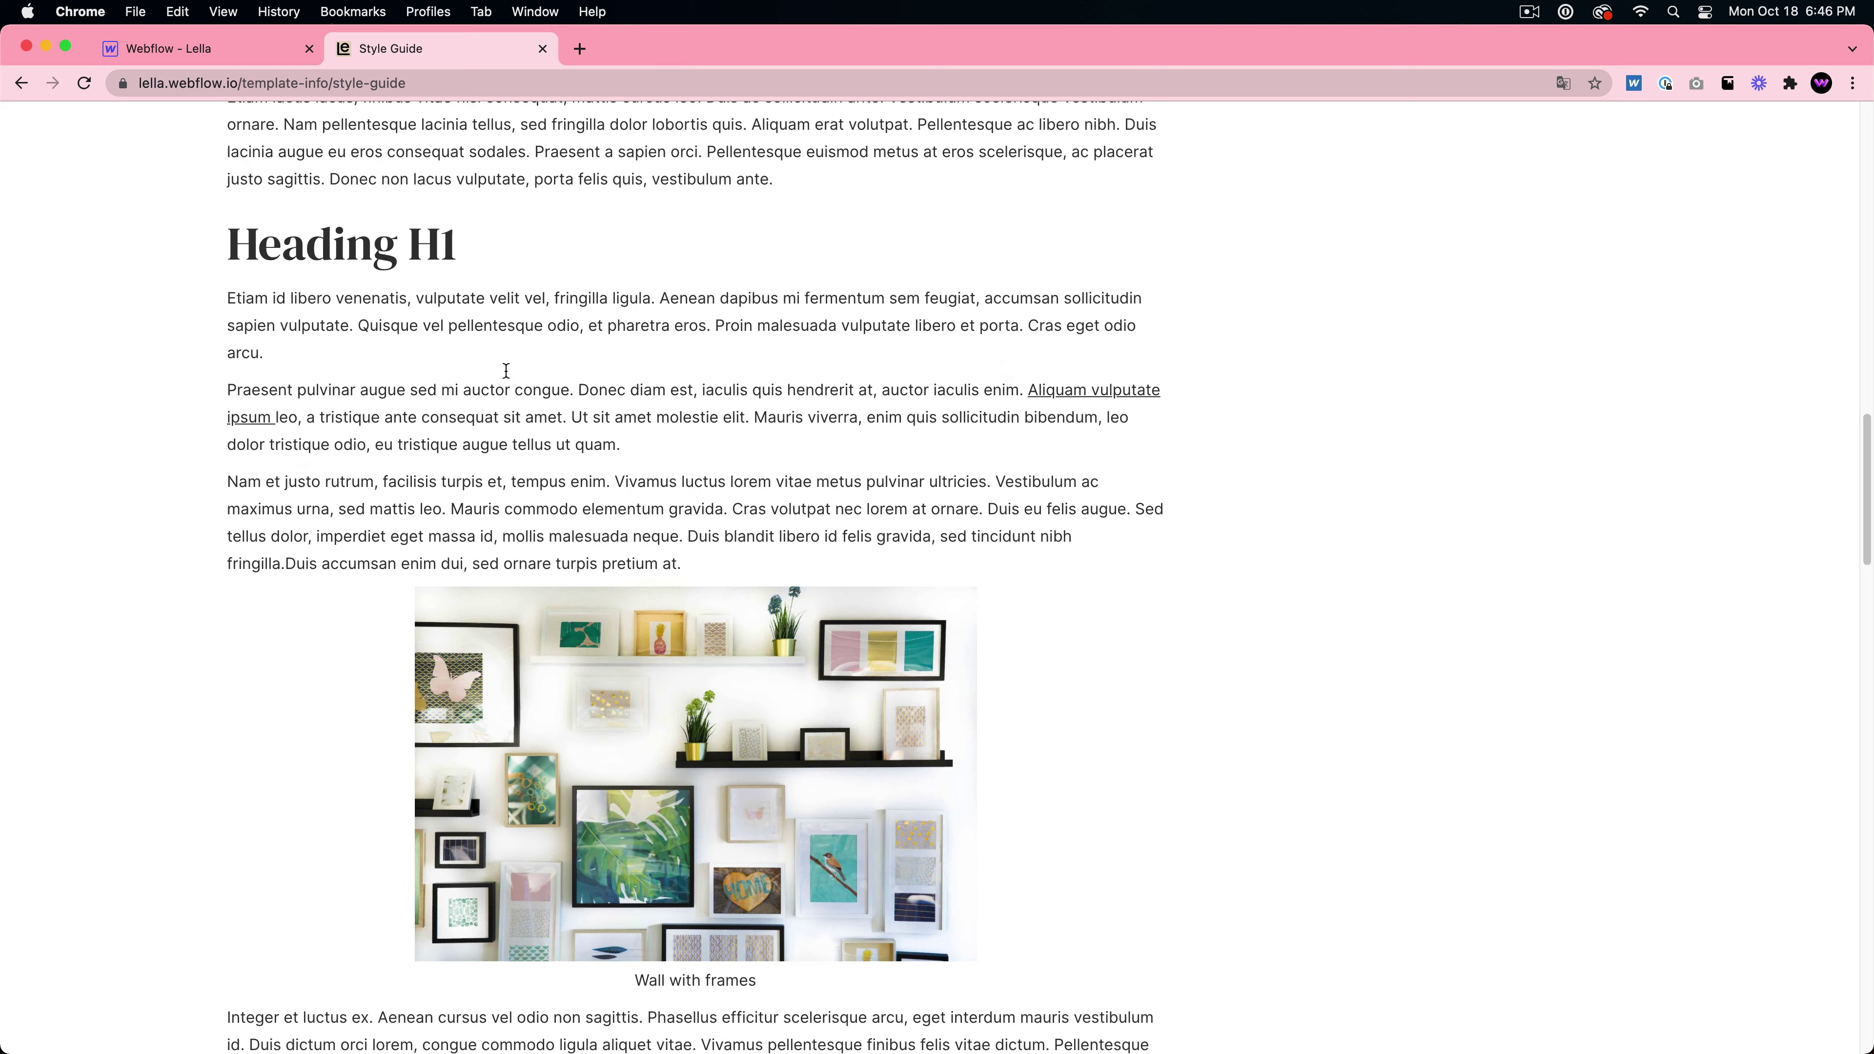
pyautogui.scroll(-13, 659, 445)
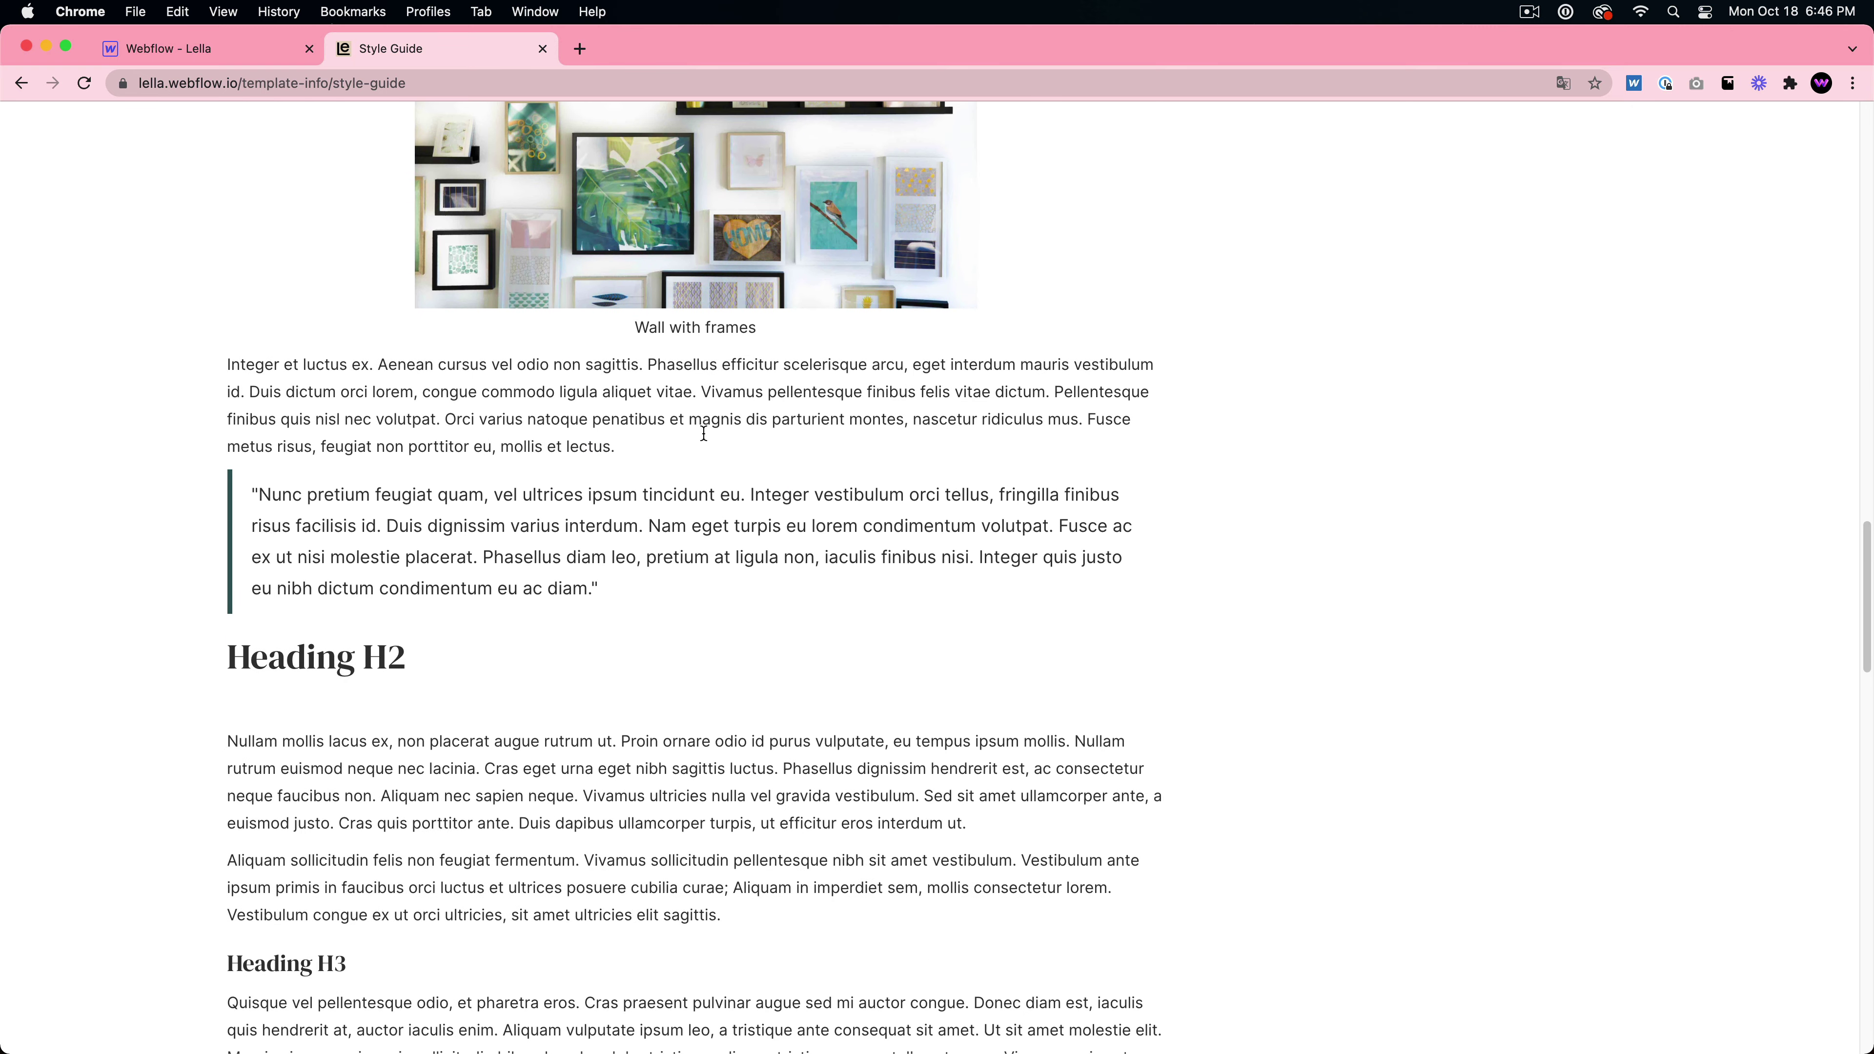
pyautogui.scroll(8, 598, 435)
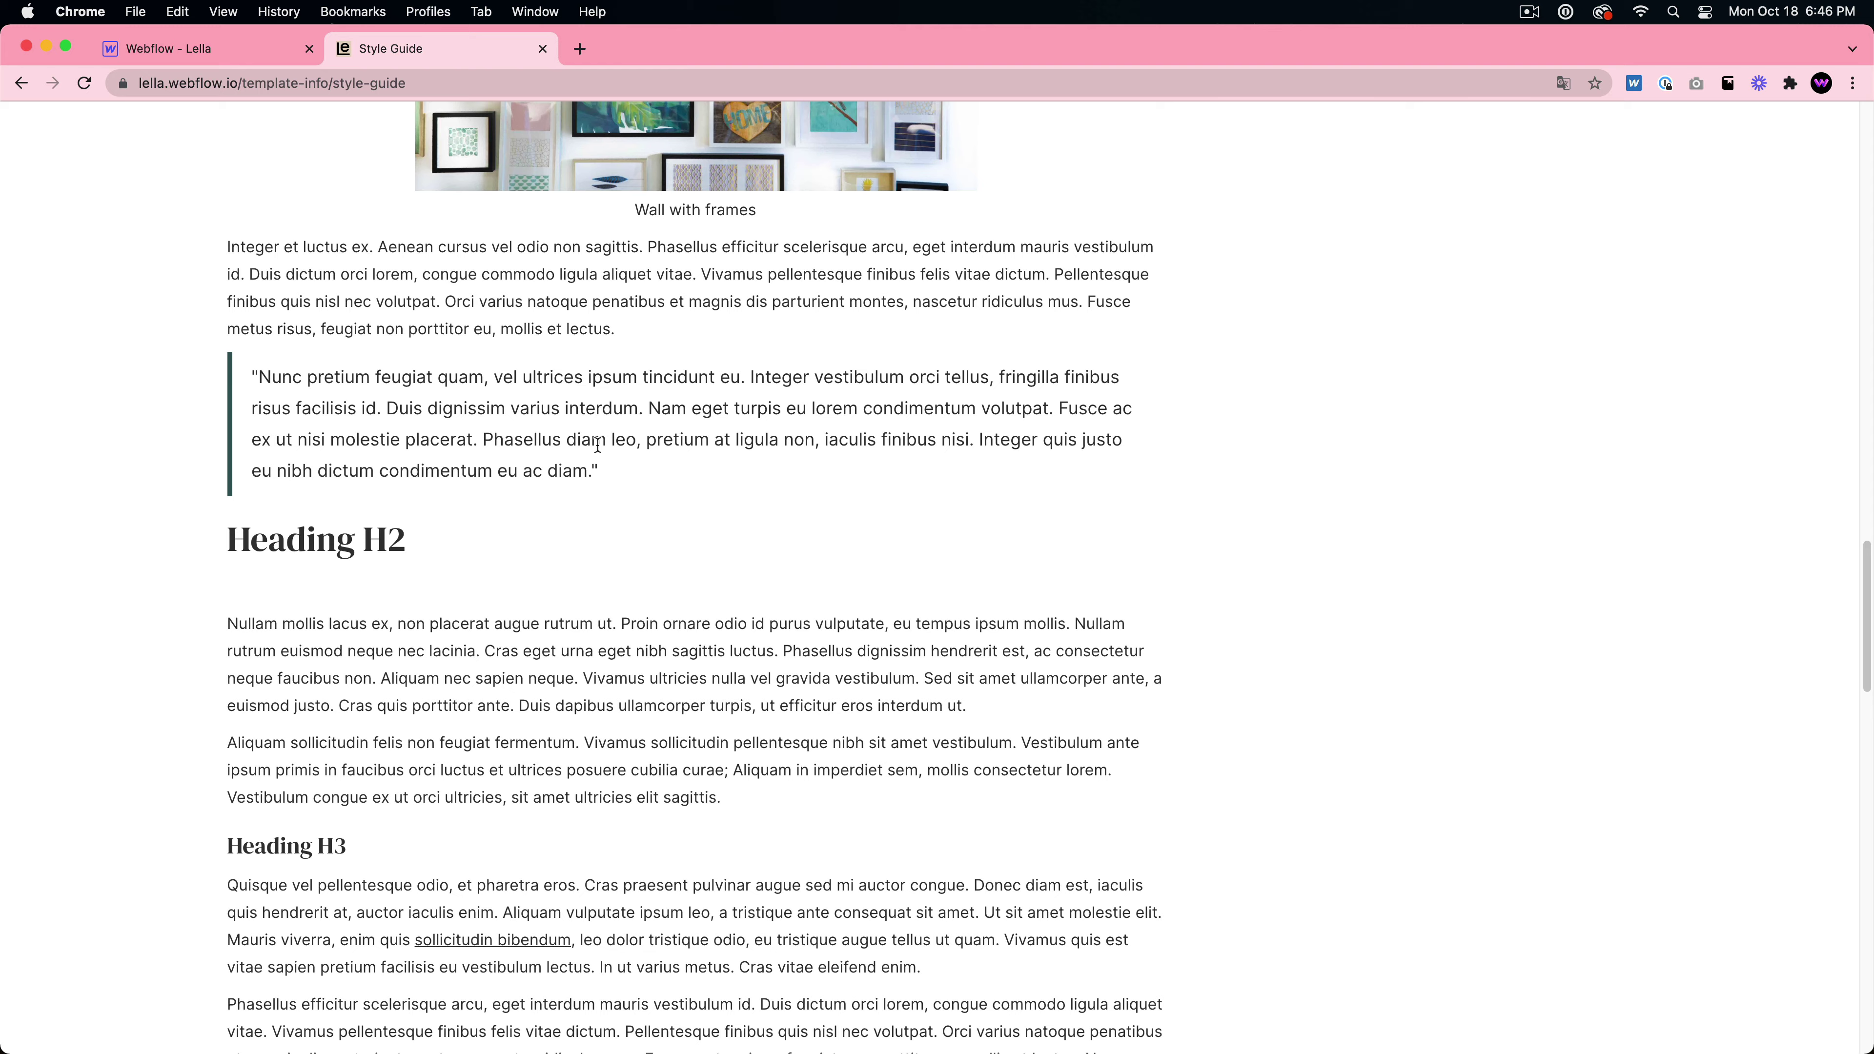
pyautogui.scroll(-20, 598, 444)
pyautogui.scroll(-9, 601, 450)
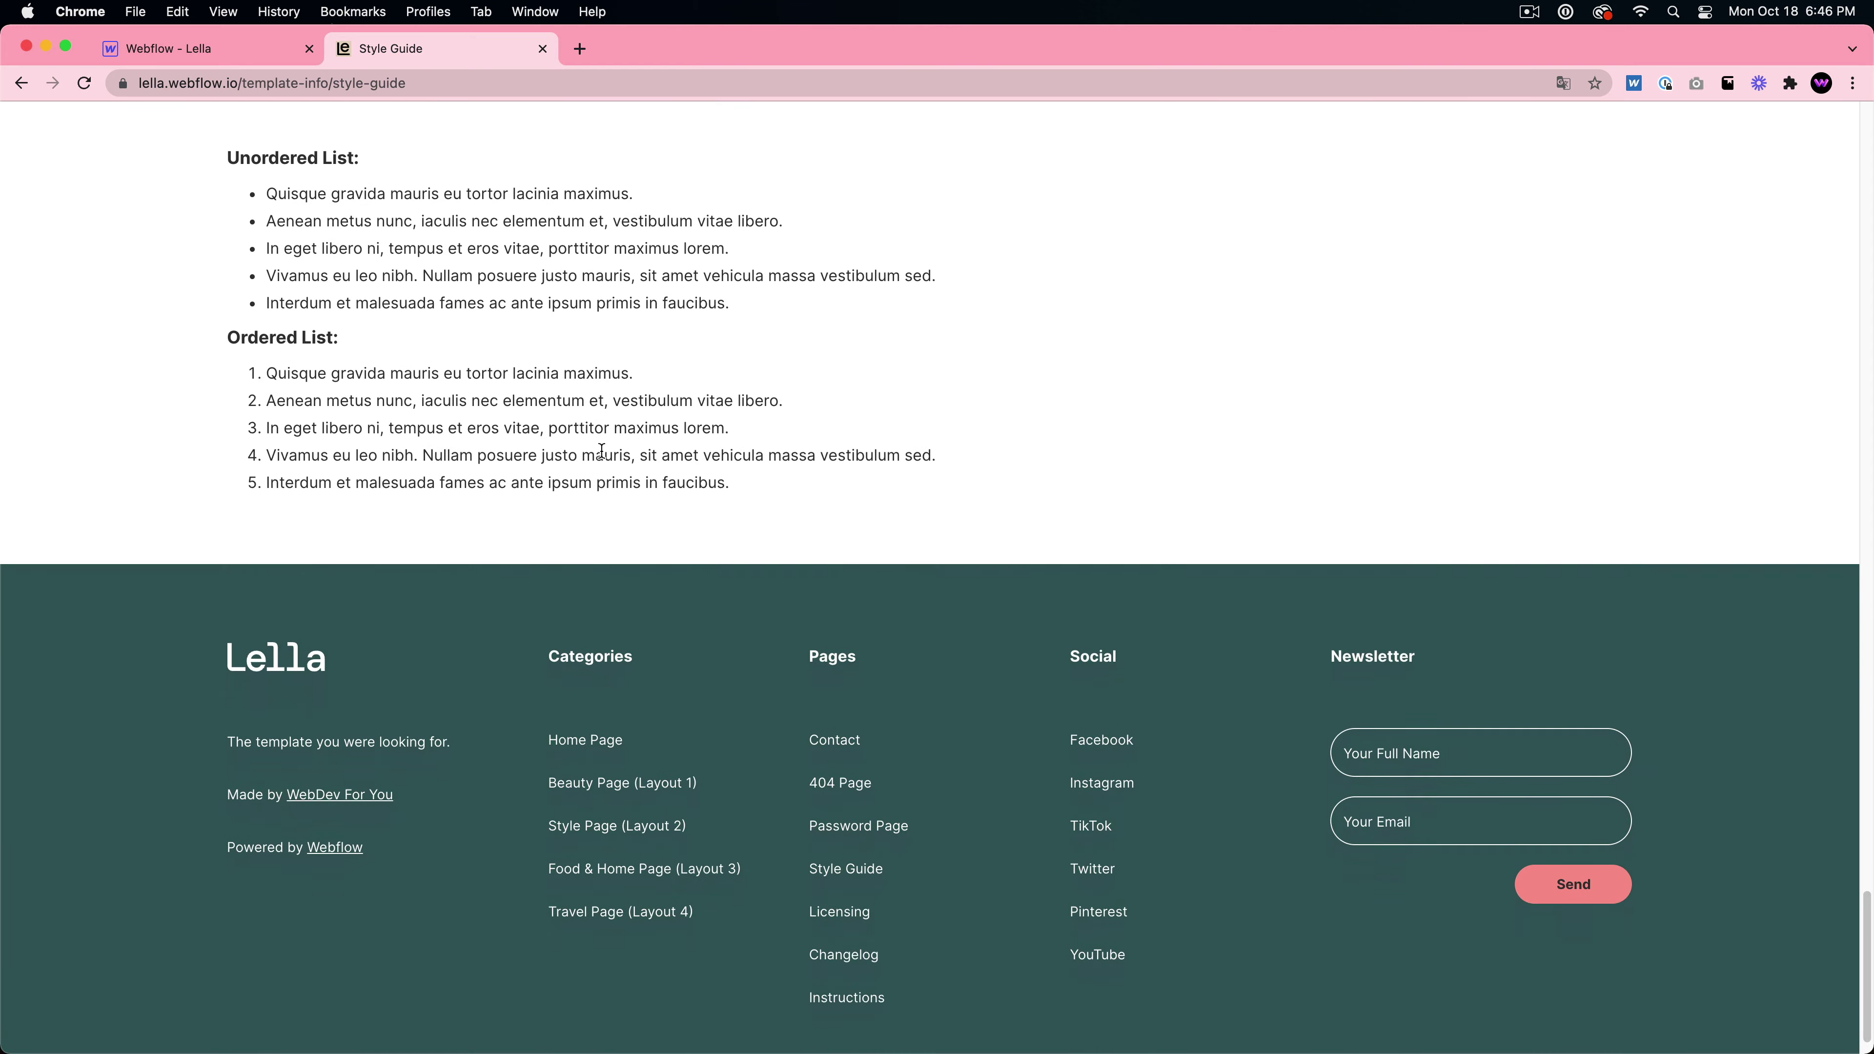
pyautogui.scroll(18, 598, 448)
pyautogui.scroll(15, 560, 538)
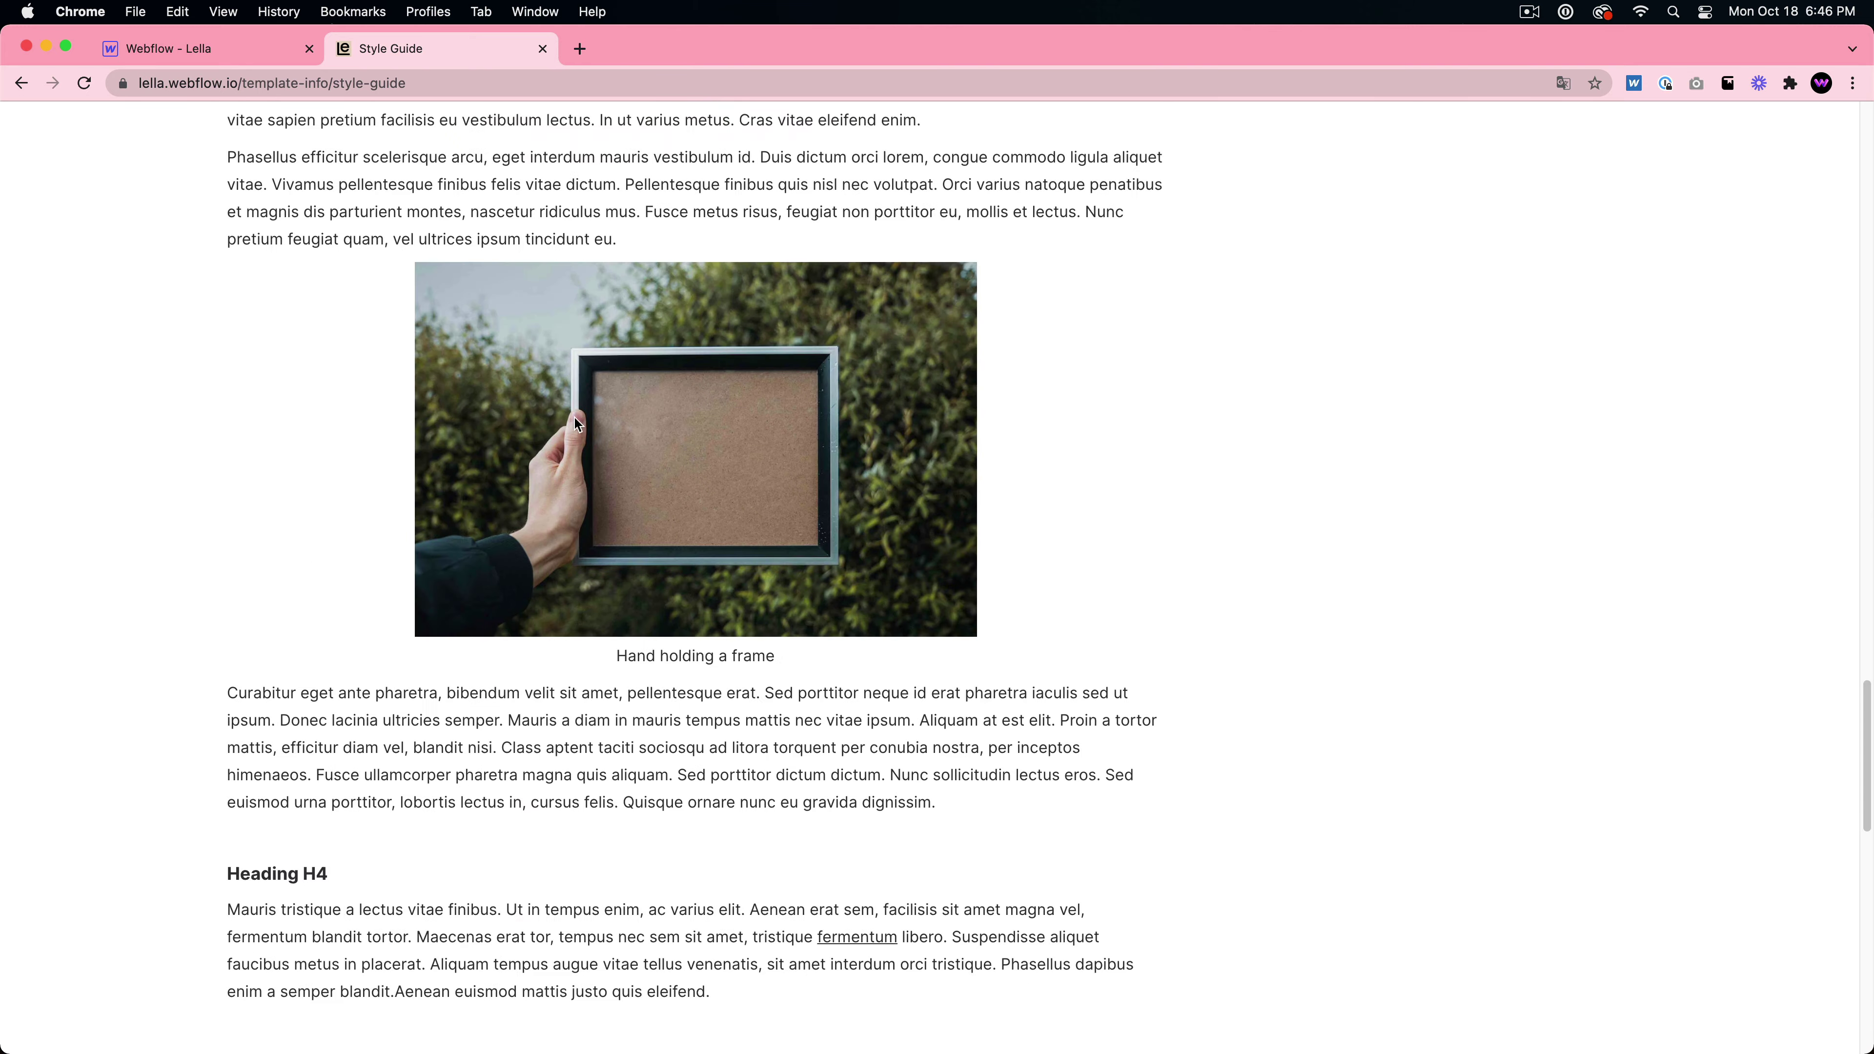
pyautogui.scroll(18, 521, 395)
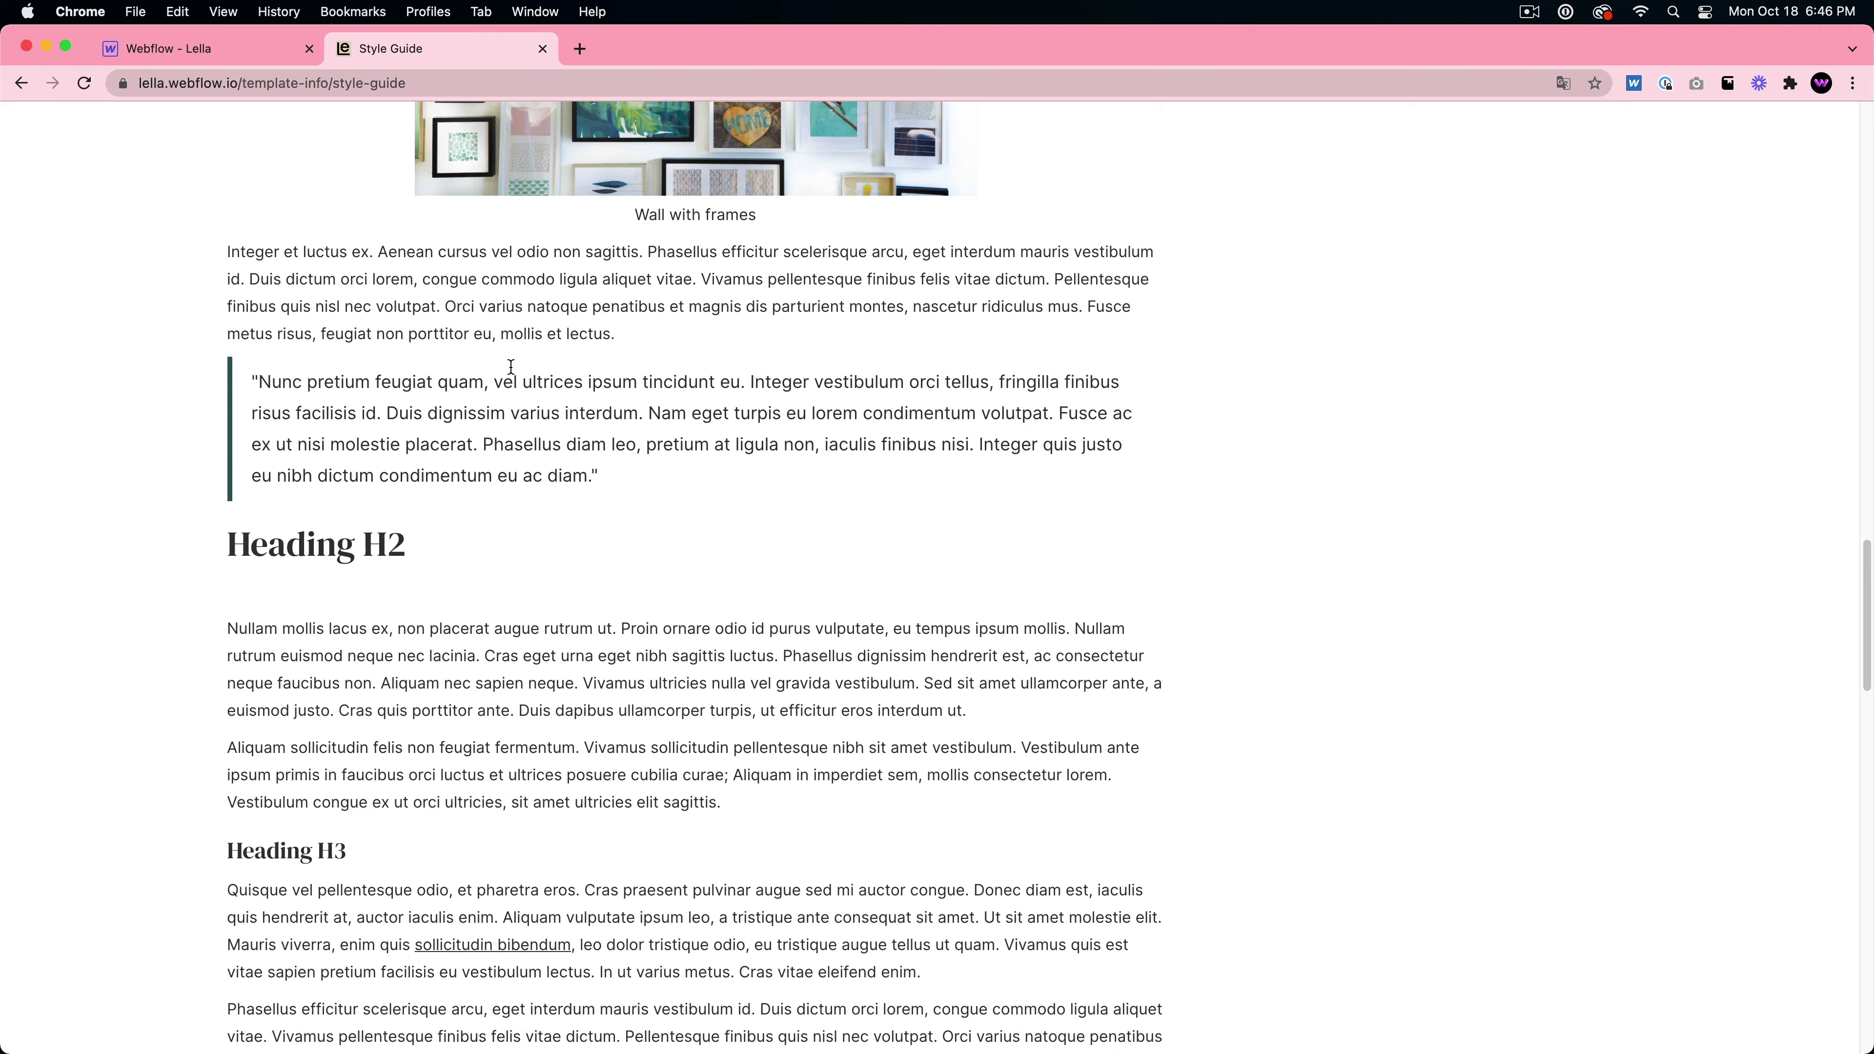
# - Return to the home page from the Style Guide and close the Join My Newsletter pop-up
pyautogui.scroll(2, 511, 372)
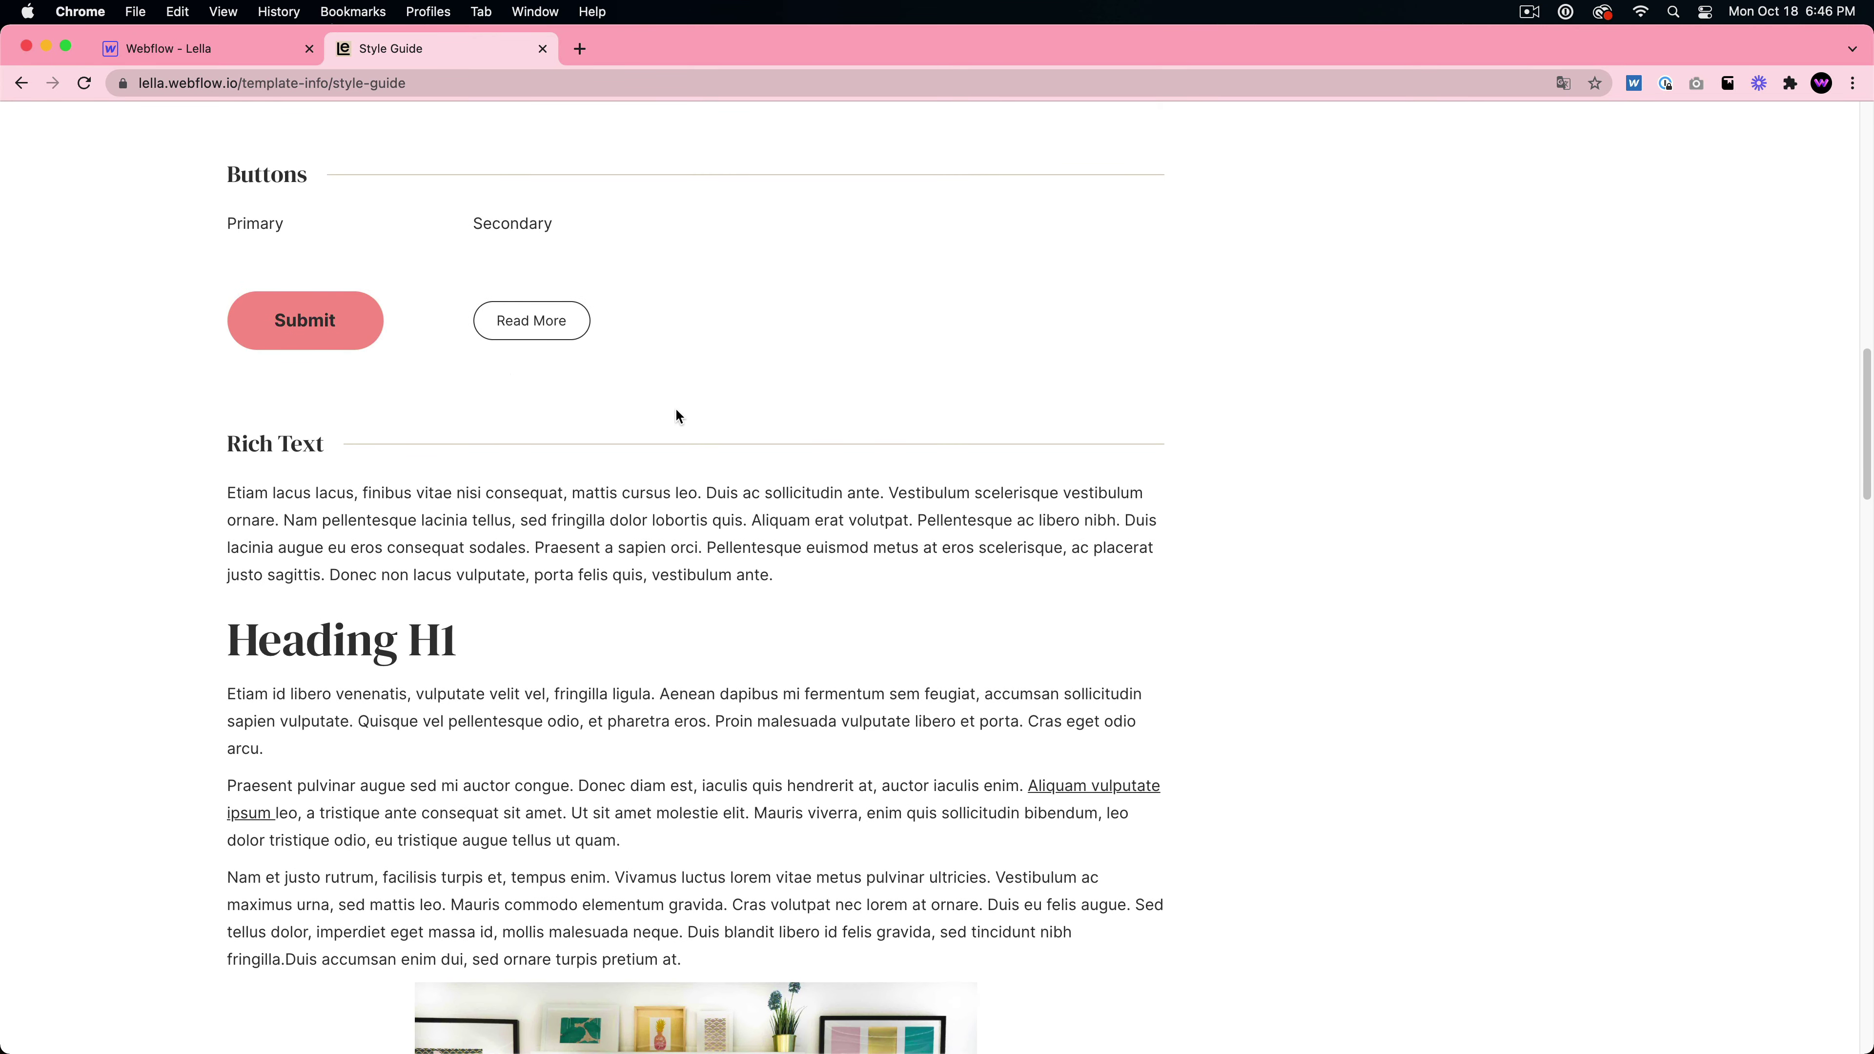
pyautogui.scroll(20, 682, 417)
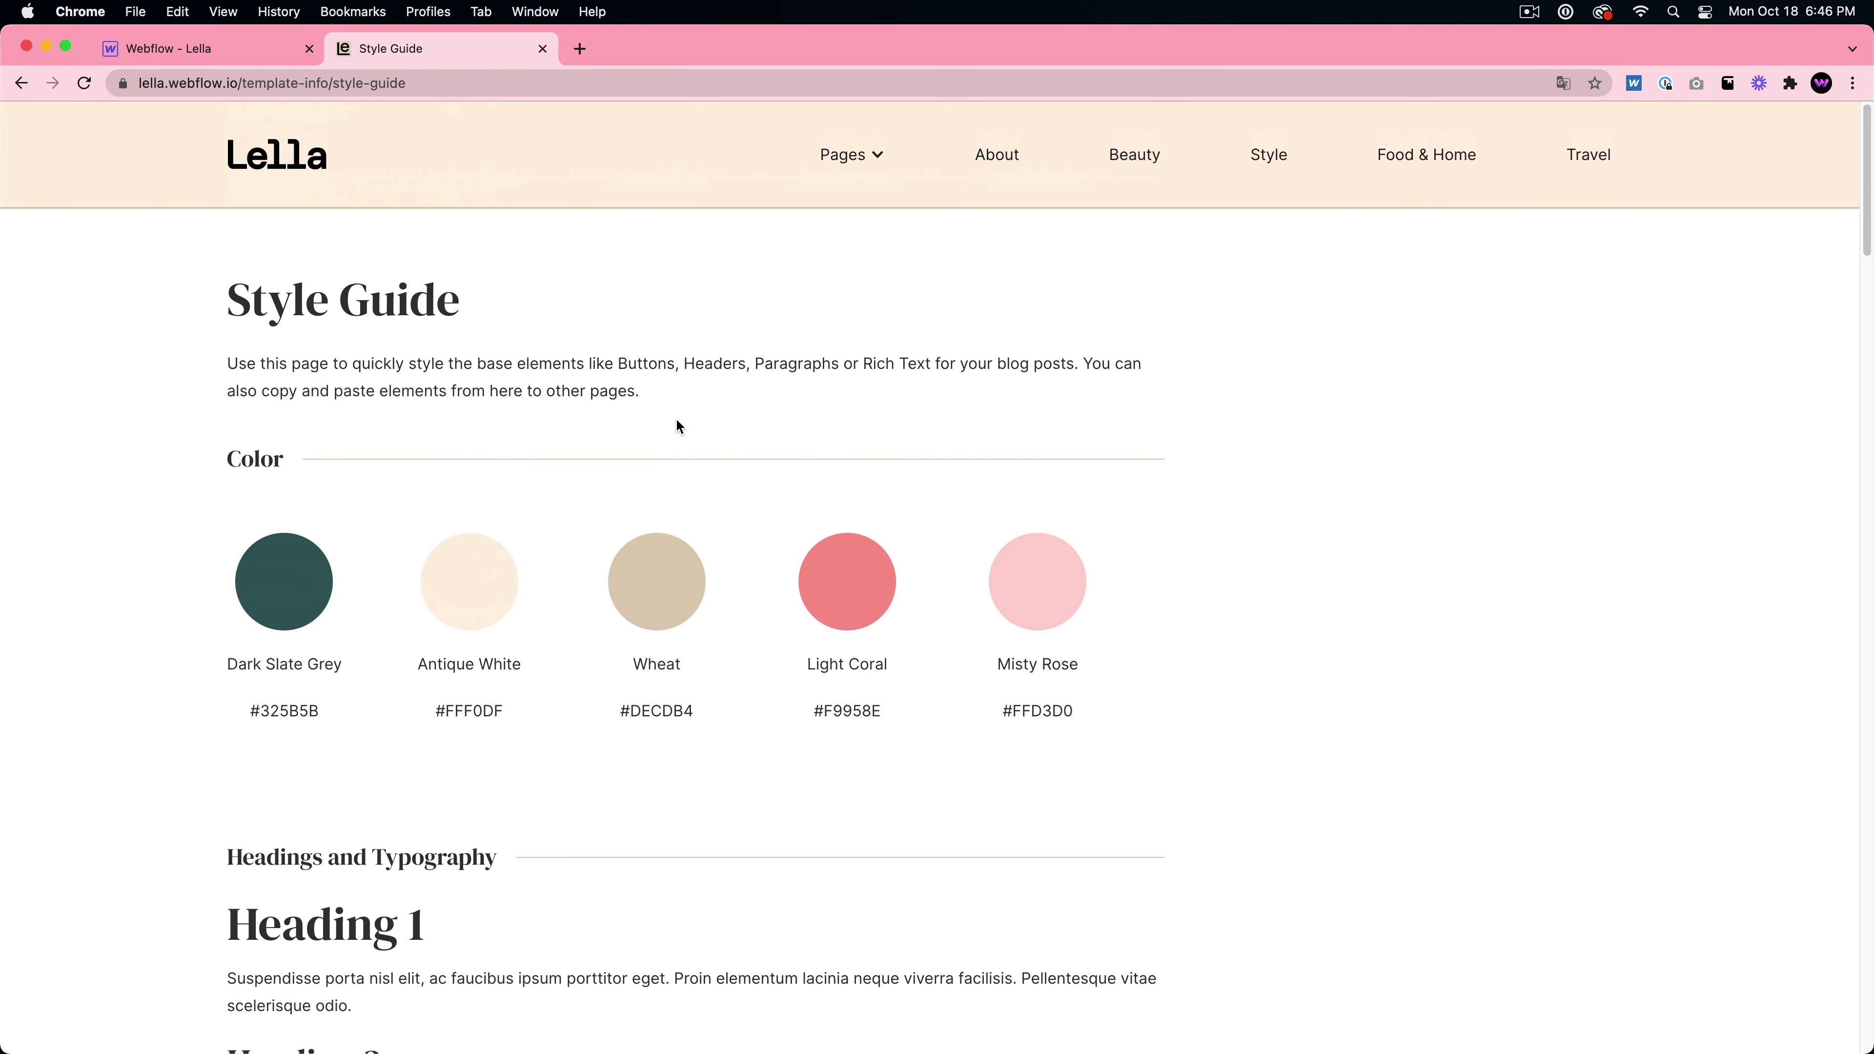
pyautogui.click(296, 164)
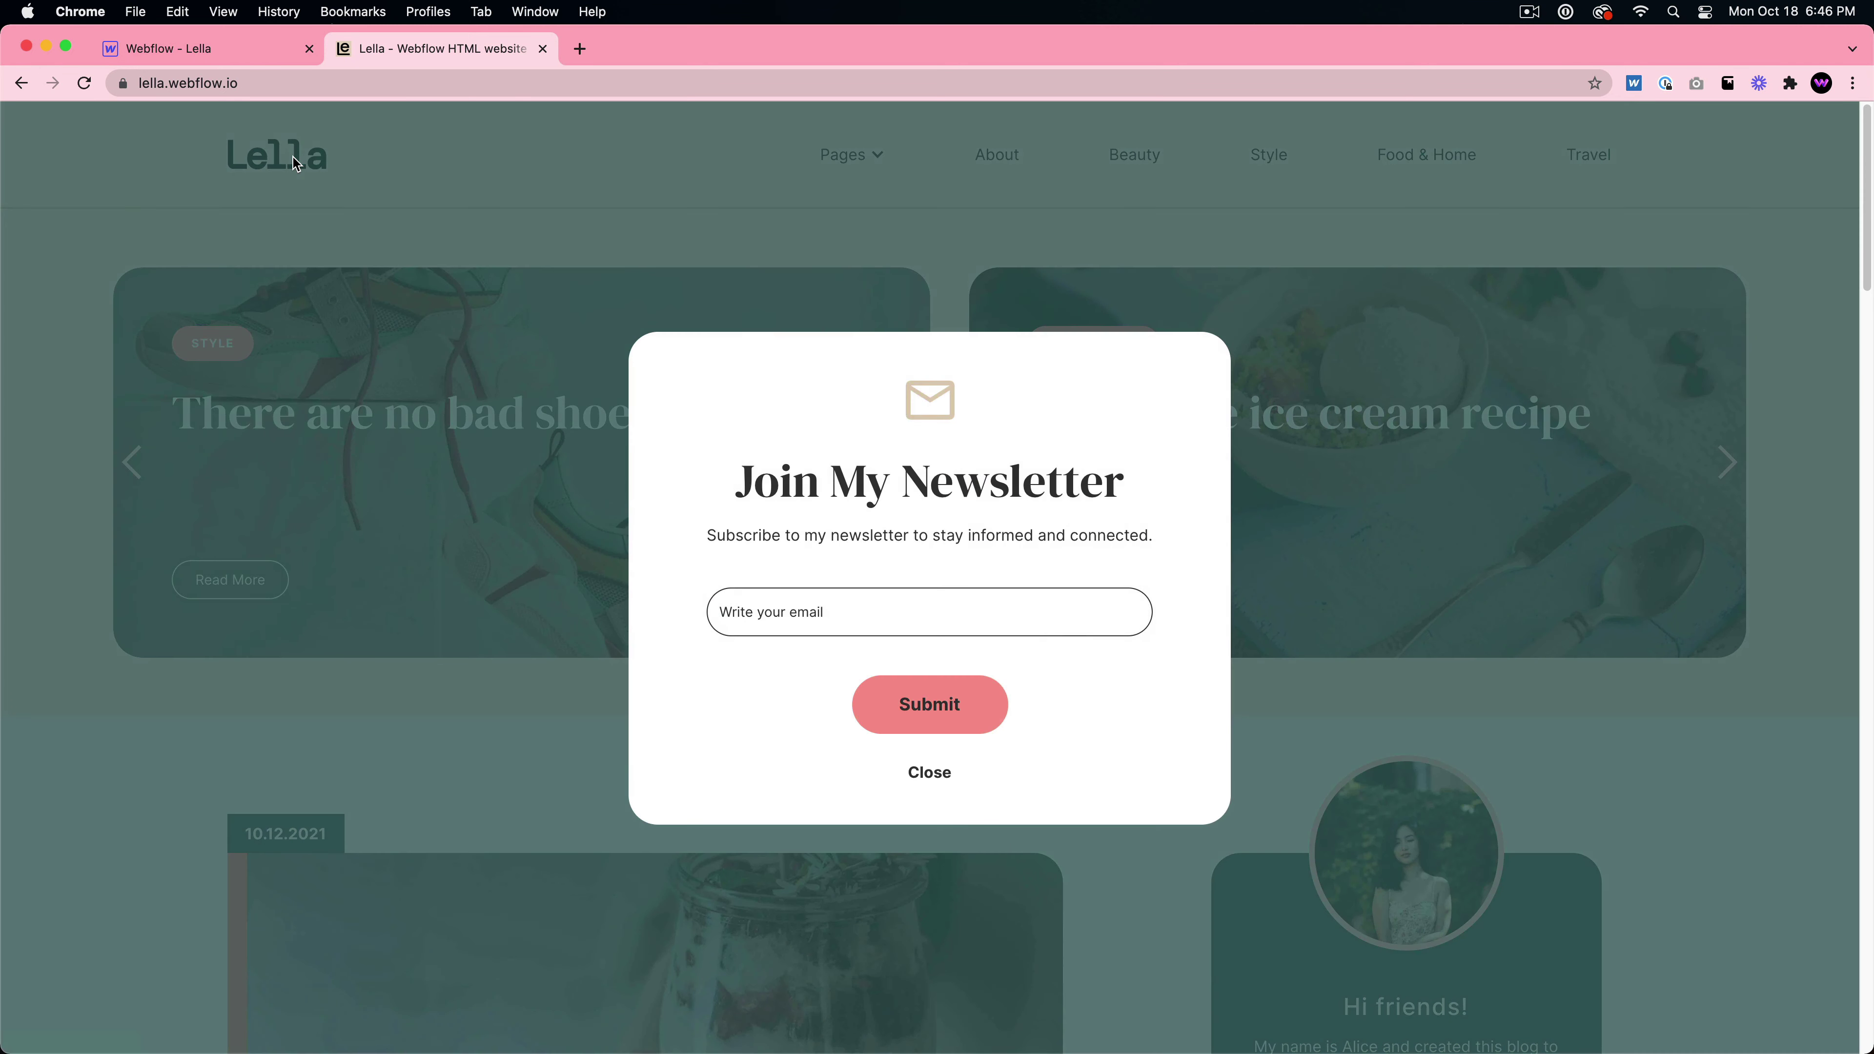
pyautogui.click(937, 776)
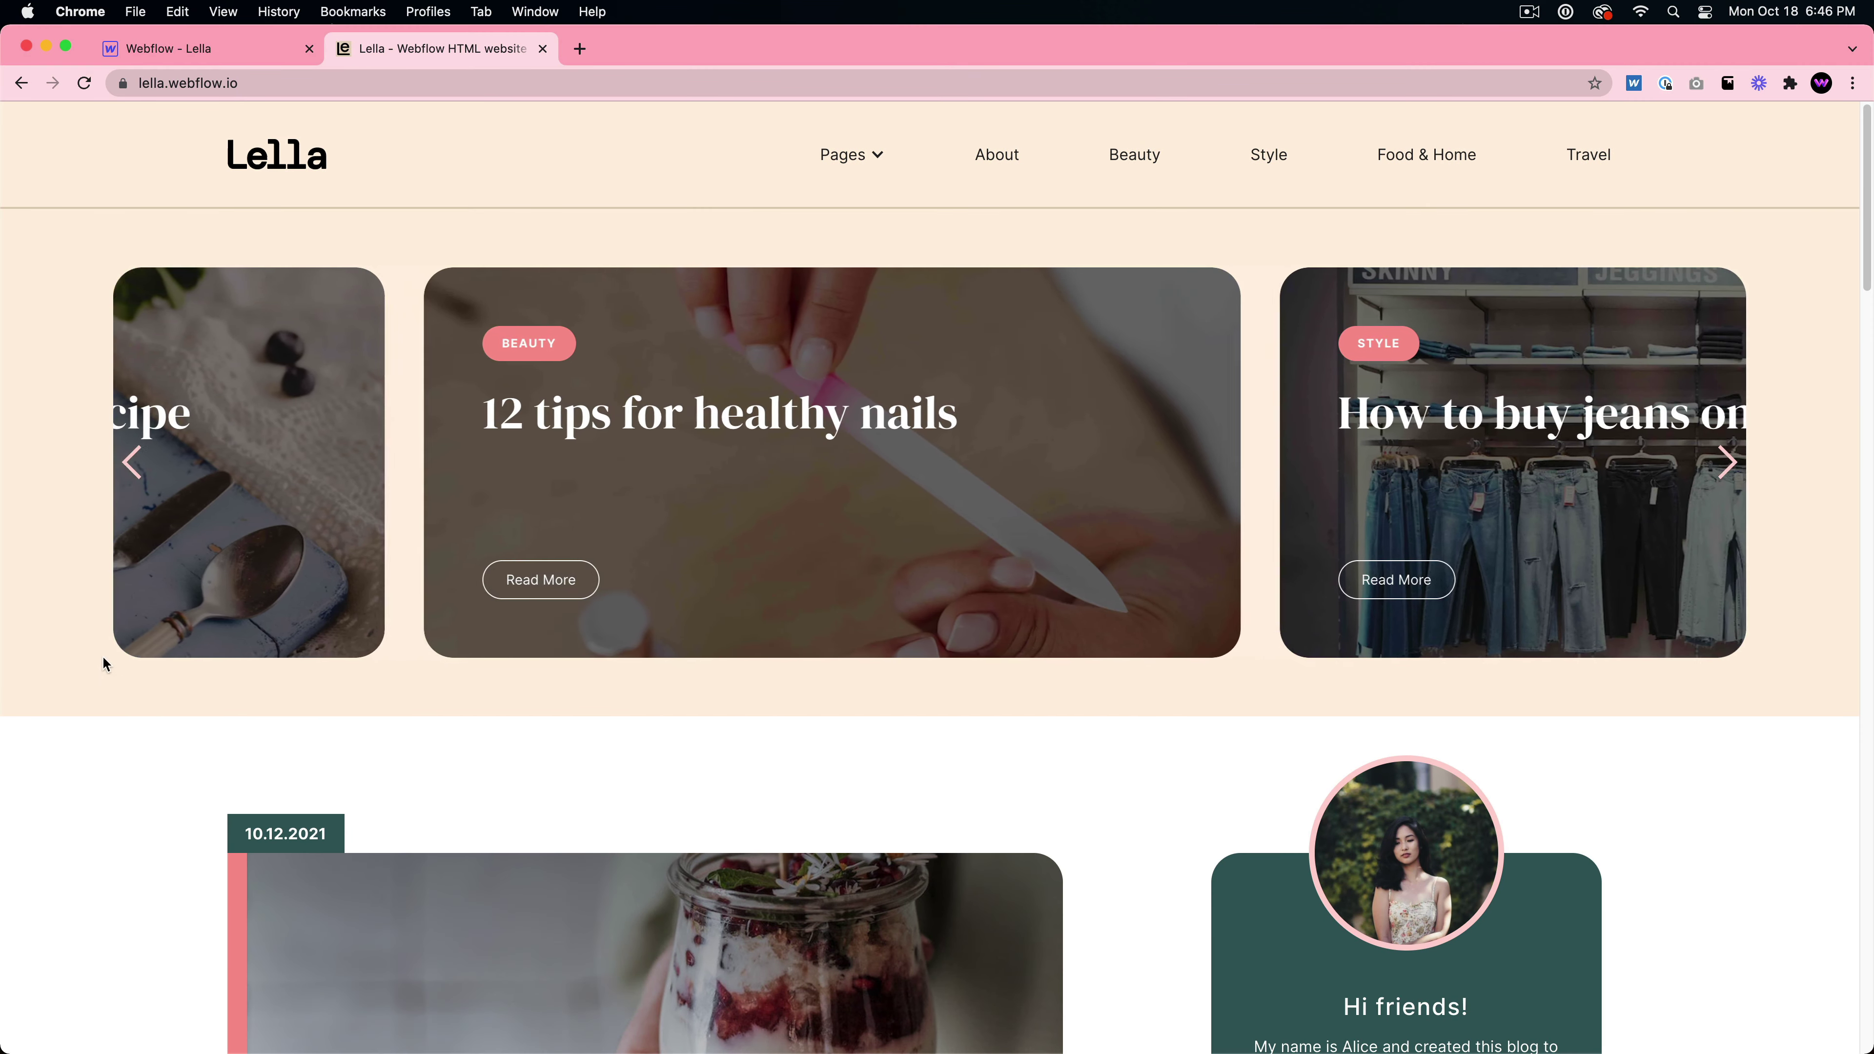
# - Narrow the browser window to mobile width and examine the home page's responsive layout down to the footer
pyautogui.moveTo(9, 595); pyautogui.dragTo(1419, 641)
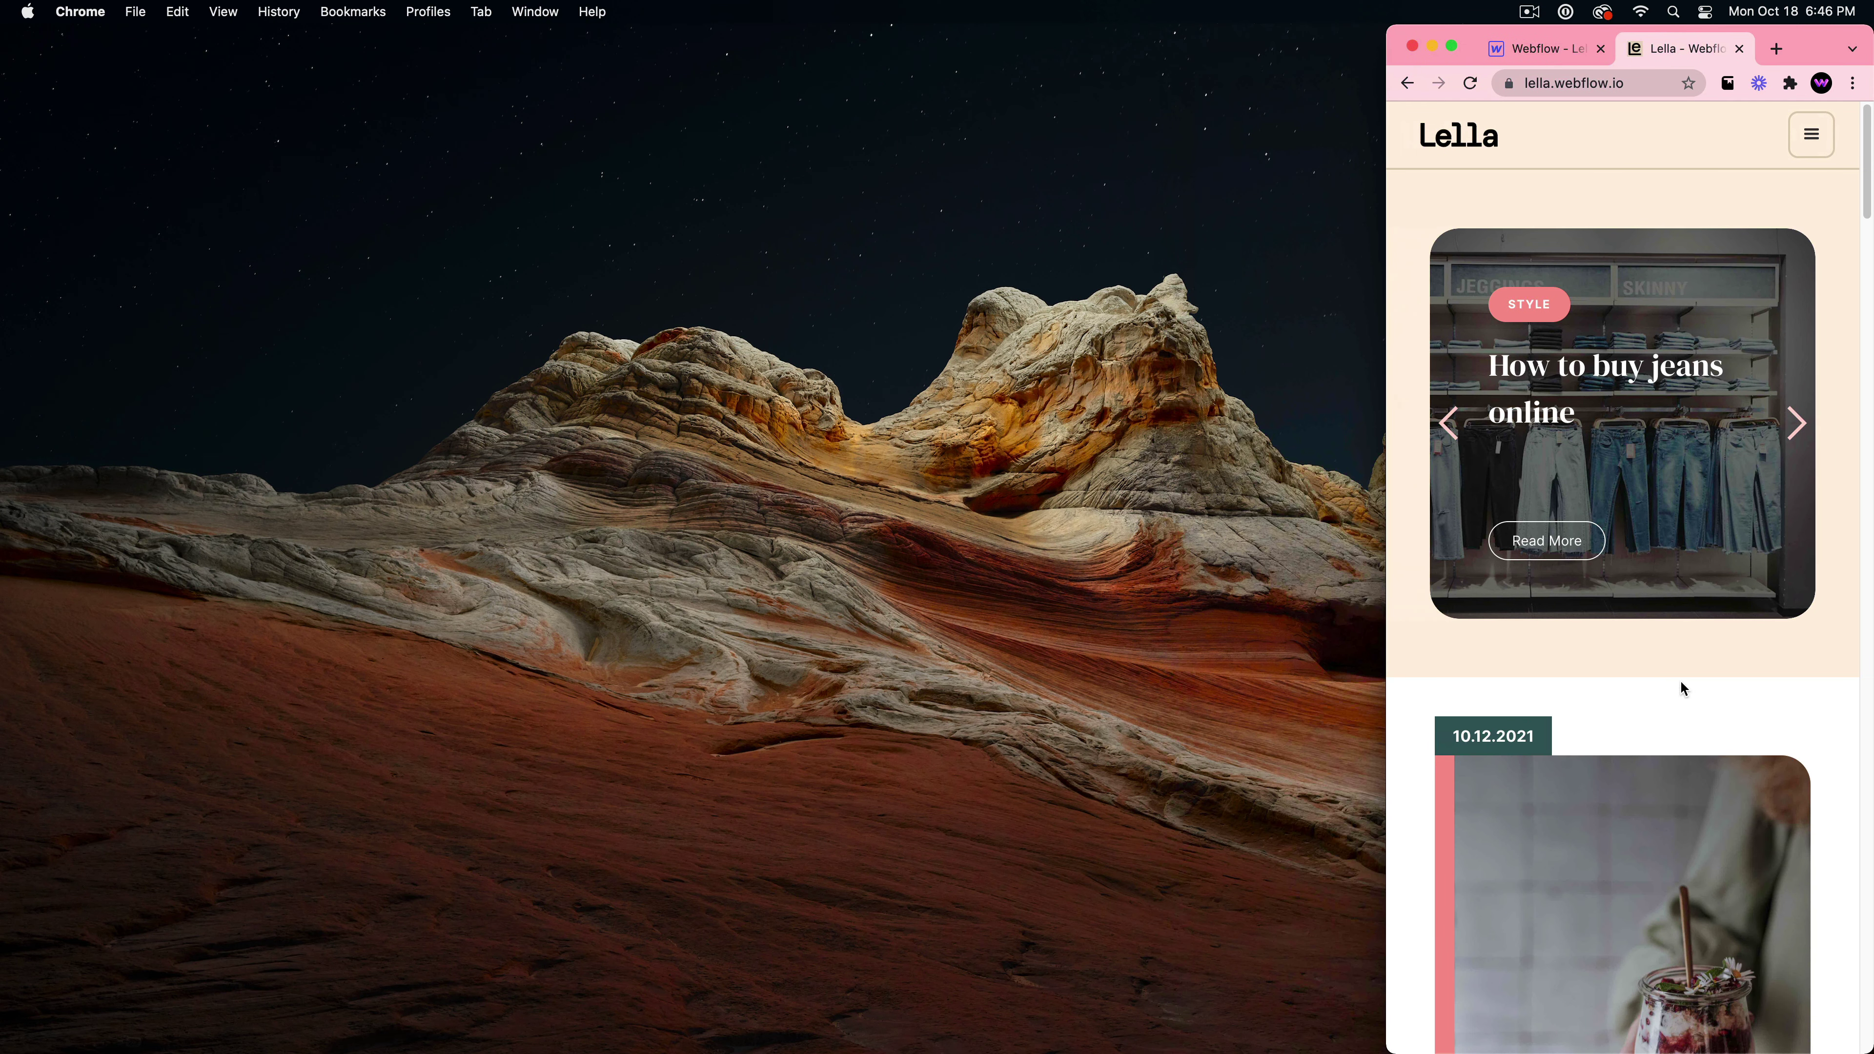
pyautogui.scroll(-20, 1706, 695)
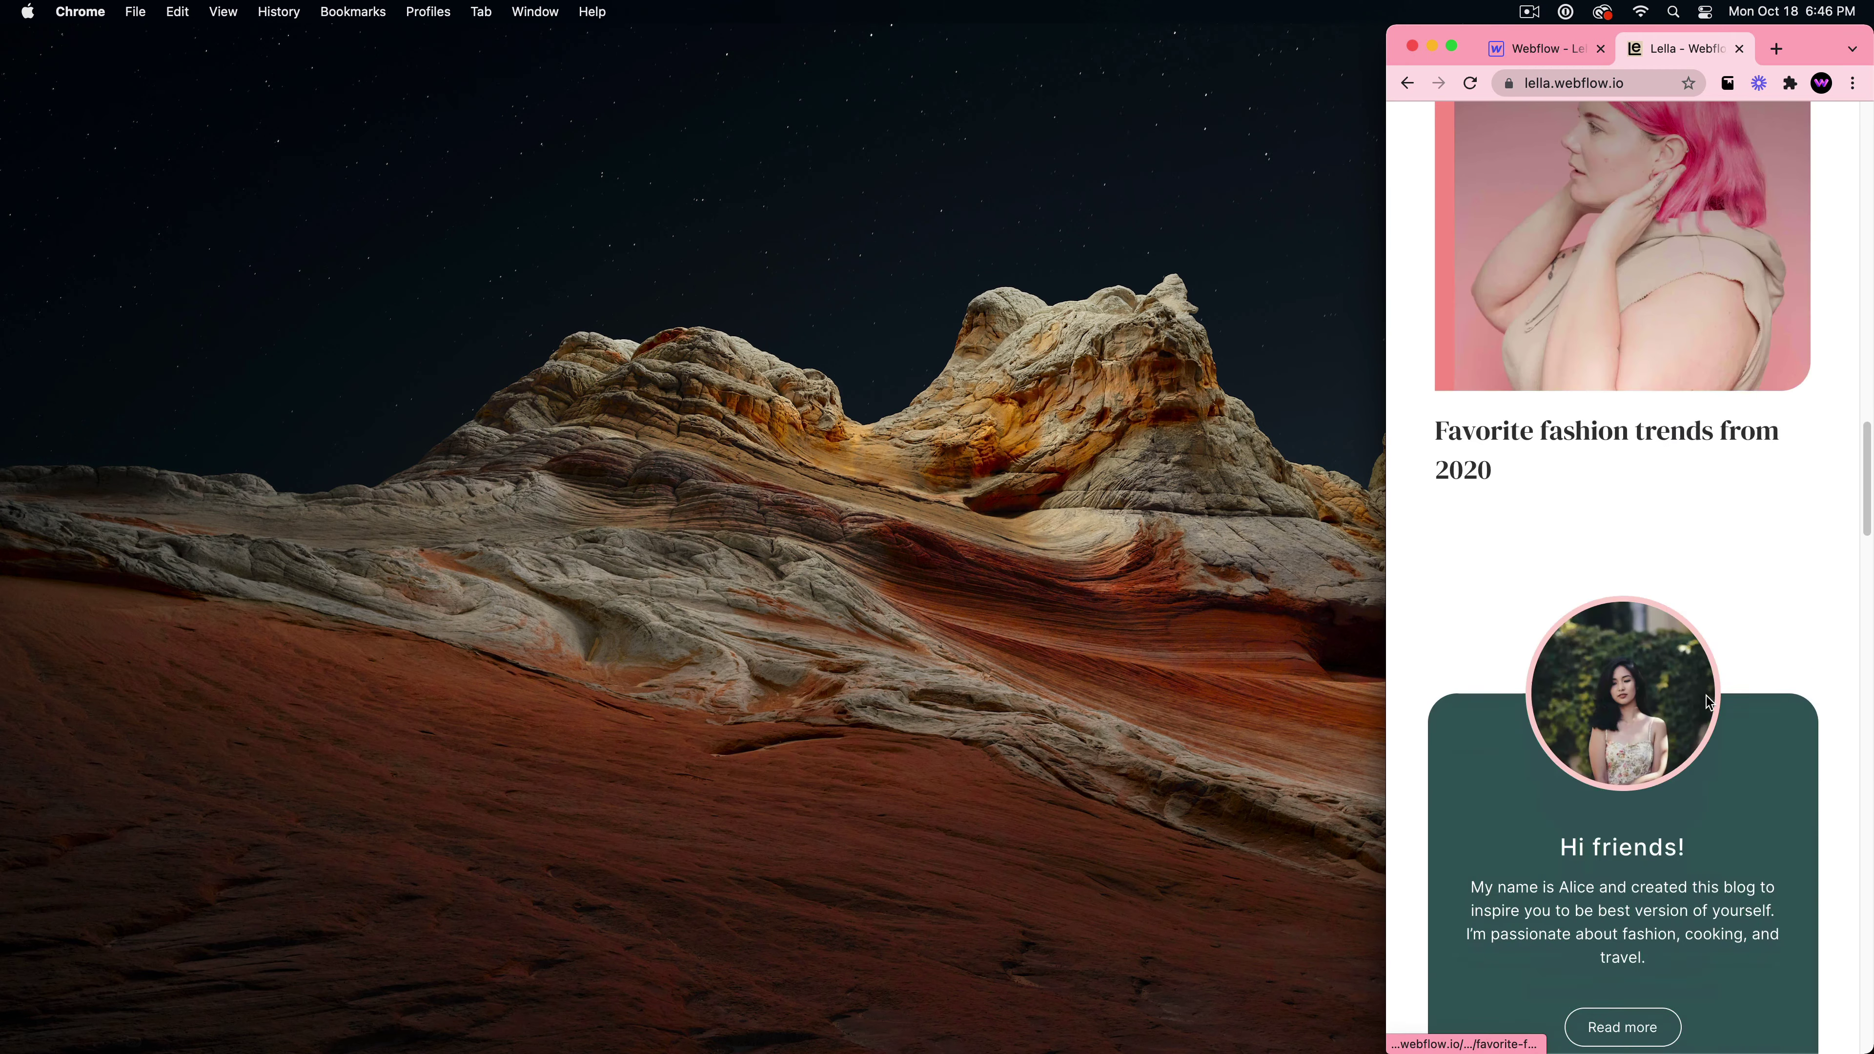
pyautogui.scroll(-20, 1708, 702)
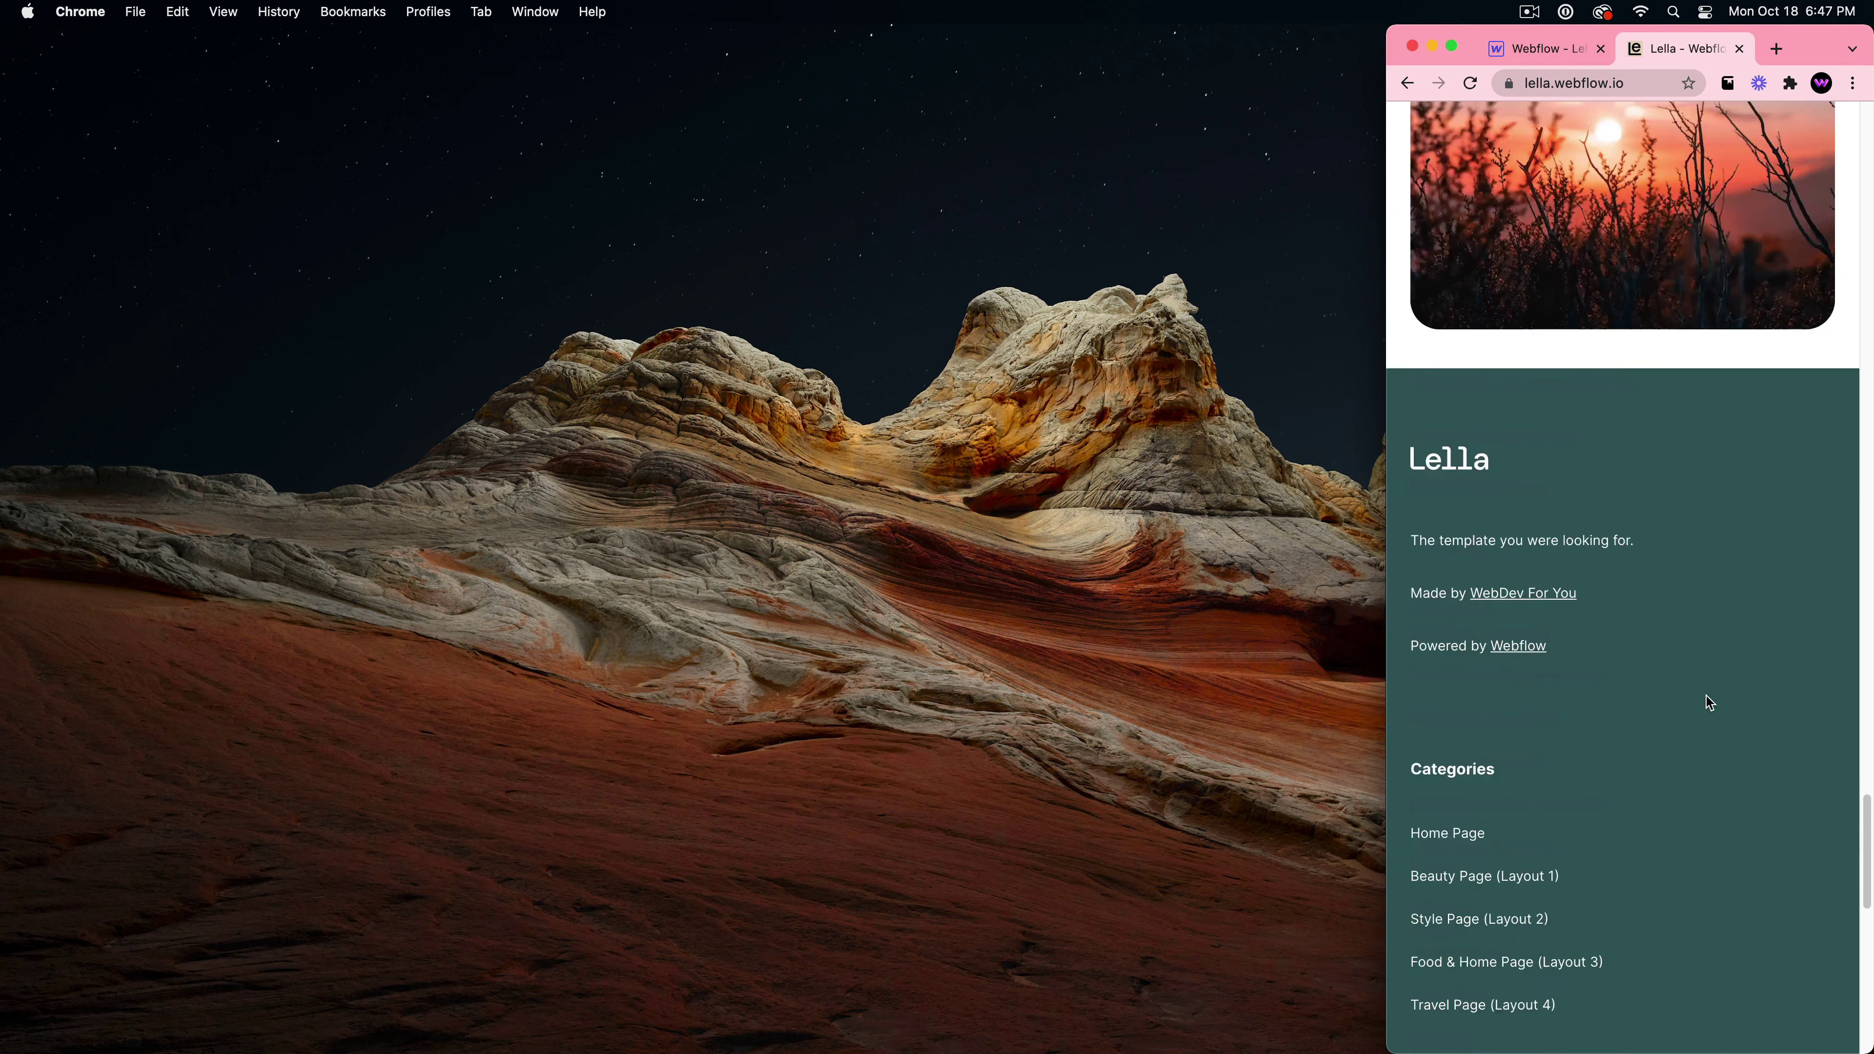
pyautogui.scroll(20, 1709, 702)
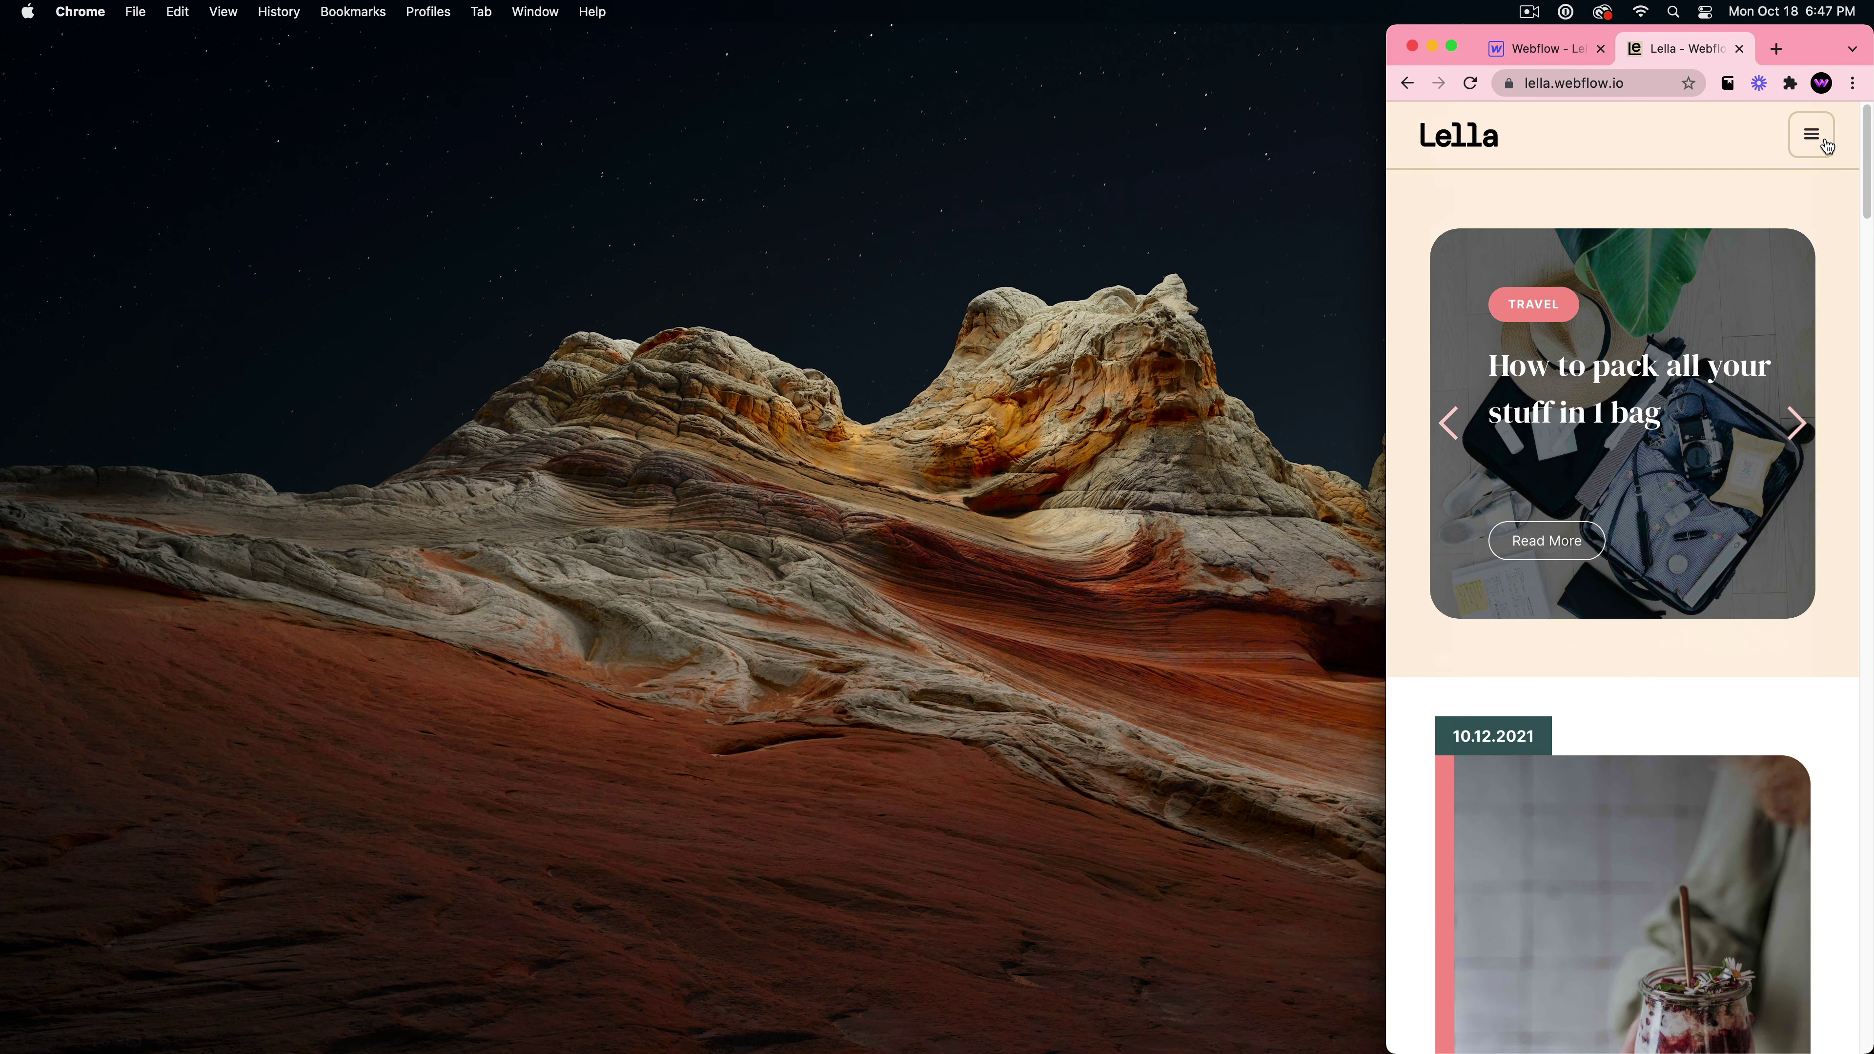
# - Try the mobile navigation menu and dismiss the newsletter pop-up covering the home page
pyautogui.click(1826, 145)
pyautogui.click(1817, 140)
pyautogui.click(1816, 138)
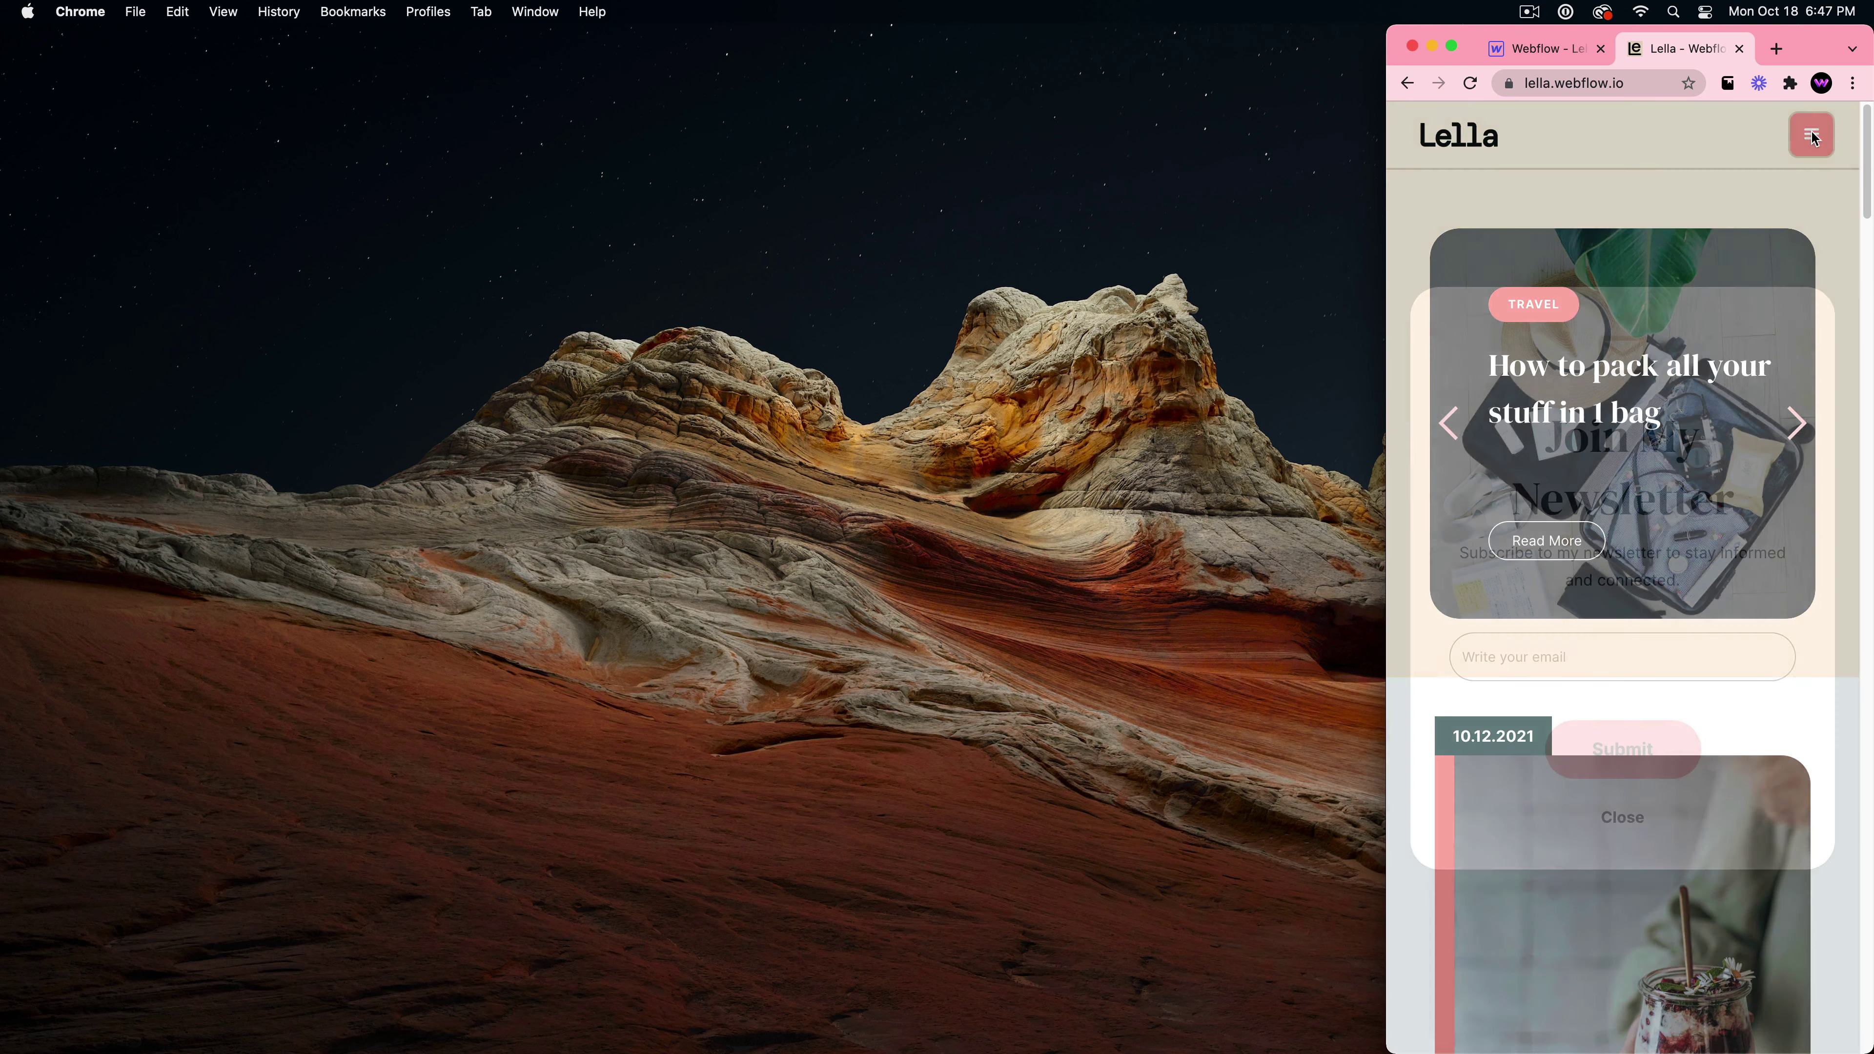
pyautogui.click(1816, 138)
pyautogui.click(1622, 818)
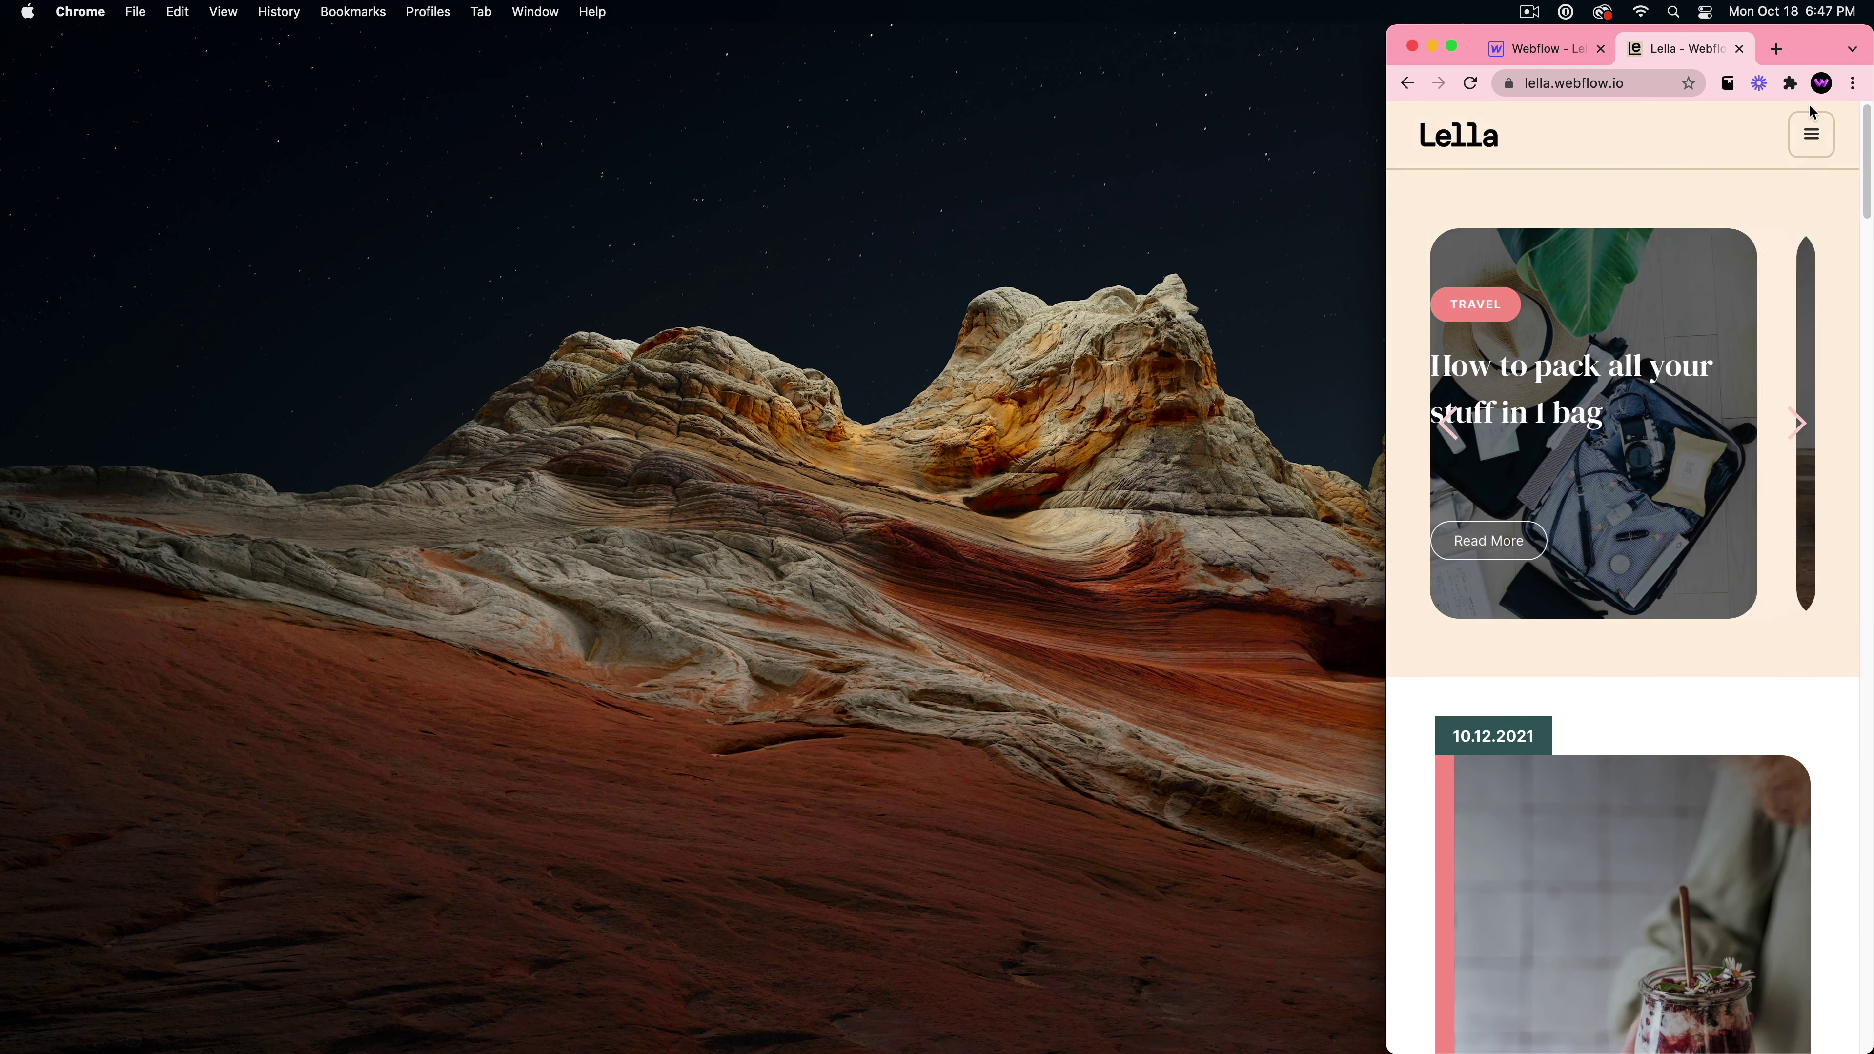
# - Open the mobile navigation menu, then expand and collapse its Pages submenu
pyautogui.click(1804, 146)
pyautogui.click(1828, 202)
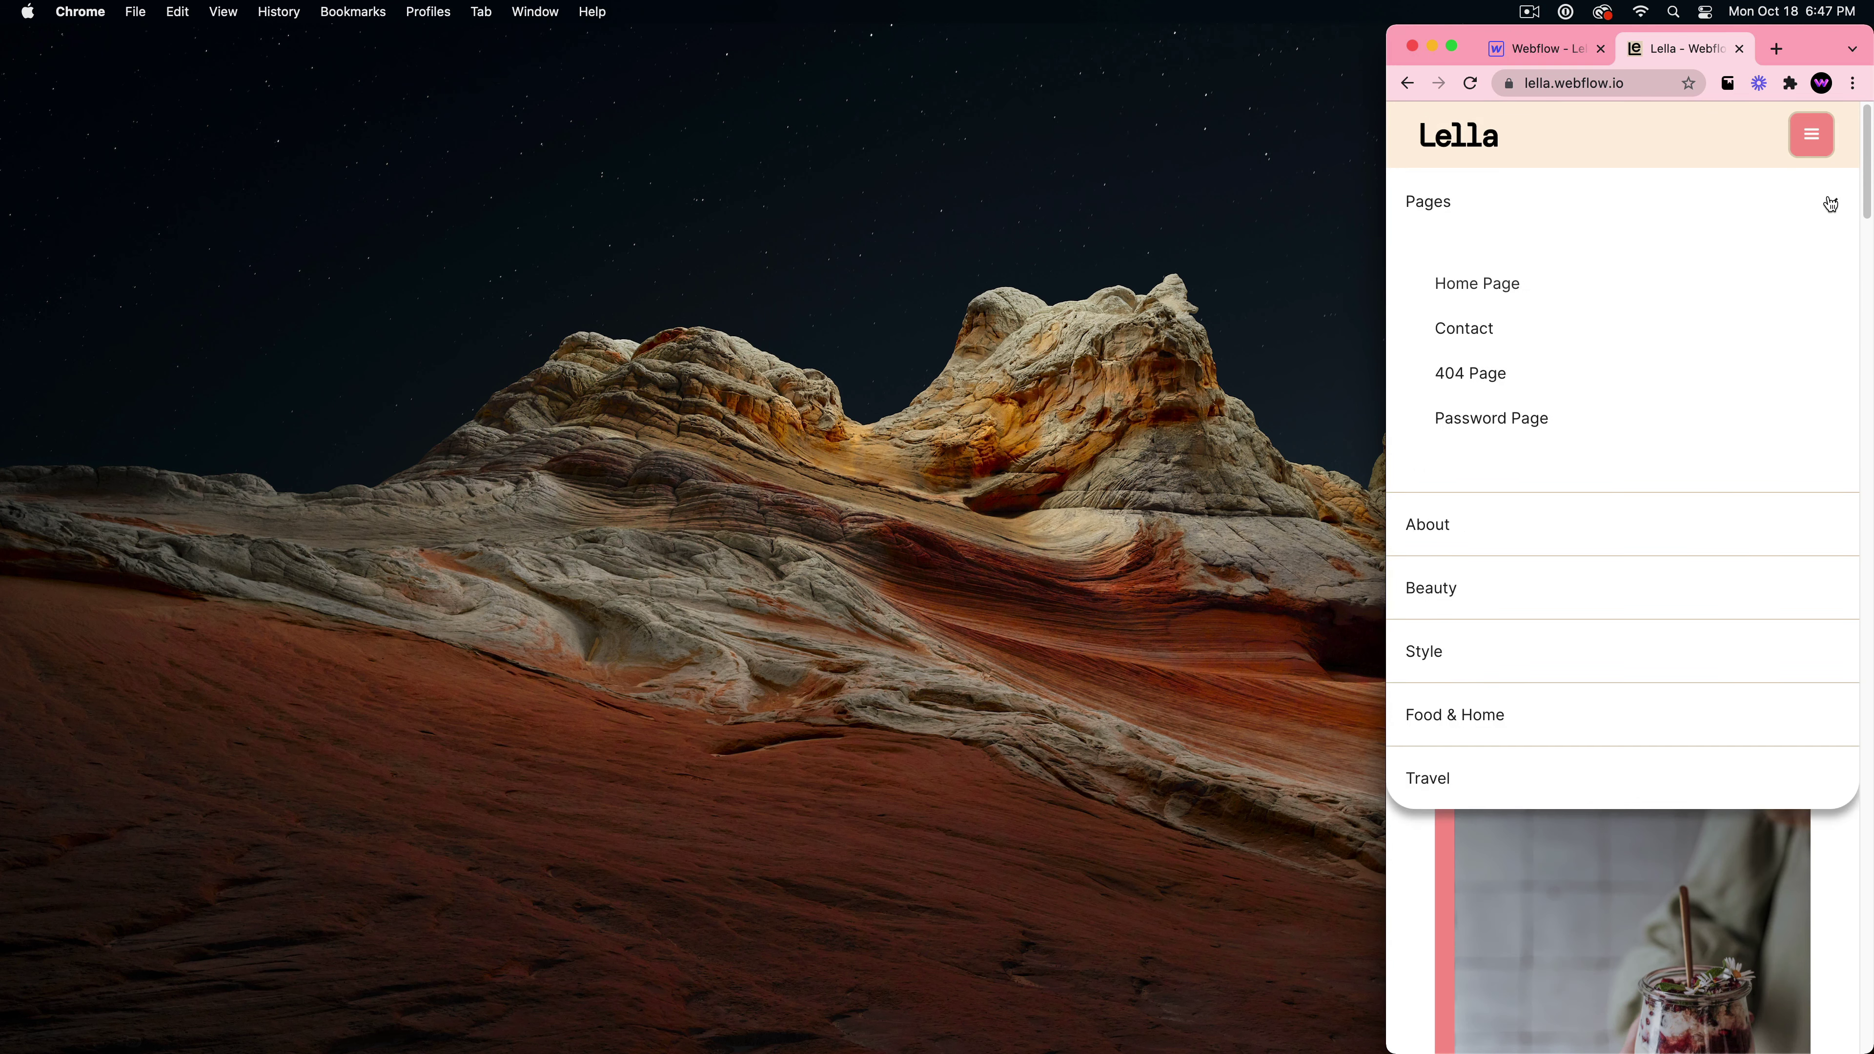
pyautogui.click(1827, 204)
# - Open the About page from the mobile menu and examine its responsive layout down to the footer
pyautogui.click(1463, 271)
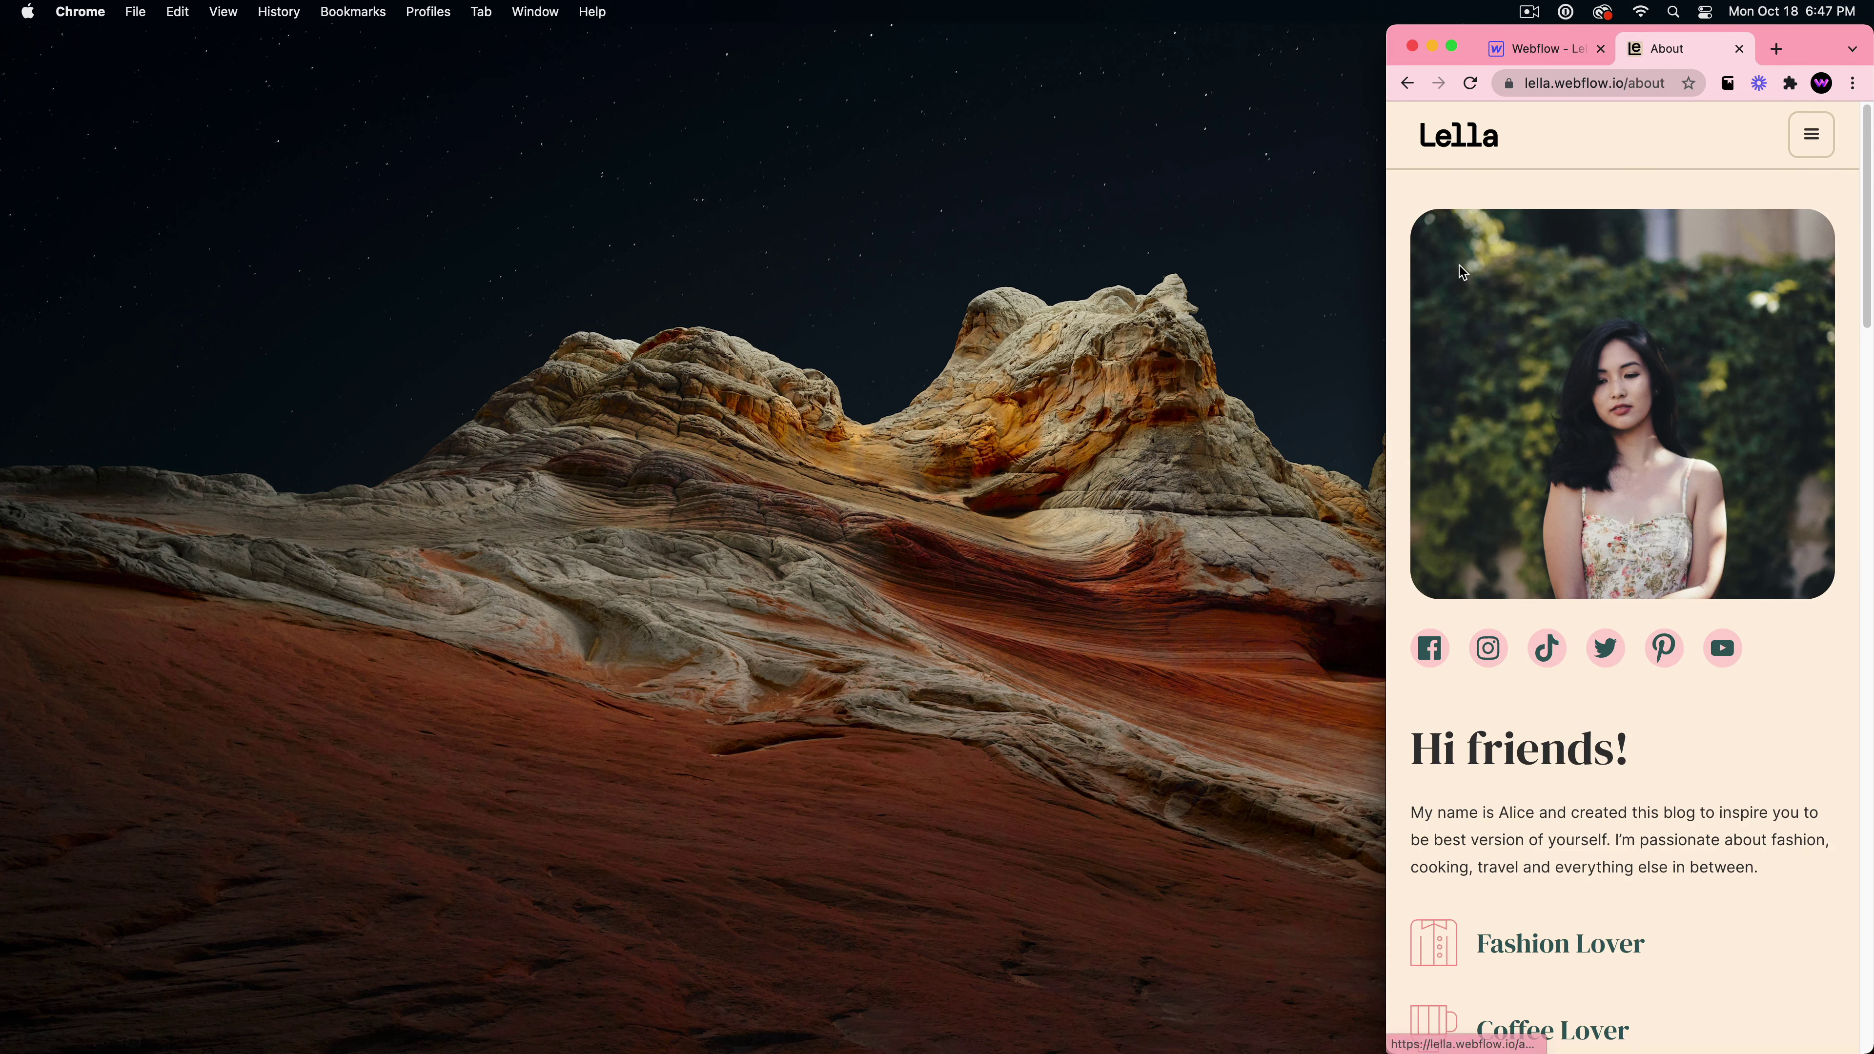
pyautogui.scroll(-5, 1545, 685)
pyautogui.scroll(-15, 1543, 686)
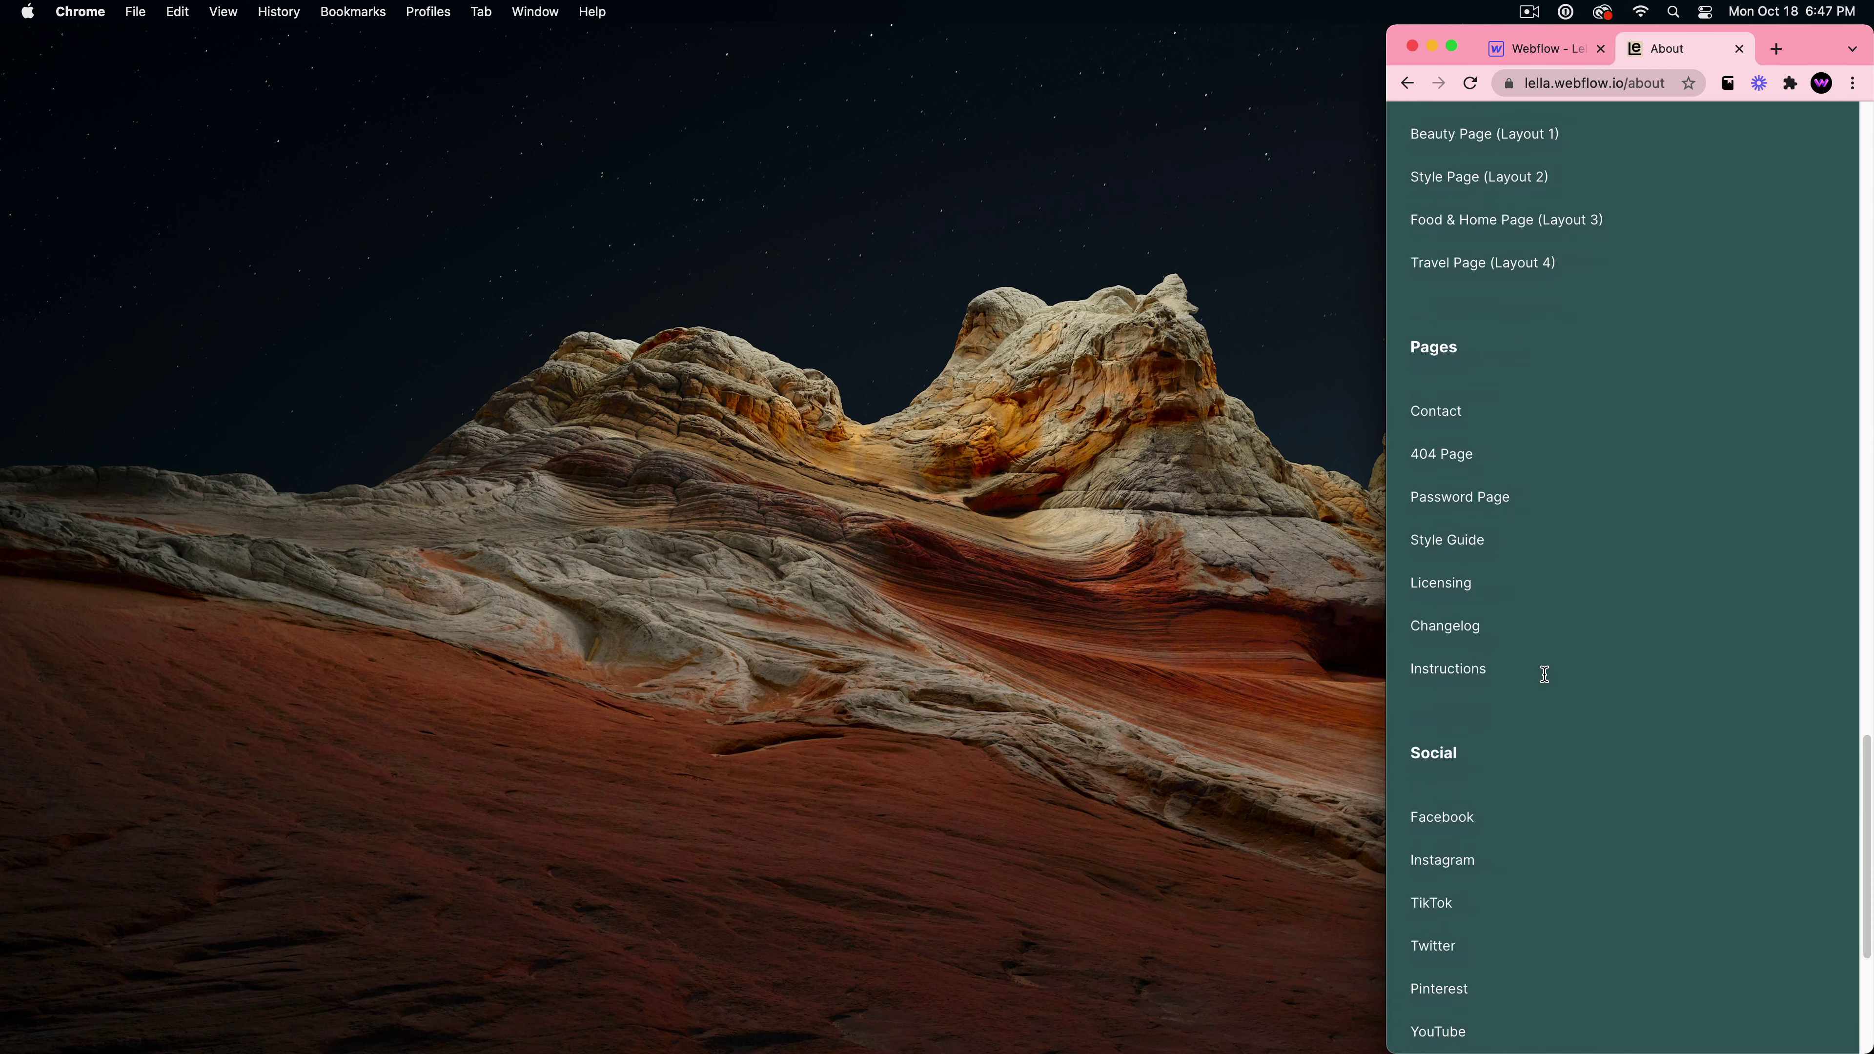
pyautogui.scroll(20, 1544, 664)
# - Open the Beauty page from the mobile menu and examine its stacked posts down to the footer
pyautogui.click(1815, 139)
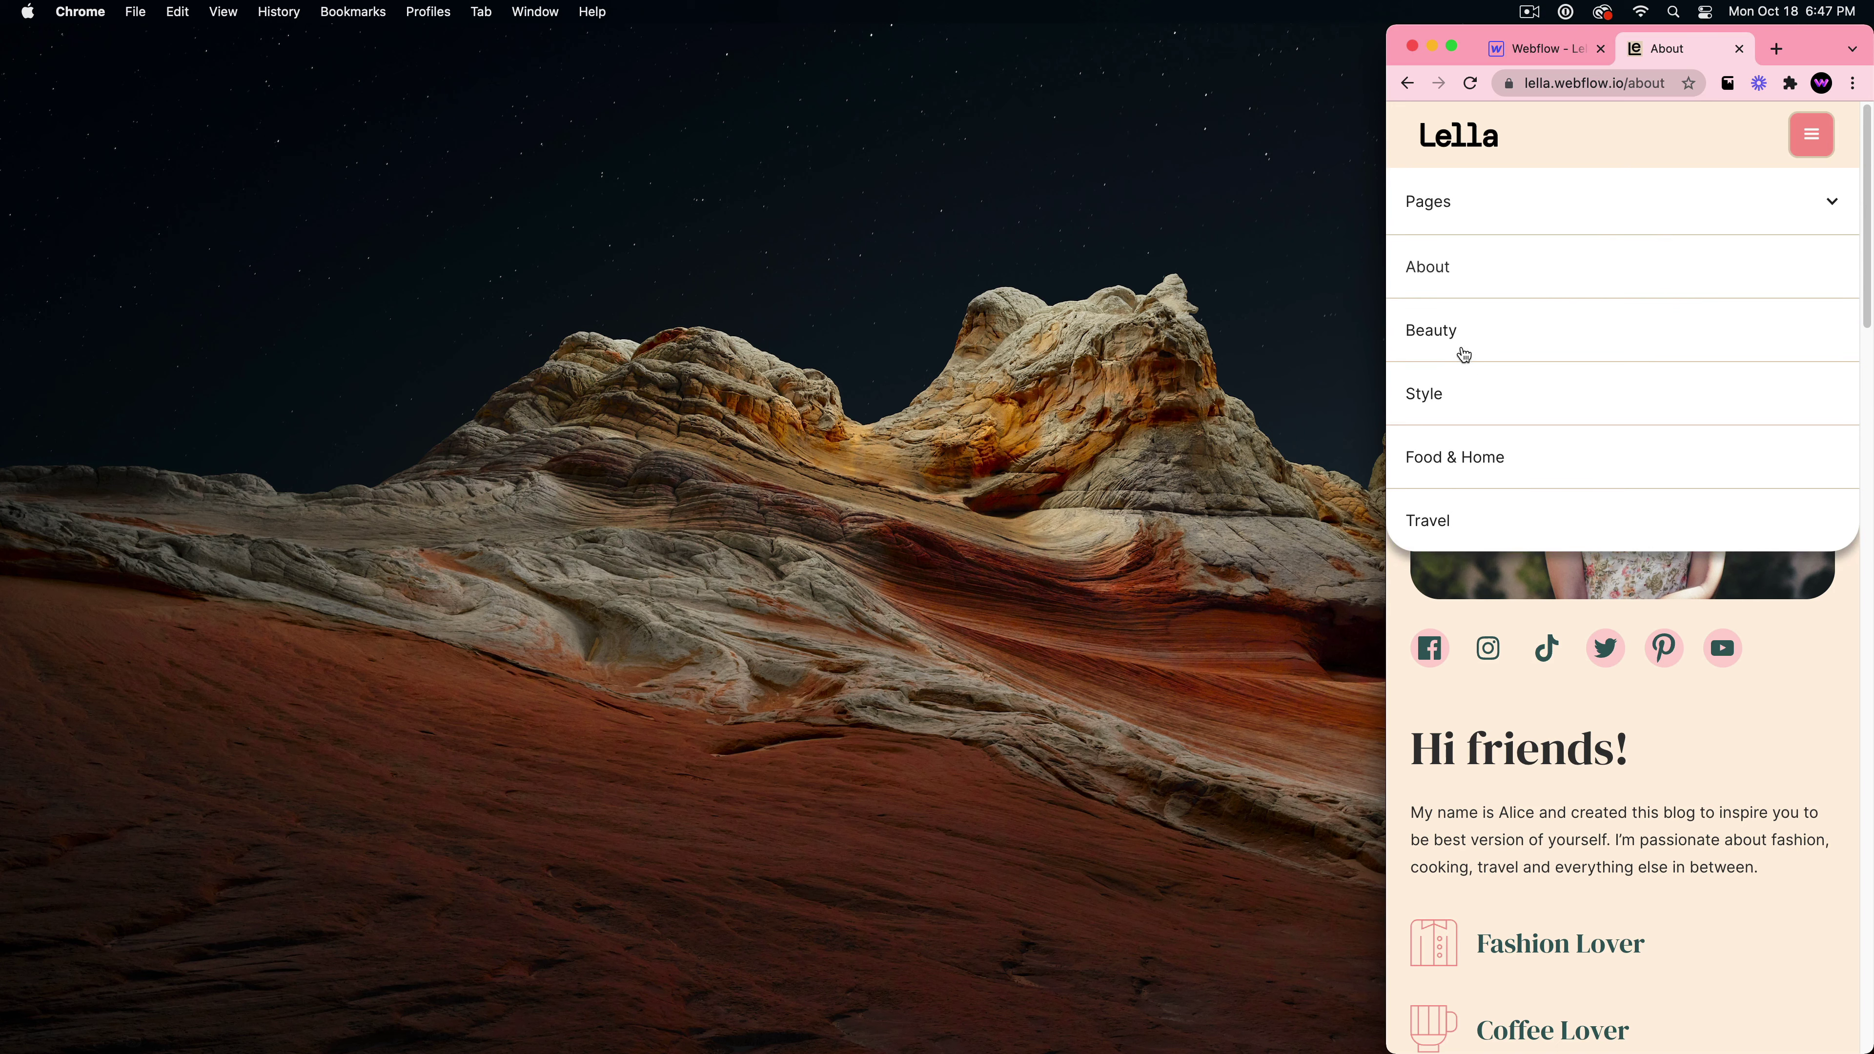
pyautogui.click(1462, 353)
pyautogui.scroll(-10, 1549, 472)
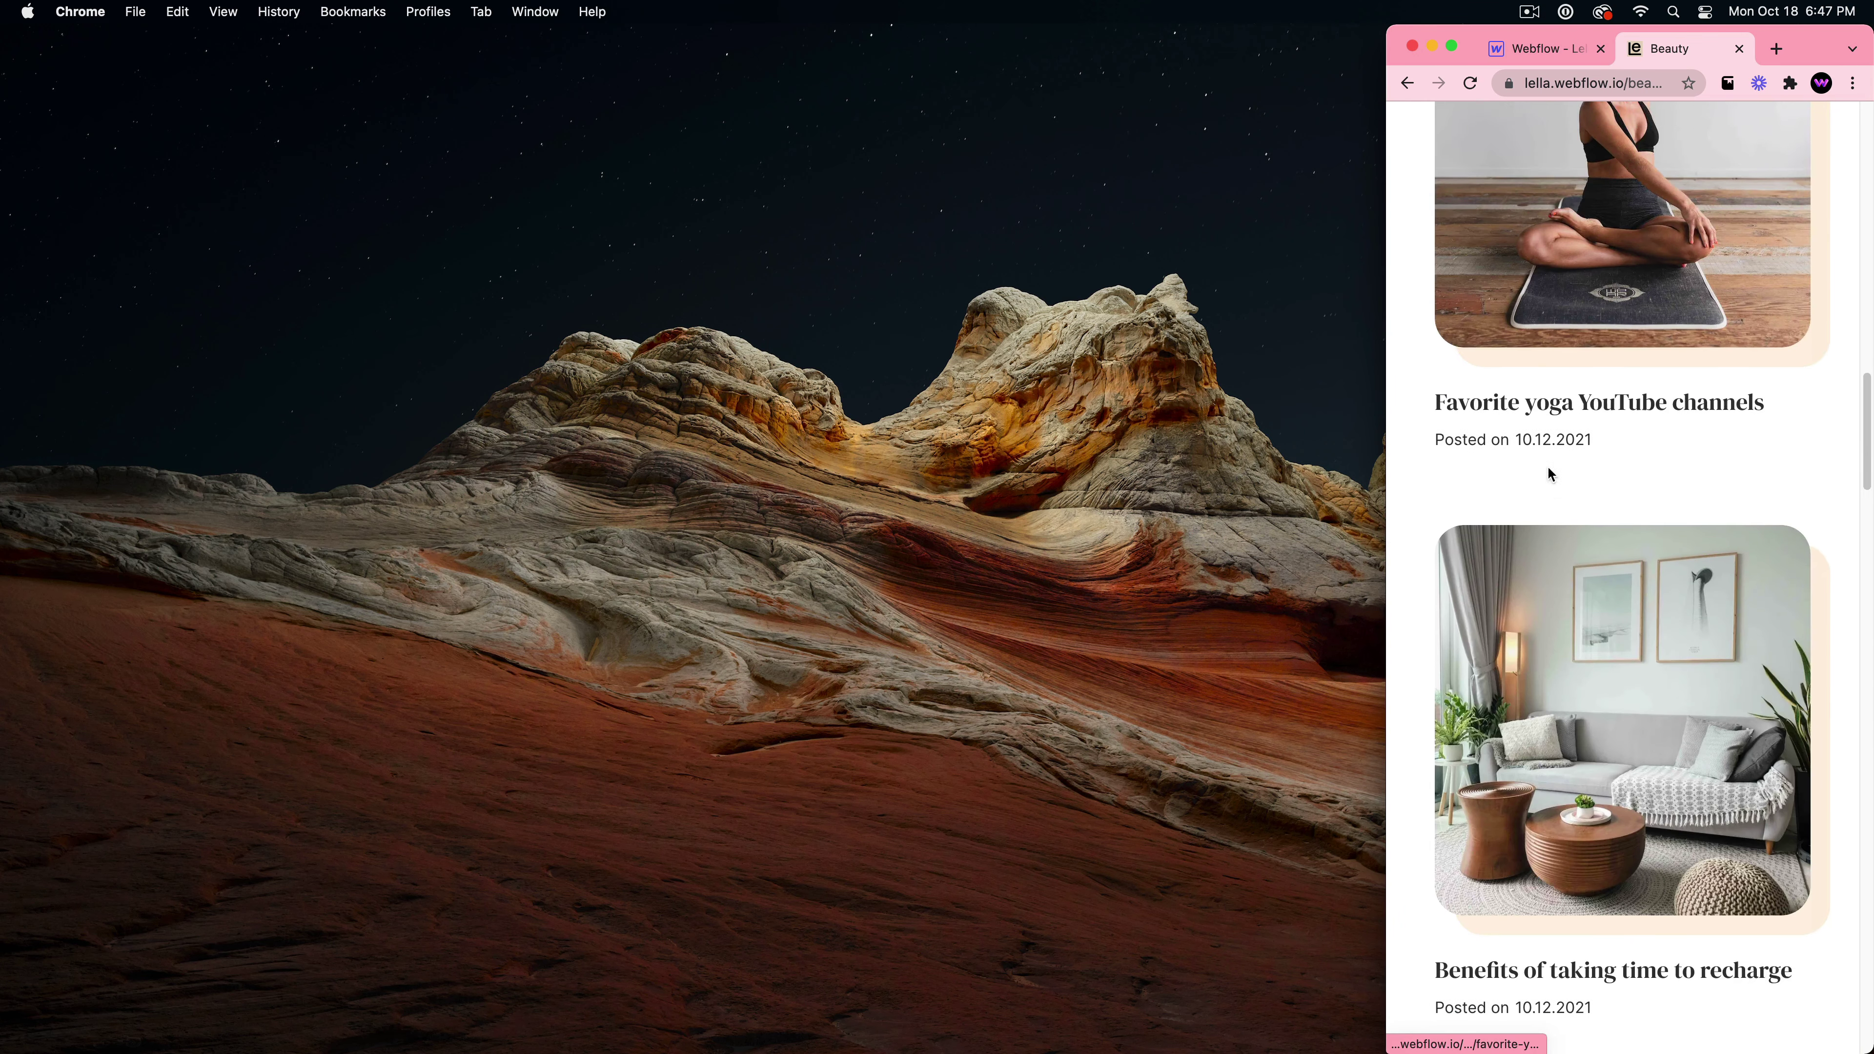
pyautogui.scroll(-20, 1594, 466)
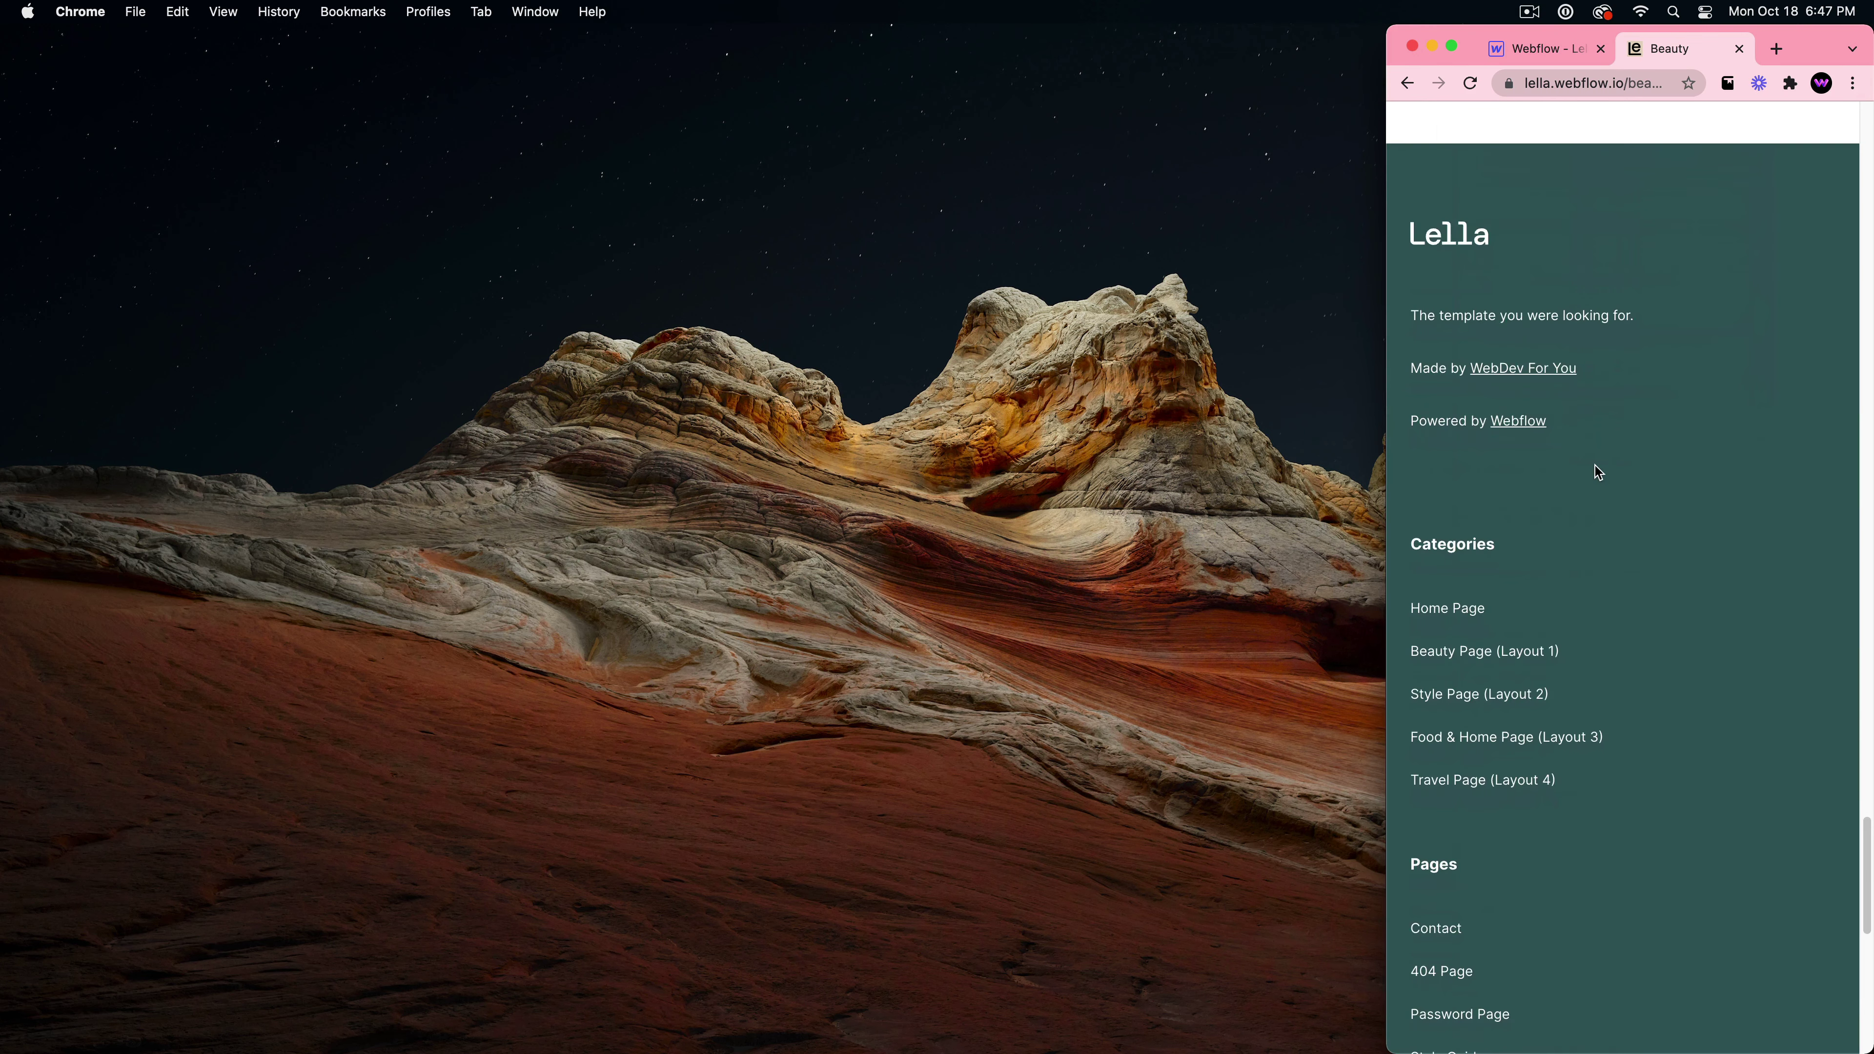
# - Widen the browser window back to full screen width, then switch to Sizzy to preview the site on multiple devices
pyautogui.scroll(20, 1595, 465)
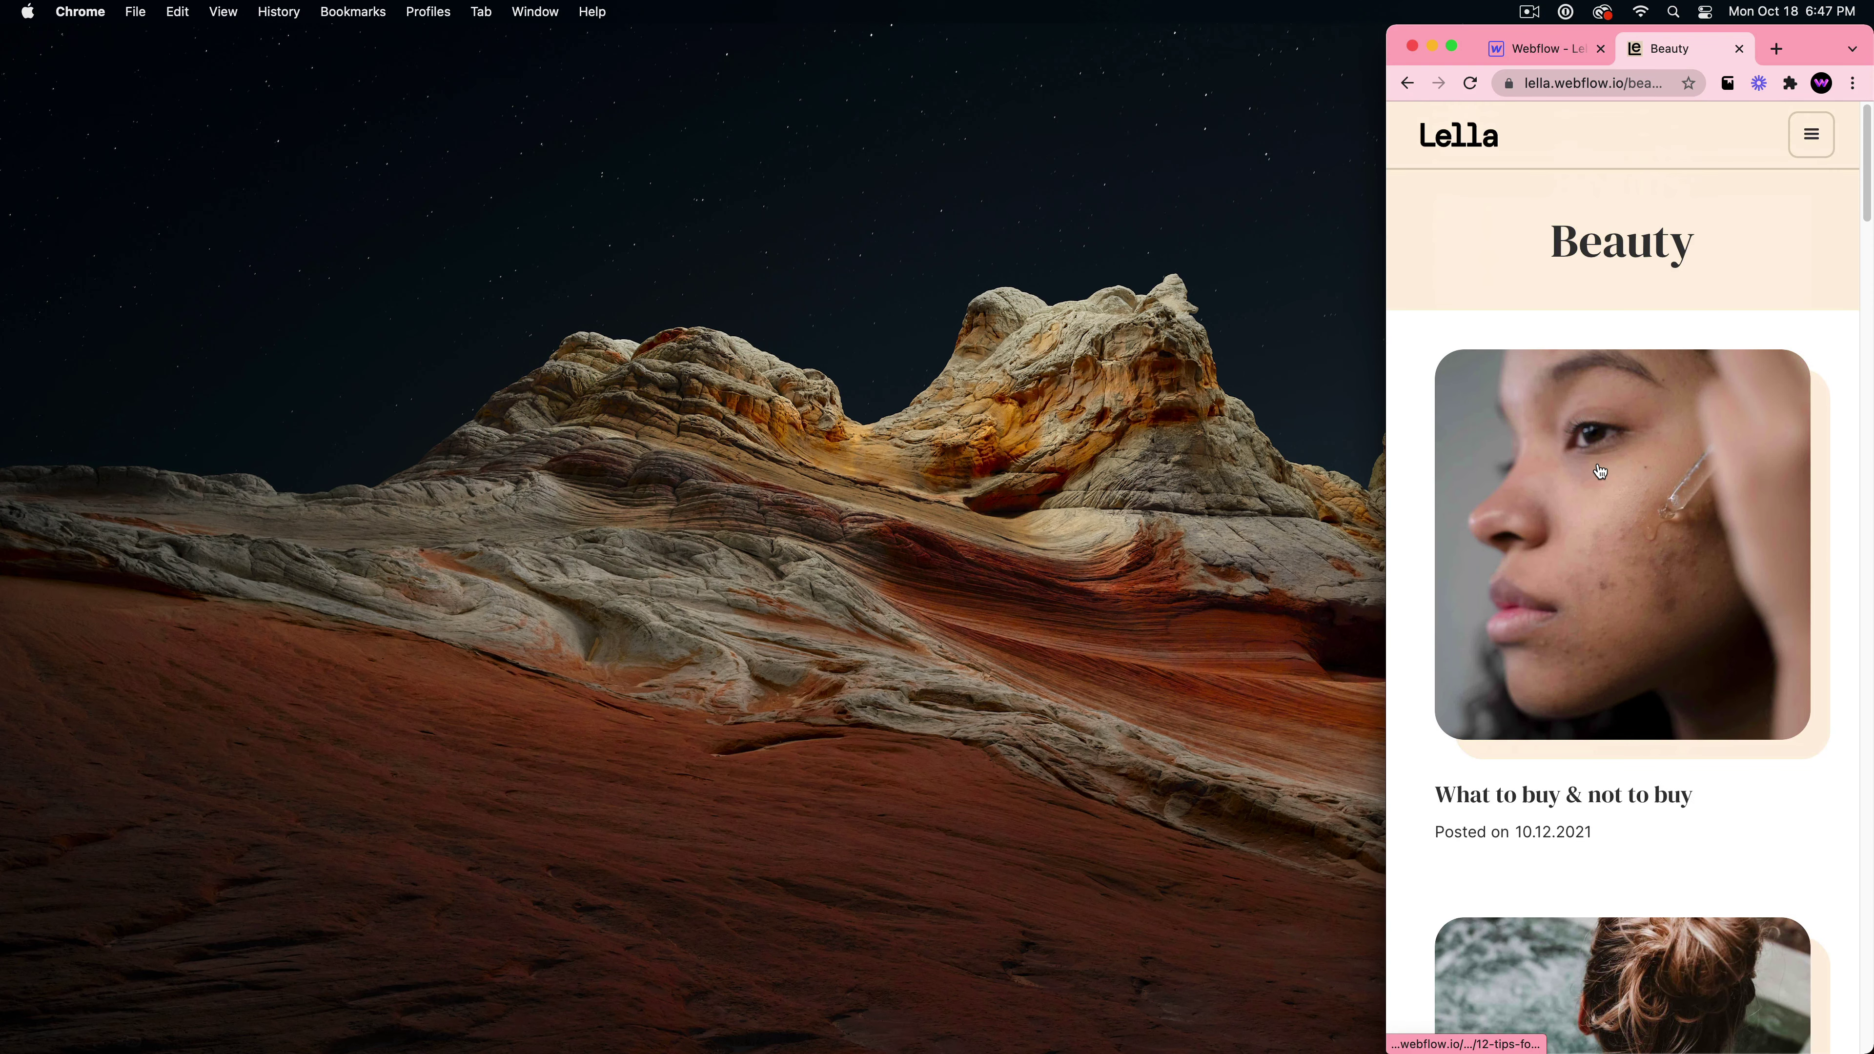
pyautogui.moveTo(1385, 329); pyautogui.dragTo(0, 312)
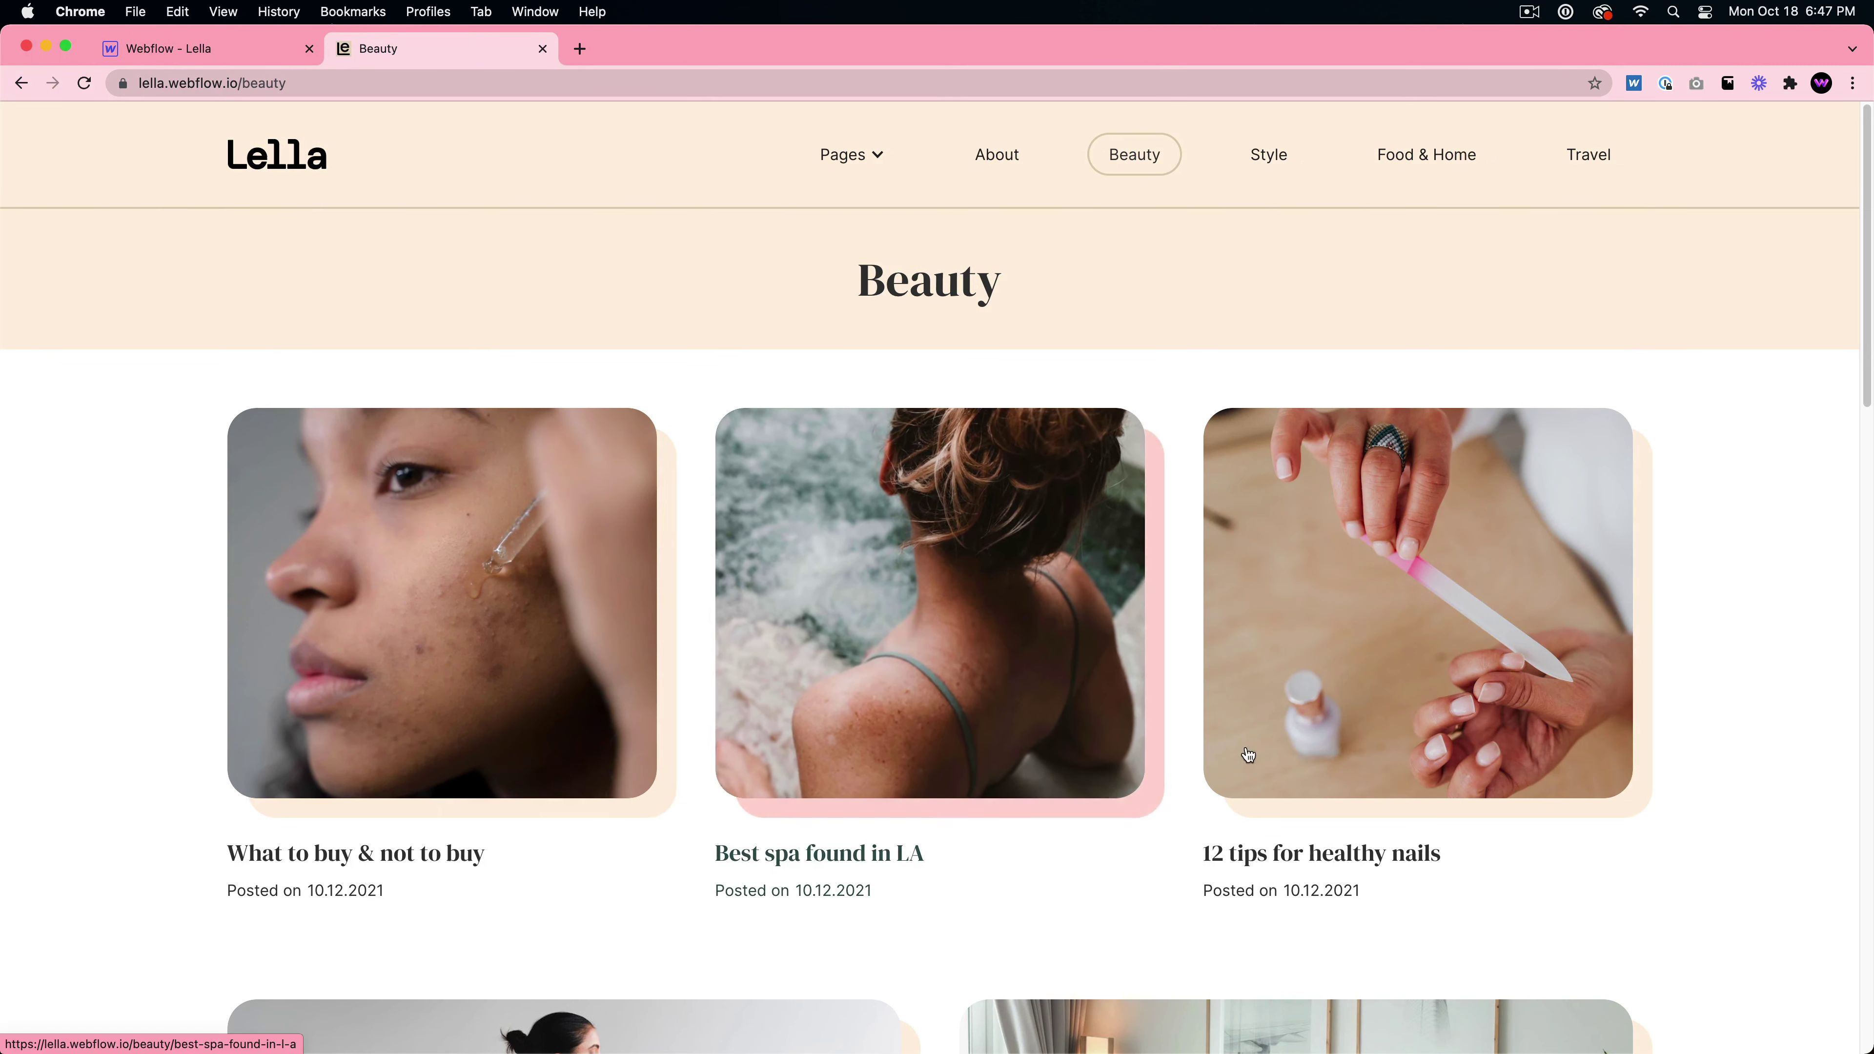
pyautogui.moveTo(1063, 1052)
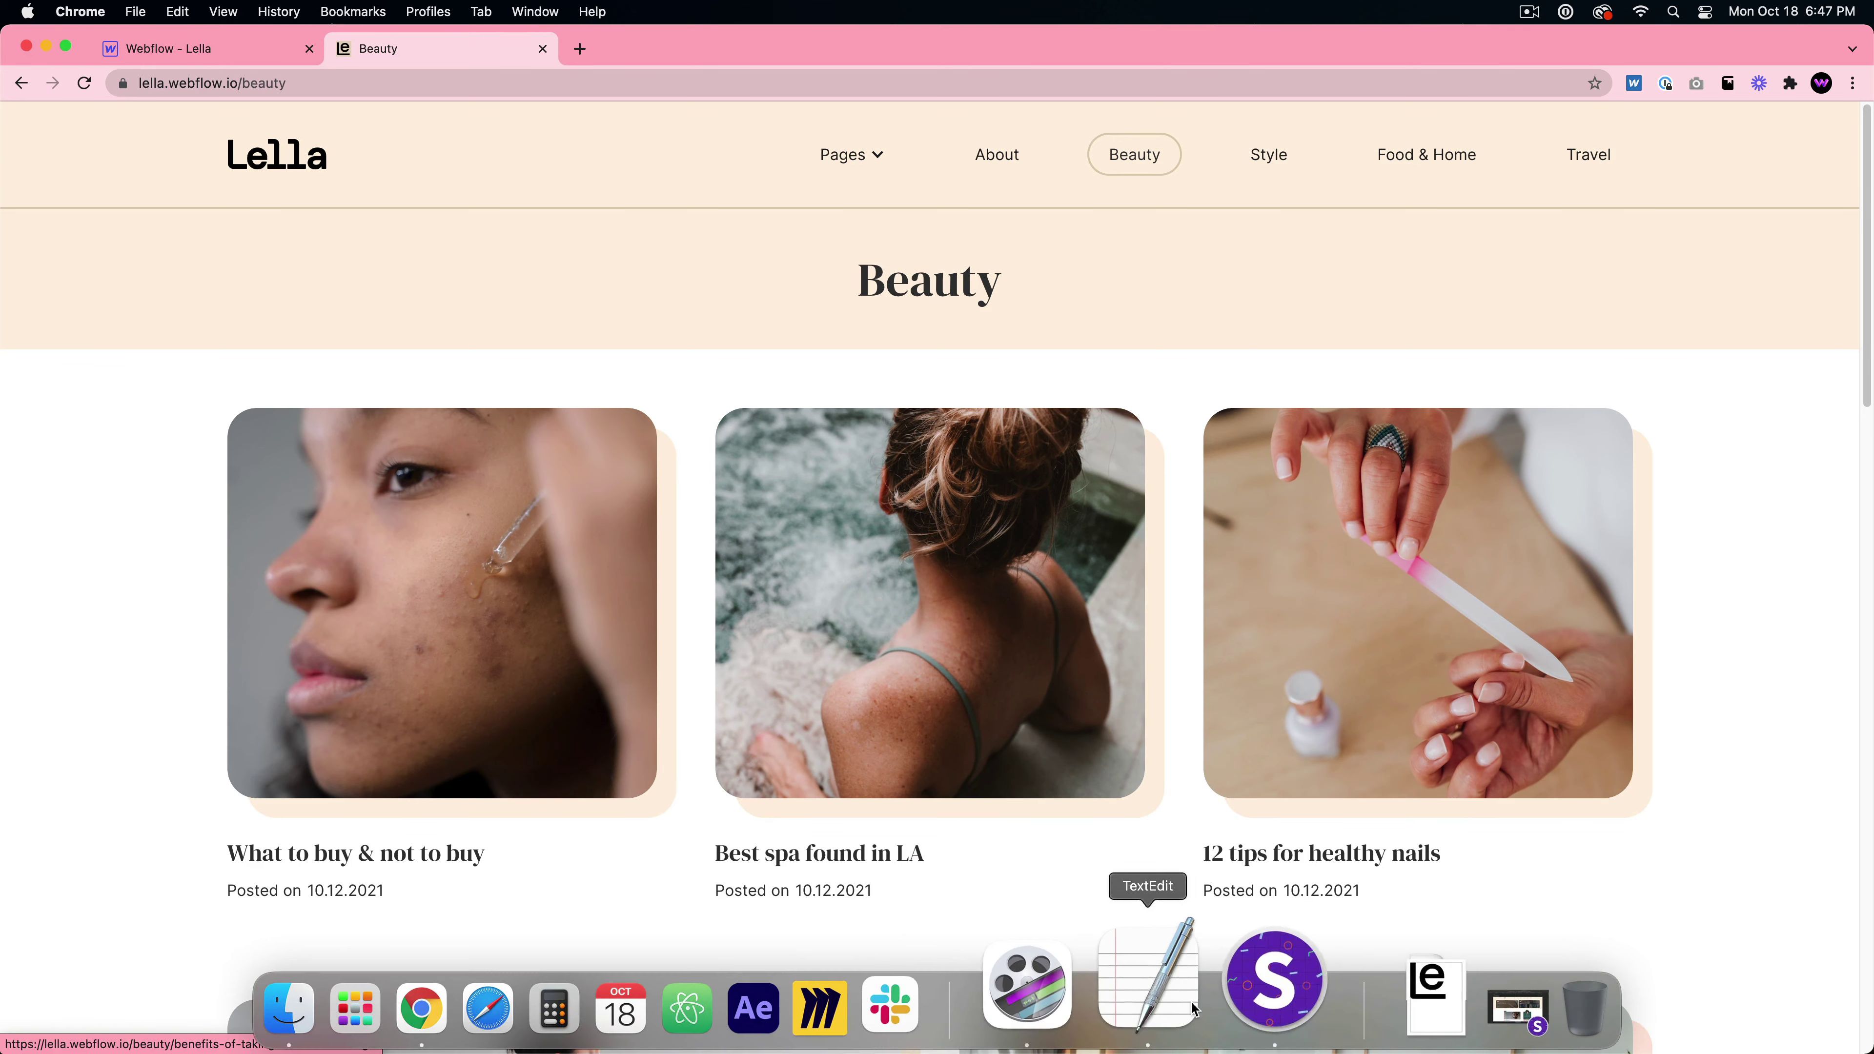
pyautogui.click(1219, 994)
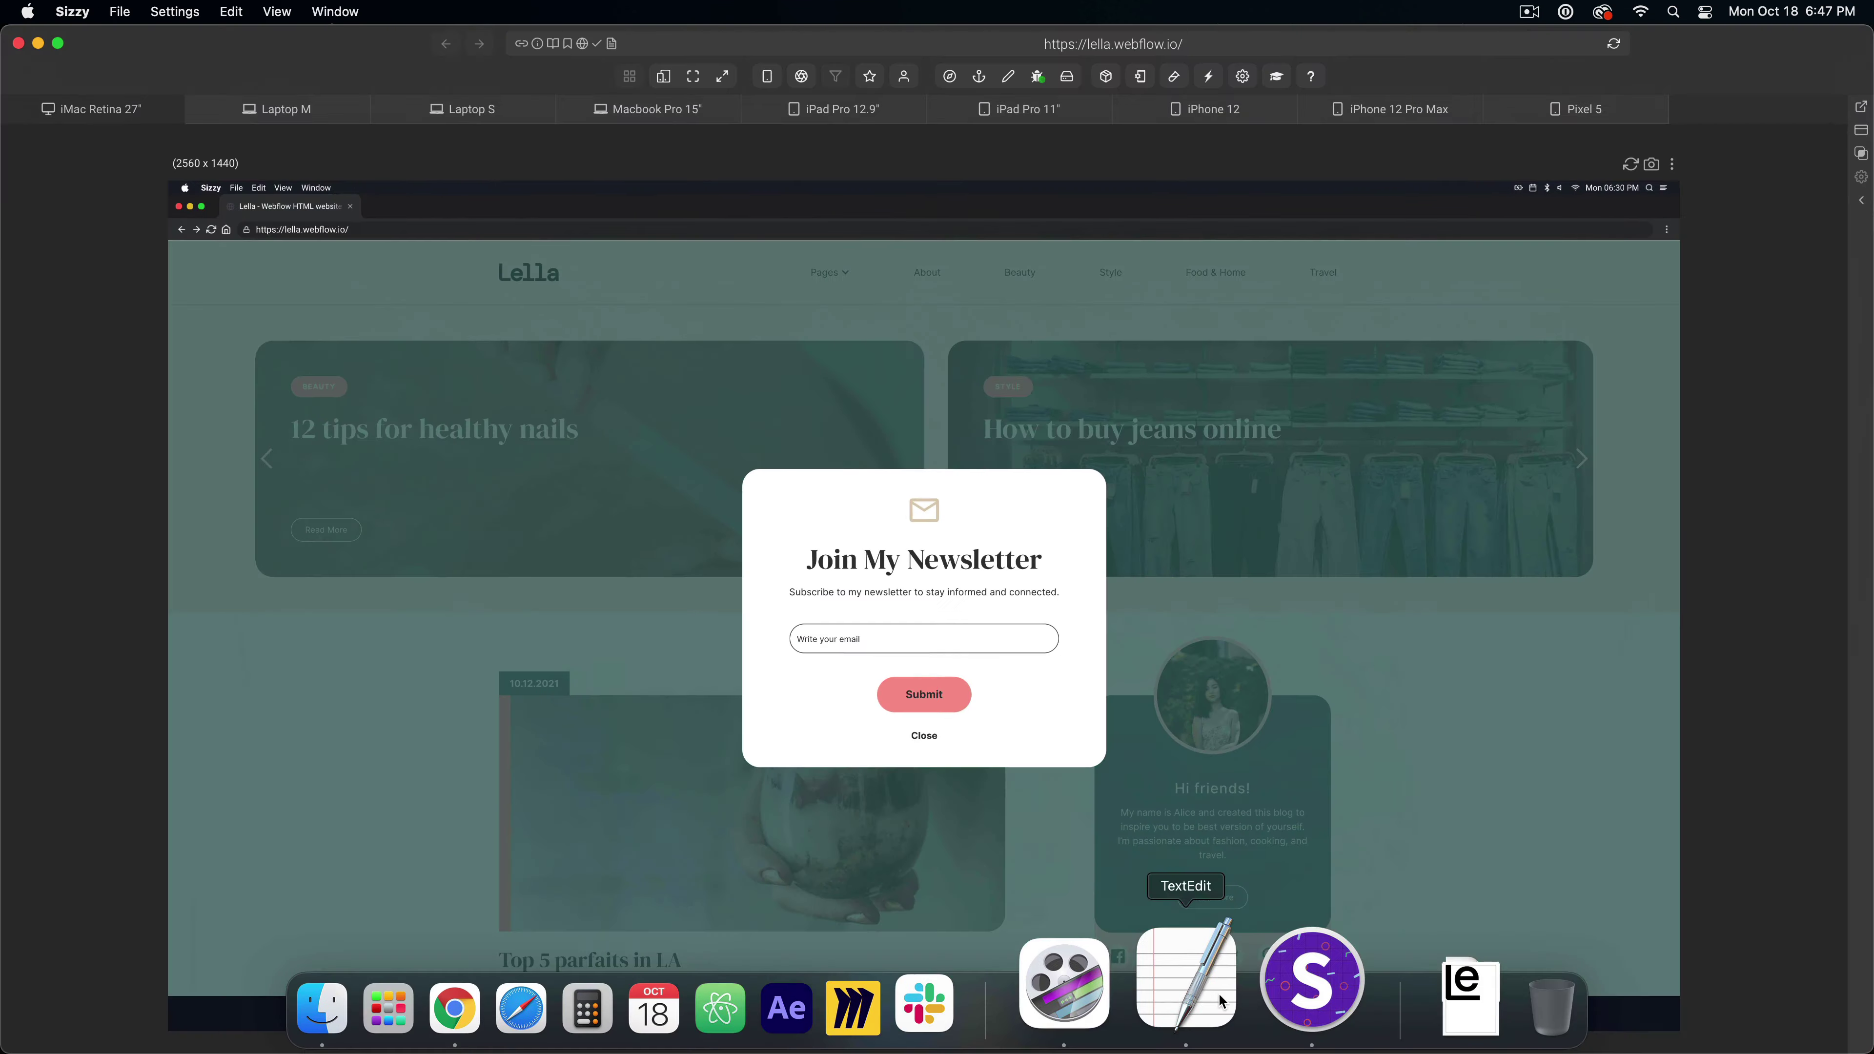
# - Dismiss the newsletter pop-up in the iMac Retina 27" preview and advance the featured posts slider twice
pyautogui.click(922, 737)
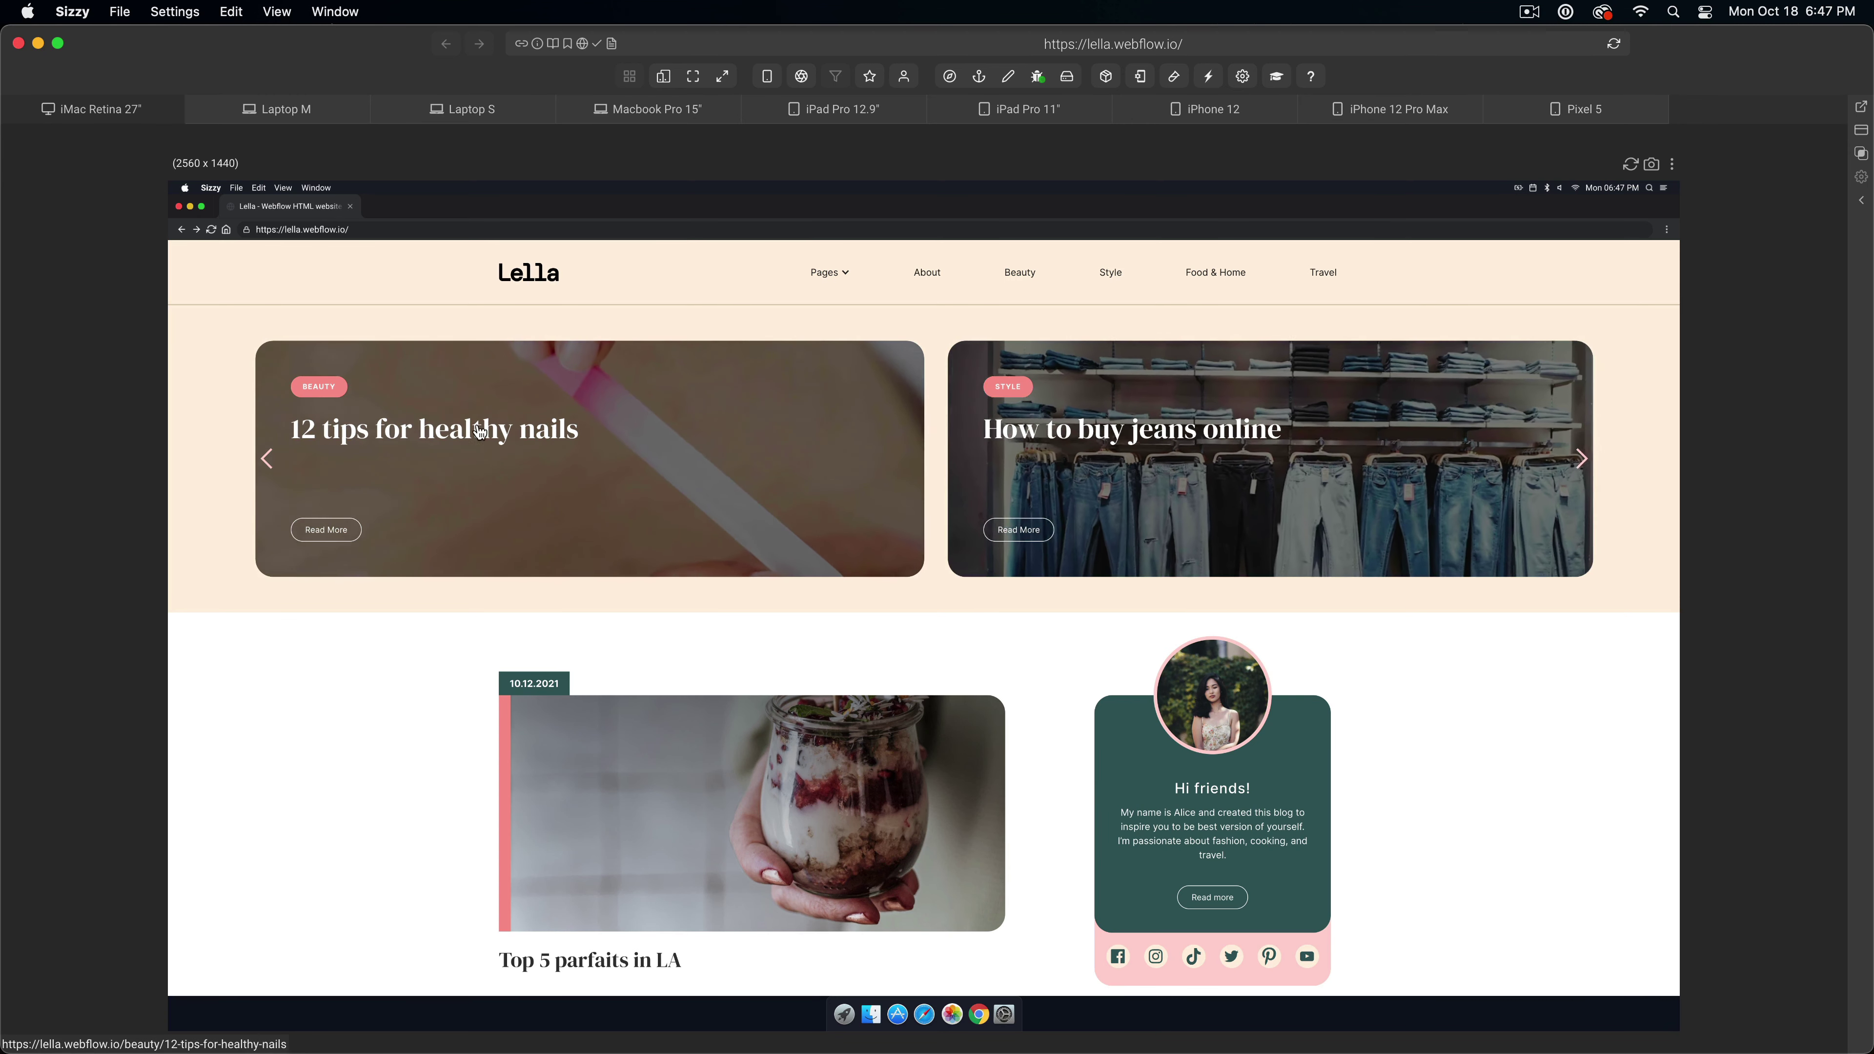
pyautogui.click(1581, 459)
pyautogui.click(1581, 459)
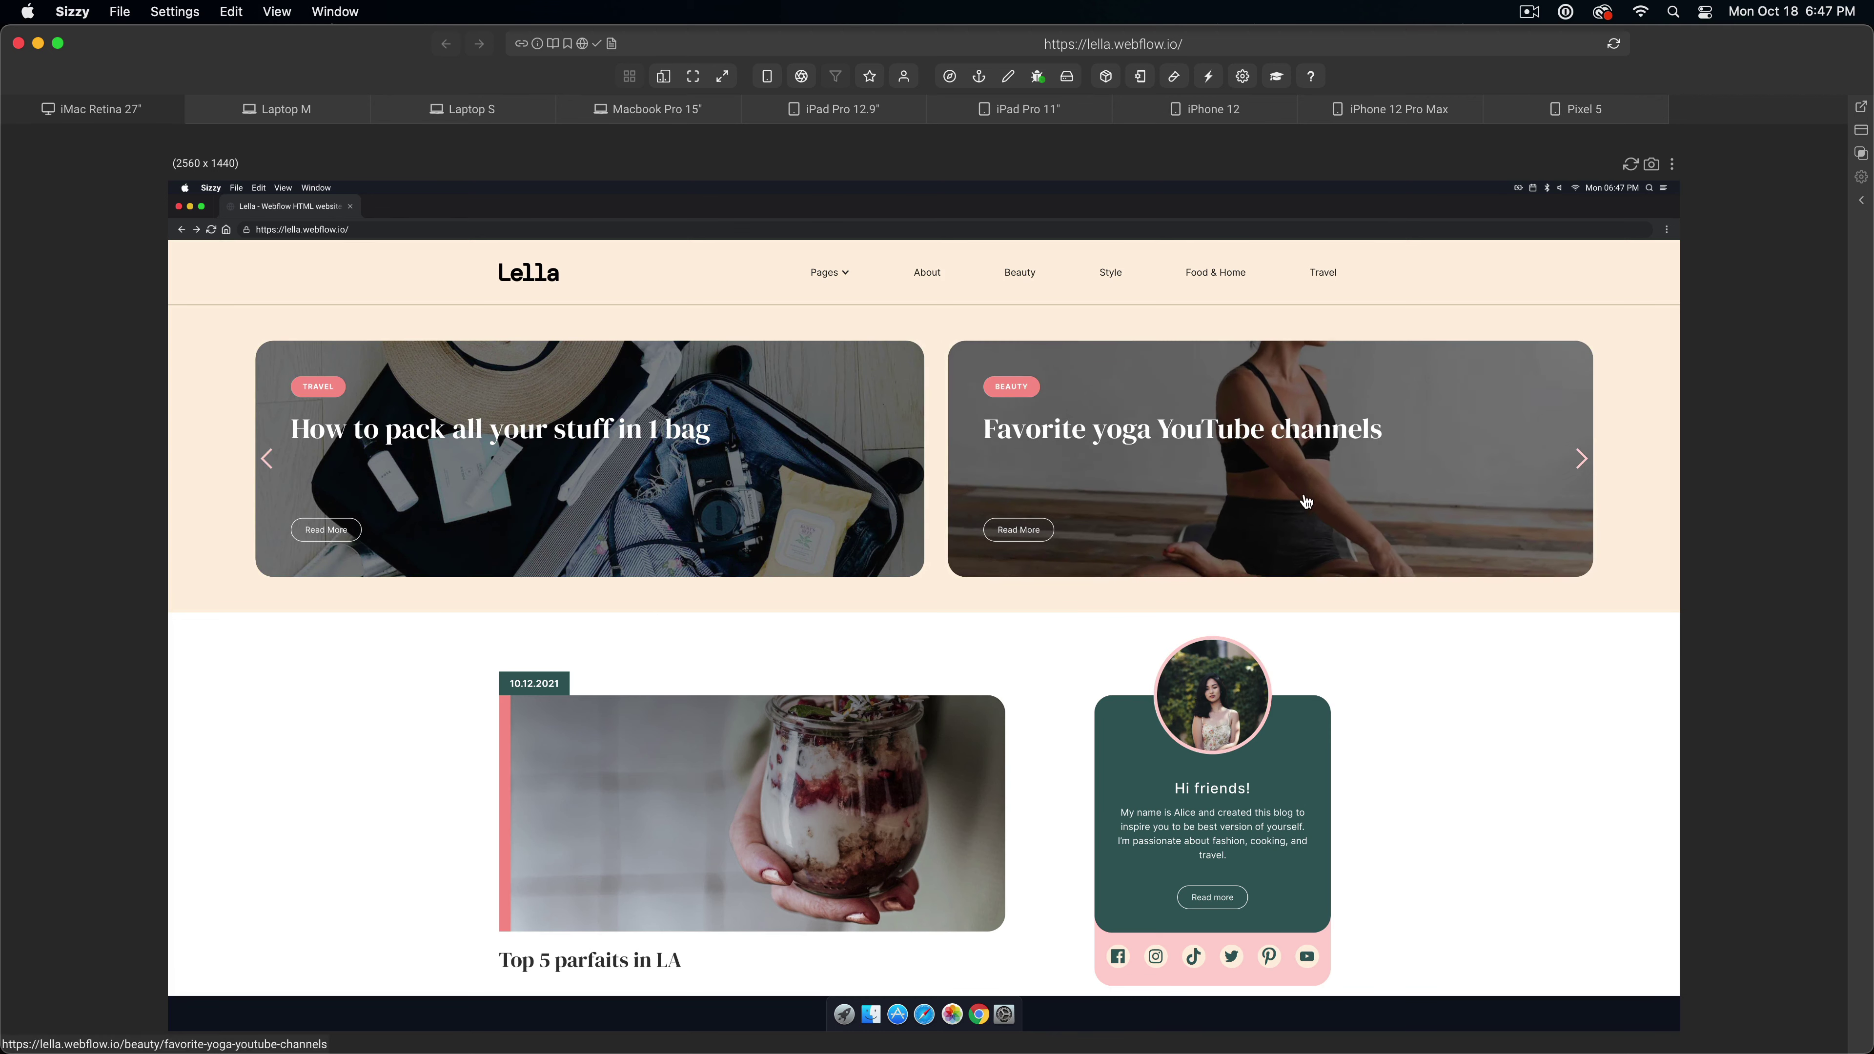
# - Examine the home page layout on the iMac Retina 27", including the post list, sticky author card, category cards and contact form
pyautogui.scroll(-3, 1290, 613)
pyautogui.scroll(-20, 1007, 540)
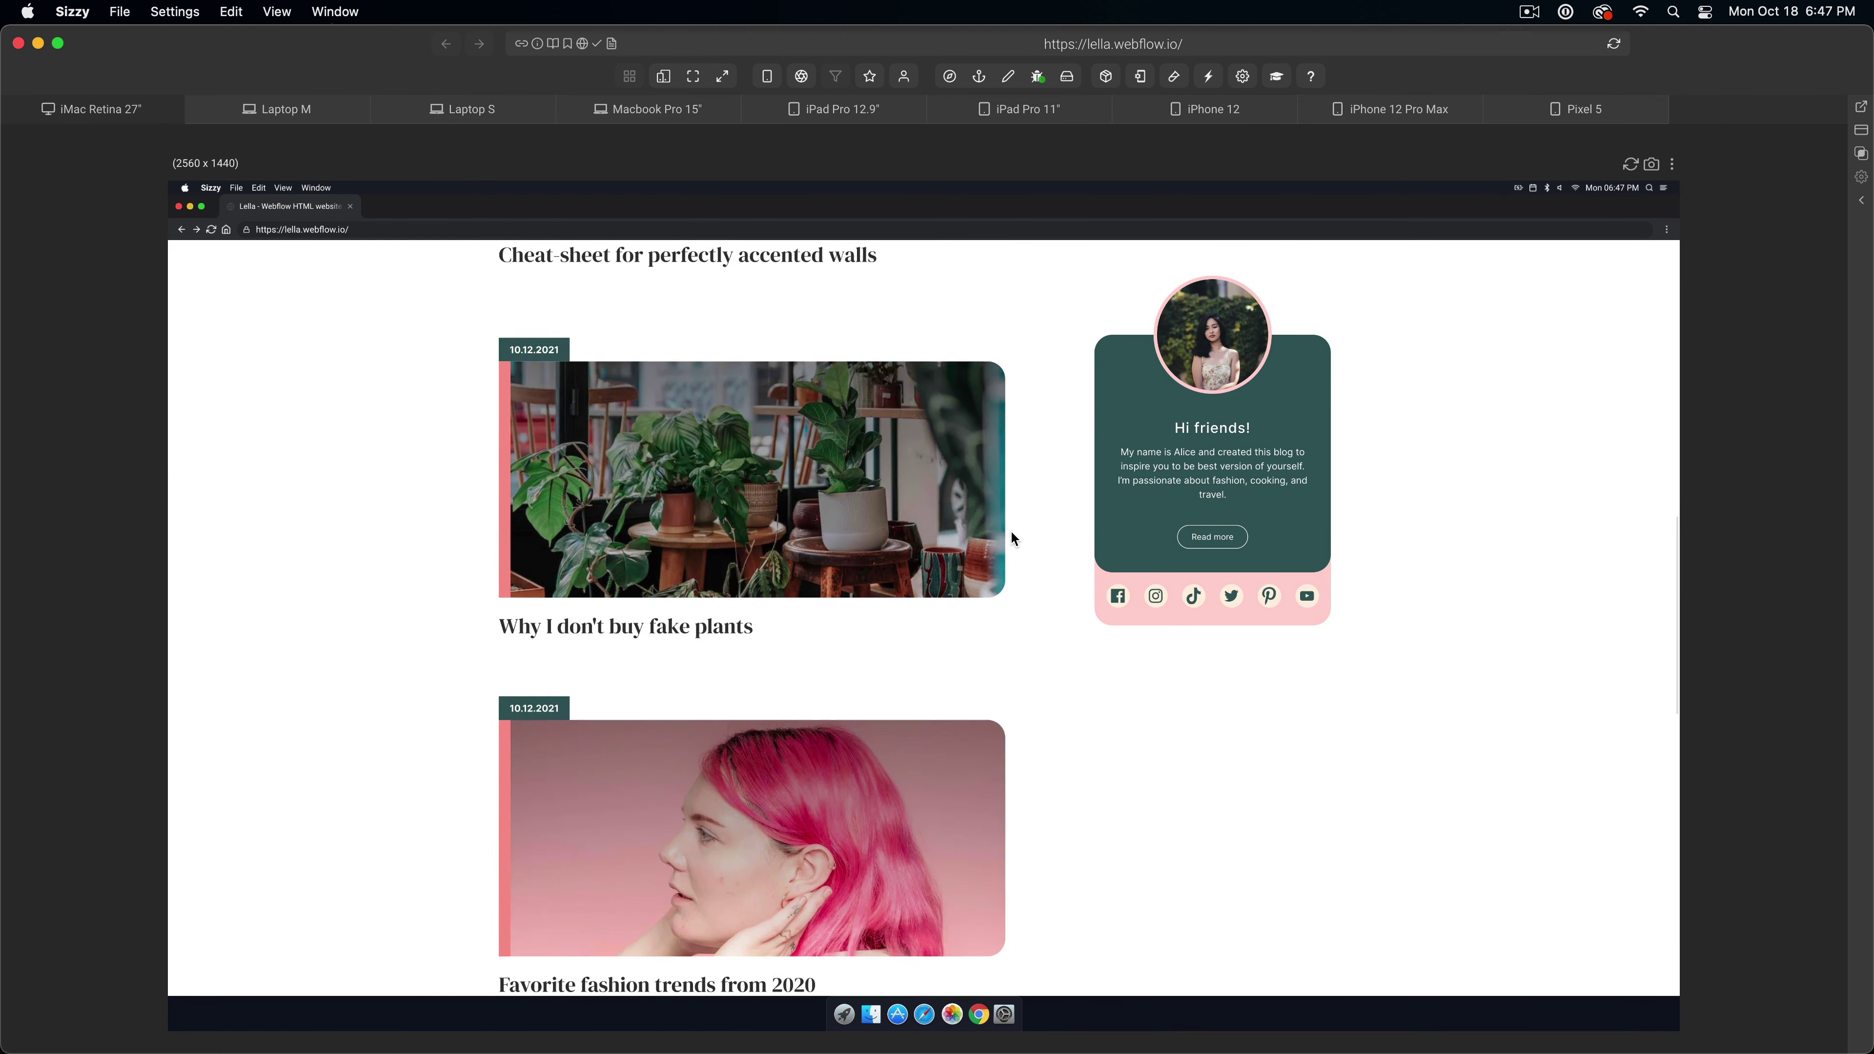
pyautogui.scroll(5, 745, 525)
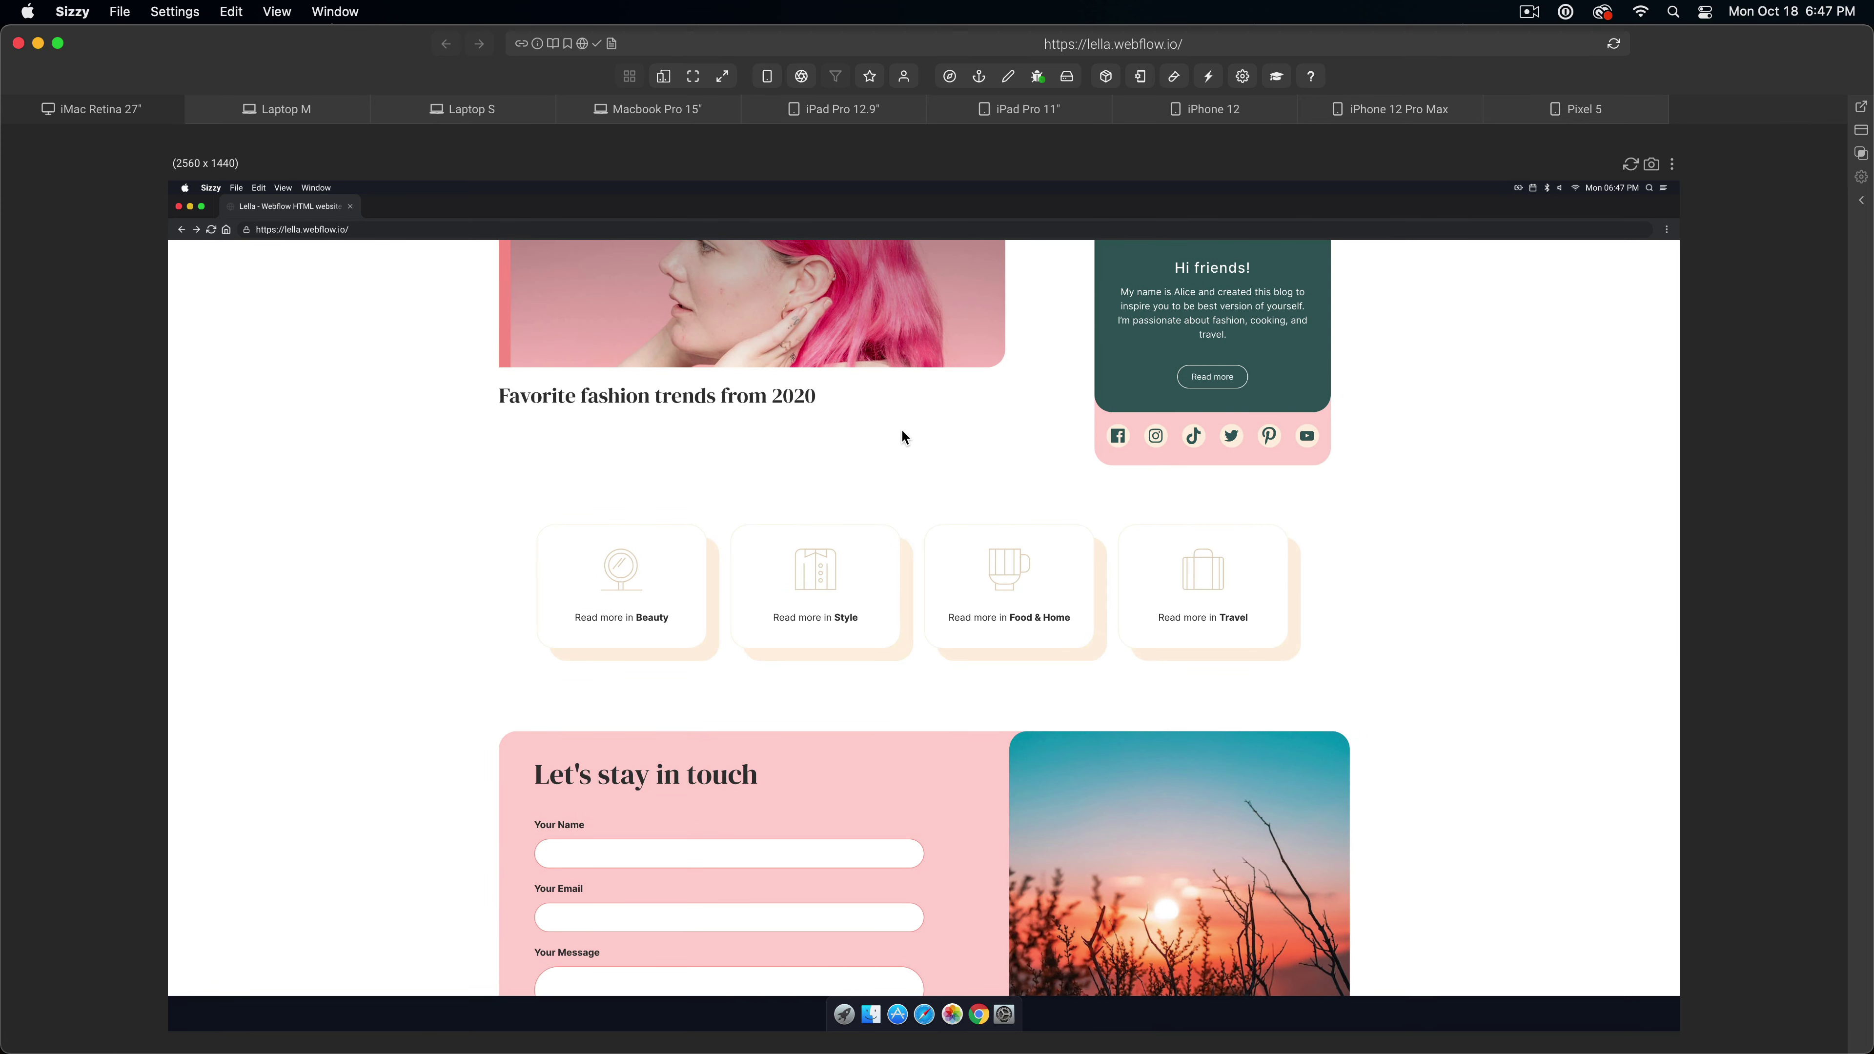
pyautogui.scroll(15, 902, 436)
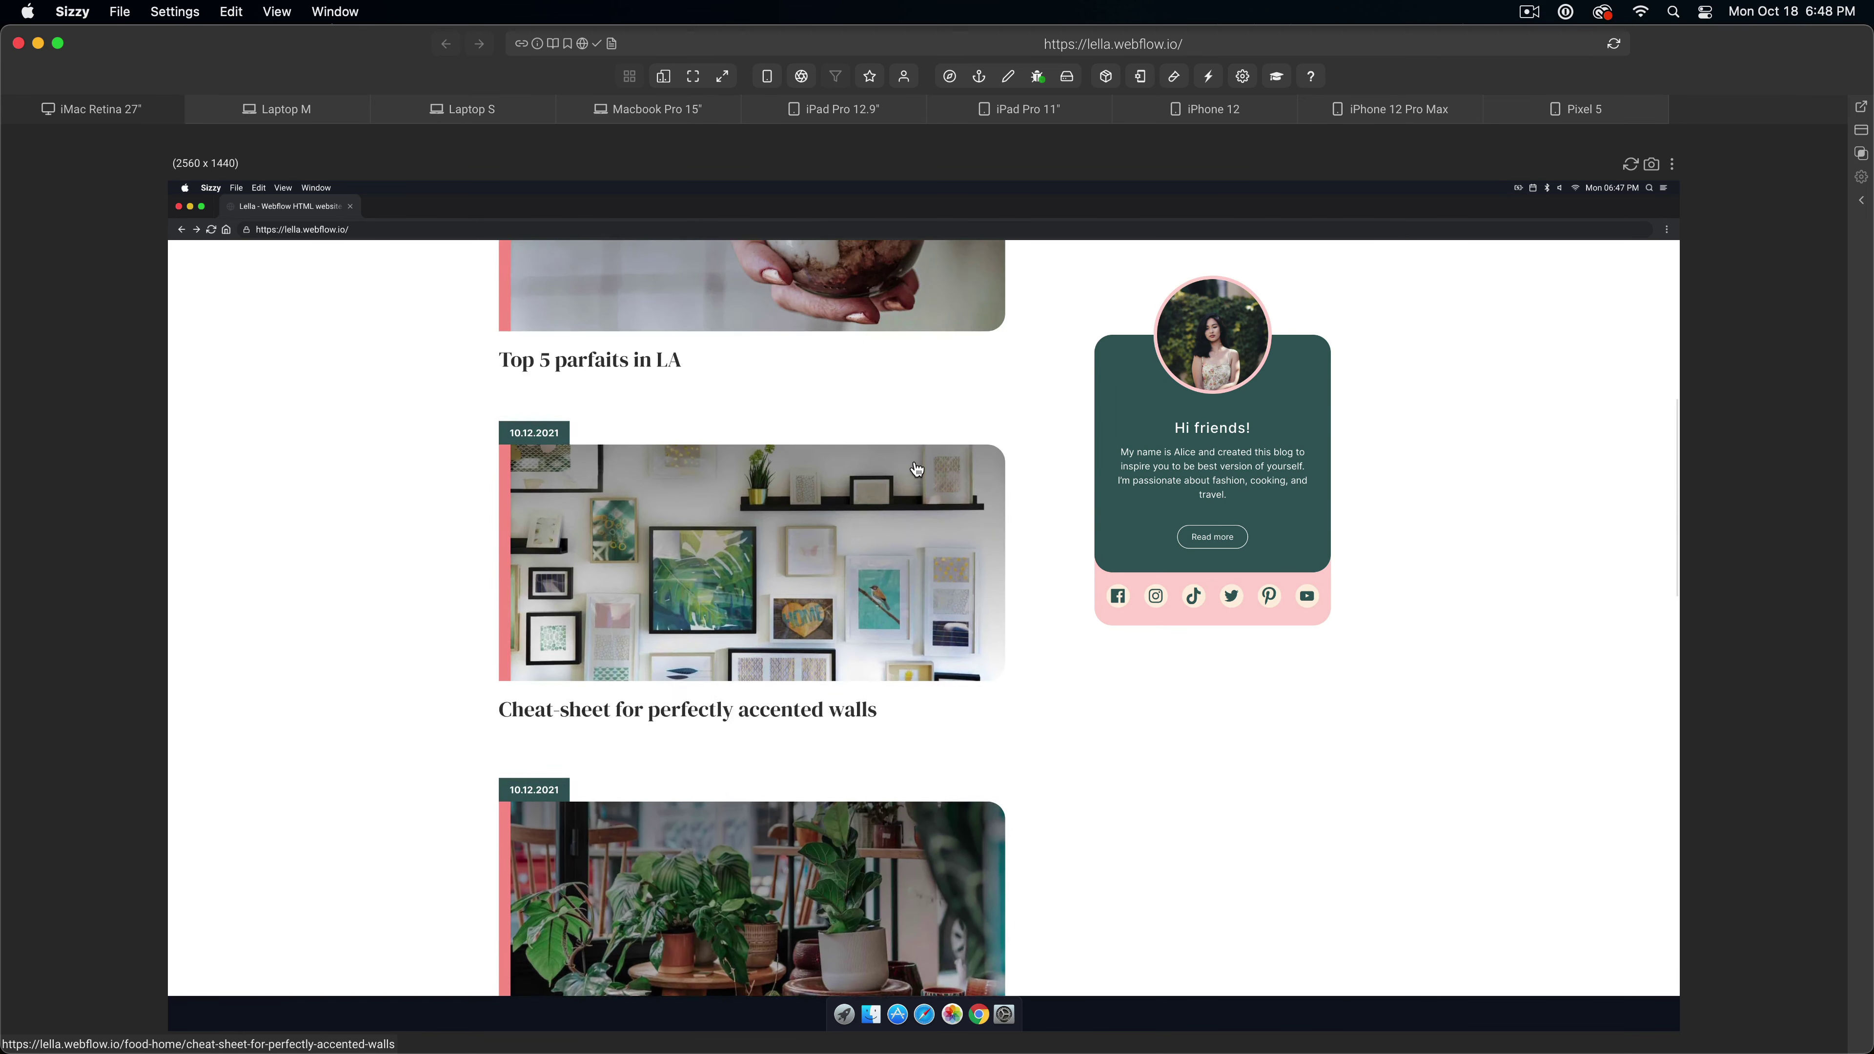
pyautogui.scroll(-6, 1004, 555)
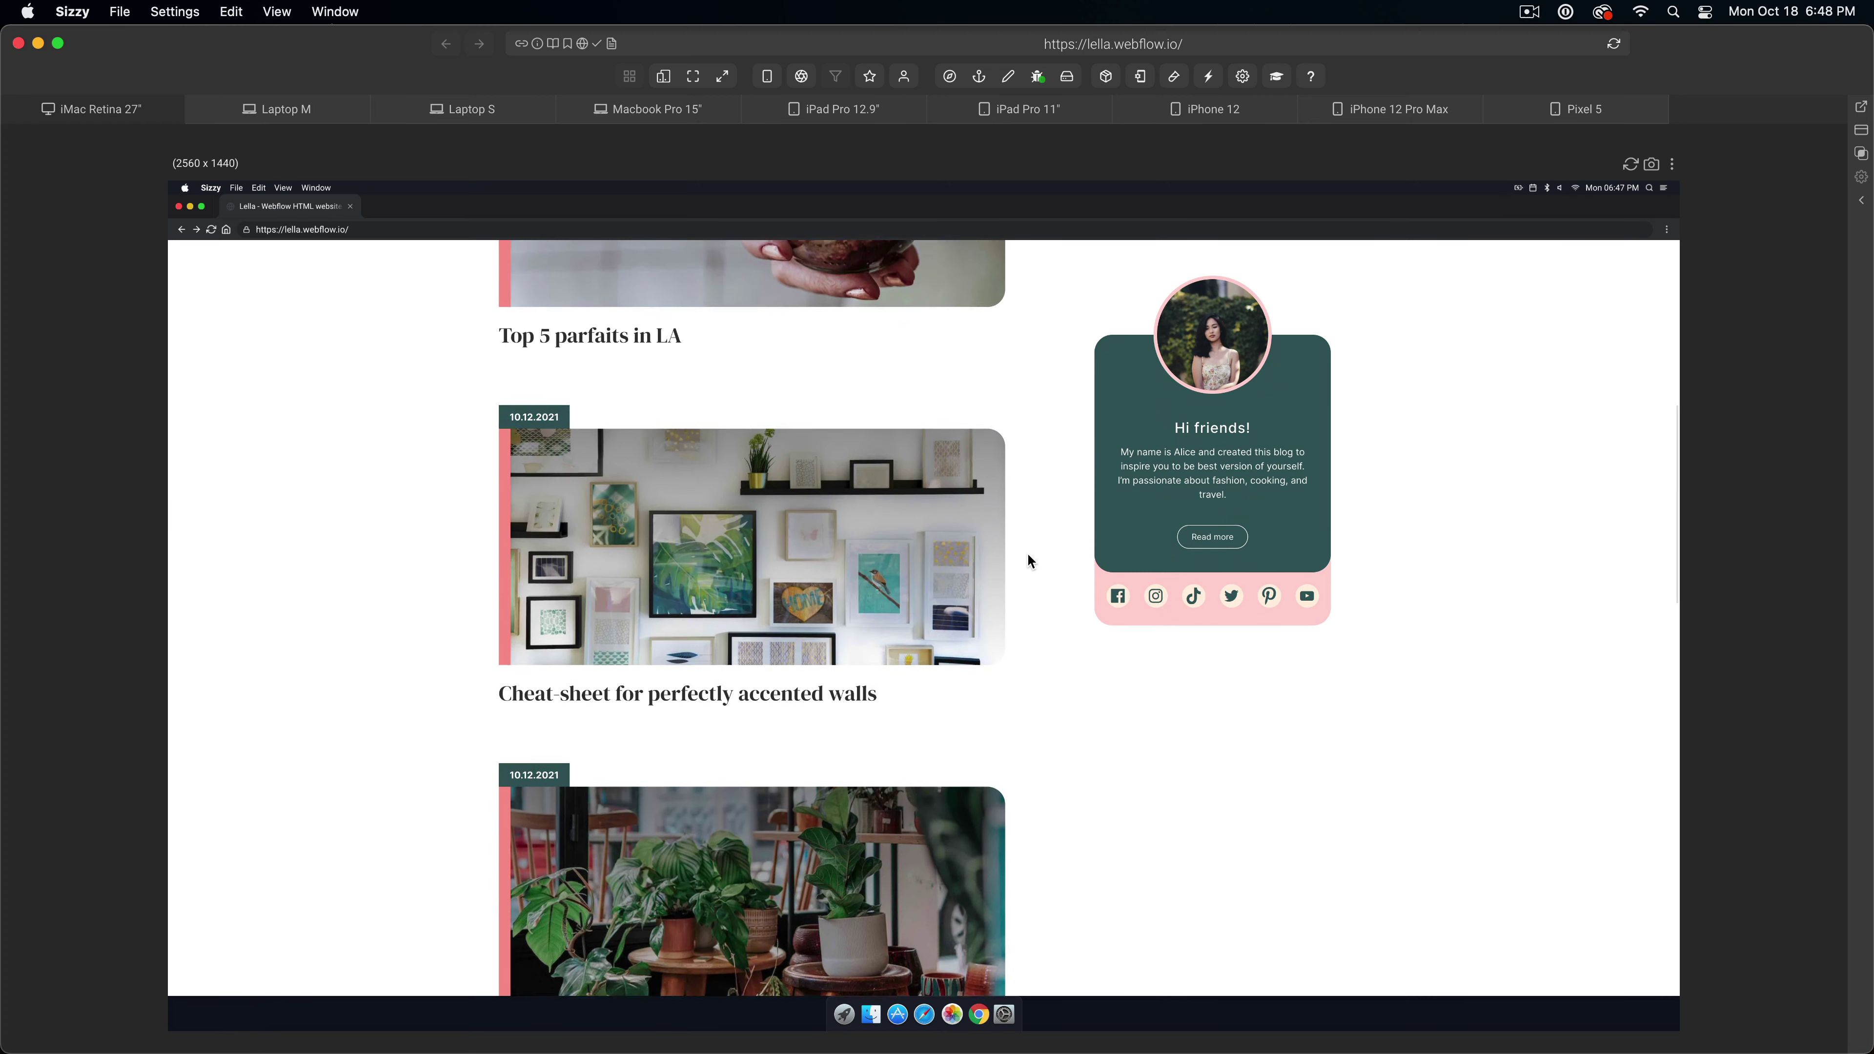
pyautogui.scroll(-10, 1026, 530)
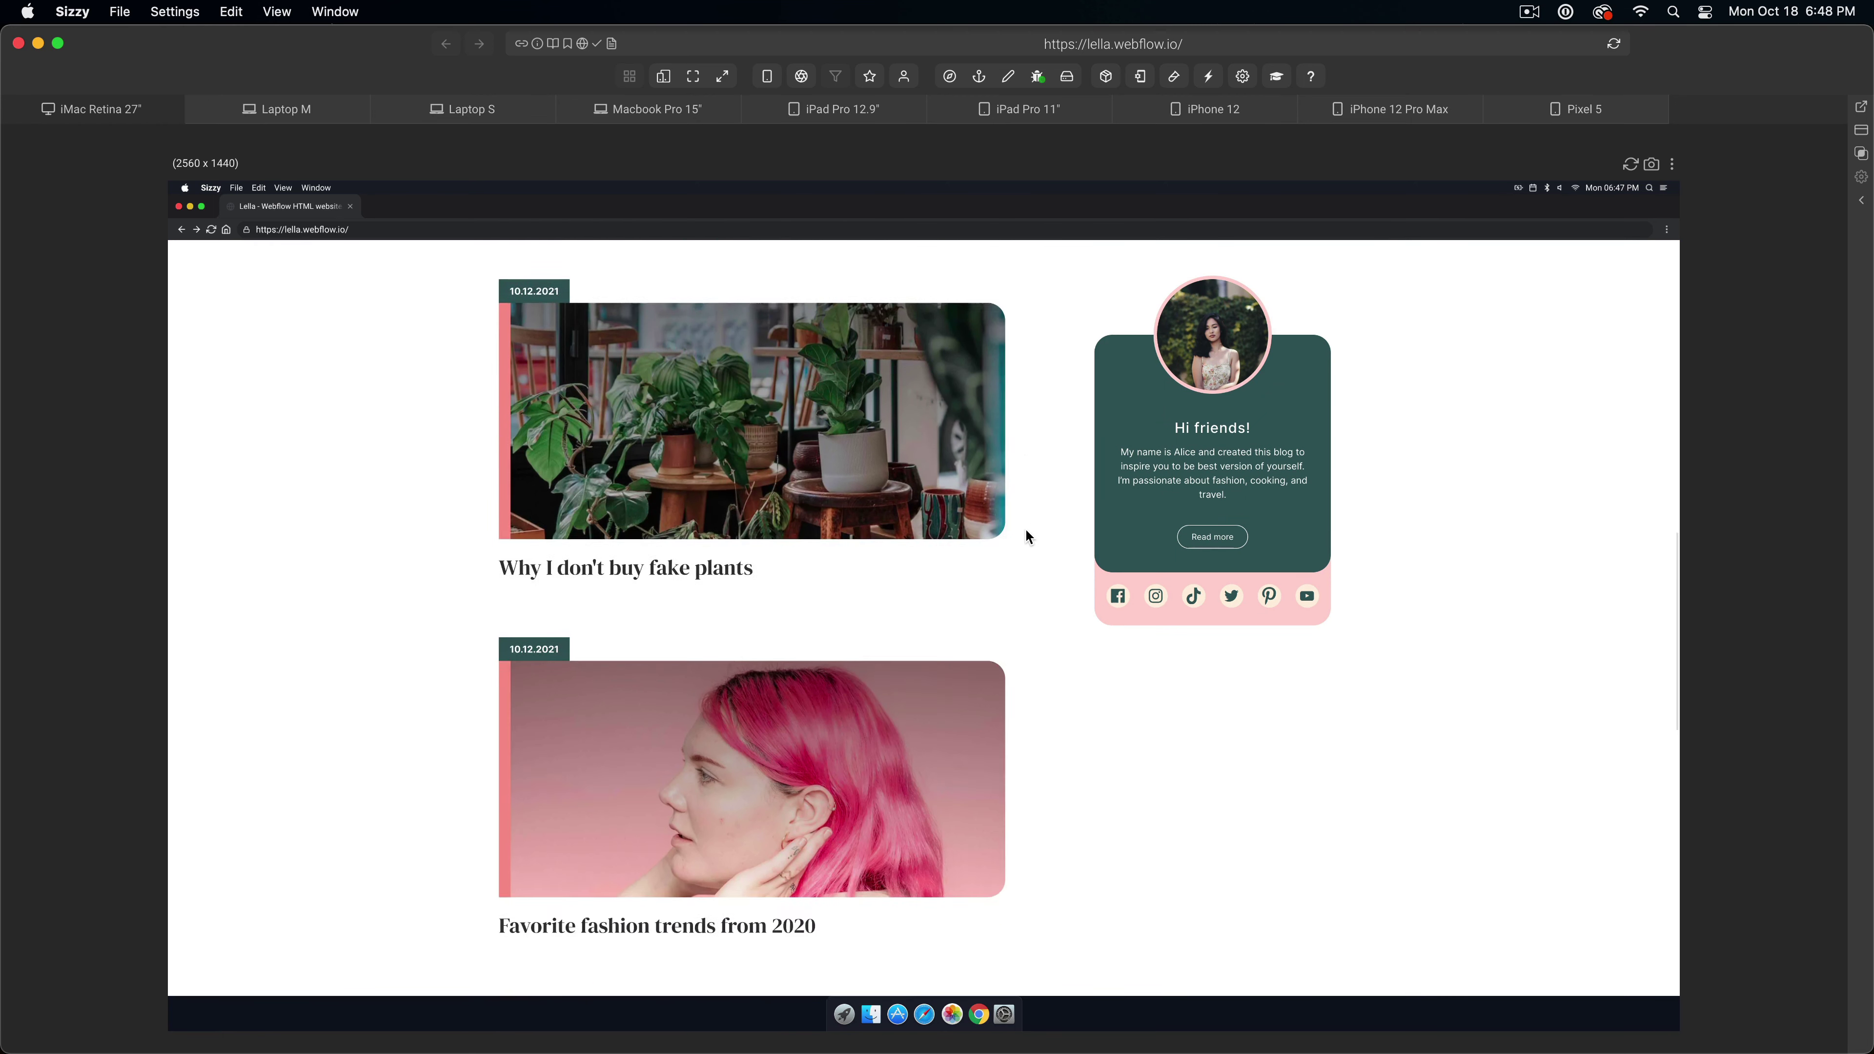
pyautogui.scroll(-4, 1028, 537)
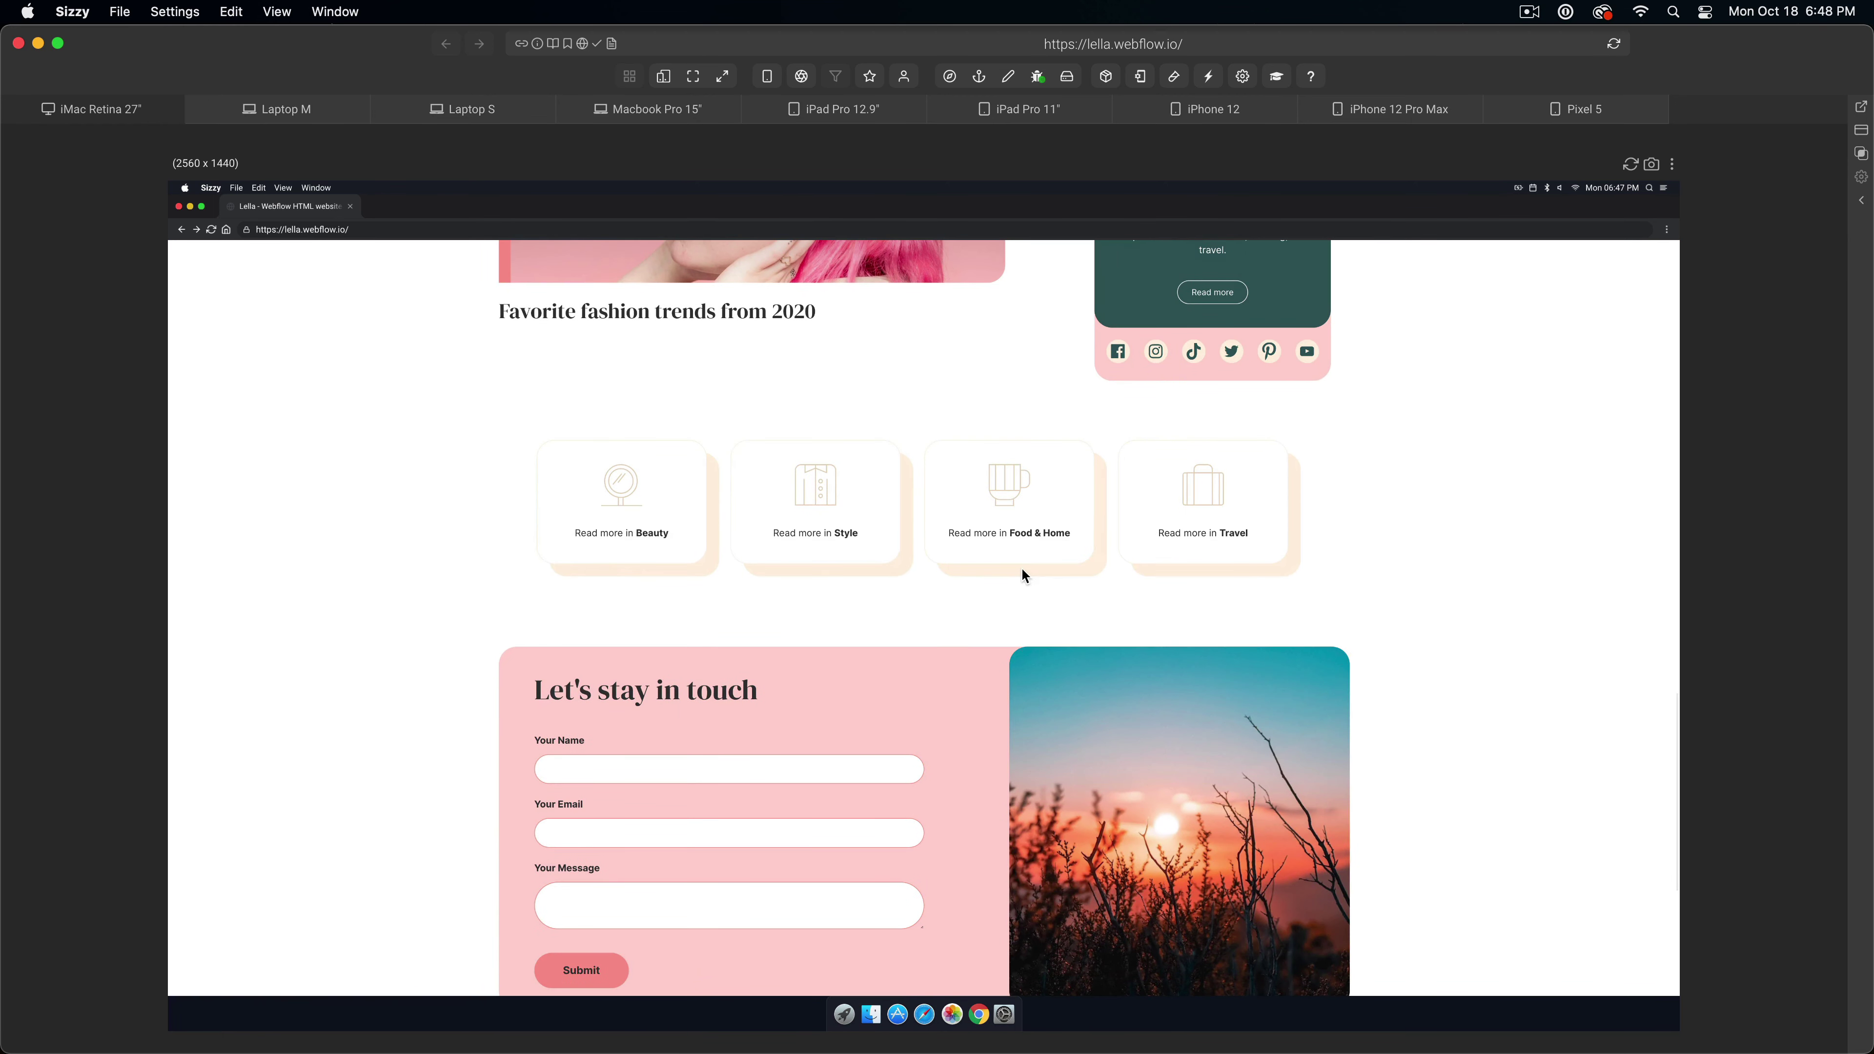
pyautogui.scroll(14, 1018, 558)
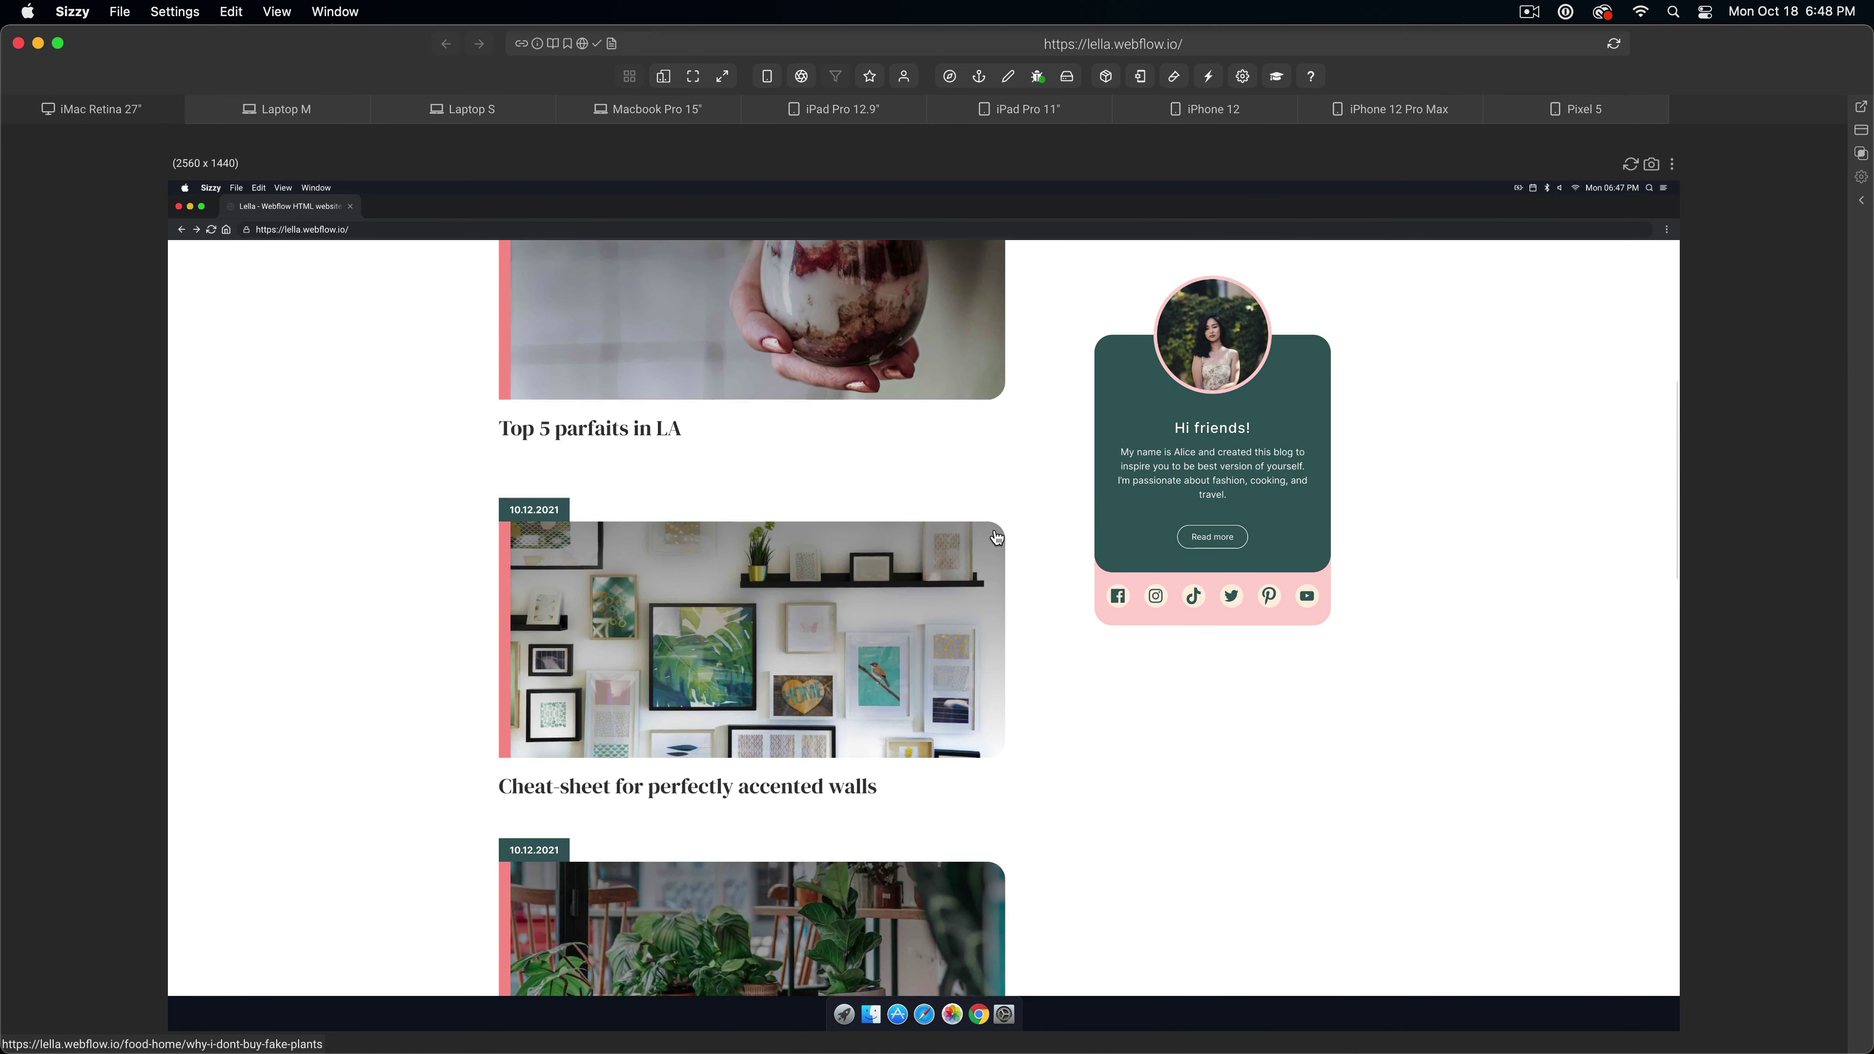
pyautogui.scroll(5, 997, 539)
pyautogui.scroll(-1, 546, 573)
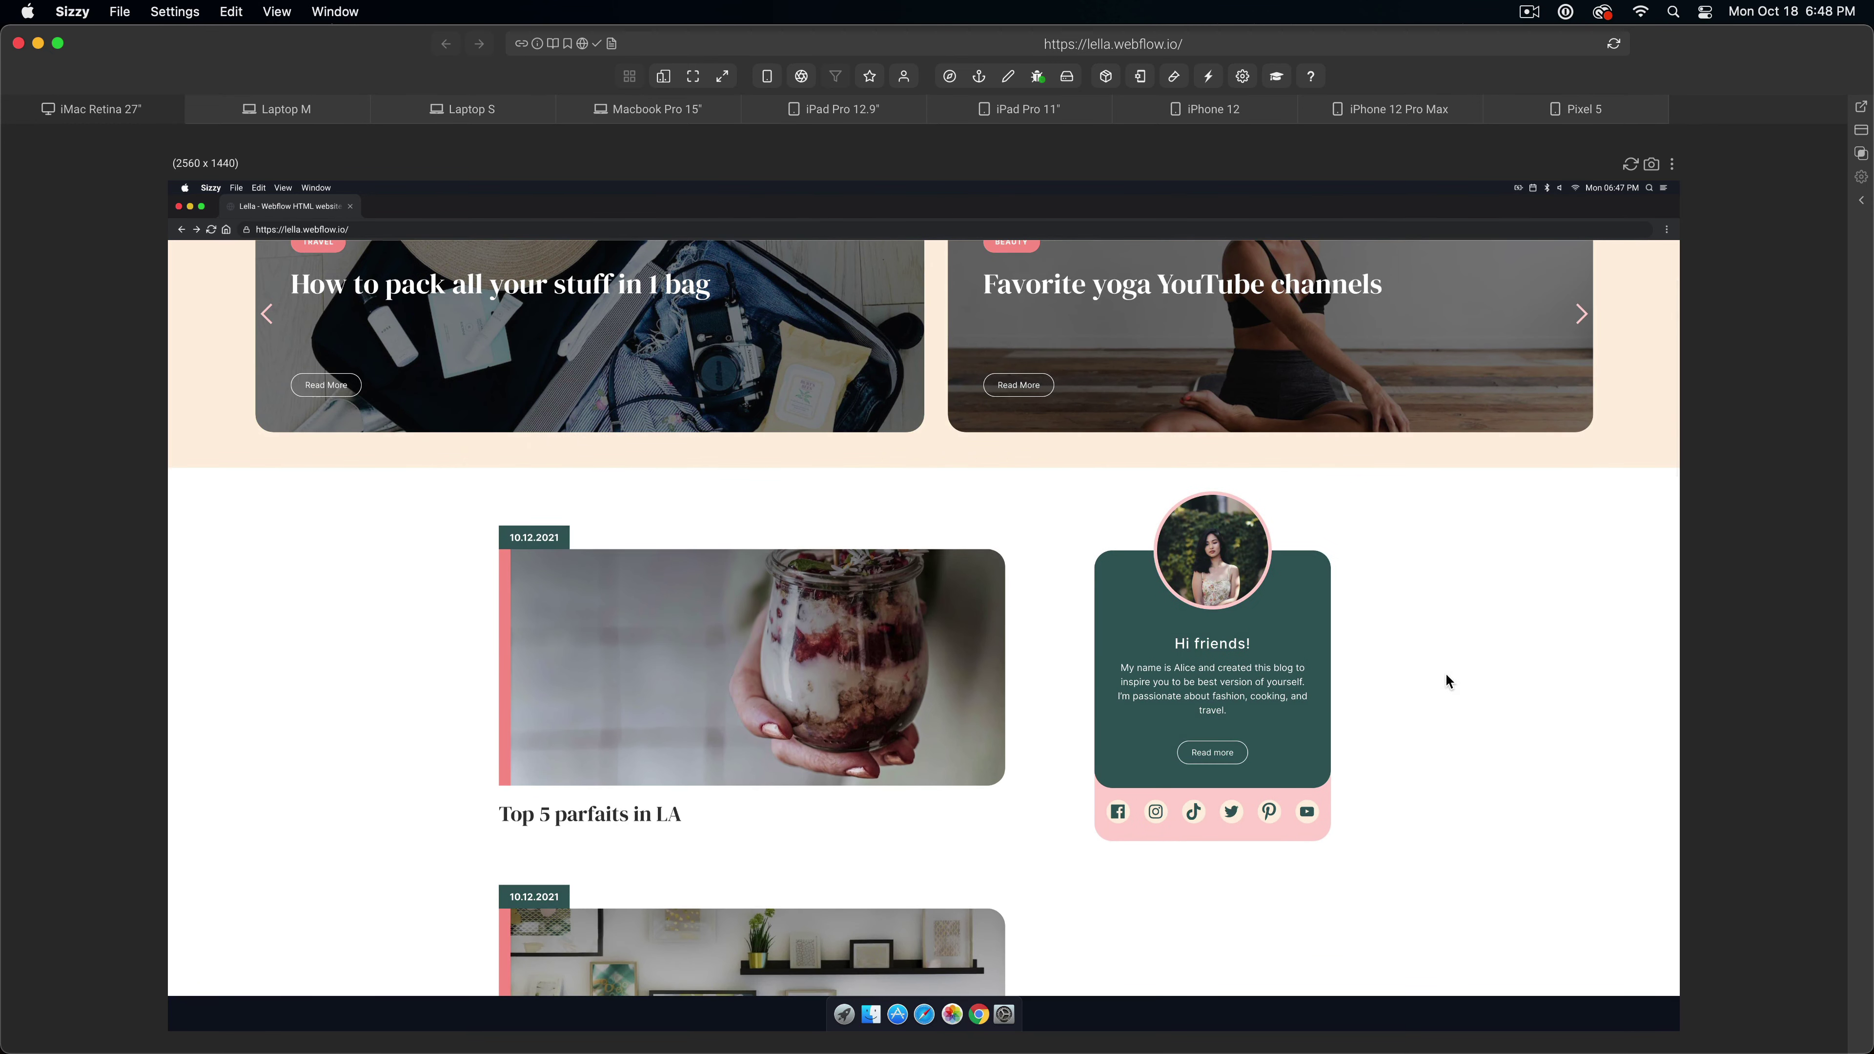
pyautogui.scroll(-3, 1447, 681)
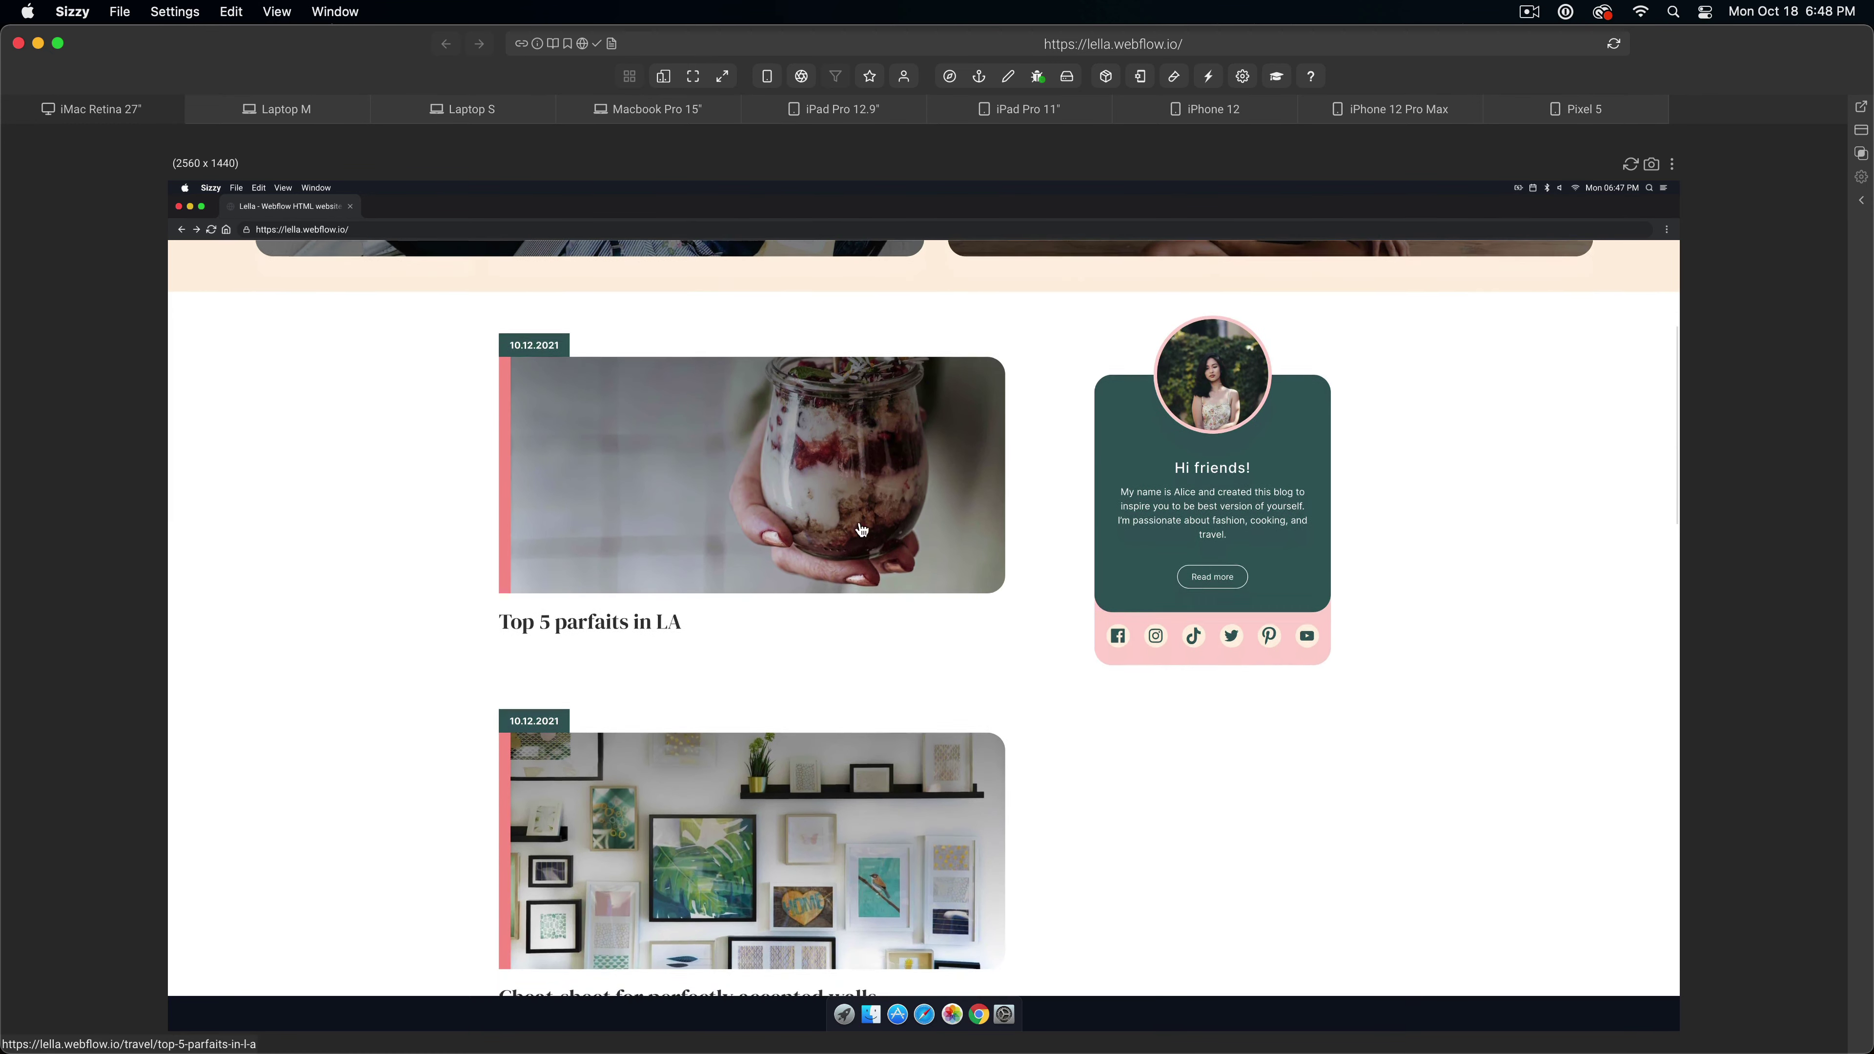
# - Open the "Top 5 parfaits in LA" post on the iMac preview and examine its article layout down to the footer
pyautogui.click(750, 494)
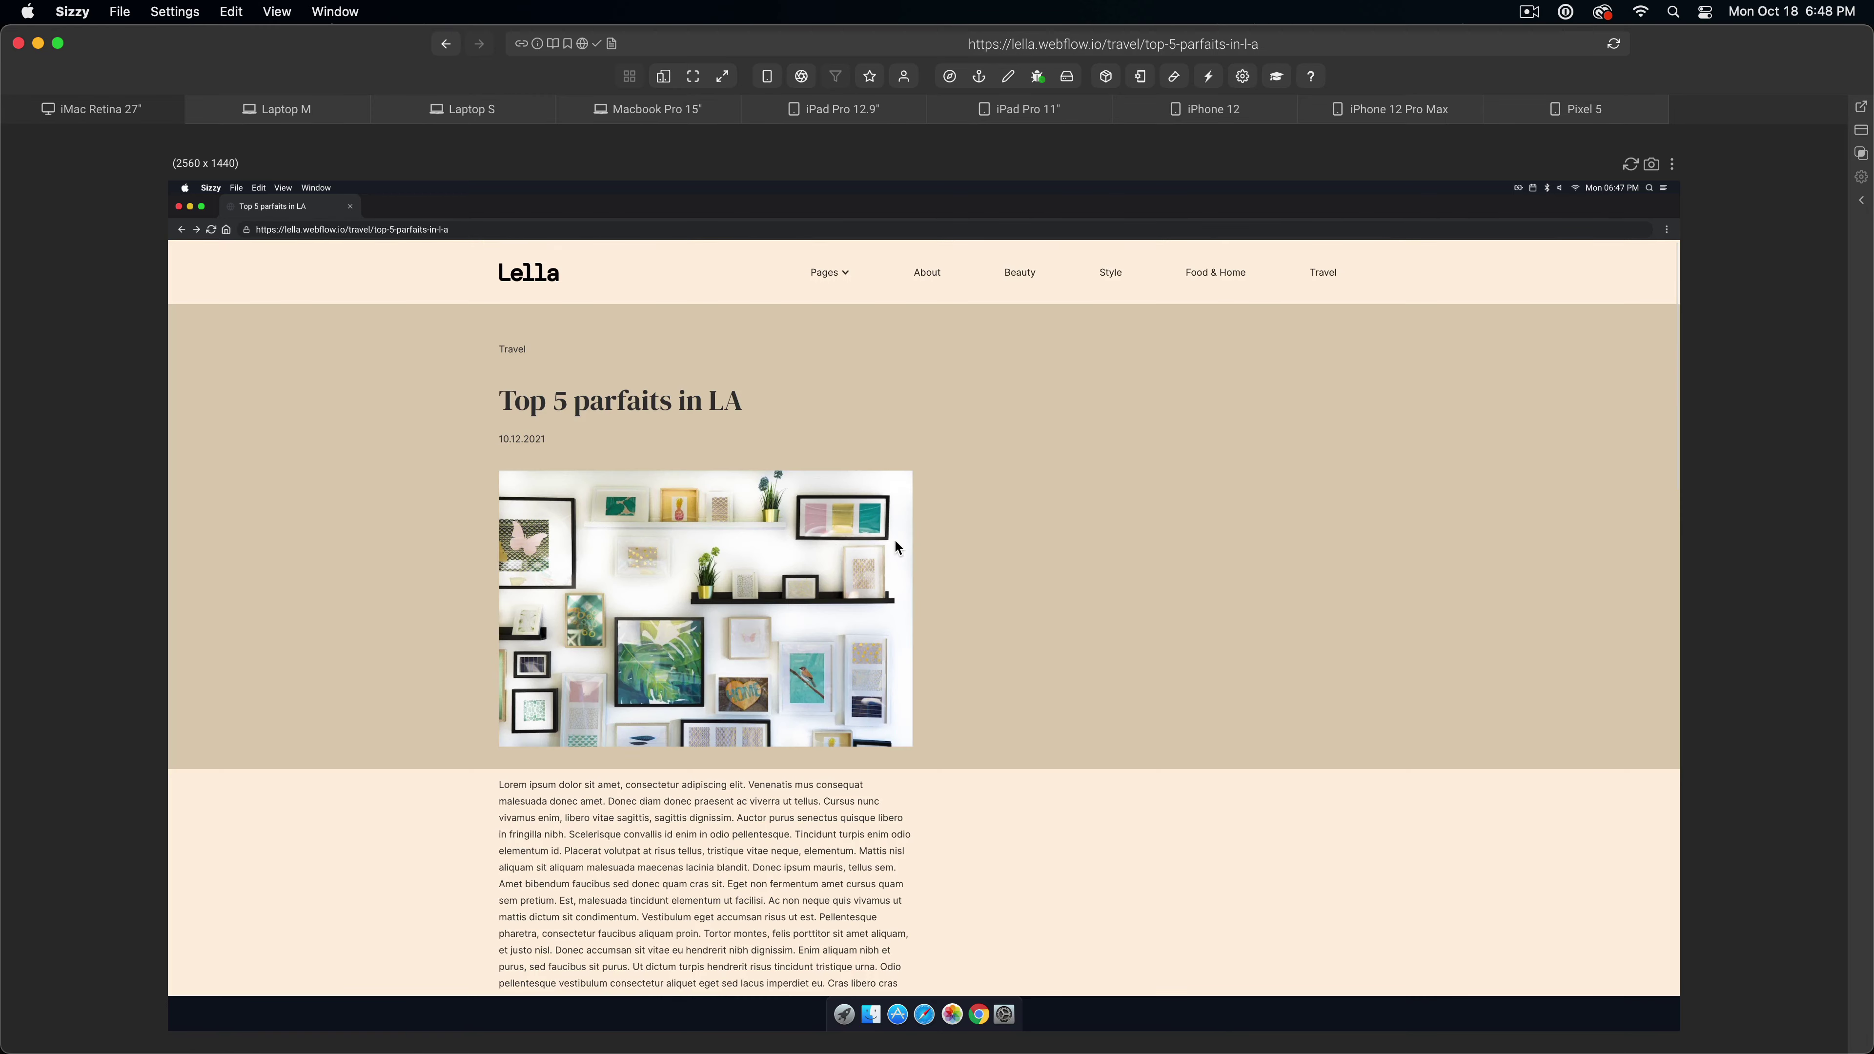
pyautogui.scroll(-10, 878, 528)
pyautogui.scroll(10, 818, 484)
pyautogui.scroll(-10, 864, 537)
pyautogui.scroll(-5, 803, 536)
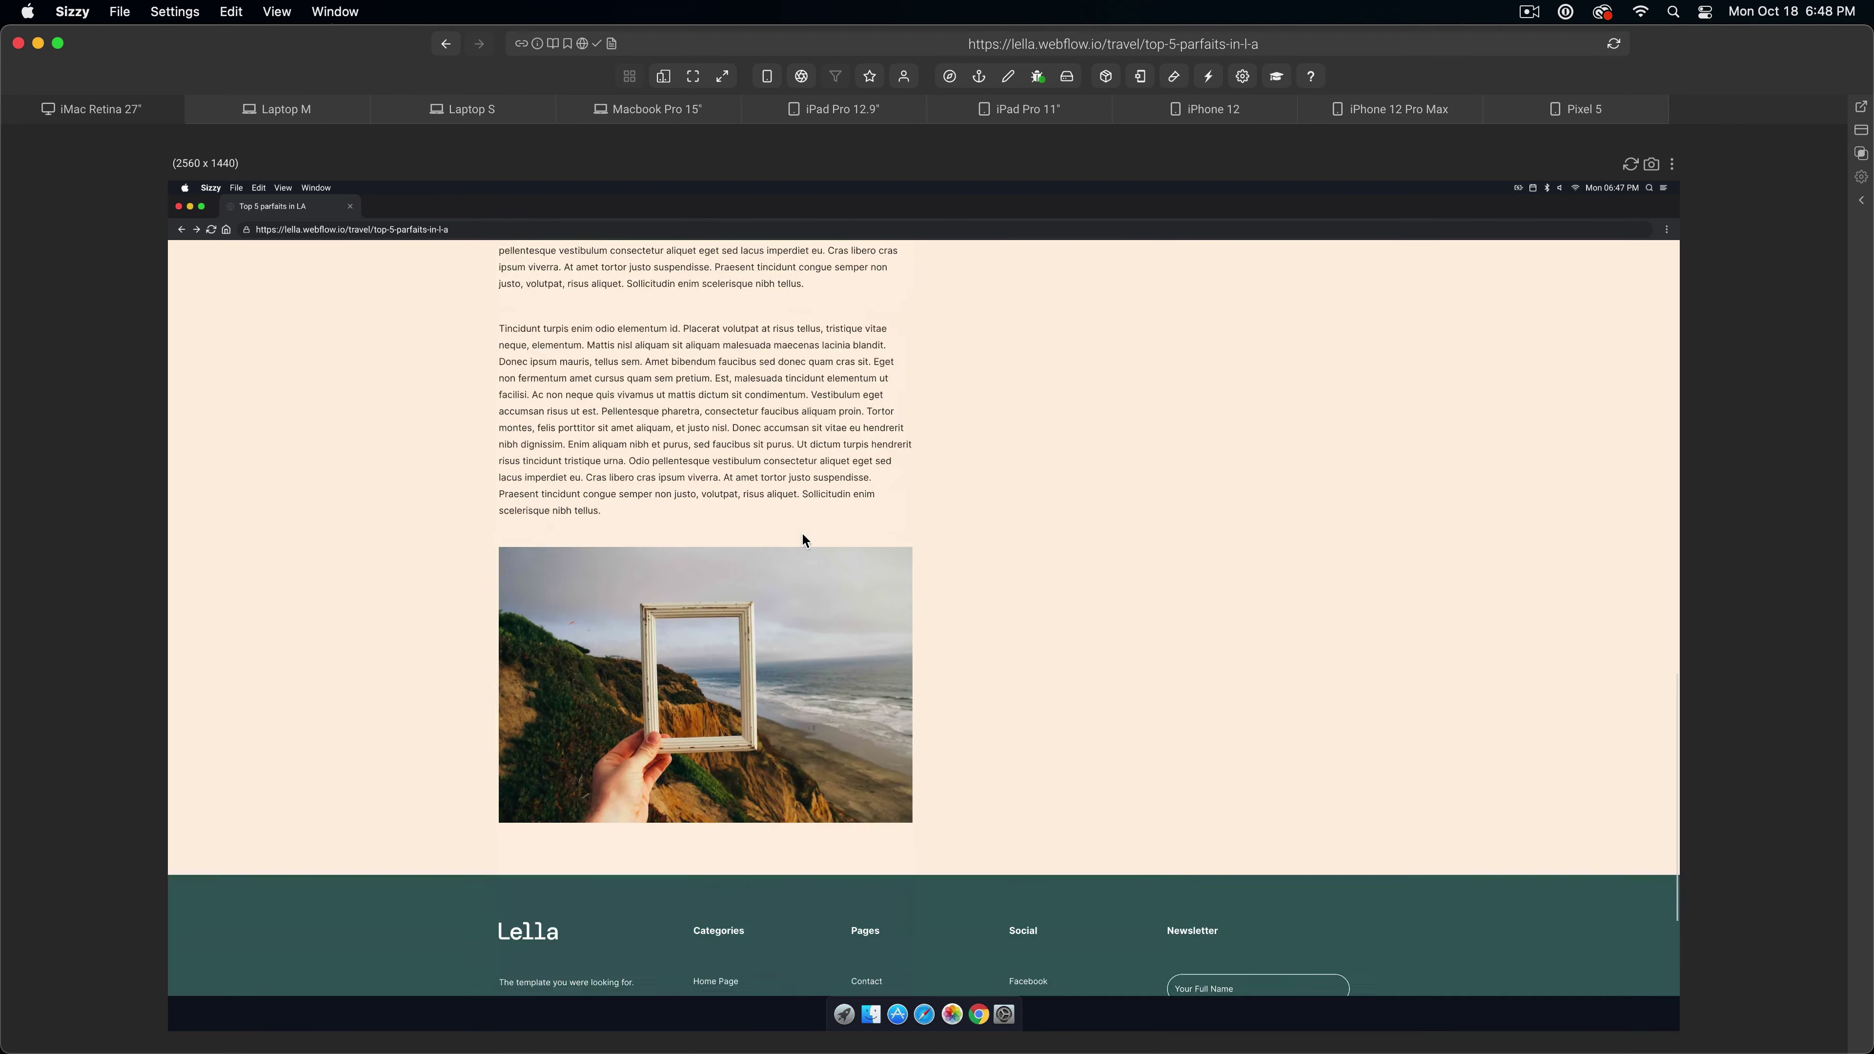
pyautogui.scroll(6, 804, 535)
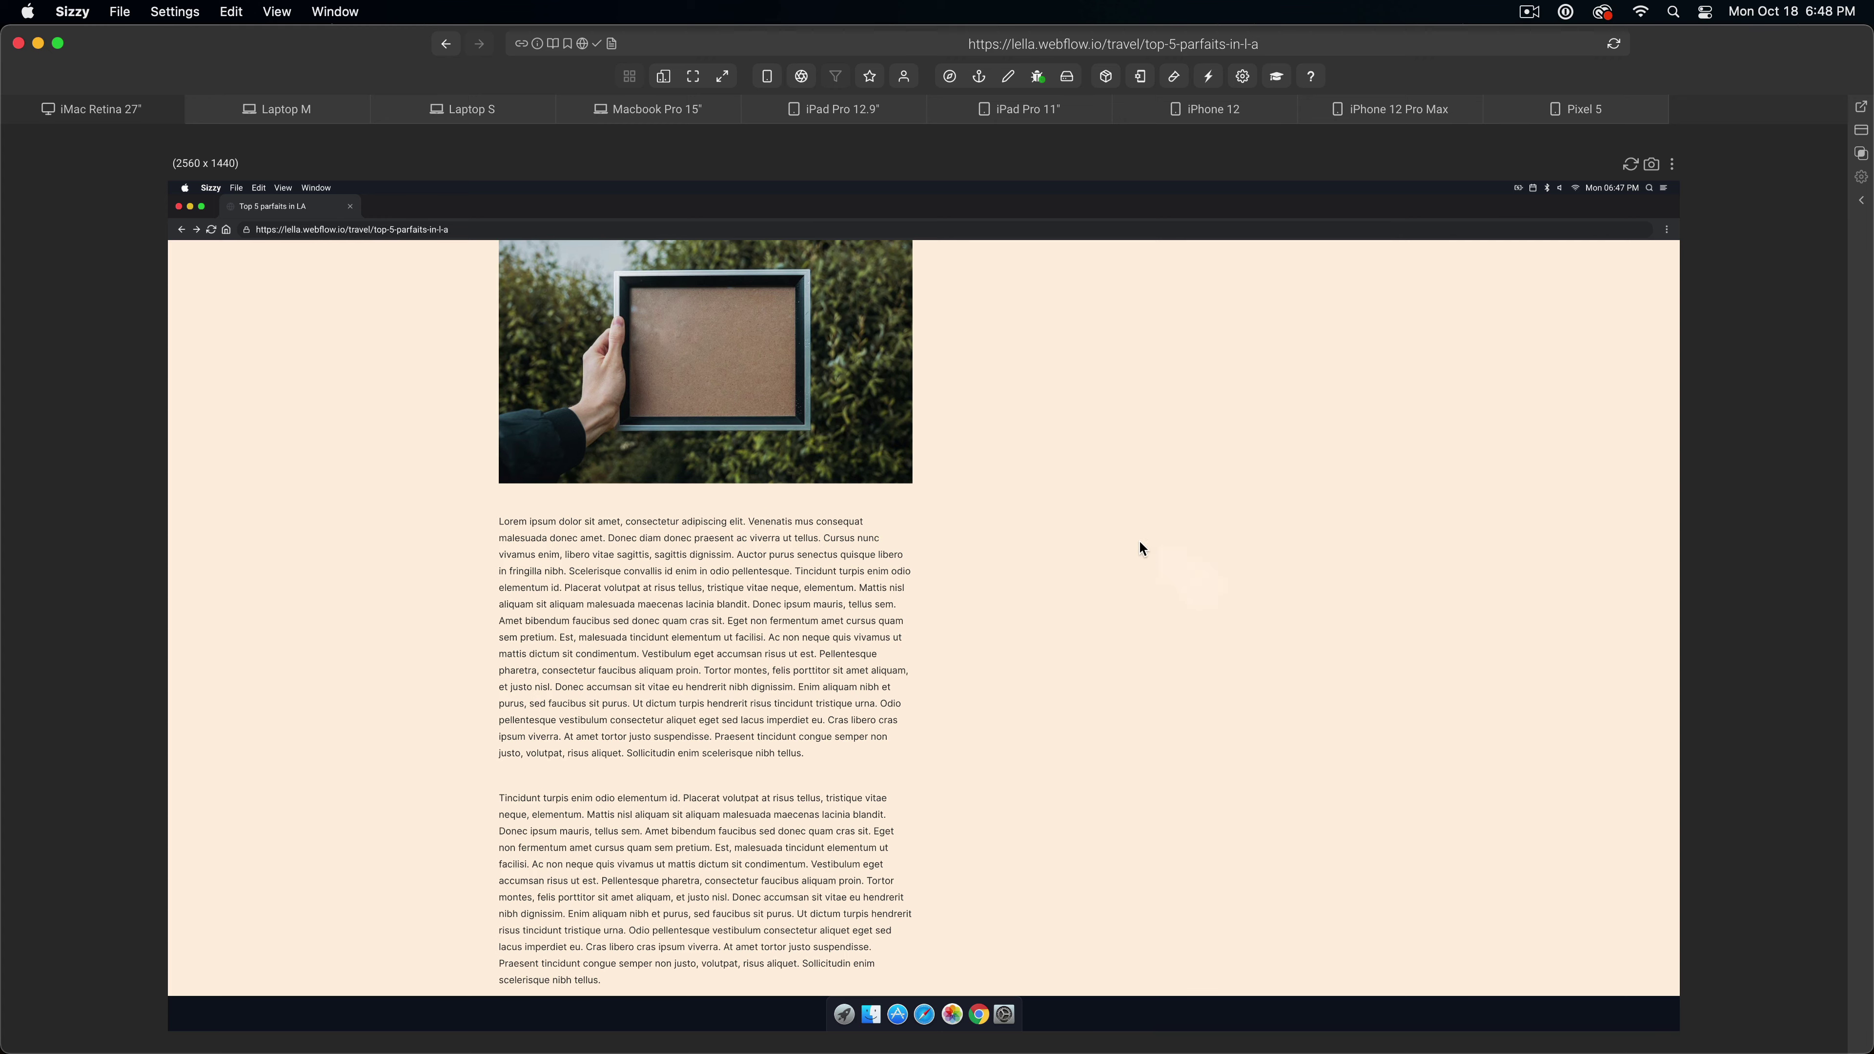
pyautogui.scroll(10, 1082, 543)
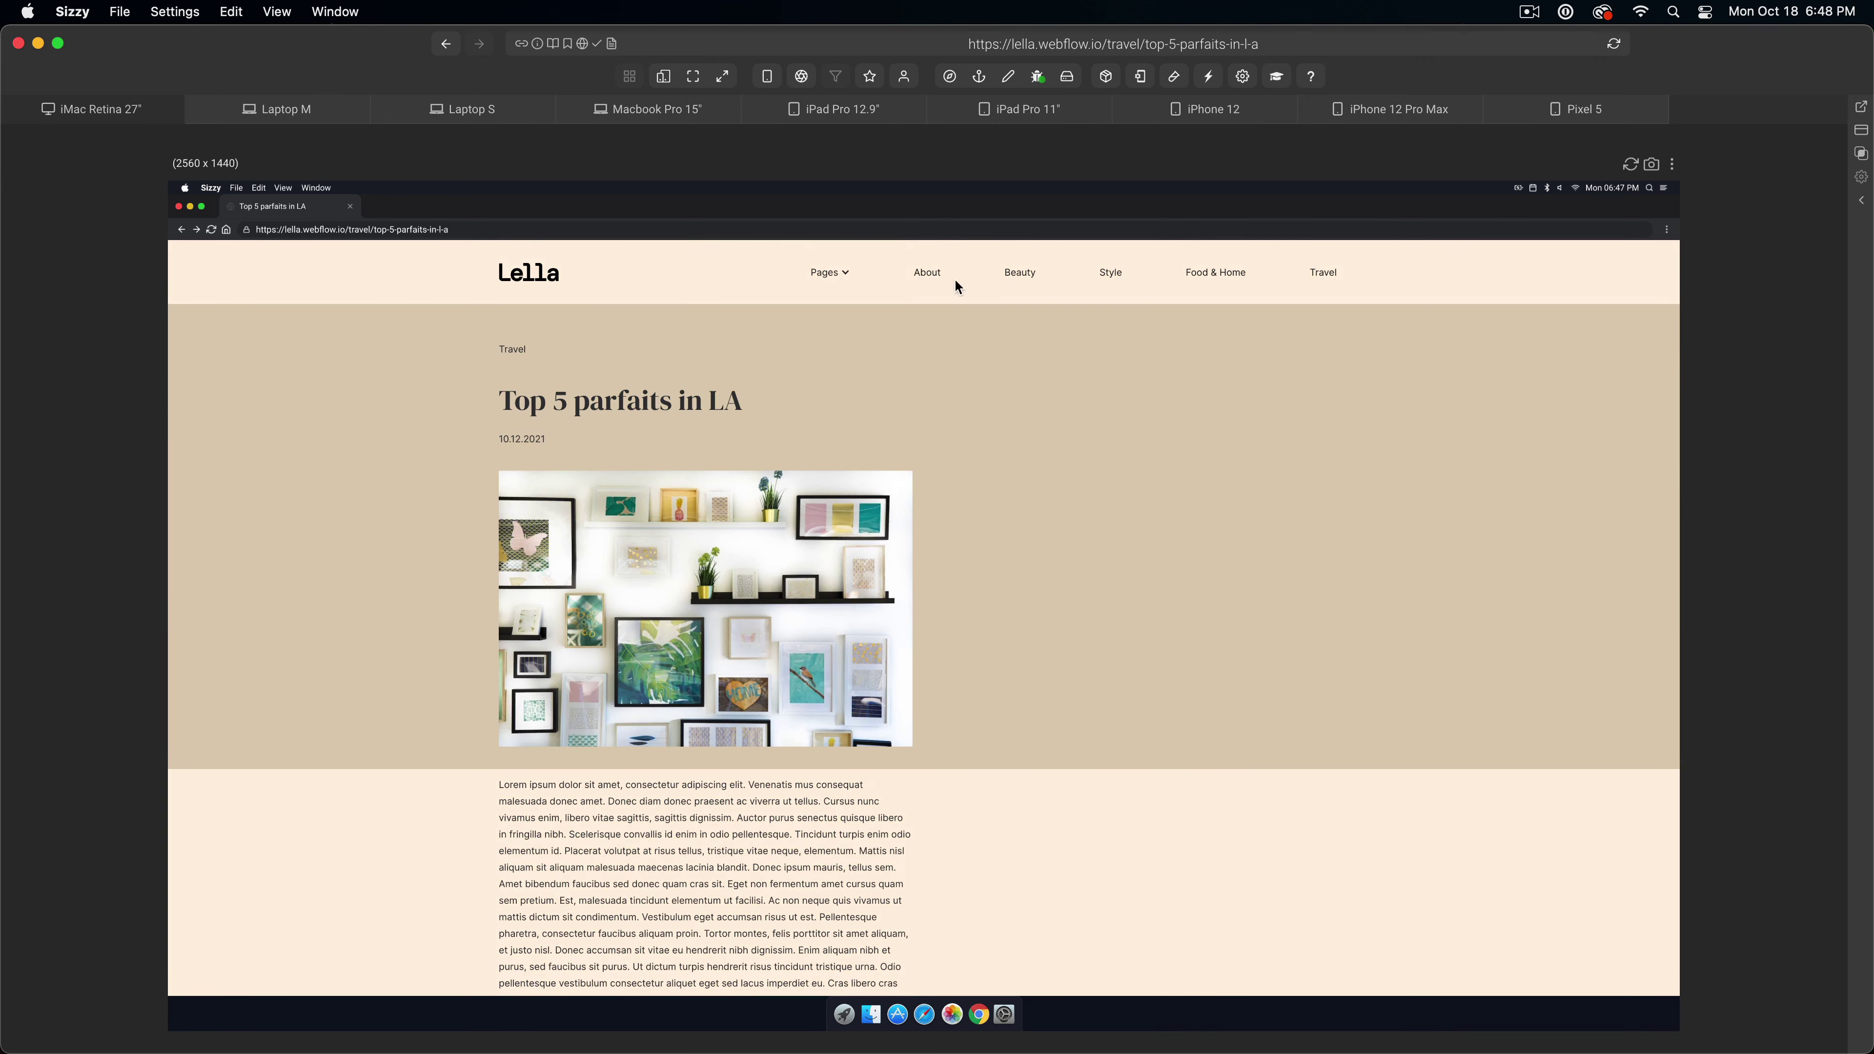
# - Open the Beauty page on the iMac preview and examine its post grid
pyautogui.click(1026, 275)
pyautogui.scroll(-8, 1016, 578)
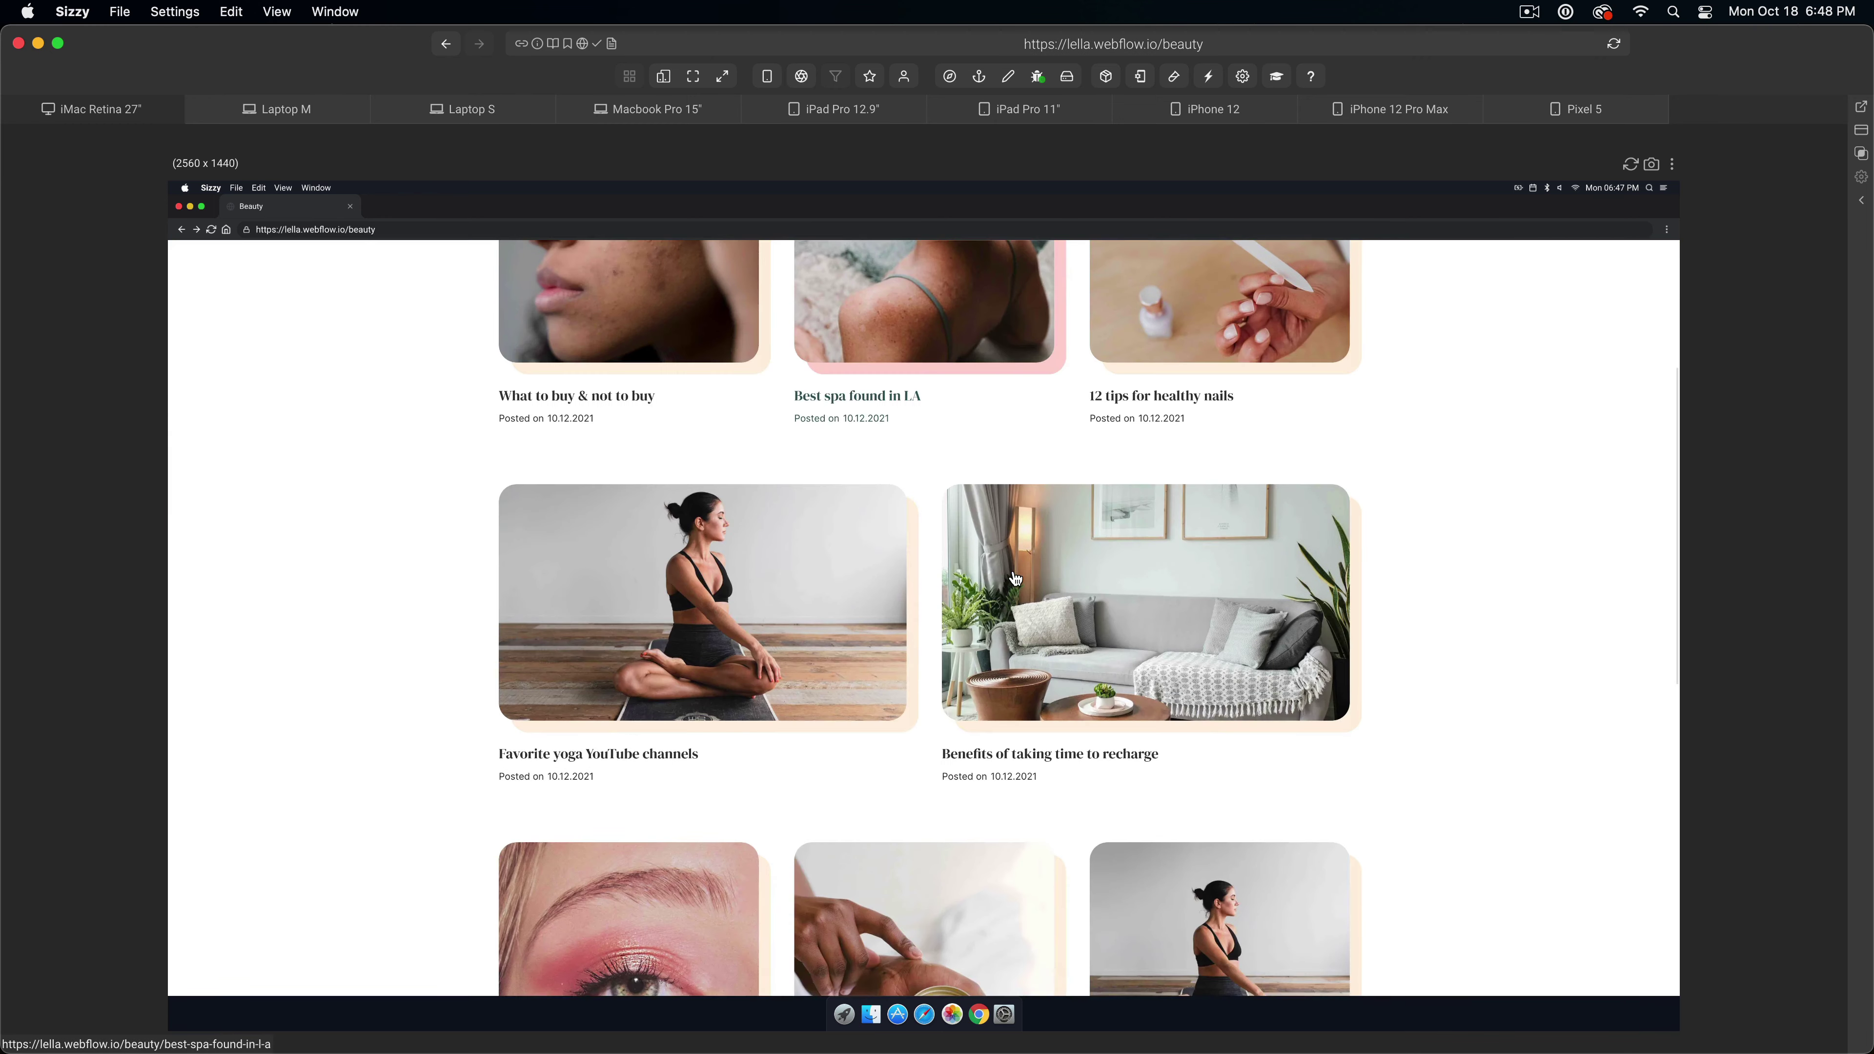
pyautogui.scroll(-5, 1016, 577)
pyautogui.scroll(10, 1008, 572)
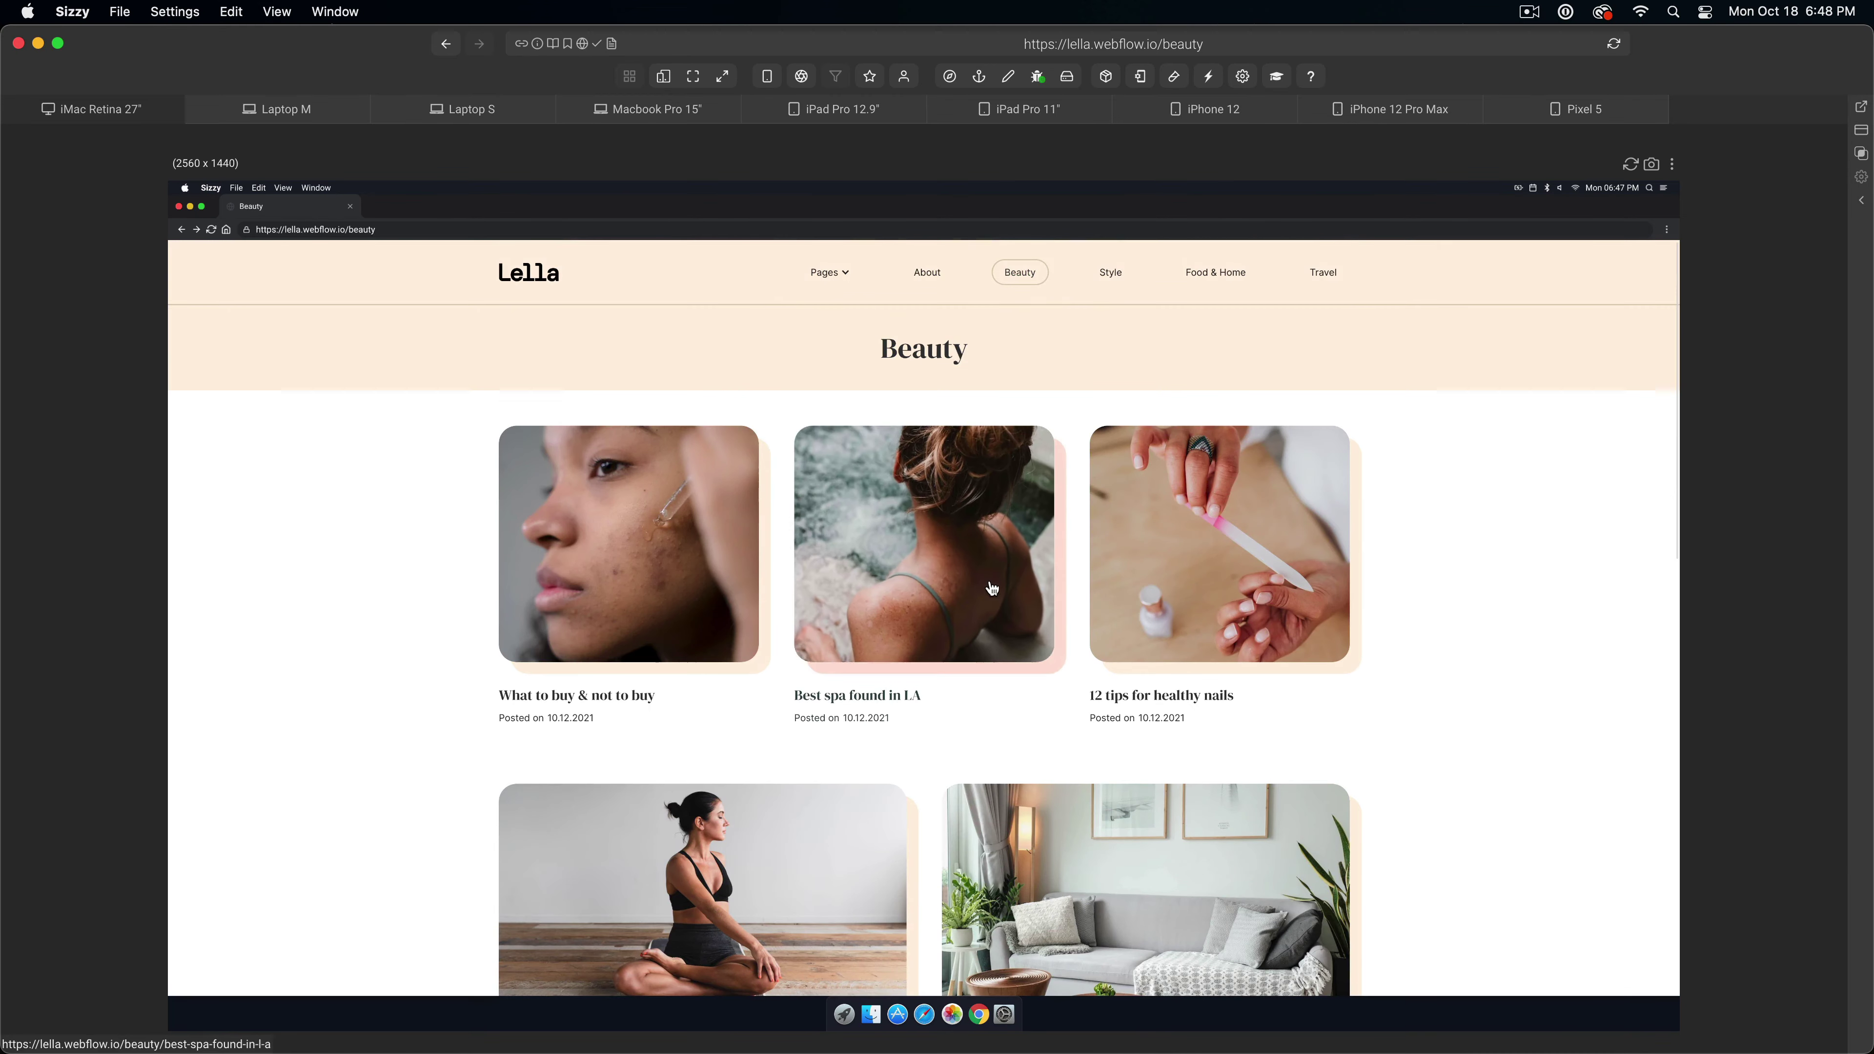
# - Open the Style page on the iMac preview and examine its featured and Other Posts sections
pyautogui.click(1112, 268)
pyautogui.scroll(-12, 1070, 591)
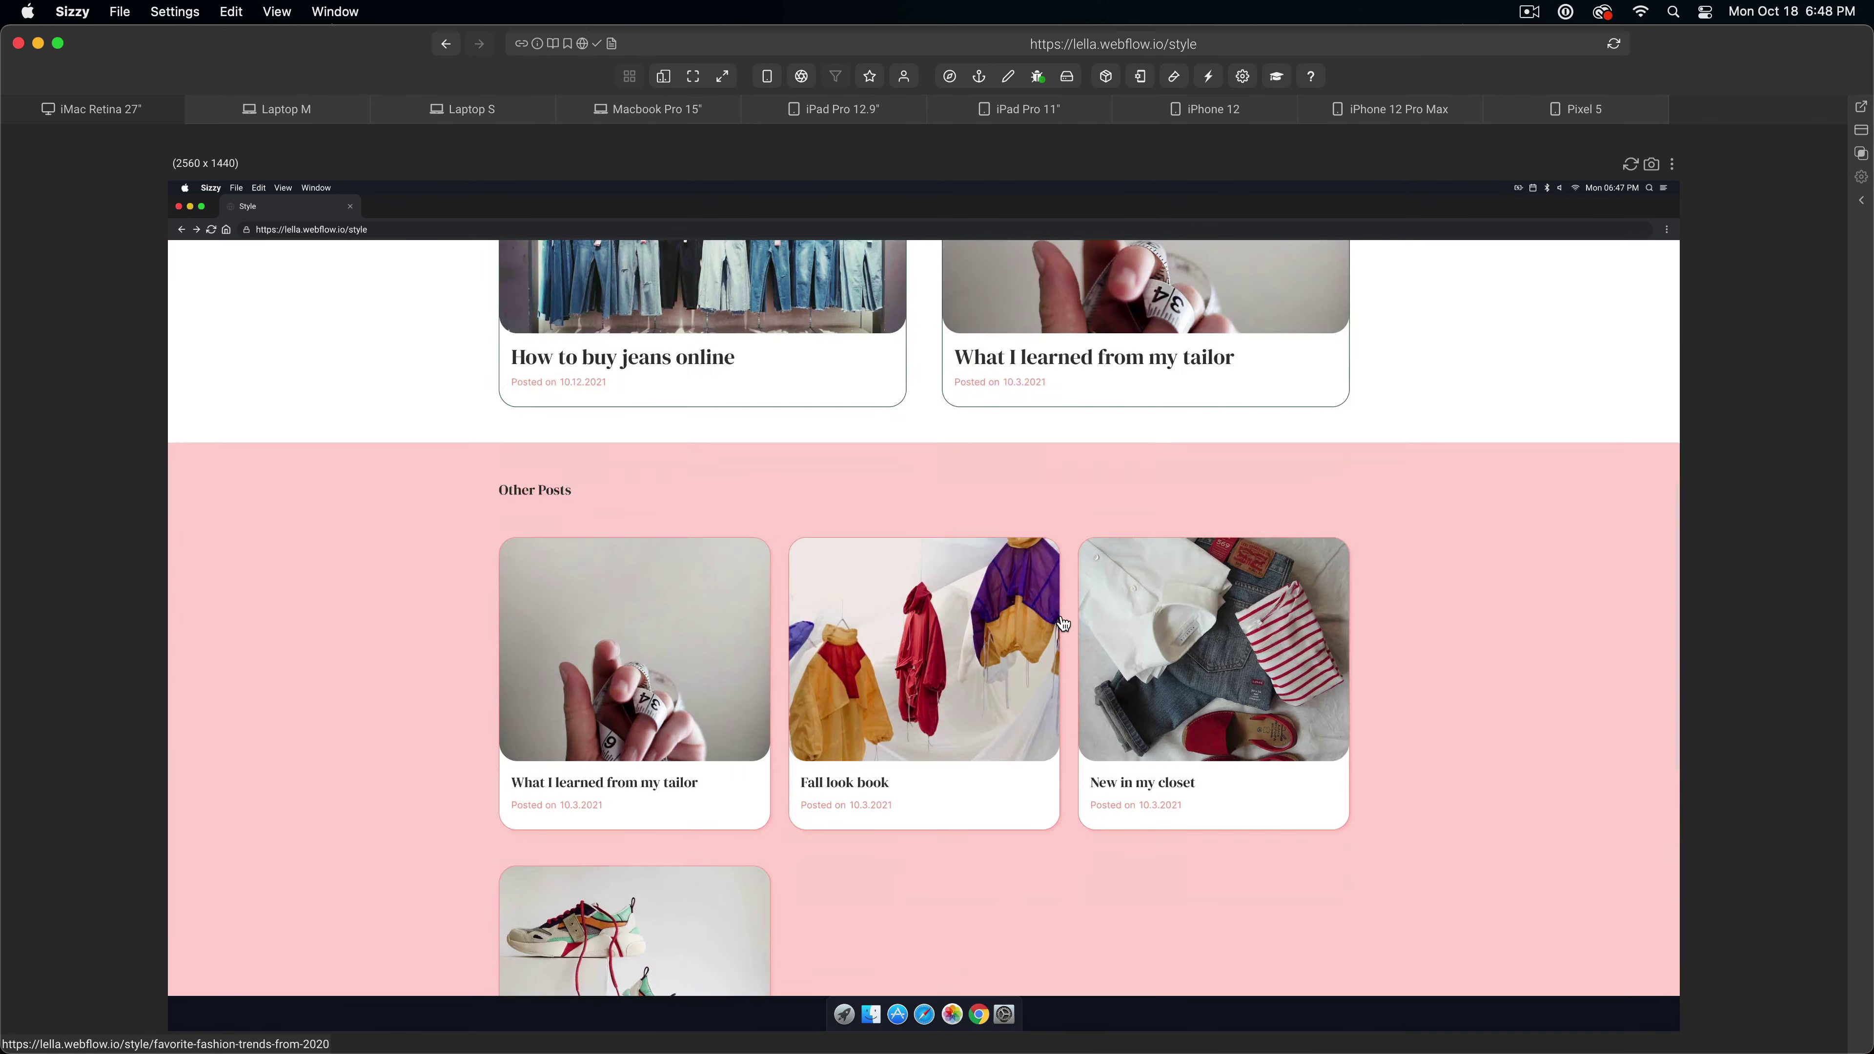
pyautogui.scroll(12, 1063, 624)
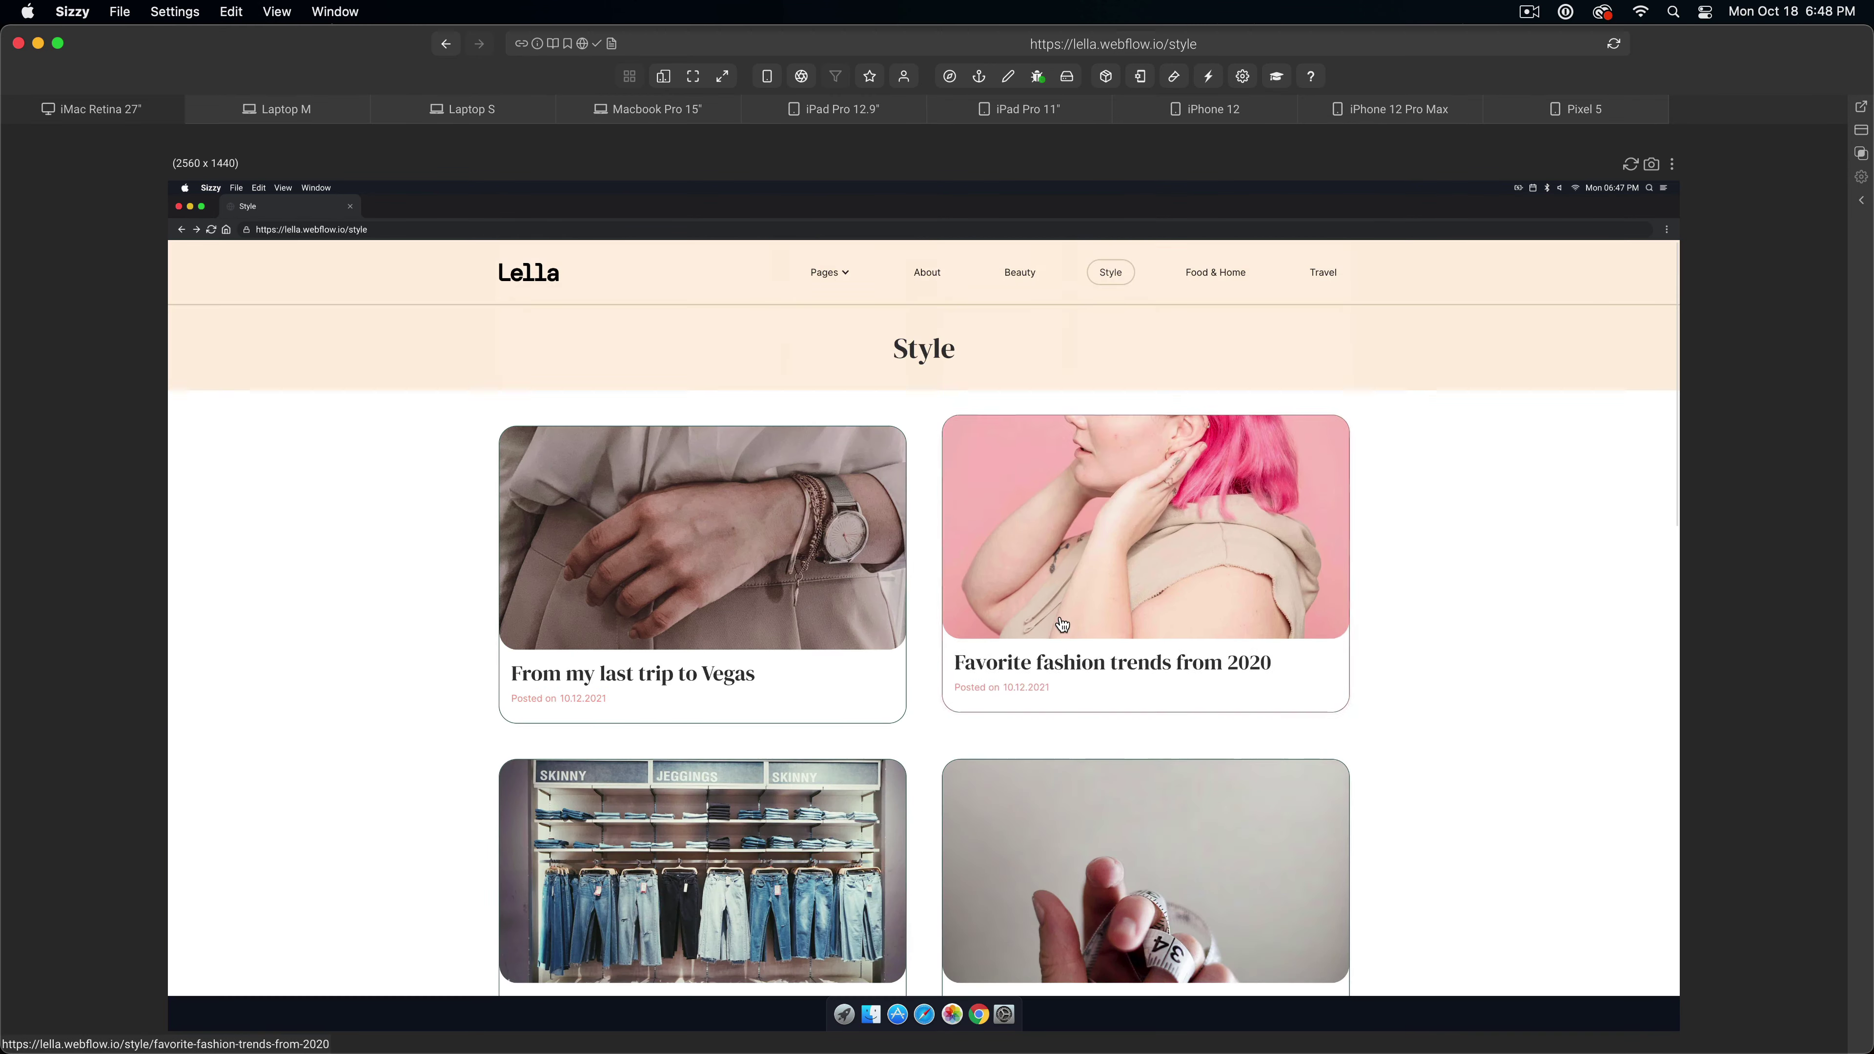
# - Switch the preview device to Laptop M and check the Style page layout
pyautogui.click(284, 110)
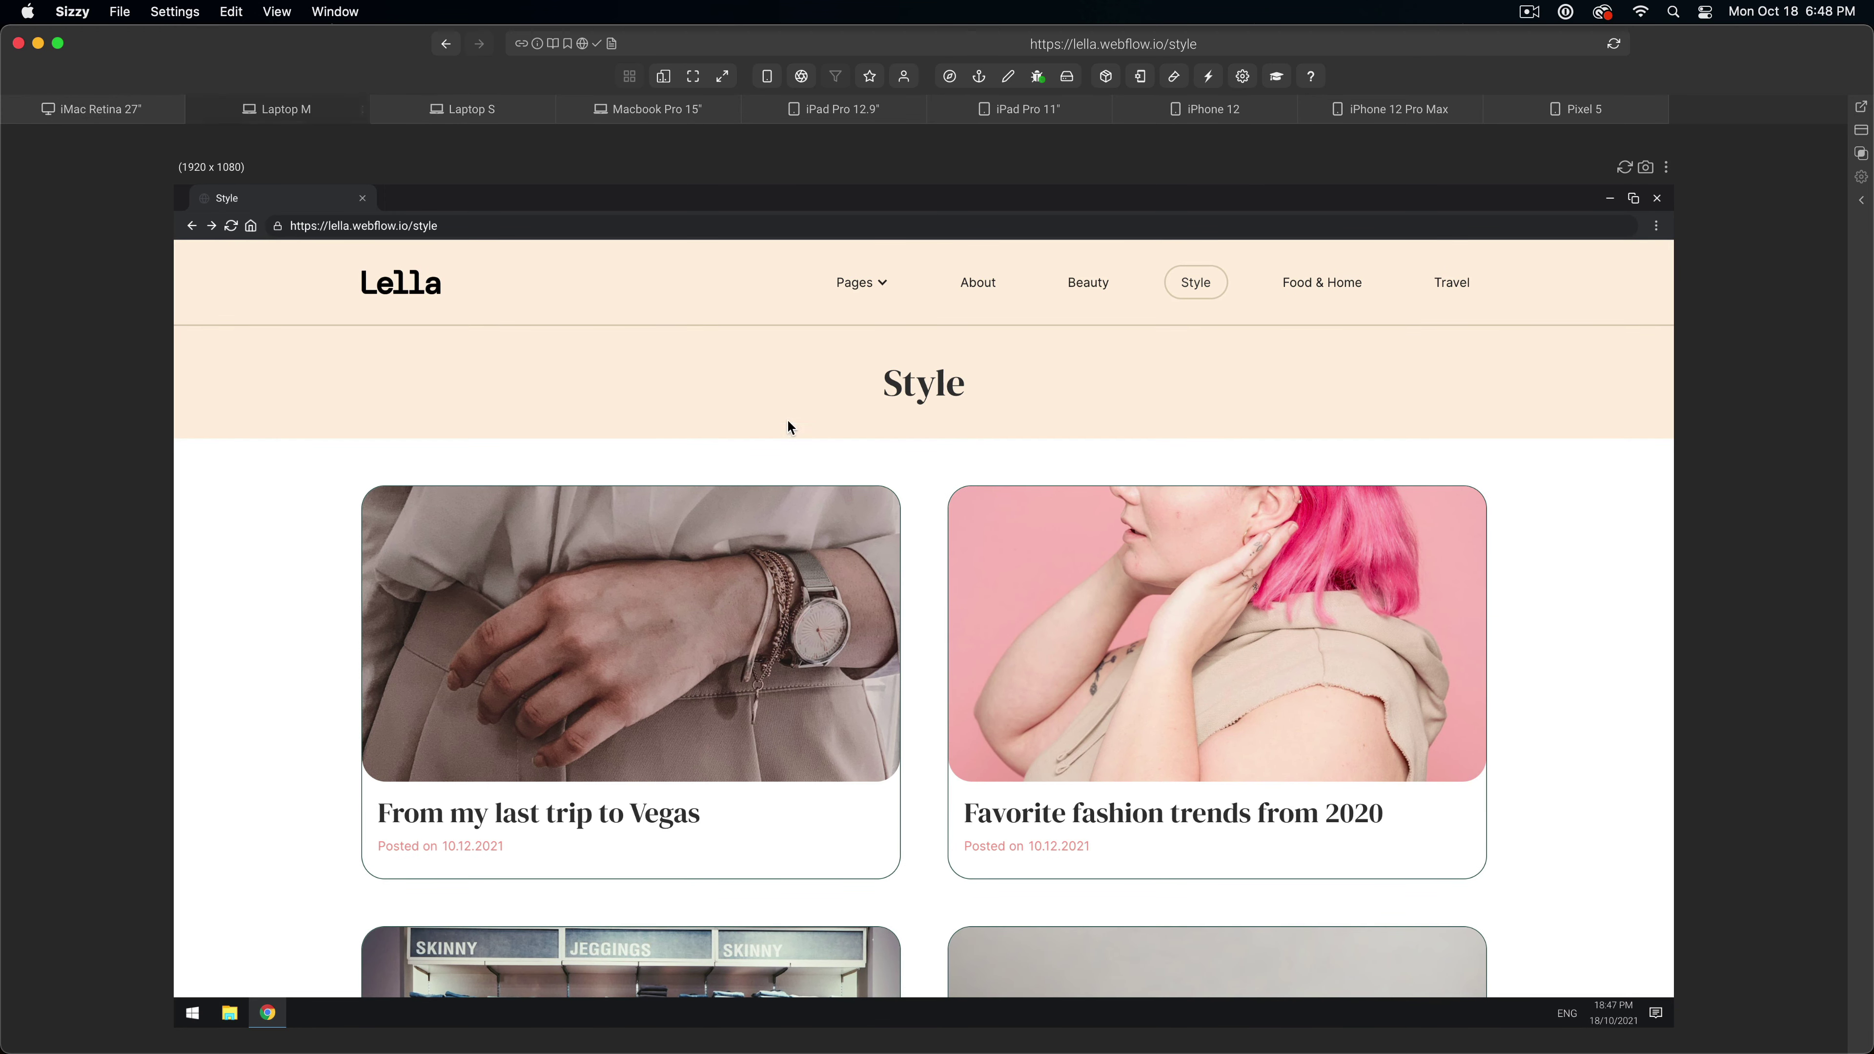
pyautogui.scroll(-3, 788, 427)
pyautogui.scroll(3, 823, 347)
# - Return to the home page on Laptop M and examine its layout down to the contact form and footer
pyautogui.click(398, 283)
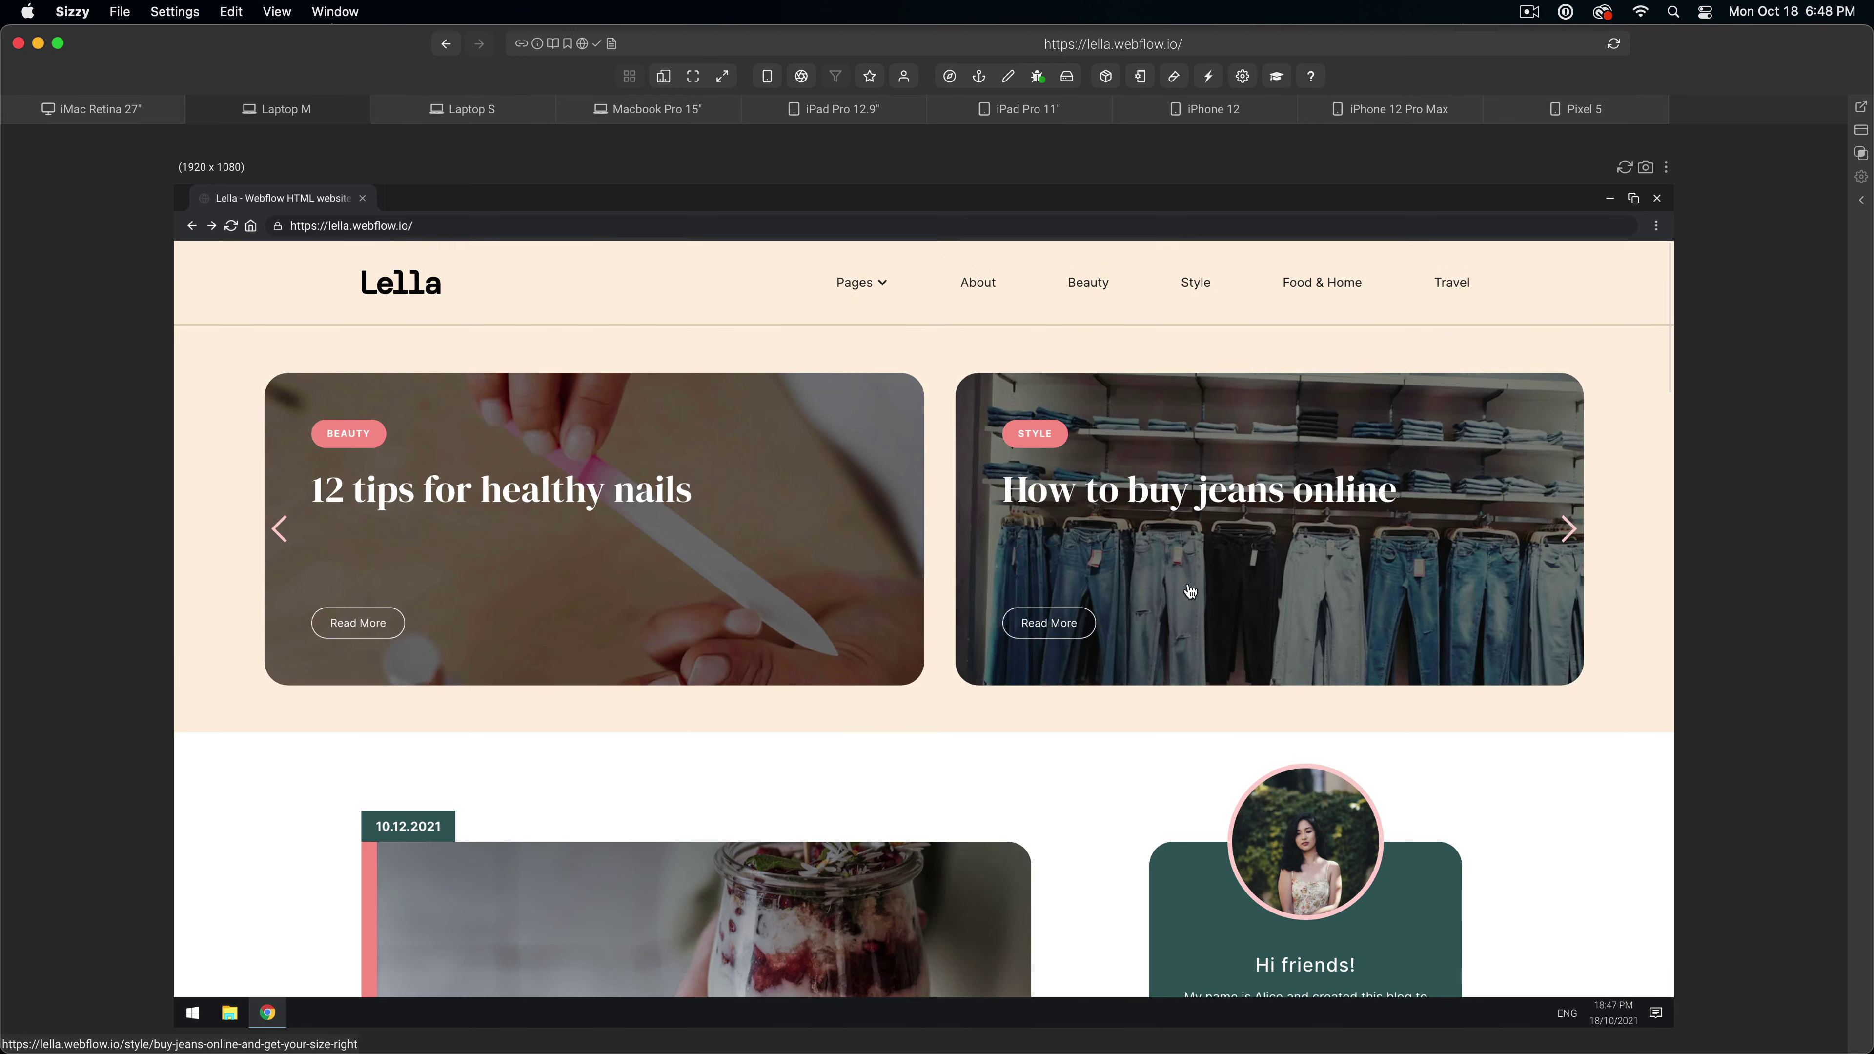
pyautogui.scroll(-15, 1184, 586)
pyautogui.scroll(-10, 1189, 589)
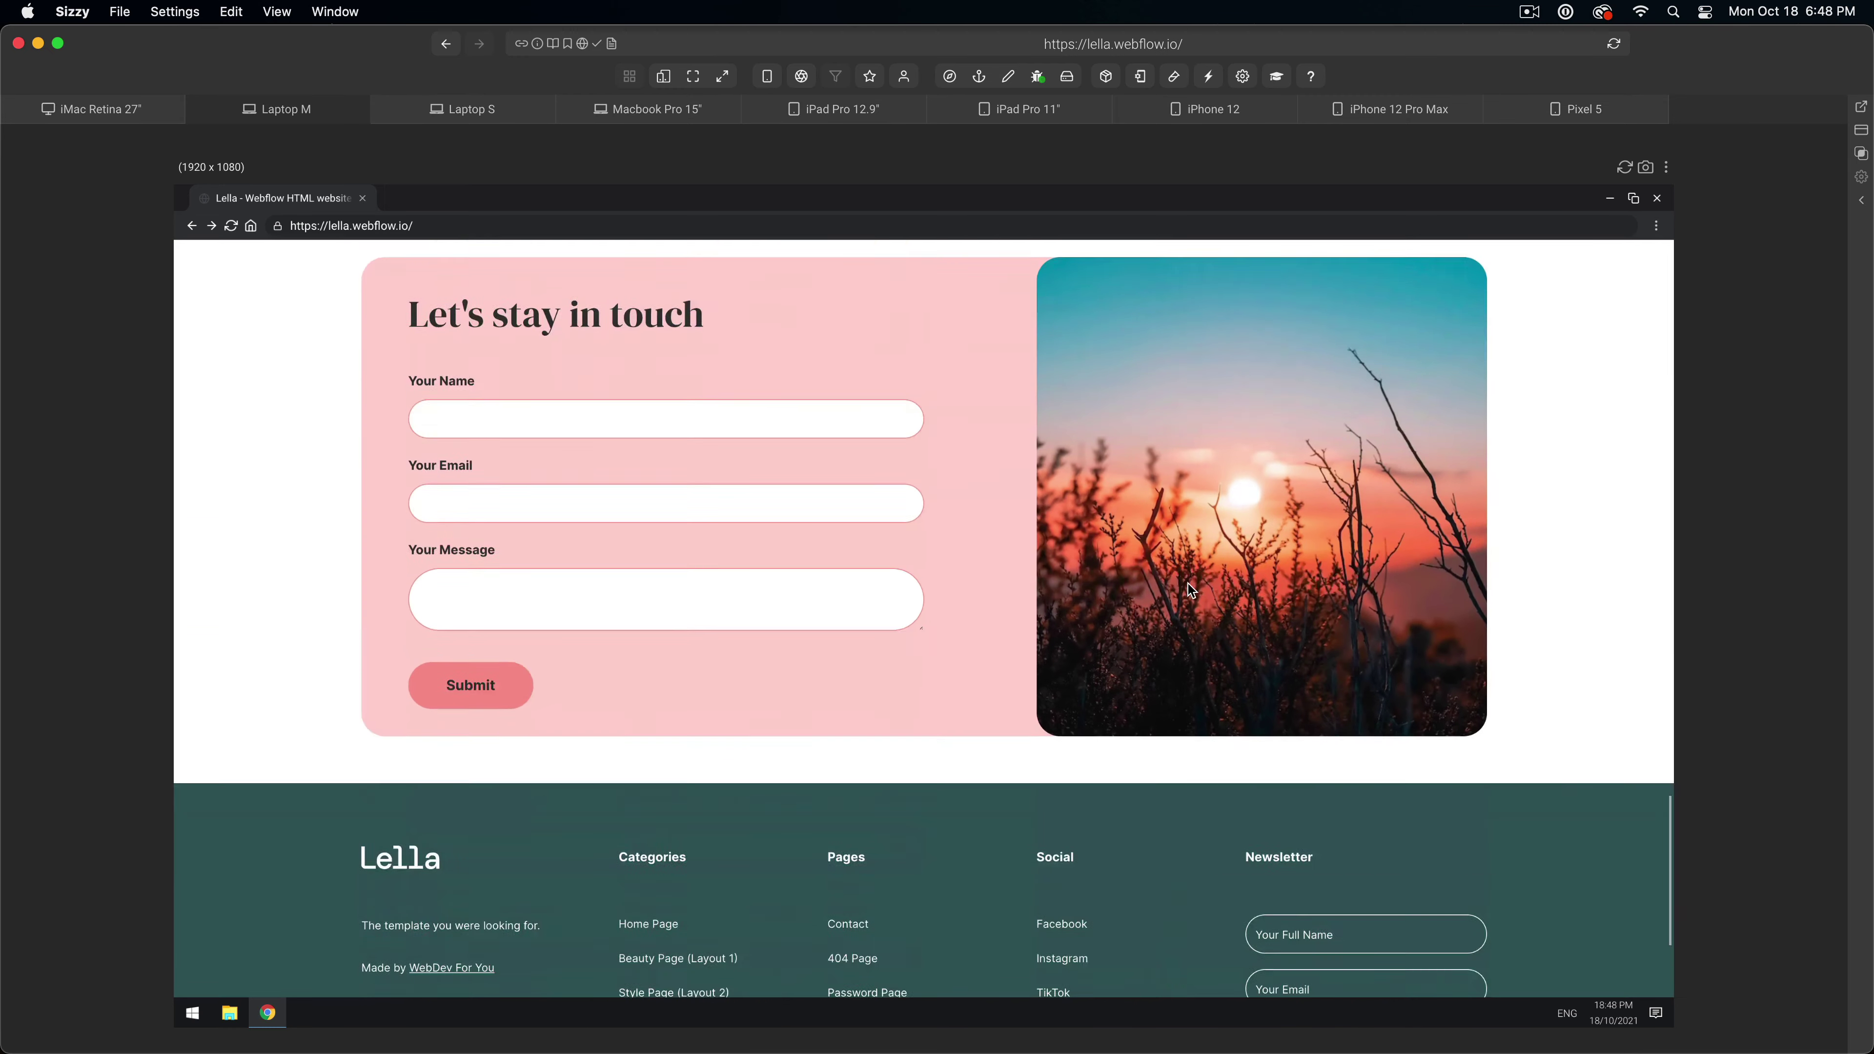
pyautogui.scroll(20, 1188, 587)
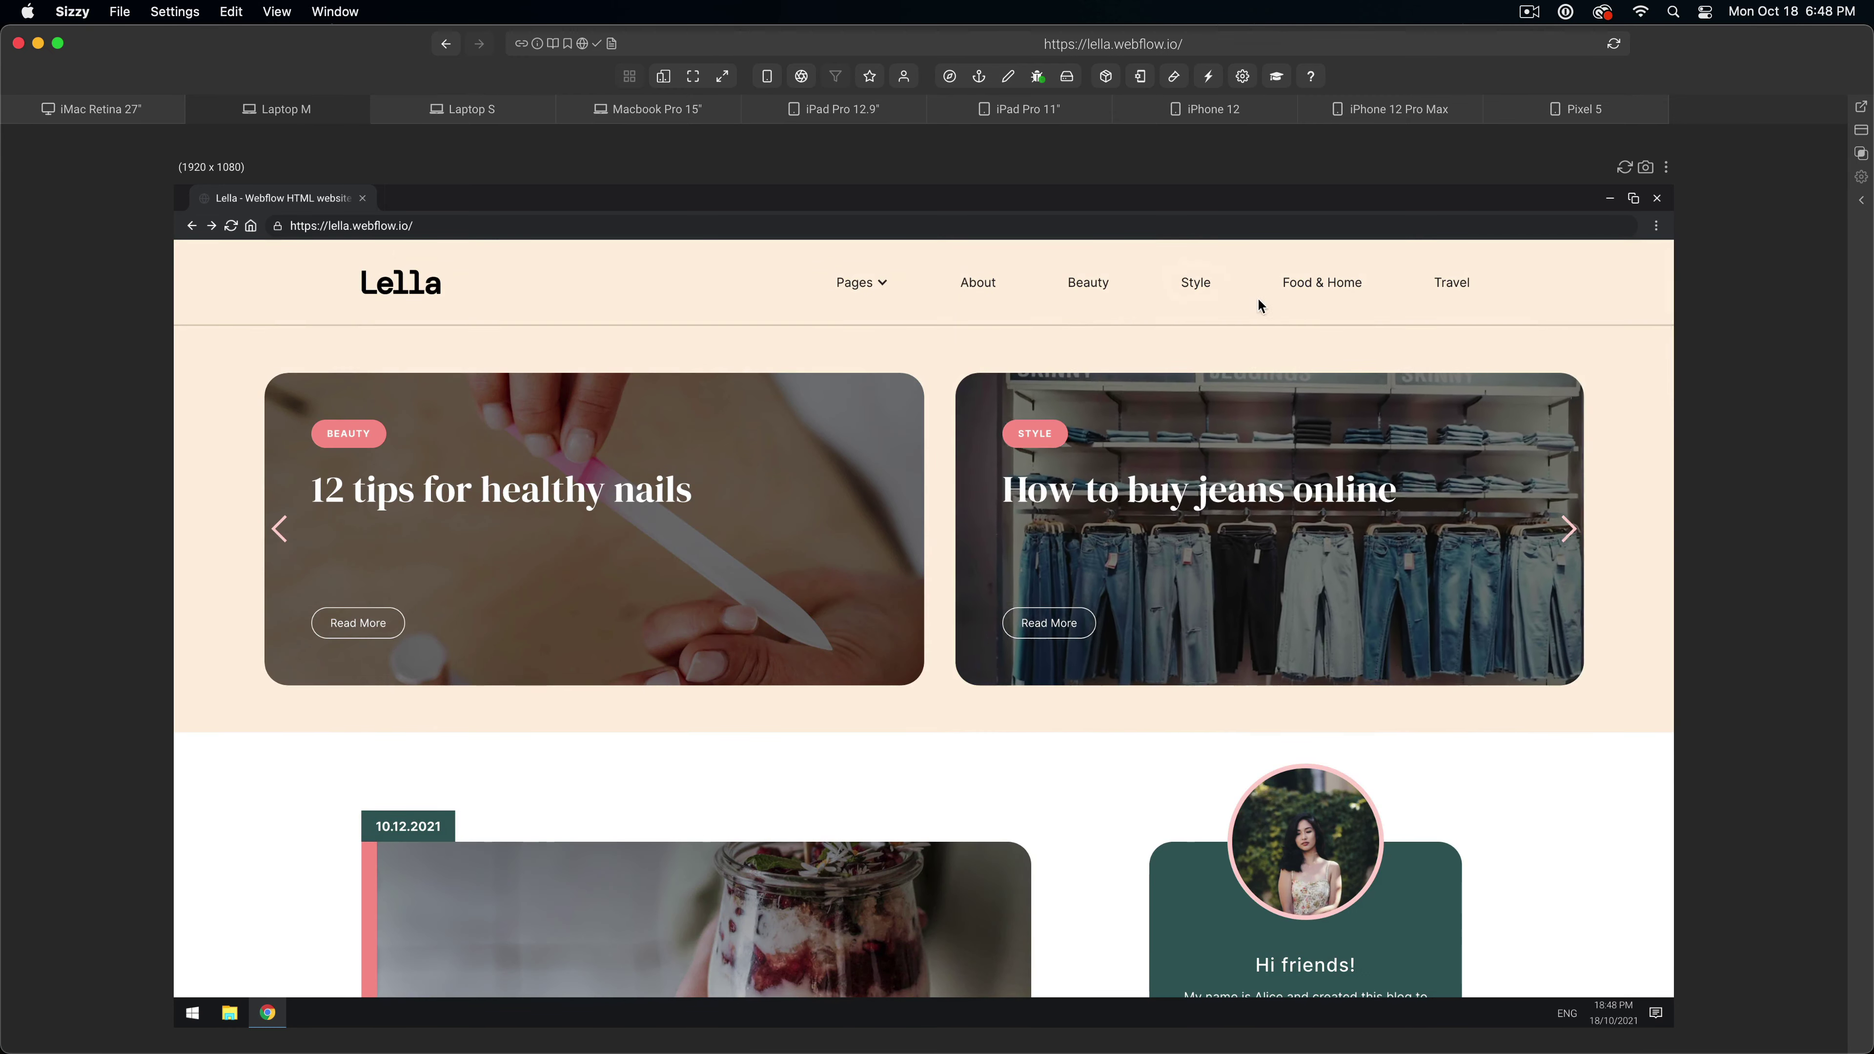
# - Open the Food & Home page on Laptop M and examine its posts down to the footer
pyautogui.click(1310, 284)
pyautogui.scroll(-10, 1084, 749)
pyautogui.scroll(-5, 1082, 753)
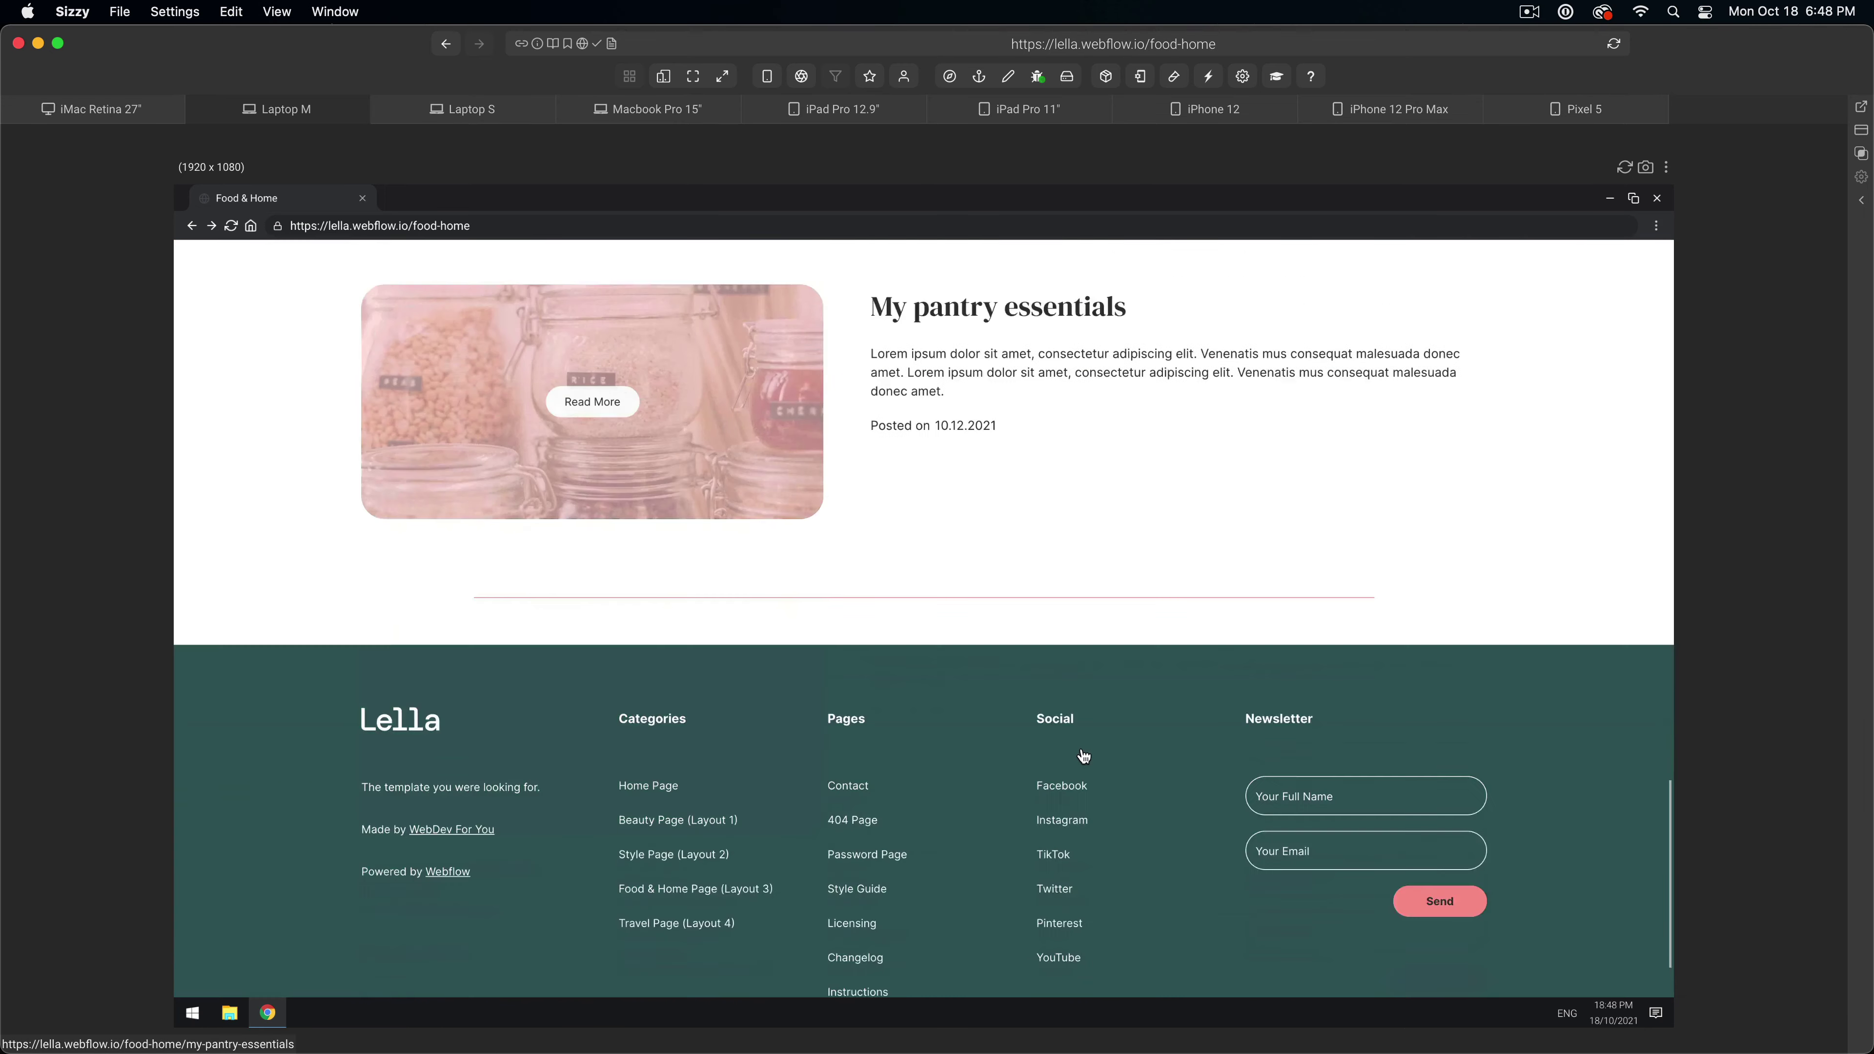
pyautogui.scroll(15, 1080, 758)
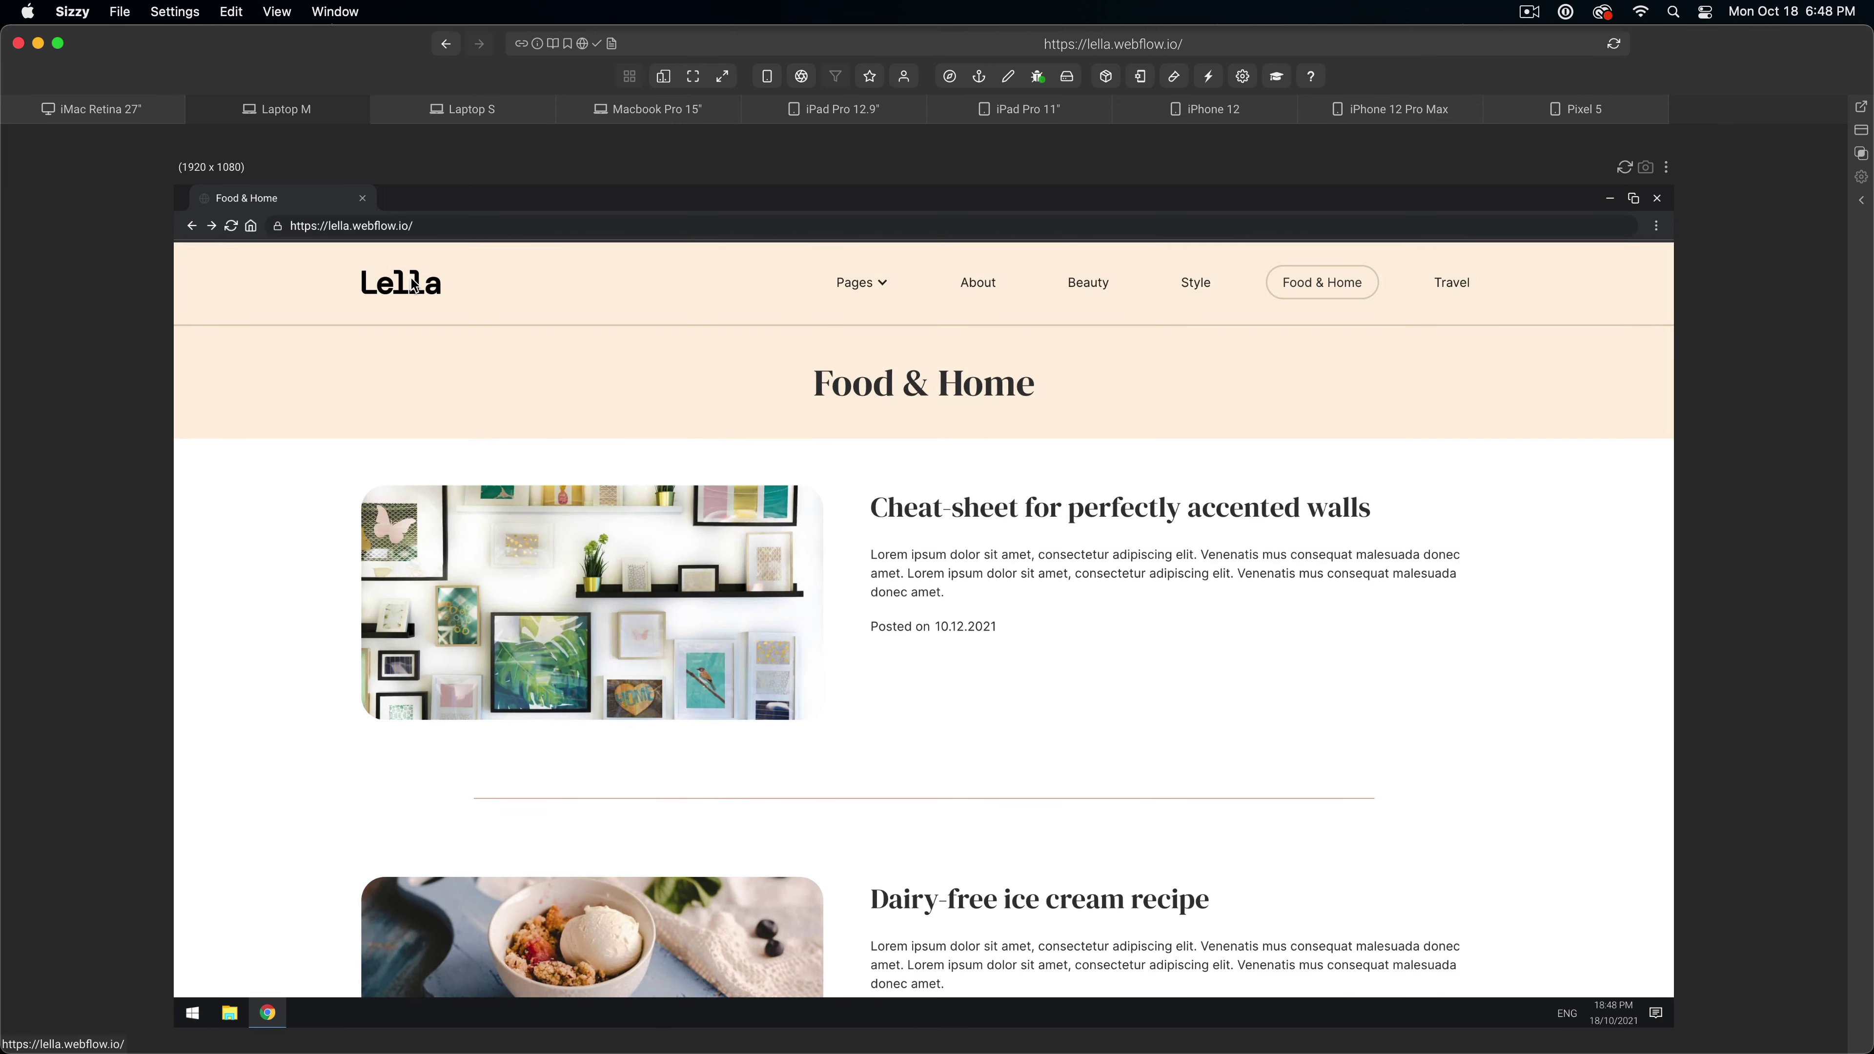
# - Return to the home page, switch the preview device to Laptop S and check the slider and first post
pyautogui.click(414, 284)
pyautogui.click(462, 116)
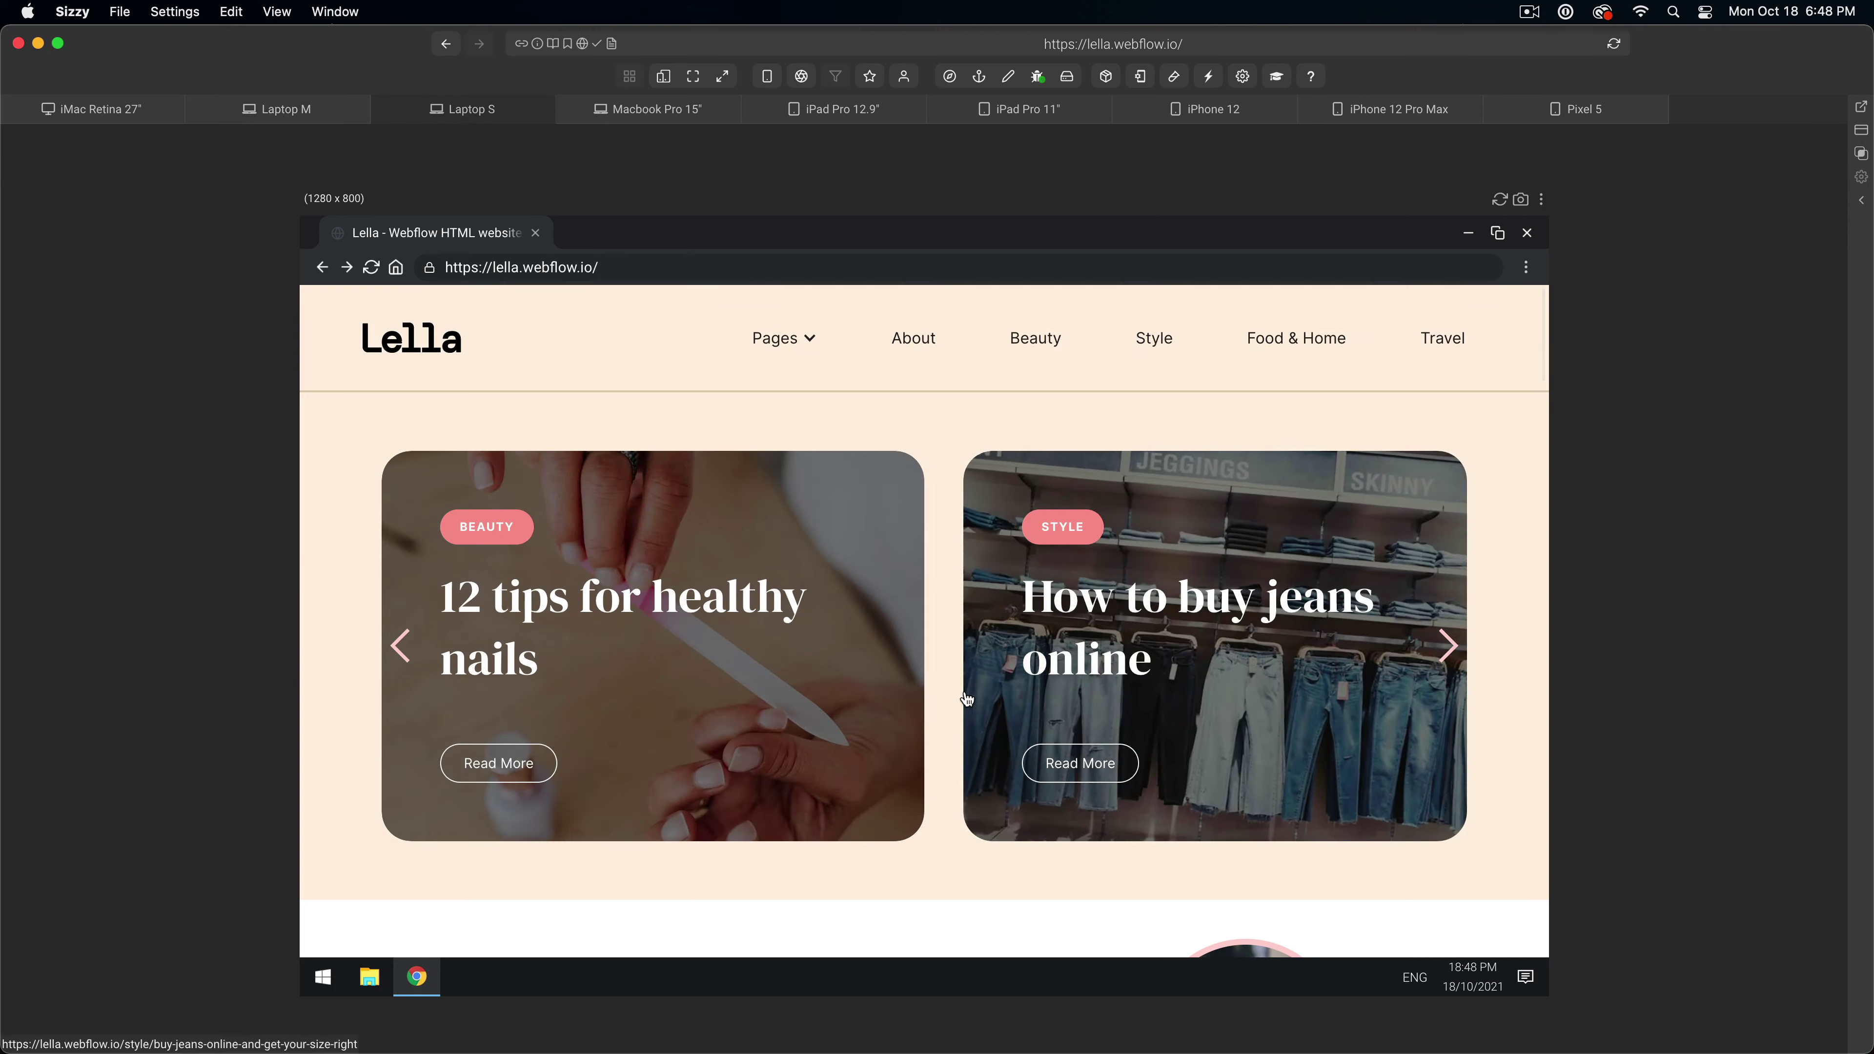
pyautogui.scroll(-10, 959, 713)
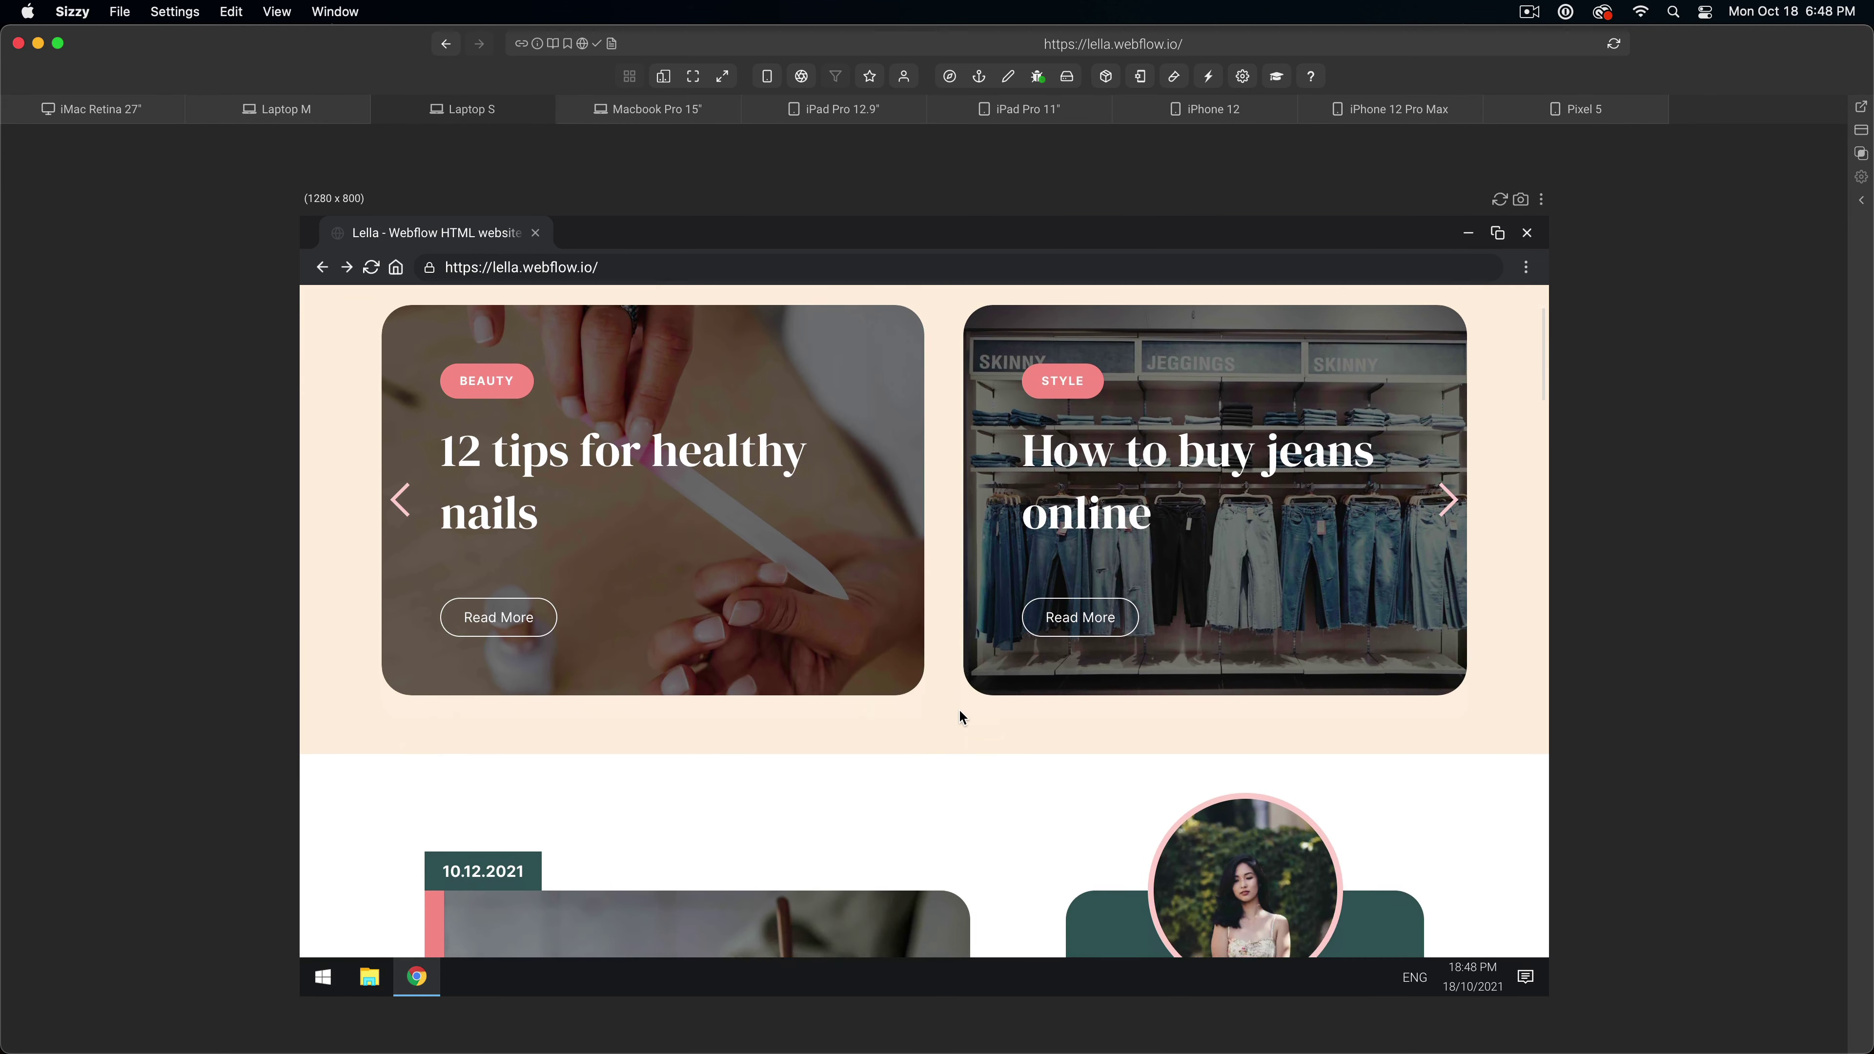
pyautogui.scroll(4, 827, 597)
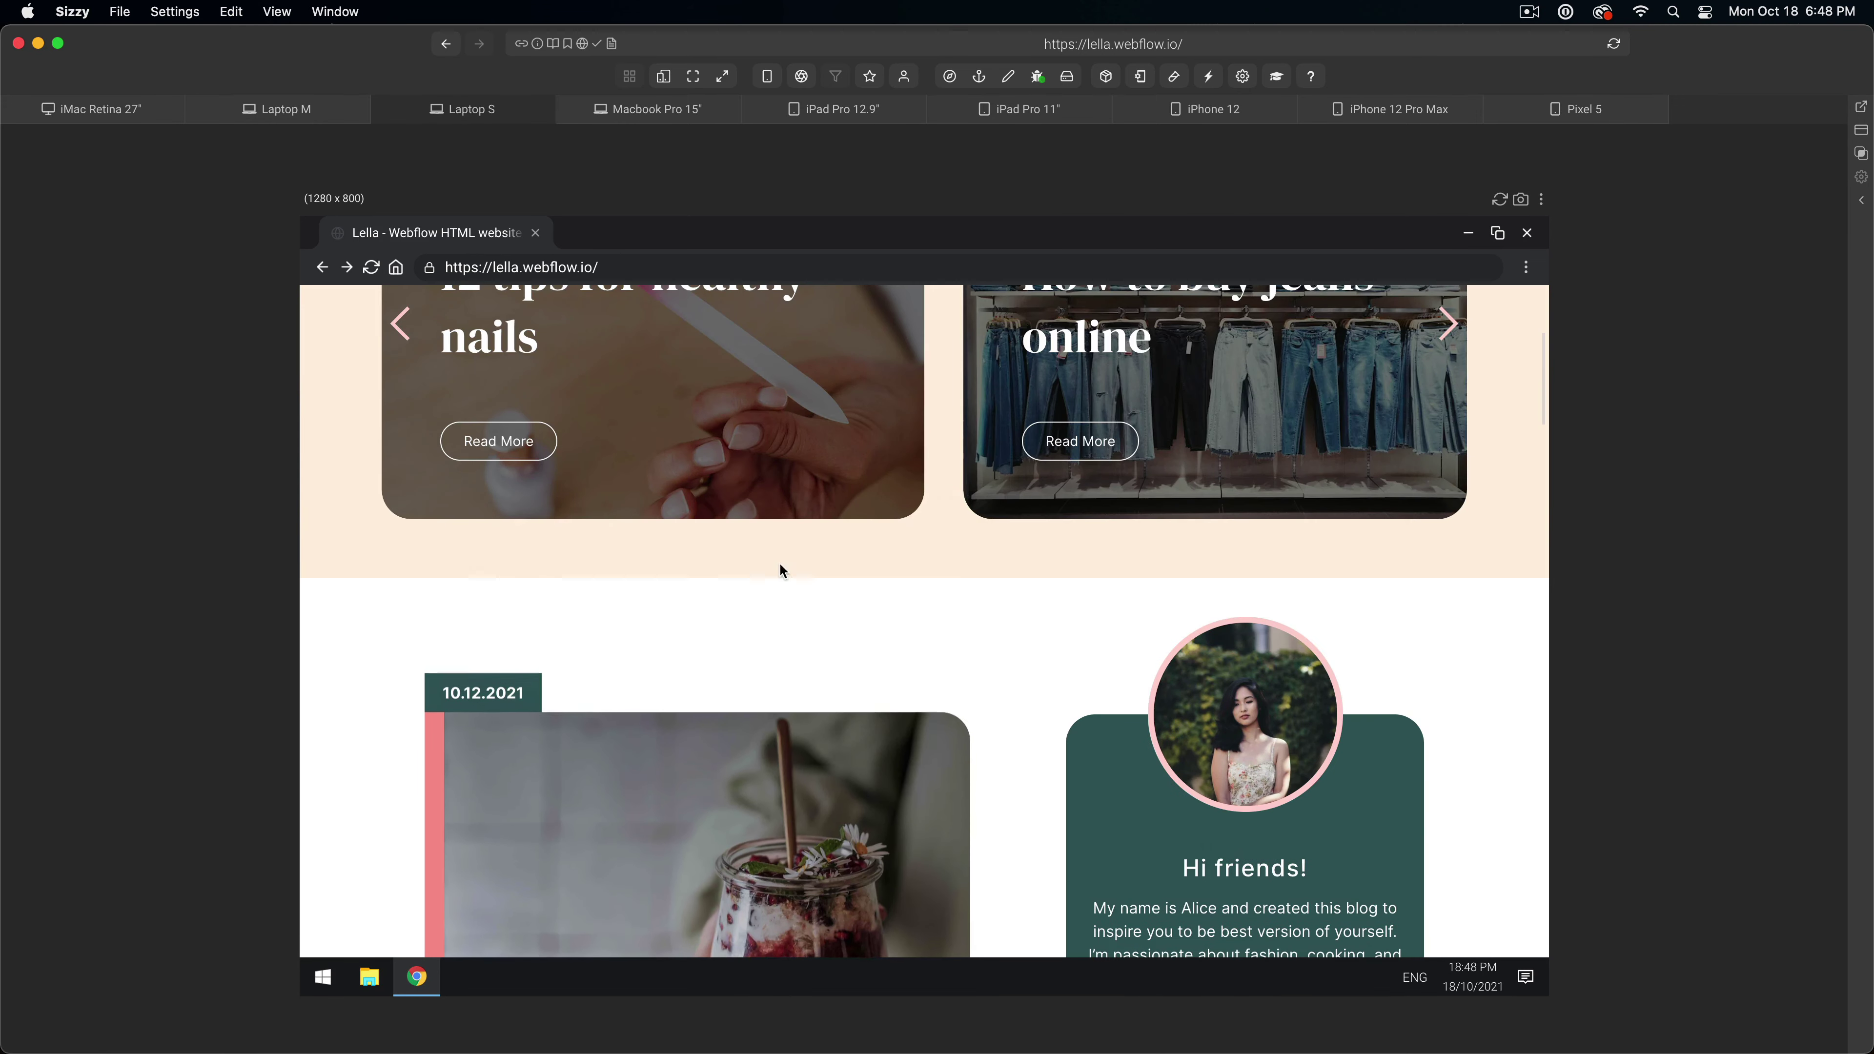
# - Open the "Top 5 parfaits in LA" post on Laptop S and examine its images and text
pyautogui.click(758, 768)
pyautogui.scroll(-10, 1050, 747)
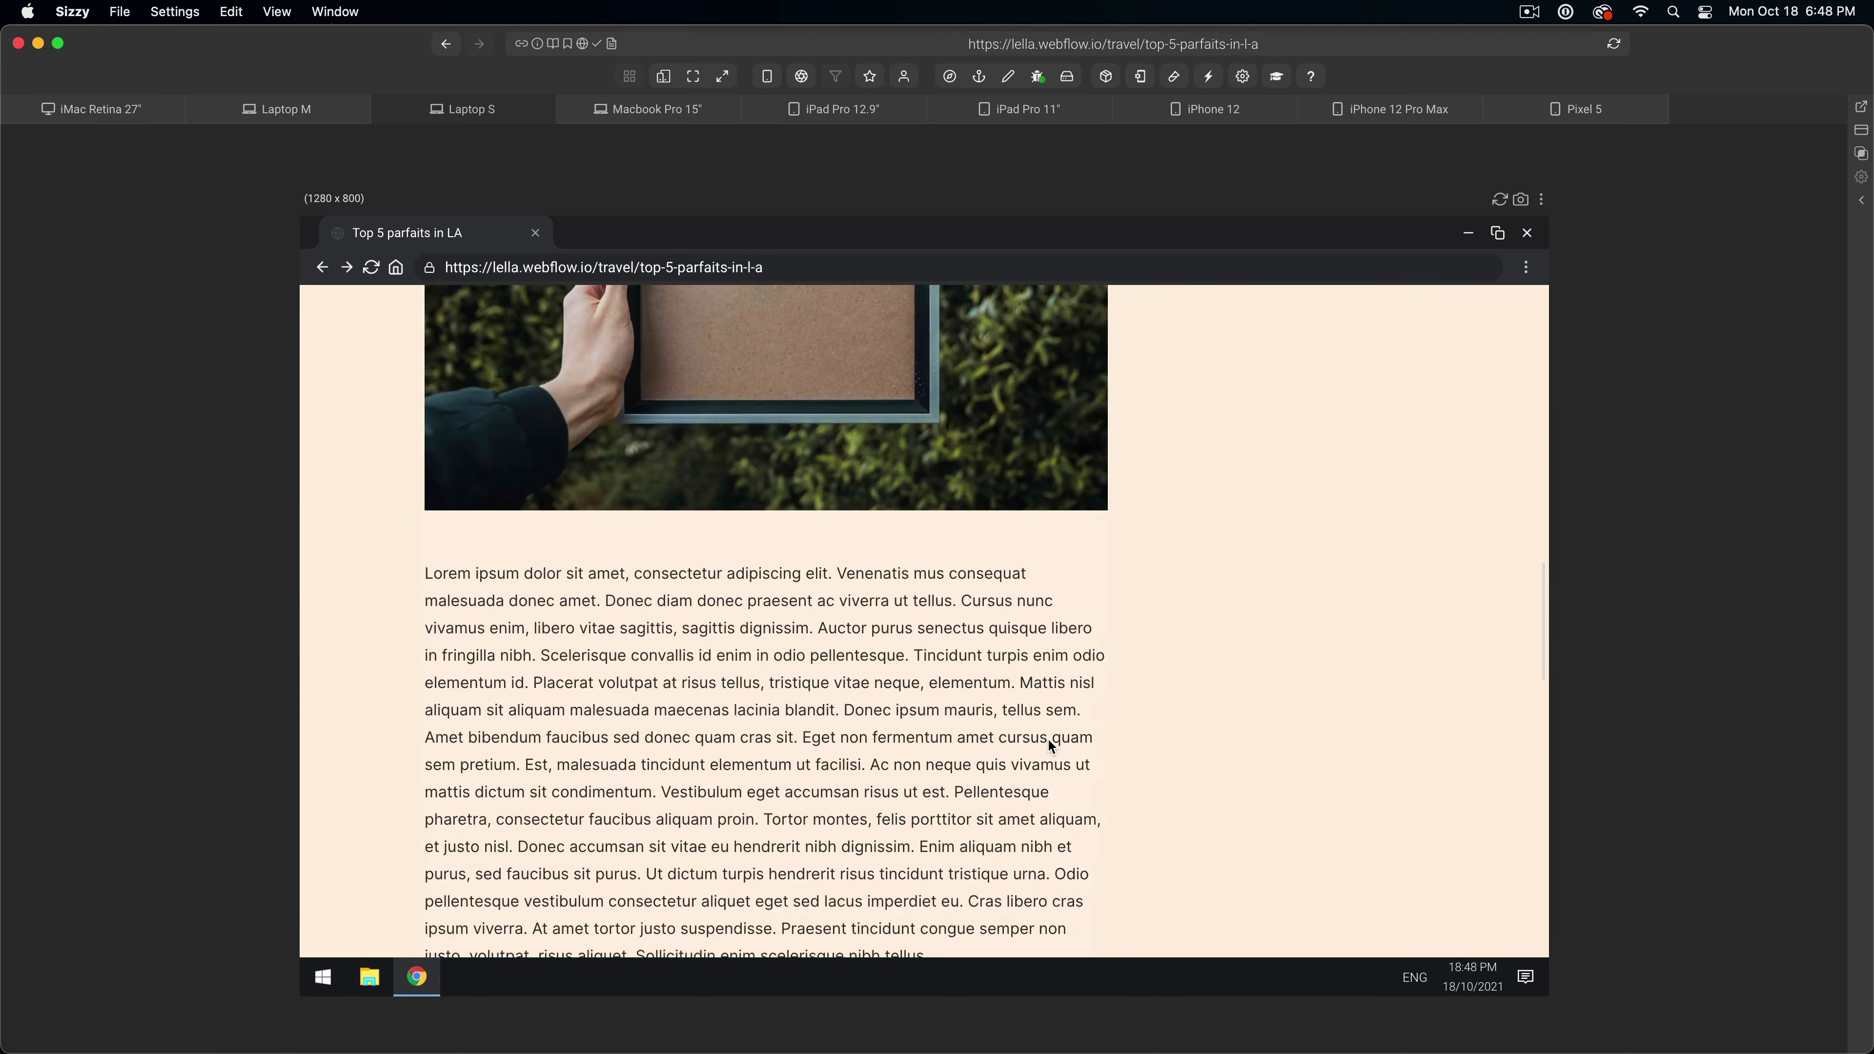
pyautogui.scroll(-10, 1051, 747)
pyautogui.scroll(20, 1051, 747)
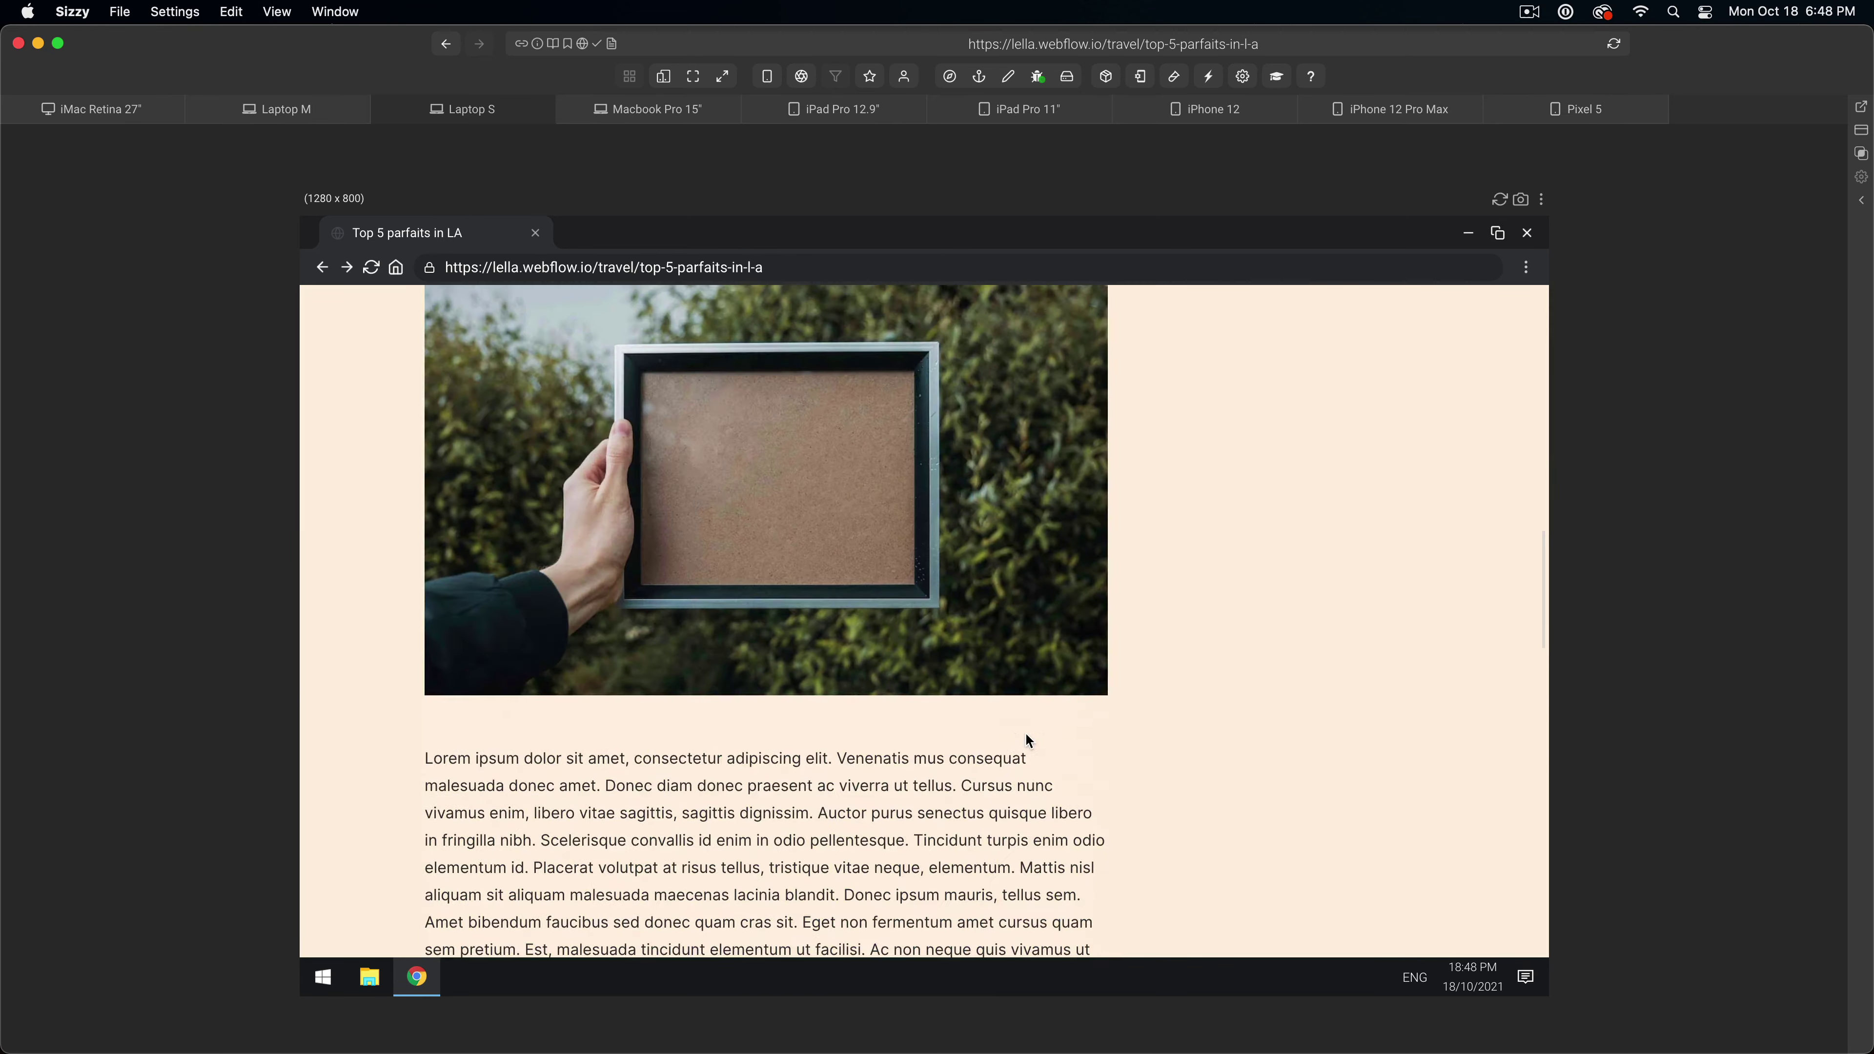
# - Open the Style page on Laptop S and examine its posts
pyautogui.click(1150, 345)
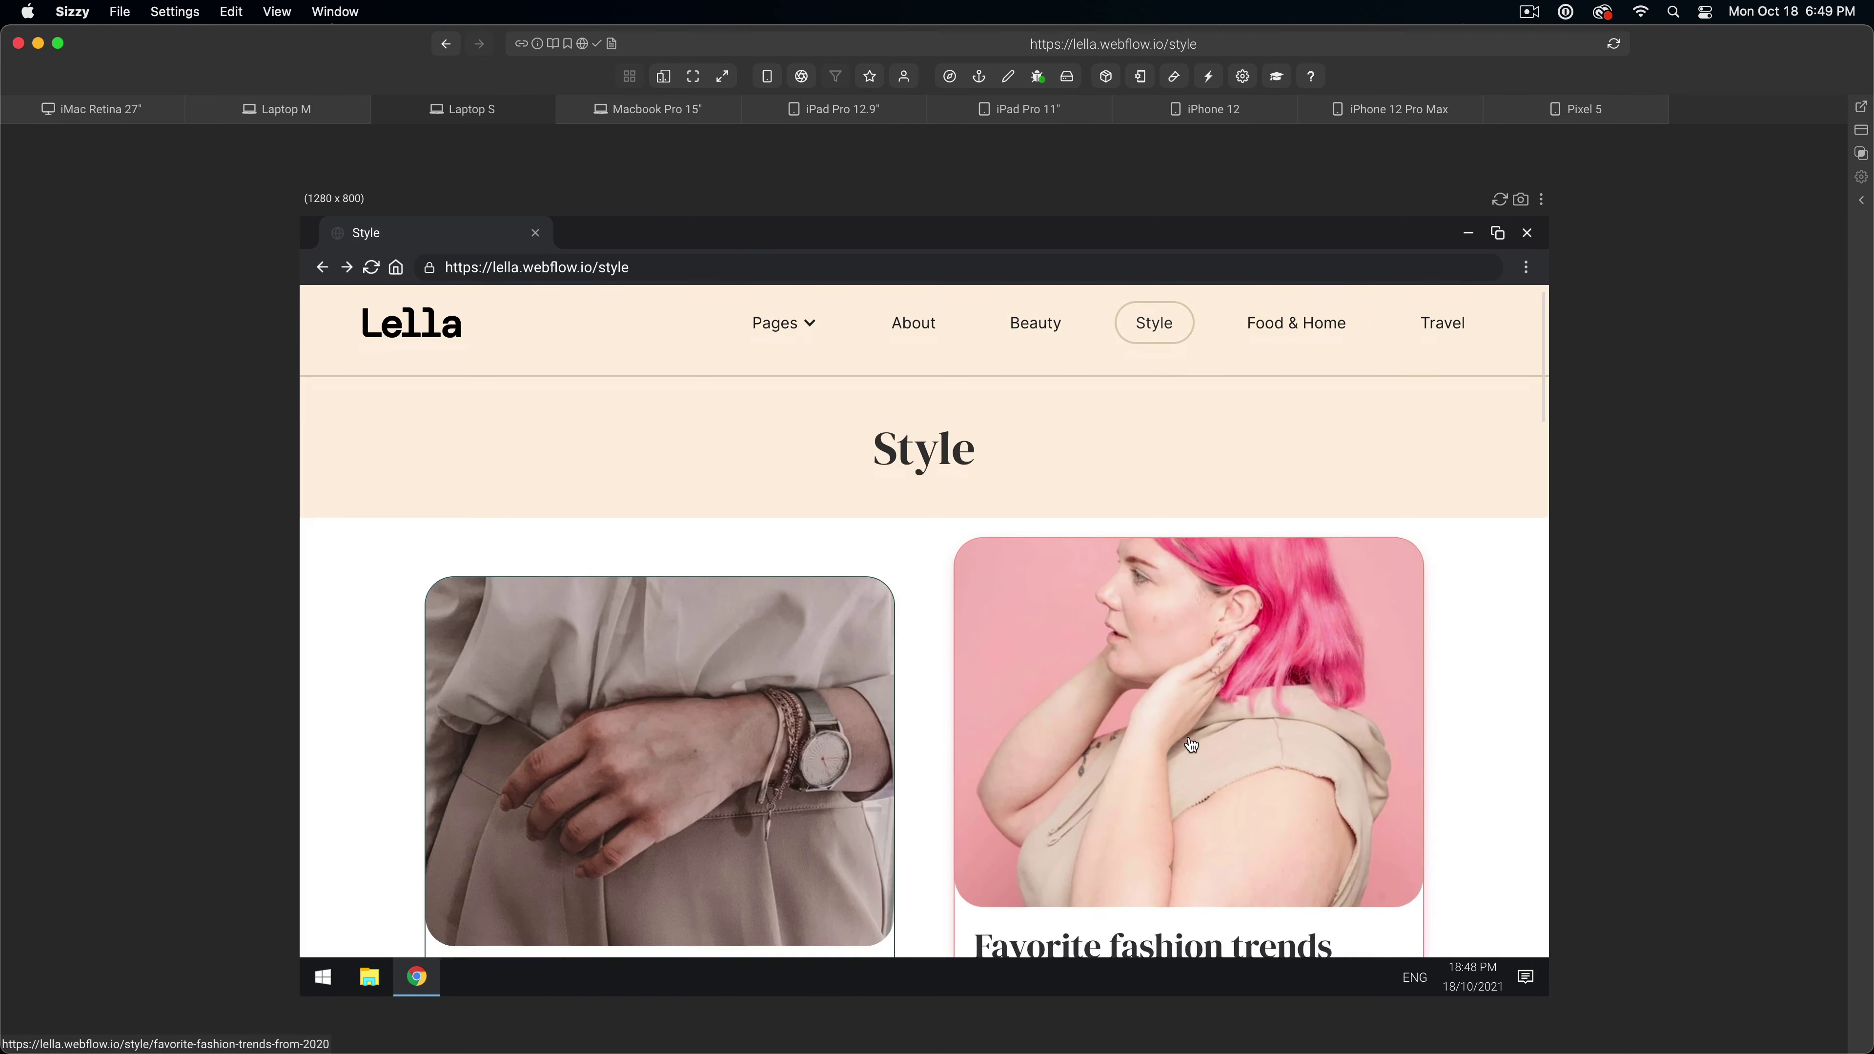
pyautogui.scroll(-15, 1190, 745)
pyautogui.scroll(12, 1189, 744)
pyautogui.scroll(3, 1191, 744)
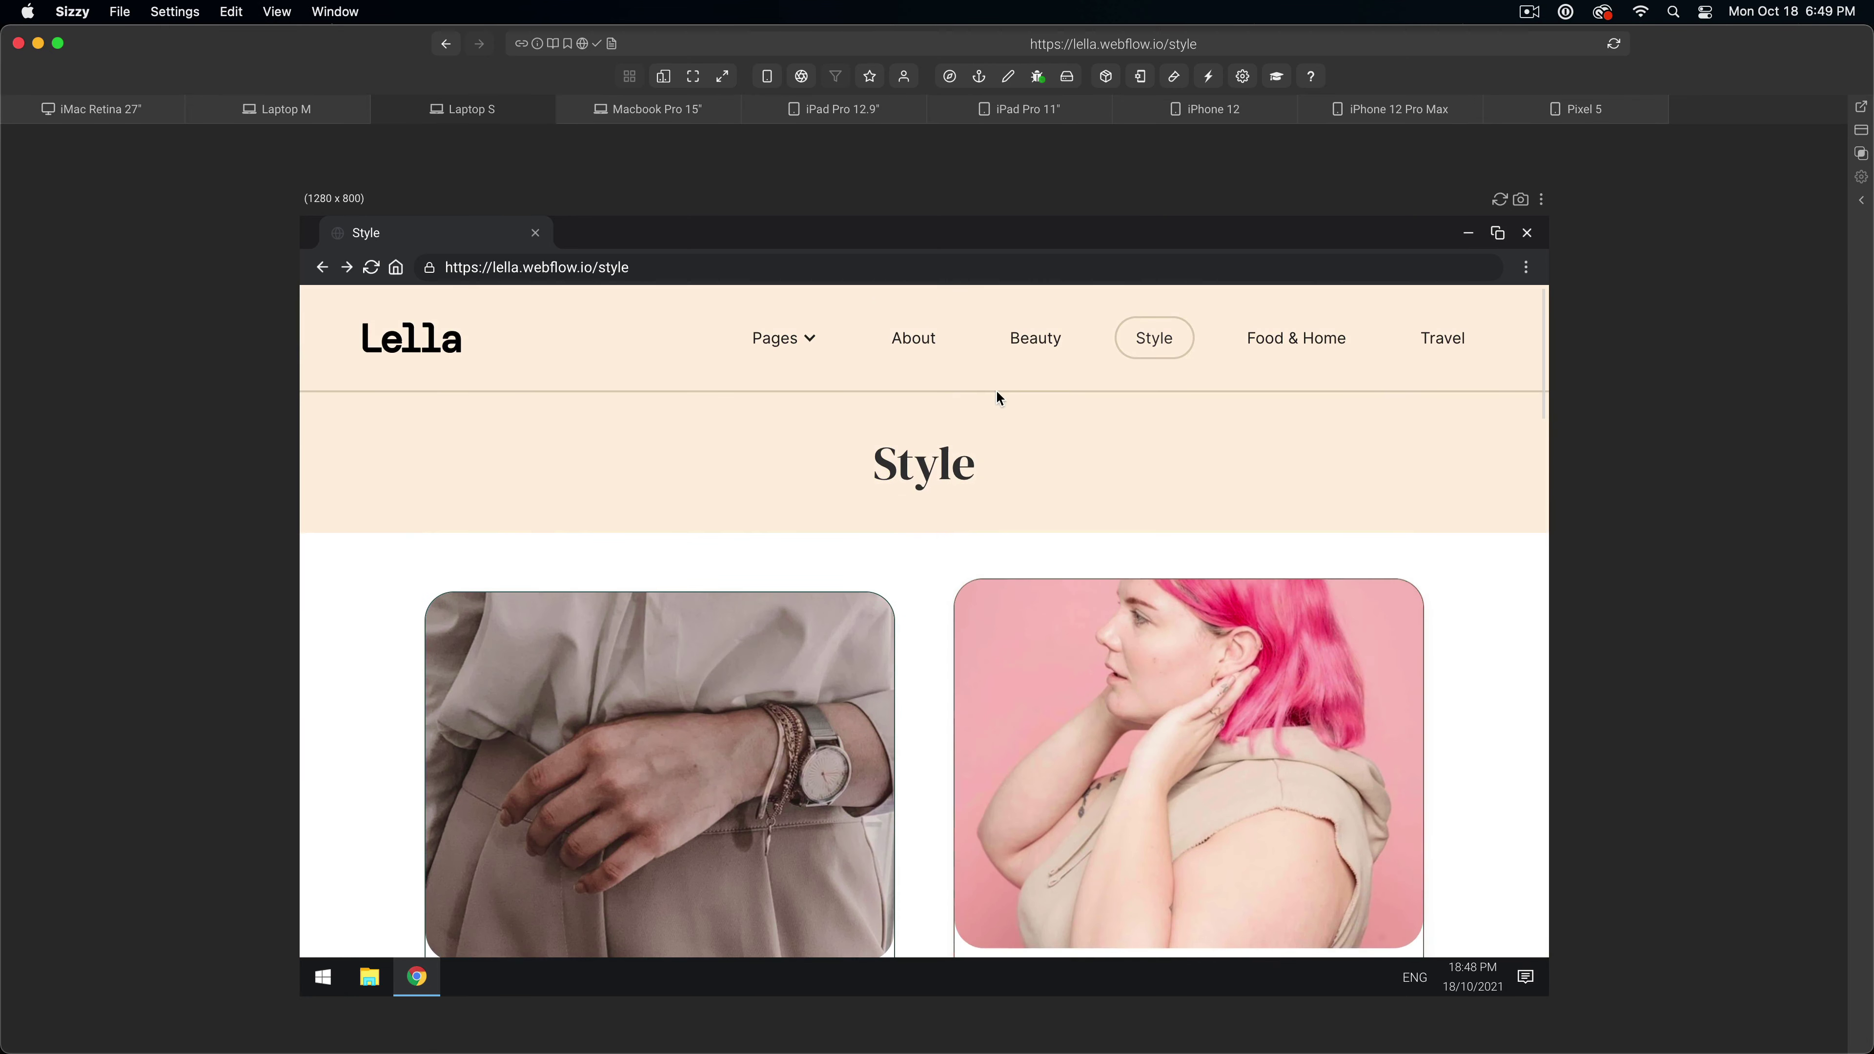
# - Open the Beauty page on Laptop S and examine its post grid down the page
pyautogui.click(1019, 345)
pyautogui.scroll(-10, 1010, 664)
pyautogui.scroll(8, 1010, 665)
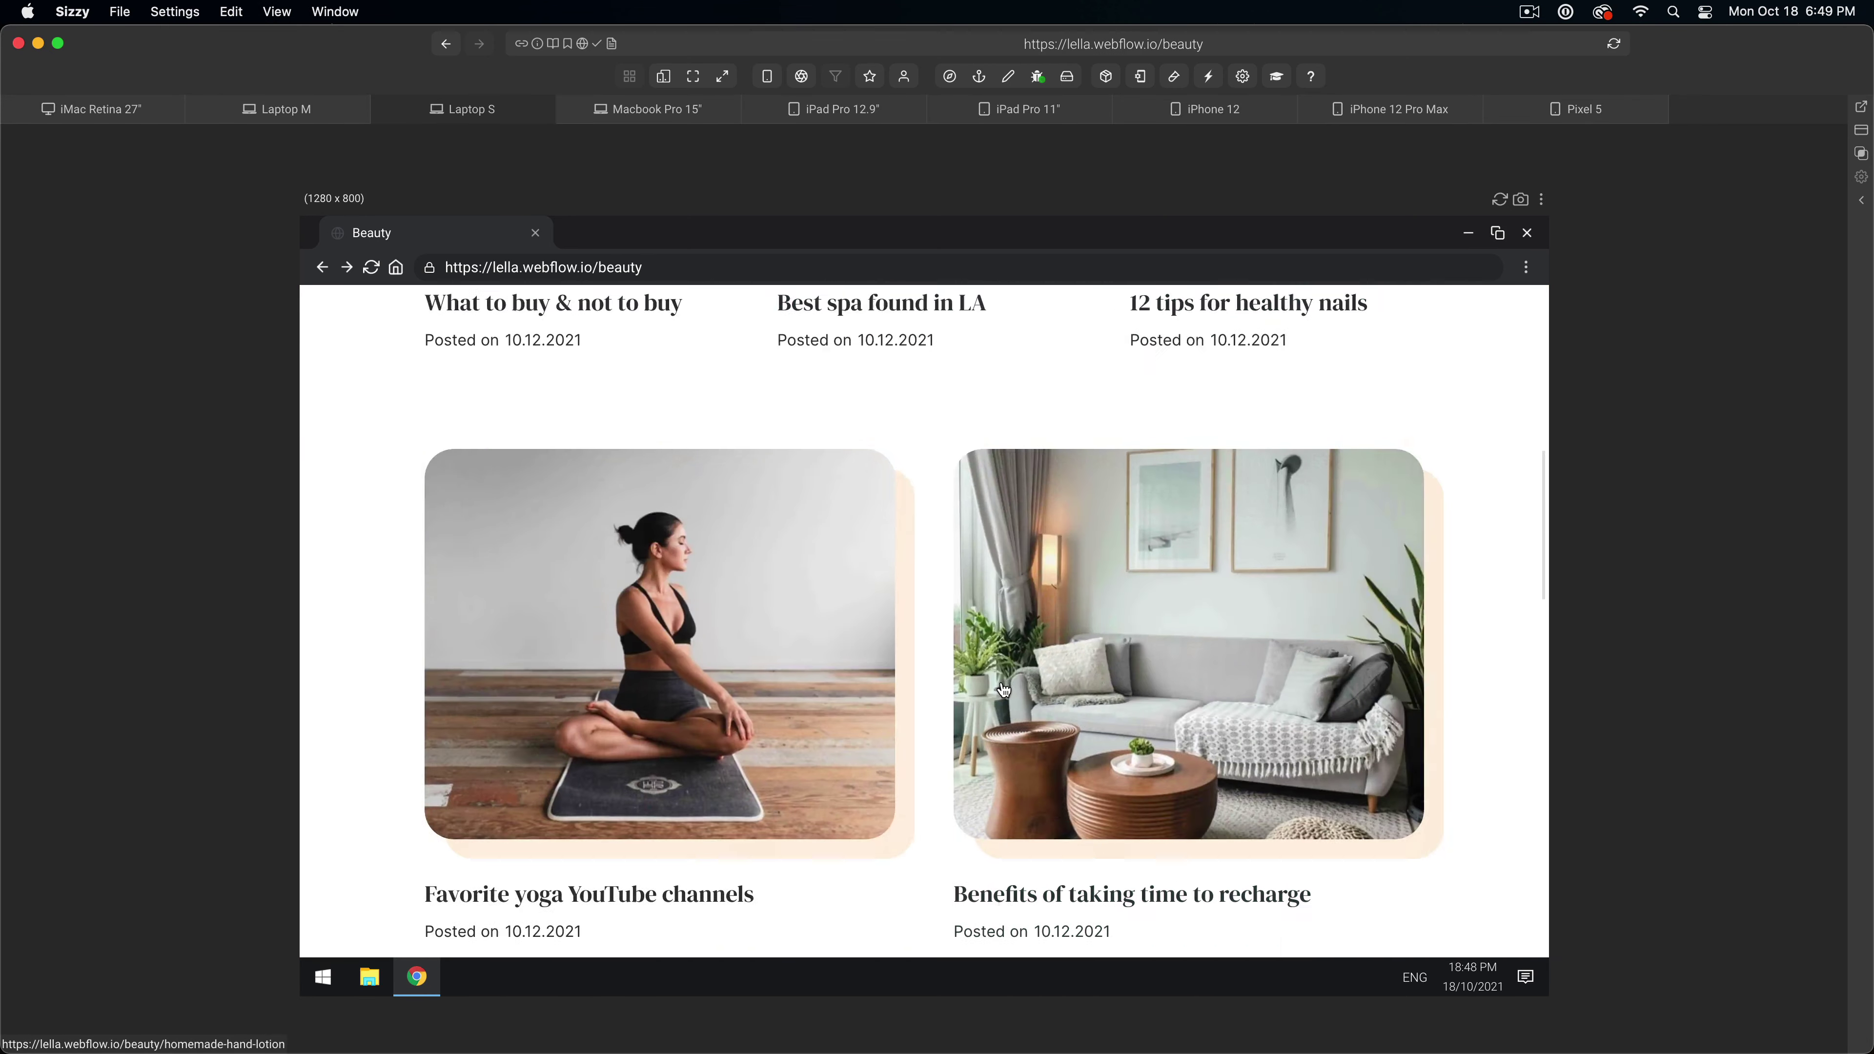
pyautogui.scroll(-20, 1008, 675)
pyautogui.scroll(20, 1004, 690)
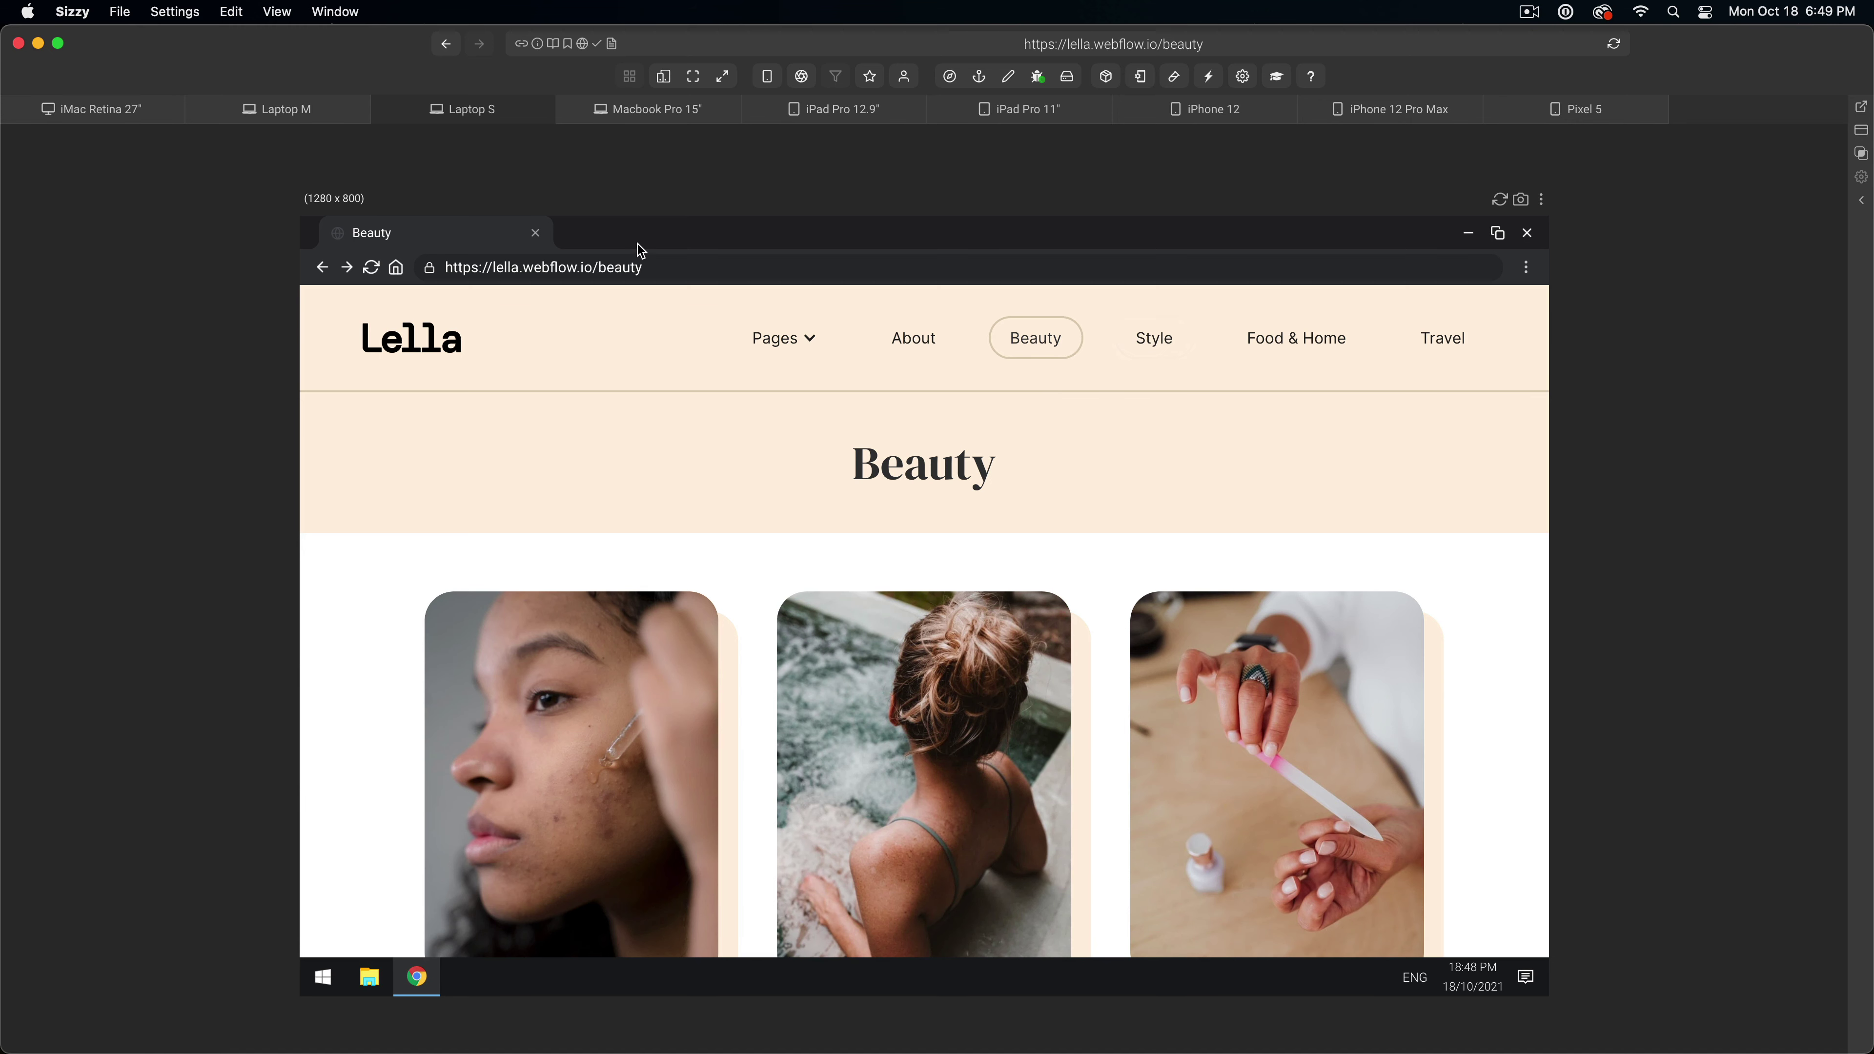
# - Switch the preview device to Macbook Pro 15" and examine the Beauty page down to the footer
pyautogui.click(653, 122)
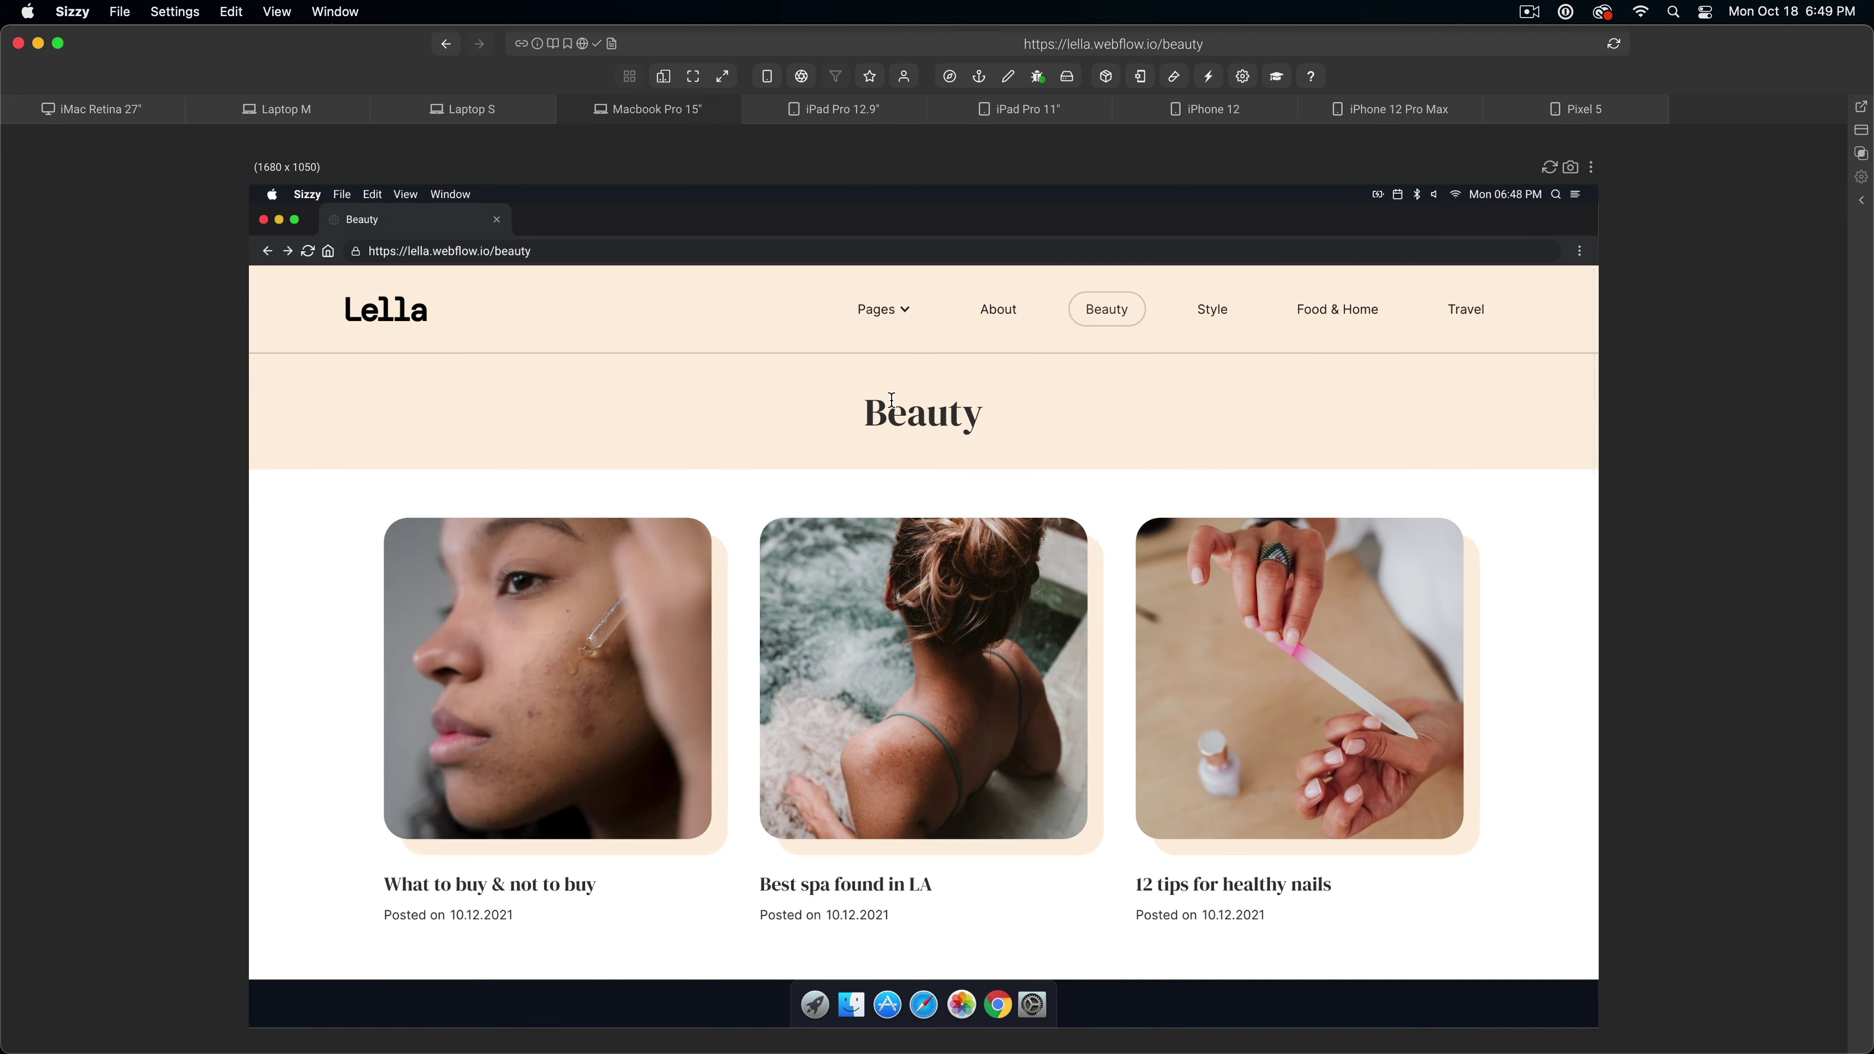
pyautogui.scroll(-15, 891, 399)
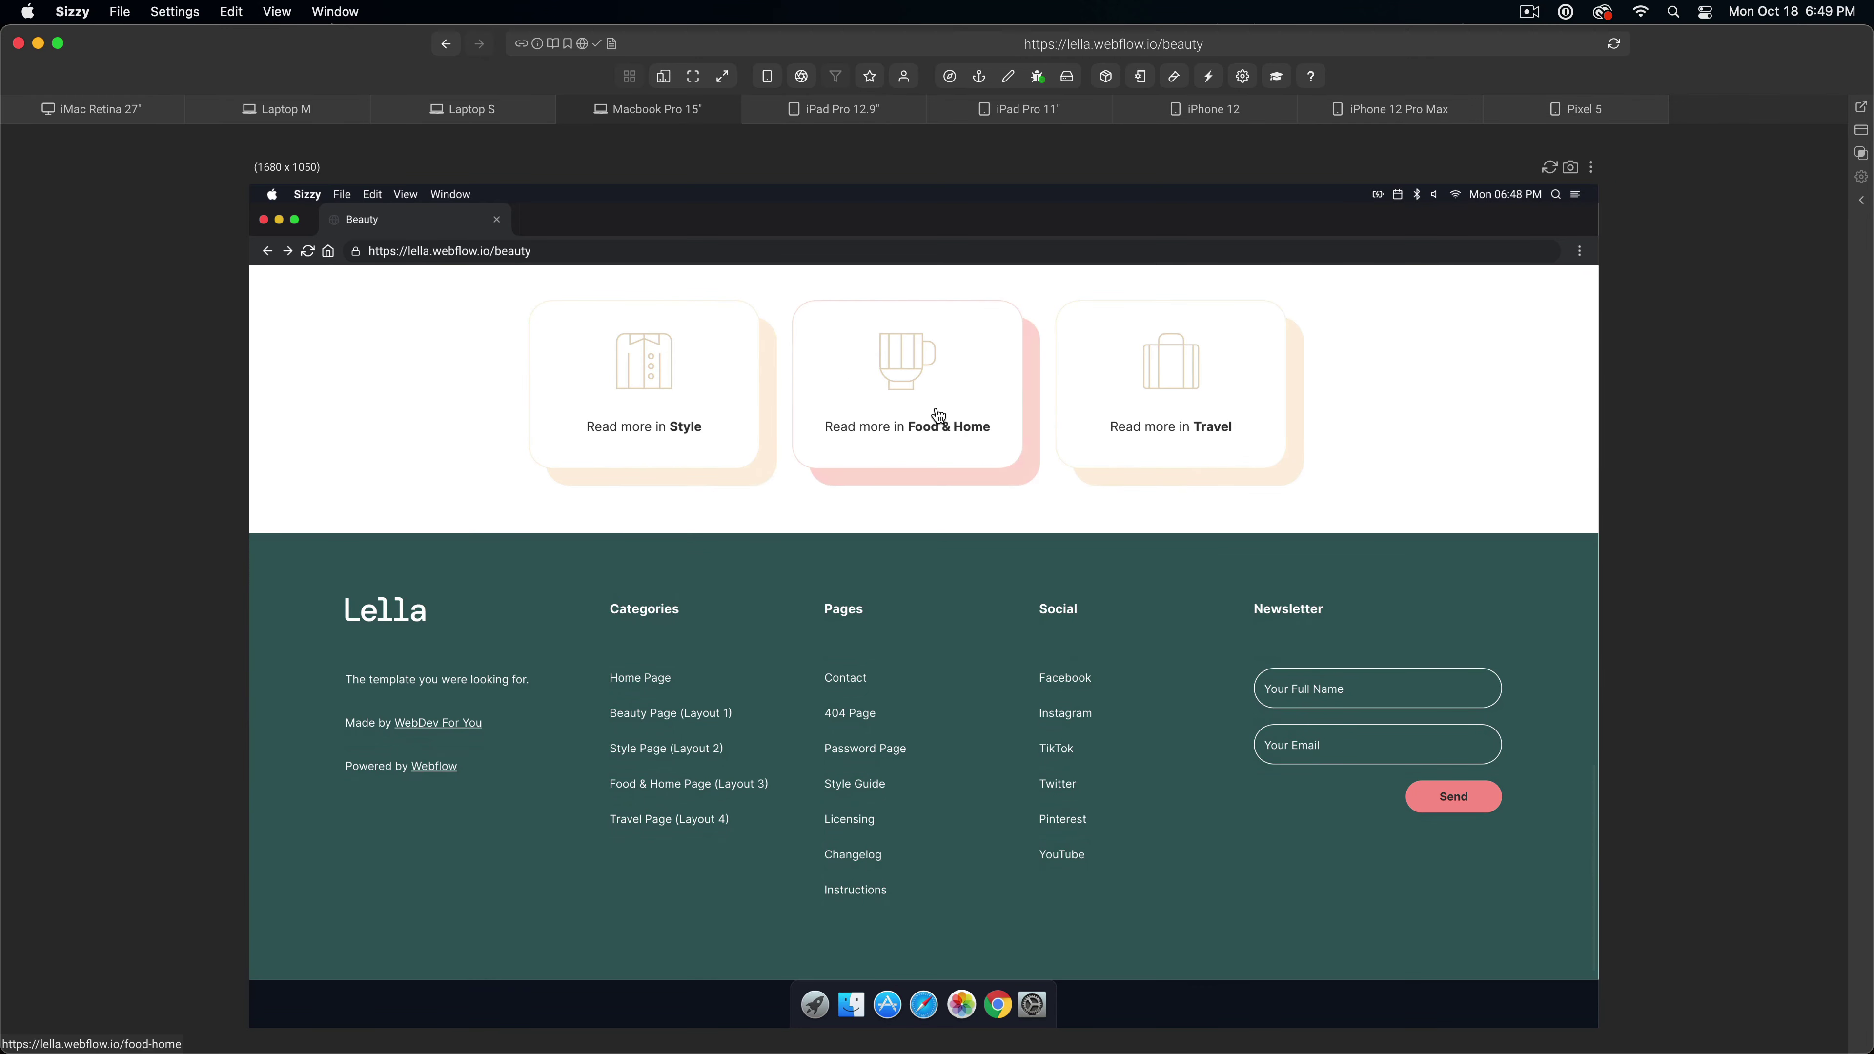
pyautogui.scroll(15, 918, 432)
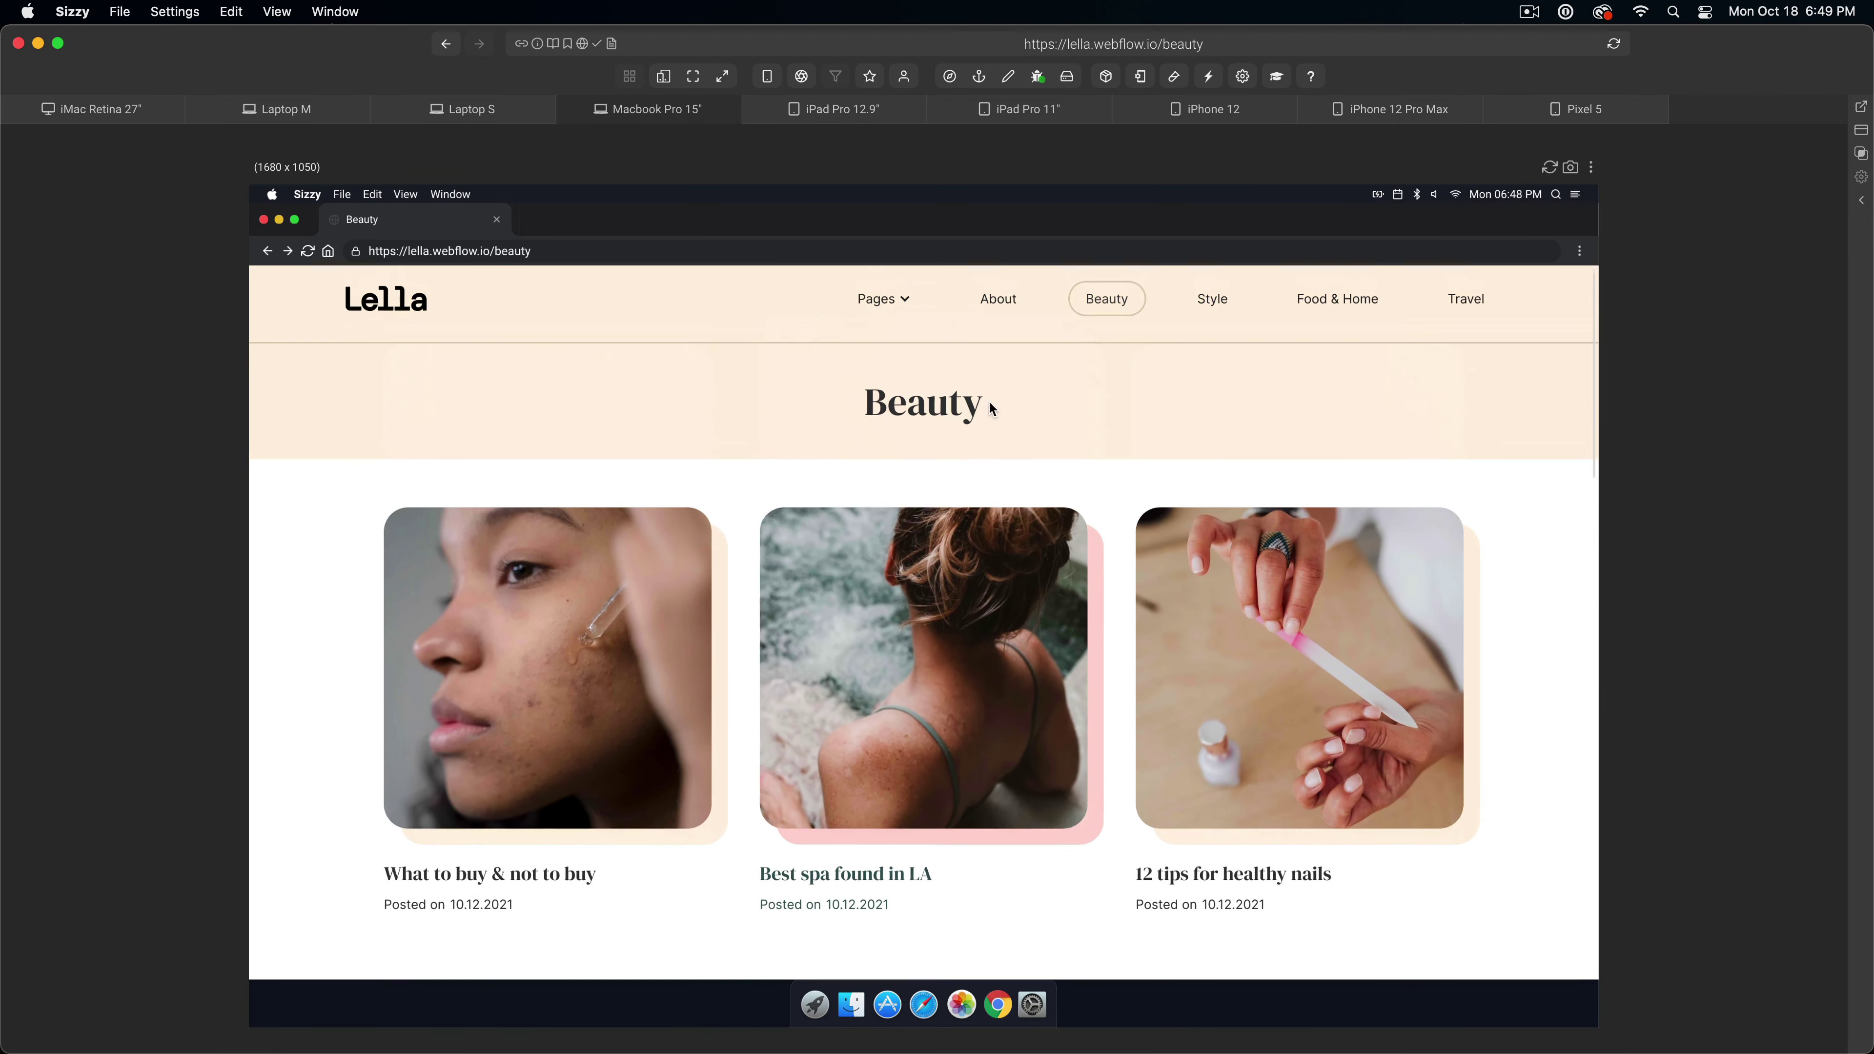
# - Return to the home page on Macbook Pro 15" and examine its slider, posts and author card
pyautogui.click(408, 312)
pyautogui.scroll(-20, 1005, 609)
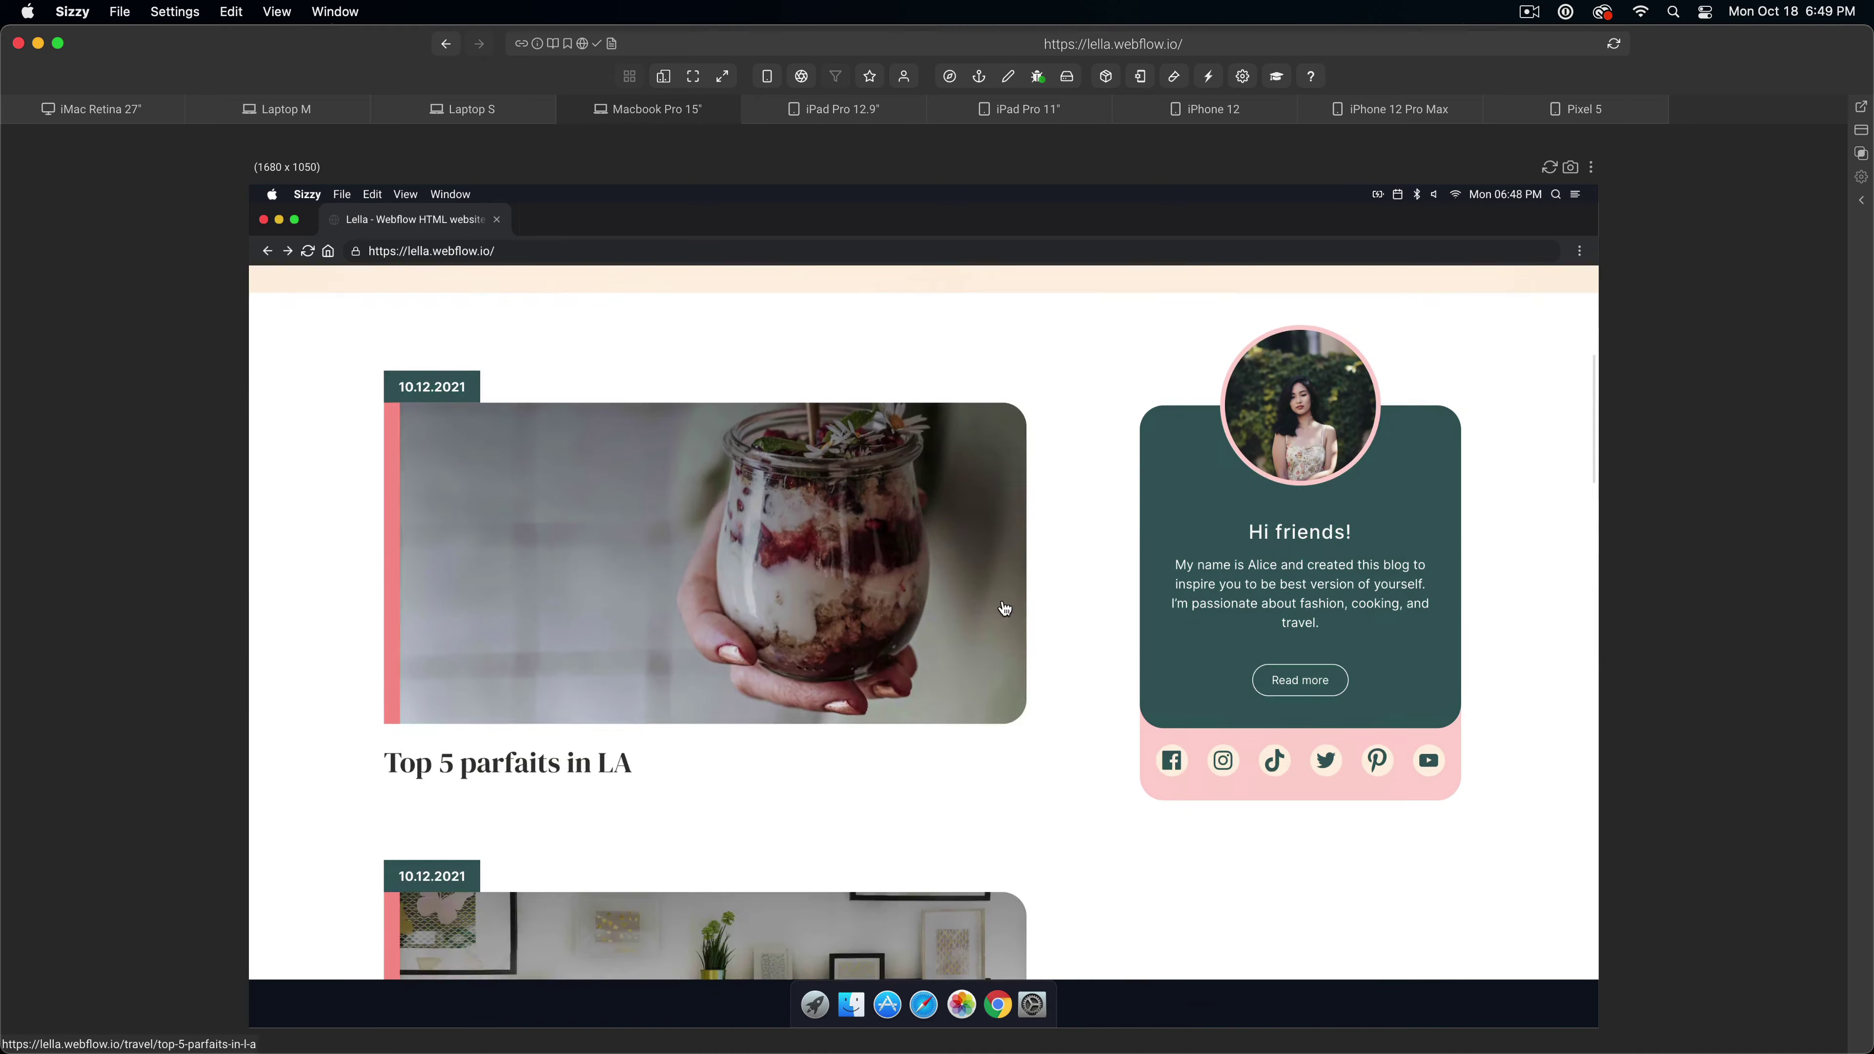
pyautogui.scroll(-5, 1004, 605)
pyautogui.scroll(20, 996, 598)
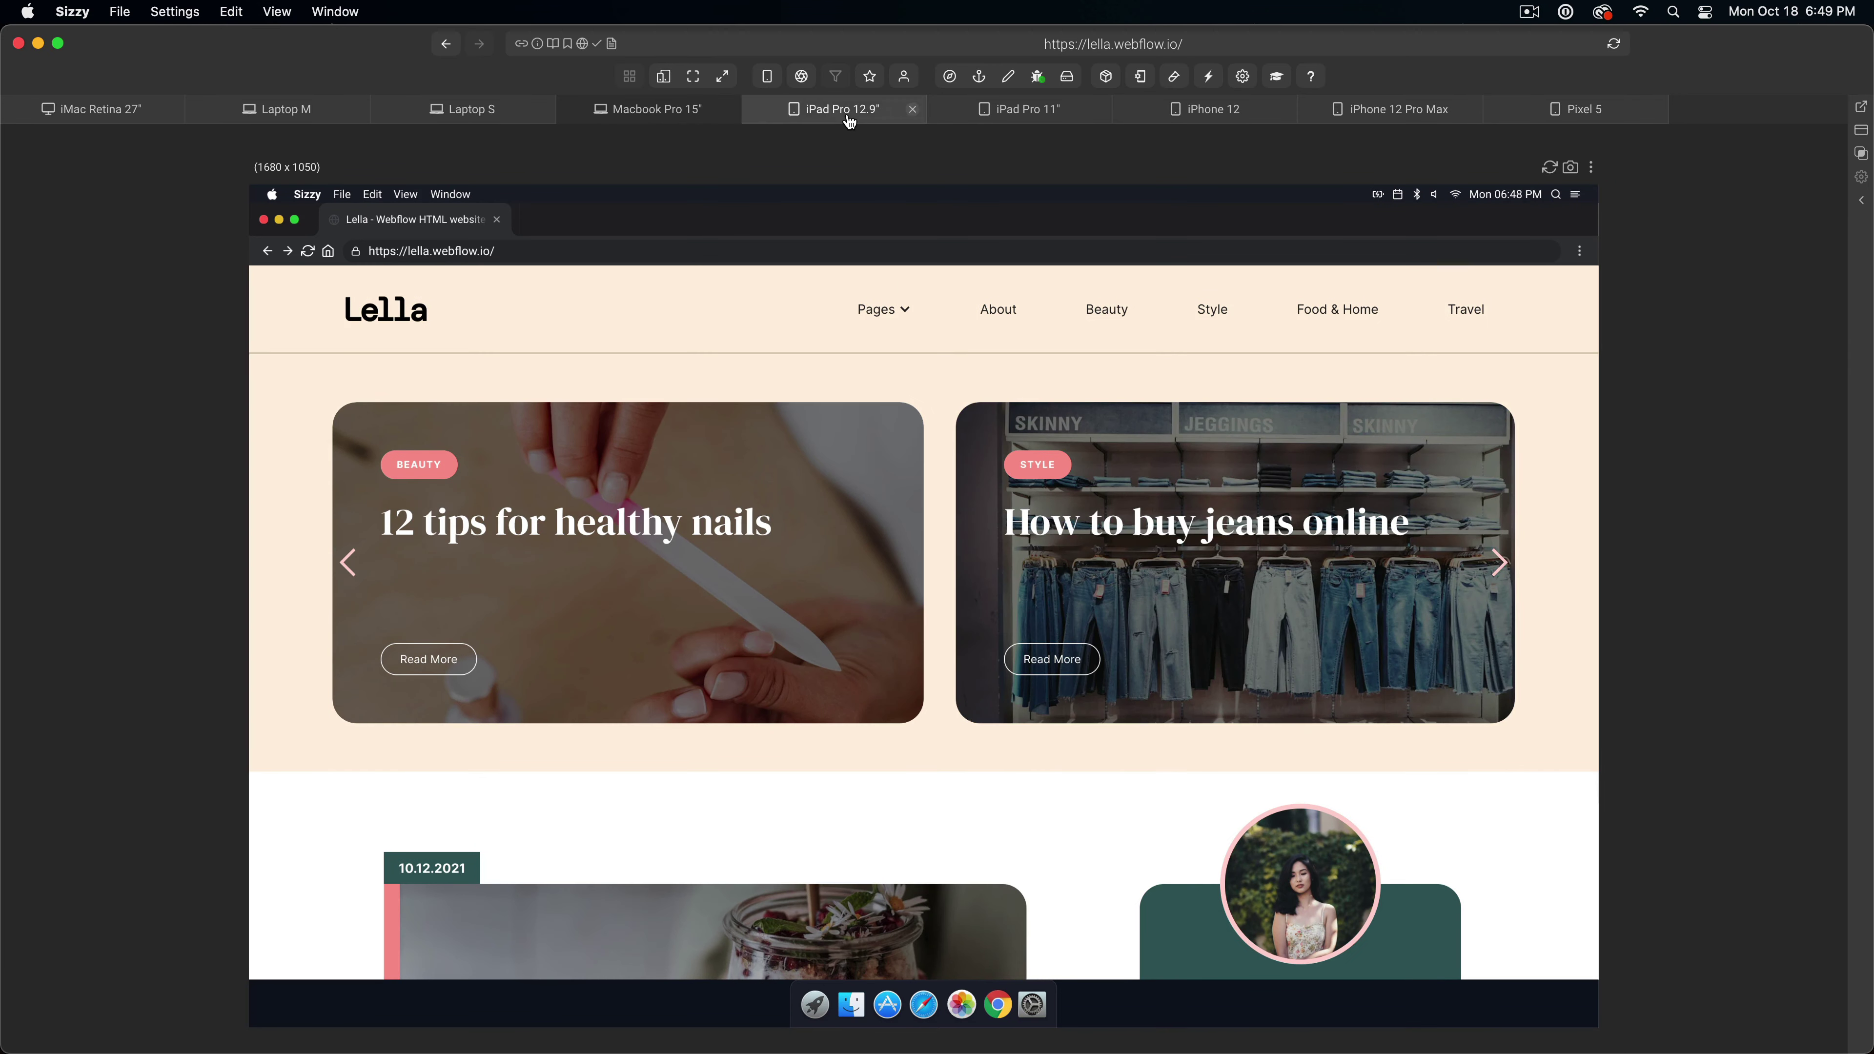
# - Switch the preview device to iPad Pro 12.9" and examine the home page's posts, category cards and contact form
pyautogui.click(849, 111)
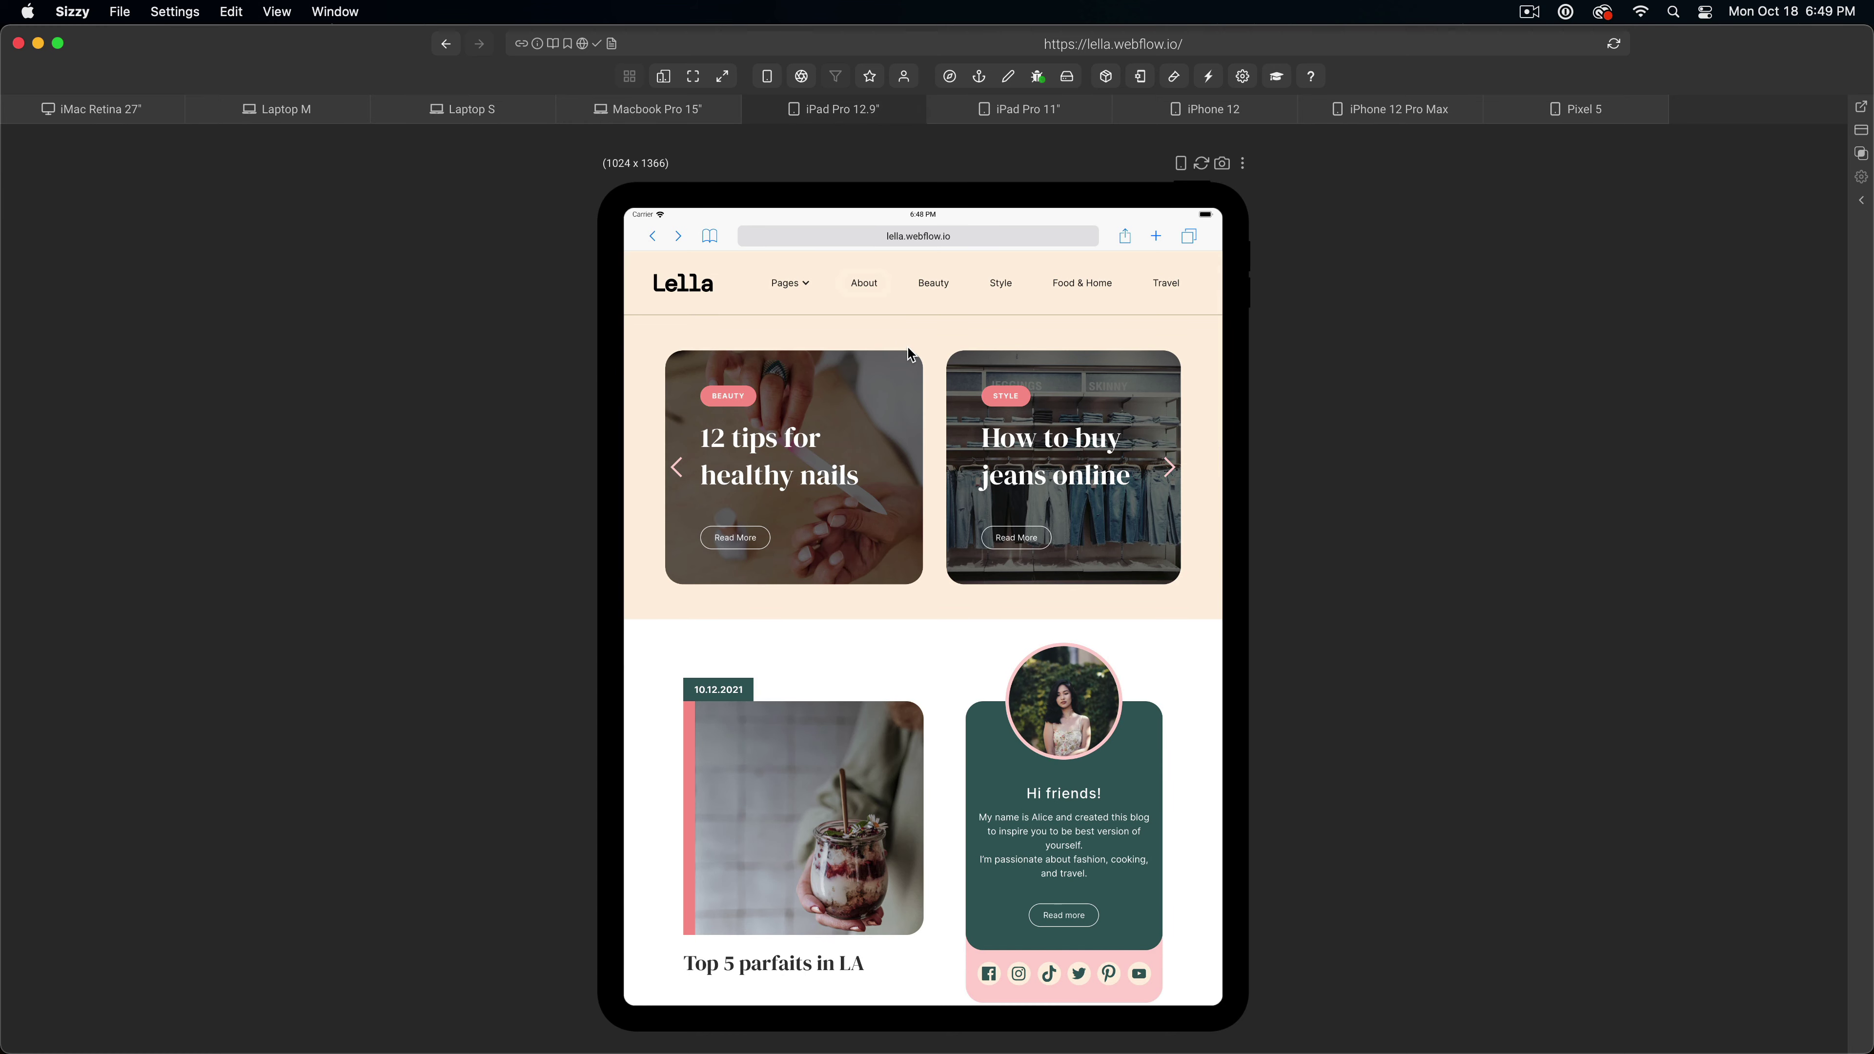
pyautogui.scroll(-5, 936, 434)
pyautogui.scroll(-15, 937, 443)
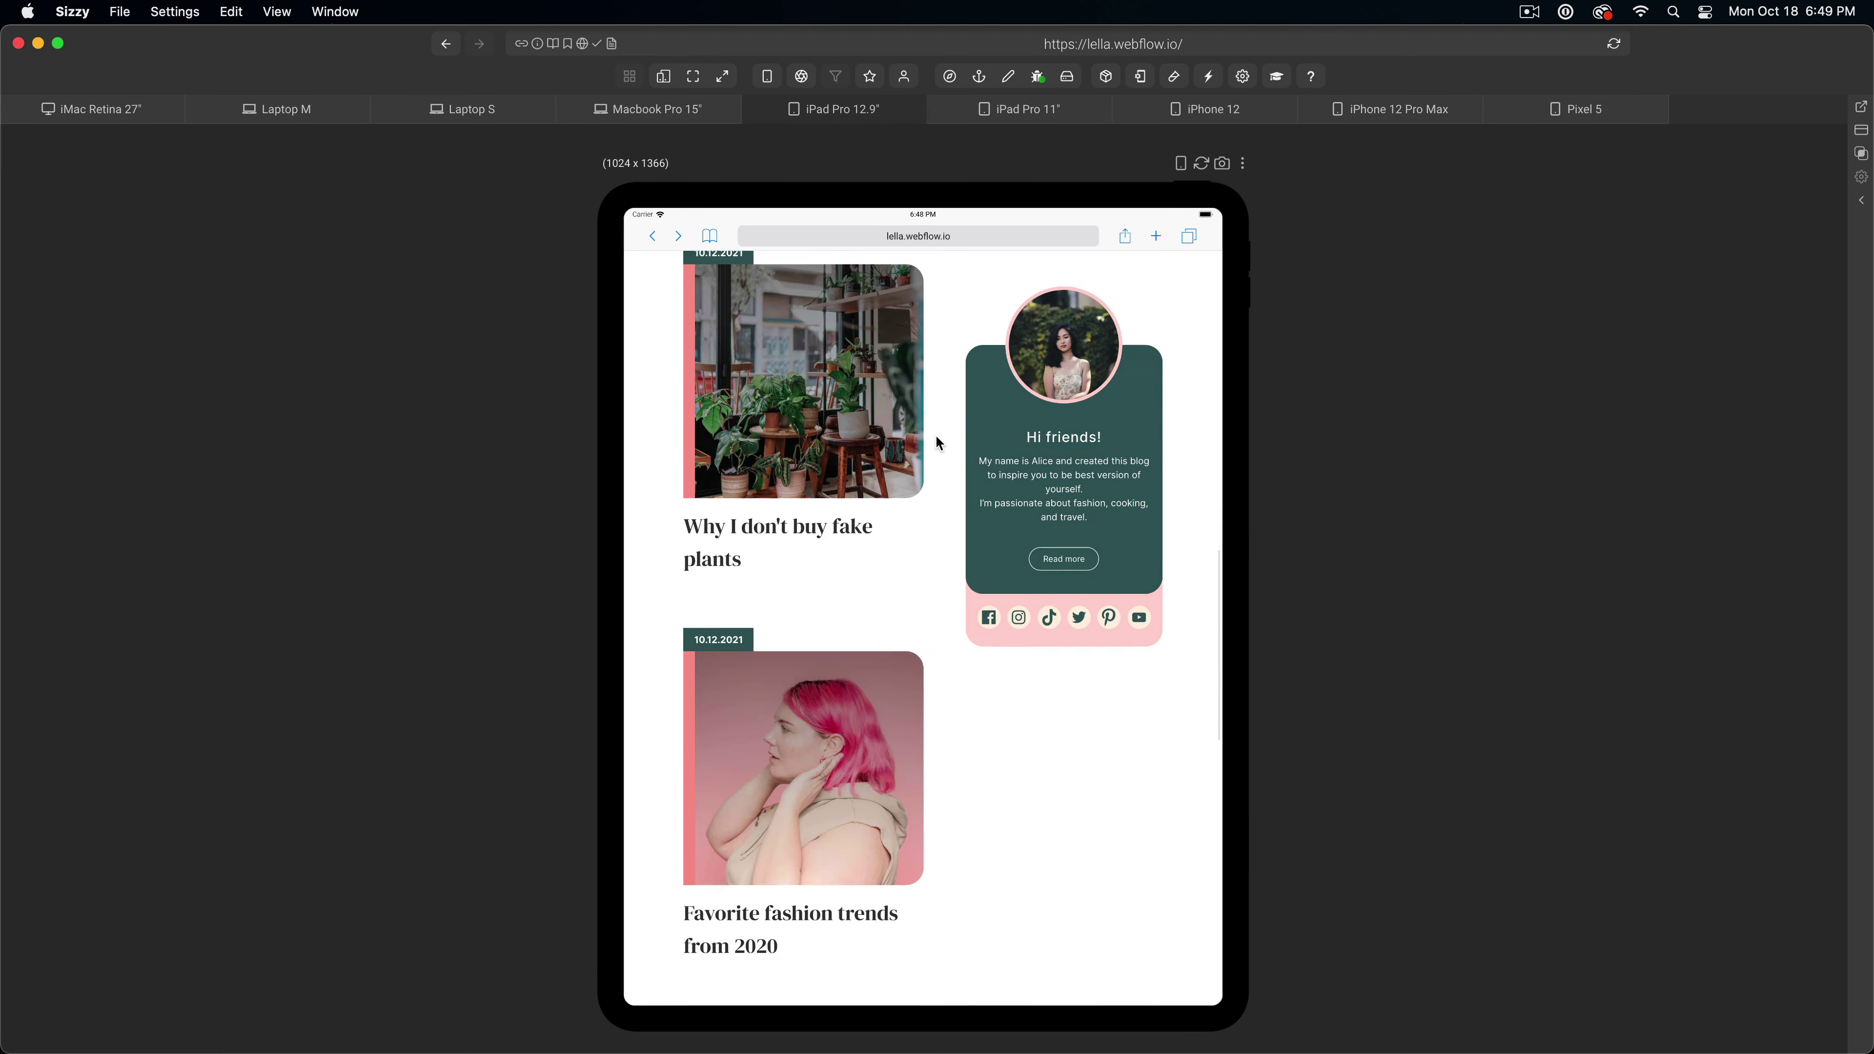
pyautogui.scroll(6, 937, 445)
pyautogui.scroll(5, 938, 446)
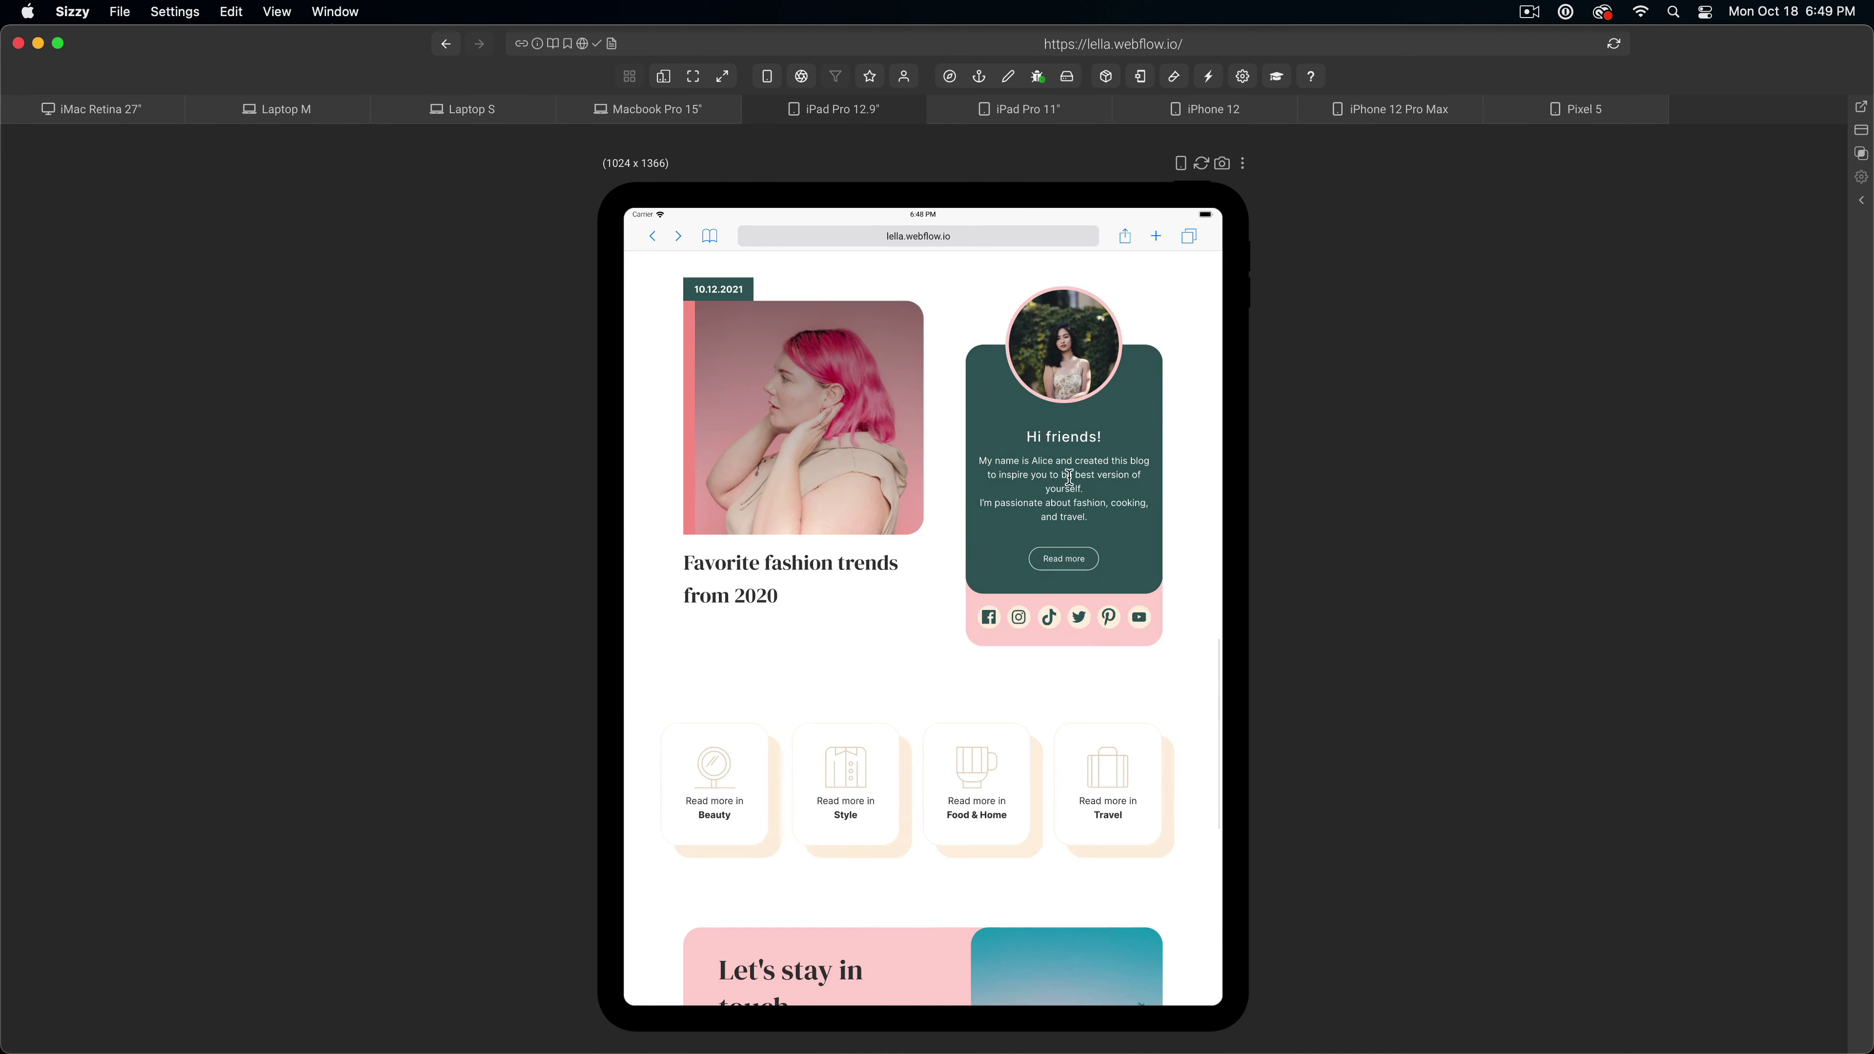
pyautogui.scroll(-8, 1080, 544)
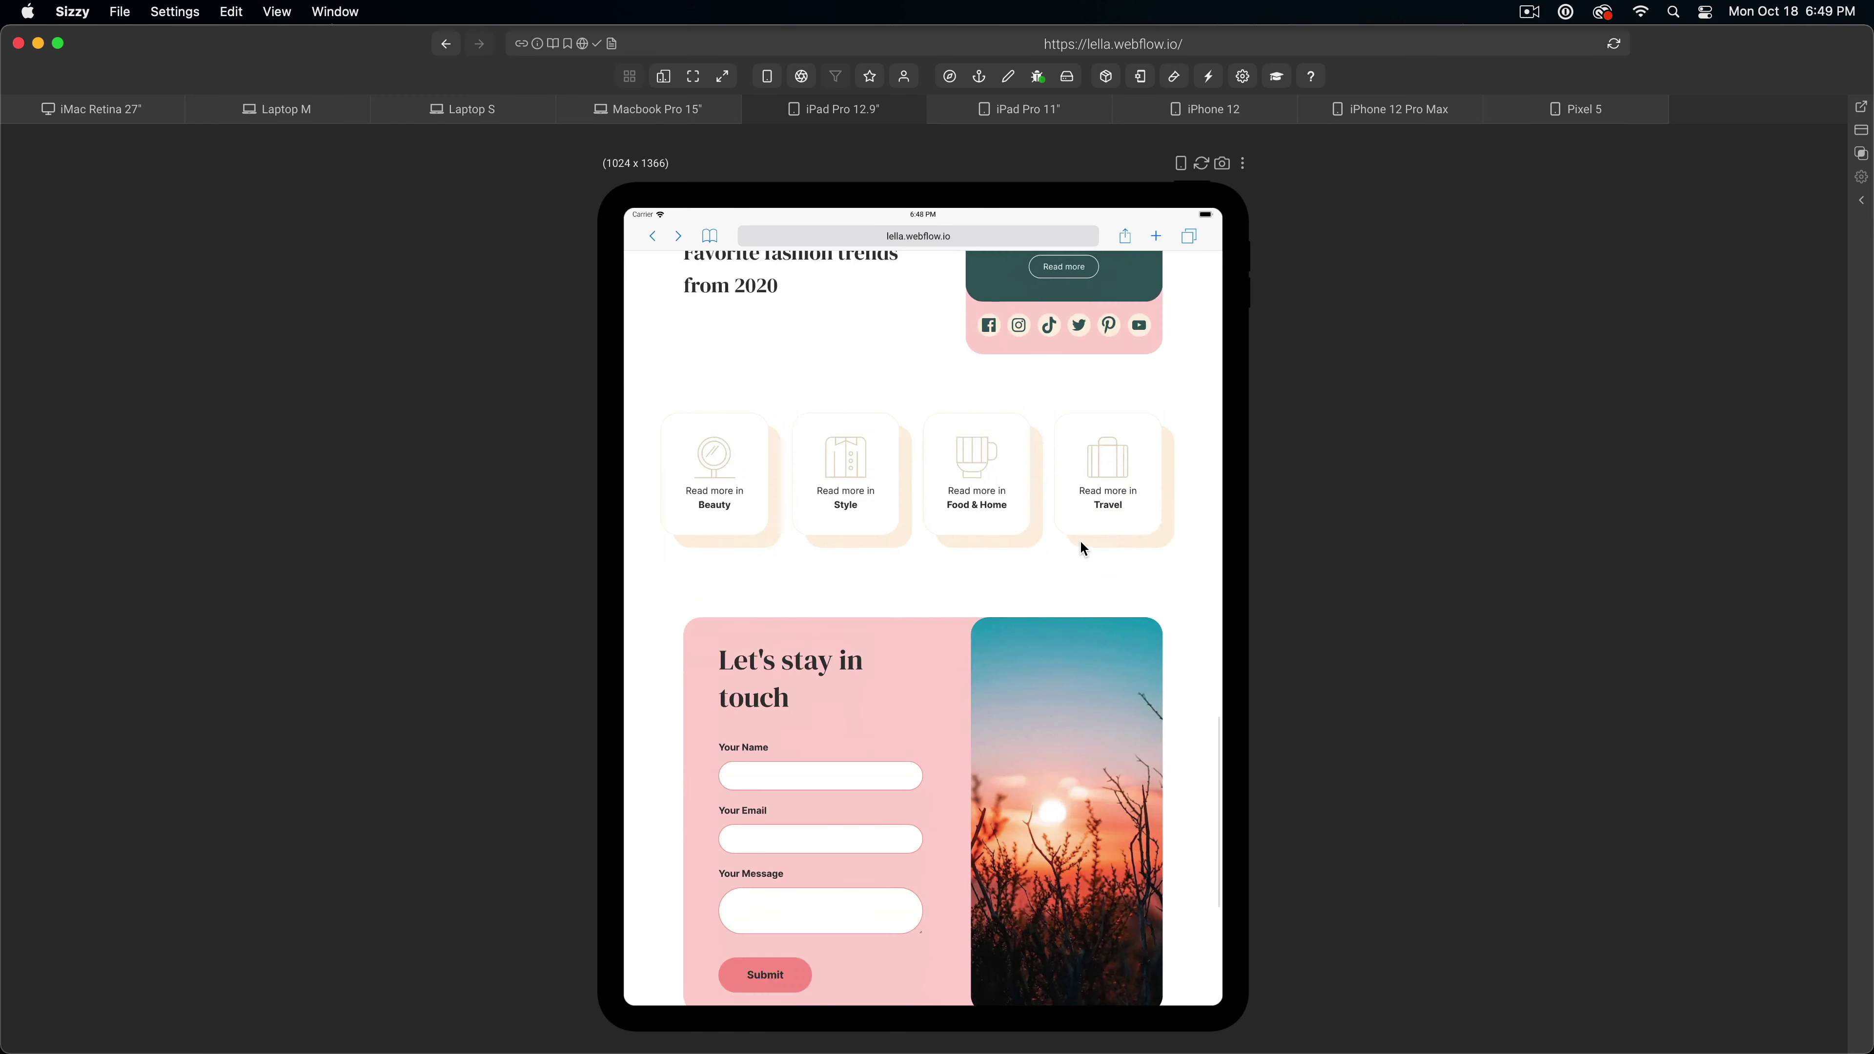
pyautogui.scroll(3, 811, 553)
# - Open the Beauty page on iPad Pro 12.9" from its category card and examine the post layout
pyautogui.click(729, 573)
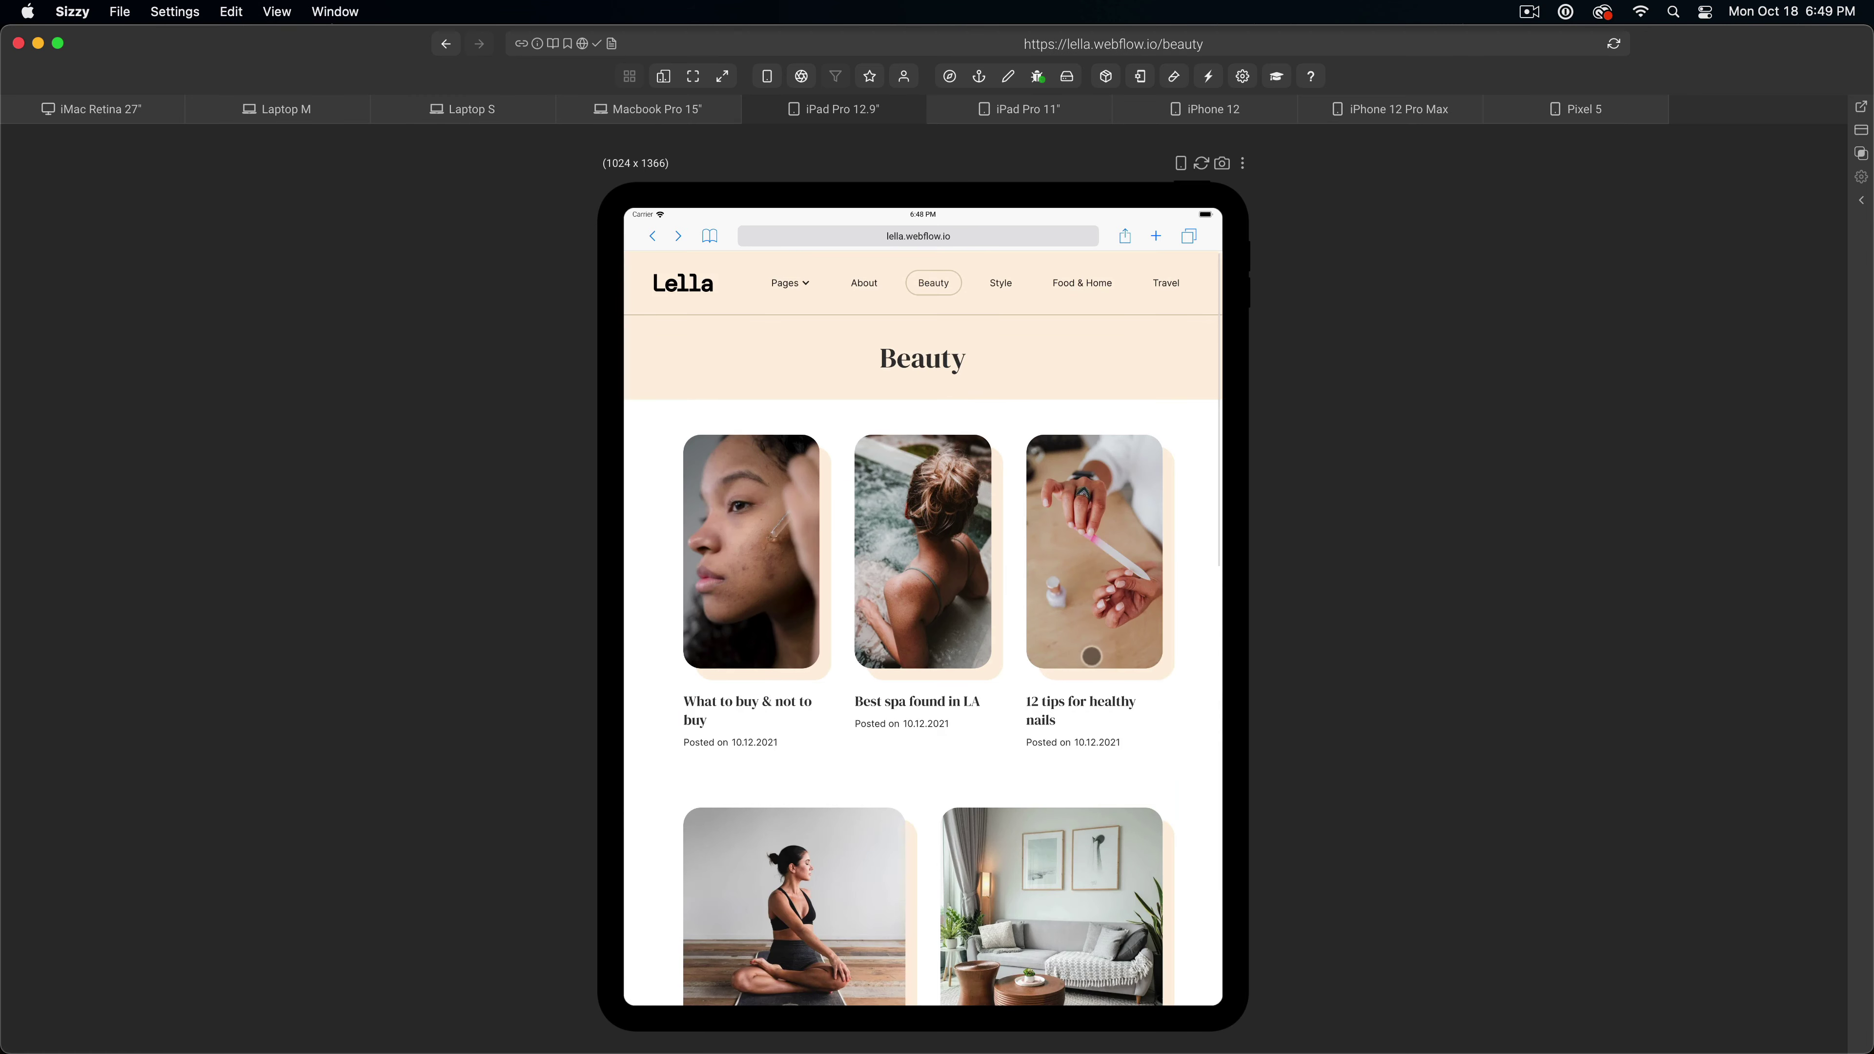
pyautogui.scroll(-10, 1071, 624)
pyautogui.scroll(10, 1071, 623)
# - Examine the Style page's posts on iPad Pro 12.9", and open the Food & Home page
pyautogui.scroll(-10, 1071, 554)
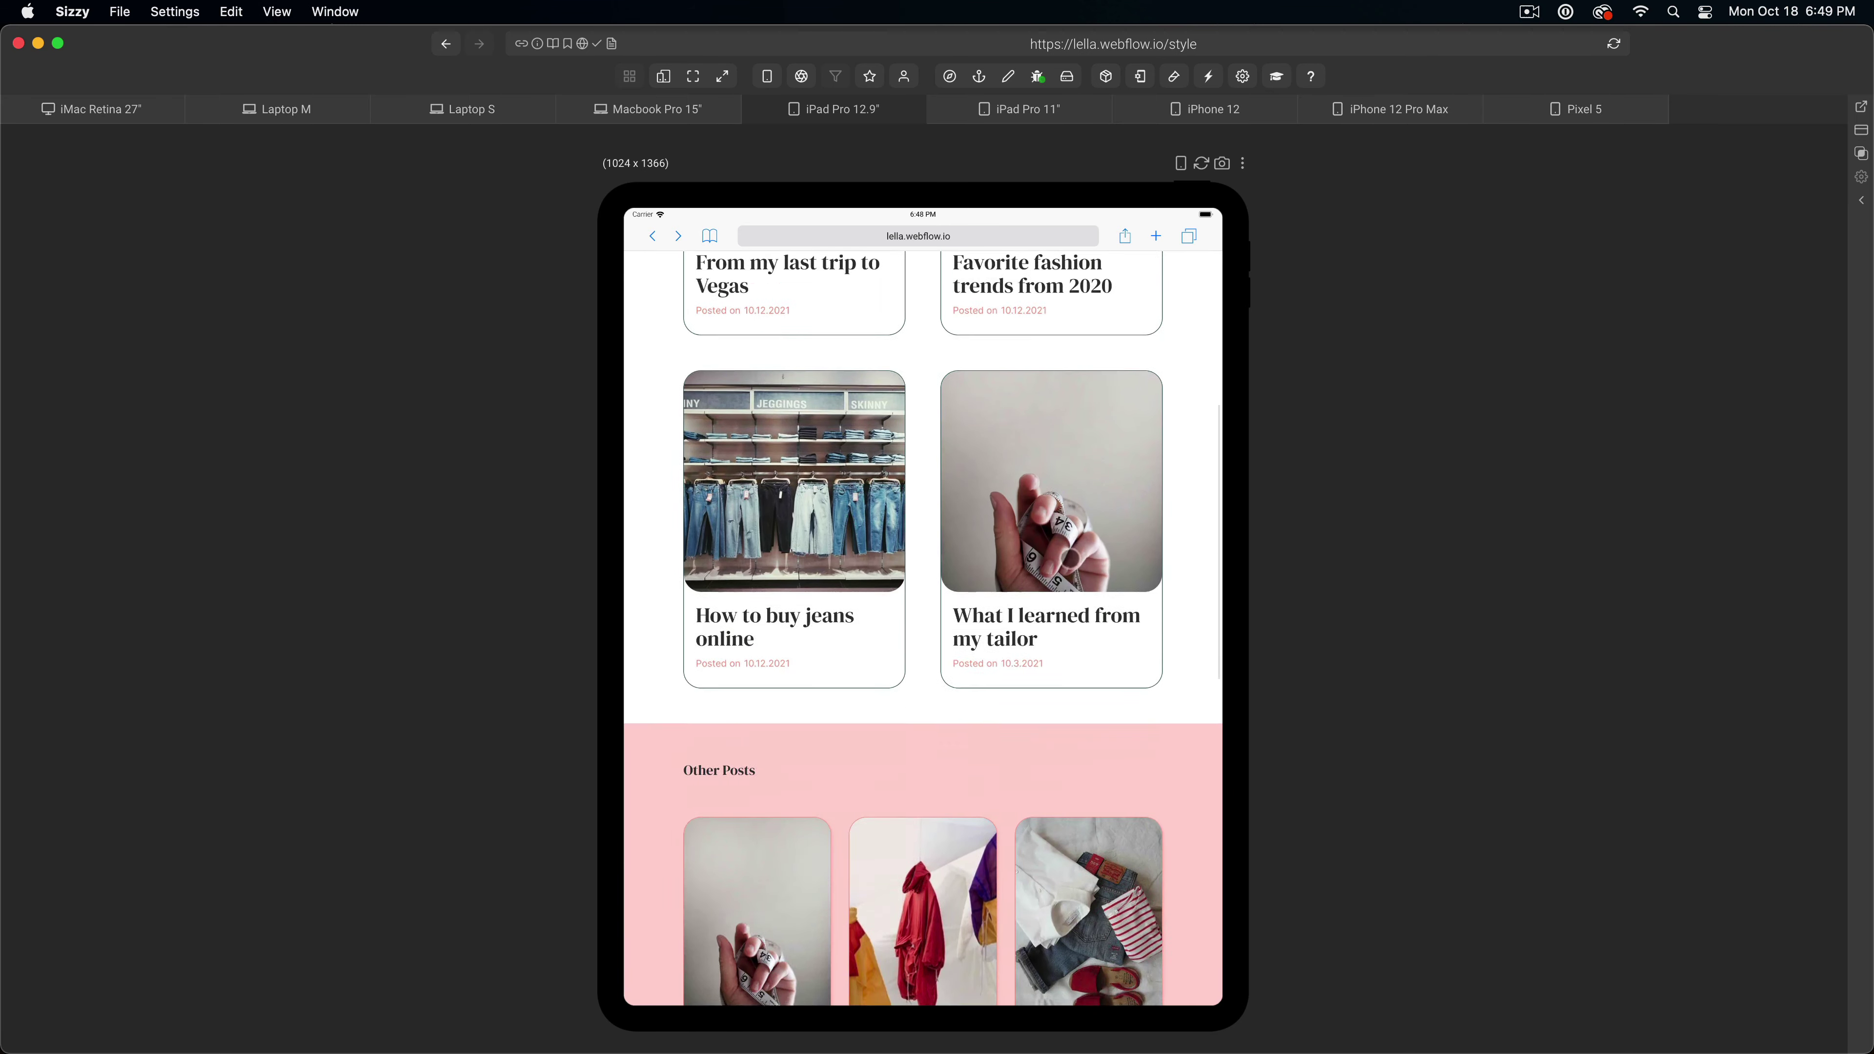
pyautogui.scroll(4, 1071, 554)
pyautogui.scroll(-5, 1070, 559)
pyautogui.scroll(10, 1070, 559)
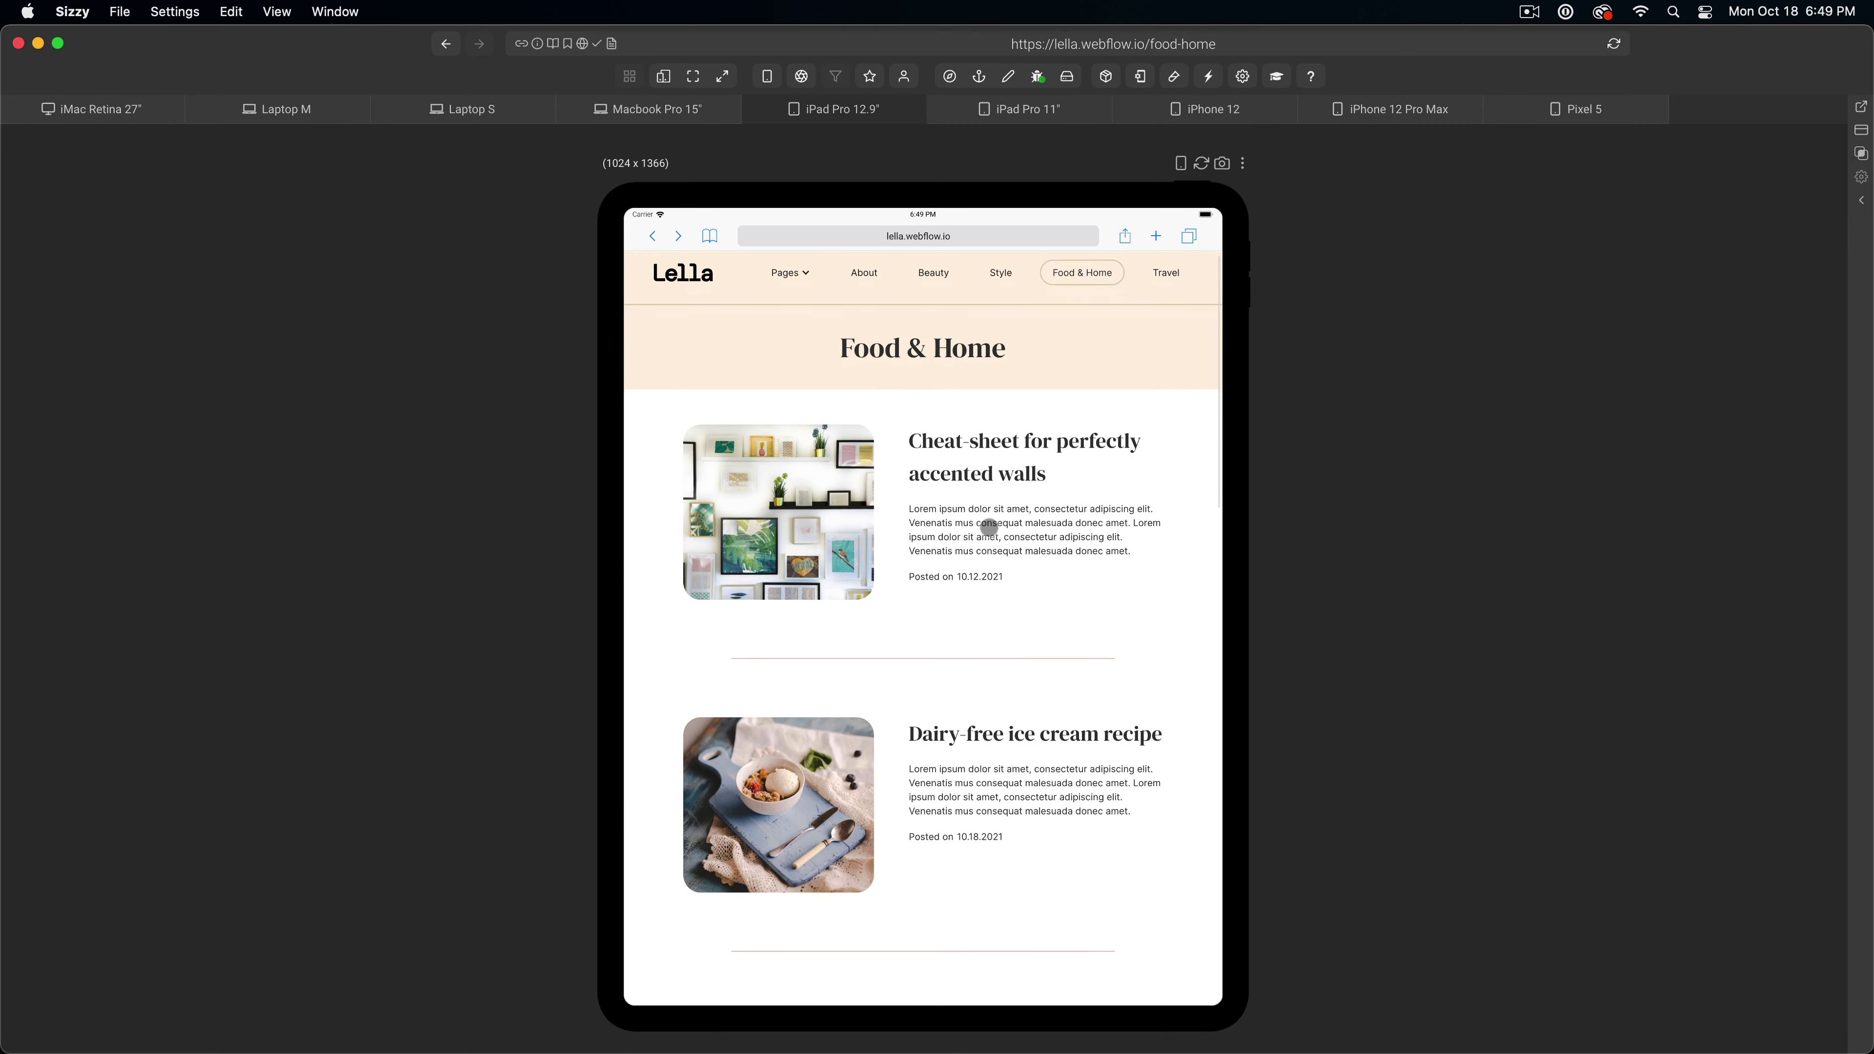
# - Open the "Cheat-sheet for perfectly accented walls" post on iPad Pro 12.9" and examine its images and text
pyautogui.scroll(-2, 825, 470)
pyautogui.click(824, 479)
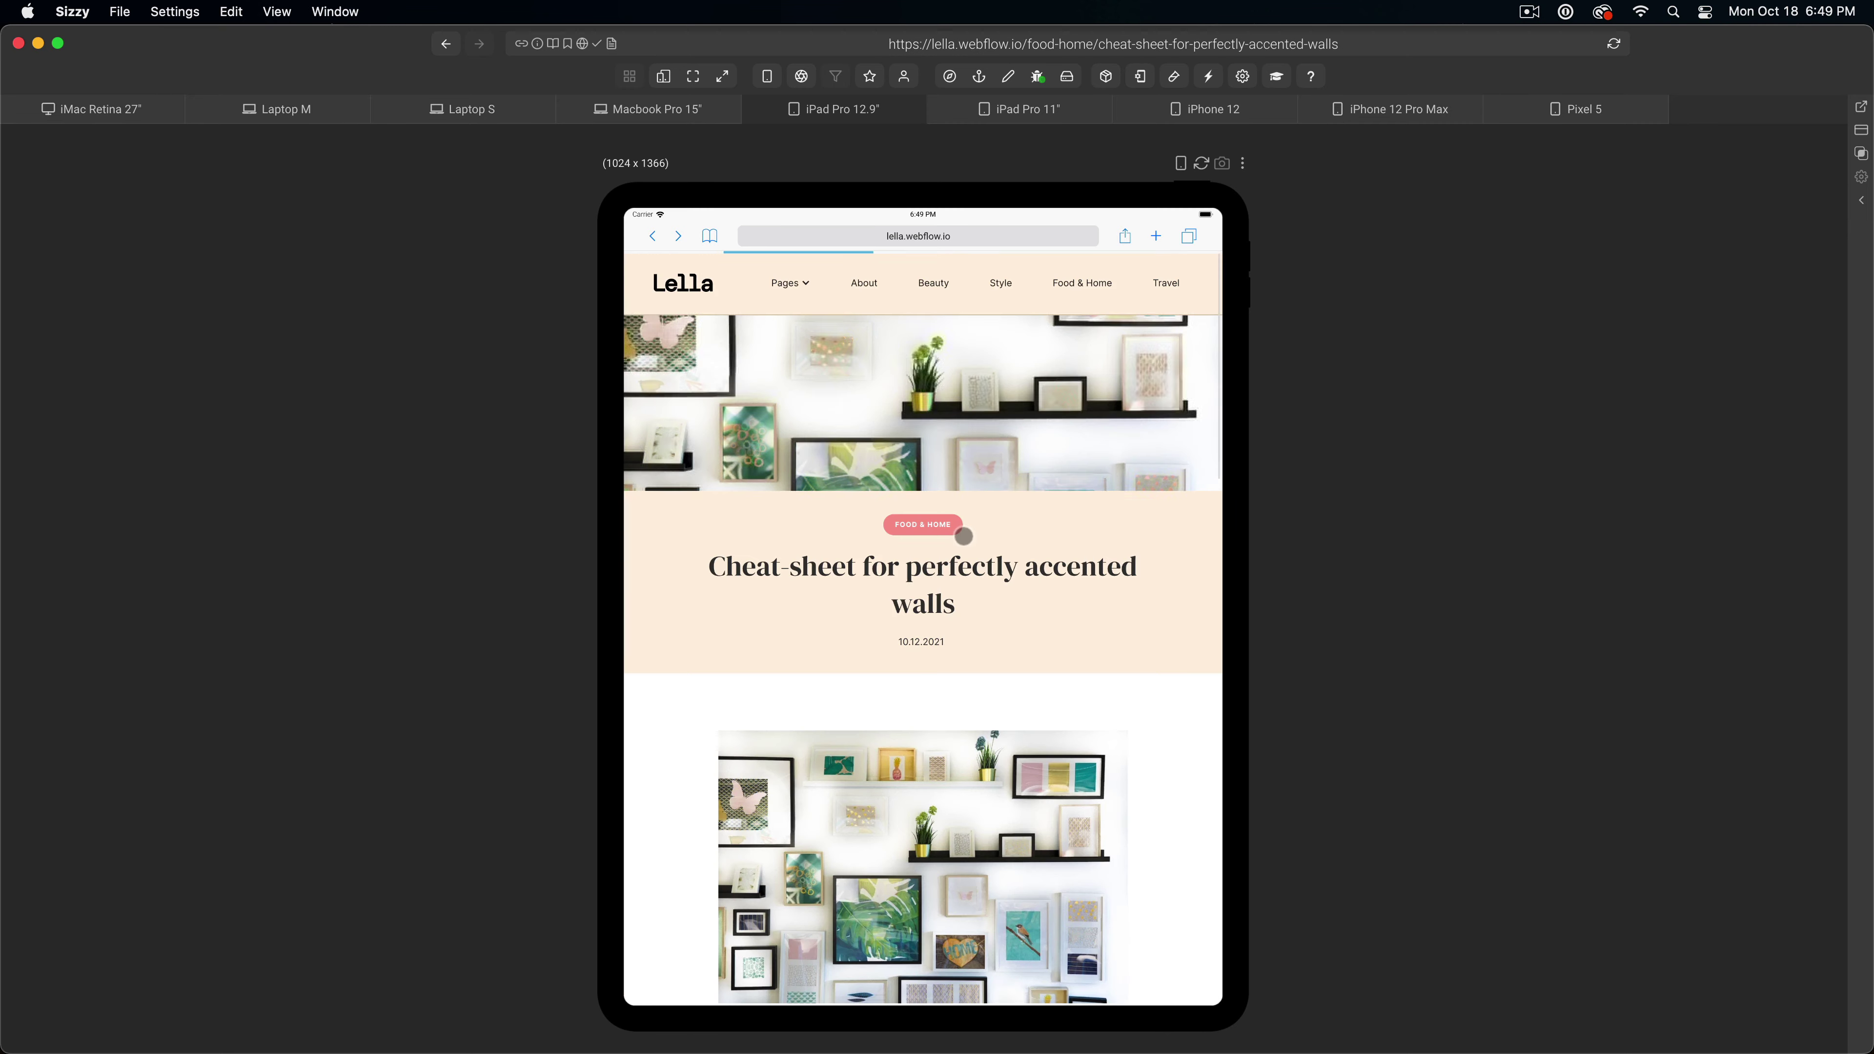
pyautogui.scroll(-20, 1011, 569)
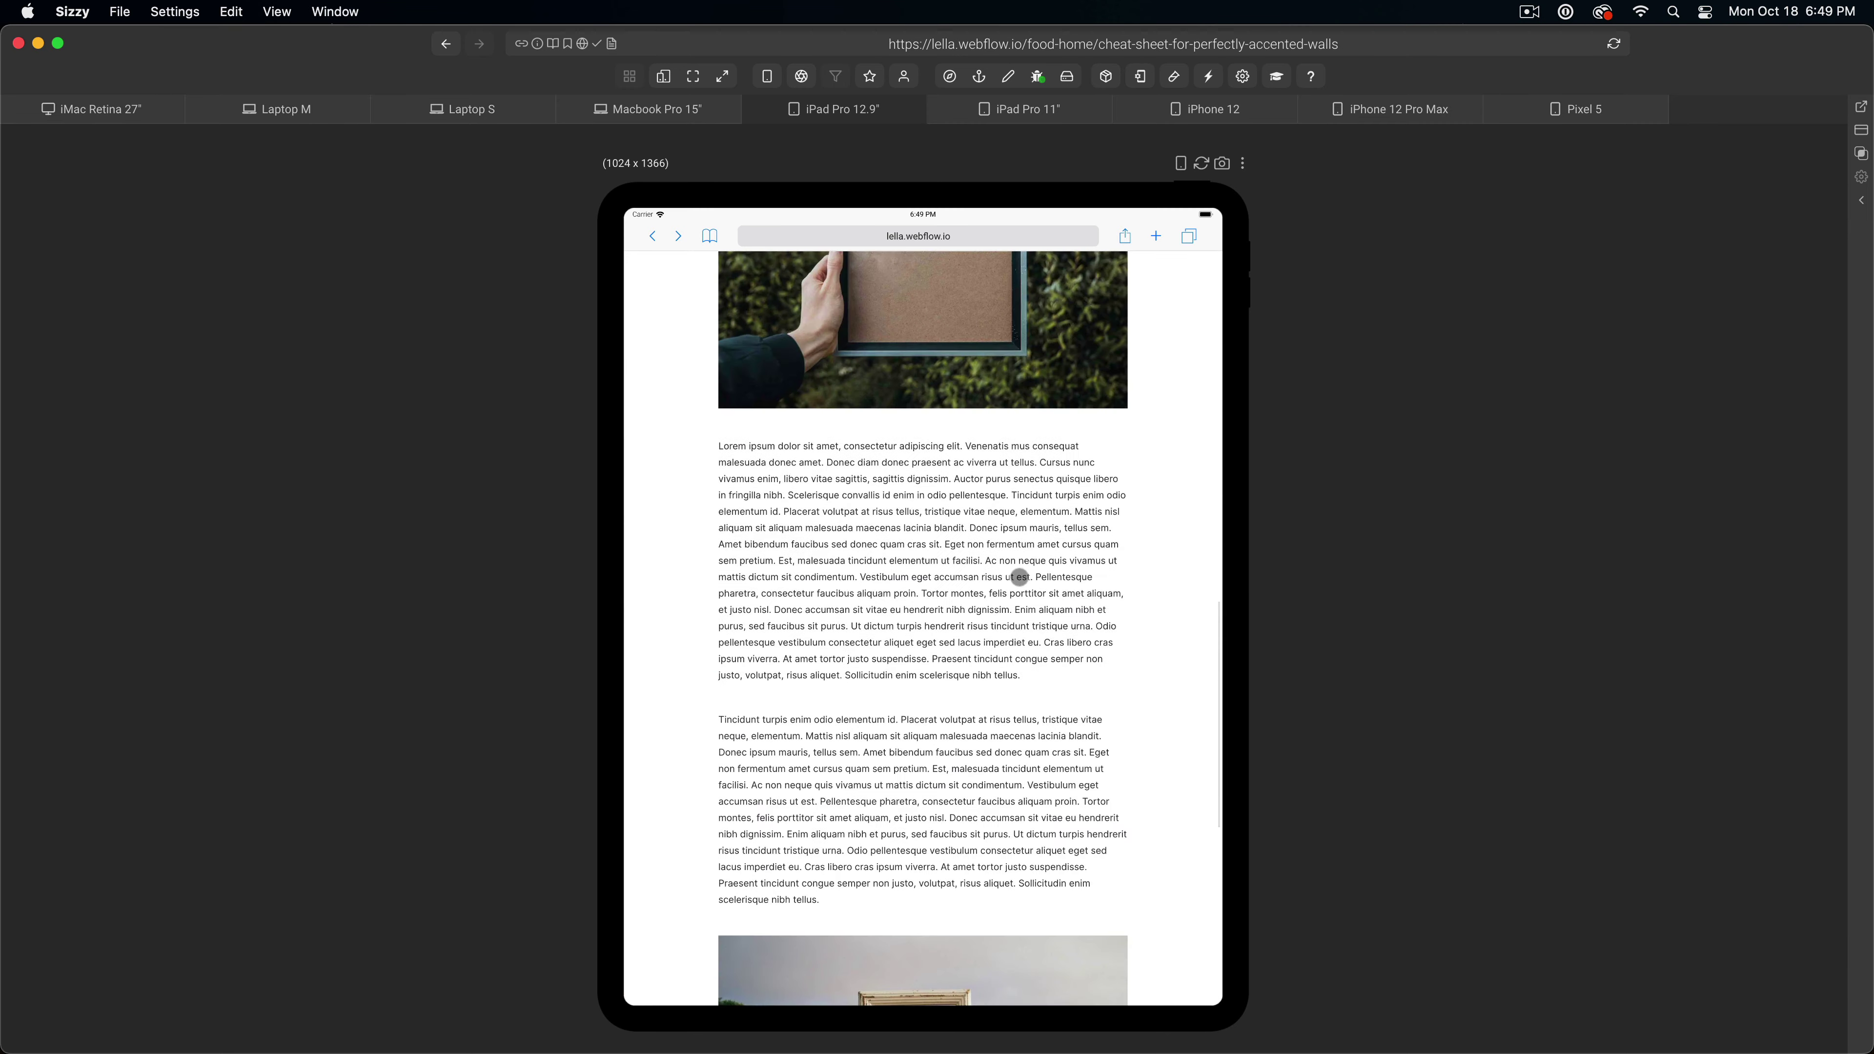
pyautogui.scroll(20, 1019, 576)
pyautogui.scroll(-18, 1019, 576)
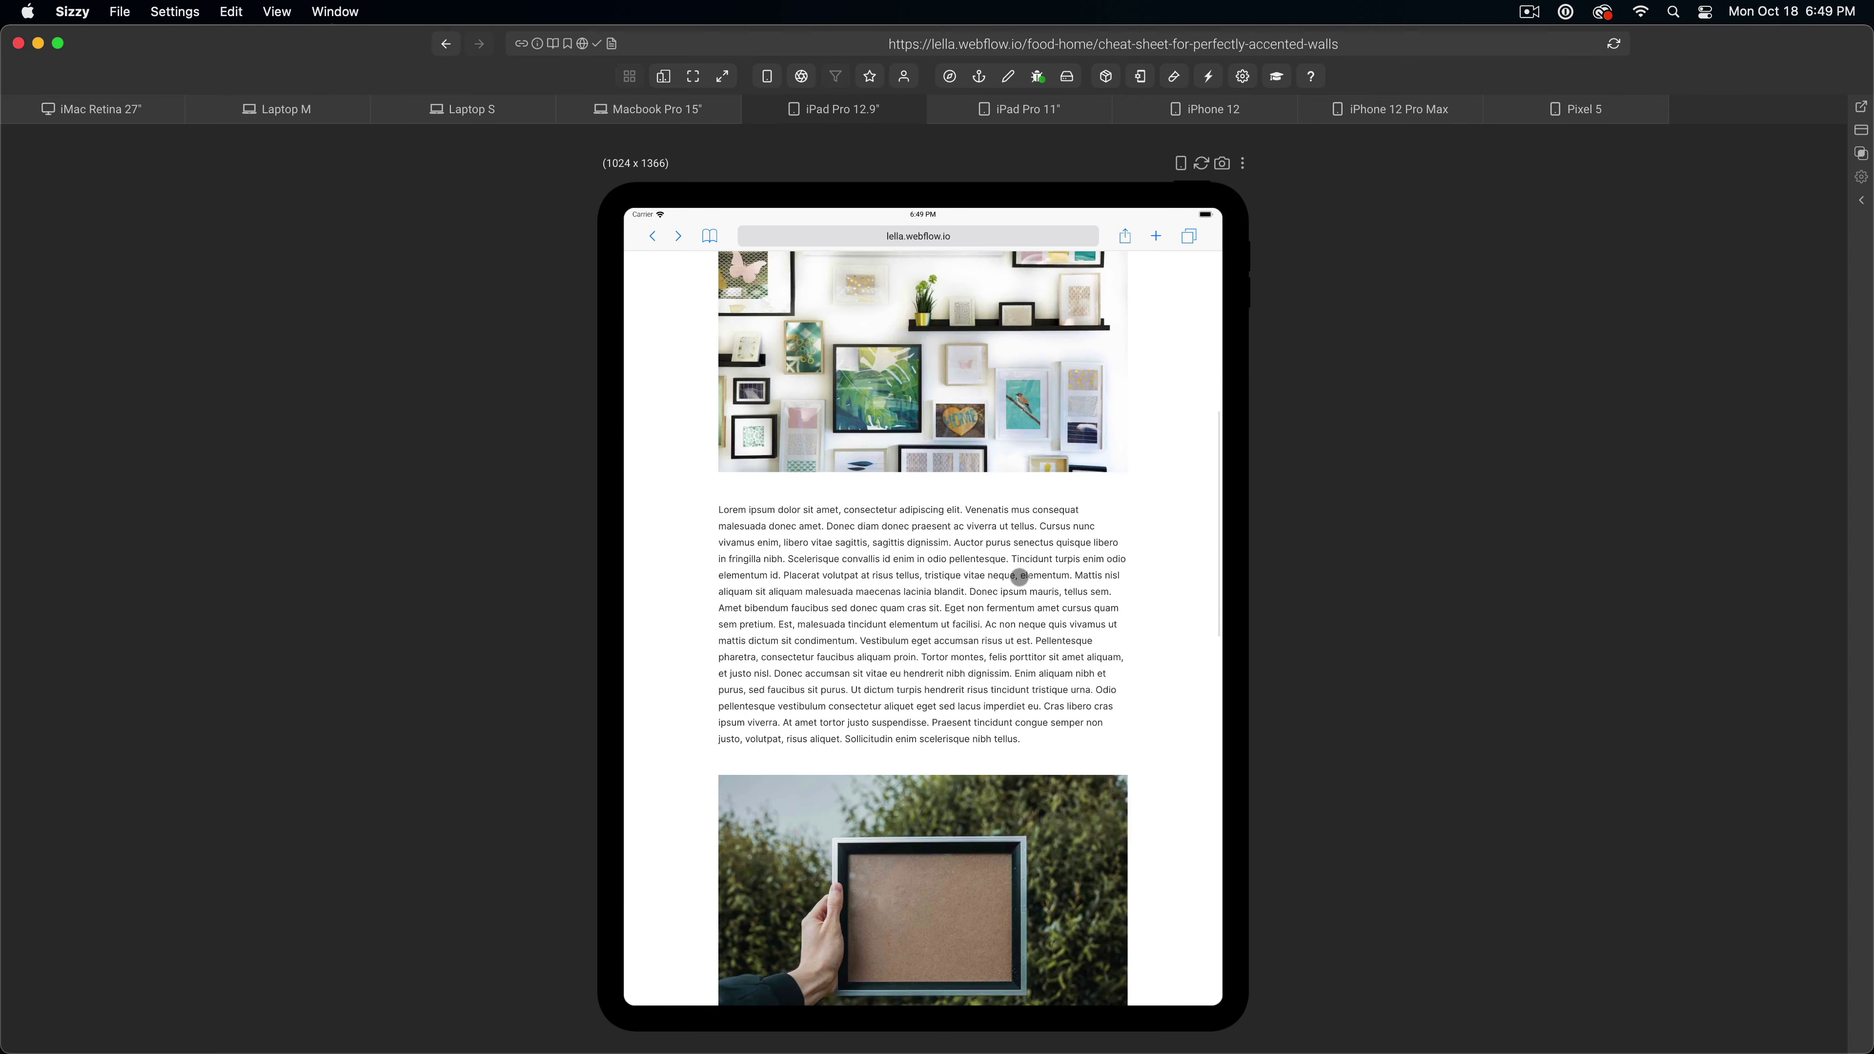
pyautogui.scroll(-3, 1019, 577)
pyautogui.scroll(20, 1019, 576)
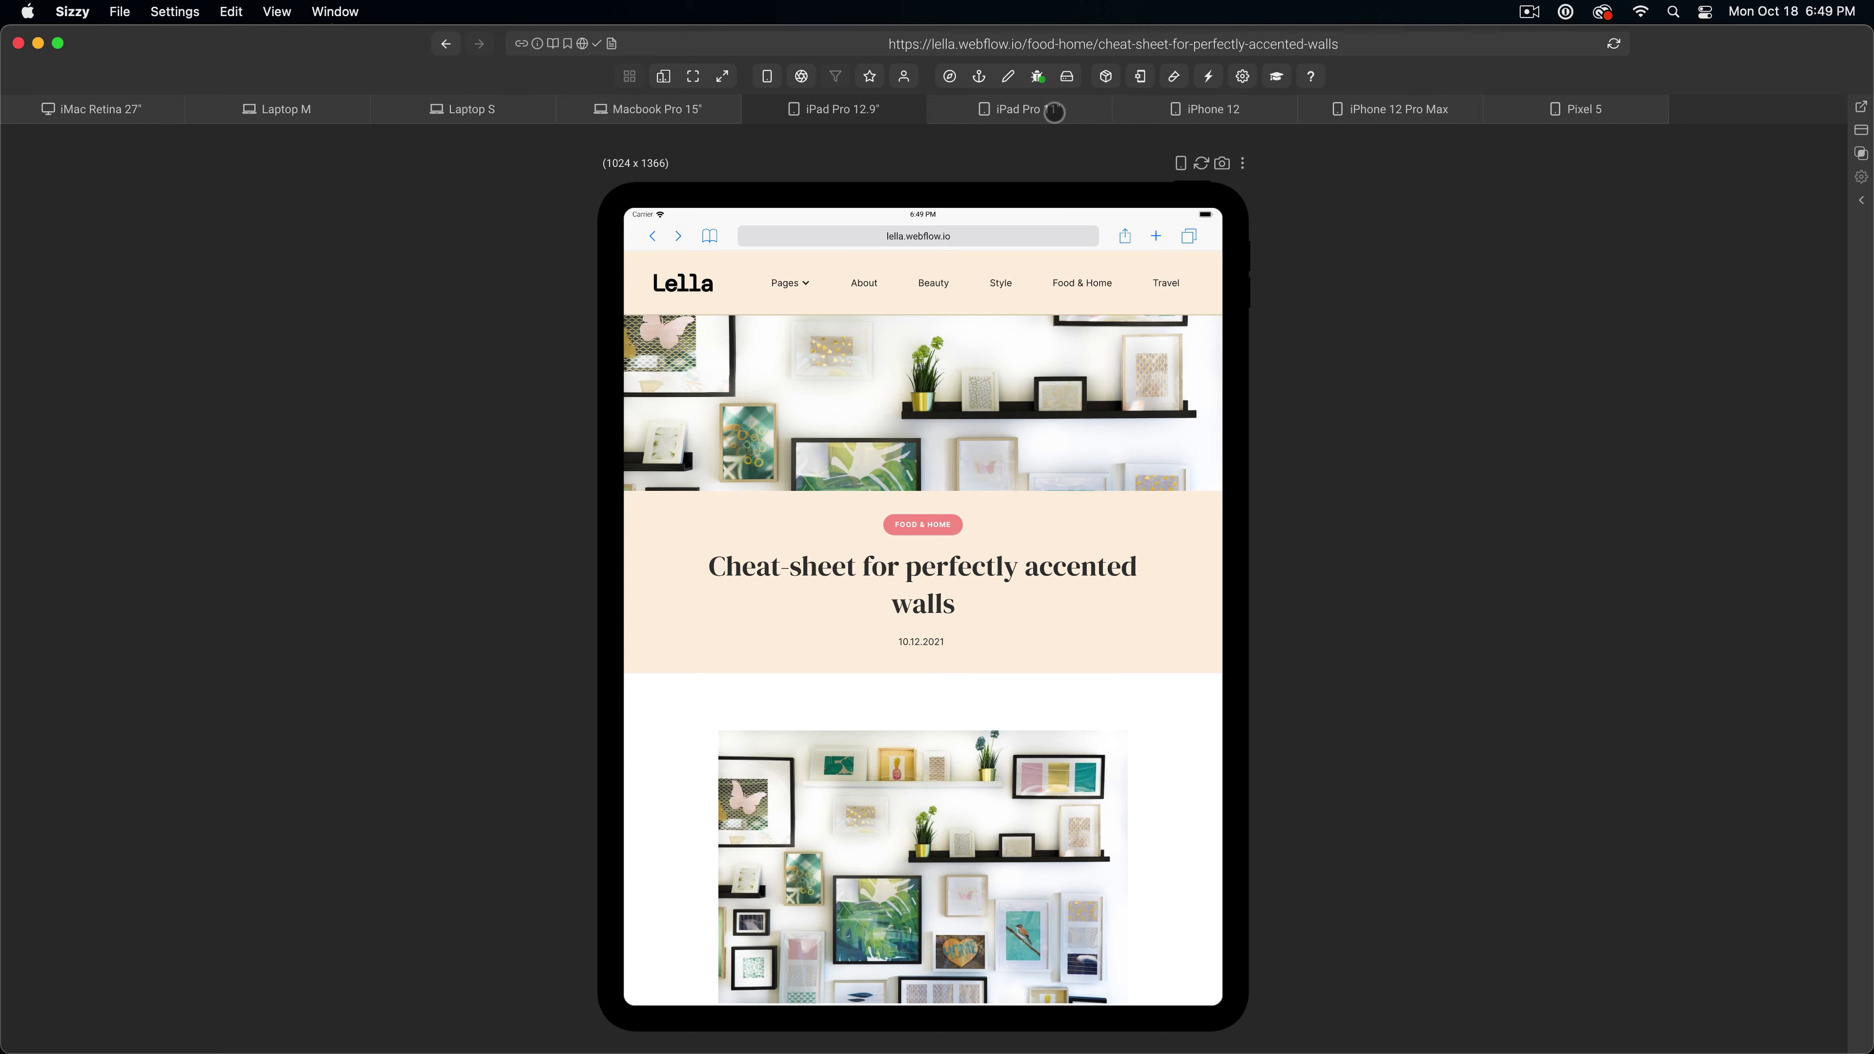
# - Switch the preview device to iPad Pro 11" and examine the open post down to the footer
pyautogui.click(1008, 118)
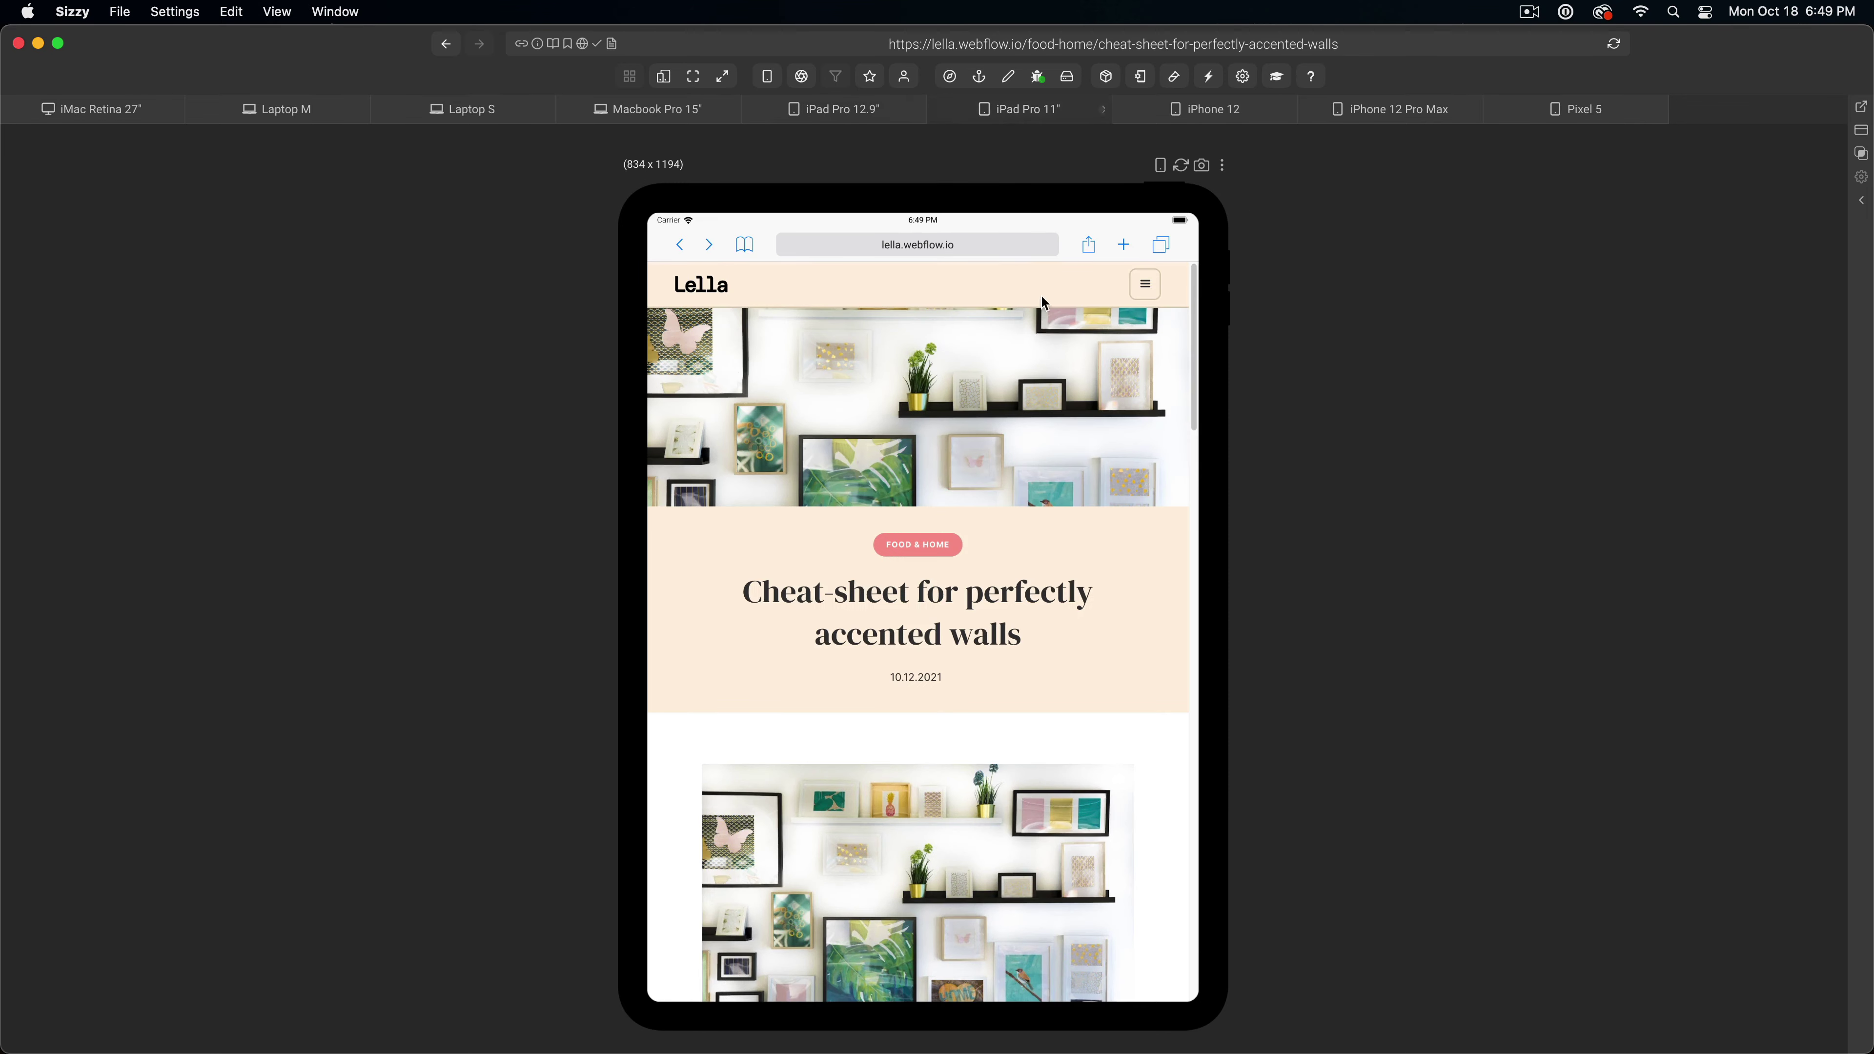
pyautogui.scroll(-10, 998, 539)
pyautogui.scroll(-15, 1002, 549)
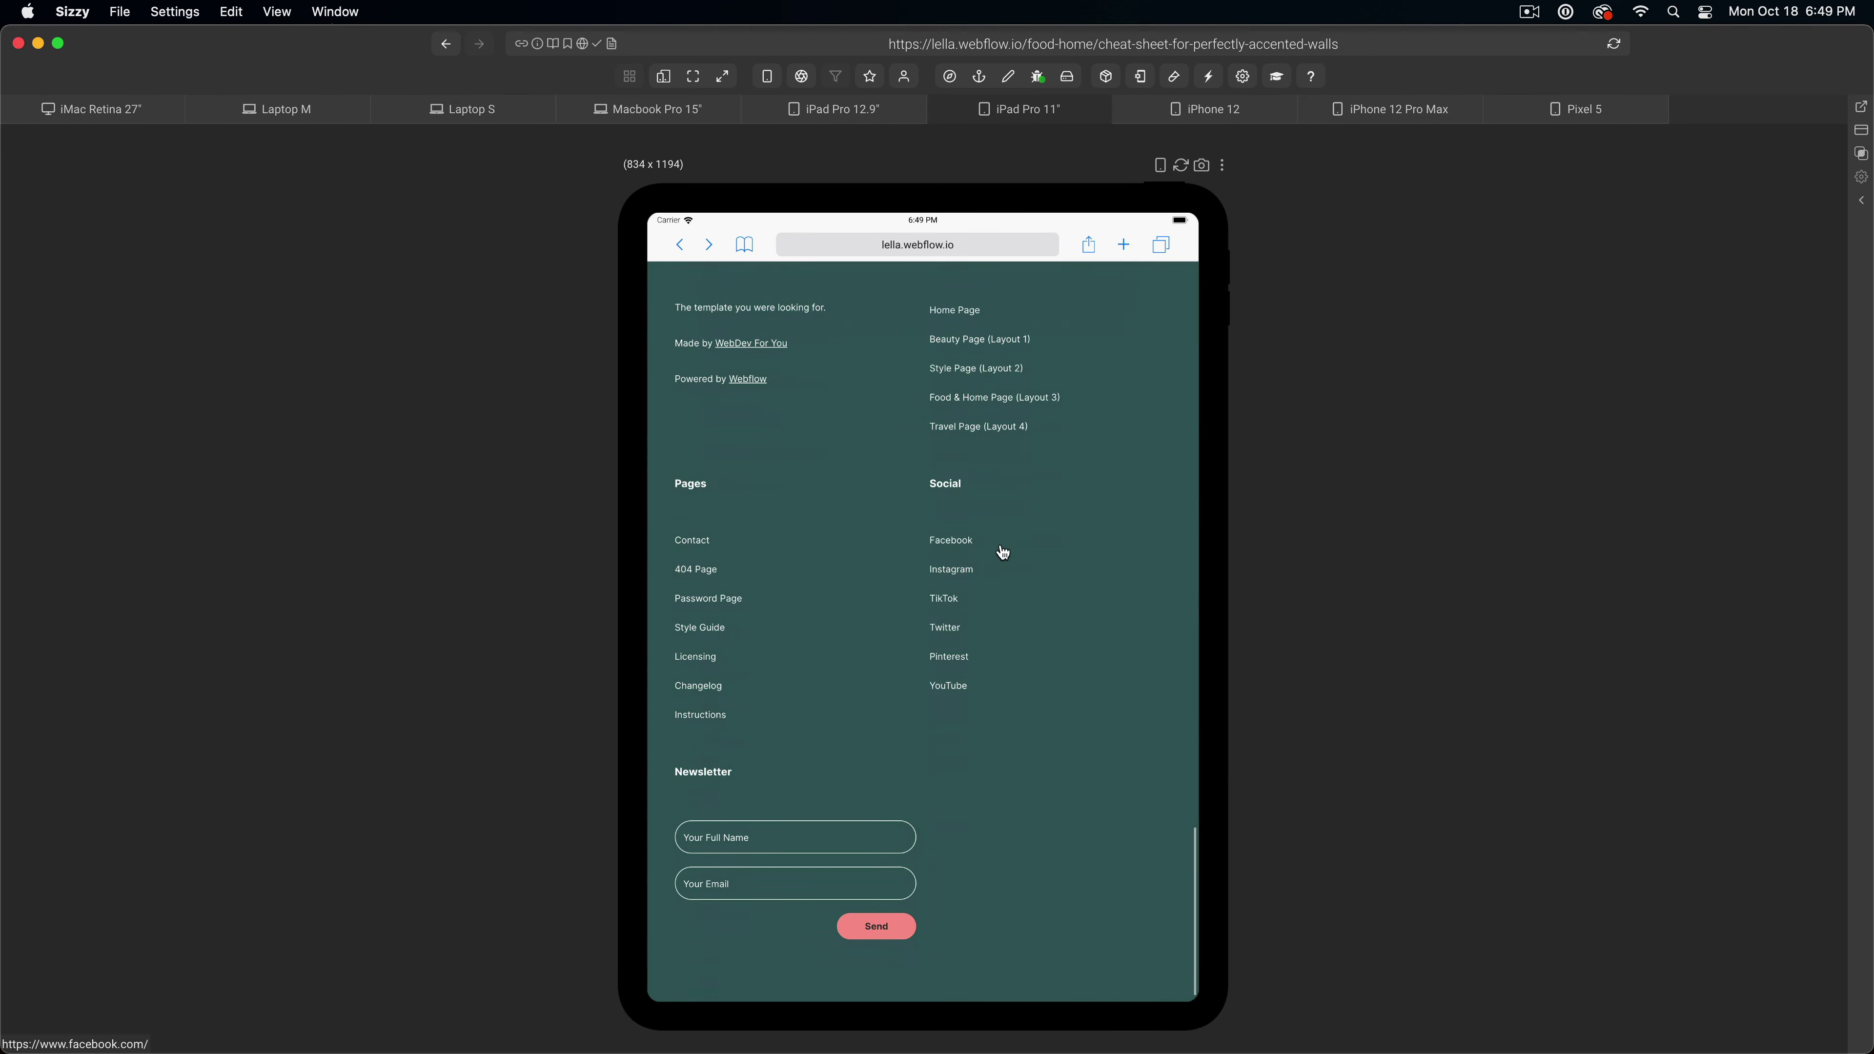
pyautogui.scroll(20, 1001, 552)
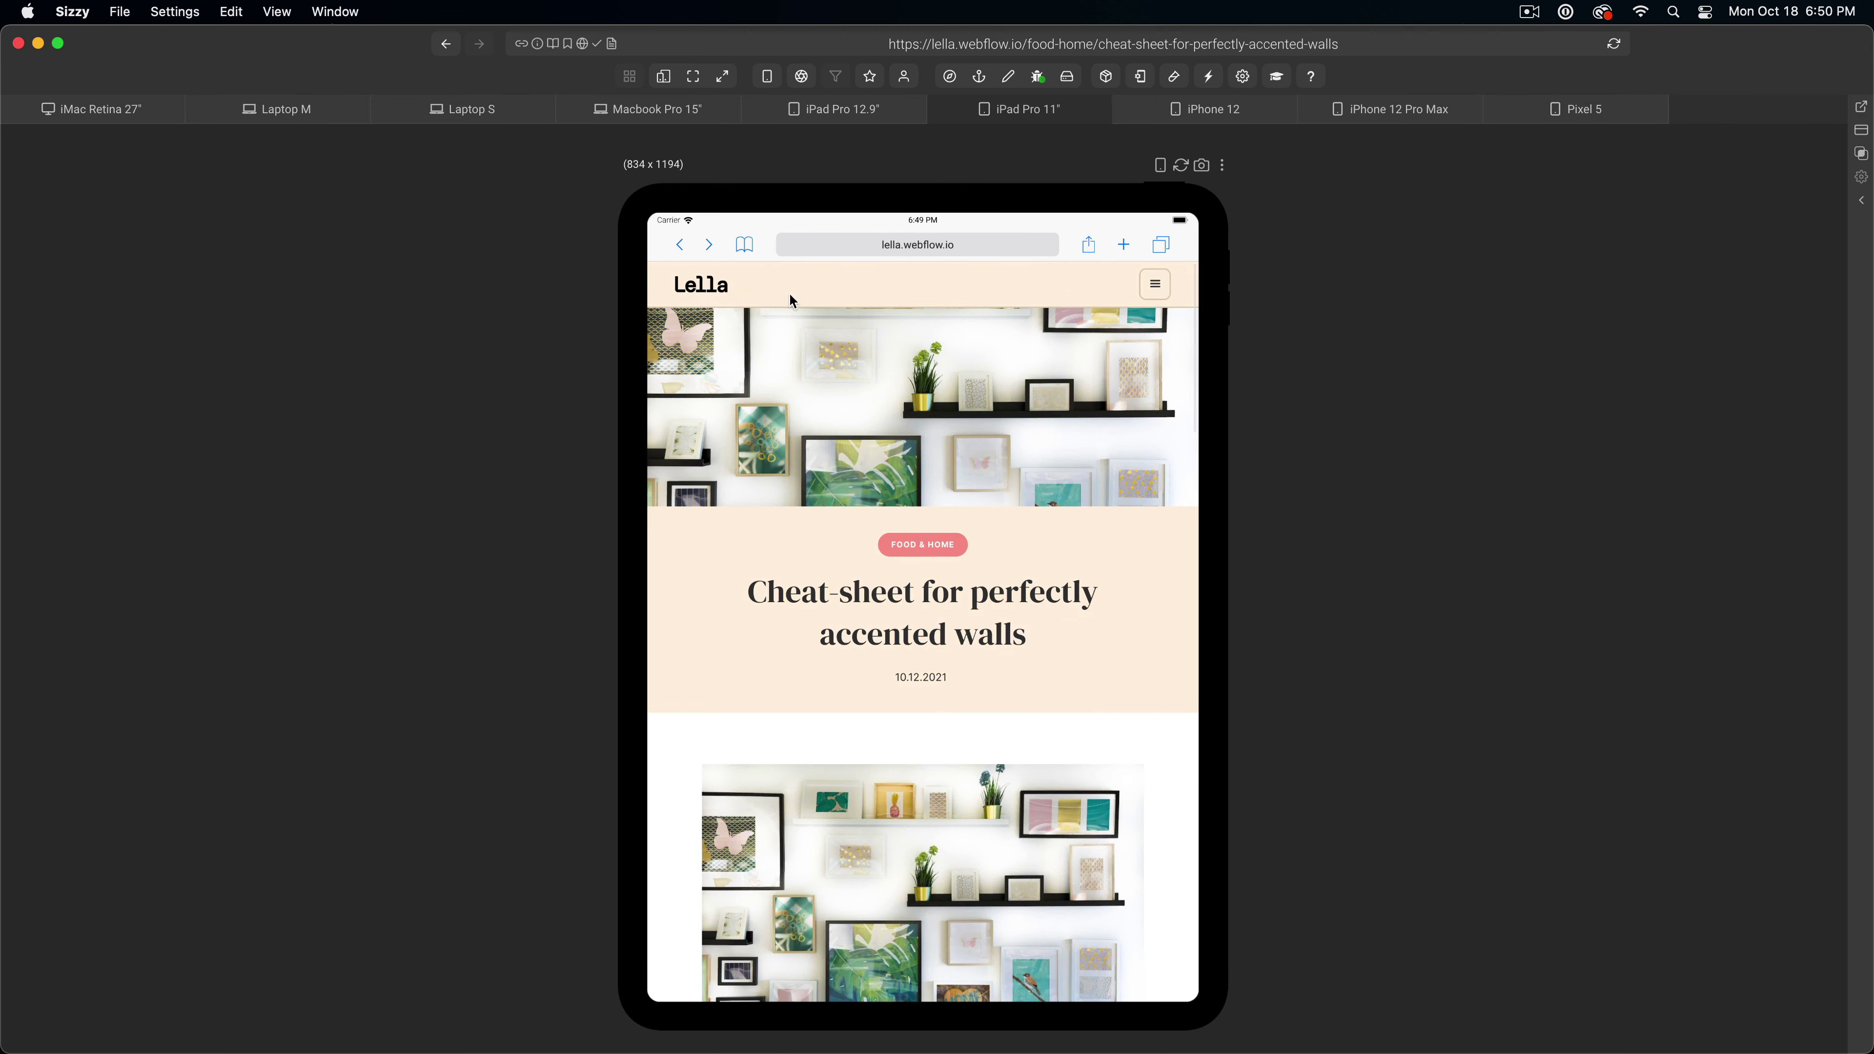
# - Return to the home page on iPad Pro 11", advance the slider one slide and examine the posts below it
pyautogui.click(697, 278)
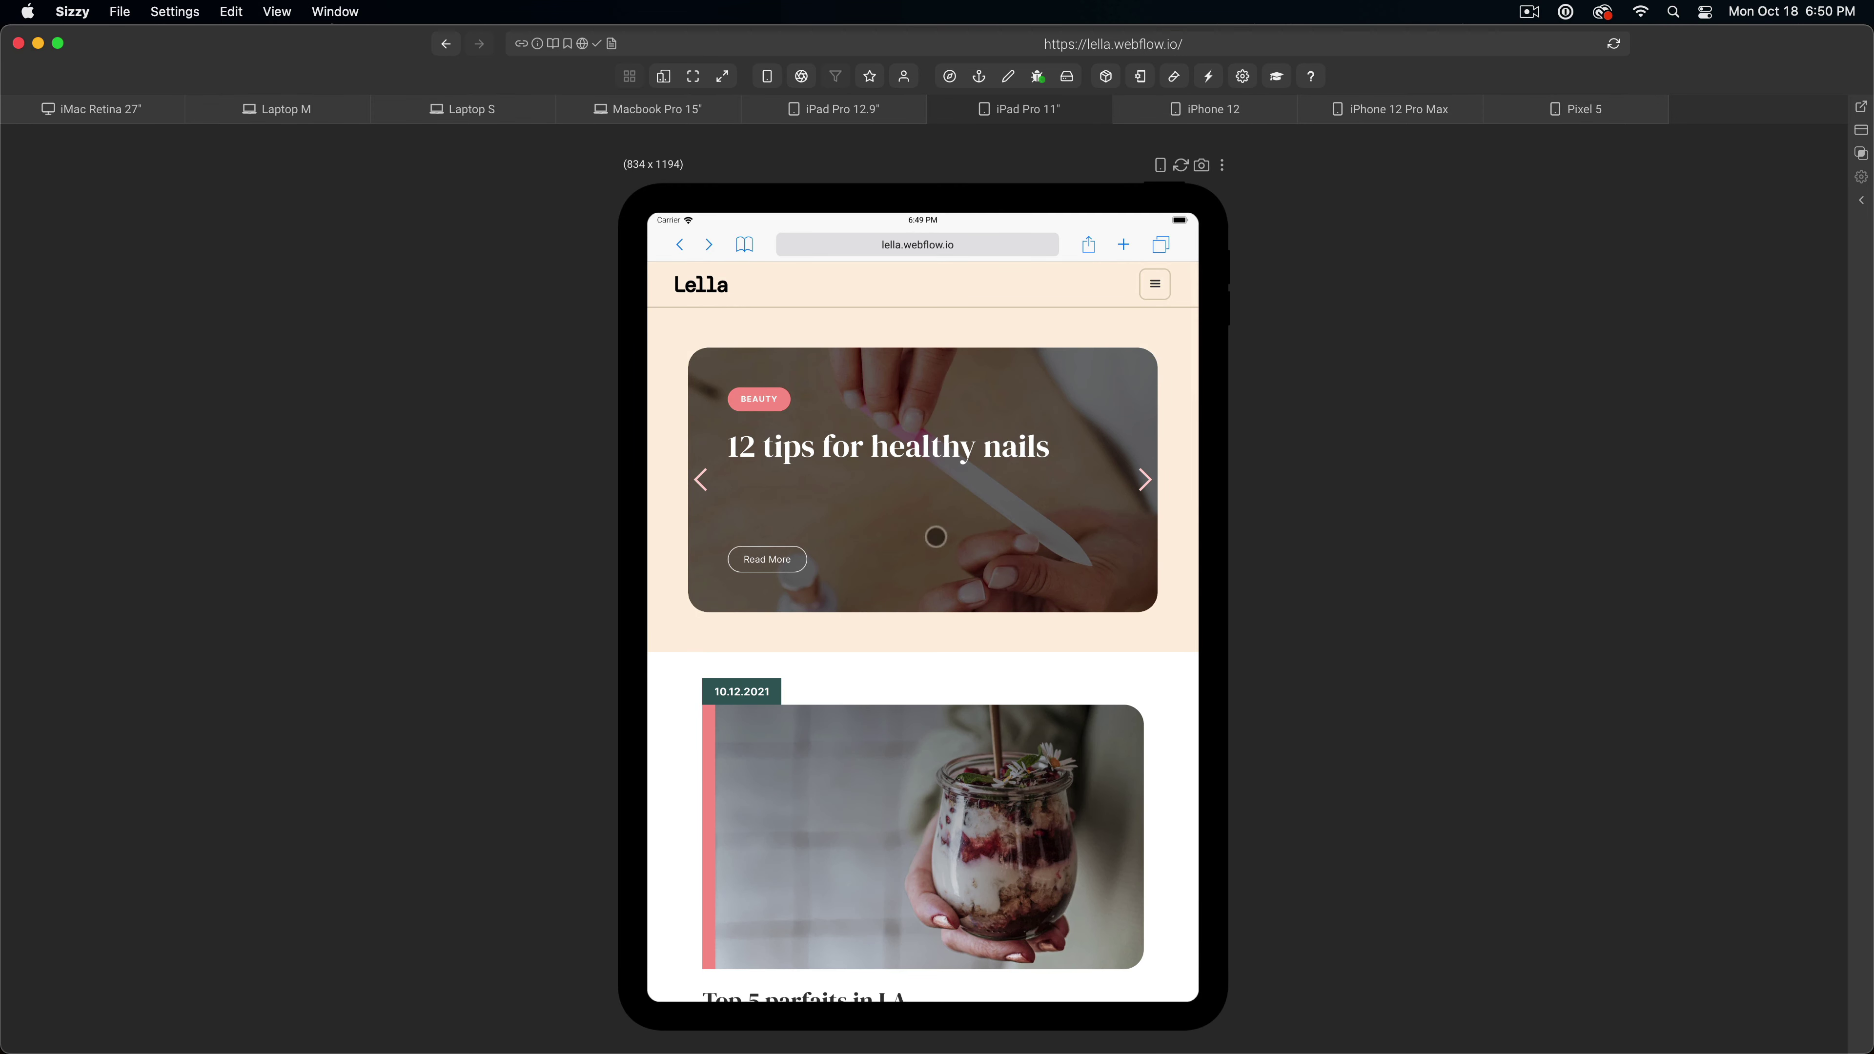
pyautogui.click(1150, 493)
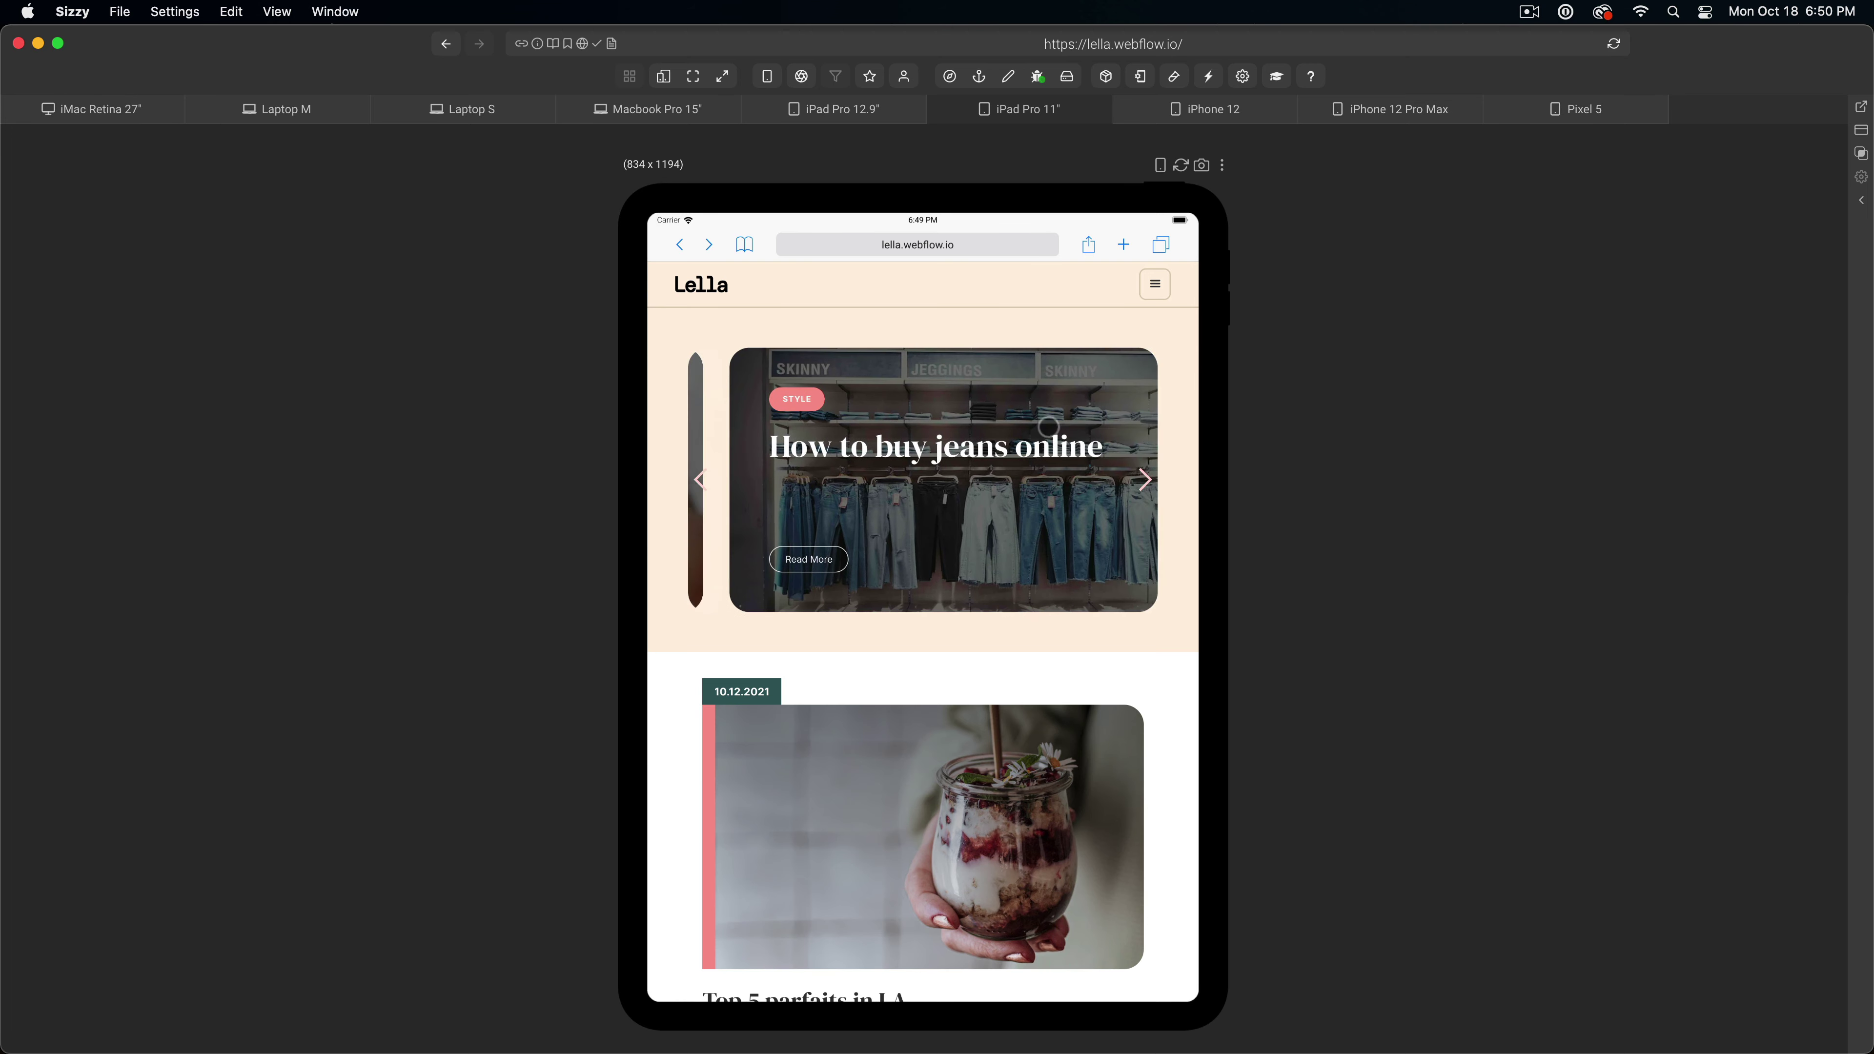
pyautogui.scroll(-15, 1106, 524)
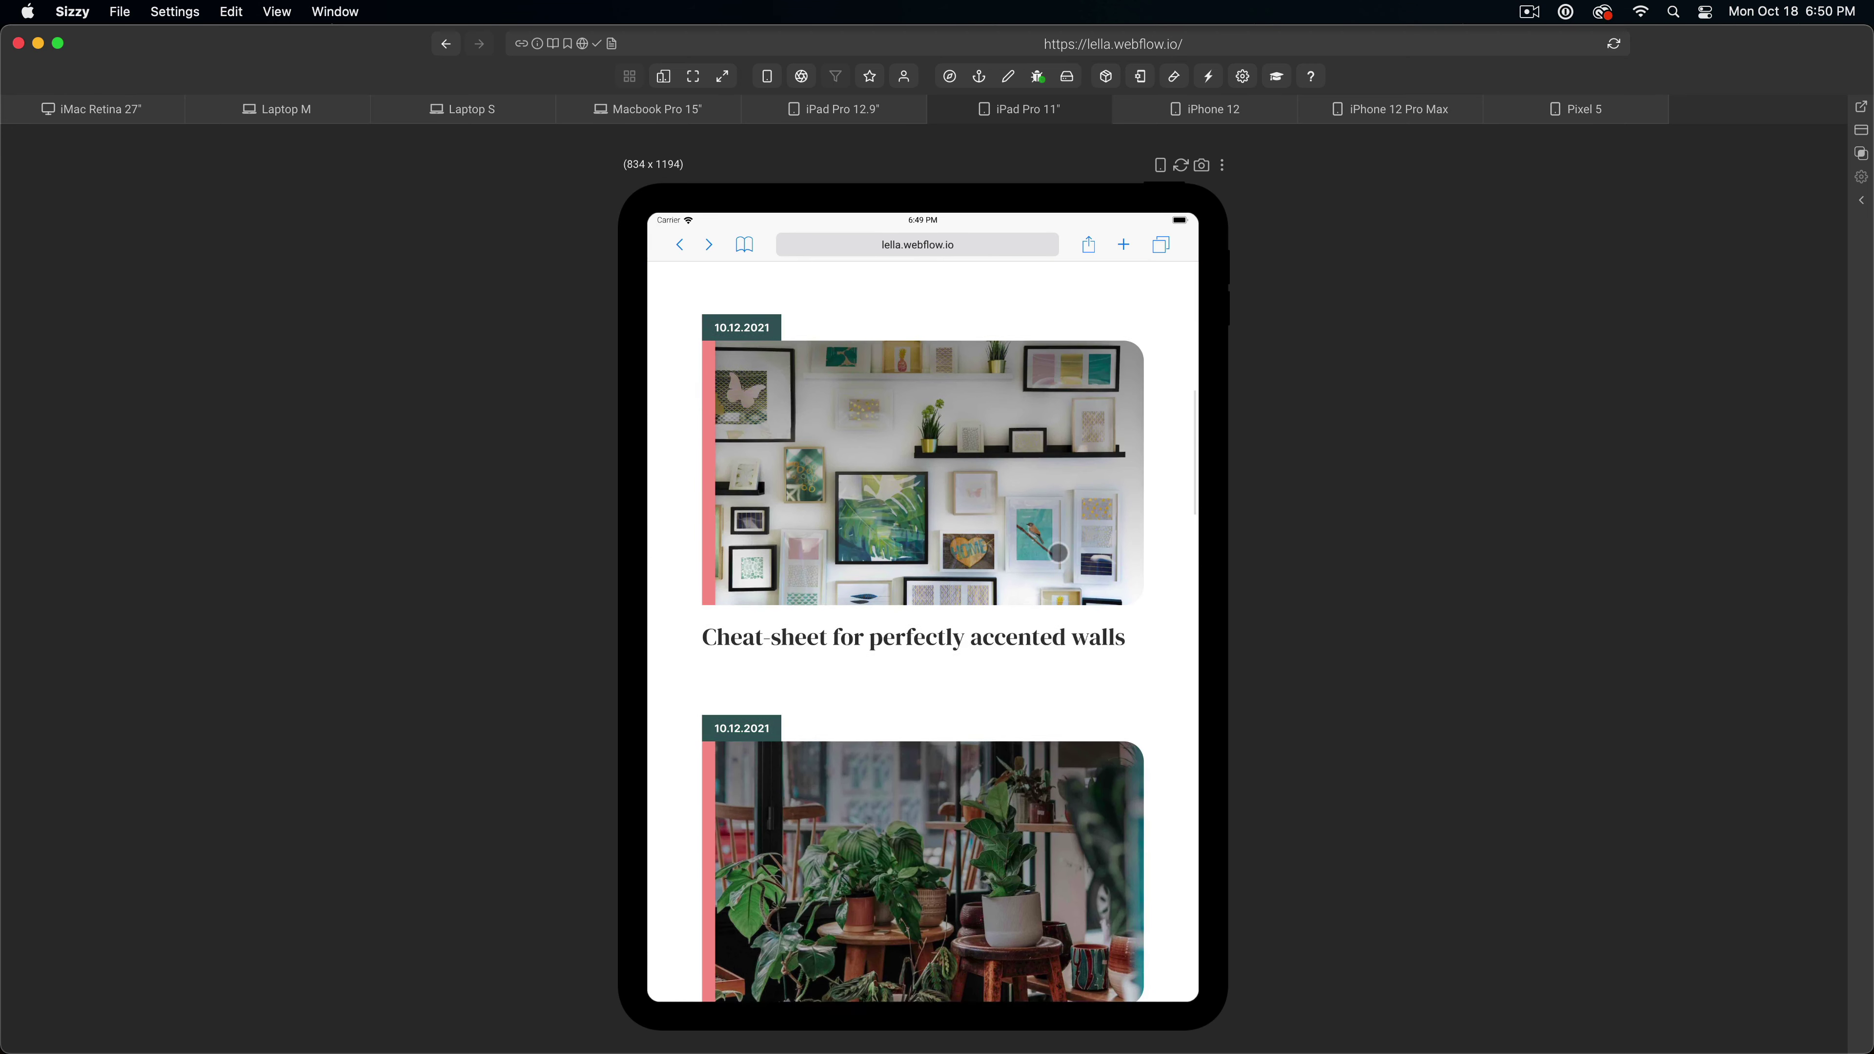
pyautogui.scroll(-8, 1058, 553)
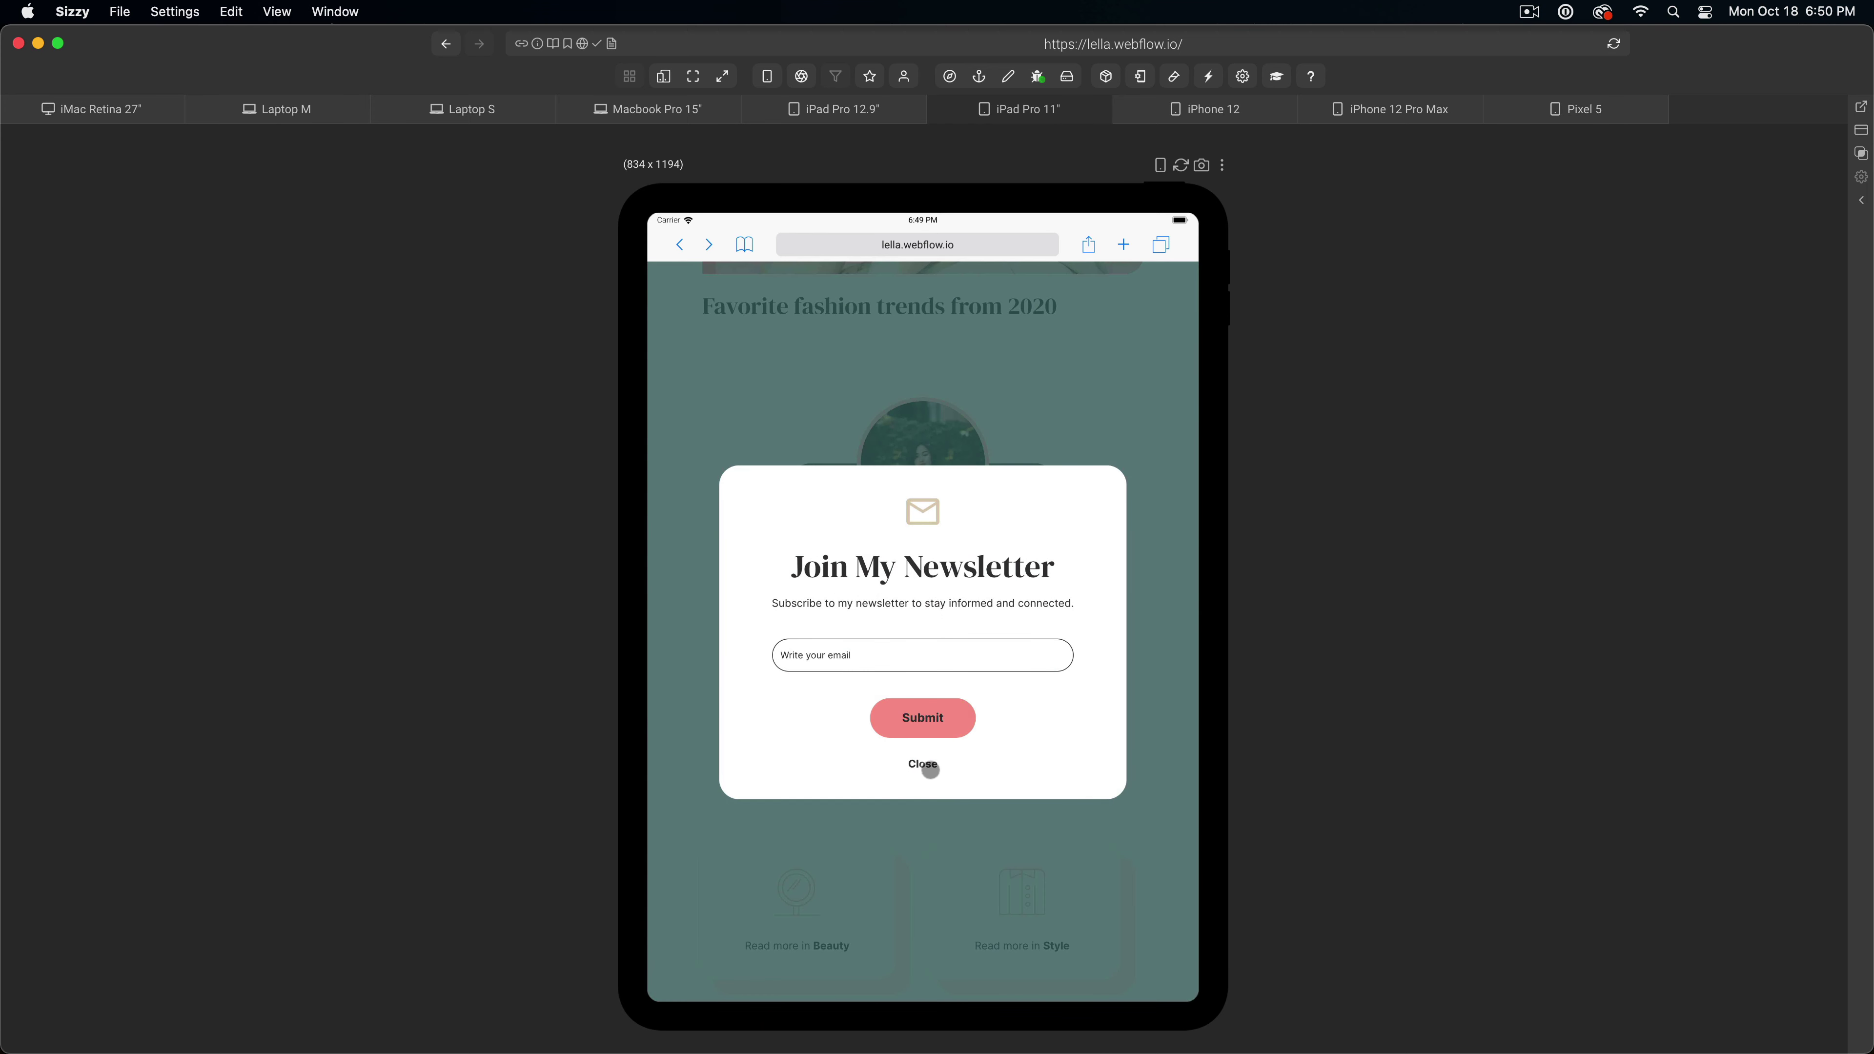
# - Dismiss the newsletter popup and examine the home page's category cards, contact form and footer on iPad Pro 11"
pyautogui.click(922, 765)
pyautogui.scroll(-5, 936, 676)
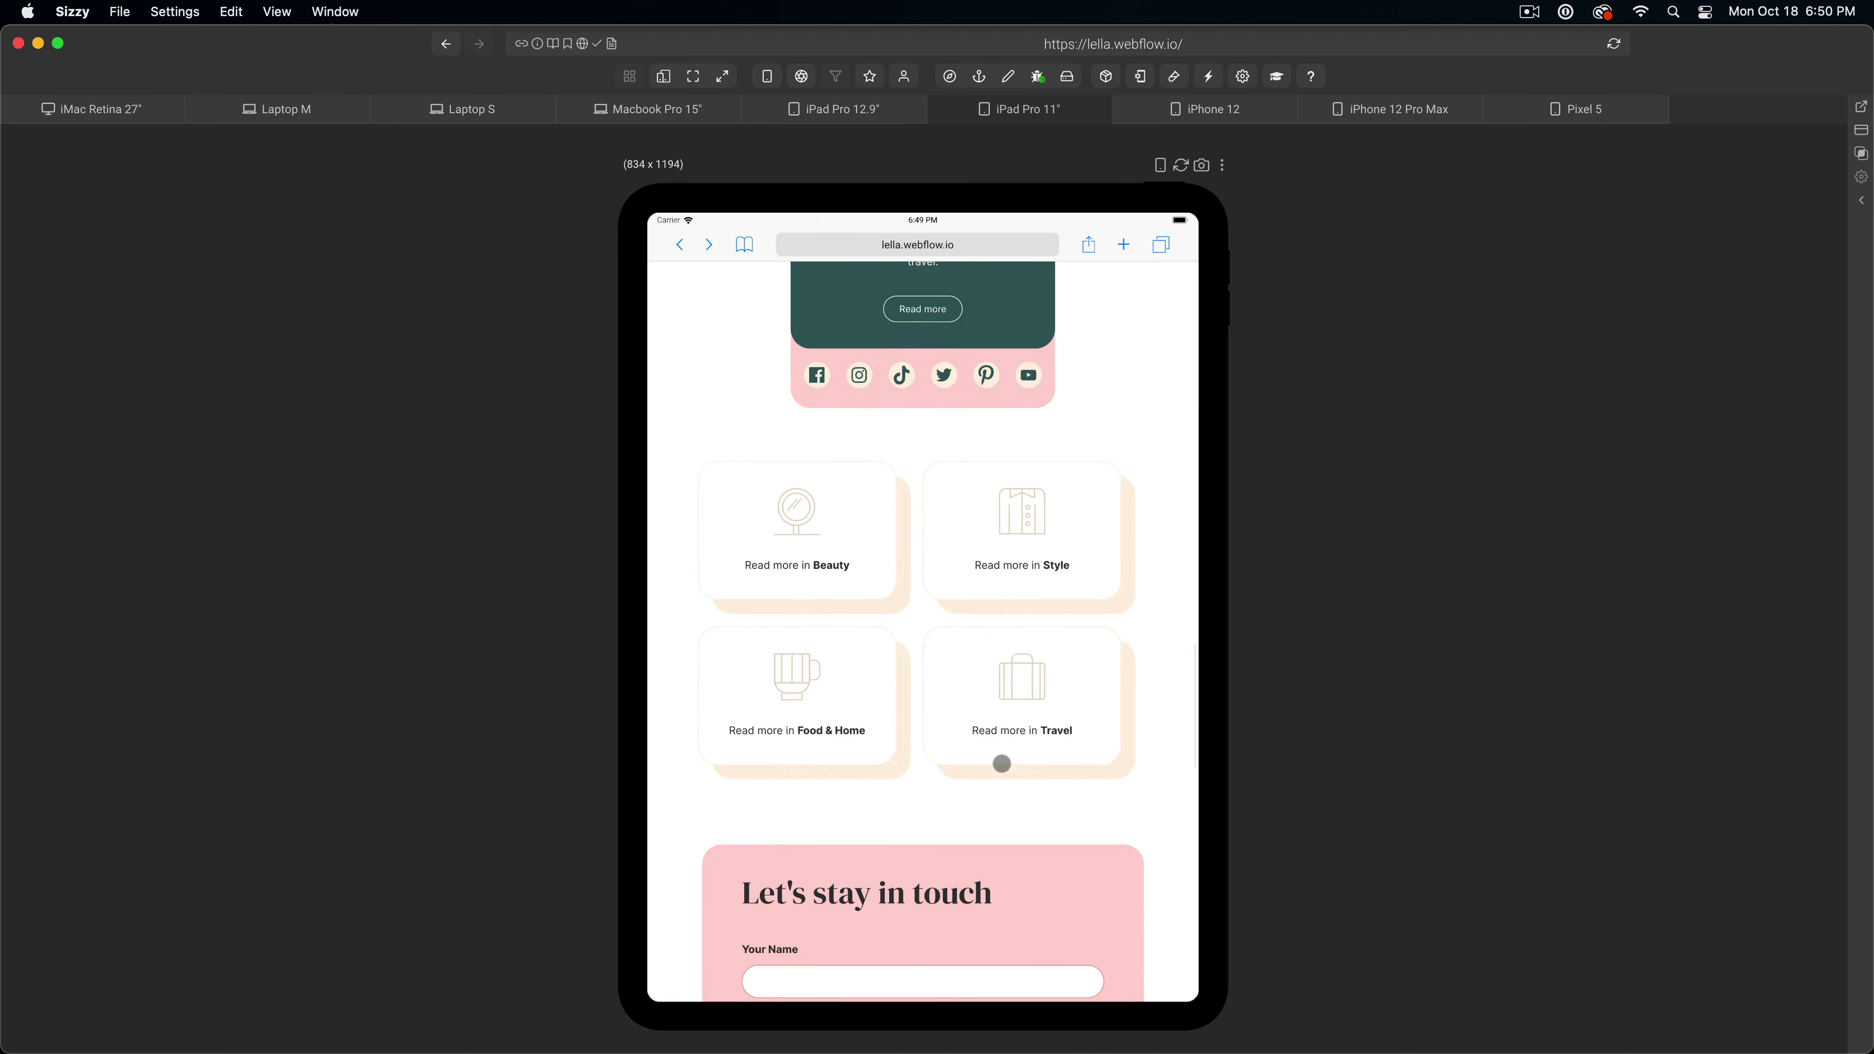
pyautogui.scroll(-2, 885, 650)
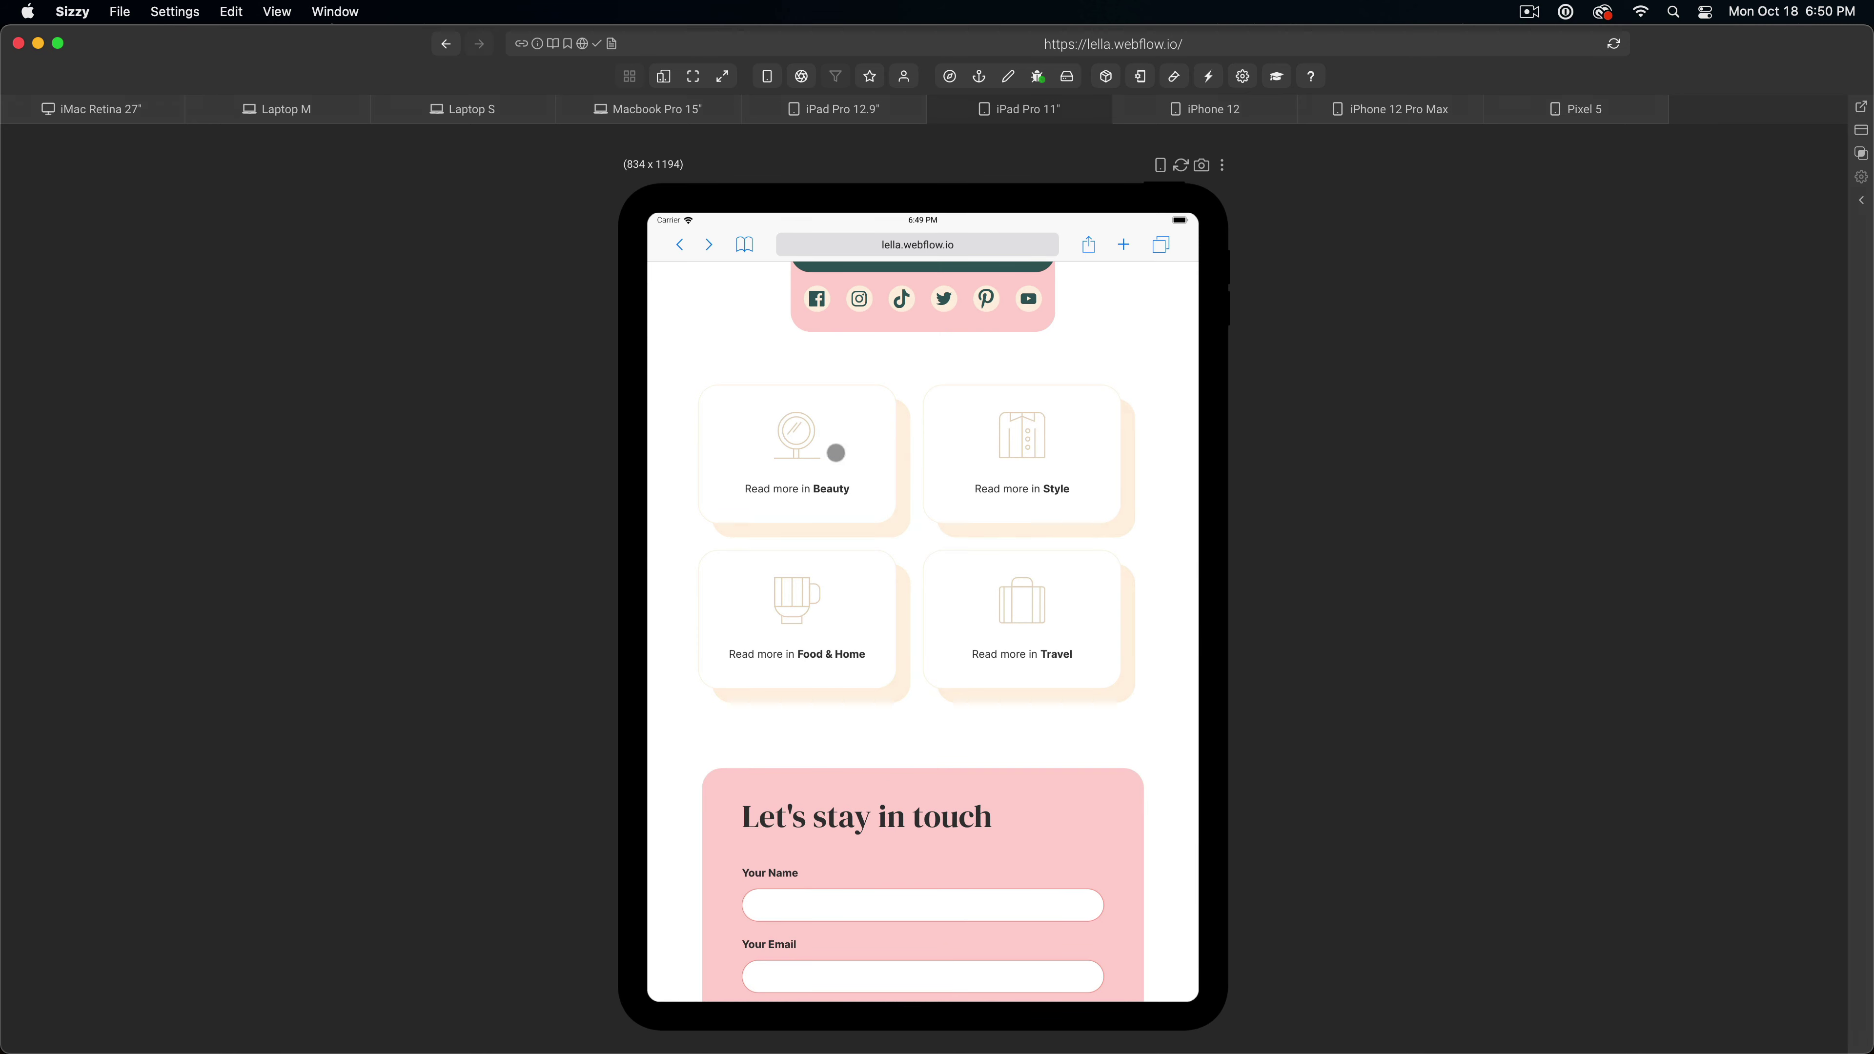
pyautogui.scroll(-8, 1052, 542)
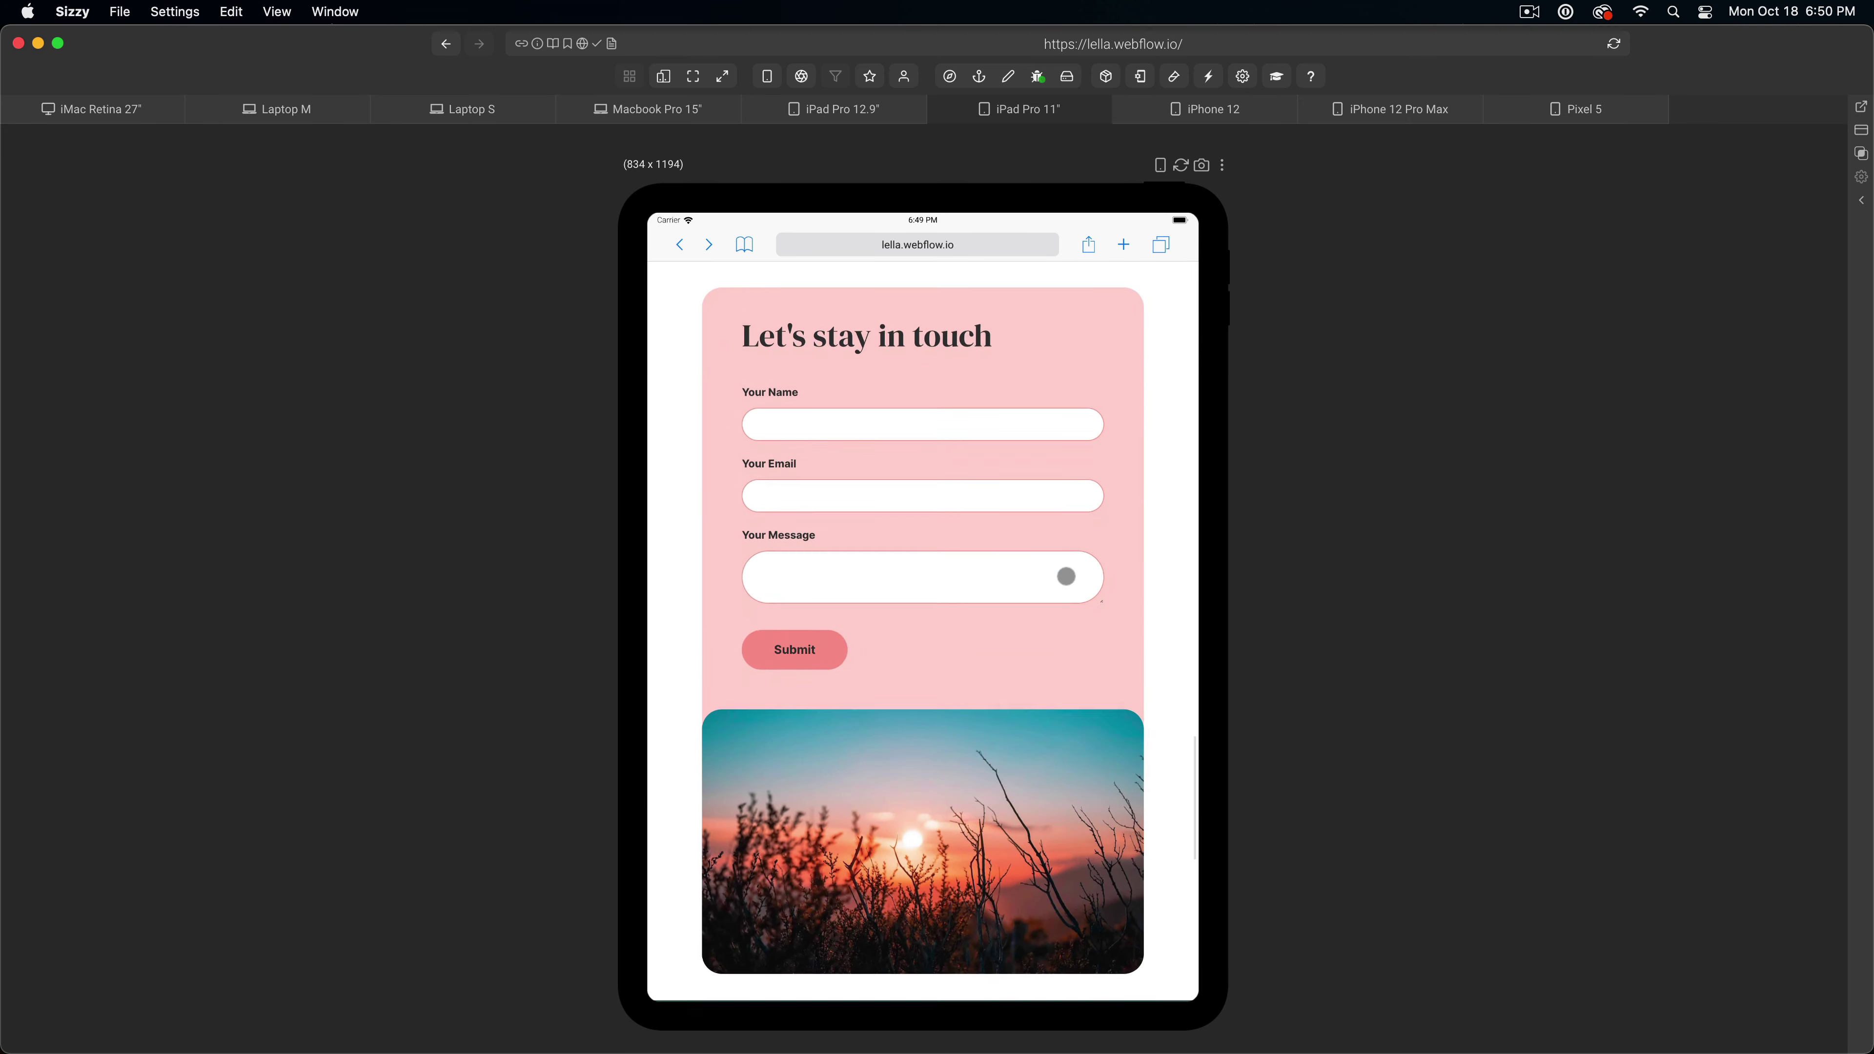
pyautogui.scroll(6, 849, 323)
pyautogui.scroll(-12, 987, 557)
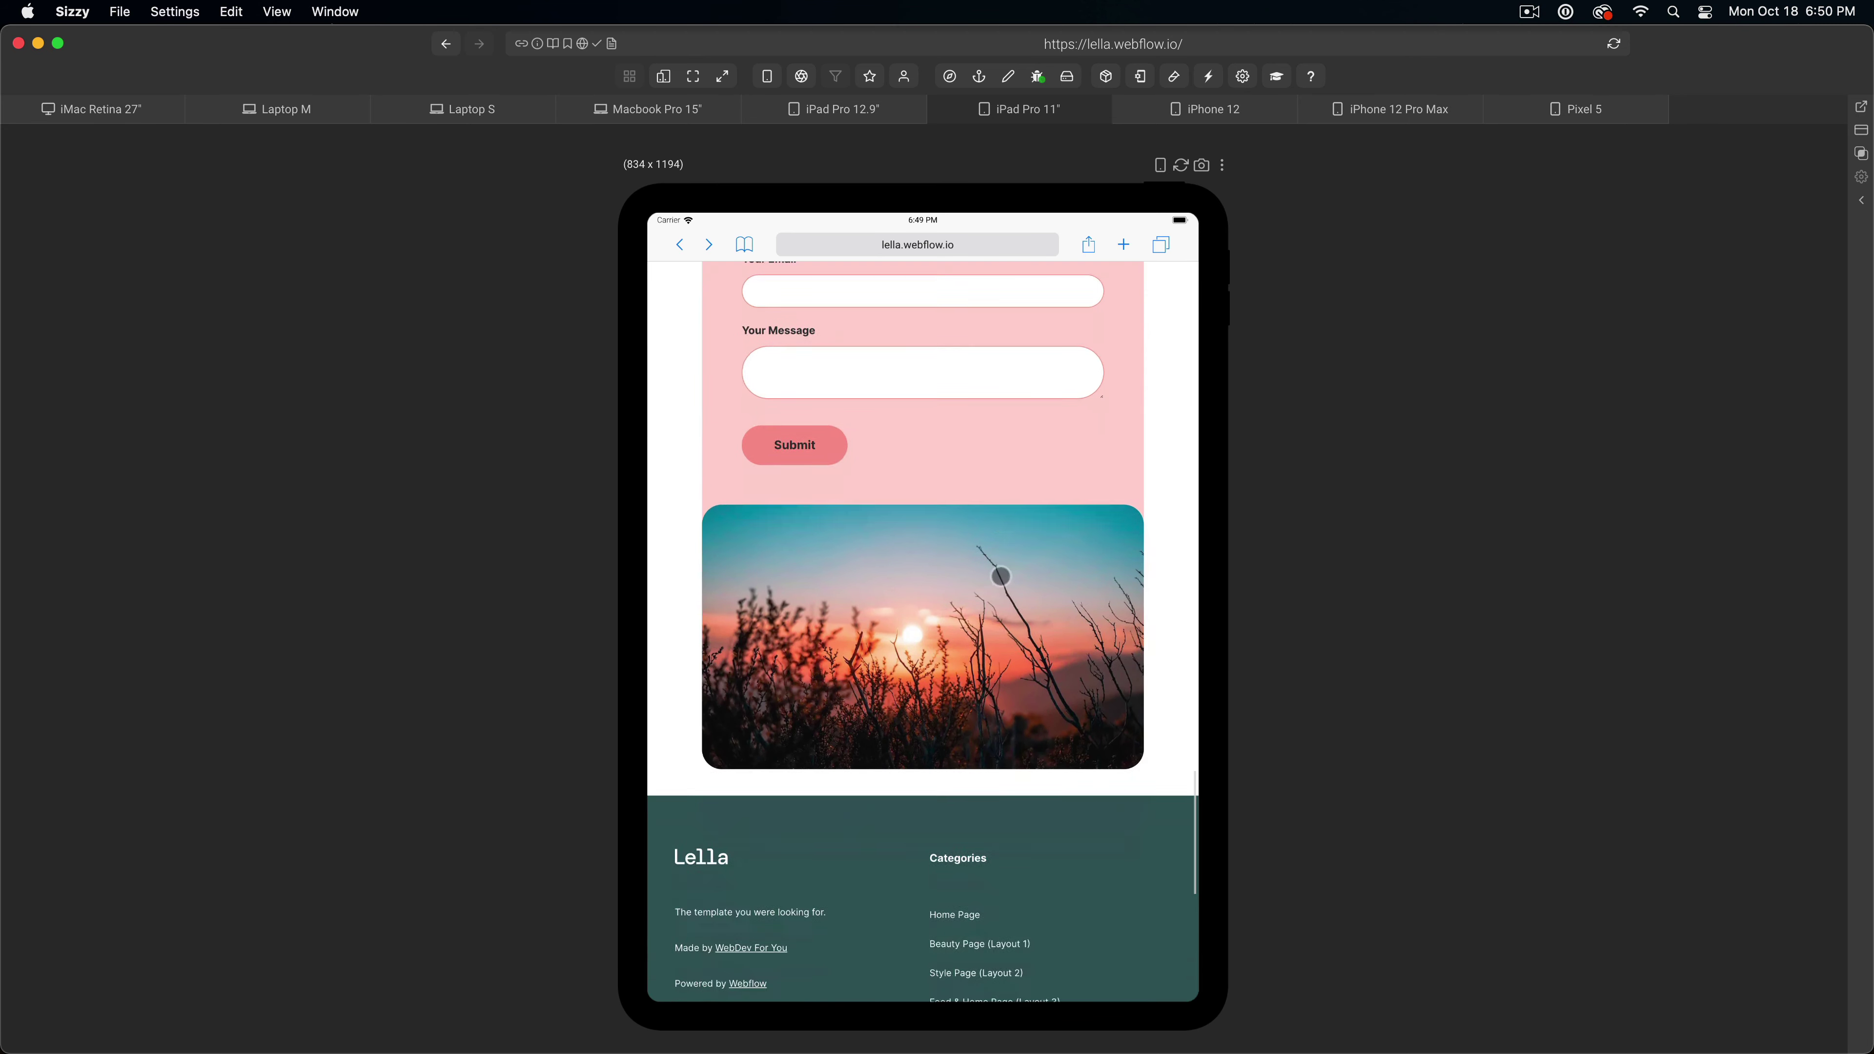
pyautogui.scroll(8, 1000, 577)
pyautogui.scroll(-10, 1003, 572)
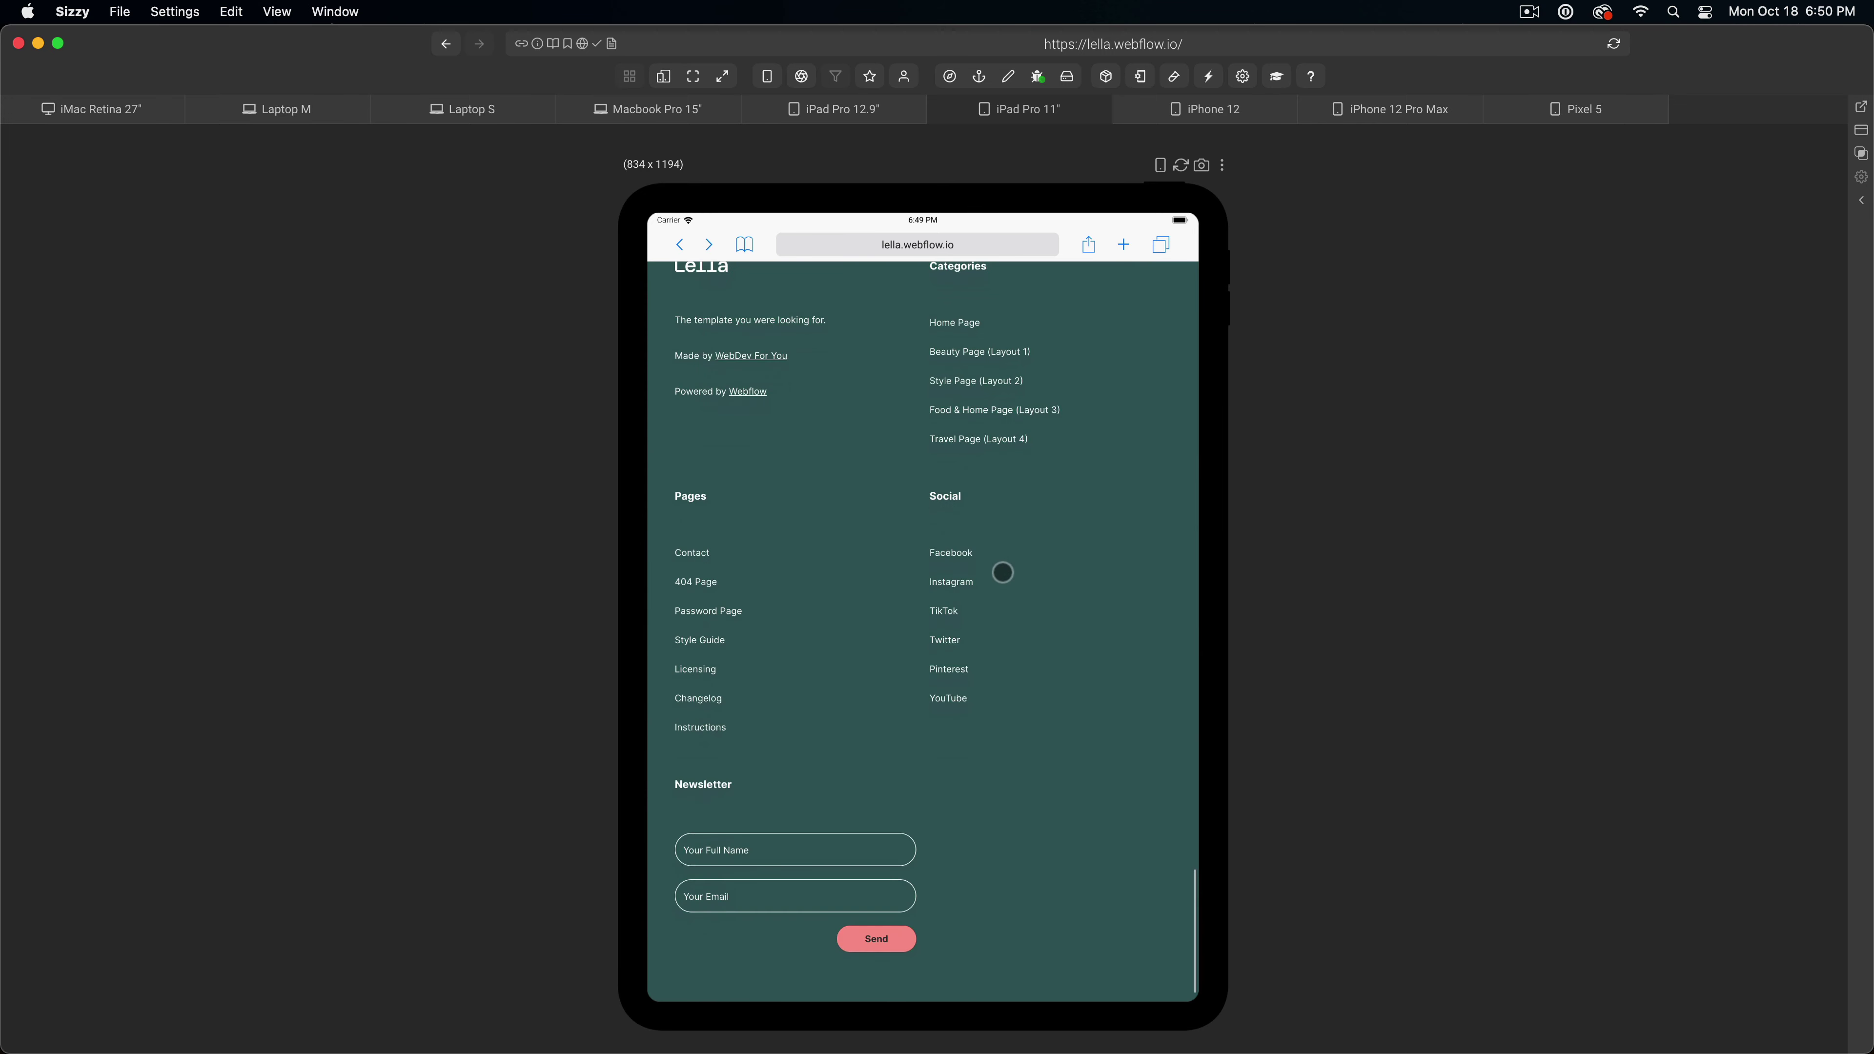
pyautogui.scroll(20, 1003, 572)
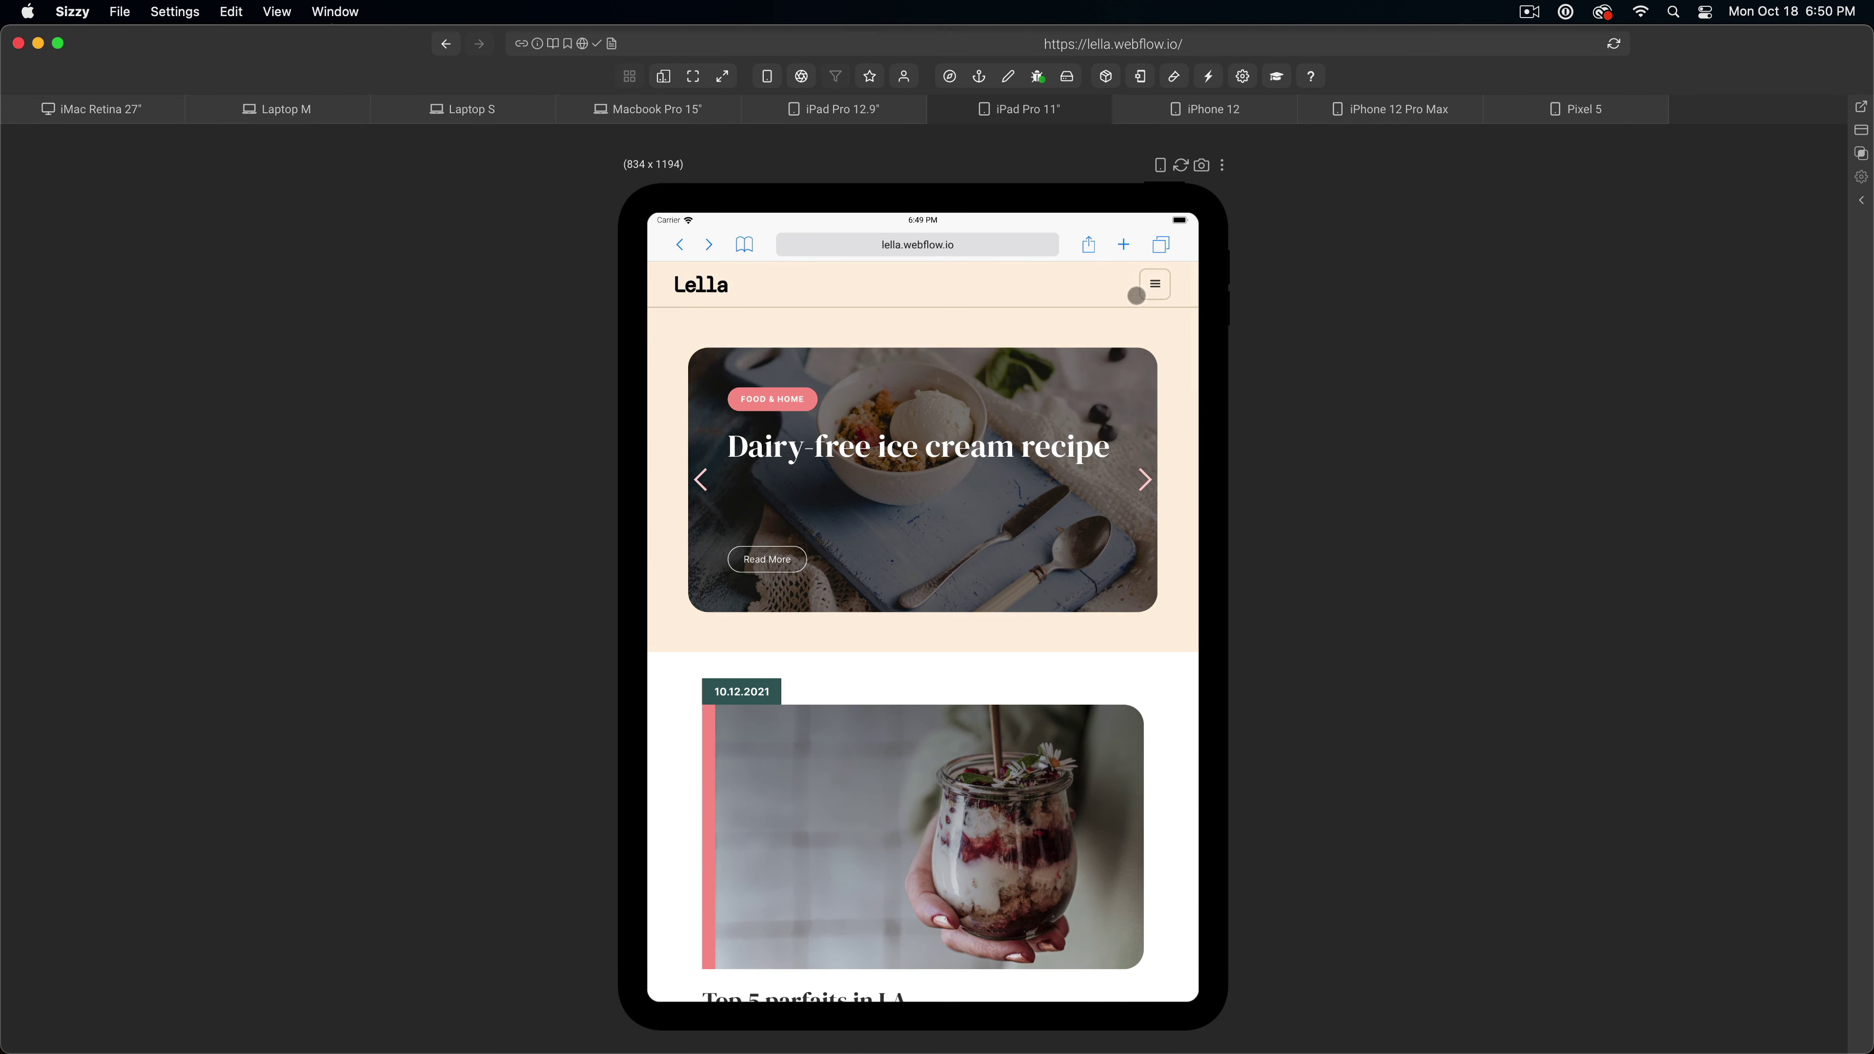
# - Open the Beauty page on iPad Pro 11" and examine its posts down to the footer
pyautogui.click(699, 419)
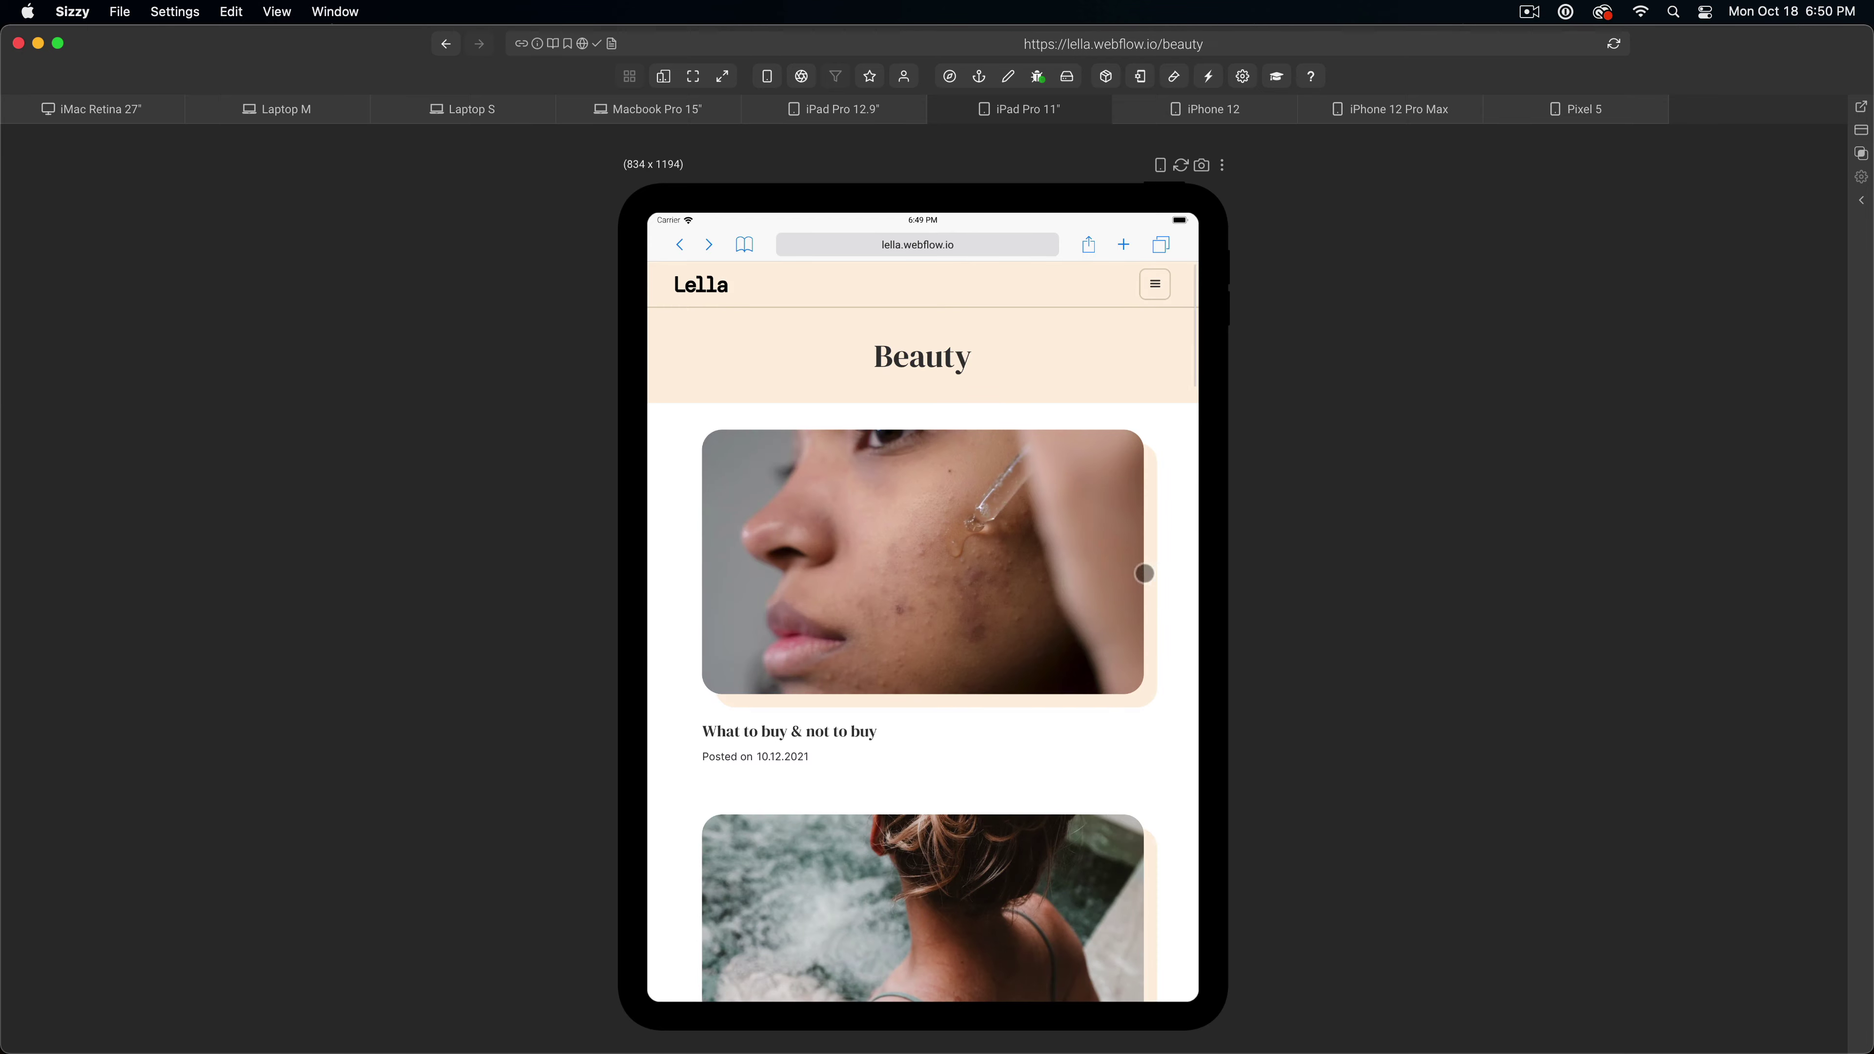
pyautogui.scroll(-12, 1080, 582)
pyautogui.scroll(-10, 1079, 581)
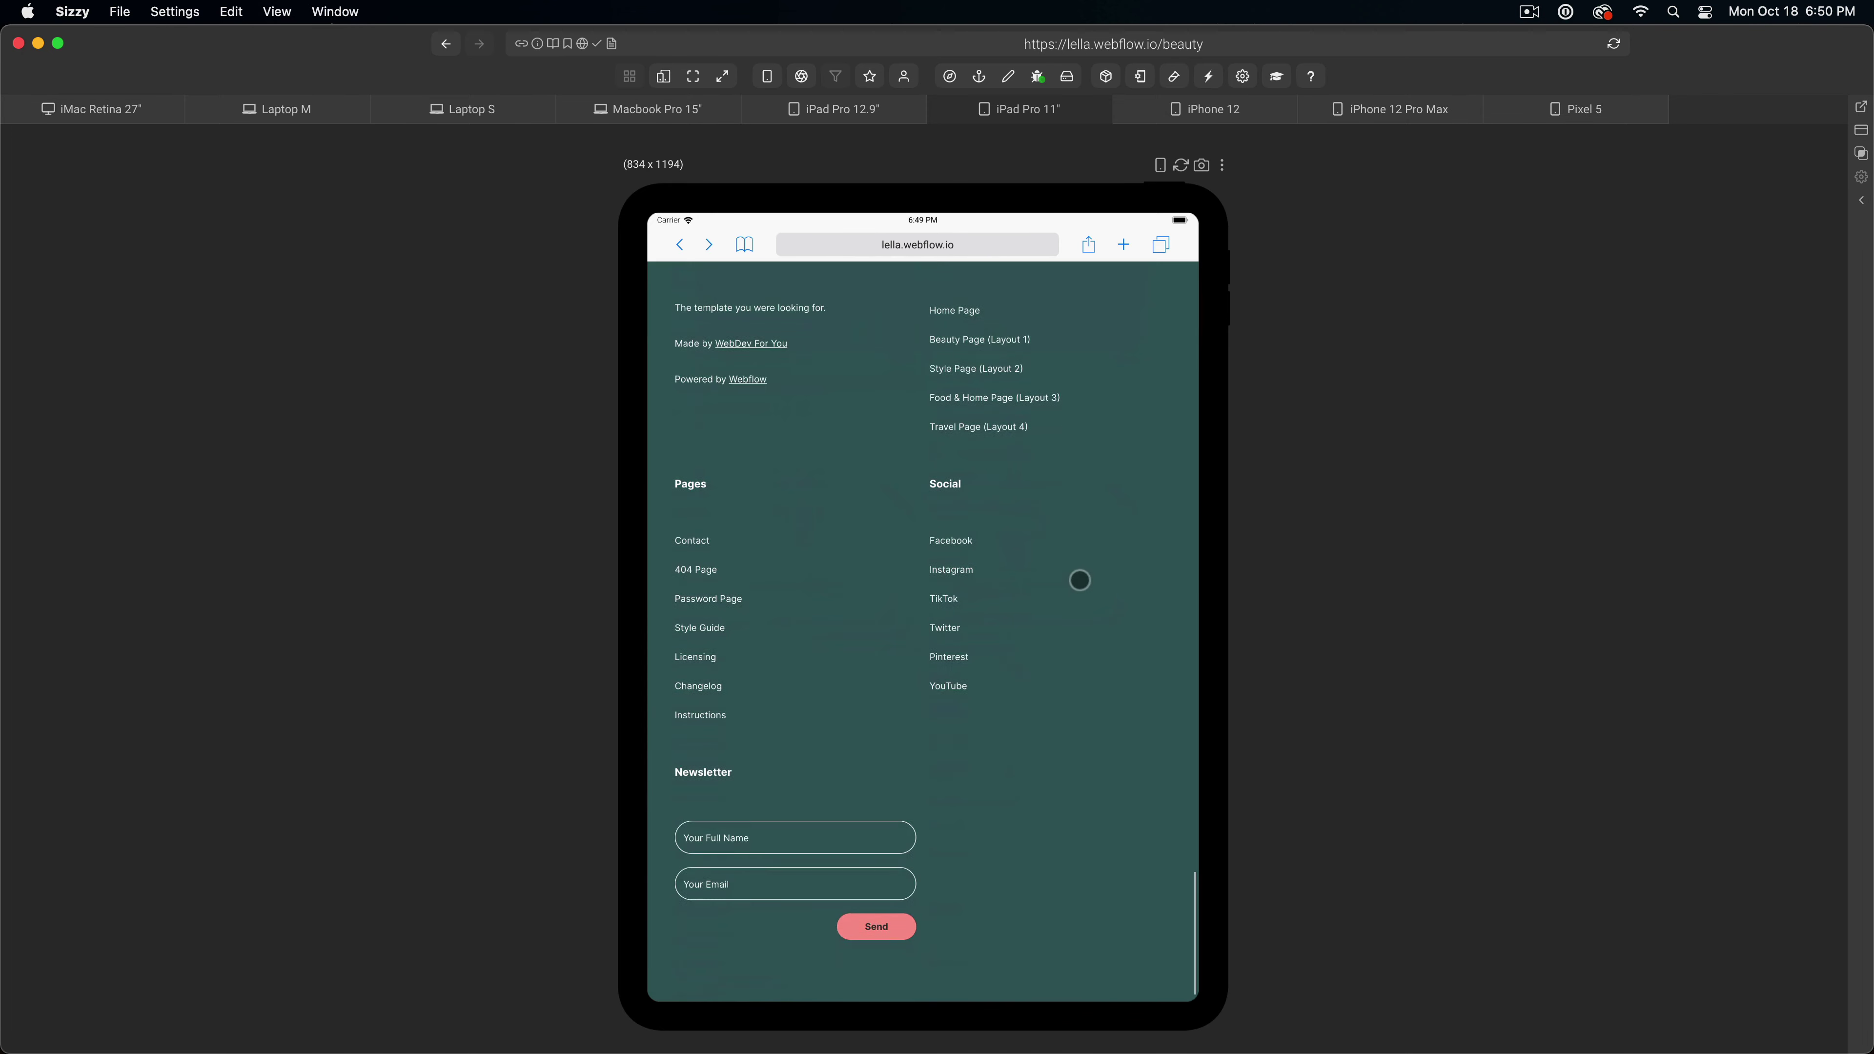
# - Switch the preview device to iPhone 12 and examine the posts on the Beauty page
pyautogui.scroll(10, 1080, 580)
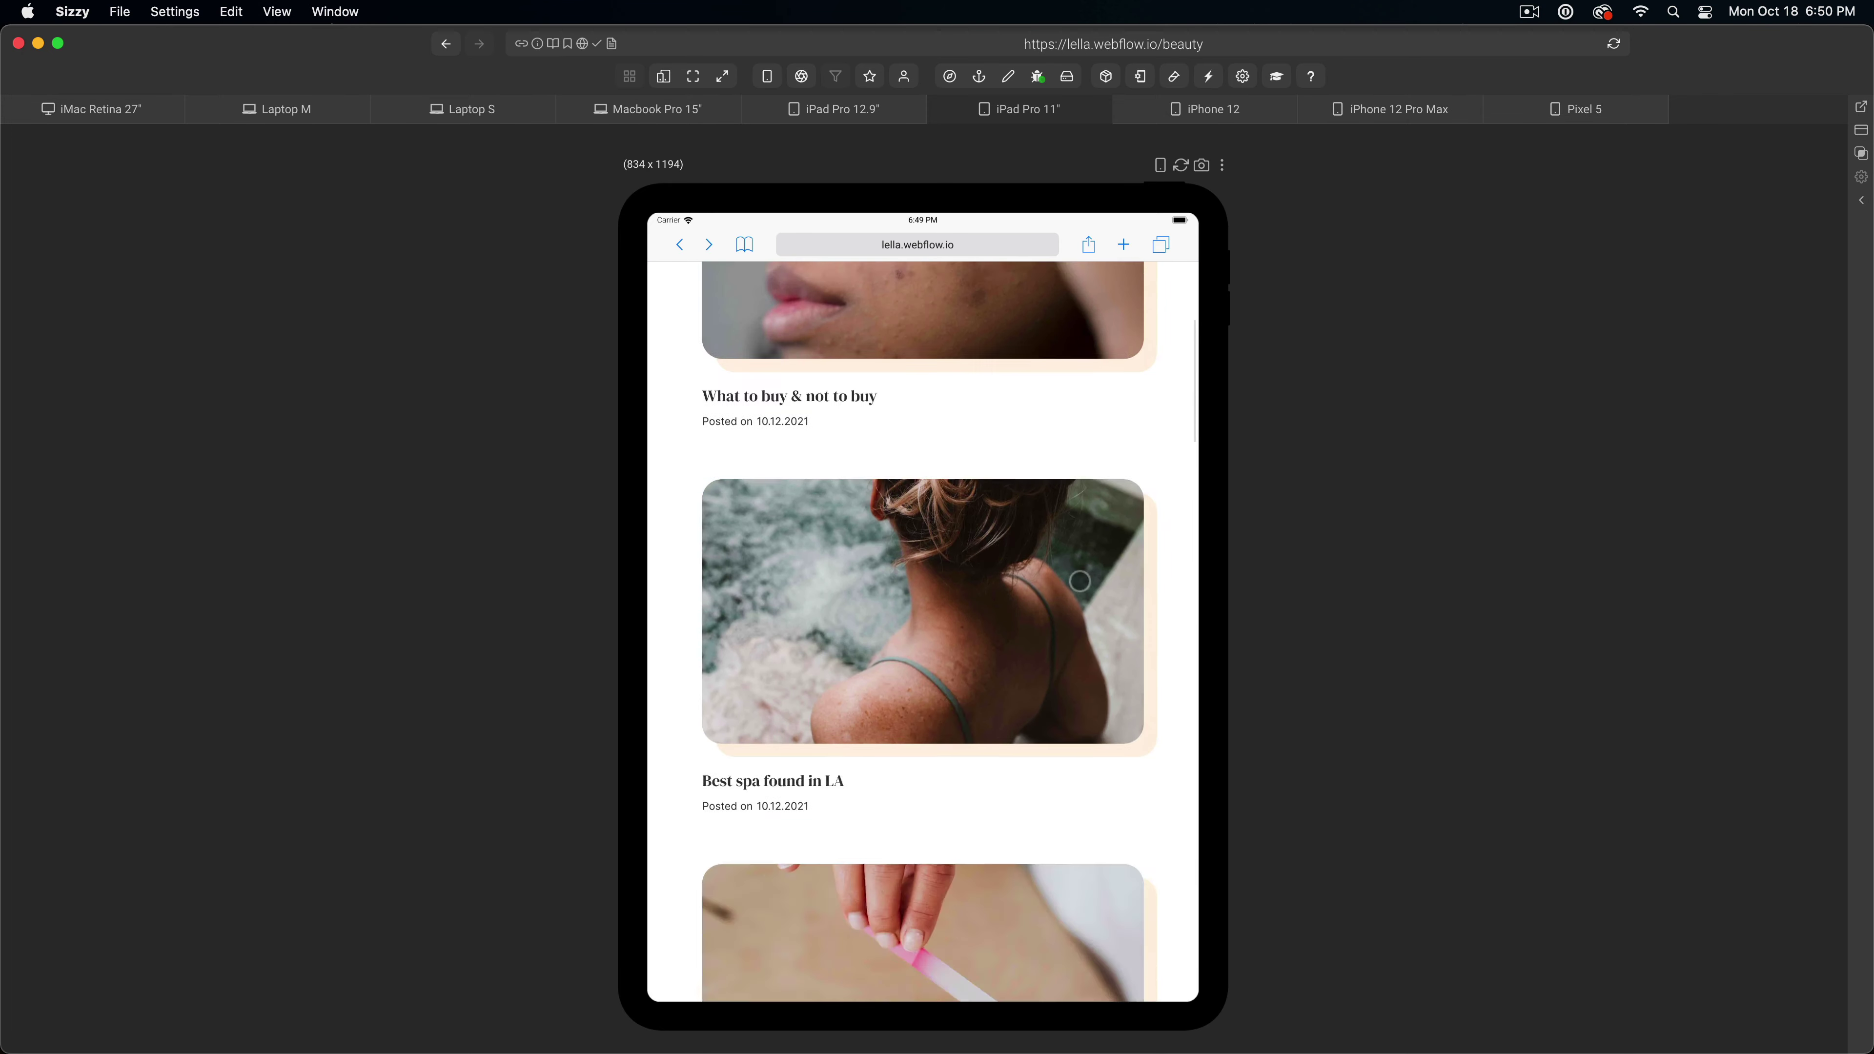
pyautogui.click(1224, 118)
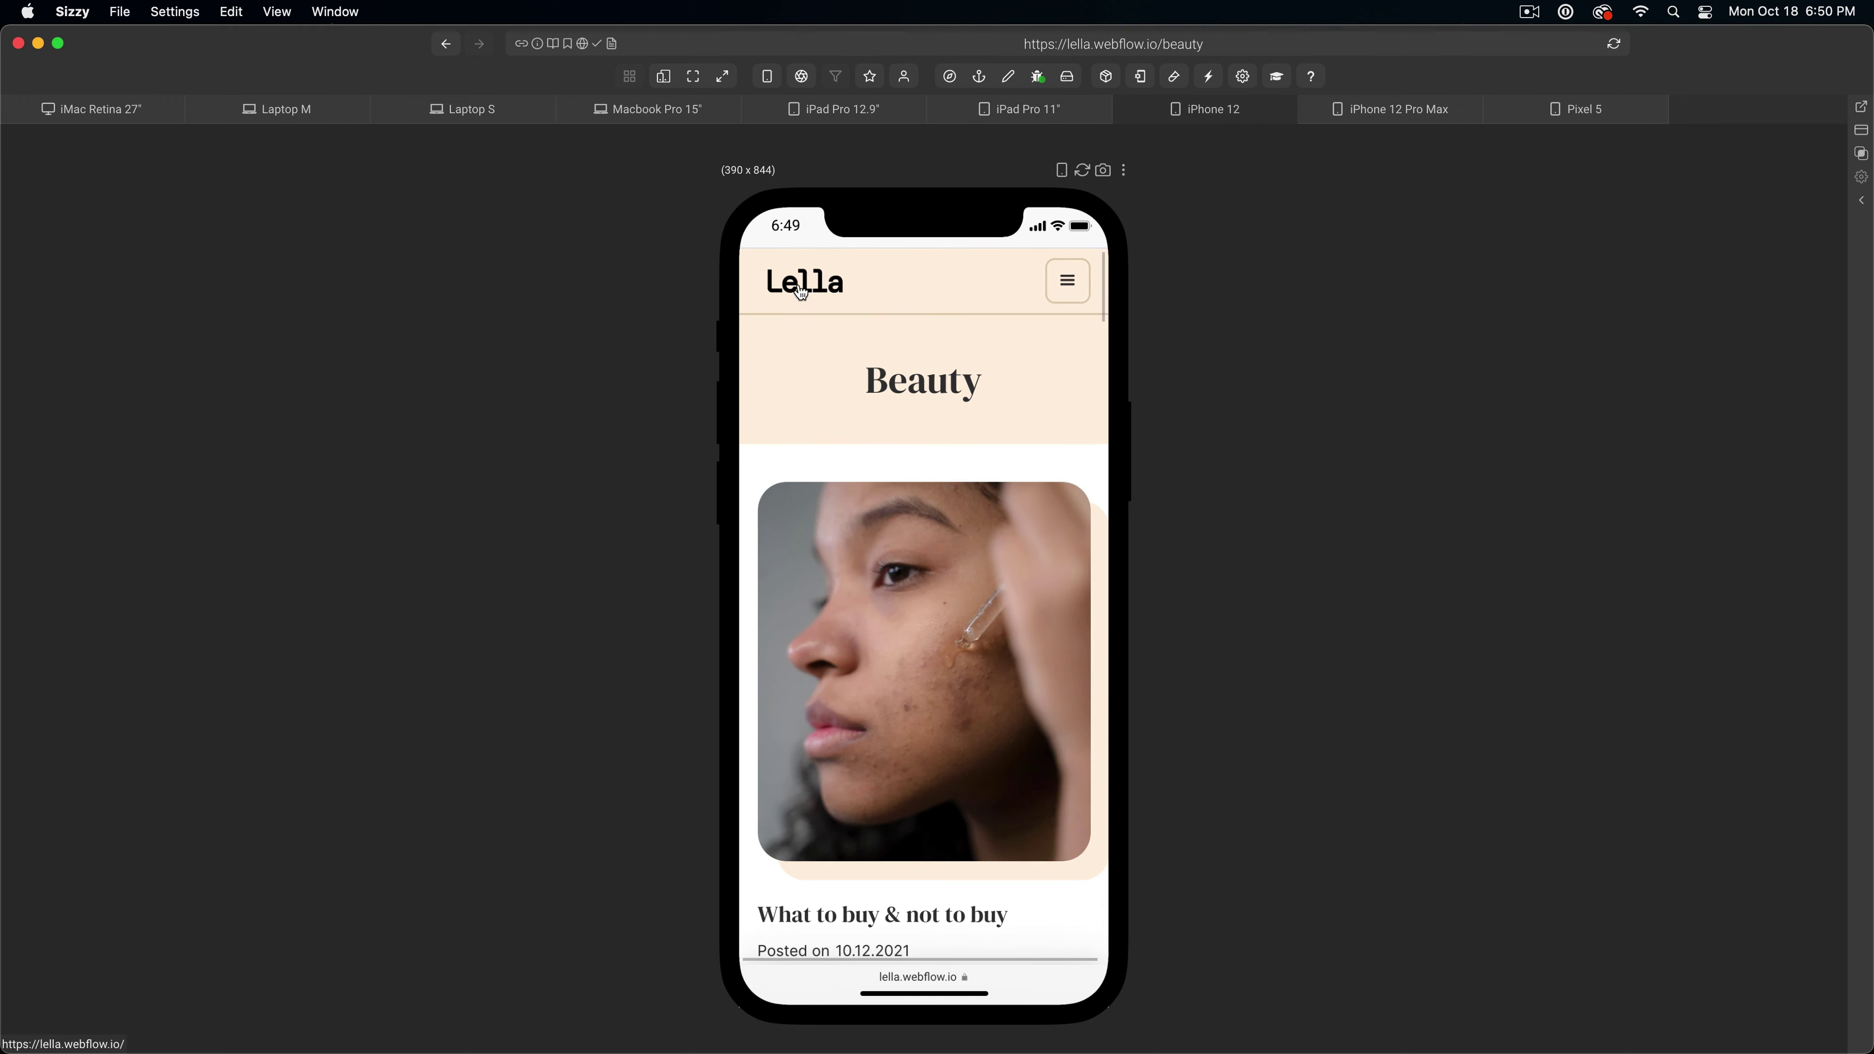
pyautogui.scroll(-15, 981, 628)
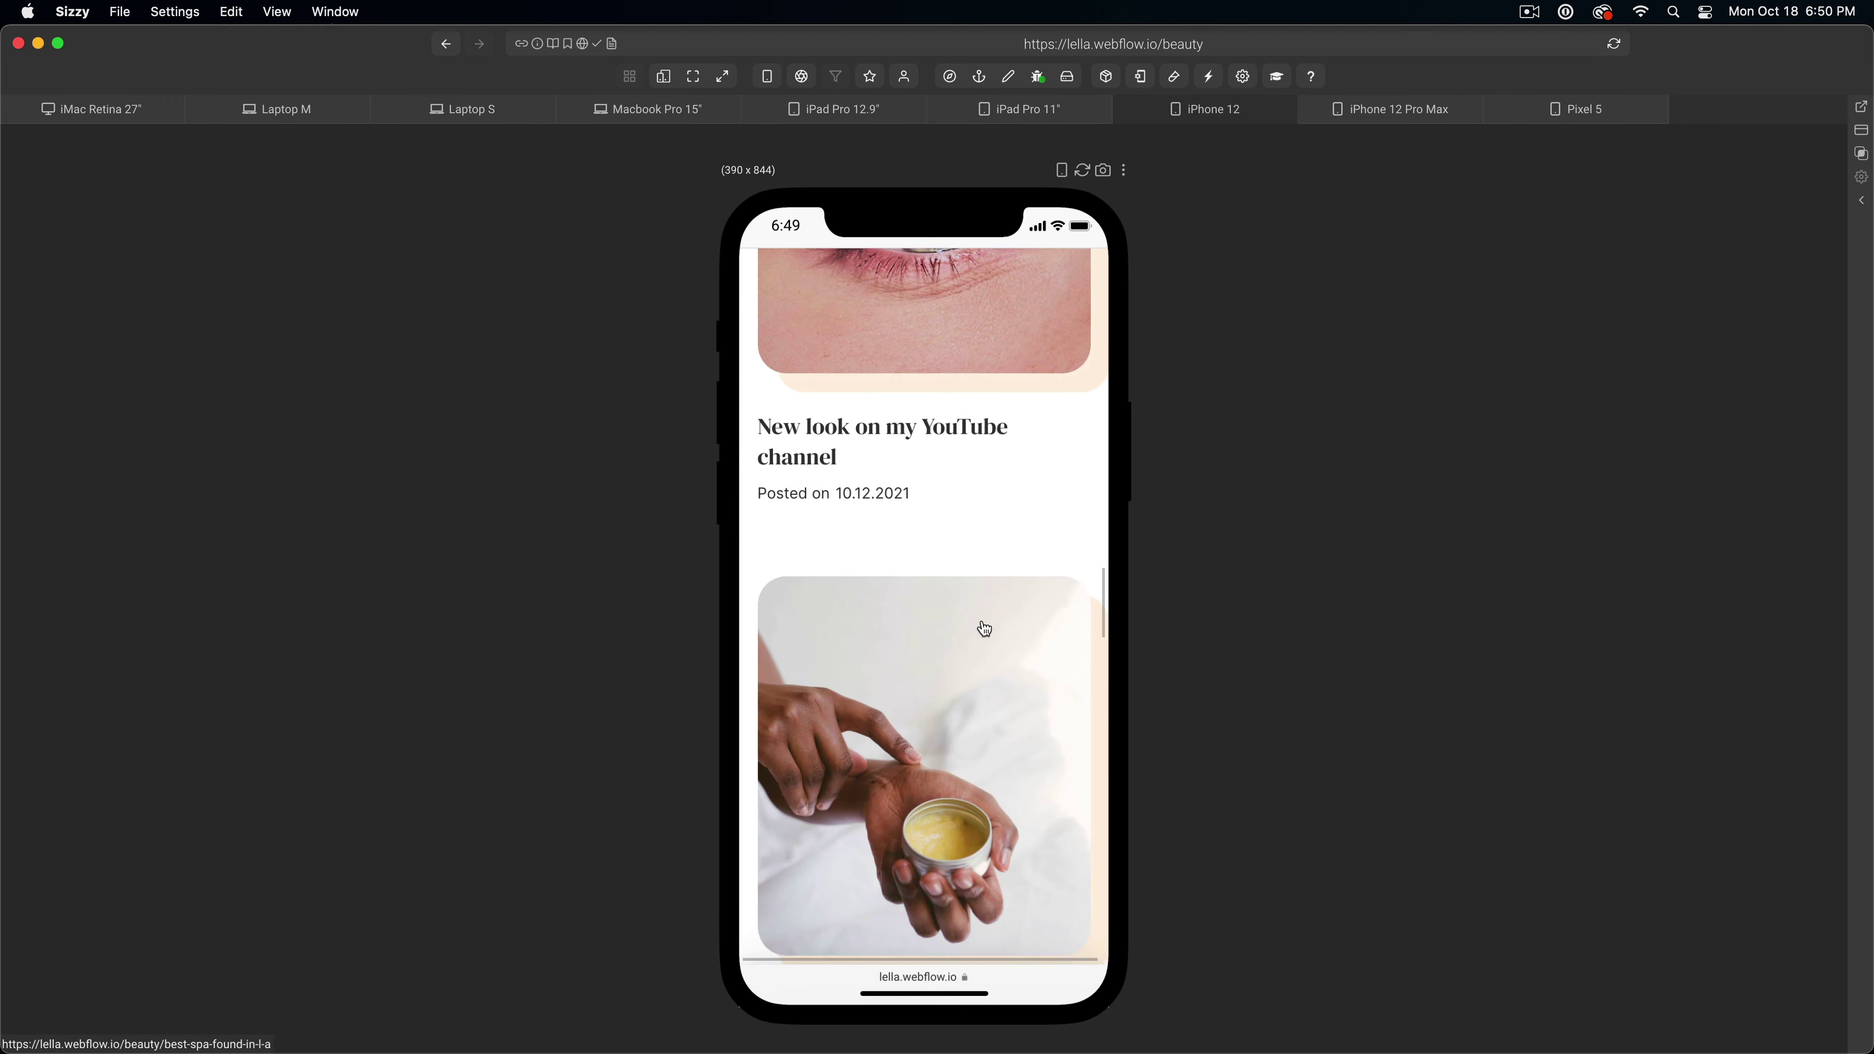
pyautogui.scroll(15, 984, 628)
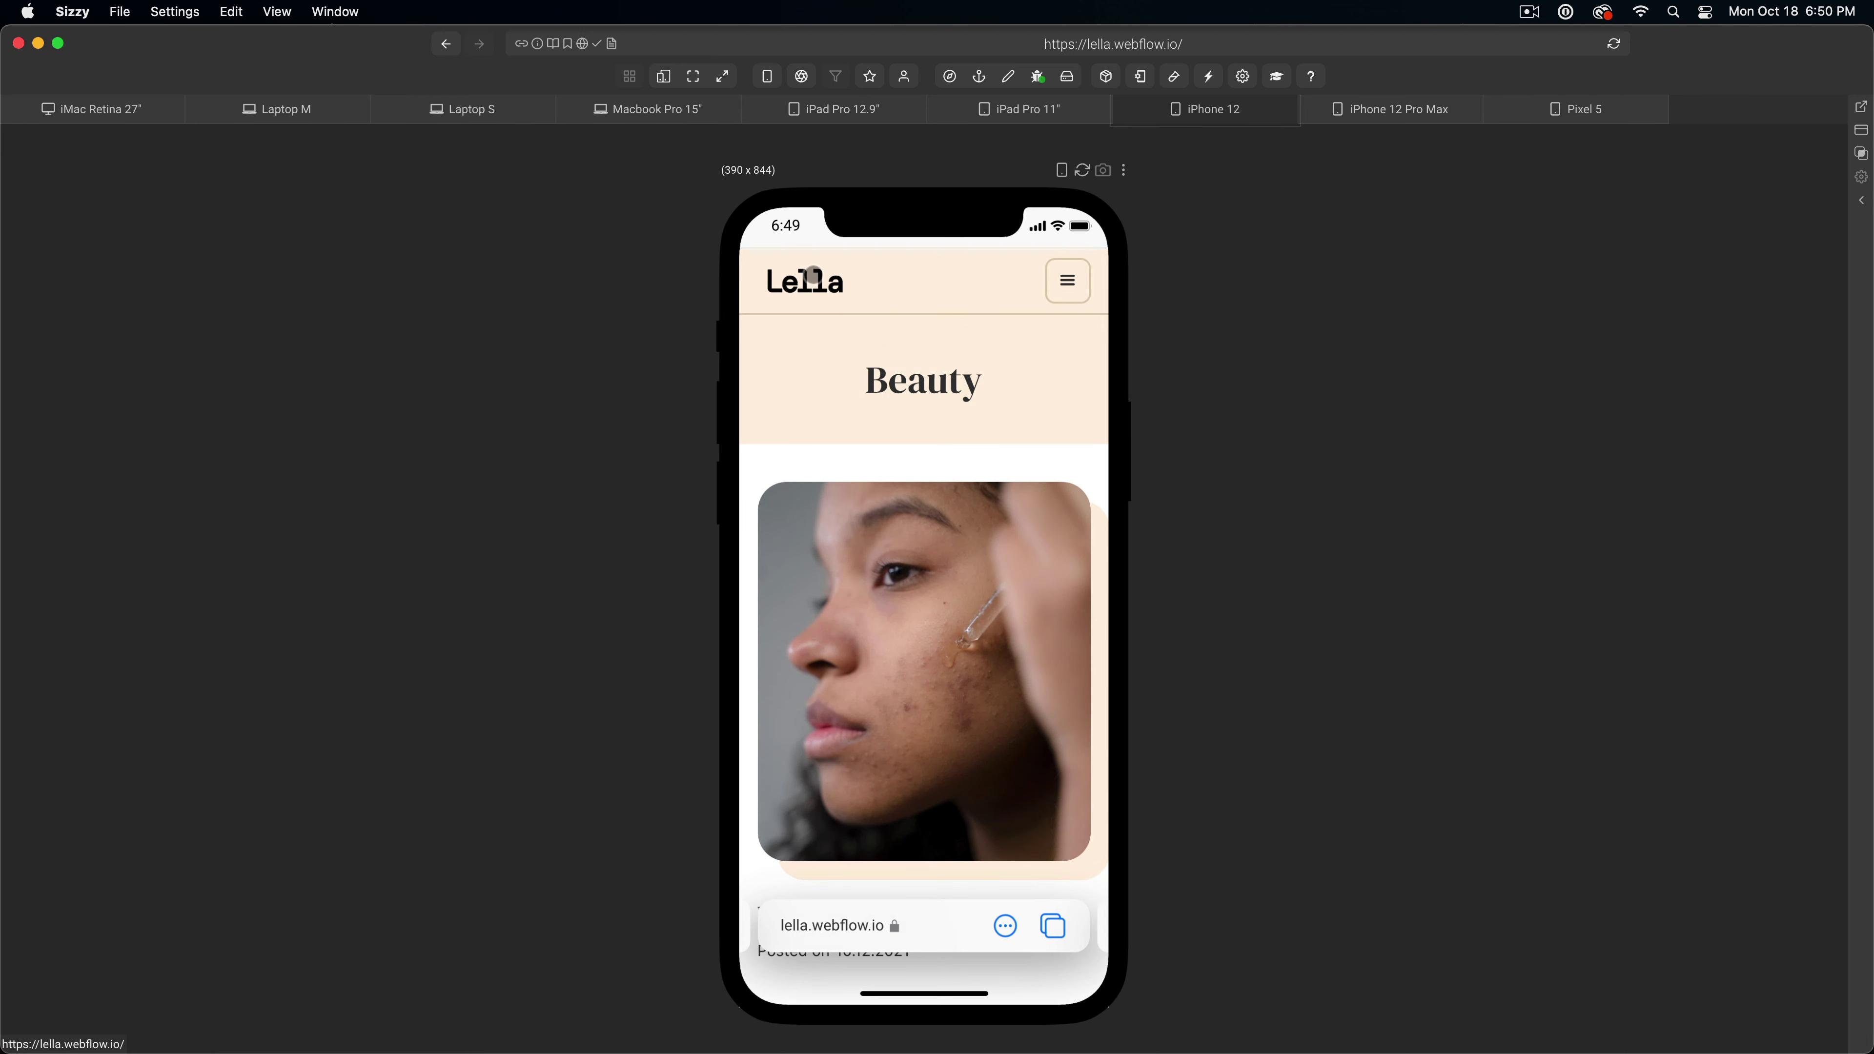
# - Return to the home page on iPhone 12, advance the slider one slide and examine the page down to the footer
pyautogui.click(812, 274)
pyautogui.click(1051, 557)
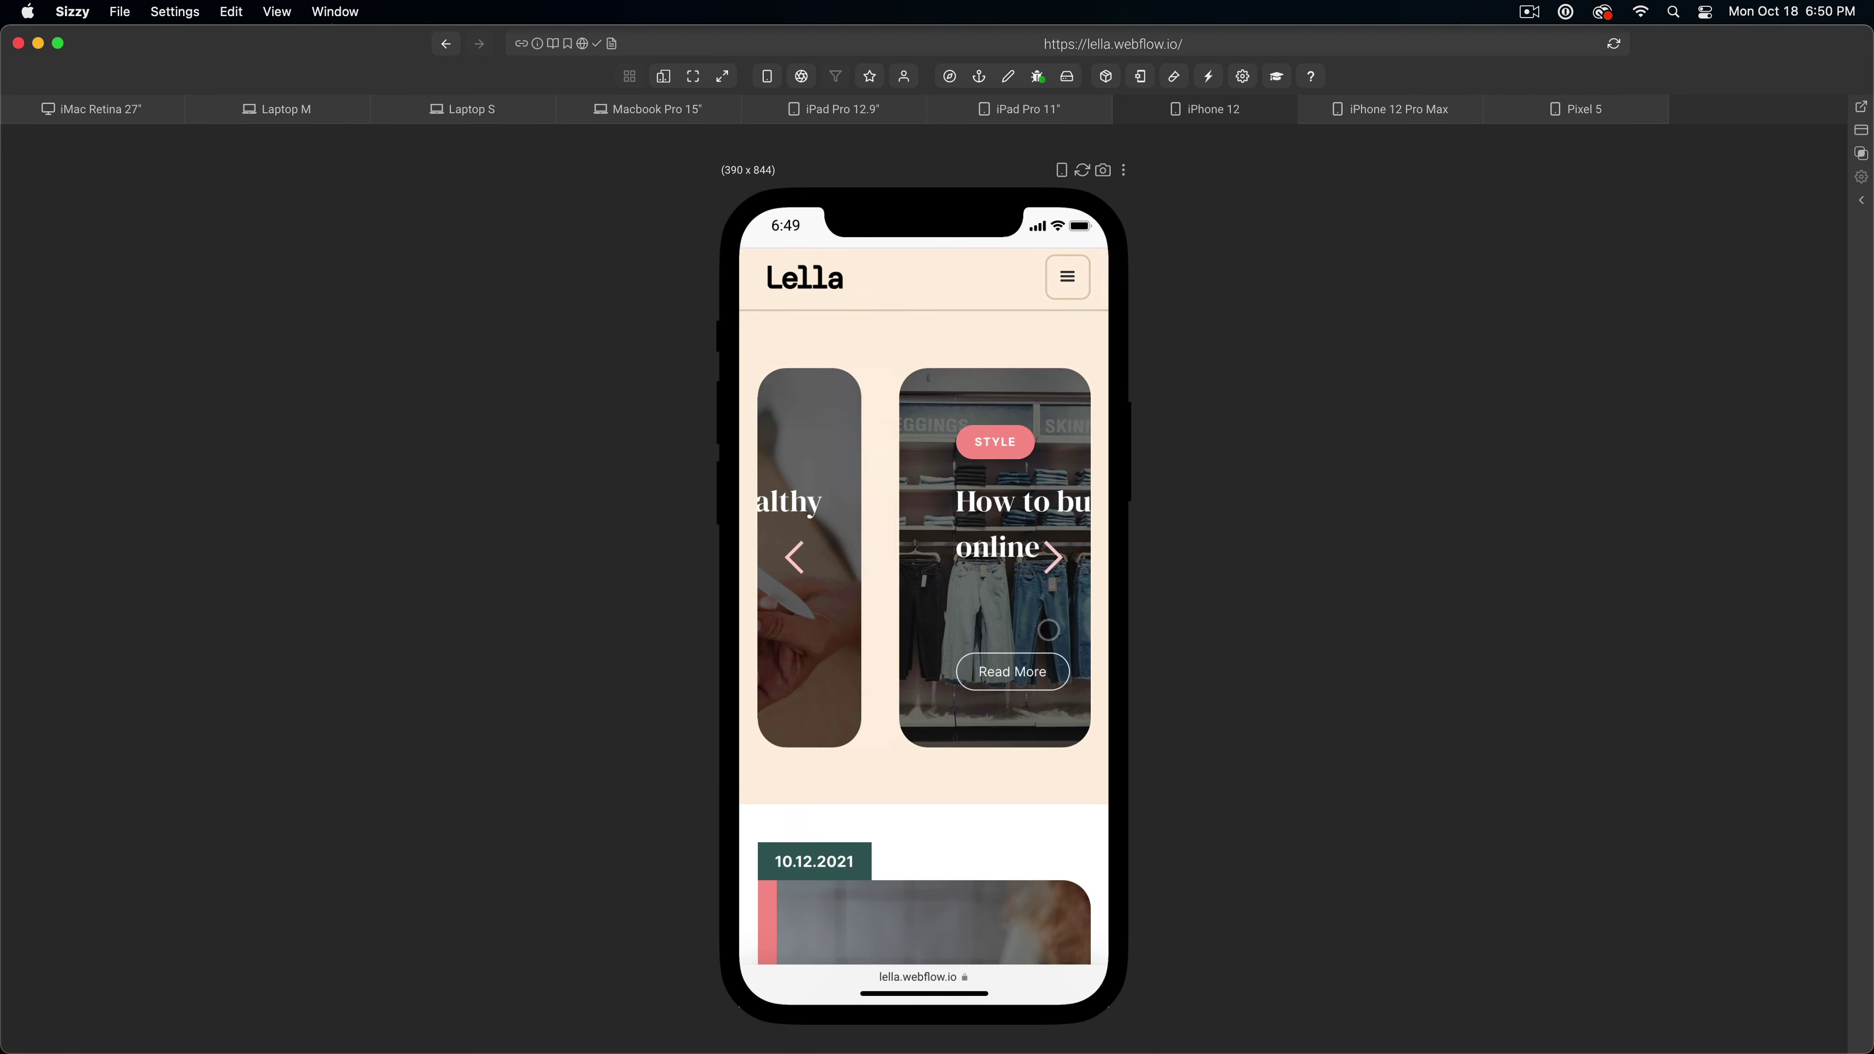
pyautogui.scroll(-8, 1042, 598)
pyautogui.scroll(-20, 1048, 636)
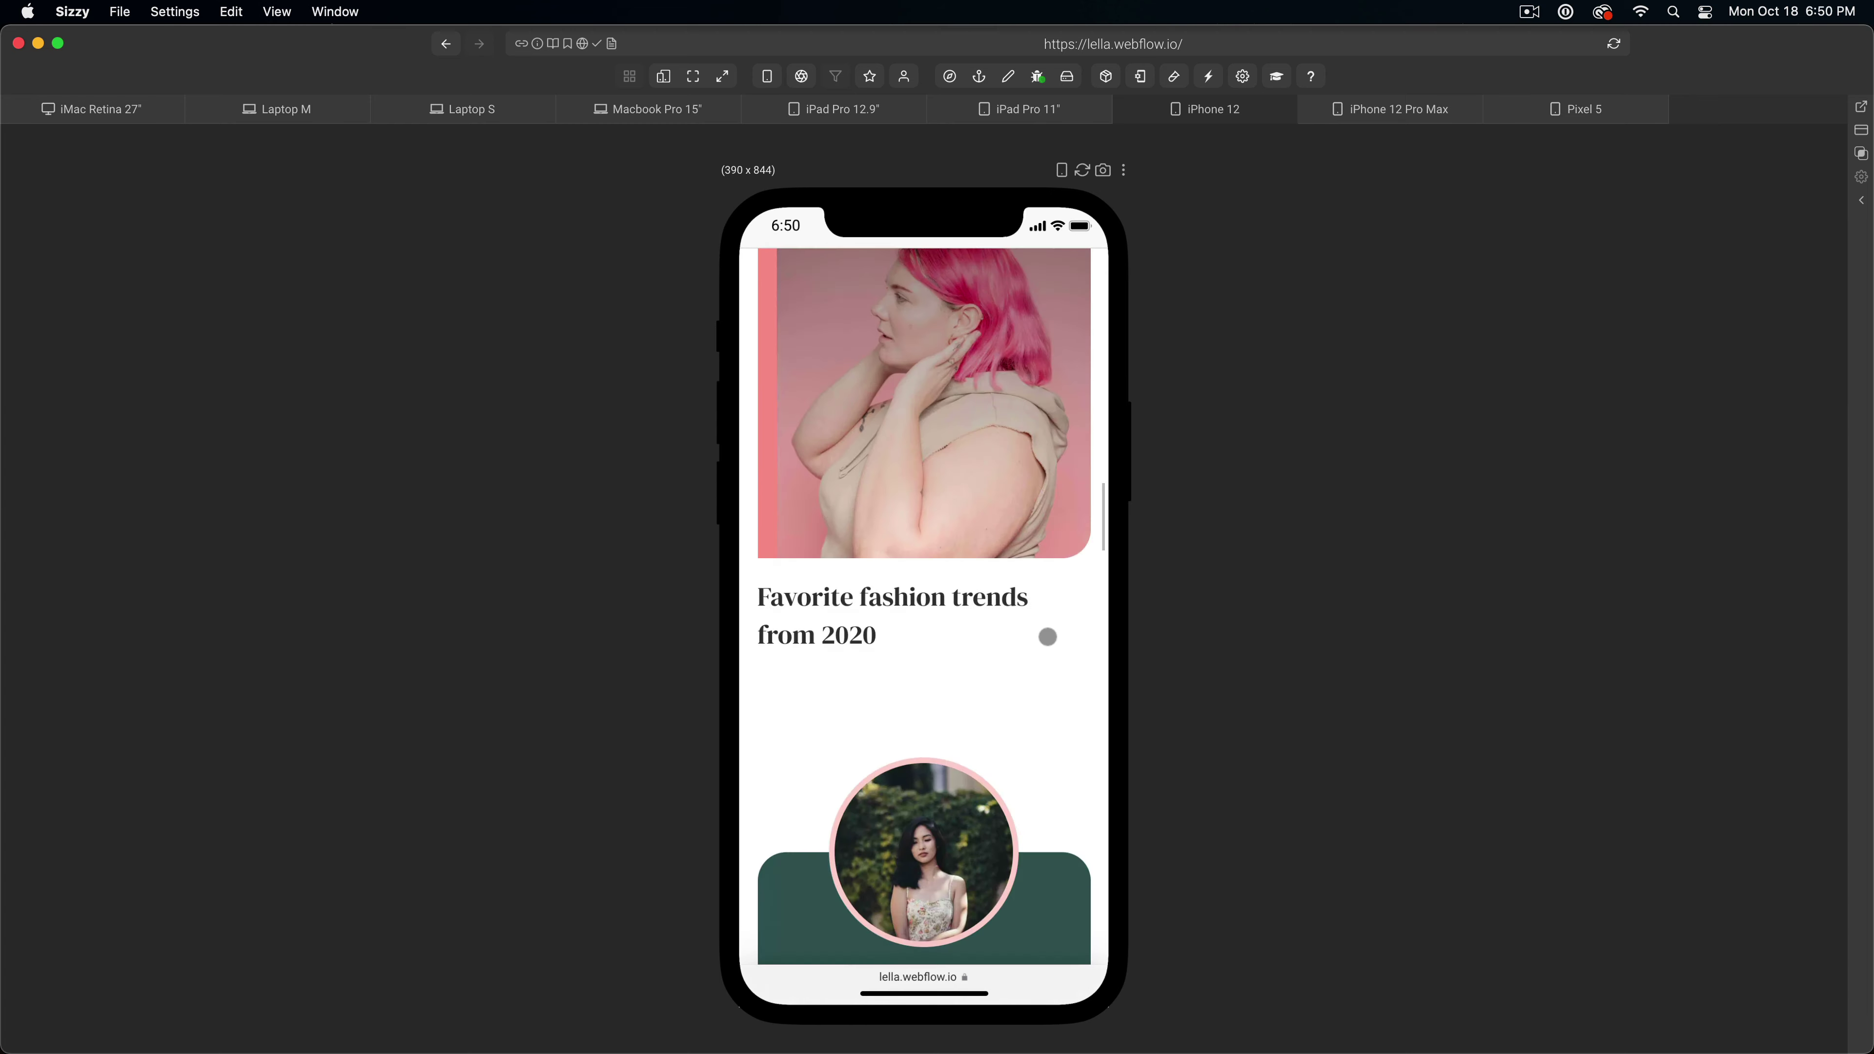
pyautogui.scroll(20, 1049, 639)
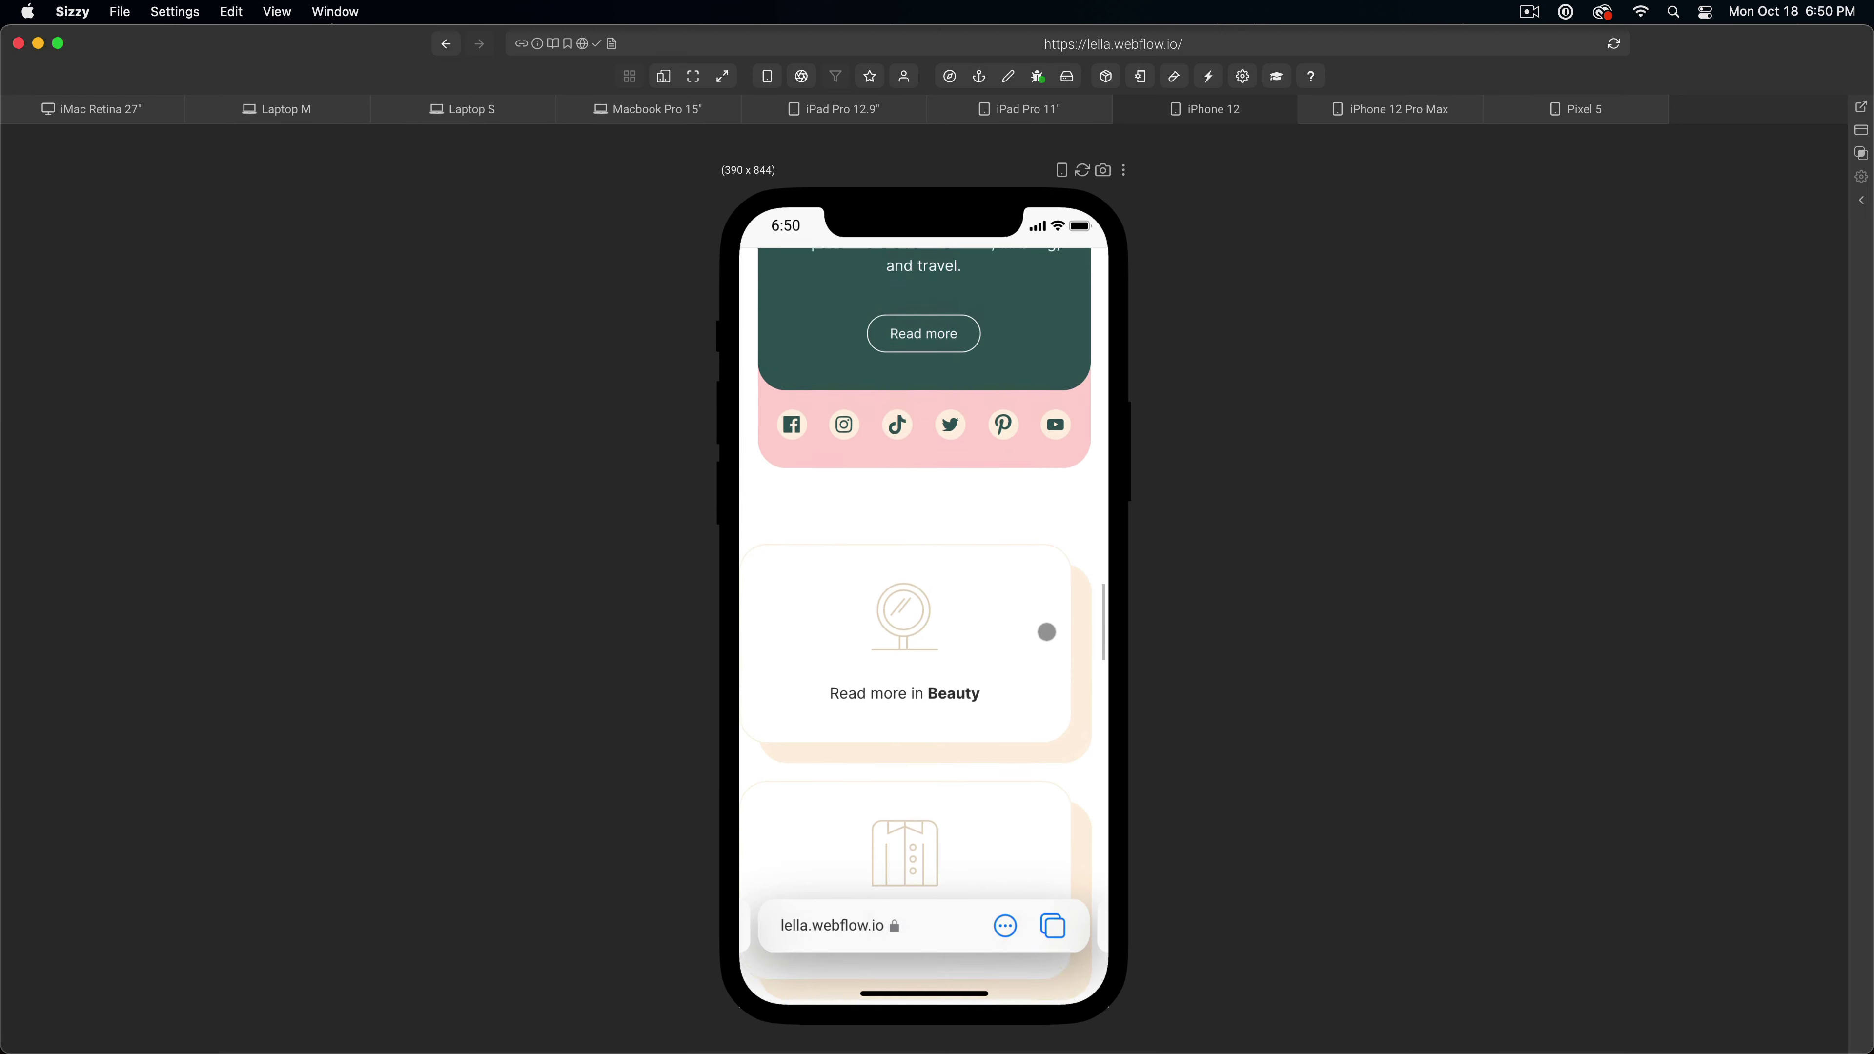
pyautogui.scroll(-10, 1046, 636)
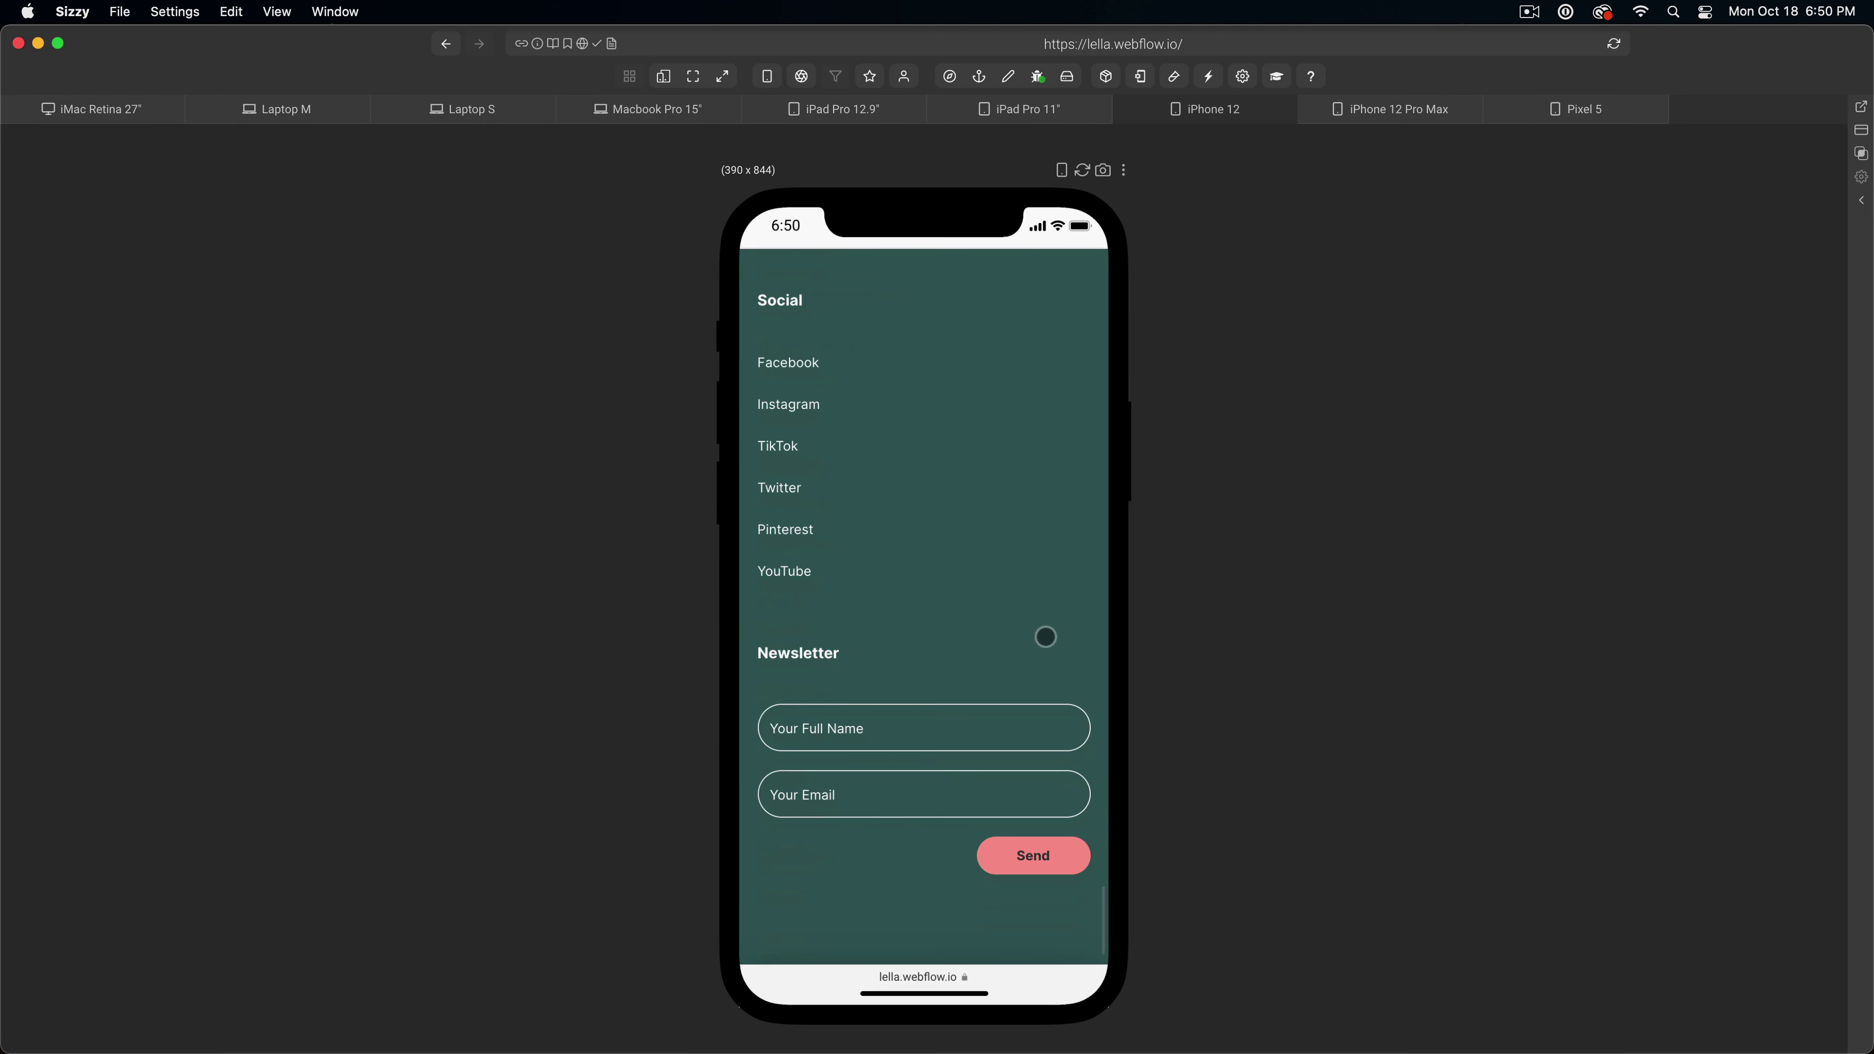
pyautogui.scroll(20, 1045, 637)
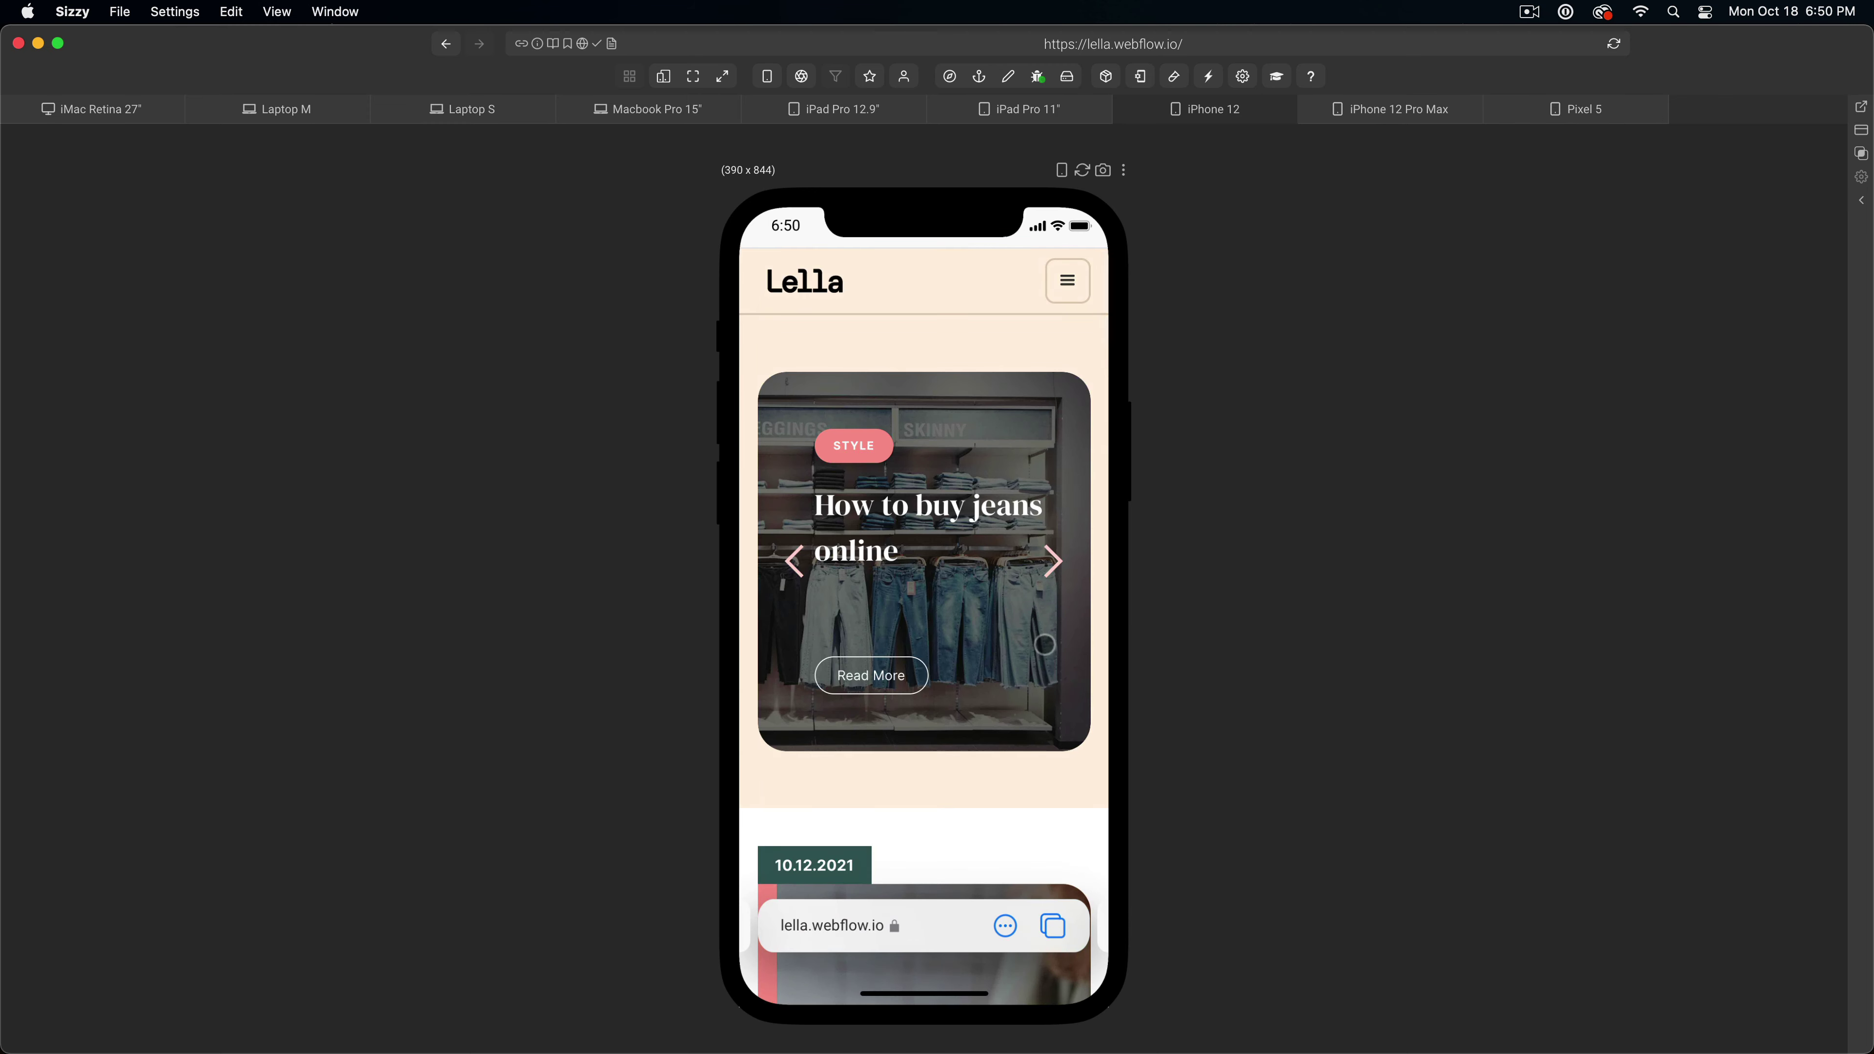
# - Switch the preview device to iPhone 12 Pro Max, then open the Style page and examine its posts
pyautogui.click(1395, 119)
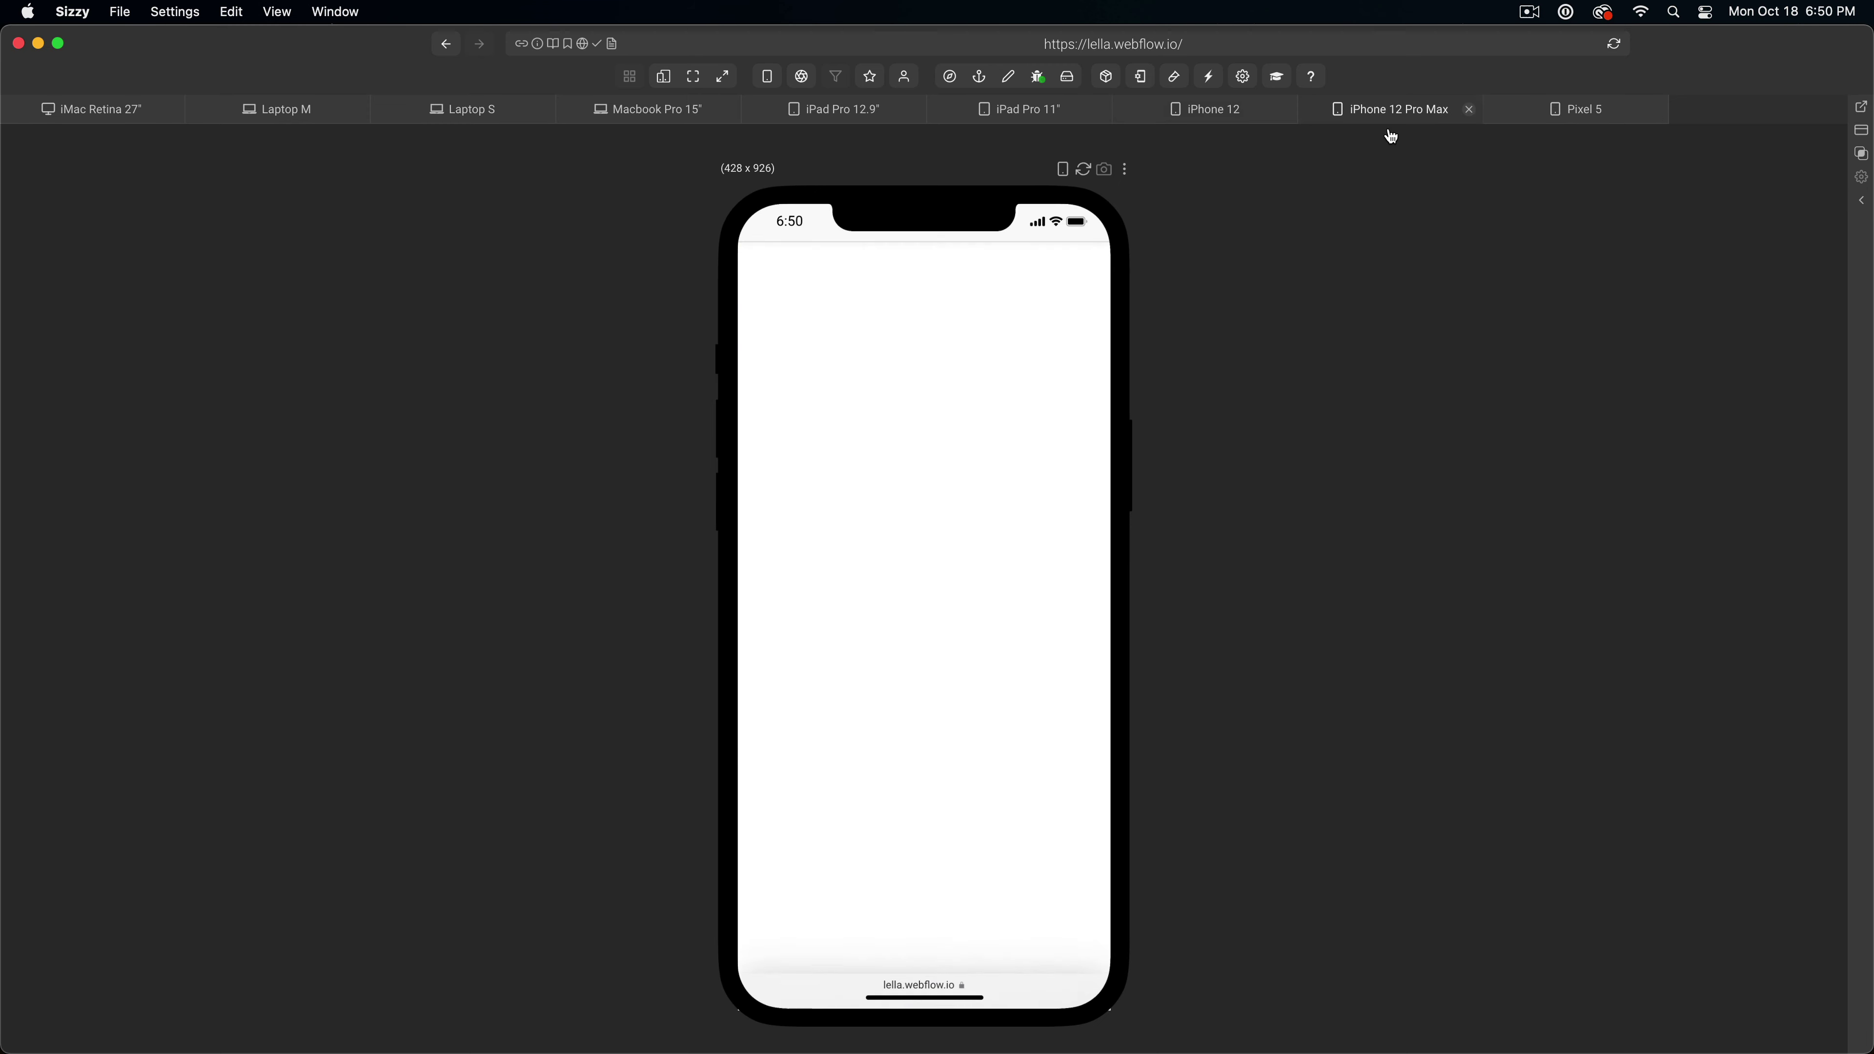
pyautogui.click(1066, 289)
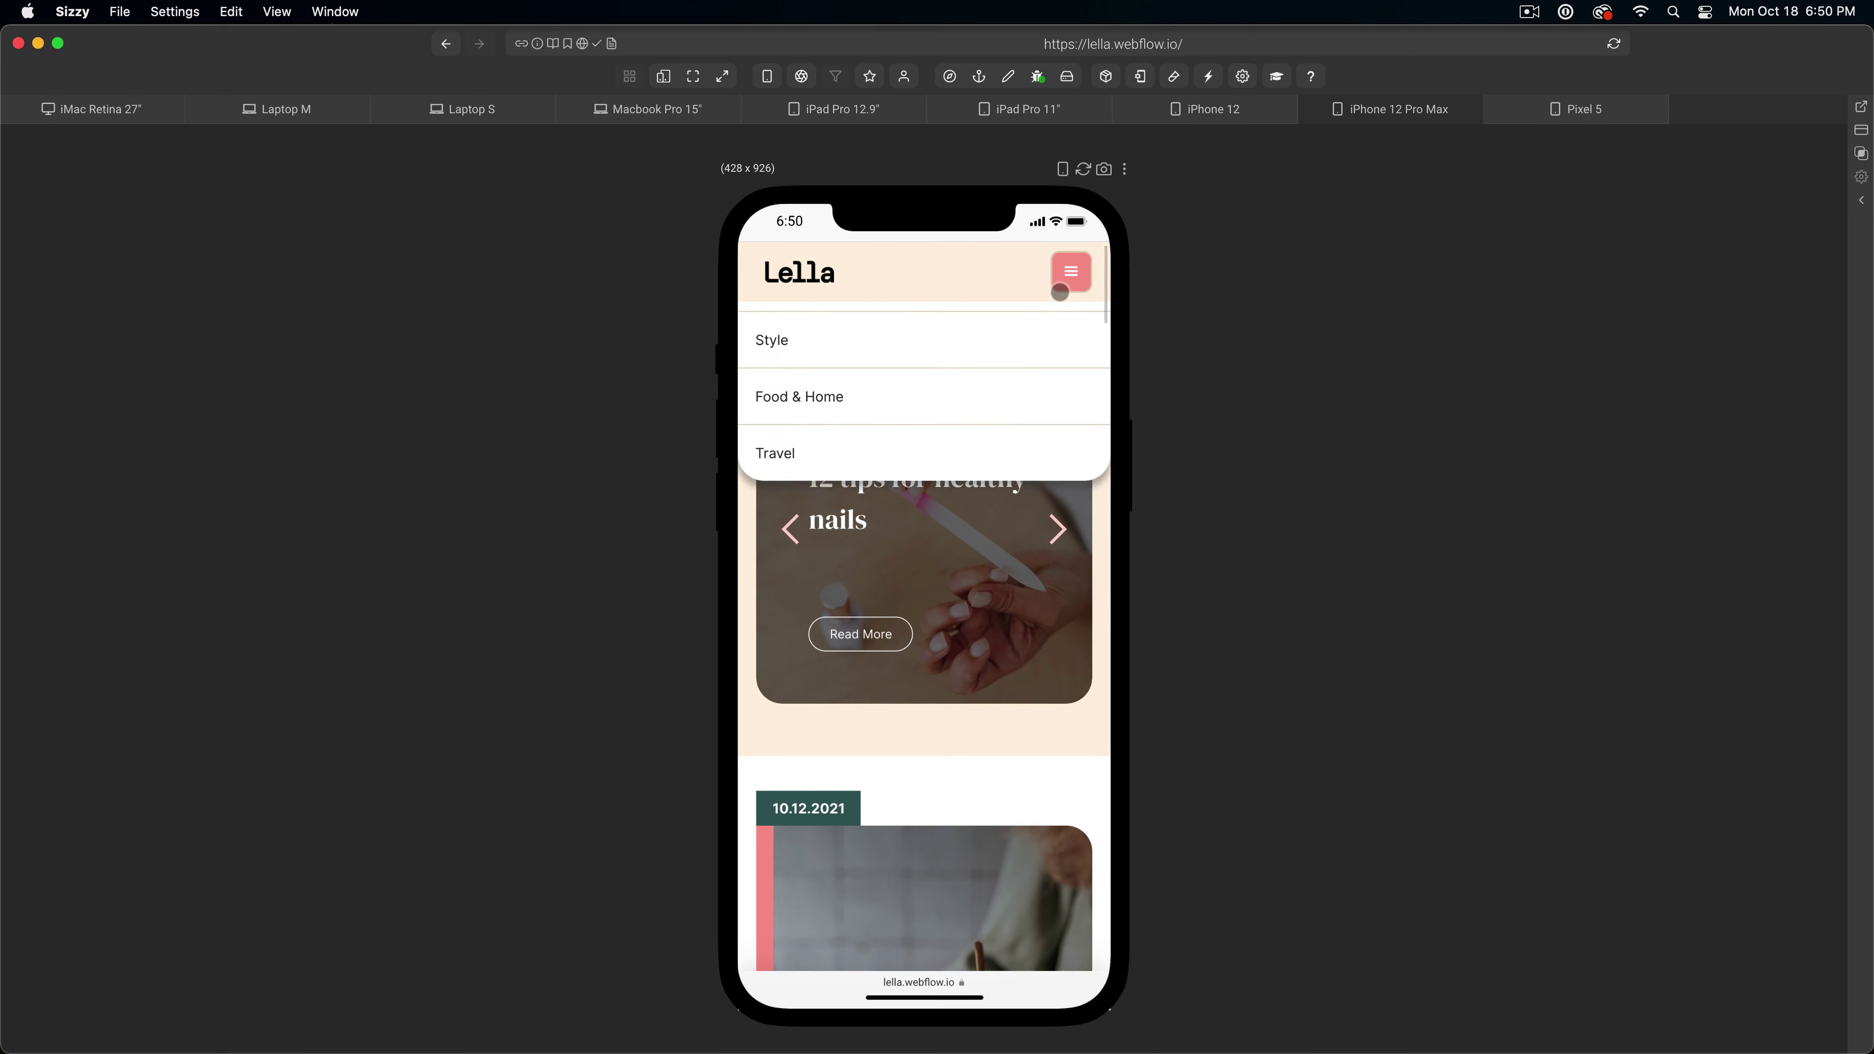
pyautogui.click(777, 500)
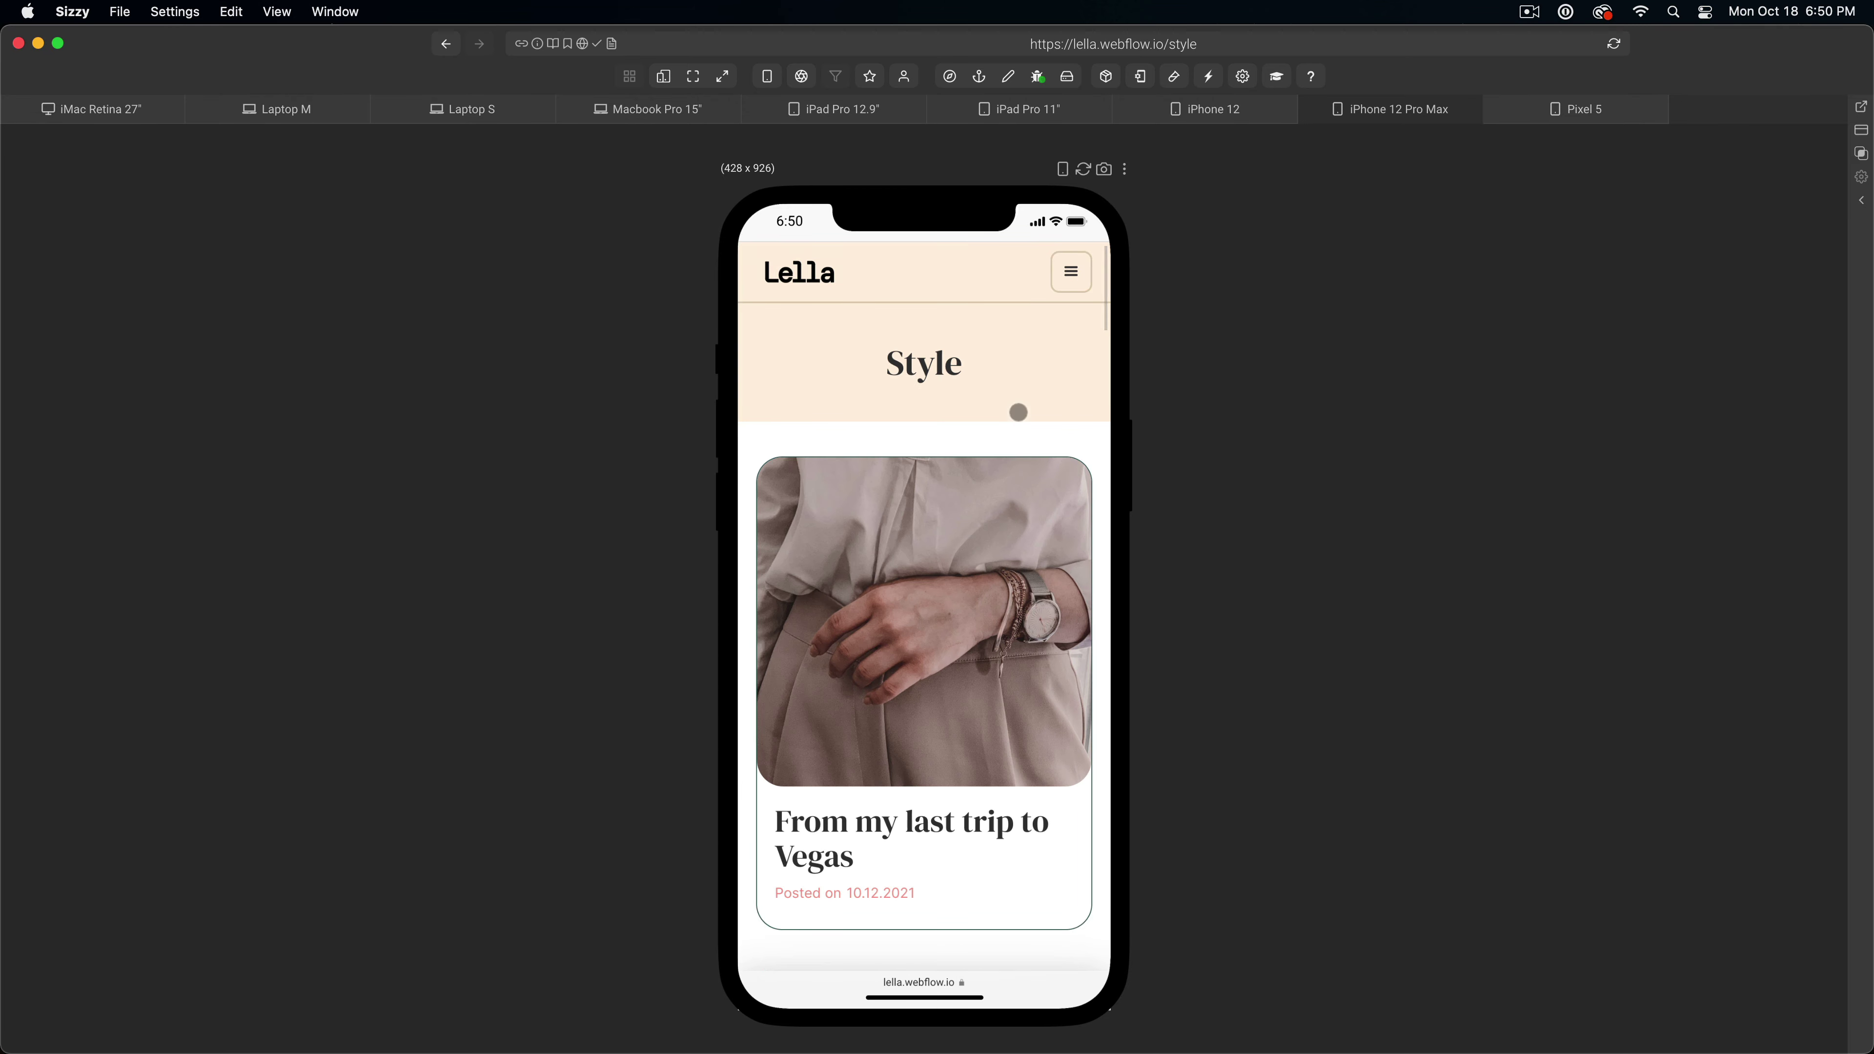
pyautogui.scroll(-15, 1016, 409)
pyautogui.scroll(-15, 1036, 514)
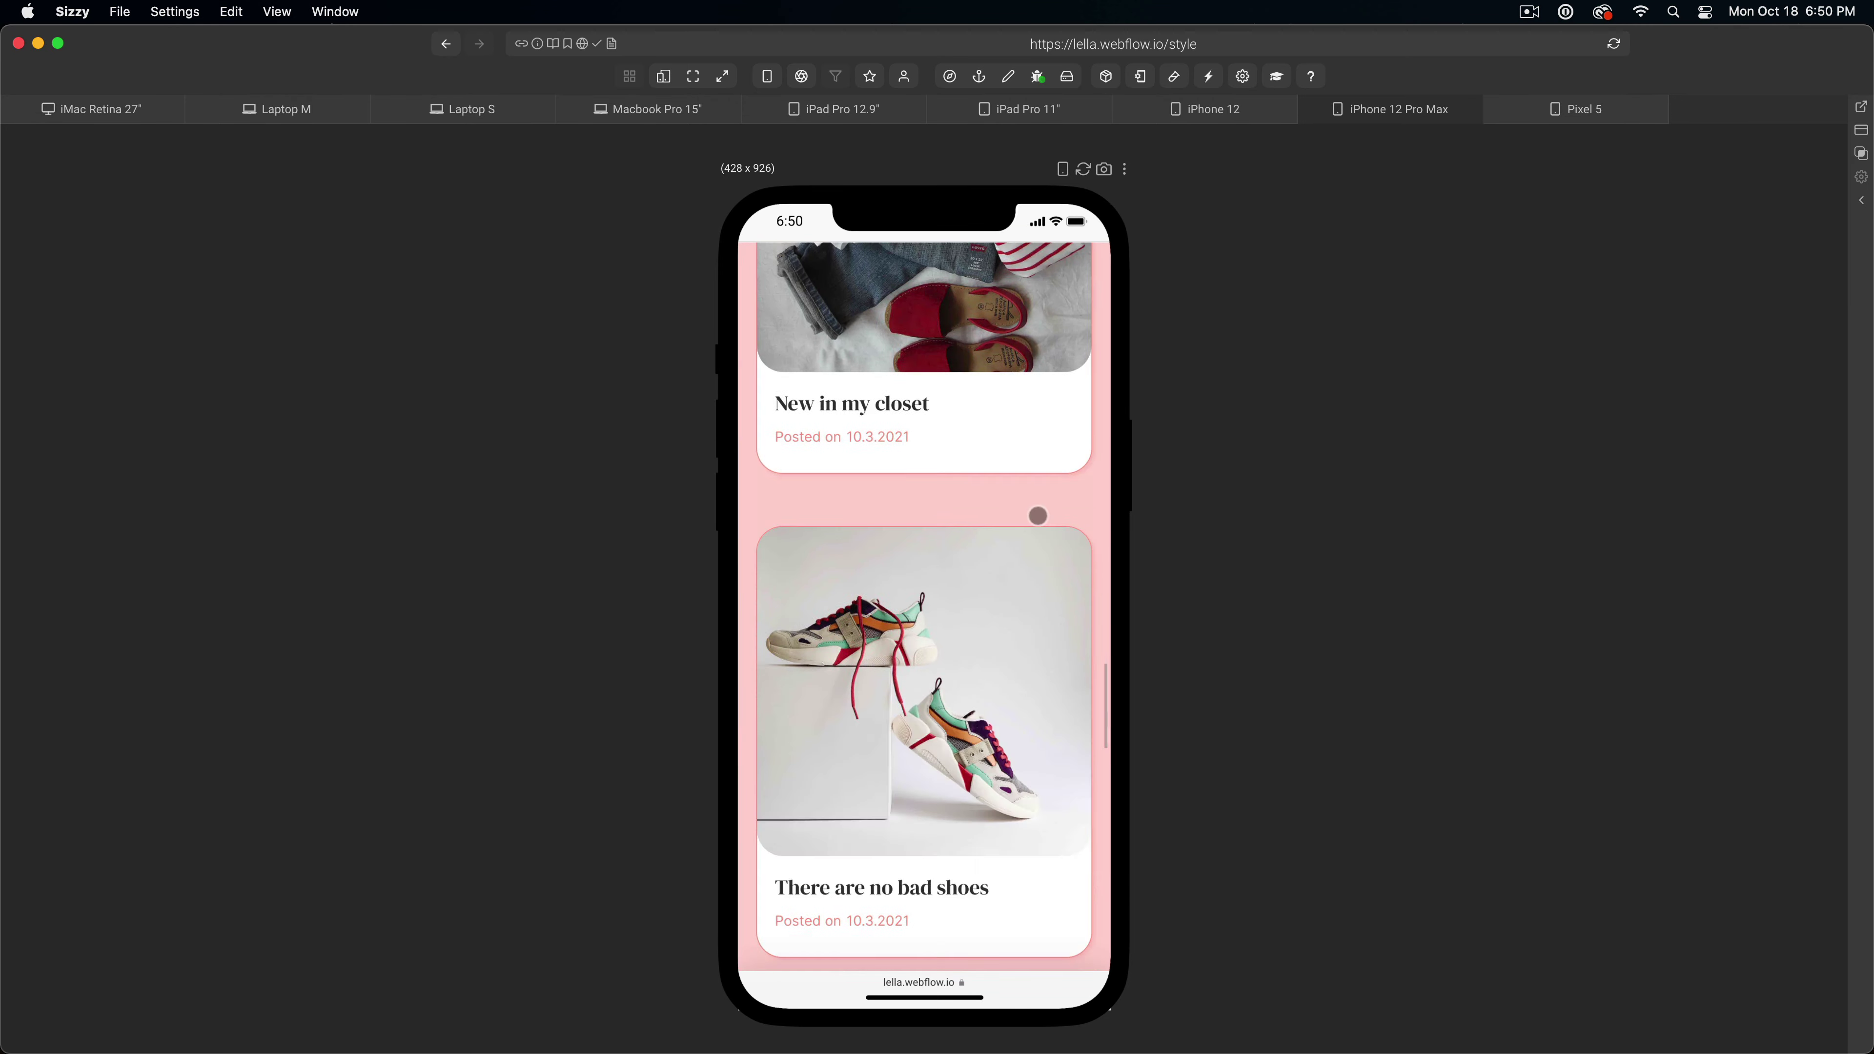
pyautogui.scroll(15, 1039, 539)
pyautogui.scroll(15, 1038, 540)
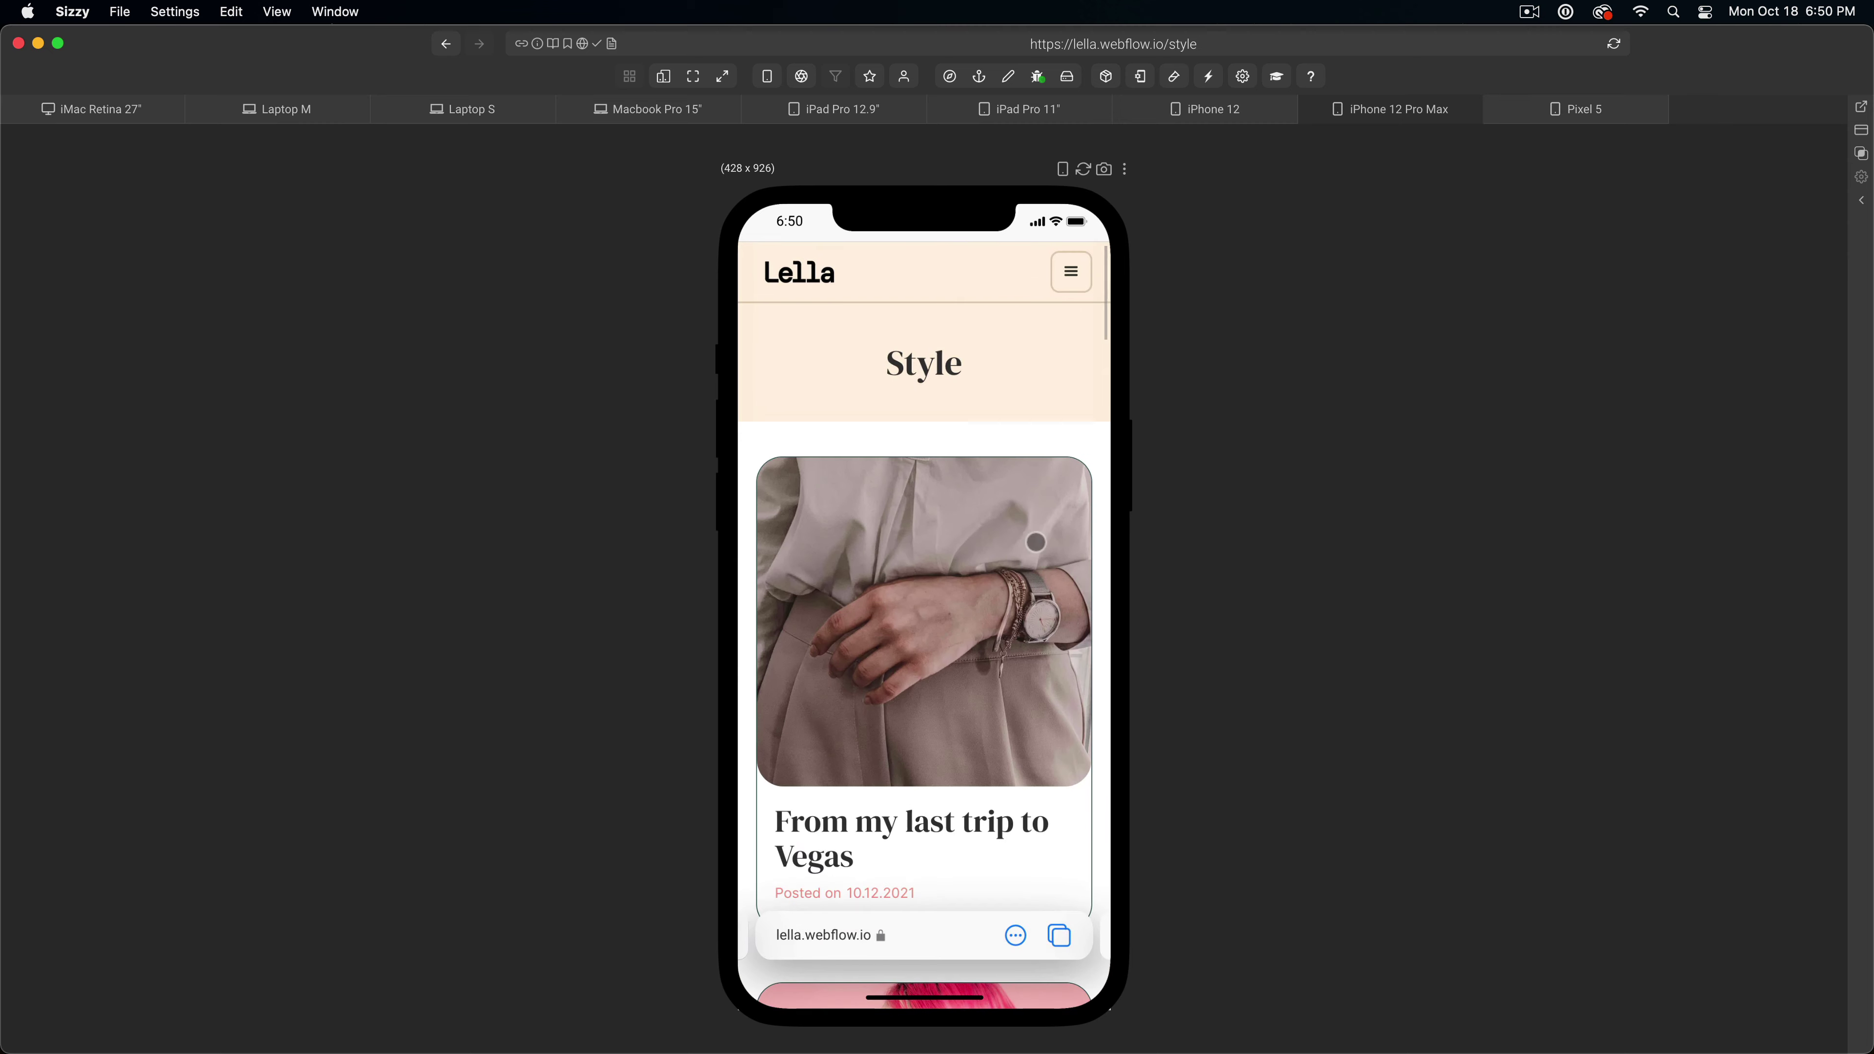
# - Open the "My favorite Greece island - Part 2" post from the Travel page on iPhone 12 Pro Max and examine its content
pyautogui.click(1068, 279)
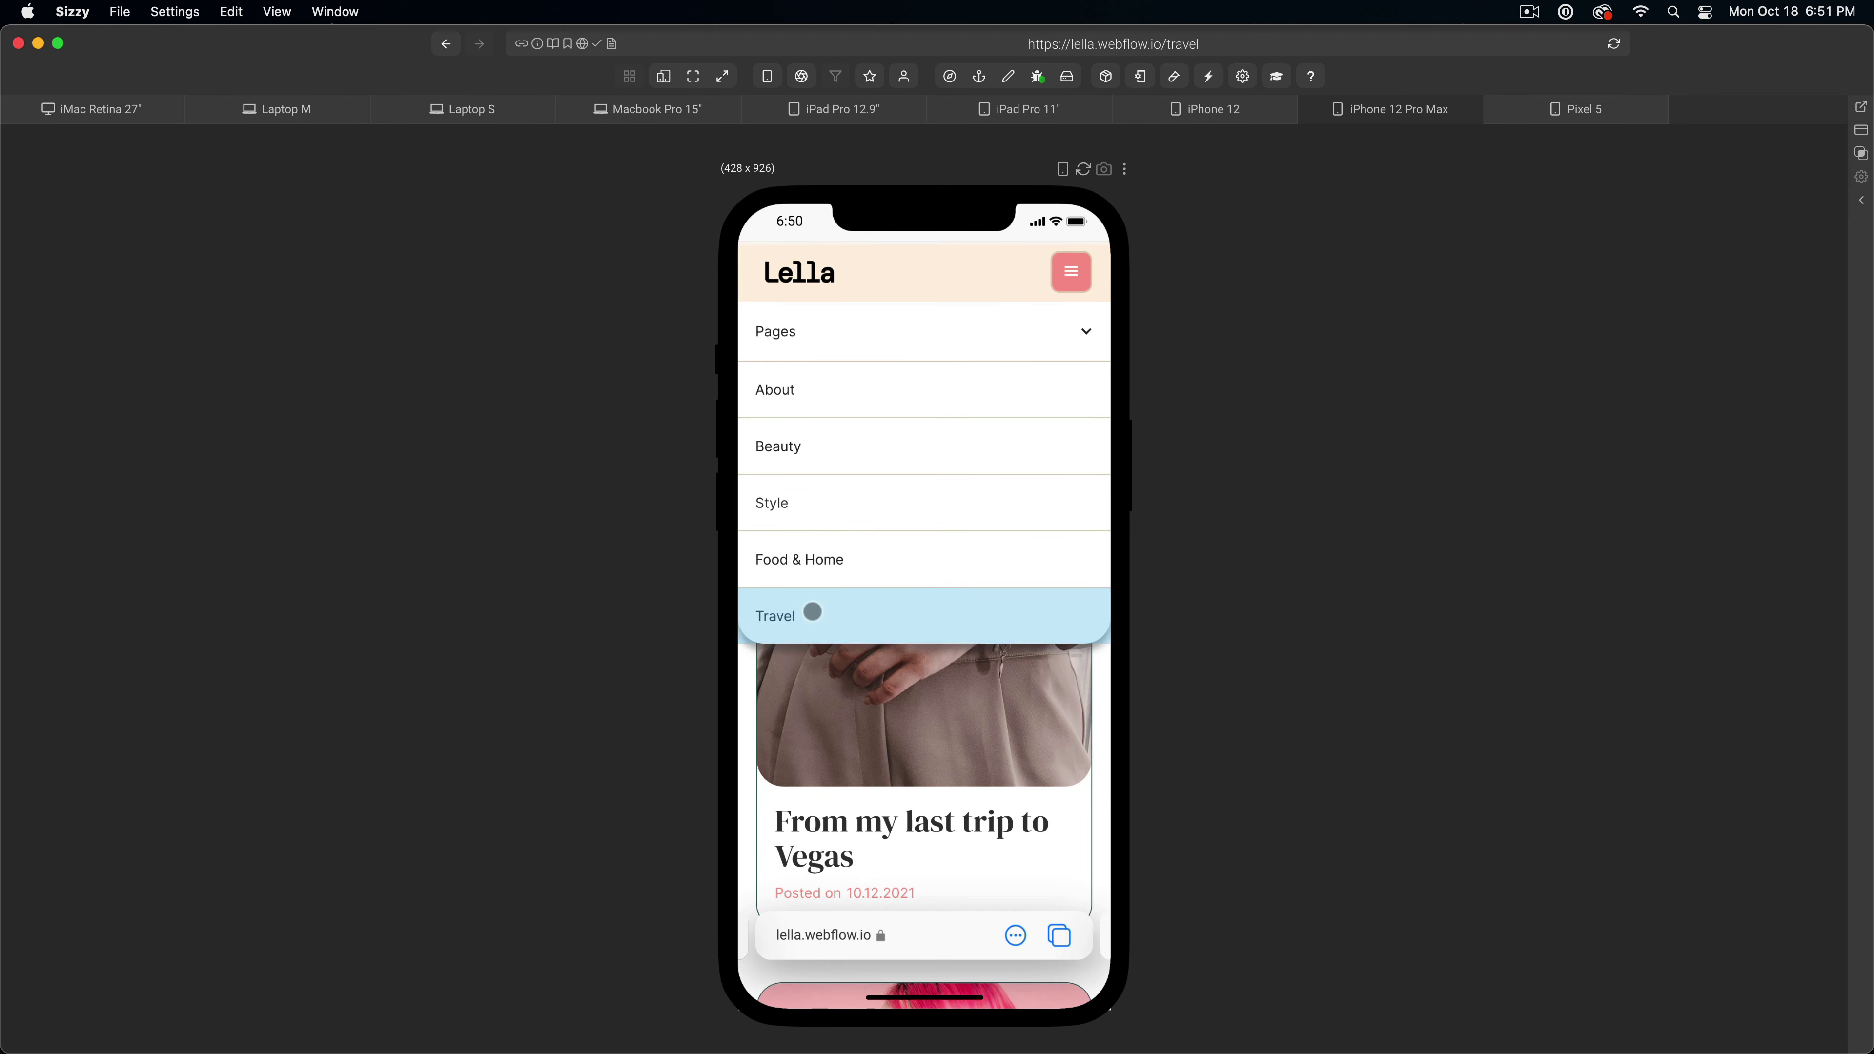
pyautogui.click(812, 612)
pyautogui.scroll(-10, 995, 636)
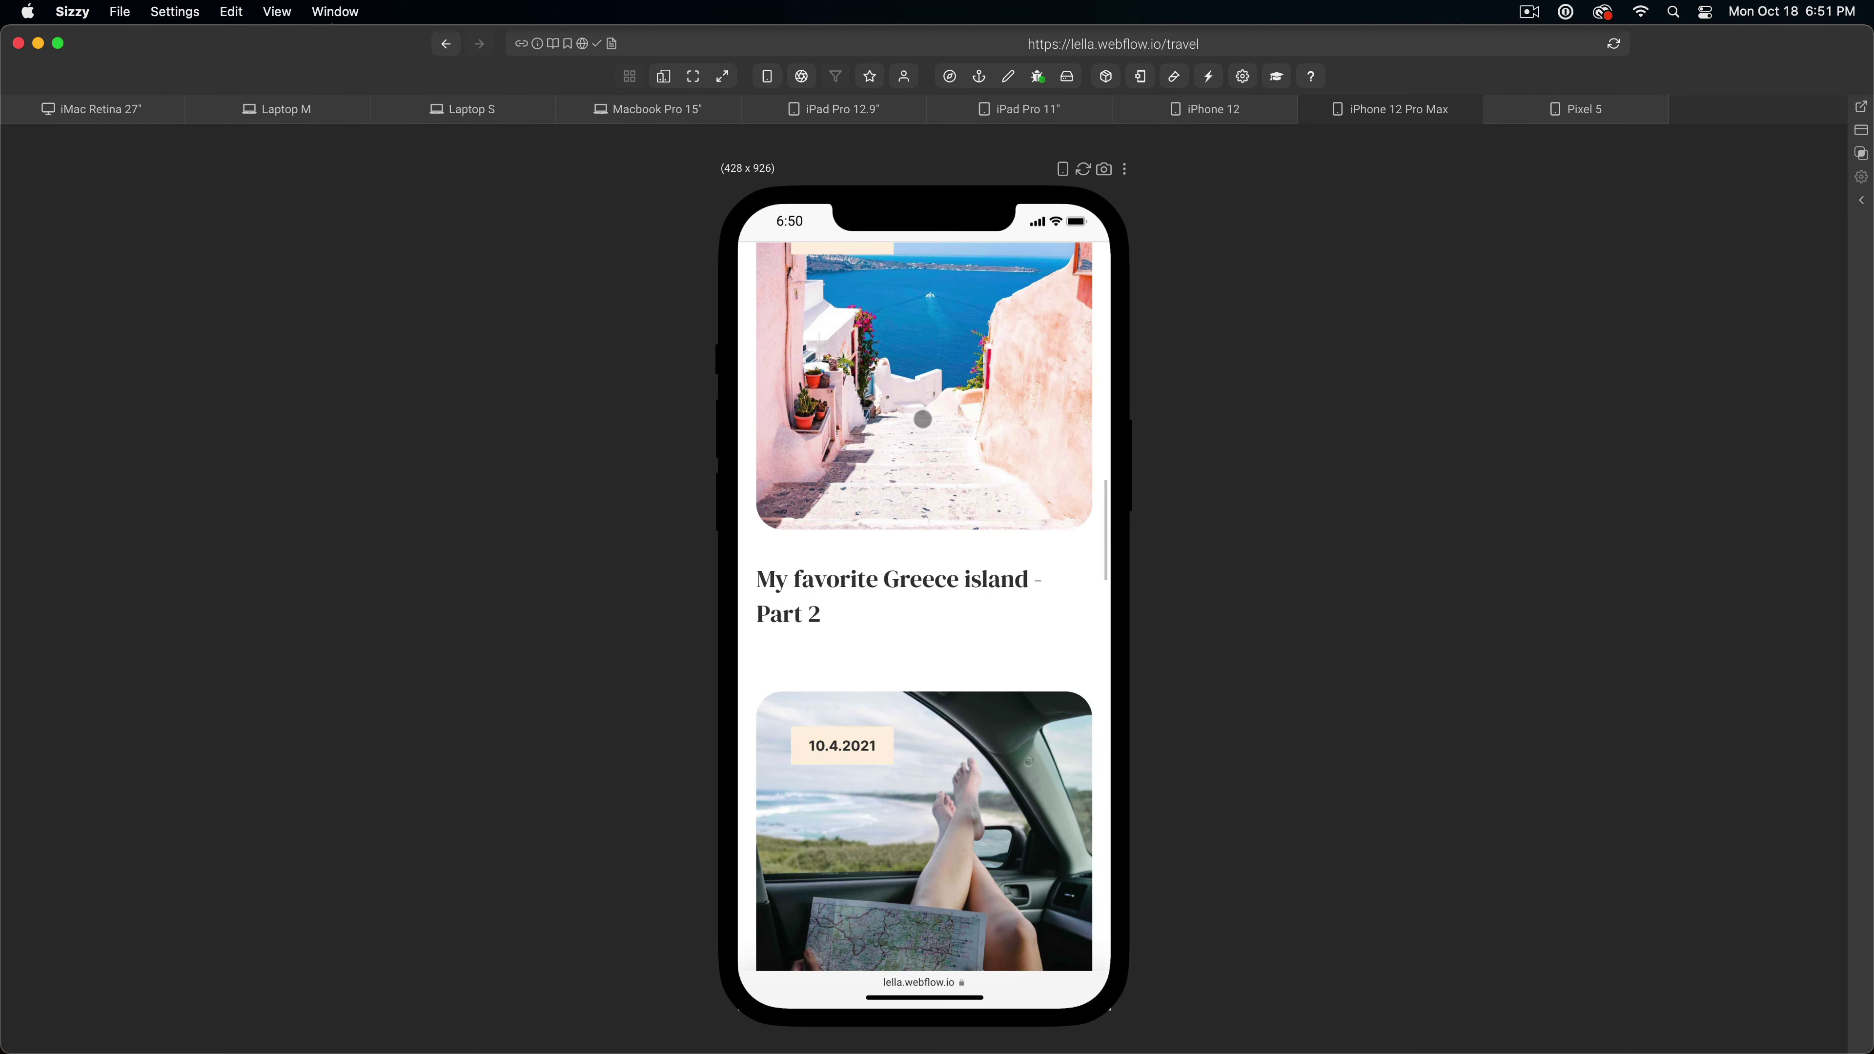
pyautogui.click(922, 418)
pyautogui.scroll(-20, 1102, 736)
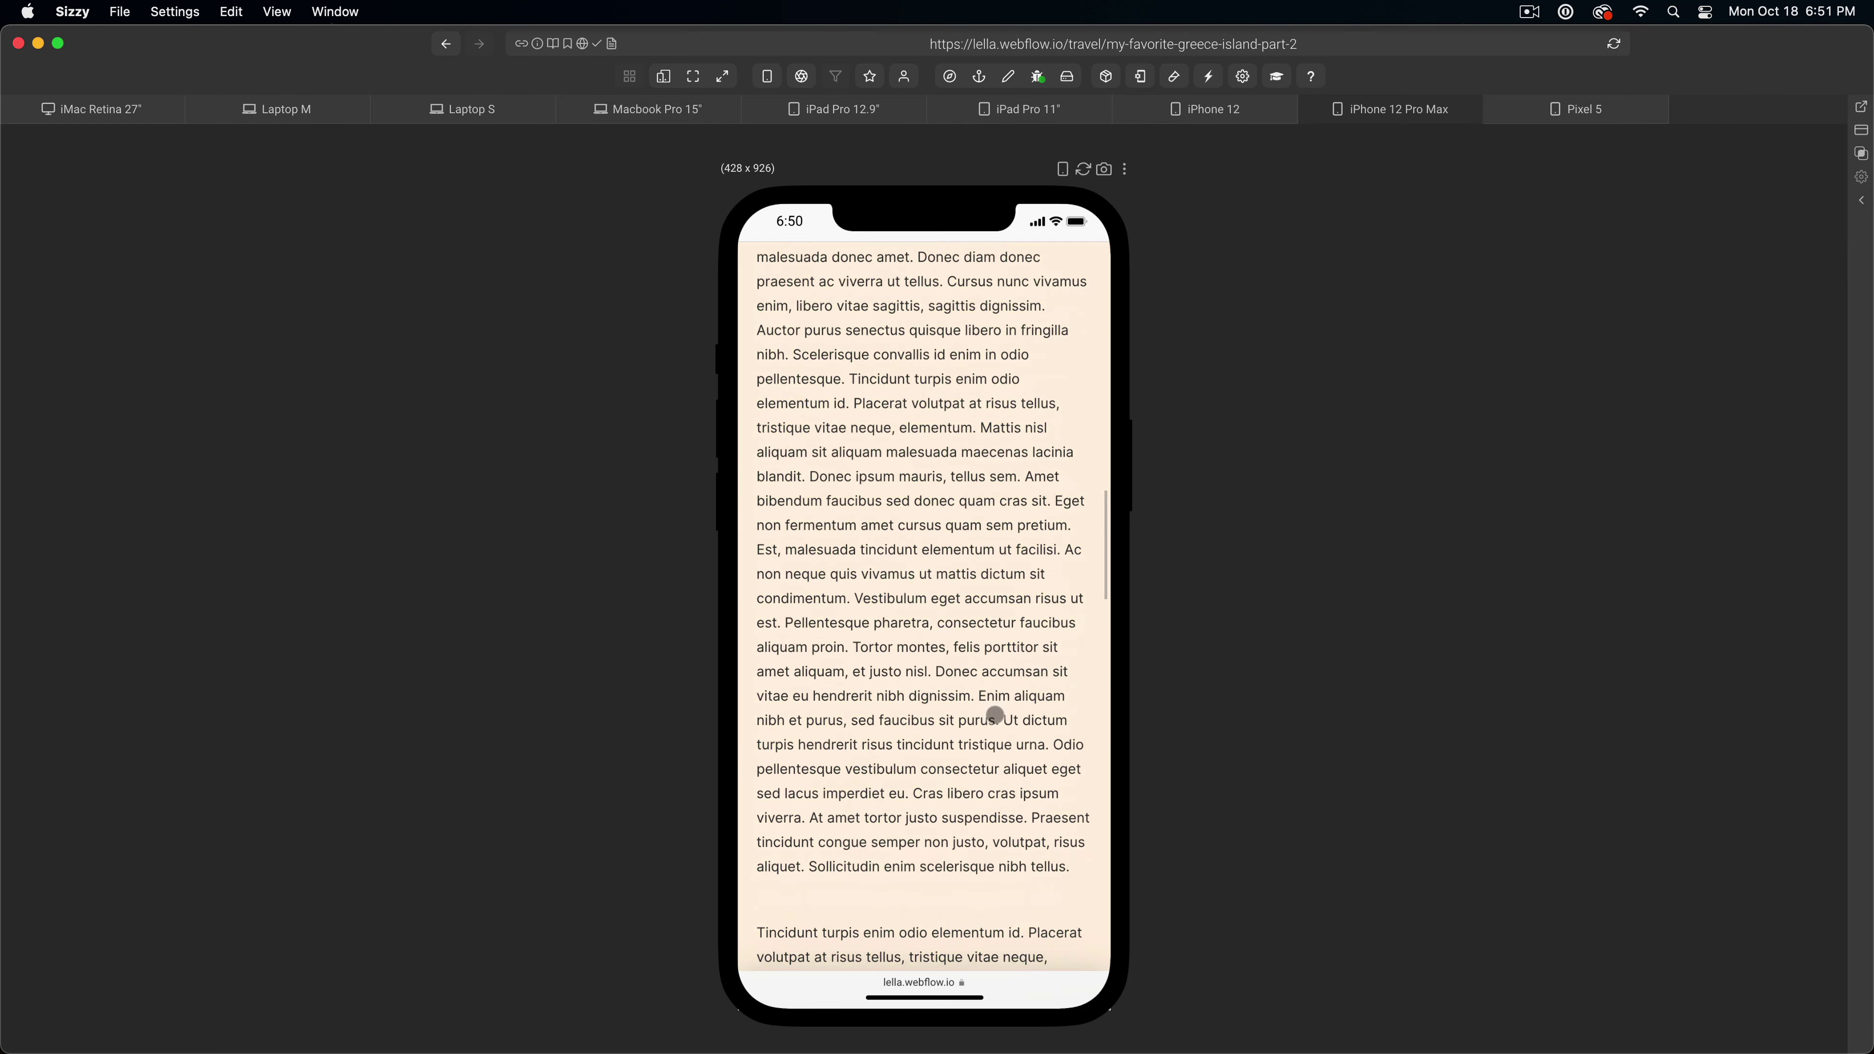
pyautogui.scroll(20, 1001, 720)
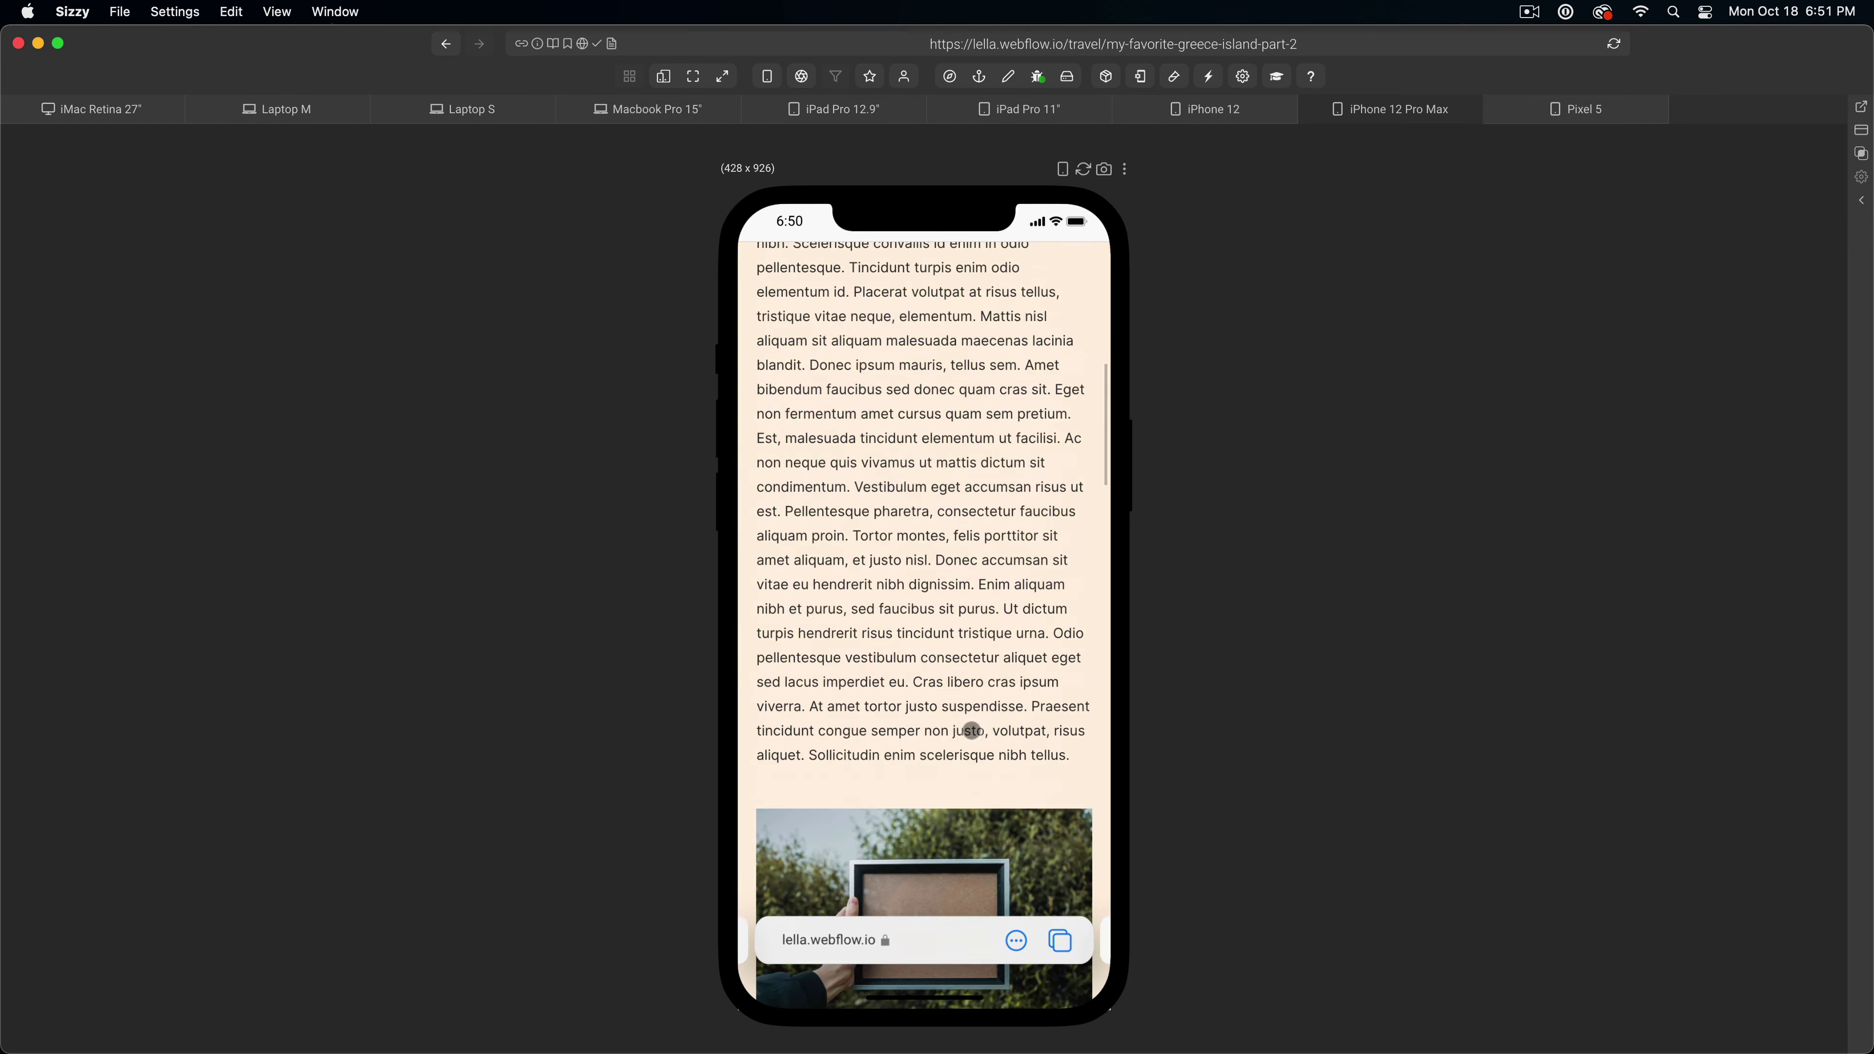
# - Return to the home page and examine it down to the footer on the Pixel 5 preview
pyautogui.click(812, 272)
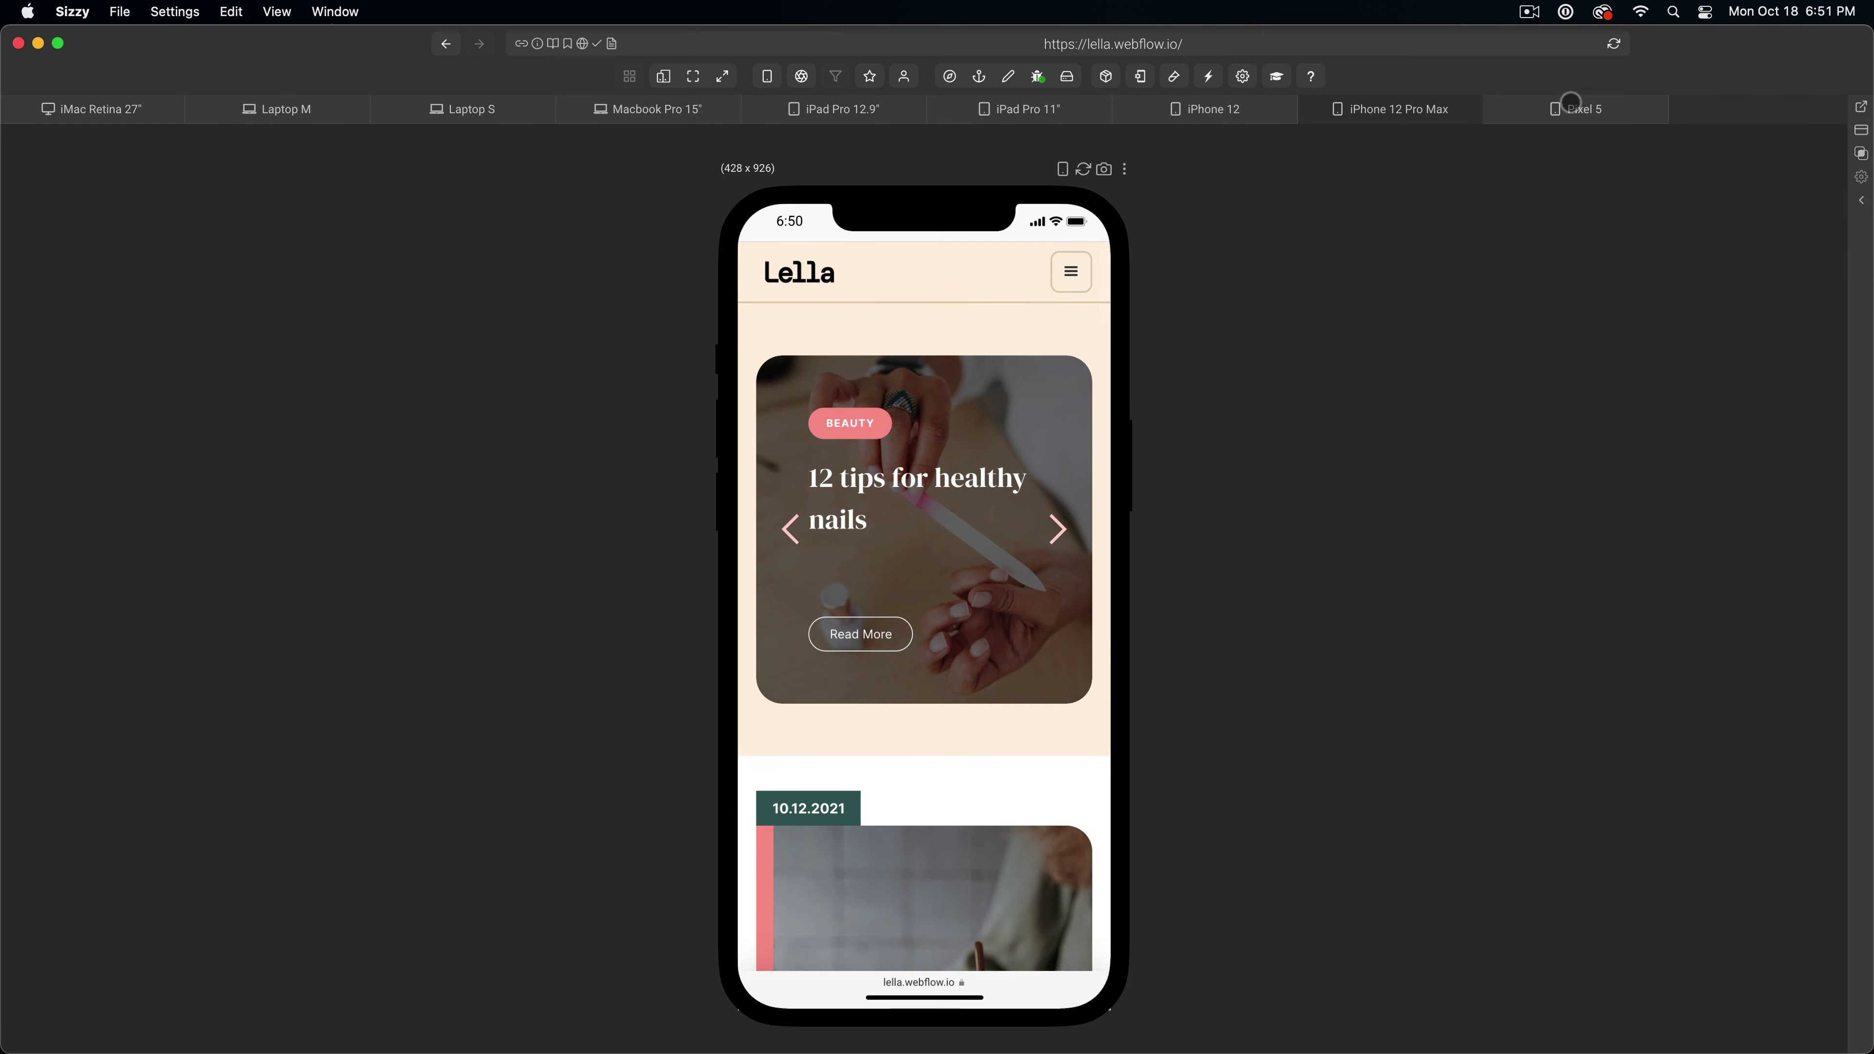
pyautogui.click(1596, 111)
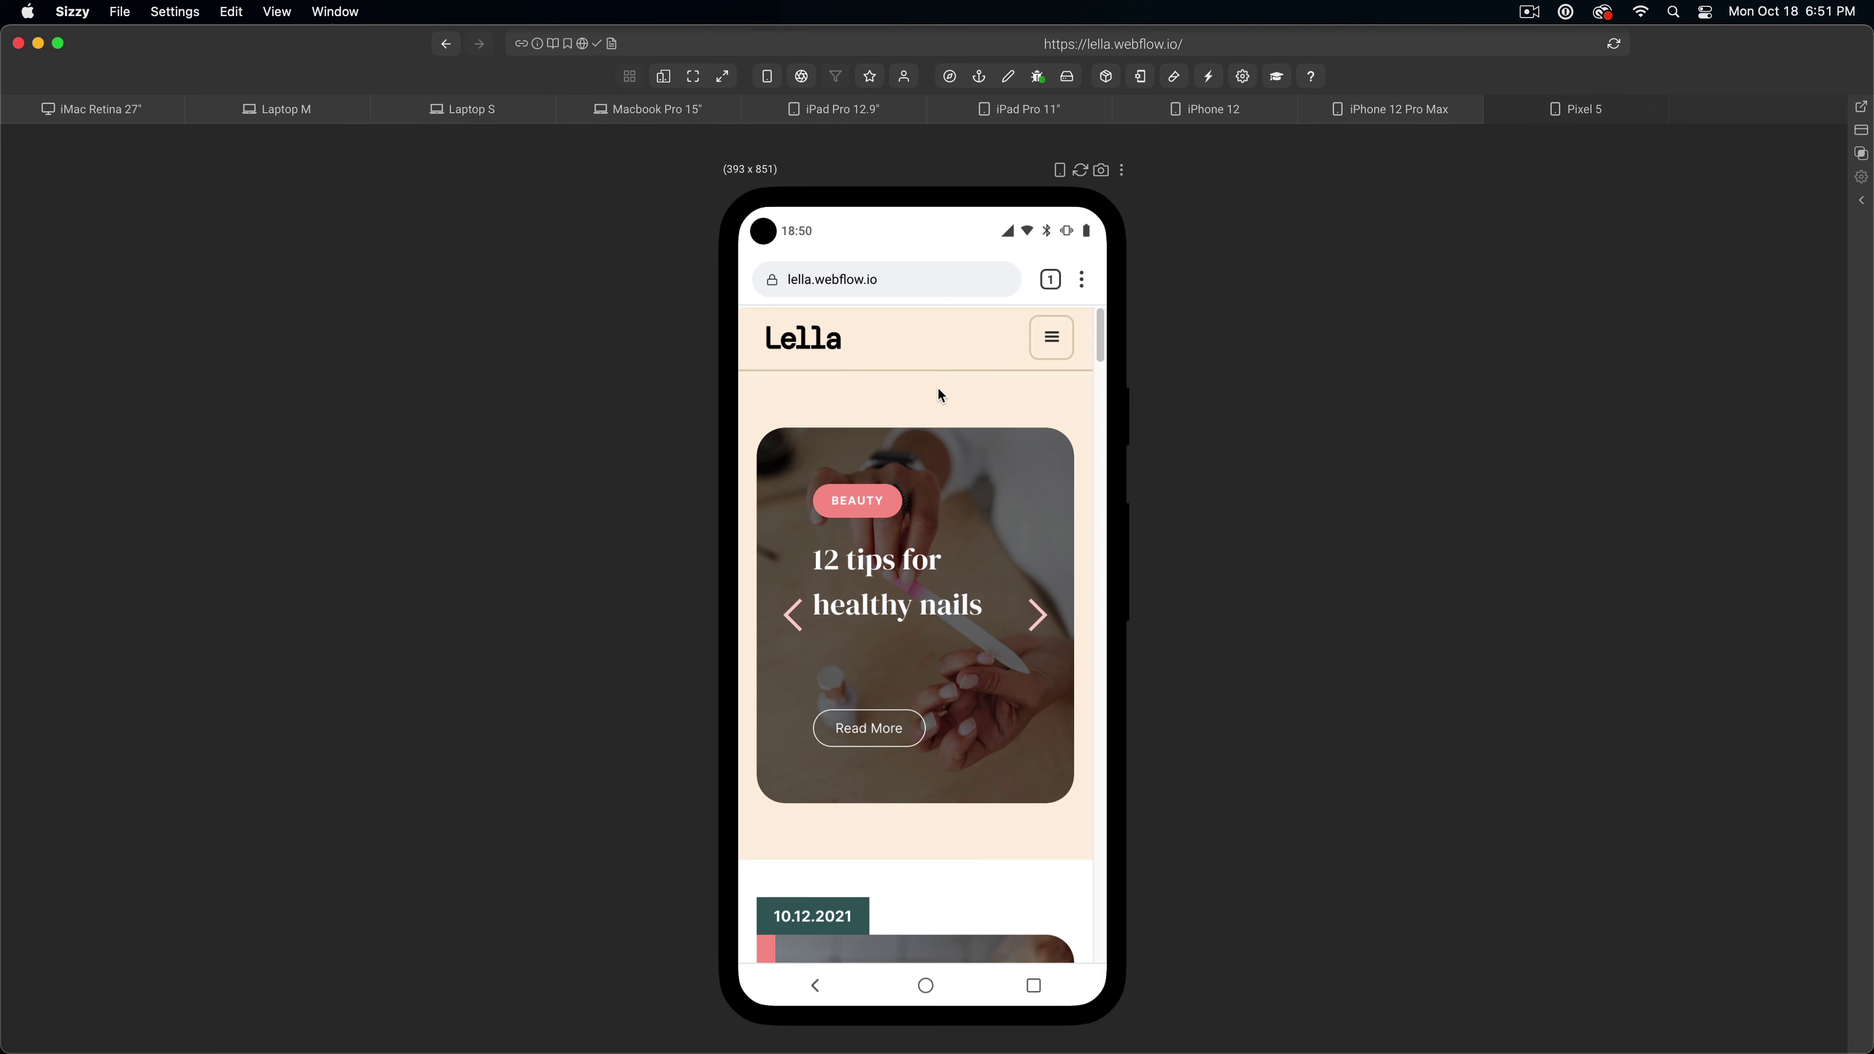
pyautogui.scroll(-20, 966, 517)
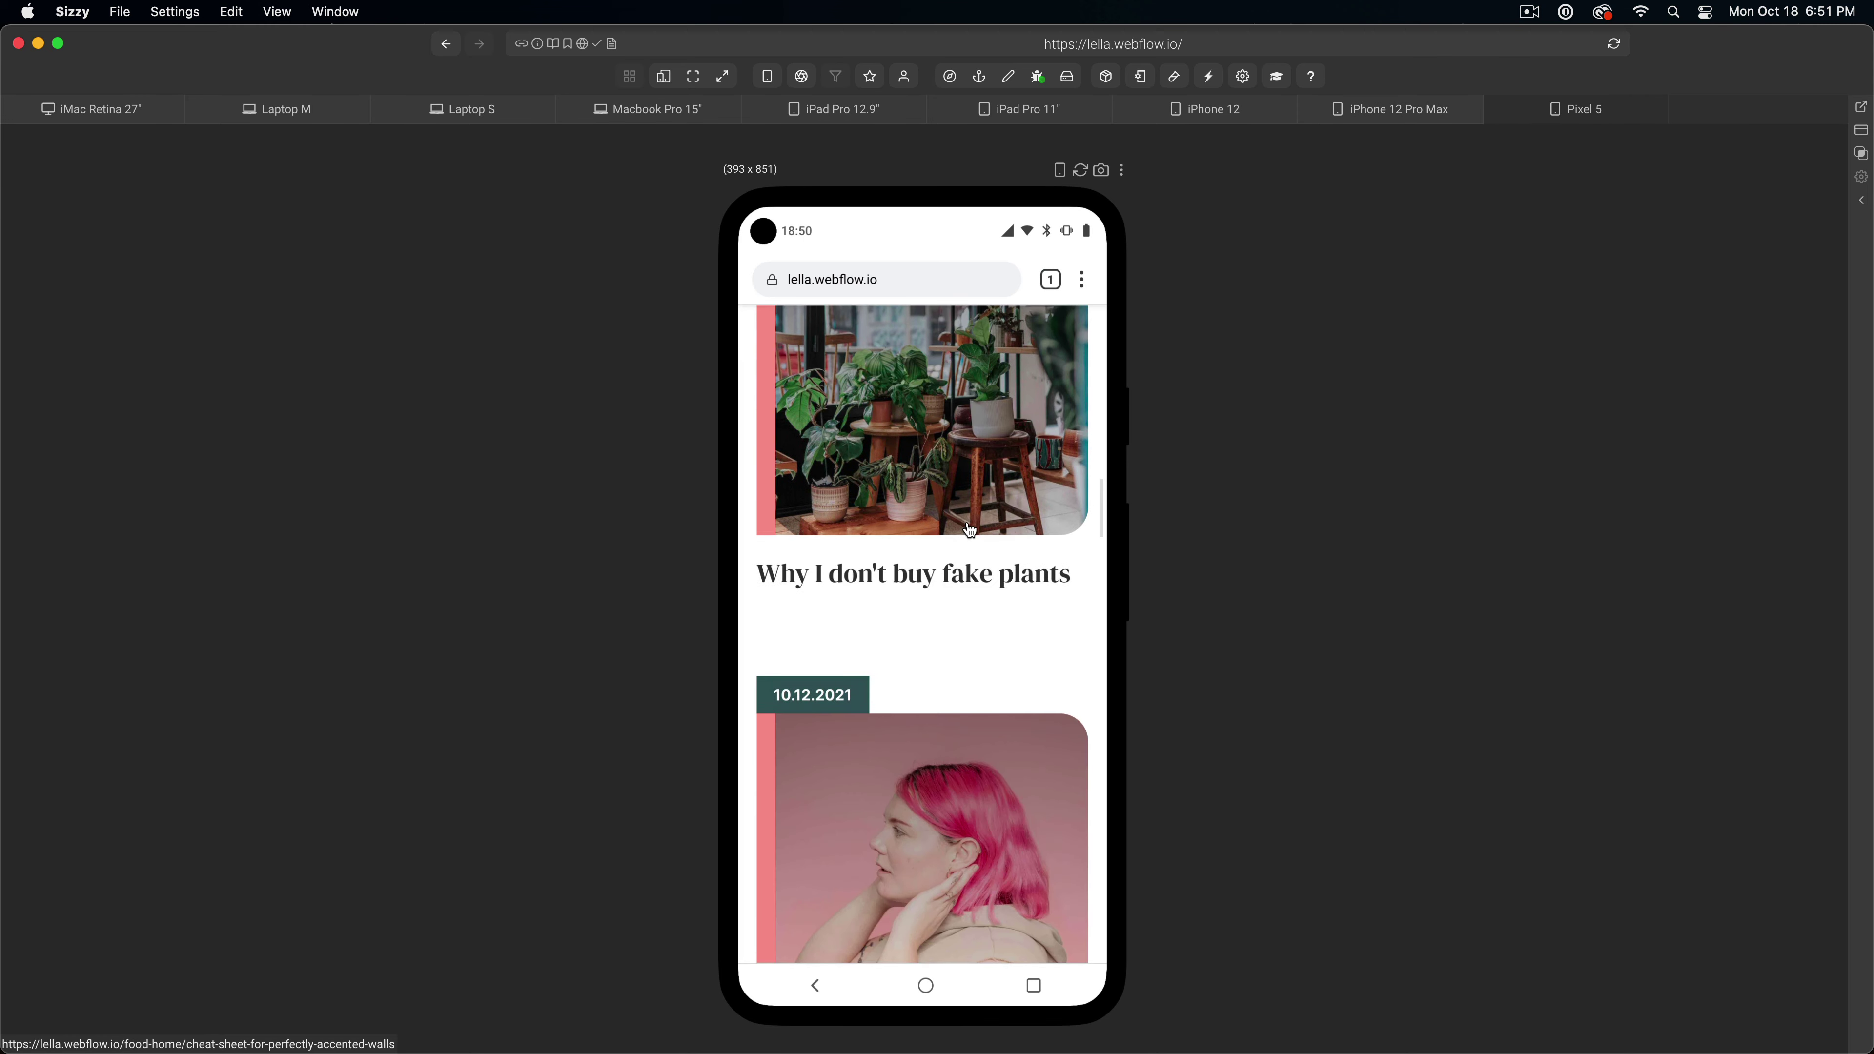
pyautogui.scroll(-7, 971, 532)
pyautogui.scroll(-15, 981, 549)
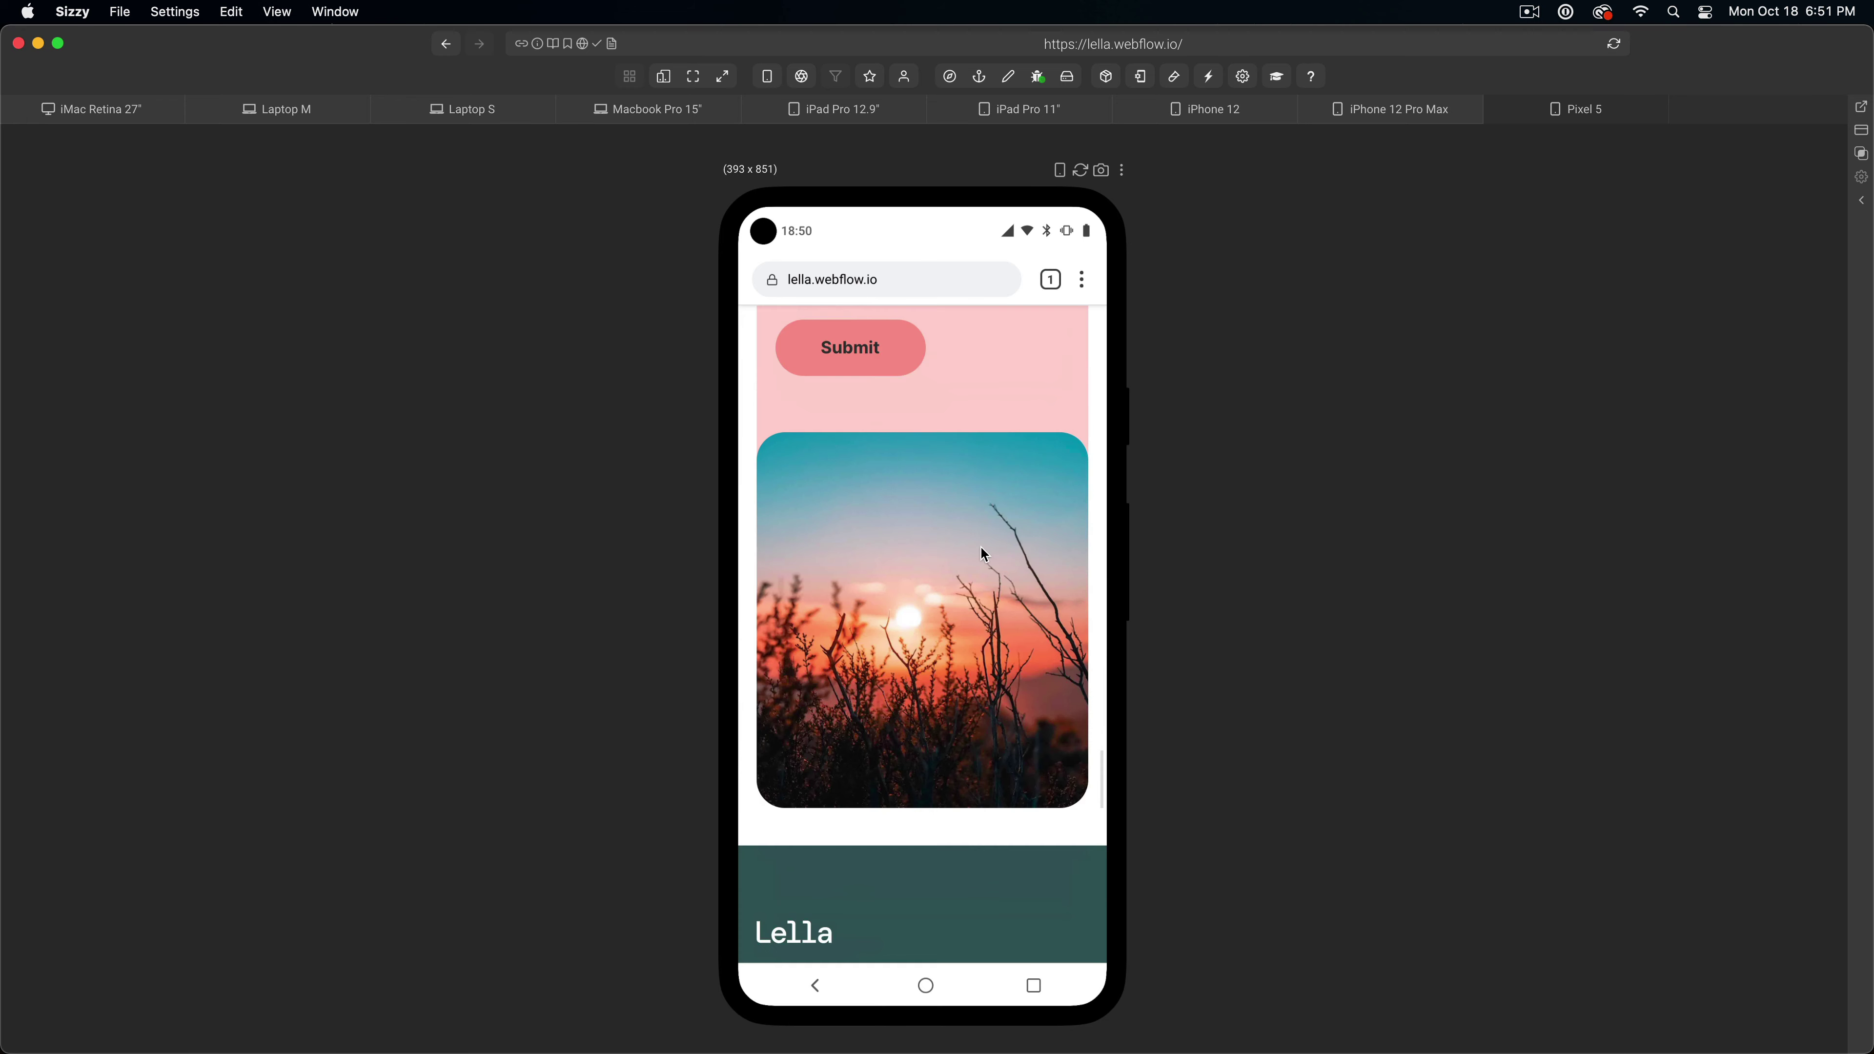
pyautogui.scroll(15, 983, 568)
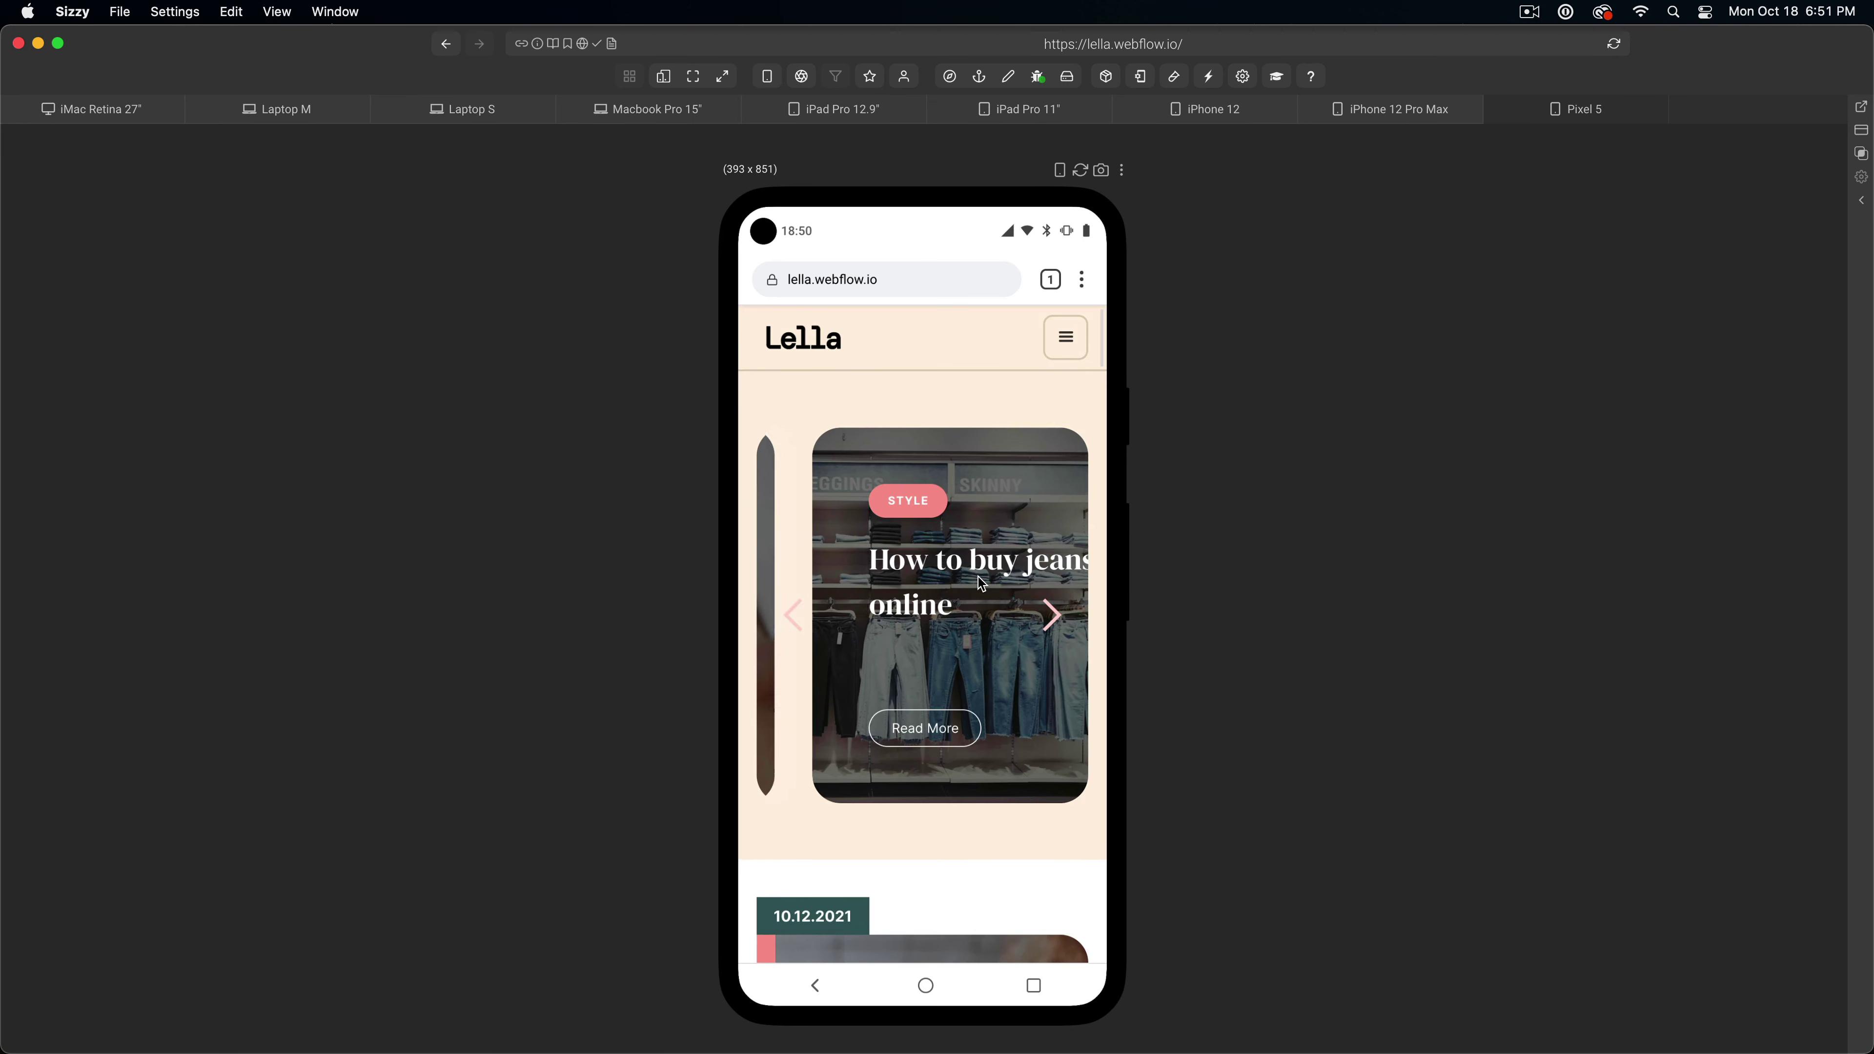
# - Open the About page on Pixel 5 and examine its photo and text down to the footer
pyautogui.click(1065, 337)
pyautogui.click(816, 468)
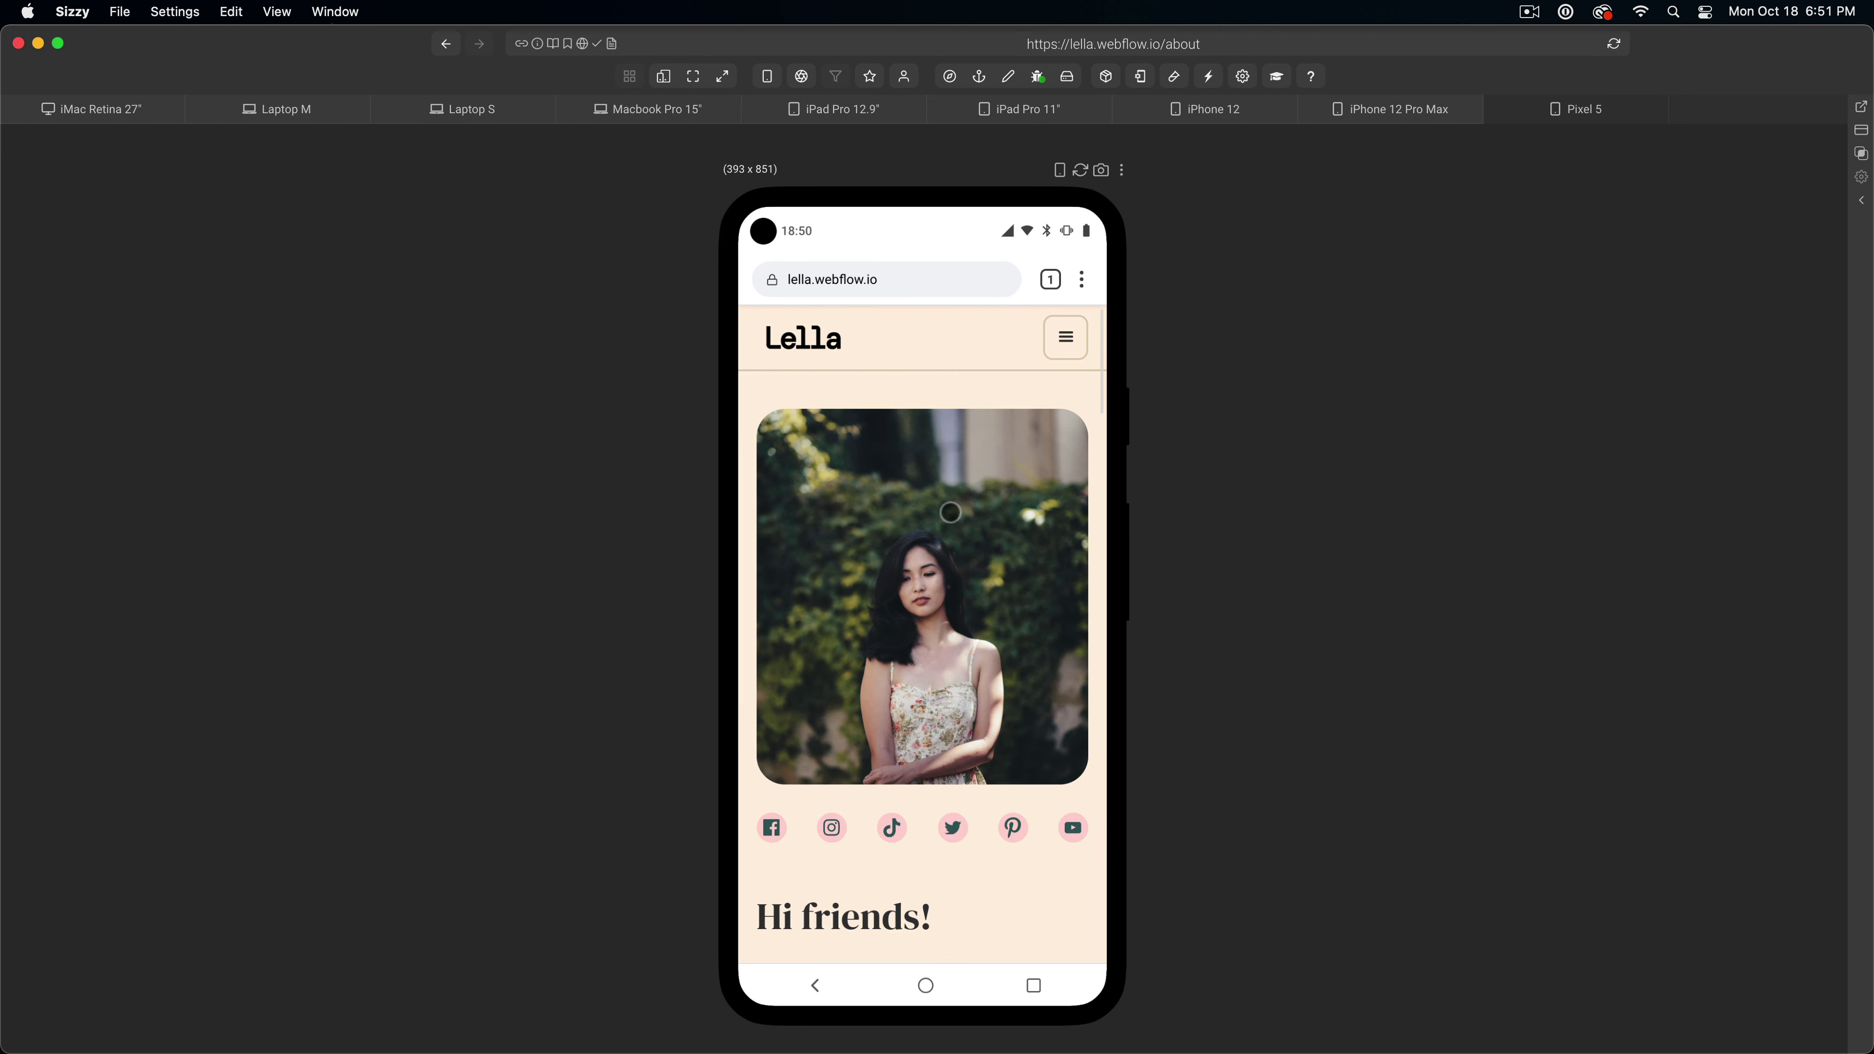
pyautogui.scroll(-10, 959, 524)
pyautogui.scroll(-15, 961, 529)
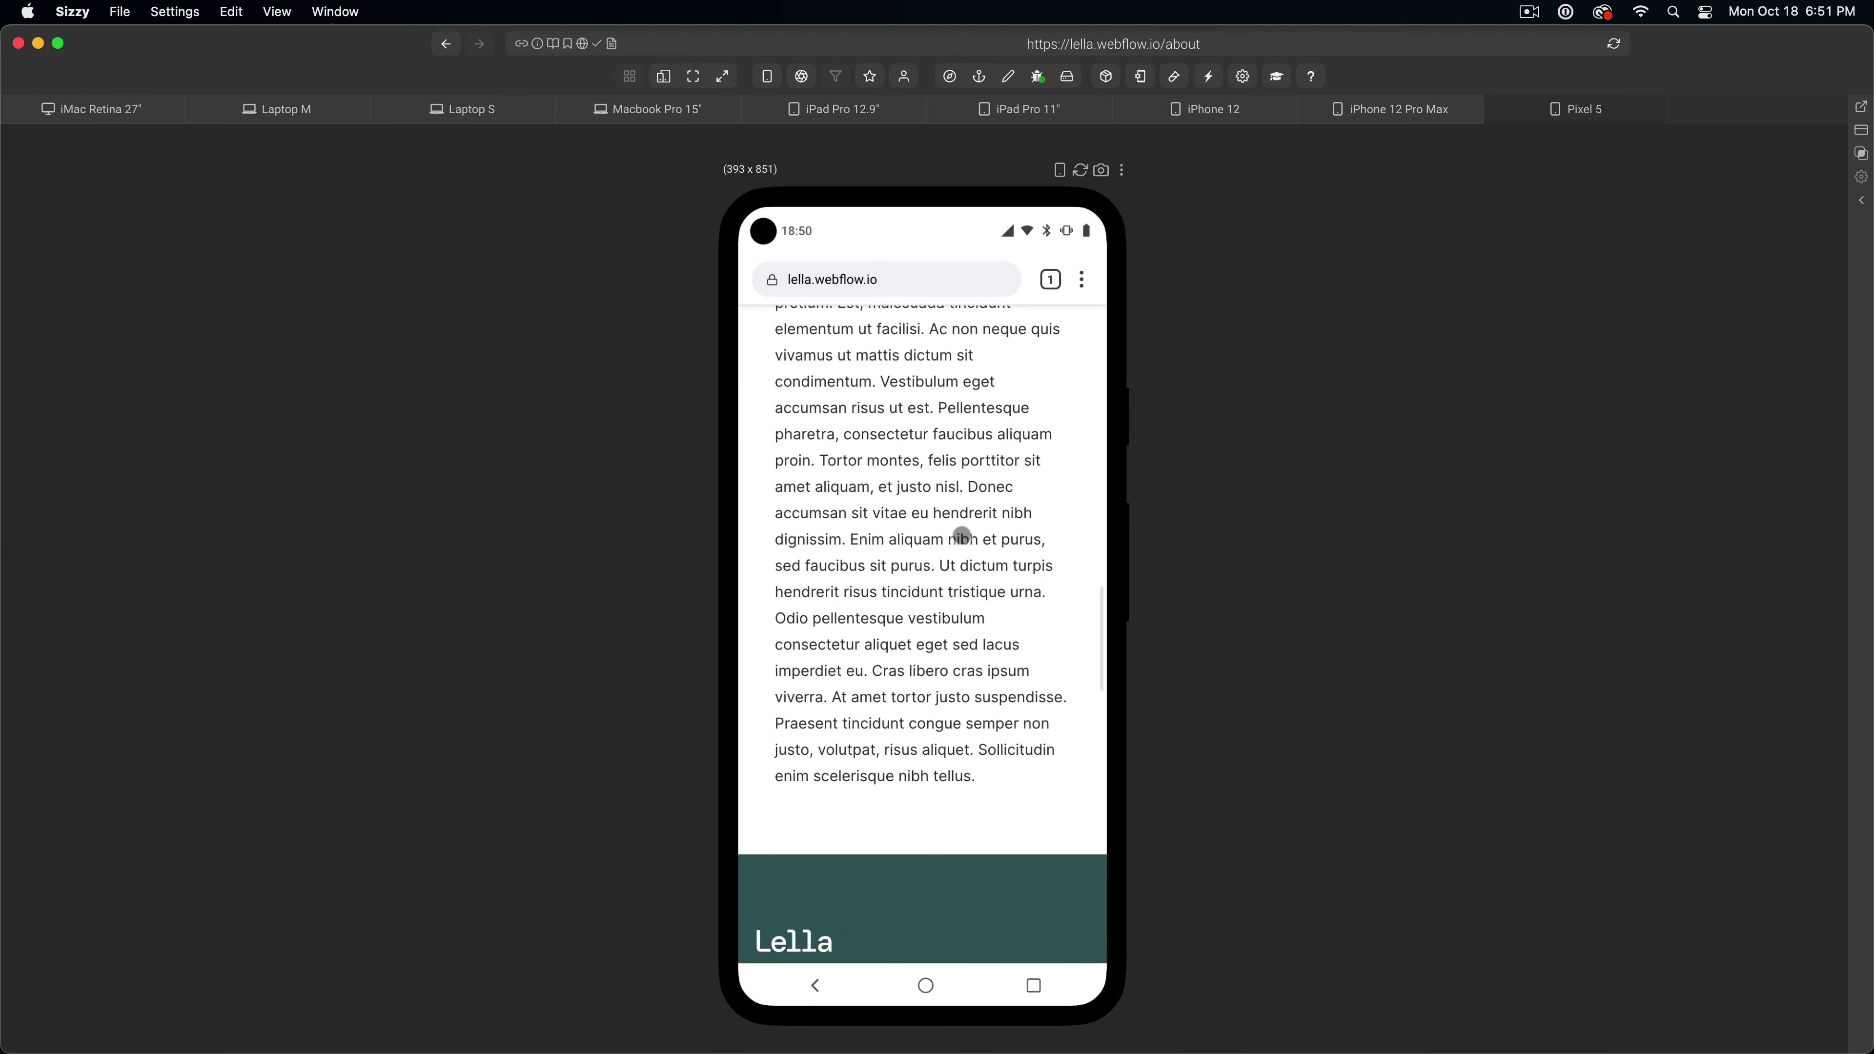
pyautogui.scroll(20, 963, 539)
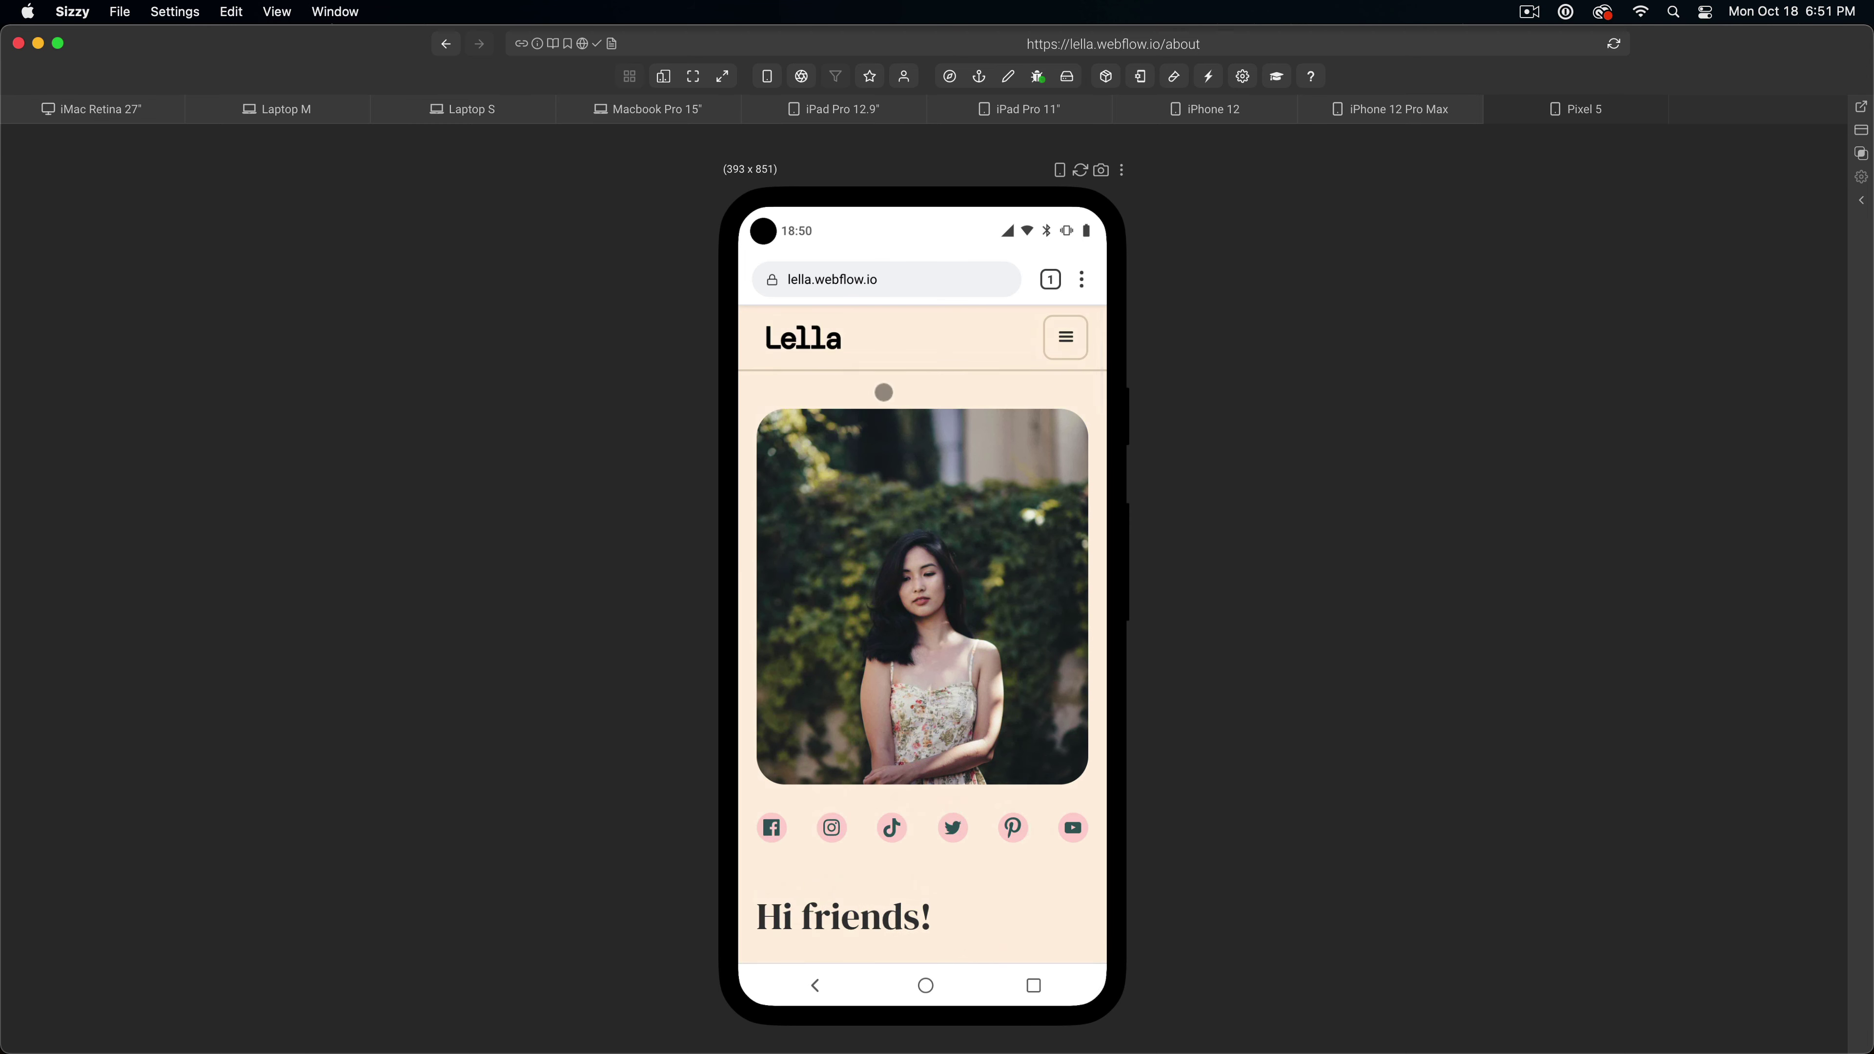
# - Return to the home page on Pixel 5, then expand and collapse the site's navigation menu
pyautogui.click(807, 351)
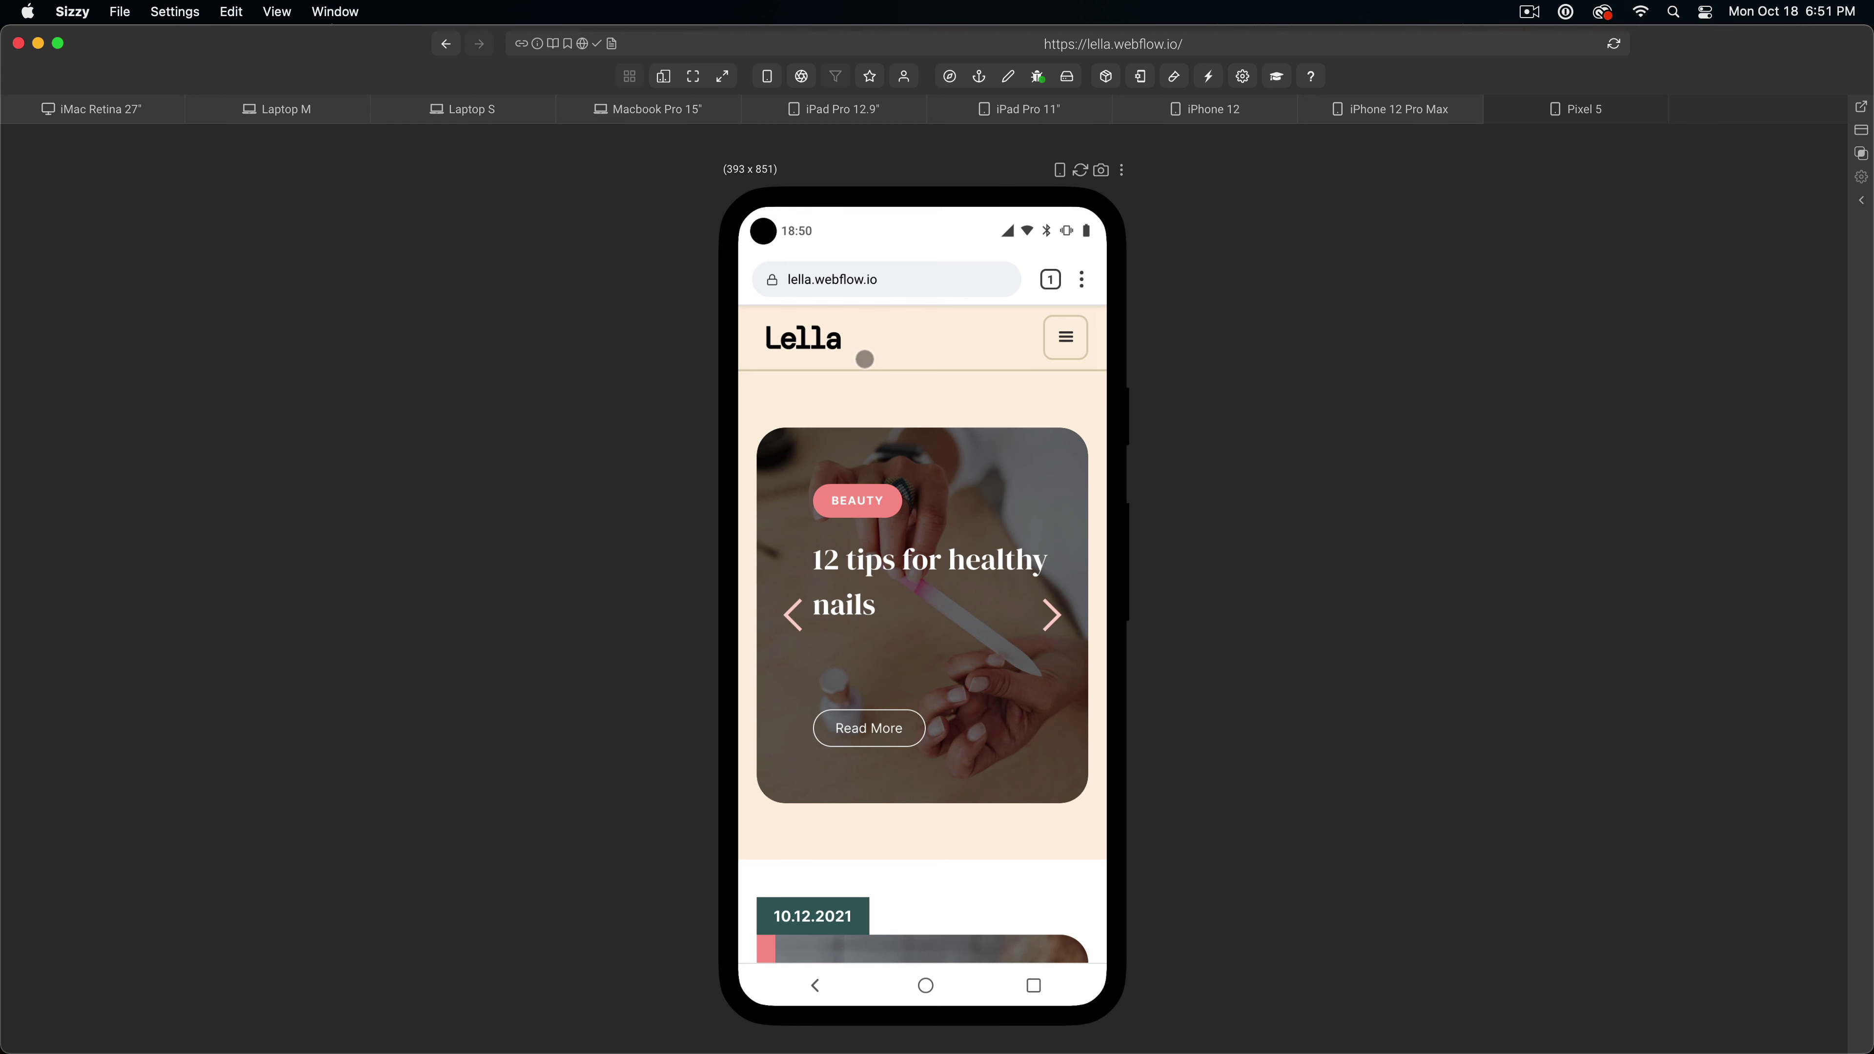
pyautogui.click(1066, 337)
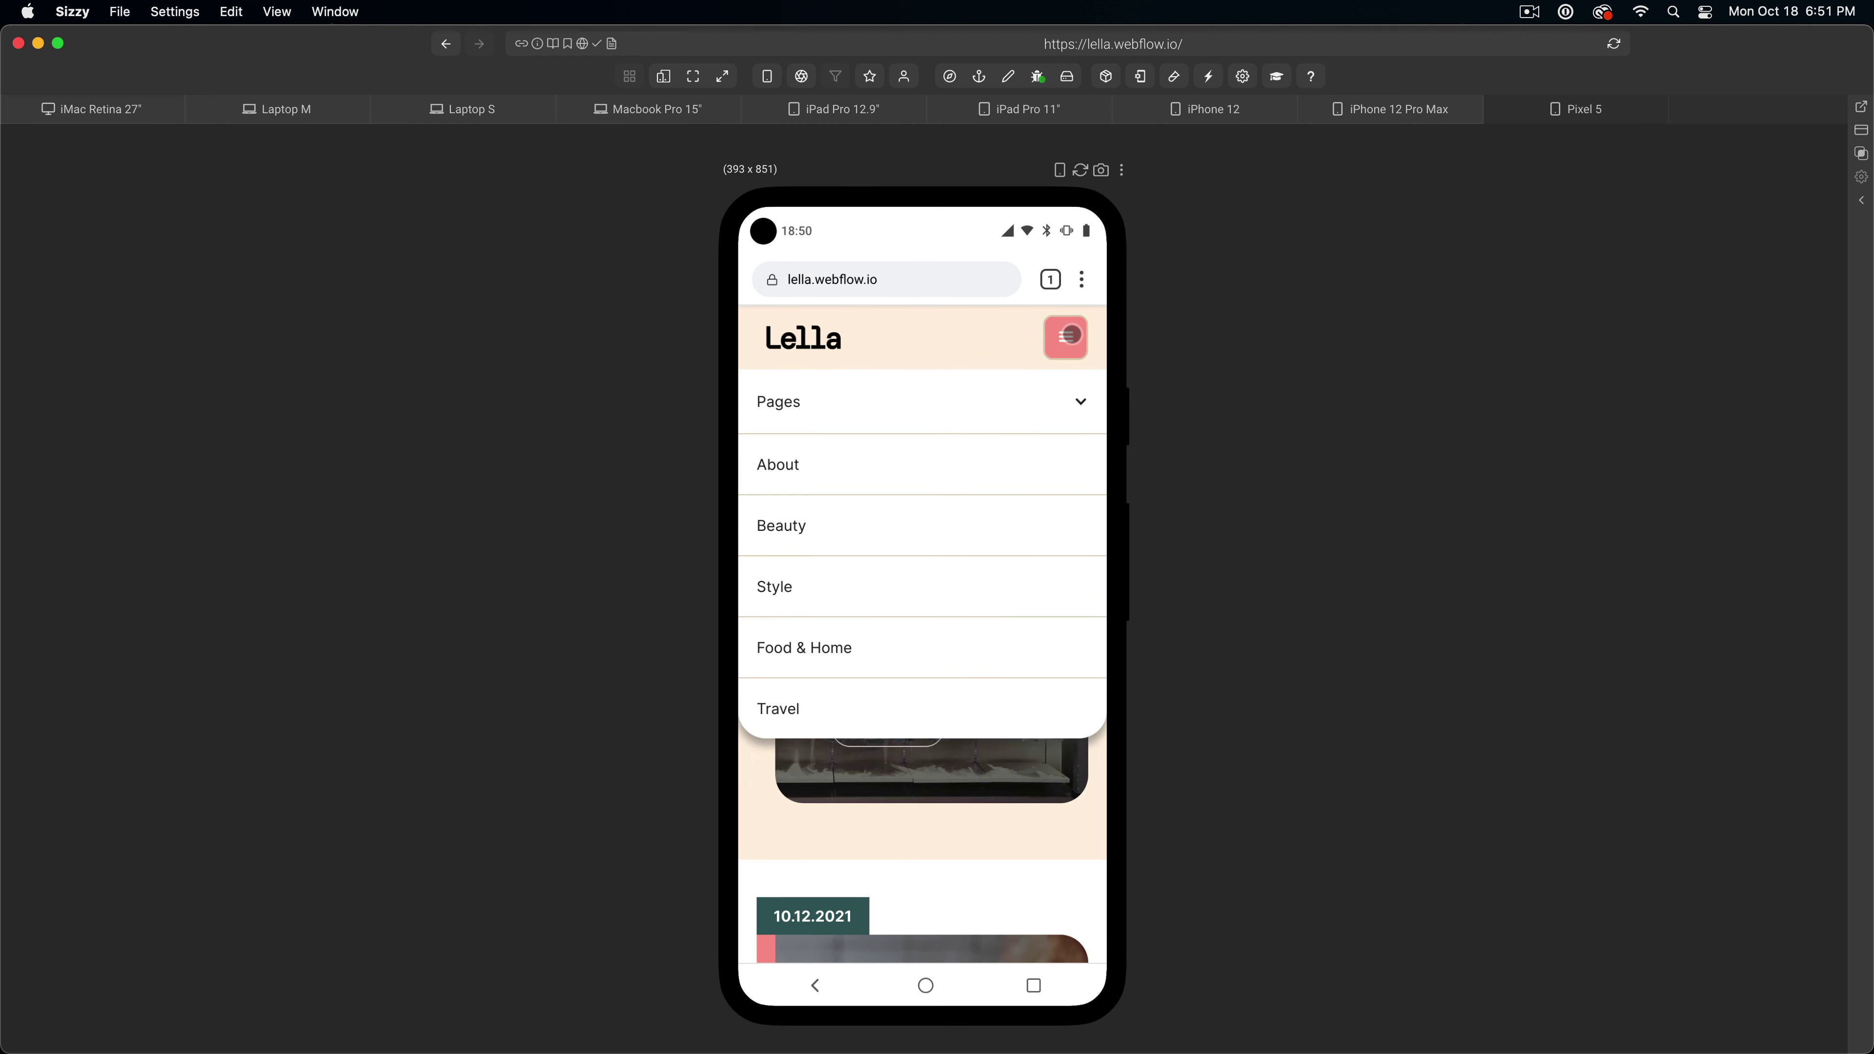
pyautogui.click(1068, 336)
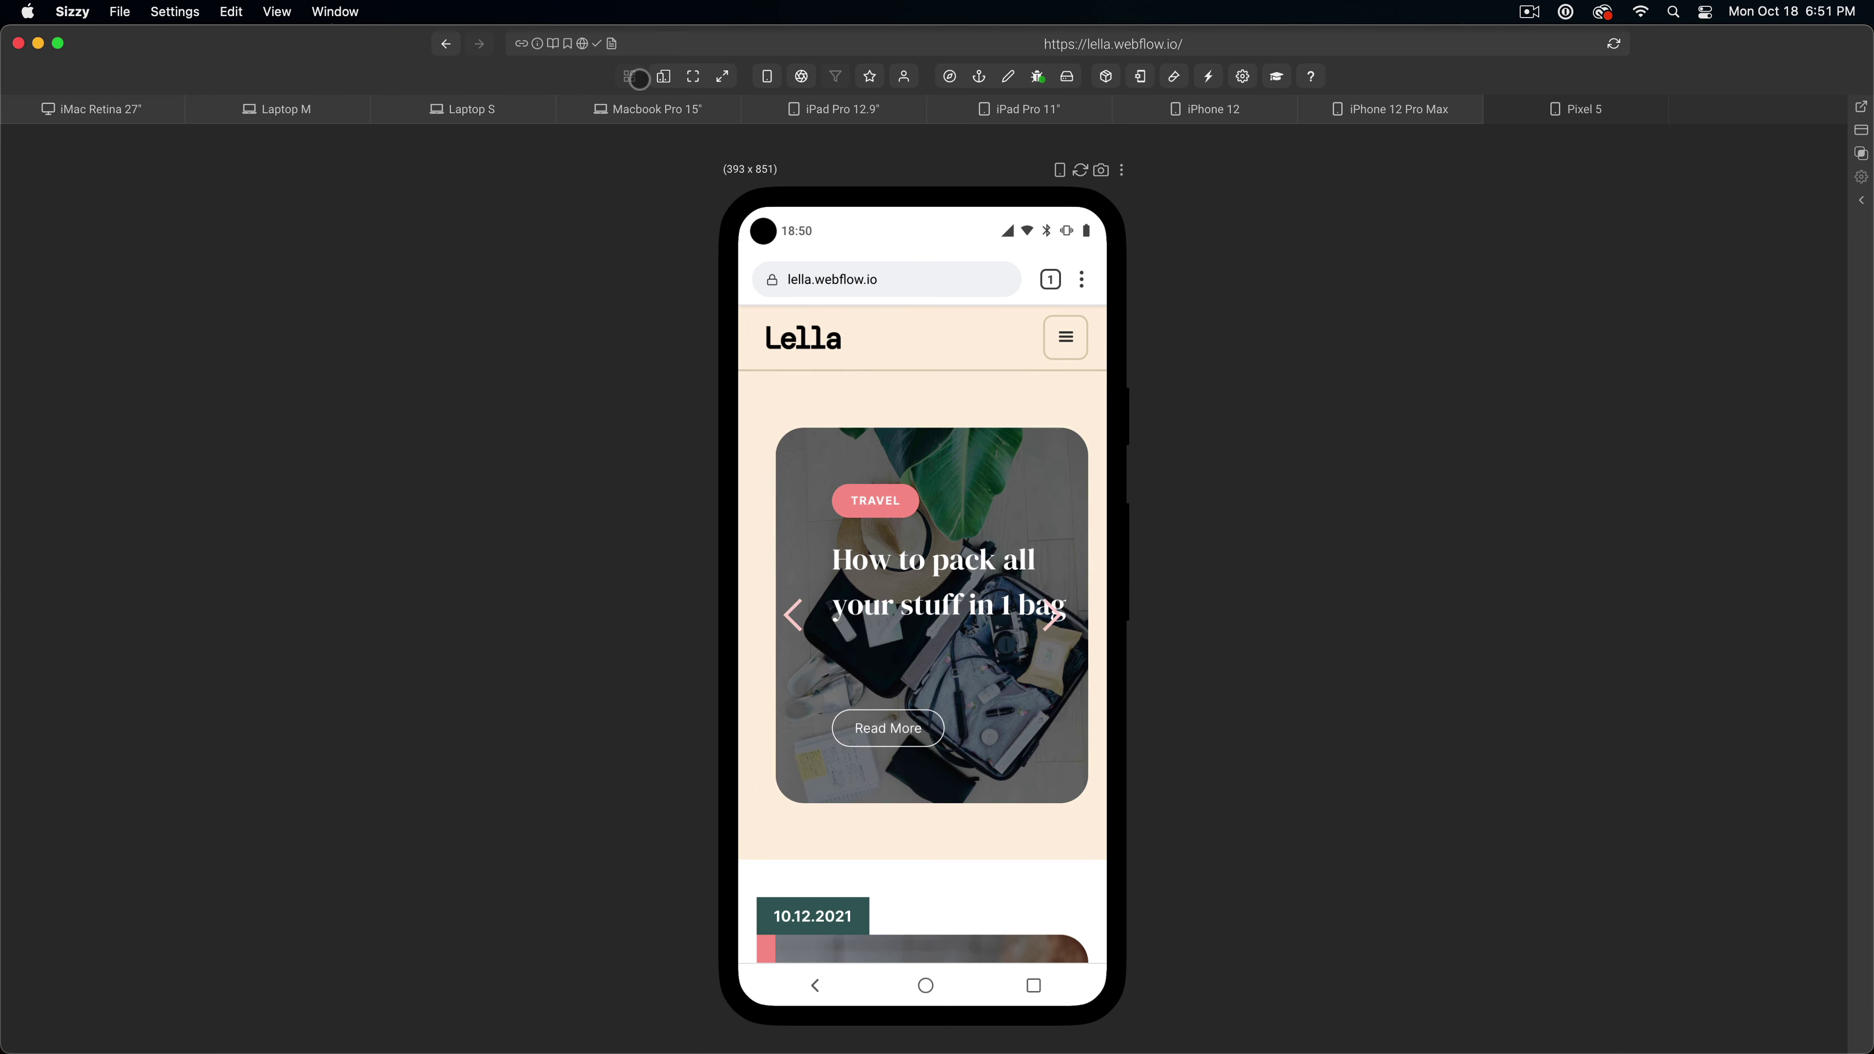
# - Show all preview devices together and examine the home page down to the footer across the synchronized previews
pyautogui.click(664, 78)
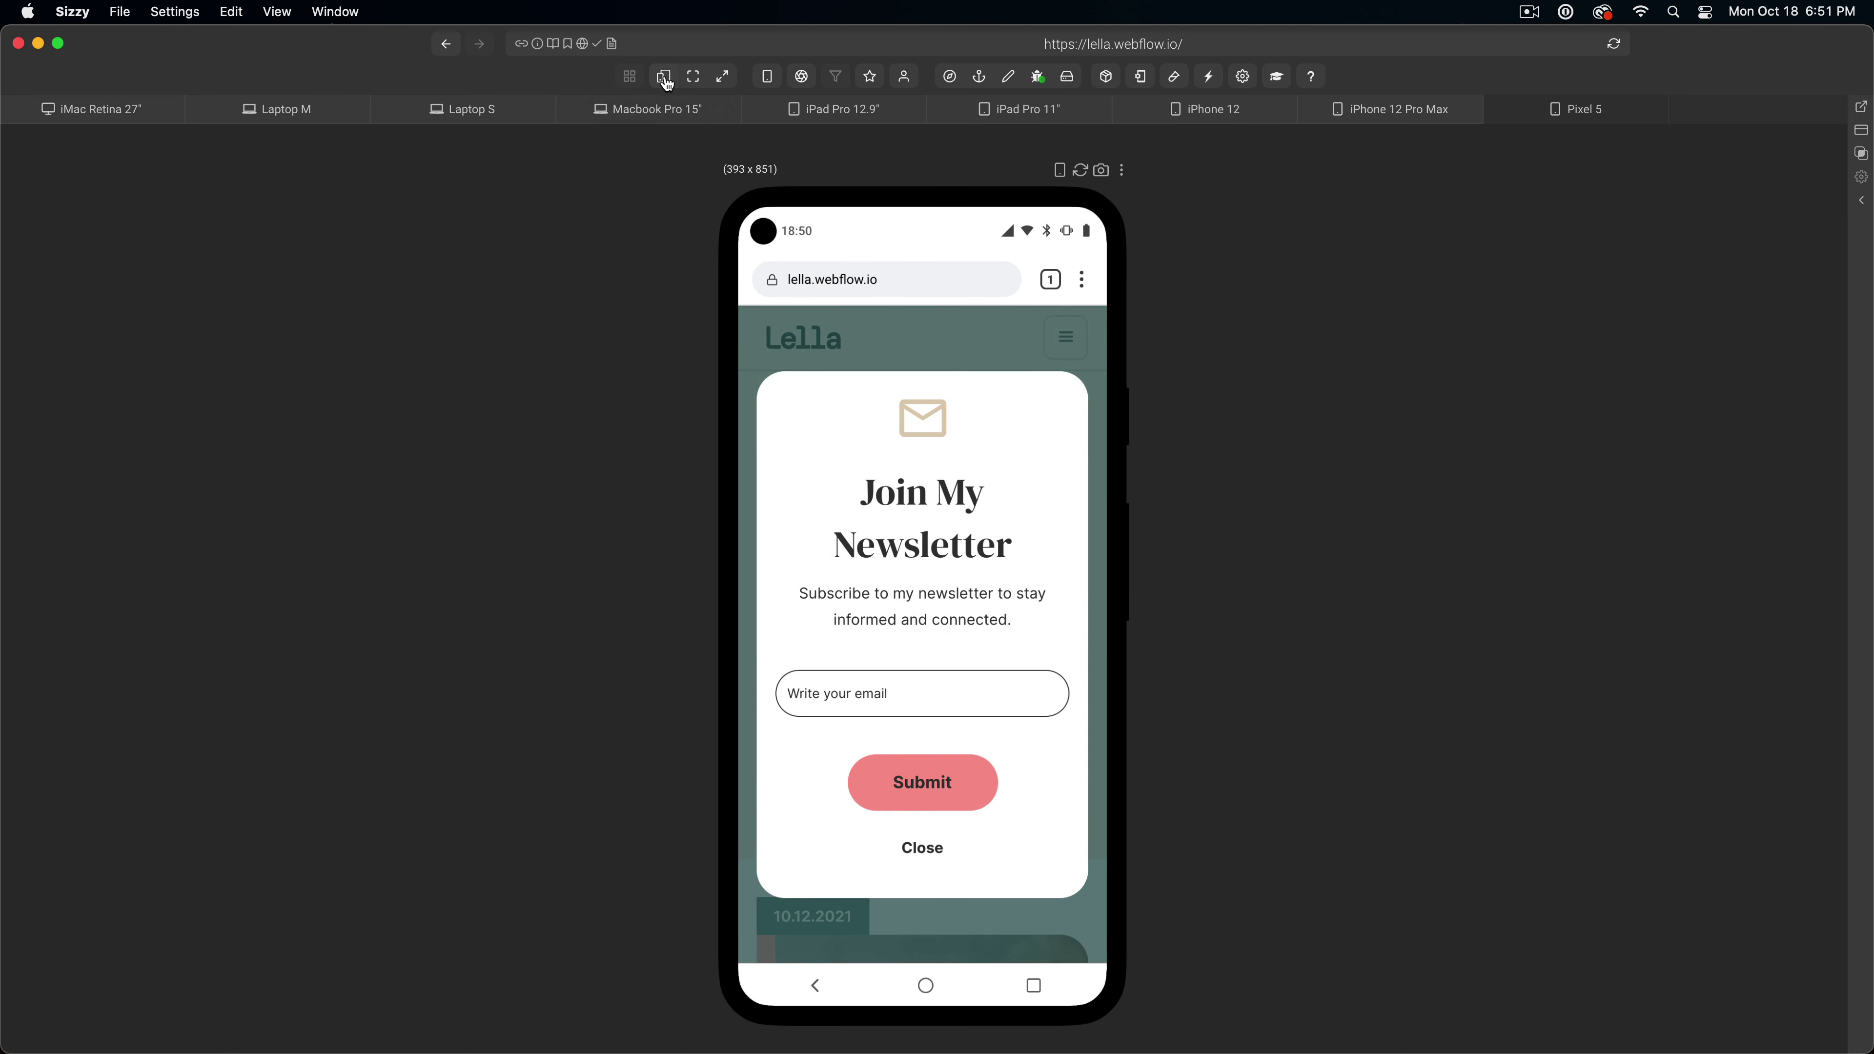
pyautogui.scroll(-10, 870, 341)
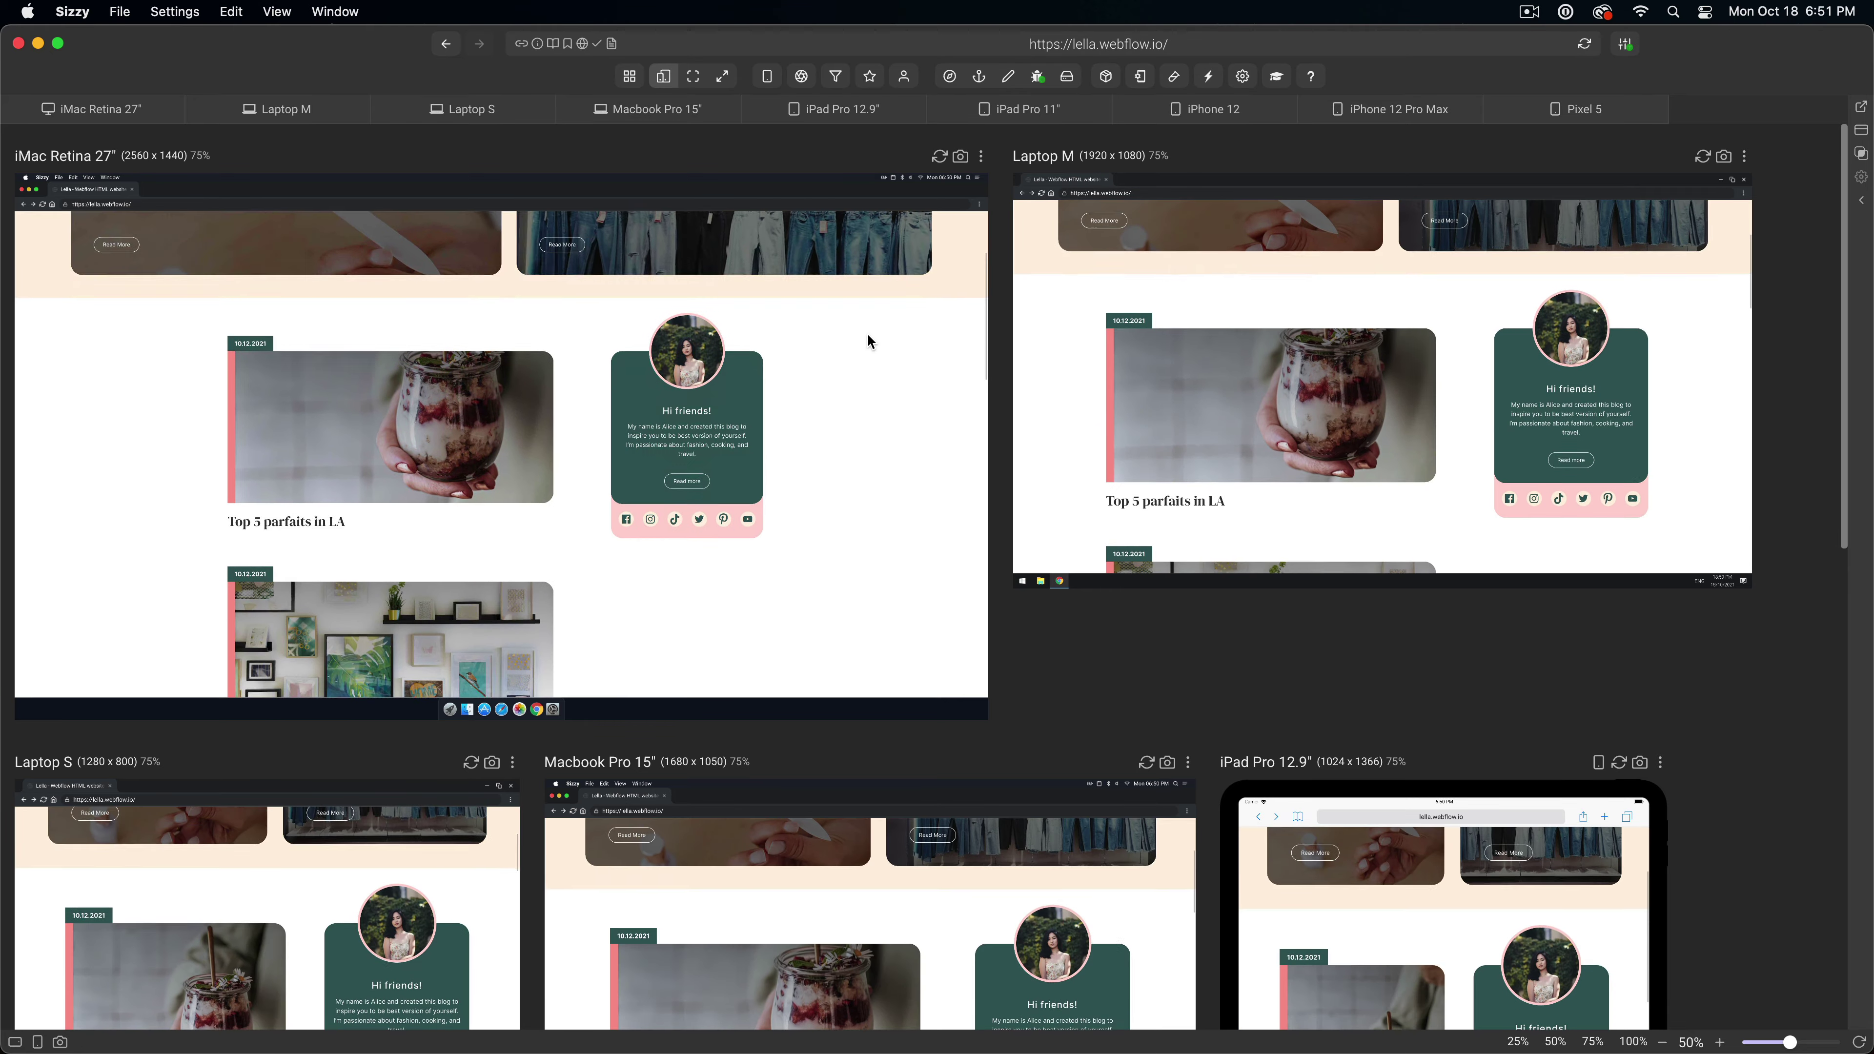
pyautogui.scroll(-10, 867, 341)
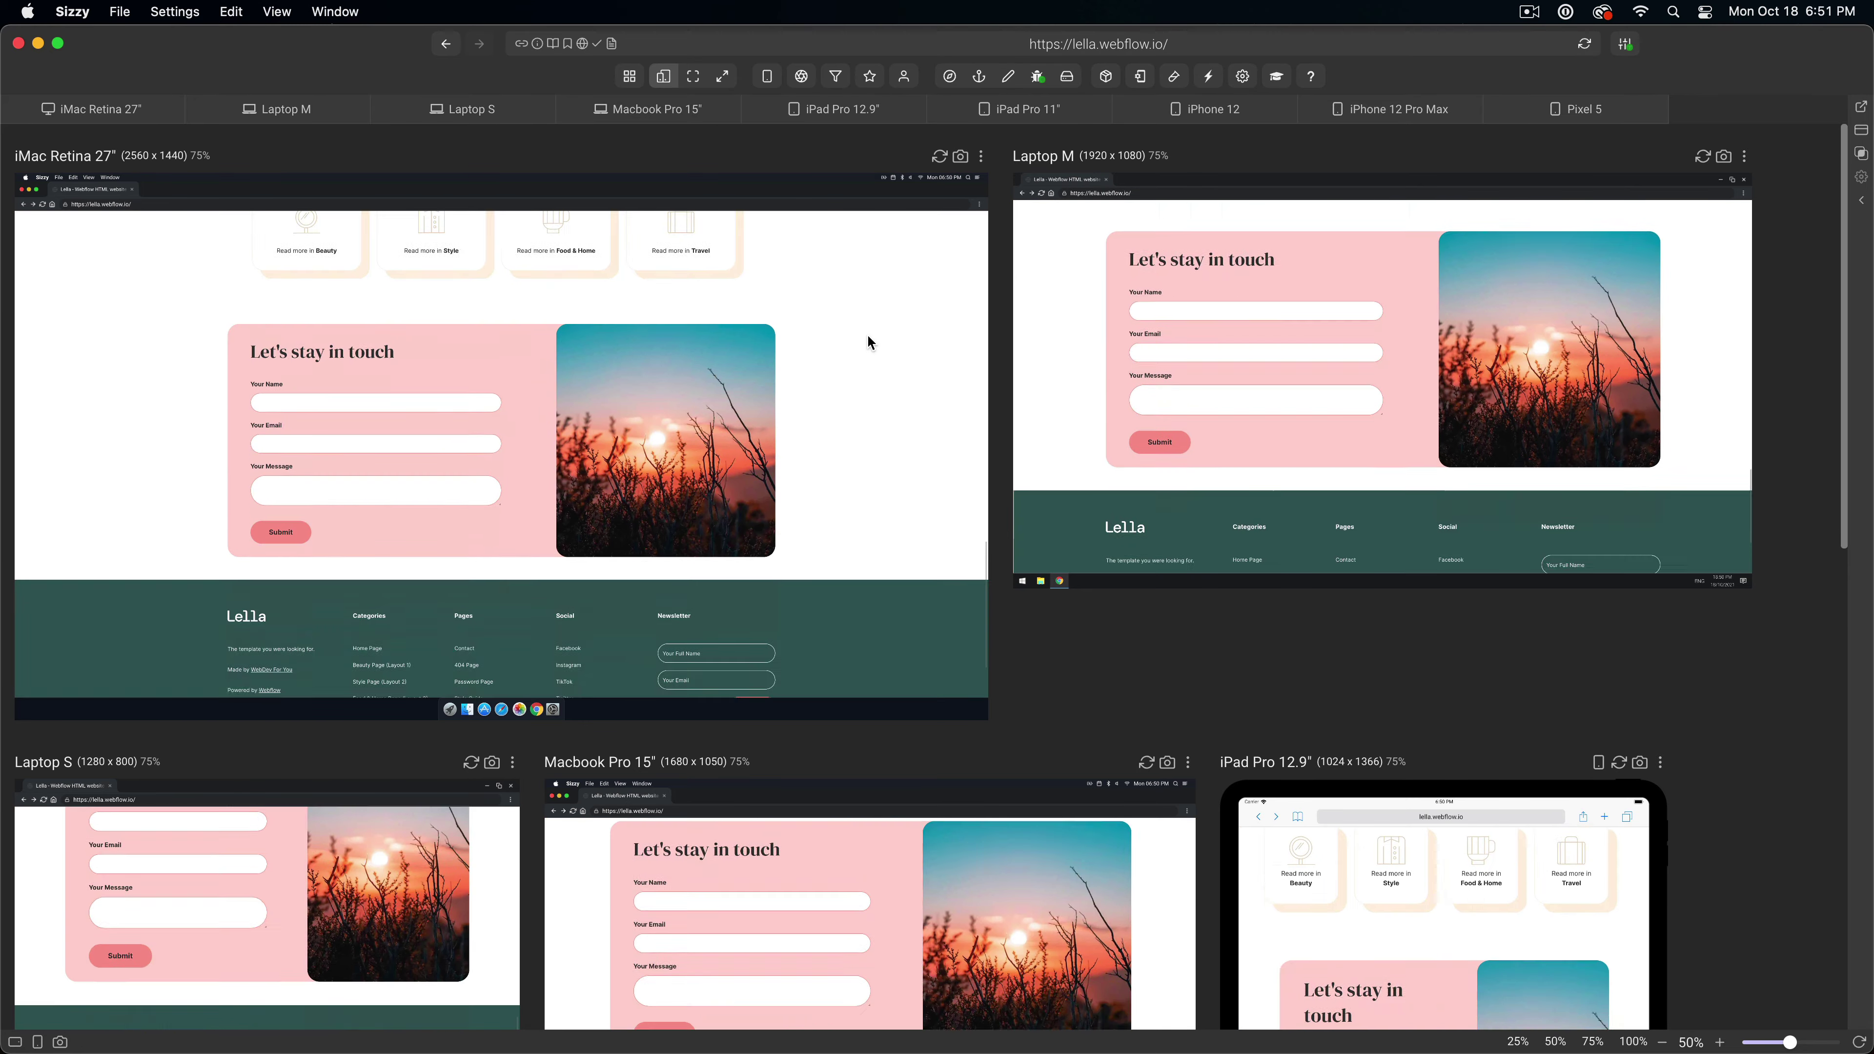
pyautogui.scroll(20, 866, 338)
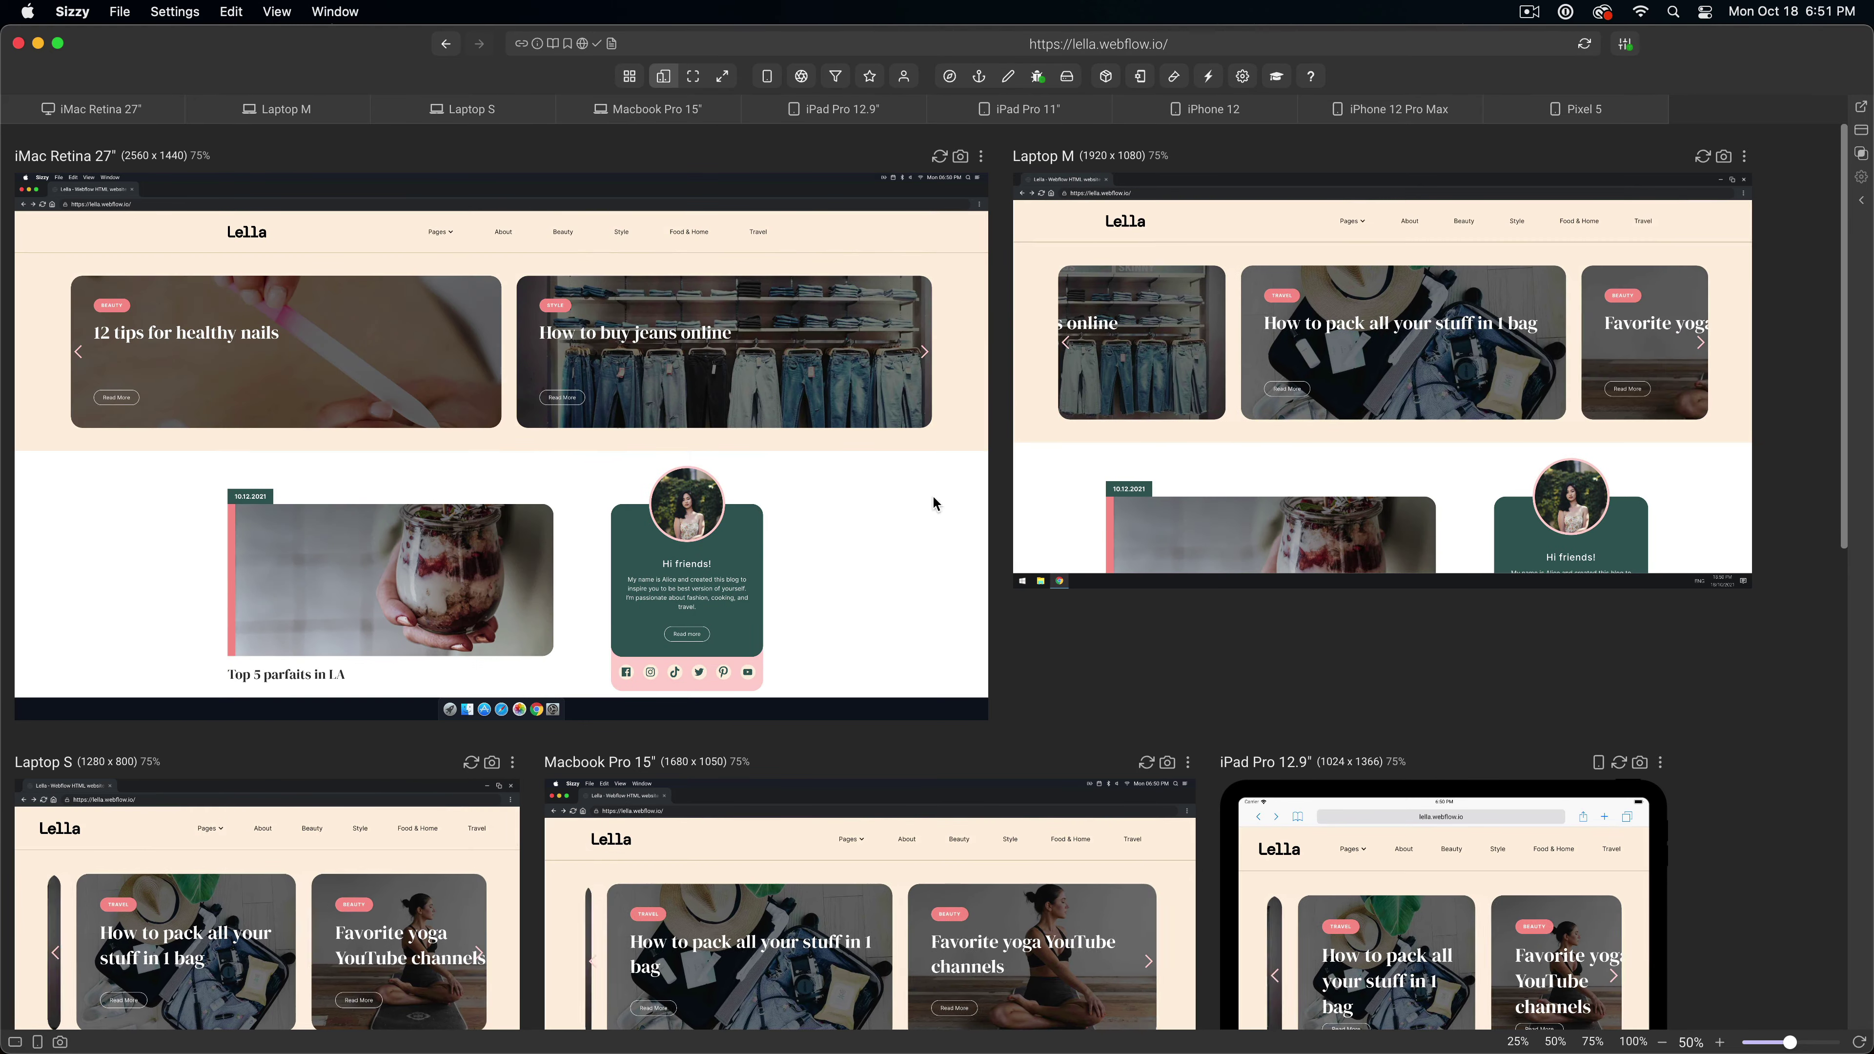
pyautogui.scroll(-8, 1142, 628)
pyautogui.scroll(-15, 973, 382)
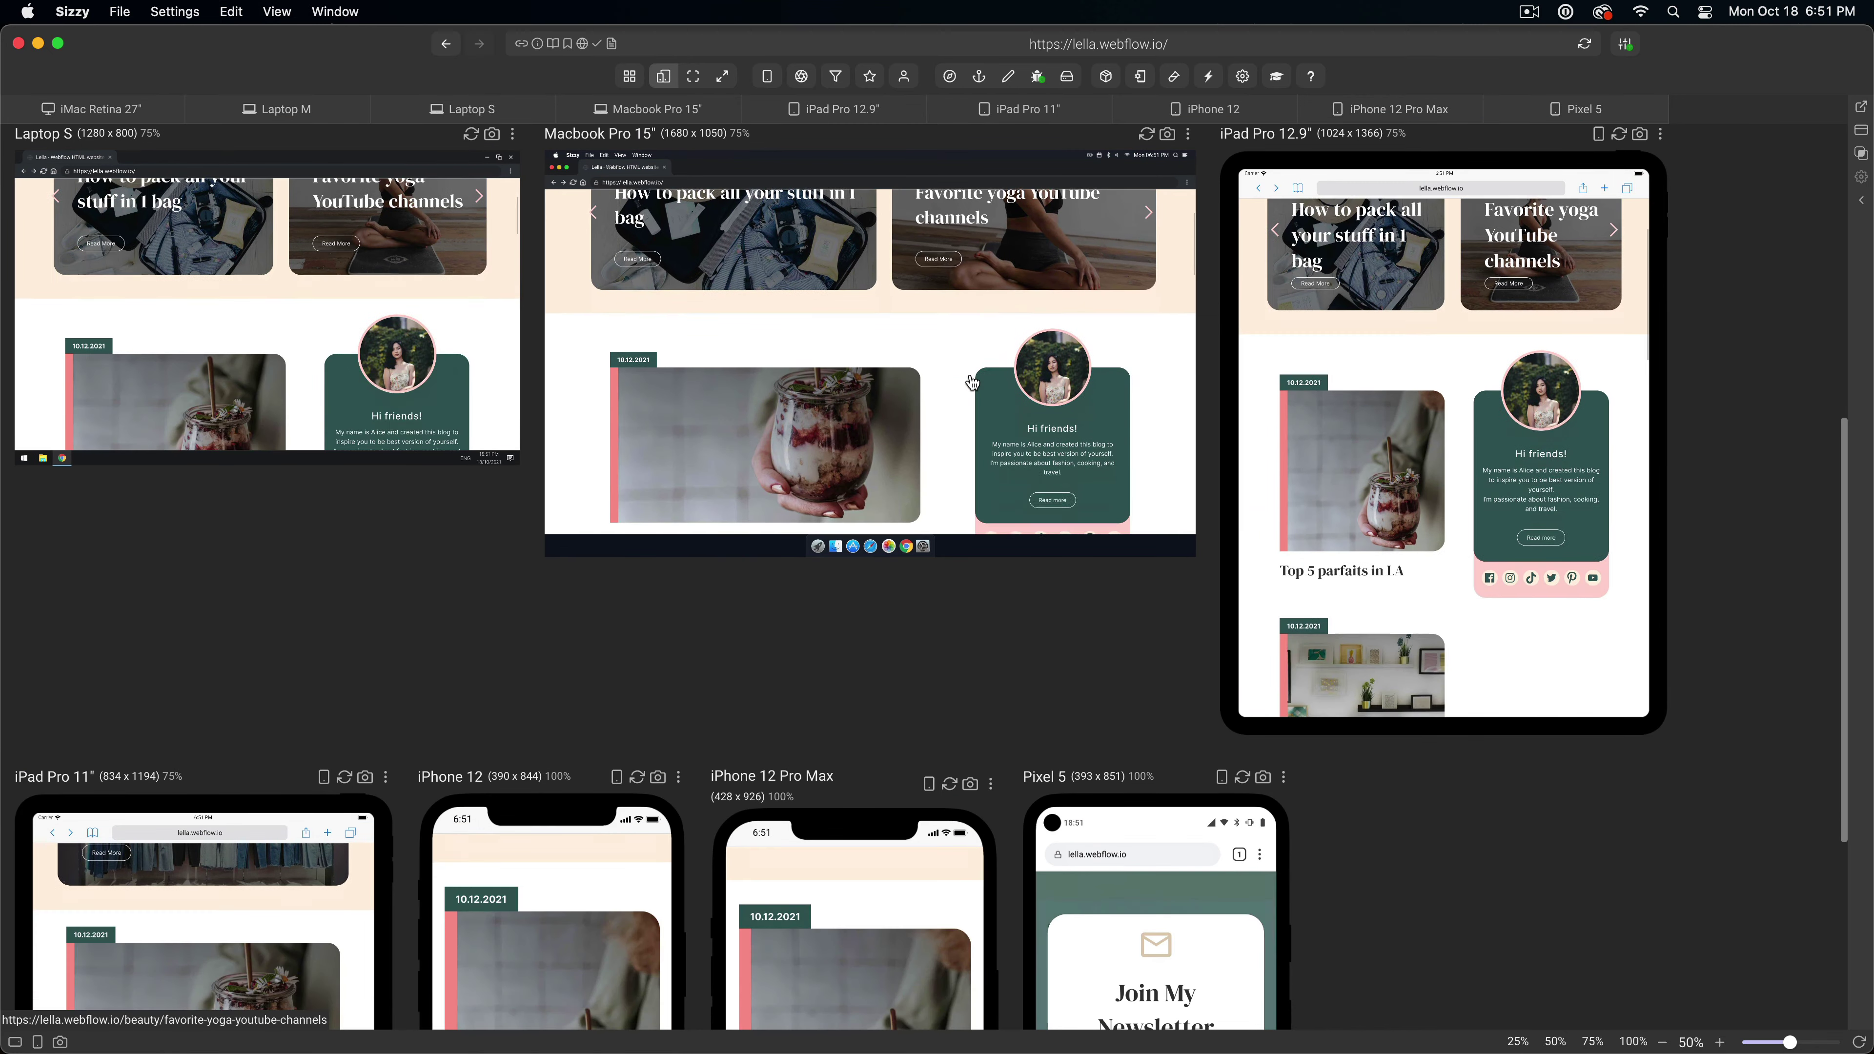
pyautogui.scroll(-5, 972, 381)
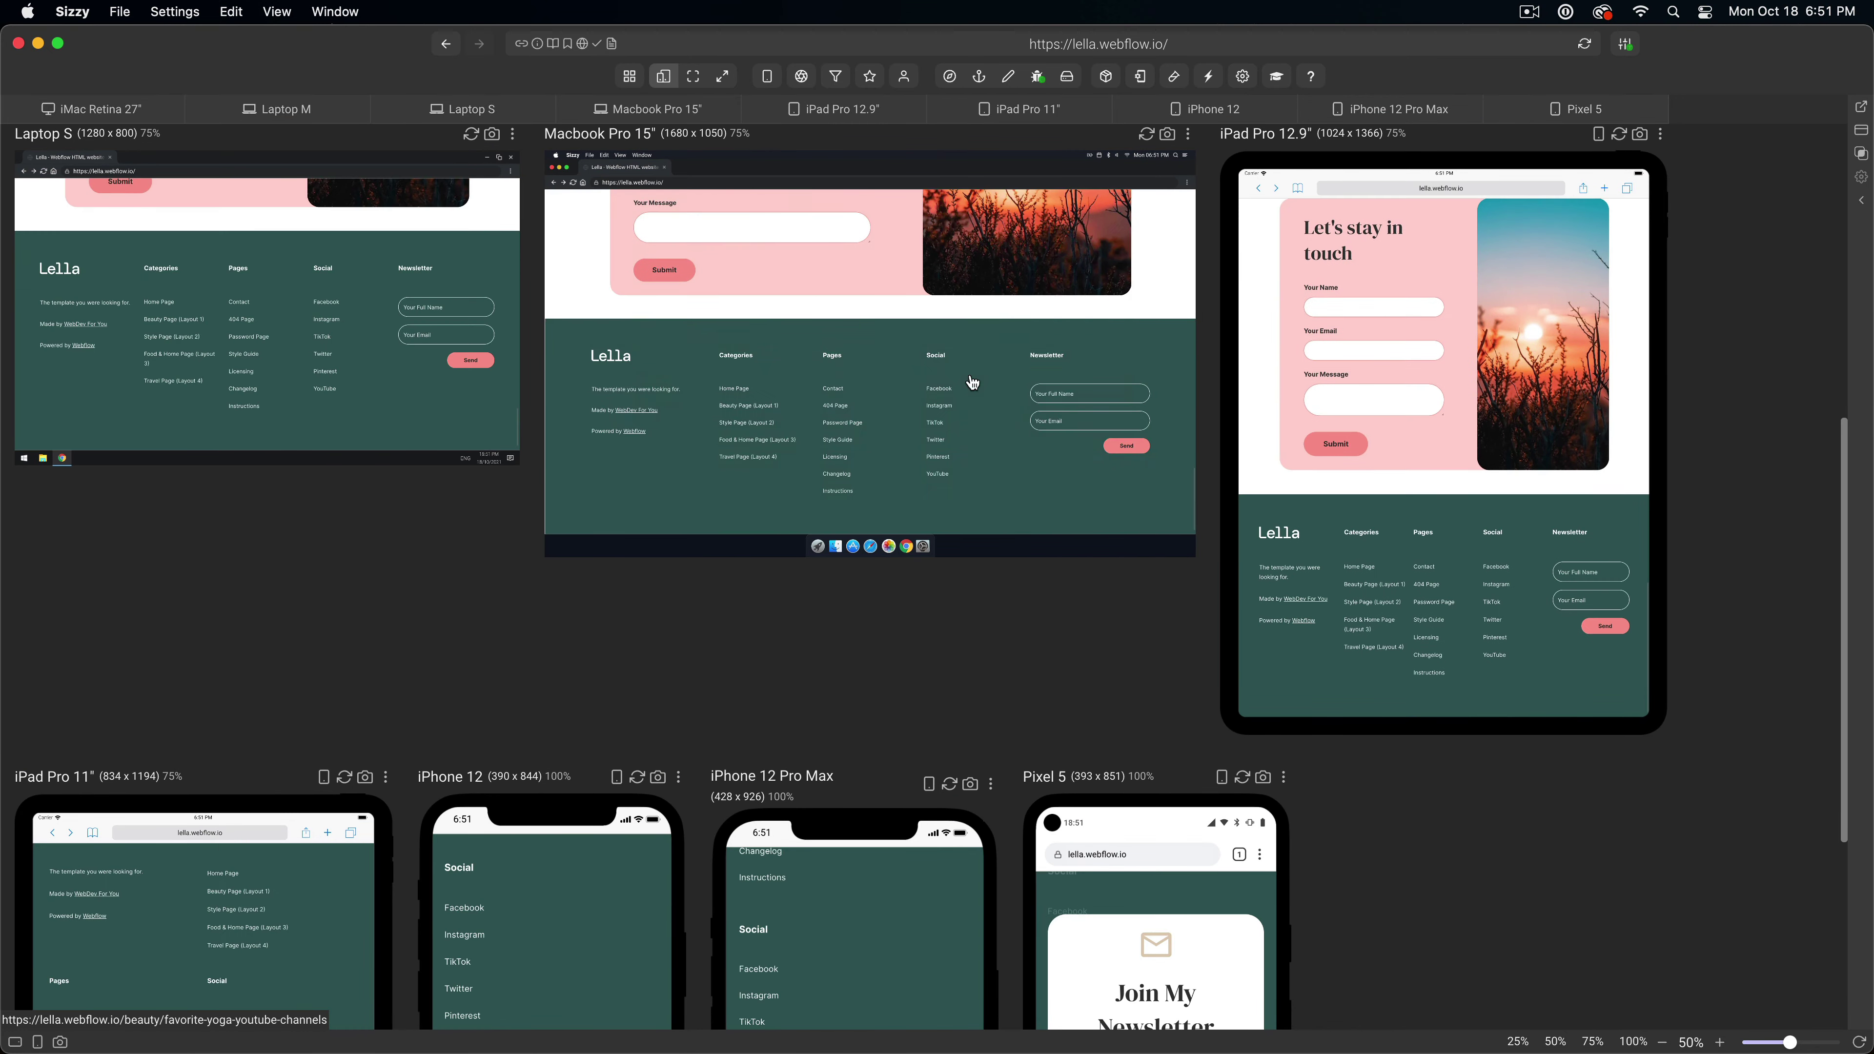
# - Dismiss the newsletter popup, open the Beauty page and examine it down to the footer across the synchronized laptop and tablet previews
pyautogui.scroll(20, 952, 406)
pyautogui.click(866, 441)
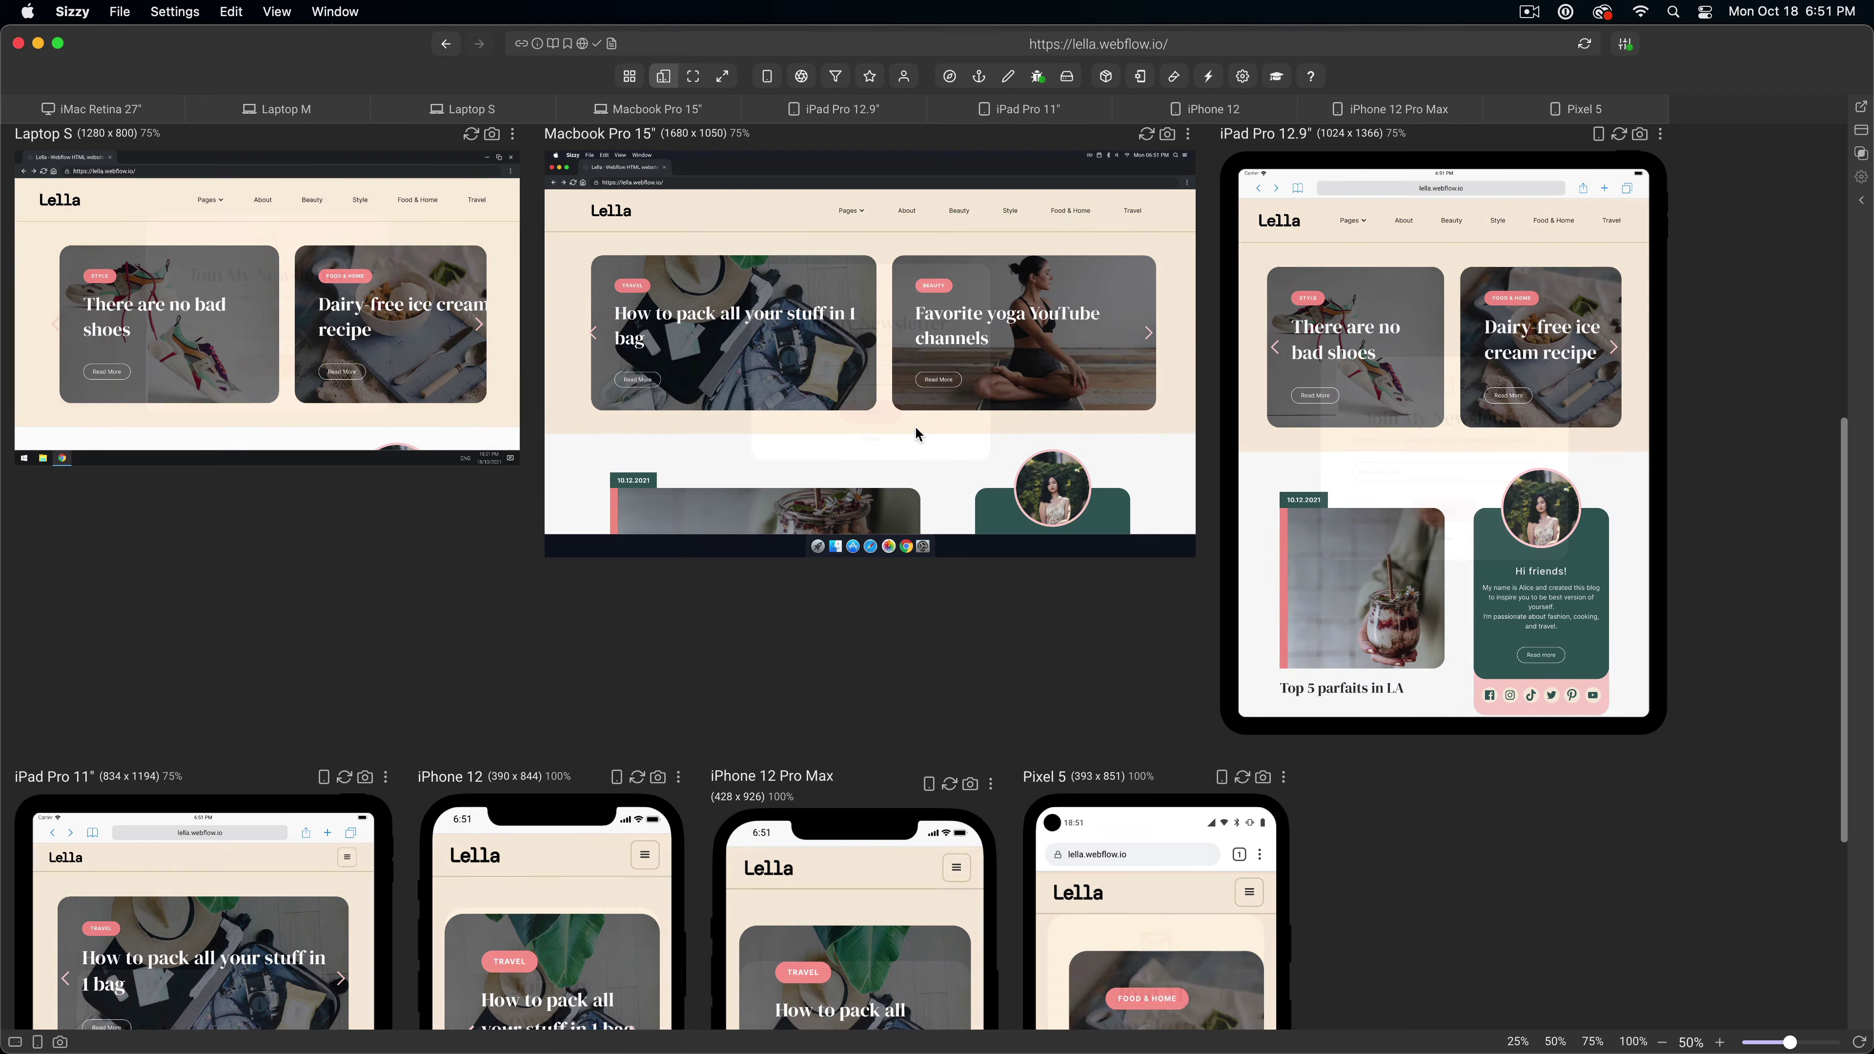
pyautogui.click(957, 211)
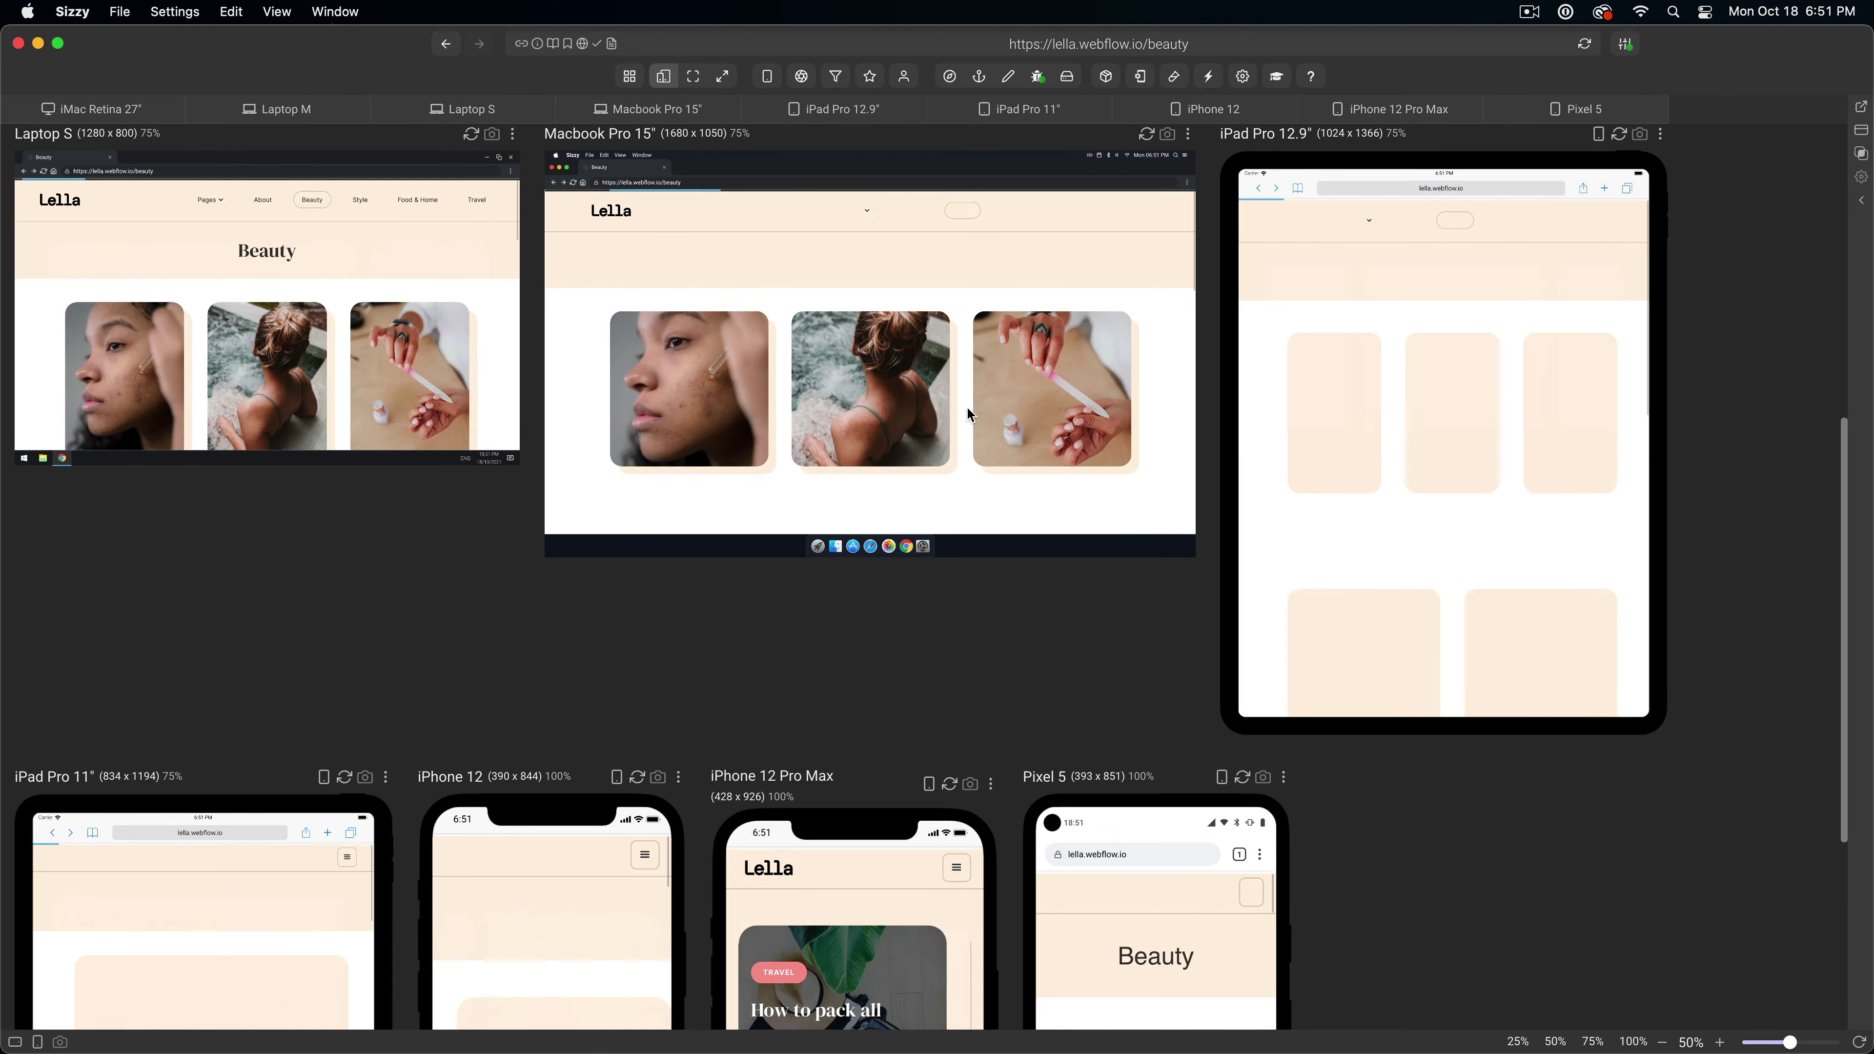
pyautogui.scroll(-20, 966, 406)
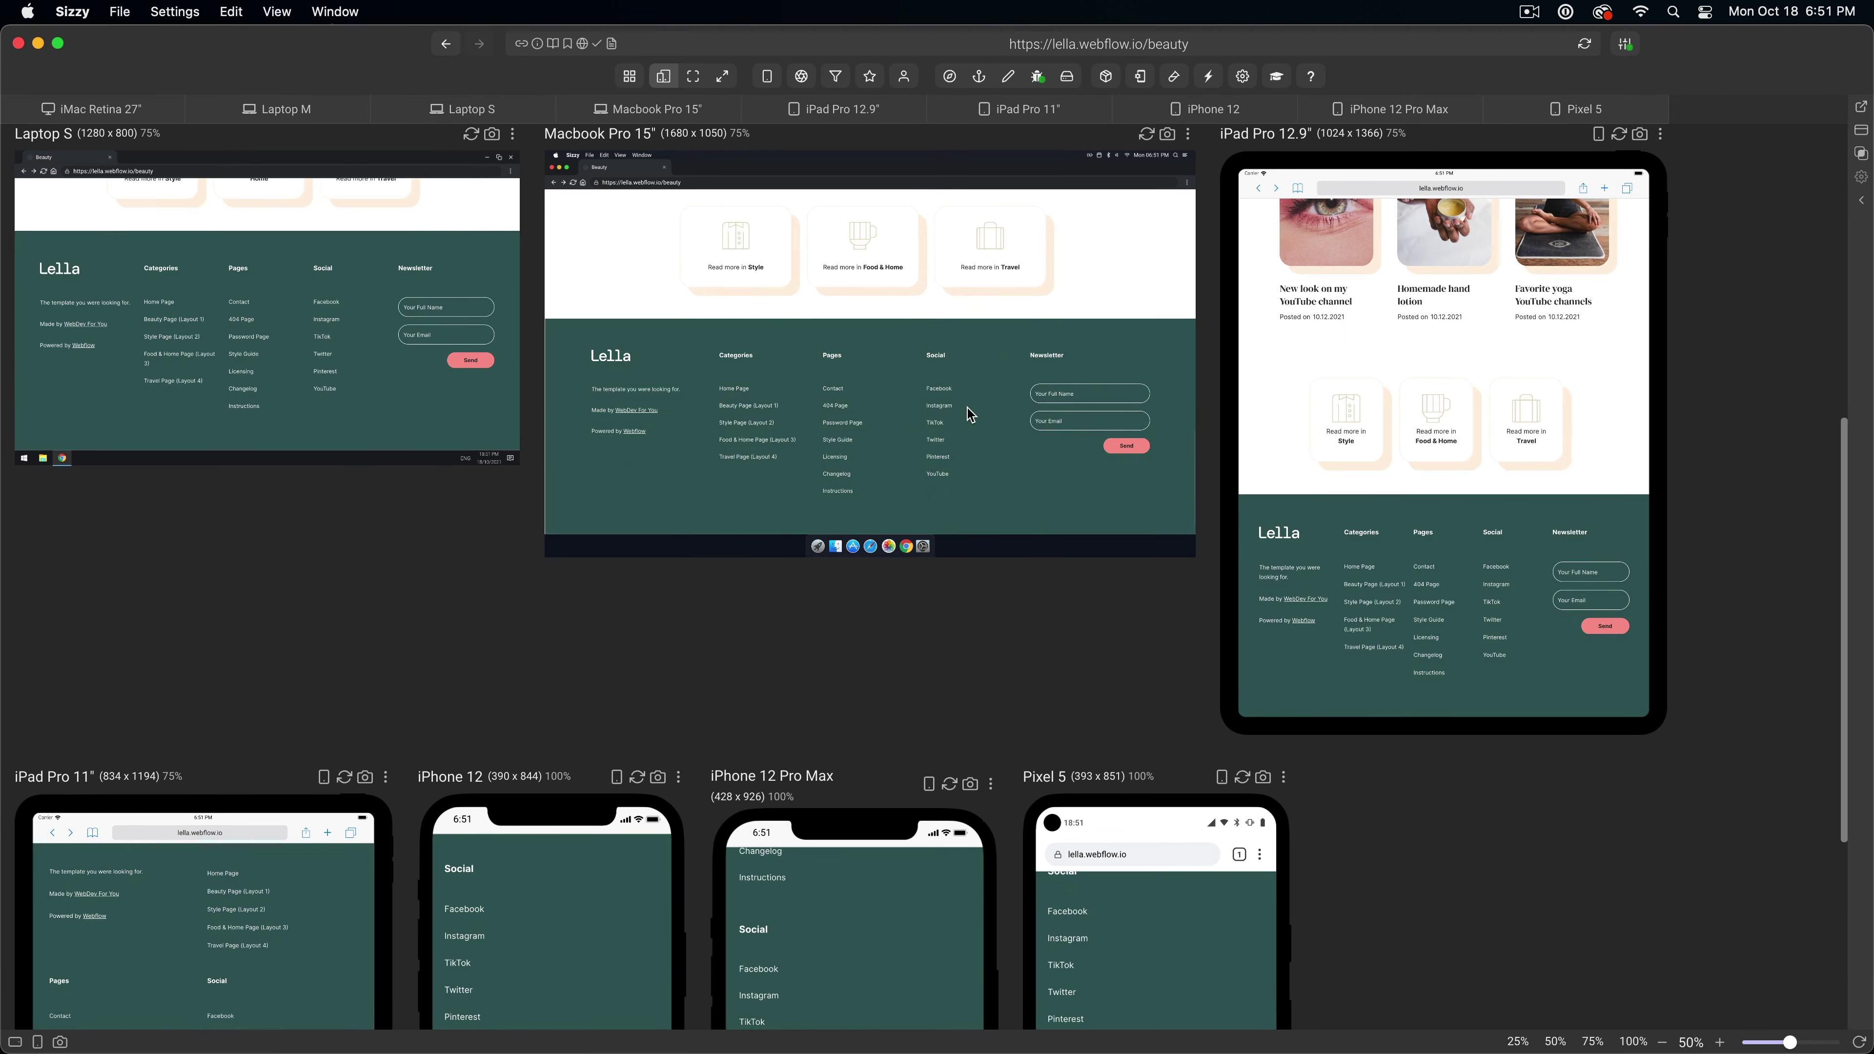
pyautogui.scroll(20, 968, 407)
# - Examine the Beauty page down to the footer on the iPad Pro 11", iPhone 12, iPhone 12 Pro Max and Pixel 5 previews
pyautogui.scroll(-5, 1017, 636)
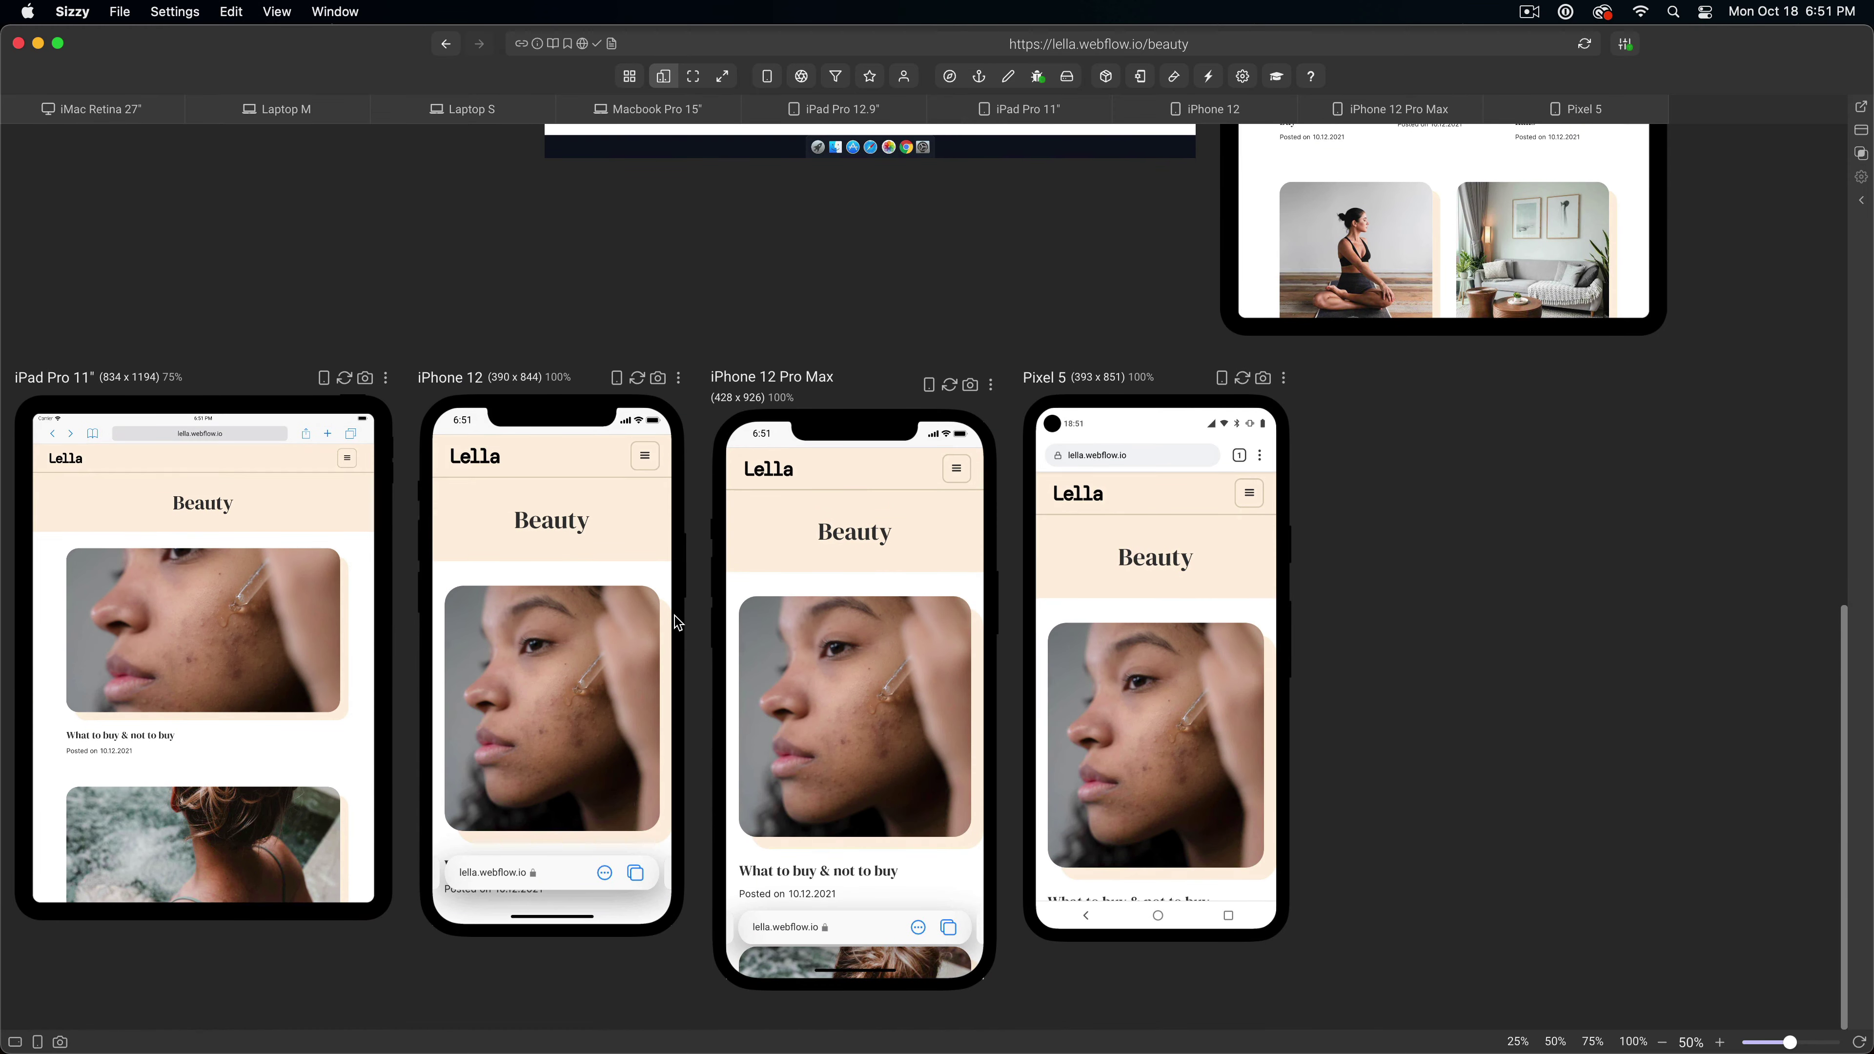
pyautogui.scroll(-10, 587, 596)
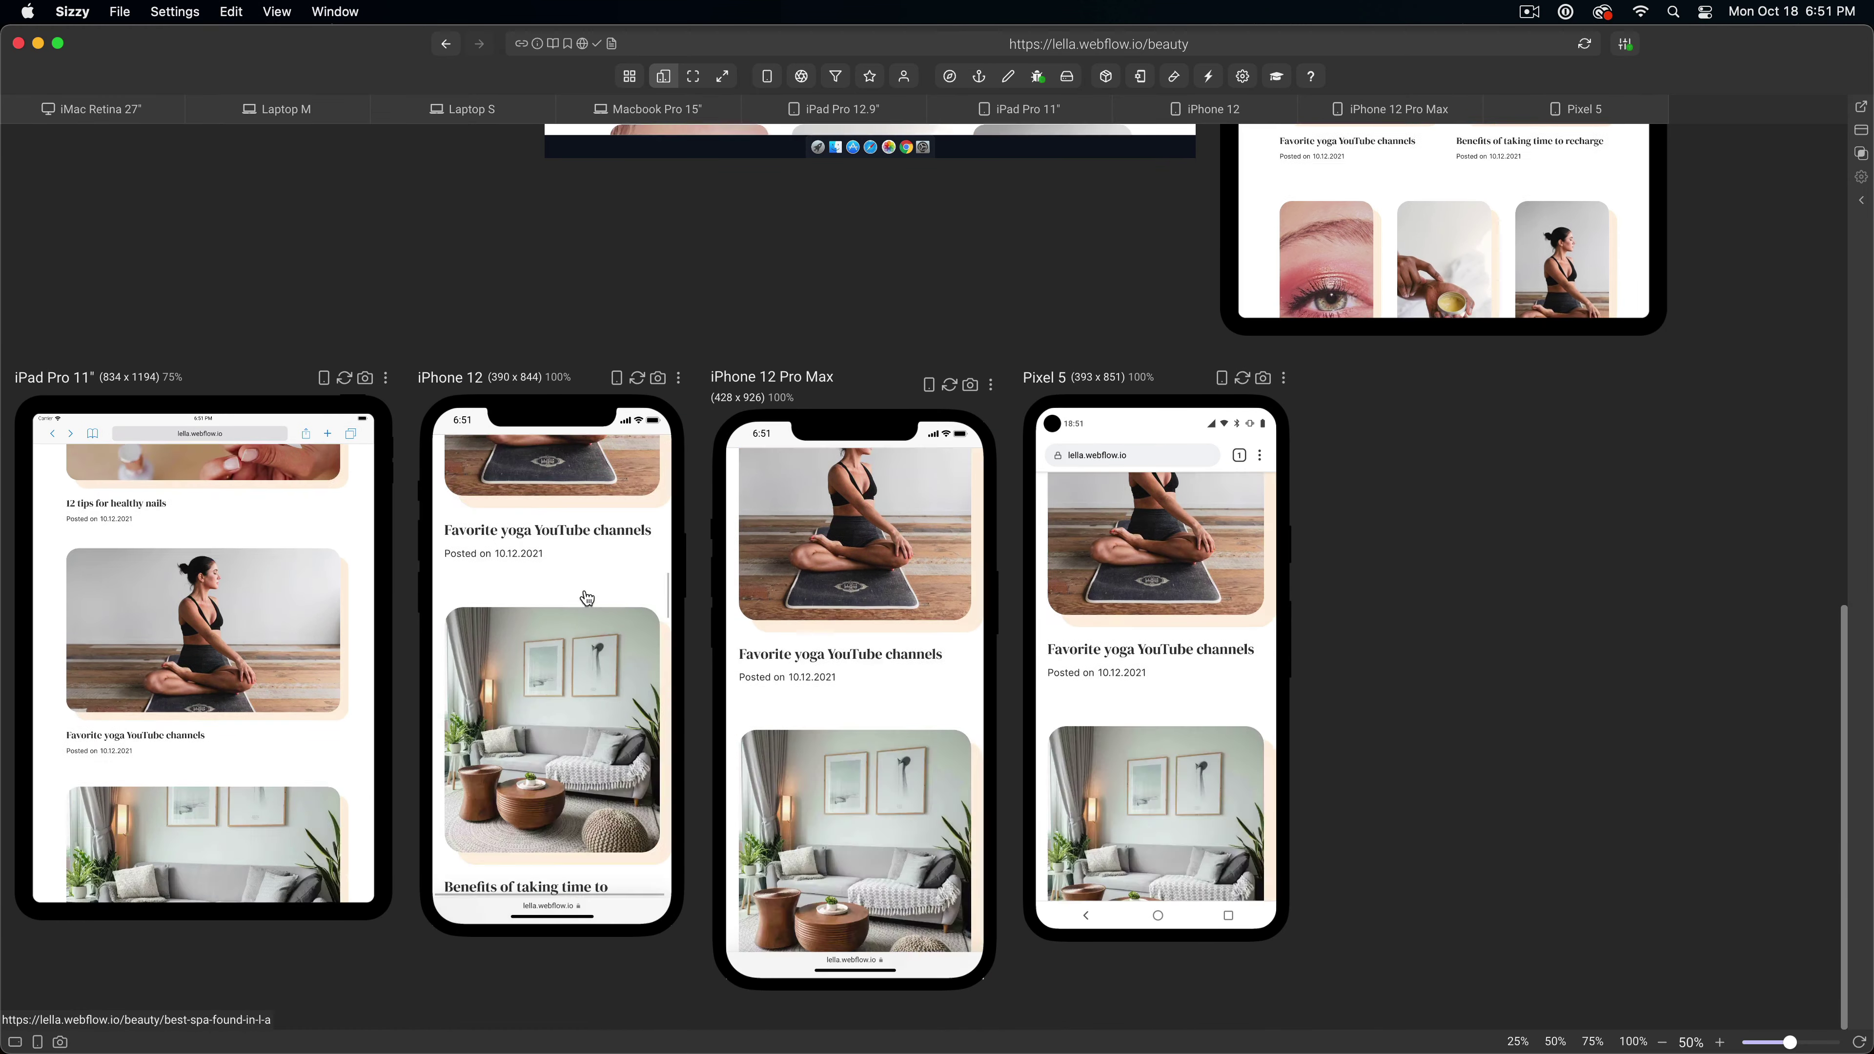
pyautogui.scroll(-15, 587, 597)
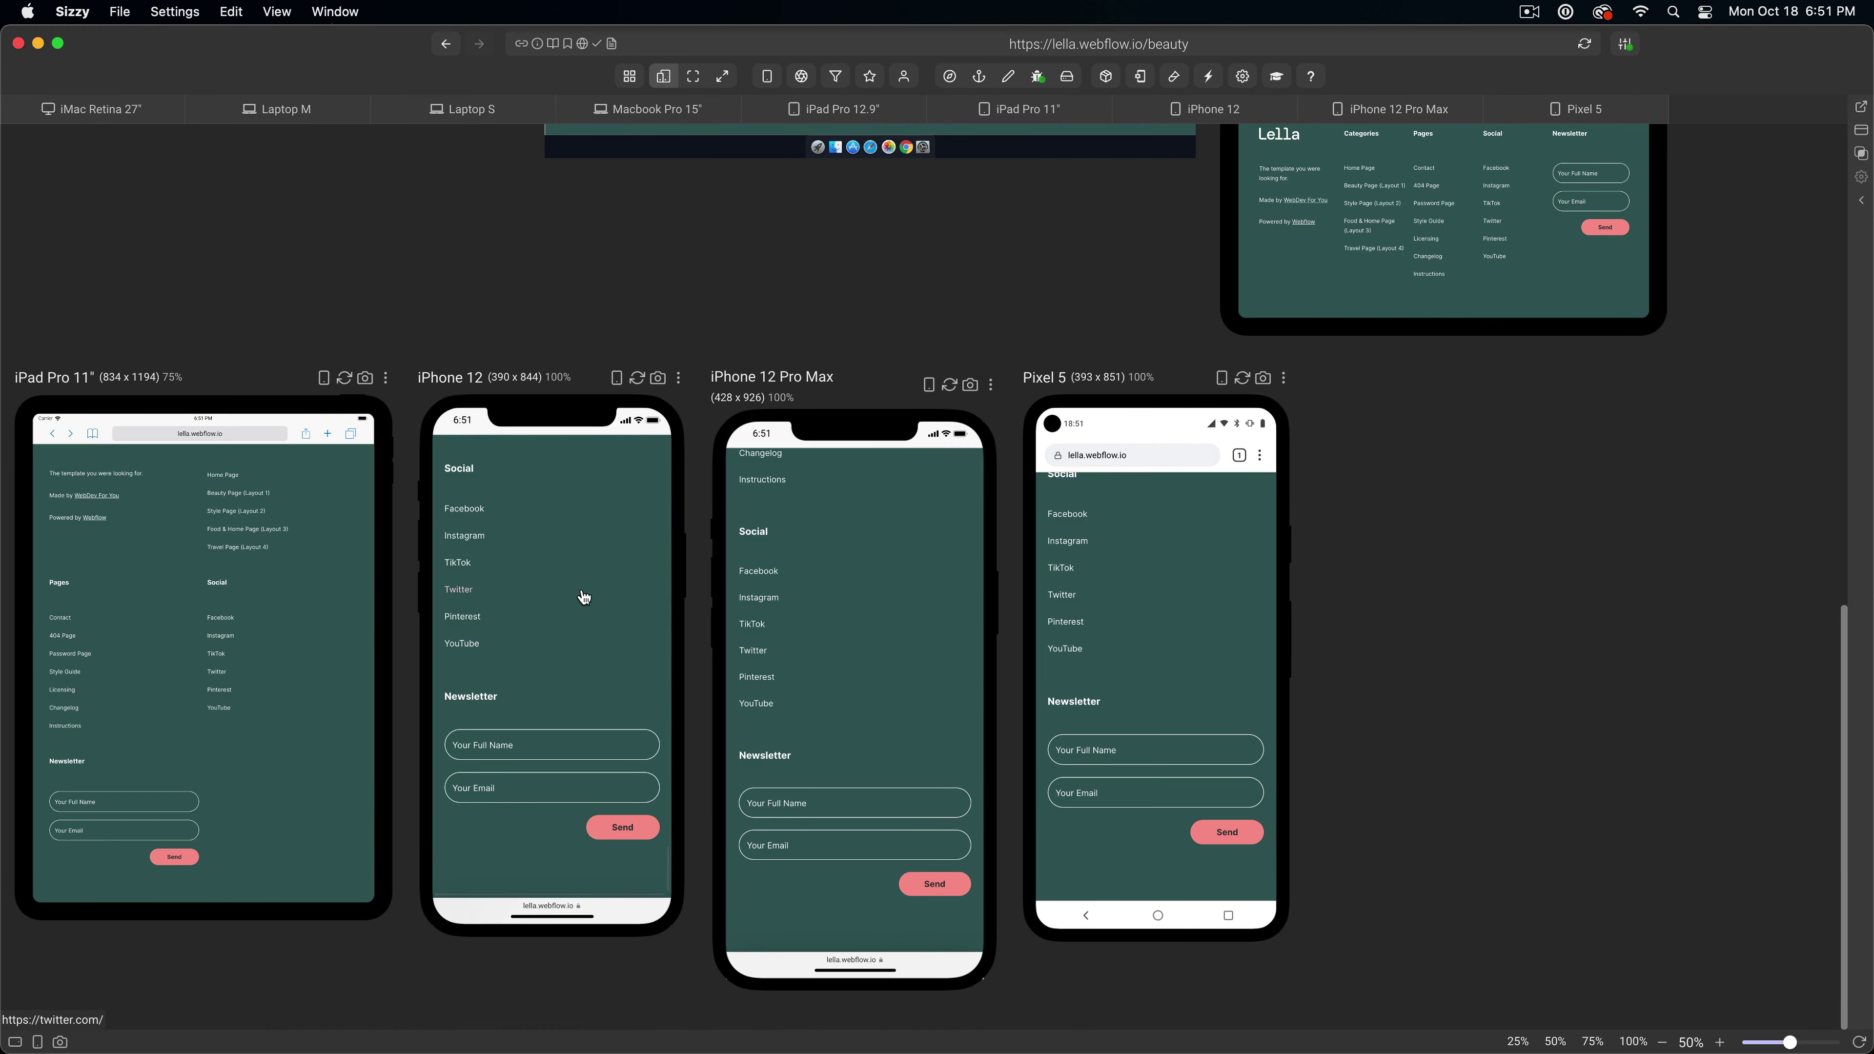
pyautogui.scroll(20, 586, 579)
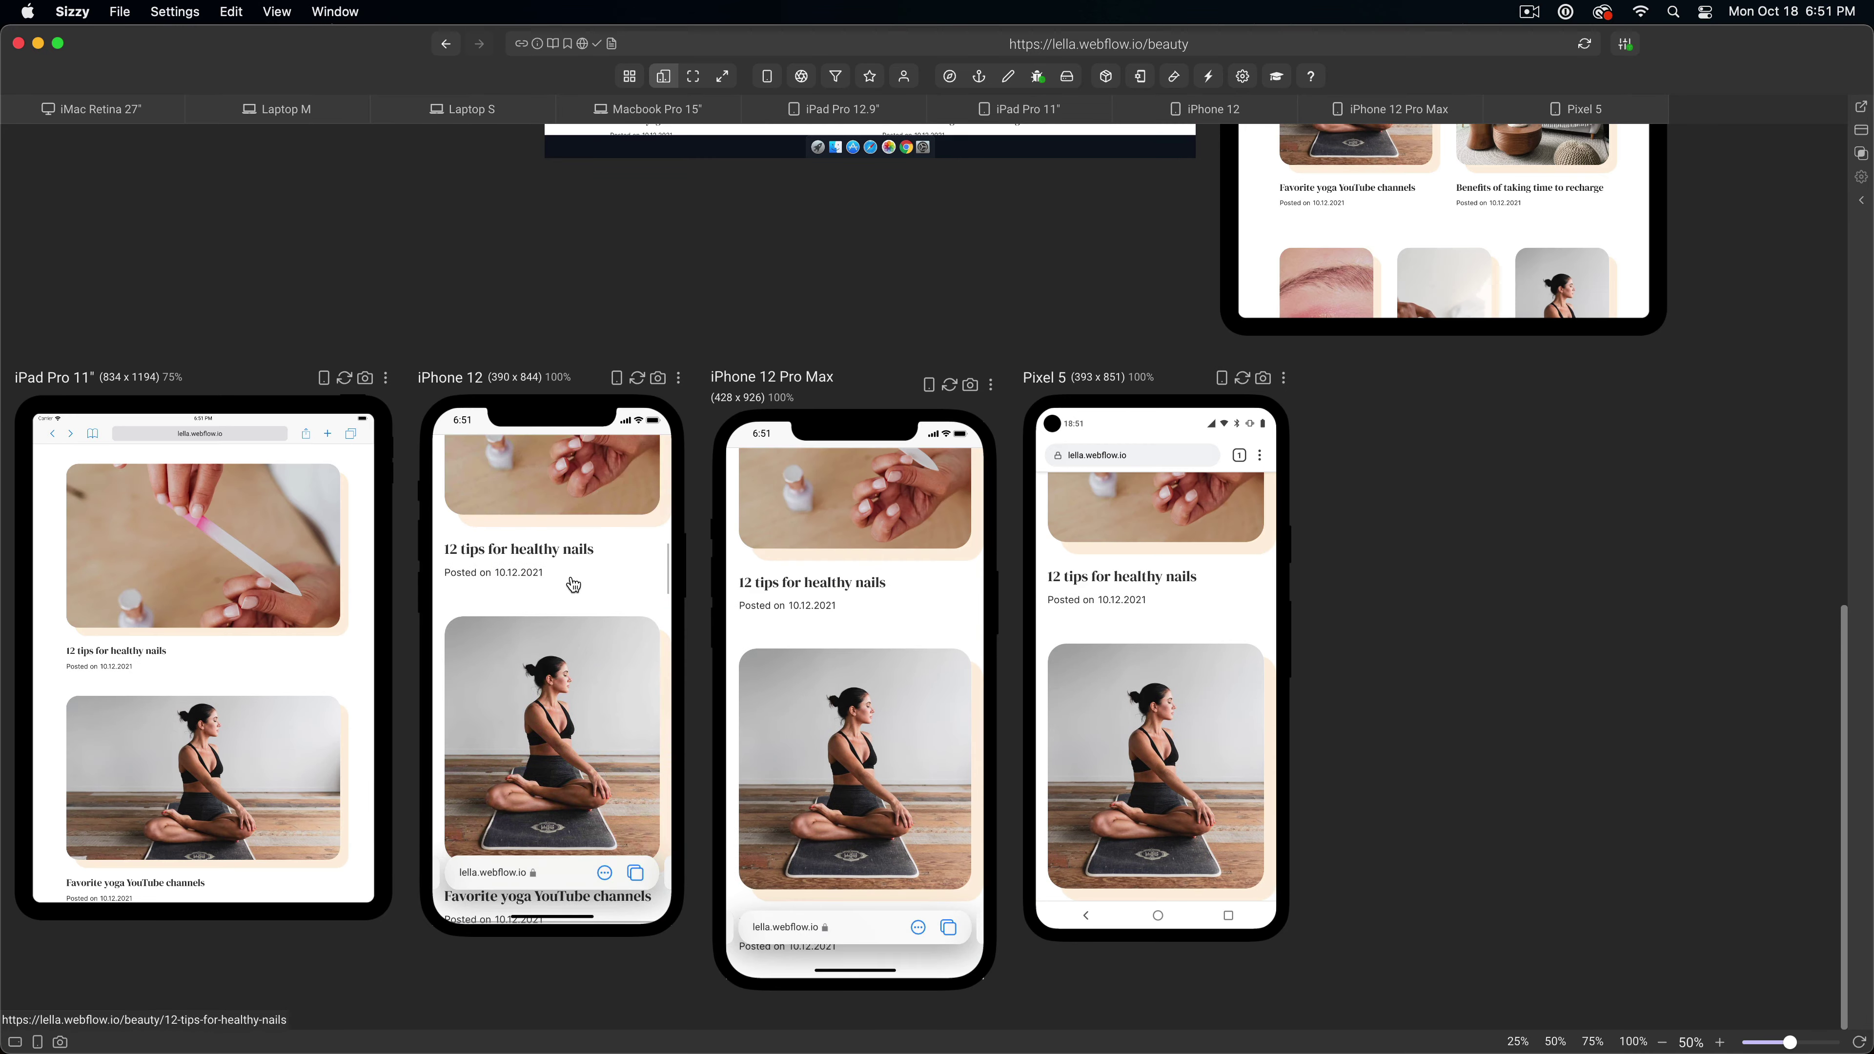
pyautogui.scroll(10, 514, 309)
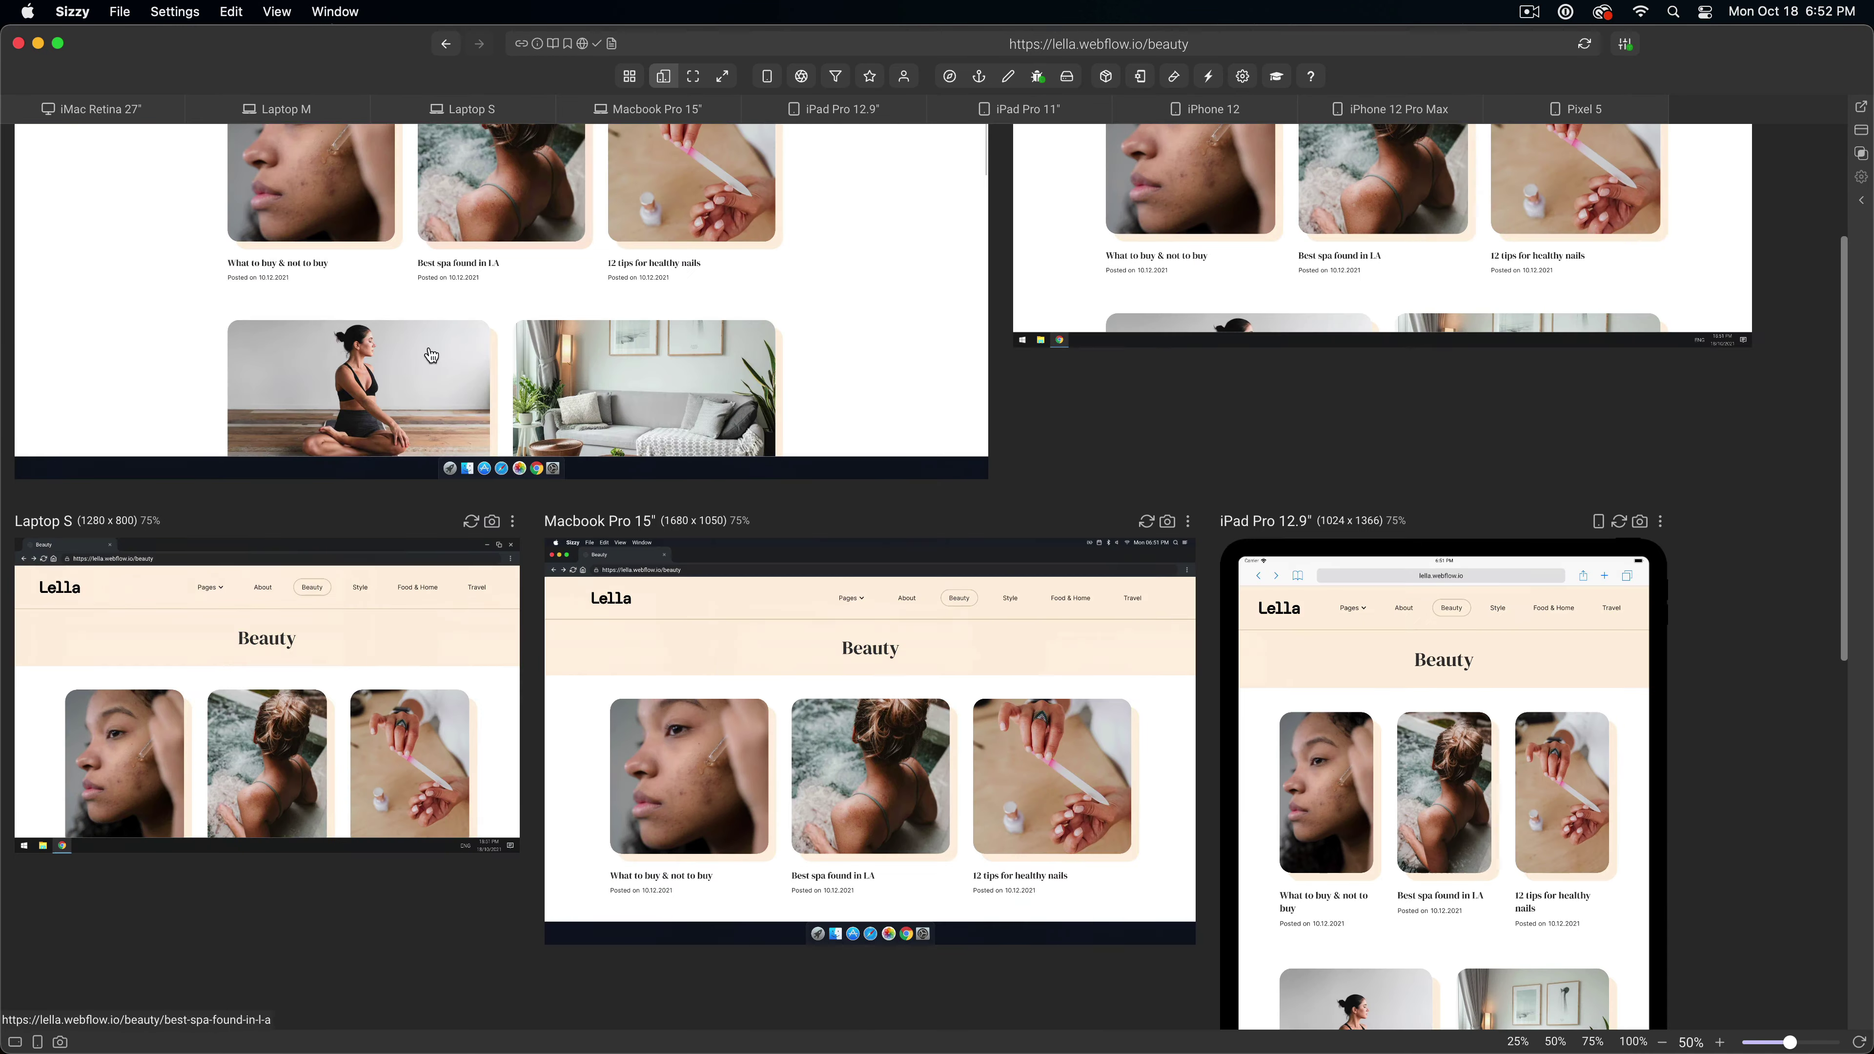
pyautogui.scroll(10, 1192, 431)
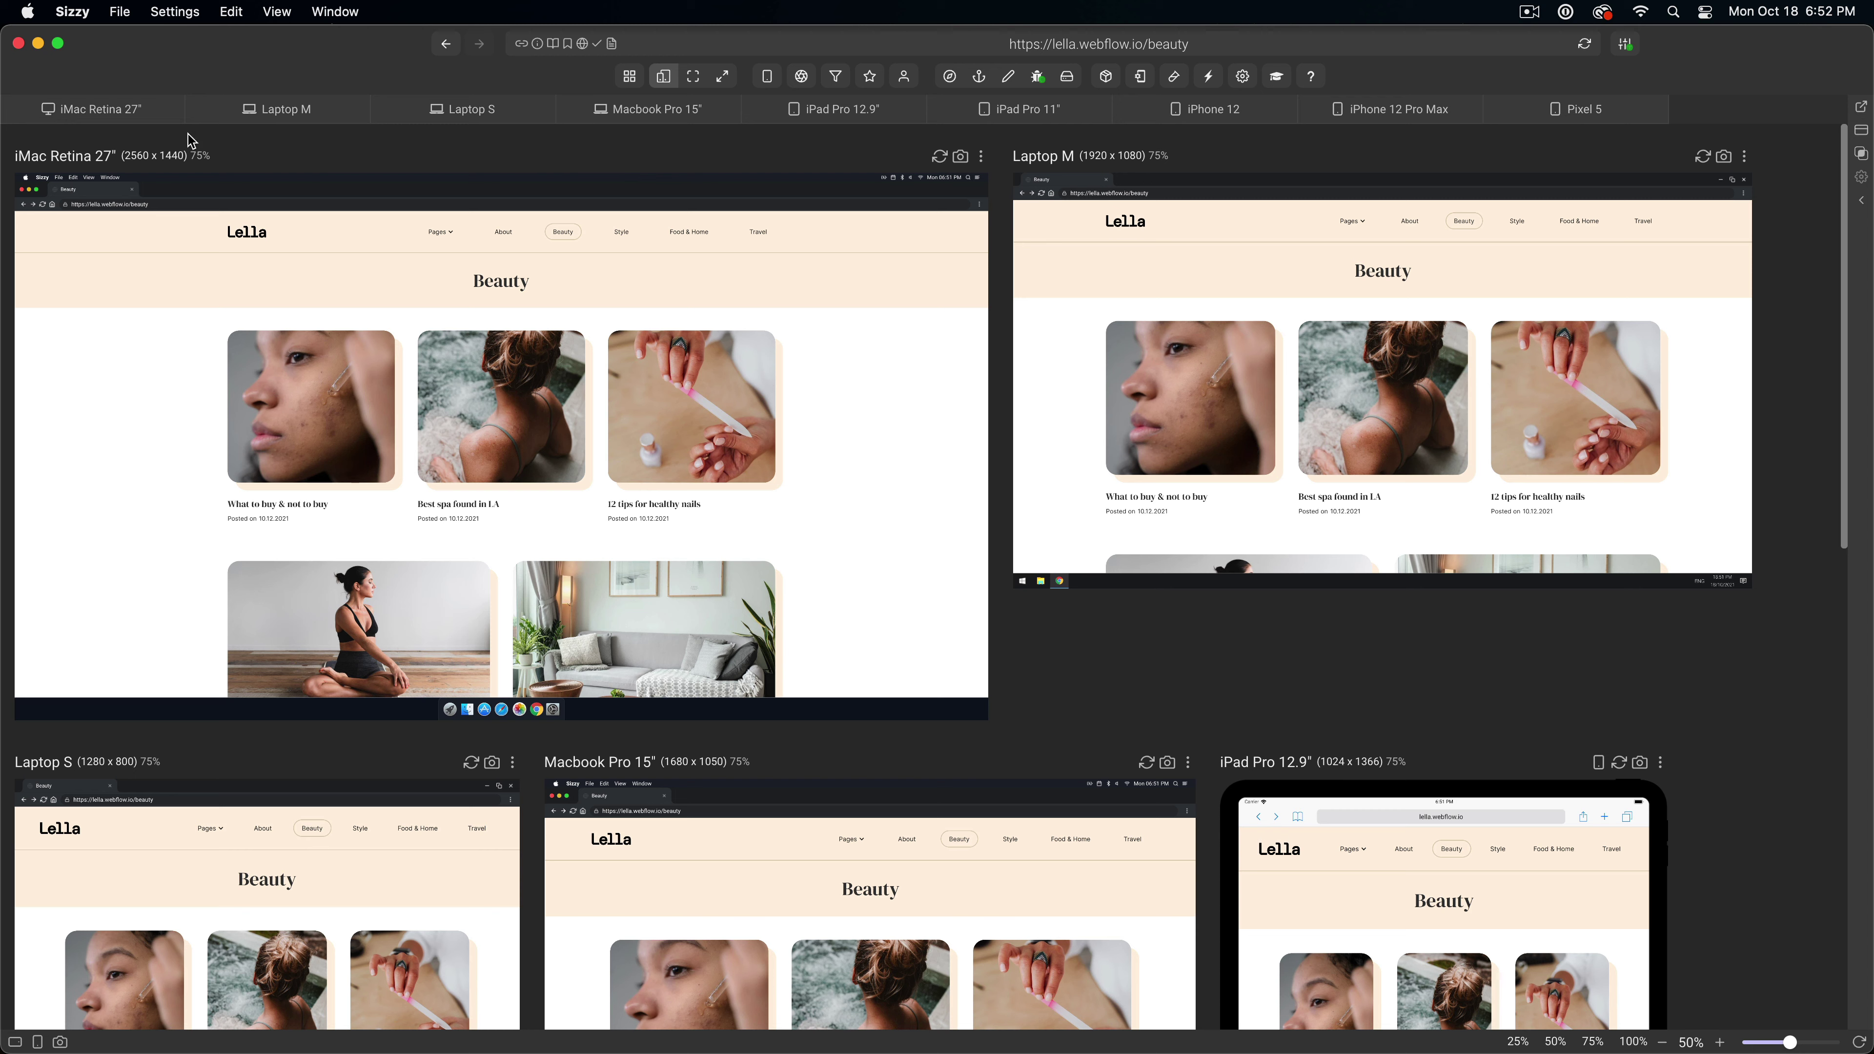
# - Switch to the Lella project in Webflow's Designer, expand the Template Info folder in the page list and open the Style Guide page
pyautogui.click(704, 111)
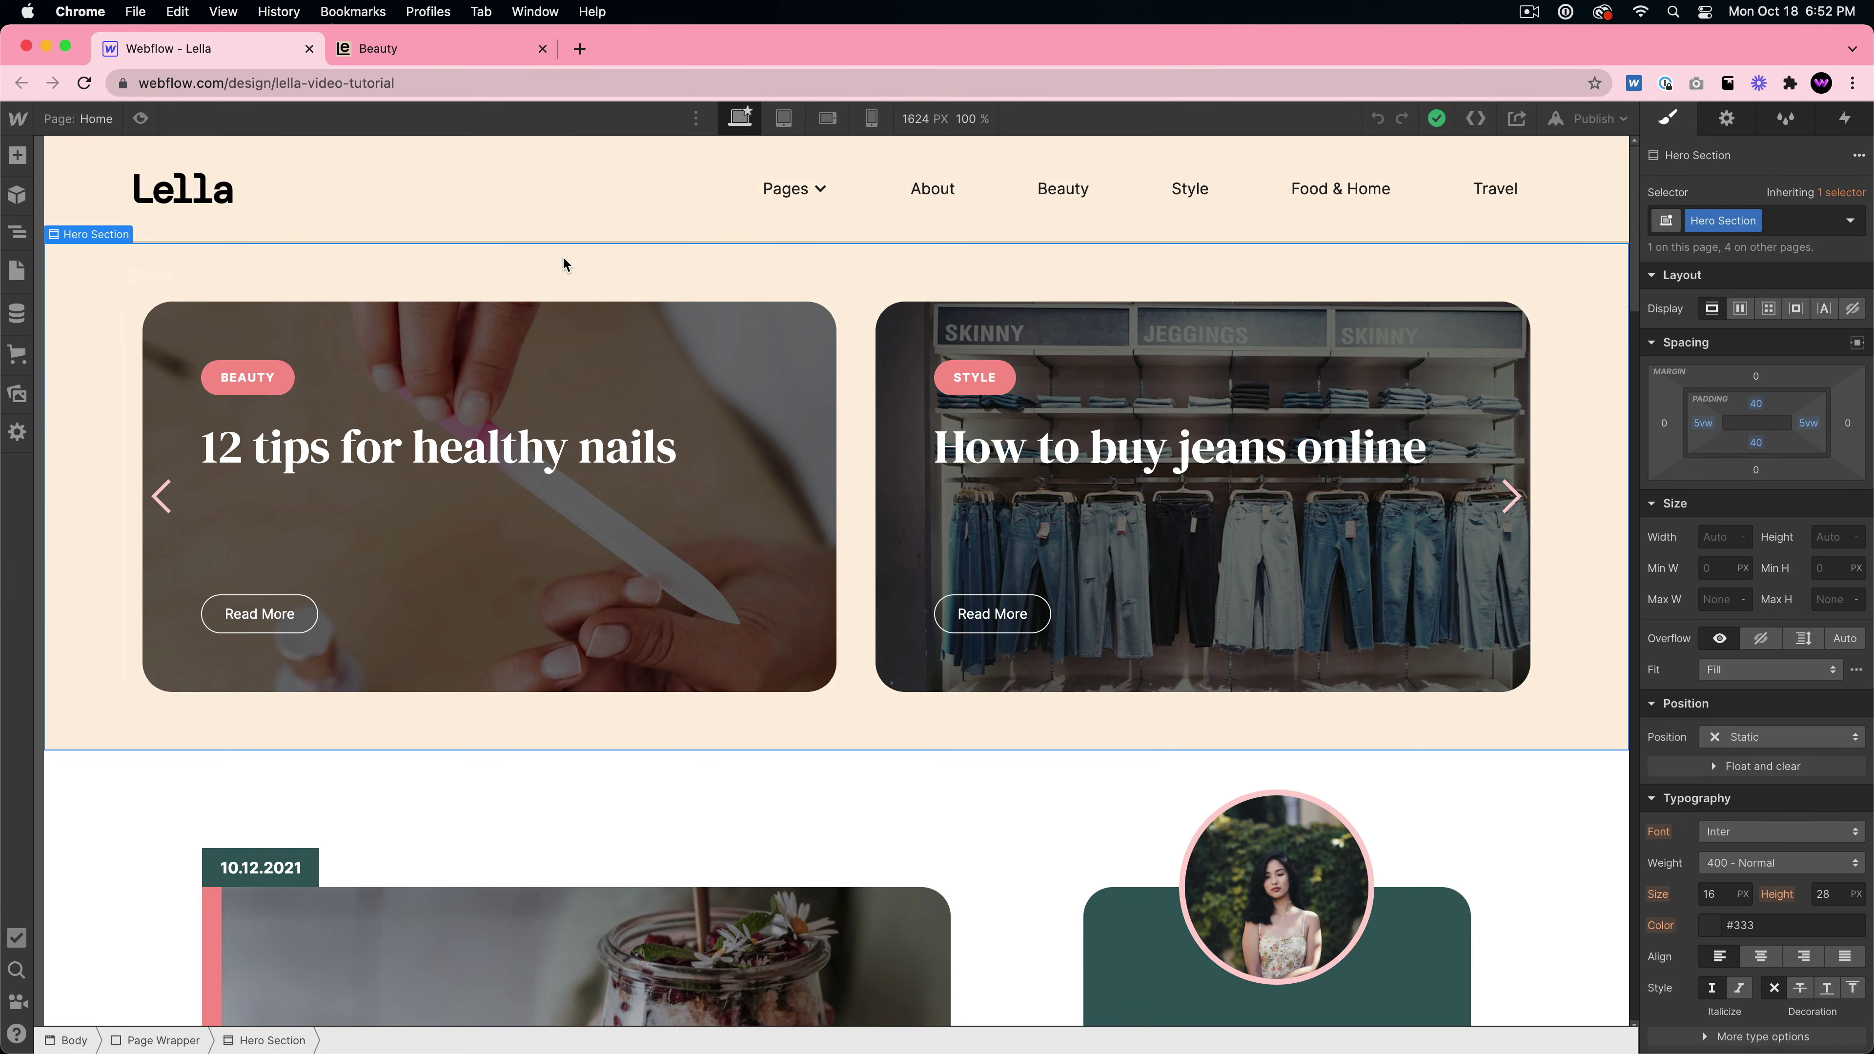
pyautogui.click(17, 272)
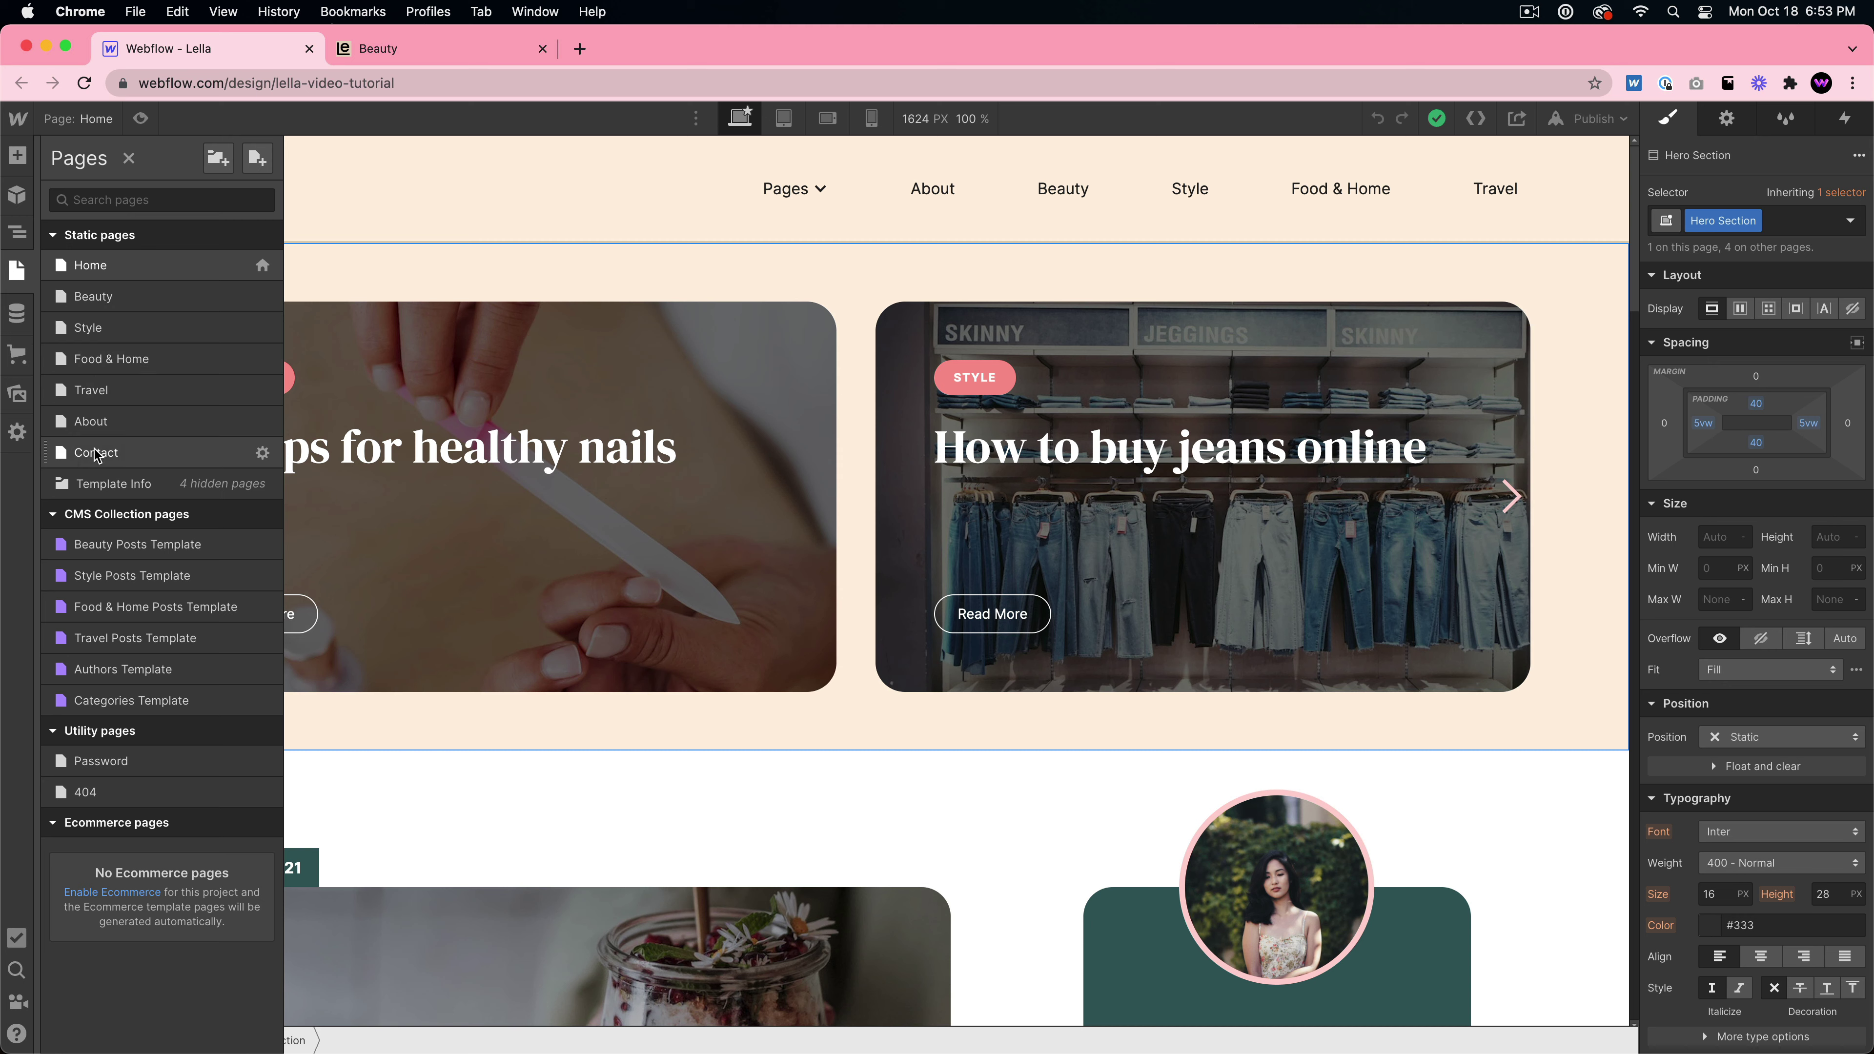
pyautogui.click(71, 489)
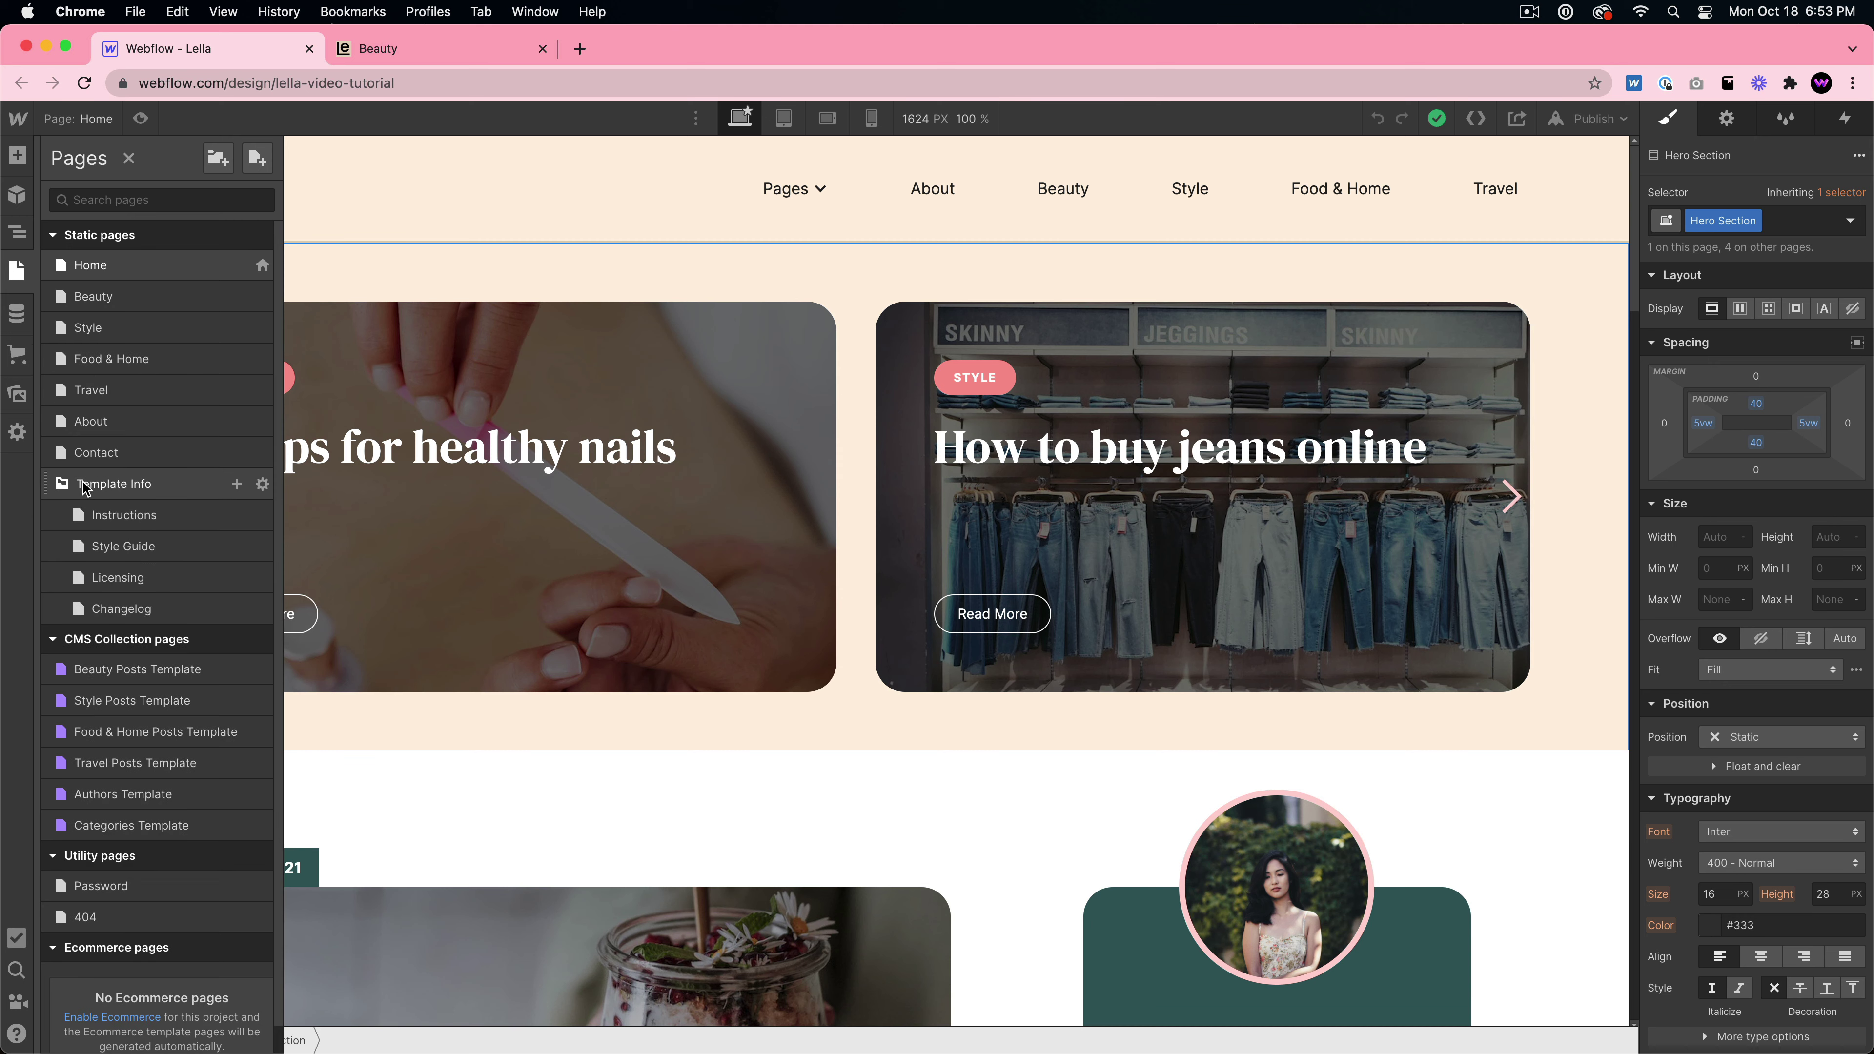
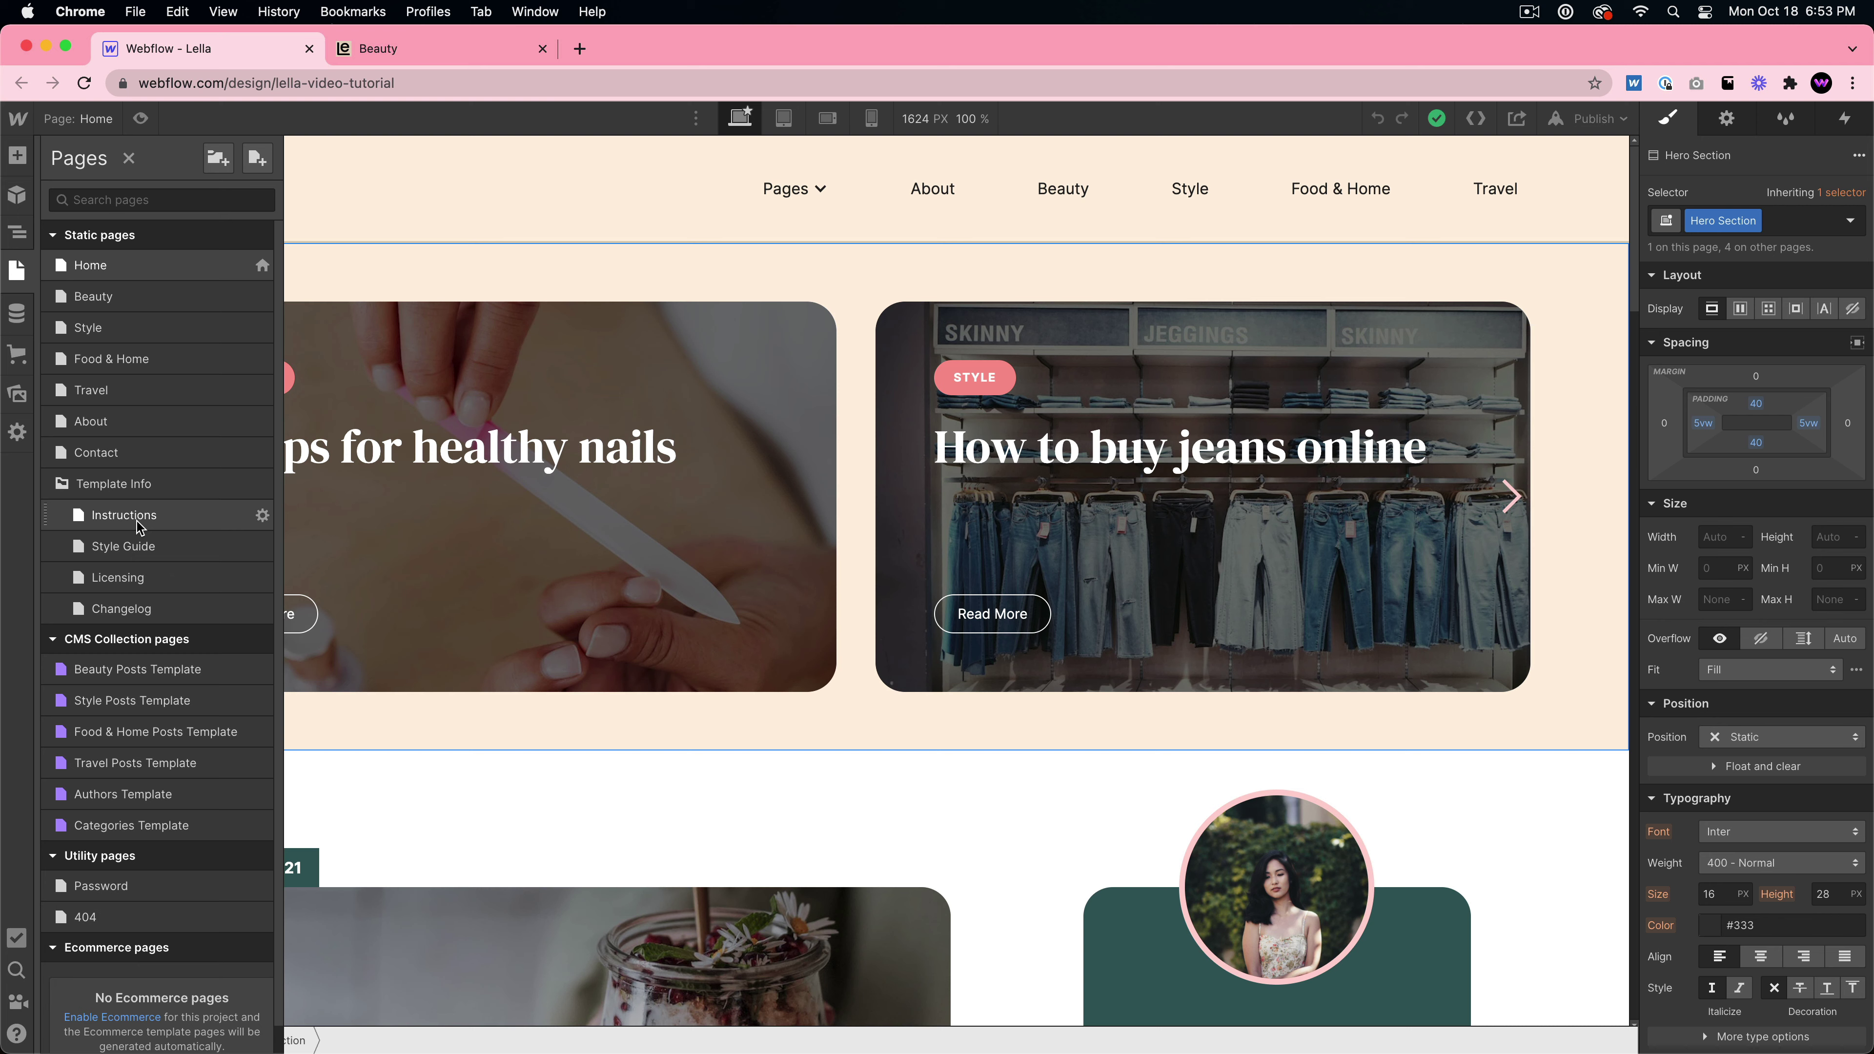
pyautogui.click(139, 548)
# - Open the Beauty Posts, Style Posts, Food & Home Posts and Travel Posts templates one after another to compare their layouts
pyautogui.click(17, 271)
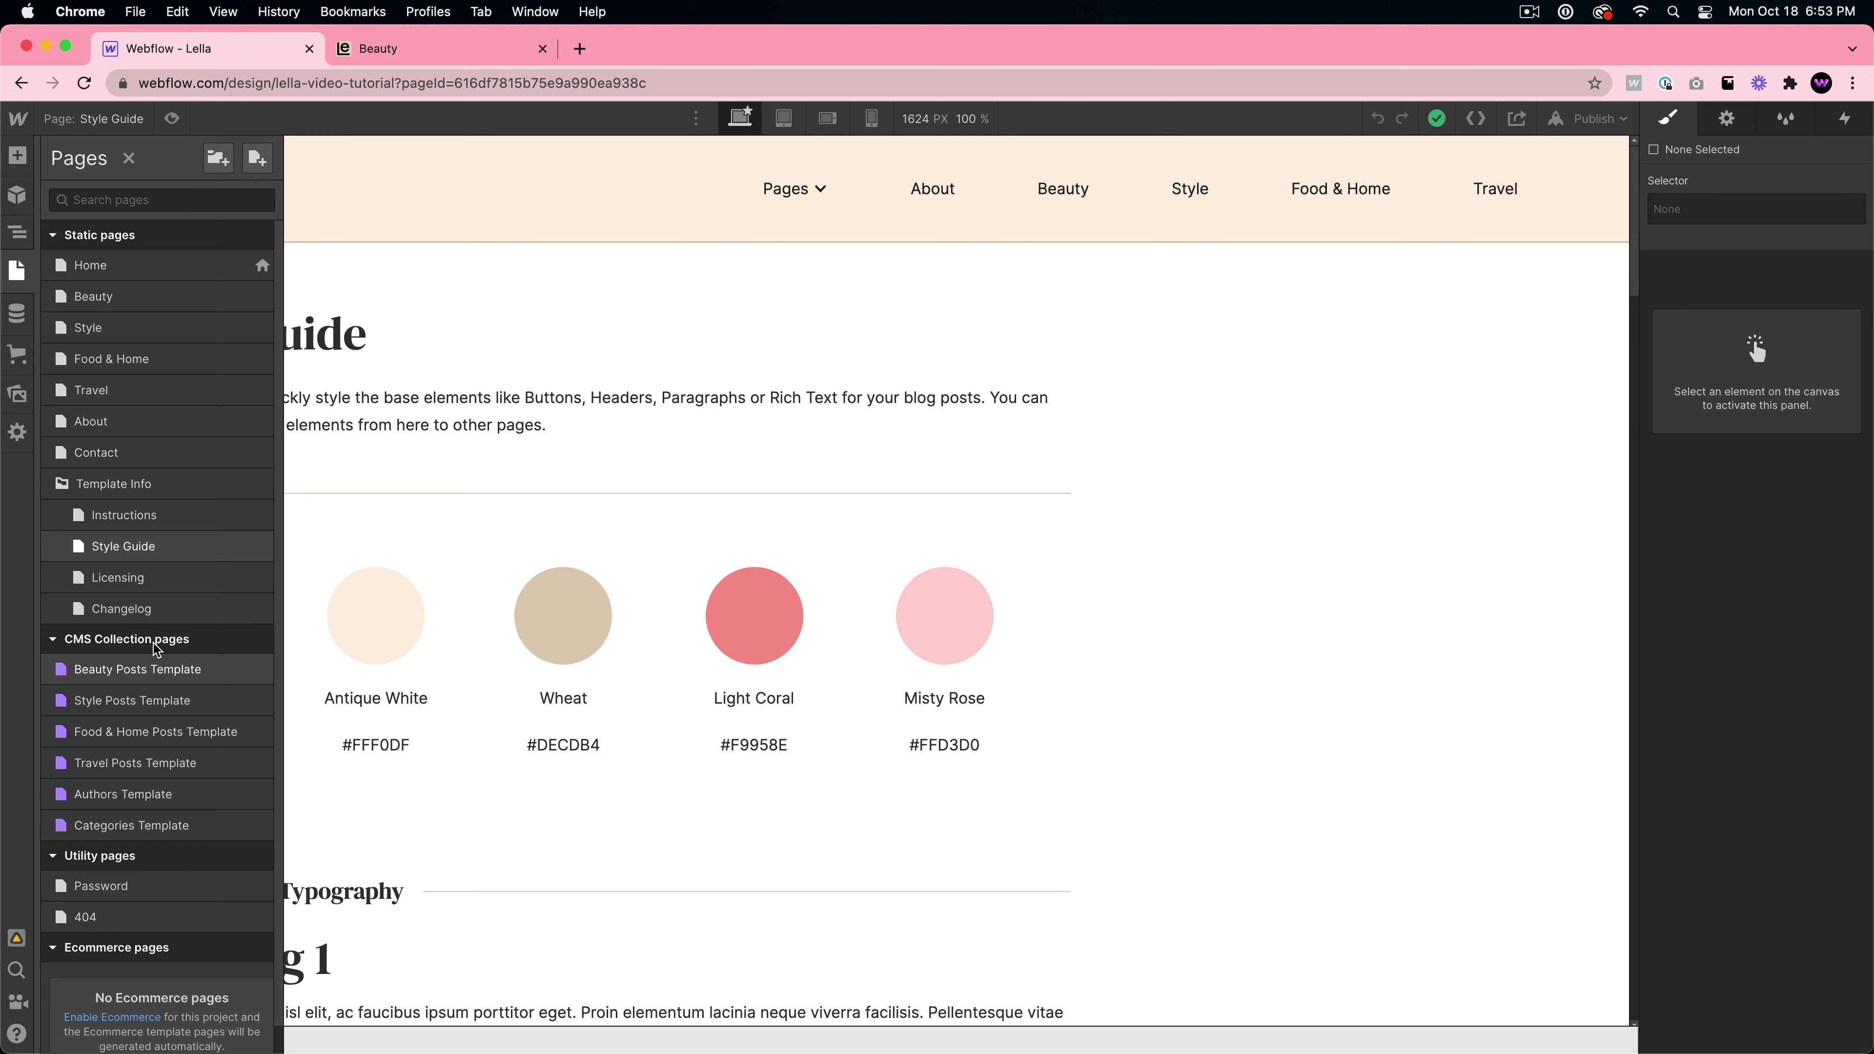
pyautogui.click(126, 676)
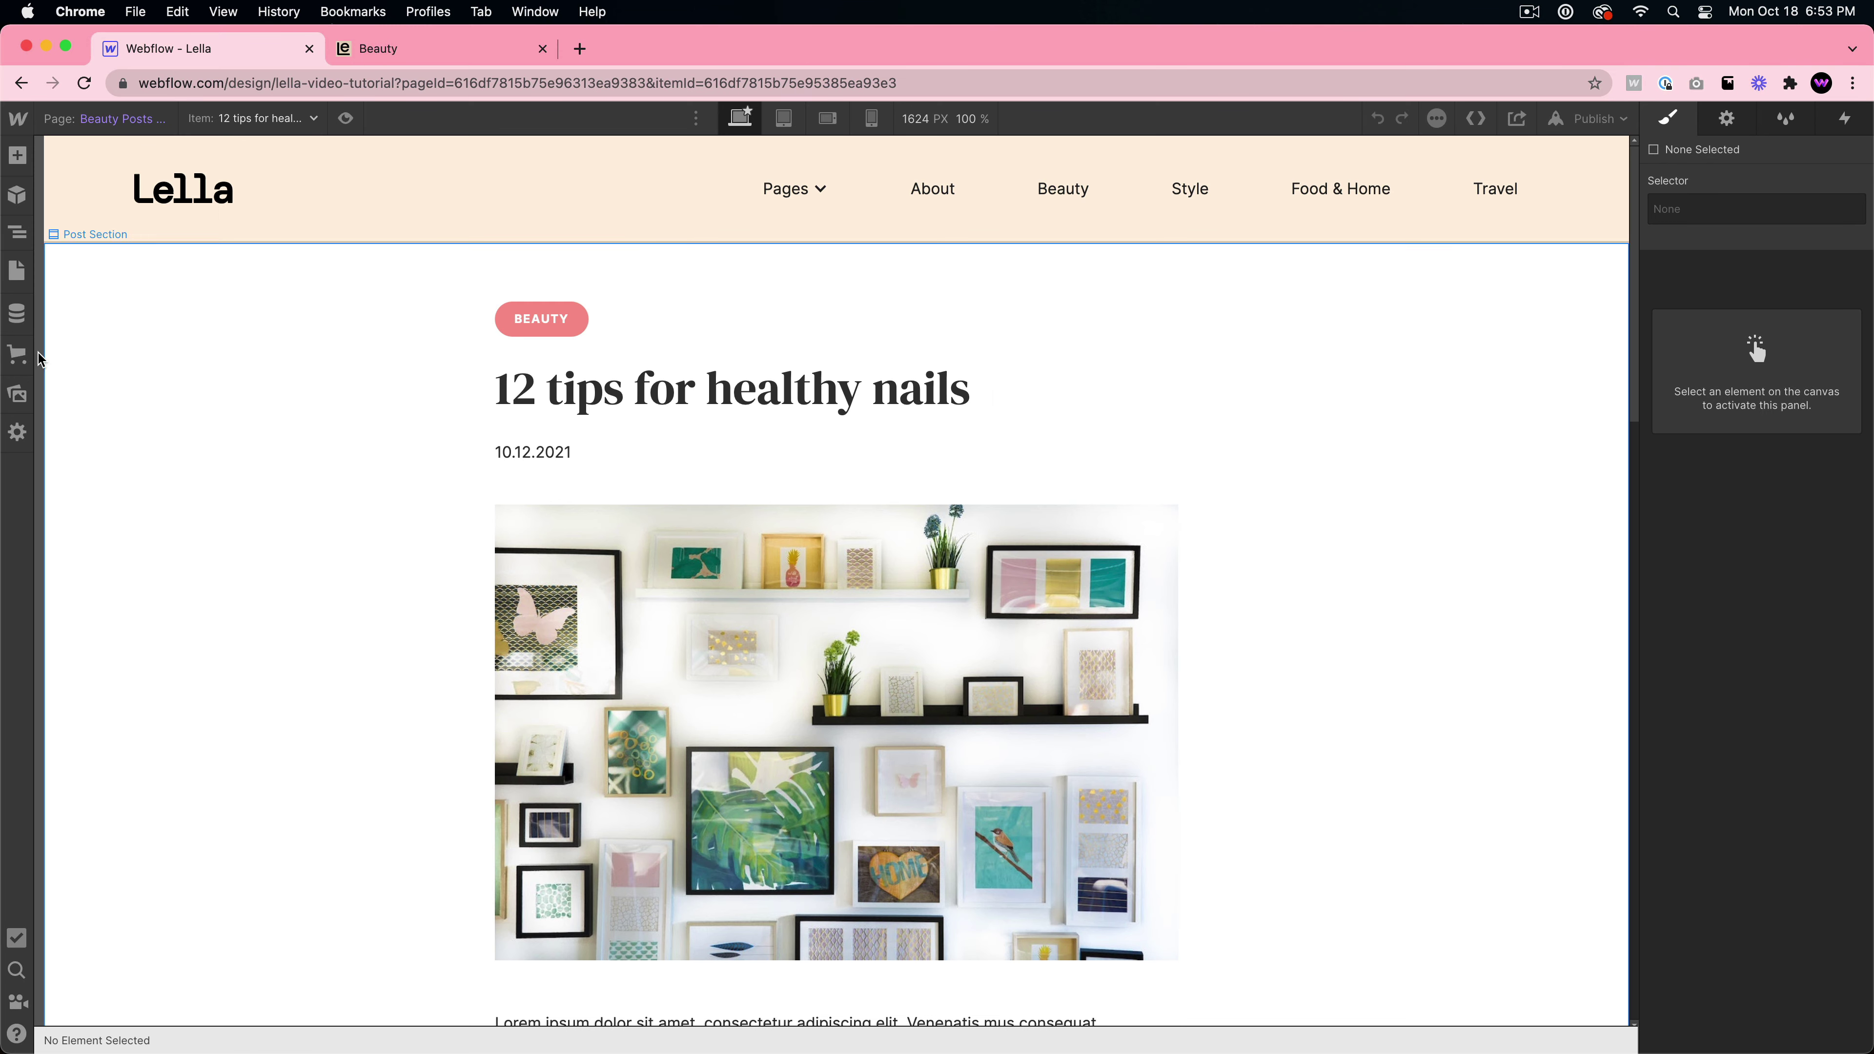
pyautogui.click(18, 273)
pyautogui.click(103, 700)
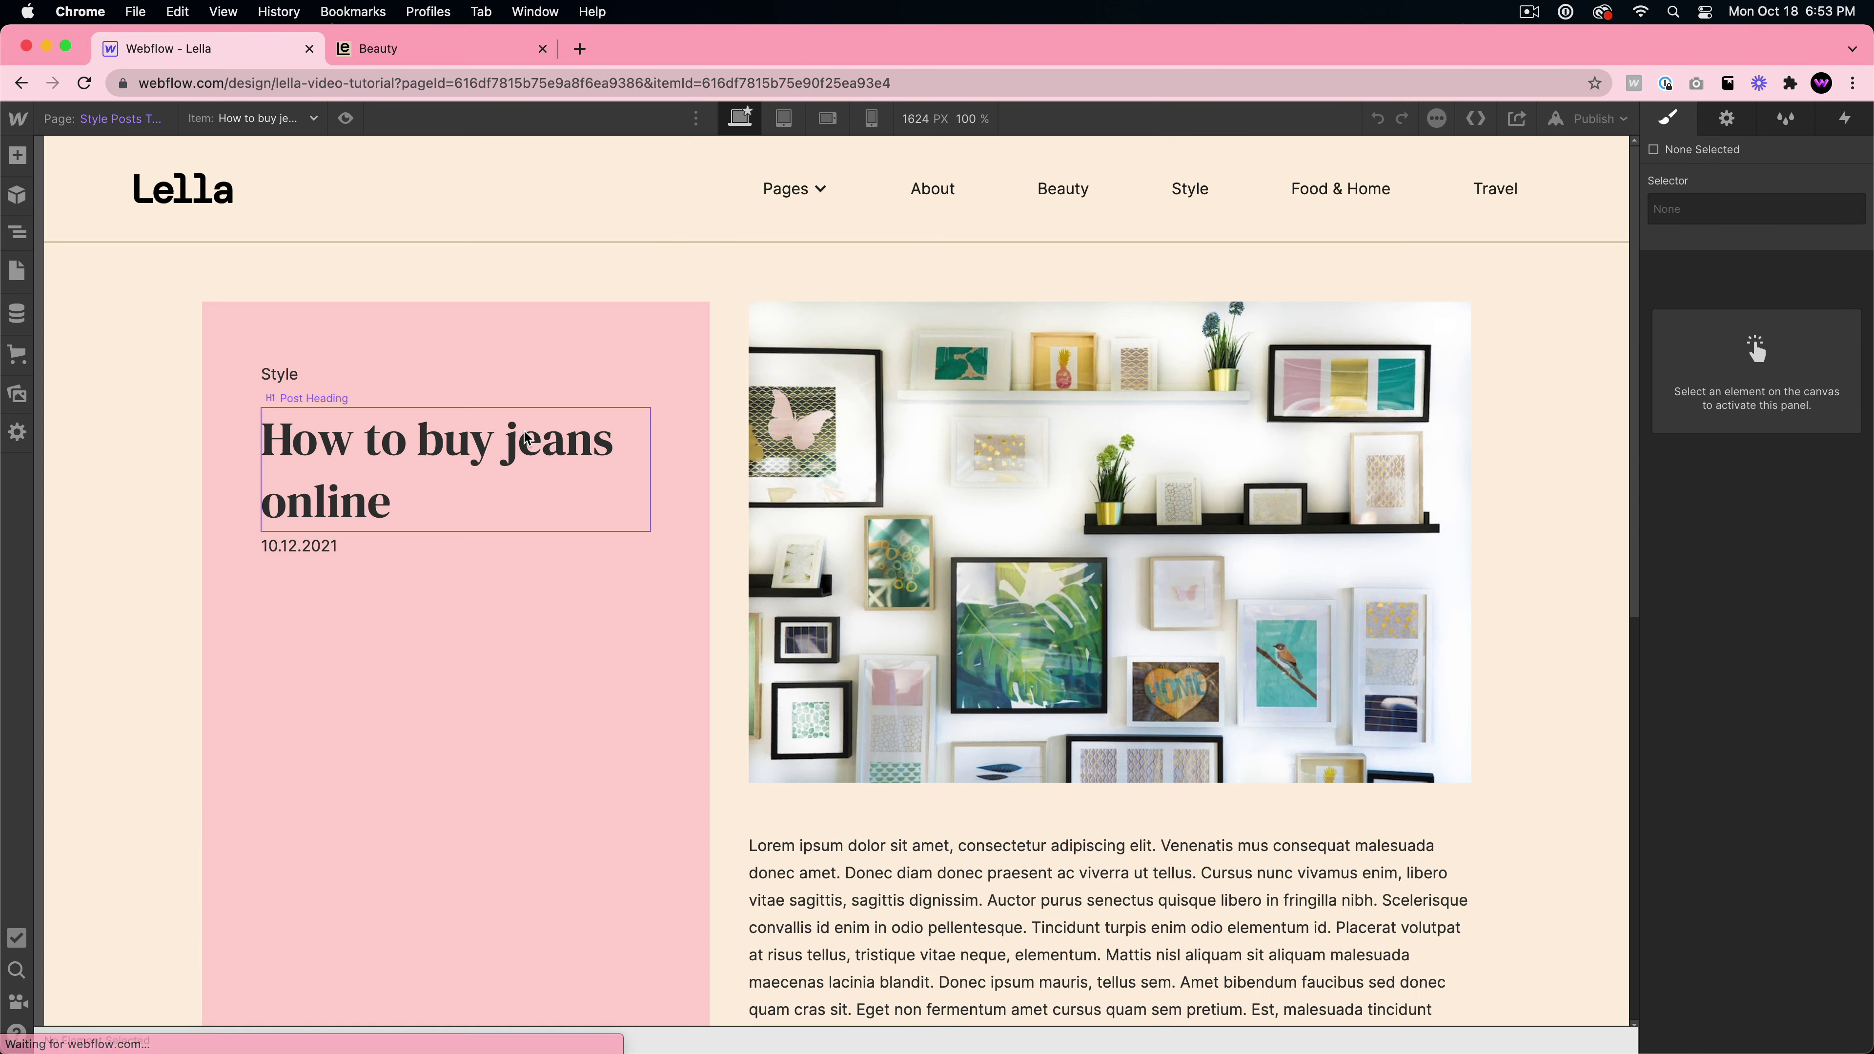
pyautogui.click(18, 271)
pyautogui.click(103, 731)
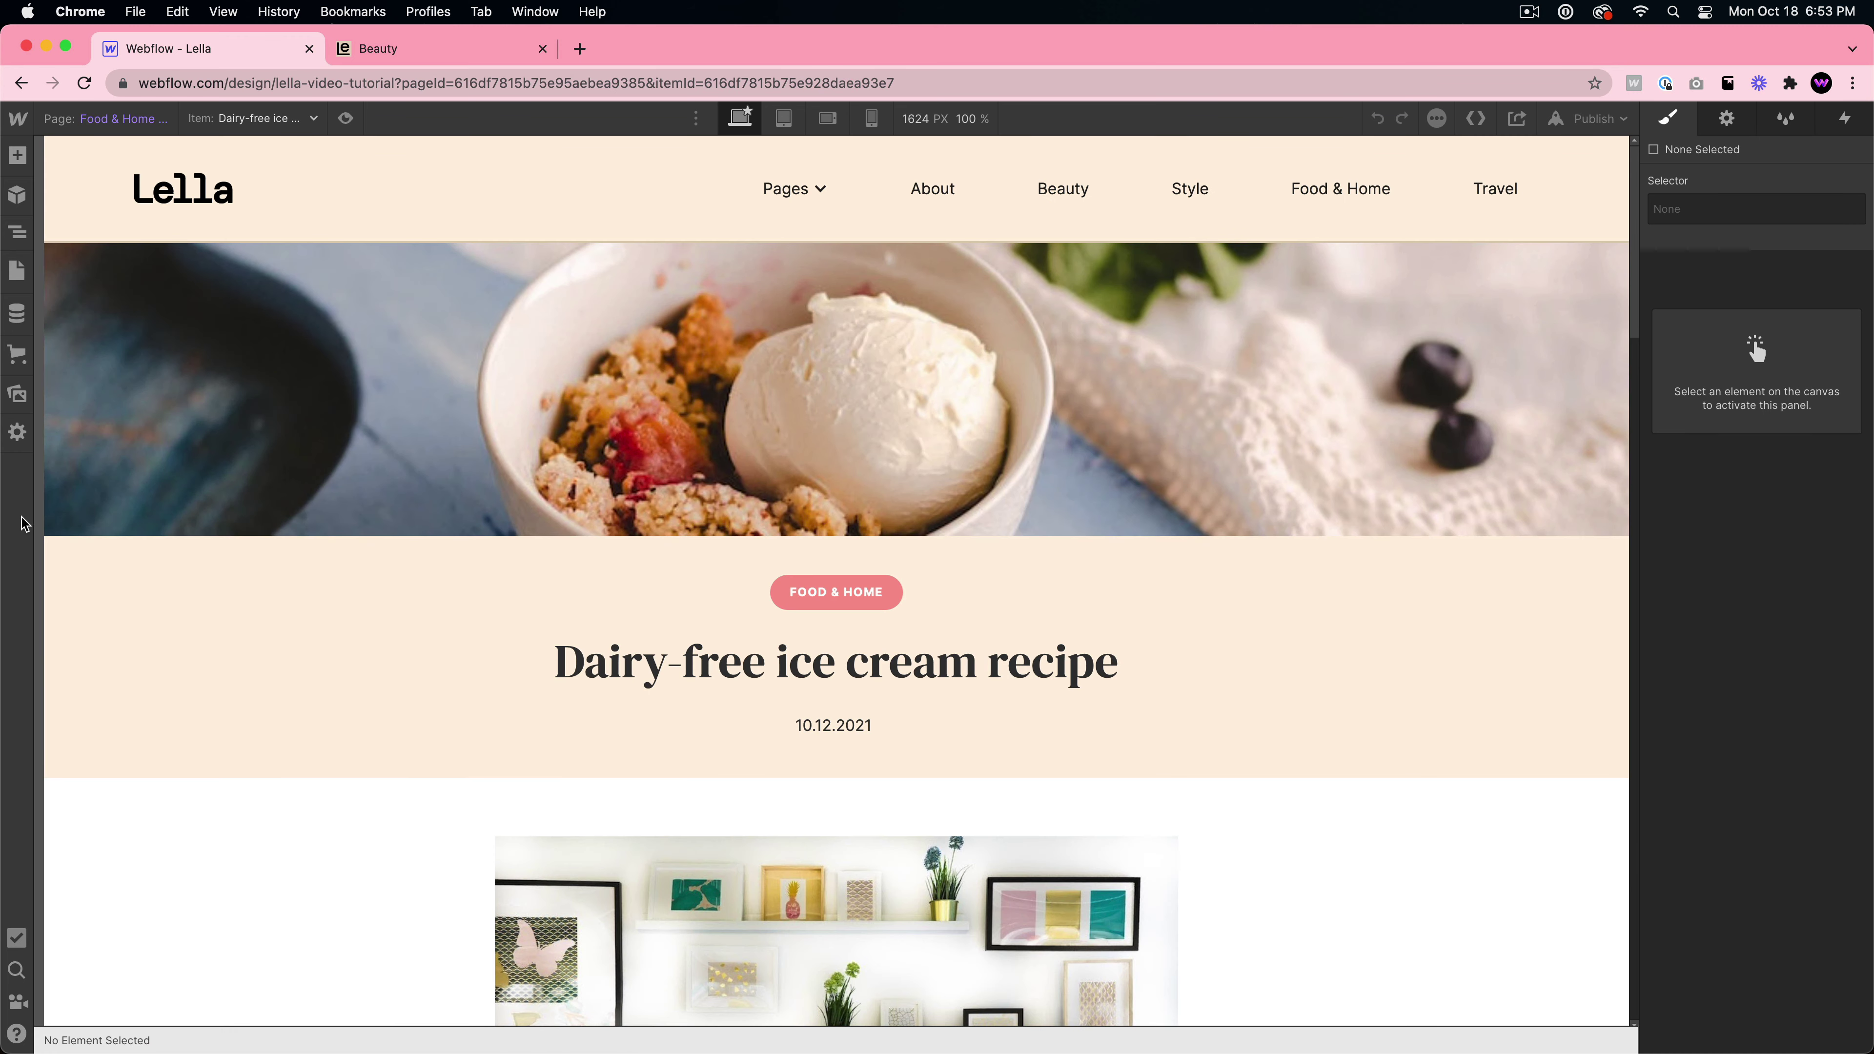
pyautogui.click(18, 271)
pyautogui.click(118, 765)
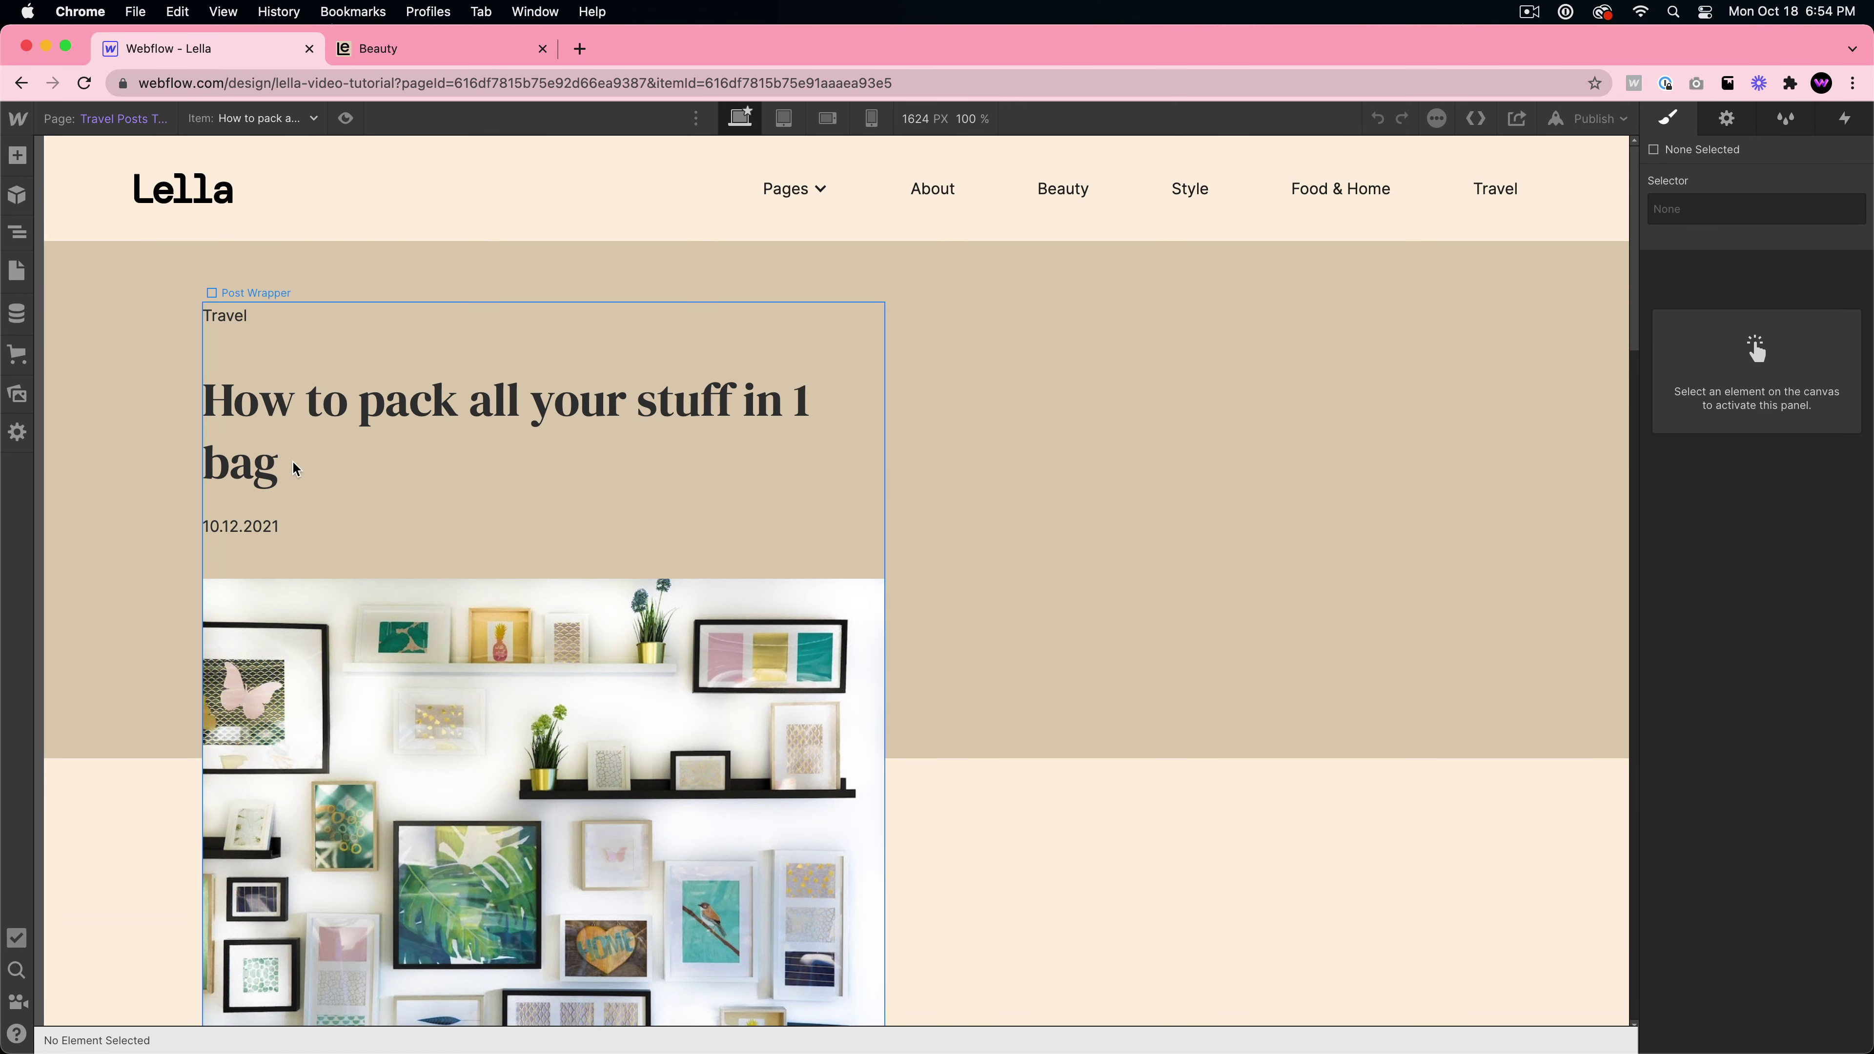
# - View the Password, Categories Template and 404 pages in turn, and return to the Home page
pyautogui.click(15, 271)
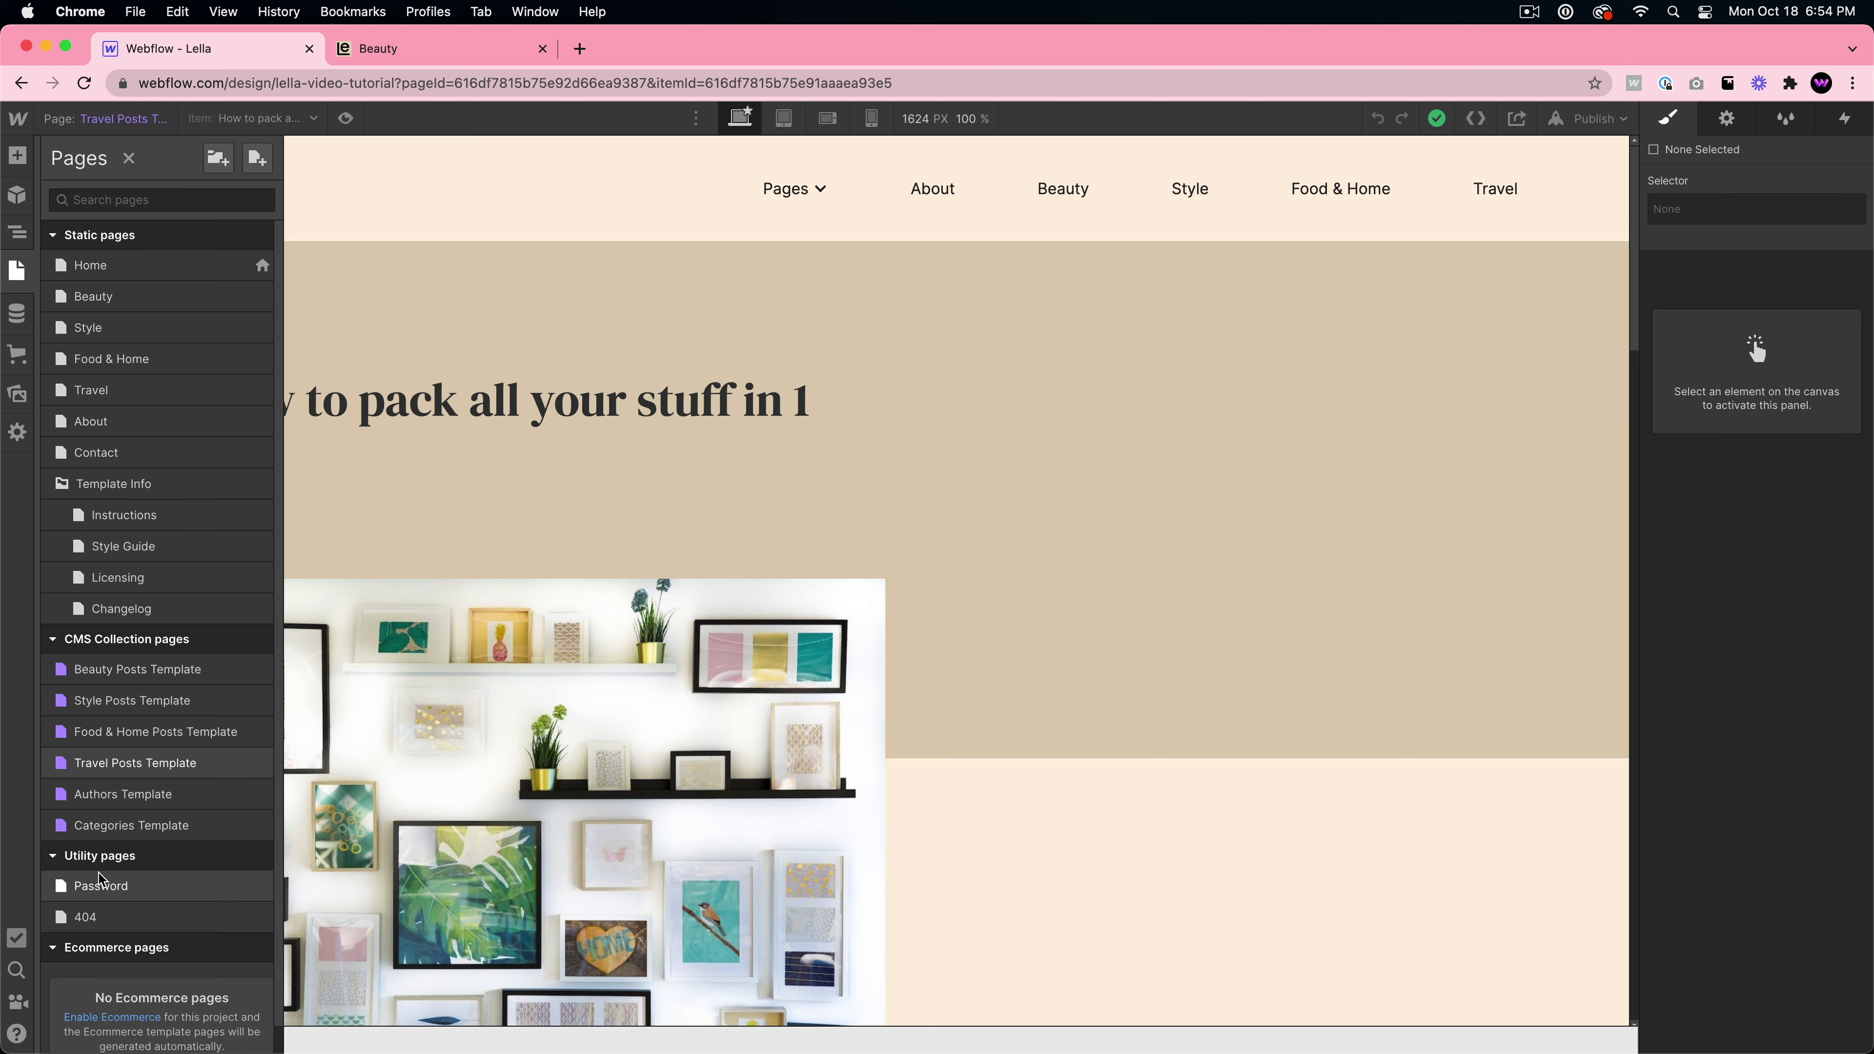
pyautogui.click(102, 886)
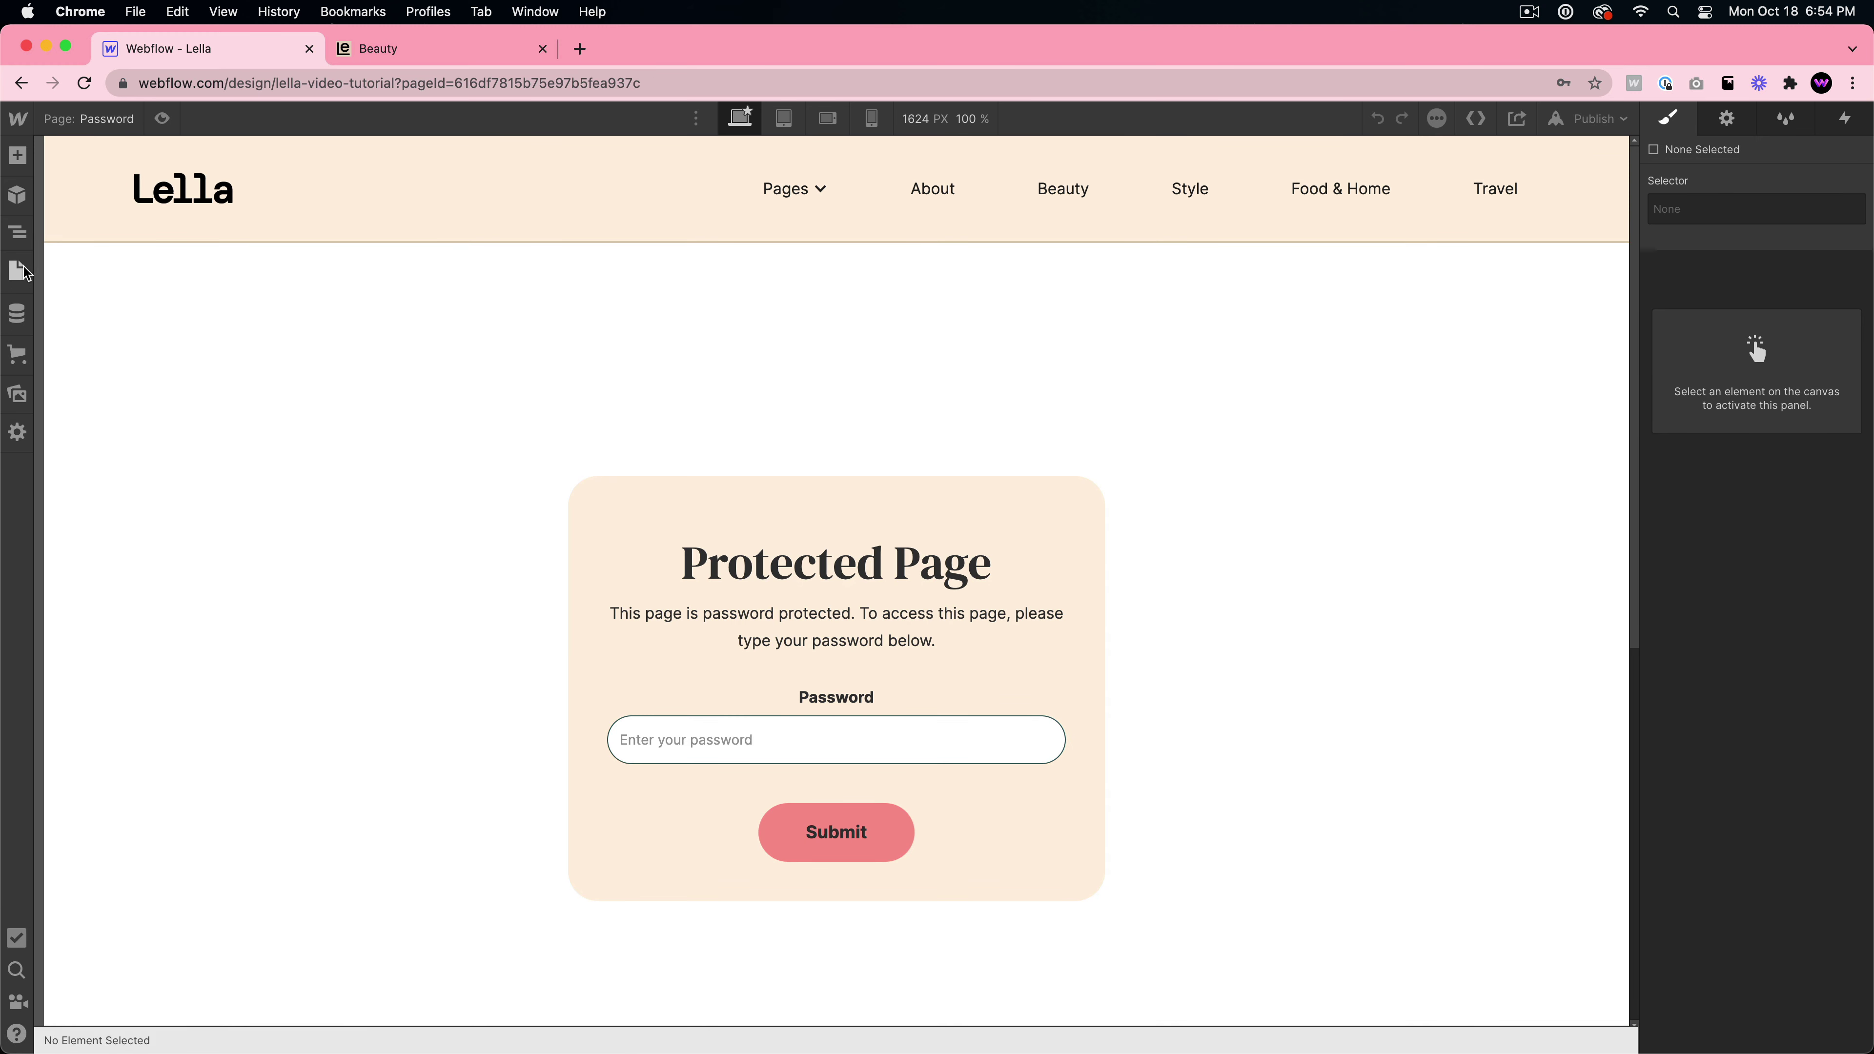
pyautogui.click(18, 271)
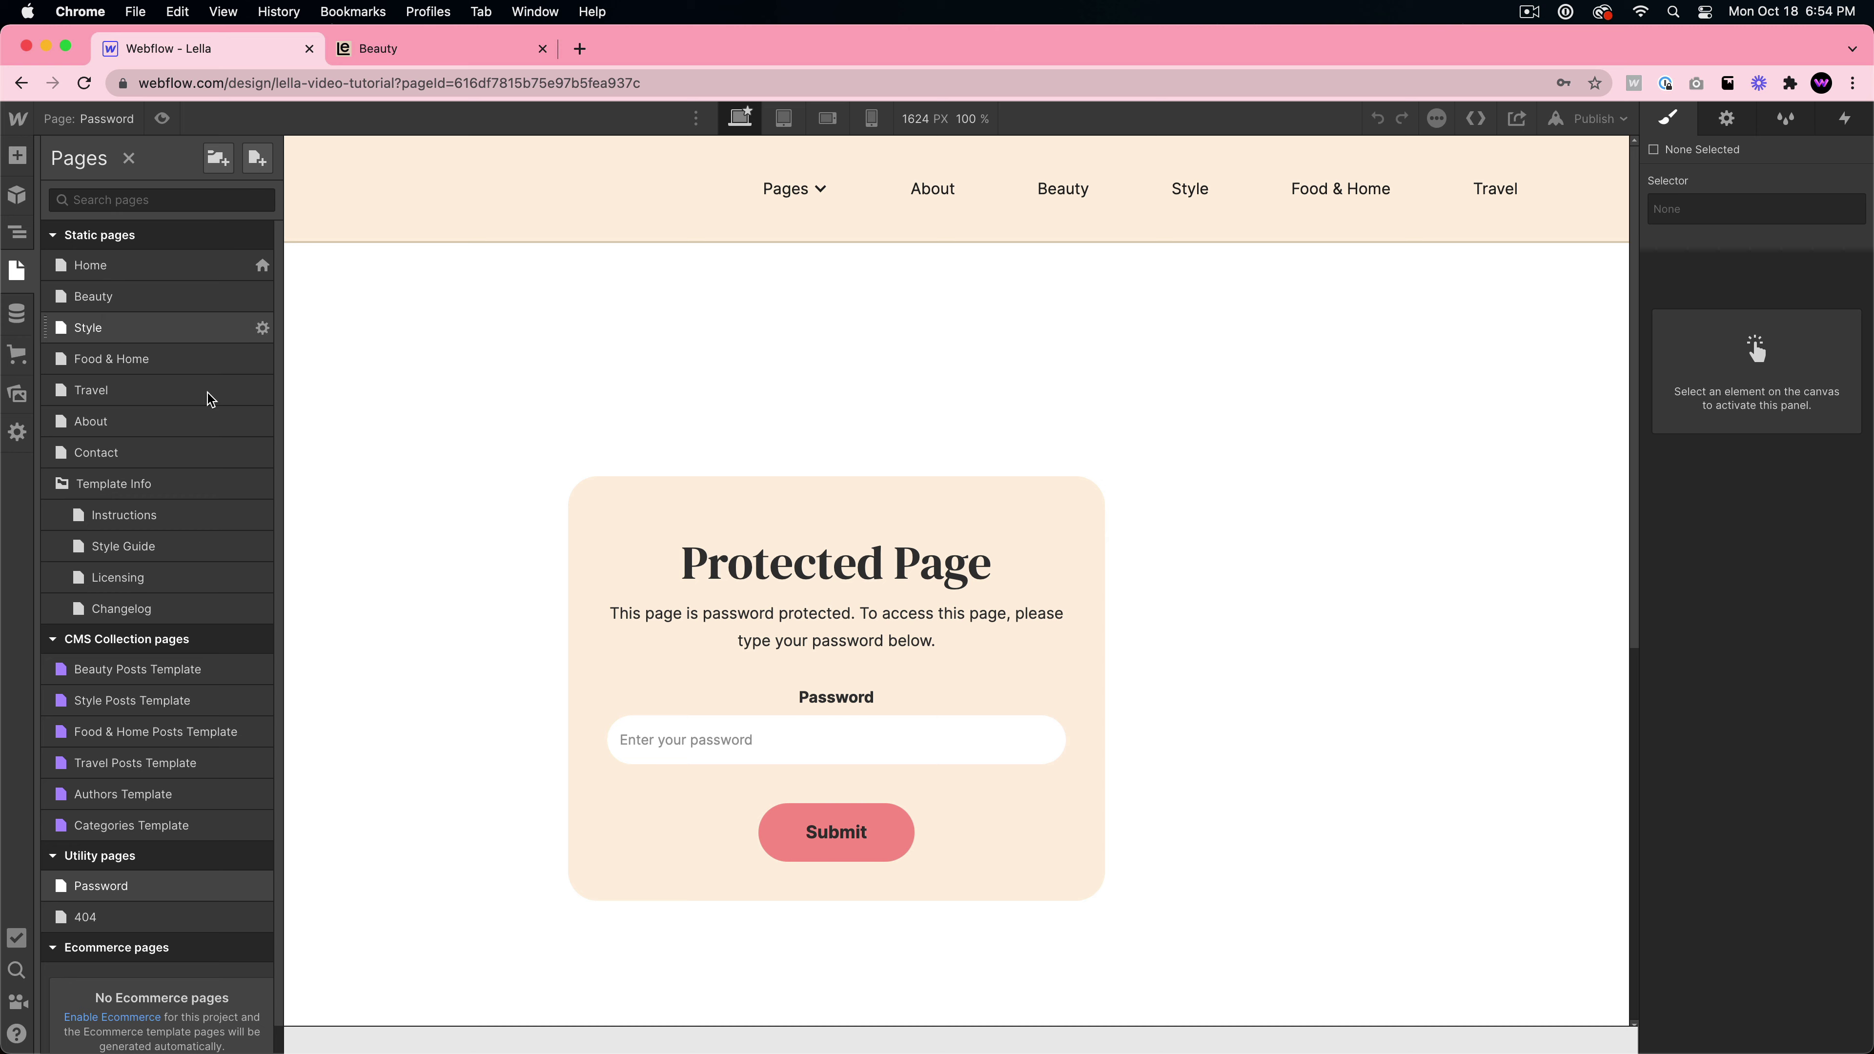
pyautogui.click(125, 831)
pyautogui.click(17, 271)
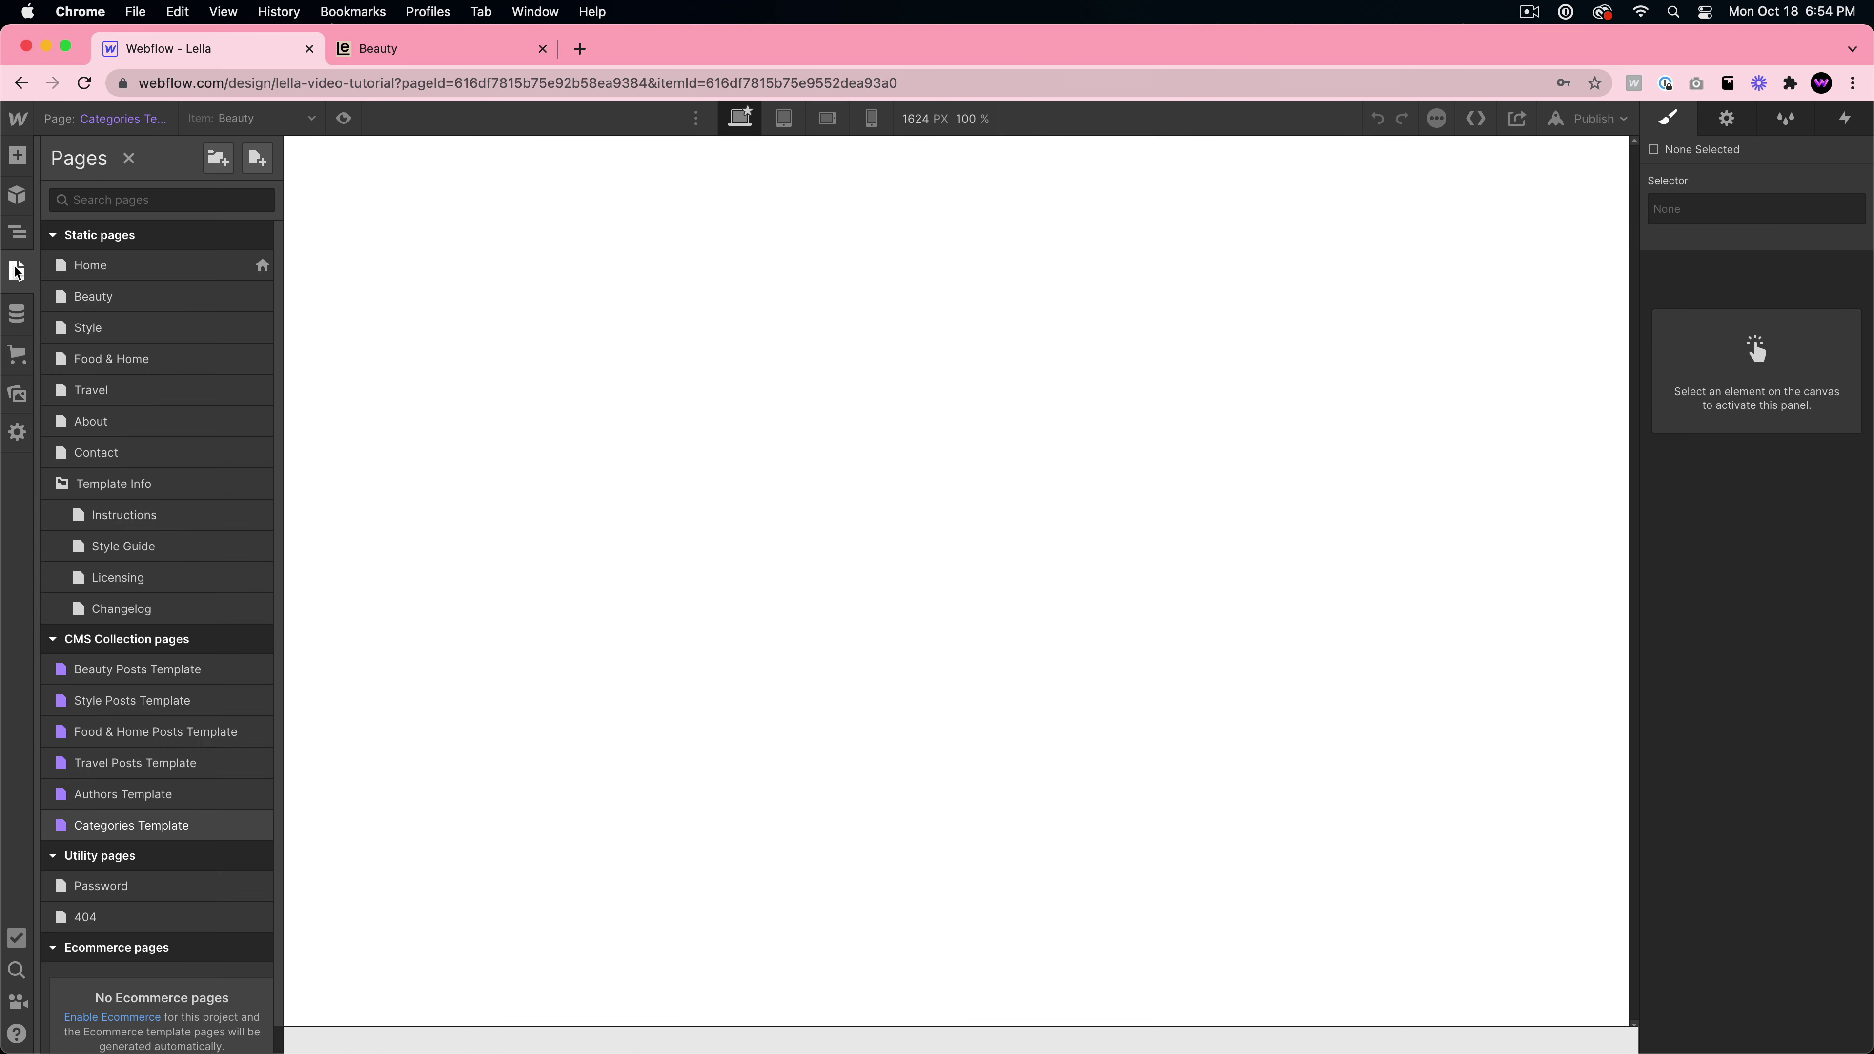
pyautogui.click(118, 923)
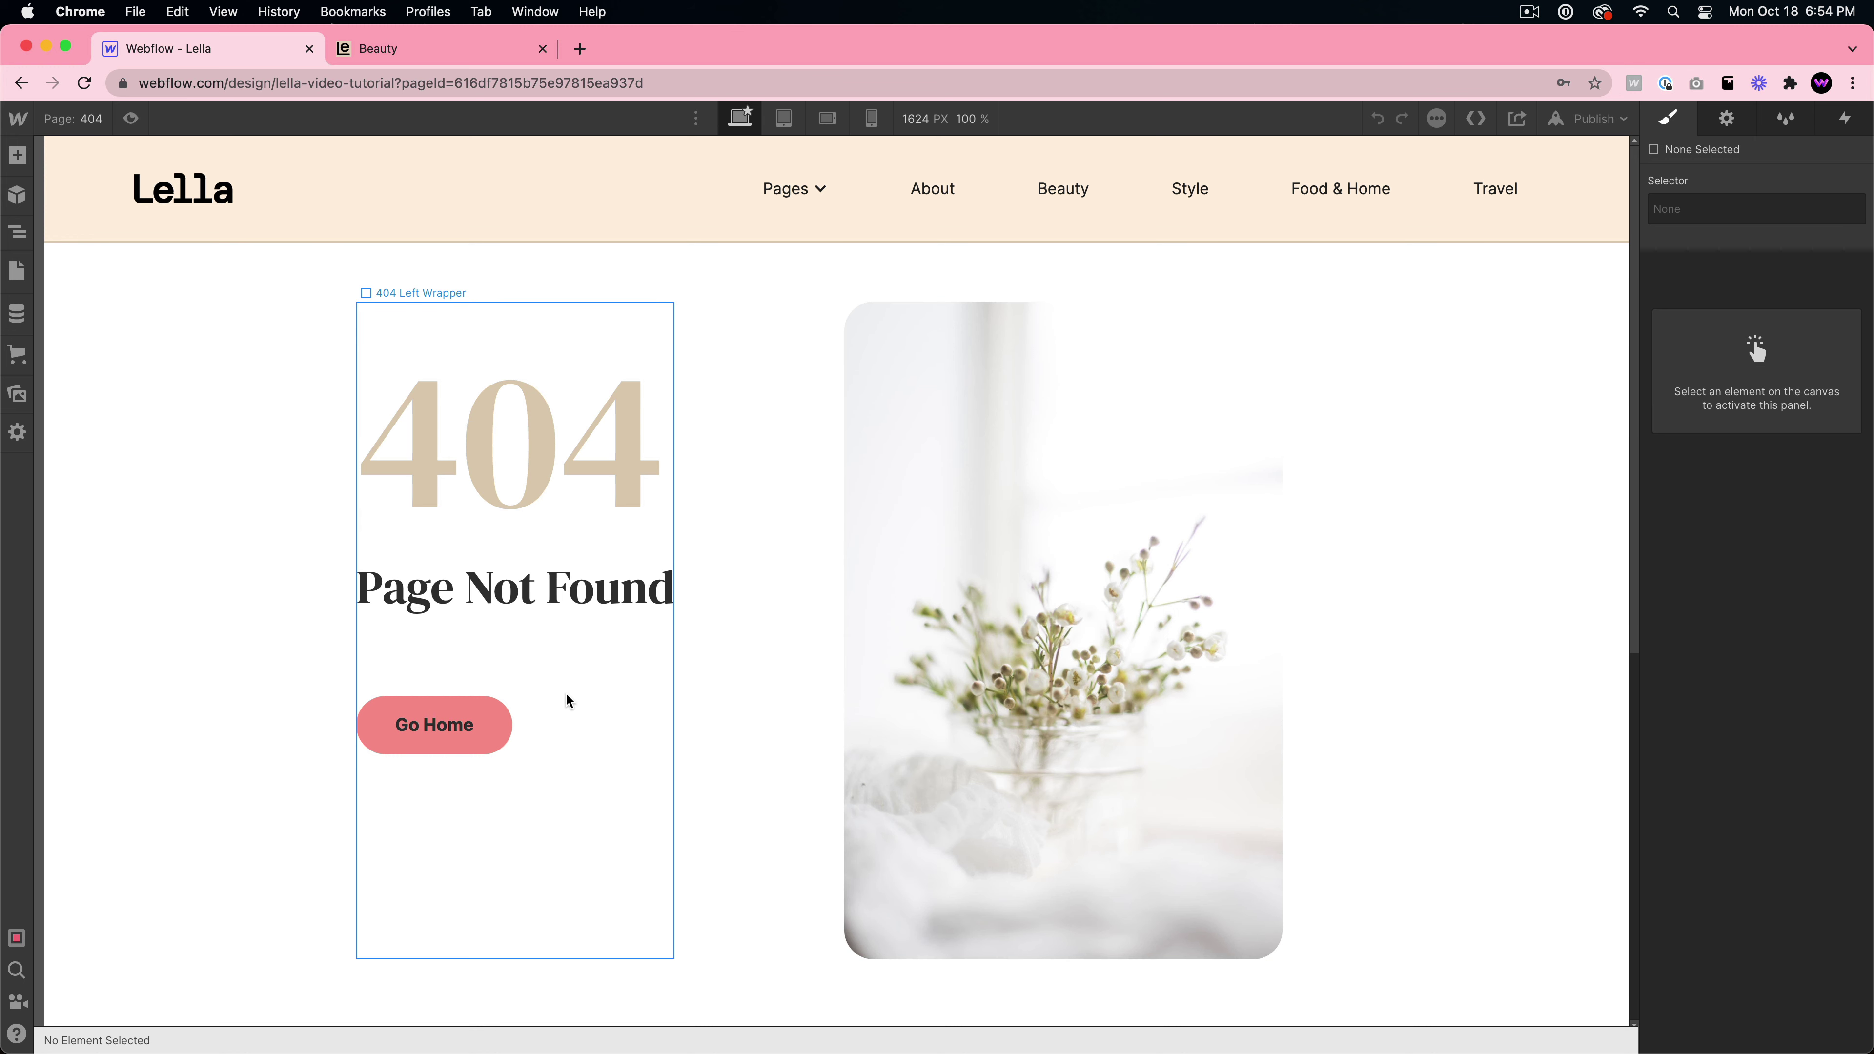
pyautogui.click(17, 271)
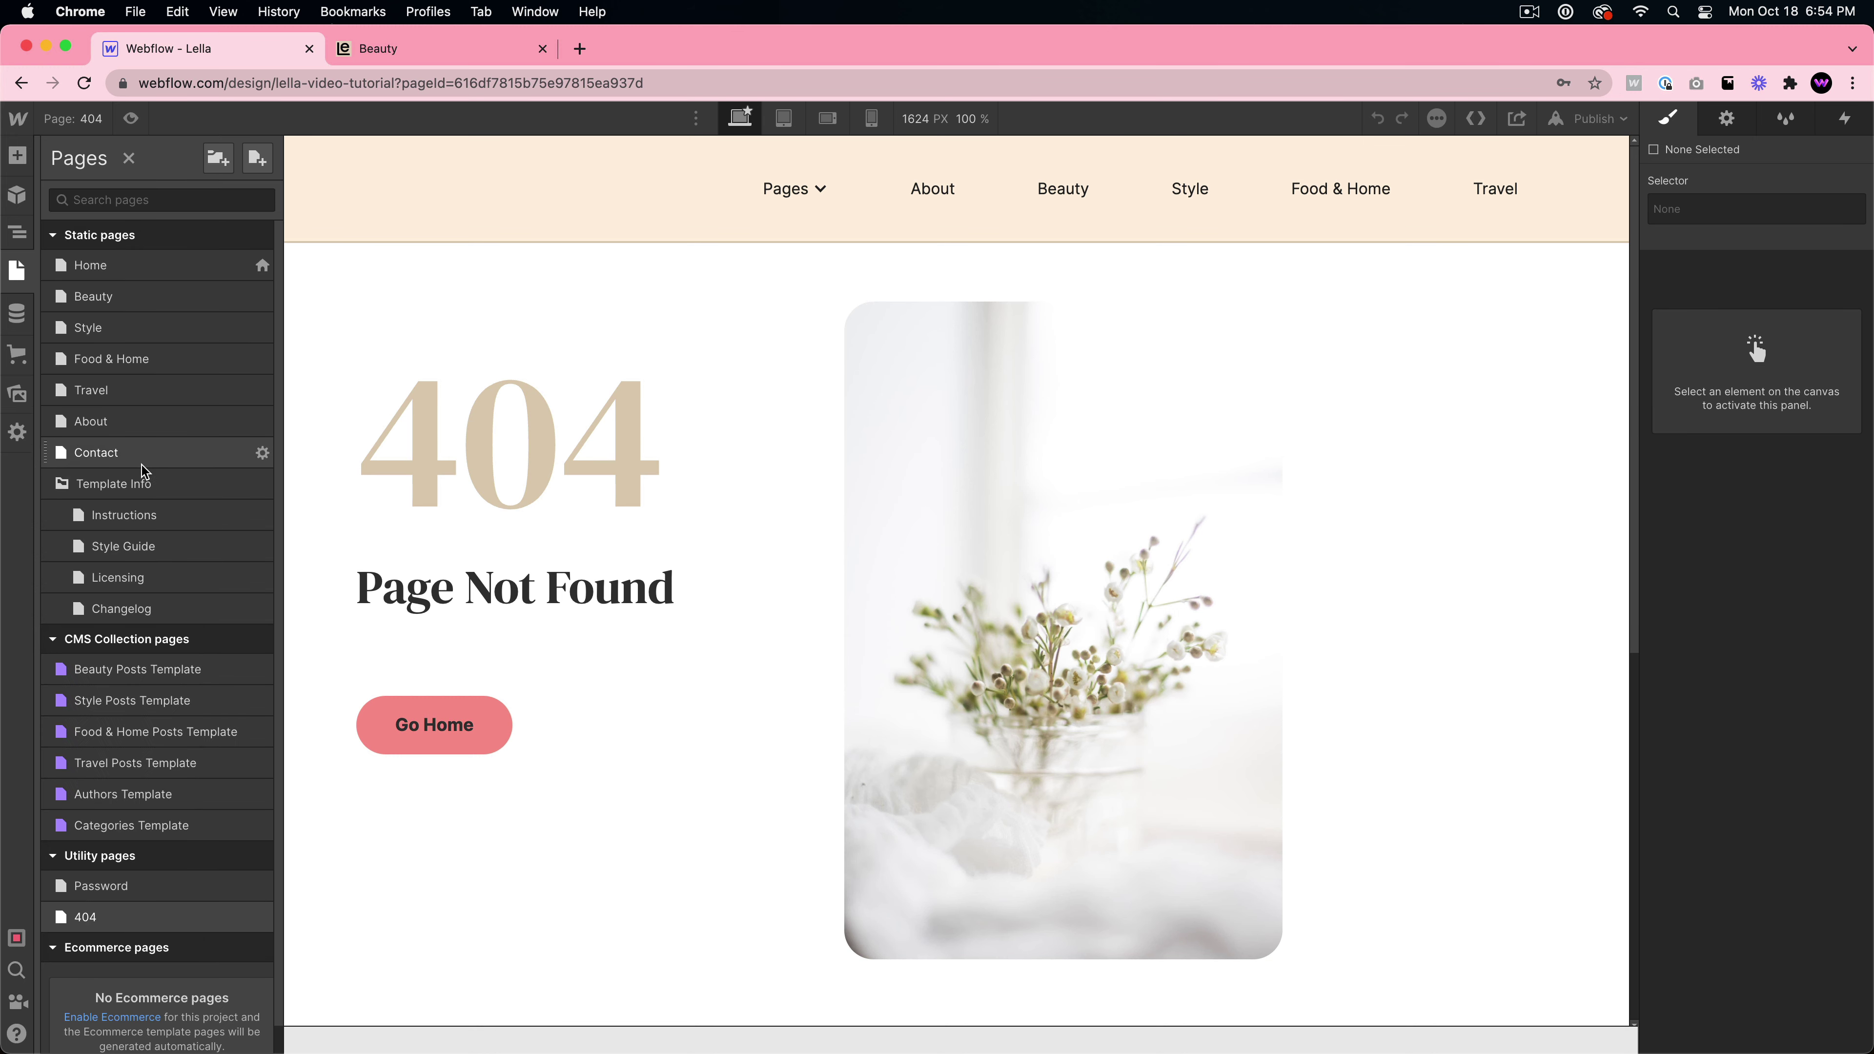
pyautogui.click(127, 273)
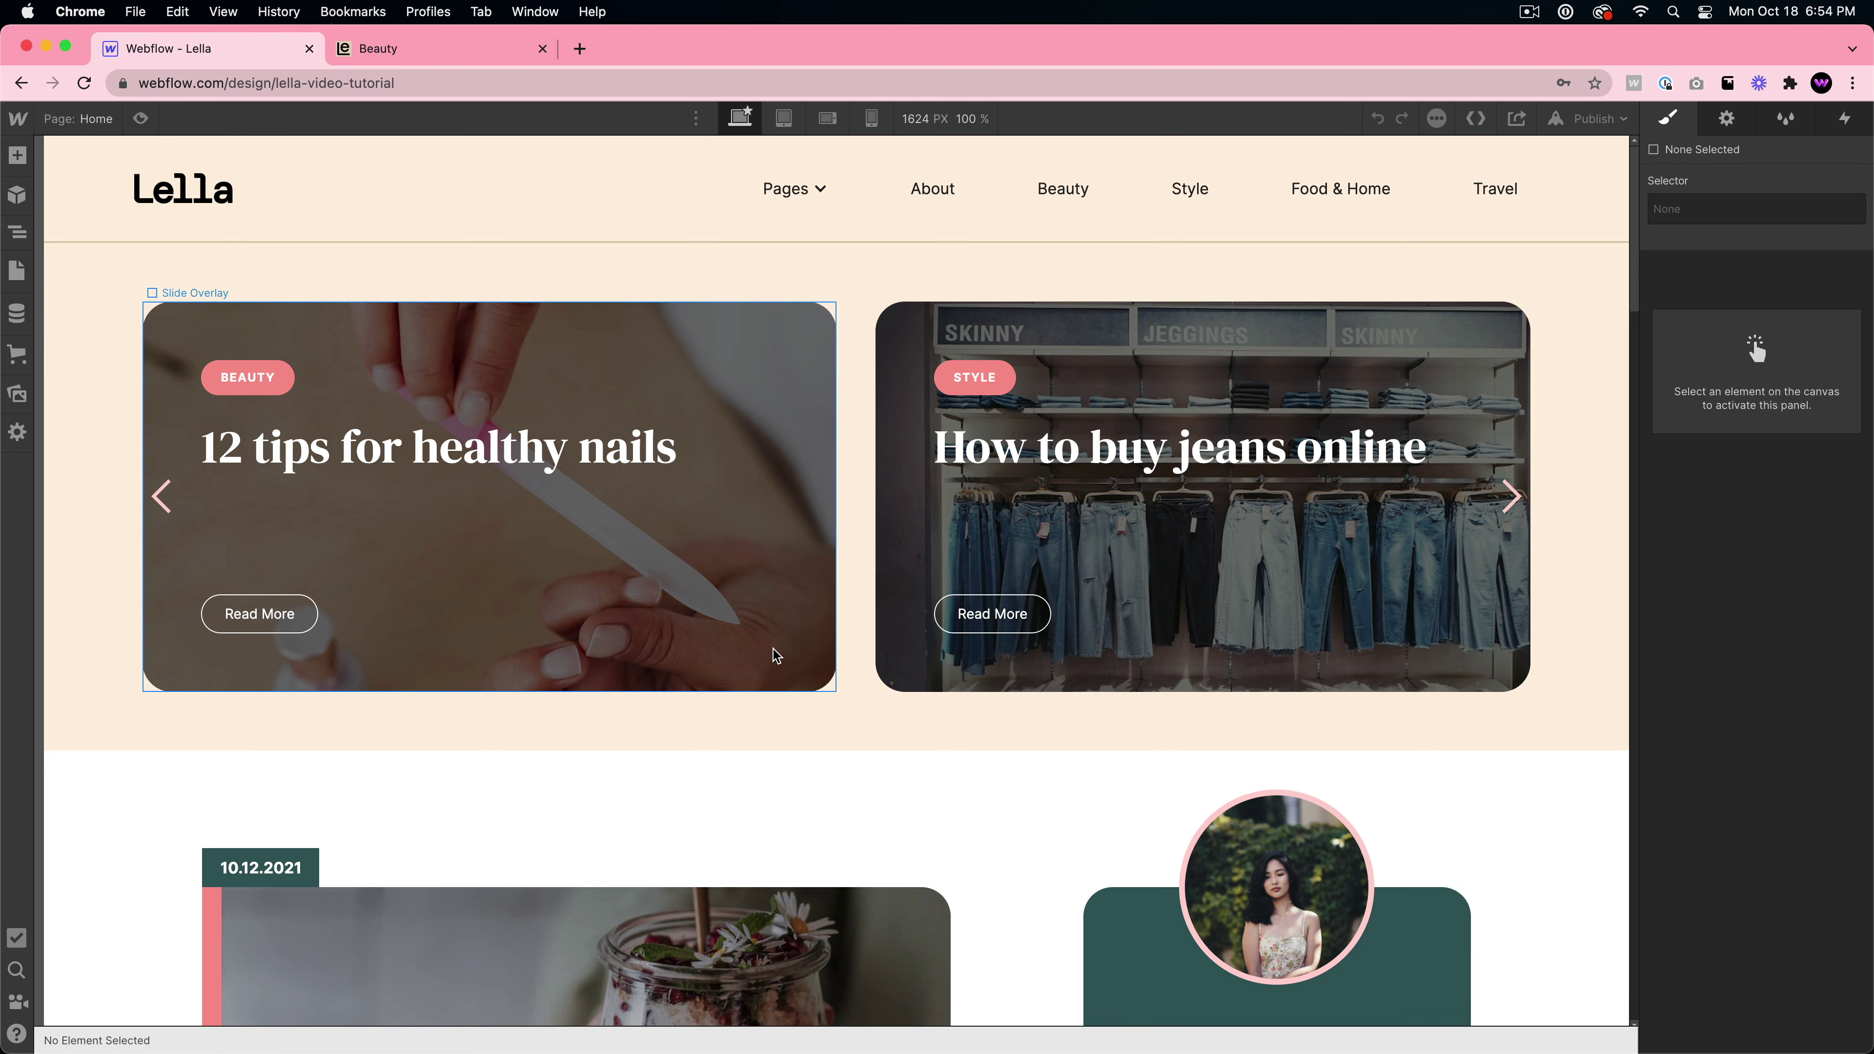
# - Examine the fields of the "New look on my YouTube channel" item in the Beauty Posts collection and close the CMS without saving
pyautogui.click(17, 271)
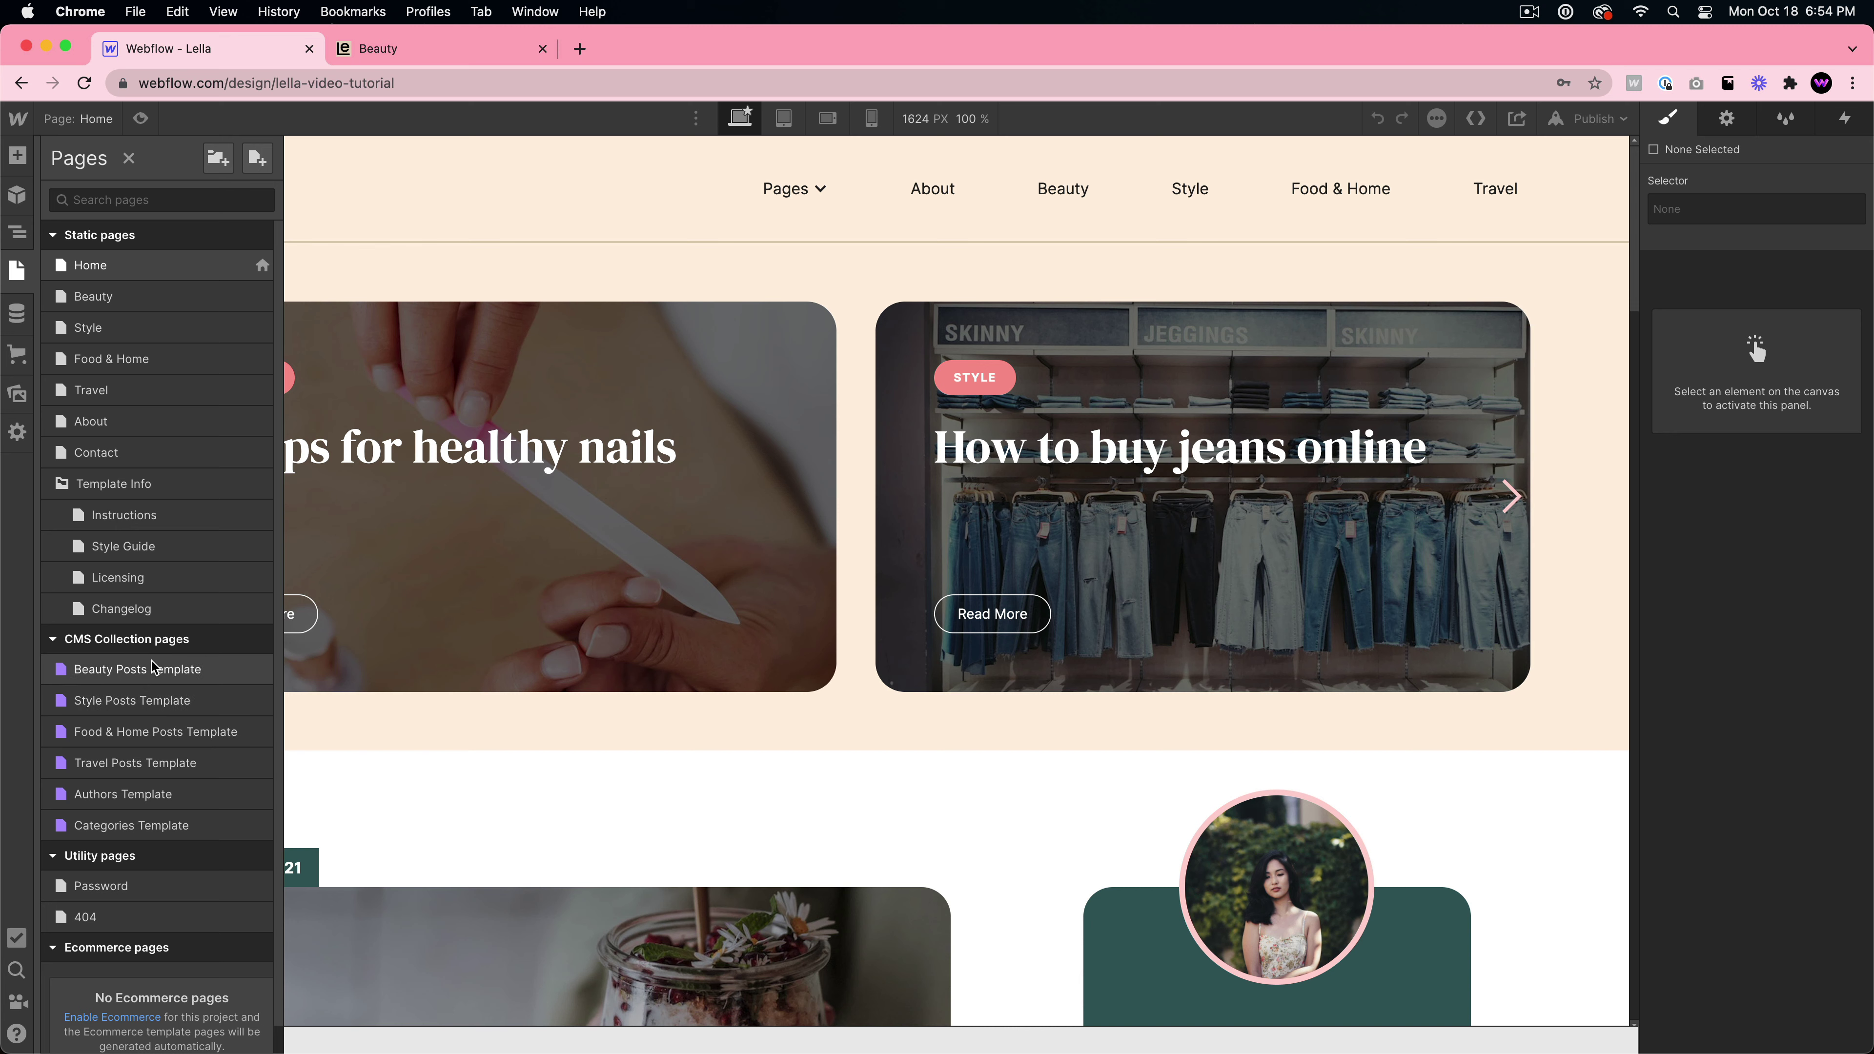
pyautogui.click(17, 313)
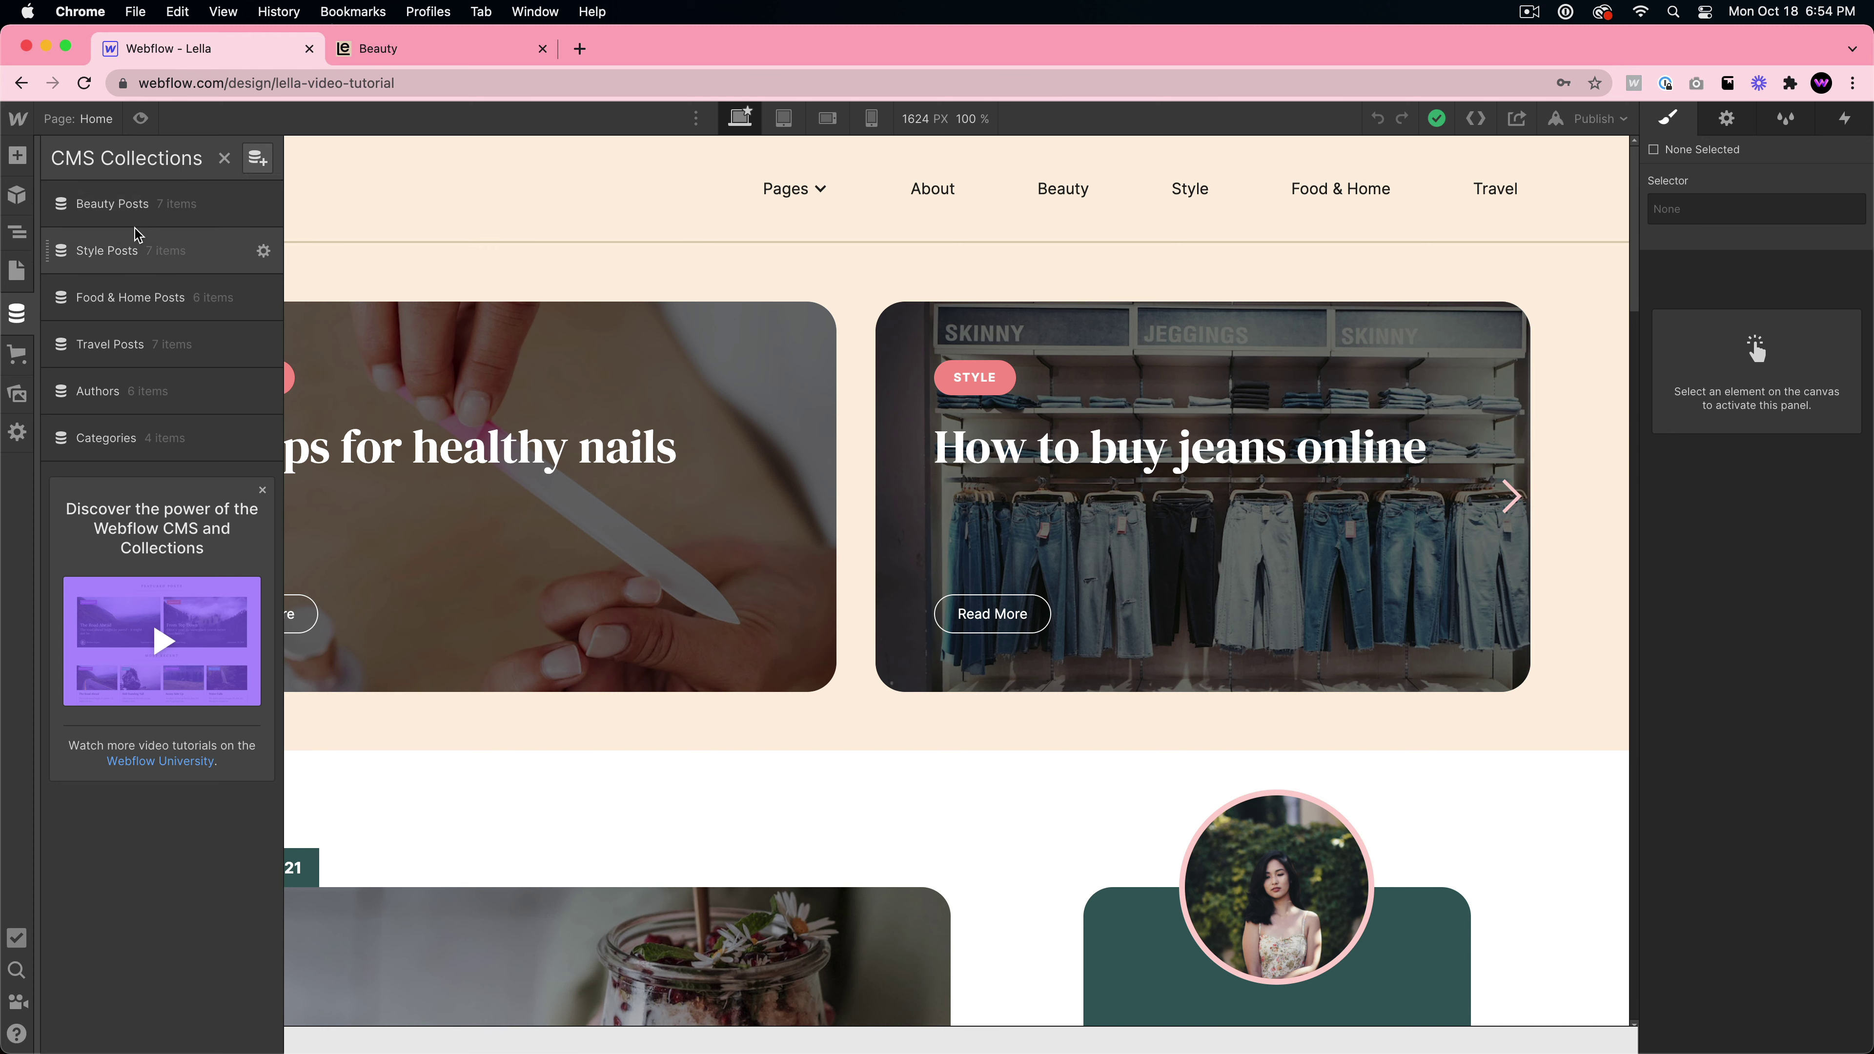
pyautogui.click(113, 206)
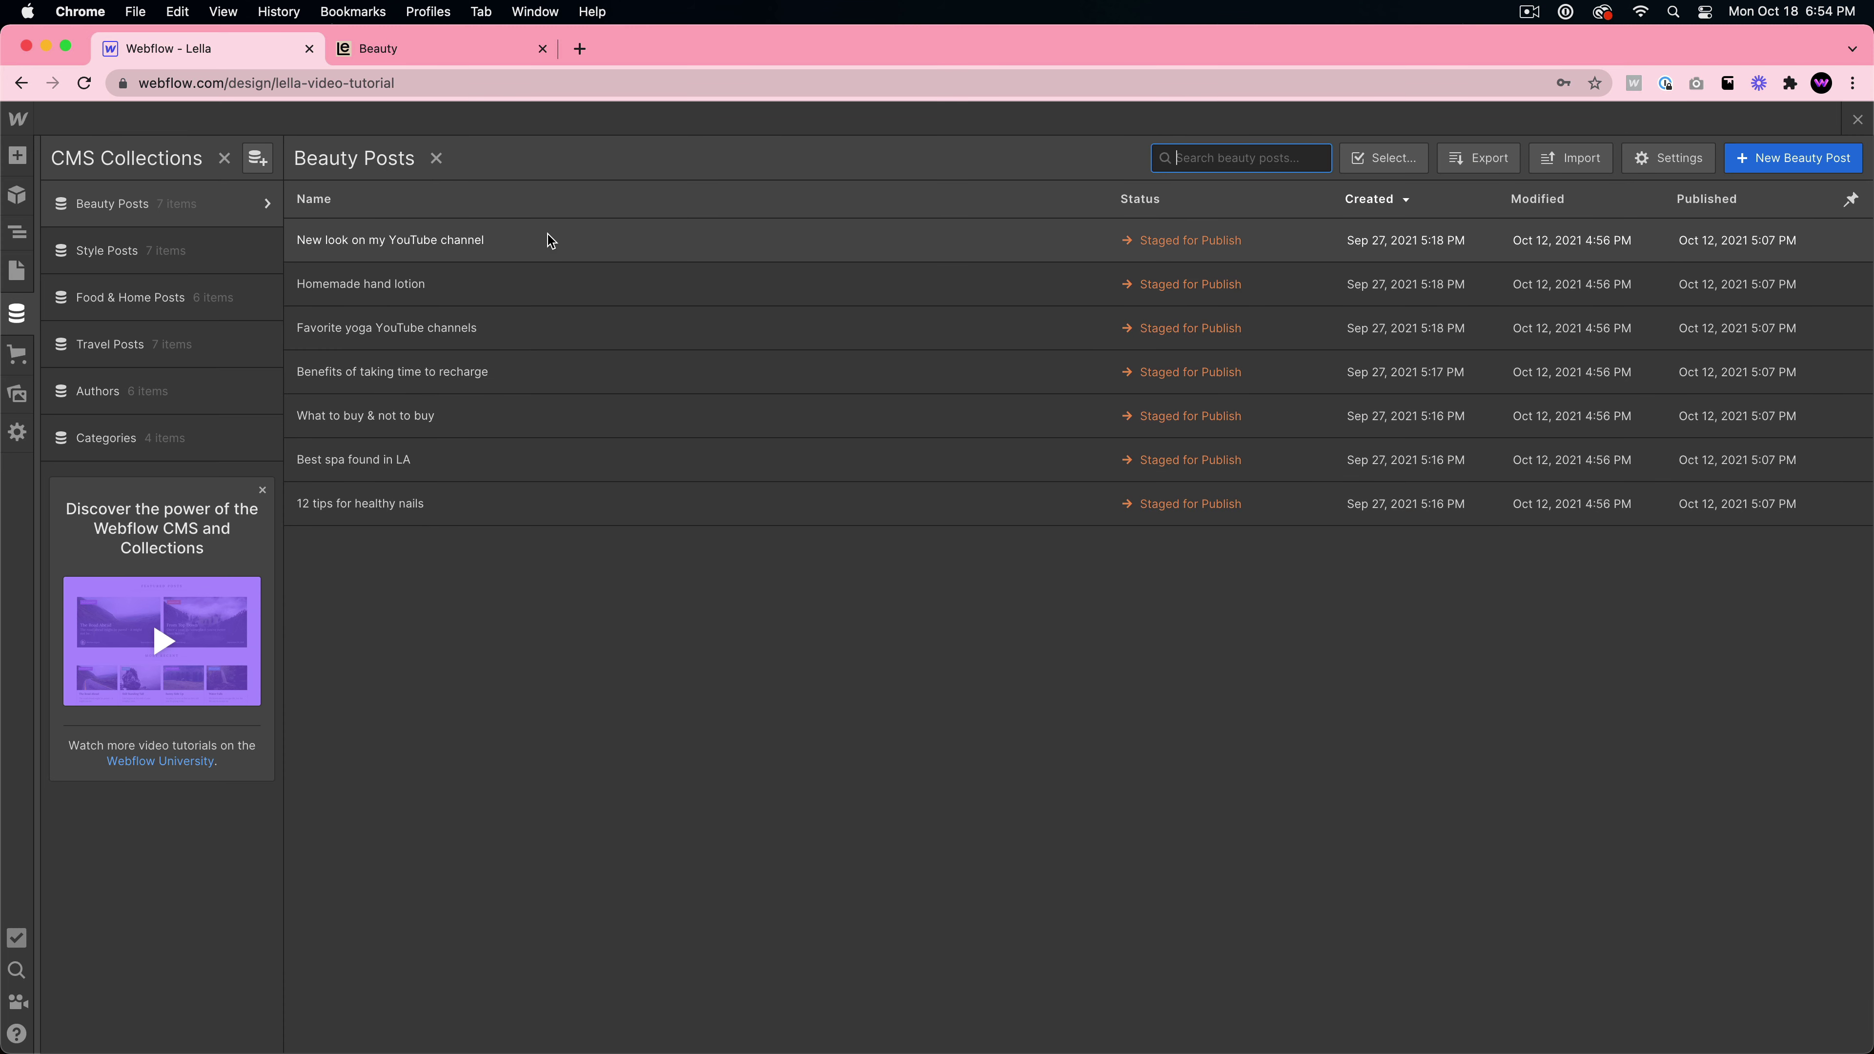
pyautogui.click(514, 238)
pyautogui.scroll(-5, 759, 713)
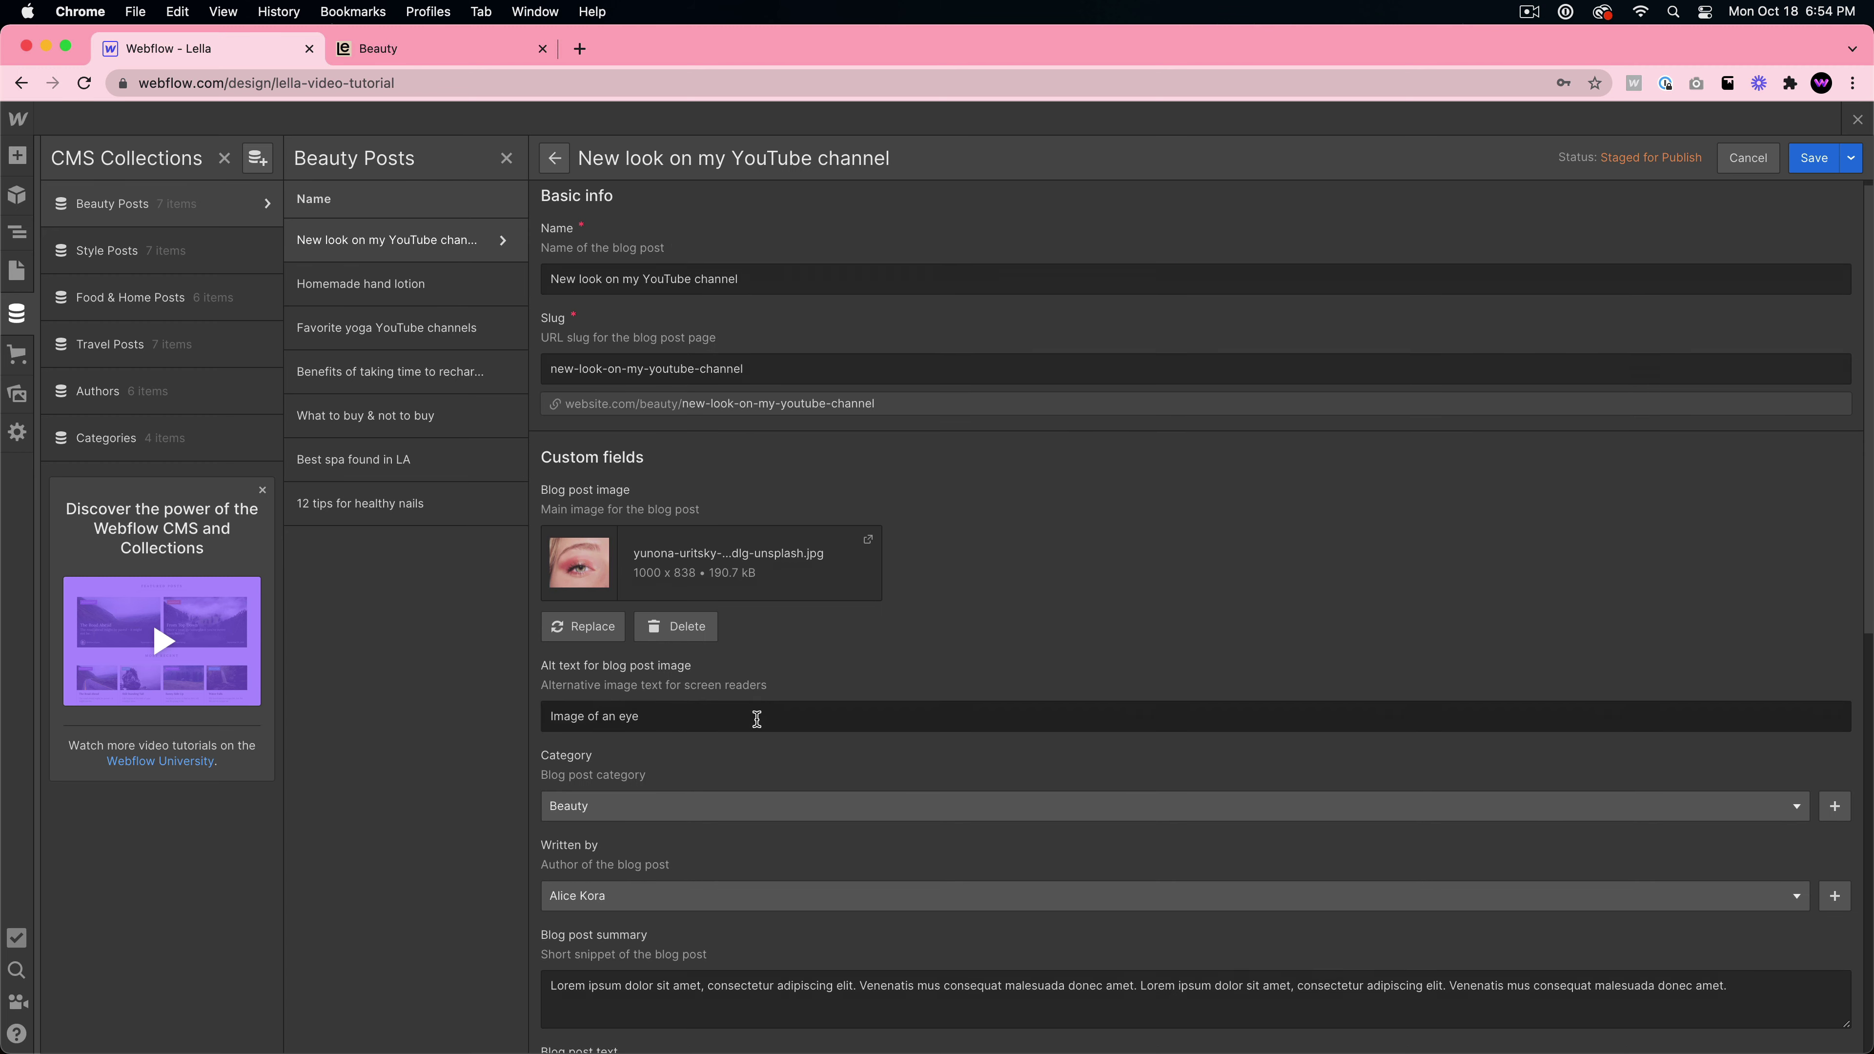
pyautogui.scroll(5, 676, 317)
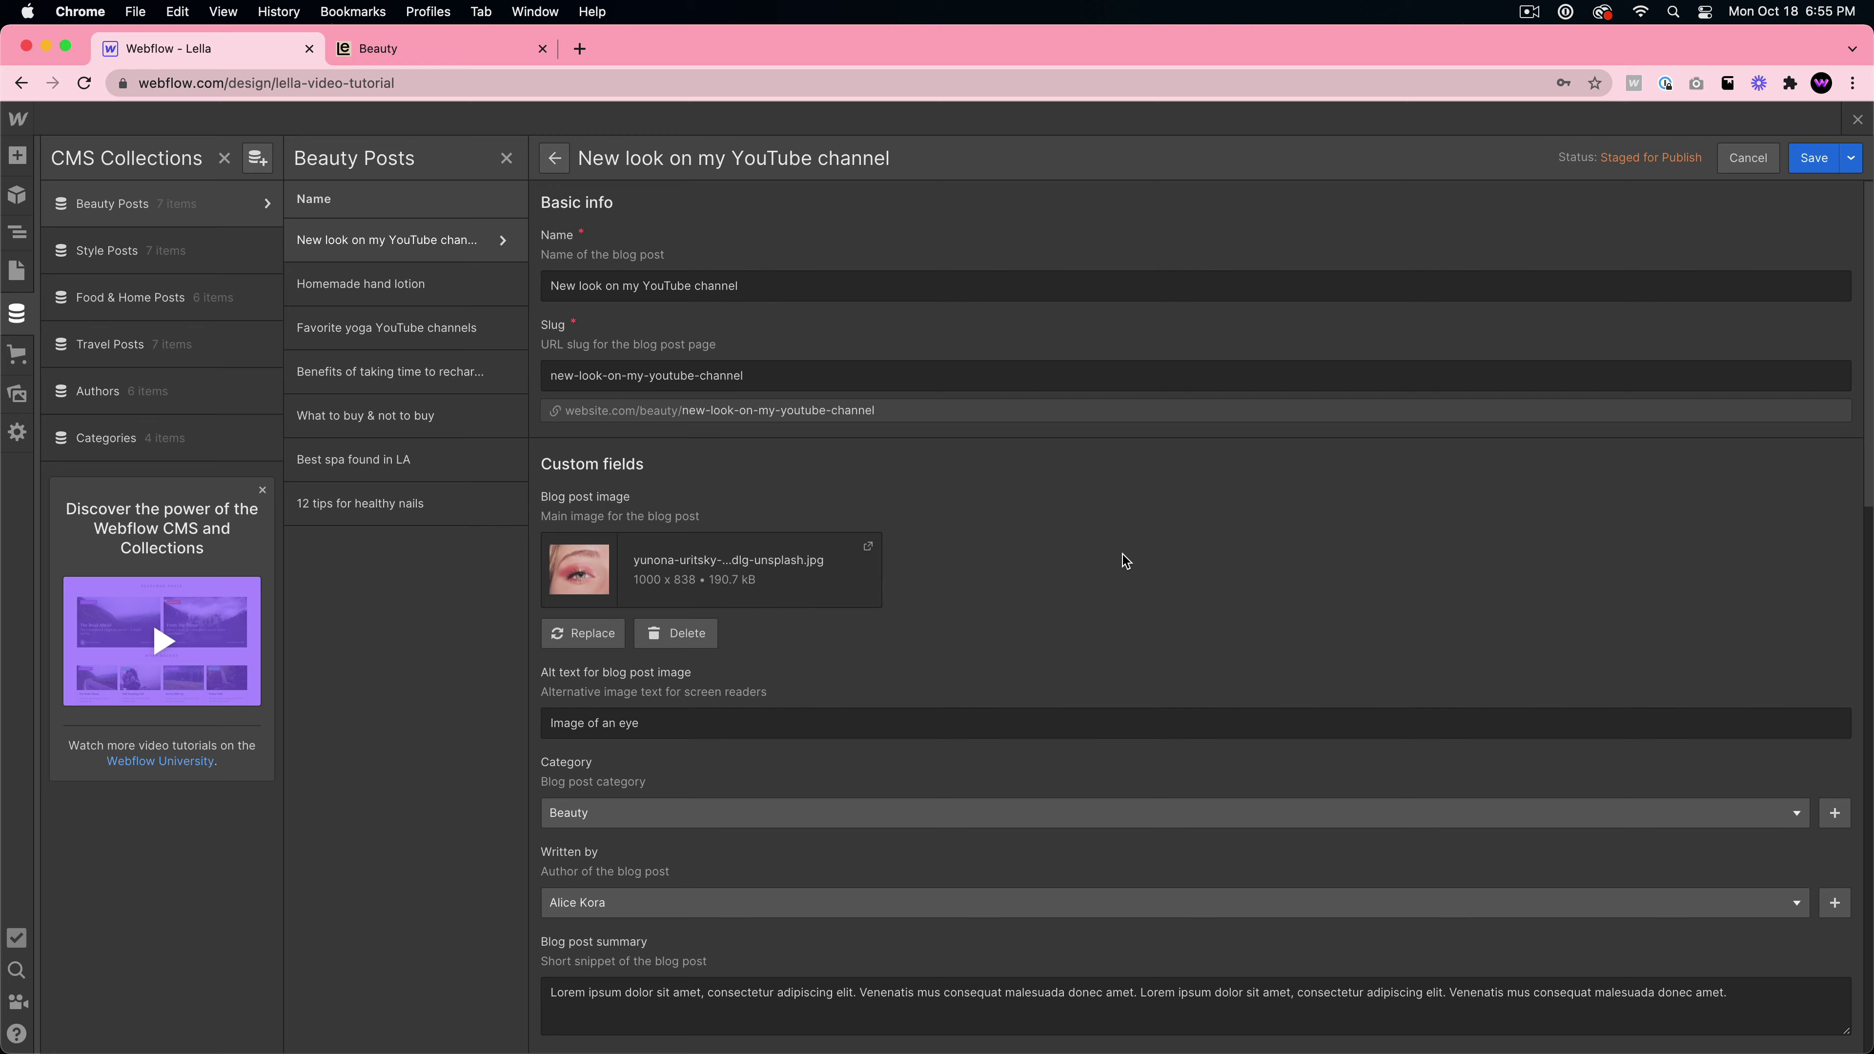
pyautogui.scroll(-8, 1117, 565)
pyautogui.scroll(8, 1083, 544)
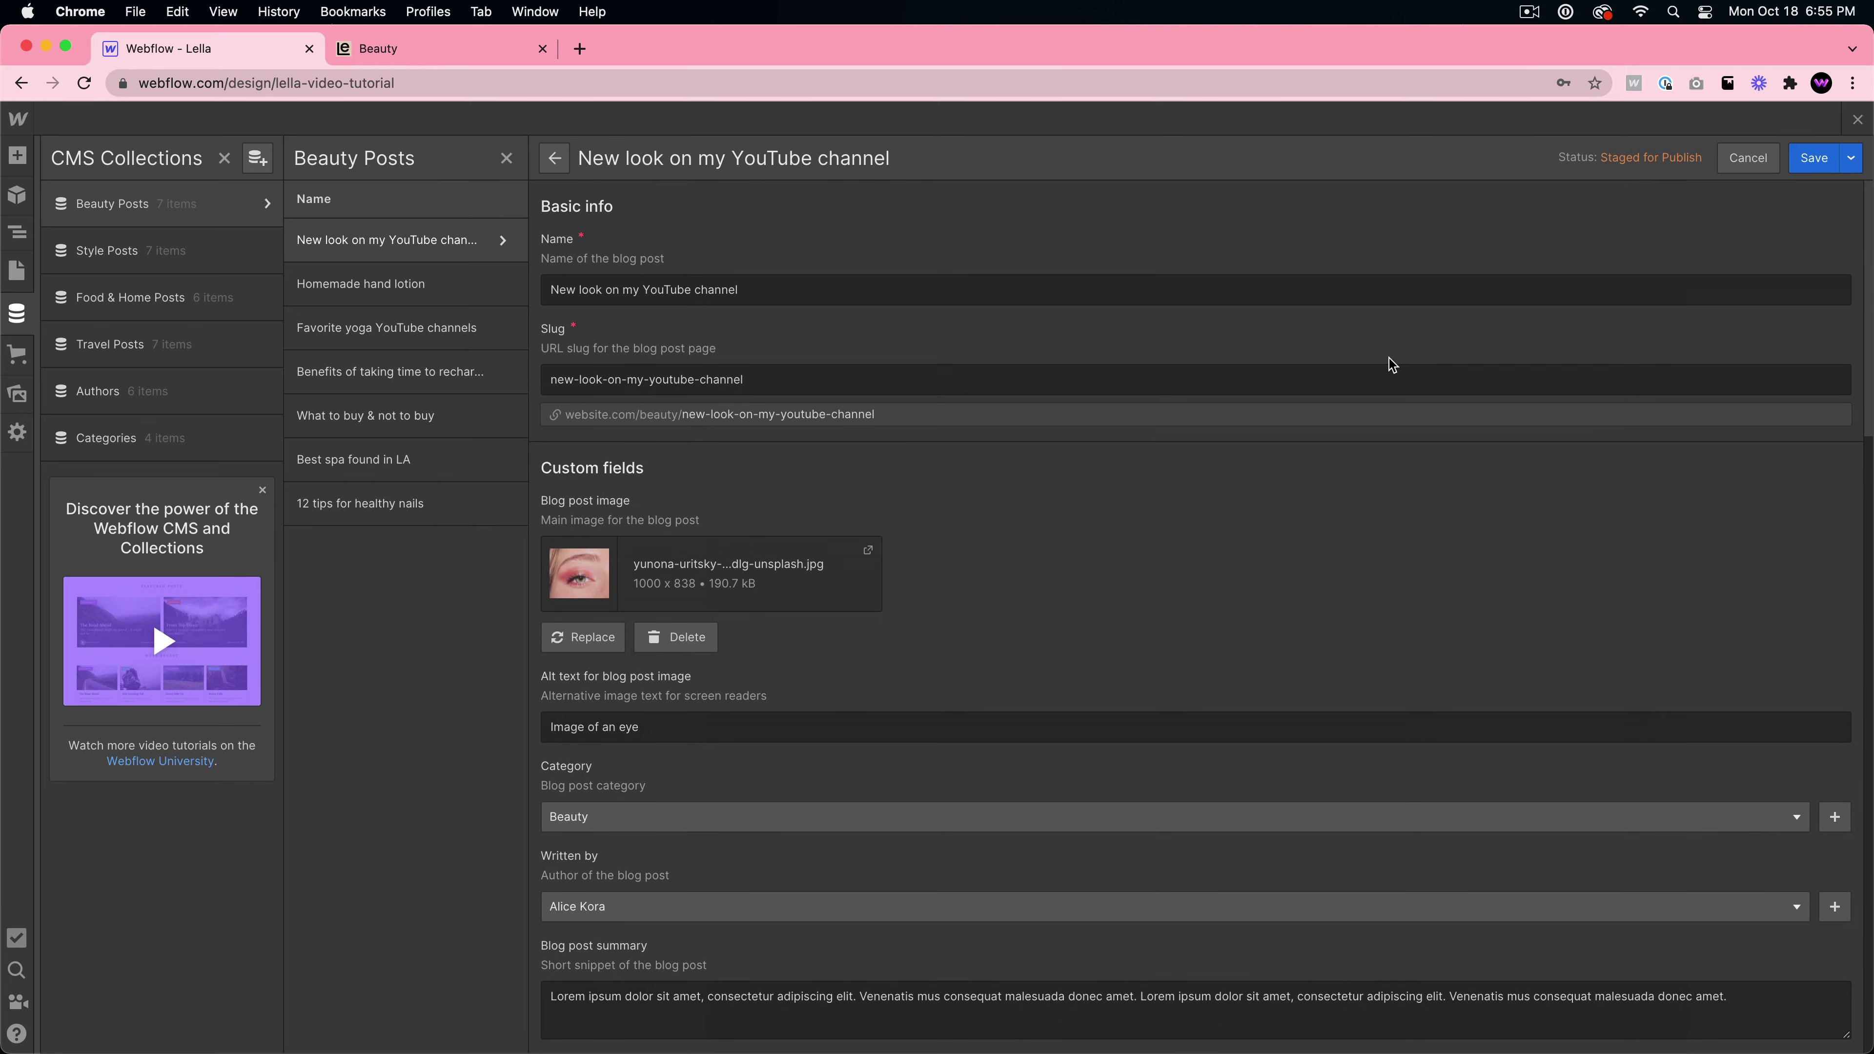
pyautogui.click(1746, 158)
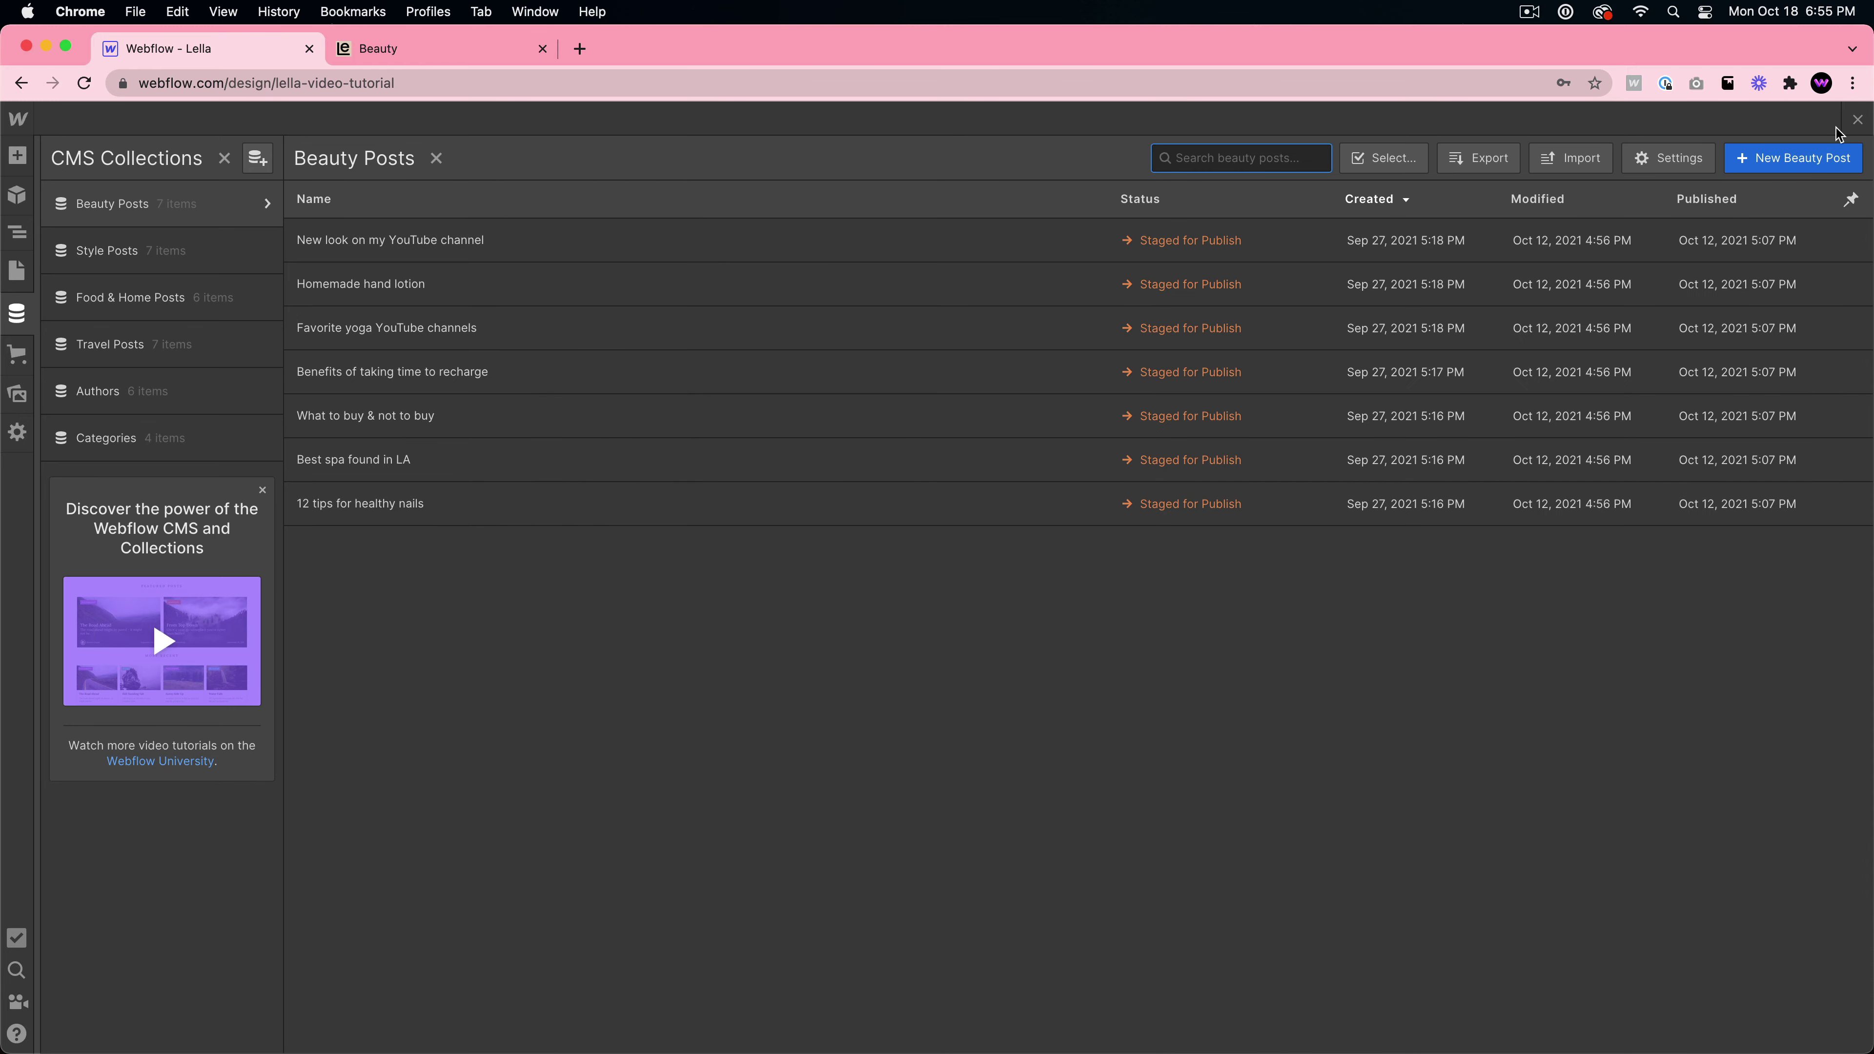
pyautogui.click(1858, 121)
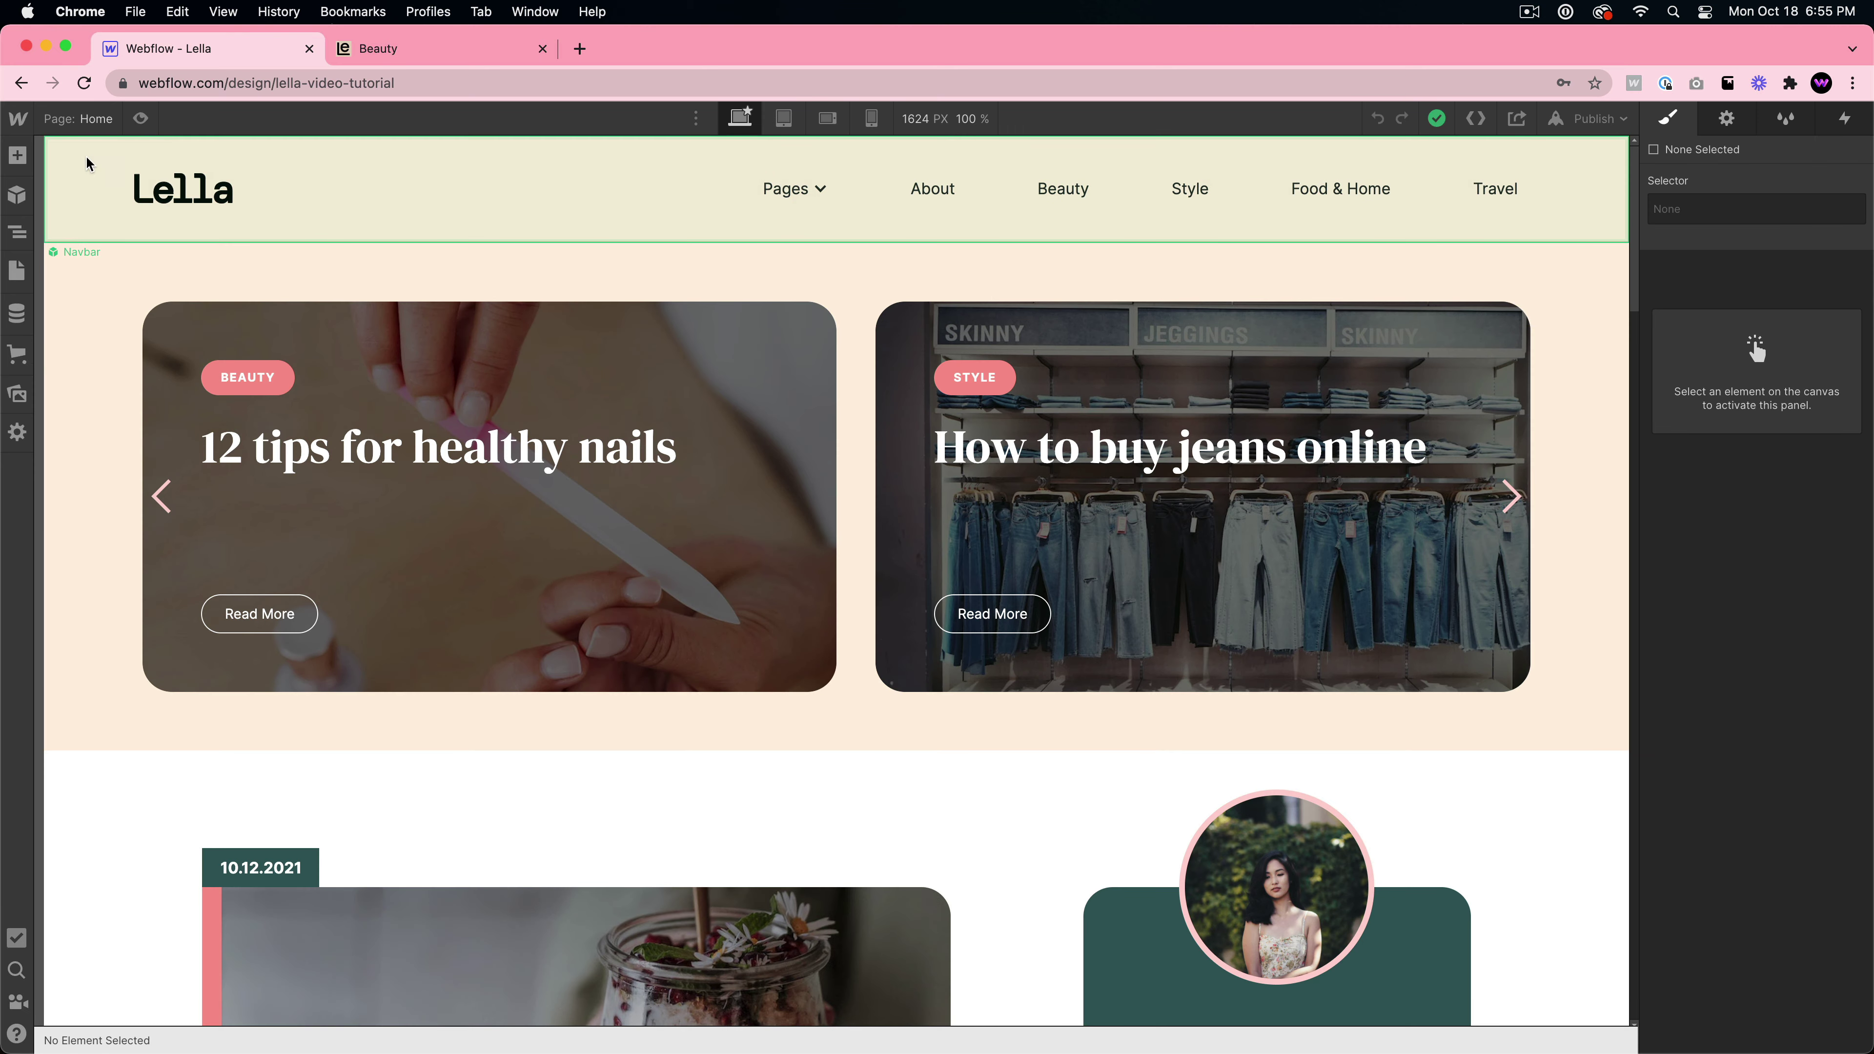
# - Show the Home page's element structure and select its Page Wrapper
pyautogui.click(17, 270)
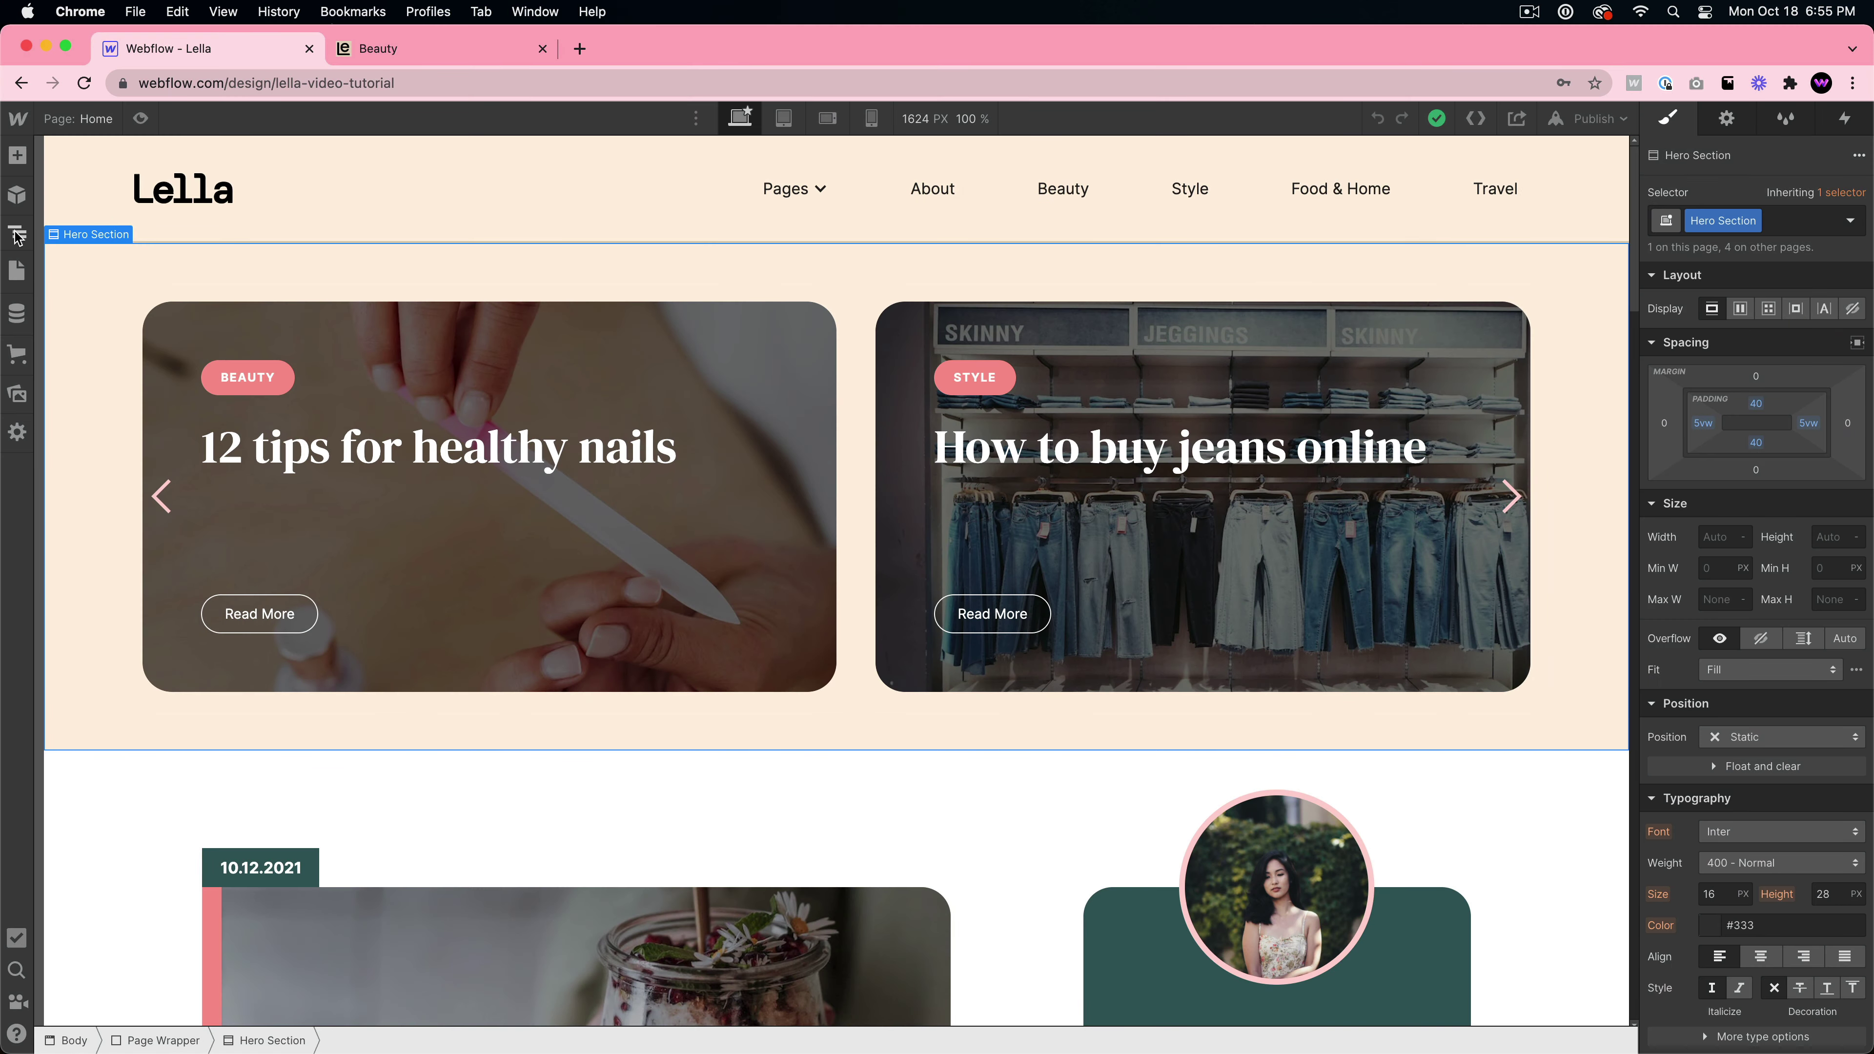
pyautogui.click(18, 235)
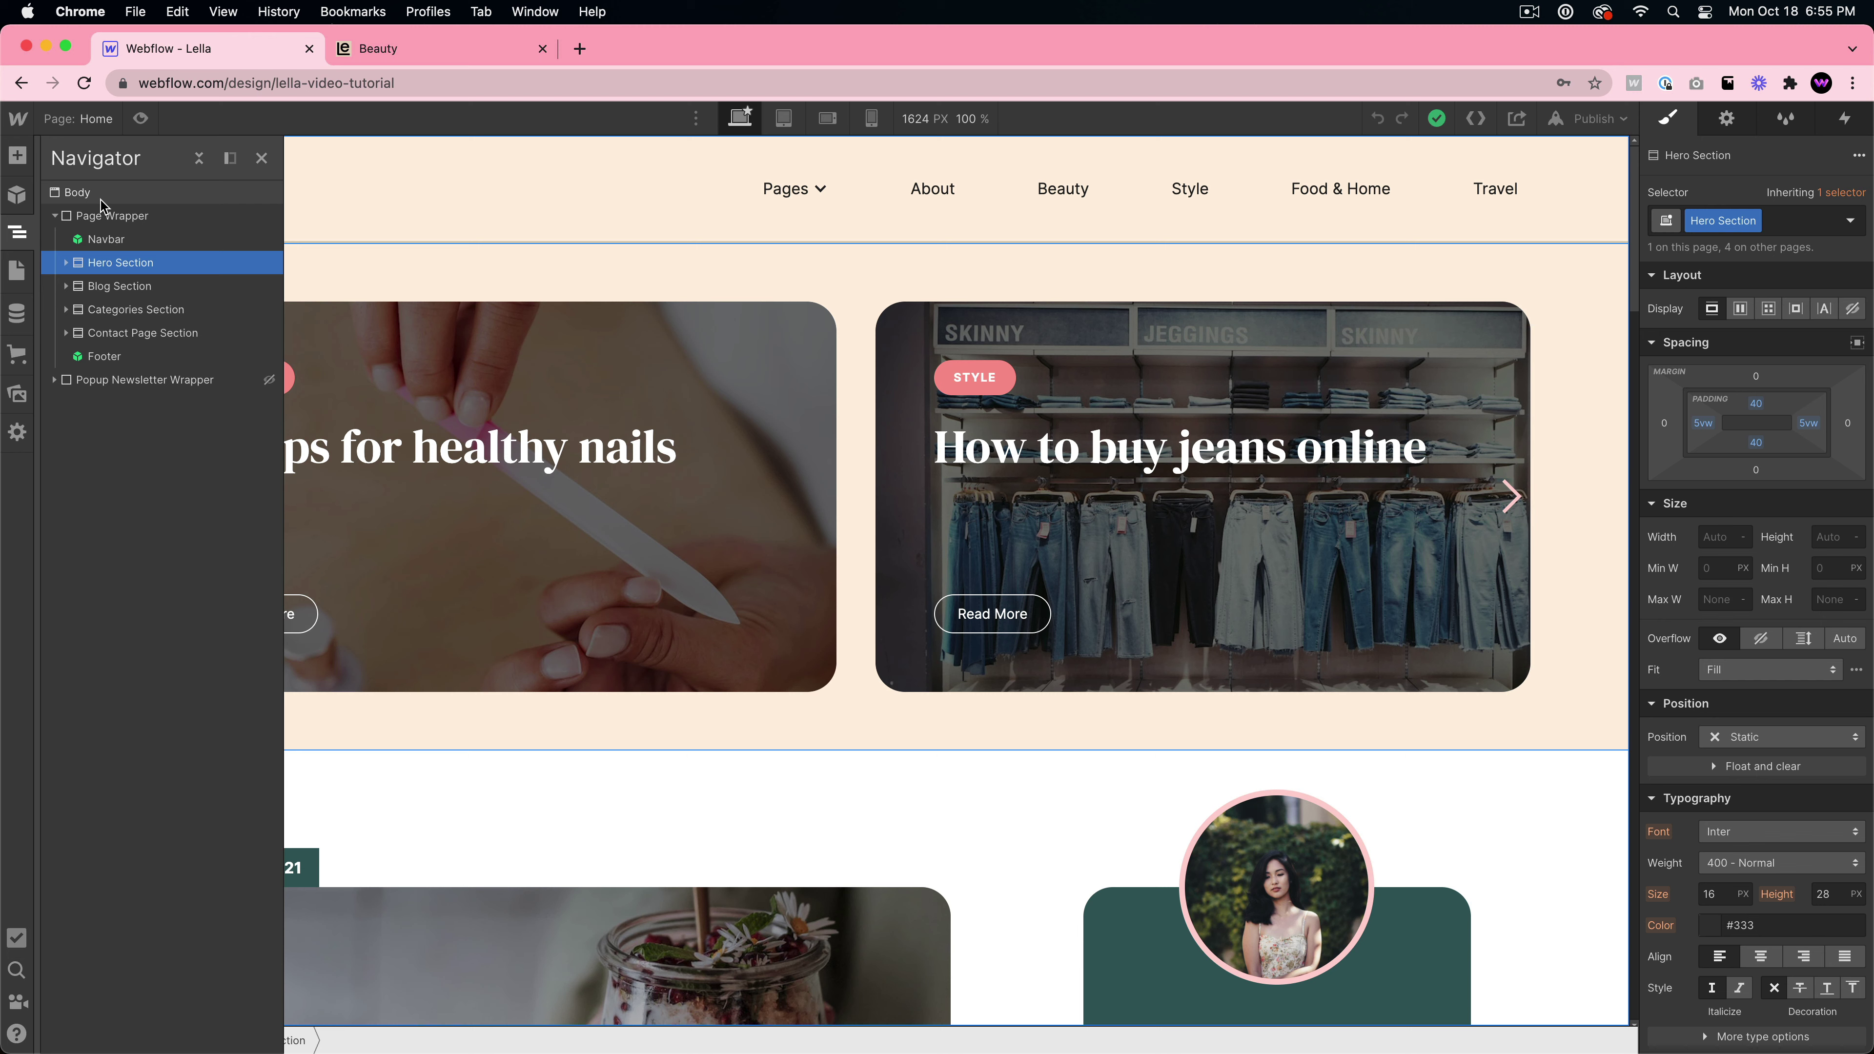
pyautogui.click(103, 216)
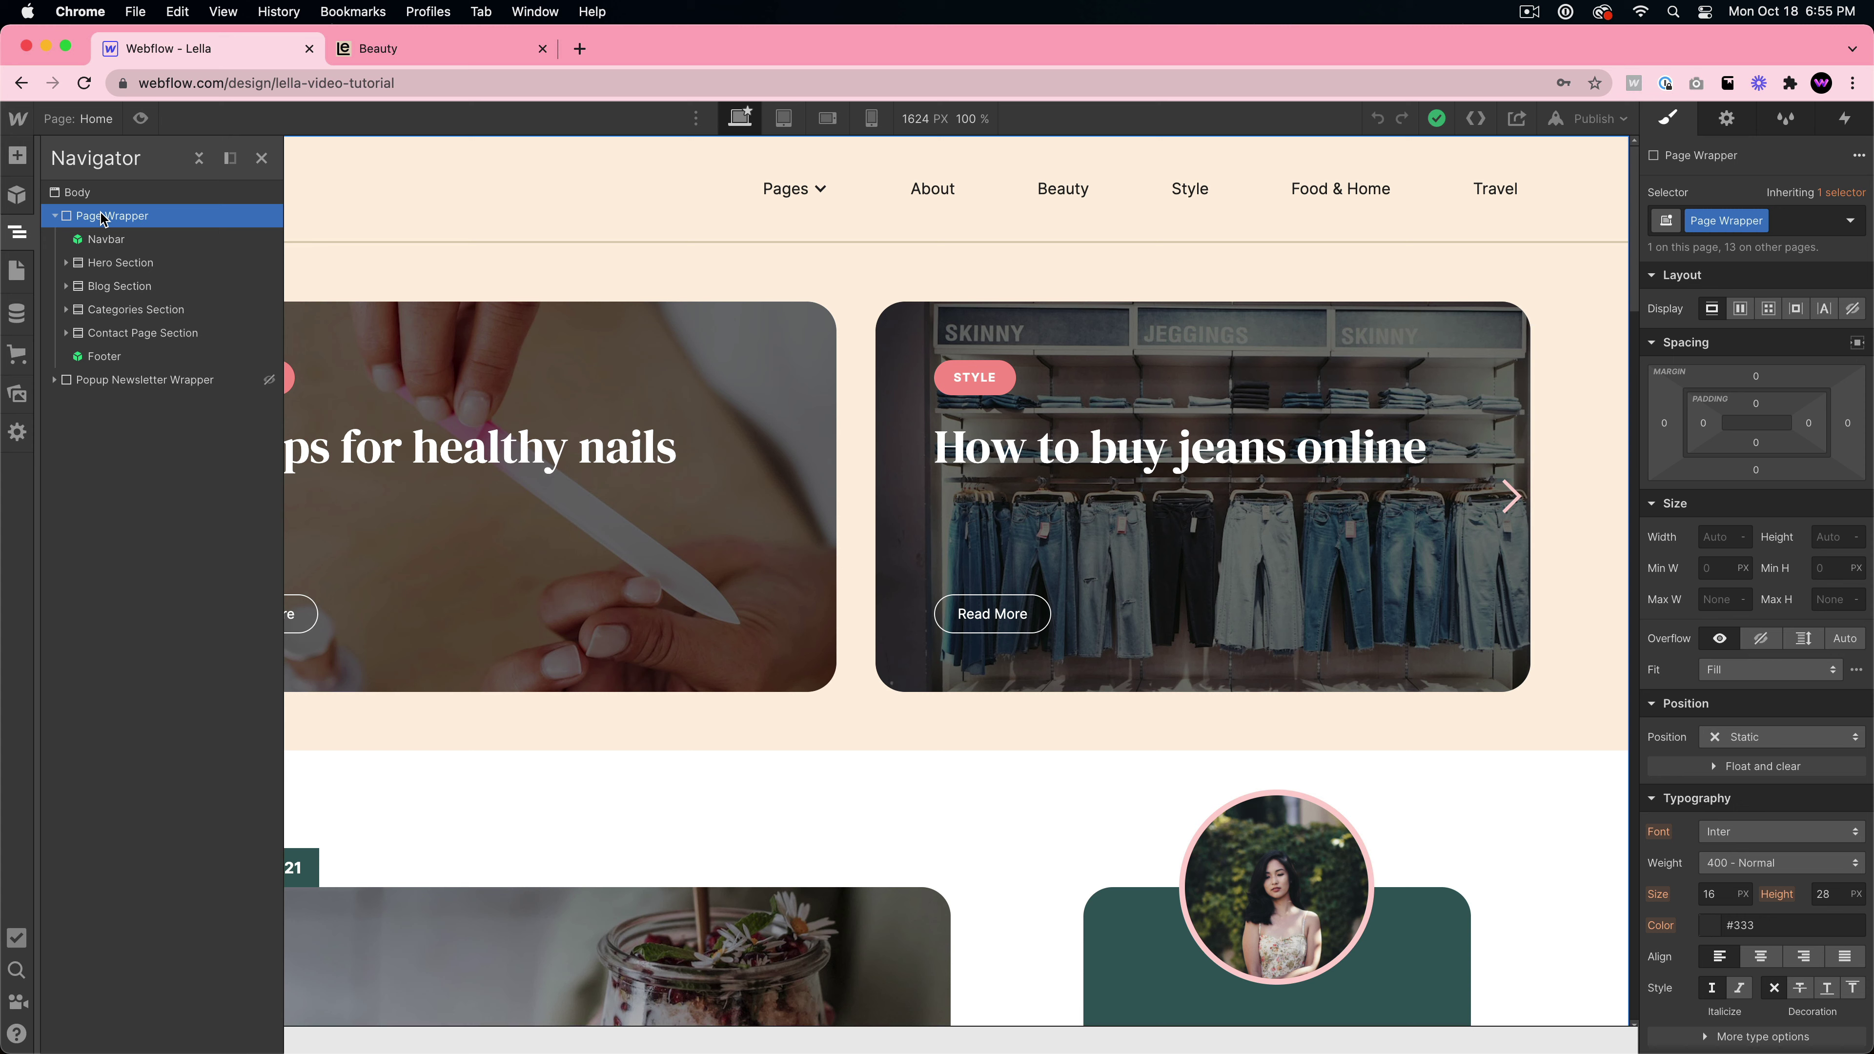
# - Create a new blank static page, keeping the default name Untitled
pyautogui.click(17, 271)
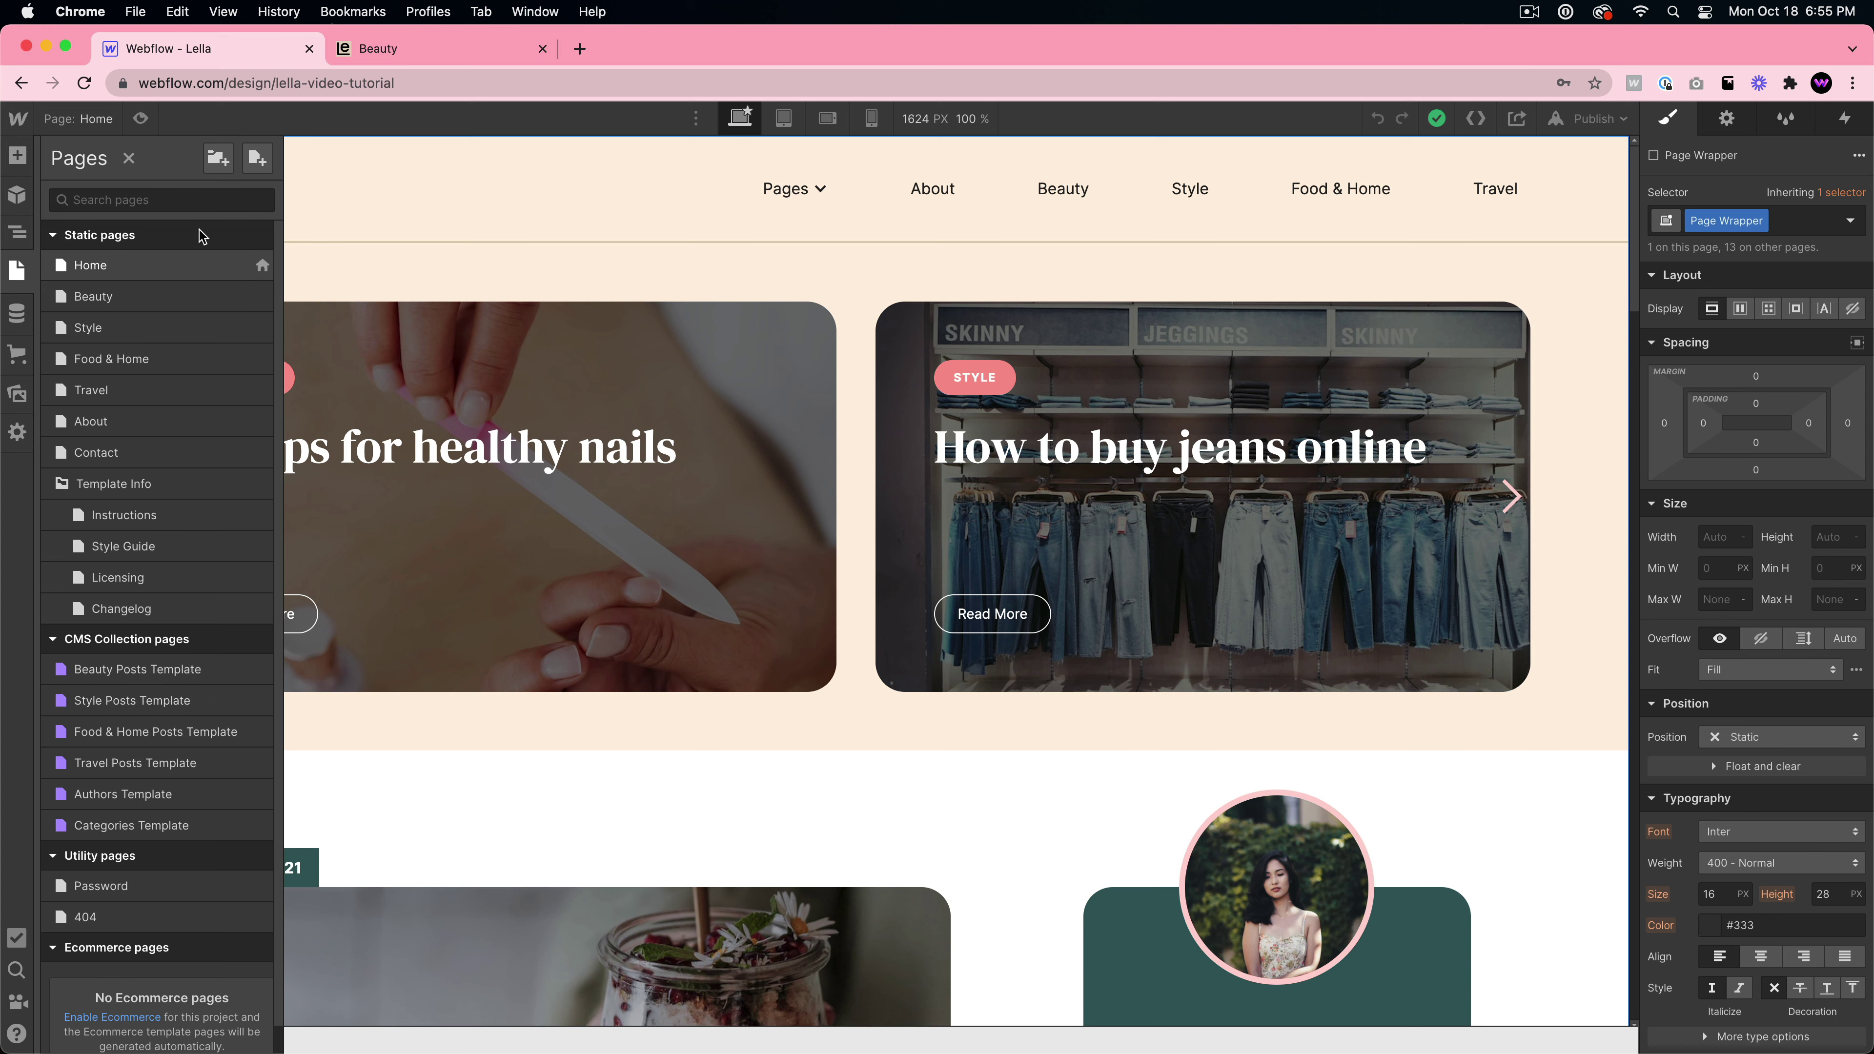
pyautogui.click(256, 158)
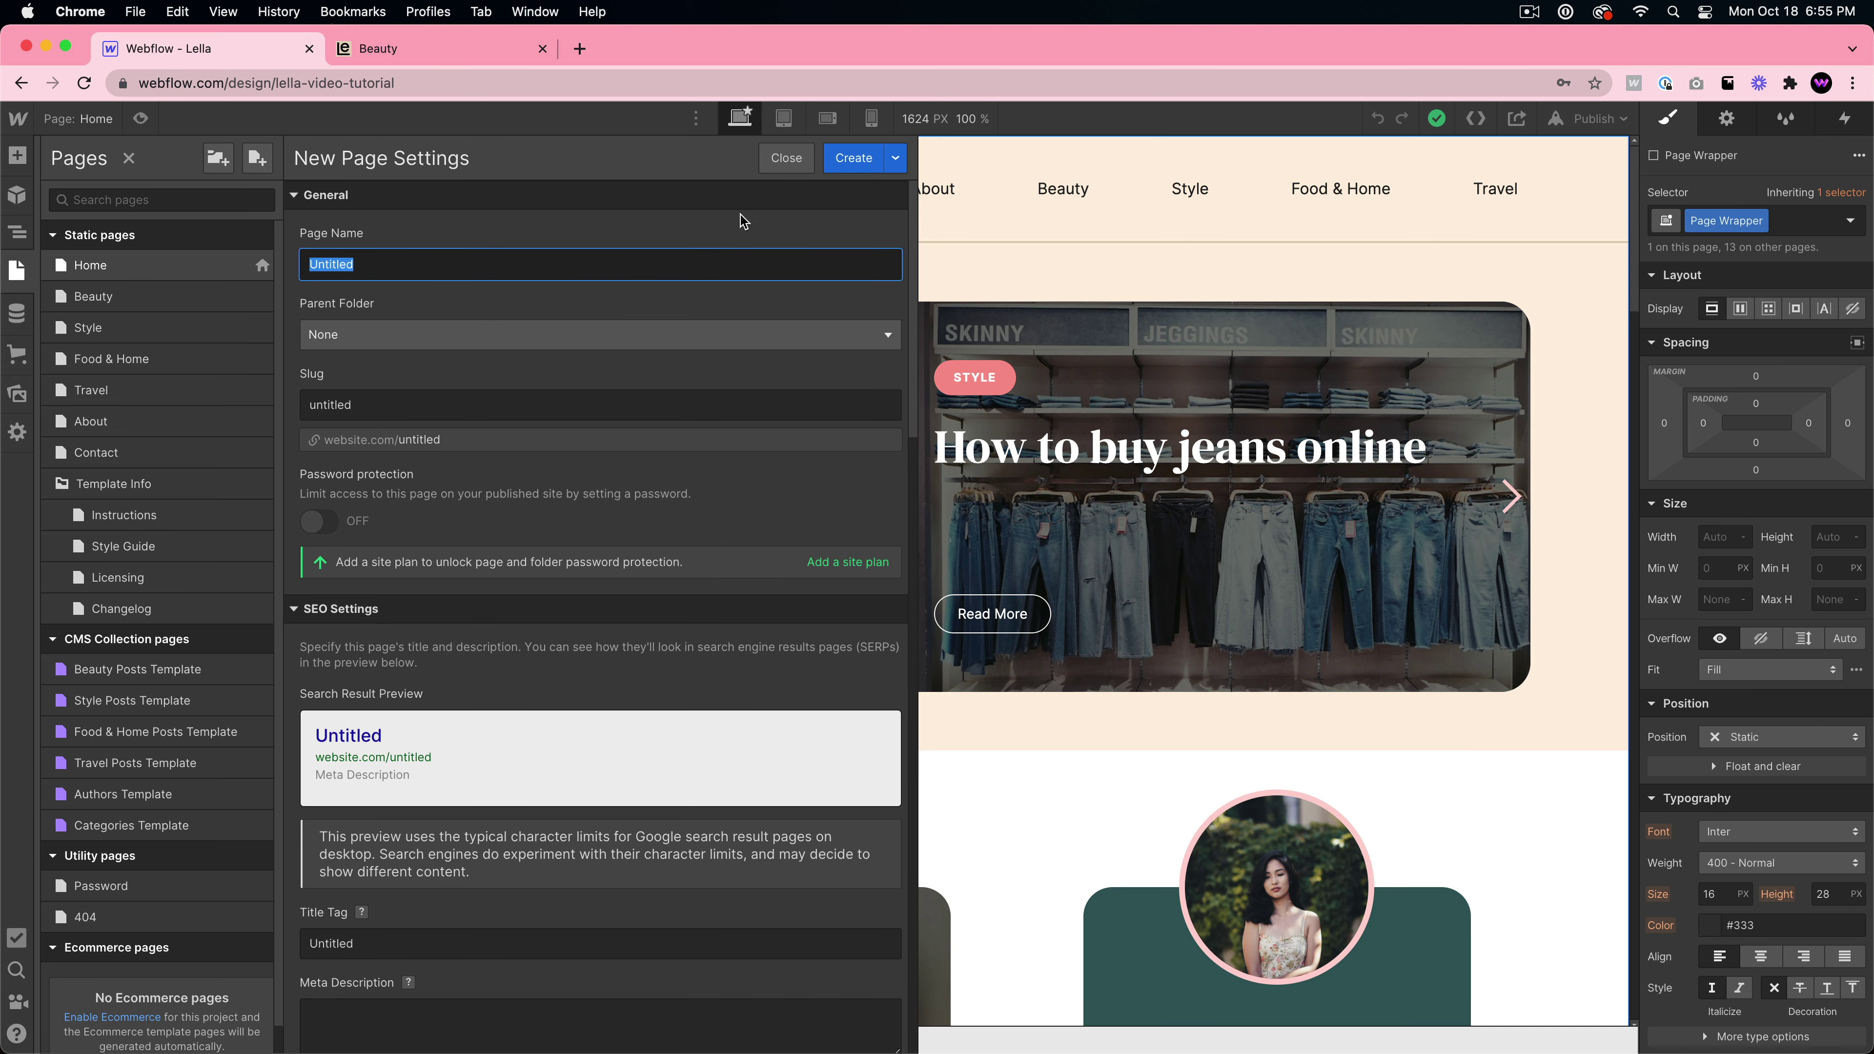
pyautogui.click(840, 164)
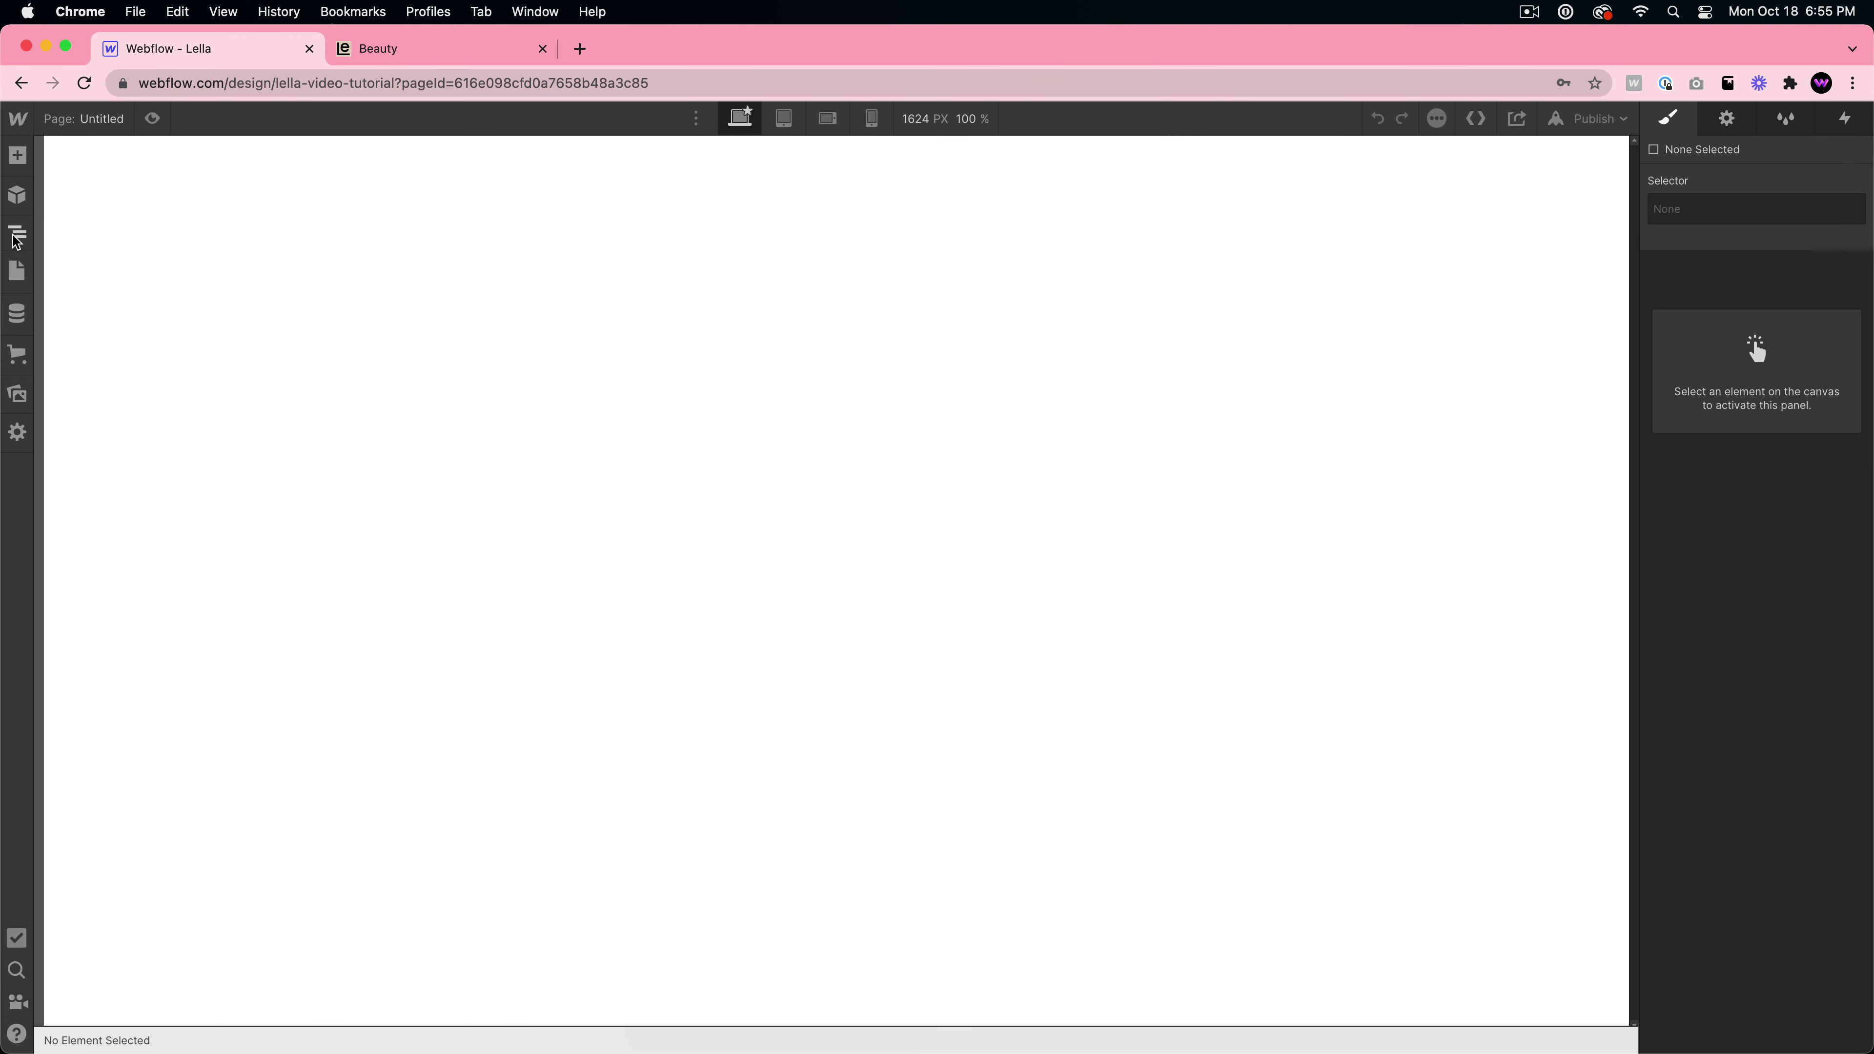
pyautogui.click(18, 233)
# - Copy the Home page's Page Wrapper and paste it into the Body of the Untitled page
pyautogui.click(17, 270)
pyautogui.click(88, 265)
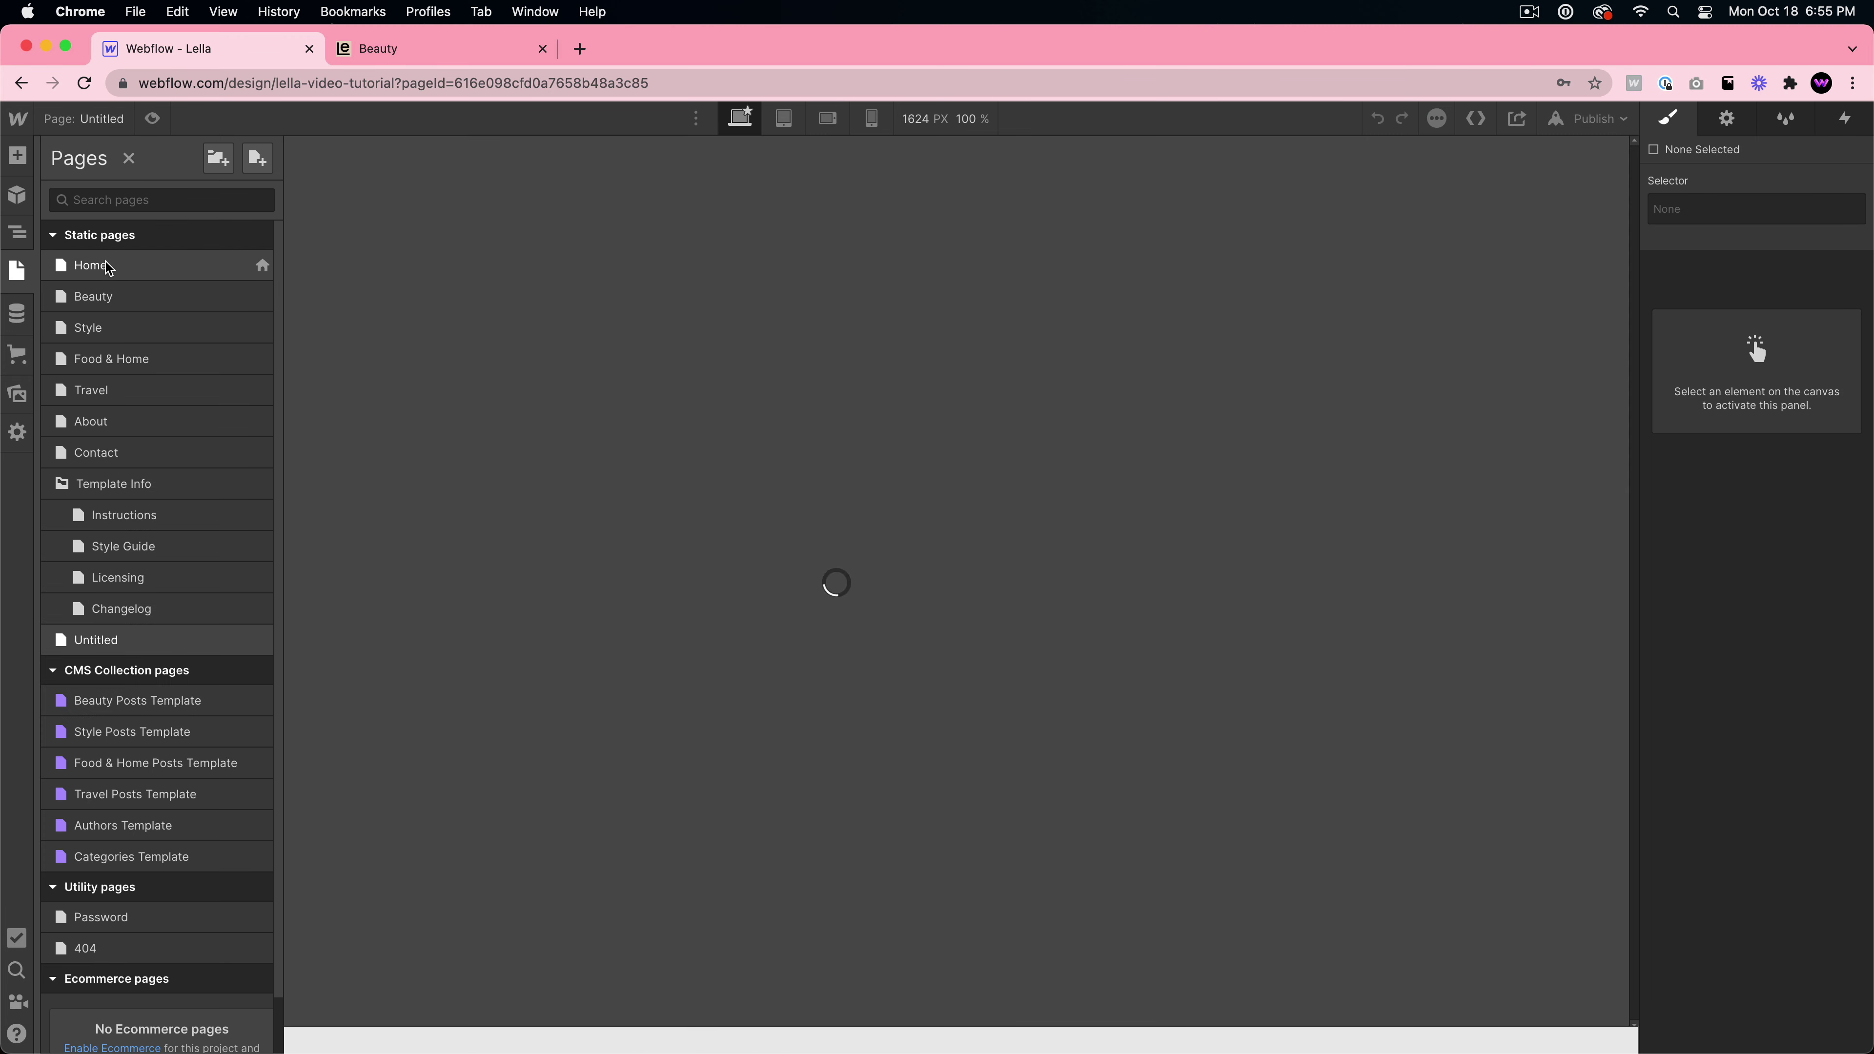
pyautogui.click(17, 233)
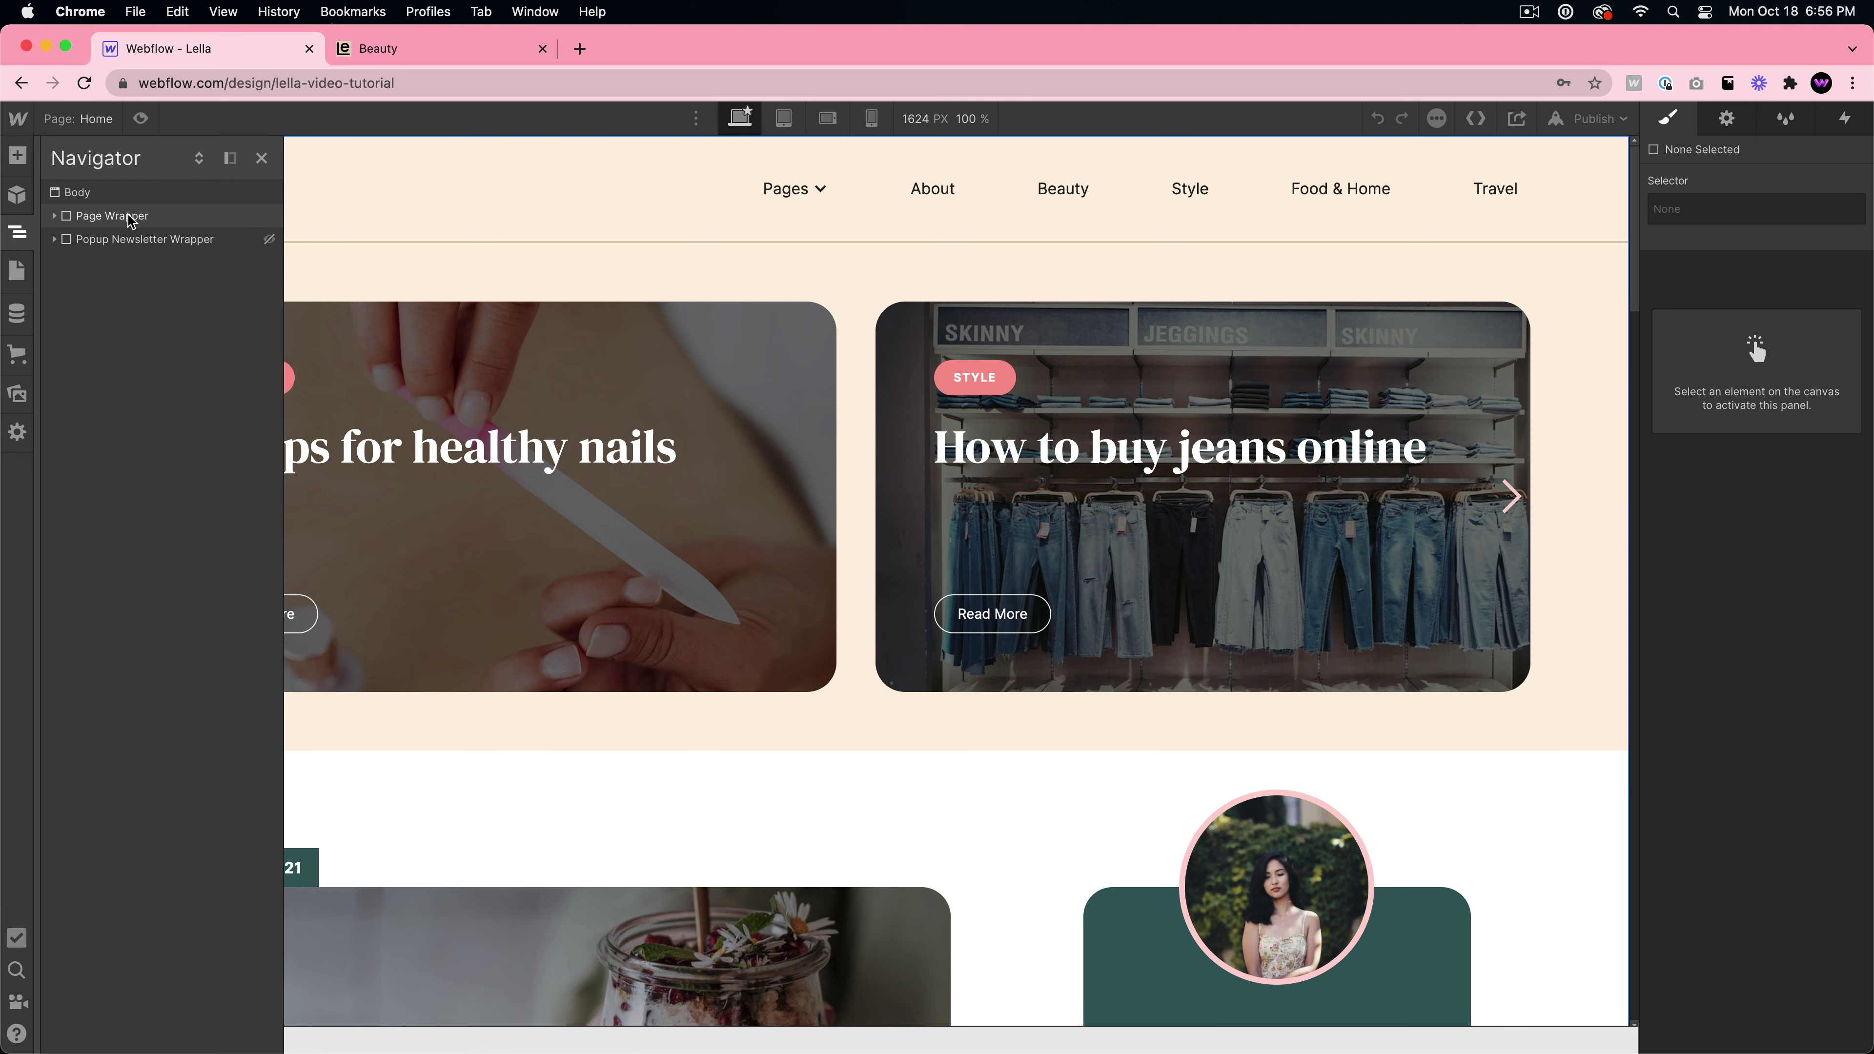
pyautogui.click(112, 217)
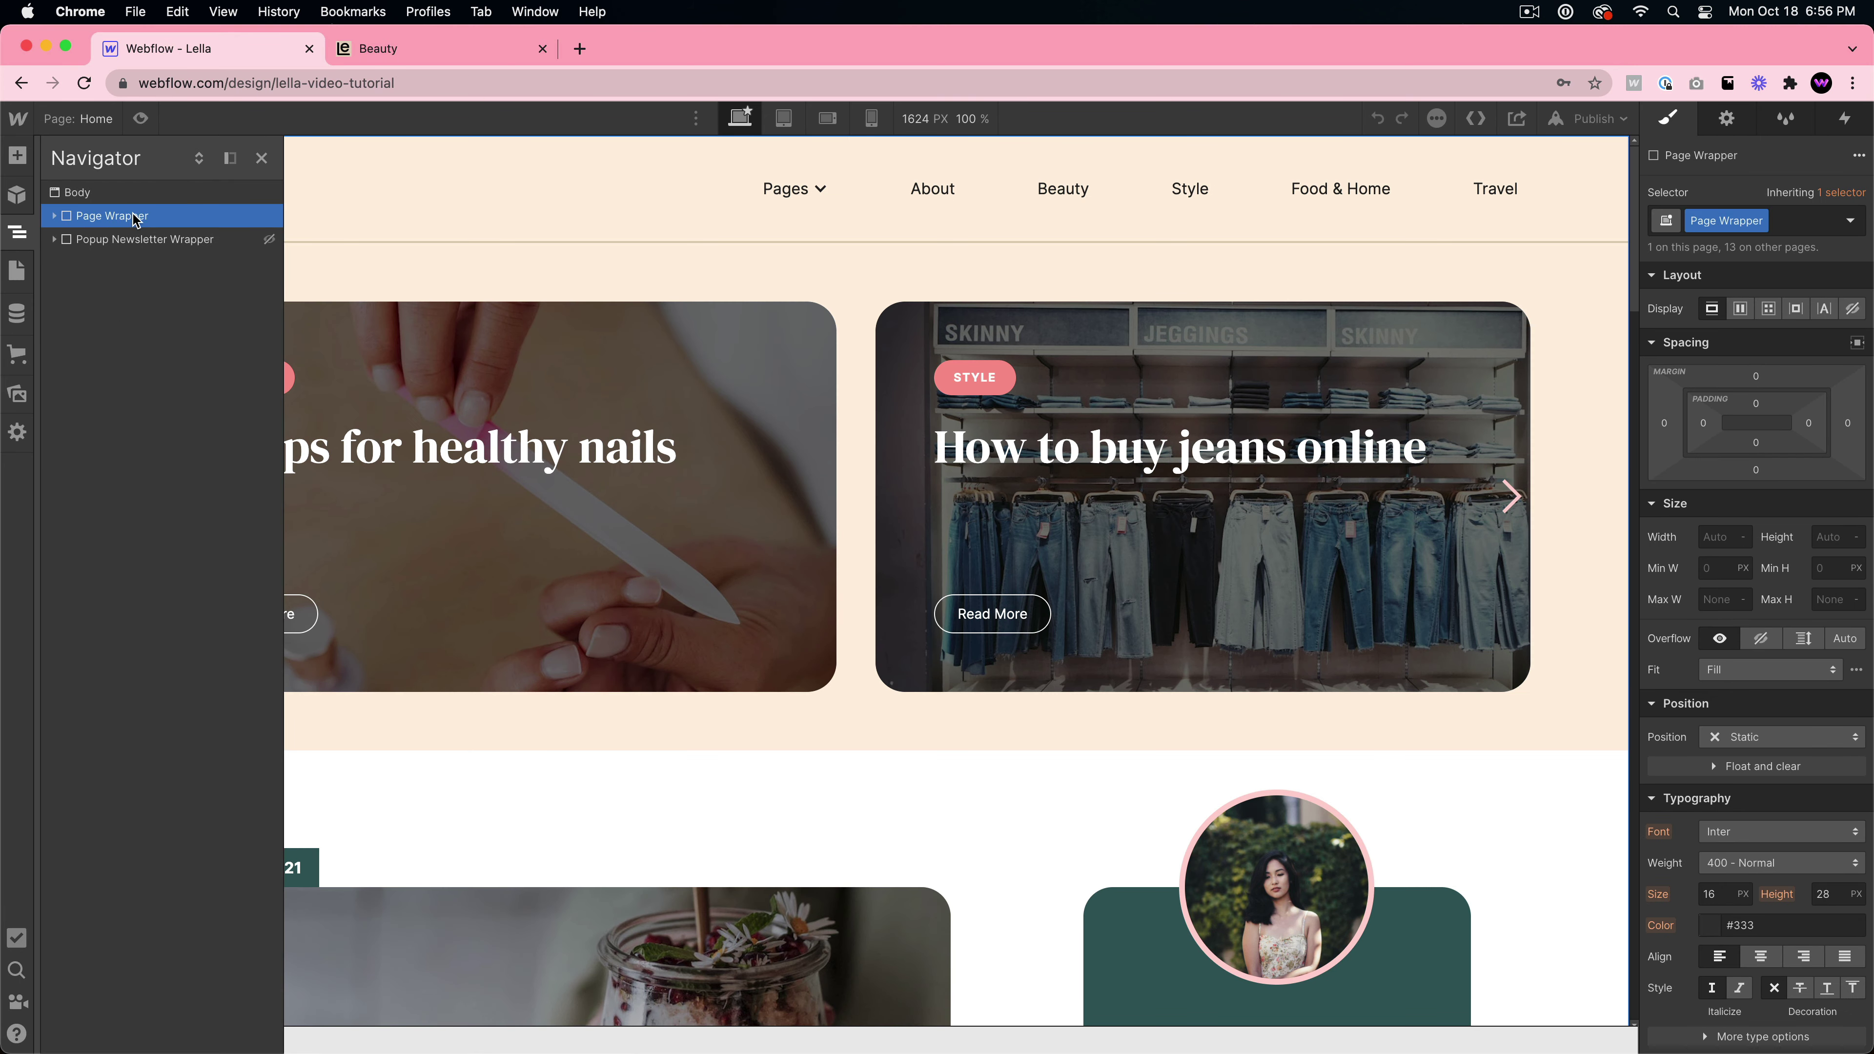
pyautogui.click(17, 271)
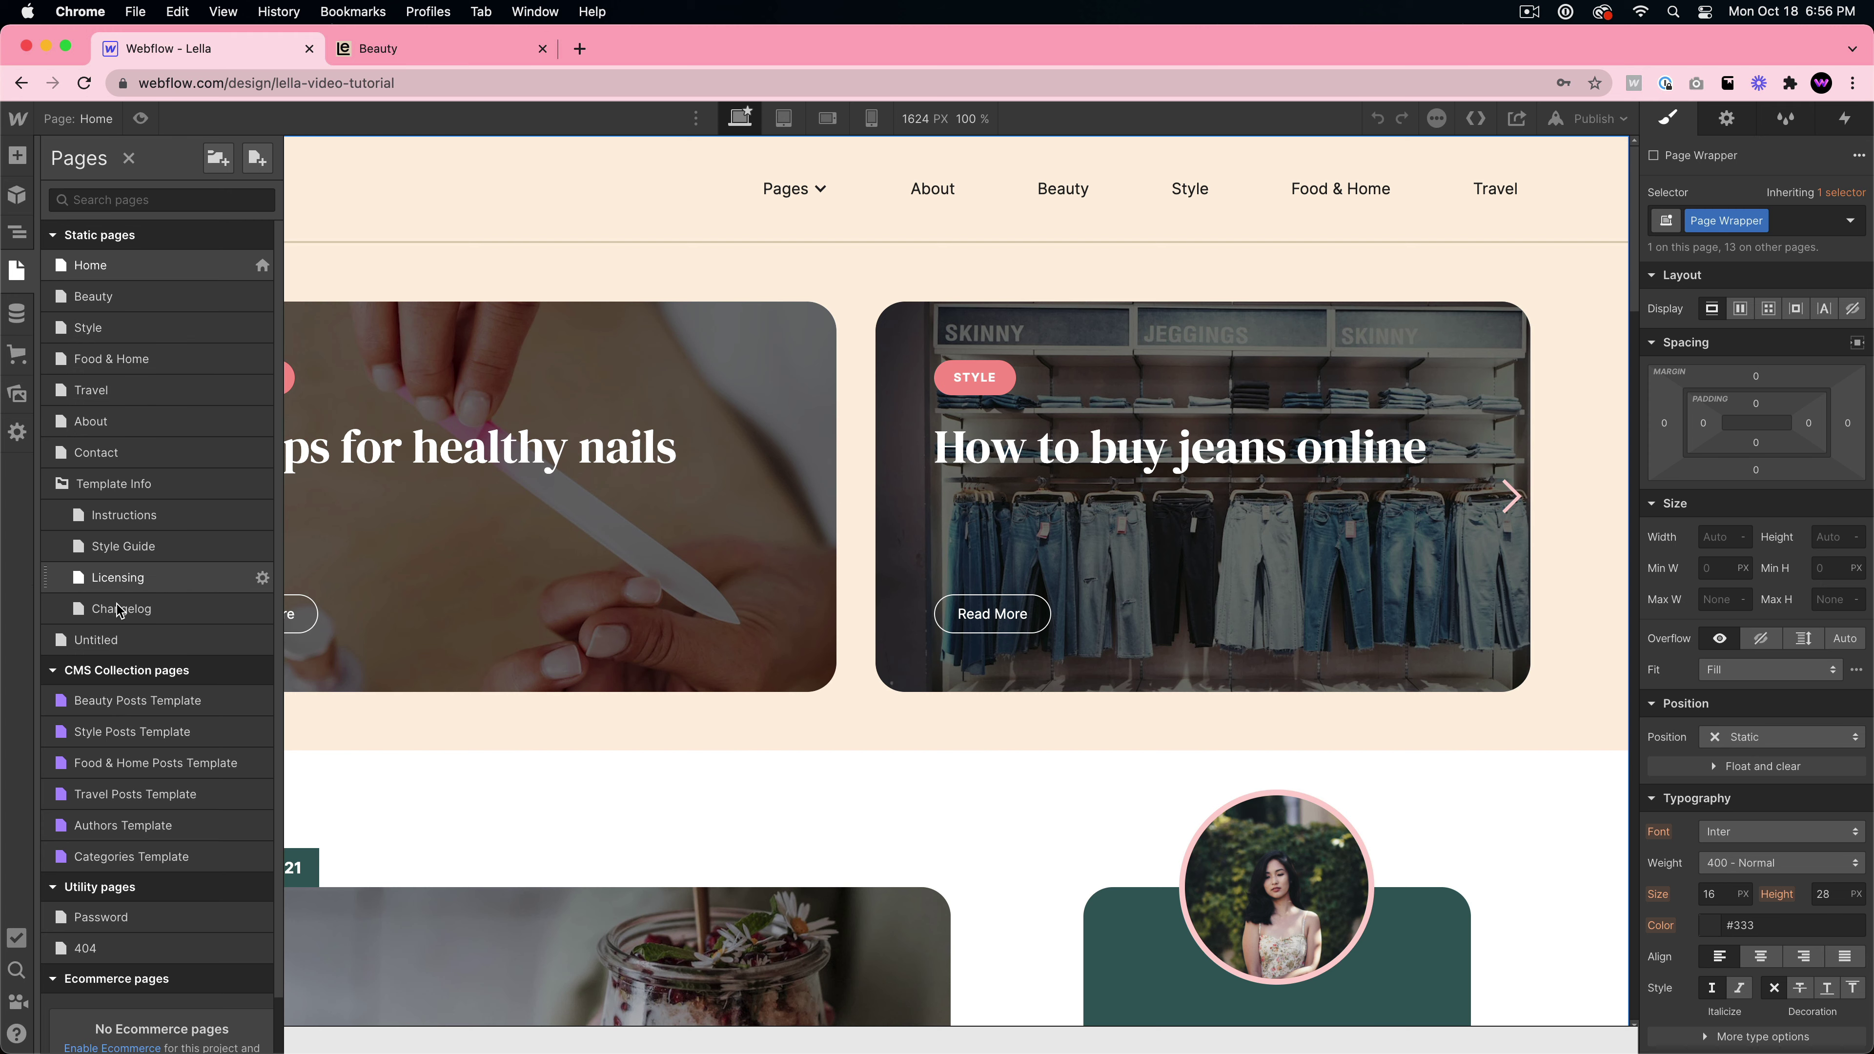
pyautogui.click(116, 639)
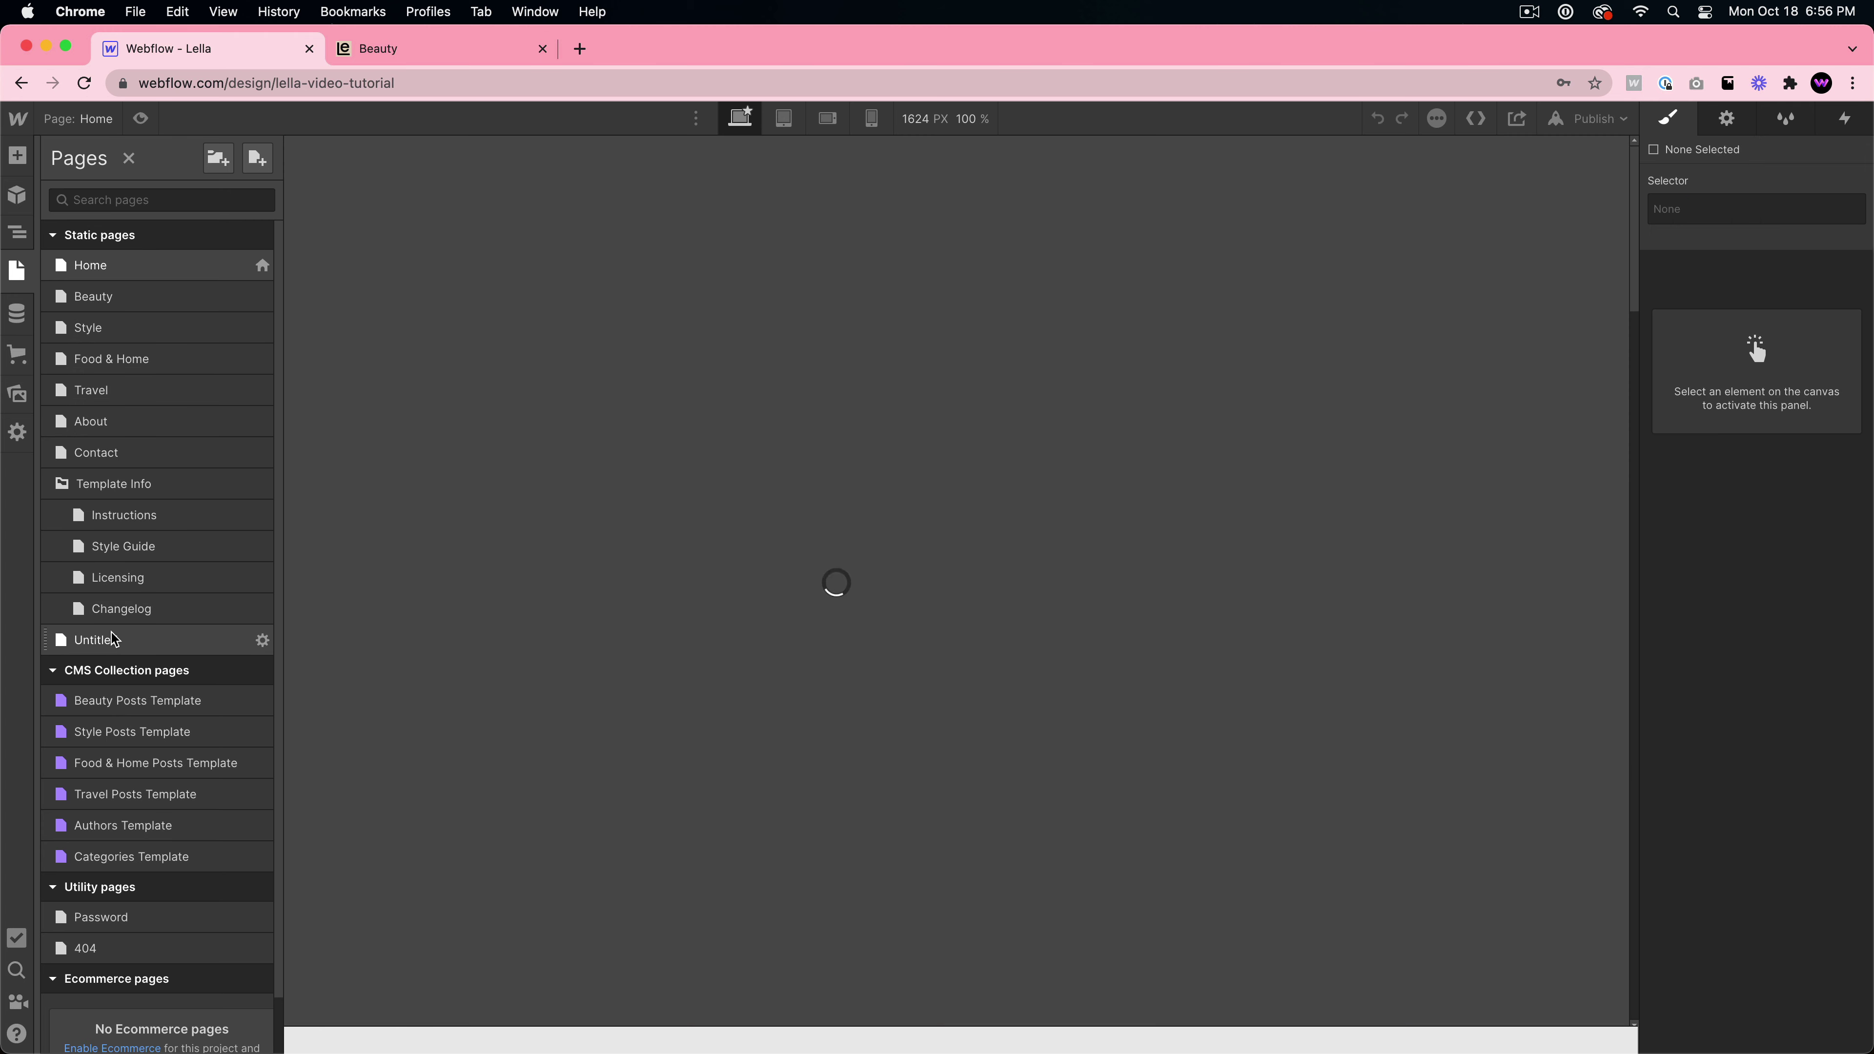
pyautogui.click(17, 231)
pyautogui.click(112, 195)
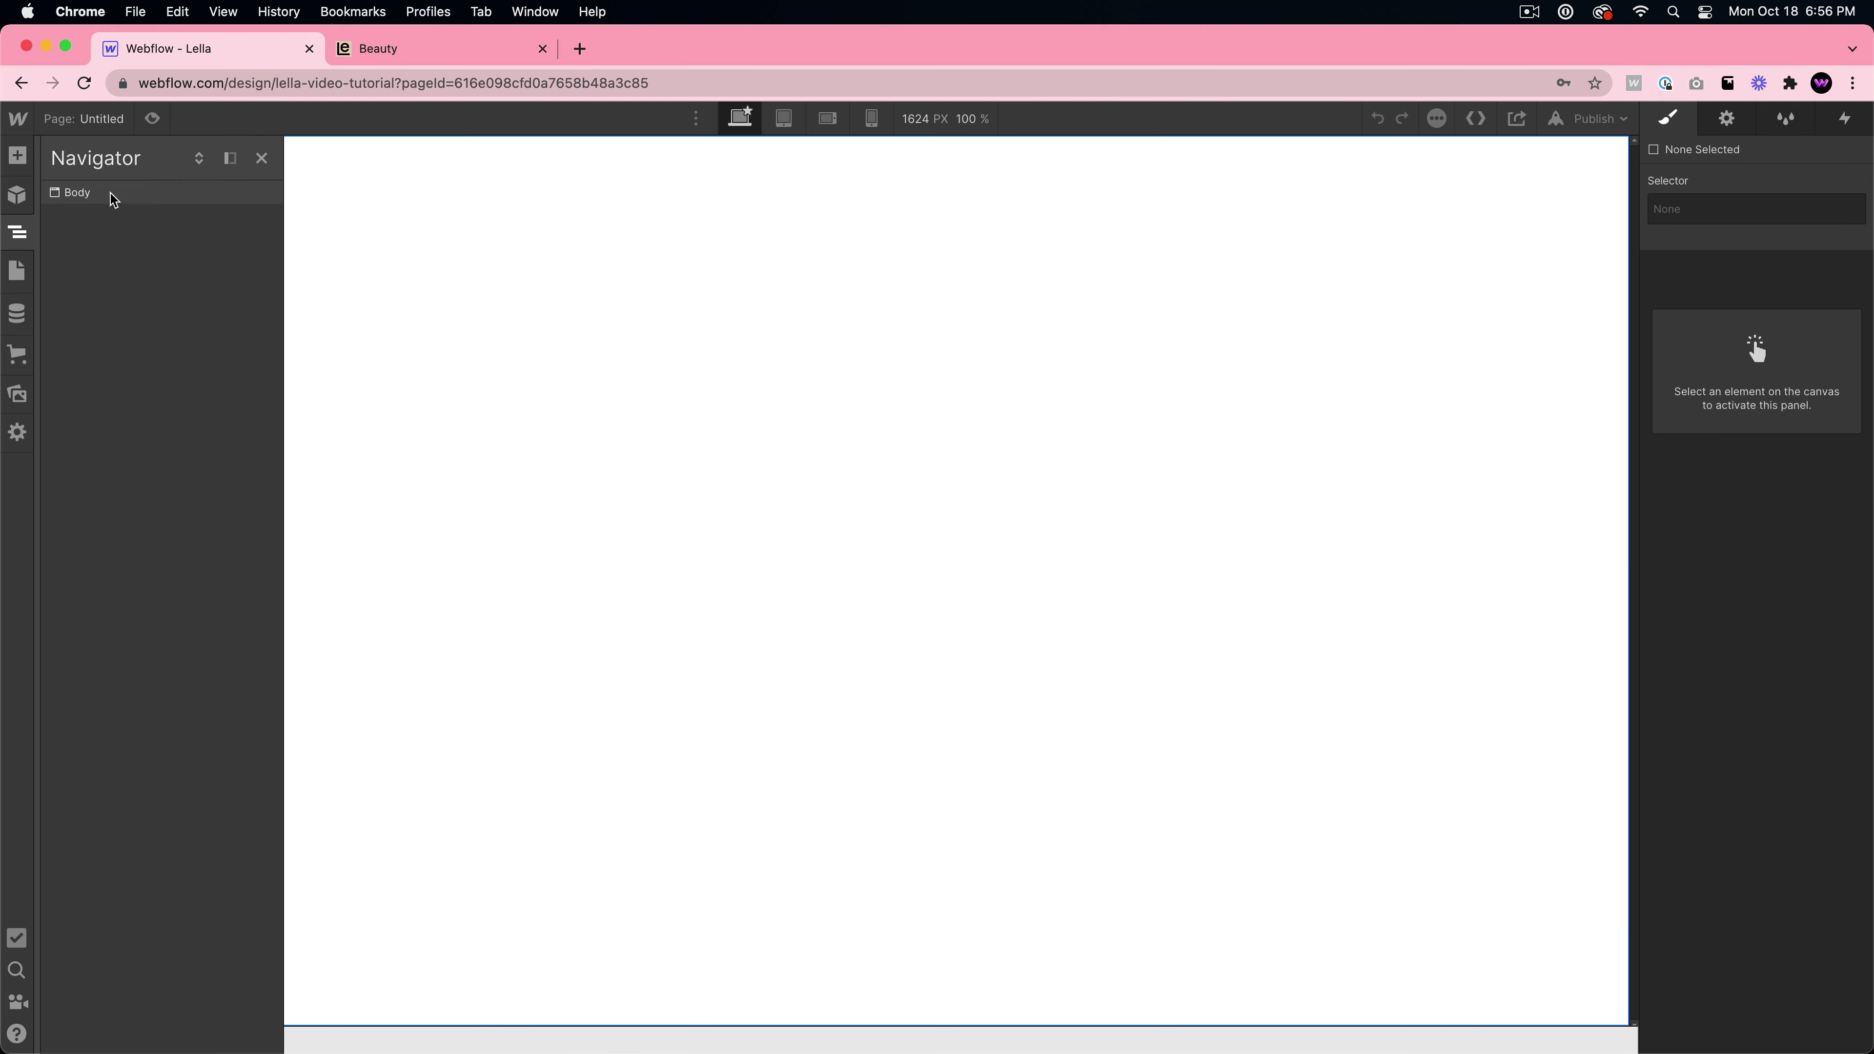
pyautogui.press('cmd+v')
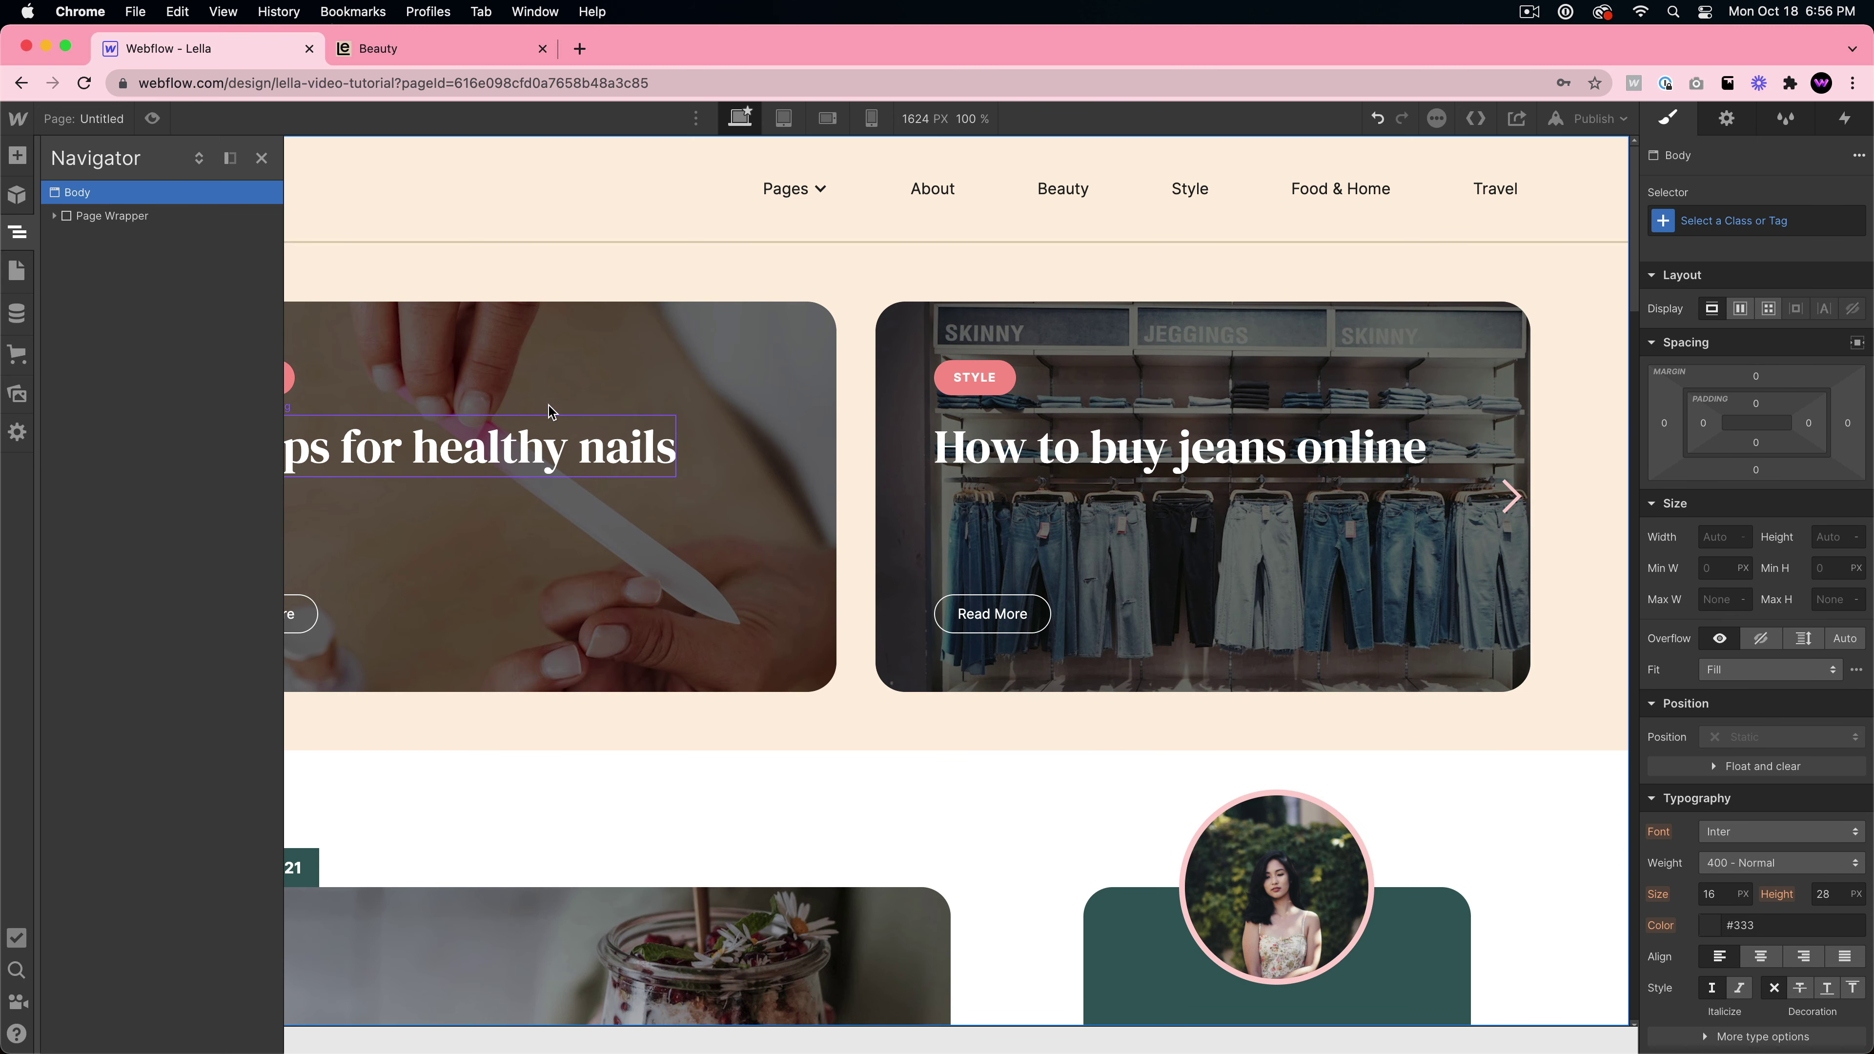
# - Return to the Home page, expand its Page Wrapper in the element structure and select the wrapper
pyautogui.click(17, 270)
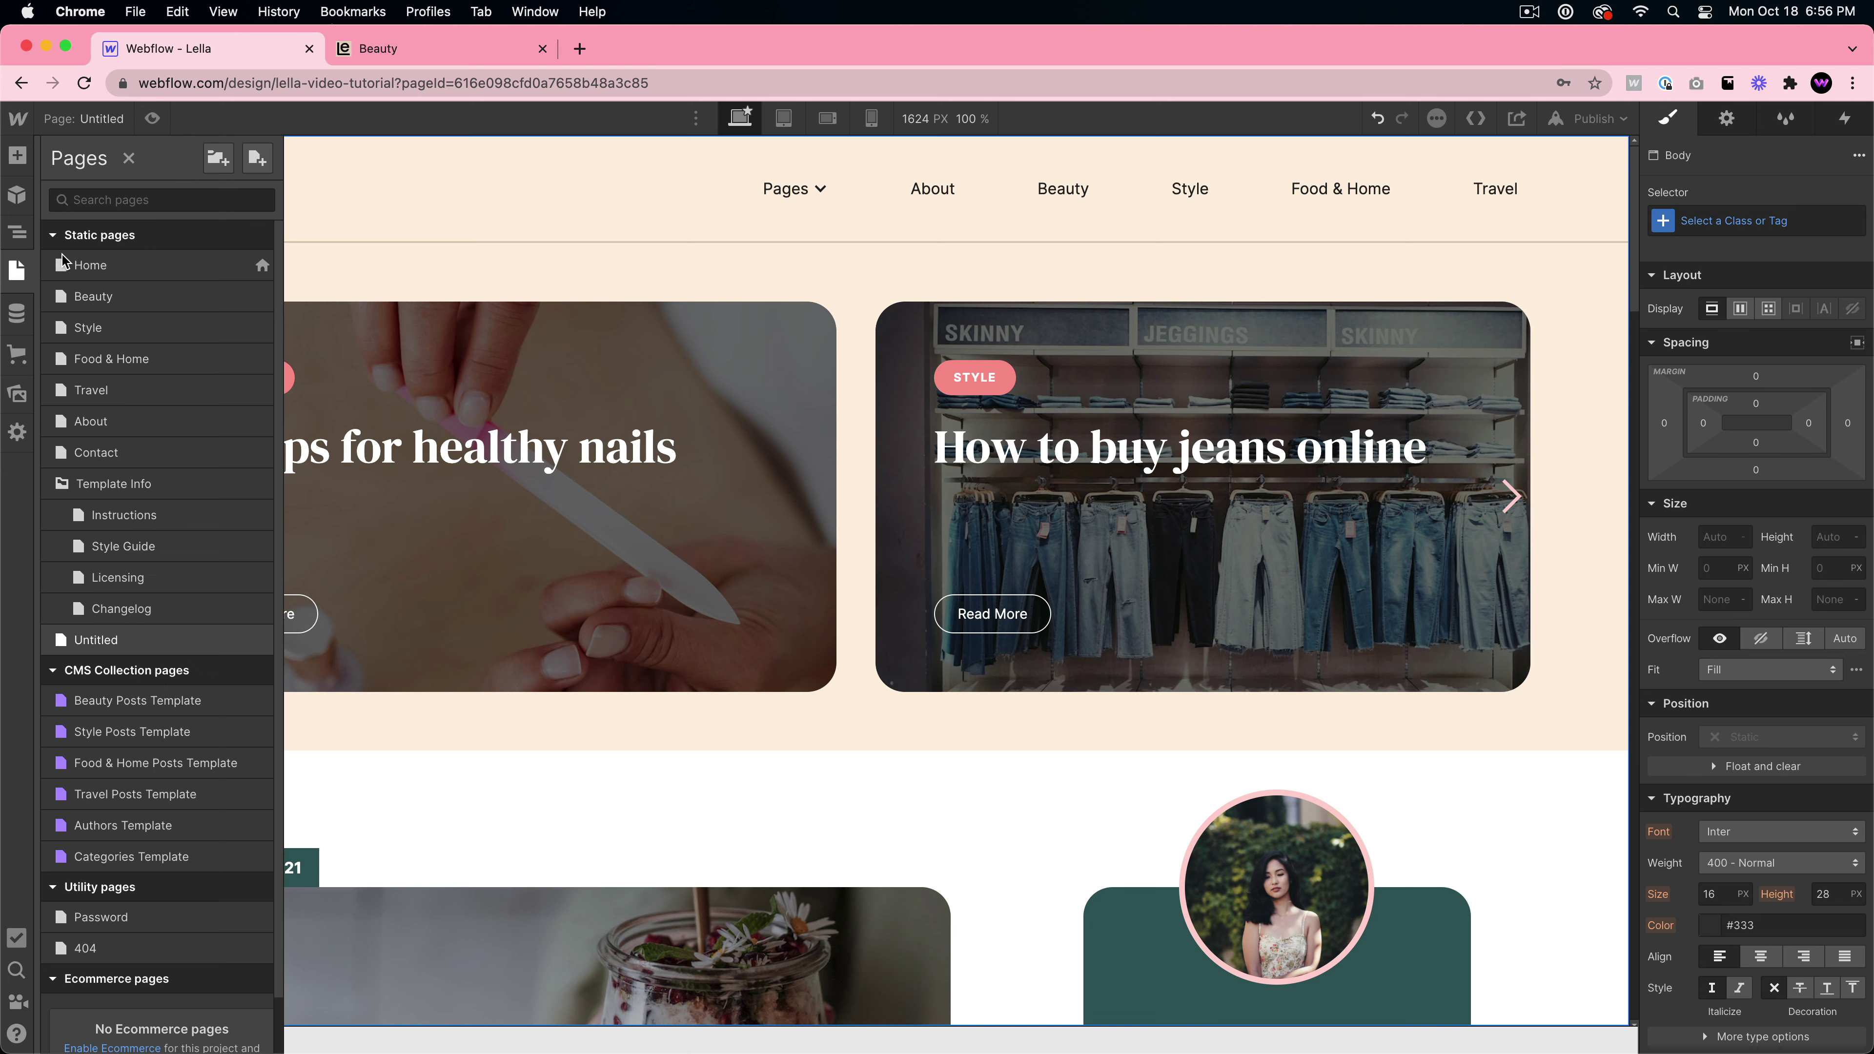
pyautogui.click(95, 265)
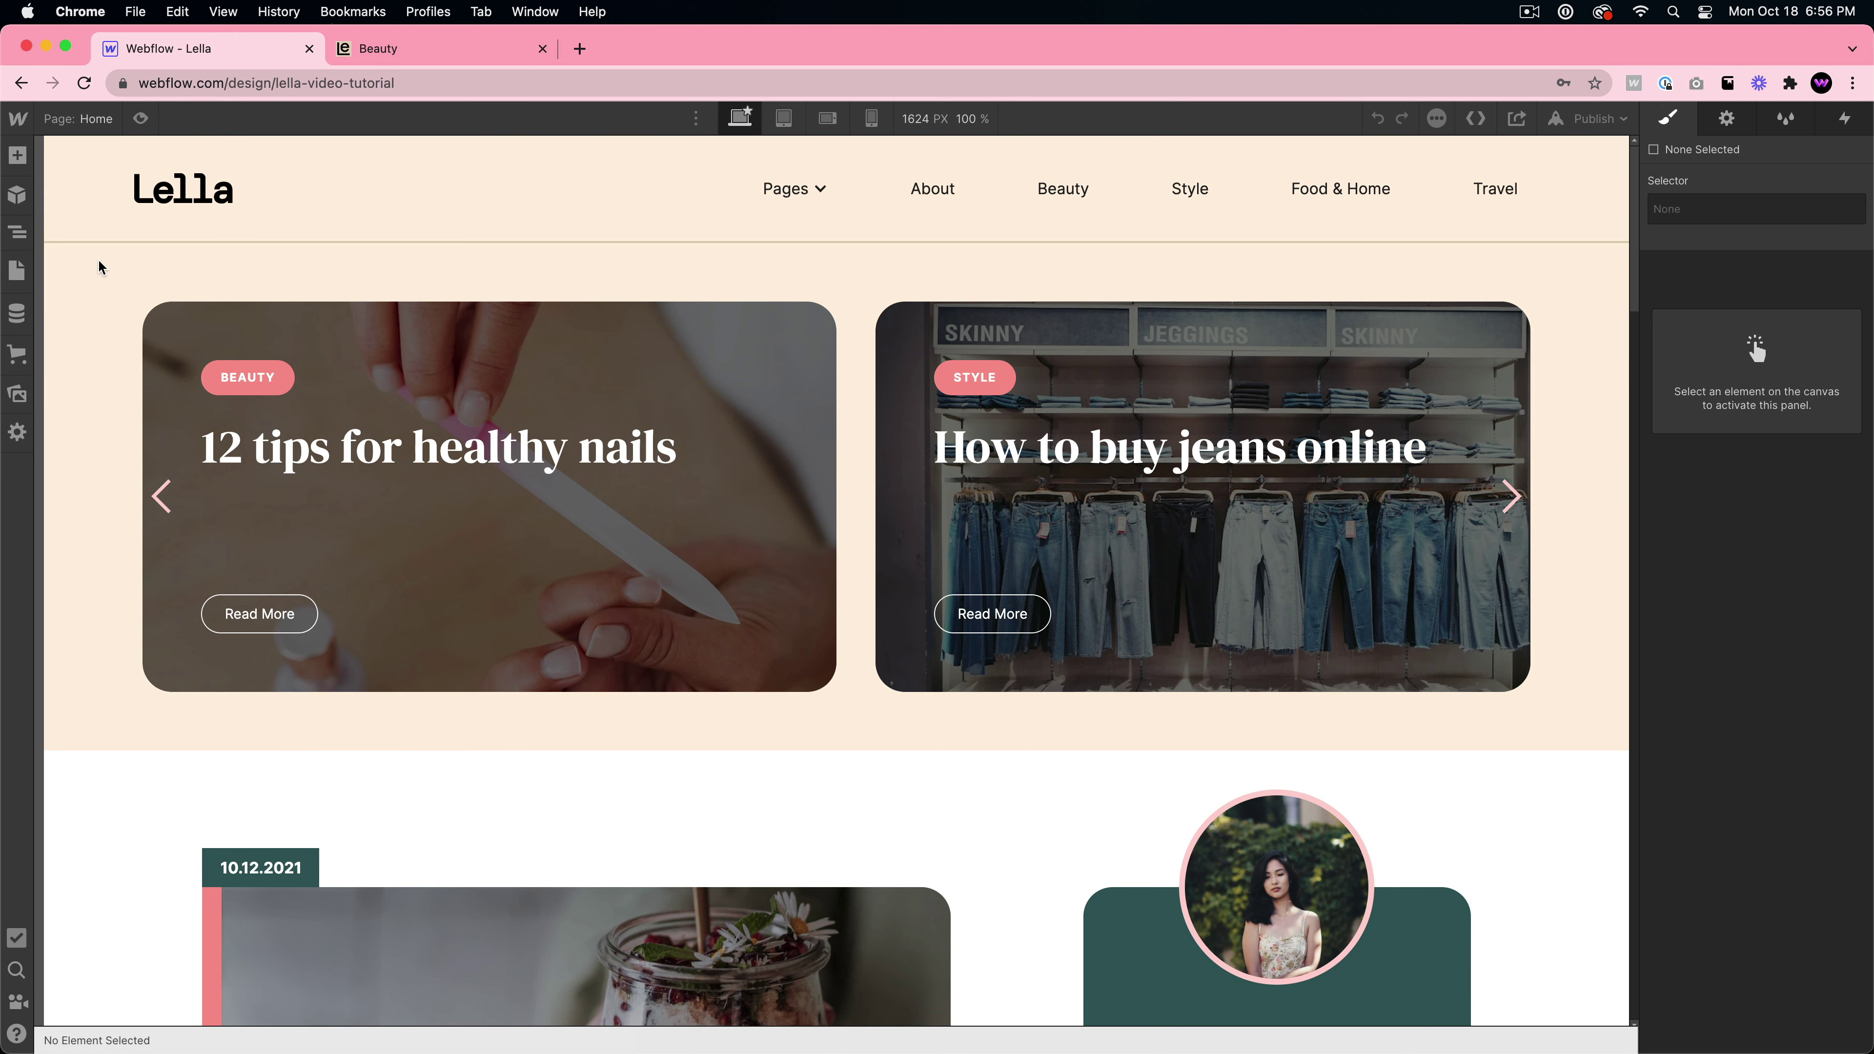
pyautogui.click(18, 271)
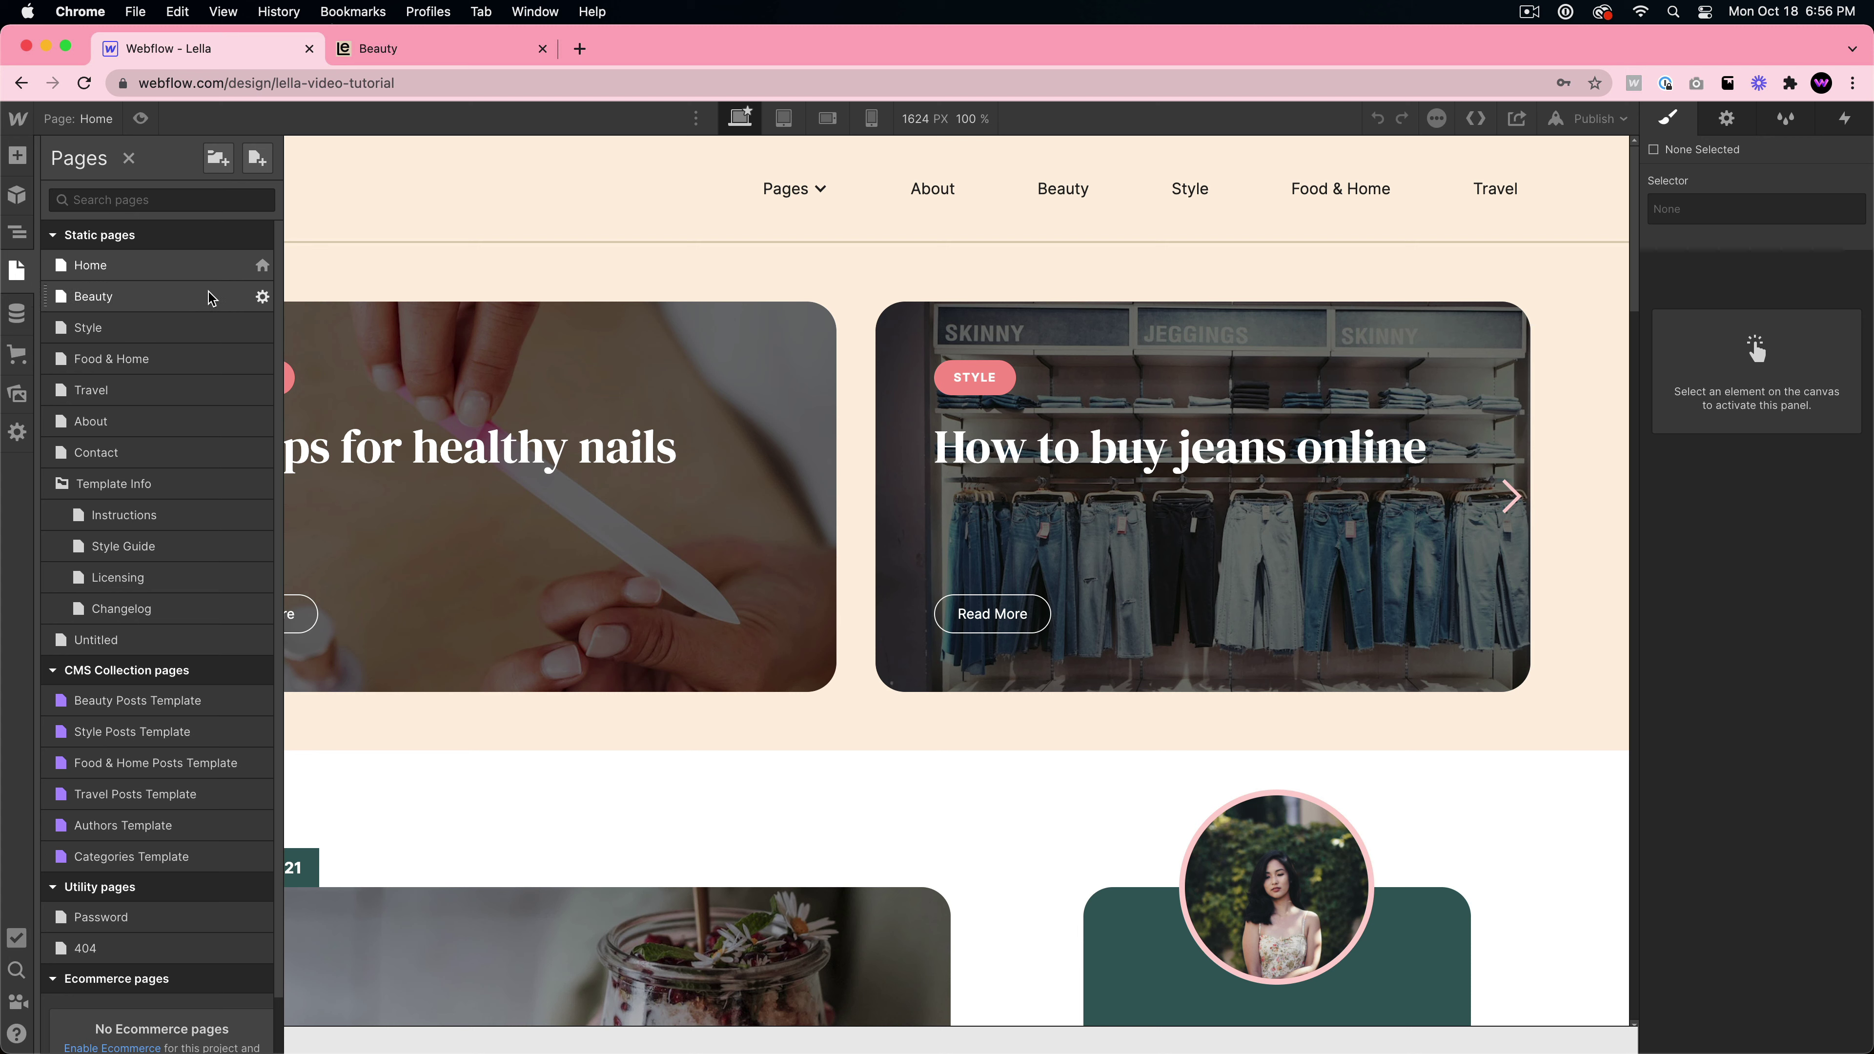
pyautogui.click(15, 229)
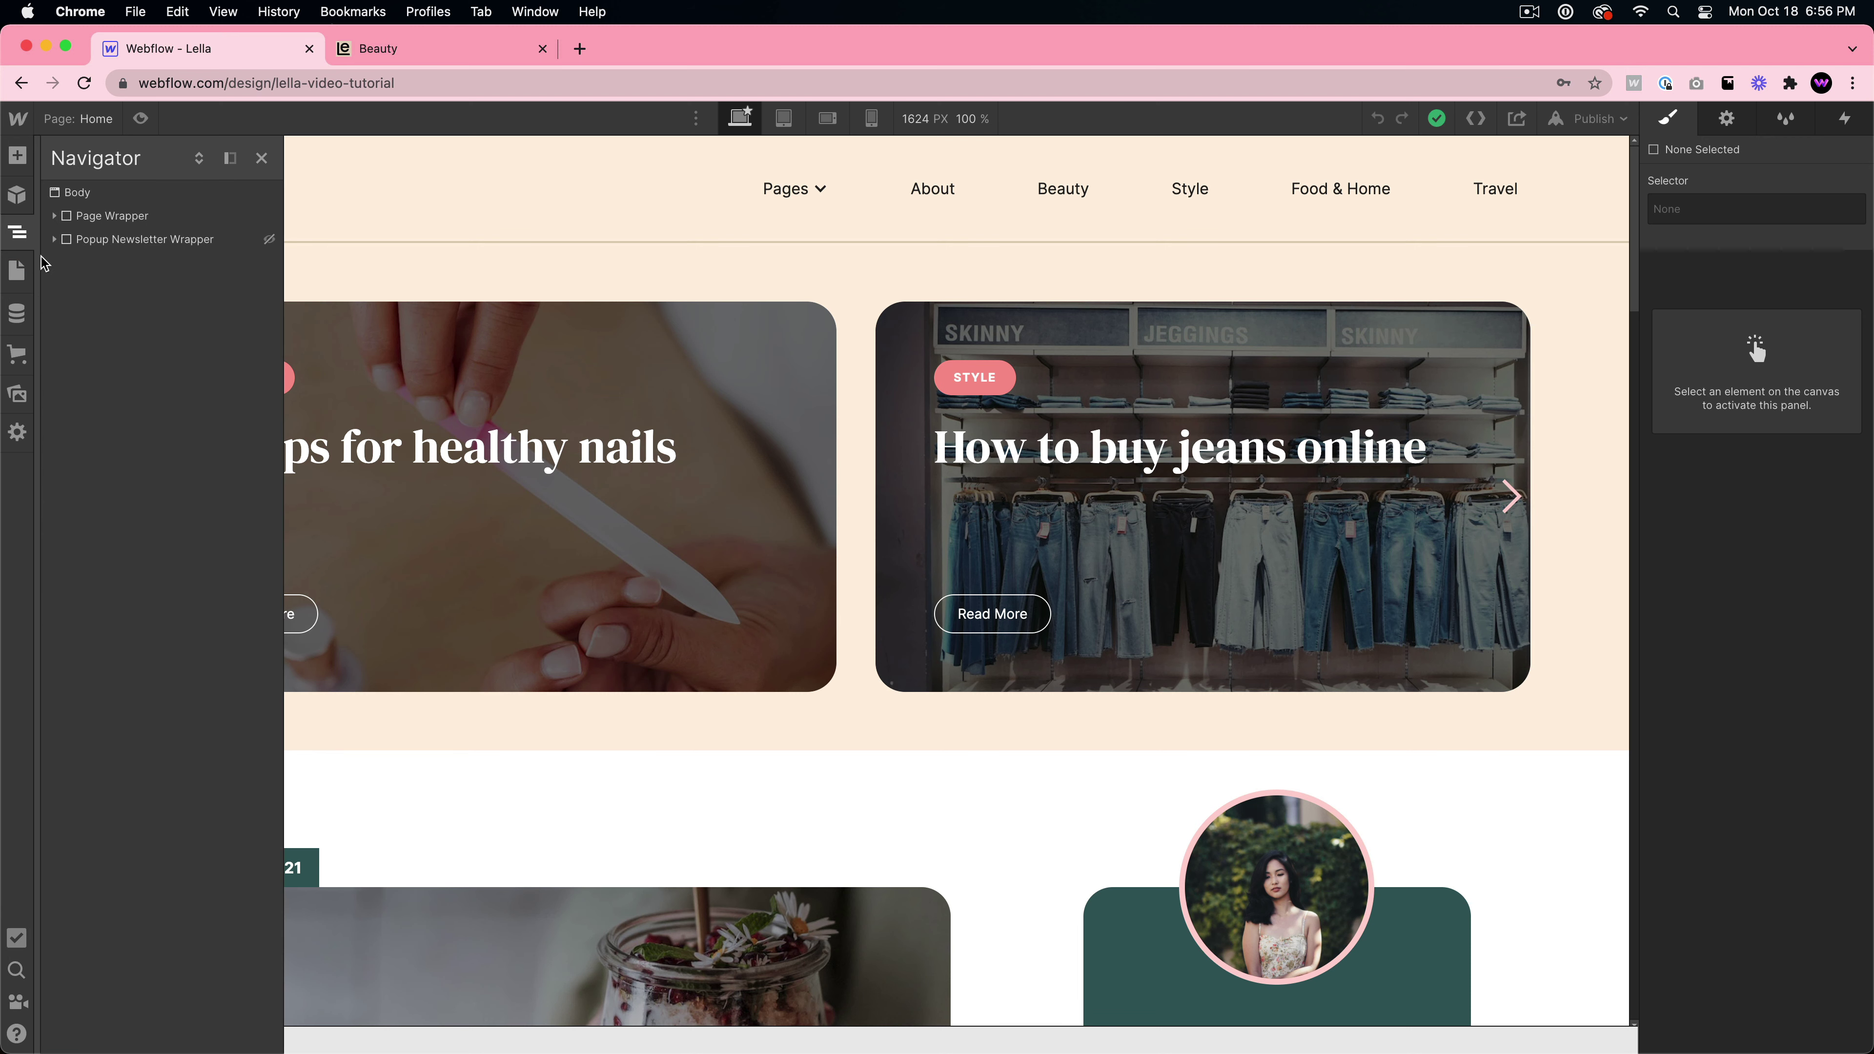
pyautogui.click(53, 216)
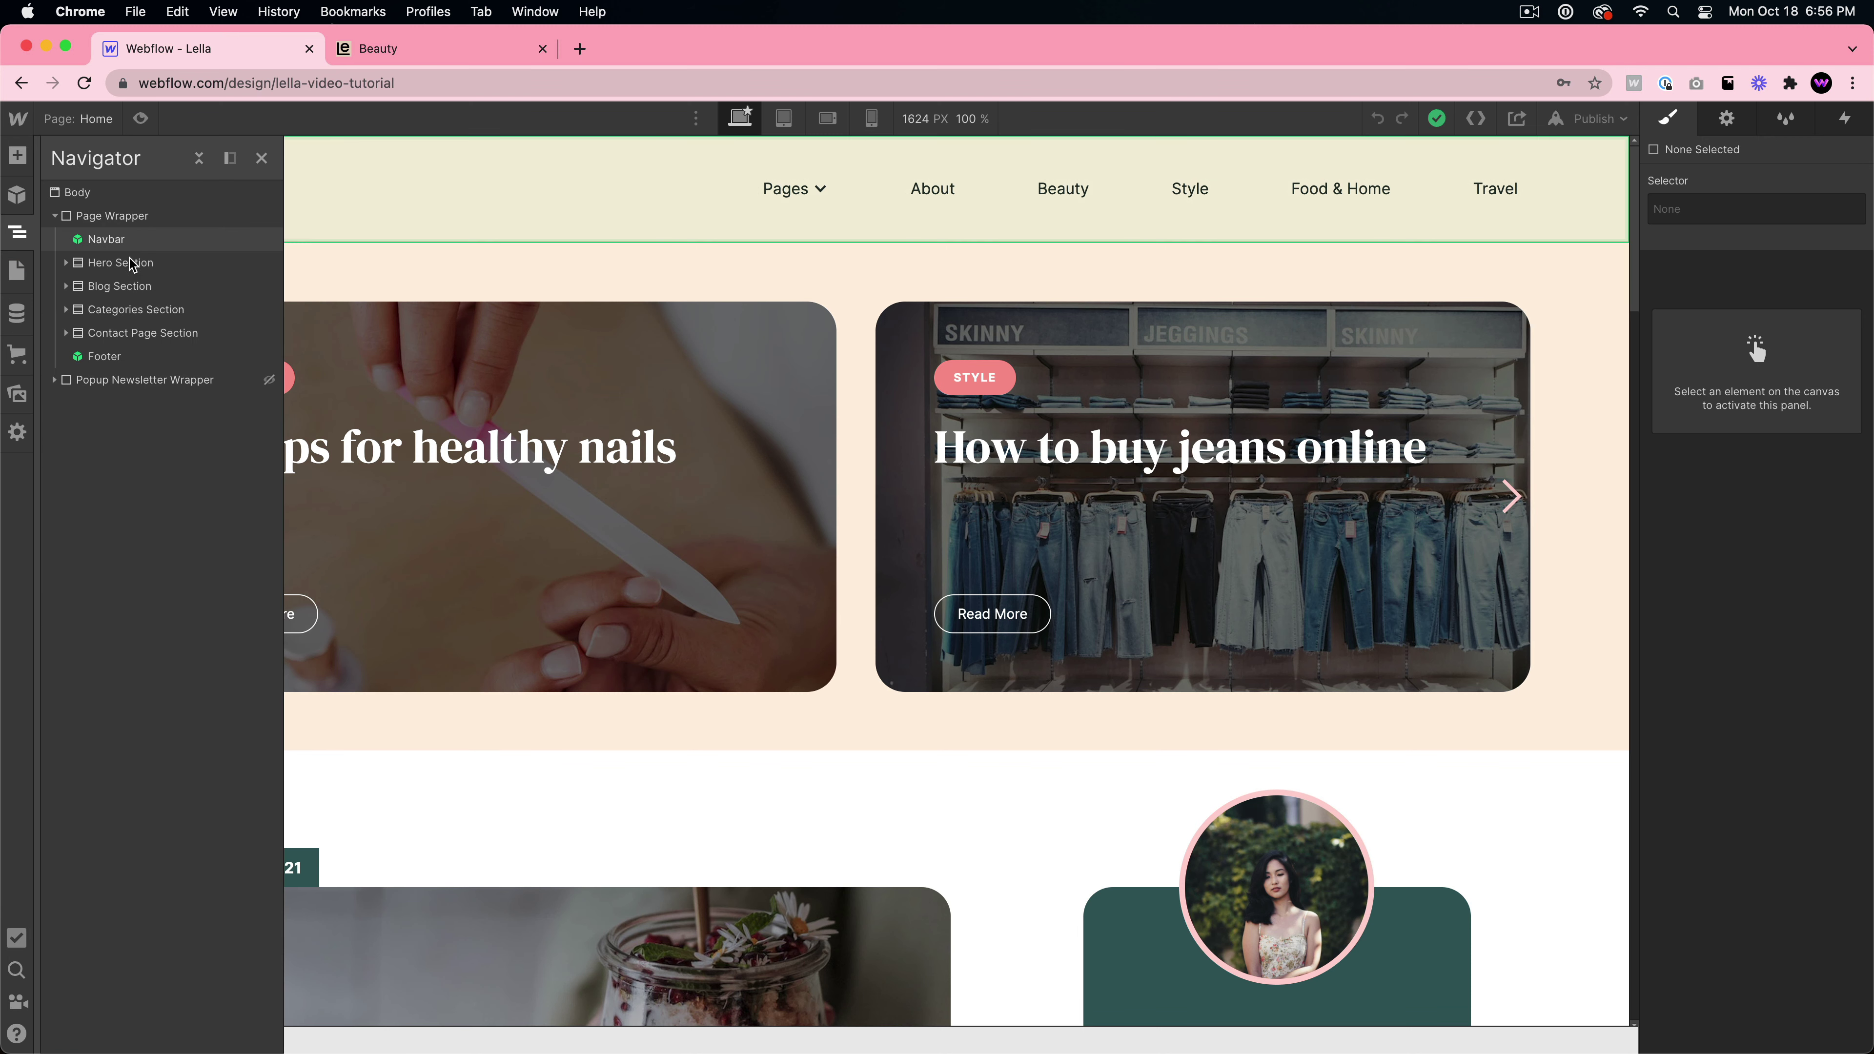
pyautogui.click(169, 216)
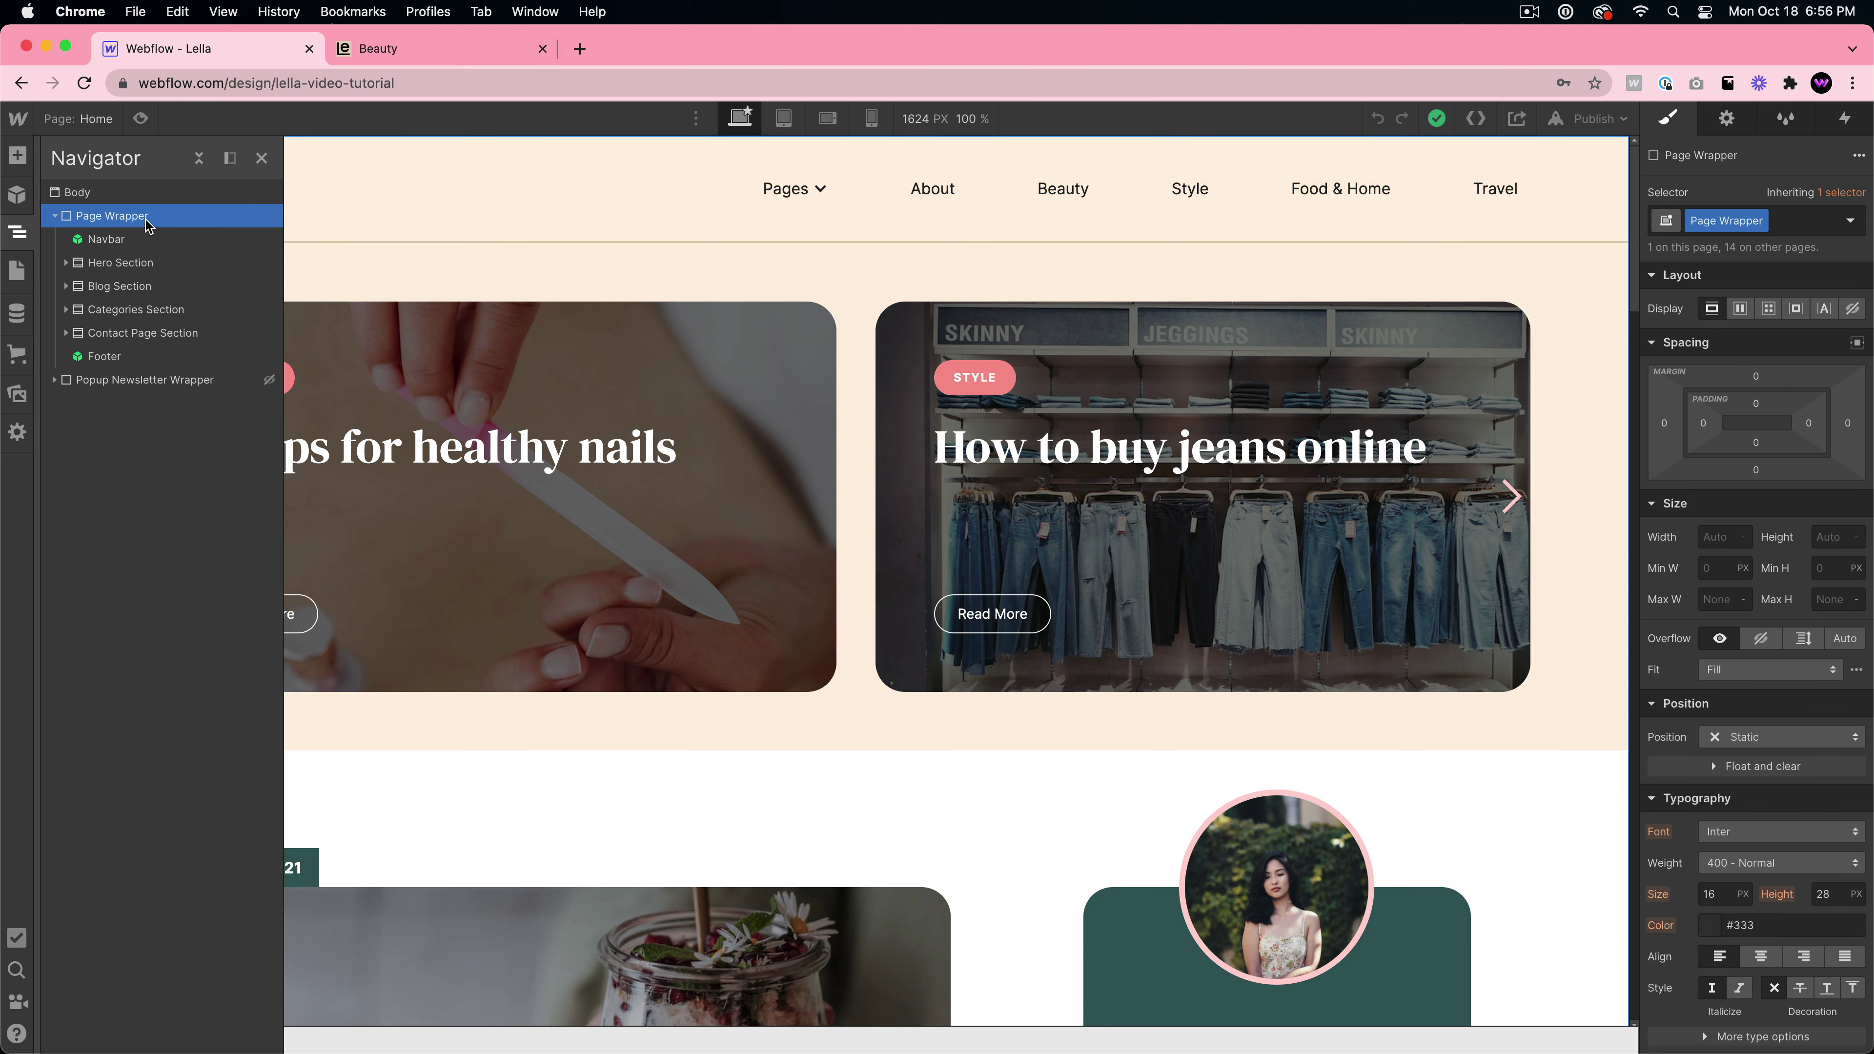
# - Open the Navbar symbol for editing and check its nested elements in the element structure
pyautogui.click(121, 239)
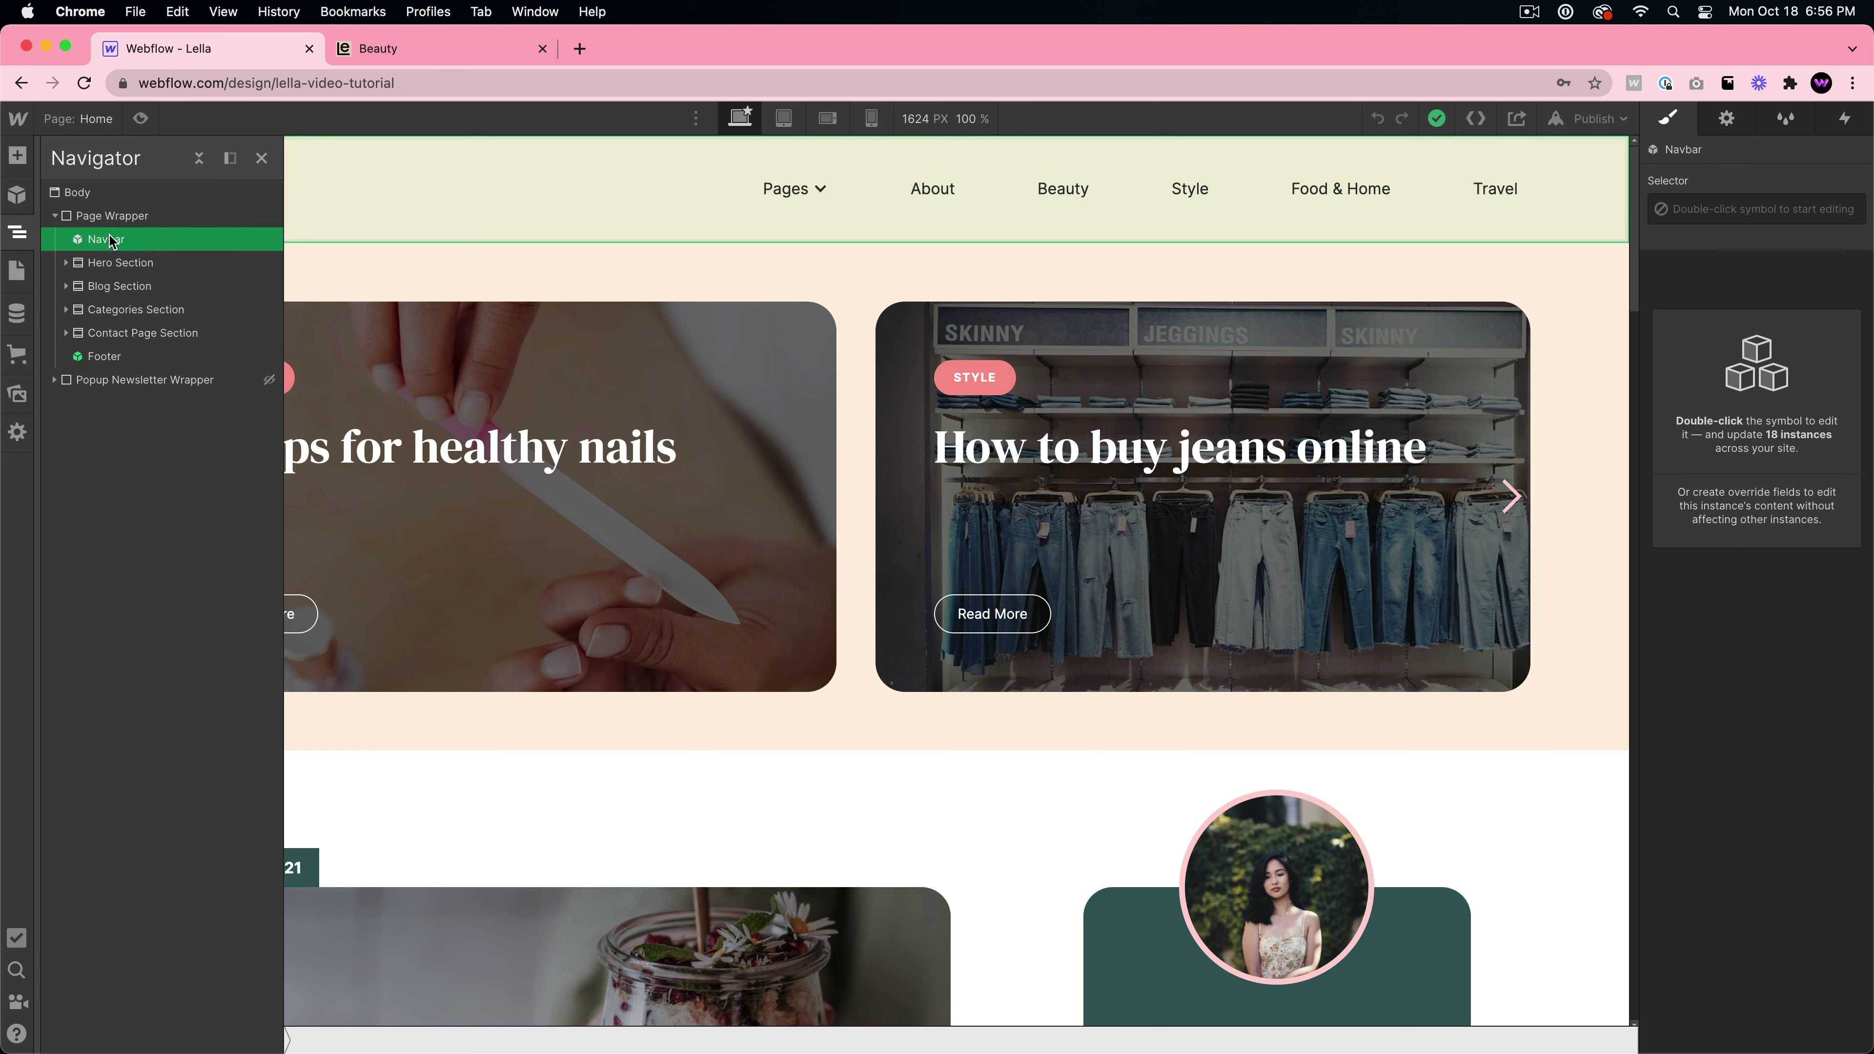
pyautogui.doubleClick(900, 205)
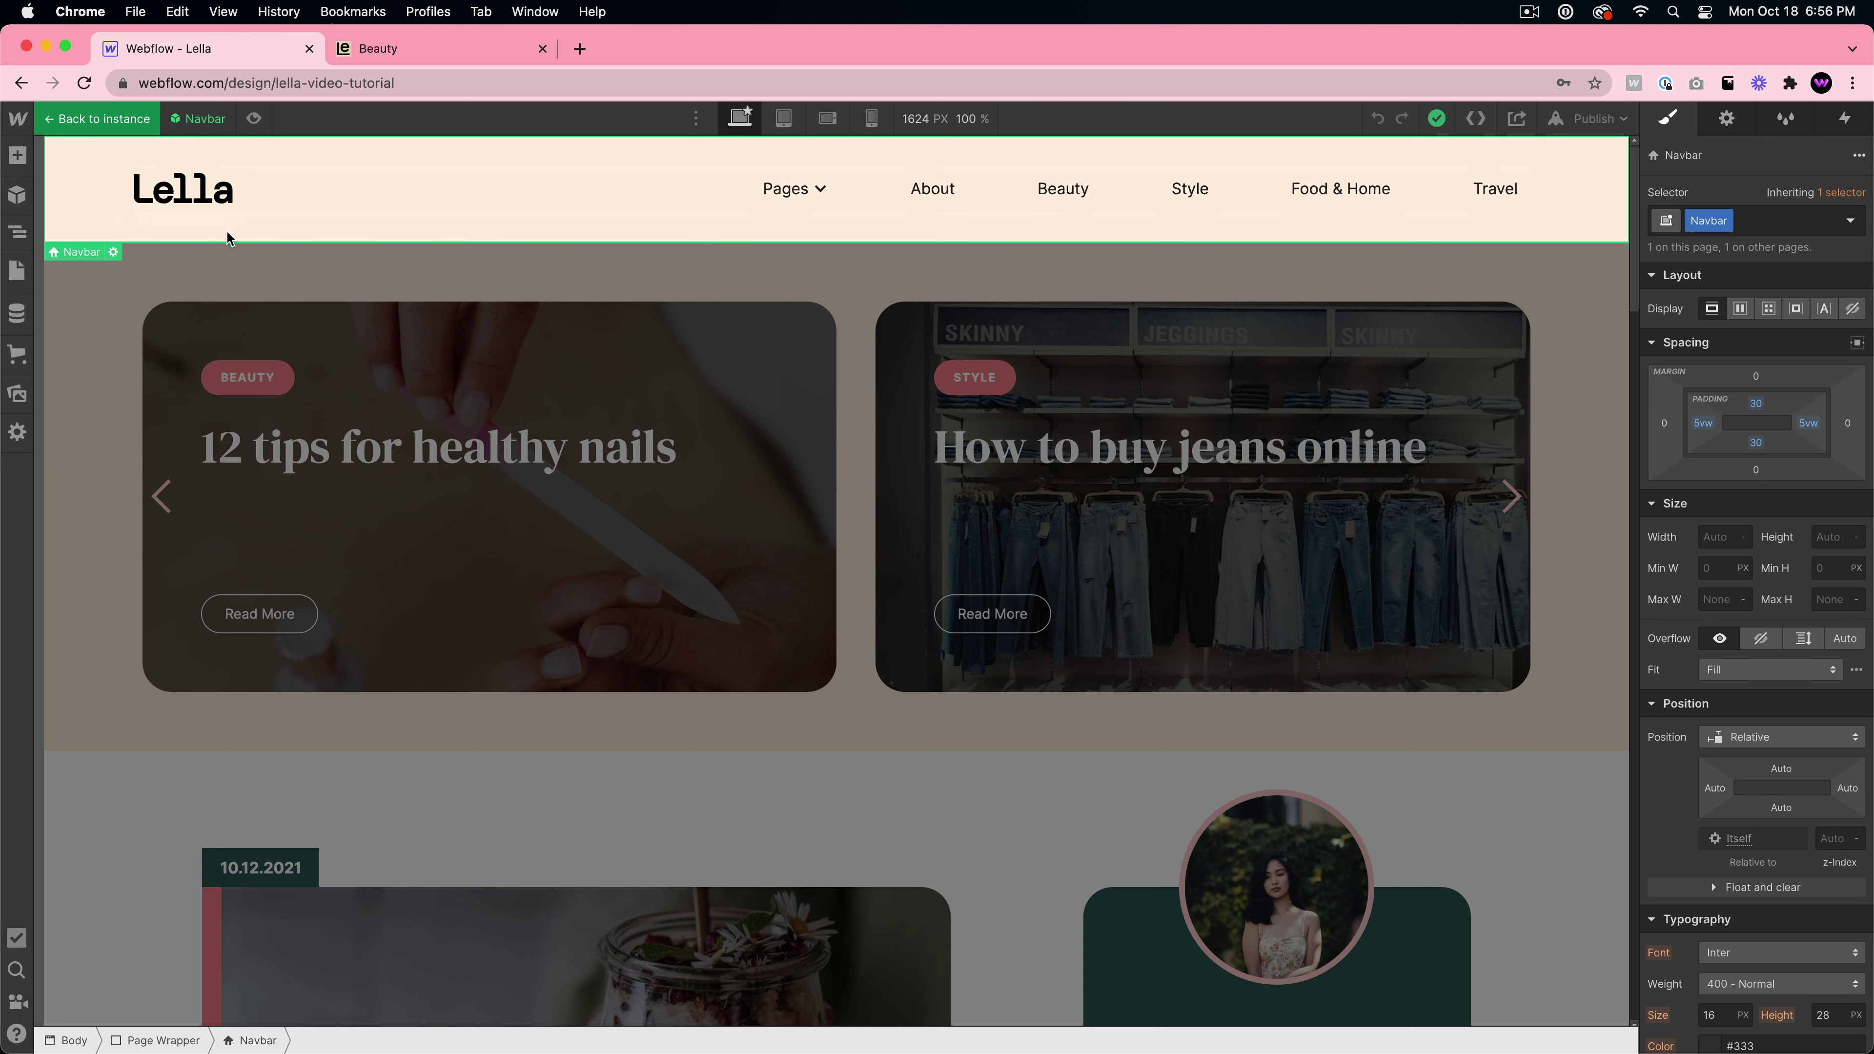
pyautogui.click(17, 231)
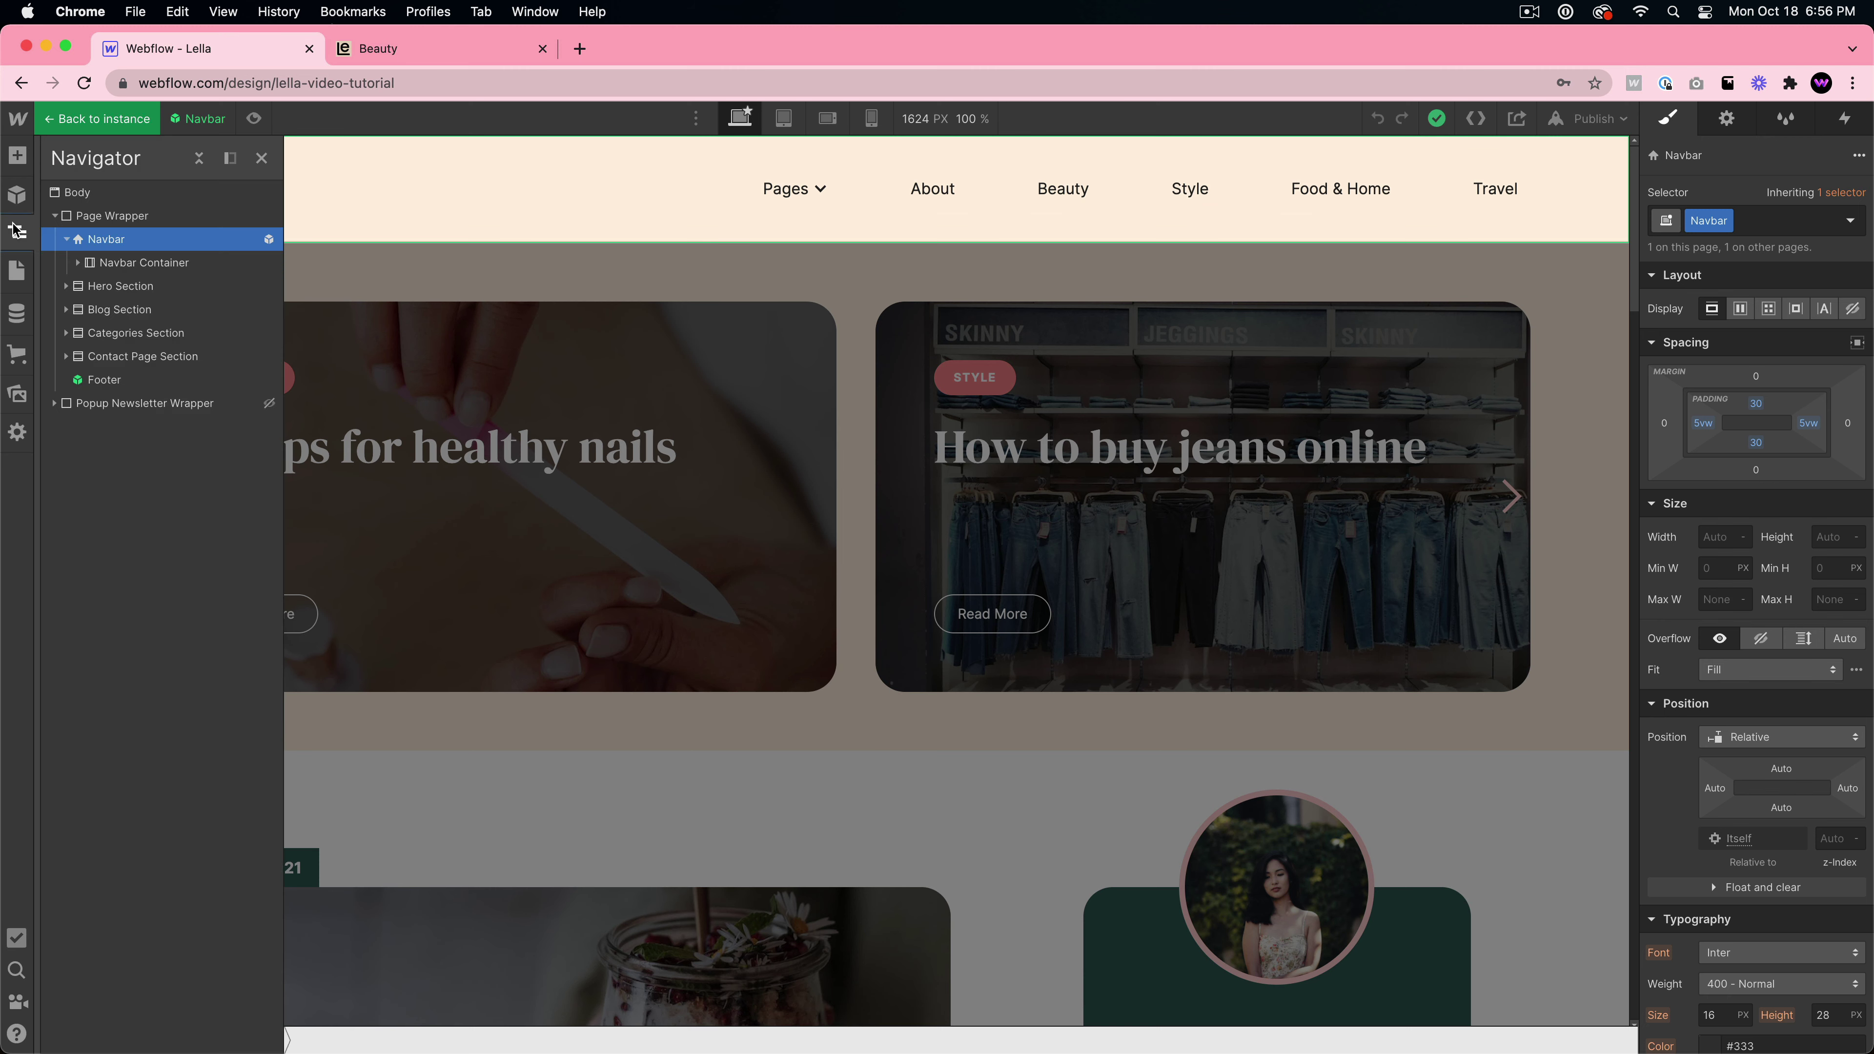
pyautogui.click(68, 242)
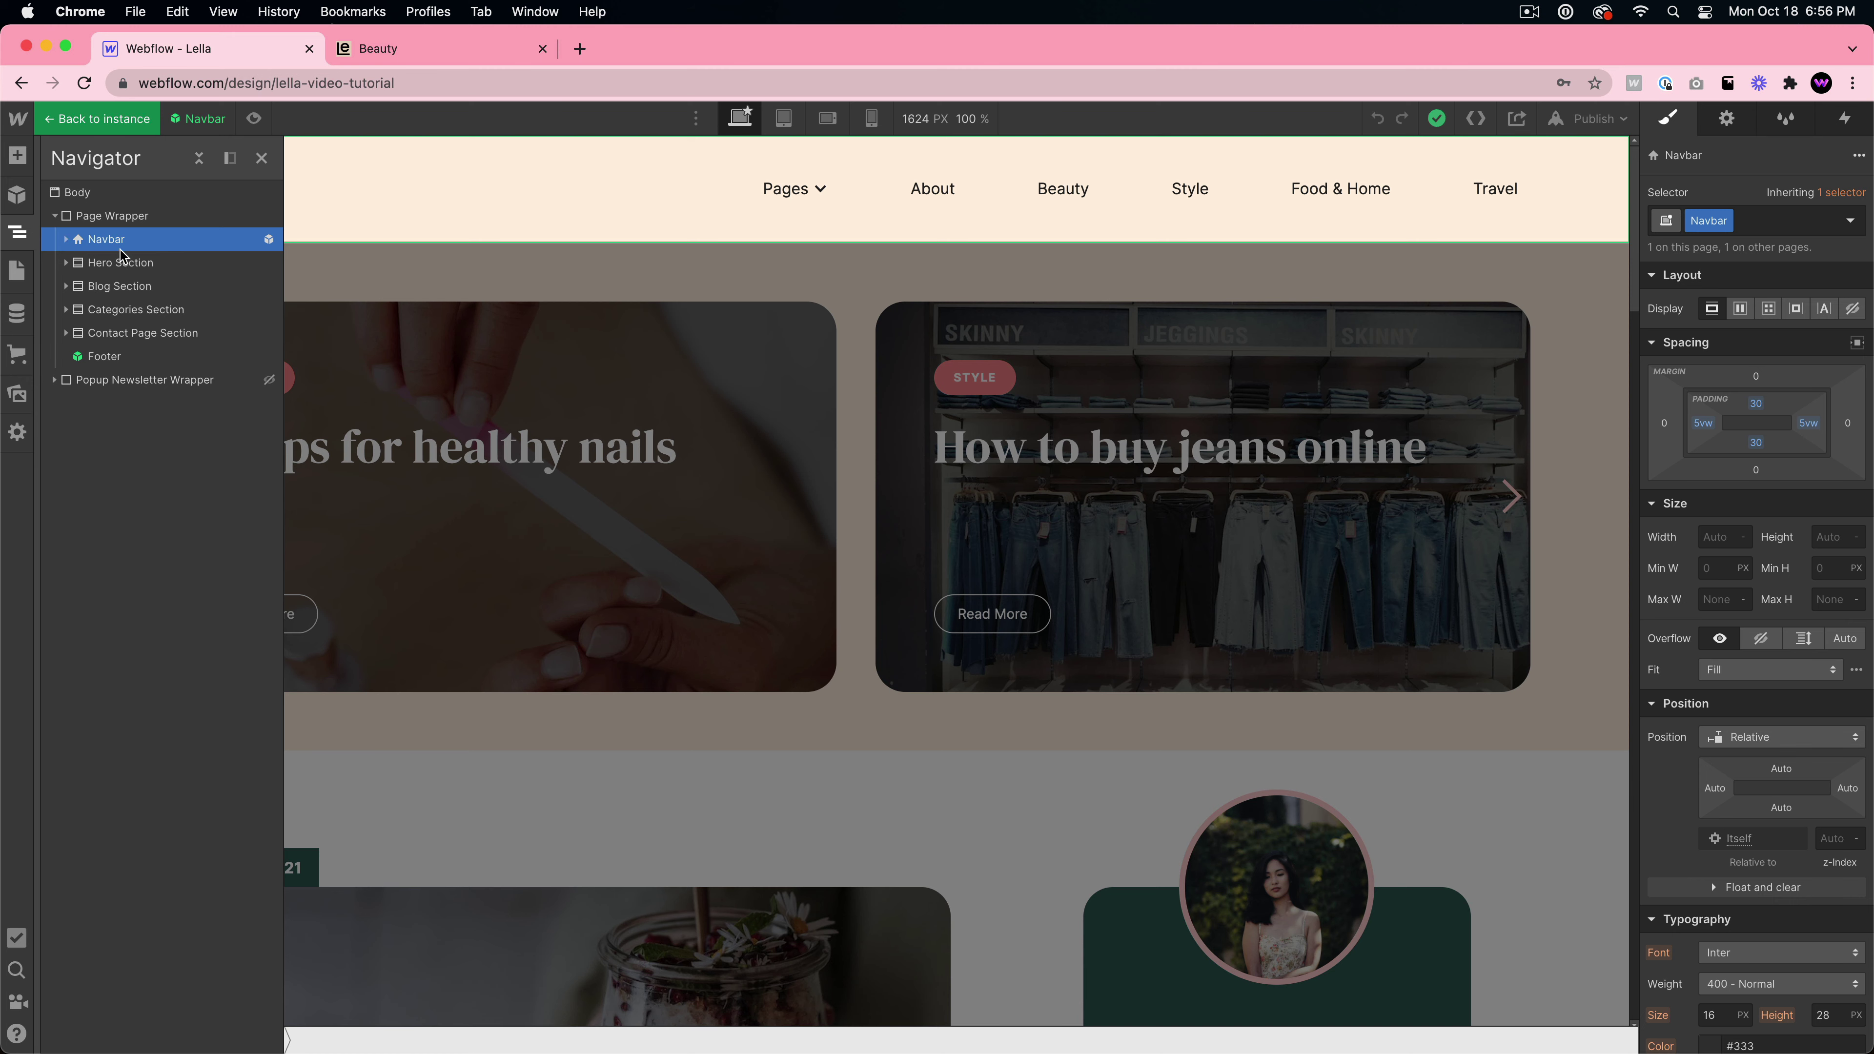
# - Select the Hero, Blog, Categories and Contact Page sections one after another to view each on the page
pyautogui.click(122, 266)
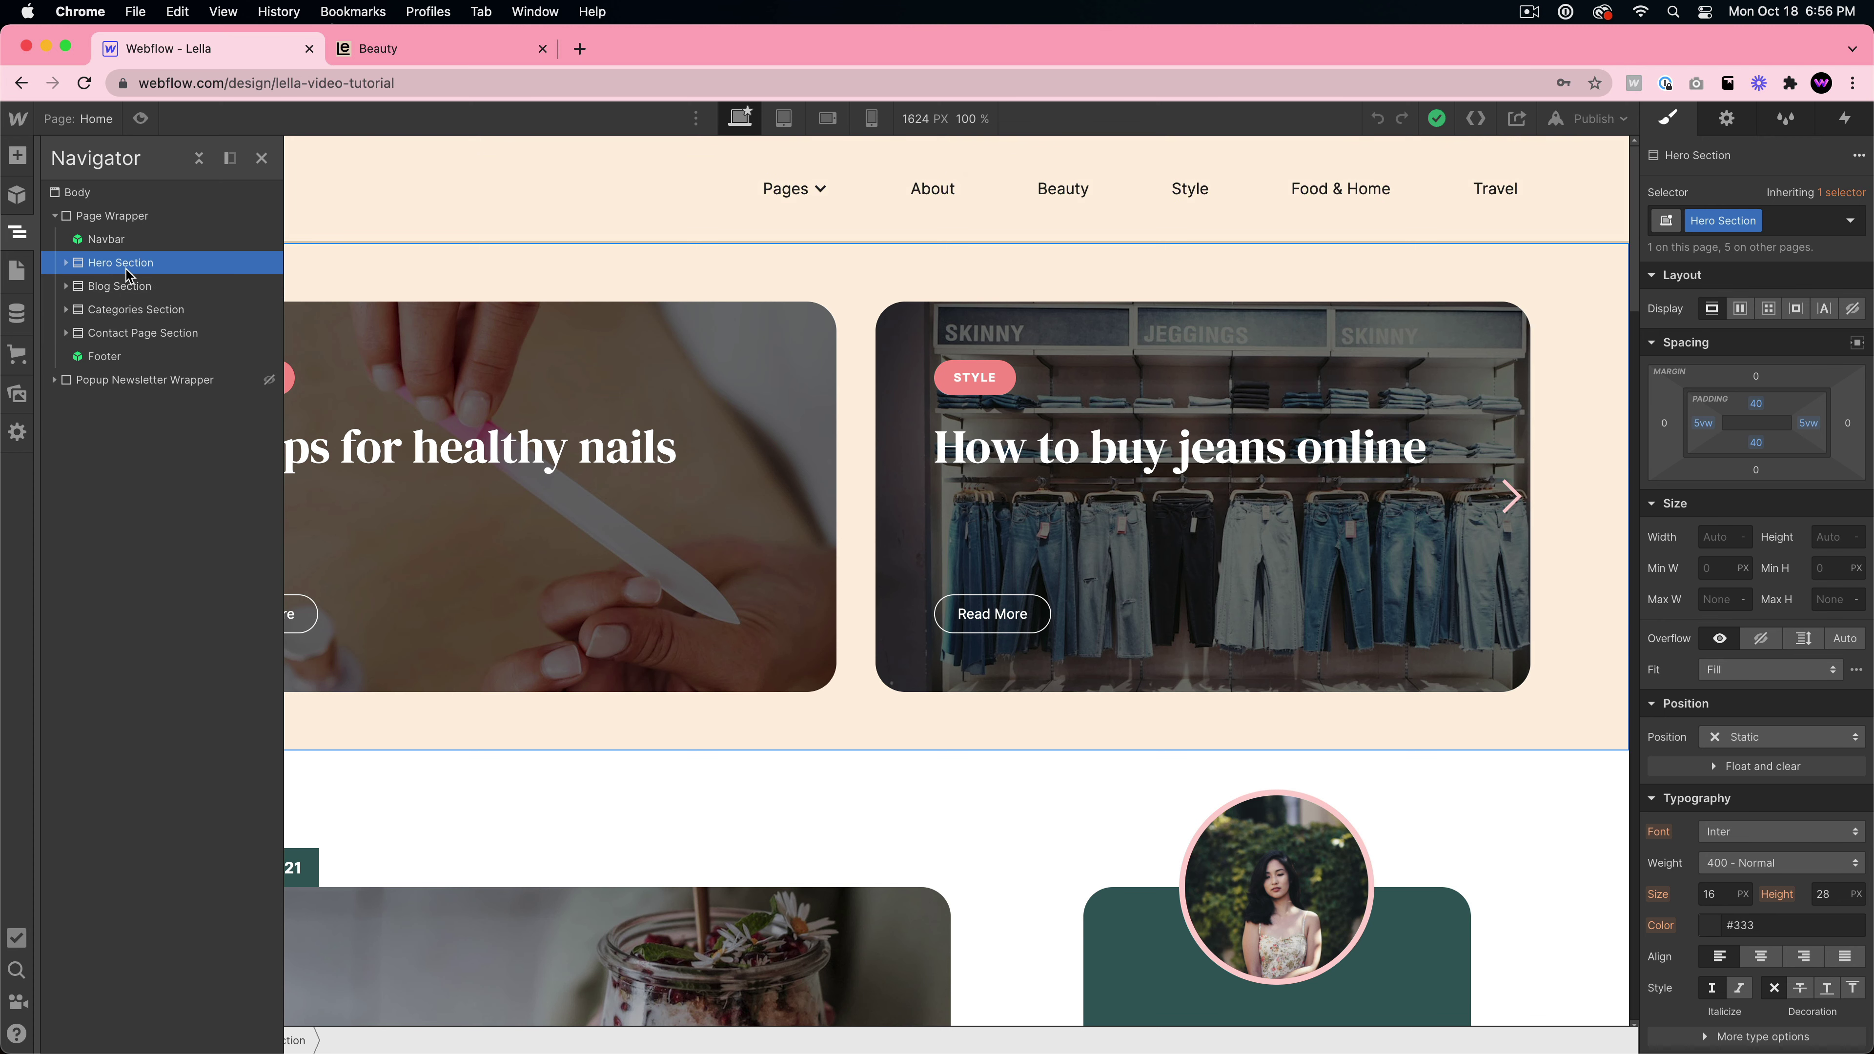
pyautogui.click(126, 288)
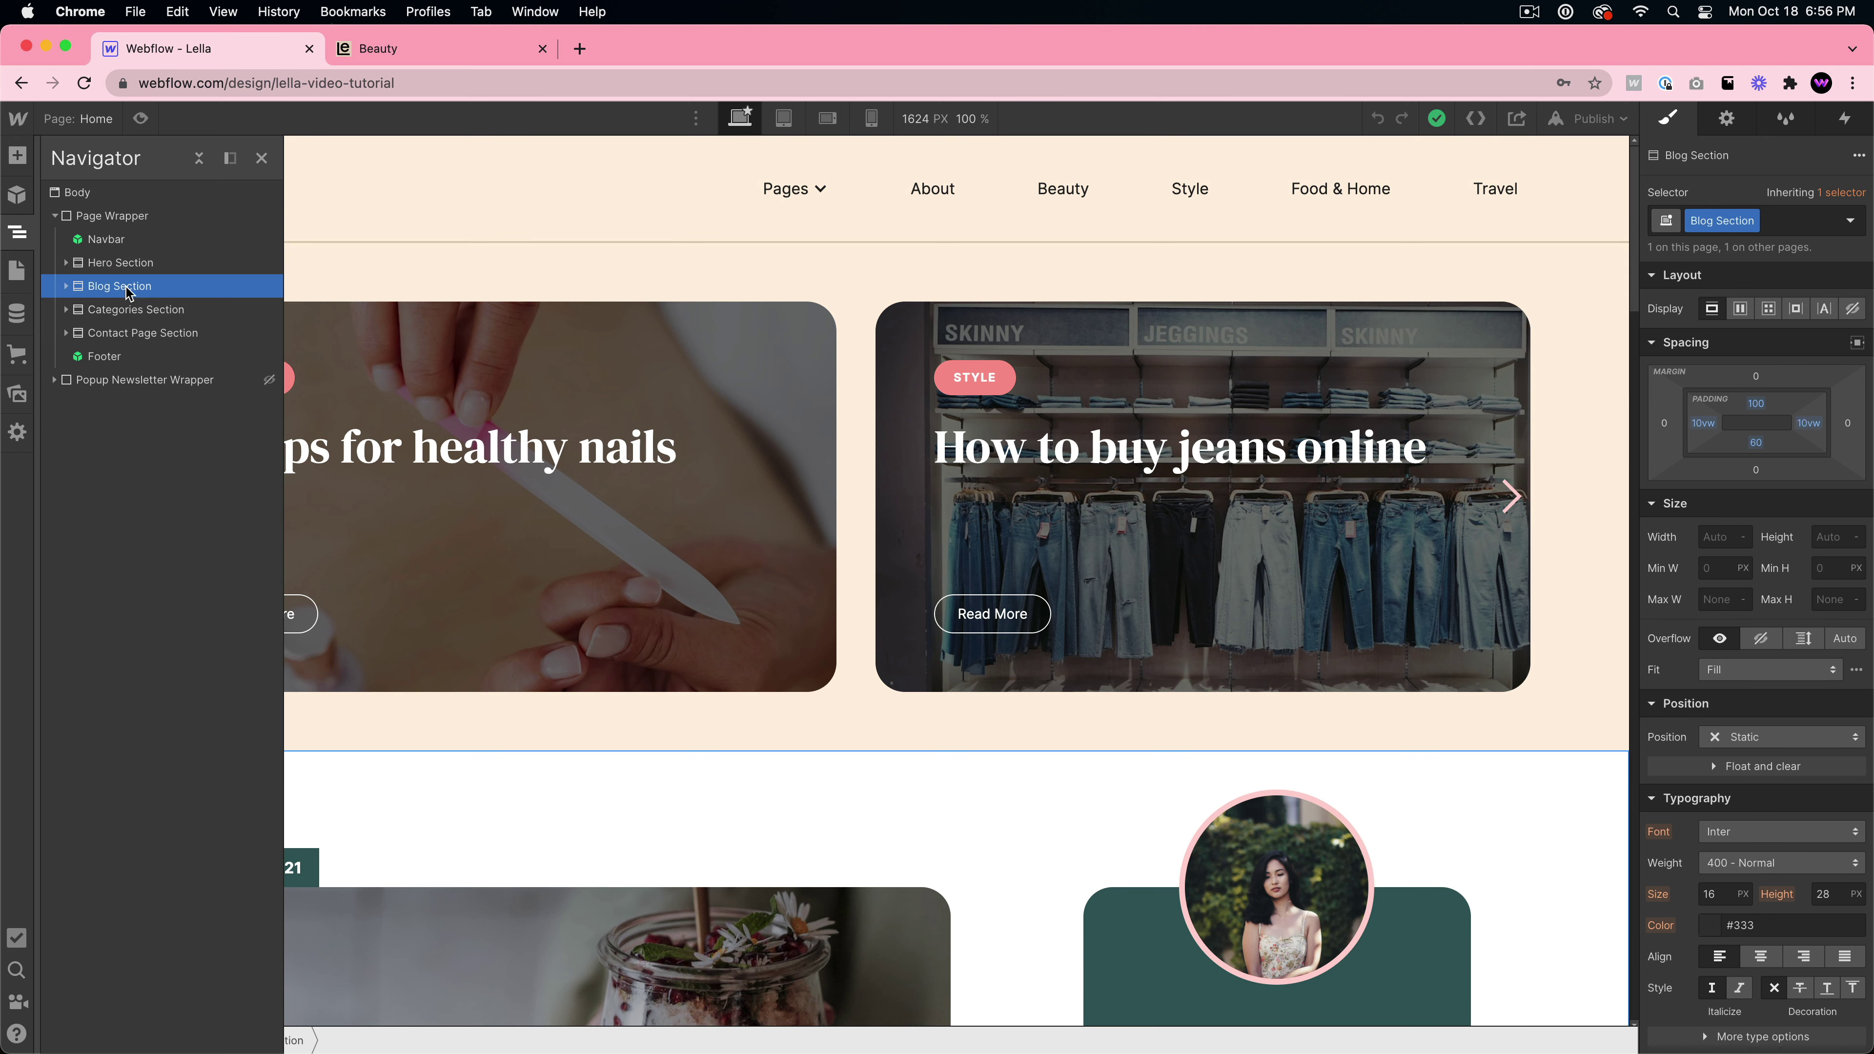
pyautogui.click(126, 313)
pyautogui.click(126, 330)
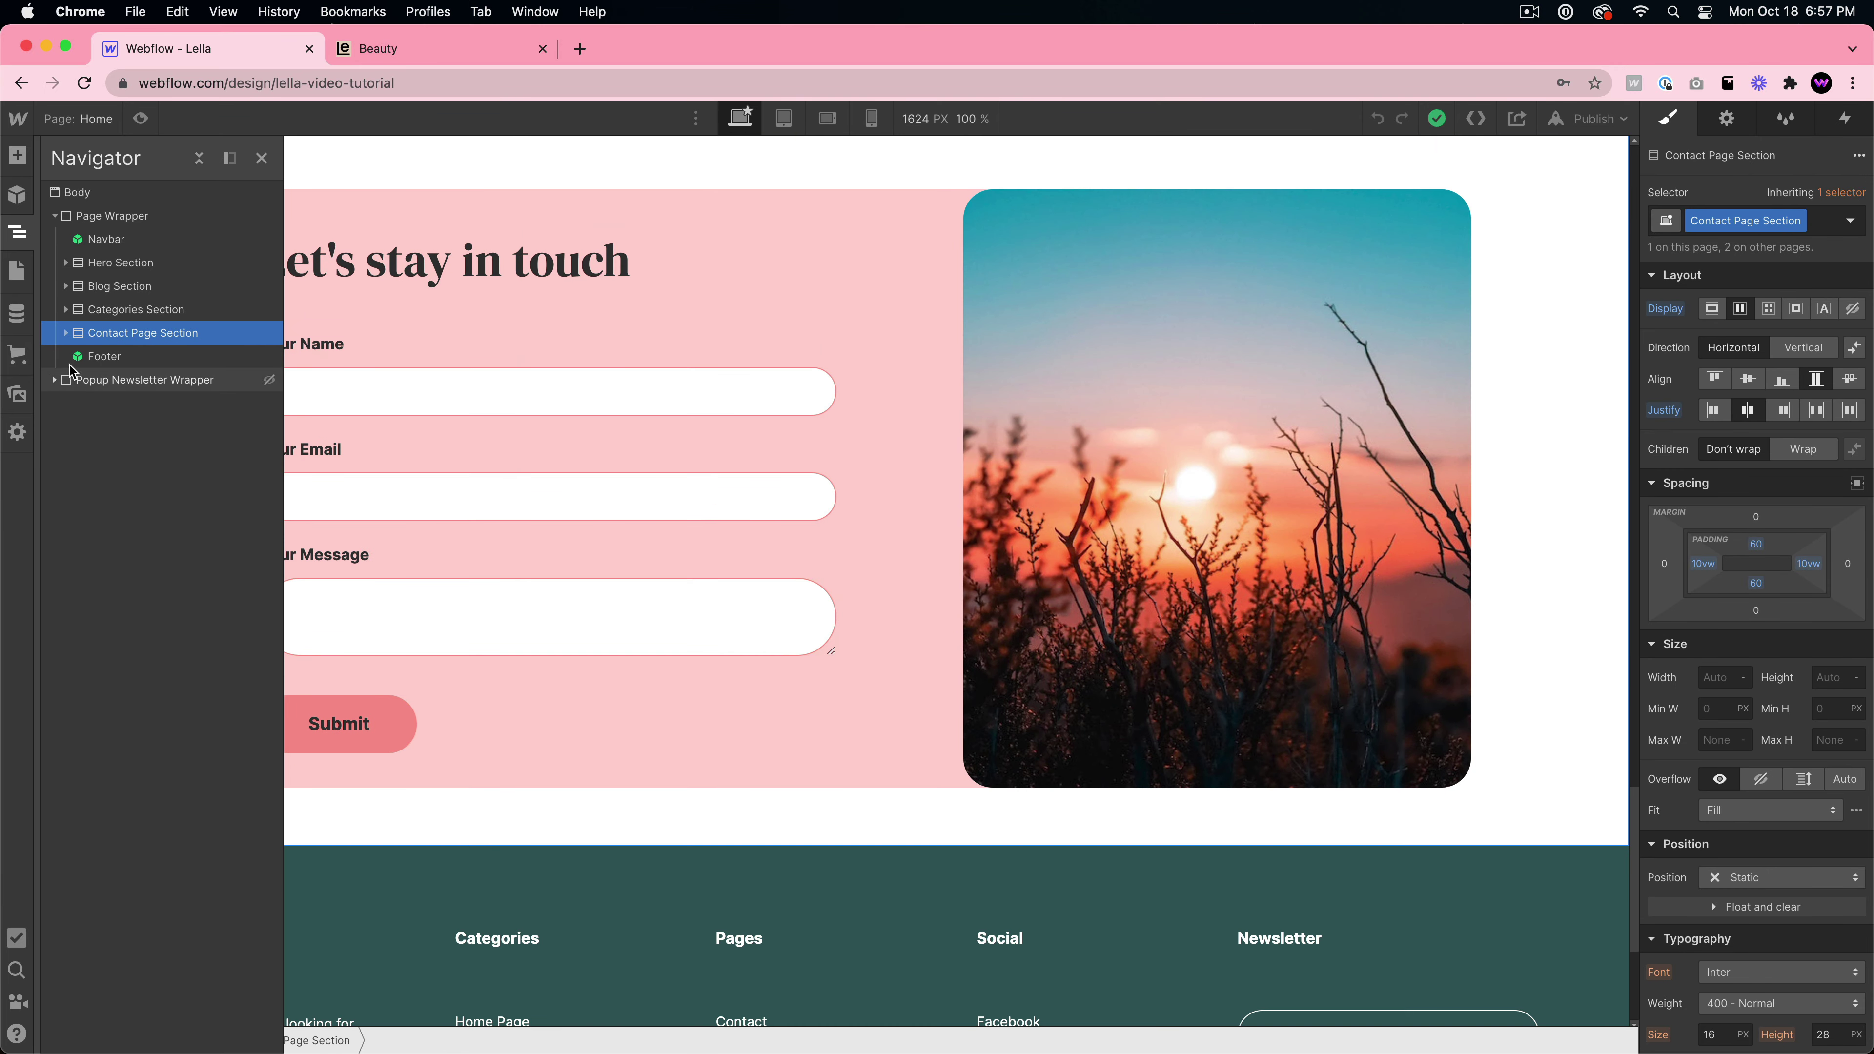
# - Open the Footer symbol to inspect its links, and leave symbol editing without changes
pyautogui.click(82, 365)
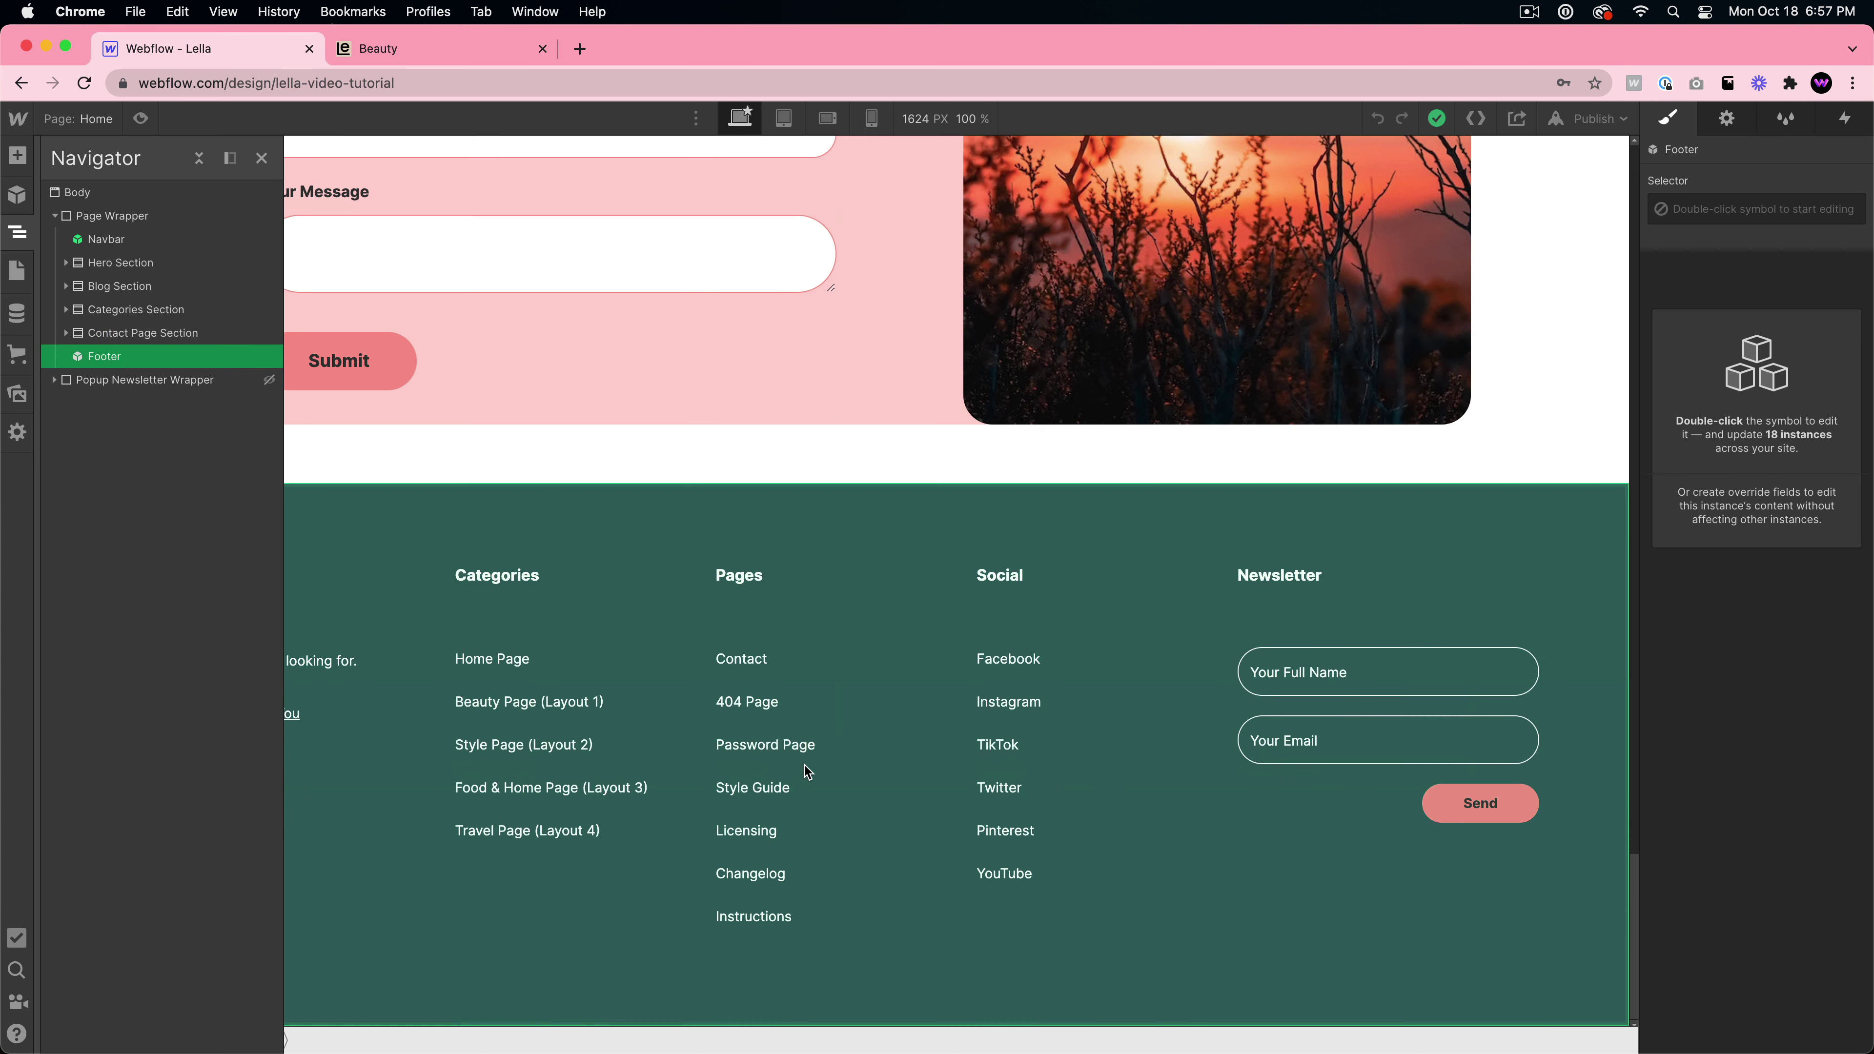
pyautogui.click(842, 706)
pyautogui.doubleClick(841, 707)
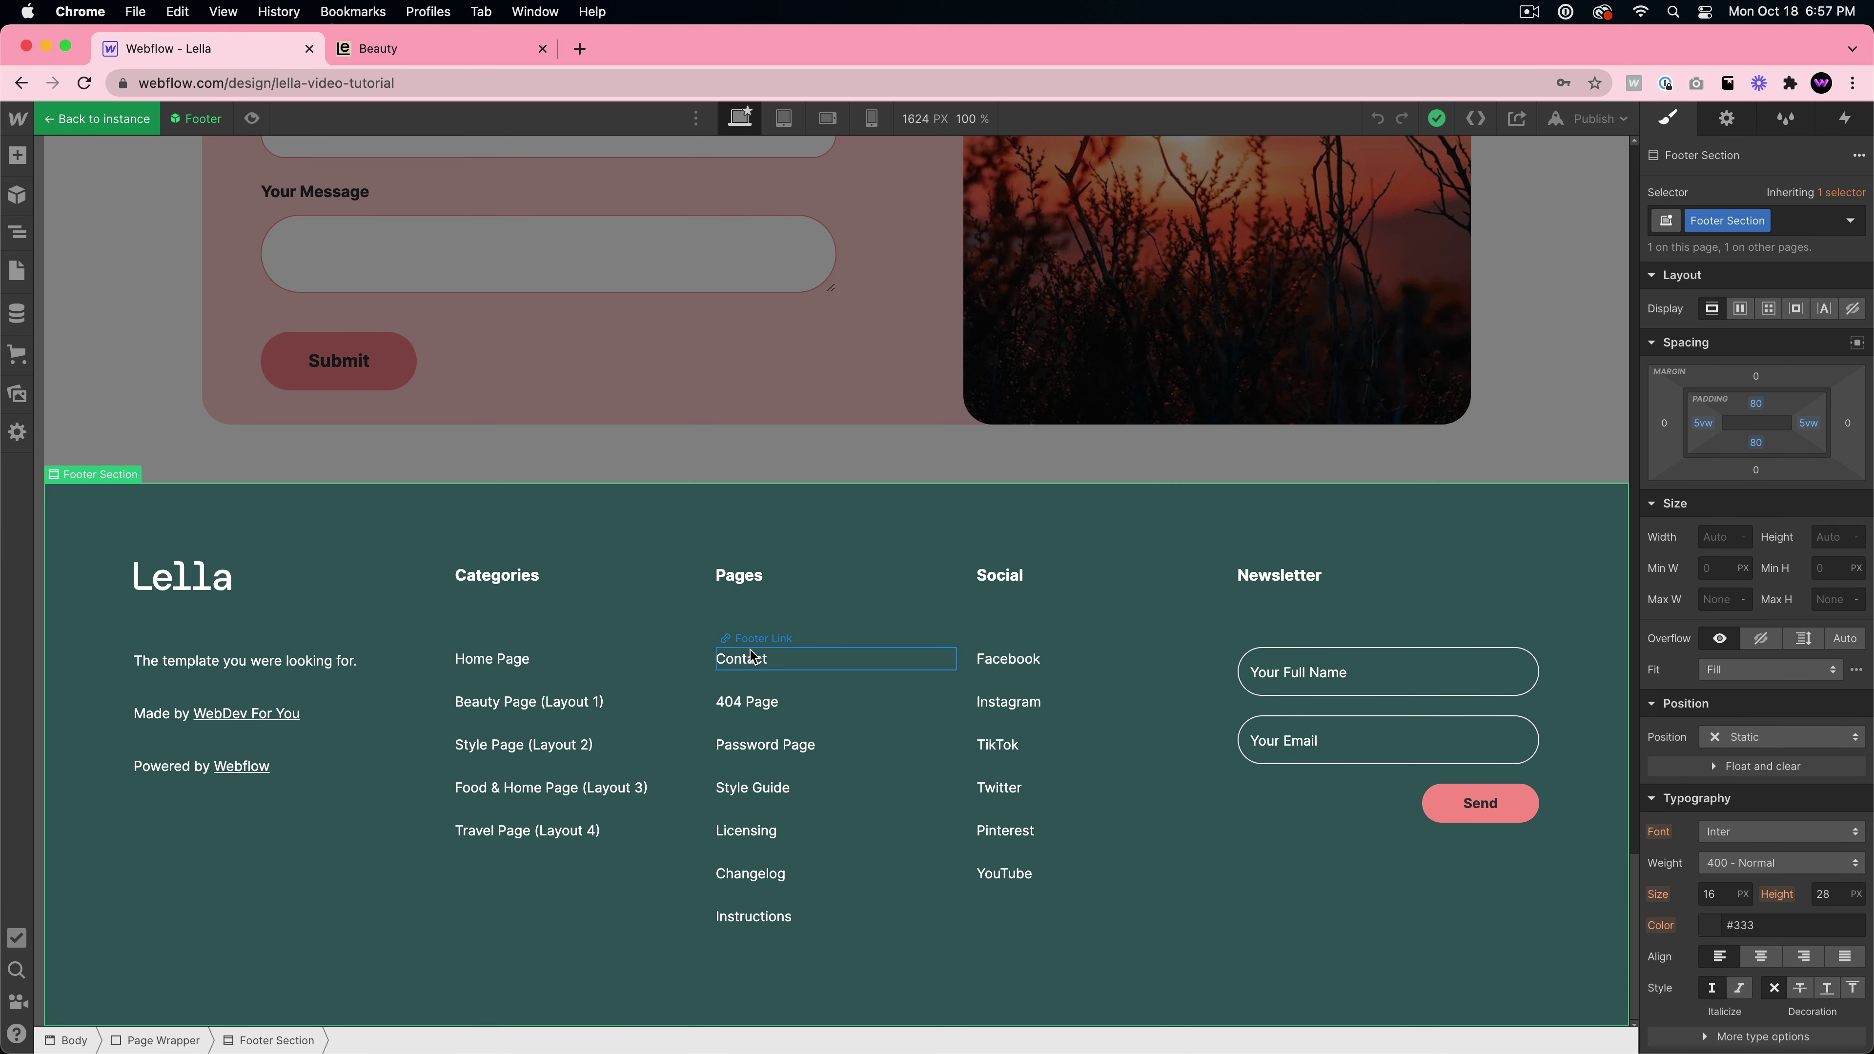
pyautogui.click(785, 659)
pyautogui.click(587, 471)
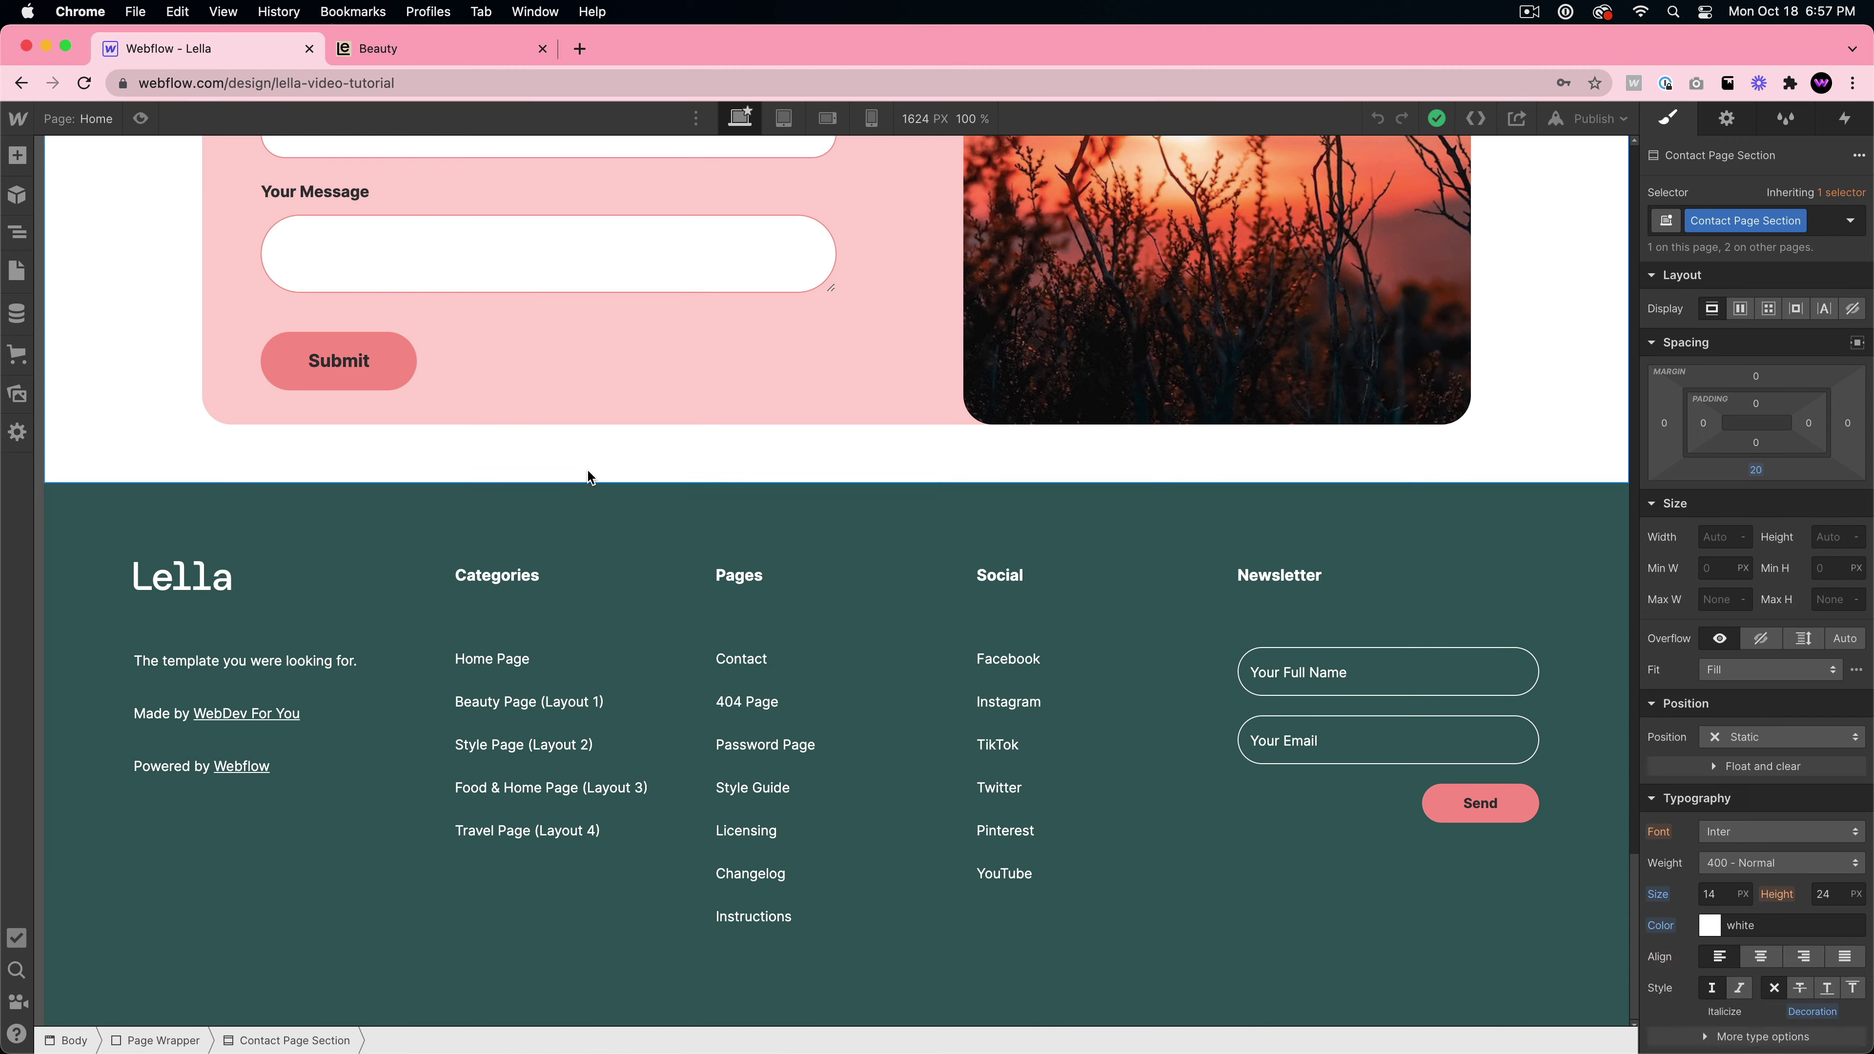
# - Expand the Hero Section and its Slider to examine the nested elements, and collapse the Slider again
pyautogui.scroll(10, 207, 503)
pyautogui.scroll(15, 193, 511)
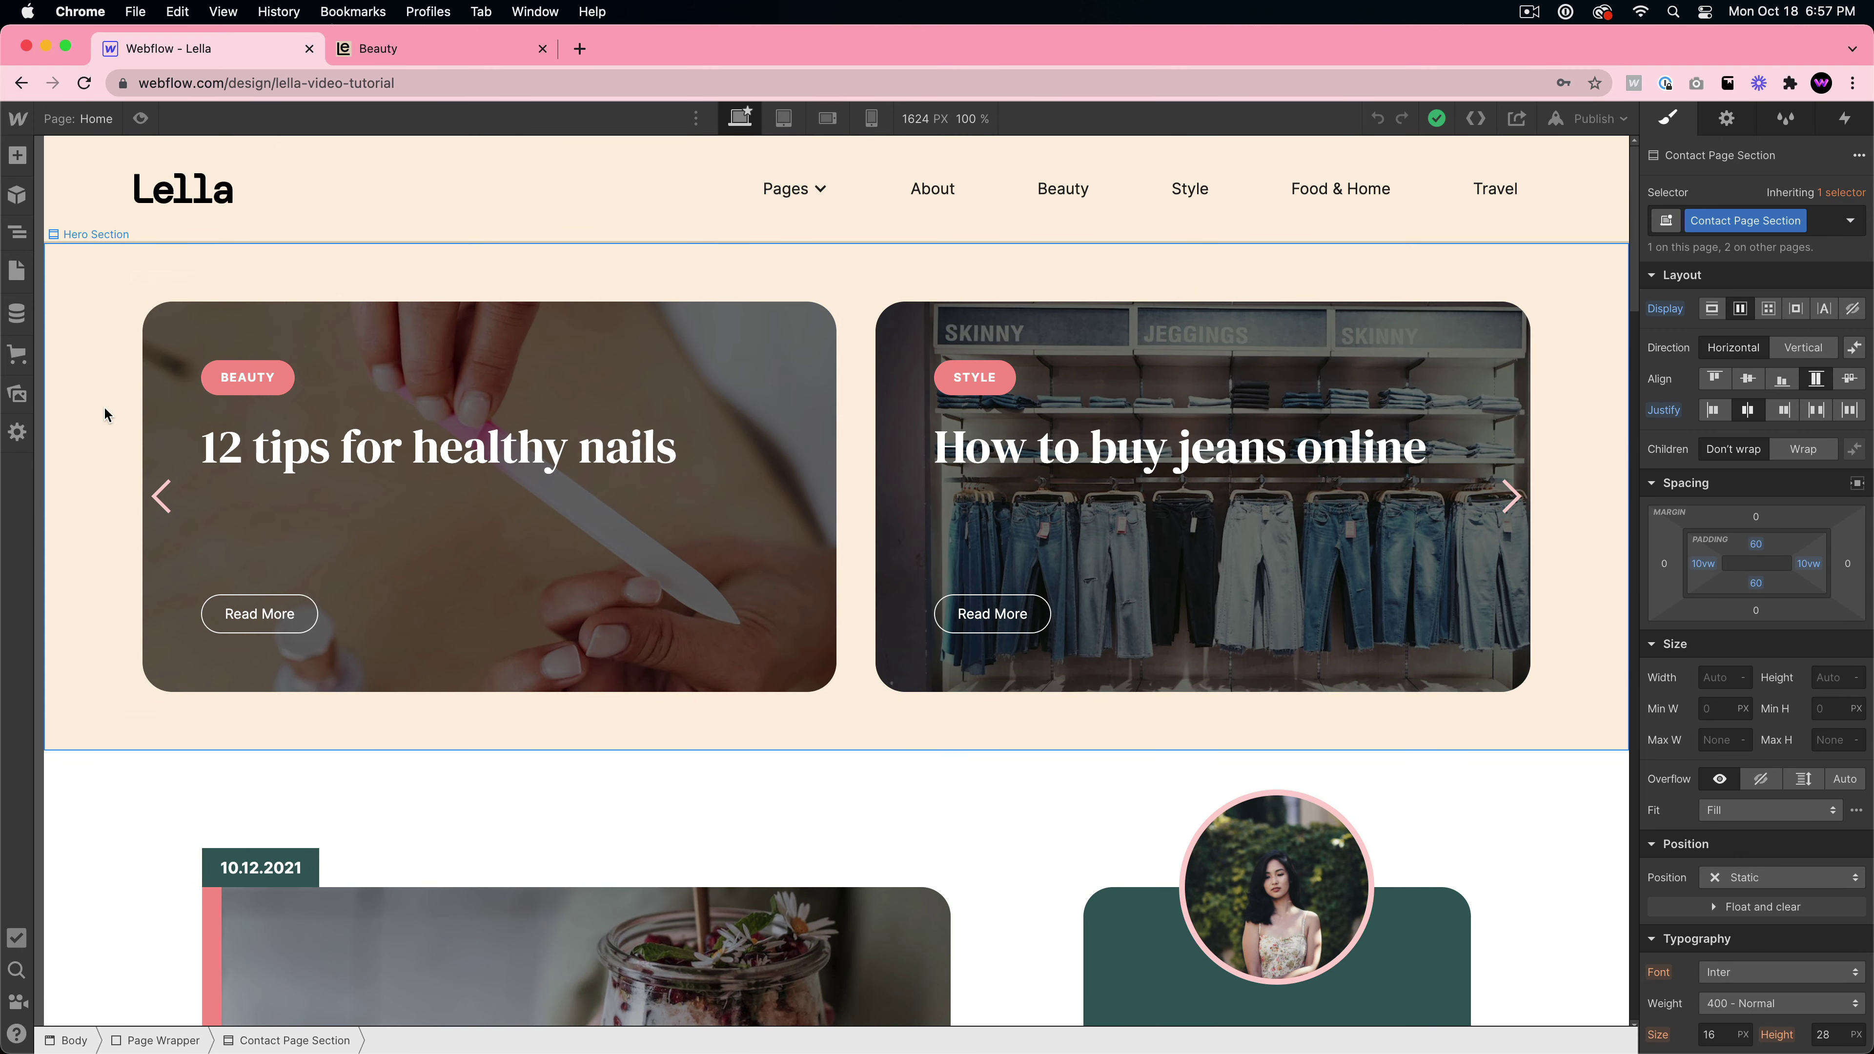
pyautogui.click(17, 270)
pyautogui.click(18, 271)
pyautogui.click(18, 231)
pyautogui.click(98, 265)
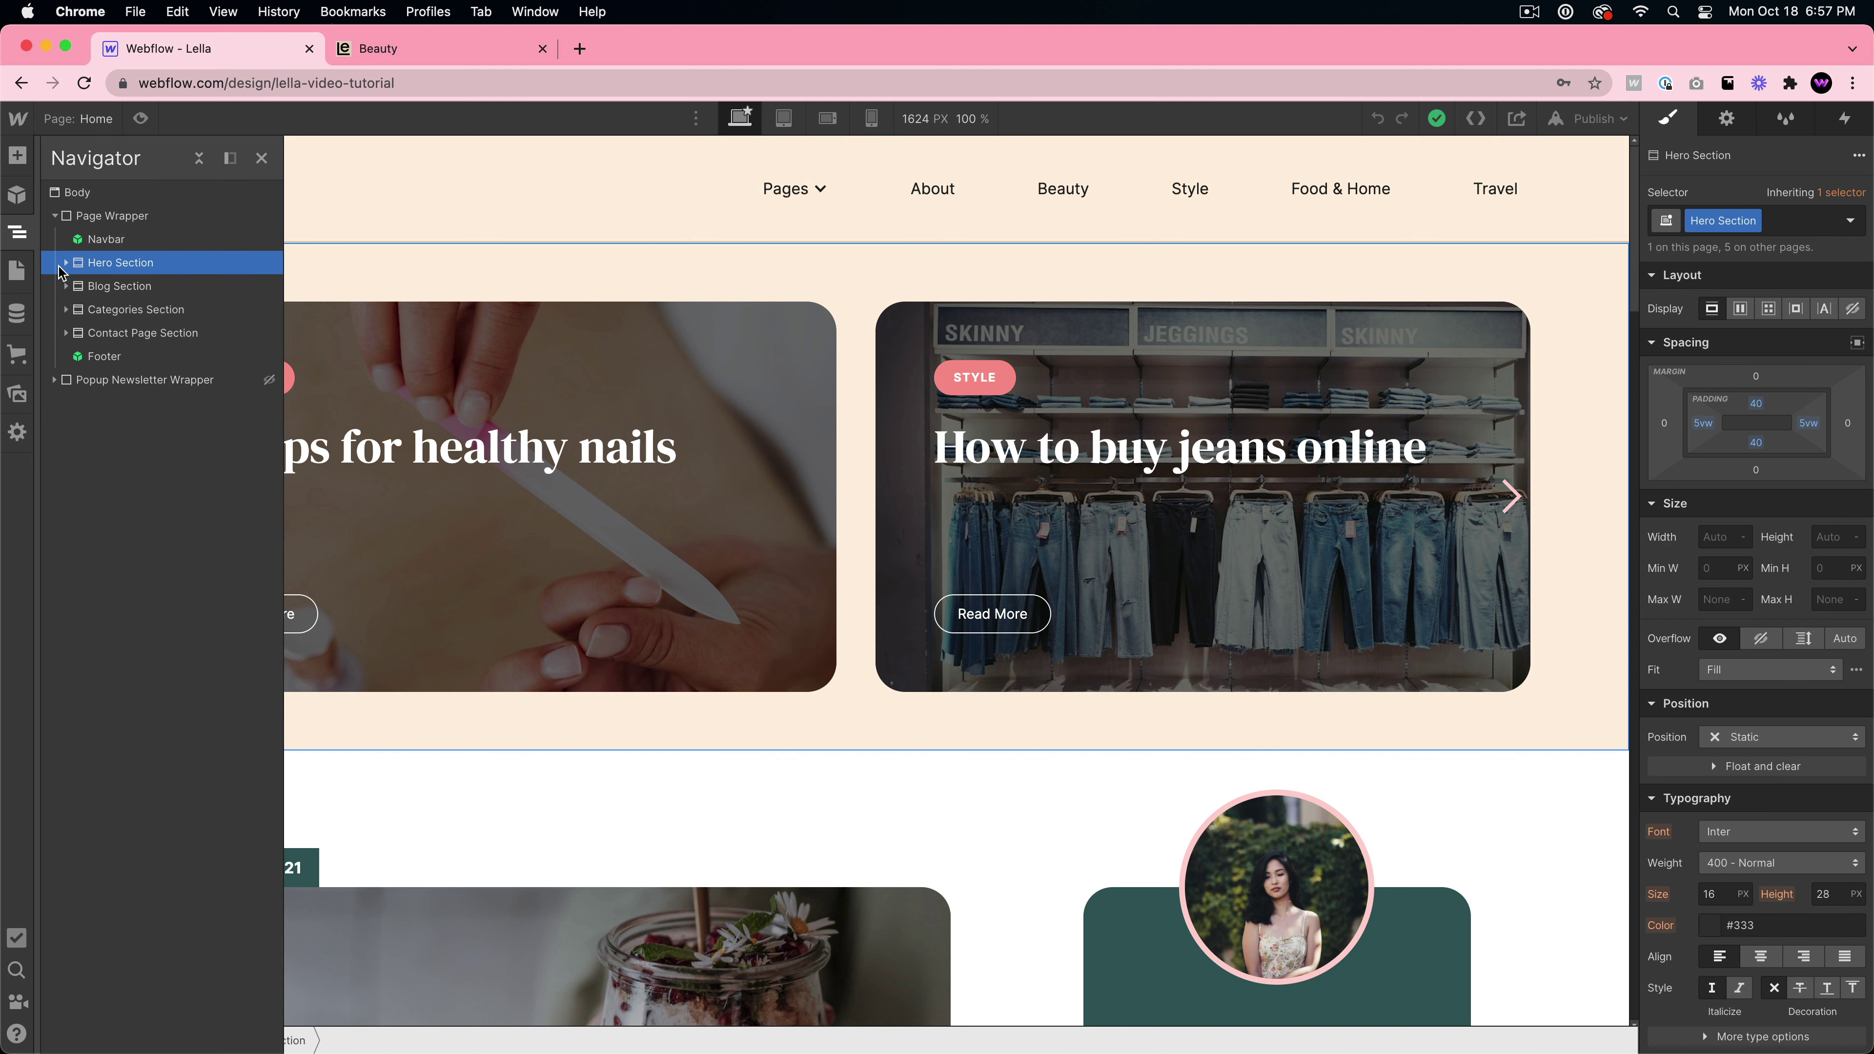
pyautogui.click(65, 262)
pyautogui.click(82, 288)
pyautogui.click(78, 286)
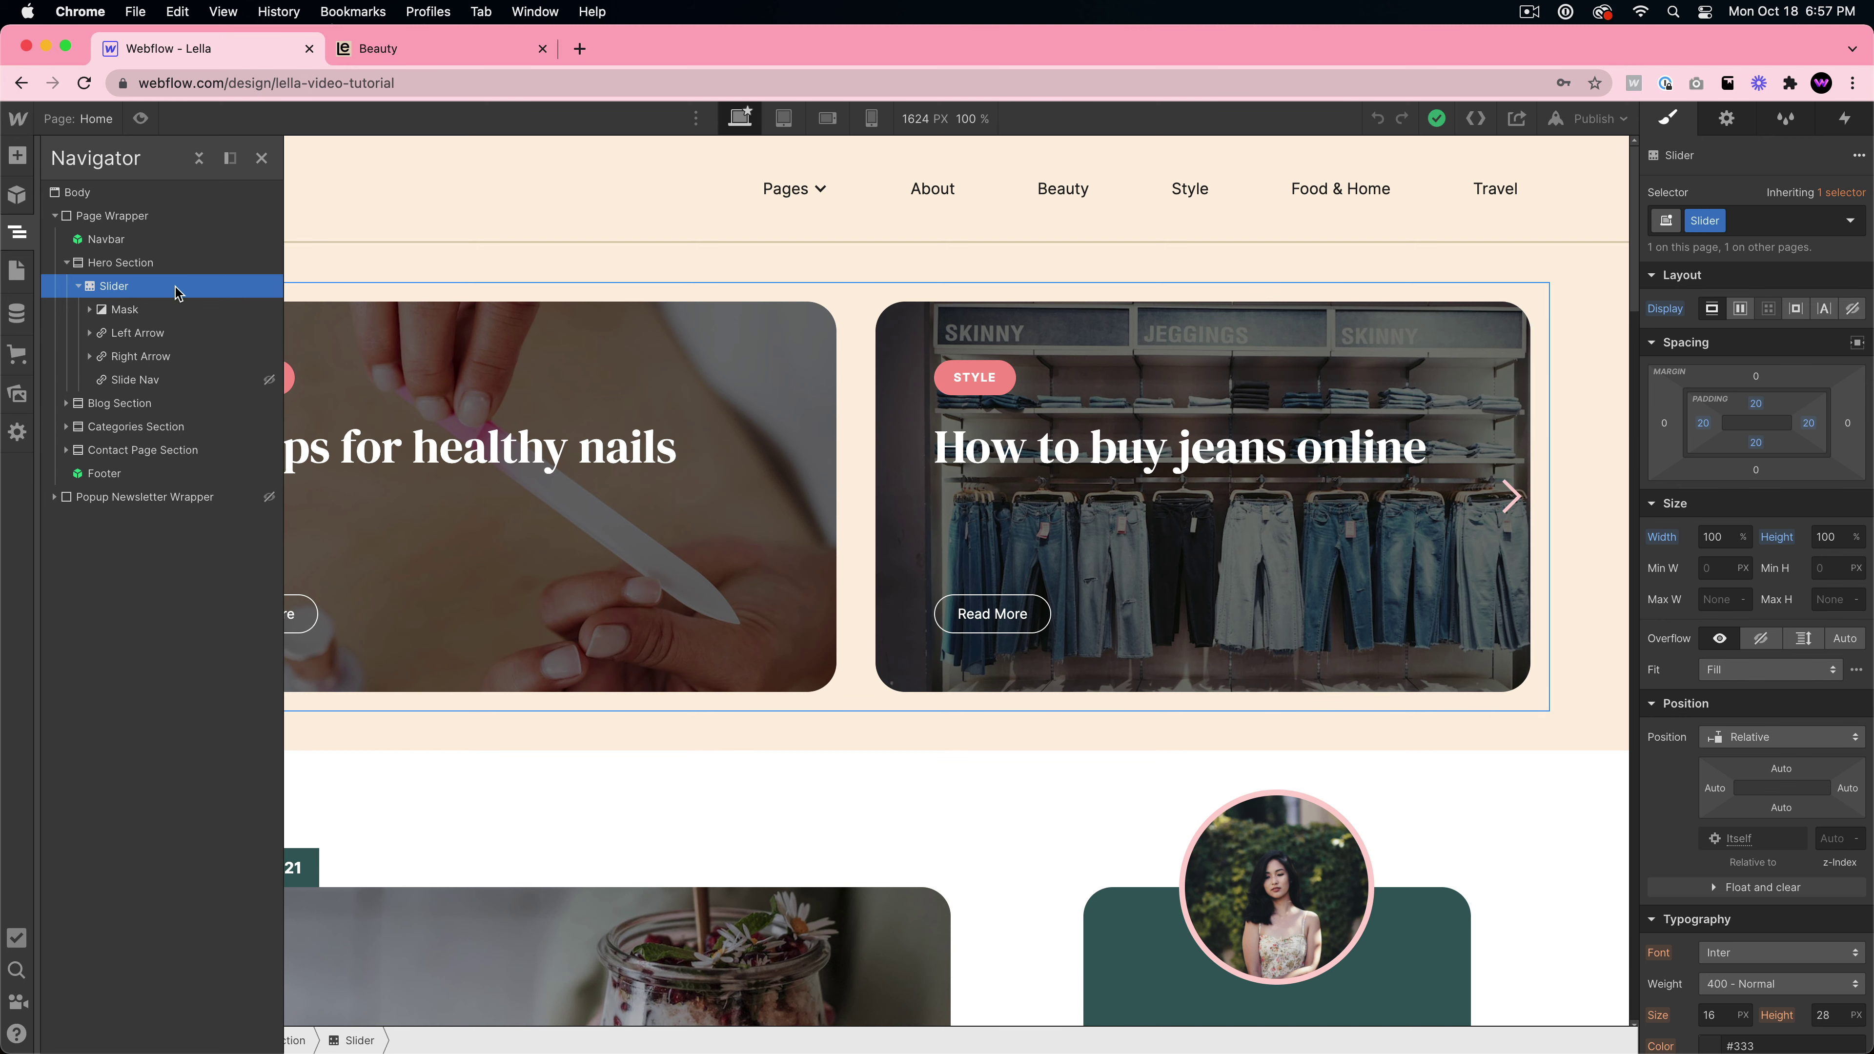
pyautogui.click(78, 287)
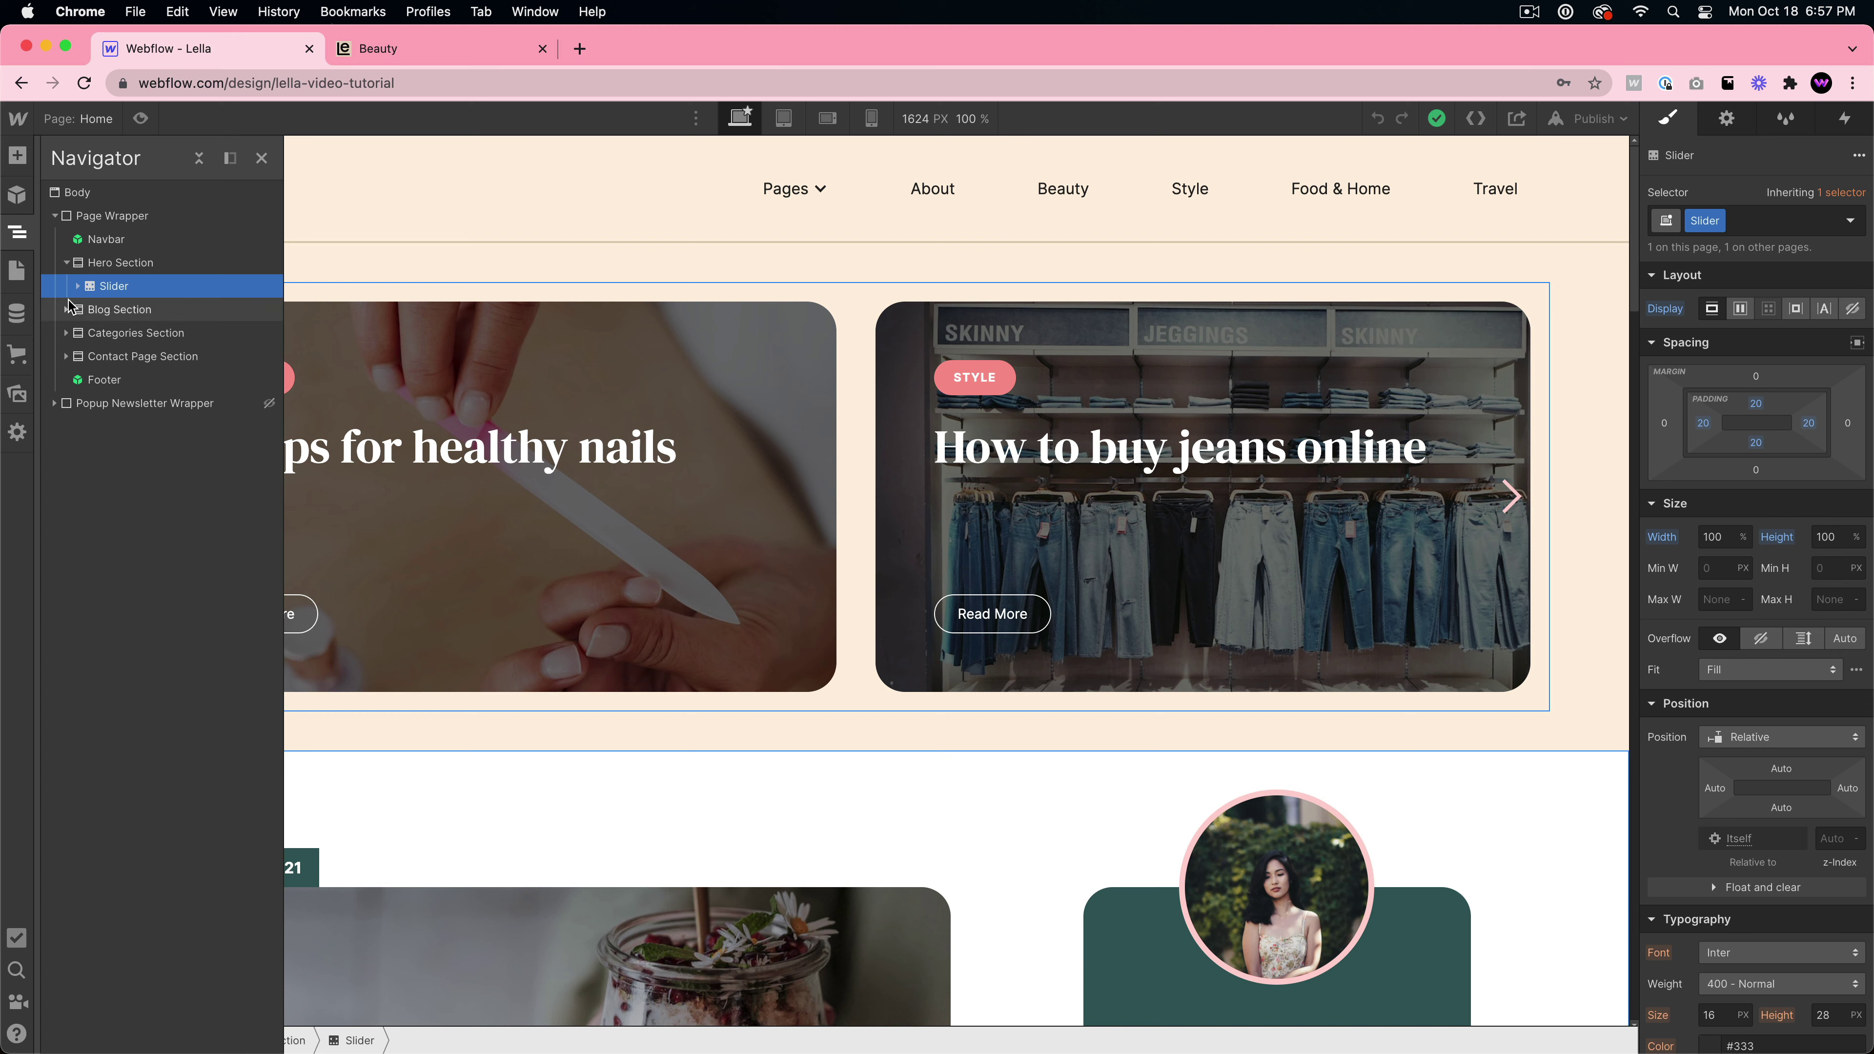
# - Expand the Blog Section and its Container to view the nested wrappers, and select the Blog Section
pyautogui.click(66, 310)
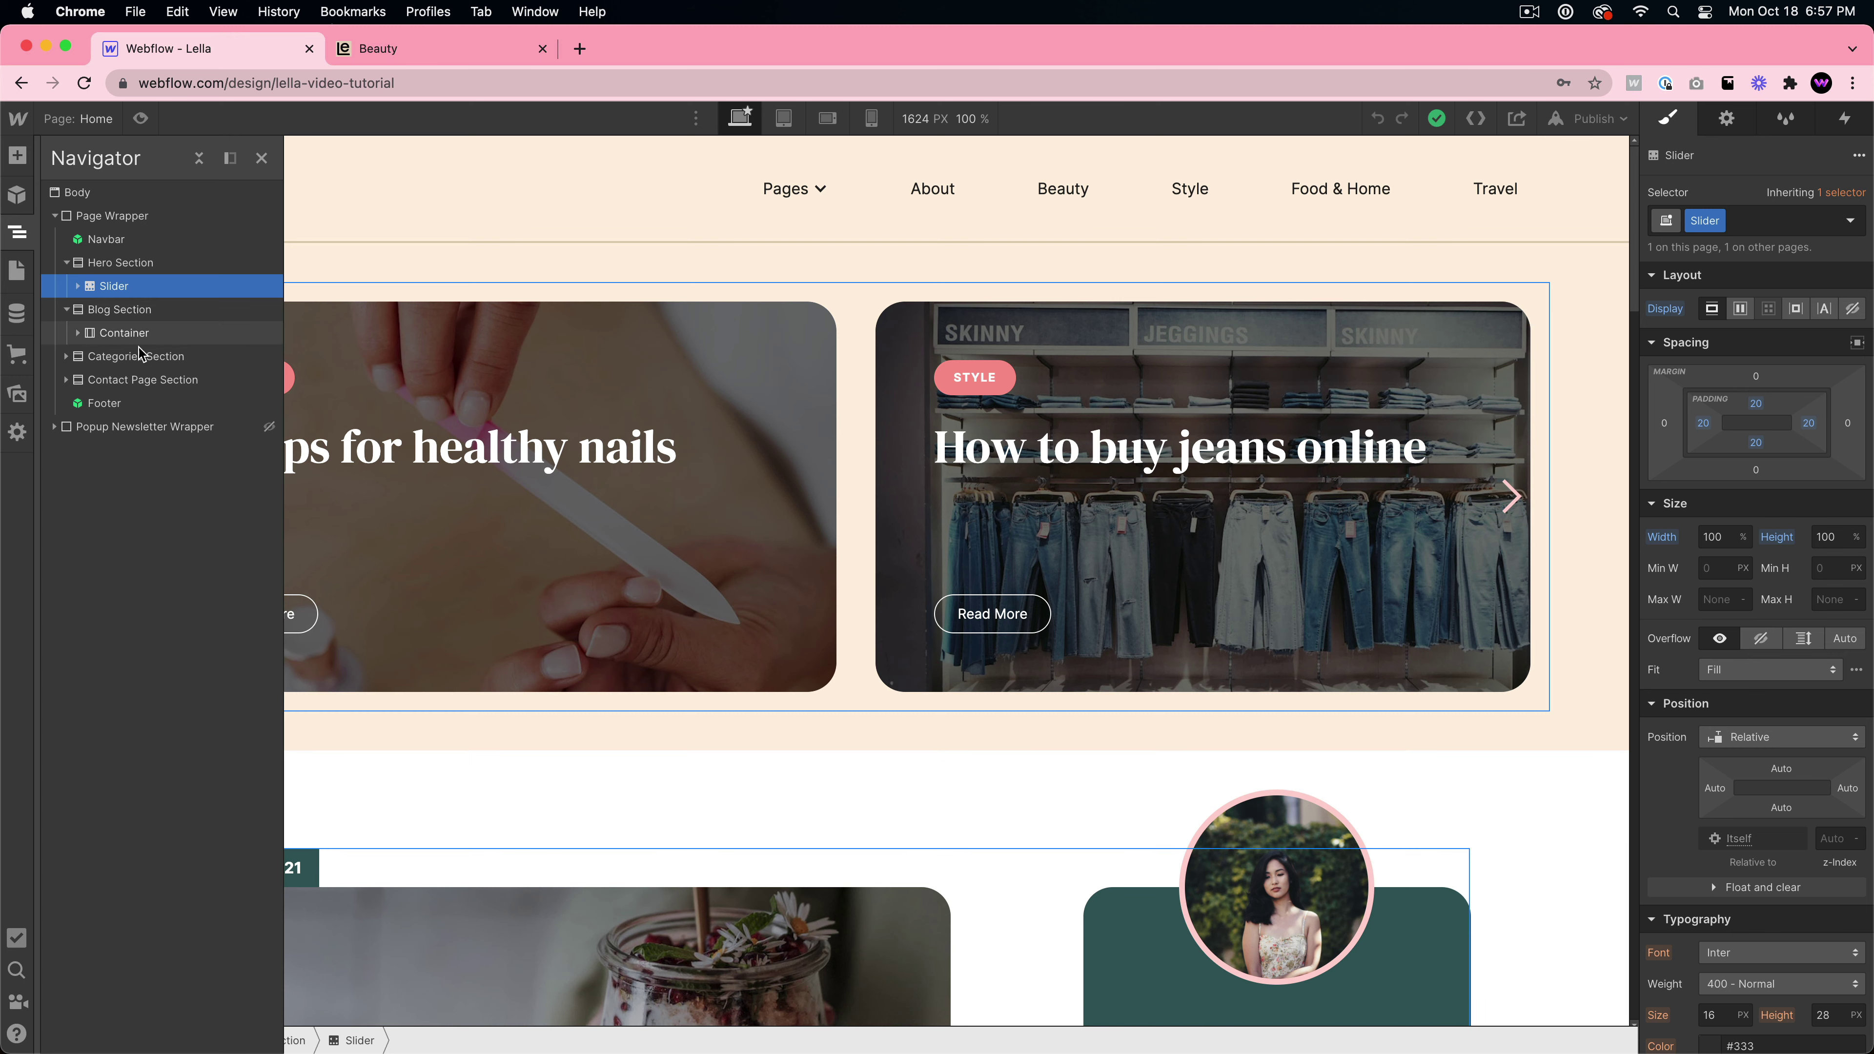
pyautogui.click(77, 334)
pyautogui.click(132, 312)
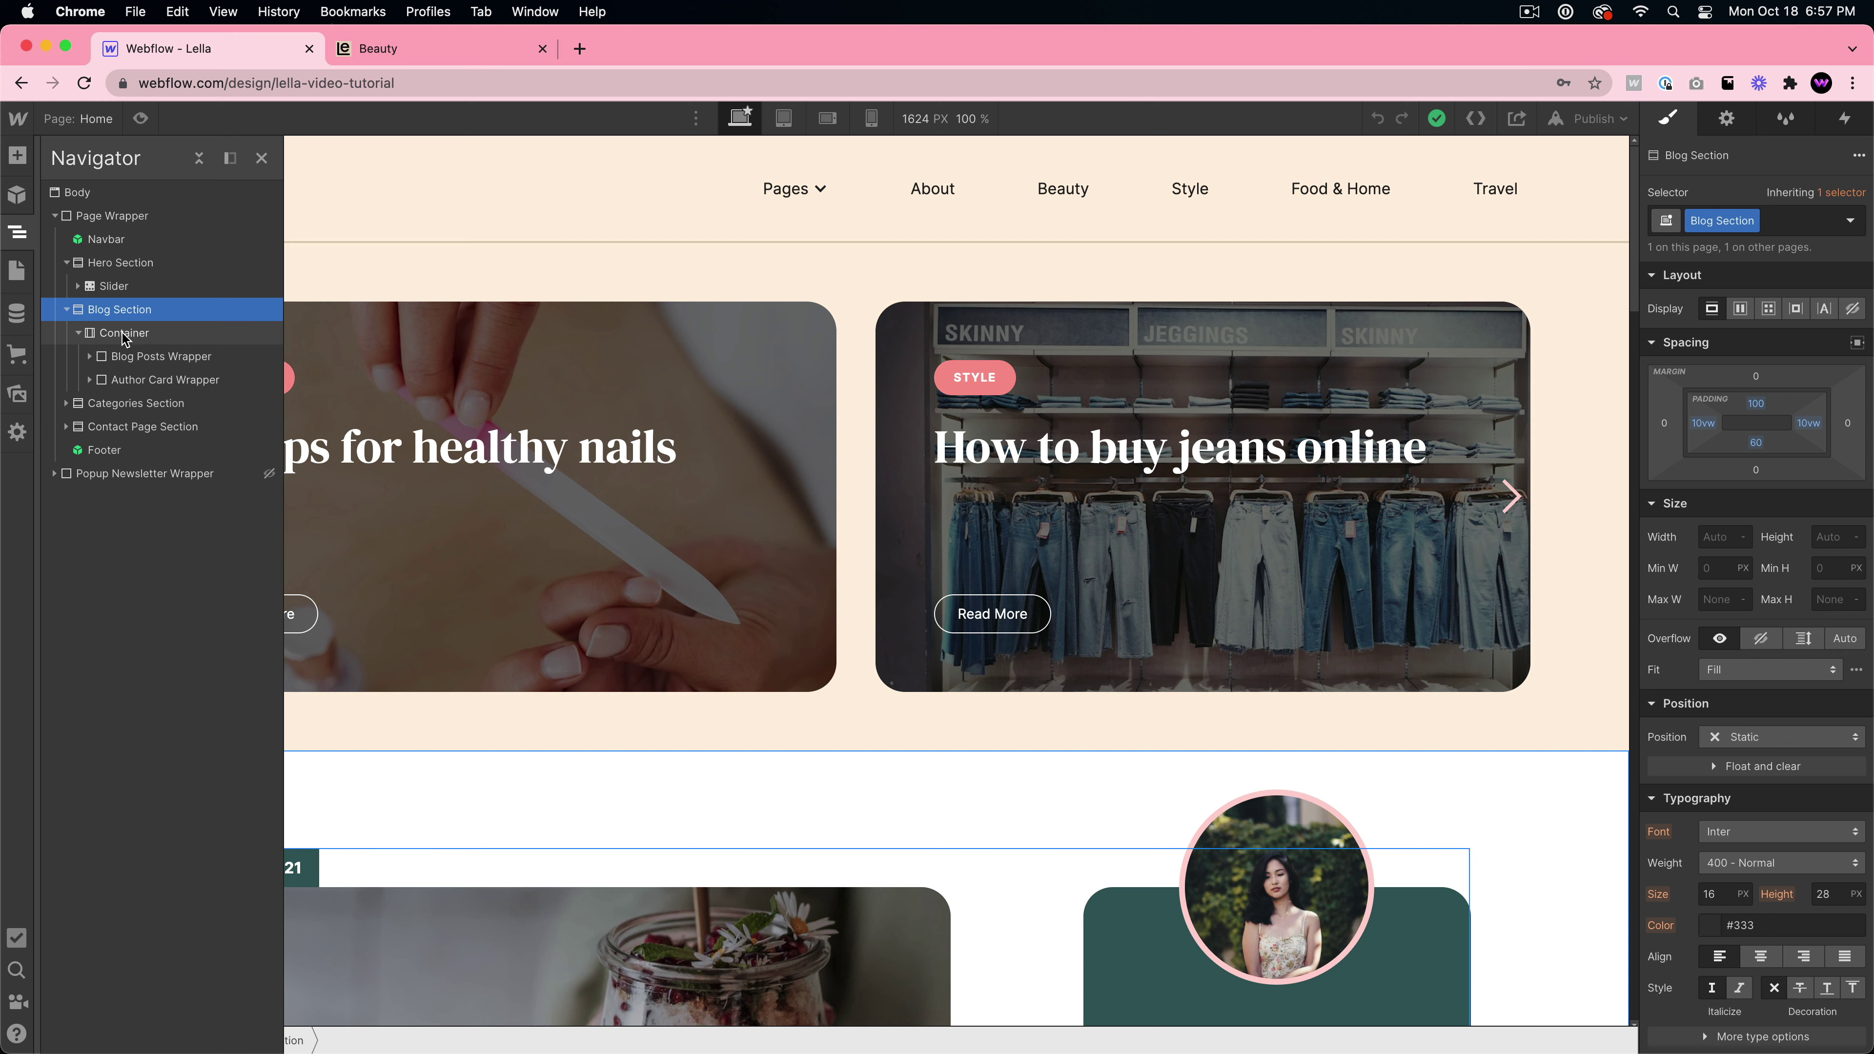
# - Select the Blog Section's Container and Blog Posts Wrapper, expand the wrapper, and inspect the contents of its first Blog Card Wrapper
pyautogui.click(122, 333)
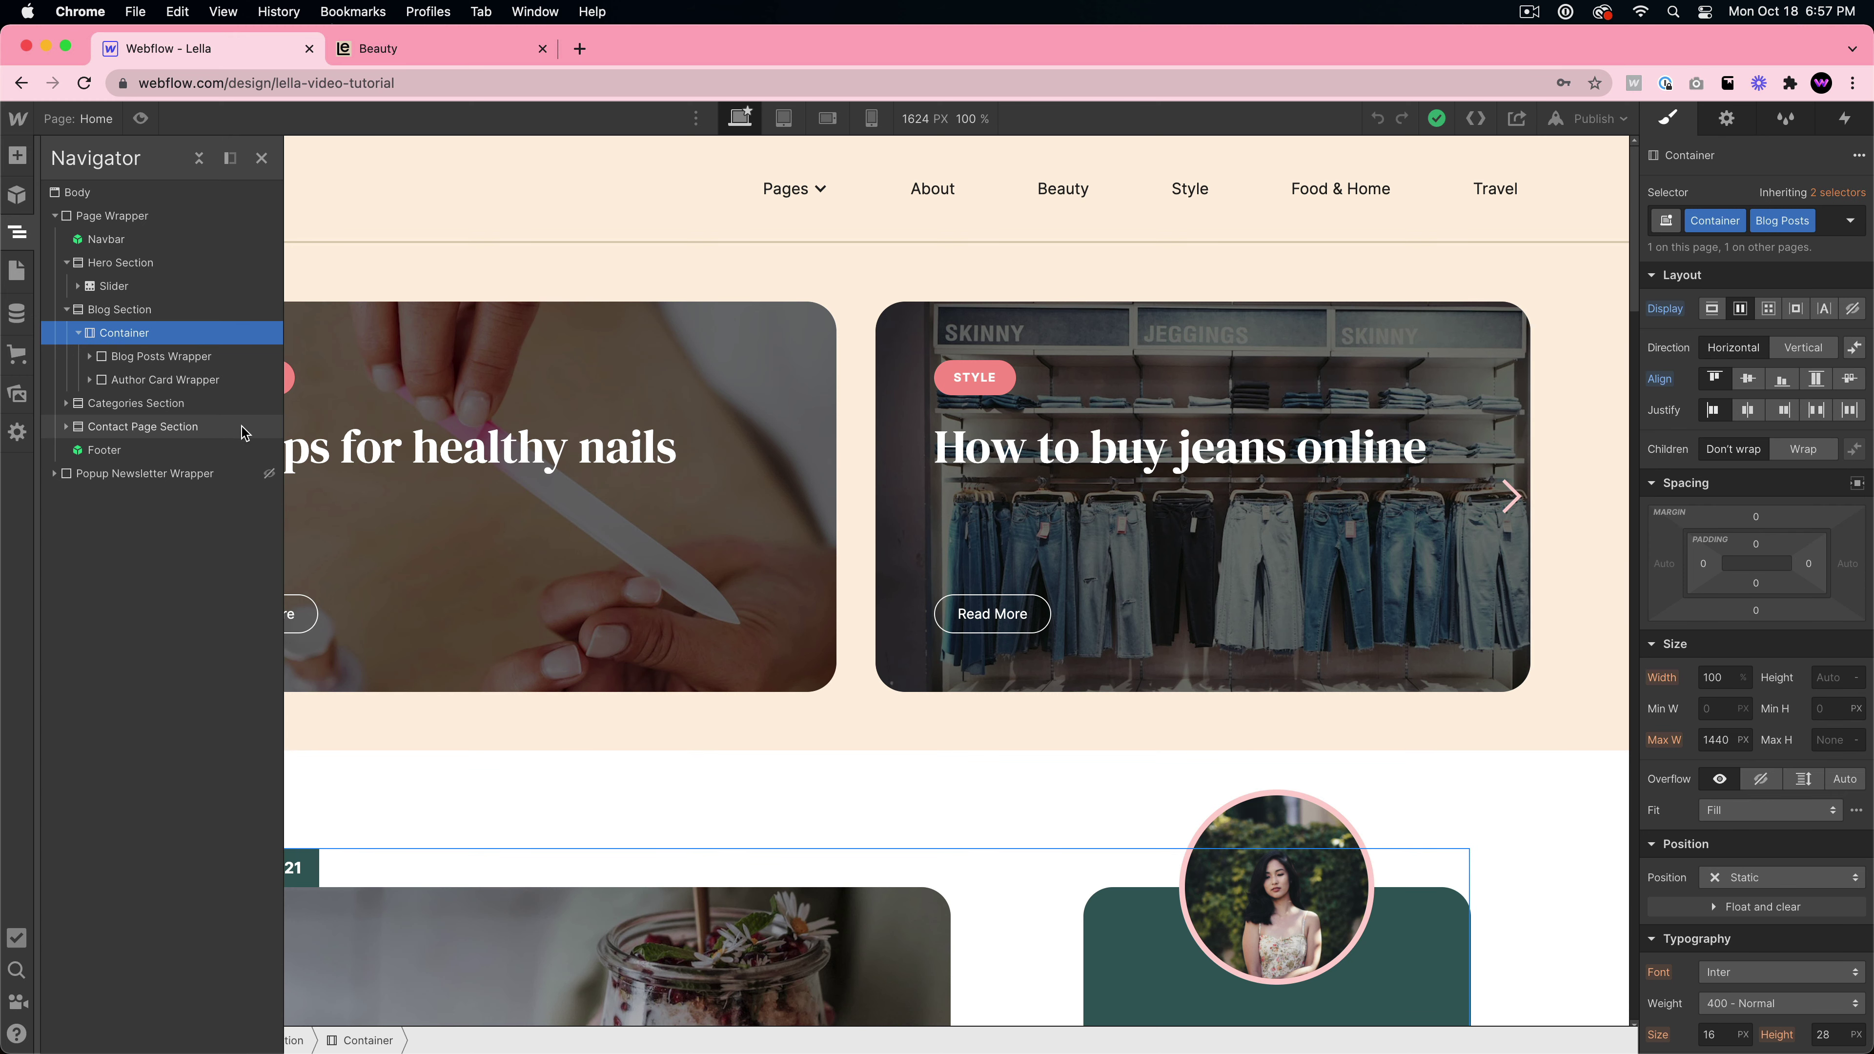
pyautogui.click(137, 358)
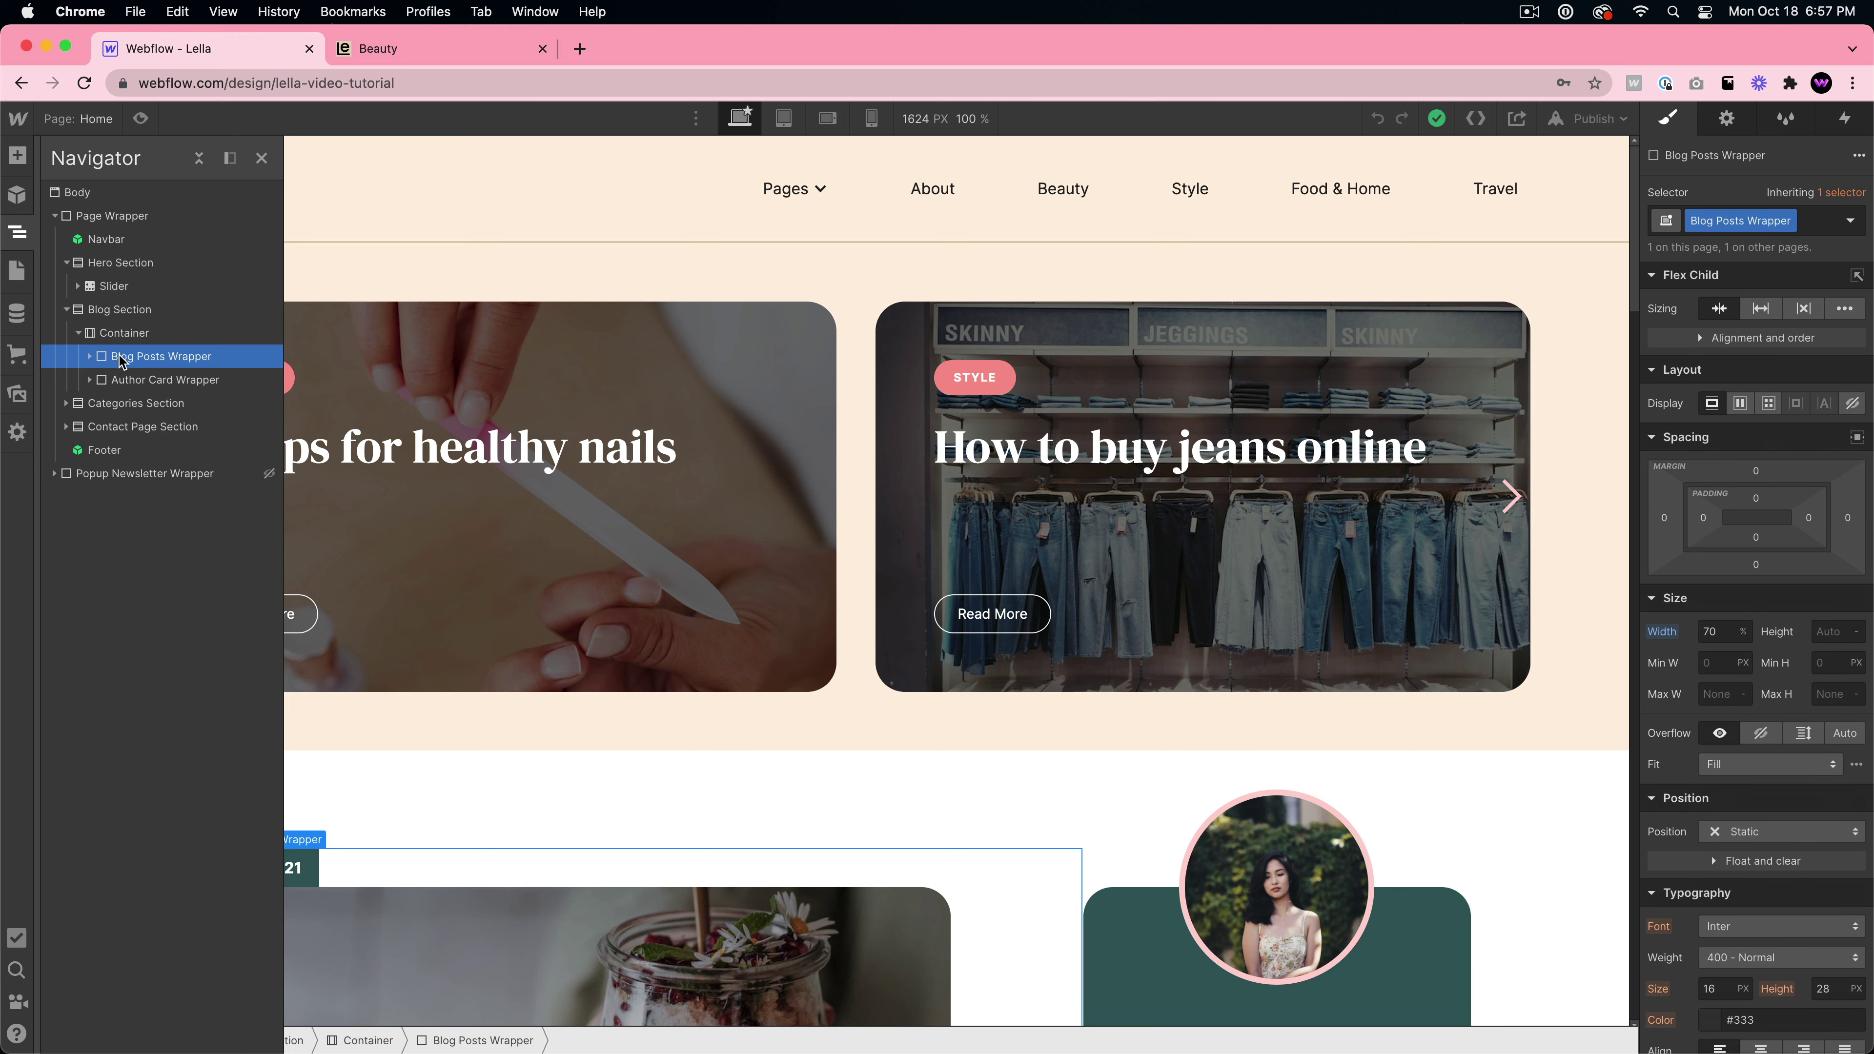
pyautogui.click(89, 357)
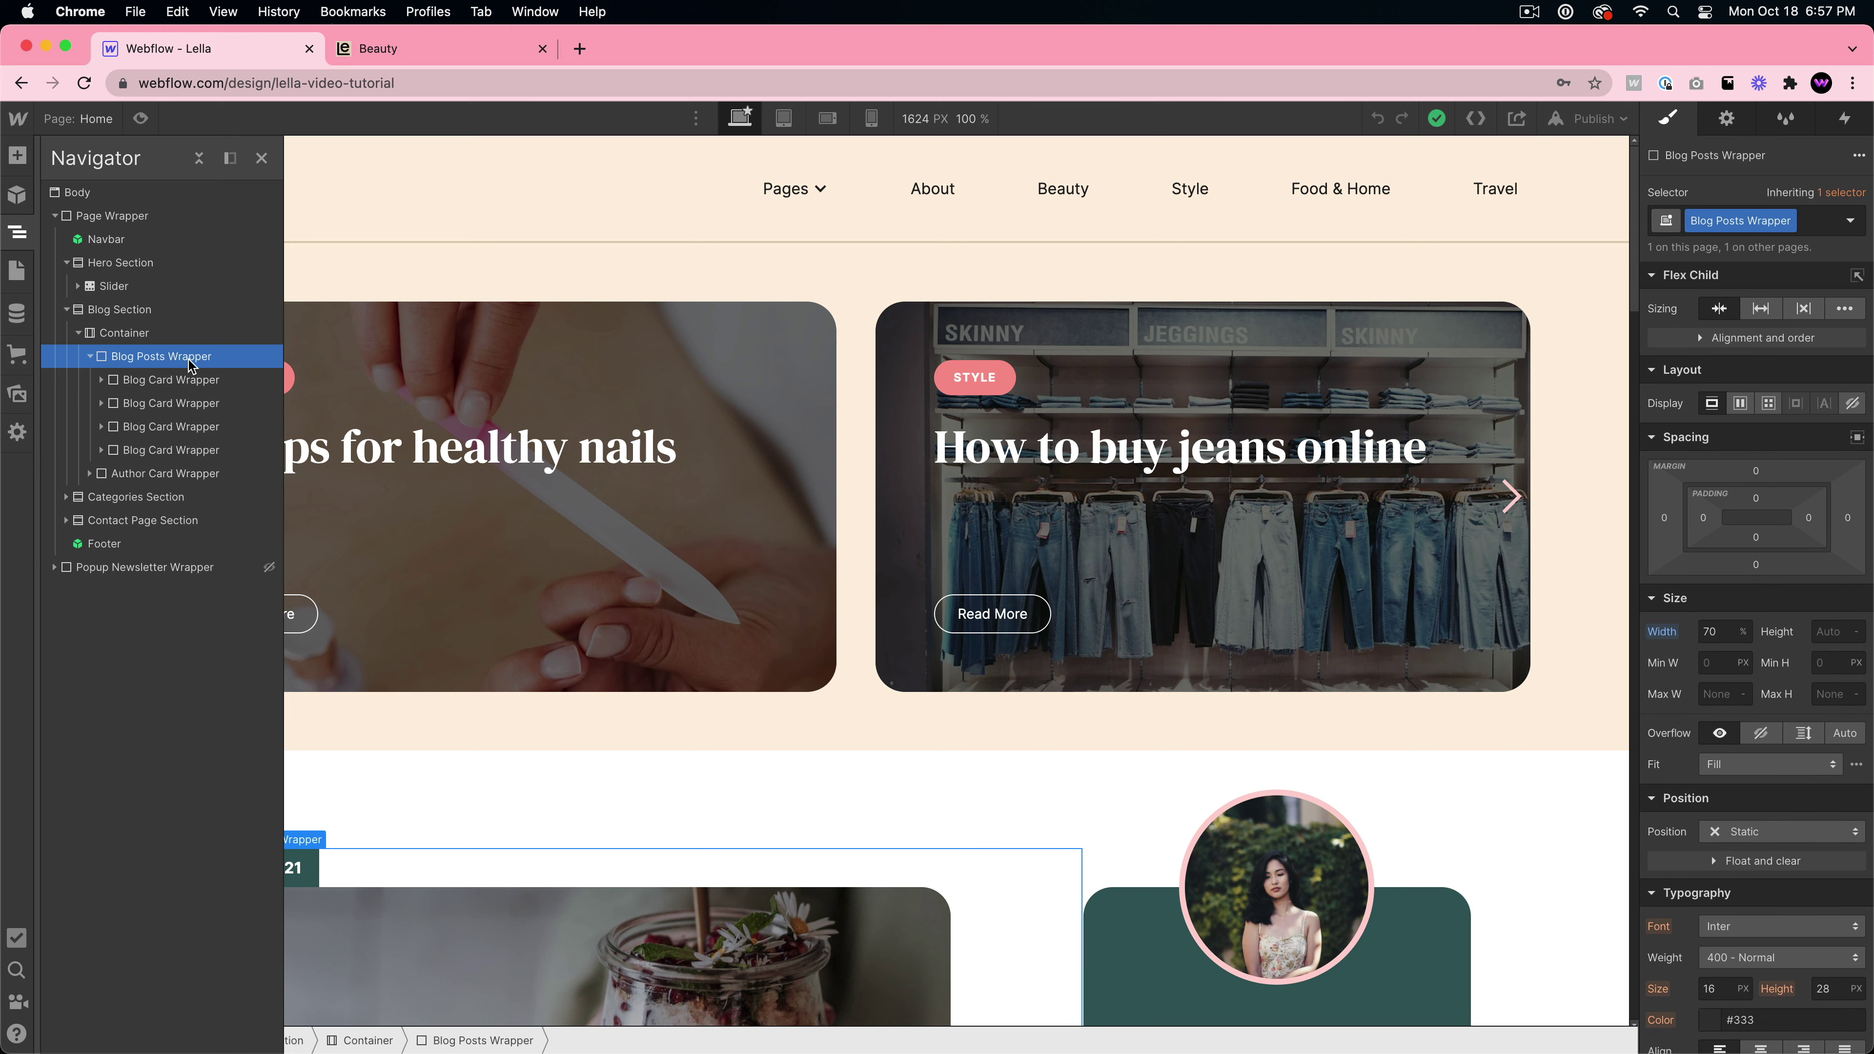
pyautogui.click(170, 384)
pyautogui.click(102, 379)
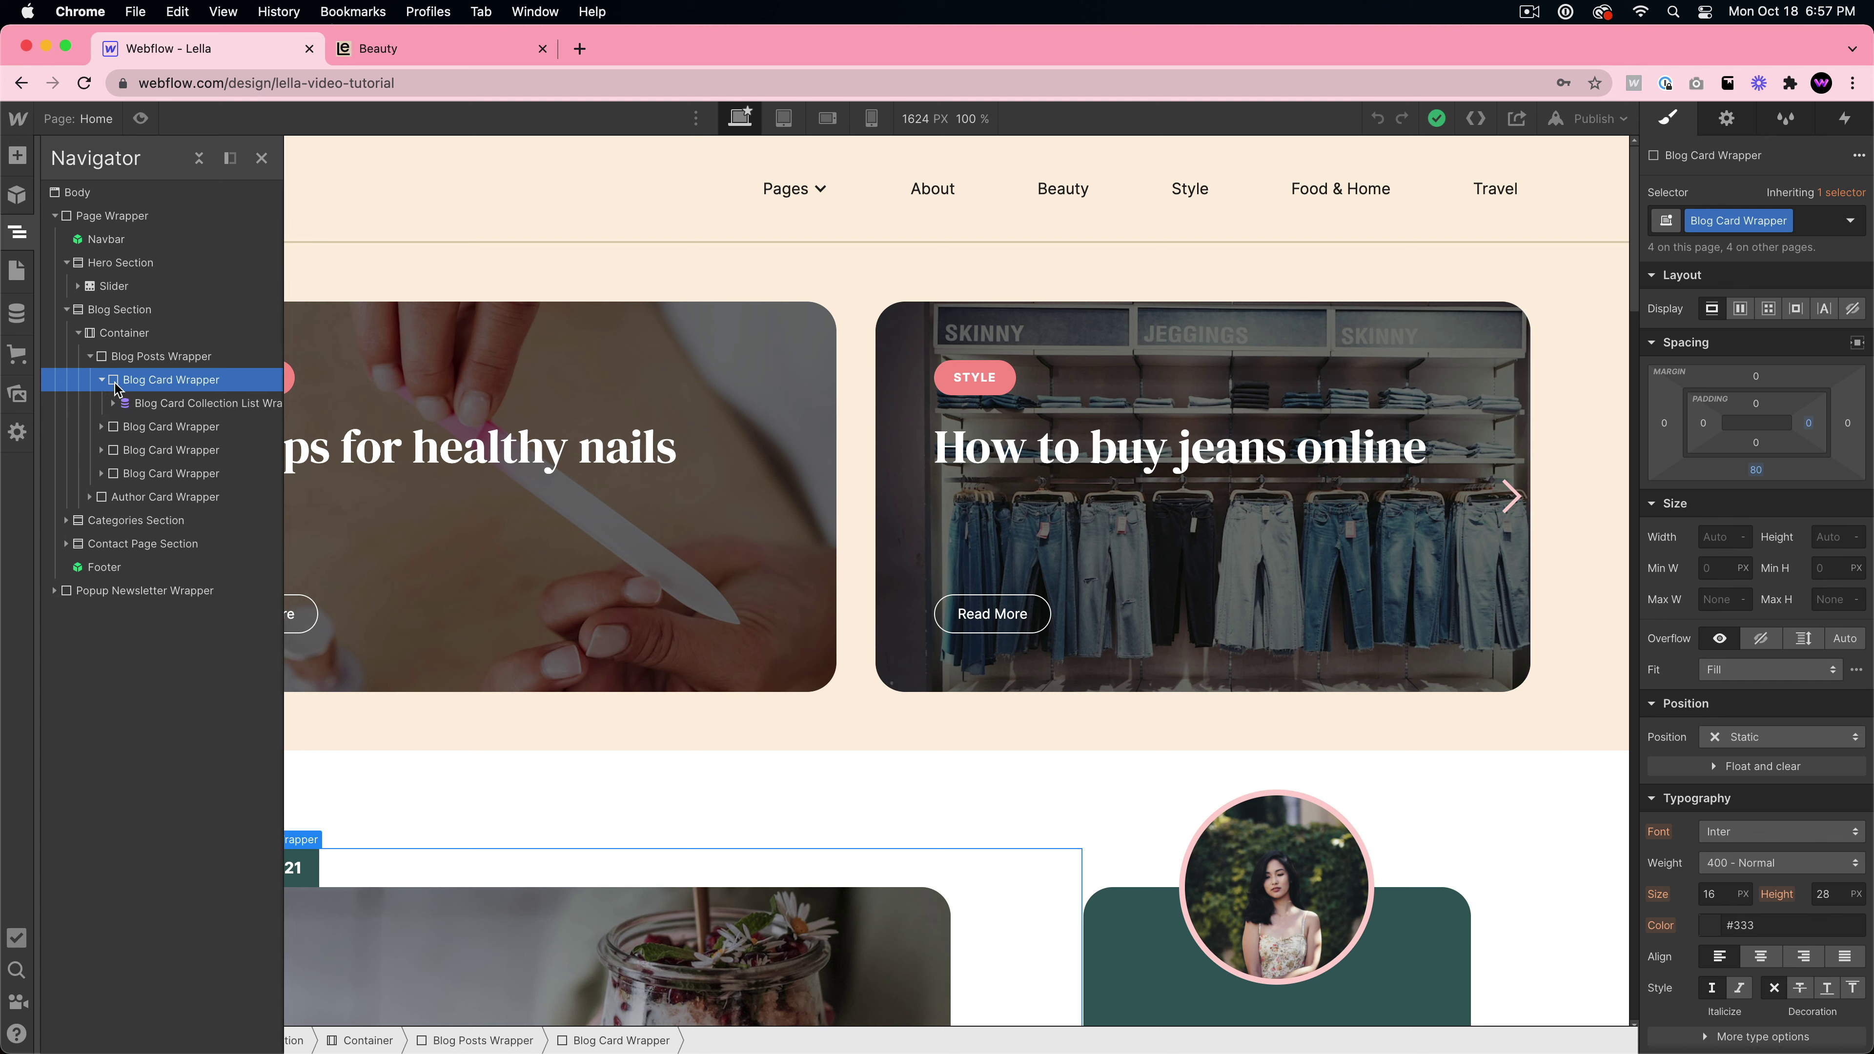
pyautogui.click(102, 379)
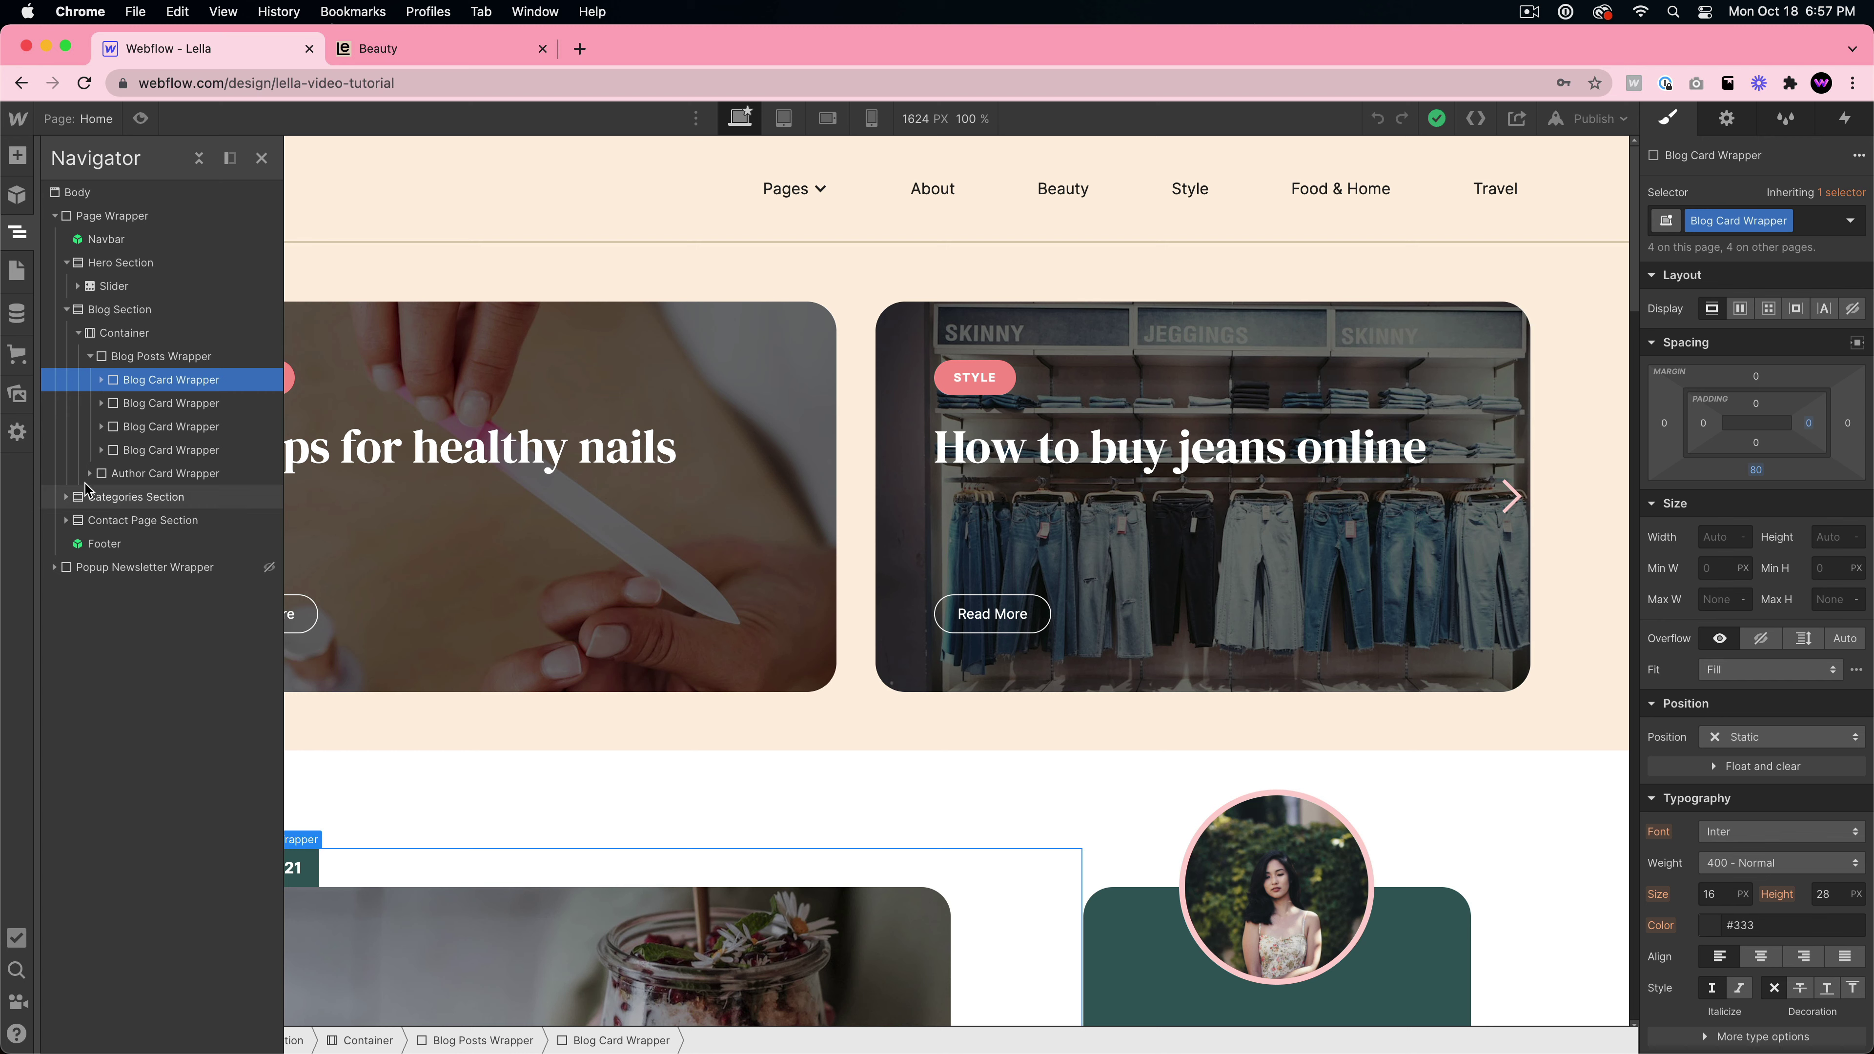
# - Expand the Categories Section down to its Category Wrappers, and examine the first one's Category Icon and Category Text and the second wrapper
pyautogui.click(66, 496)
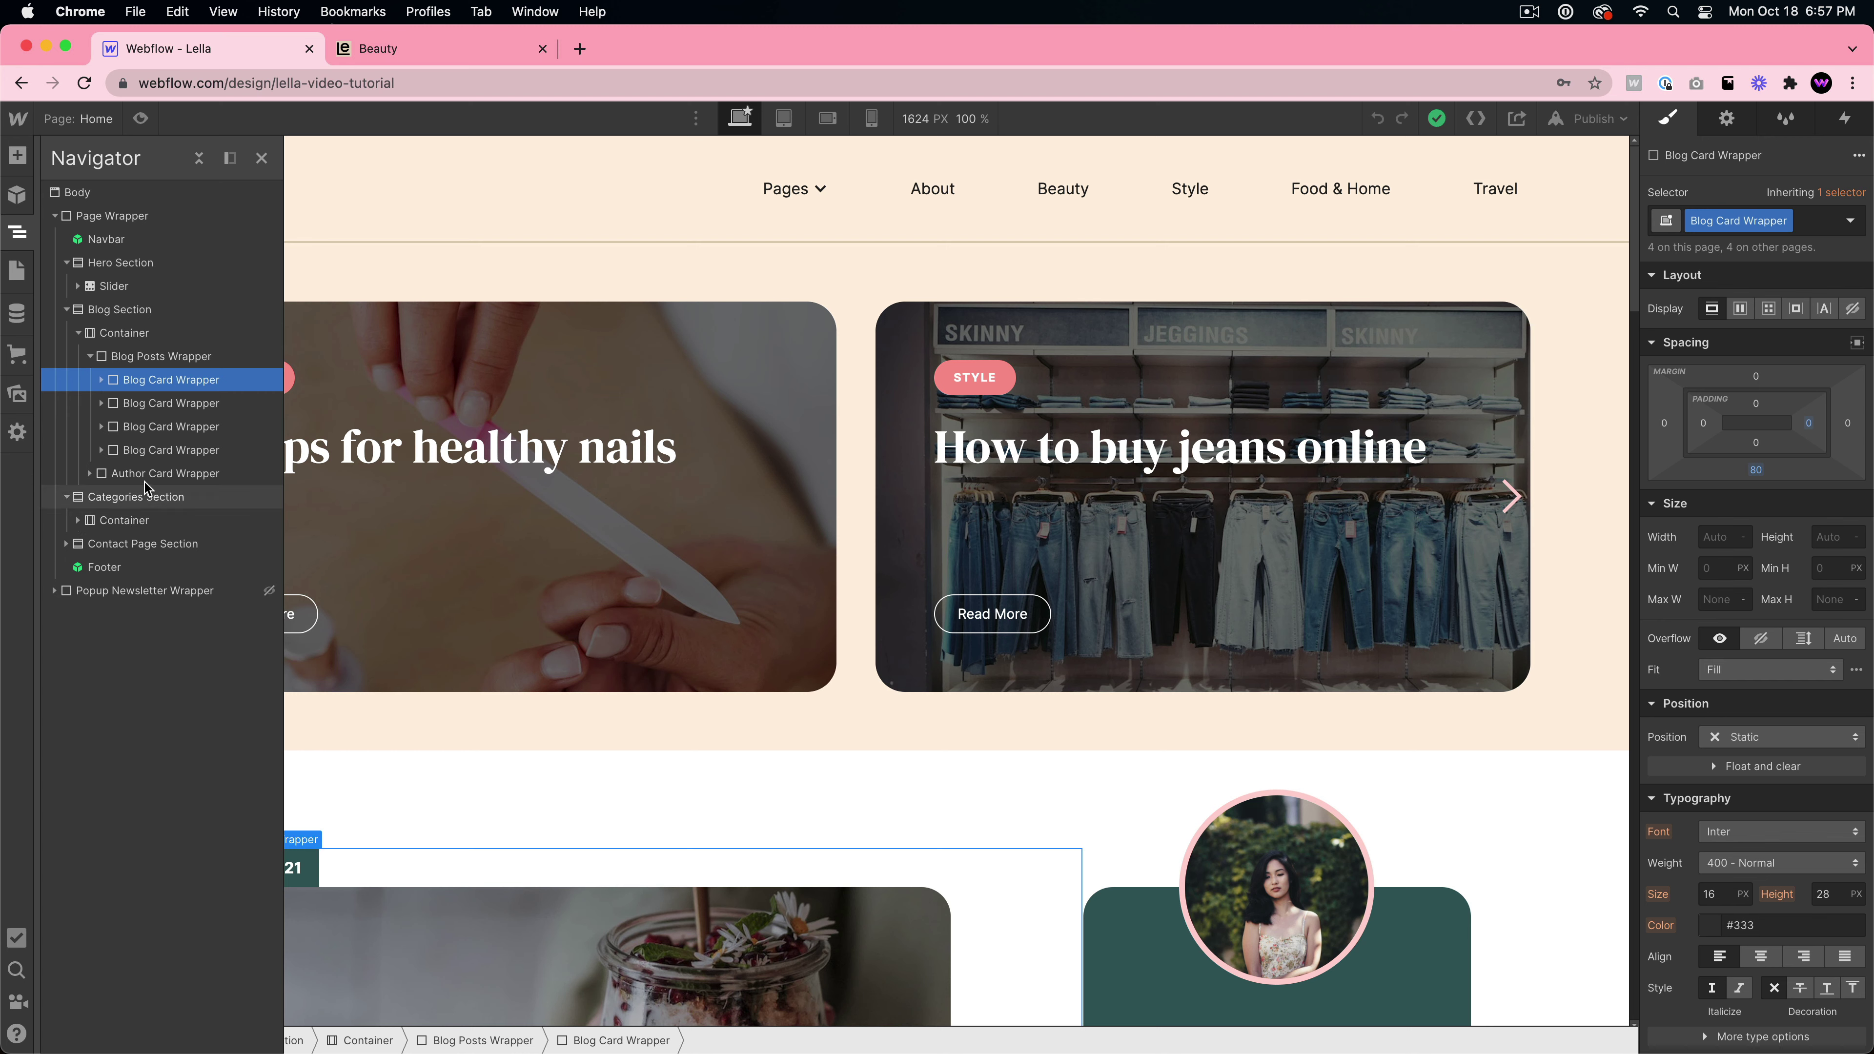
pyautogui.click(78, 520)
pyautogui.click(90, 543)
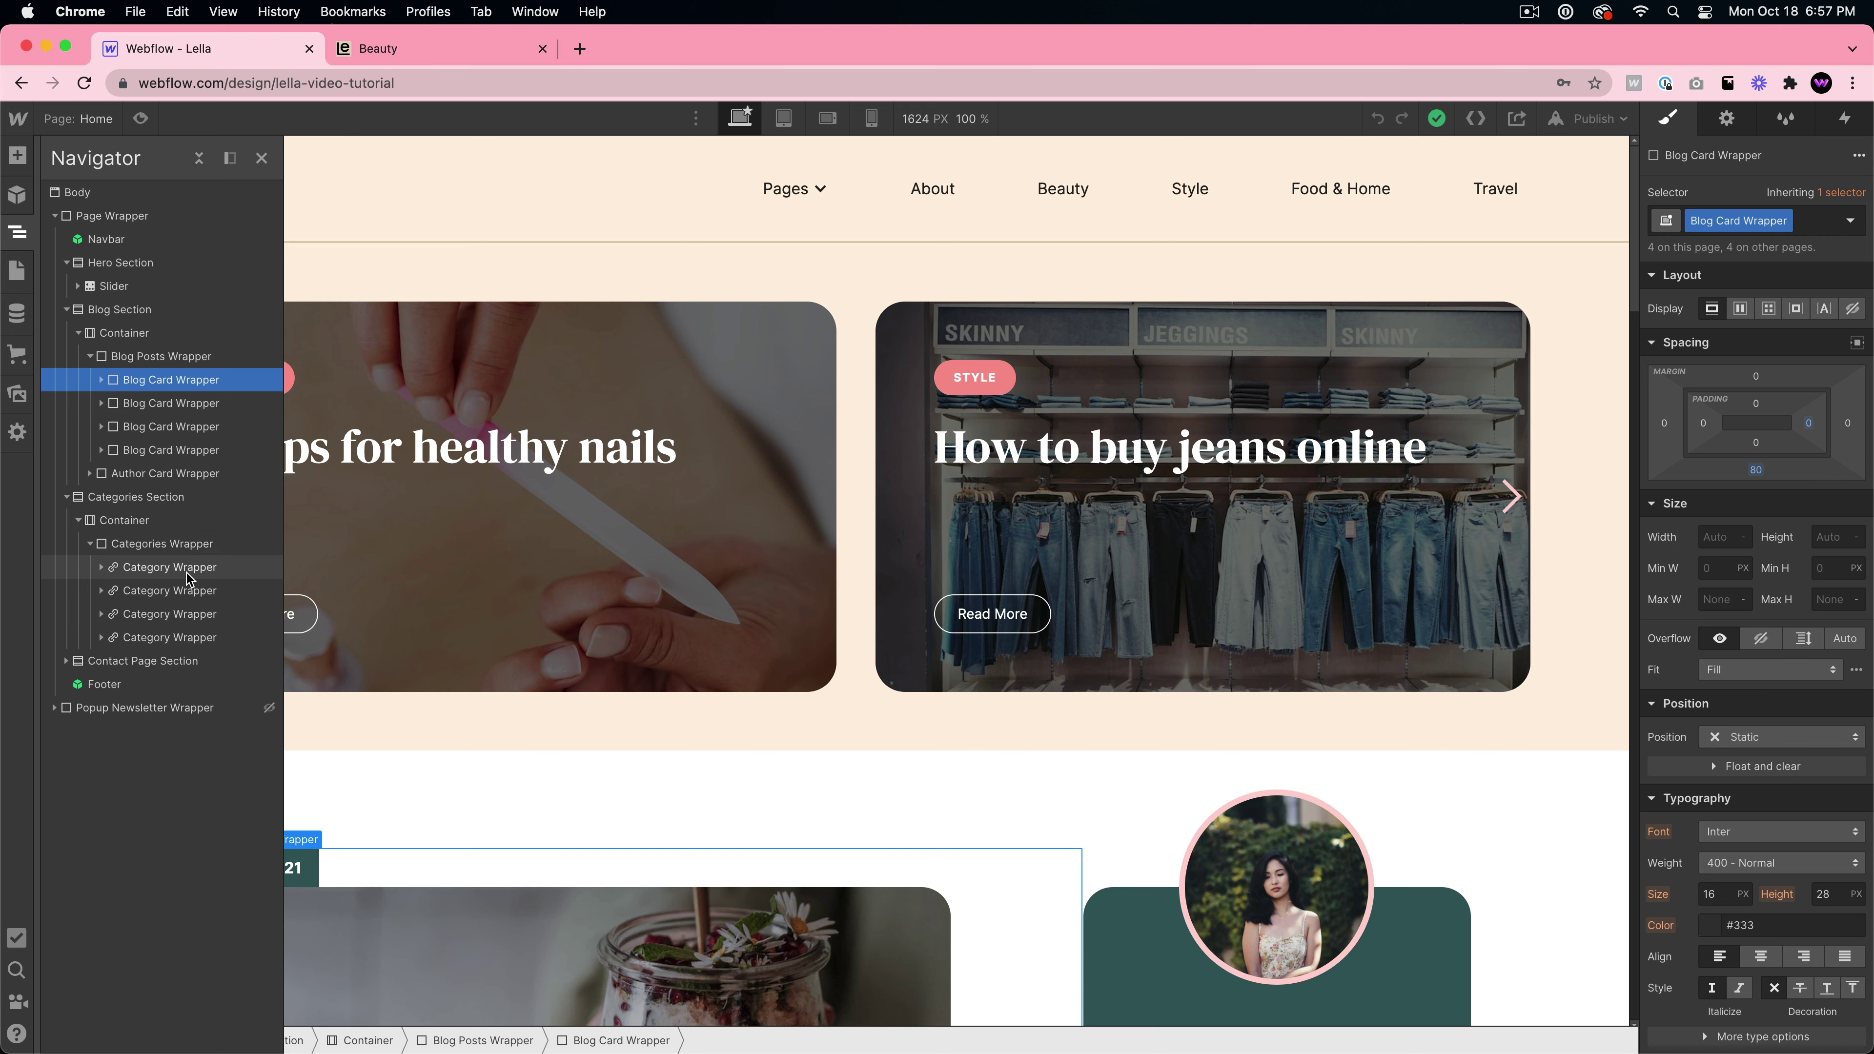
pyautogui.click(102, 567)
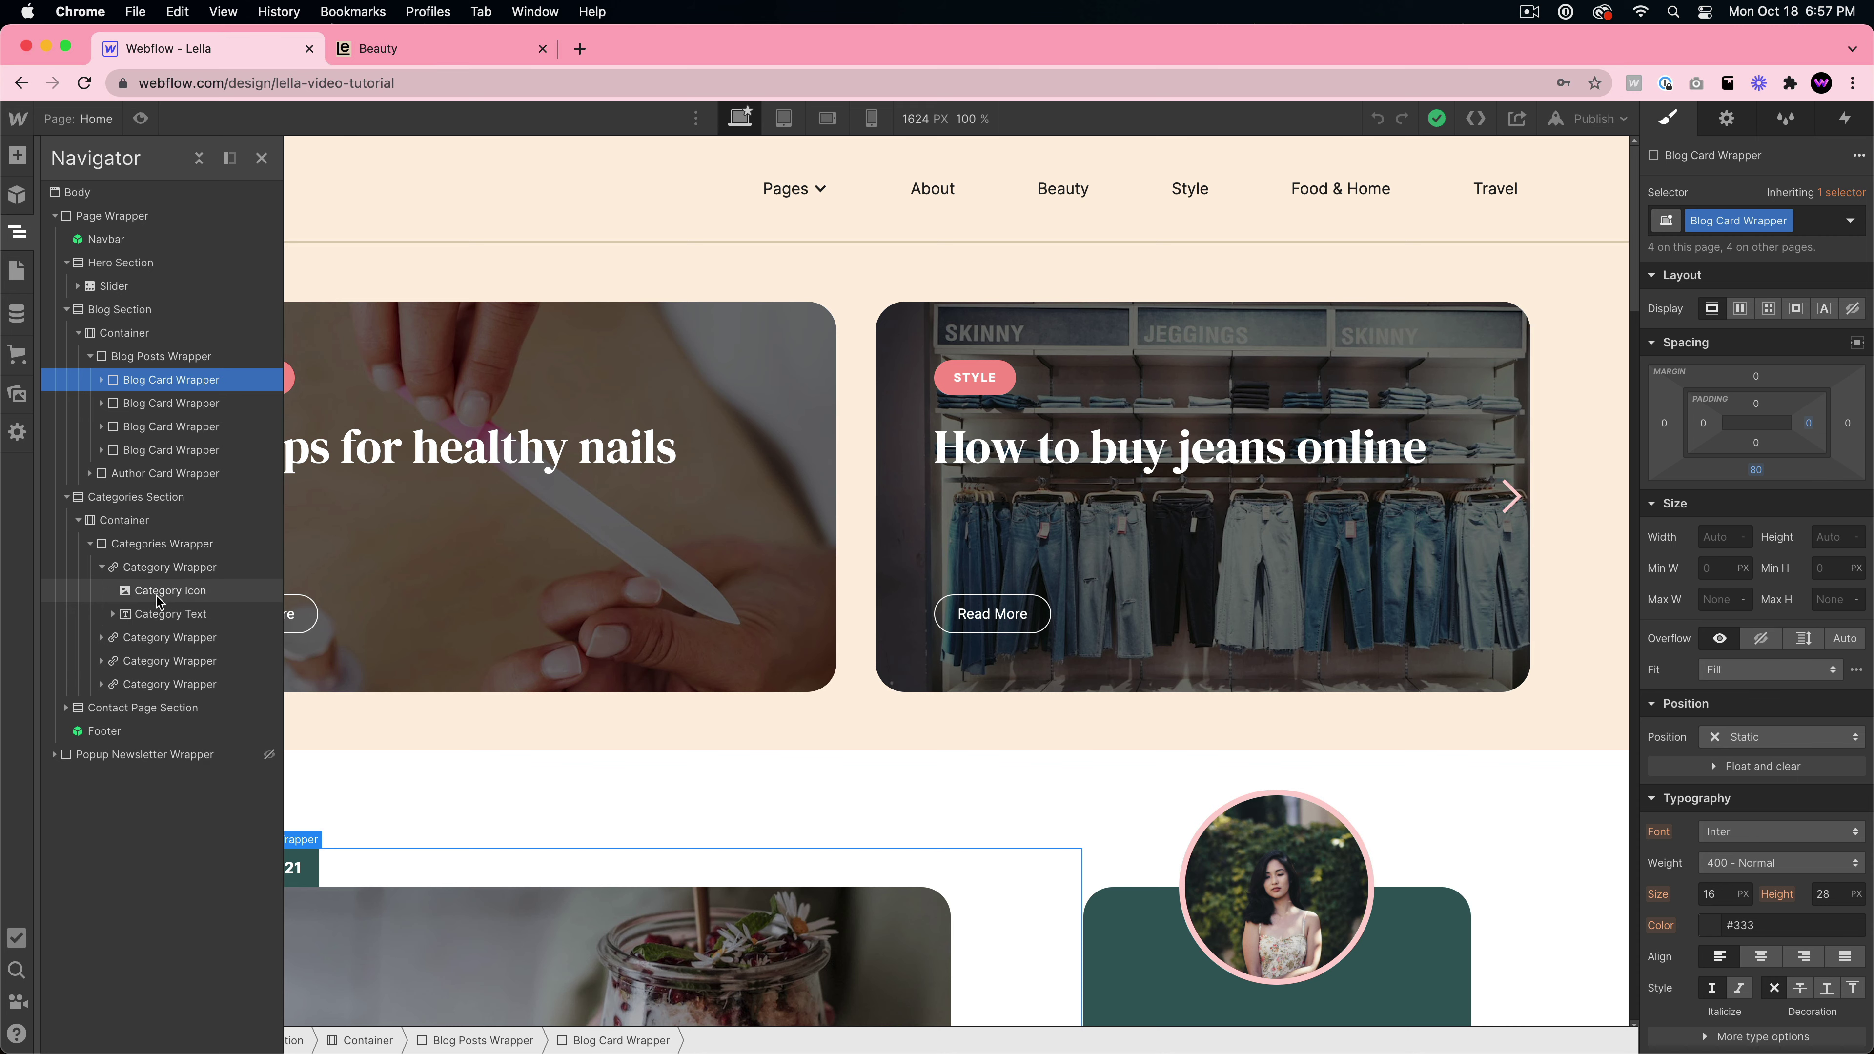
pyautogui.click(159, 595)
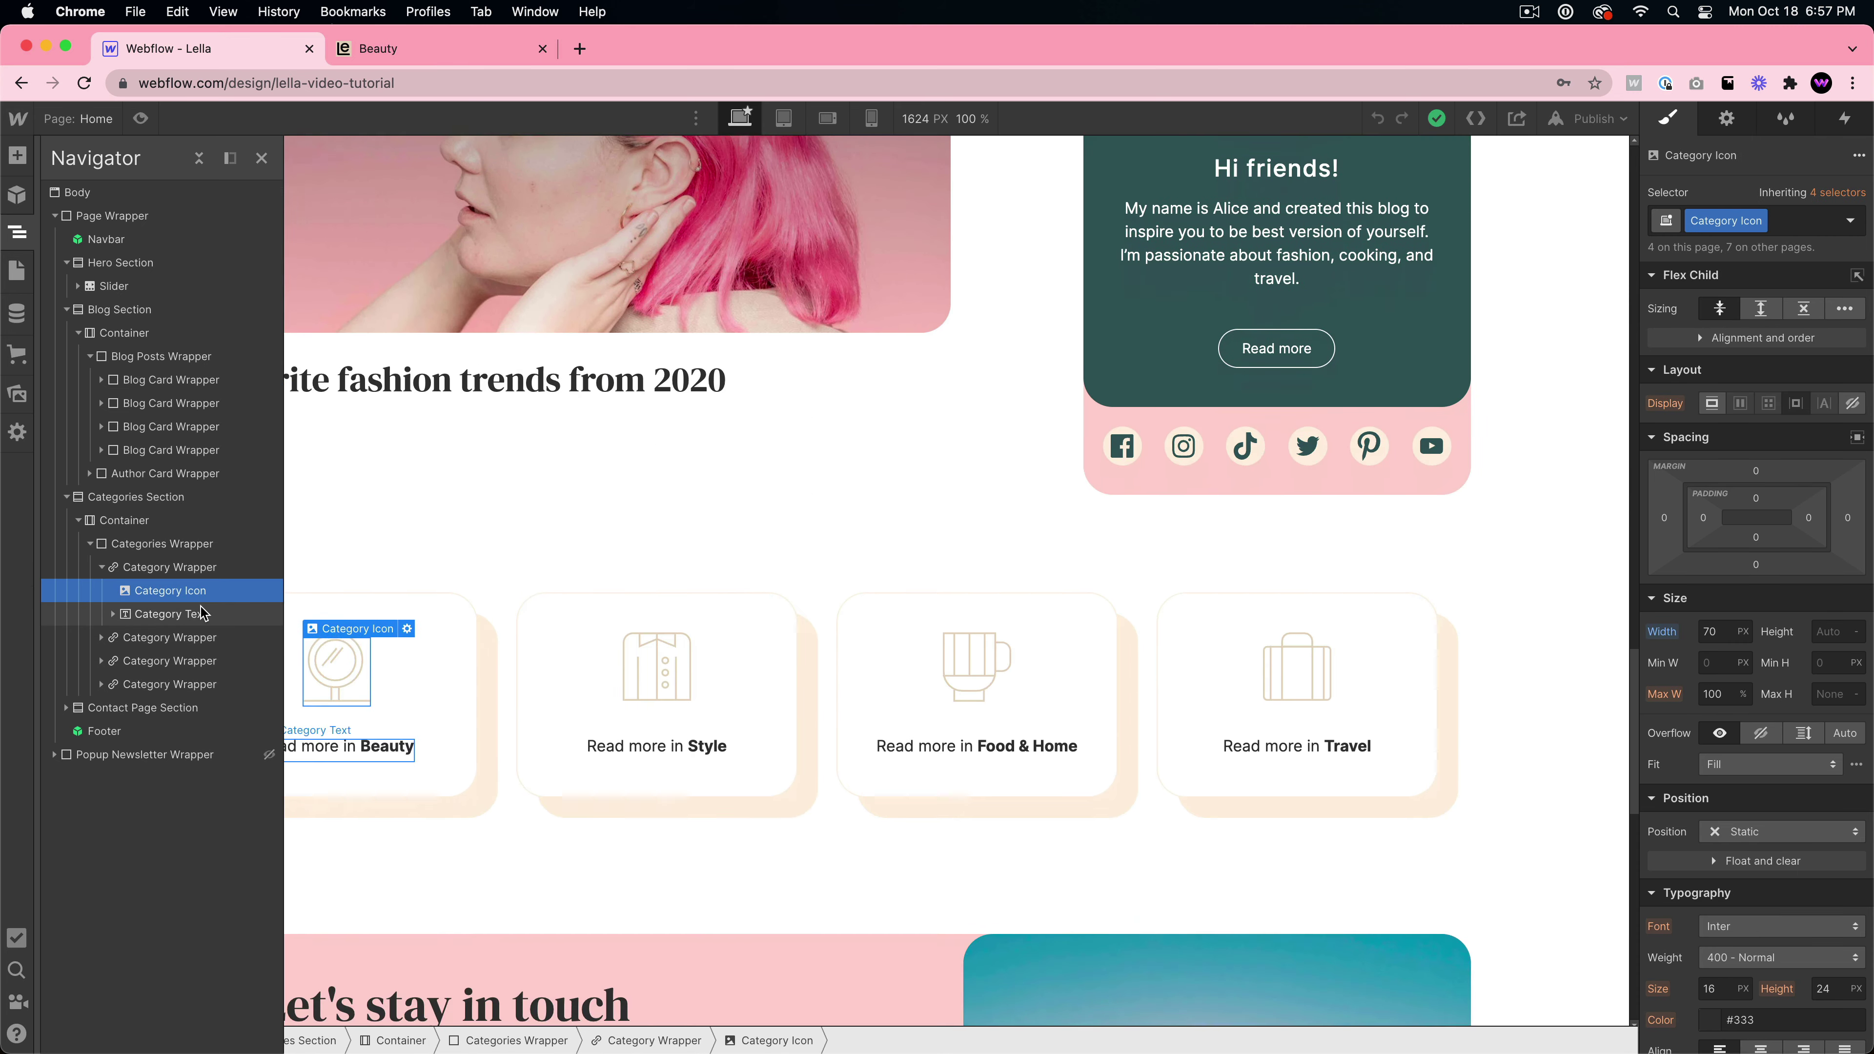
pyautogui.click(186, 614)
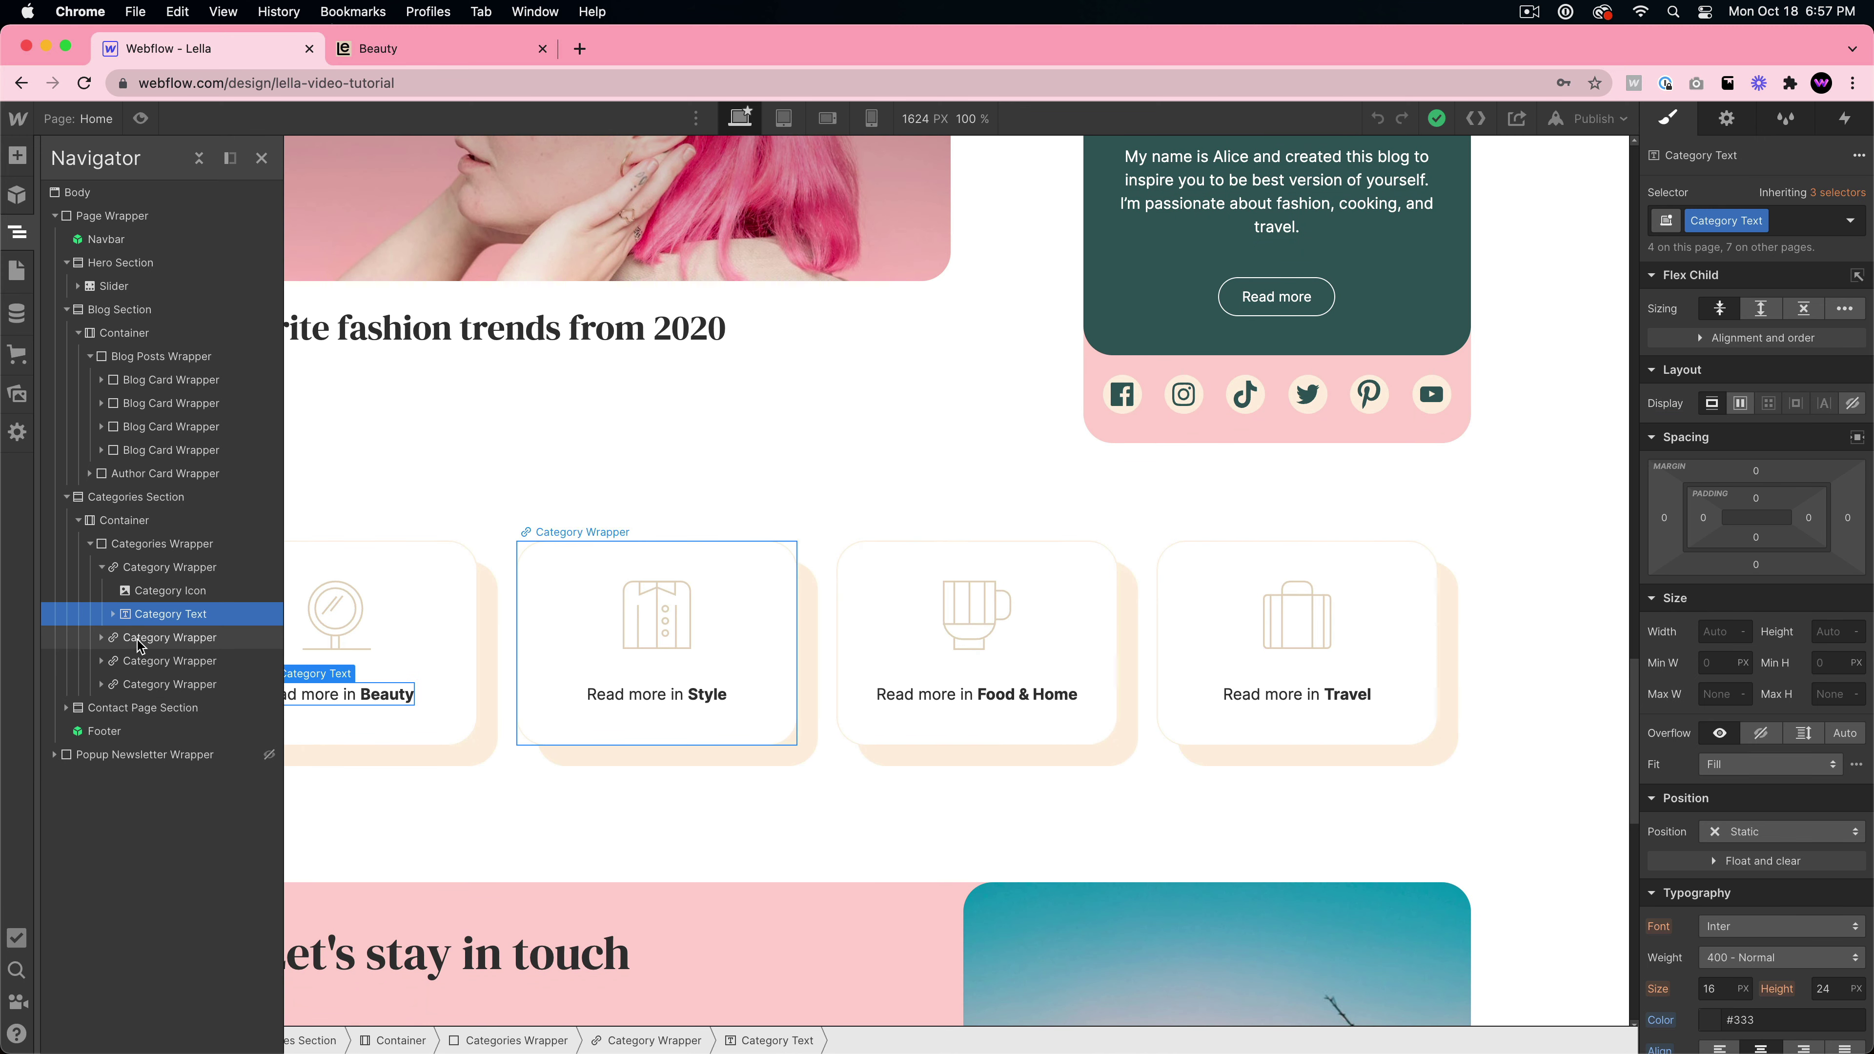
pyautogui.click(114, 638)
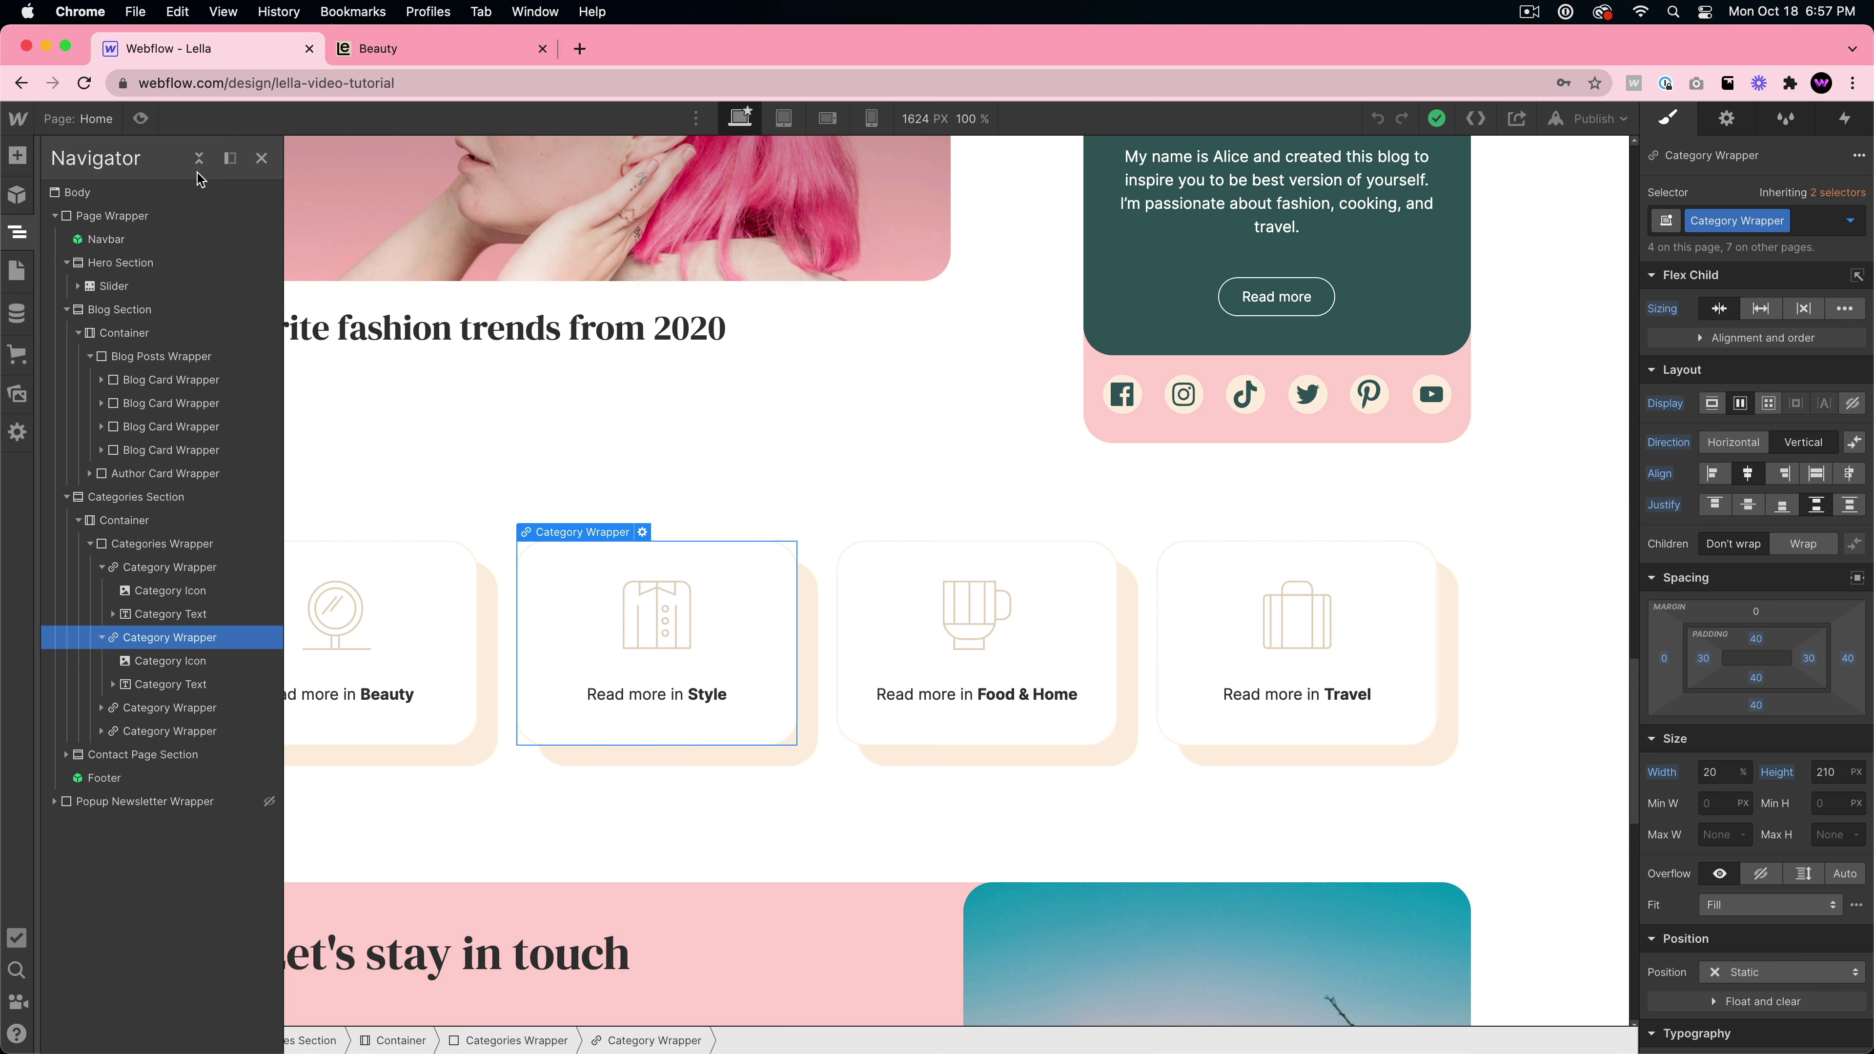
# - Expand every element in the Navigator and browse the full tree, selecting a slide's Category Tag and the slider's Left Arrow
pyautogui.click(199, 159)
pyautogui.click(199, 158)
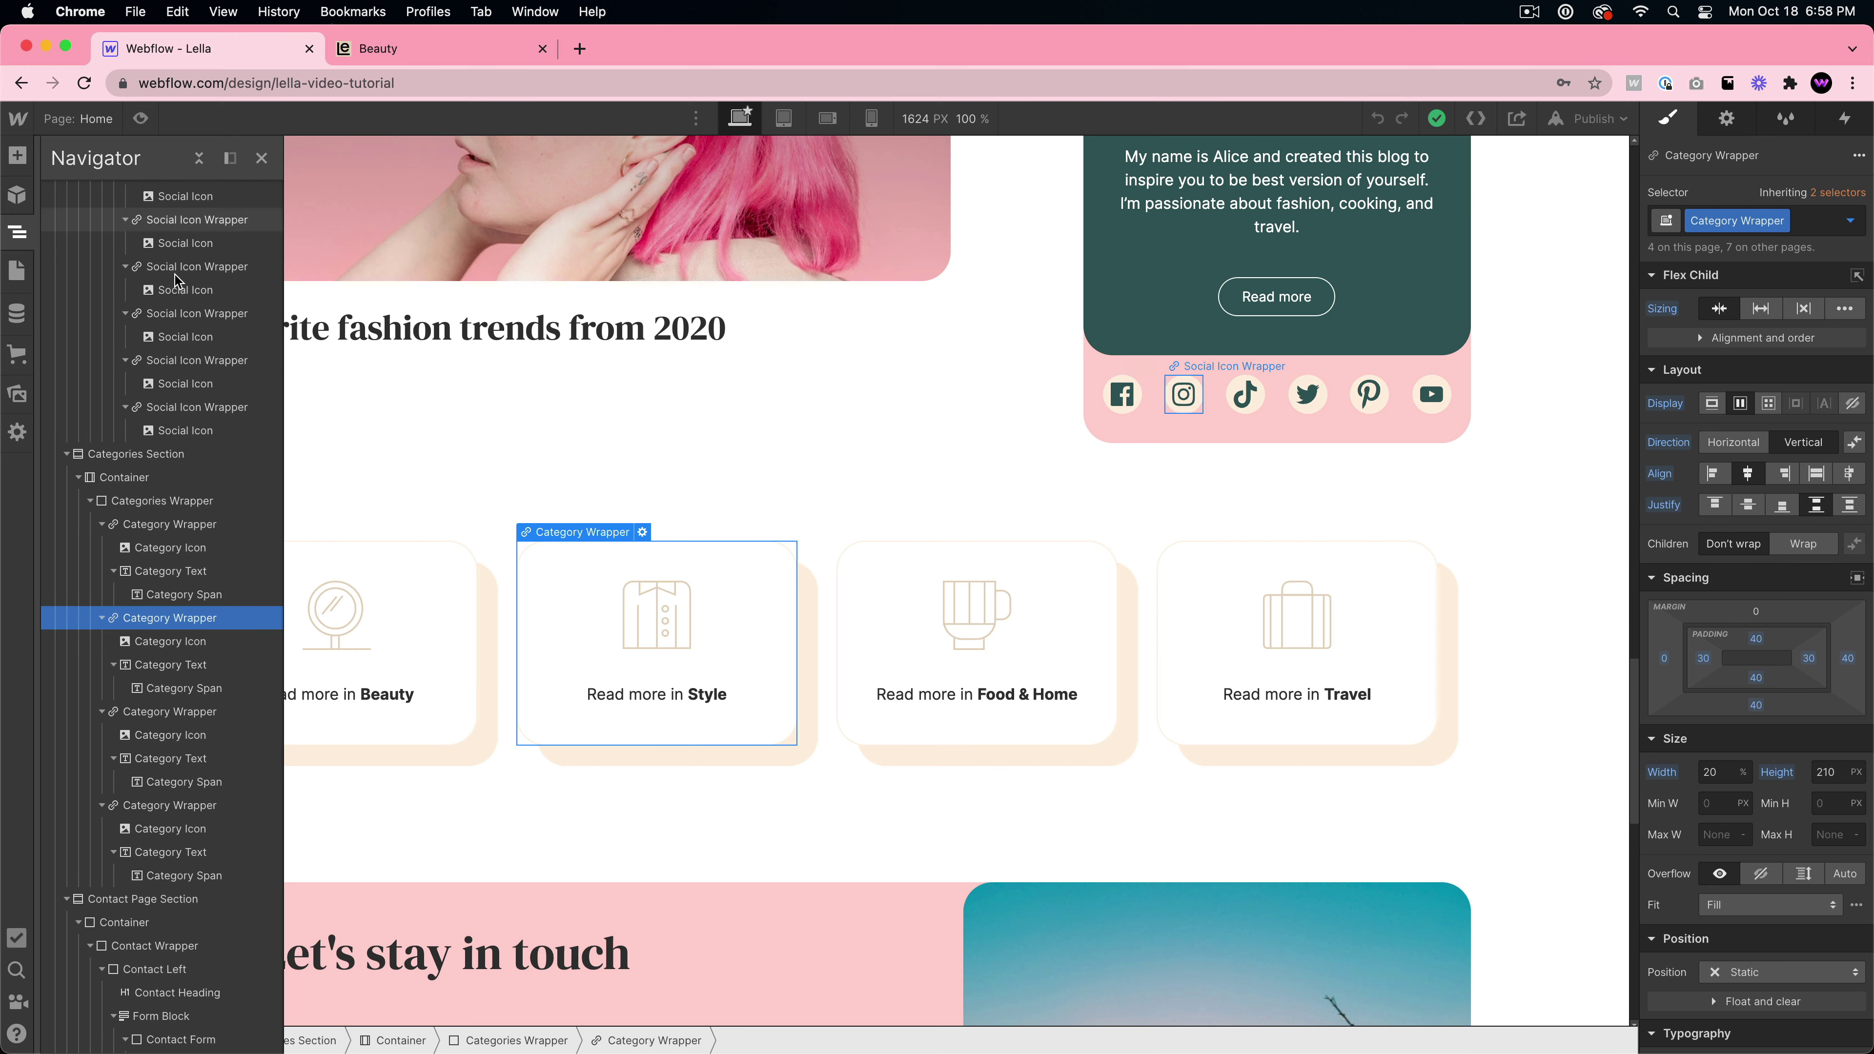
pyautogui.scroll(-5, 179, 554)
pyautogui.scroll(15, 179, 553)
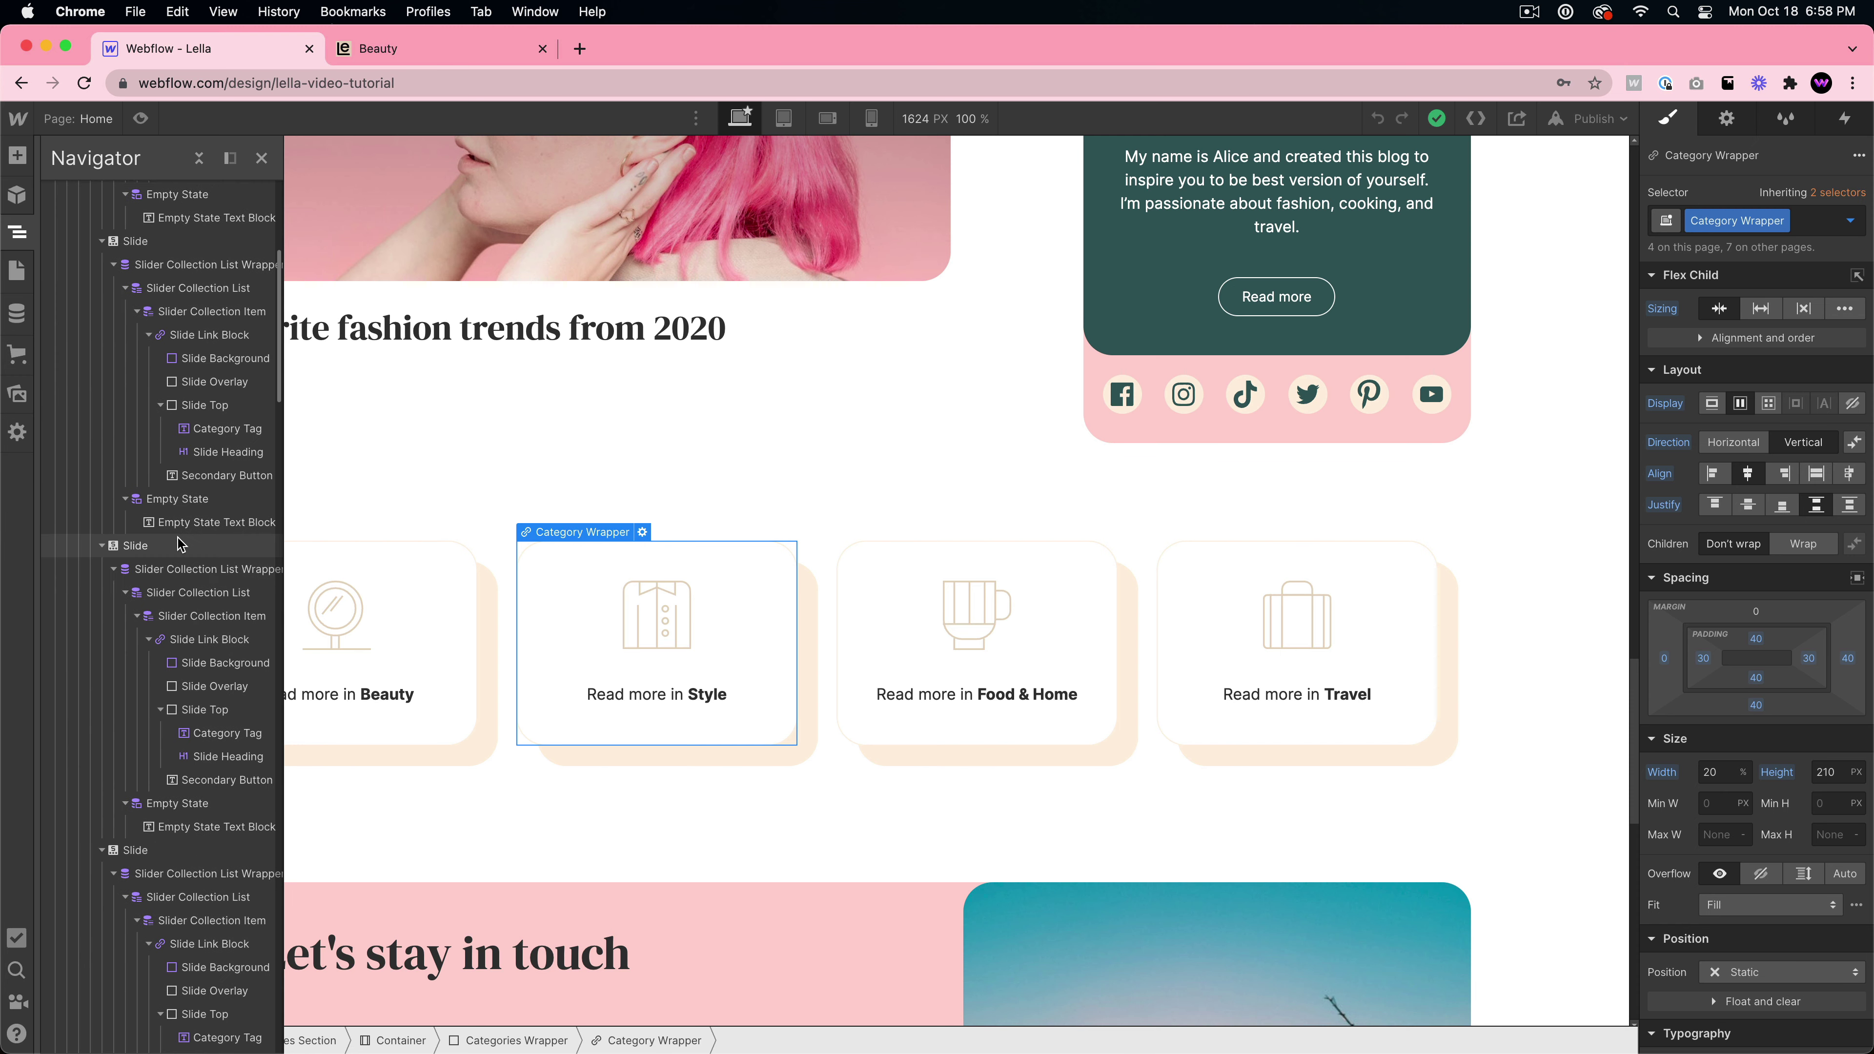
pyautogui.scroll(-10, 175, 536)
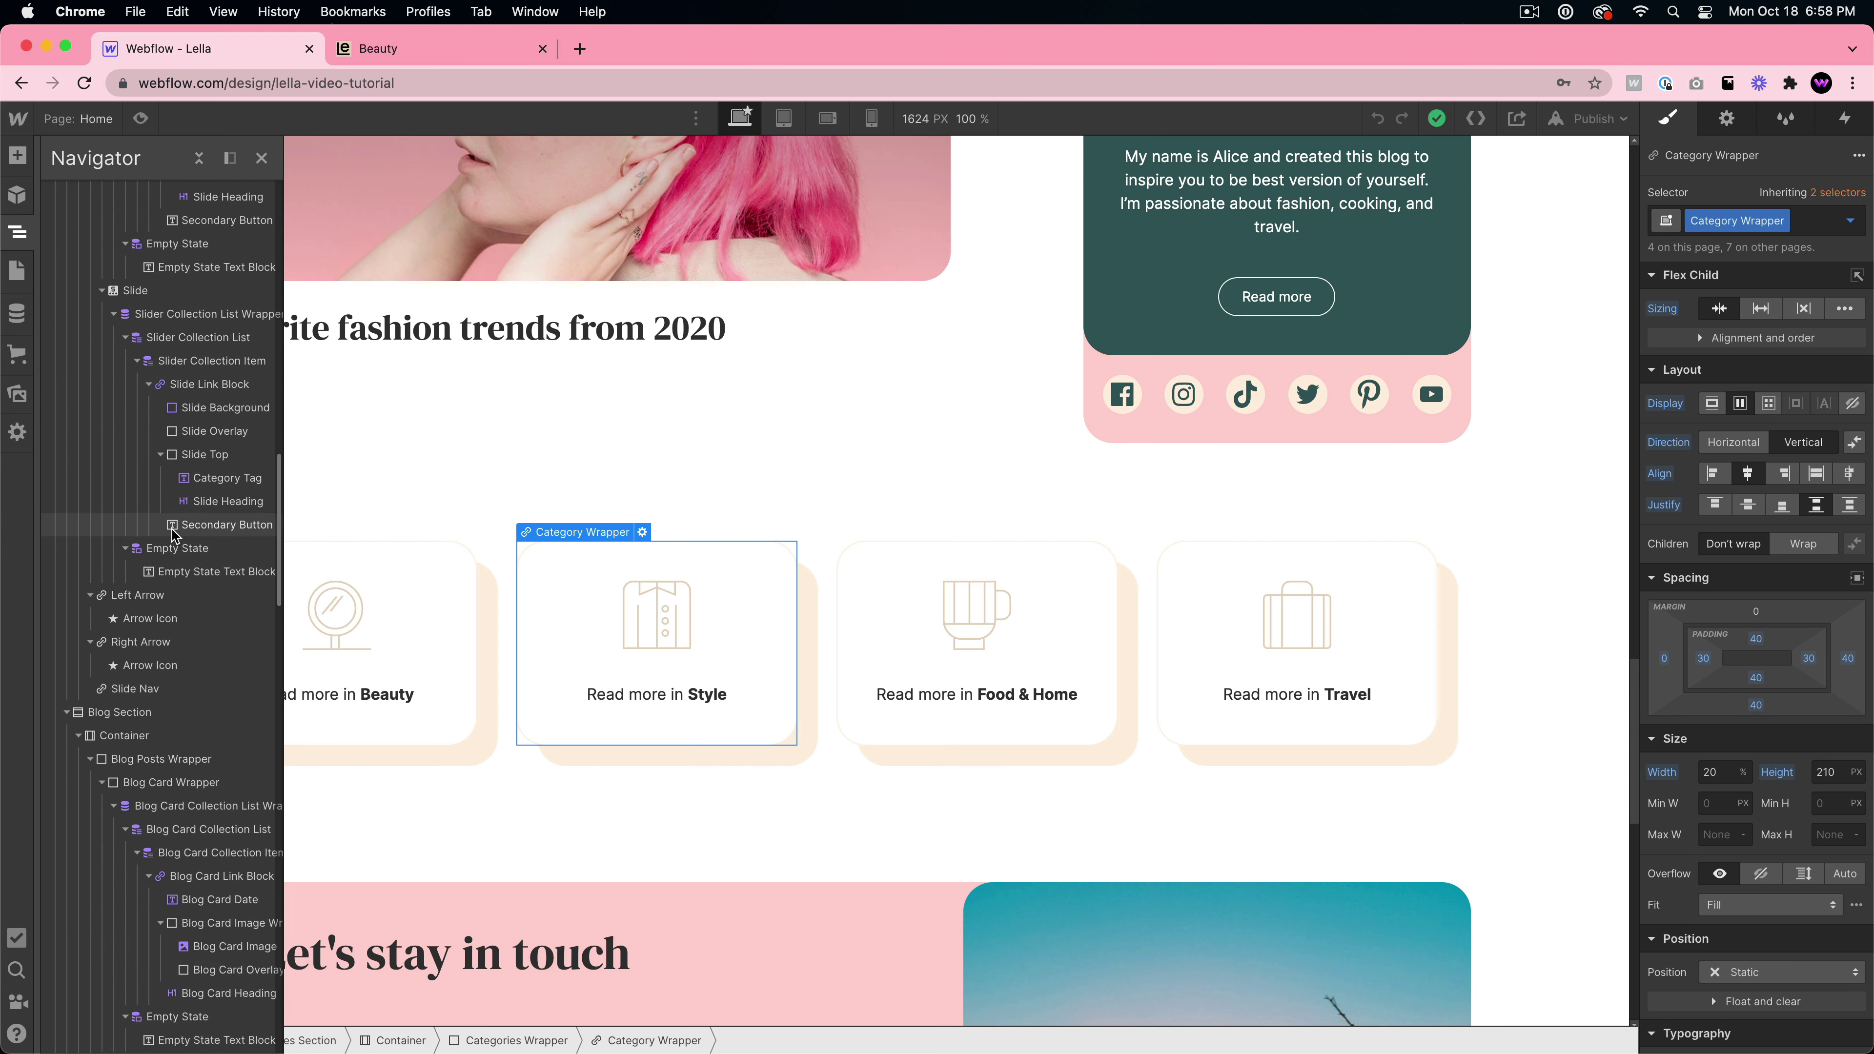
pyautogui.click(214, 478)
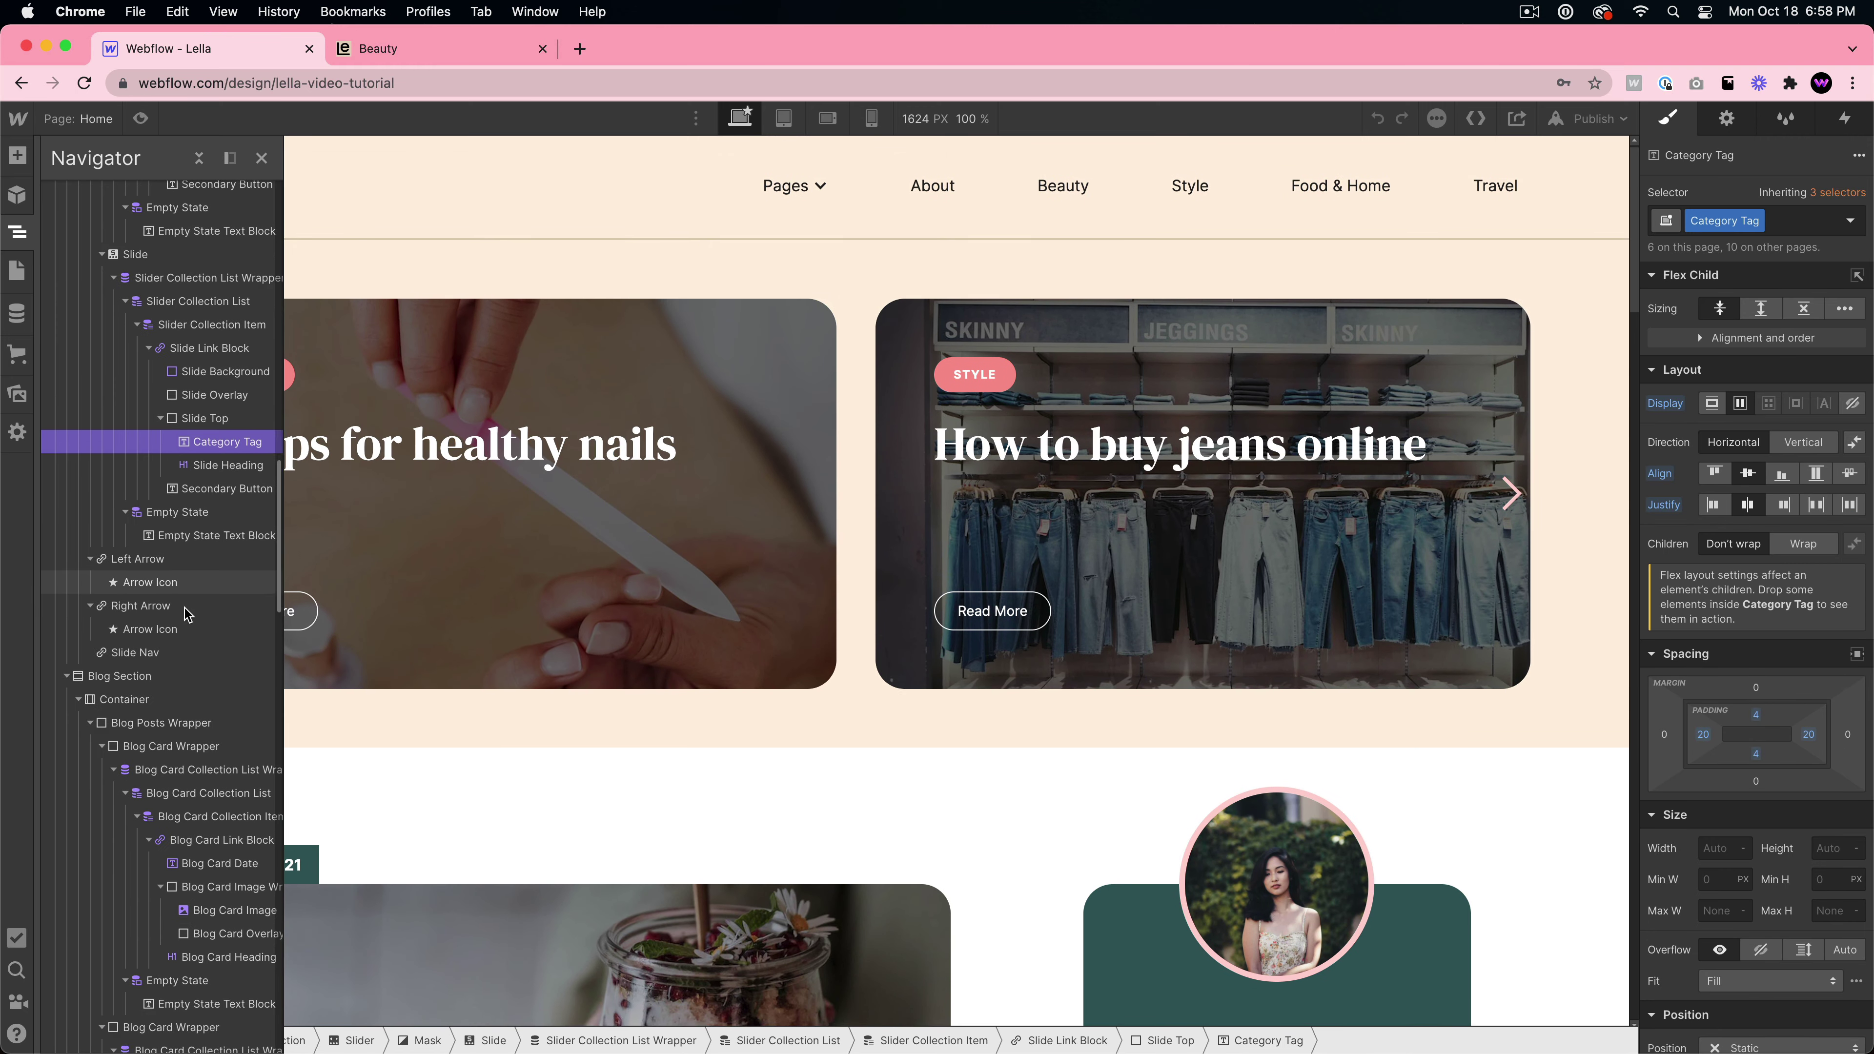
pyautogui.click(140, 559)
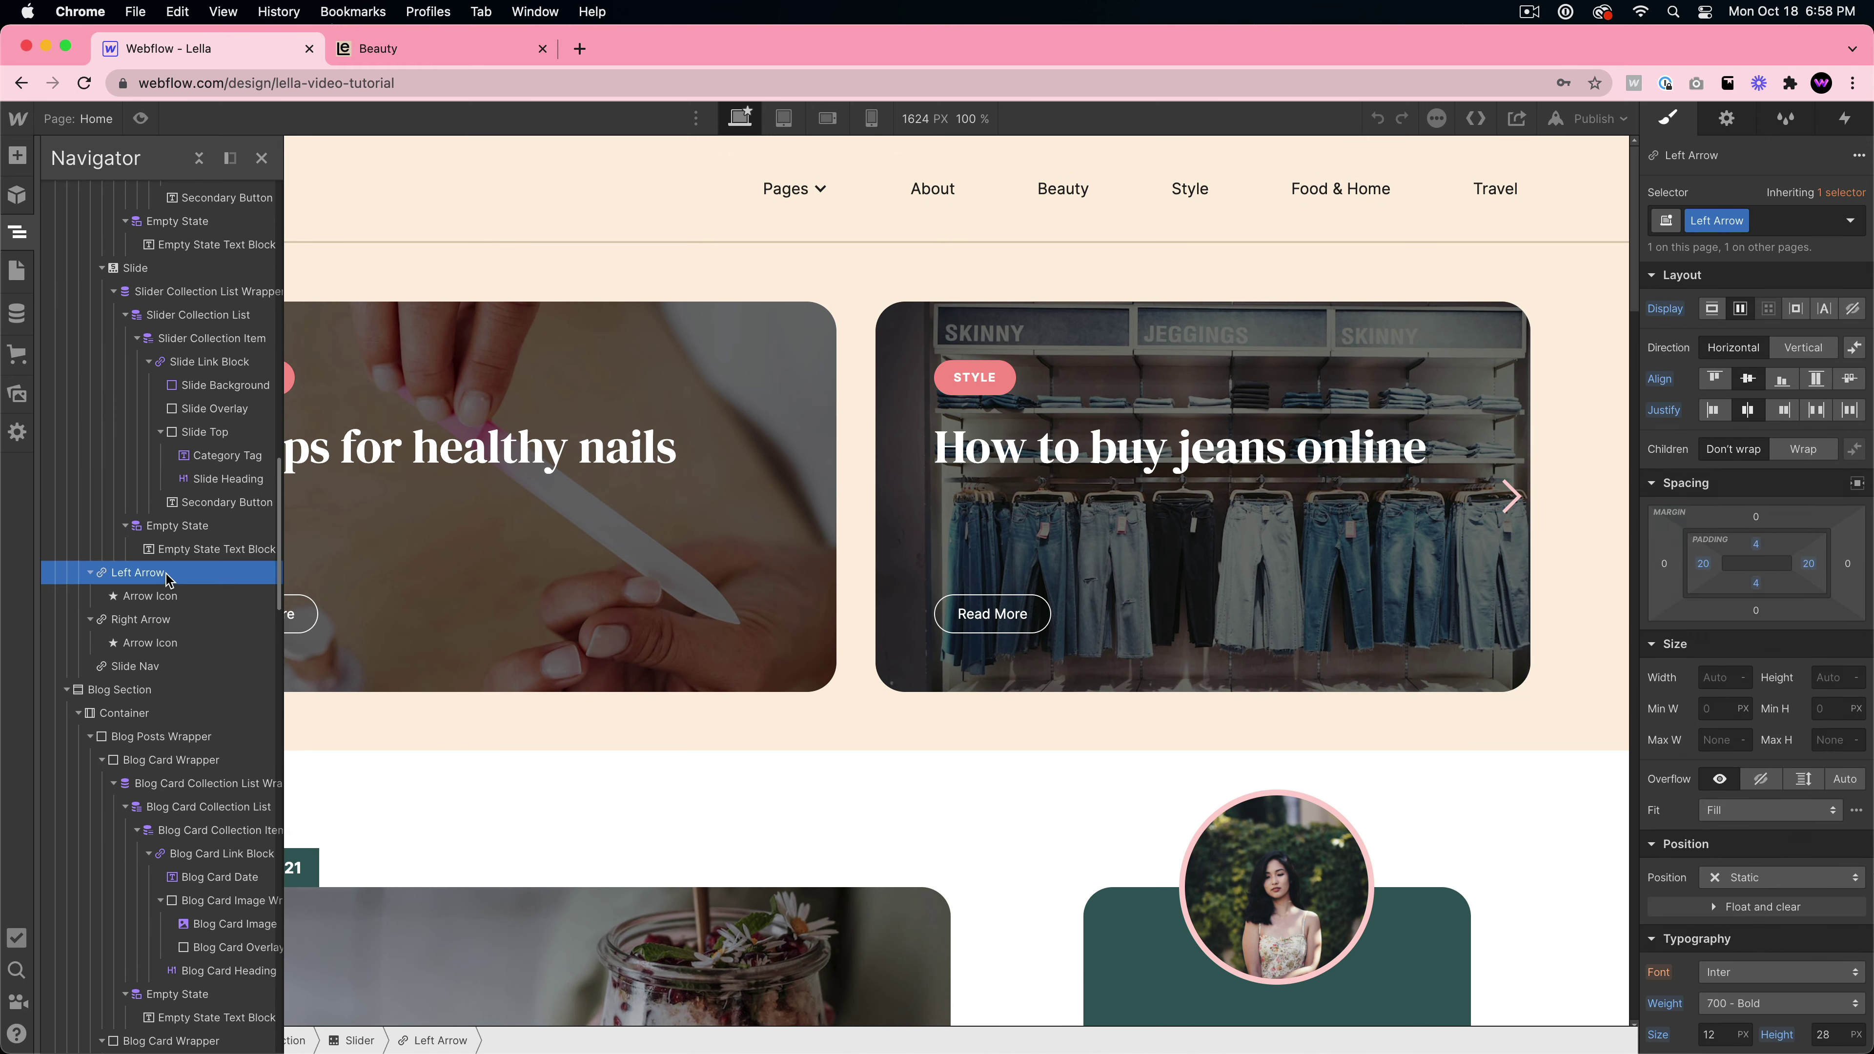
pyautogui.scroll(-5, 196, 627)
pyautogui.scroll(20, 198, 636)
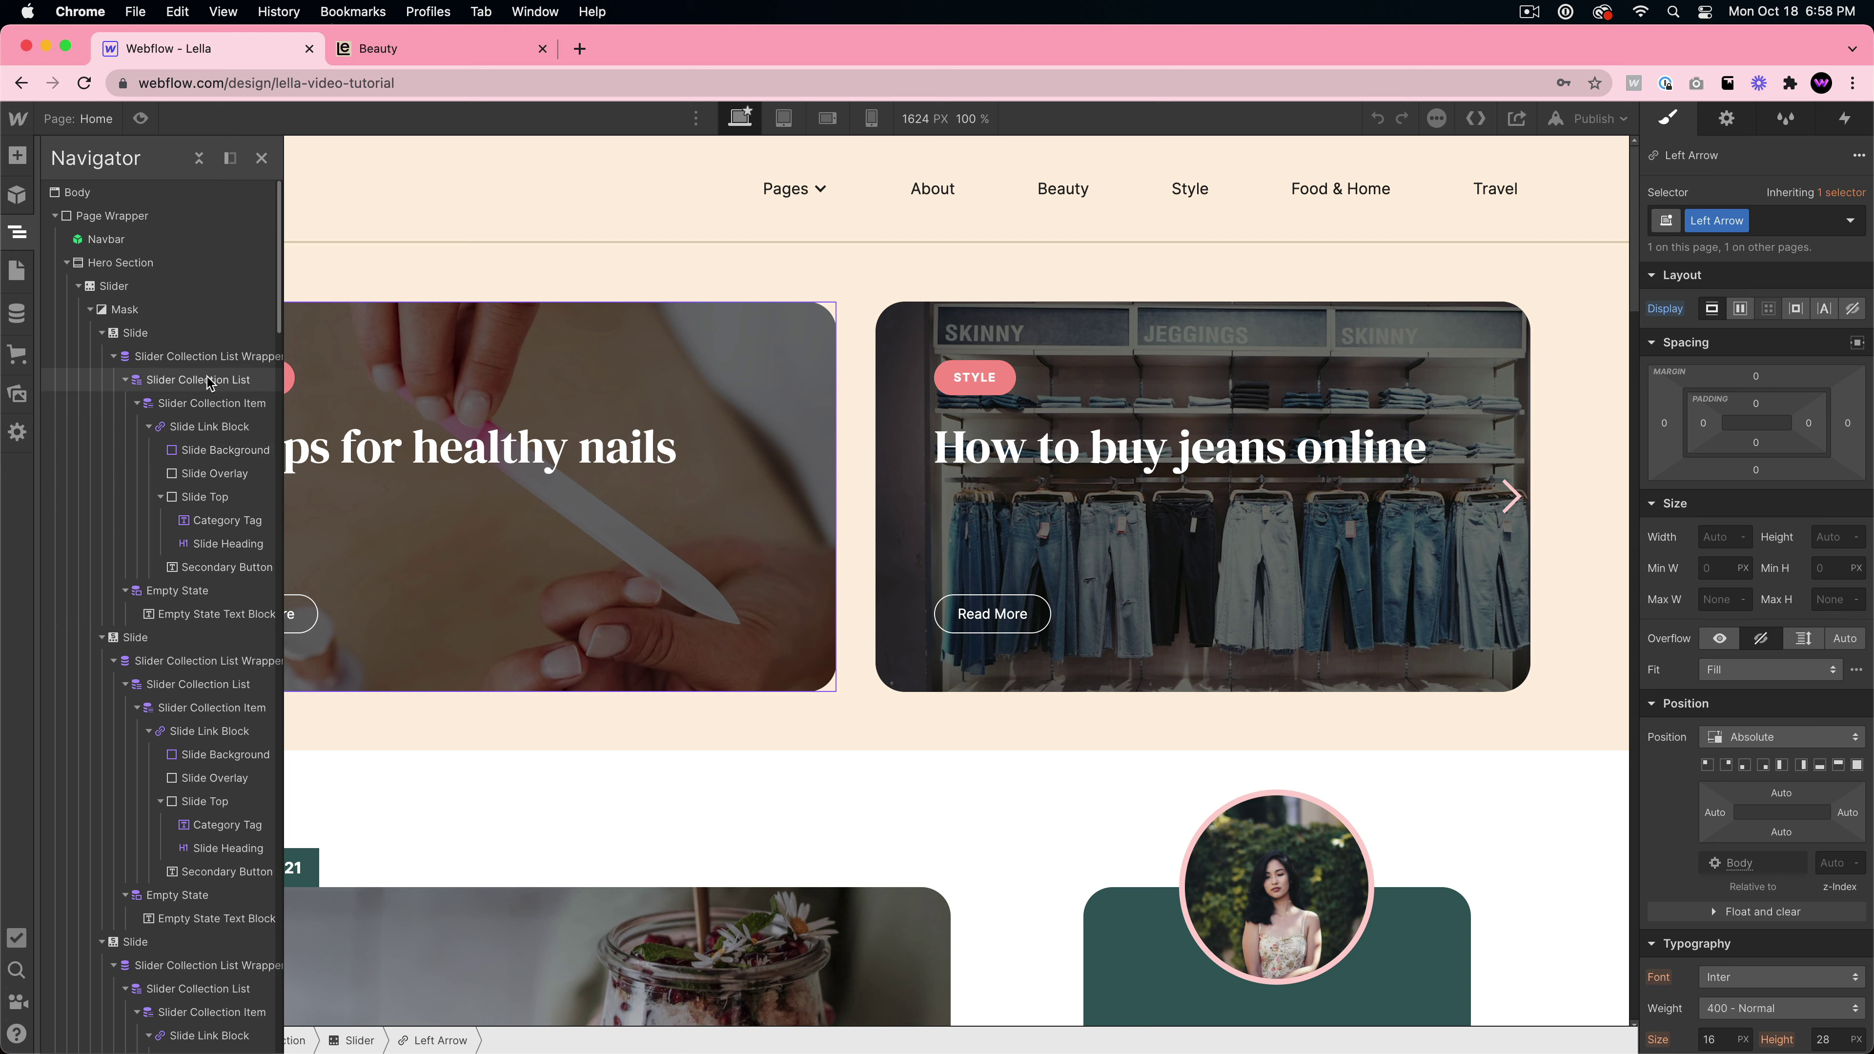
# - Inspect the first slide's Slide Overlay, Slide Top and Category Tag, and locate the STYLE tag from the page in the Navigator
pyautogui.click(214, 474)
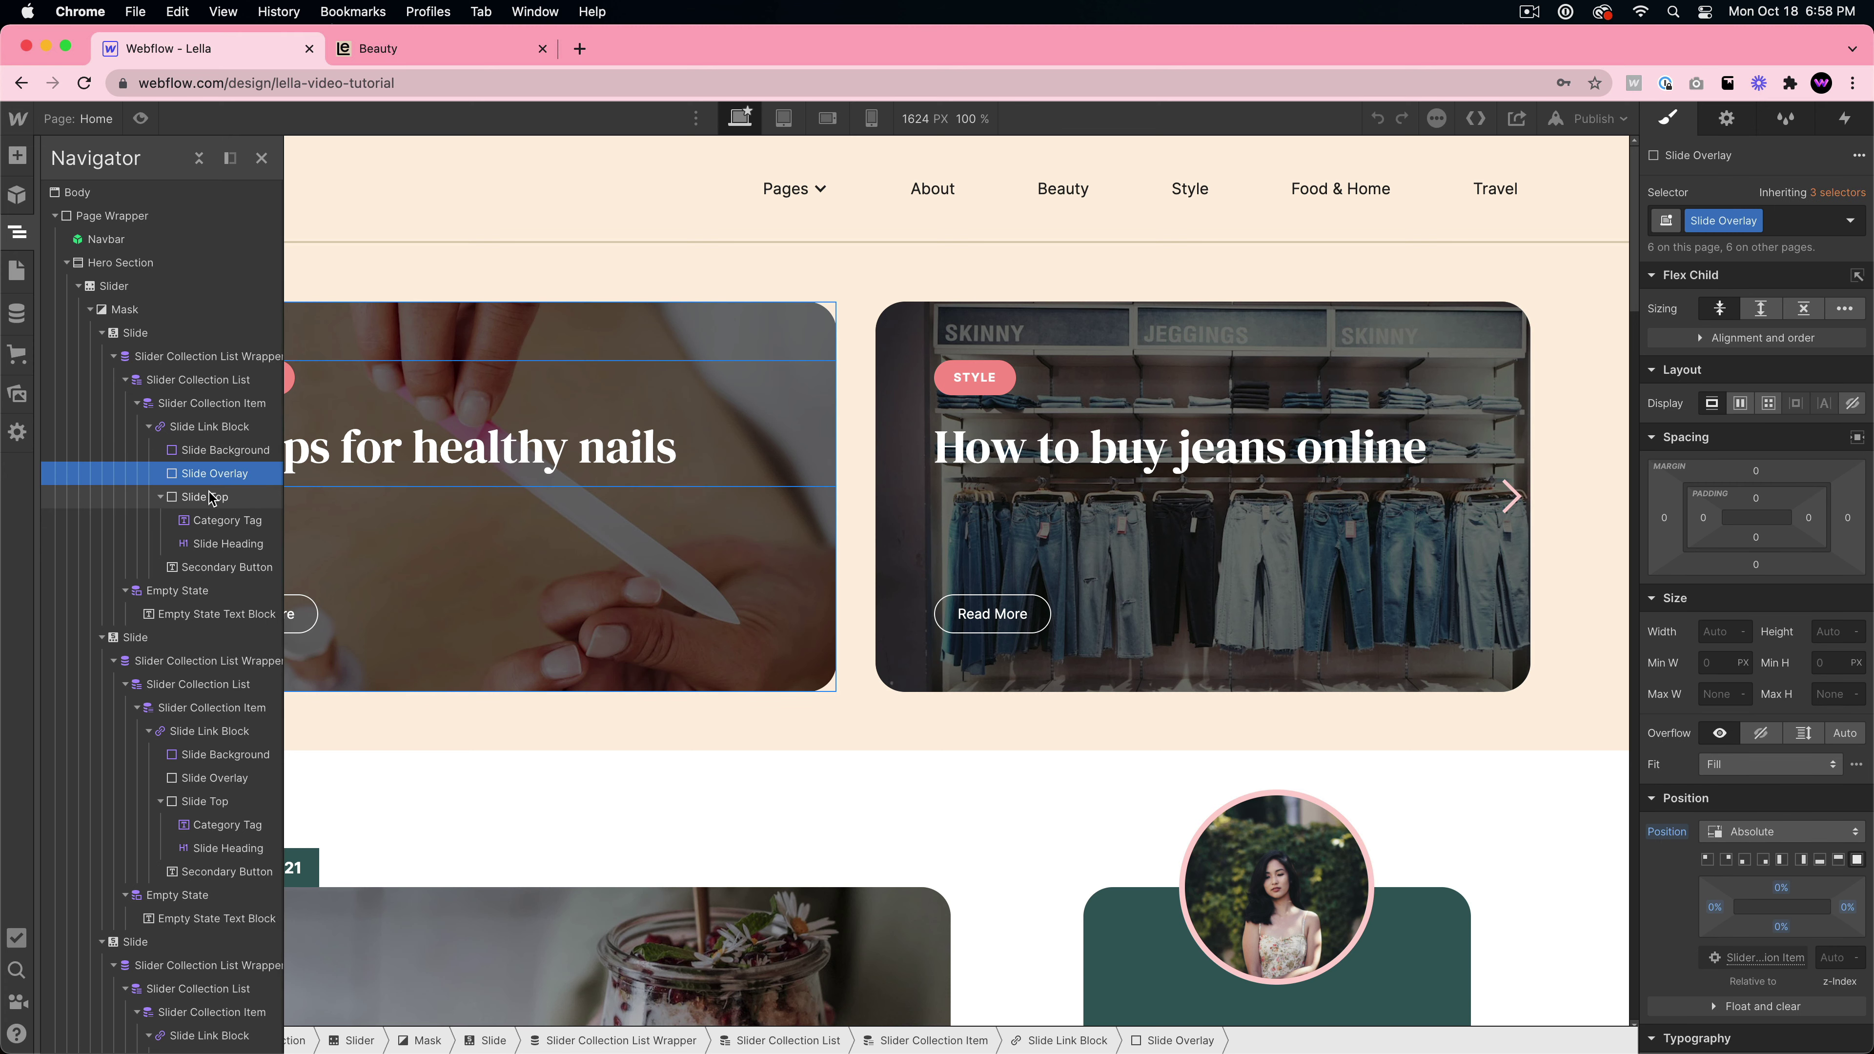
pyautogui.click(212, 497)
pyautogui.click(230, 521)
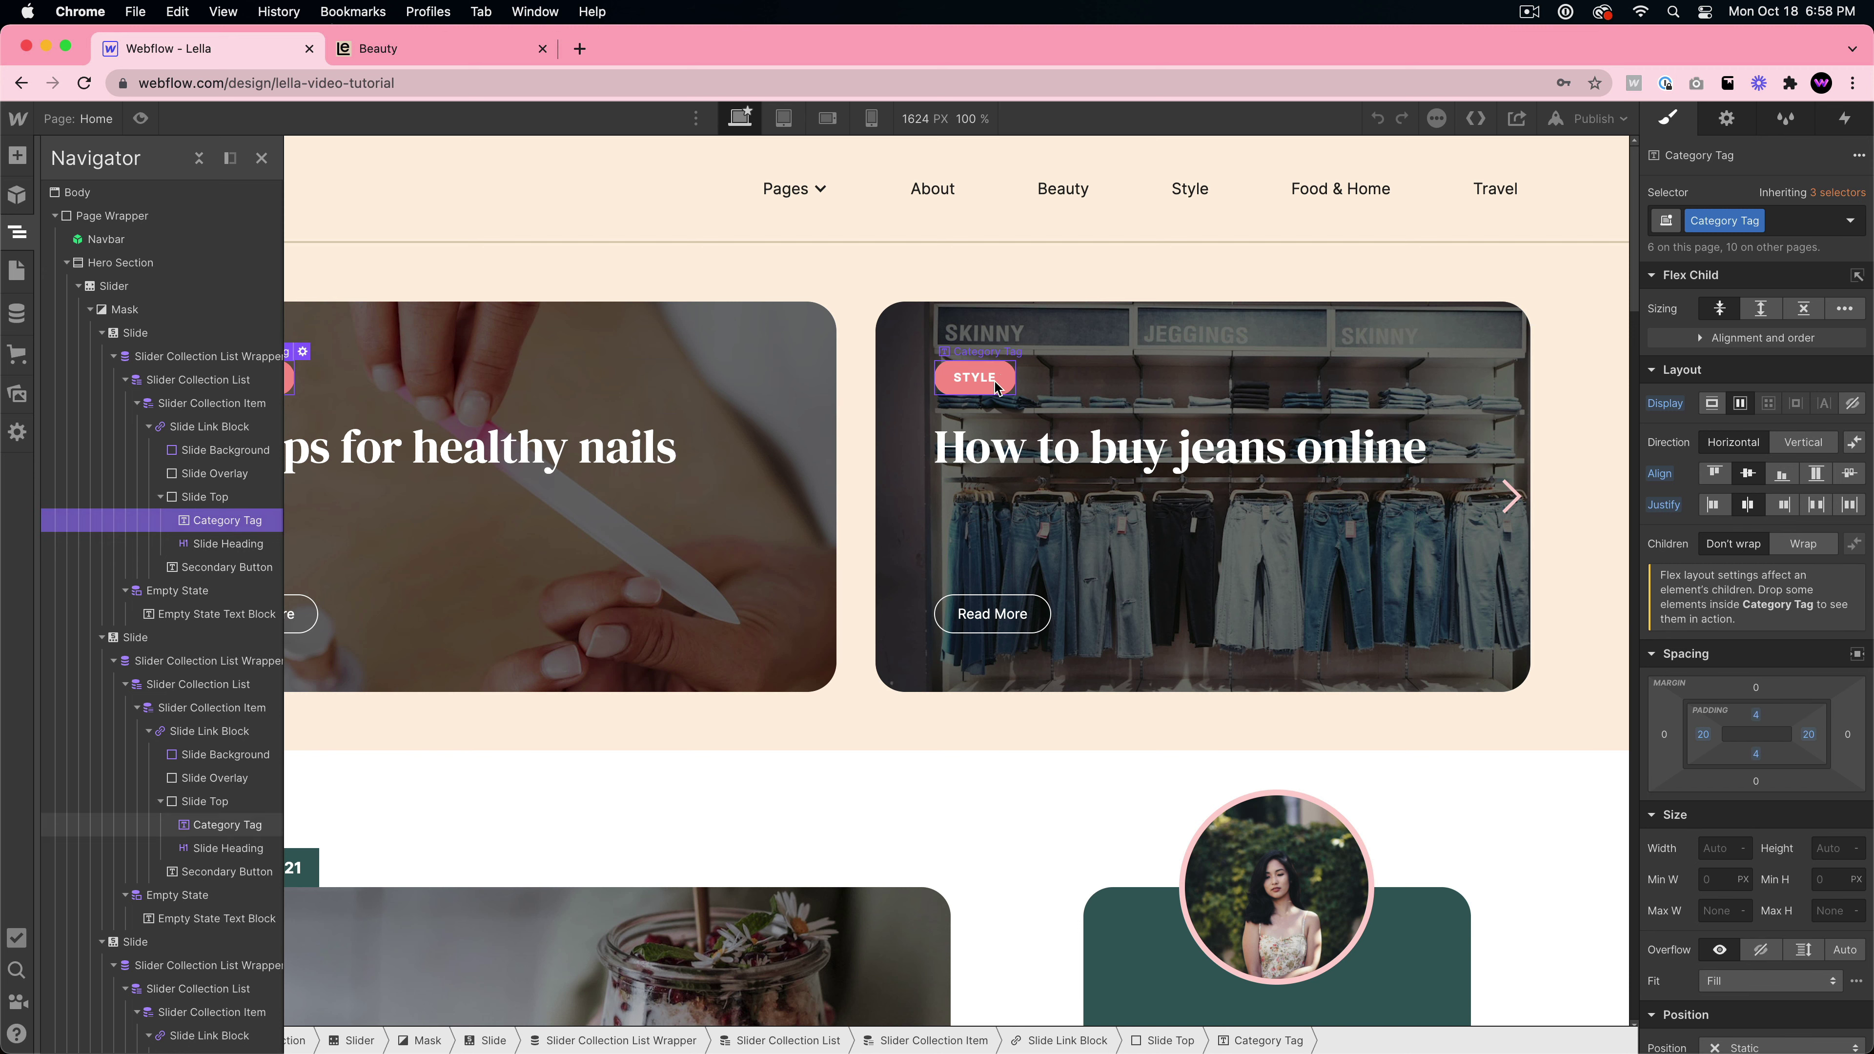
pyautogui.click(970, 379)
pyautogui.click(17, 231)
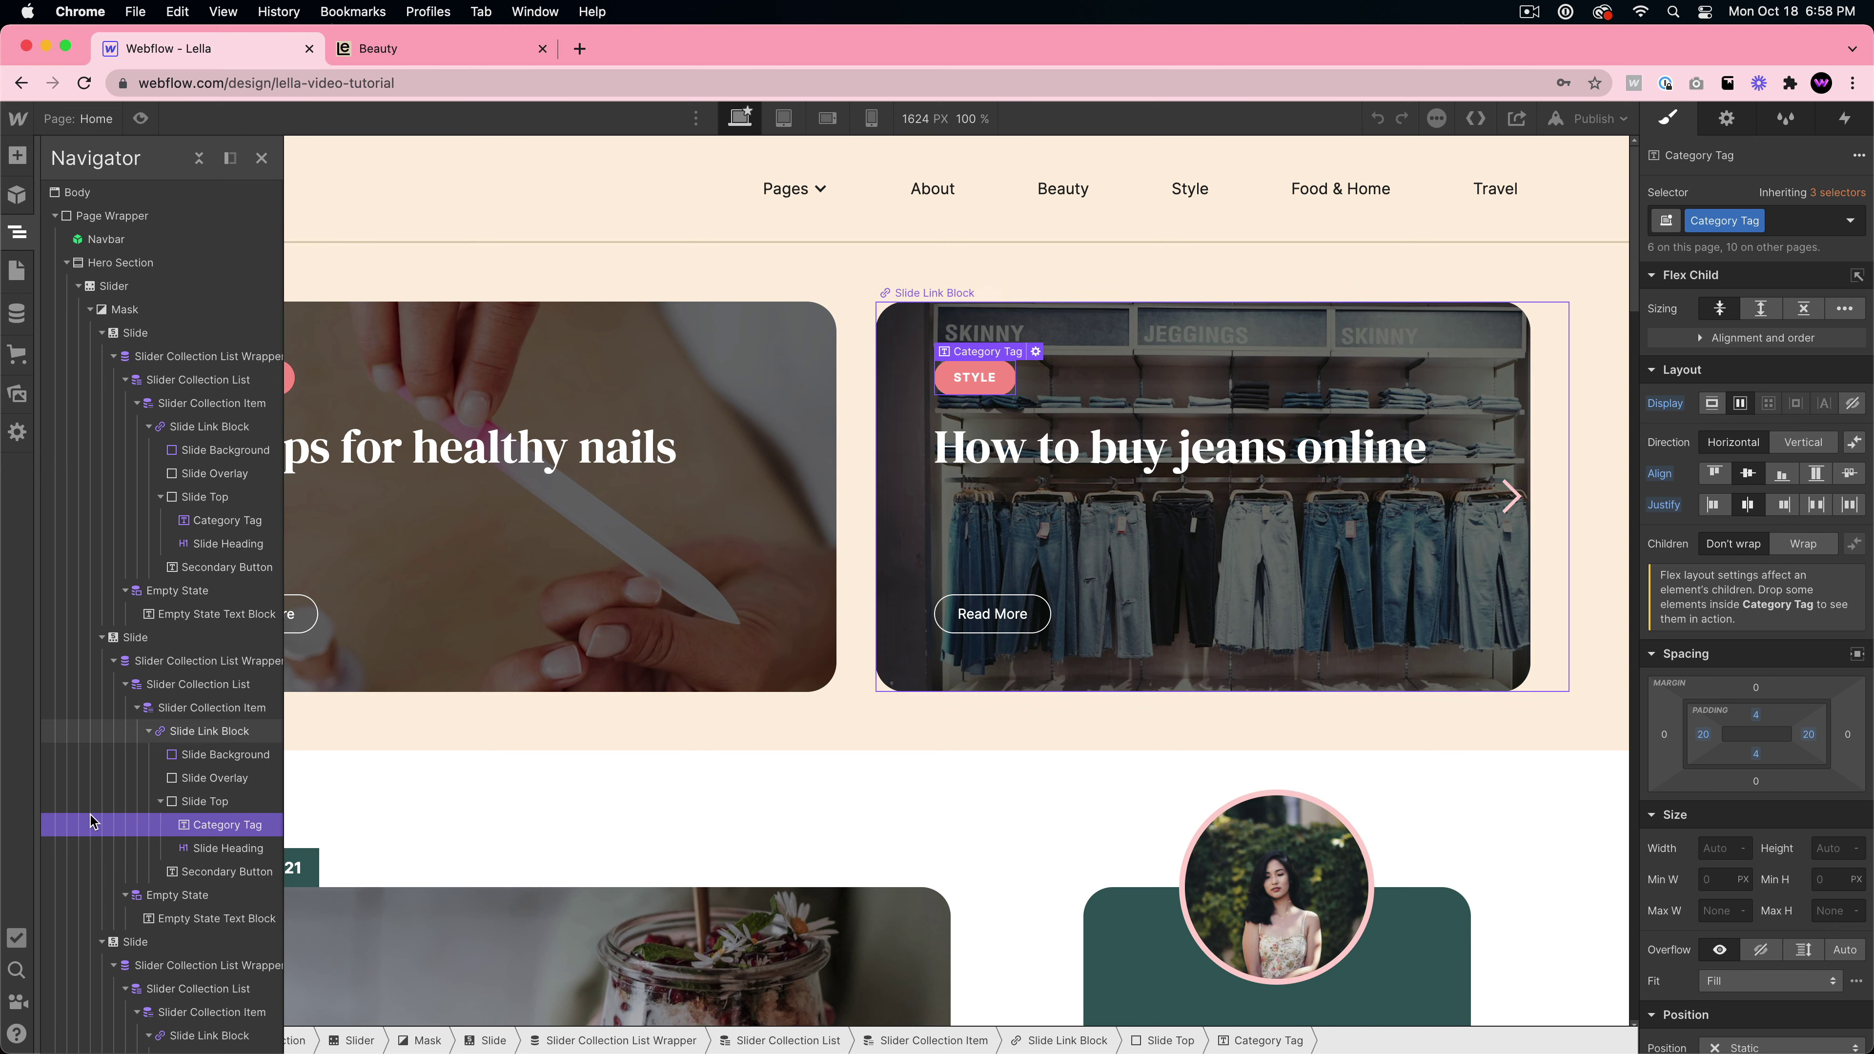
# - Select the second slide's Slide Overlay, Slide Top, Category Tag, Slide Heading and Secondary Button one after another to examine its structure
pyautogui.scroll(-2, 198, 733)
pyautogui.click(215, 712)
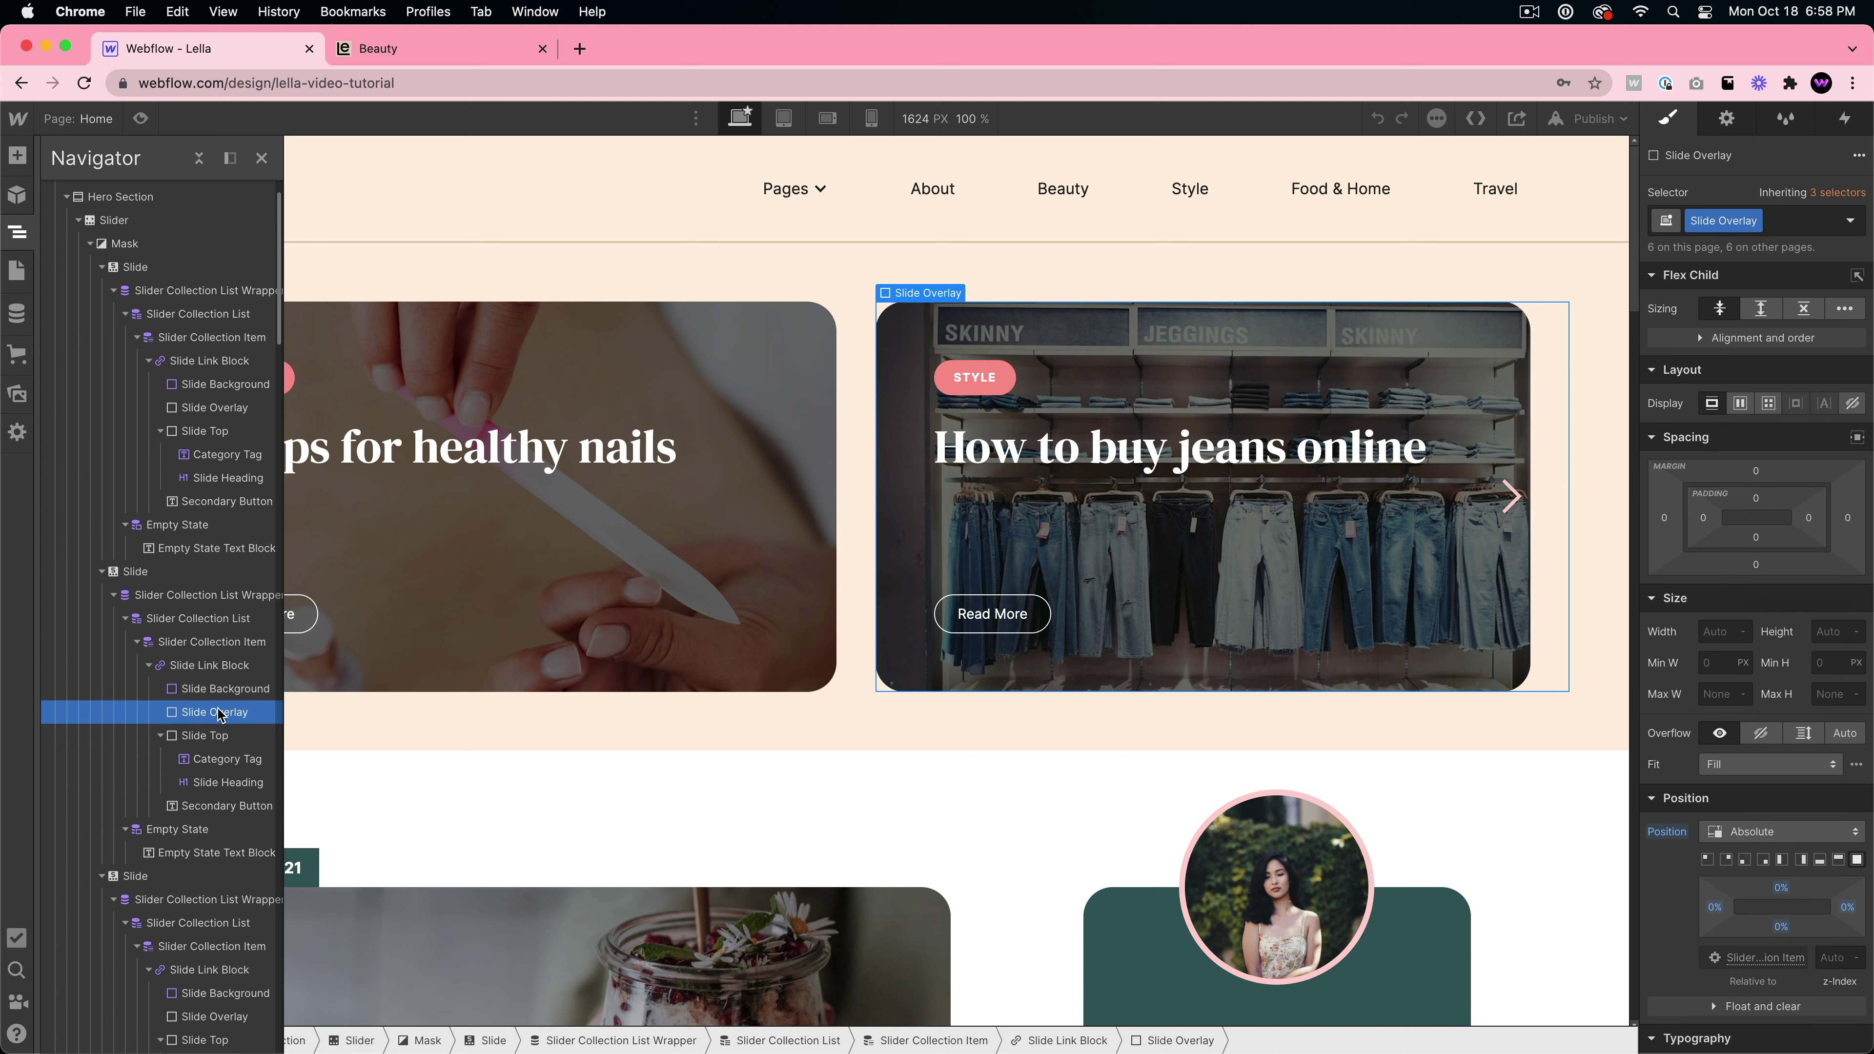
pyautogui.click(206, 737)
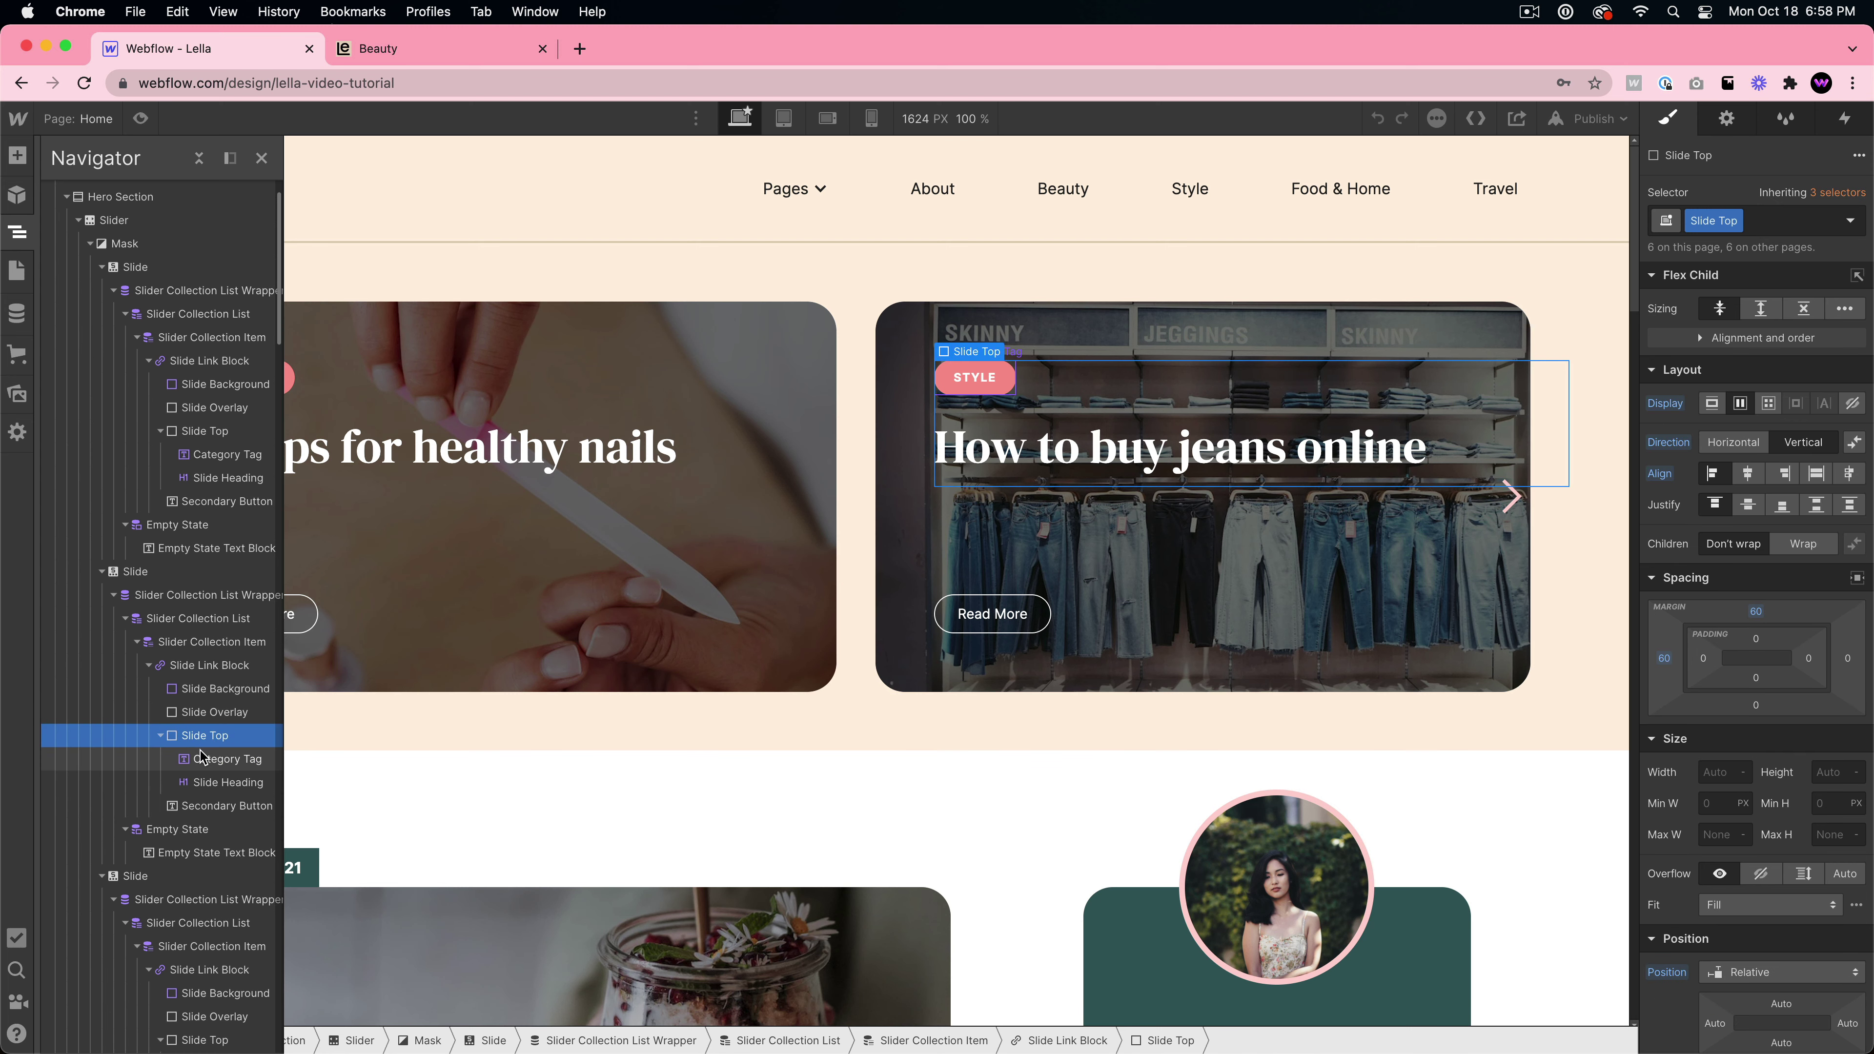
pyautogui.click(224, 765)
pyautogui.click(216, 784)
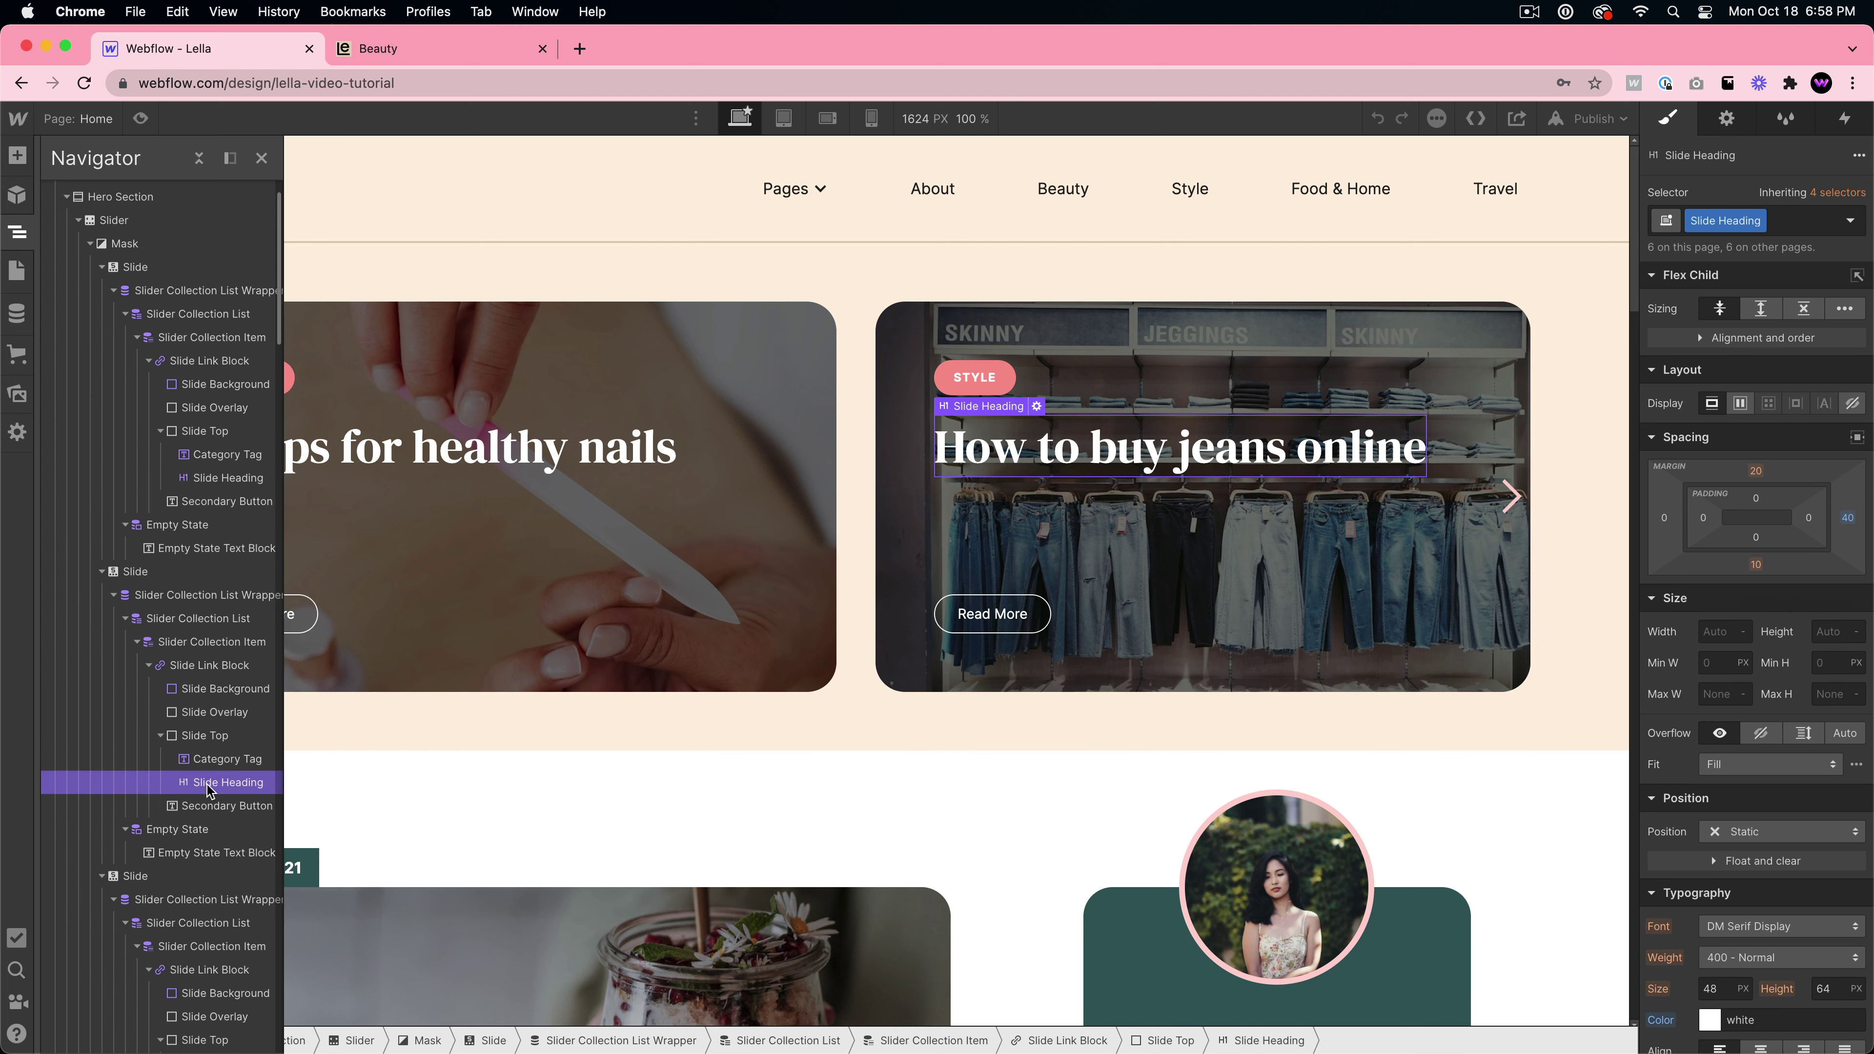
pyautogui.scroll(-4, 216, 738)
pyautogui.click(216, 560)
pyautogui.click(215, 541)
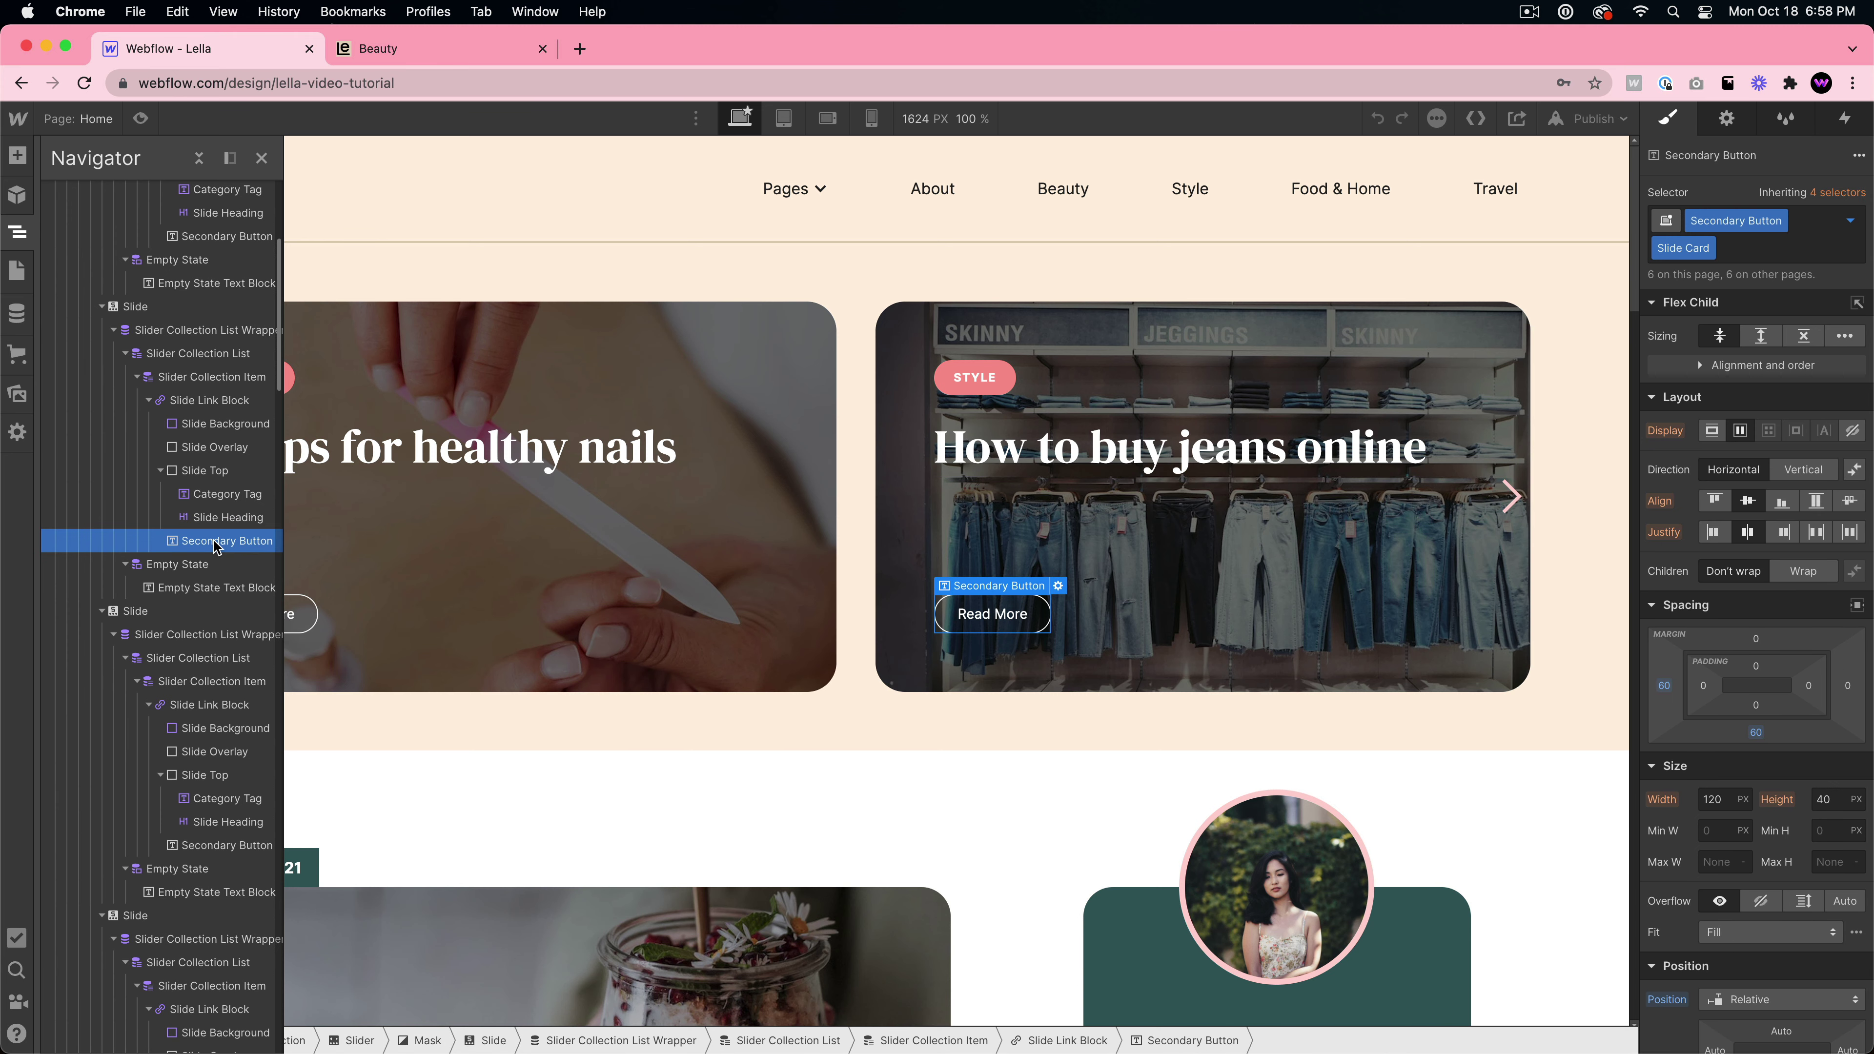
pyautogui.scroll(-5, 210, 665)
pyautogui.scroll(-20, 206, 705)
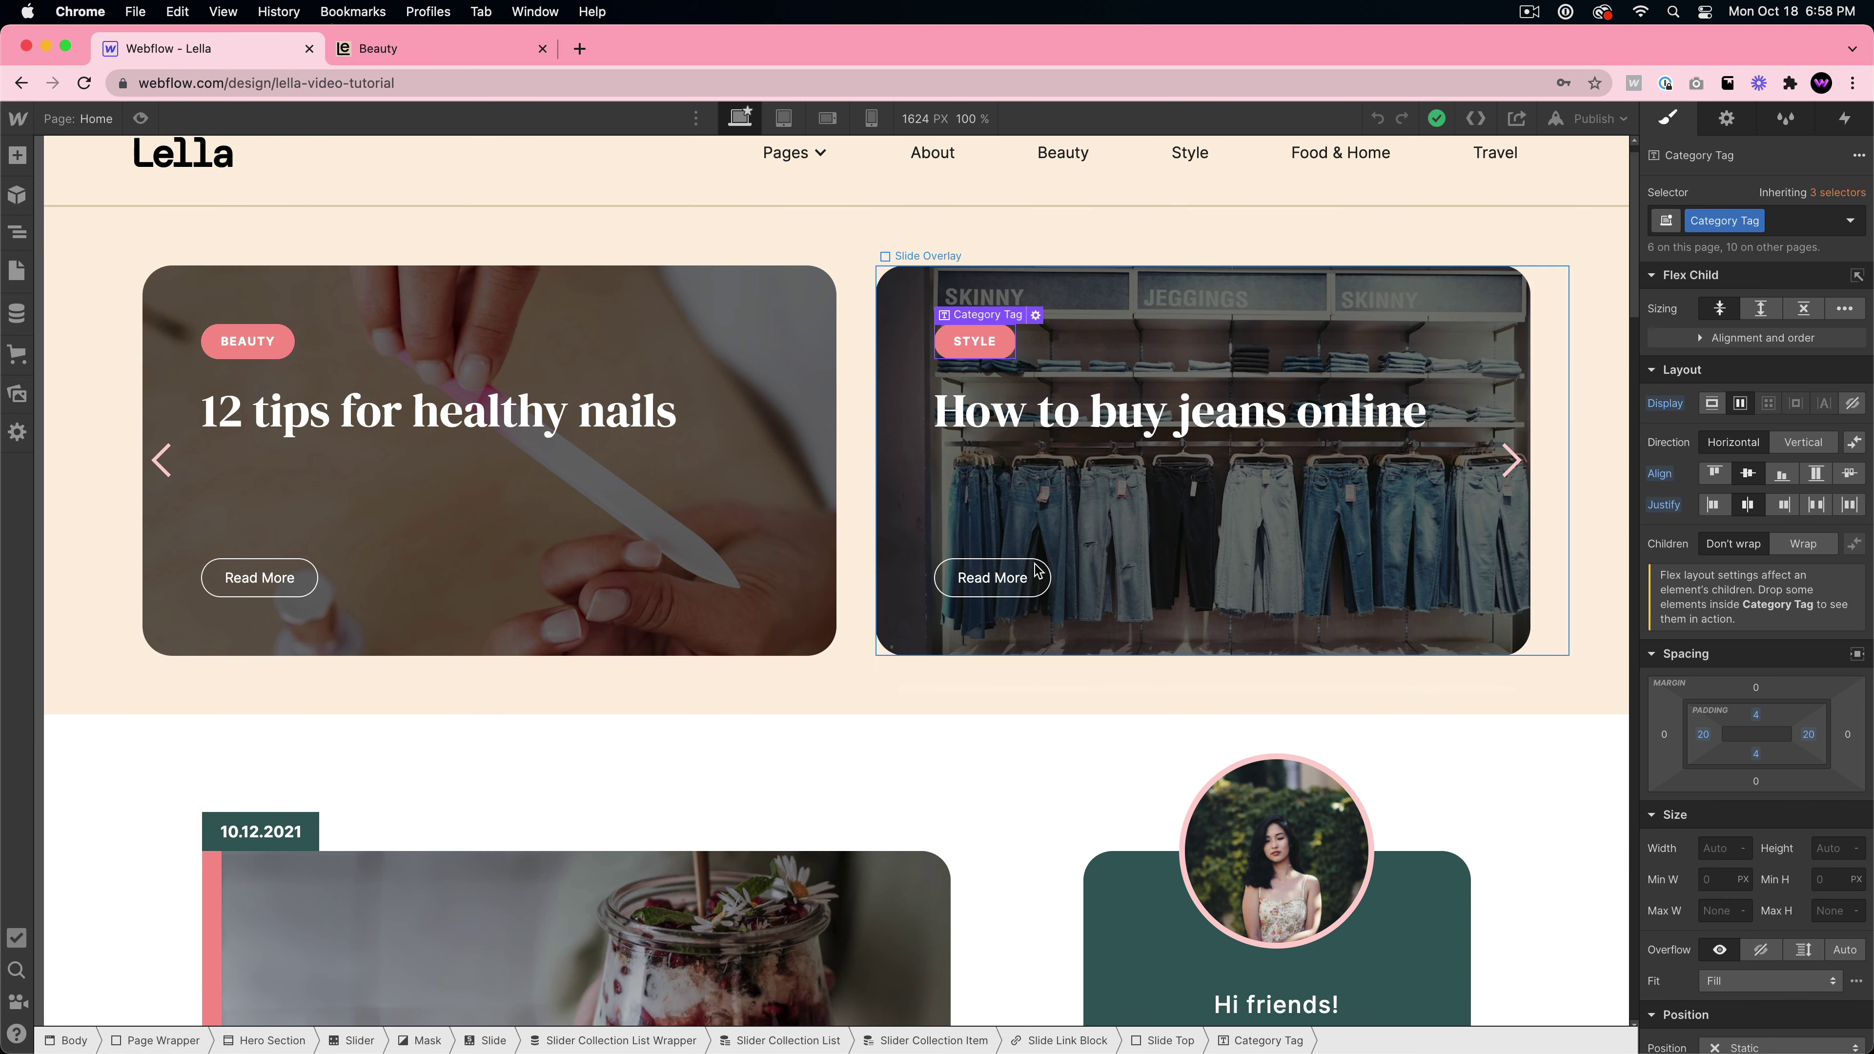
# - Select the author card's "Hi friends!" text and the first blog card's overlay on the page, and locate them in the Navigator
pyautogui.scroll(-5, 986, 381)
pyautogui.click(1266, 893)
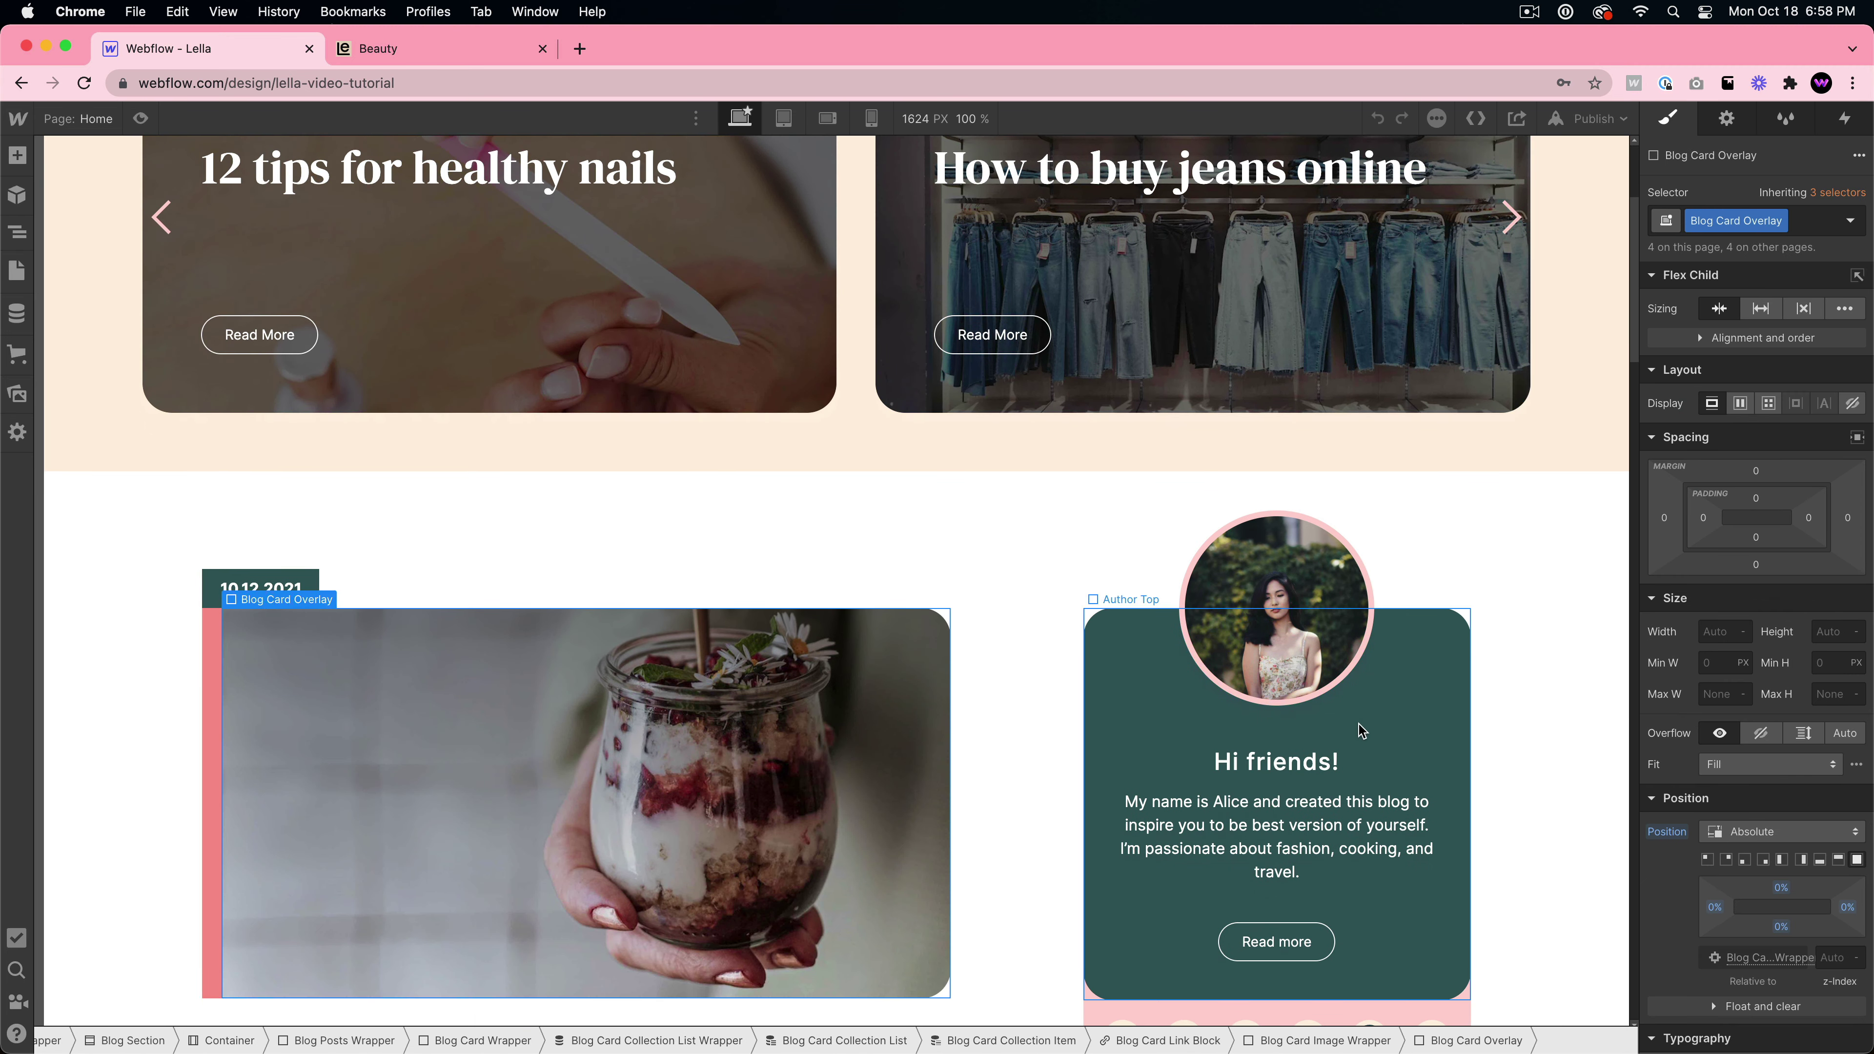
pyautogui.click(1278, 766)
pyautogui.click(18, 232)
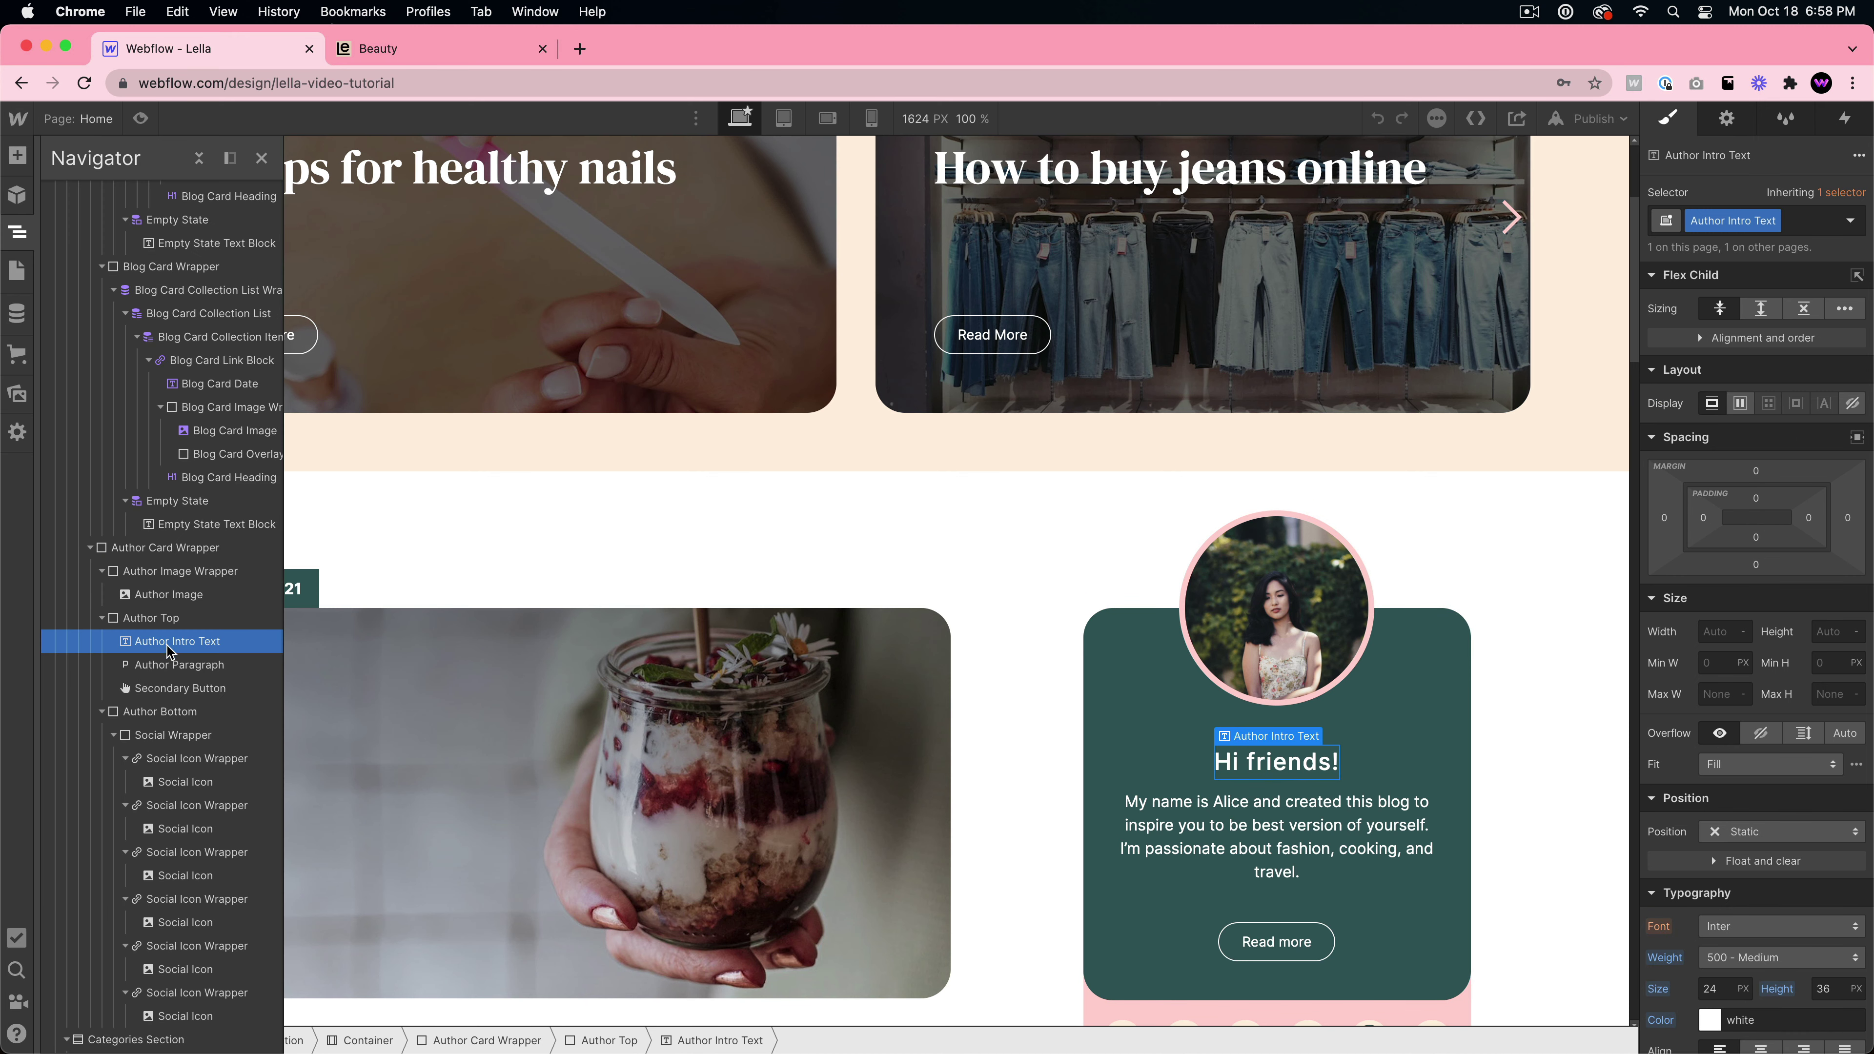
pyautogui.click(889, 766)
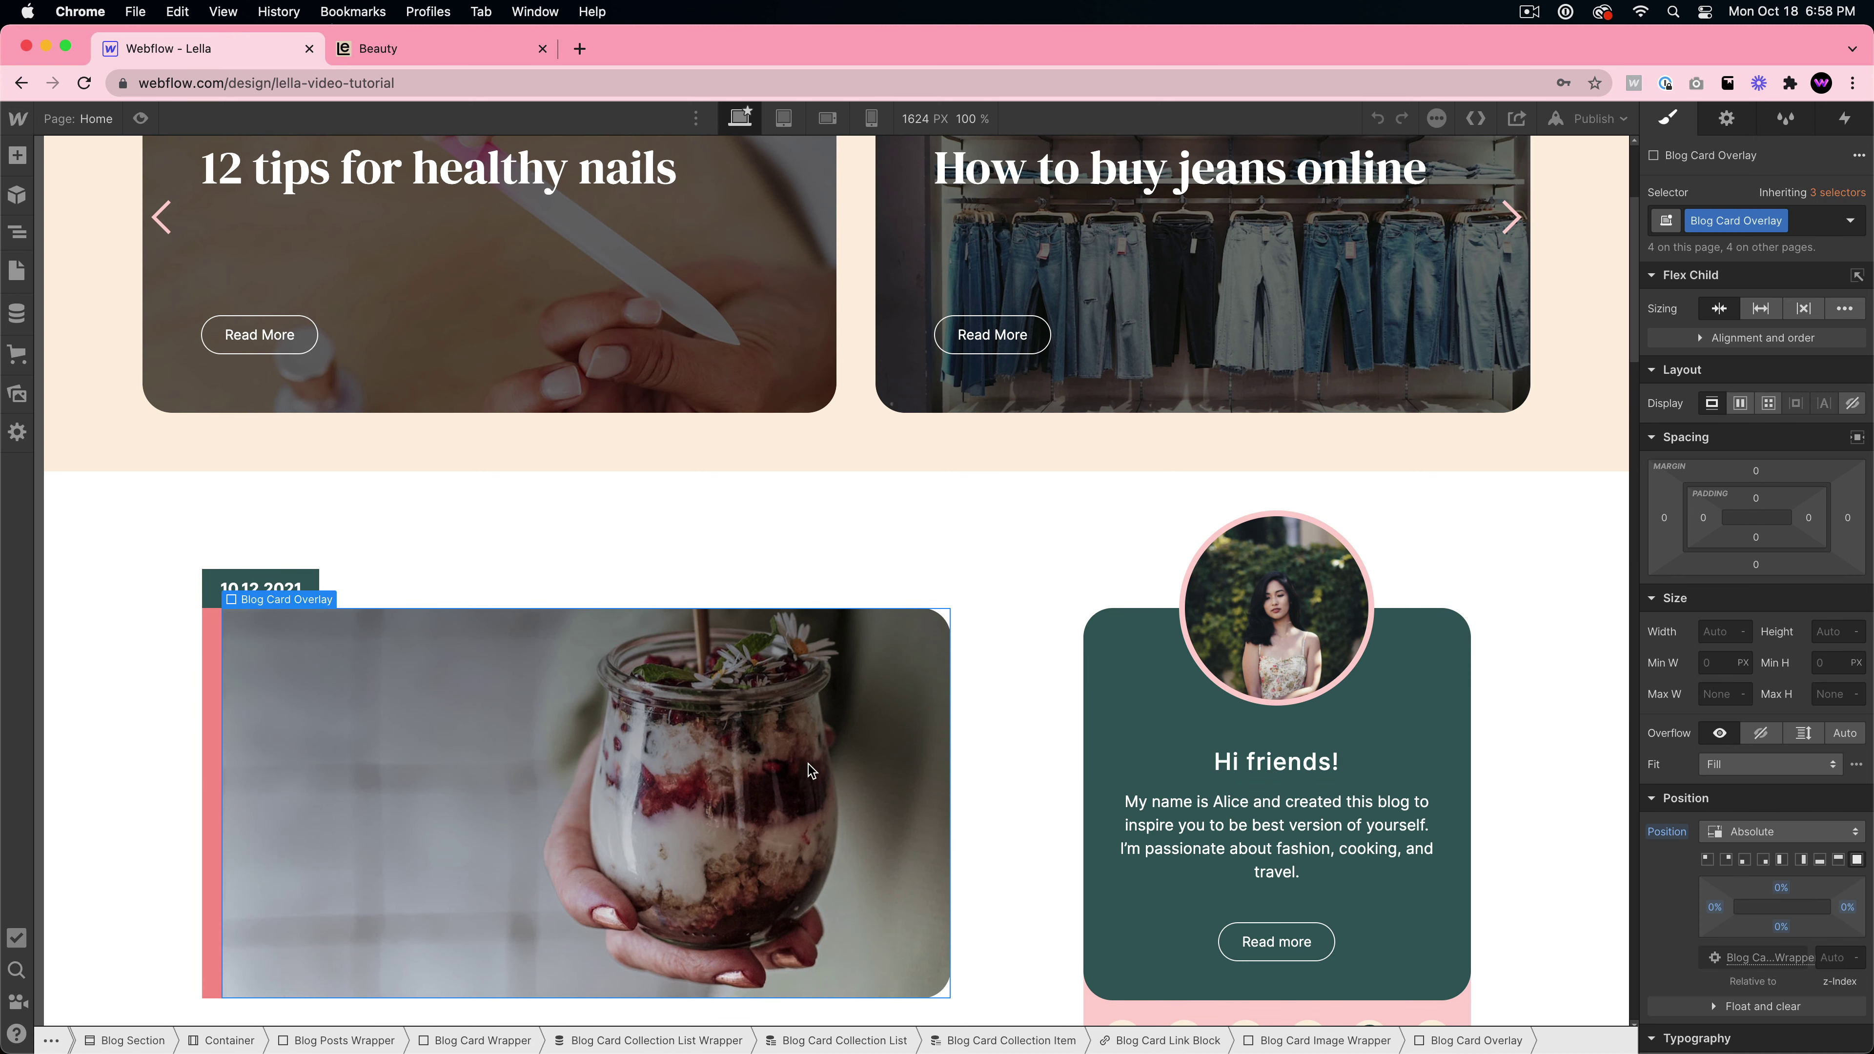
pyautogui.click(18, 231)
# - Pin the Navigator beside the canvas and select the second blog card's overlay and date and the third card's overlay and heading
pyautogui.click(231, 159)
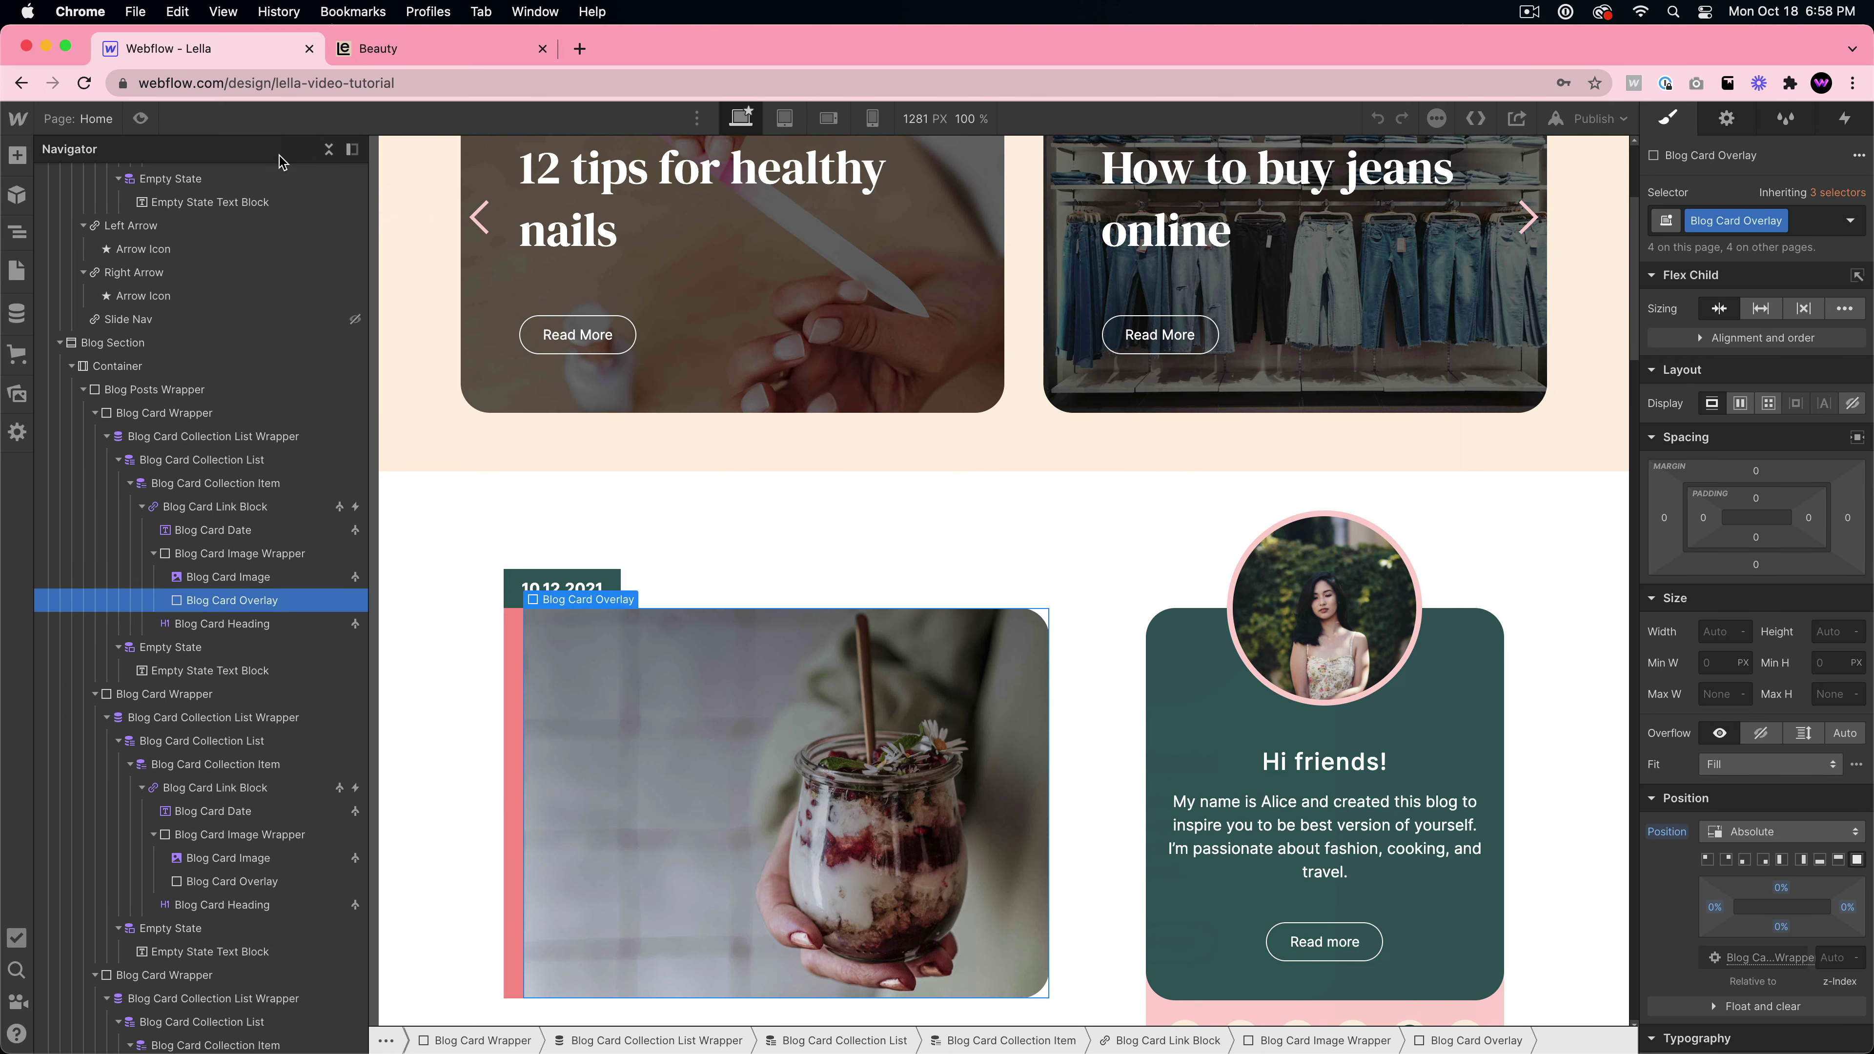
pyautogui.scroll(-5, 795, 781)
pyautogui.click(788, 713)
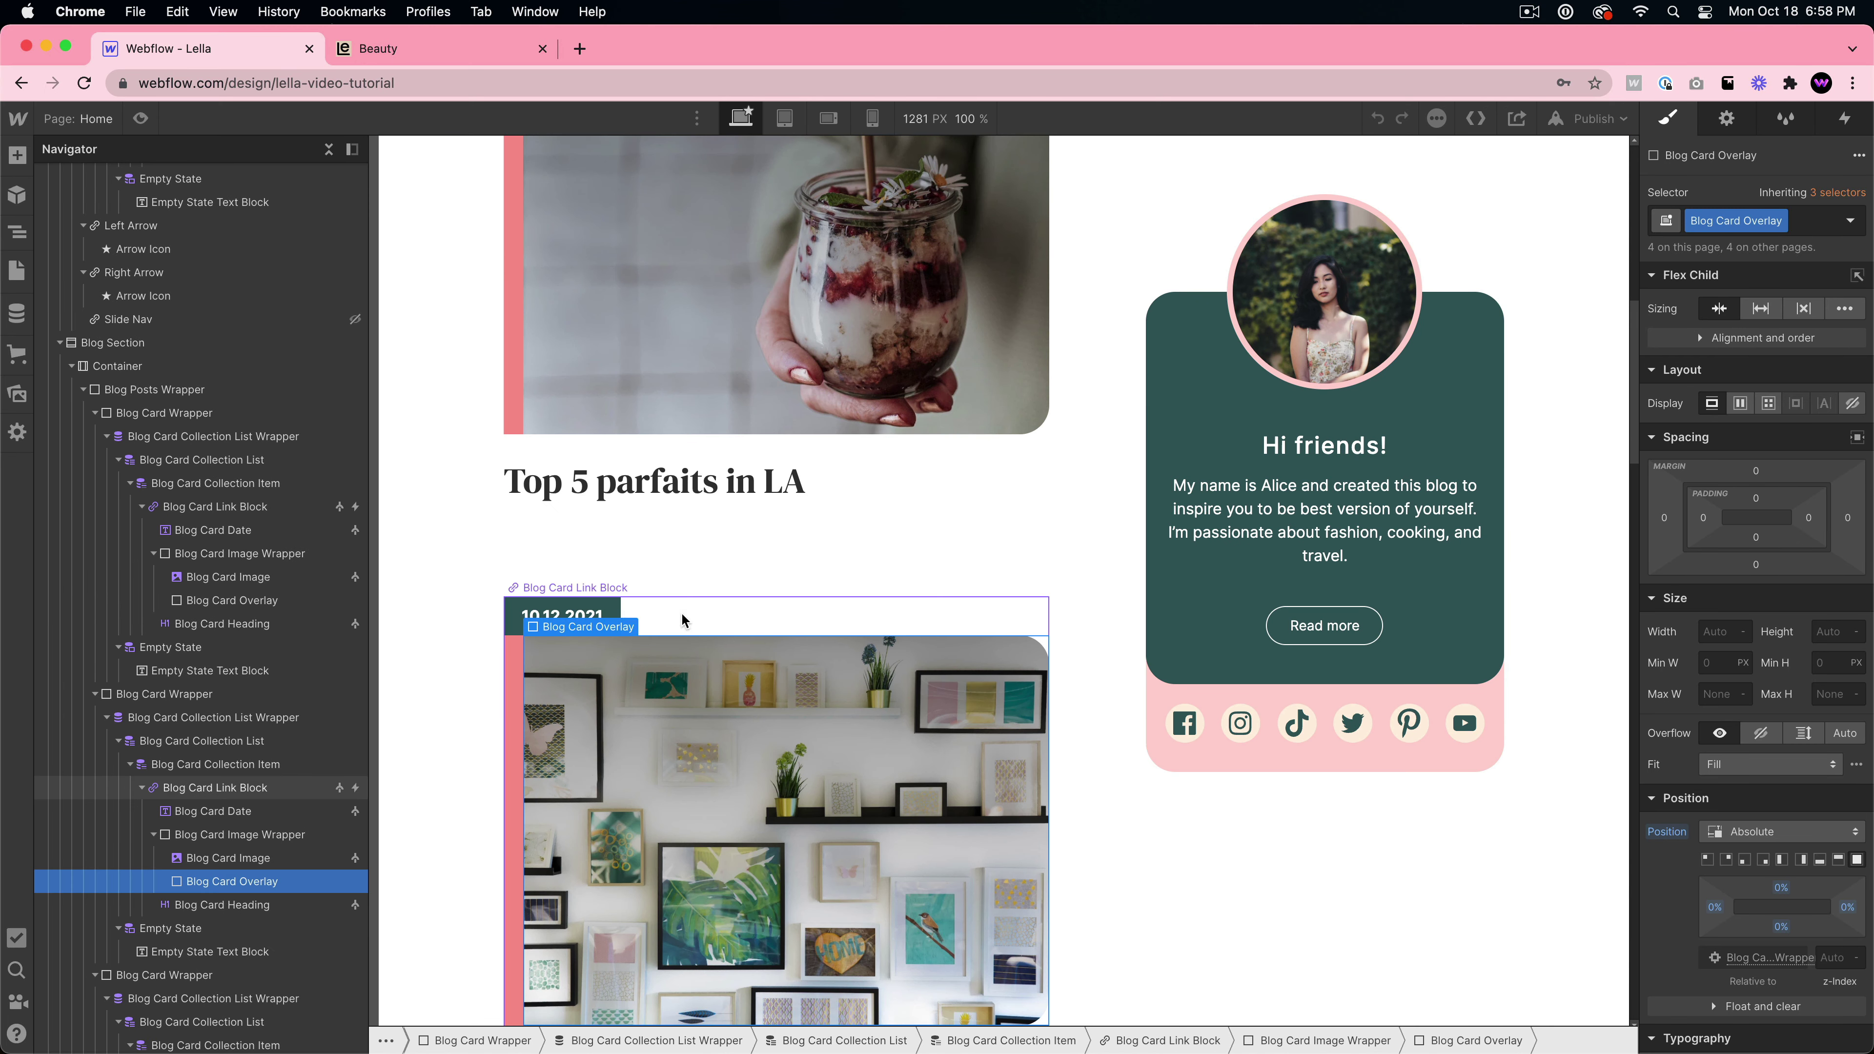
pyautogui.click(231, 812)
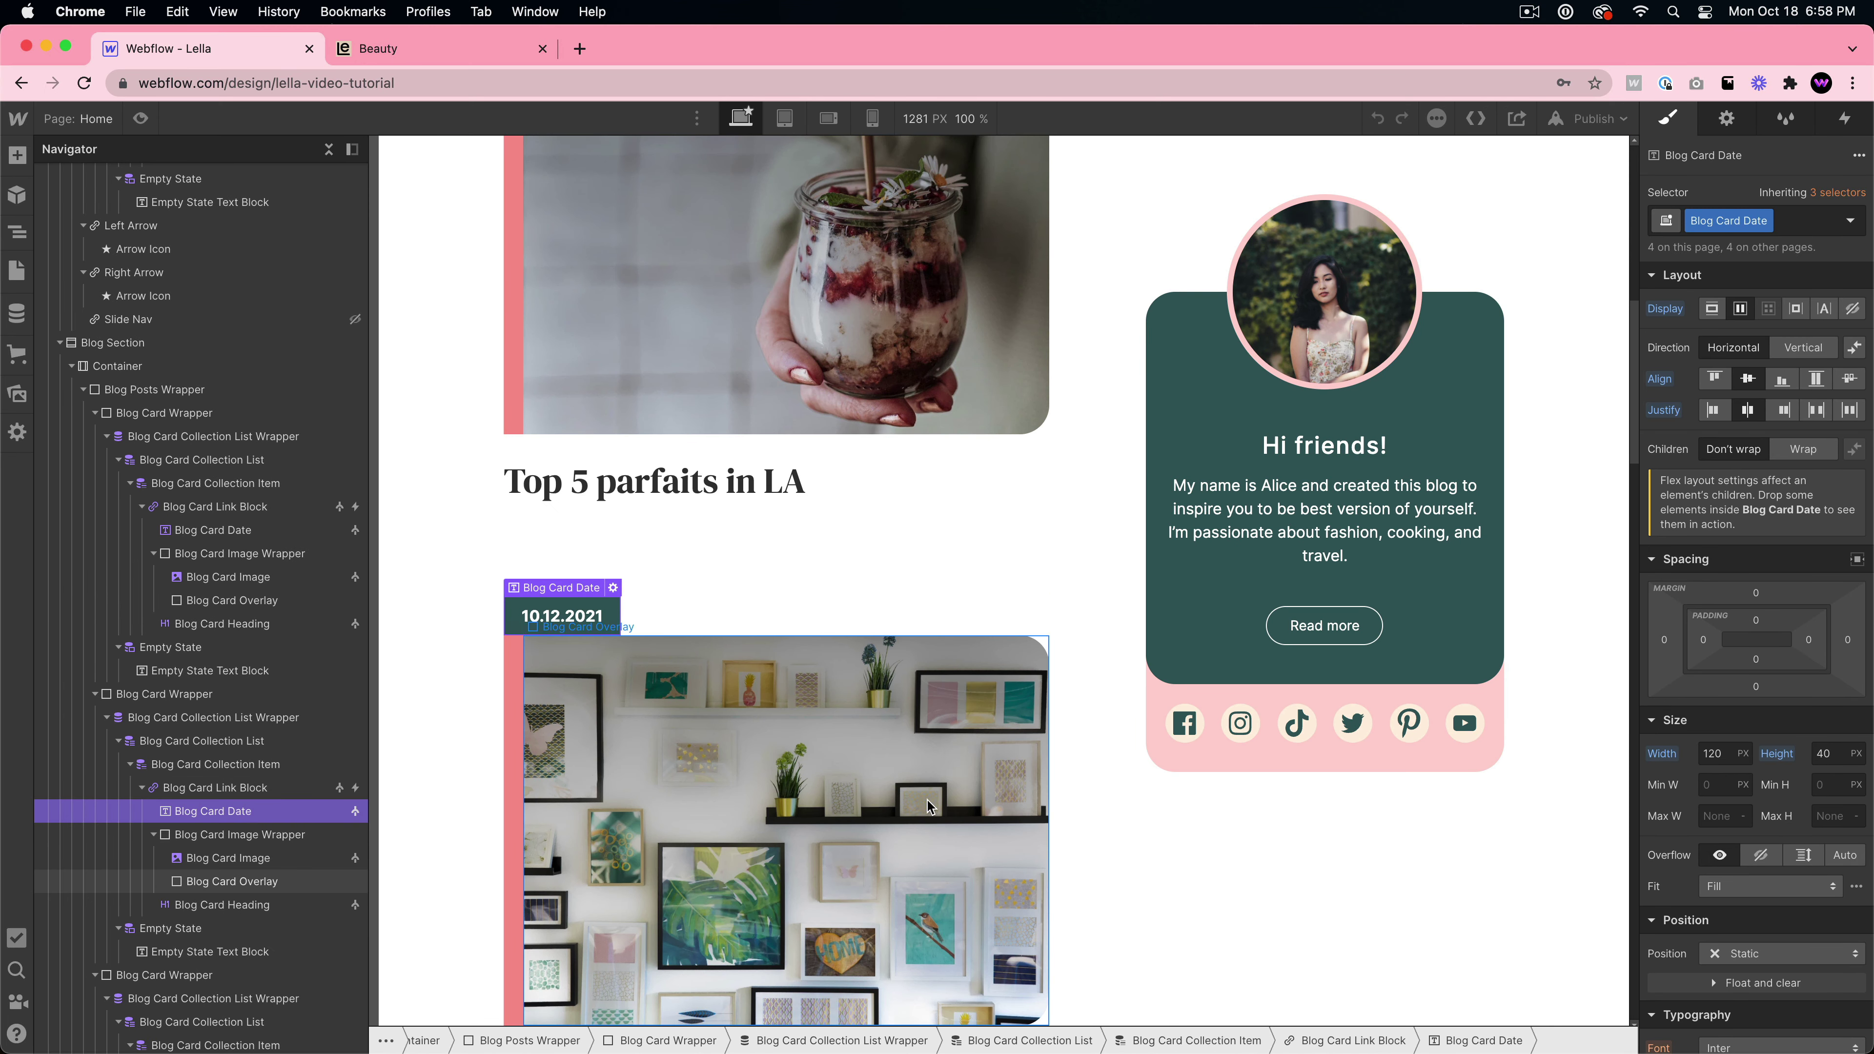
pyautogui.scroll(-10, 793, 668)
pyautogui.click(852, 762)
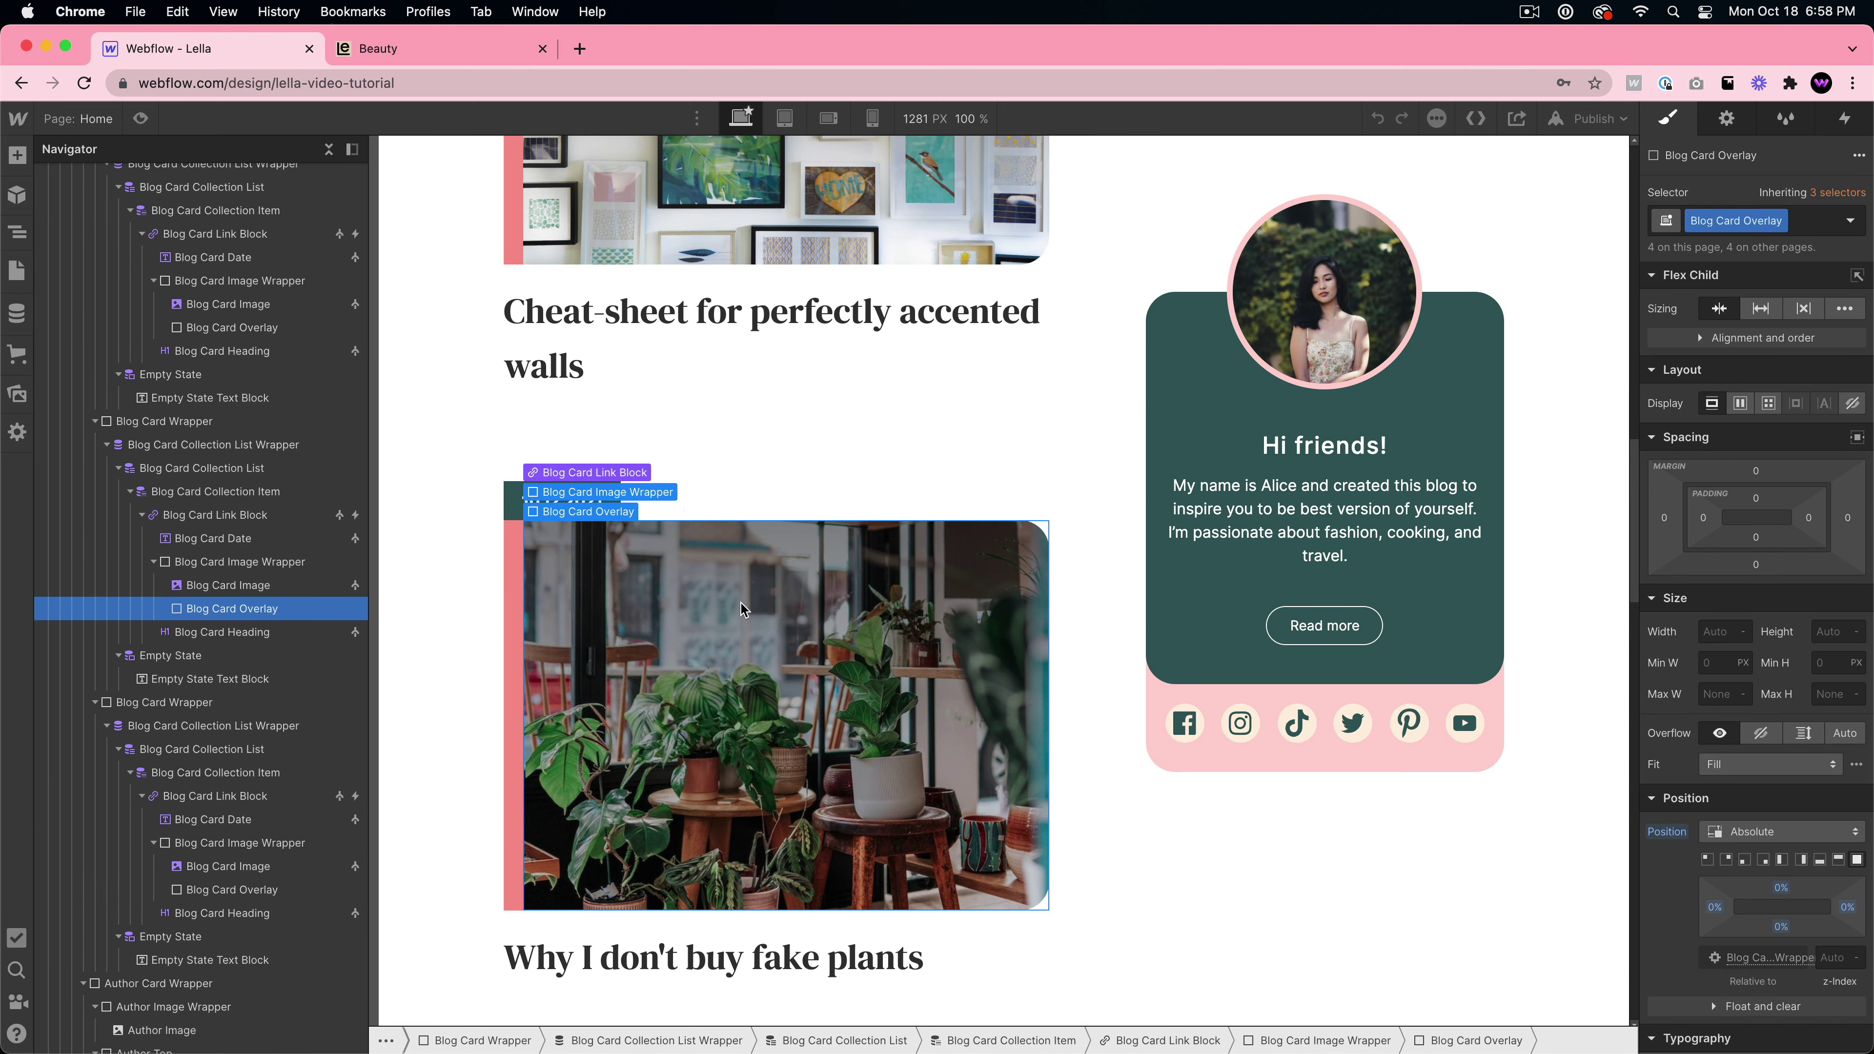
pyautogui.scroll(-5, 787, 660)
pyautogui.click(781, 640)
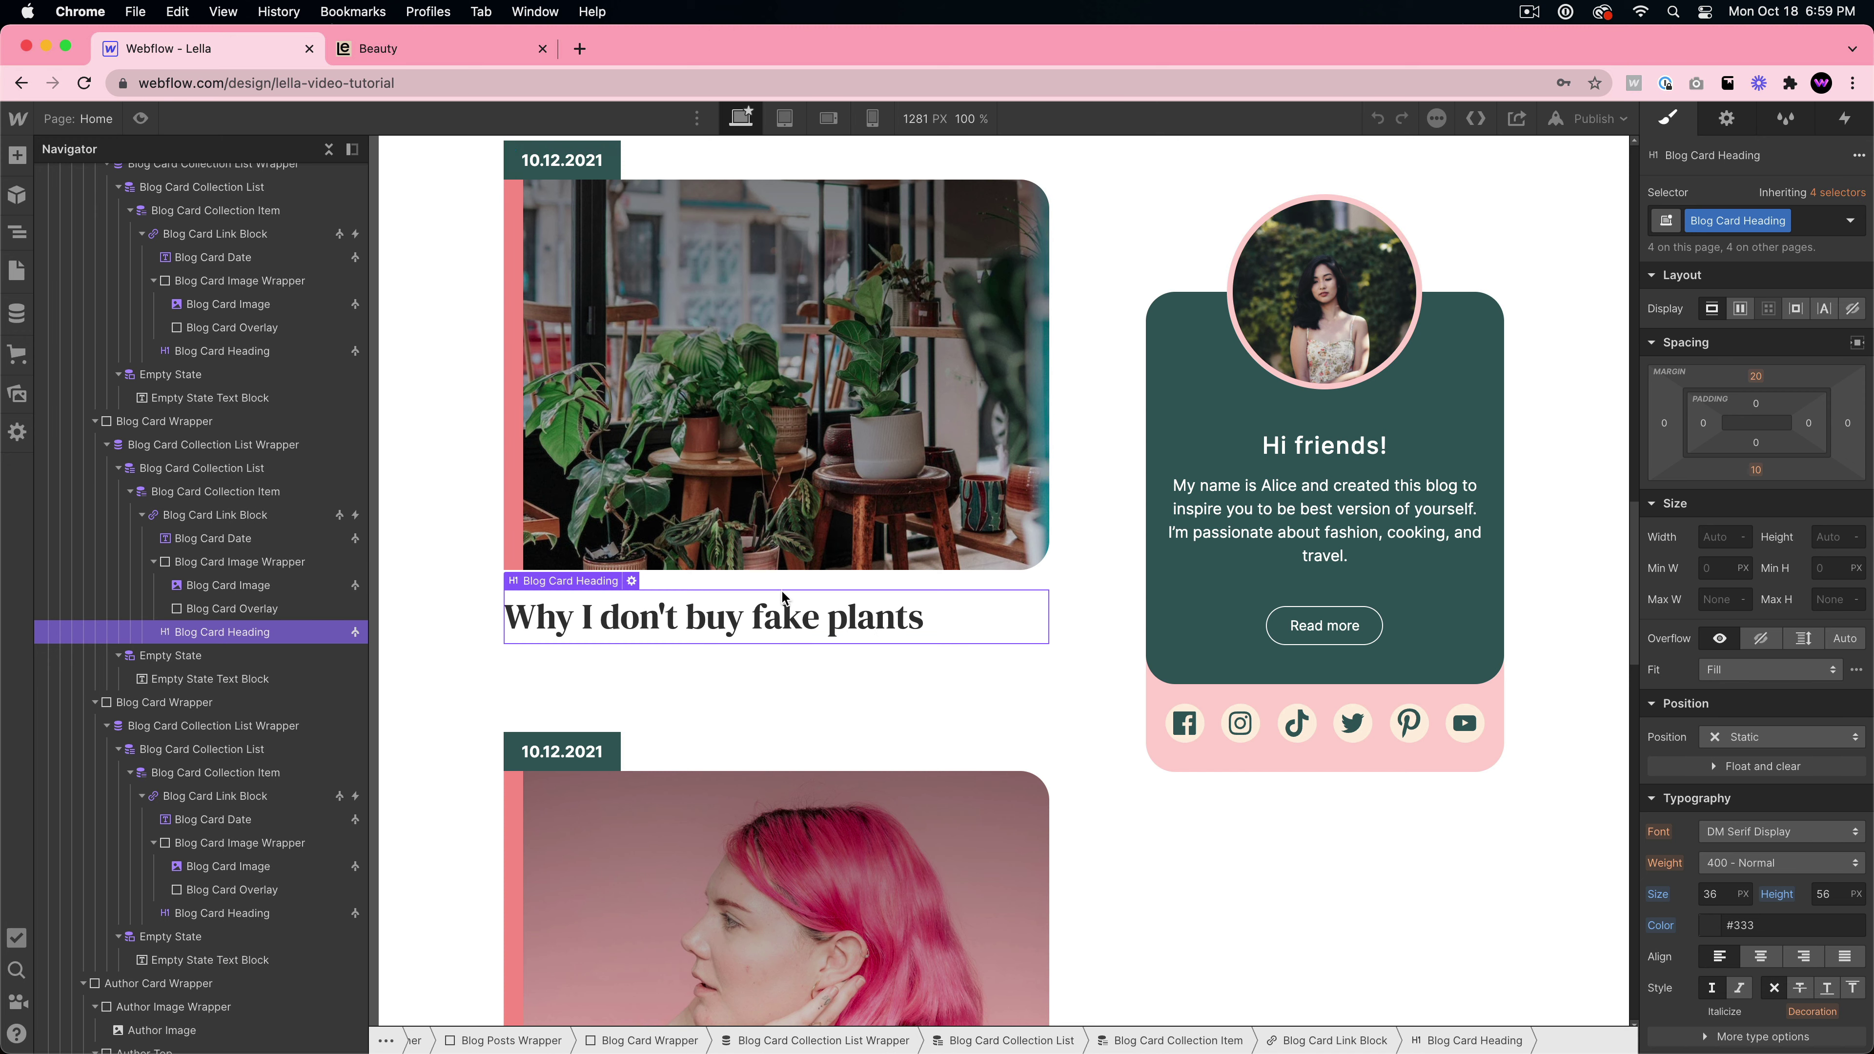
# - Open the Beauty page and expand its Page Wrapper to view the sections, selecting the Navbar and Footer symbols
pyautogui.click(5, 269)
pyautogui.click(129, 299)
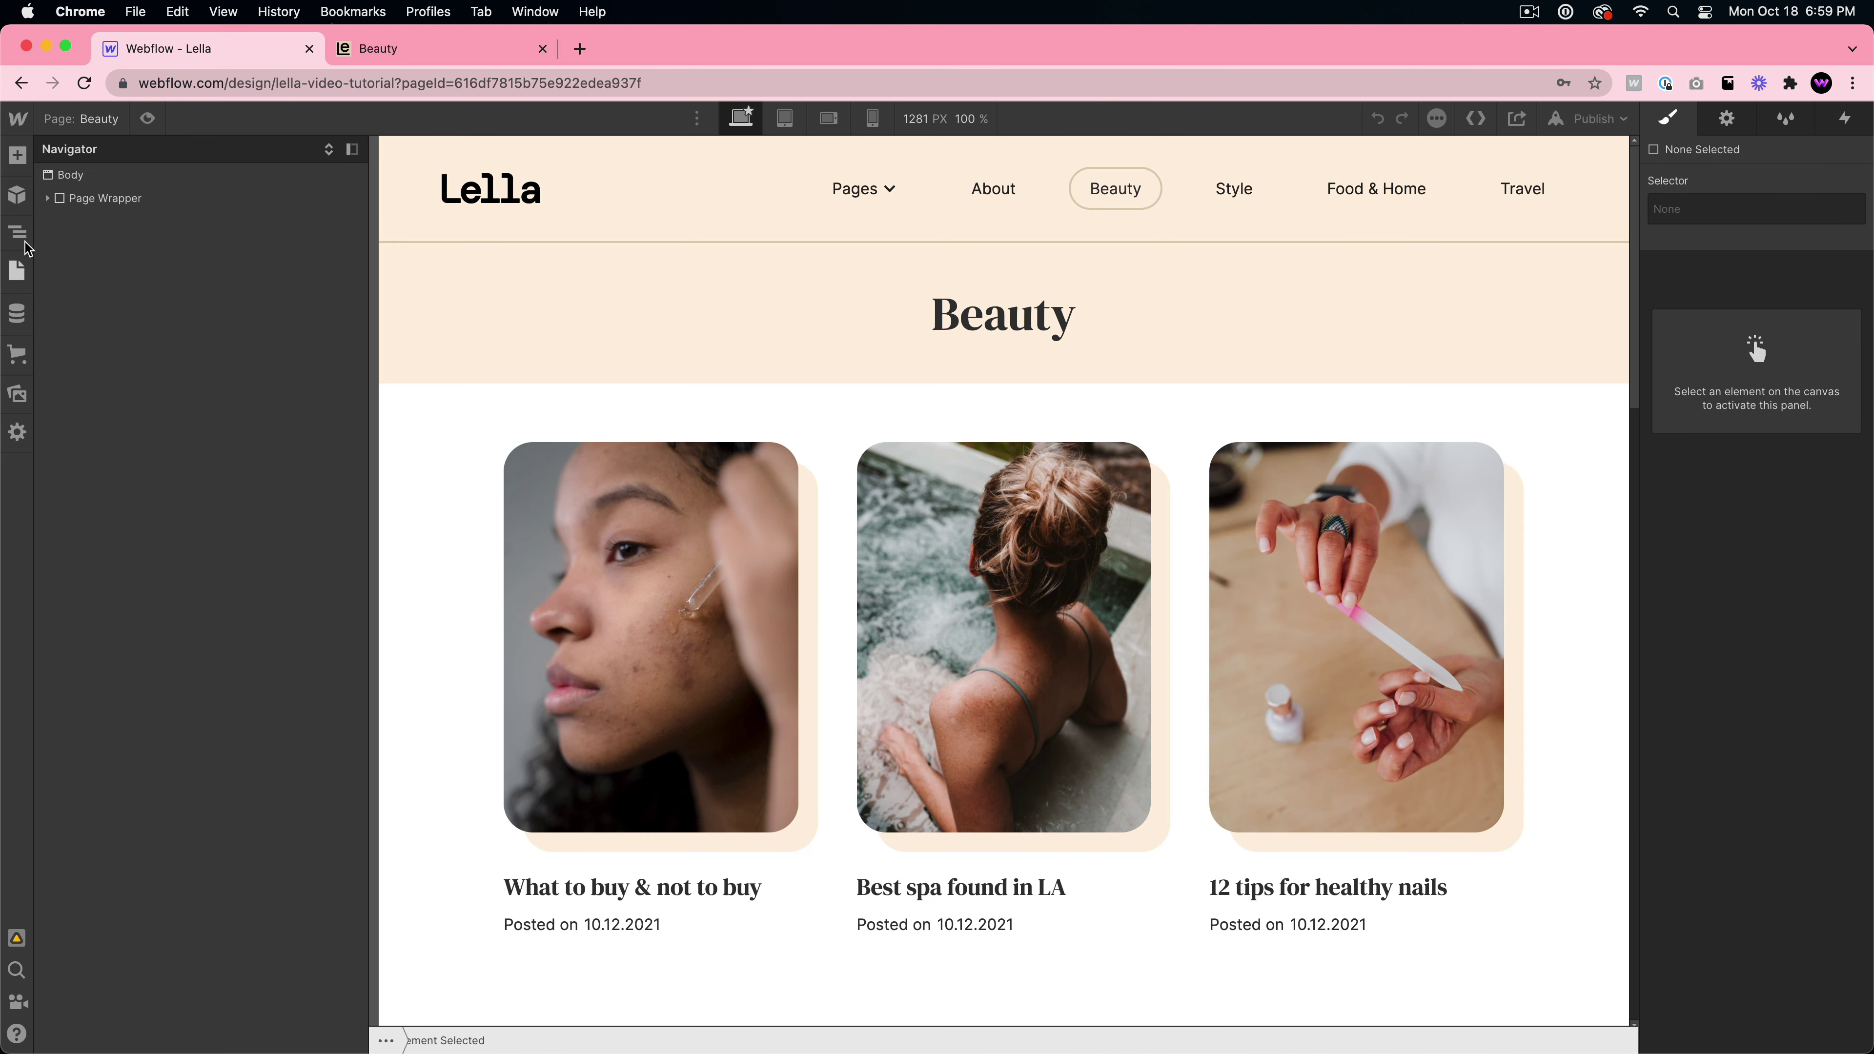
pyautogui.click(47, 197)
pyautogui.click(100, 221)
pyautogui.click(98, 316)
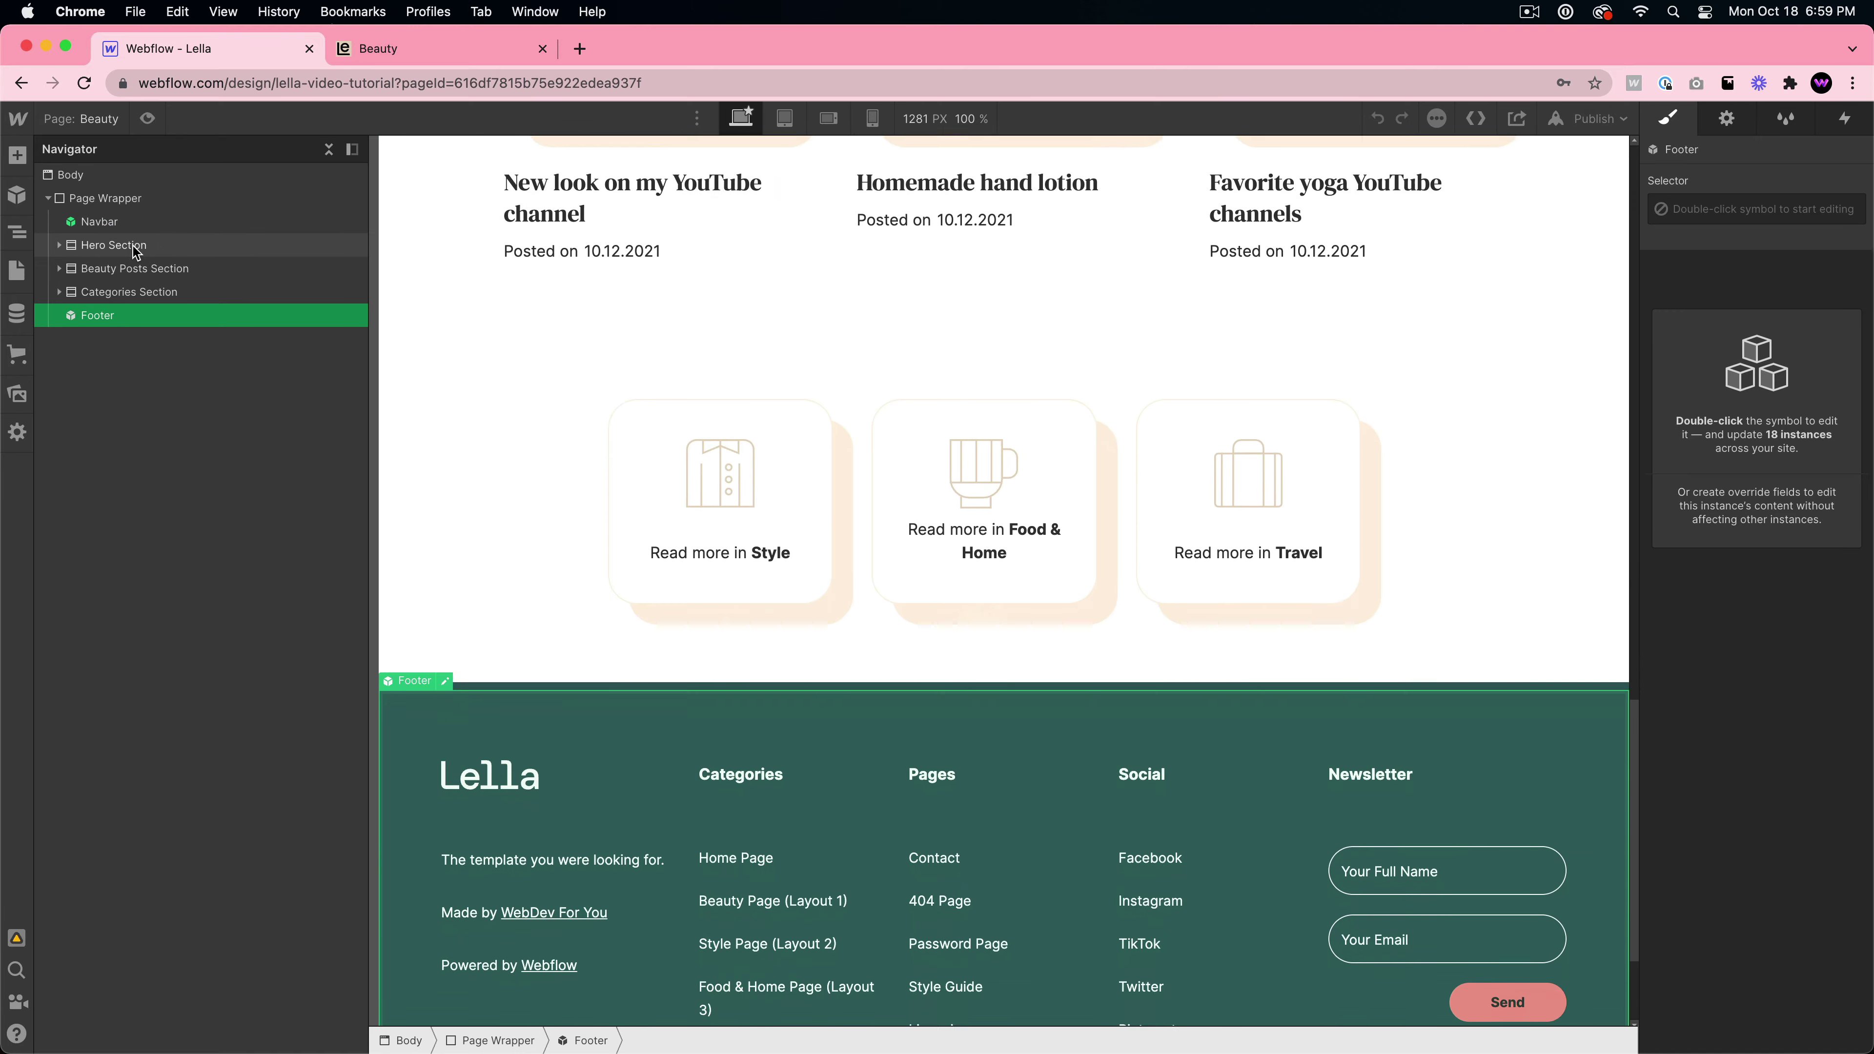
# - Select the Hero Section, Beauty Posts Section and Categories Section of the Beauty page one after another in the Navigator
pyautogui.click(122, 244)
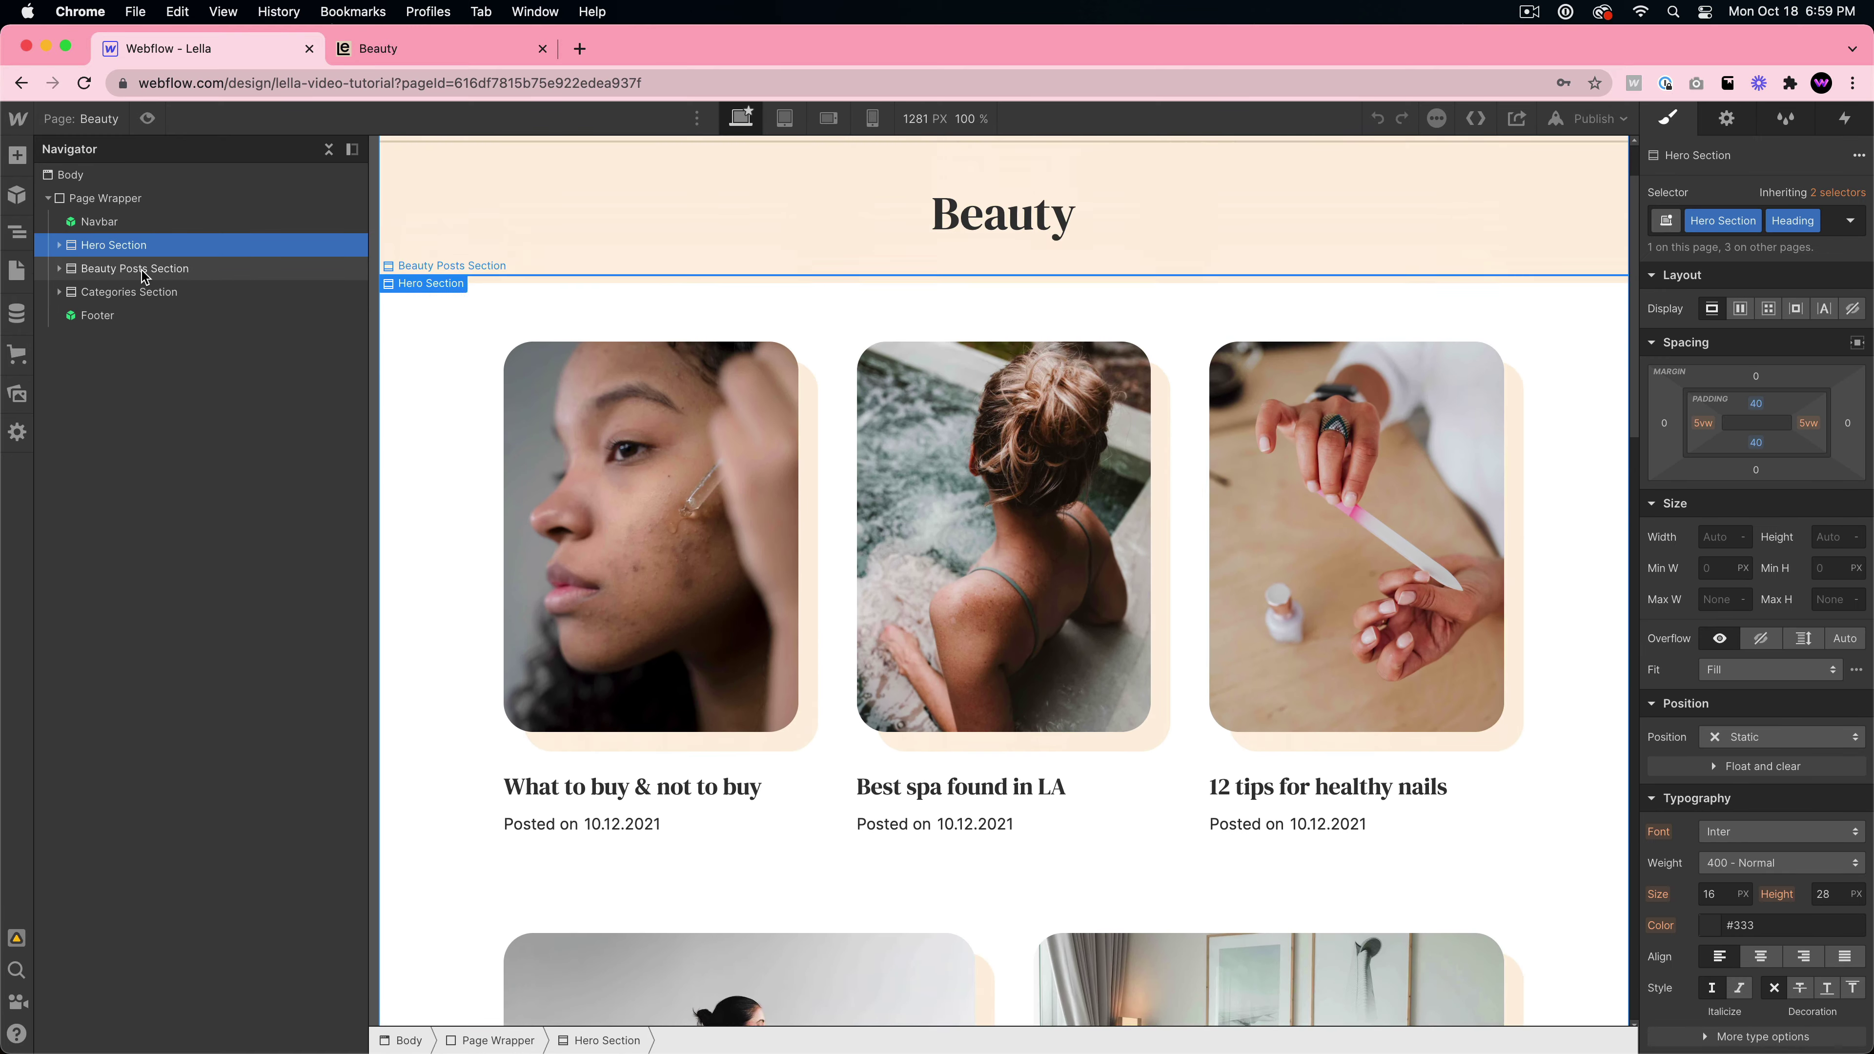
pyautogui.click(189, 269)
pyautogui.click(127, 293)
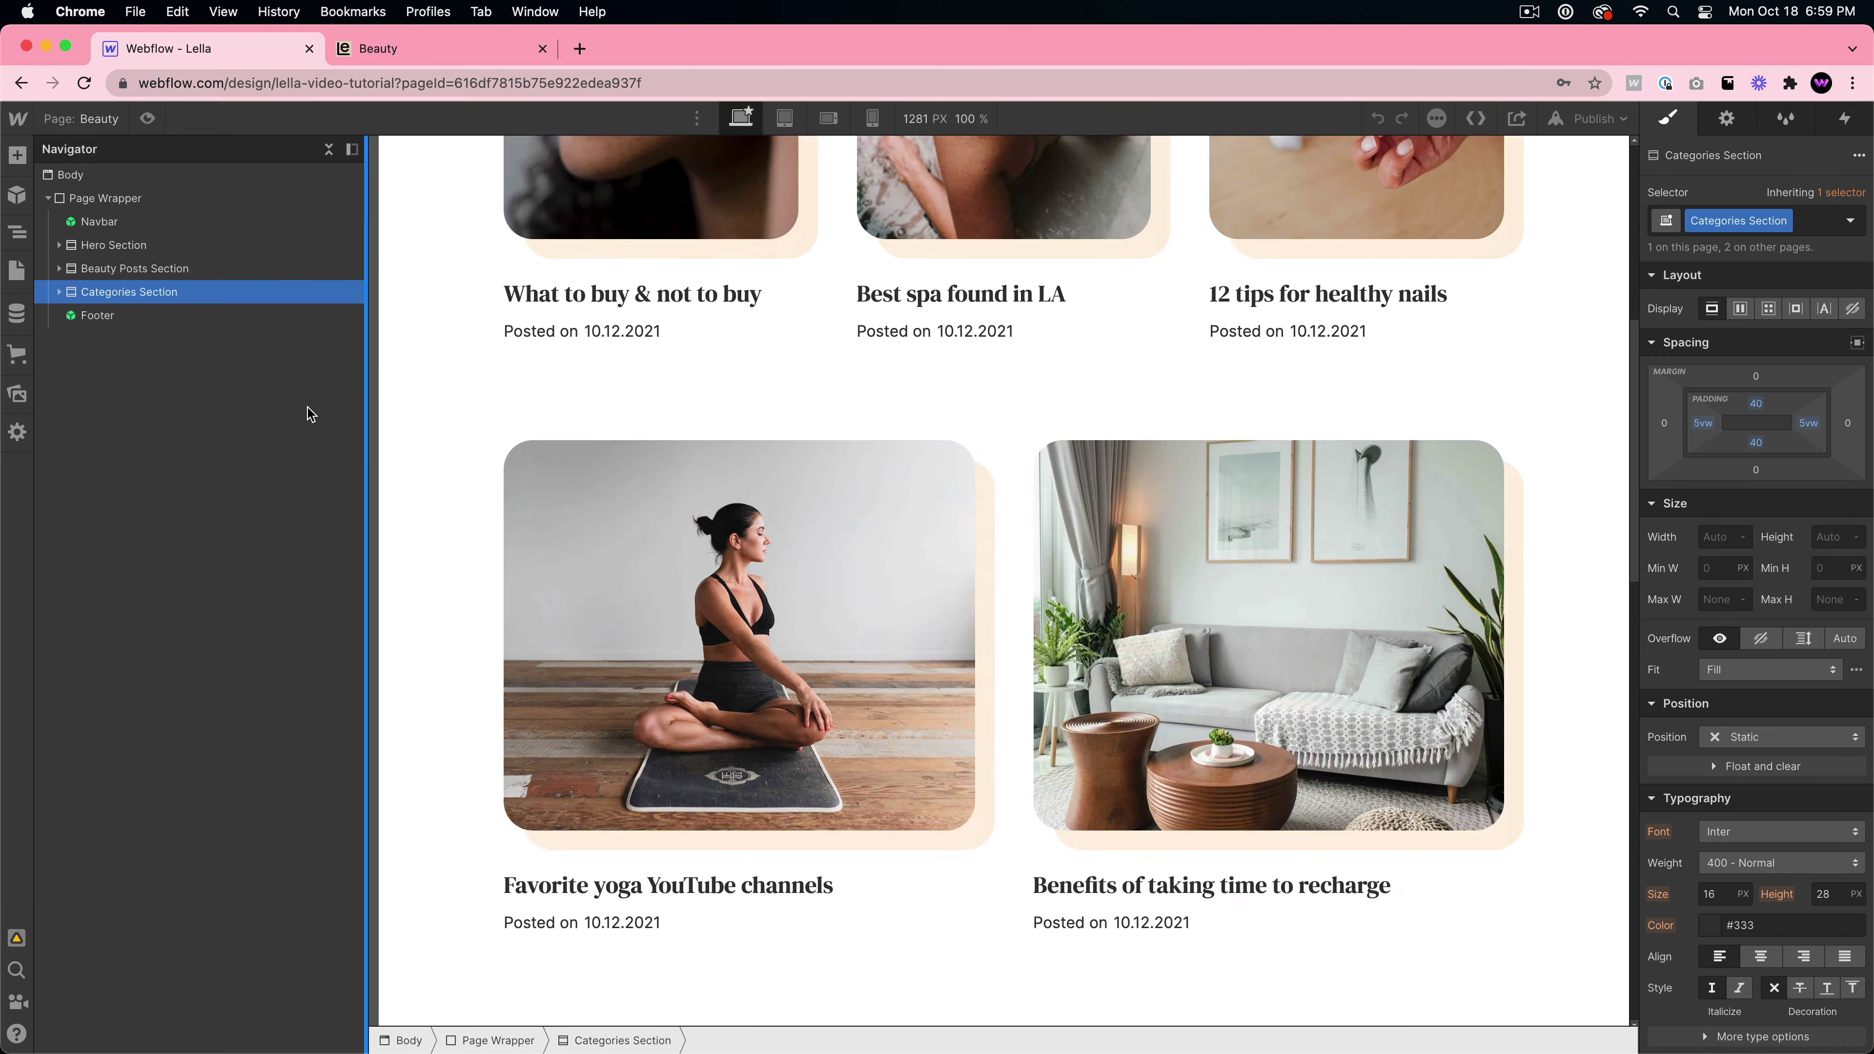
# - Open the Style page and expand its Page Wrapper, selecting the Navbar, Footer, Style Posts Section and its Container
pyautogui.click(21, 271)
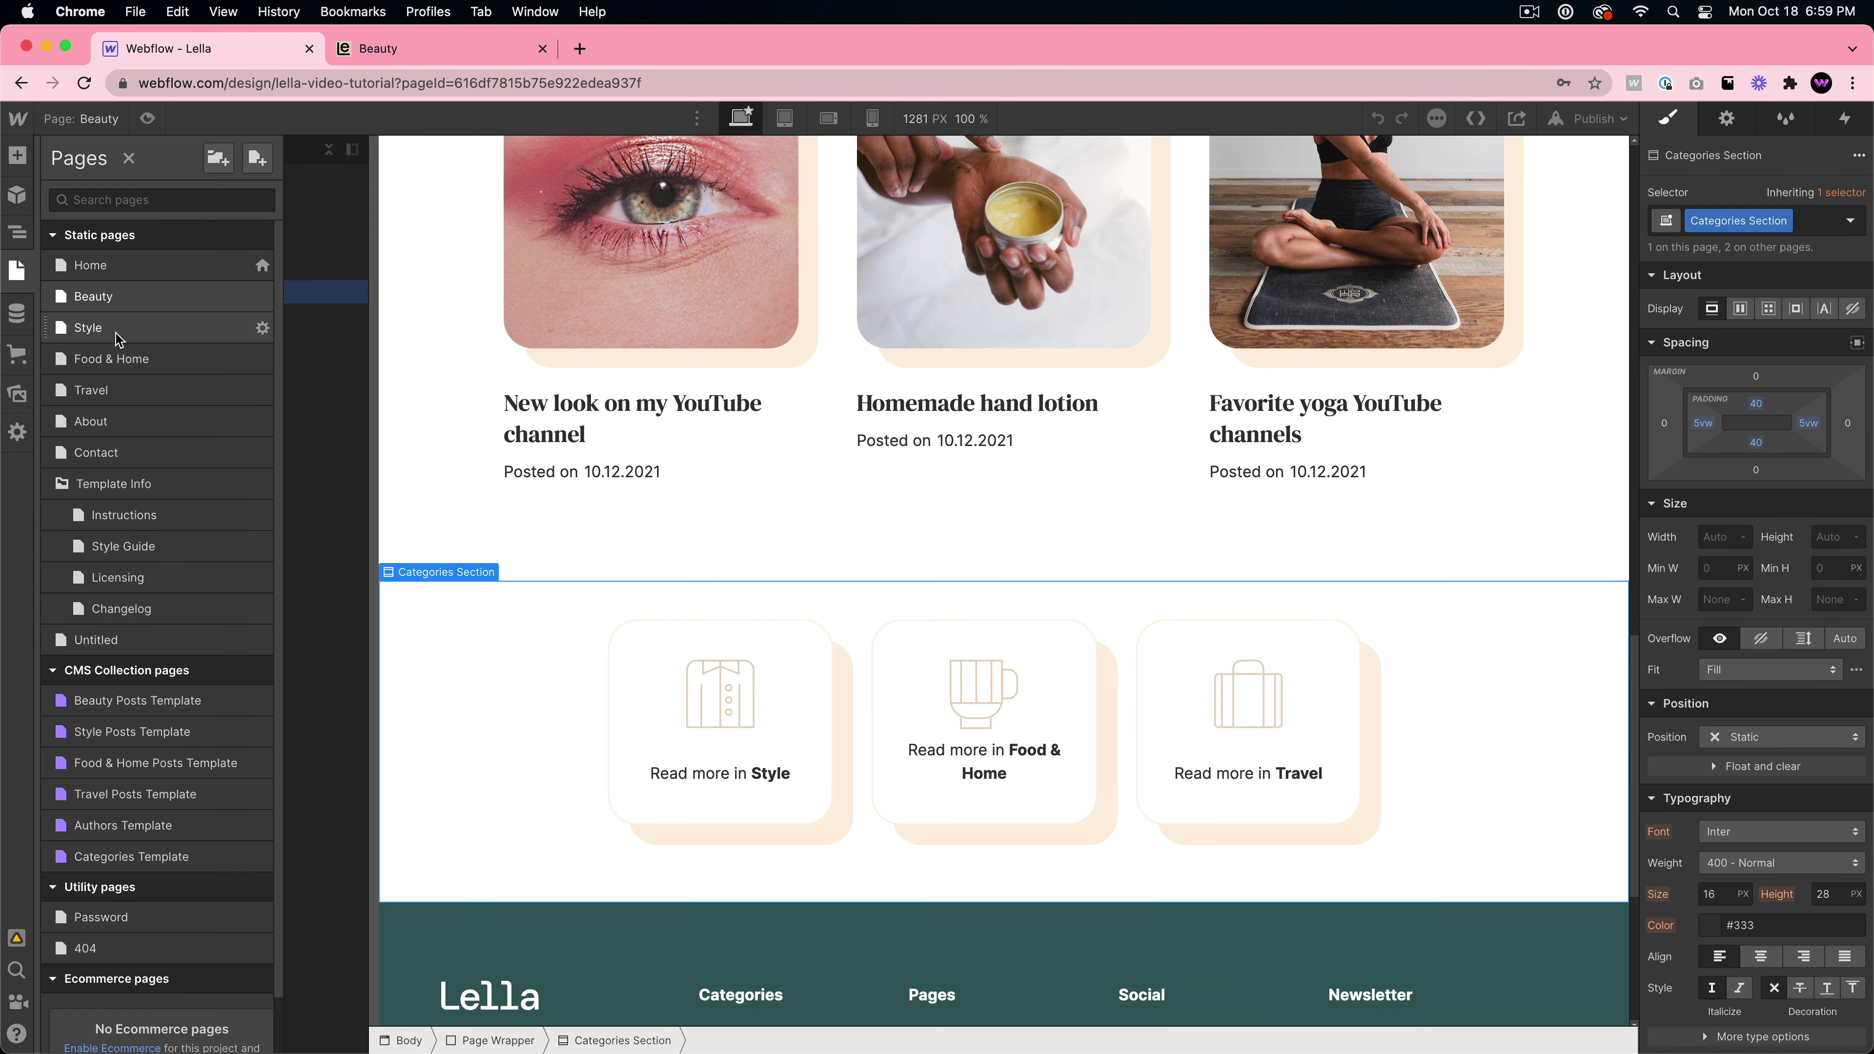
pyautogui.click(113, 328)
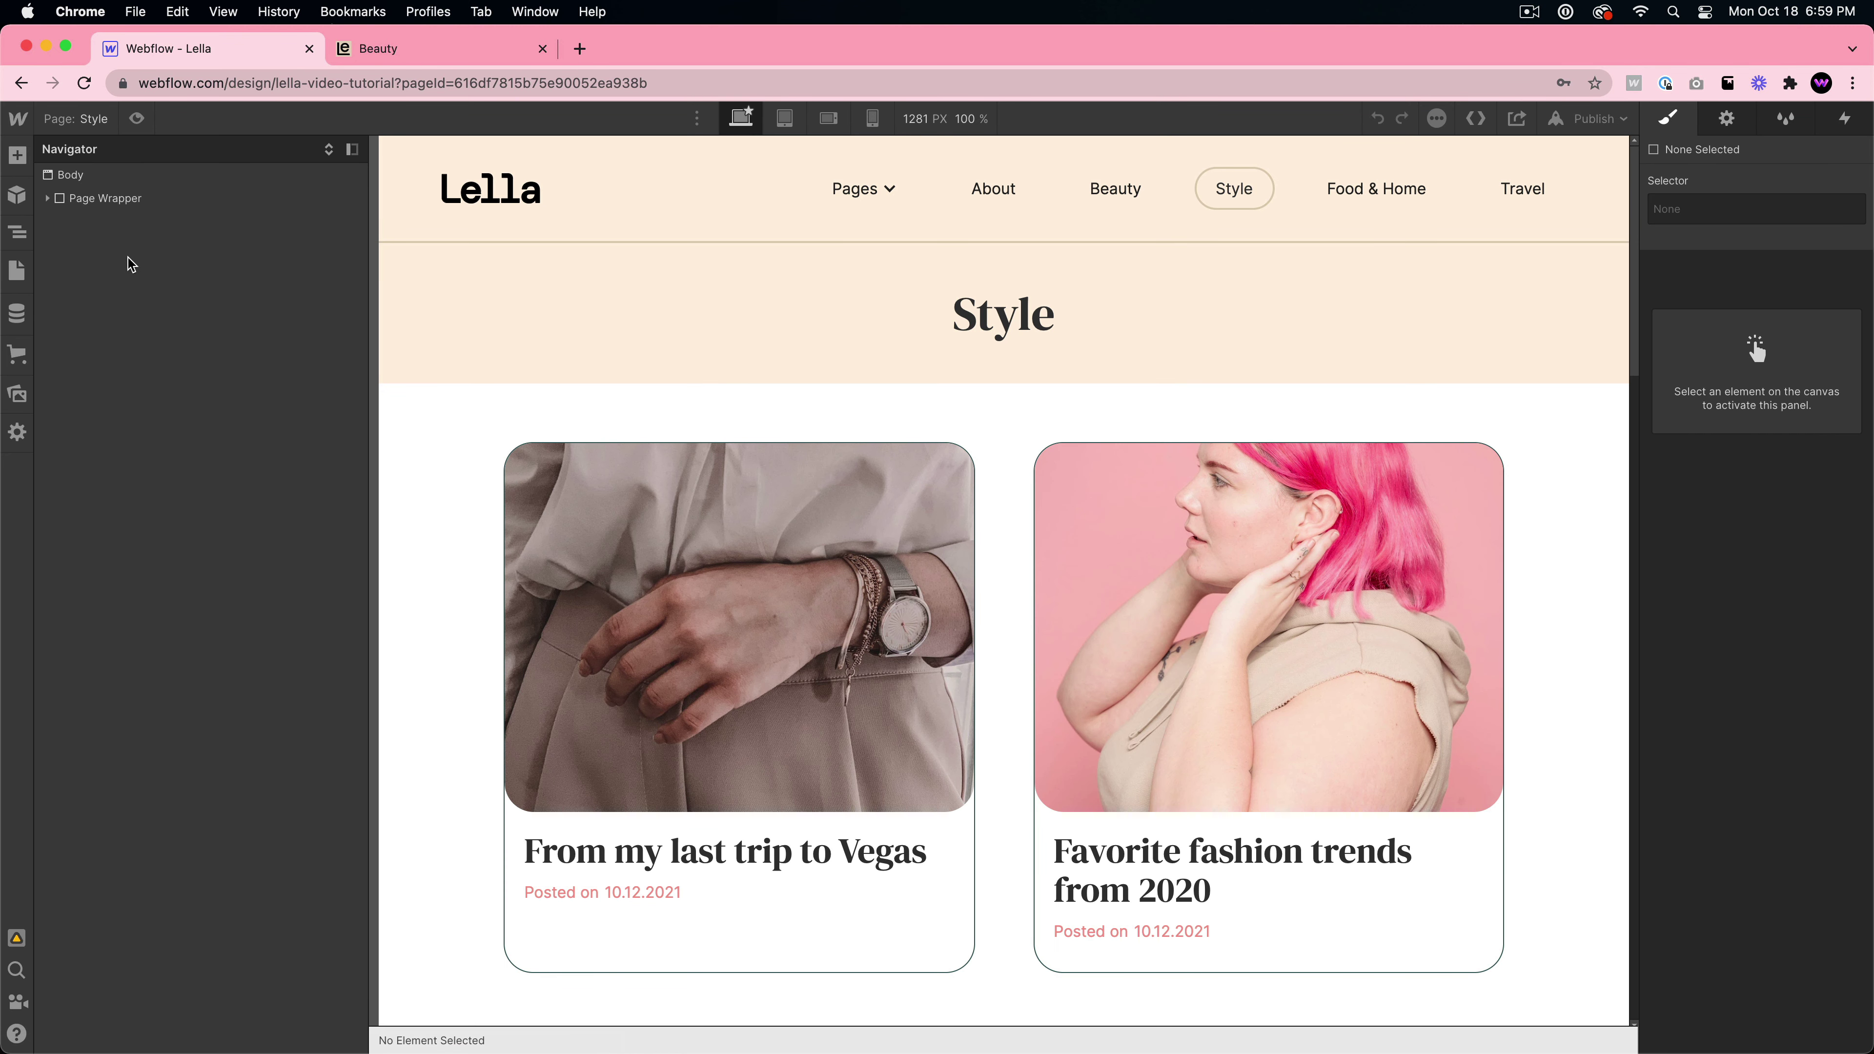
pyautogui.click(48, 198)
pyautogui.click(92, 222)
pyautogui.click(94, 315)
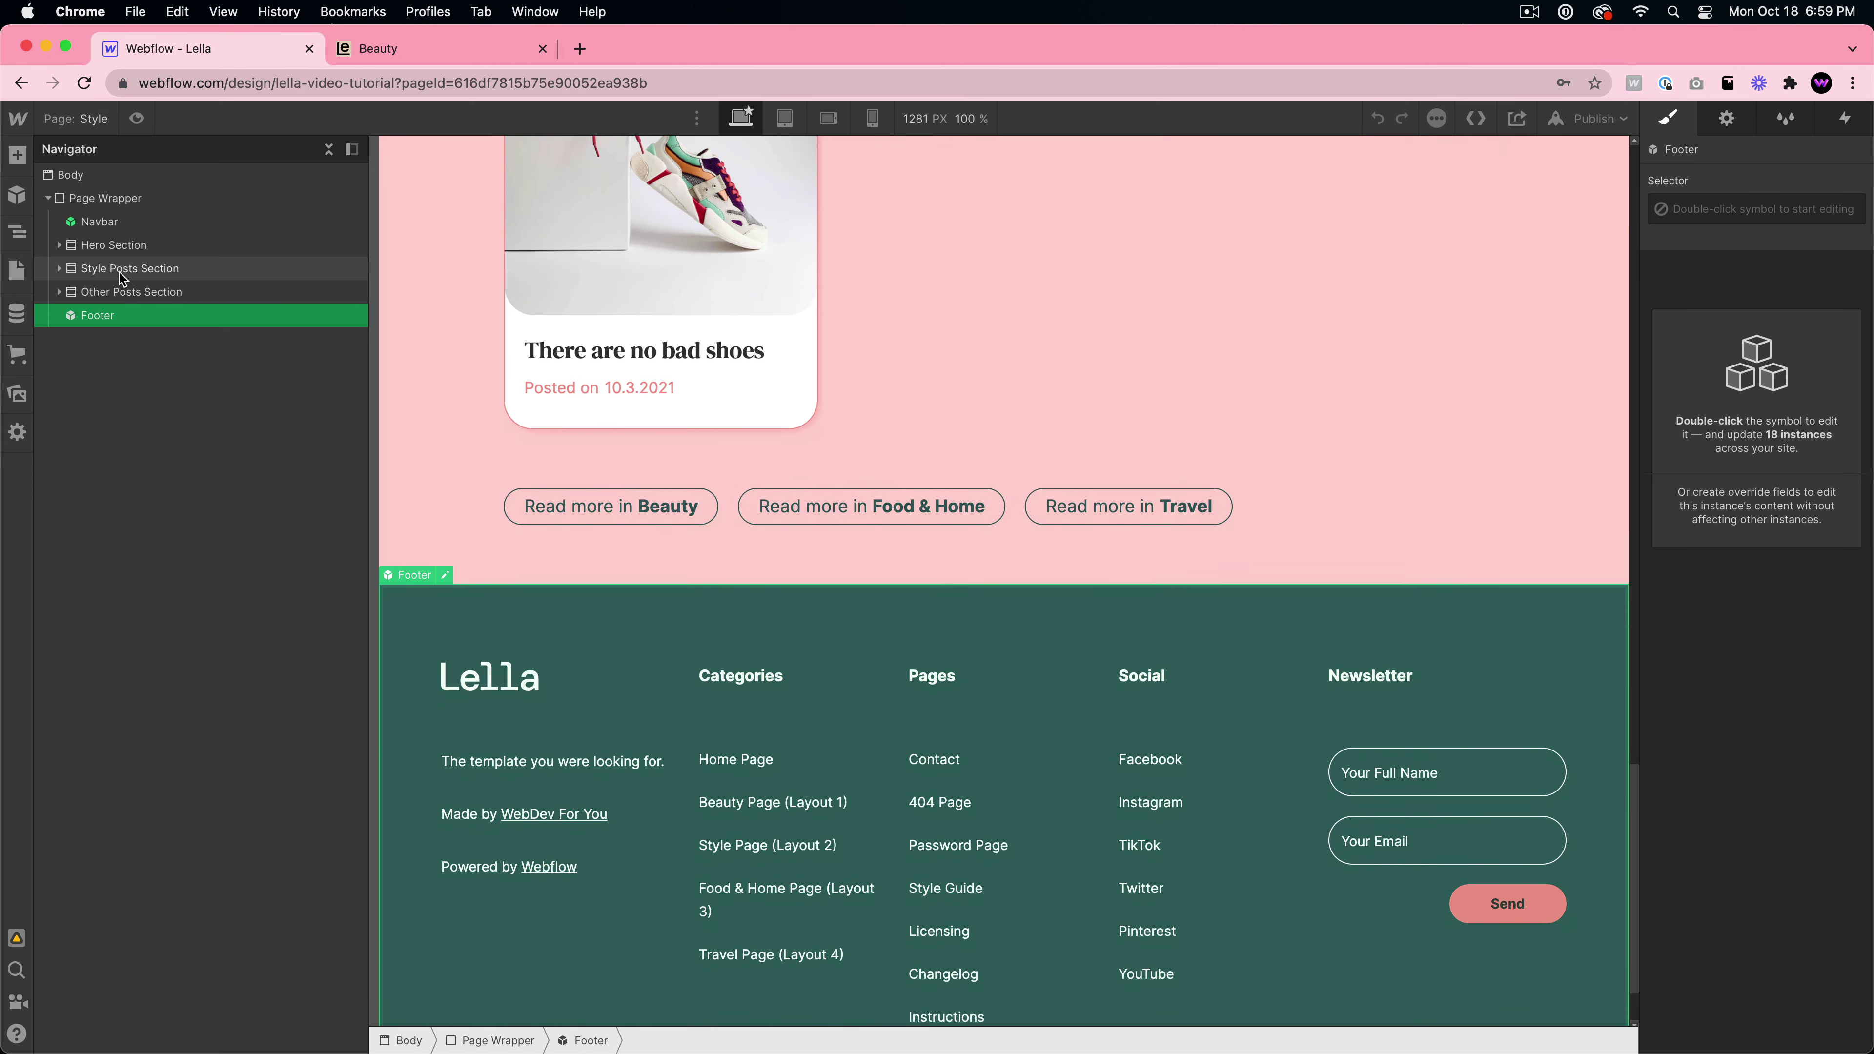
pyautogui.click(75, 274)
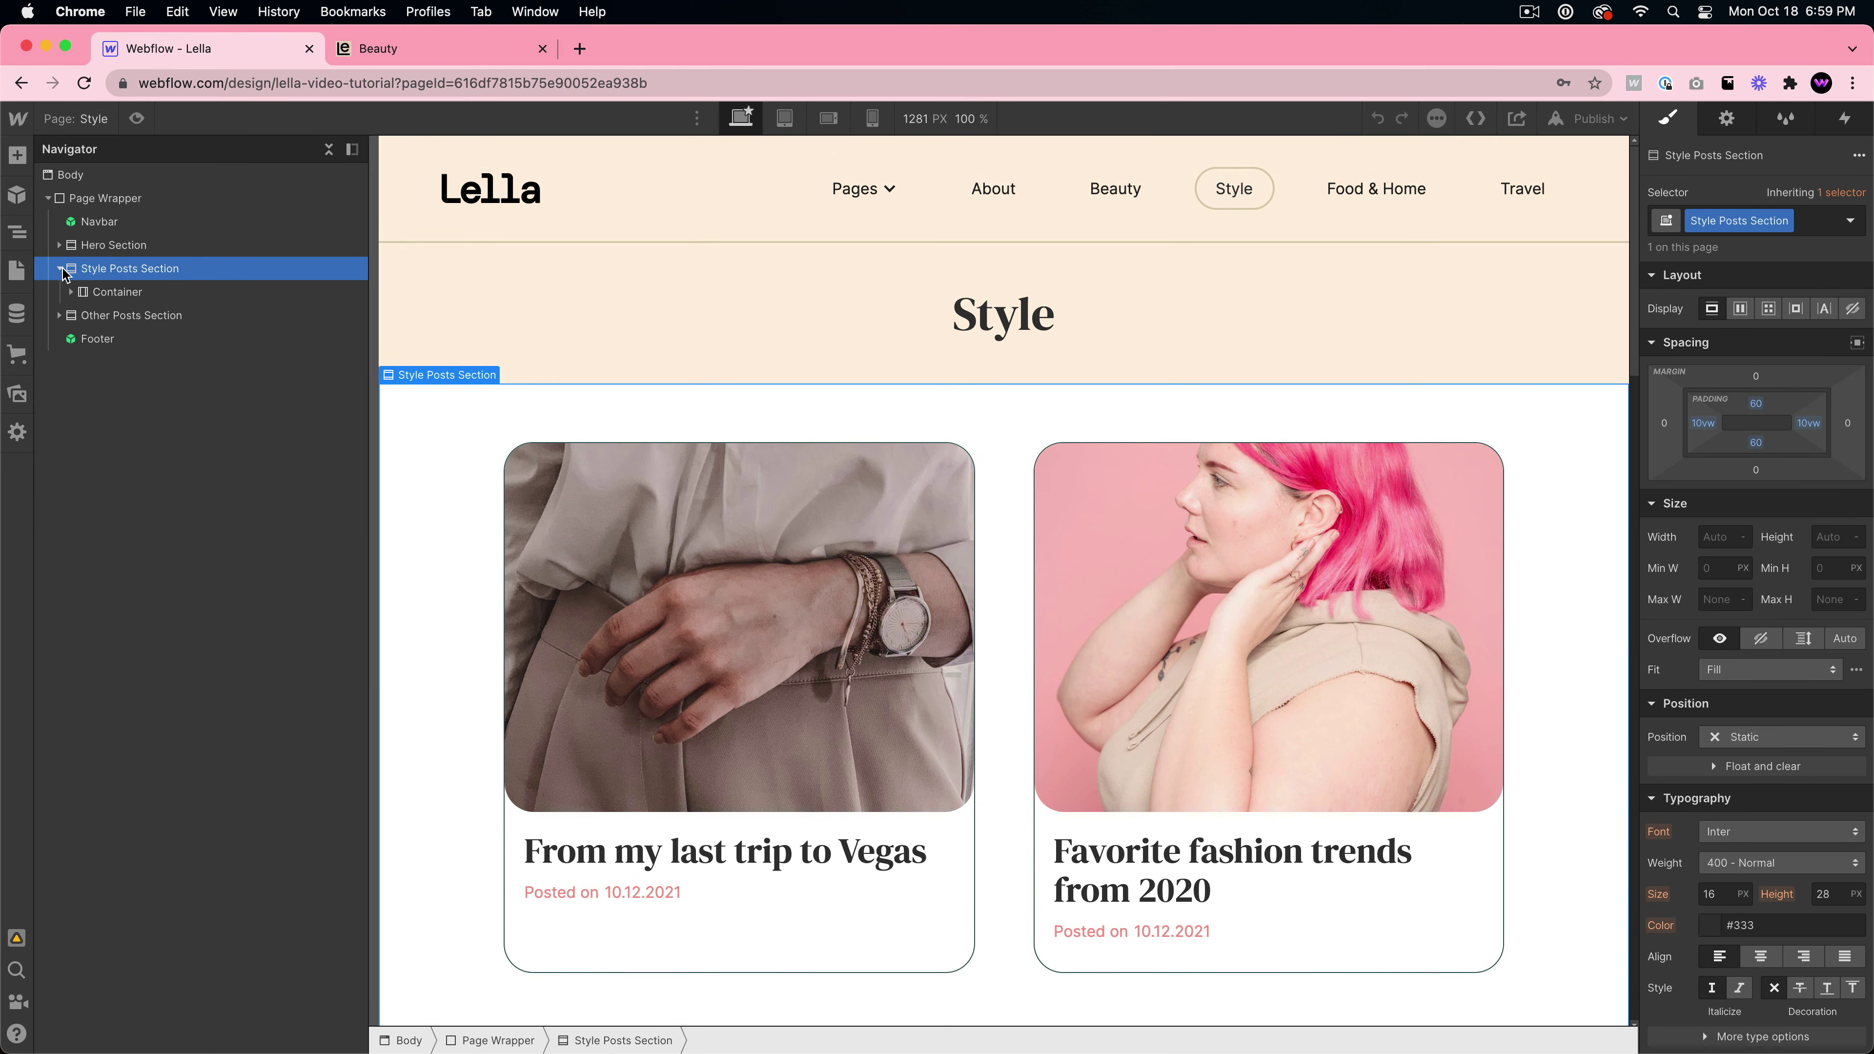
pyautogui.click(59, 268)
pyautogui.click(114, 296)
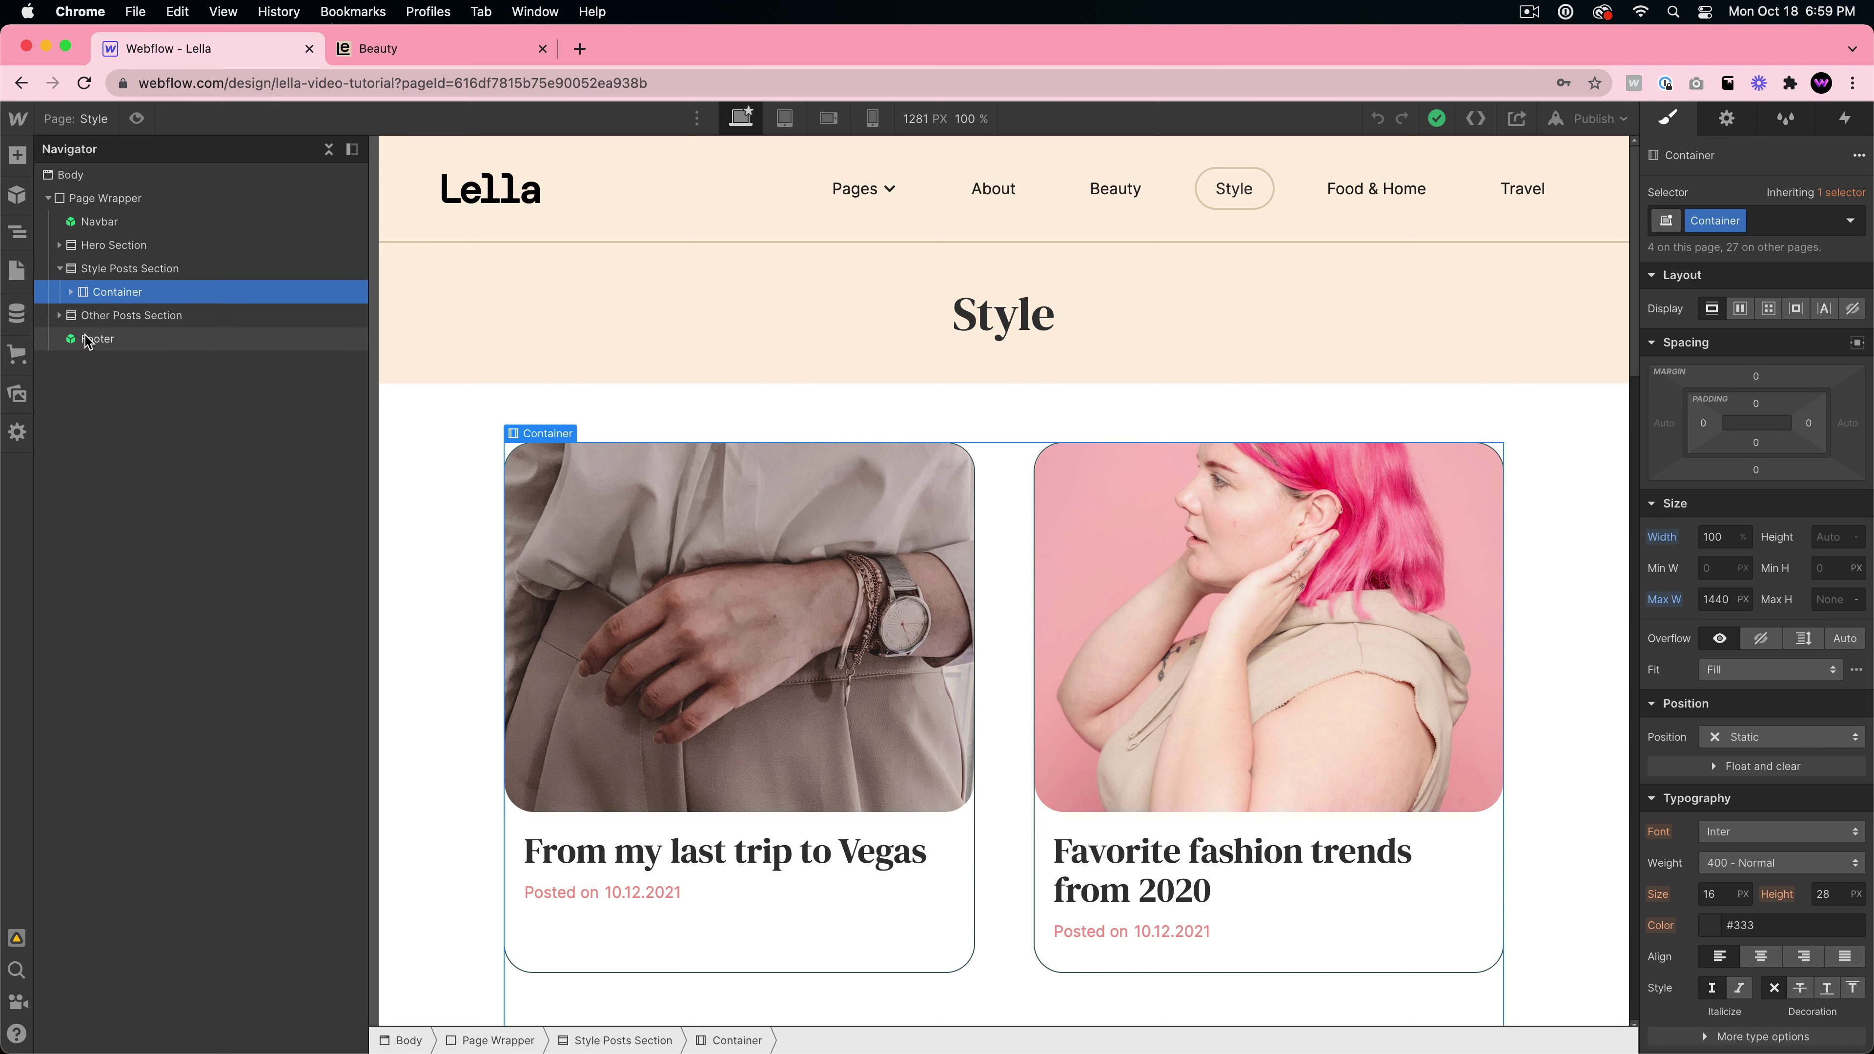
# - Open the Beauty Posts Template page and expand the Navigator tree from the Page Wrapper down to the Post Wrapper
pyautogui.click(17, 272)
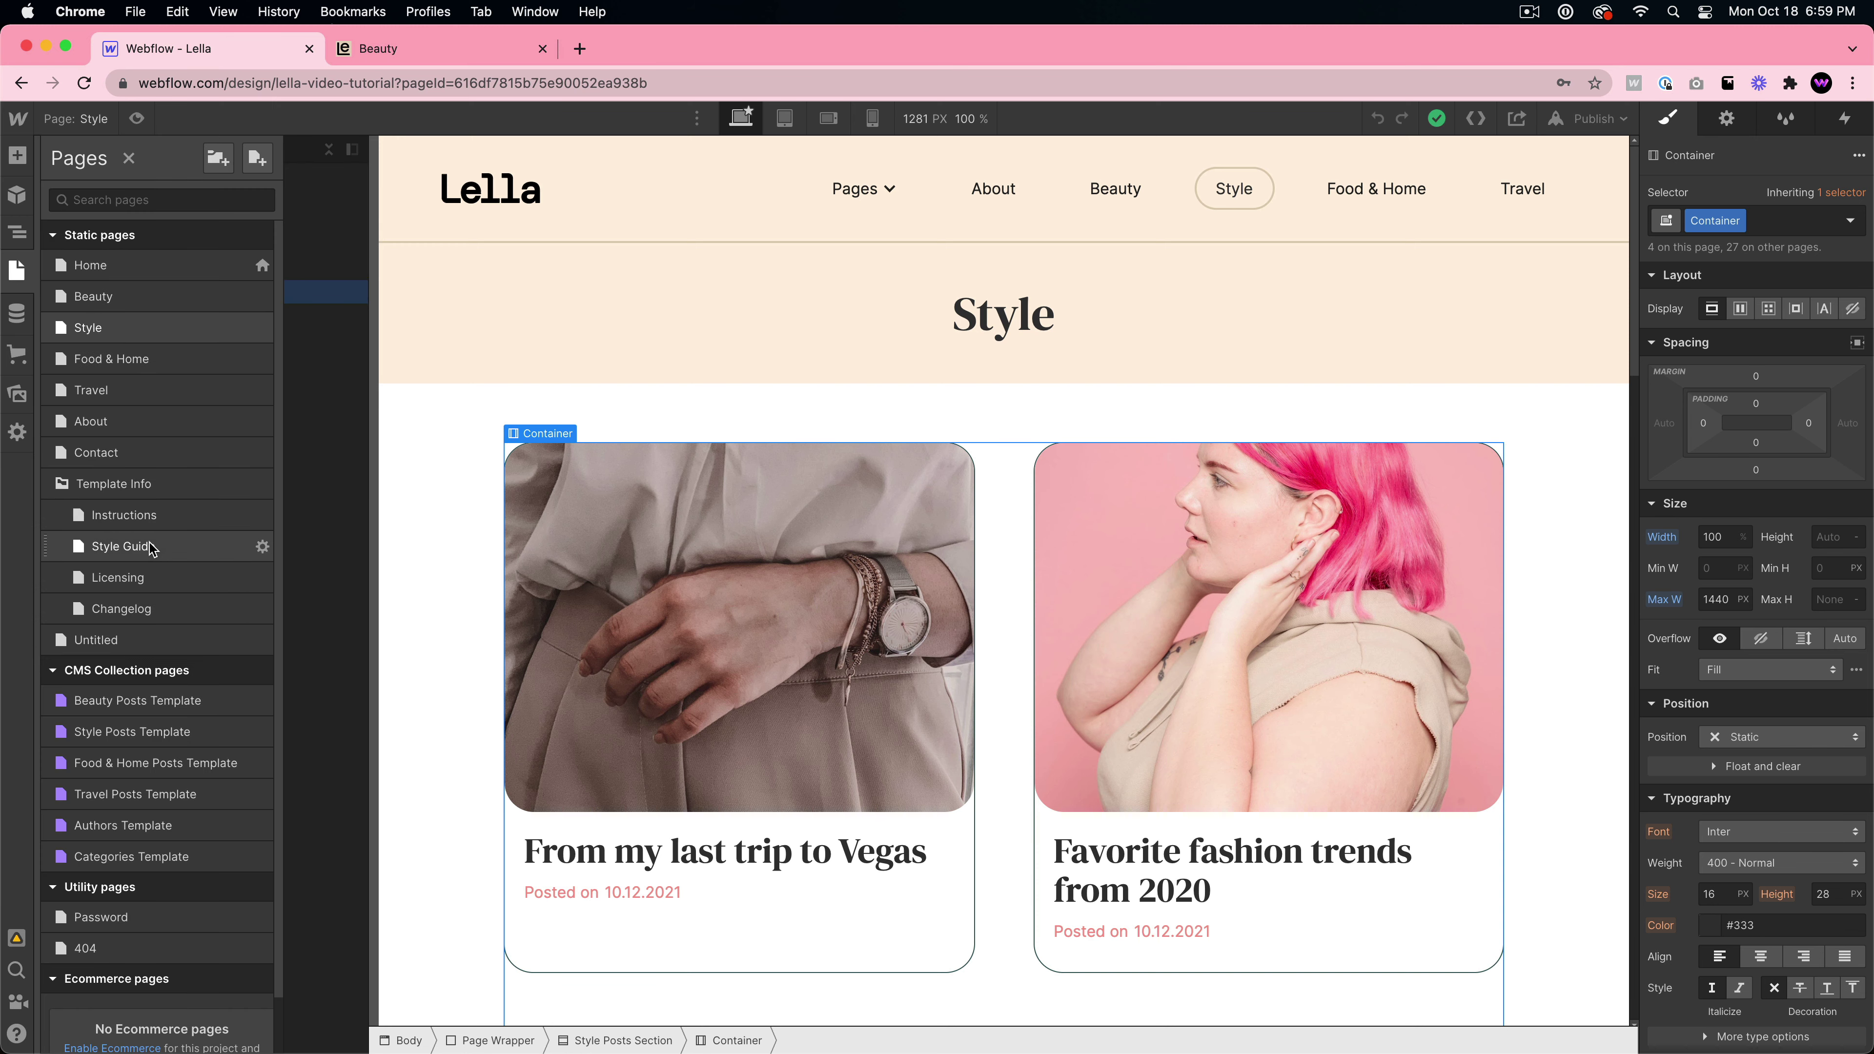
pyautogui.click(130, 707)
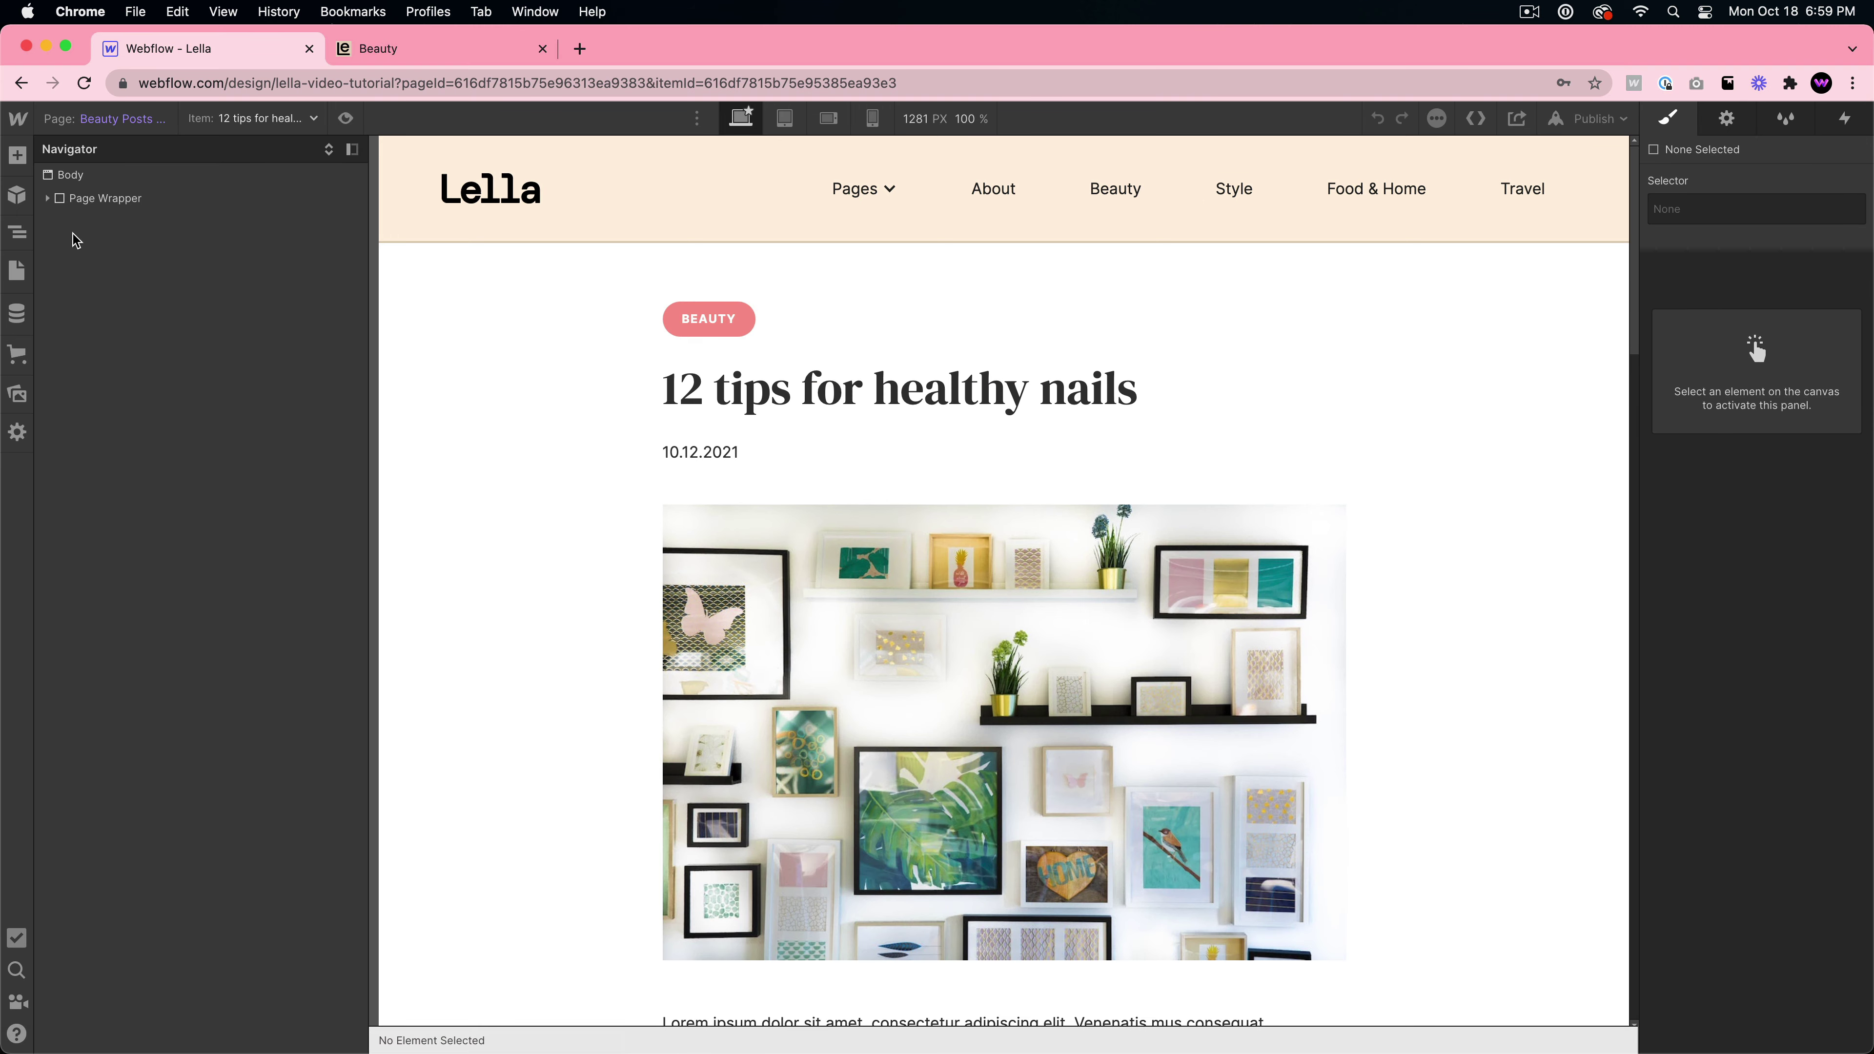
pyautogui.click(52, 197)
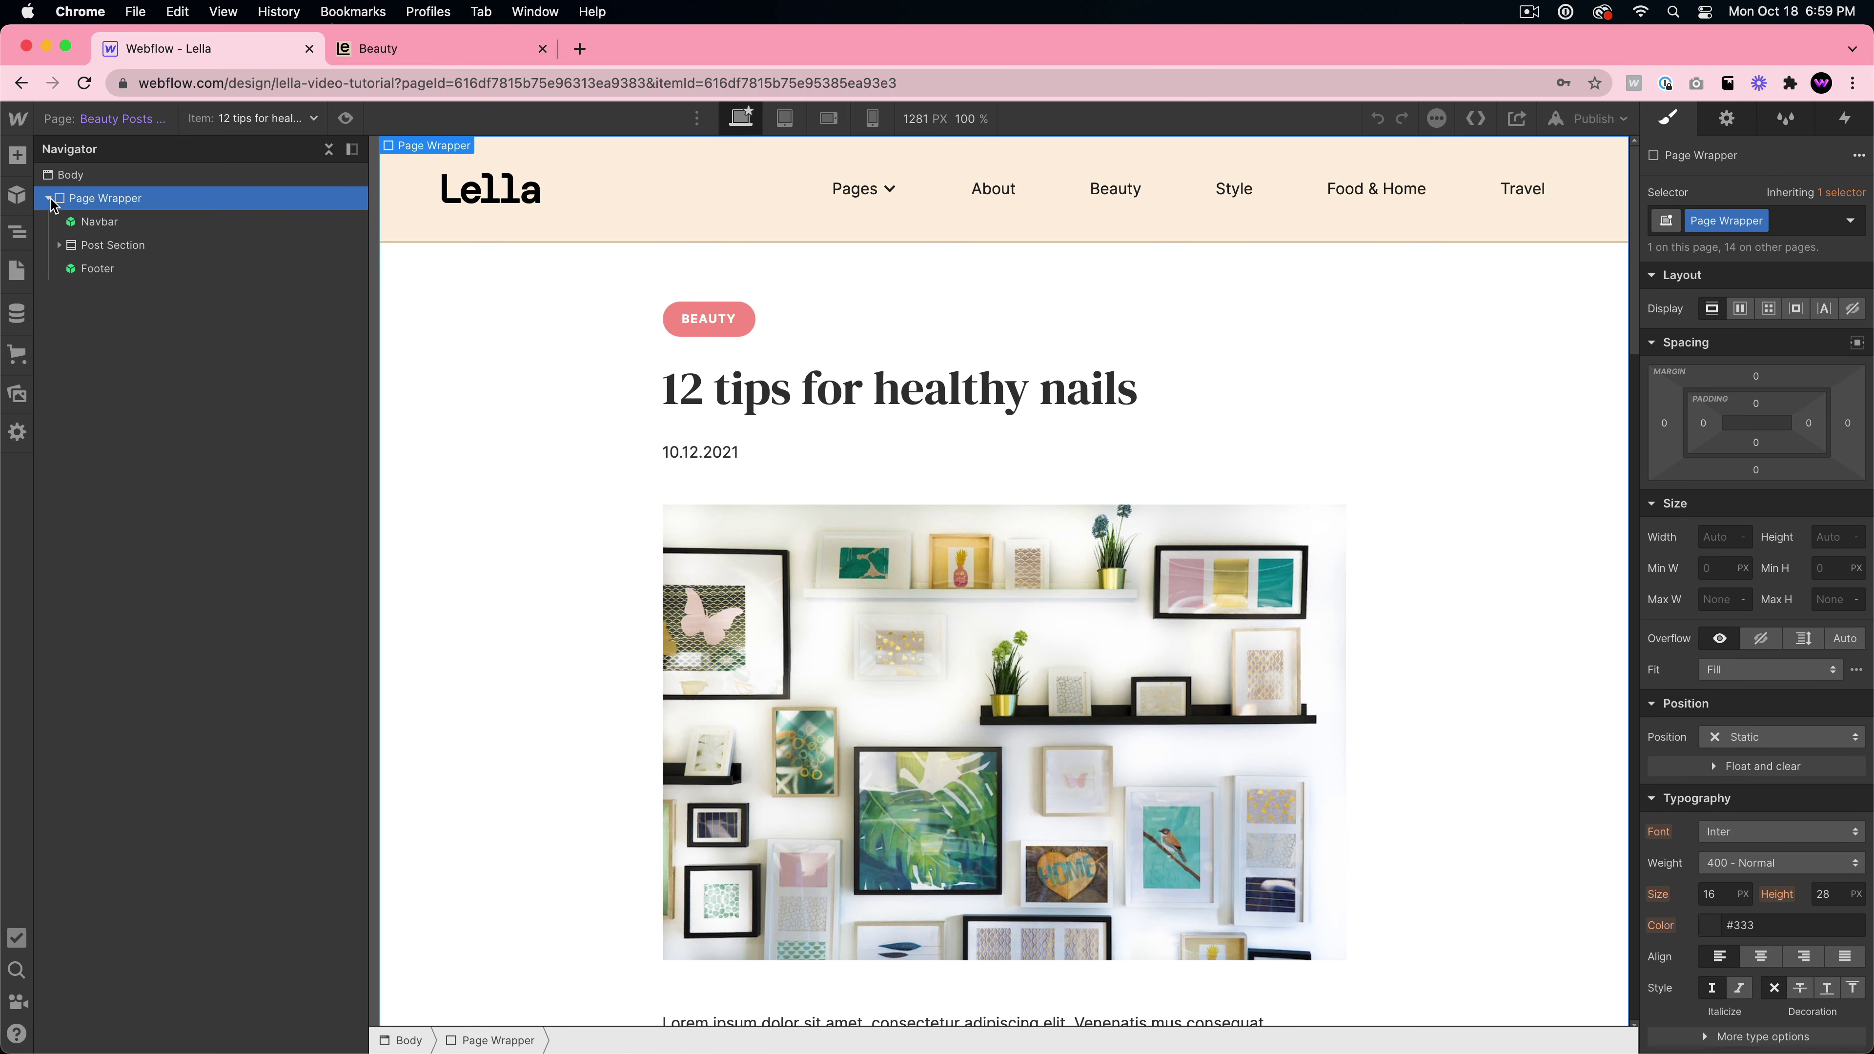
pyautogui.click(59, 245)
pyautogui.click(72, 268)
pyautogui.click(84, 291)
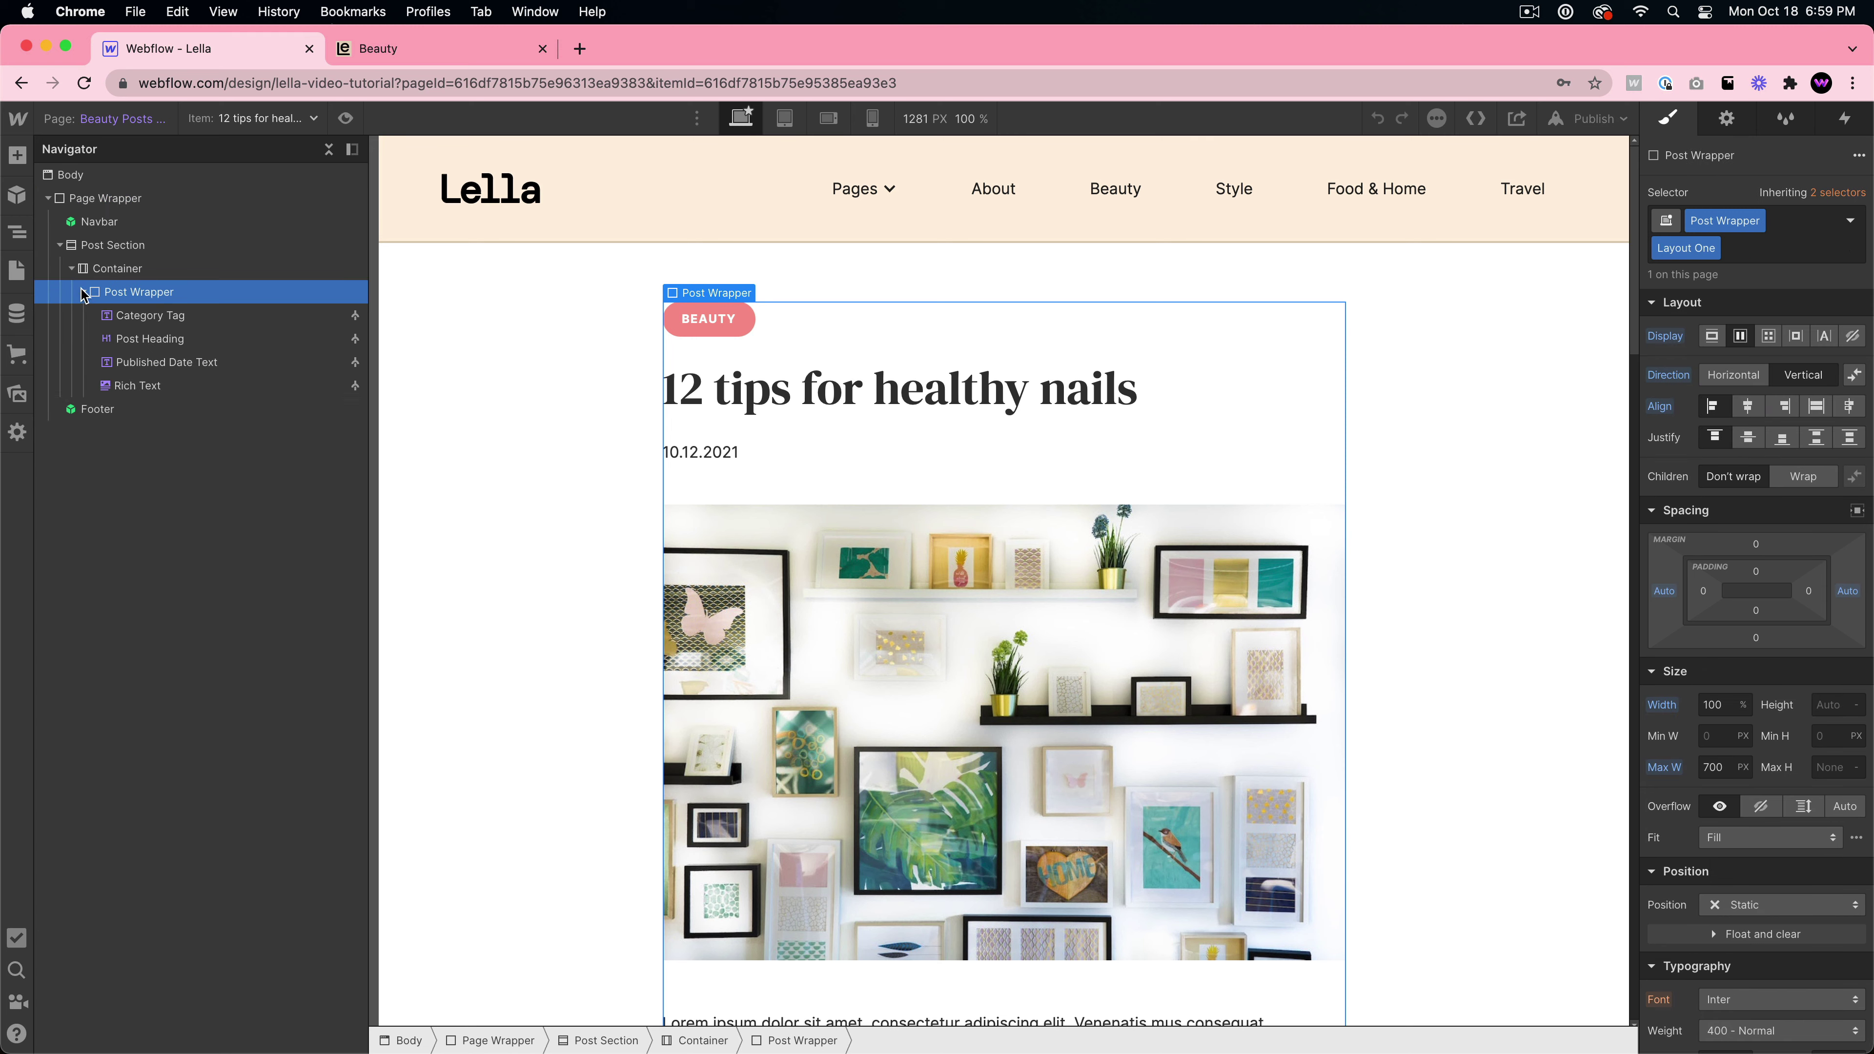
# - Select the post's Rich Text and Post Heading on the page and look through the article body
pyautogui.click(885, 415)
pyautogui.click(932, 609)
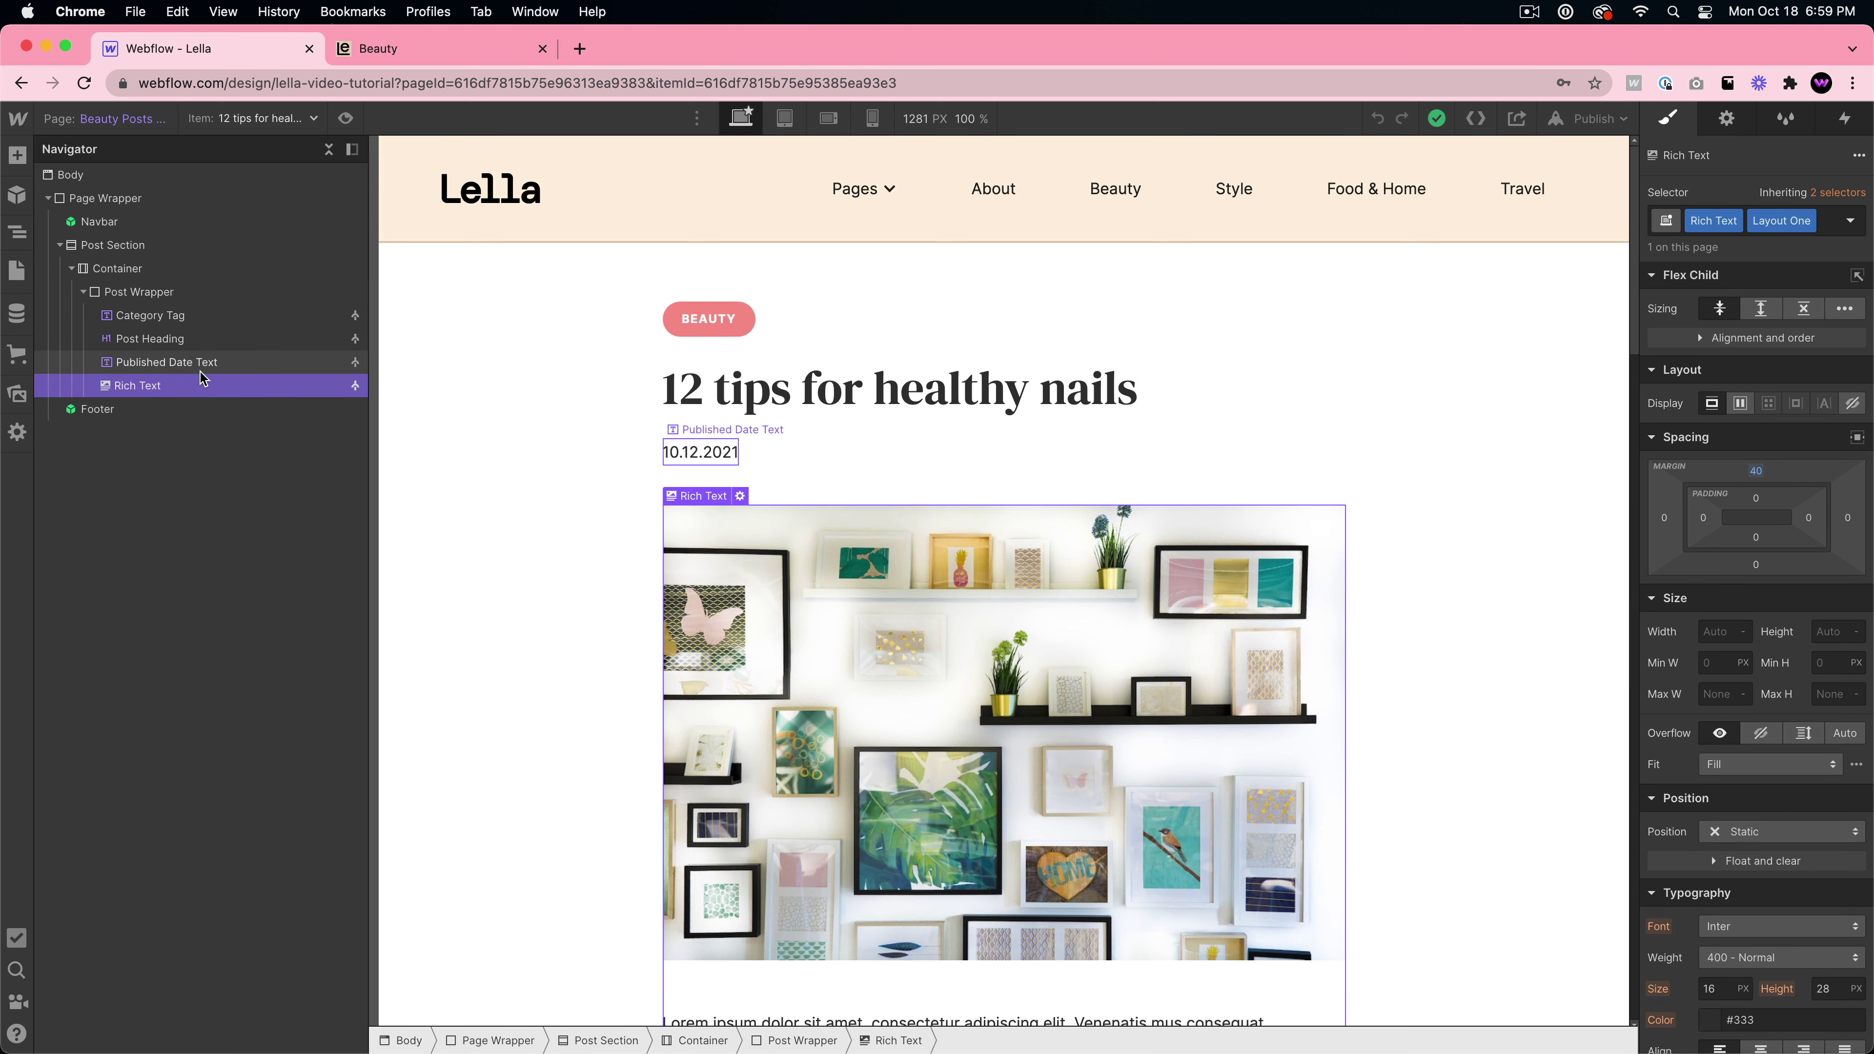
pyautogui.scroll(-2, 952, 602)
pyautogui.scroll(-5, 952, 602)
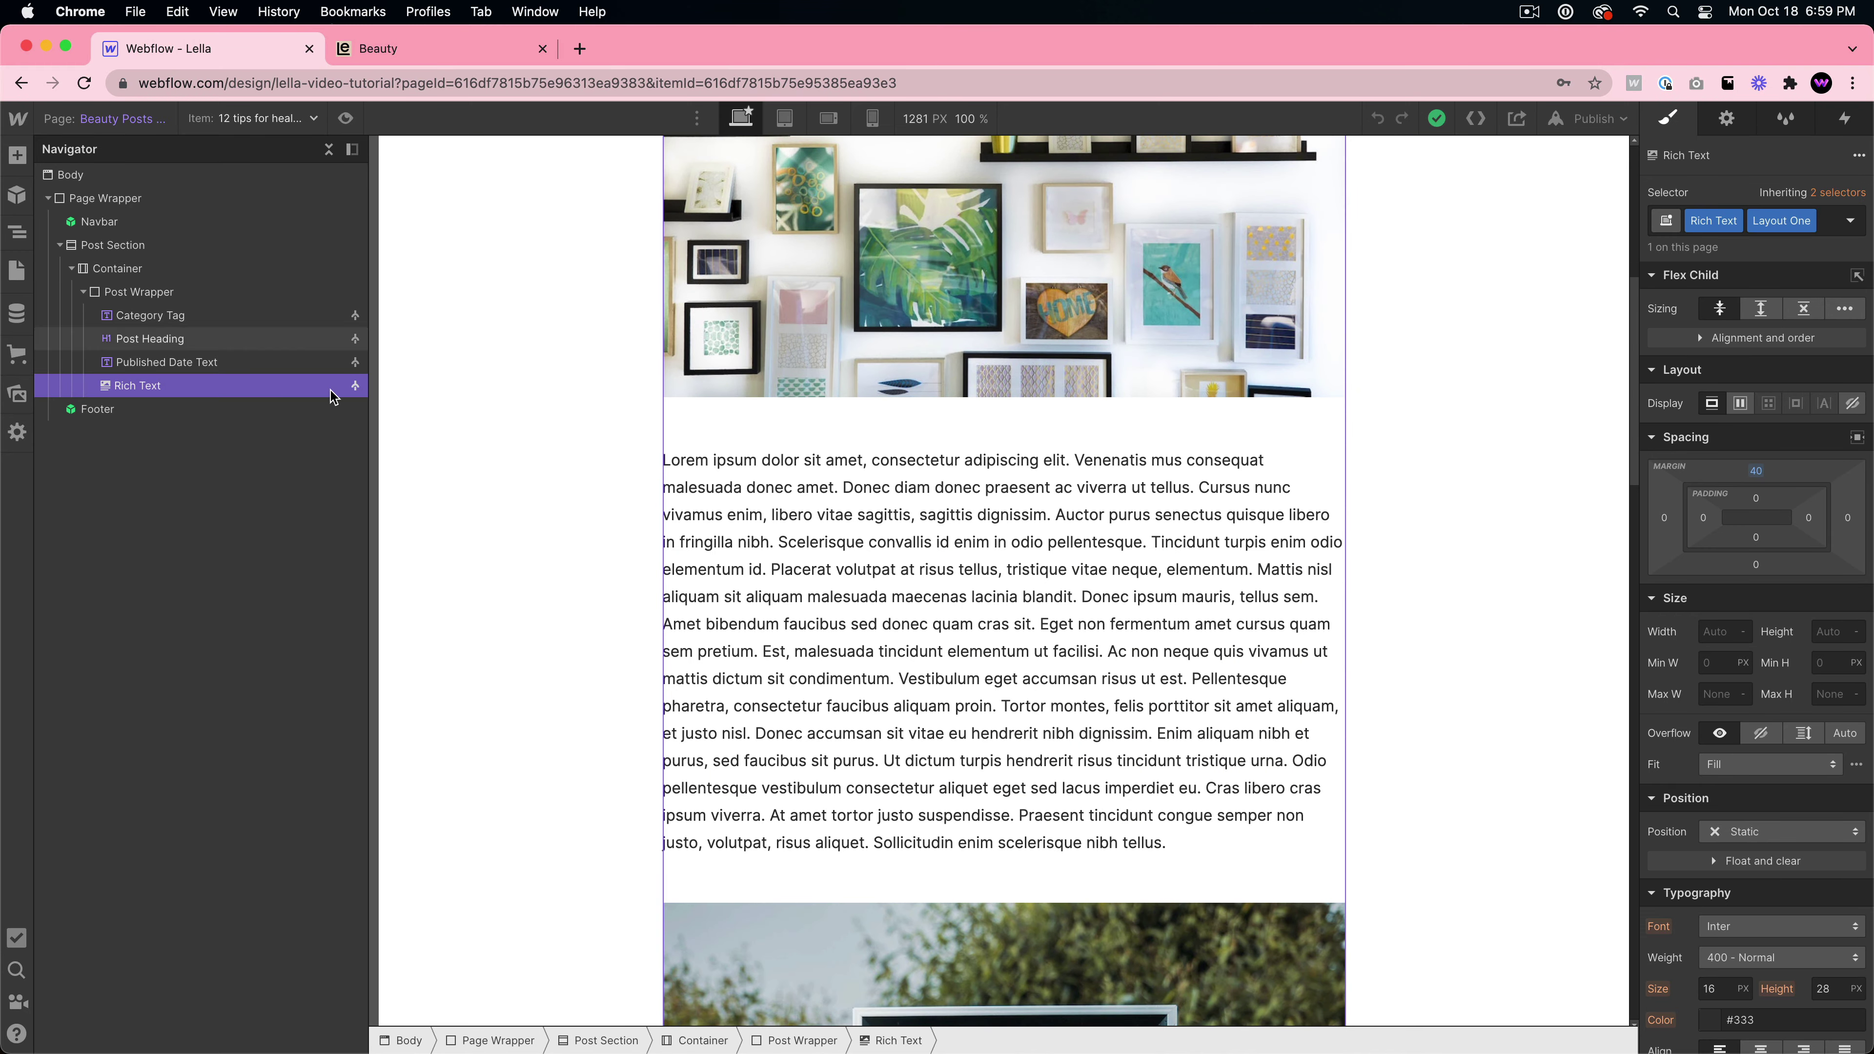
pyautogui.scroll(8, 775, 387)
pyautogui.click(774, 388)
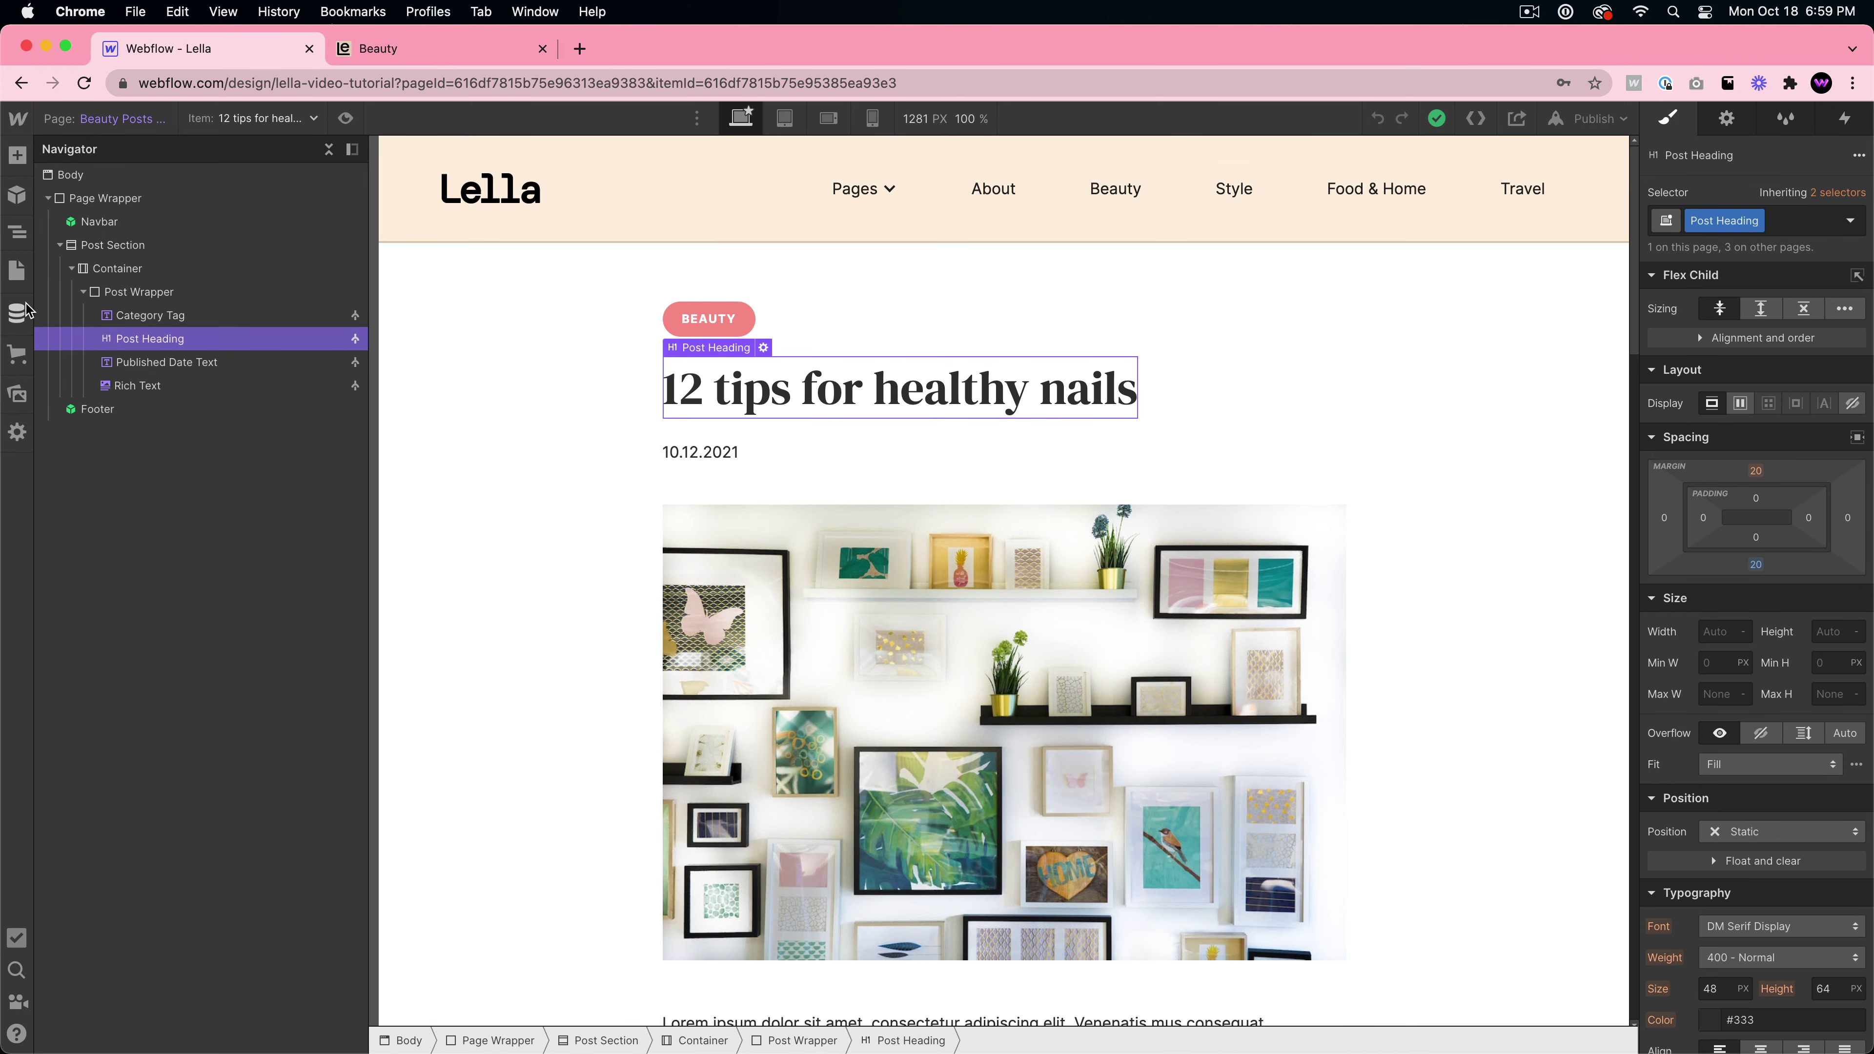
# - Go back to the Beauty page and look through its blog post cards
pyautogui.click(16, 271)
pyautogui.click(96, 296)
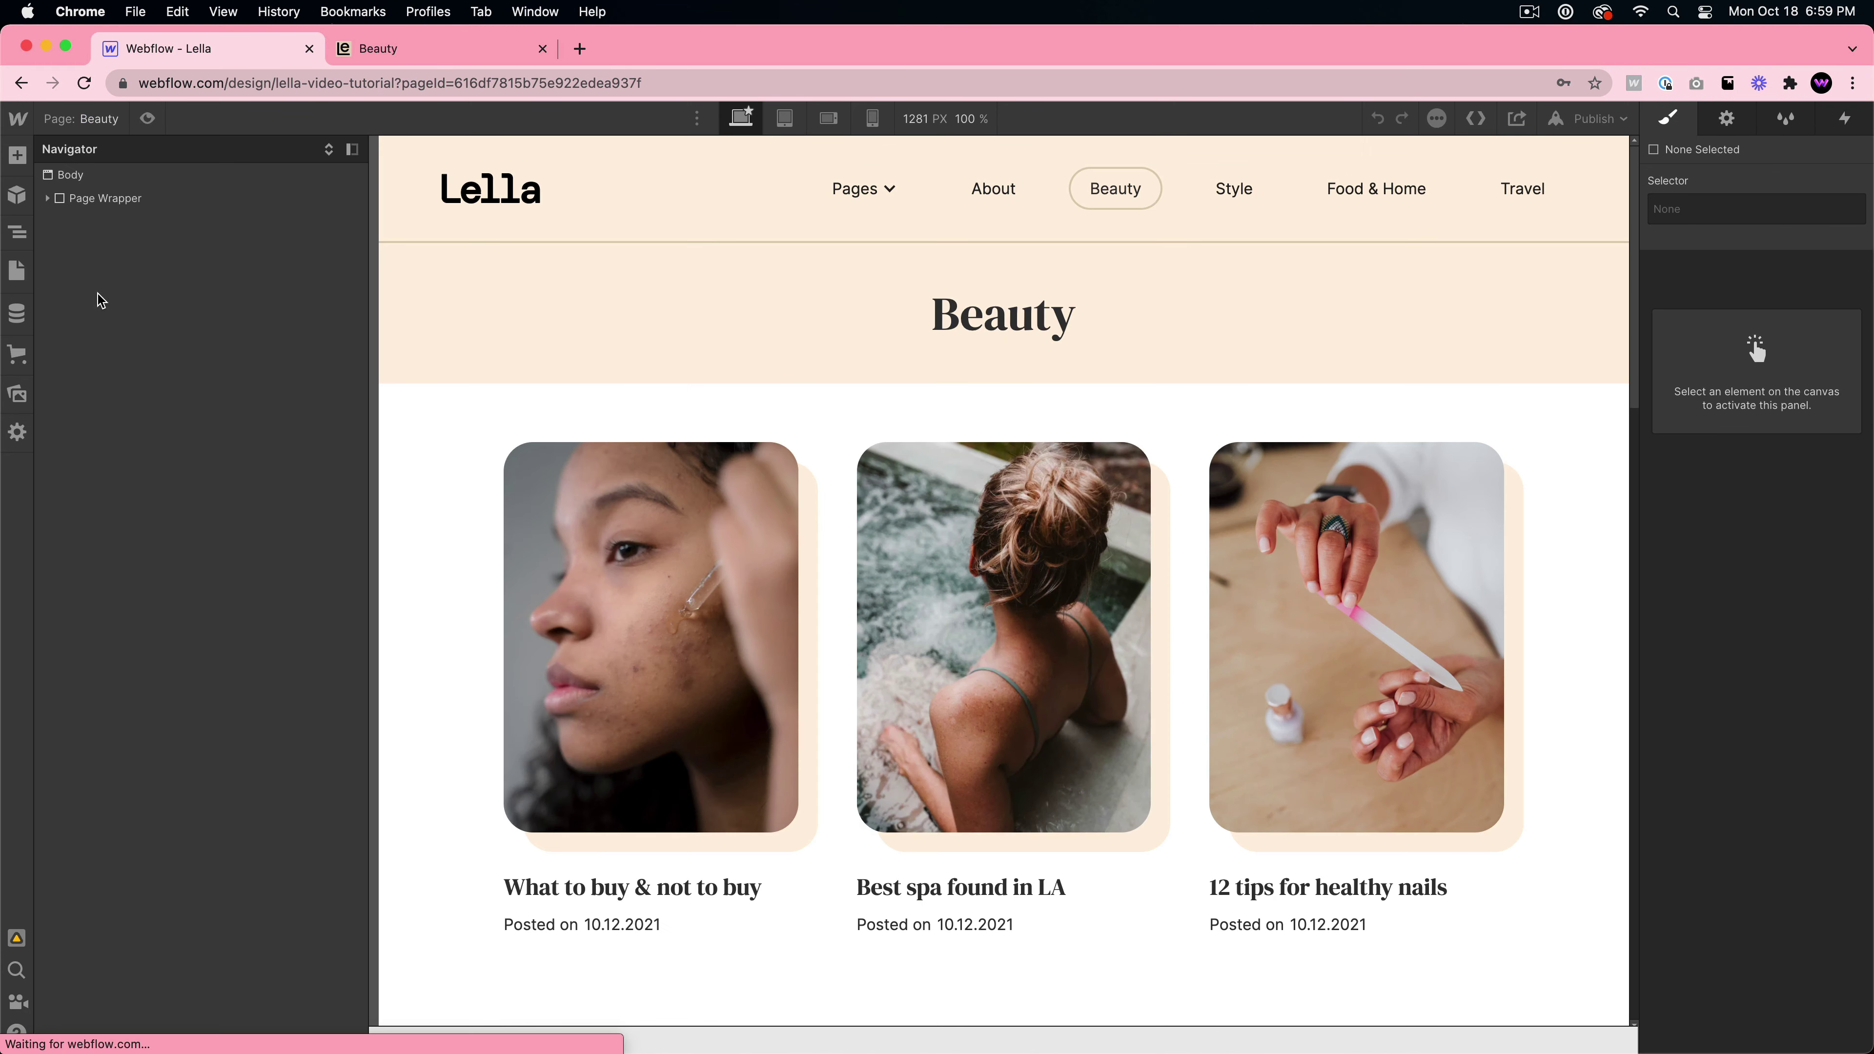
pyautogui.scroll(-15, 992, 632)
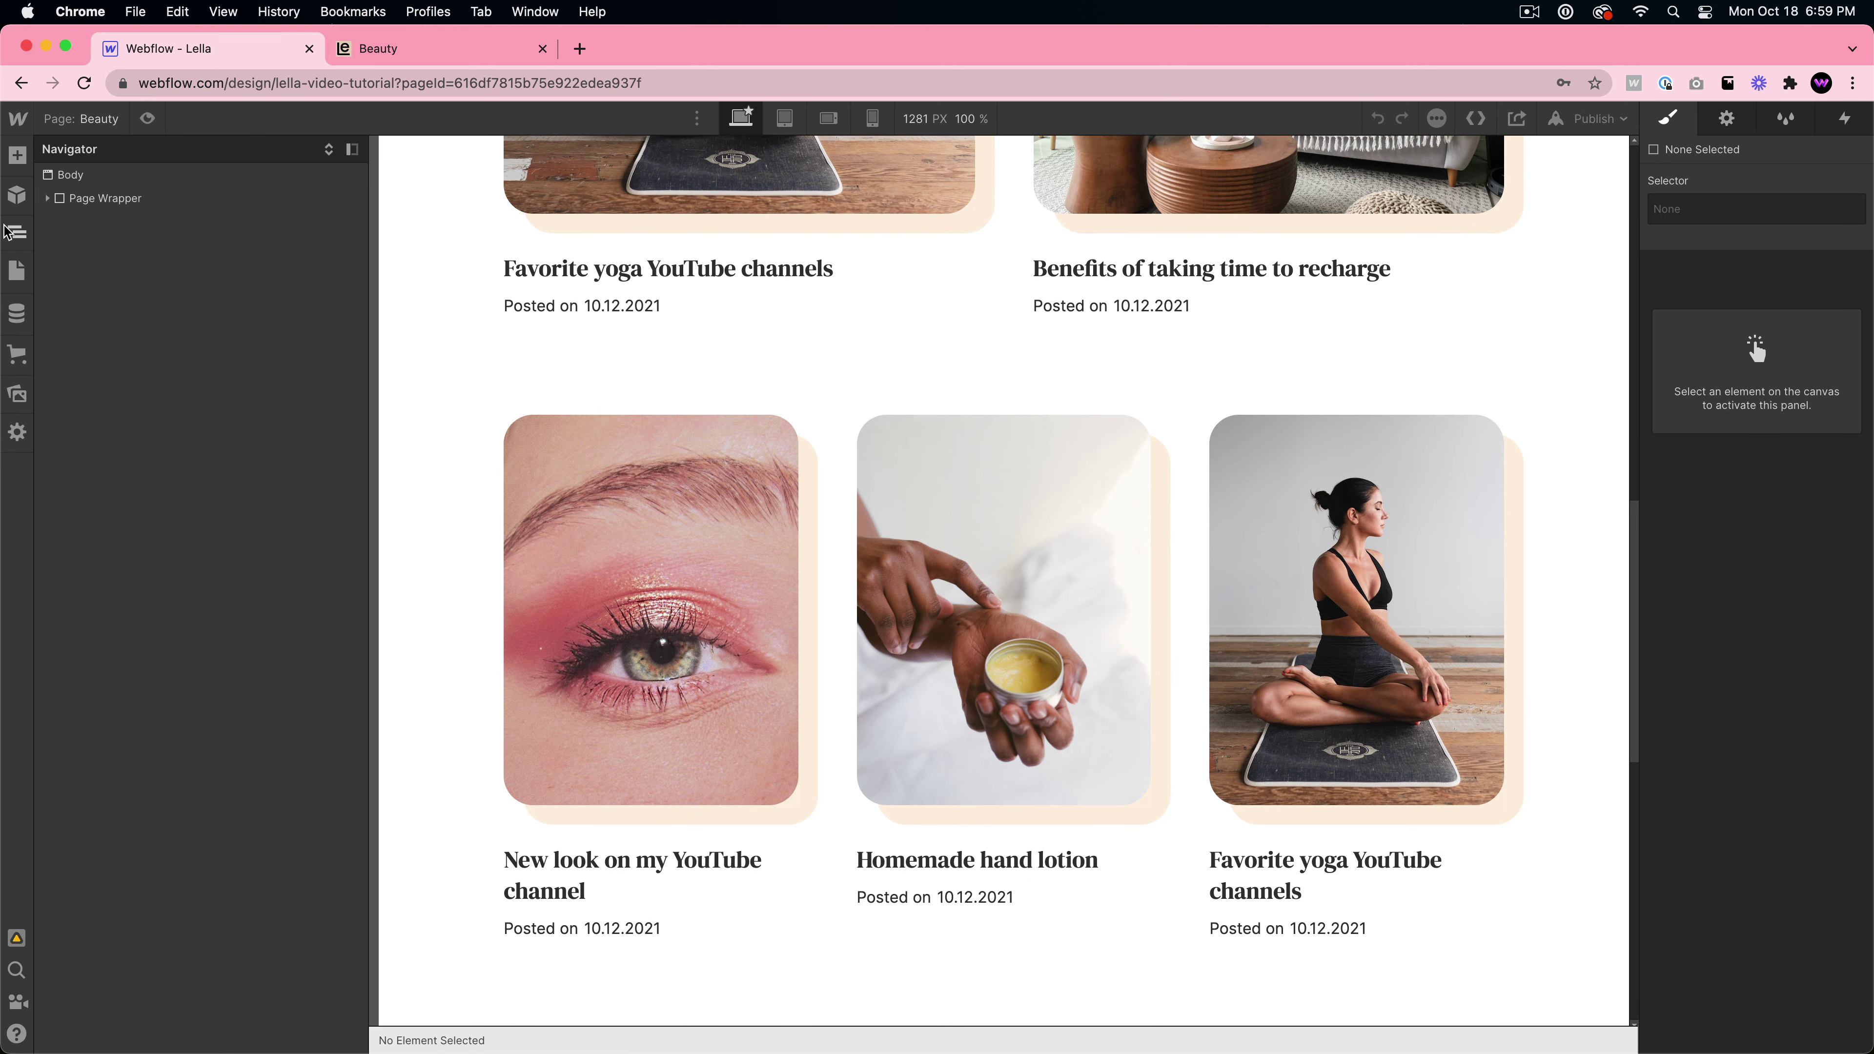
# - Open the About page and select its body paragraph, About Block Quote and Interest Paragraph to locate them in the Navigator
pyautogui.click(16, 270)
pyautogui.click(103, 421)
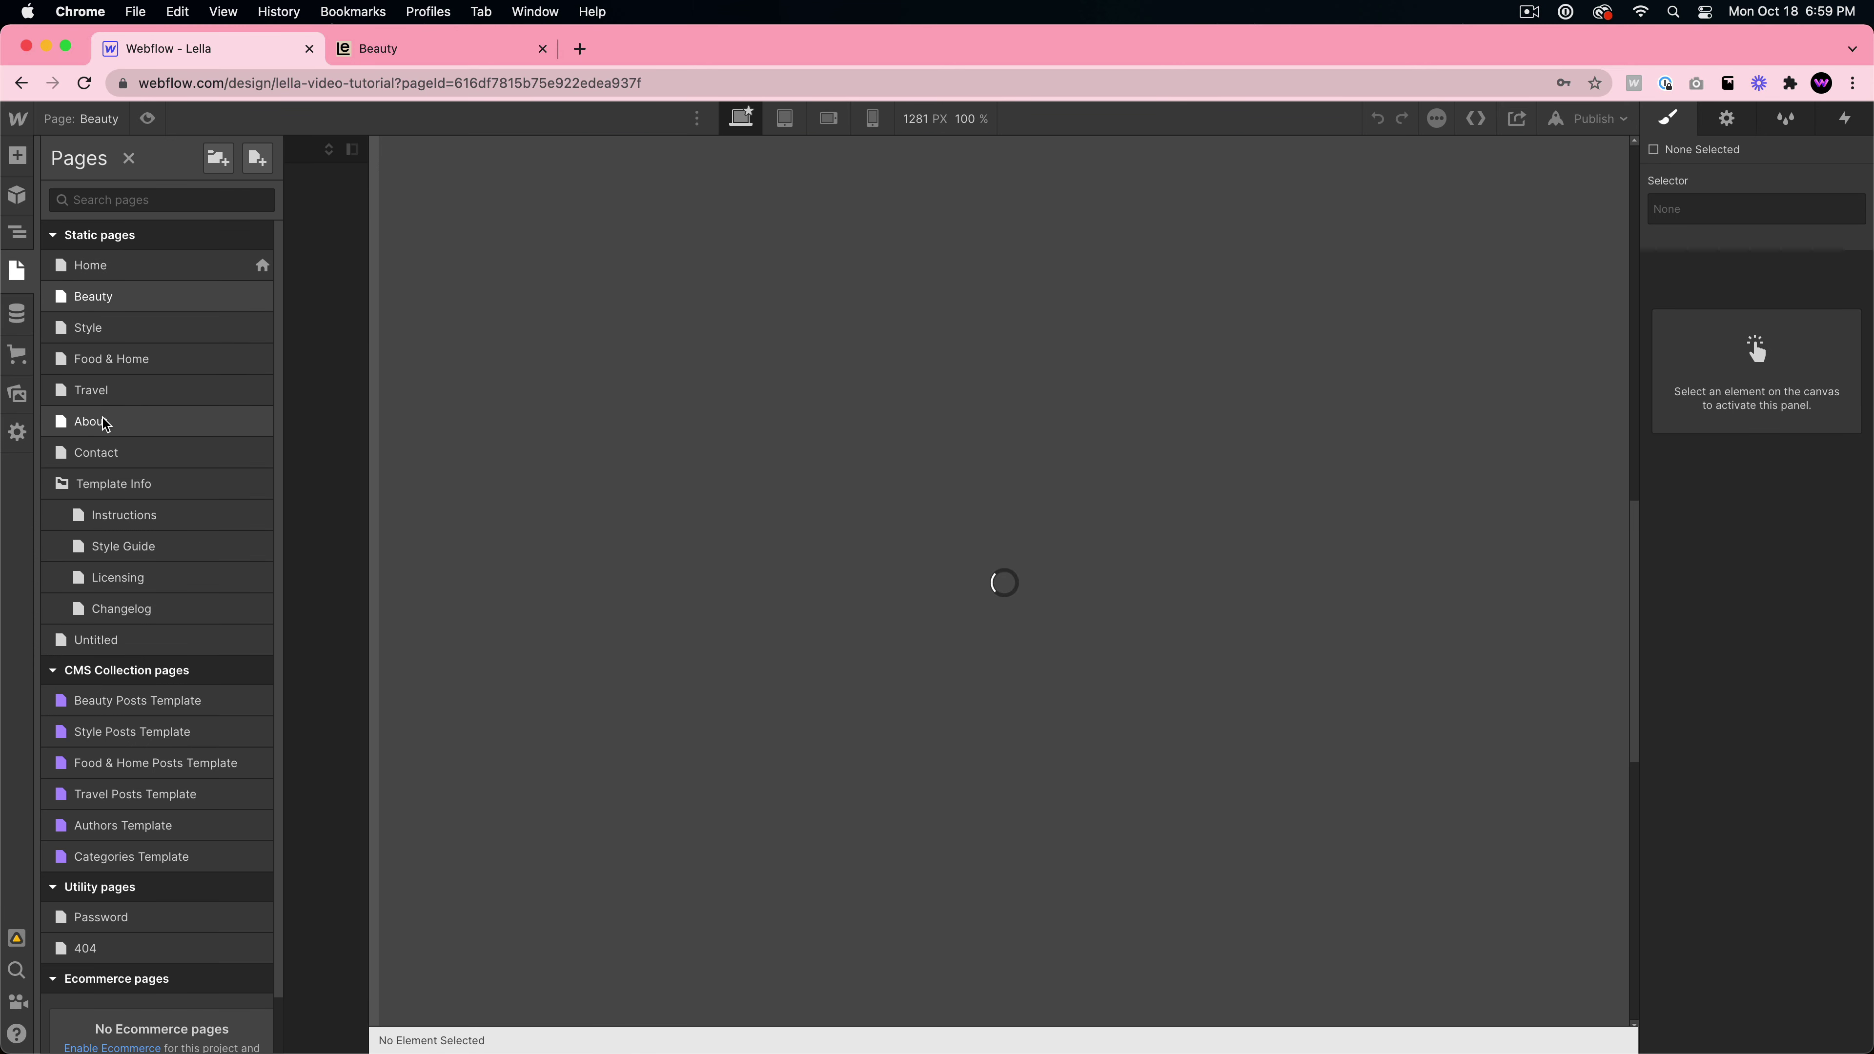
pyautogui.scroll(-4, 1181, 546)
pyautogui.doubleClick(1232, 803)
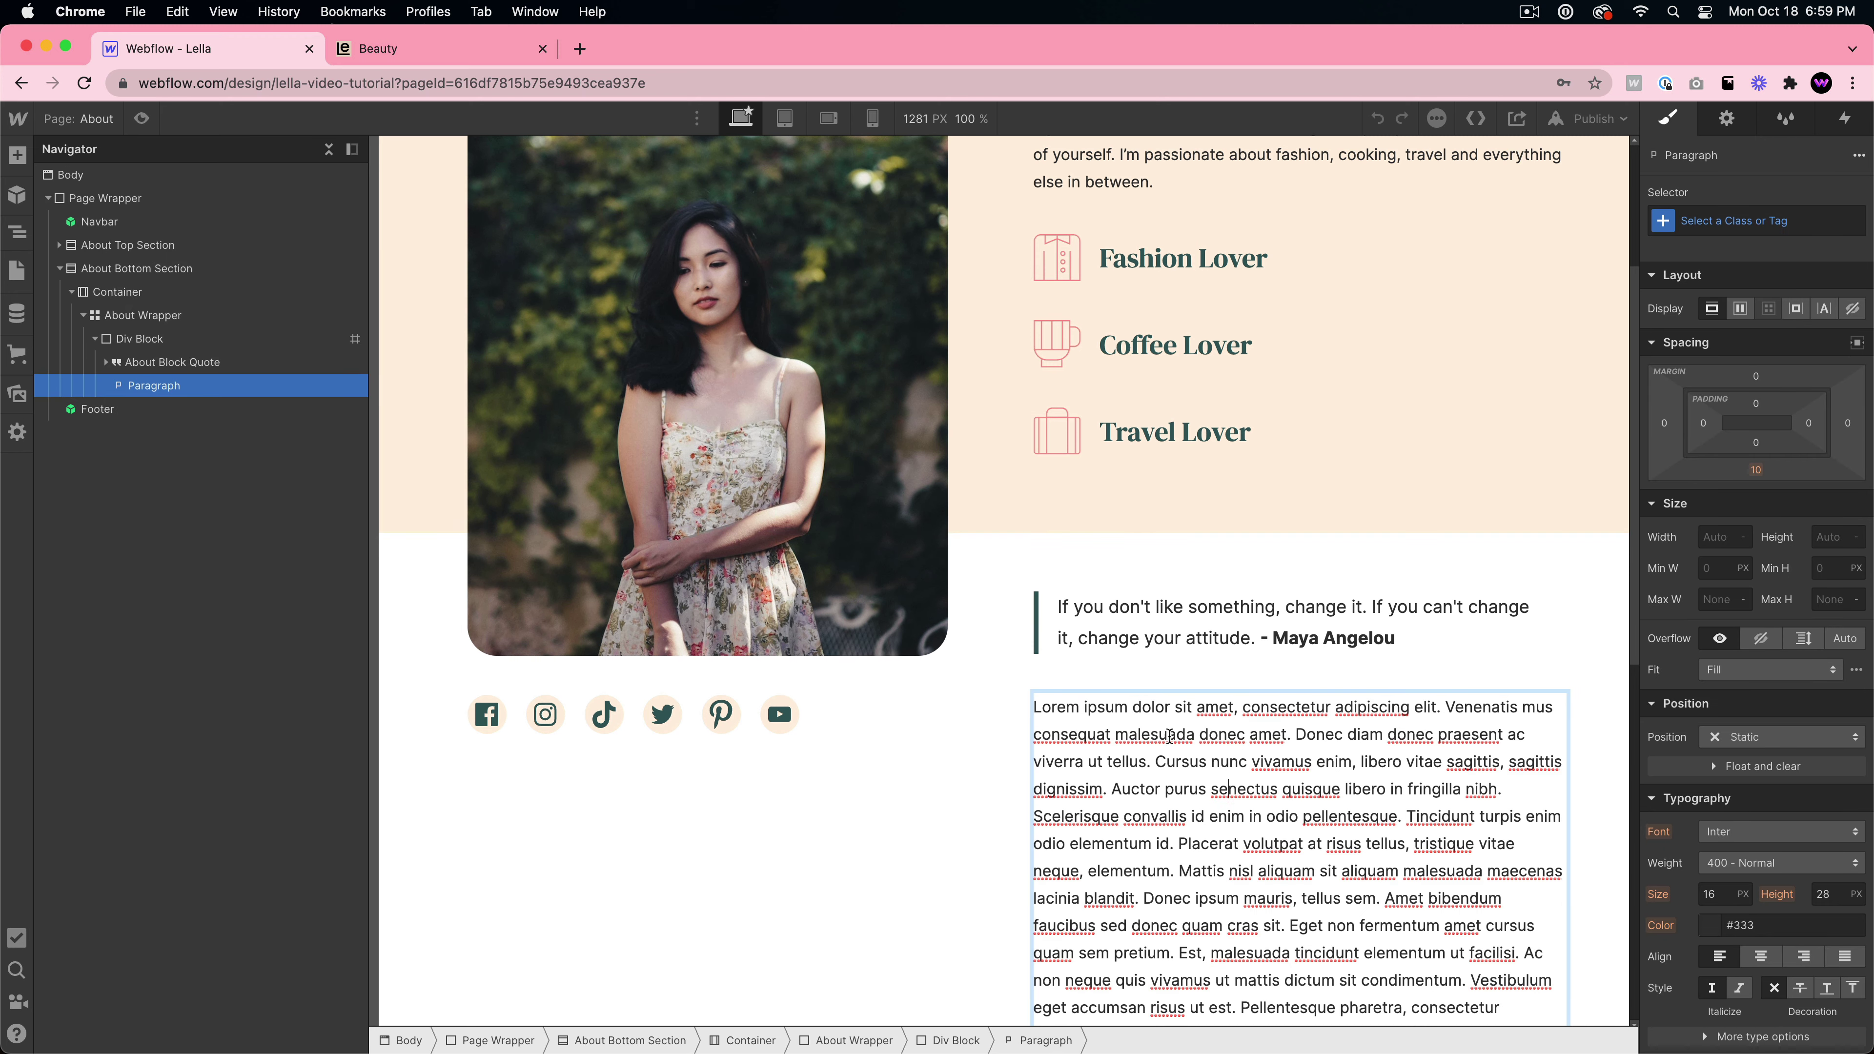
pyautogui.click(1154, 617)
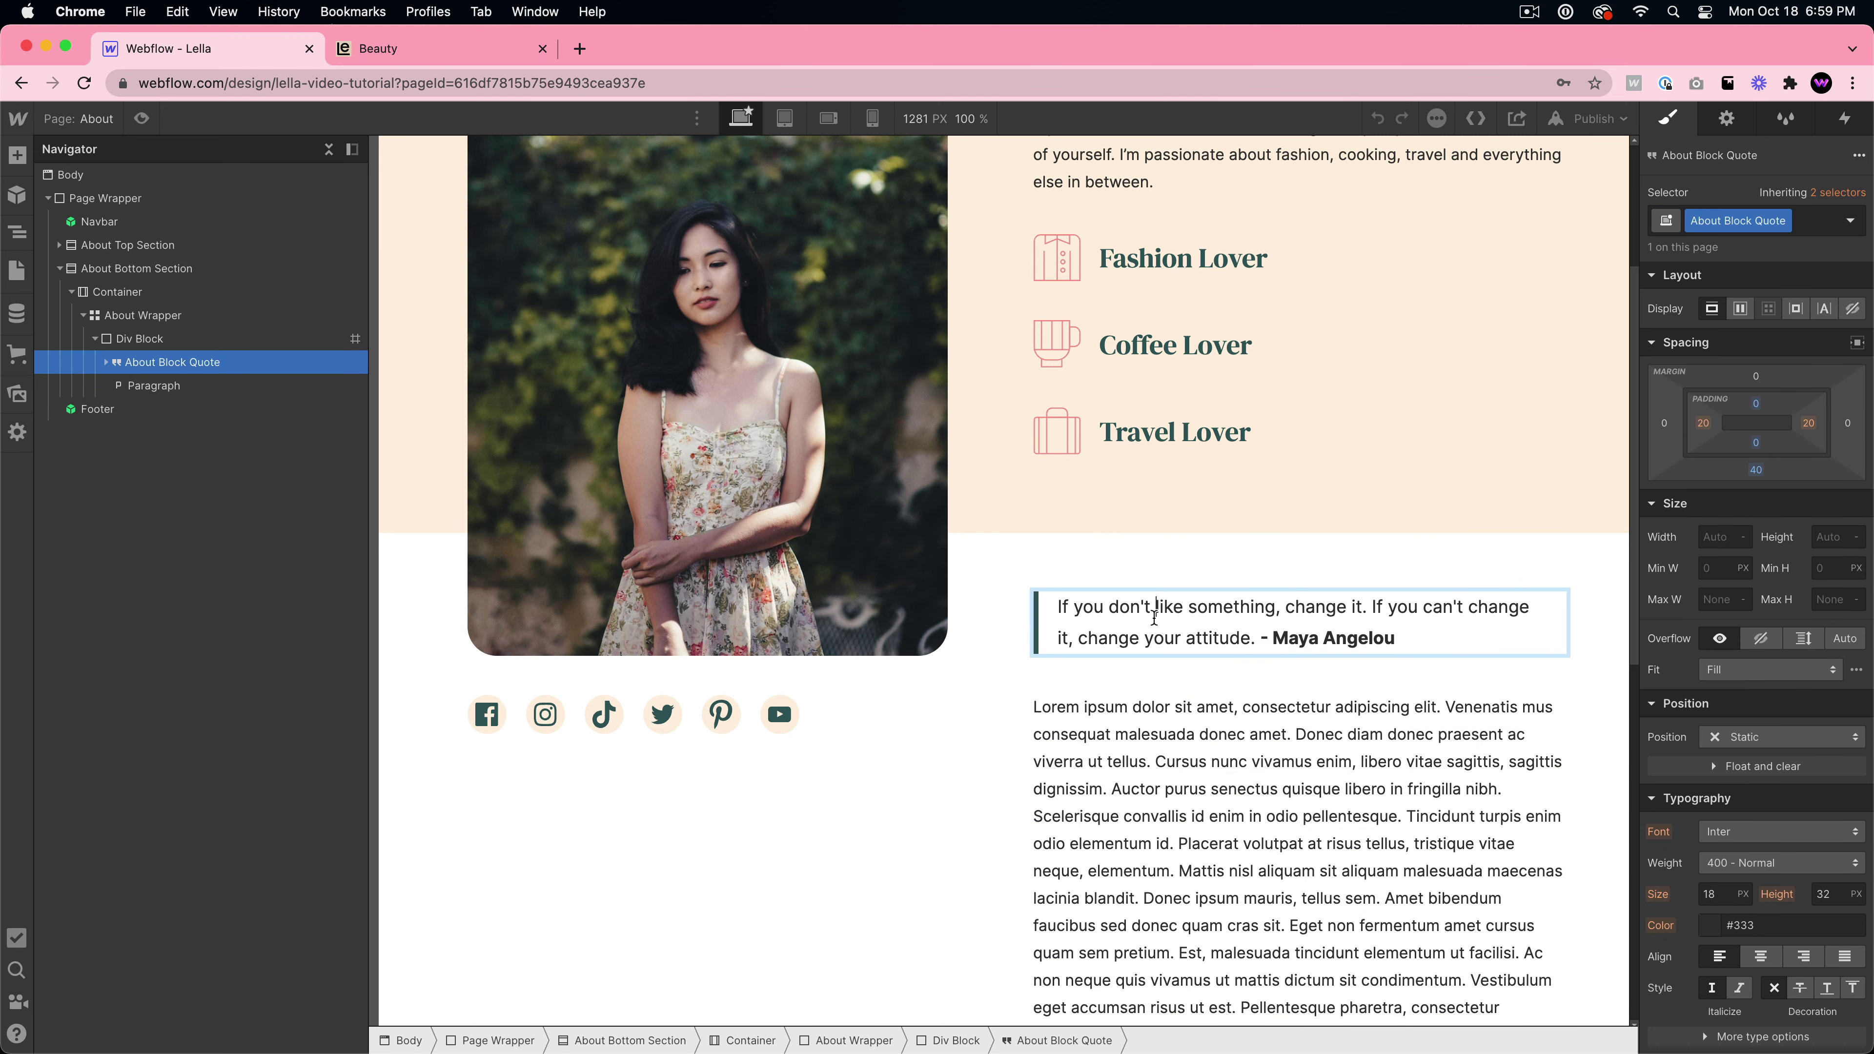
pyautogui.click(1347, 788)
pyautogui.scroll(4, 1151, 428)
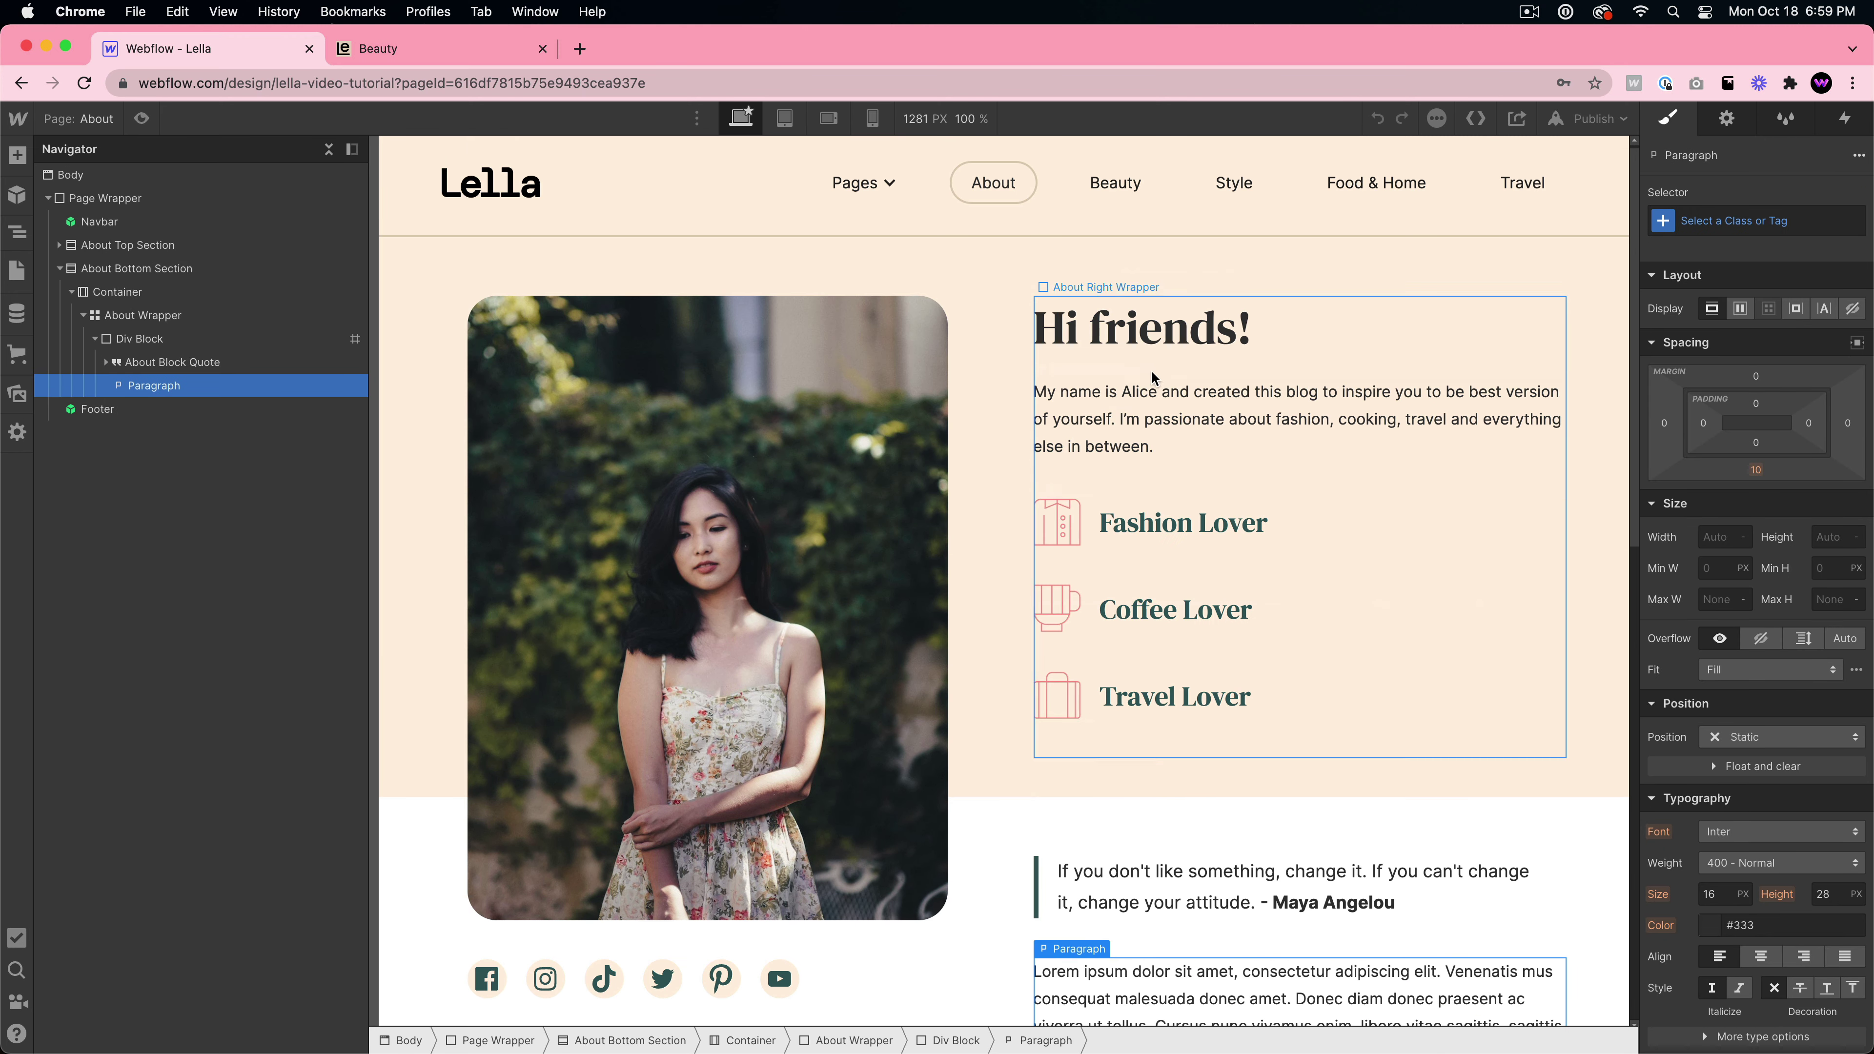
pyautogui.click(1133, 409)
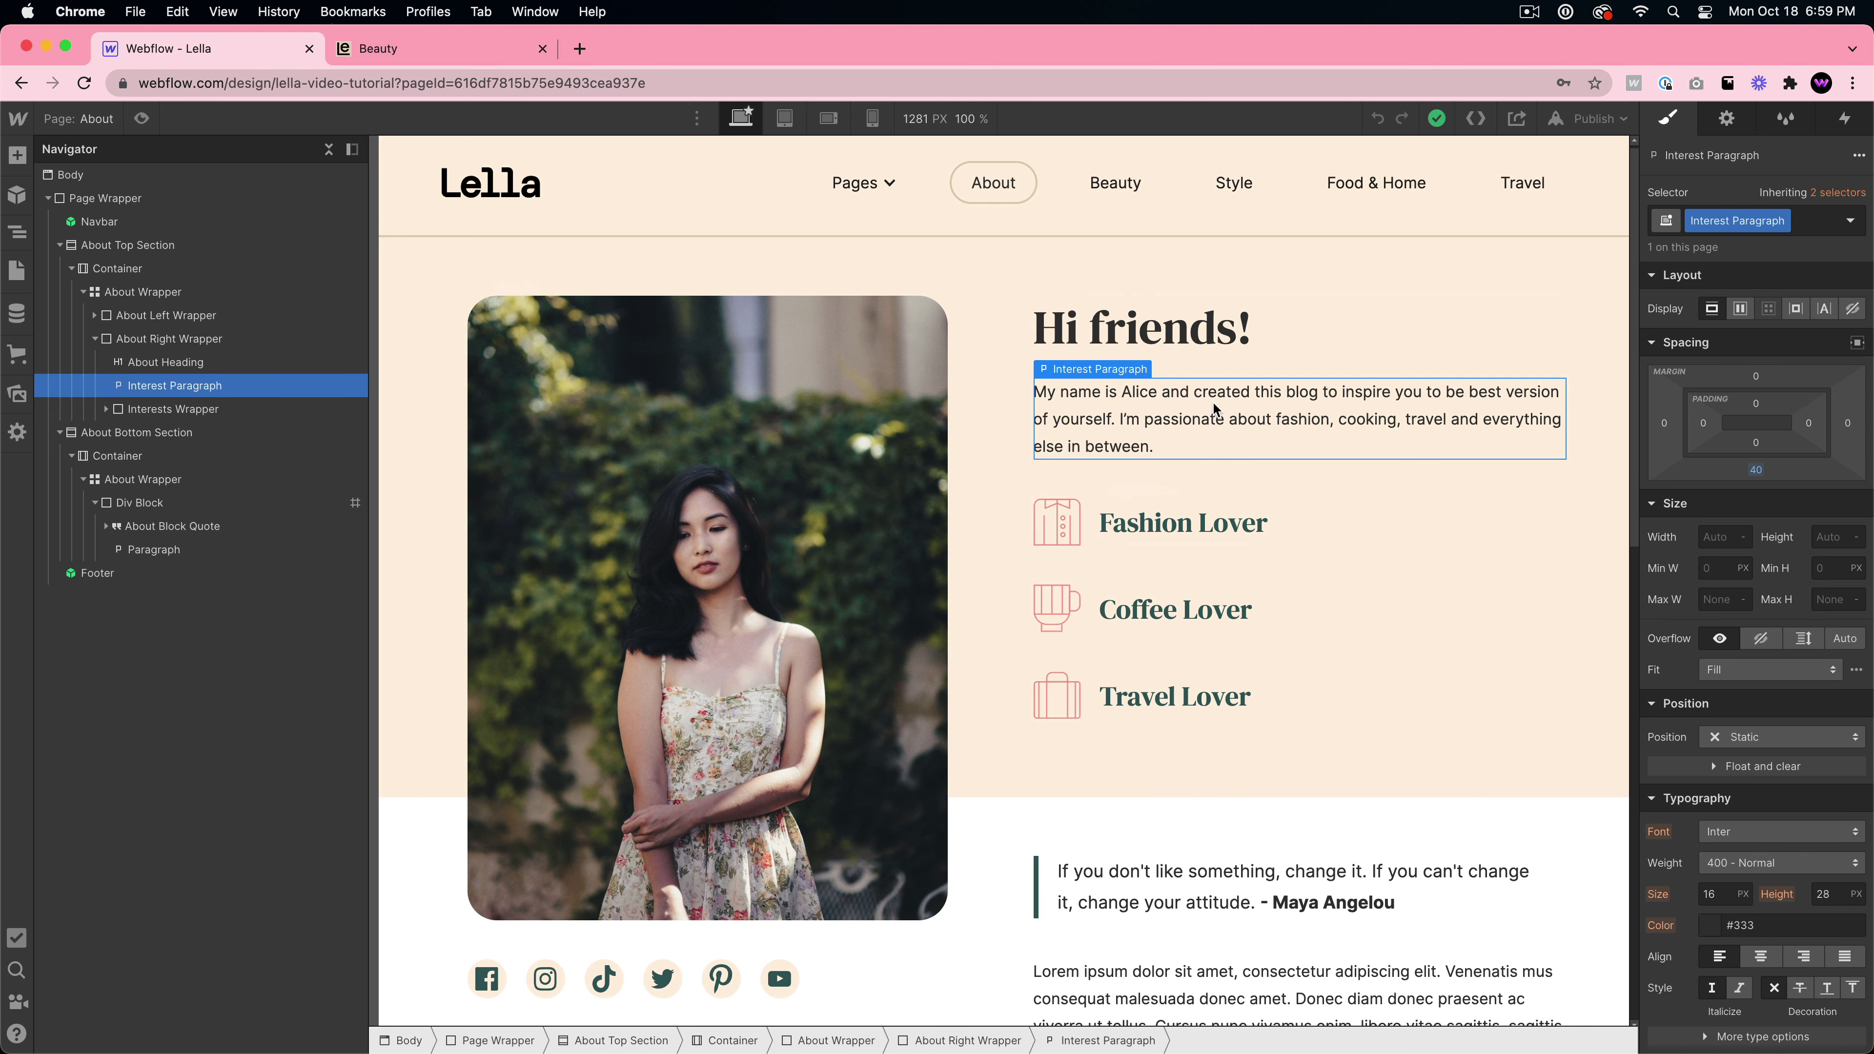
# - Open the Style page again and select the first post card's heading and image to locate them in the Navigator
pyautogui.click(16, 270)
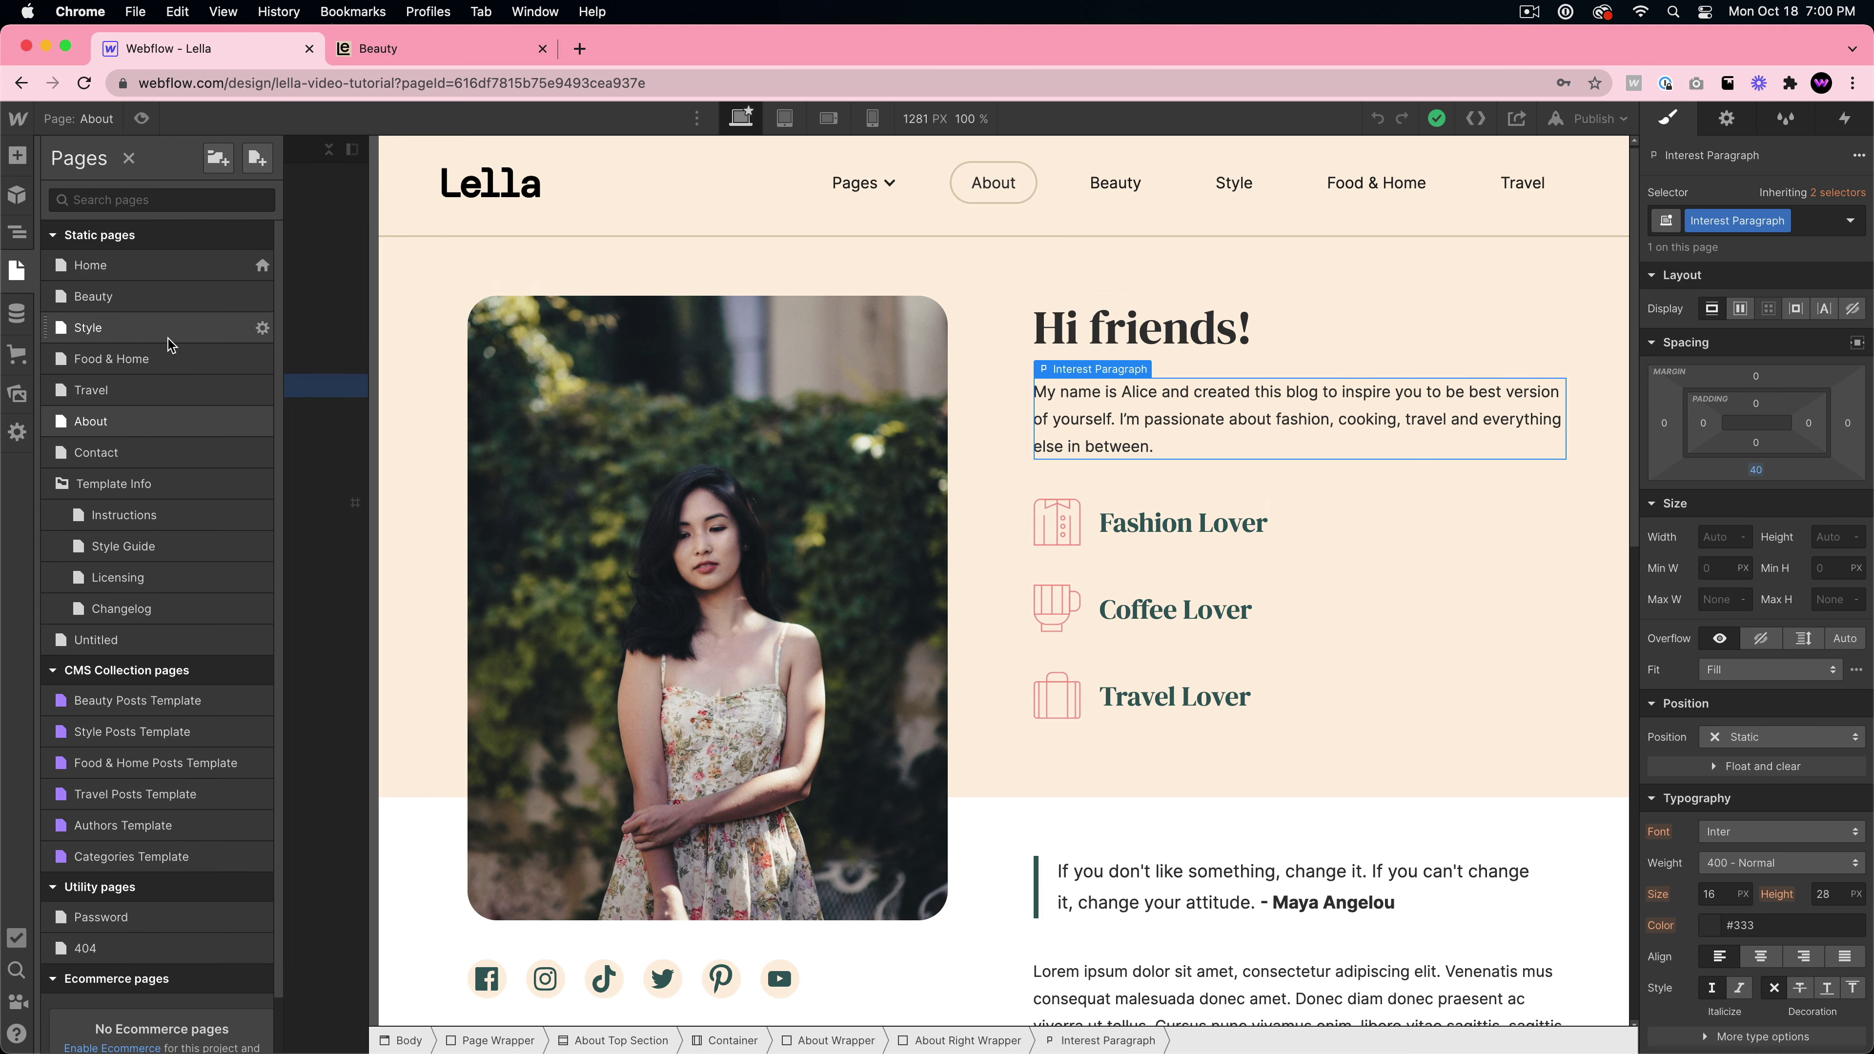
pyautogui.click(125, 330)
pyautogui.scroll(-5, 764, 609)
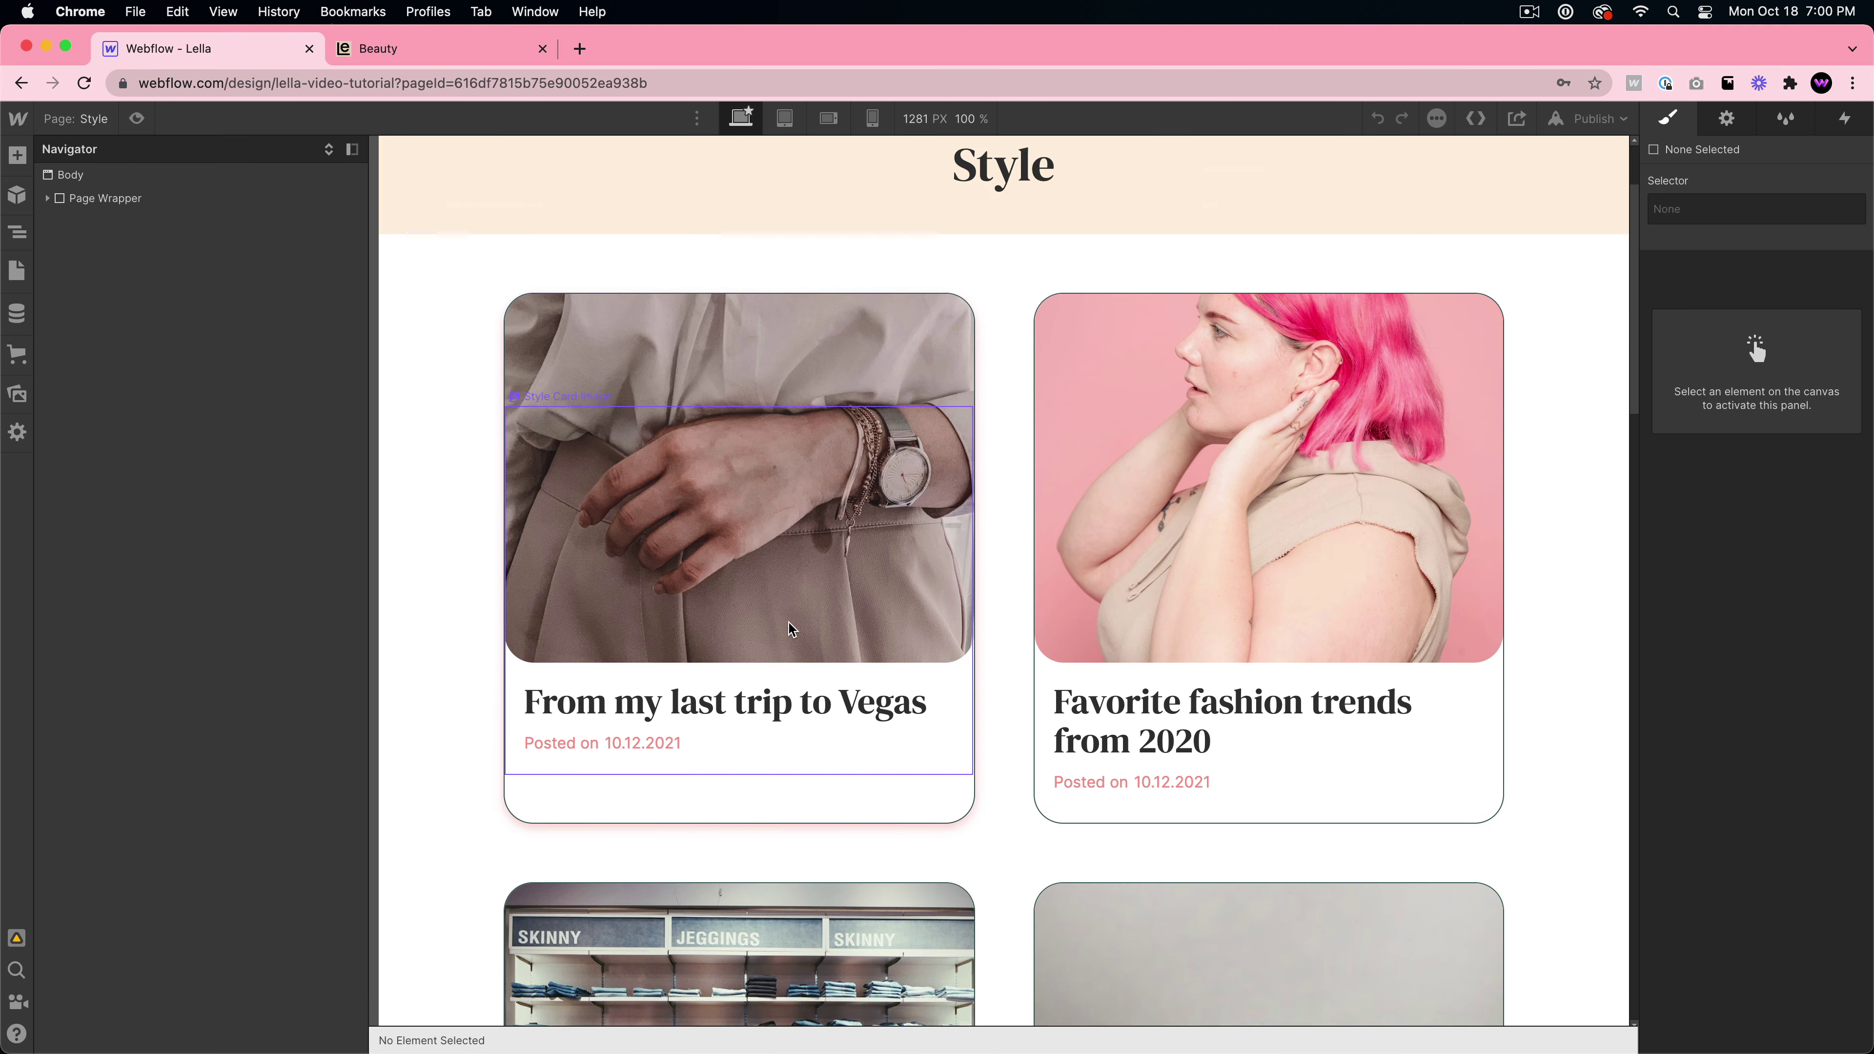
pyautogui.click(763, 609)
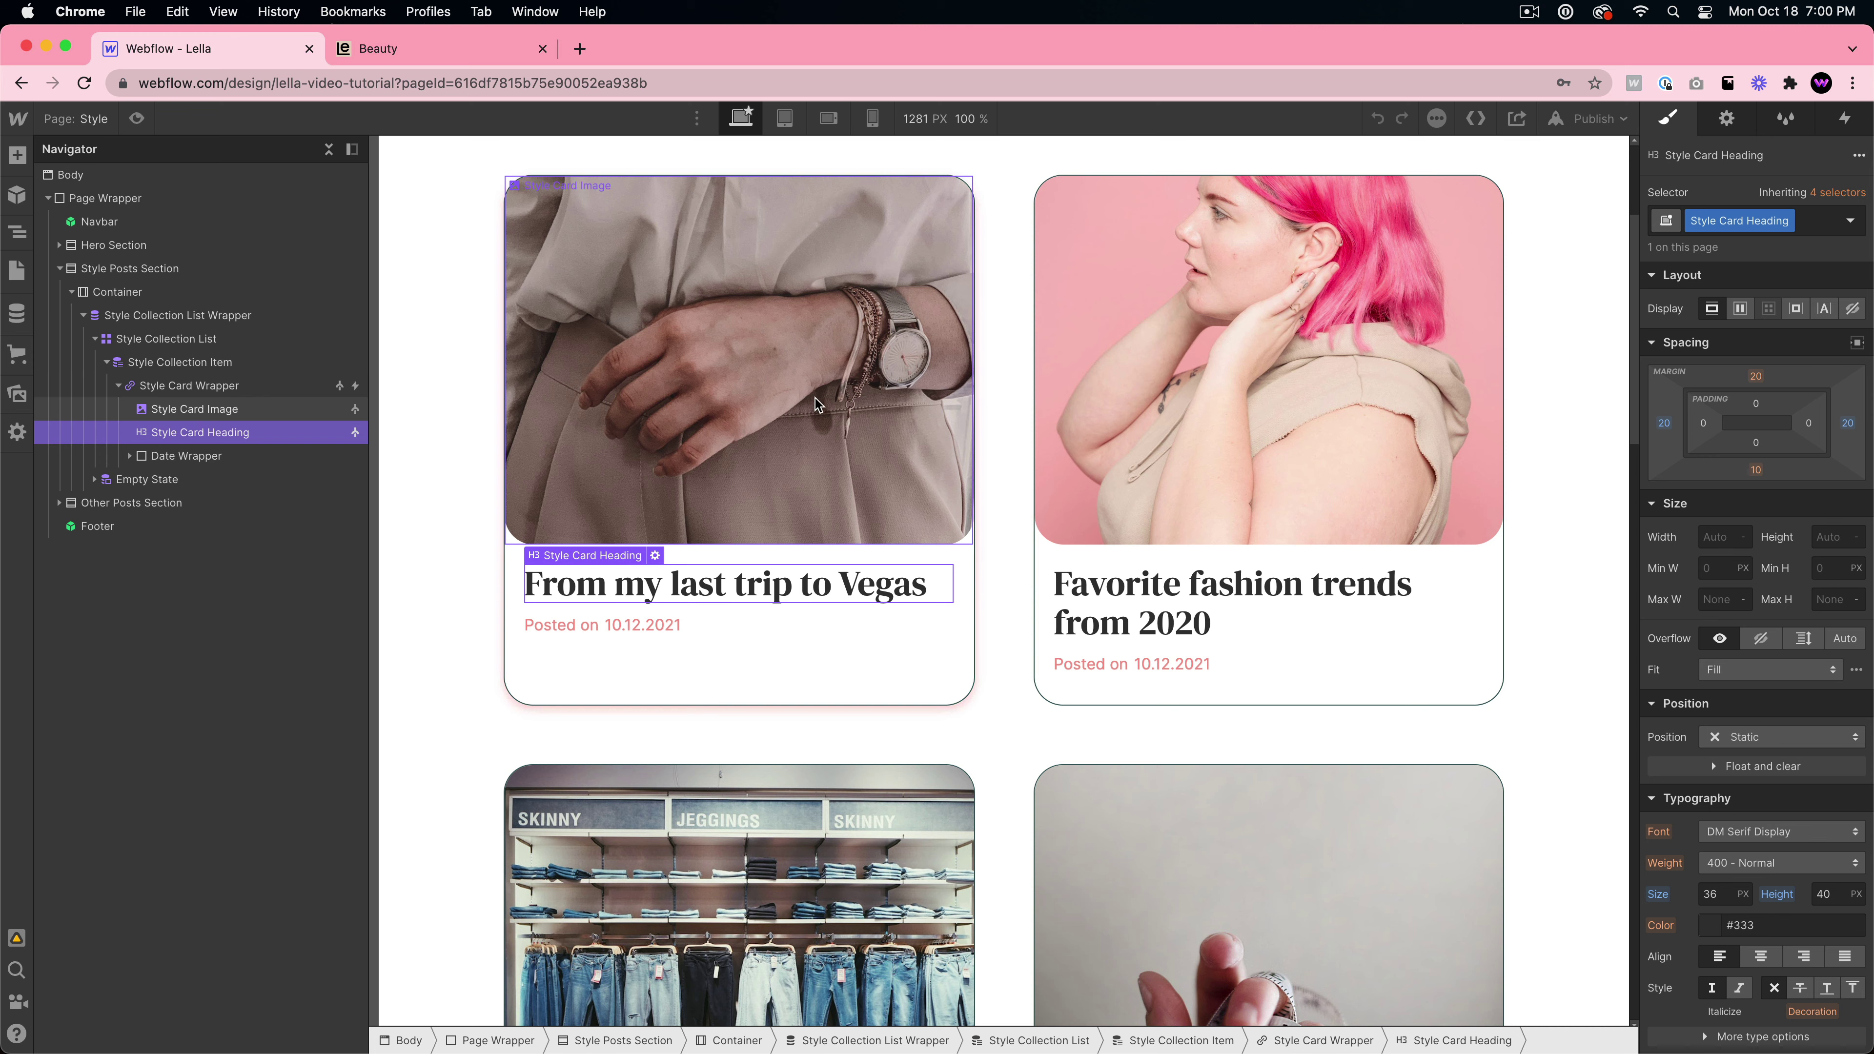
pyautogui.click(659, 374)
pyautogui.scroll(2, 700, 380)
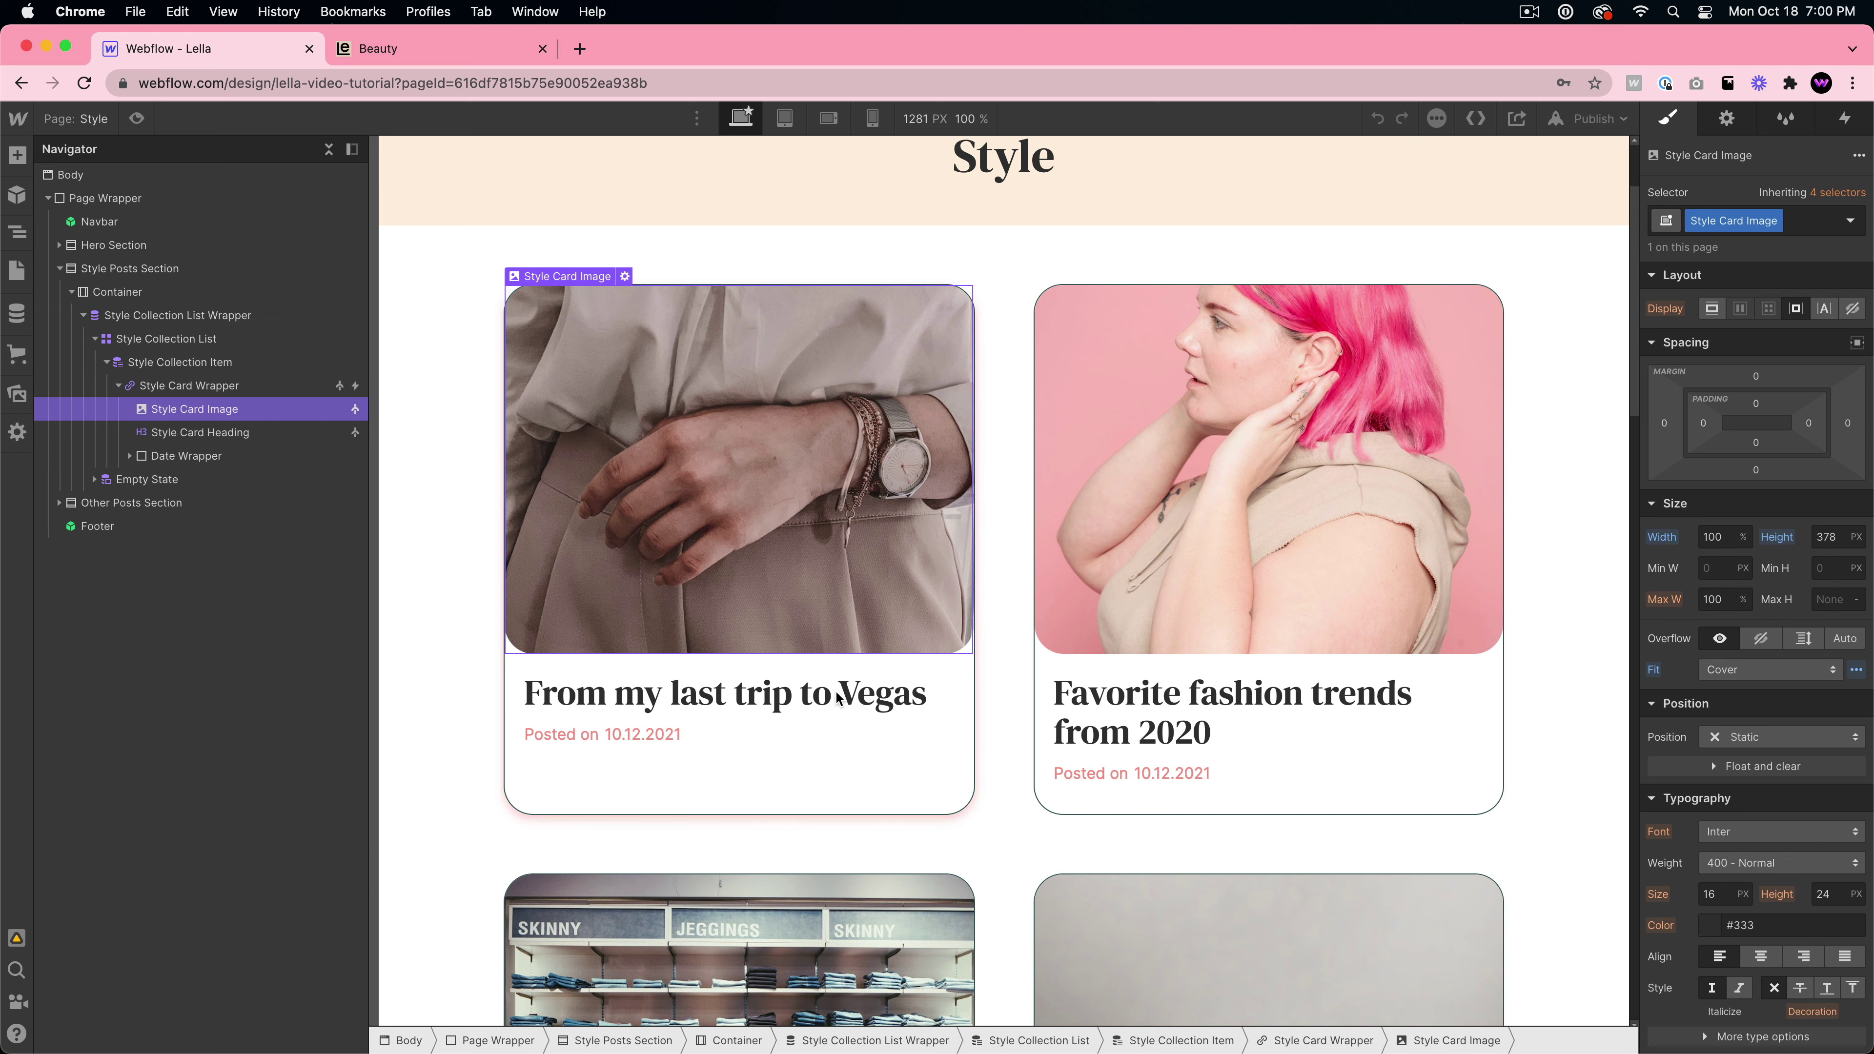
# - Open the settings of the first card's heading to check its collection text source, and then close them by selecting the card image
pyautogui.click(818, 705)
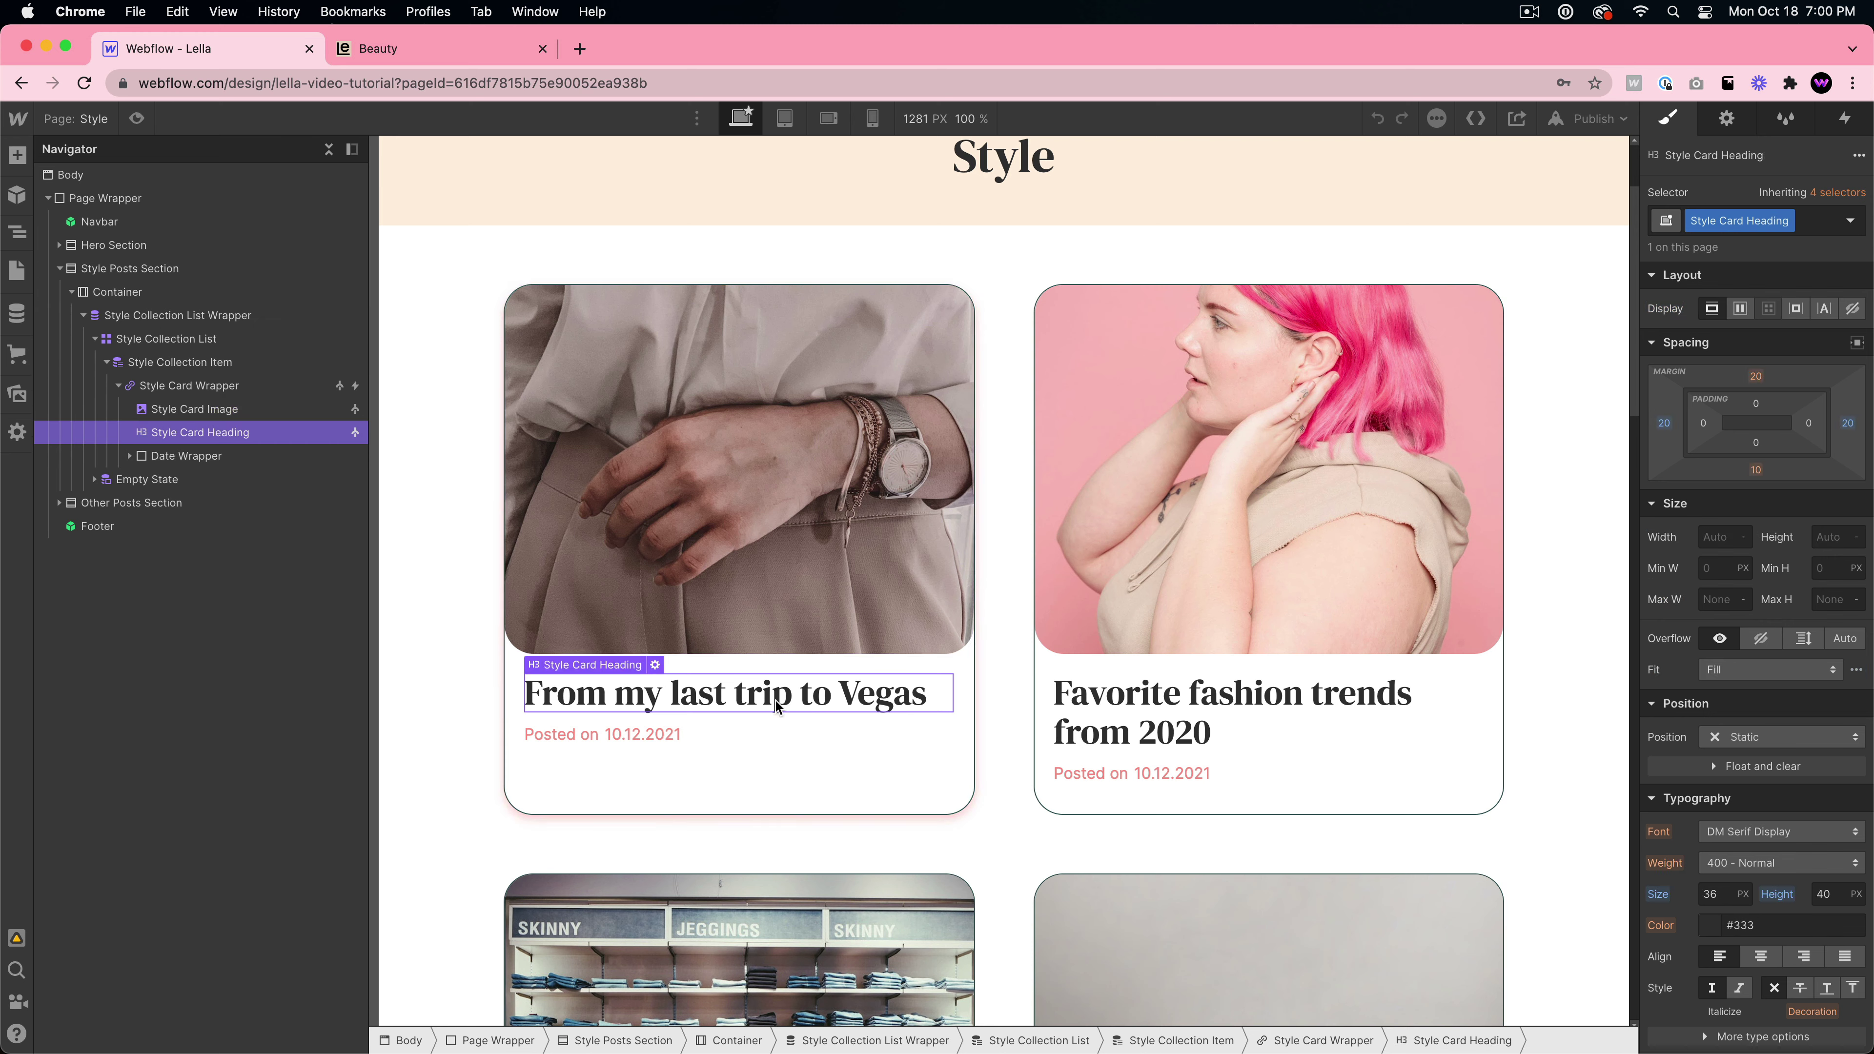
pyautogui.click(653, 665)
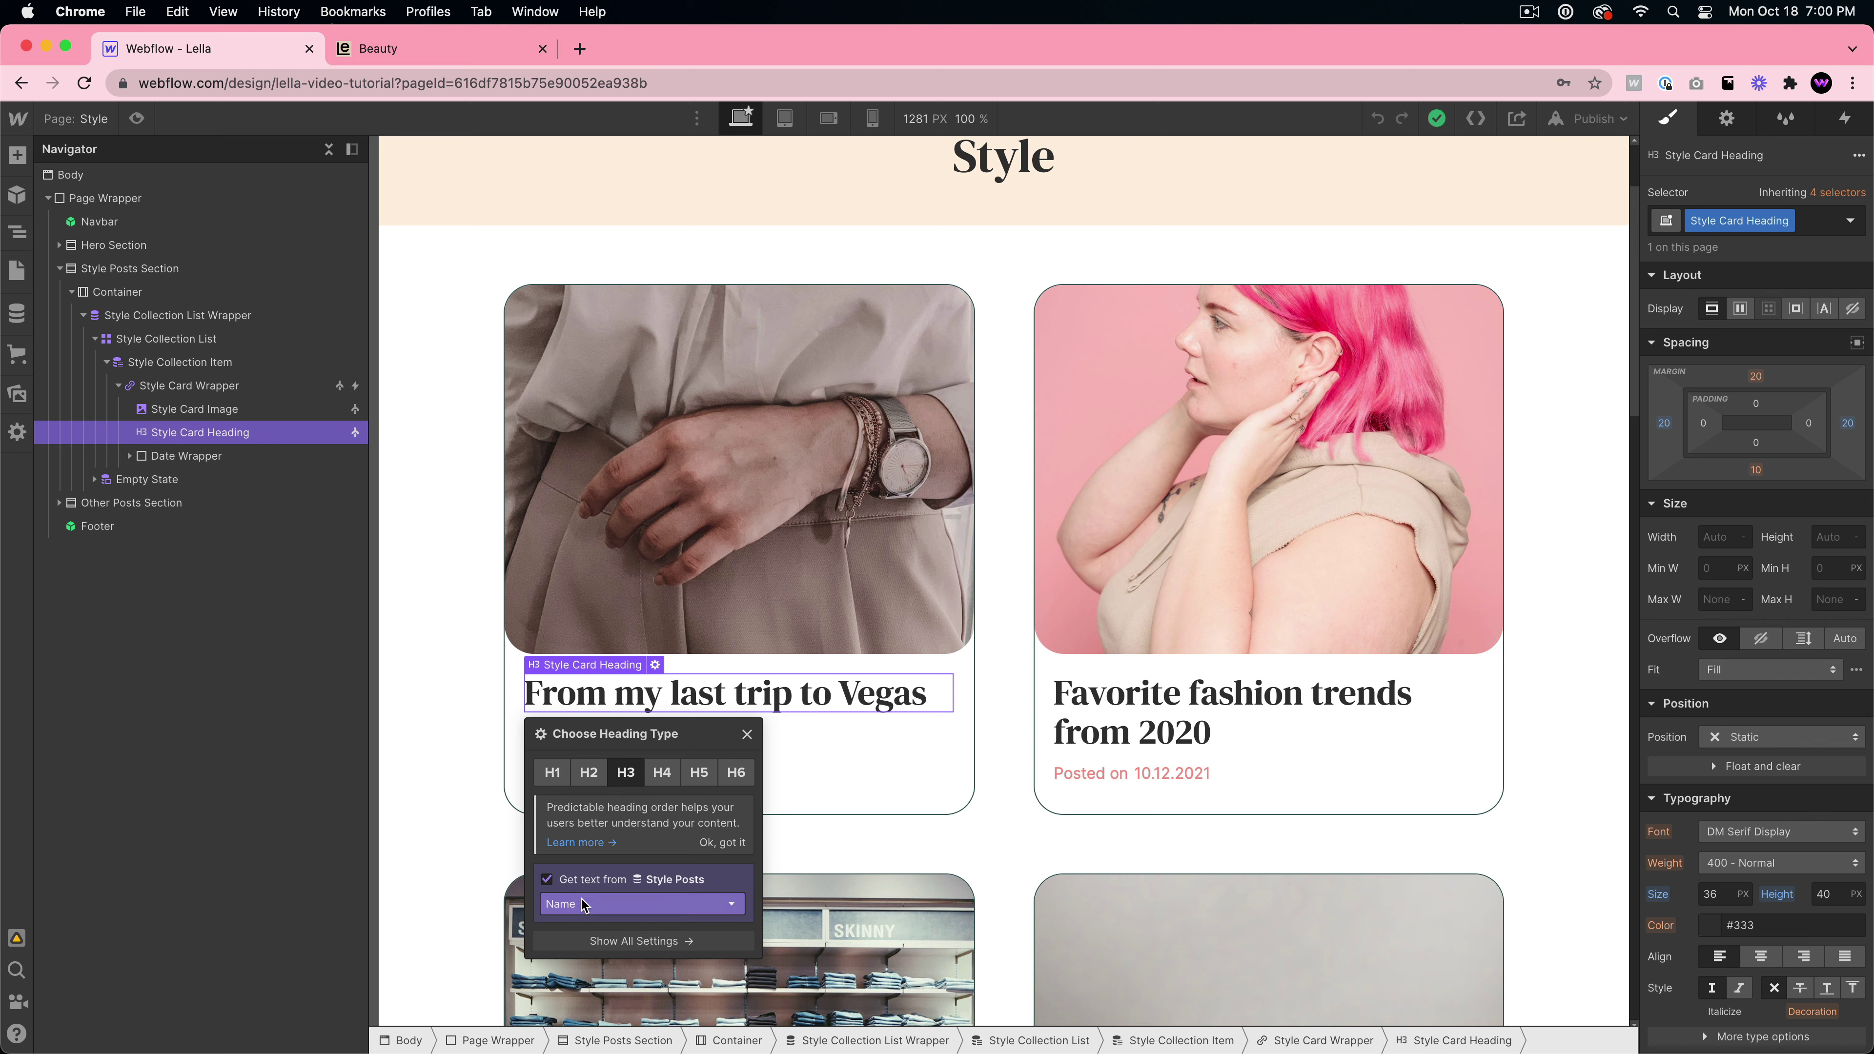
pyautogui.click(788, 619)
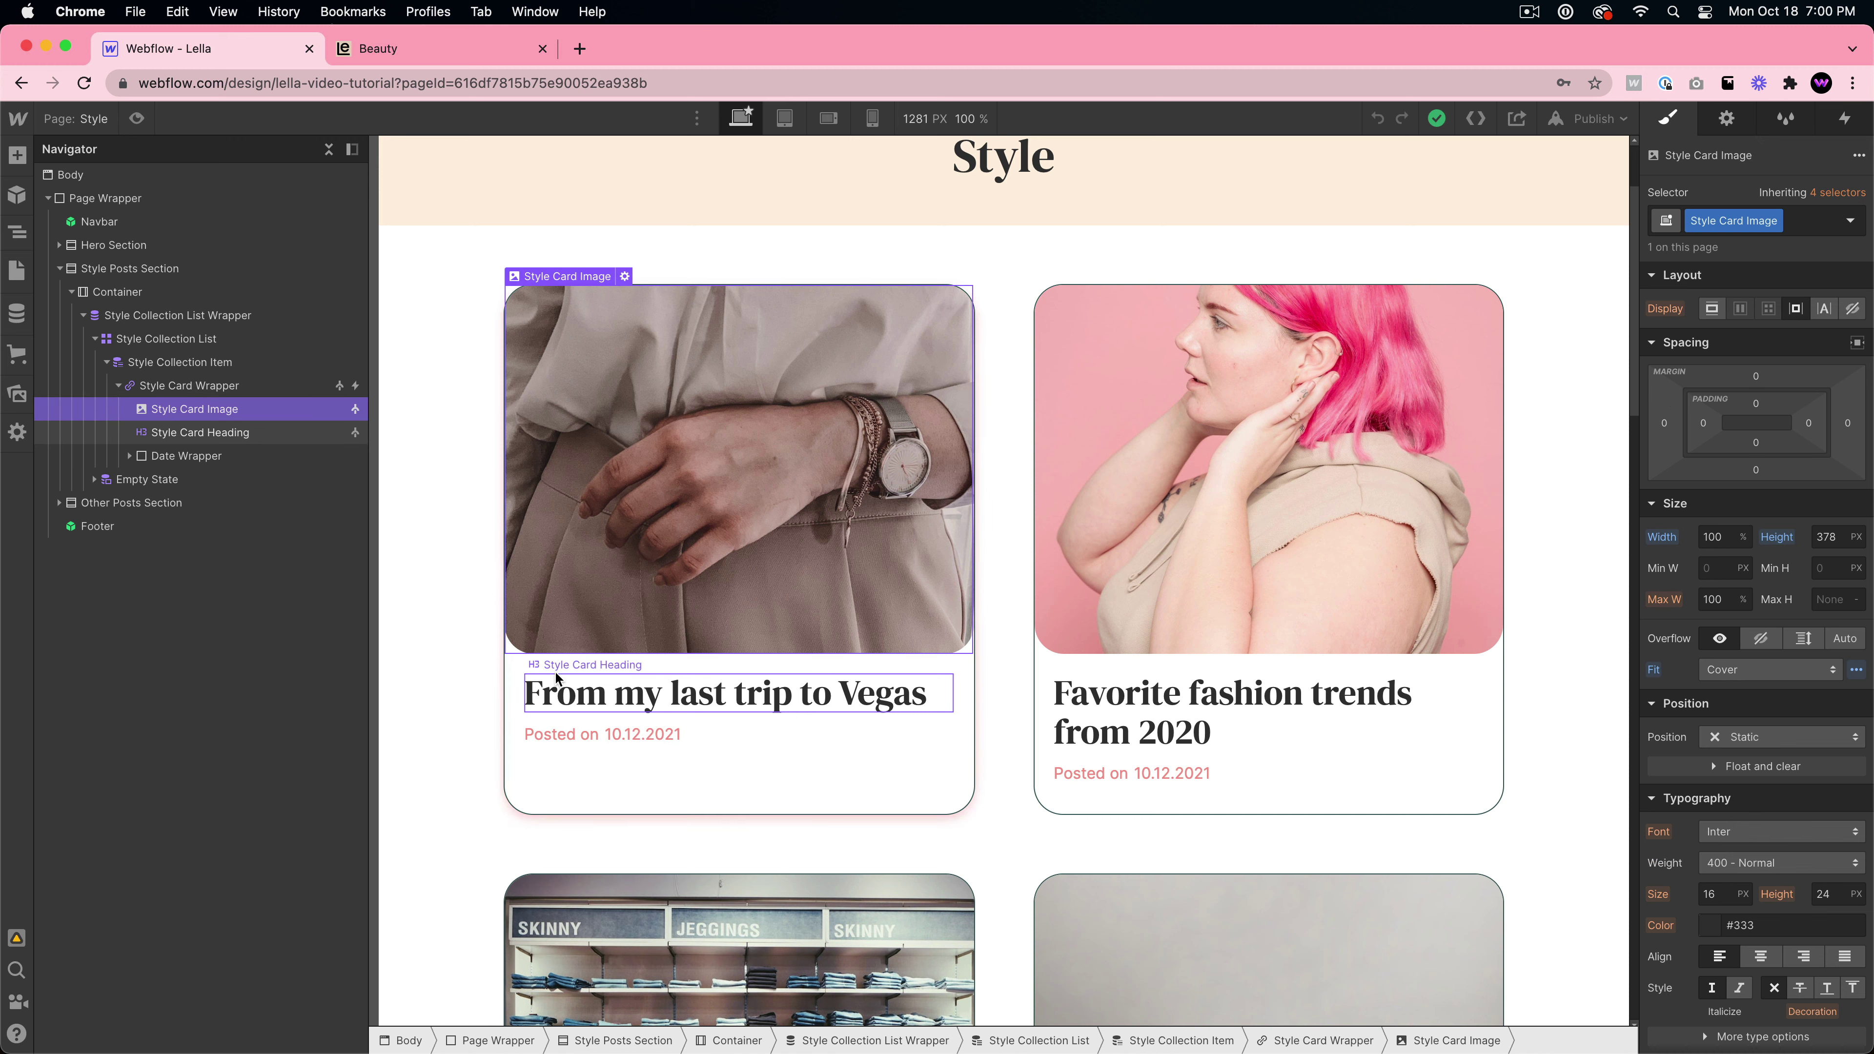
# - Select the first card's heading, its Published Date Text and the surrounding Style Card Wrapper
pyautogui.click(649, 687)
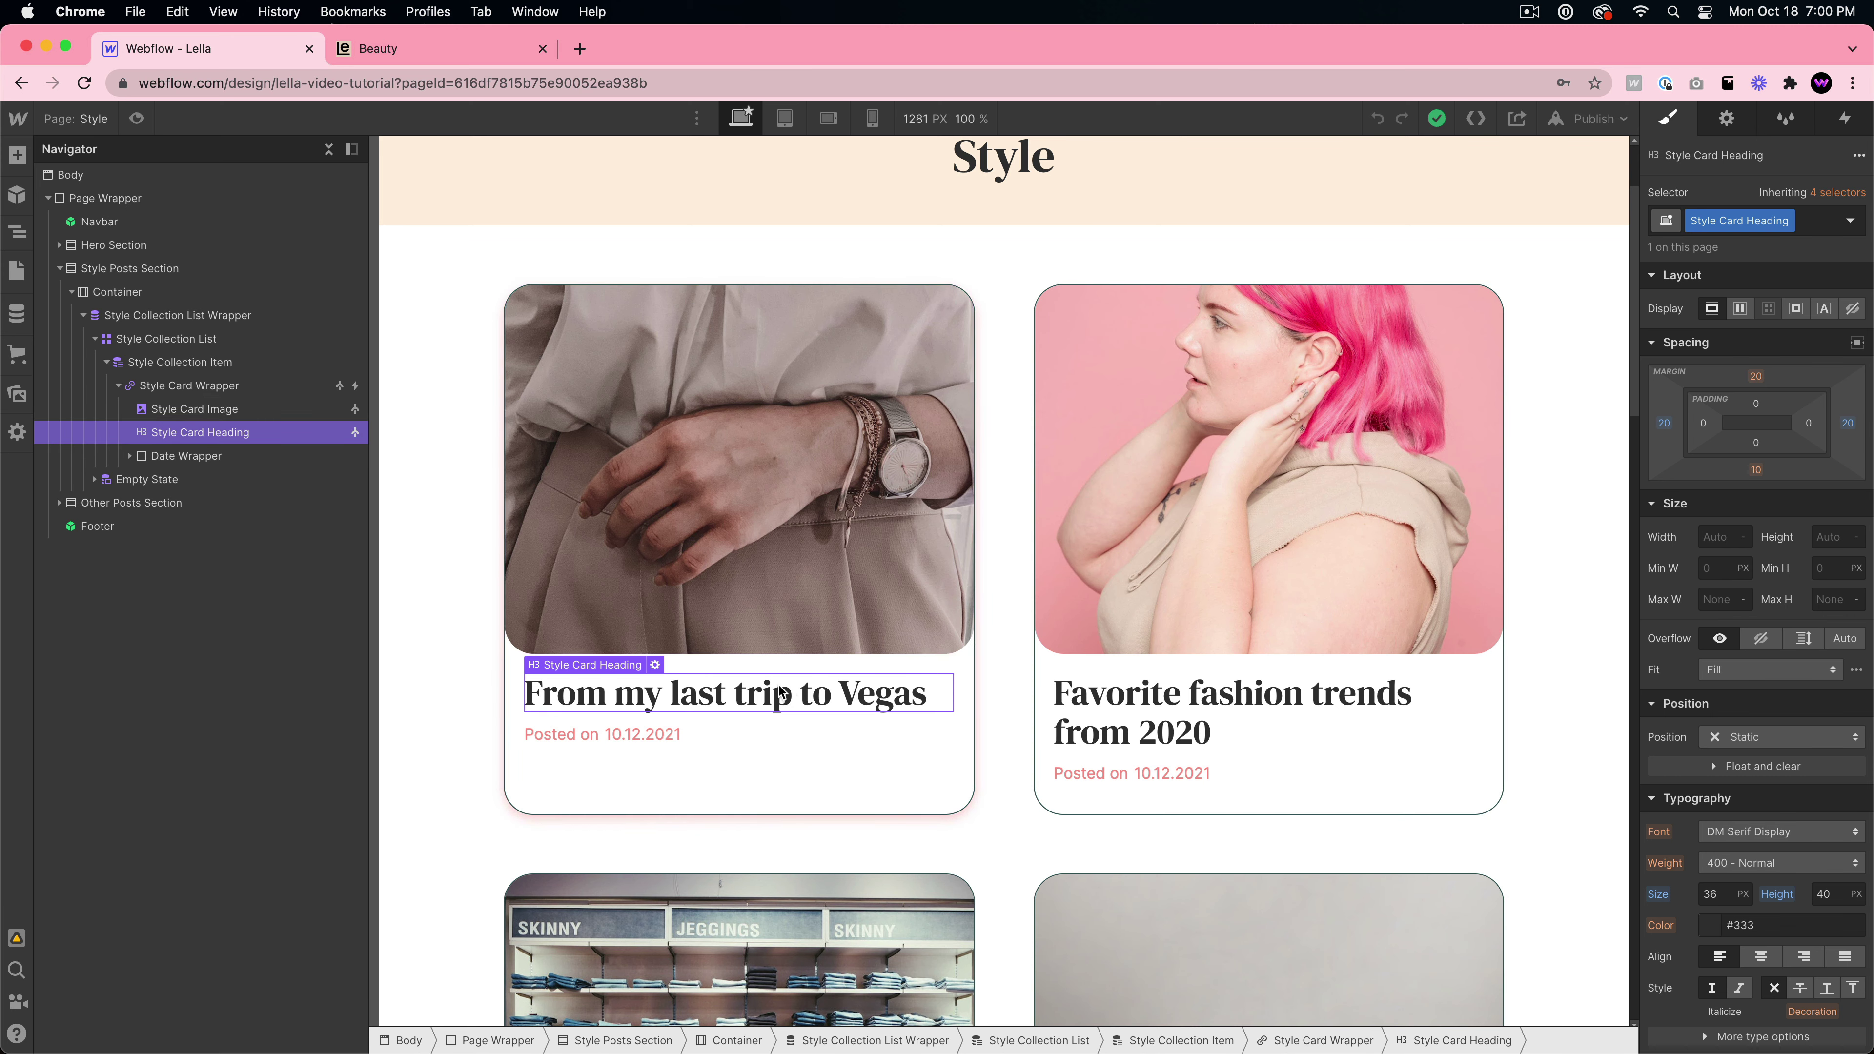
pyautogui.click(641, 734)
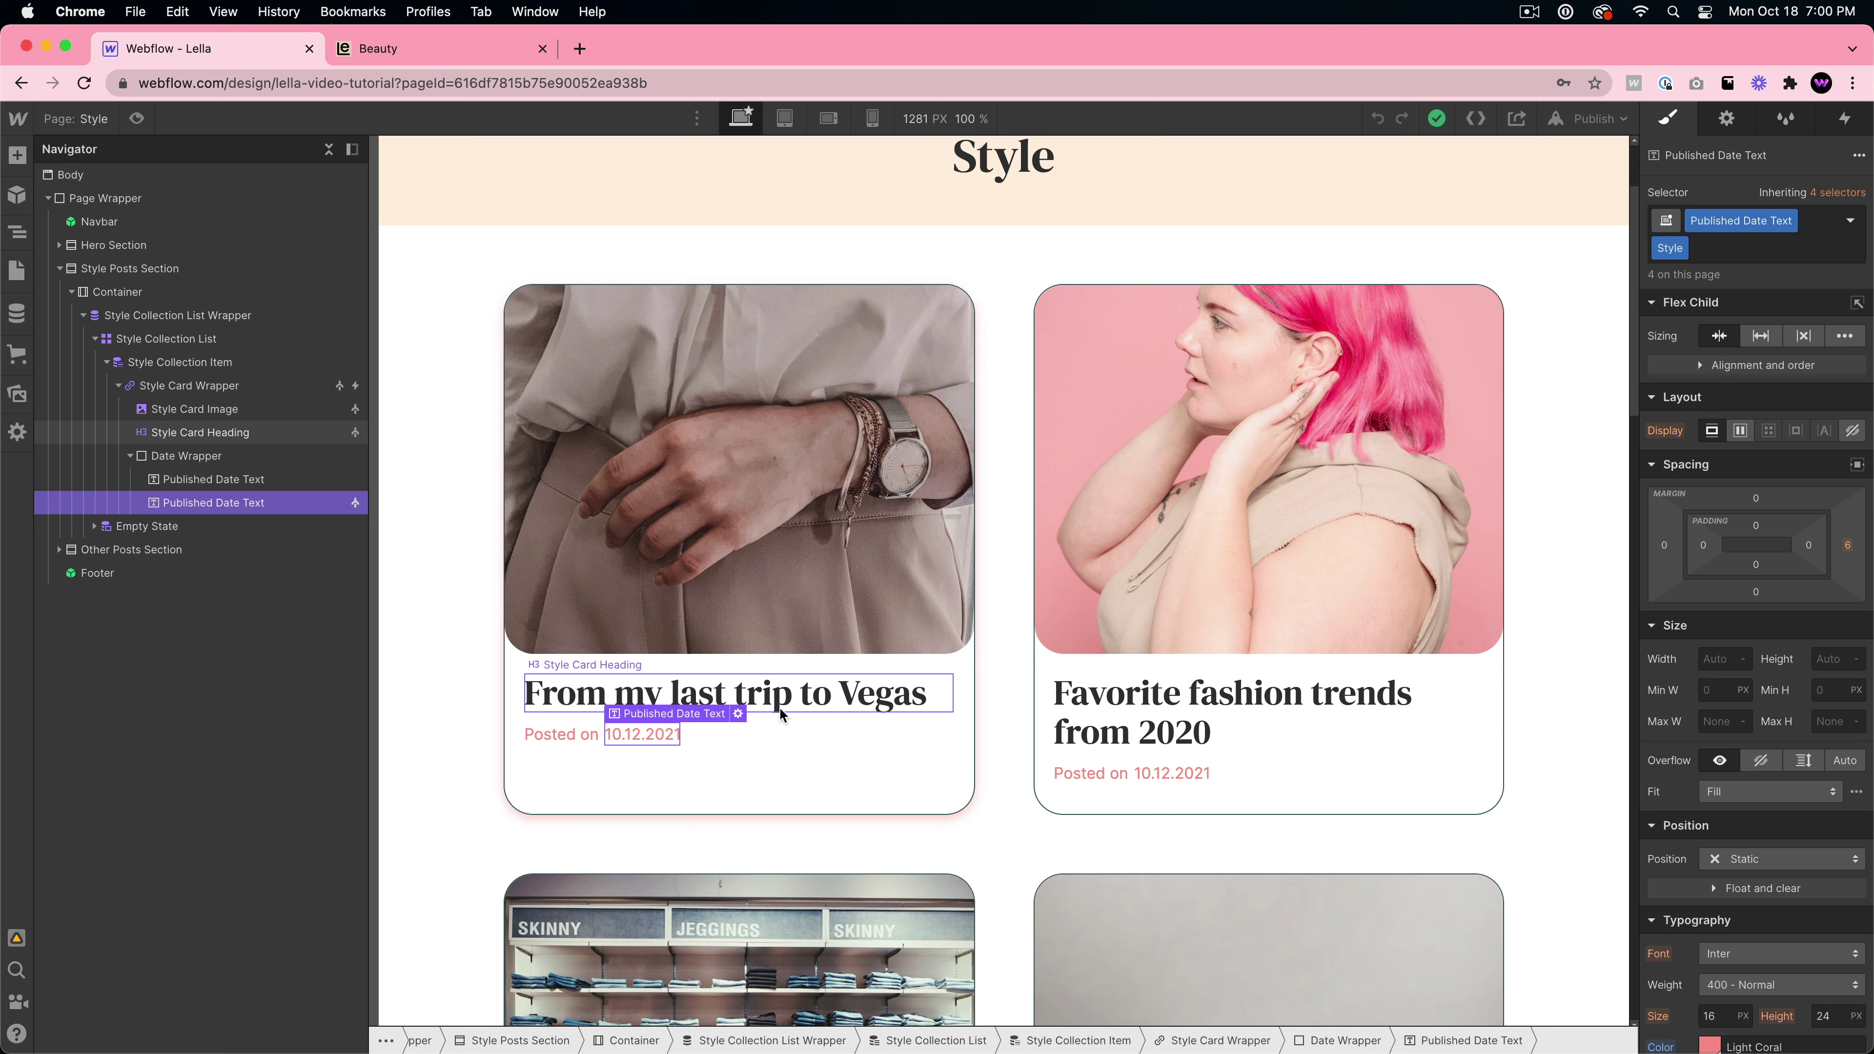
pyautogui.click(800, 711)
pyautogui.click(867, 660)
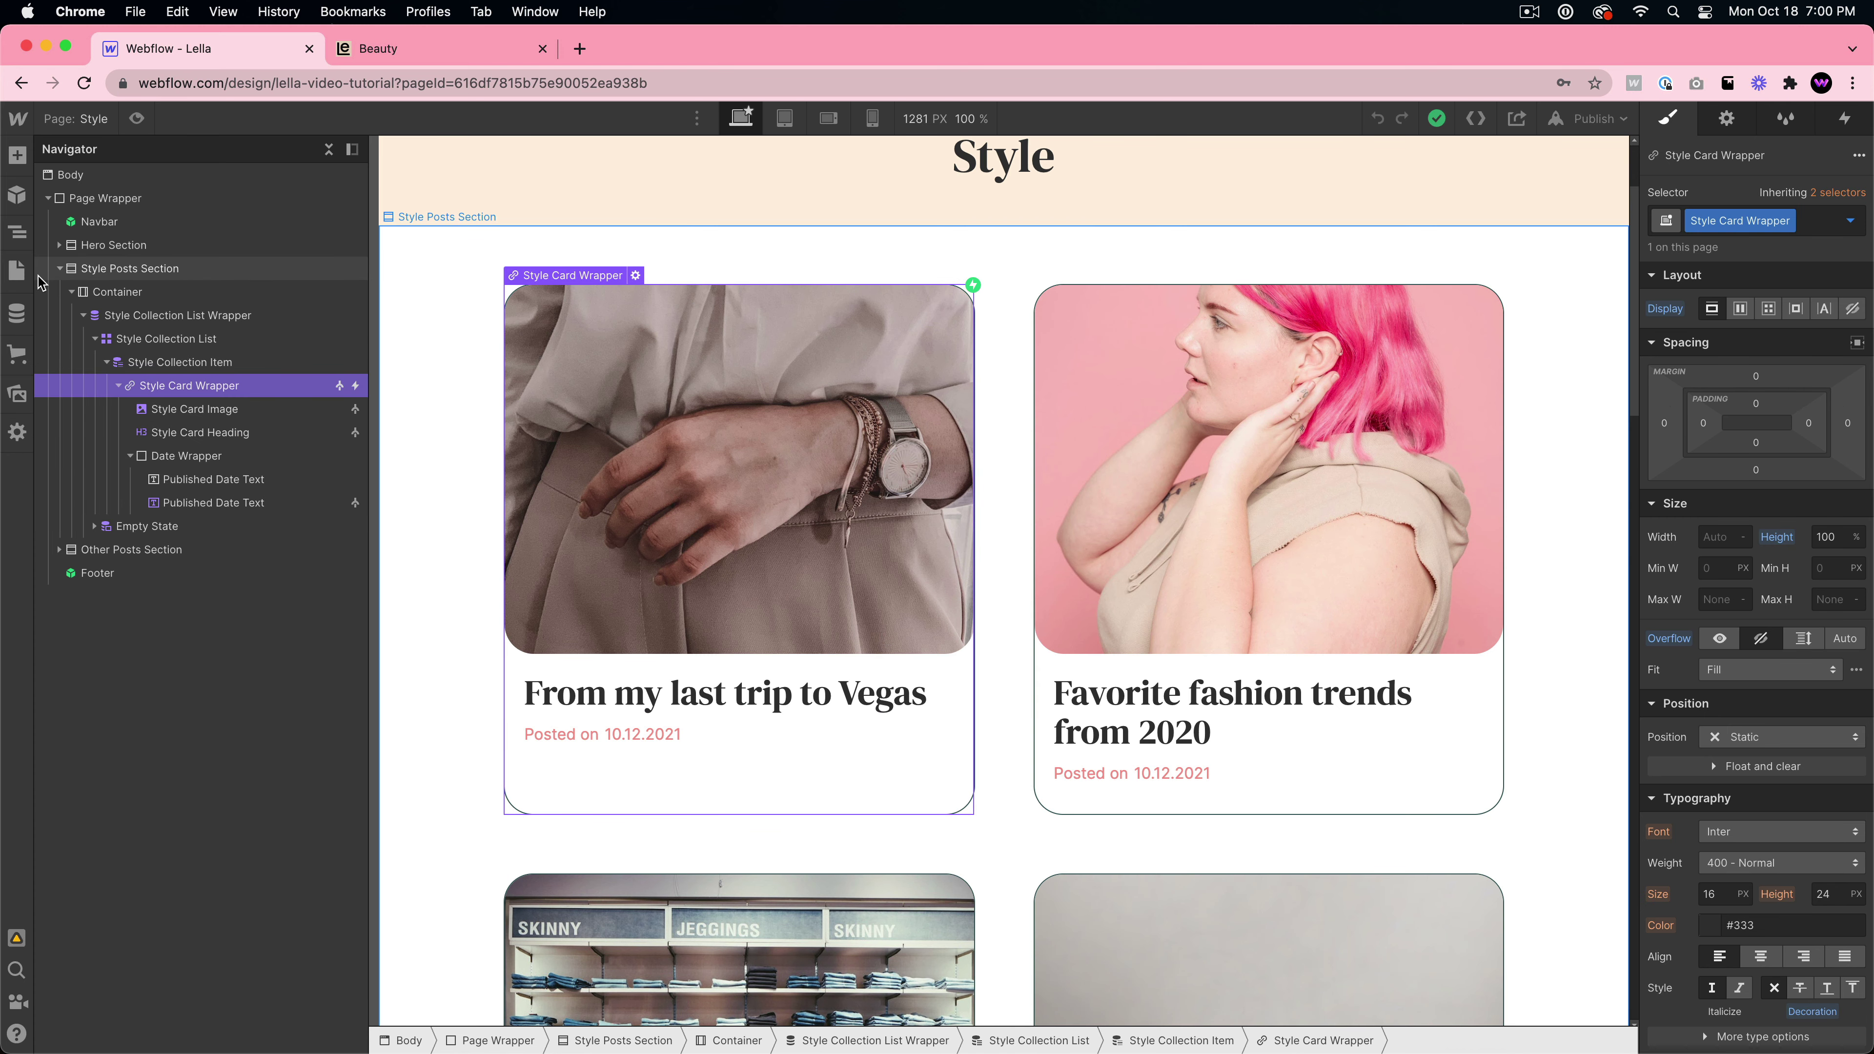
# - Collapse the Style Posts Section in the Navigator to view the Style page's main sections
pyautogui.click(15, 244)
pyautogui.click(15, 244)
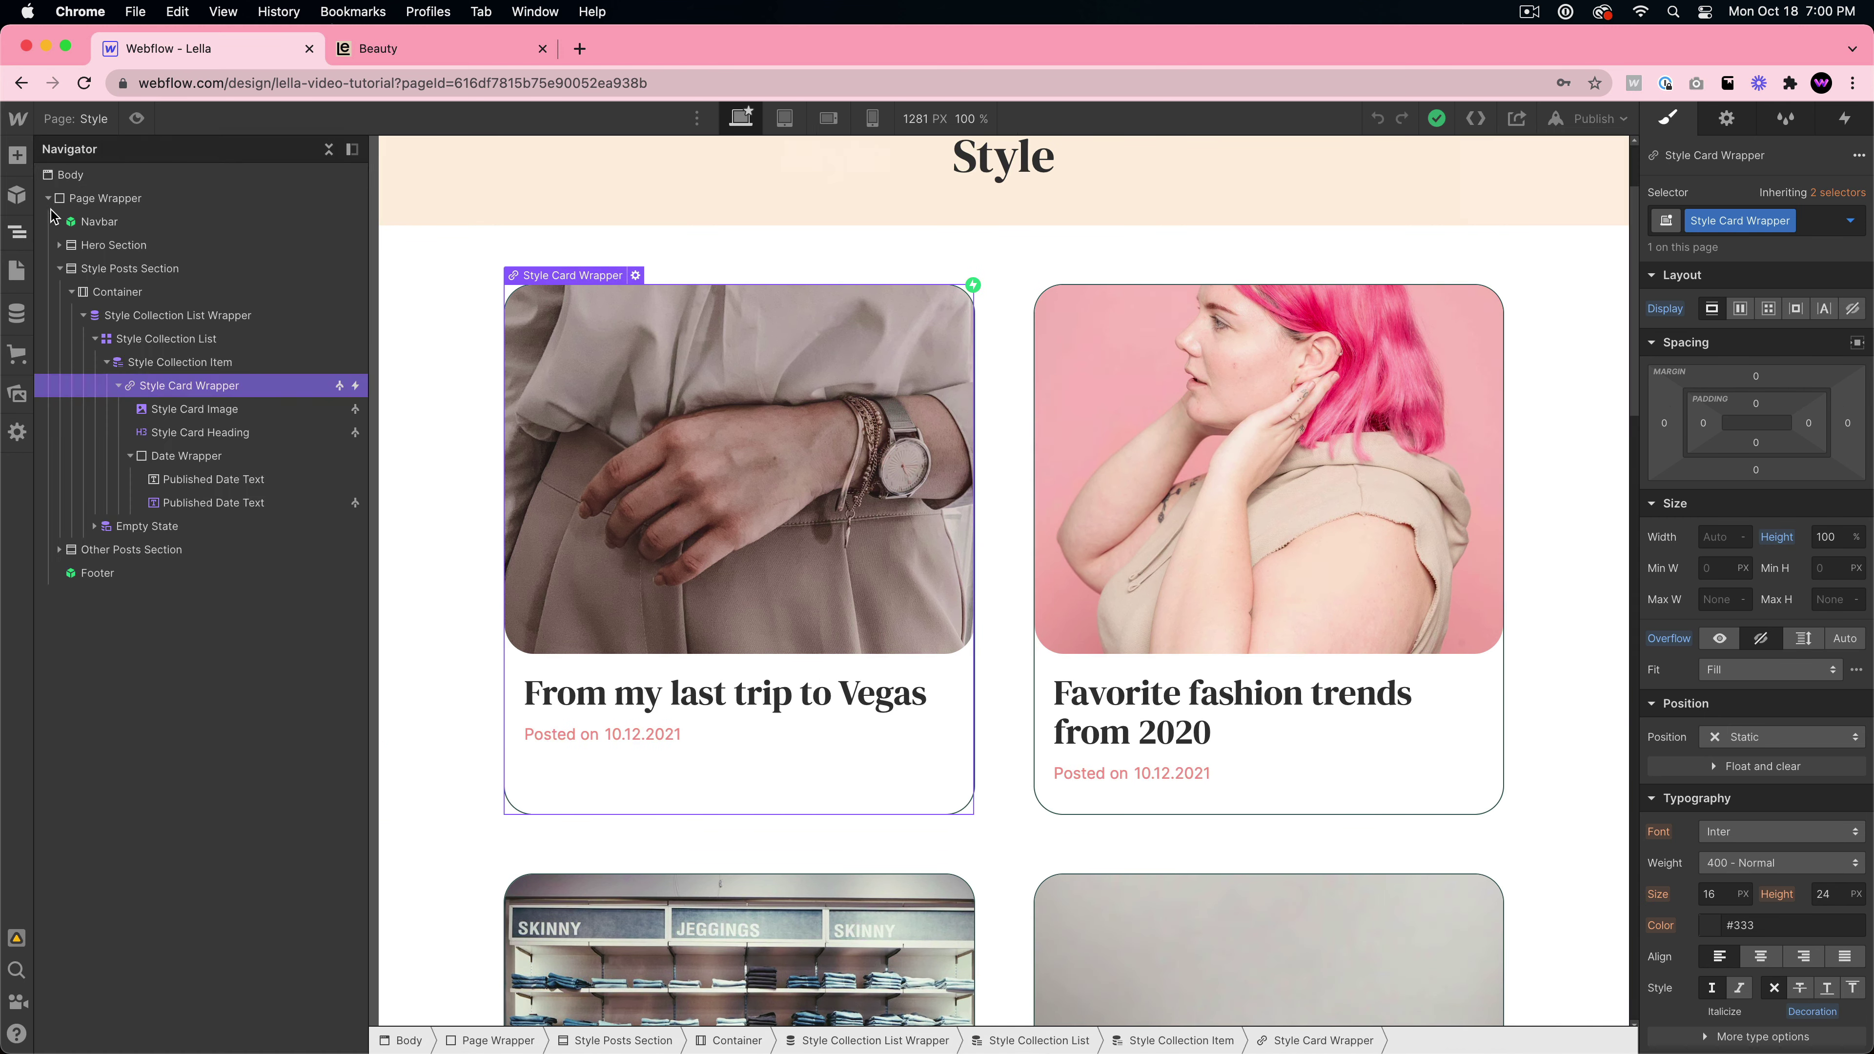
pyautogui.click(59, 268)
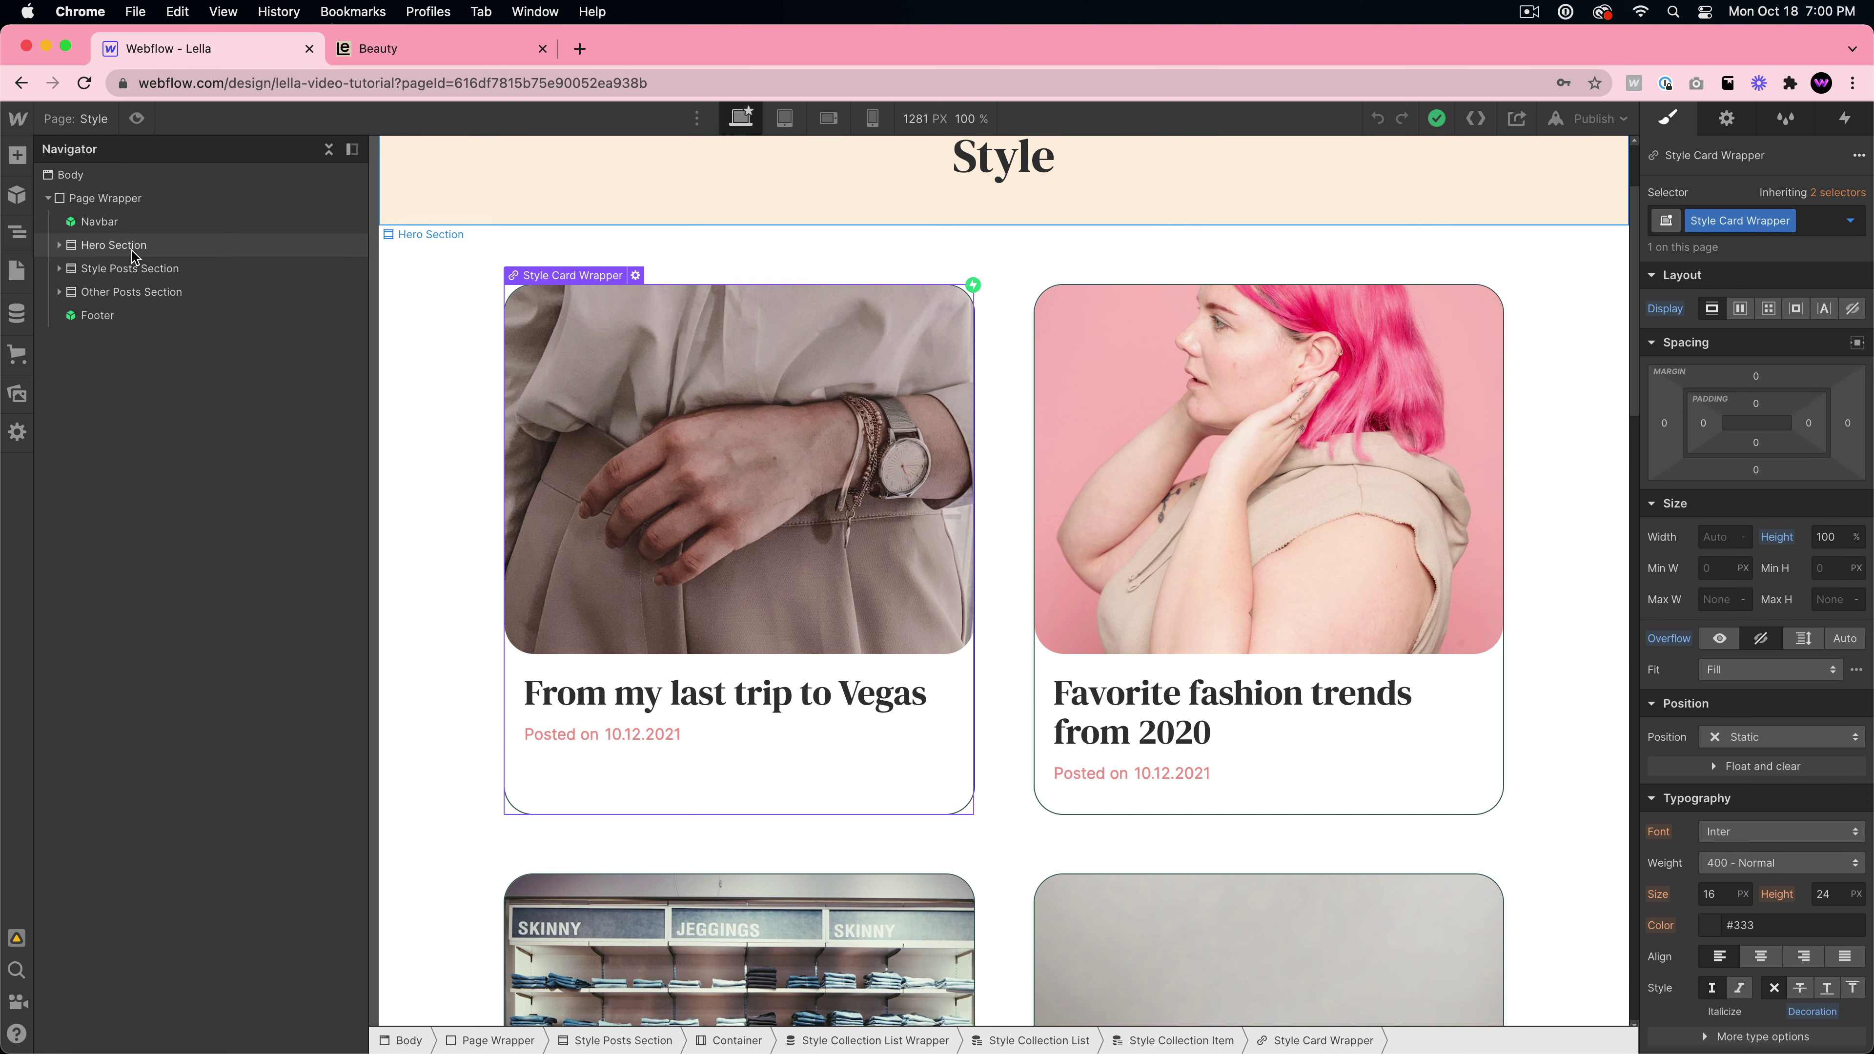
# - Open the Home page and select its Navbar and Footer symbols in turn
pyautogui.click(17, 233)
pyautogui.click(17, 233)
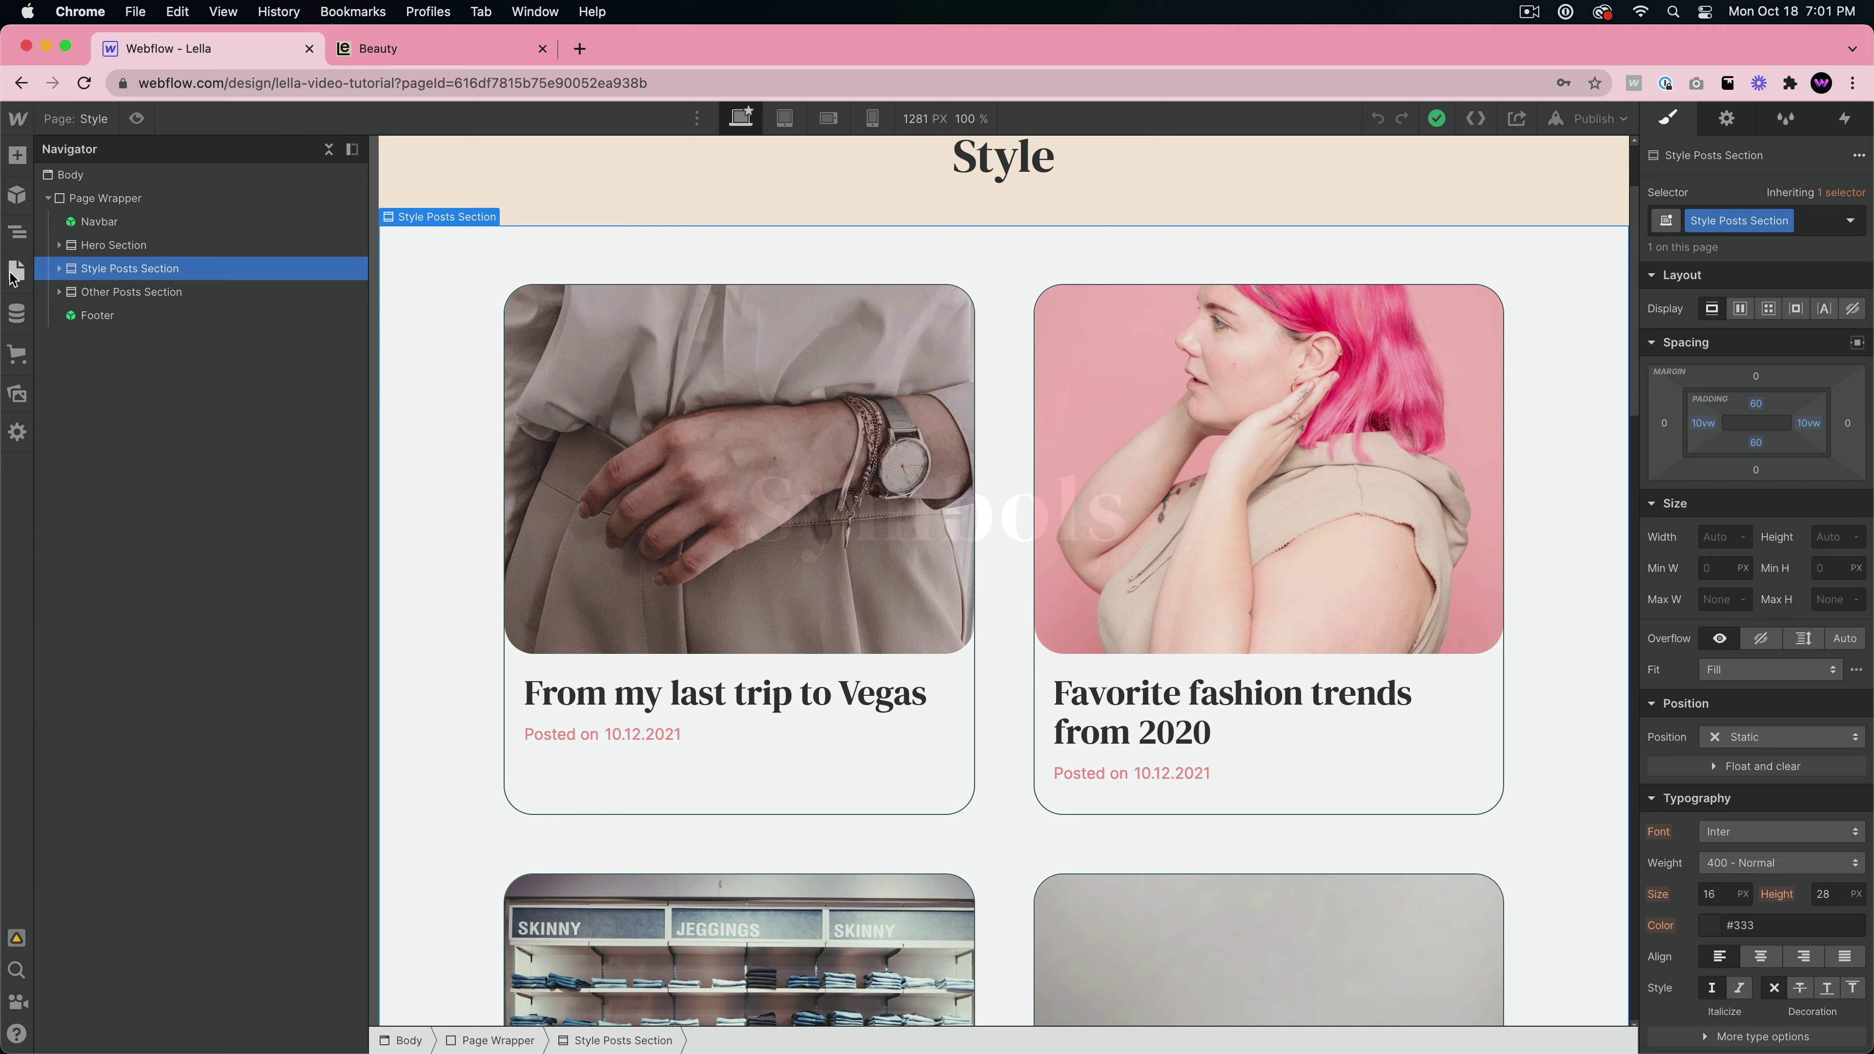
pyautogui.press('p')
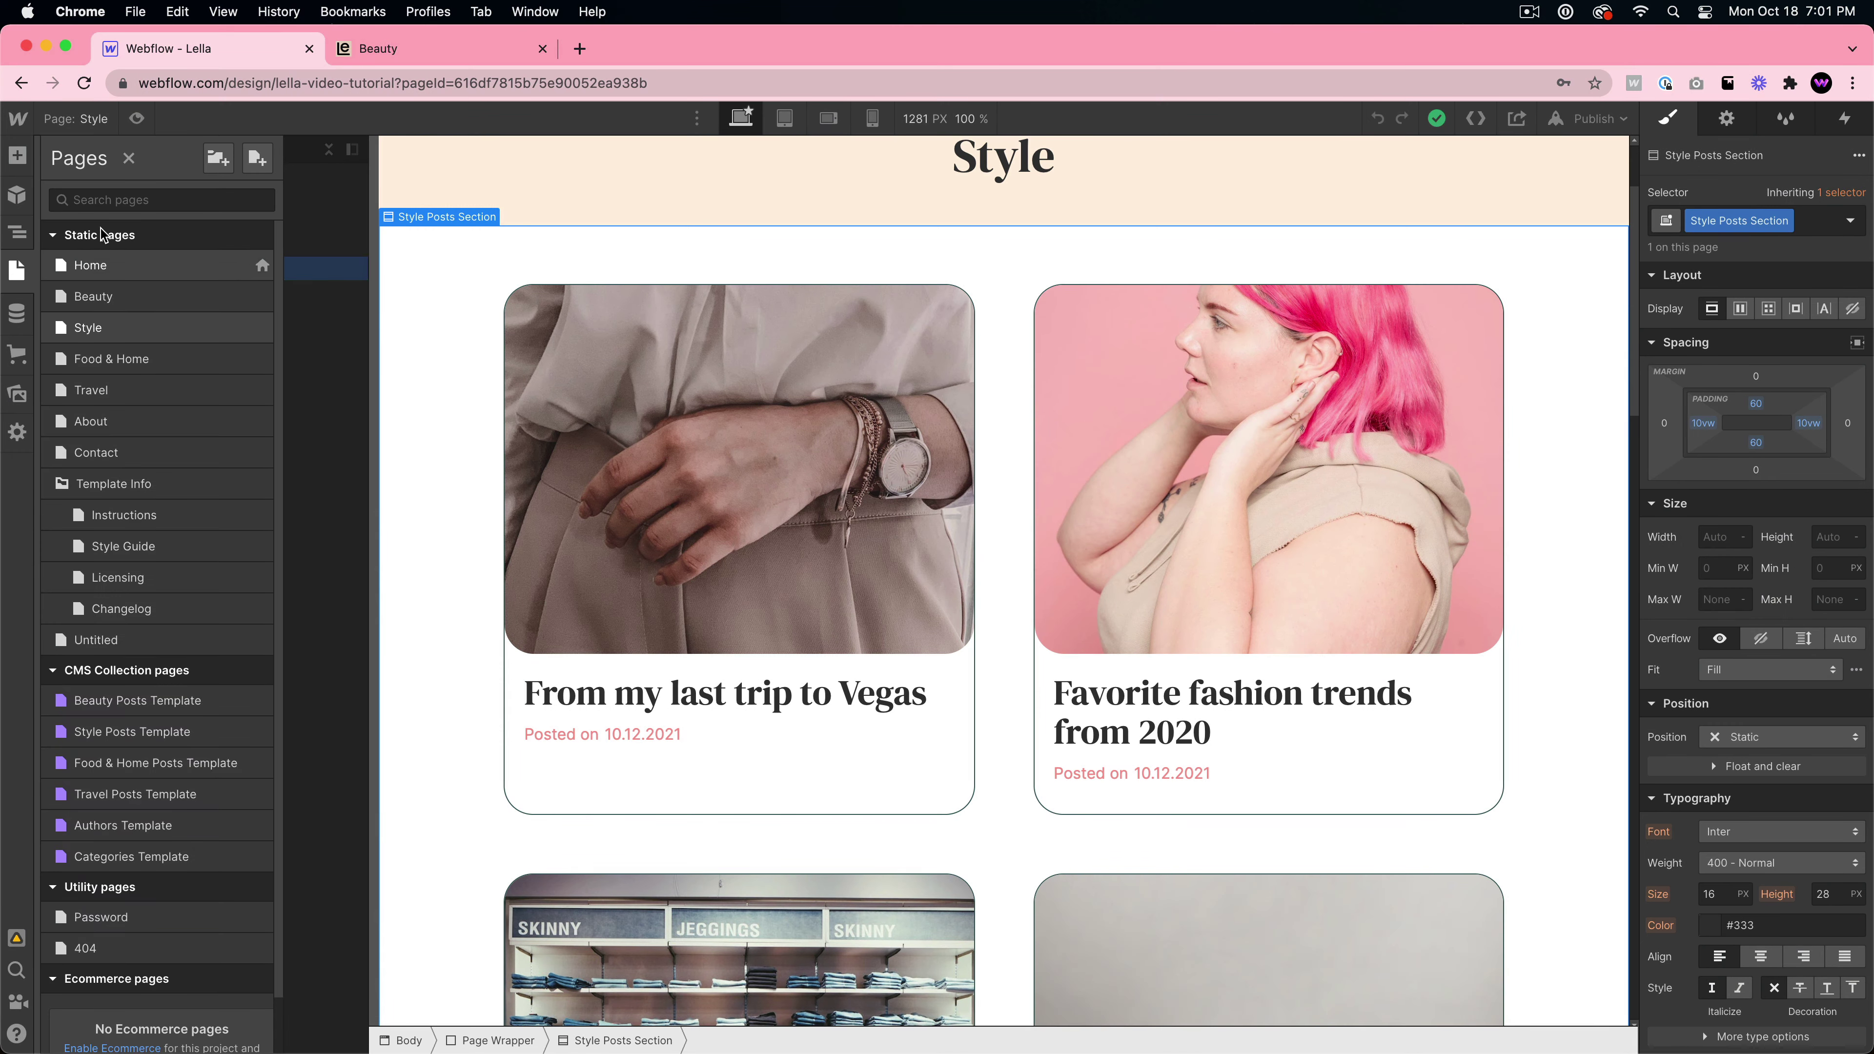
pyautogui.click(98, 266)
pyautogui.click(743, 206)
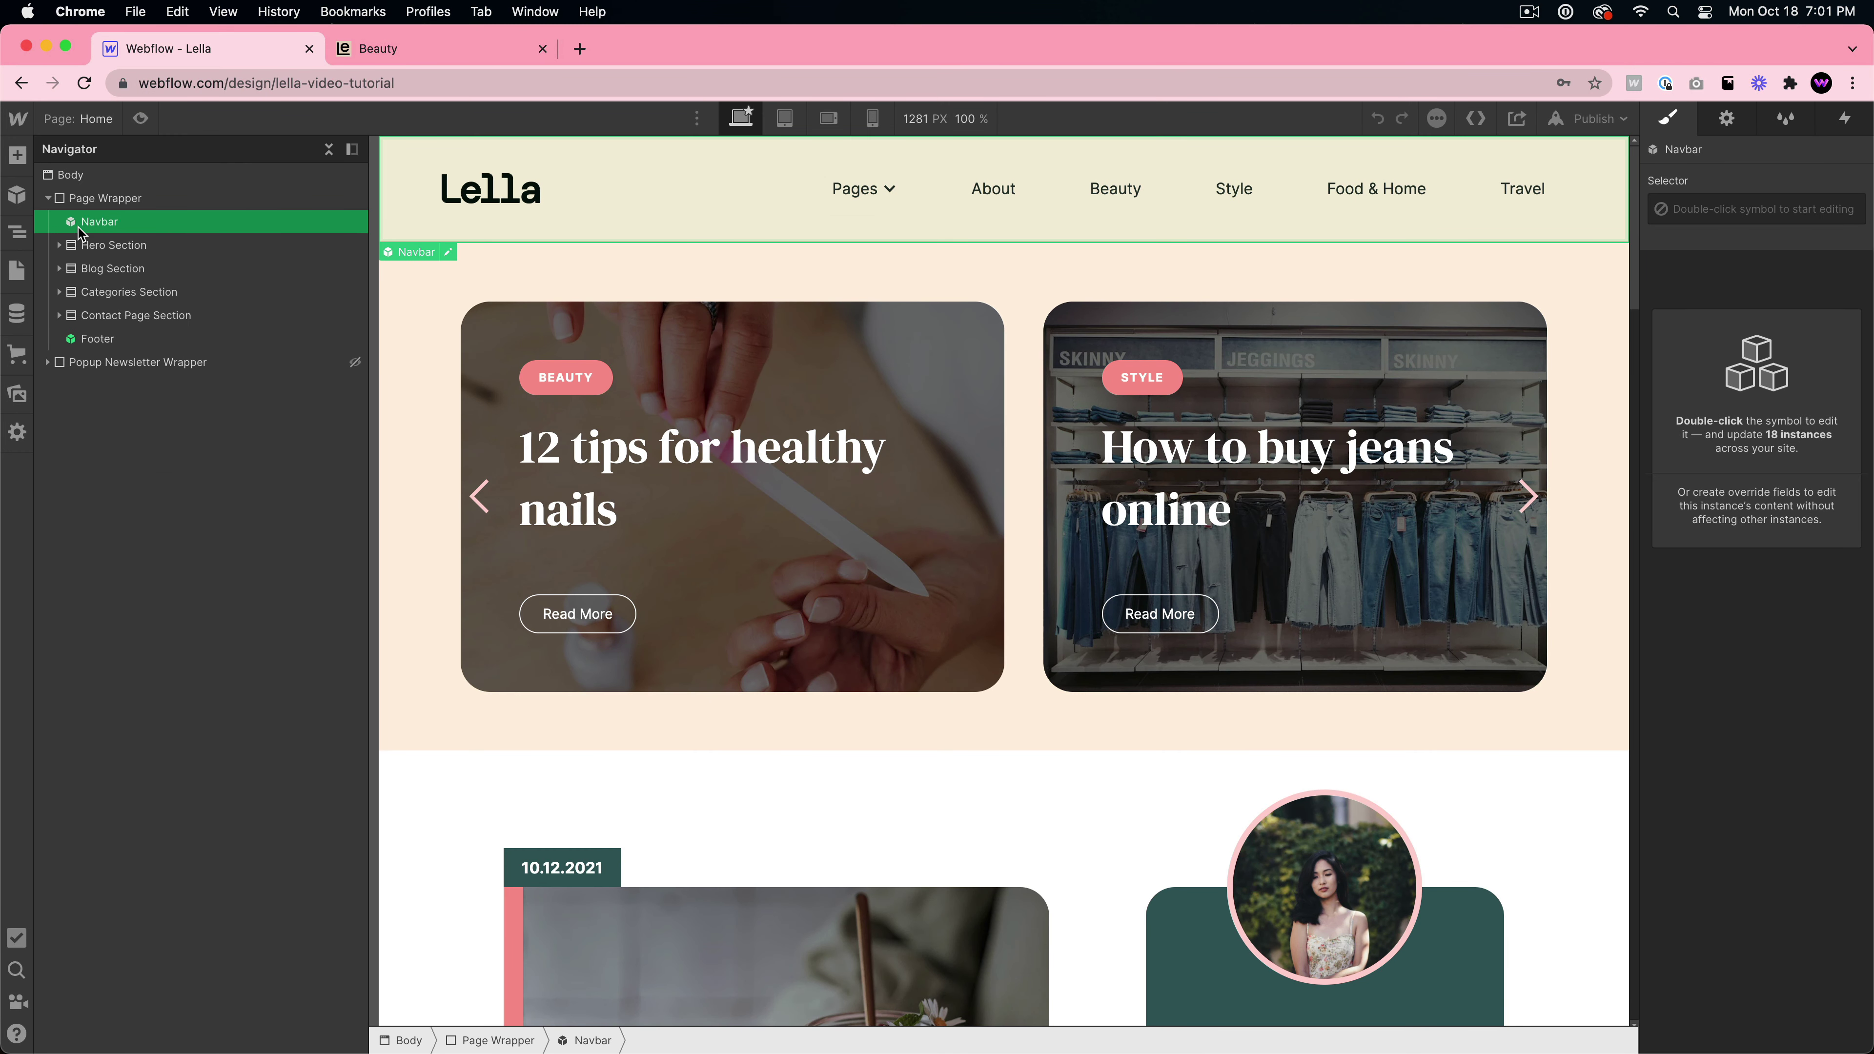
pyautogui.scroll(-20, 704, 162)
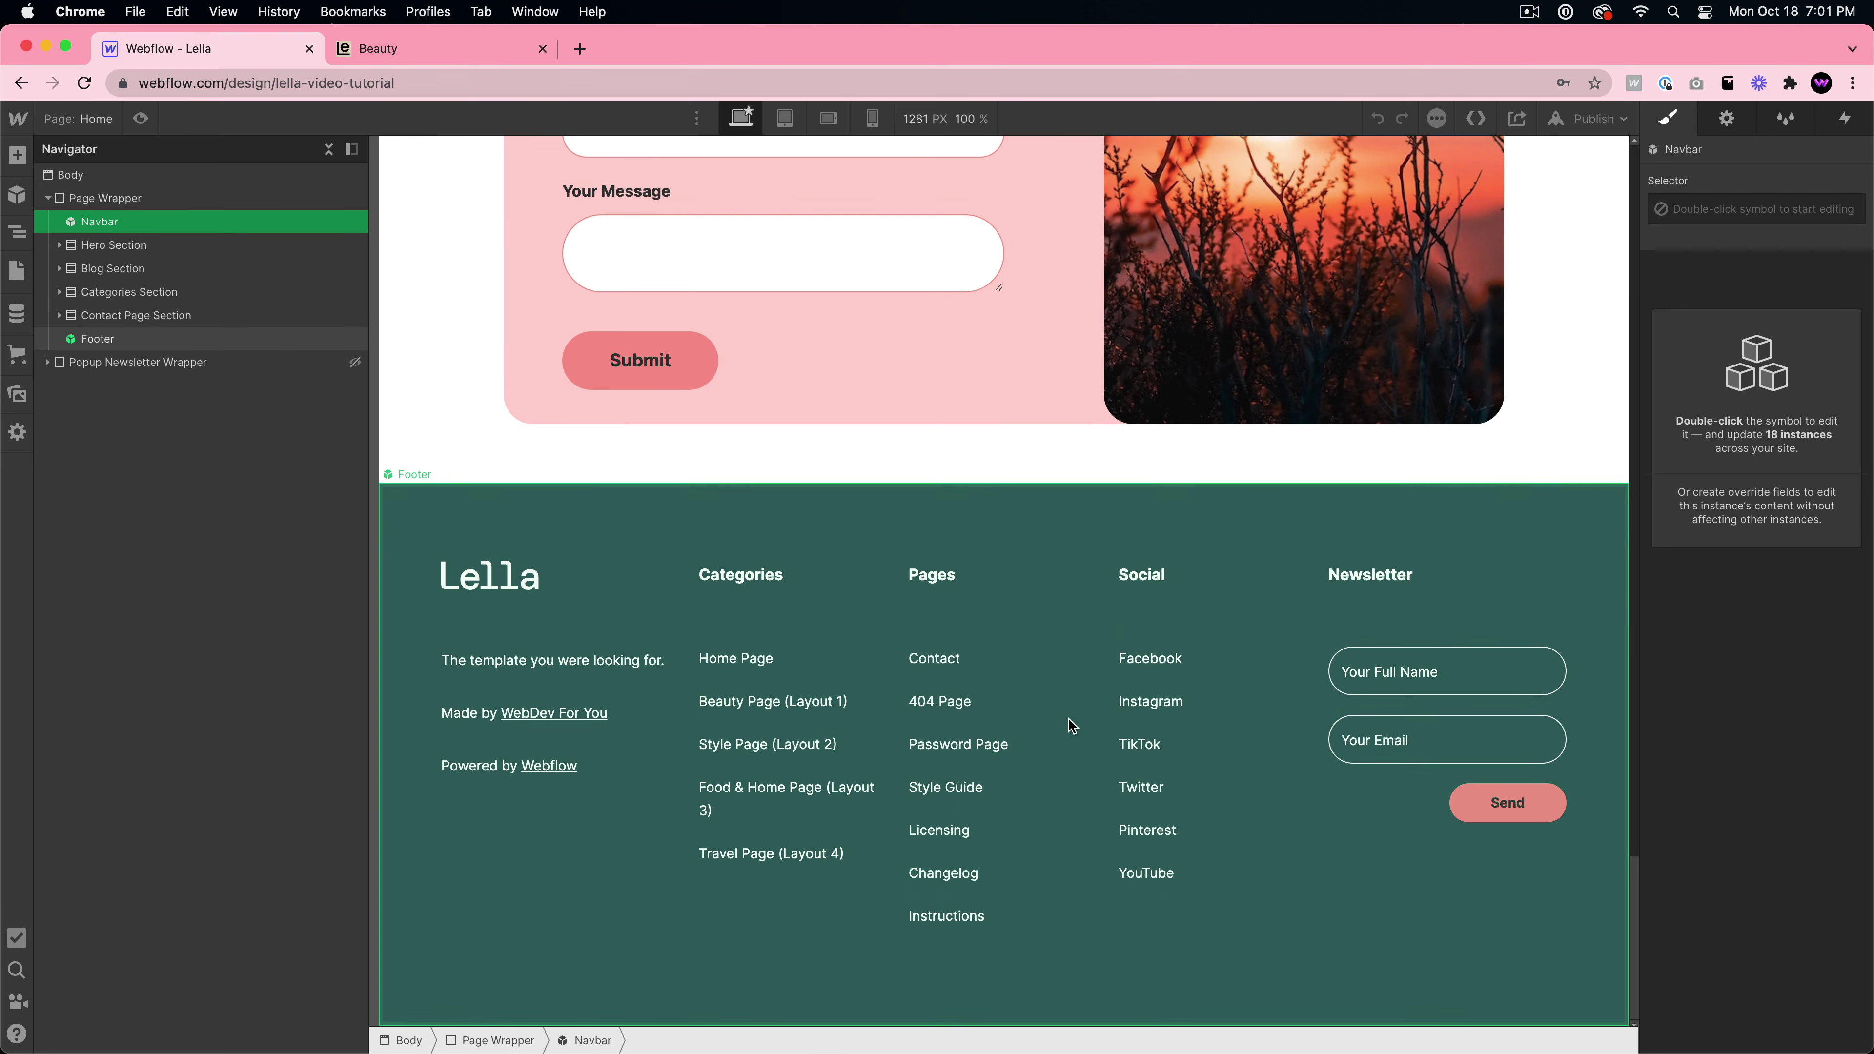
pyautogui.click(1068, 720)
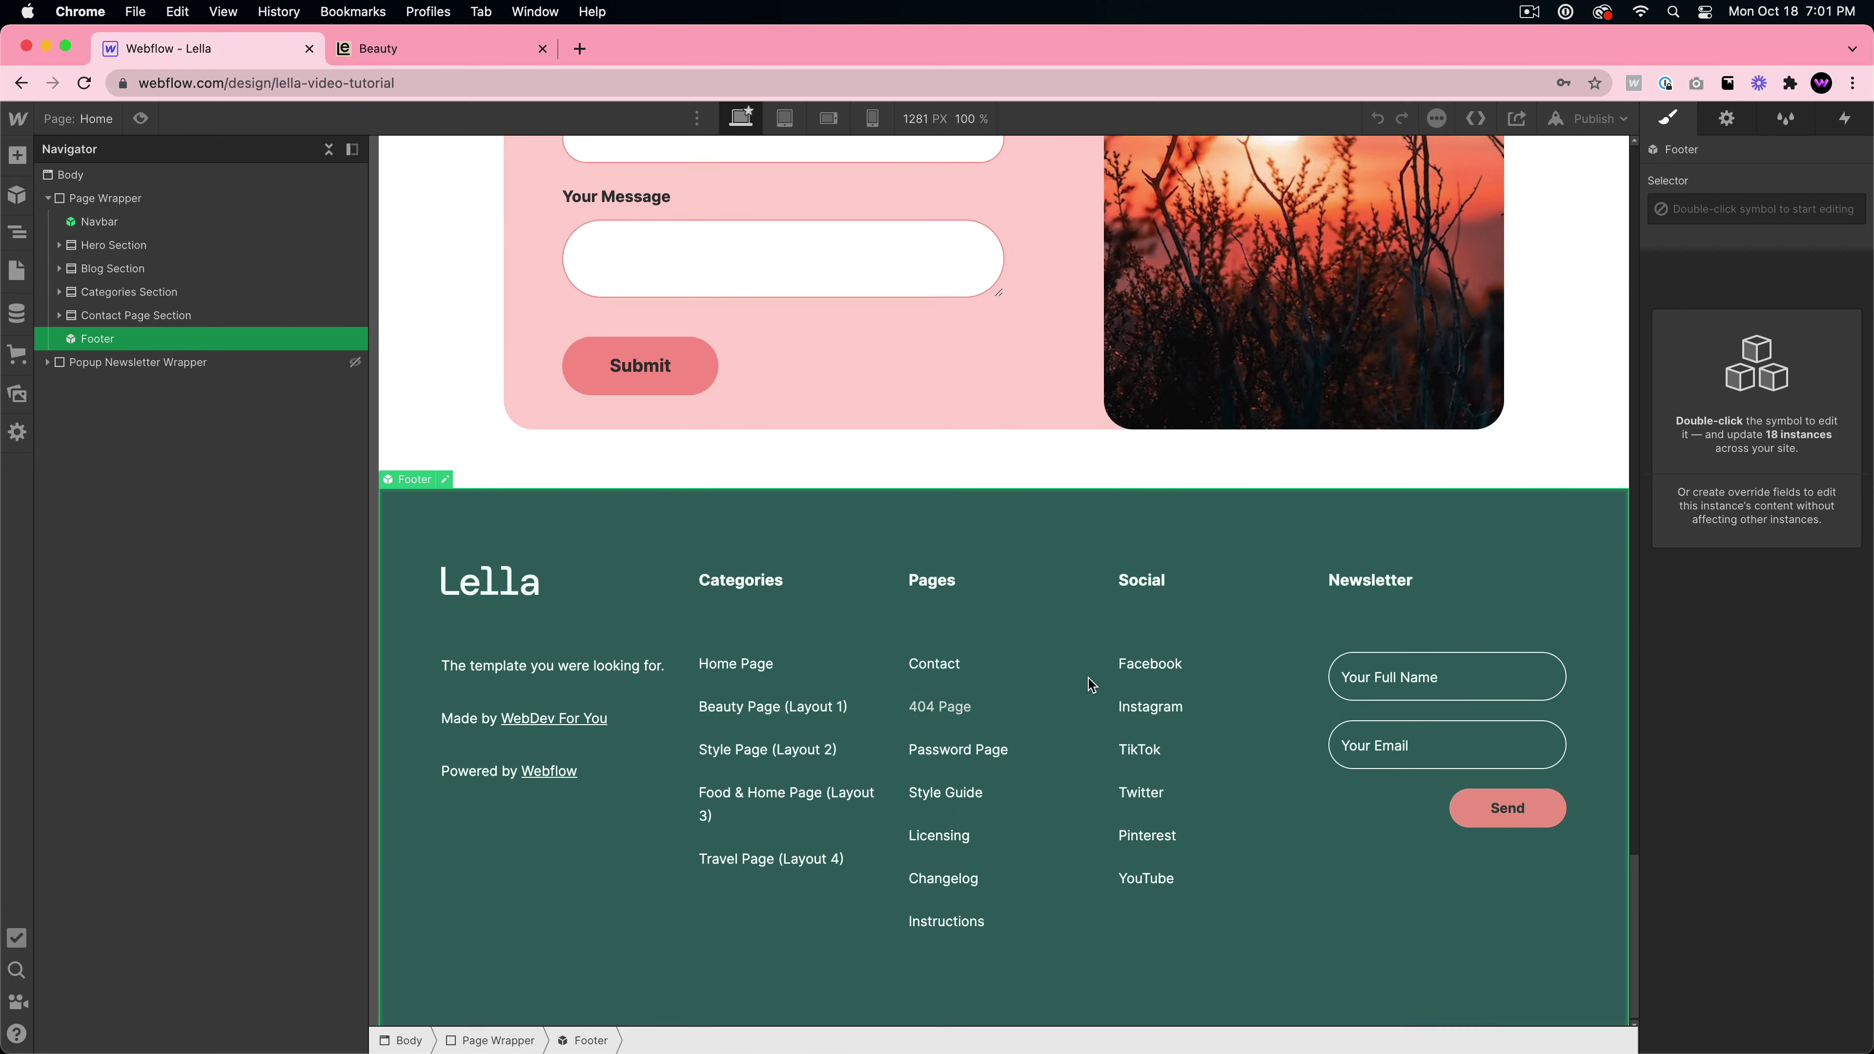
pyautogui.scroll(20, 1077, 680)
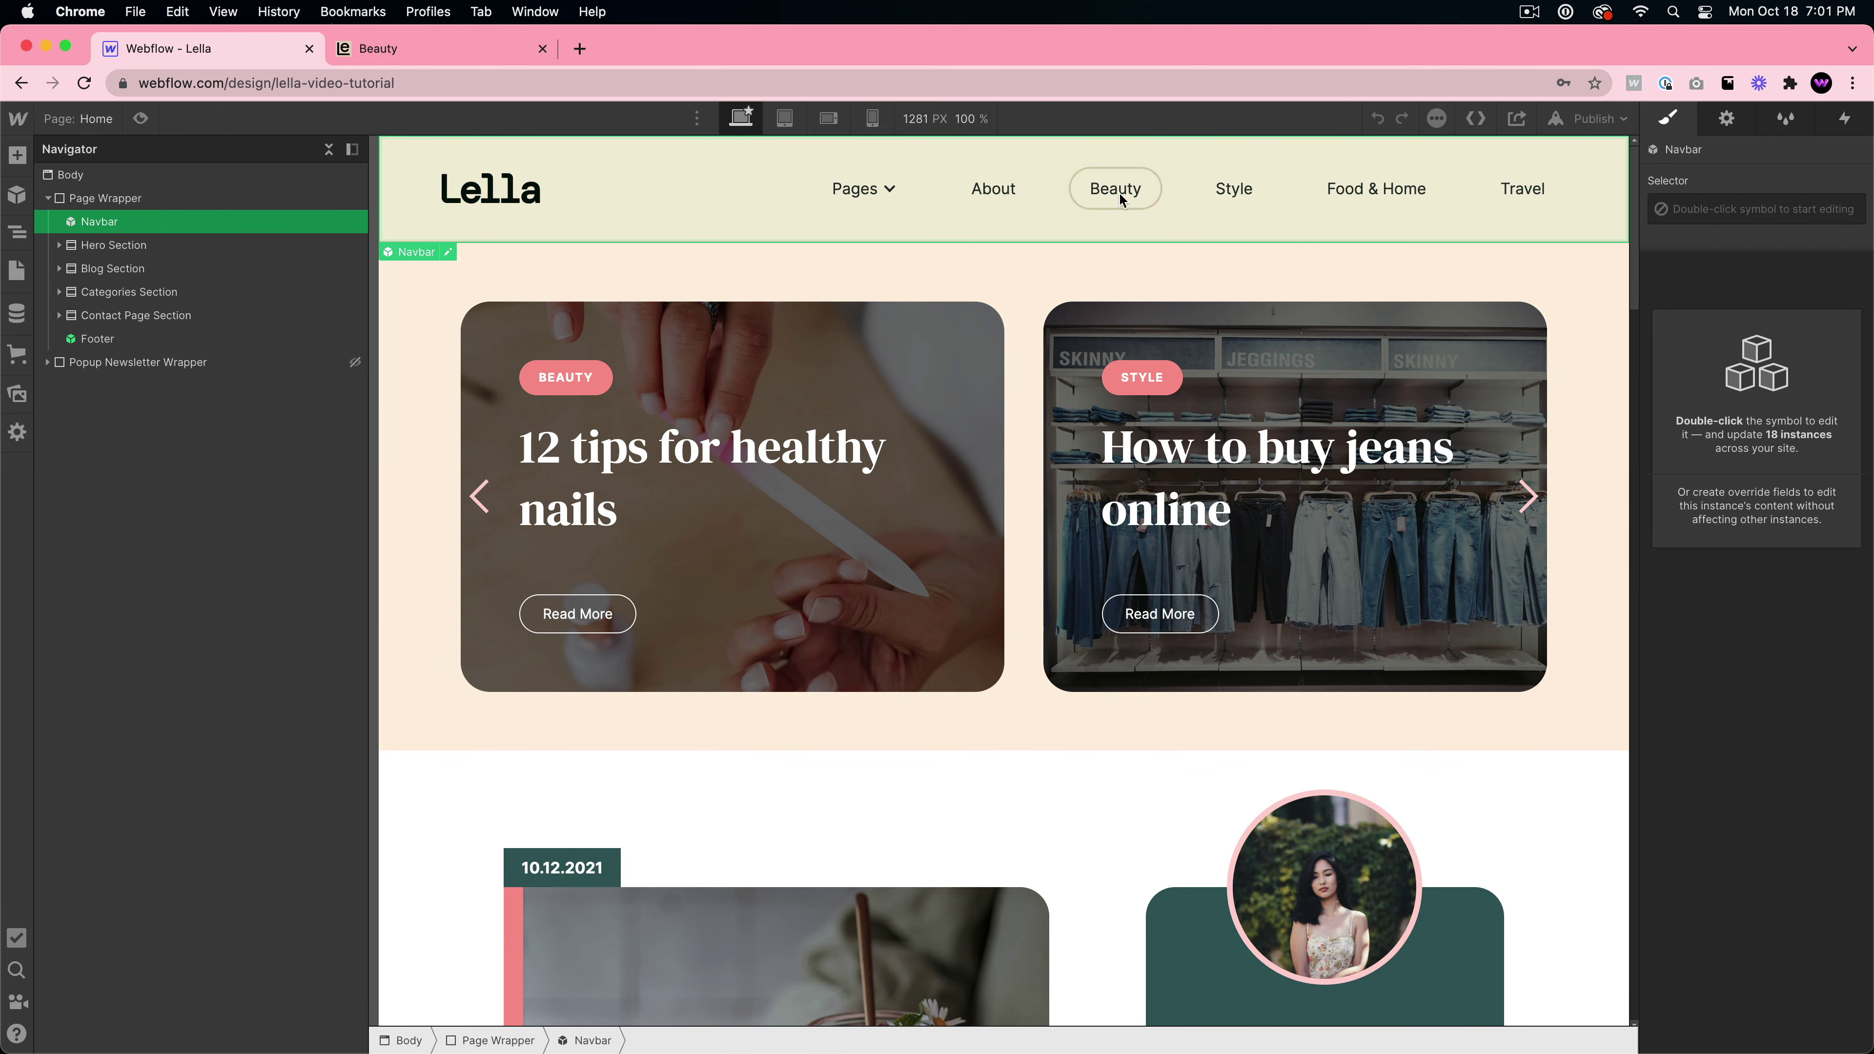
# - Rename the Beauty link in the Navbar symbol to "Fitness" and return to the page instance
pyautogui.doubleClick(1118, 191)
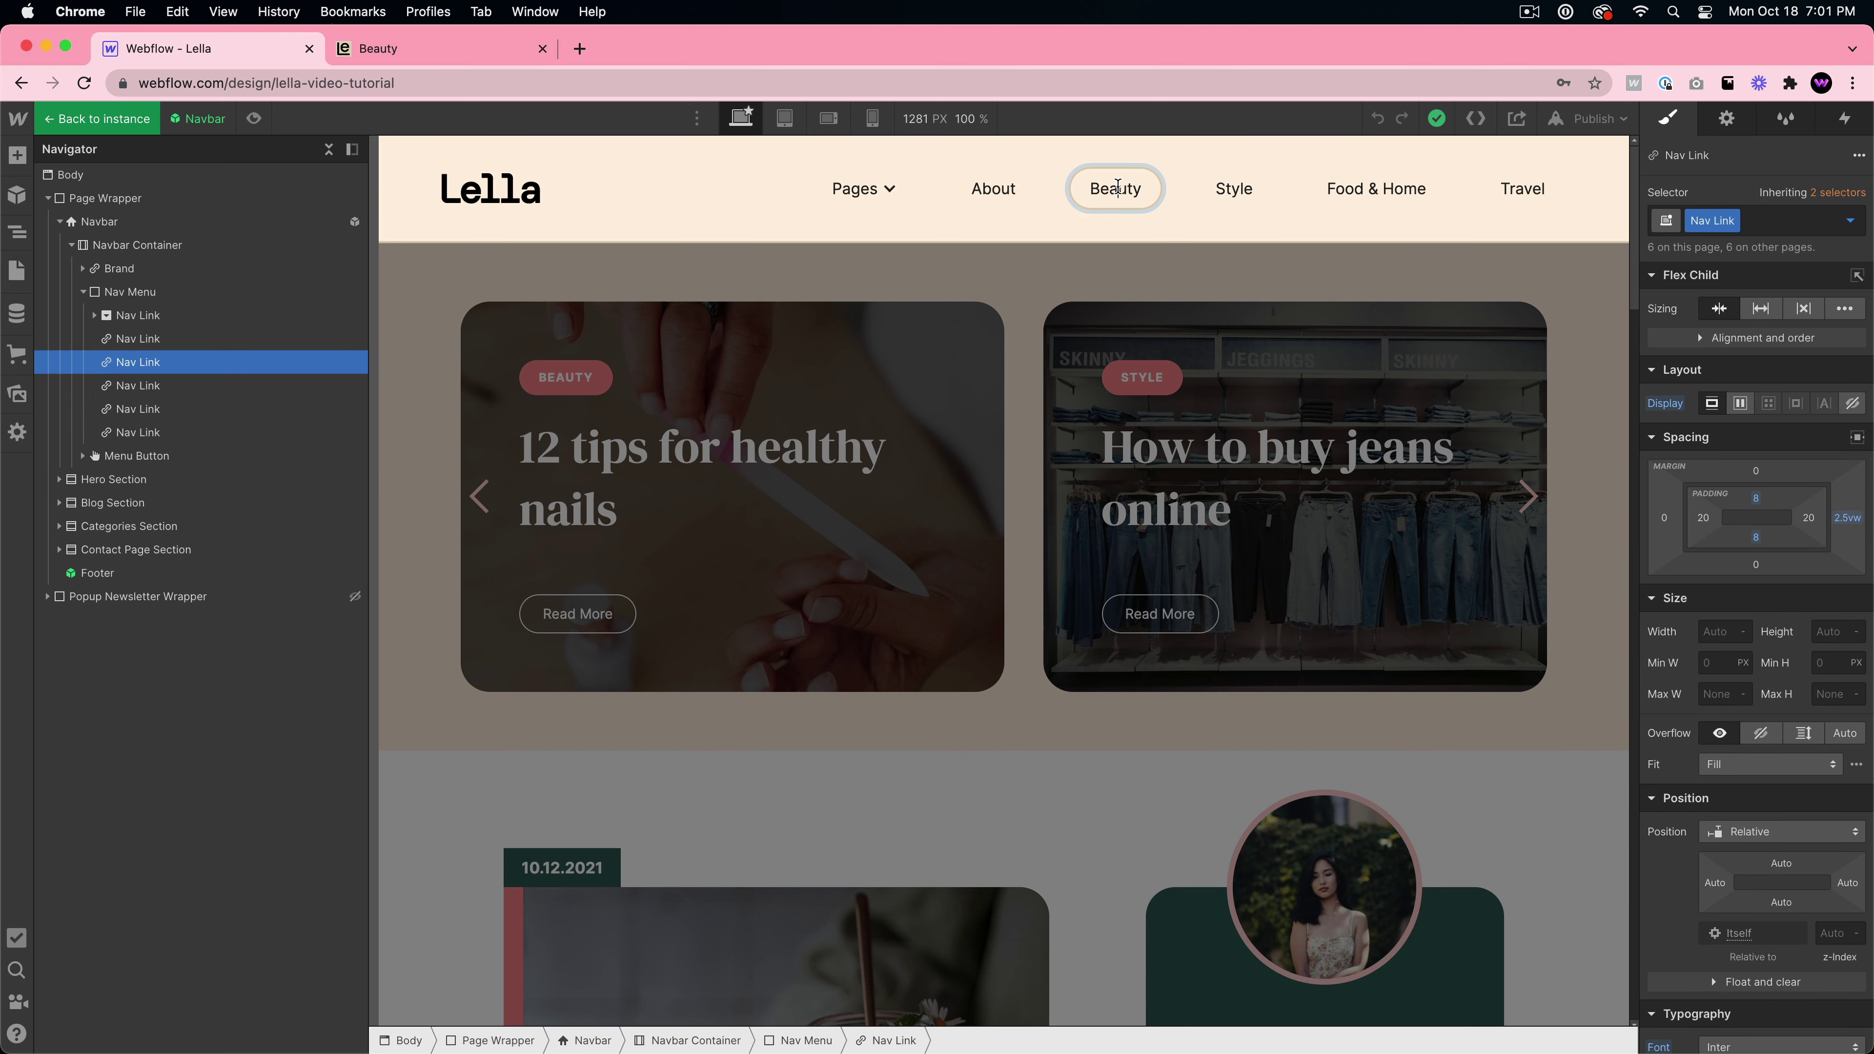
pyautogui.doubleClick(1118, 187)
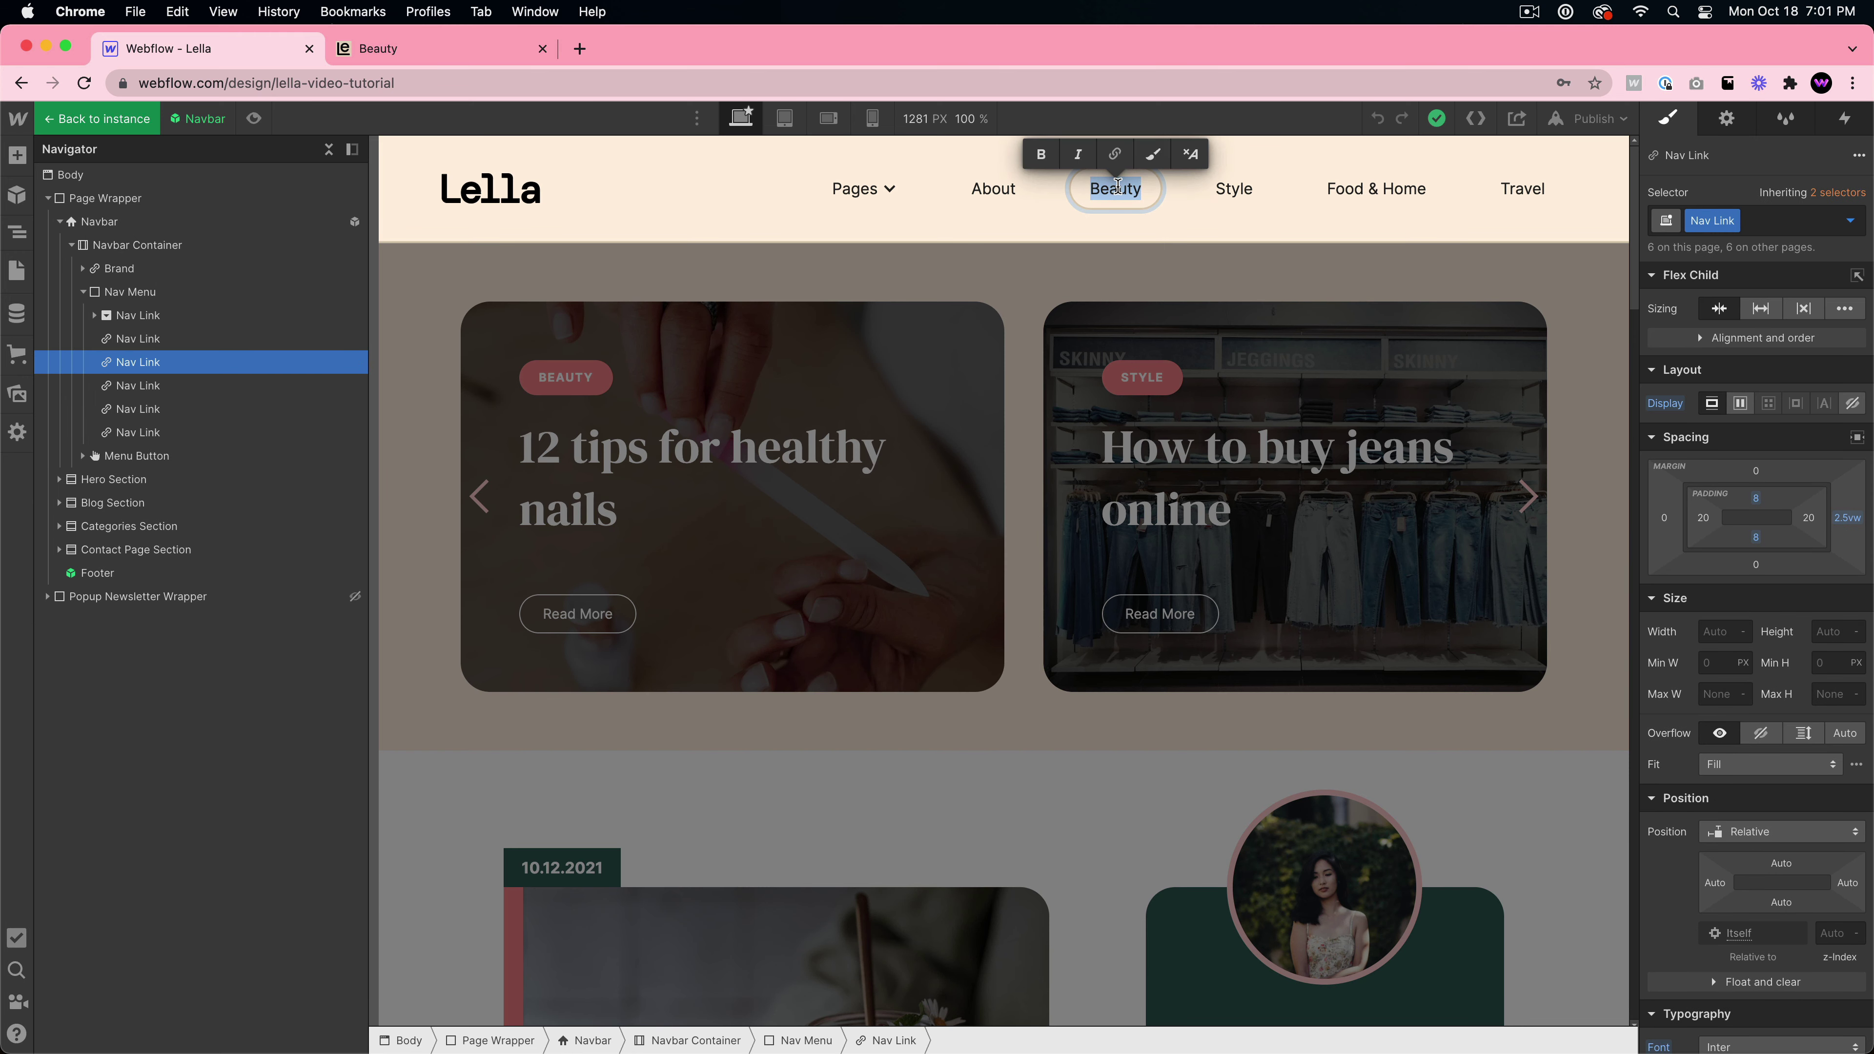
pyautogui.write('Fitness')
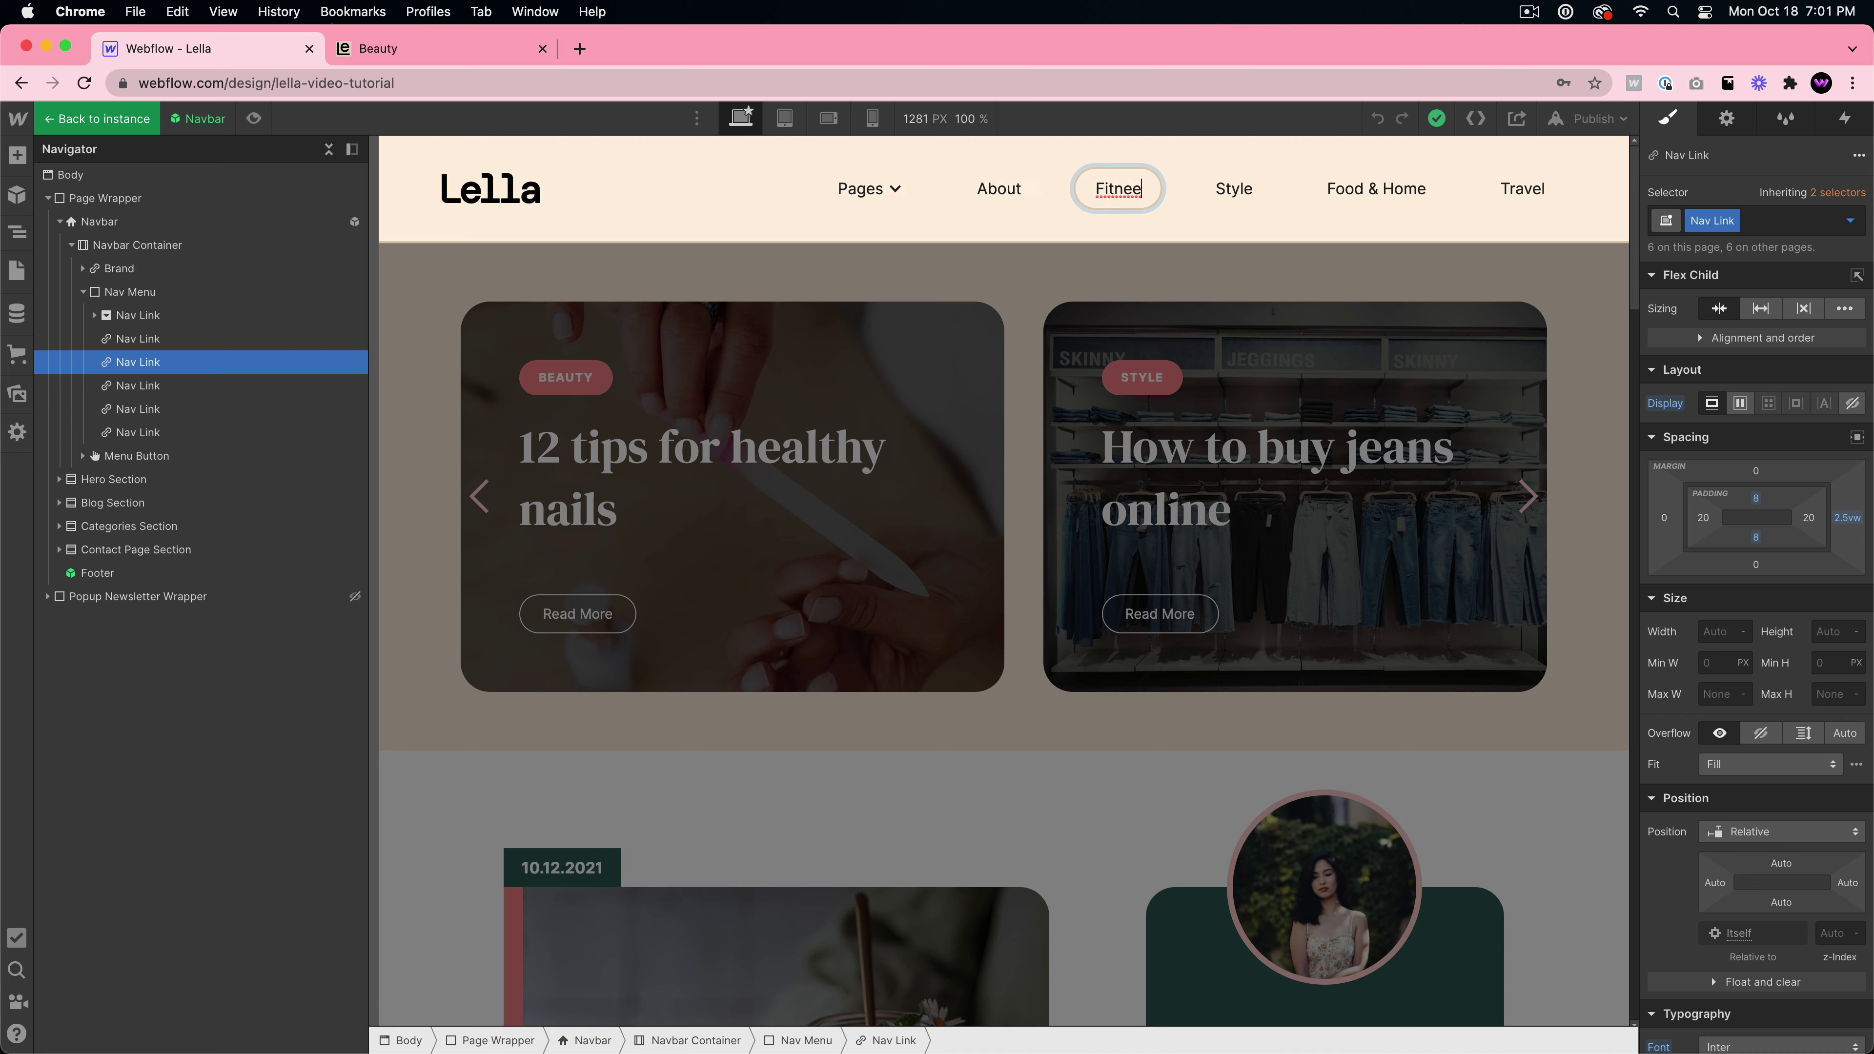
pyautogui.doubleClick(1097, 258)
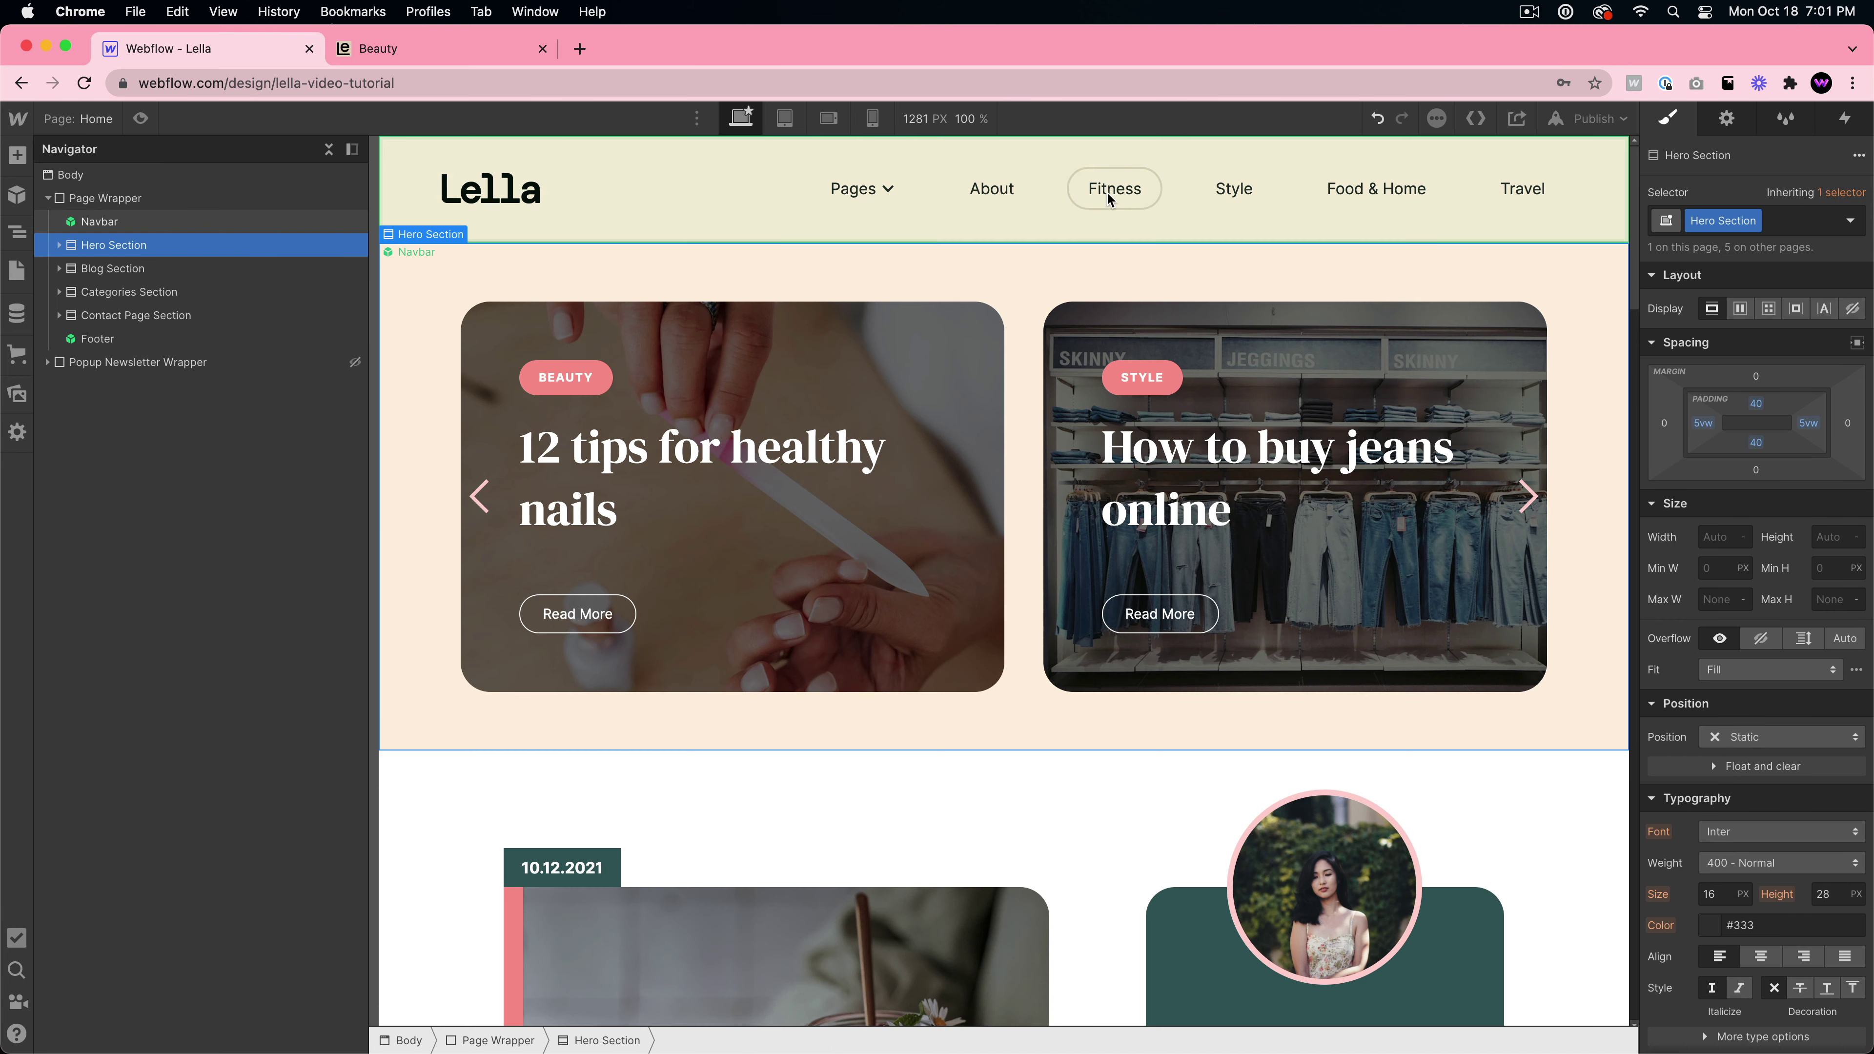
# - Open the About page and the Style page to check the renamed link in their navbars
pyautogui.click(16, 270)
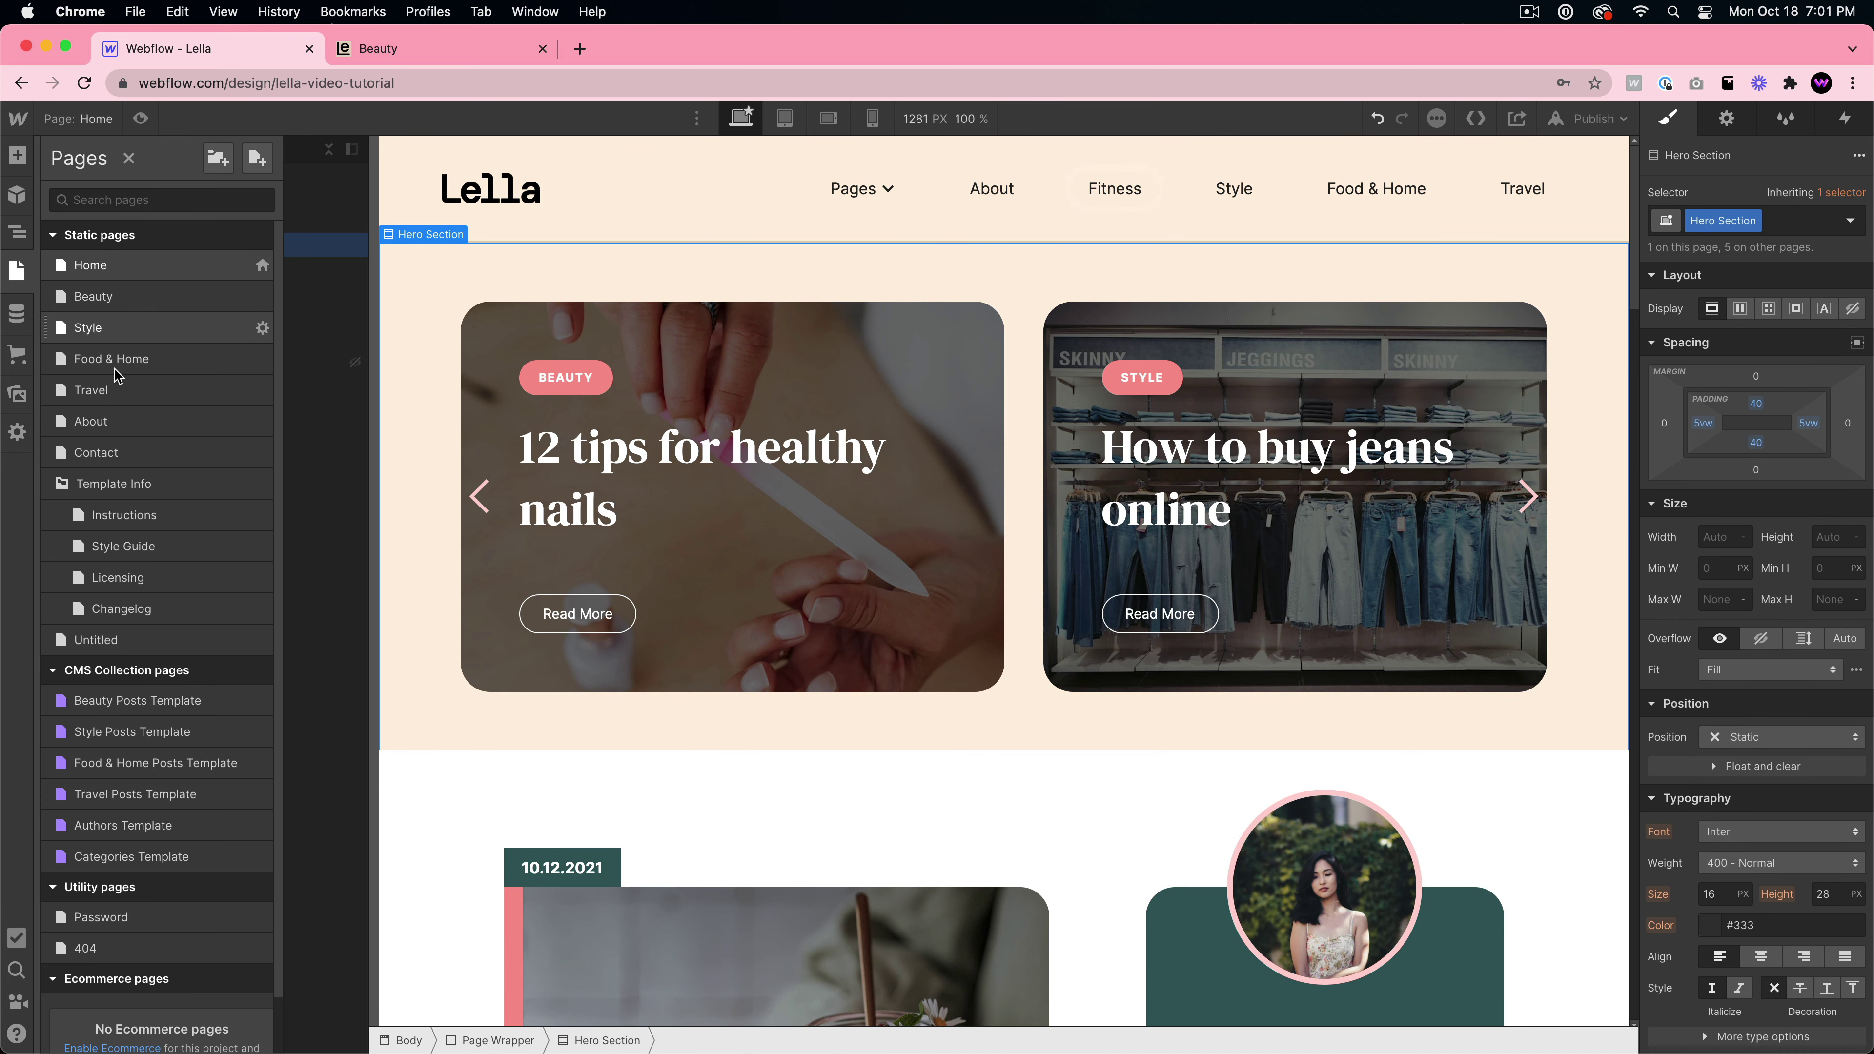
pyautogui.click(104, 426)
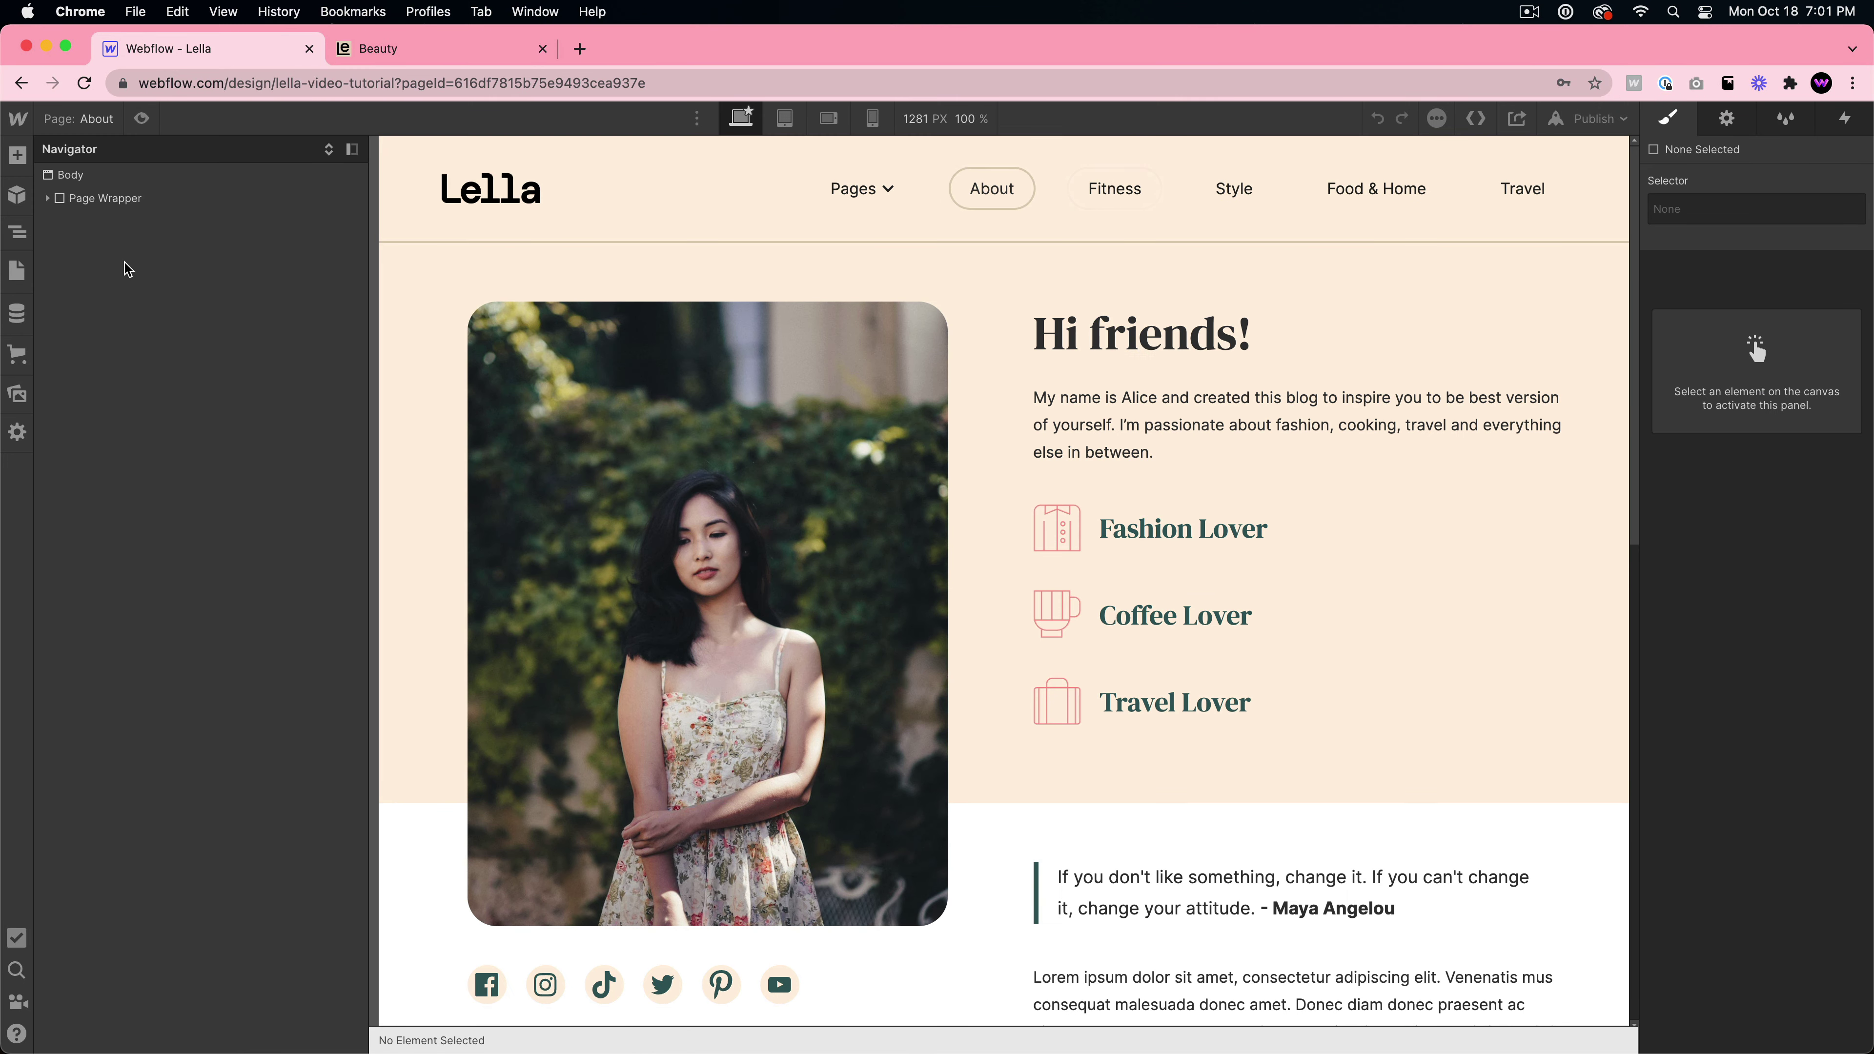
pyautogui.click(17, 271)
pyautogui.click(123, 333)
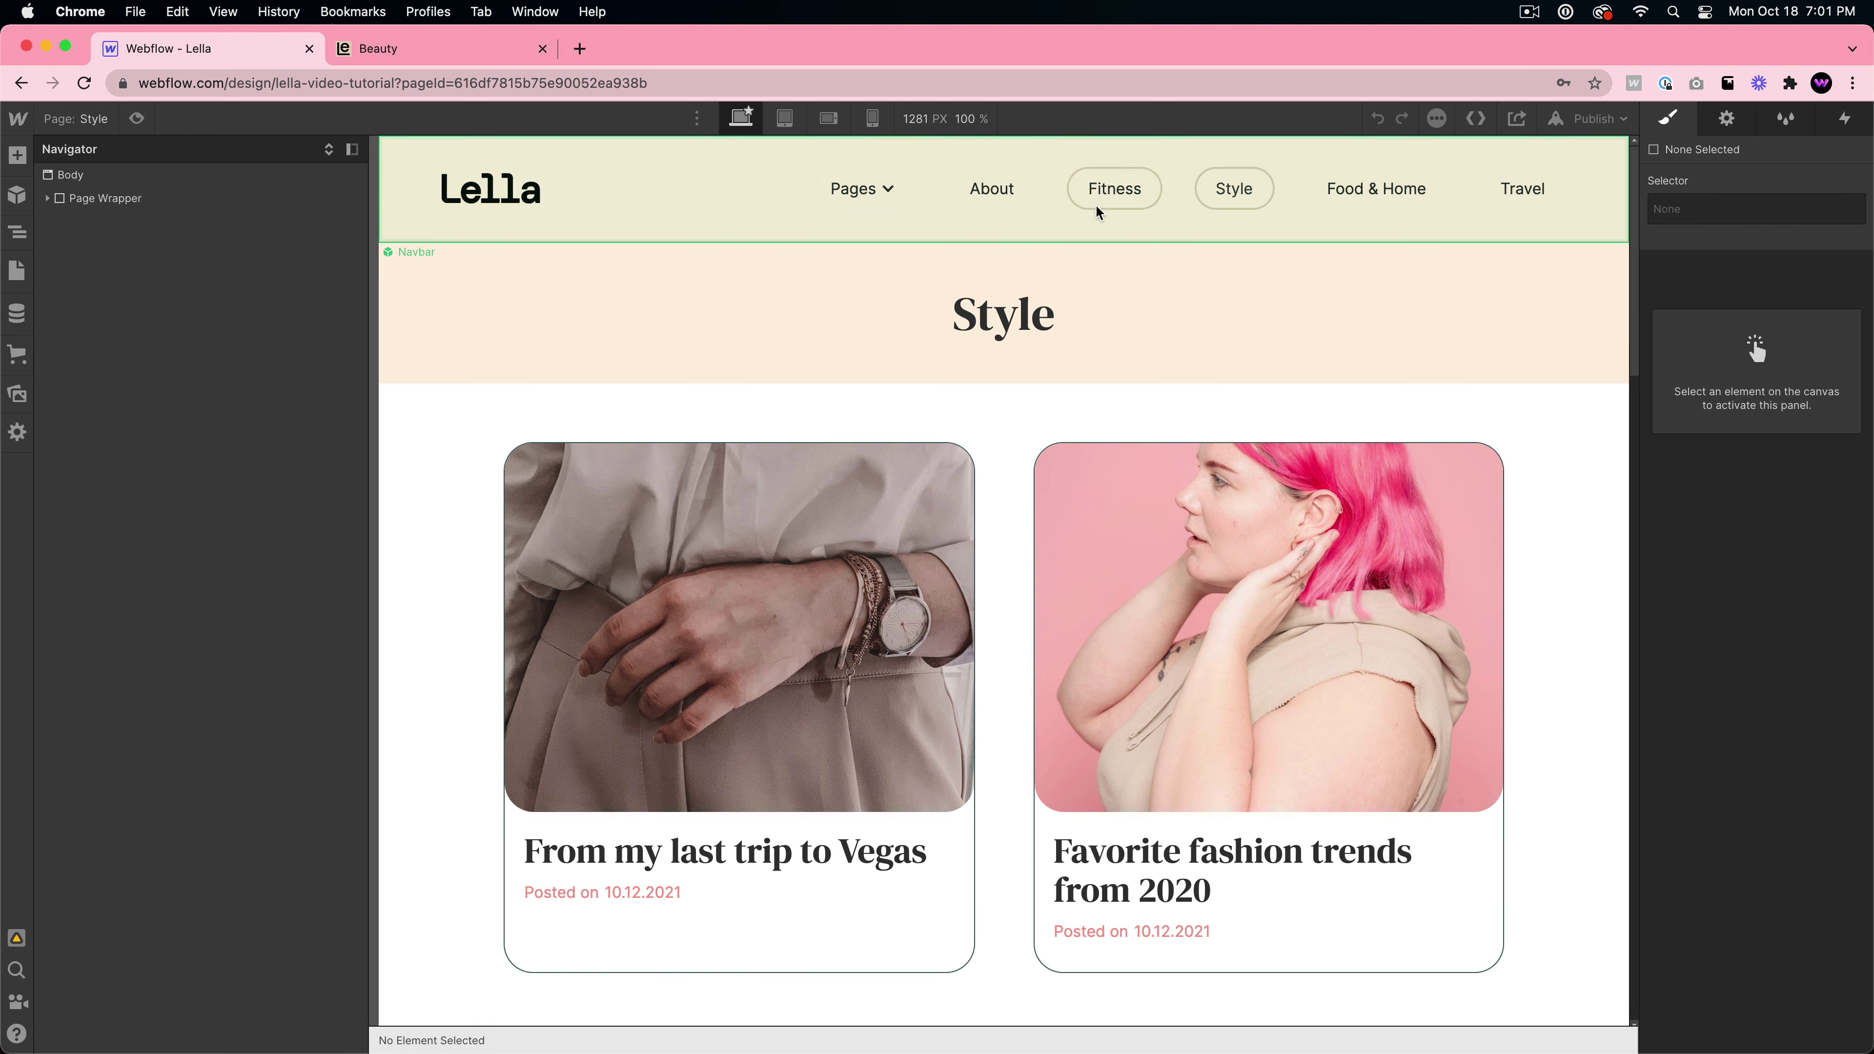
# - Change the Categories heading in the Style page's Footer symbol to "Categories - New Name"
pyautogui.scroll(-20, 1129, 418)
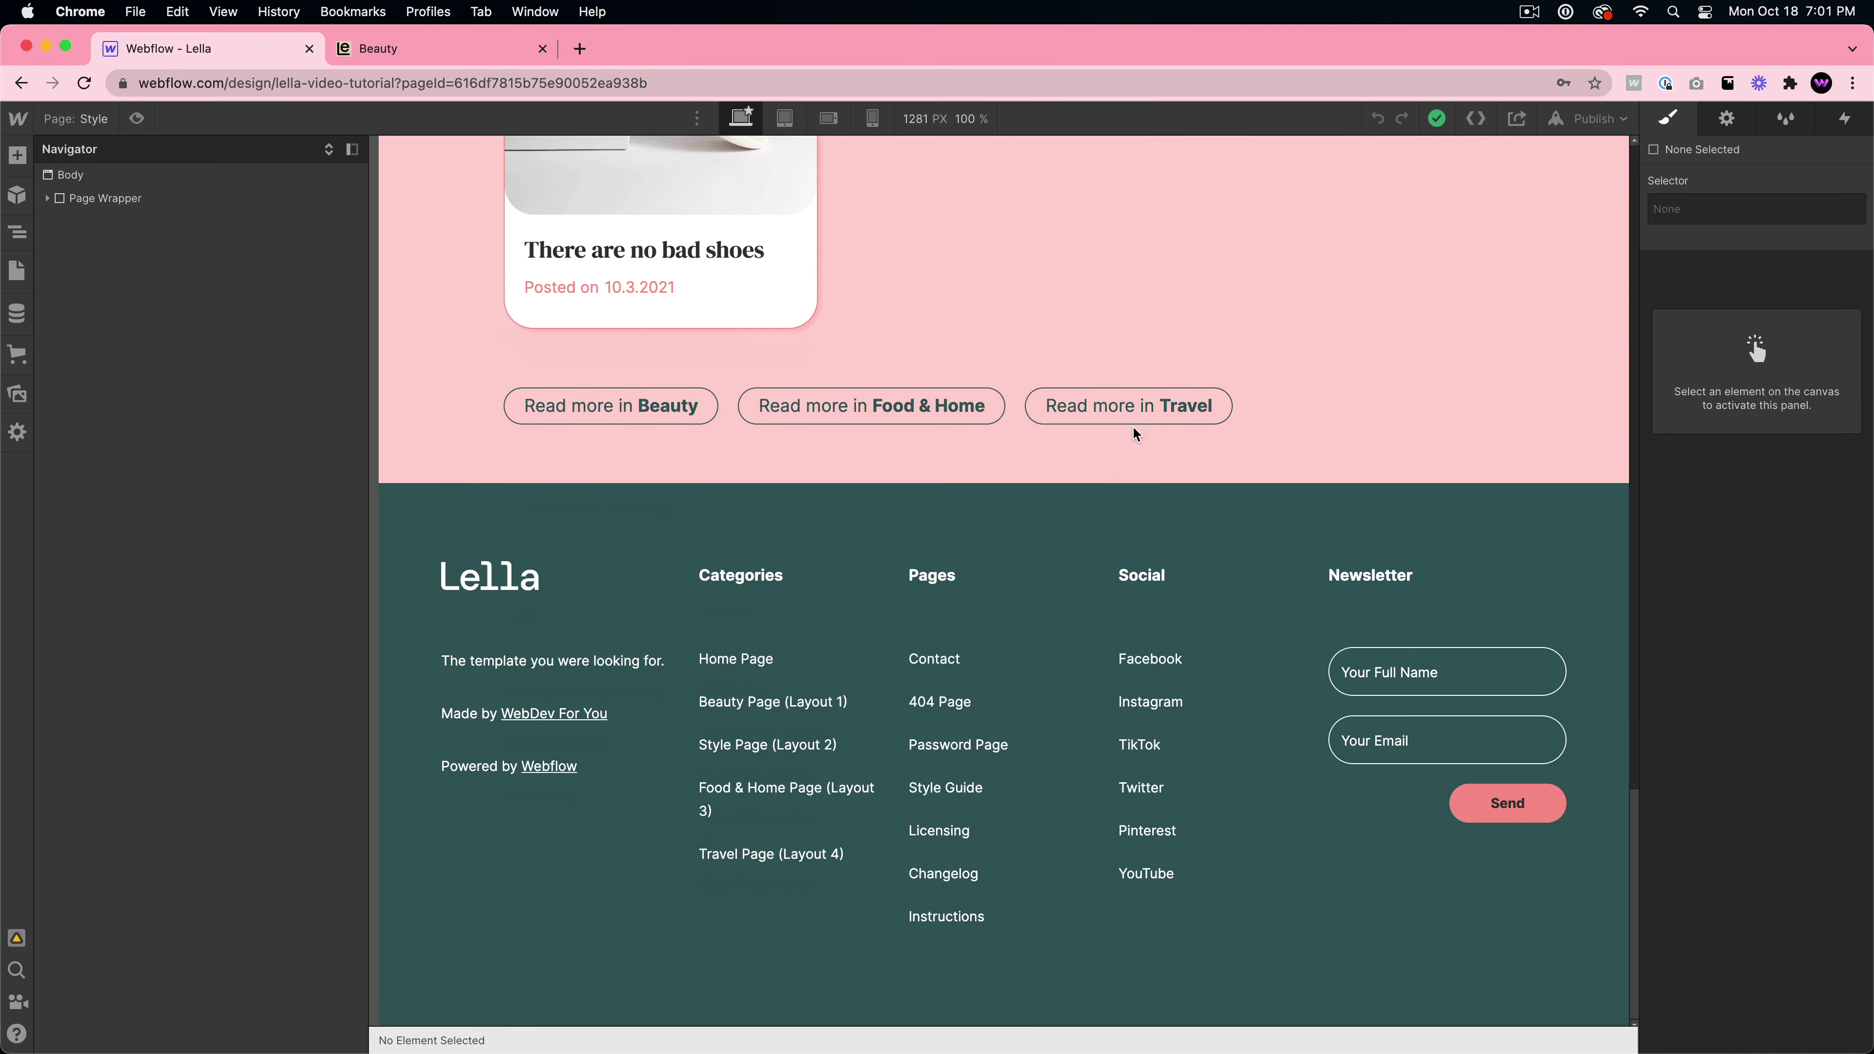
pyautogui.doubleClick(1009, 736)
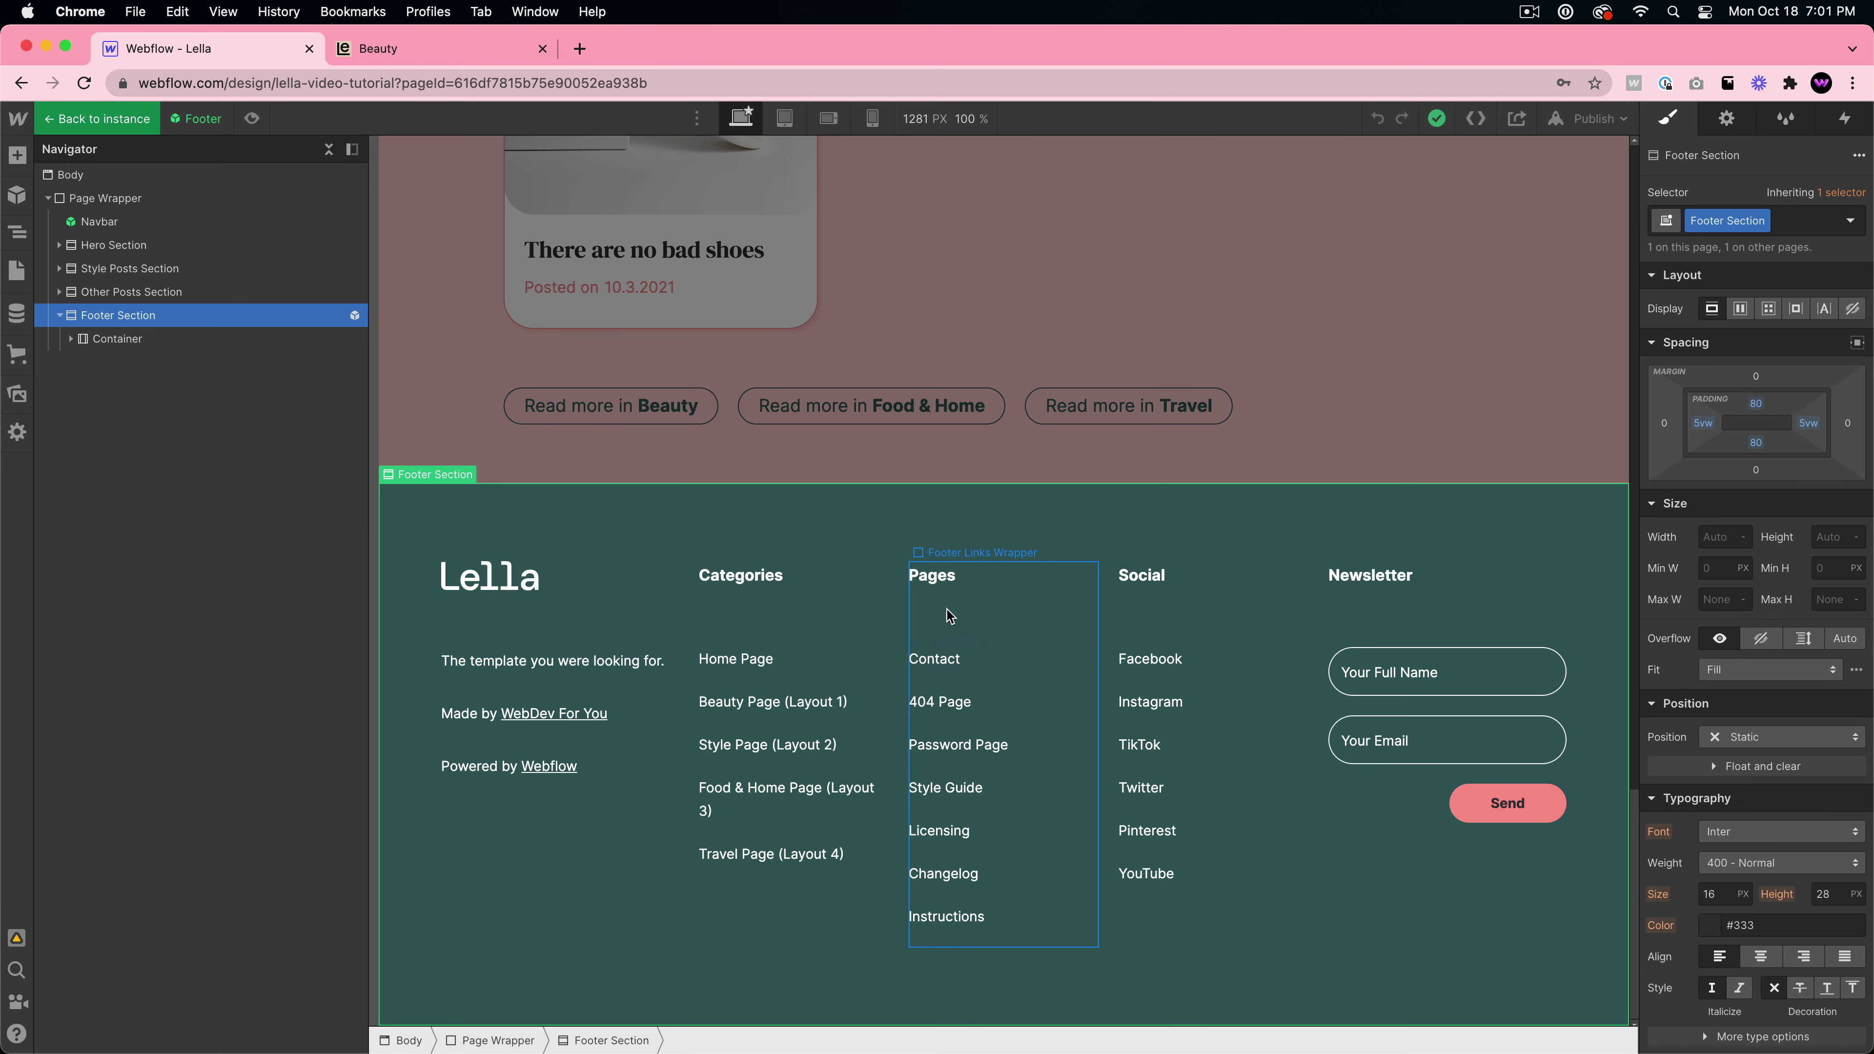
pyautogui.doubleClick(774, 581)
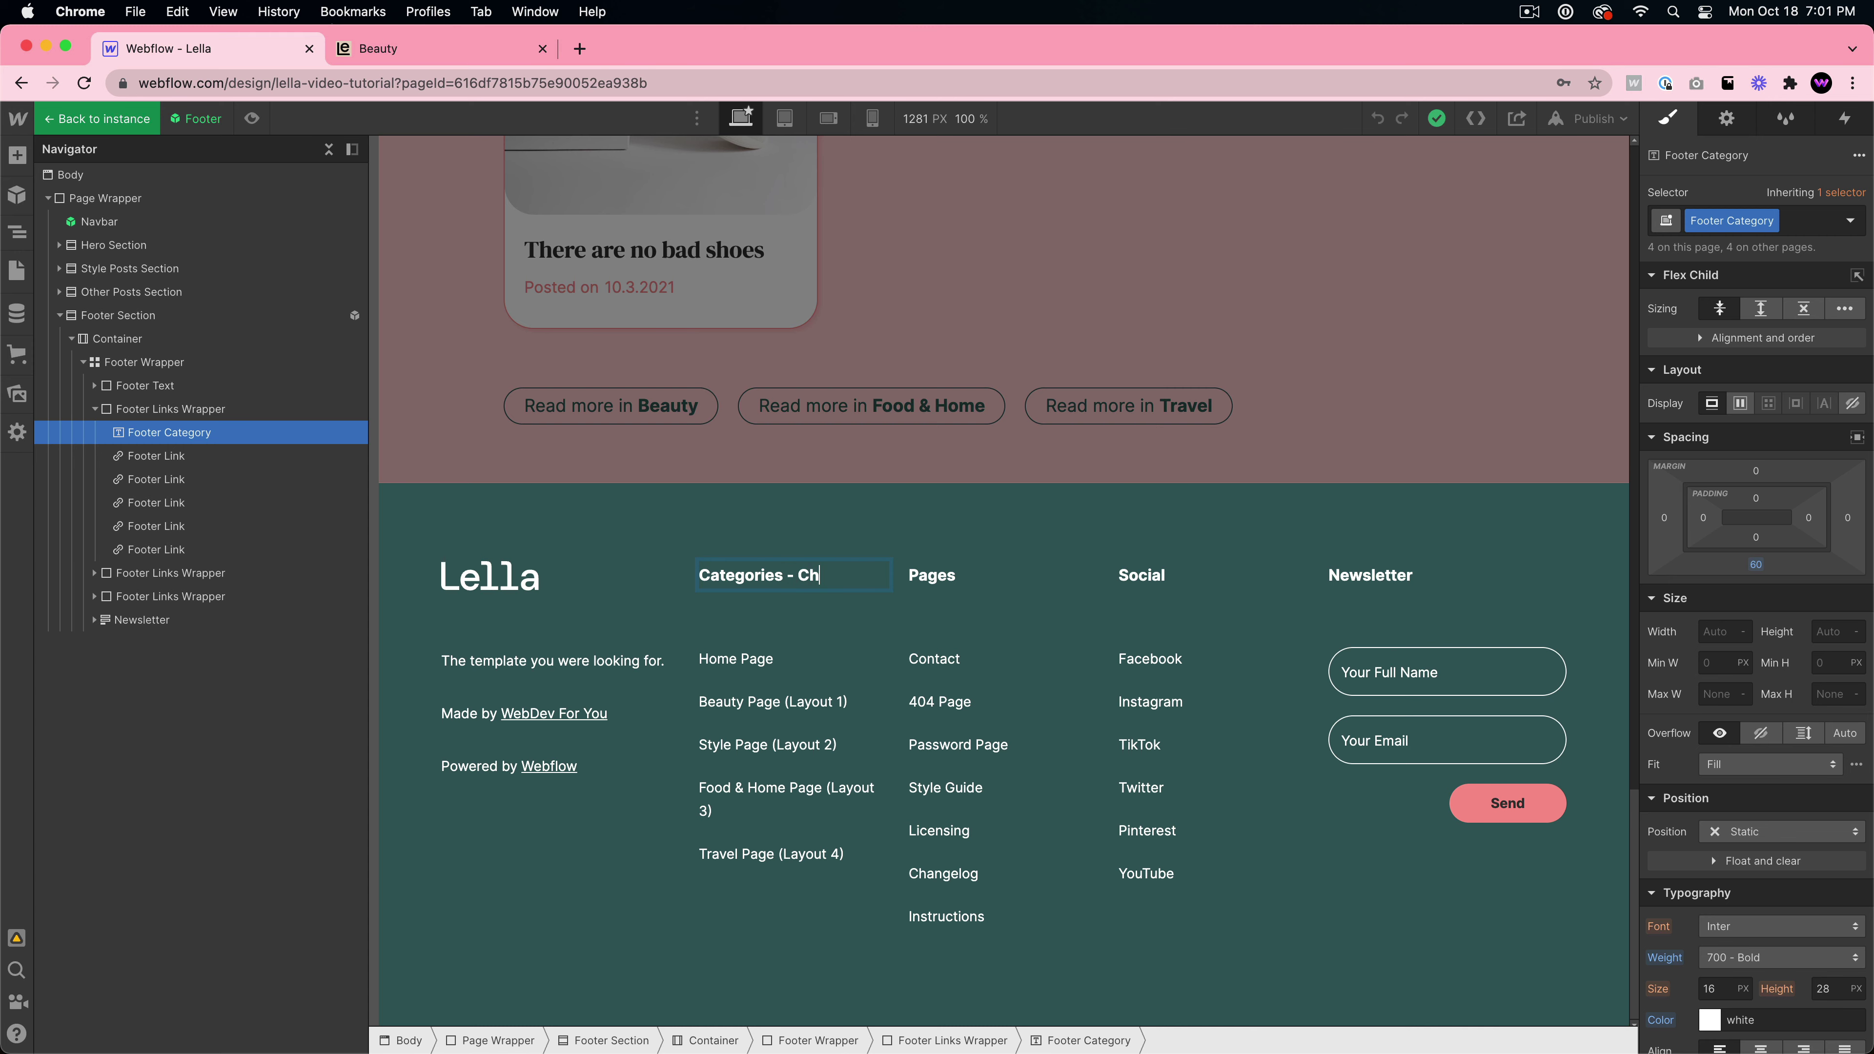
pyautogui.write('- New Name')
pyautogui.click(867, 657)
# - Open the Beauty Posts Template page and check the Categories heading in its footer
pyautogui.click(16, 273)
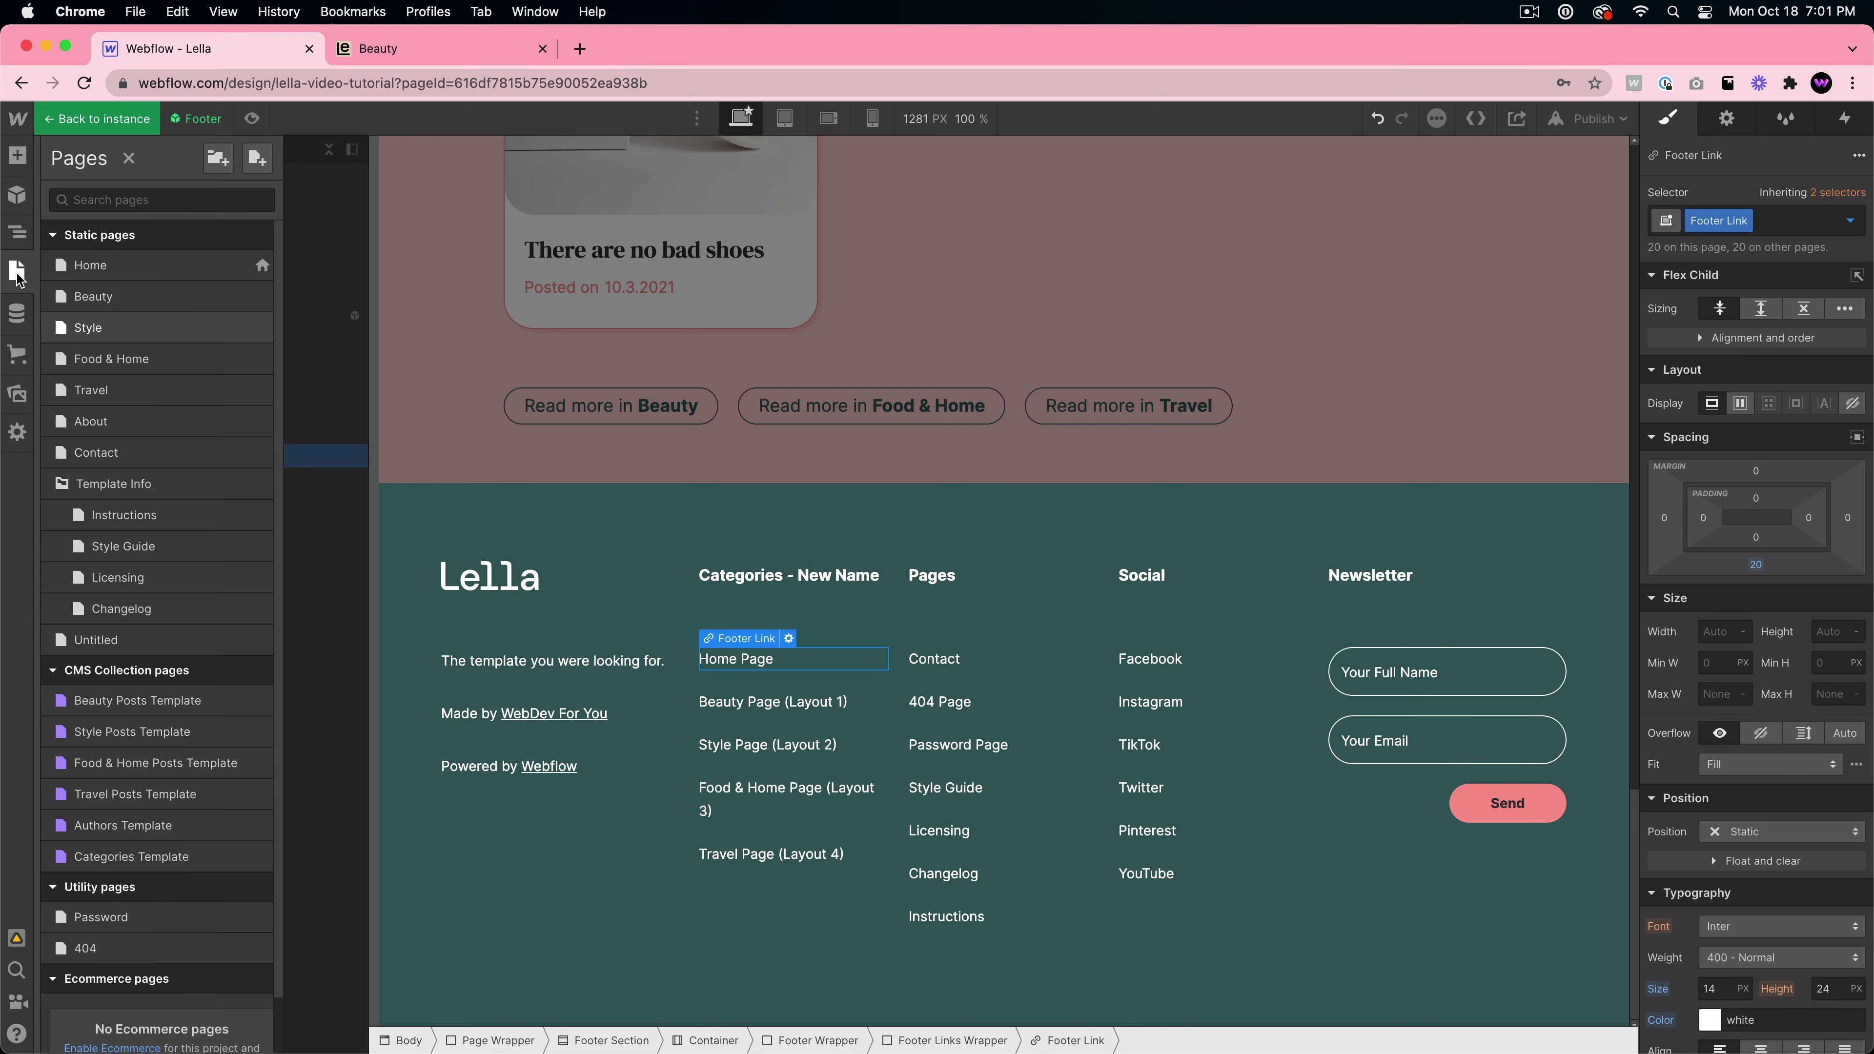
pyautogui.click(131, 701)
pyautogui.scroll(-15, 793, 720)
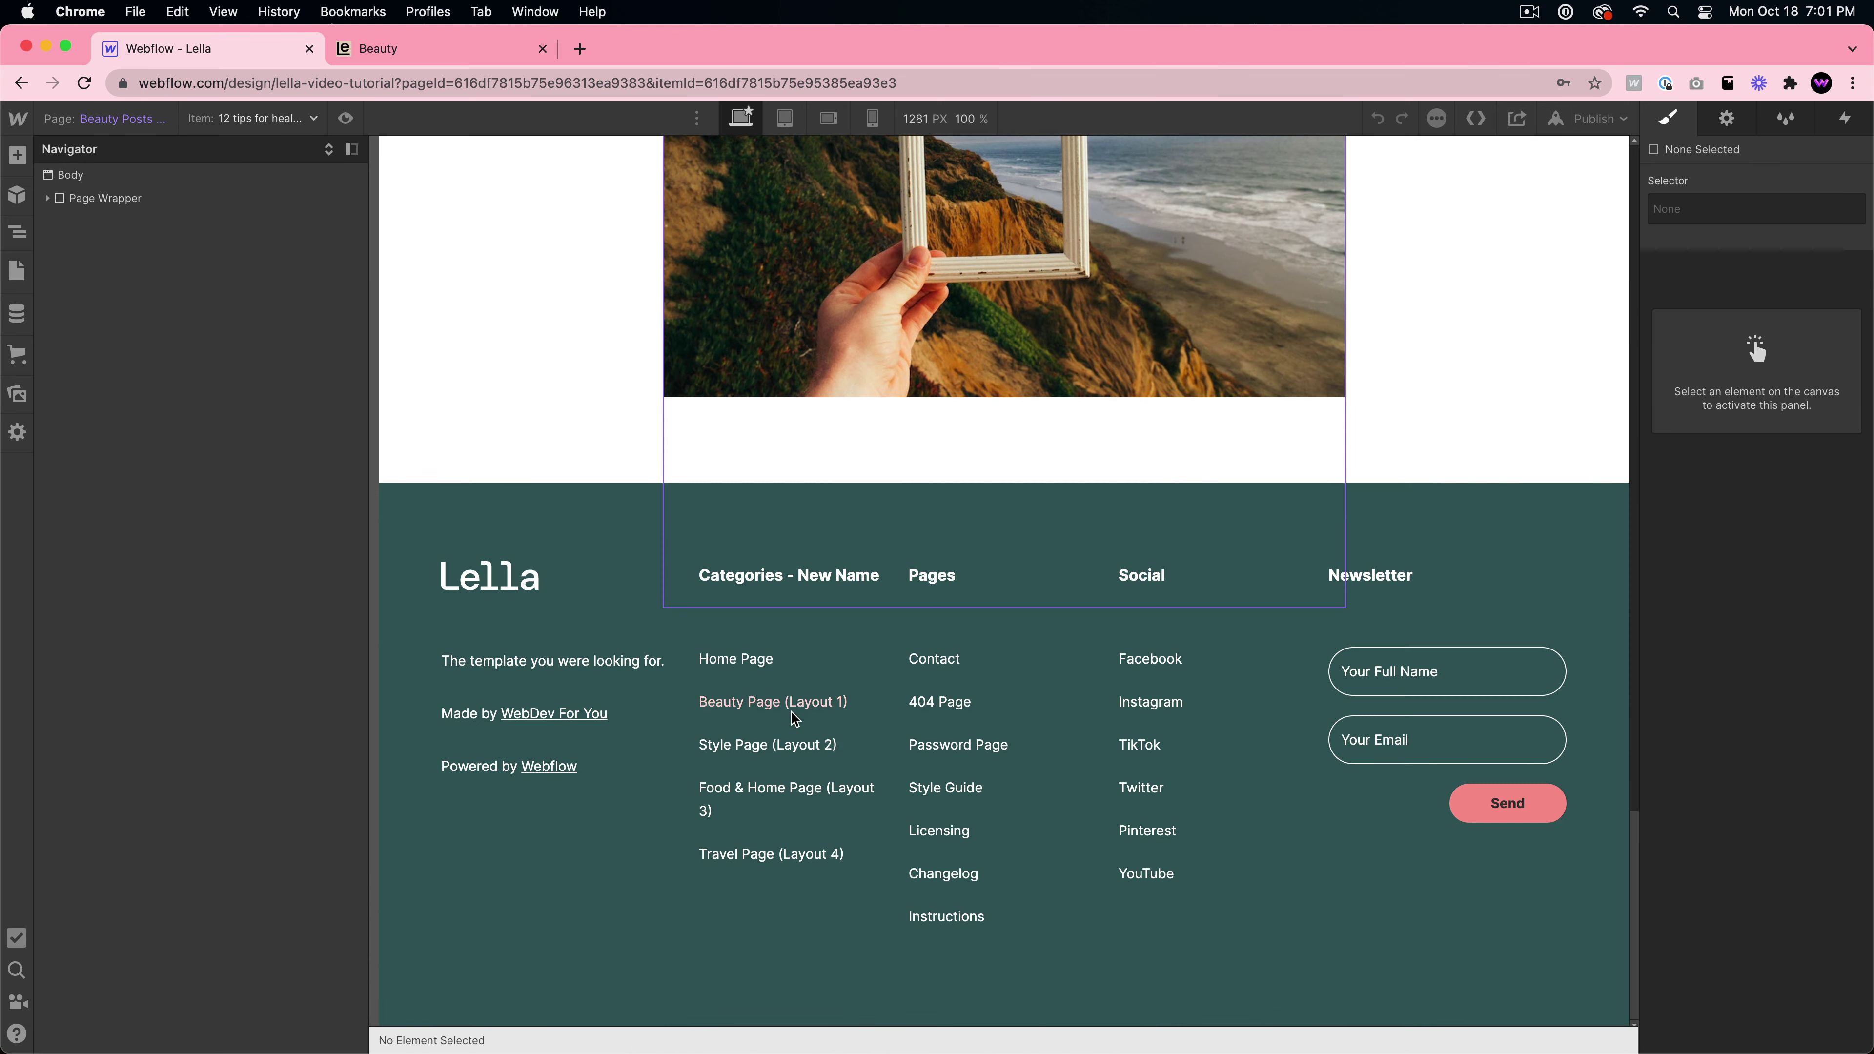
# - Delete the Pinterest link from the Social column of the Footer symbol
pyautogui.click(753, 589)
pyautogui.doubleClick(747, 589)
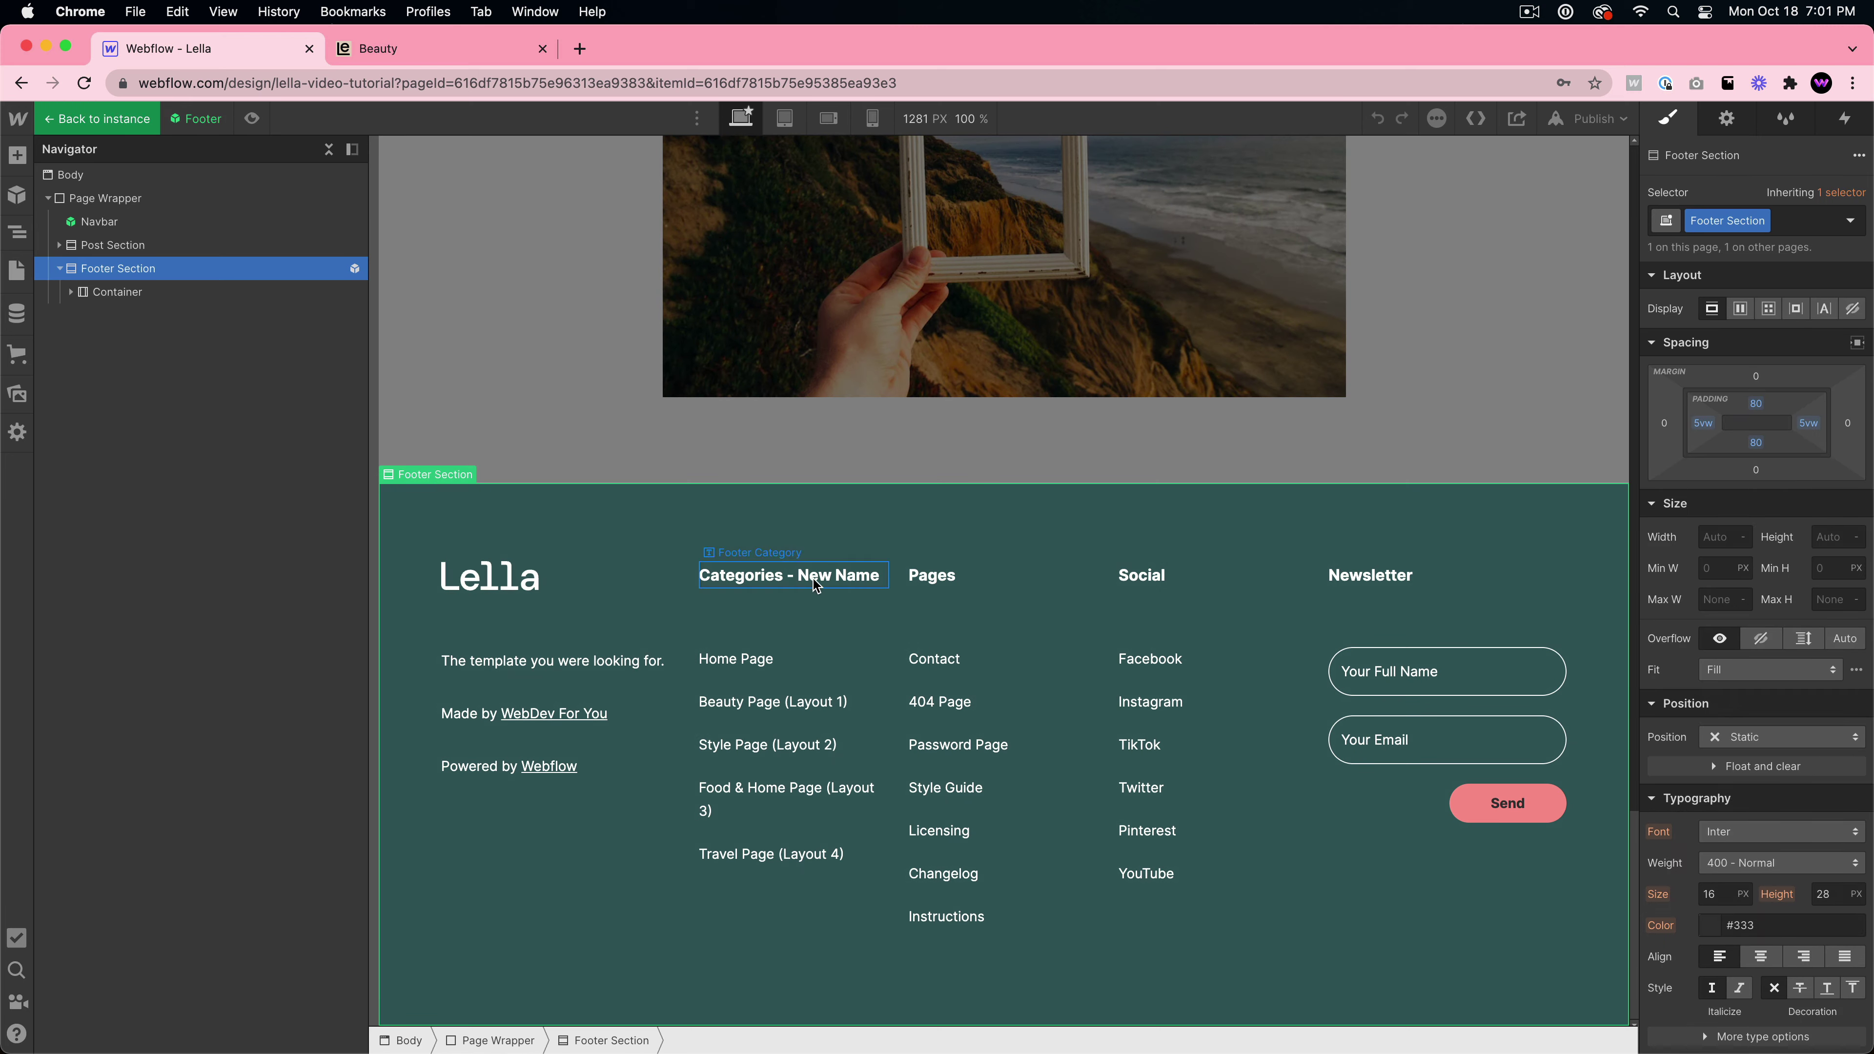
pyautogui.click(1181, 576)
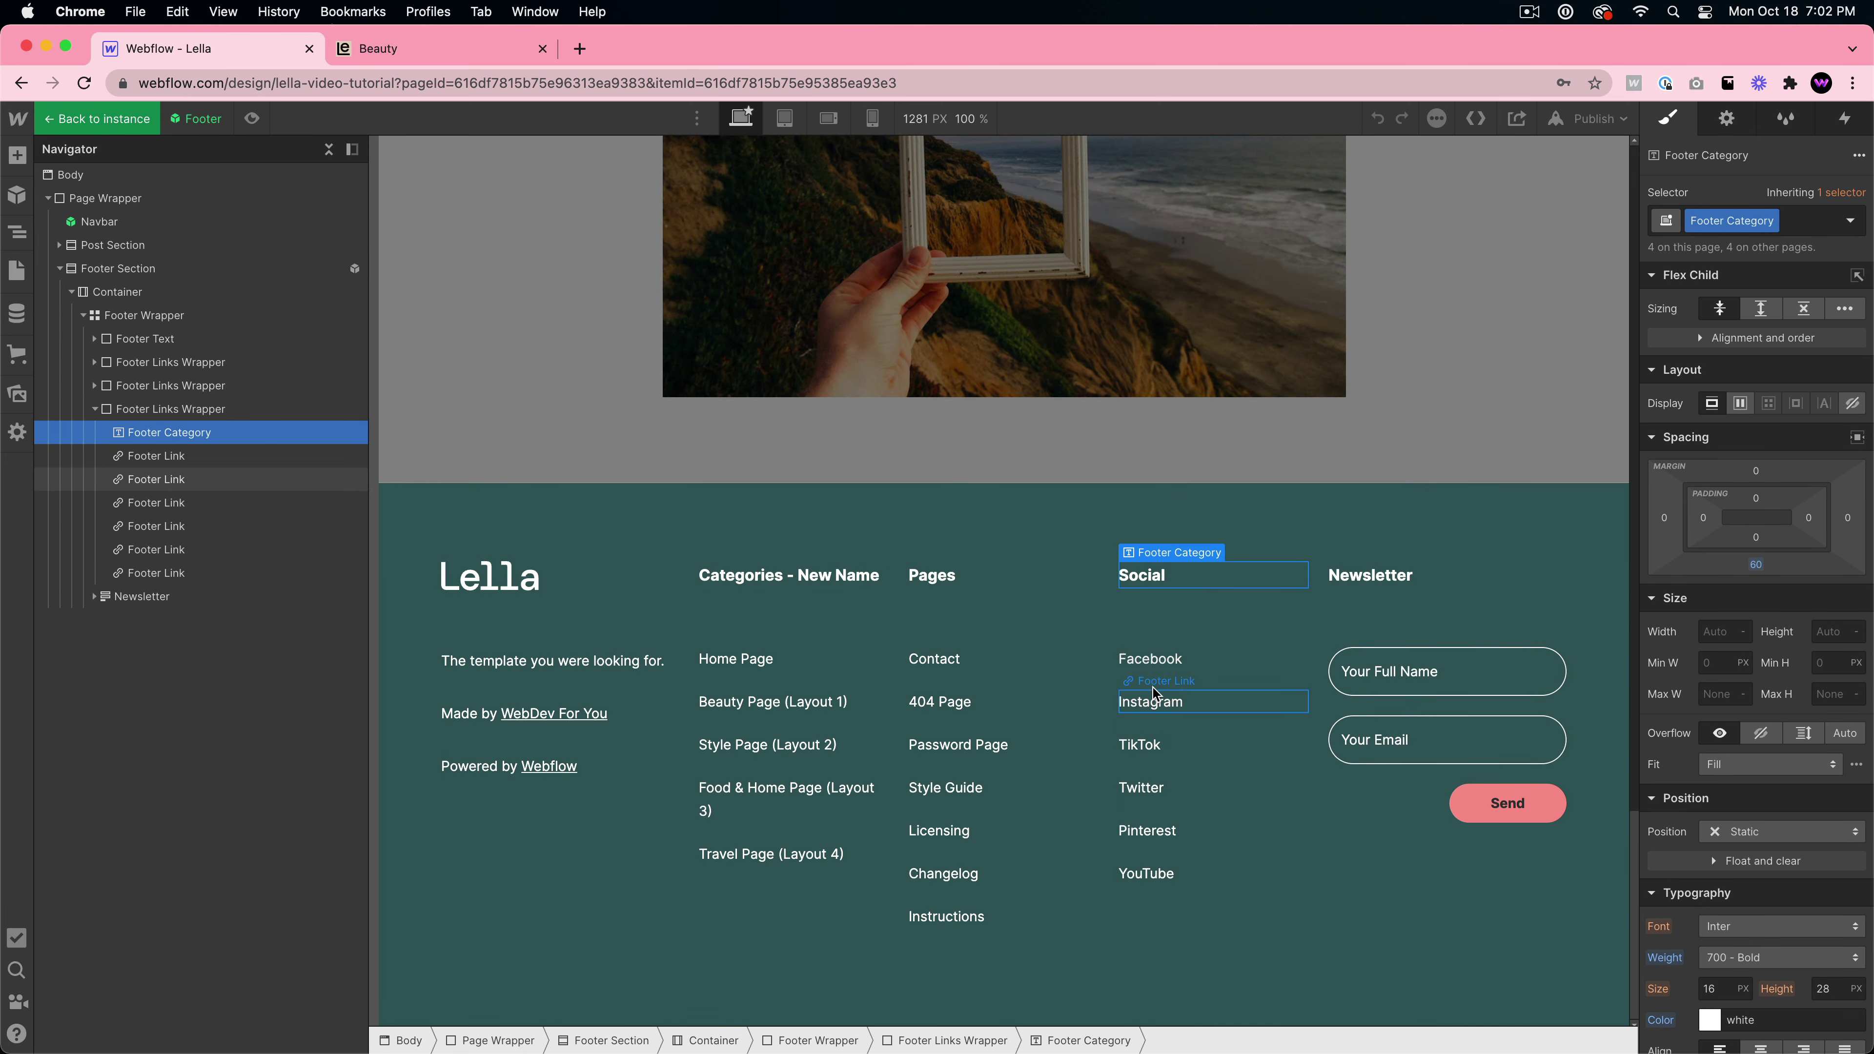
pyautogui.click(1160, 660)
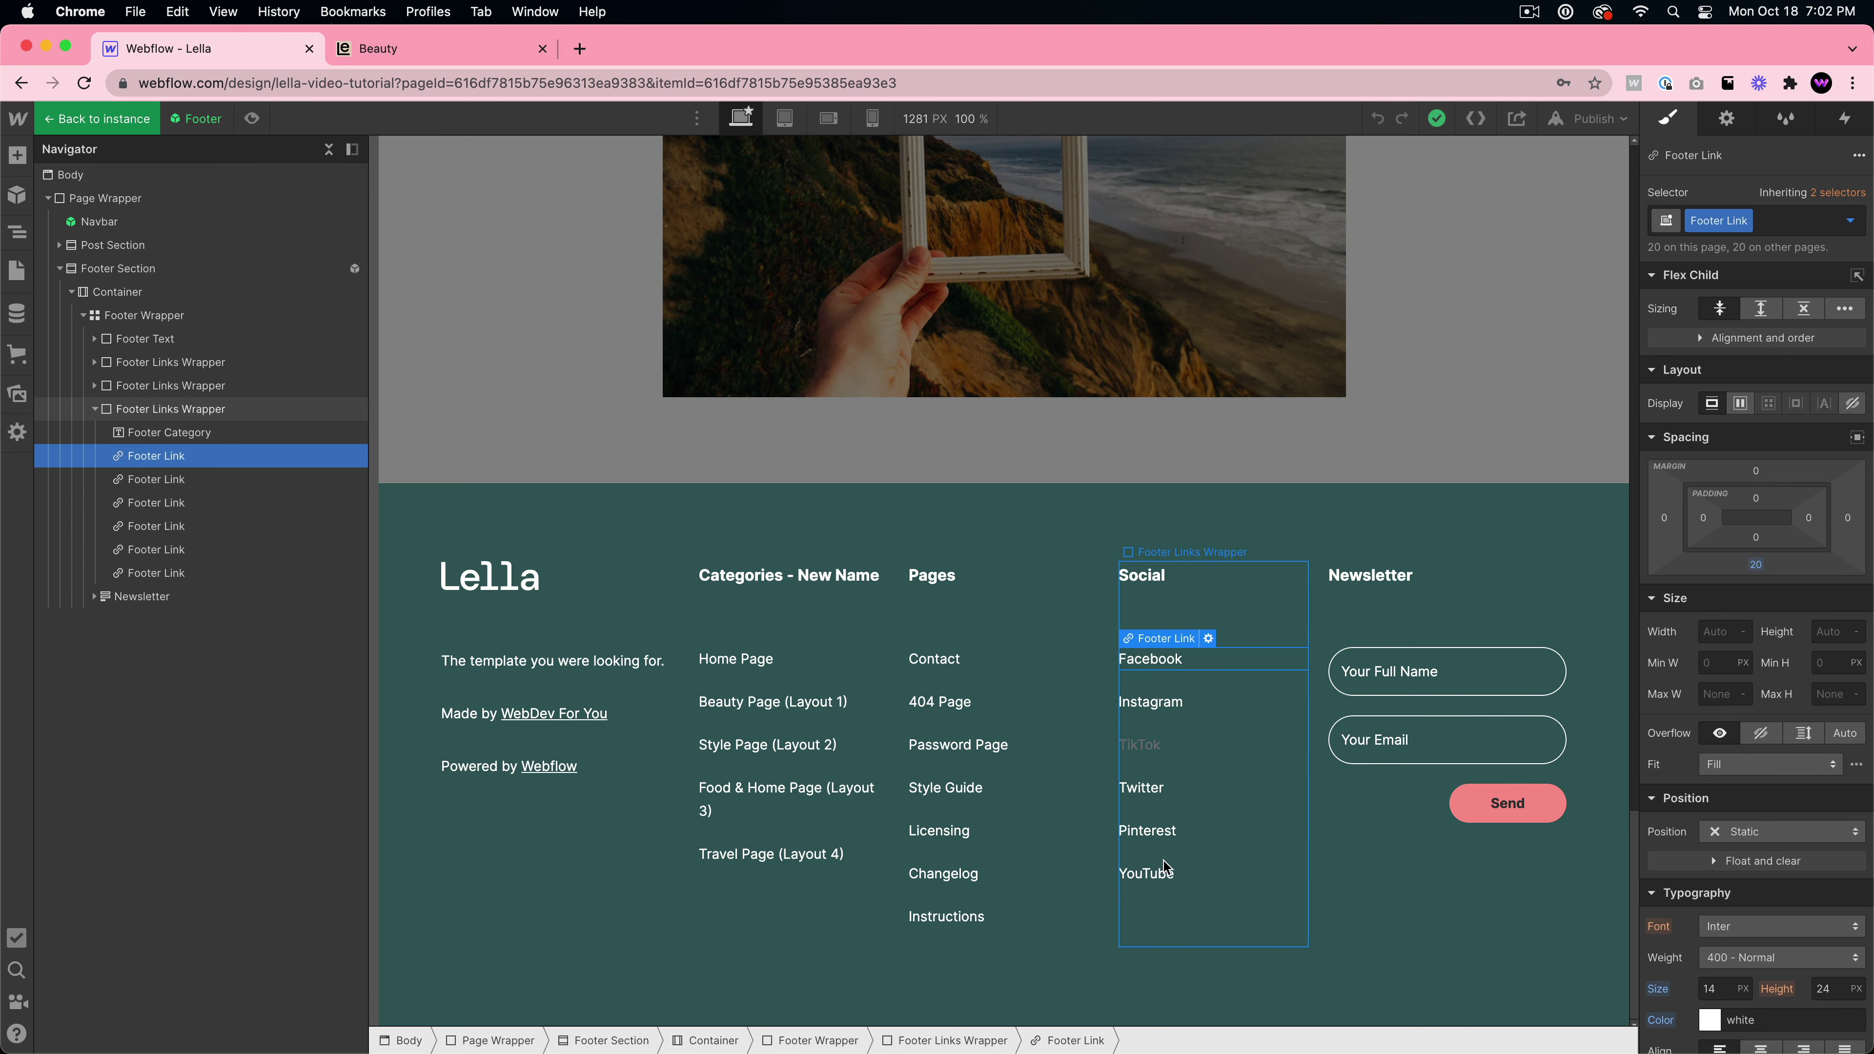
pyautogui.click(1180, 831)
pyautogui.press('Delete')
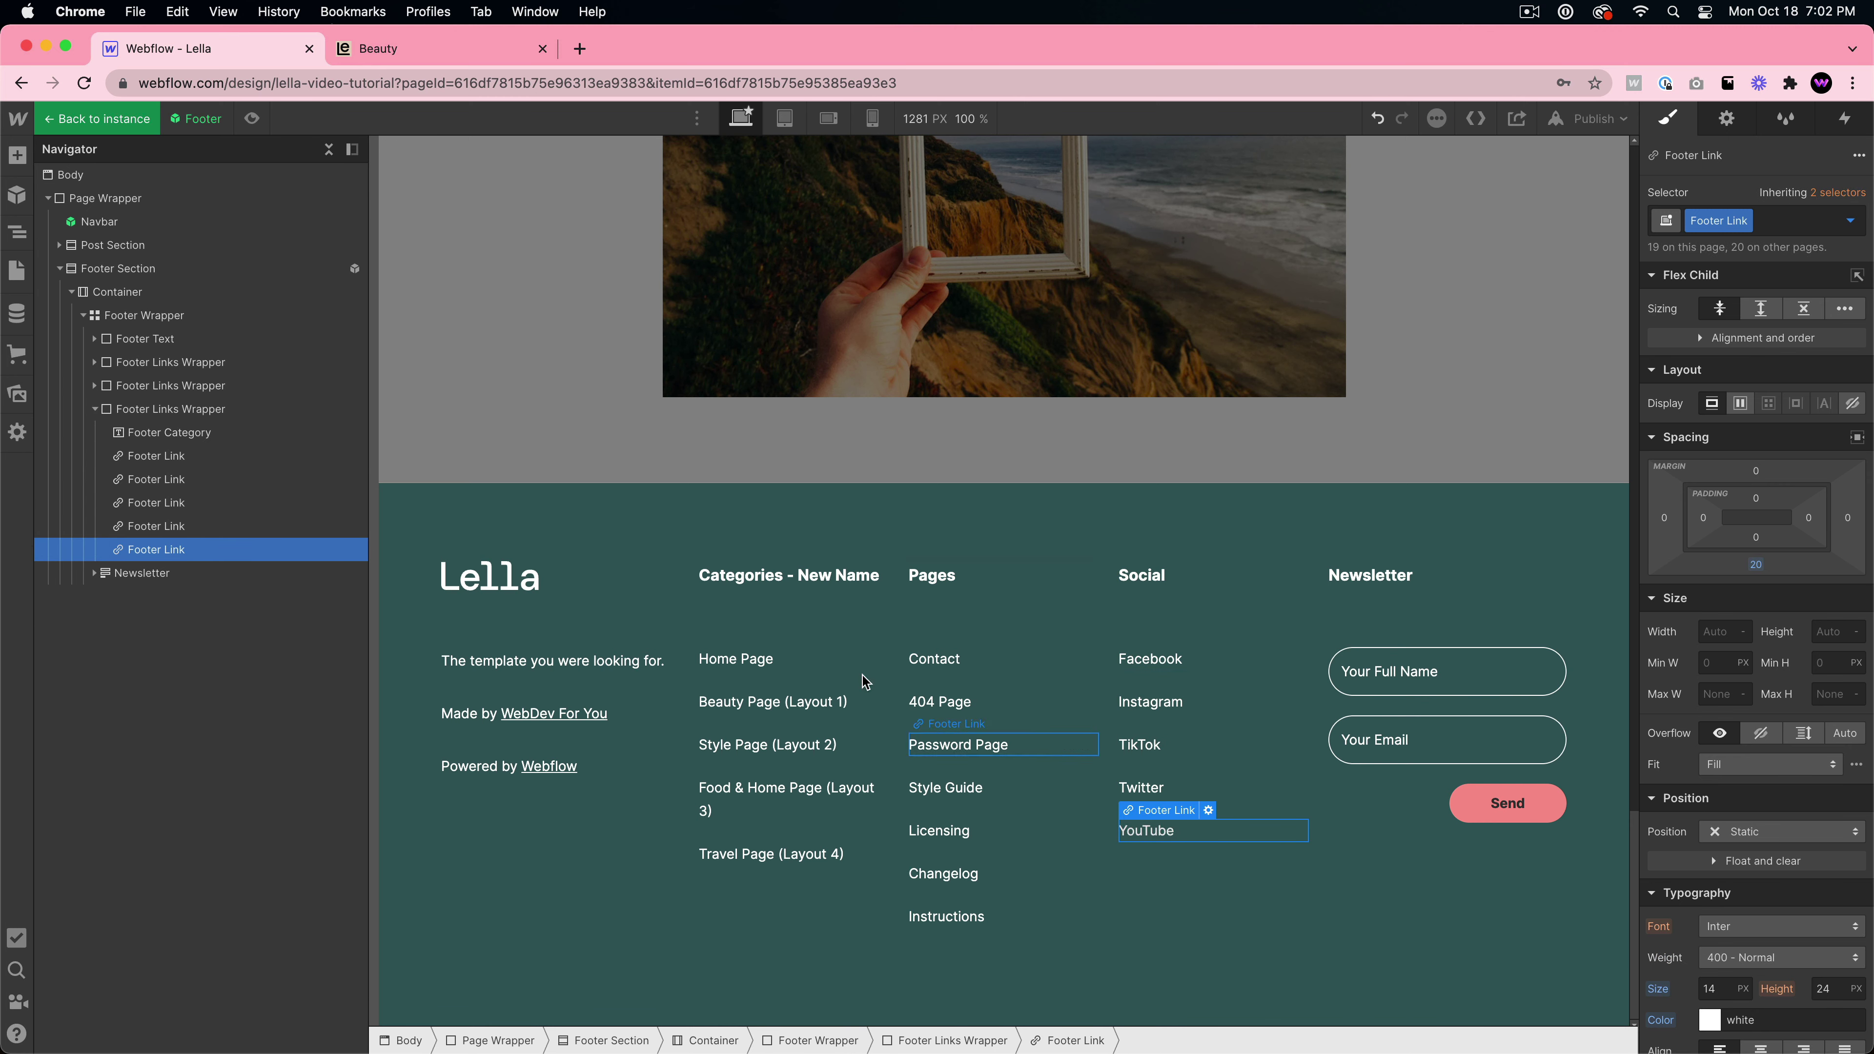
# - Open the Home page and check the Social links in its footer
pyautogui.click(628, 624)
pyautogui.click(17, 269)
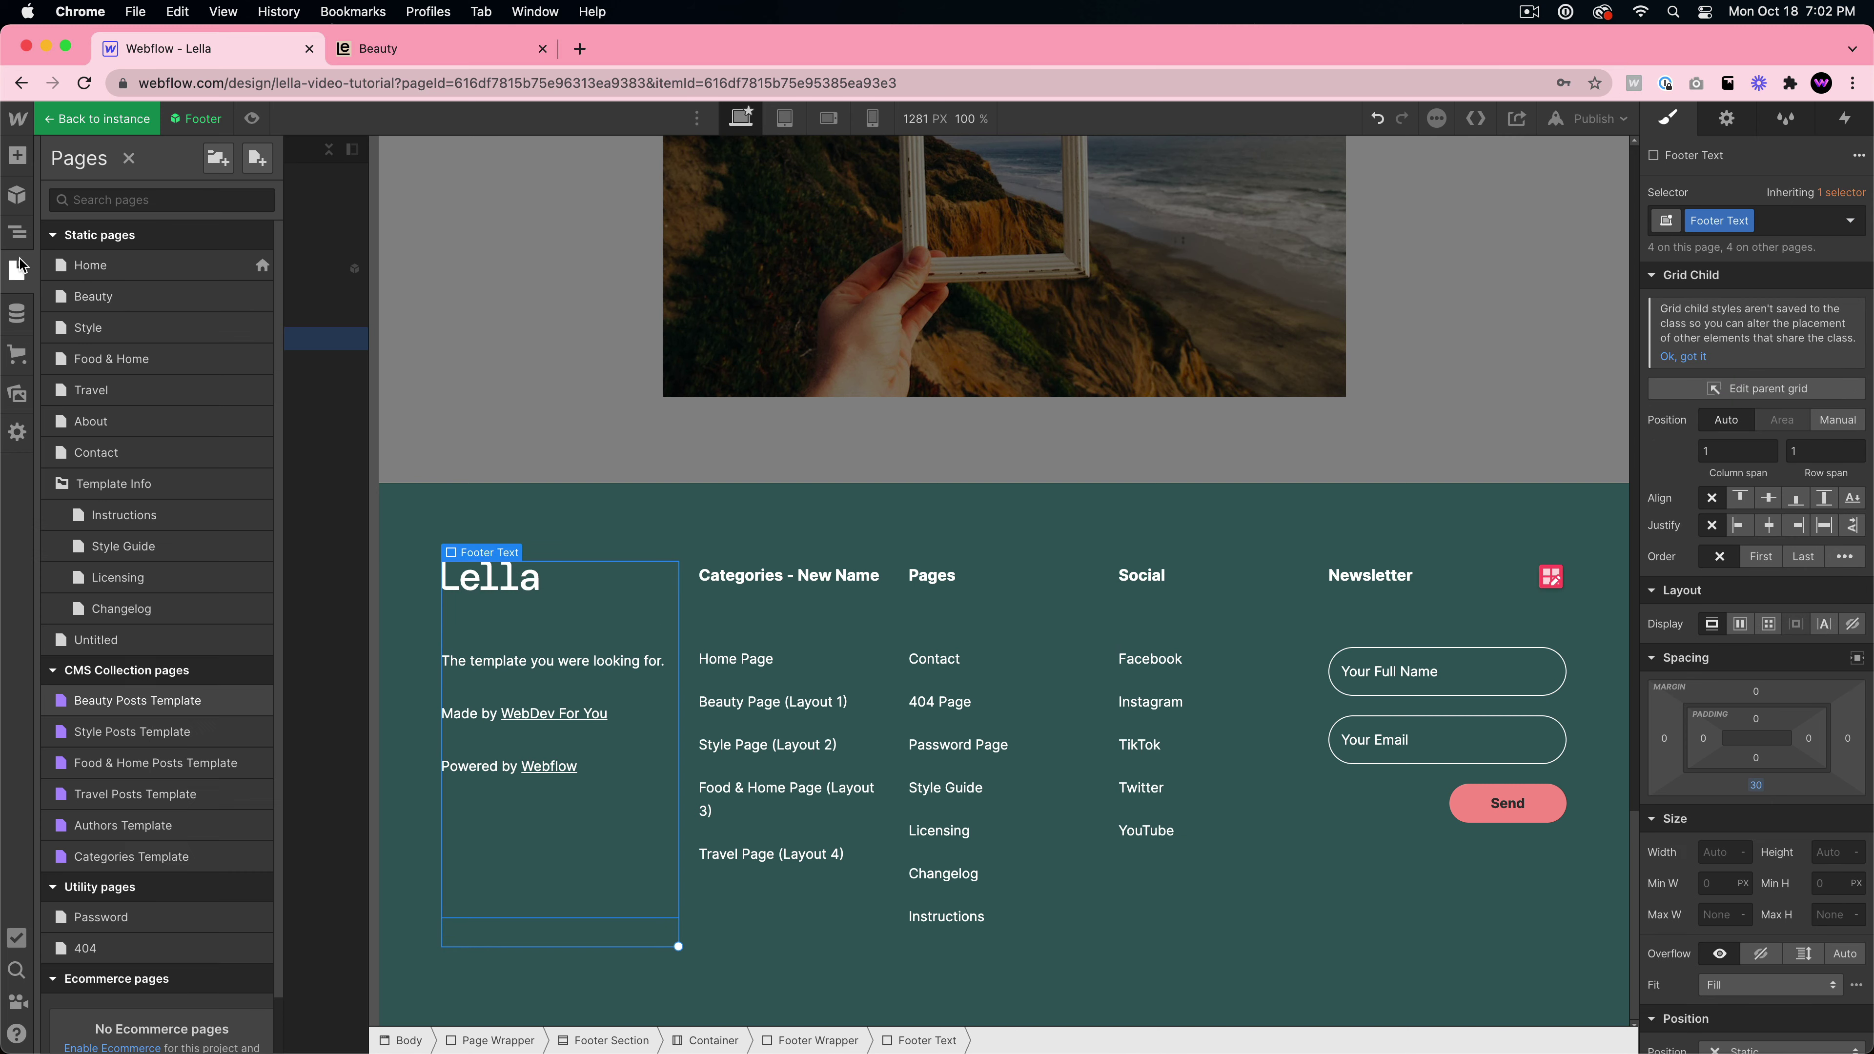
pyautogui.click(157, 267)
pyautogui.scroll(-6, 1003, 536)
pyautogui.scroll(-5, 1004, 536)
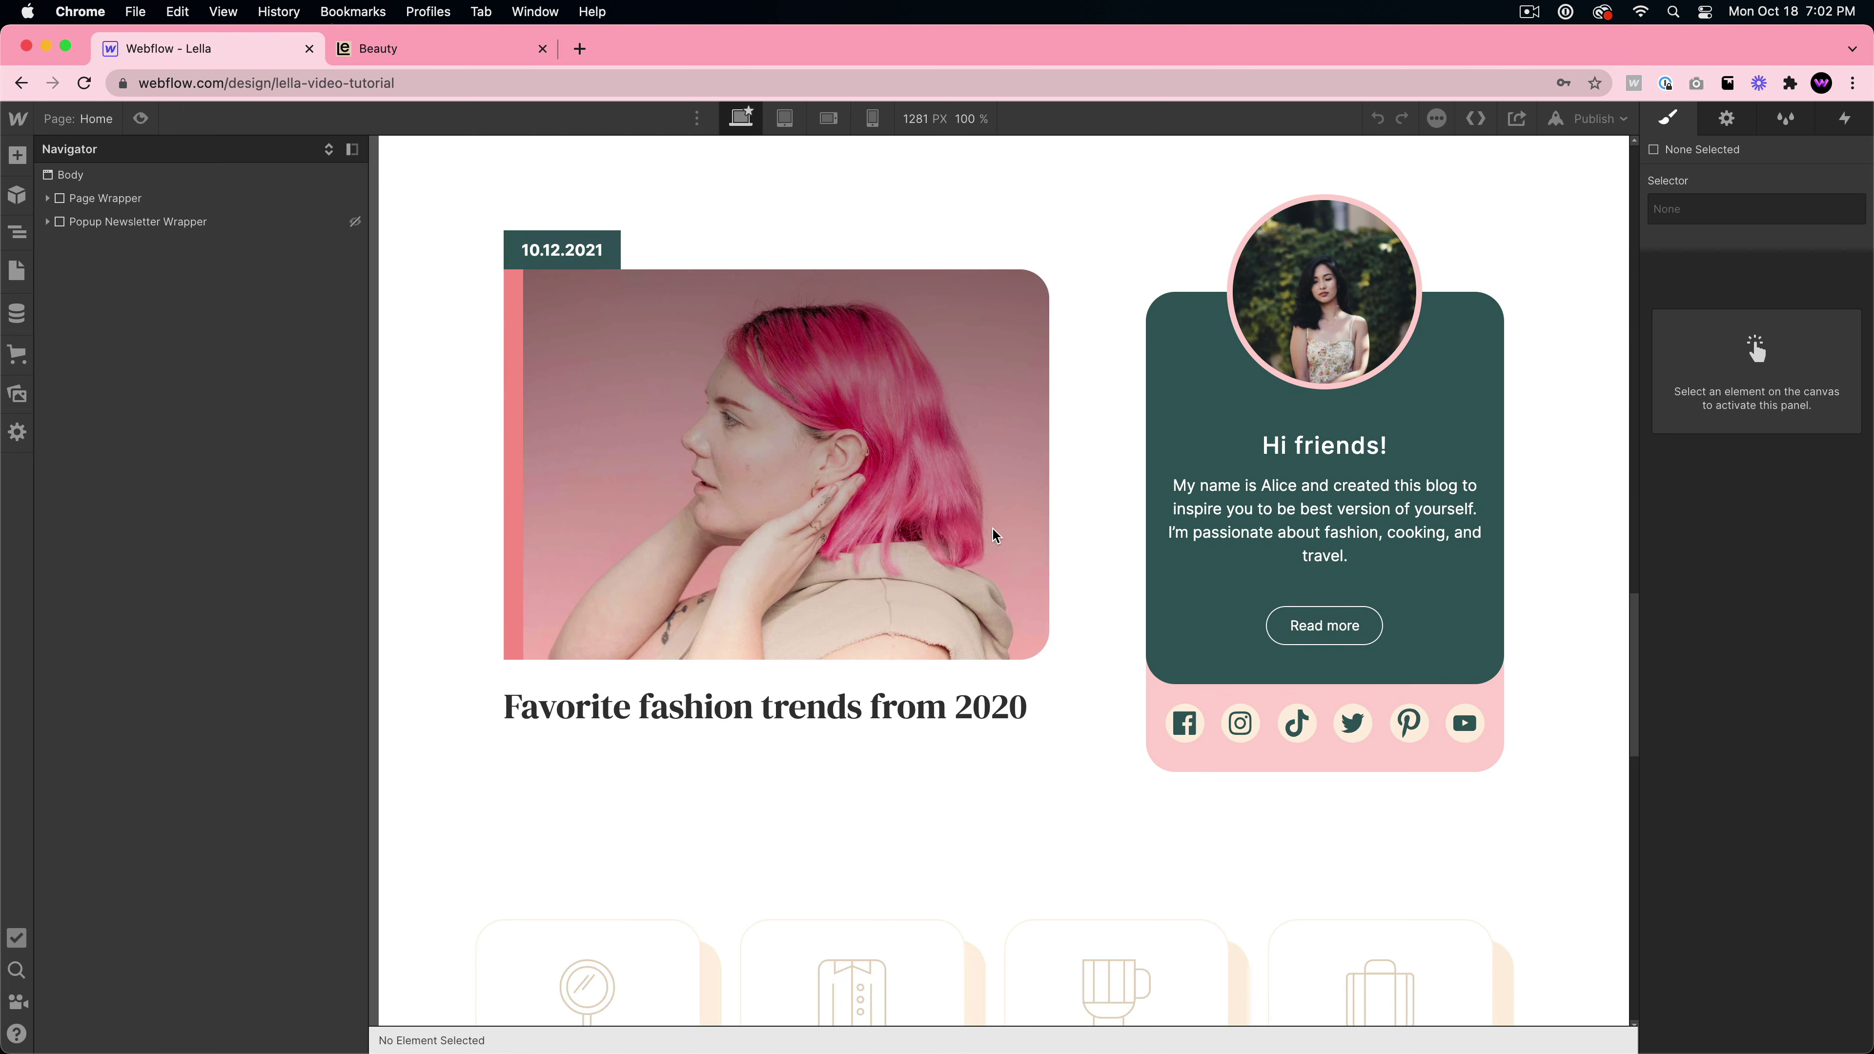
pyautogui.scroll(8, 996, 546)
pyautogui.scroll(-10, 989, 559)
pyautogui.scroll(-10, 989, 558)
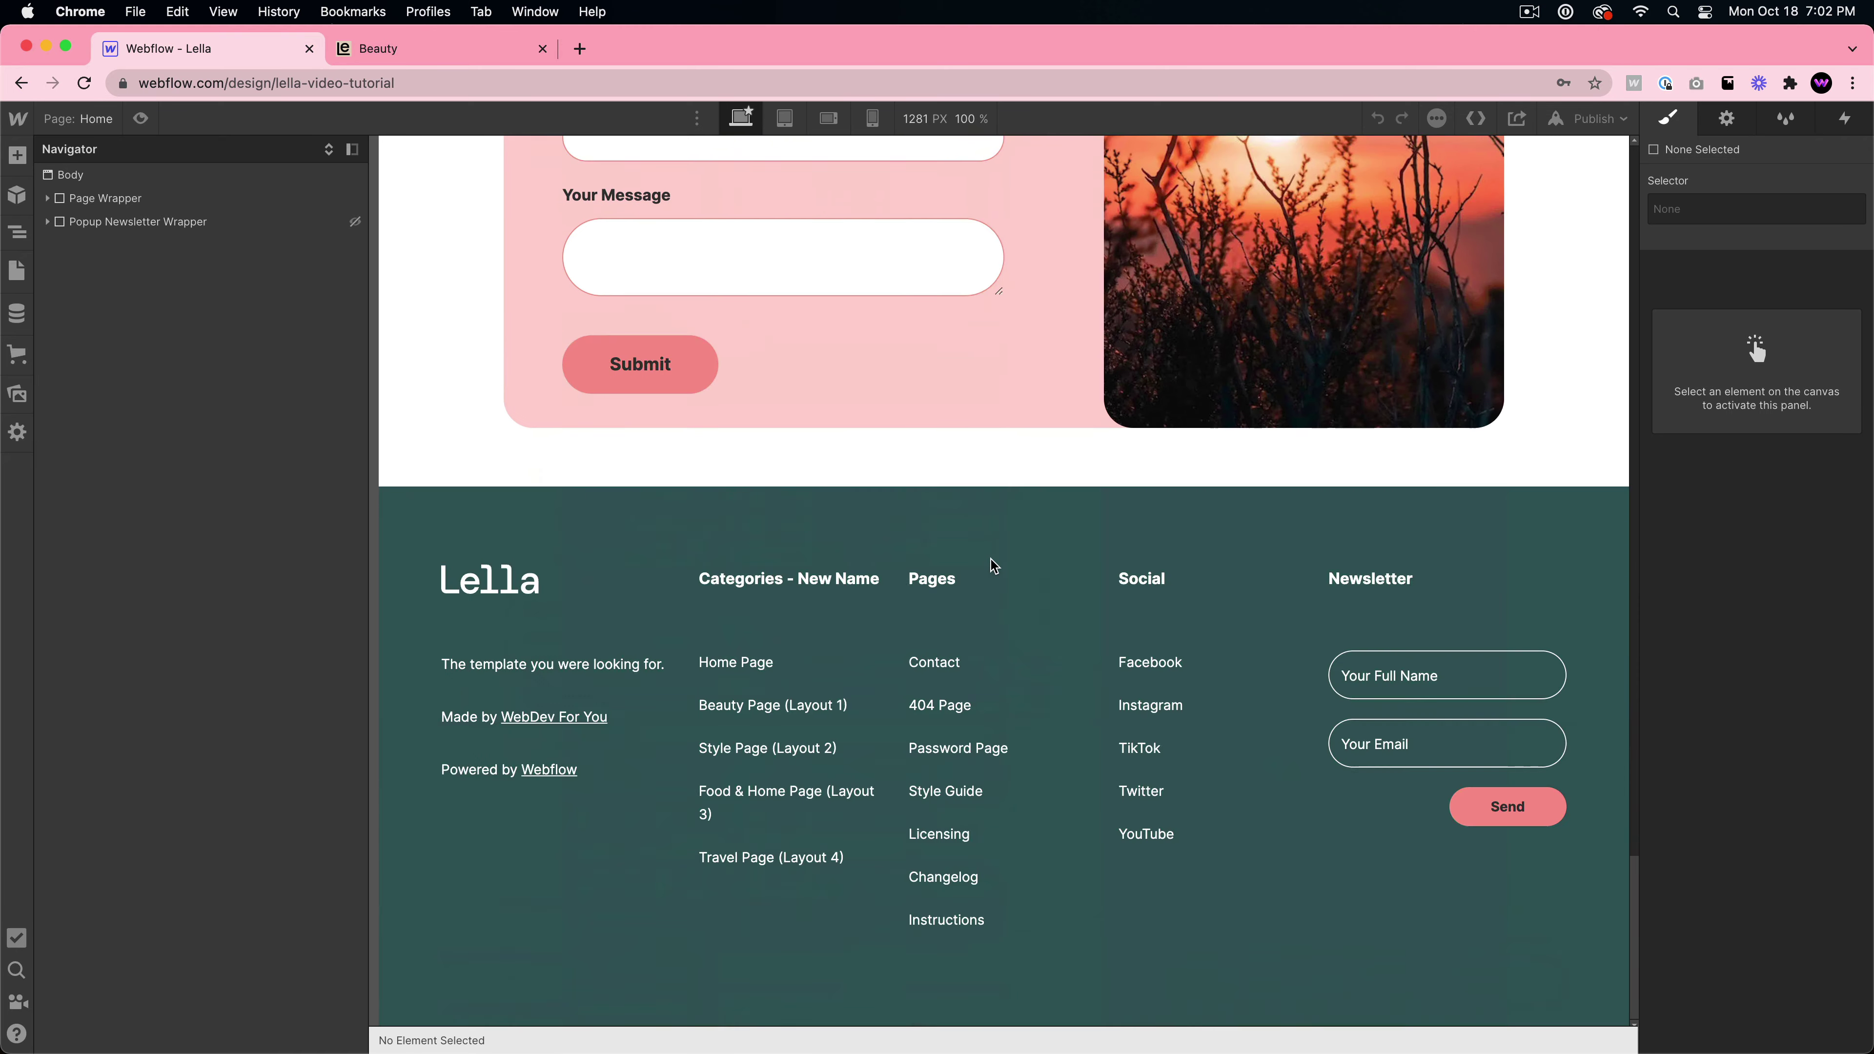
# - Duplicate the Twitter link in the Footer symbol's Social column and rename the copy "Pinterest"
pyautogui.click(1135, 783)
pyautogui.doubleClick(1151, 749)
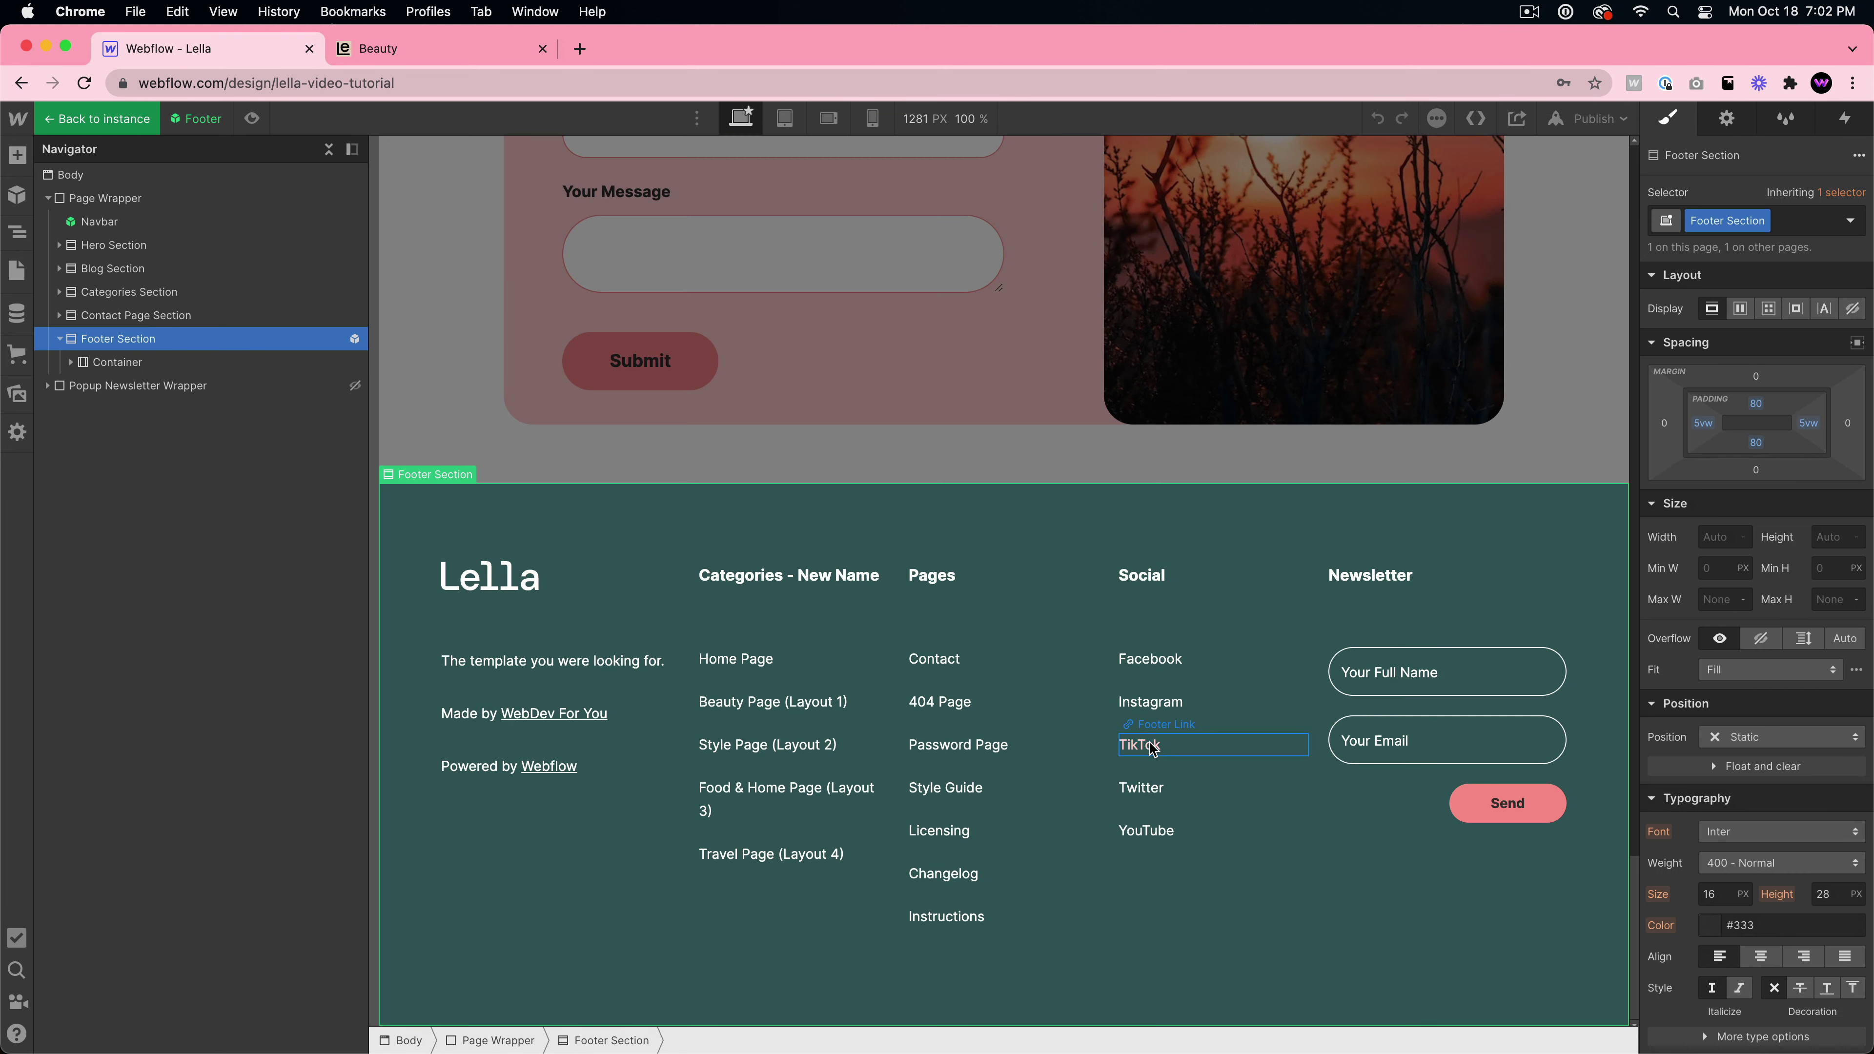
pyautogui.click(1151, 786)
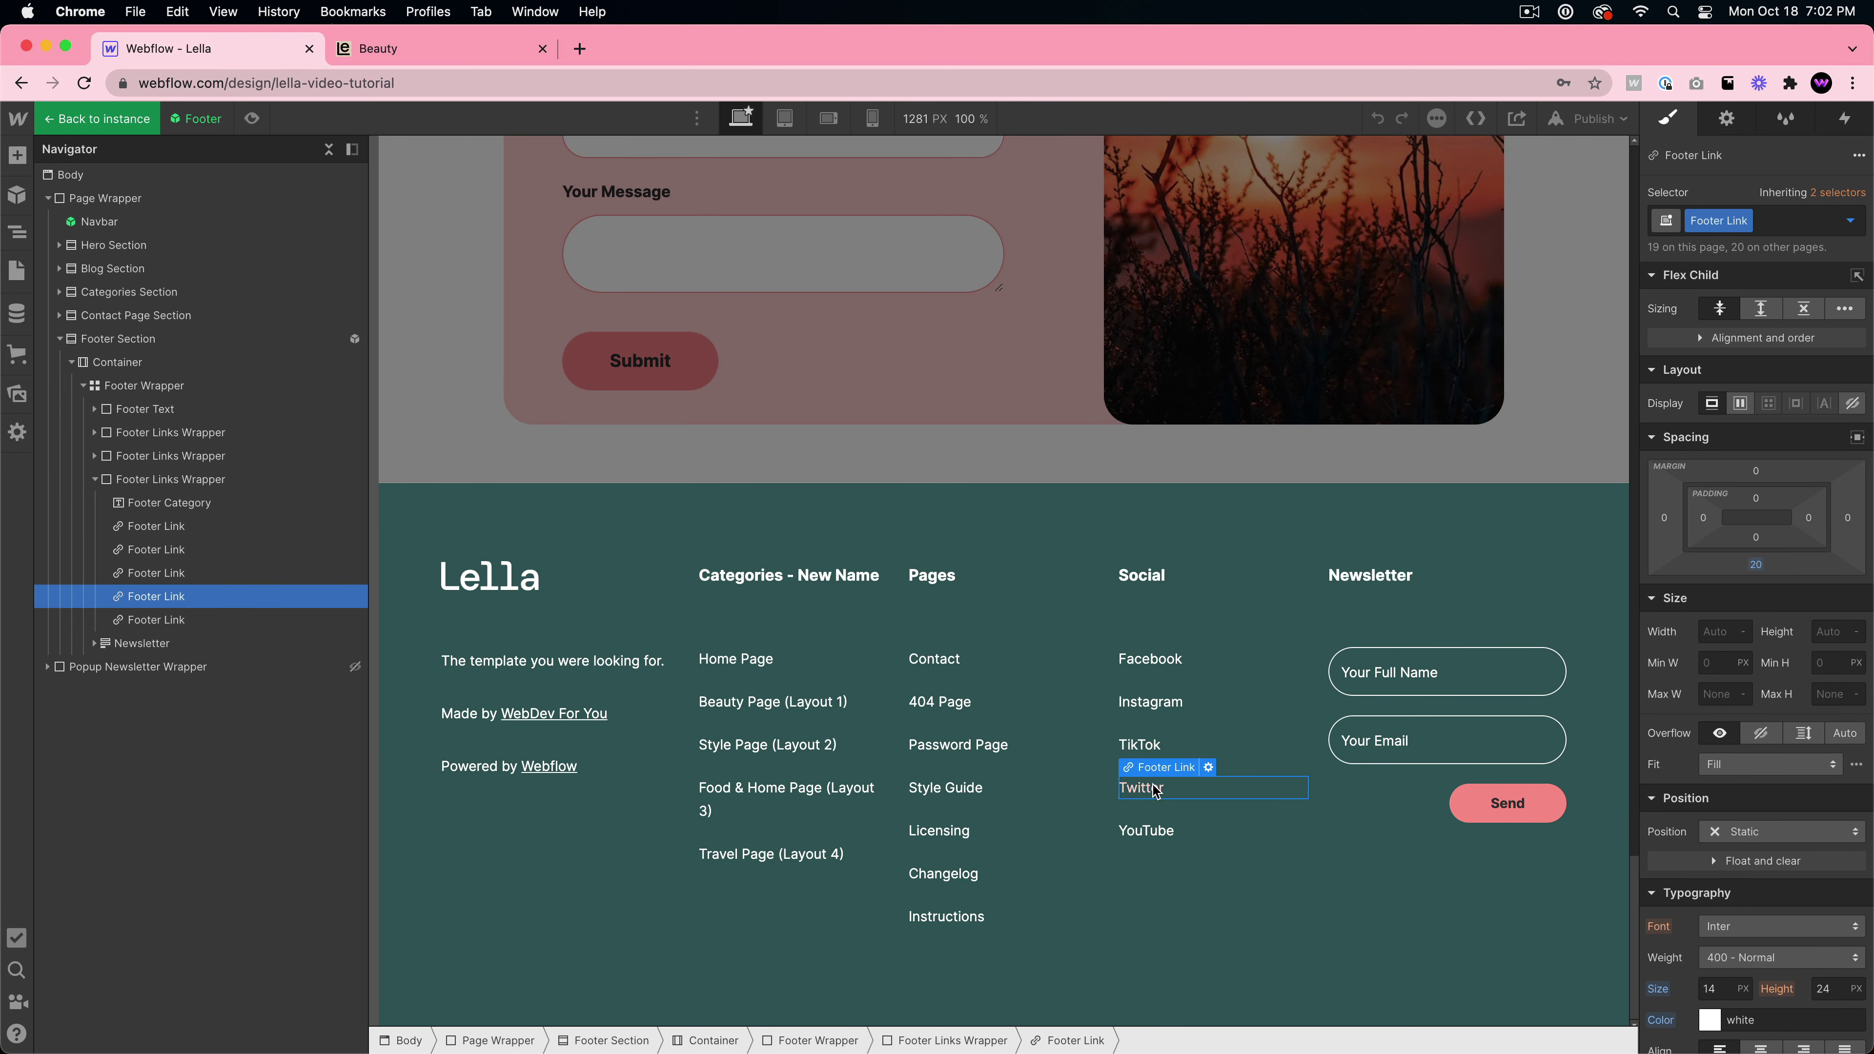
pyautogui.press('super+c')
pyautogui.press('super+v')
pyautogui.doubleClick(1149, 831)
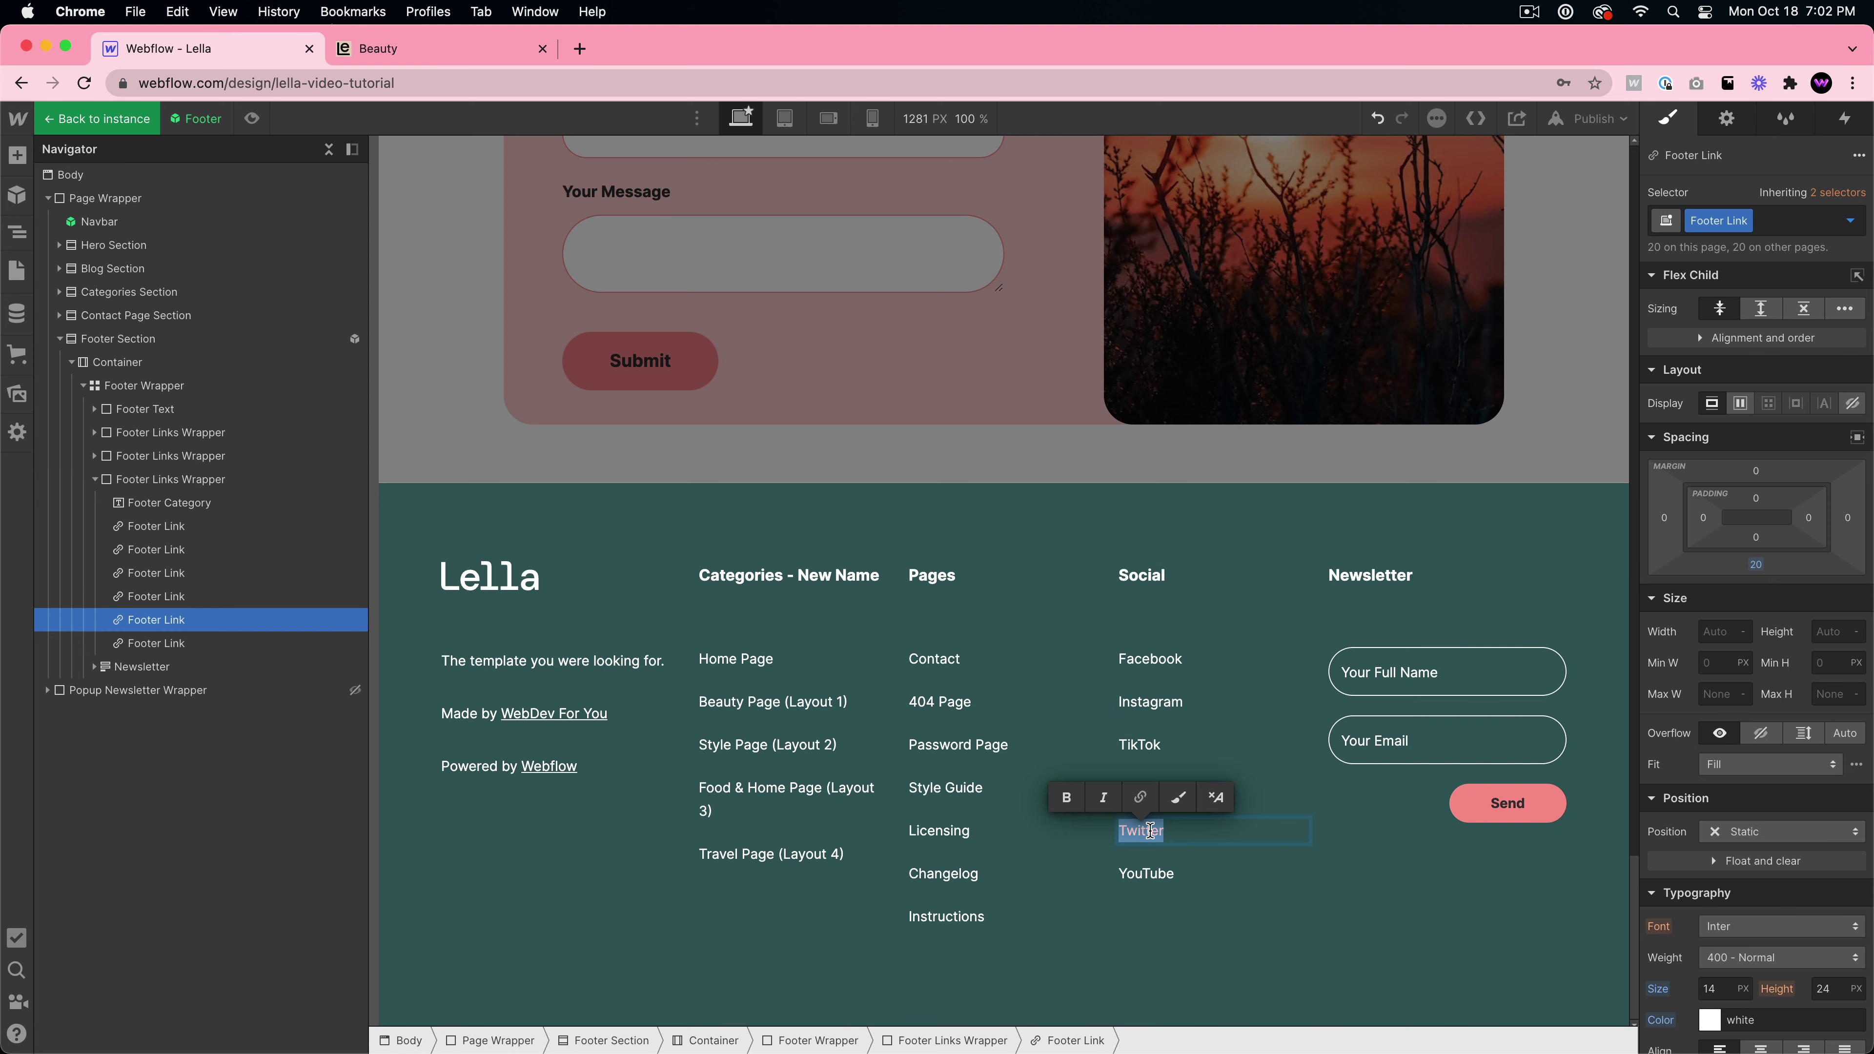
pyautogui.write('Pinte')
pyautogui.click(1144, 787)
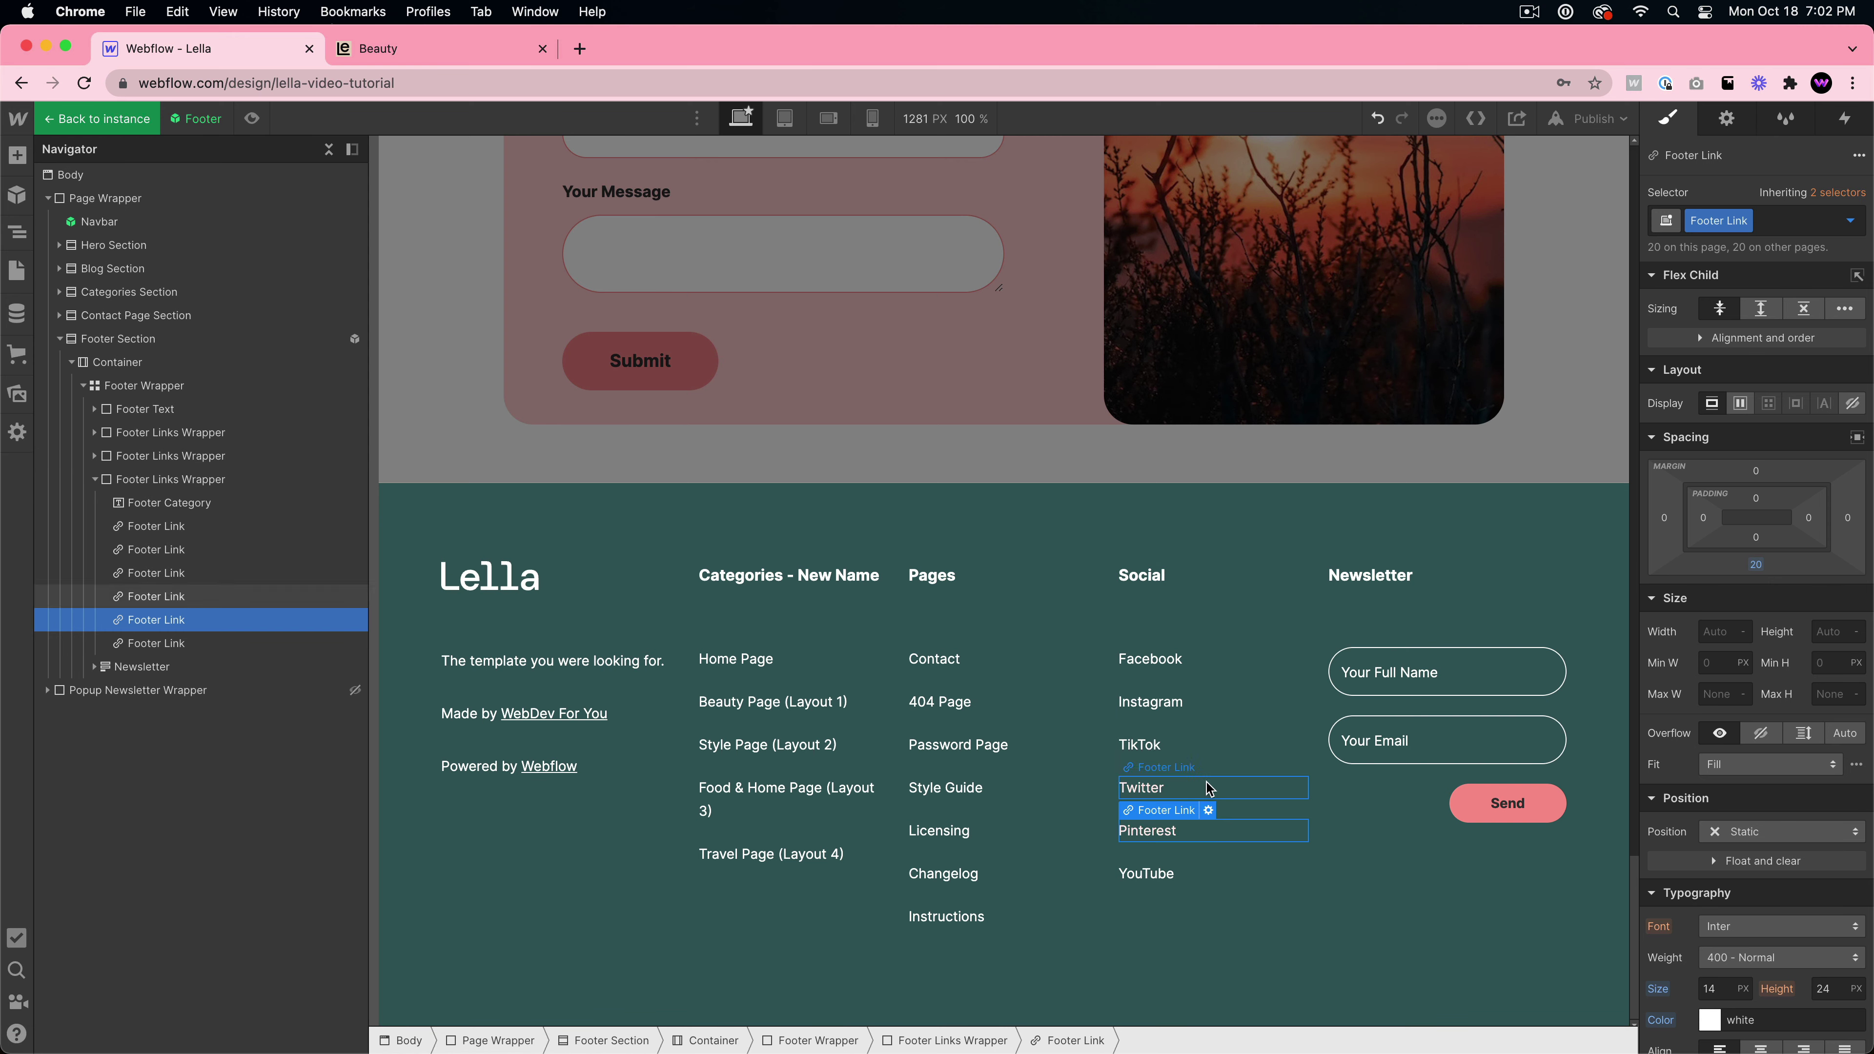
# - Open the About page to check its navbar and footer, and view the lists of site symbols and pages
pyautogui.click(22, 271)
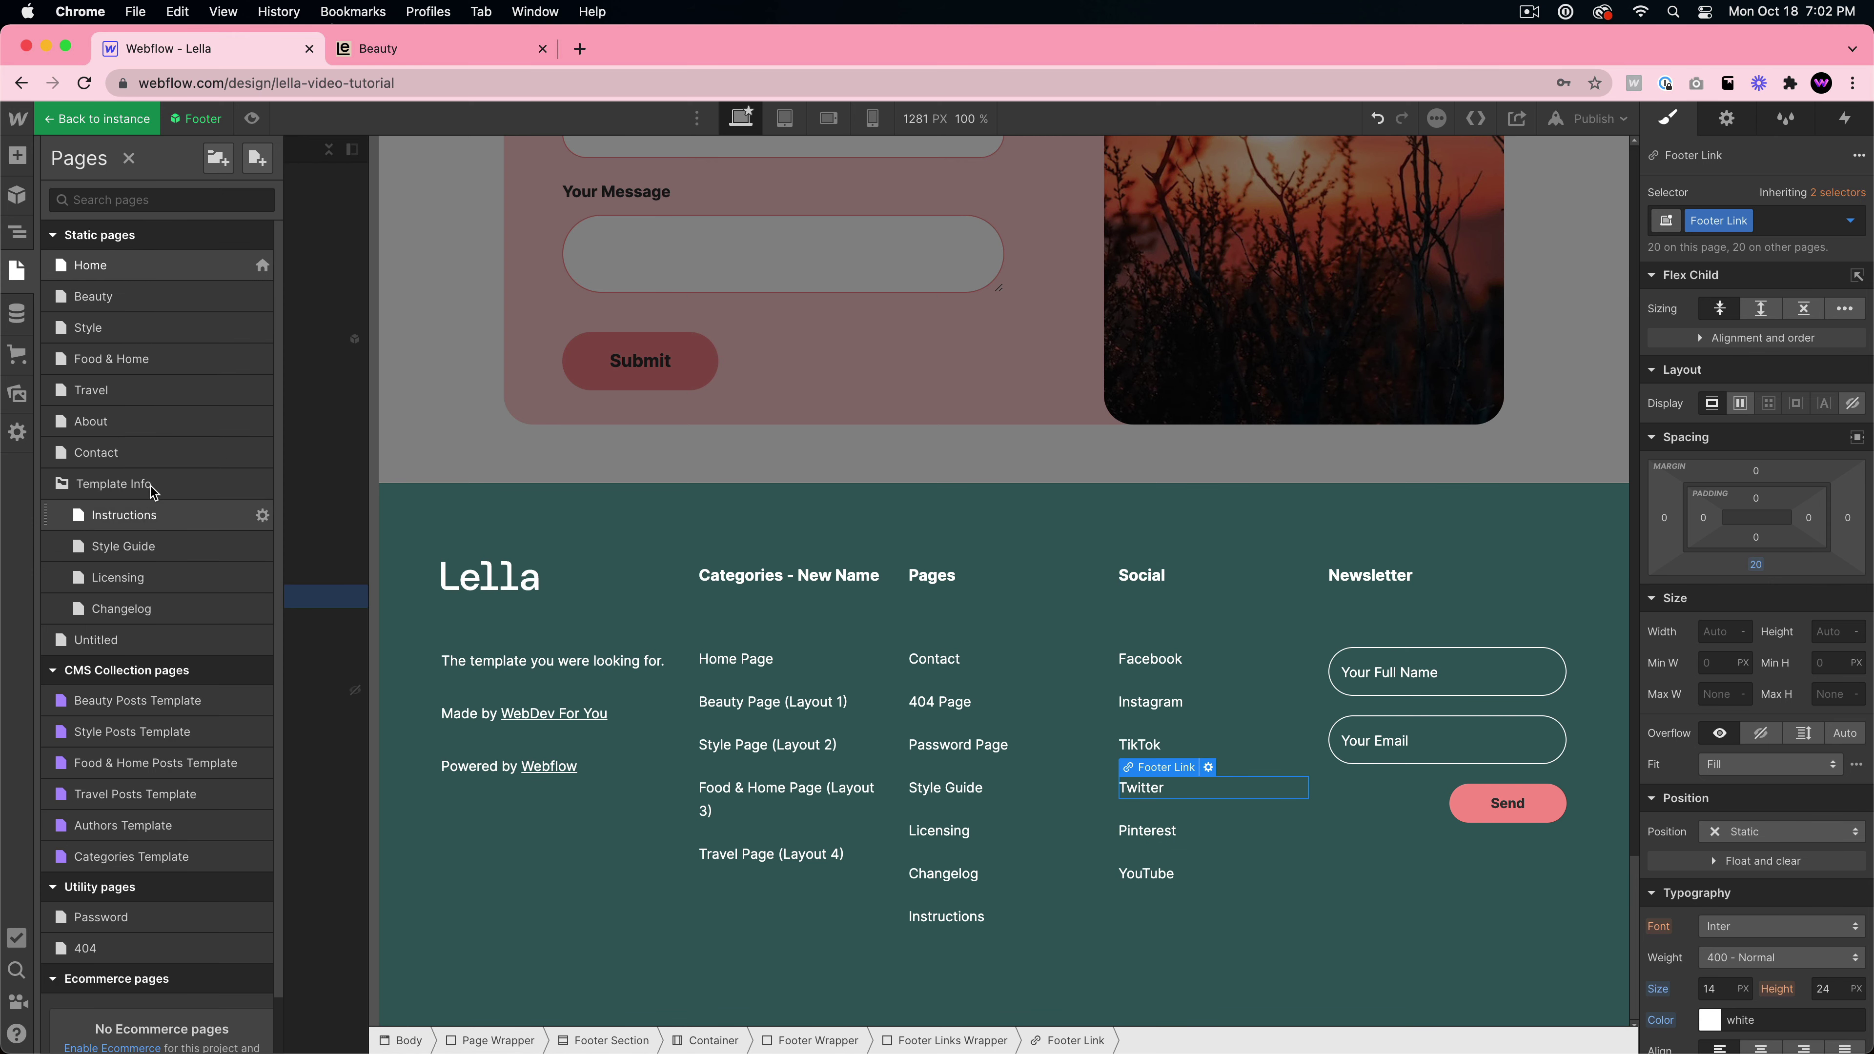
pyautogui.click(135, 426)
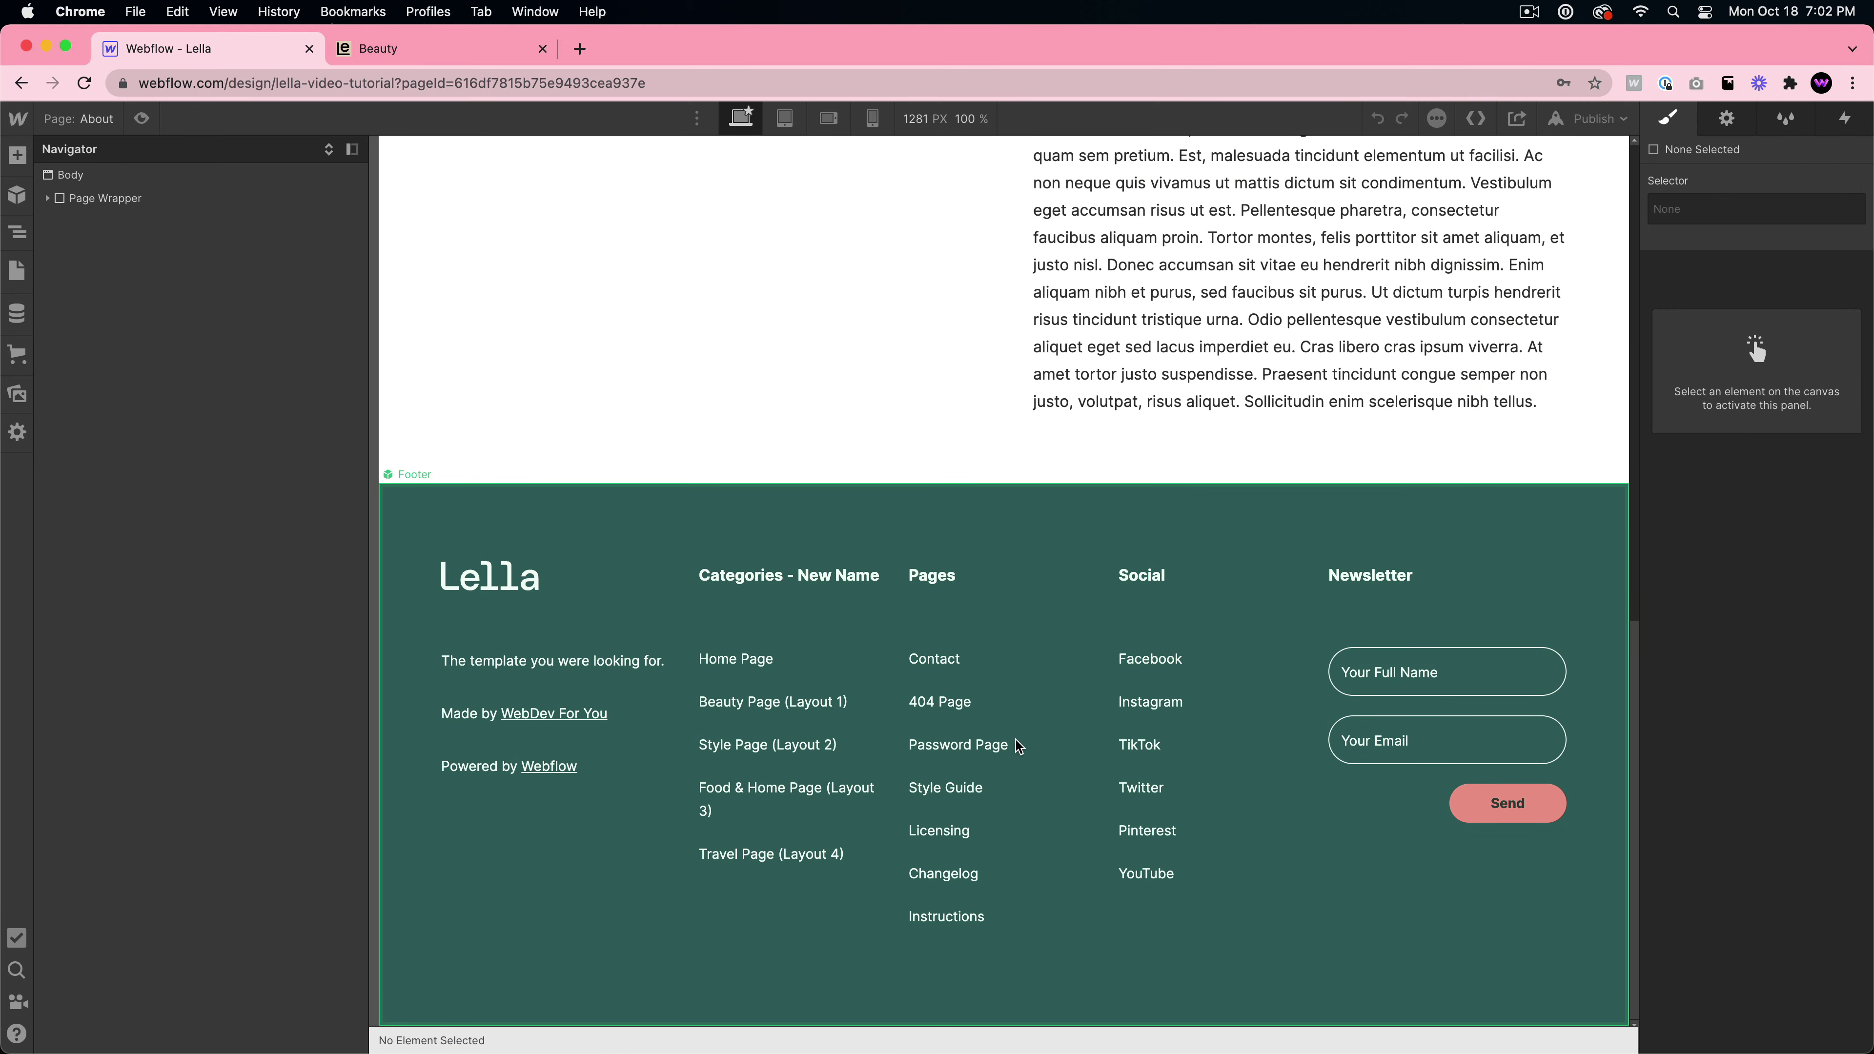
pyautogui.scroll(15, 900, 698)
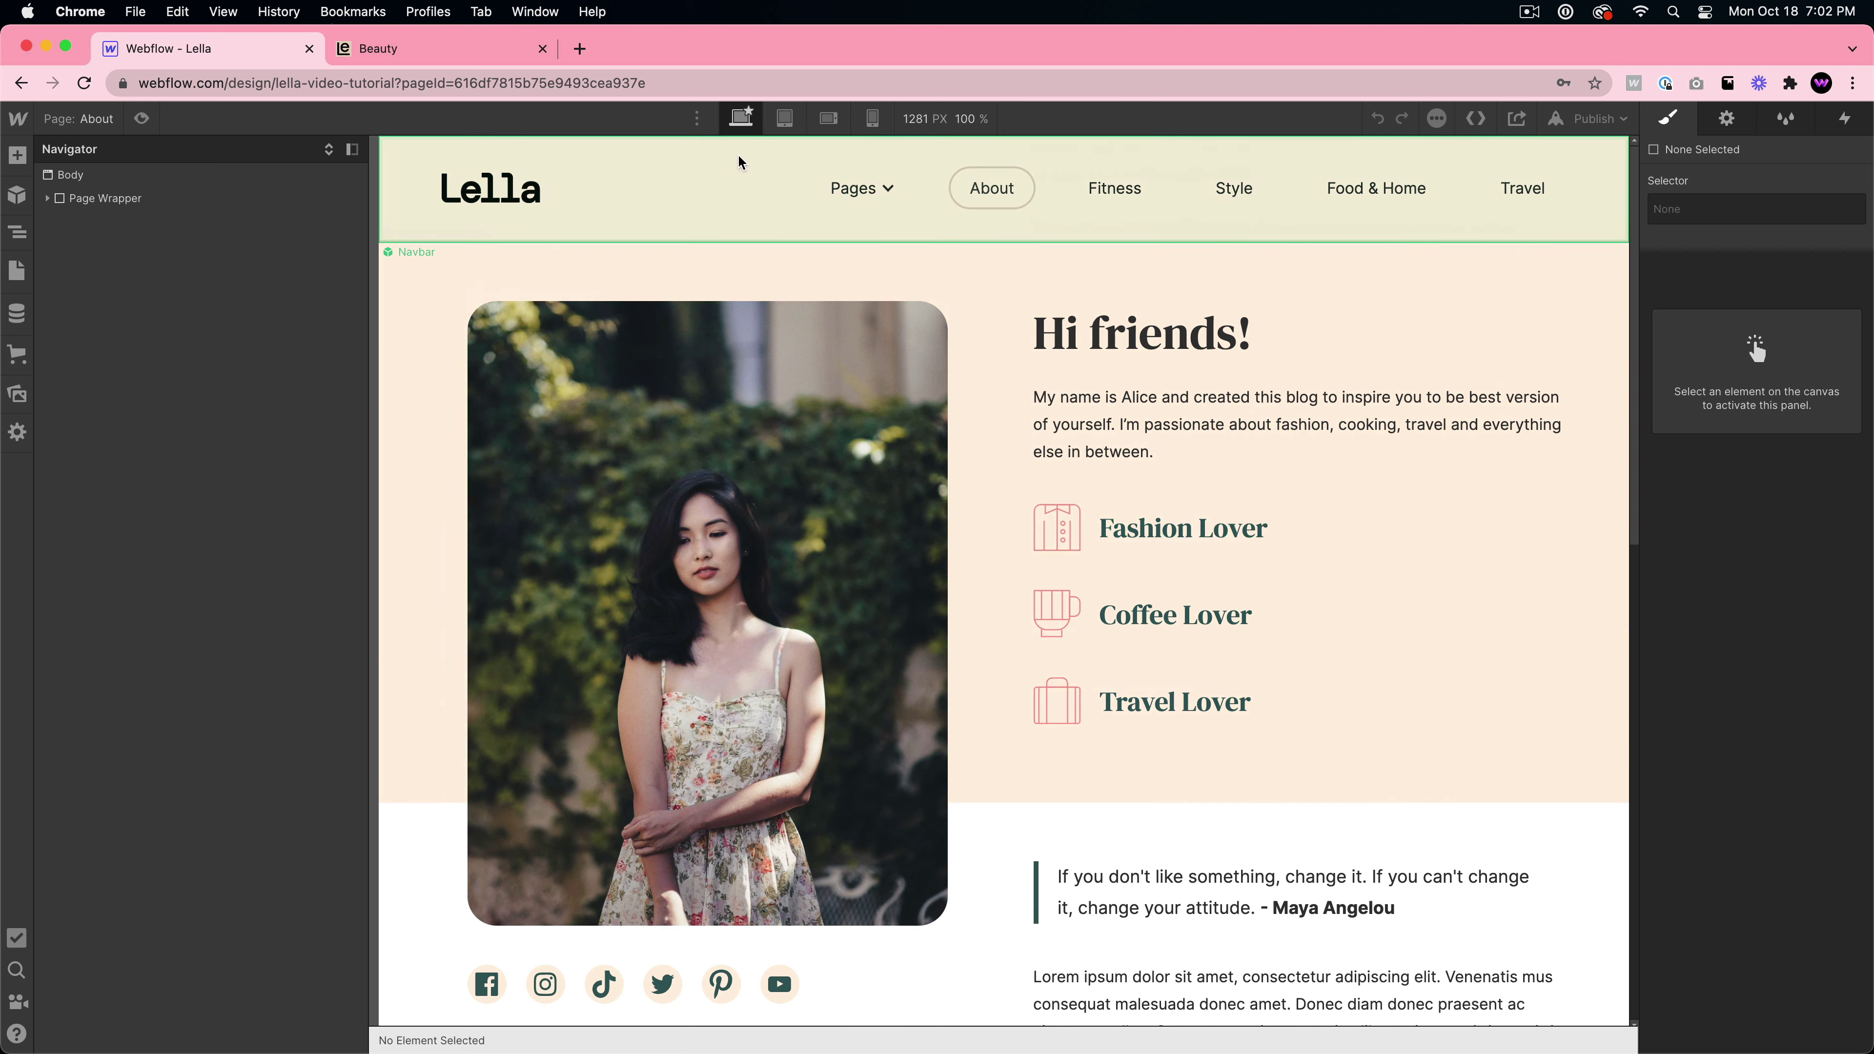
pyautogui.scroll(-15, 834, 195)
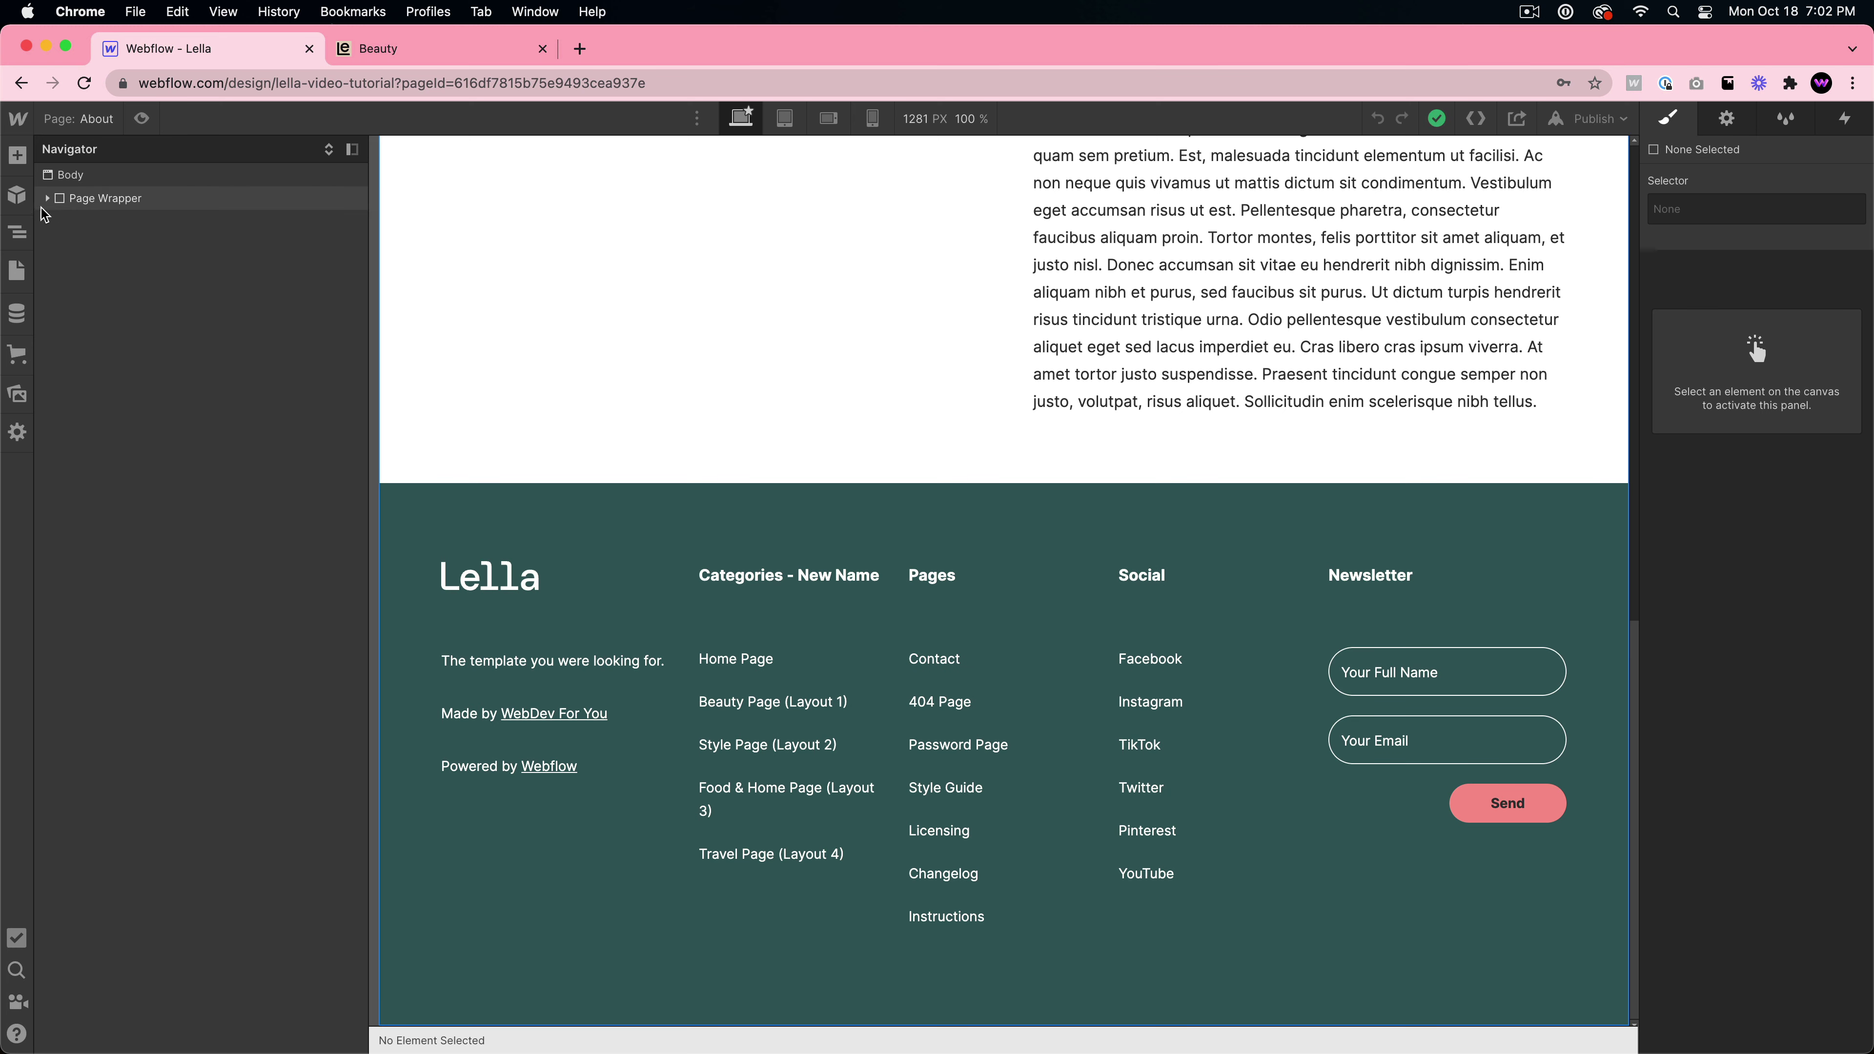
pyautogui.click(15, 194)
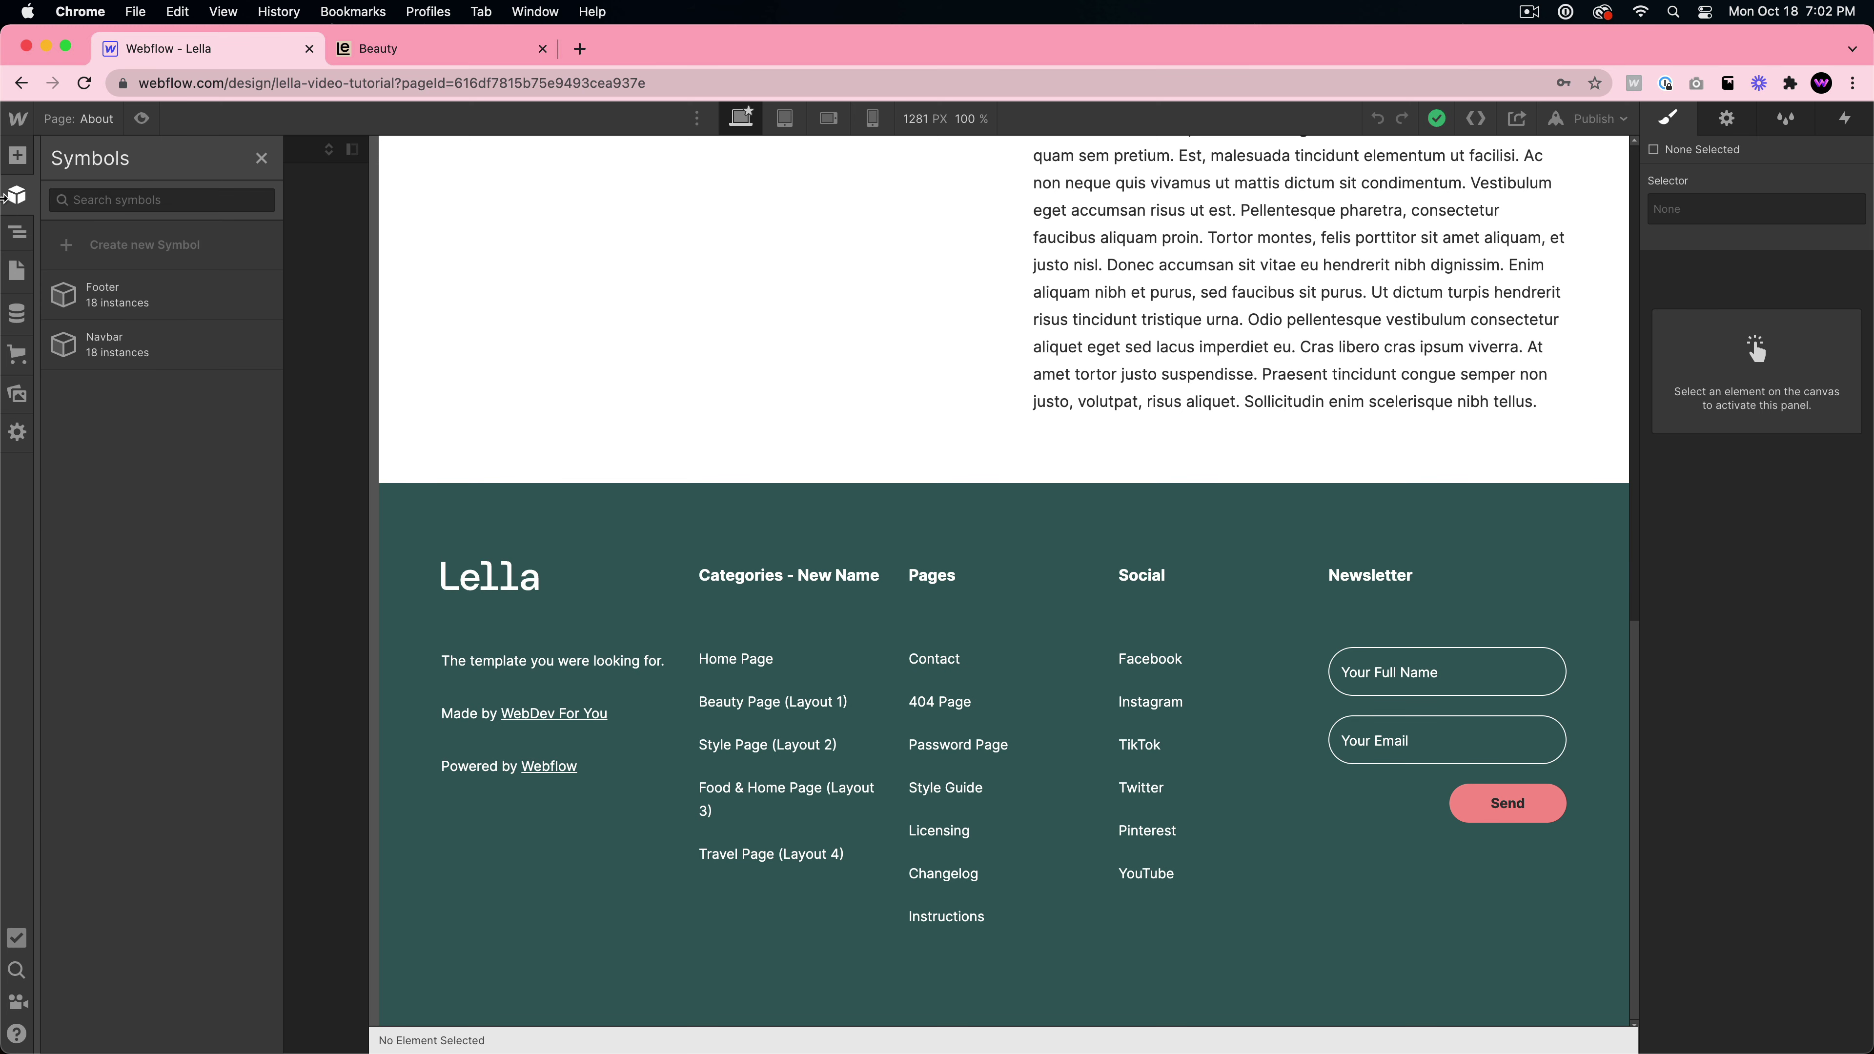
pyautogui.click(16, 271)
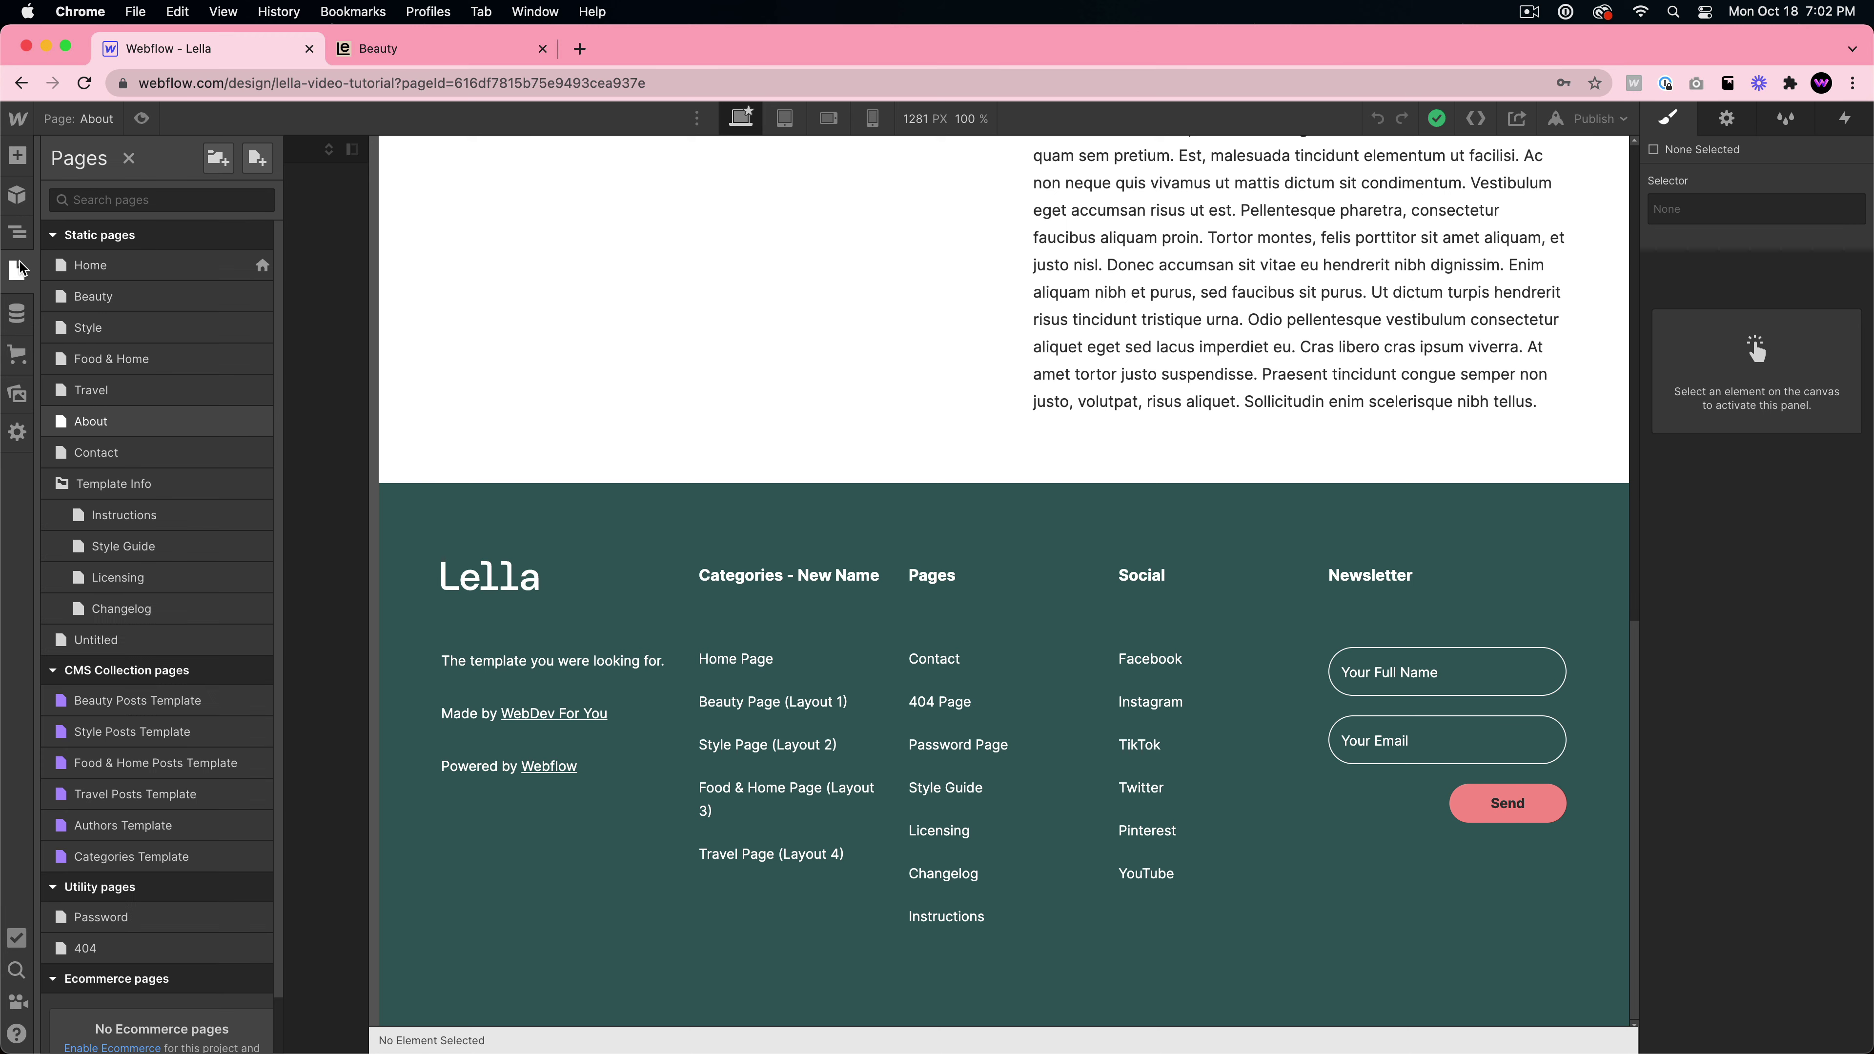
# - Open the Untitled page and delete its Navbar symbol and the Page Wrapper with all its sections
pyautogui.click(111, 640)
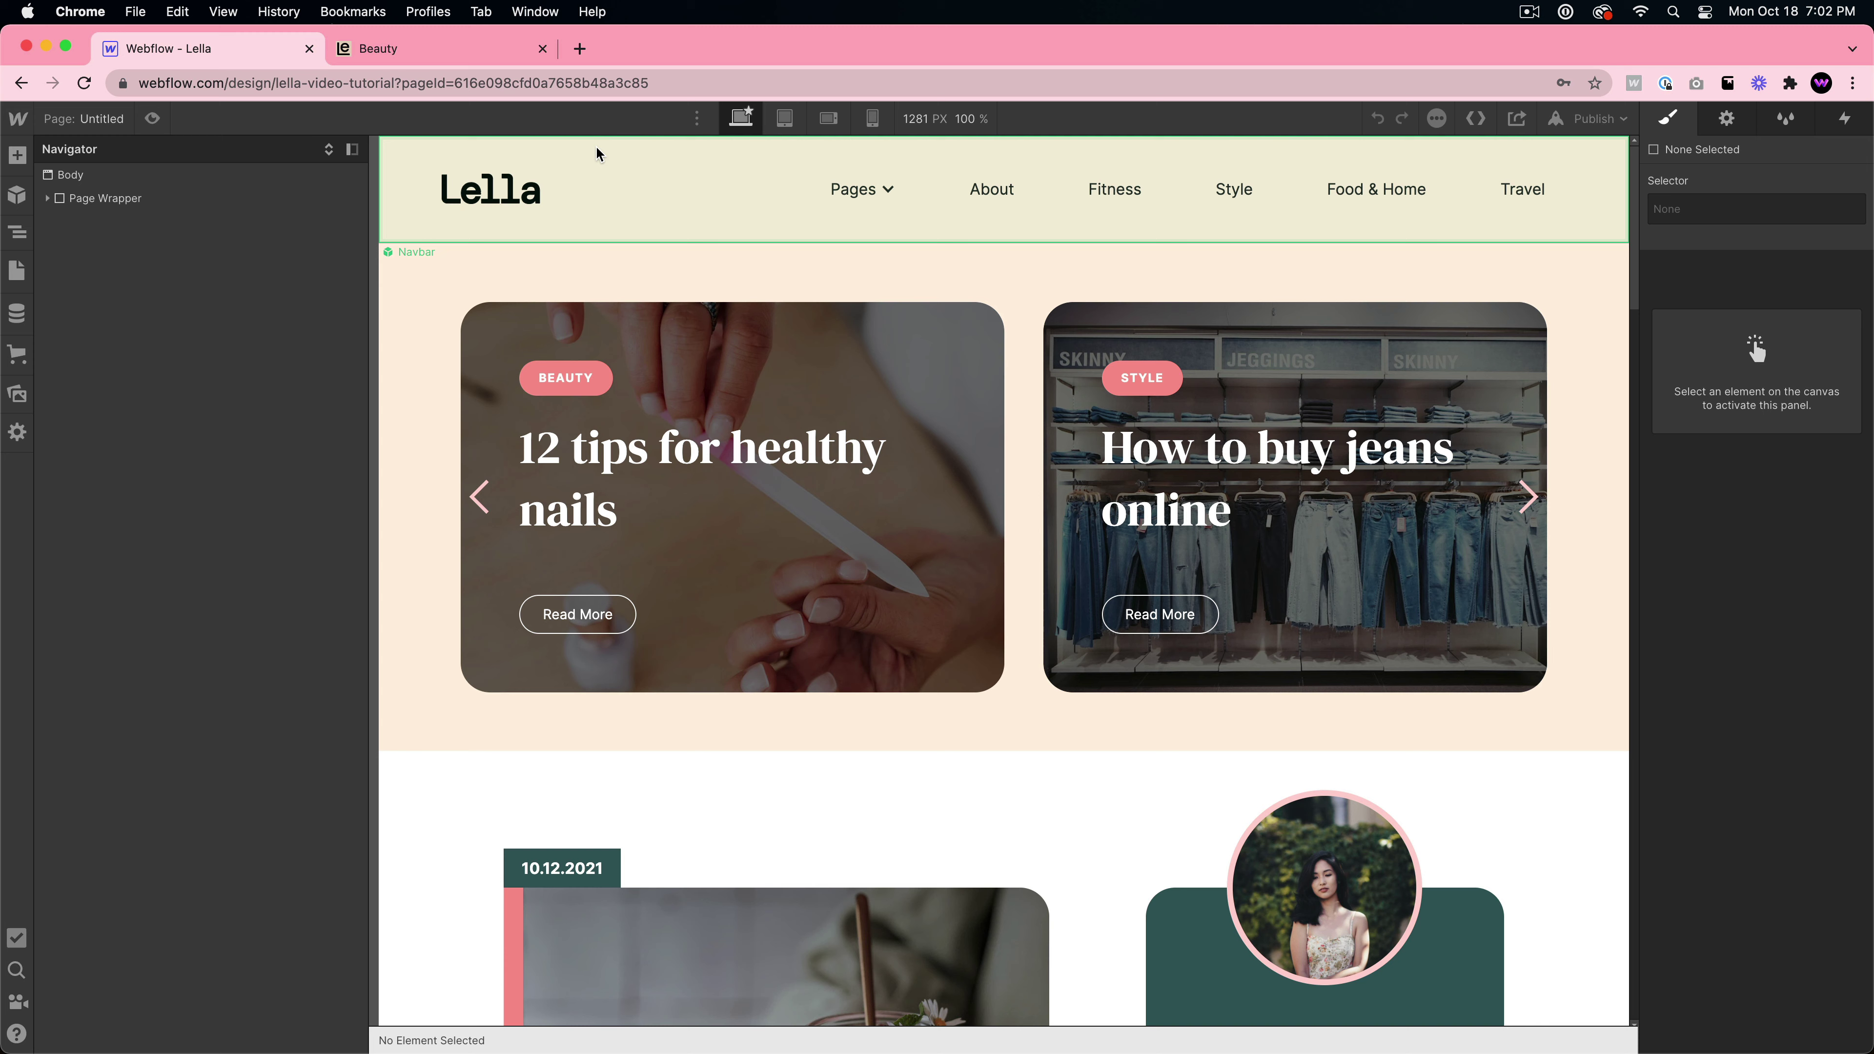
pyautogui.click(599, 154)
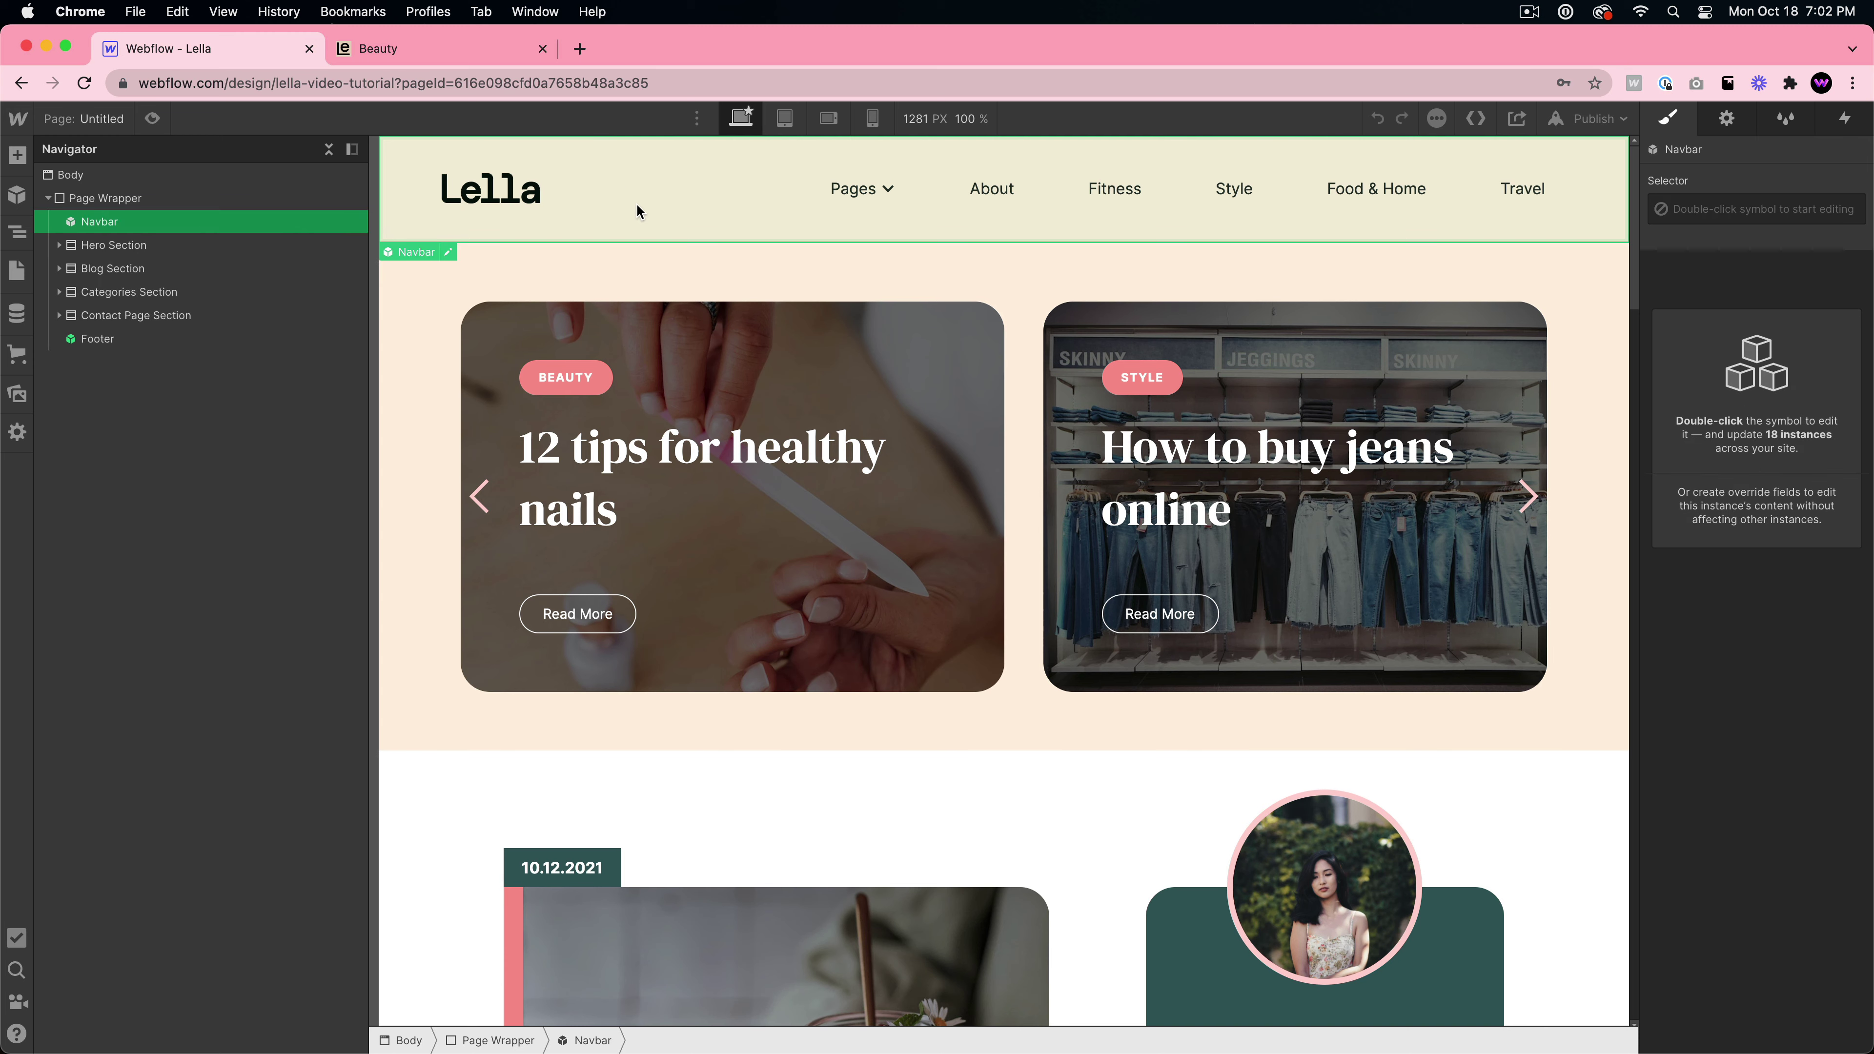
pyautogui.press('Delete')
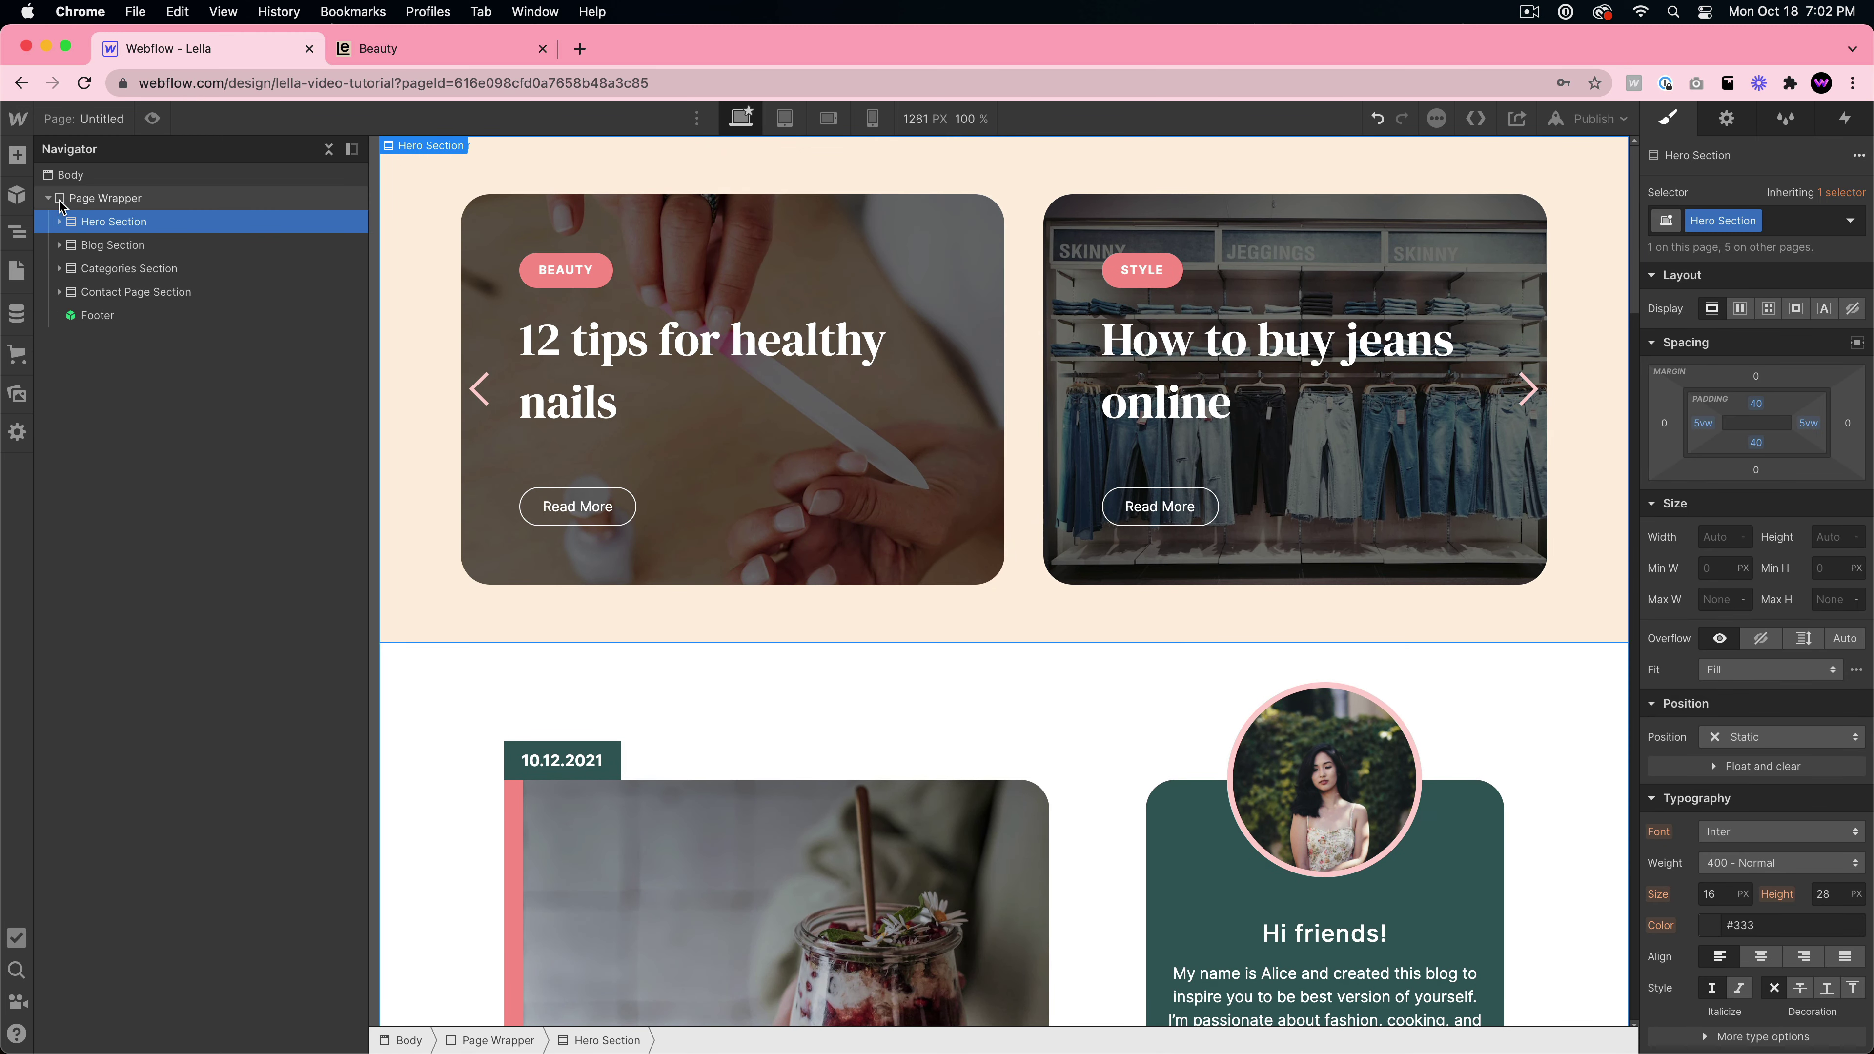
pyautogui.click(112, 181)
pyautogui.click(110, 197)
pyautogui.press('Delete')
pyautogui.click(184, 179)
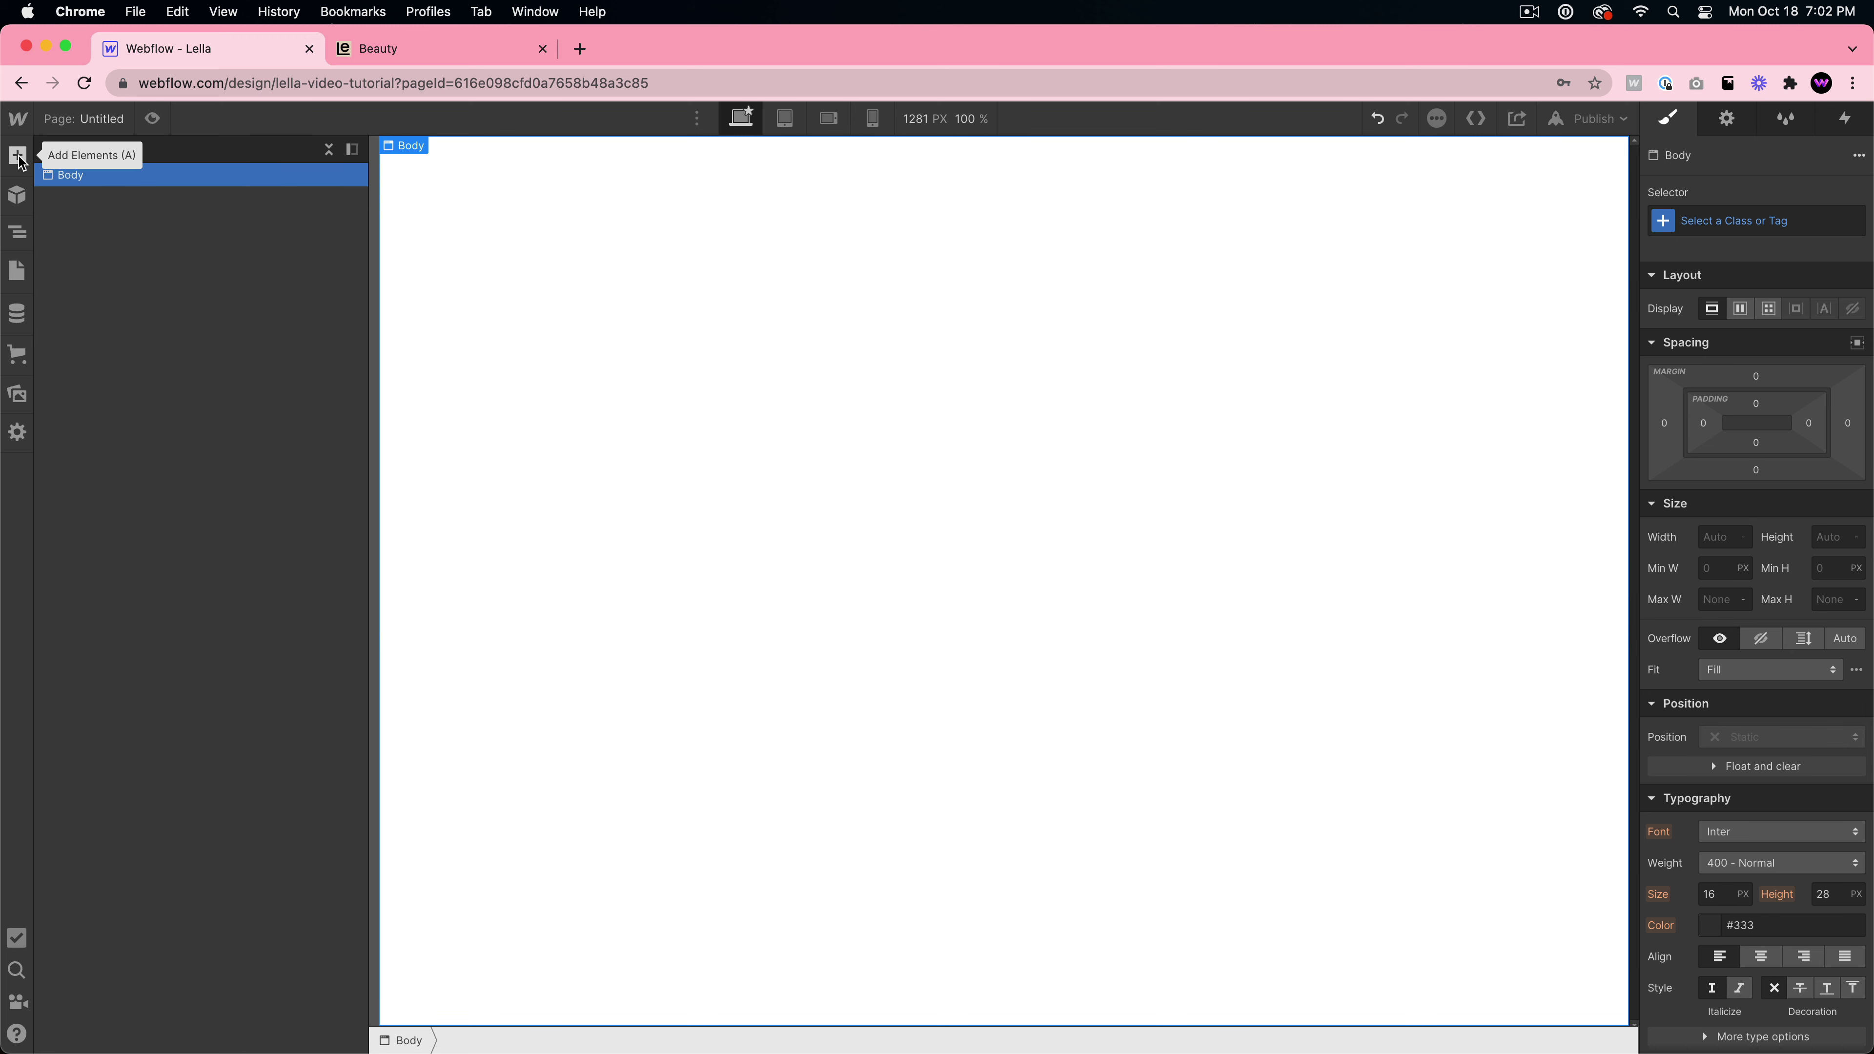
# - Add the Navbar symbol to the empty Untitled page and place the Footer symbol below it
pyautogui.click(17, 195)
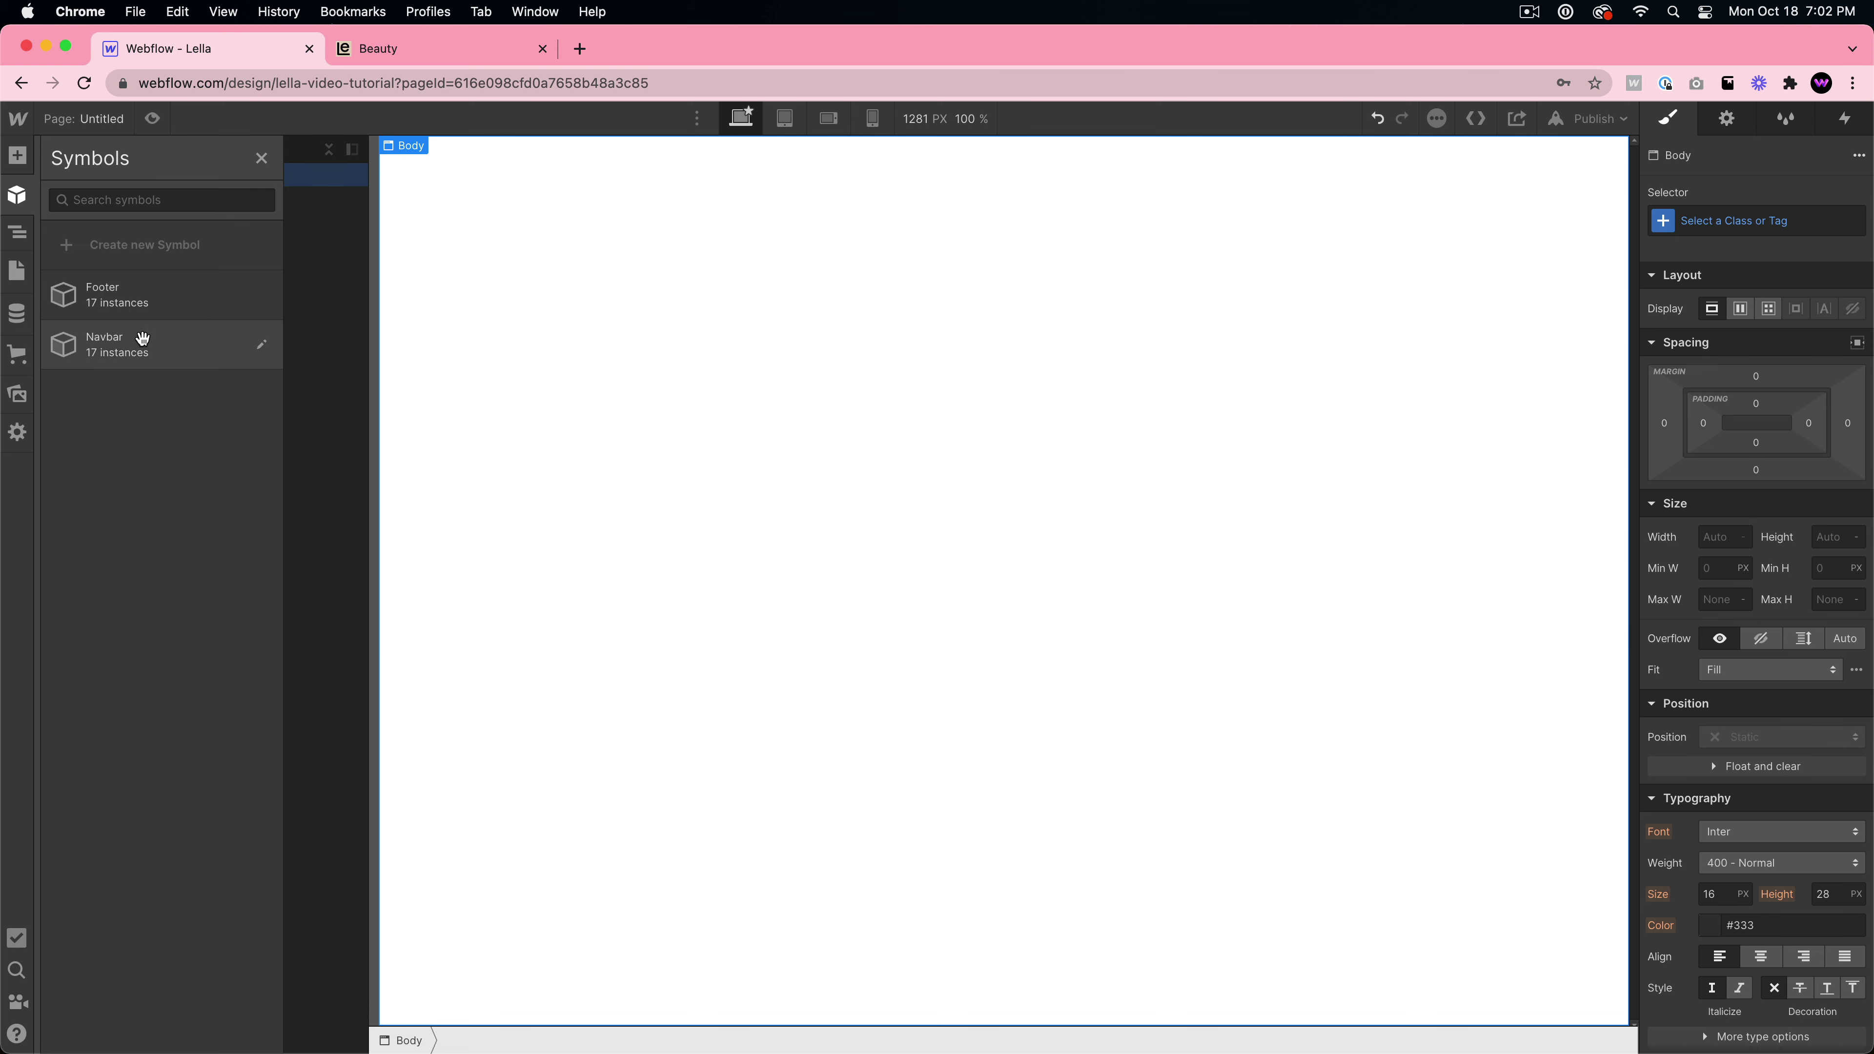
pyautogui.moveTo(112, 355); pyautogui.dragTo(661, 247)
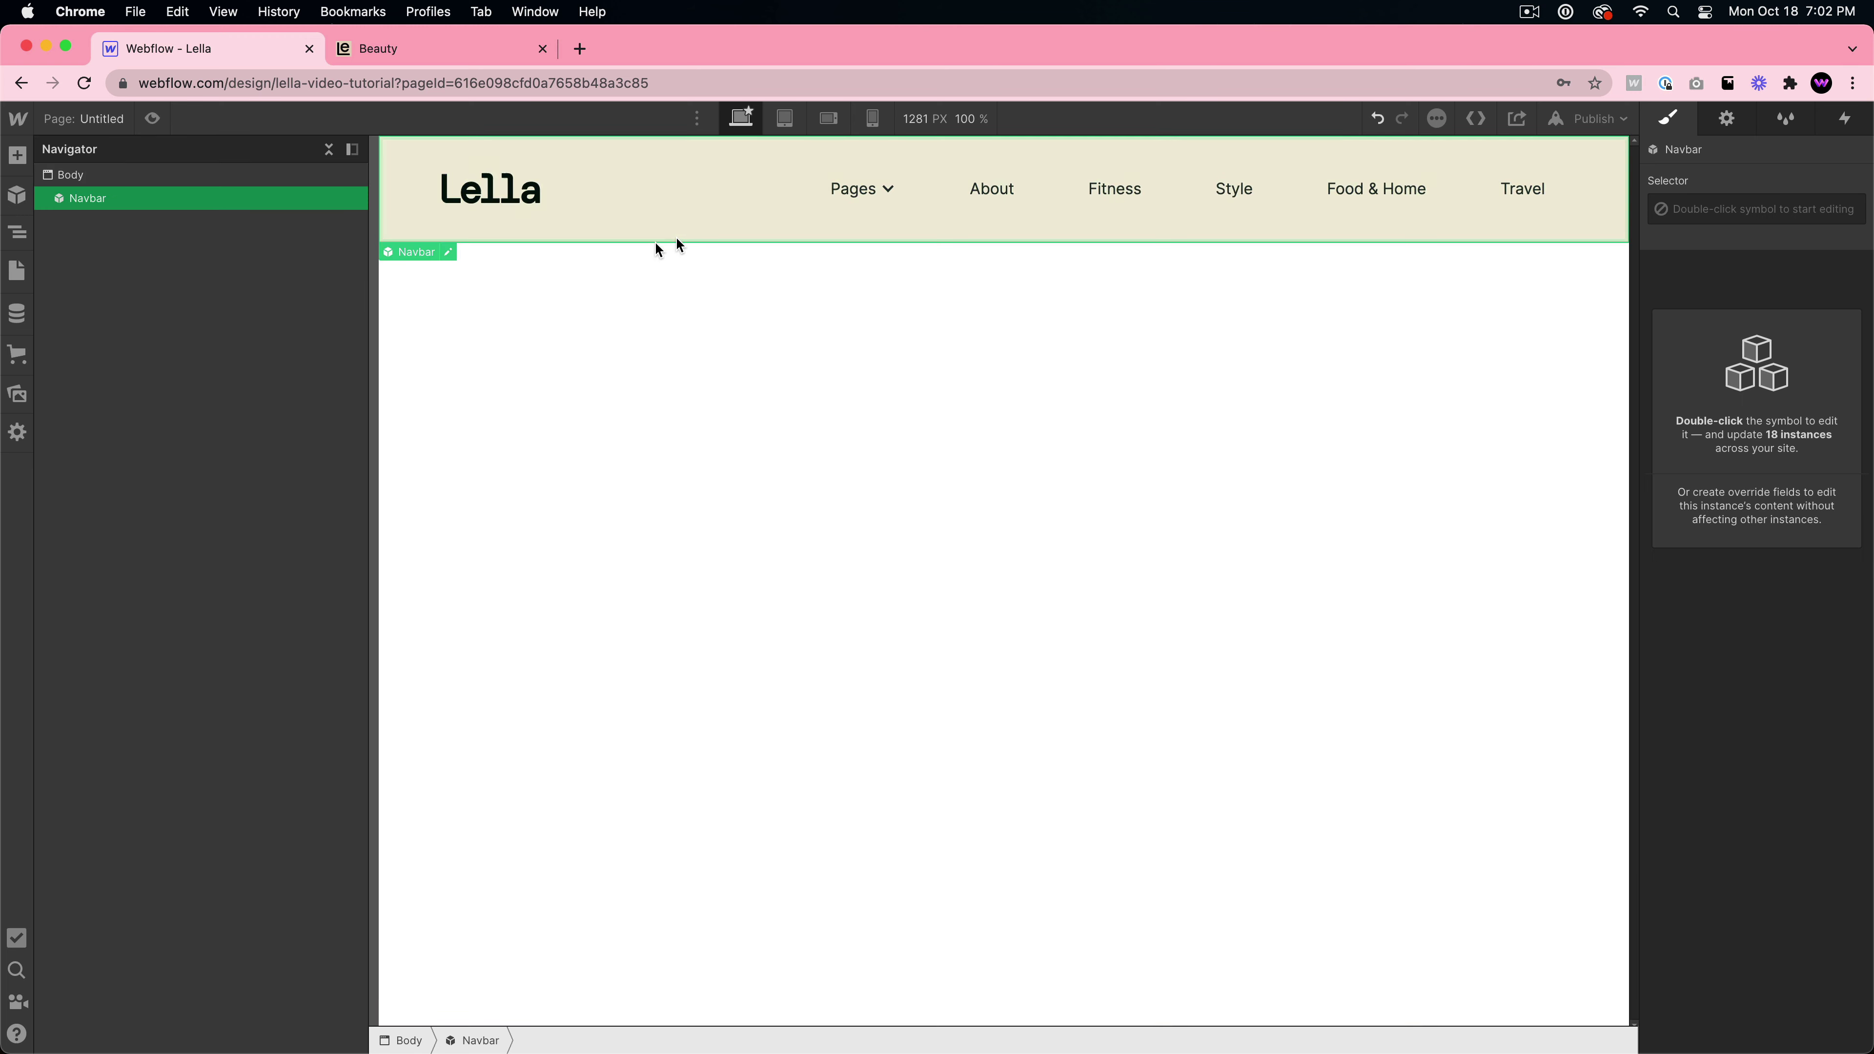
pyautogui.click(18, 195)
pyautogui.moveTo(113, 293); pyautogui.dragTo(882, 462)
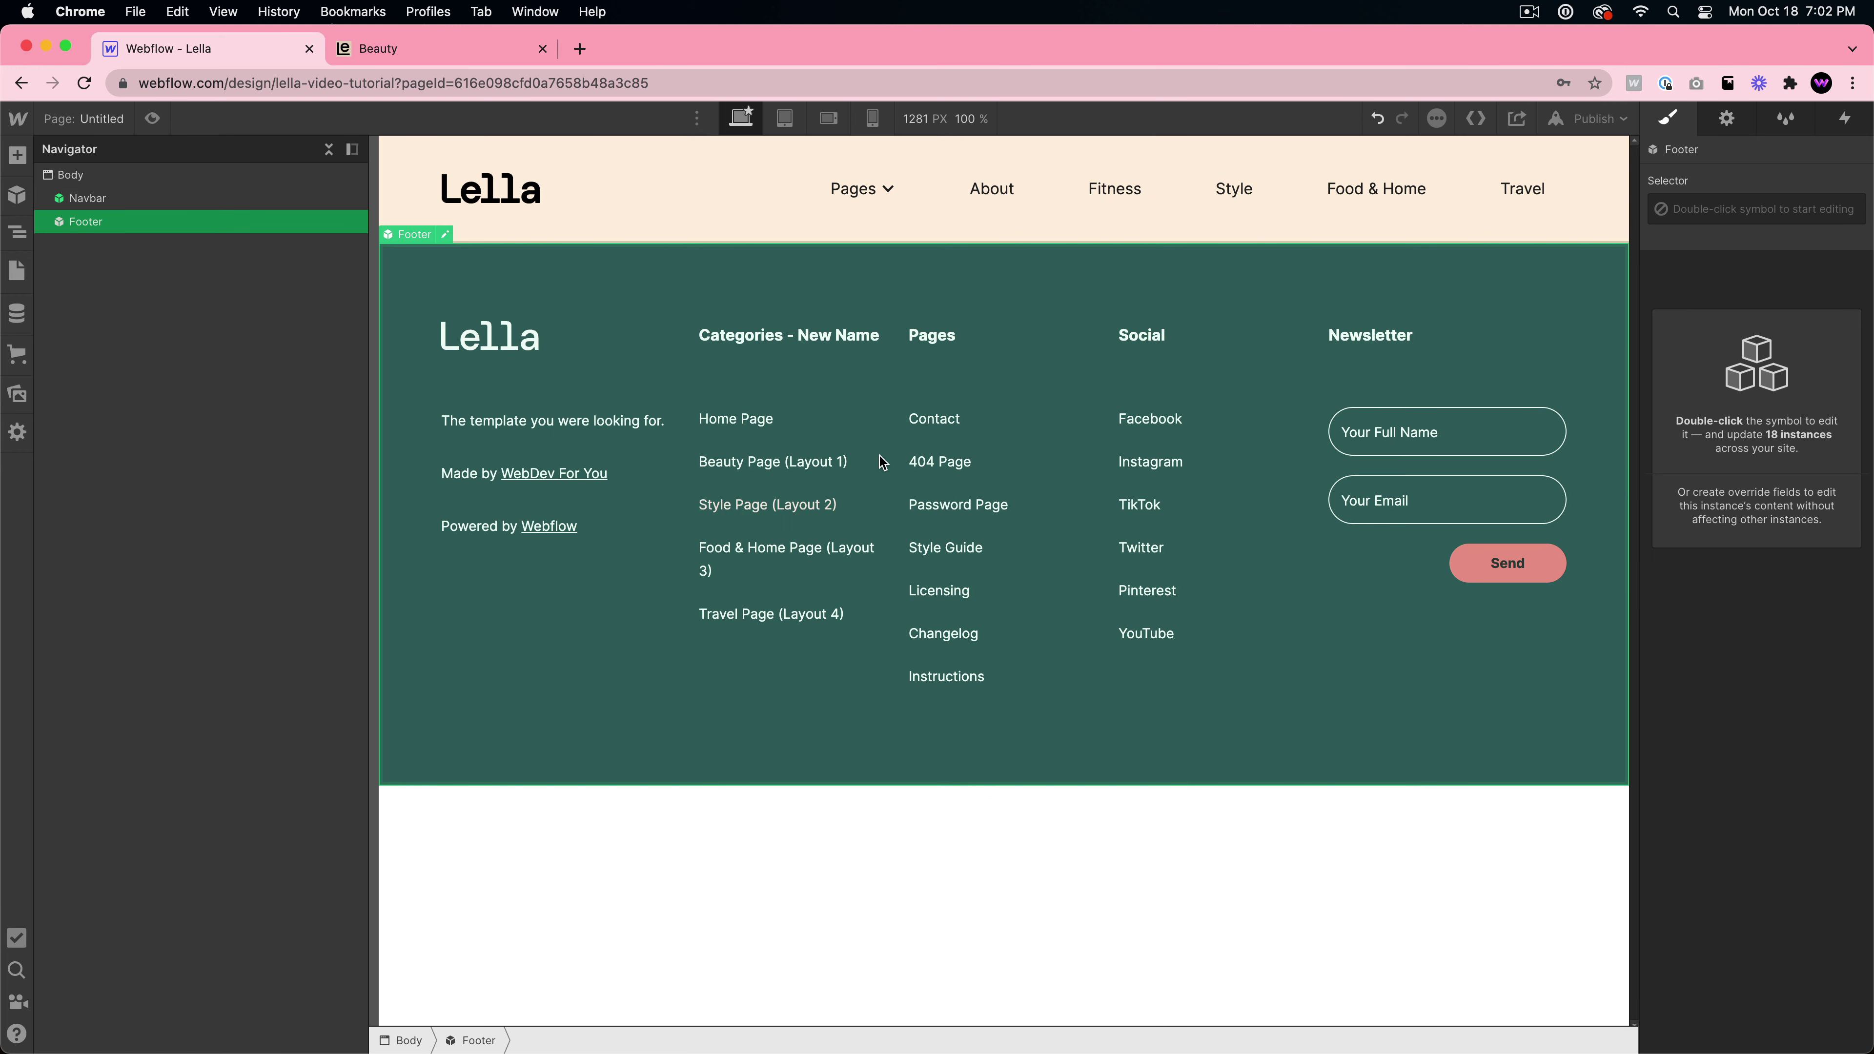
# - Add a Section element to the Body and place it between the Navbar and the Footer
pyautogui.click(13, 231)
pyautogui.click(13, 231)
pyautogui.click(67, 178)
pyautogui.press('super+e')
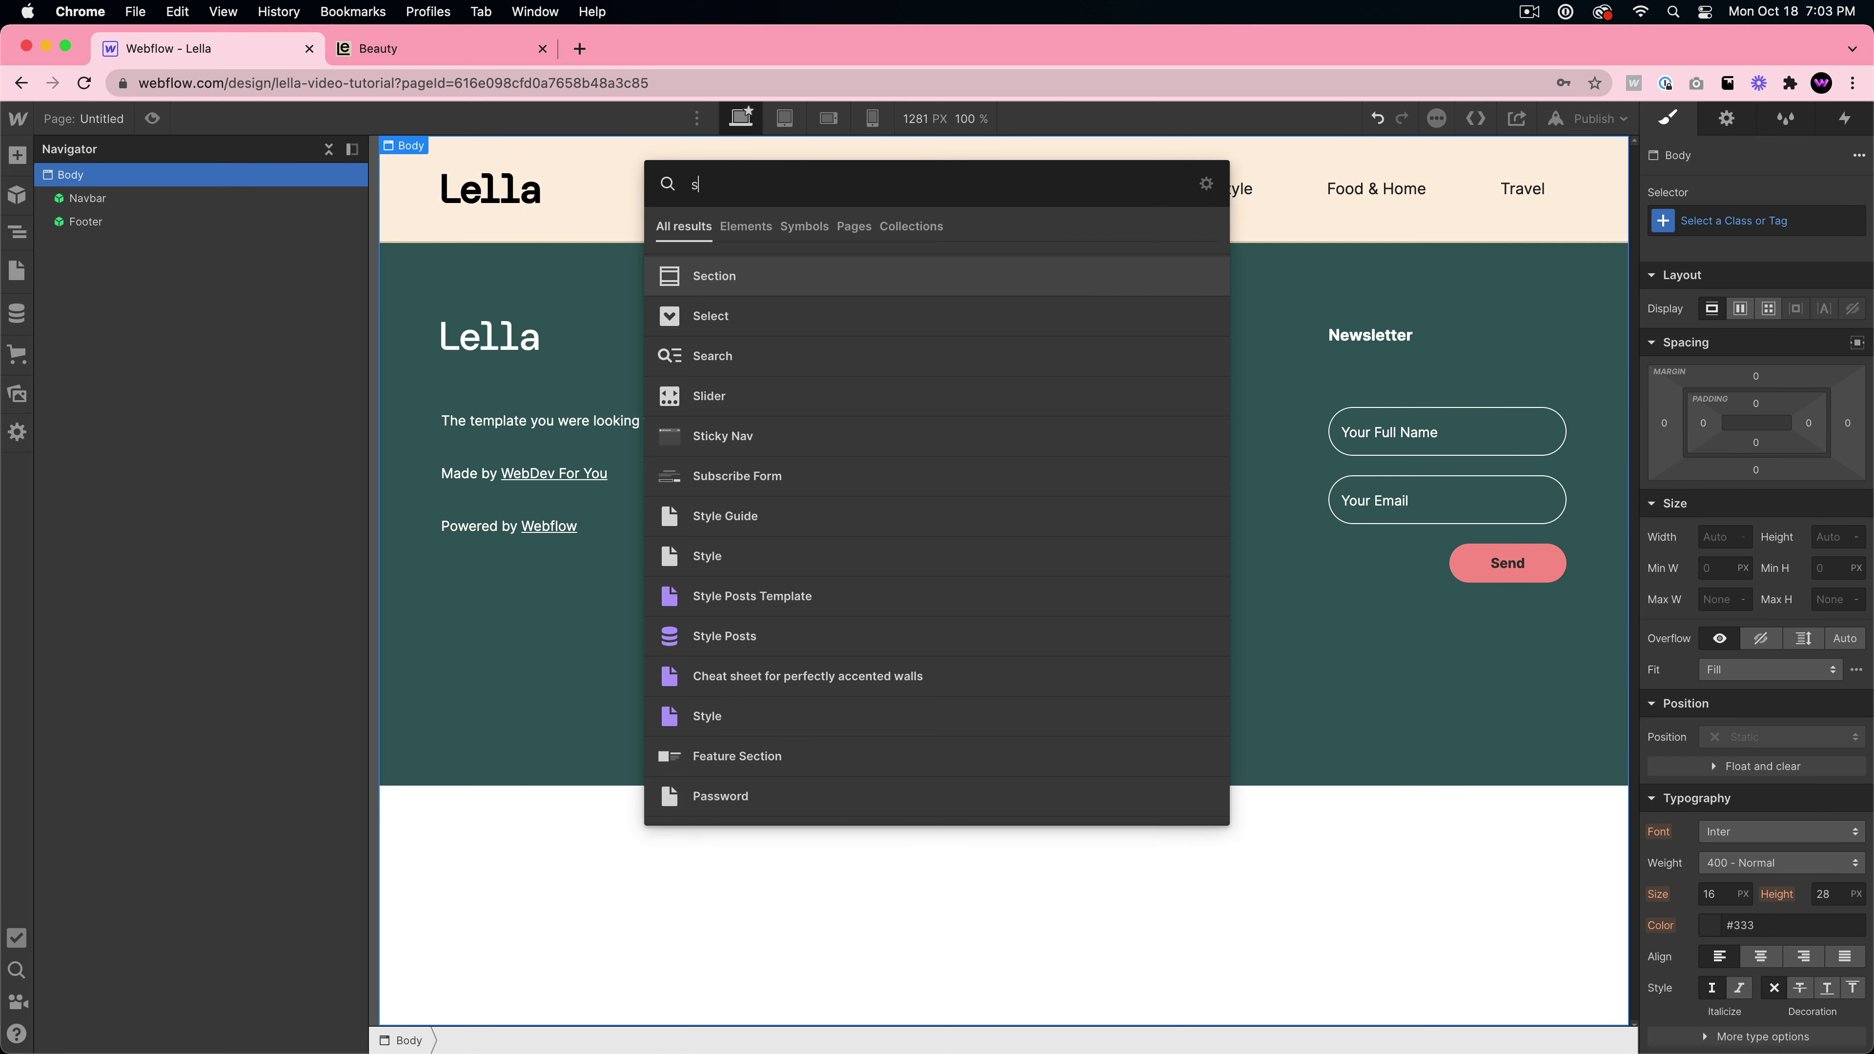
pyautogui.write('secti')
pyautogui.press('Return')
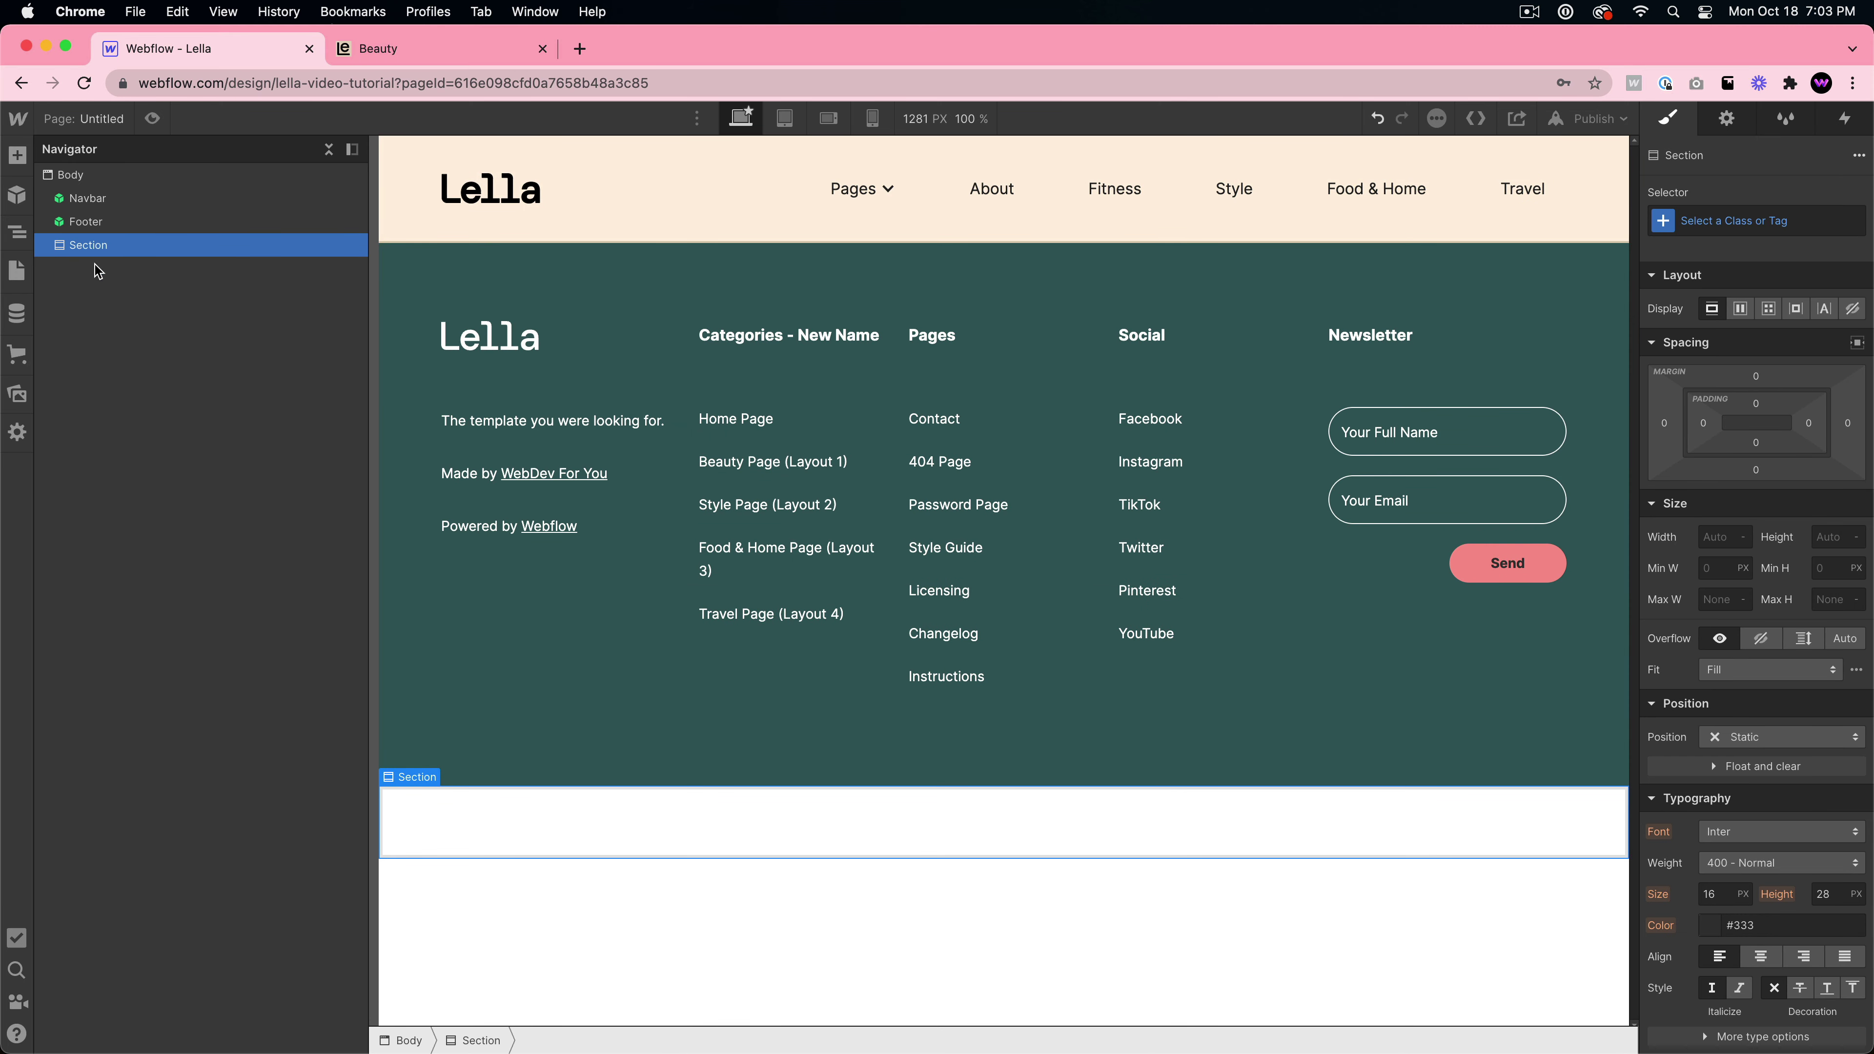
pyautogui.moveTo(88, 244); pyautogui.dragTo(90, 216)
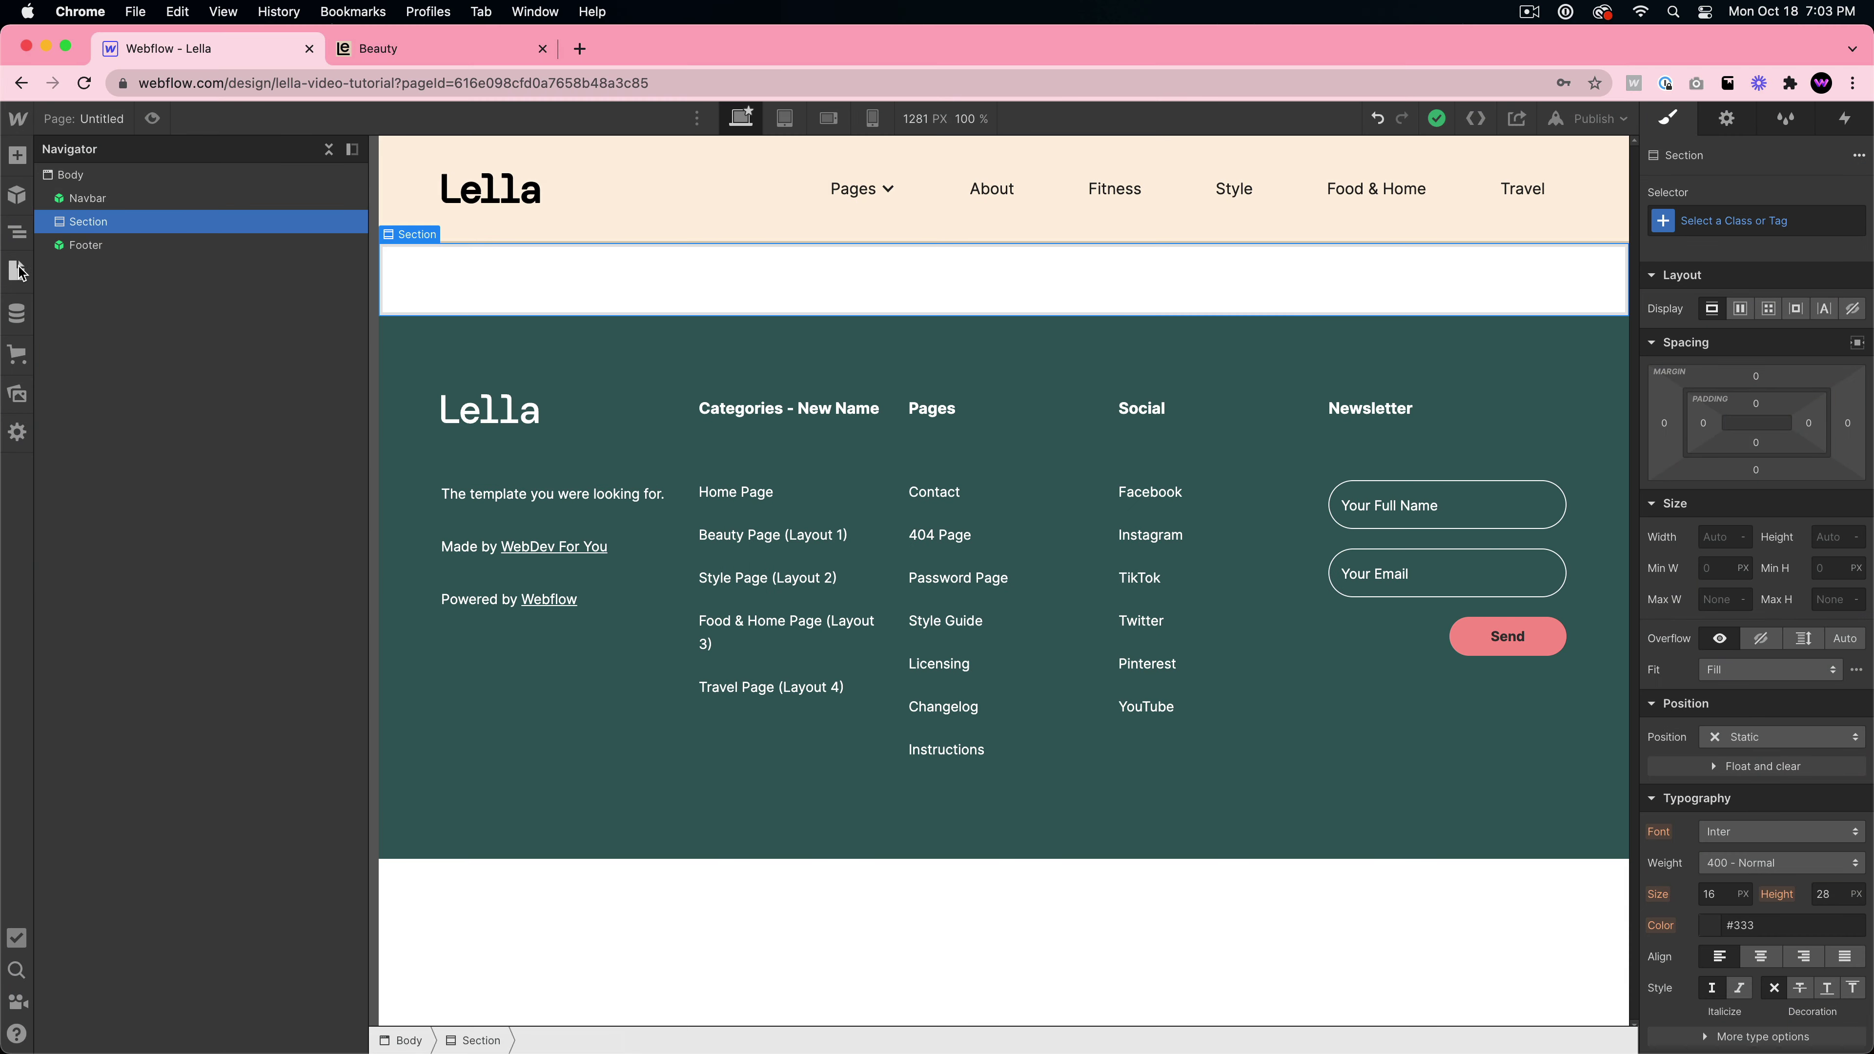
# - View the list of pages, and open the post "New look on my YouTube channel" in the Beauty Posts CMS collection
pyautogui.click(17, 270)
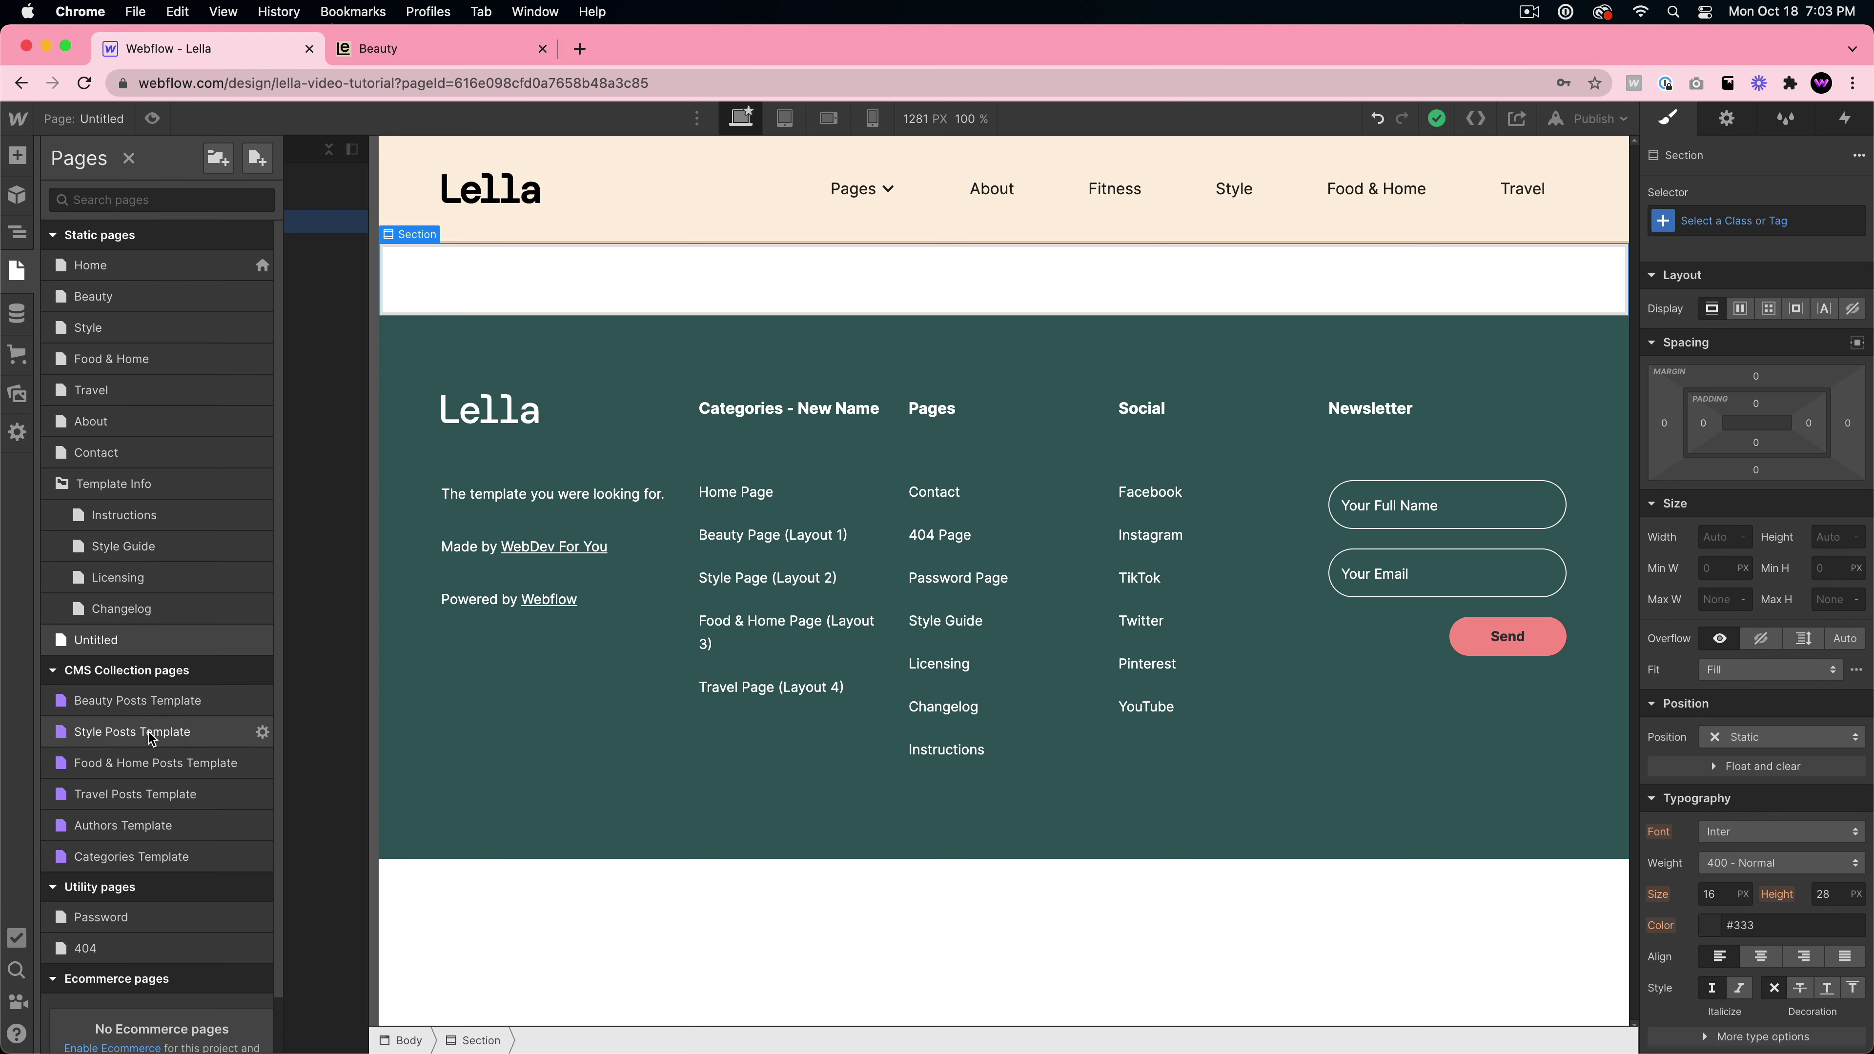
pyautogui.click(16, 314)
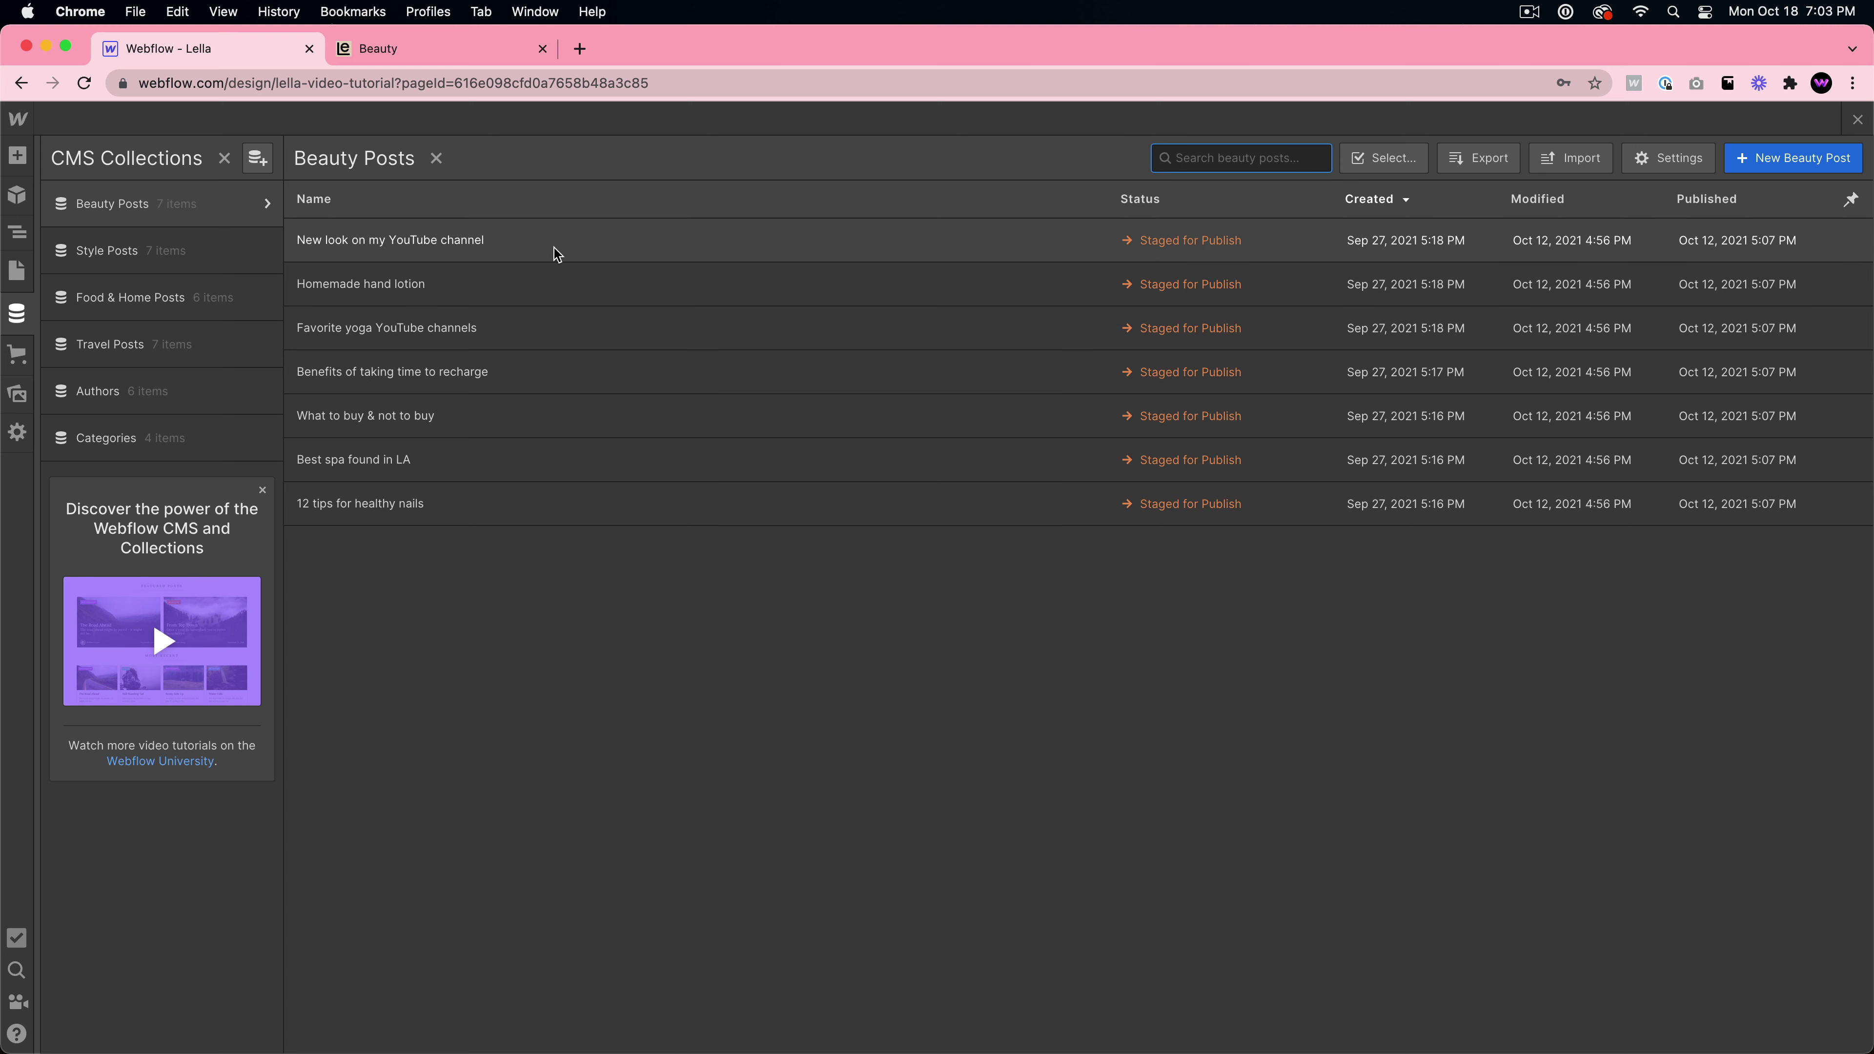
pyautogui.click(496, 248)
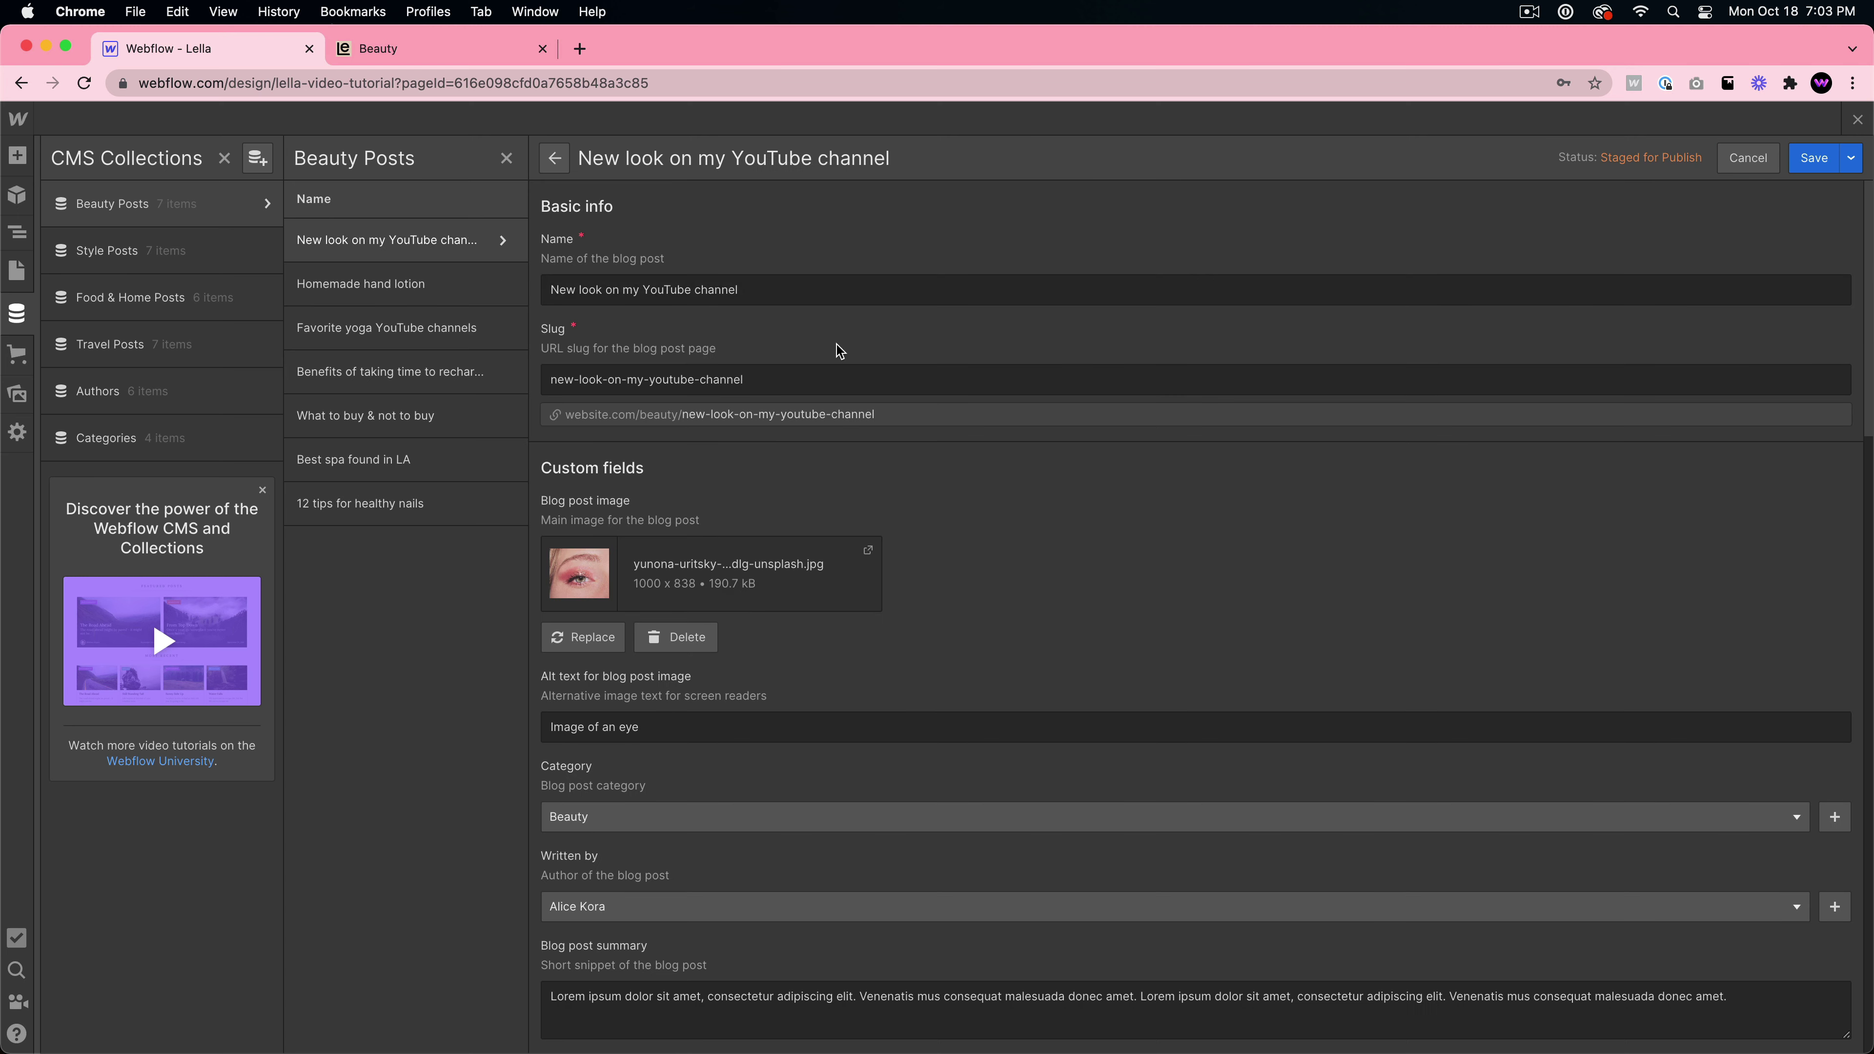
pyautogui.scroll(-3, 901, 475)
pyautogui.scroll(3, 901, 475)
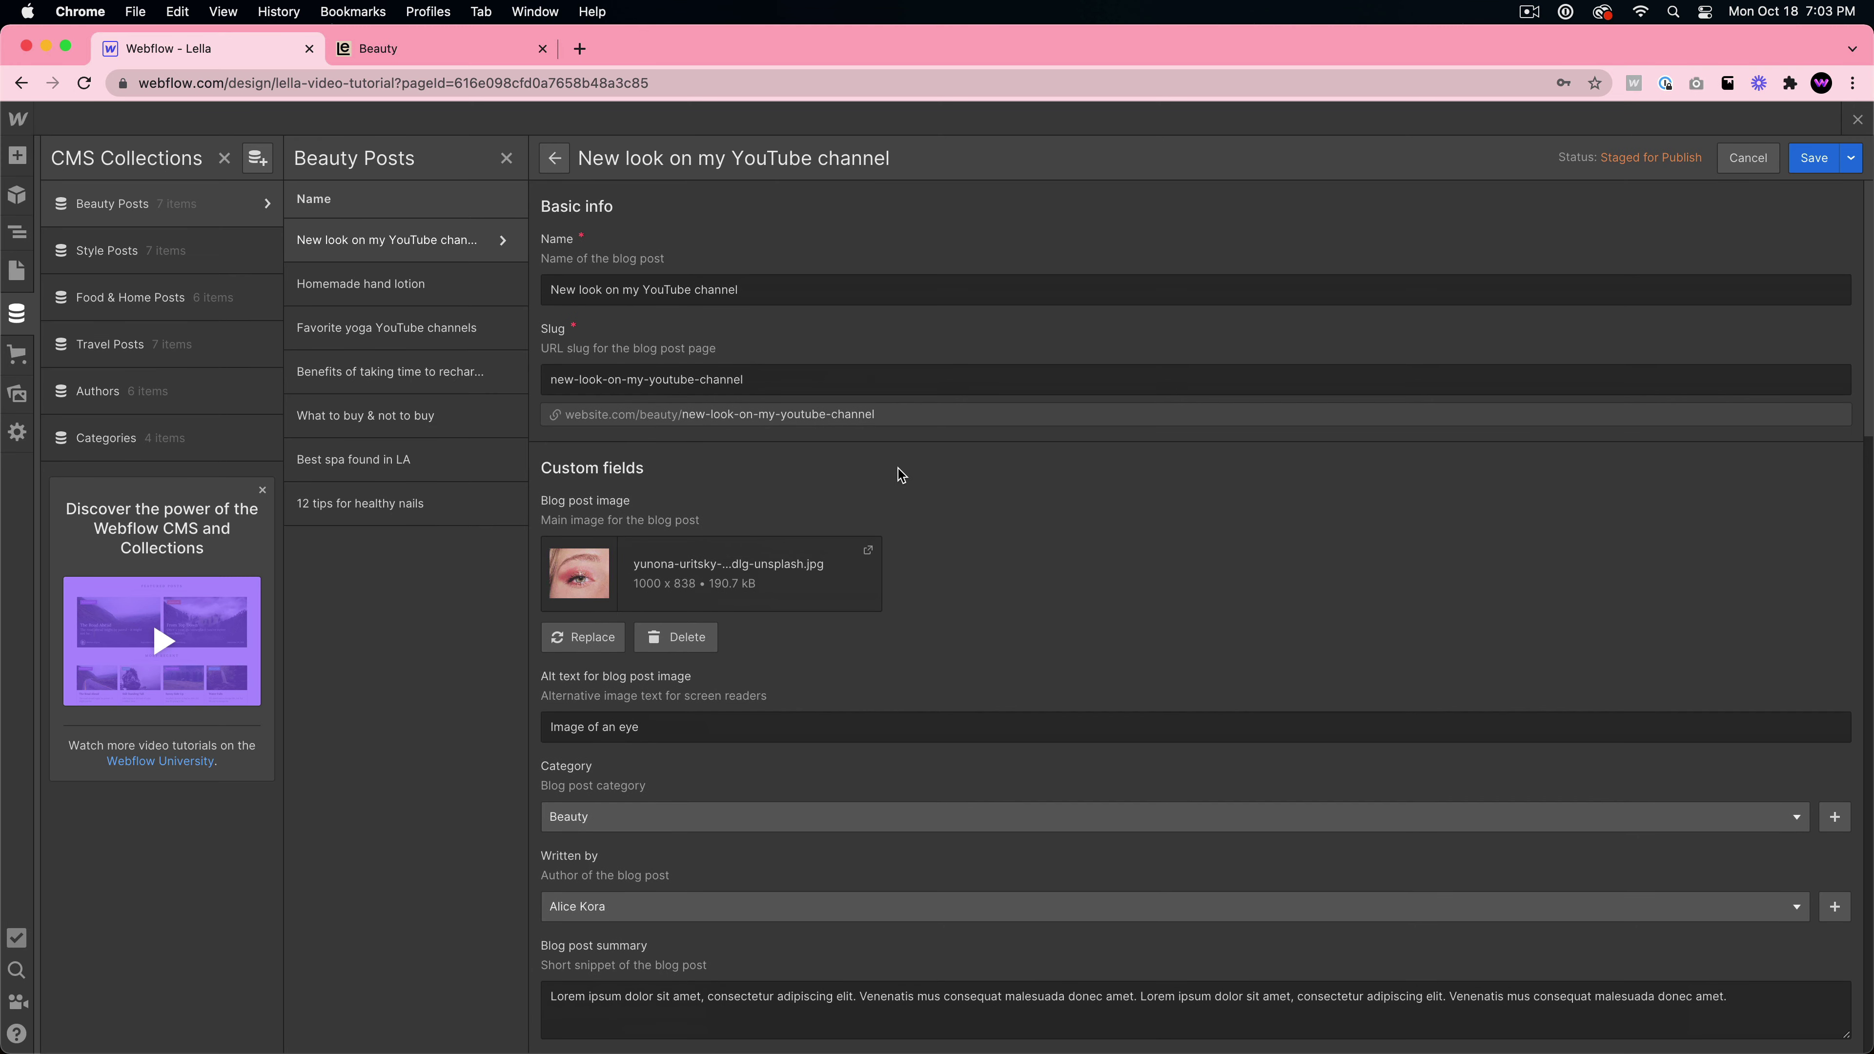
# - Examine the beauty post's name, slug, blog post image and image alt text fields
pyautogui.click(576, 288)
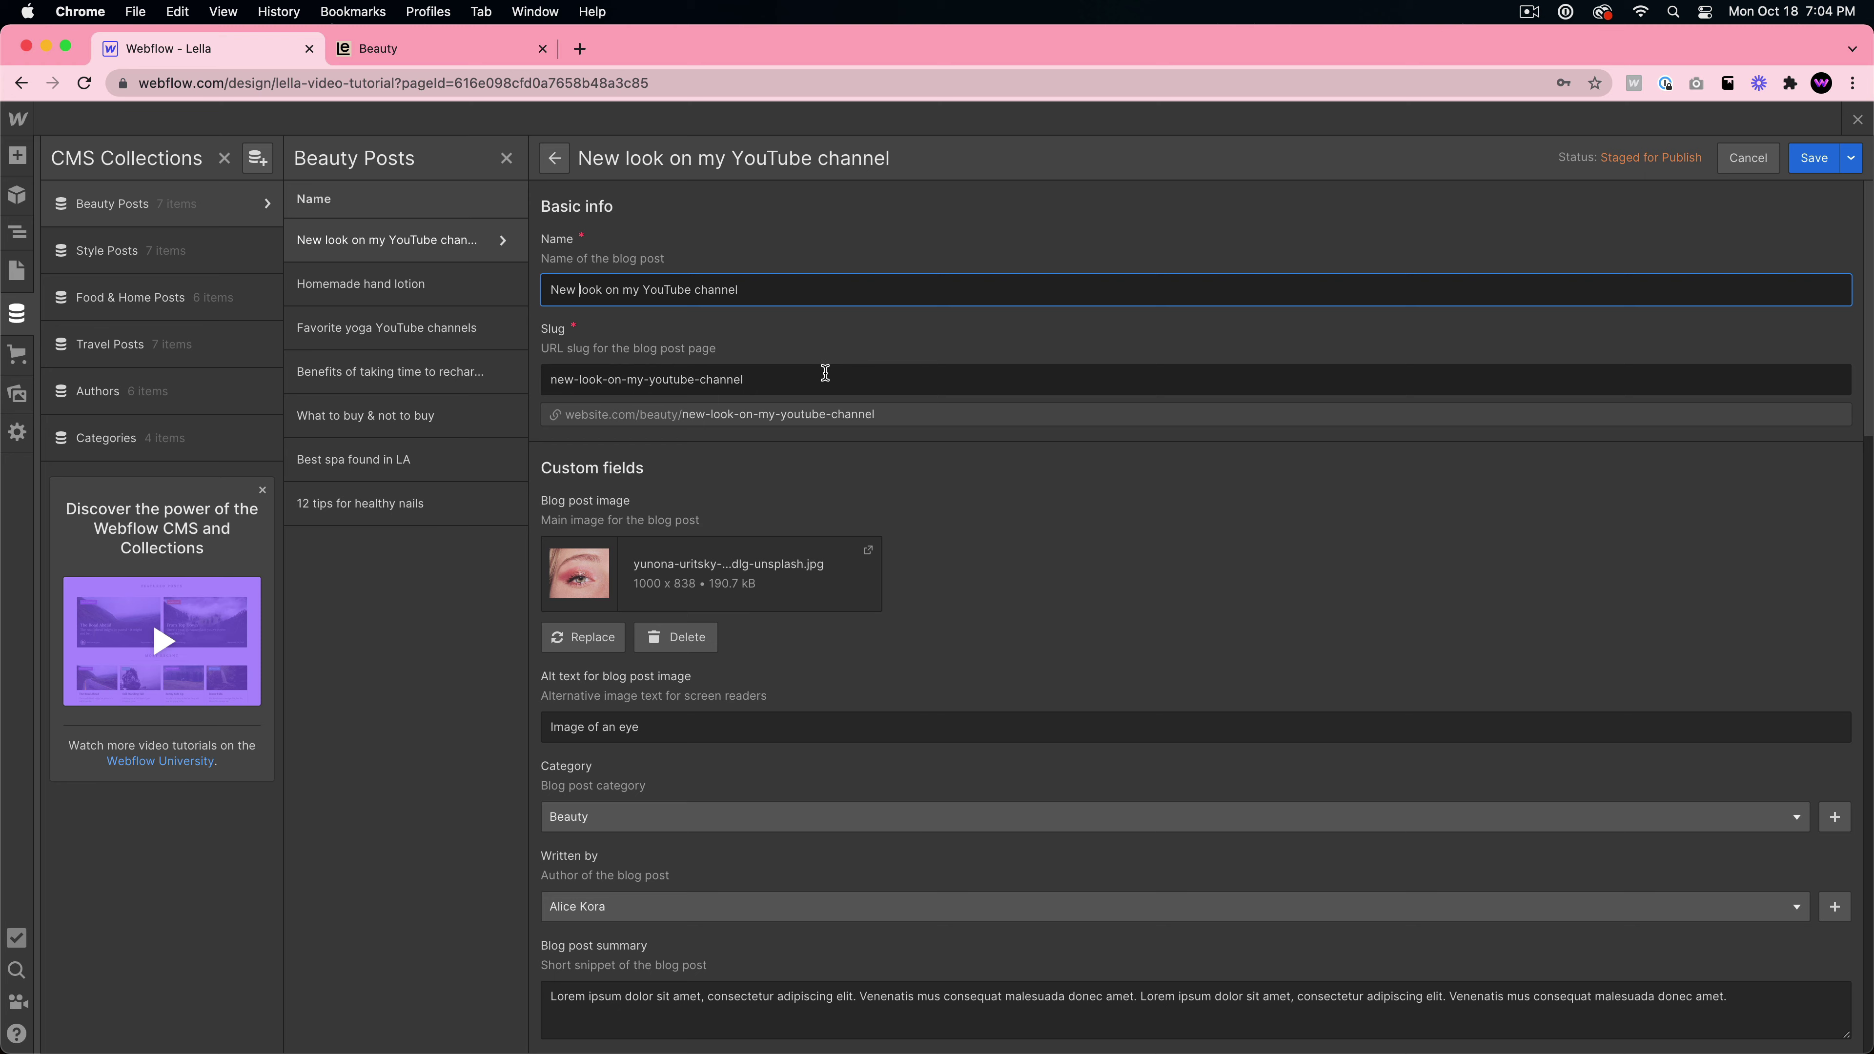
pyautogui.scroll(-2, 826, 373)
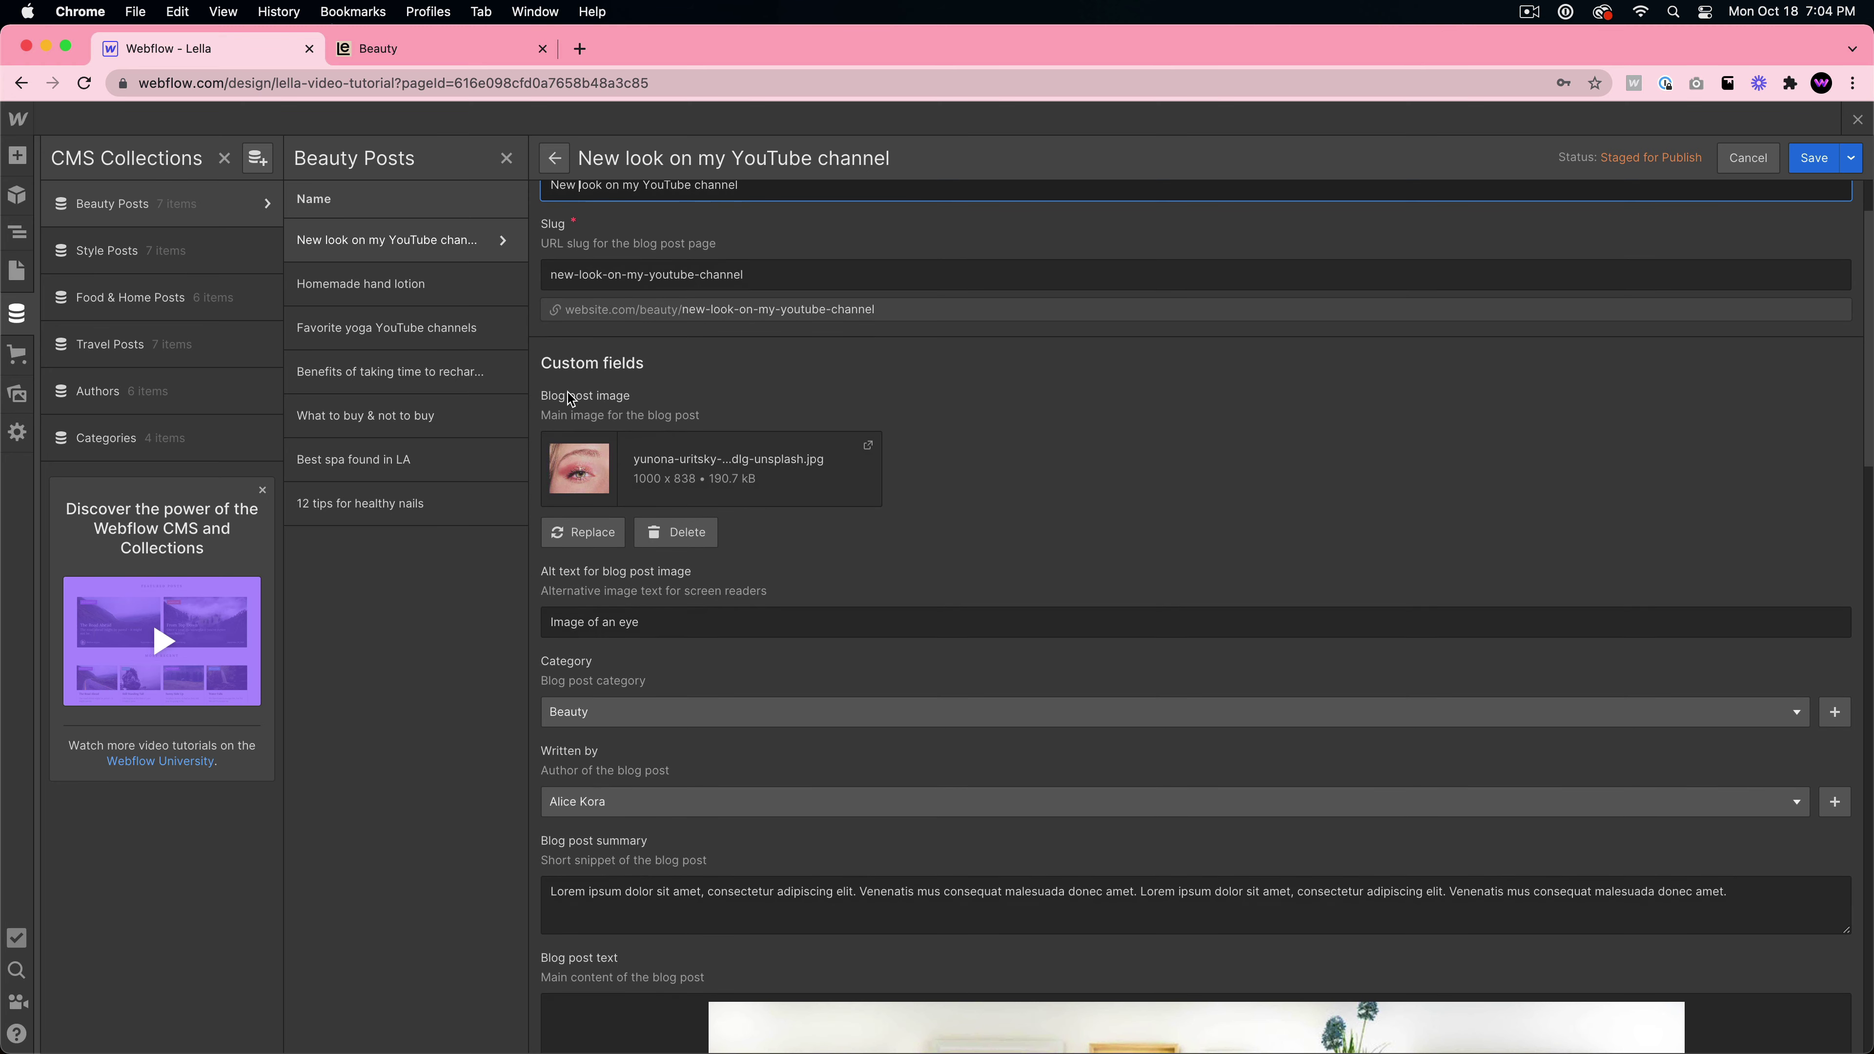
pyautogui.scroll(-2, 660, 488)
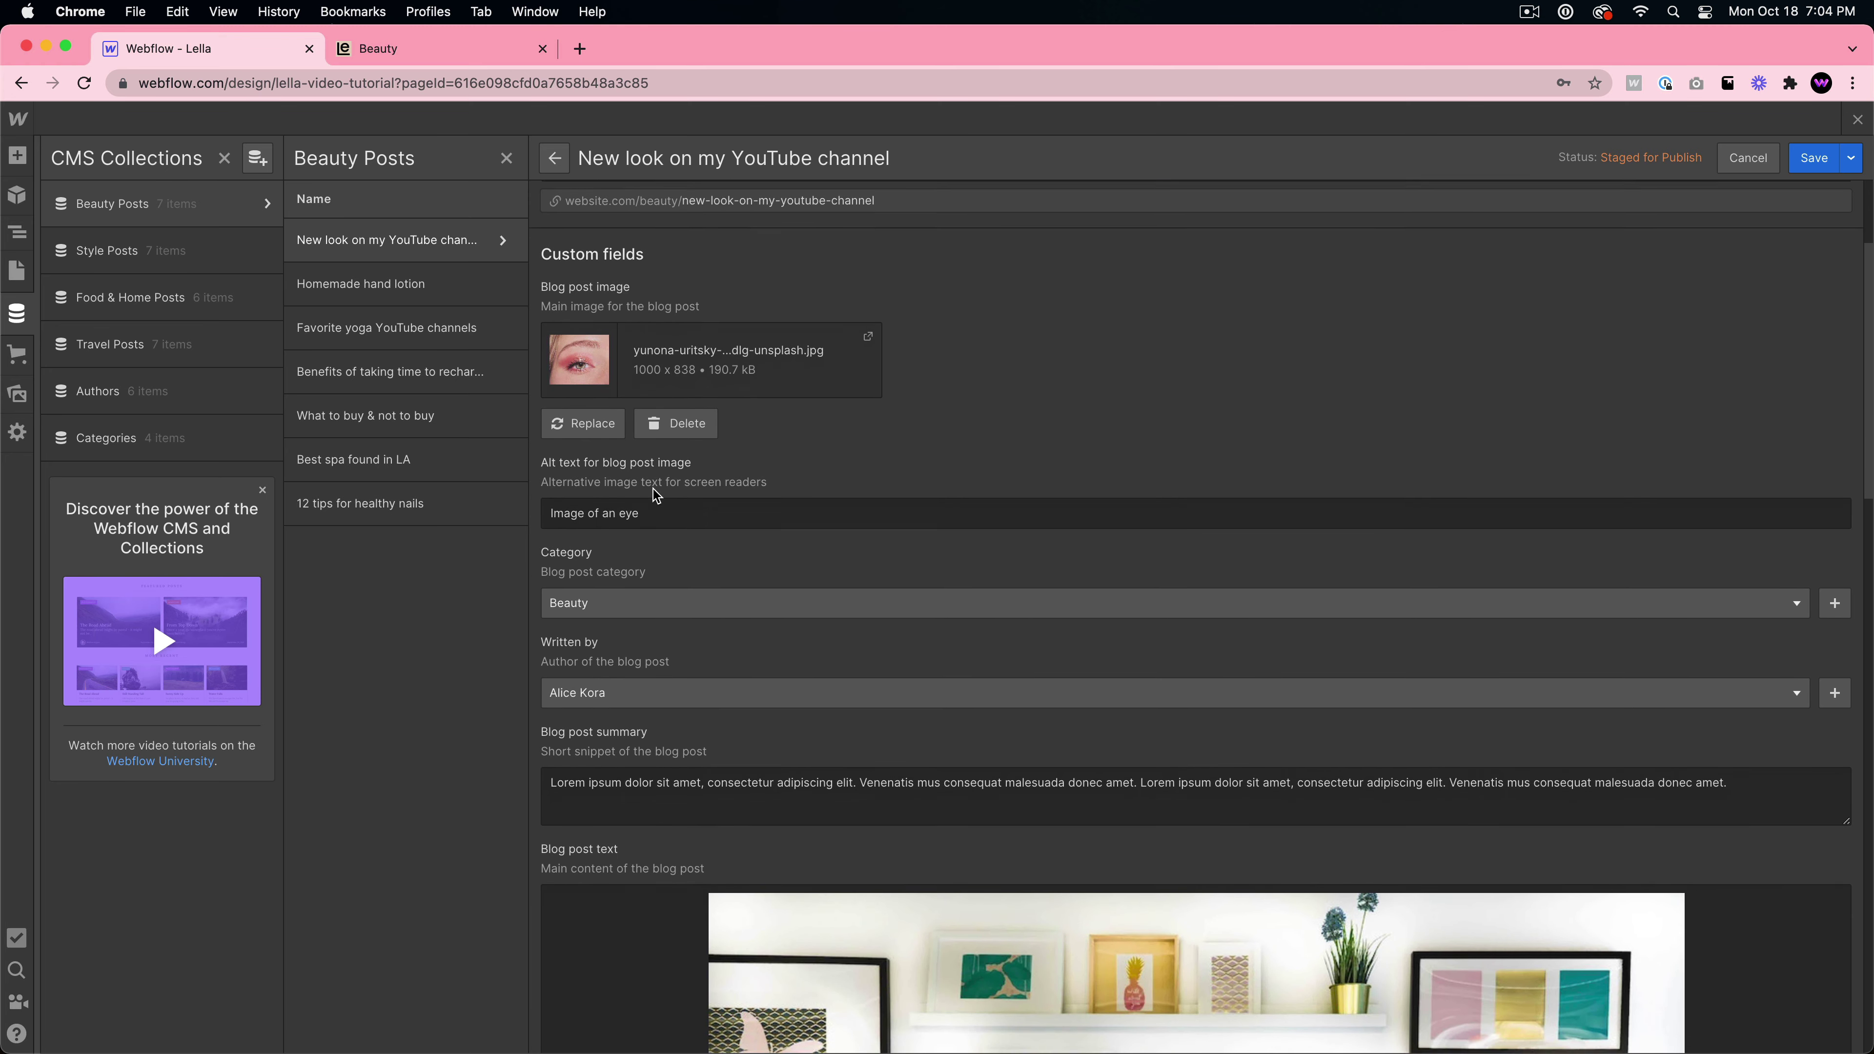
pyautogui.scroll(-3, 607, 523)
pyautogui.scroll(1, 620, 360)
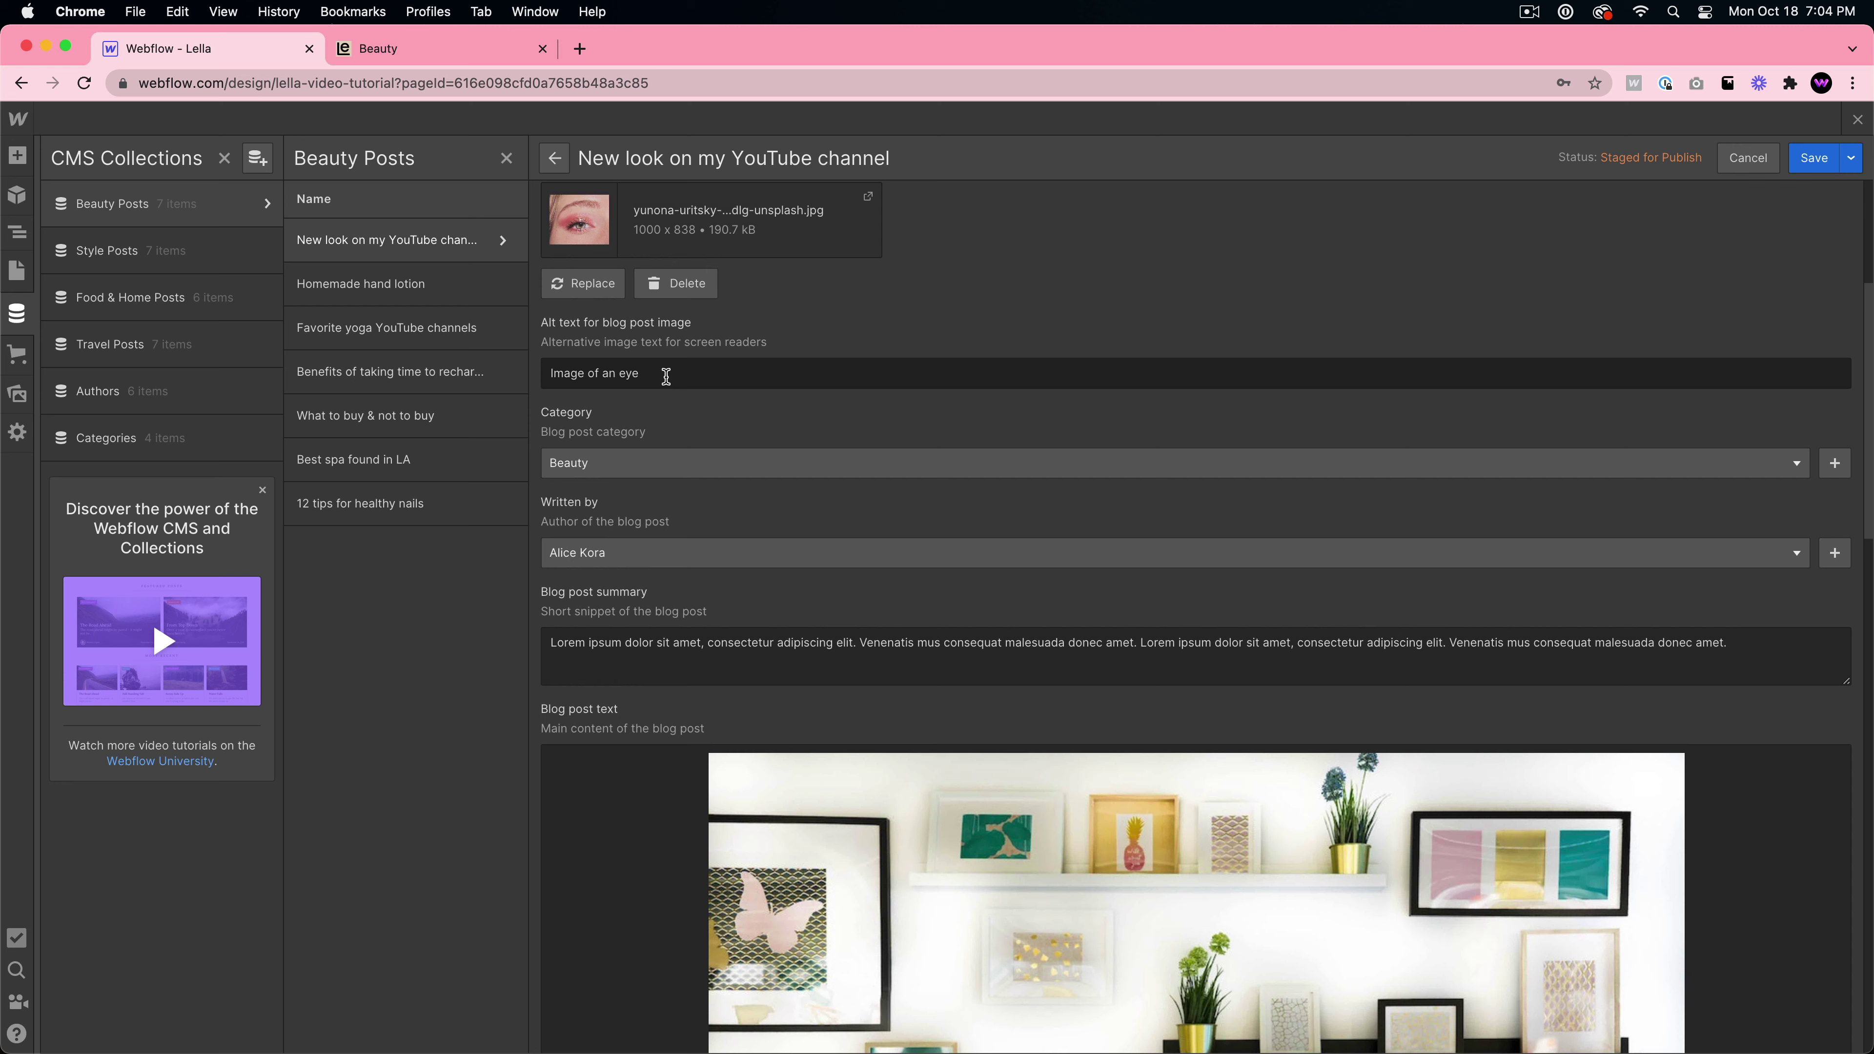
pyautogui.click(665, 376)
pyautogui.press('Left')
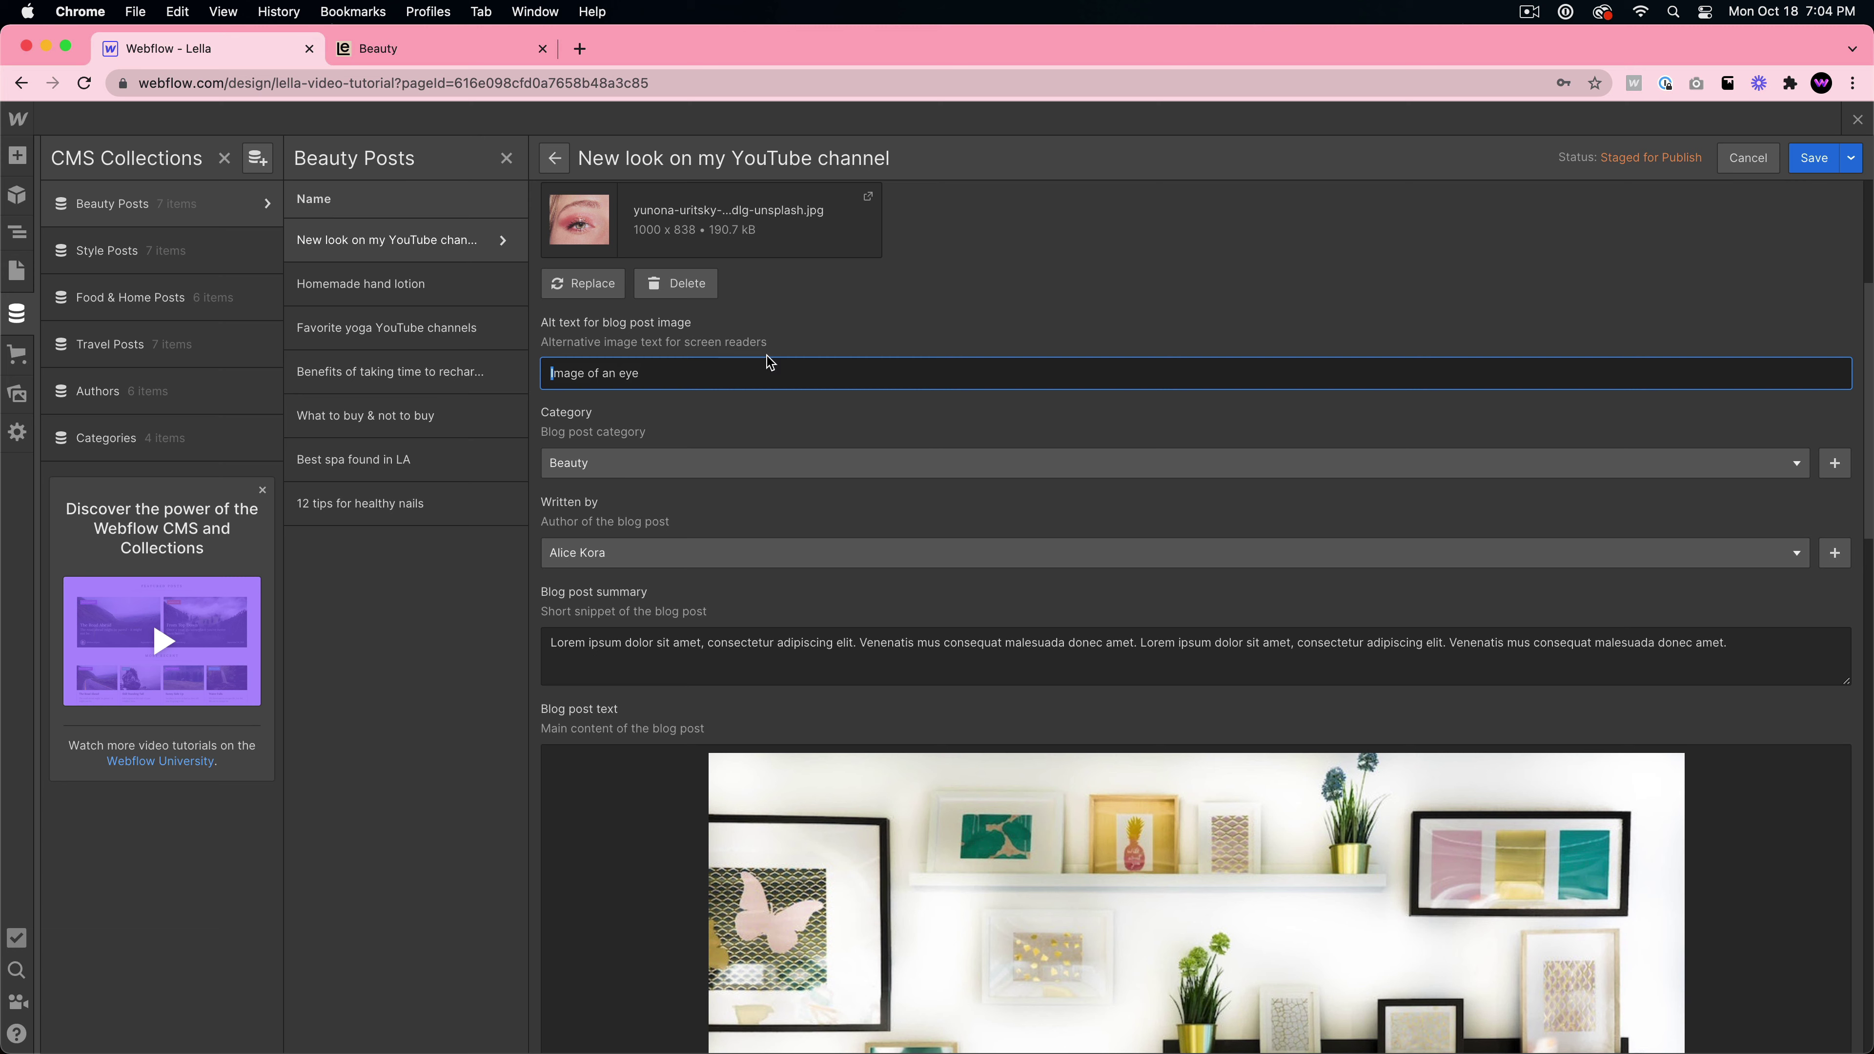
pyautogui.click(751, 418)
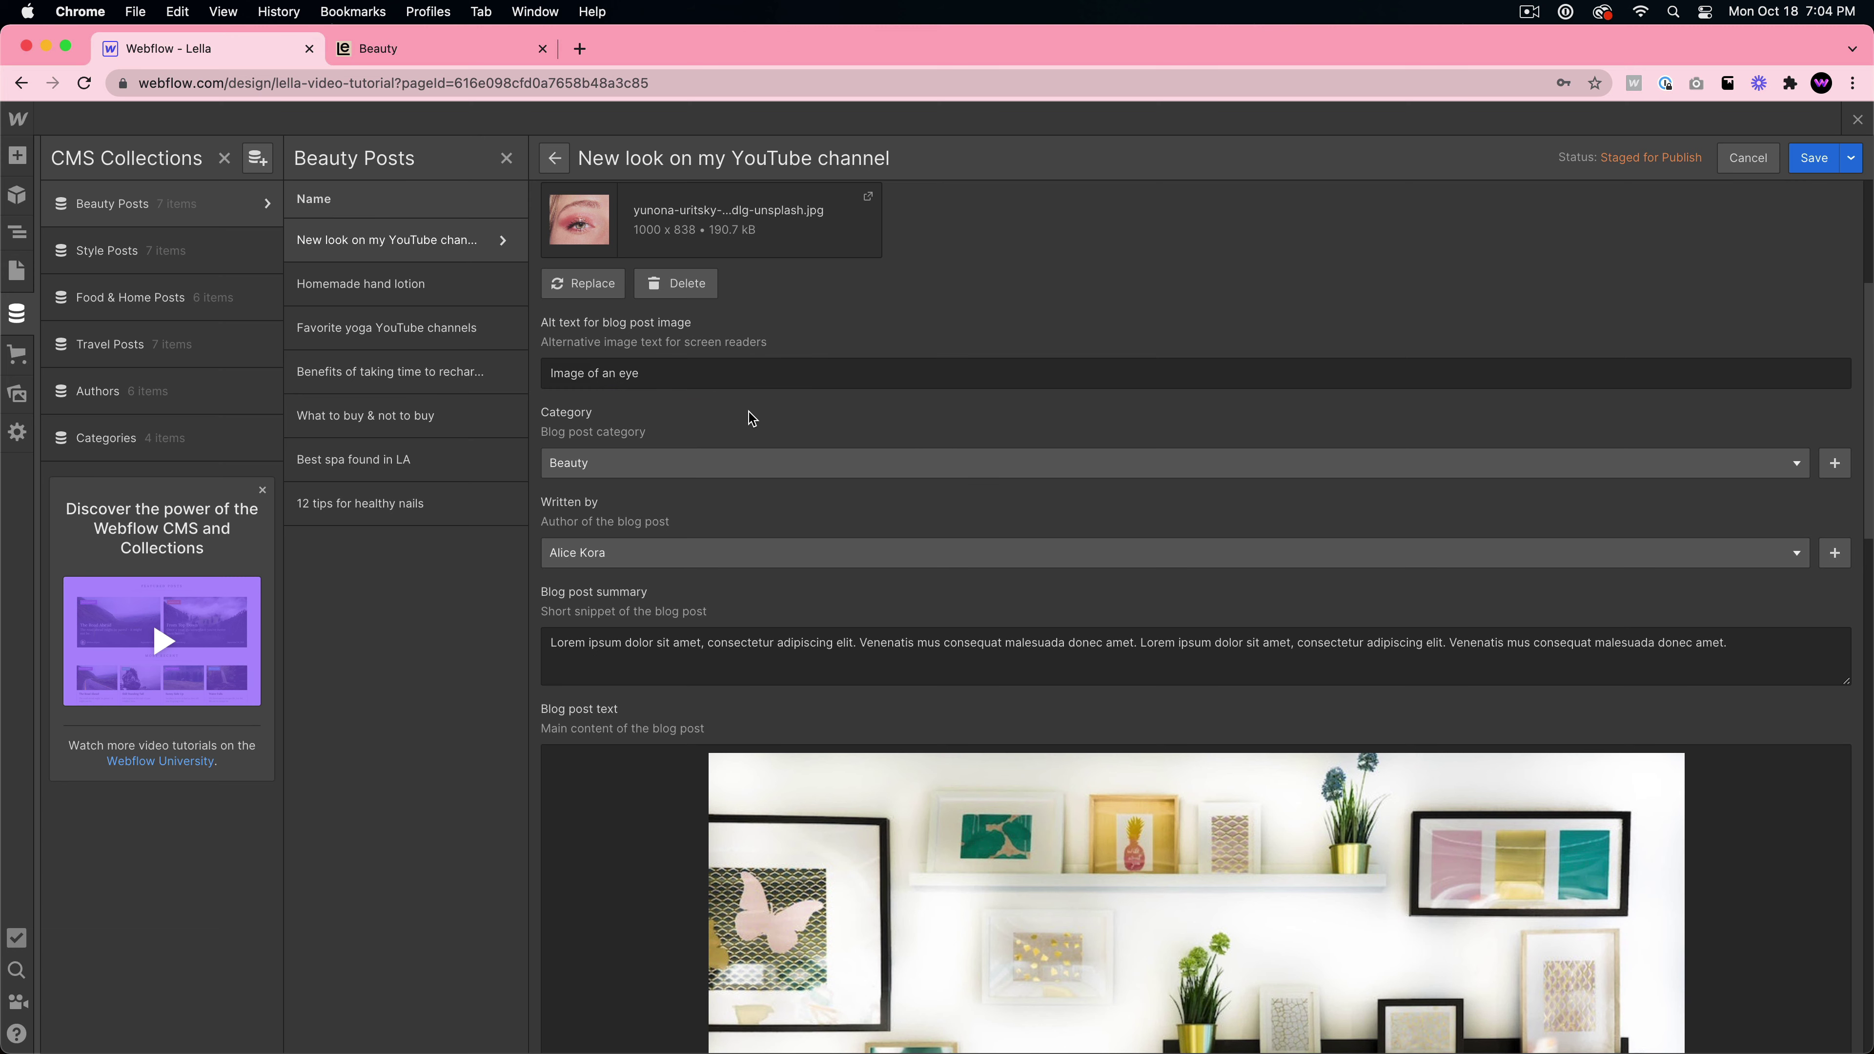
pyautogui.scroll(-1, 751, 418)
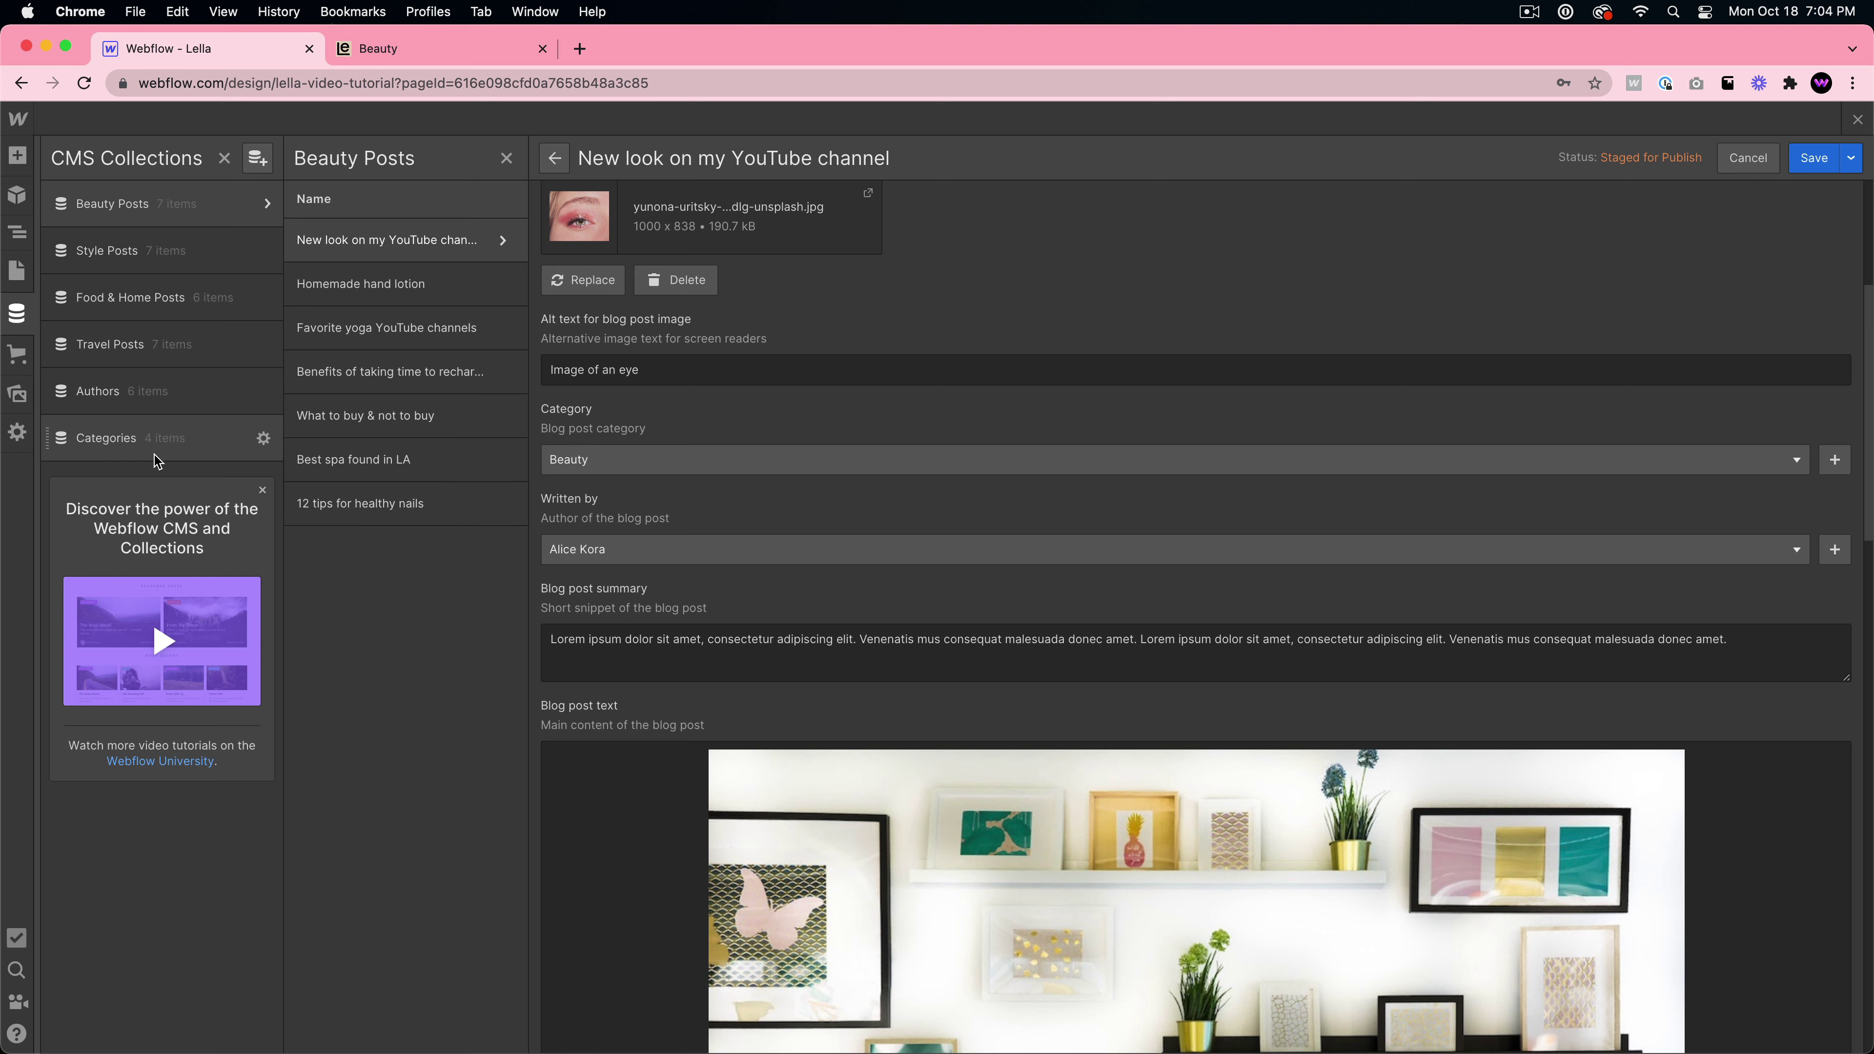
# - View the post's category choices, and look at the Categories collection and its blank new category form without creating one
pyautogui.click(648, 463)
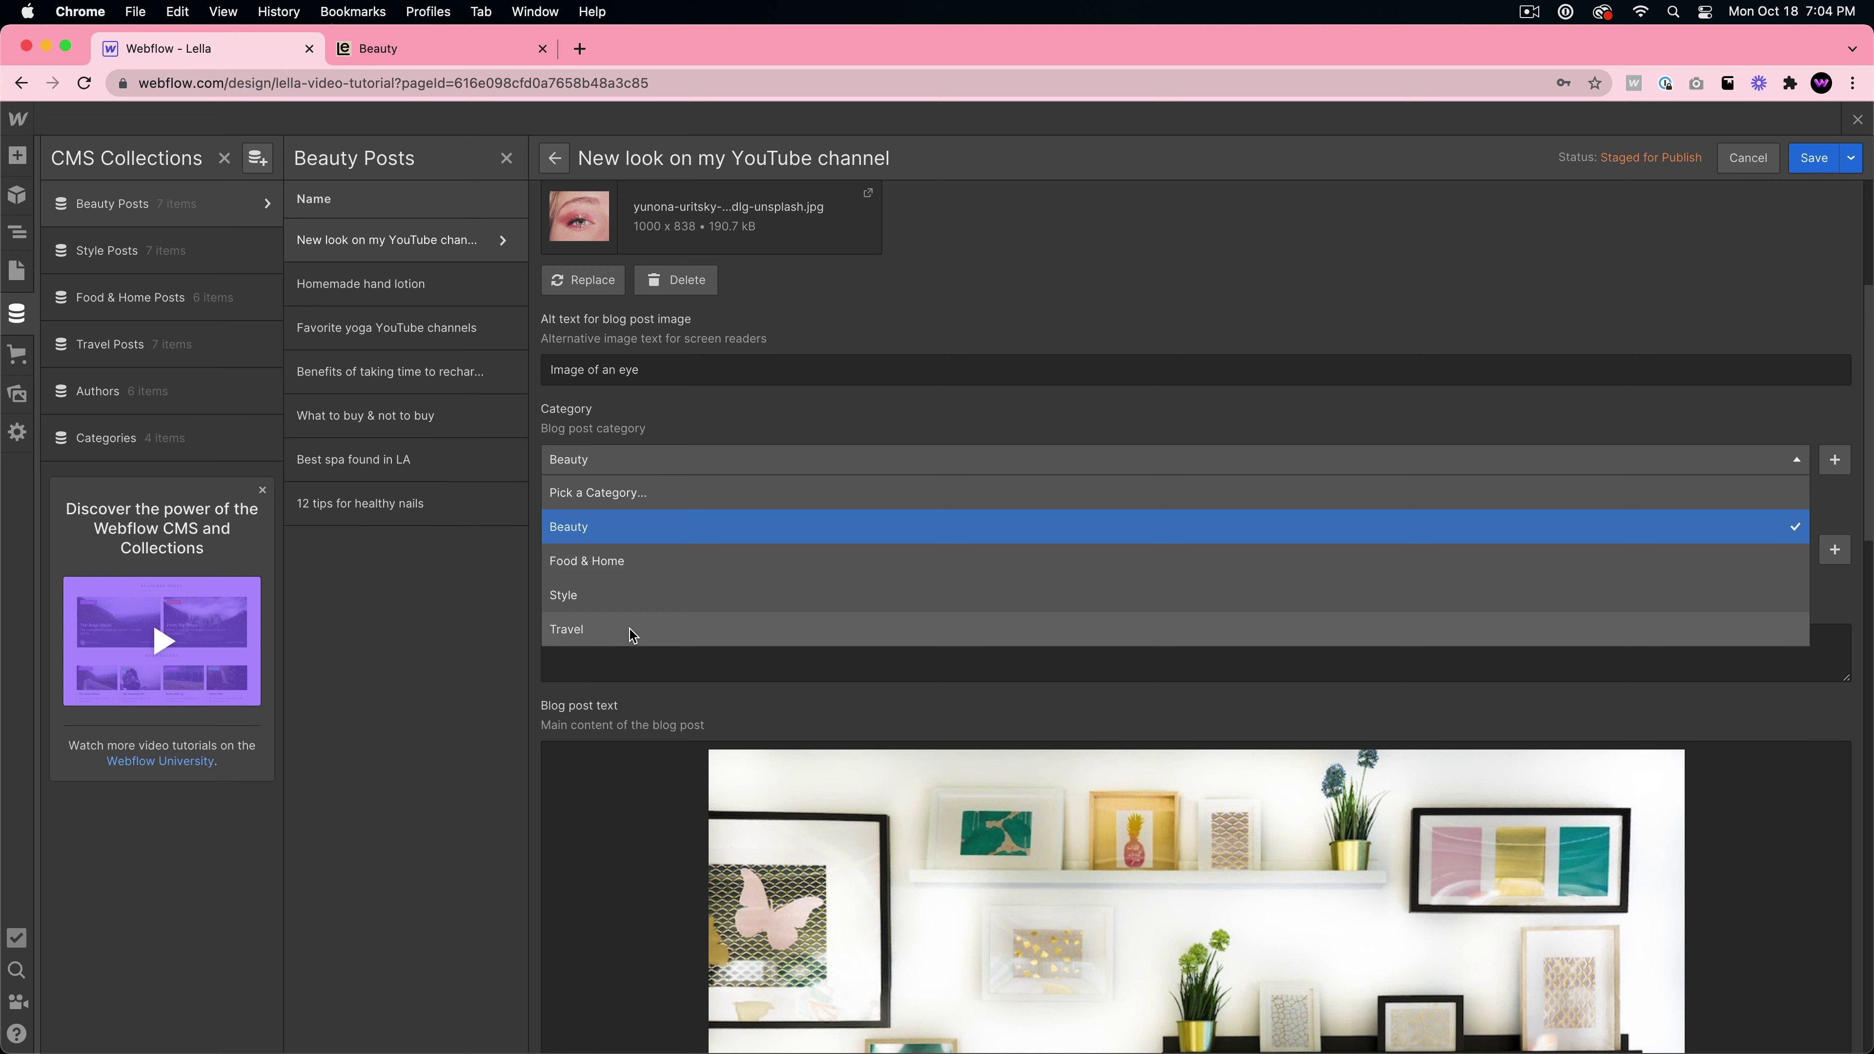
pyautogui.click(653, 417)
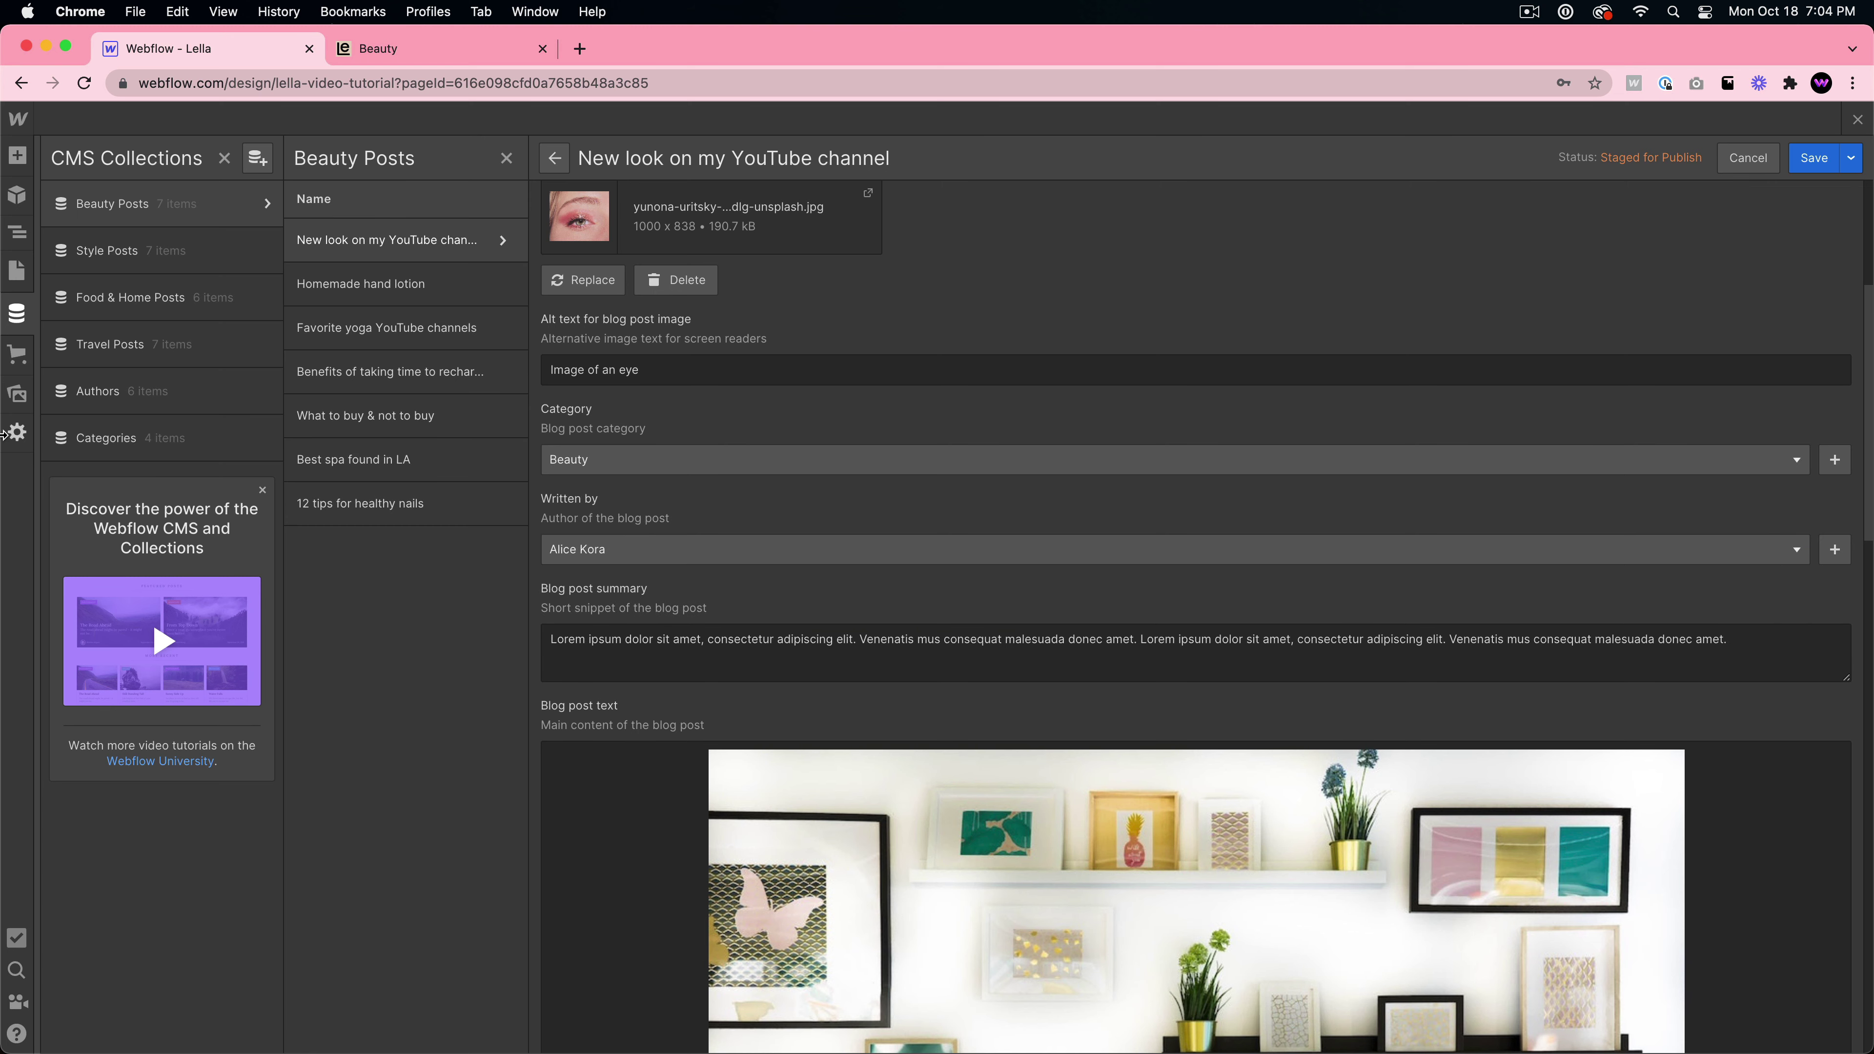
pyautogui.click(87, 438)
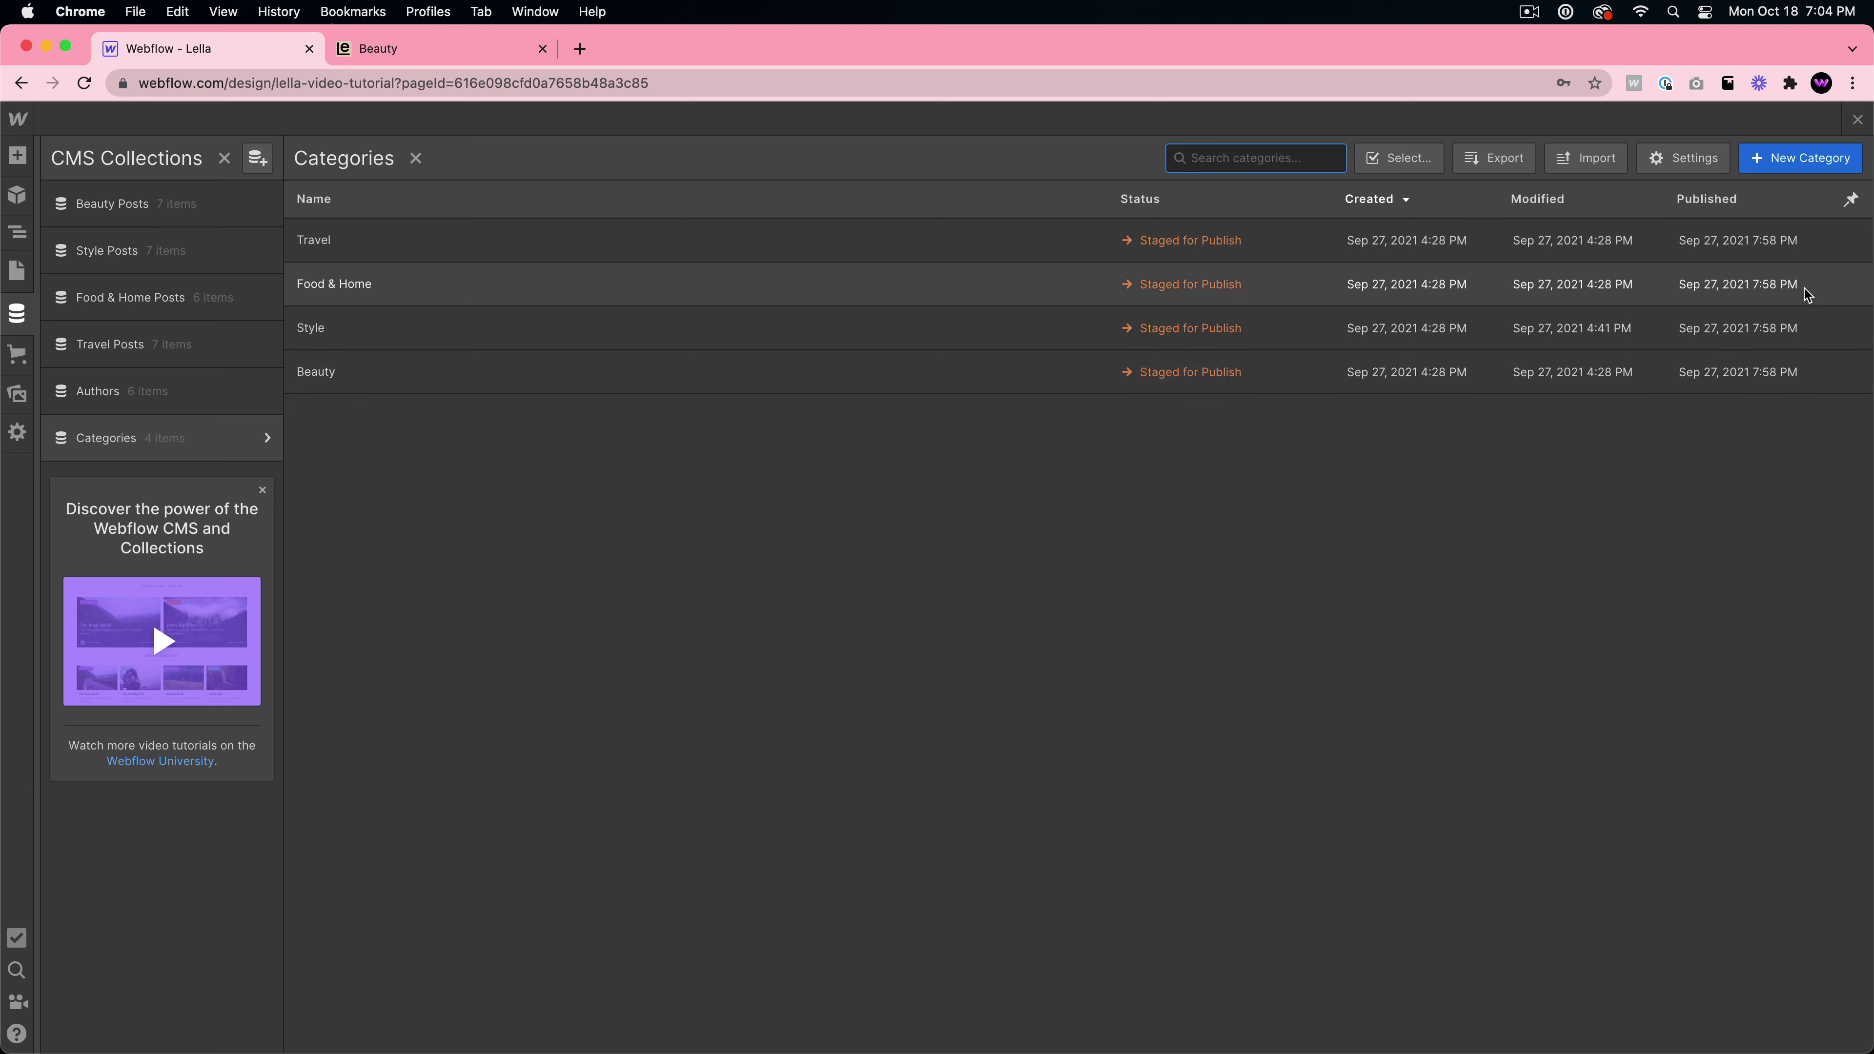
pyautogui.click(1771, 159)
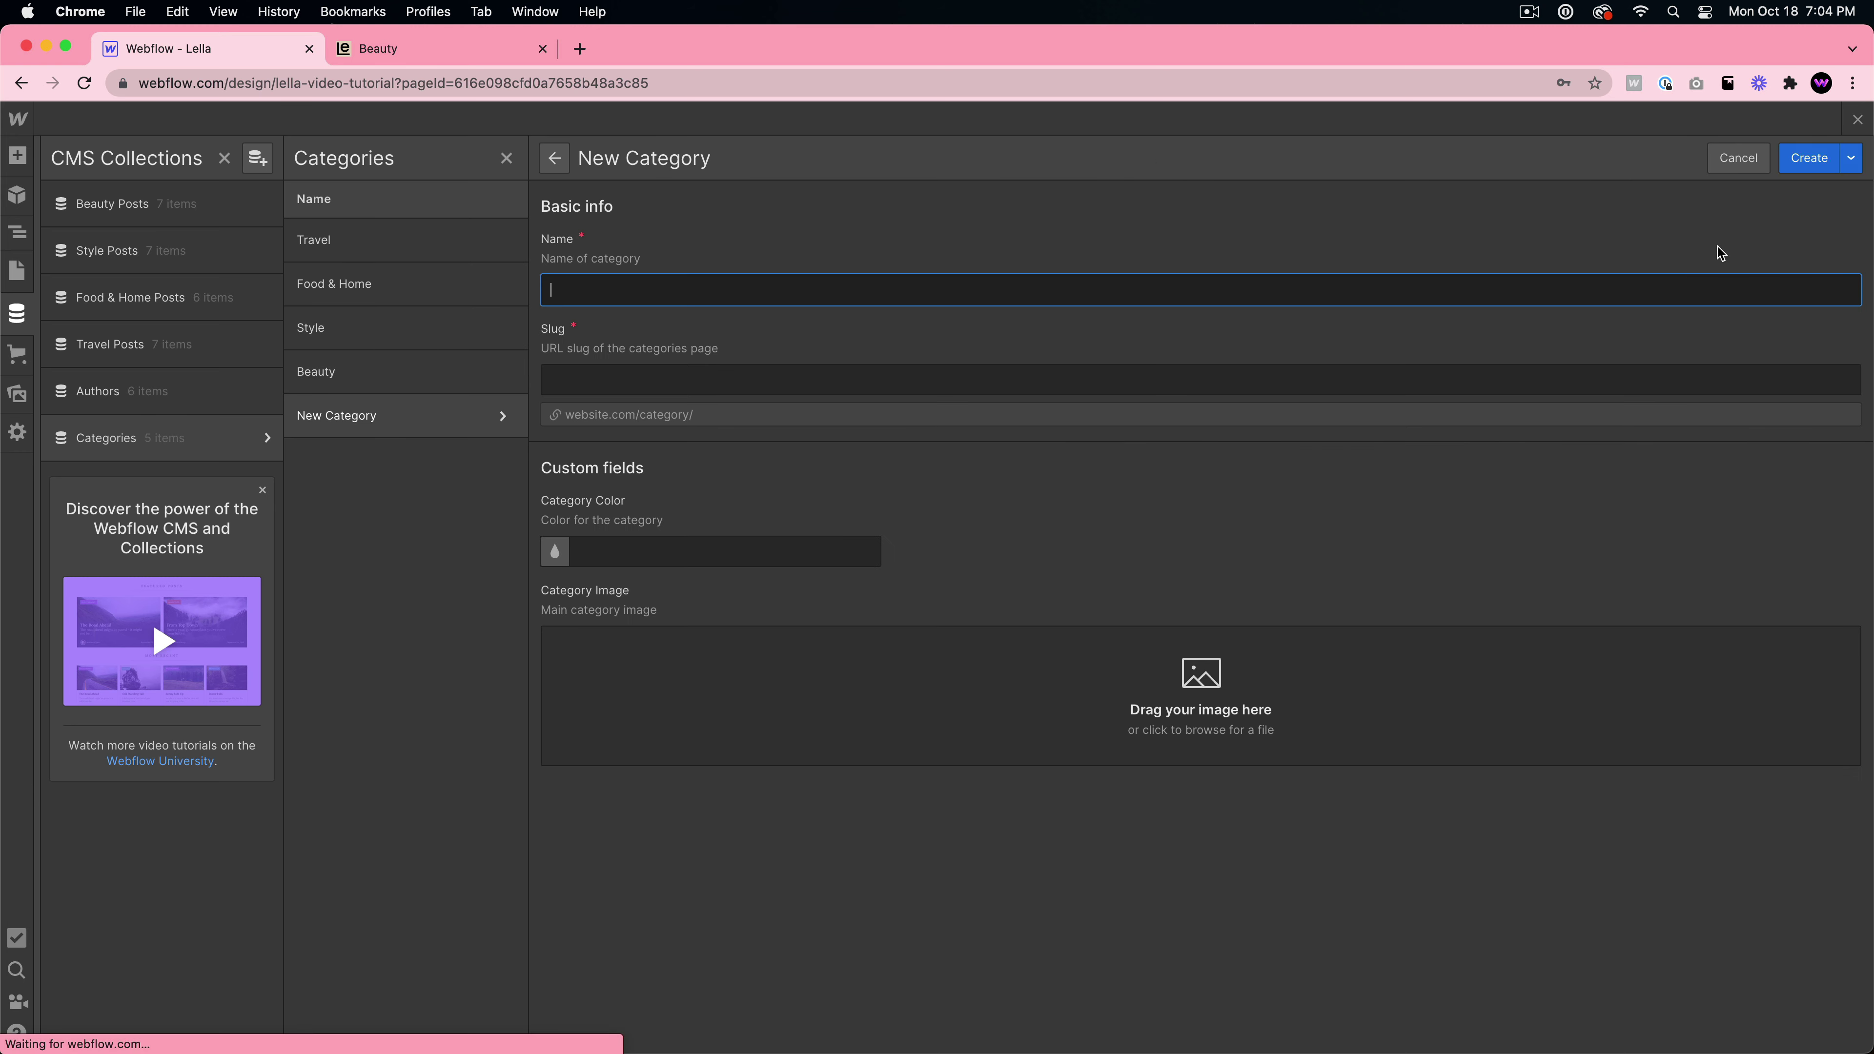
pyautogui.click(1738, 158)
# - Reopen the "New look on my YouTube channel" post in Beauty Posts and view its category choices again
pyautogui.click(99, 209)
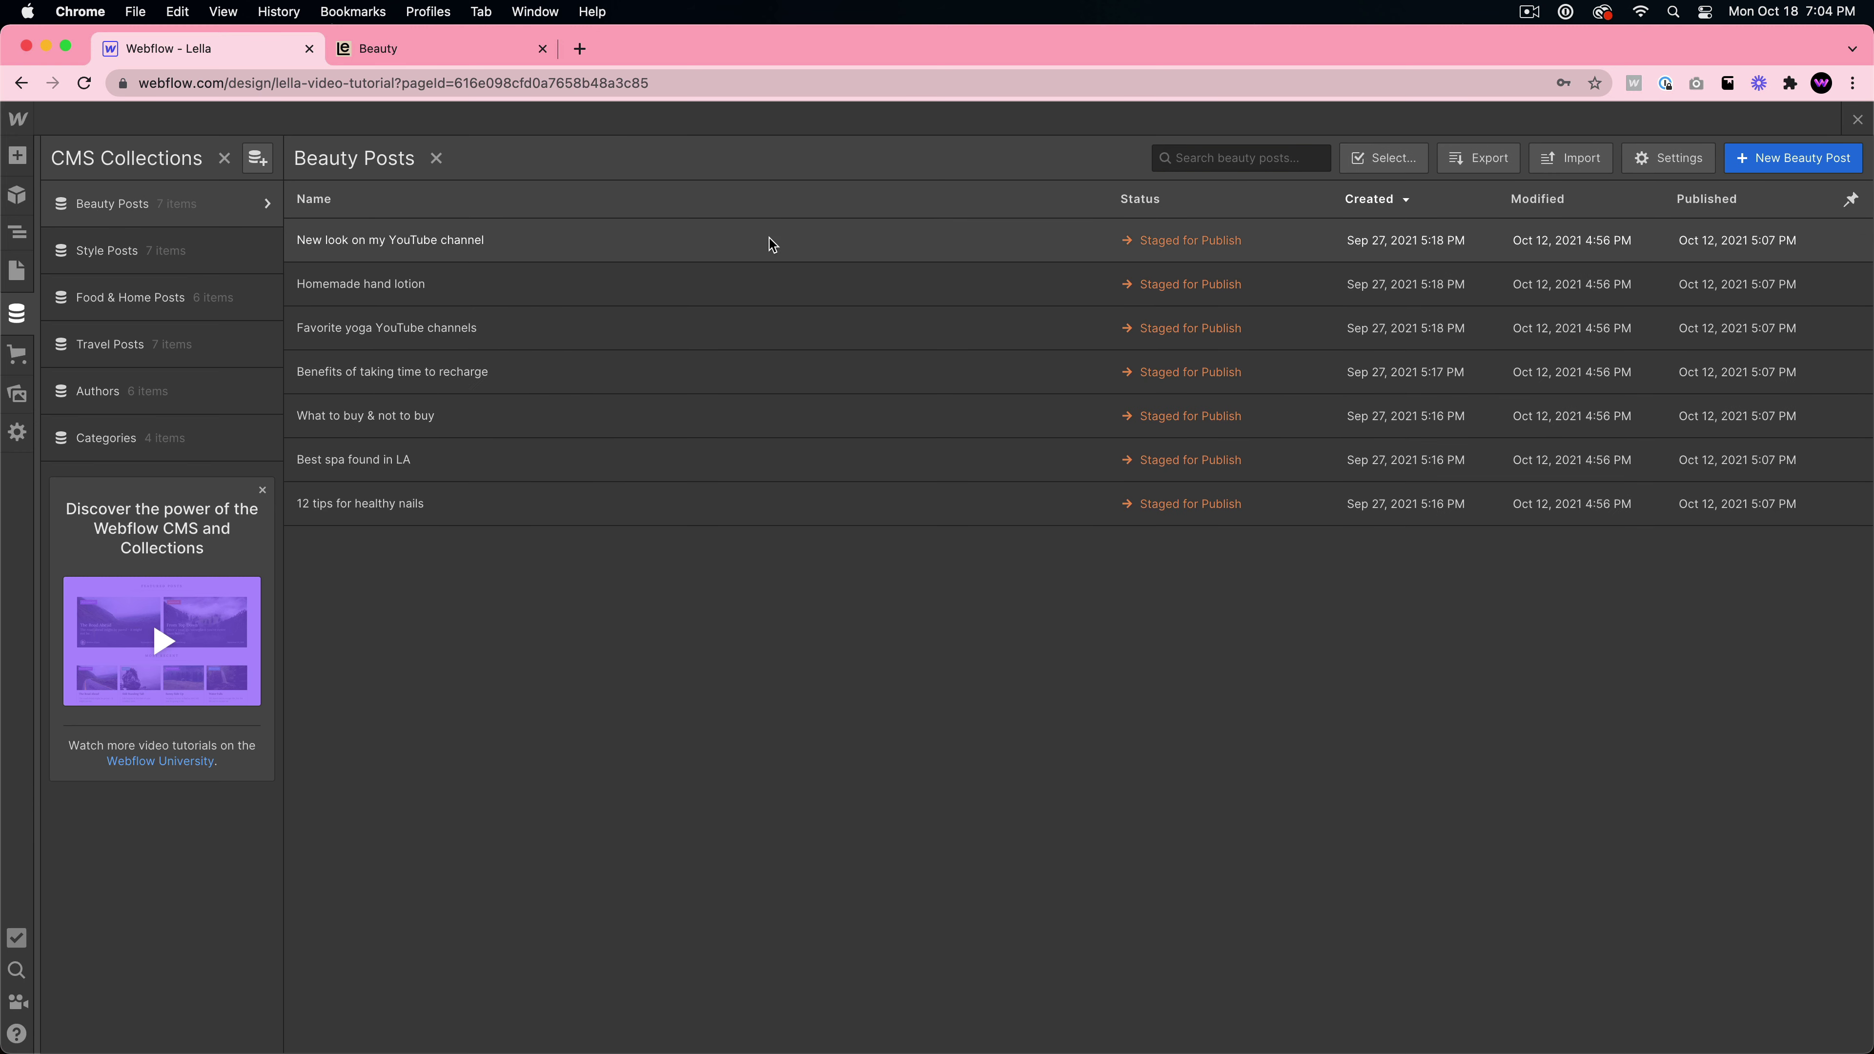
pyautogui.click(432, 241)
pyautogui.scroll(-2, 774, 674)
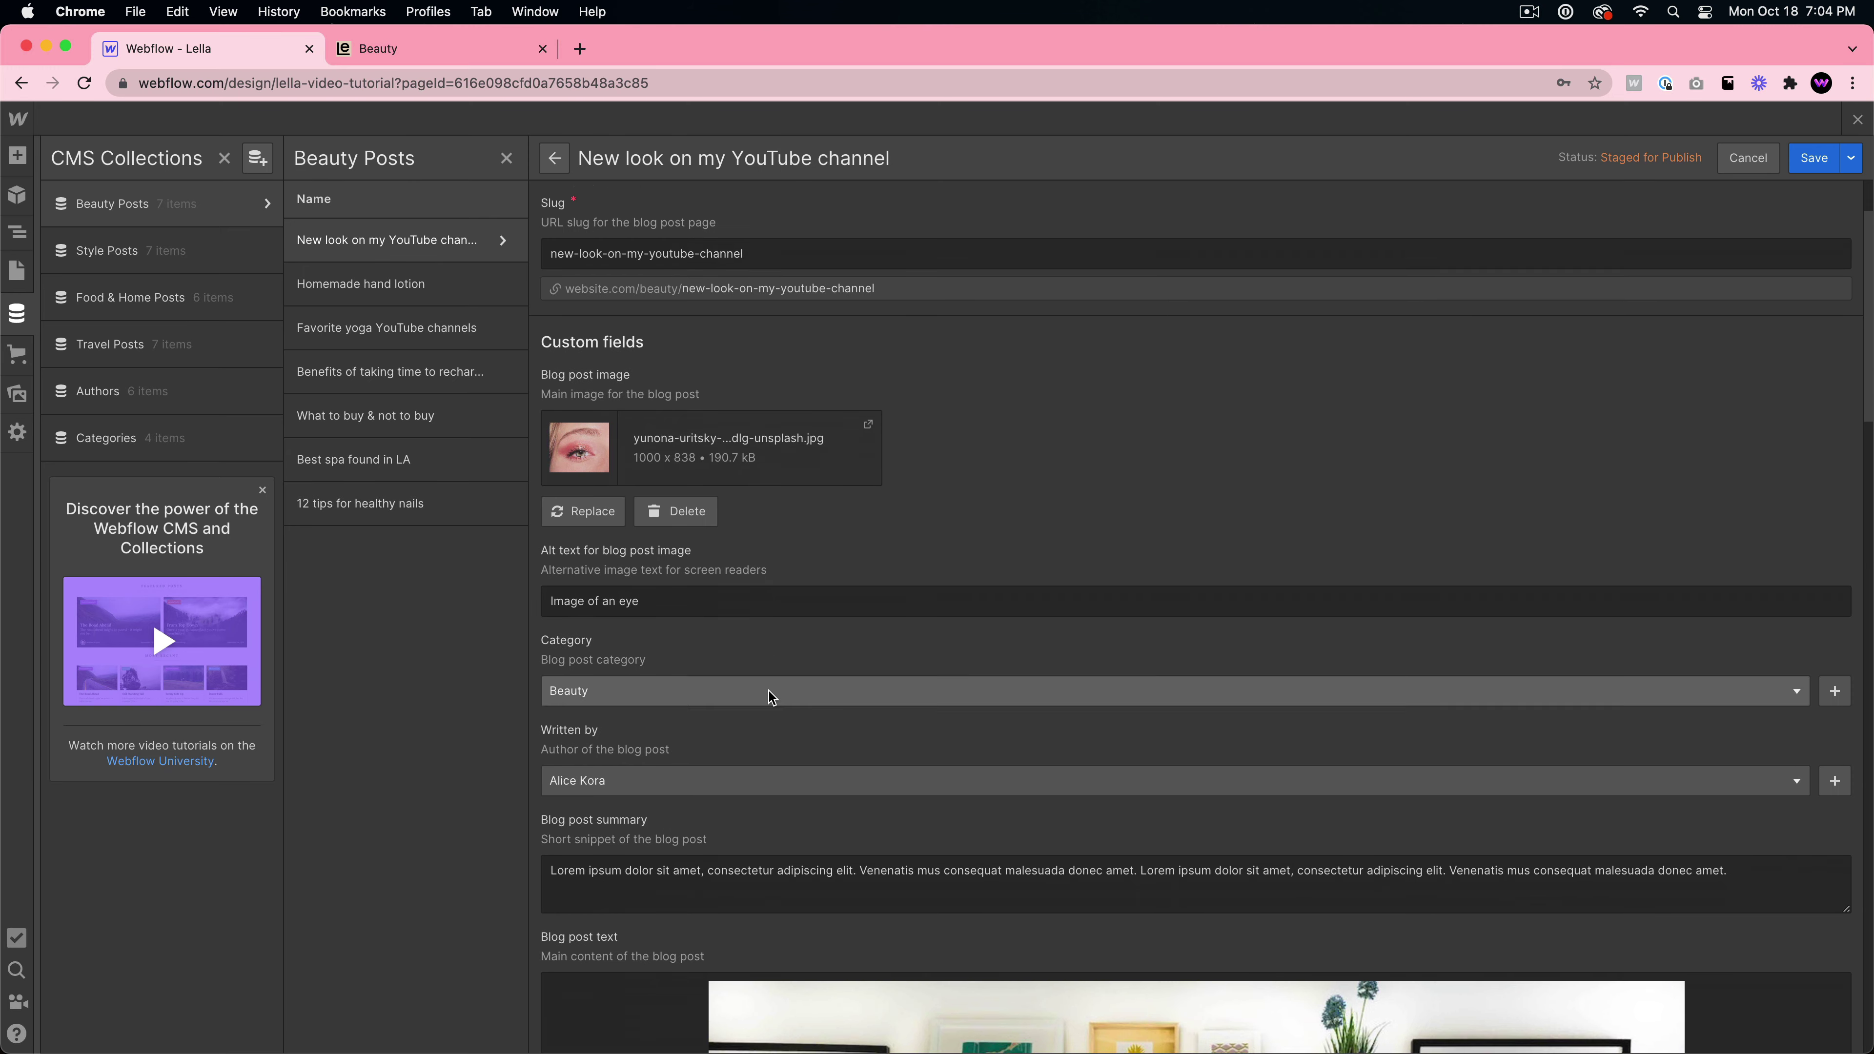
pyautogui.click(653, 660)
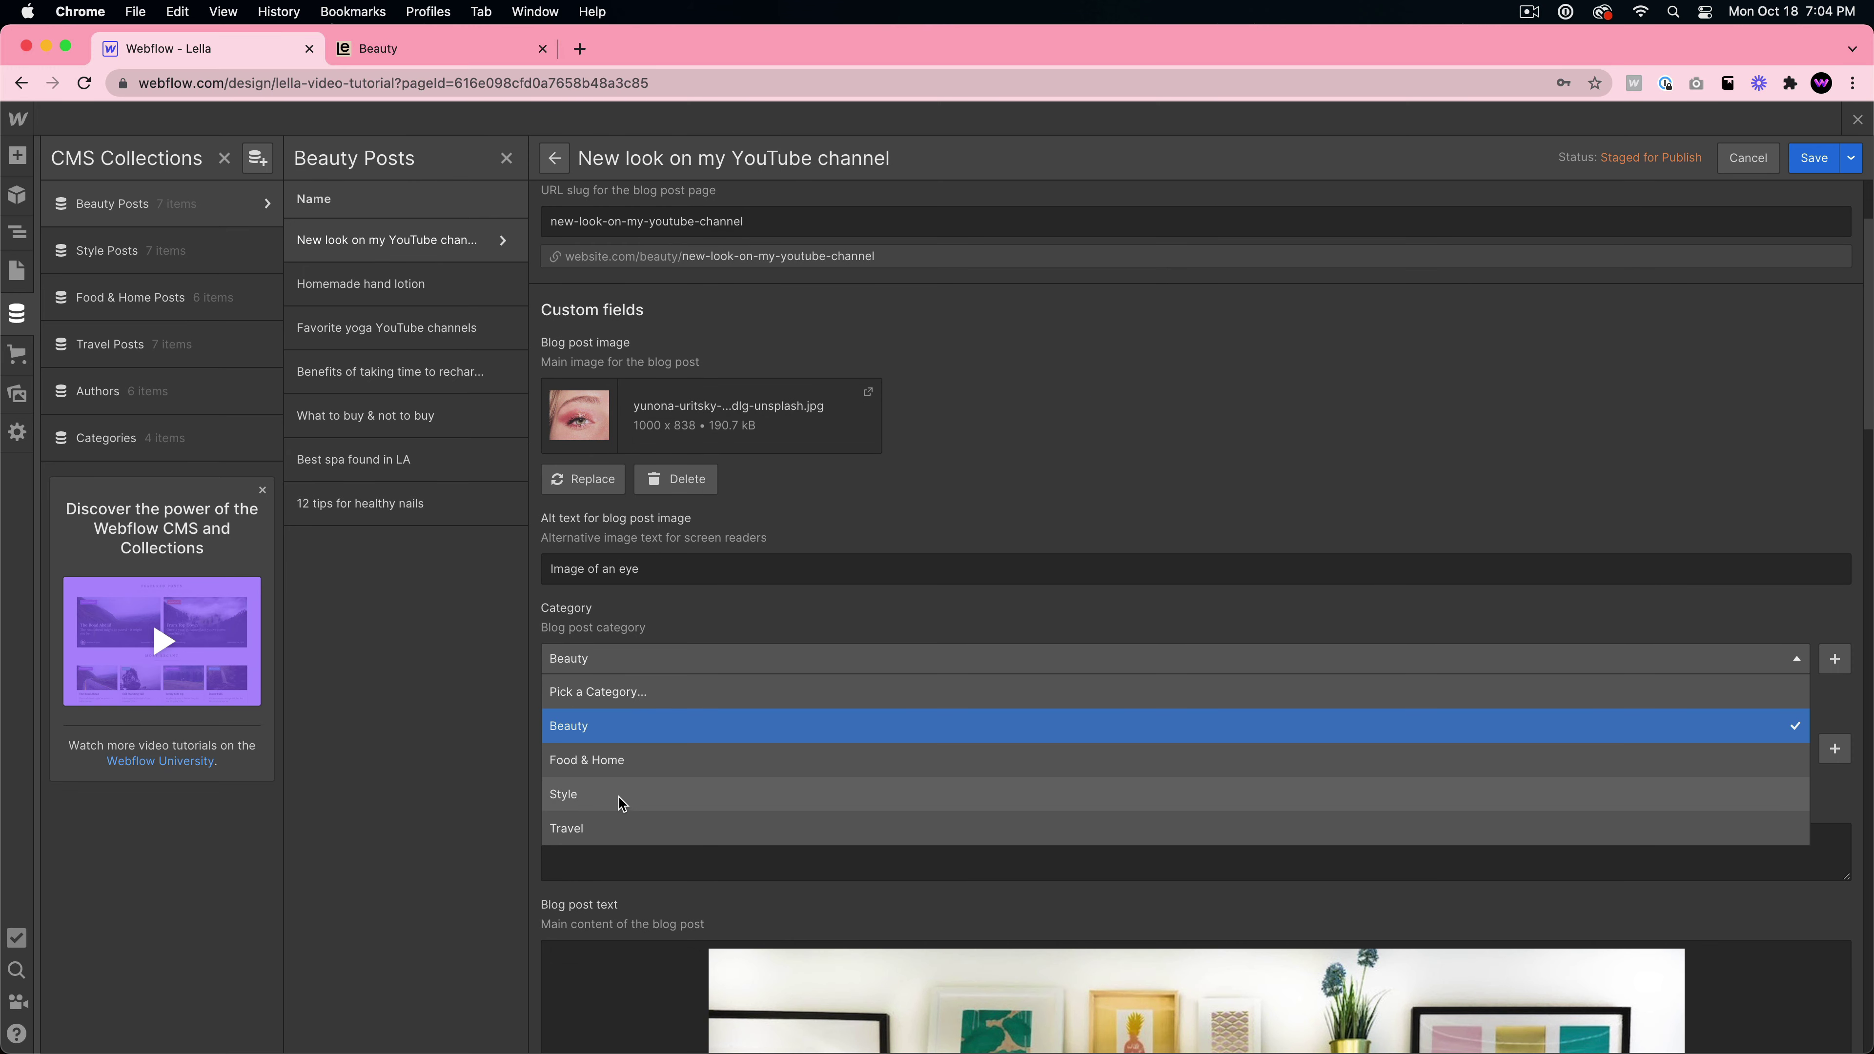
pyautogui.click(868, 662)
# - View the available authors for the post's Written by field, keeping the current selection
pyautogui.scroll(-2, 738, 665)
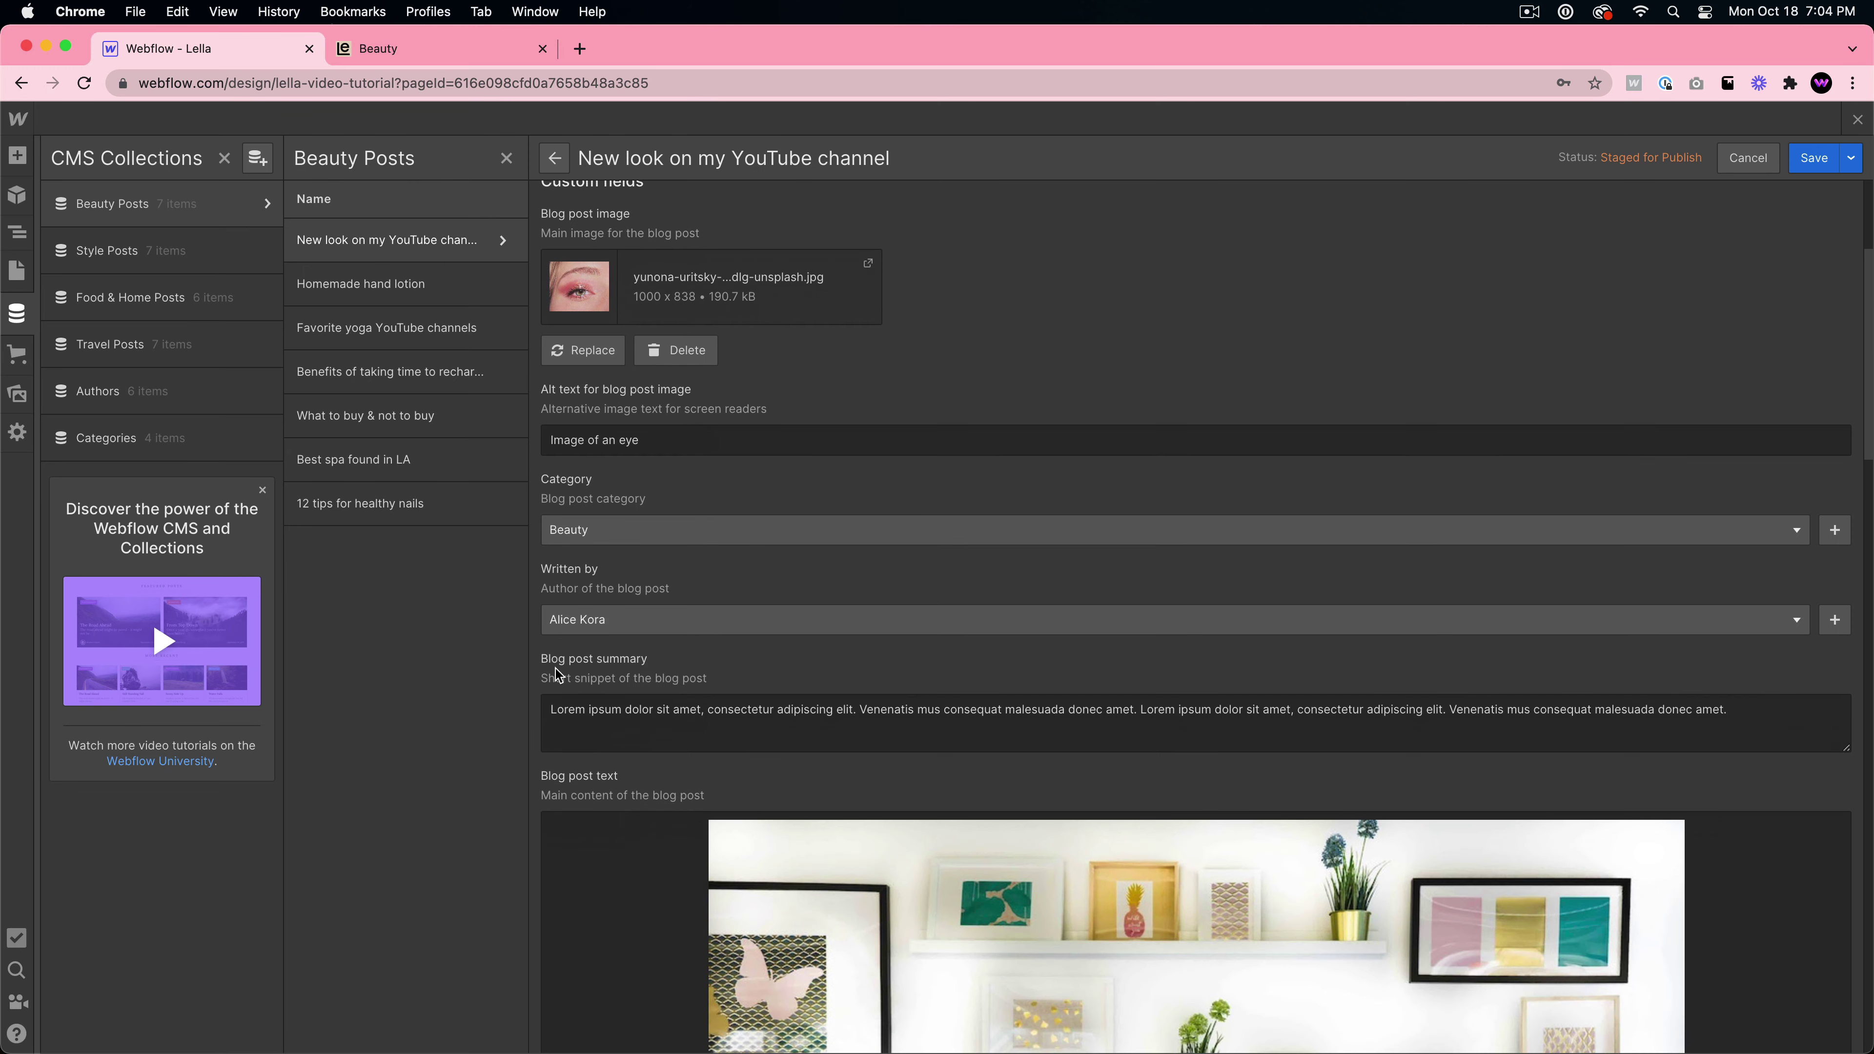
pyautogui.click(622, 626)
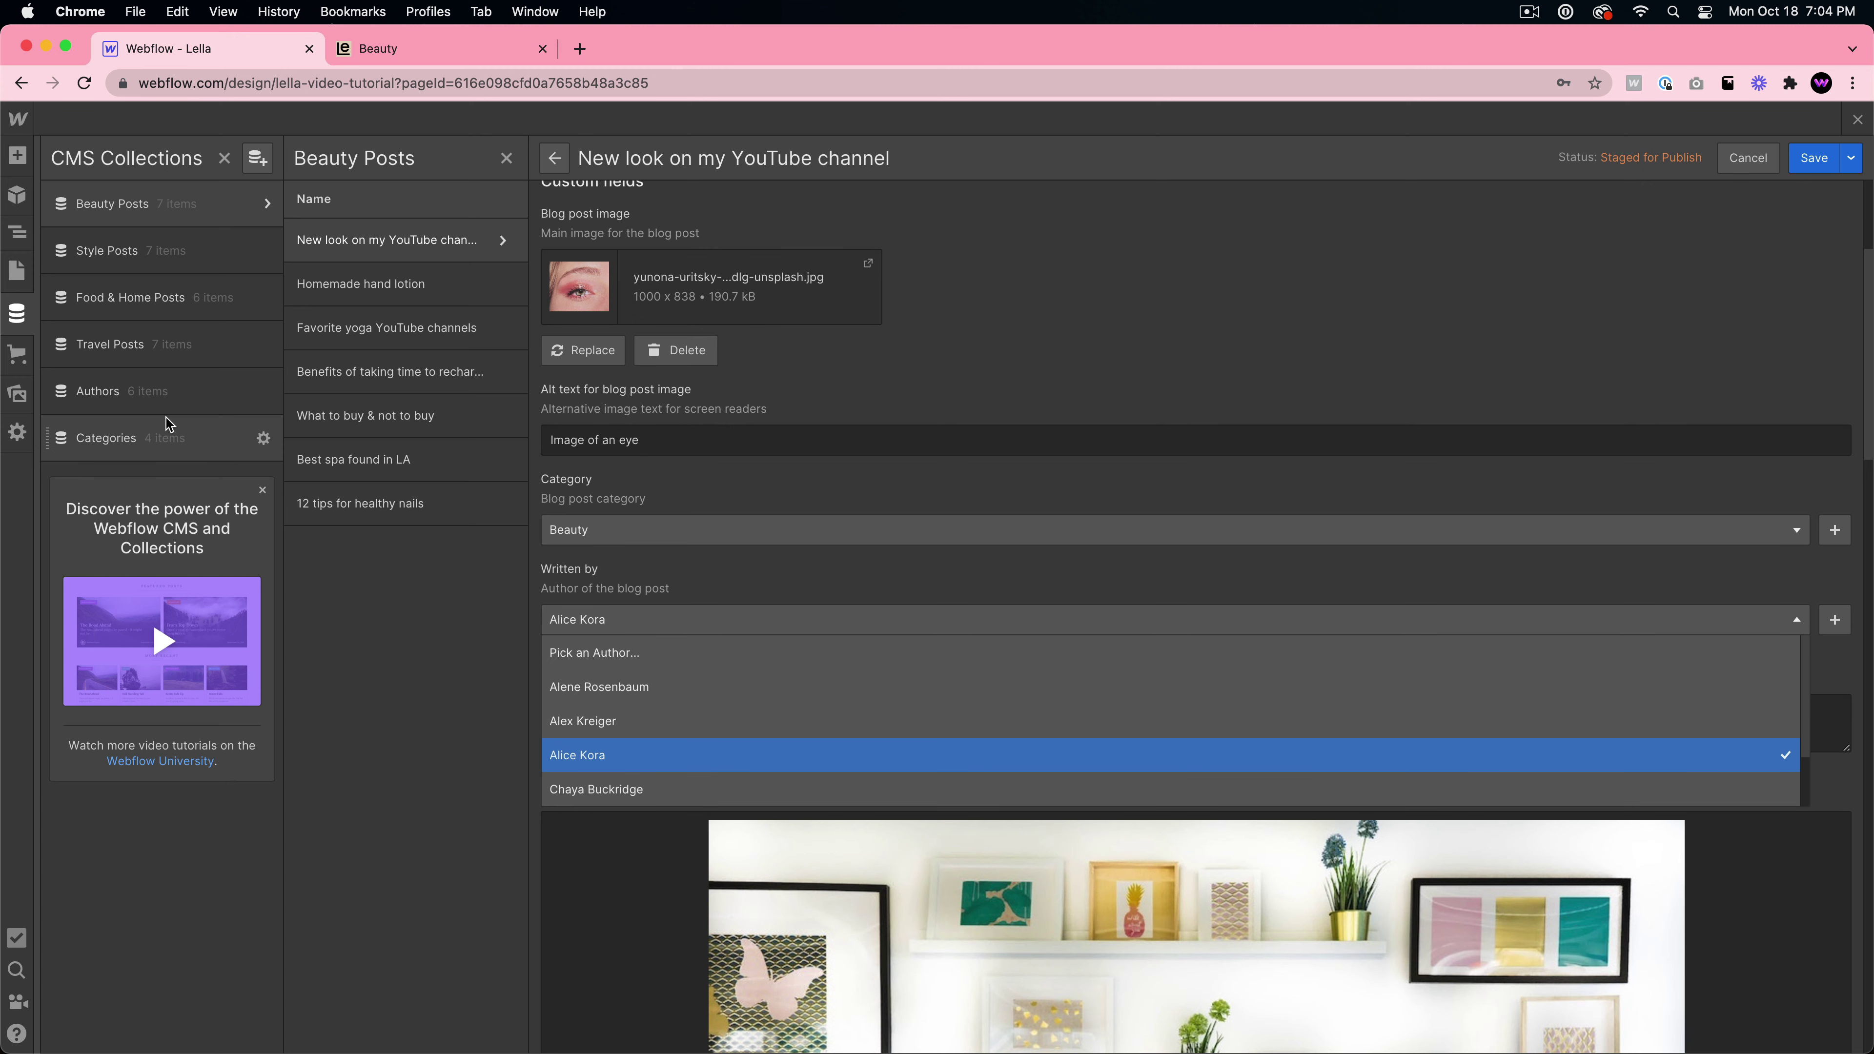
pyautogui.click(1097, 390)
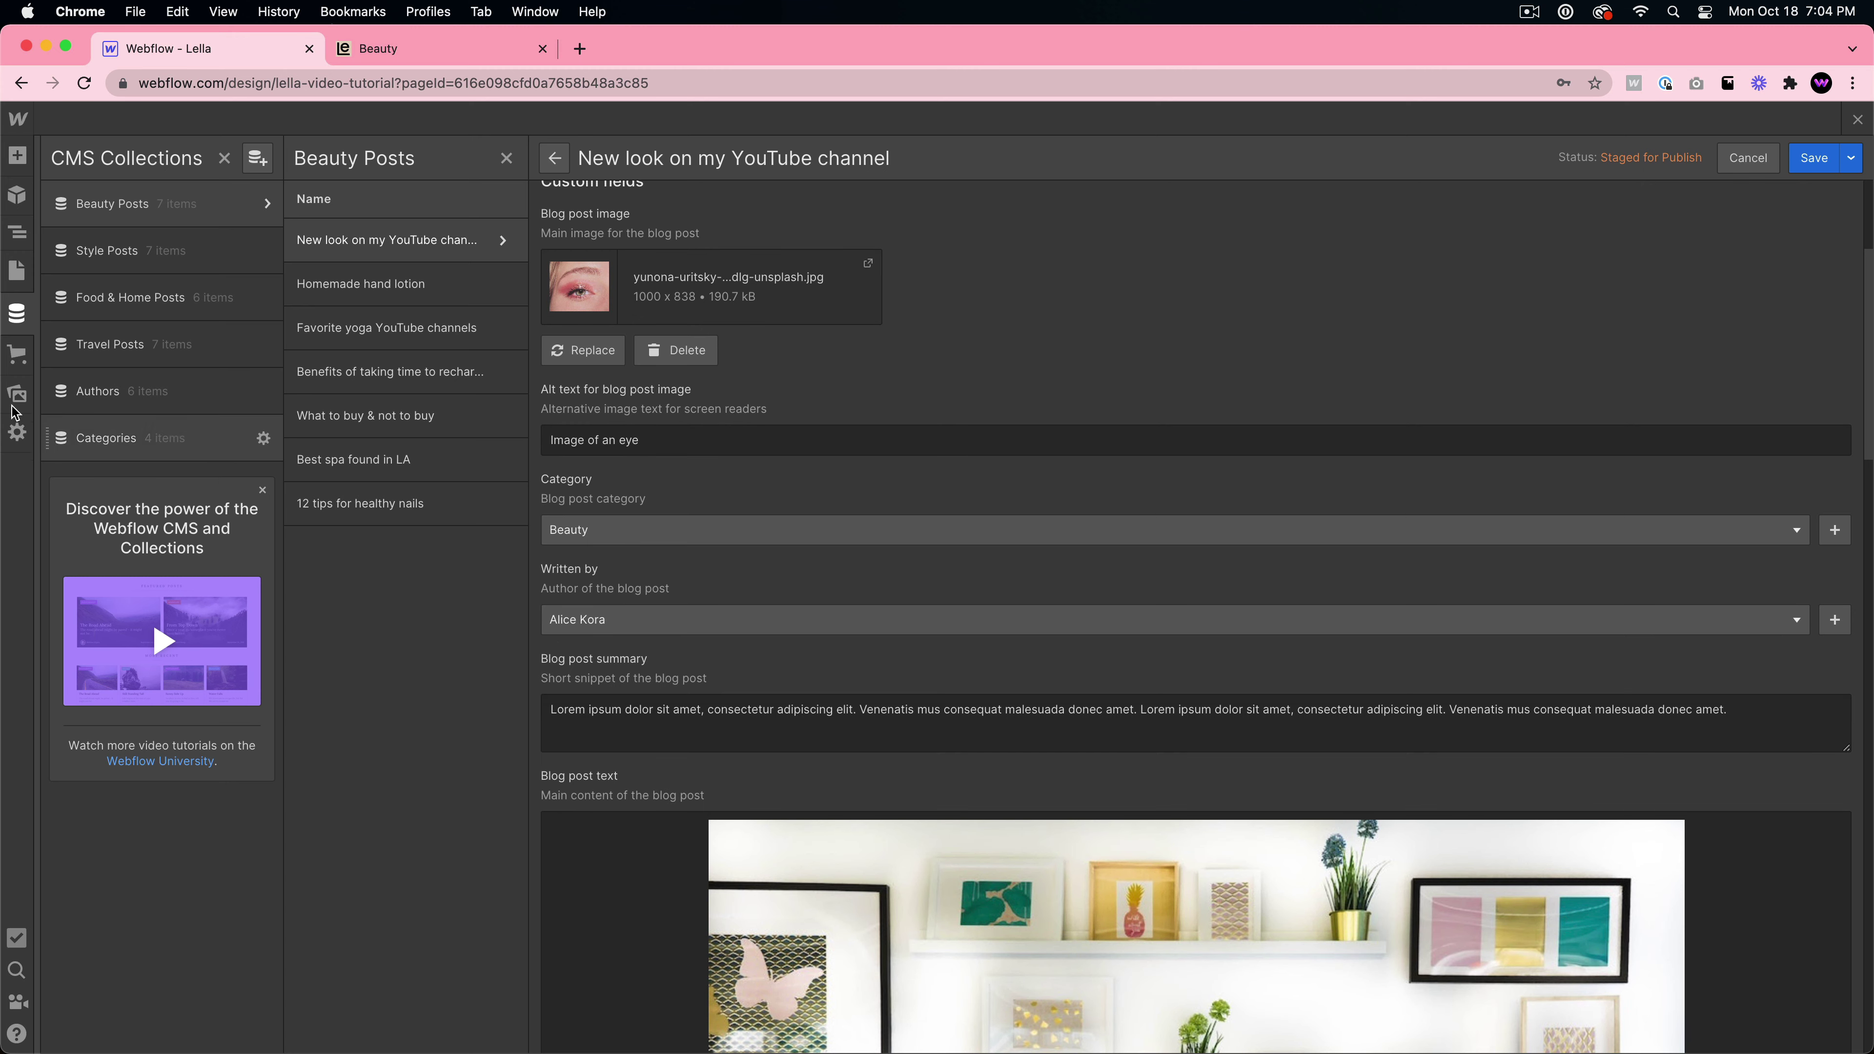
pyautogui.click(746, 626)
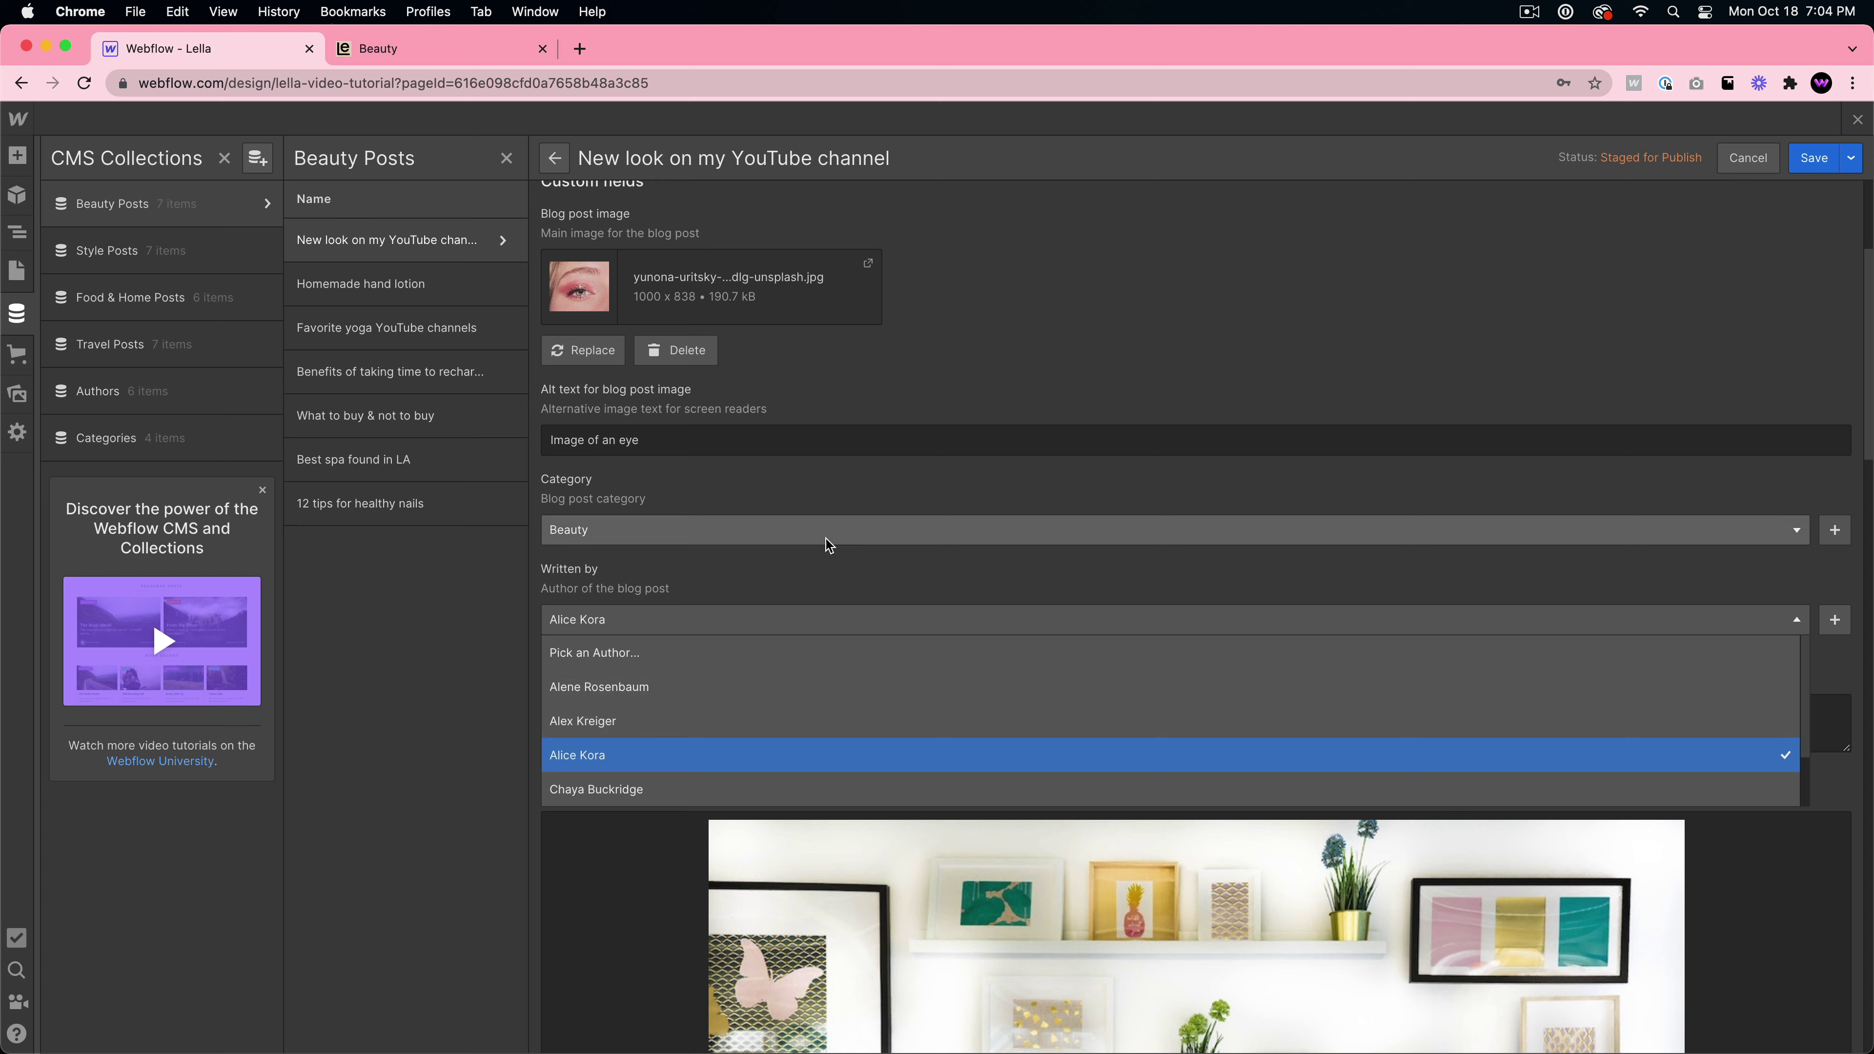
pyautogui.click(886, 619)
# - Examine the post's blog post summary and the images and paragraphs of its blog post text
pyautogui.scroll(-3, 878, 616)
pyautogui.click(861, 614)
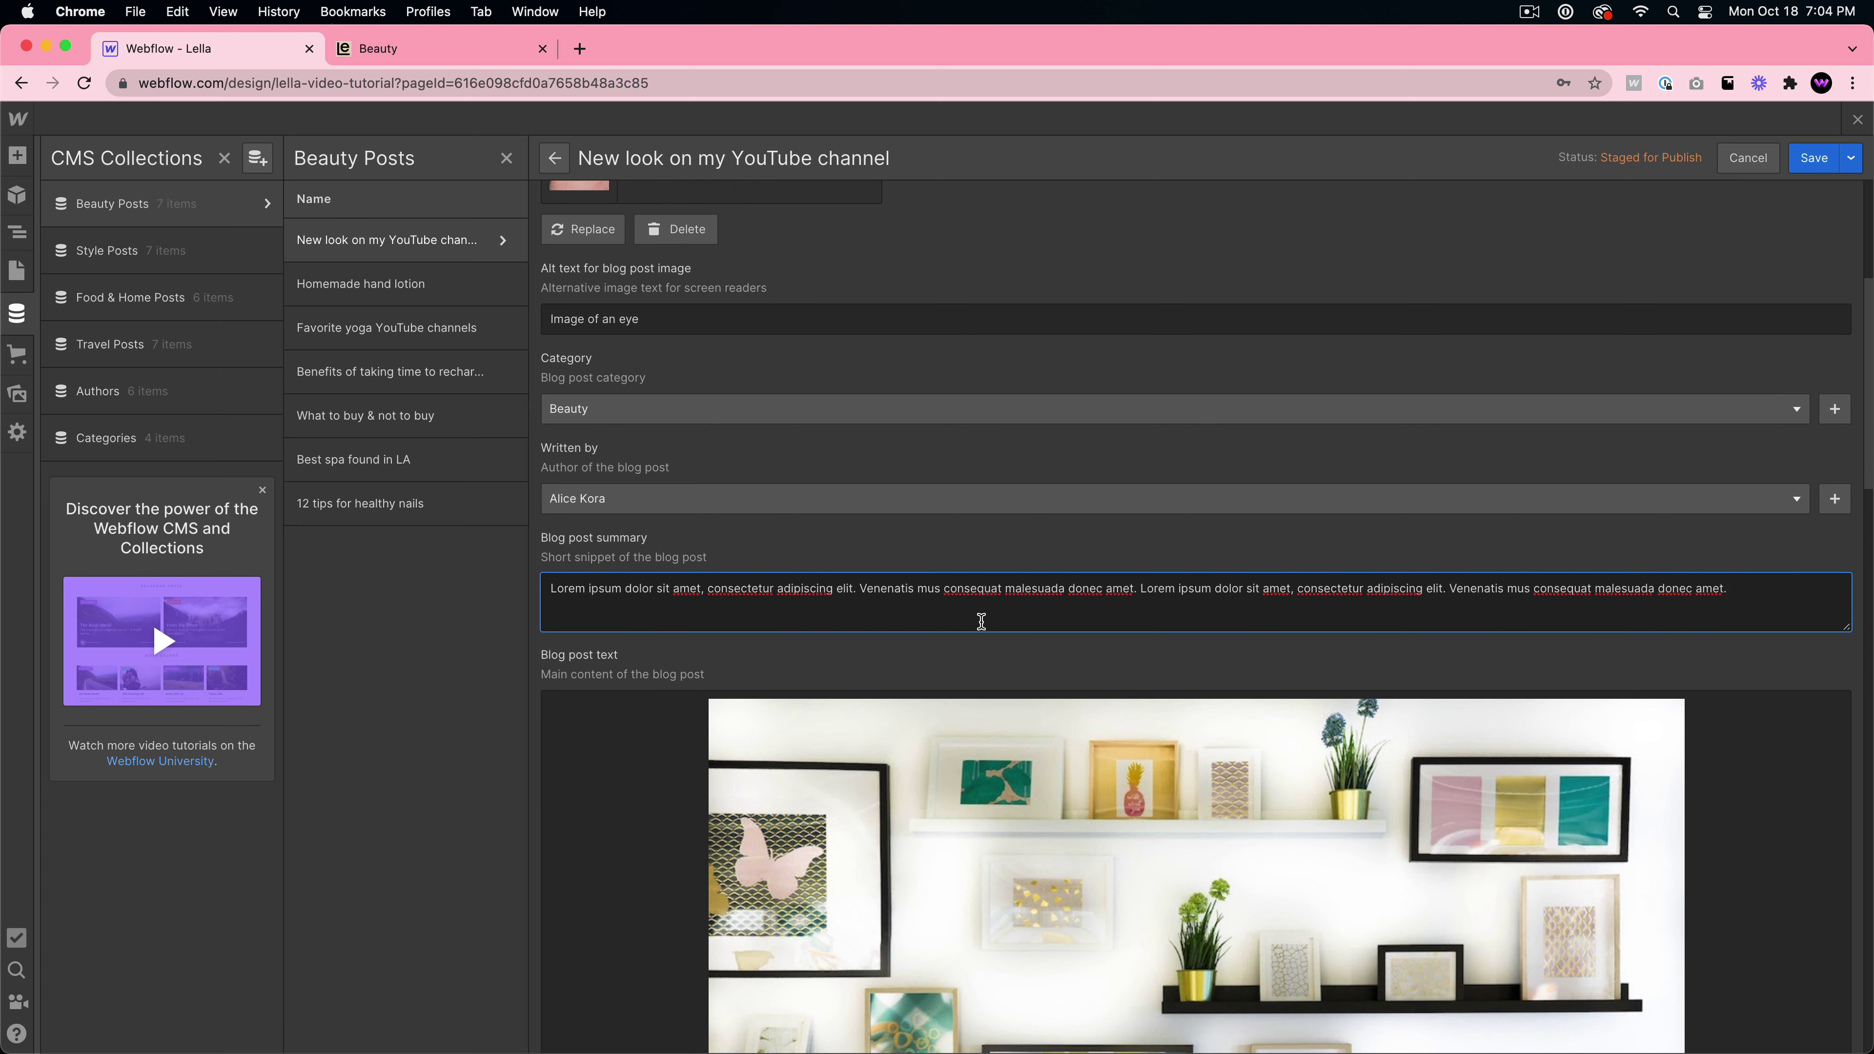
pyautogui.scroll(-6, 976, 625)
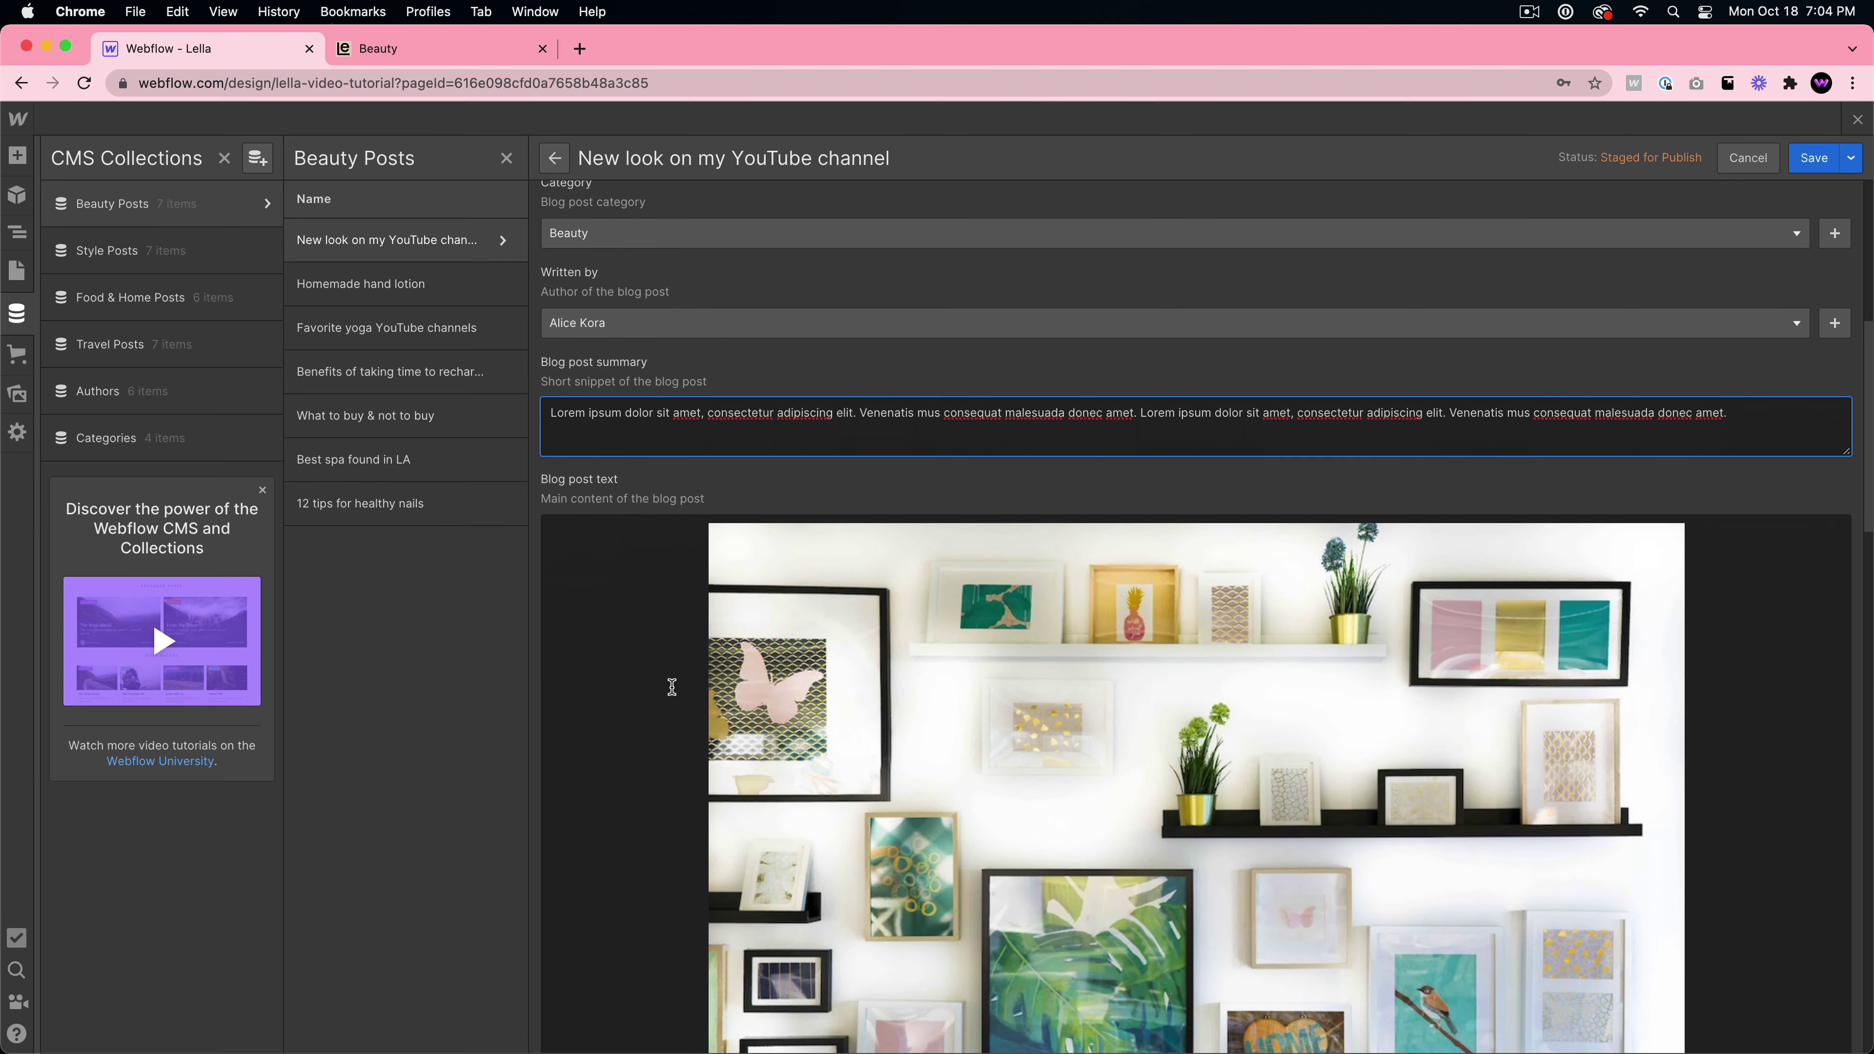
pyautogui.scroll(-6, 767, 688)
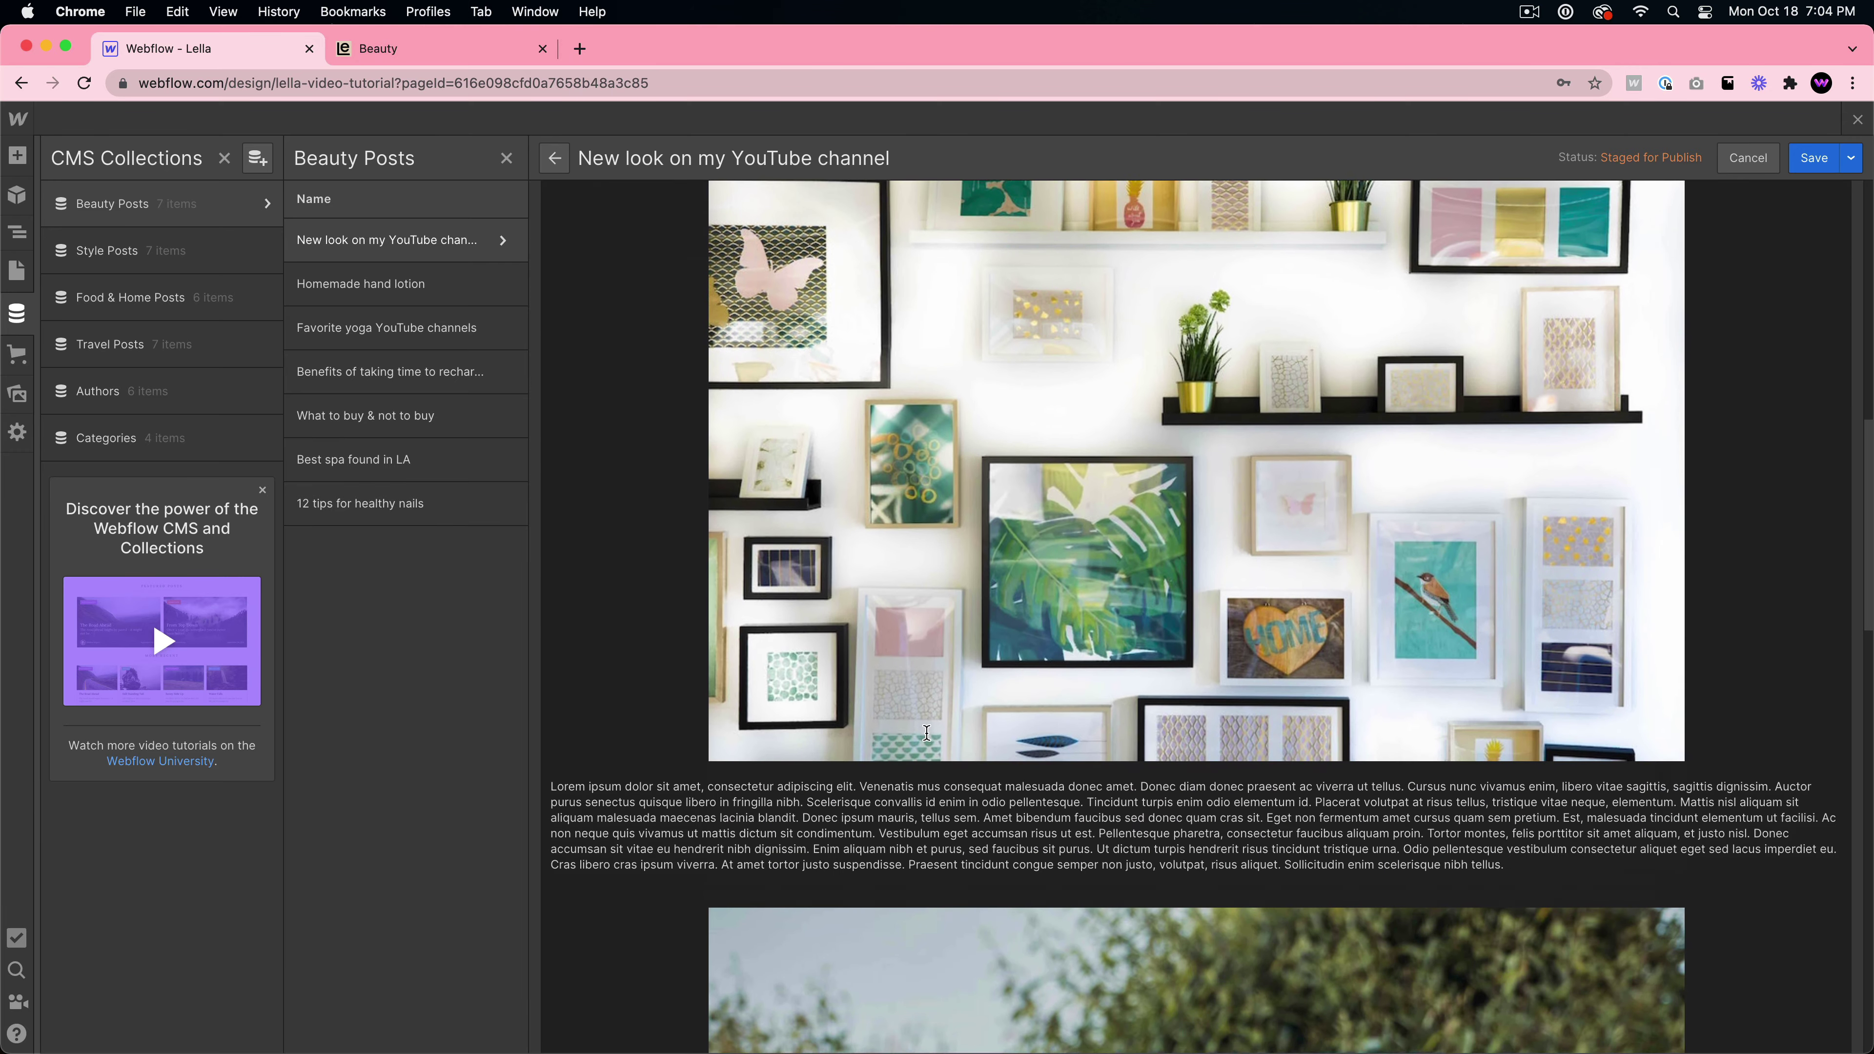
# - Examine the post's custom fields and blog post text, and leave the CMS collections without saving the post
pyautogui.scroll(-3, 921, 734)
pyautogui.scroll(15, 921, 734)
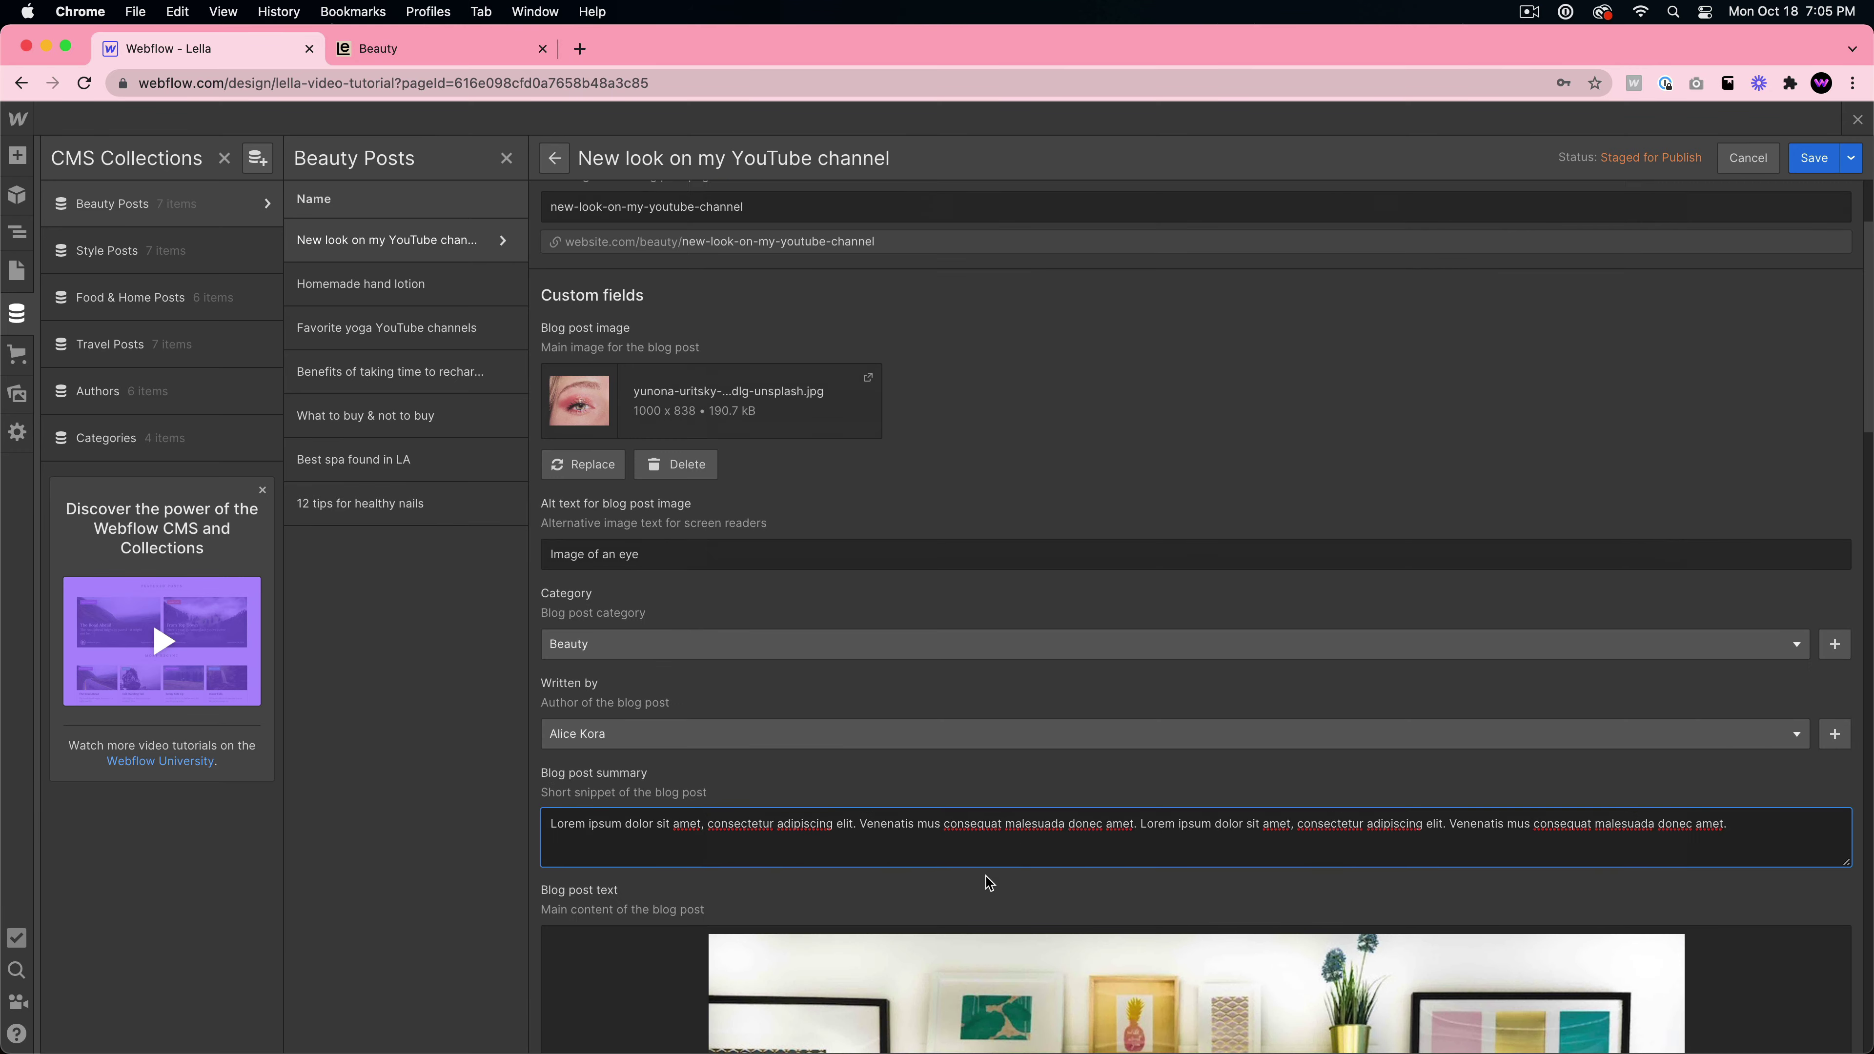
pyautogui.scroll(-7, 985, 876)
pyautogui.scroll(-9, 668, 738)
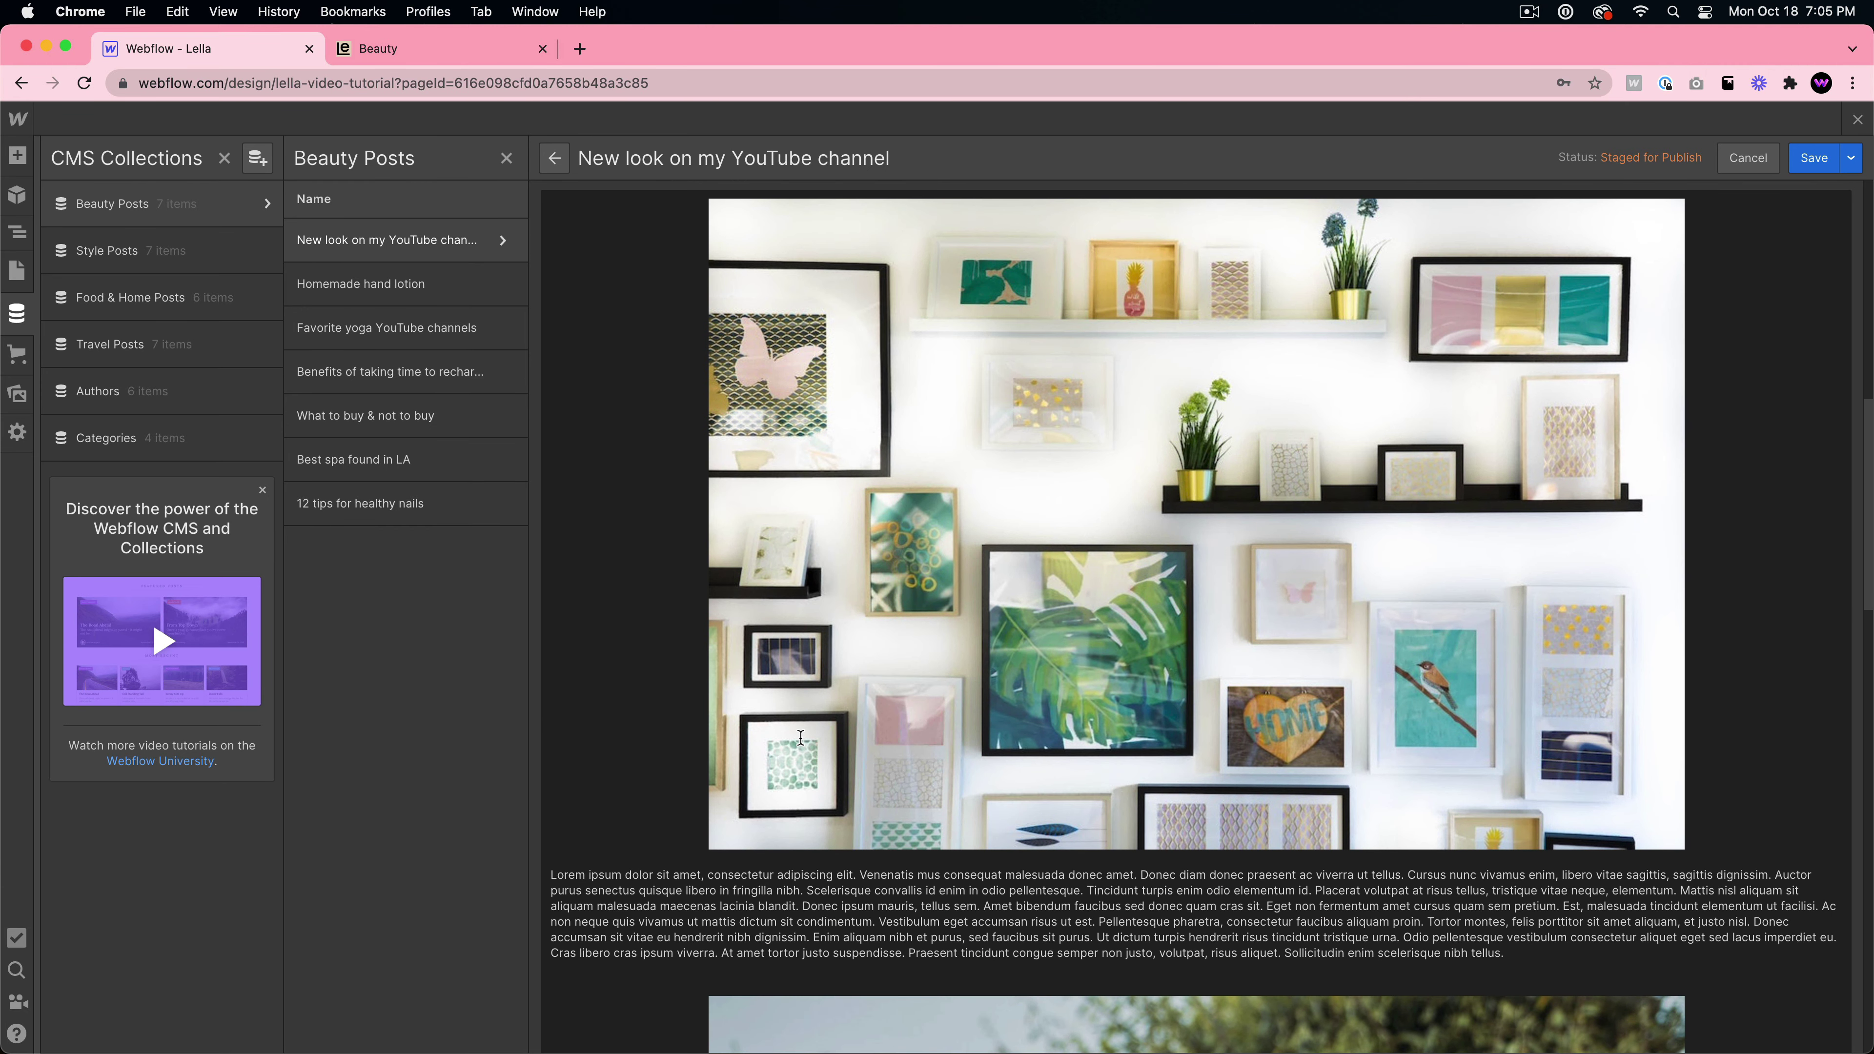
pyautogui.scroll(12, 663, 564)
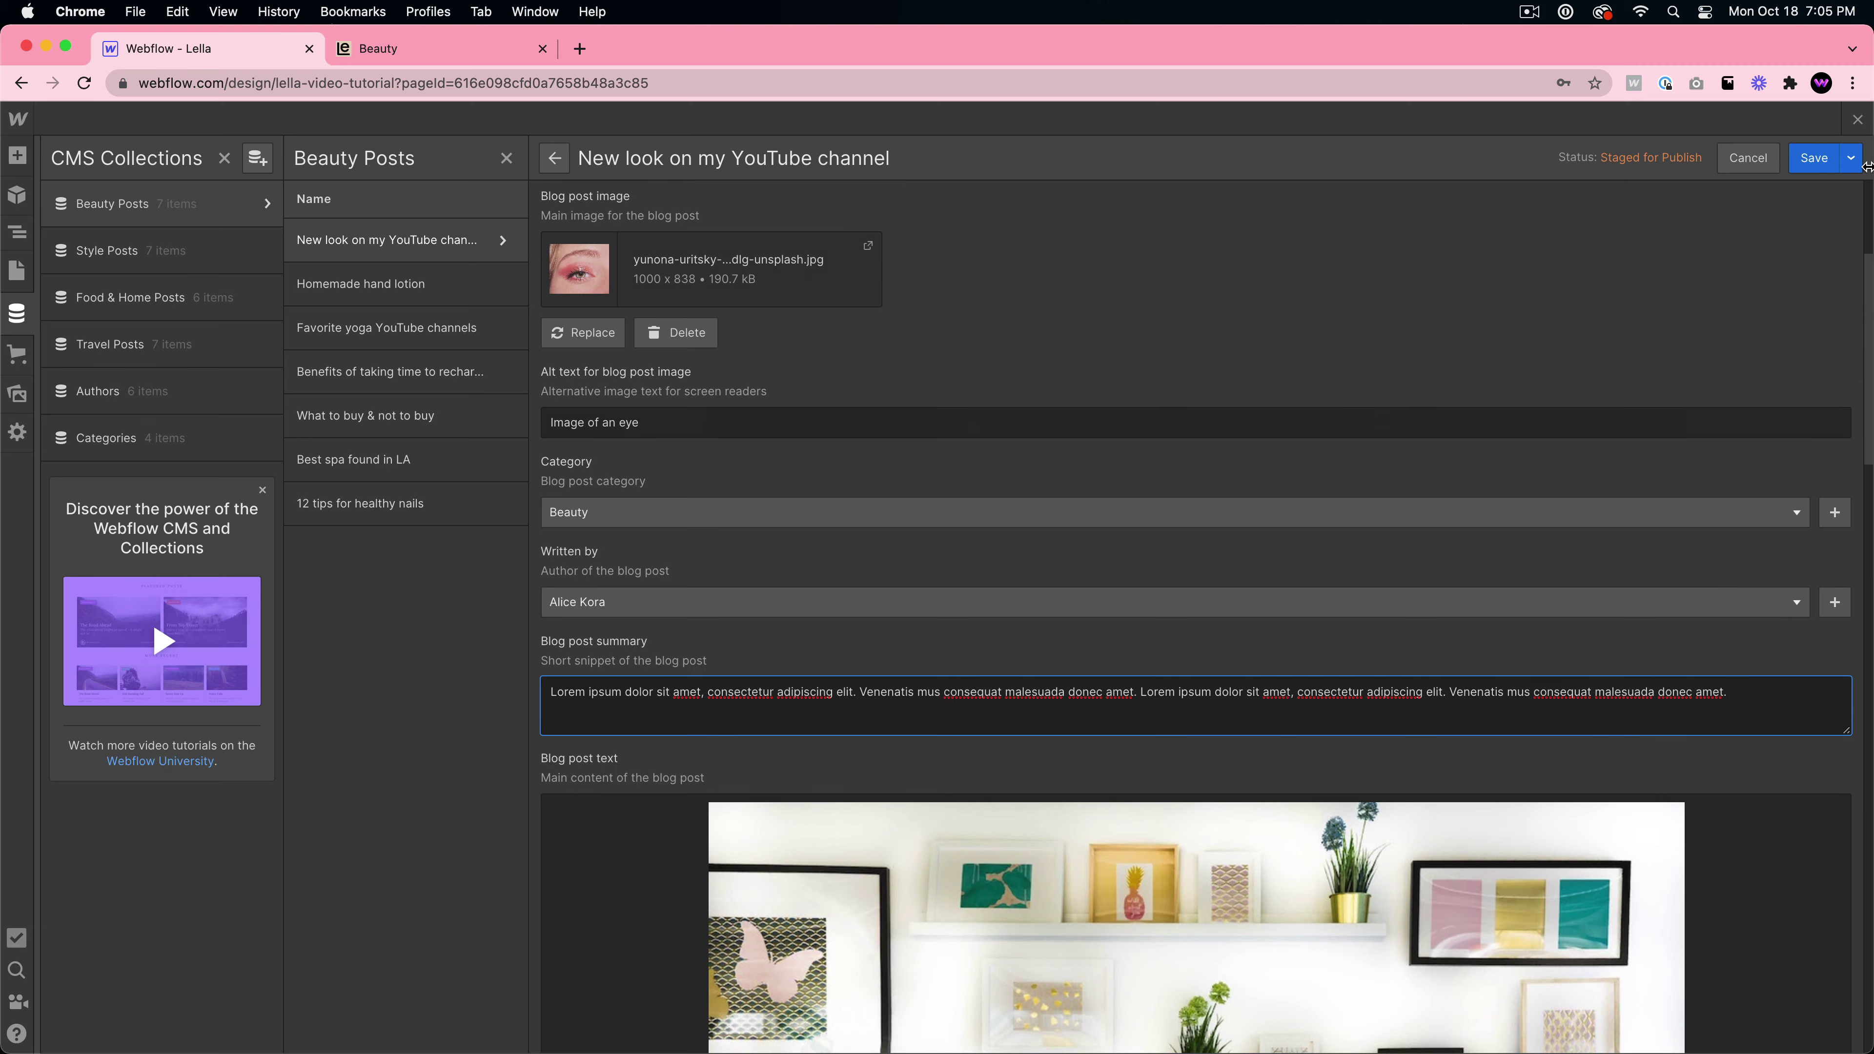
pyautogui.click(1757, 164)
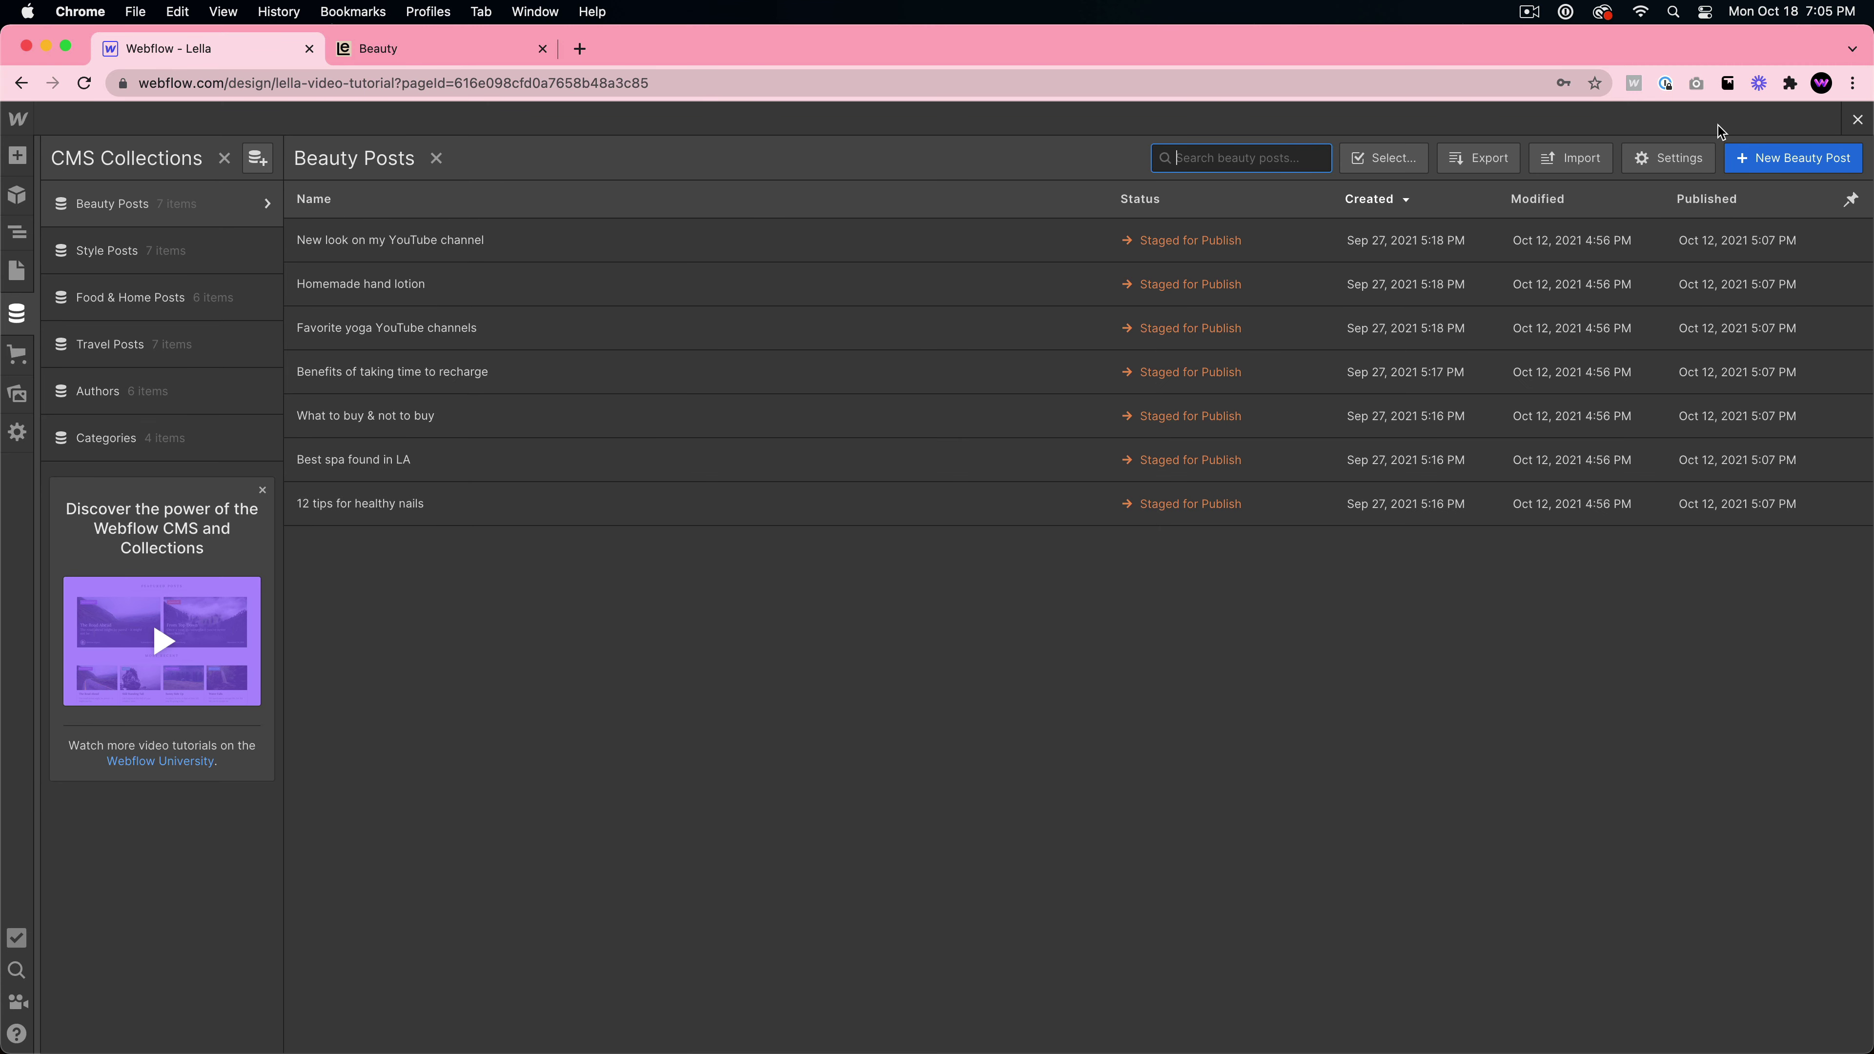
pyautogui.click(1857, 119)
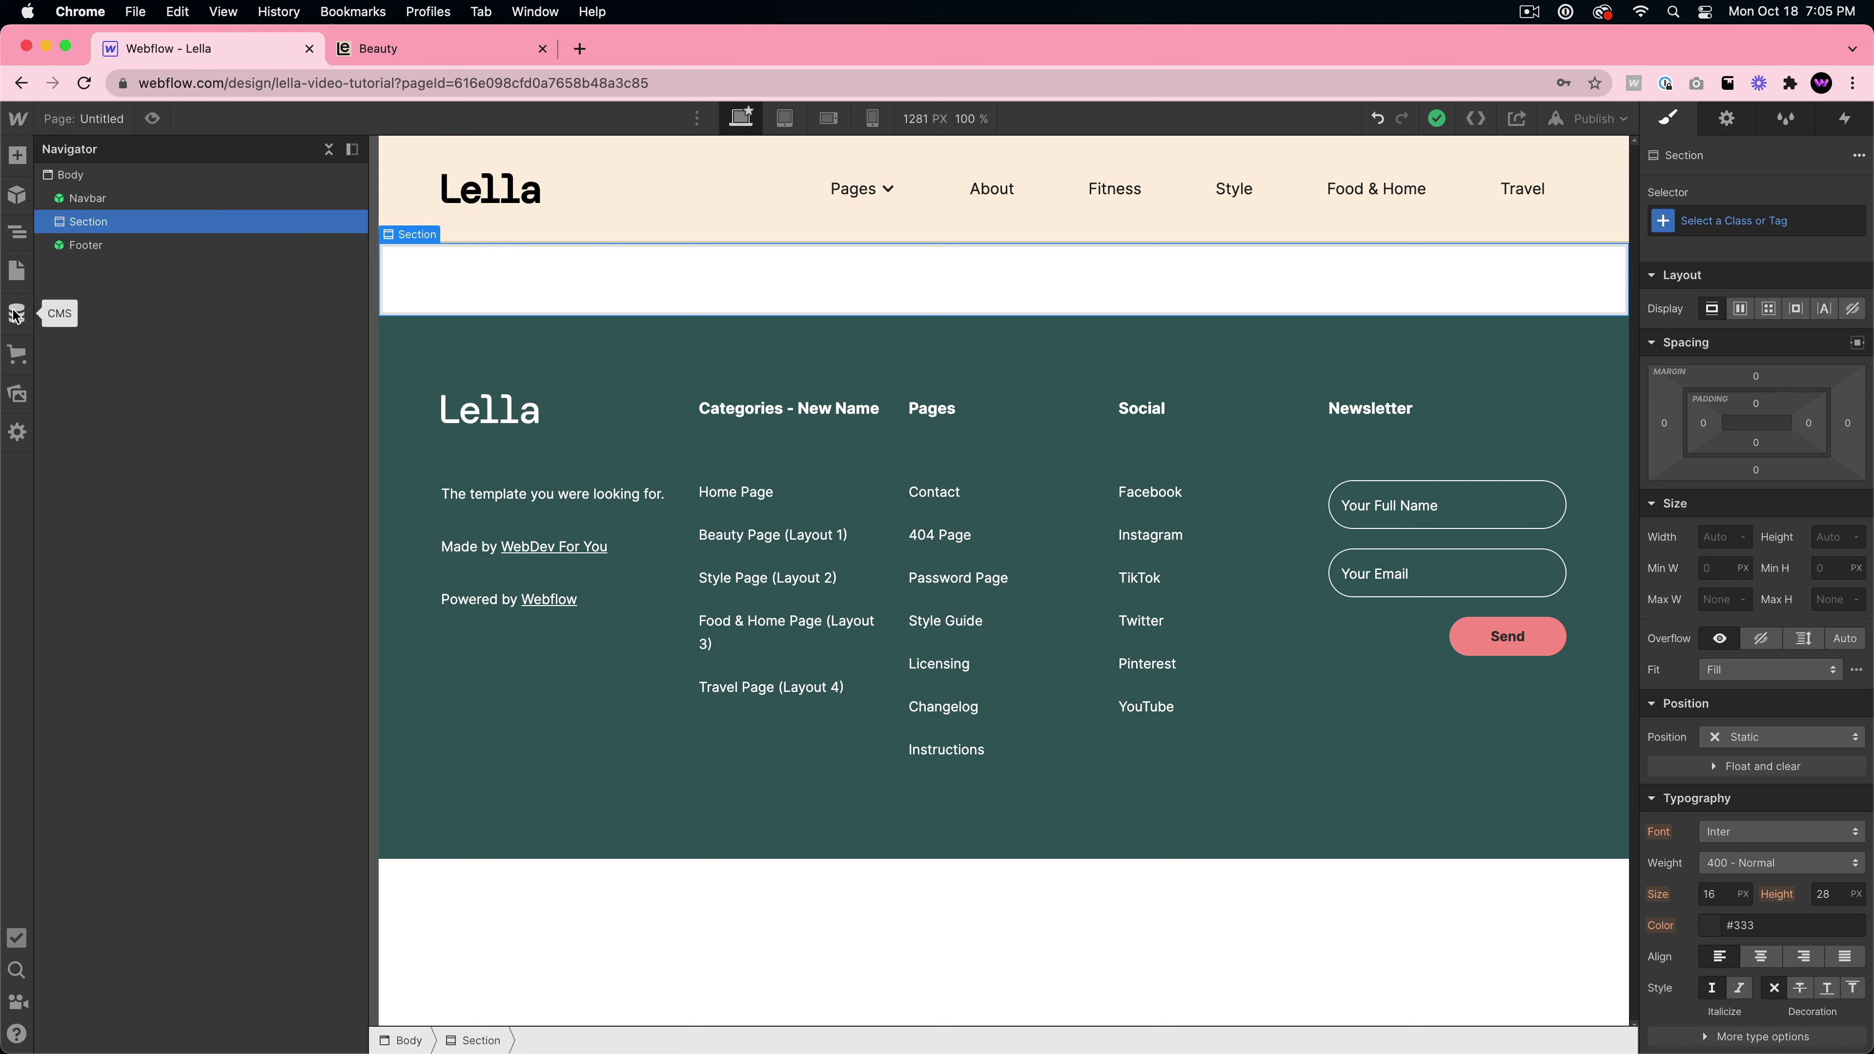
# - View the Beauty Posts Template page with the items "Favorite yoga YouTube channels", "Homemade hand lotion" and "New look on my YouTube channel"
pyautogui.click(16, 271)
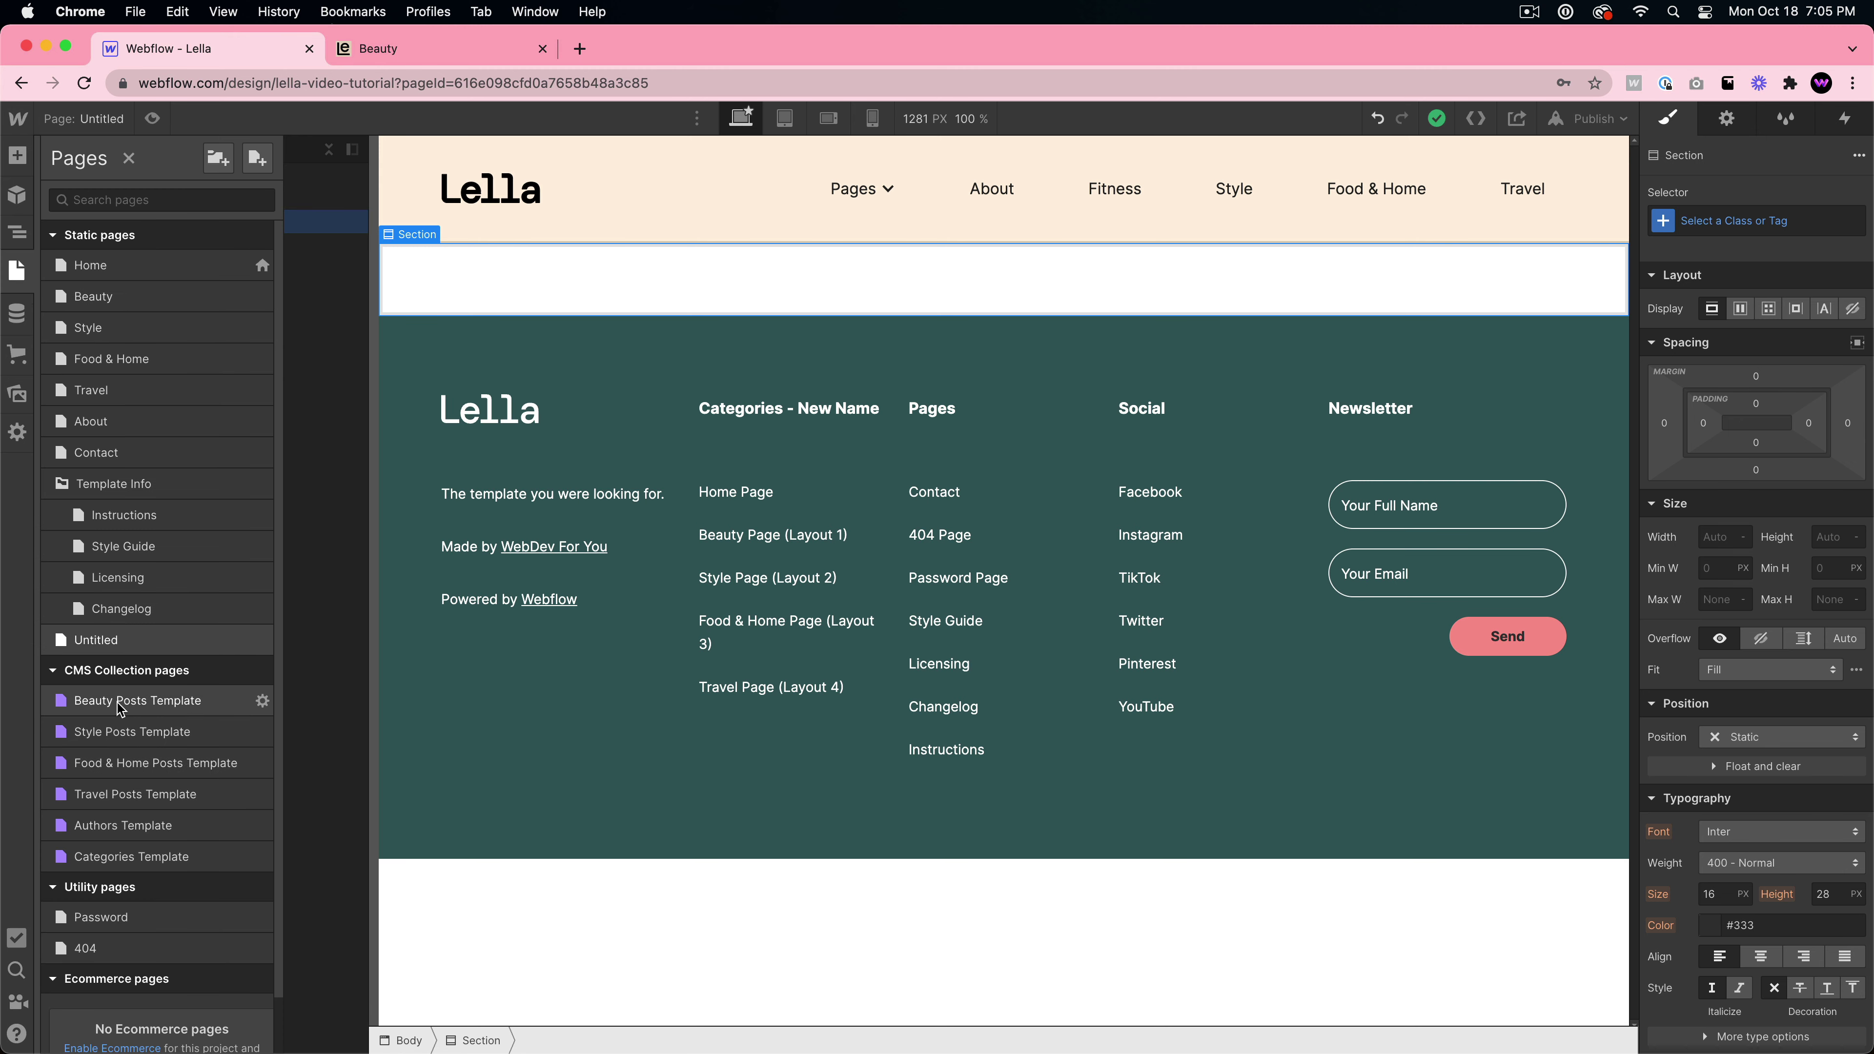
pyautogui.click(110, 711)
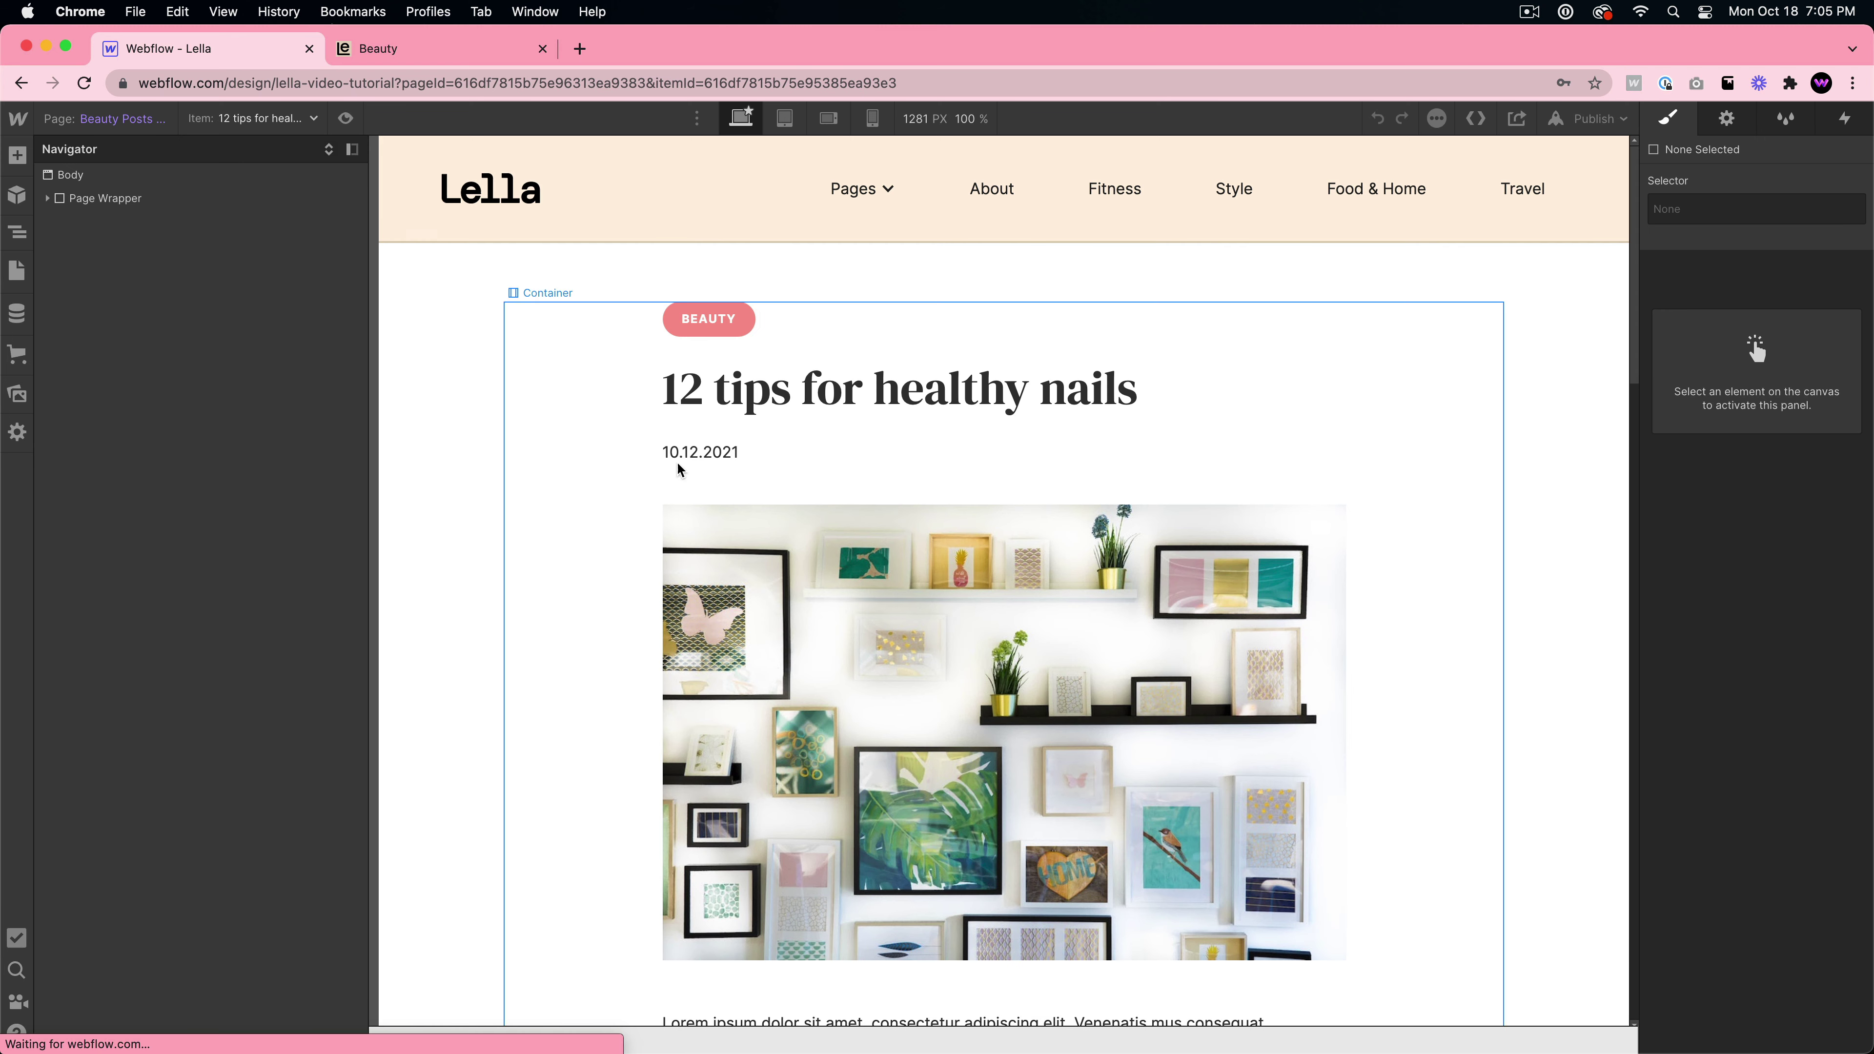
pyautogui.click(236, 121)
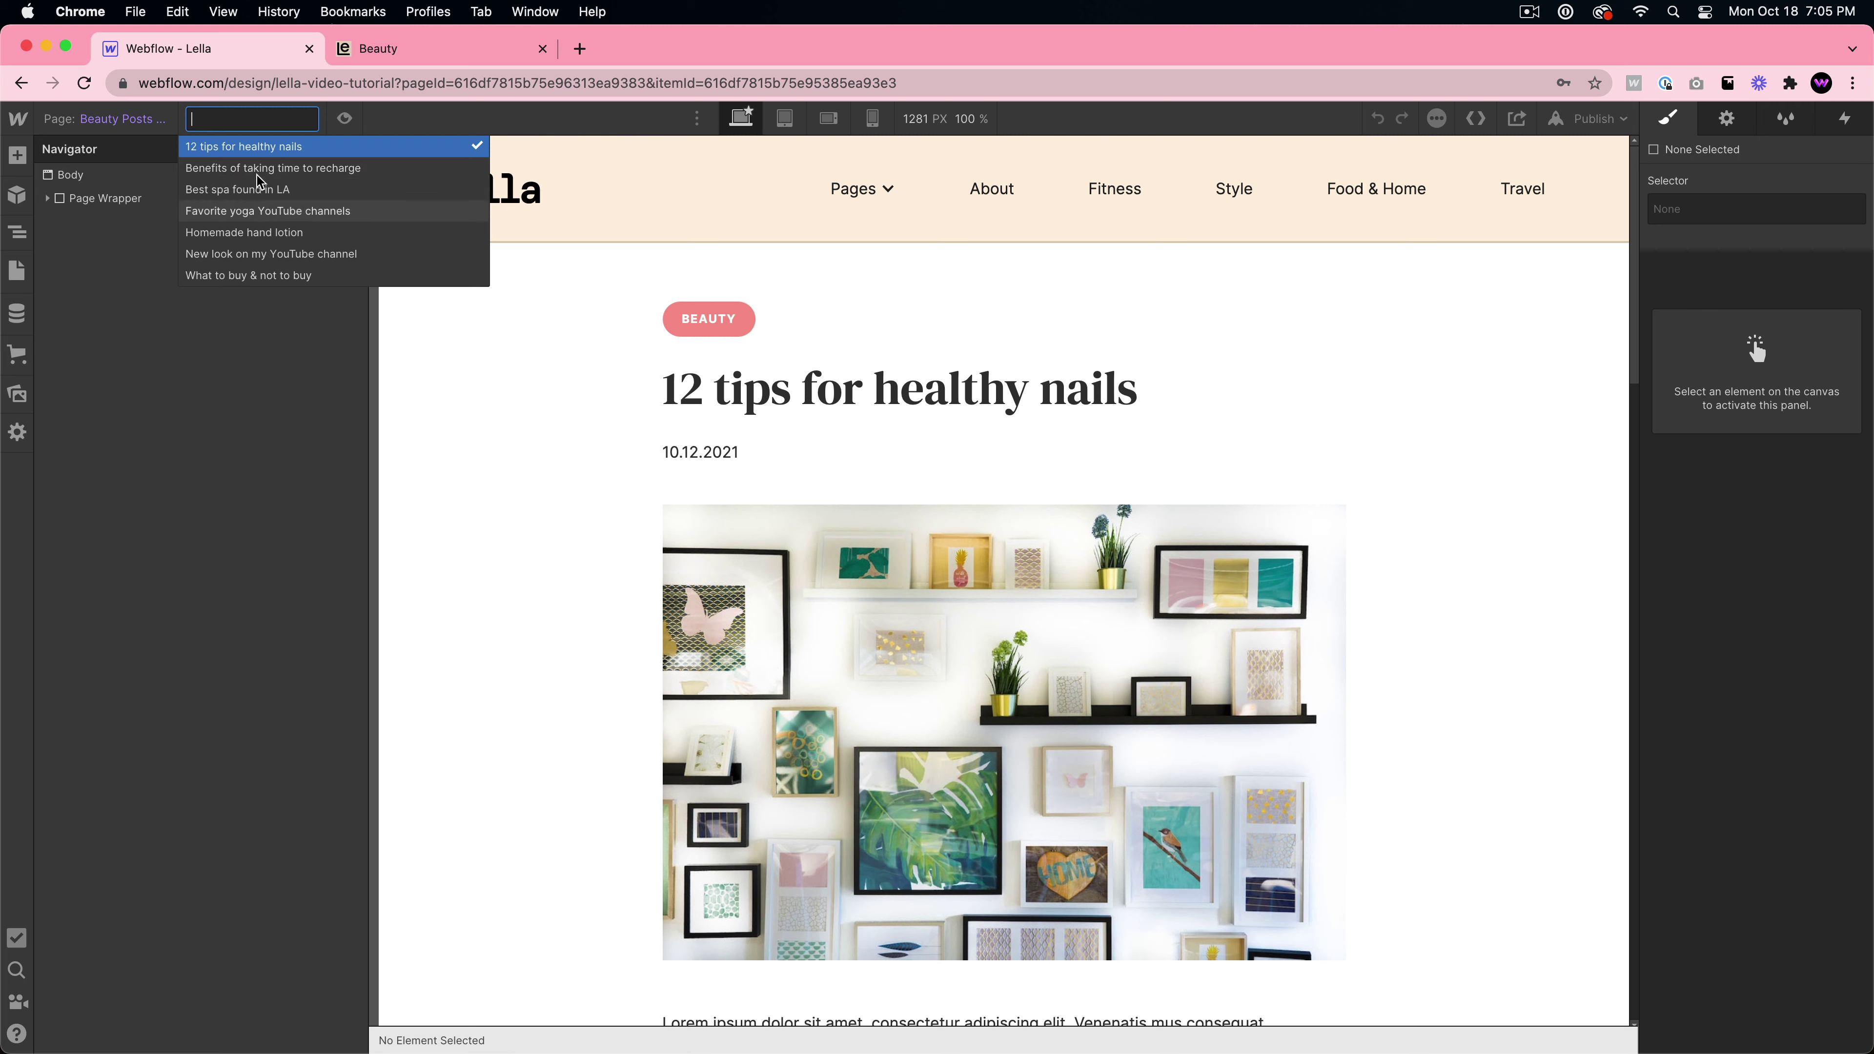
pyautogui.click(257, 211)
pyautogui.click(240, 120)
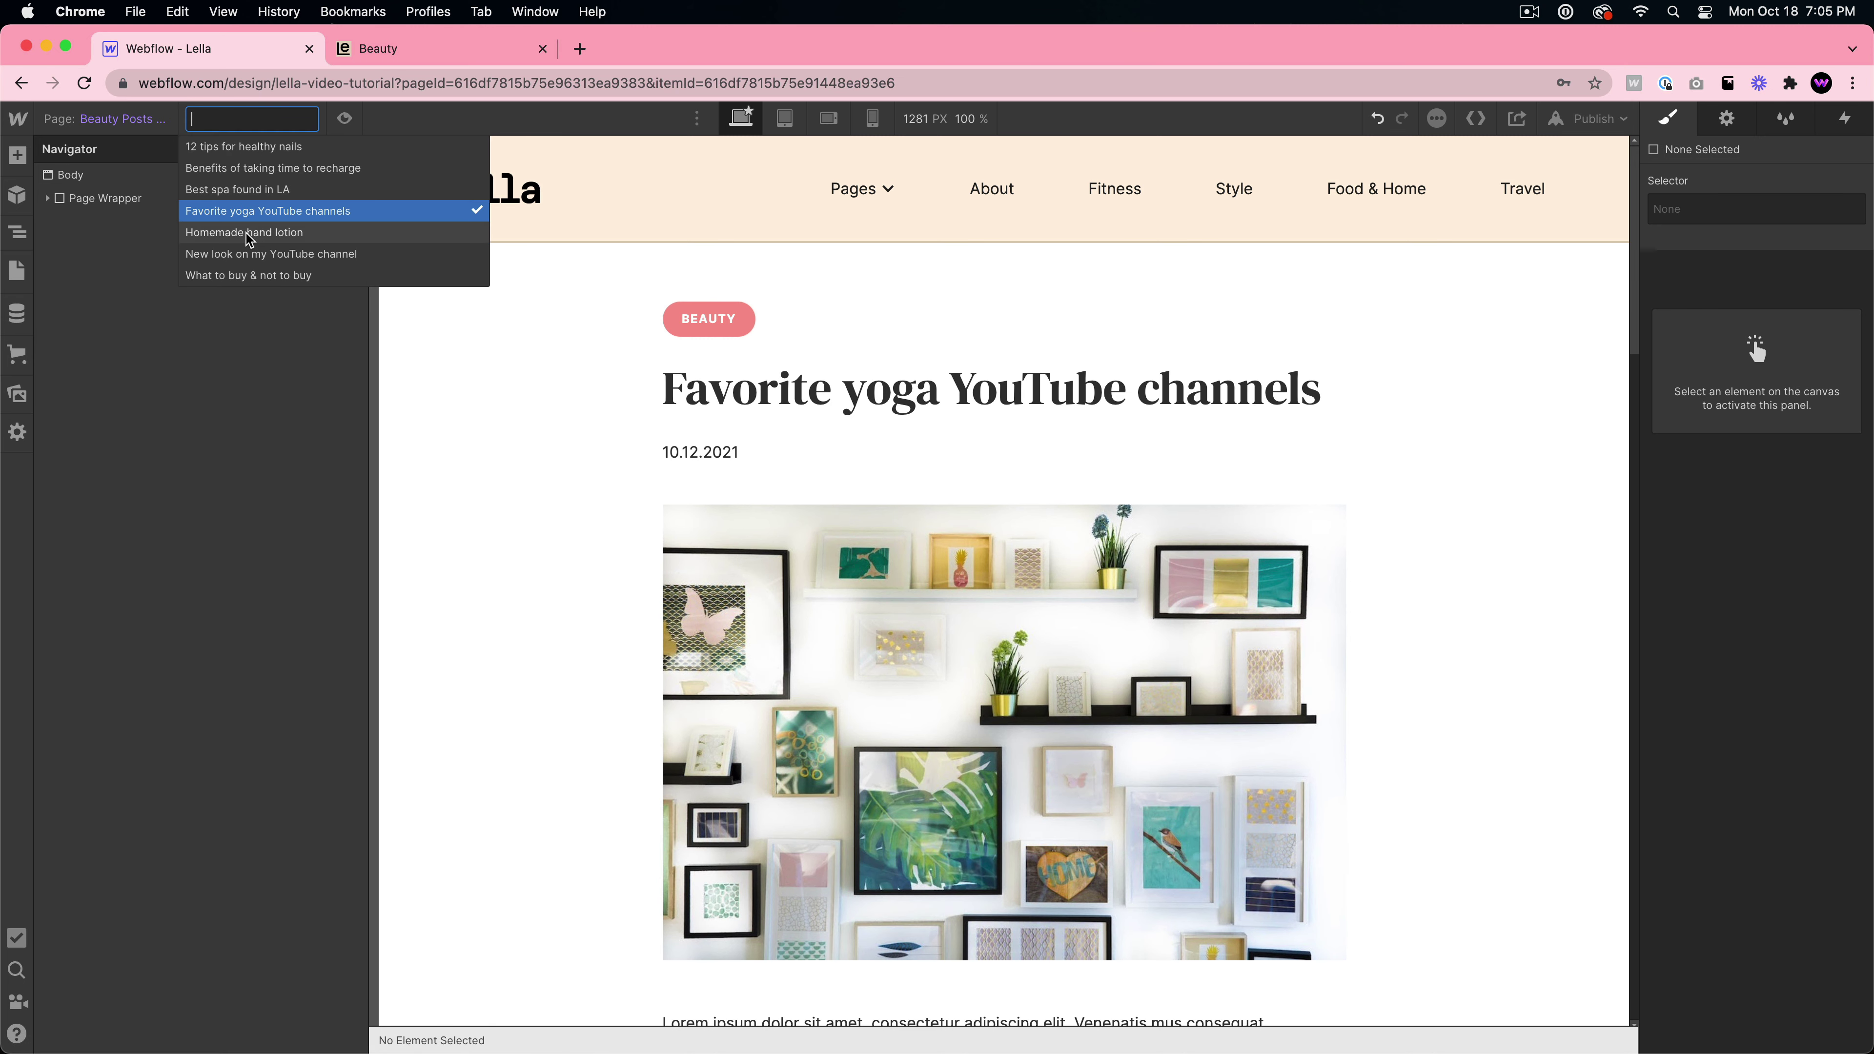
pyautogui.click(251, 233)
pyautogui.click(256, 127)
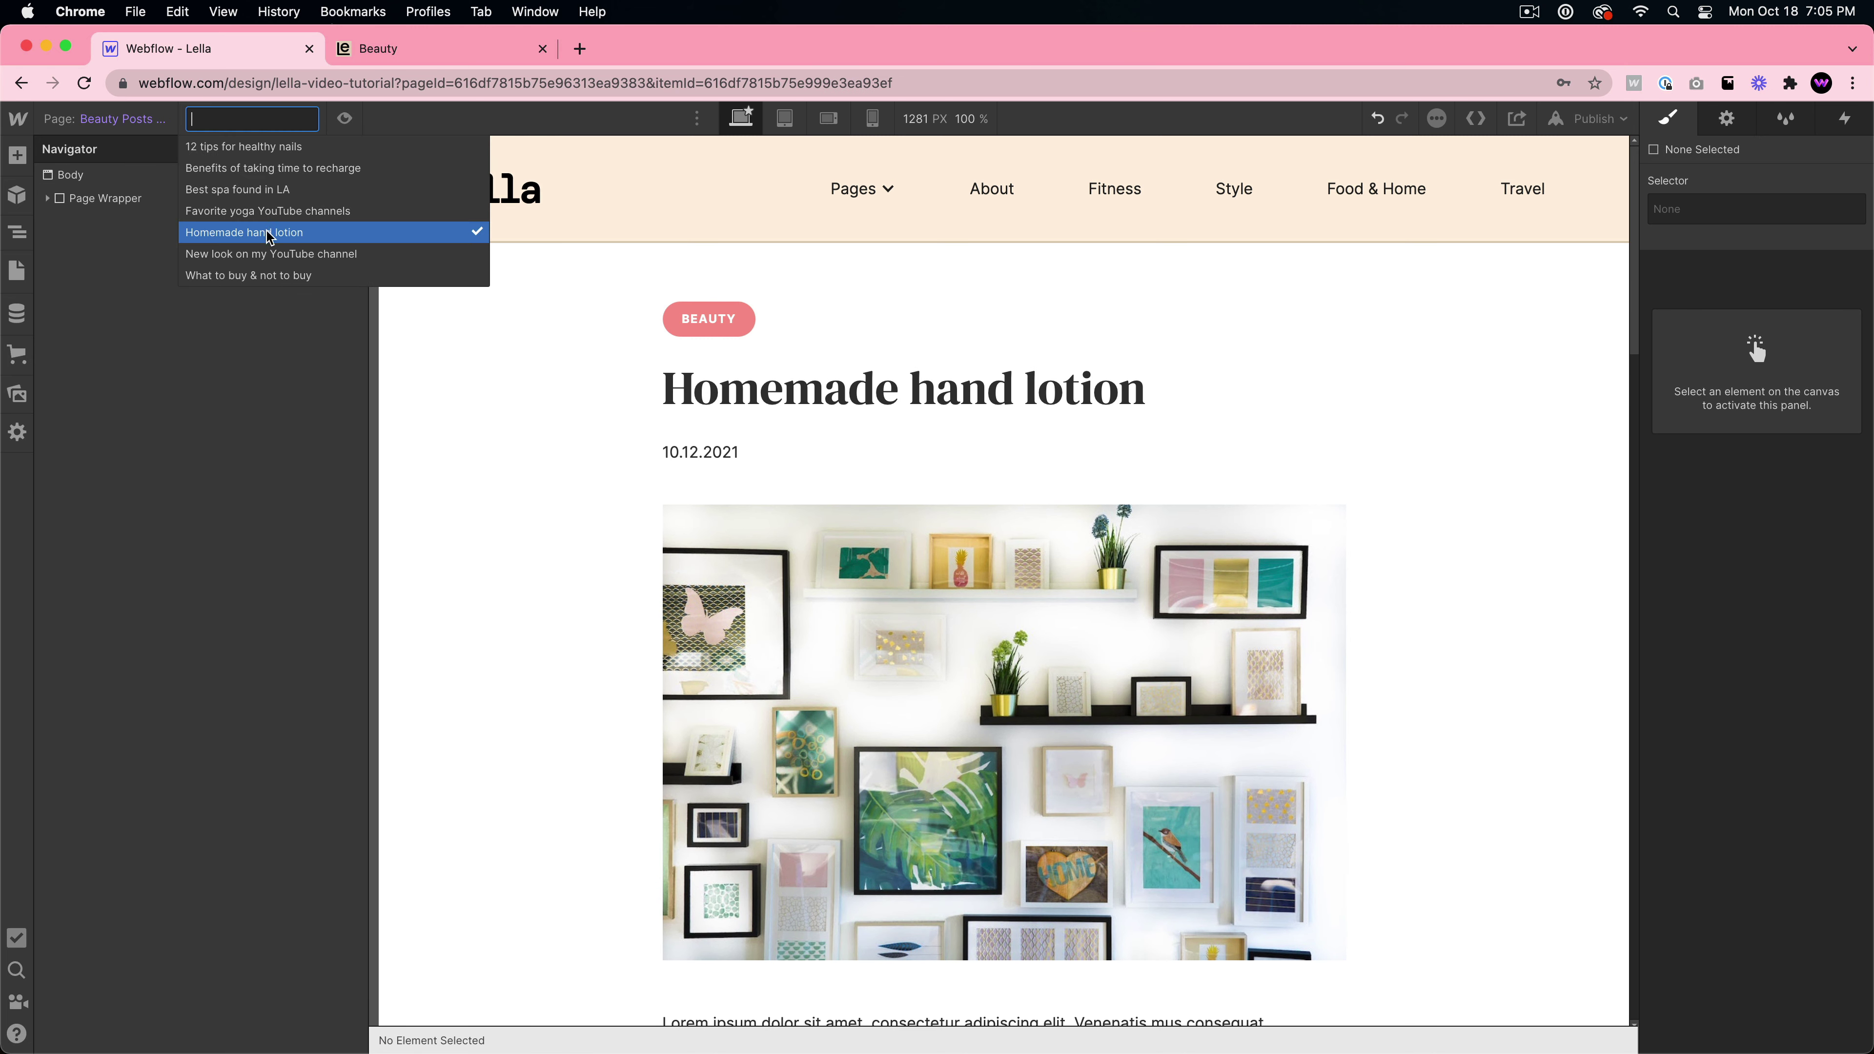
pyautogui.click(267, 236)
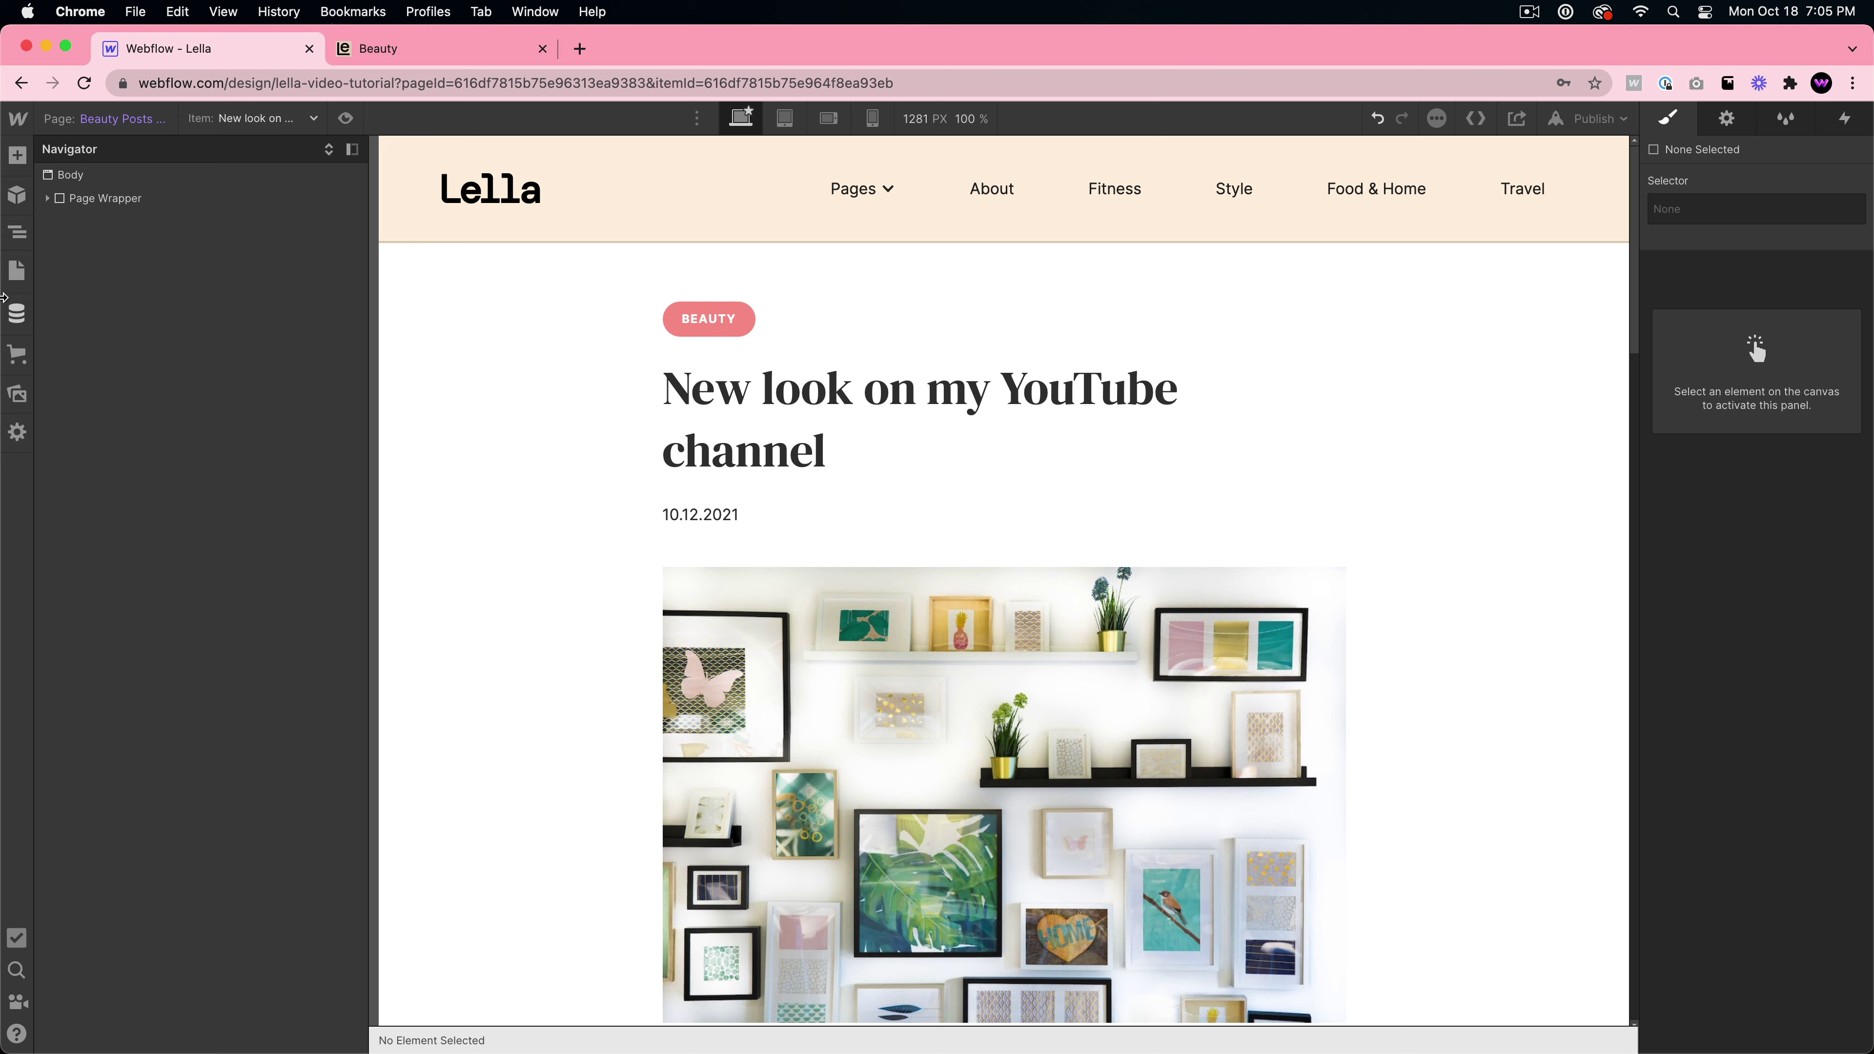
# - Start a new item in the Beauty Posts collection and name it "New beauty post"
pyautogui.click(17, 314)
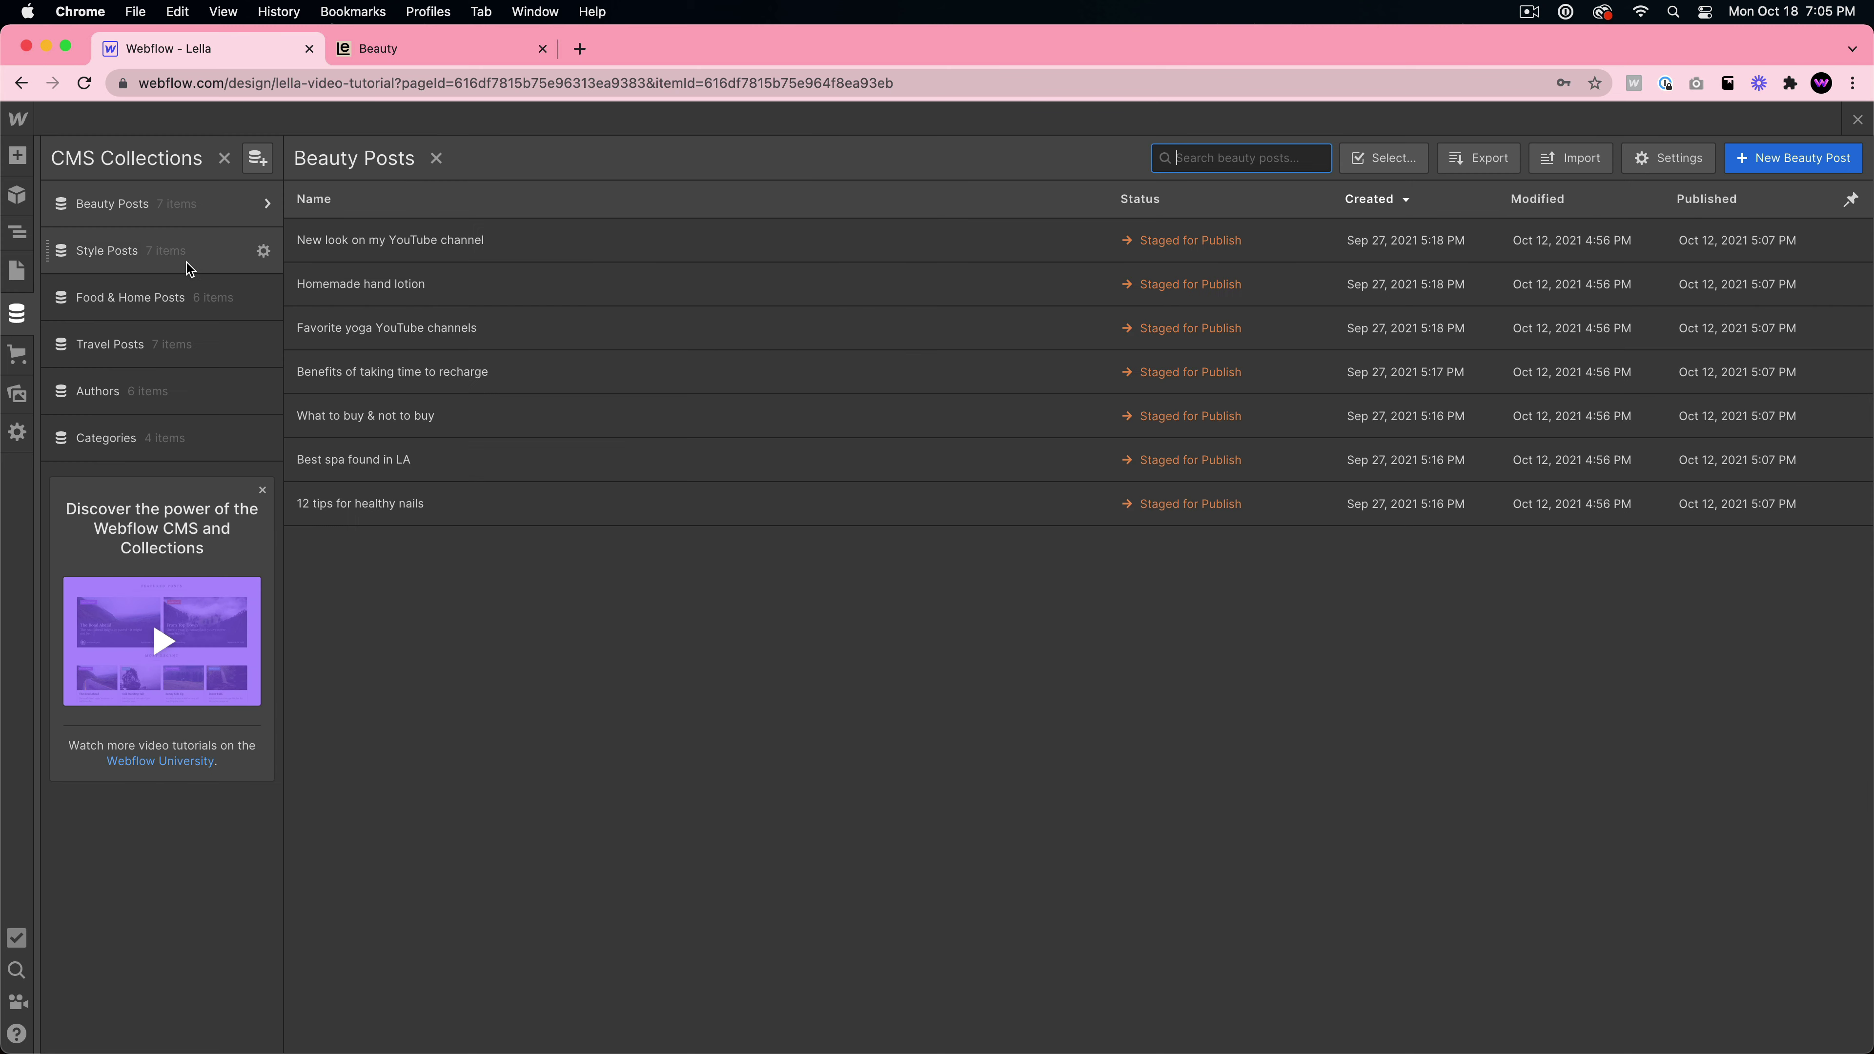
pyautogui.click(1807, 164)
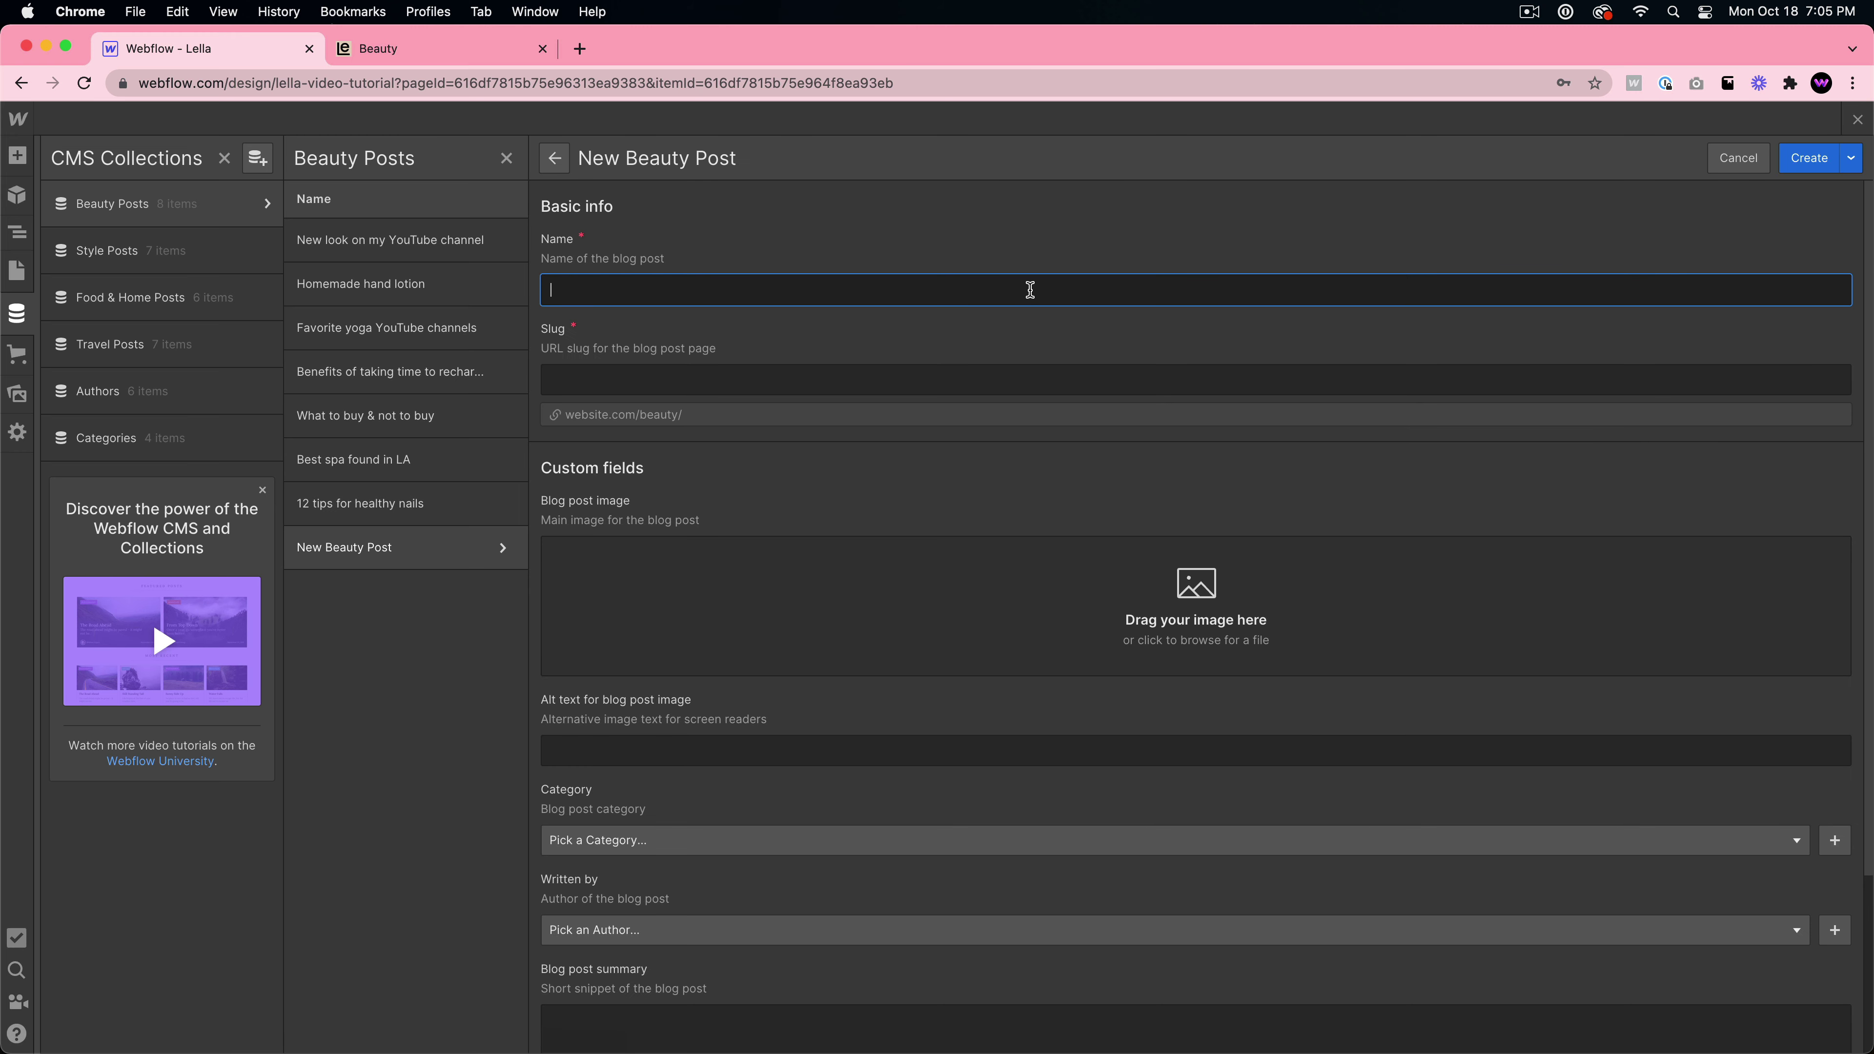
pyautogui.write('New Bea')
pyautogui.press('BackSpace')
pyautogui.press('BackSpace')
pyautogui.write('beauty post')
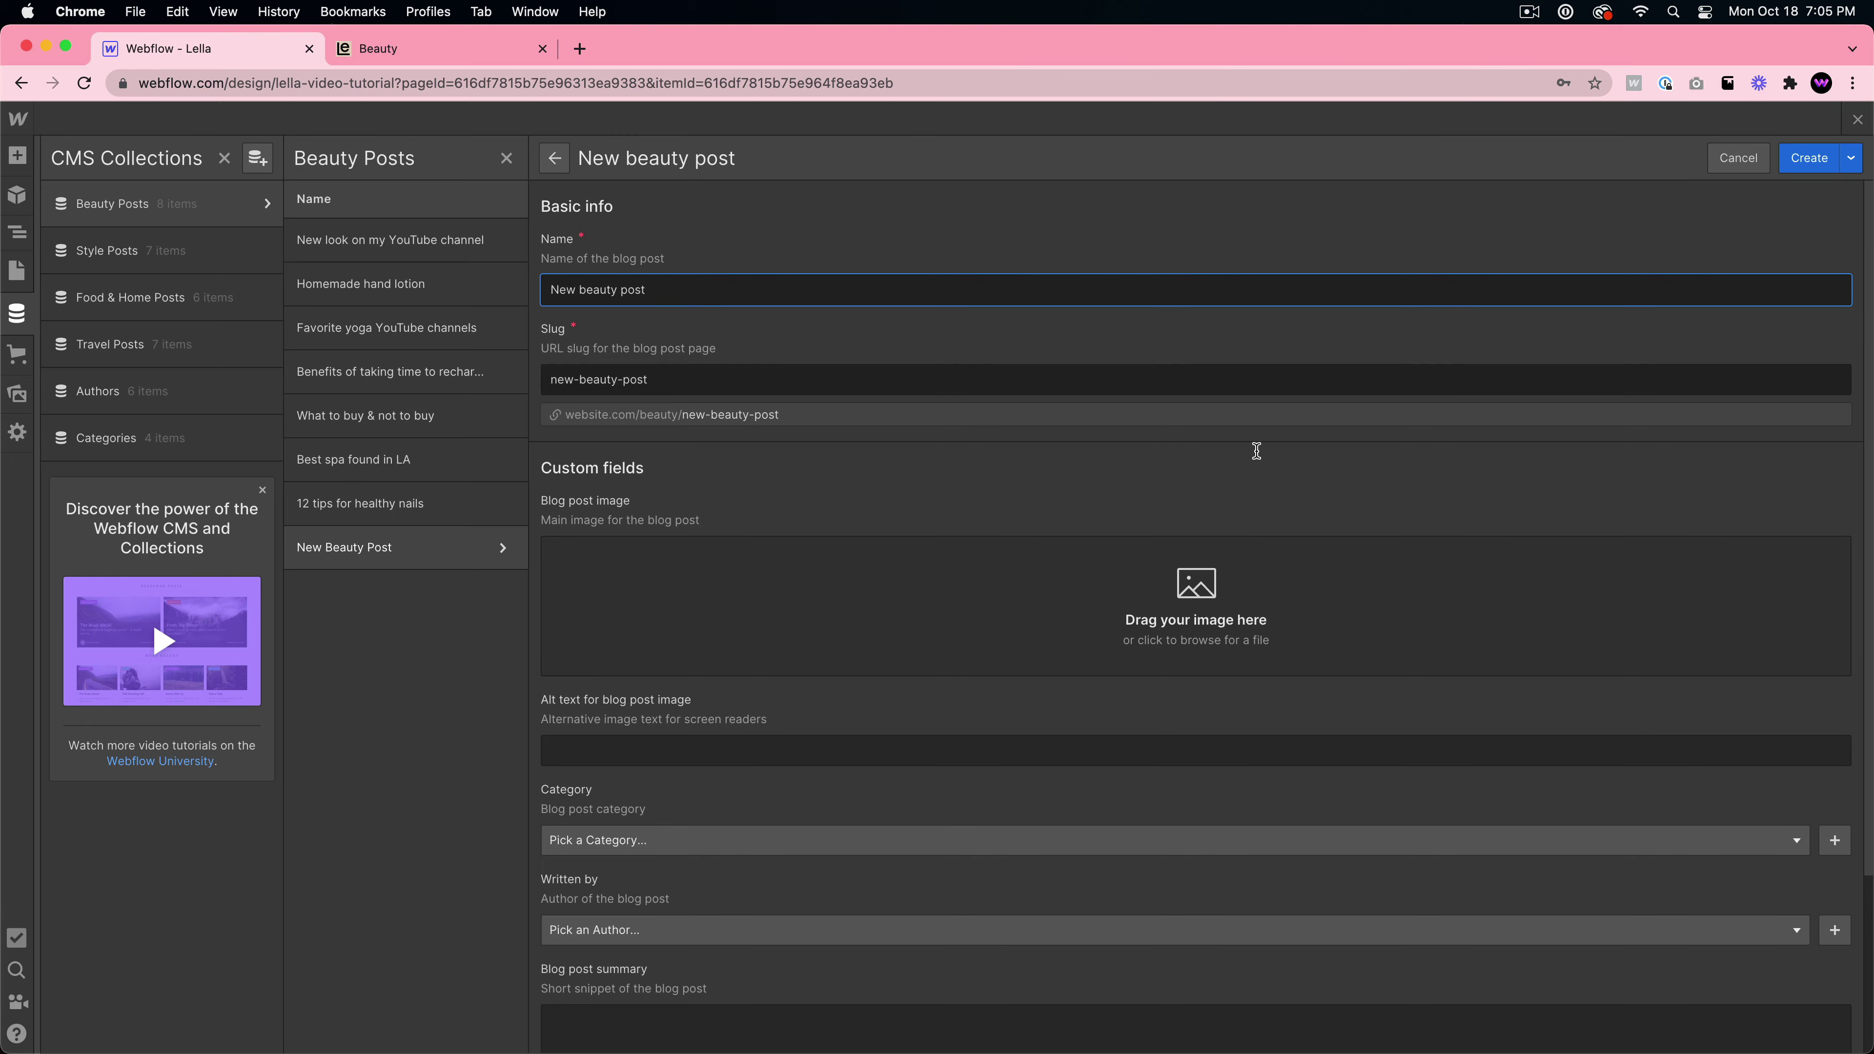
# - Upload the 4000 x 3000 fakurian-design-PGdW_ image from Downloads as the new post's blog post image
pyautogui.click(1223, 604)
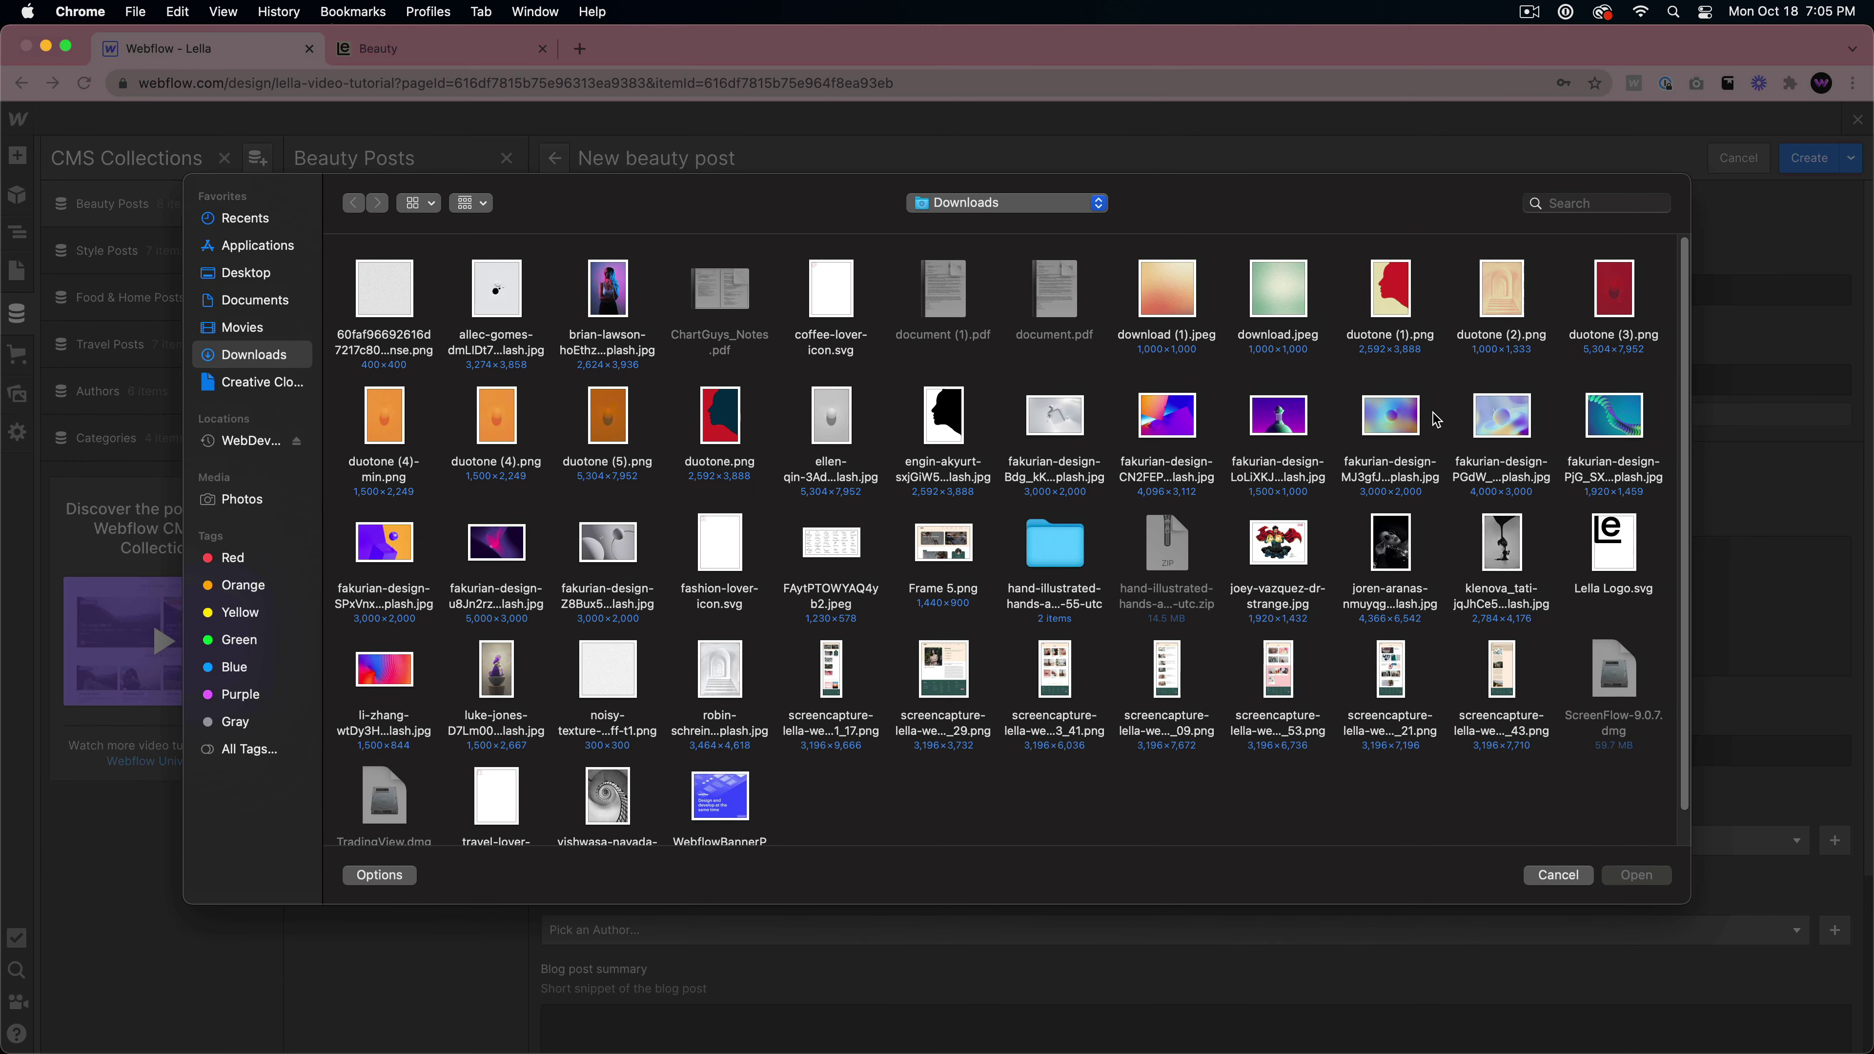
pyautogui.click(1485, 420)
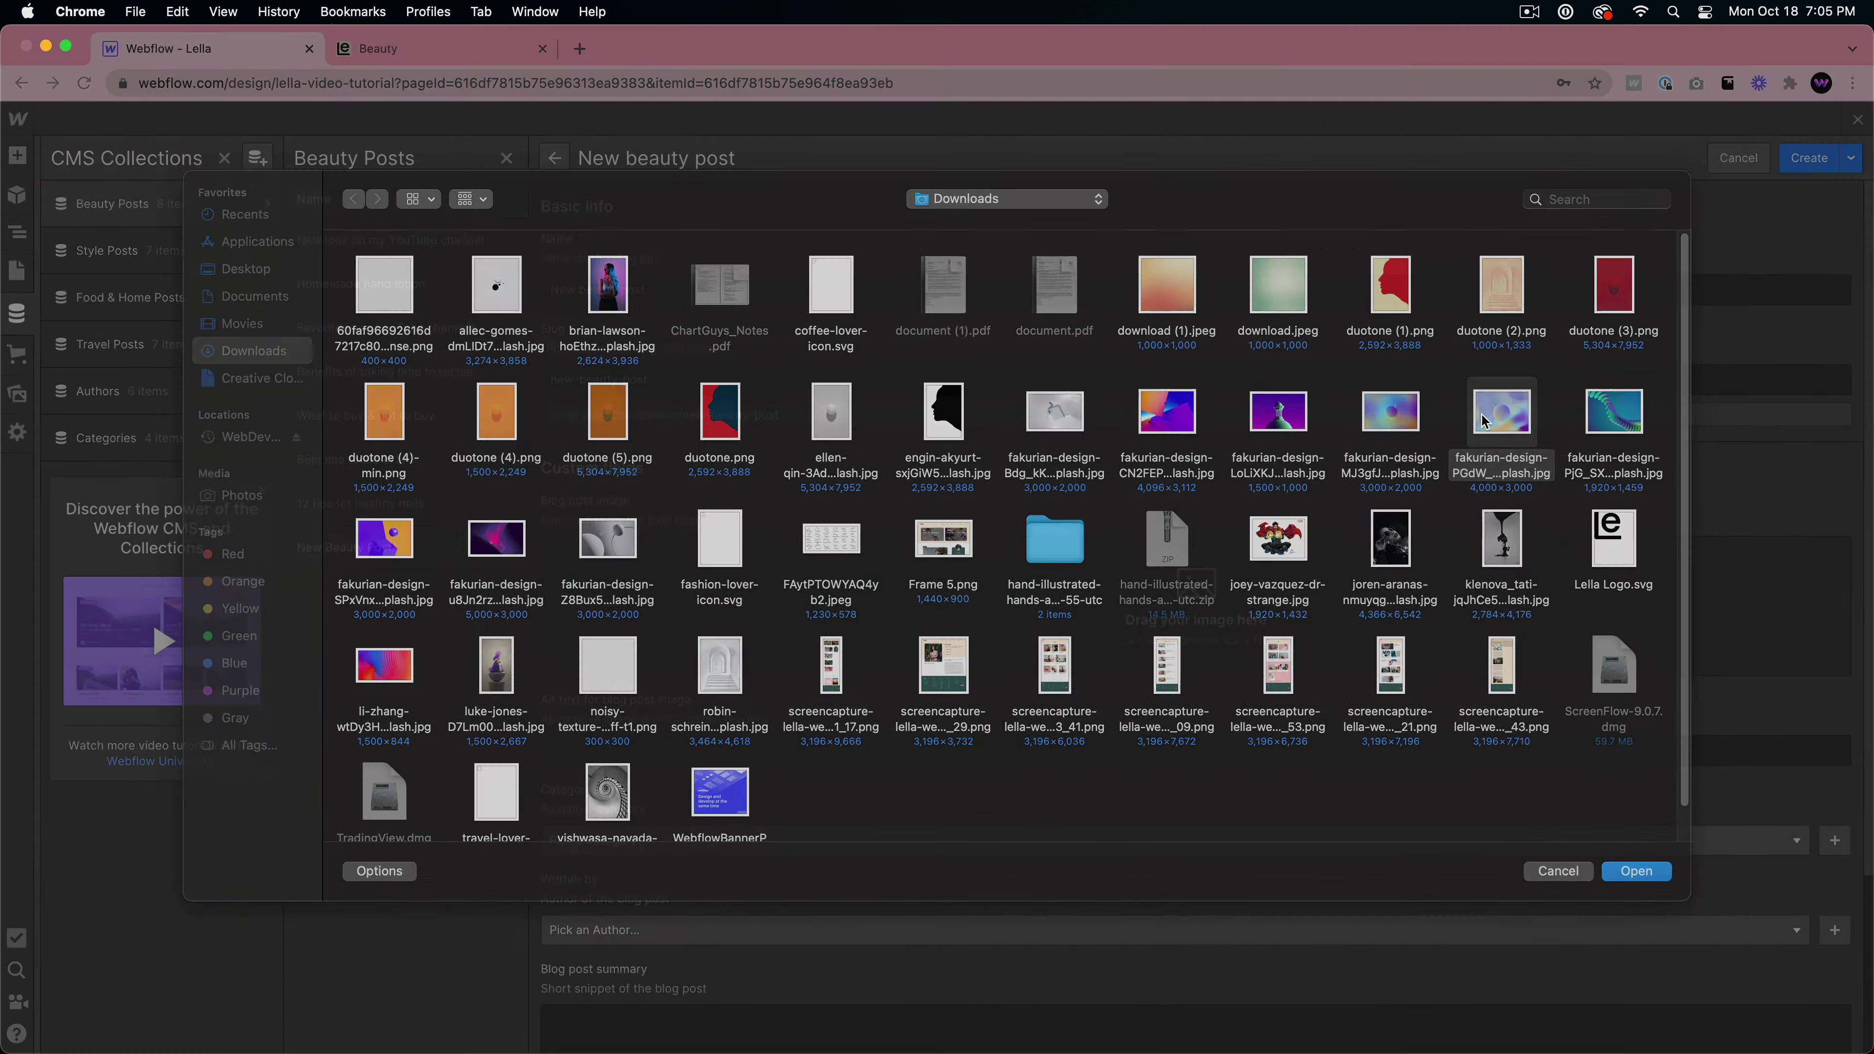
pyautogui.doubleClick(1485, 420)
pyautogui.scroll(-2, 763, 624)
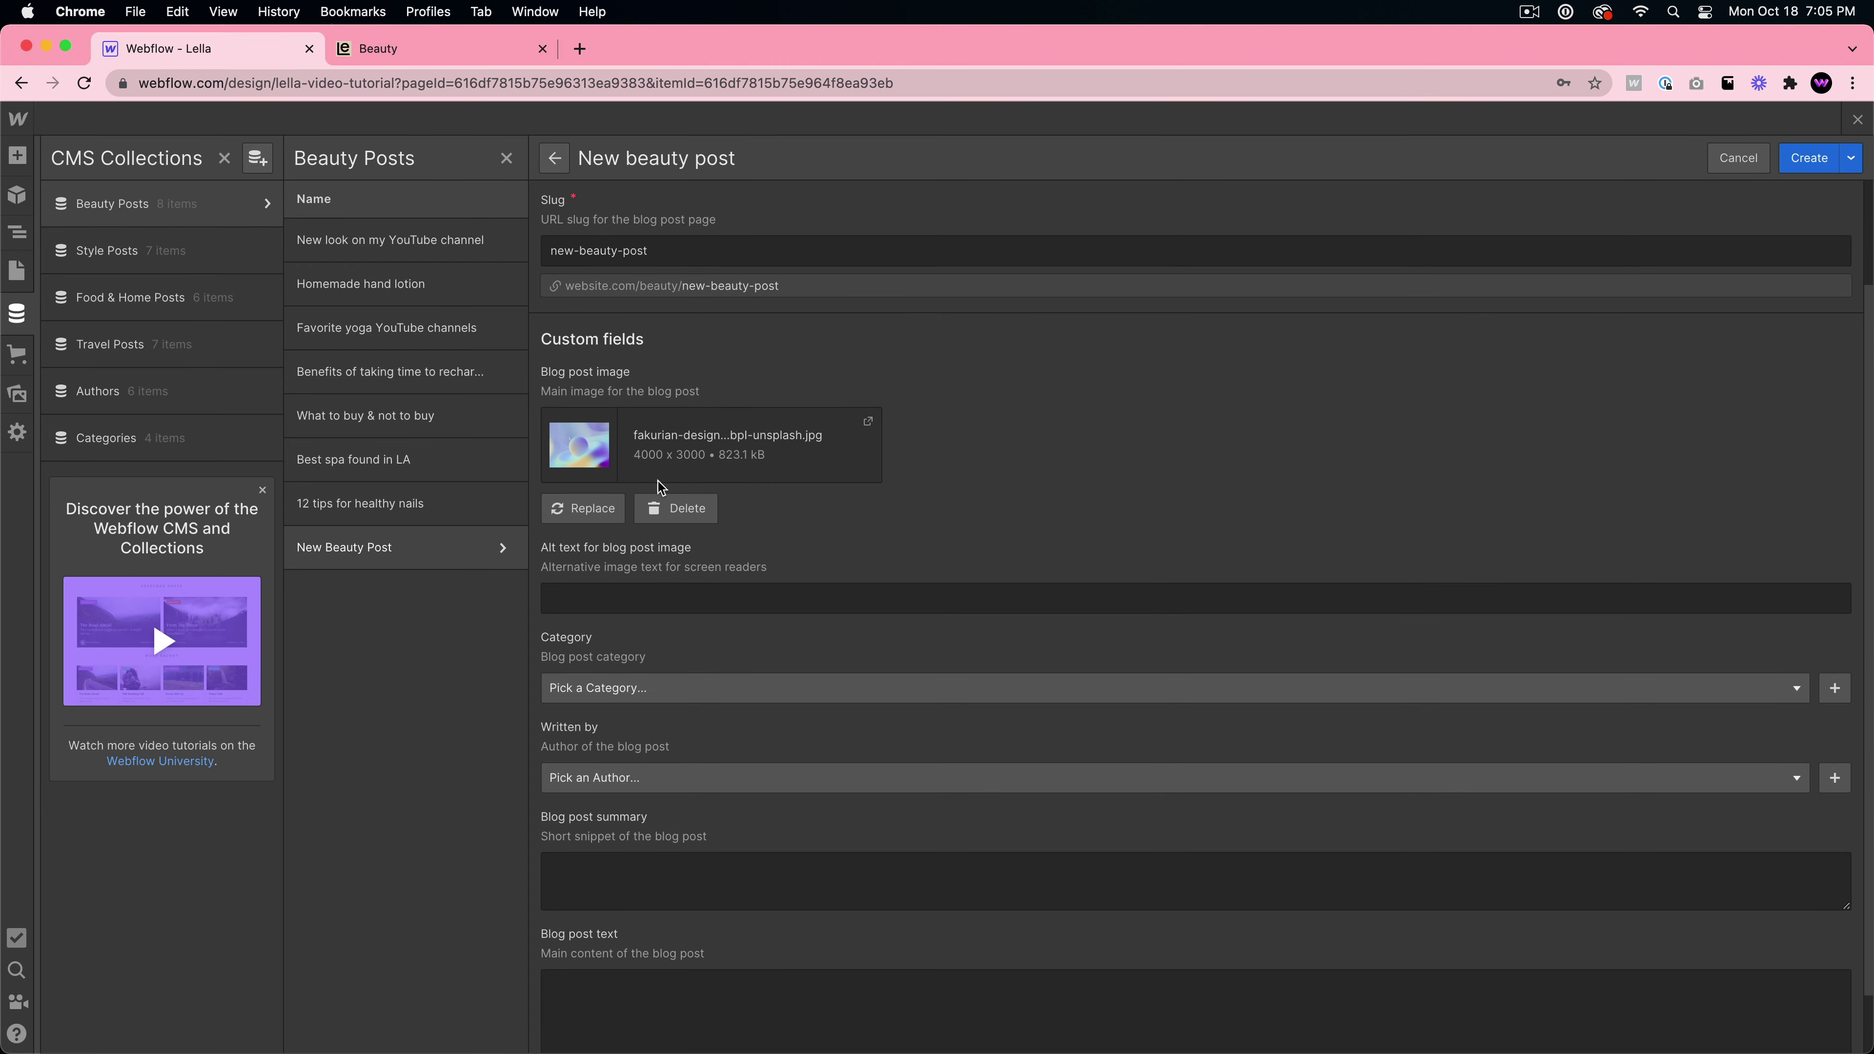
# - Replace the blog post image with the fakurian-design-MJ3gfJ file and set its alt text to "Image of an abstract painting"
pyautogui.click(583, 508)
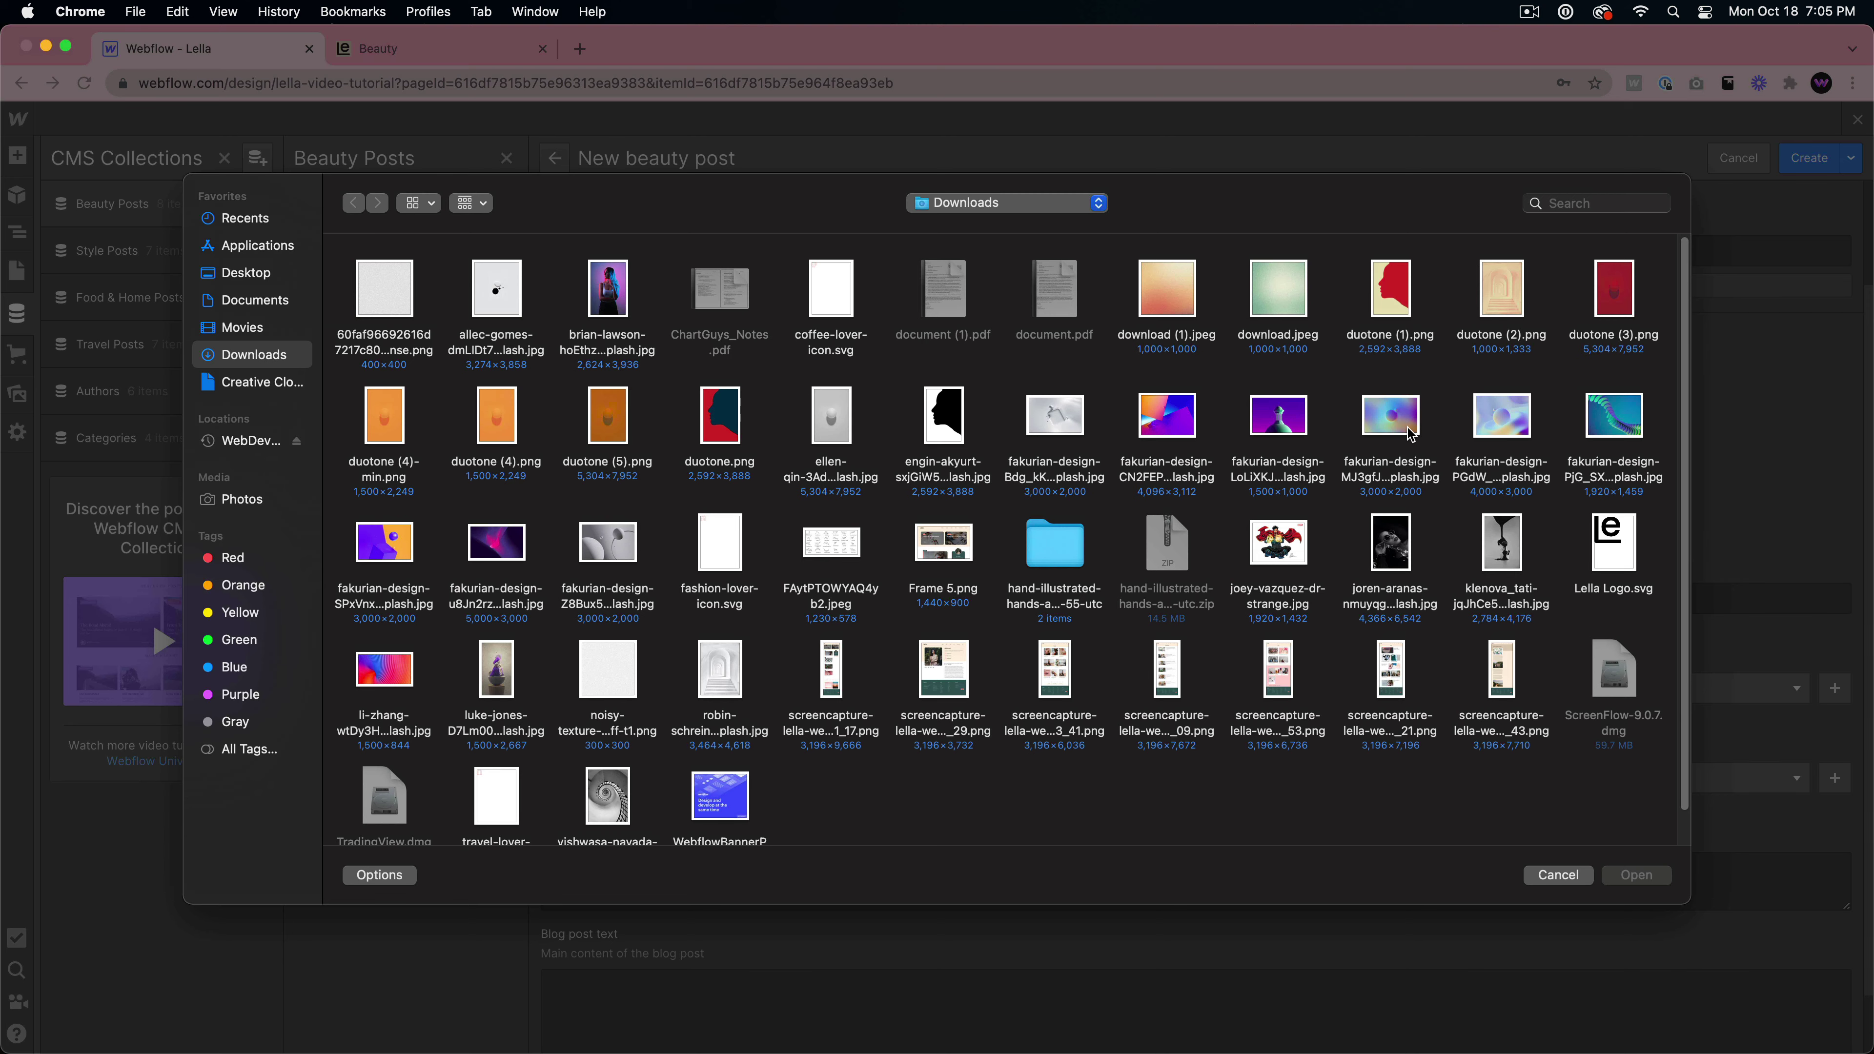
pyautogui.doubleClick(1408, 428)
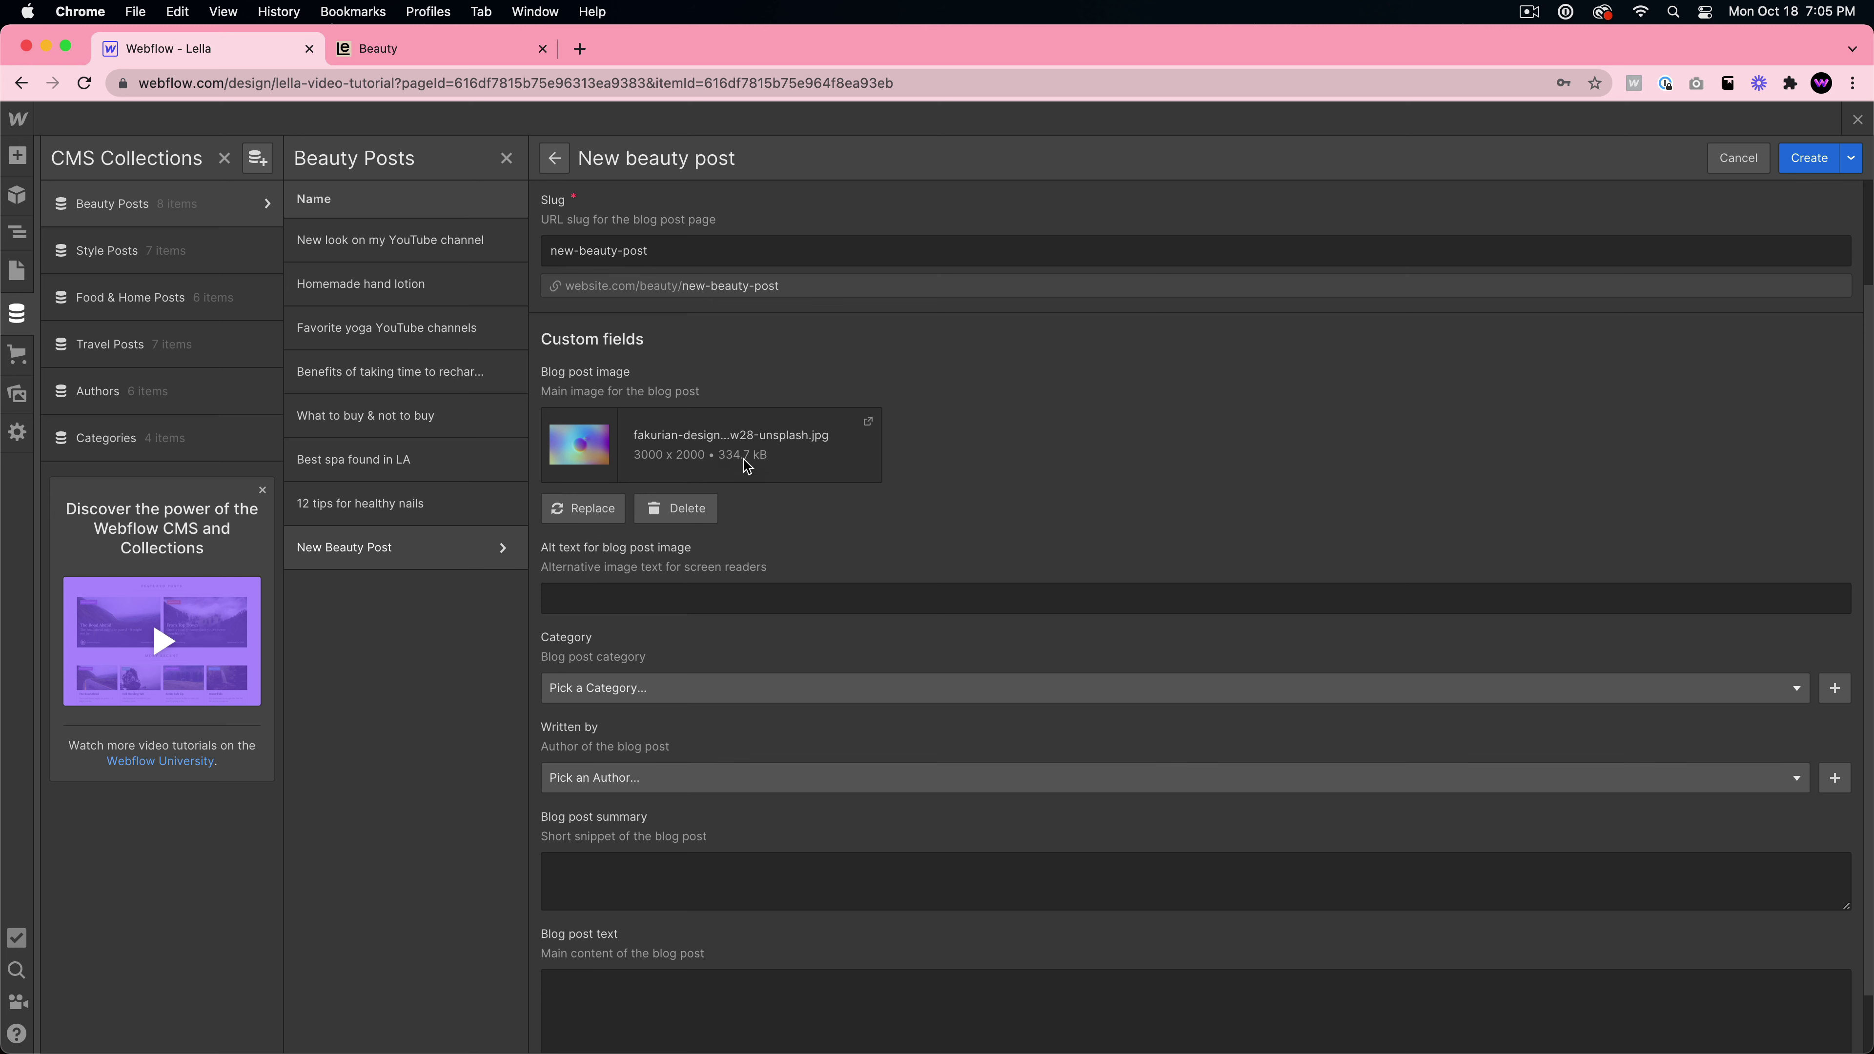
pyautogui.click(705, 600)
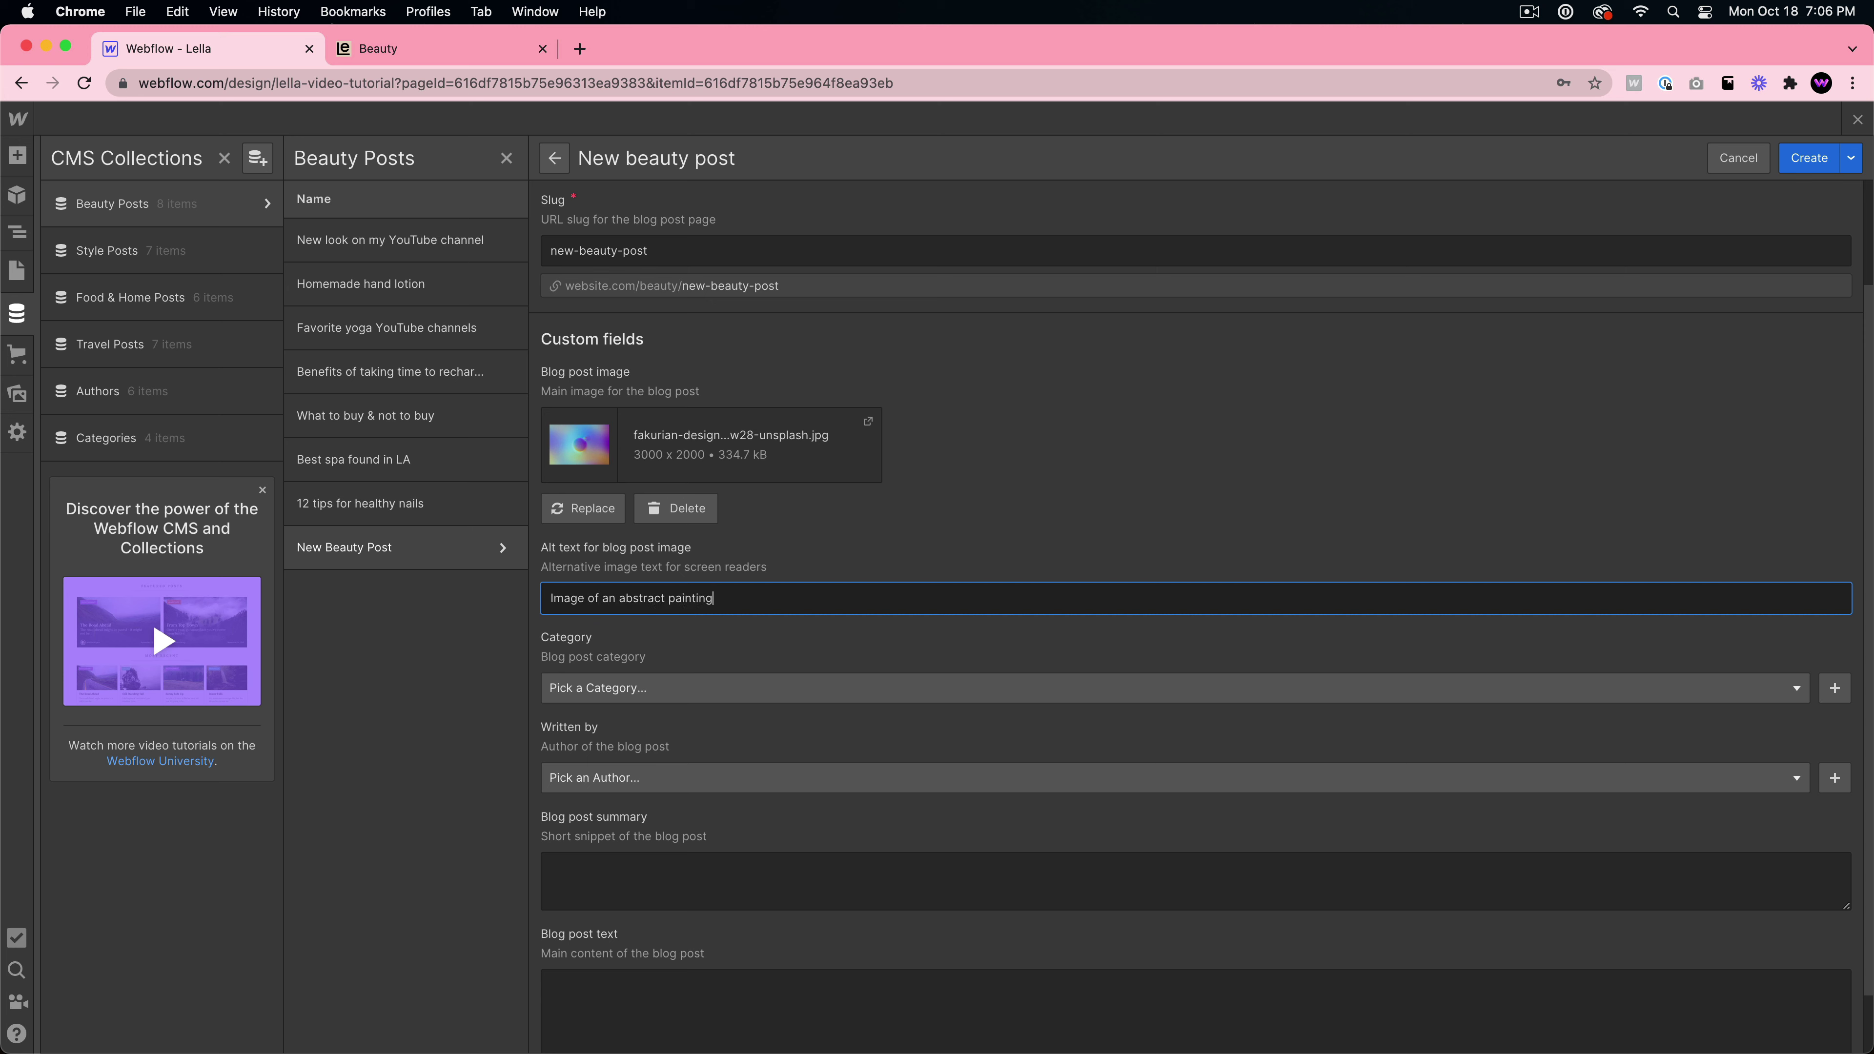
# - Set the new post's category to Beauty and pick the same author as the "New look on my YouTube channel" post
pyautogui.click(778, 687)
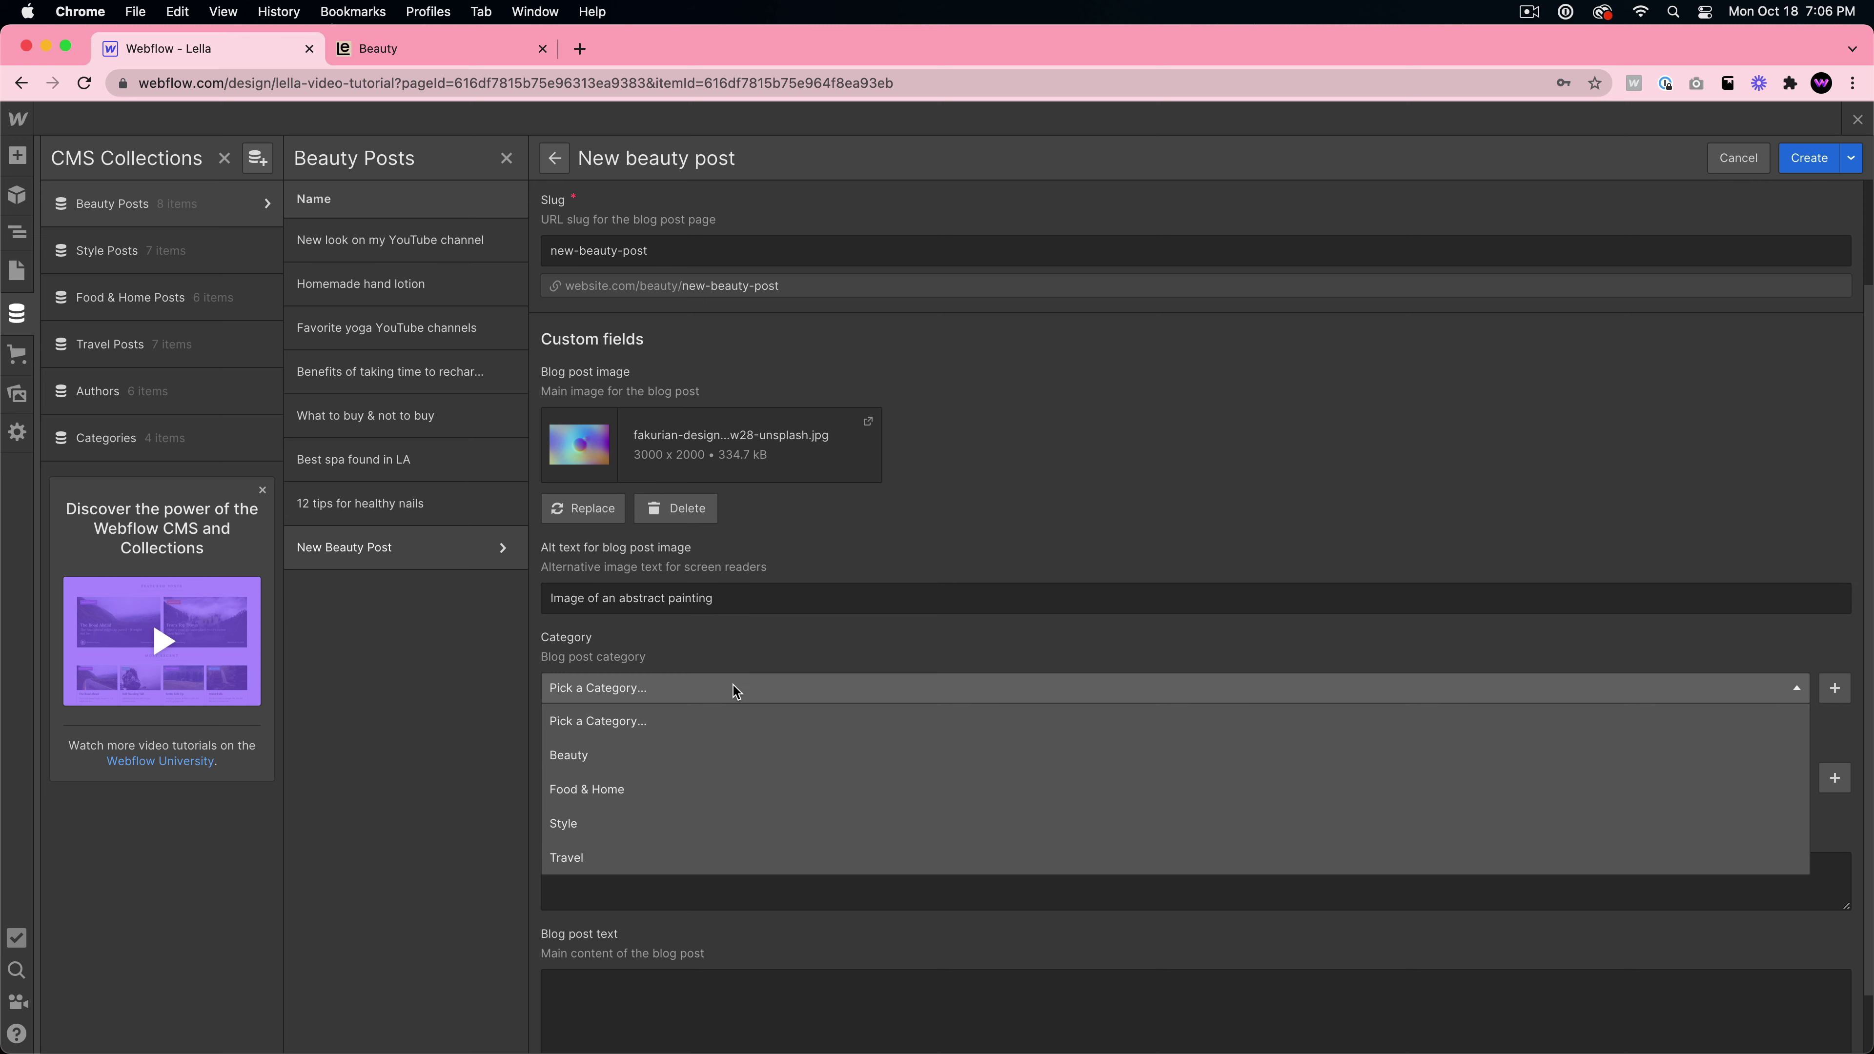
pyautogui.click(688, 767)
pyautogui.scroll(-1, 798, 741)
pyautogui.click(627, 703)
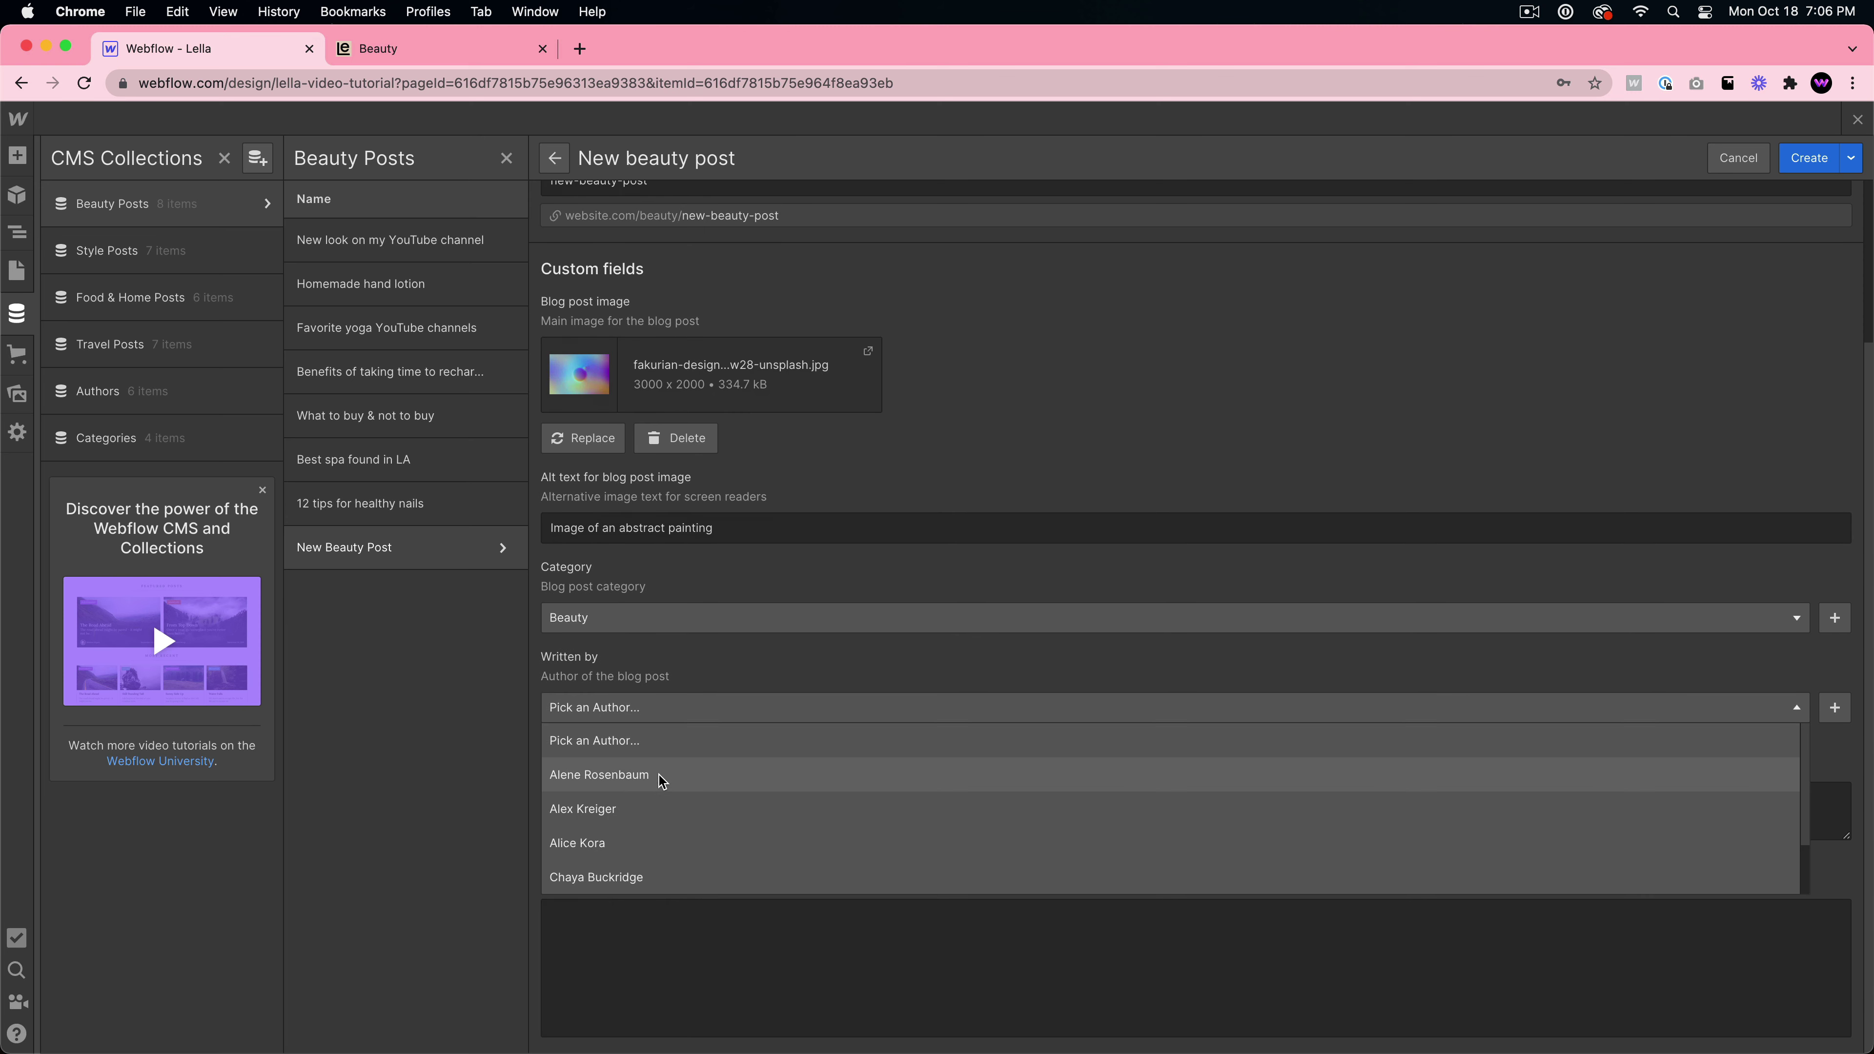
pyautogui.click(608, 844)
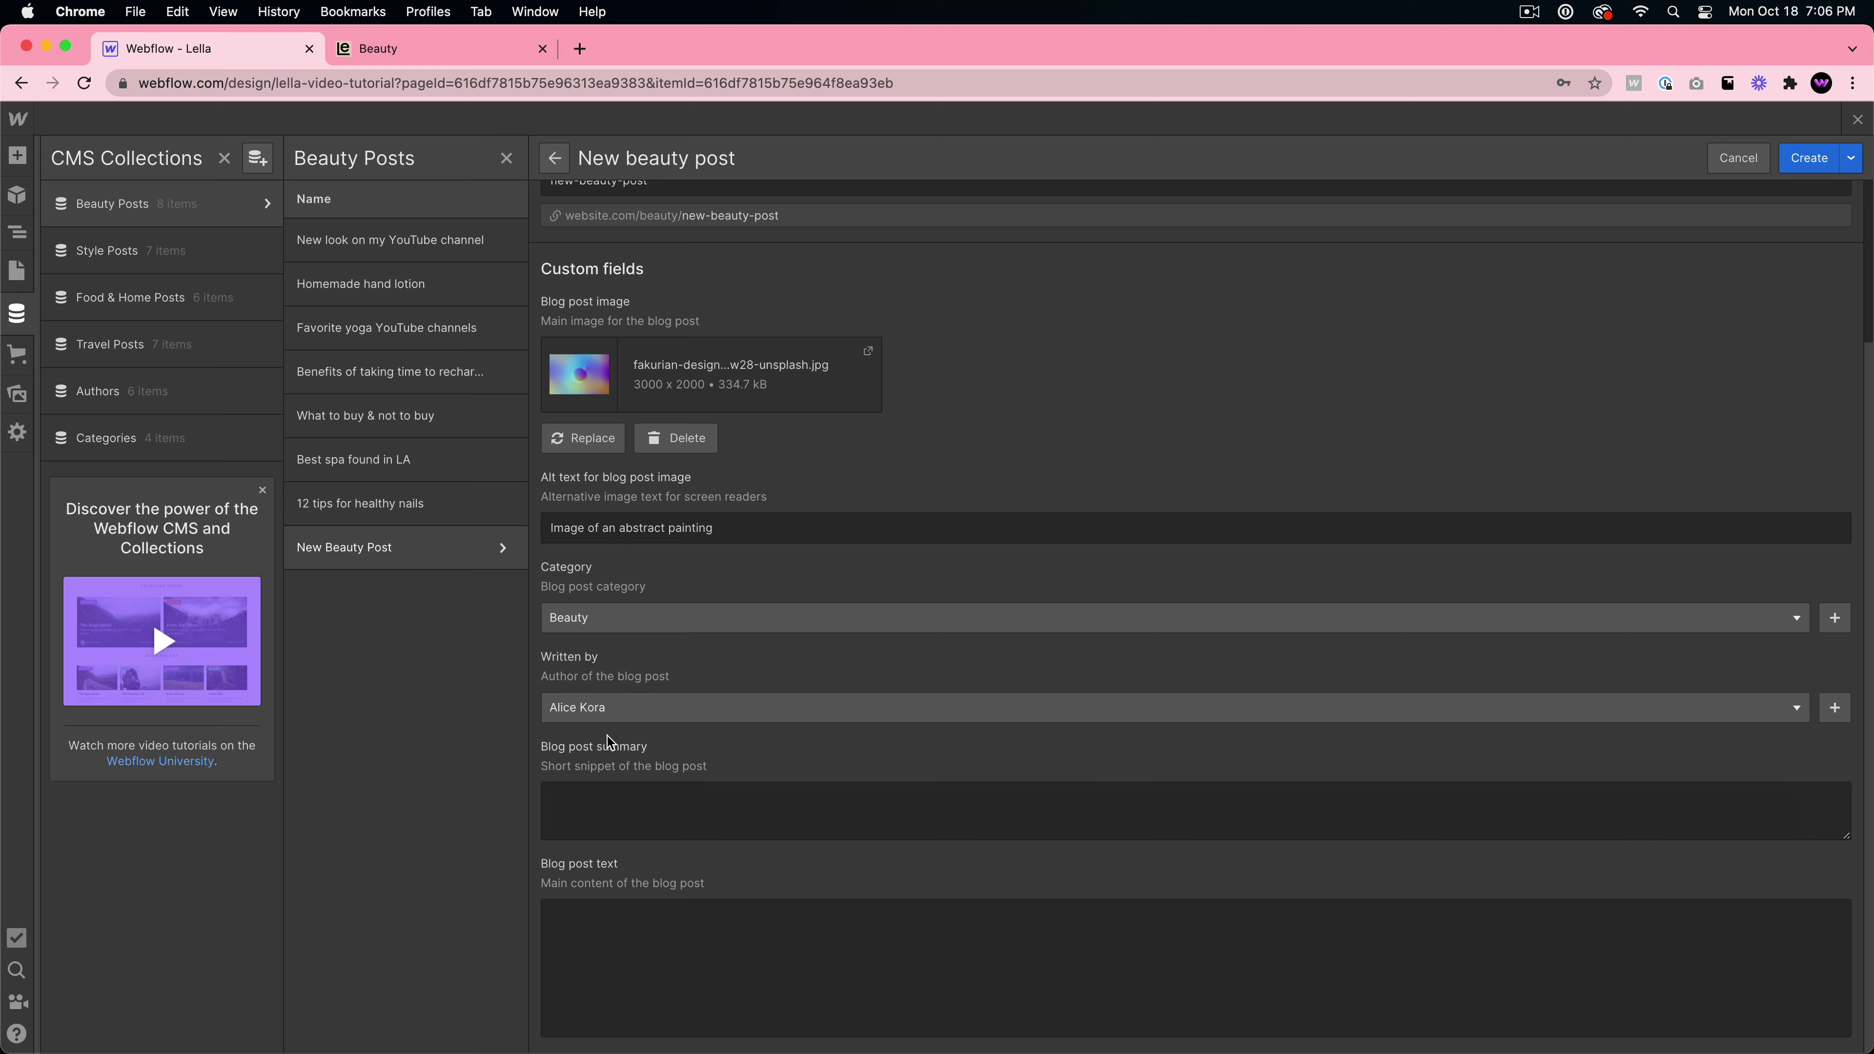
# - Begin the new post's blog post summary with "He"
pyautogui.click(636, 788)
pyautogui.write('He')
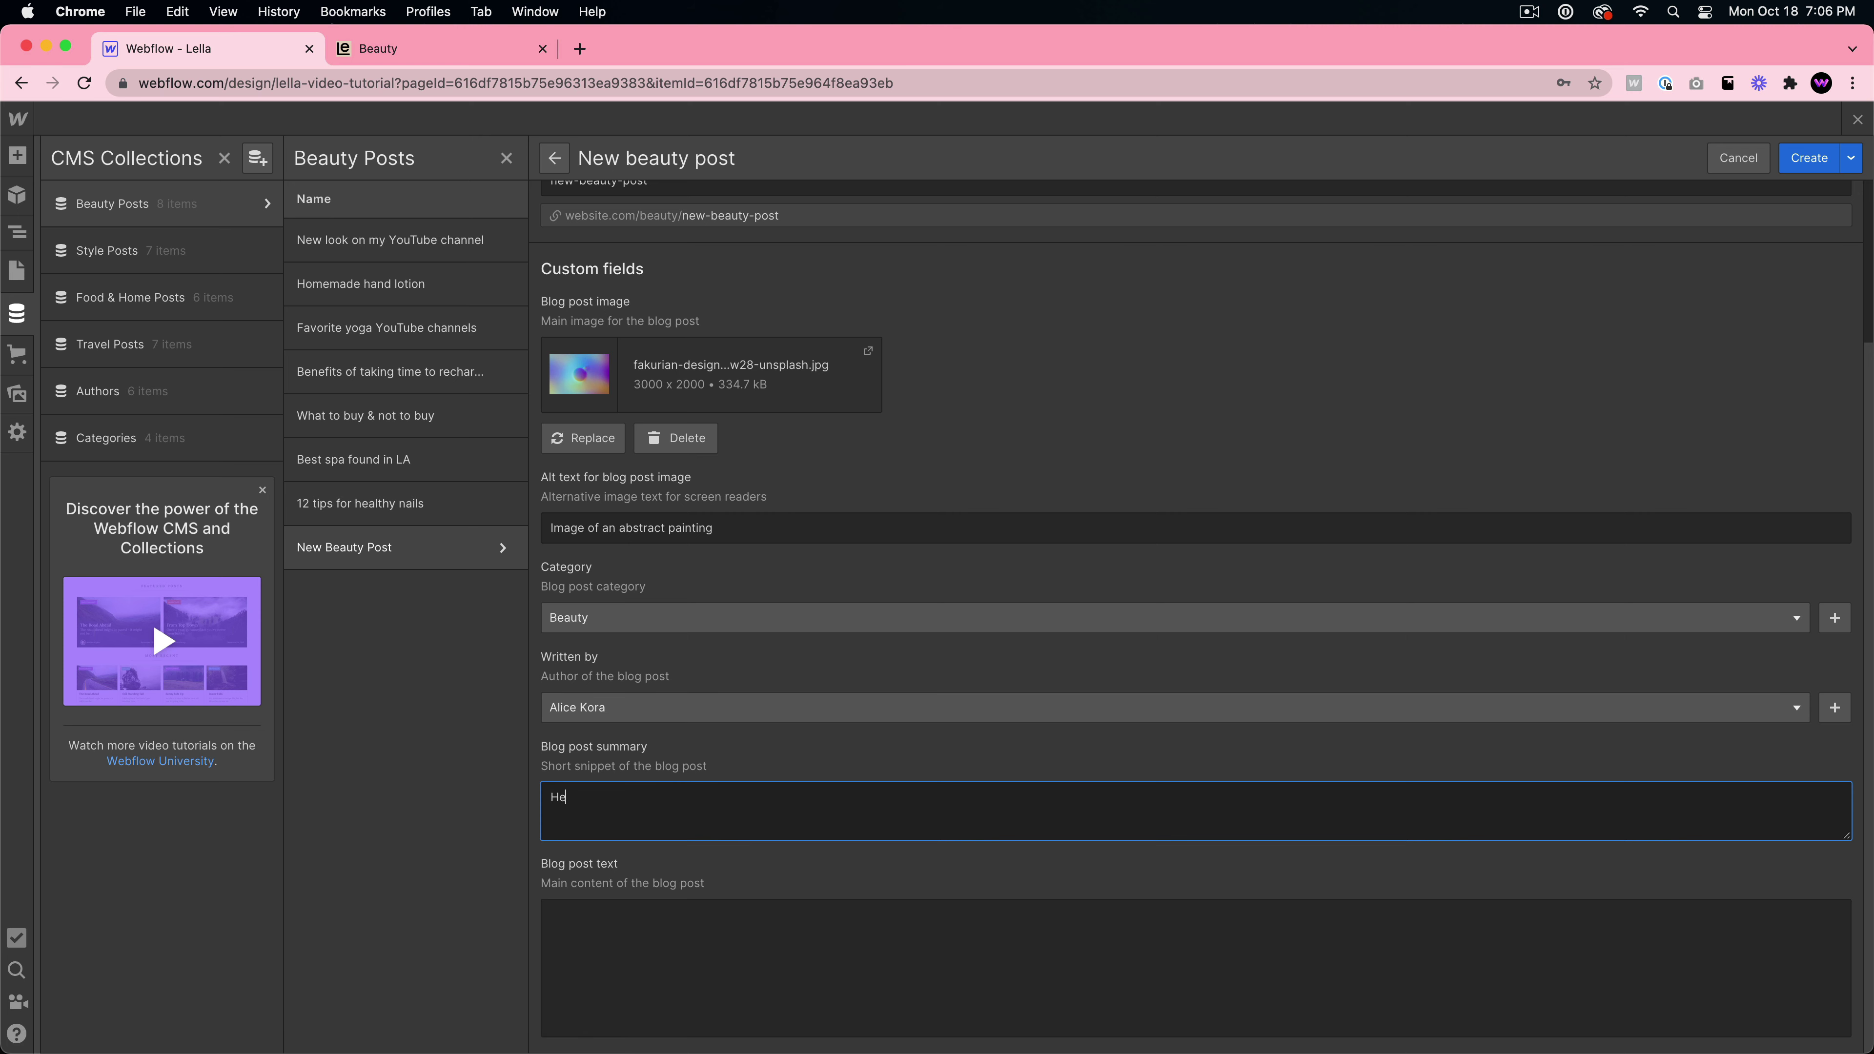
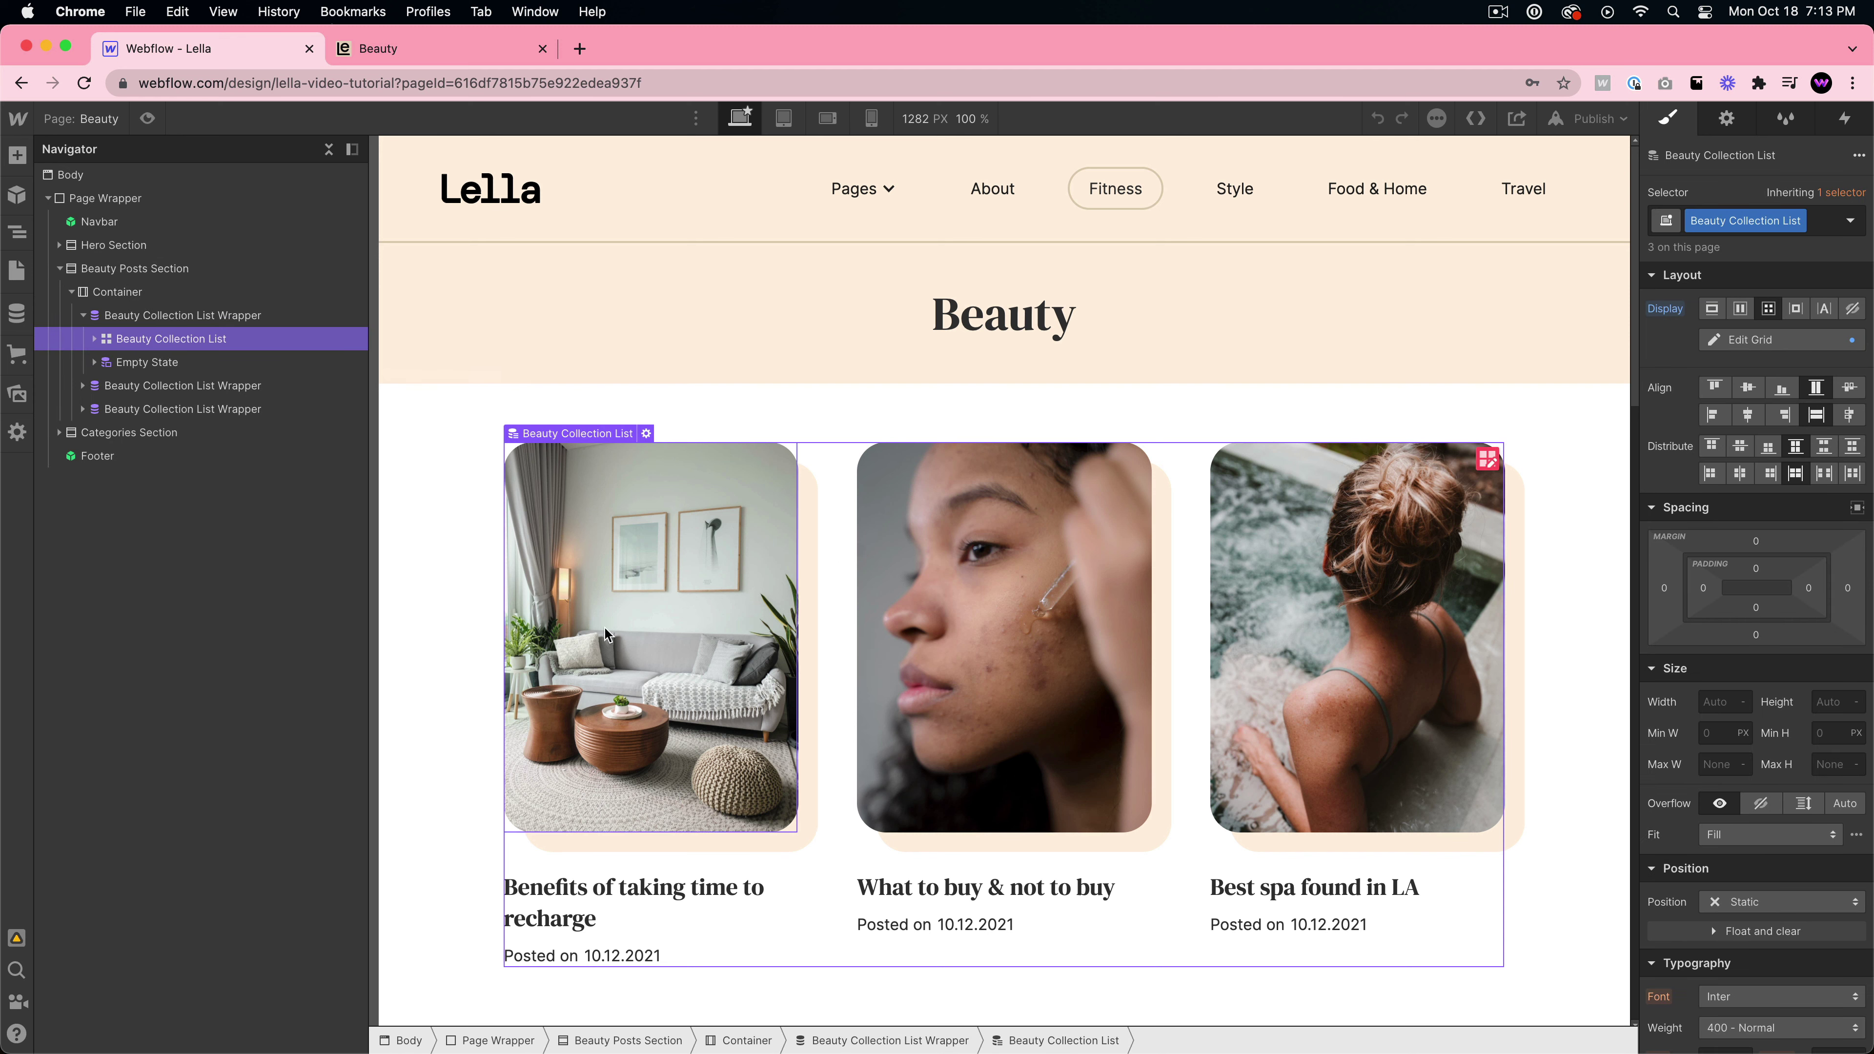
# - Copy the Beauty page's Beauty Posts Section to the Untitled page, directly below the Hero Section, and select its first Beauty Collection List
pyautogui.scroll(-1, 996, 590)
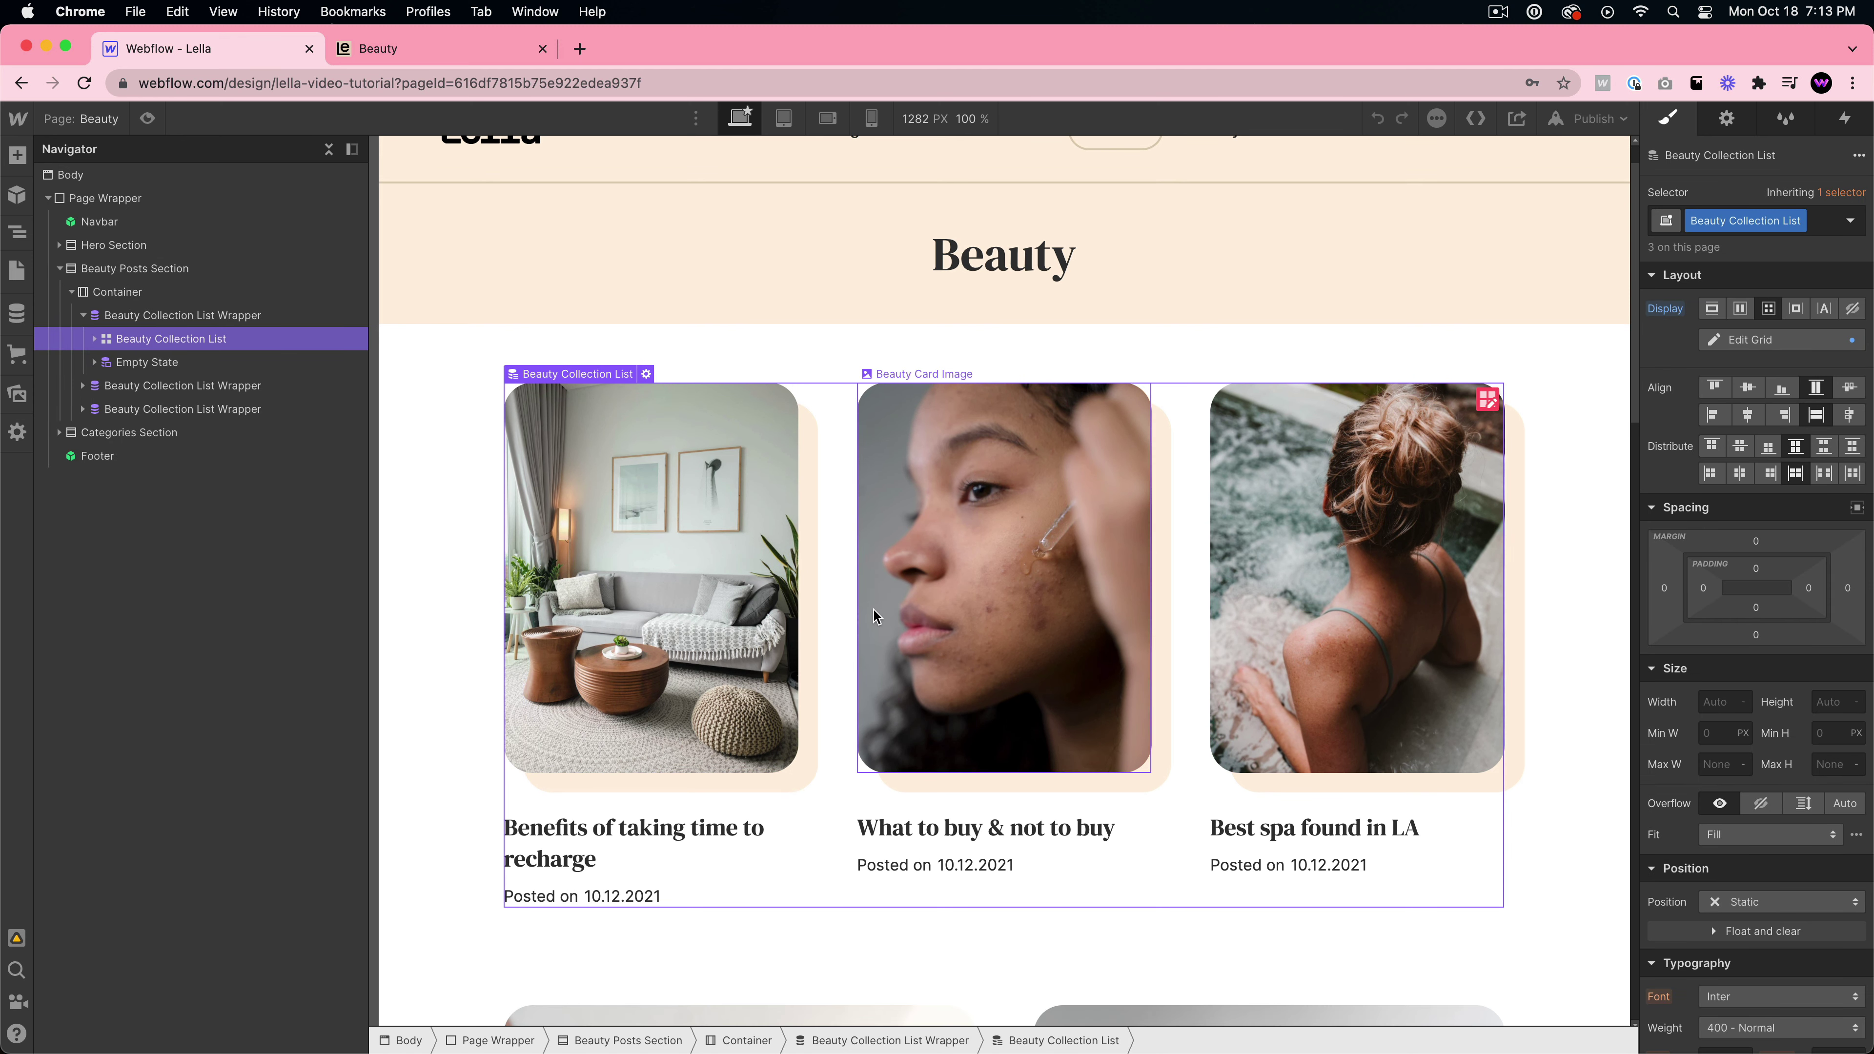
pyautogui.click(83, 317)
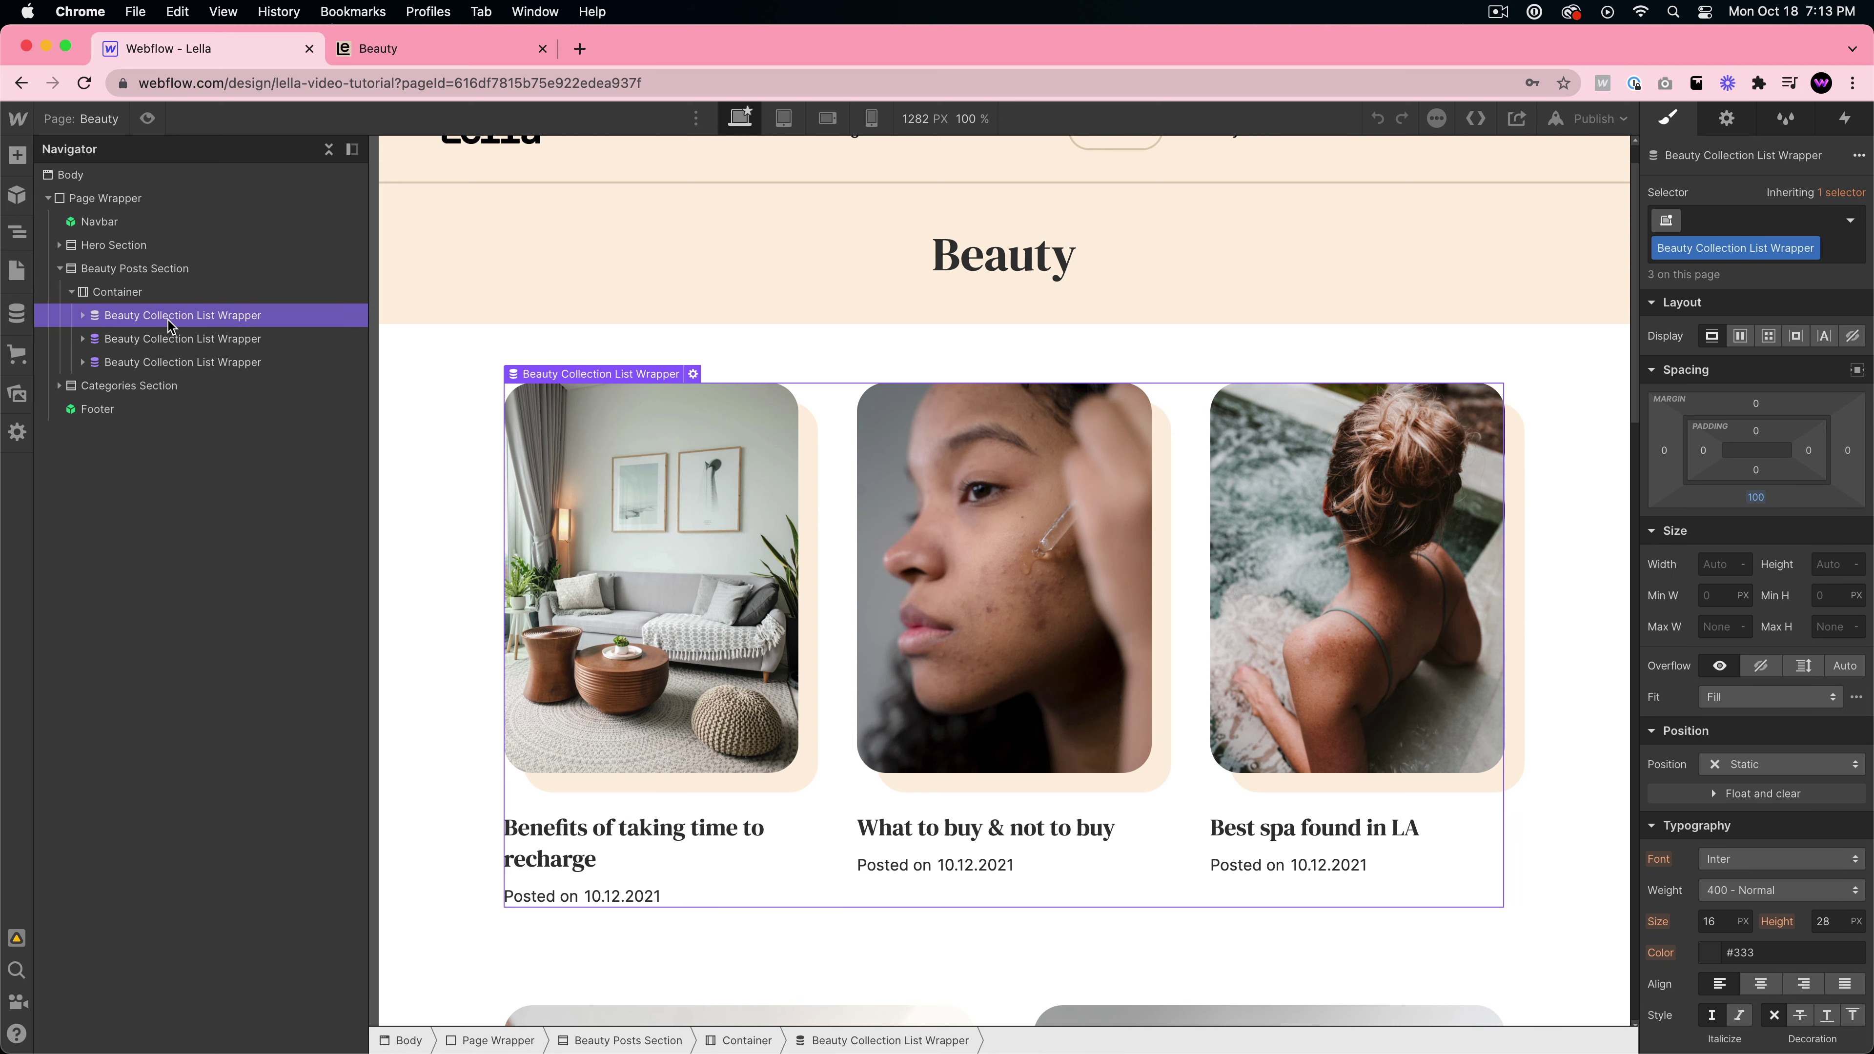
pyautogui.click(52, 270)
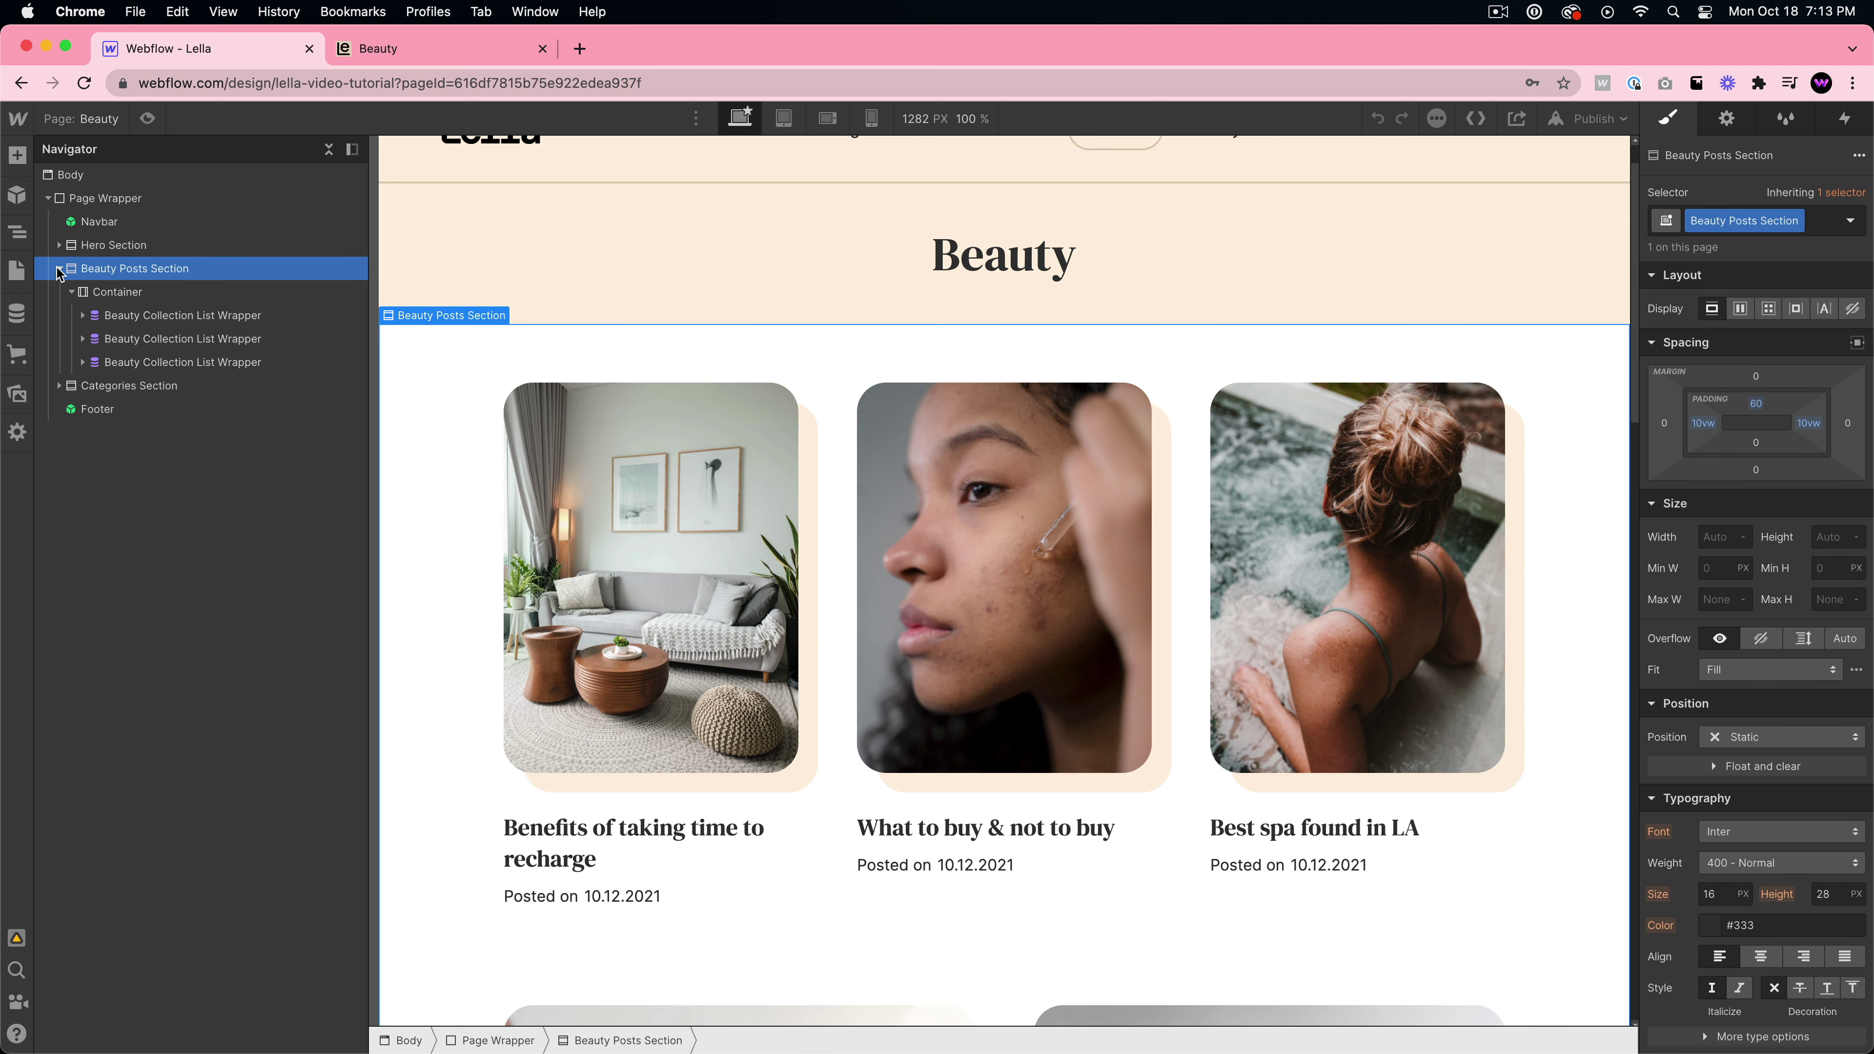
pyautogui.click(59, 271)
pyautogui.click(60, 269)
pyautogui.click(17, 270)
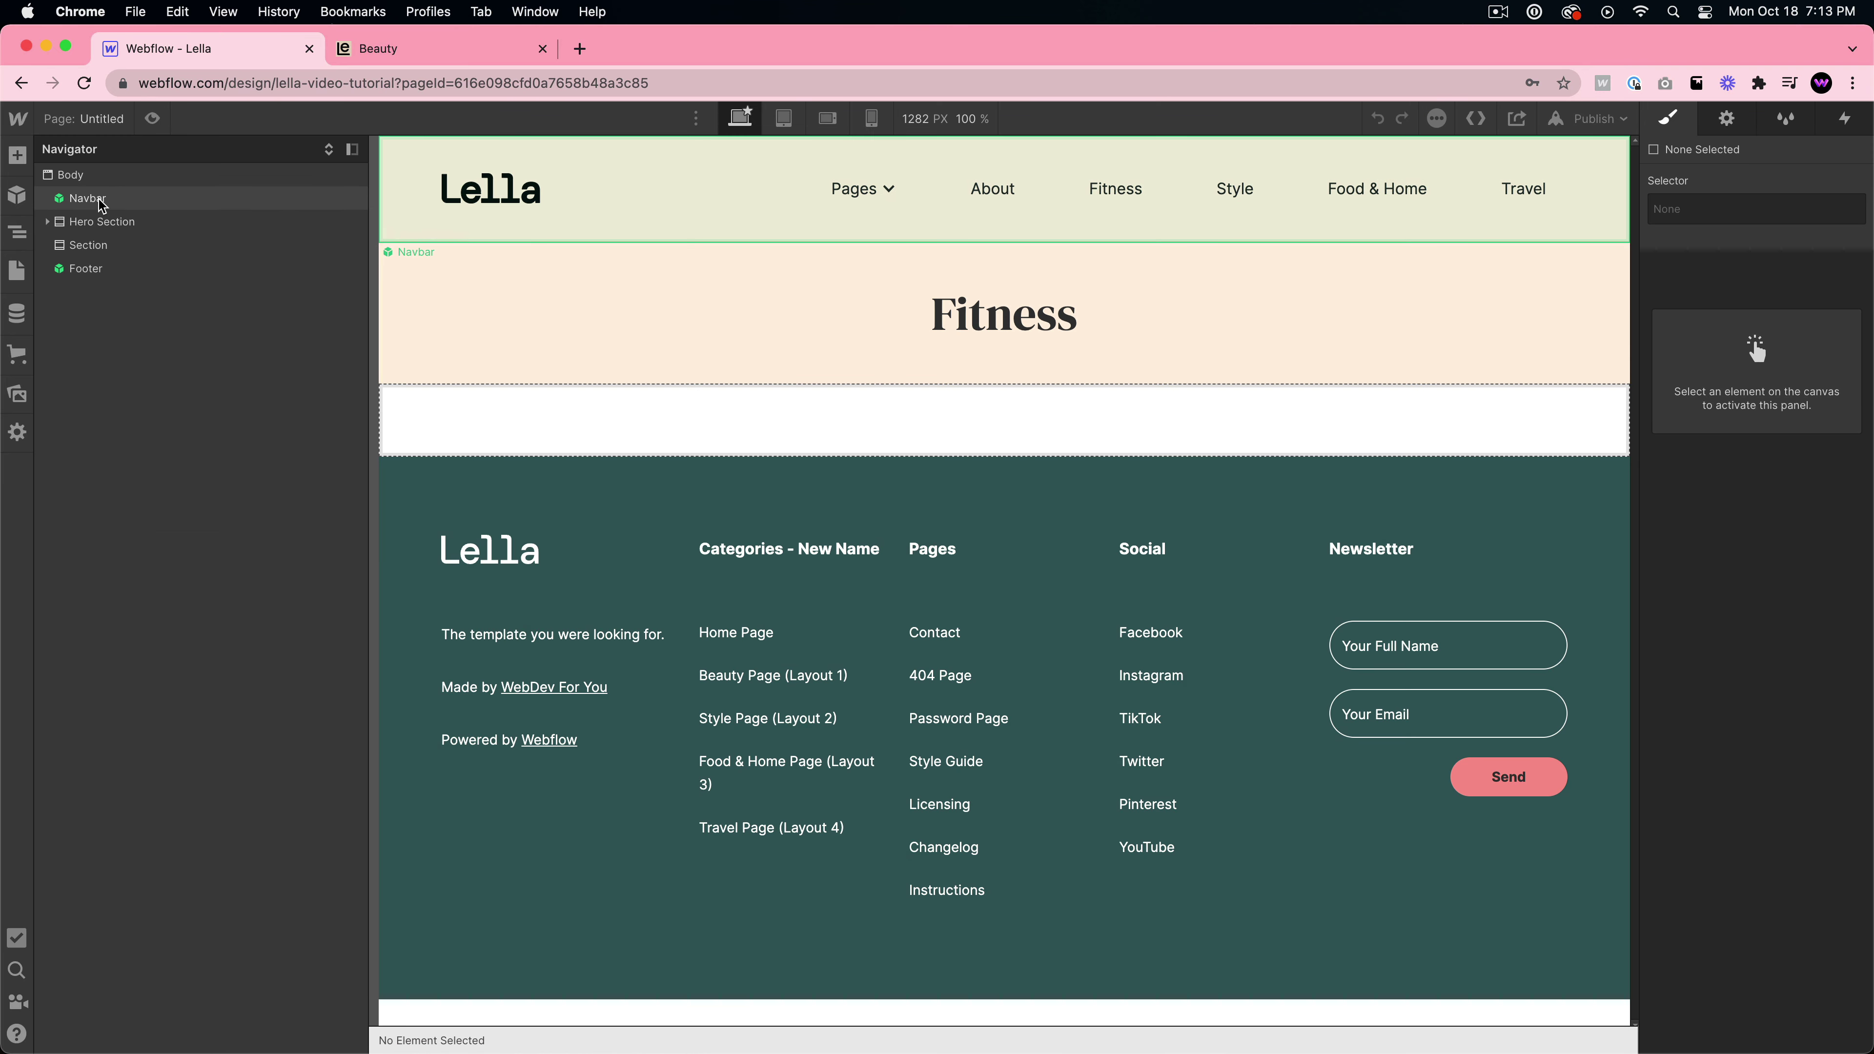
pyautogui.moveTo(88, 301); pyautogui.dragTo(94, 260)
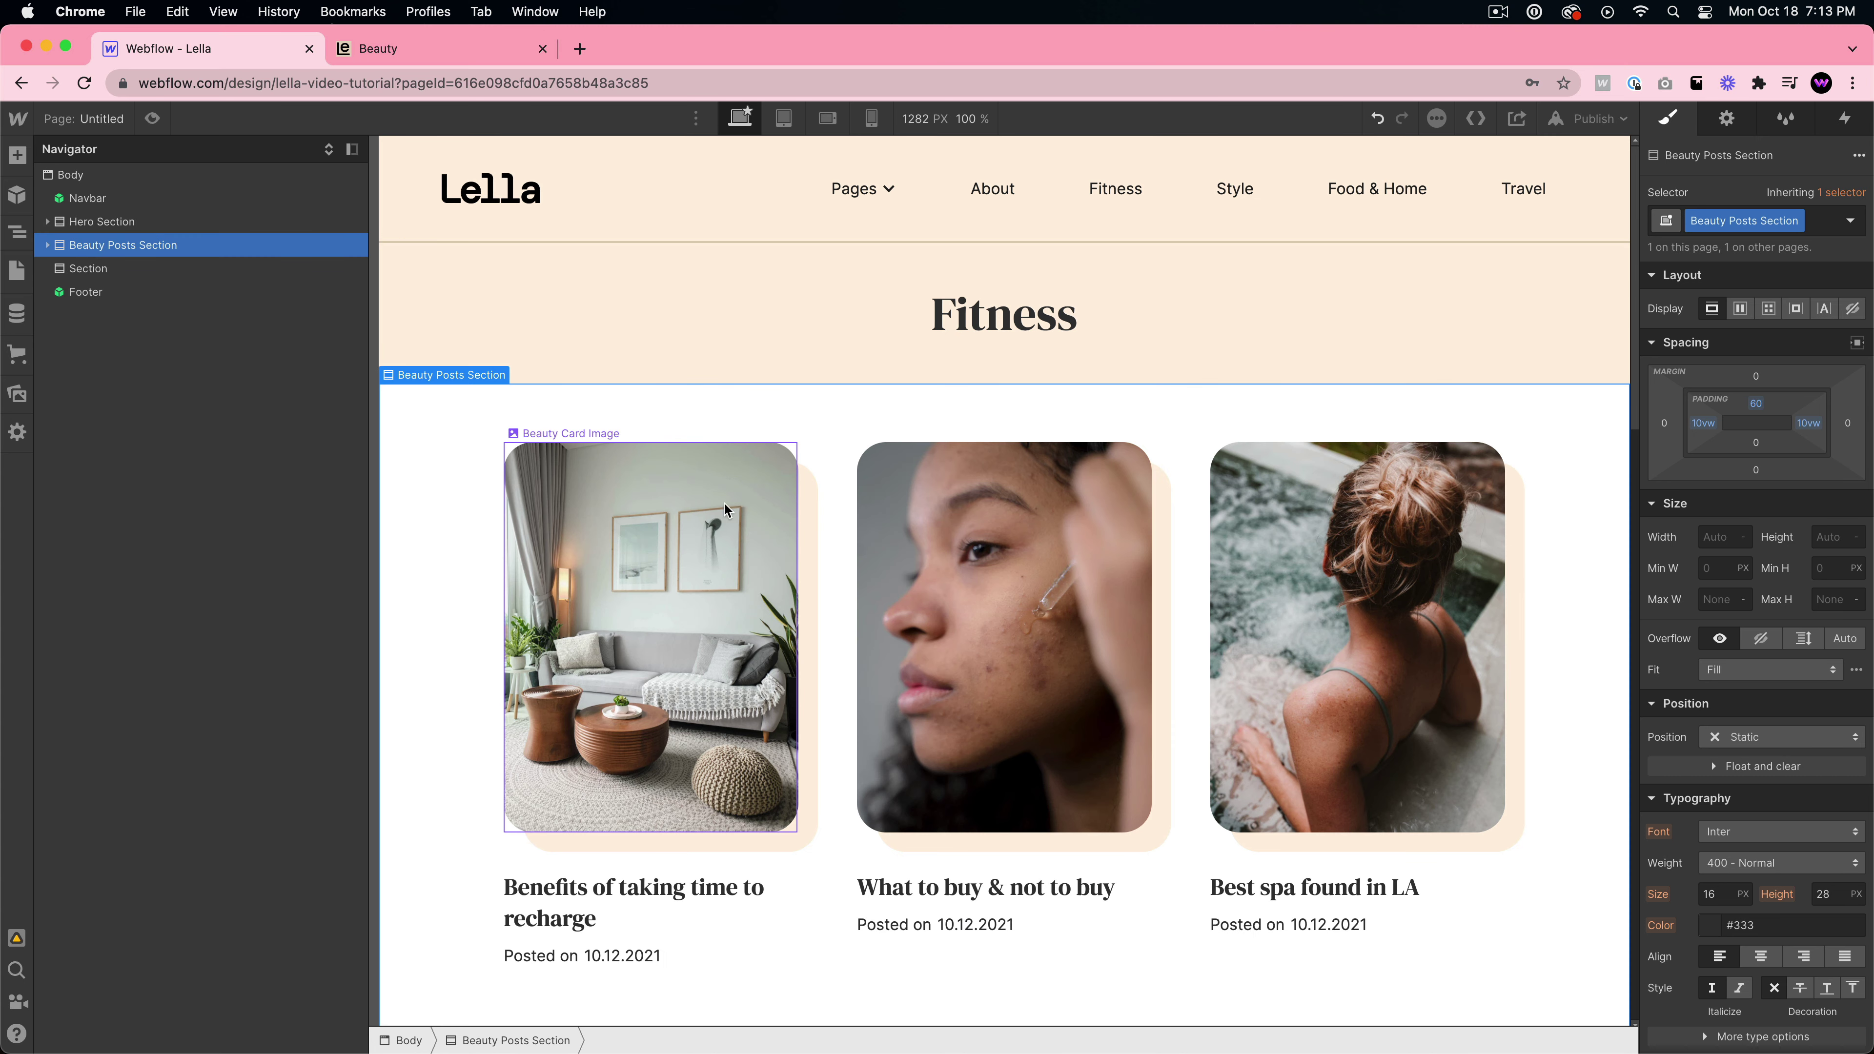
pyautogui.click(838, 478)
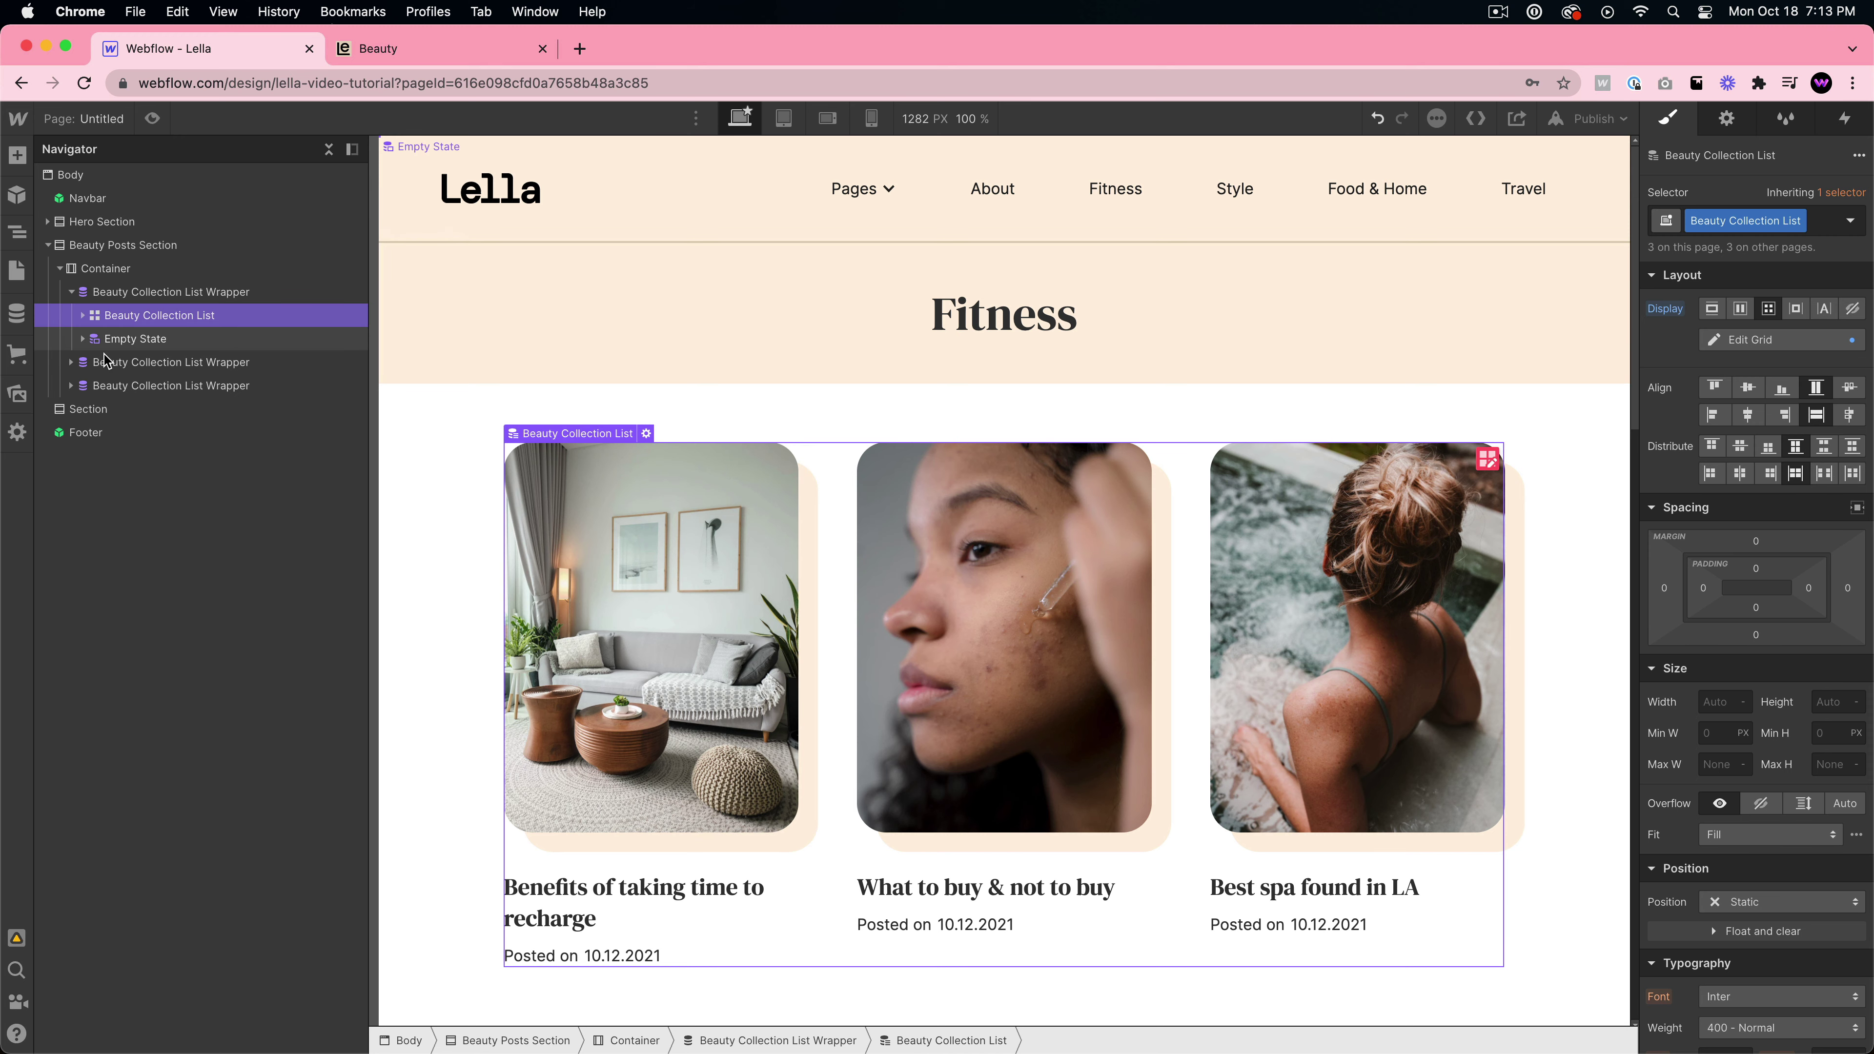
# - Rename the existing Fitness Posts CMS collection as Beauty Posts, set its collection URL to beauty, and save it
pyautogui.click(18, 316)
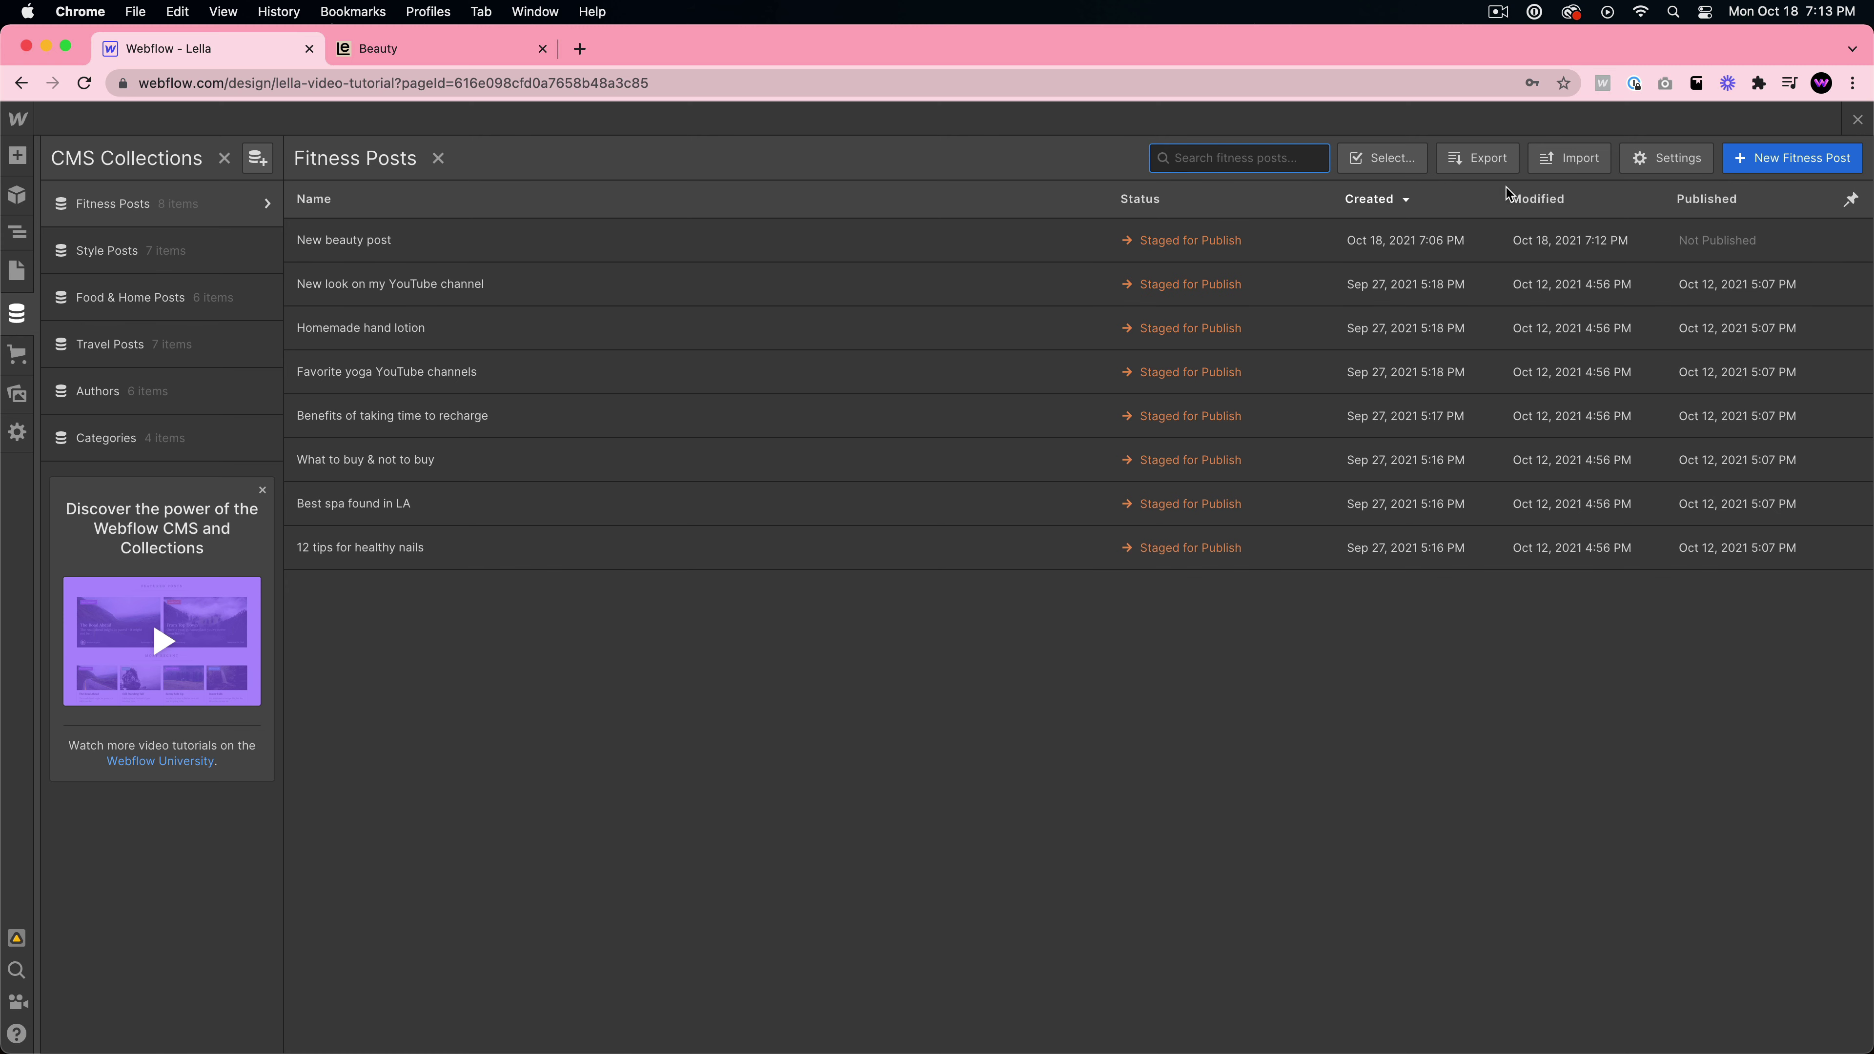
pyautogui.click(1666, 157)
pyautogui.click(325, 293)
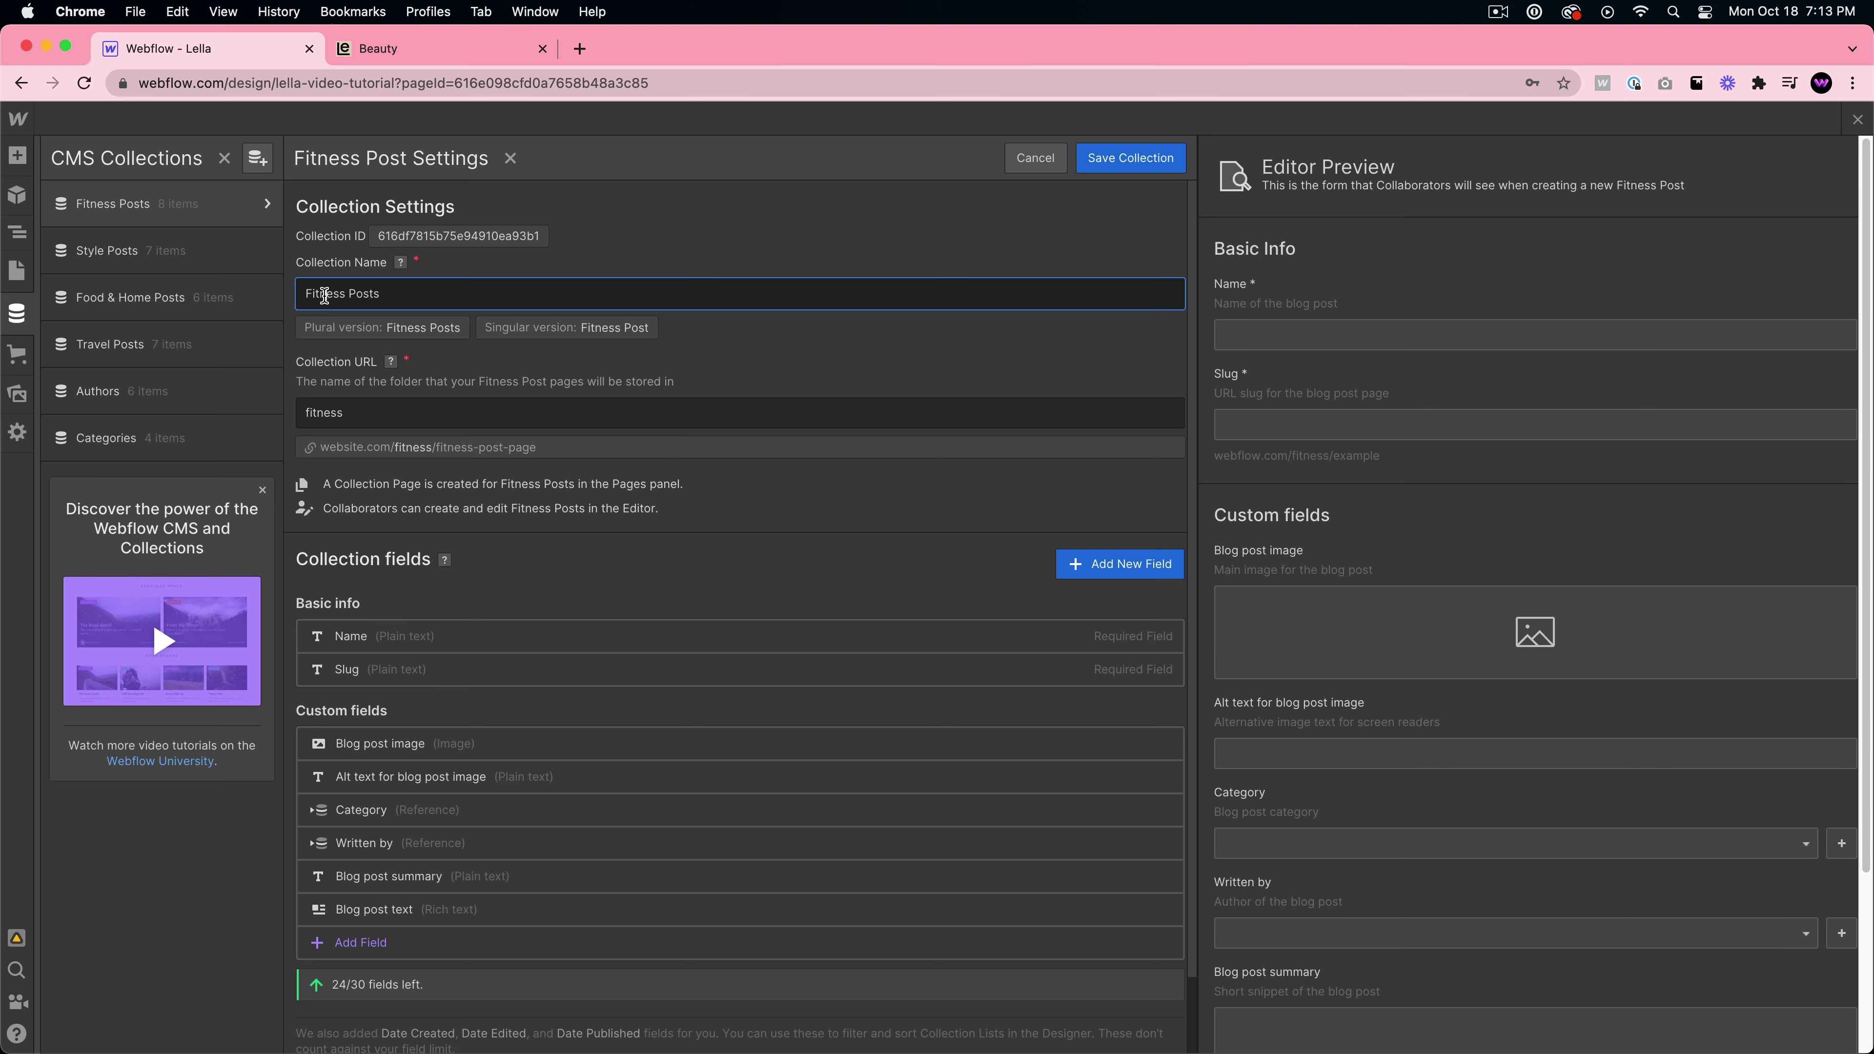
pyautogui.doubleClick(325, 293)
pyautogui.write('Beauty')
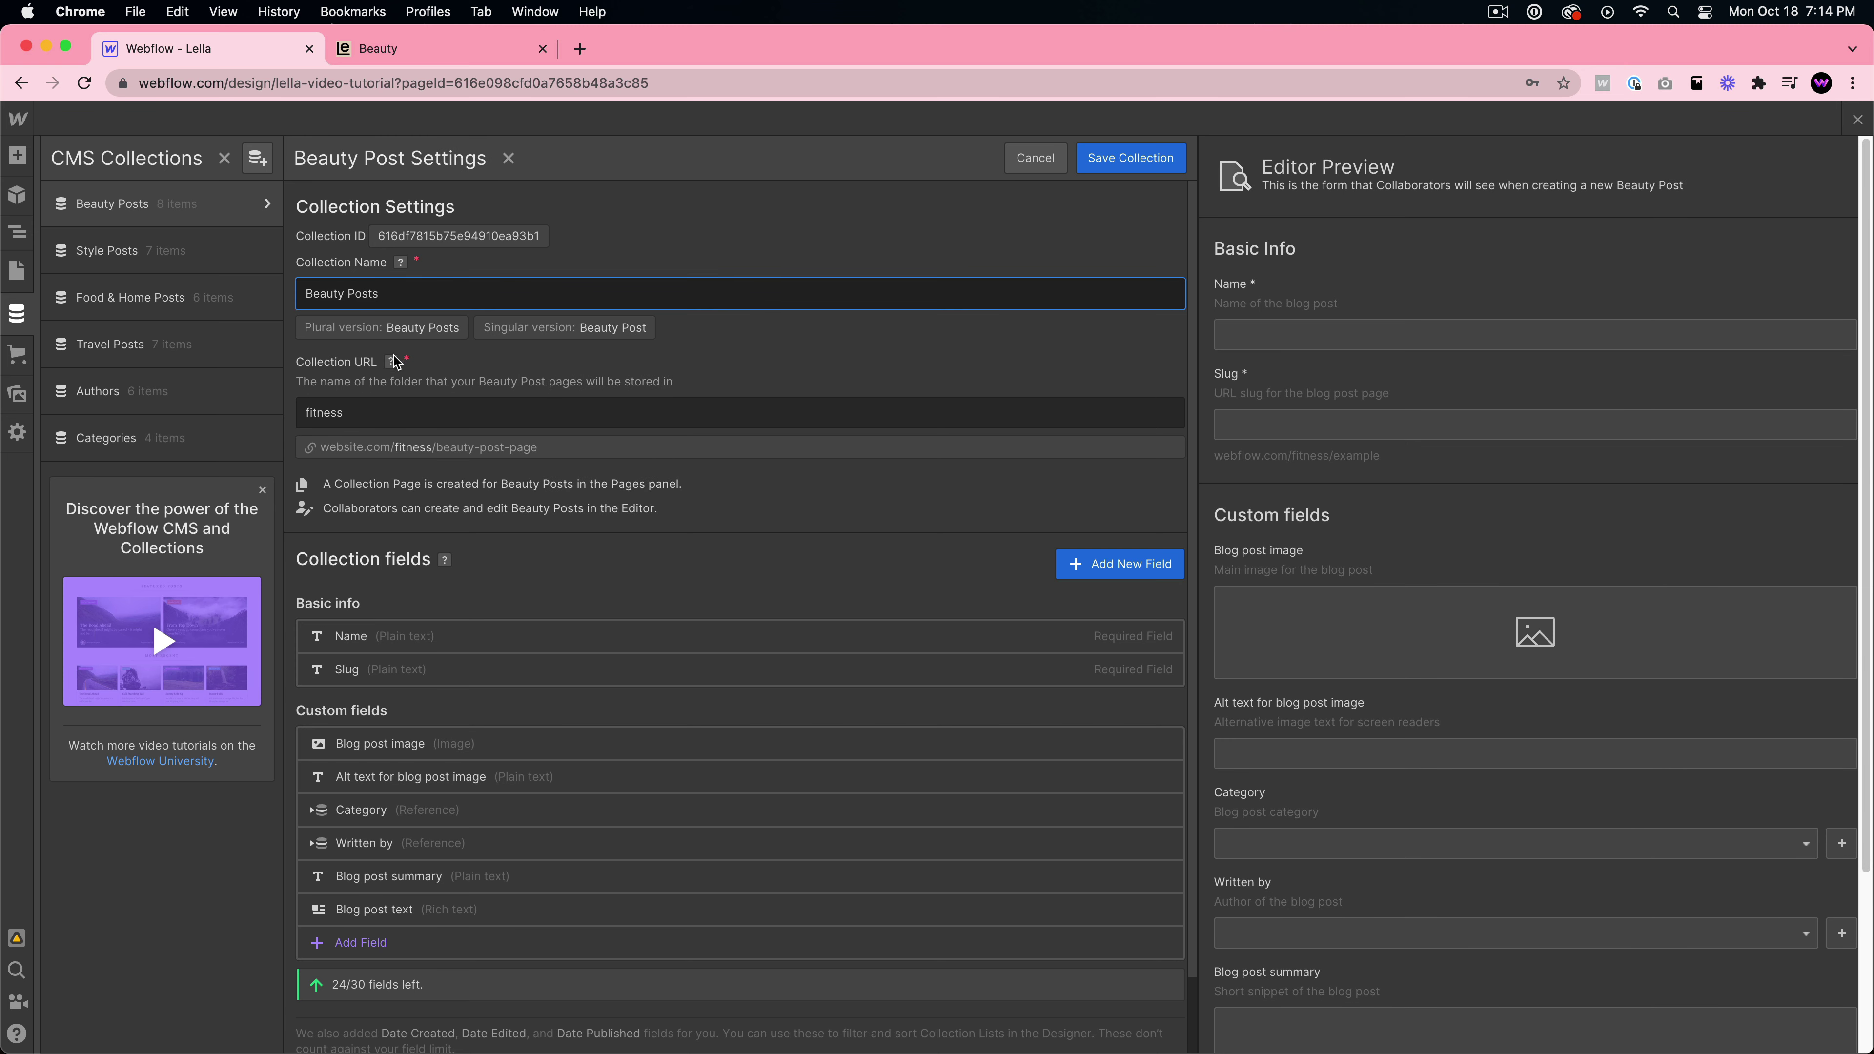
pyautogui.doubleClick(368, 412)
pyautogui.write('beauty')
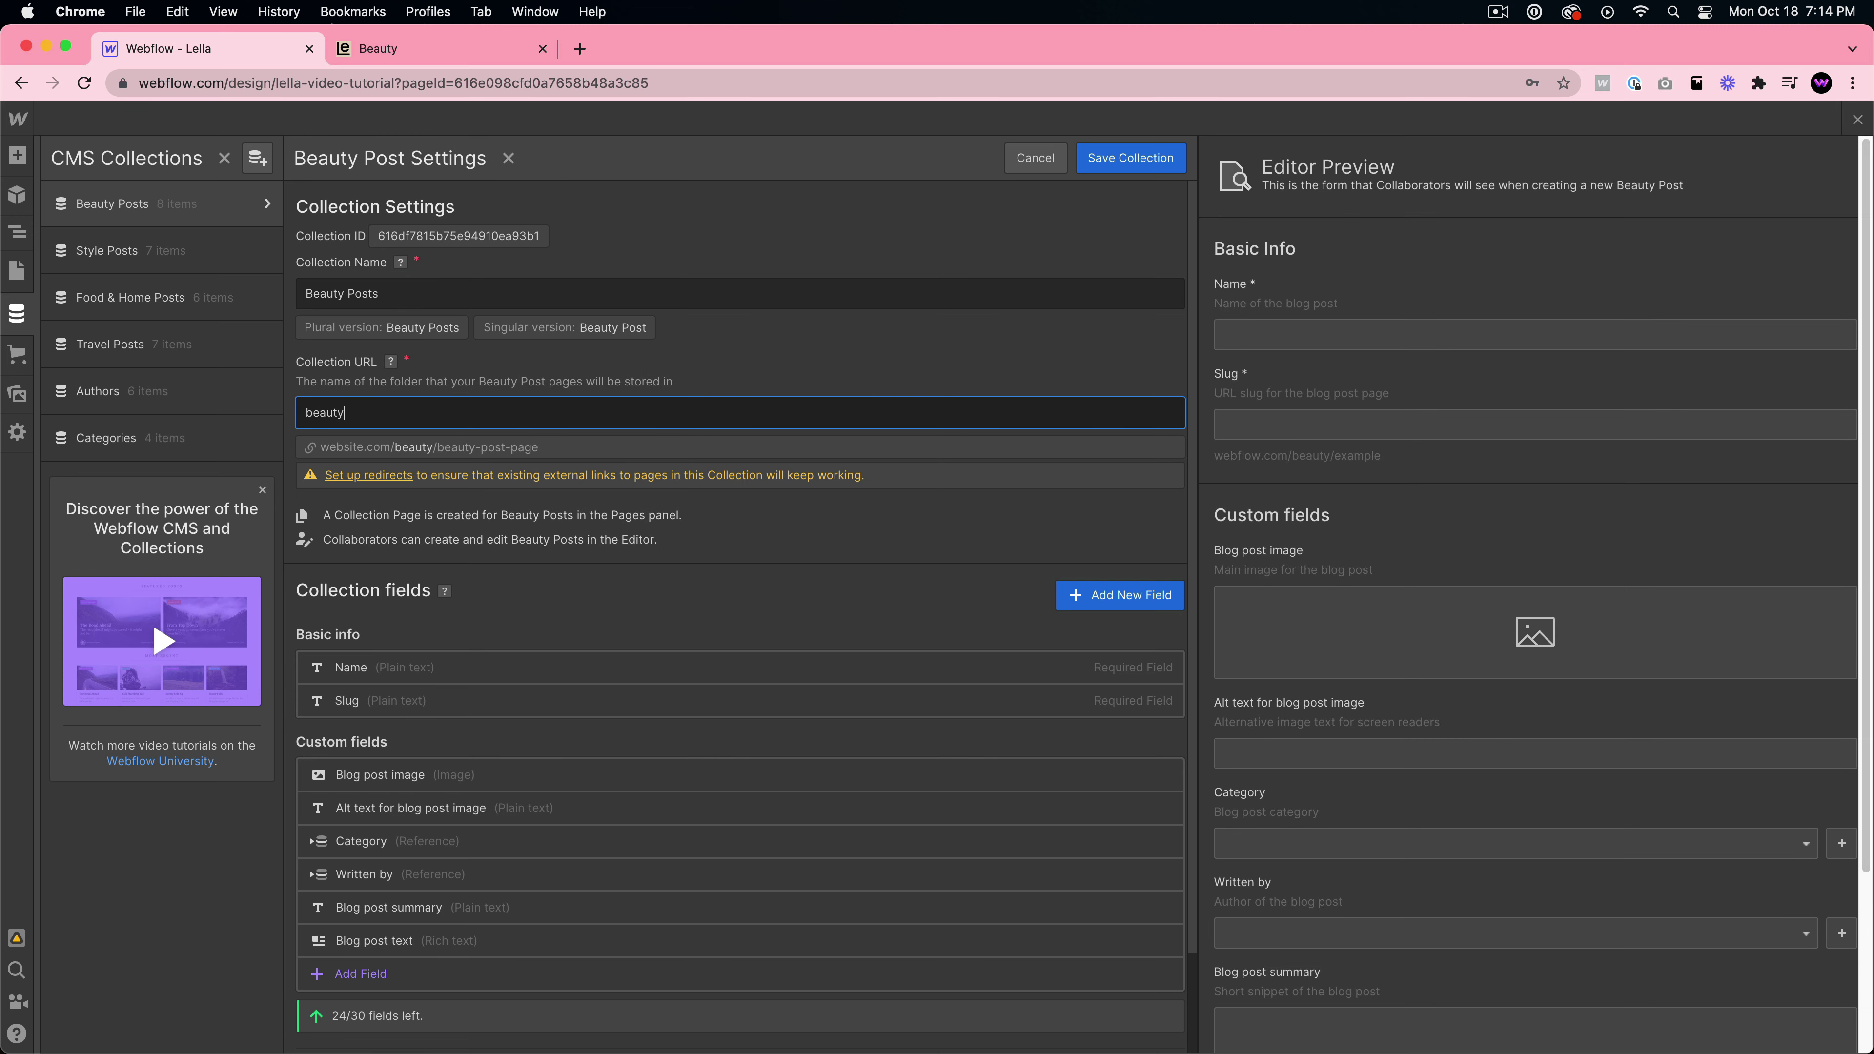
pyautogui.click(1117, 164)
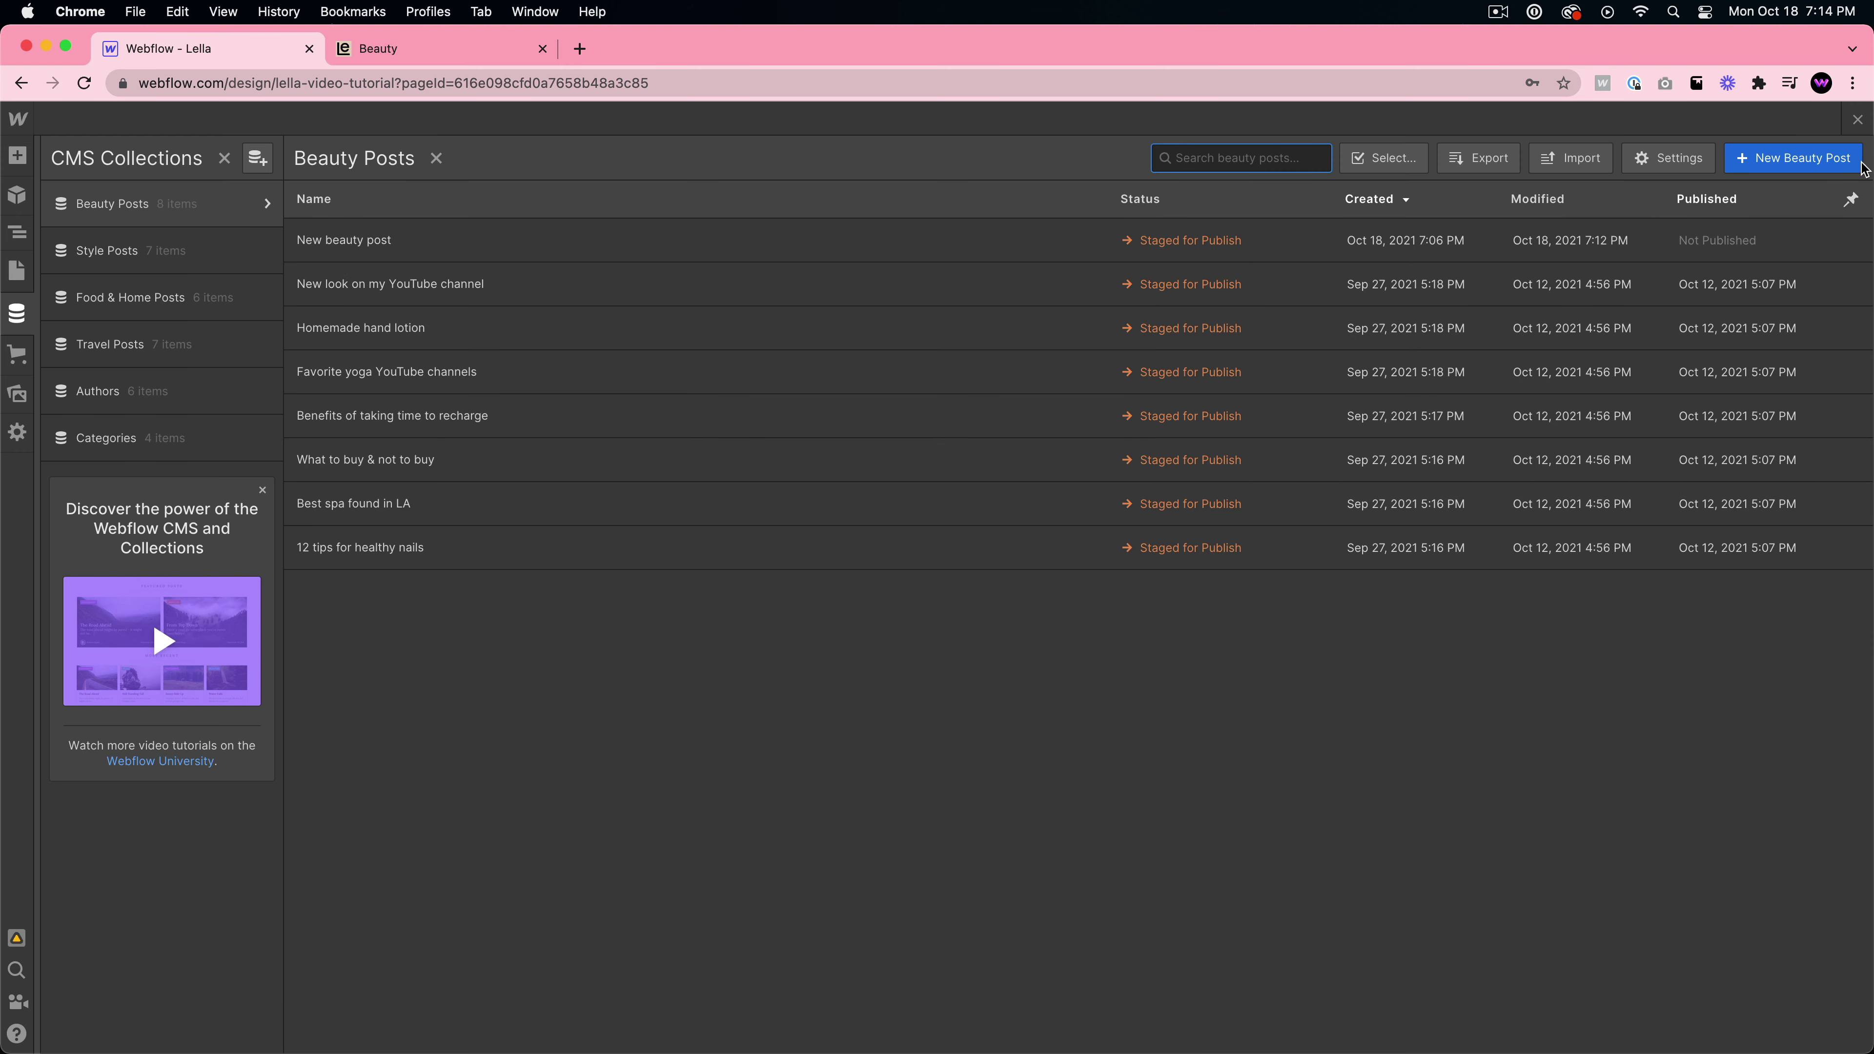
# - Create a new CMS collection named Fitness Posts and fill it with 5 sample items
pyautogui.click(256, 159)
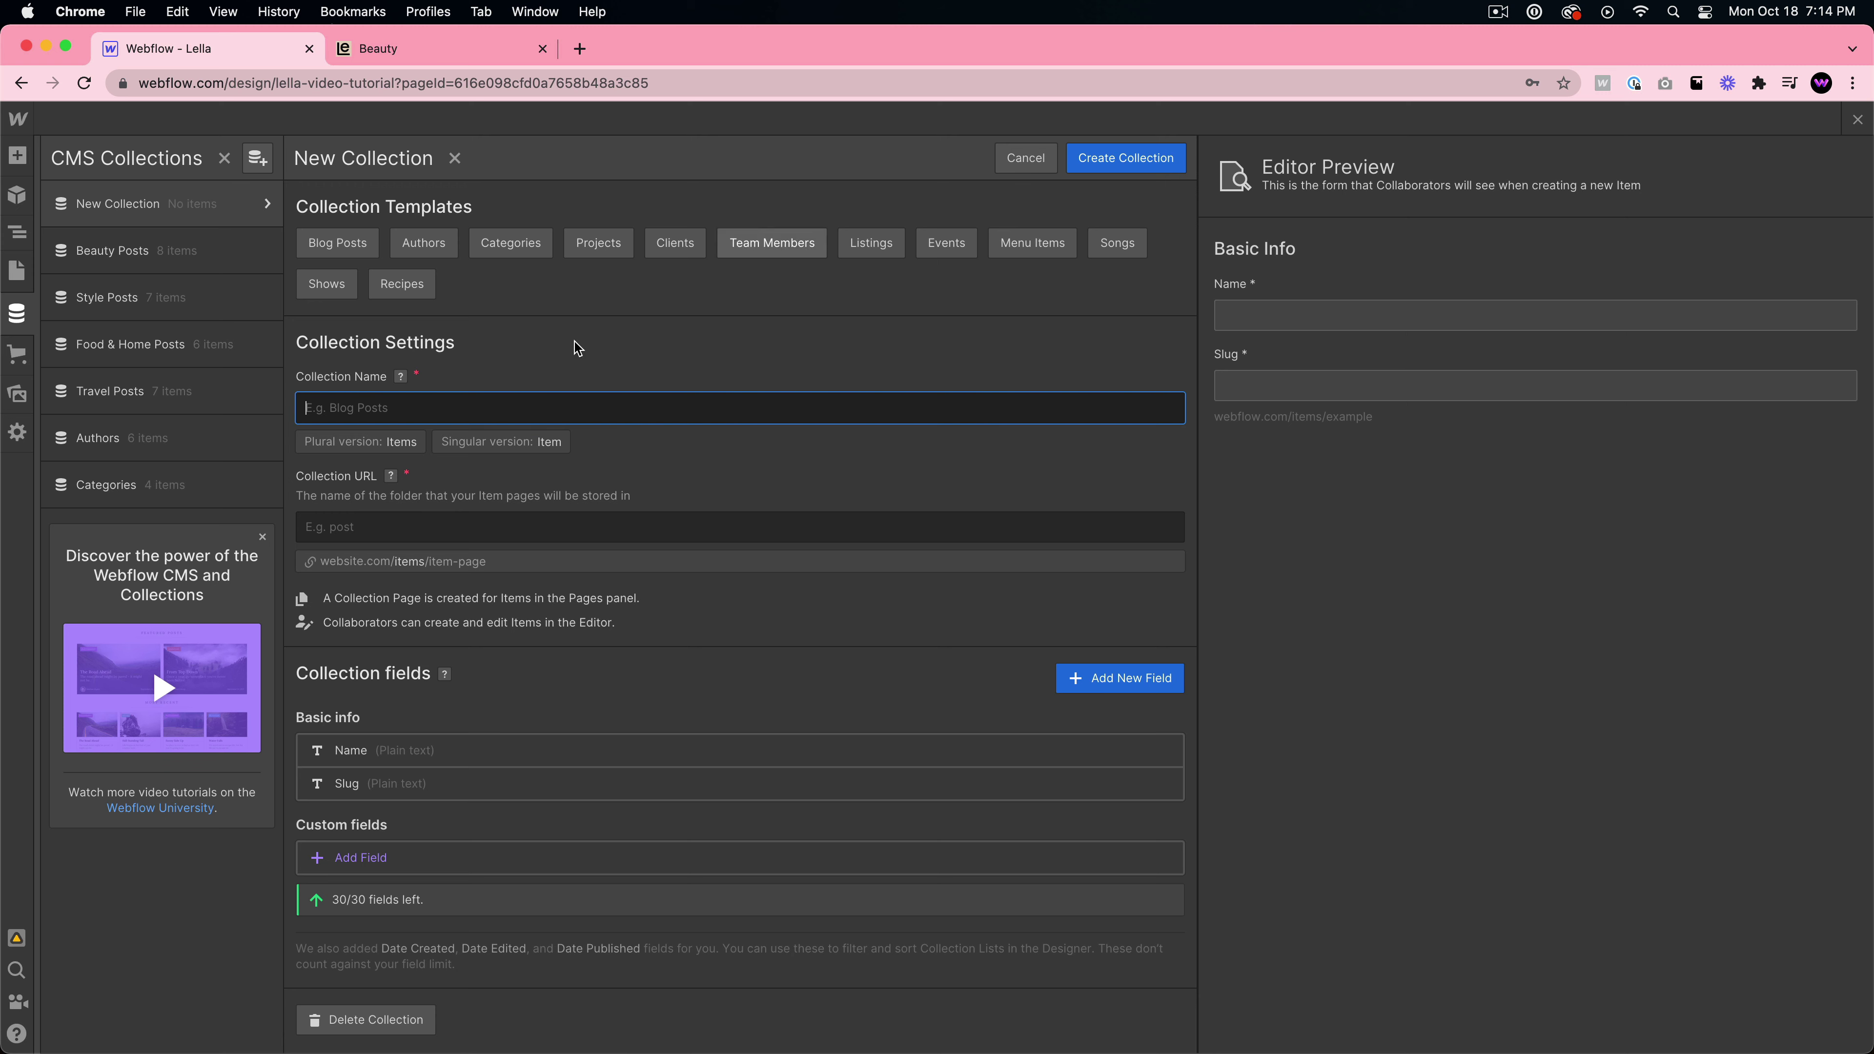
pyautogui.write('Fitness')
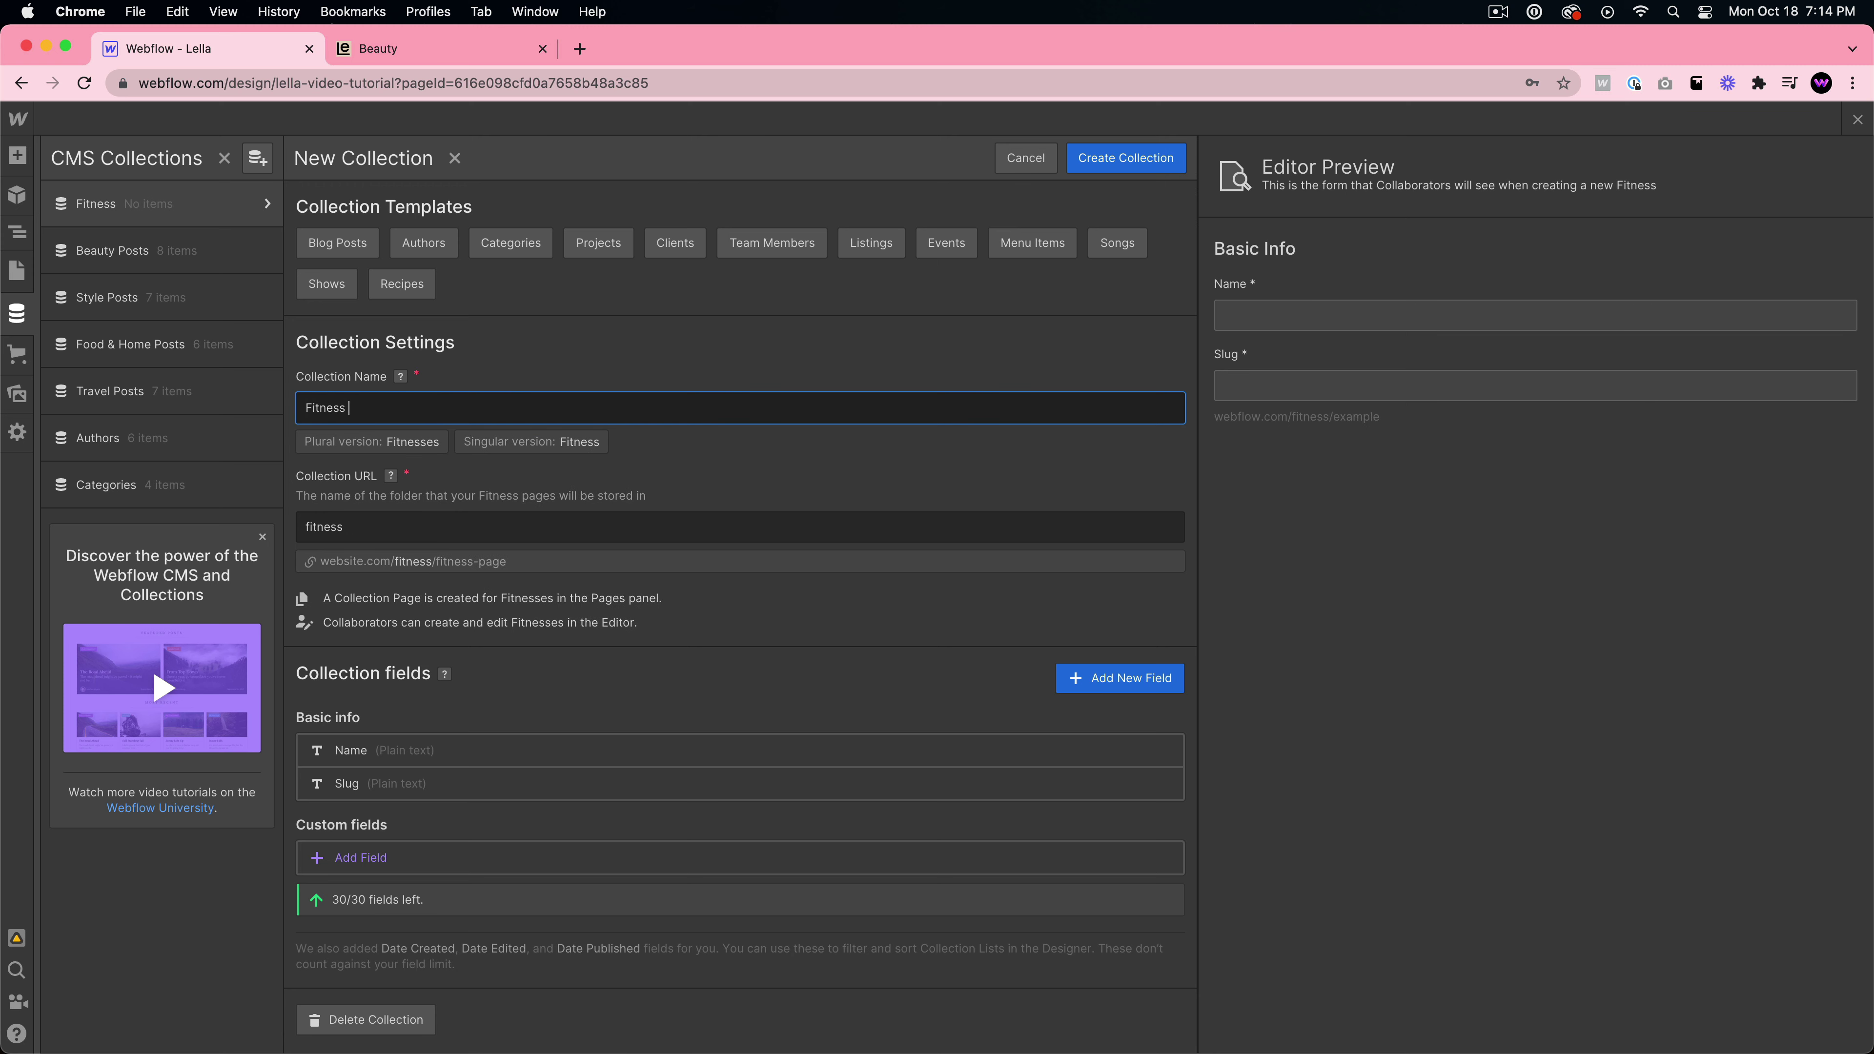
pyautogui.write(' Posts')
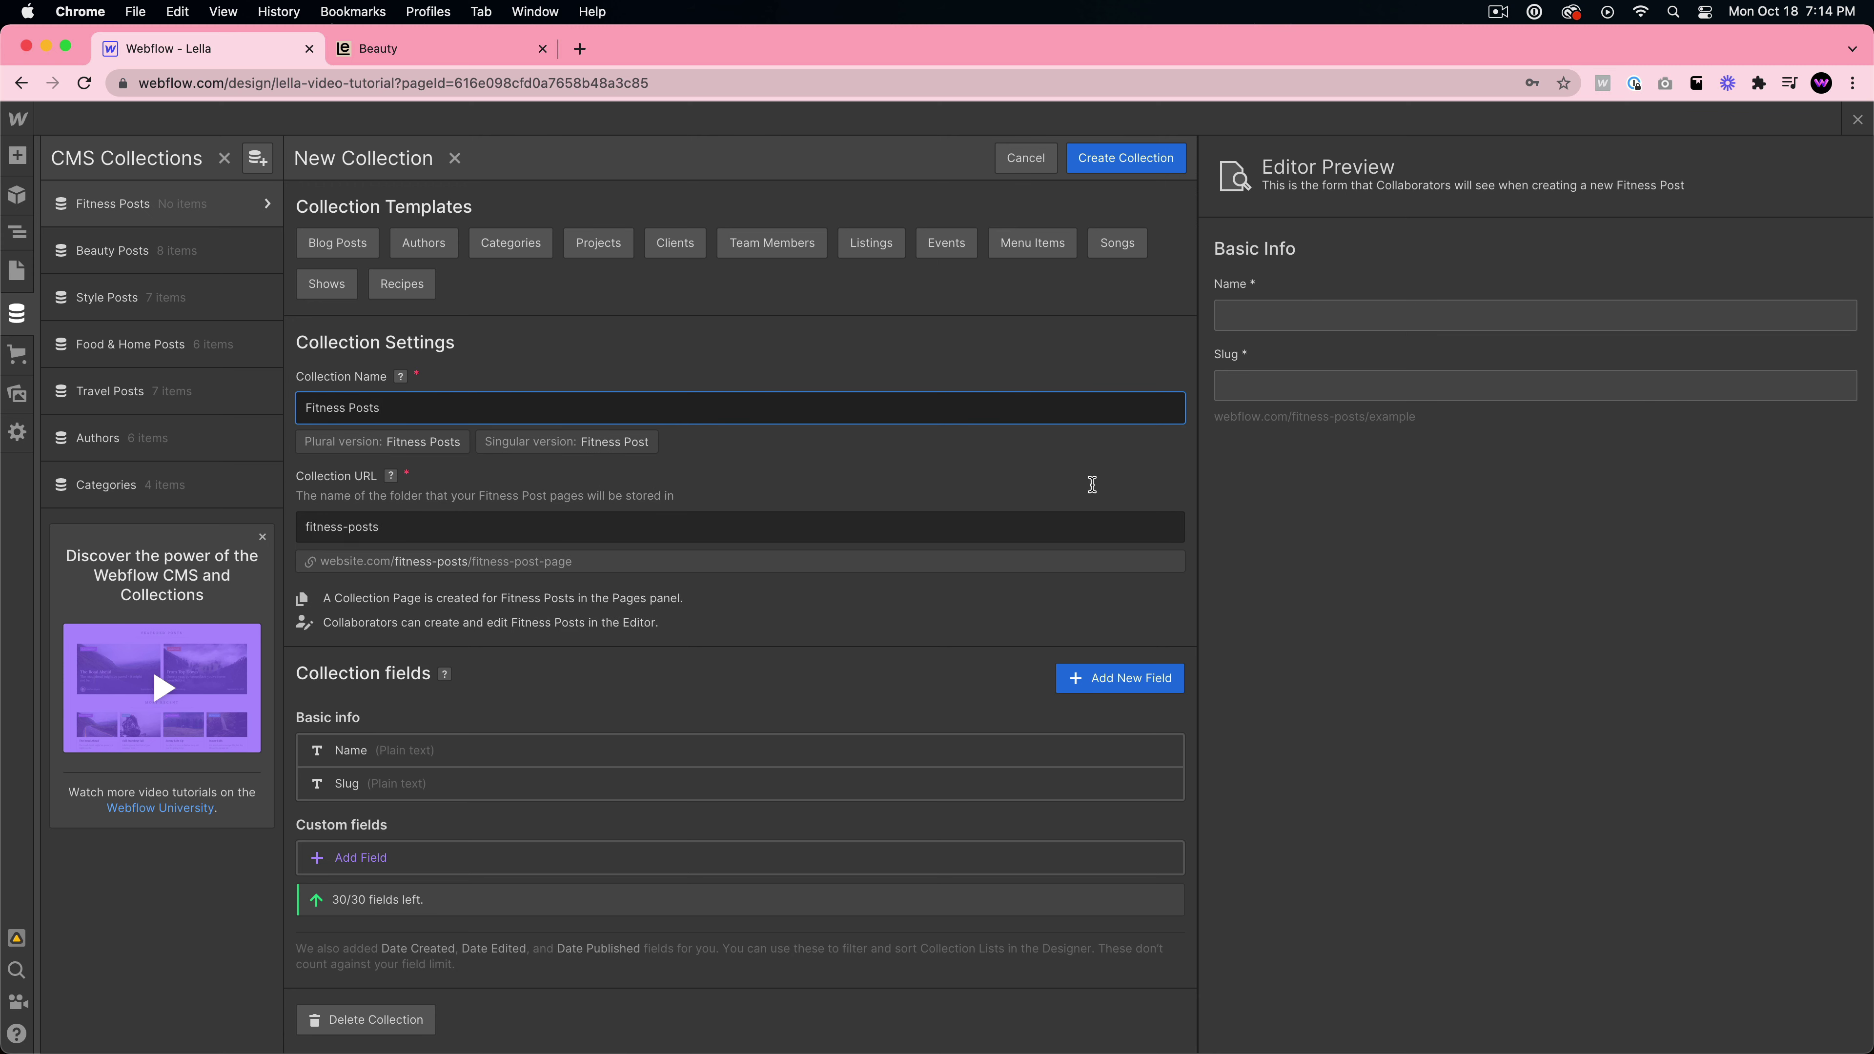
pyautogui.click(1125, 158)
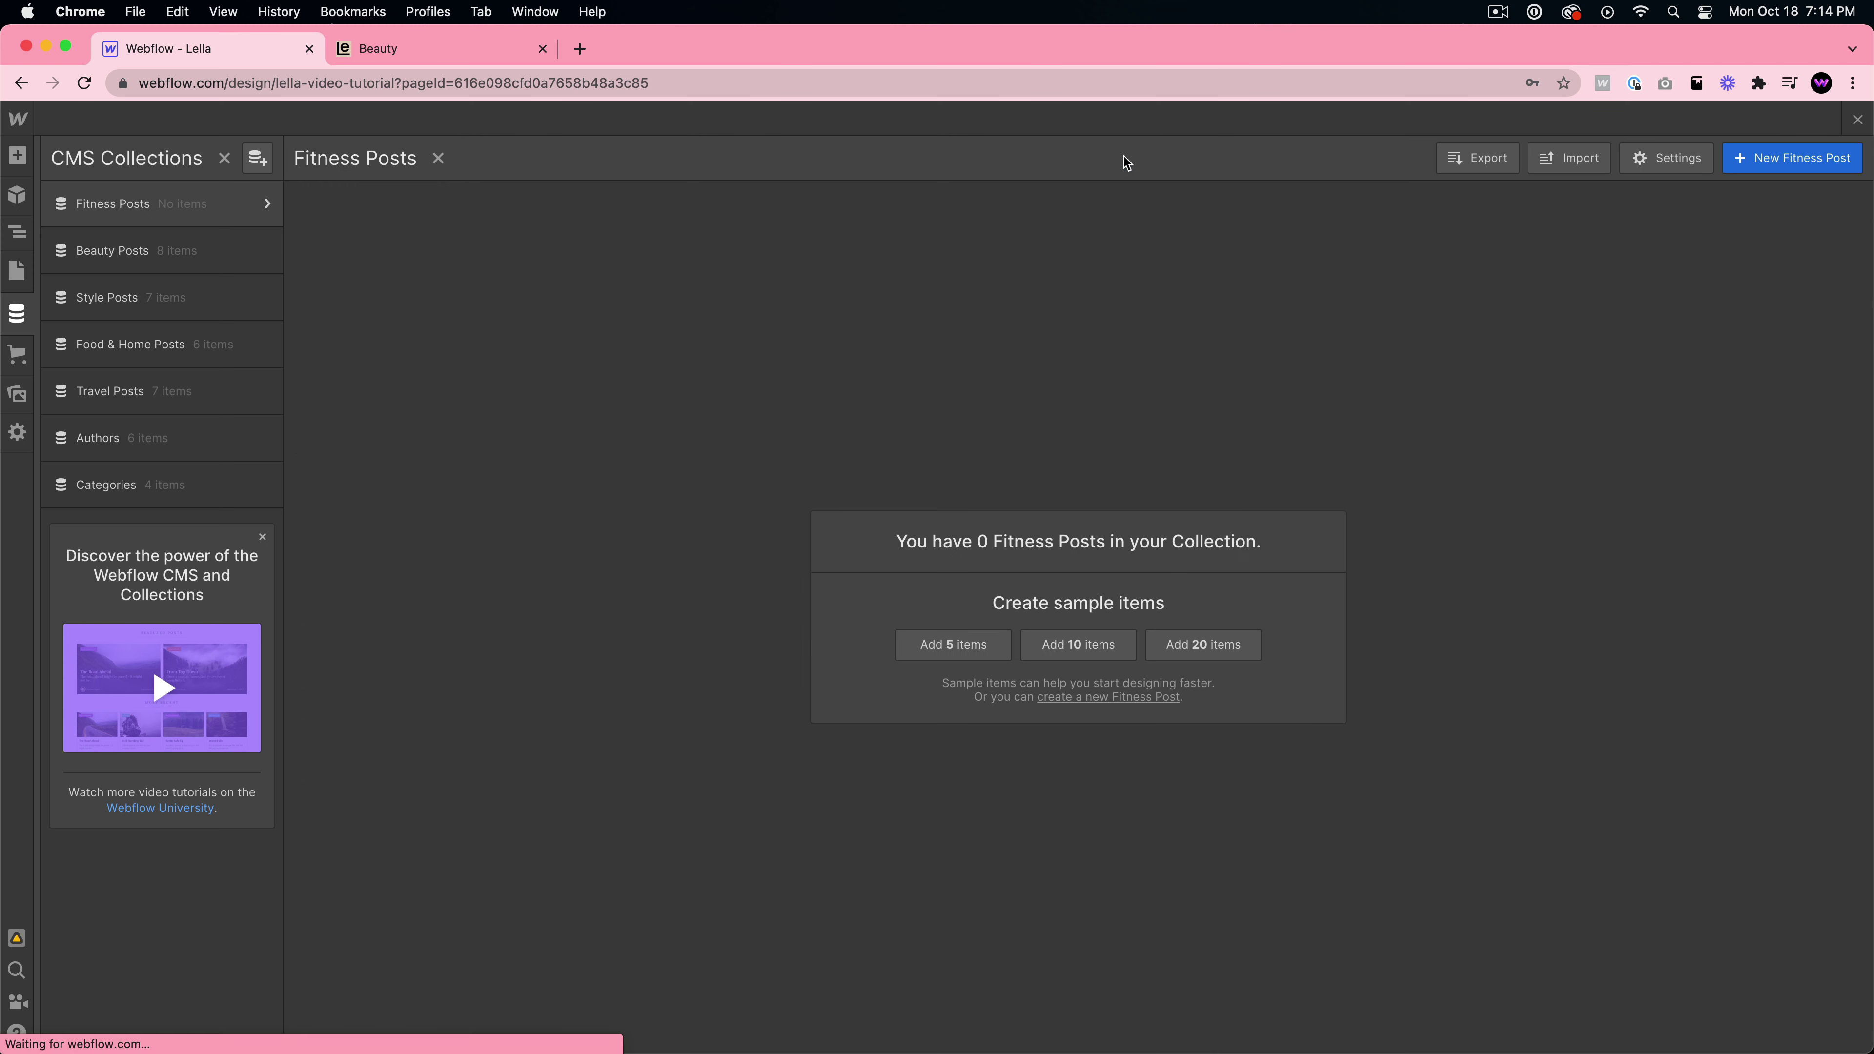
pyautogui.click(948, 647)
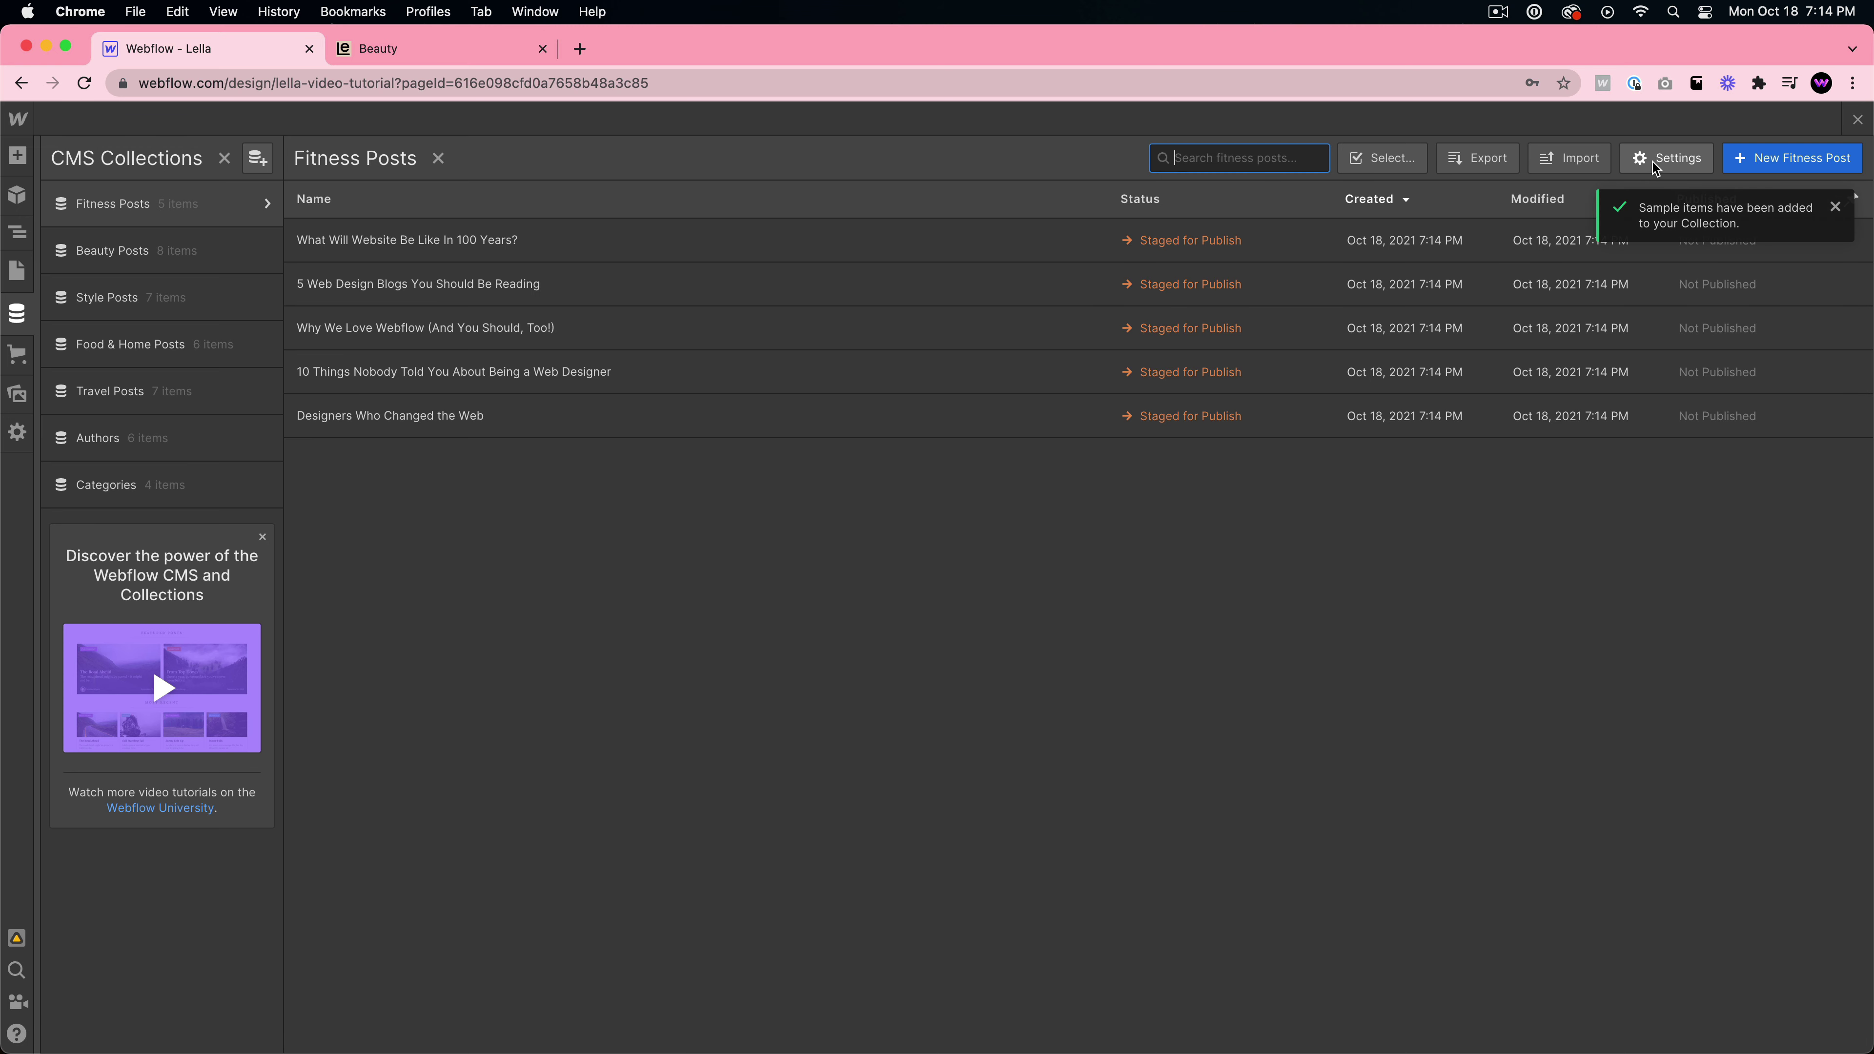
# - Check the new Fitness Posts collection's settings and item list without changing anything, and return to the page design
pyautogui.click(1671, 158)
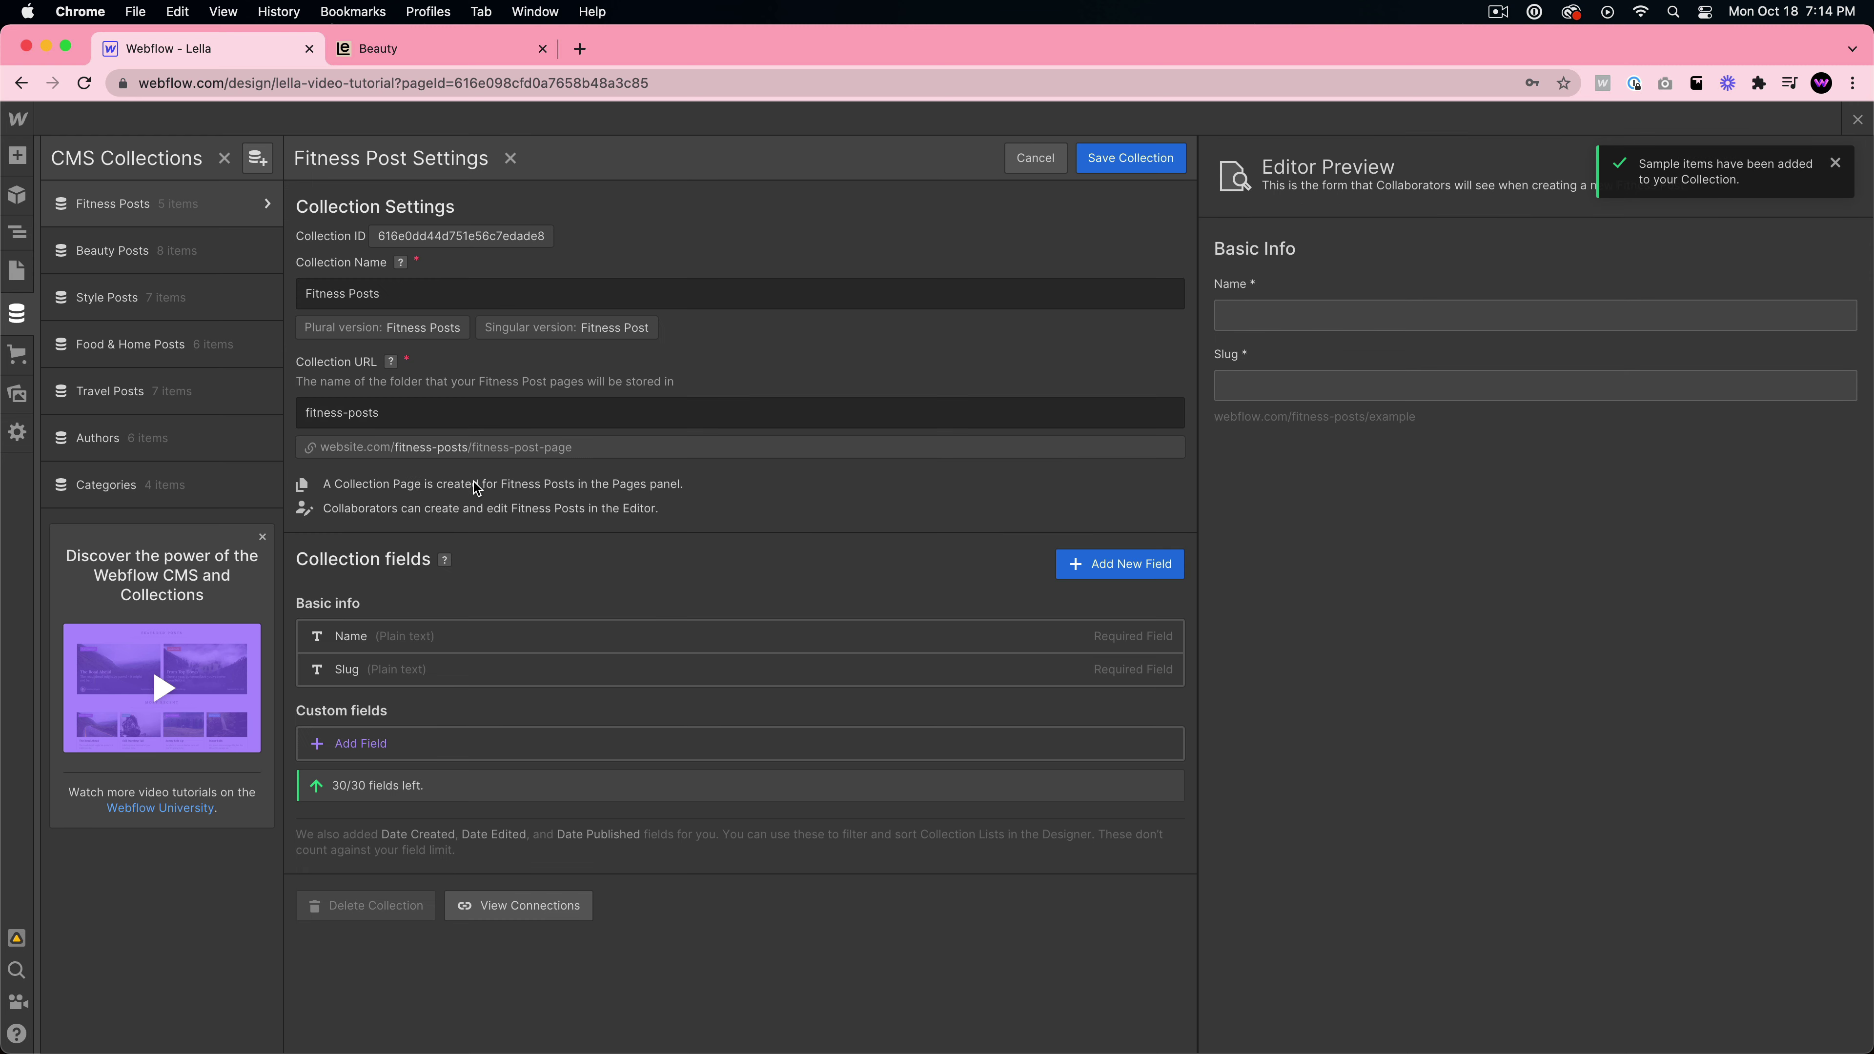
pyautogui.click(1022, 155)
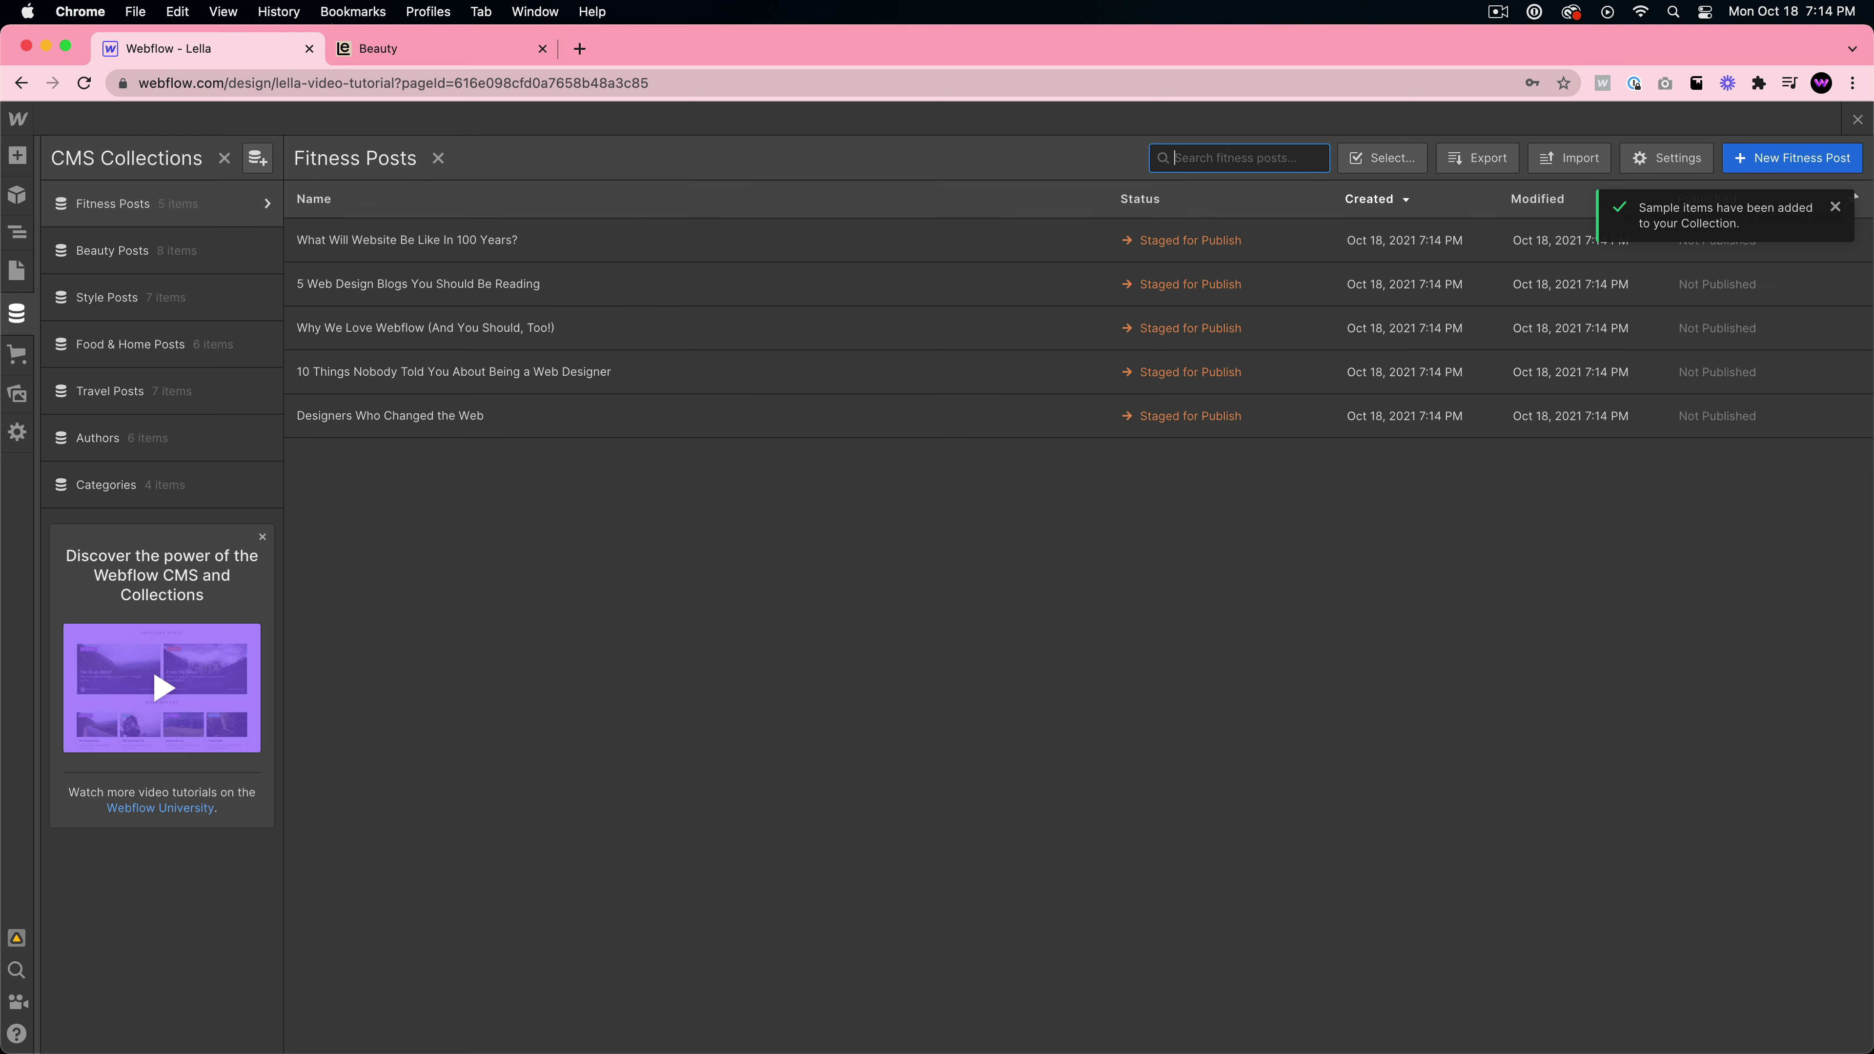
pyautogui.click(1857, 119)
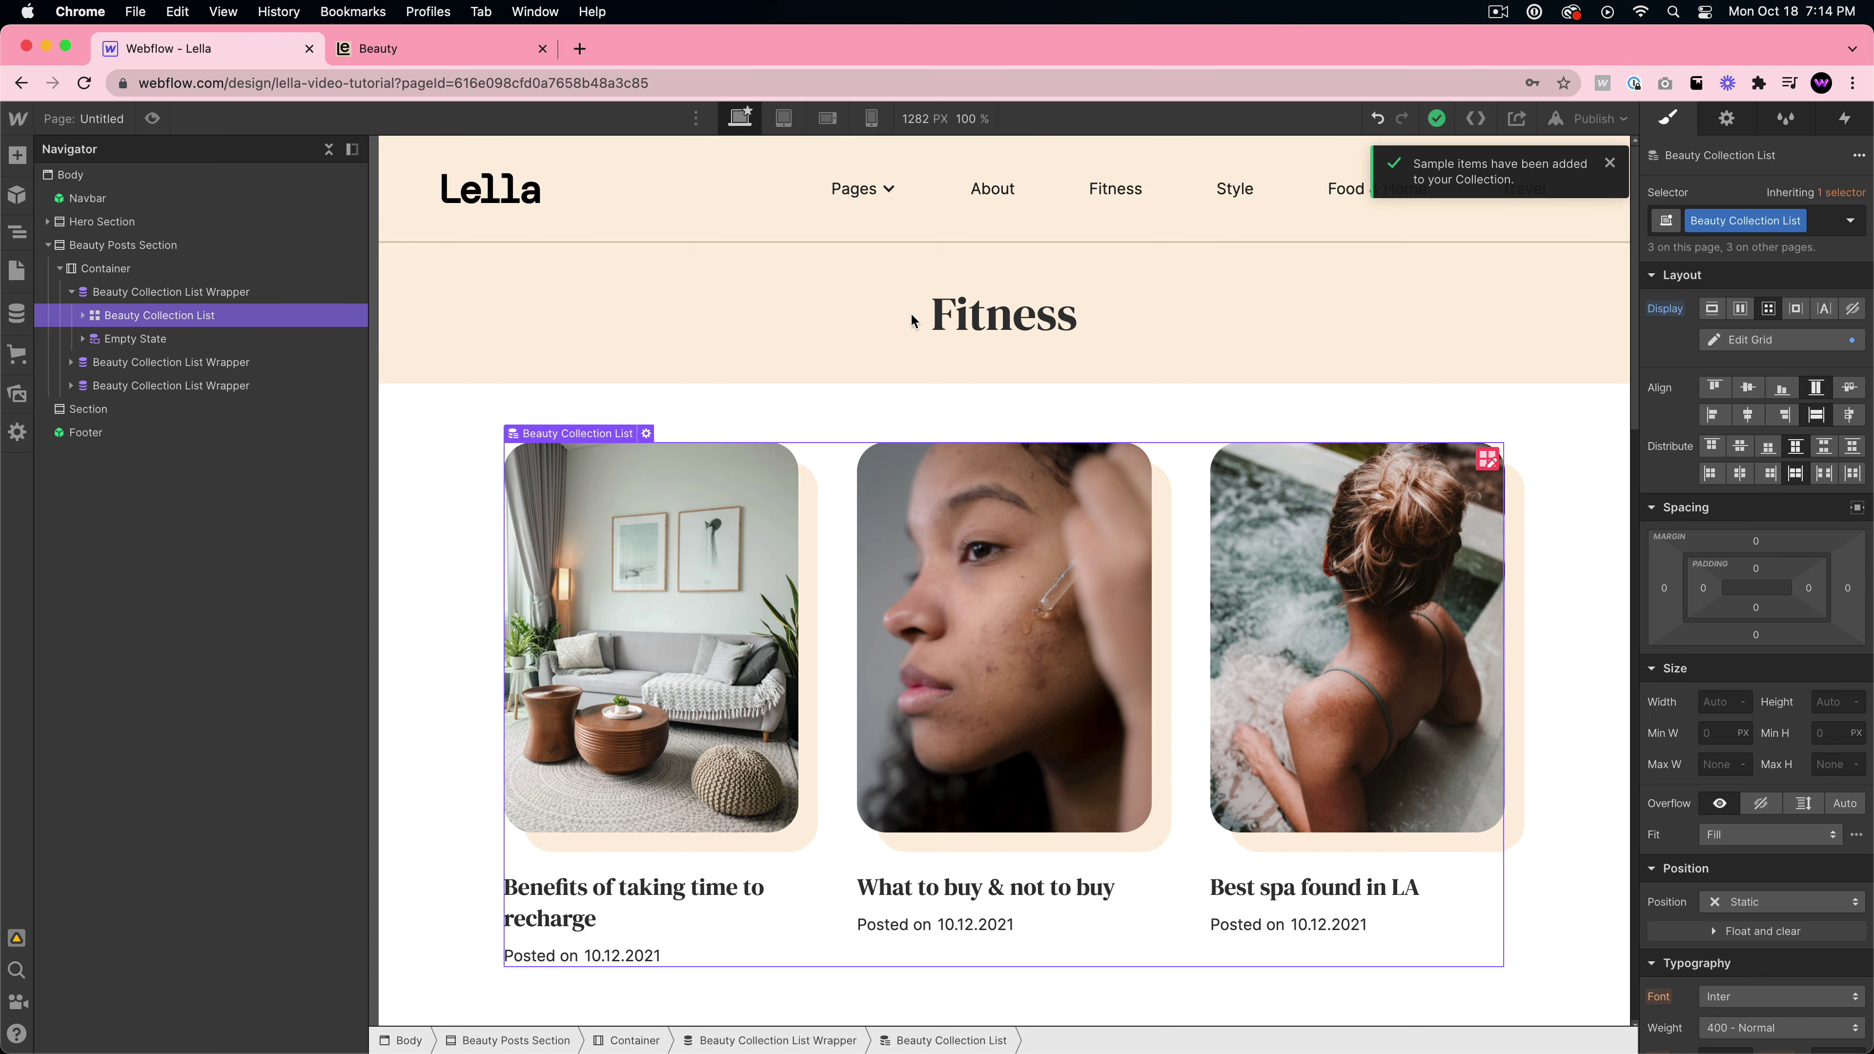
pyautogui.click(5, 311)
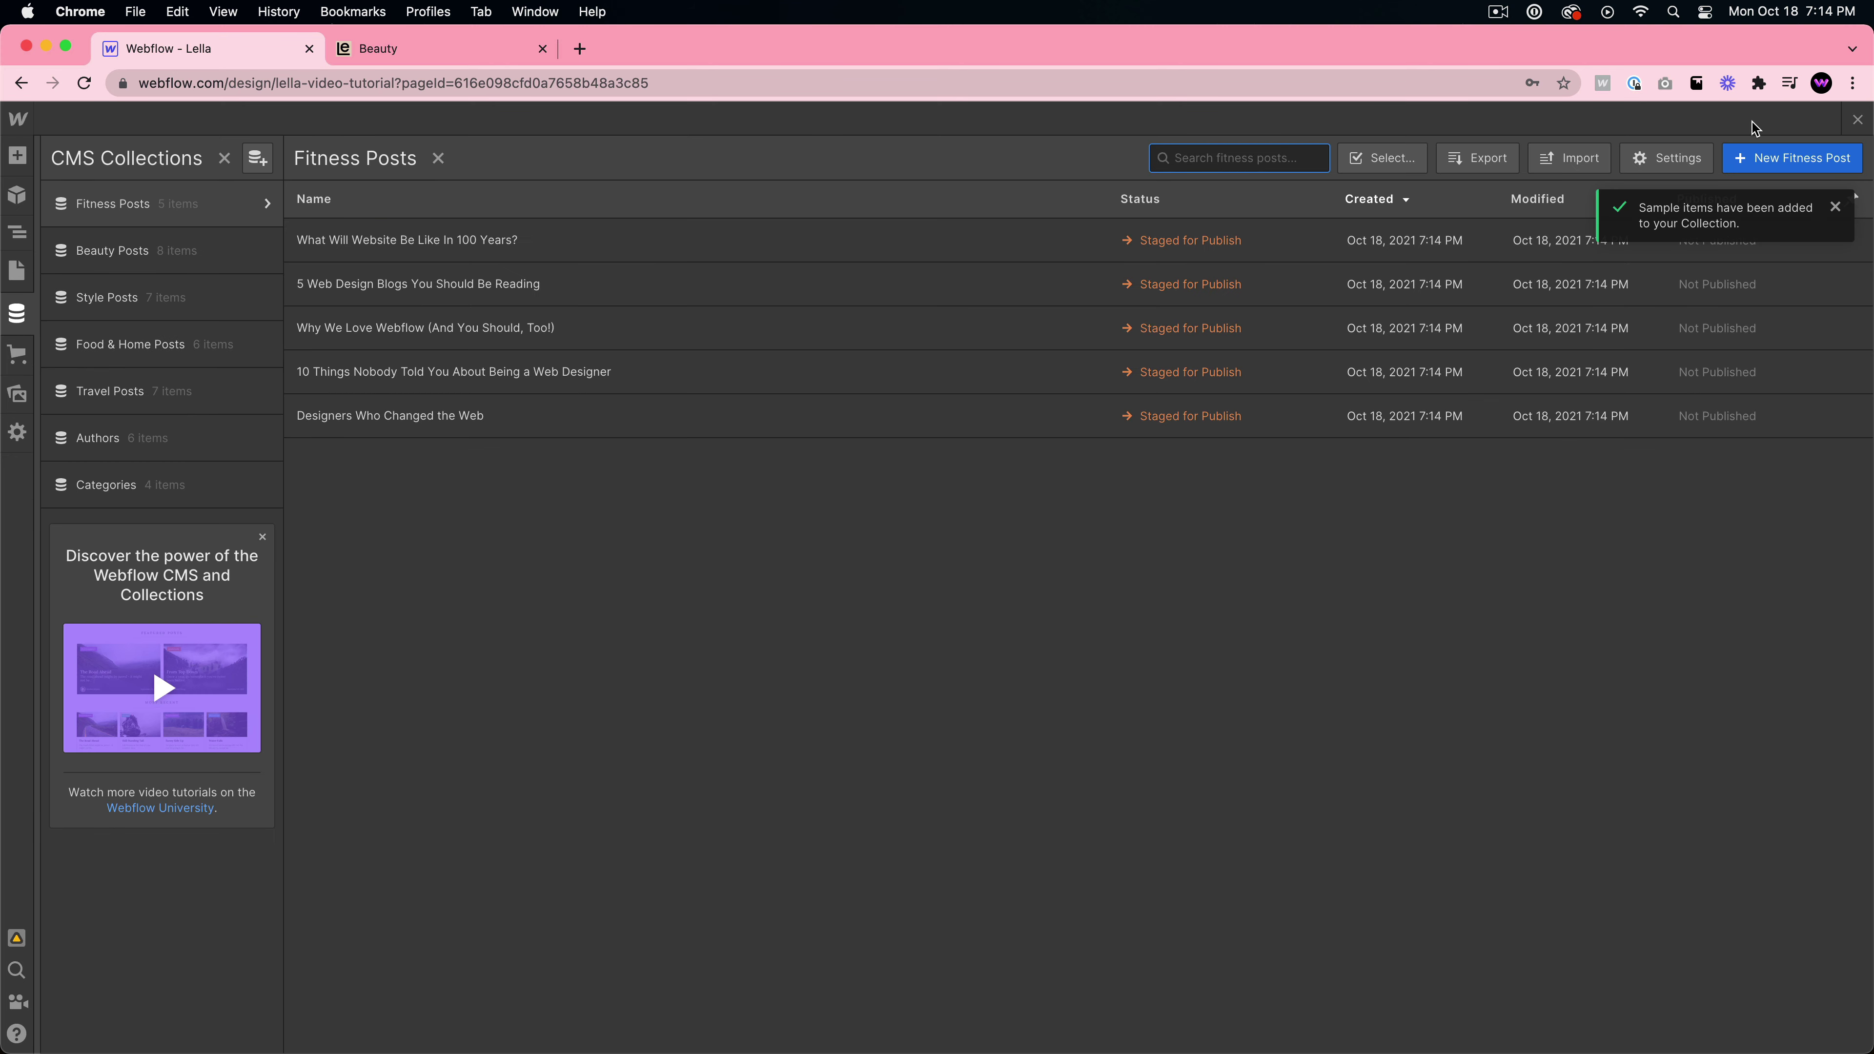
pyautogui.click(1857, 121)
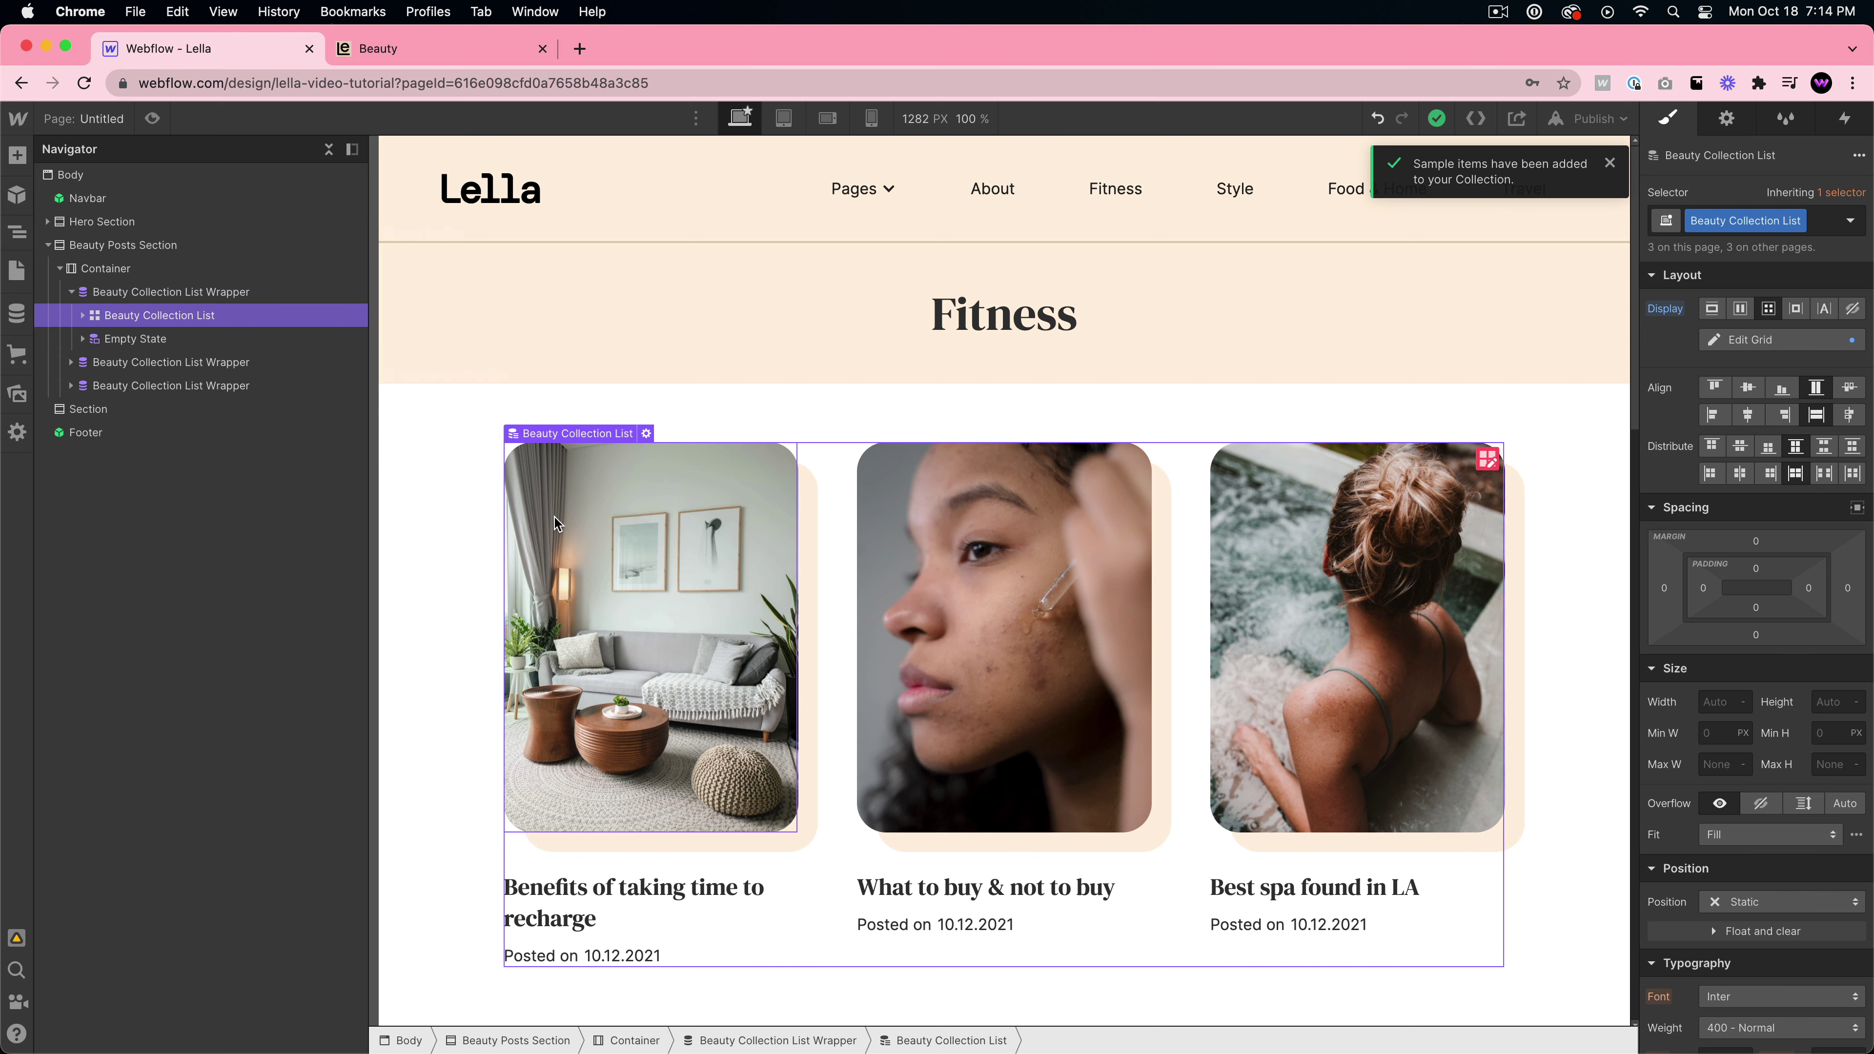
# - Disconnect the first list's Beauty Card Image and its alt text from the Beauty Posts collection
pyautogui.click(580, 480)
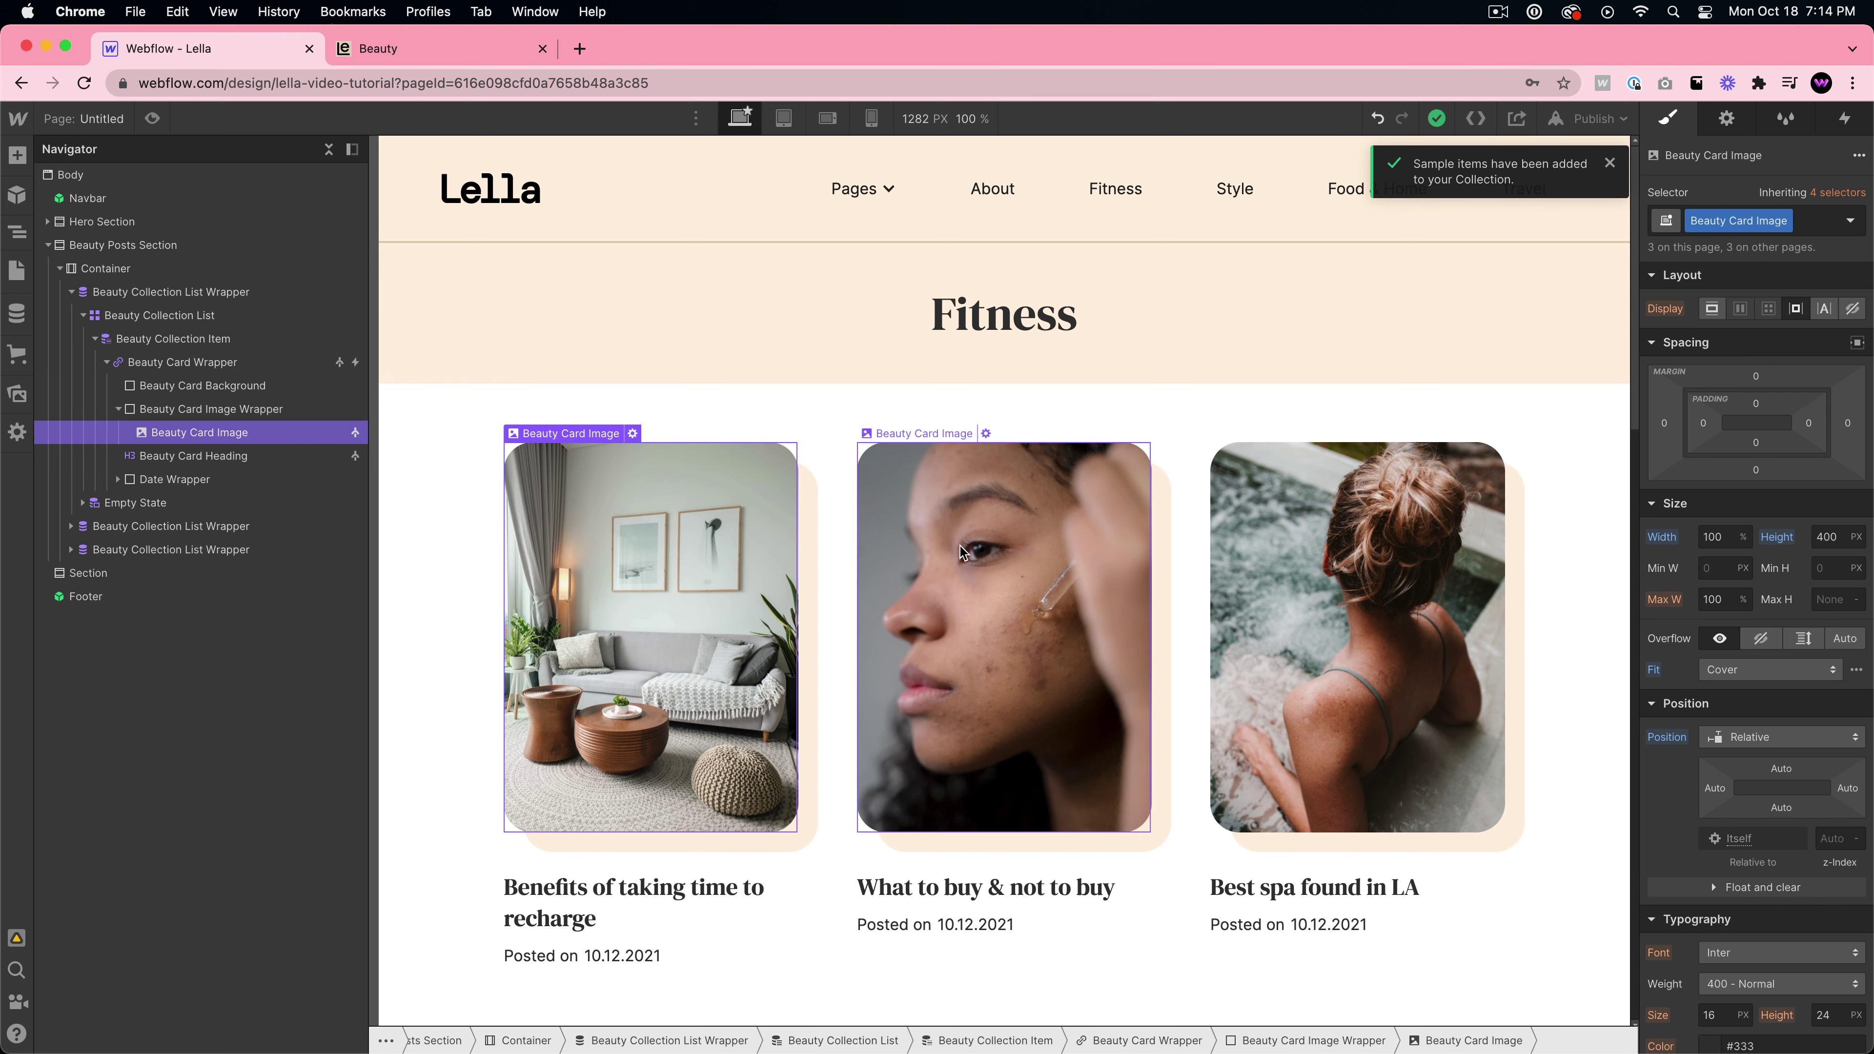
pyautogui.click(1727, 116)
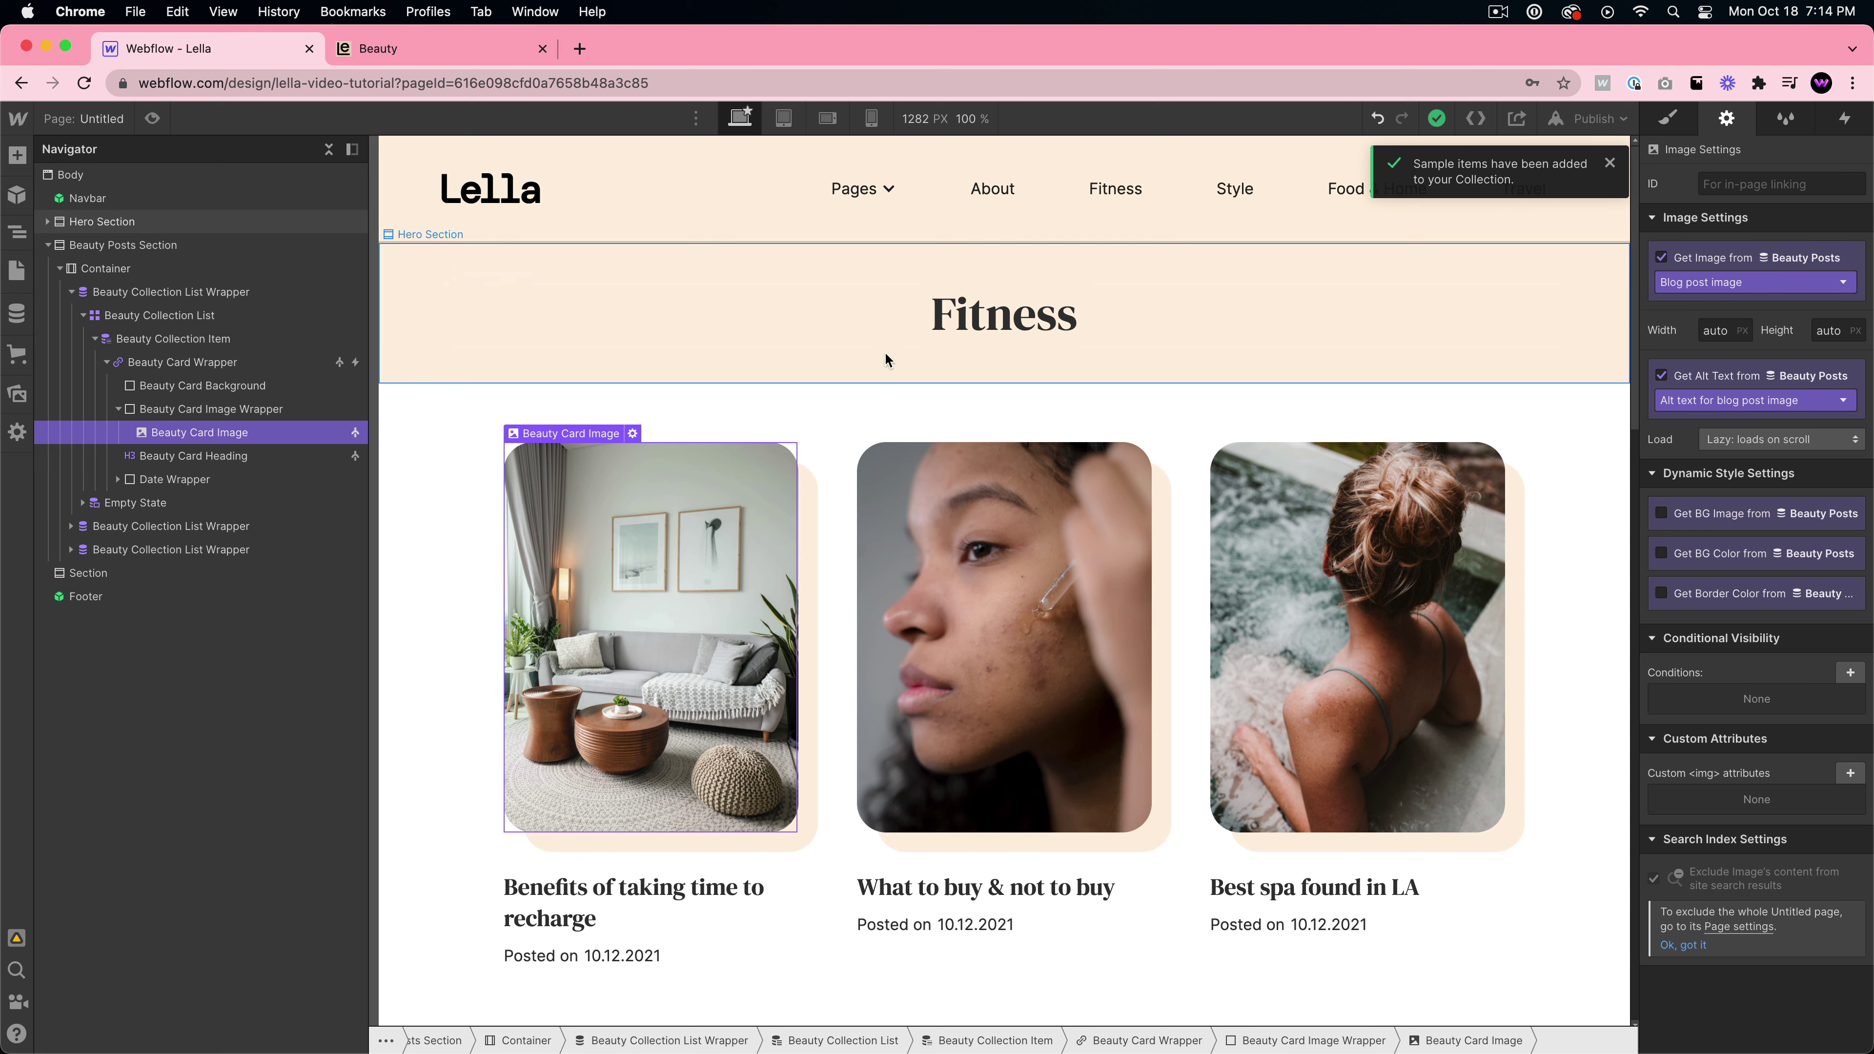
pyautogui.click(1662, 258)
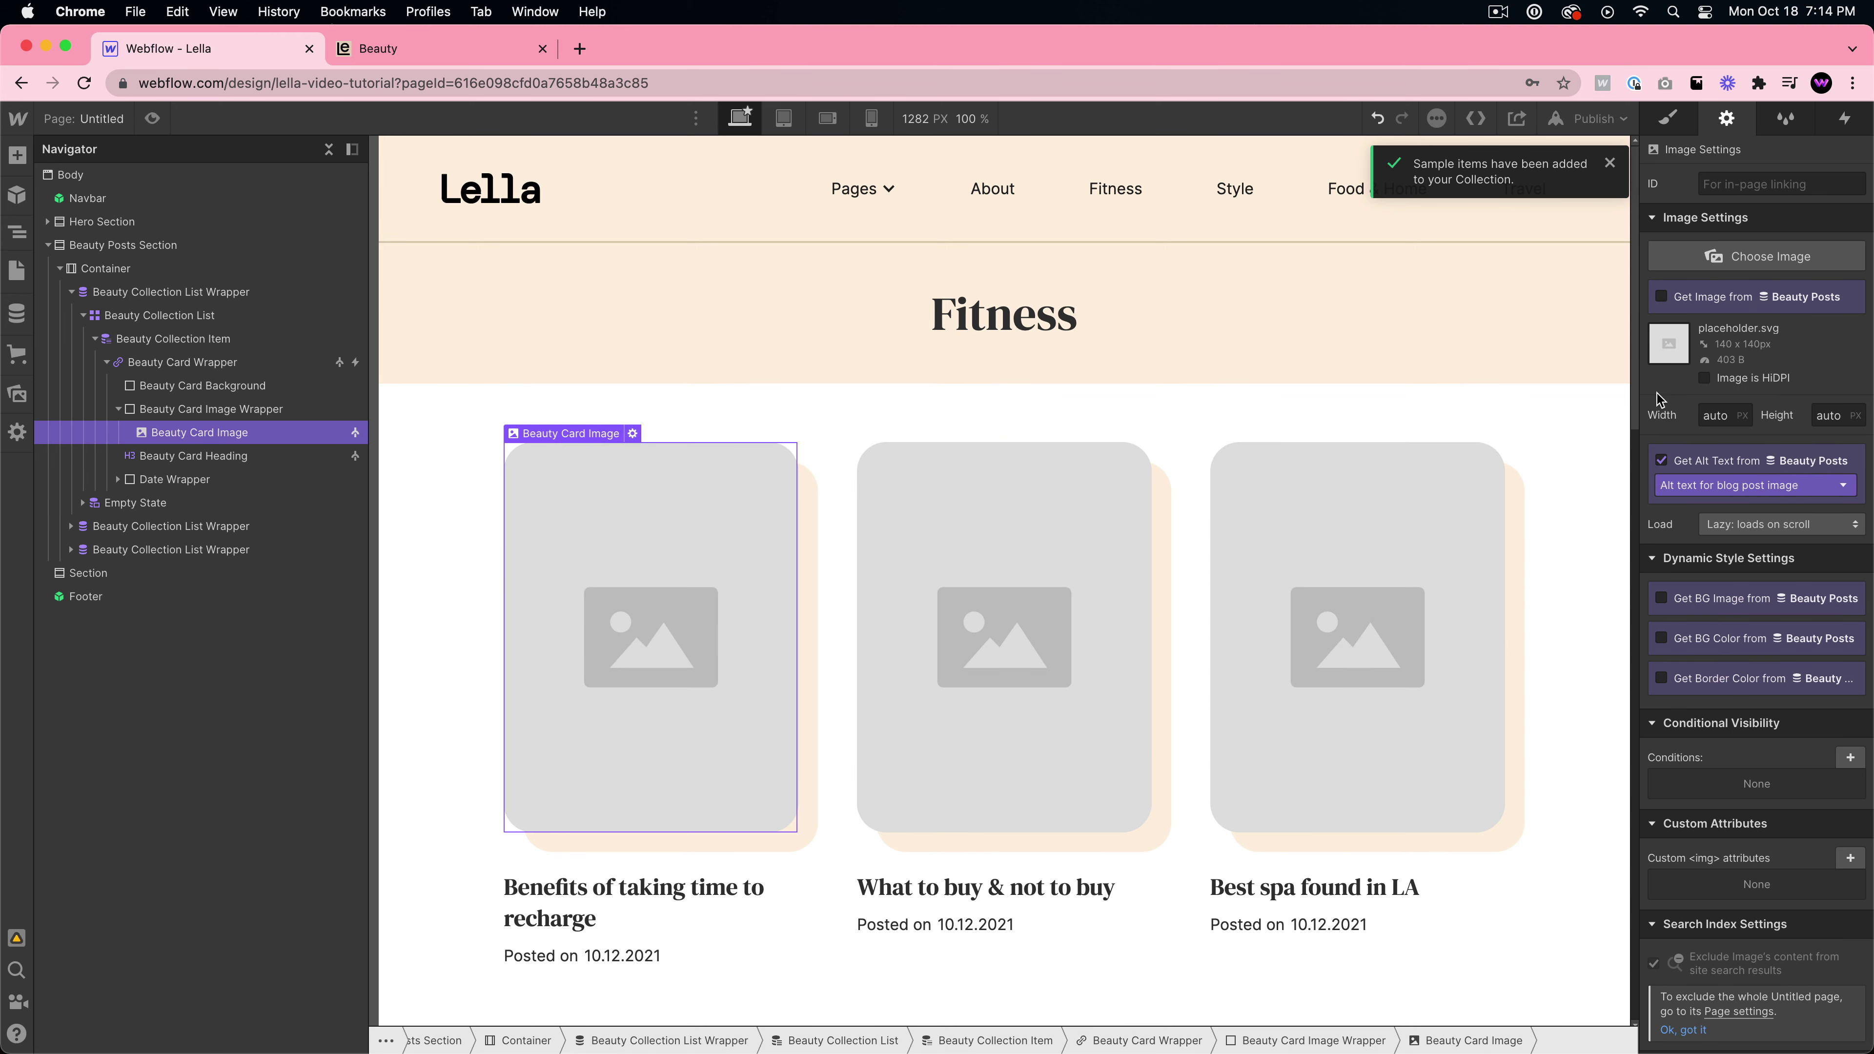
pyautogui.click(1662, 462)
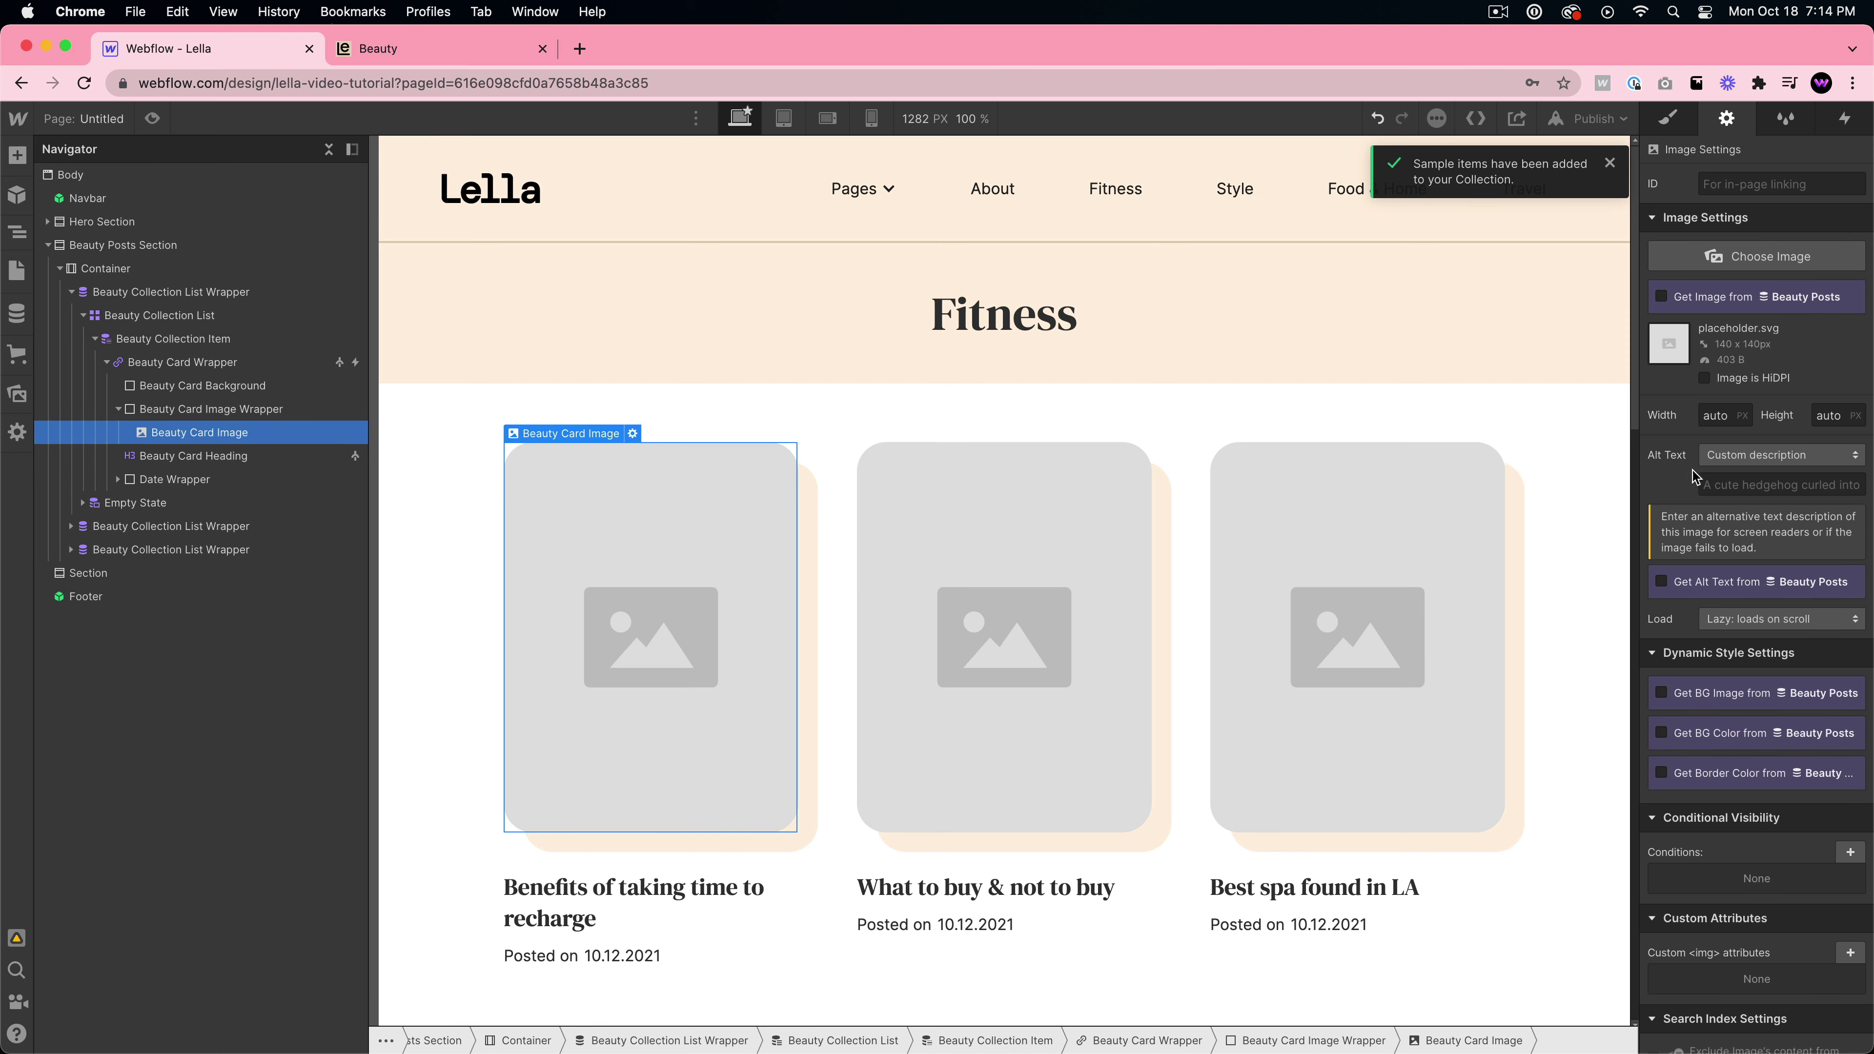
# - Disconnect the Beauty Card Heading and the published date from Beauty Posts, and switch the Beauty Card Wrapper's link to a URL
pyautogui.click(139, 457)
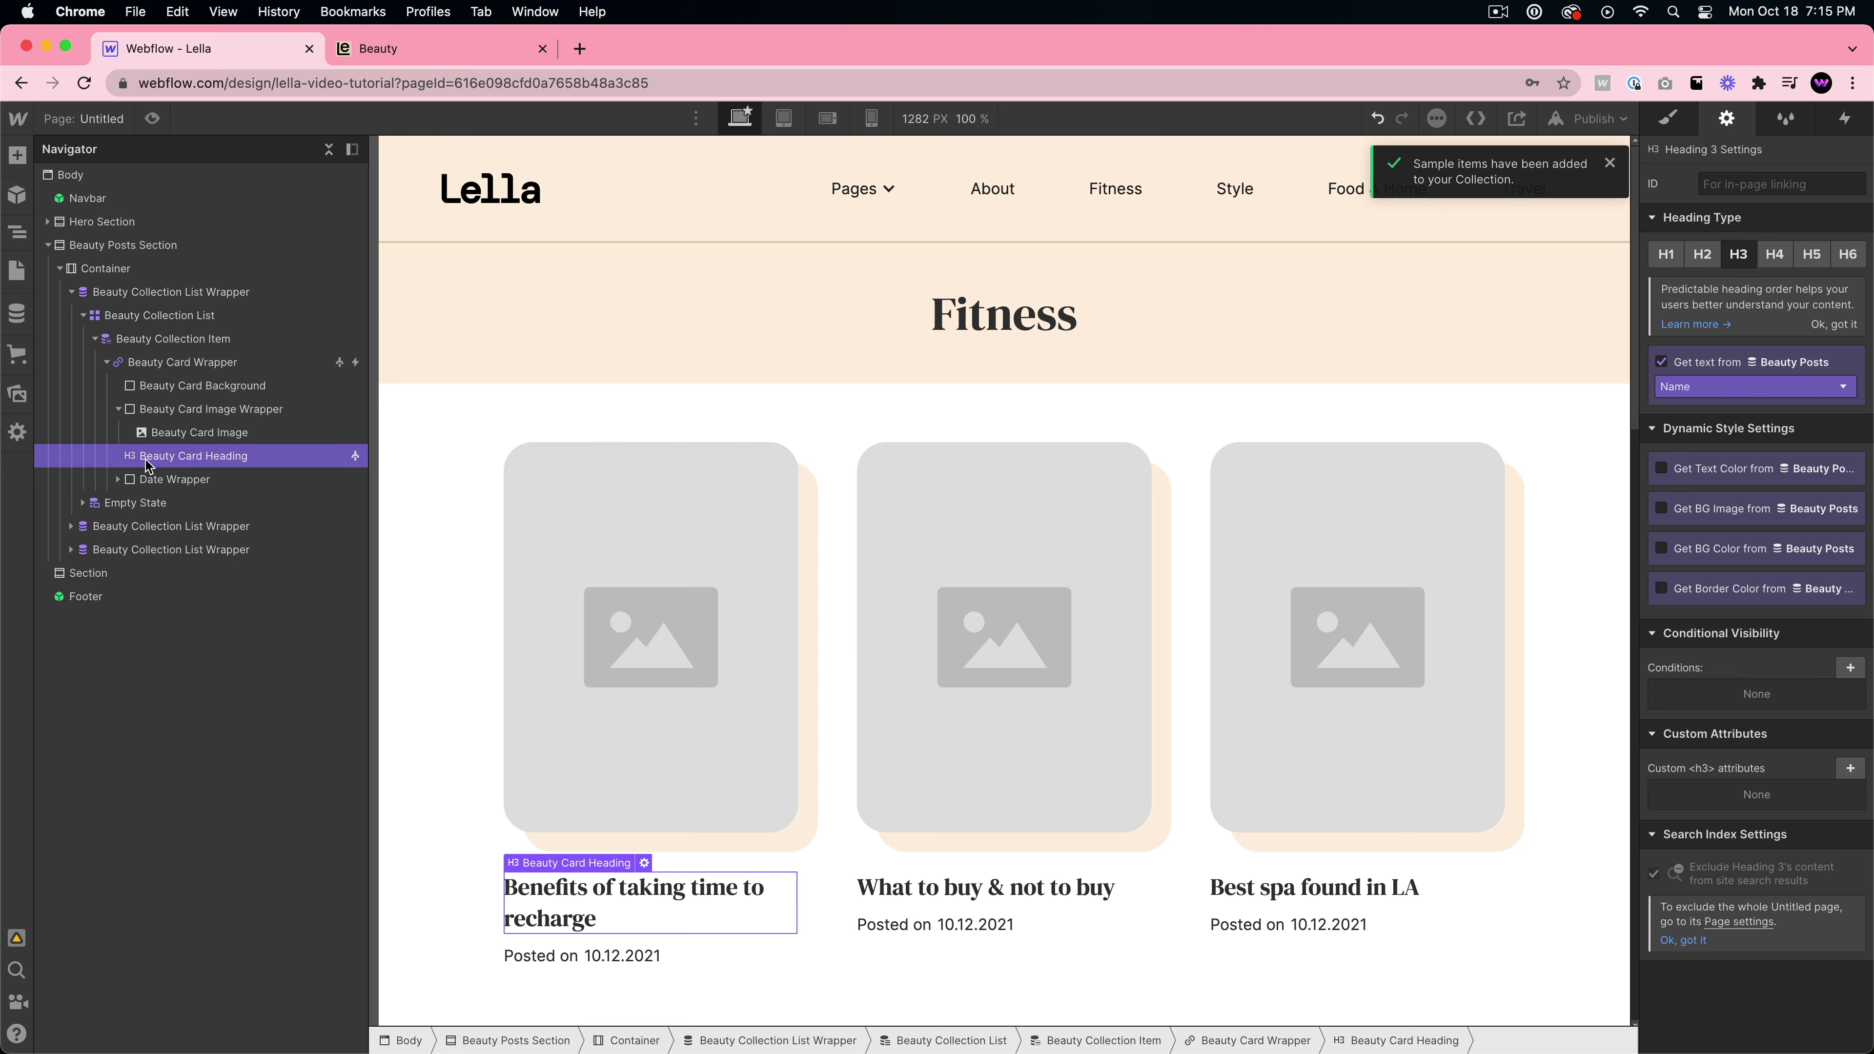
pyautogui.click(1662, 362)
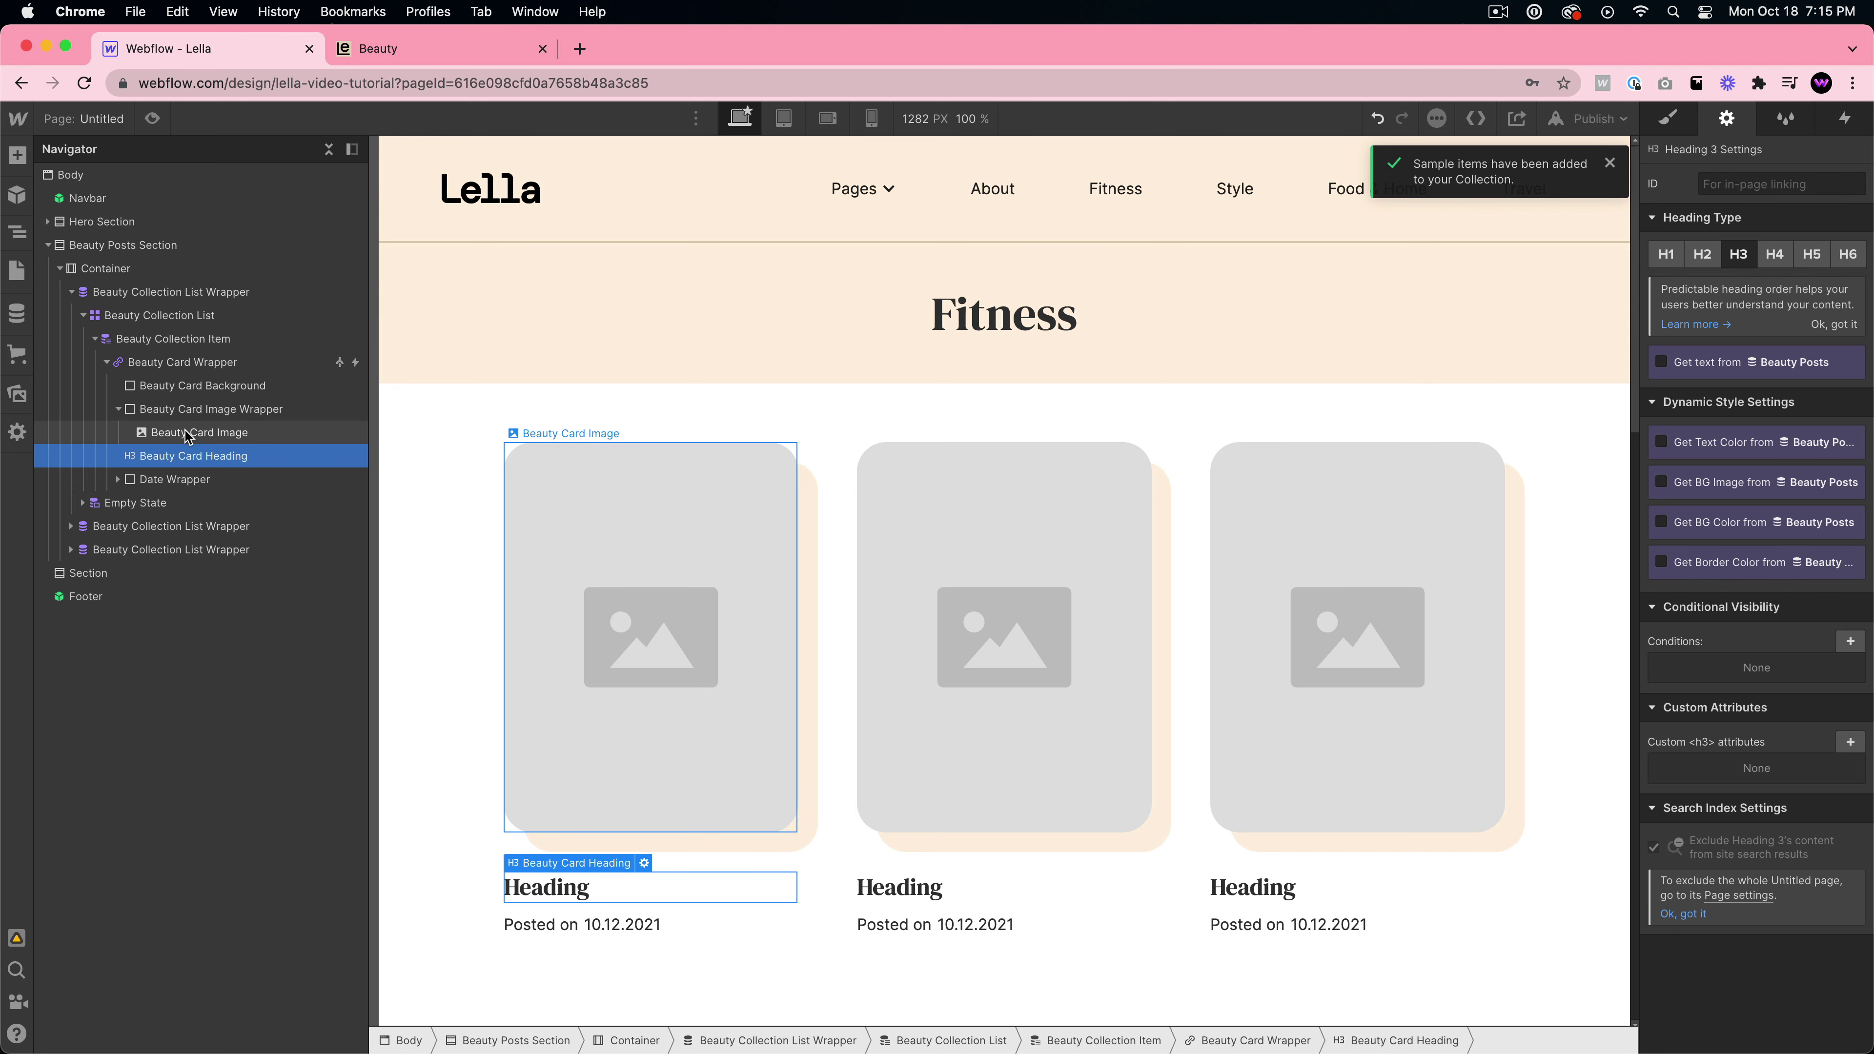
pyautogui.click(550, 926)
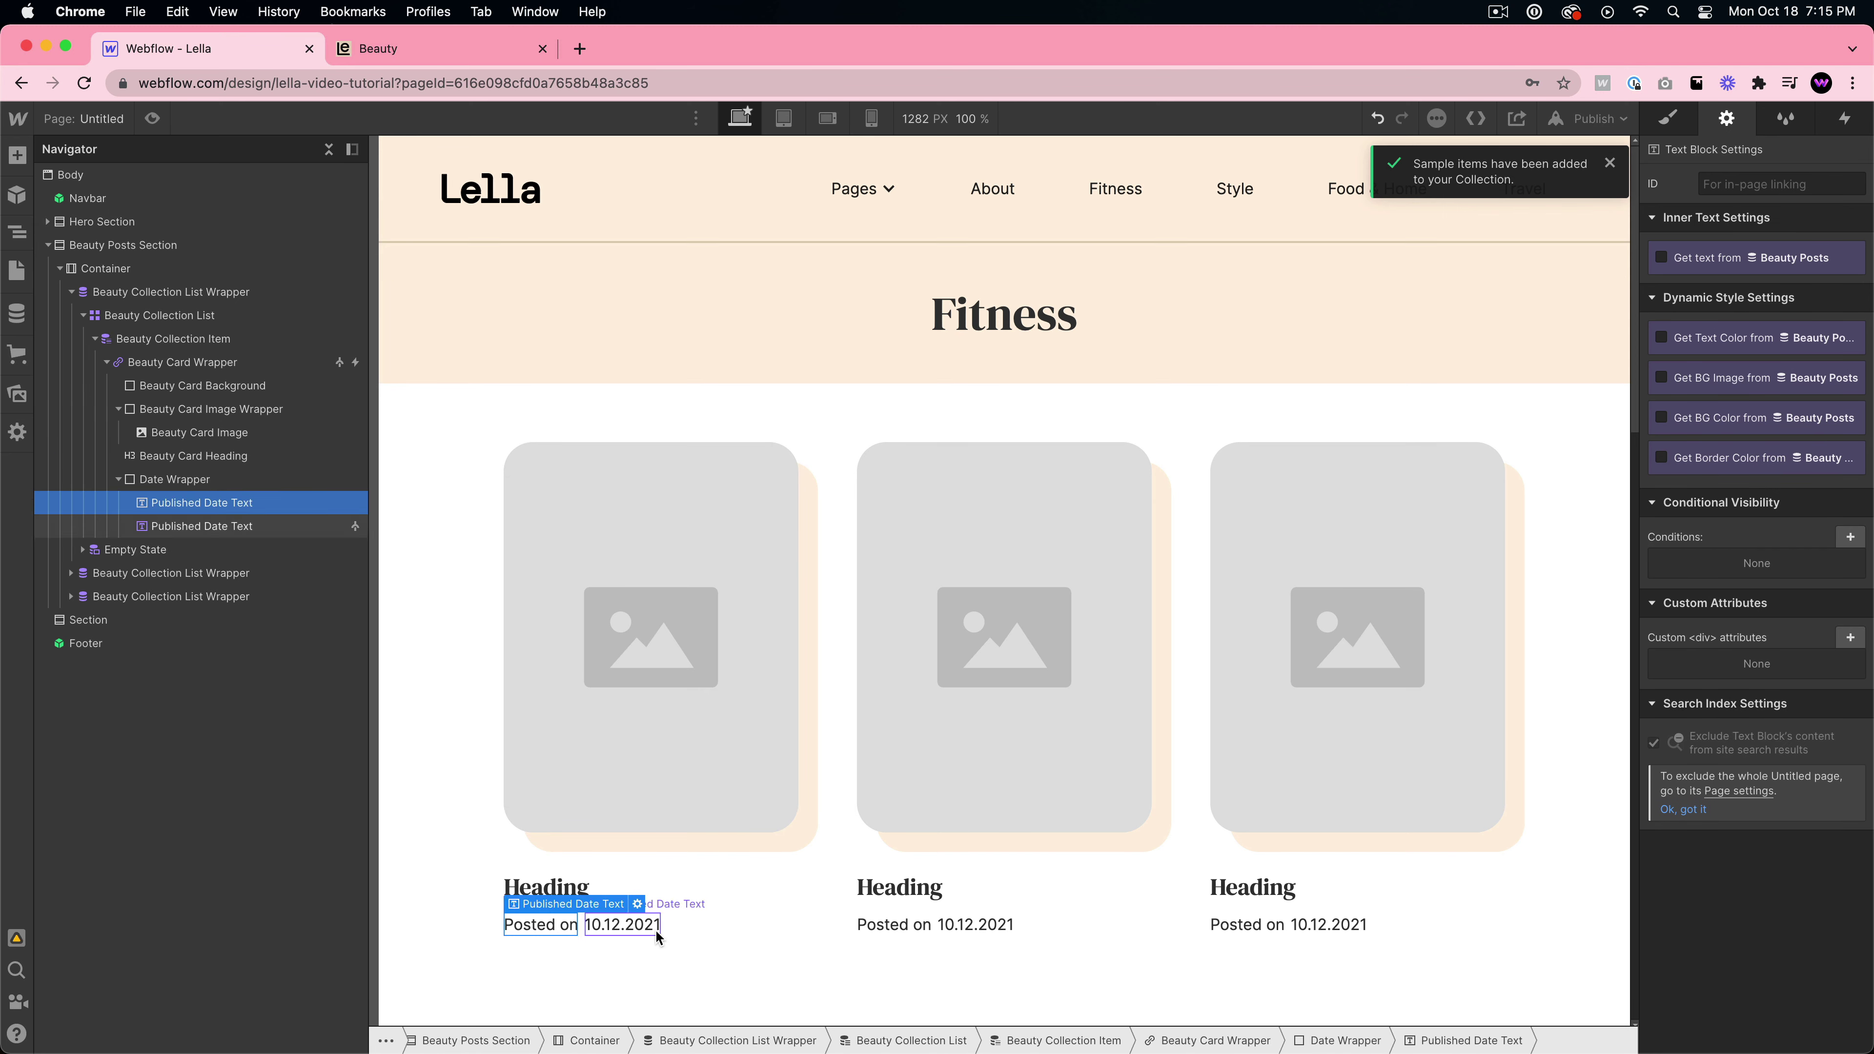
pyautogui.click(655, 929)
pyautogui.click(1663, 258)
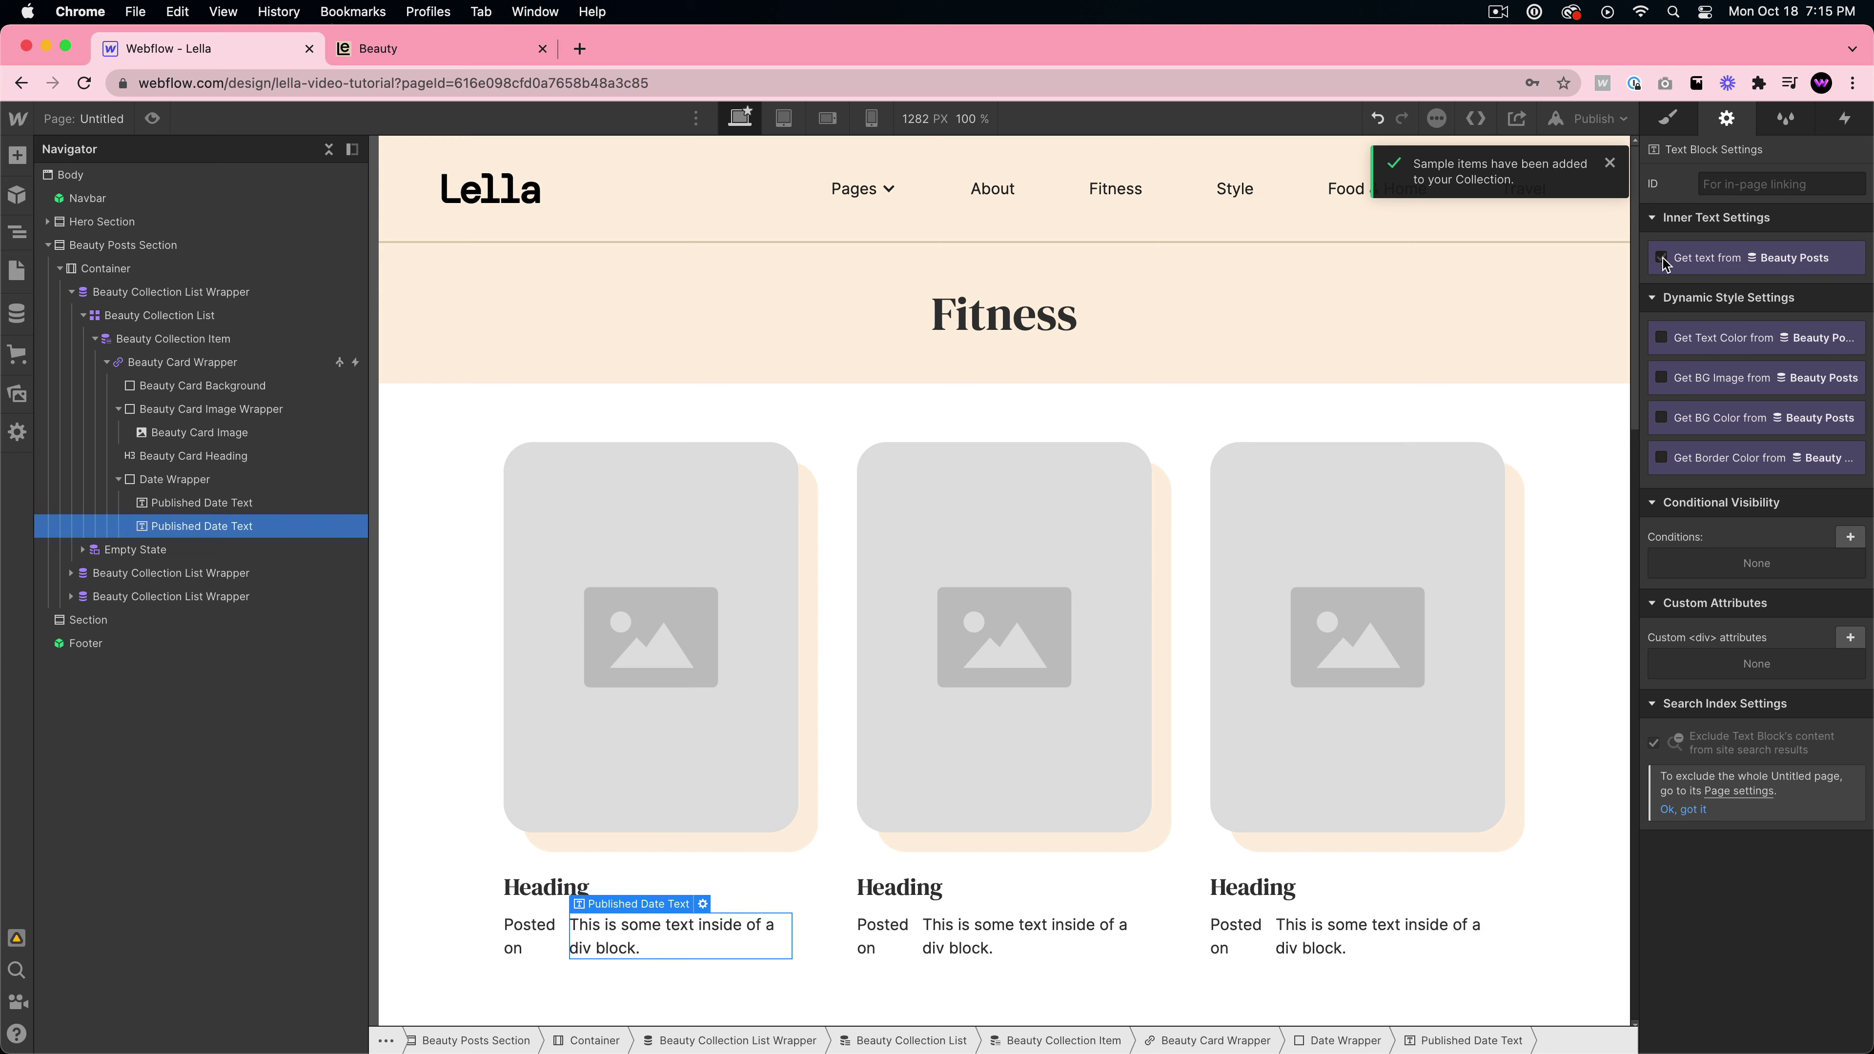
pyautogui.click(191, 363)
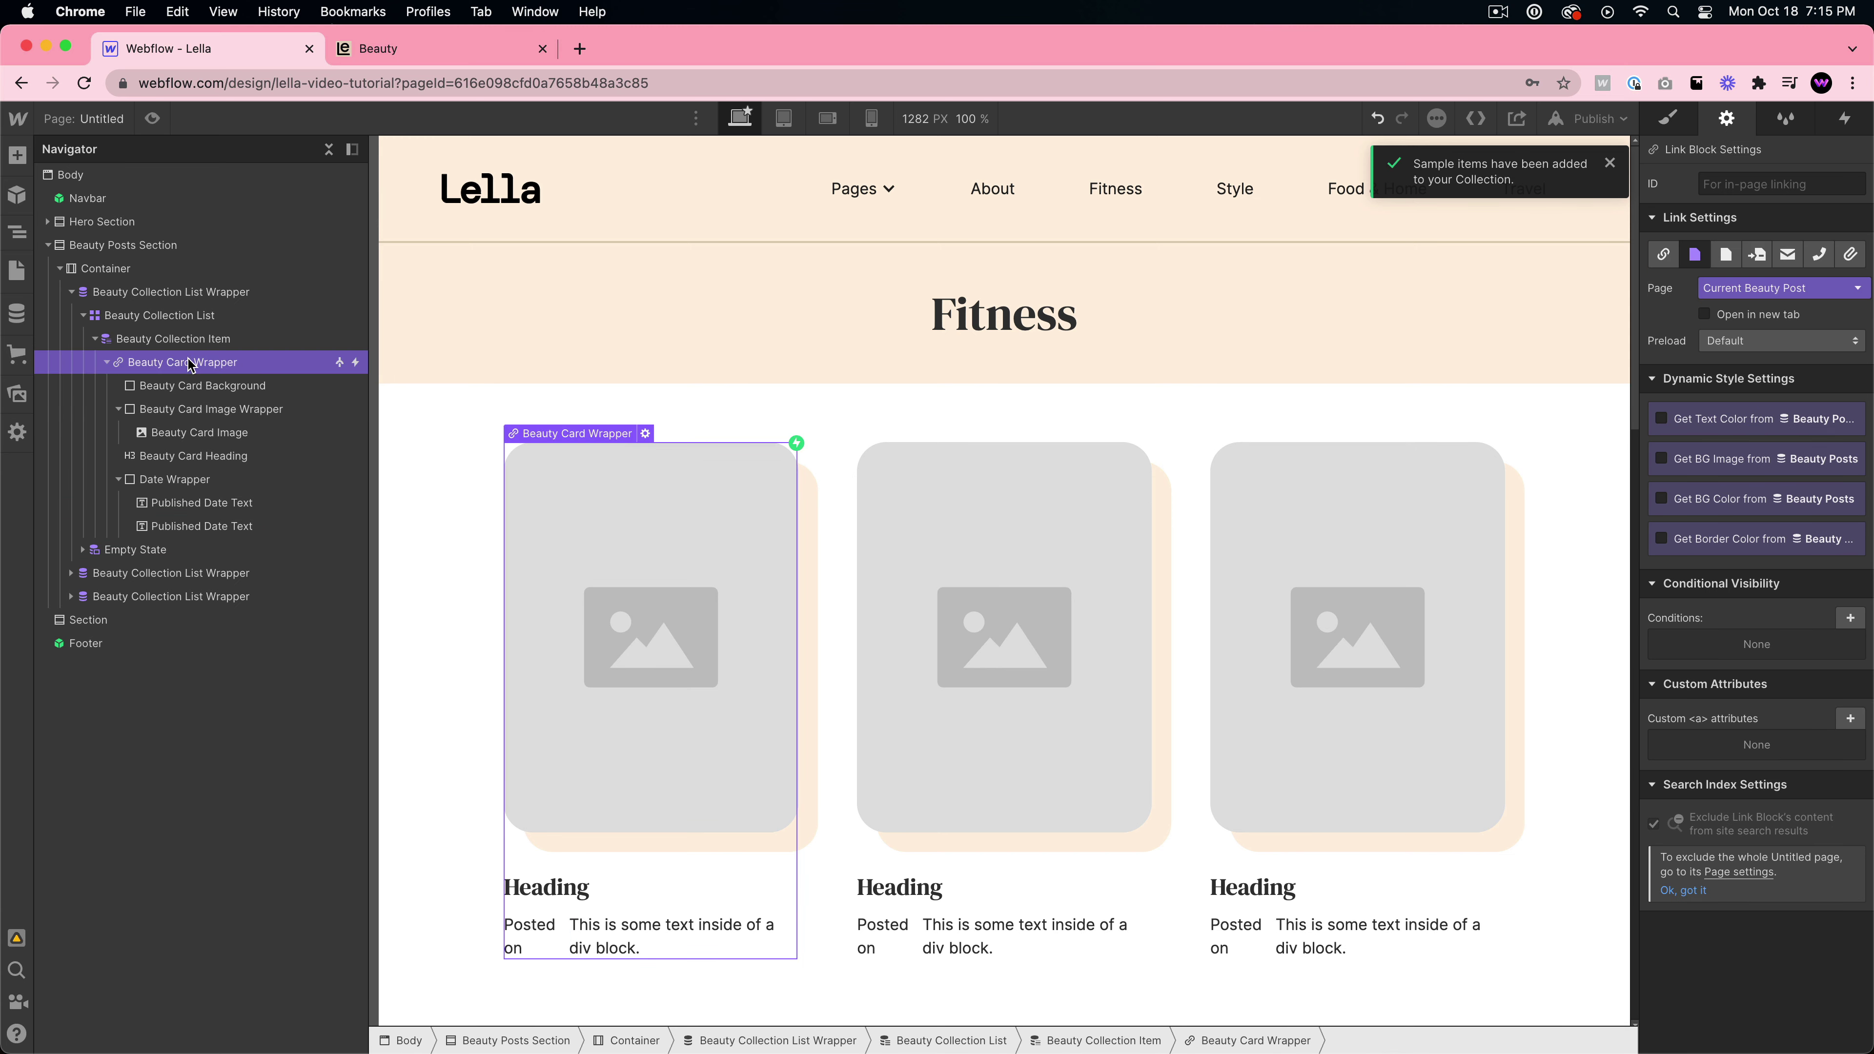
pyautogui.click(1664, 254)
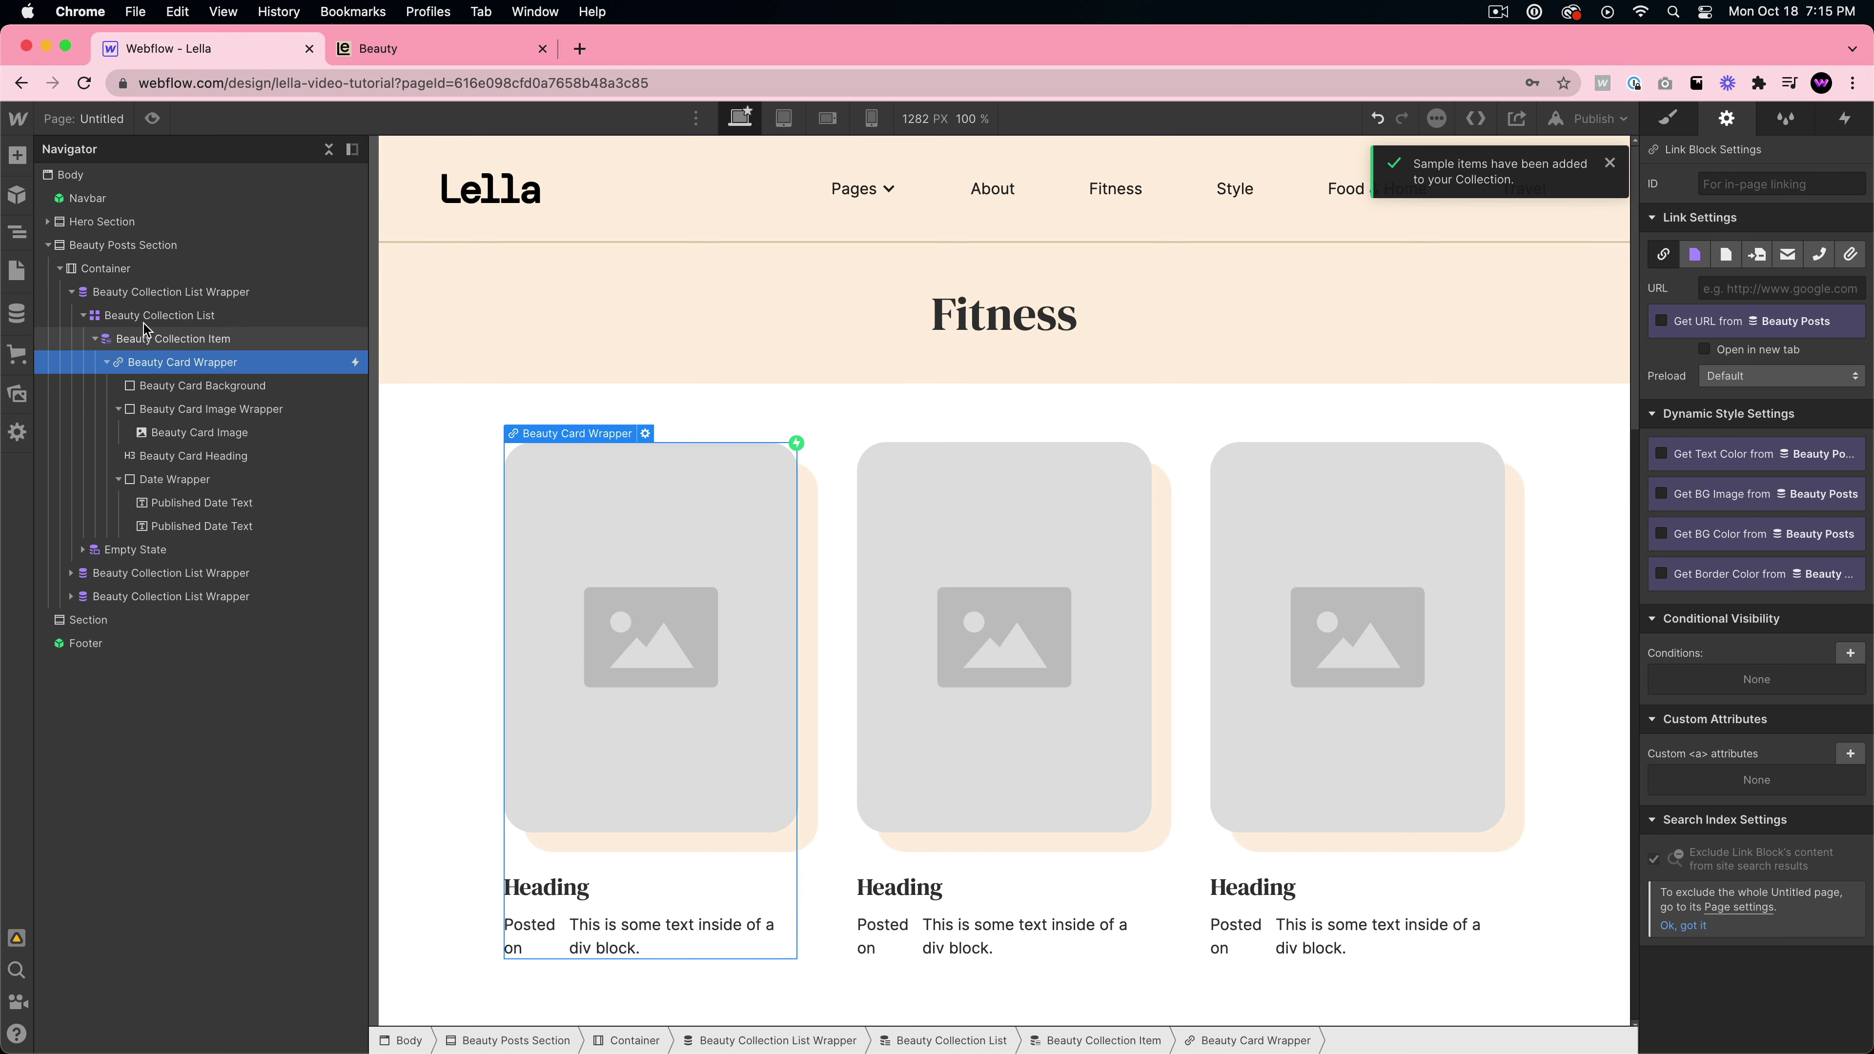
# - Set the first Beauty Collection List Wrapper's source to Fitness Posts and turn on getting the card image from that collection
pyautogui.click(177, 293)
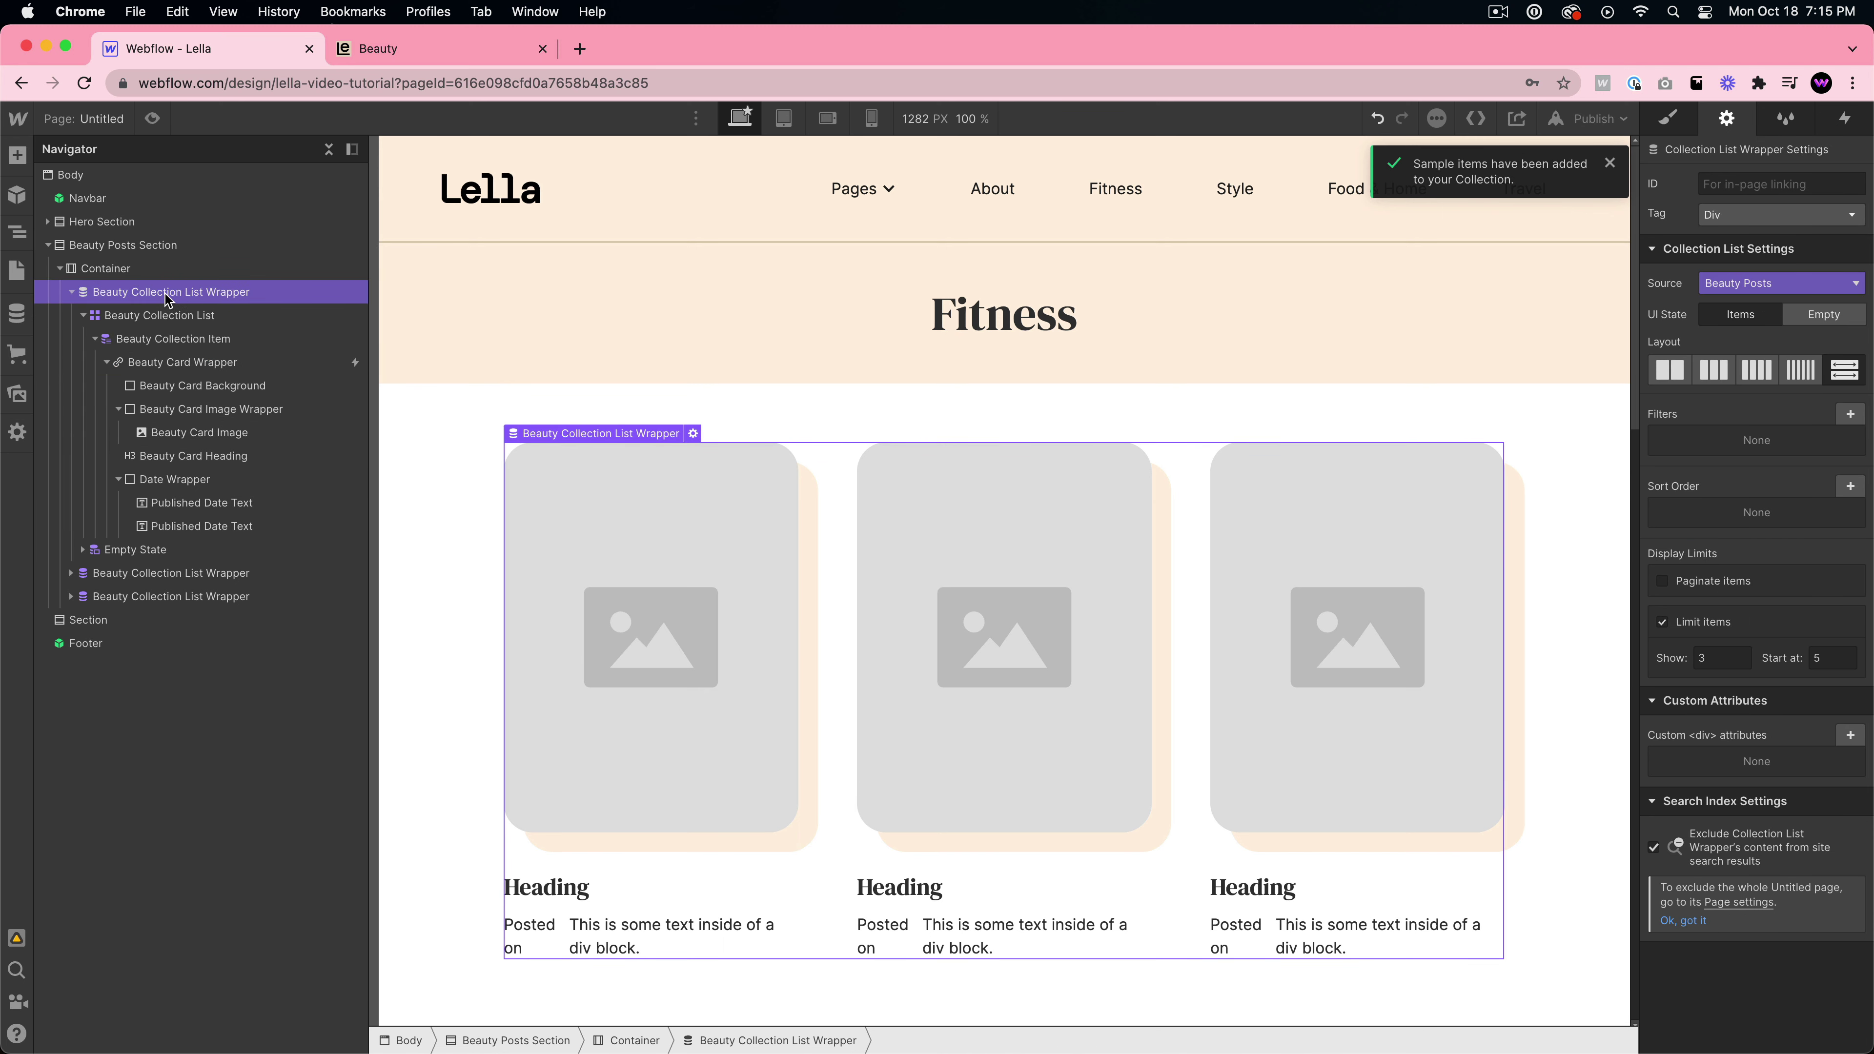
pyautogui.click(694, 434)
pyautogui.click(609, 302)
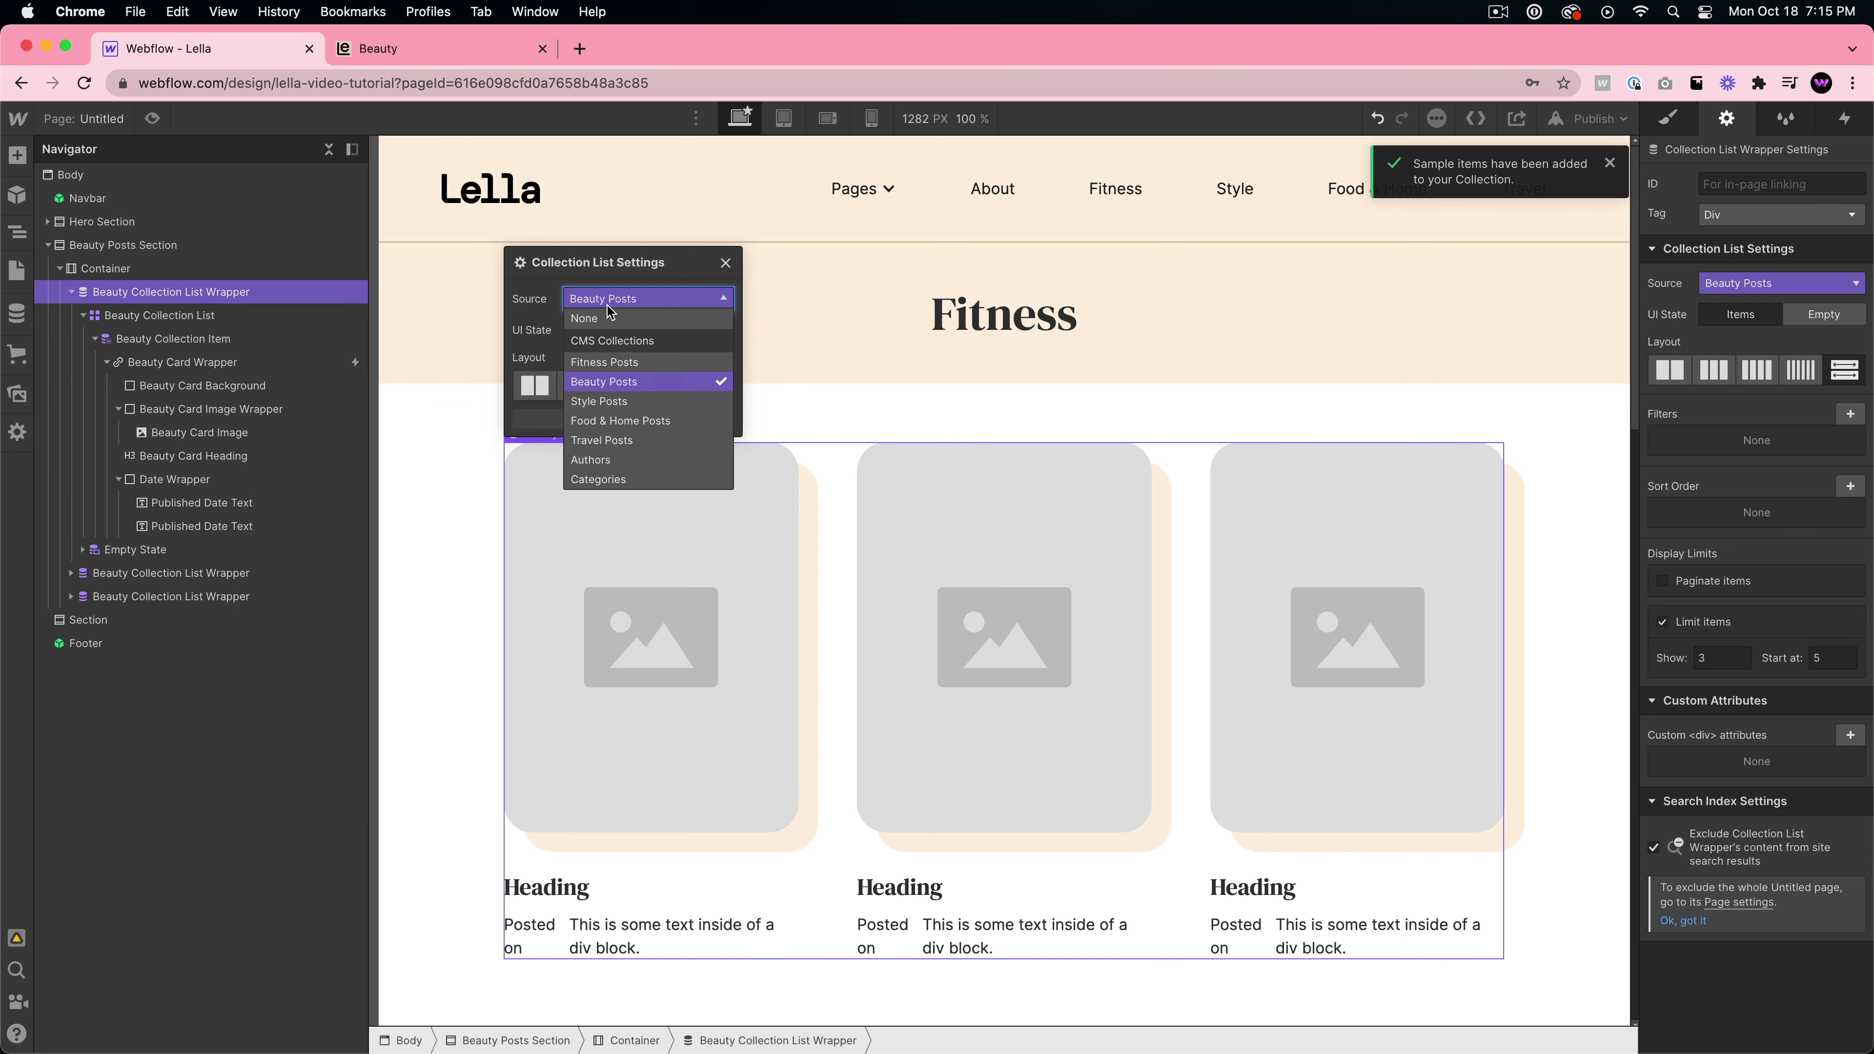
pyautogui.click(619, 365)
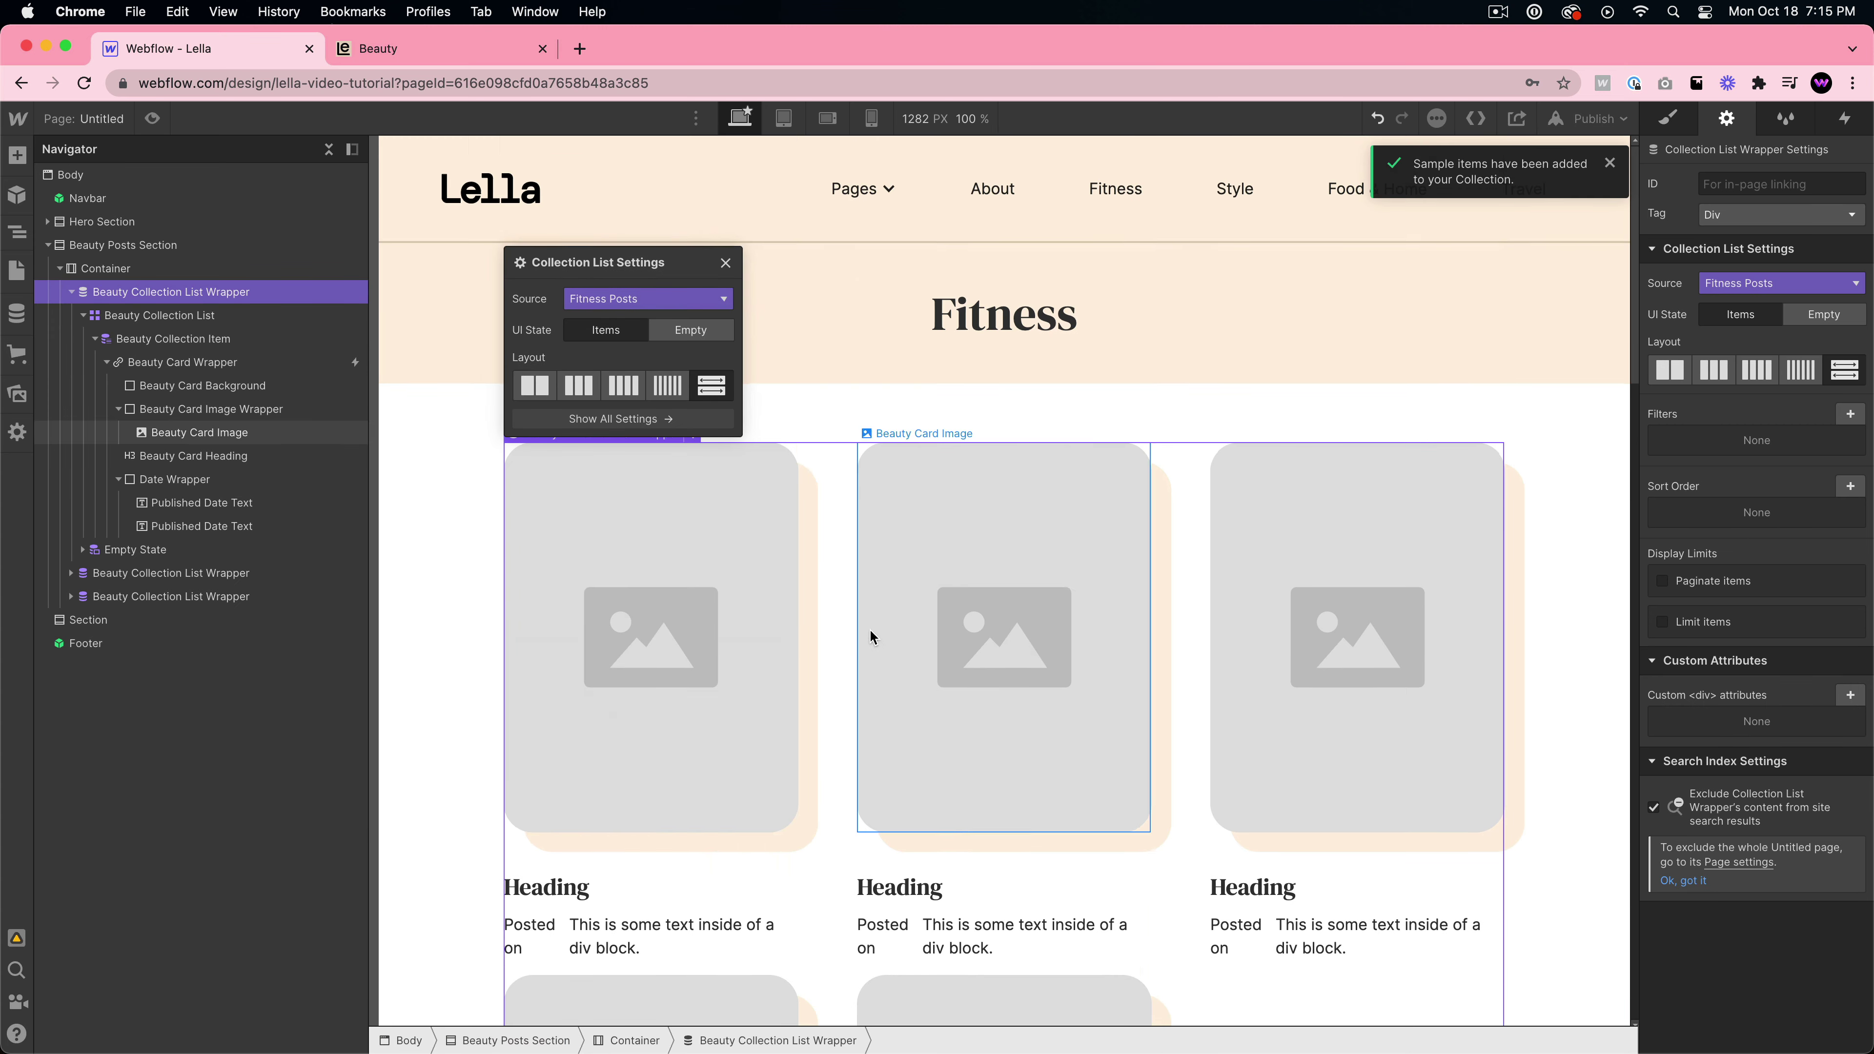
pyautogui.click(660, 546)
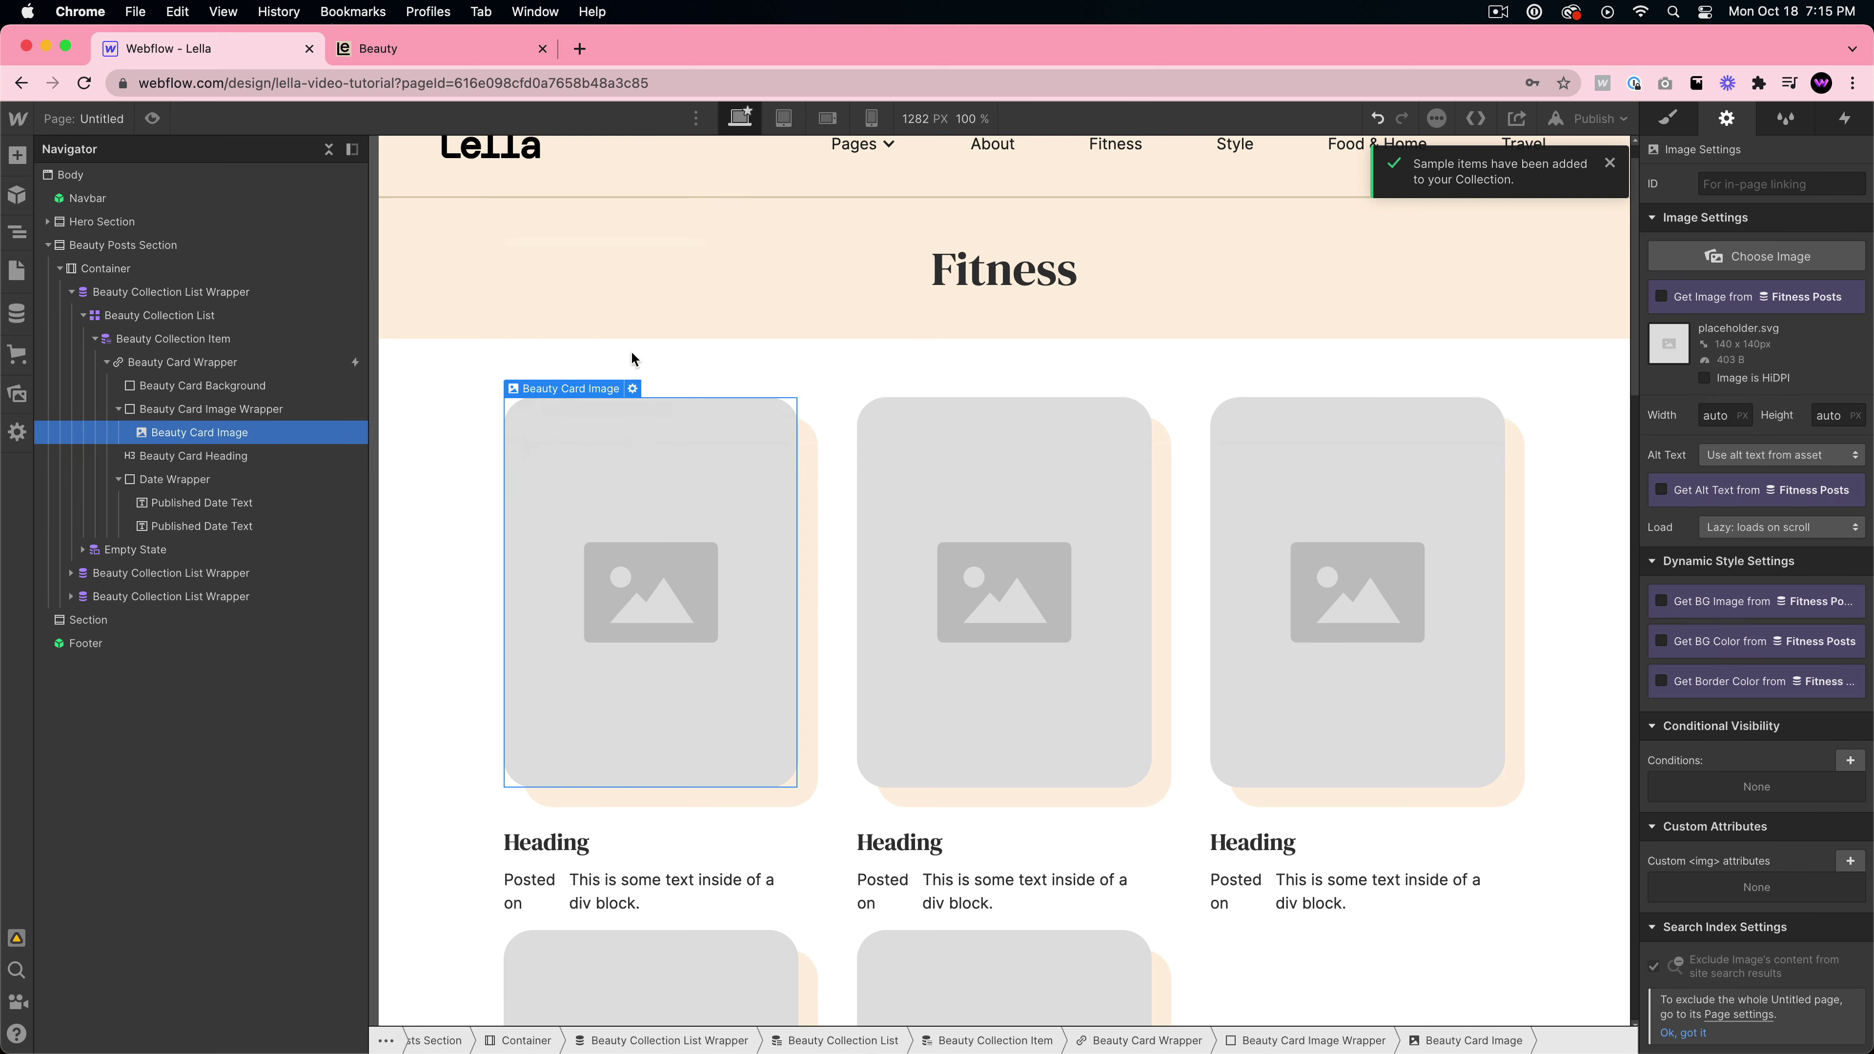
pyautogui.click(1661, 298)
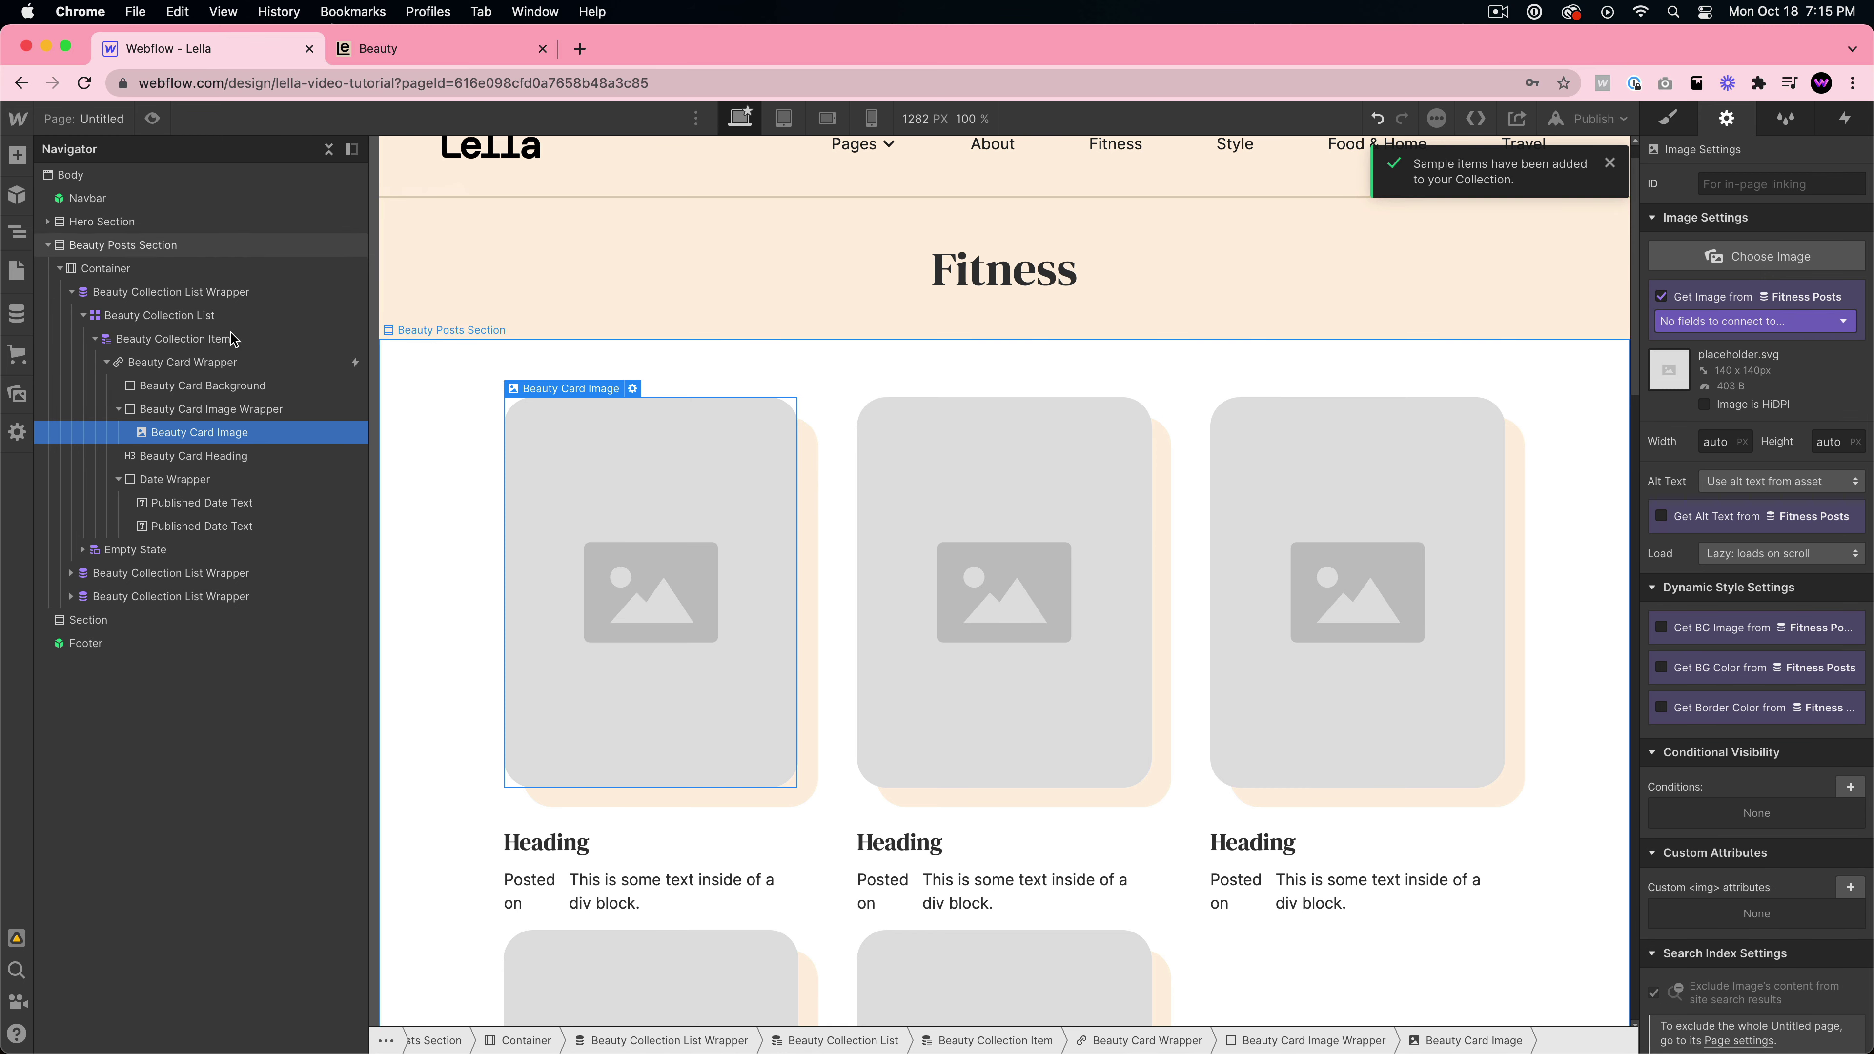
# - Examine which fields the sample items in the Fitness Posts collection contain, and return to the item list
pyautogui.click(18, 315)
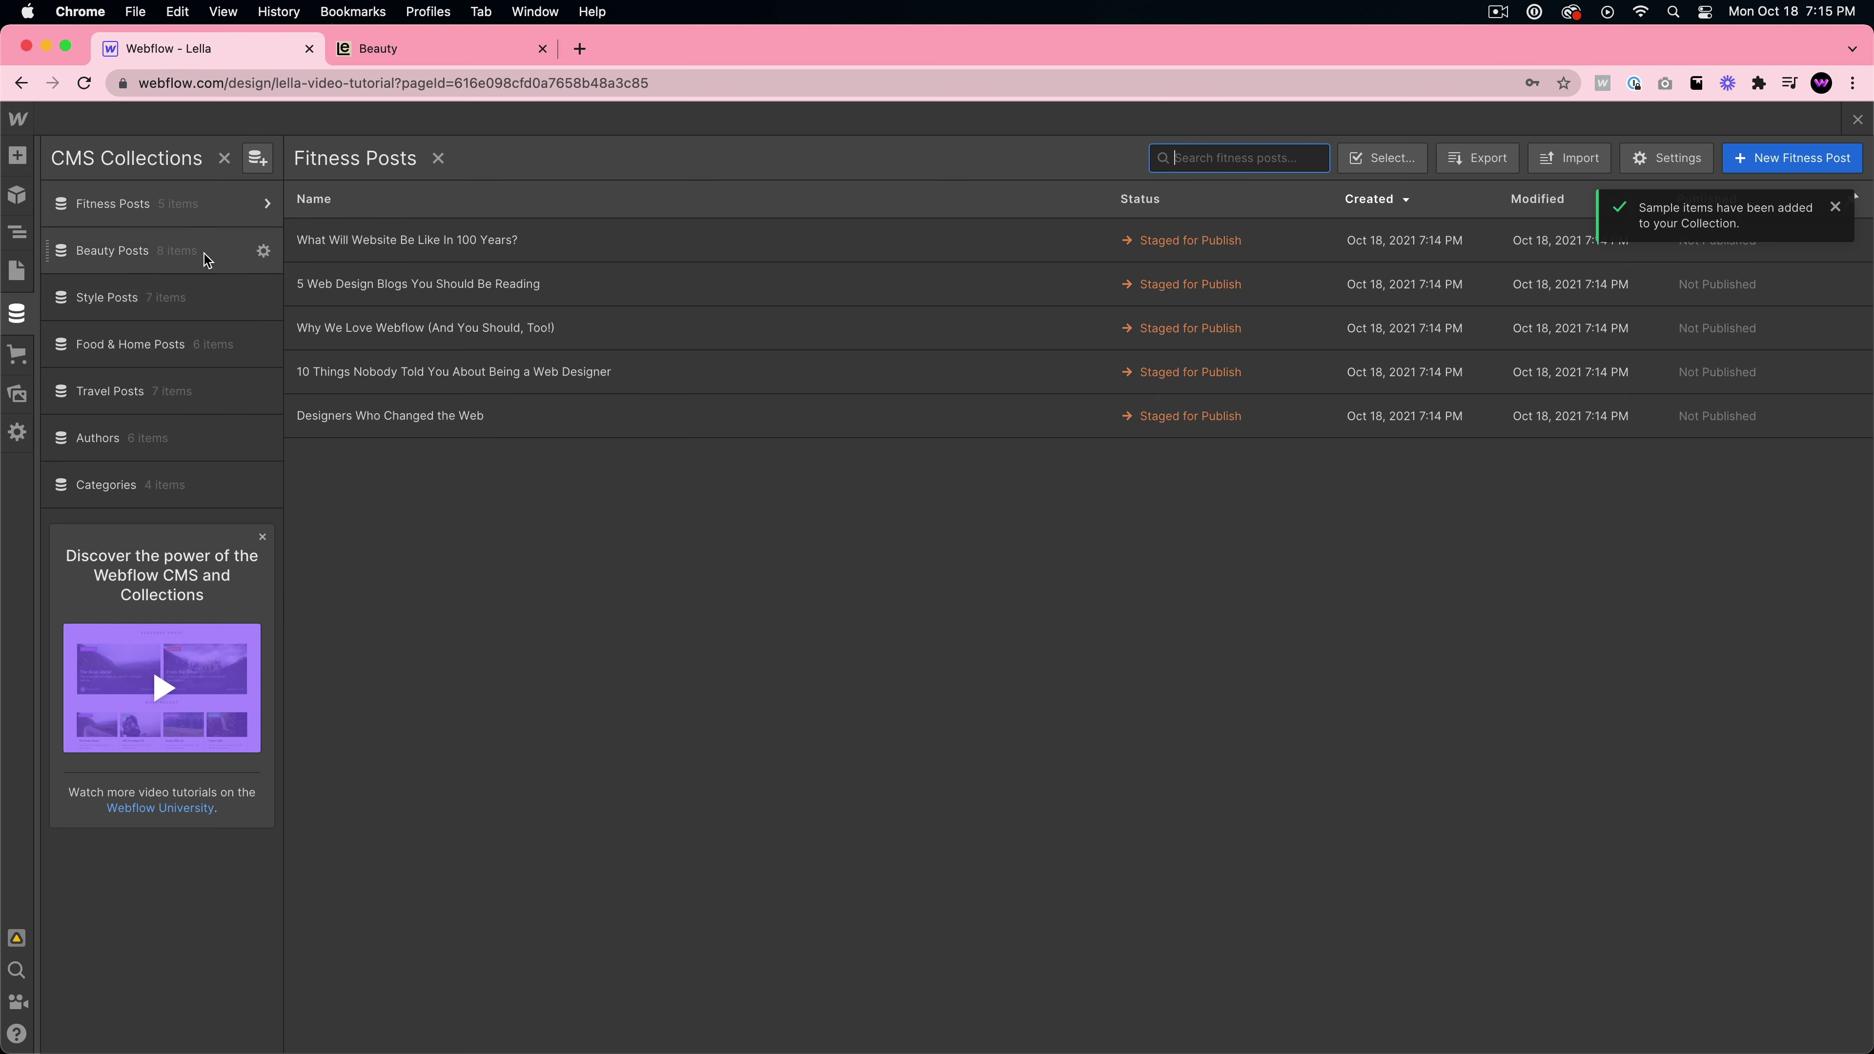
pyautogui.click(491, 239)
pyautogui.click(372, 282)
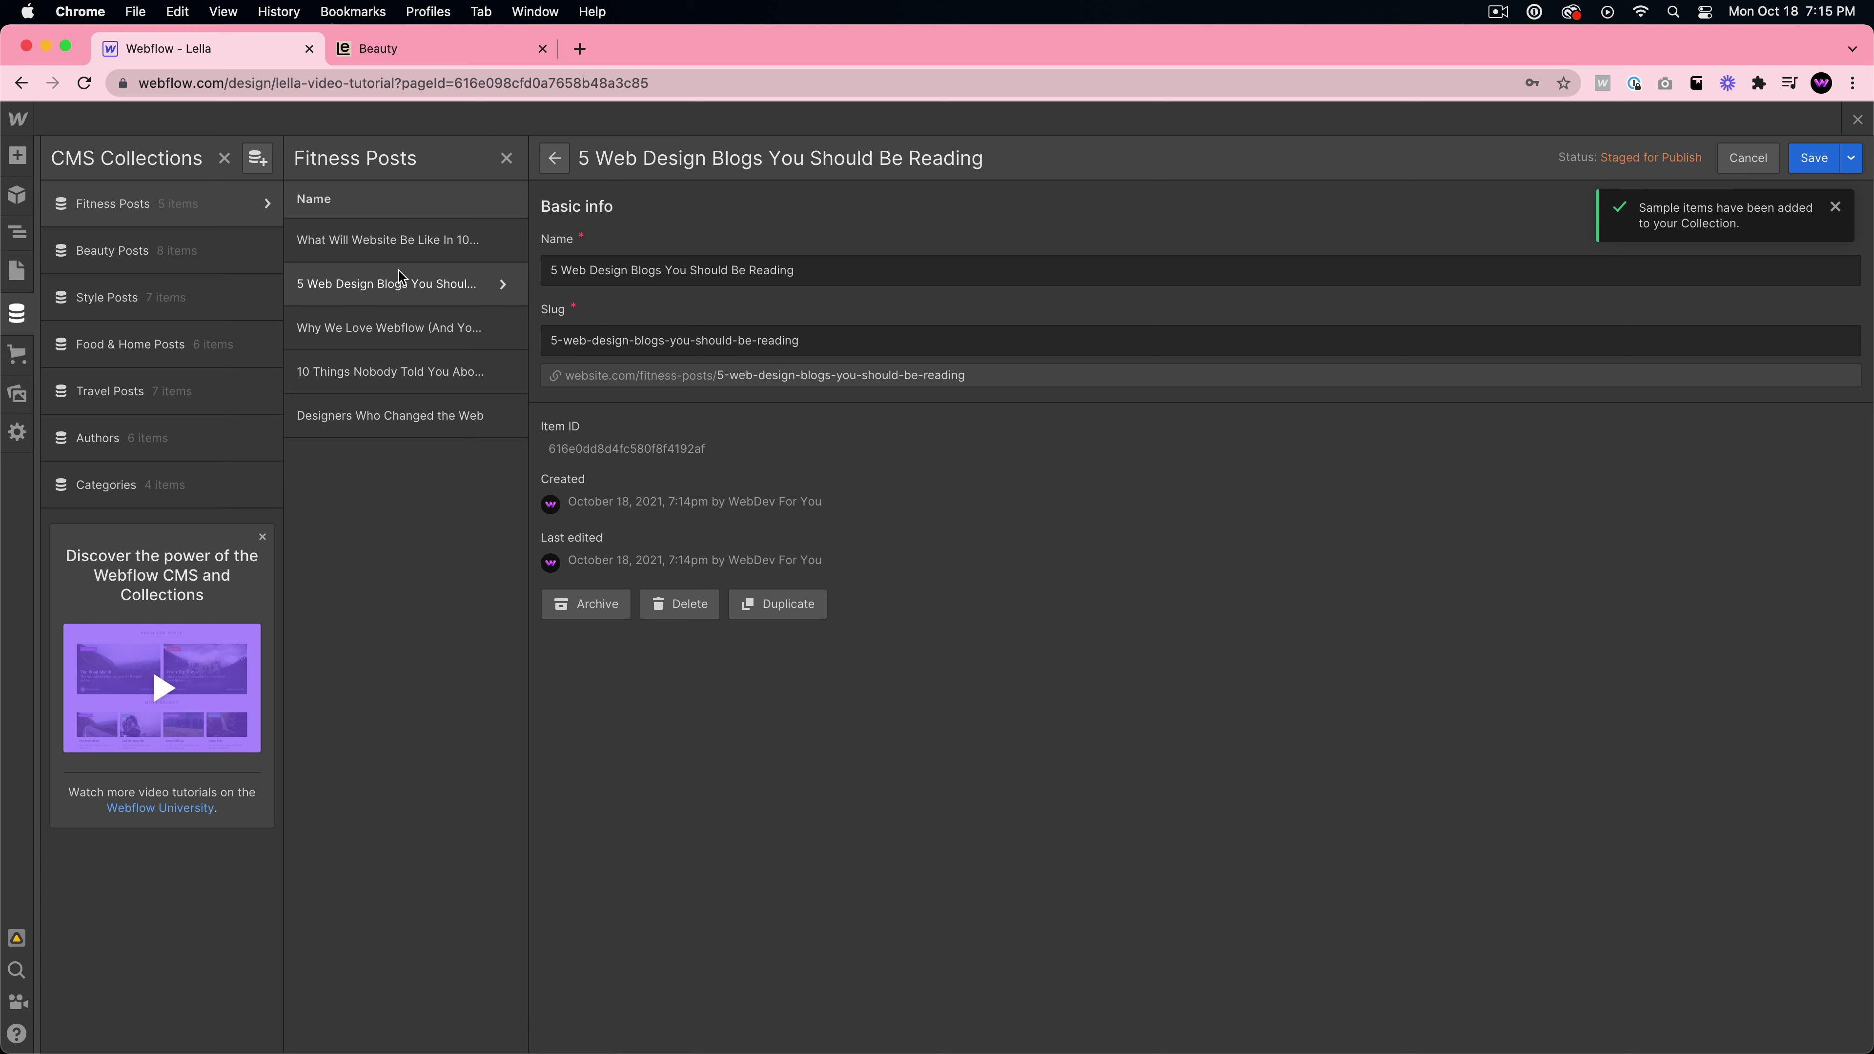
pyautogui.click(415, 333)
pyautogui.click(395, 371)
pyautogui.click(431, 416)
pyautogui.click(428, 241)
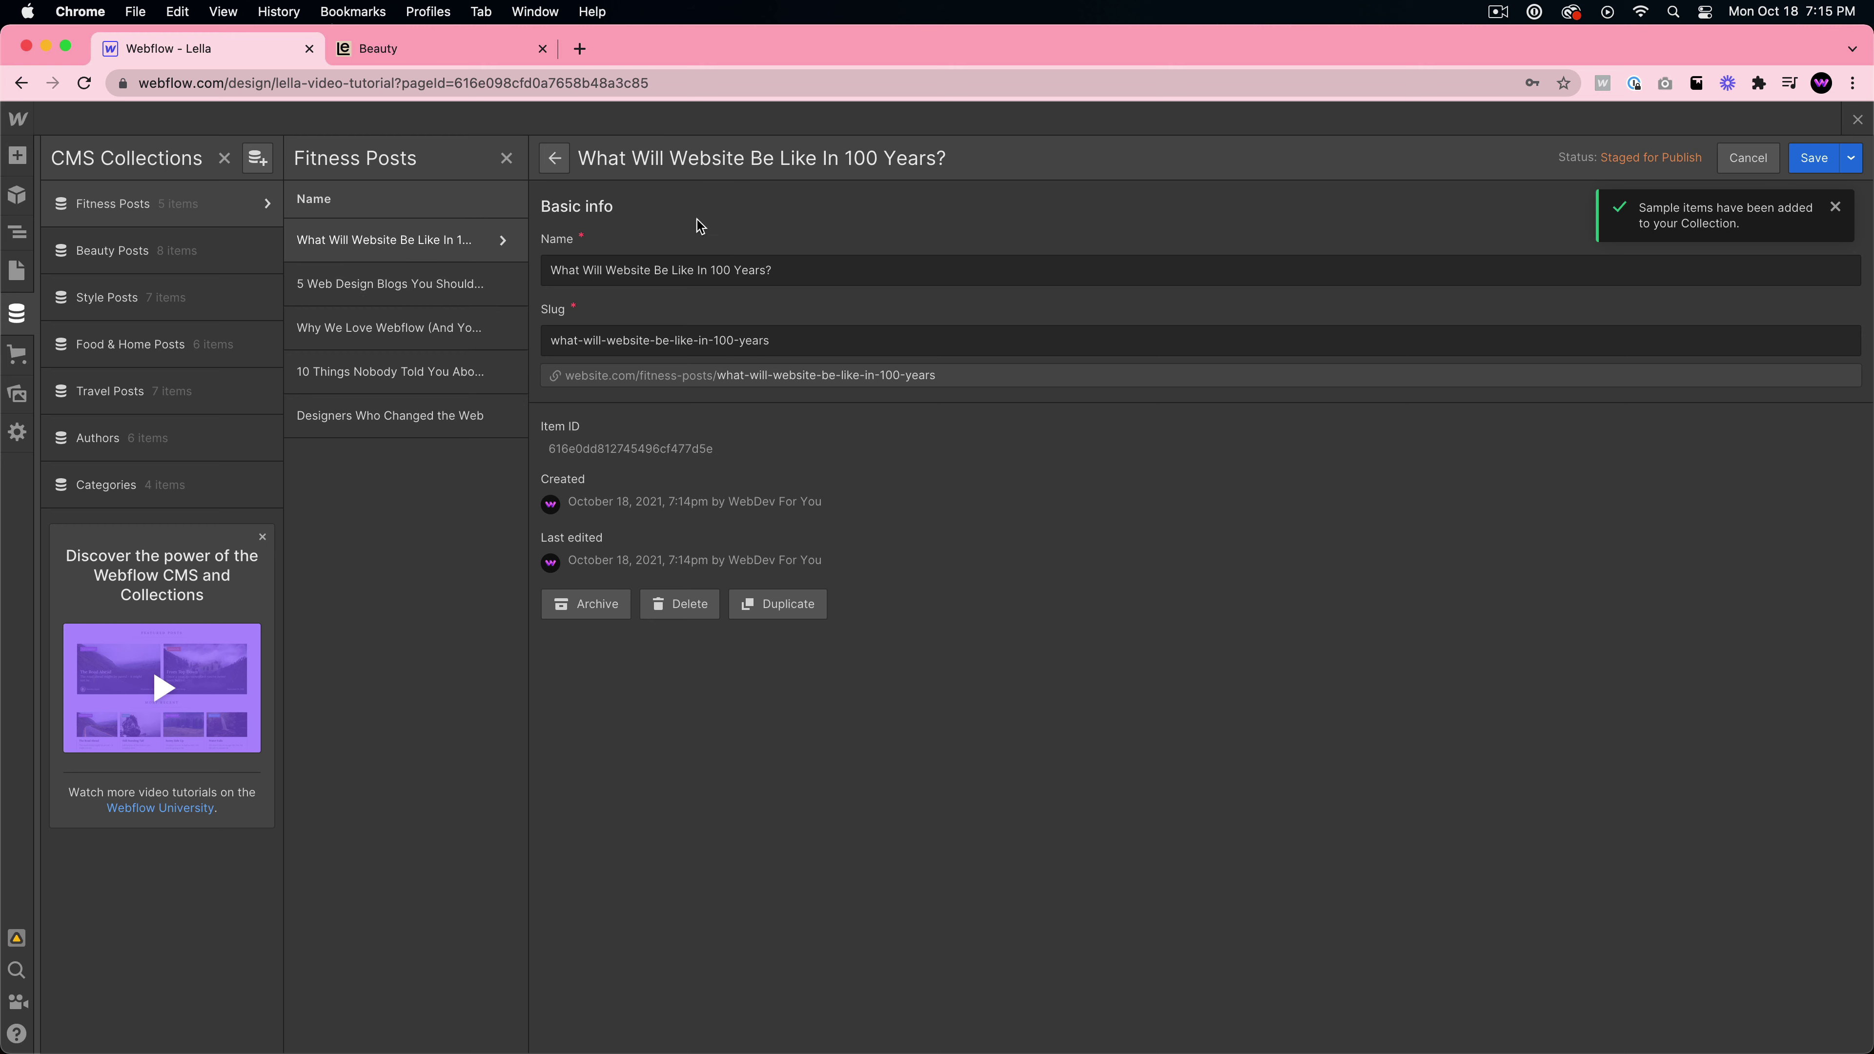
pyautogui.click(1778, 157)
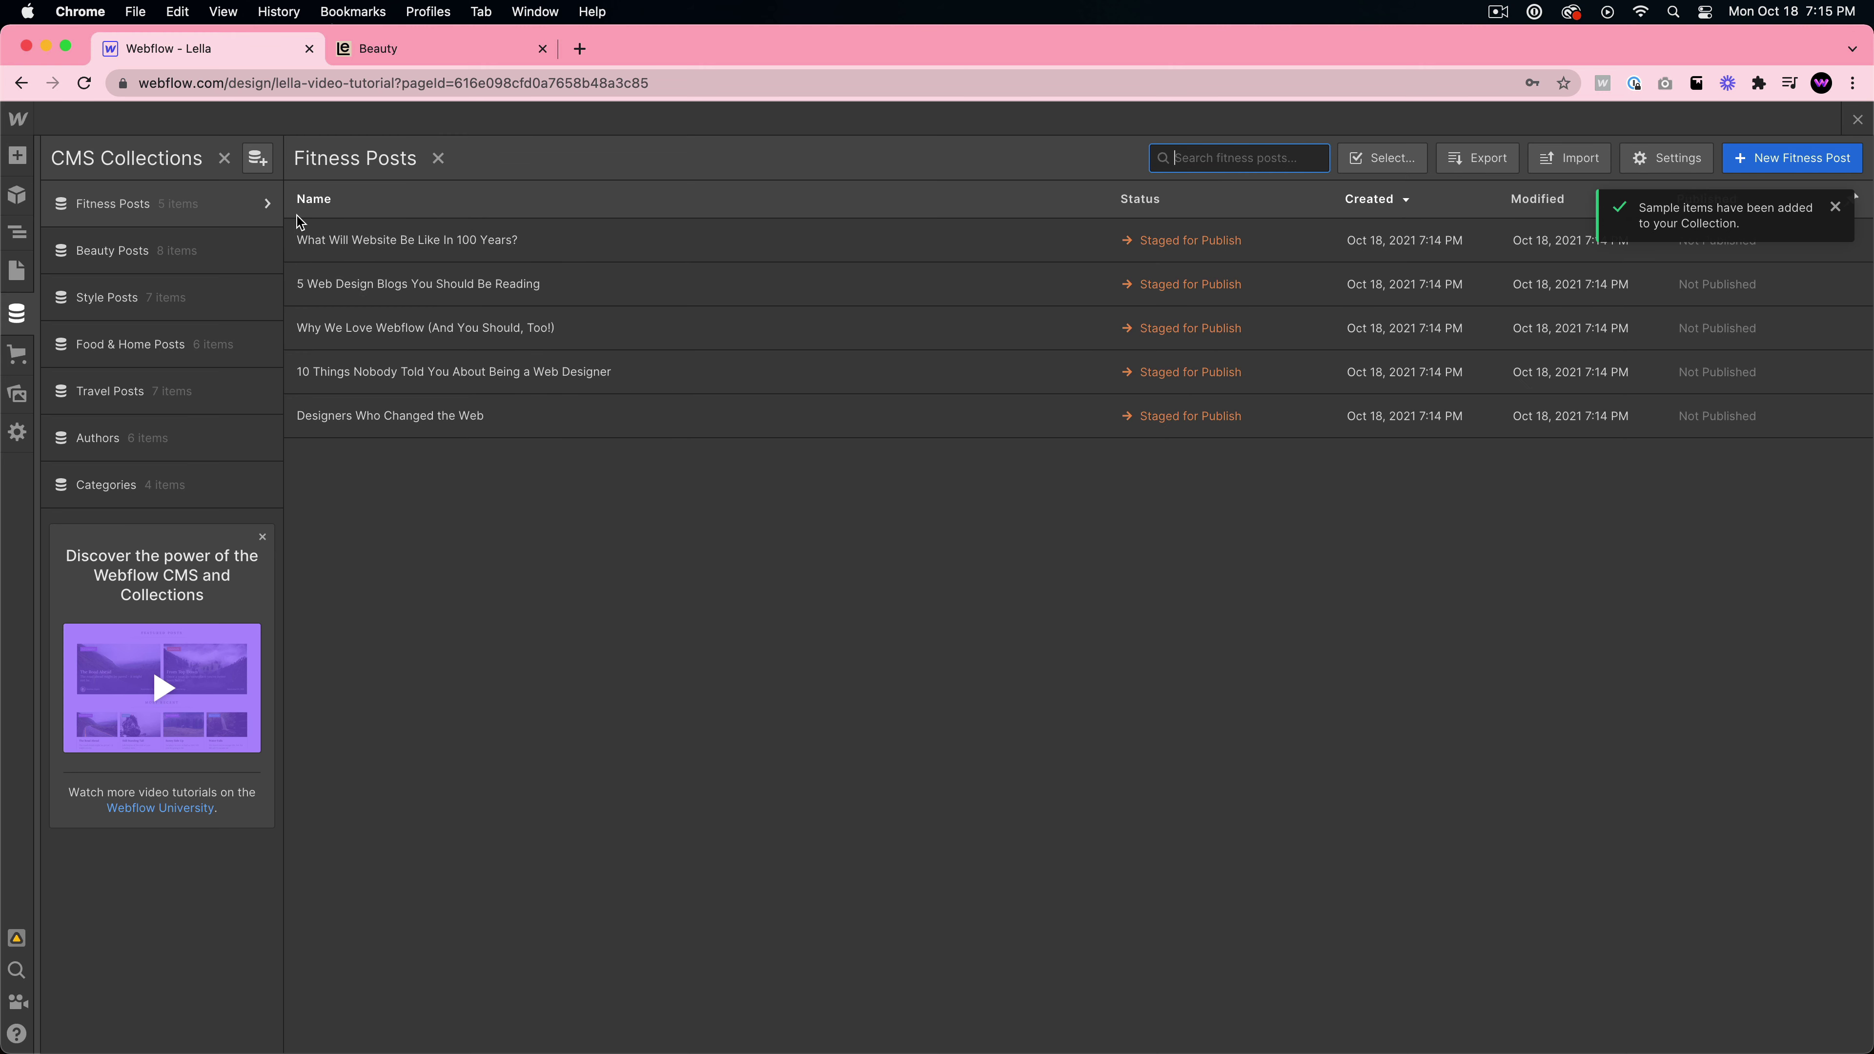
pyautogui.click(257, 157)
pyautogui.click(340, 243)
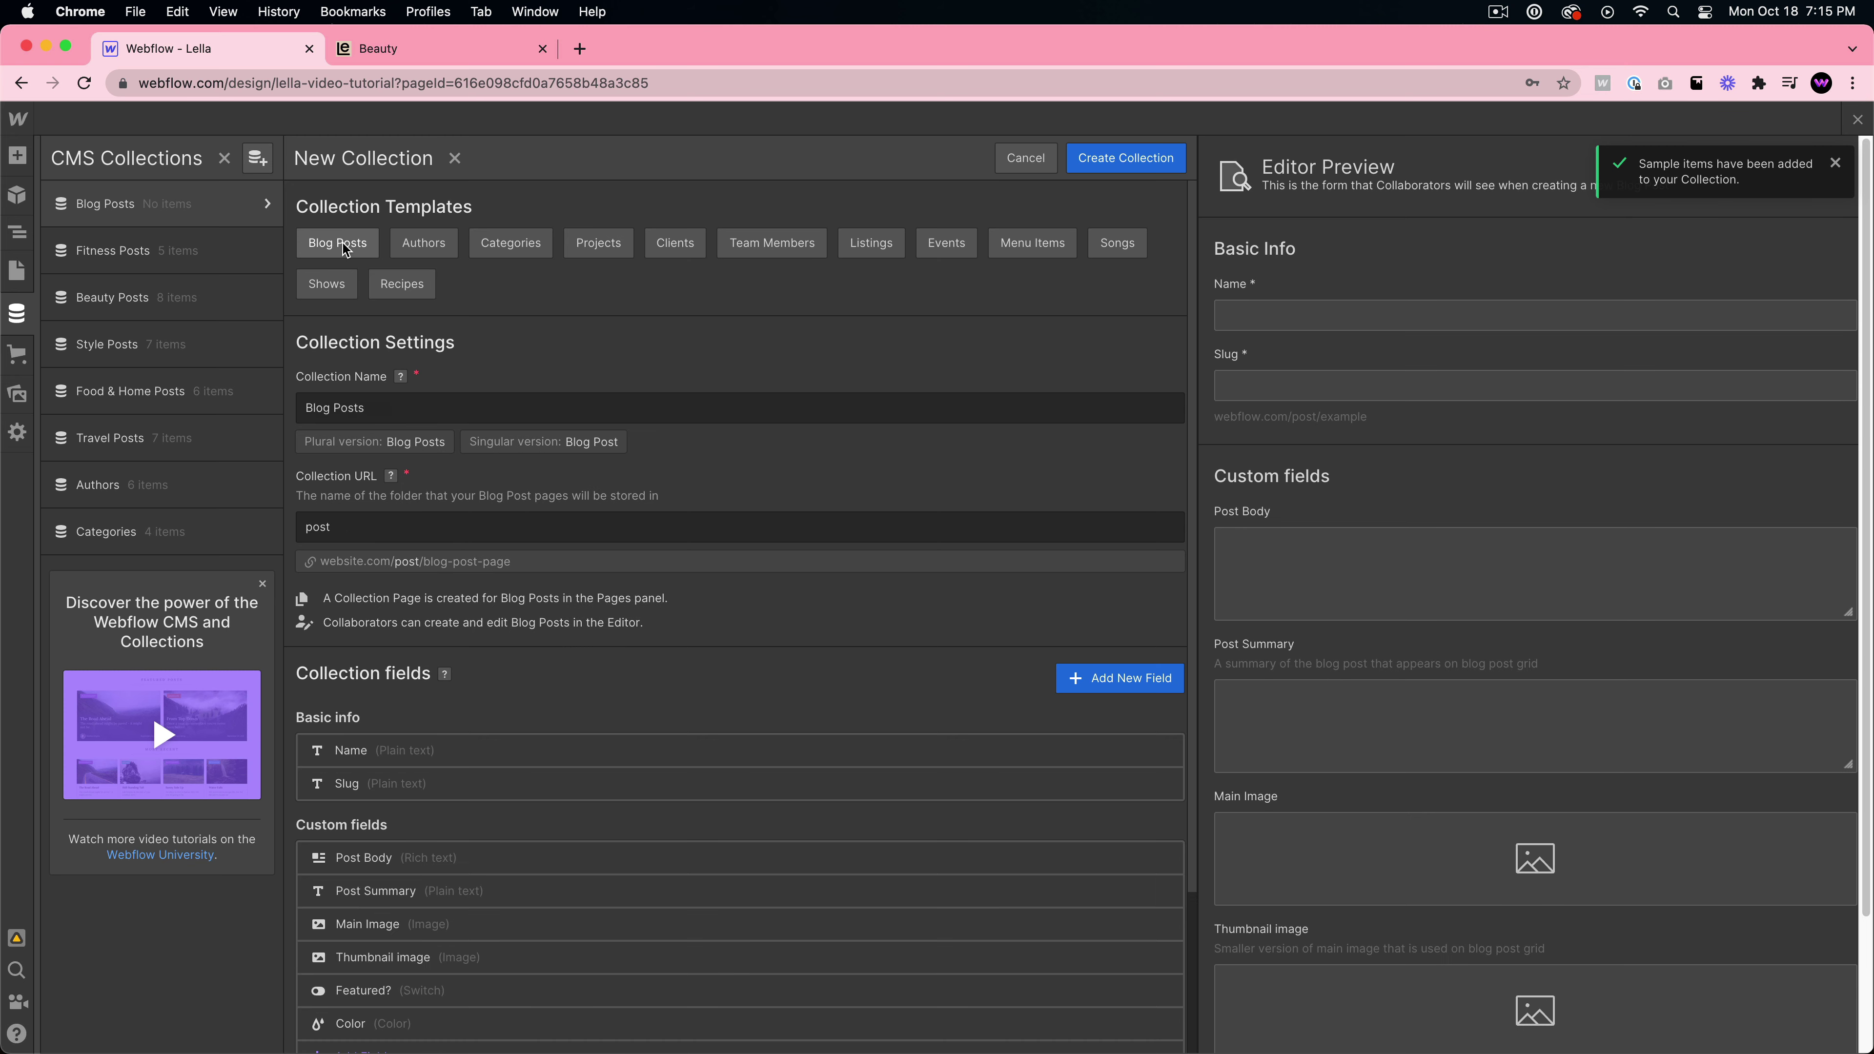
pyautogui.tripleClick(356, 414)
pyautogui.click(264, 259)
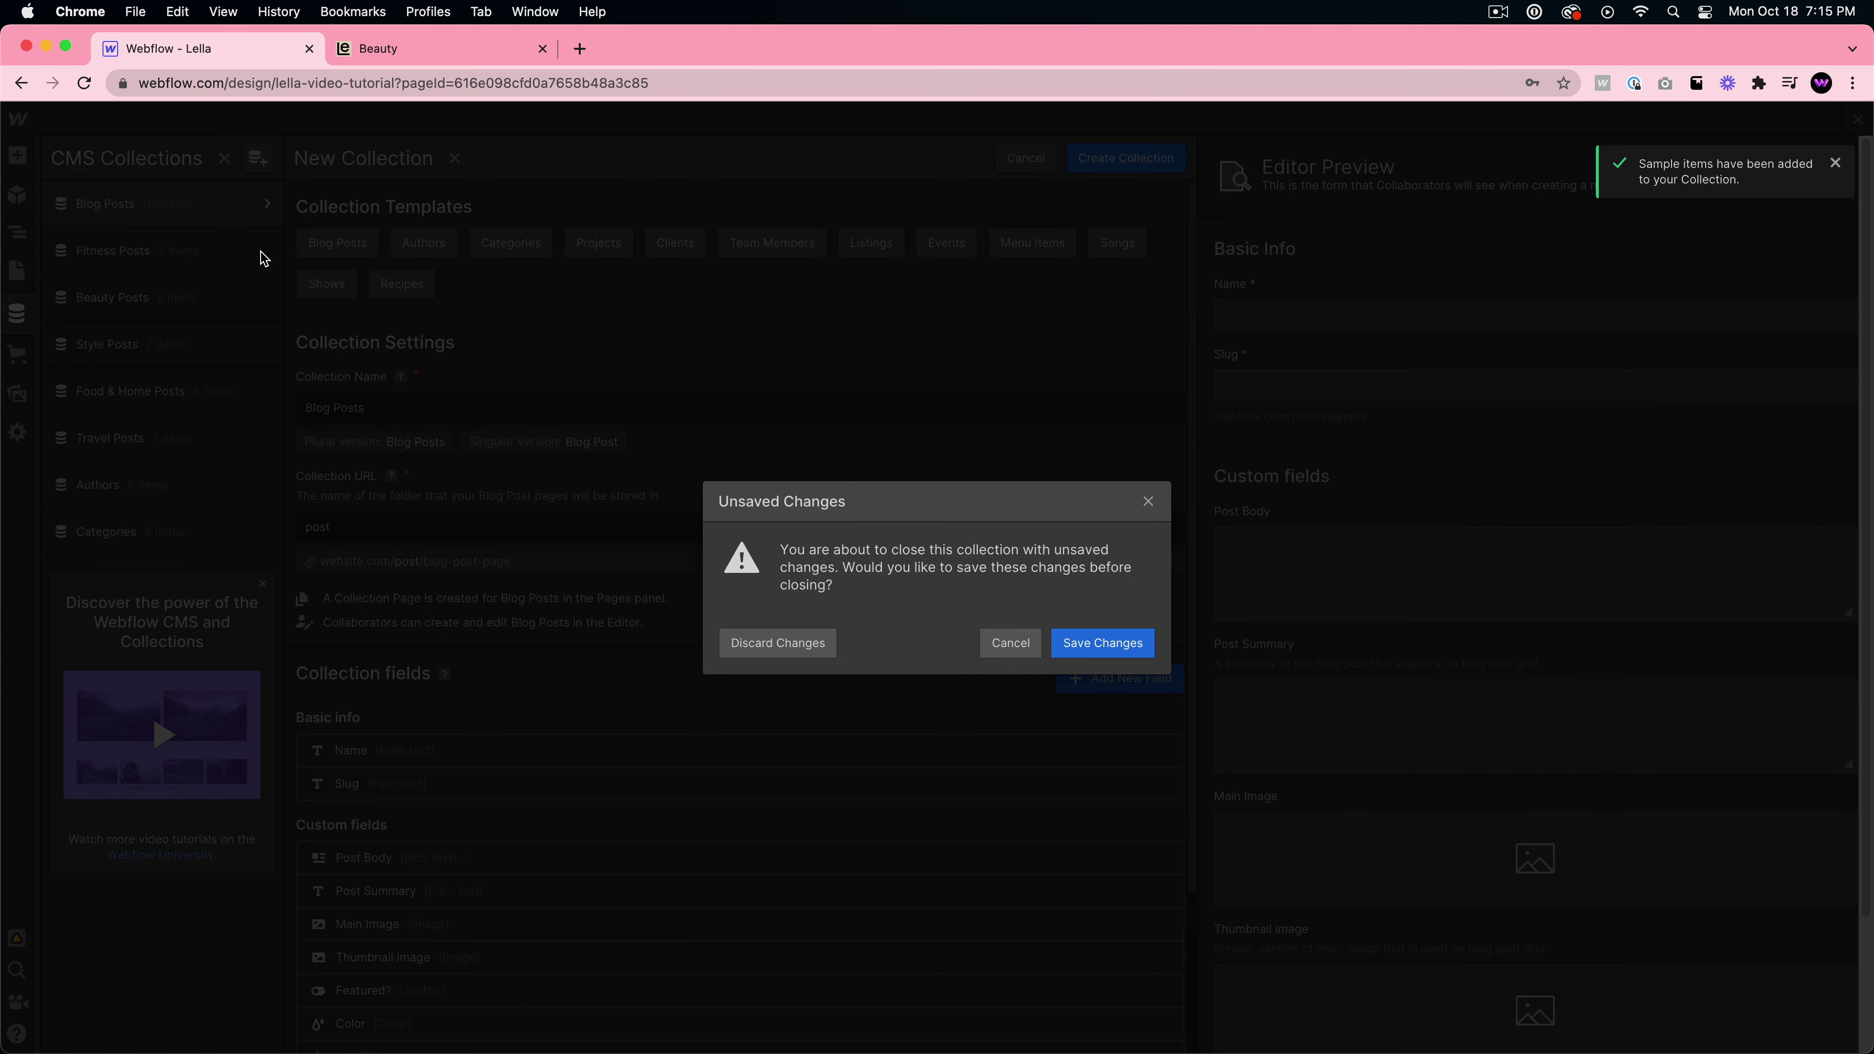
pyautogui.click(1009, 642)
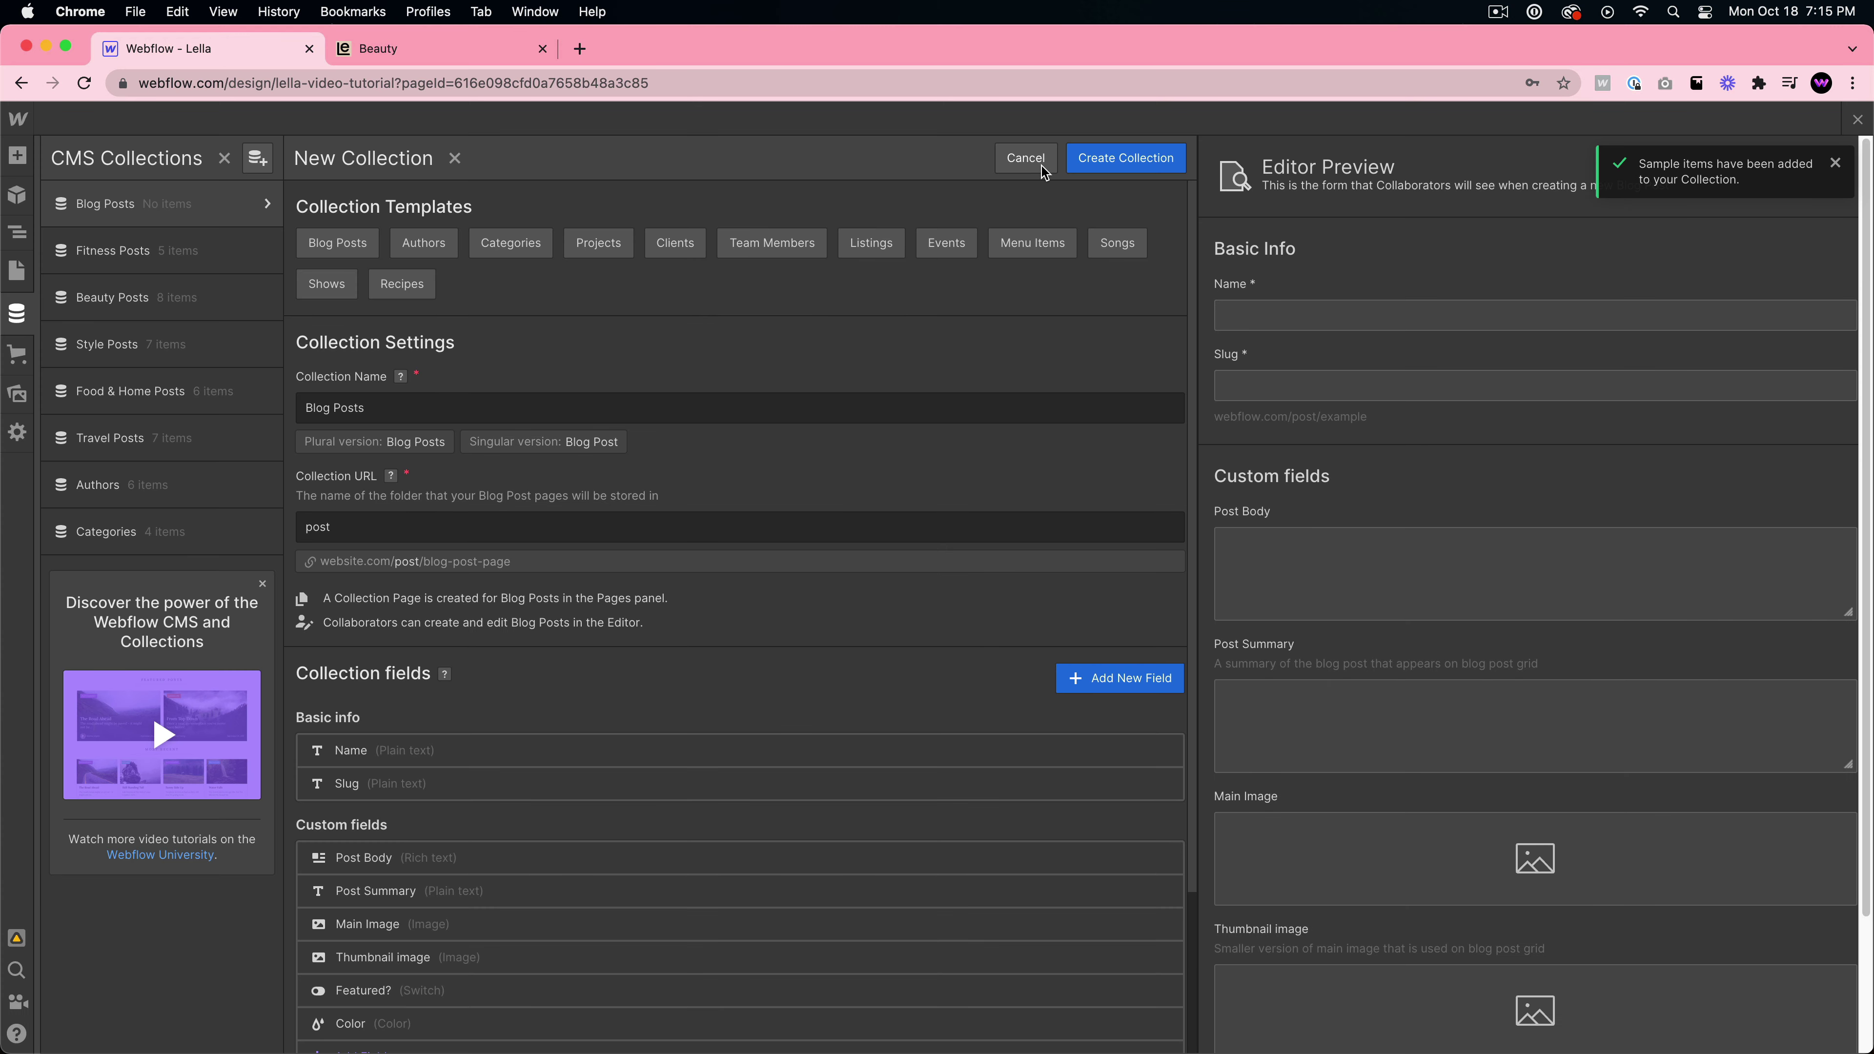
pyautogui.click(1025, 158)
pyautogui.click(774, 633)
# - Open the settings of the Fitness Posts collection and rename the collection to Art Posts
pyautogui.click(180, 250)
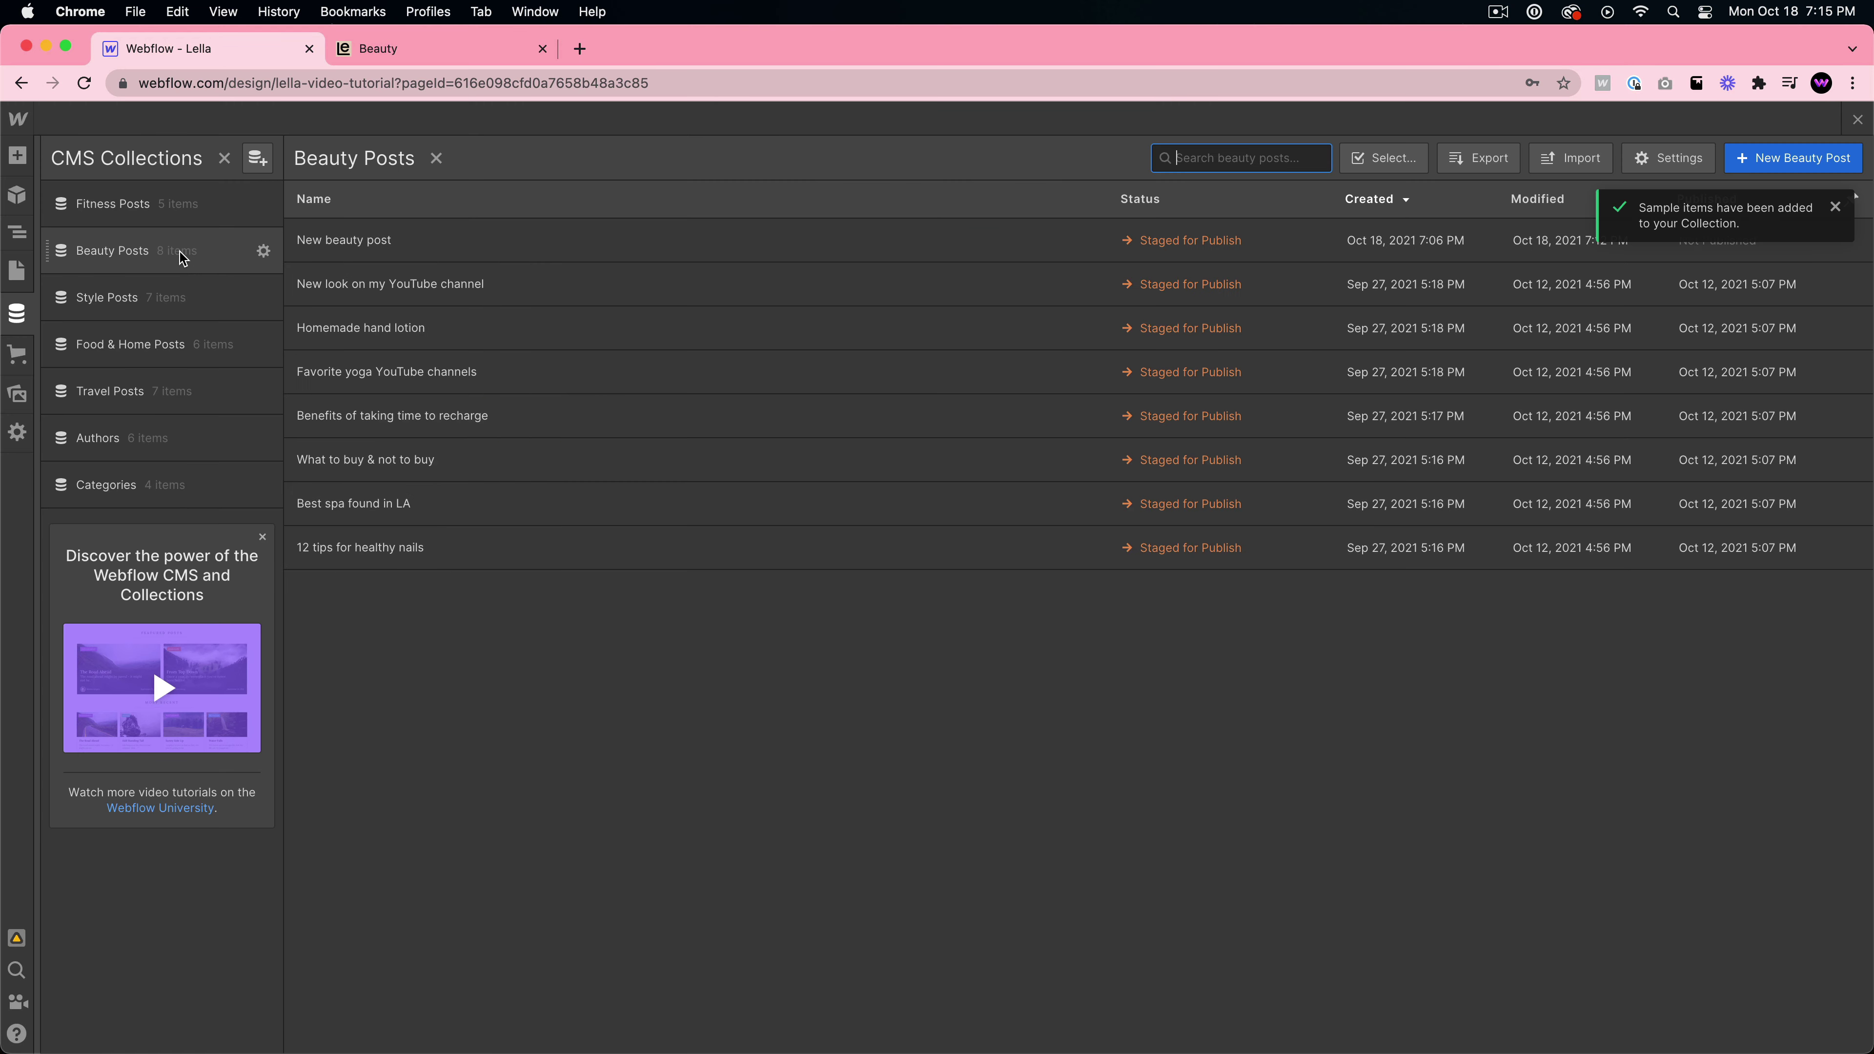
pyautogui.click(177, 197)
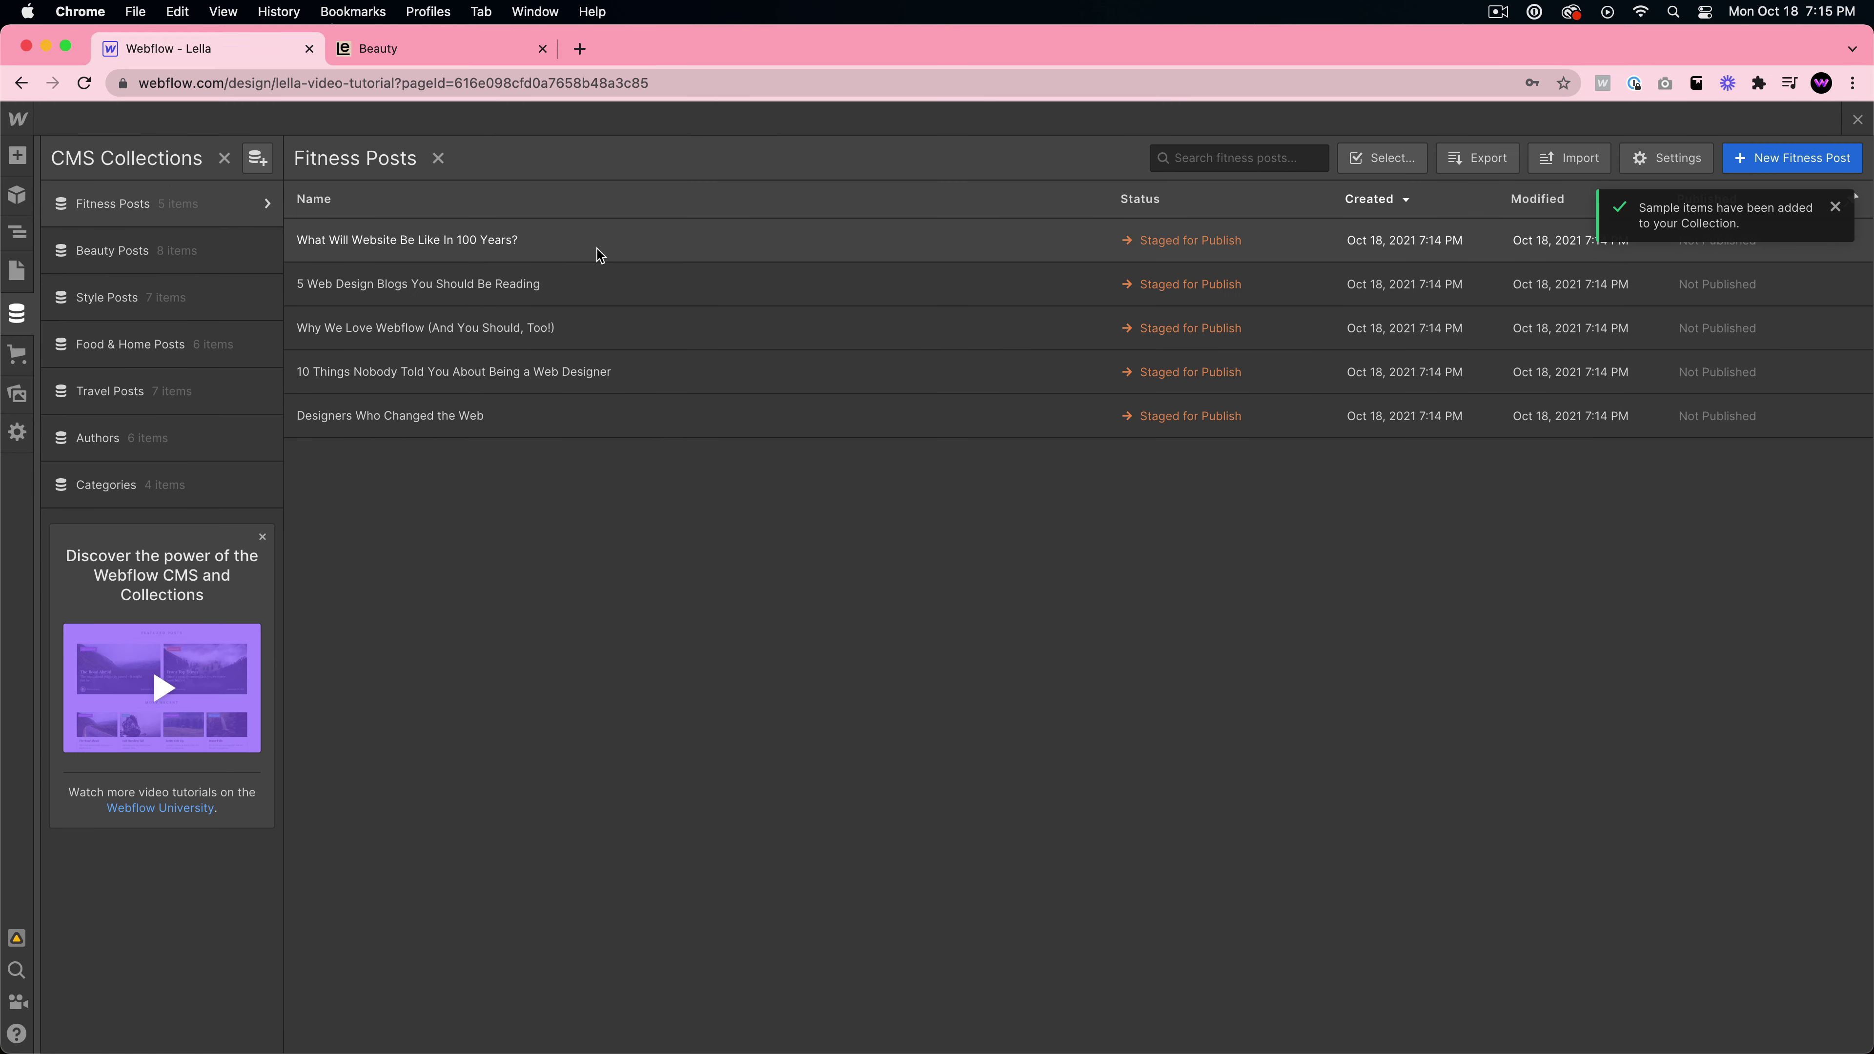
pyautogui.click(1688, 154)
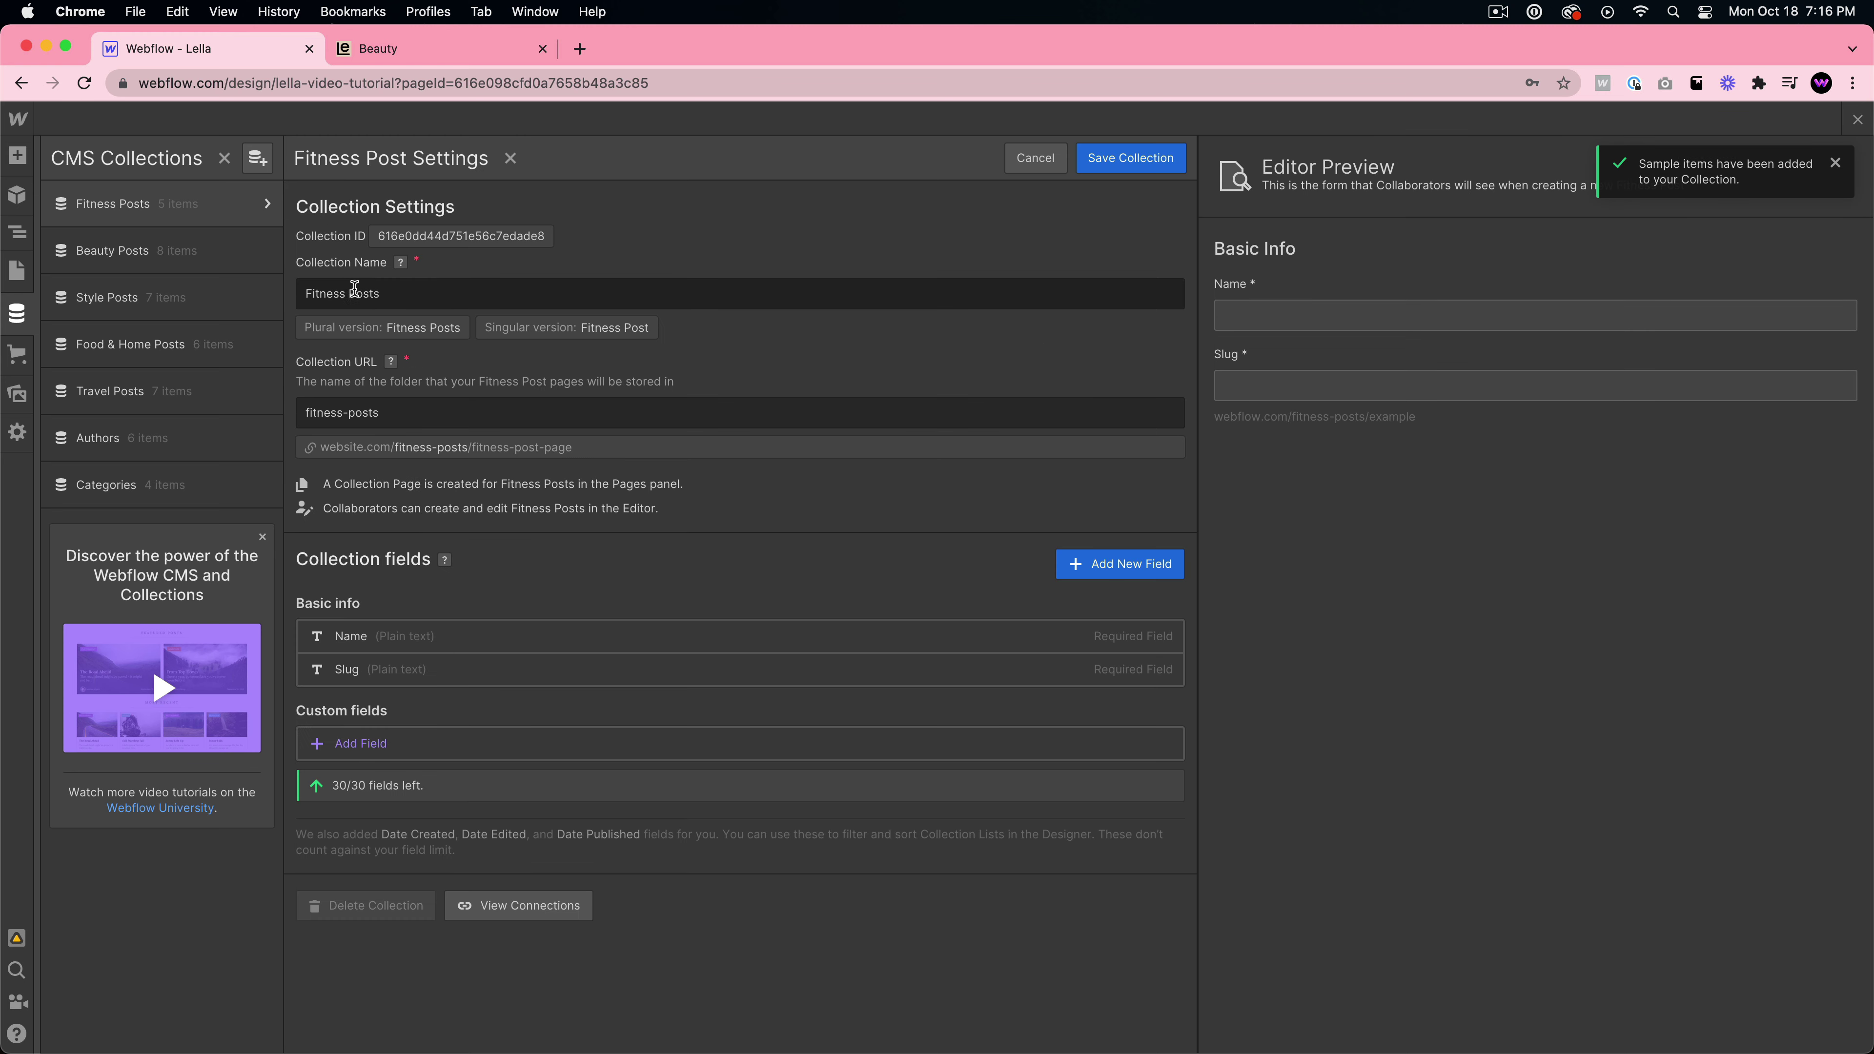
pyautogui.click(339, 291)
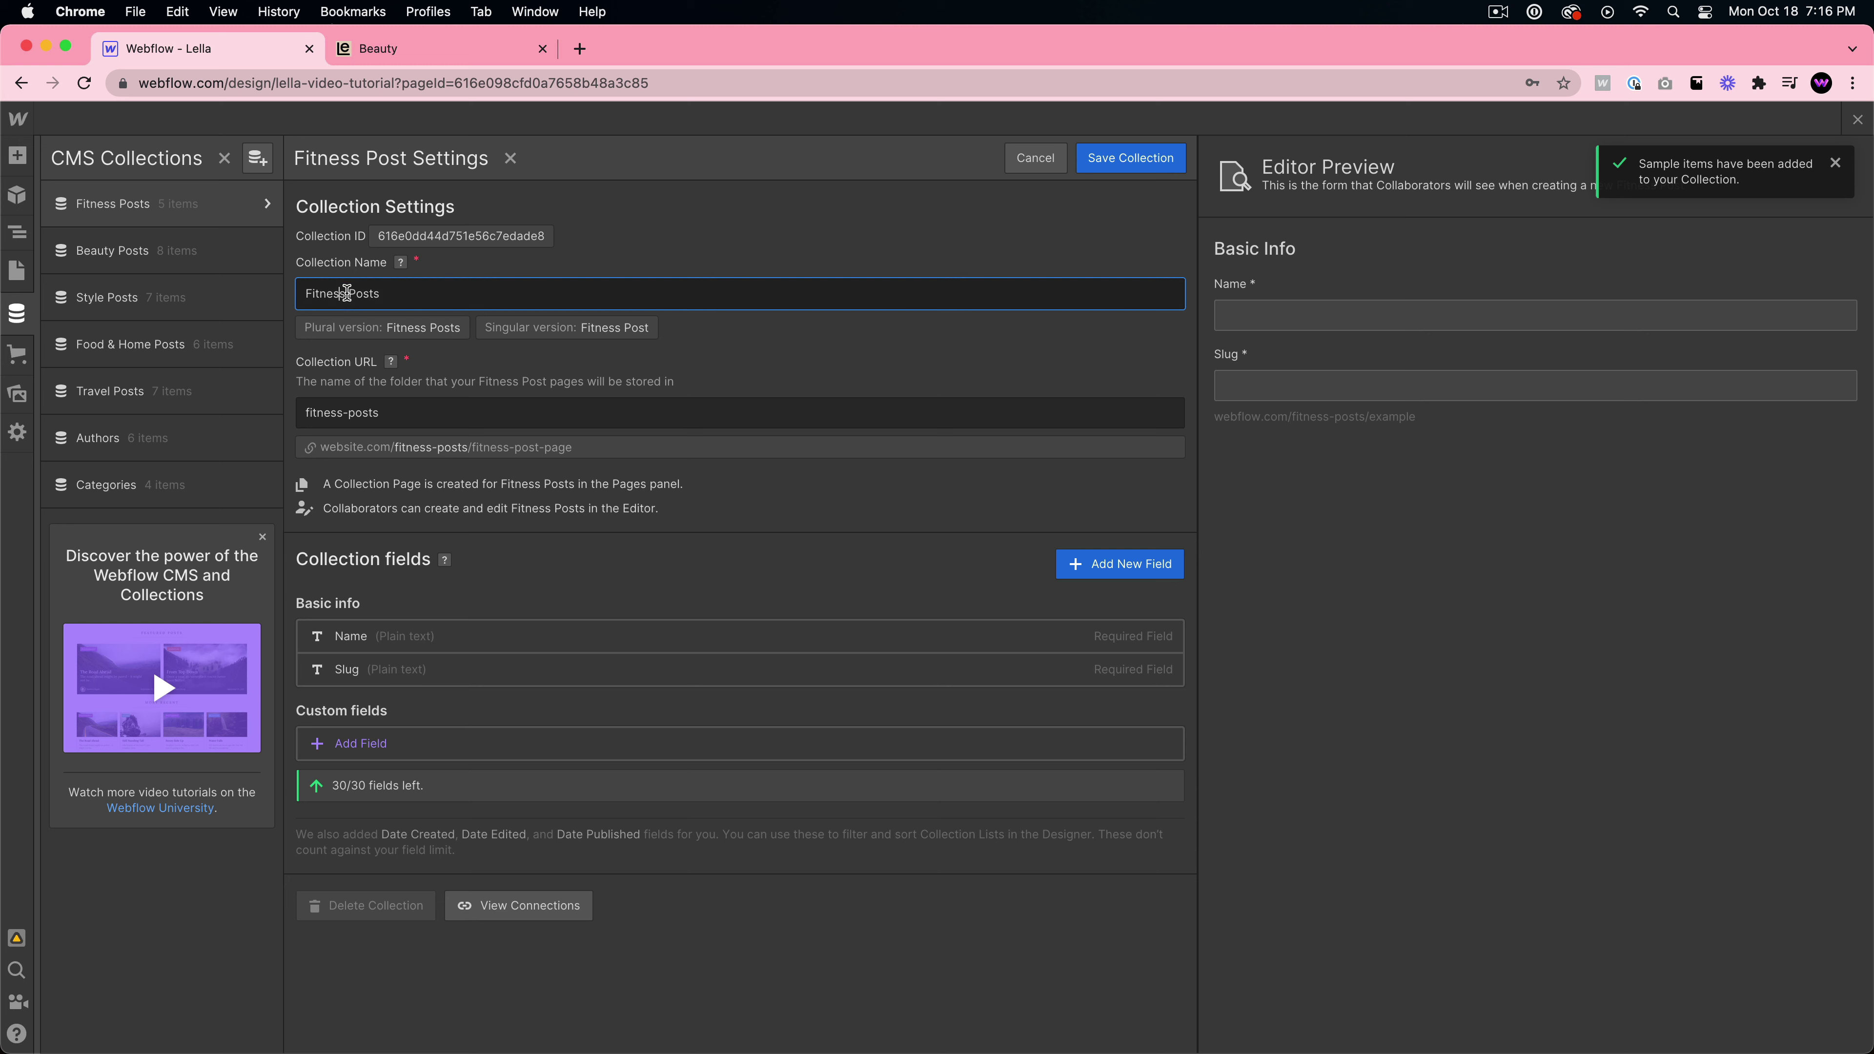
pyautogui.moveTo(411, 327)
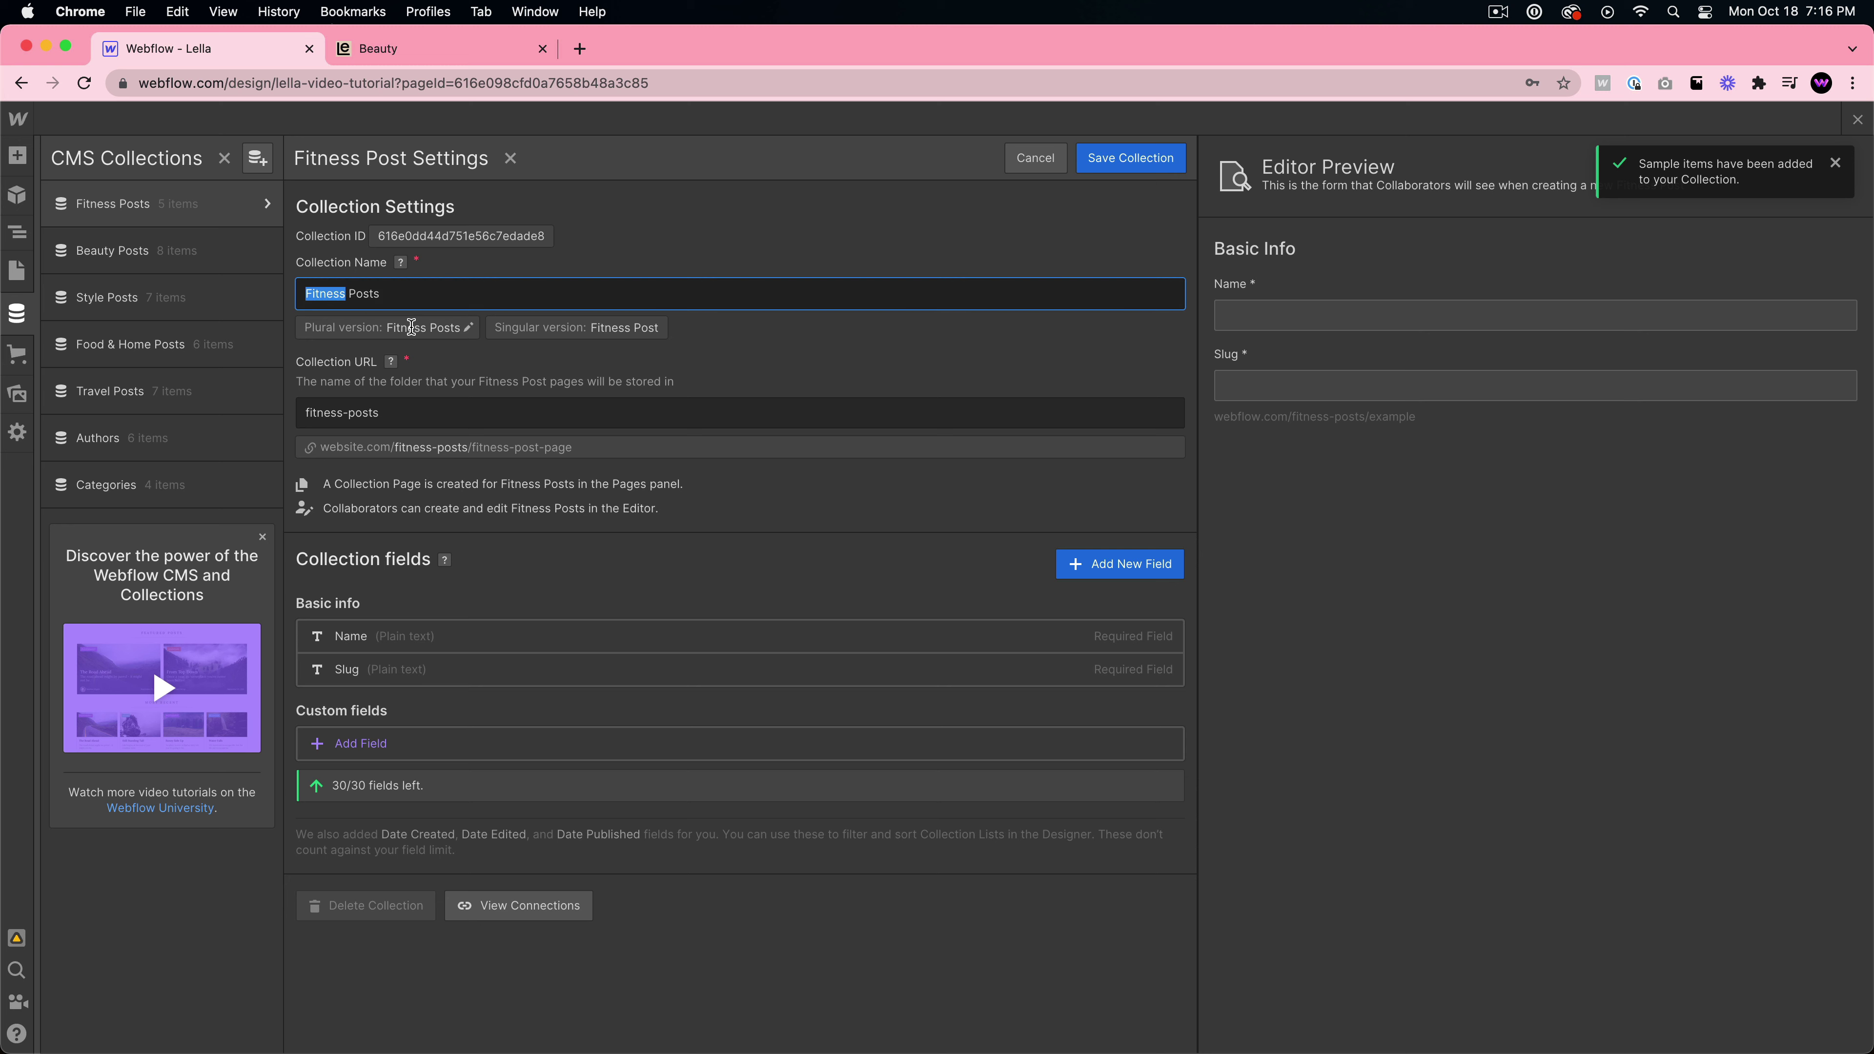
pyautogui.write('Swea')
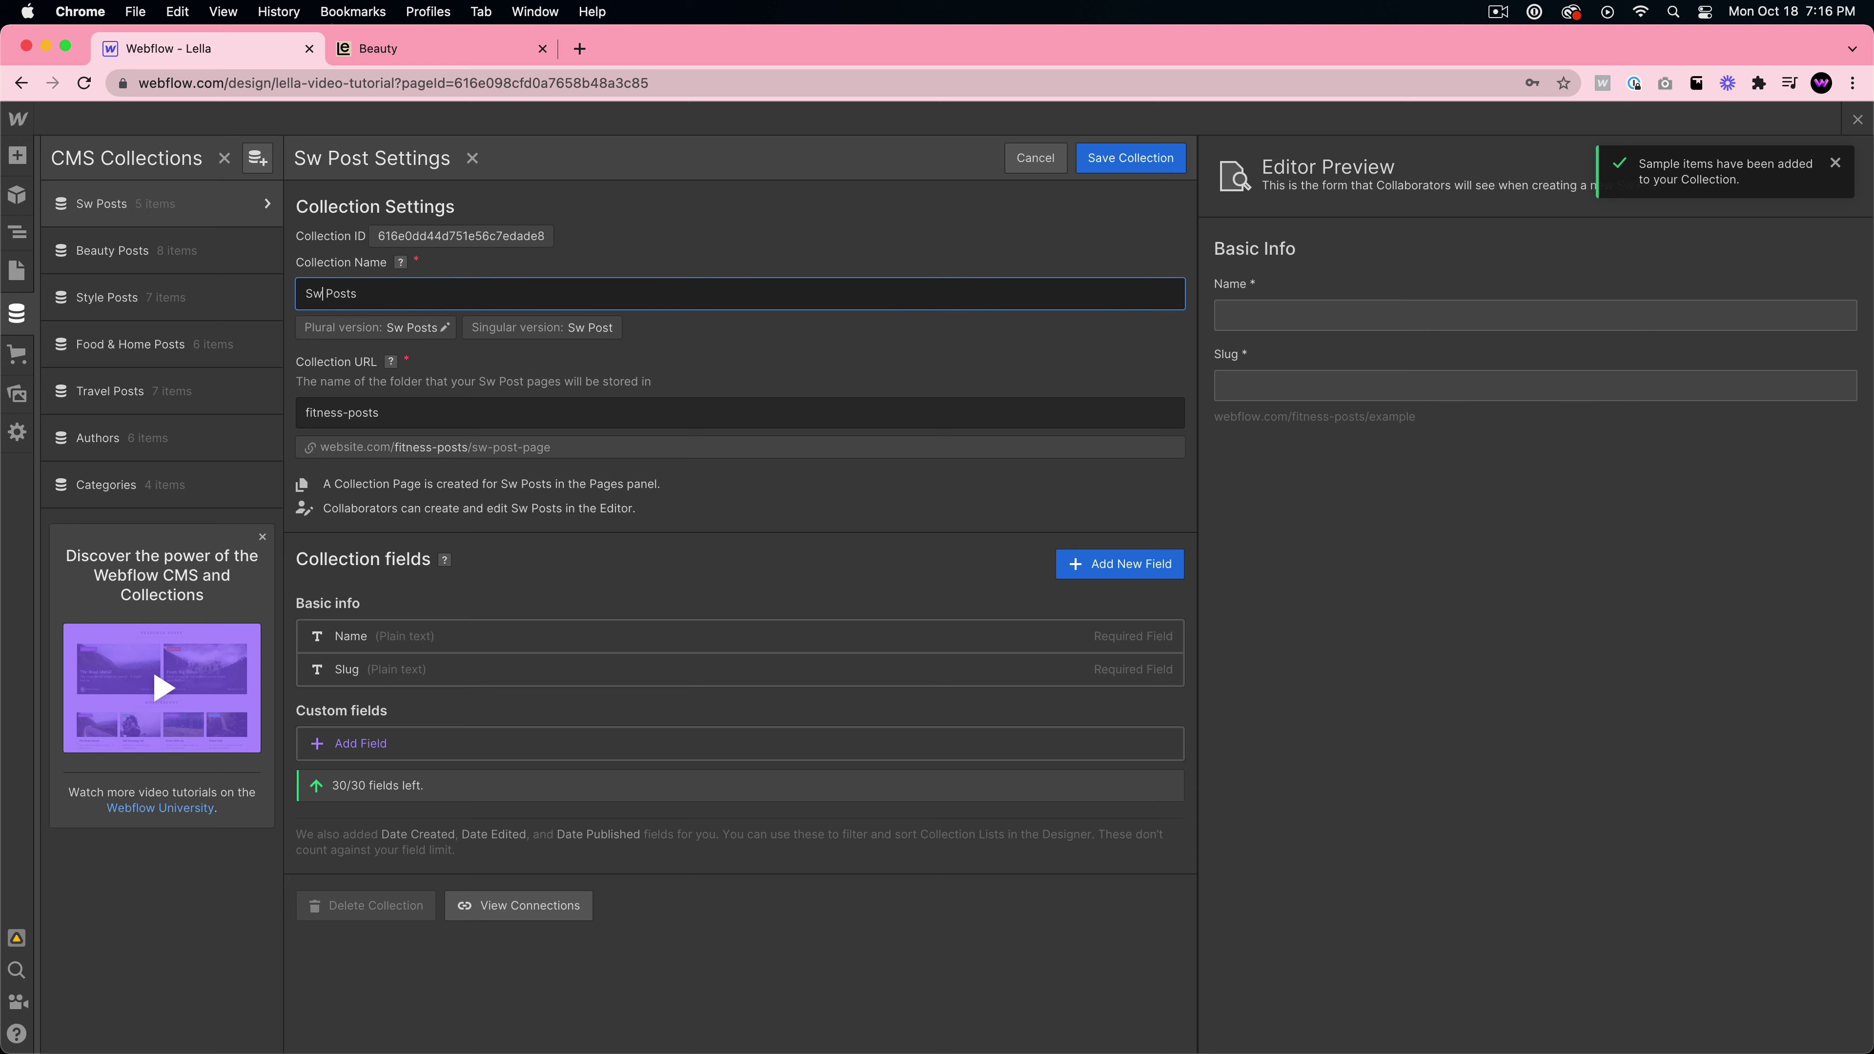
pyautogui.press('BackSpace')
pyautogui.press('BackSpace')
pyautogui.write('im')
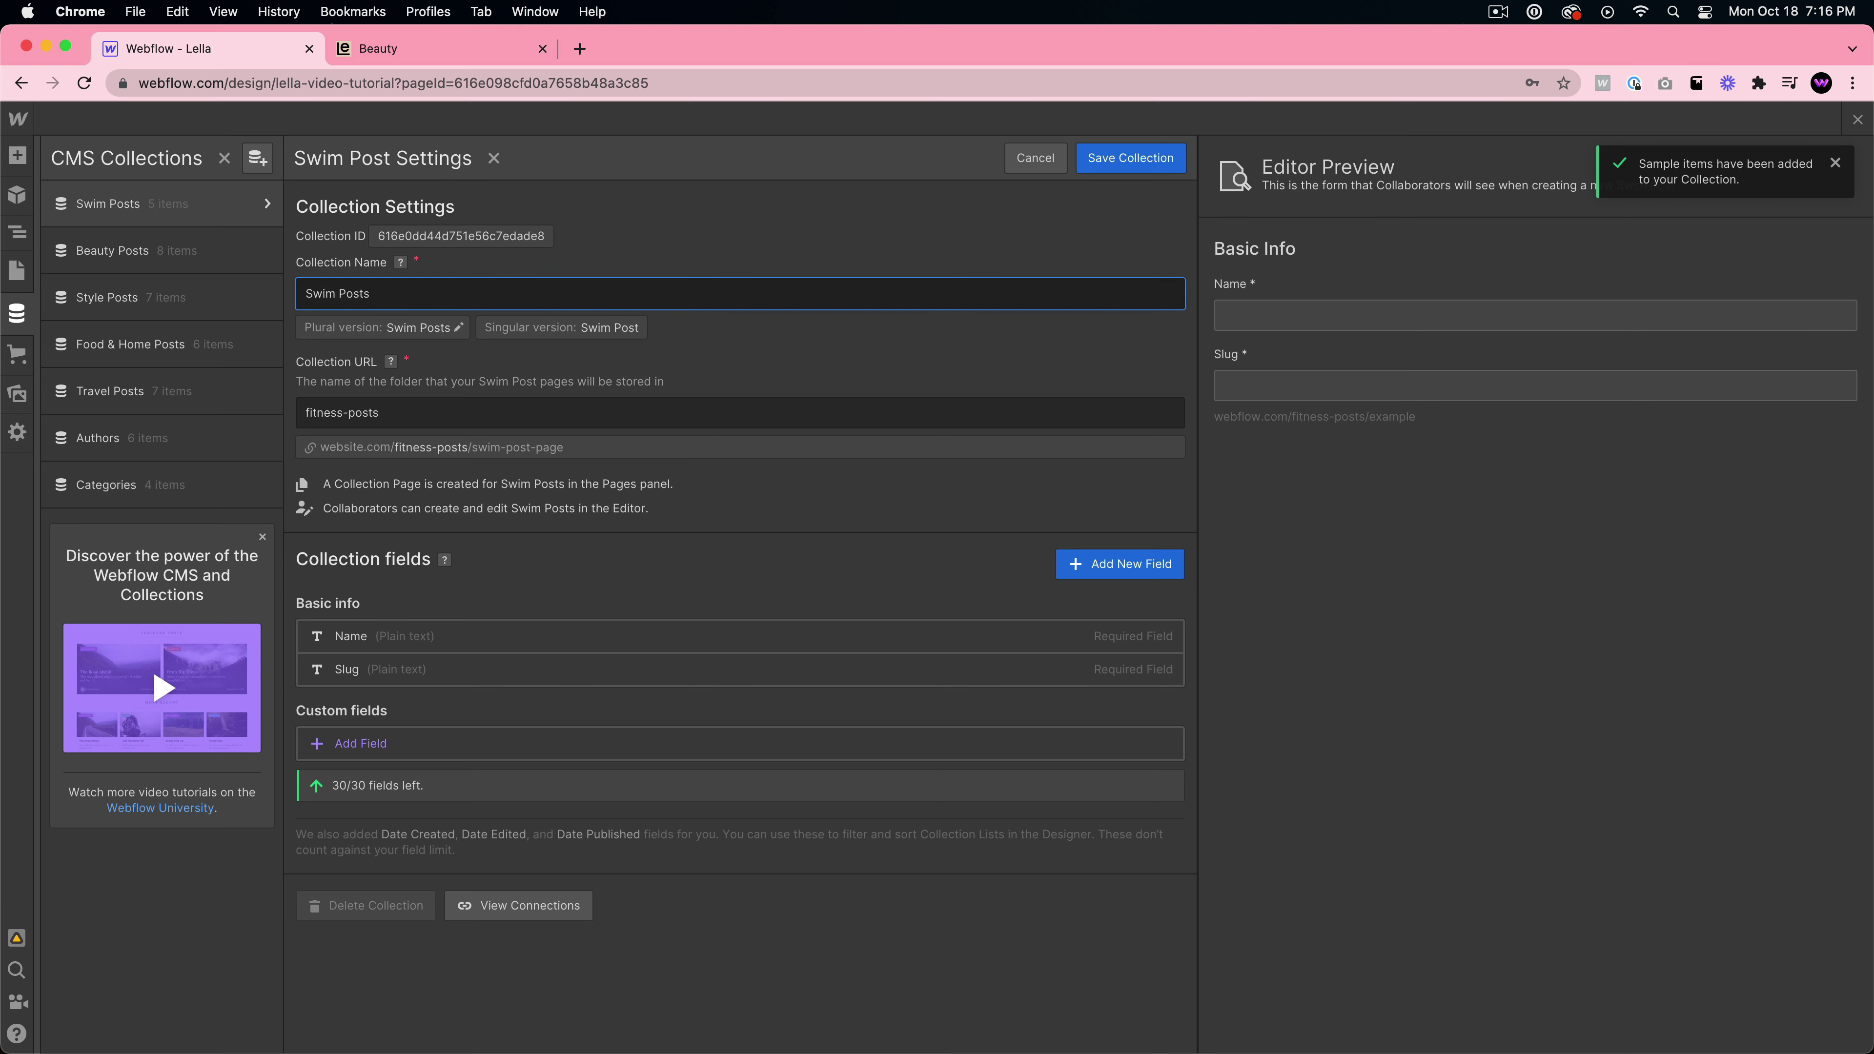
pyautogui.write('ming')
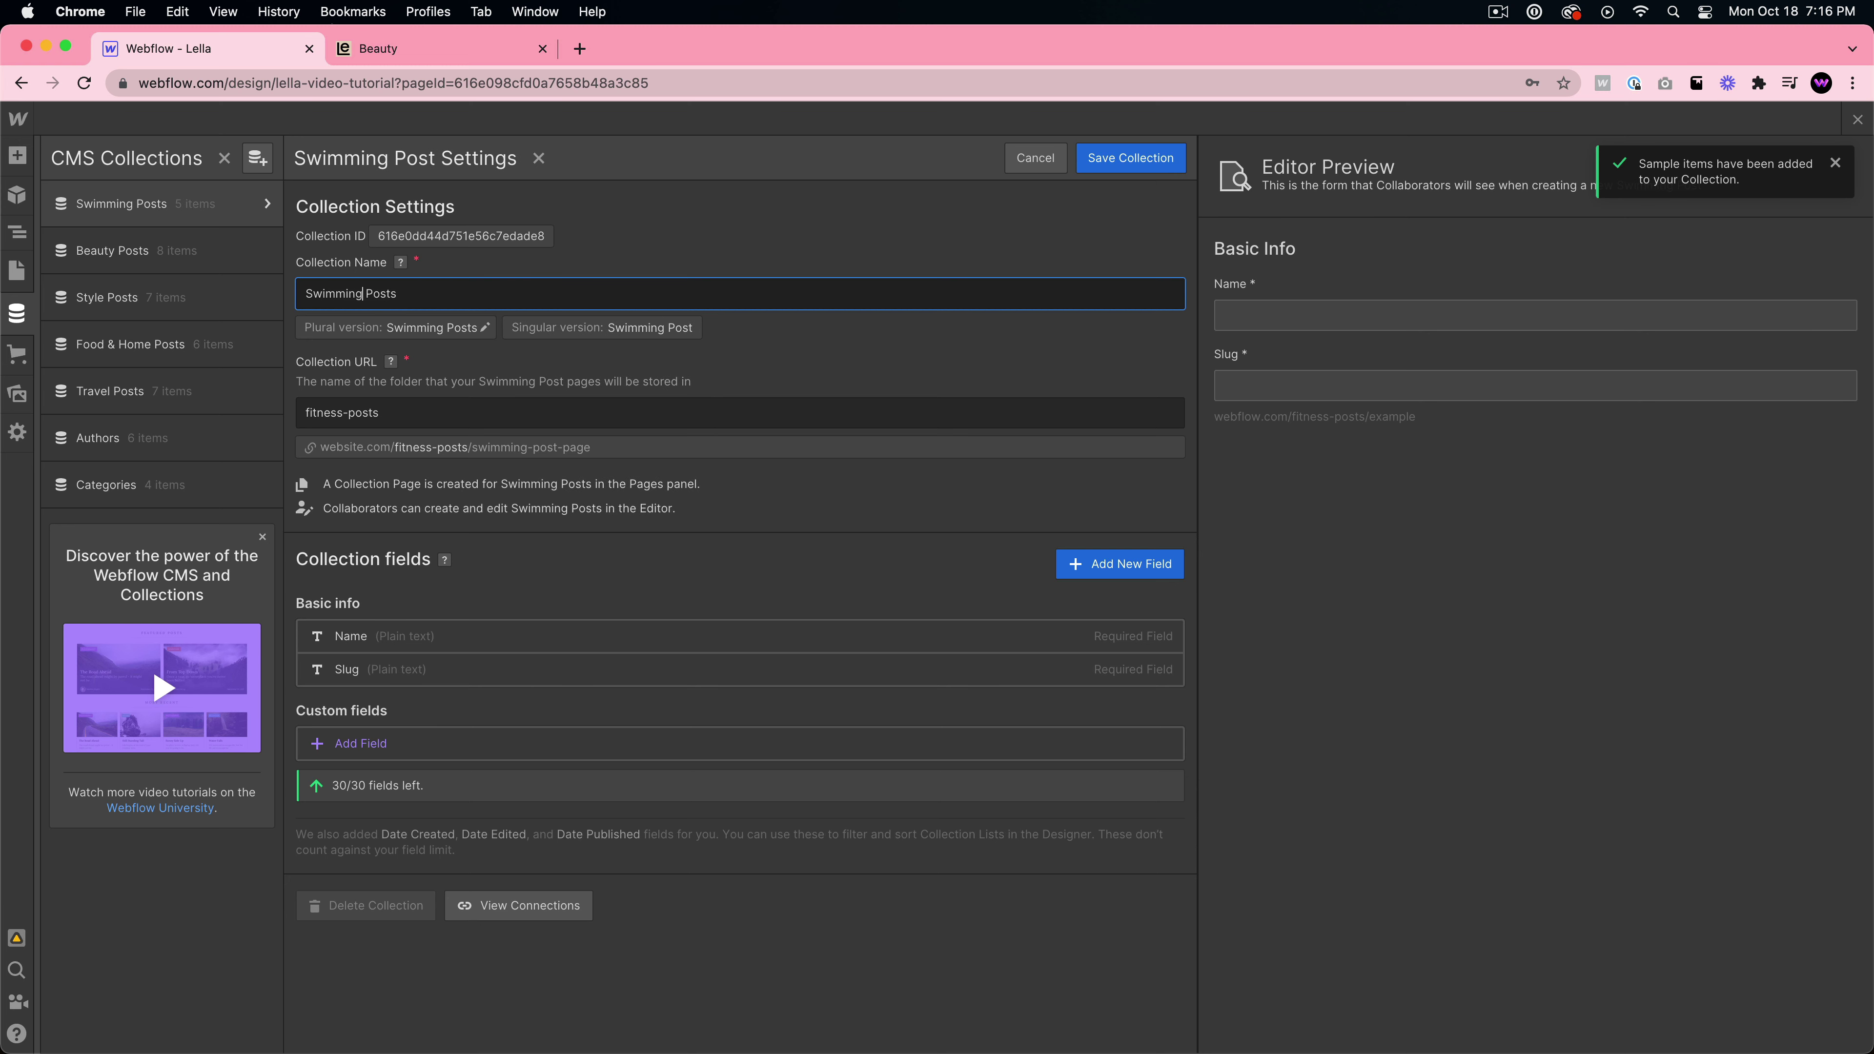
pyautogui.doubleClick(344, 294)
pyautogui.write('Art')
# - Change the collection URL to art-posts and save the collection
pyautogui.doubleClick(339, 413)
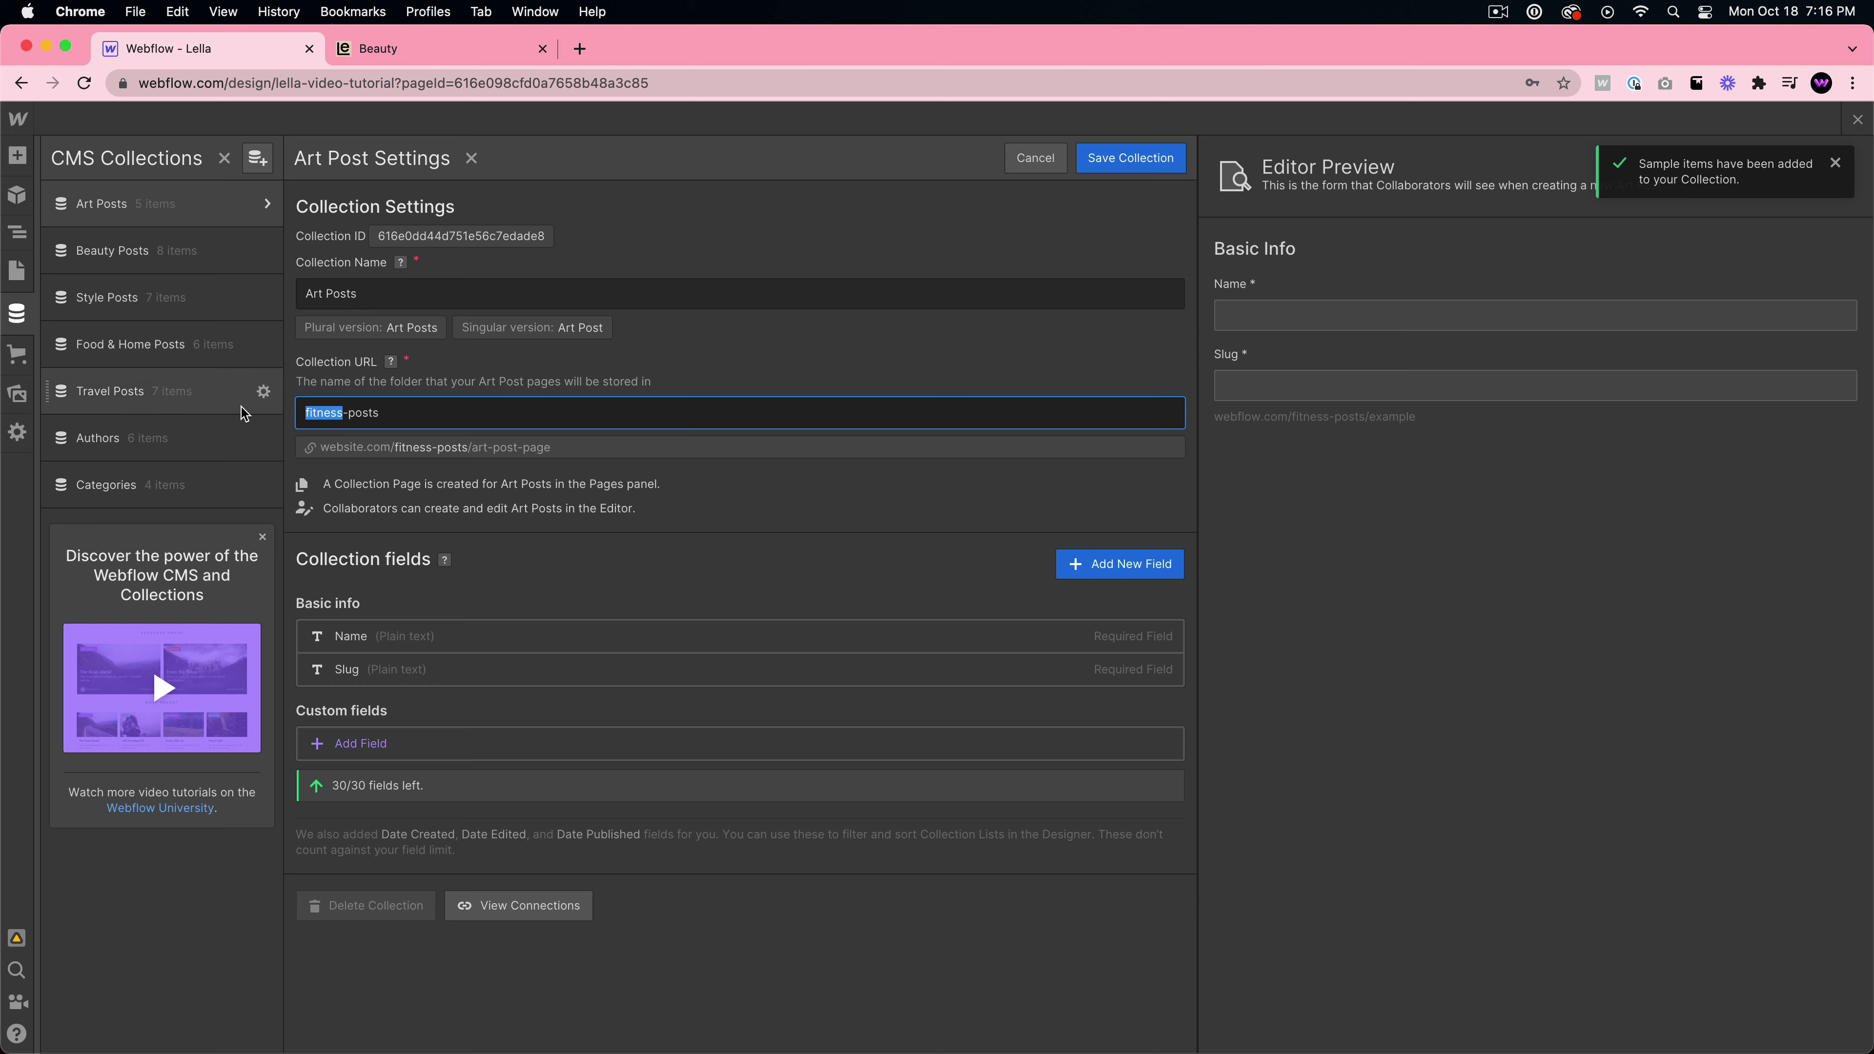
pyautogui.write('art')
pyautogui.click(1131, 161)
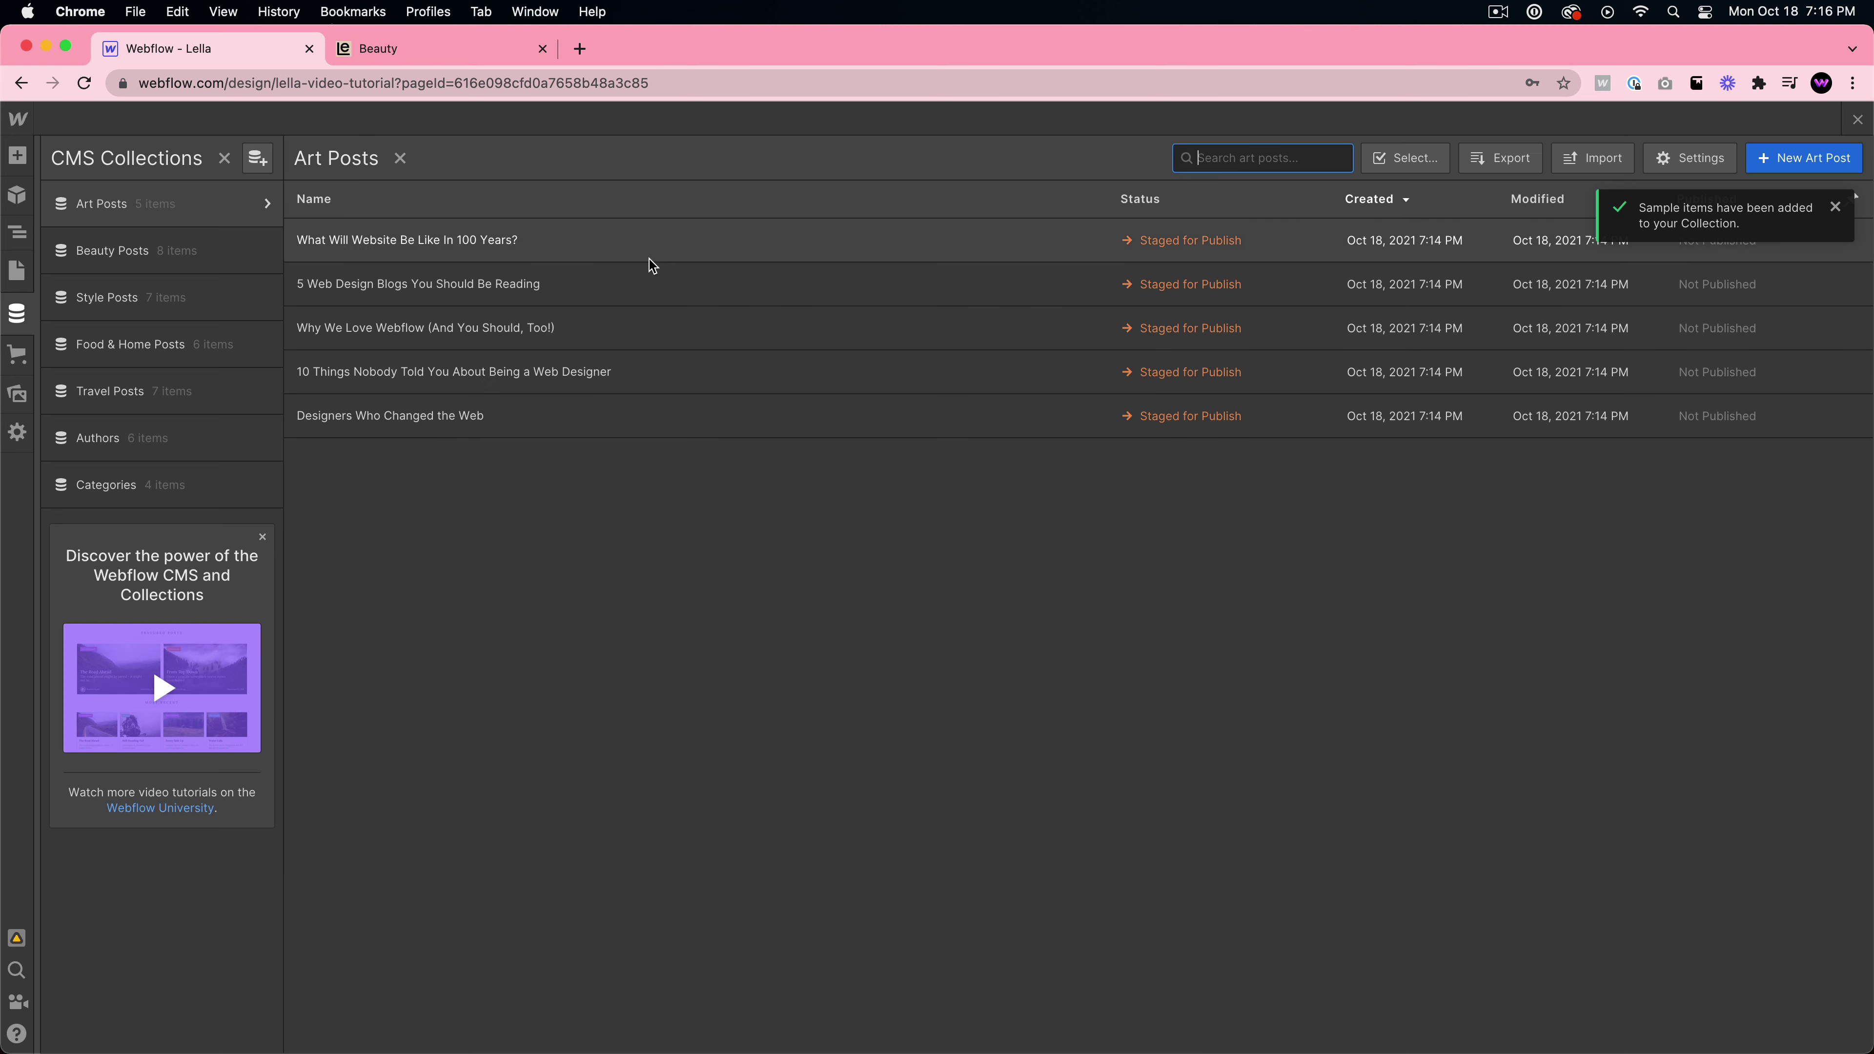
# - Start a new CMS collection from the Blog Posts template and review its custom fields
pyautogui.click(258, 157)
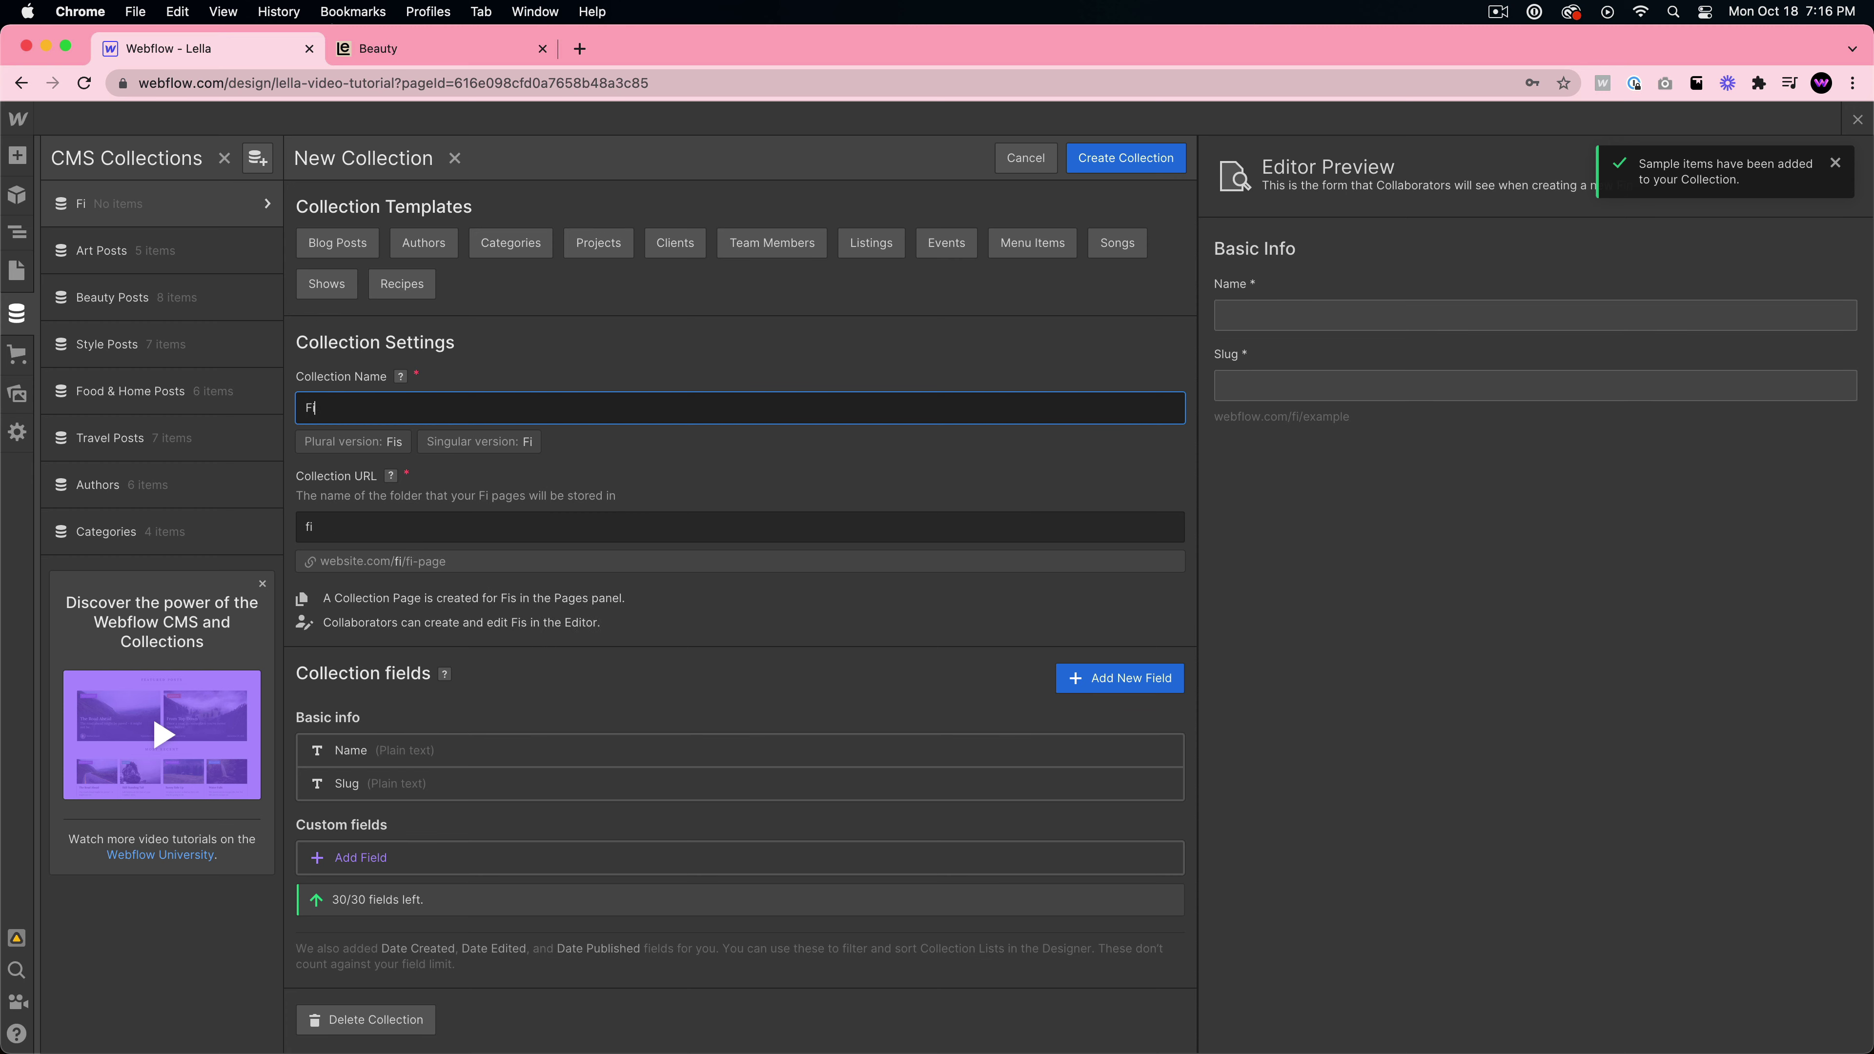
pyautogui.click(343, 244)
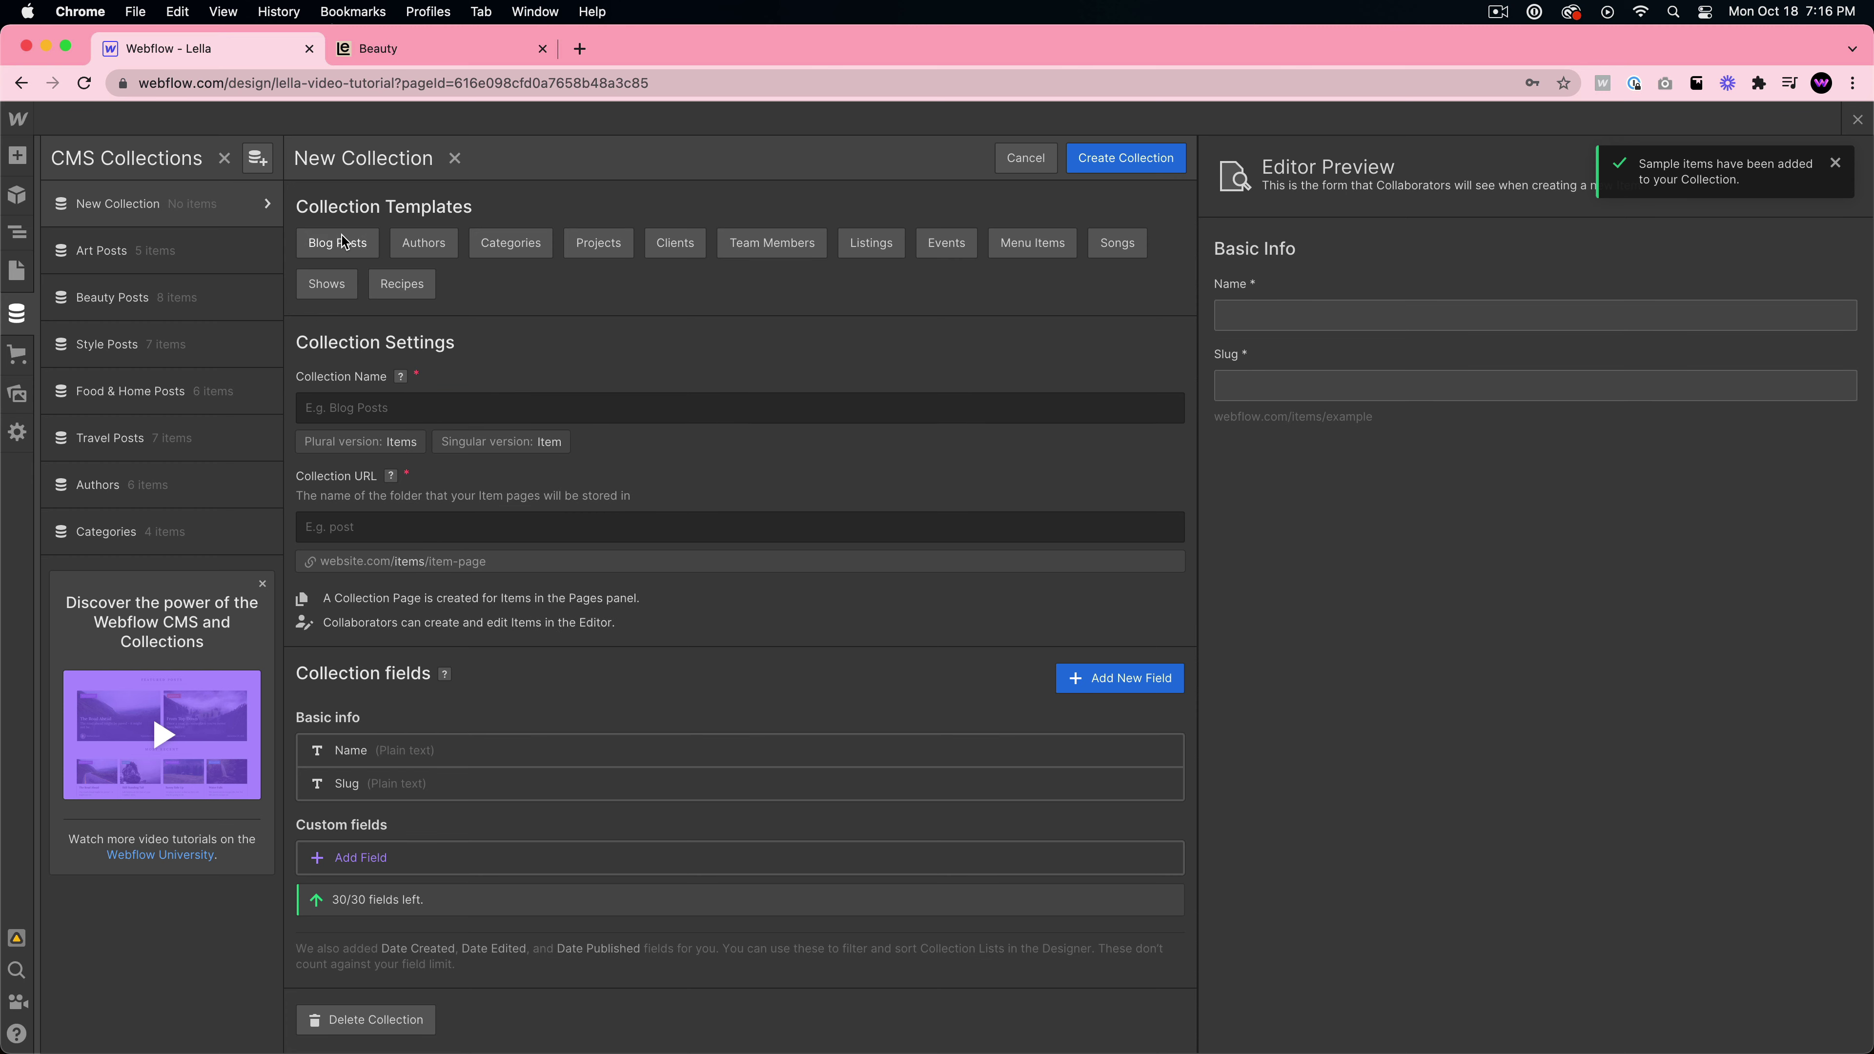
pyautogui.click(1108, 632)
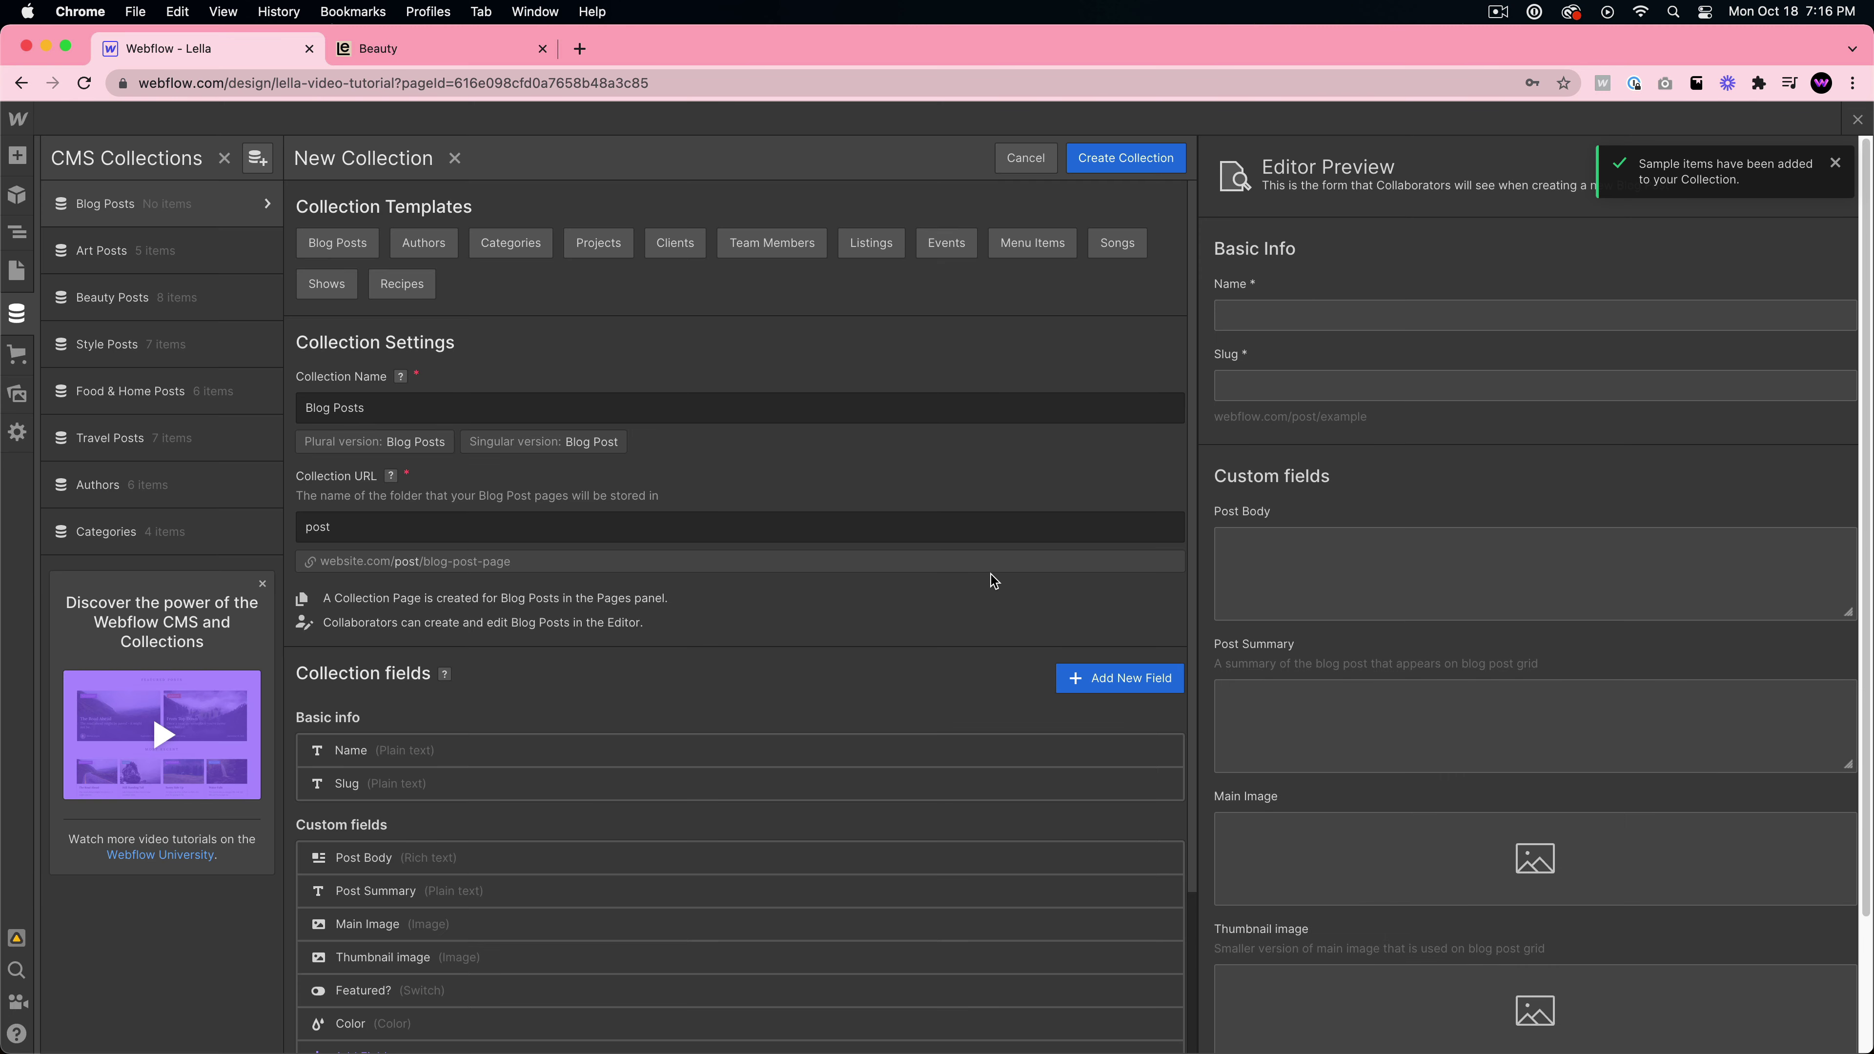
pyautogui.click(390, 402)
pyautogui.scroll(-5, 510, 837)
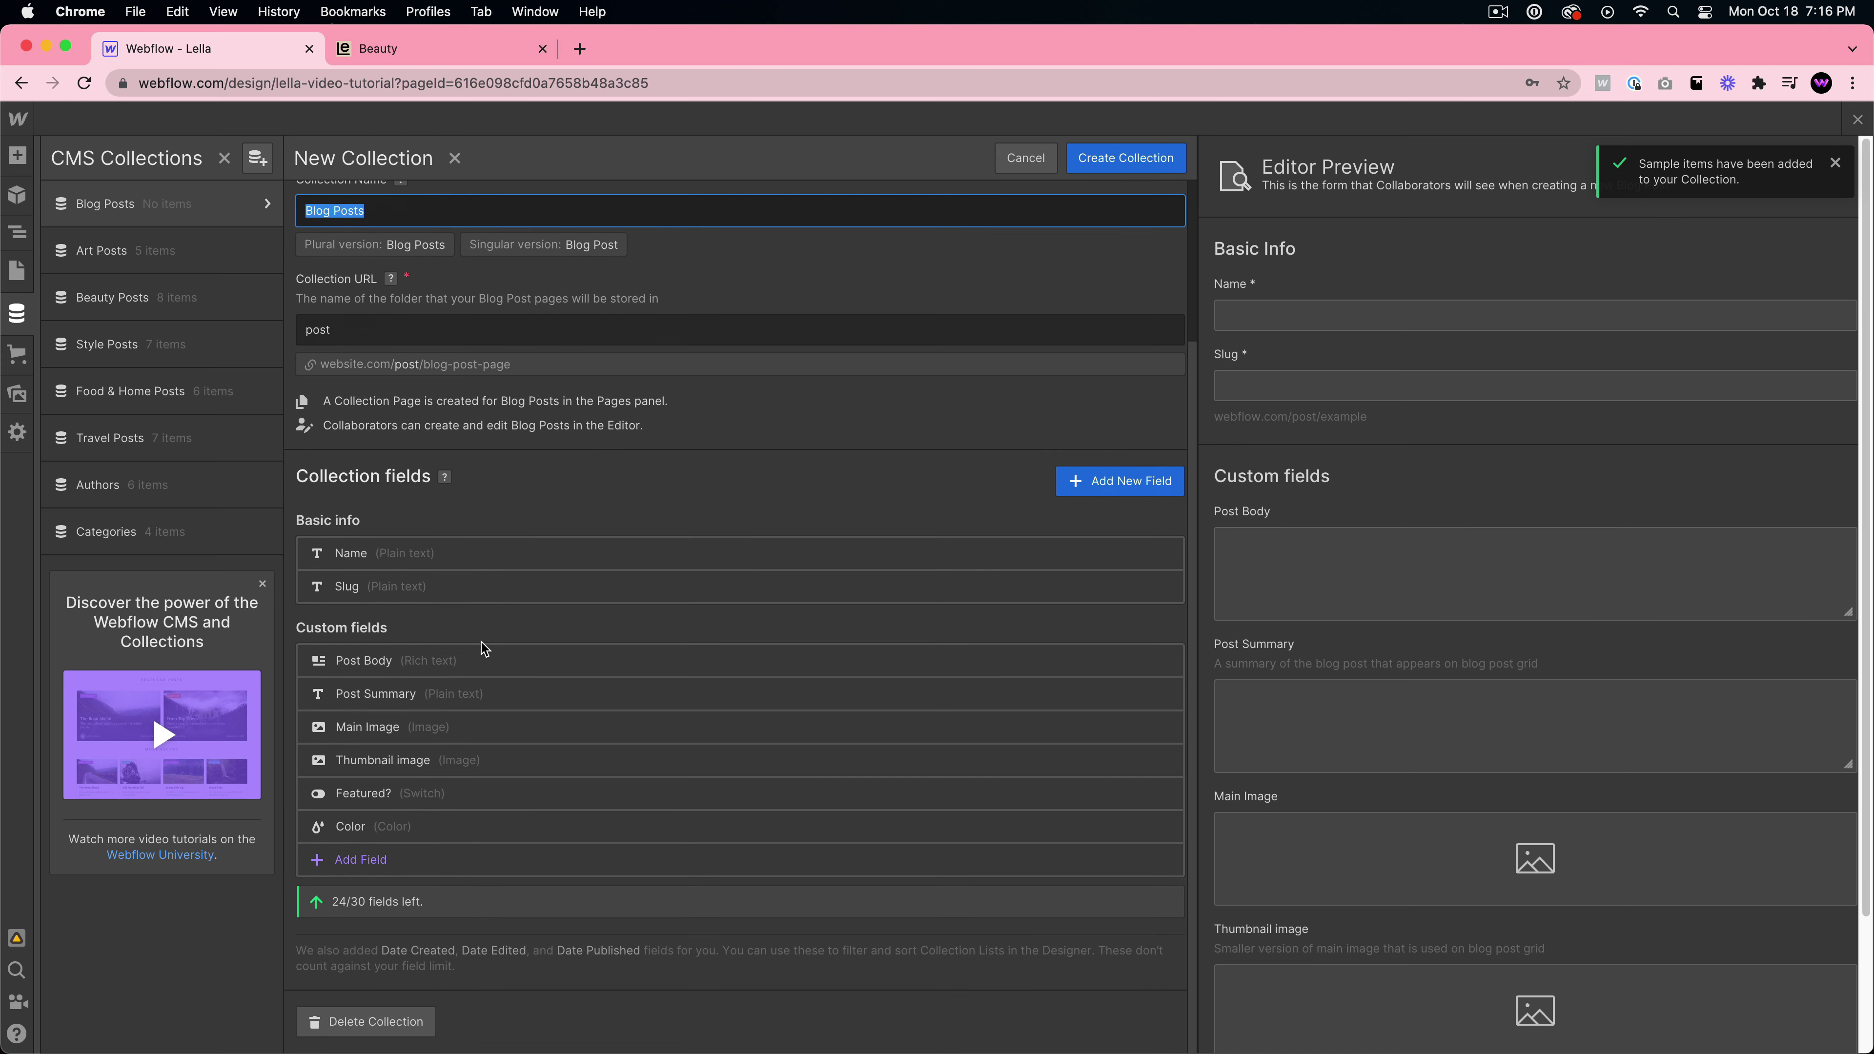
pyautogui.scroll(5, 451, 720)
pyautogui.scroll(1, 472, 684)
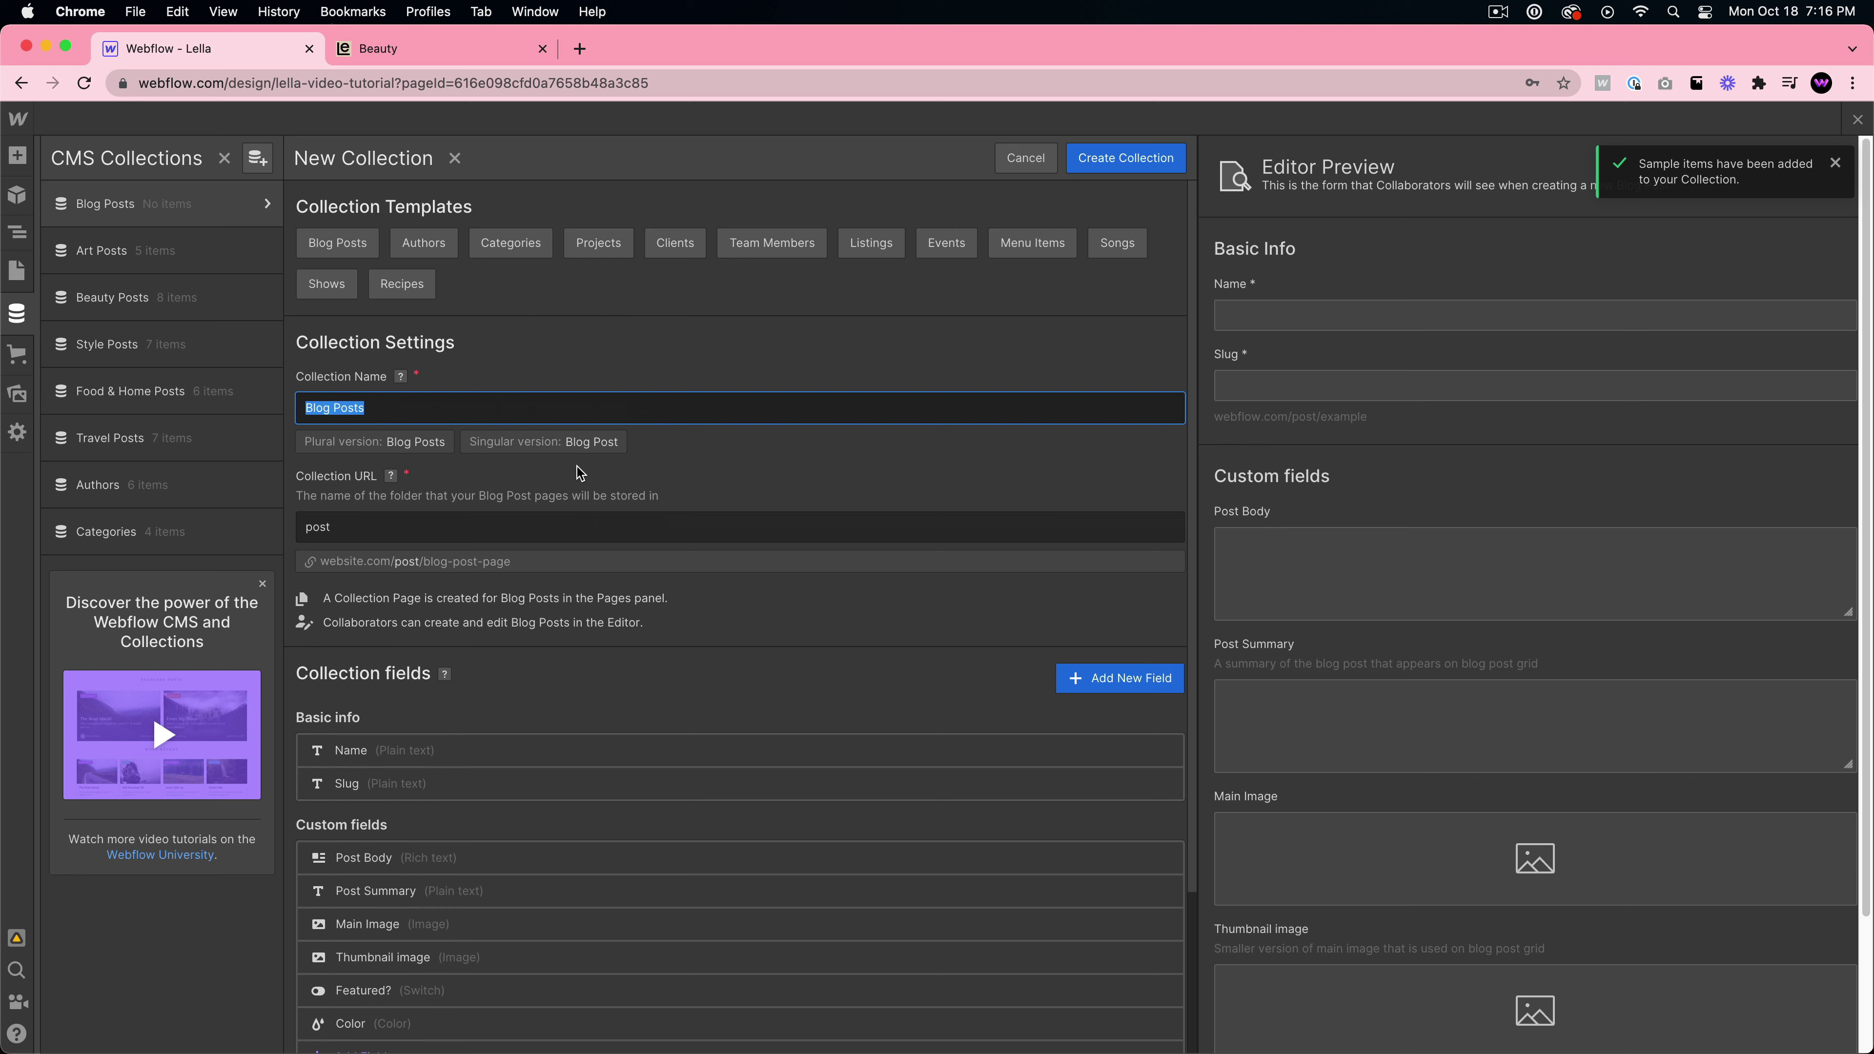
# - Name the new collection Fitness Posts and shorten its collection URL
pyautogui.write('Fitness P')
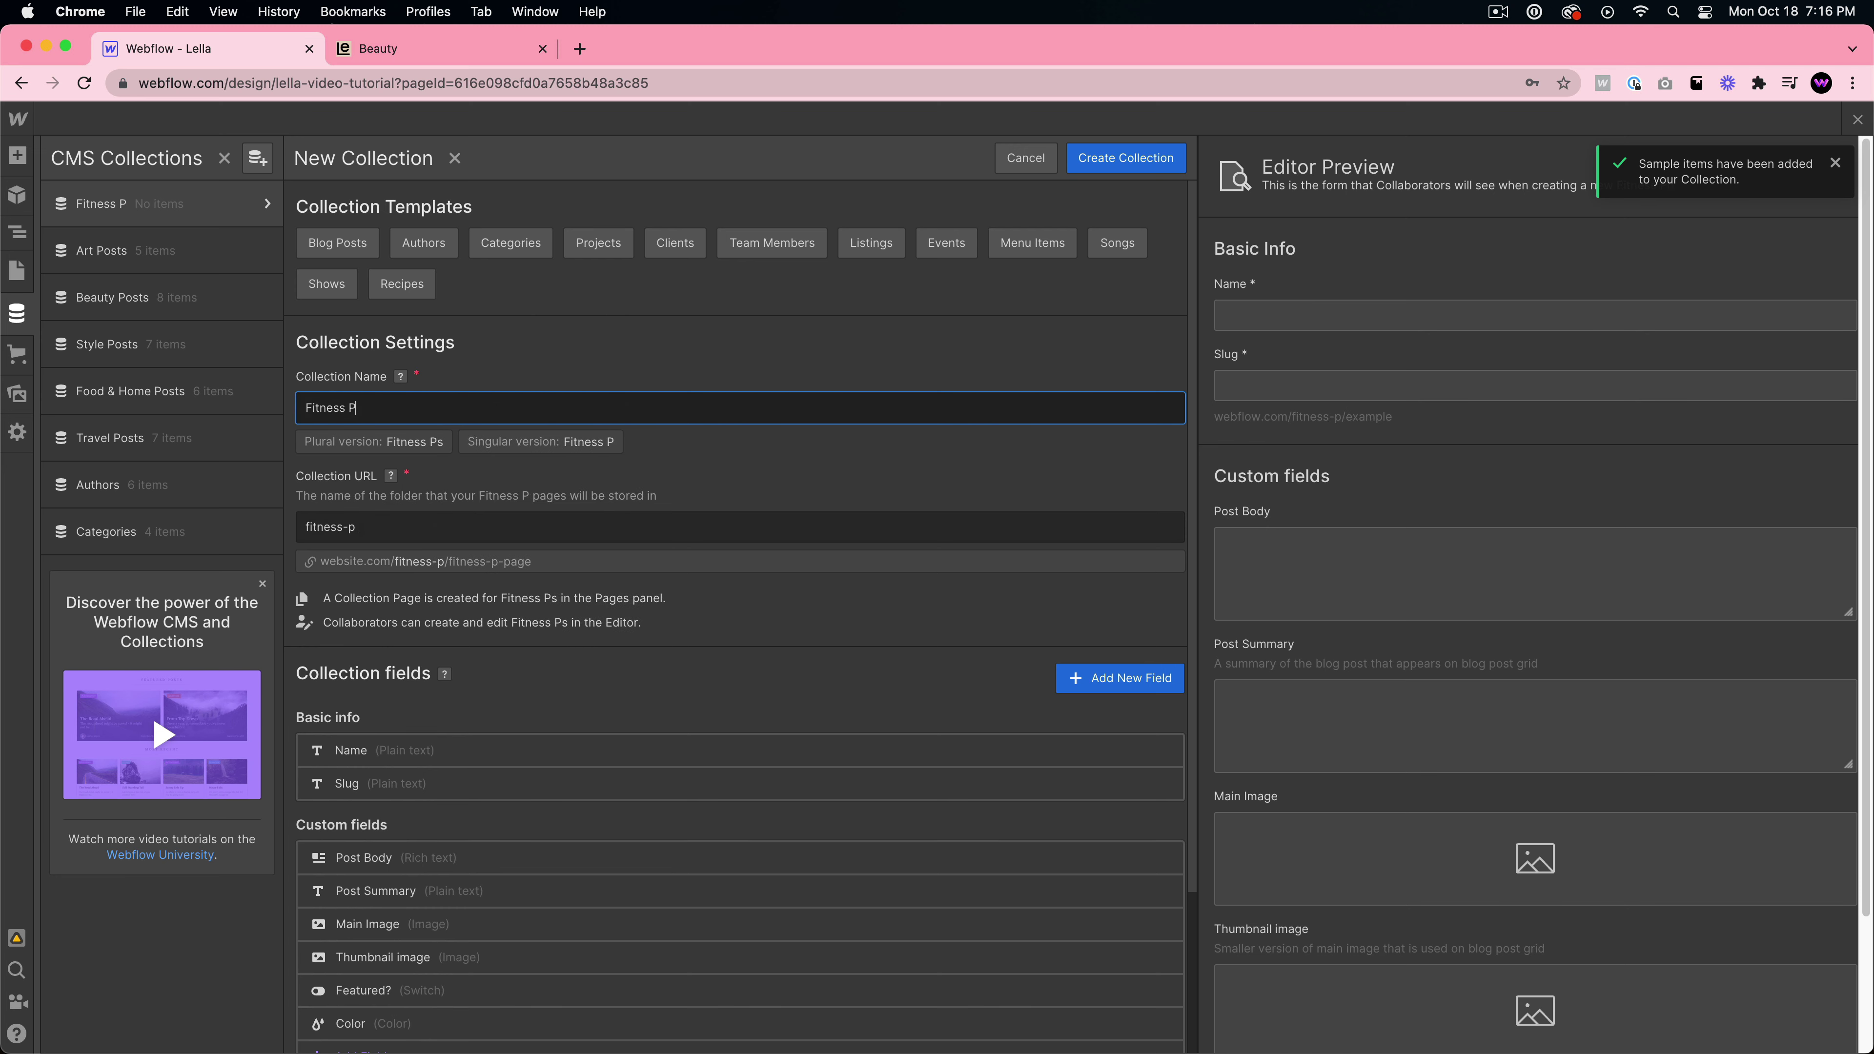
pyautogui.press('BackSpace')
pyautogui.write('po')
pyautogui.press('BackSpace')
pyautogui.press('BackSpace')
pyautogui.write('Posts')
pyautogui.doubleClick(347, 526)
pyautogui.press('BackSpace')
pyautogui.press('BackSpace')
# - Create the Fitness Posts collection, add 5 sample items to it, and return to the page canvas
pyautogui.click(1140, 157)
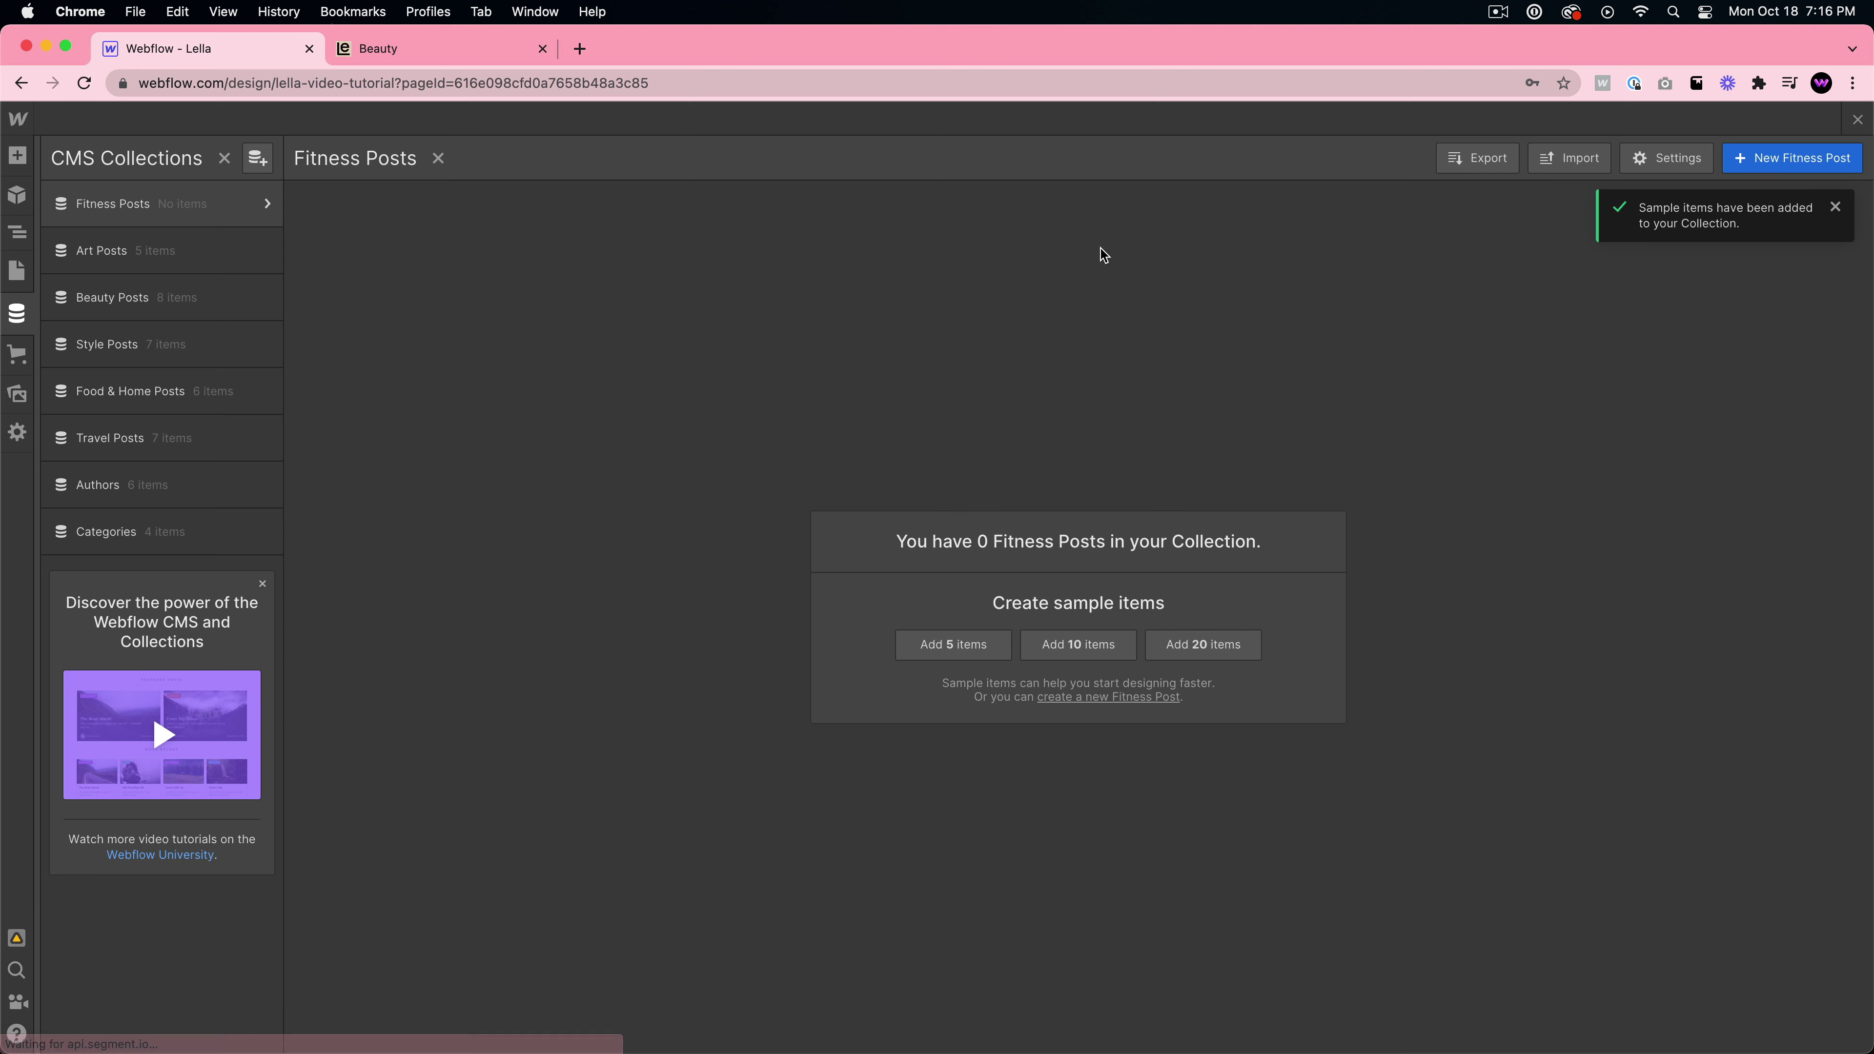
pyautogui.click(949, 649)
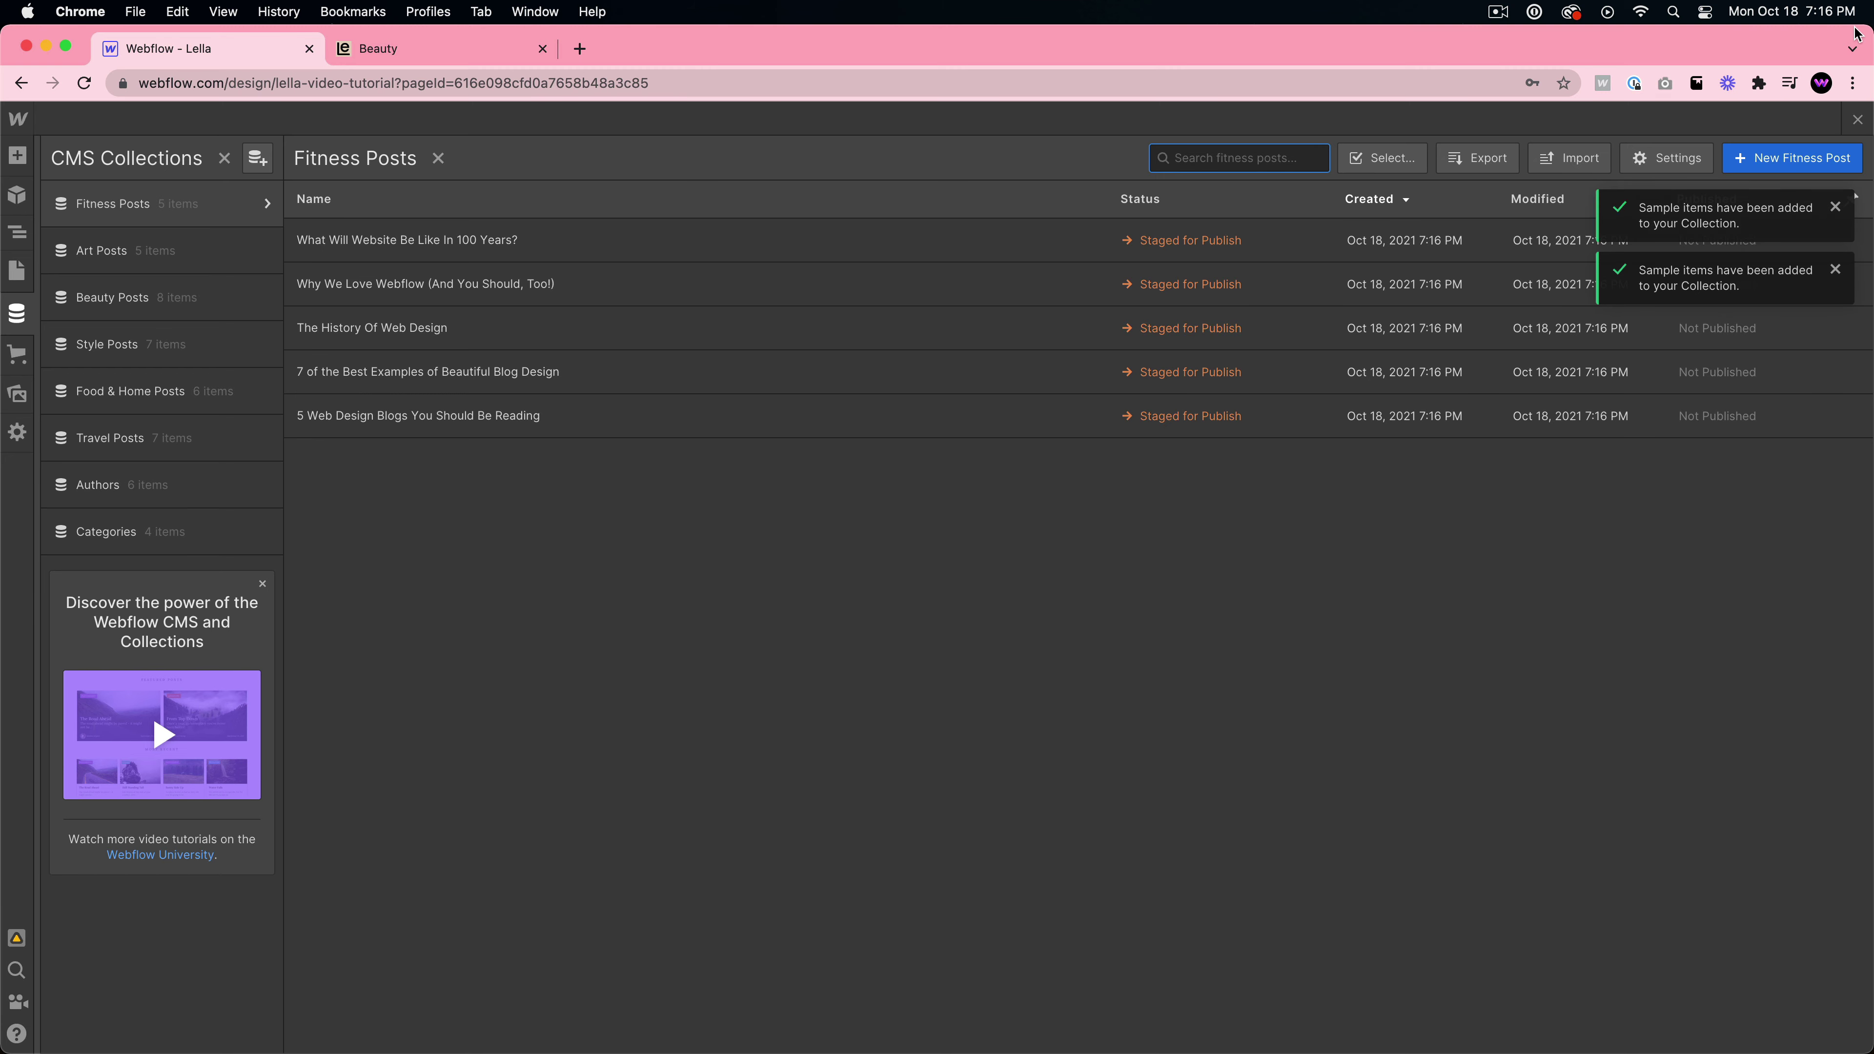
pyautogui.click(1858, 119)
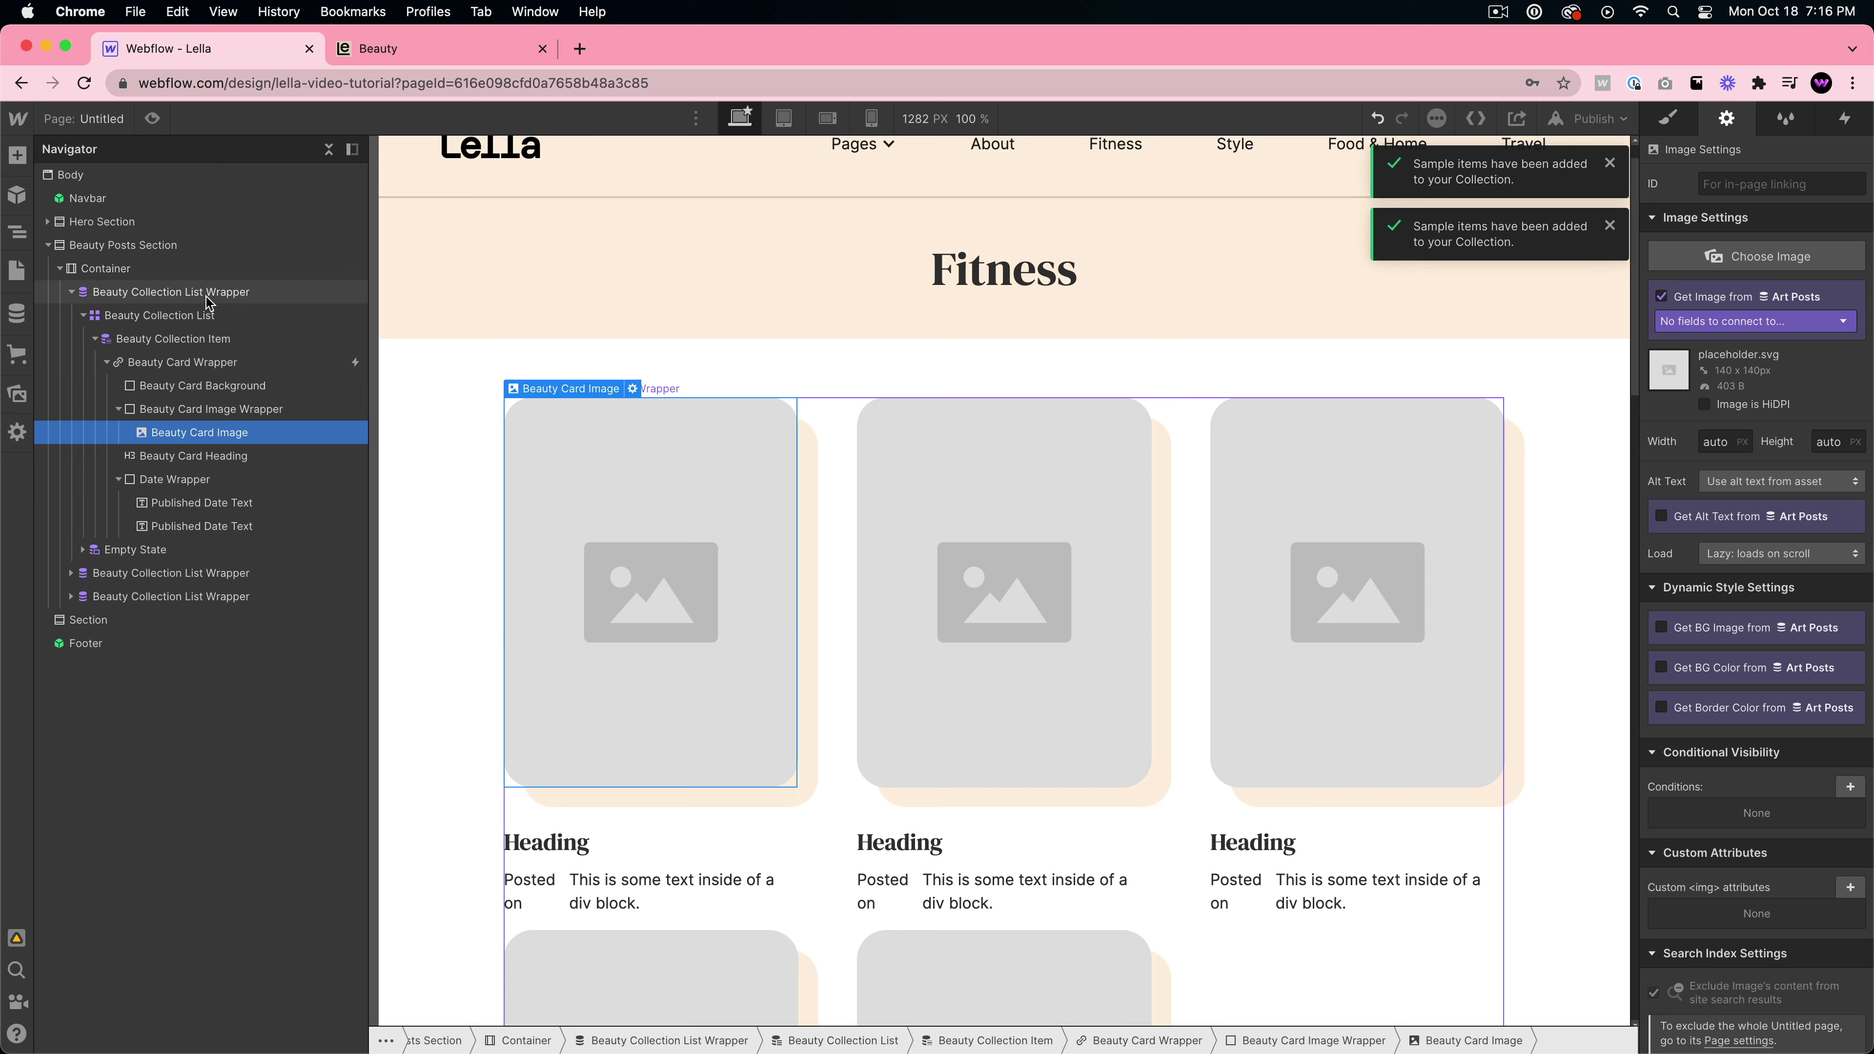
# - Set the source of the first Beauty Collection List Wrapper to Fitness Posts
pyautogui.click(177, 292)
pyautogui.click(693, 389)
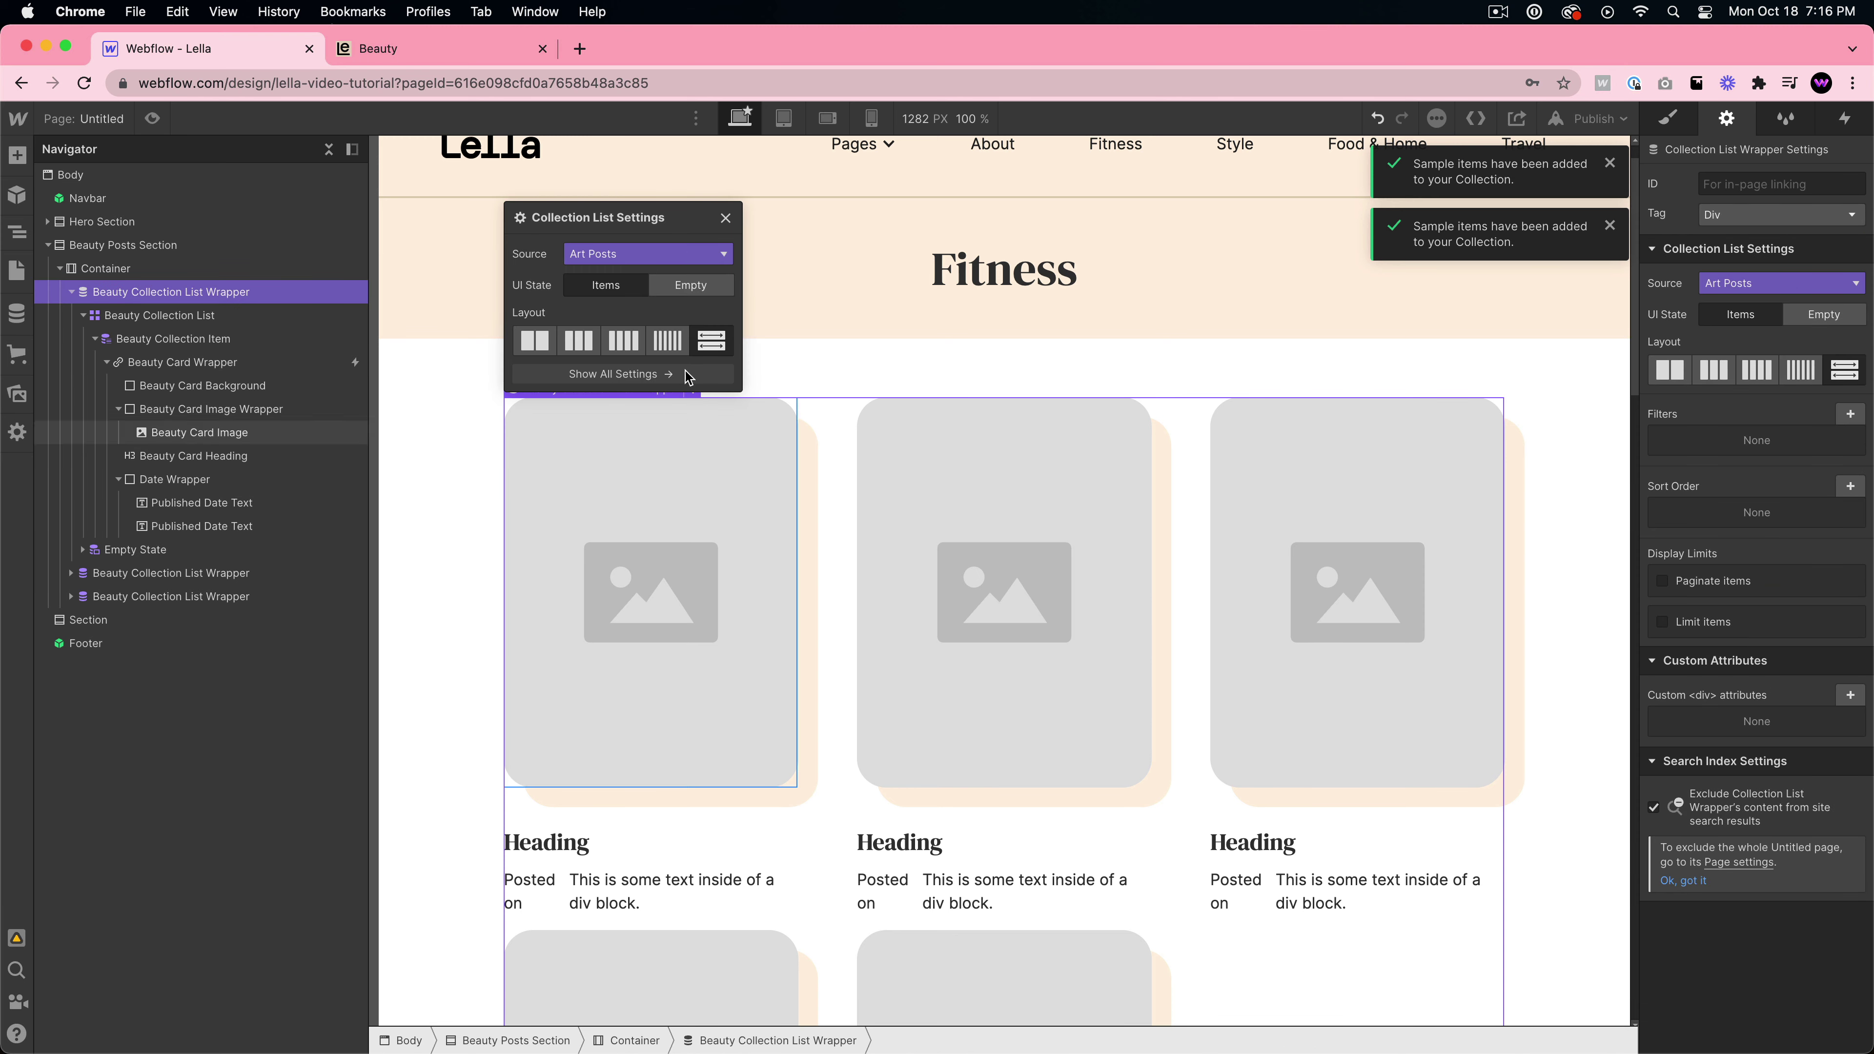
pyautogui.click(681, 255)
pyautogui.click(602, 327)
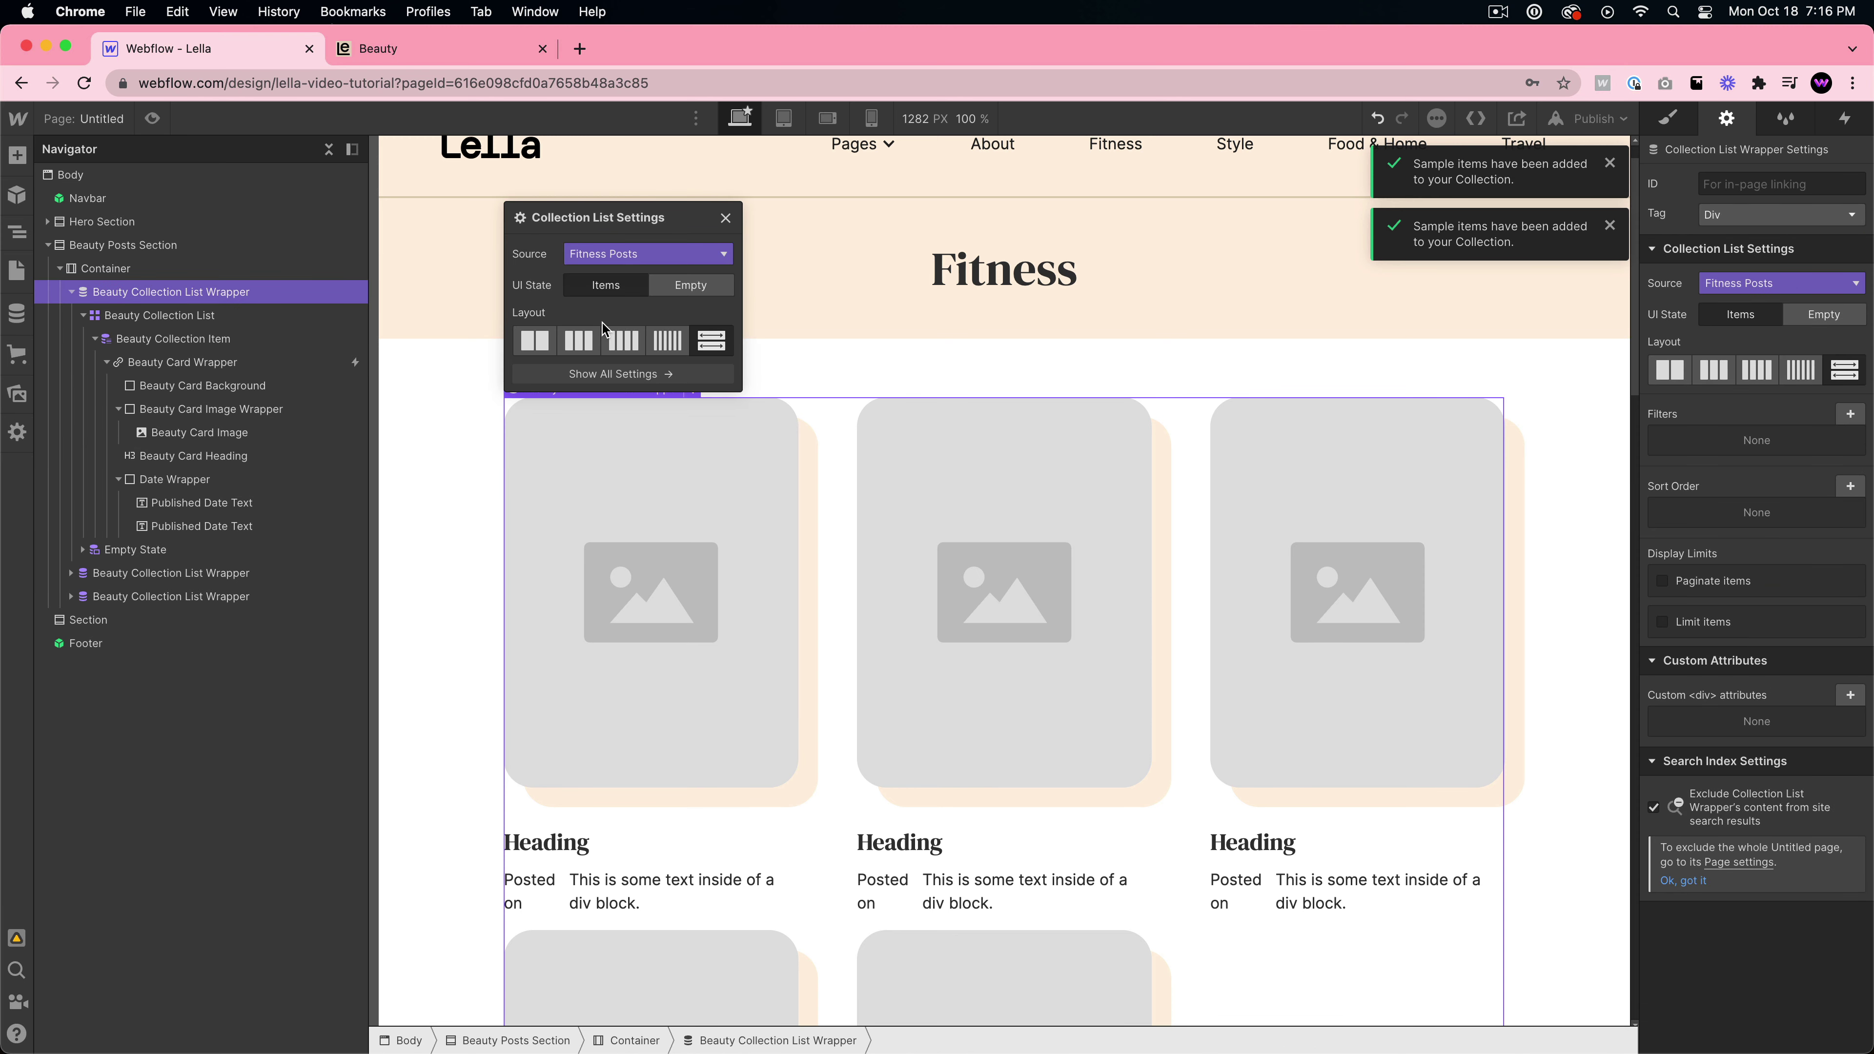
pyautogui.click(726, 219)
# - Connect the Beauty Card Image to the Main Image field of Fitness Posts
pyautogui.click(657, 561)
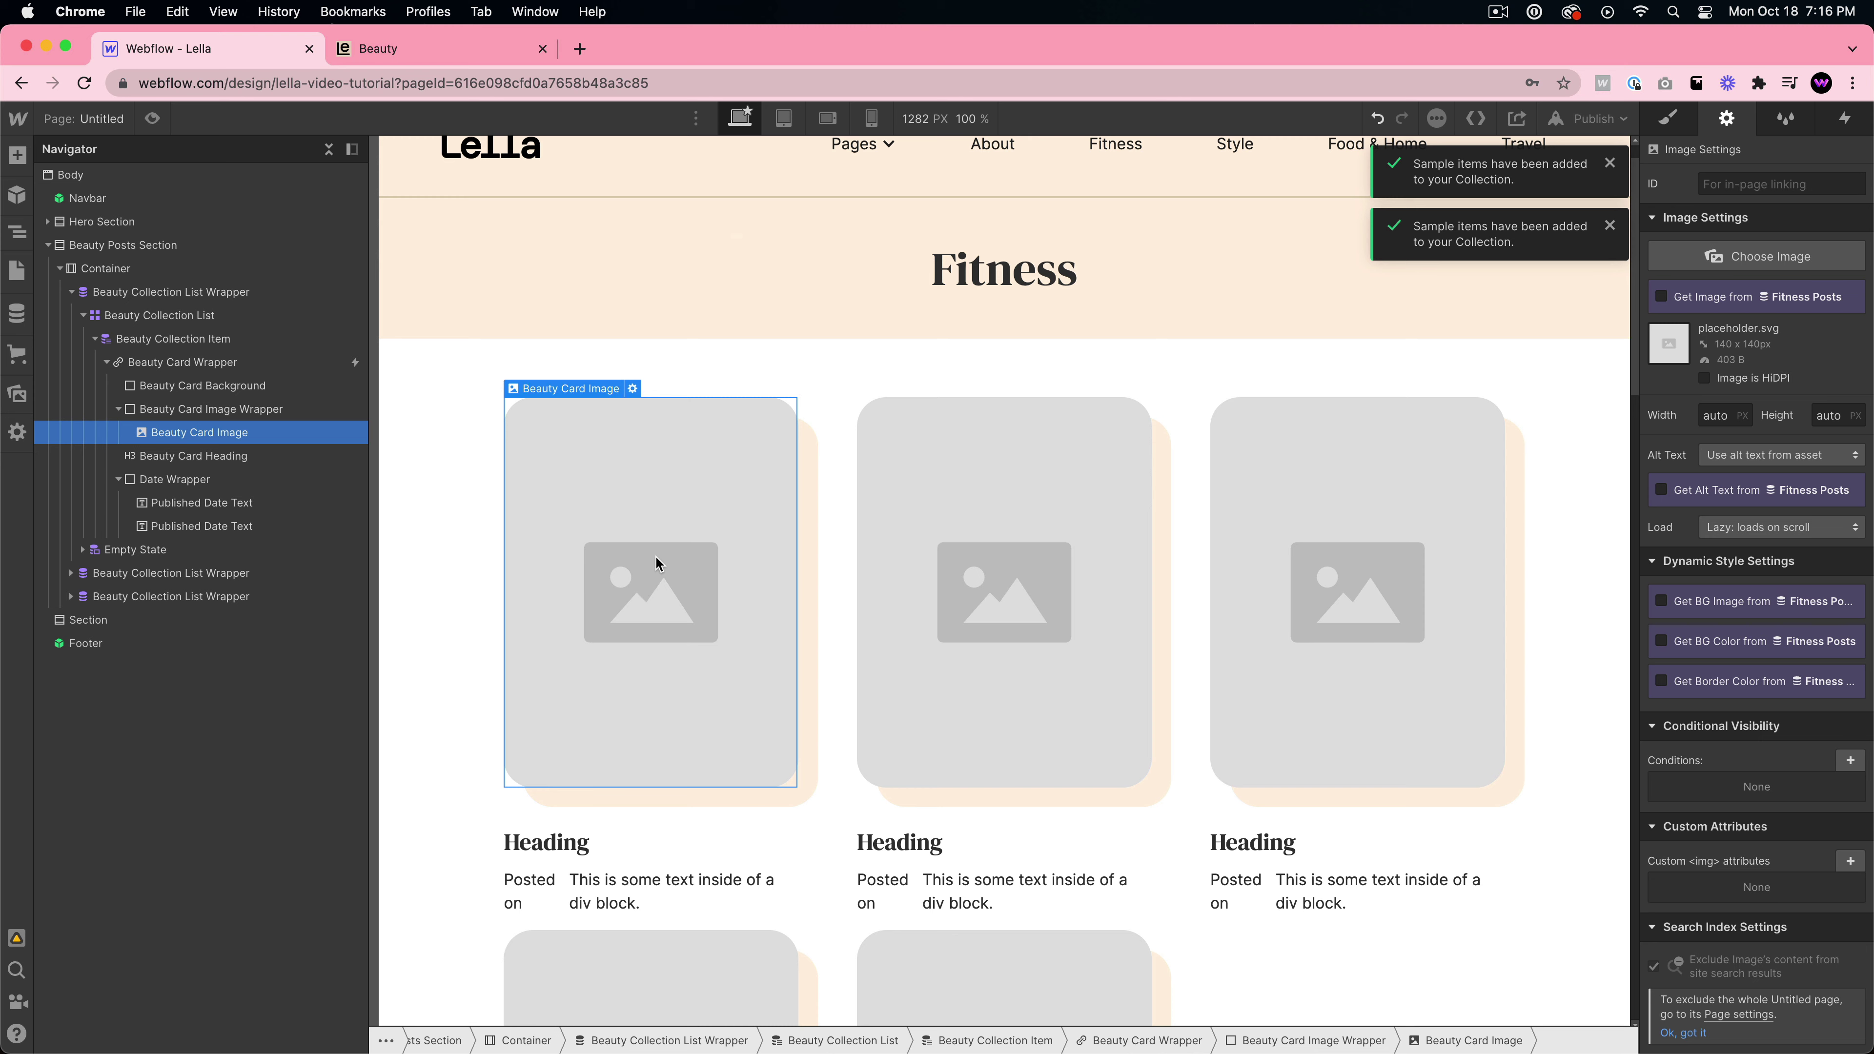
pyautogui.click(1694, 301)
pyautogui.click(1697, 317)
pyautogui.click(1711, 367)
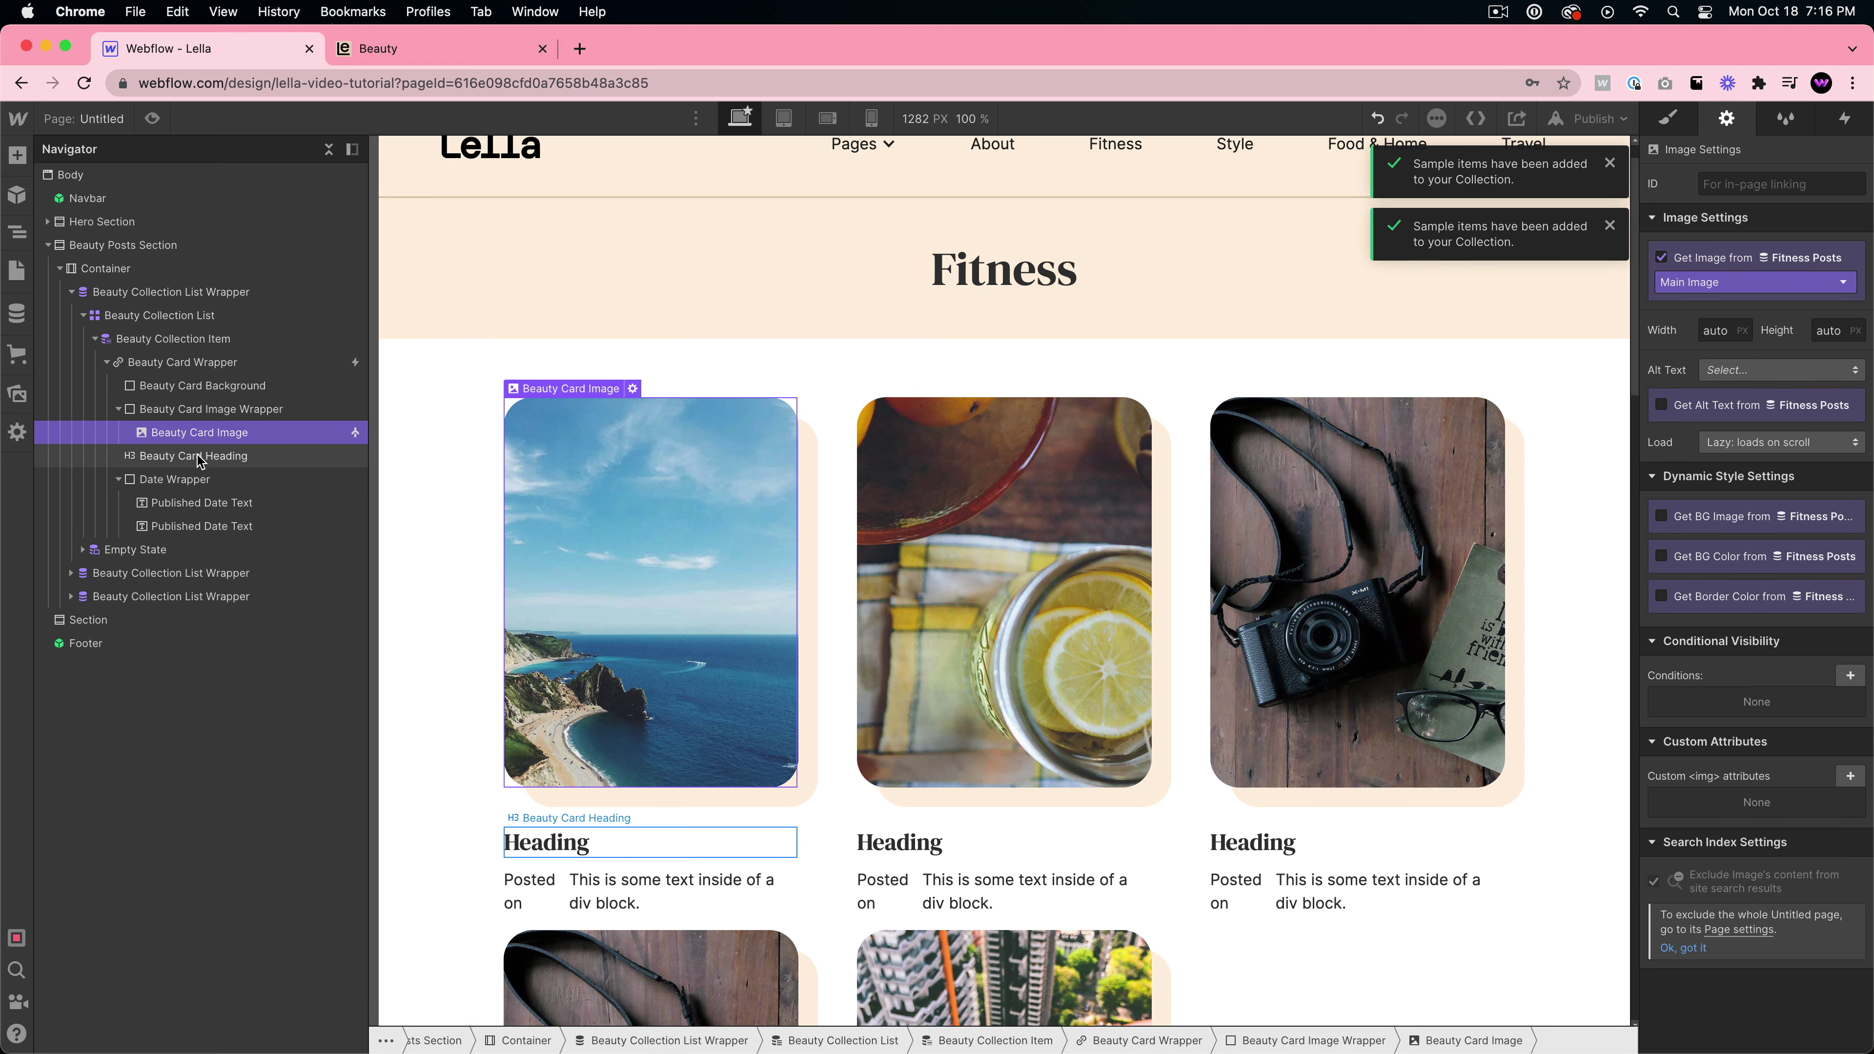
# - Connect the Beauty Card Heading's text to the Name field of Fitness Posts
pyautogui.click(546, 842)
pyautogui.click(1710, 363)
pyautogui.click(1710, 386)
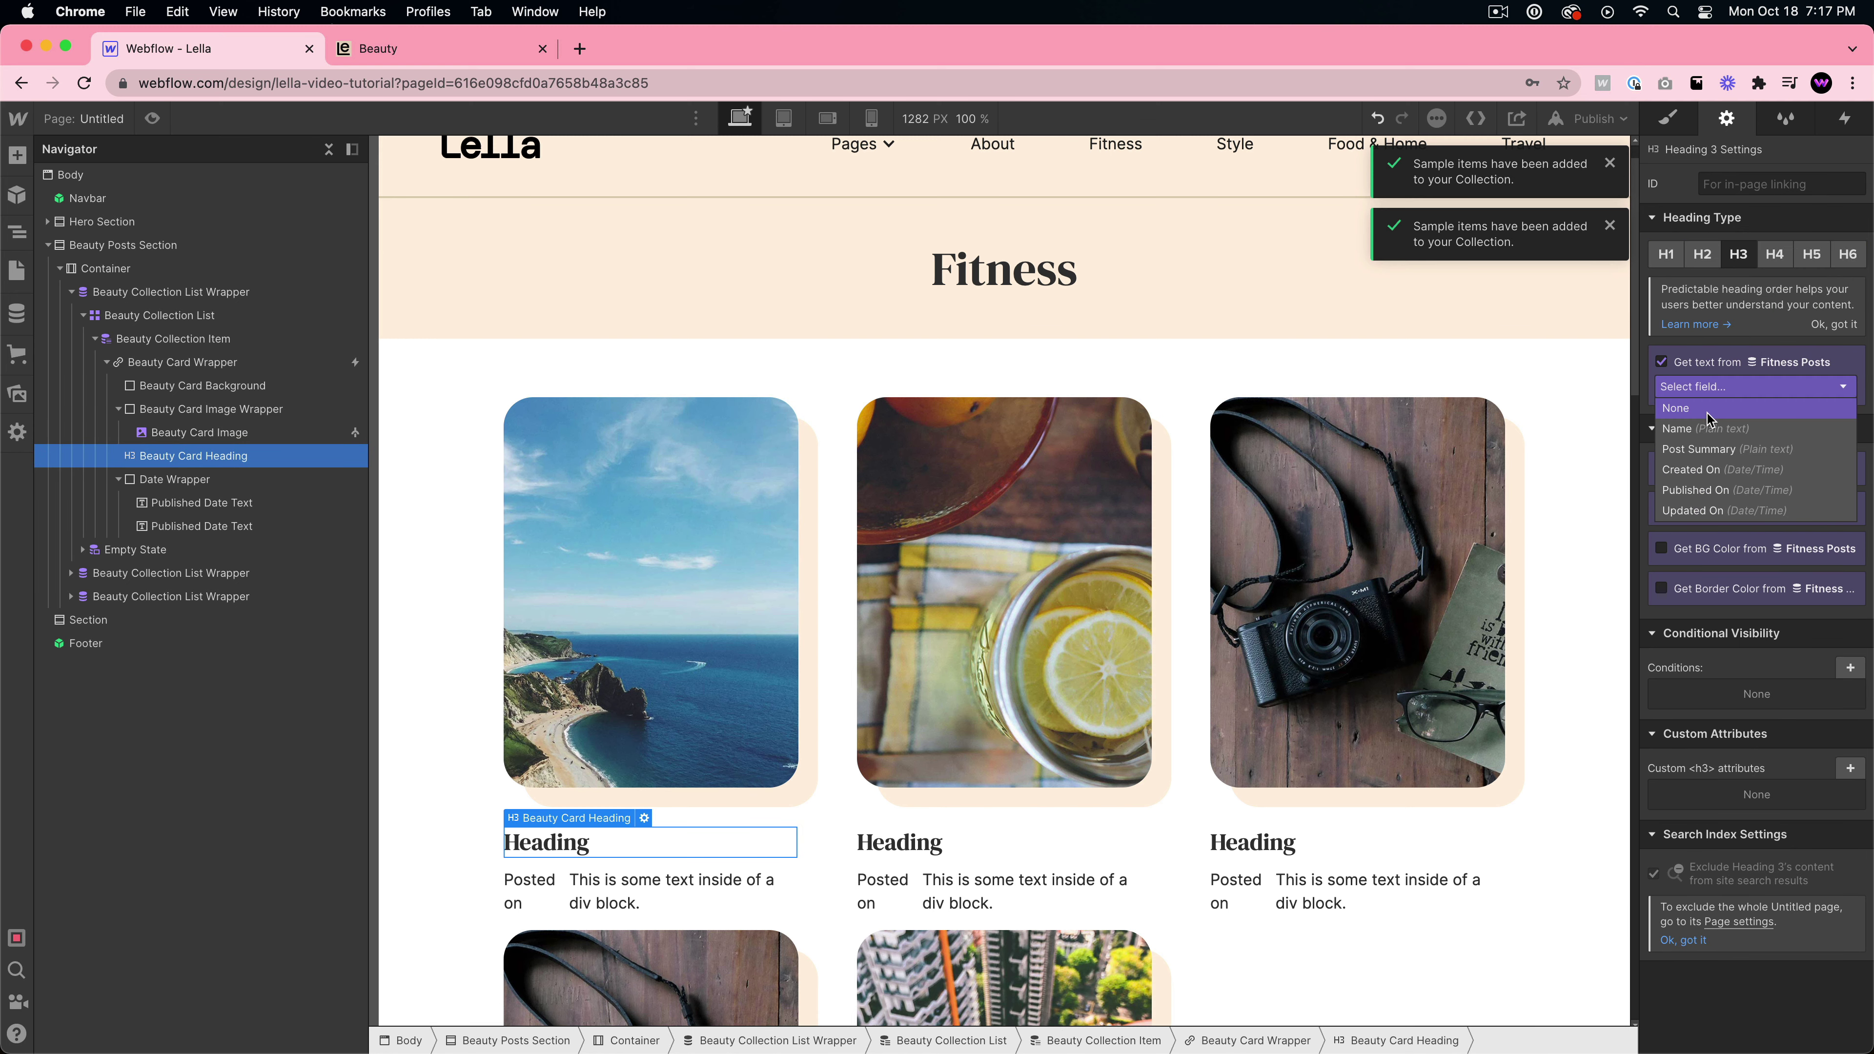
pyautogui.click(1698, 429)
pyautogui.click(1011, 857)
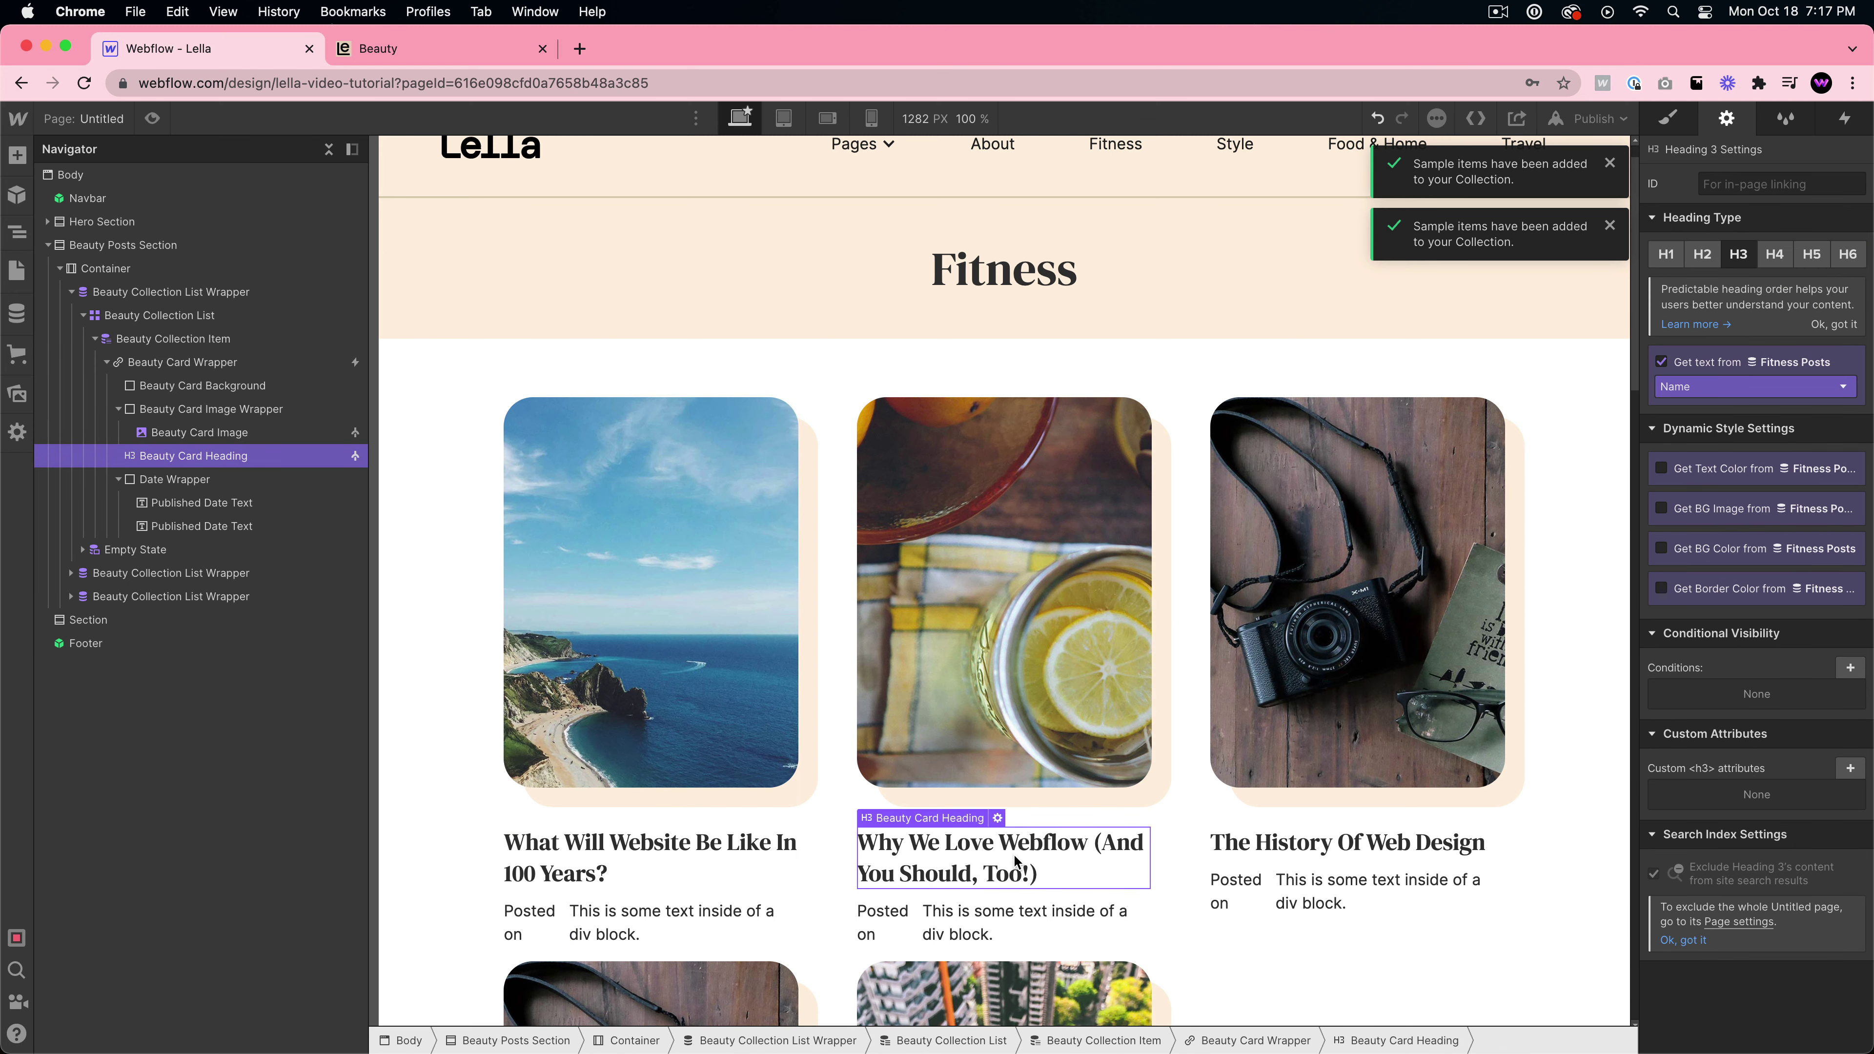
pyautogui.click(998, 818)
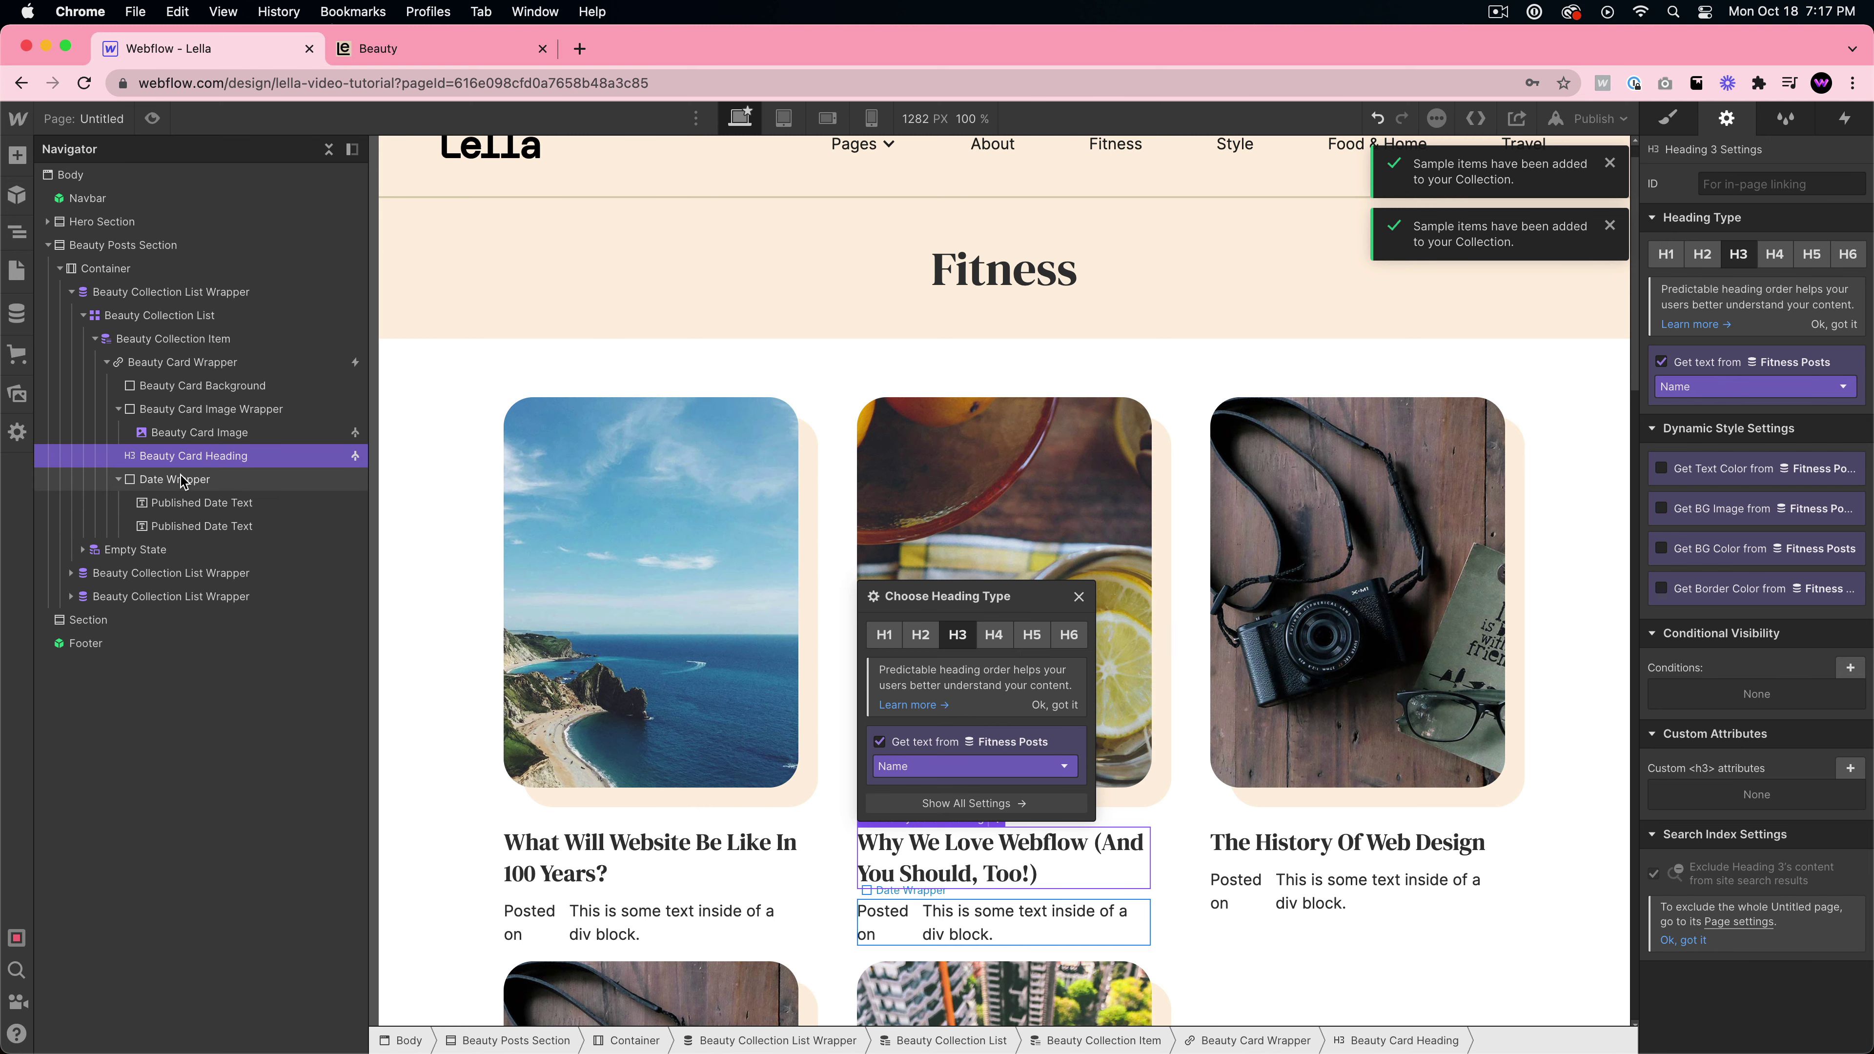
# - Connect the second Published Date Text to the Published On field of Fitness Posts
pyautogui.click(181, 506)
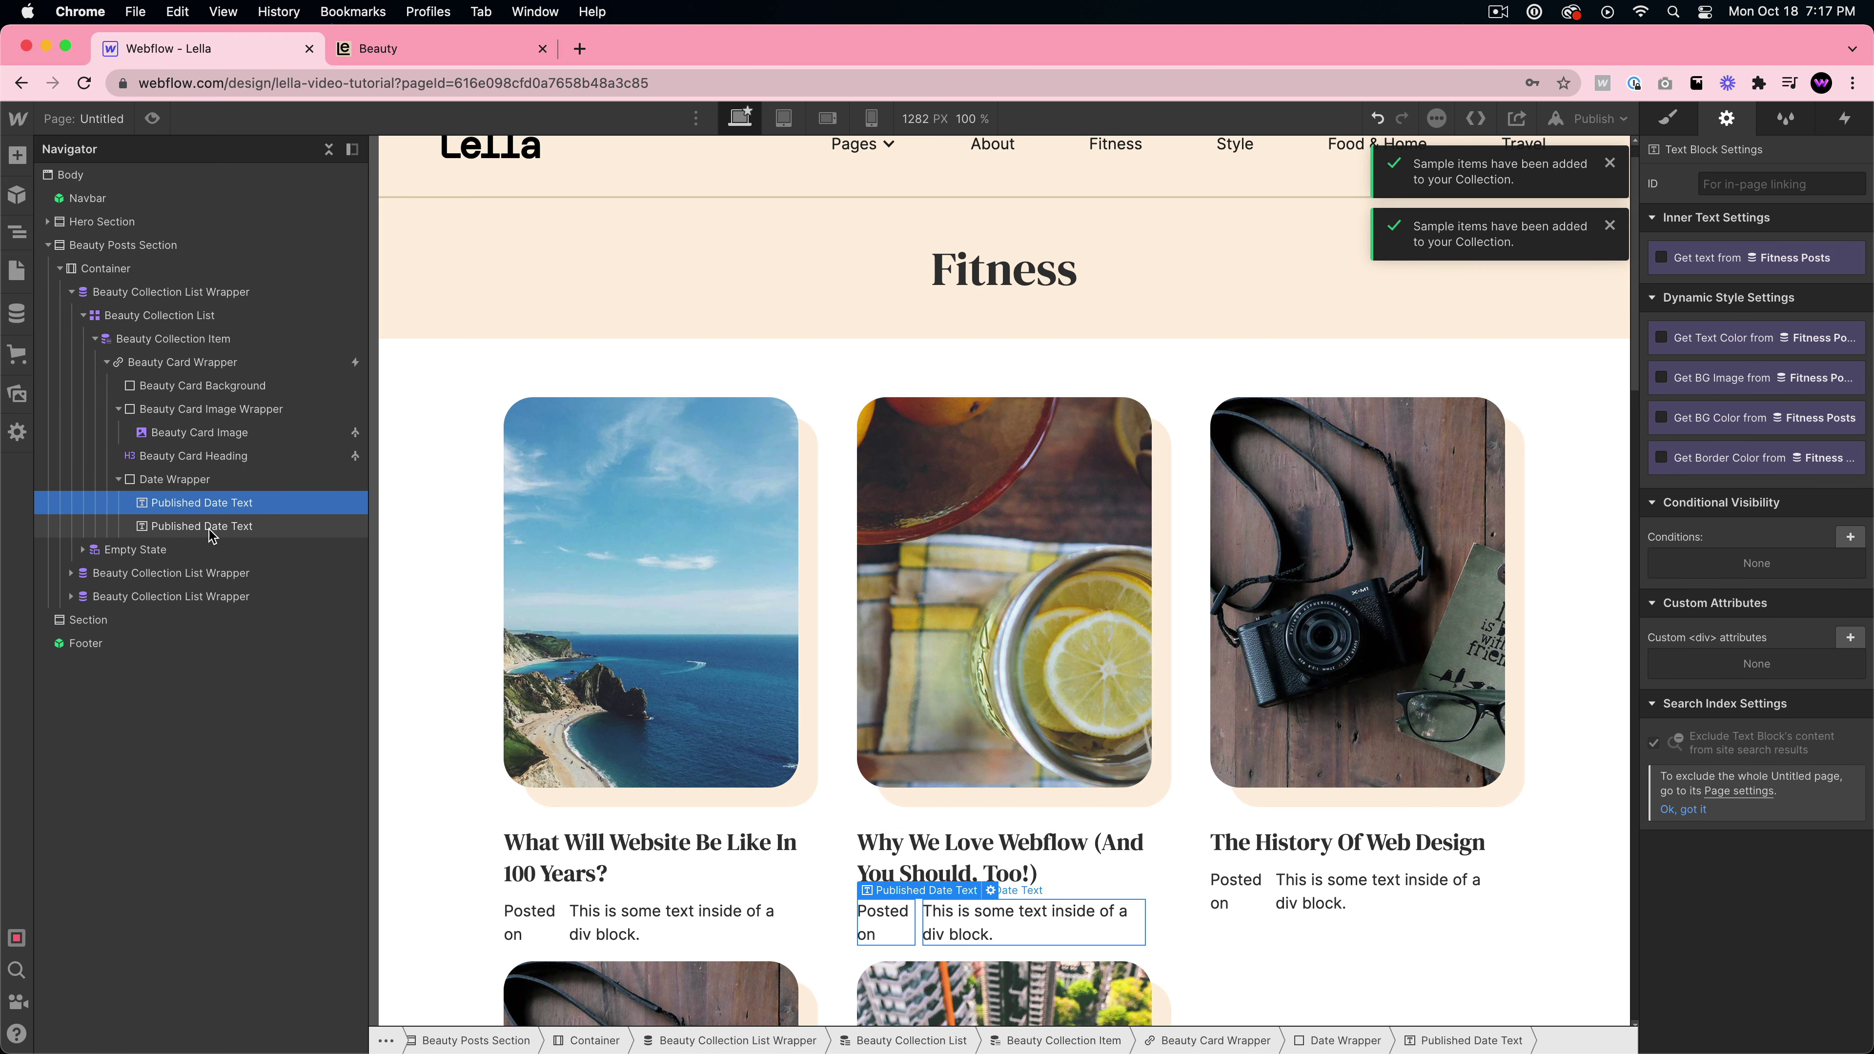
pyautogui.click(206, 526)
pyautogui.click(1049, 890)
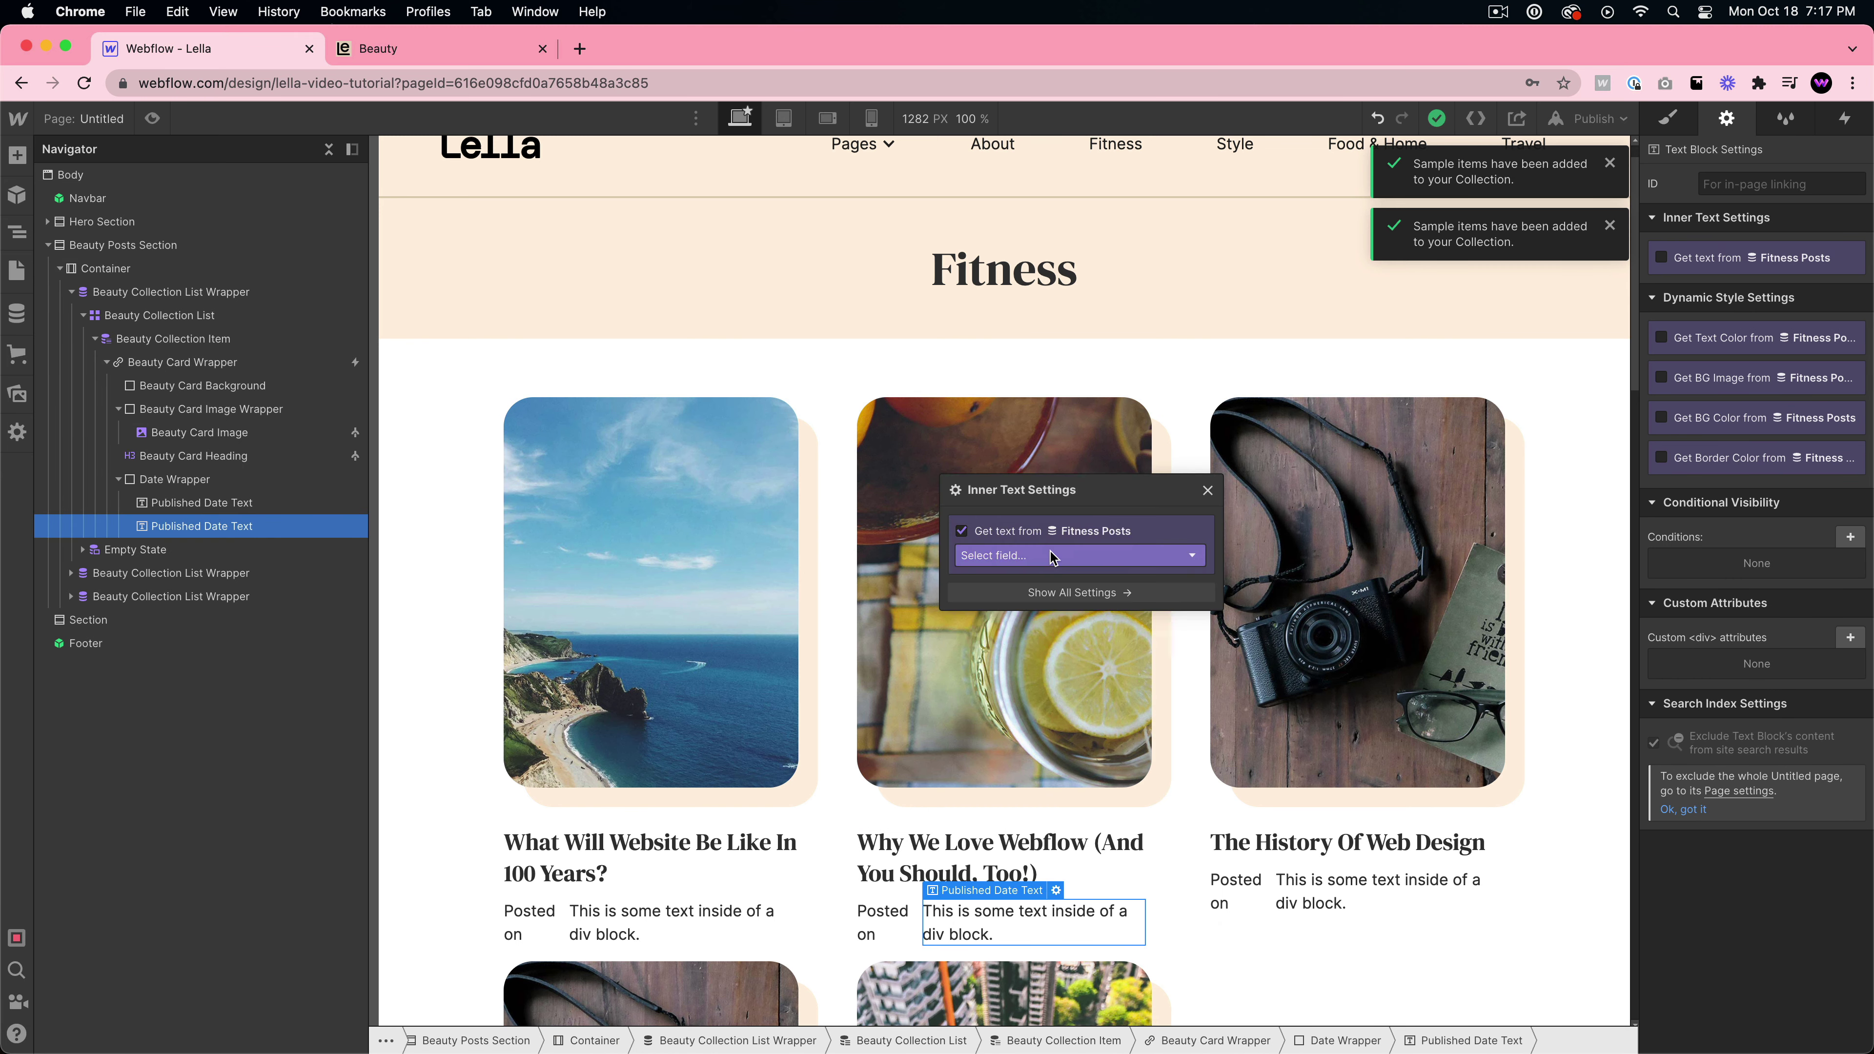
pyautogui.click(1056, 555)
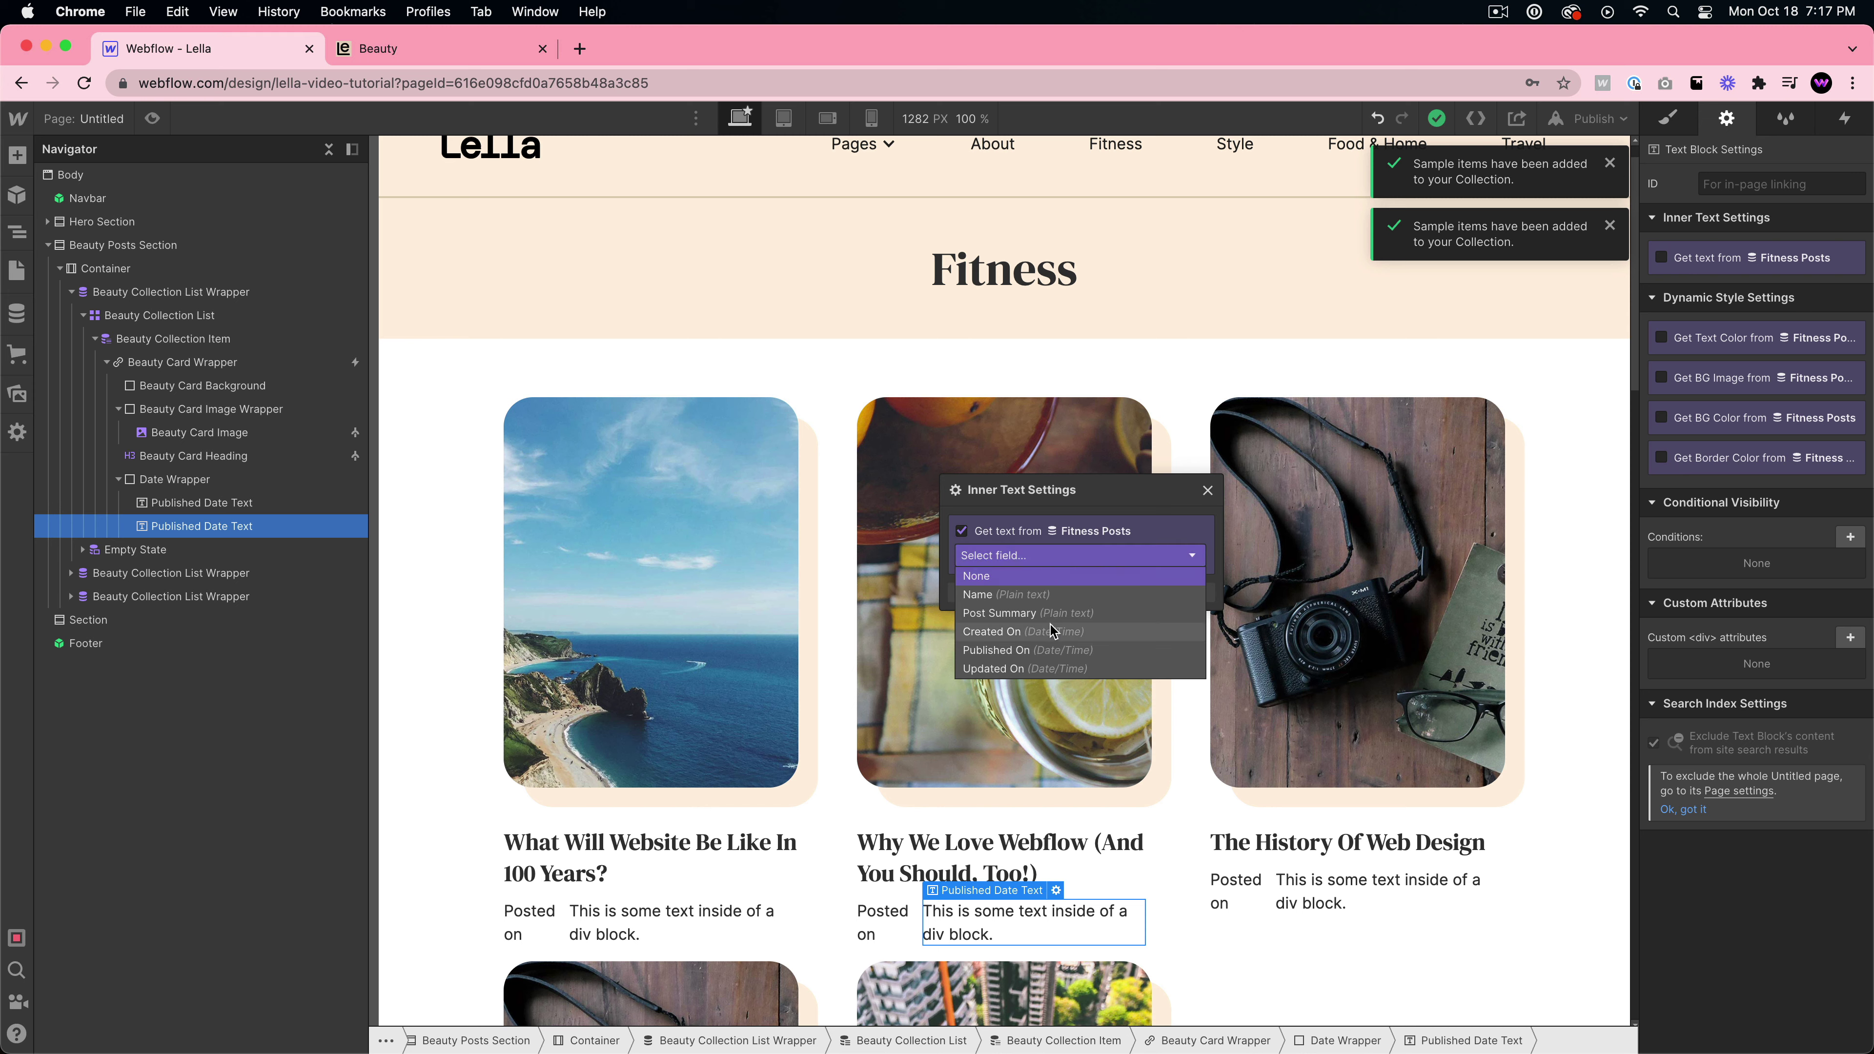
pyautogui.click(1028, 650)
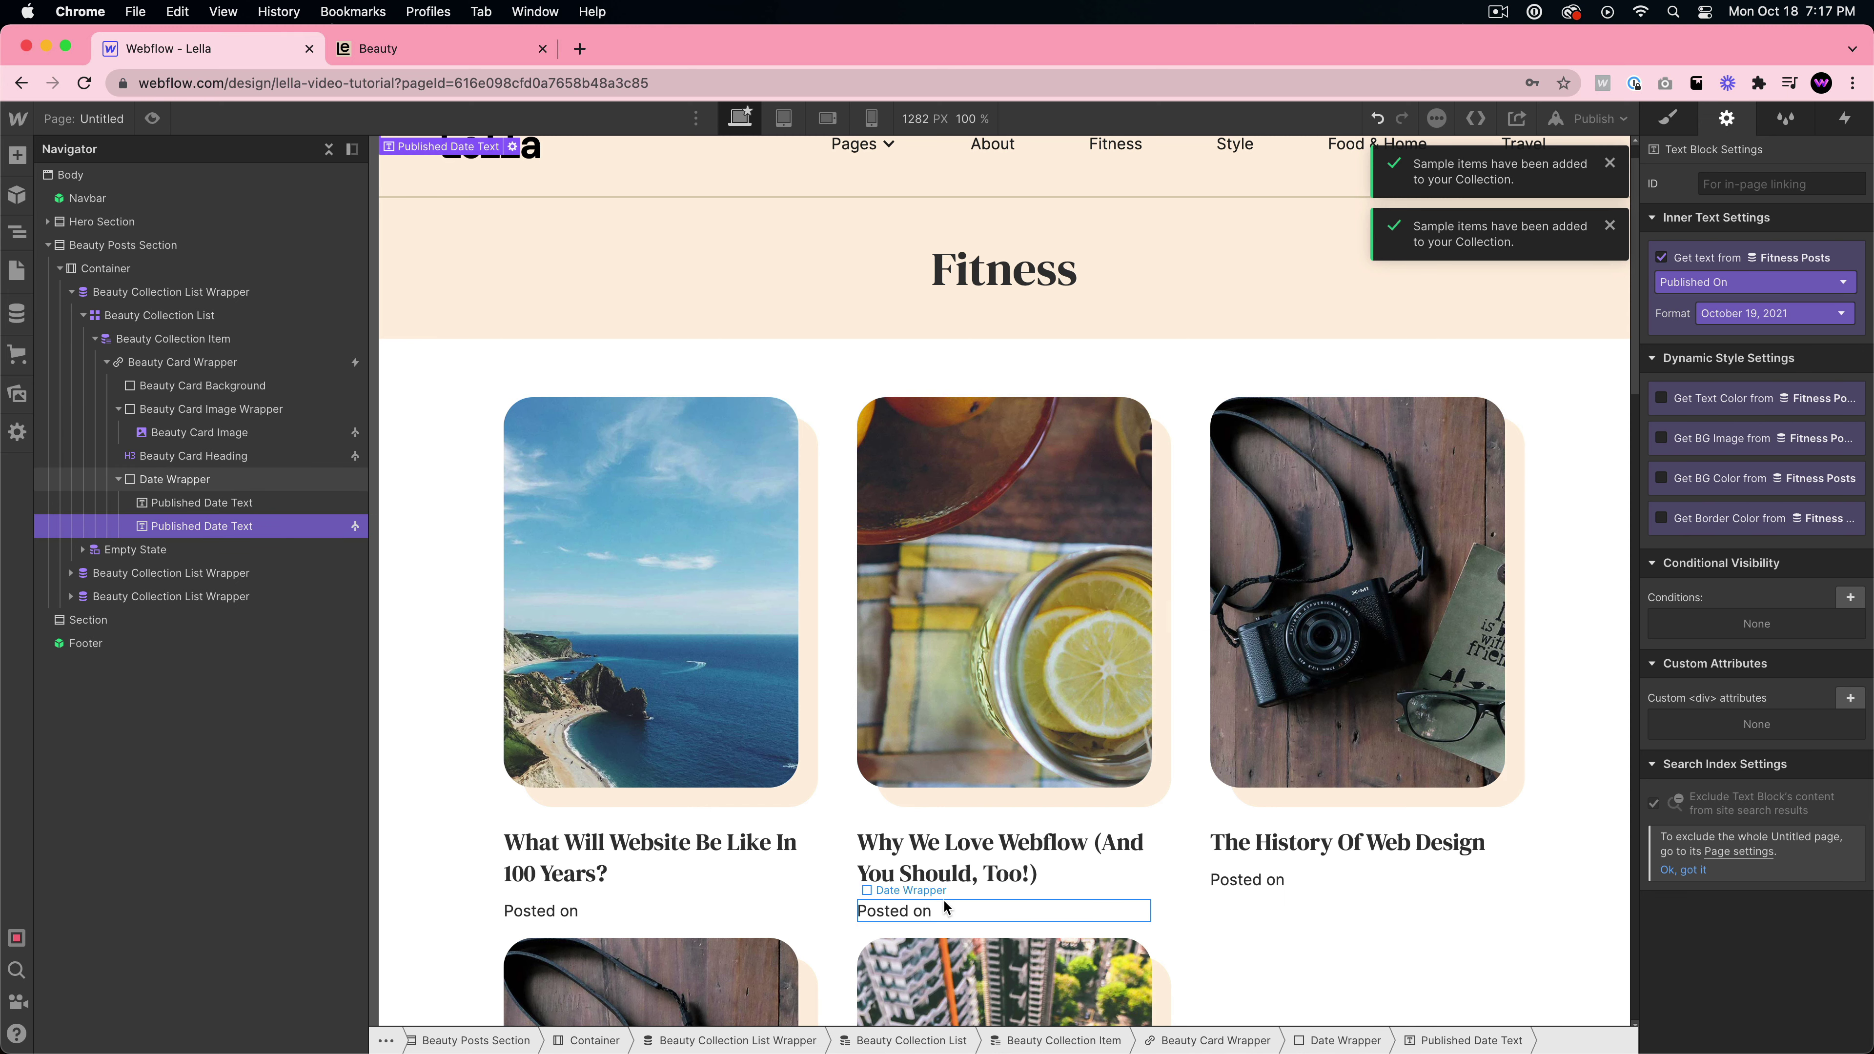
# - Publish the site to the selected domains
pyautogui.click(1164, 891)
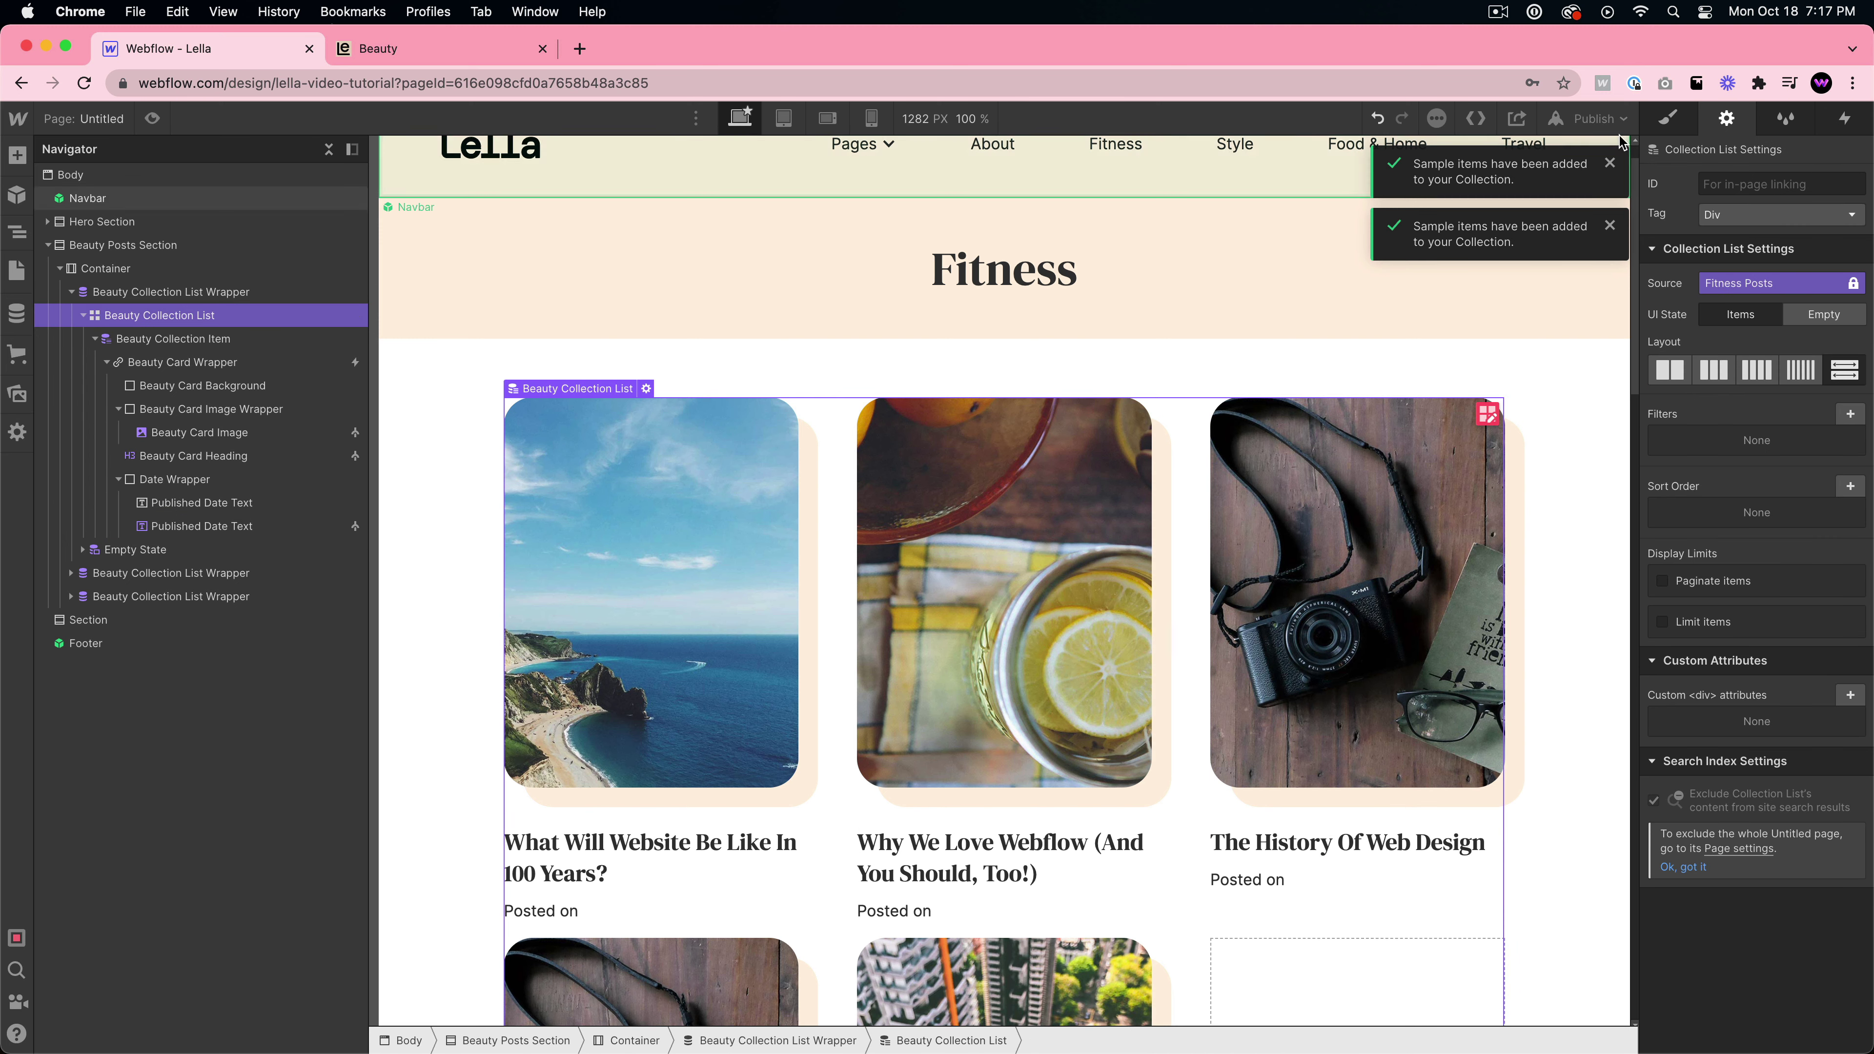
pyautogui.click(1557, 119)
pyautogui.click(1512, 363)
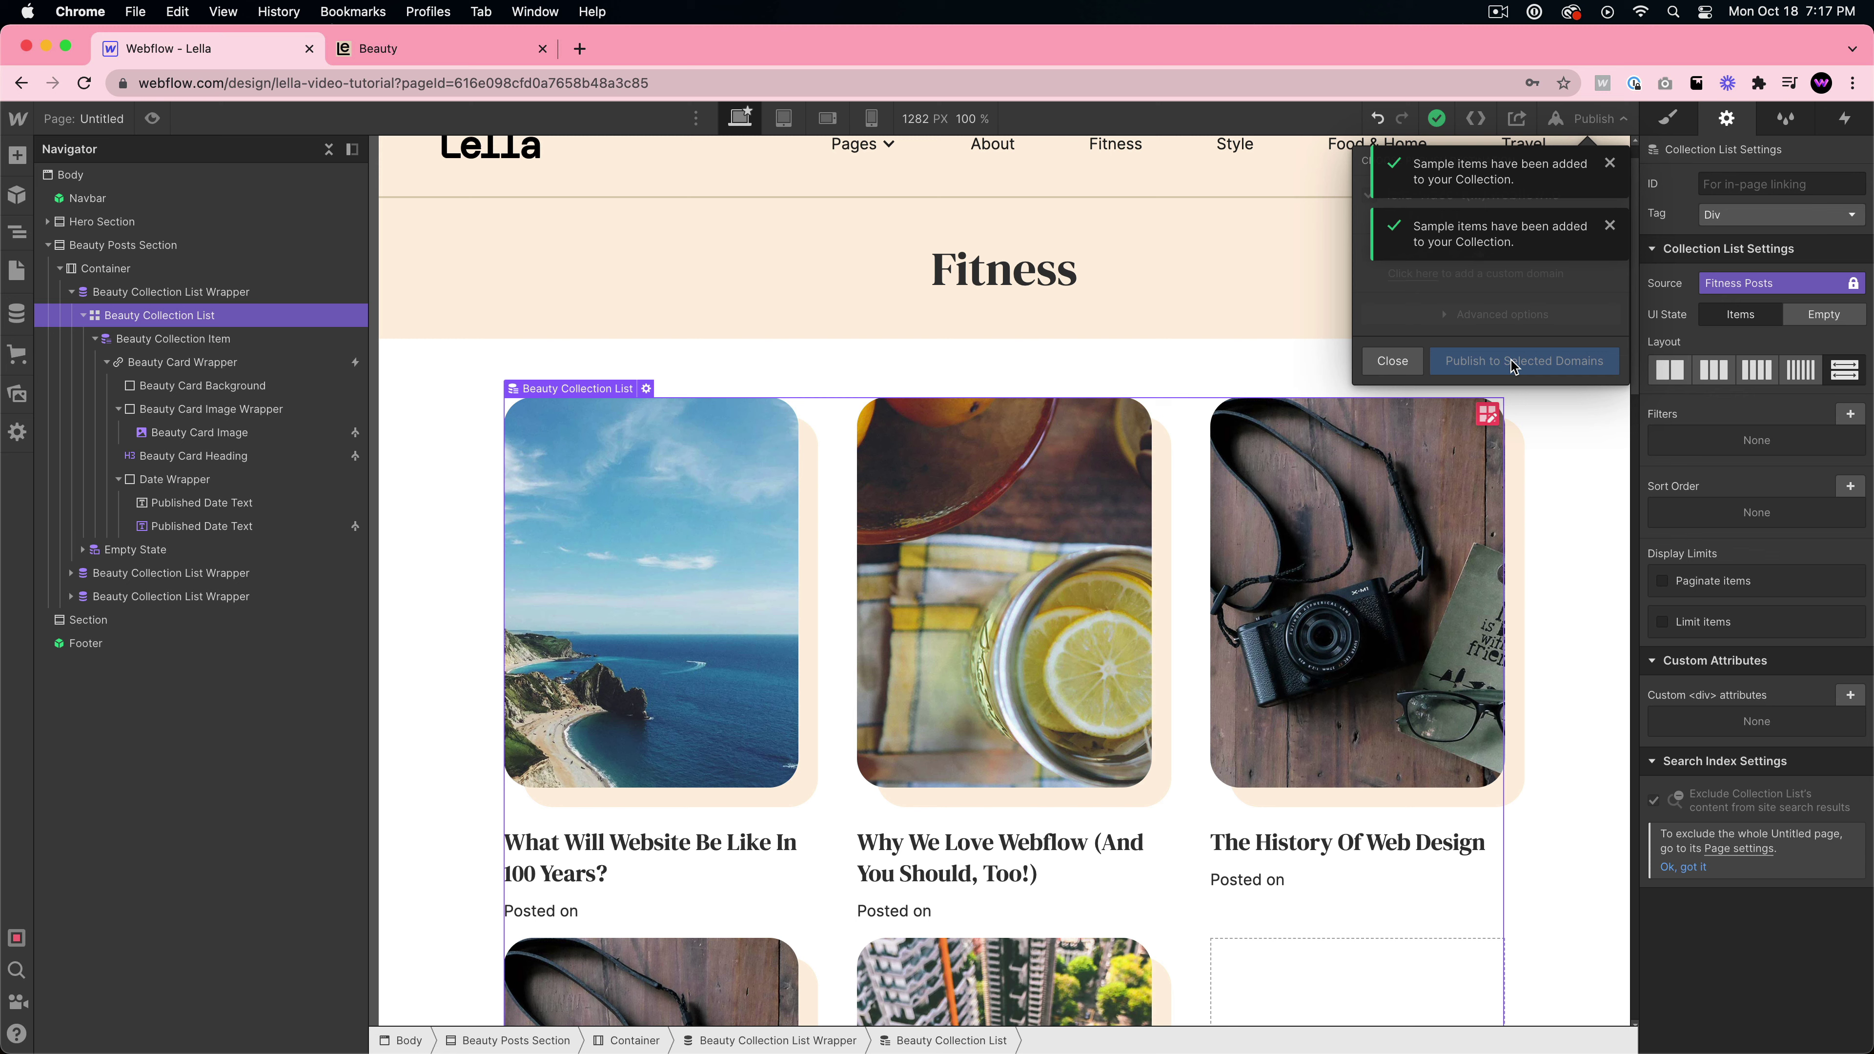
# - Change the date format of the second Published Date Text to 10.19.2021
pyautogui.click(1392, 361)
pyautogui.click(1387, 879)
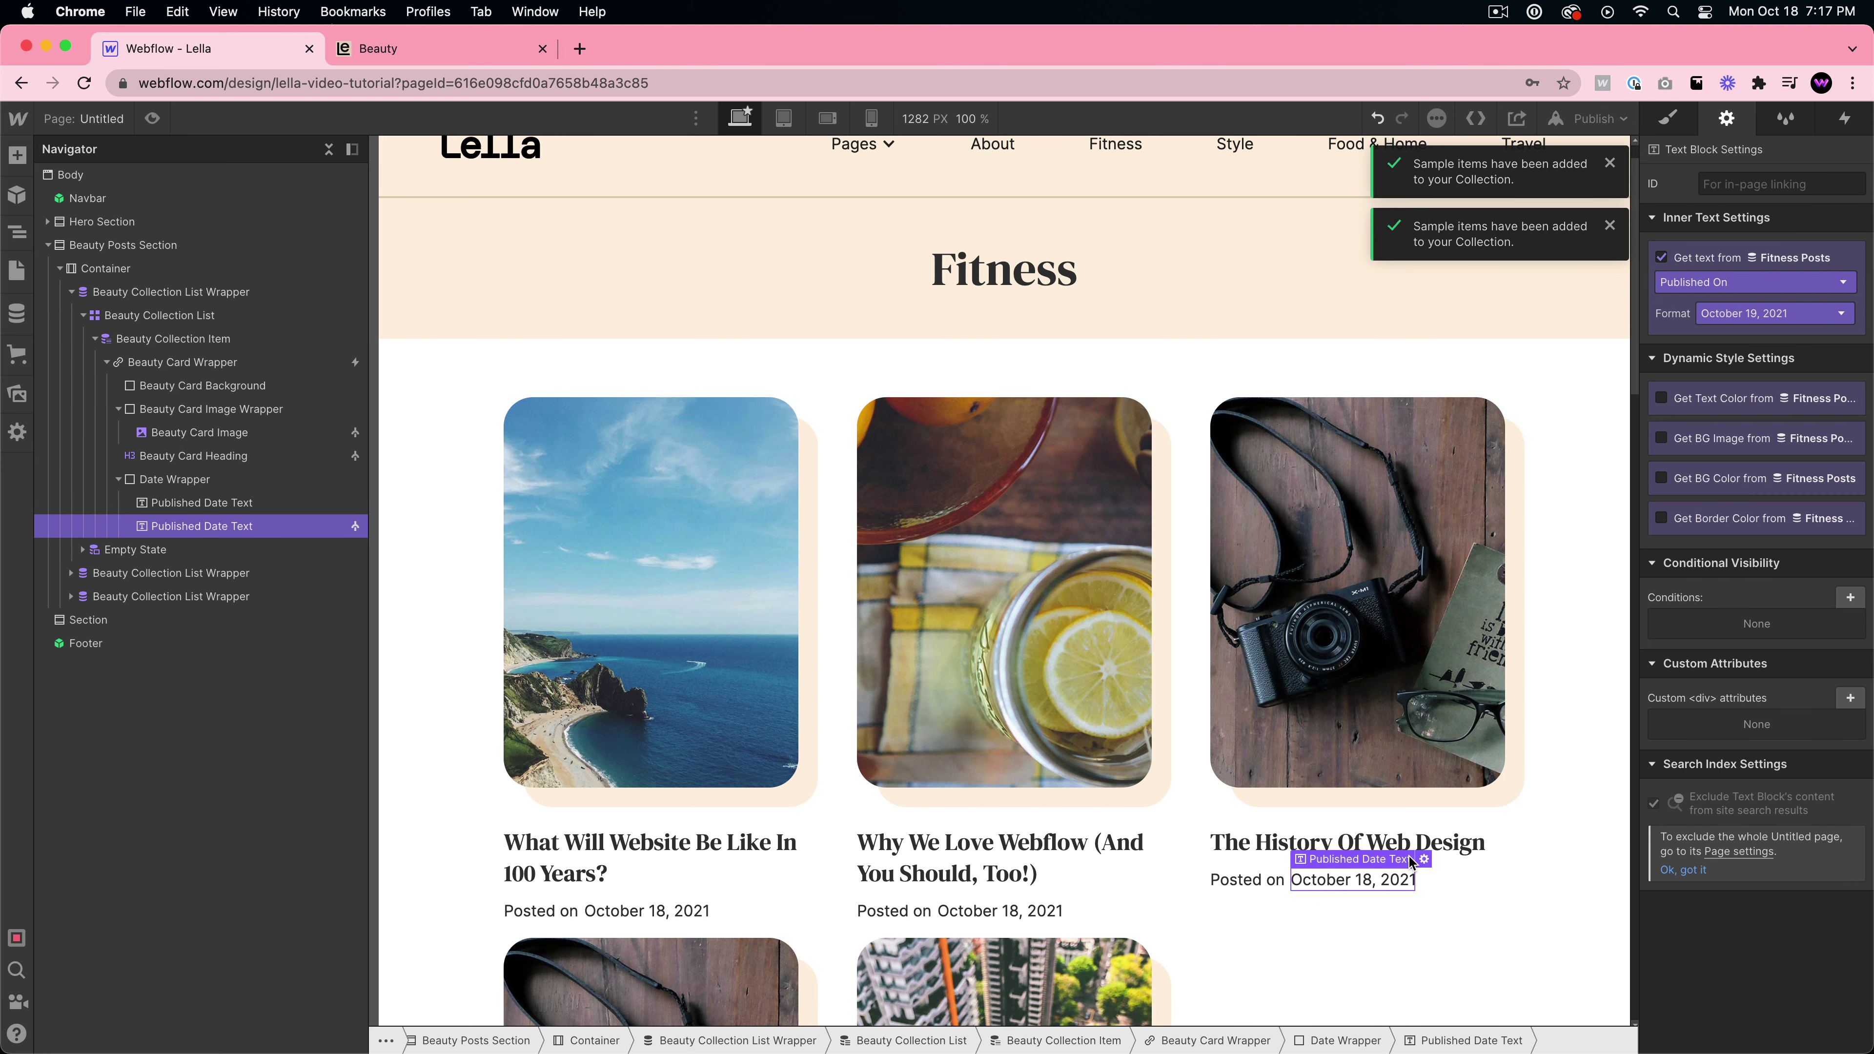
pyautogui.click(1424, 859)
pyautogui.moveTo(1411, 677); pyautogui.dragTo(1363, 551)
pyautogui.click(1358, 668)
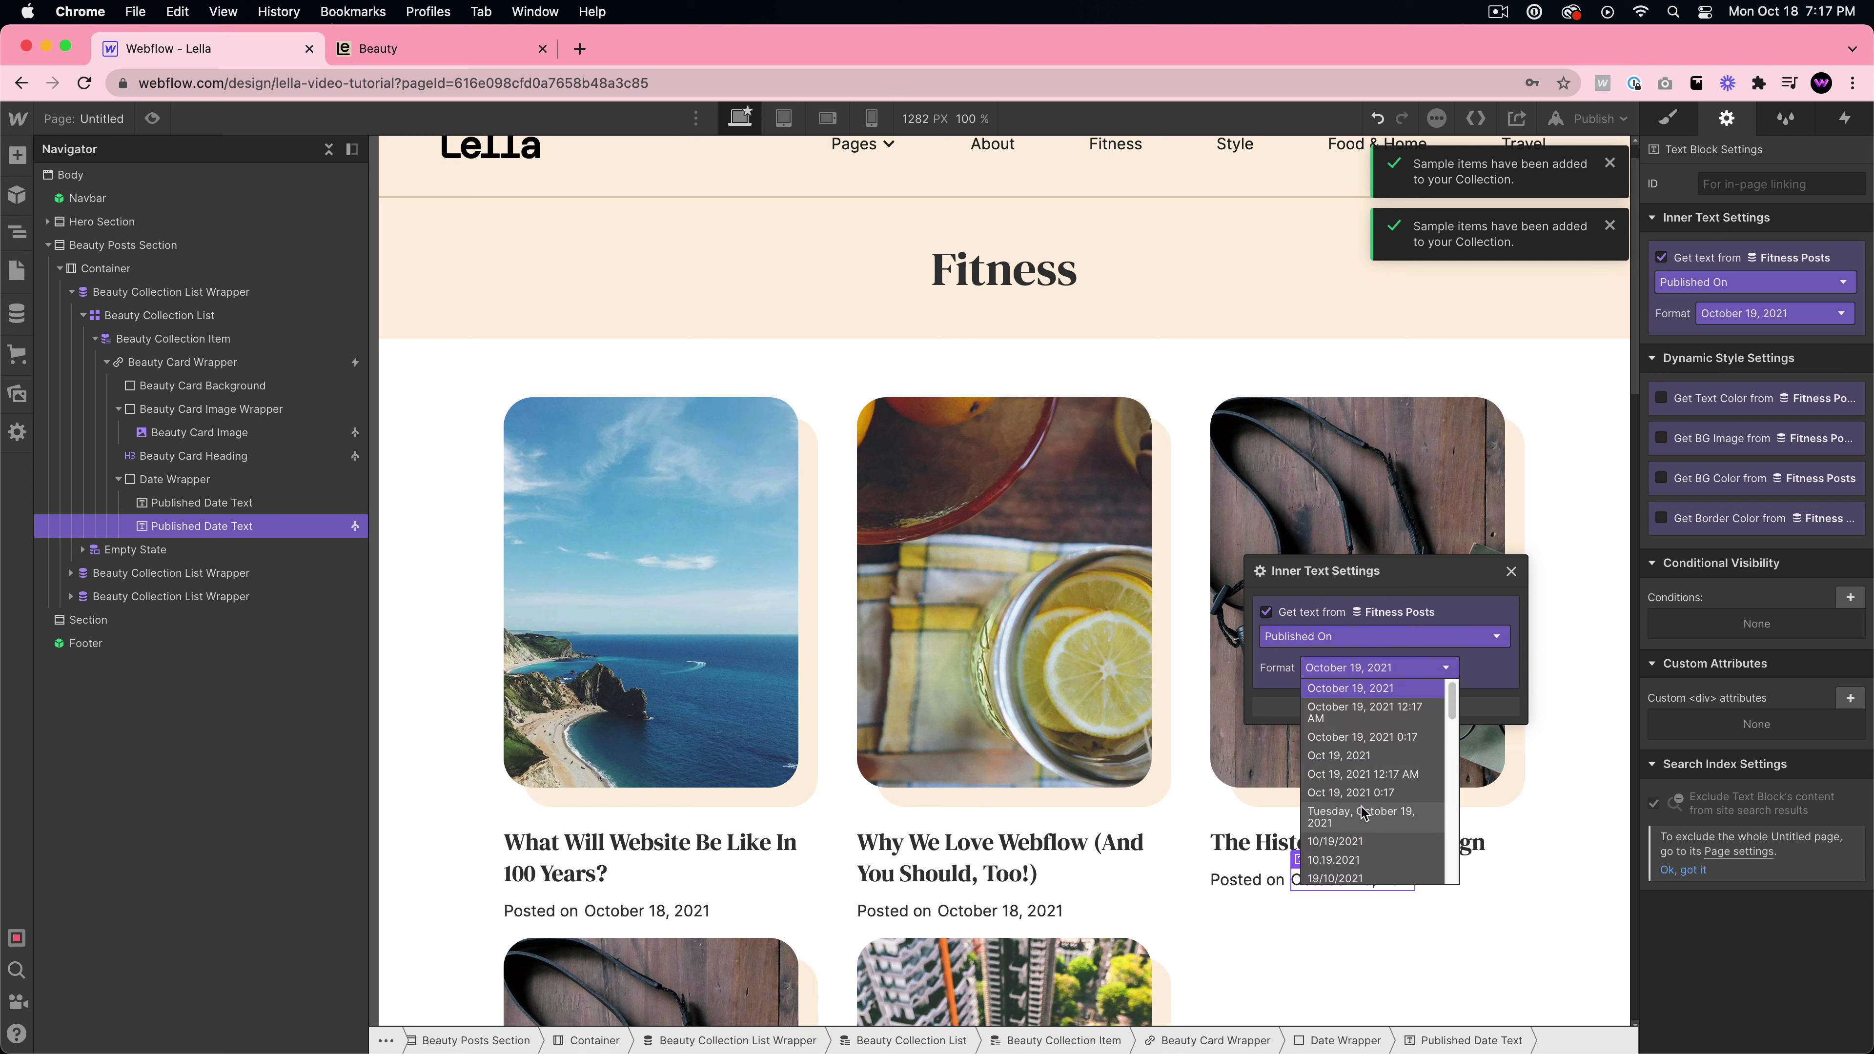
pyautogui.scroll(-2, 1350, 775)
pyautogui.click(1343, 754)
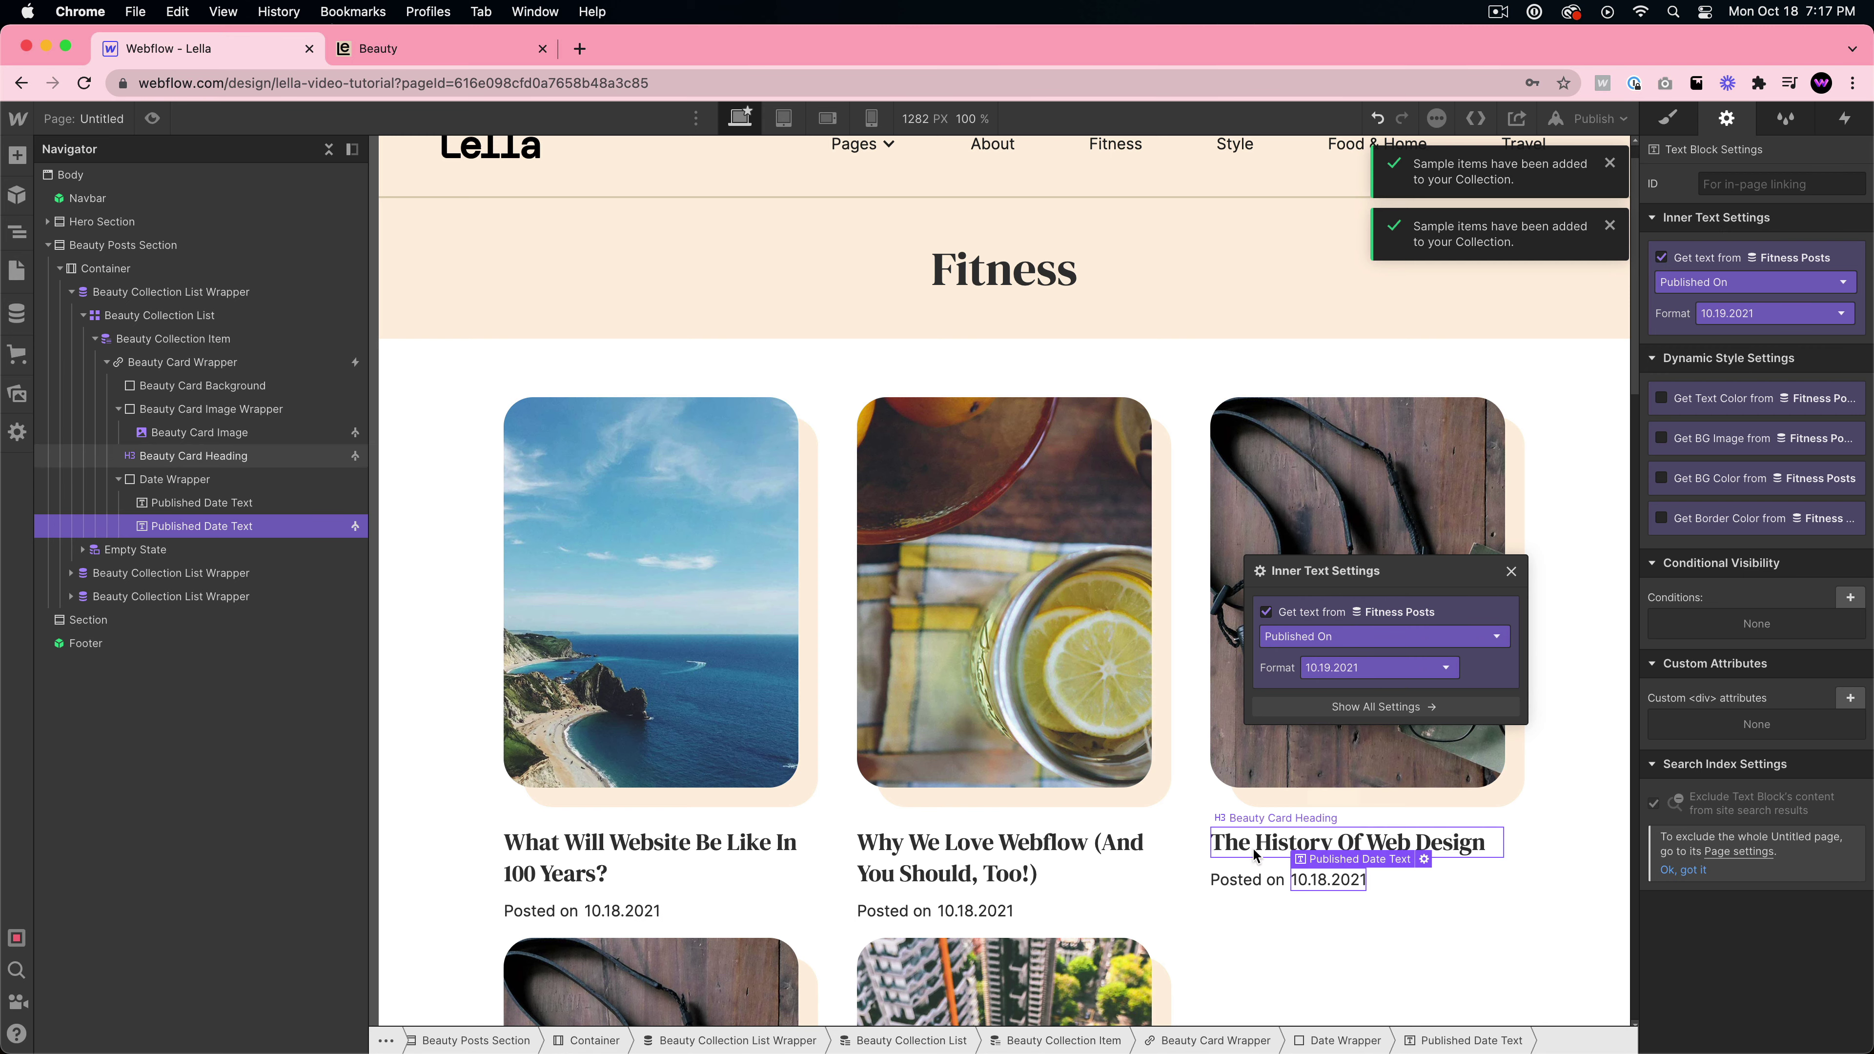
# - Delete the two lower Beauty Collection List Wrappers that still use Beauty Posts, keeping only the Fitness Posts list
pyautogui.click(1140, 910)
pyautogui.scroll(-4, 959, 664)
pyautogui.scroll(4, 708, 524)
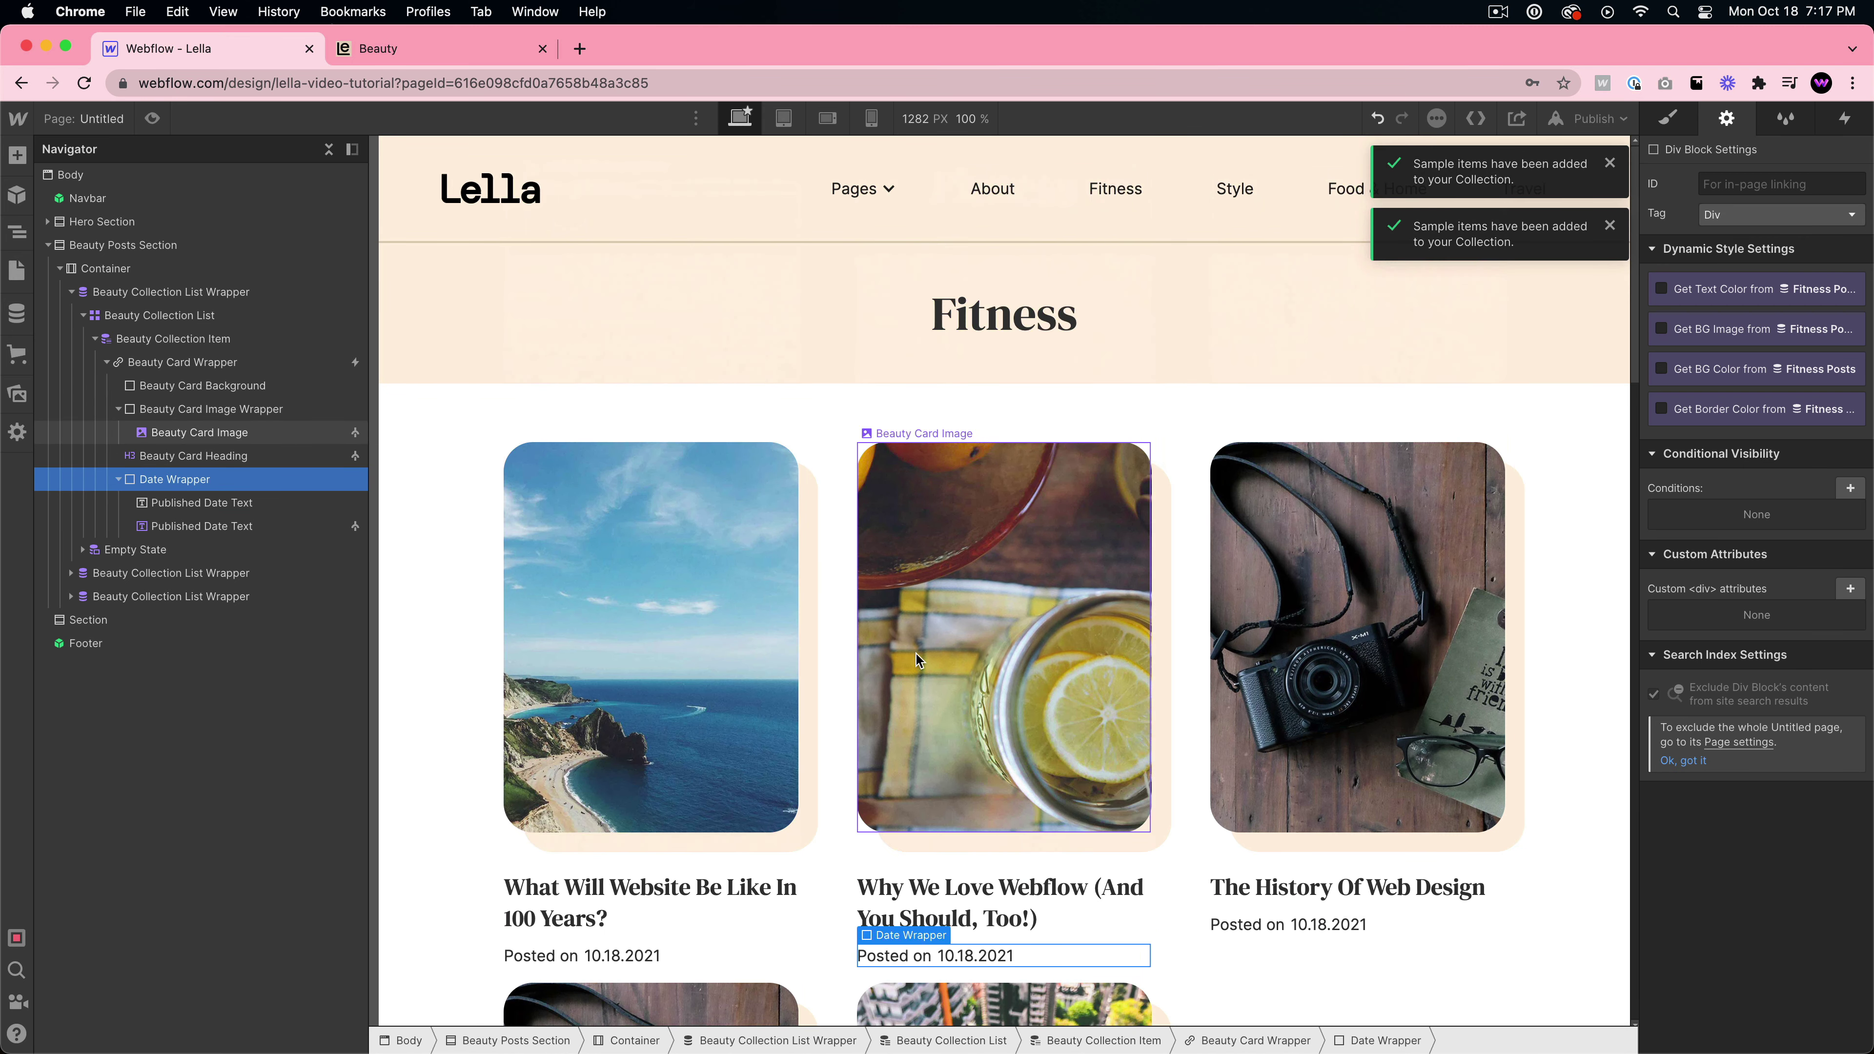
pyautogui.scroll(-1, 1217, 555)
pyautogui.scroll(-2, 1218, 555)
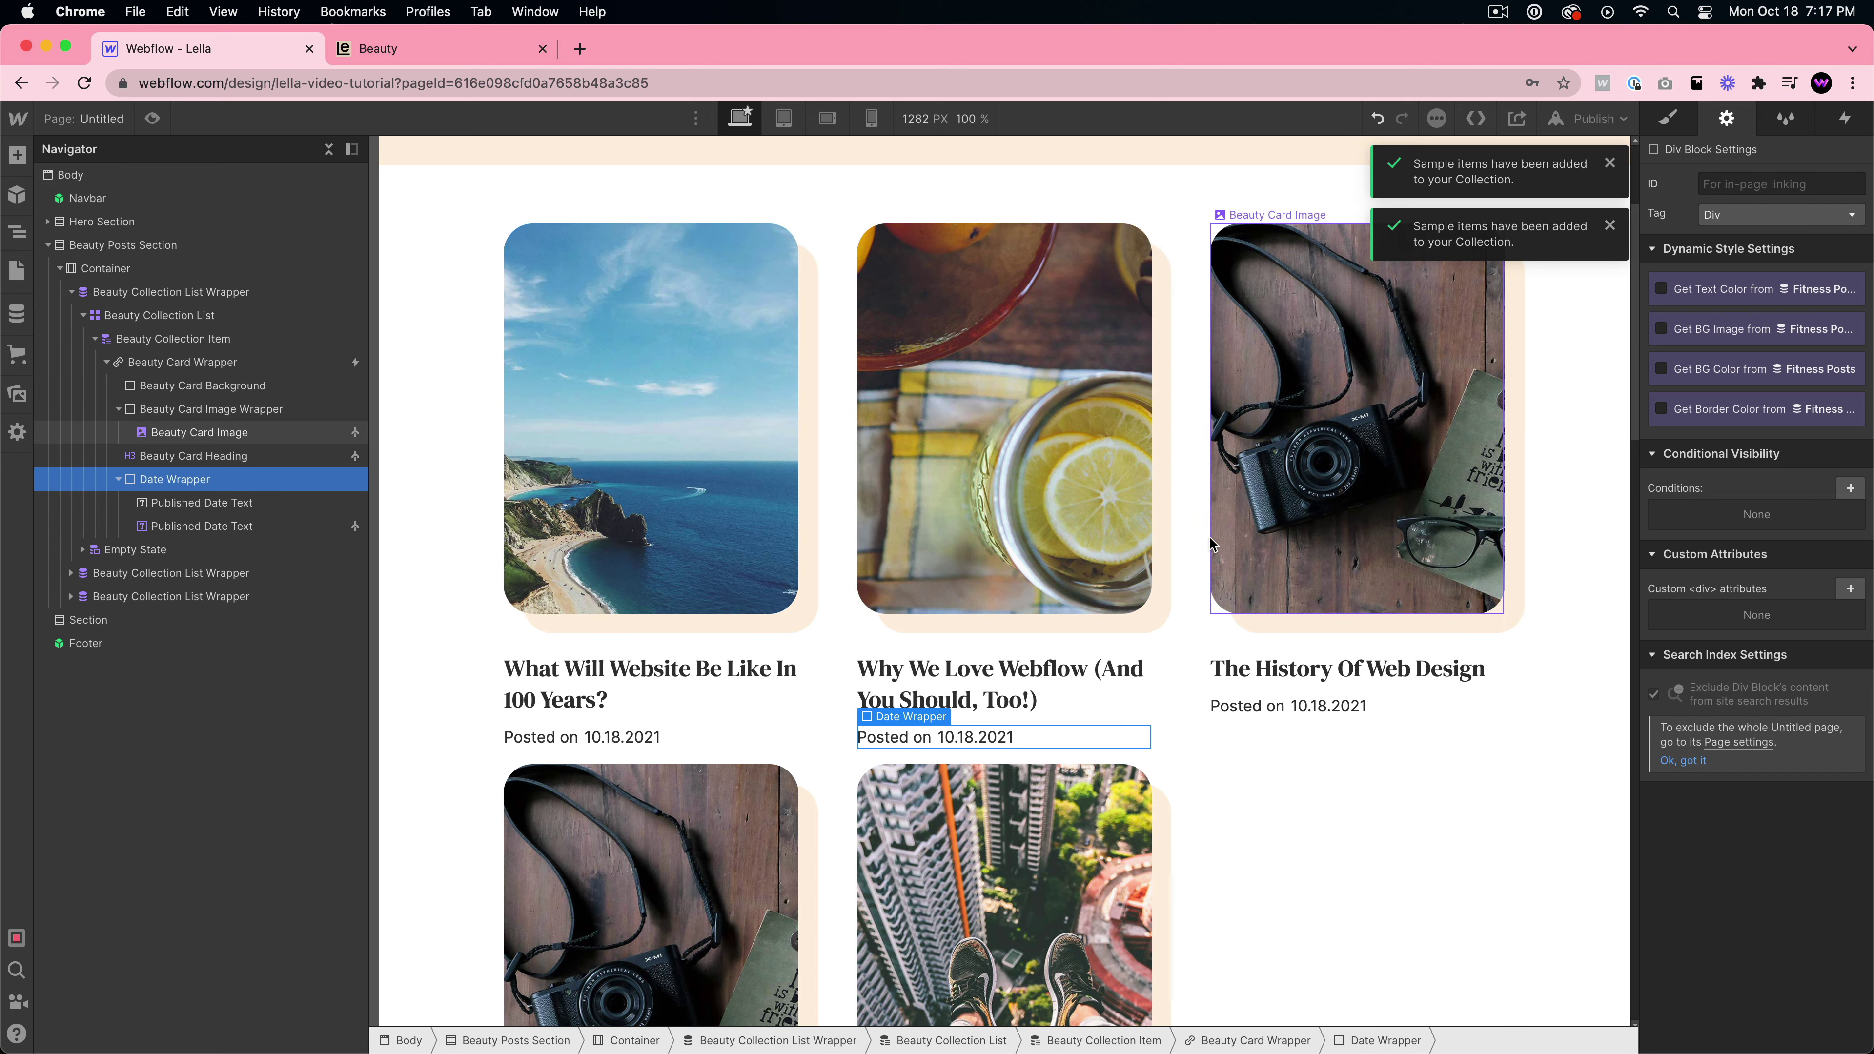
pyautogui.click(1173, 495)
pyautogui.scroll(3, 926, 330)
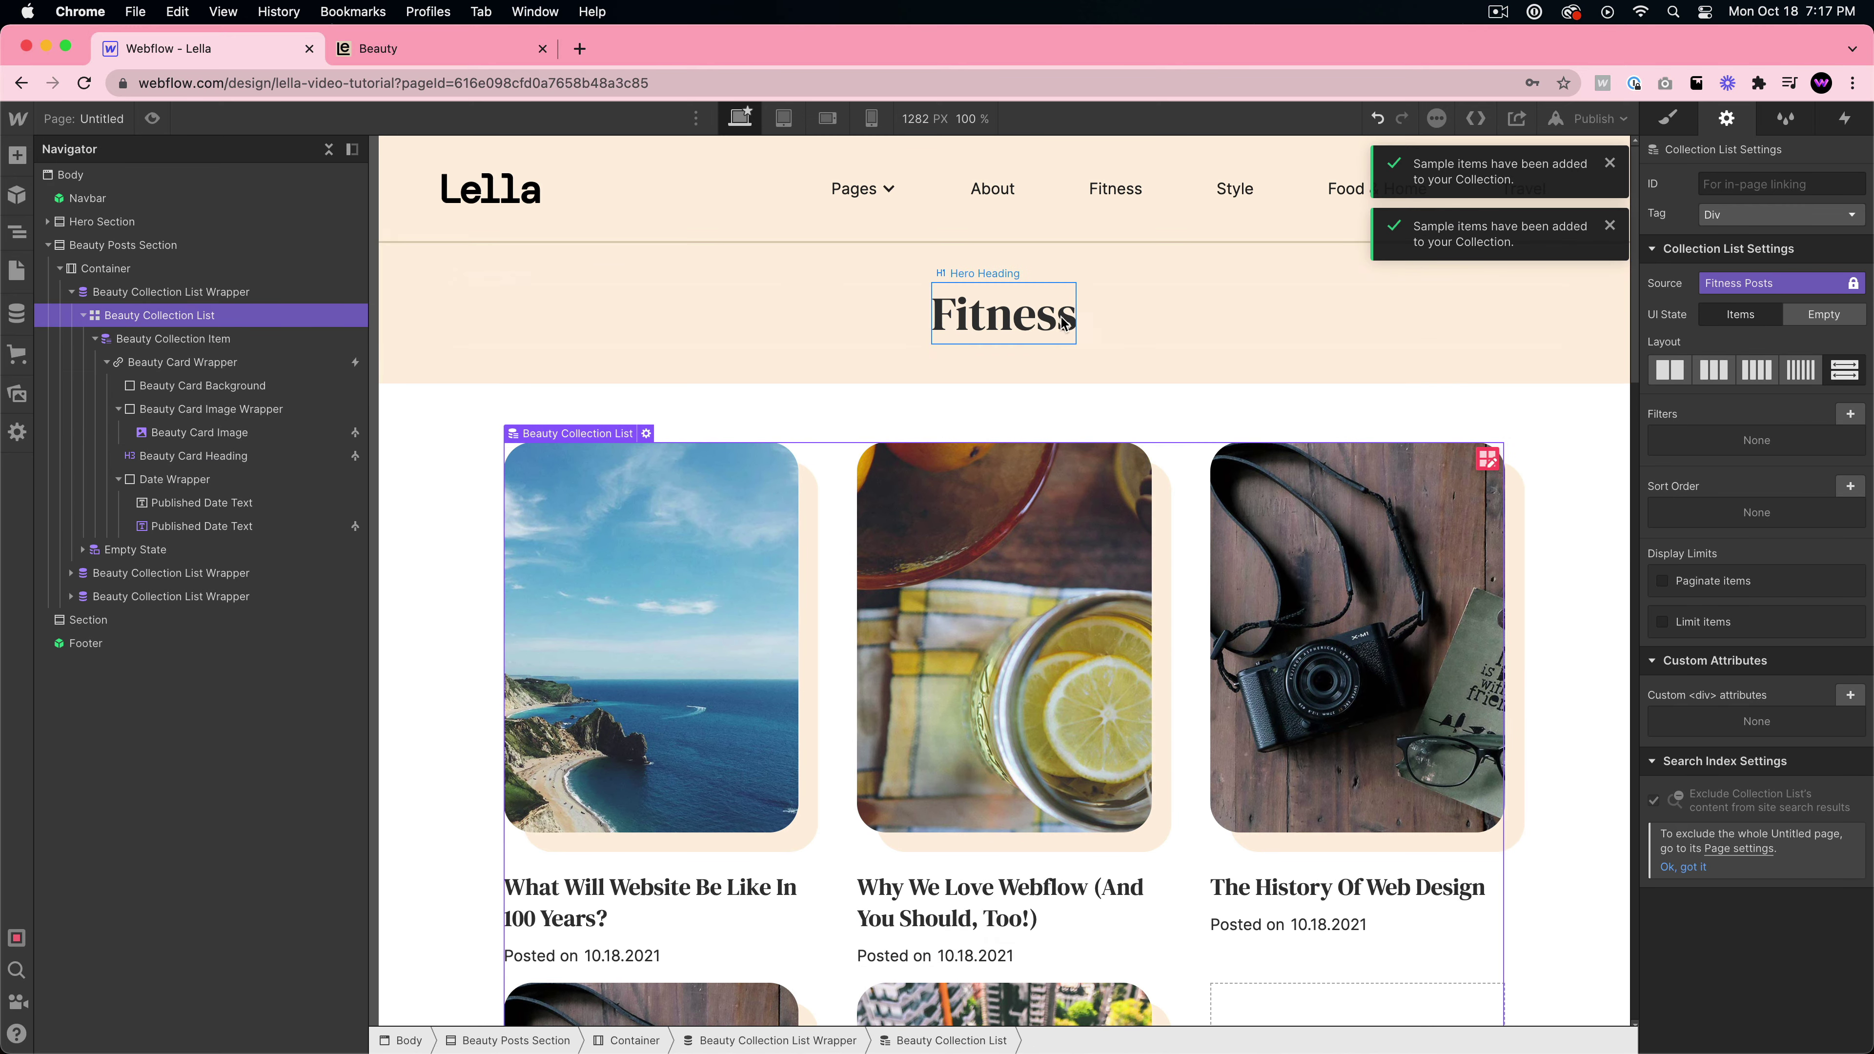
pyautogui.scroll(-5, 1078, 516)
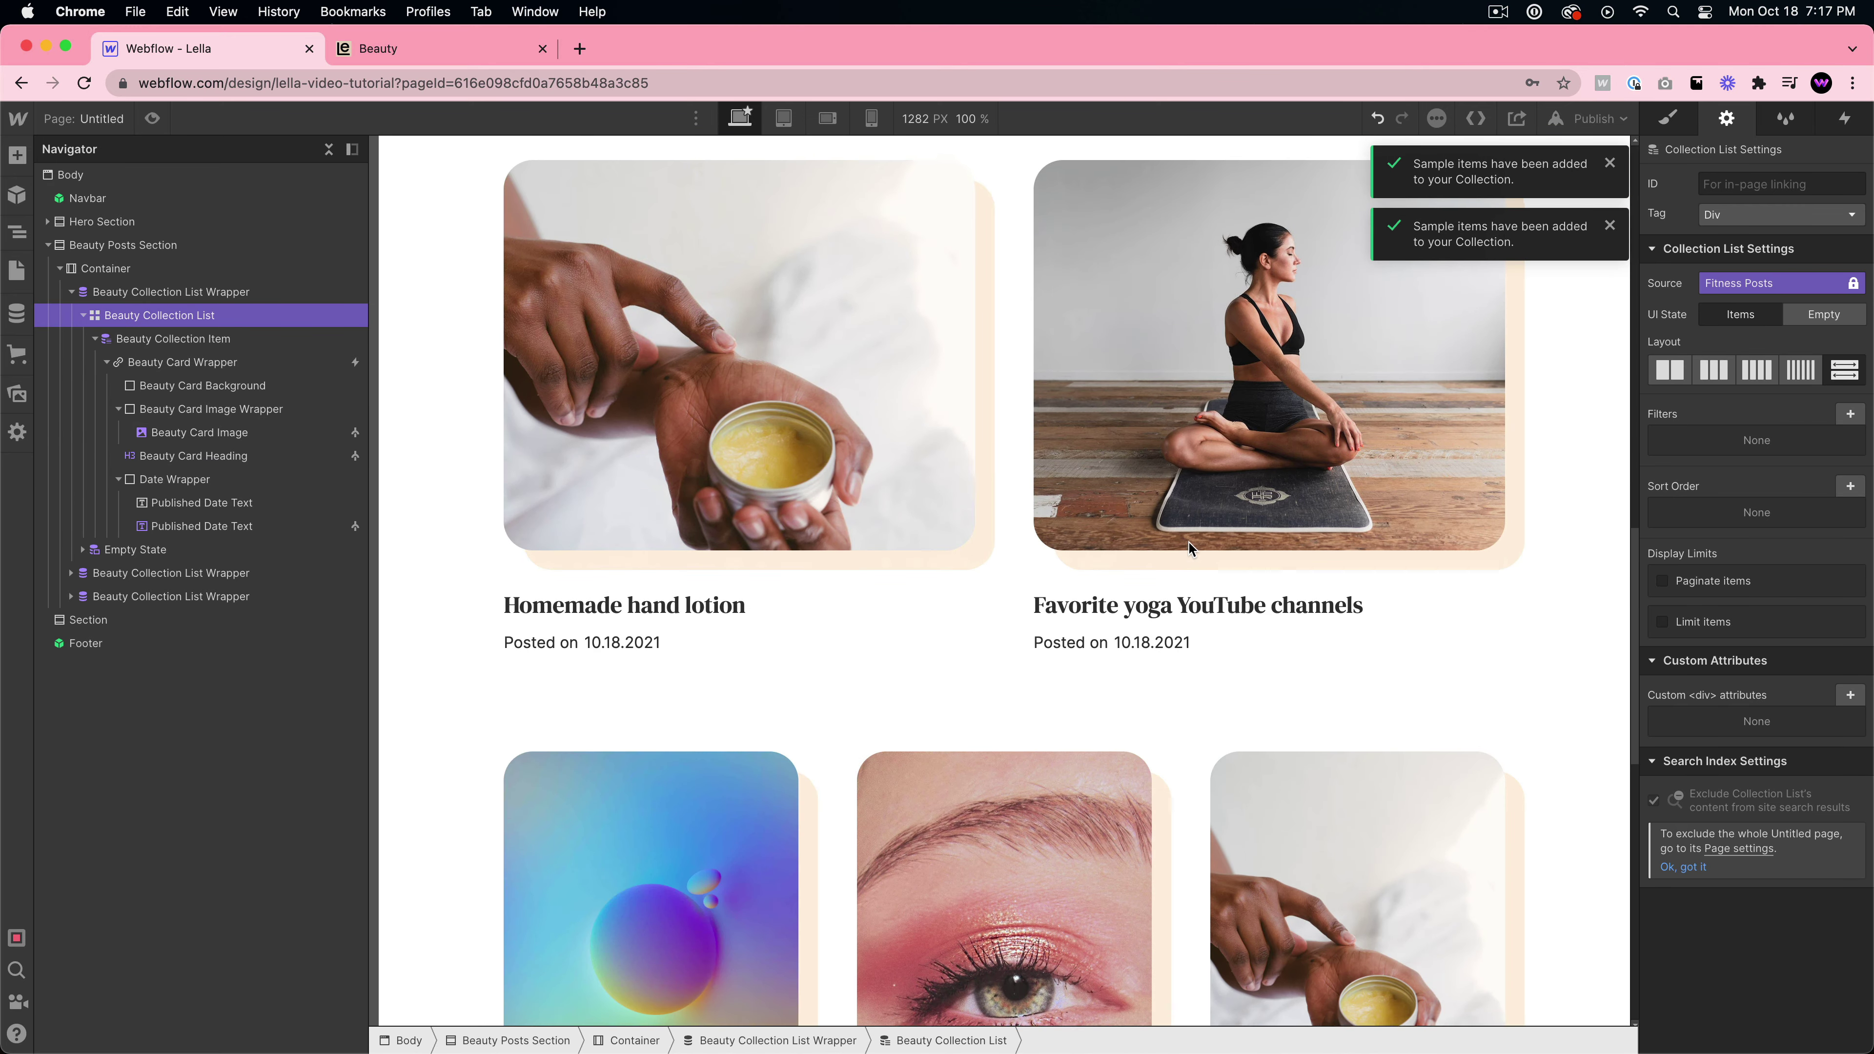
pyautogui.scroll(-5, 827, 640)
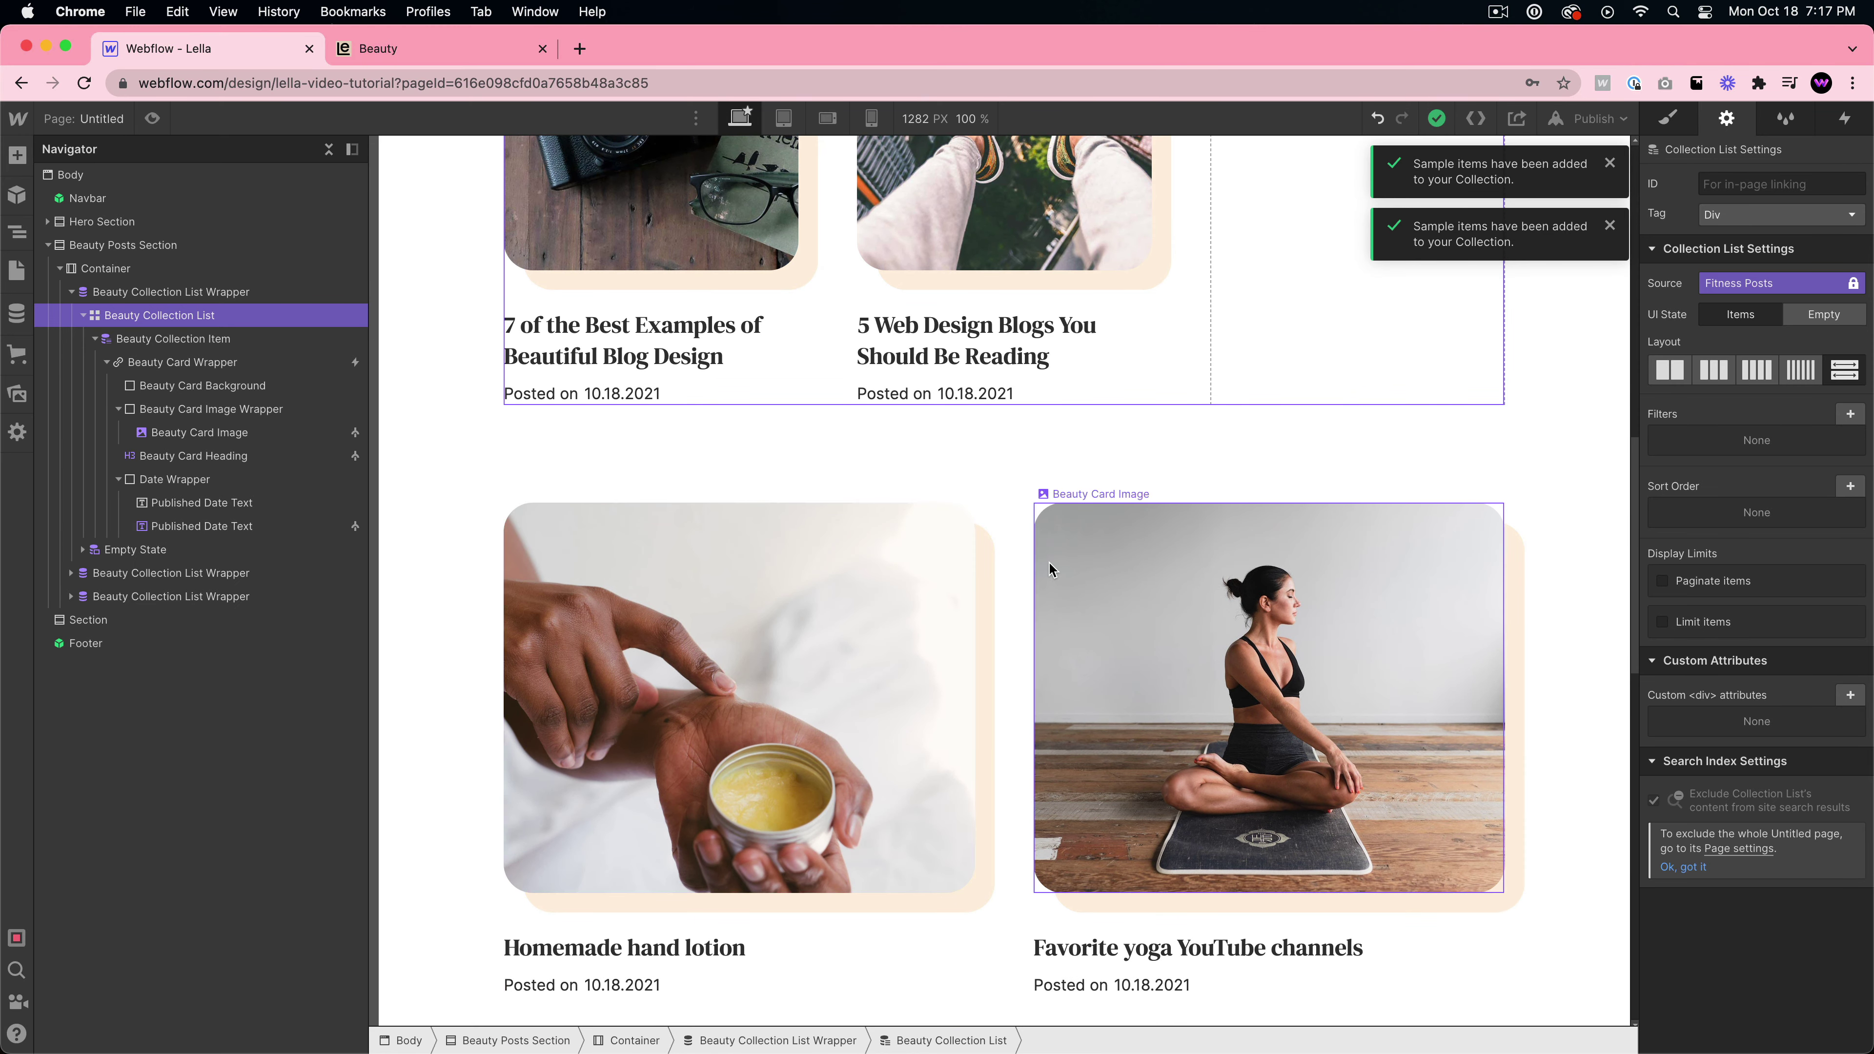
pyautogui.click(1022, 565)
pyautogui.click(183, 582)
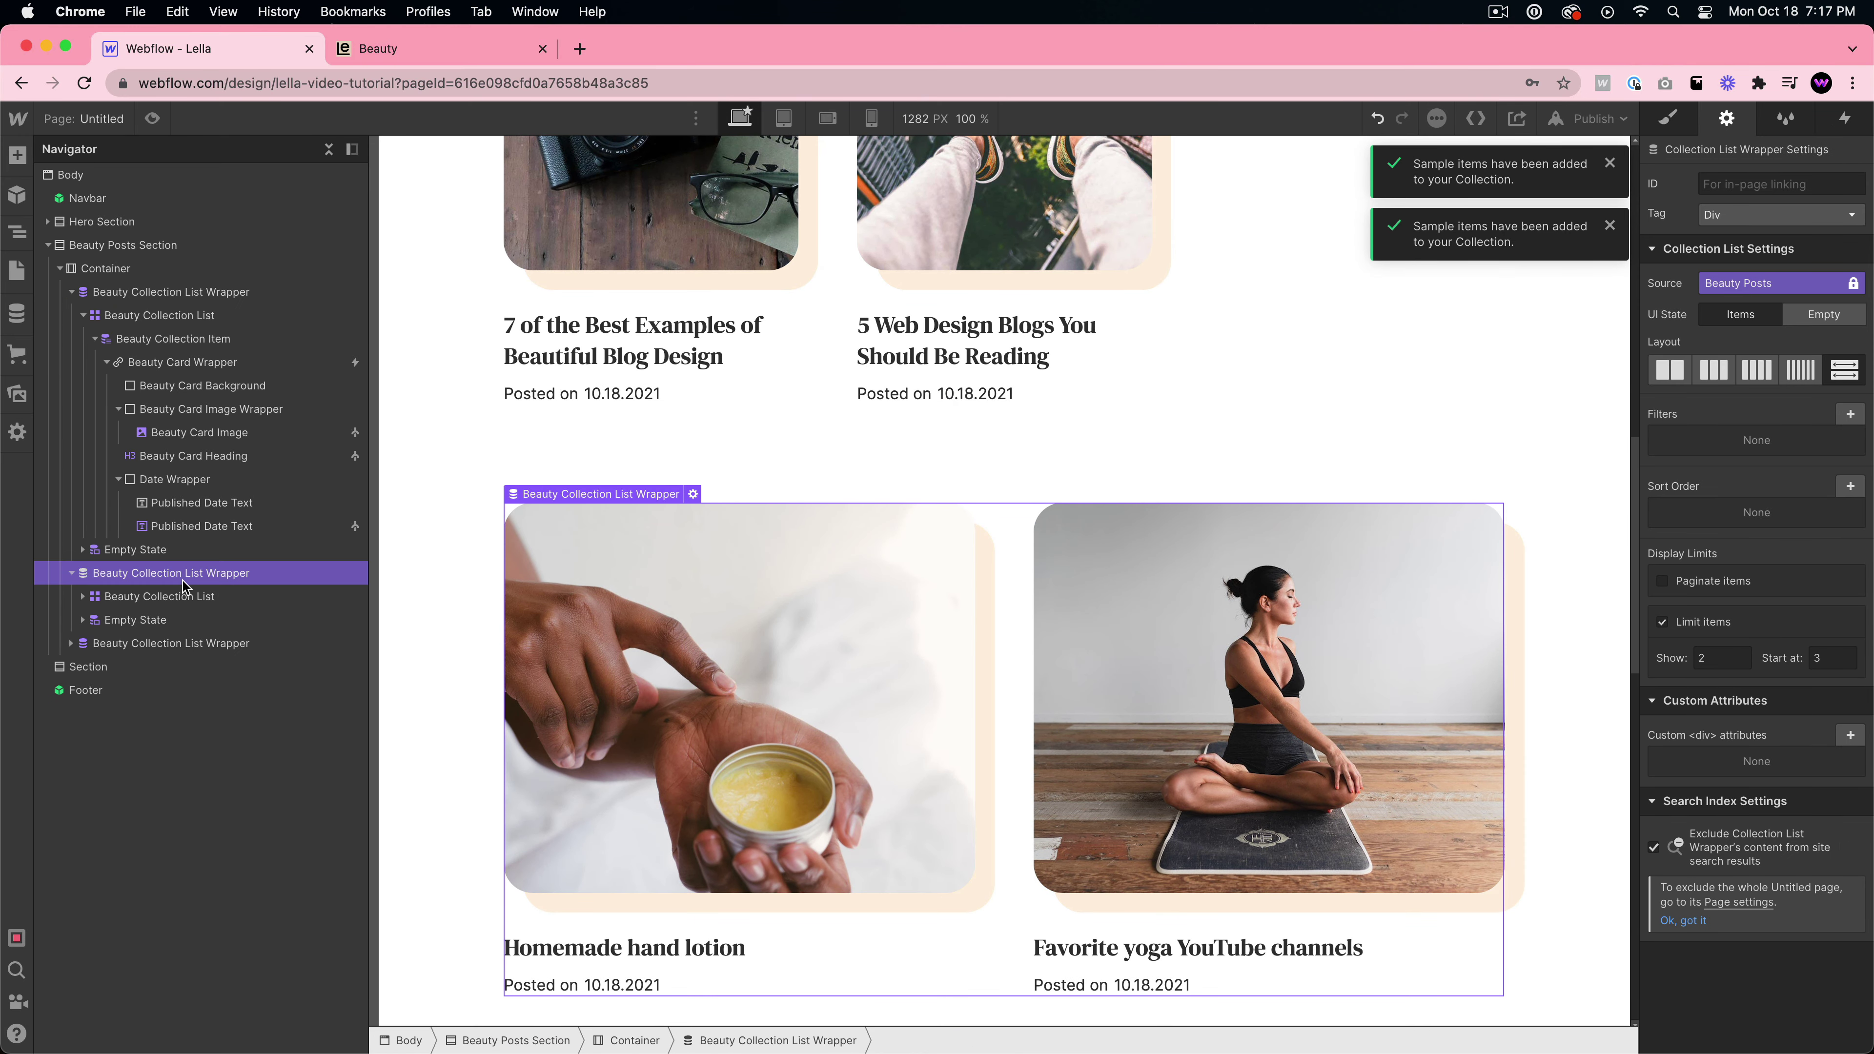
pyautogui.press('Delete')
pyautogui.press('Delete')
# - Limit the Beauty Collection List to show 3 items
pyautogui.scroll(10, 797, 491)
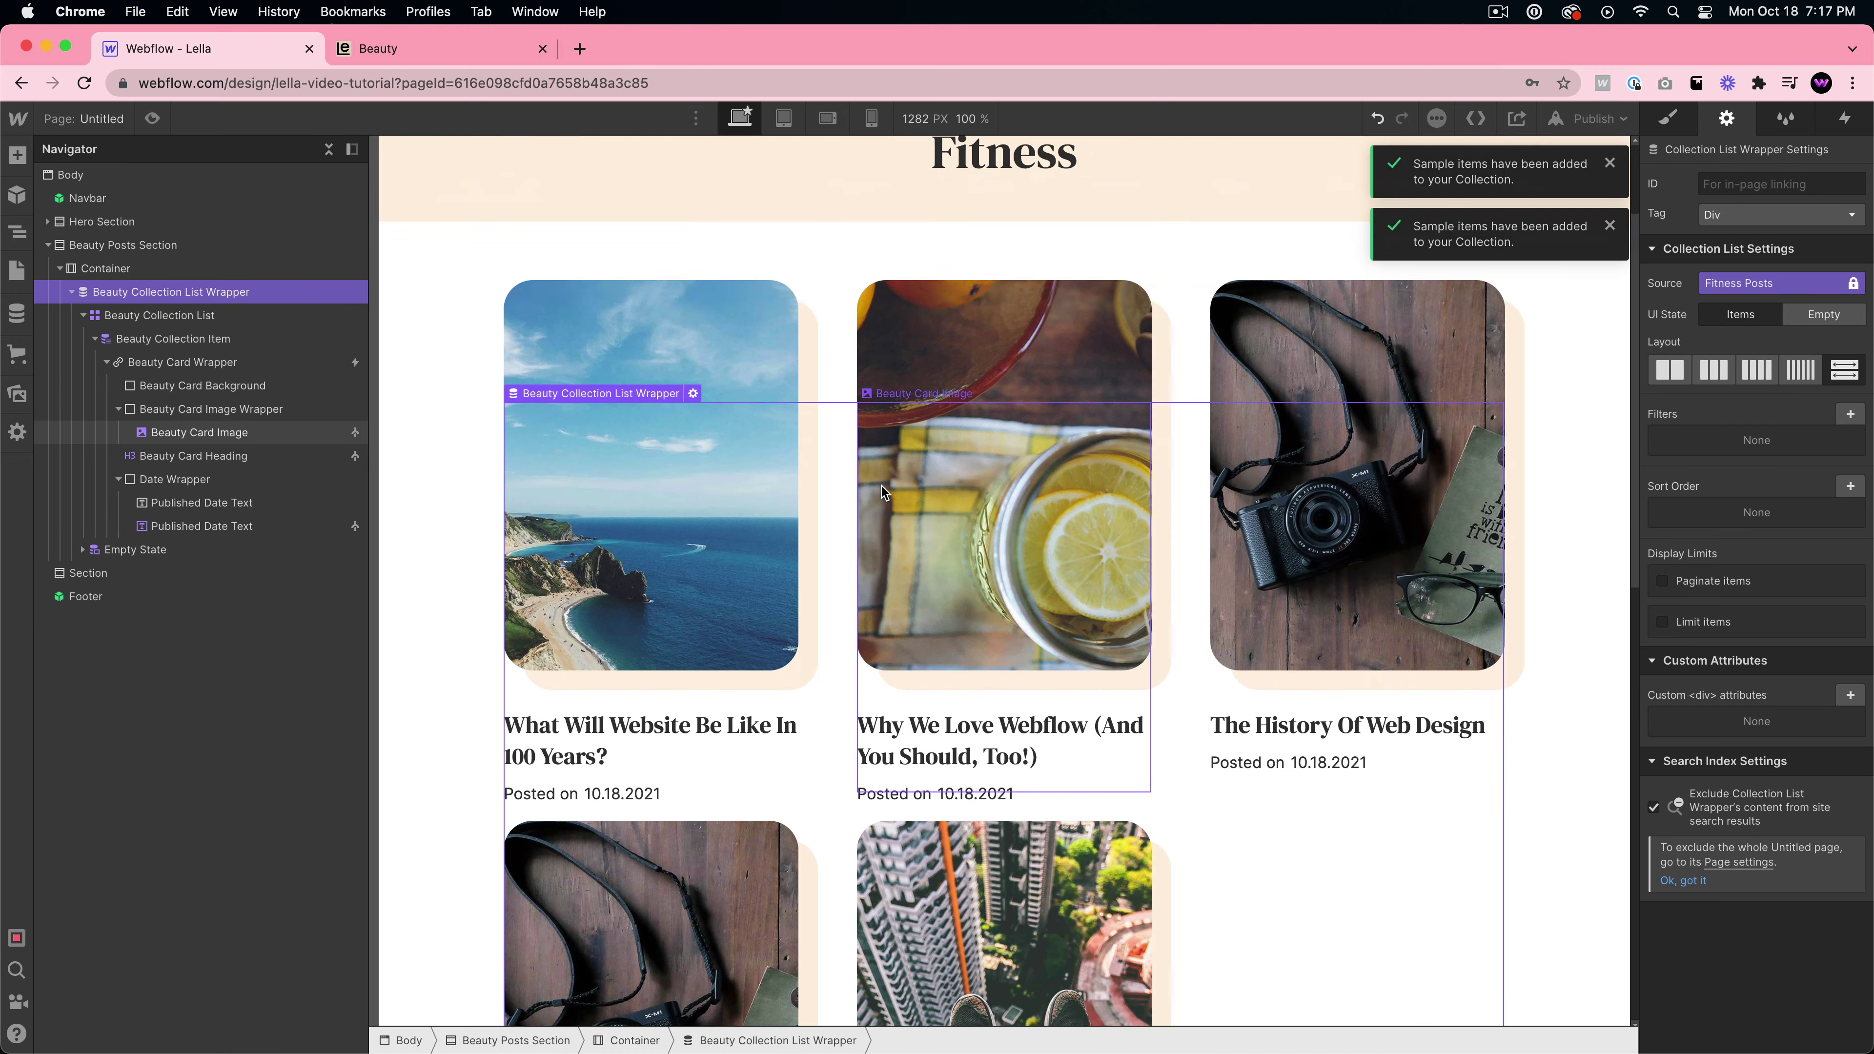
pyautogui.scroll(-5, 1132, 665)
pyautogui.scroll(-3, 1143, 668)
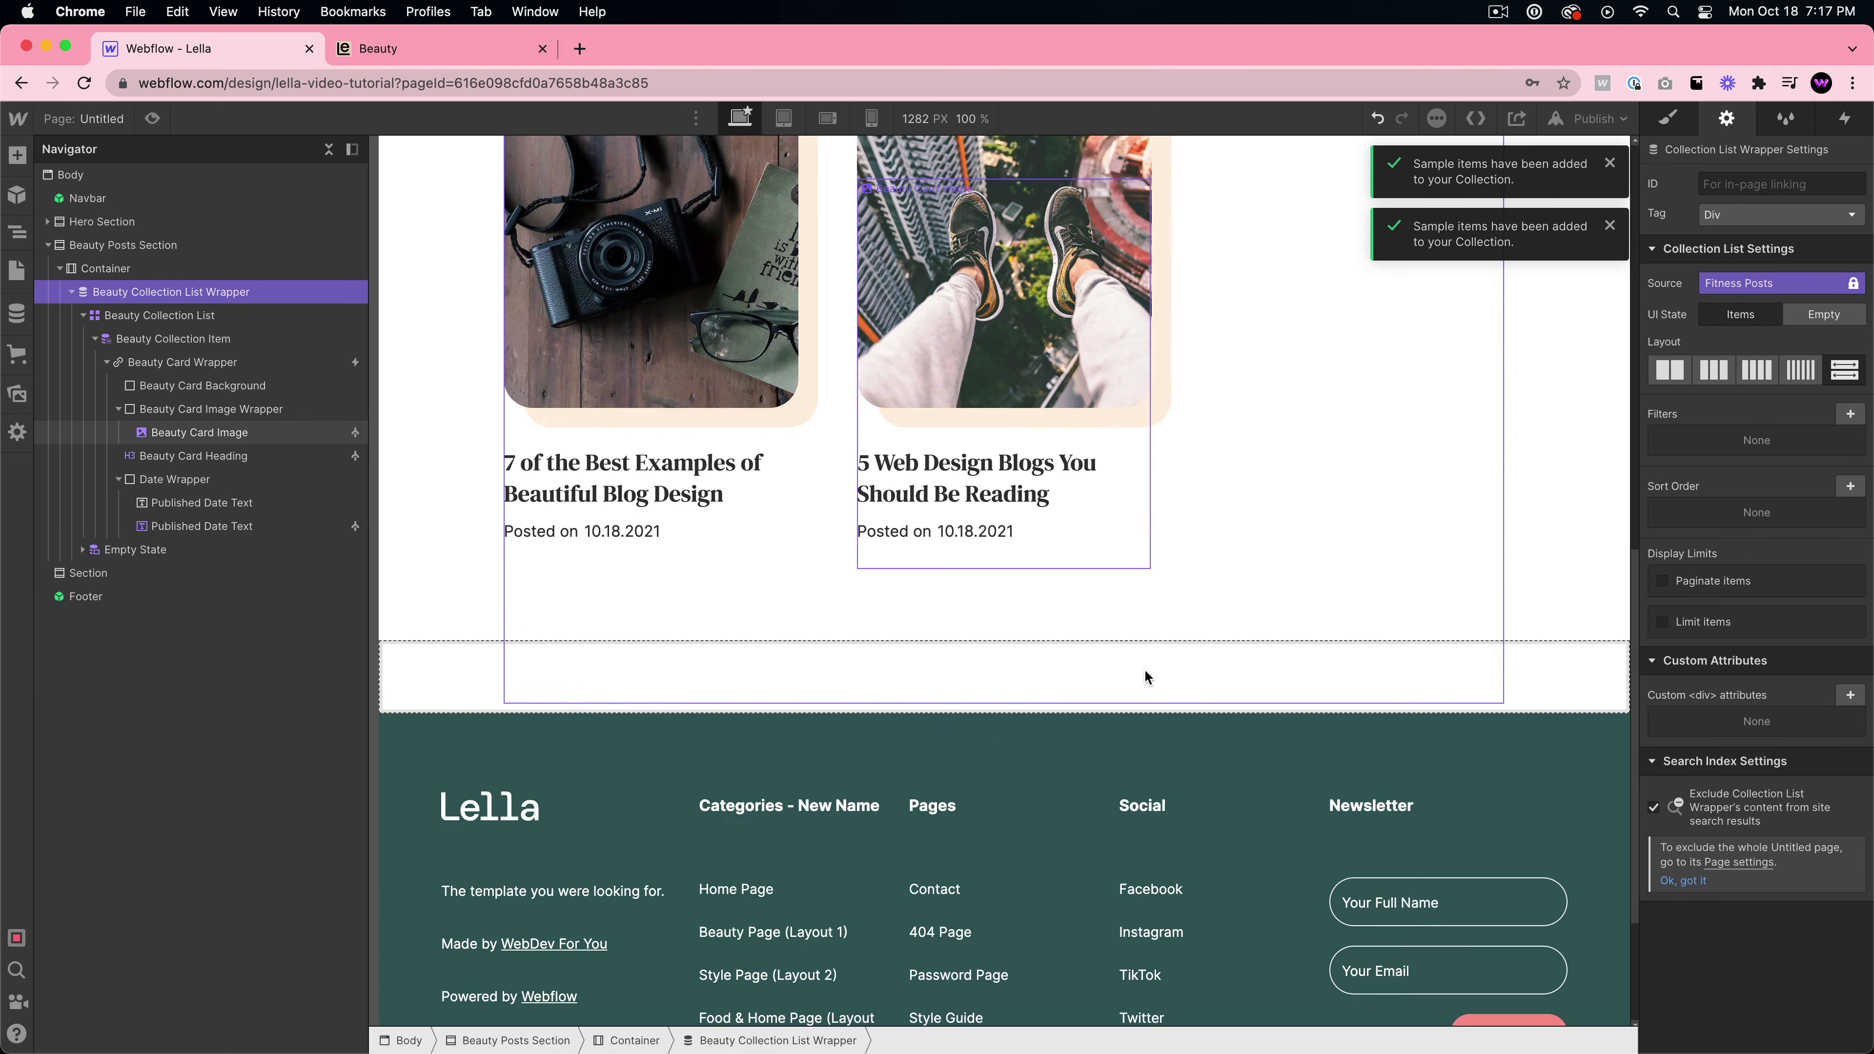
pyautogui.scroll(7, 1143, 662)
pyautogui.scroll(5, 1084, 508)
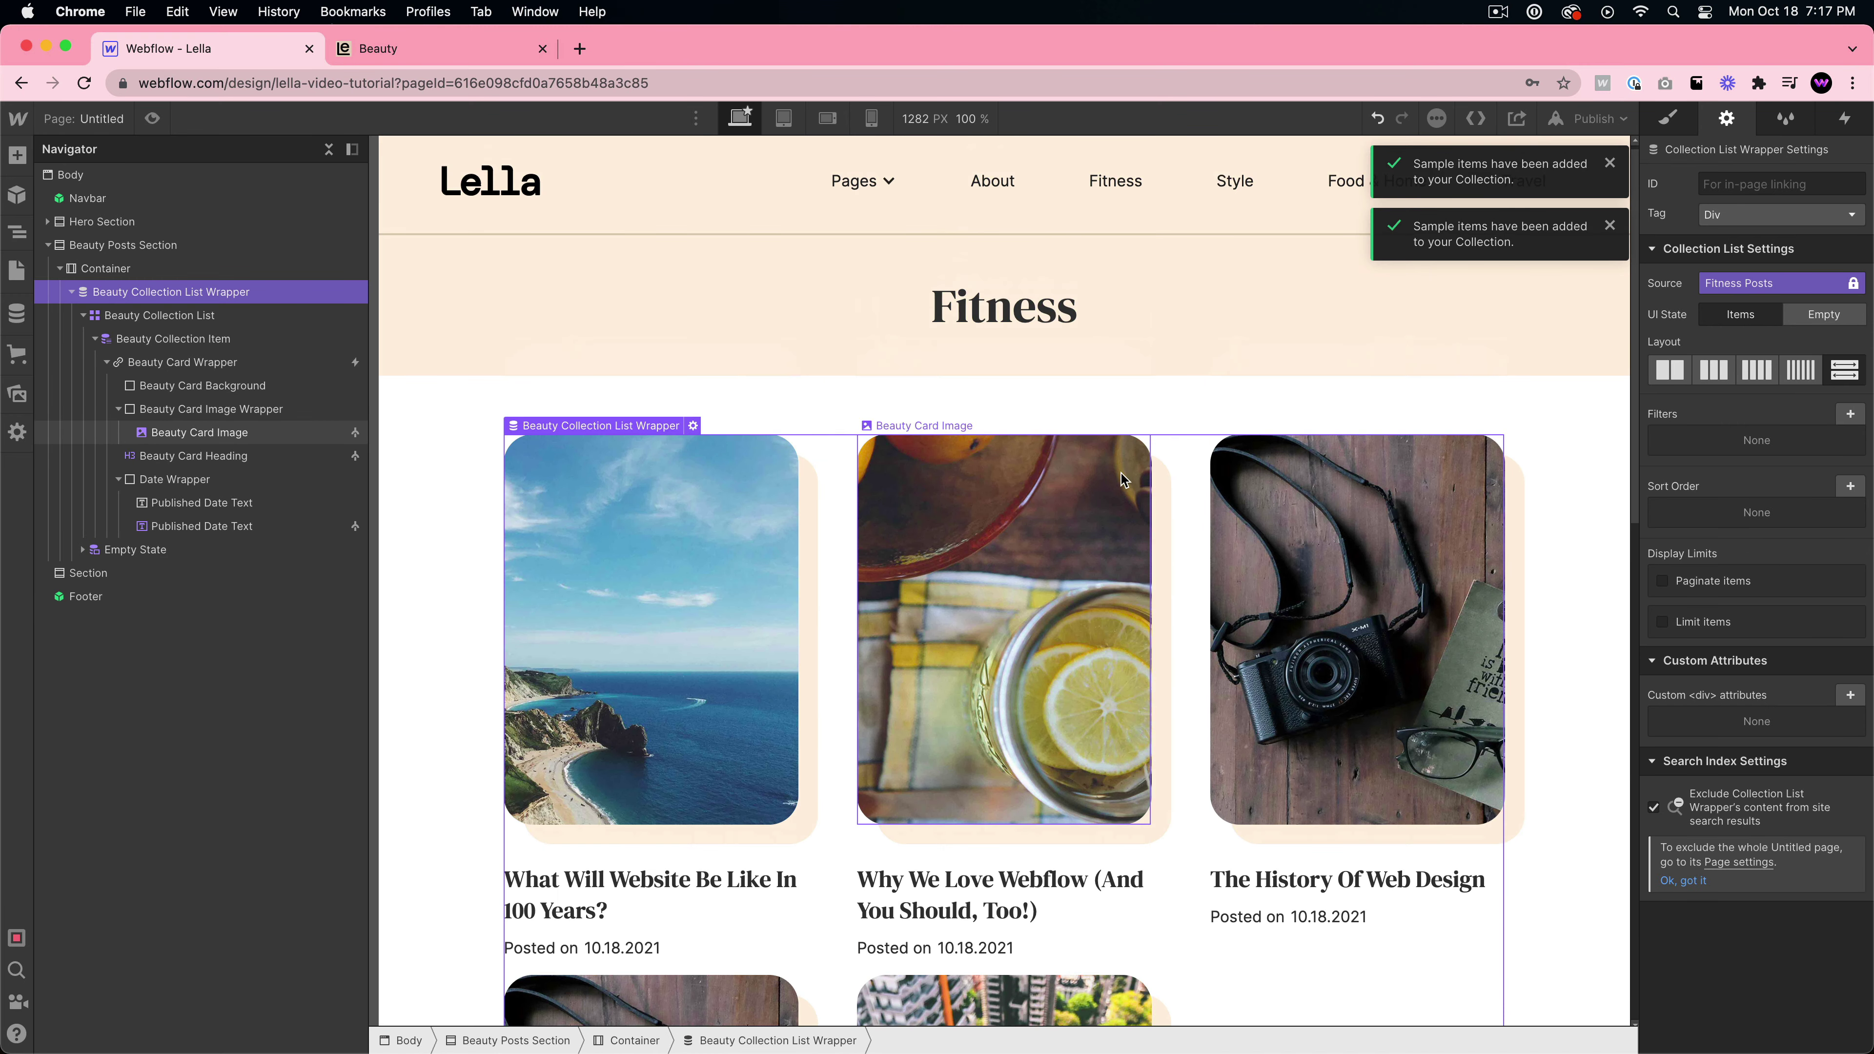
pyautogui.scroll(-5, 1319, 638)
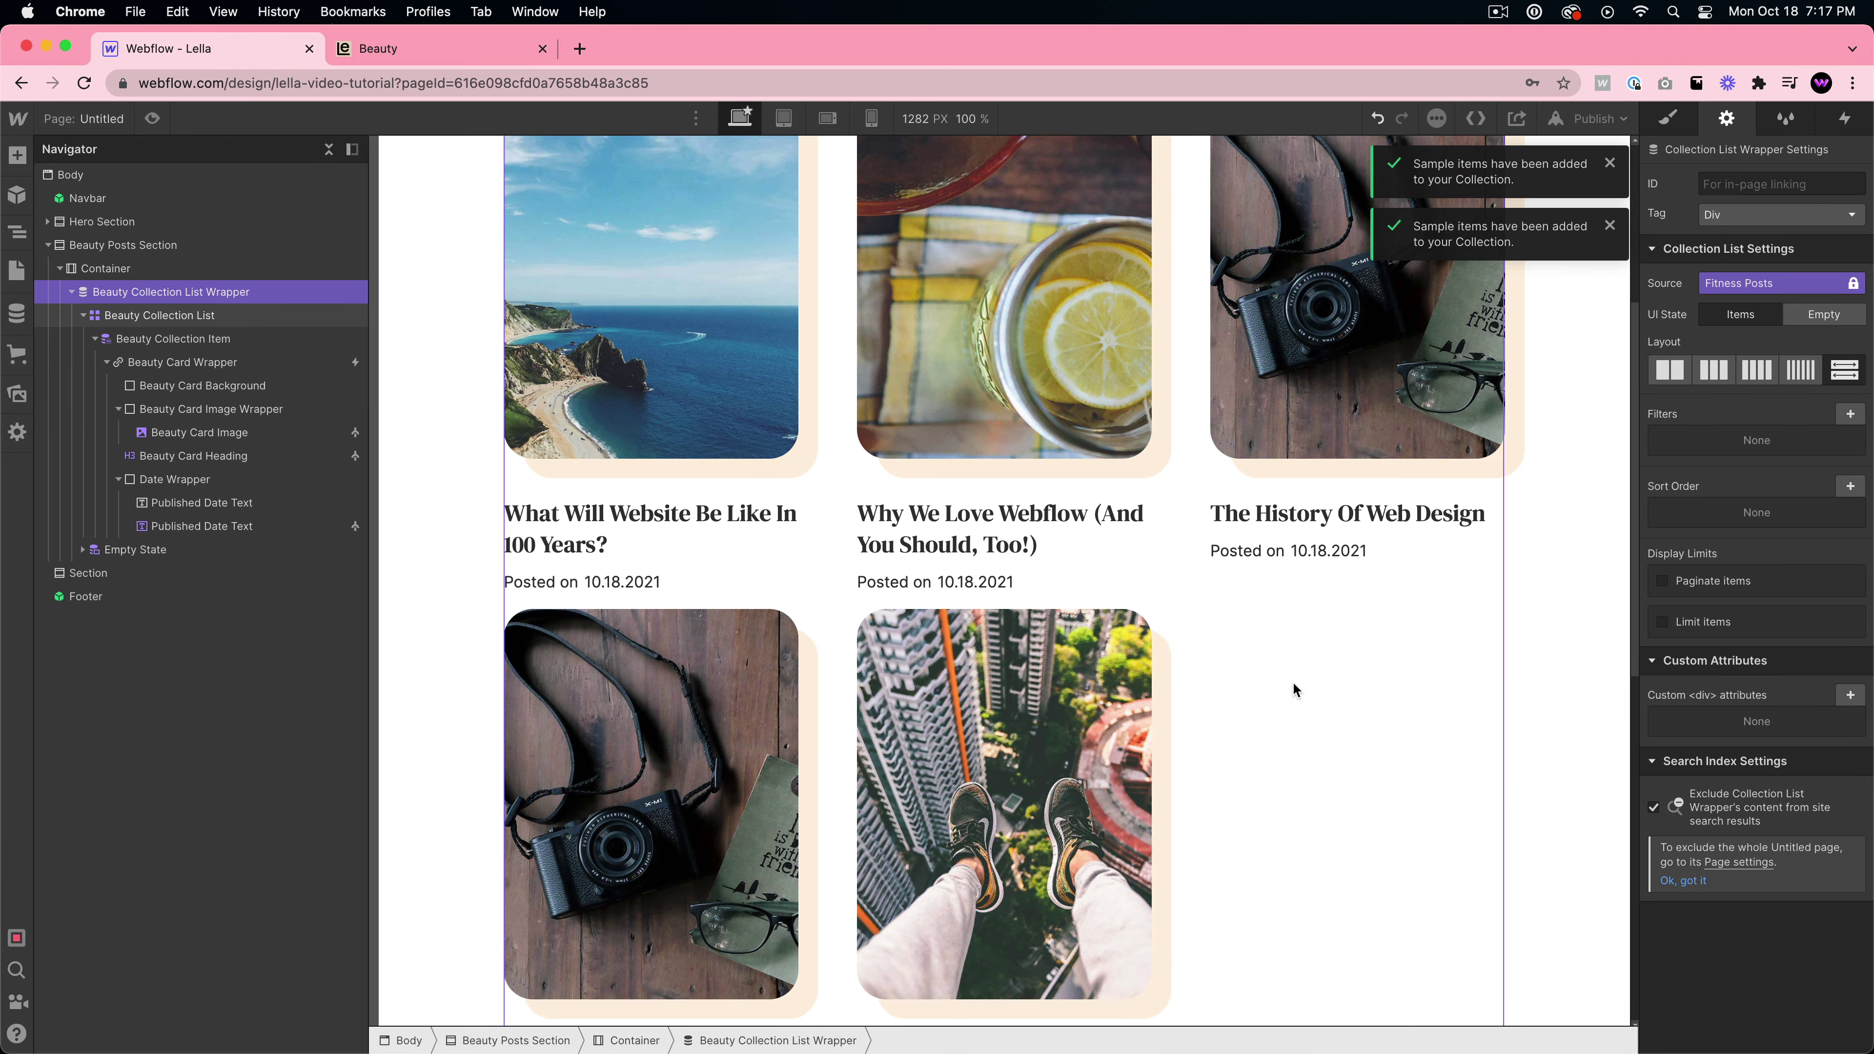
pyautogui.click(1382, 754)
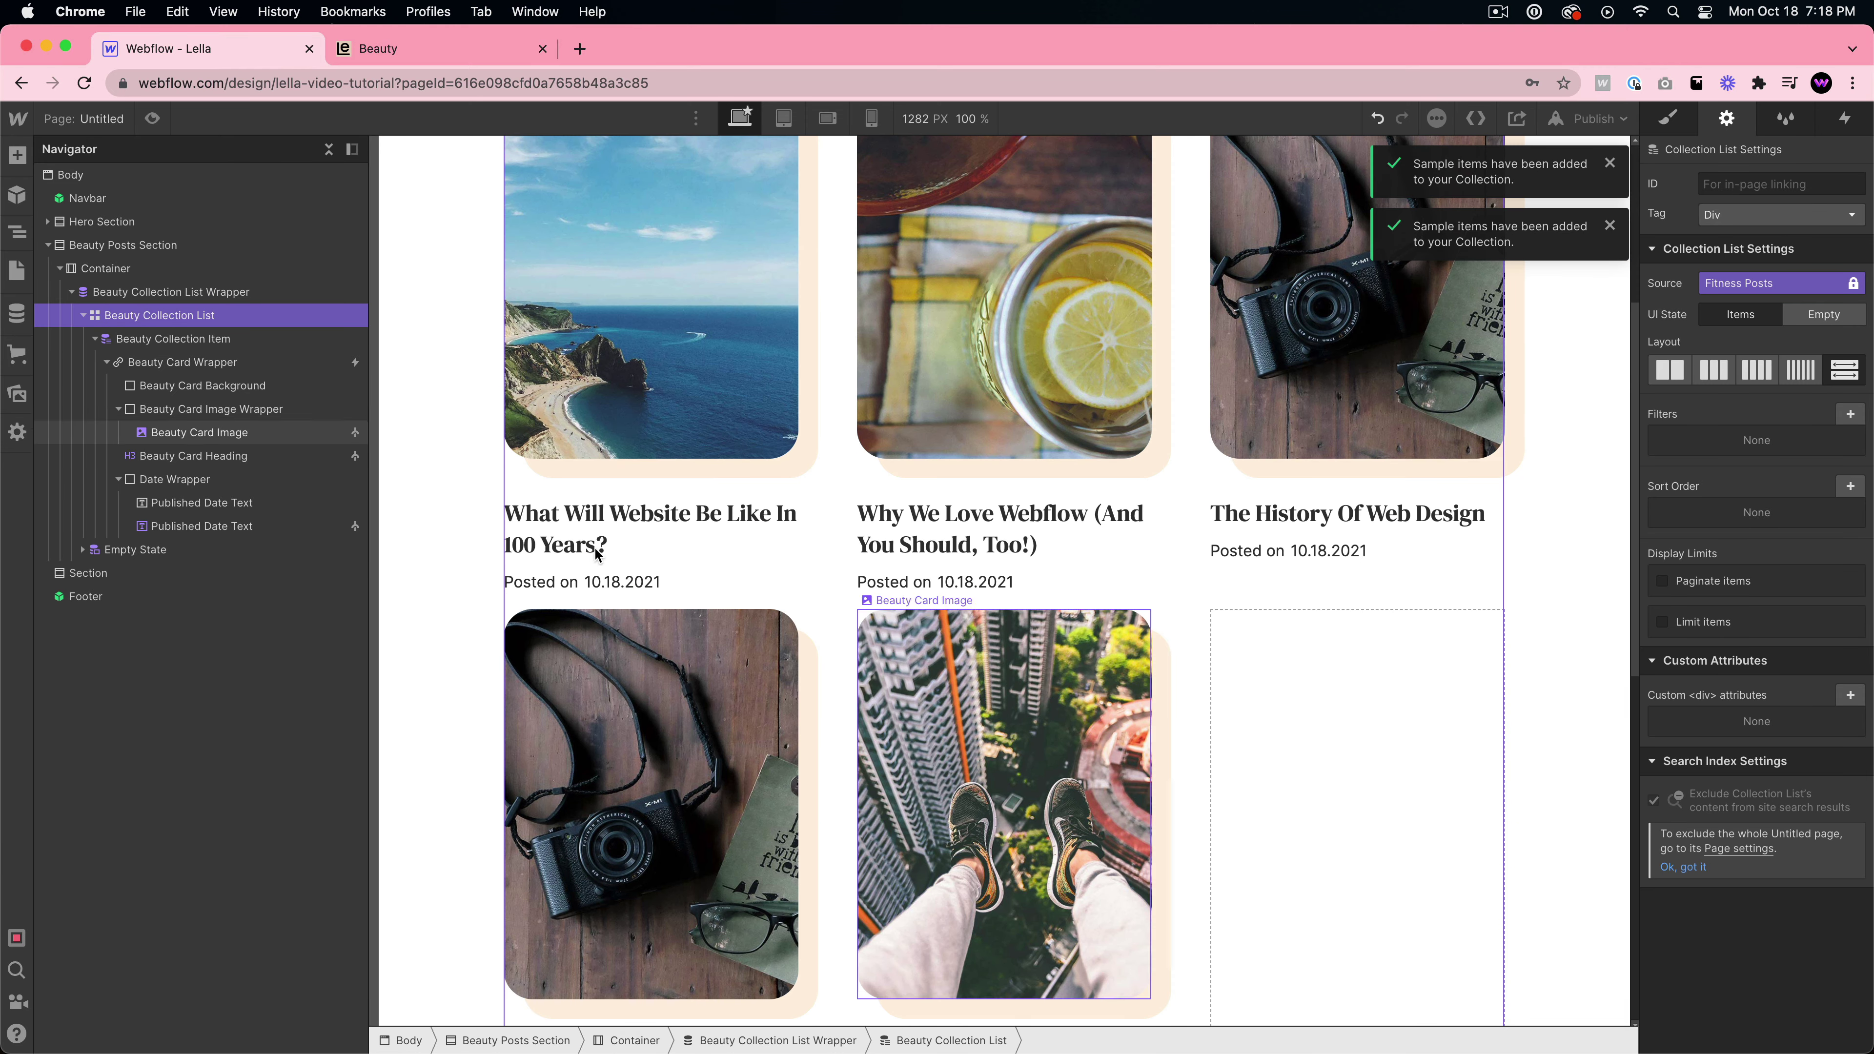
pyautogui.scroll(4, 1254, 664)
pyautogui.click(1689, 624)
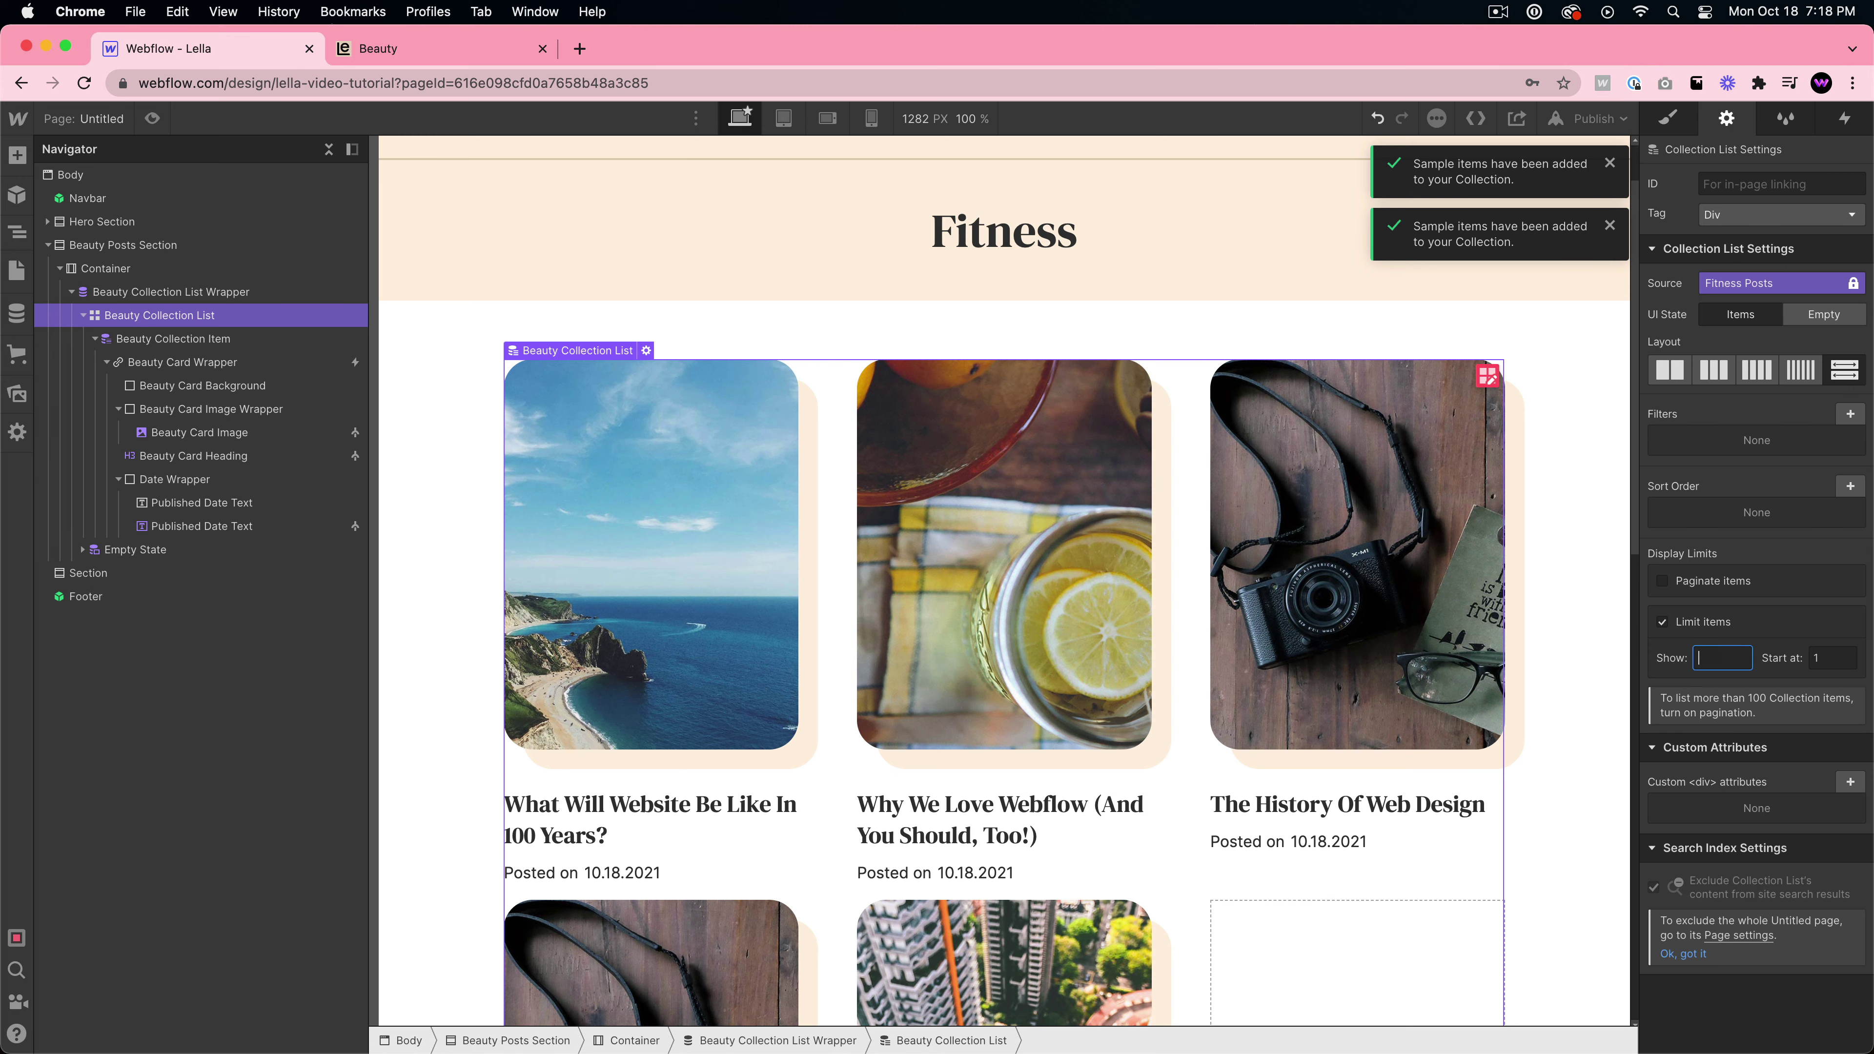
pyautogui.write('3')
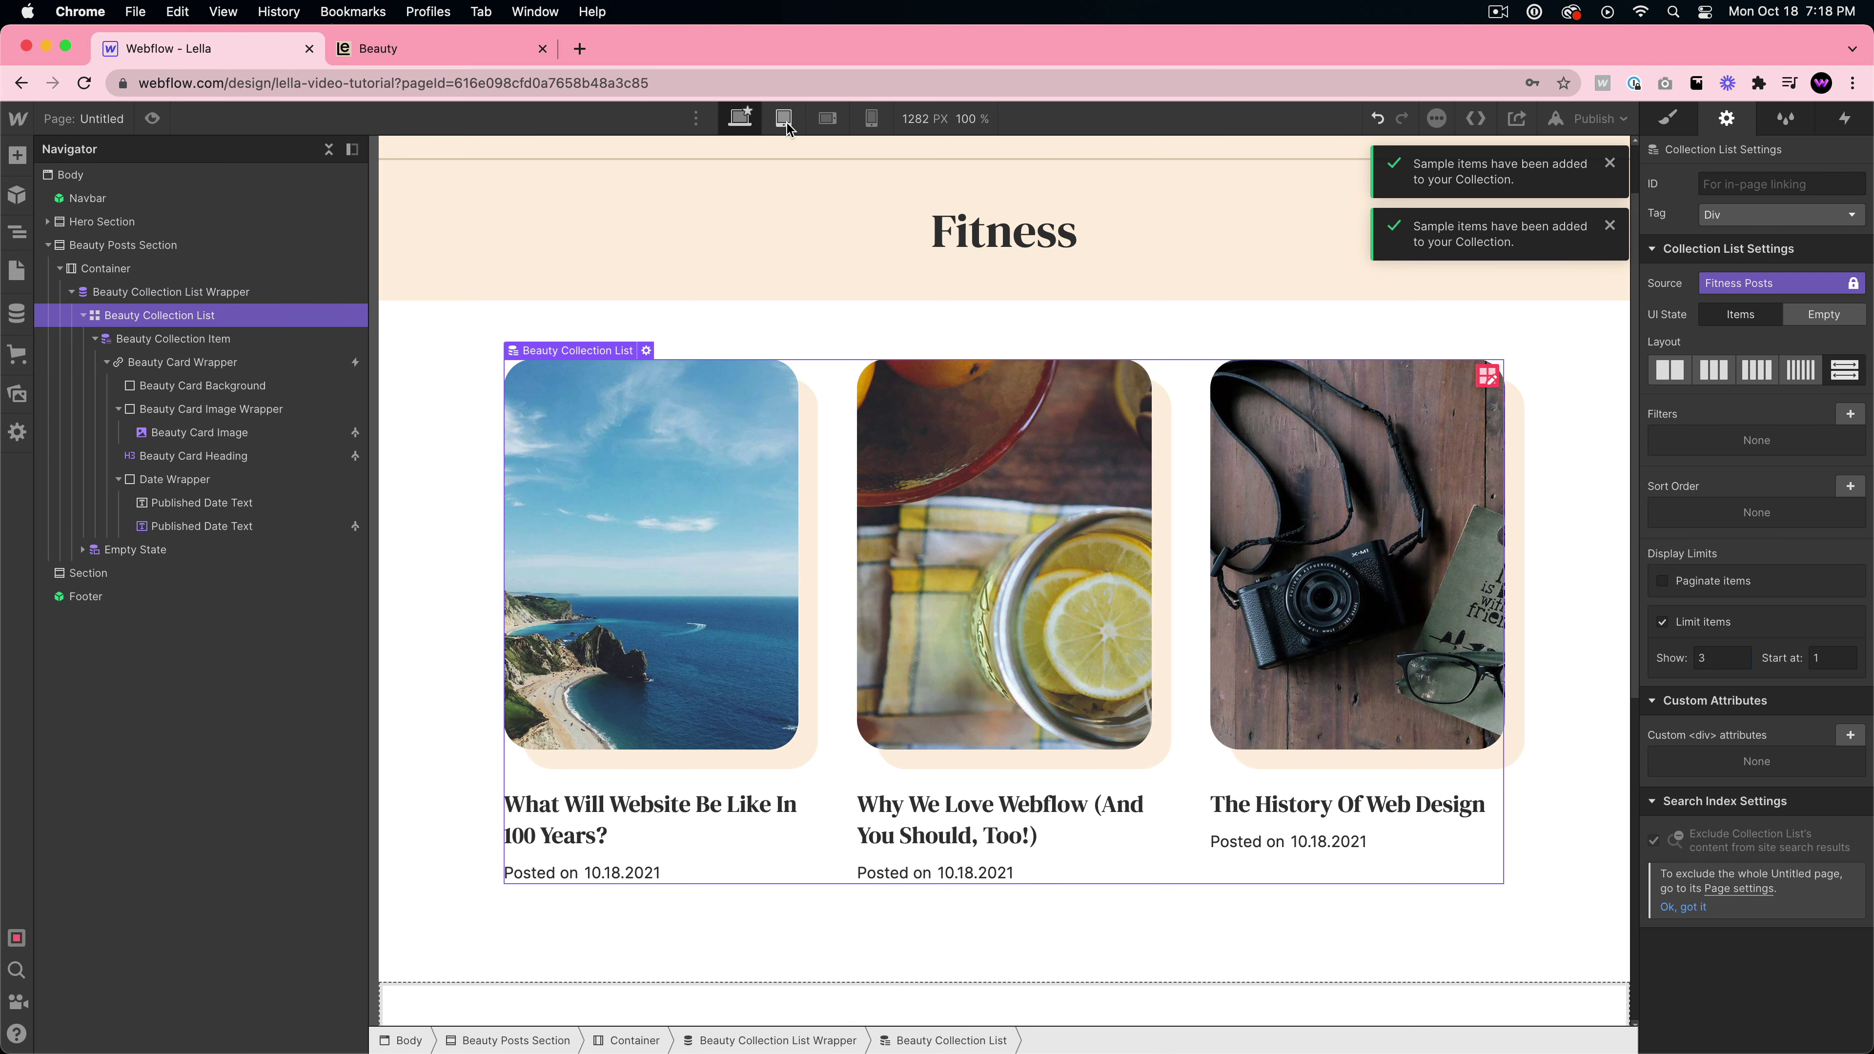
# - Check the list in the tablet view, return to desktop and remove the item limit from the Beauty Collection List
pyautogui.click(784, 118)
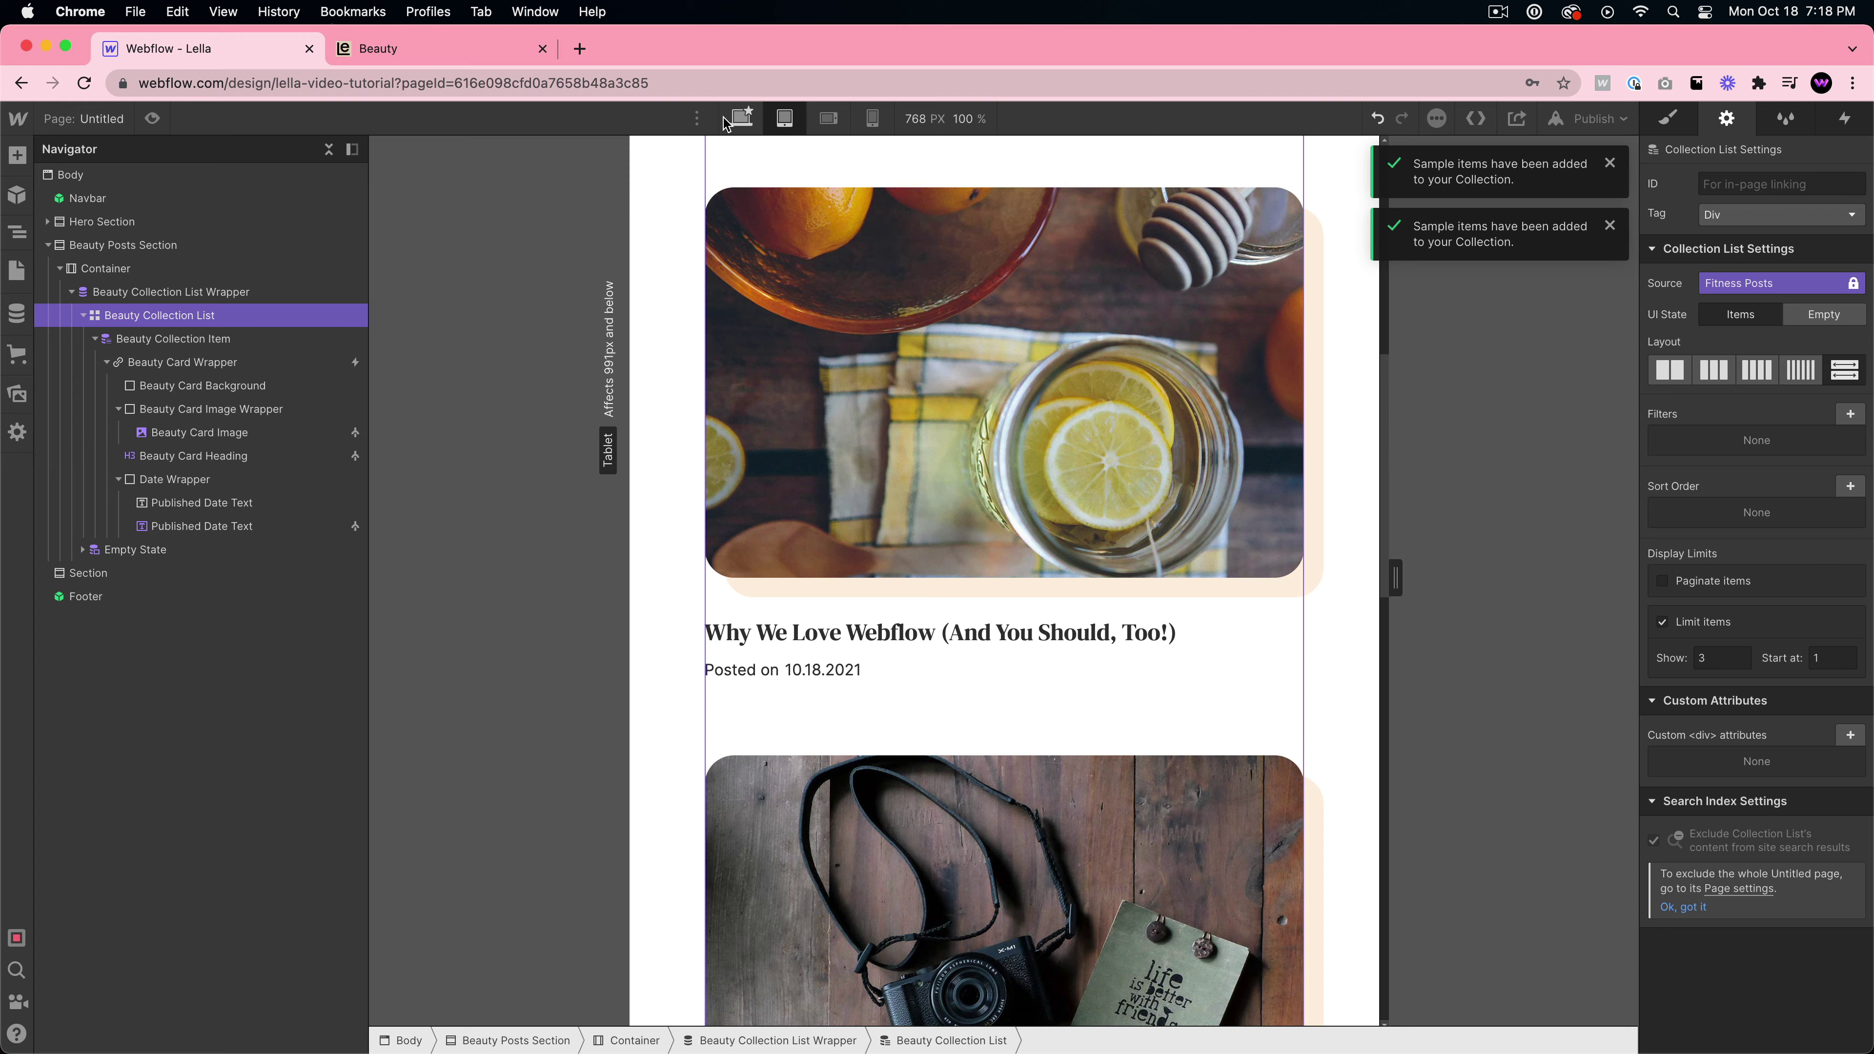
pyautogui.click(738, 118)
pyautogui.click(1662, 622)
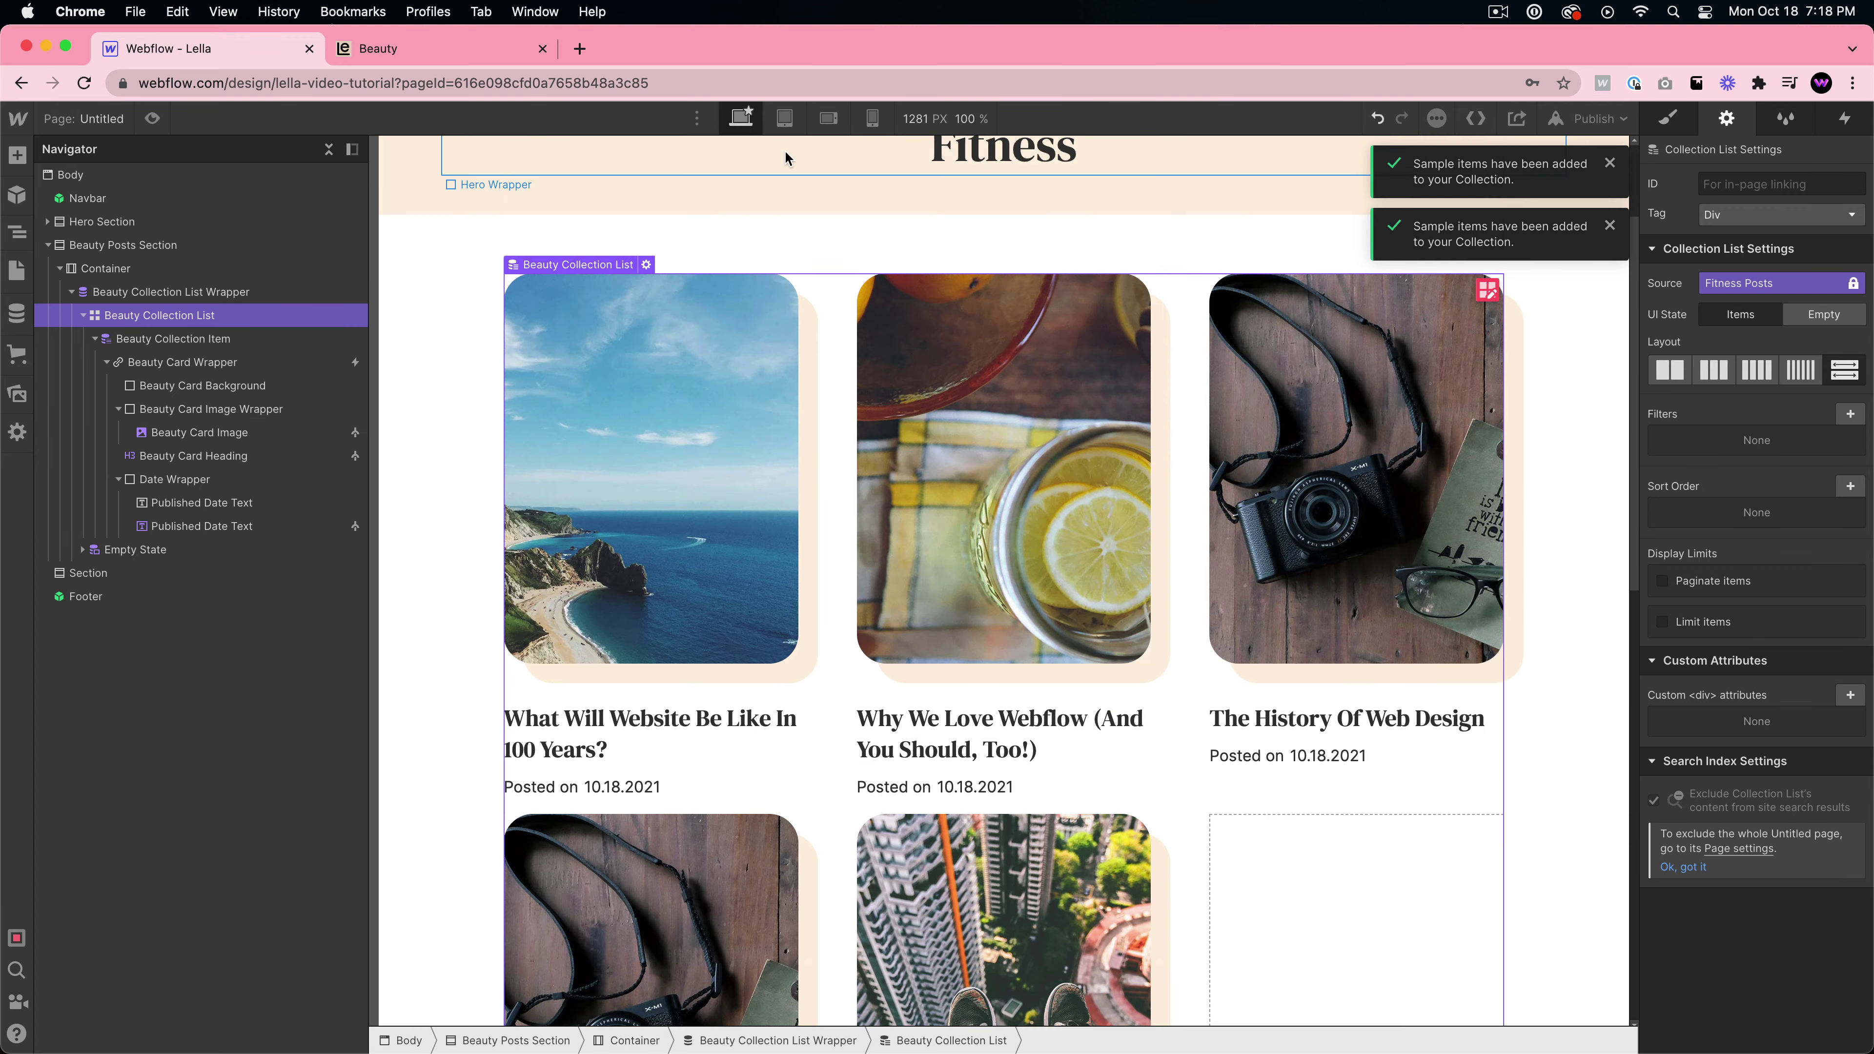
# - Examine the Fitness page layout at the tablet, mobile landscape and mobile portrait breakpoints, ending back on the desktop view
pyautogui.click(783, 118)
pyautogui.scroll(-20, 939, 378)
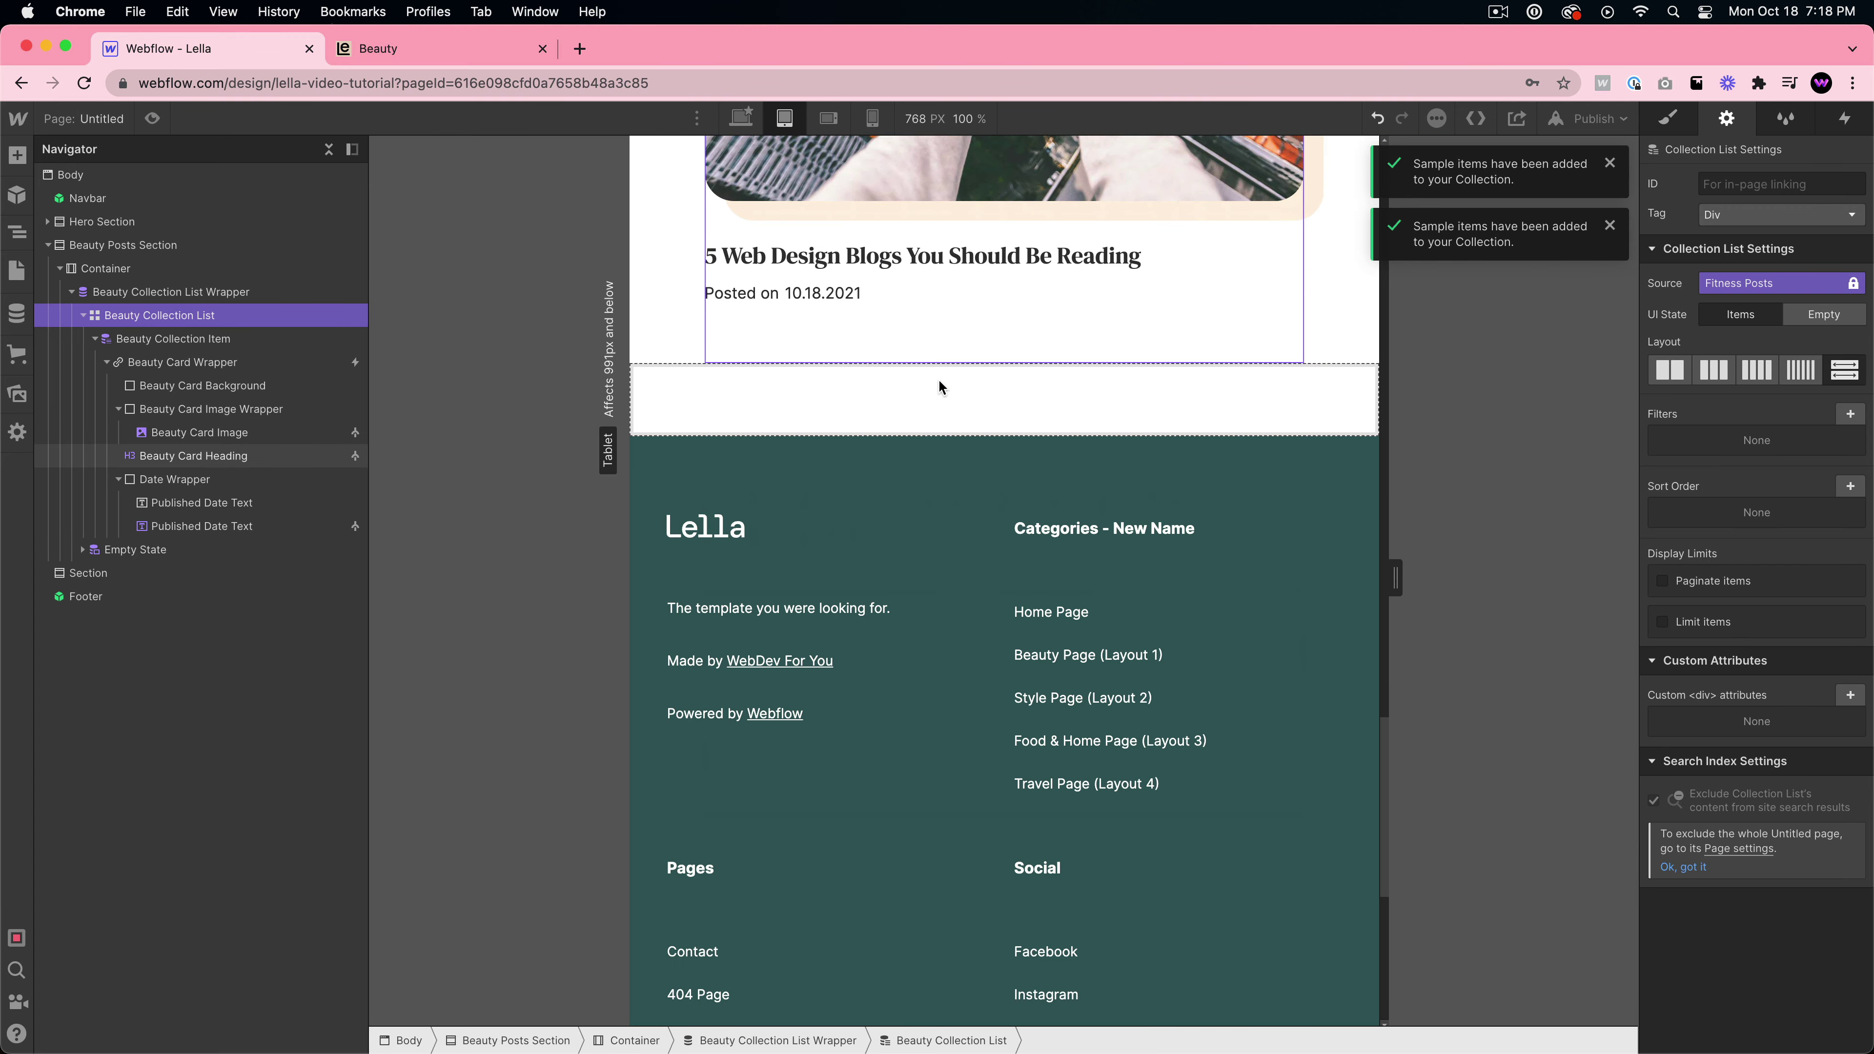
pyautogui.scroll(13, 939, 380)
pyautogui.click(827, 118)
pyautogui.scroll(-10, 923, 406)
pyautogui.scroll(14, 909, 332)
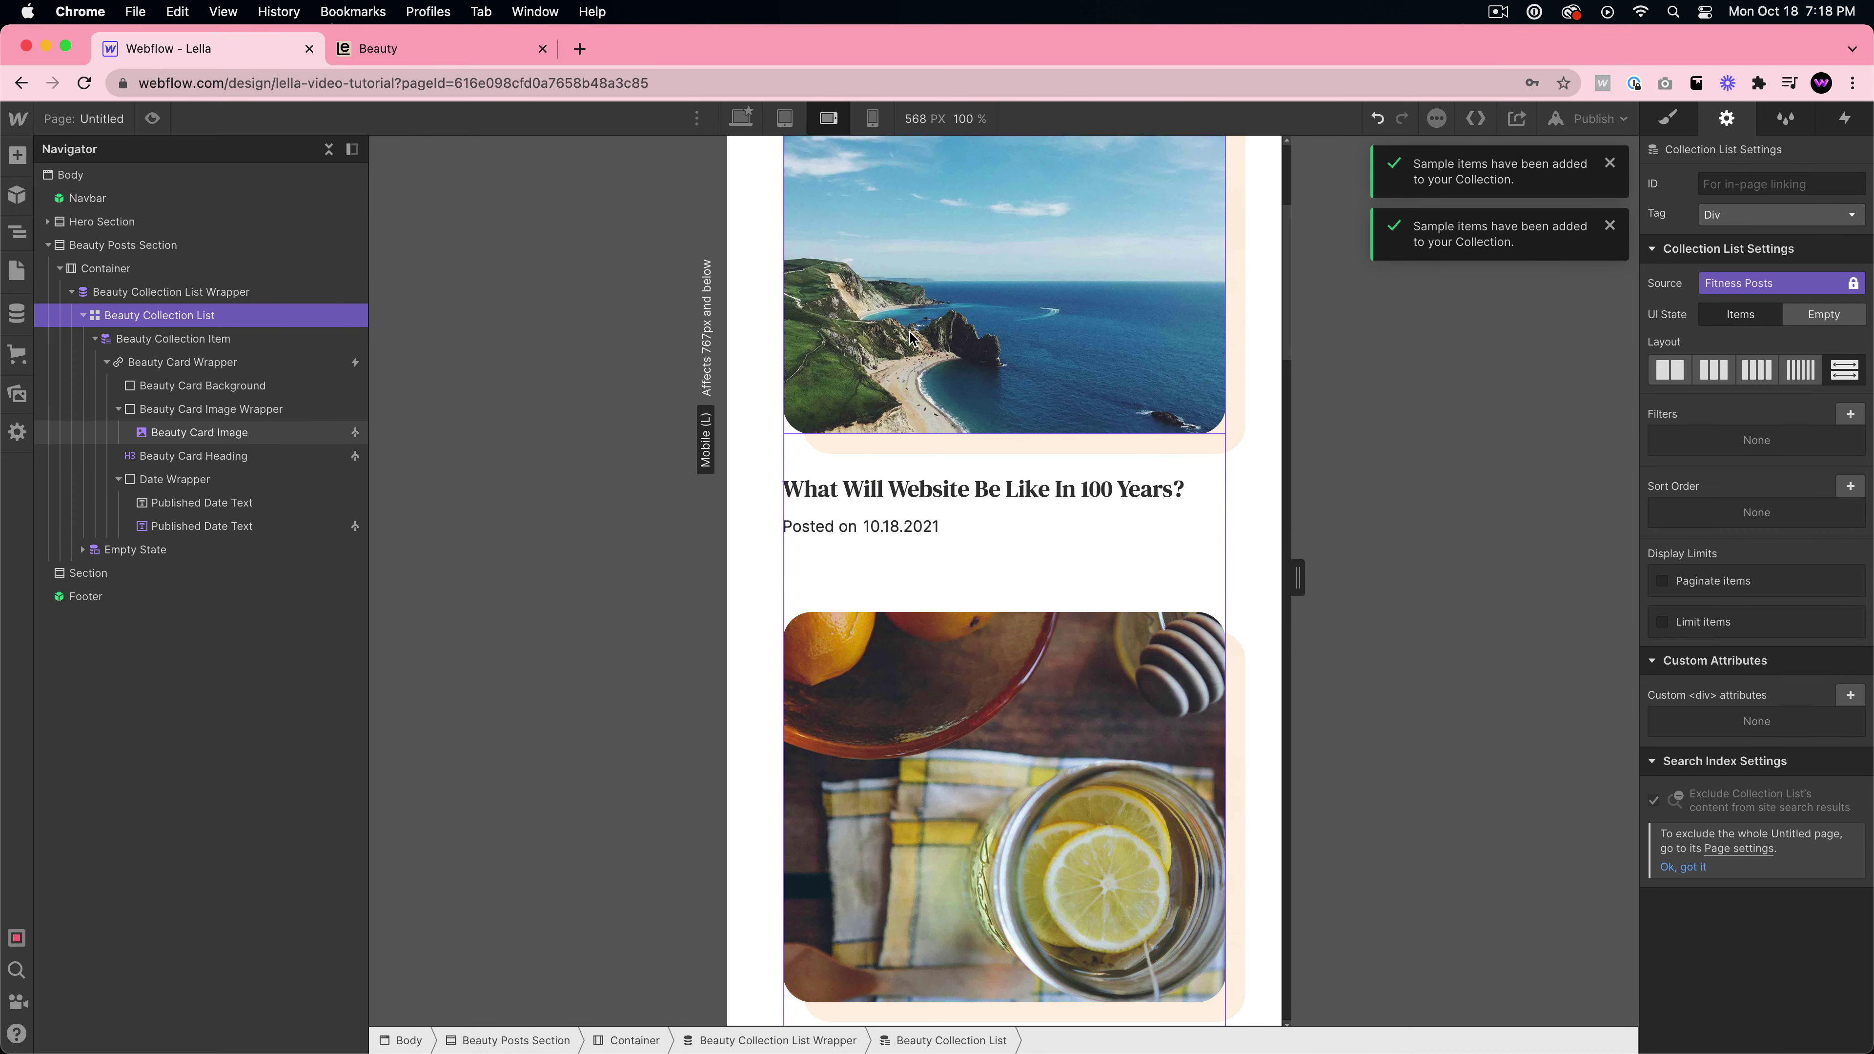
pyautogui.click(872, 118)
pyautogui.scroll(8, 959, 435)
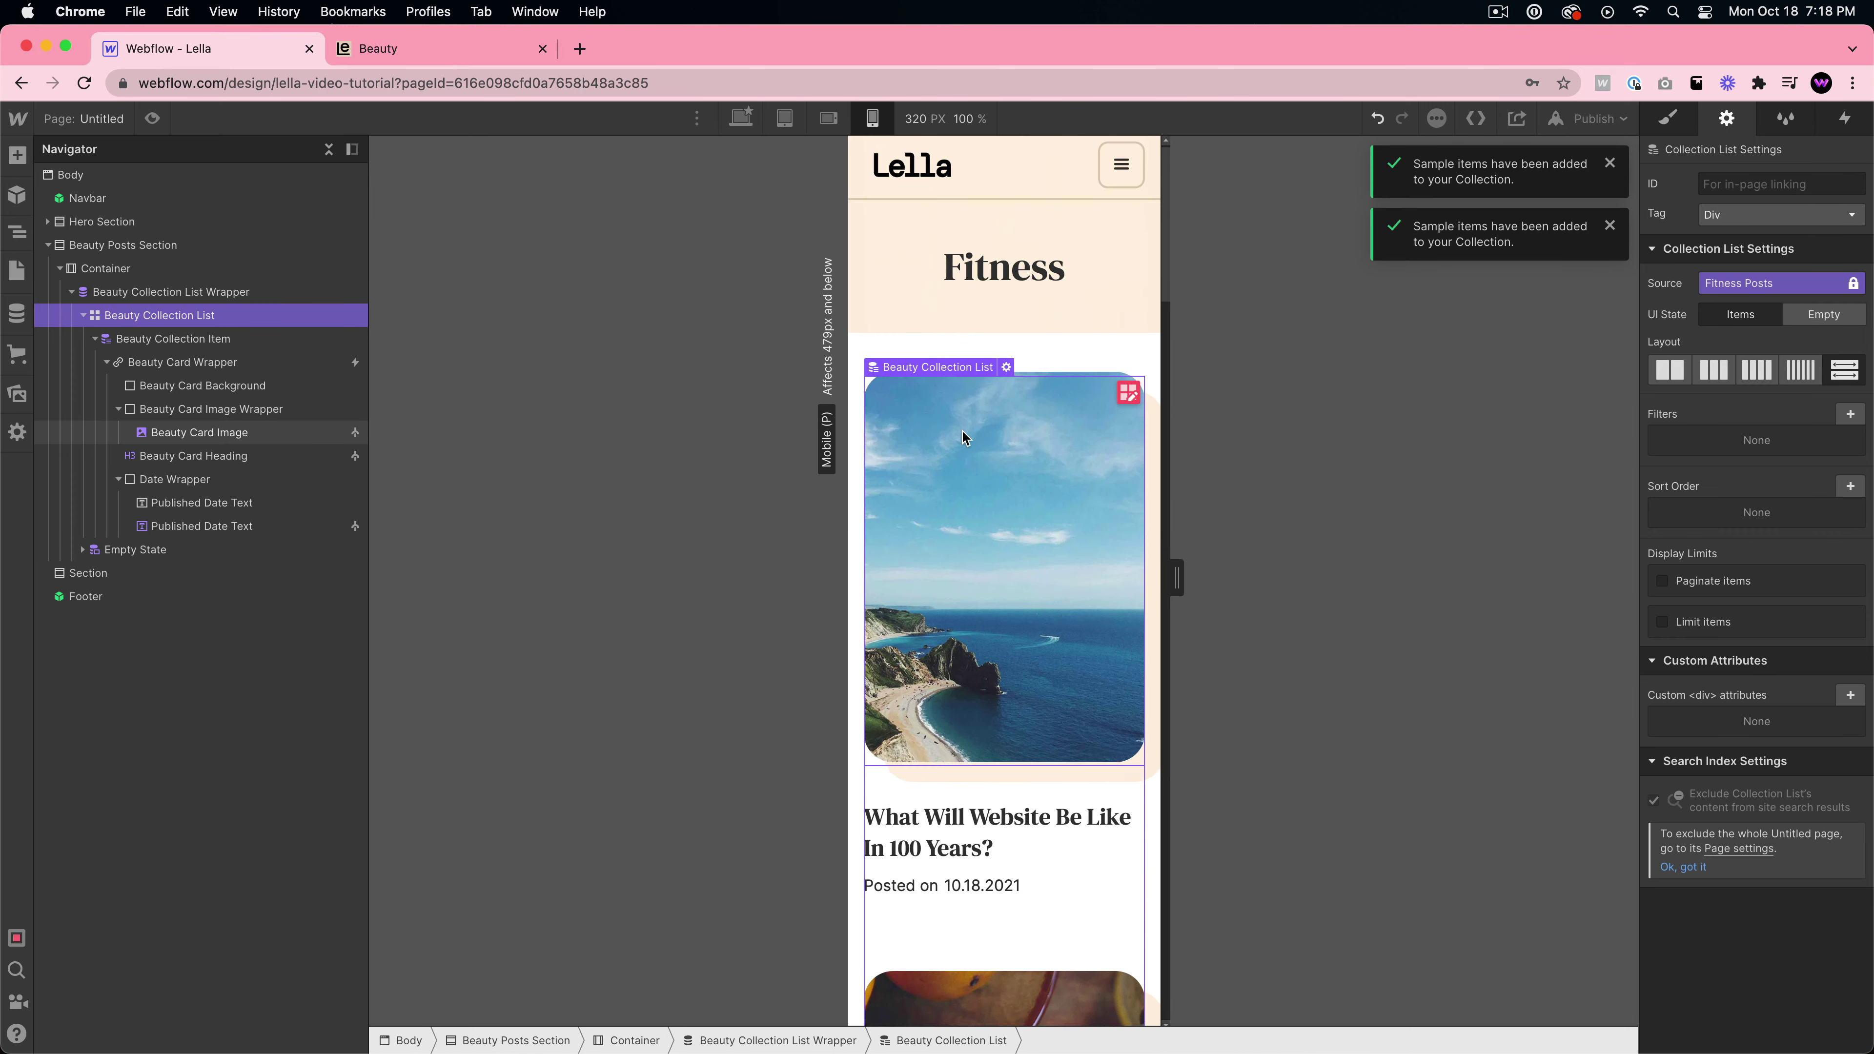
pyautogui.scroll(-20, 963, 437)
pyautogui.scroll(15, 963, 408)
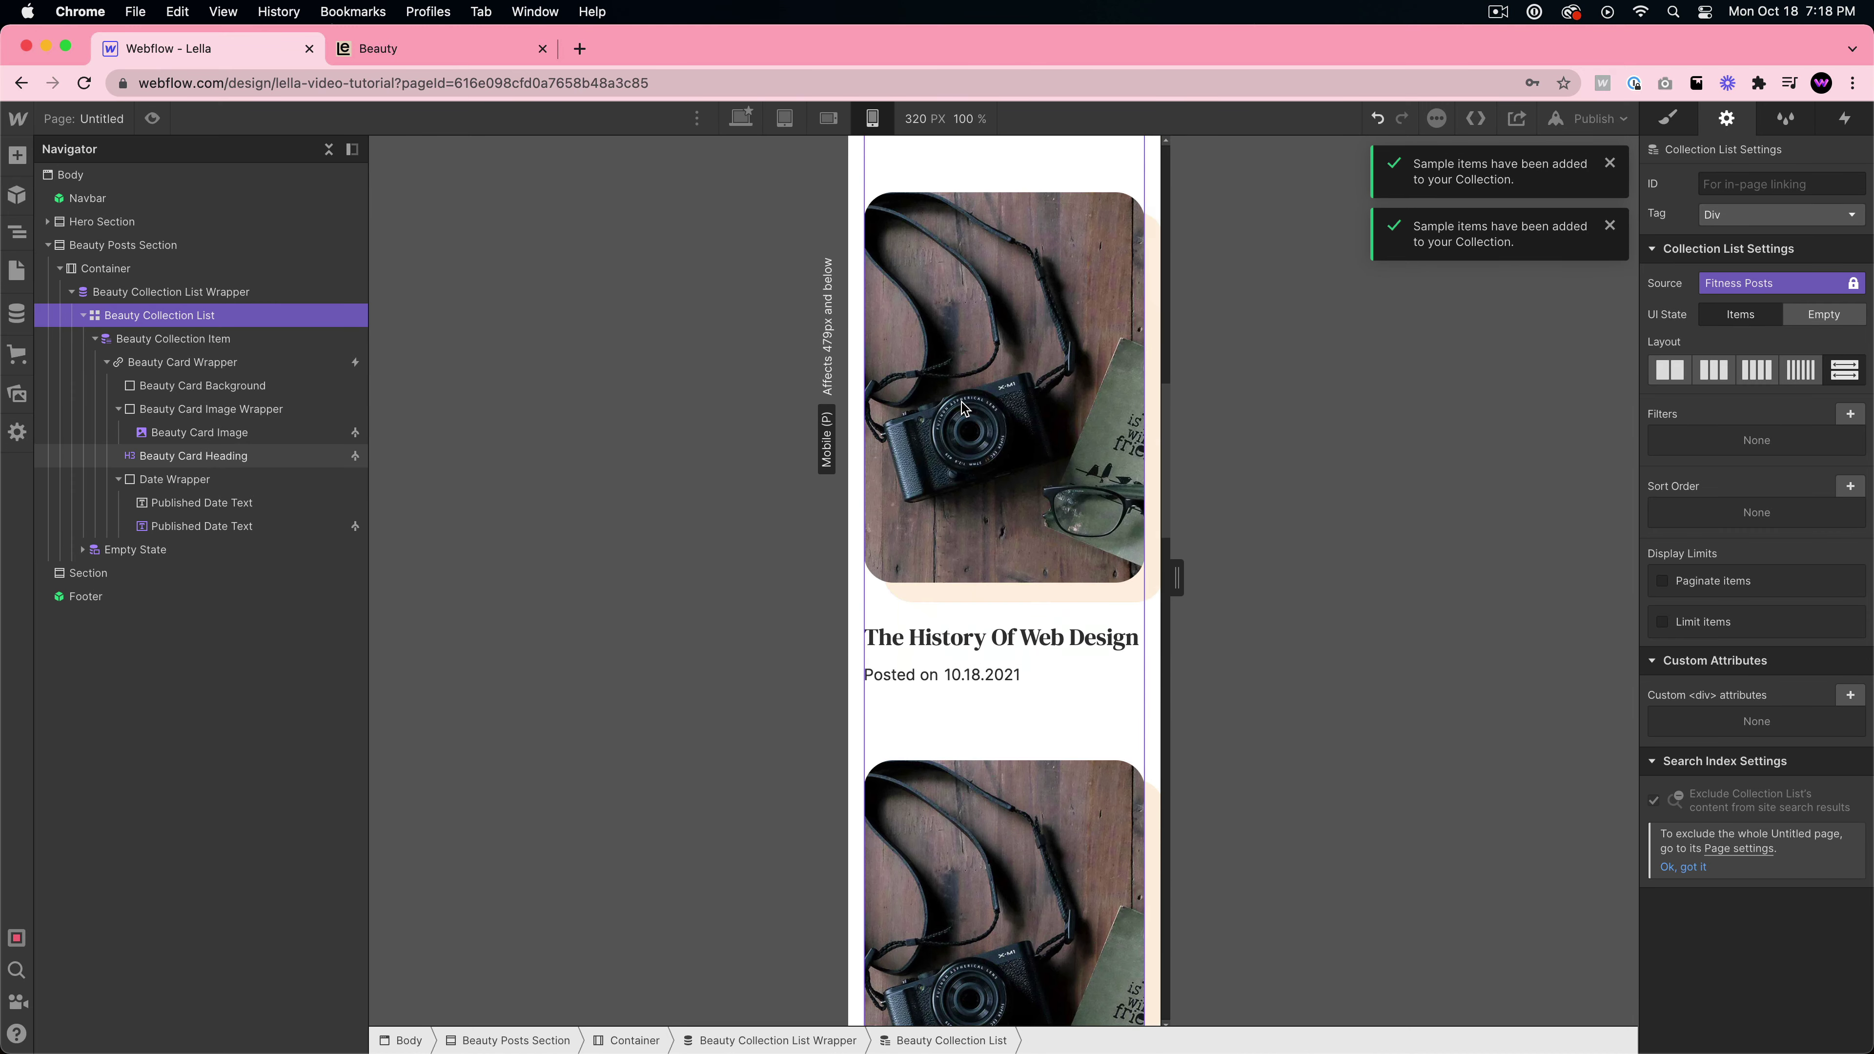
pyautogui.scroll(-20, 965, 443)
pyautogui.scroll(20, 966, 450)
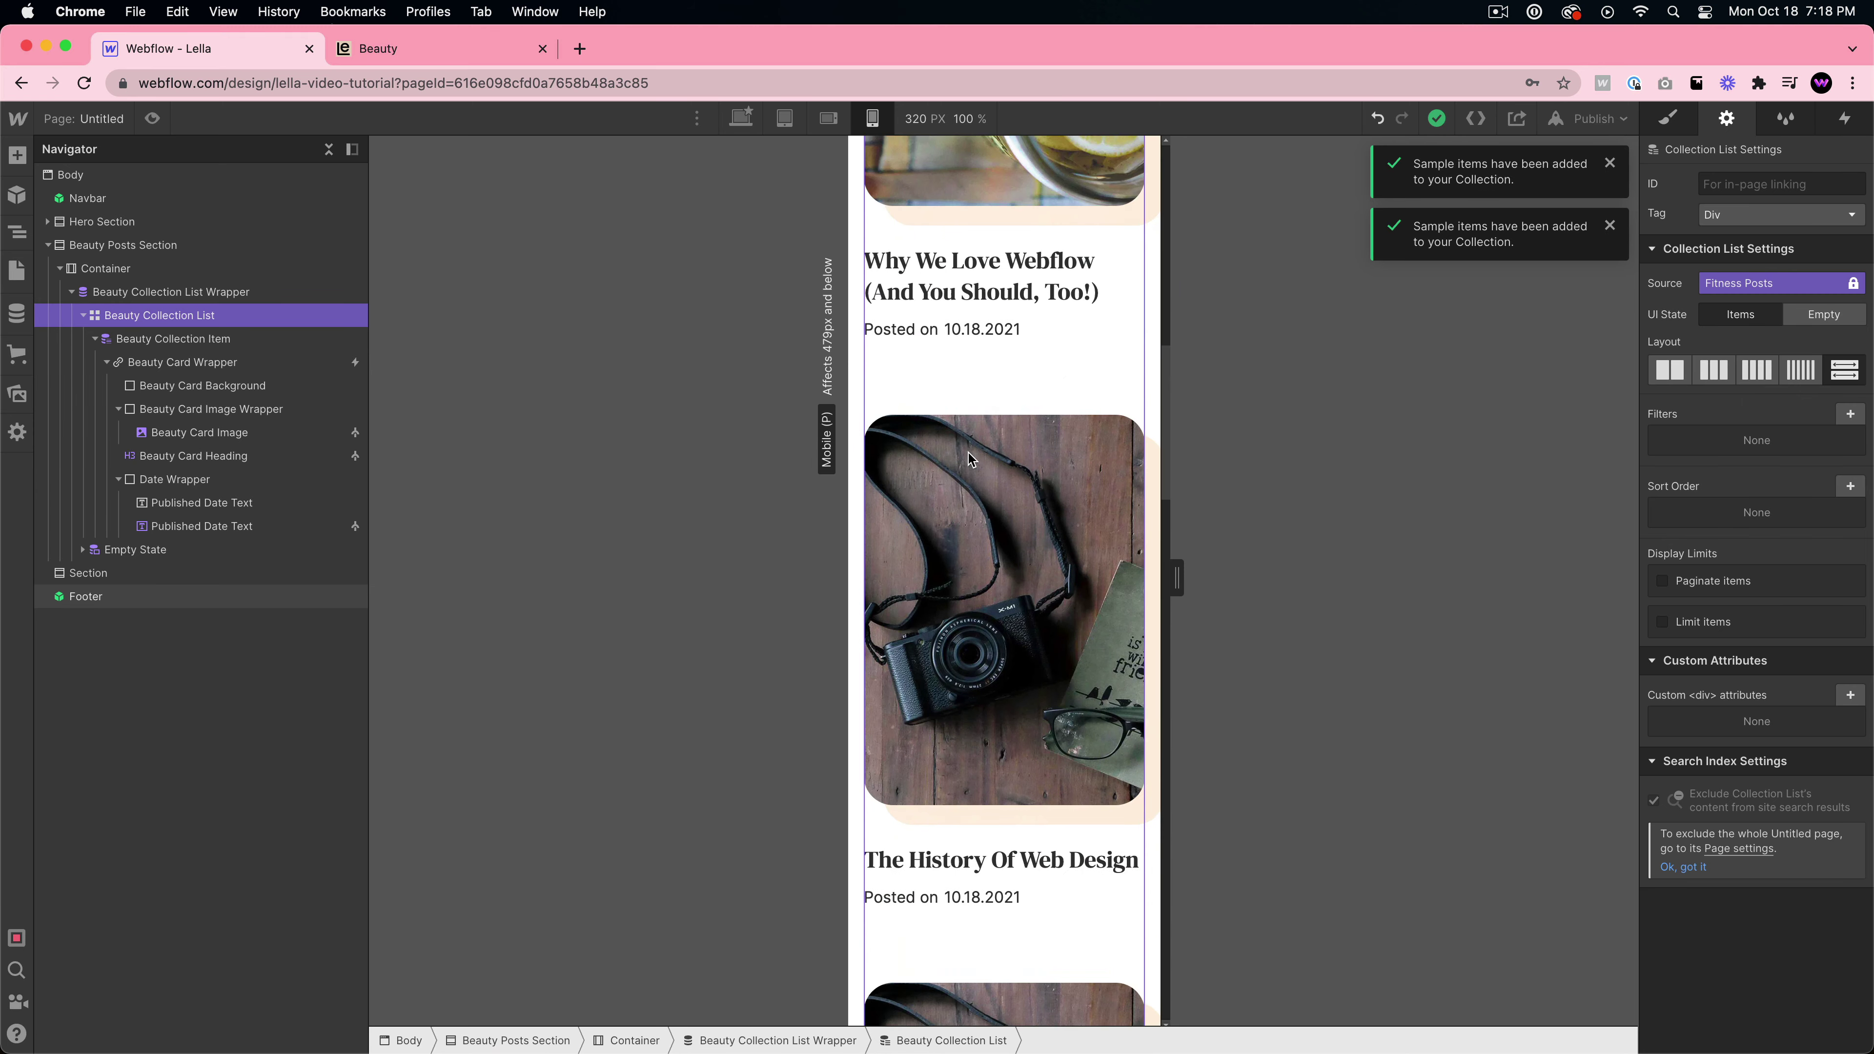
pyautogui.scroll(10, 969, 459)
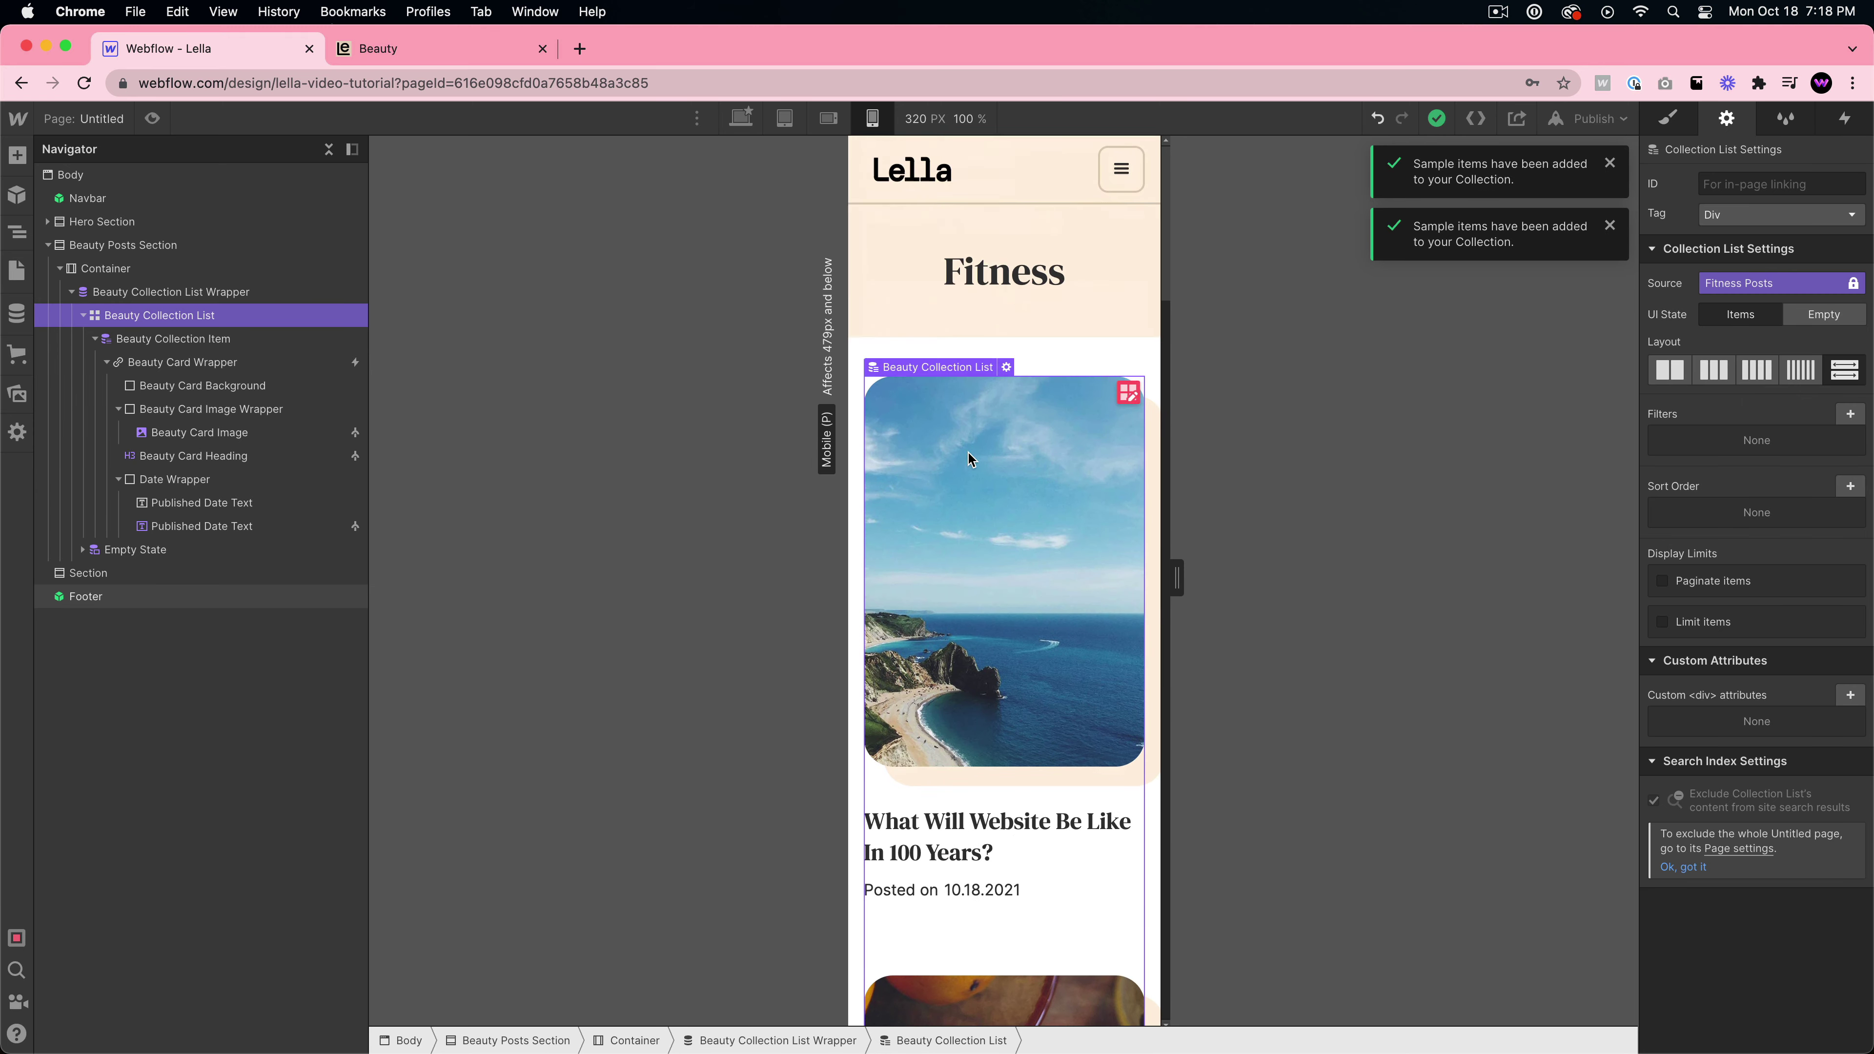
pyautogui.click(741, 118)
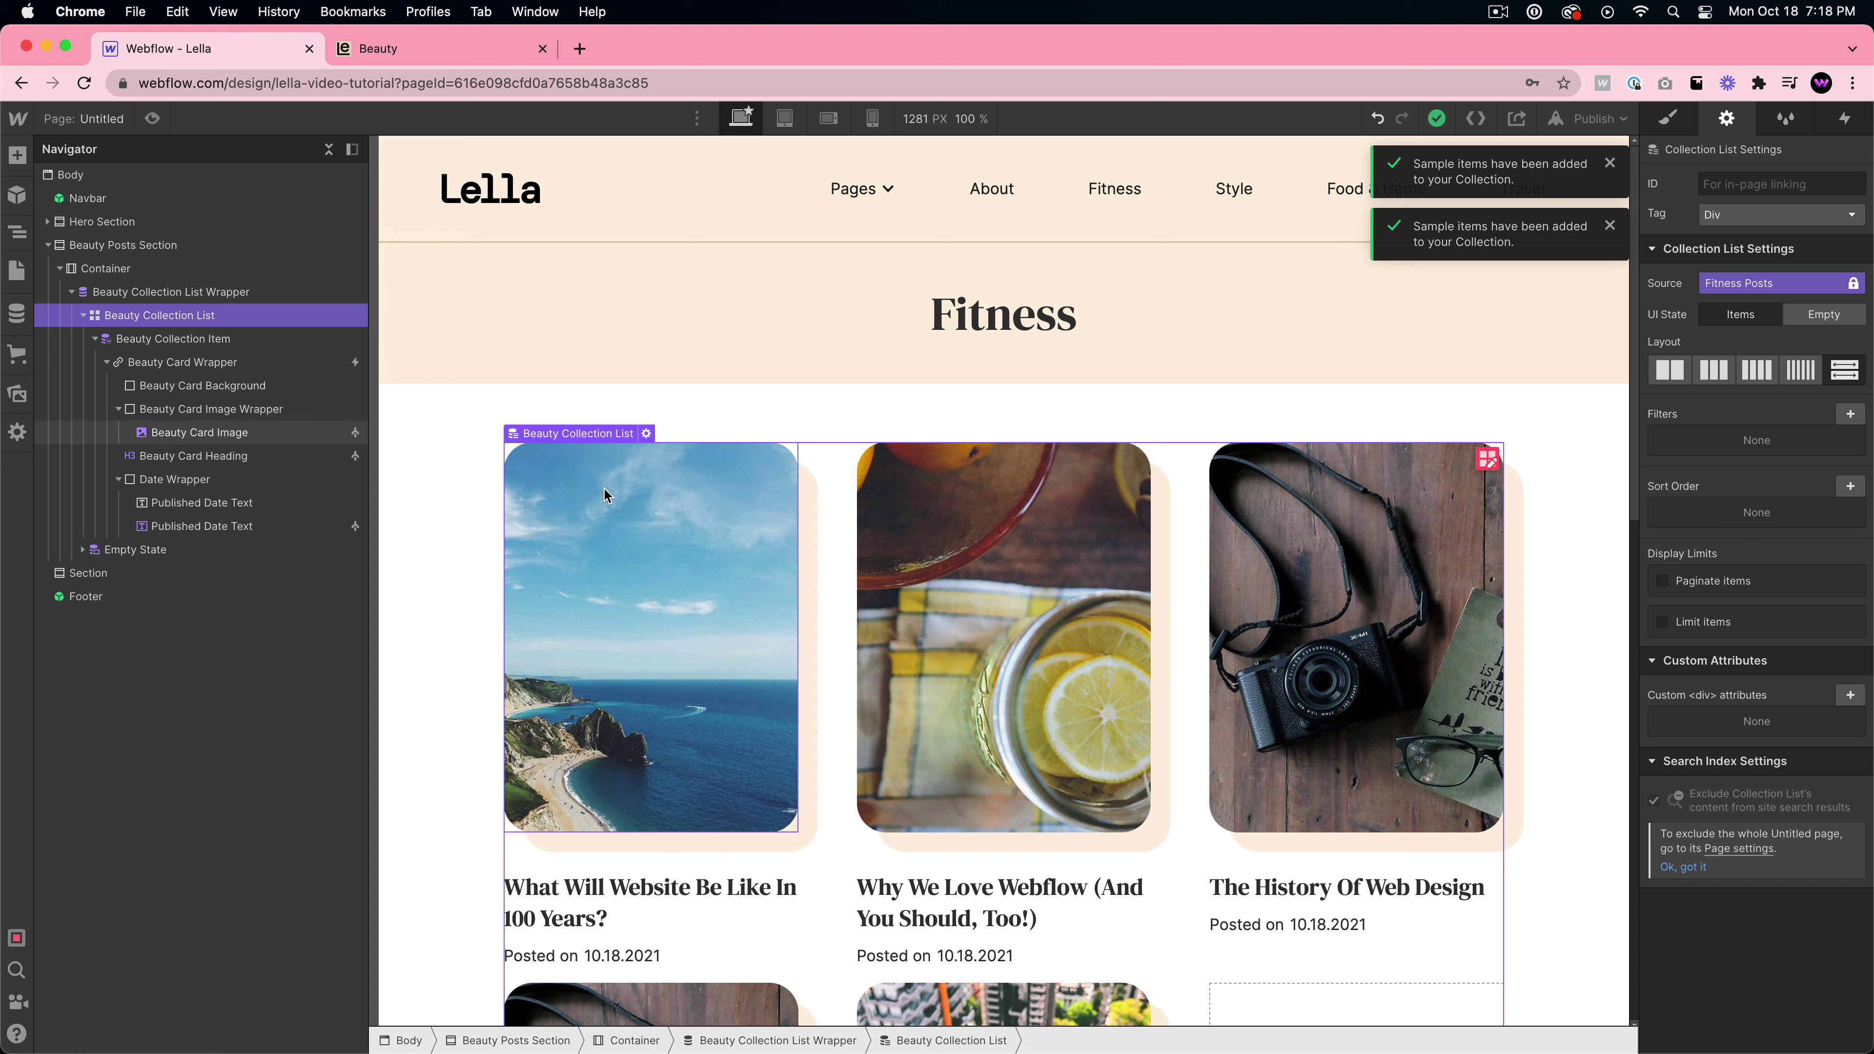
# - Disconnect the Beauty Card Image, the Beauty Card Heading and the second Published Date Text from Fitness Posts
pyautogui.click(643, 473)
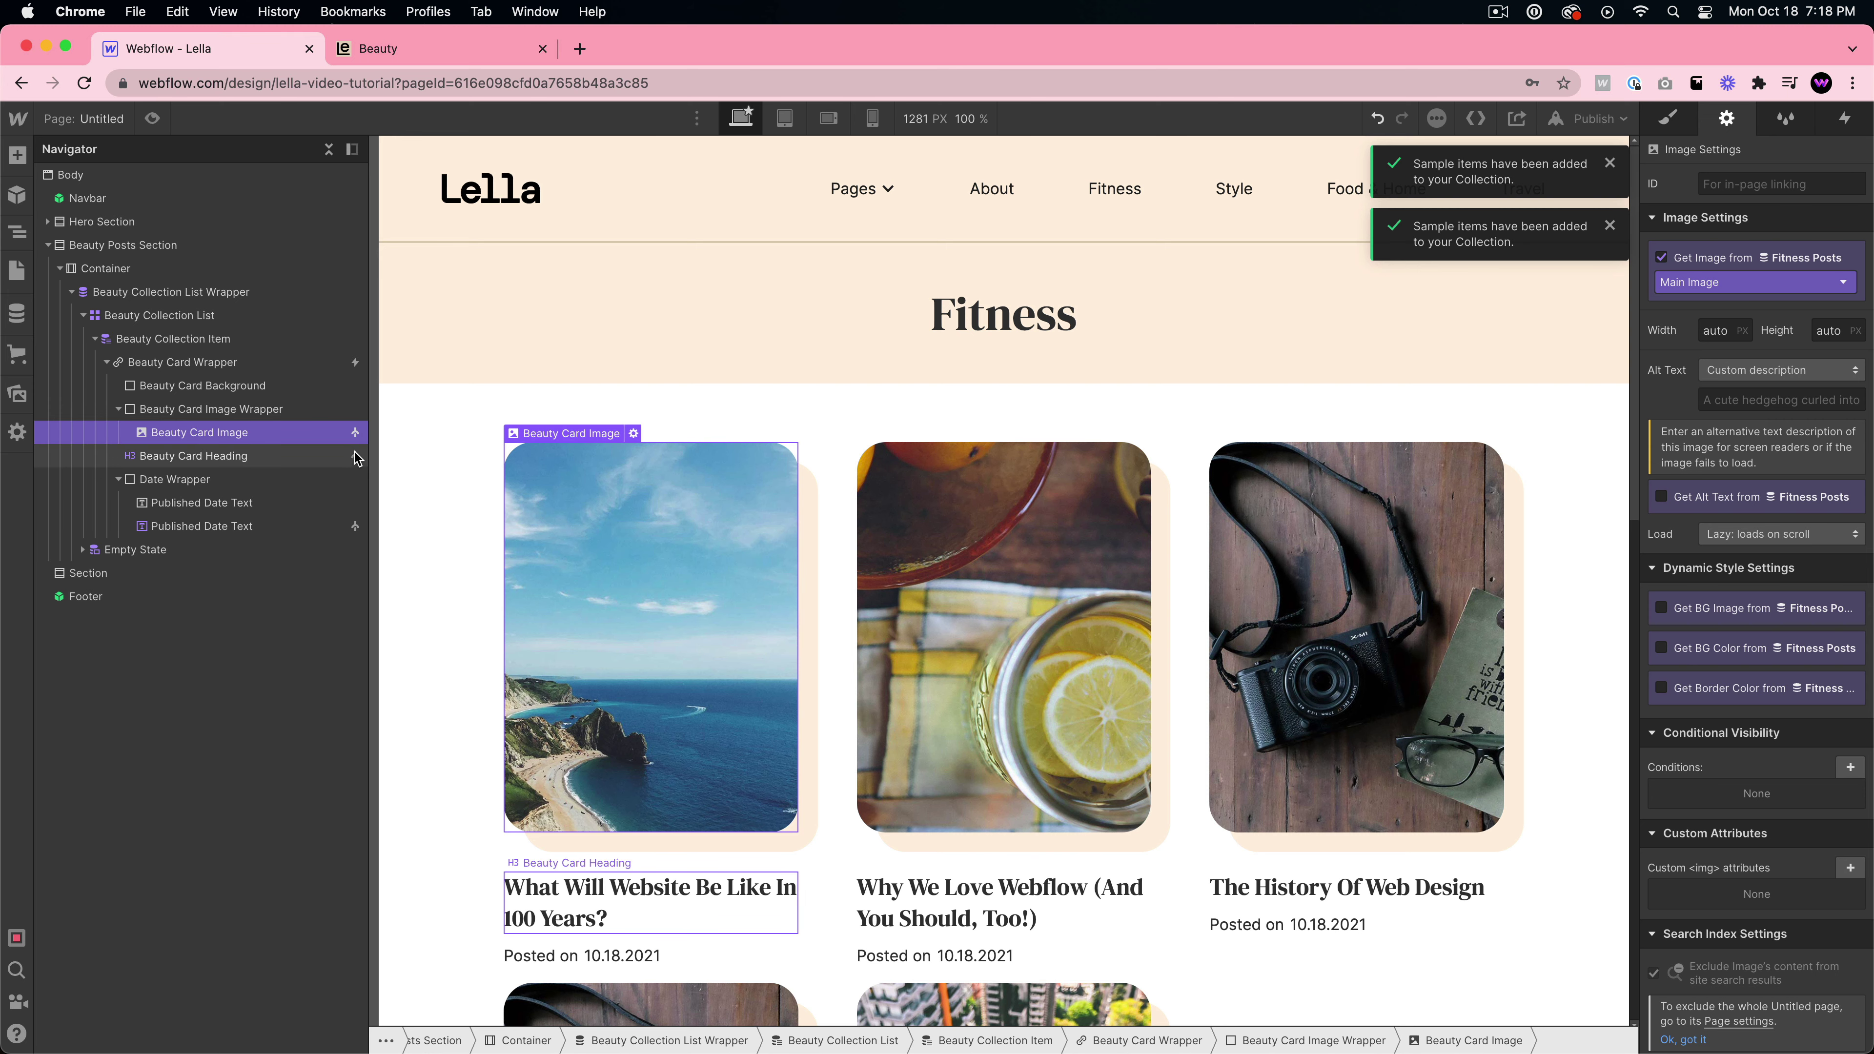
pyautogui.click(1660, 258)
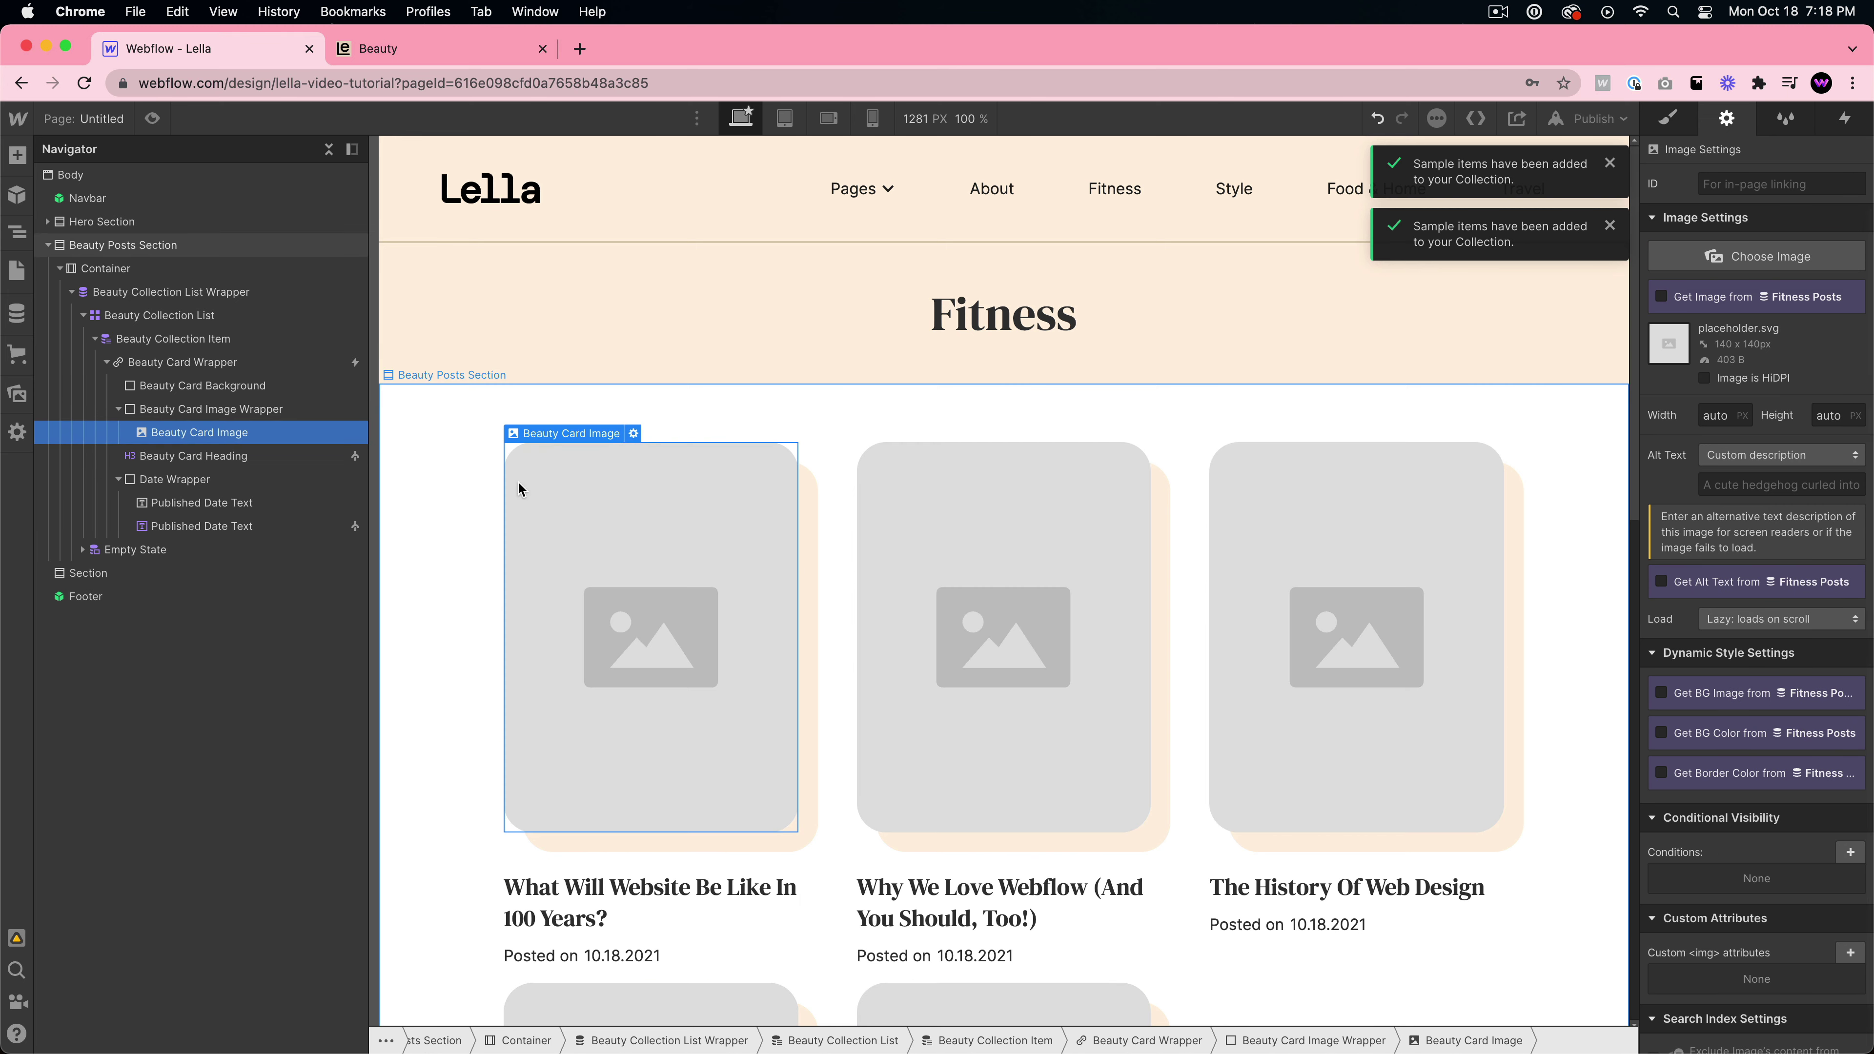
pyautogui.click(299, 456)
pyautogui.click(1660, 361)
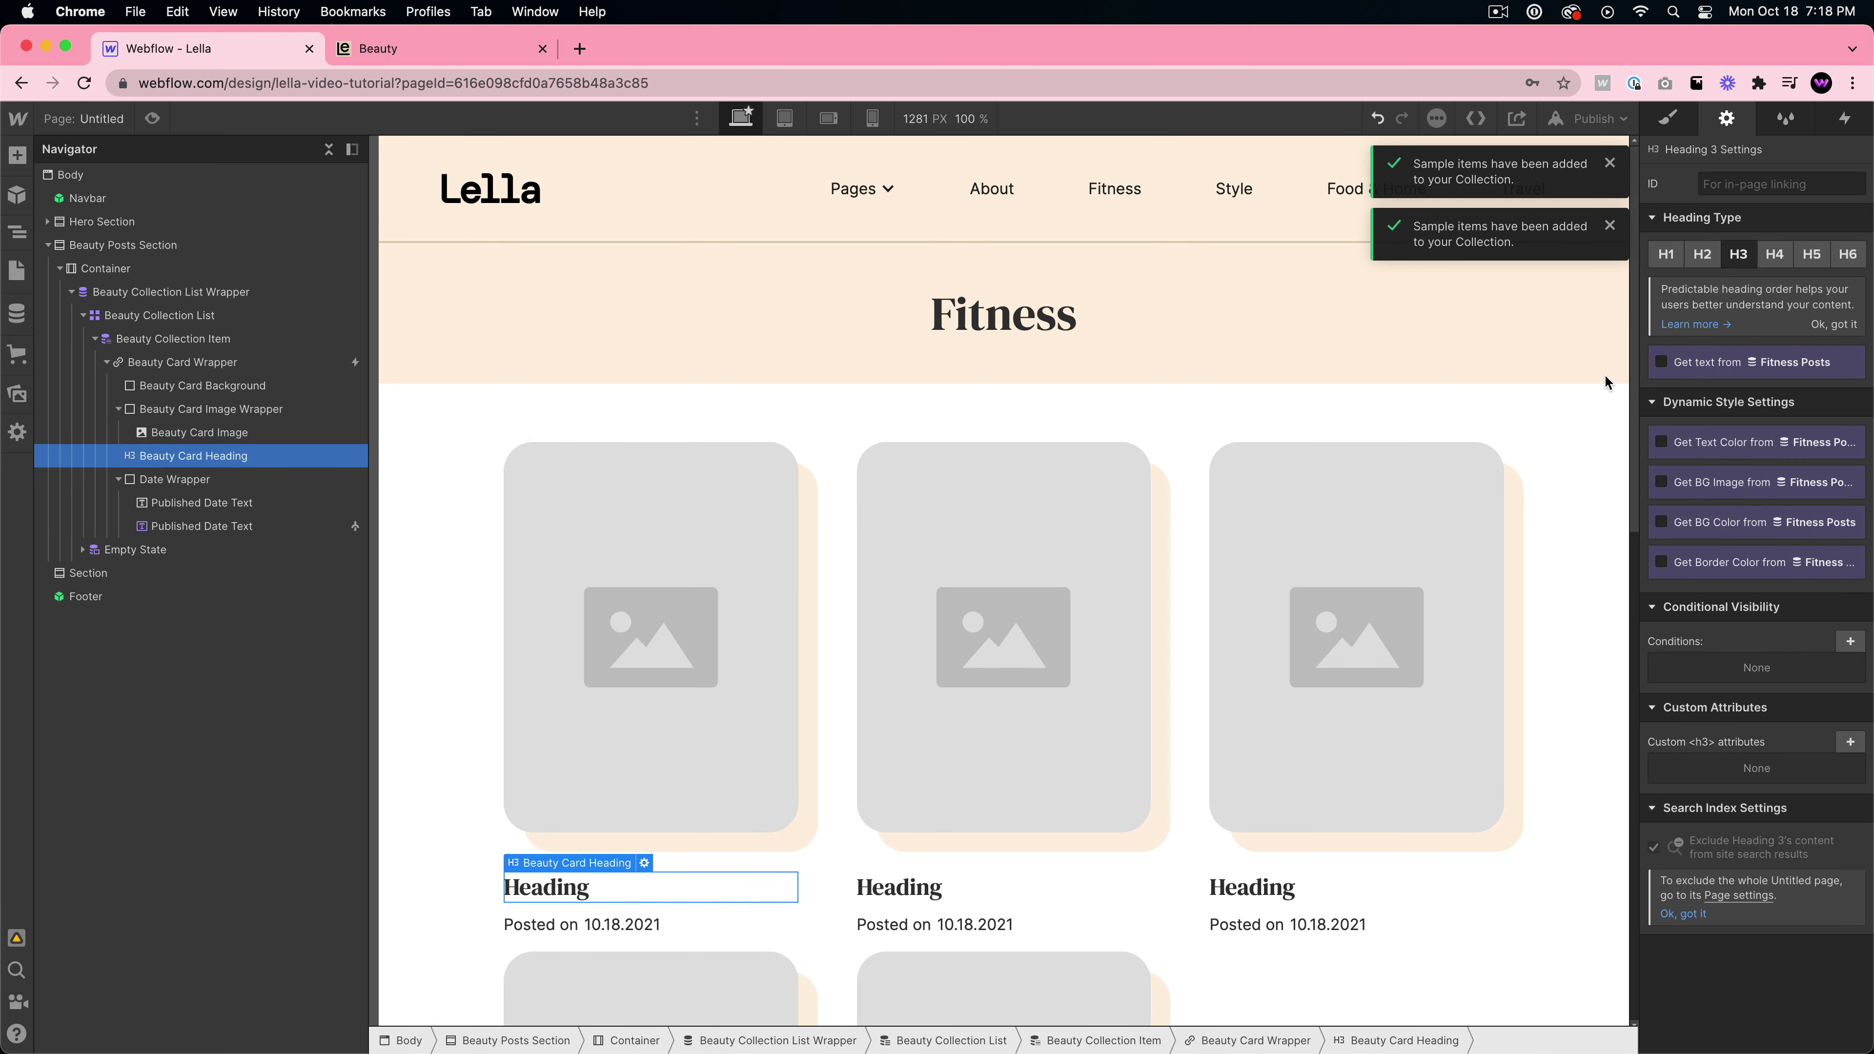
pyautogui.click(292, 529)
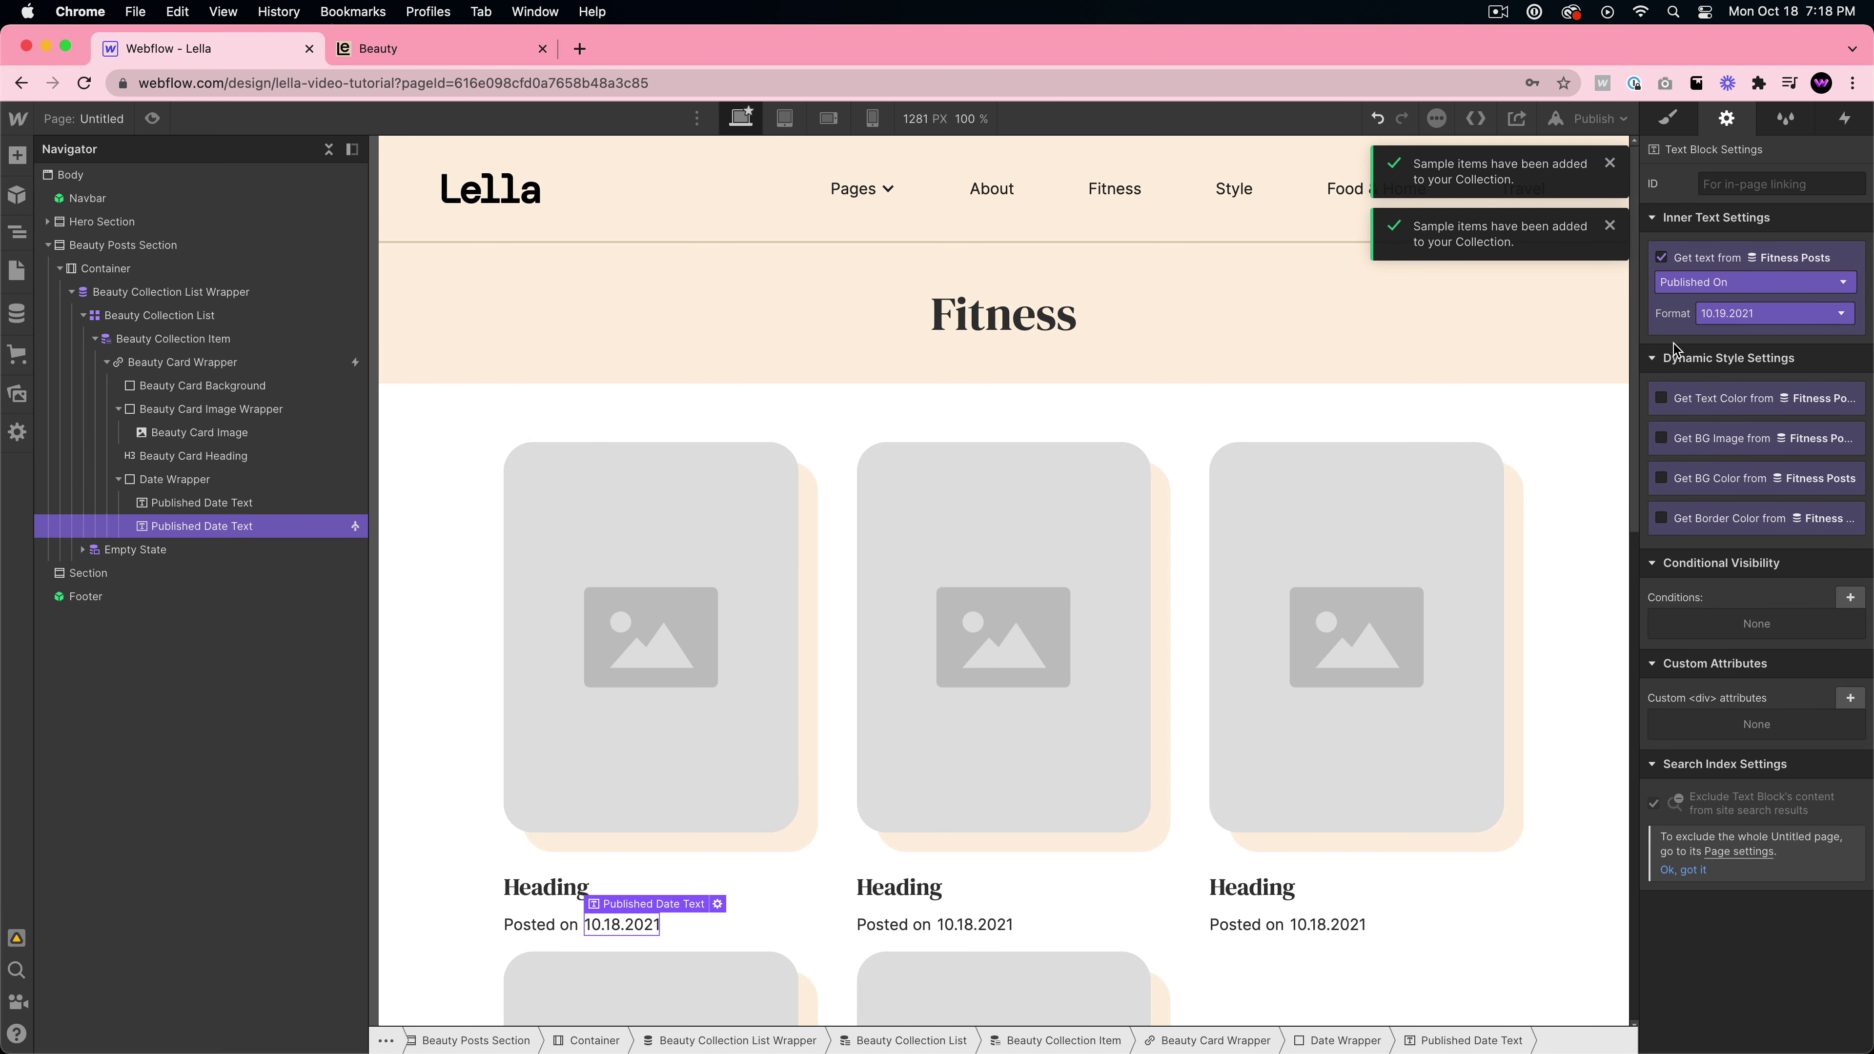
pyautogui.click(1660, 258)
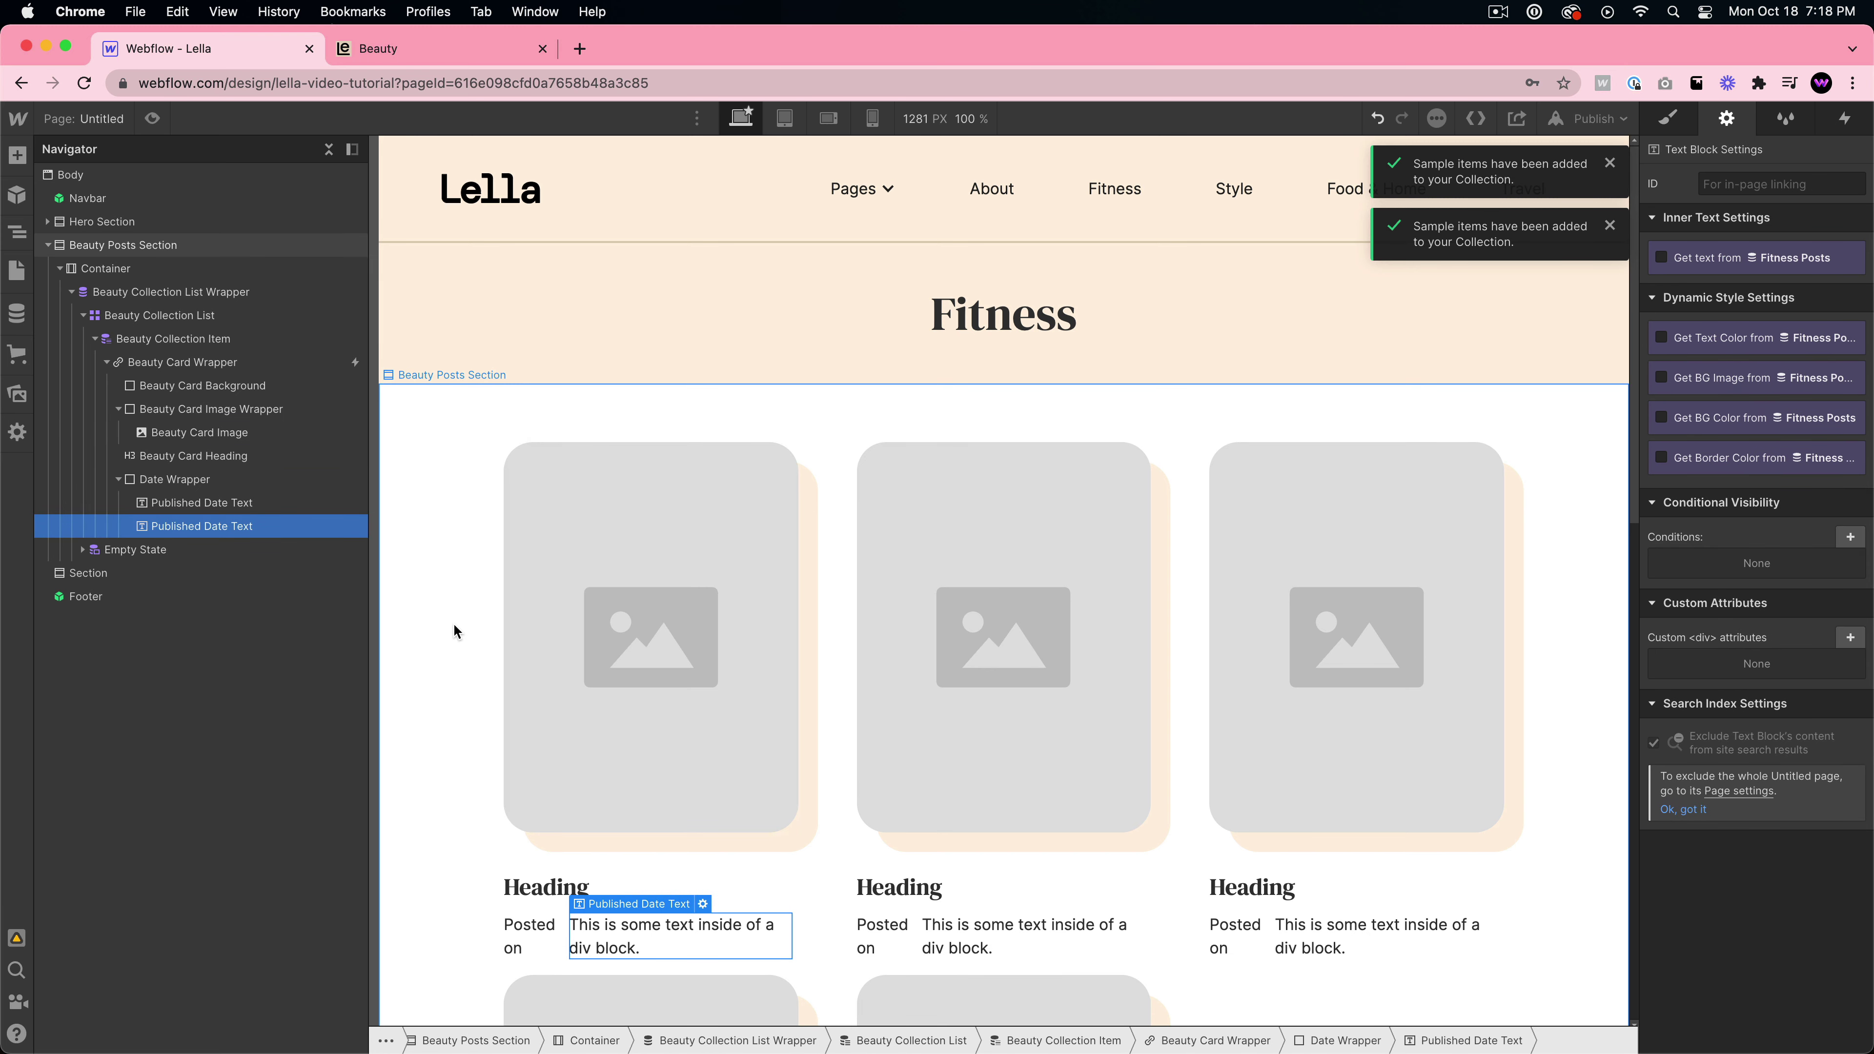
# - Switch the source of the Beauty Collection List Wrapper to Style Posts
pyautogui.click(210, 341)
pyautogui.click(236, 292)
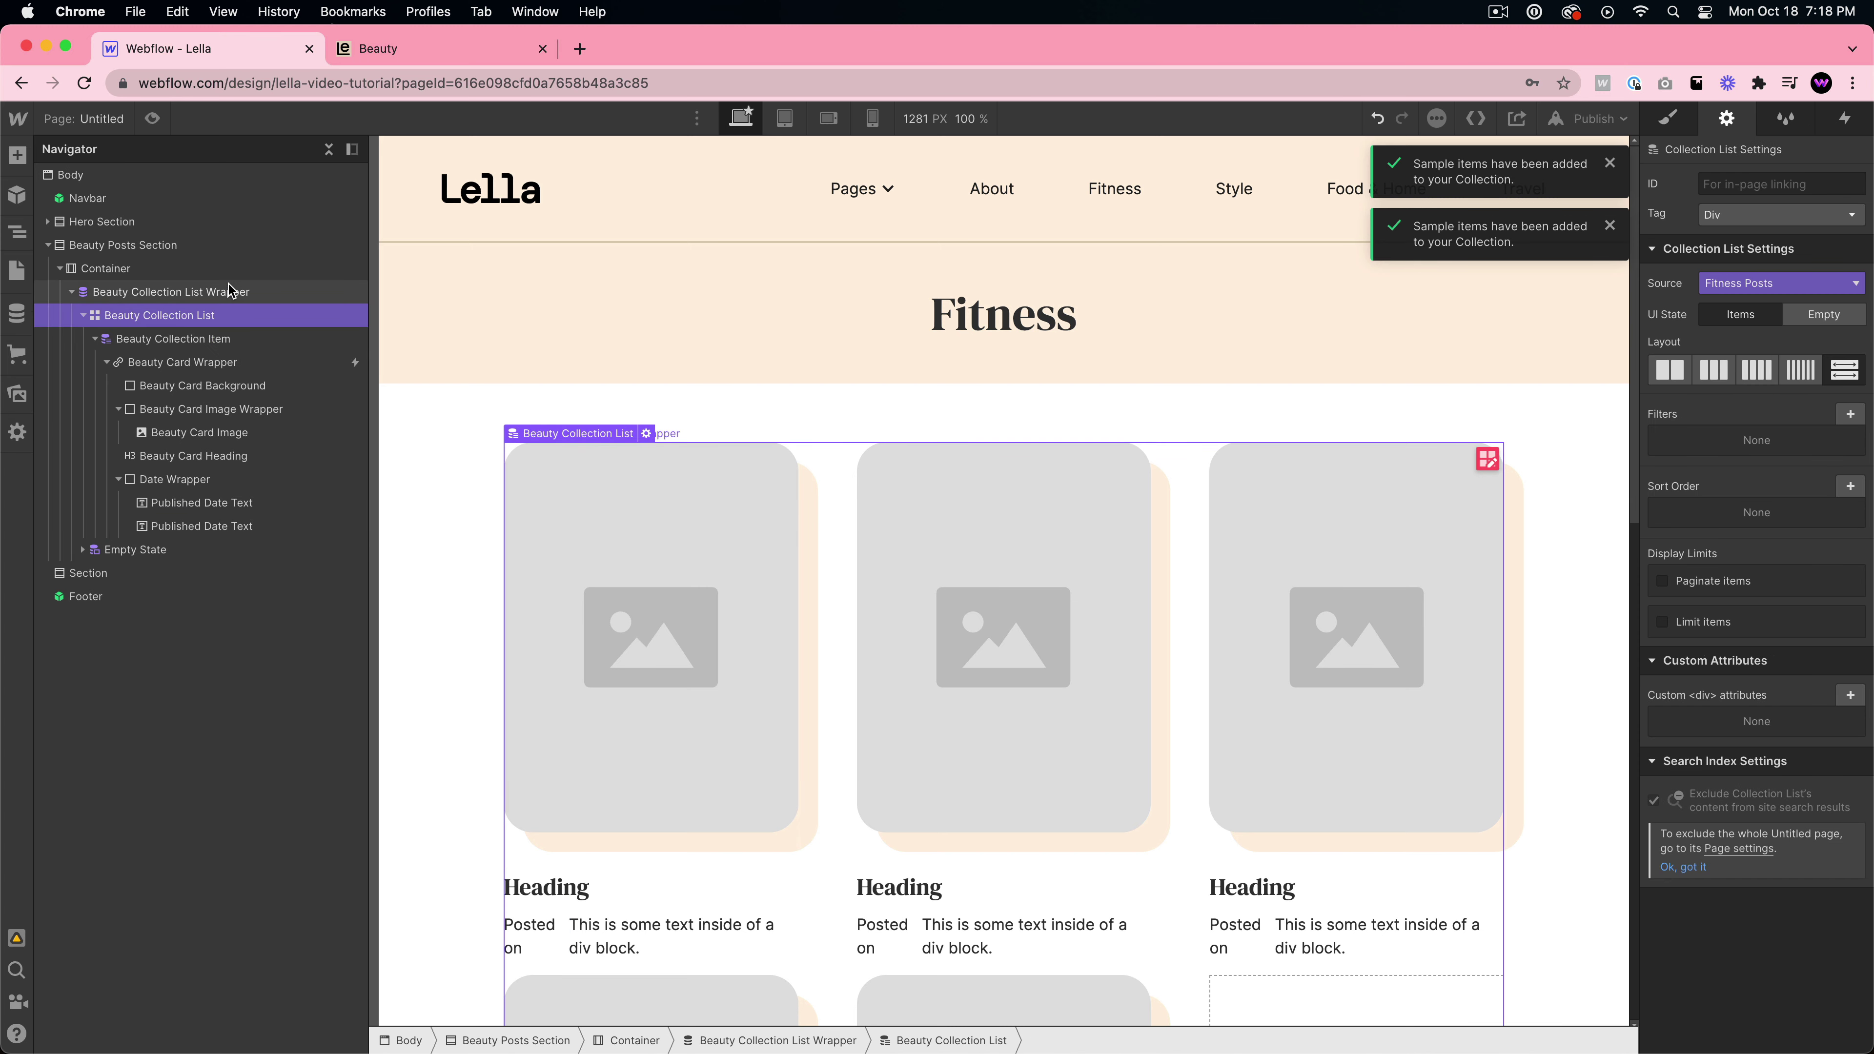
pyautogui.click(694, 433)
pyautogui.click(630, 301)
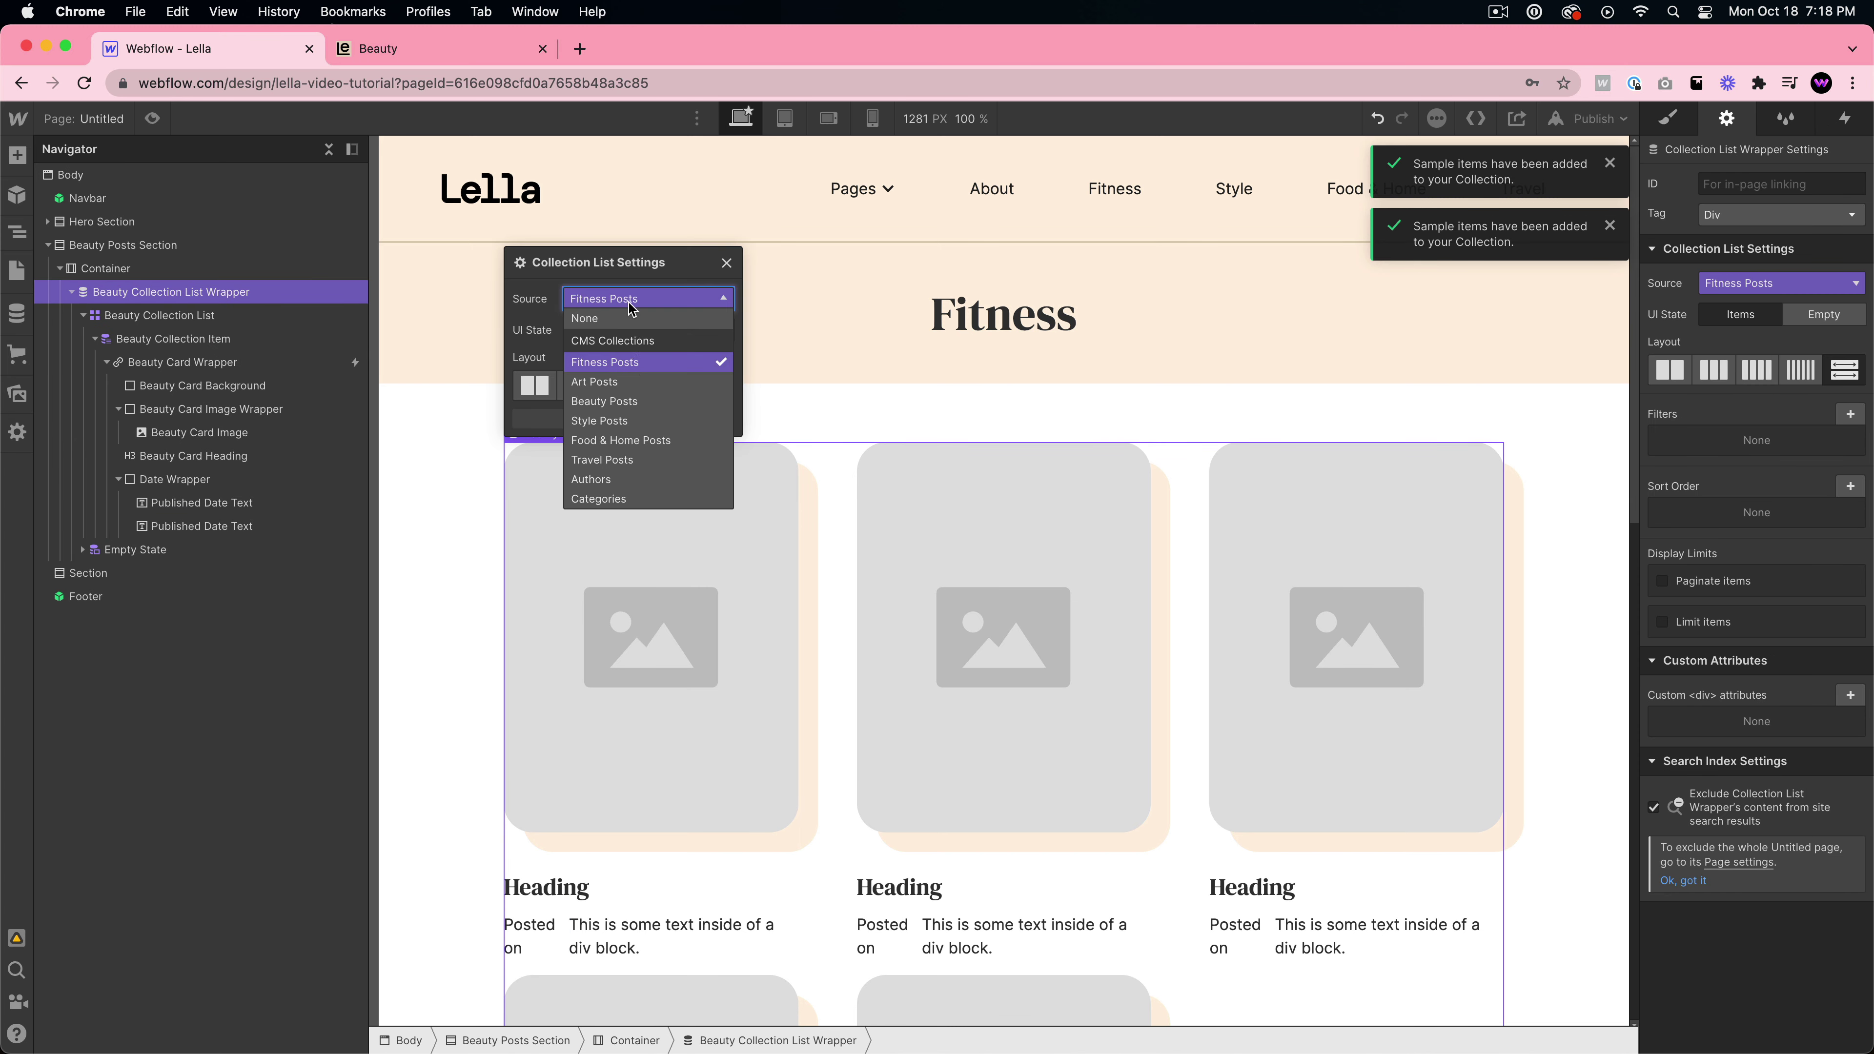
pyautogui.click(612, 421)
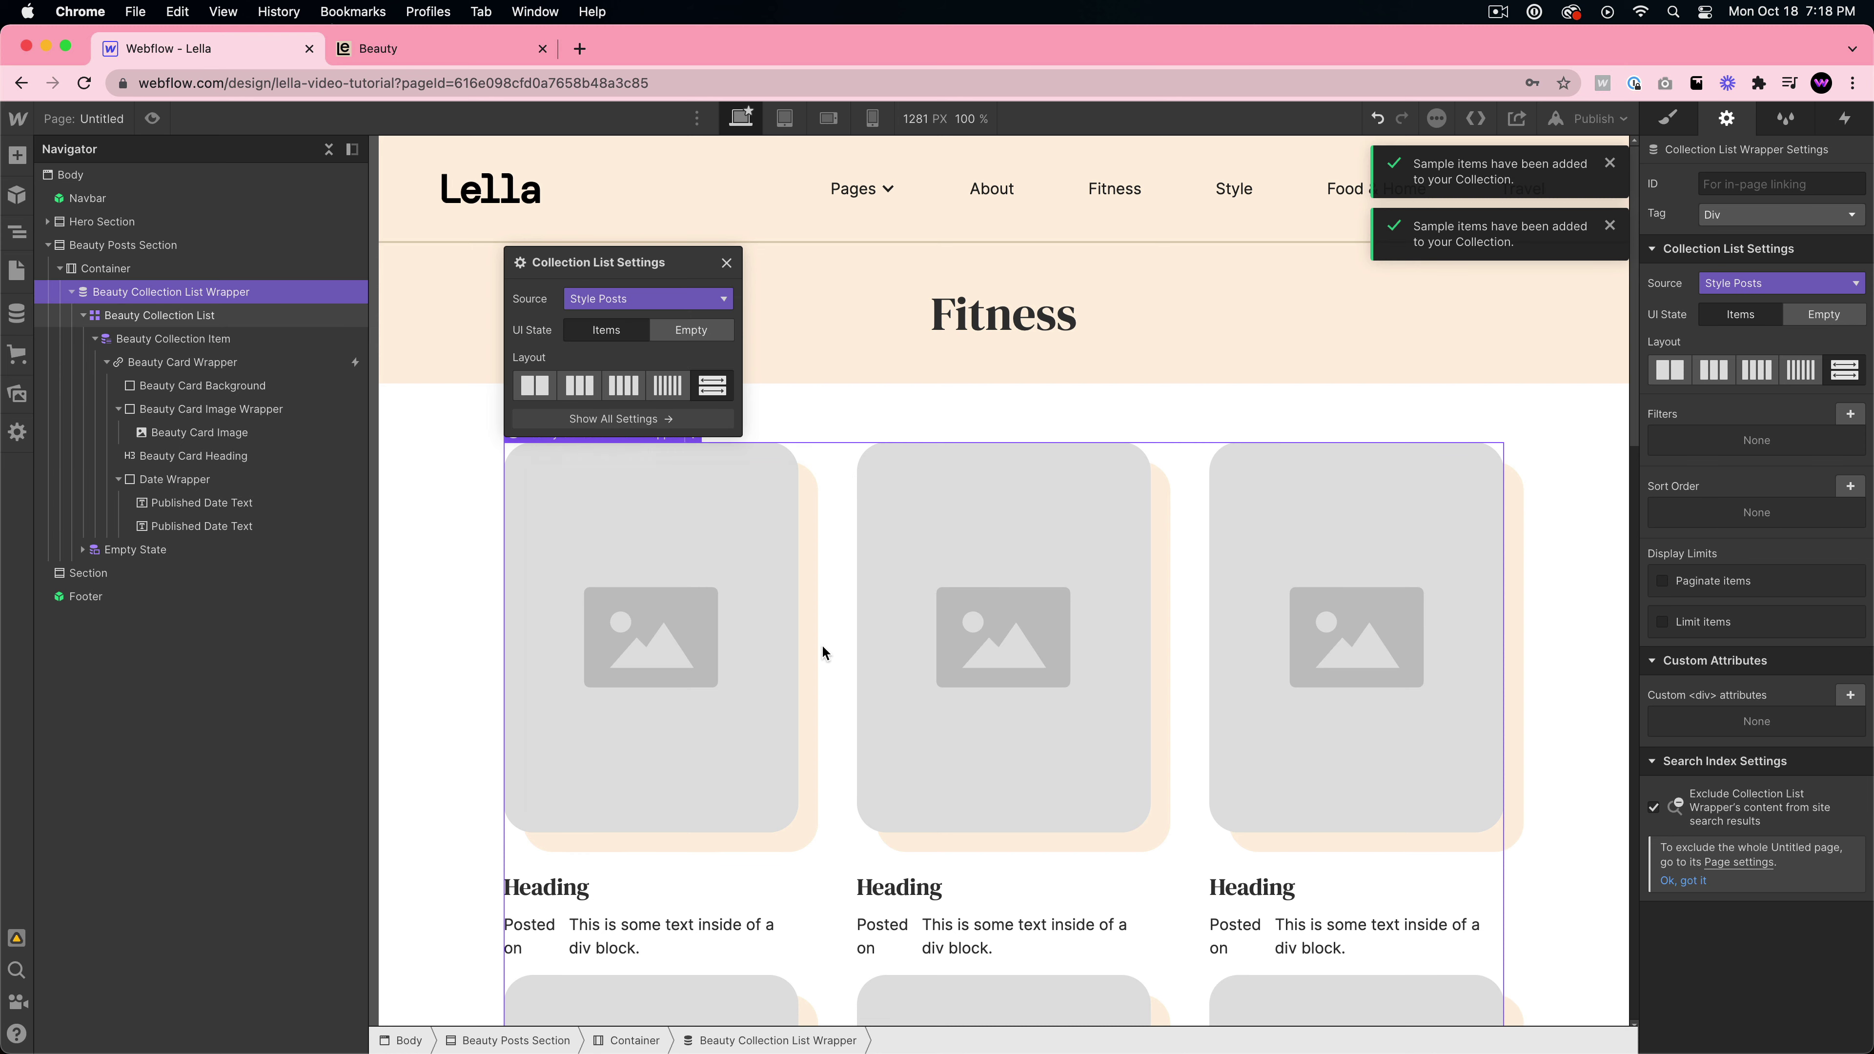
# - Connect the Beauty Card Image to the Blog post image field of Style Posts
pyautogui.click(613, 553)
pyautogui.click(1662, 297)
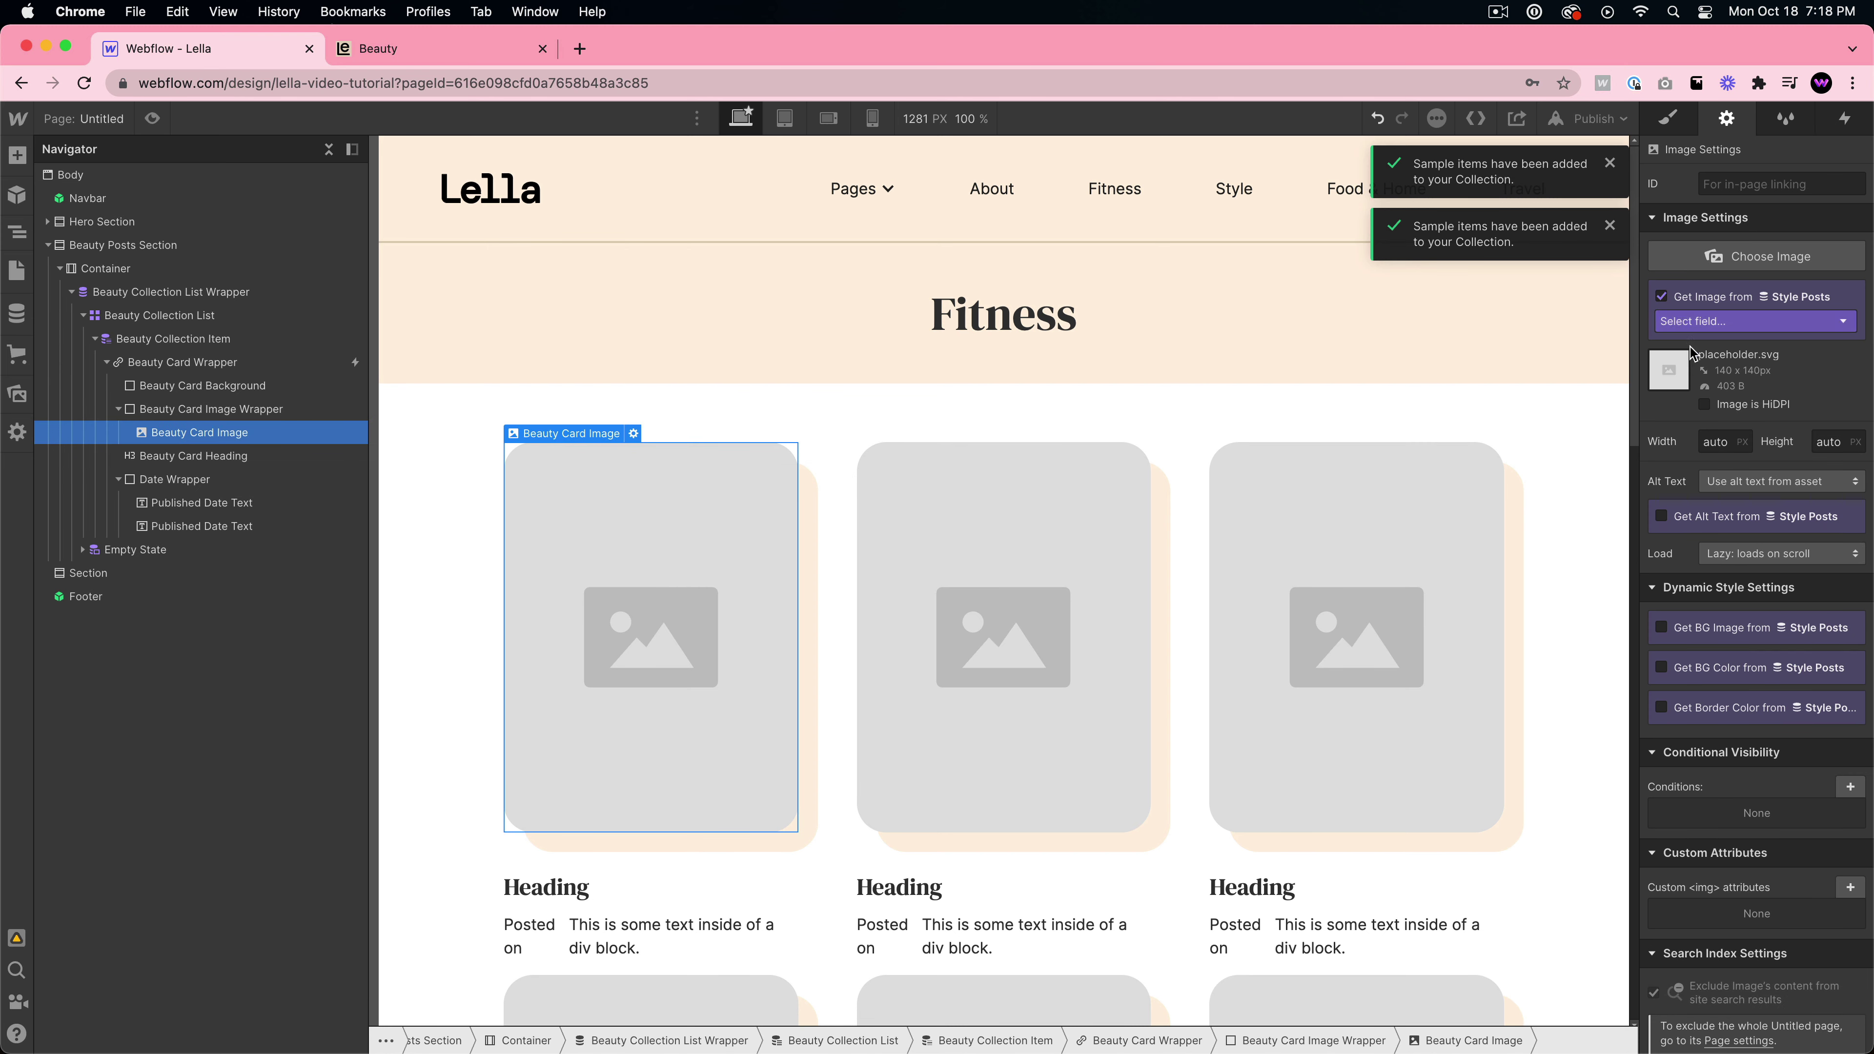
pyautogui.click(1682, 321)
pyautogui.click(1689, 365)
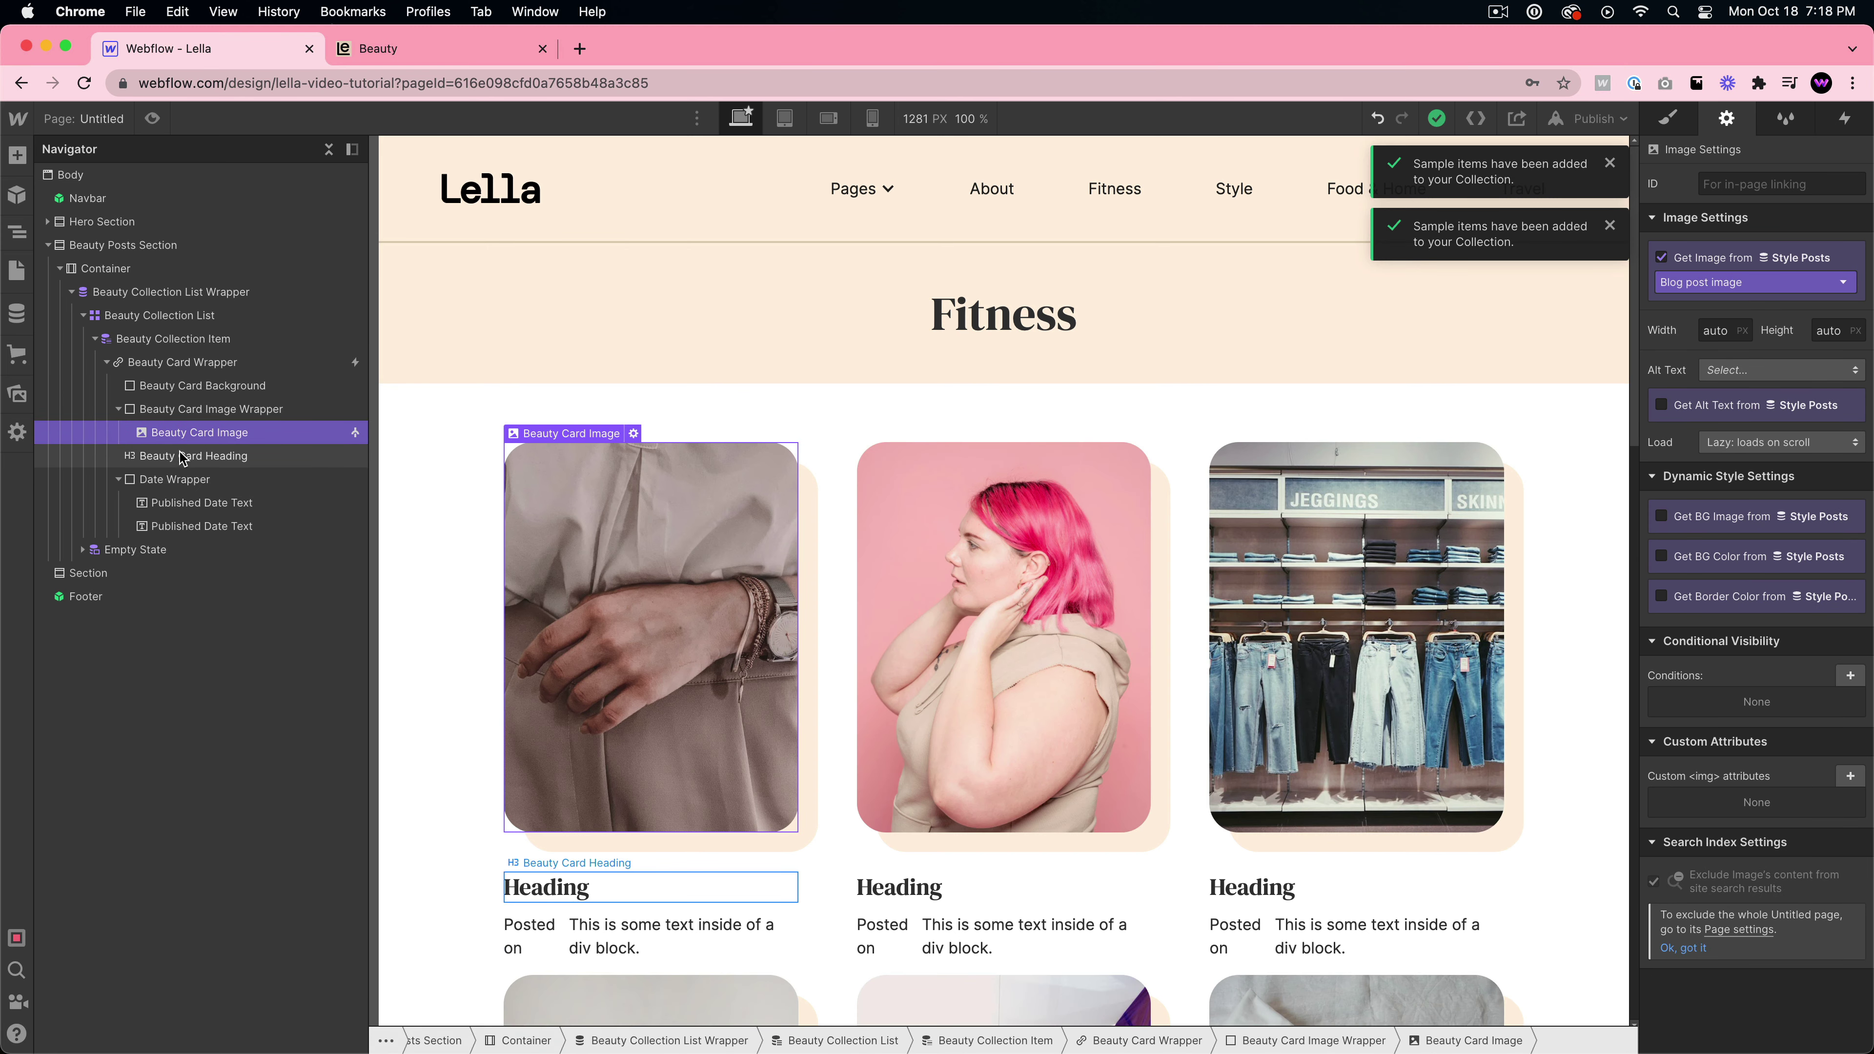
# - Connect the second Published Date Text to the Published On field of Style Posts
pyautogui.click(194, 525)
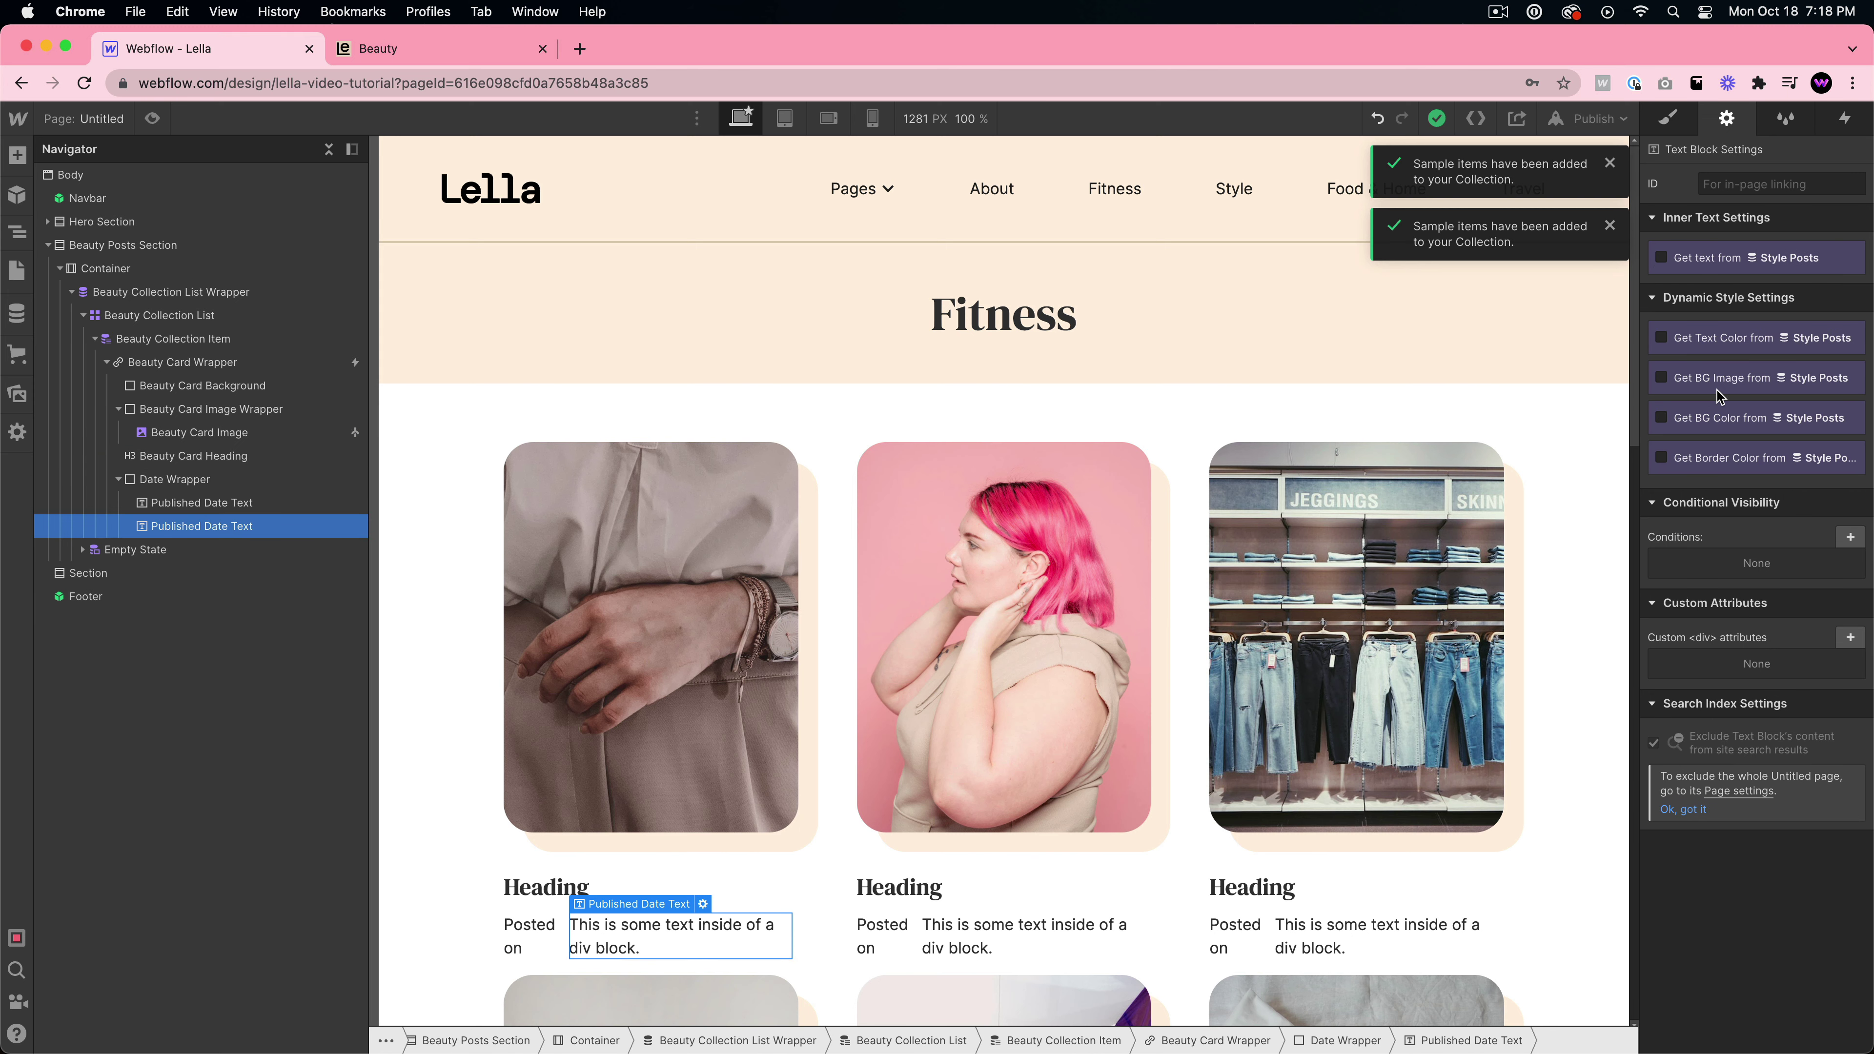
pyautogui.click(1662, 256)
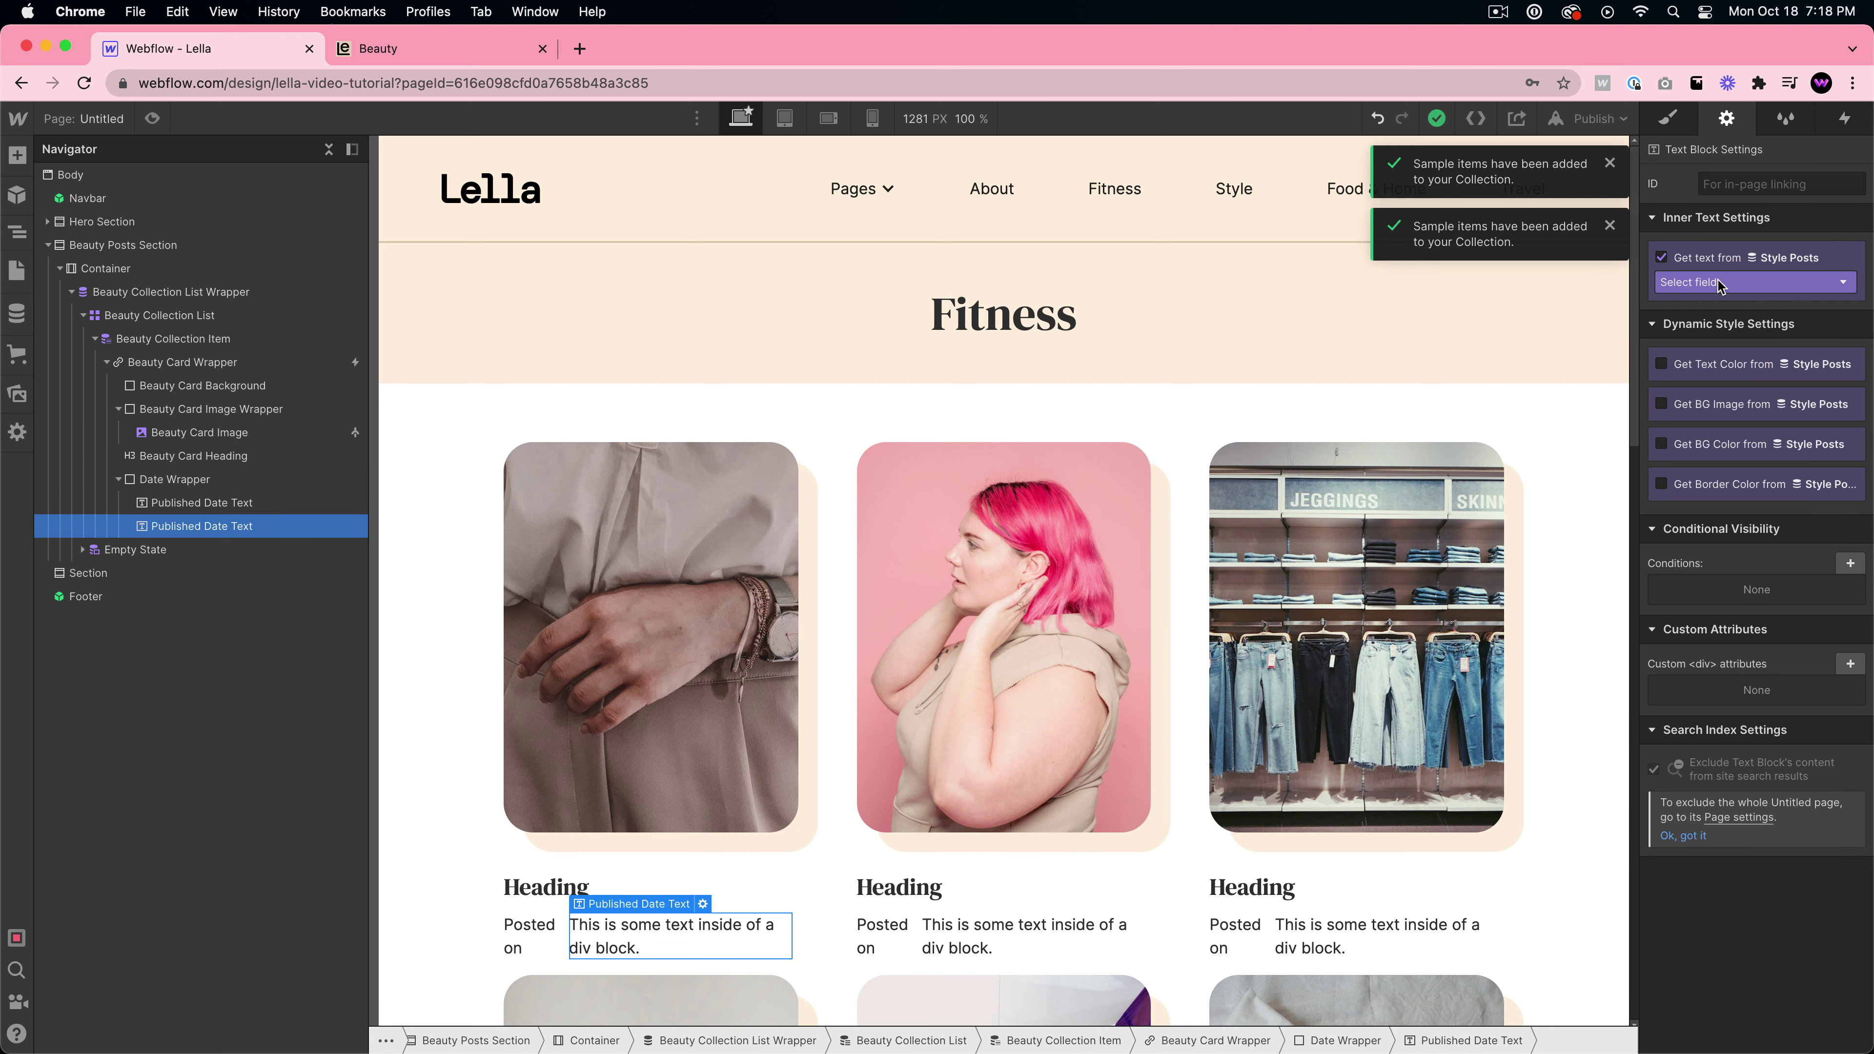
pyautogui.click(1697, 281)
pyautogui.scroll(-5, 1720, 431)
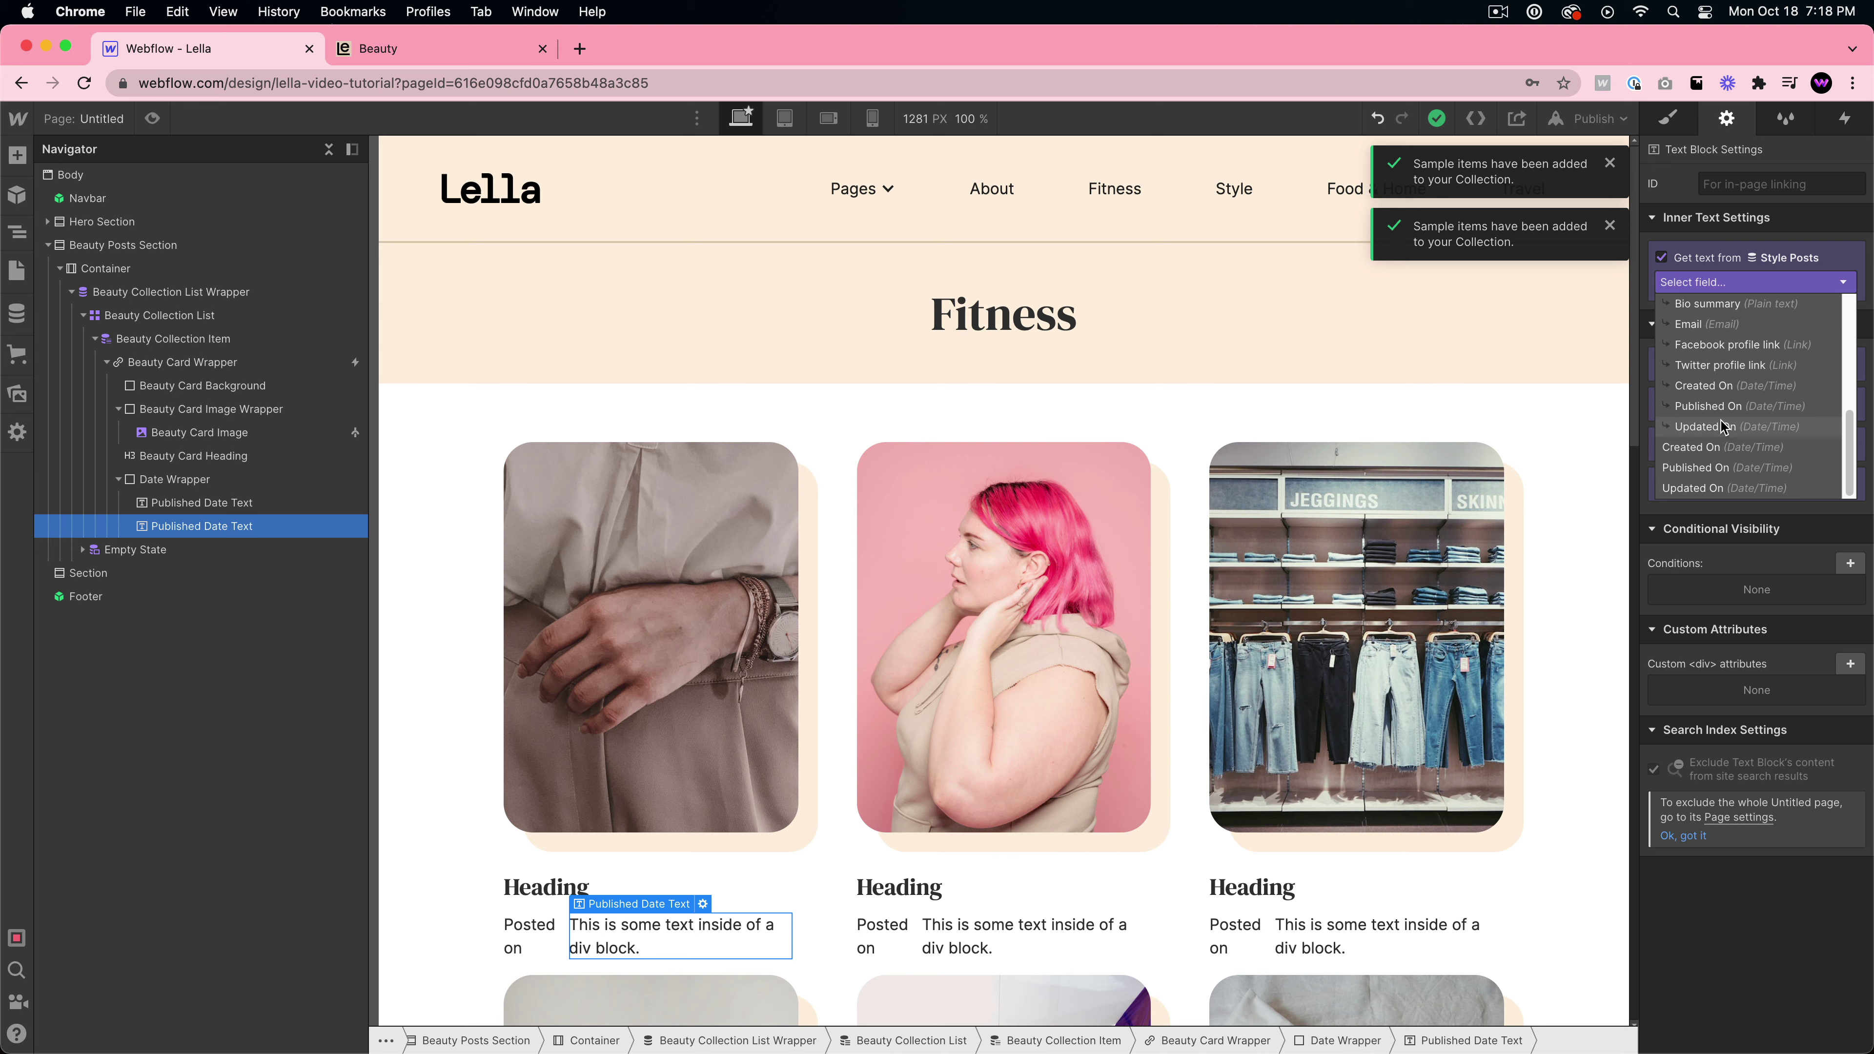
pyautogui.click(1718, 465)
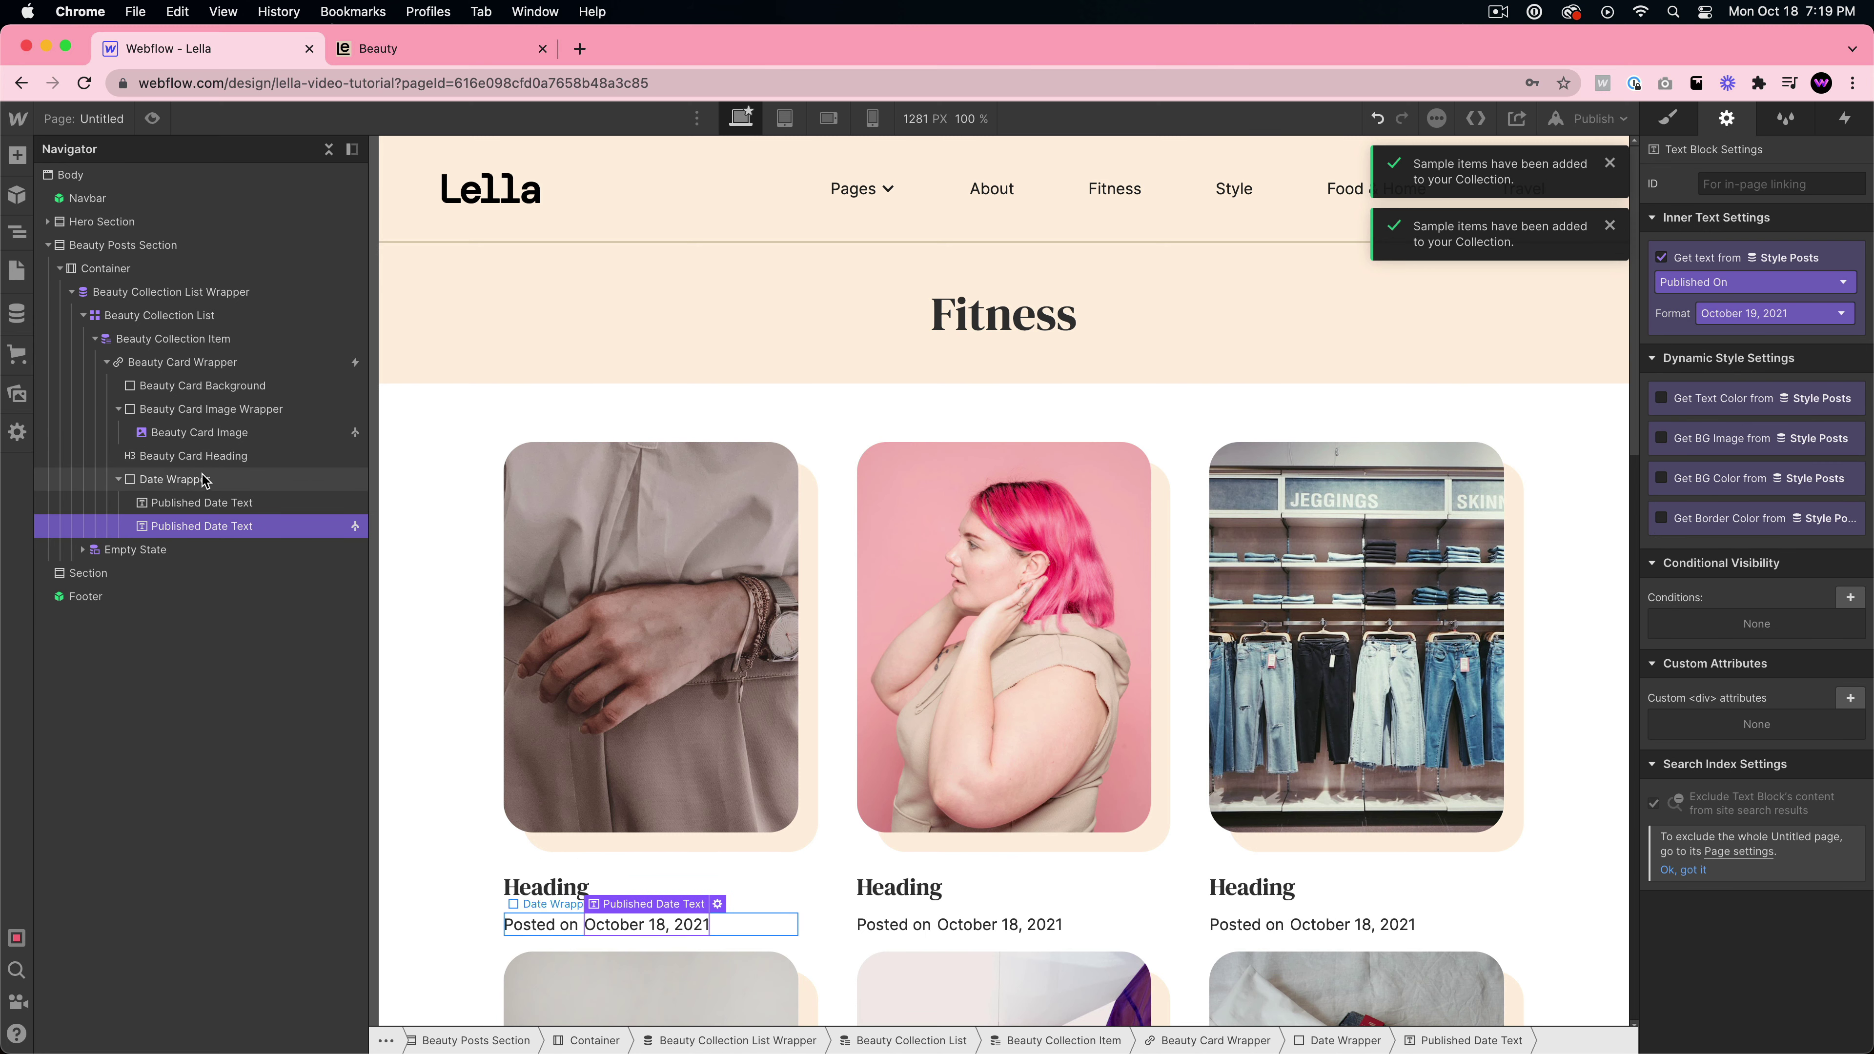
# - Connect the Beauty Card Heading to the Name field of Style Posts and check the resulting post cards down the page
pyautogui.click(199, 456)
pyautogui.click(1697, 386)
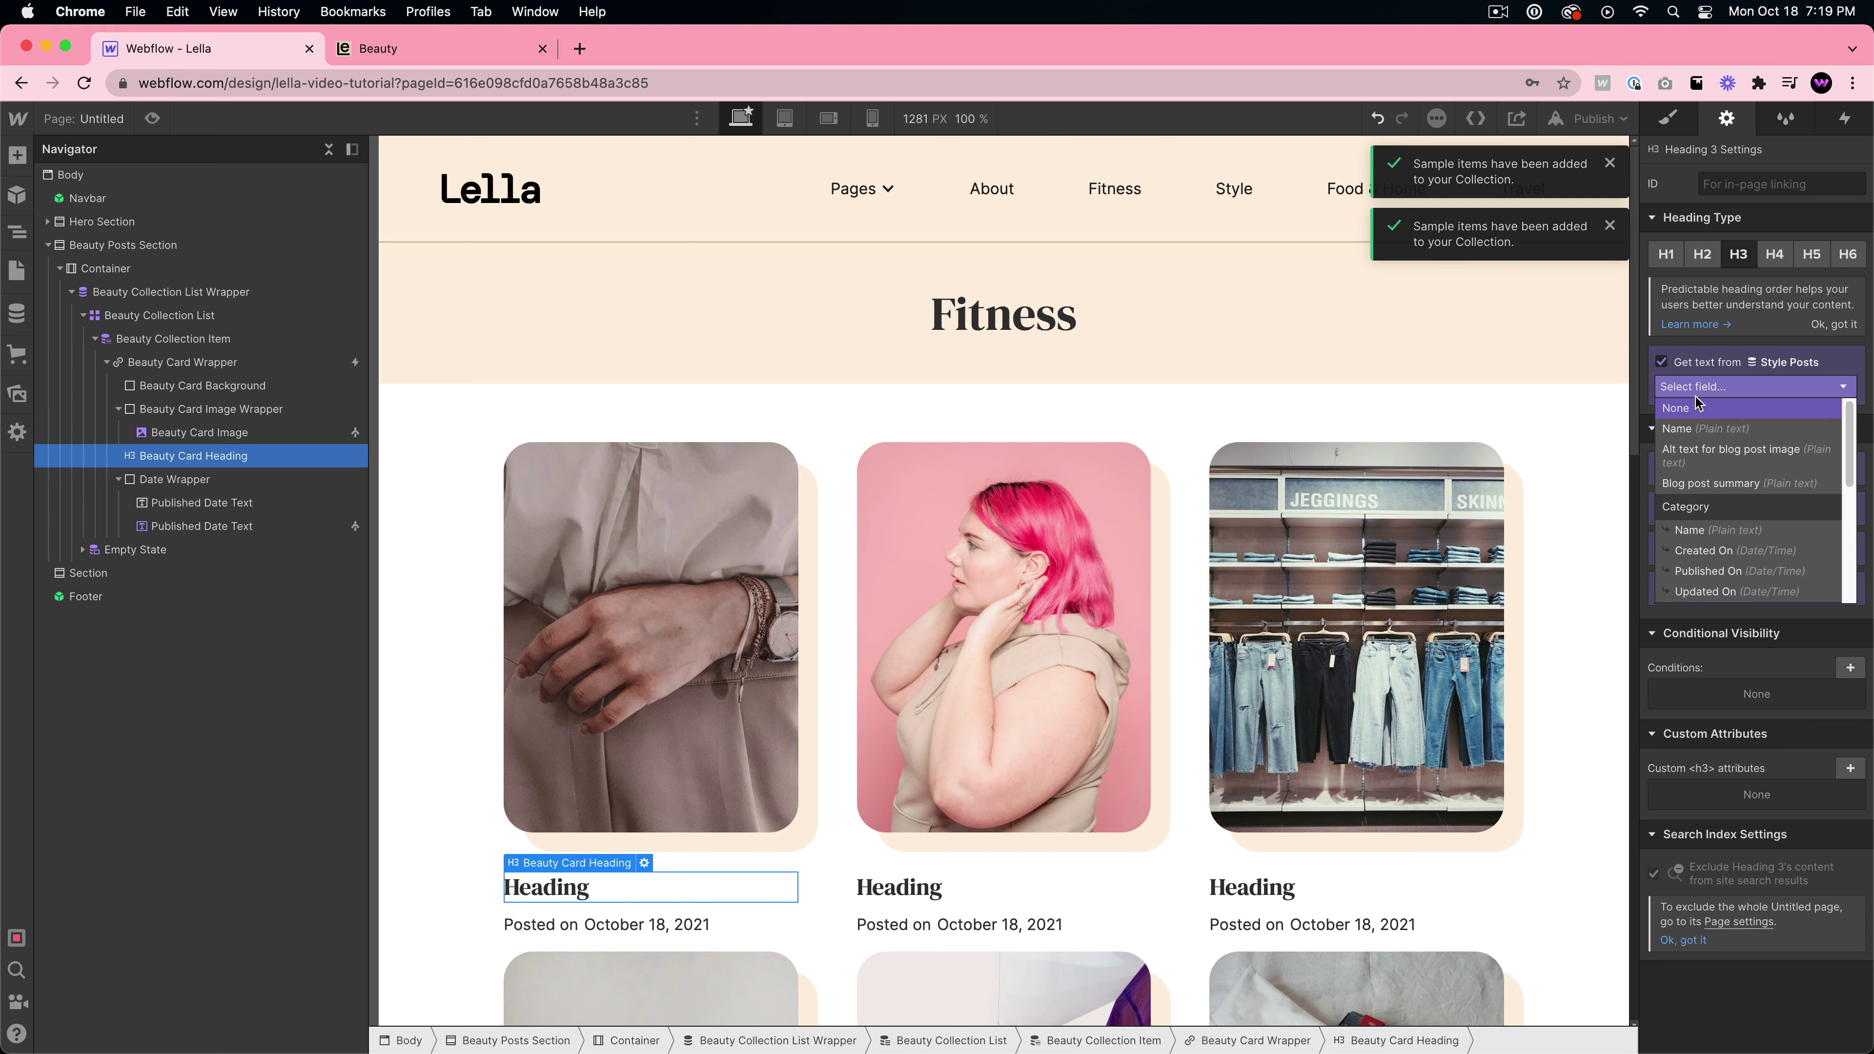
pyautogui.click(1682, 428)
pyautogui.scroll(-8, 1166, 709)
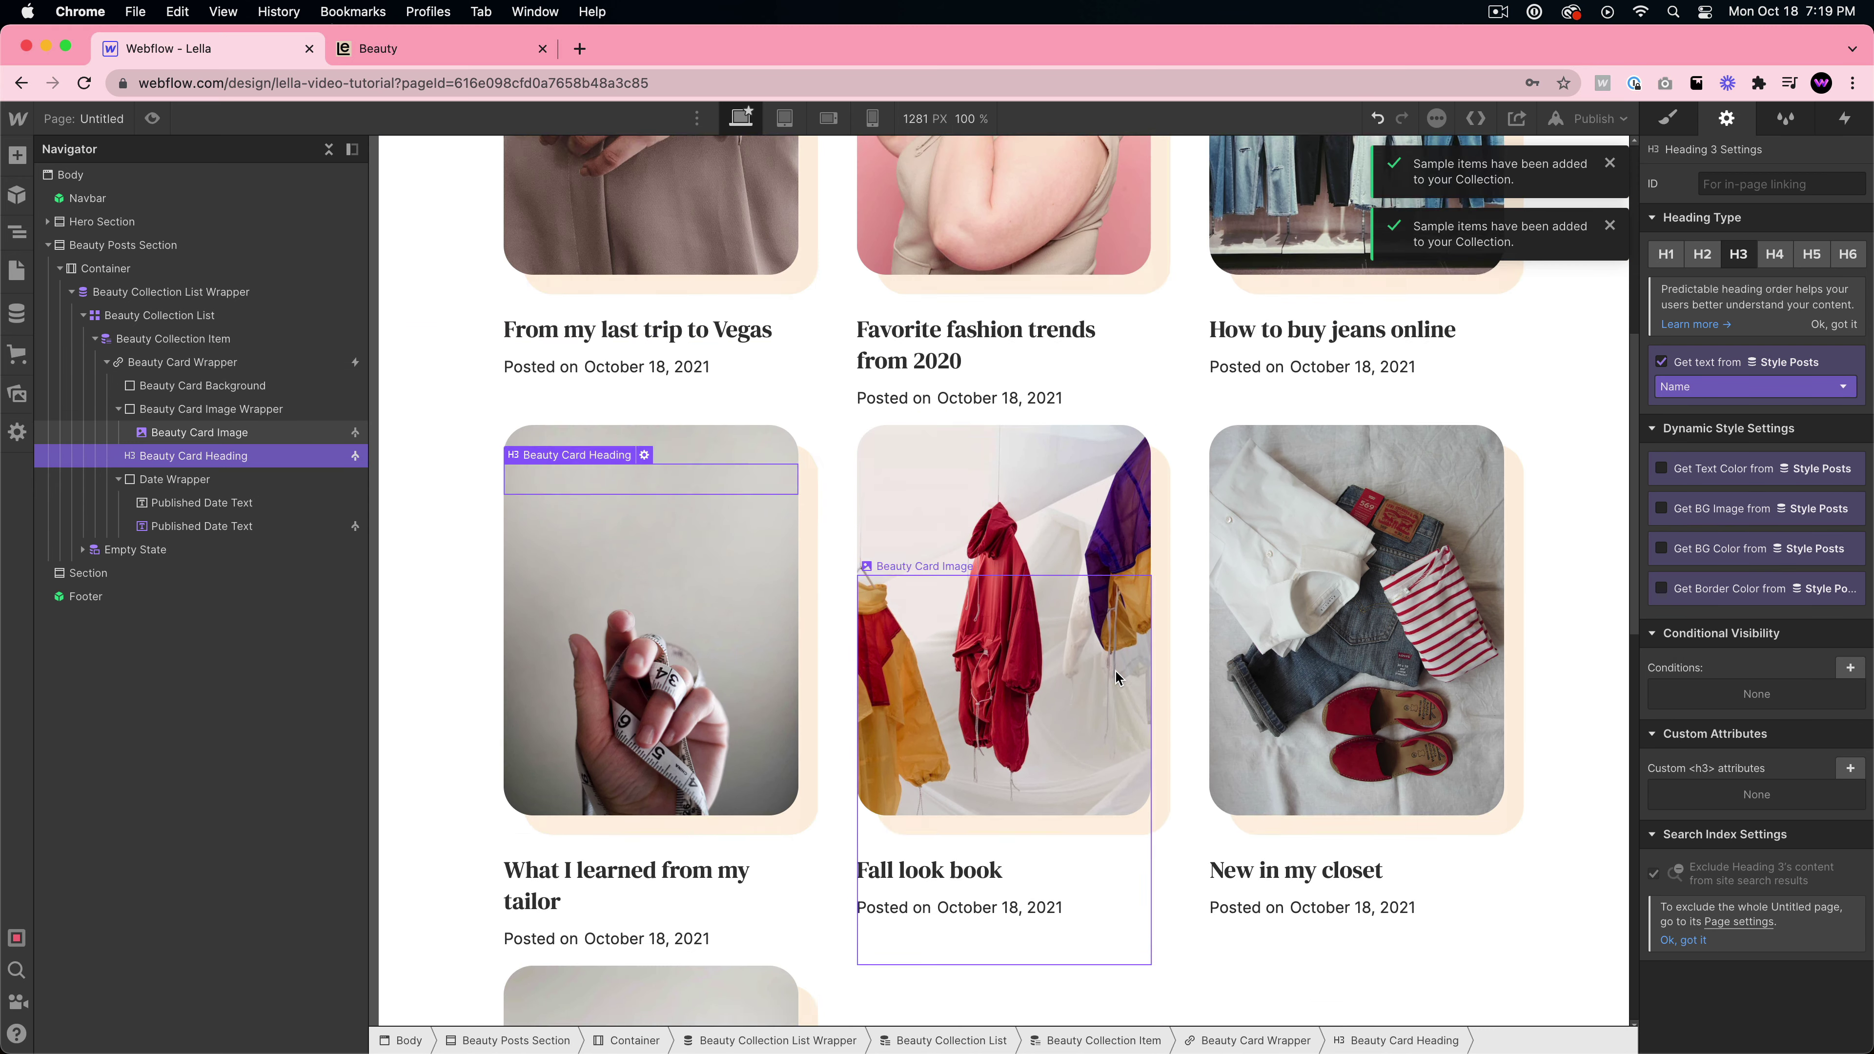
pyautogui.scroll(-3, 987, 662)
pyautogui.scroll(11, 966, 660)
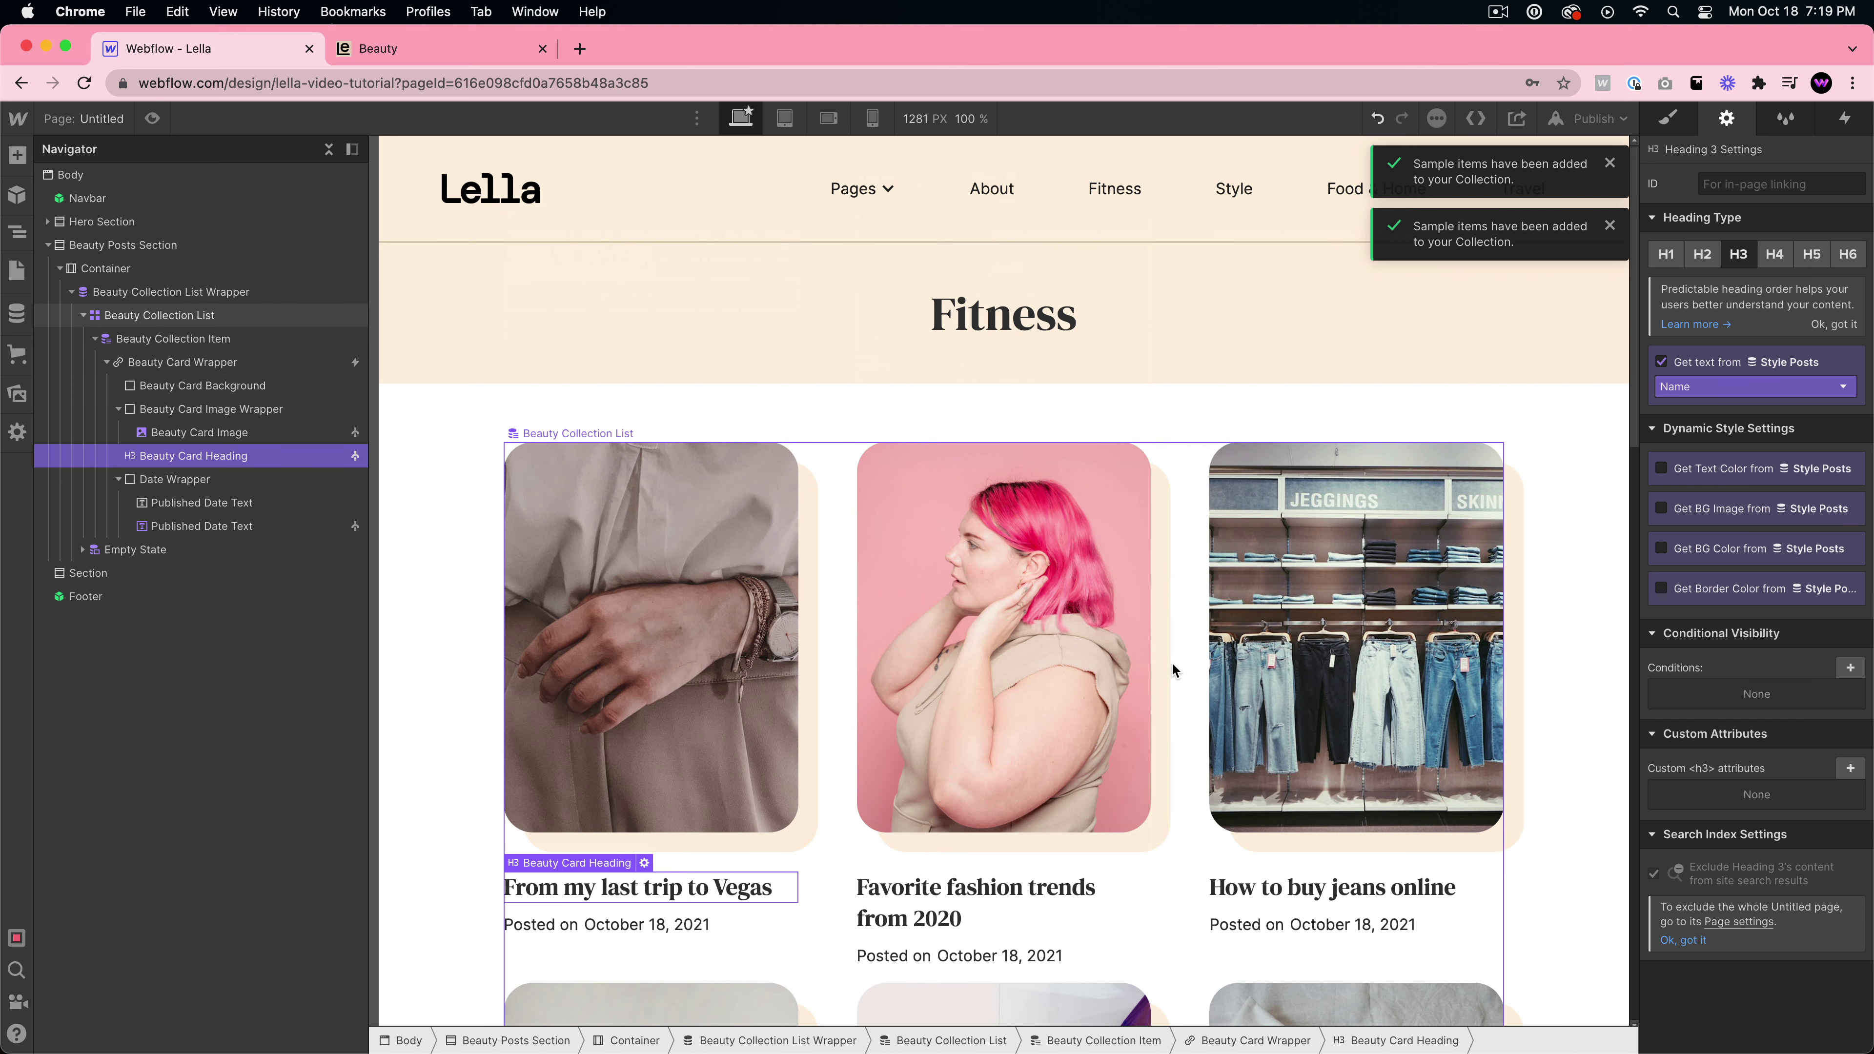
# - Copy the Fashion Lover Interest Wrapper from the About page and return to the Untitled page
pyautogui.click(1169, 668)
pyautogui.click(17, 270)
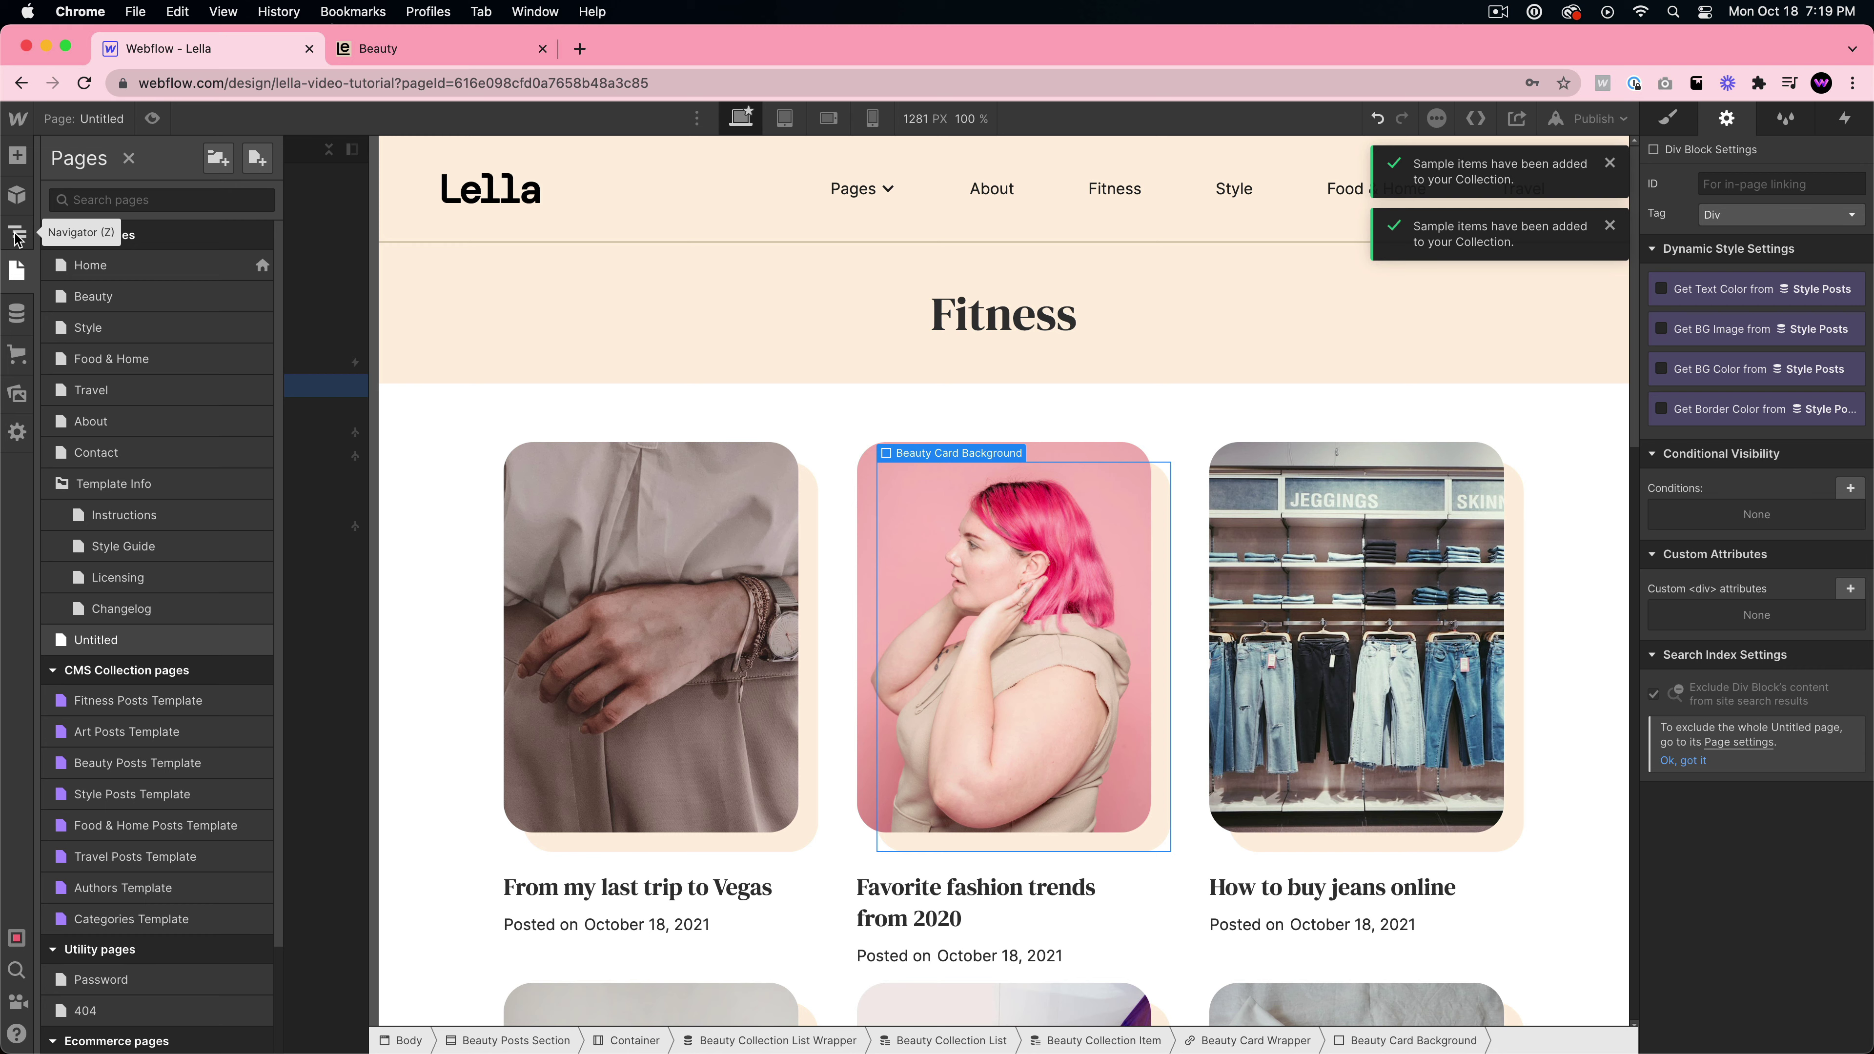
pyautogui.click(132, 420)
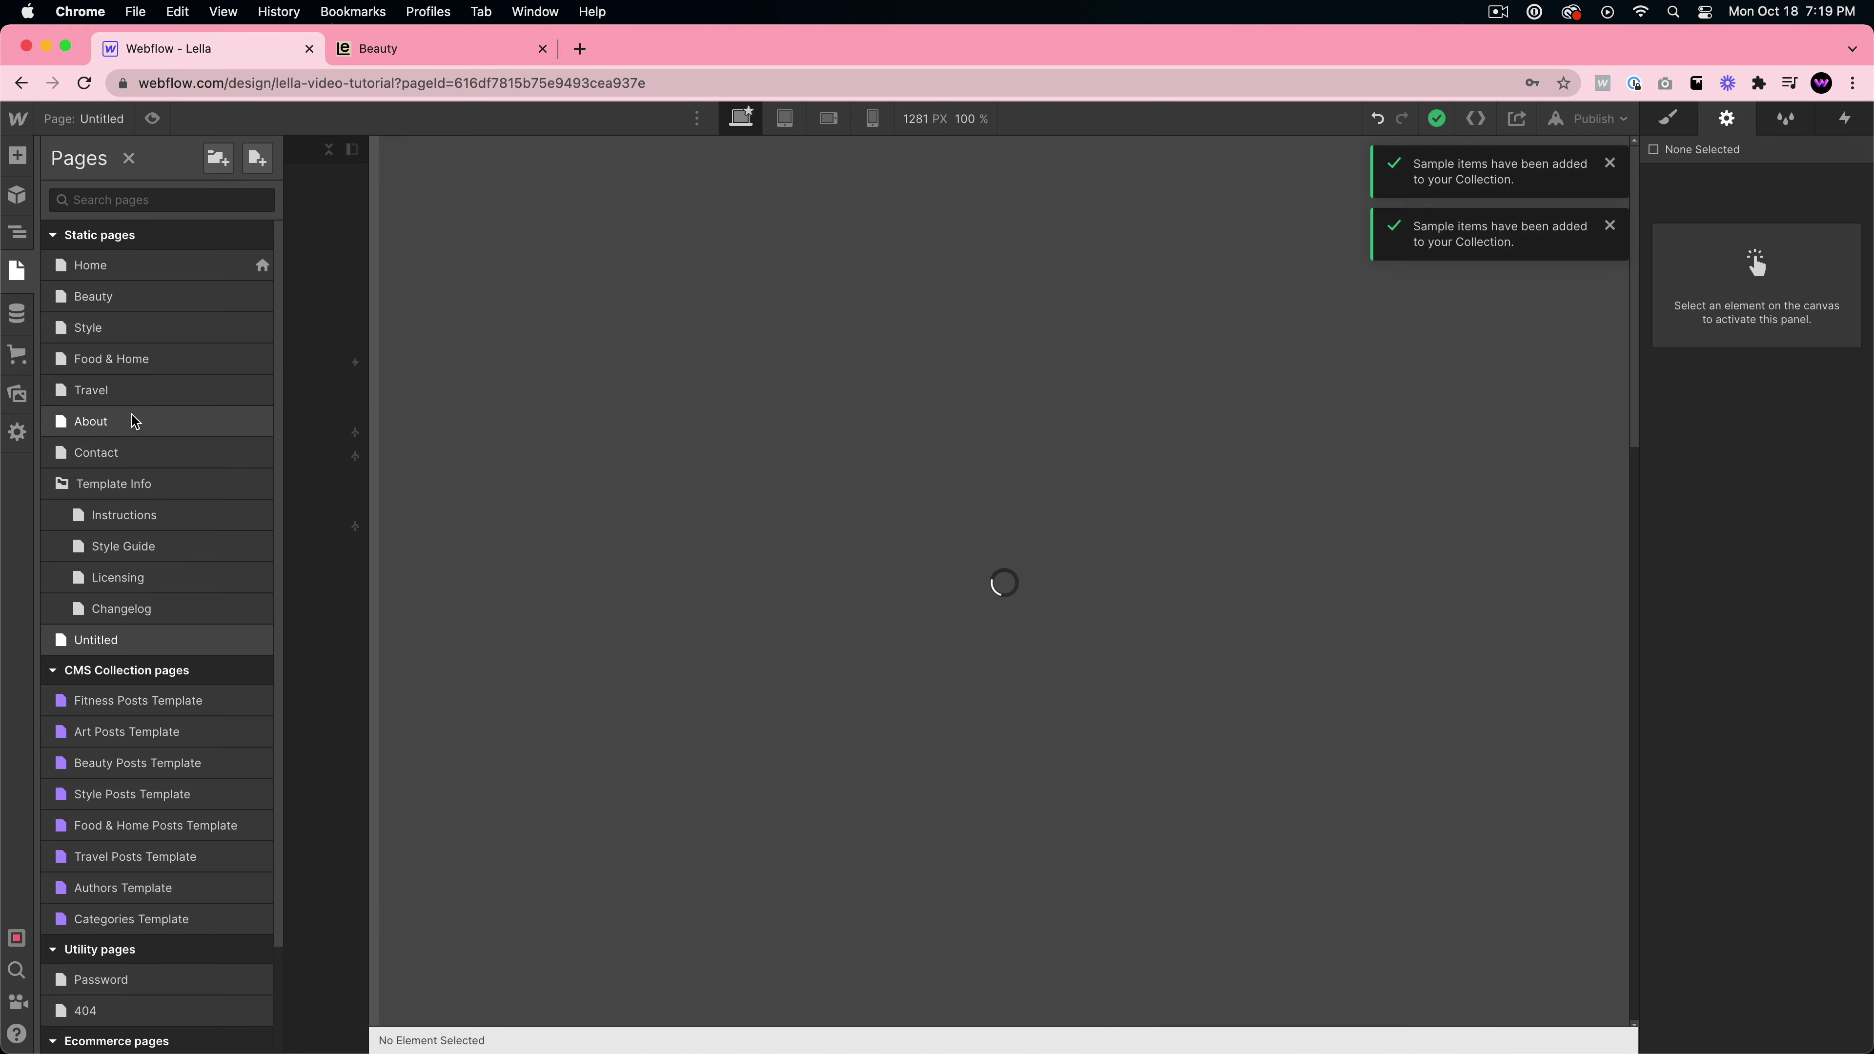
pyautogui.click(1294, 543)
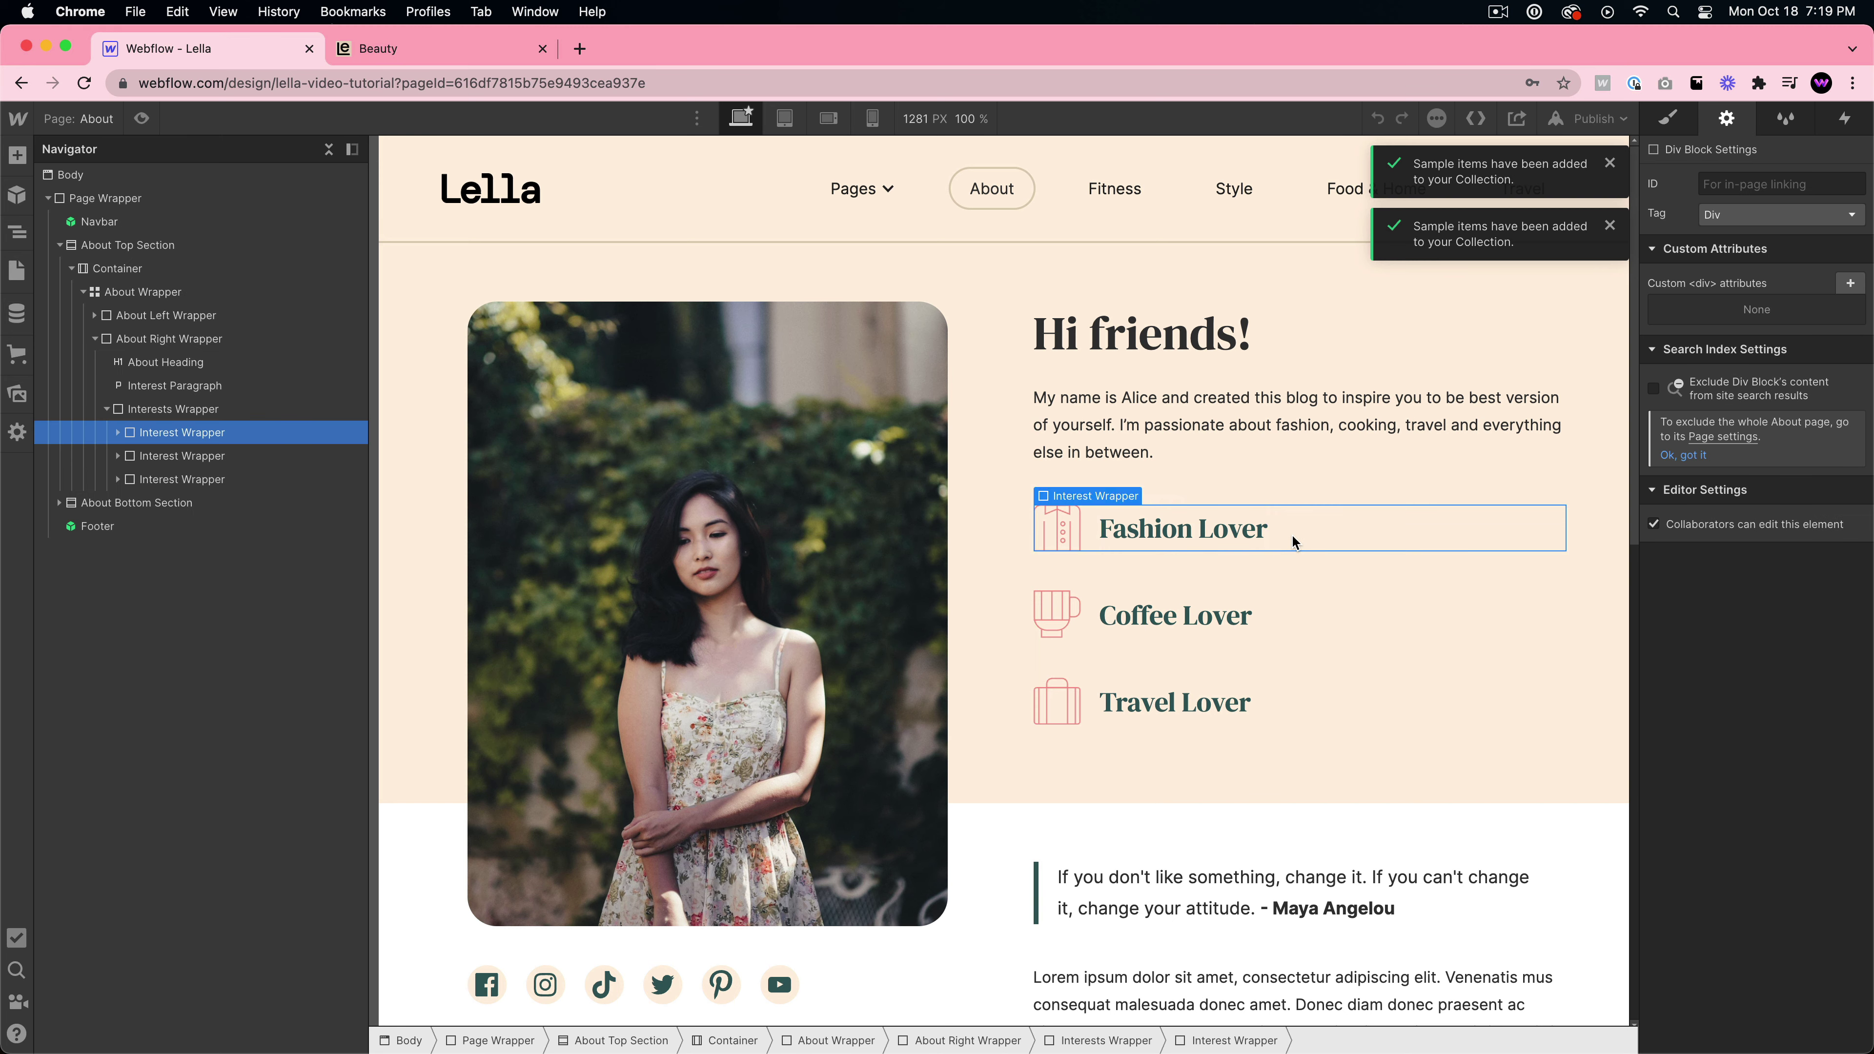
pyautogui.click(16, 233)
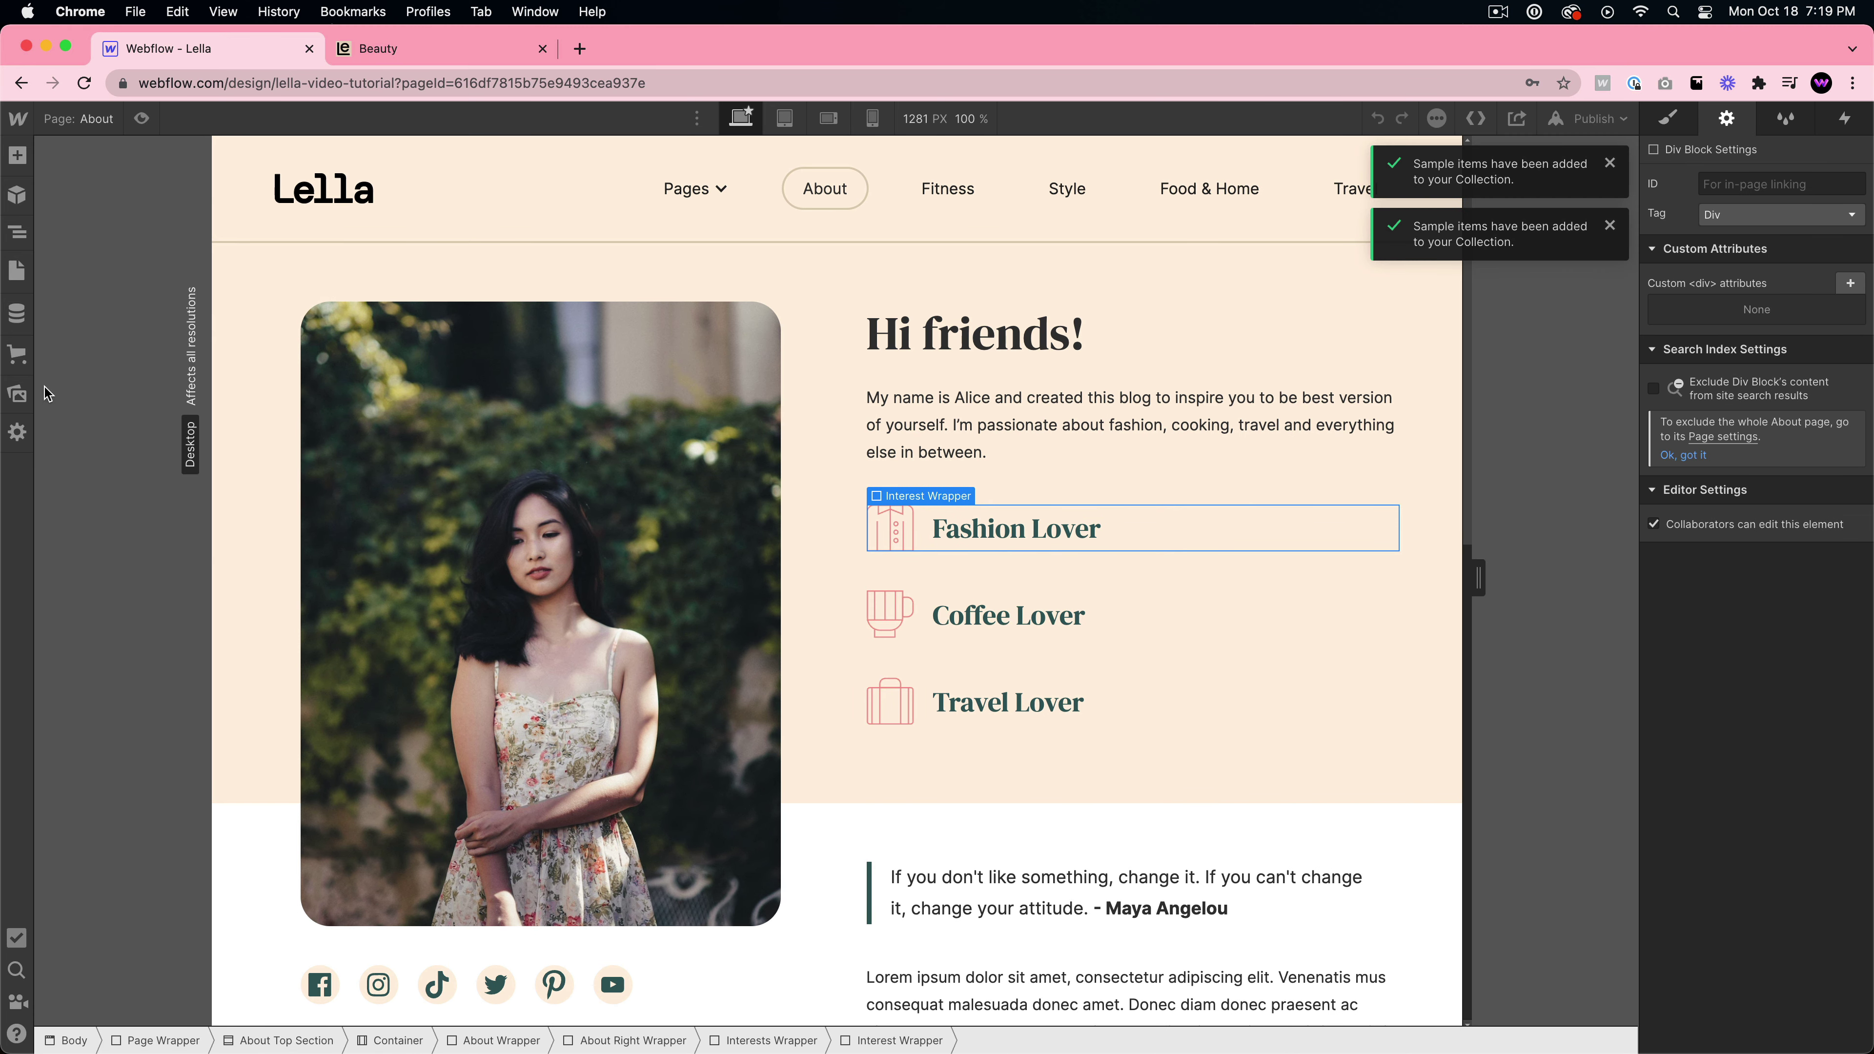
pyautogui.click(16, 271)
pyautogui.click(110, 640)
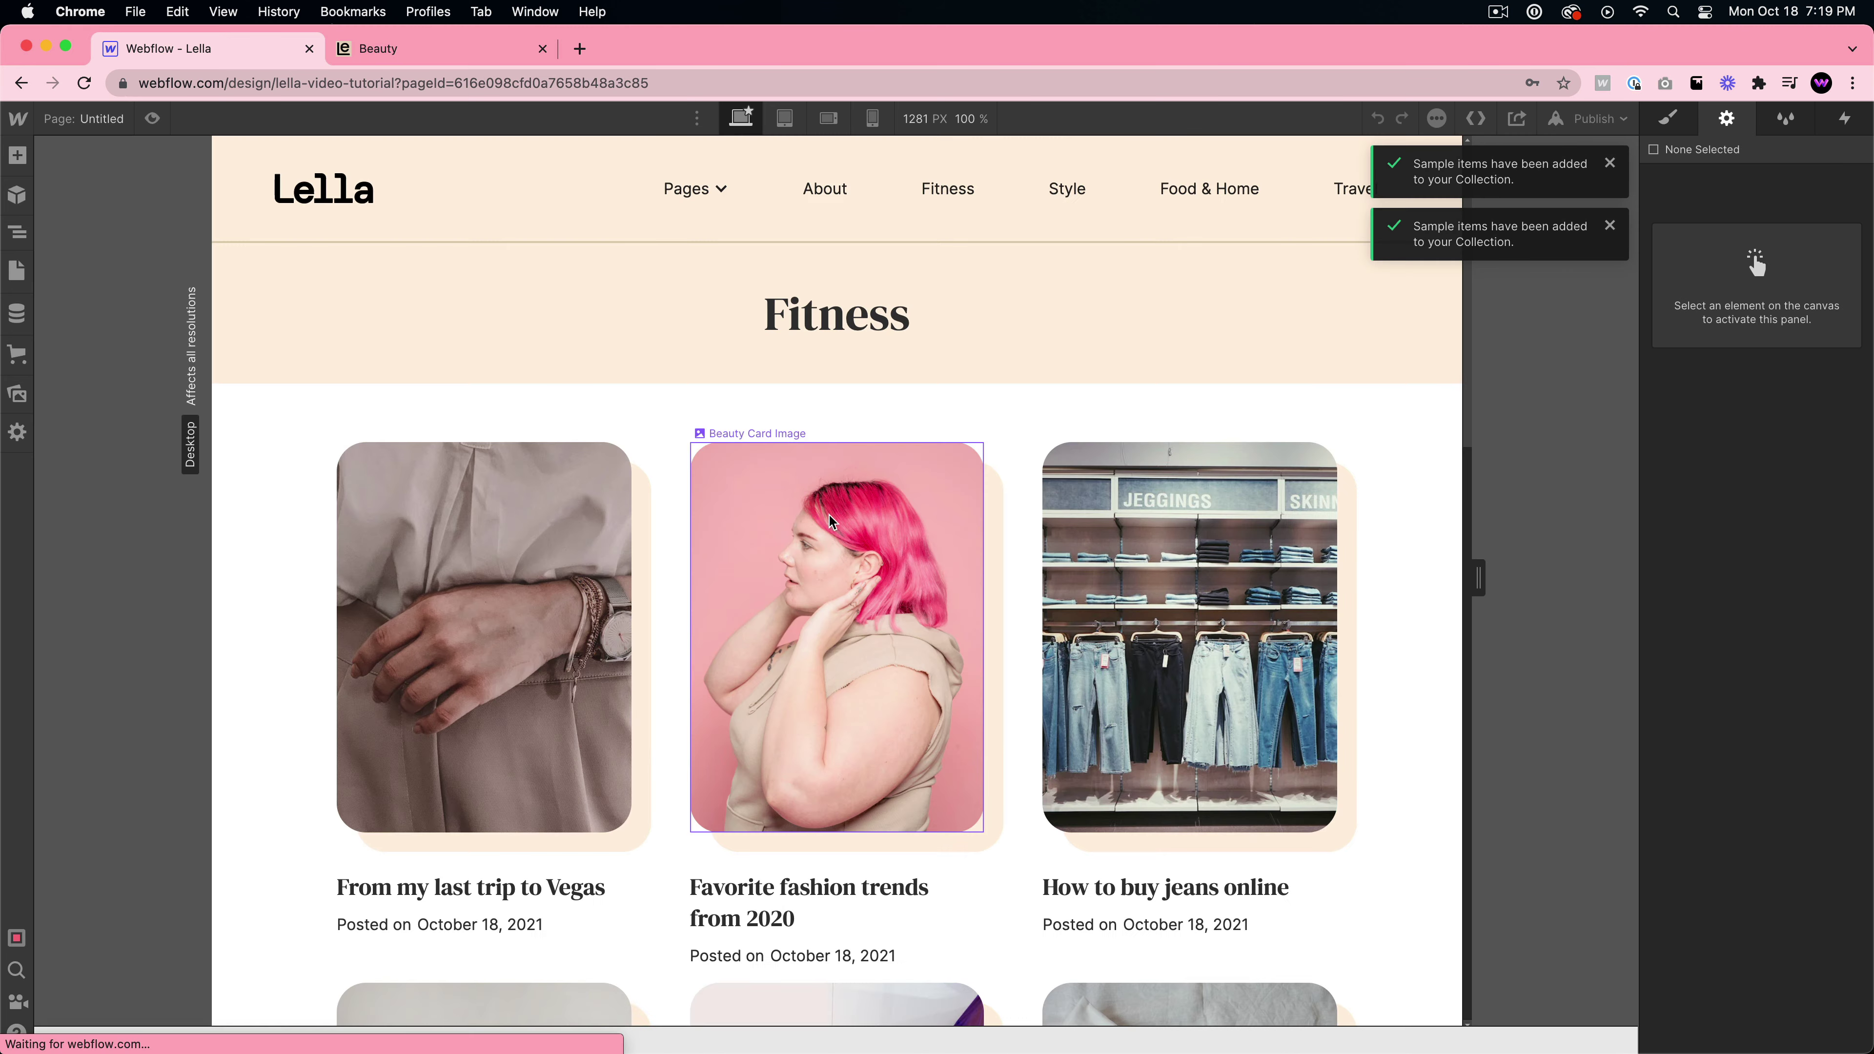
# - Paste the copied Interest Wrapper into the Beauty Posts Section, view it below the posts, and delete it again
pyautogui.click(774, 540)
pyautogui.scroll(-10, 774, 546)
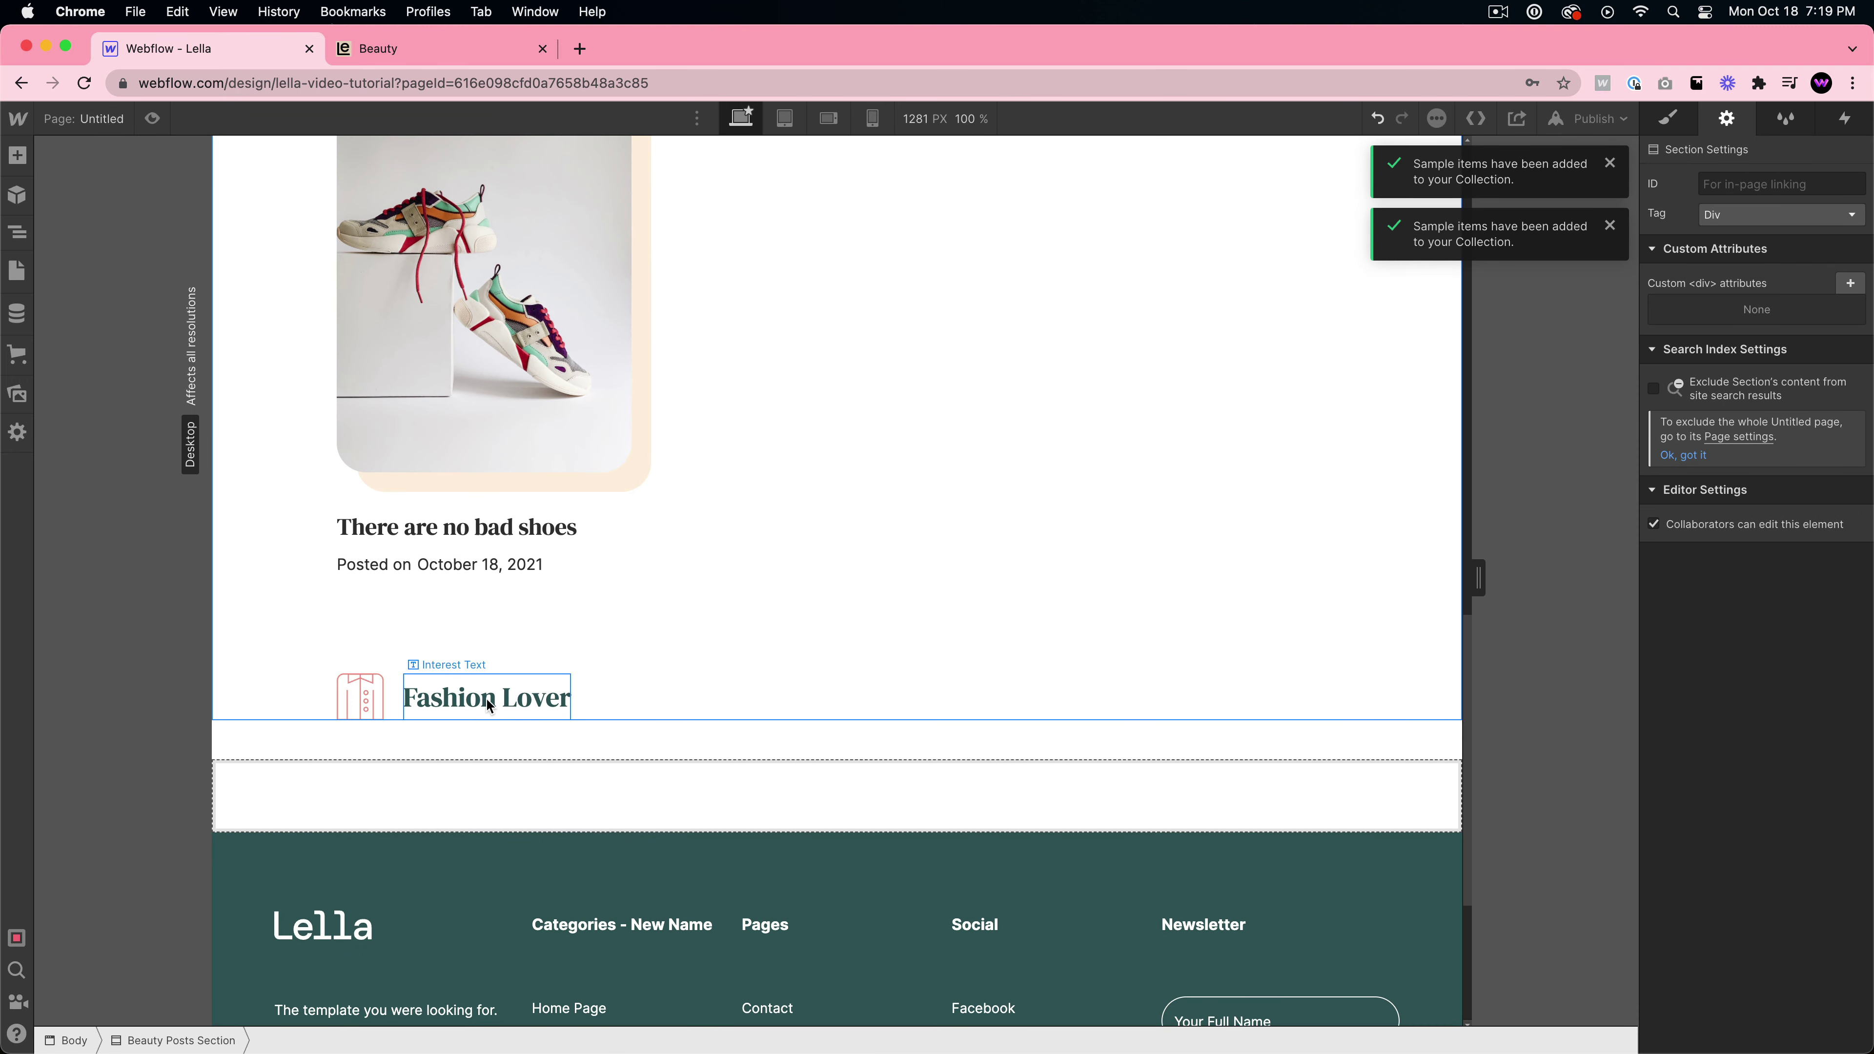
pyautogui.click(623, 710)
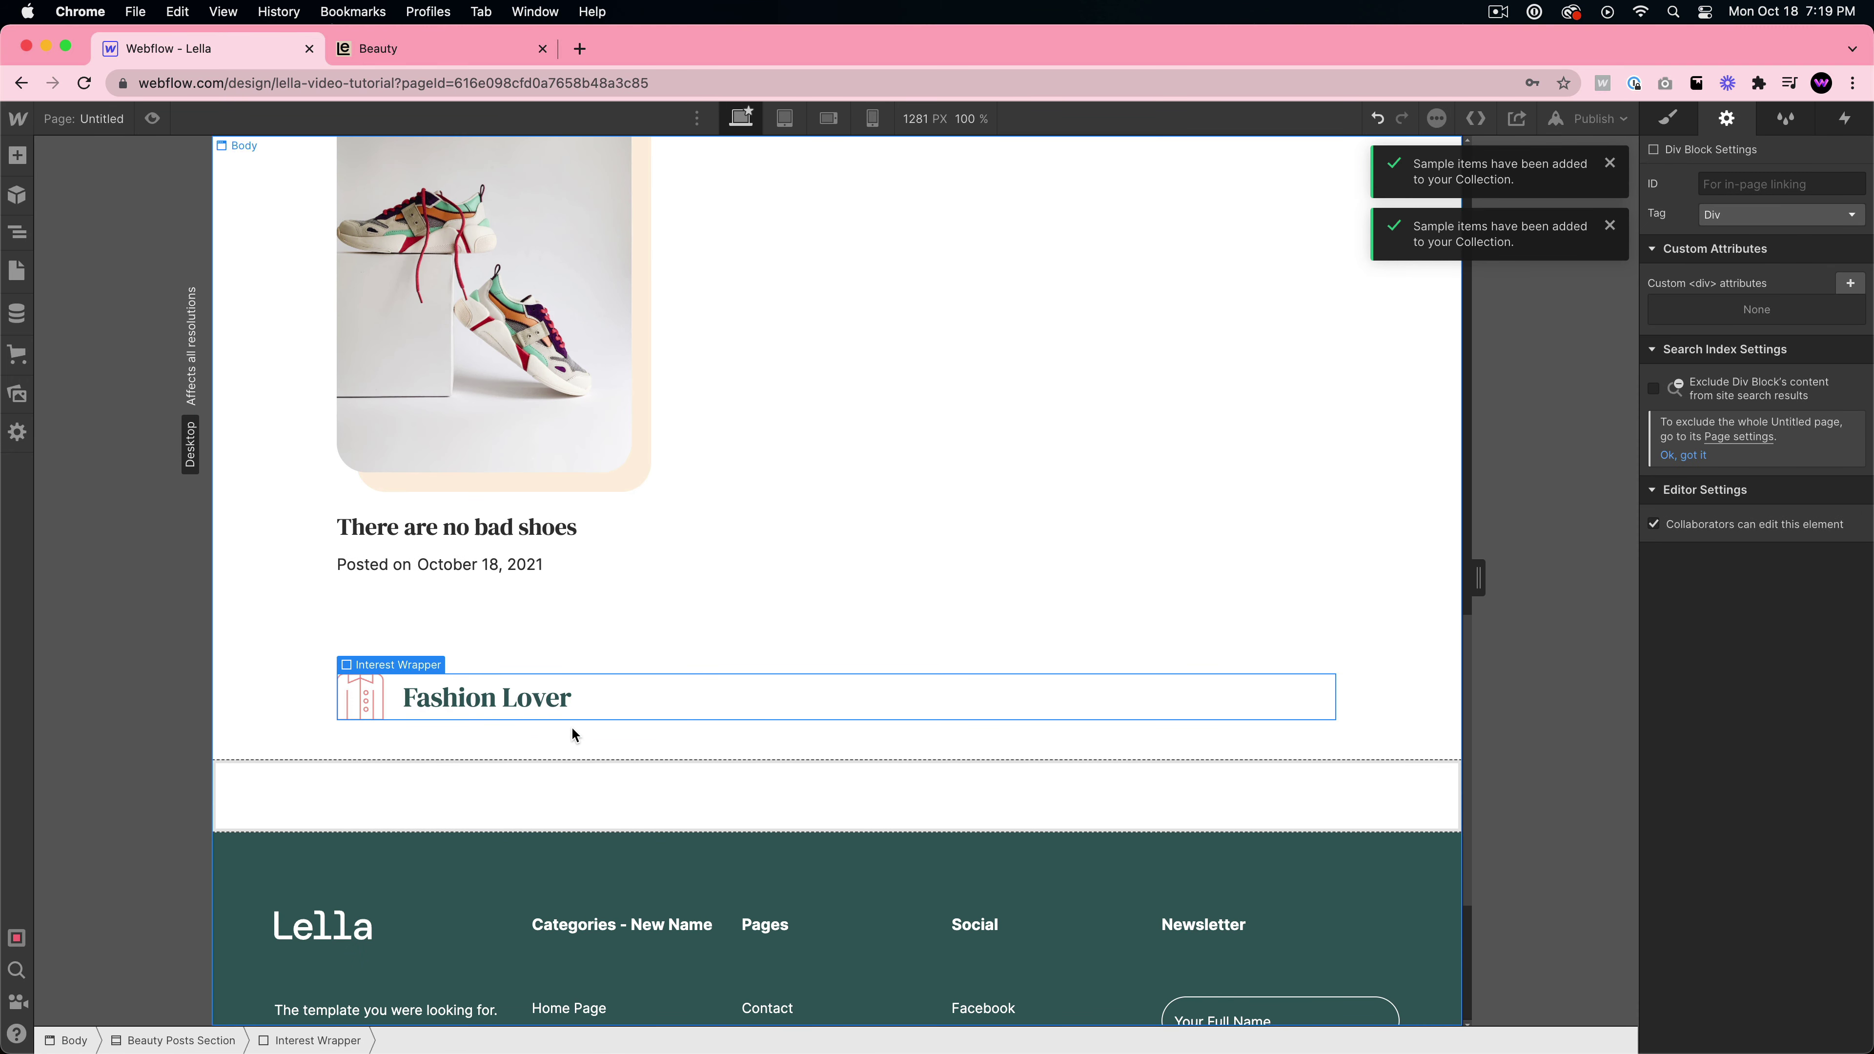
pyautogui.press('Delete')
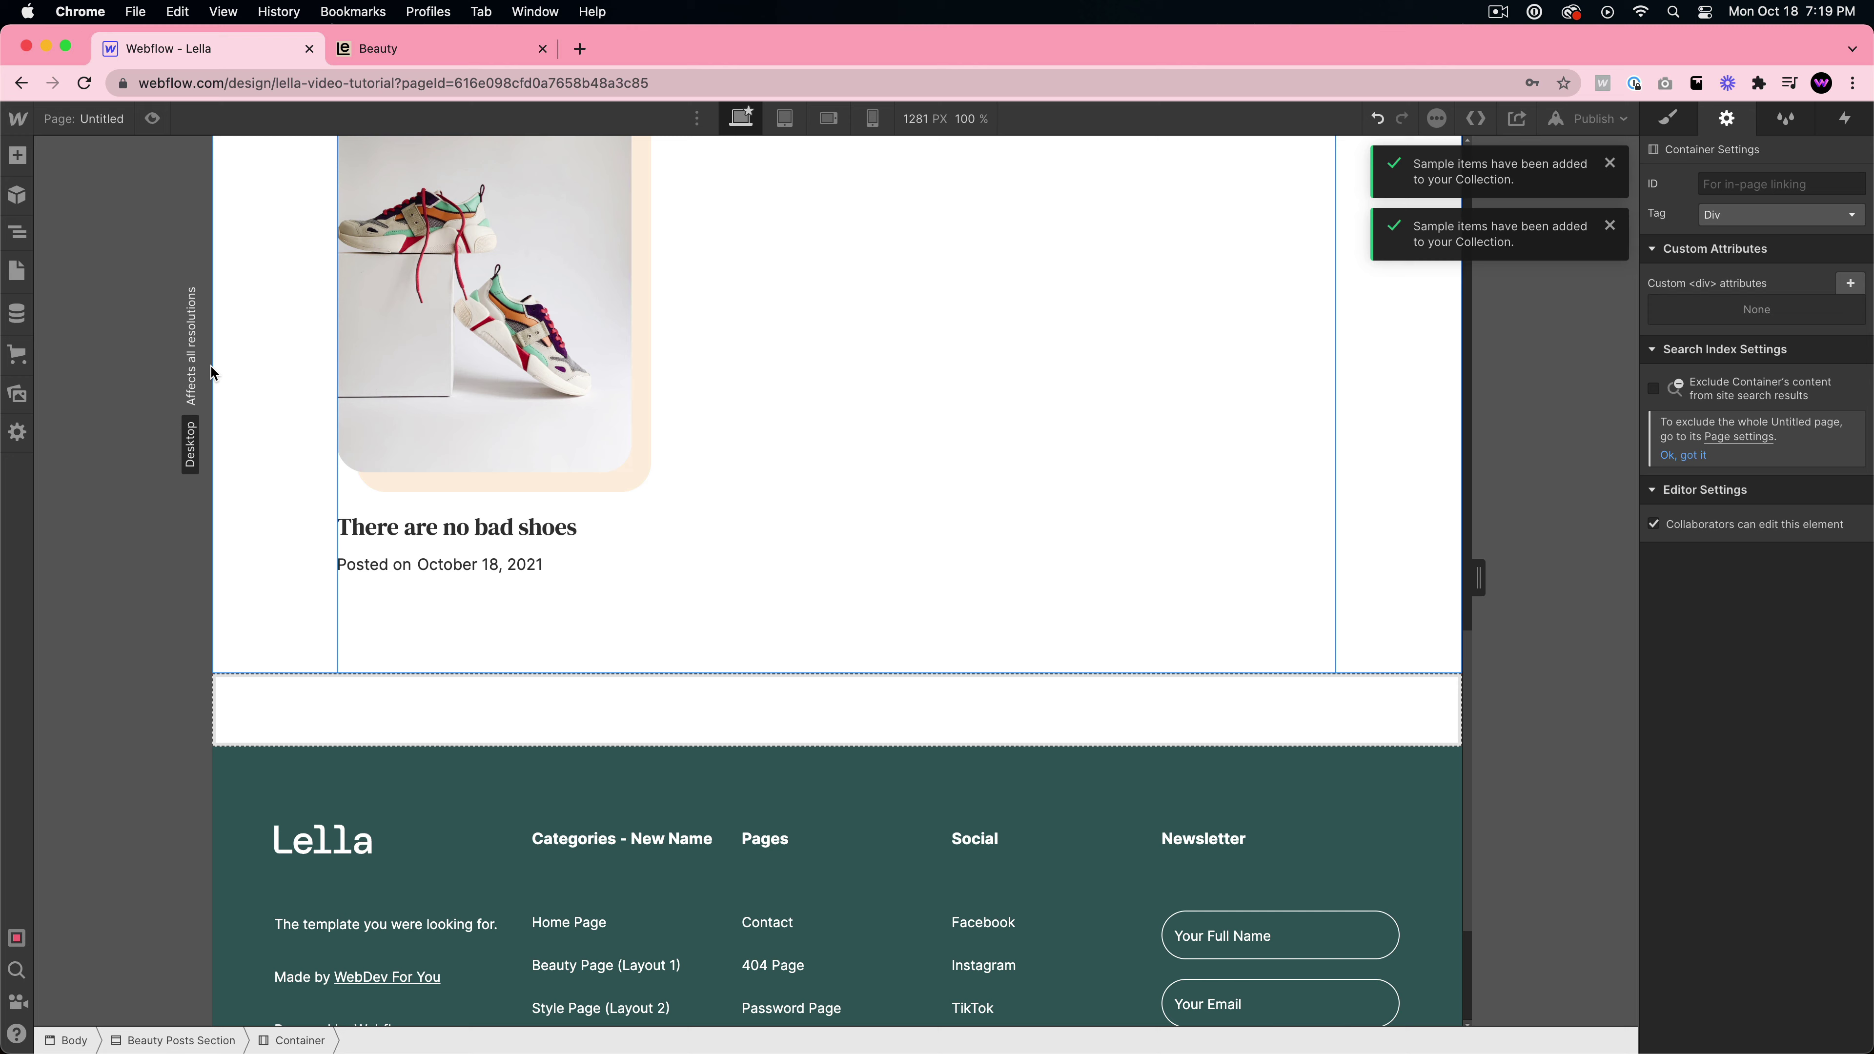
# - Copy the Categories Section with its four Read more cards from the Home page
pyautogui.click(17, 232)
pyautogui.click(15, 270)
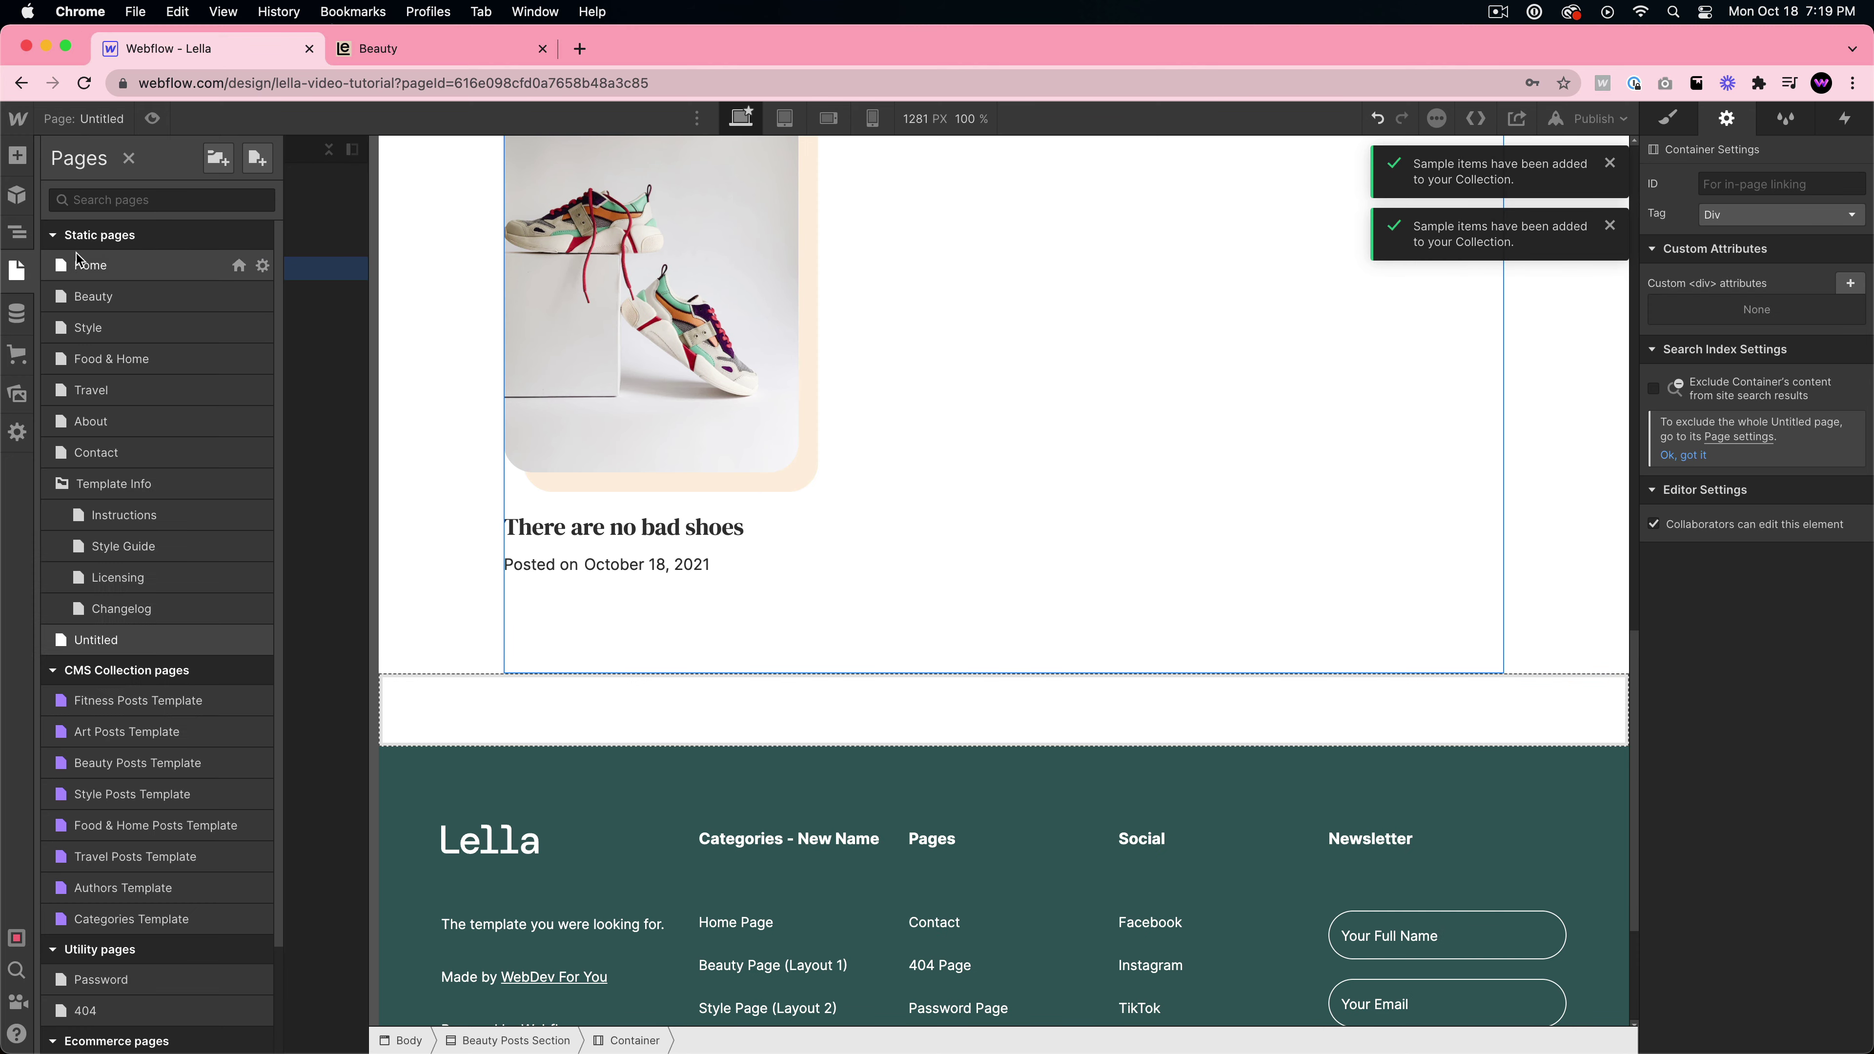
pyautogui.click(95, 264)
pyautogui.scroll(-15, 878, 535)
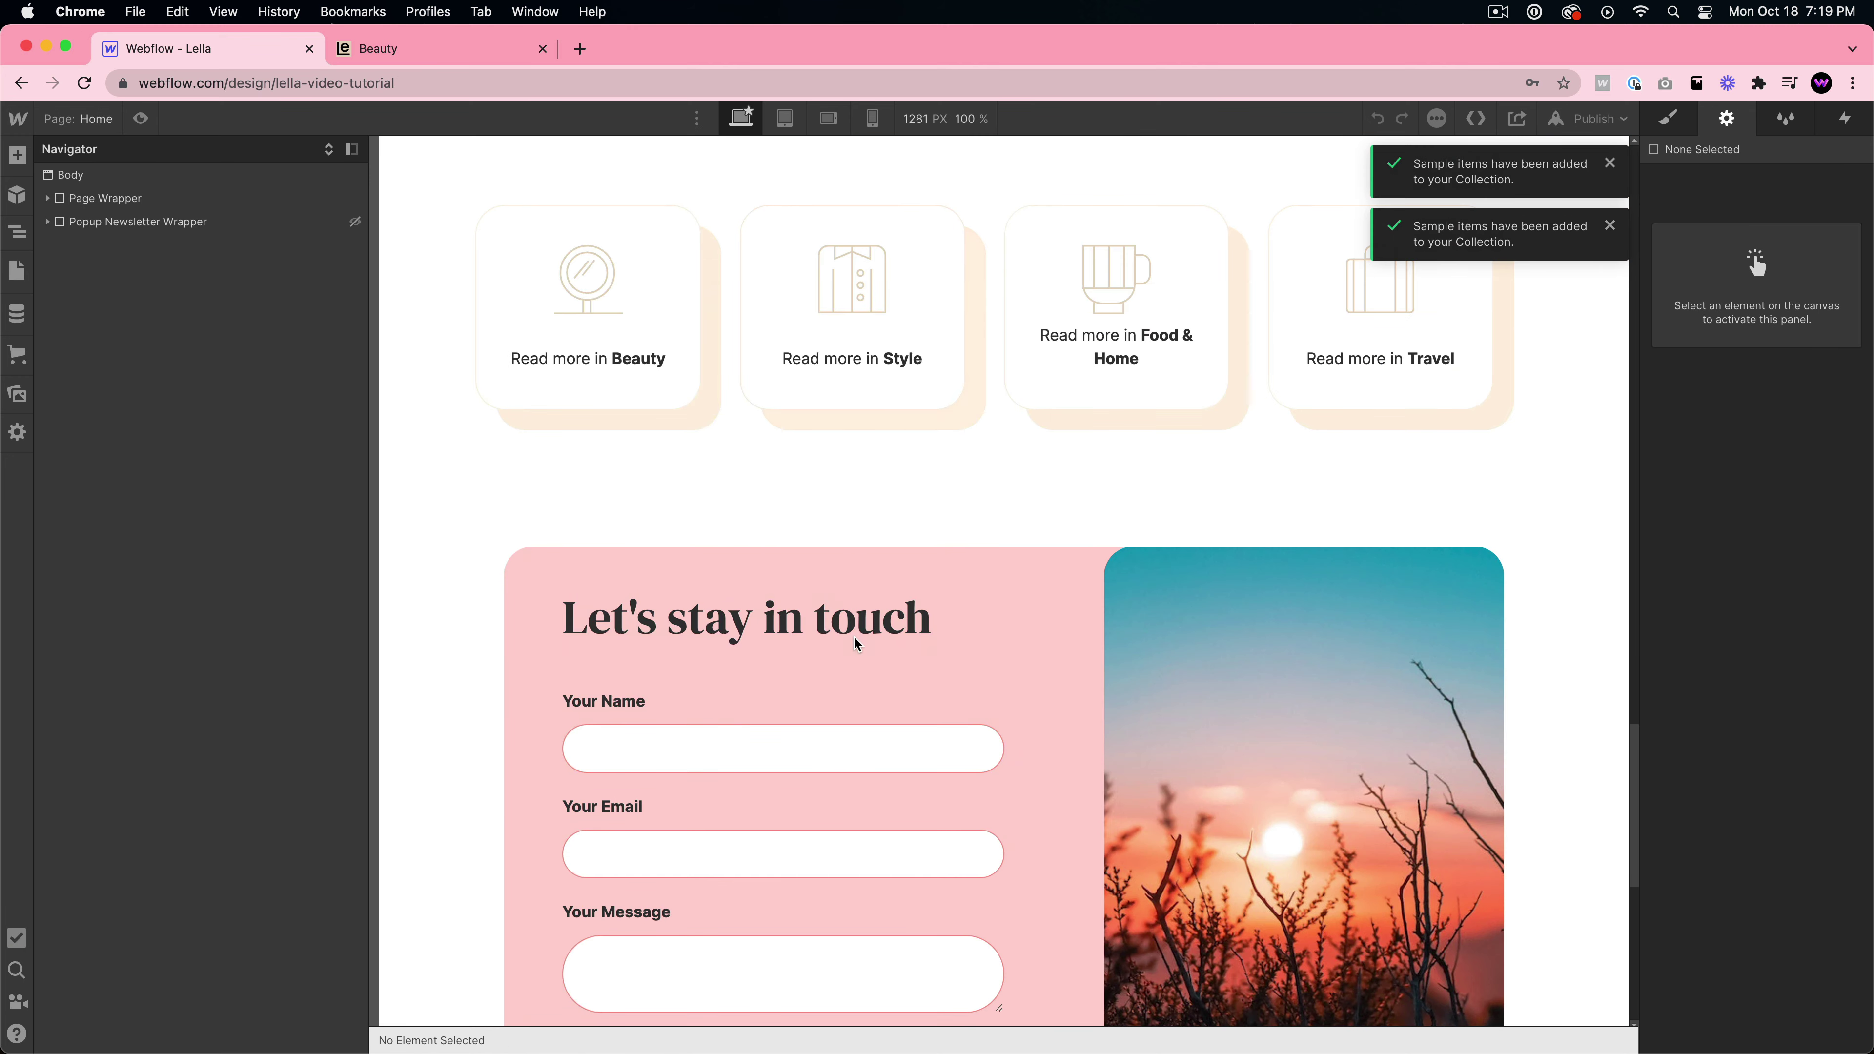
pyautogui.click(415, 464)
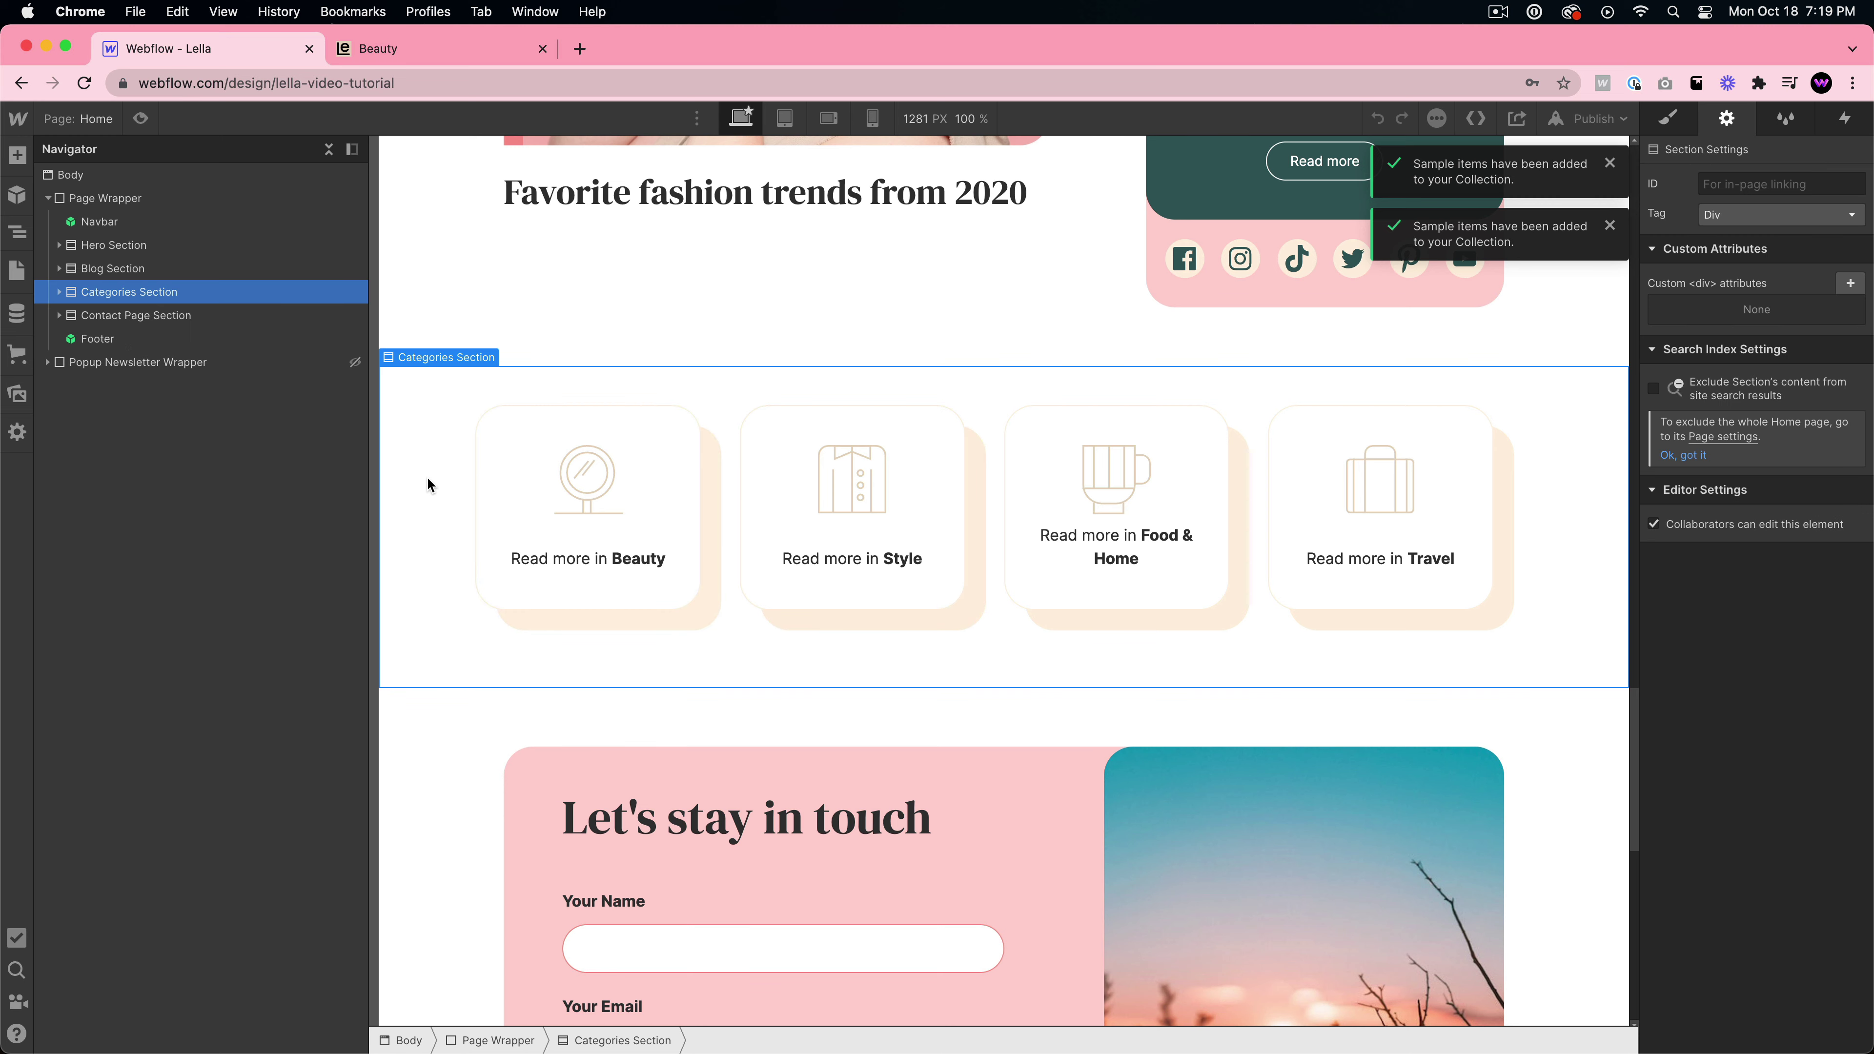
pyautogui.click(15, 270)
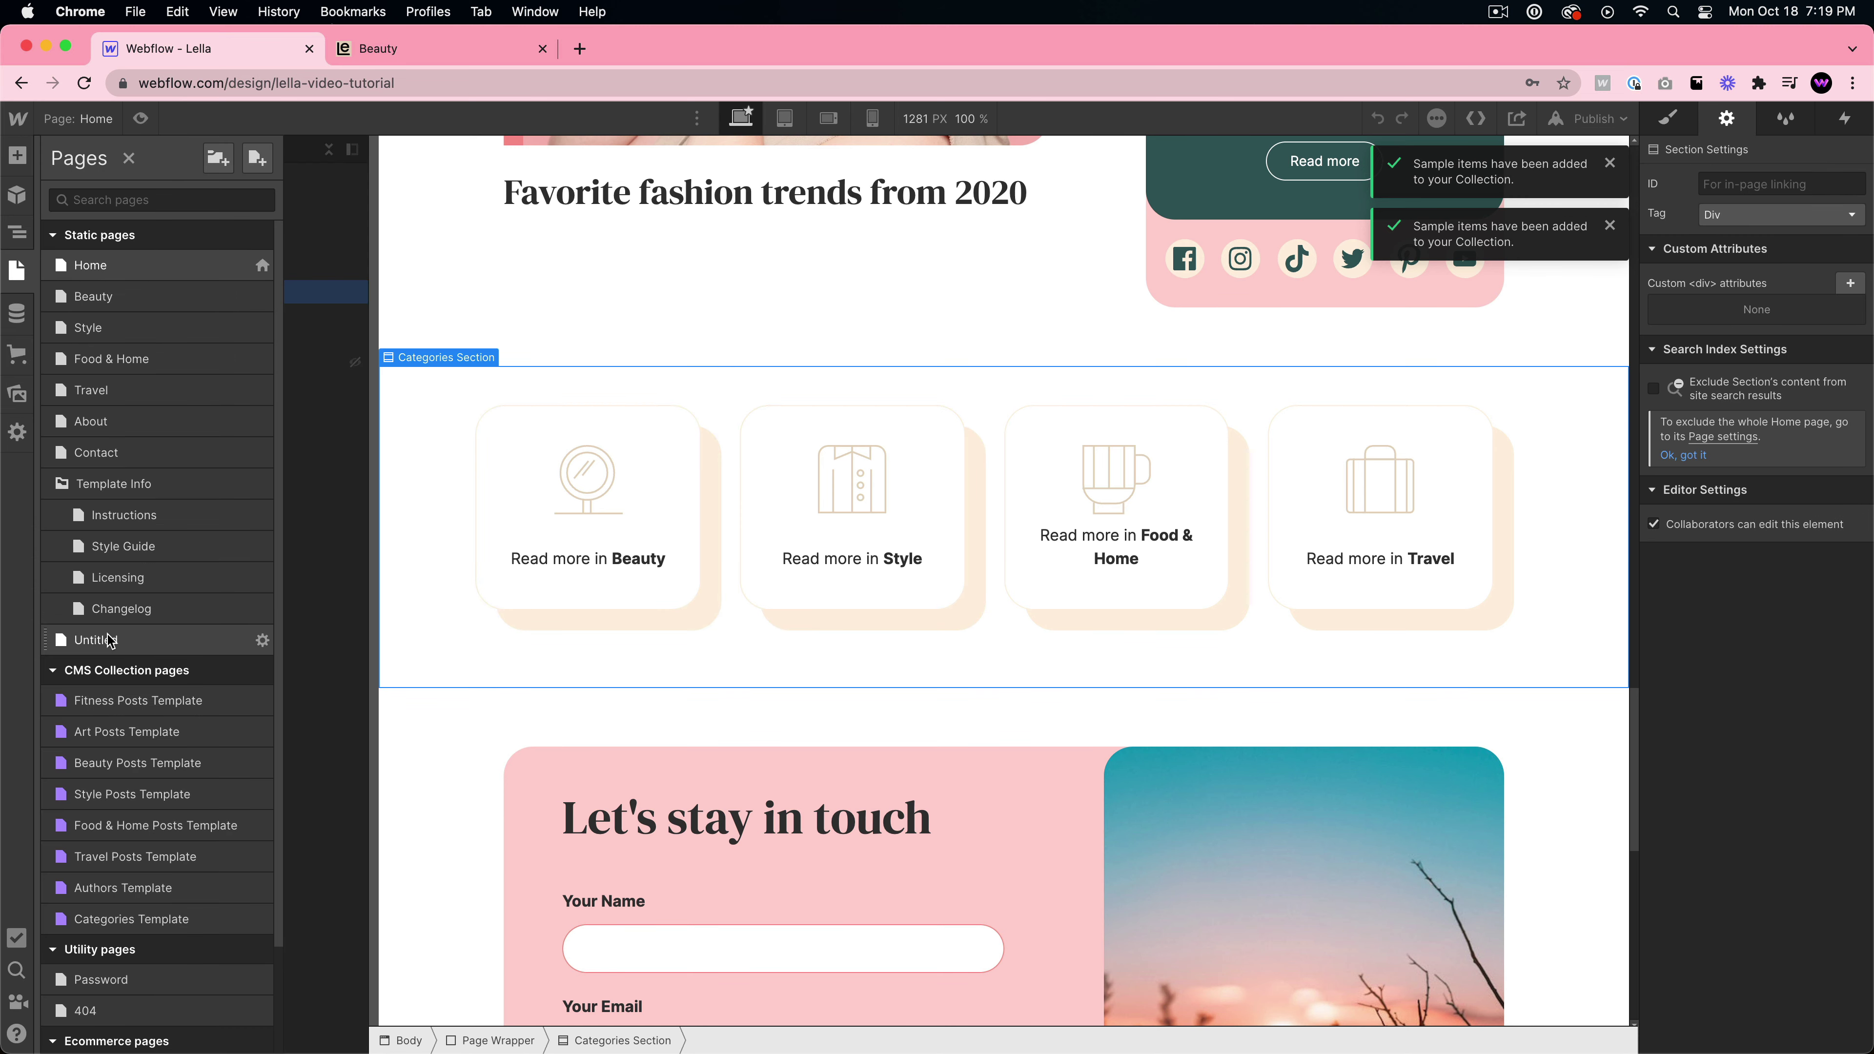
# - Paste the Categories Section into the Untitled page directly below the Beauty Posts Section, and delete the empty Section above the Footer
pyautogui.click(81, 636)
pyautogui.scroll(-5, 719, 680)
pyautogui.scroll(-5, 719, 681)
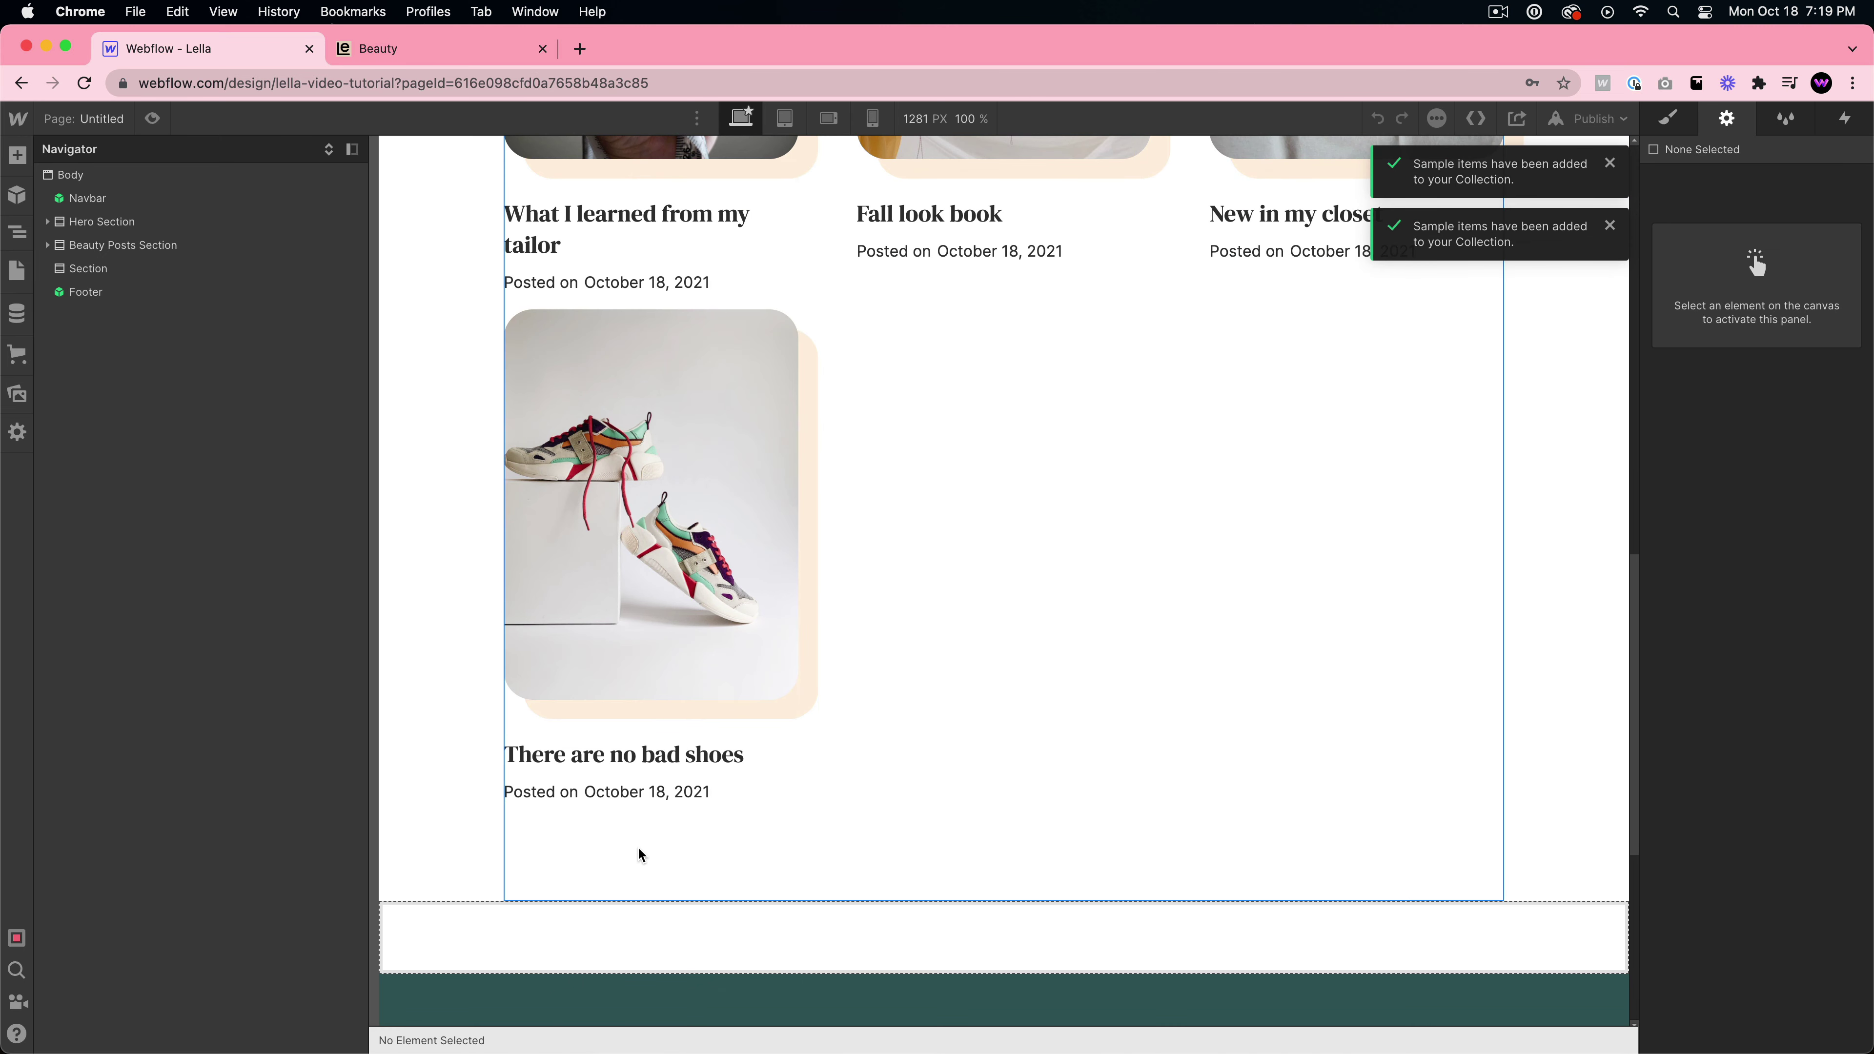
pyautogui.click(74, 174)
pyautogui.press('super+v')
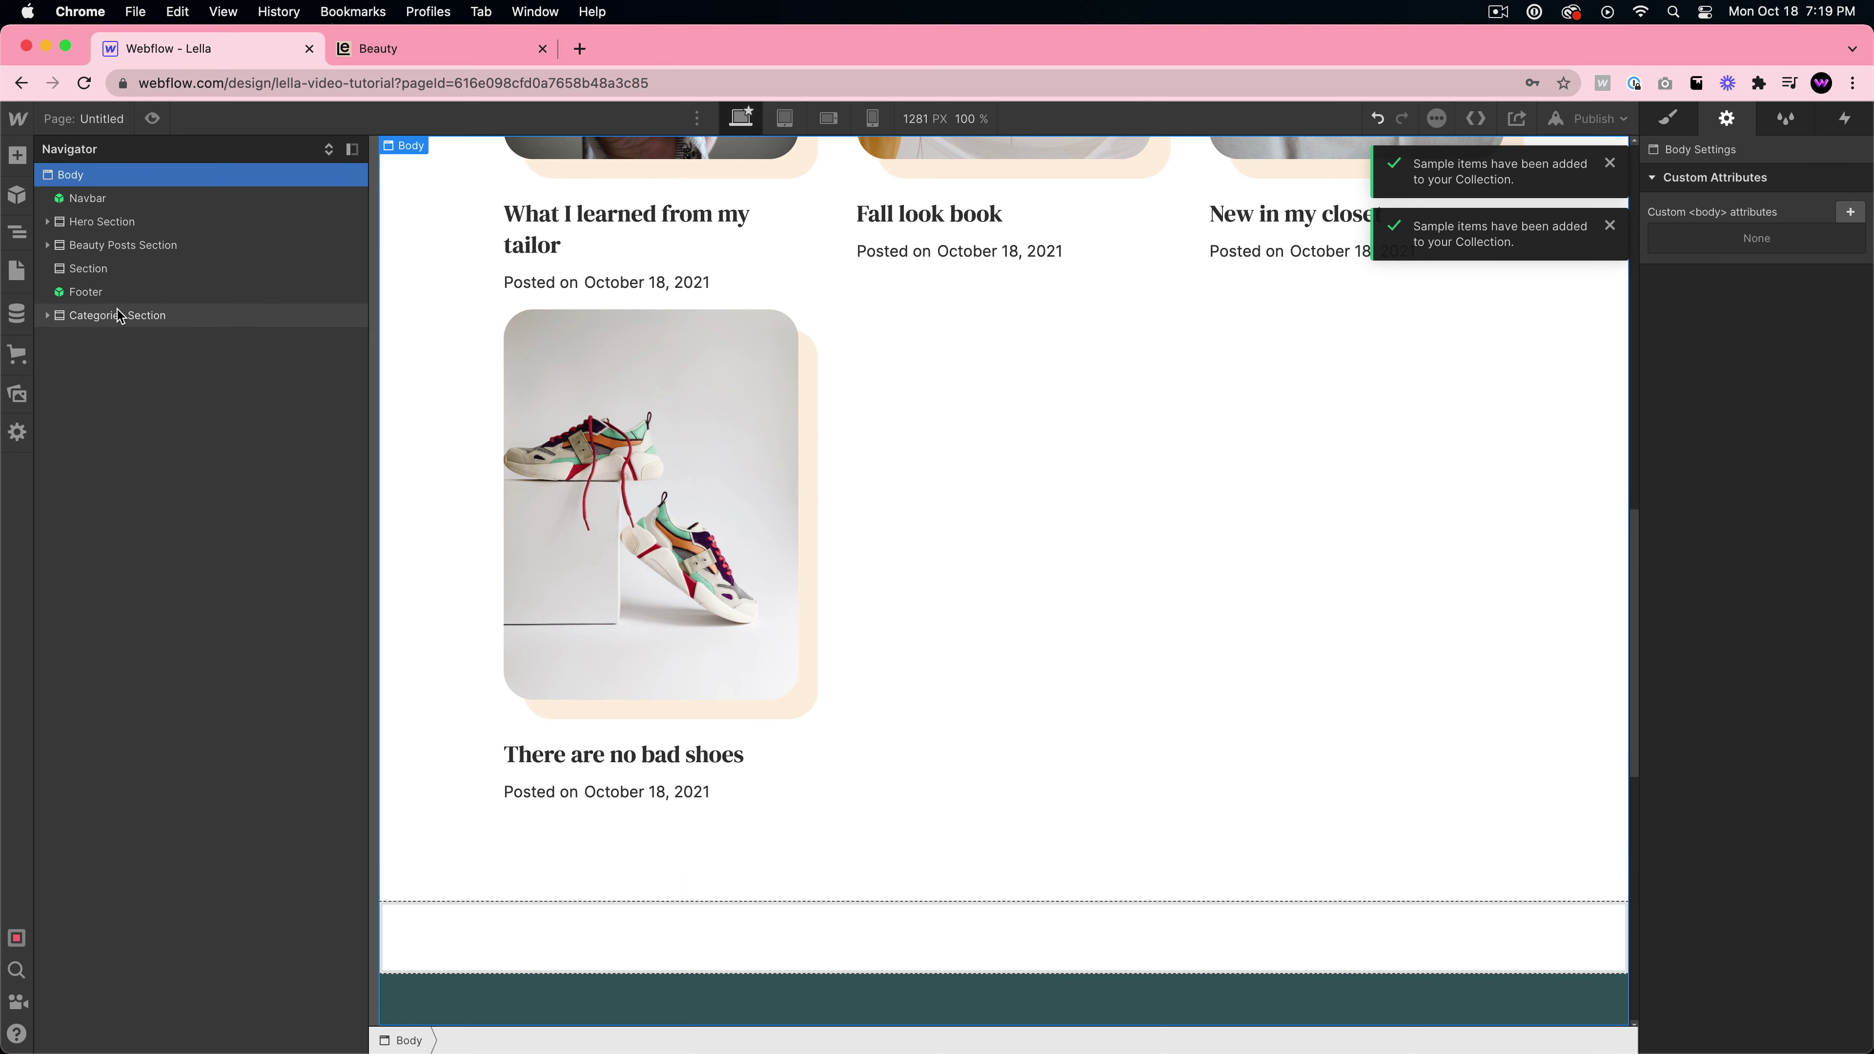
pyautogui.moveTo(125, 315); pyautogui.dragTo(125, 262)
pyautogui.click(86, 291)
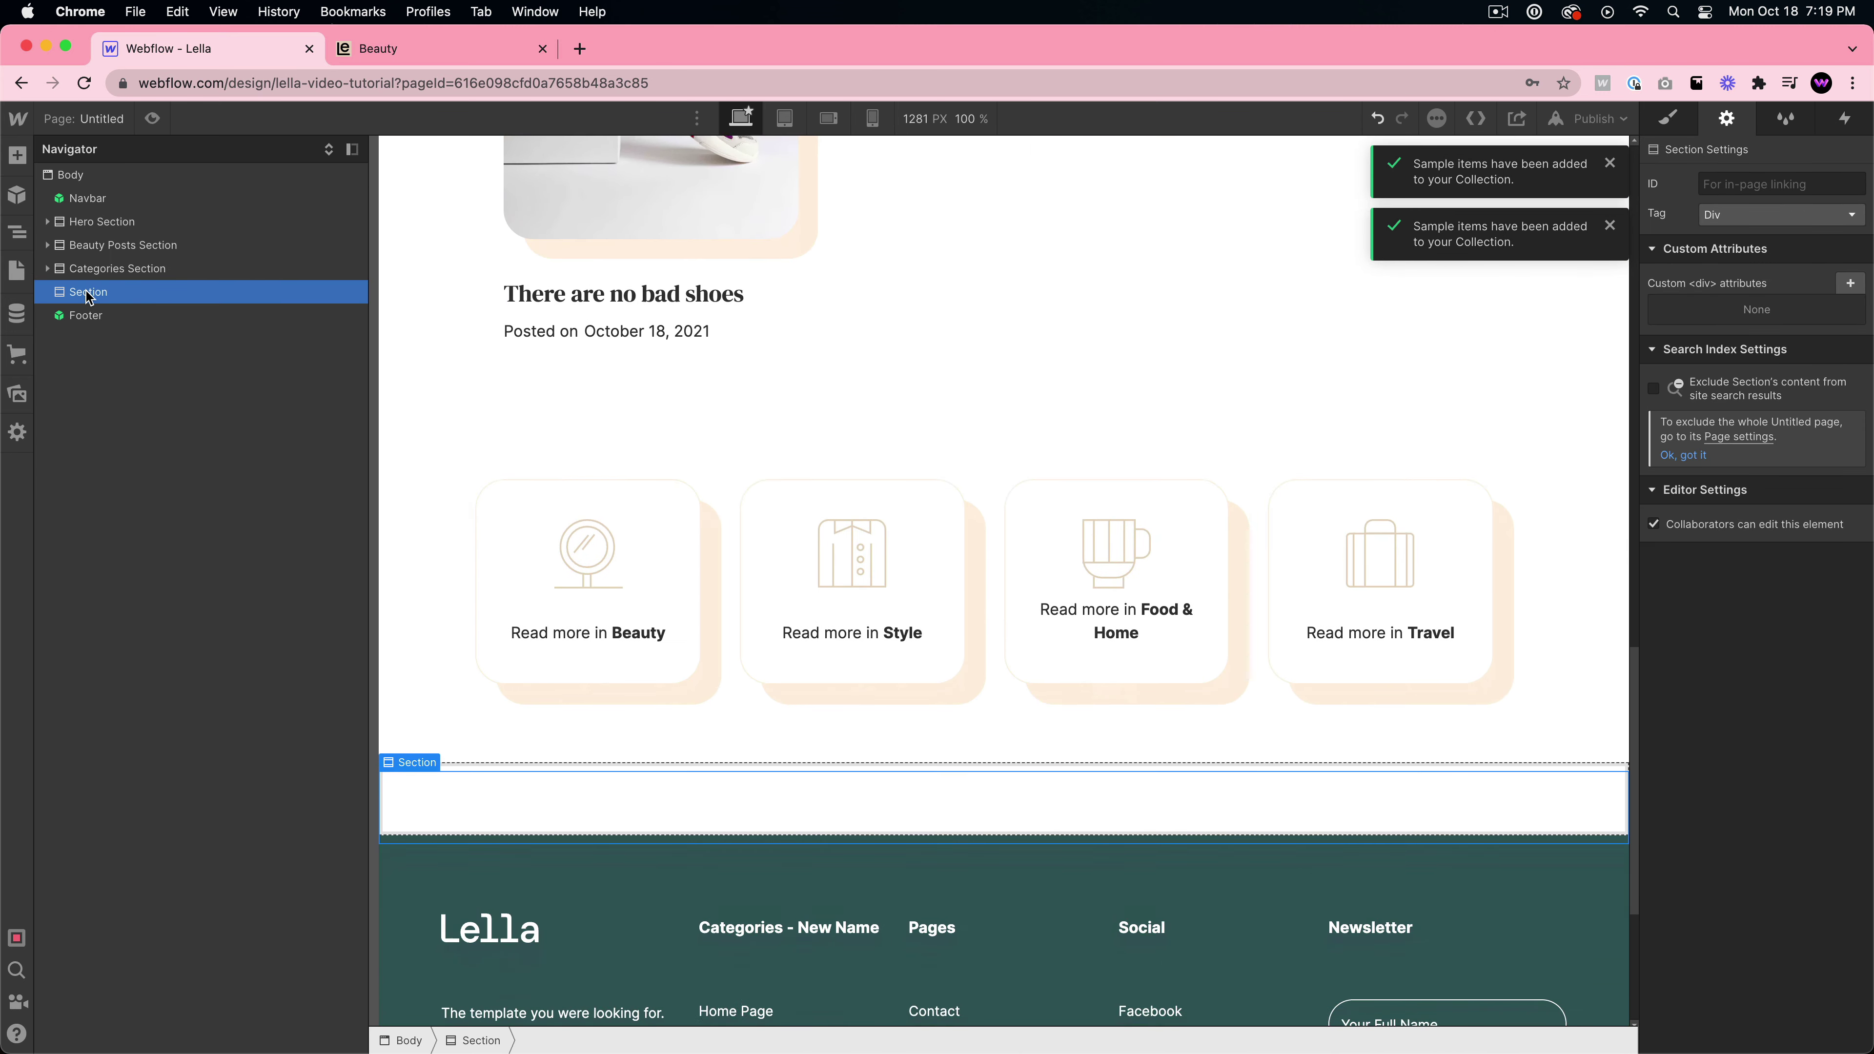
pyautogui.press('Delete')
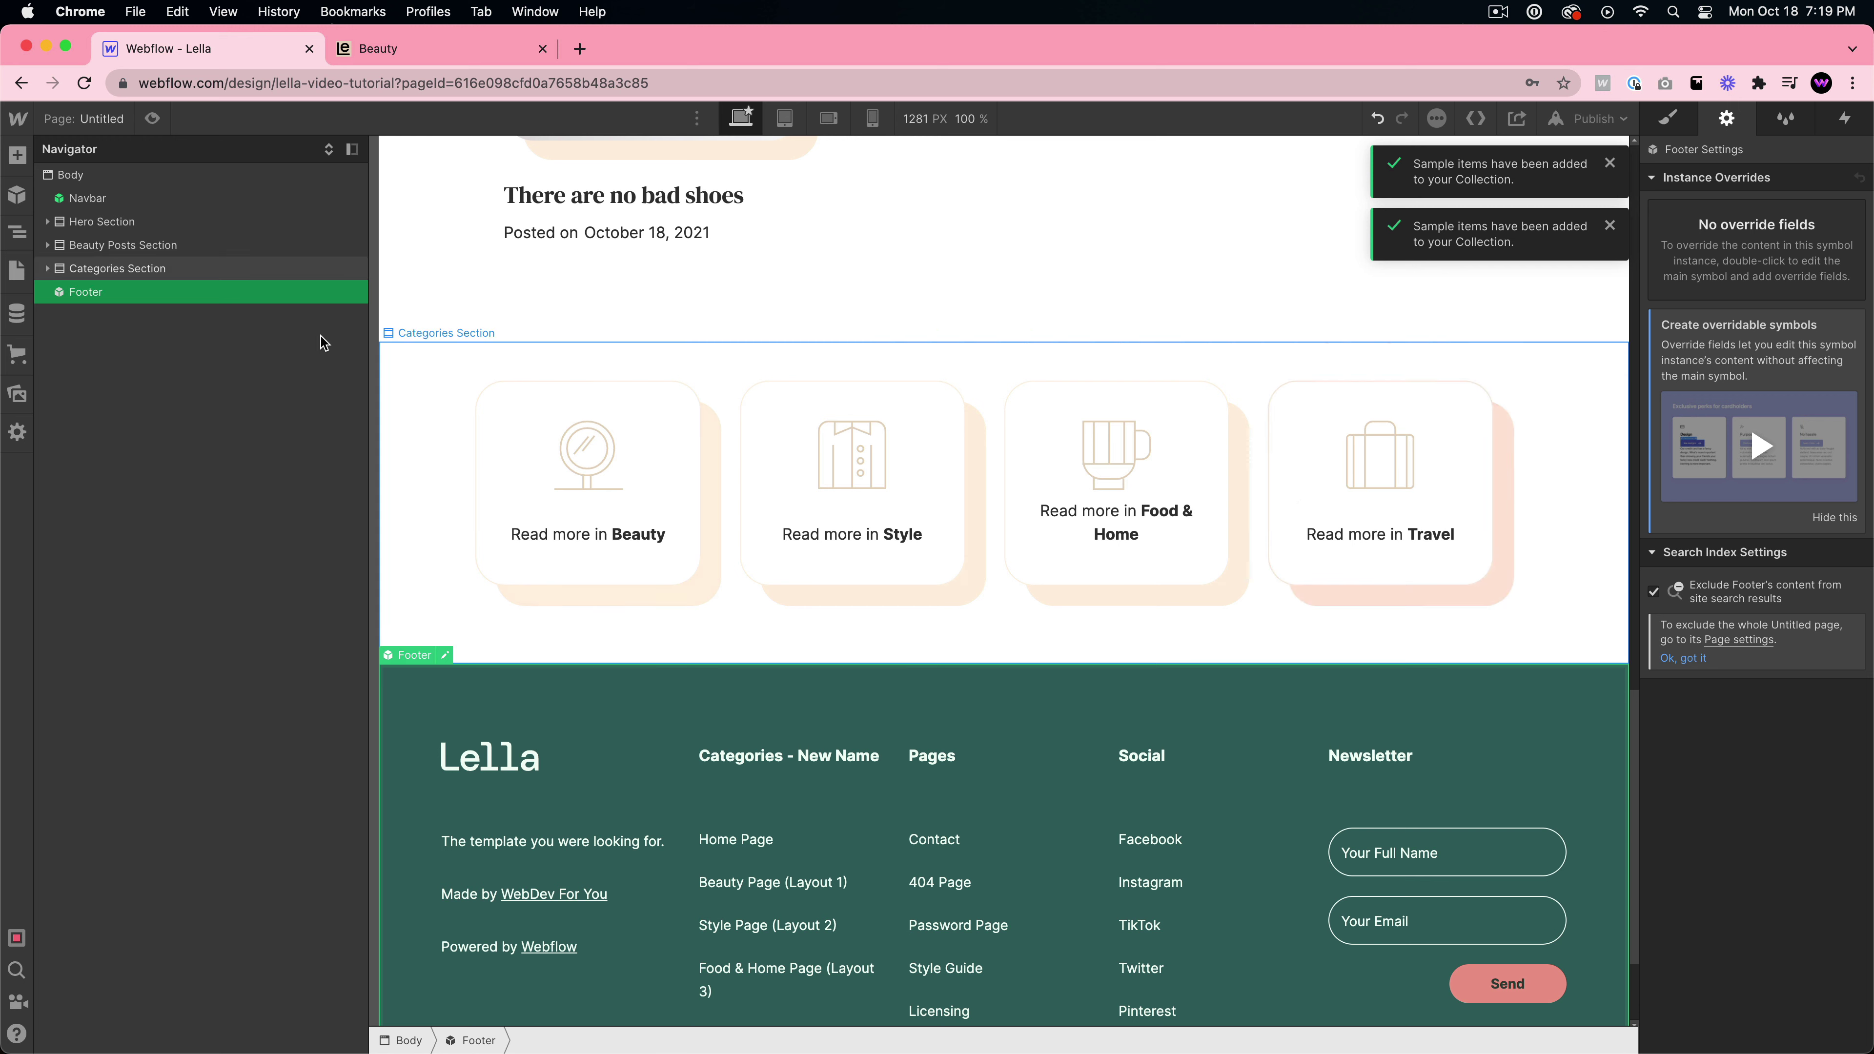
# - Inspect the nested structure of the Categories Section down to the first card's Category Icon and Category Text
pyautogui.click(47, 269)
pyautogui.click(55, 293)
pyautogui.click(72, 315)
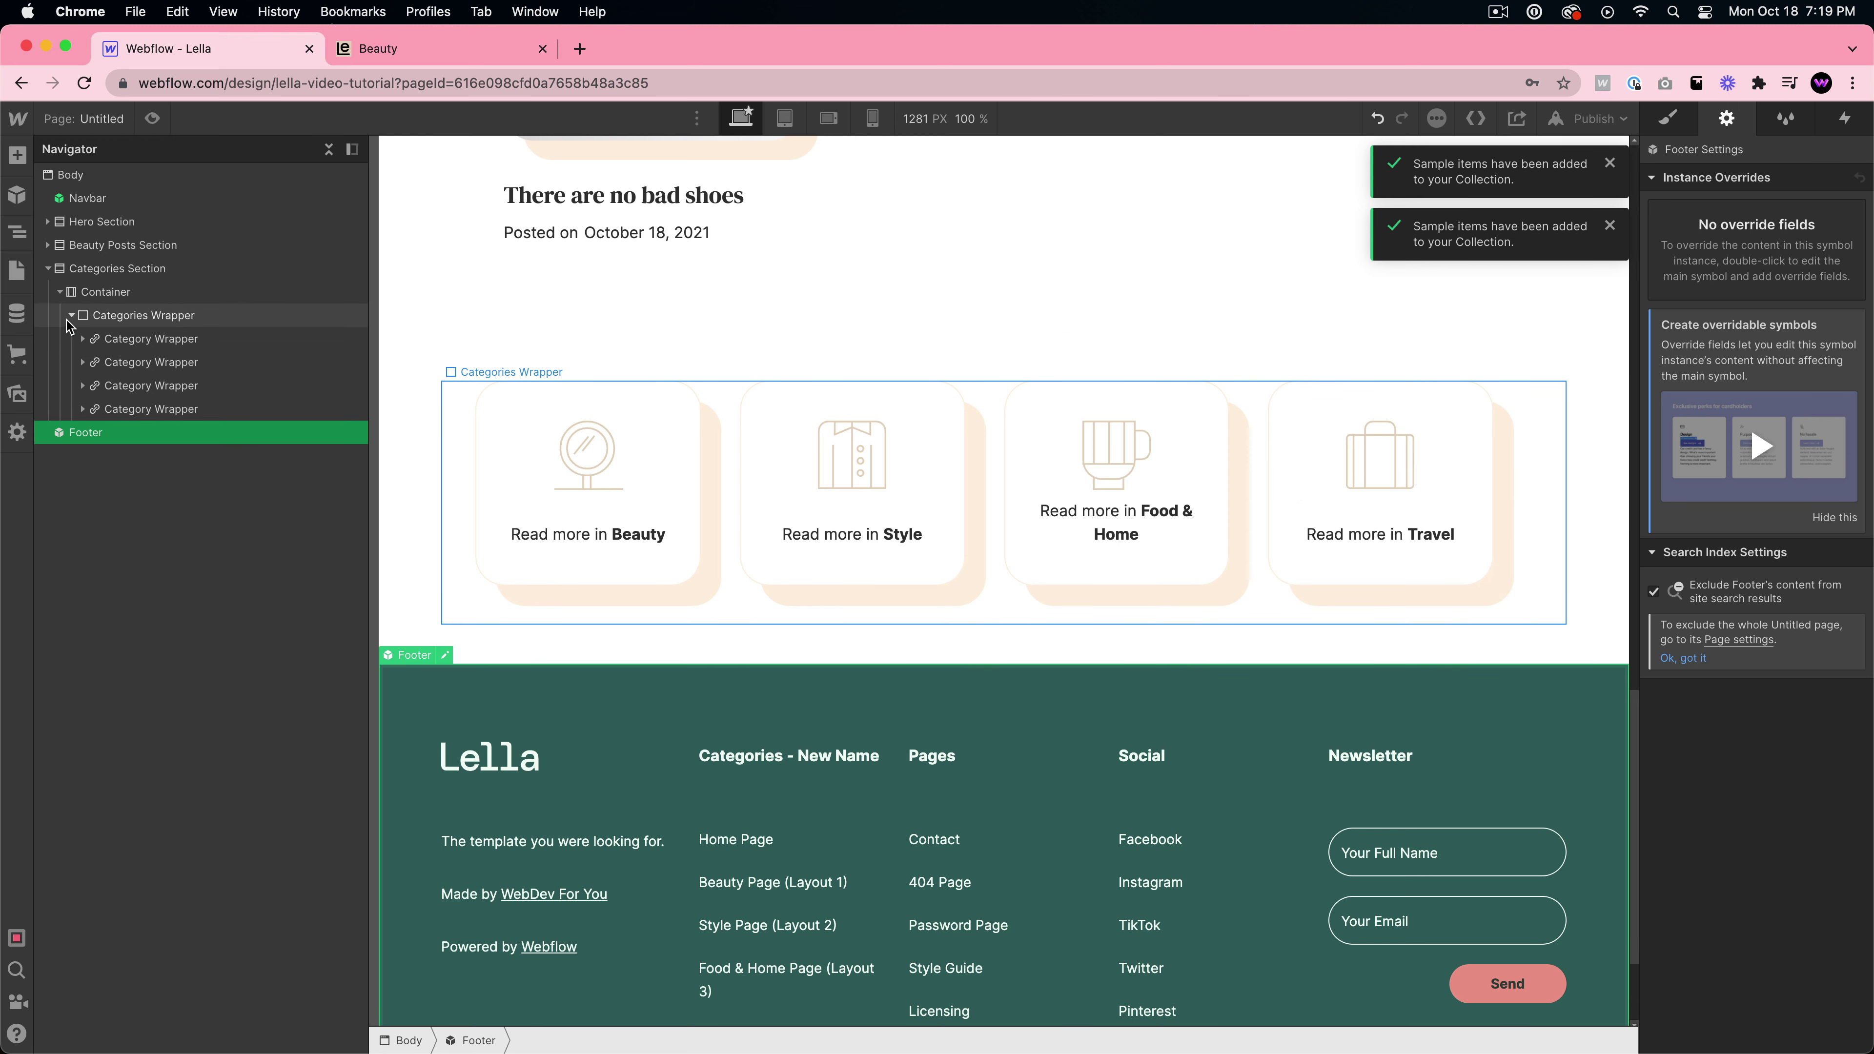
pyautogui.click(84, 339)
pyautogui.click(103, 363)
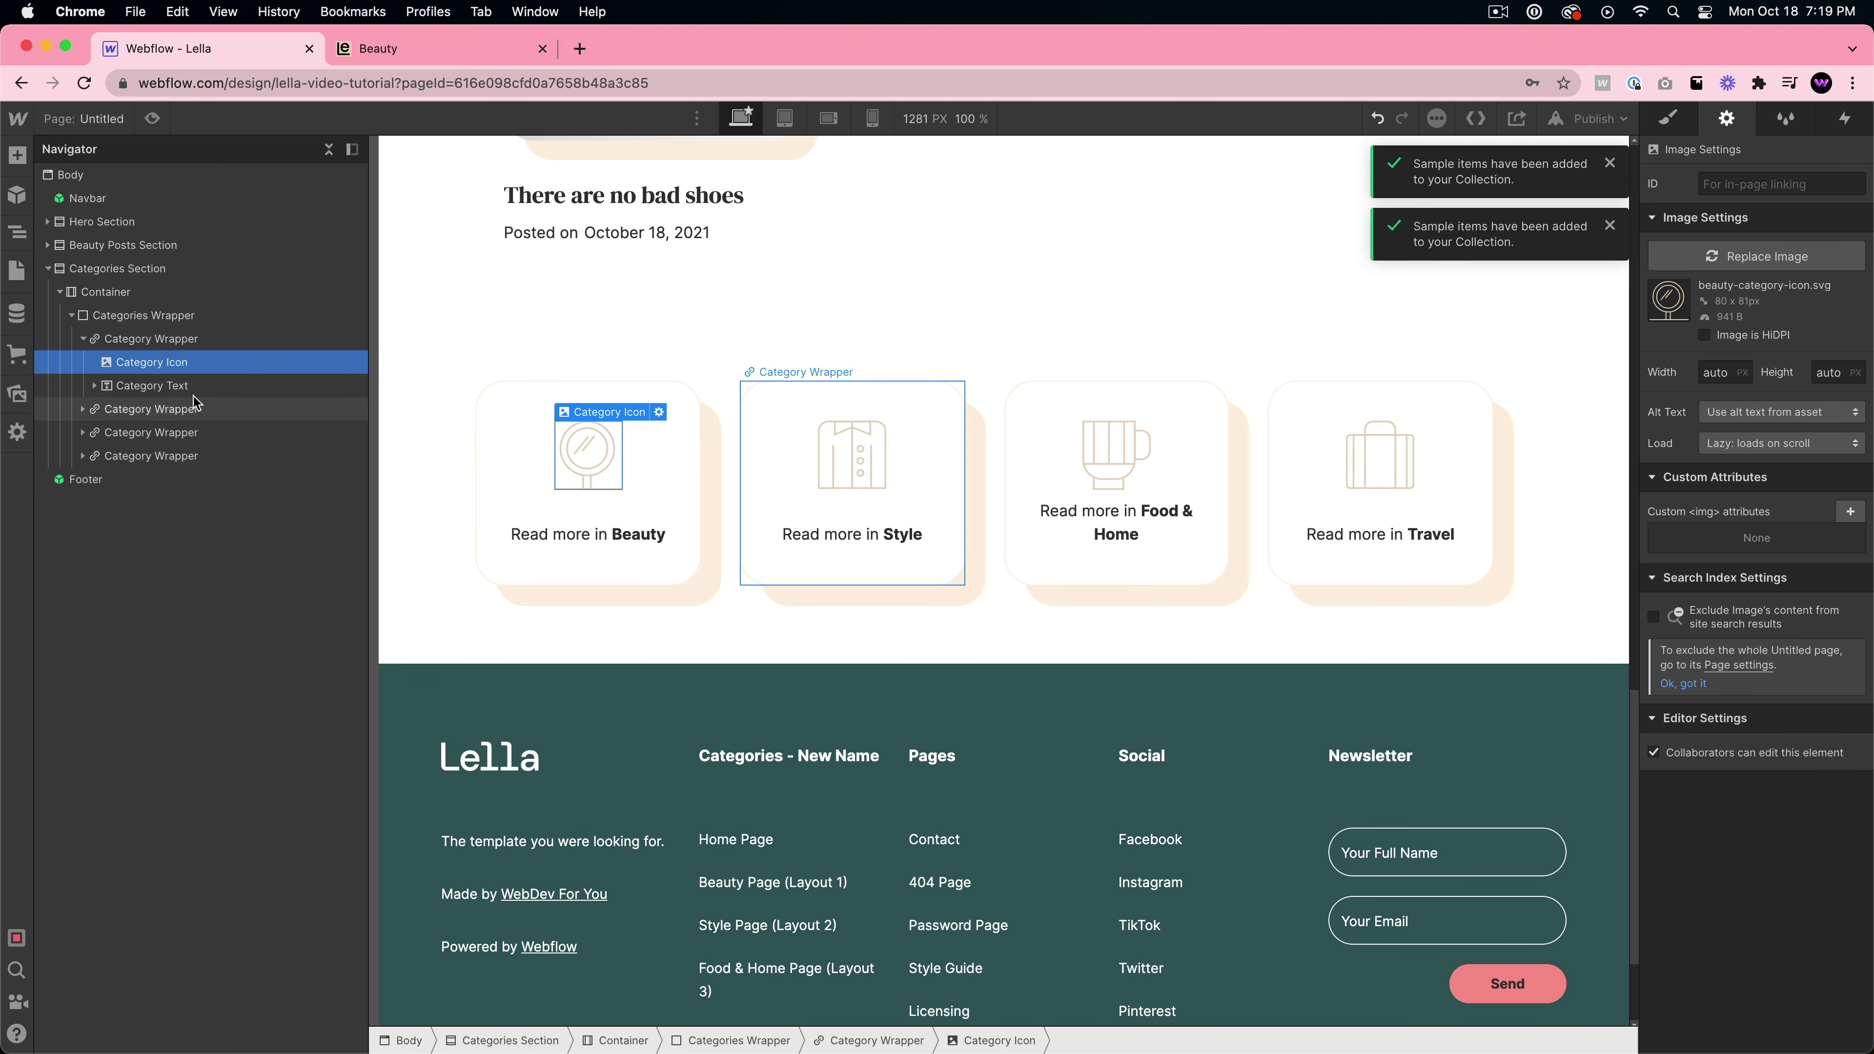
pyautogui.click(55, 272)
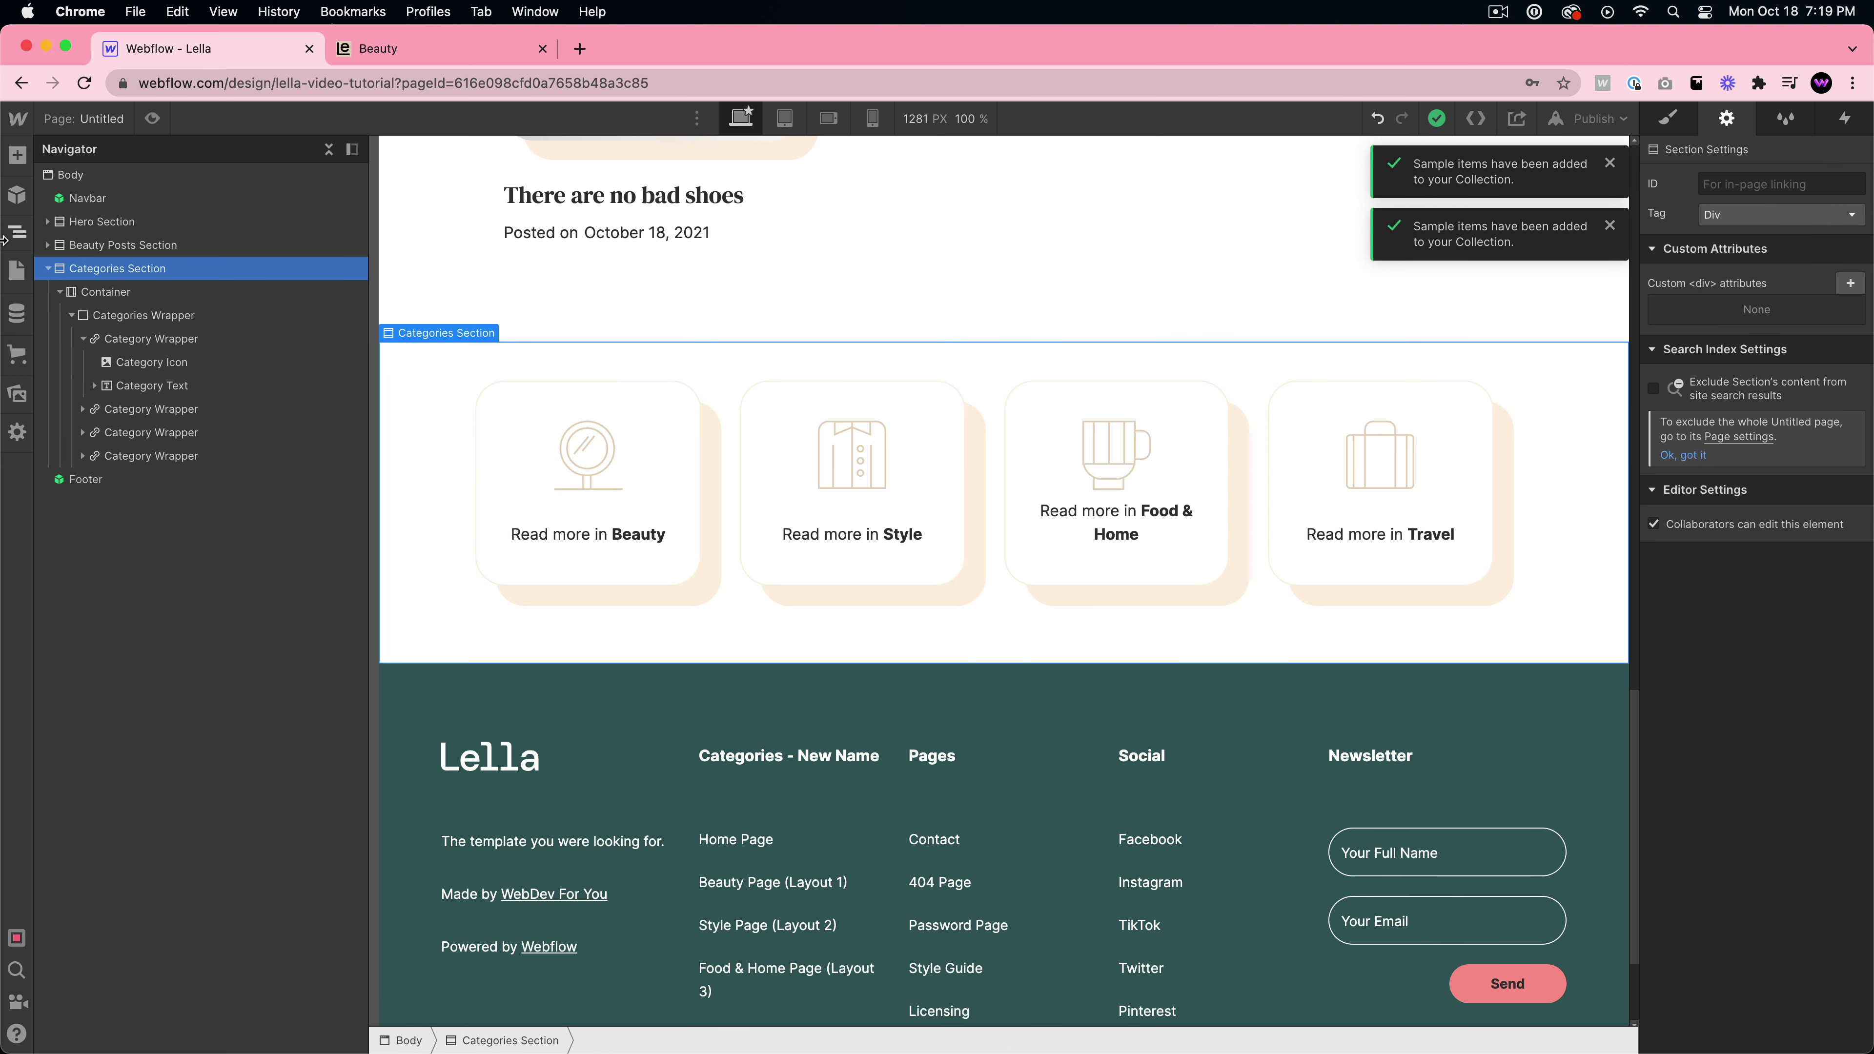
# - Rename the Untitled page to Fitness, set its slug to fitness, and save the page settings
pyautogui.click(16, 270)
pyautogui.click(261, 639)
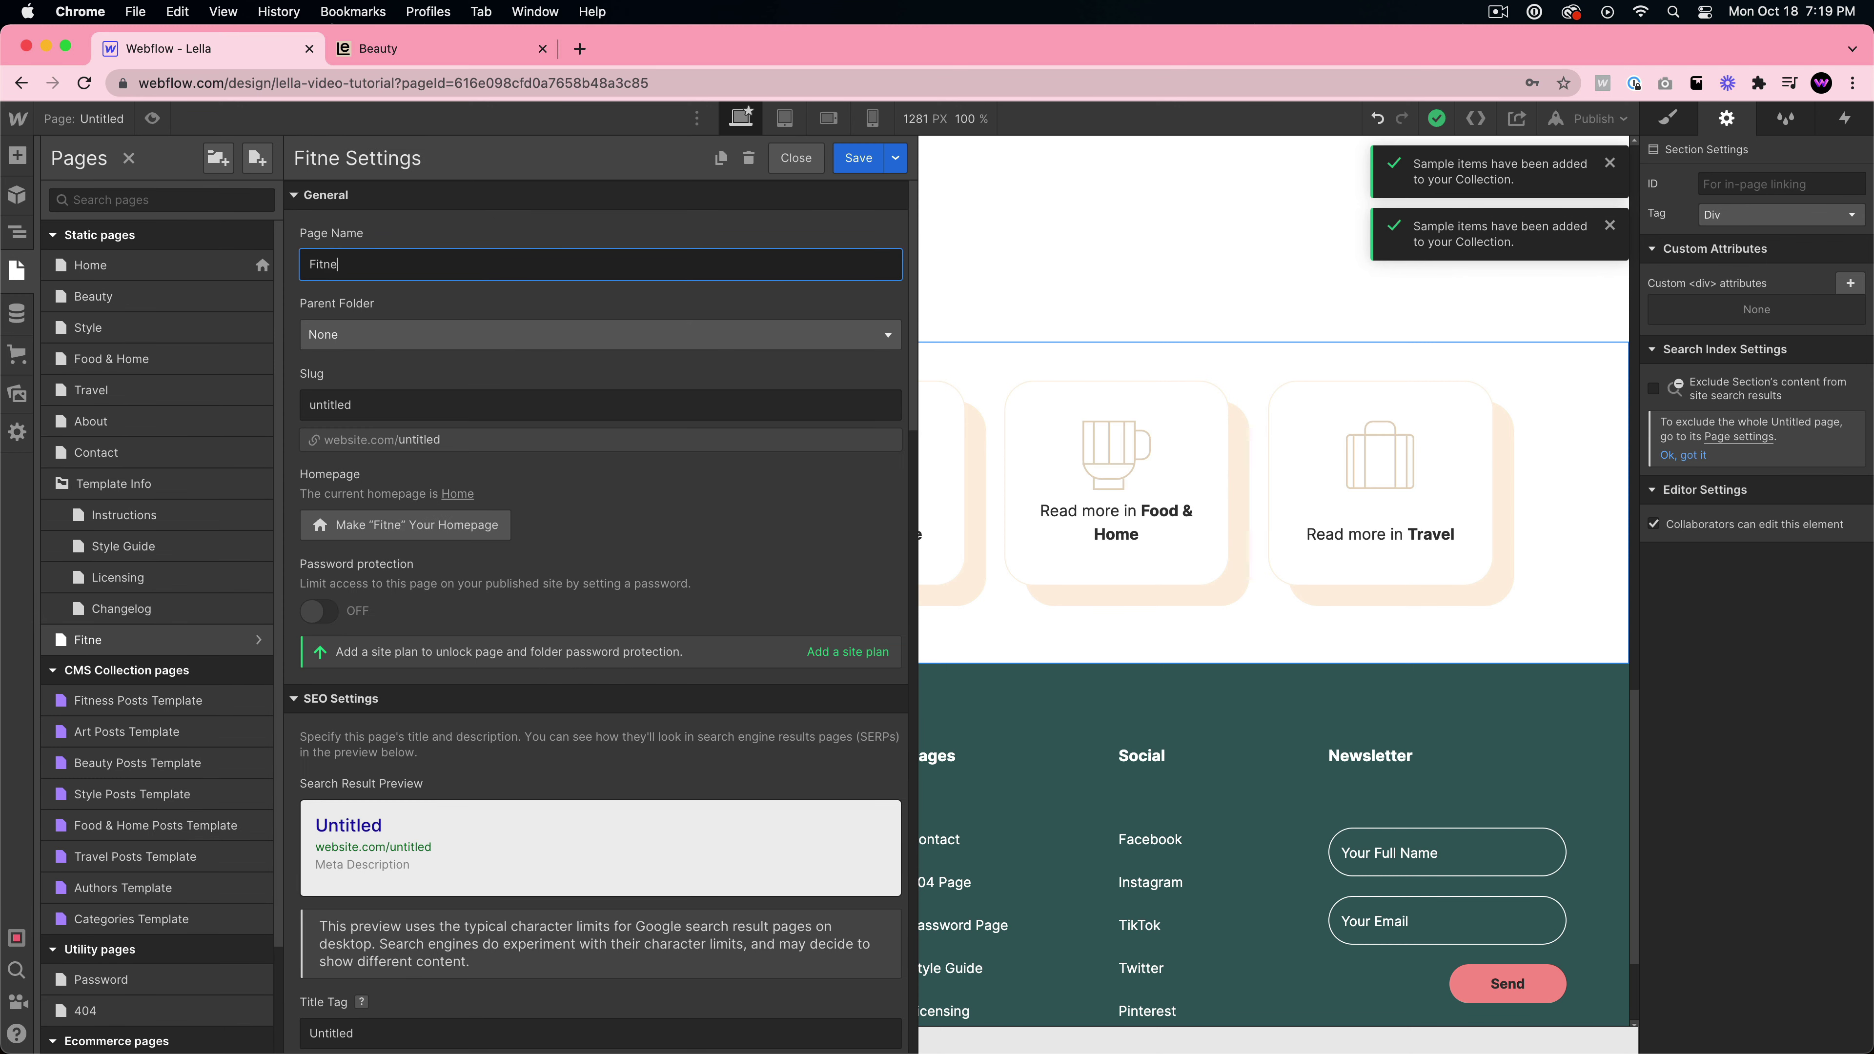
pyautogui.write('f')
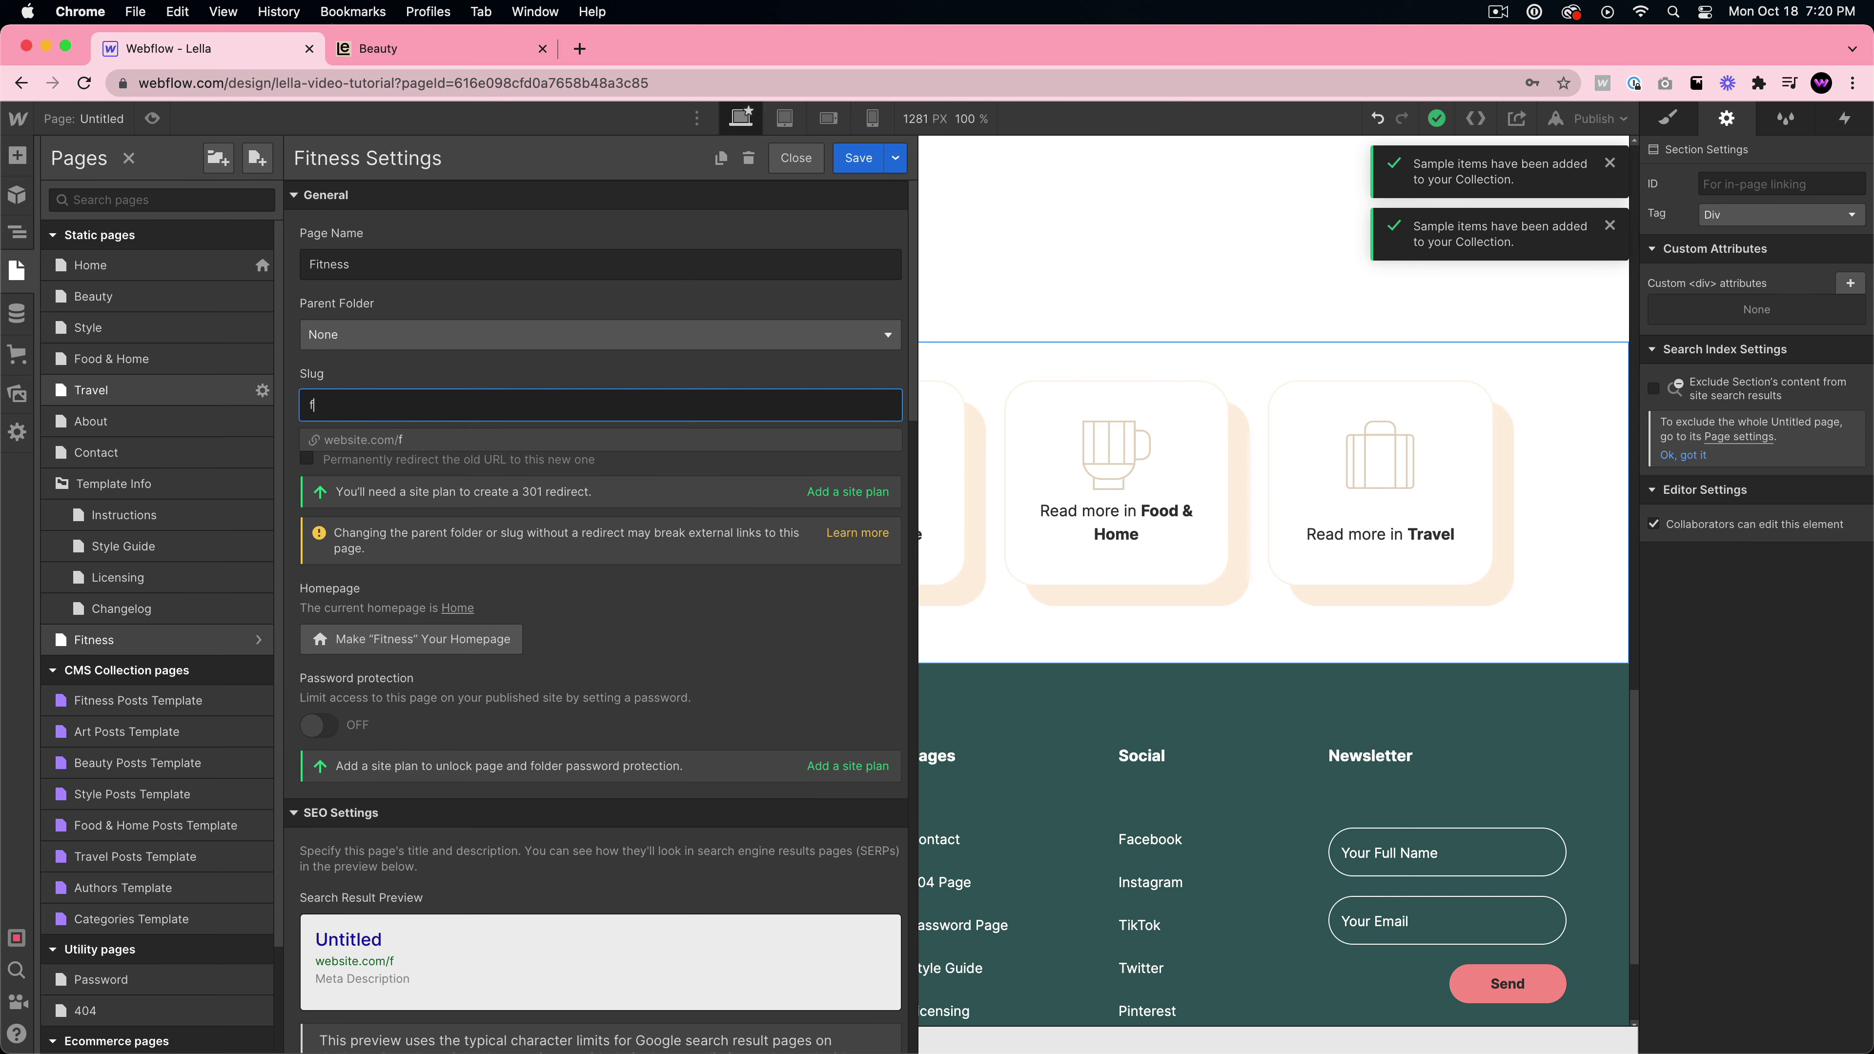
pyautogui.write('itness')
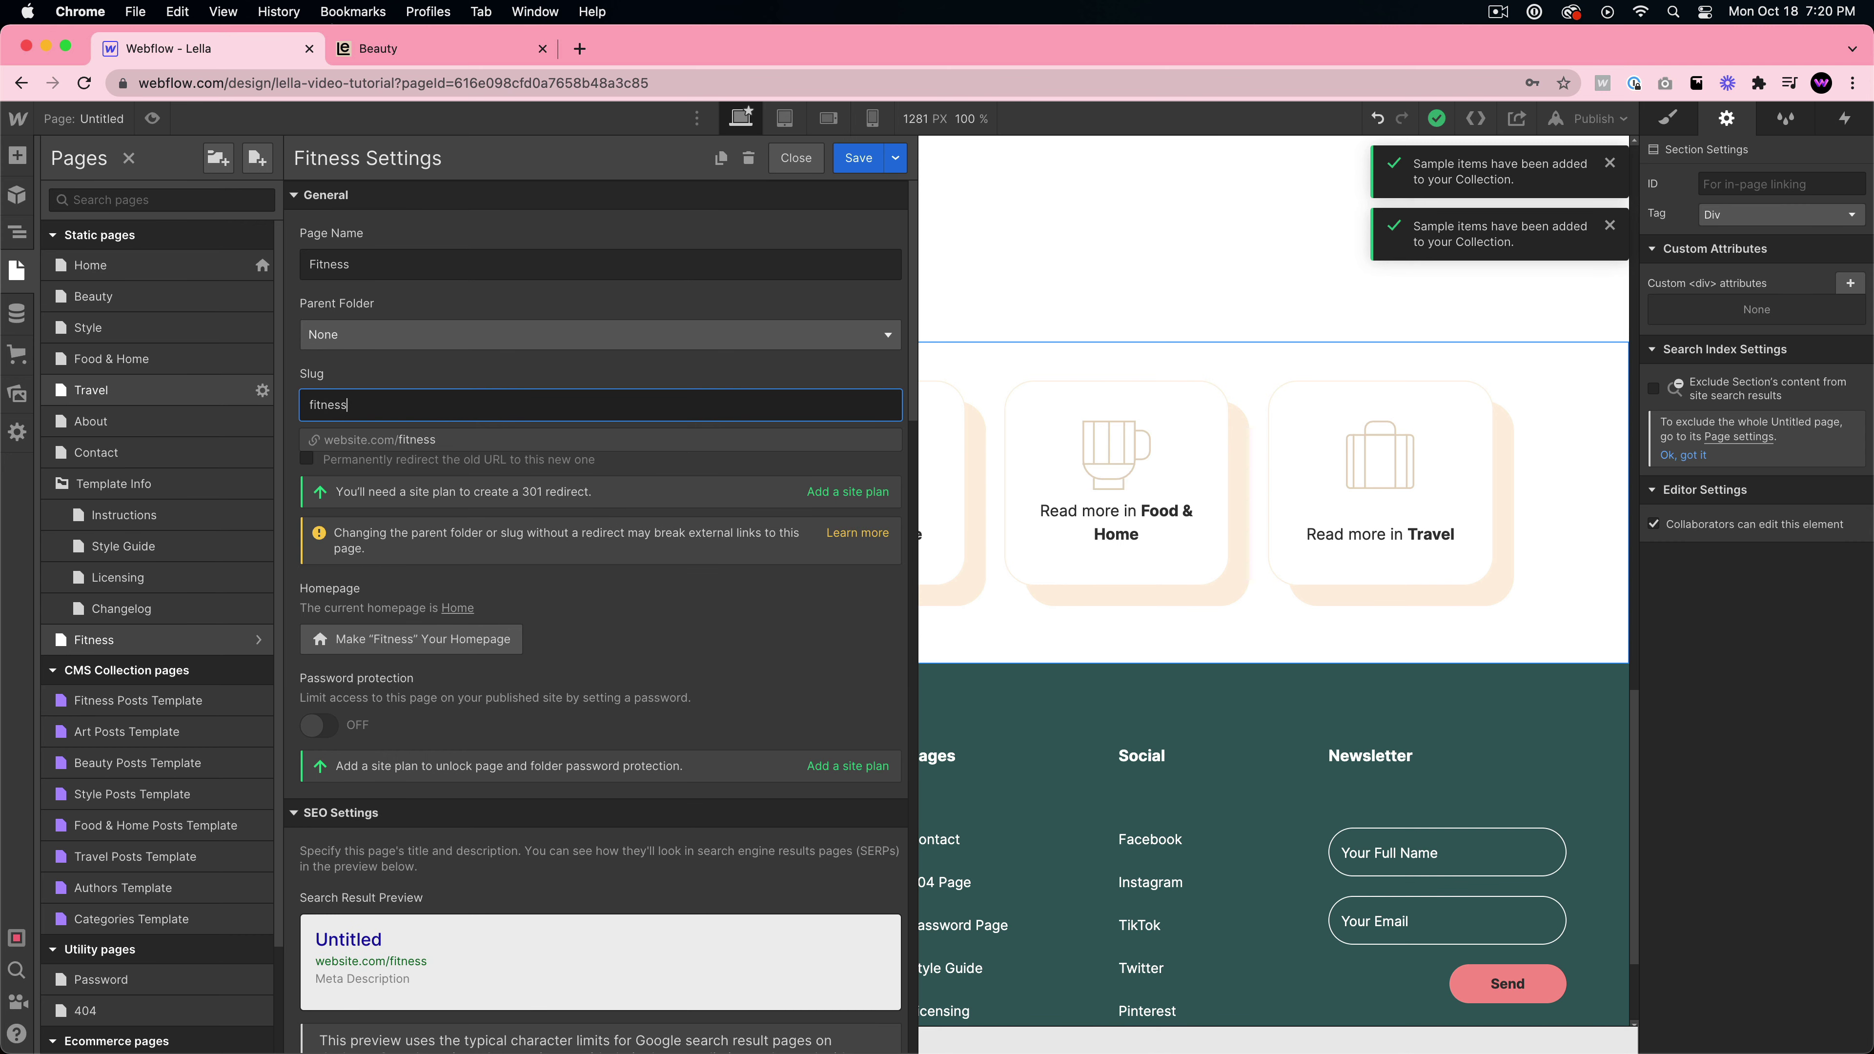
pyautogui.click(858, 157)
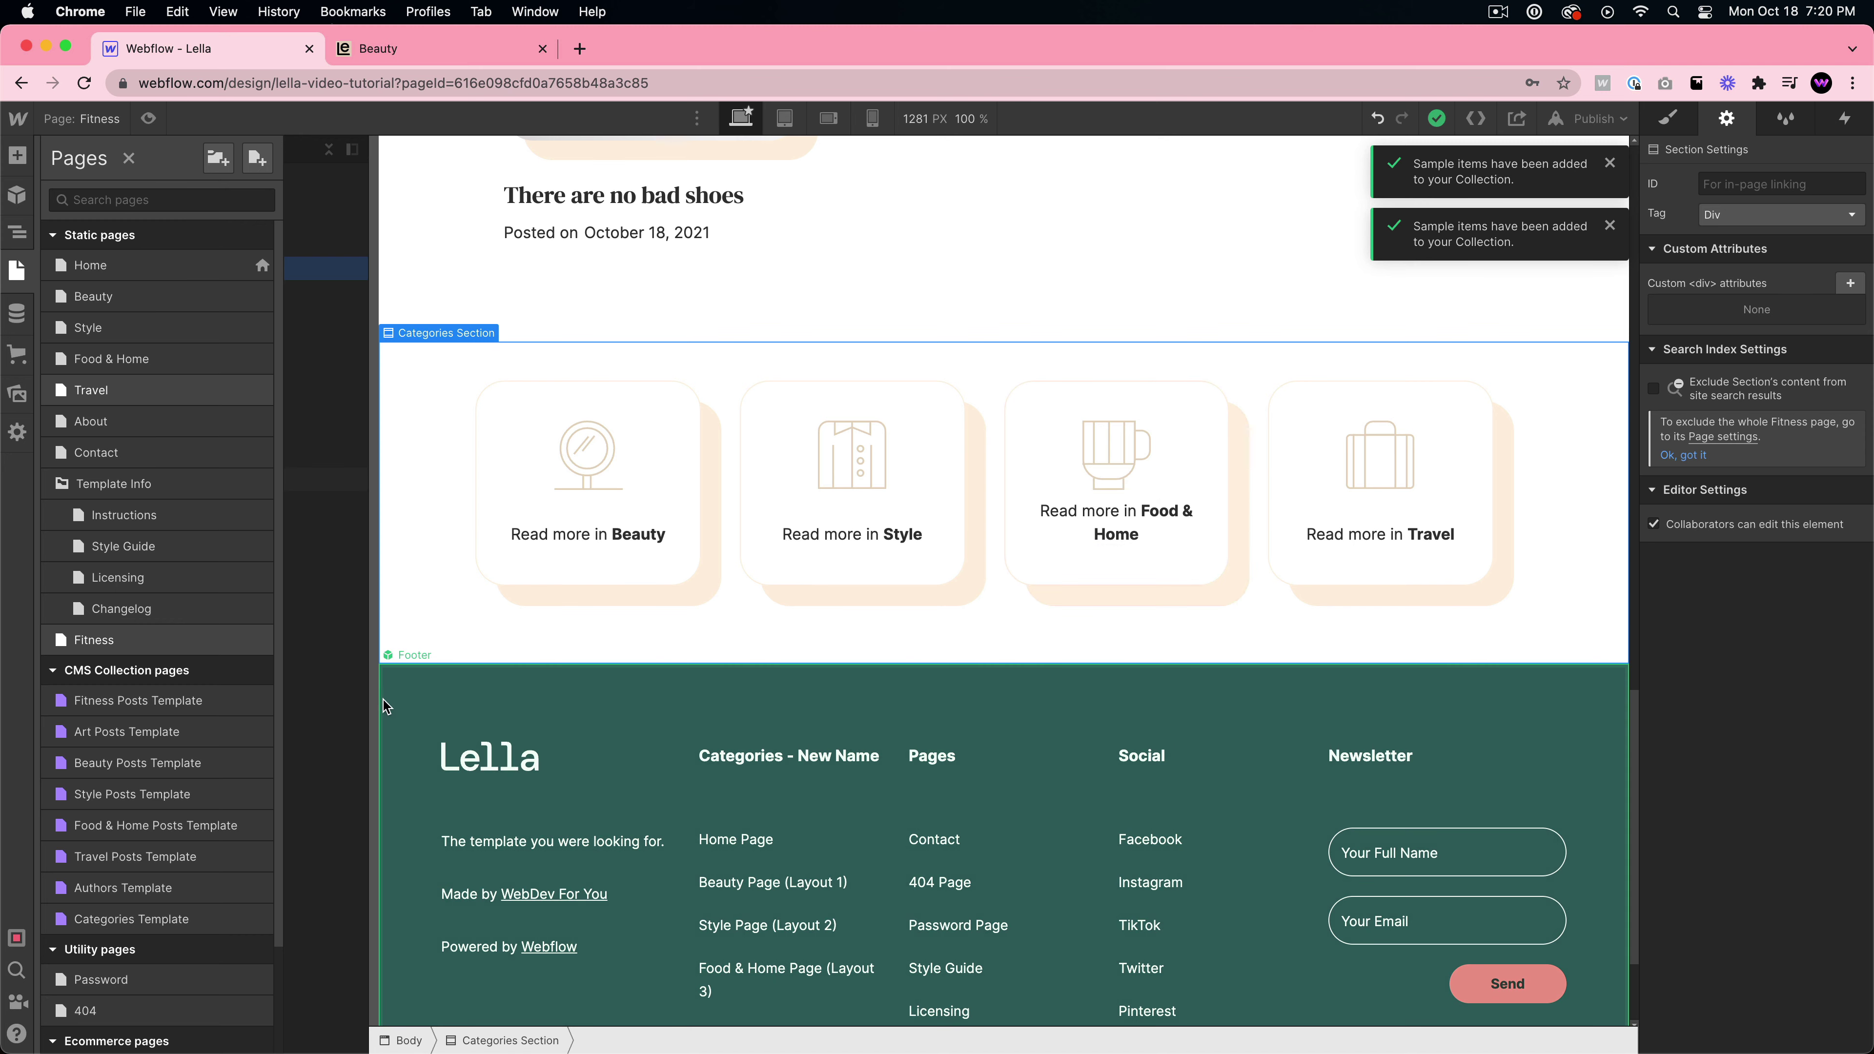
# - Examine the class and style settings of the Beauty Collection List Wrapper on the Fitness page
pyautogui.scroll(15, 848, 521)
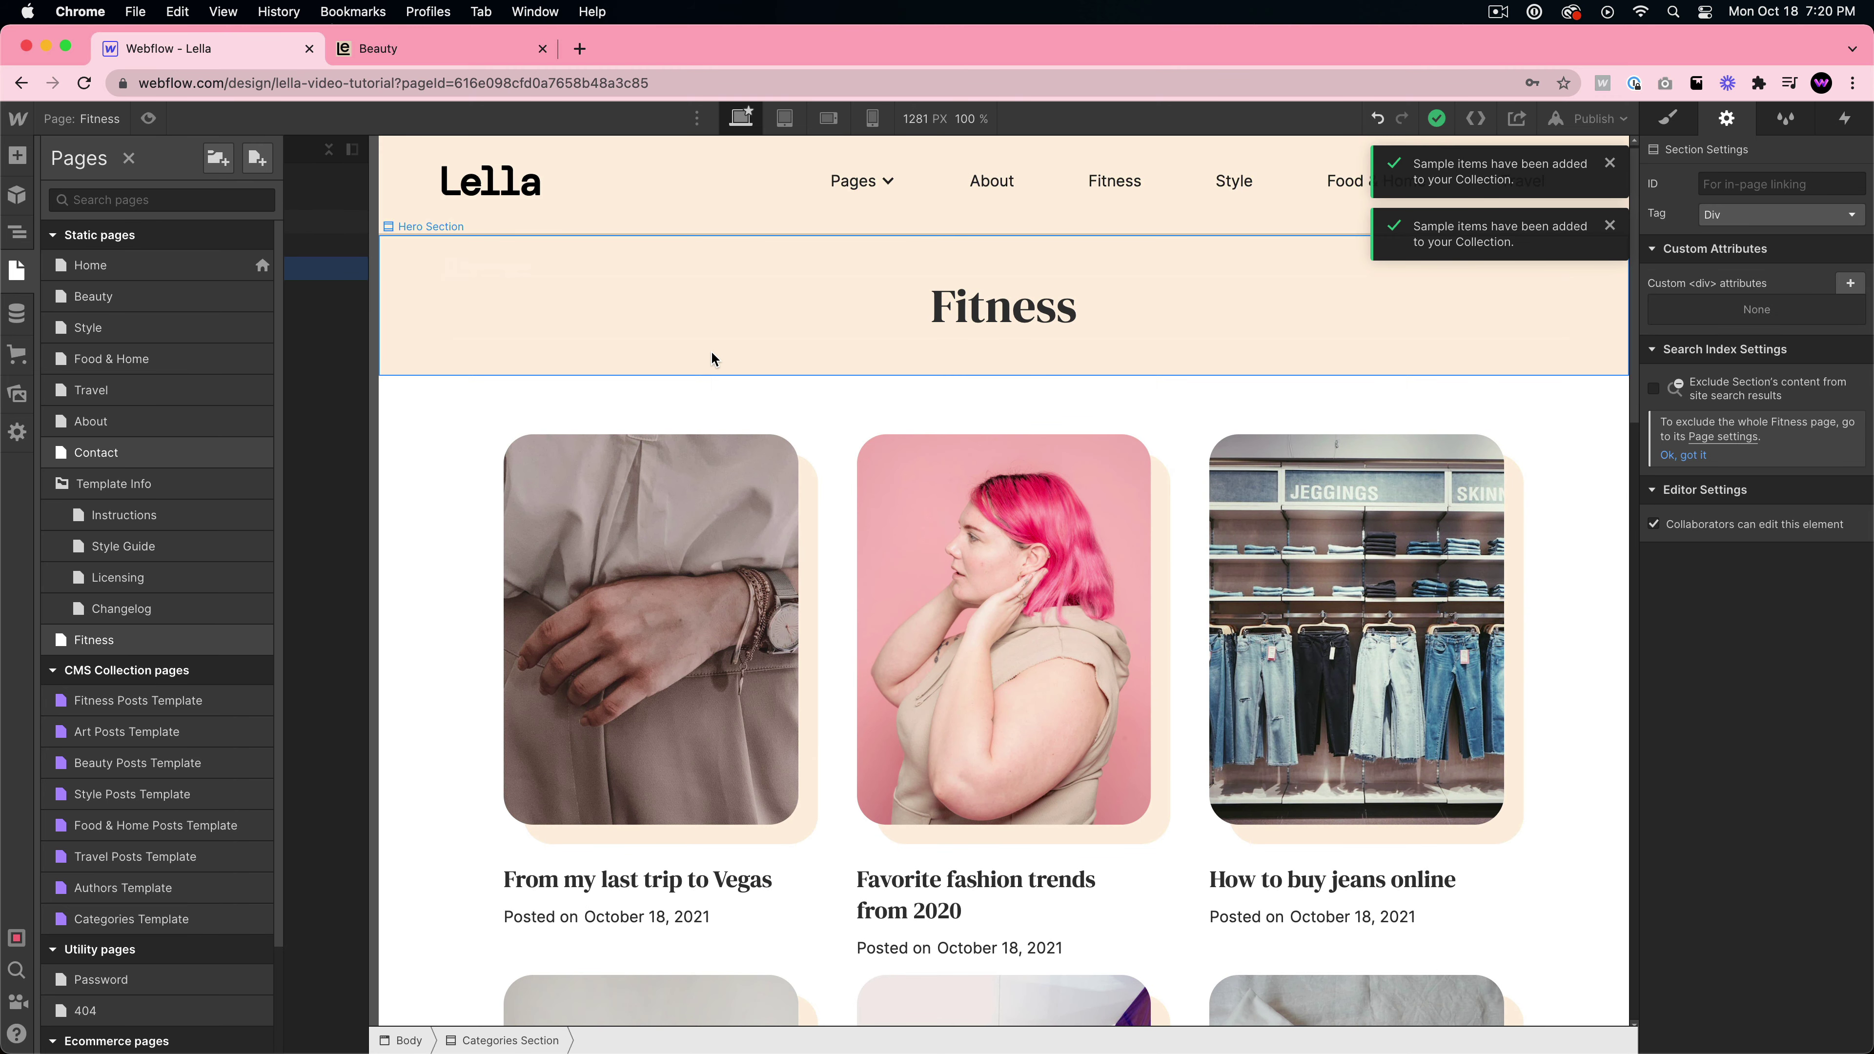
pyautogui.click(716, 354)
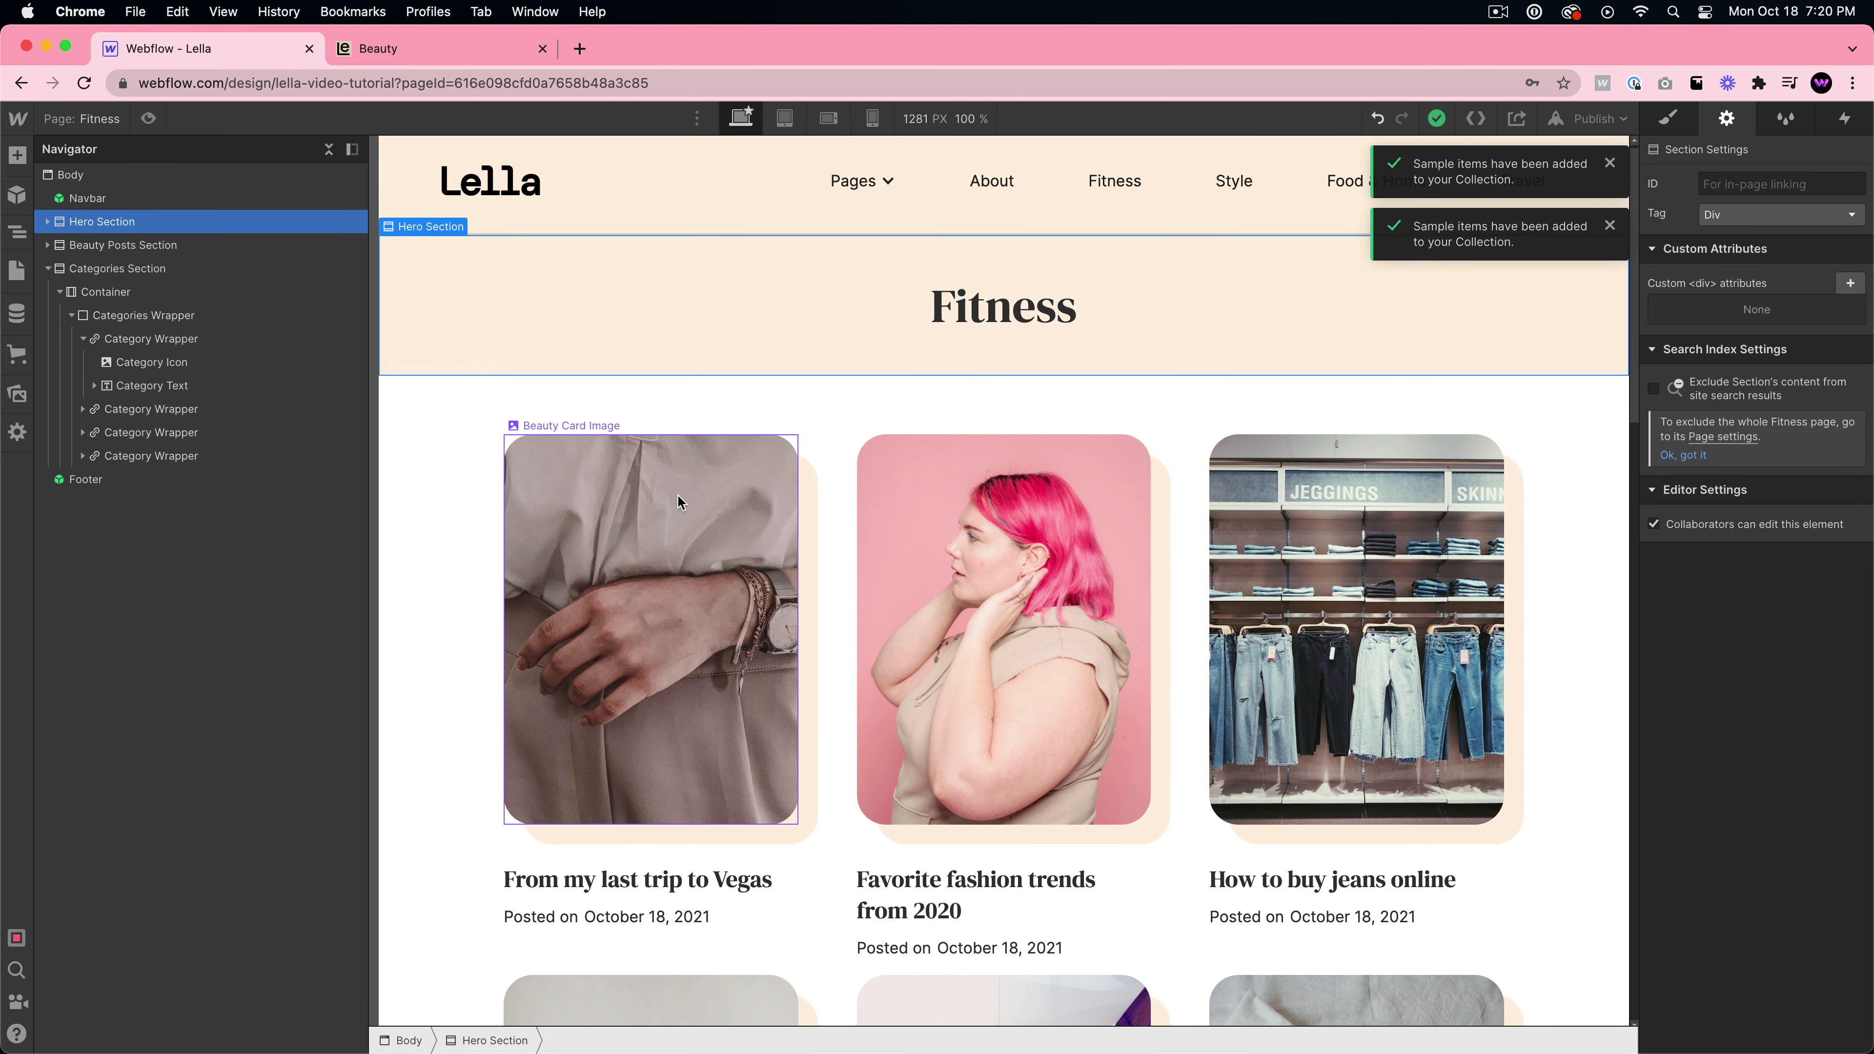
pyautogui.click(846, 521)
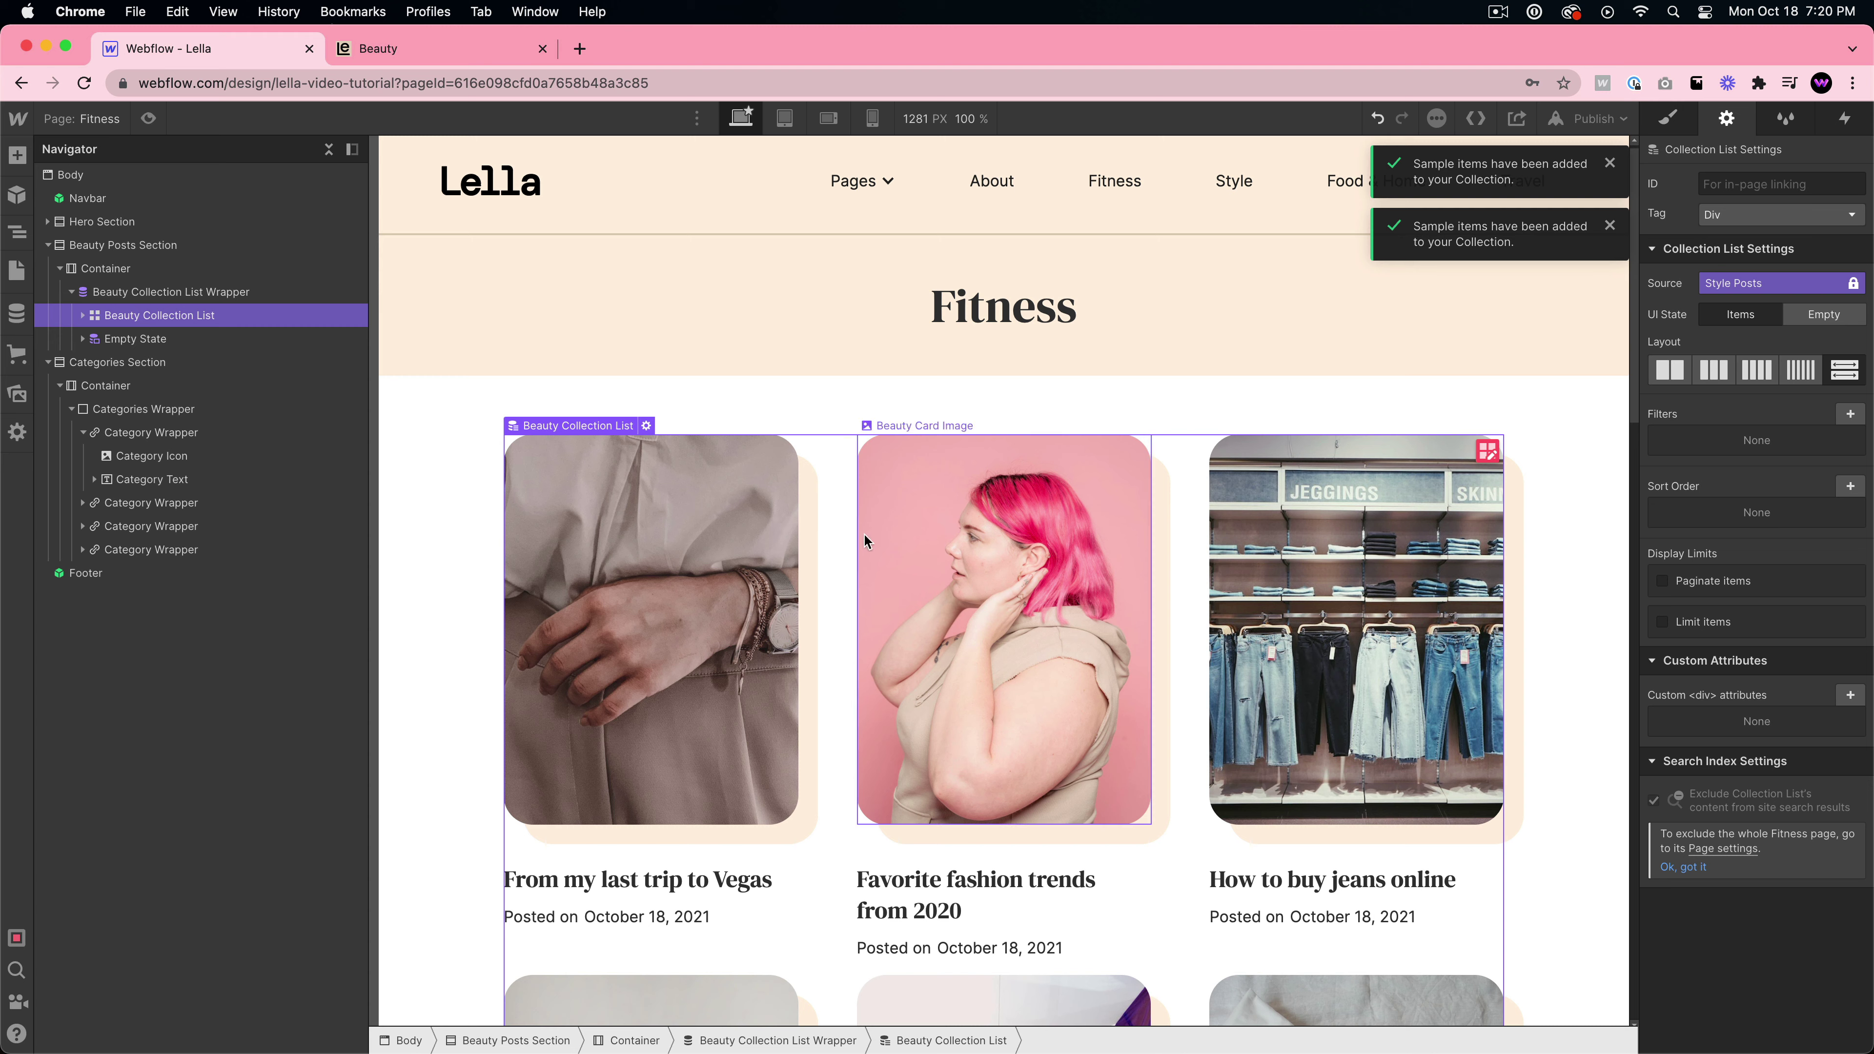
pyautogui.click(164, 296)
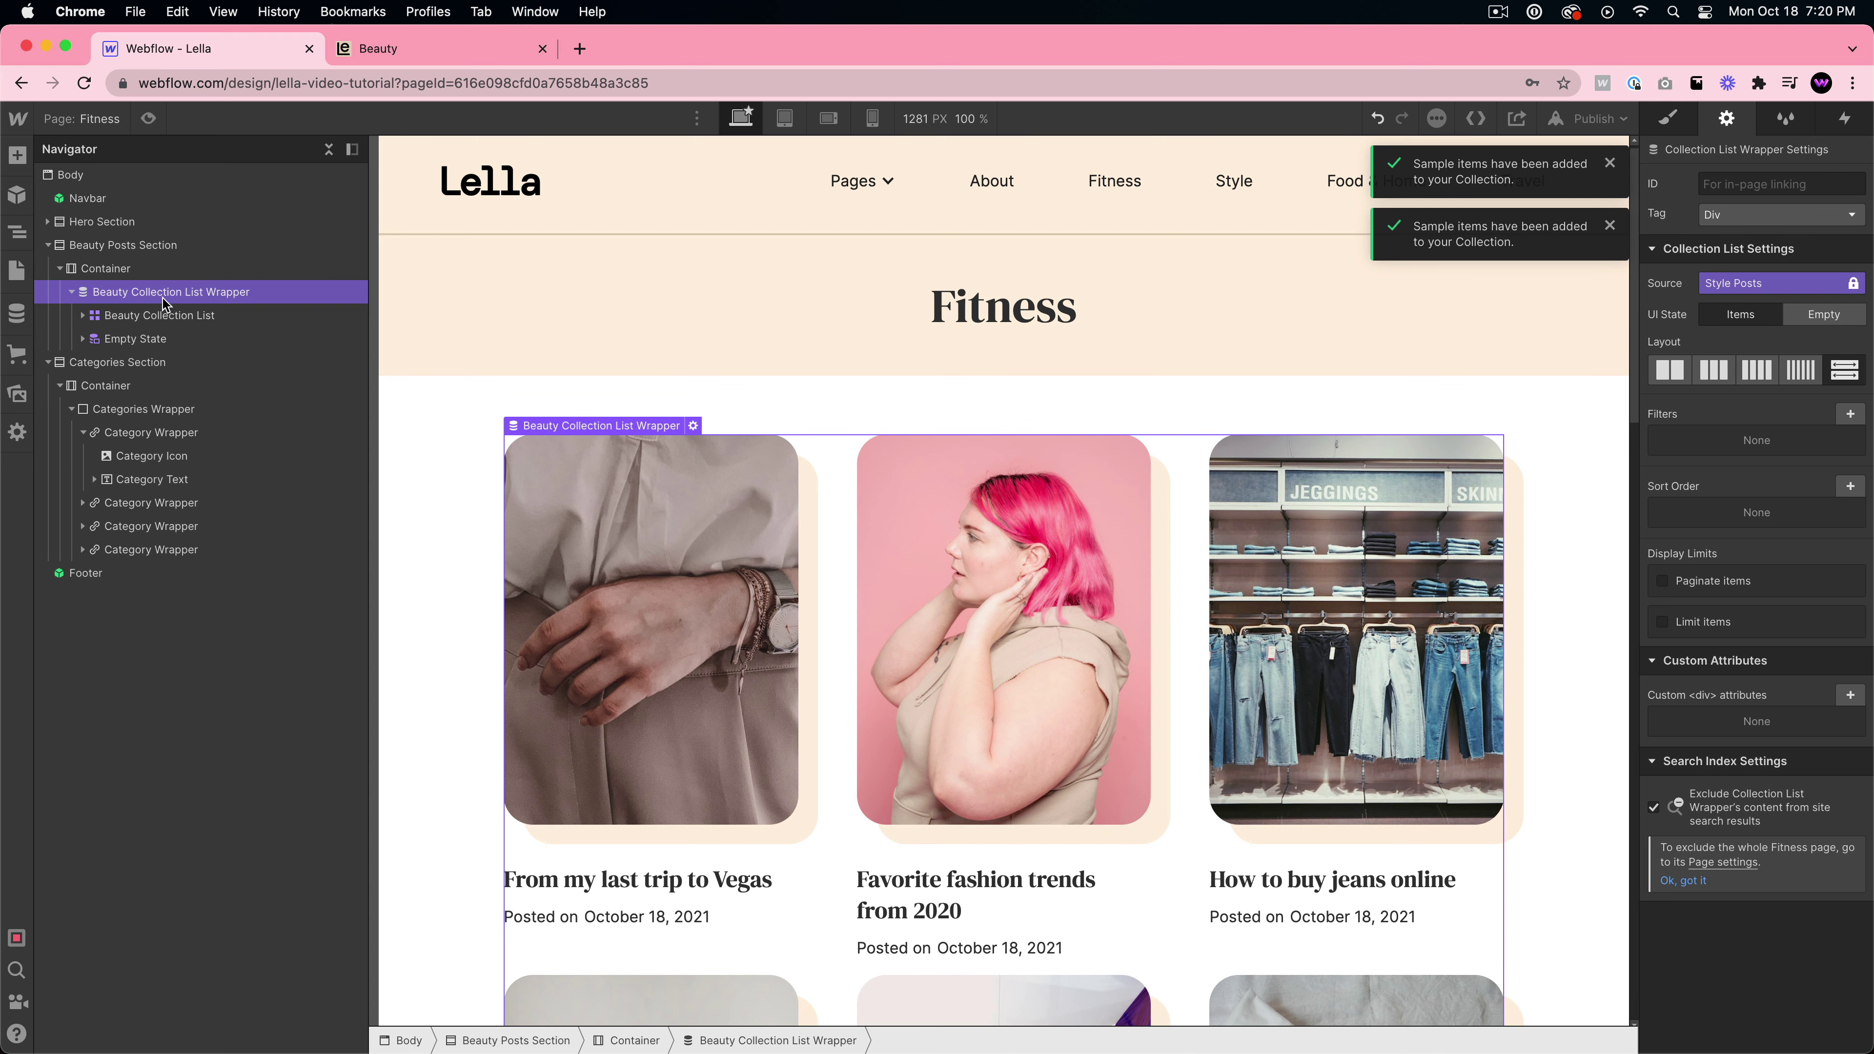
pyautogui.click(1668, 118)
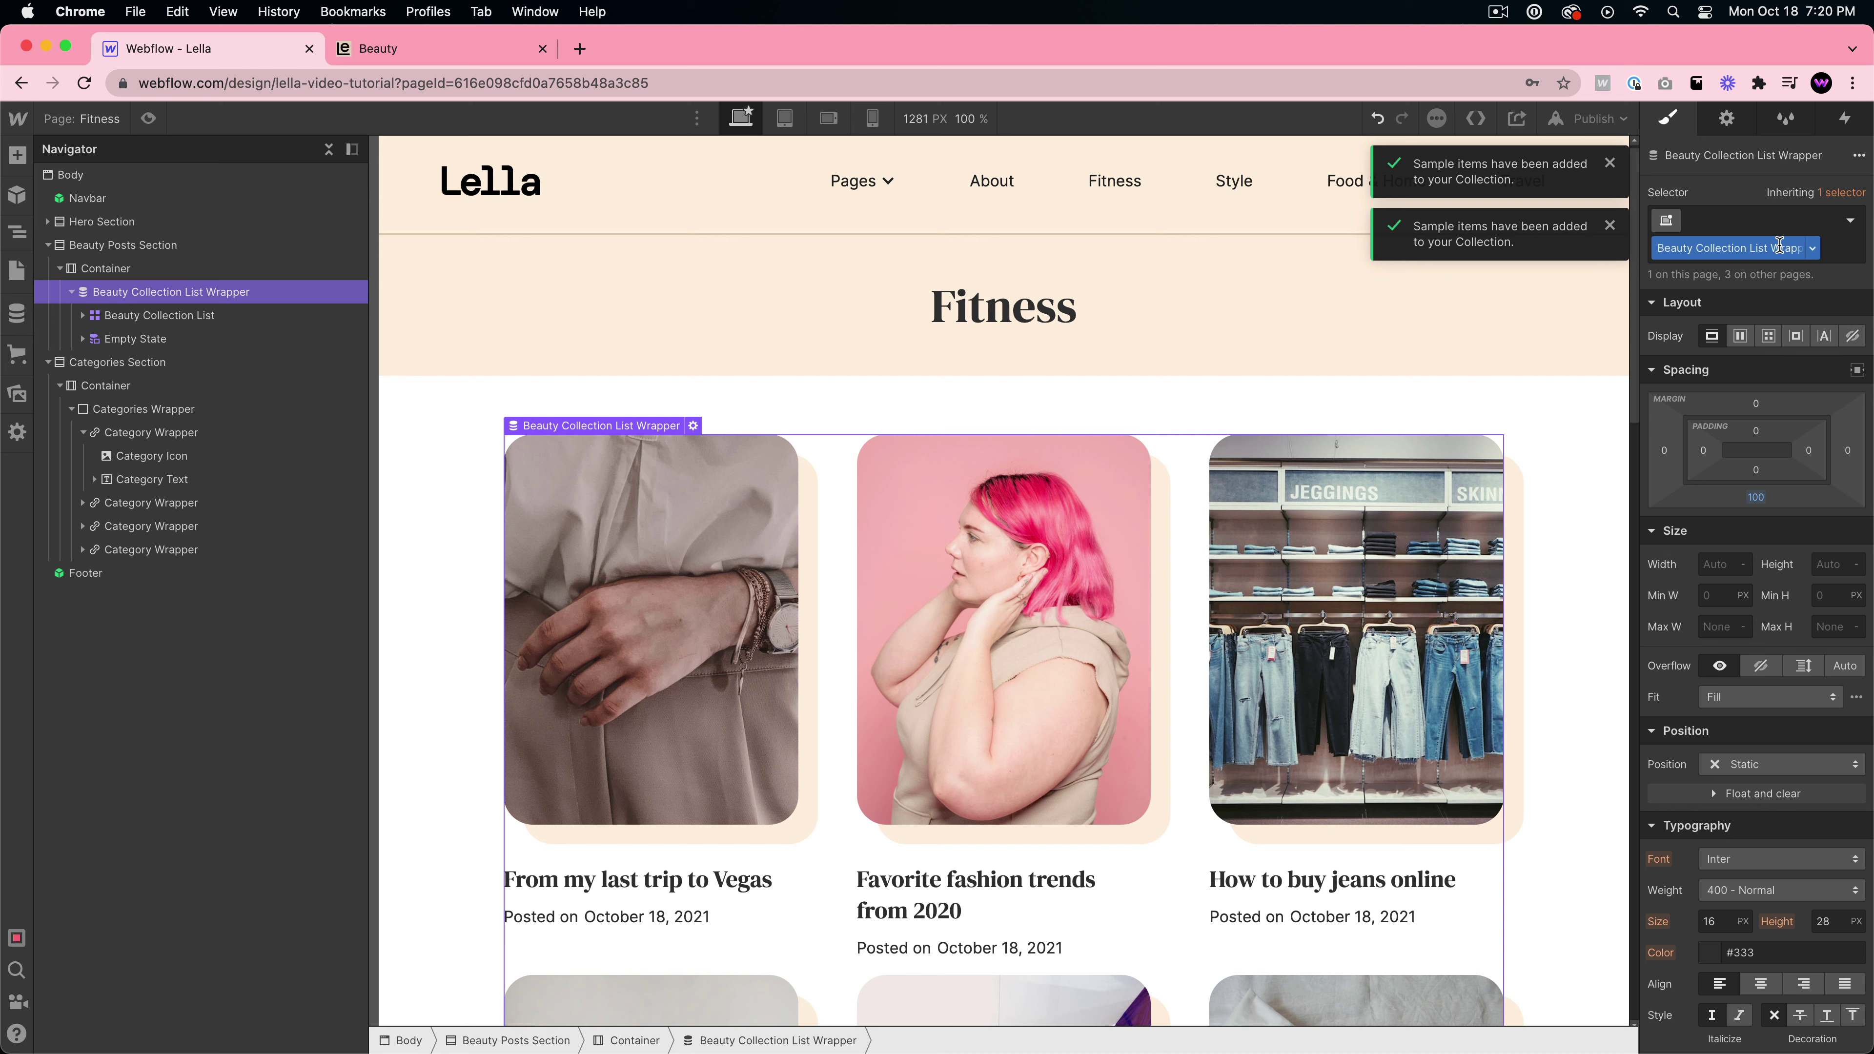
# - Duplicate the Beauty Collection List Wrapper class on the Fitness page's list wrapper and name the copy Fitness Collection List Wrapper
pyautogui.click(1813, 248)
pyautogui.click(1746, 299)
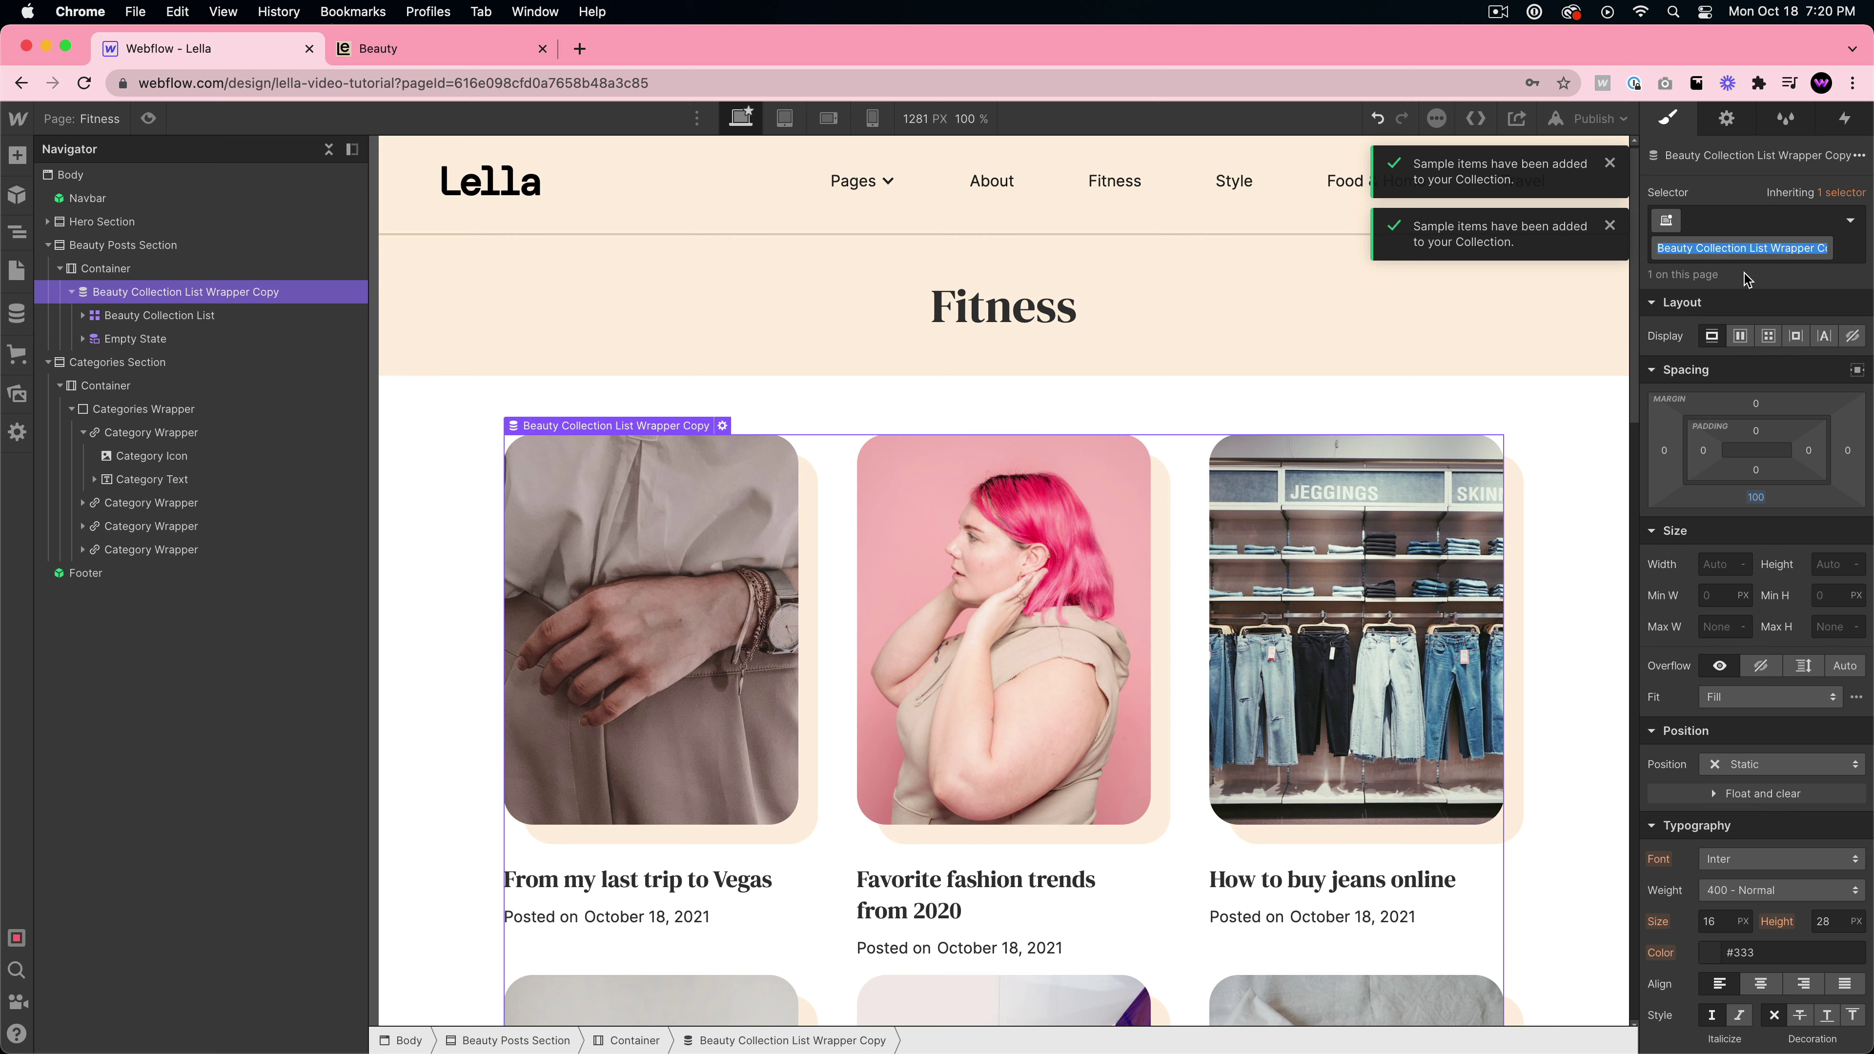
pyautogui.write('Fitness')
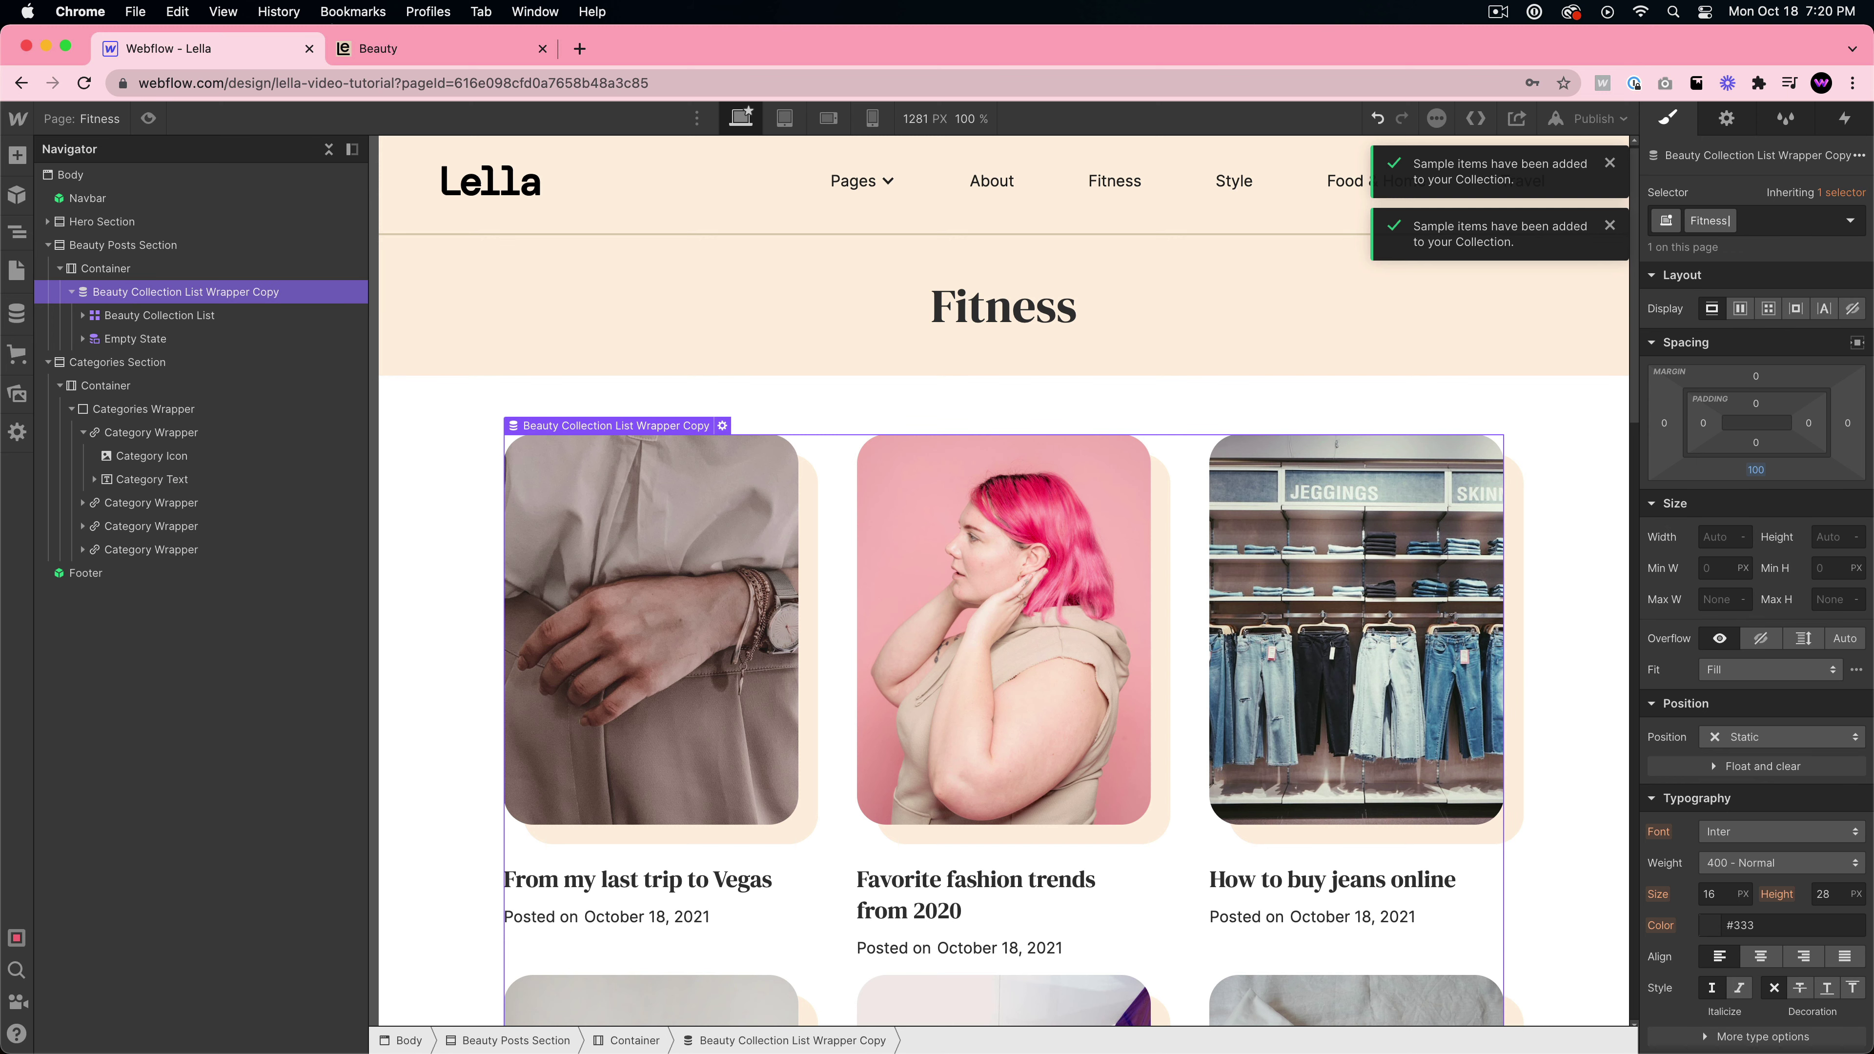
pyautogui.write(' Collection List')
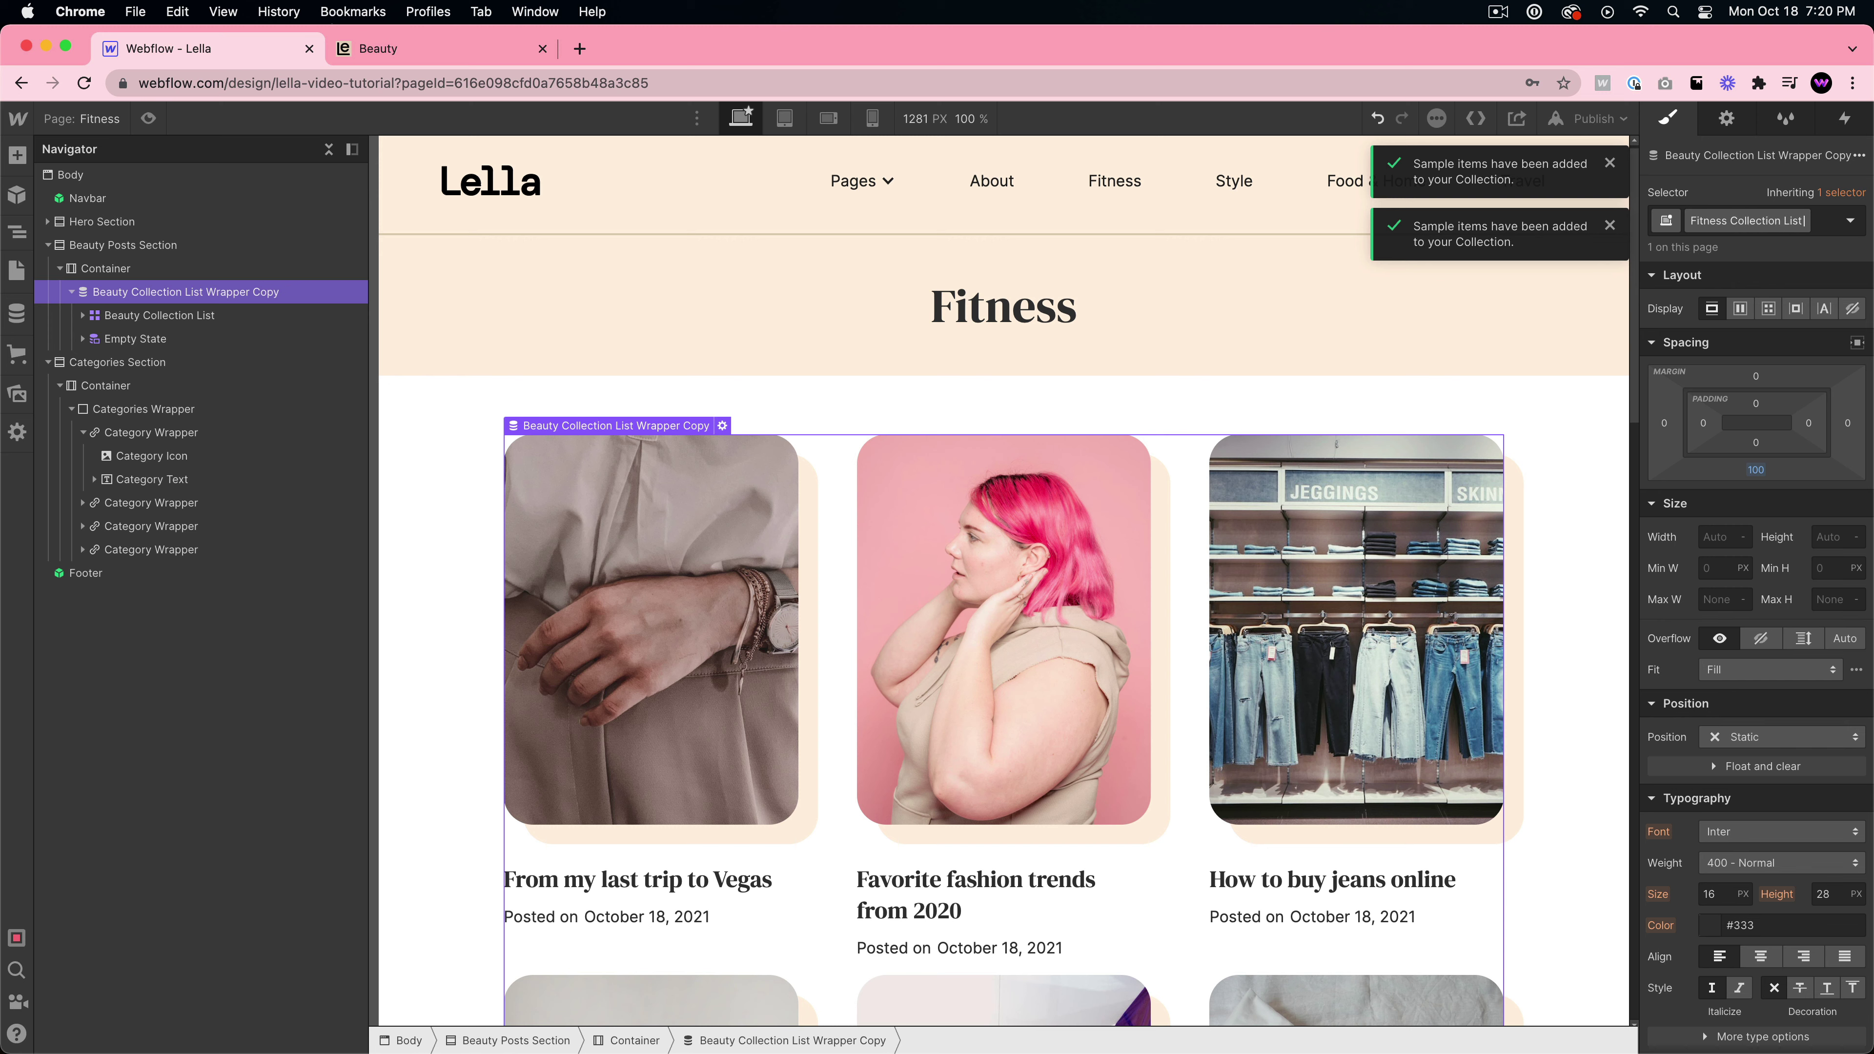
pyautogui.write(' Wrapper')
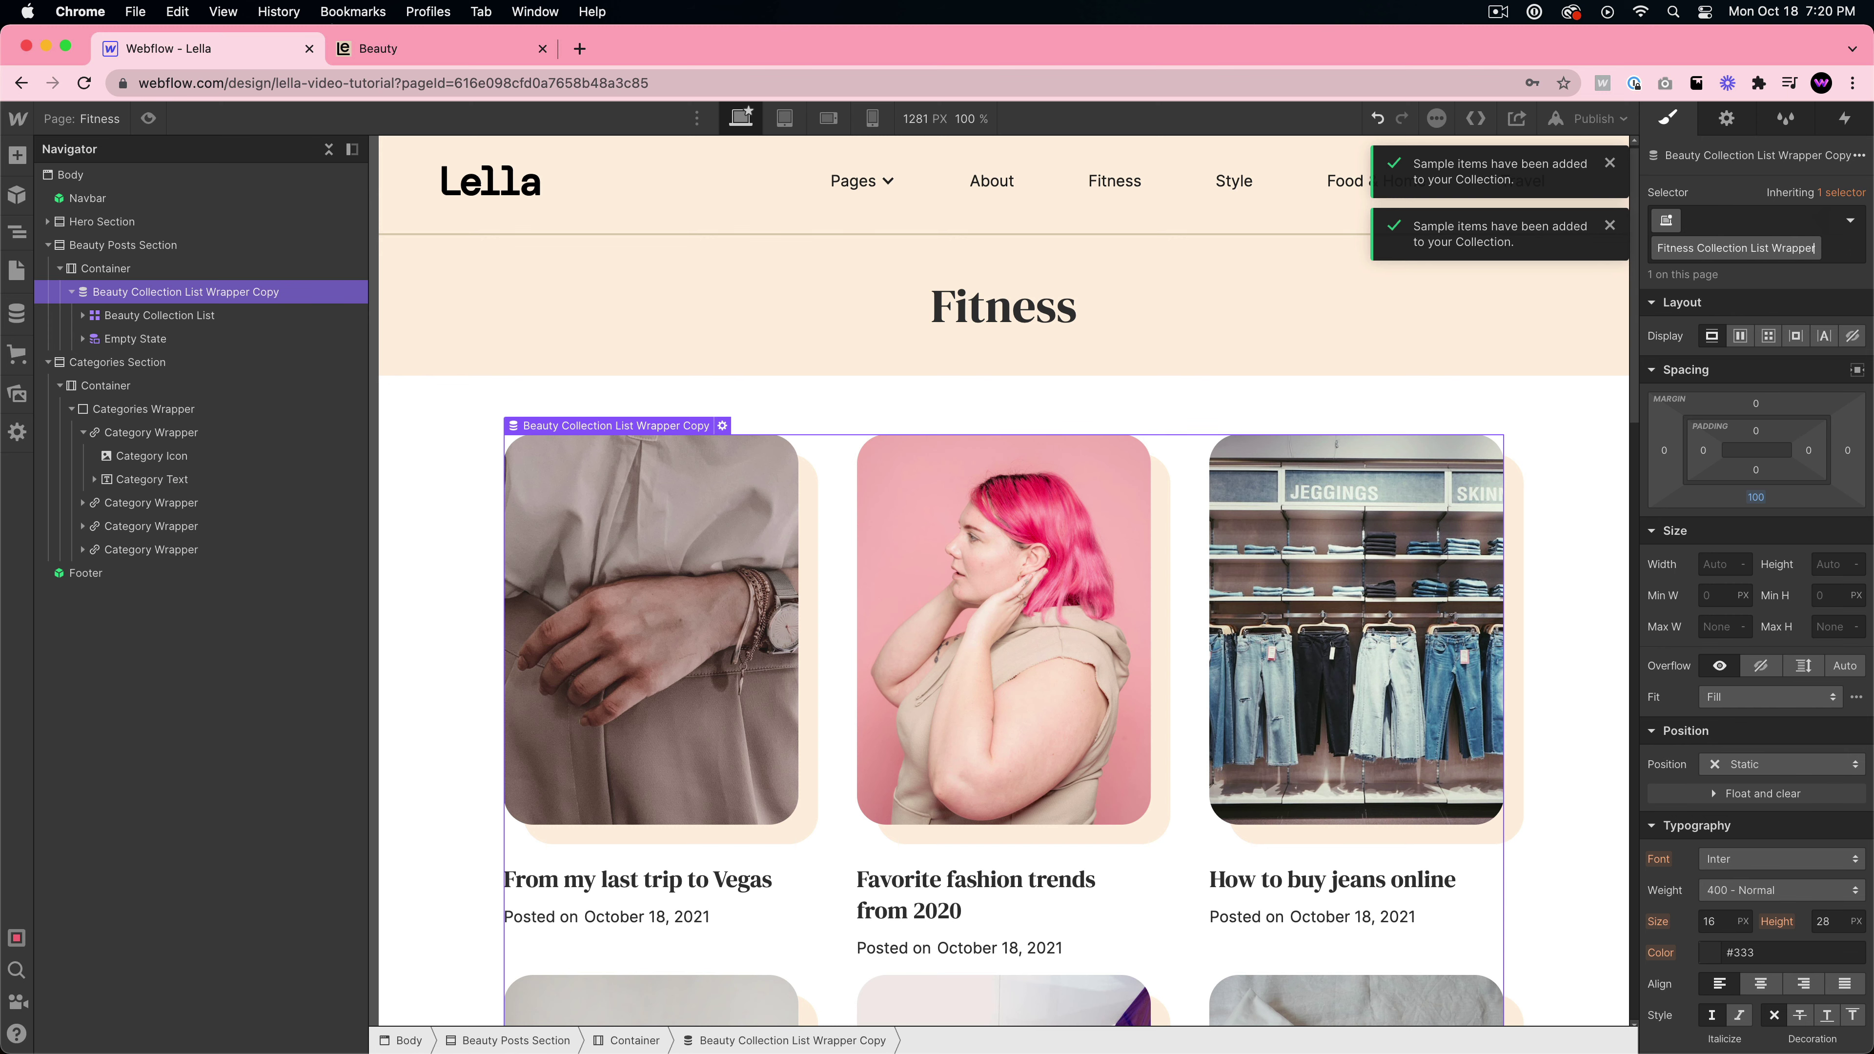
pyautogui.press('Return')
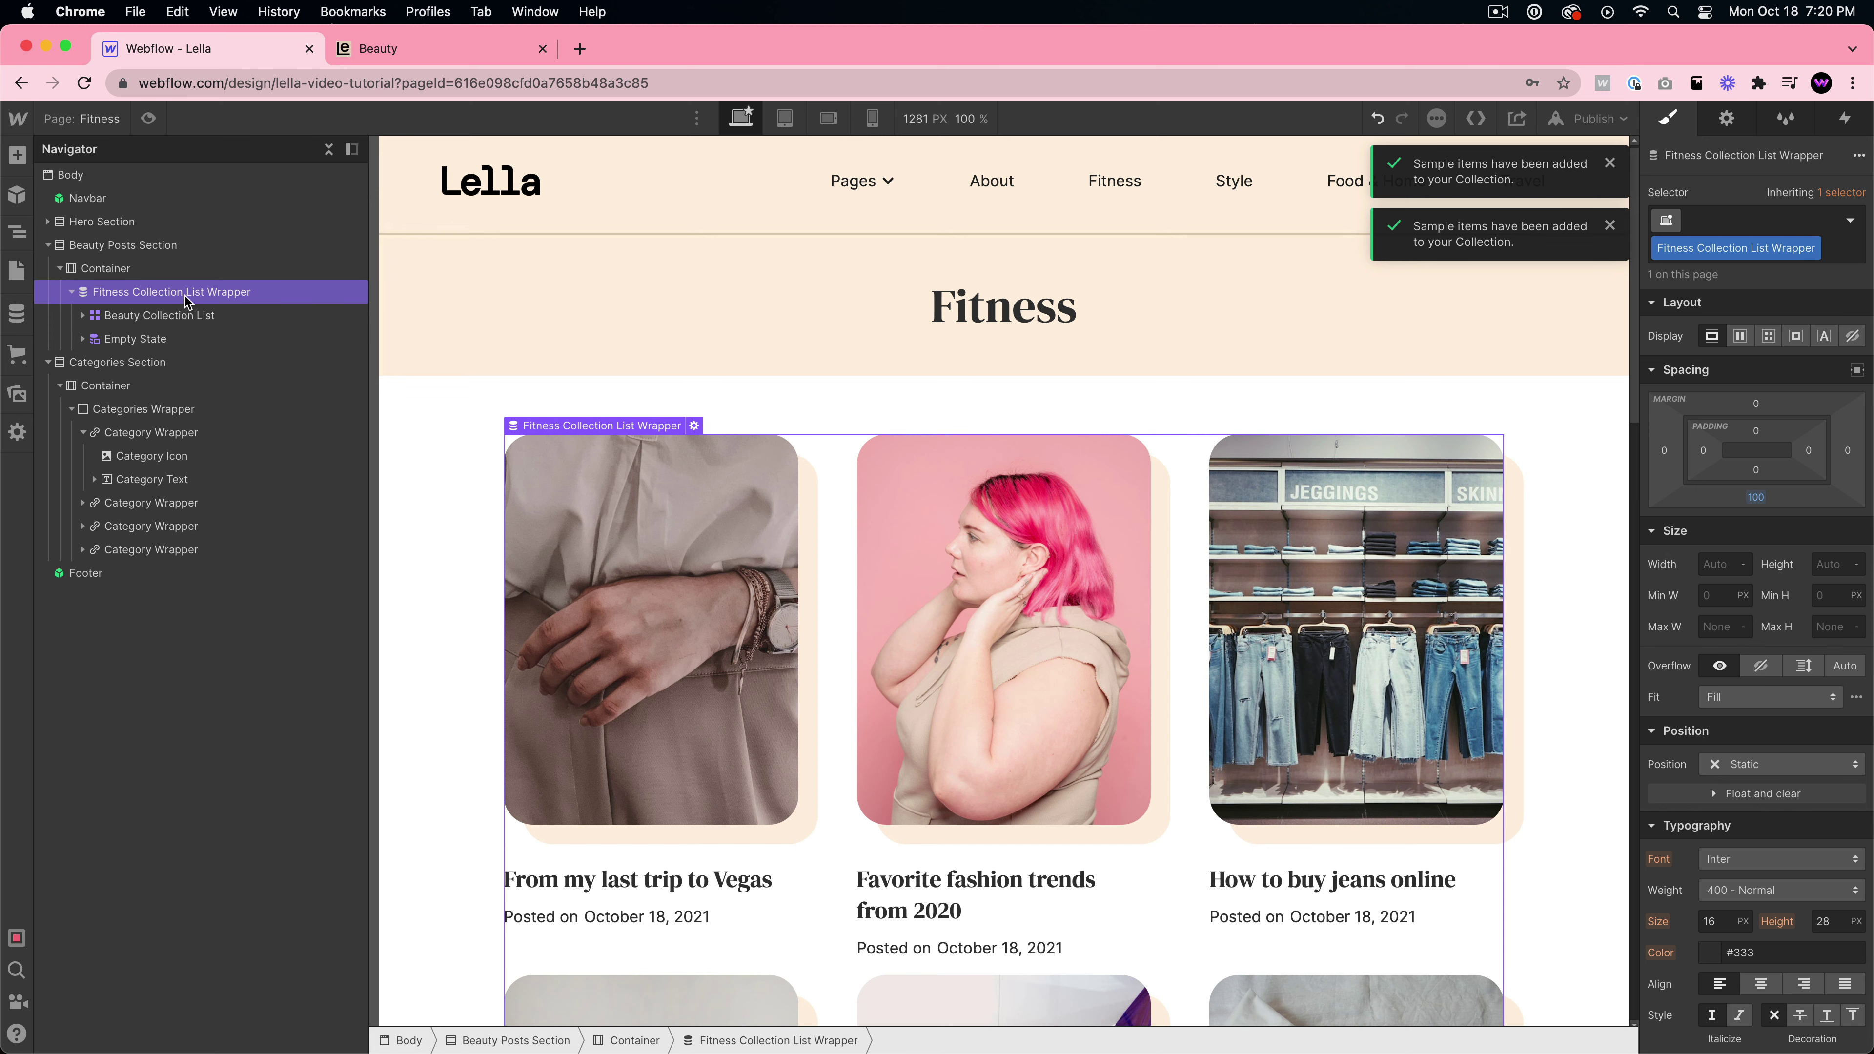
pyautogui.click(783, 563)
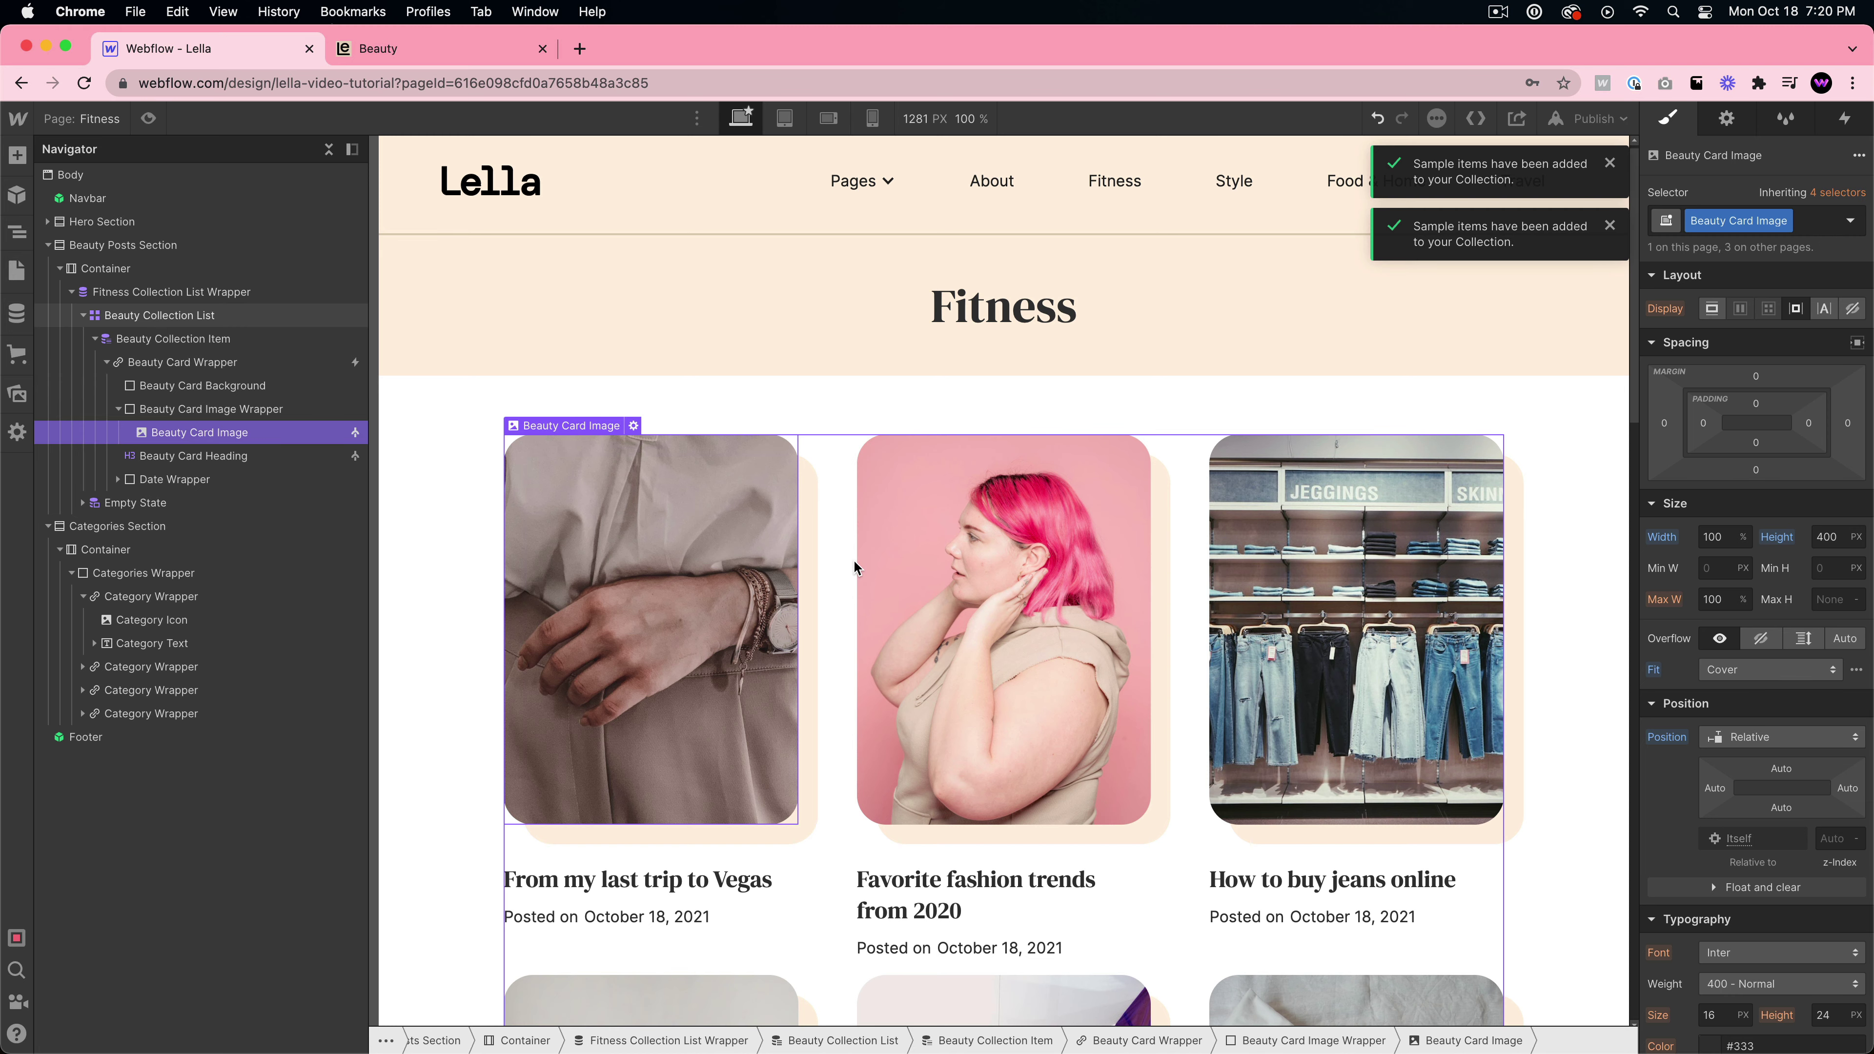
pyautogui.click(832, 516)
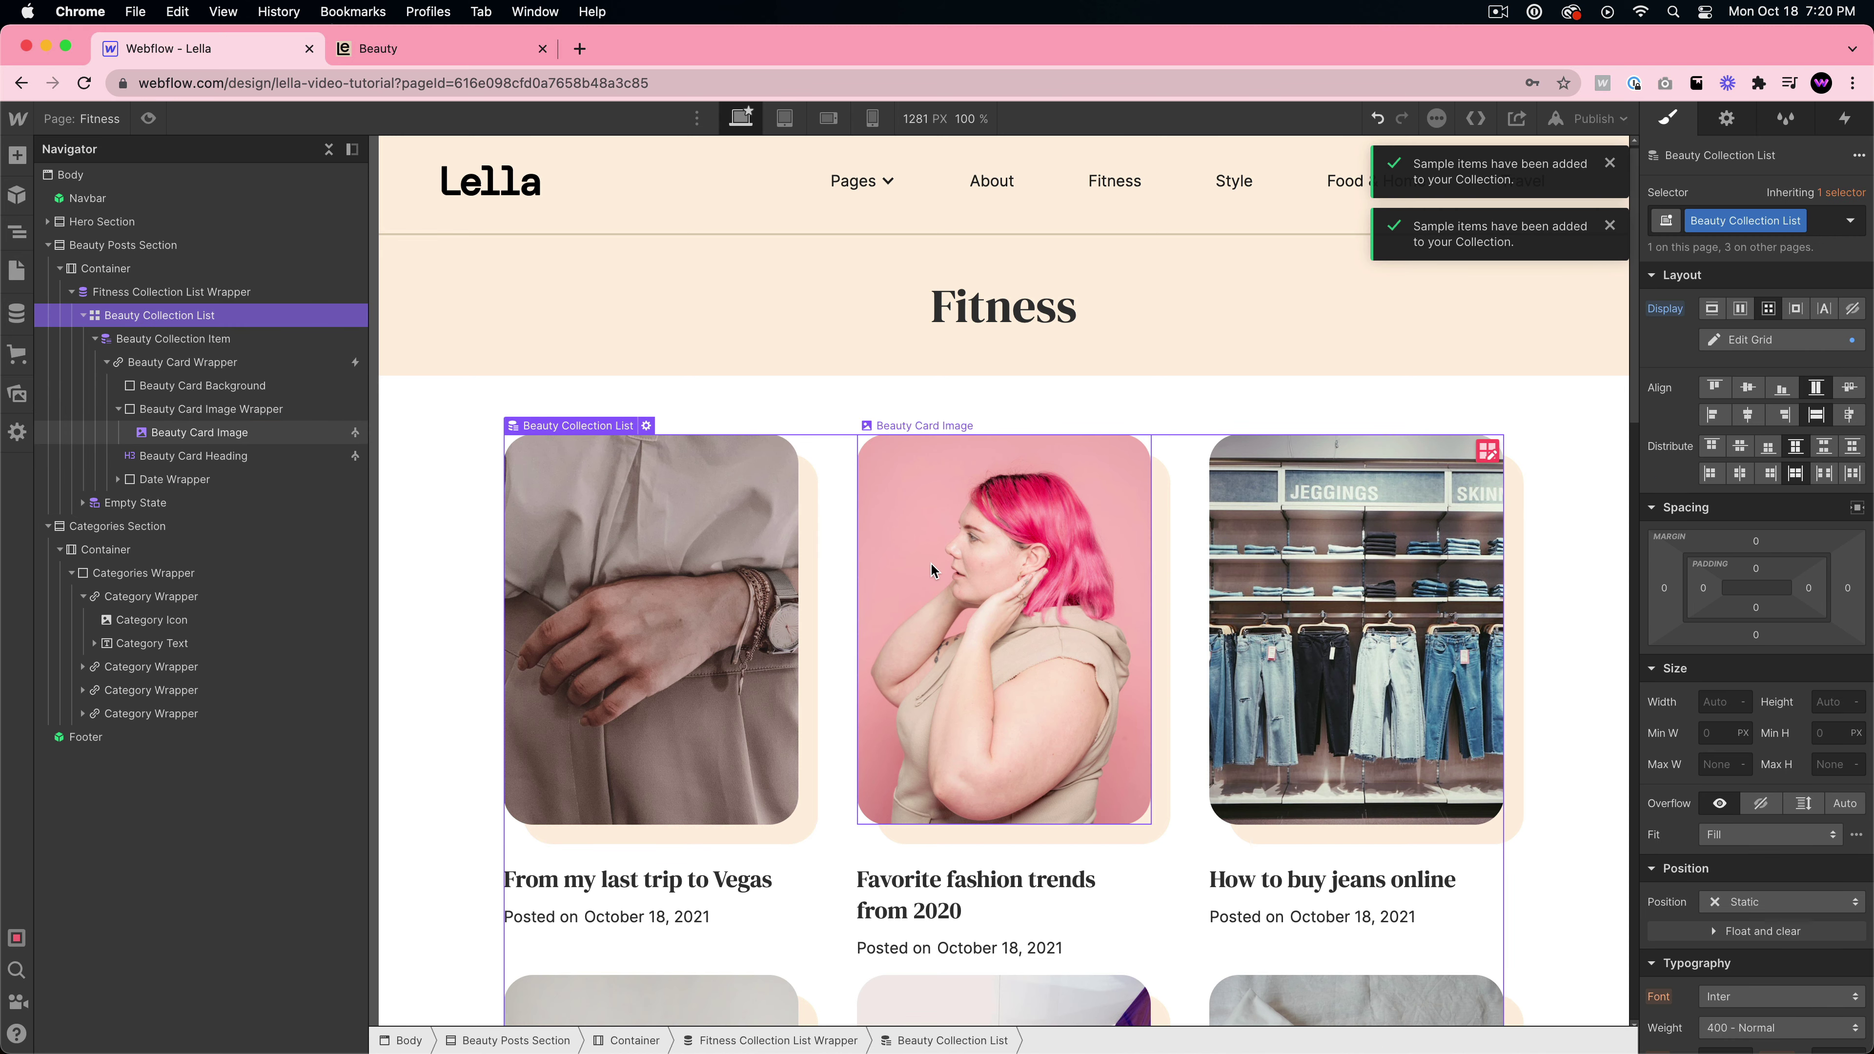
pyautogui.scroll(-20, 932, 566)
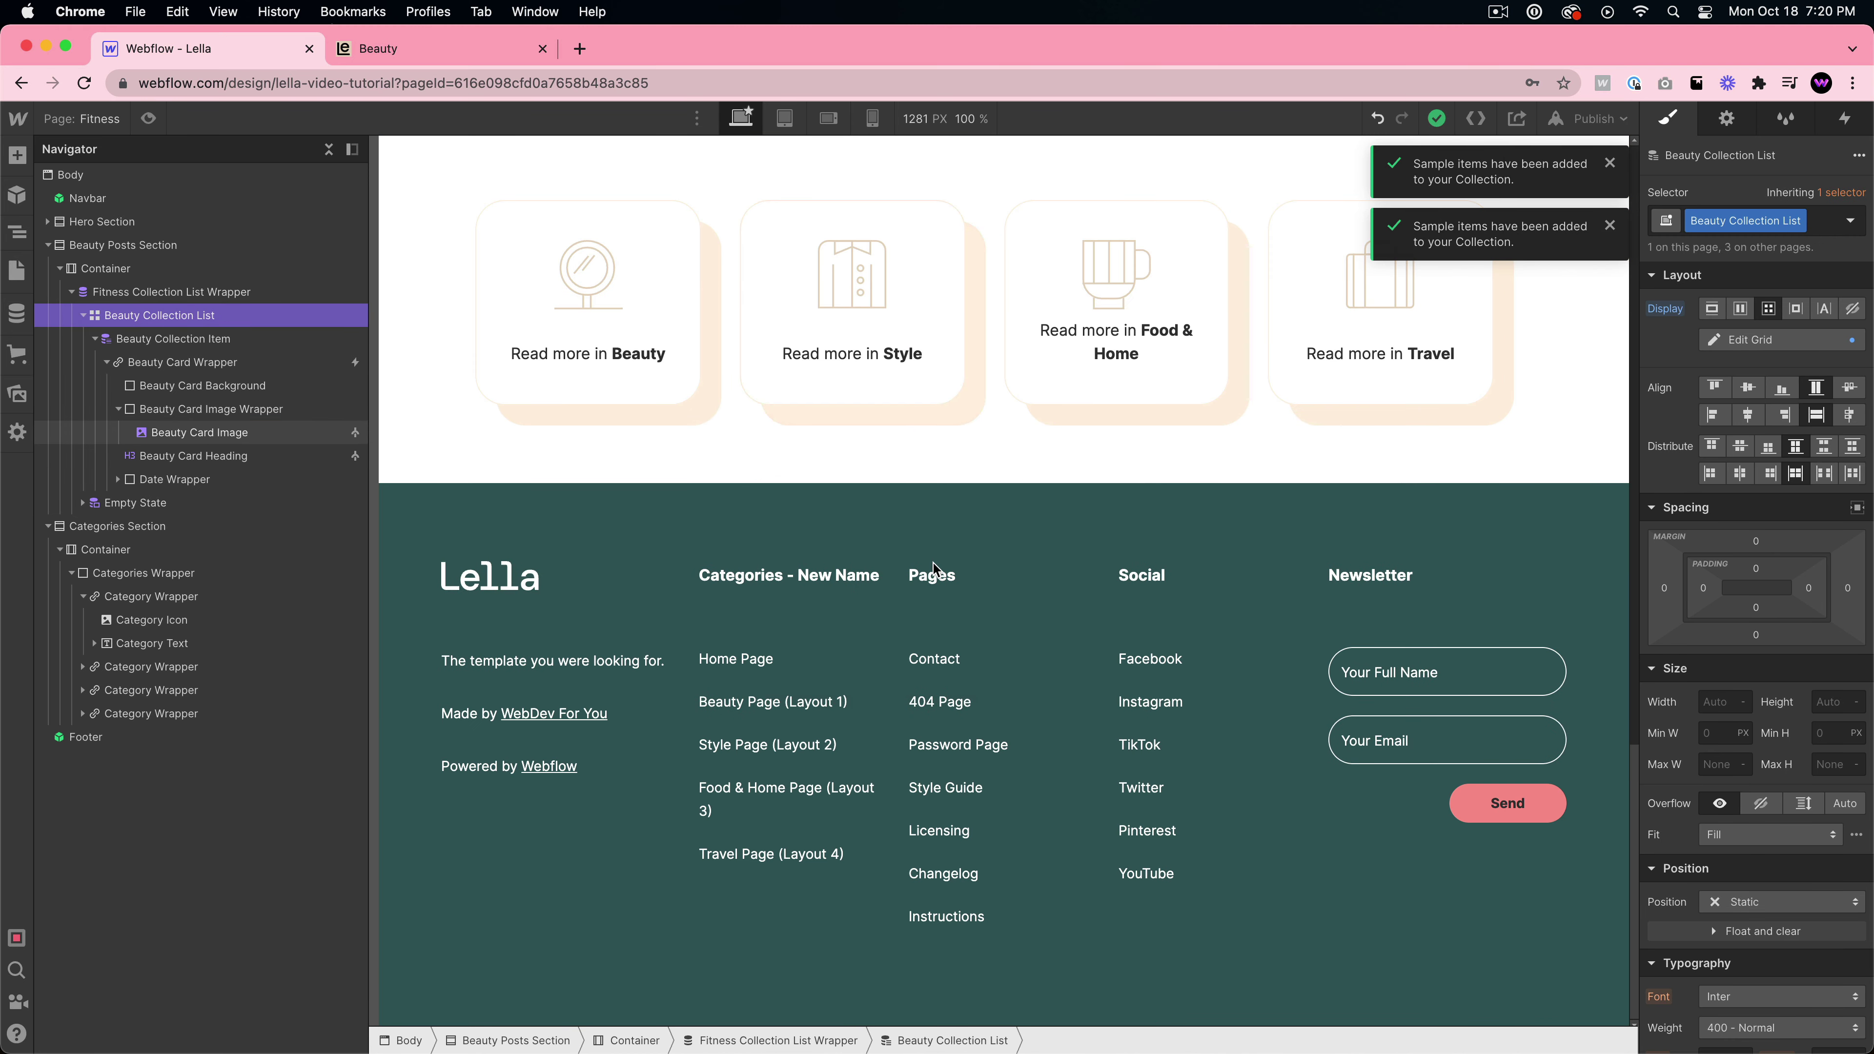
pyautogui.scroll(20, 932, 563)
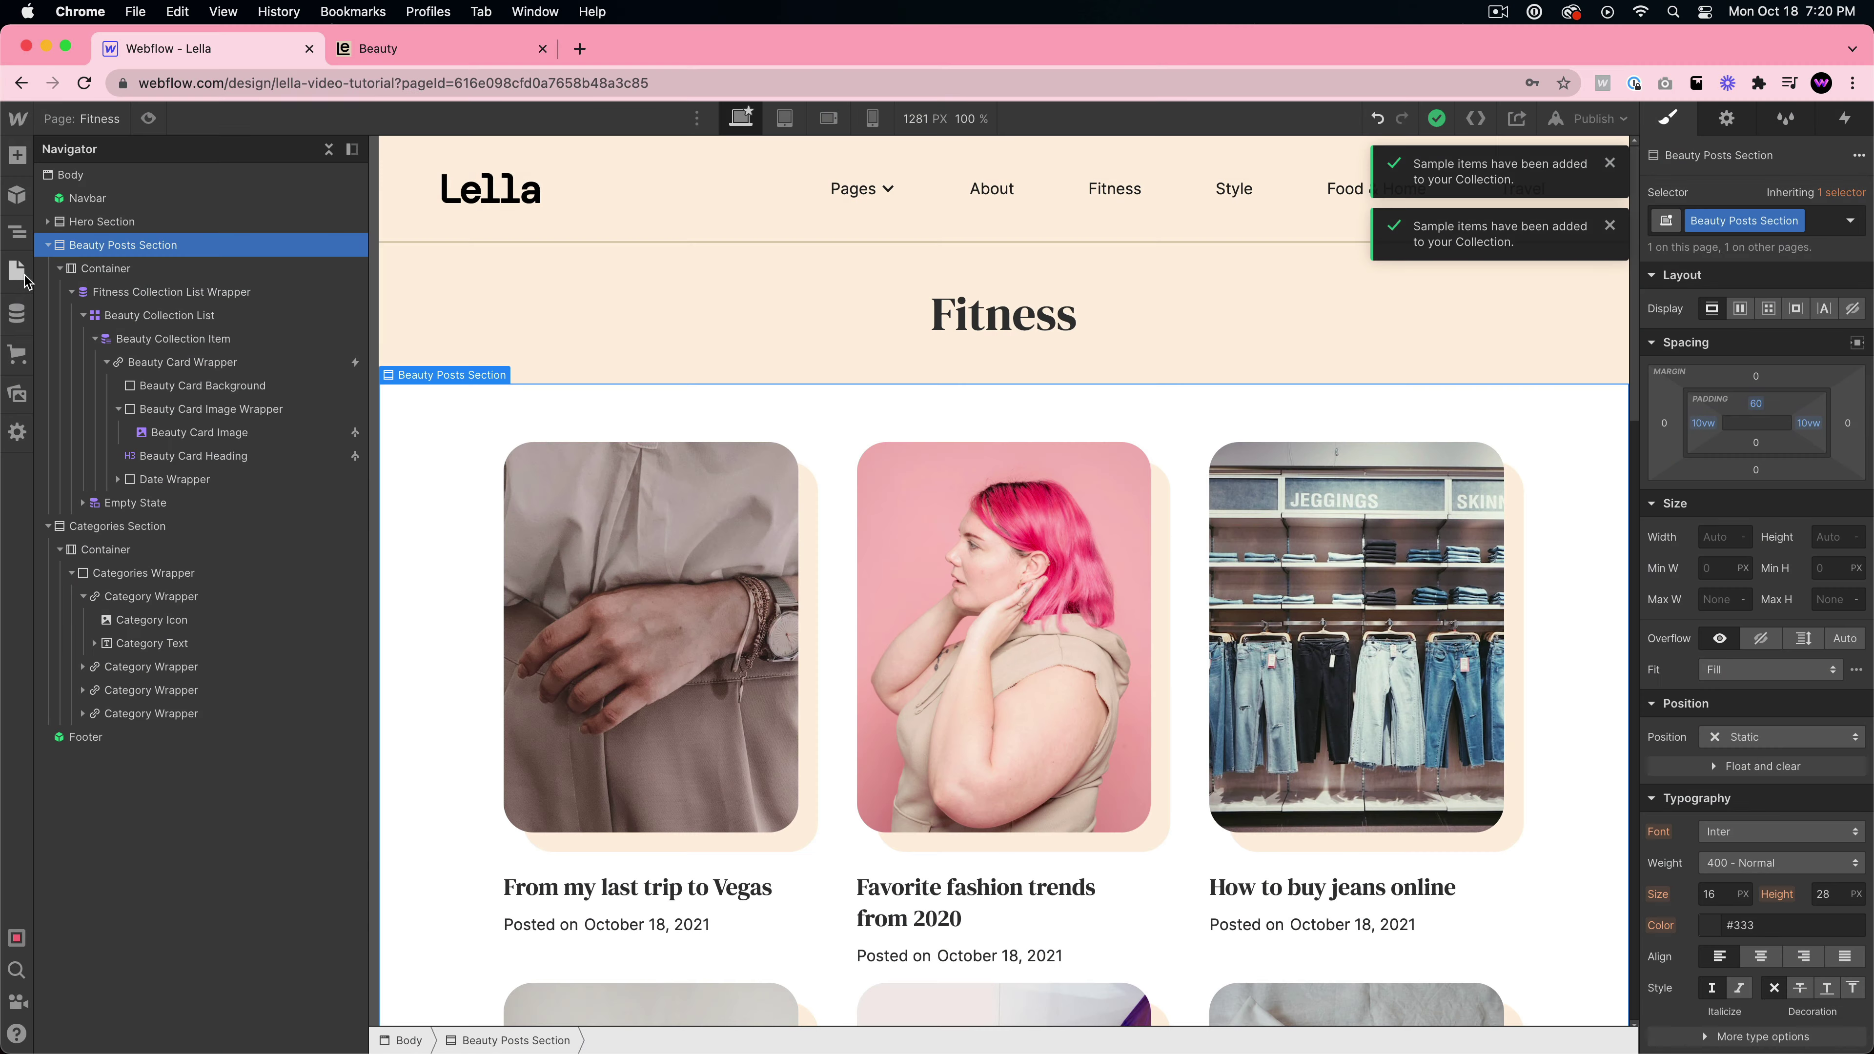
# - Open the Home page for editing and dismiss both notifications about added sample items
pyautogui.click(17, 271)
pyautogui.click(118, 265)
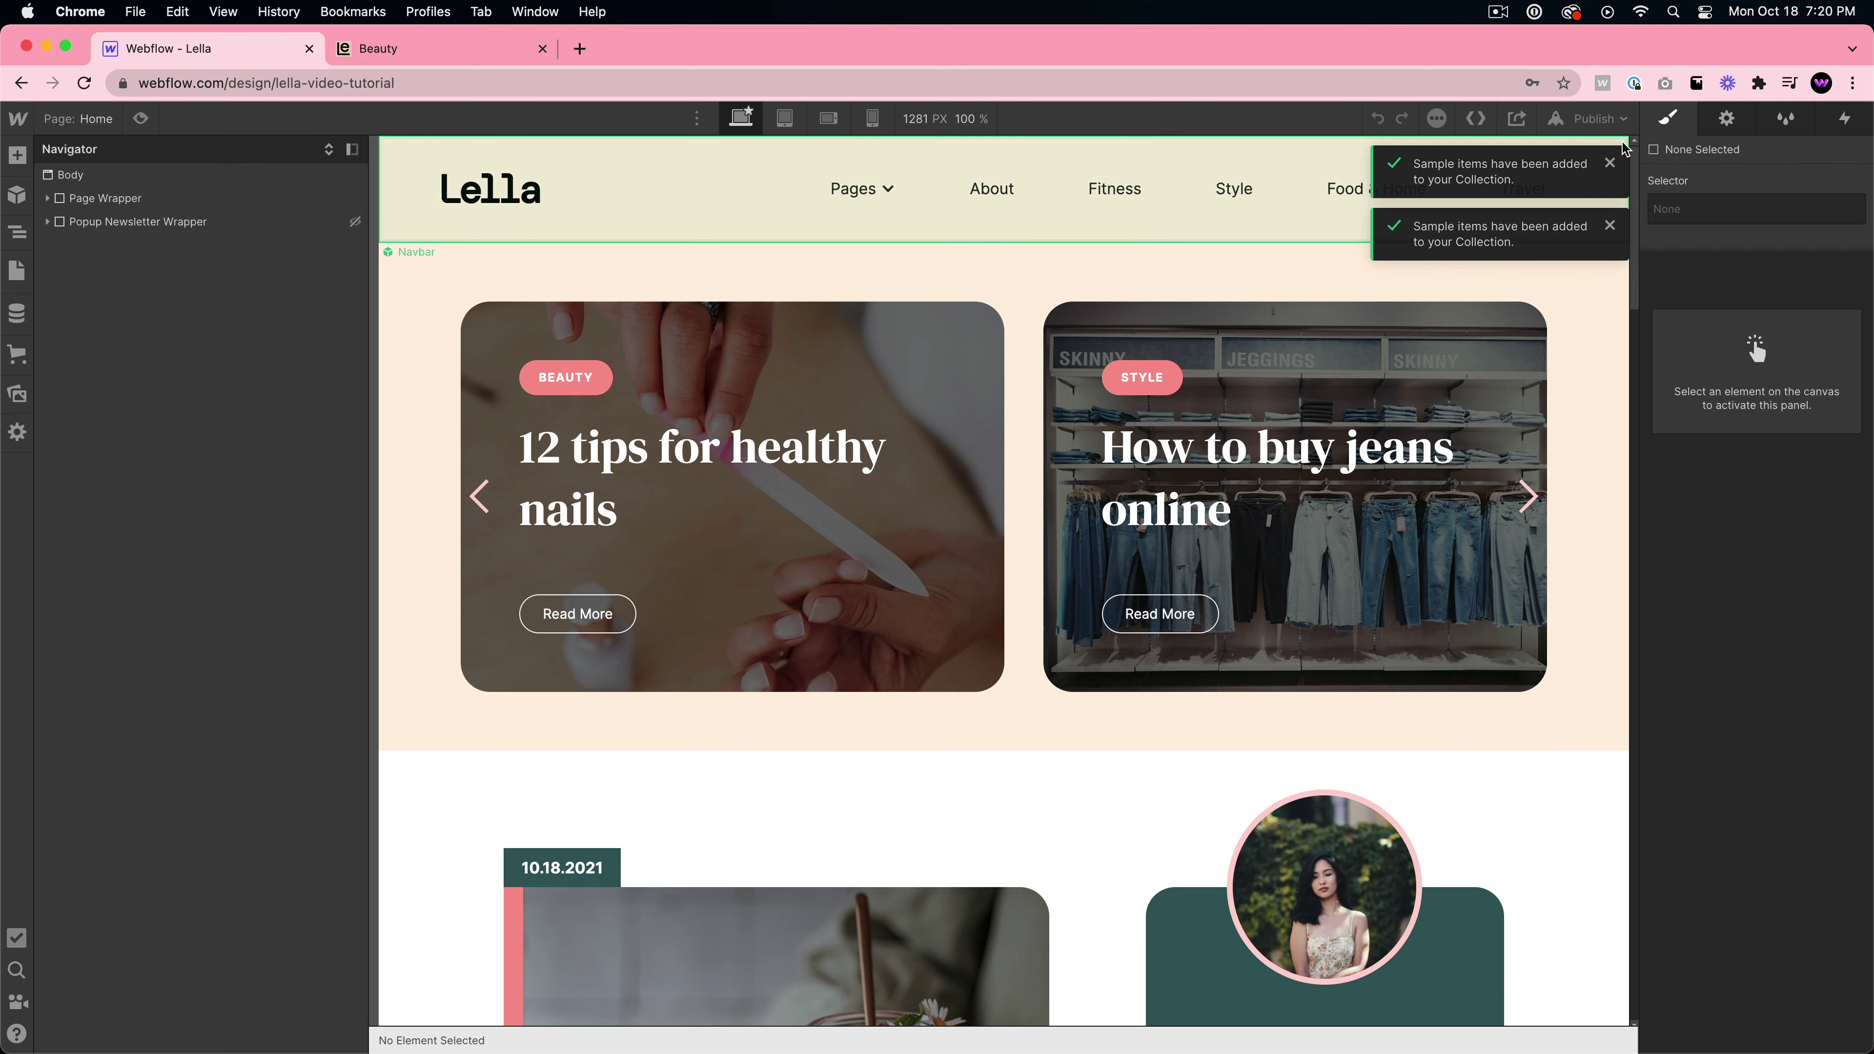
pyautogui.click(1610, 163)
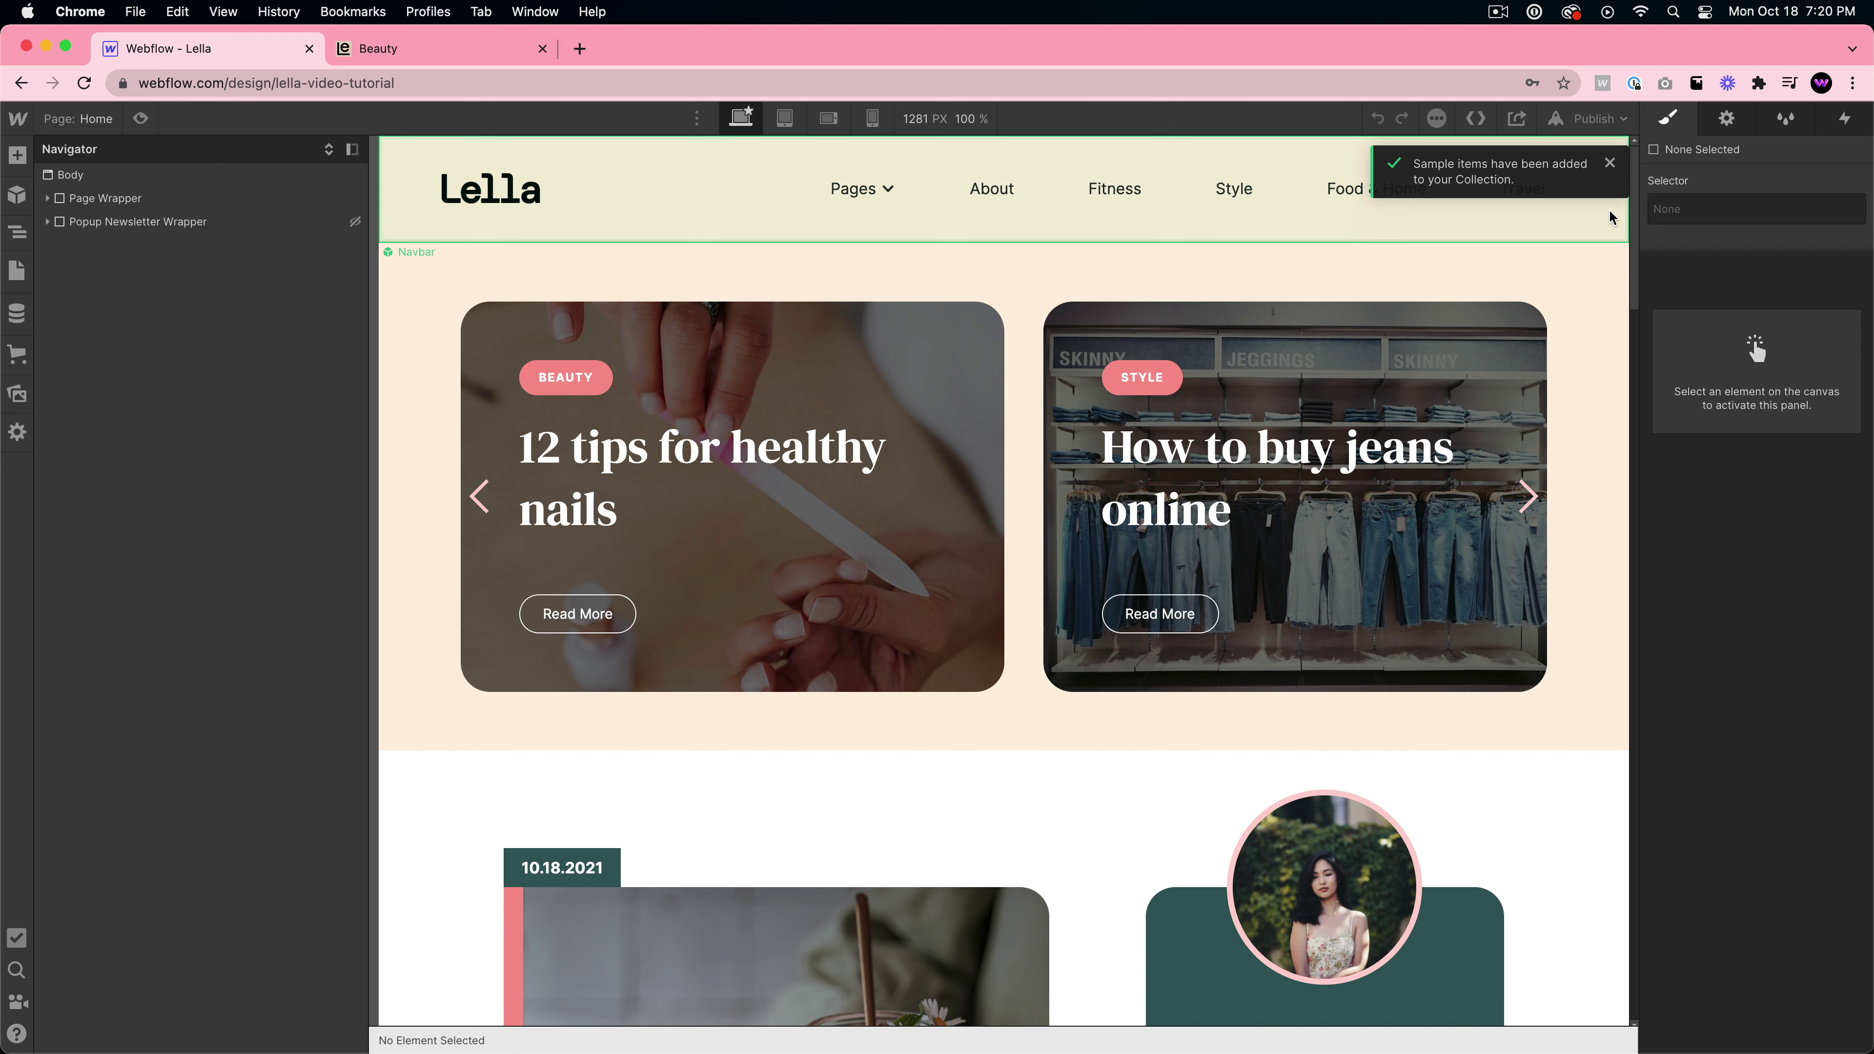
pyautogui.click(1610, 164)
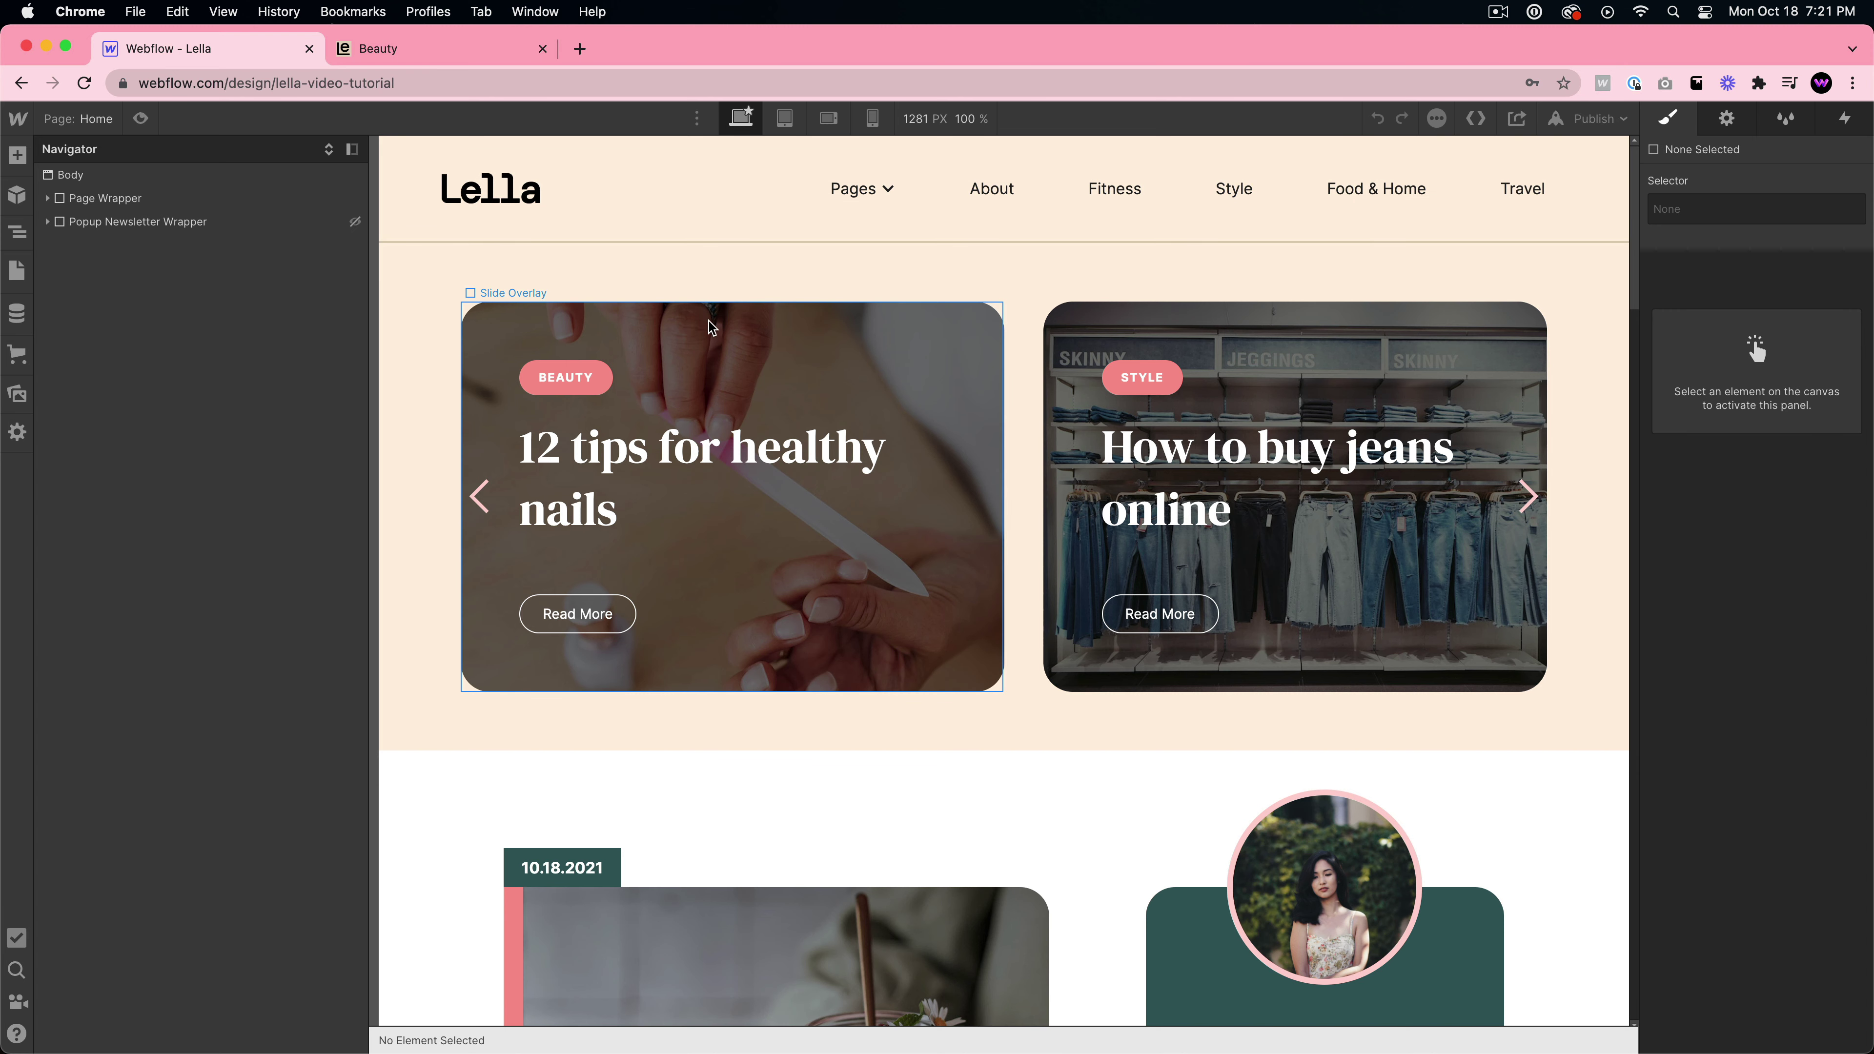
# - Expand the Hero Section's Slider on the Home page down to the individual slides inside its Mask
pyautogui.click(1009, 353)
pyautogui.click(83, 291)
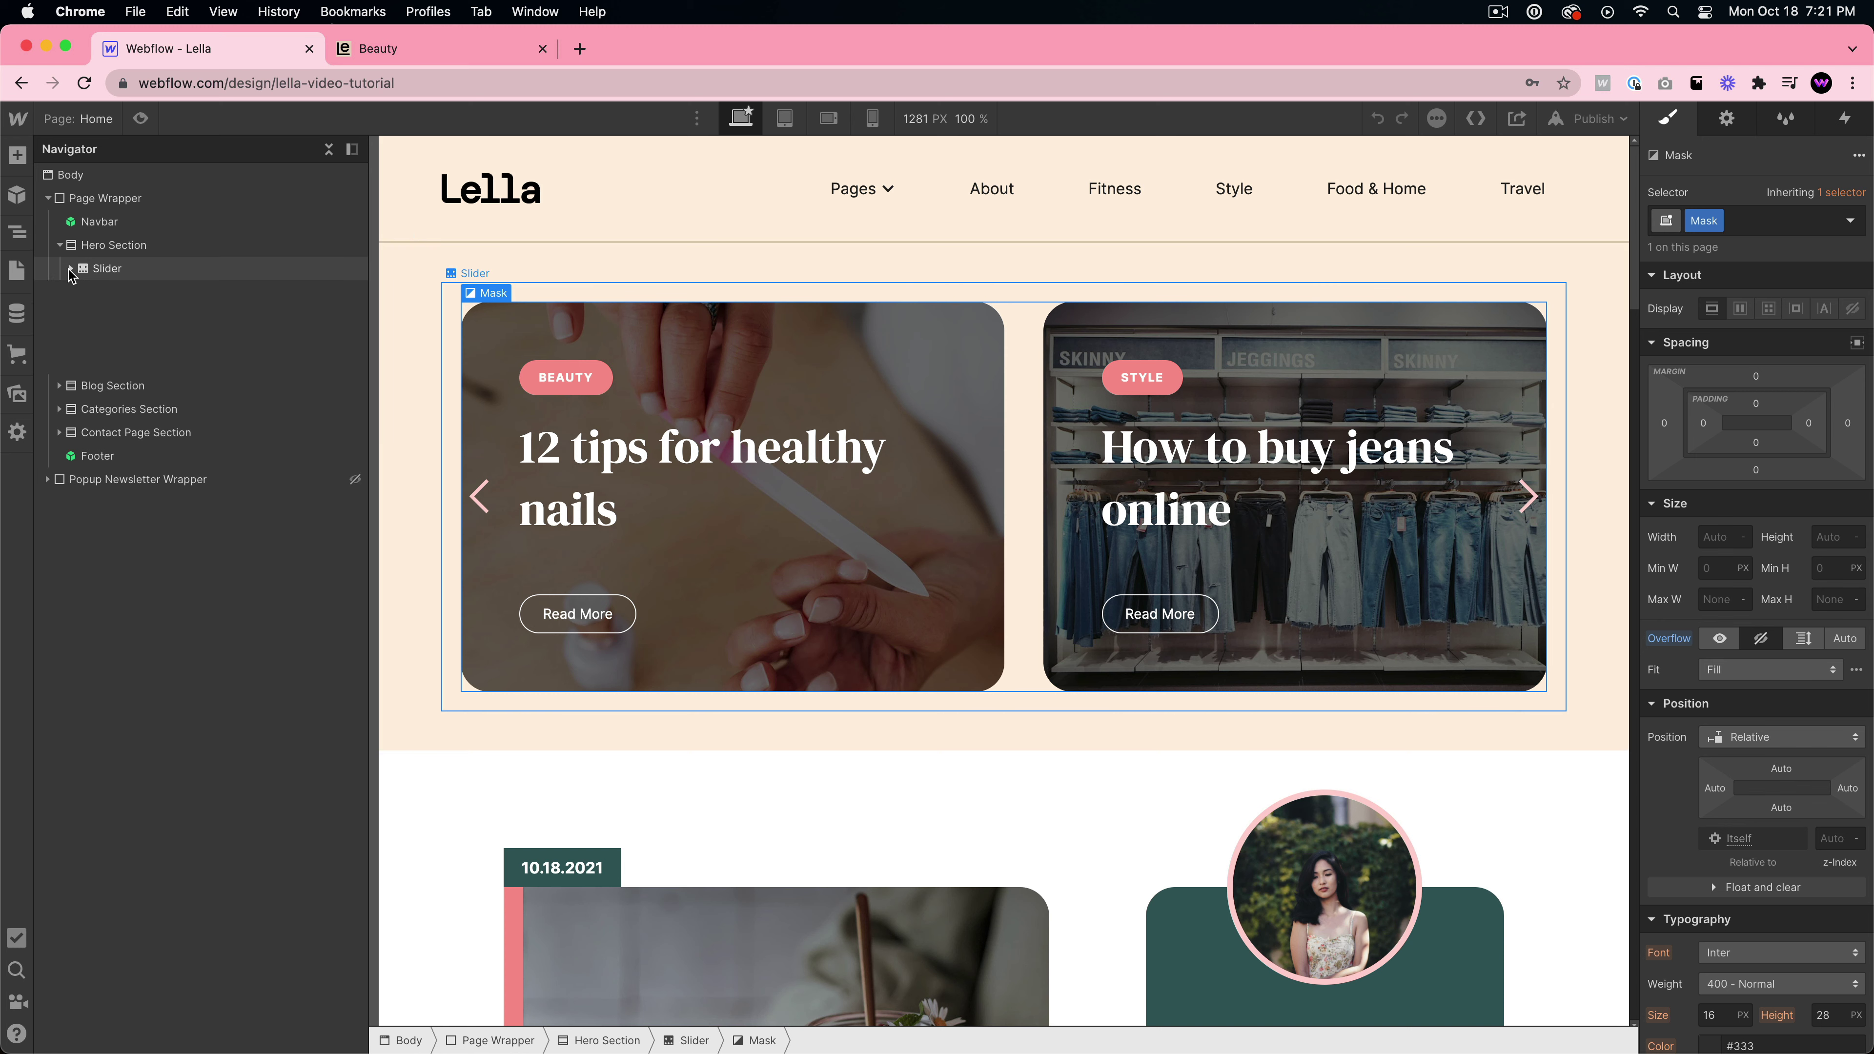
pyautogui.click(70, 268)
pyautogui.click(110, 245)
pyautogui.click(71, 268)
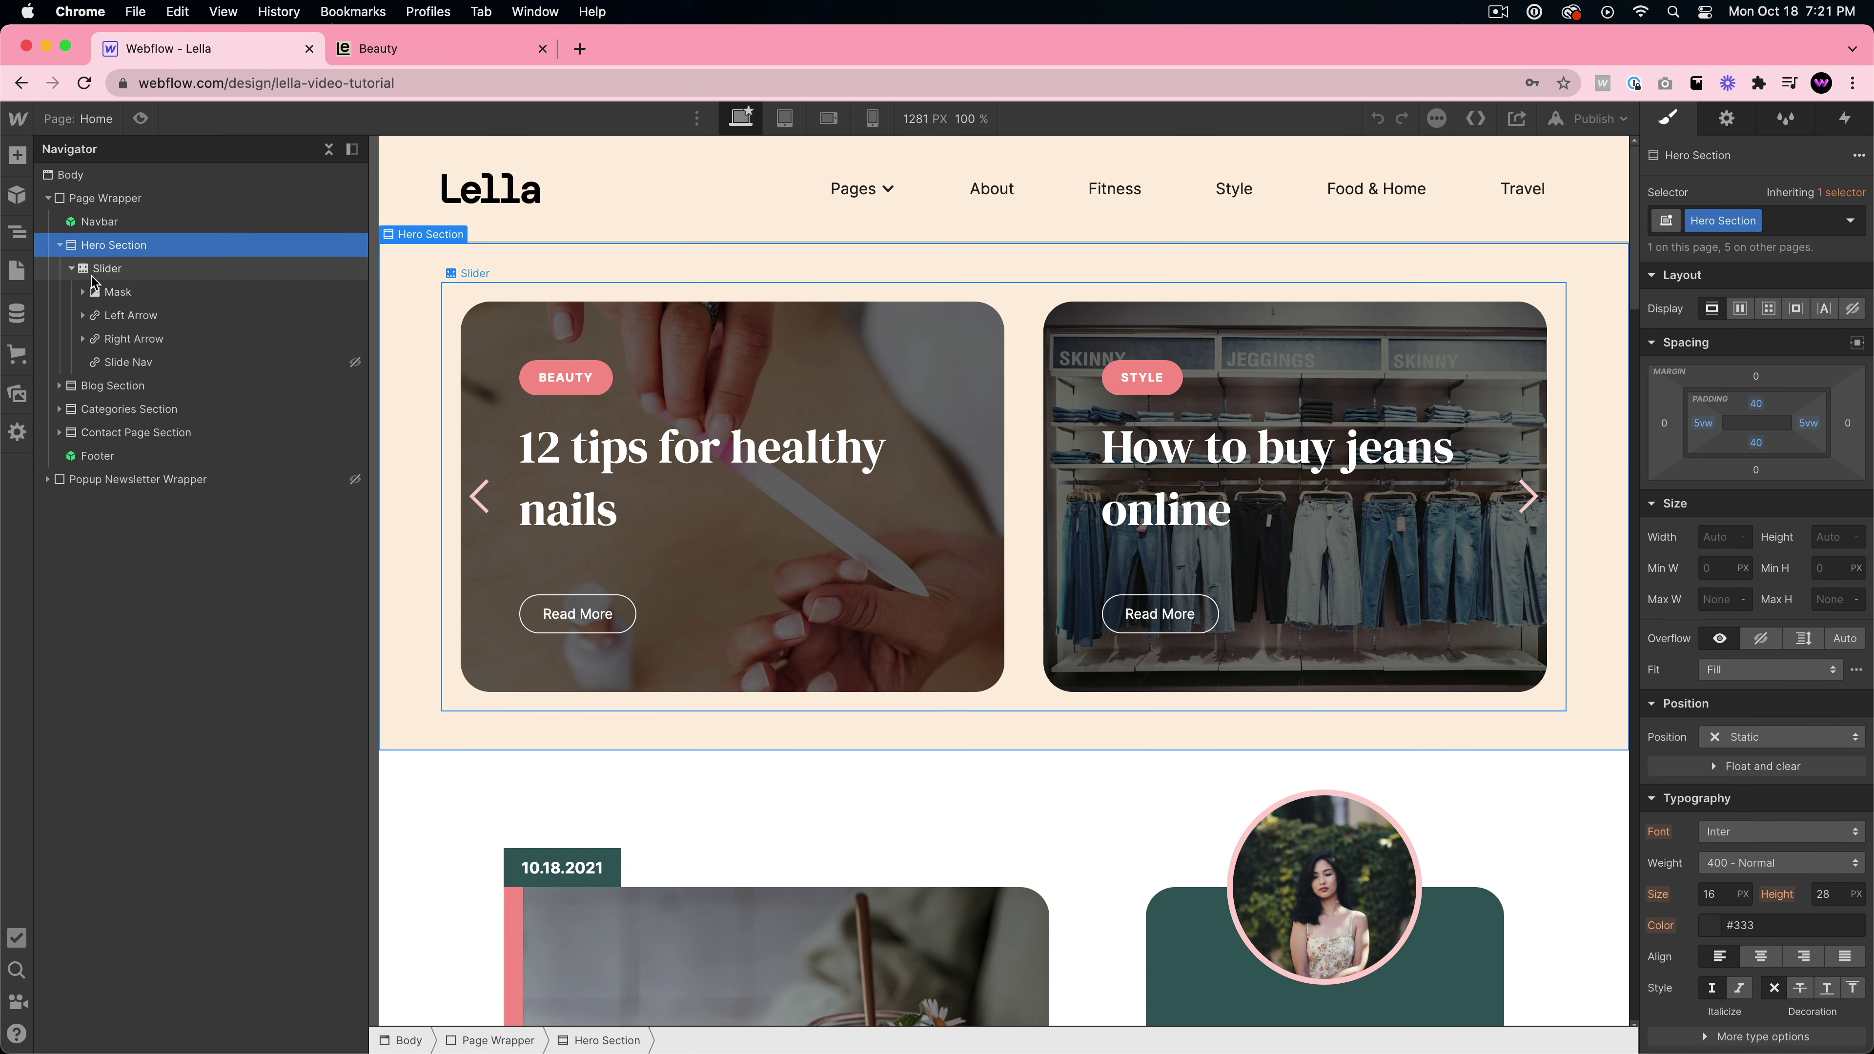
pyautogui.click(82, 292)
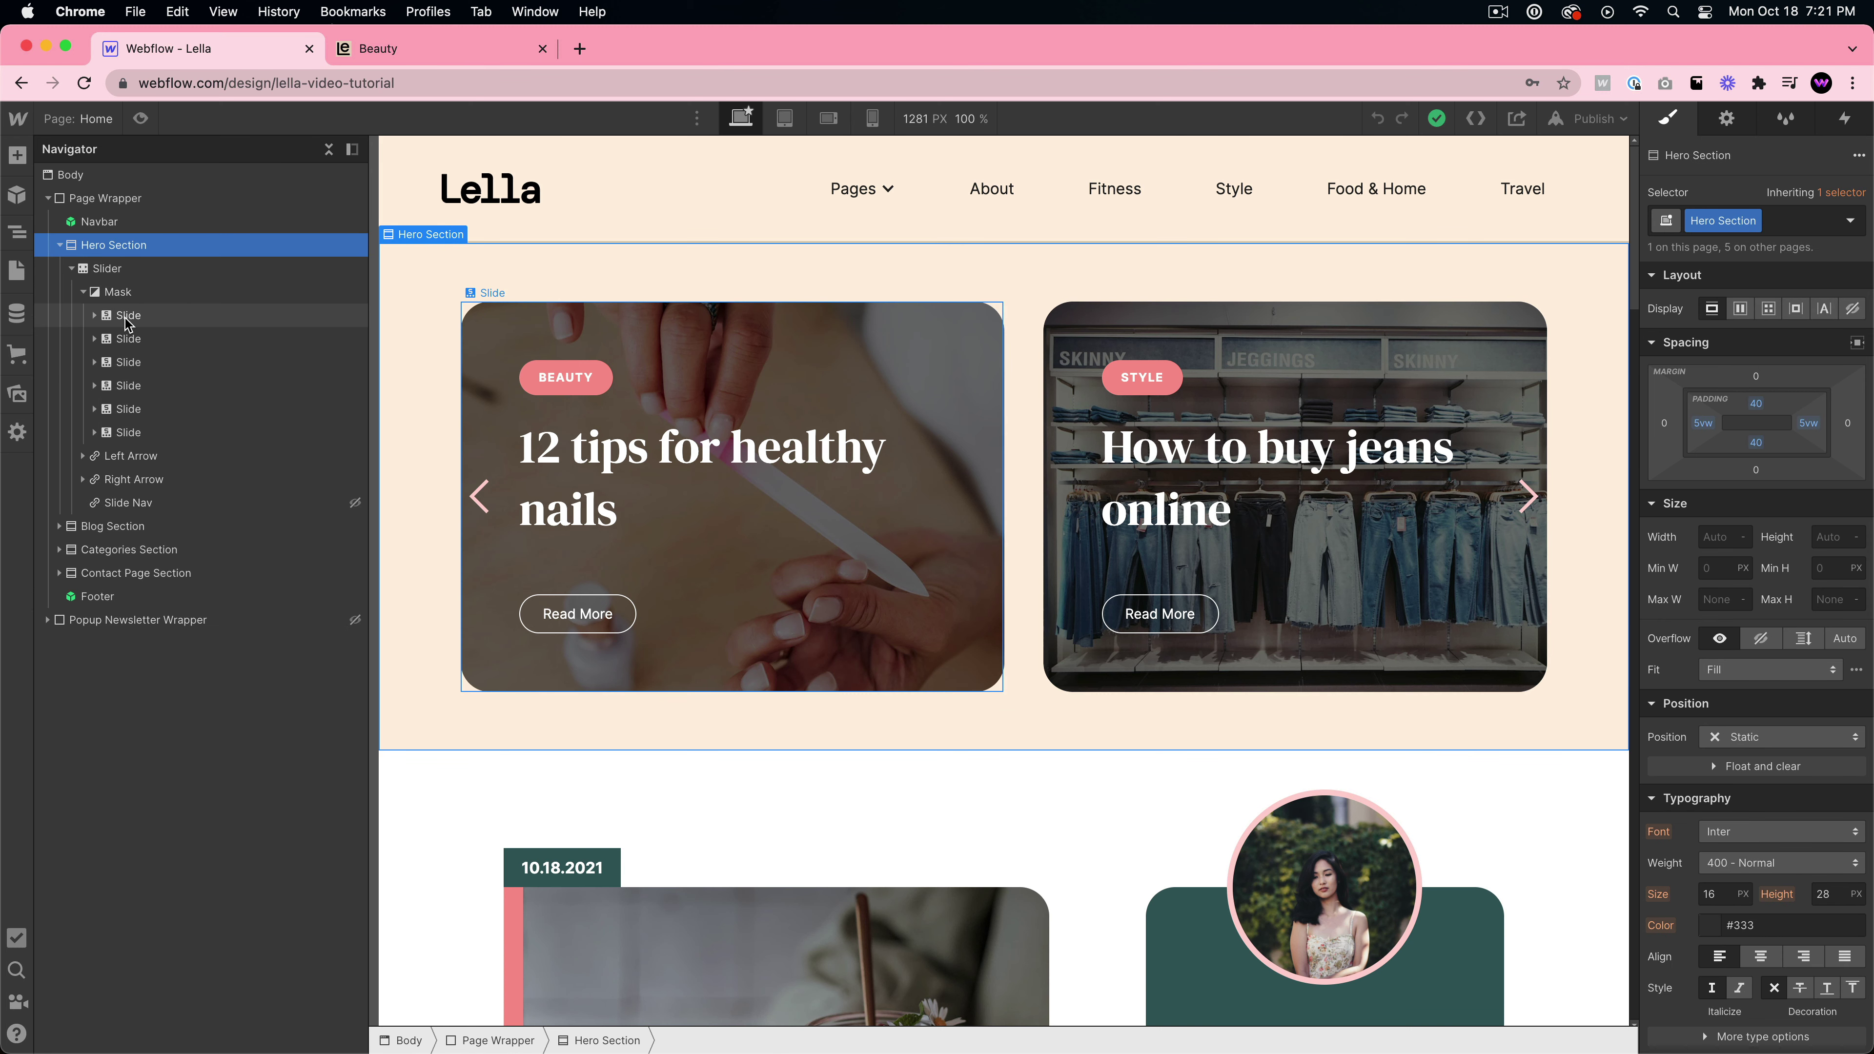
# - Add two copies of the last slide, Dairy-free ice cream recipe, at the end of the slider's Mask
pyautogui.click(137, 339)
pyautogui.click(146, 362)
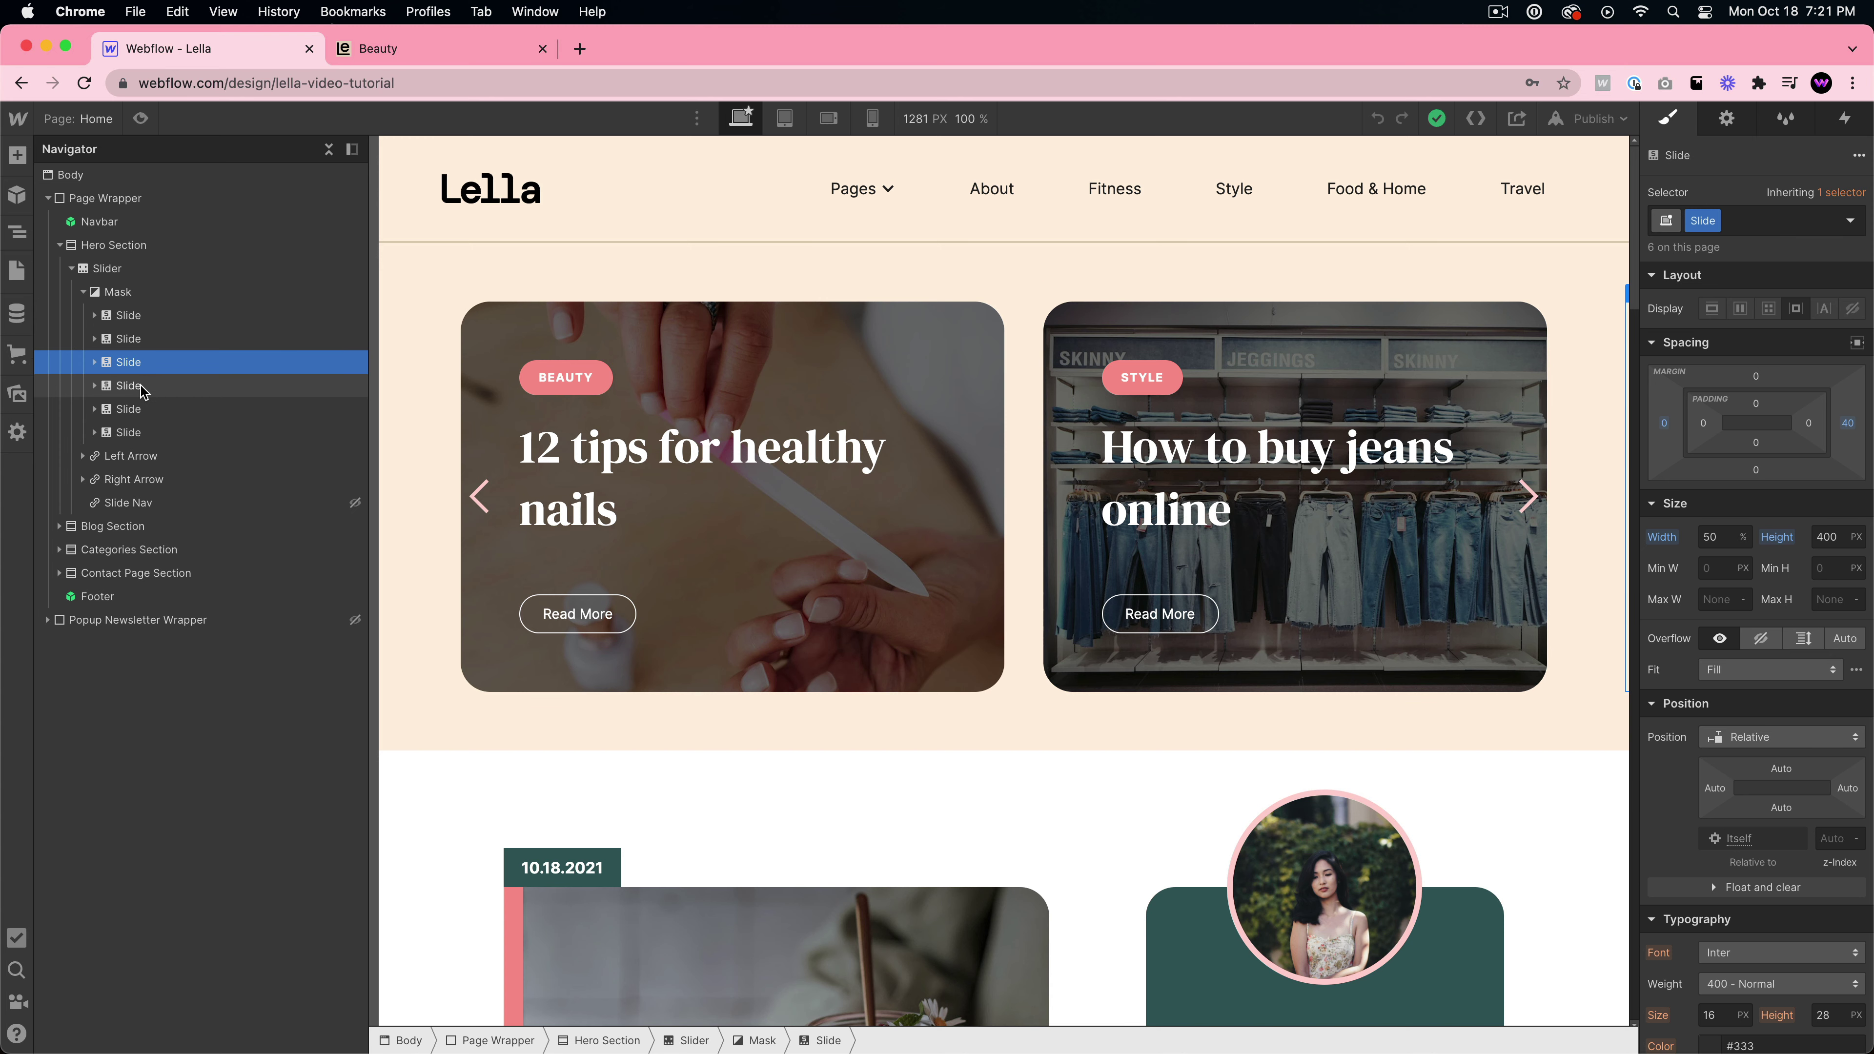
pyautogui.click(139, 387)
pyautogui.click(133, 409)
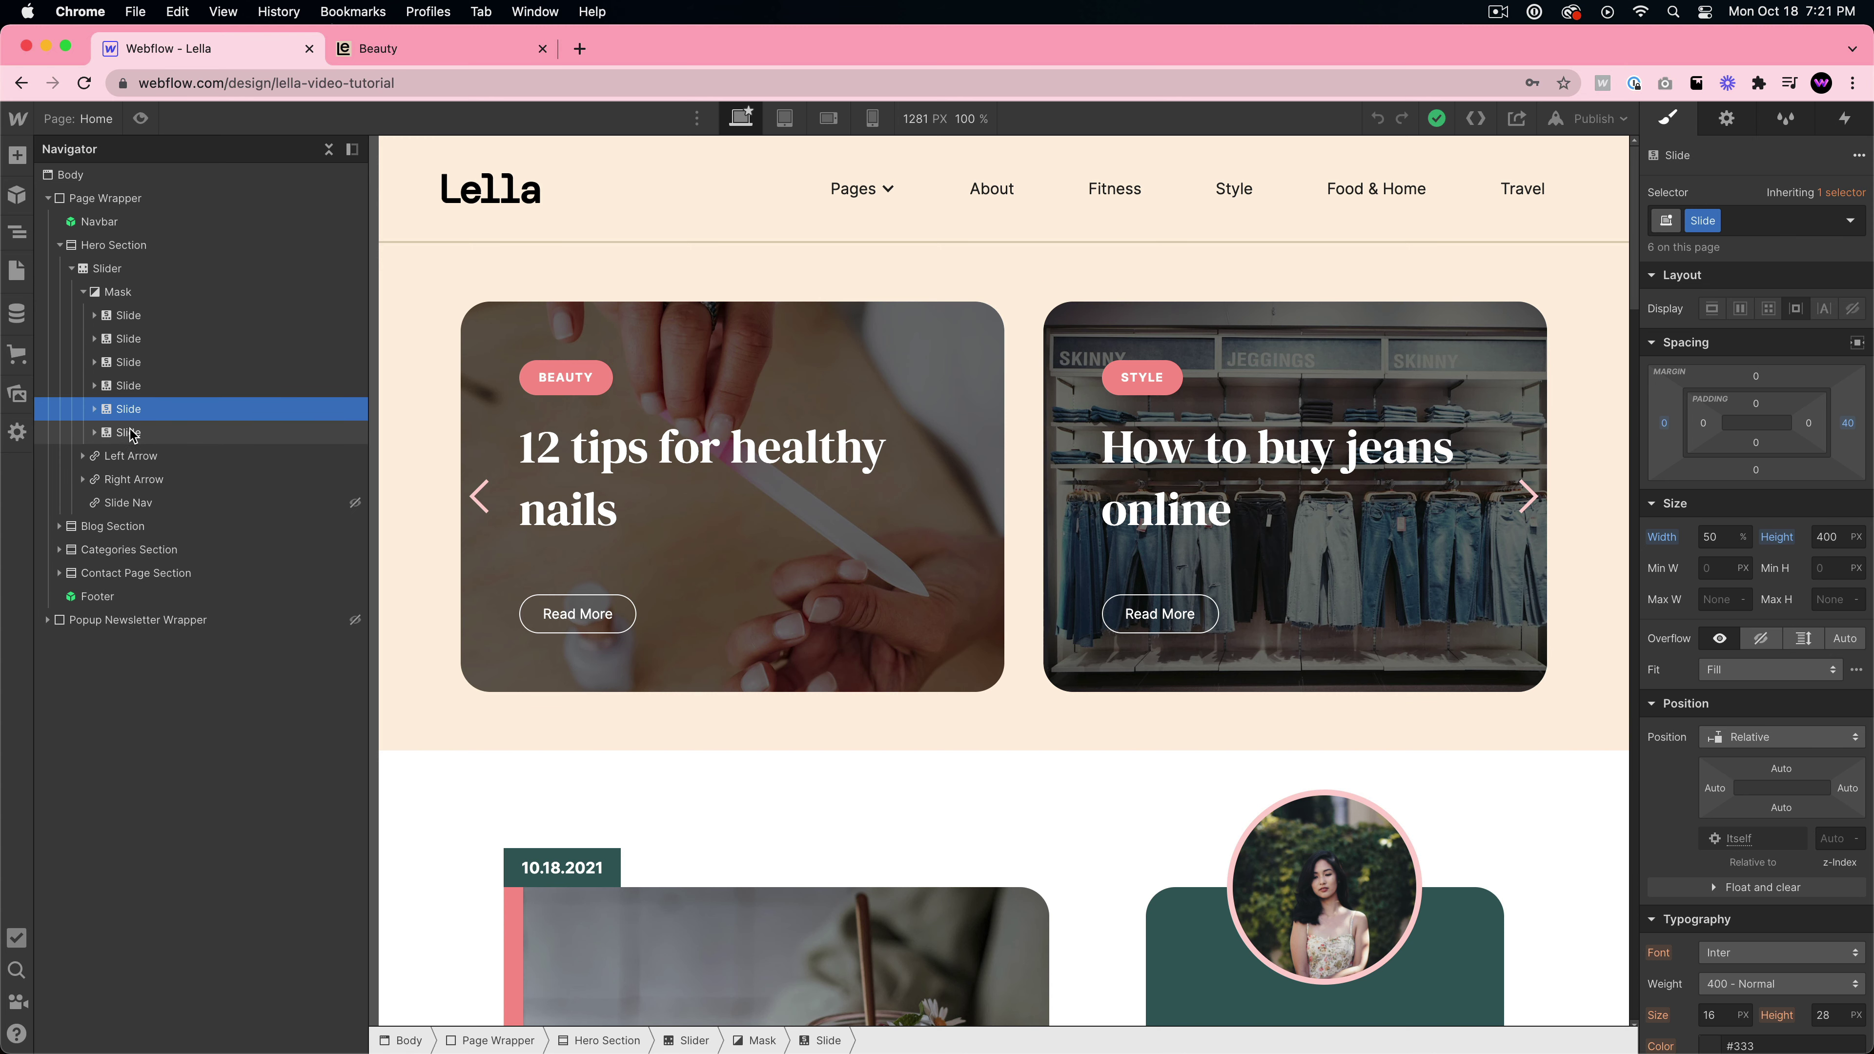
pyautogui.click(132, 432)
pyautogui.click(1728, 119)
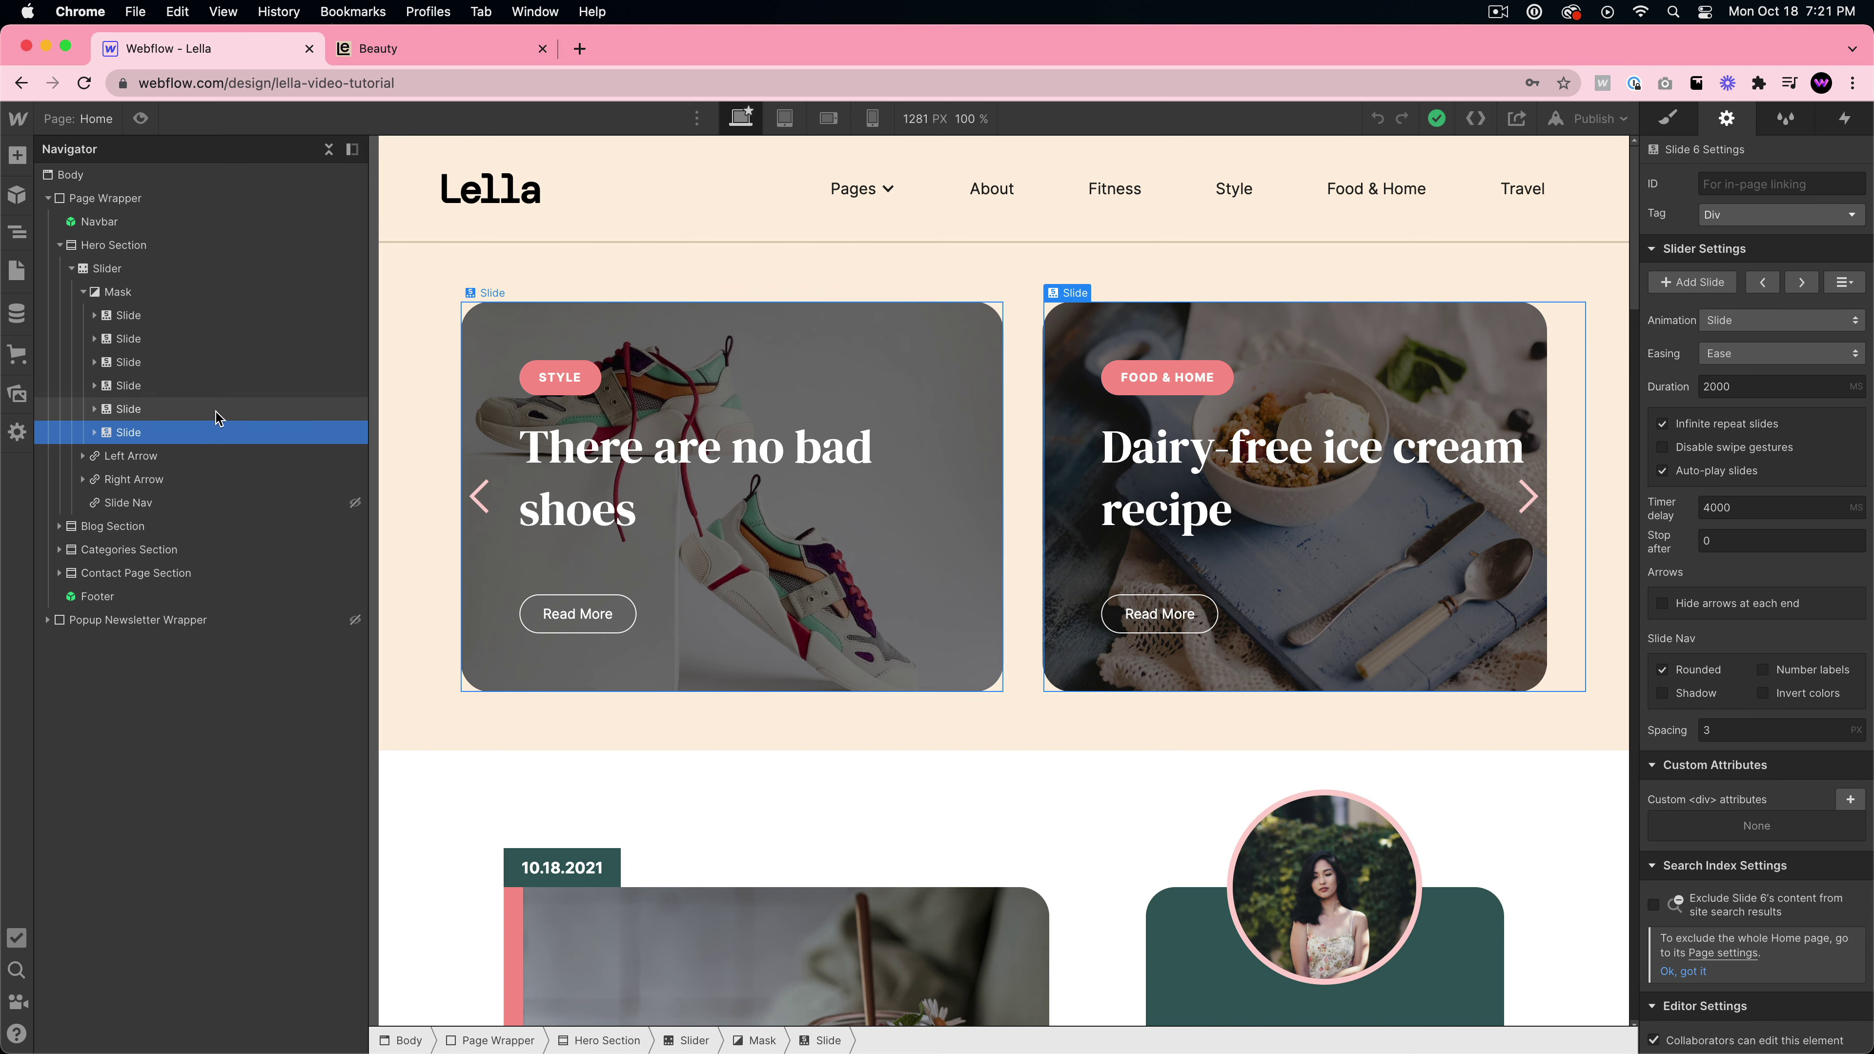
pyautogui.press('super+v')
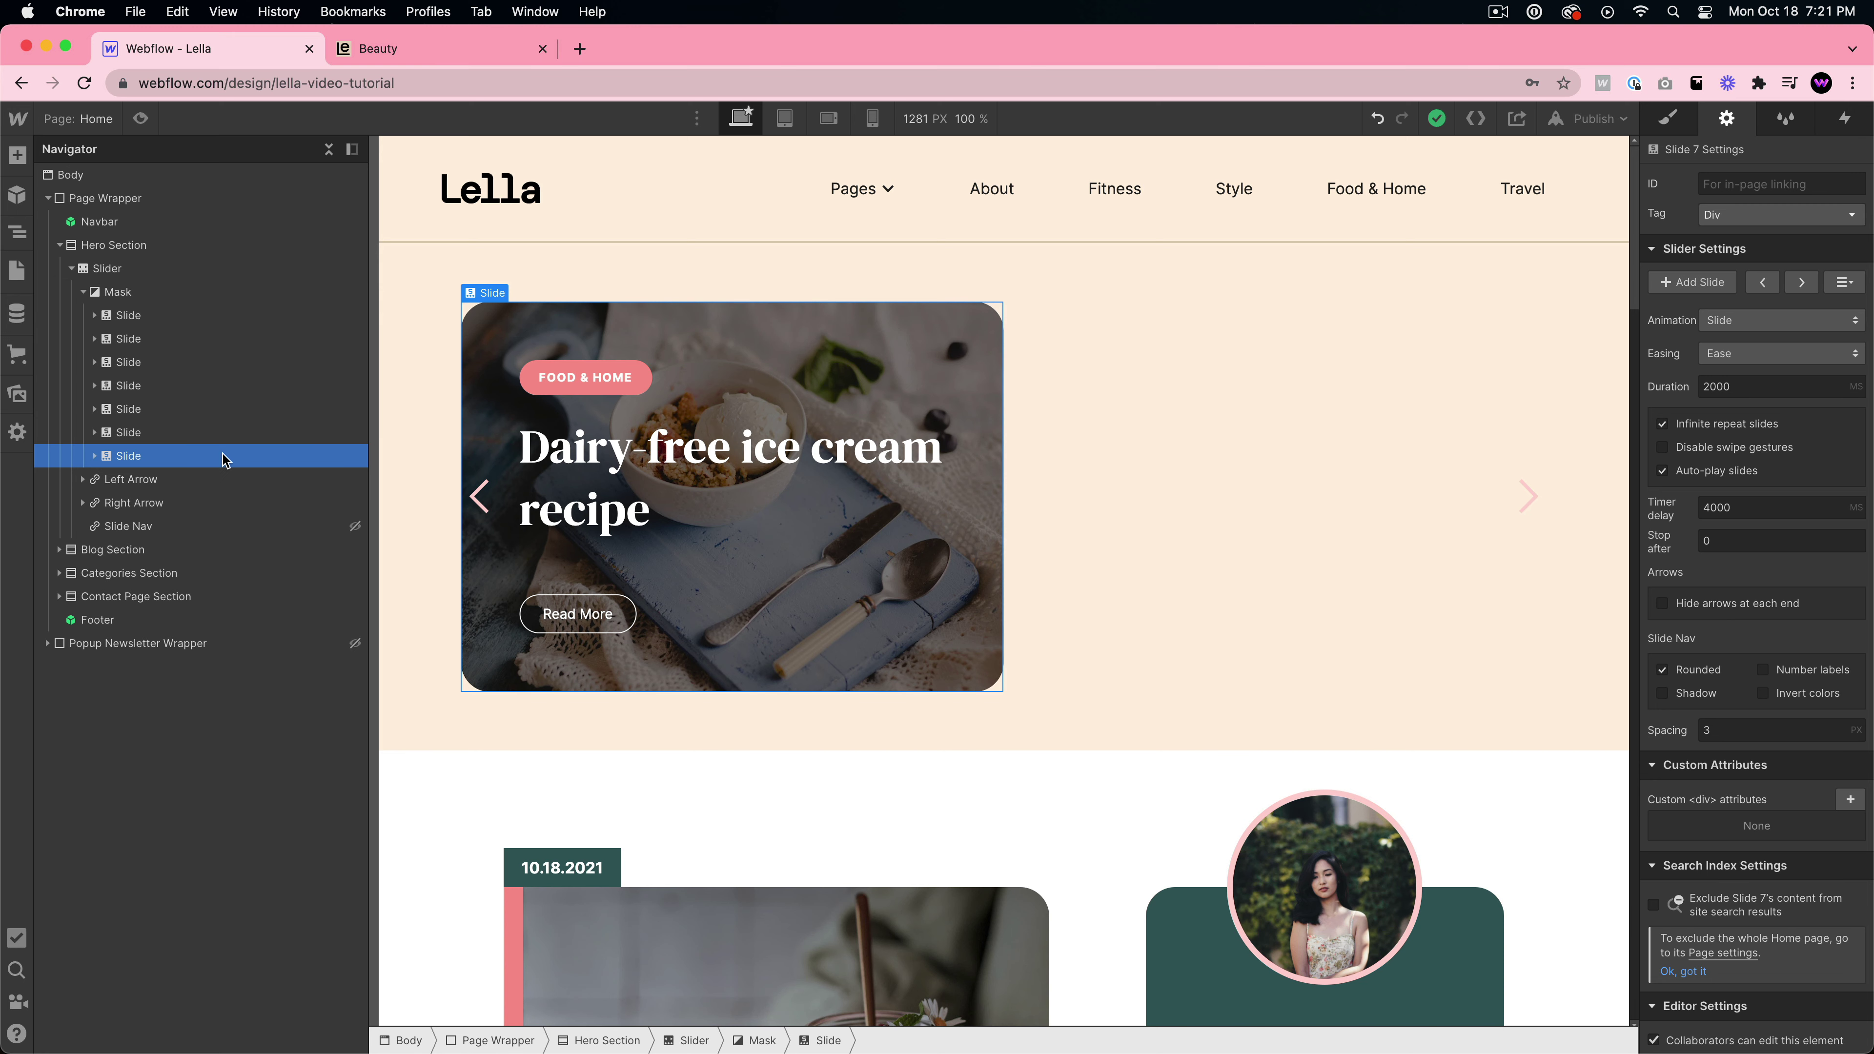
pyautogui.press('super+d')
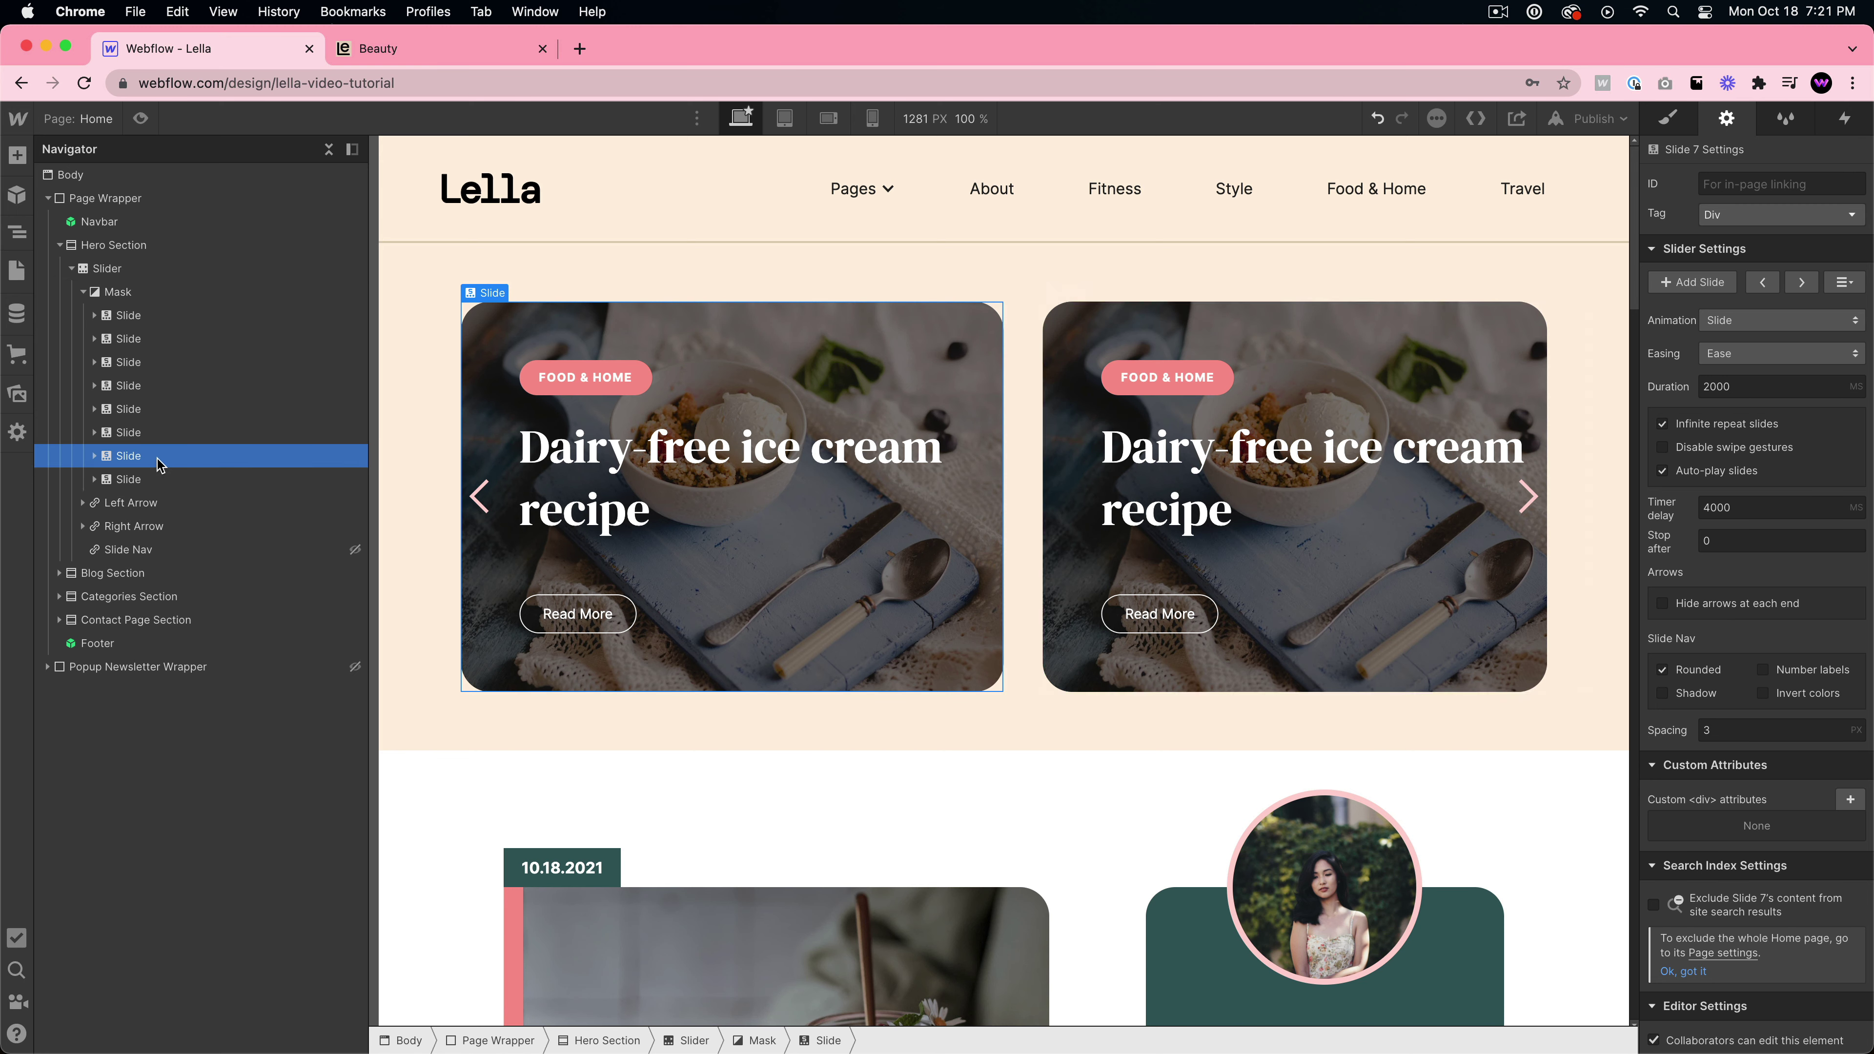
# - Disconnect the seventh slide's Slide Background from its collection image and switch its Slide Link Block to a plain URL link
pyautogui.click(825, 350)
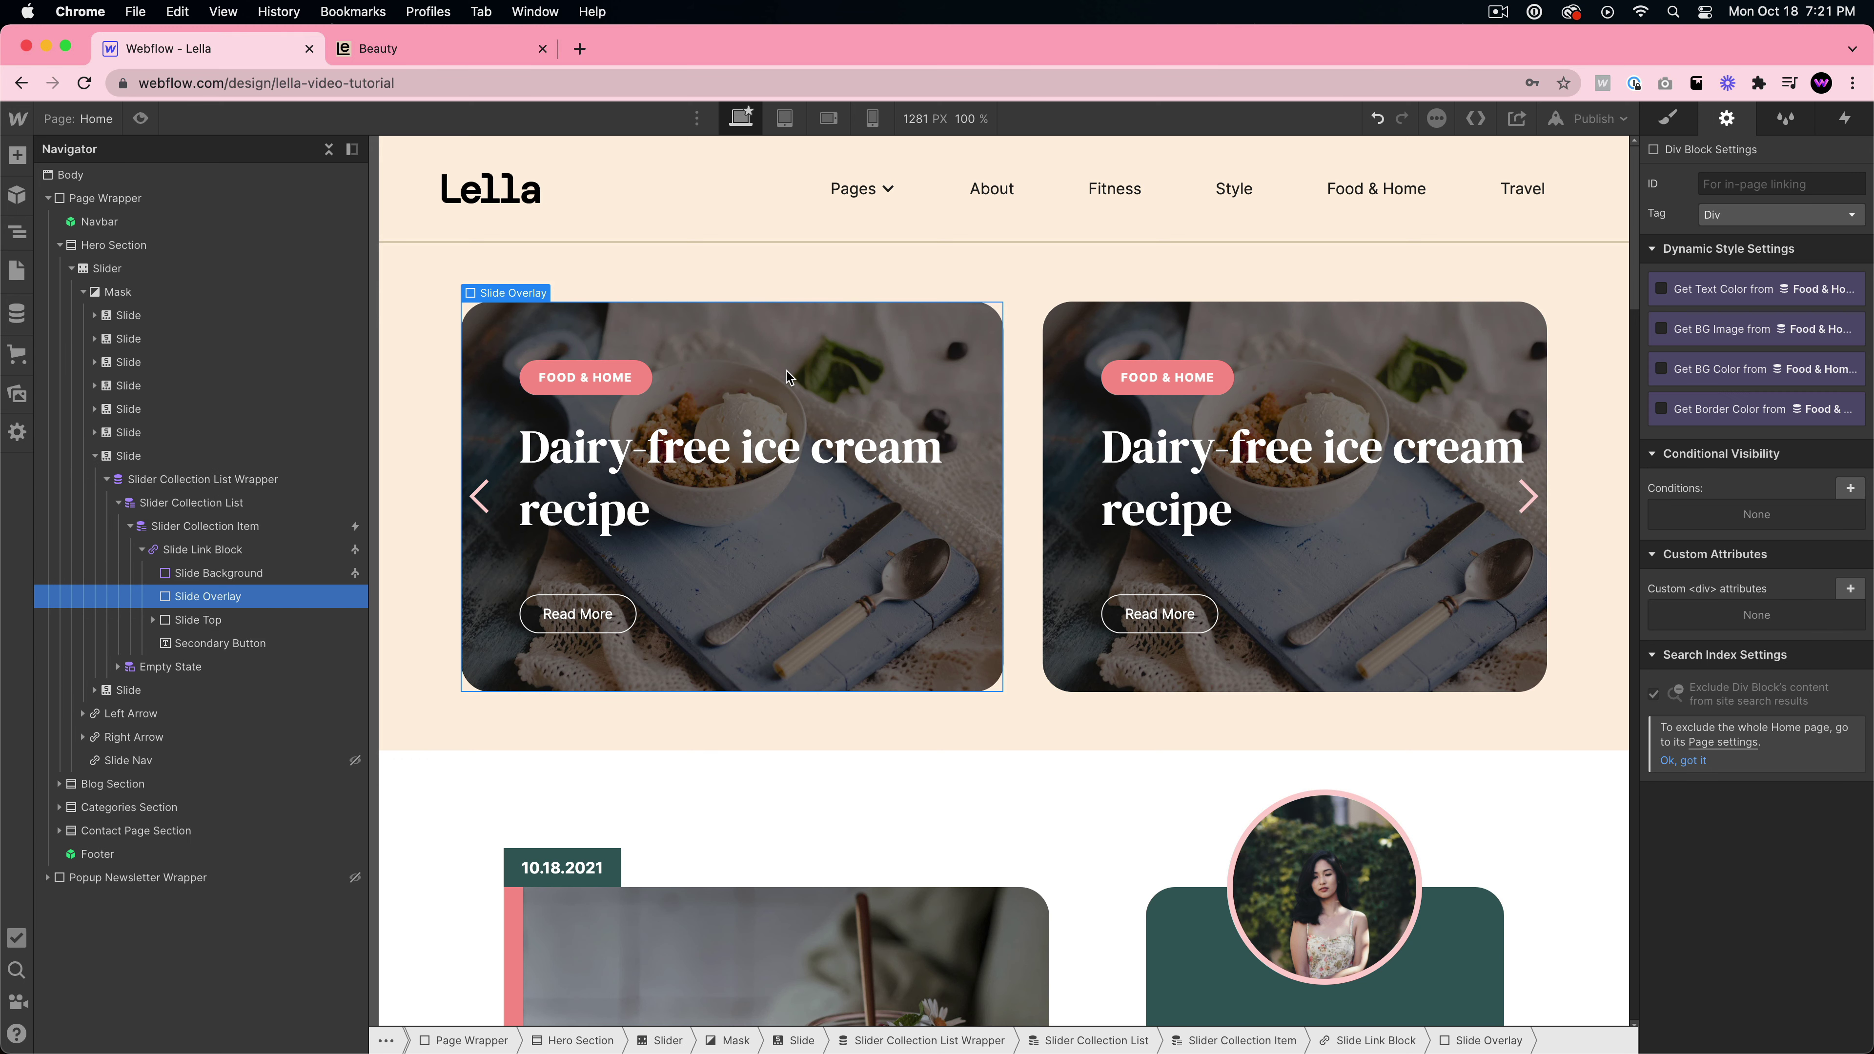
pyautogui.click(244, 576)
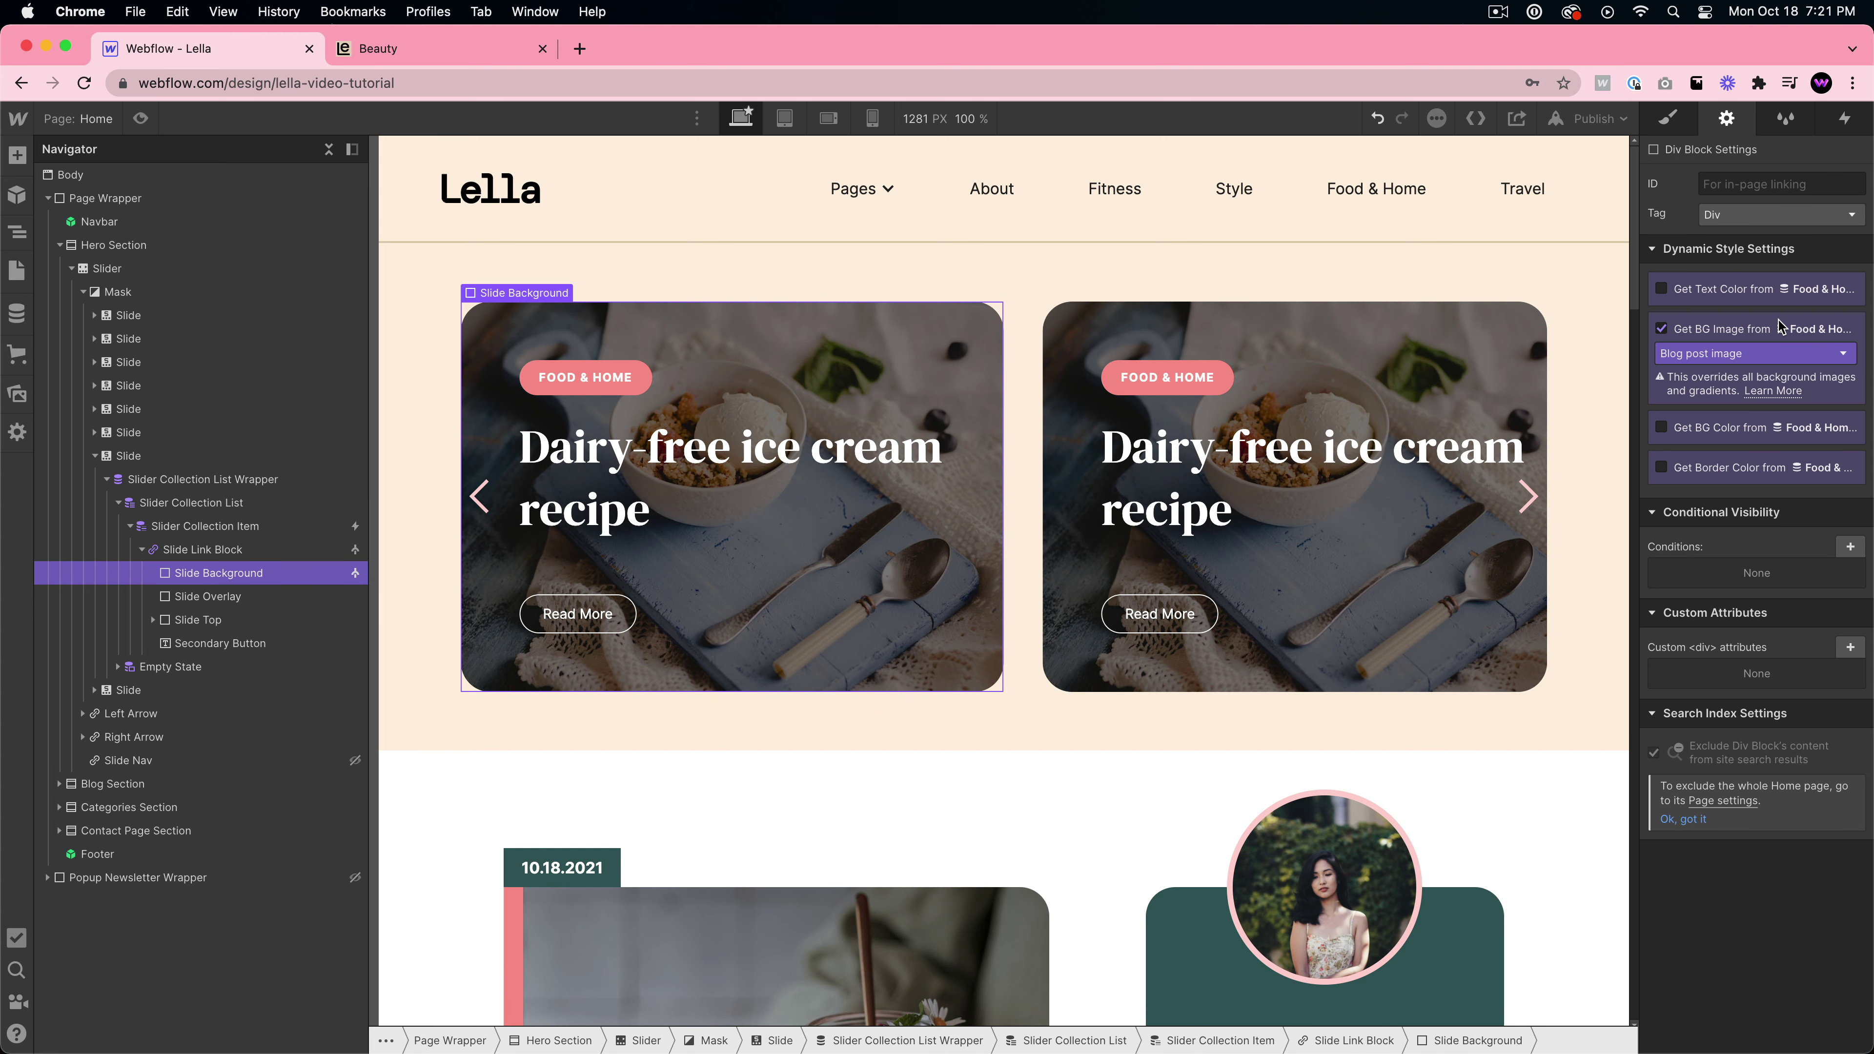
pyautogui.click(1662, 329)
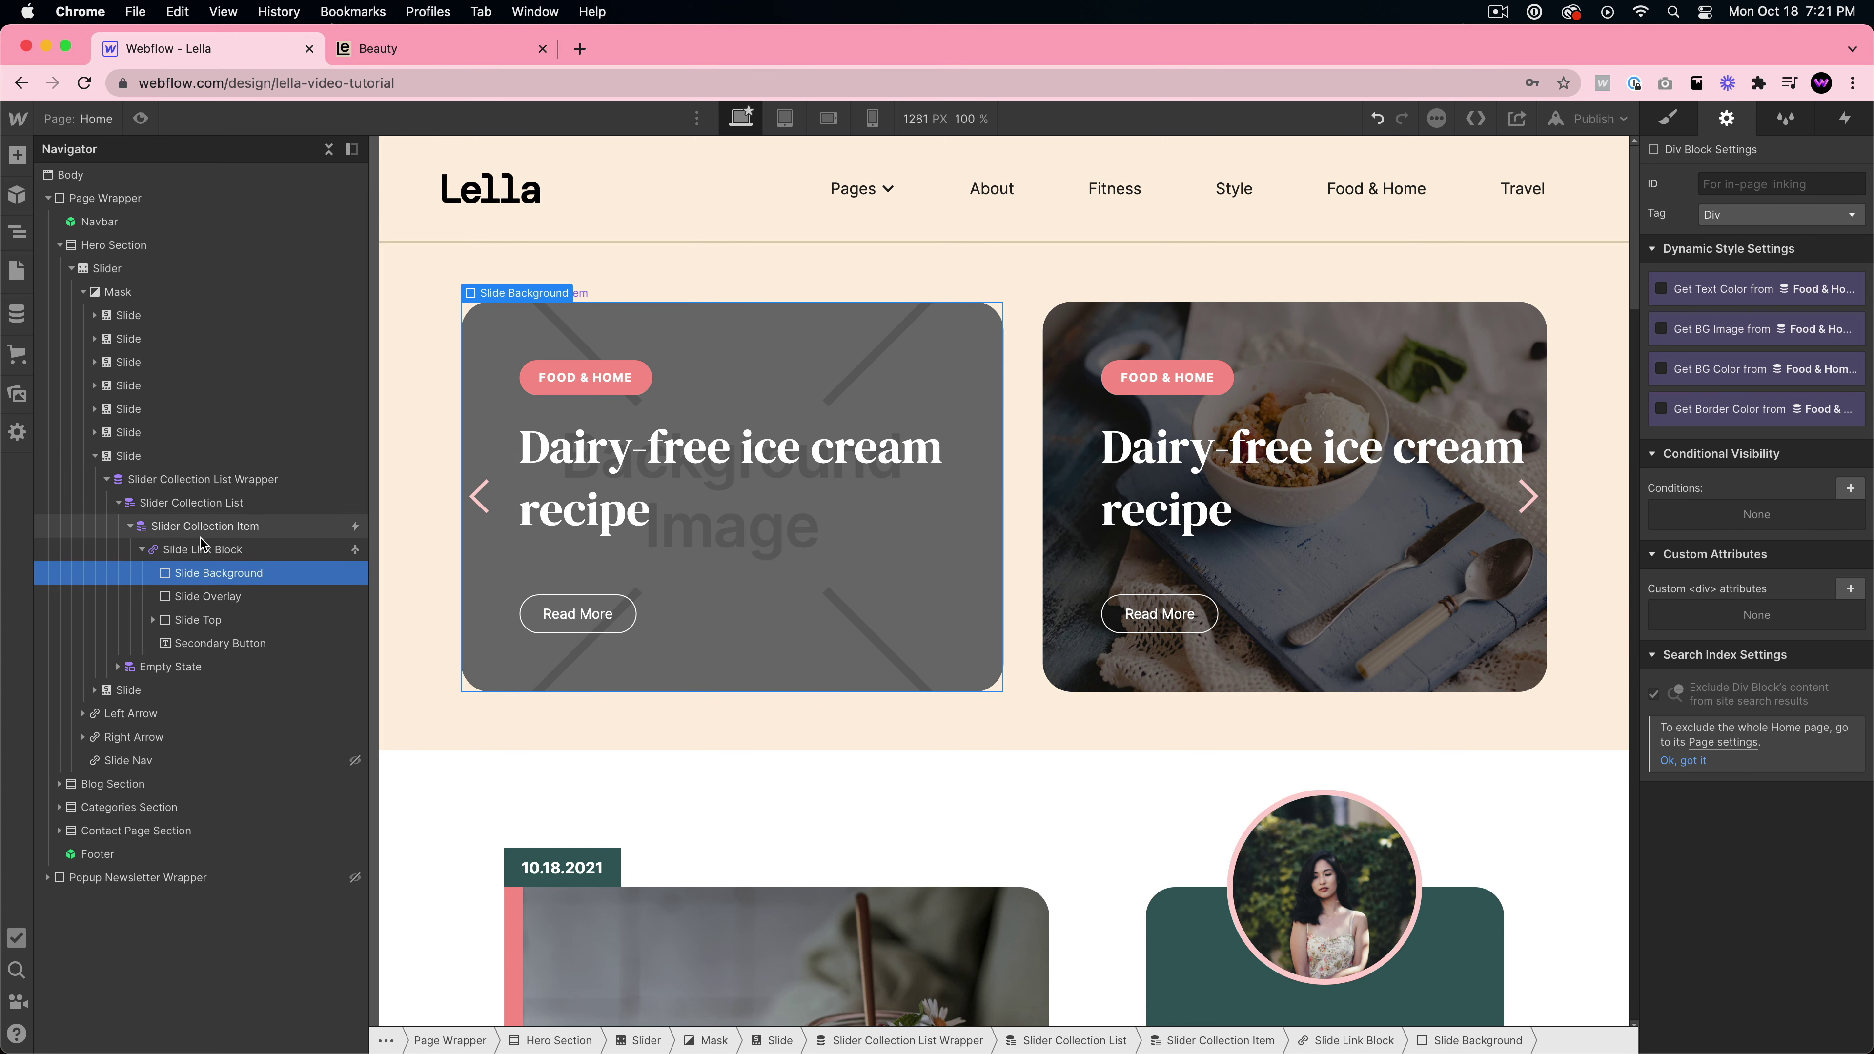
pyautogui.click(472, 472)
pyautogui.click(1663, 254)
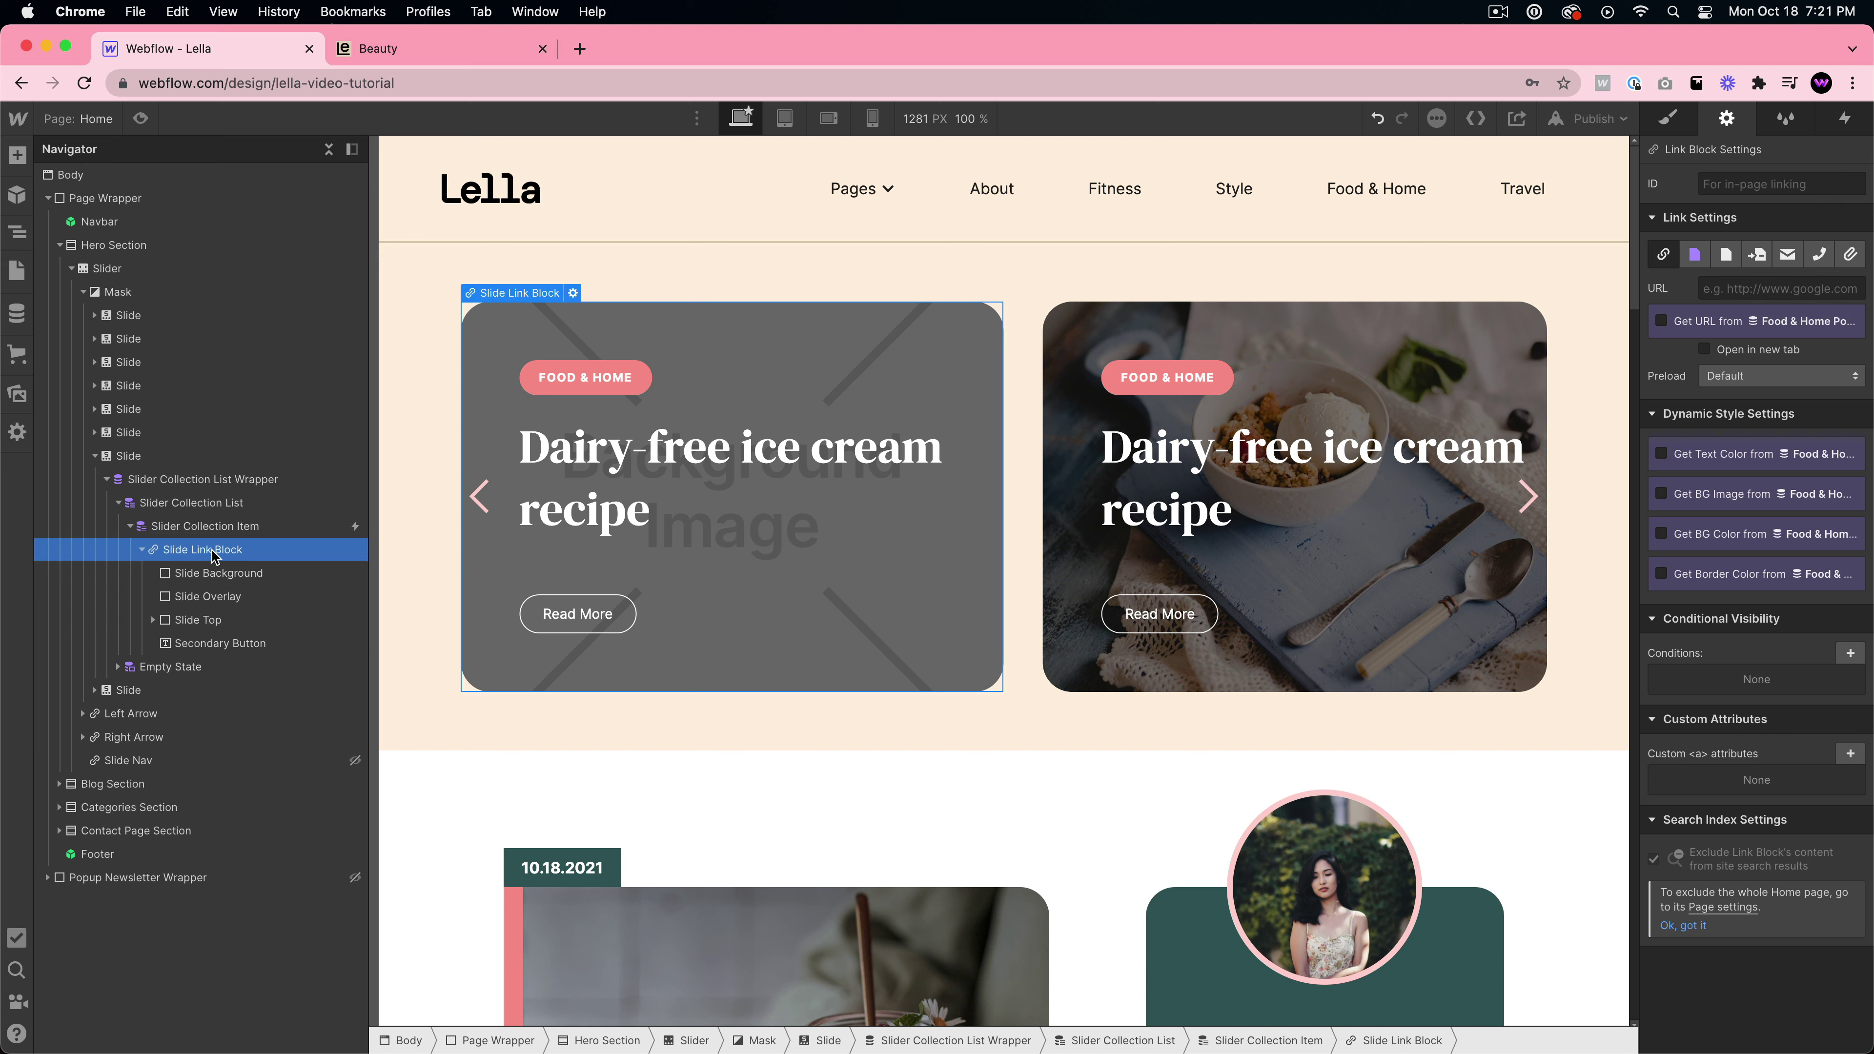
pyautogui.click(574, 292)
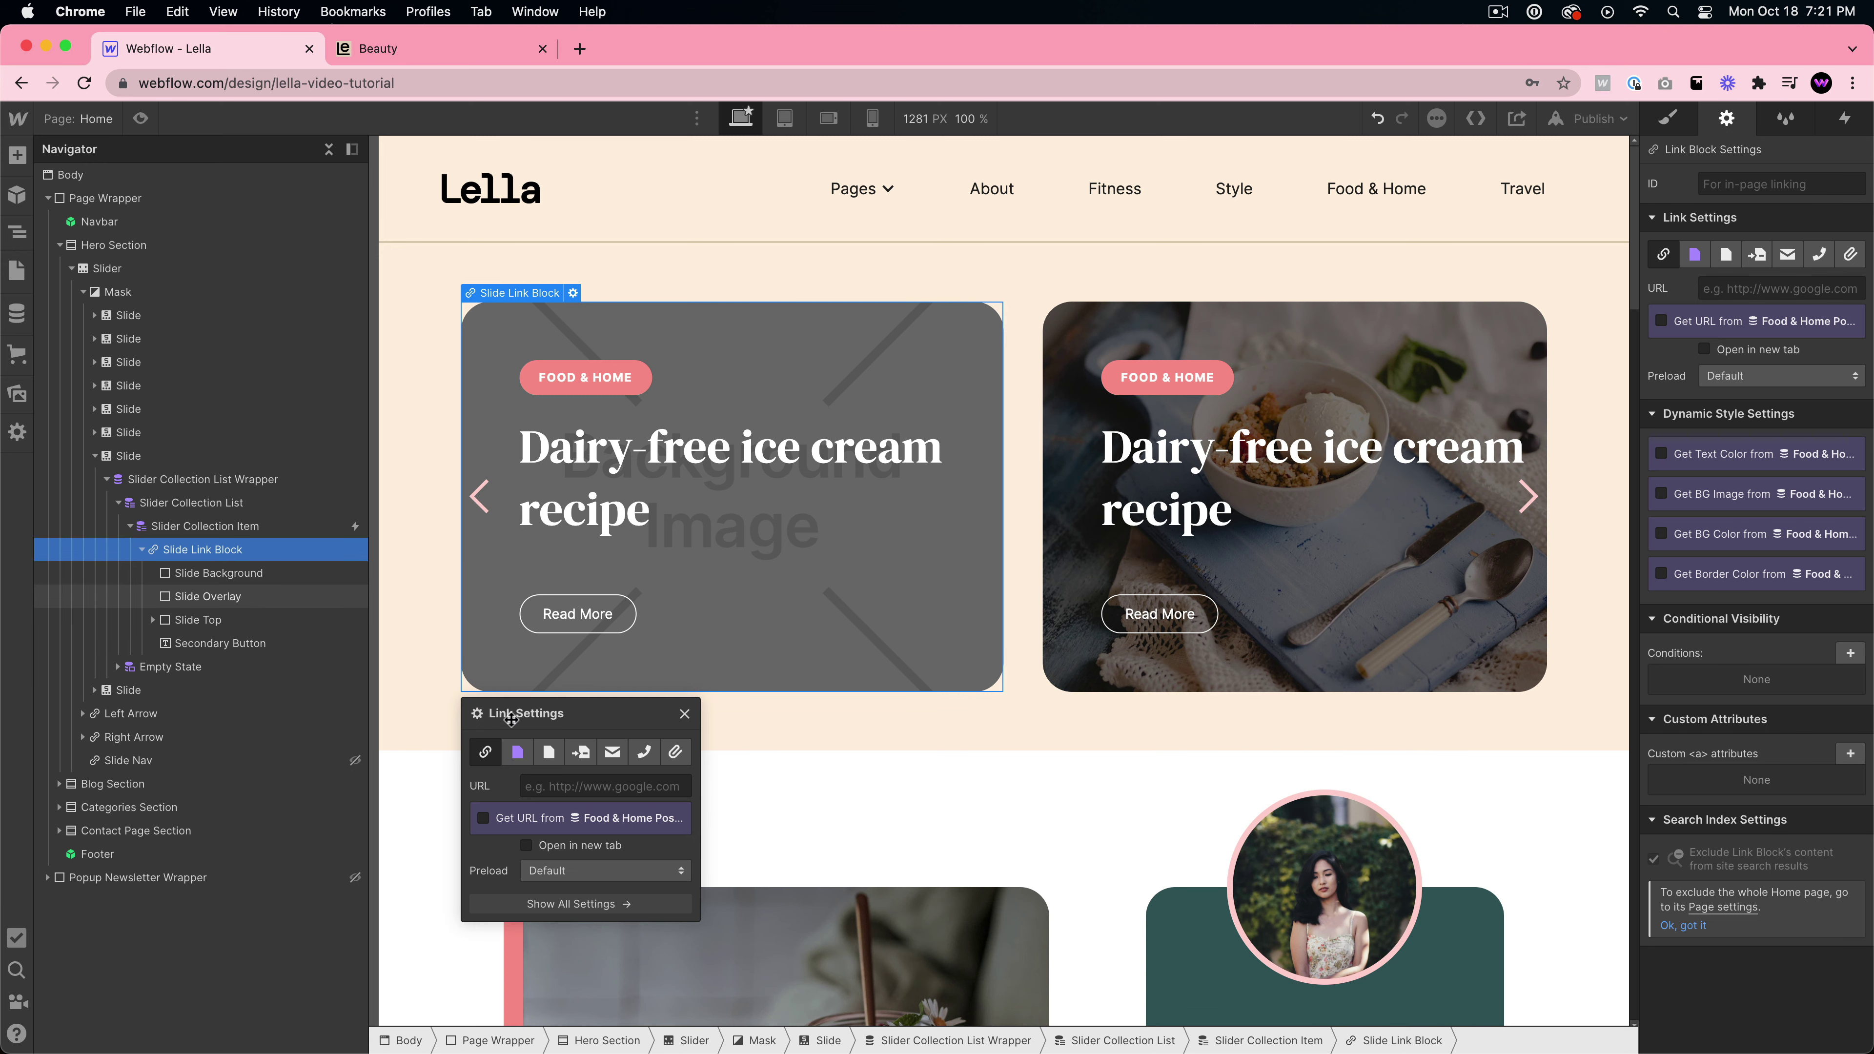
pyautogui.click(517, 752)
pyautogui.click(597, 786)
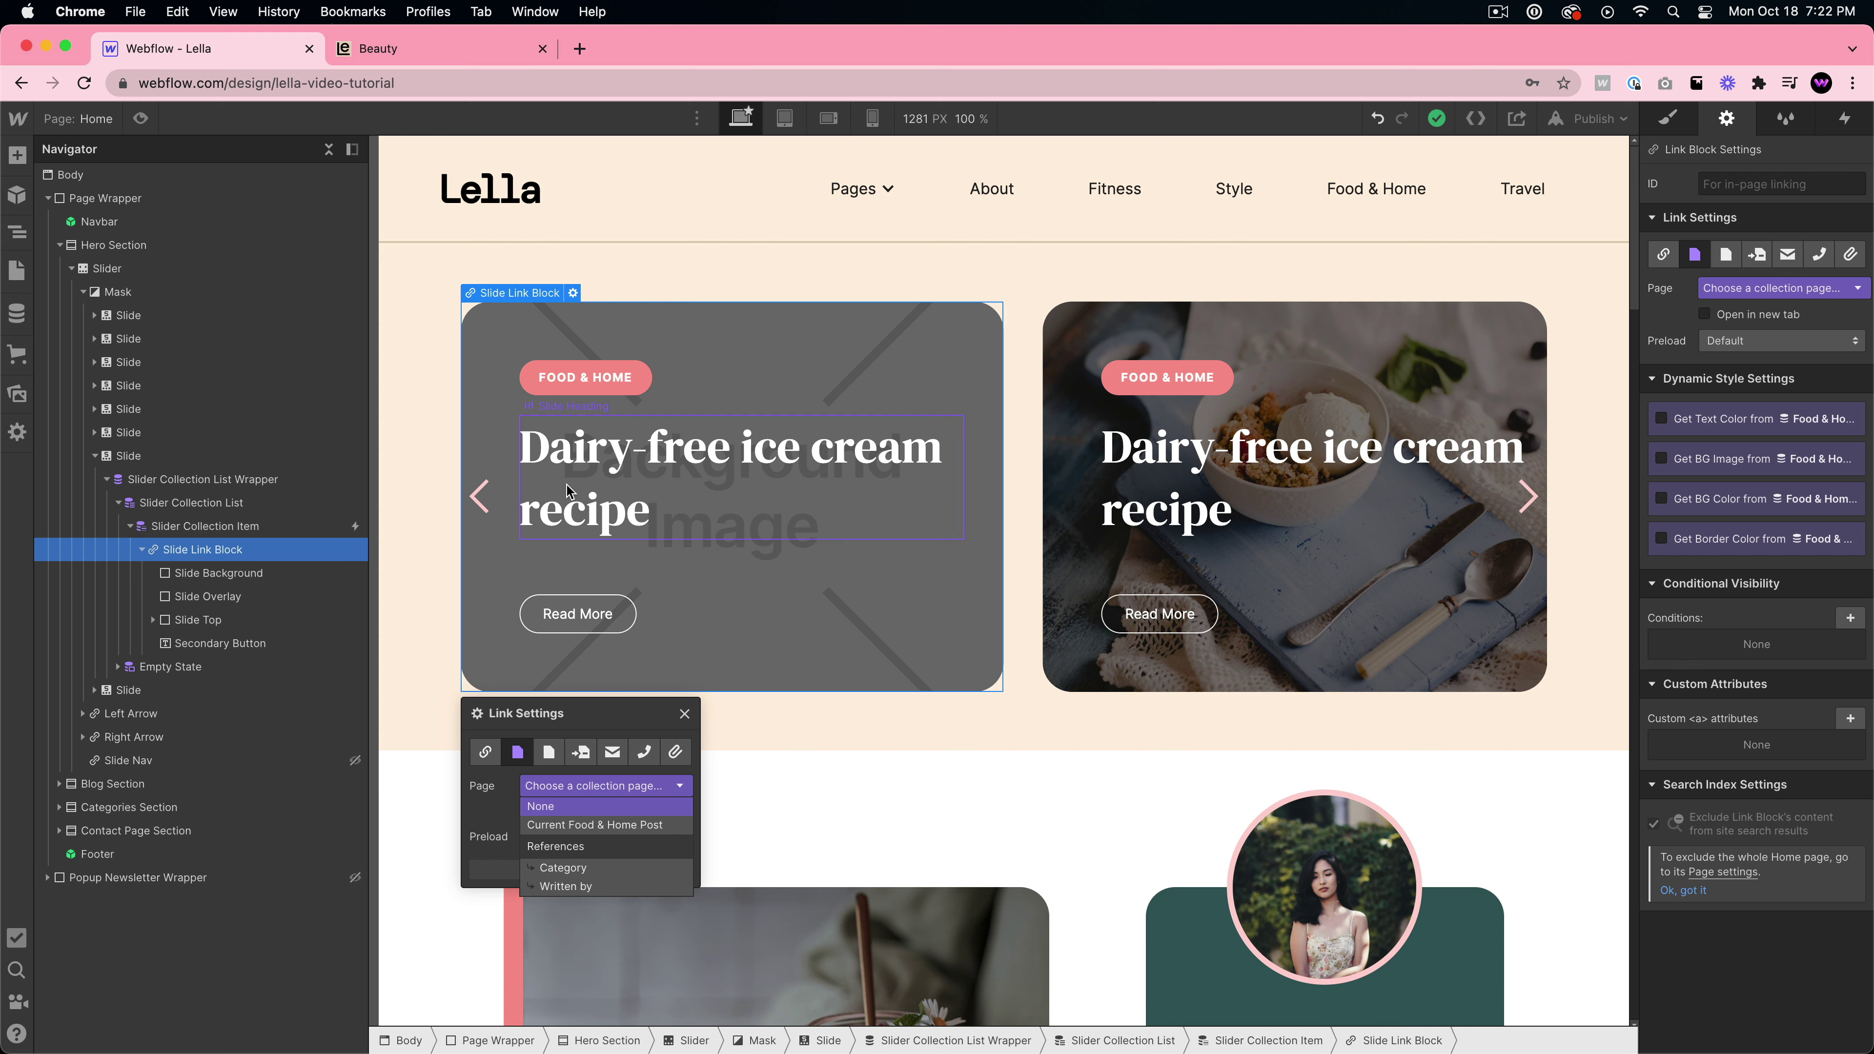
pyautogui.click(485, 752)
pyautogui.click(485, 752)
pyautogui.click(685, 713)
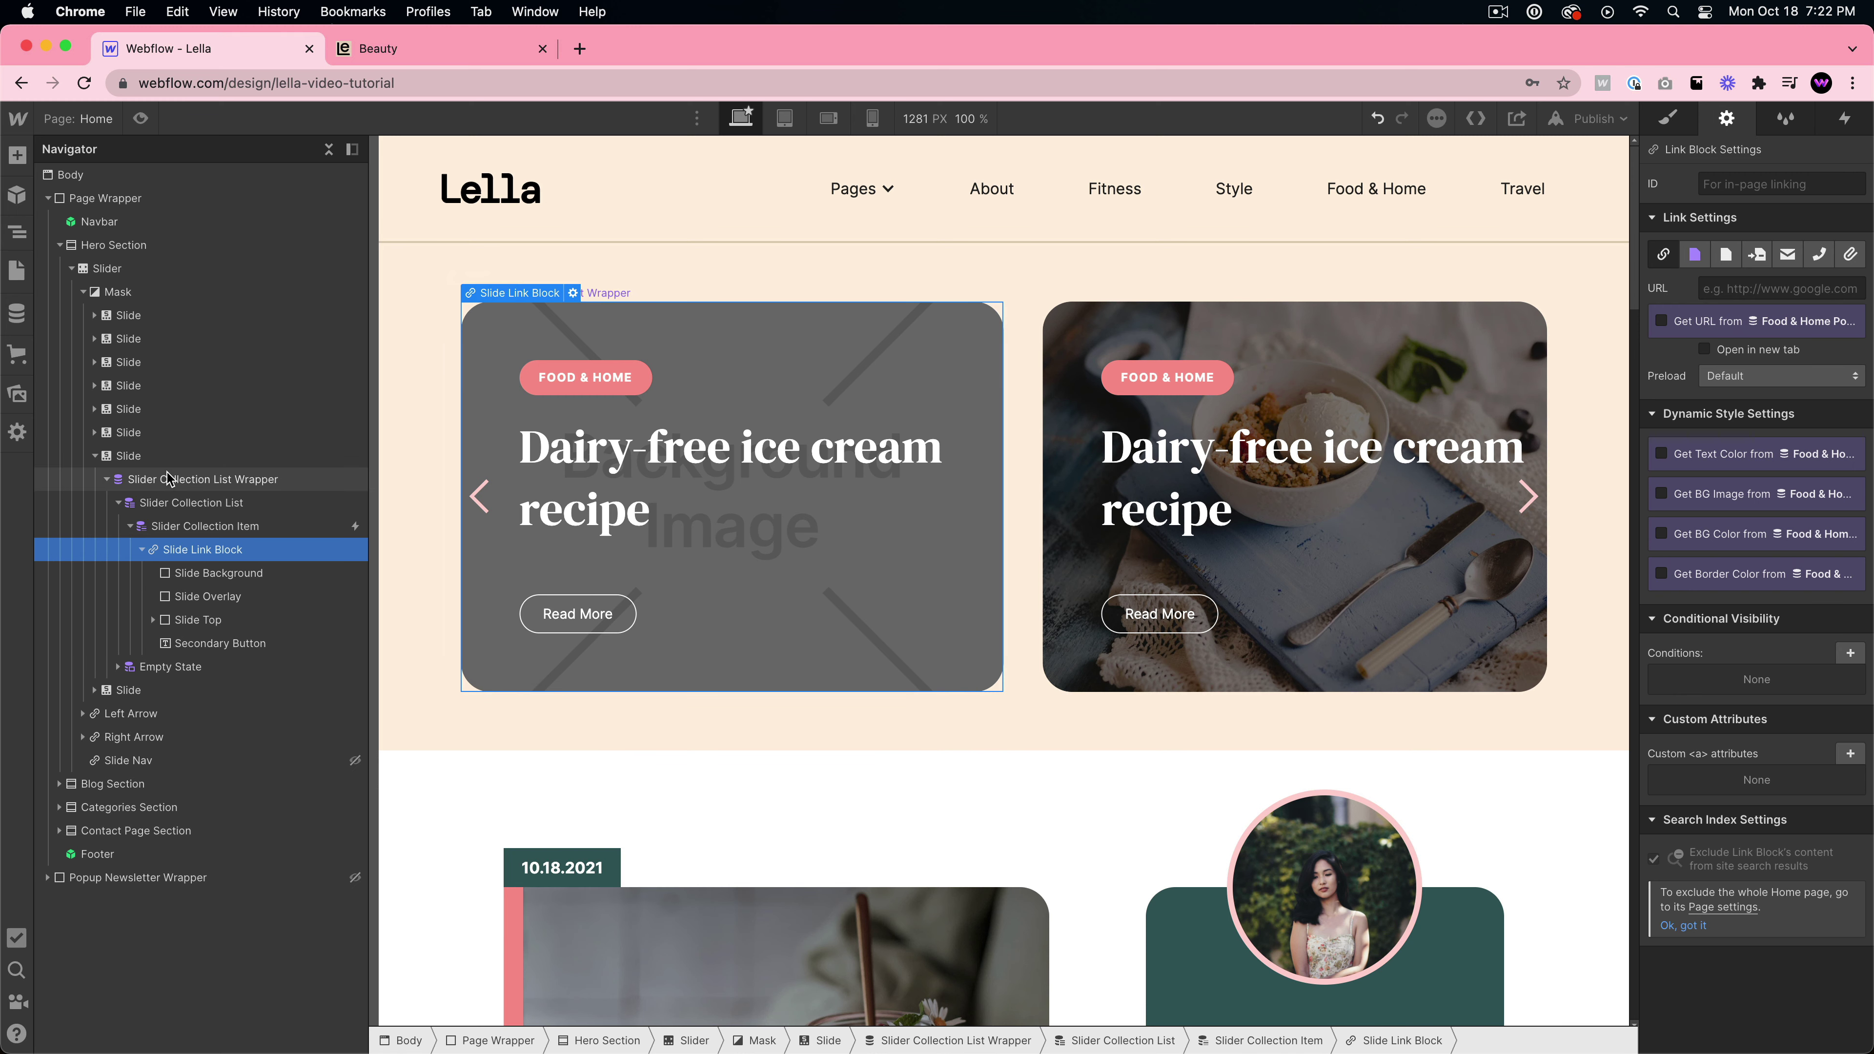
# - Disconnect the seventh slide's Category Tag and Slide Heading texts from the Food & Home Posts collection
pyautogui.click(223, 507)
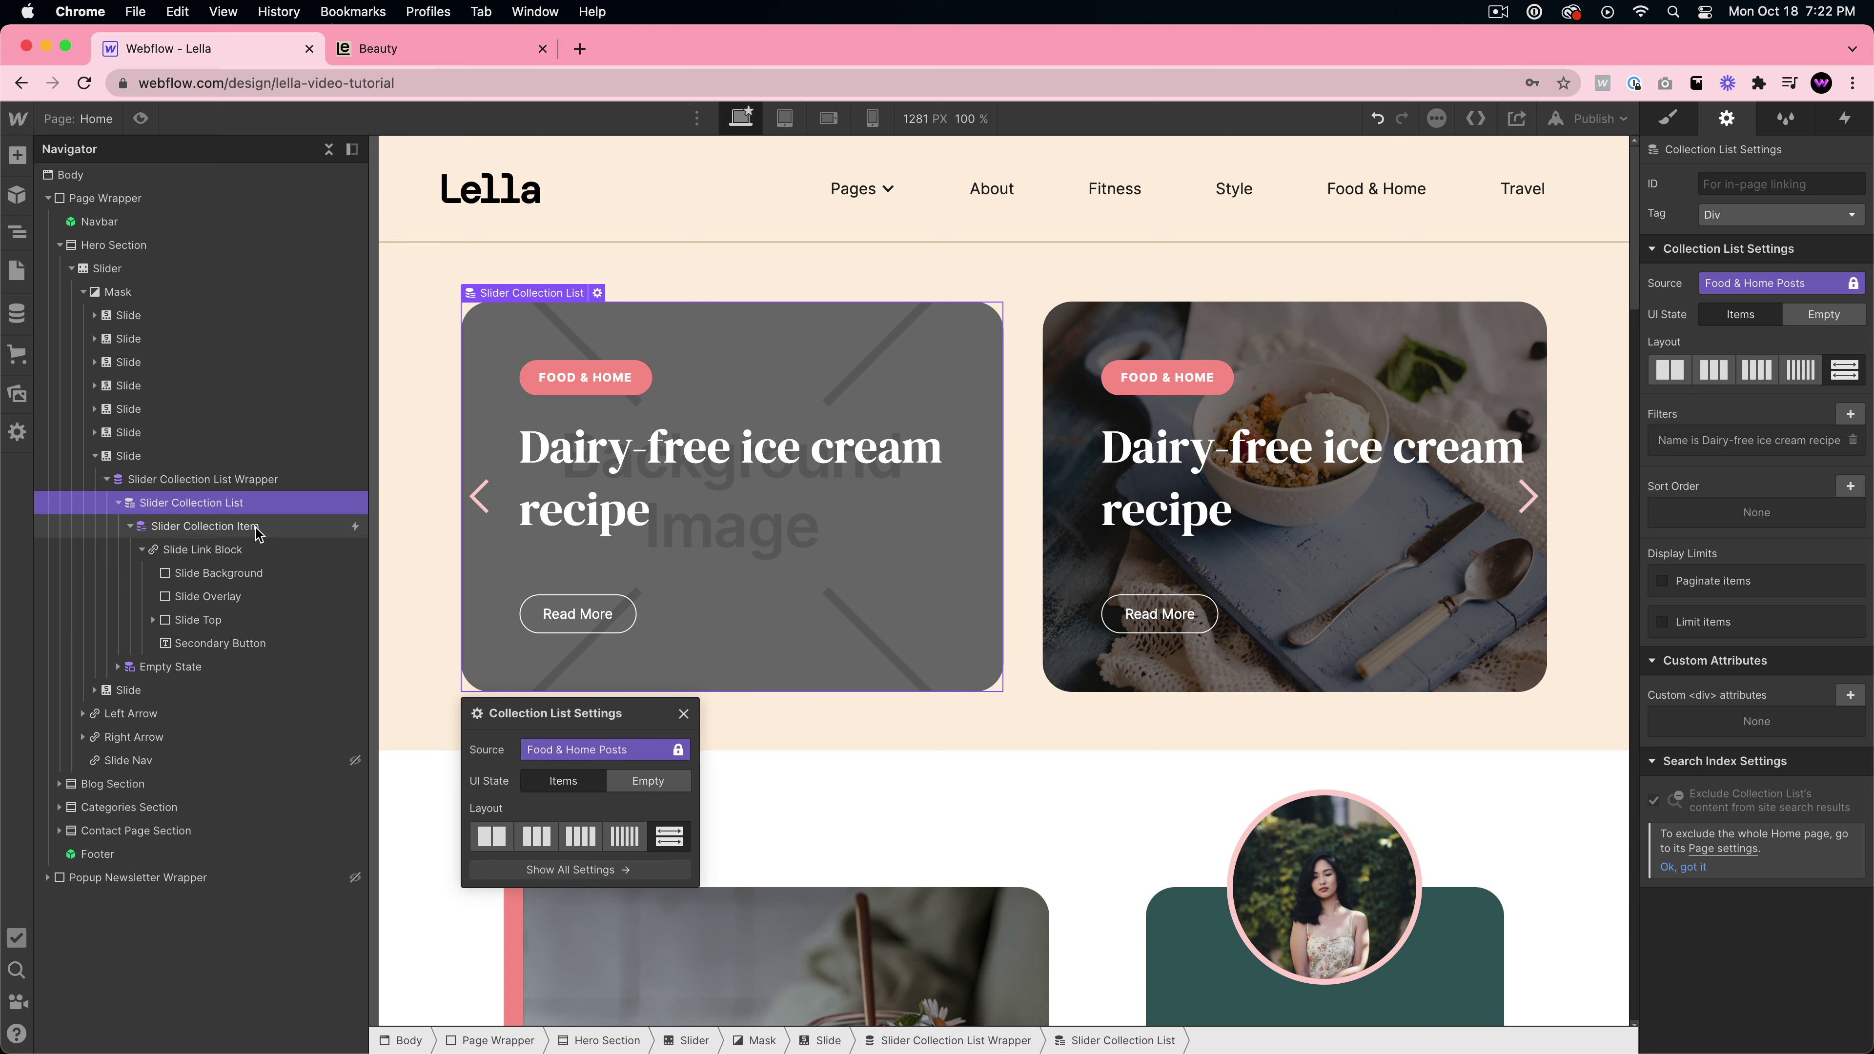
pyautogui.click(201, 552)
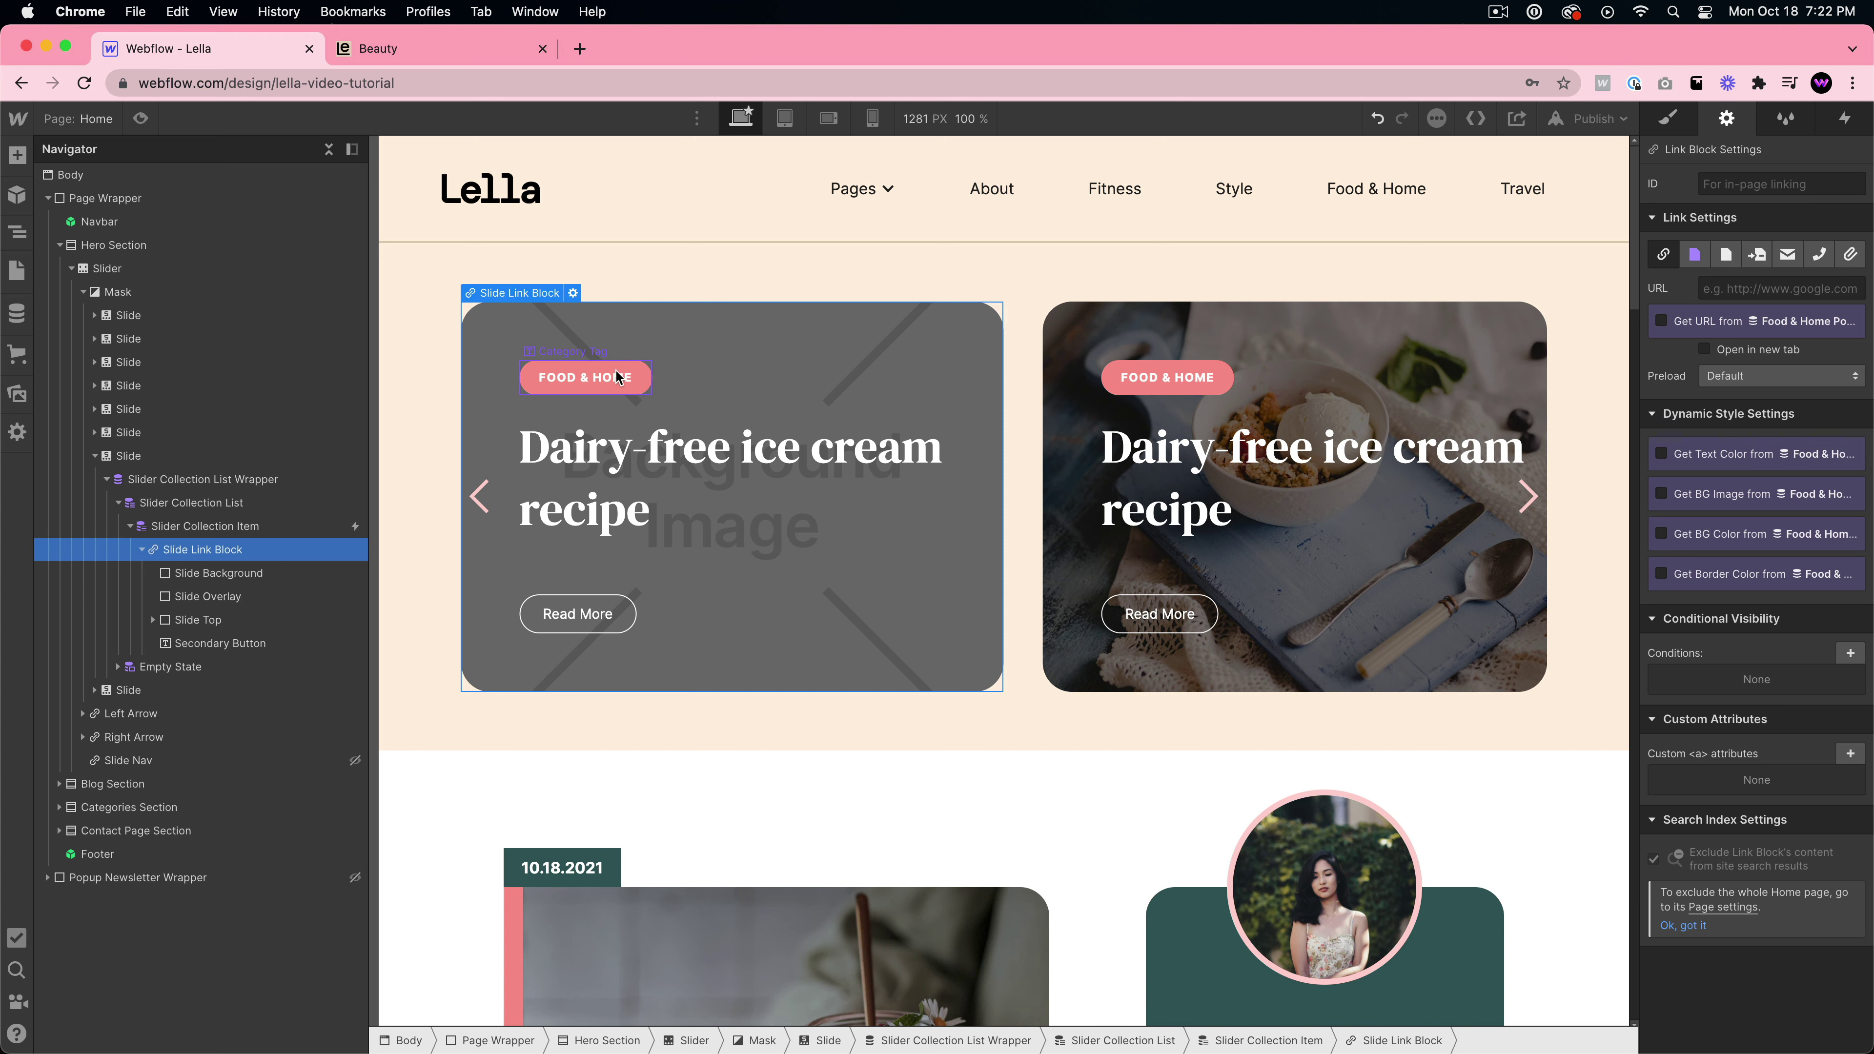
pyautogui.click(585, 378)
pyautogui.click(1662, 256)
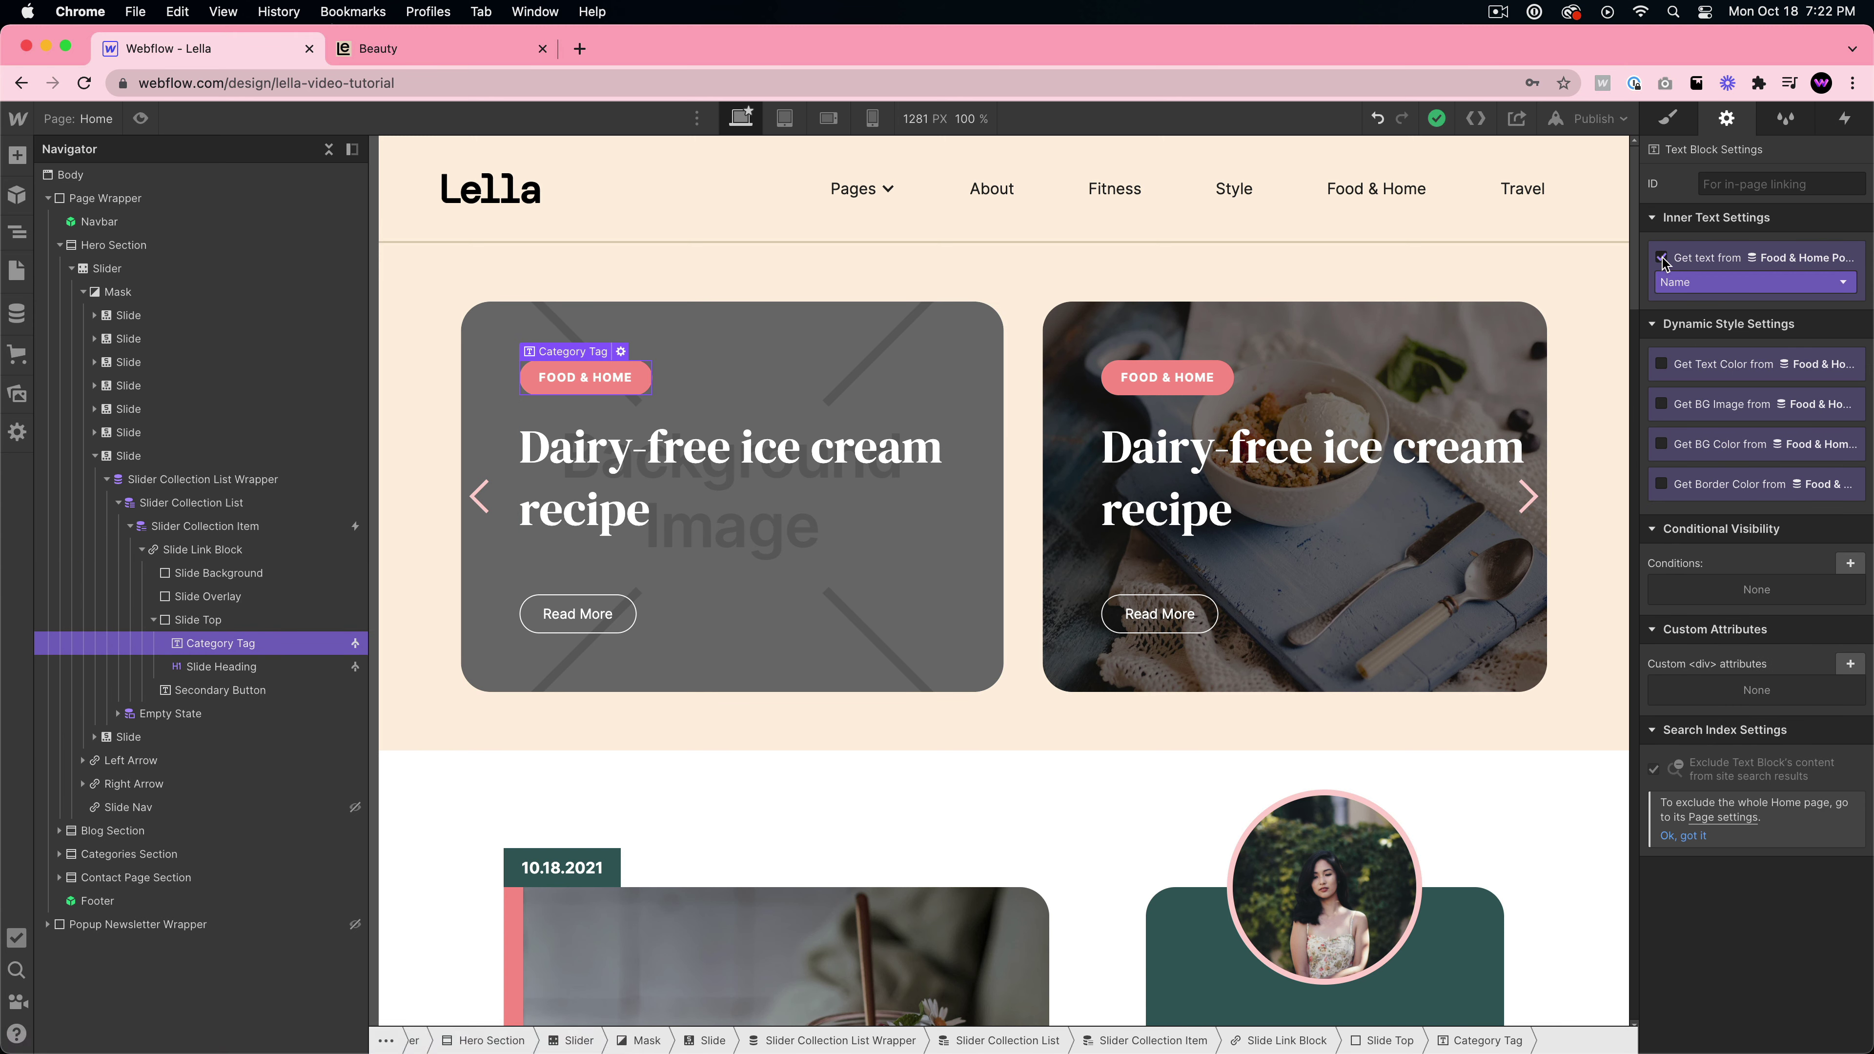
pyautogui.click(235, 668)
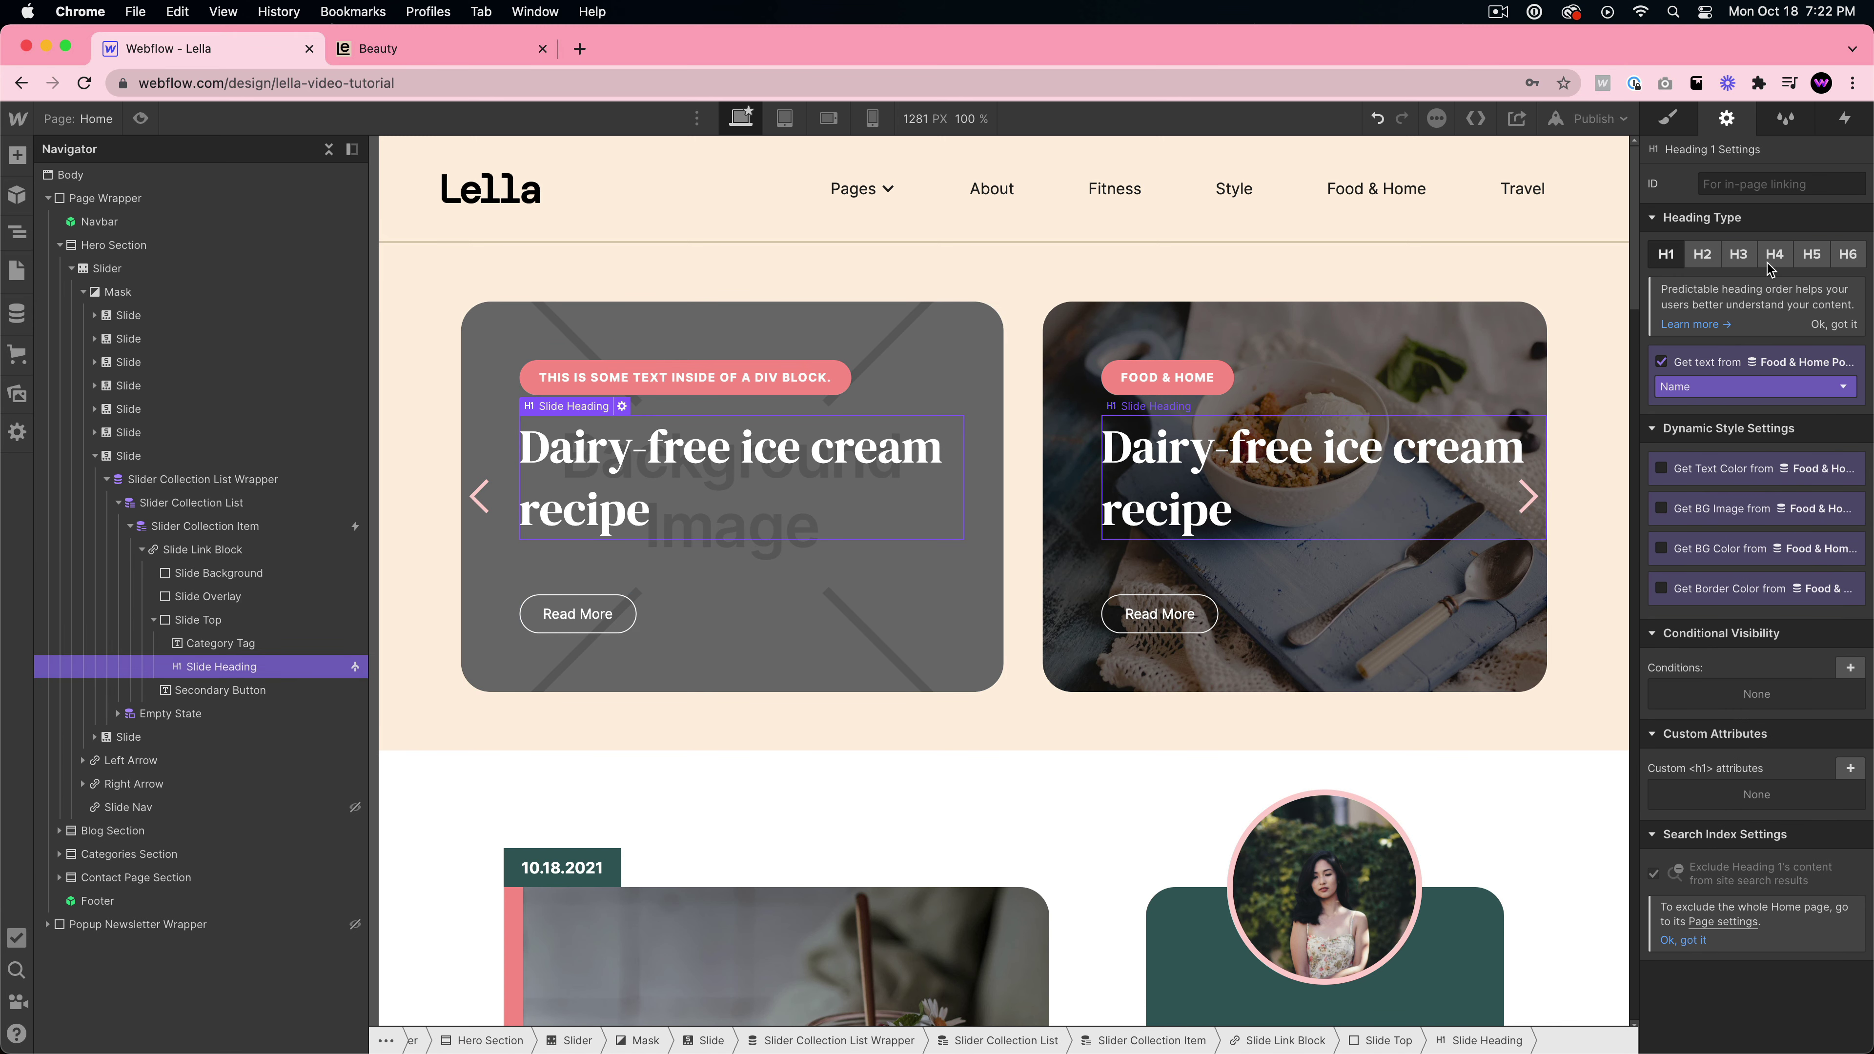
pyautogui.click(1662, 361)
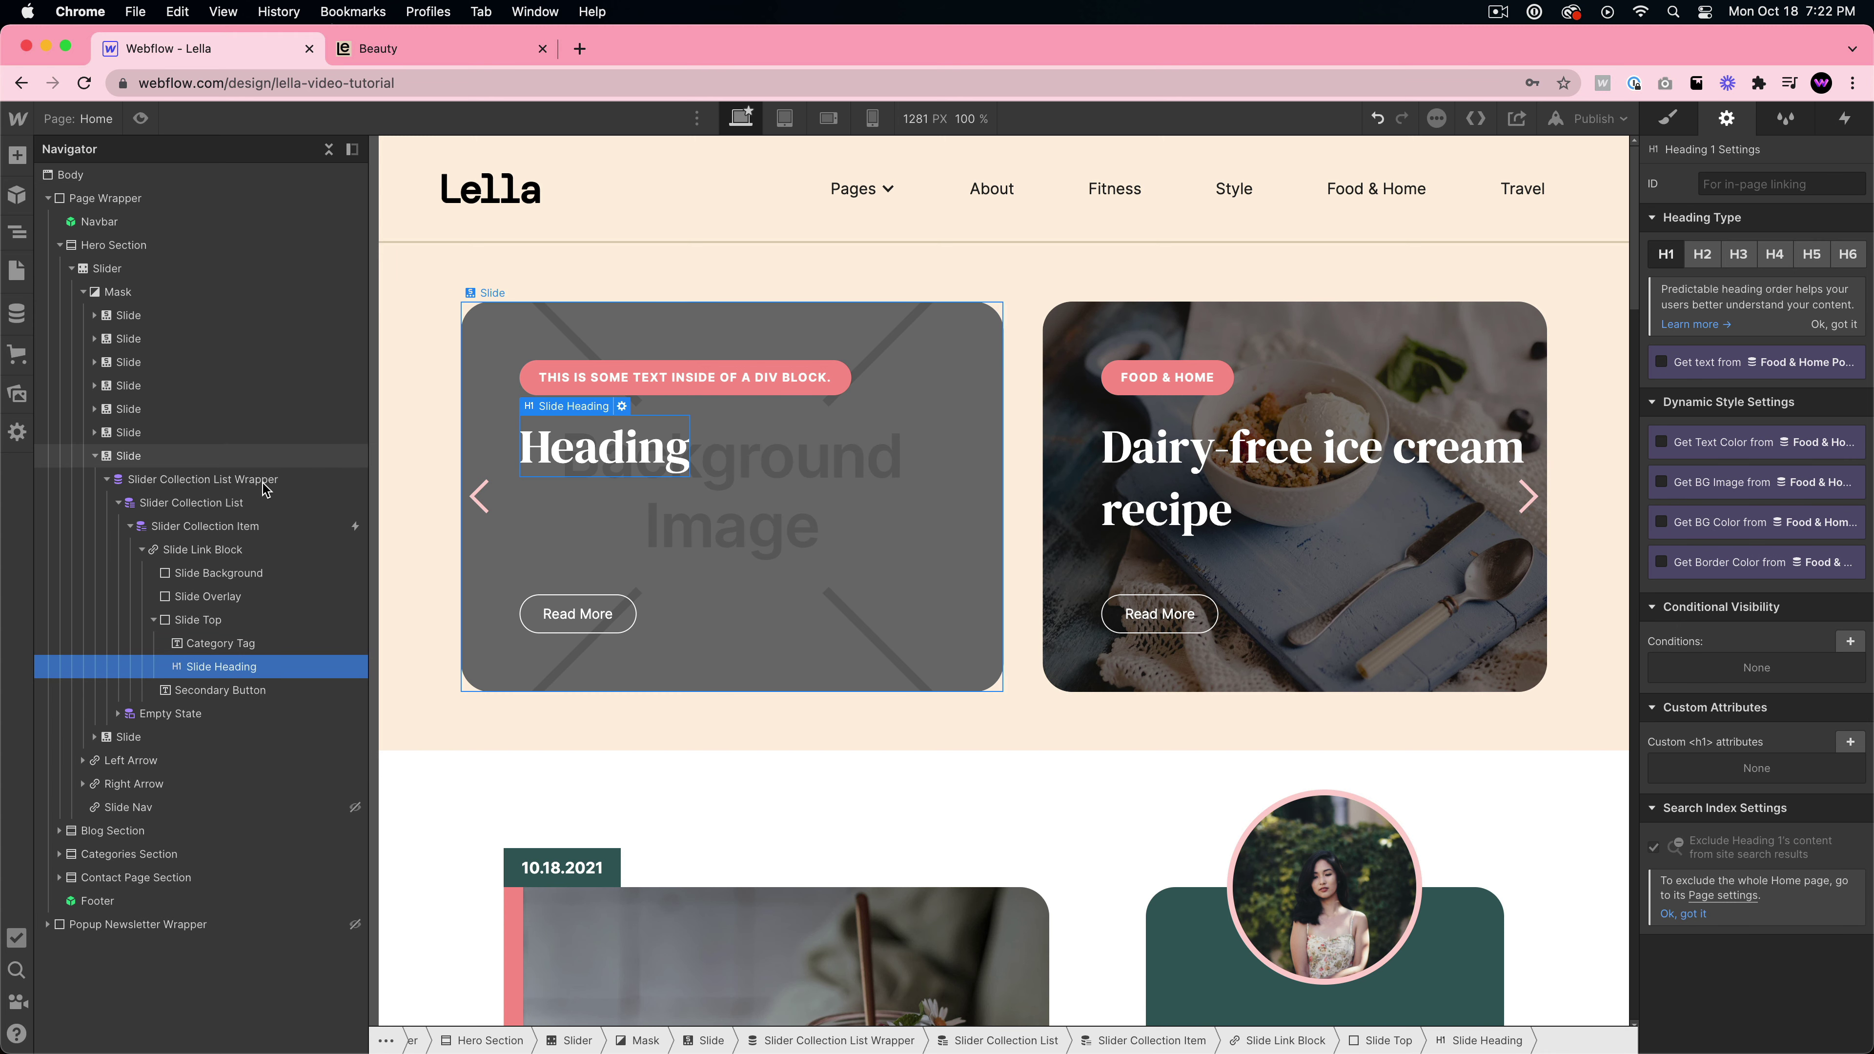
# - Set the source of the seventh slide's Slider Collection List to Fitness Posts
pyautogui.click(328, 507)
pyautogui.click(598, 292)
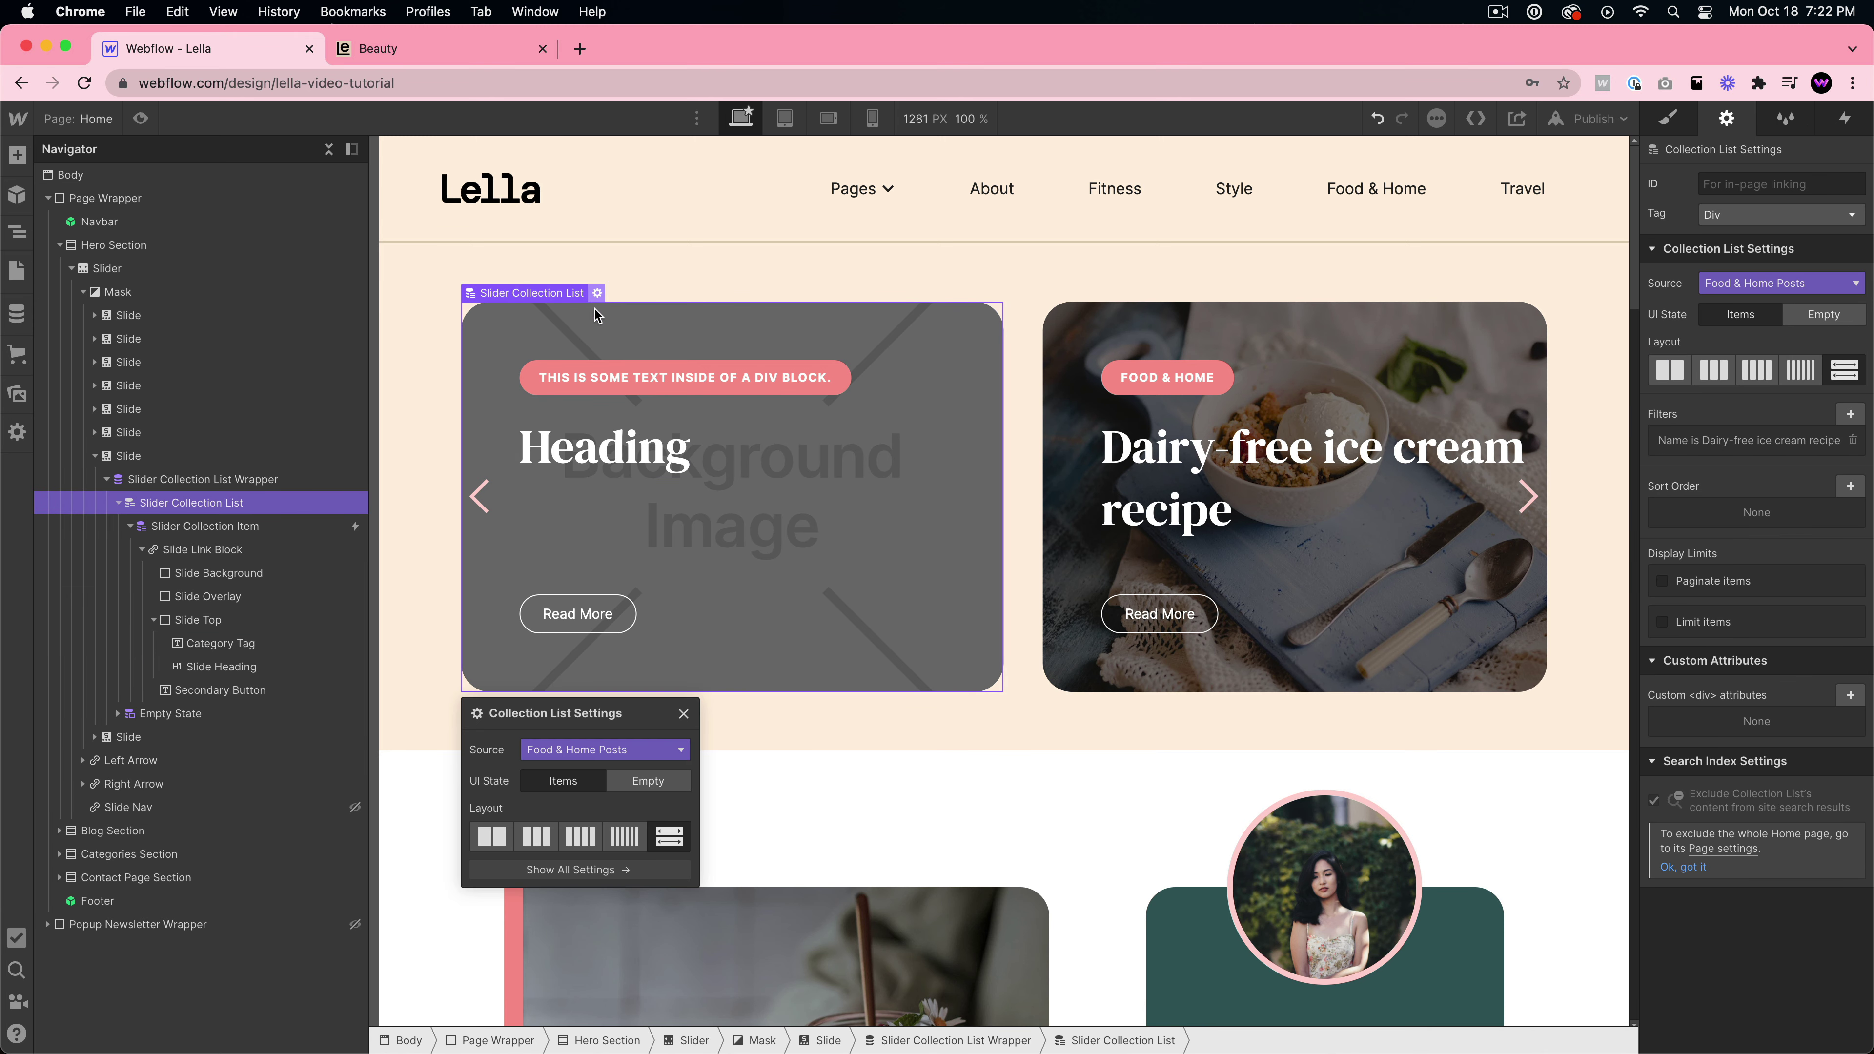
pyautogui.click(581, 750)
pyautogui.click(580, 813)
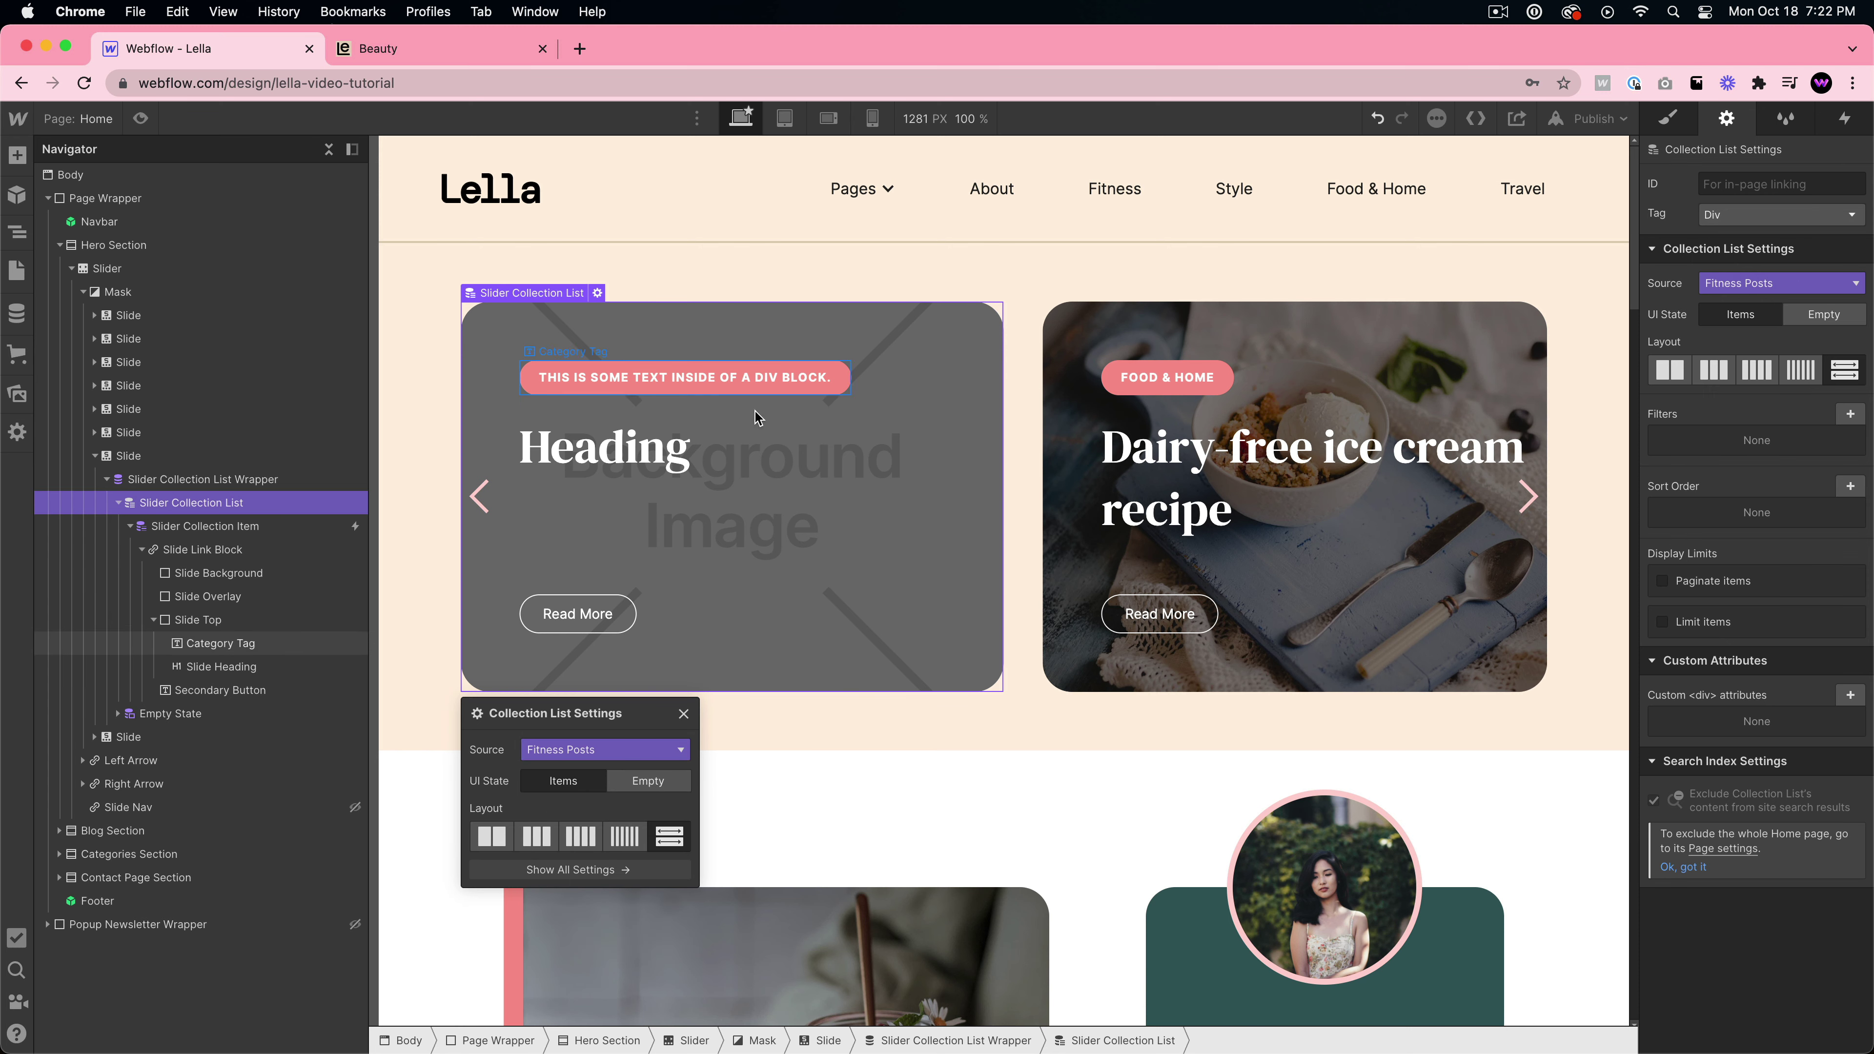
pyautogui.click(769, 353)
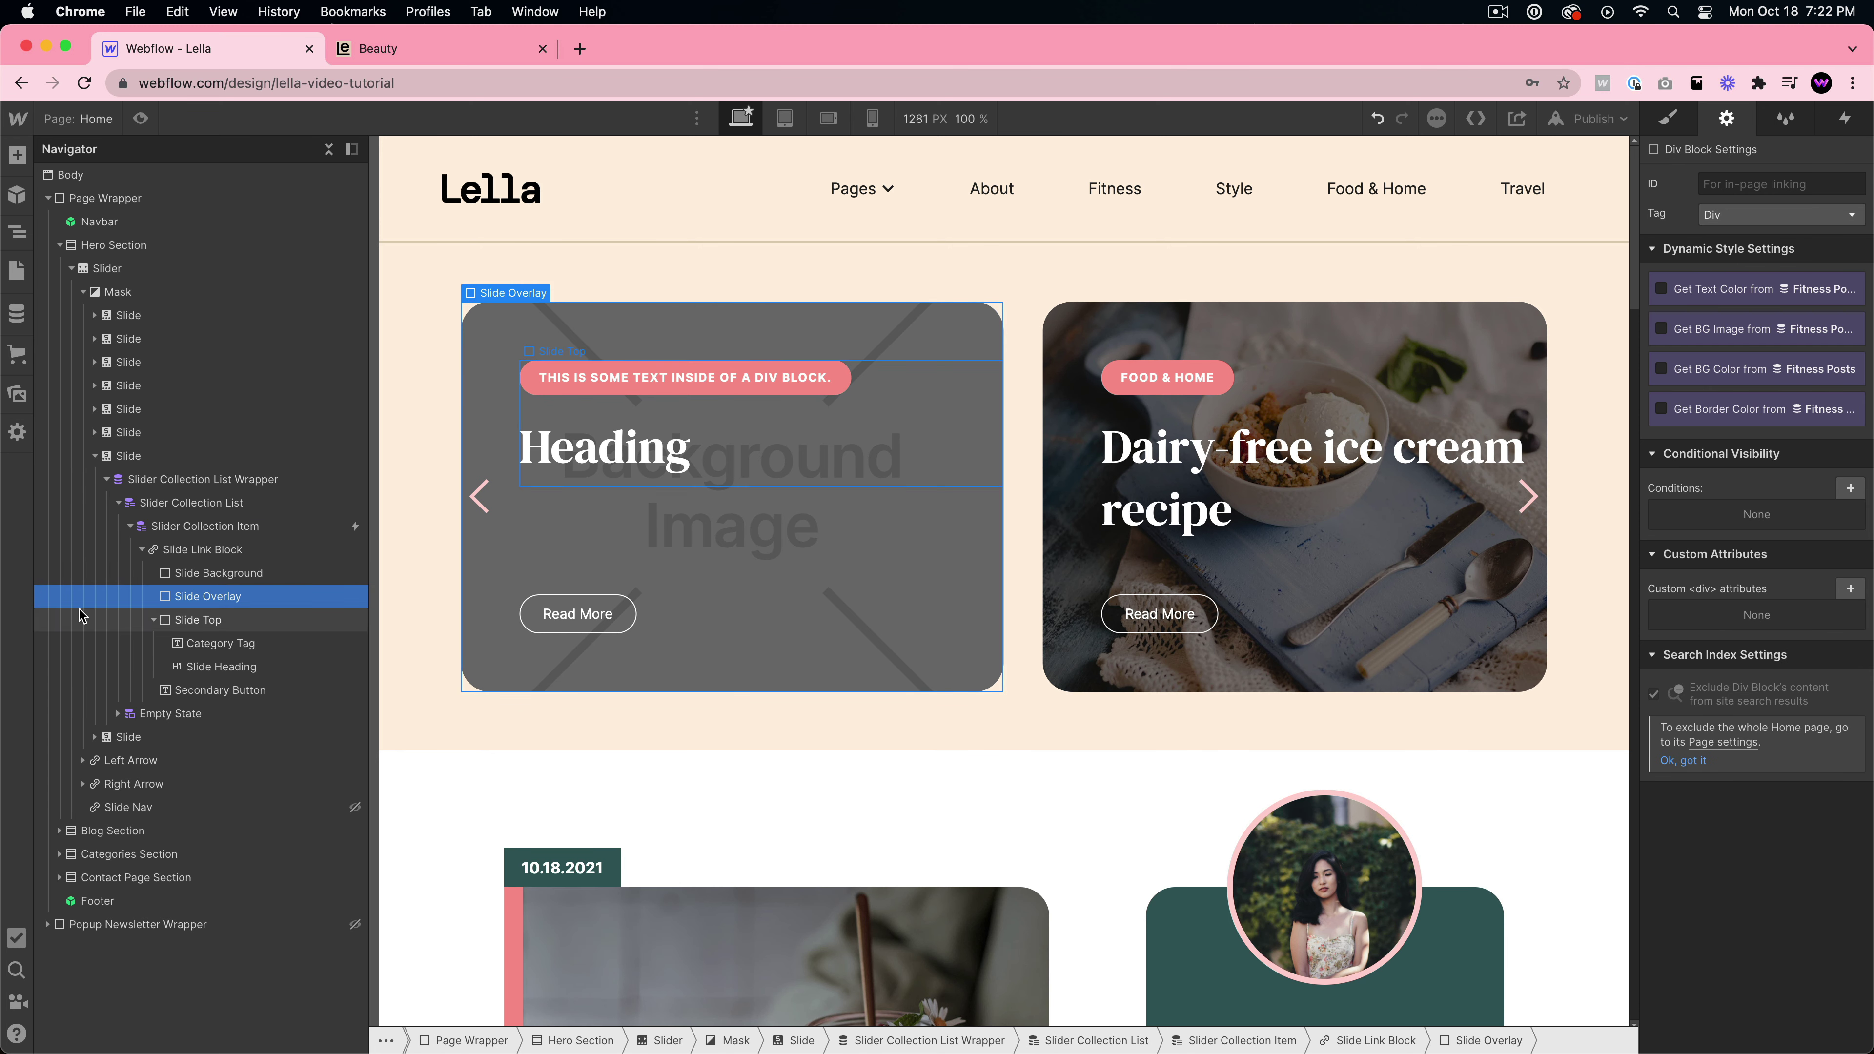
# - Connect the seventh slide's Slide Background image to the Fitness Posts Main Image field and its Slide Heading text to the Name field
pyautogui.click(194, 575)
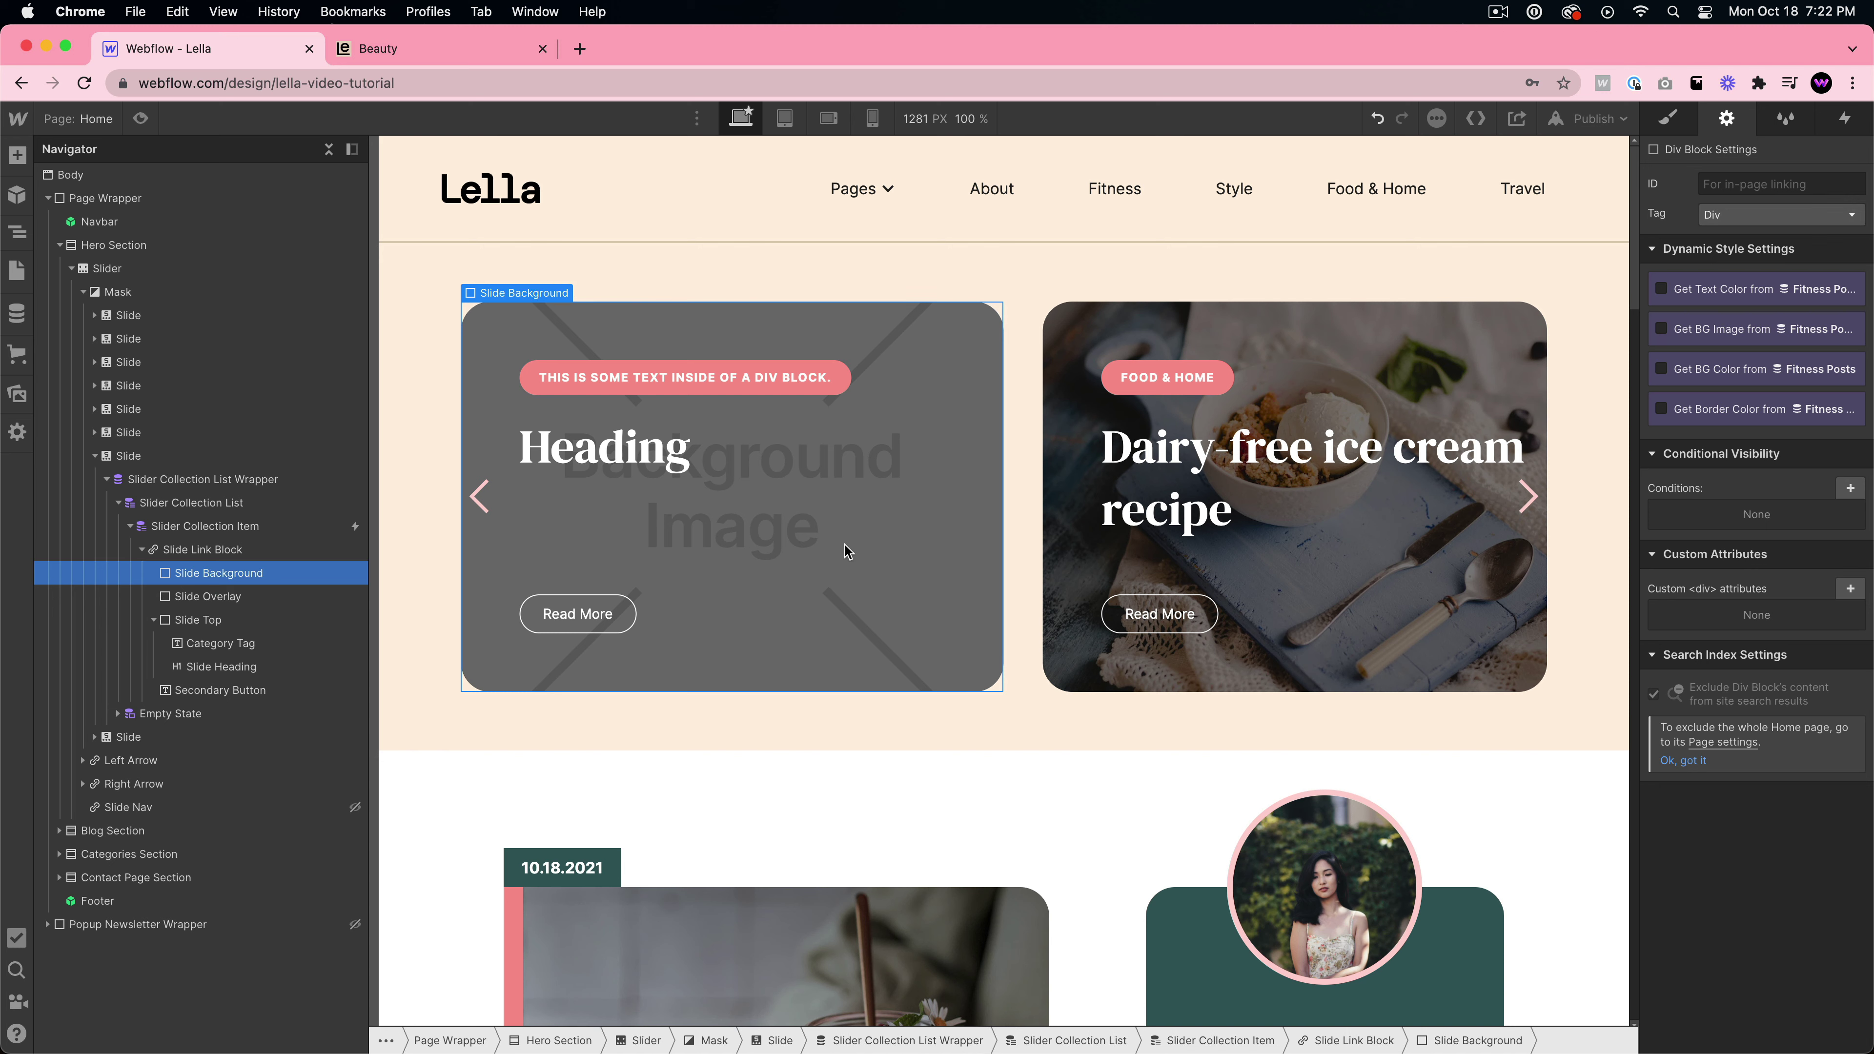
pyautogui.click(1664, 330)
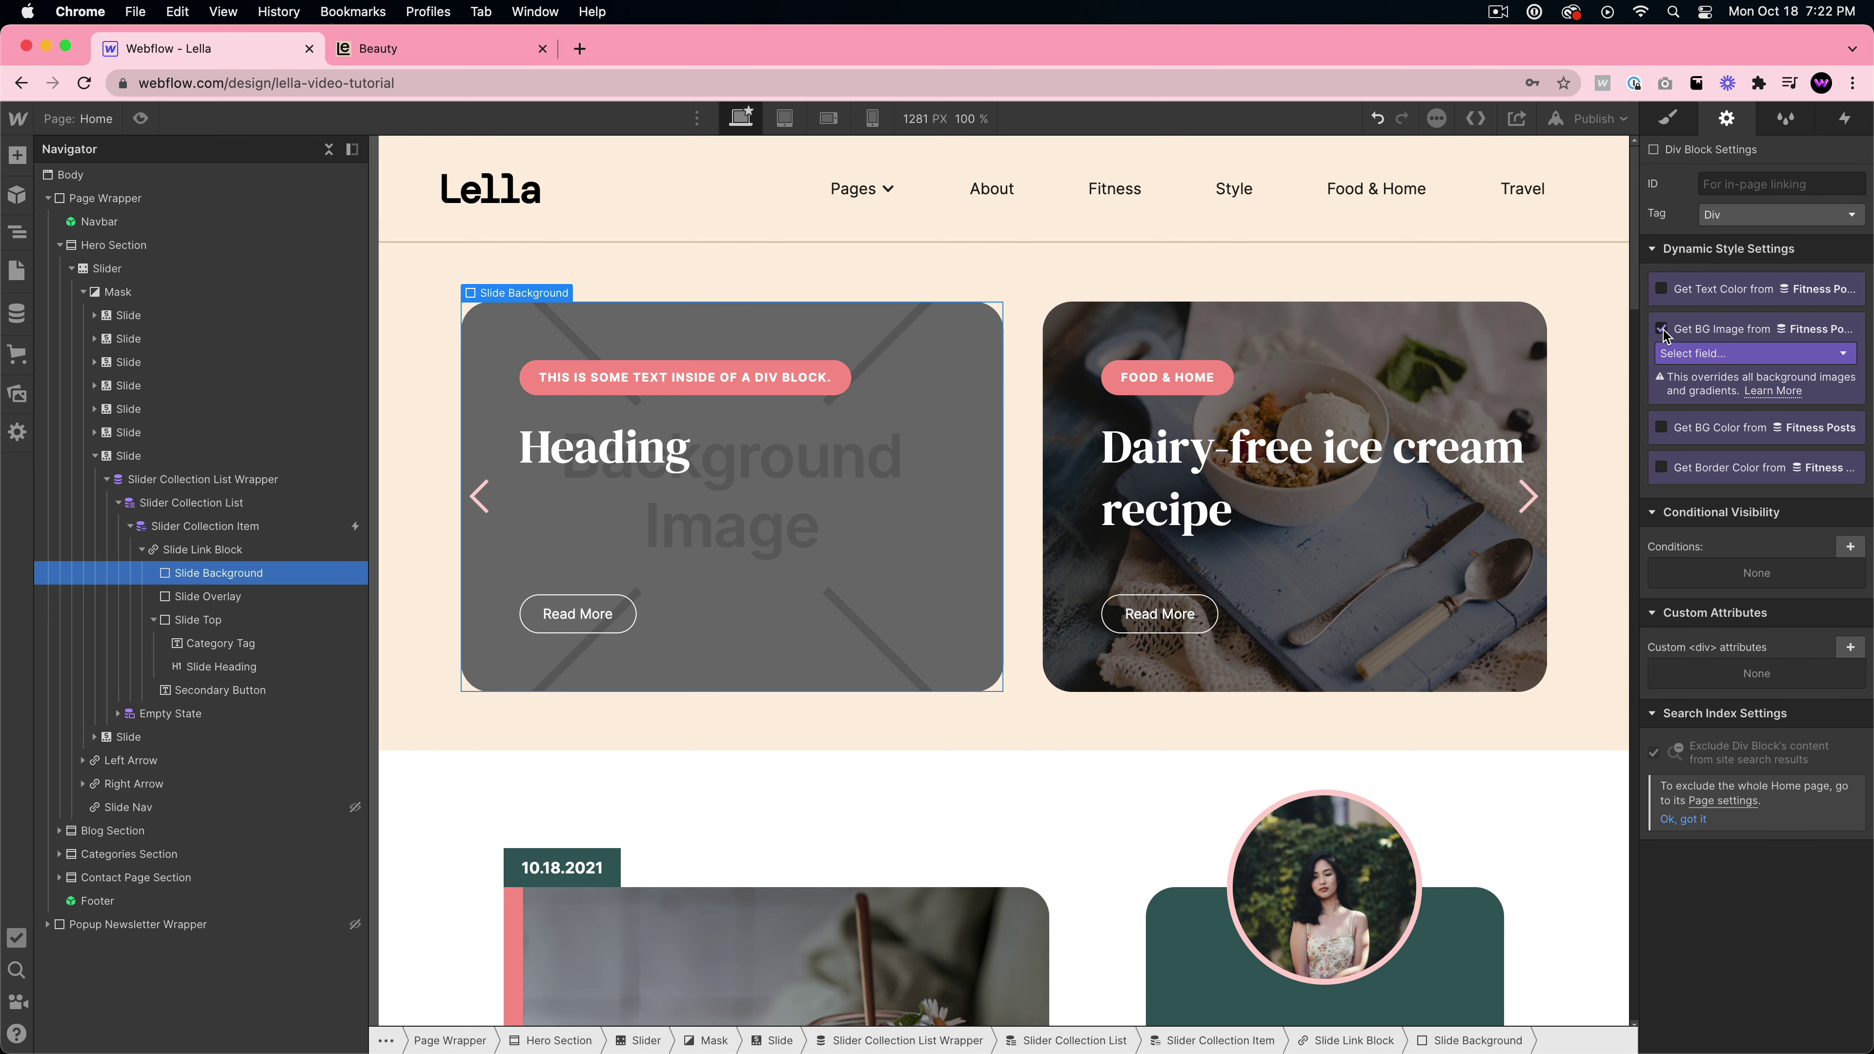
pyautogui.click(1694, 354)
pyautogui.click(1700, 396)
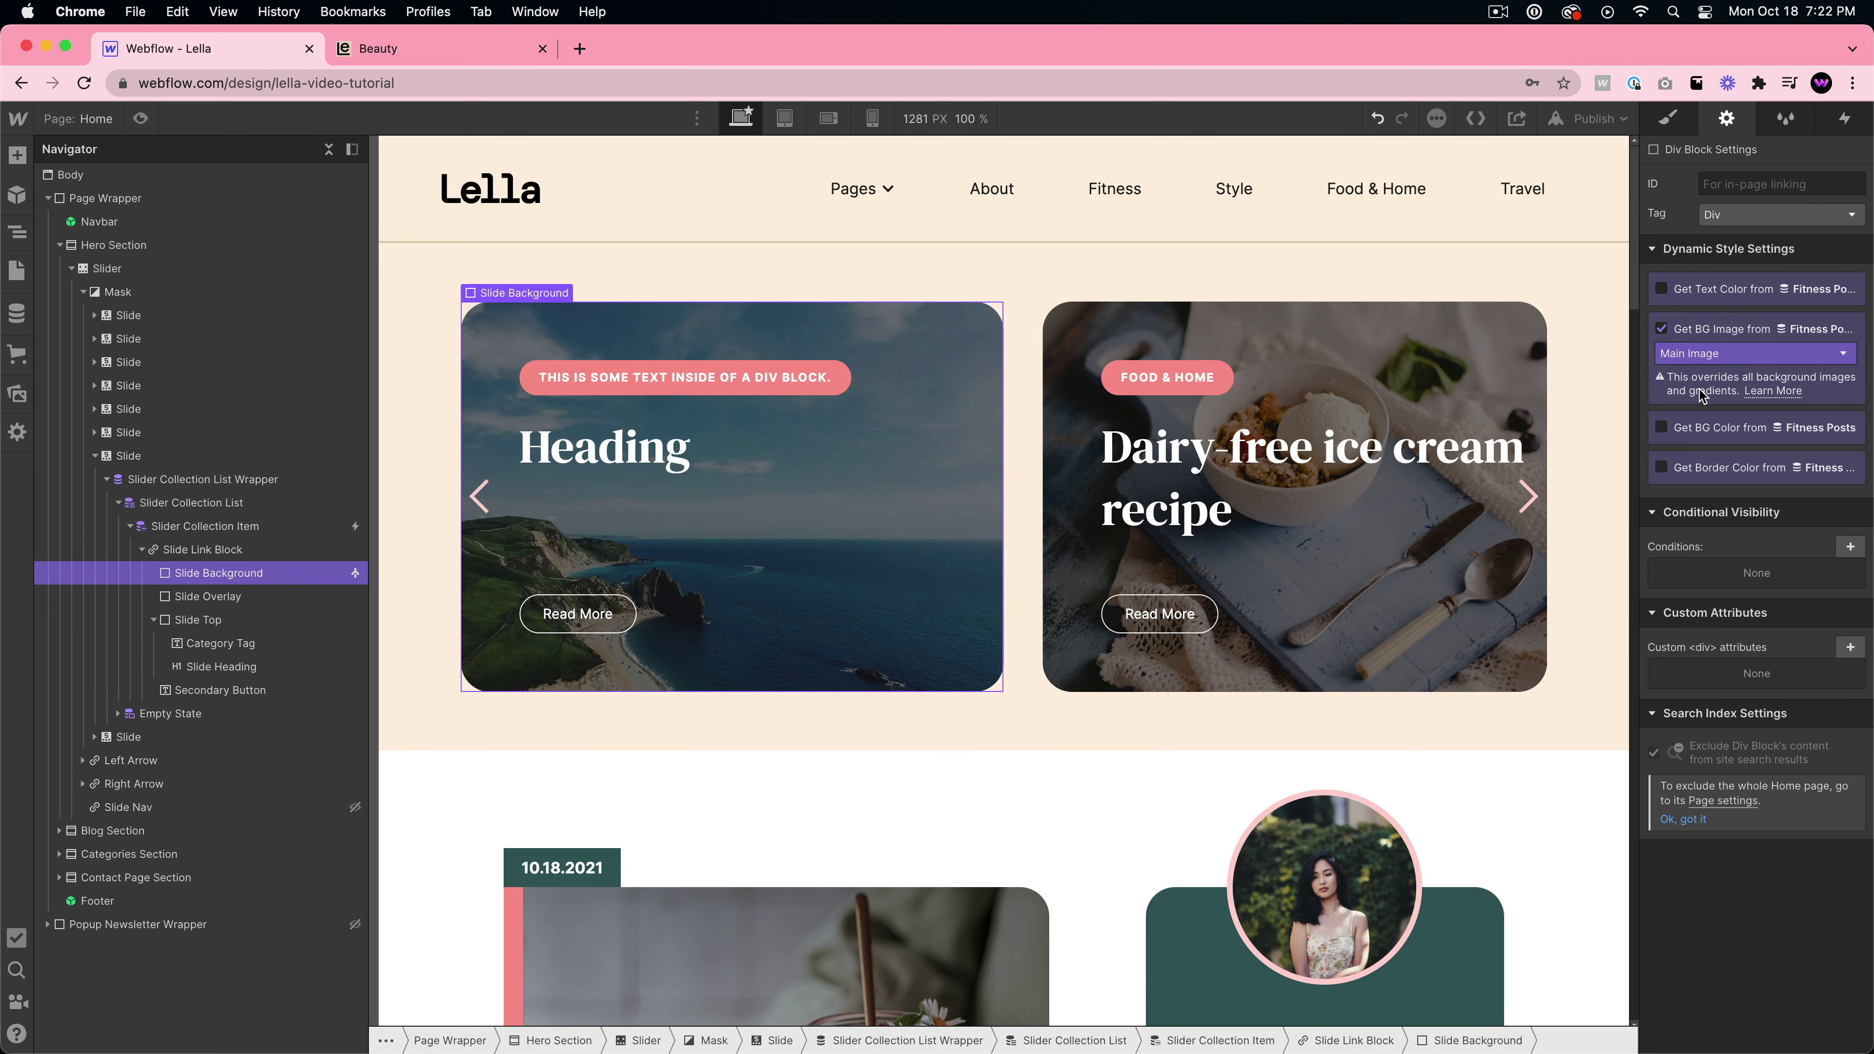
pyautogui.click(209, 667)
pyautogui.click(1661, 362)
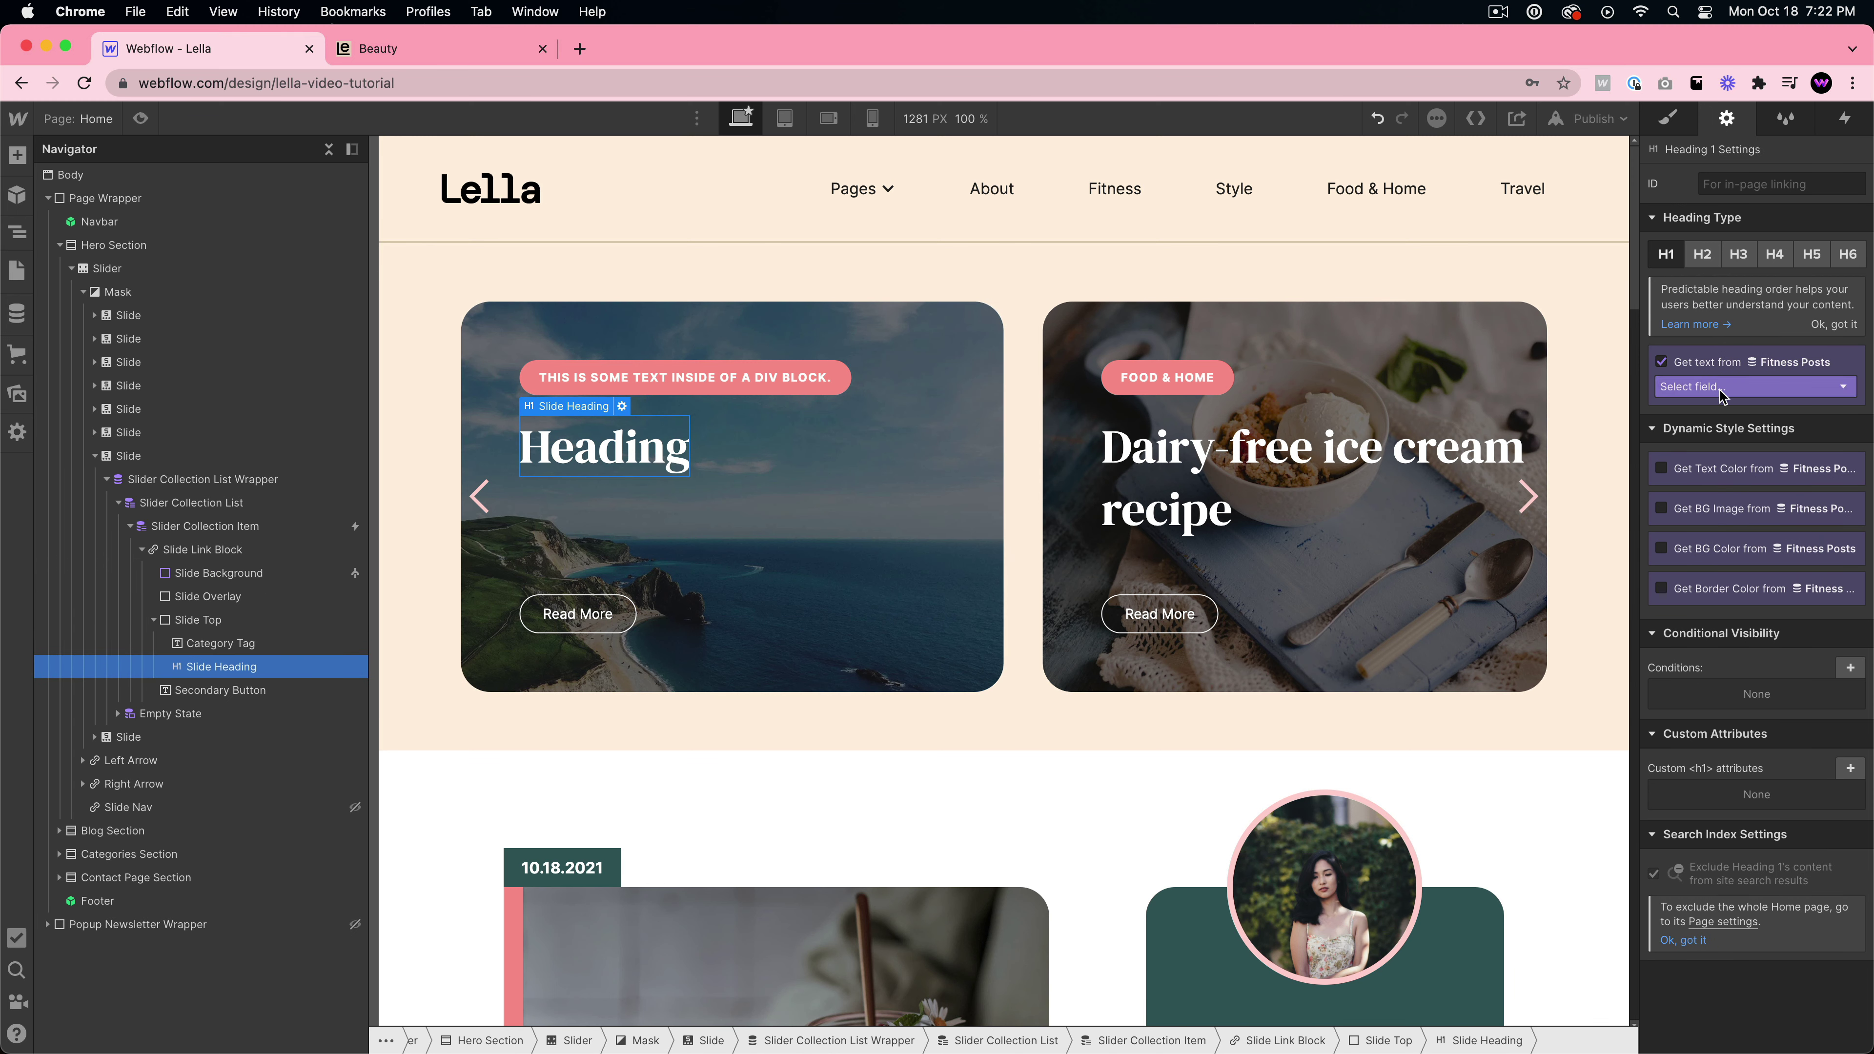
pyautogui.click(1752, 387)
pyautogui.click(1690, 428)
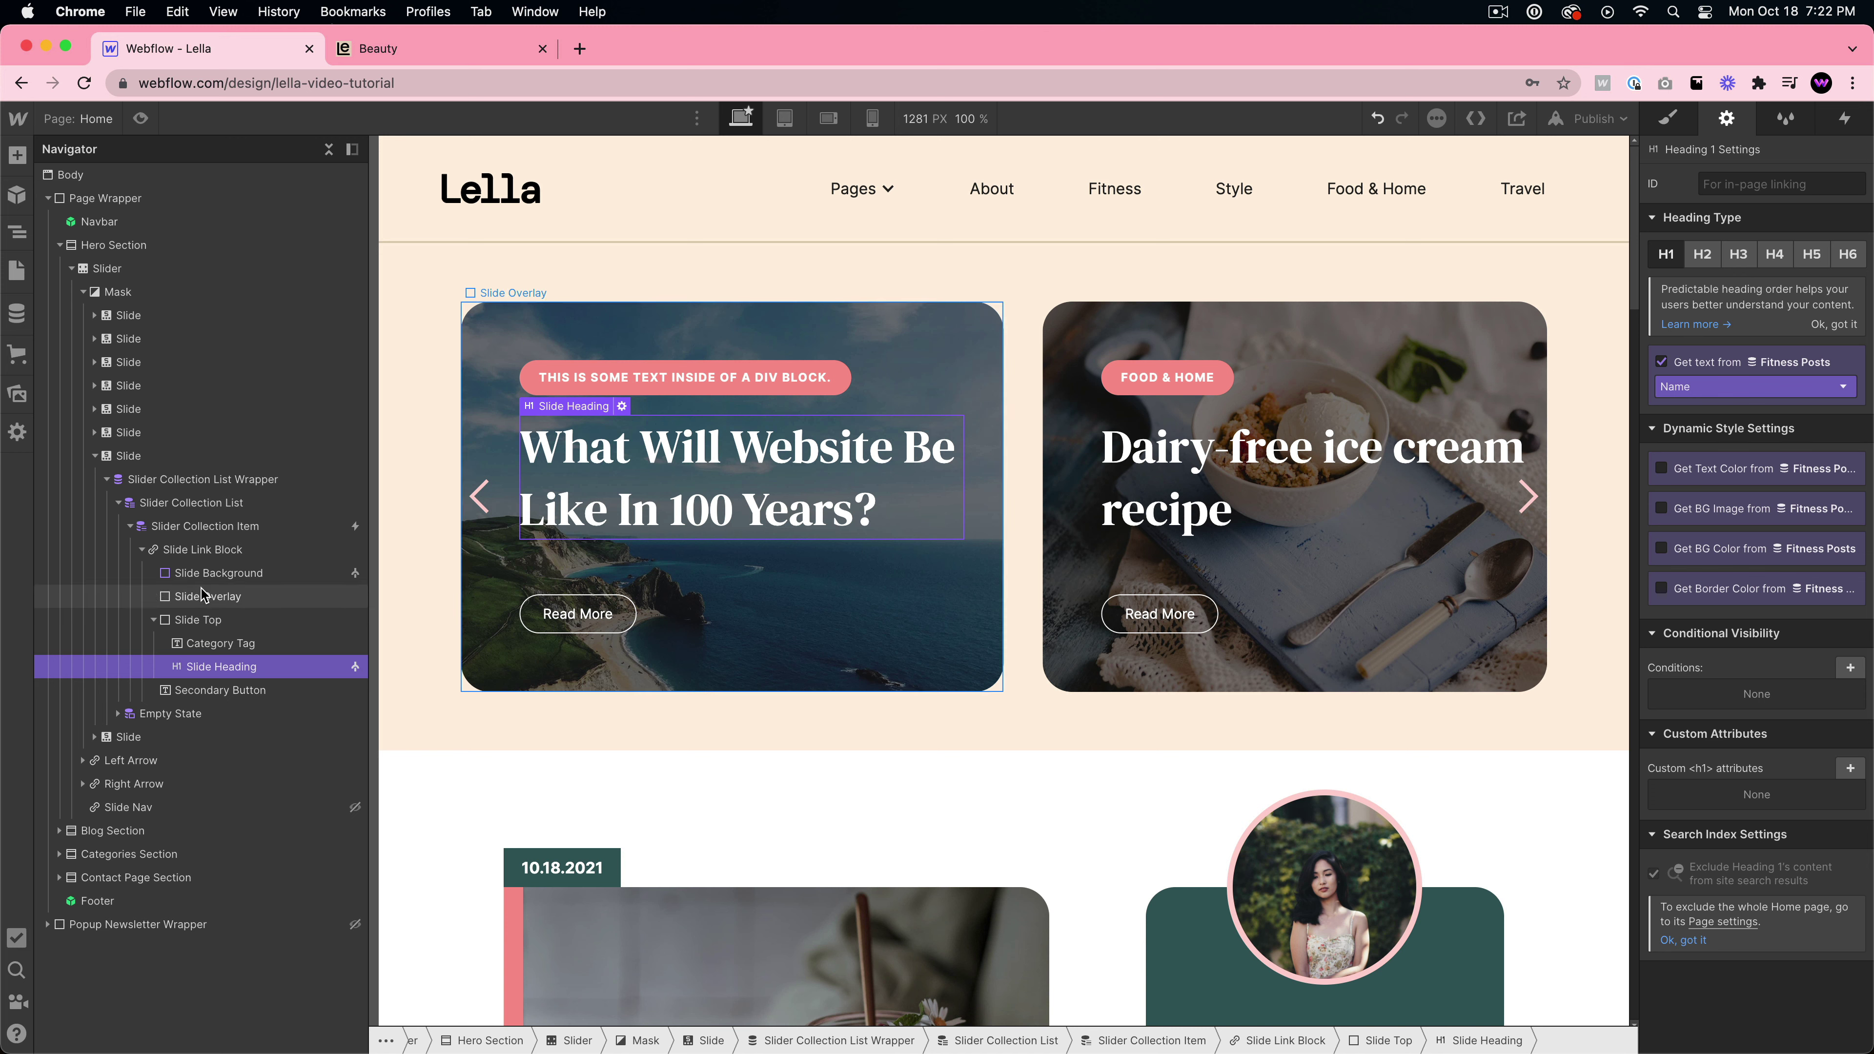
# - Link the seventh slide's Slide Link Block to the Current Fitness Post collection page
pyautogui.click(206, 550)
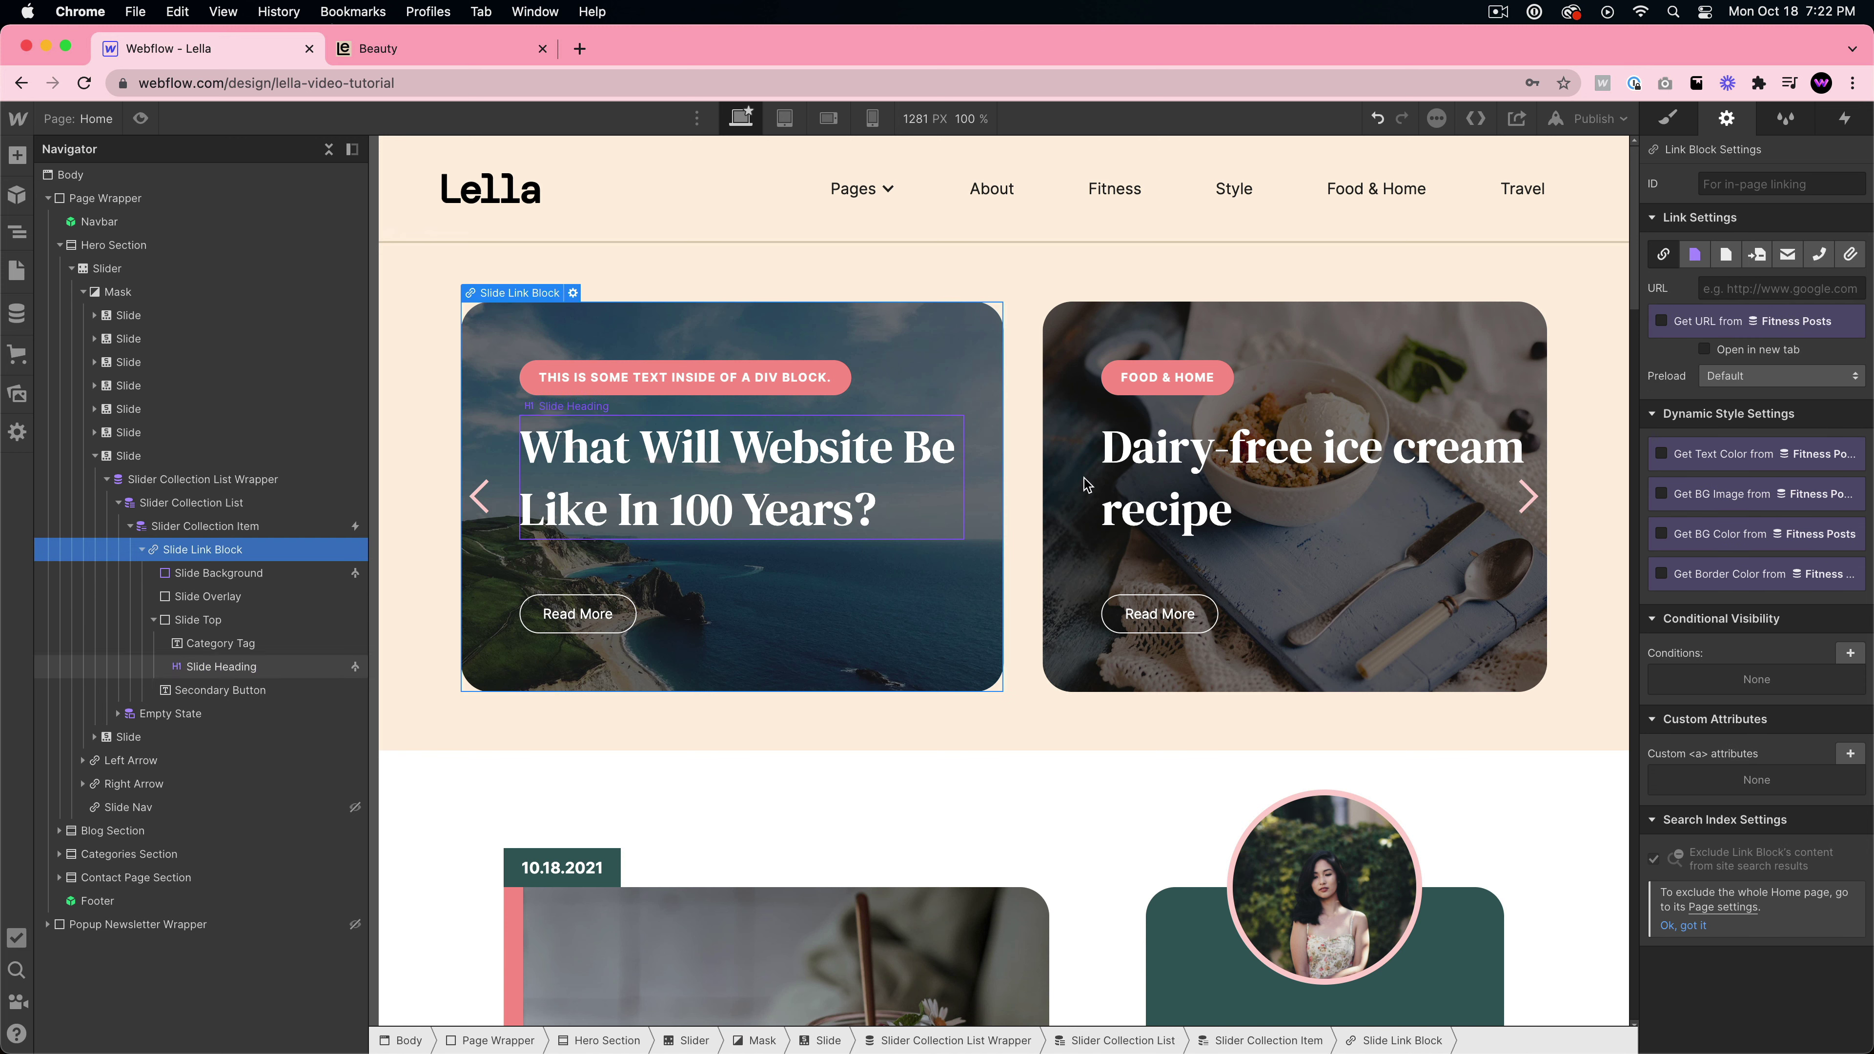
pyautogui.click(1695, 254)
pyautogui.click(1739, 289)
pyautogui.click(1742, 330)
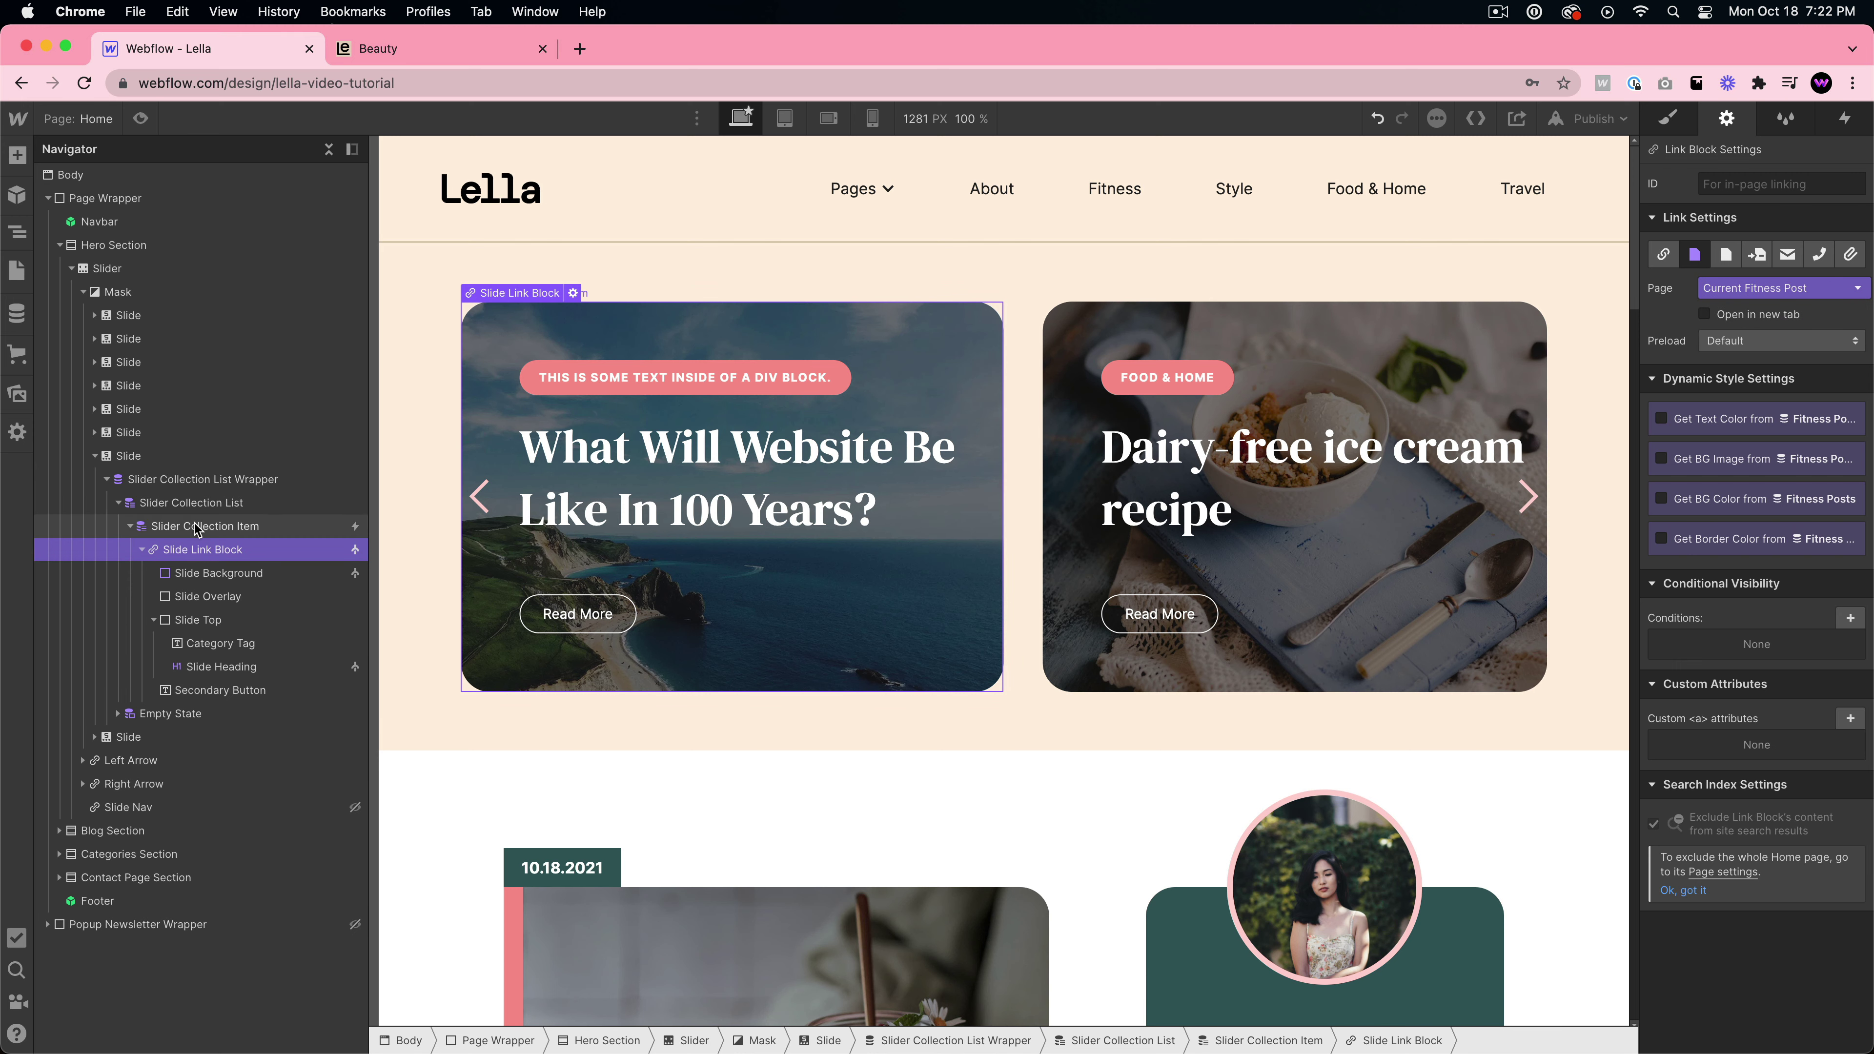
# - Try to connect the seventh slide's Category Tag text to the Fitness Posts Name field
pyautogui.click(215, 644)
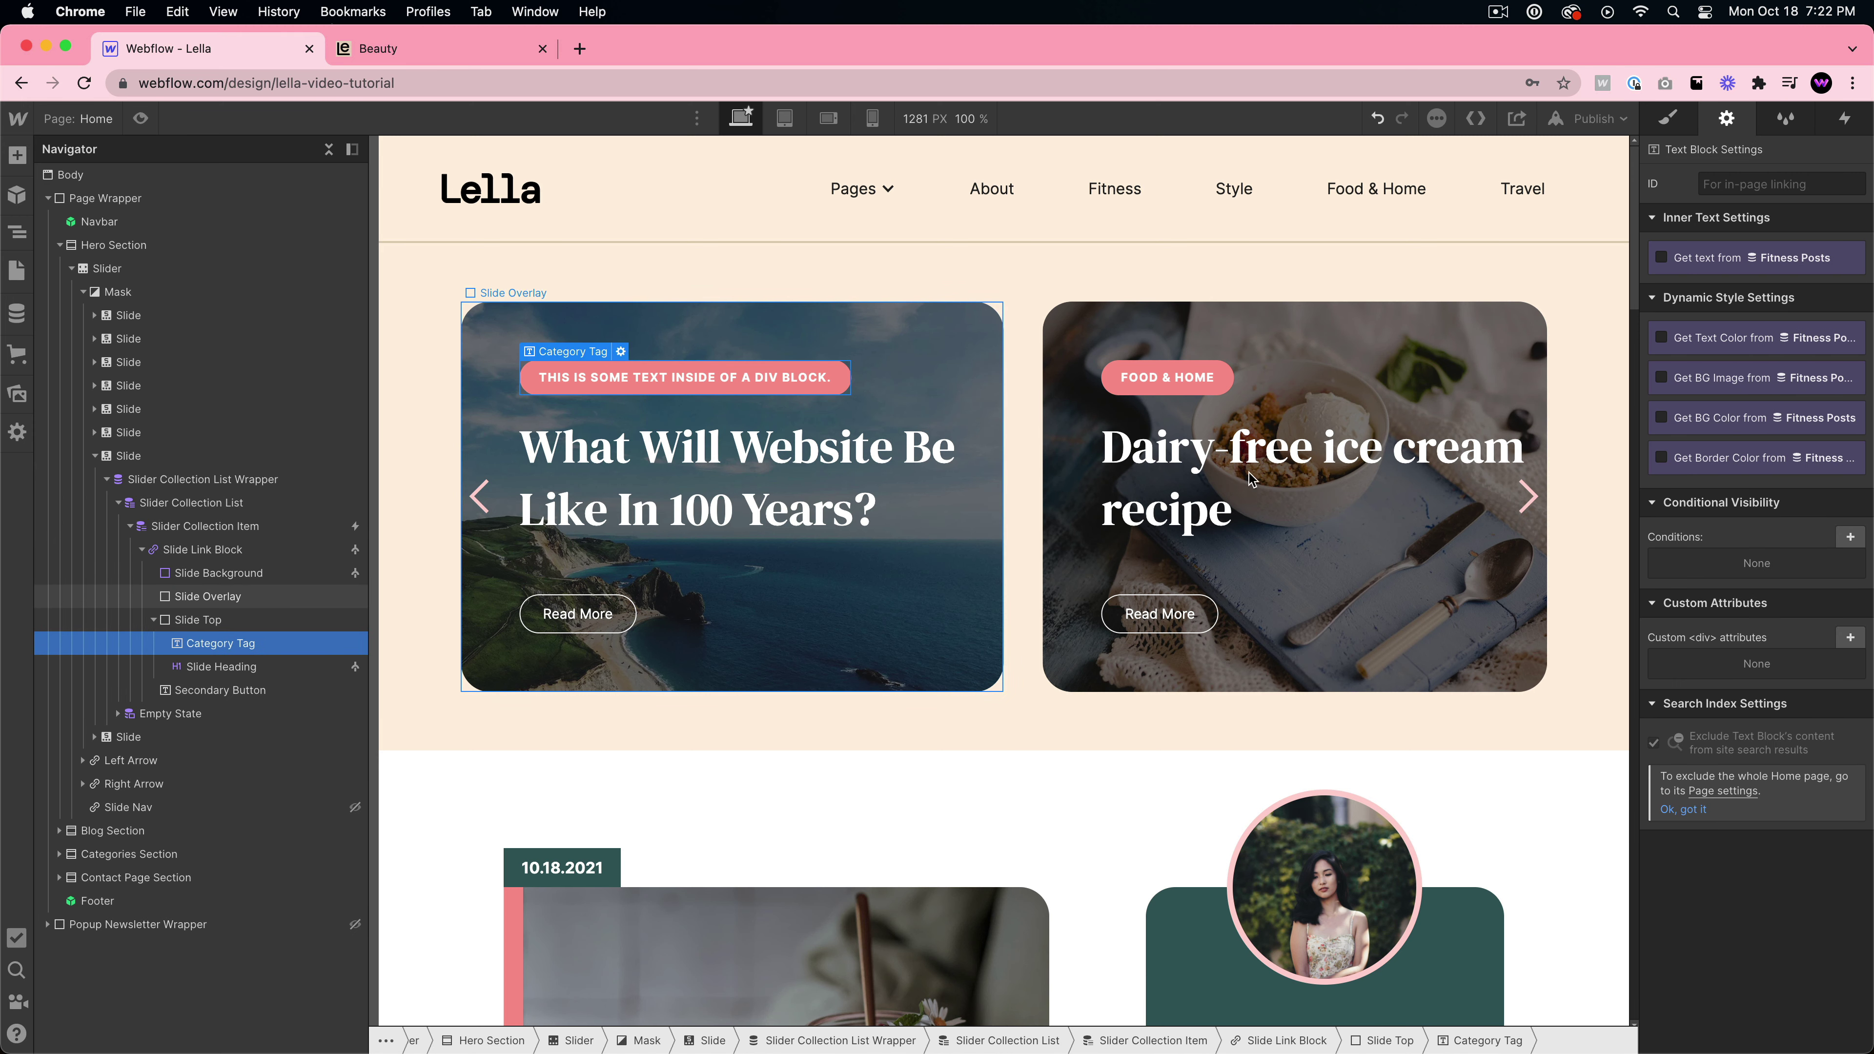
pyautogui.click(1681, 259)
pyautogui.click(1719, 282)
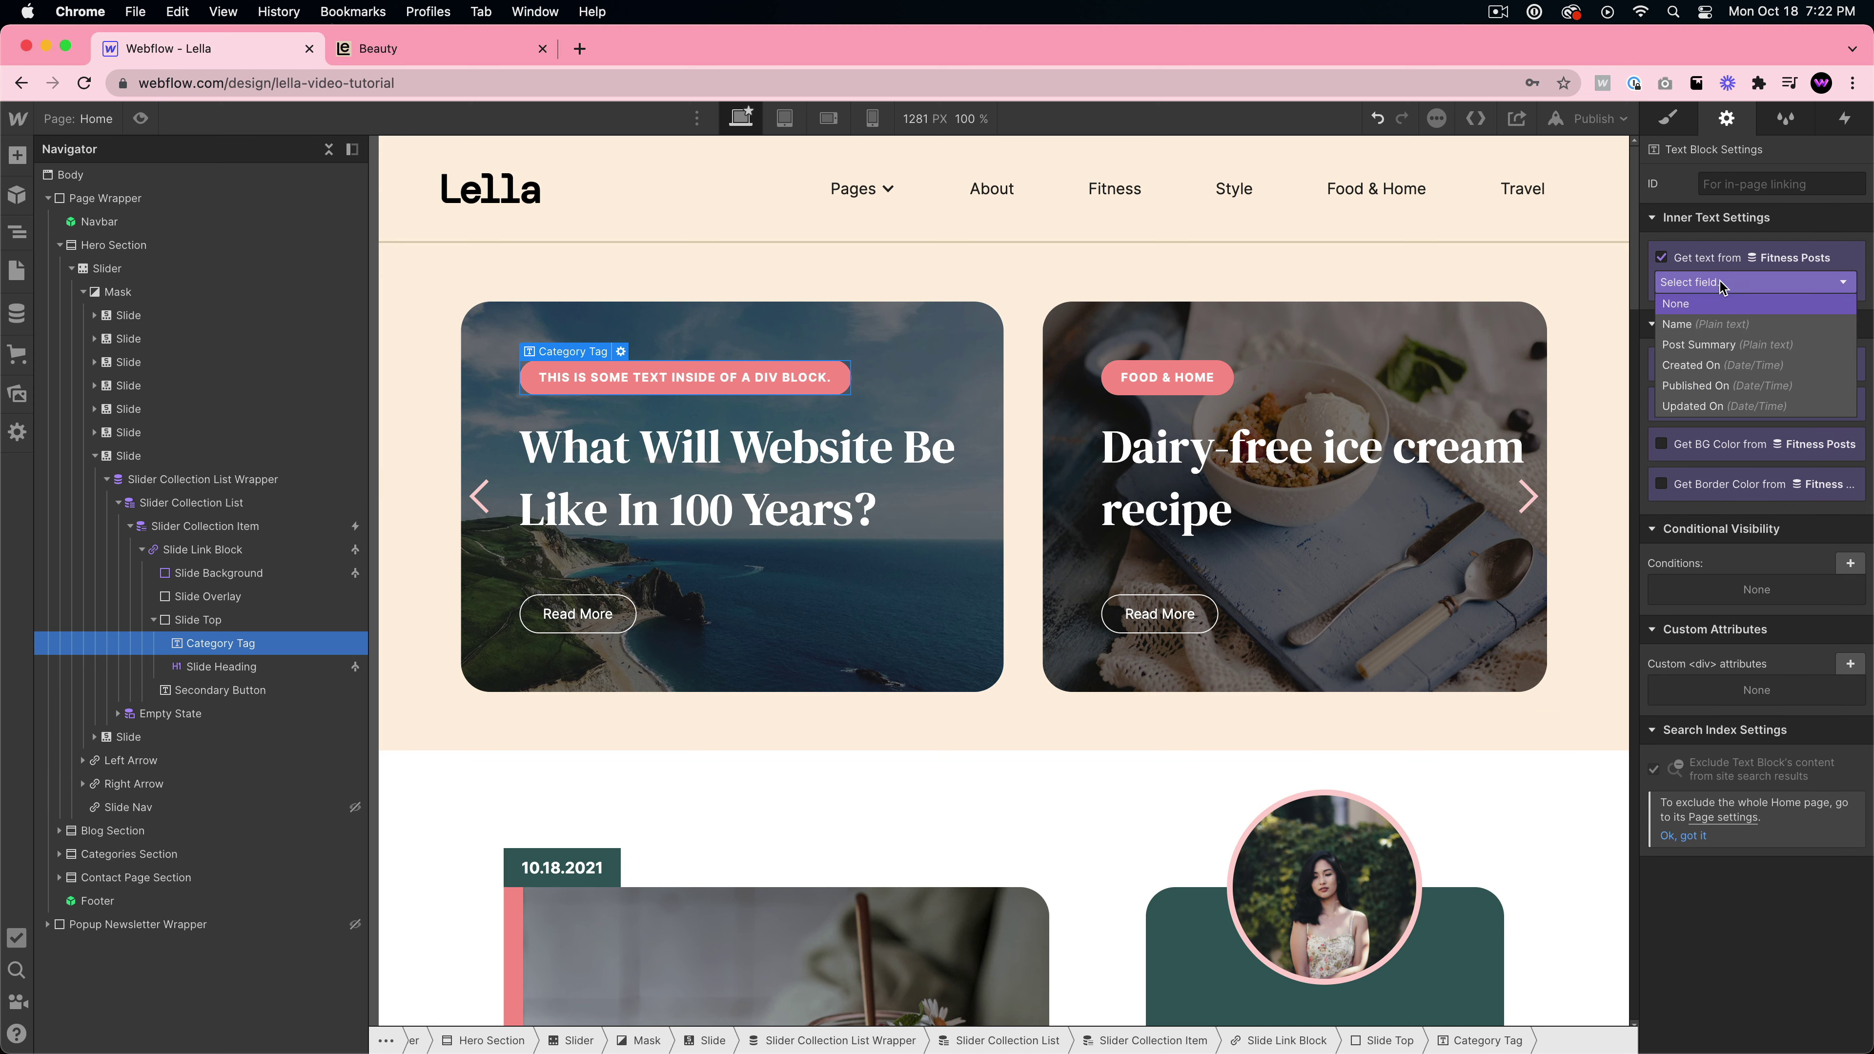
pyautogui.click(1709, 326)
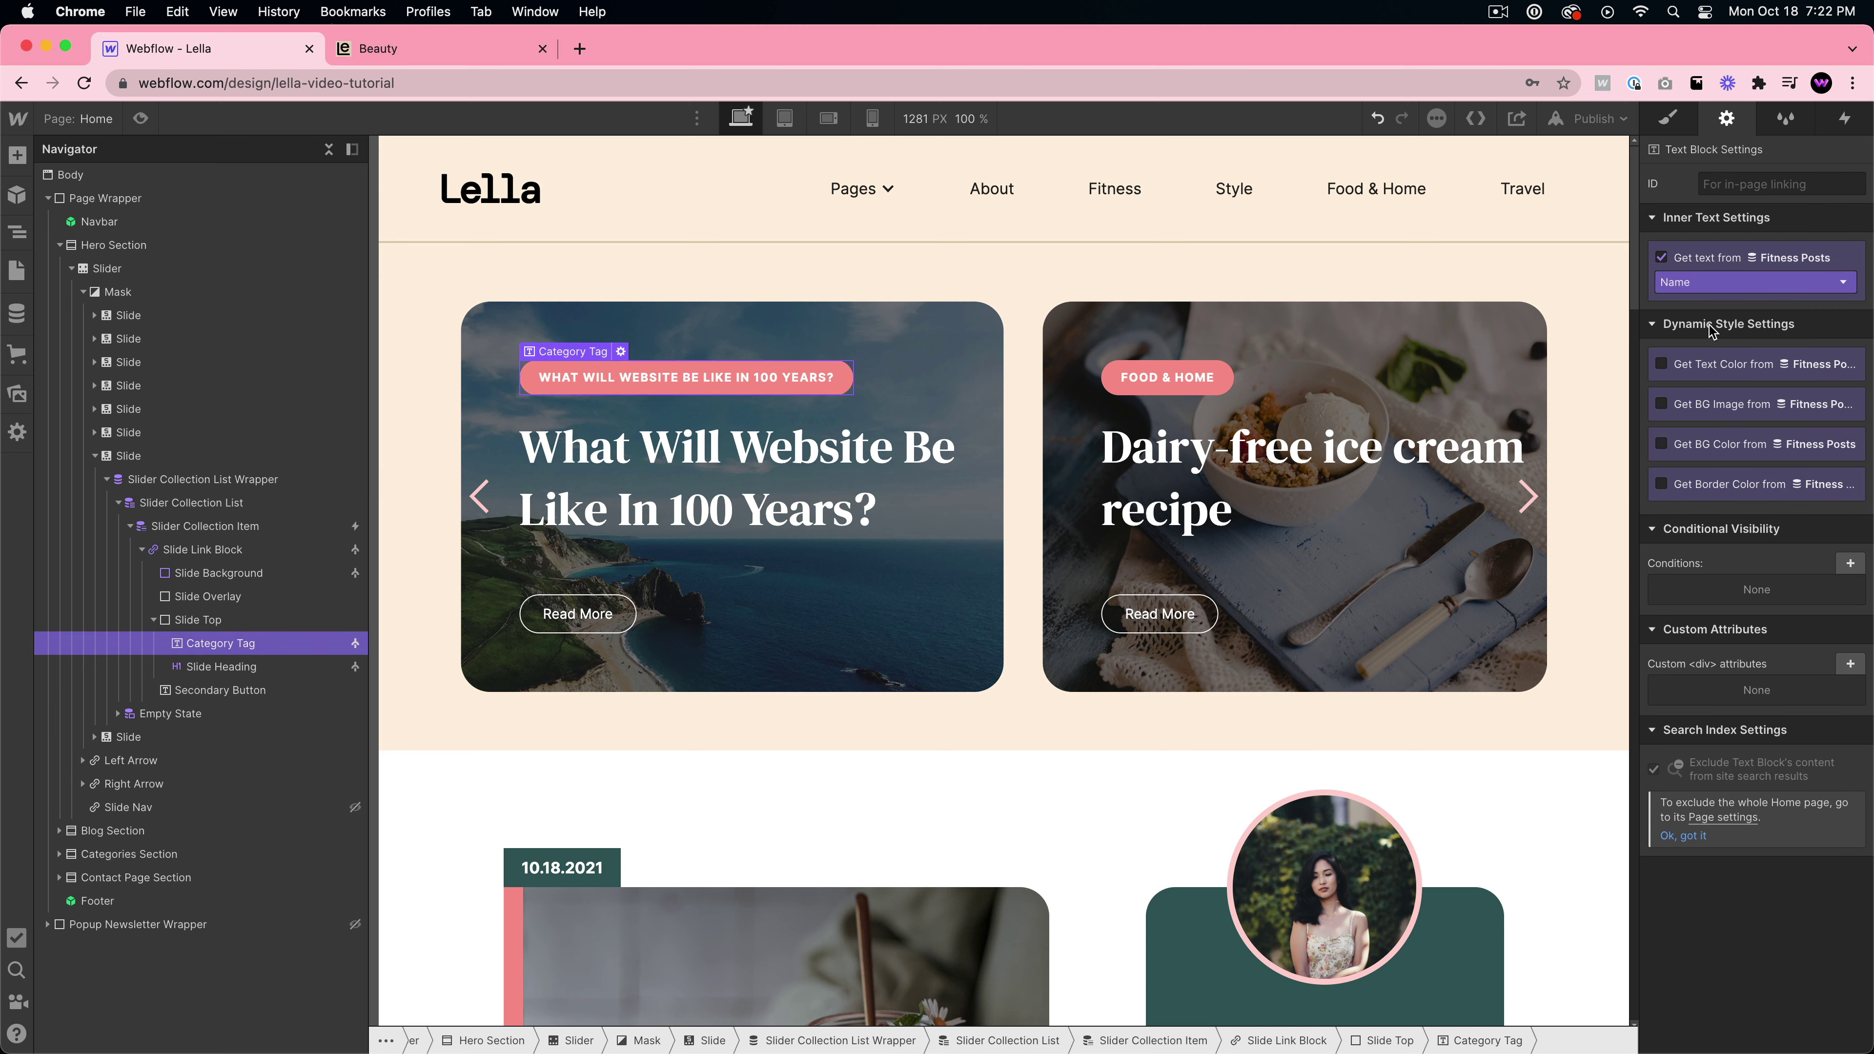
pyautogui.click(1720, 282)
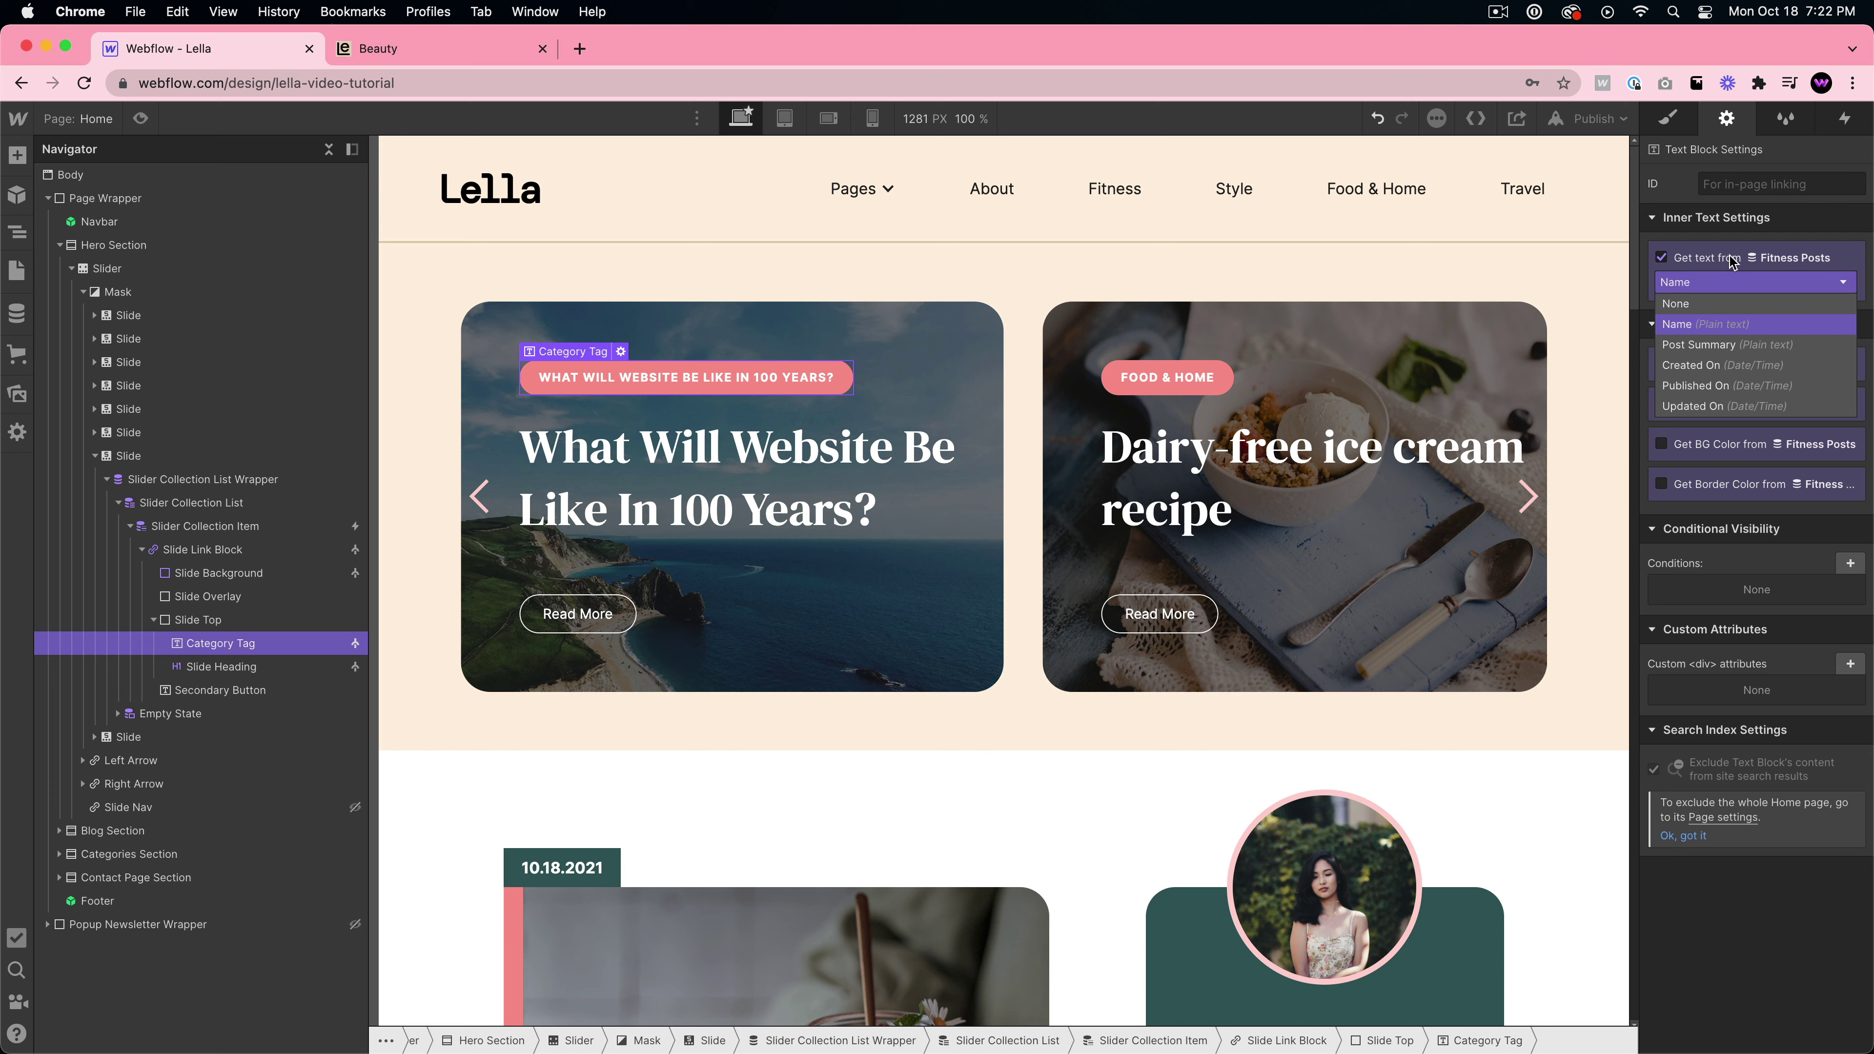
pyautogui.click(1660, 256)
pyautogui.click(1658, 259)
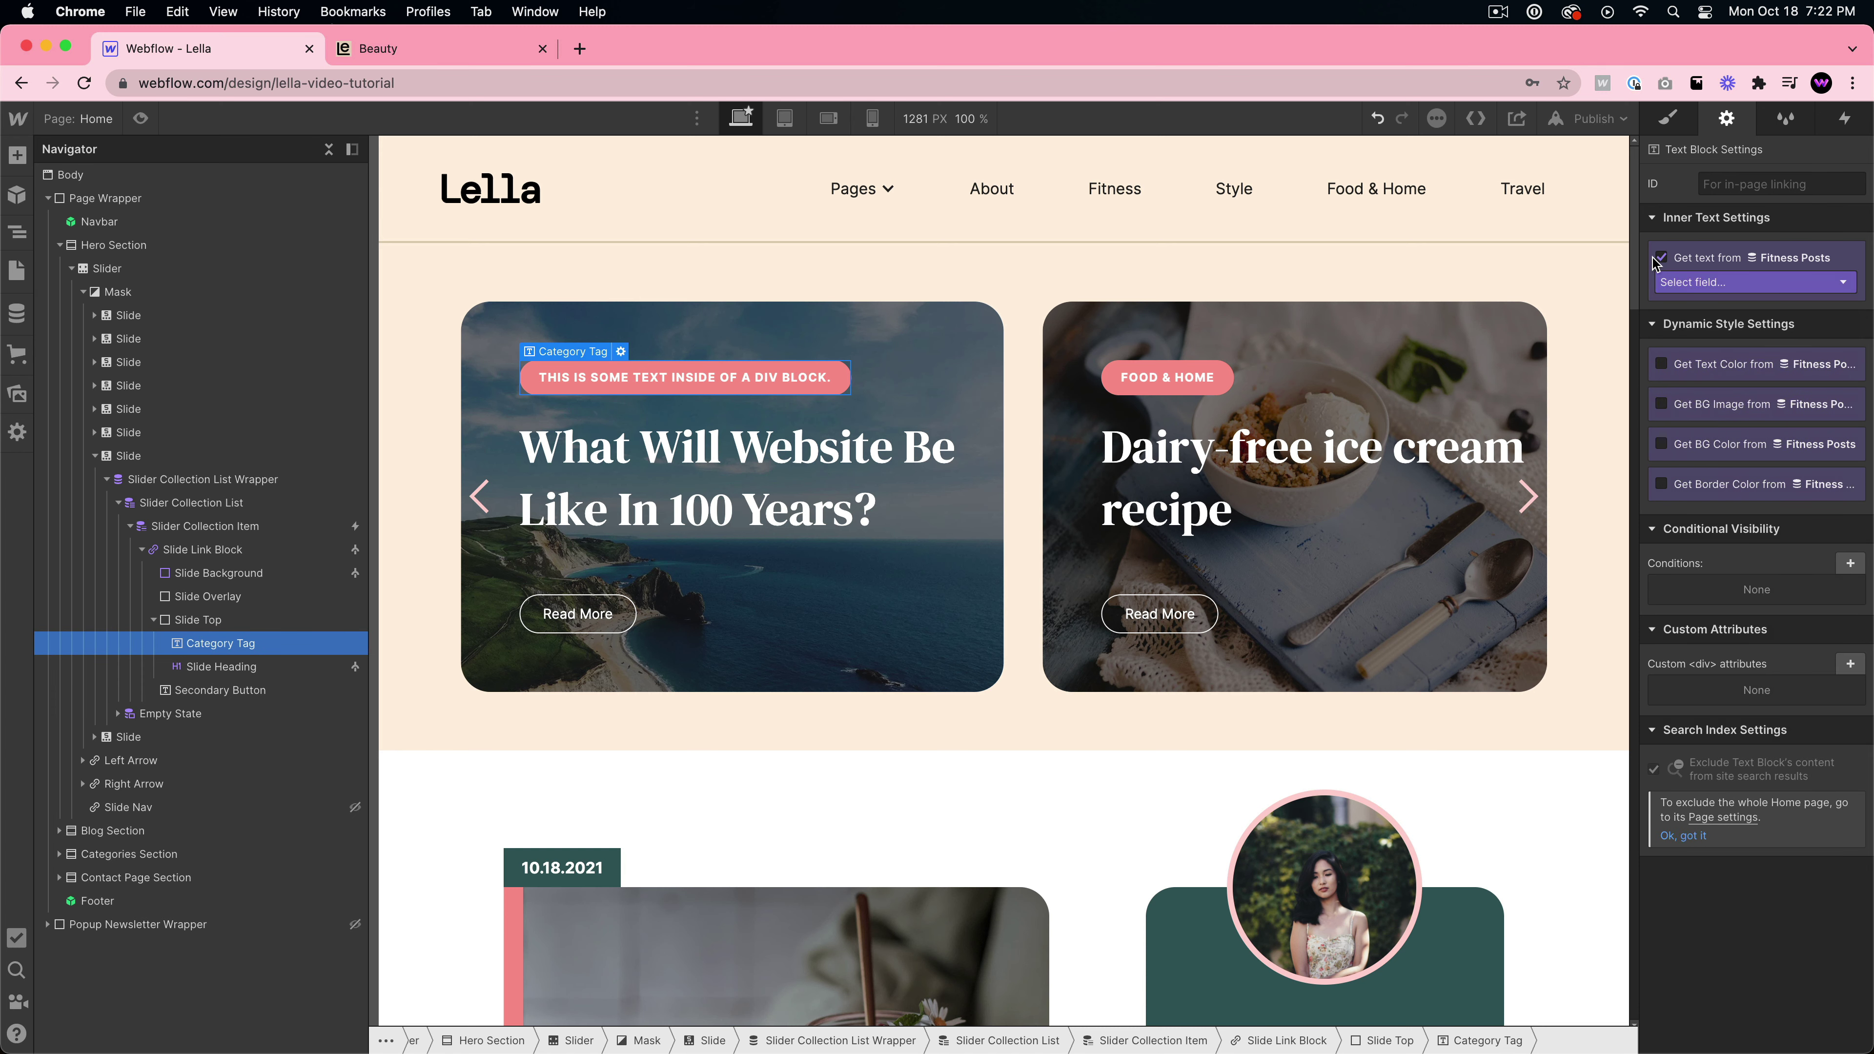
pyautogui.click(1662, 258)
# - Replace the placeholder text of the seventh slide's Category Tag with "Fitness"
pyautogui.doubleClick(693, 371)
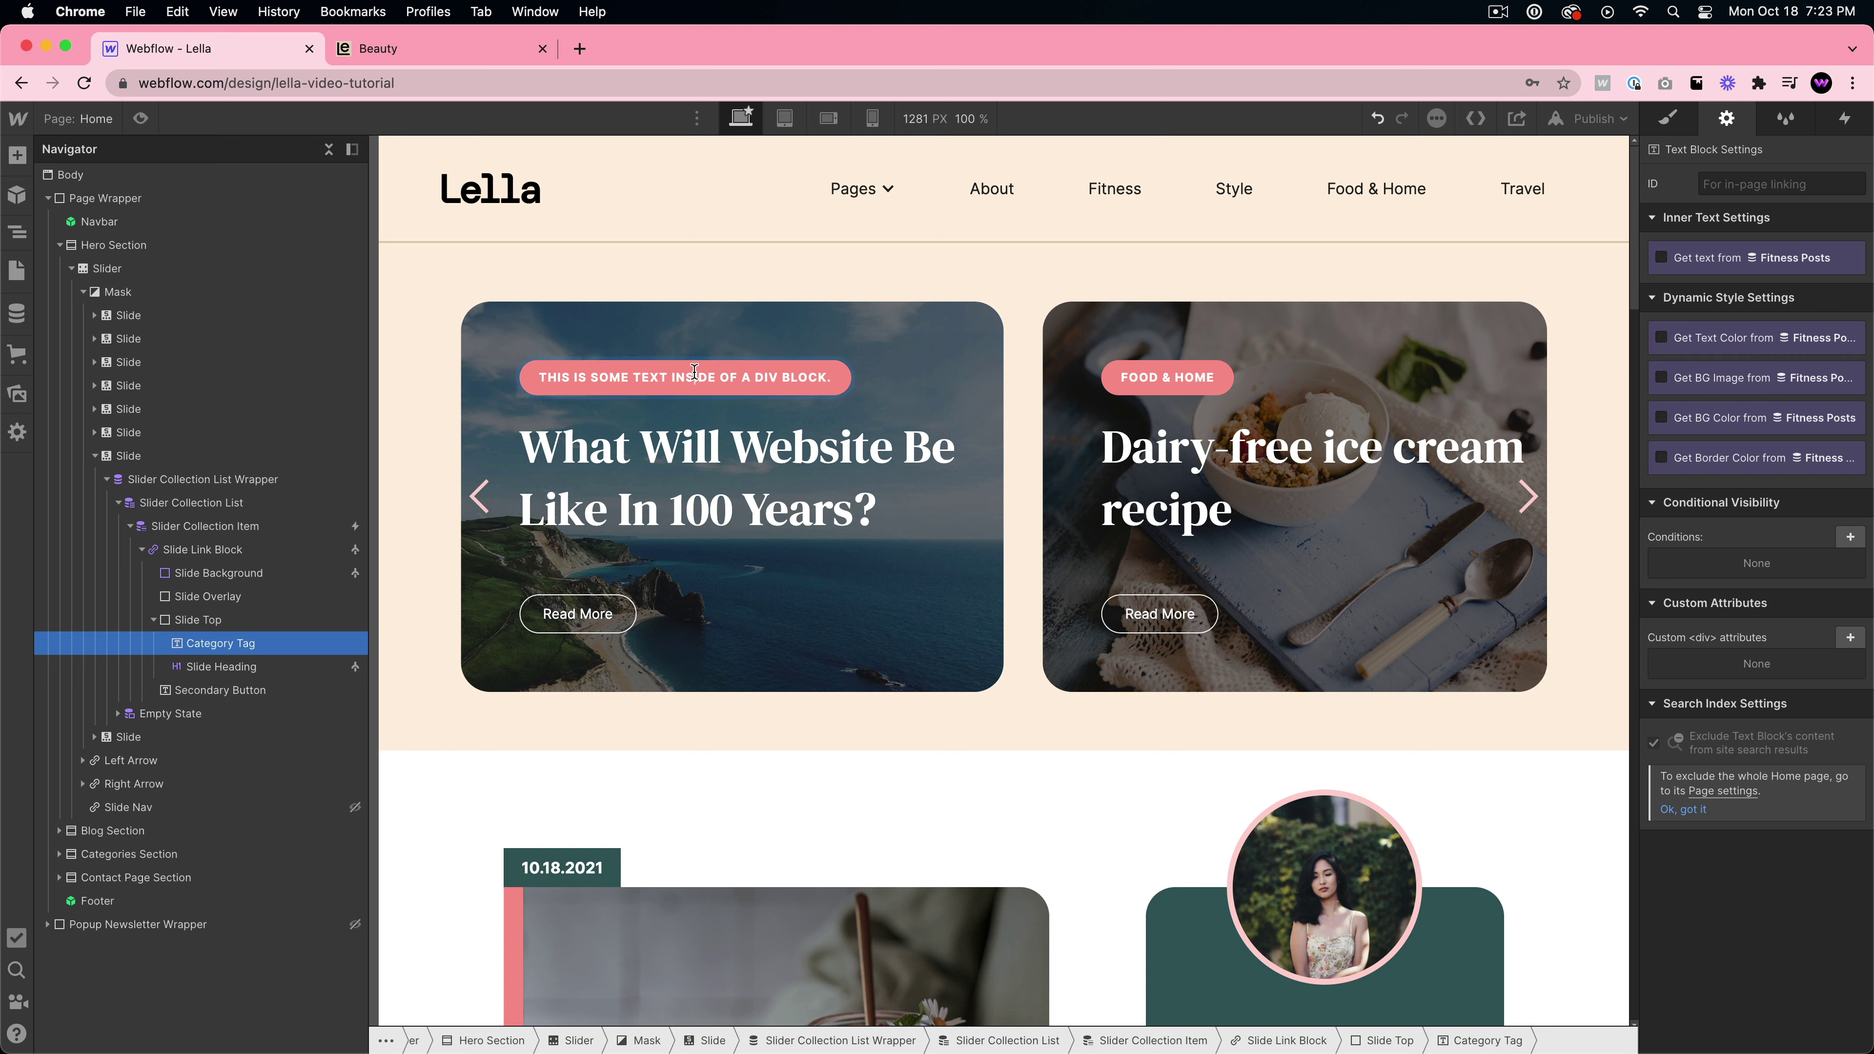
pyautogui.write('Fitness')
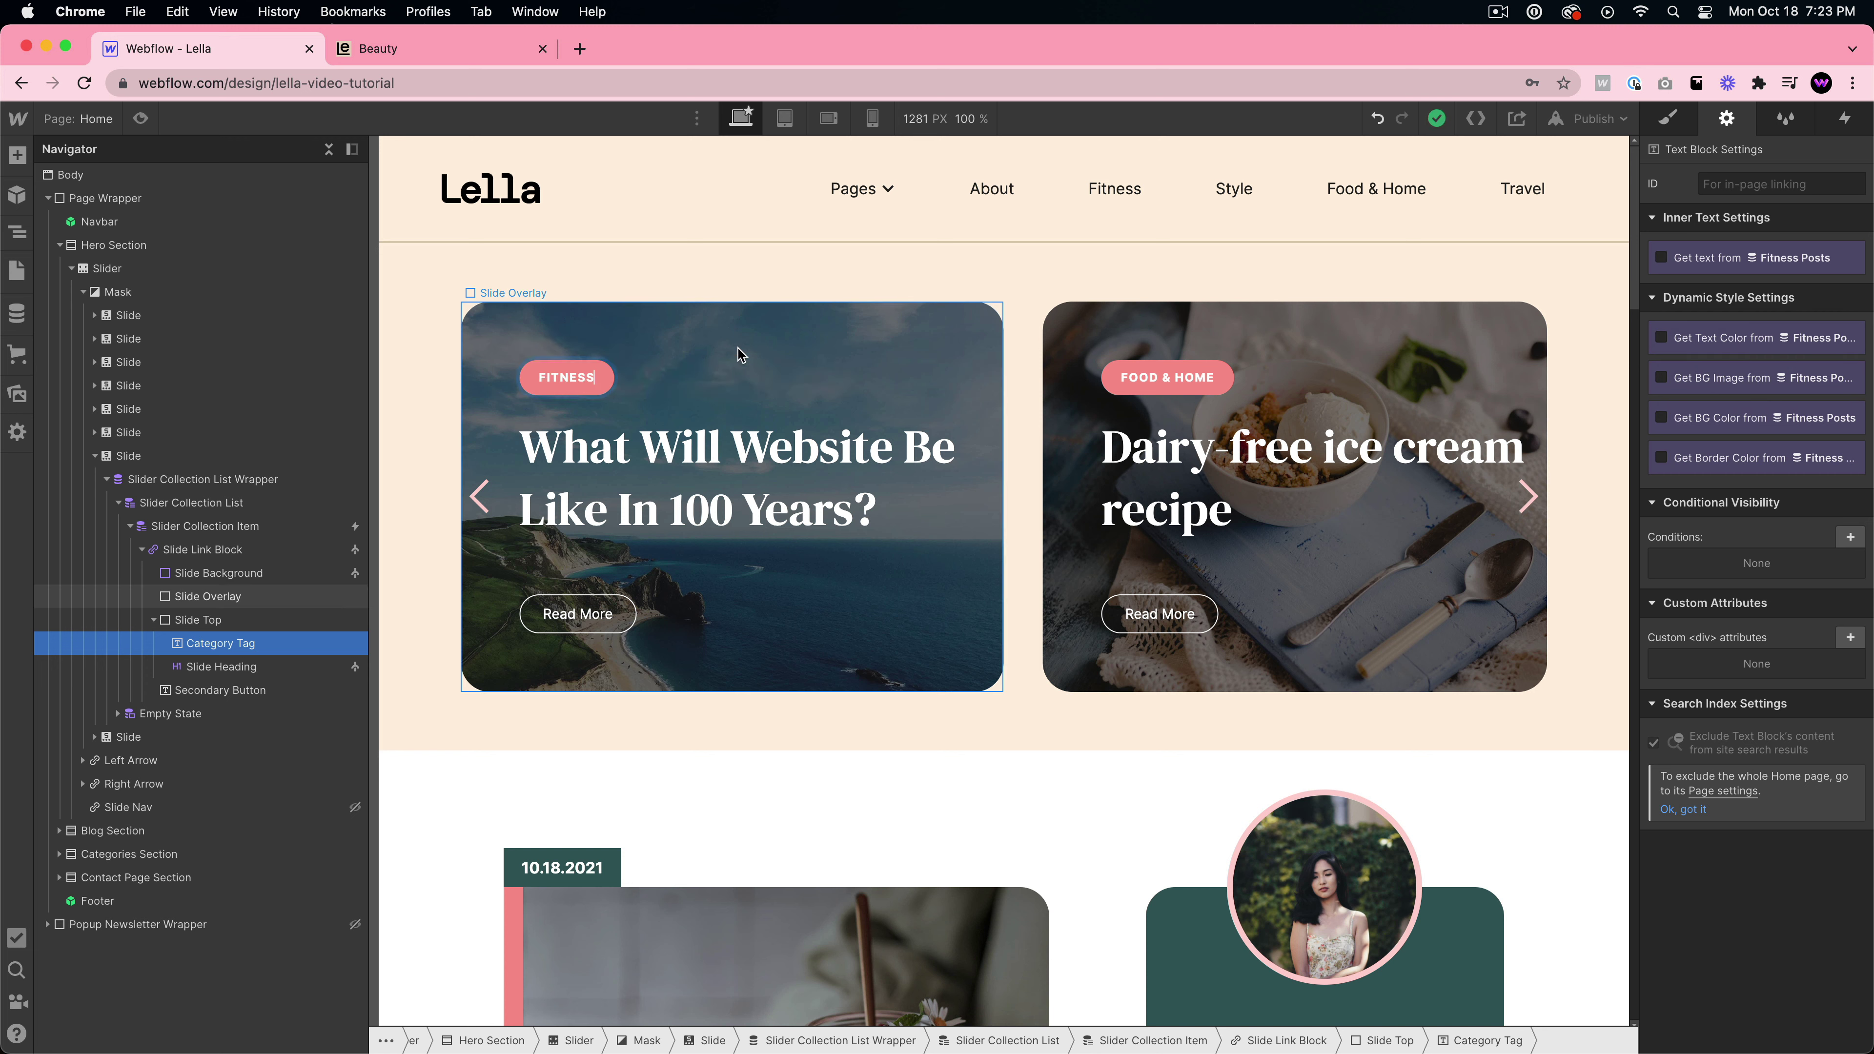
pyautogui.click(579, 360)
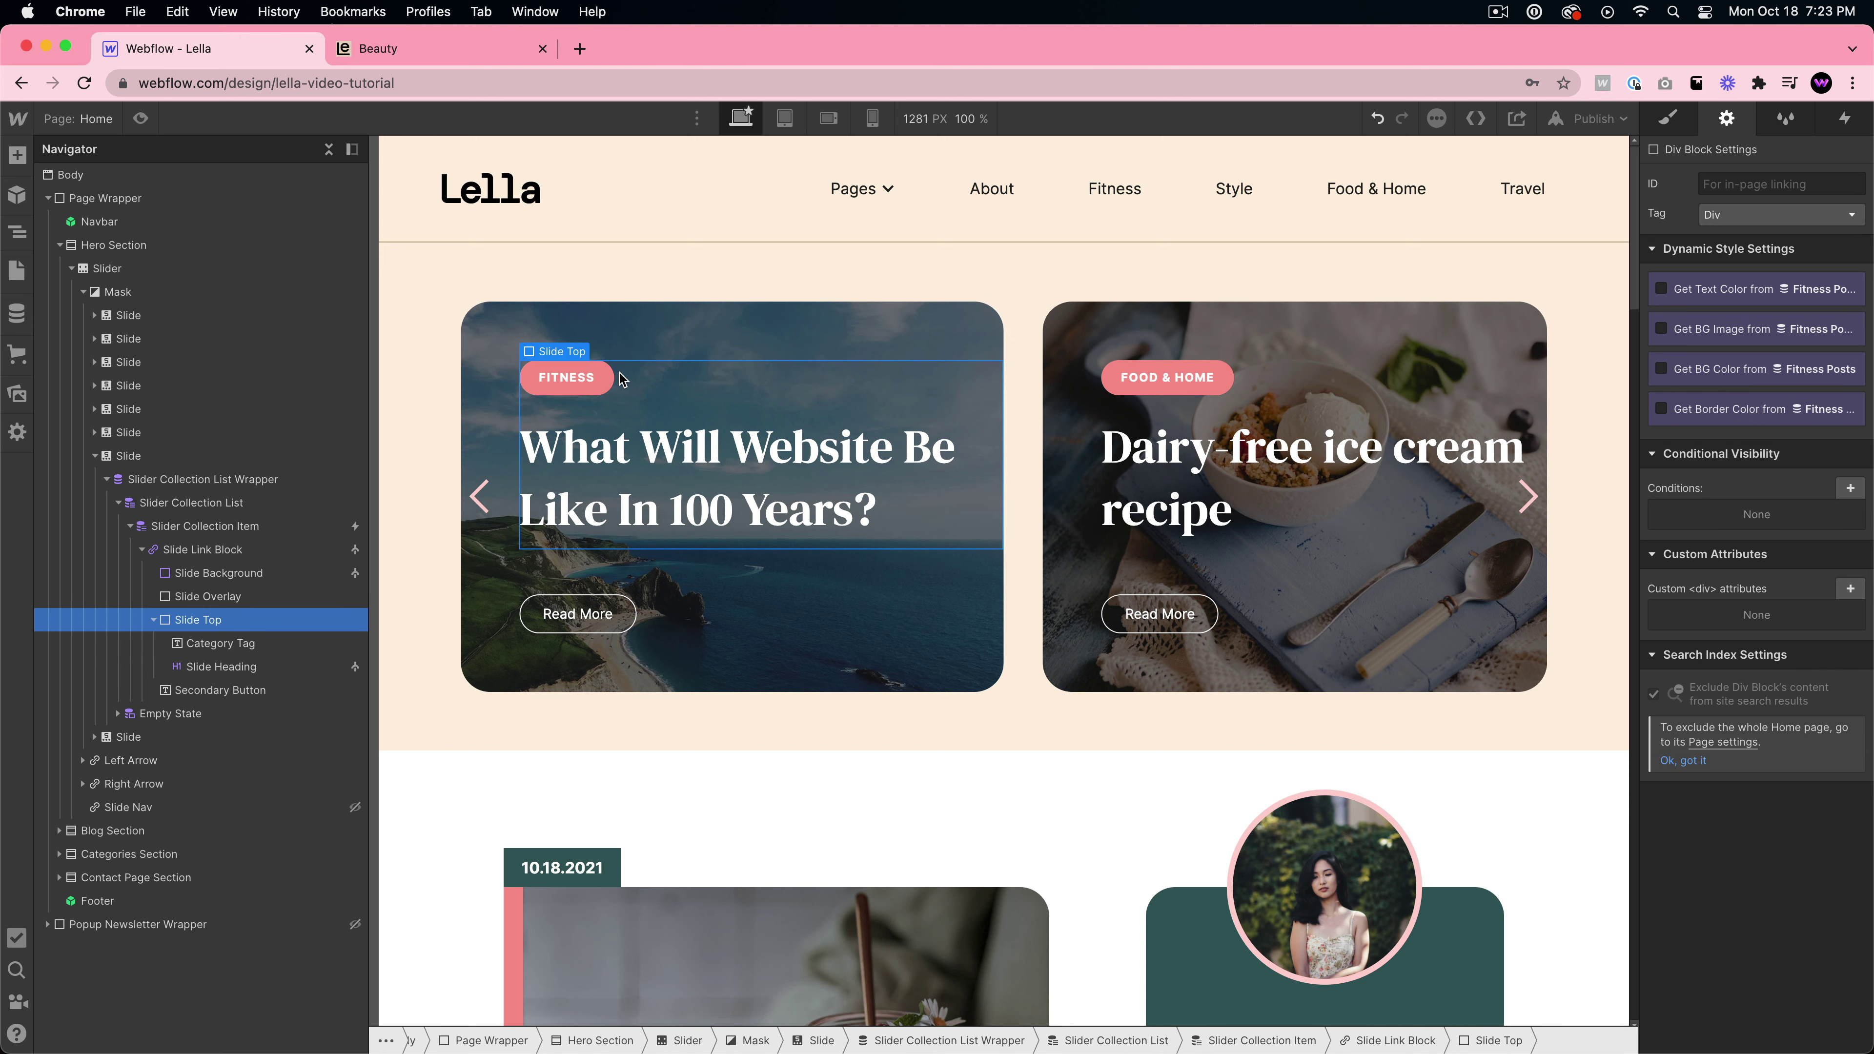
pyautogui.click(572, 384)
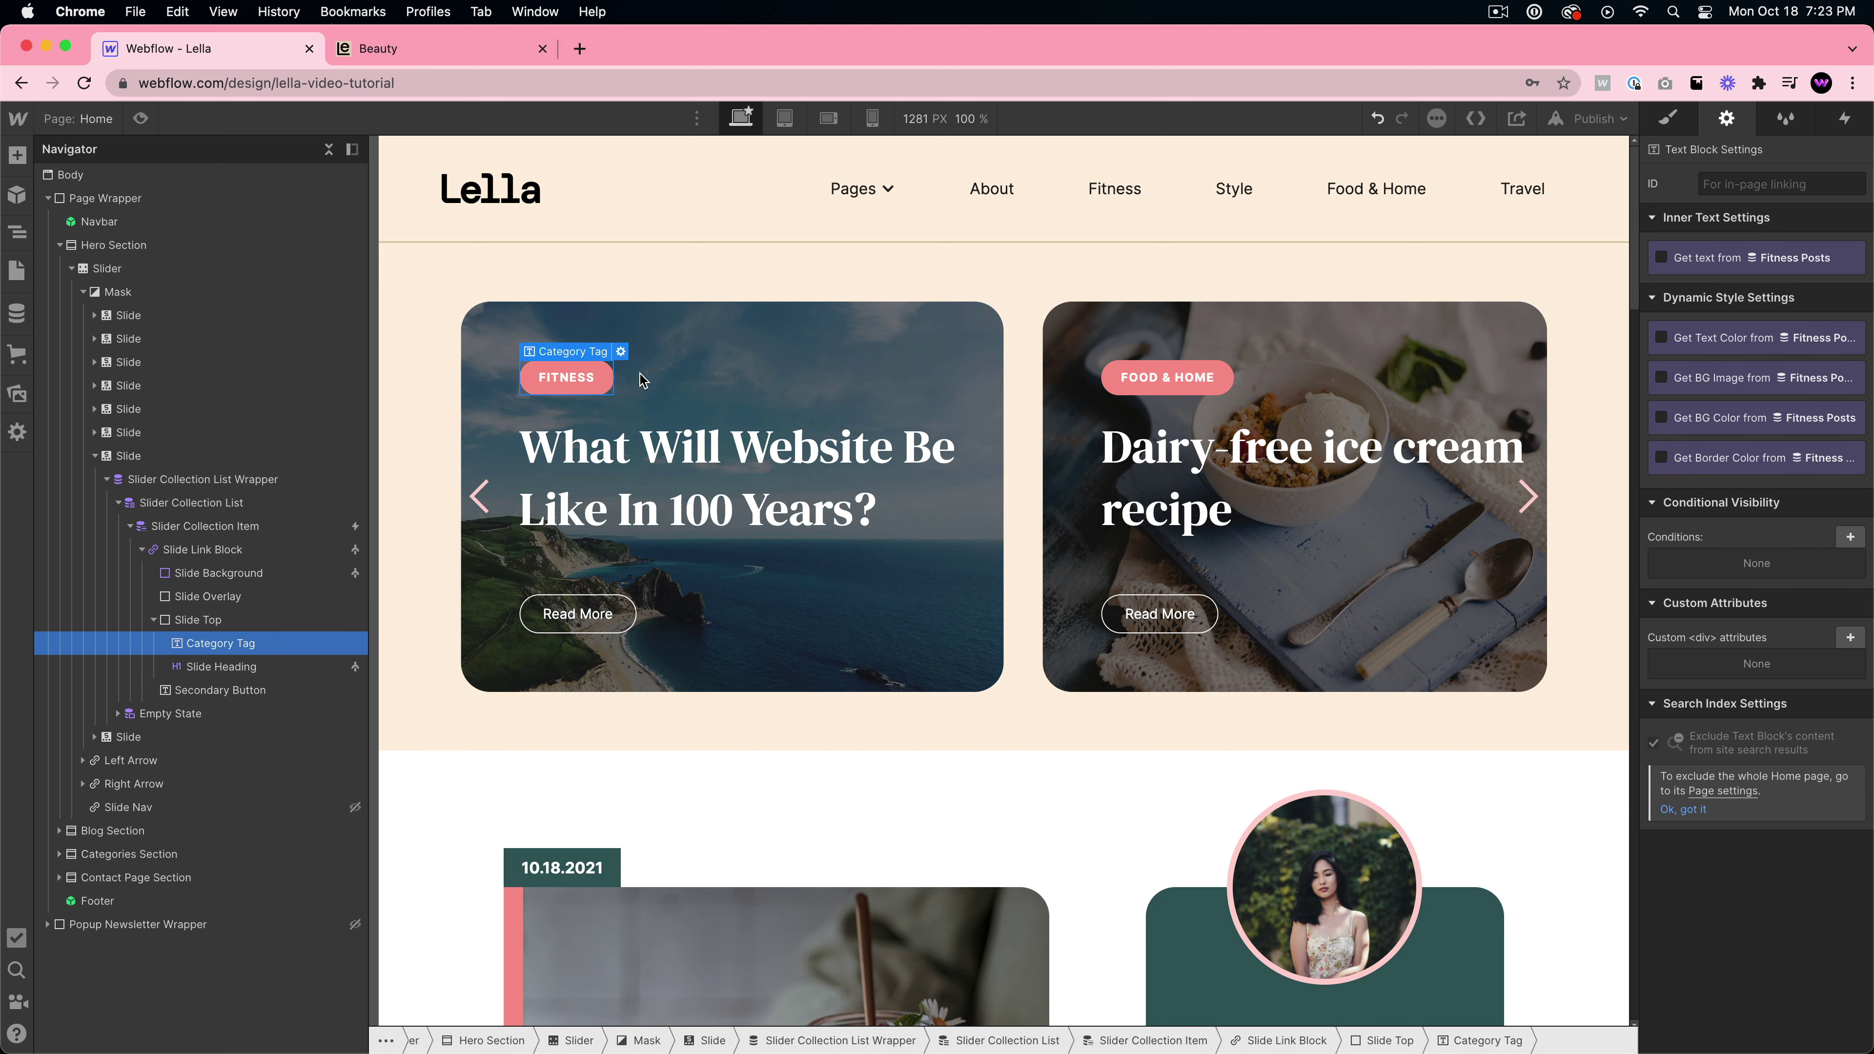
# - Switch the last slide's Slide Link Block to a plain URL link and disconnect its Slide Background from the collection image
pyautogui.click(1205, 355)
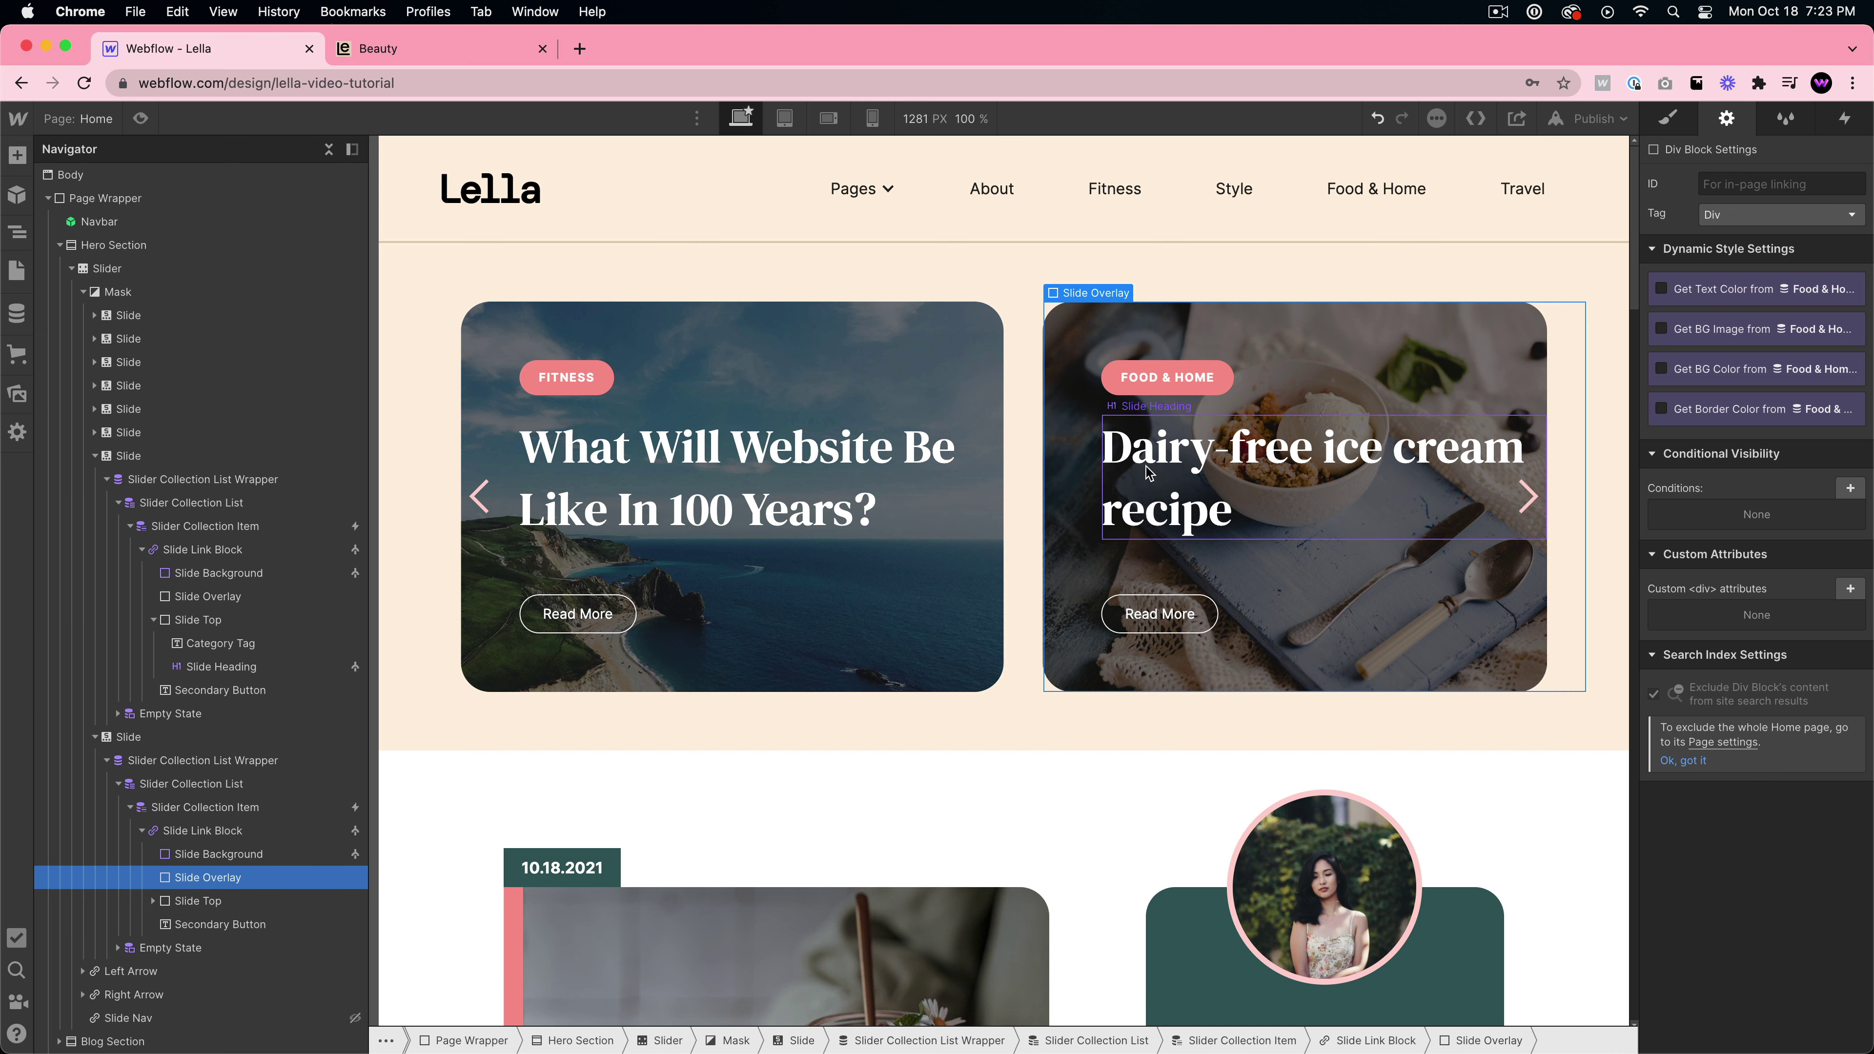
pyautogui.click(200, 832)
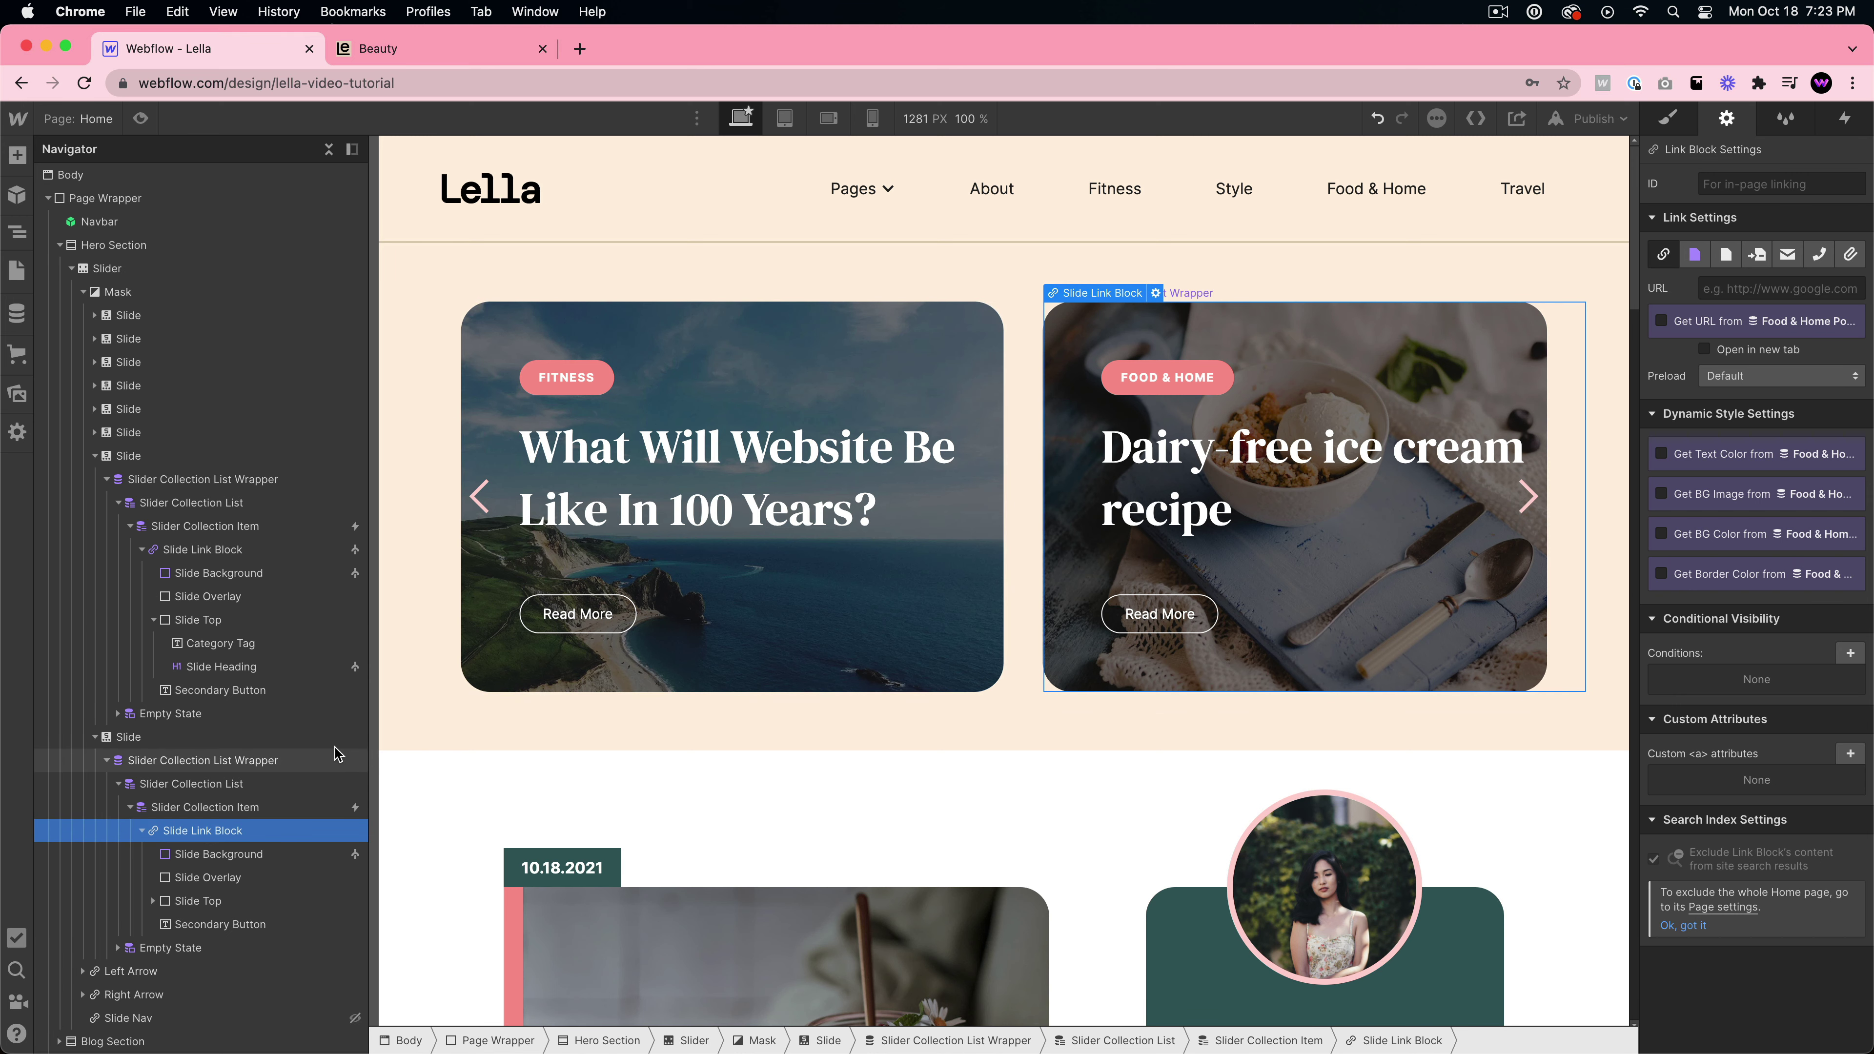
pyautogui.click(215, 854)
pyautogui.click(1661, 330)
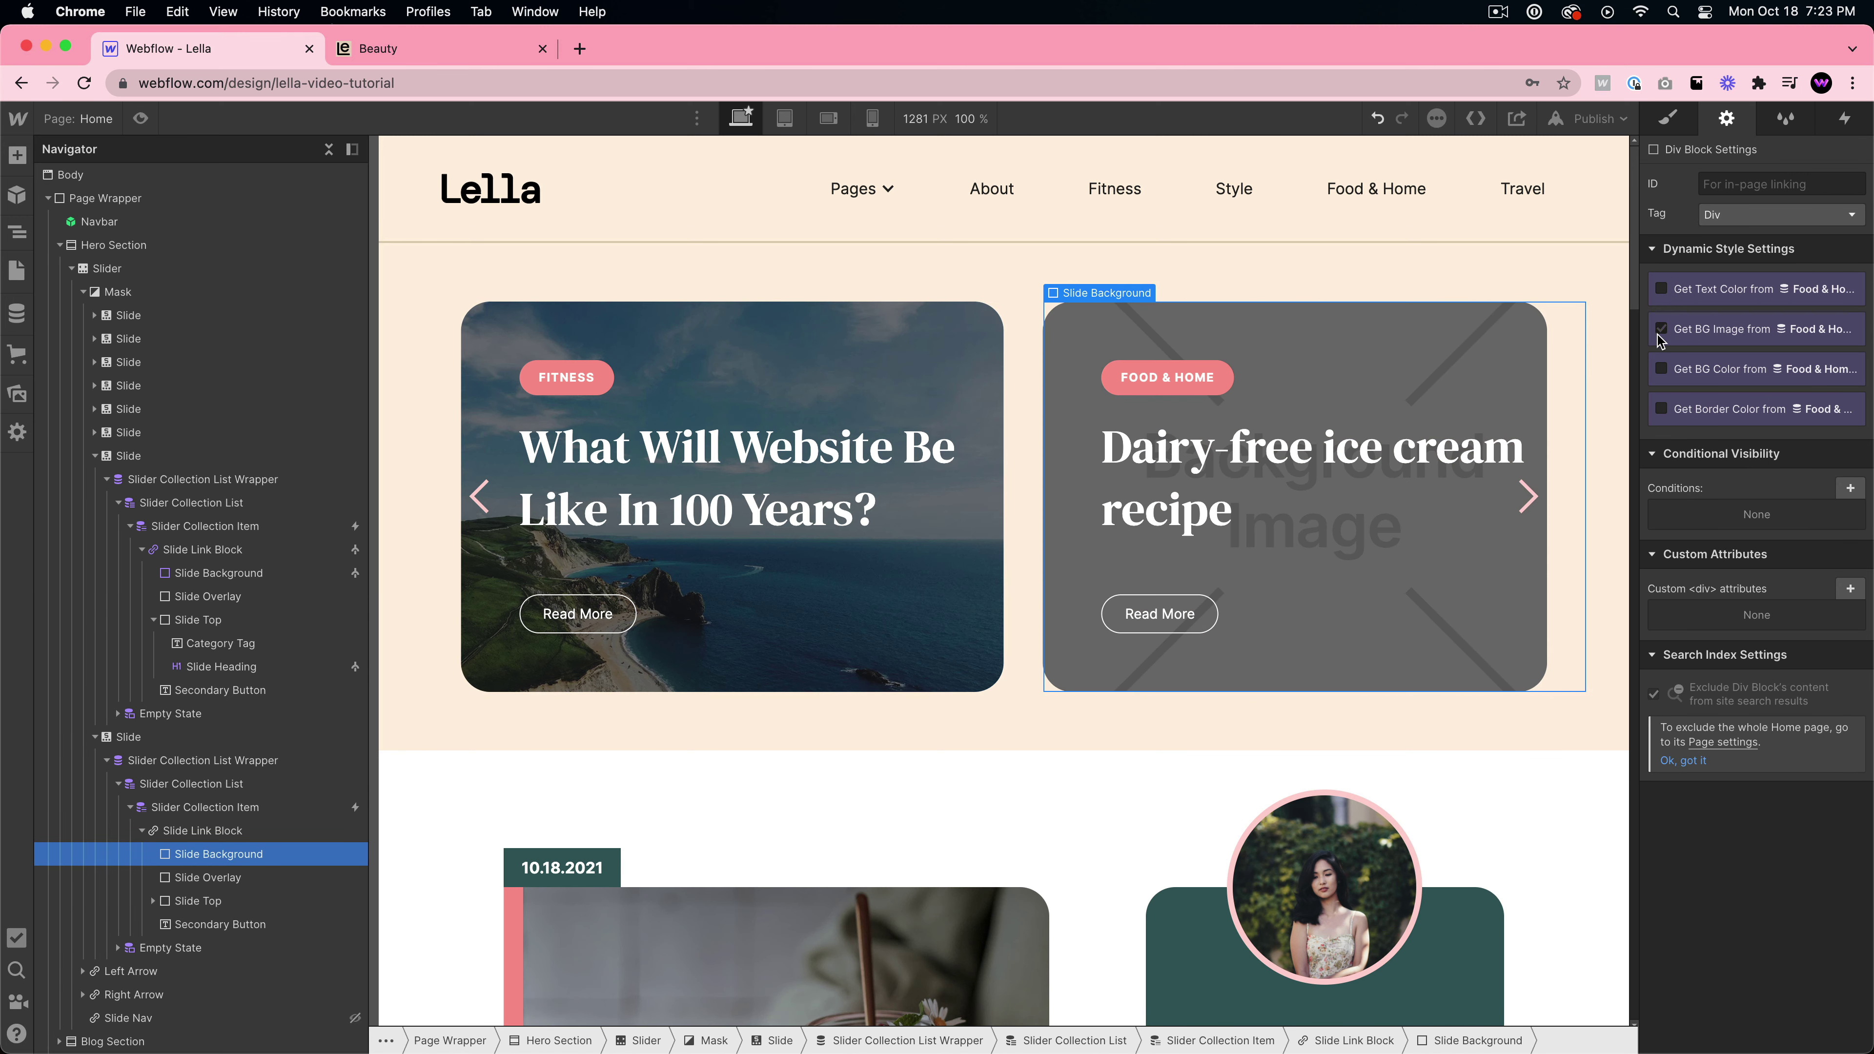
# - Disconnect the last slide's Category Tag and Slide Heading texts from the Food & Home Posts collection
pyautogui.click(153, 901)
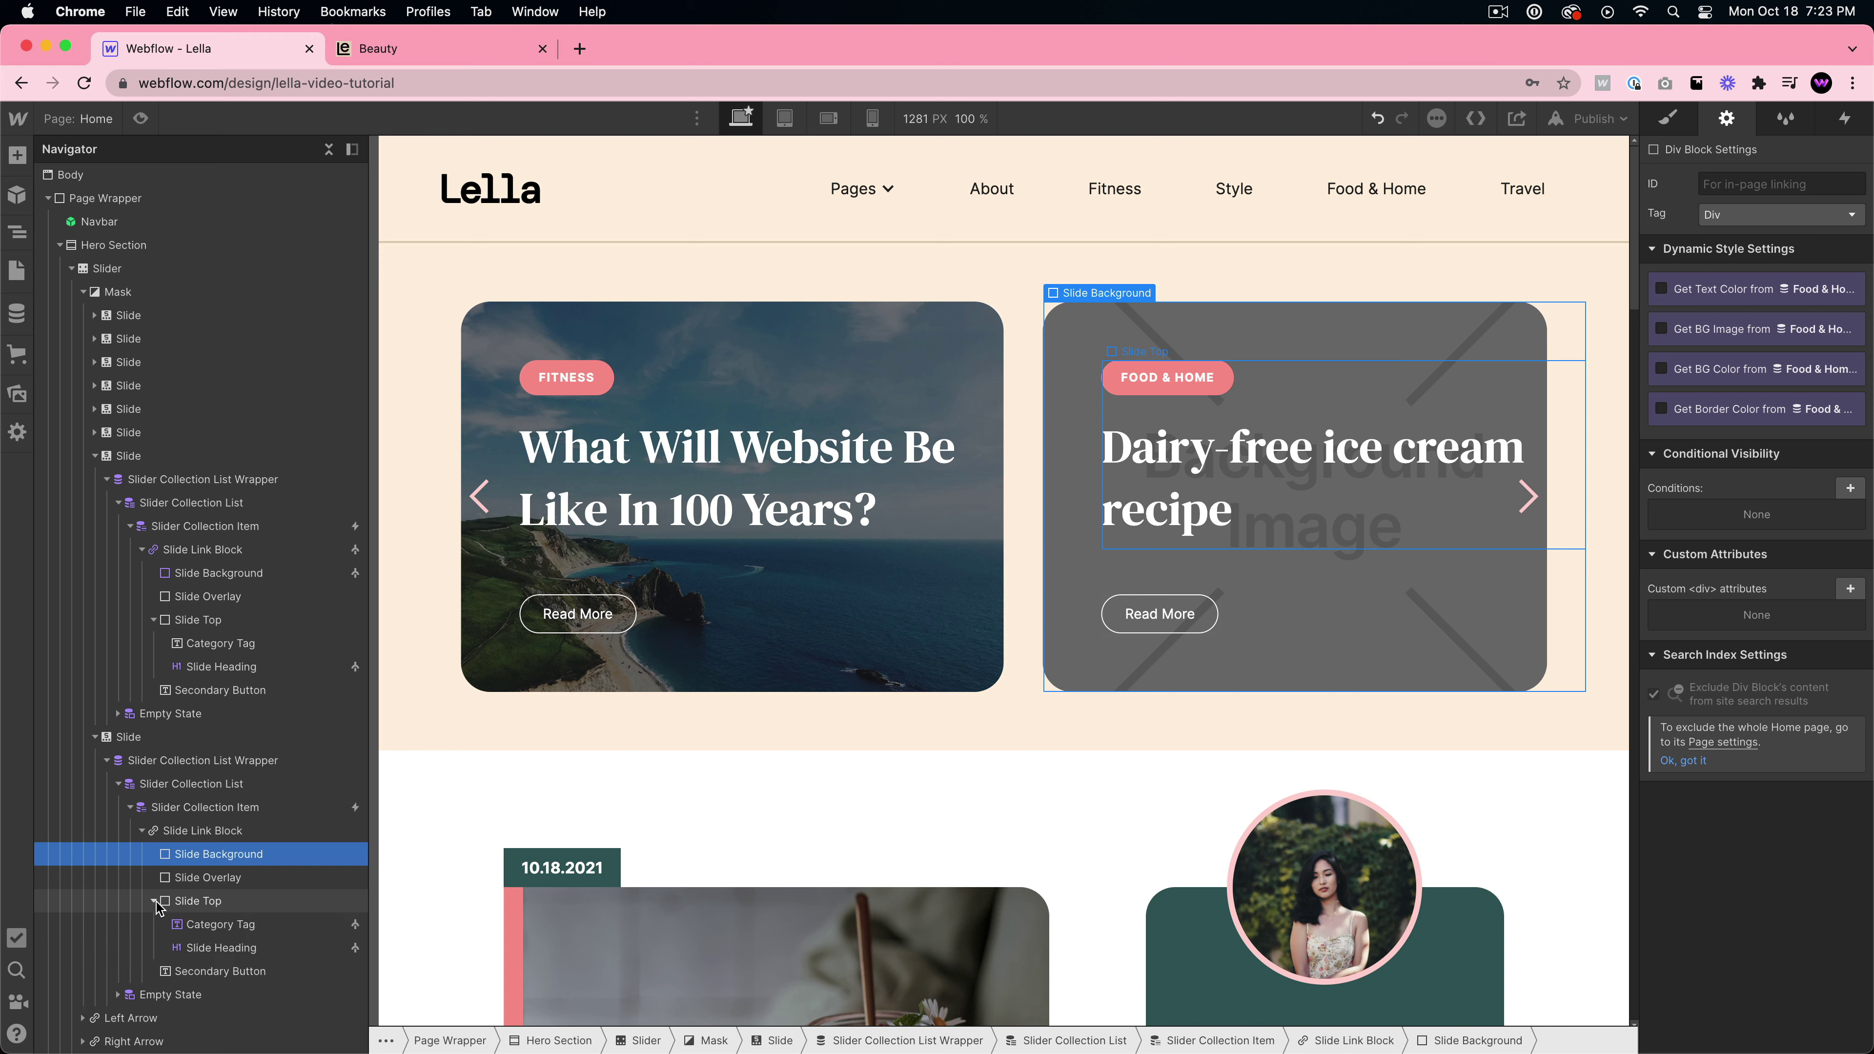
pyautogui.click(197, 924)
pyautogui.click(1663, 258)
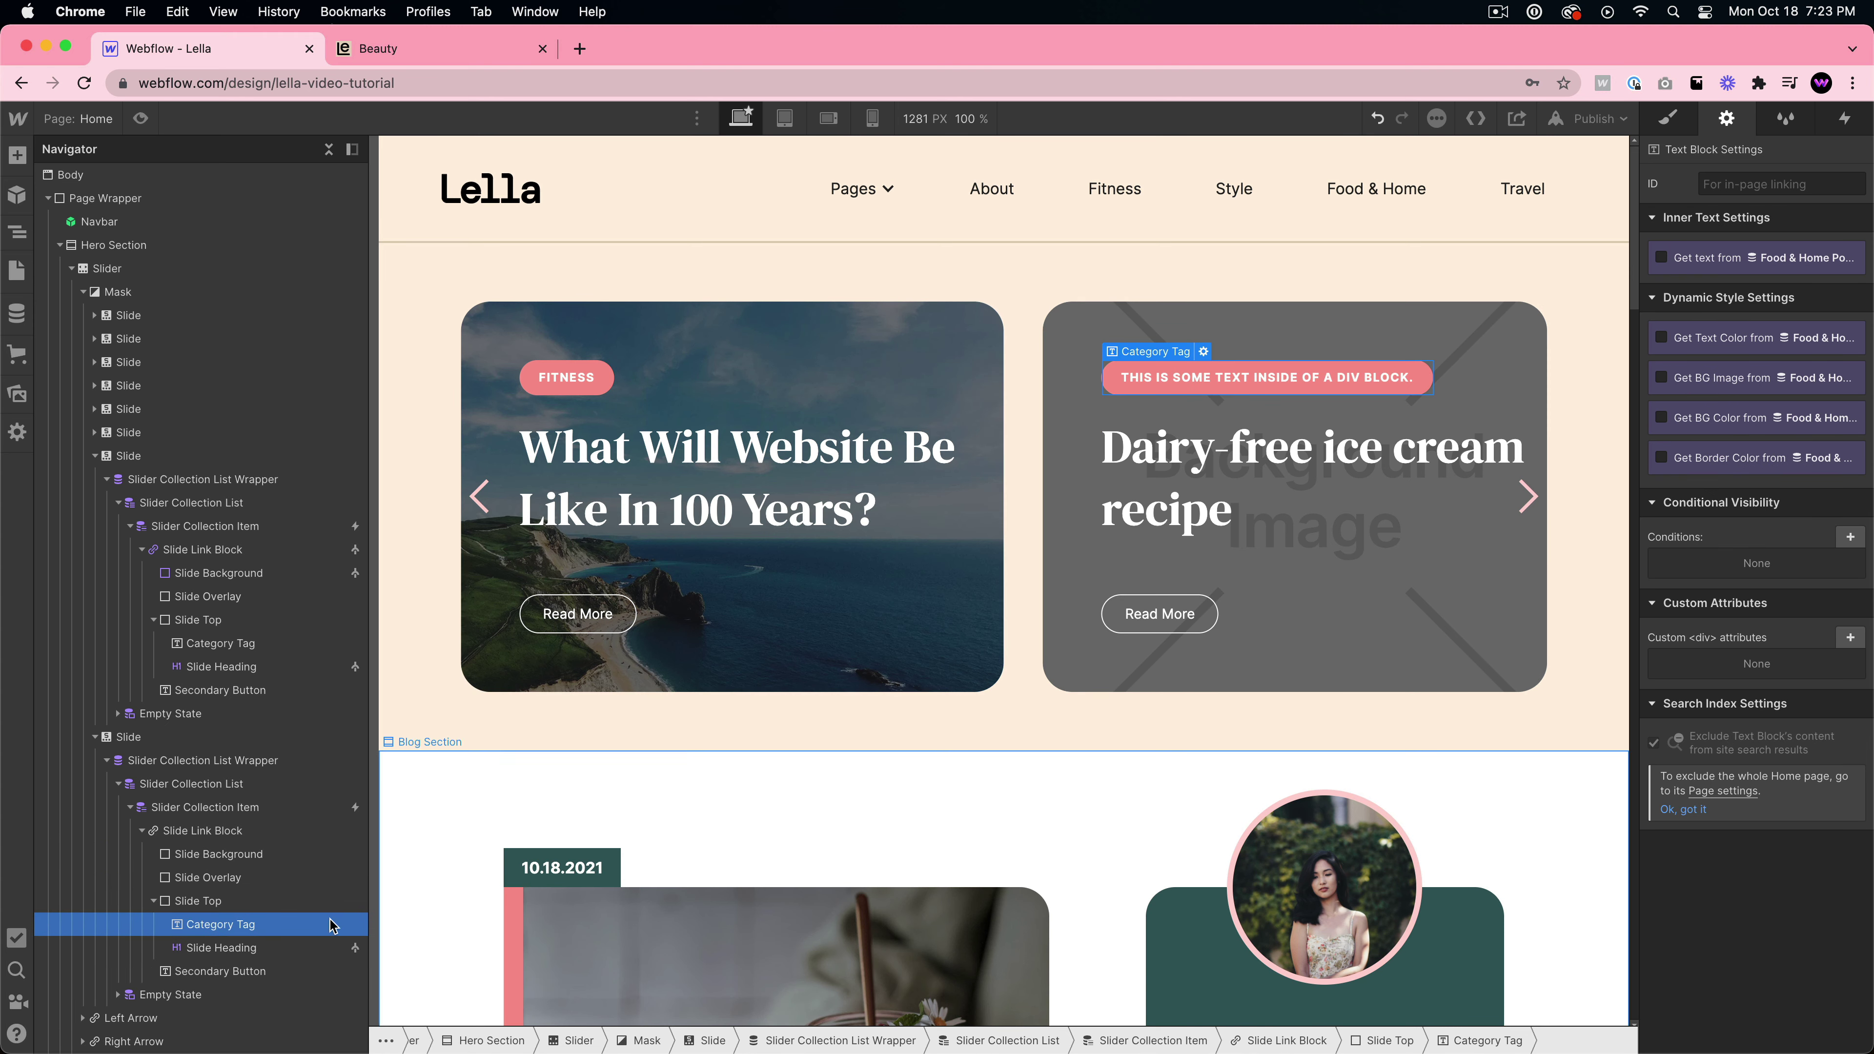
pyautogui.click(222, 948)
pyautogui.click(1661, 362)
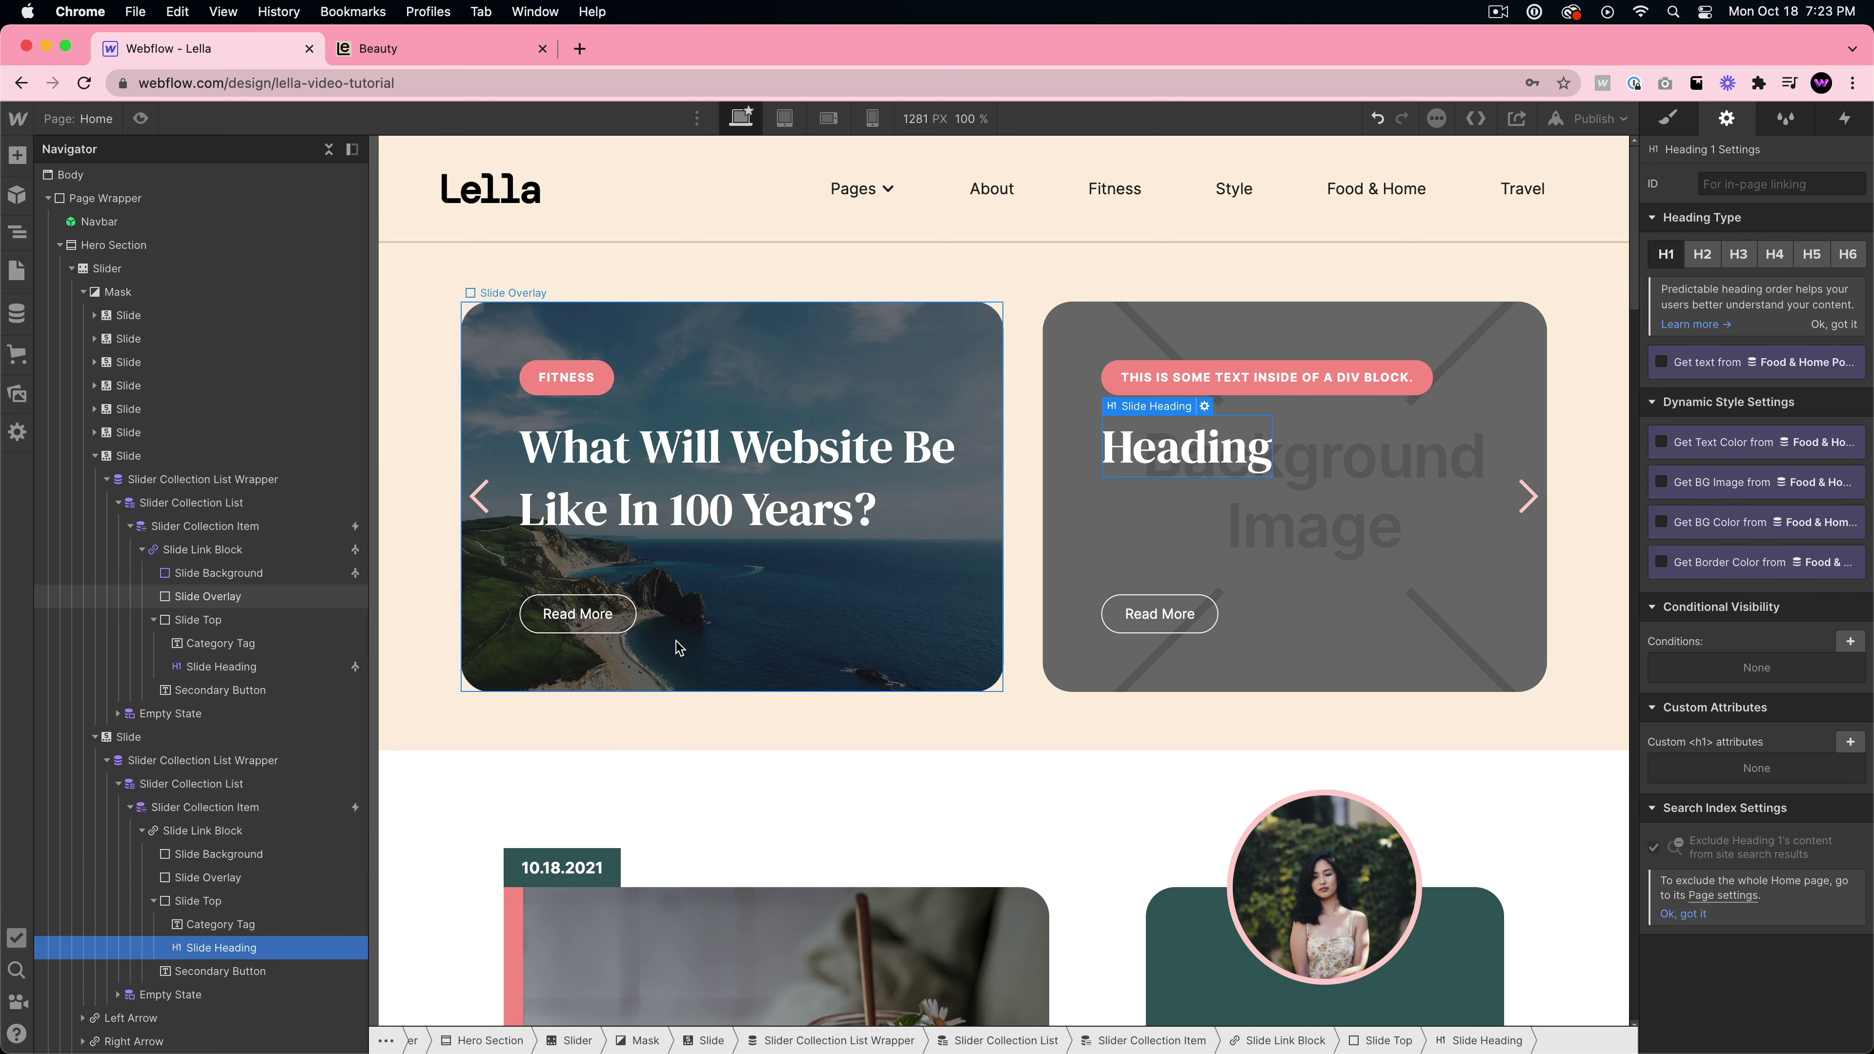
# - Set the source of the last slide's Slider Collection List to Travel Posts
pyautogui.click(192, 784)
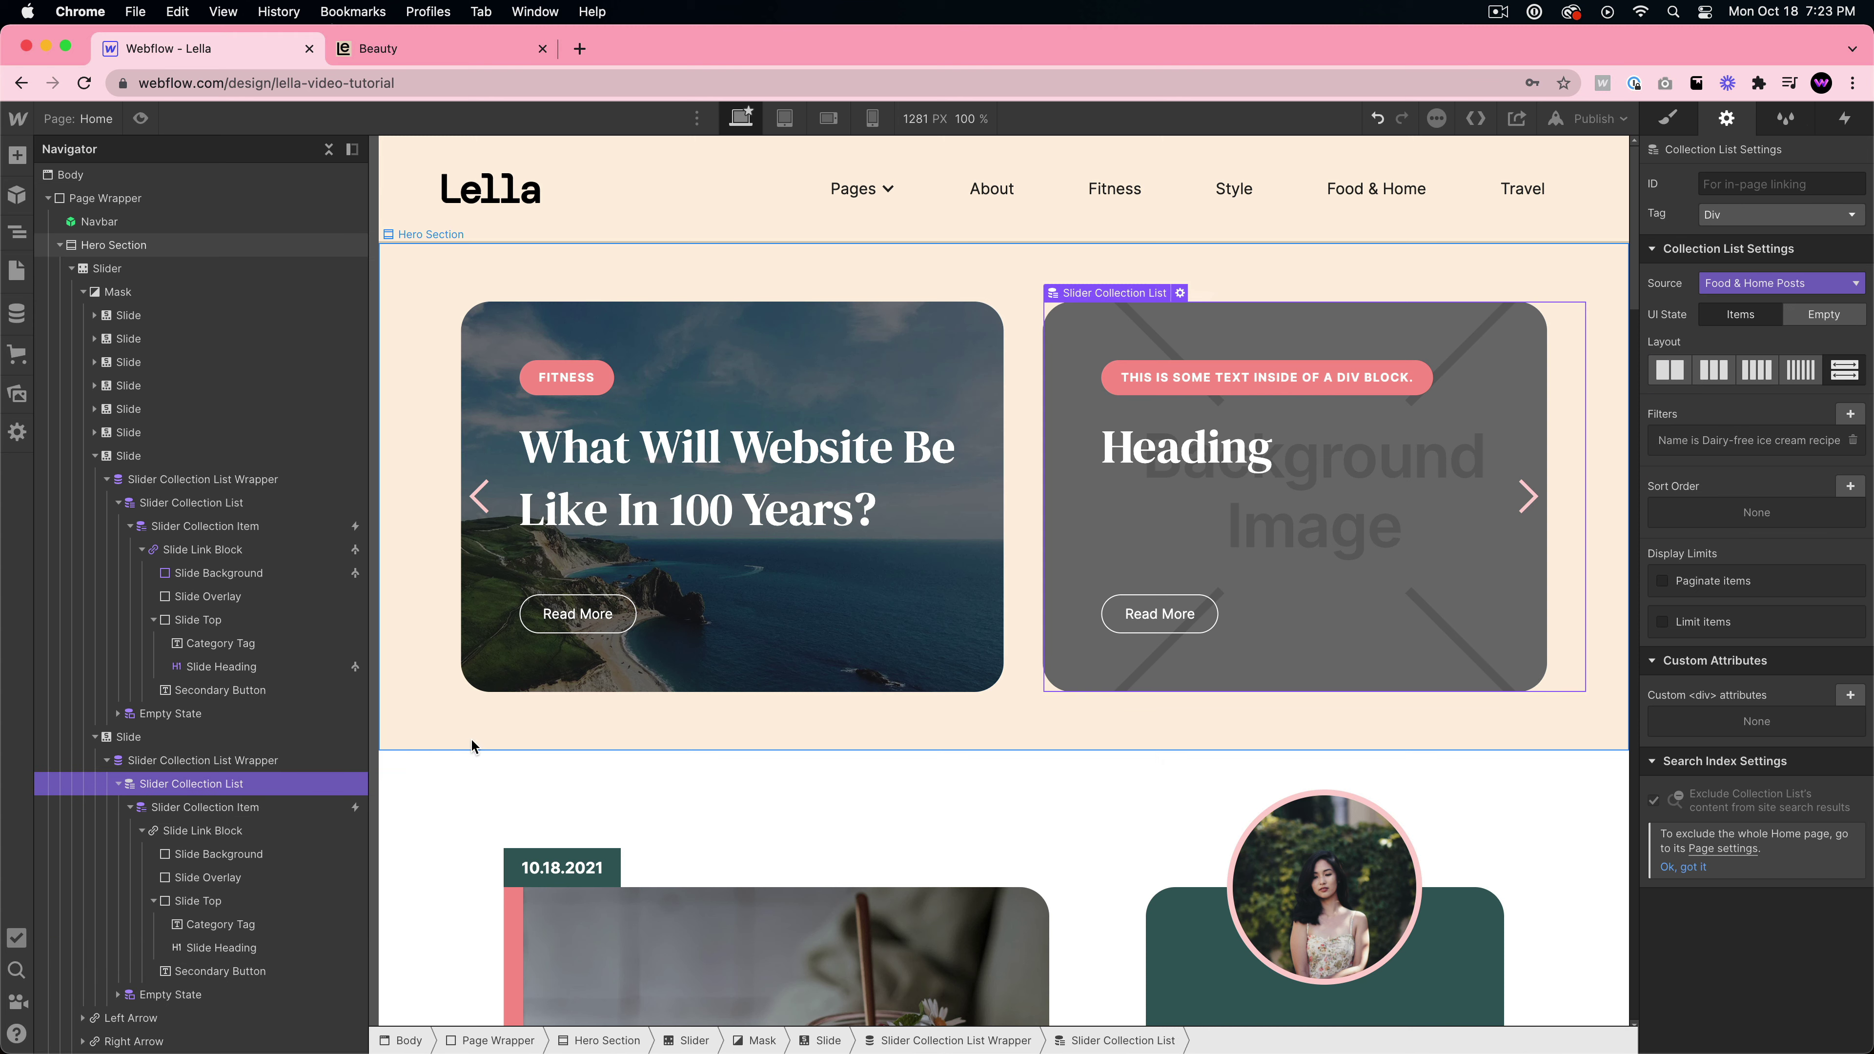
pyautogui.click(1180, 292)
pyautogui.click(1145, 752)
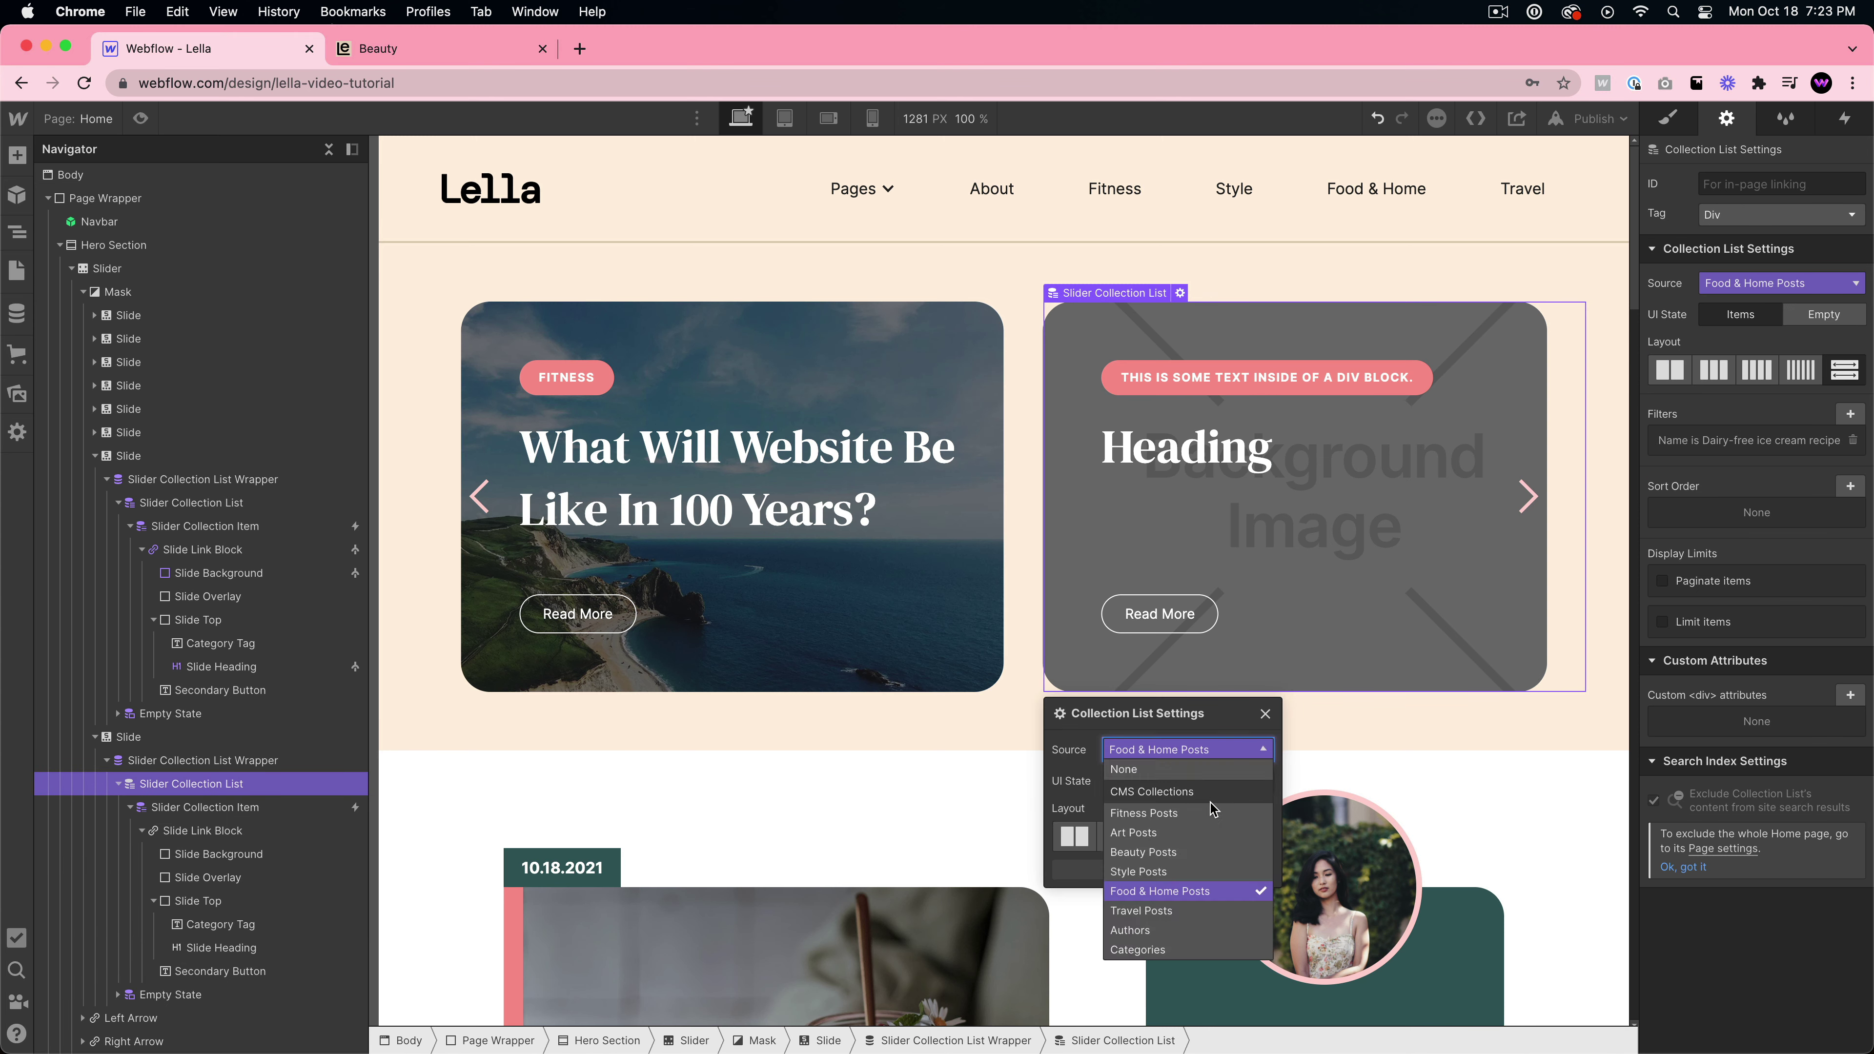
pyautogui.click(1164, 915)
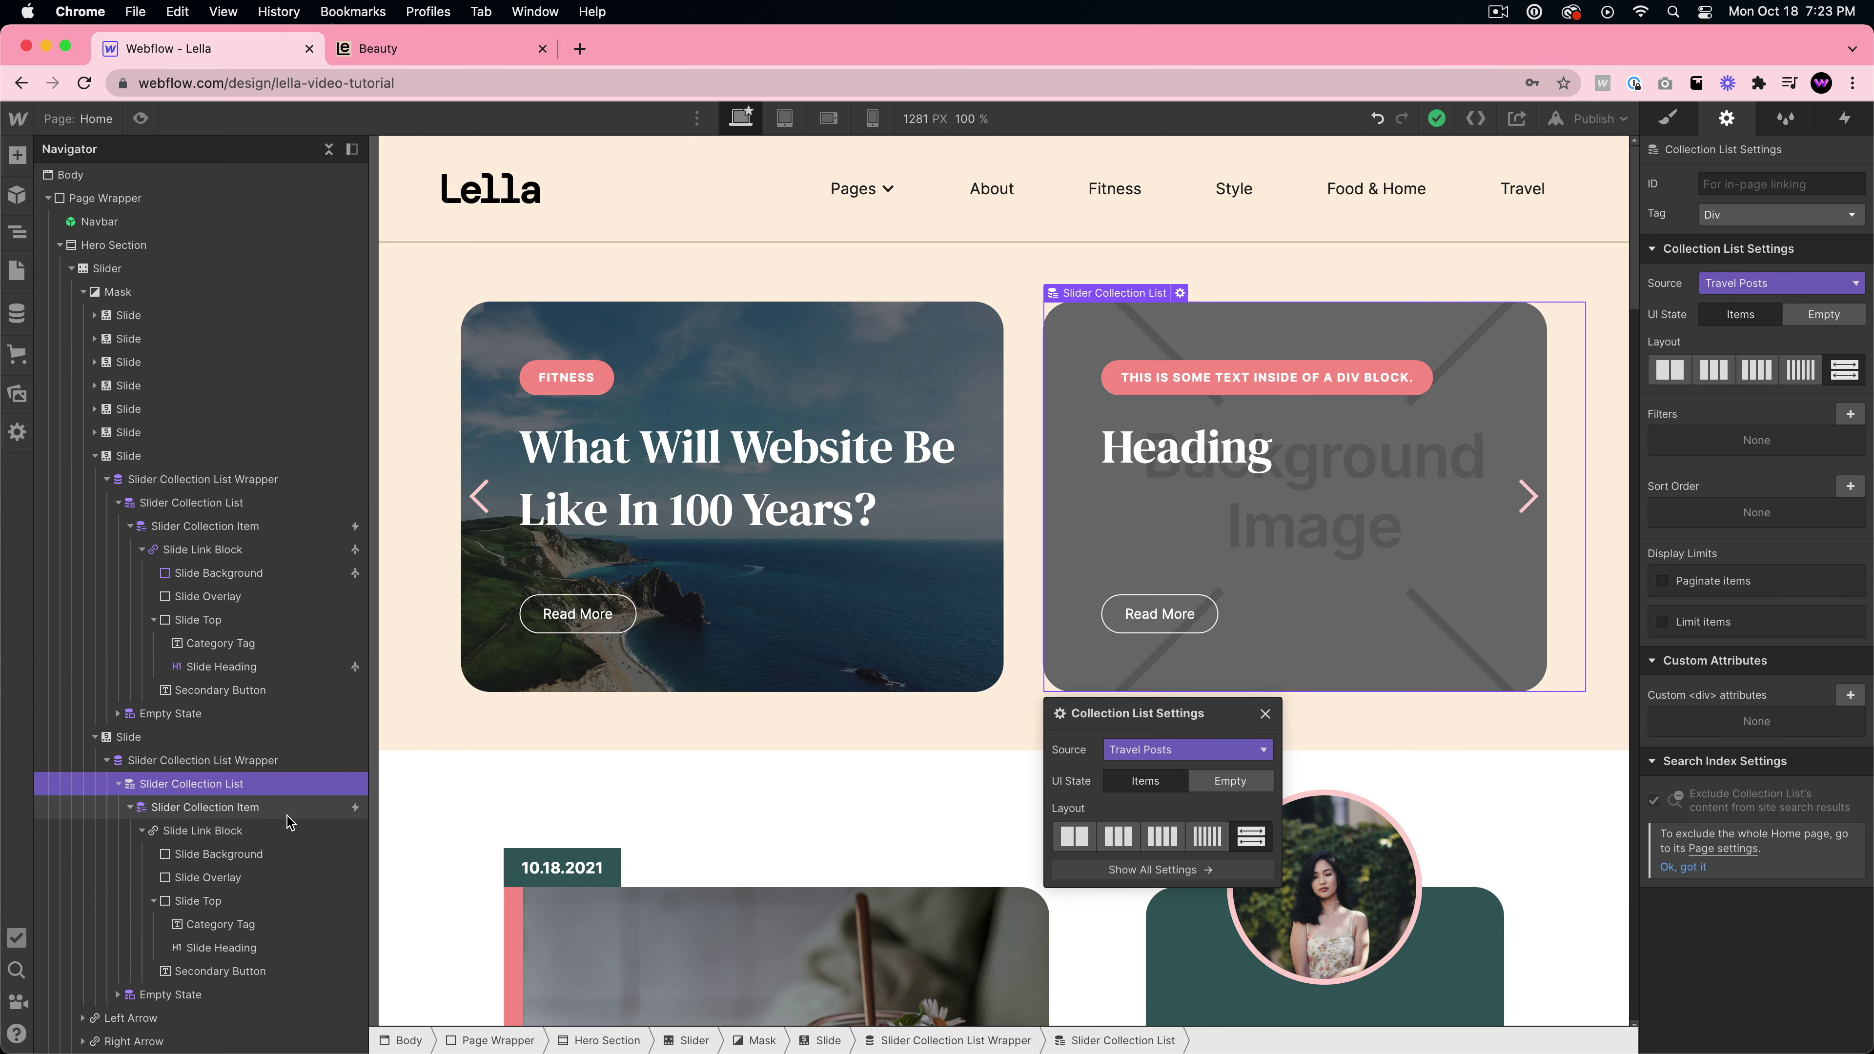
# - Connect the last slide's Slide Background image to the Blog post image field of Travel Posts
pyautogui.click(209, 873)
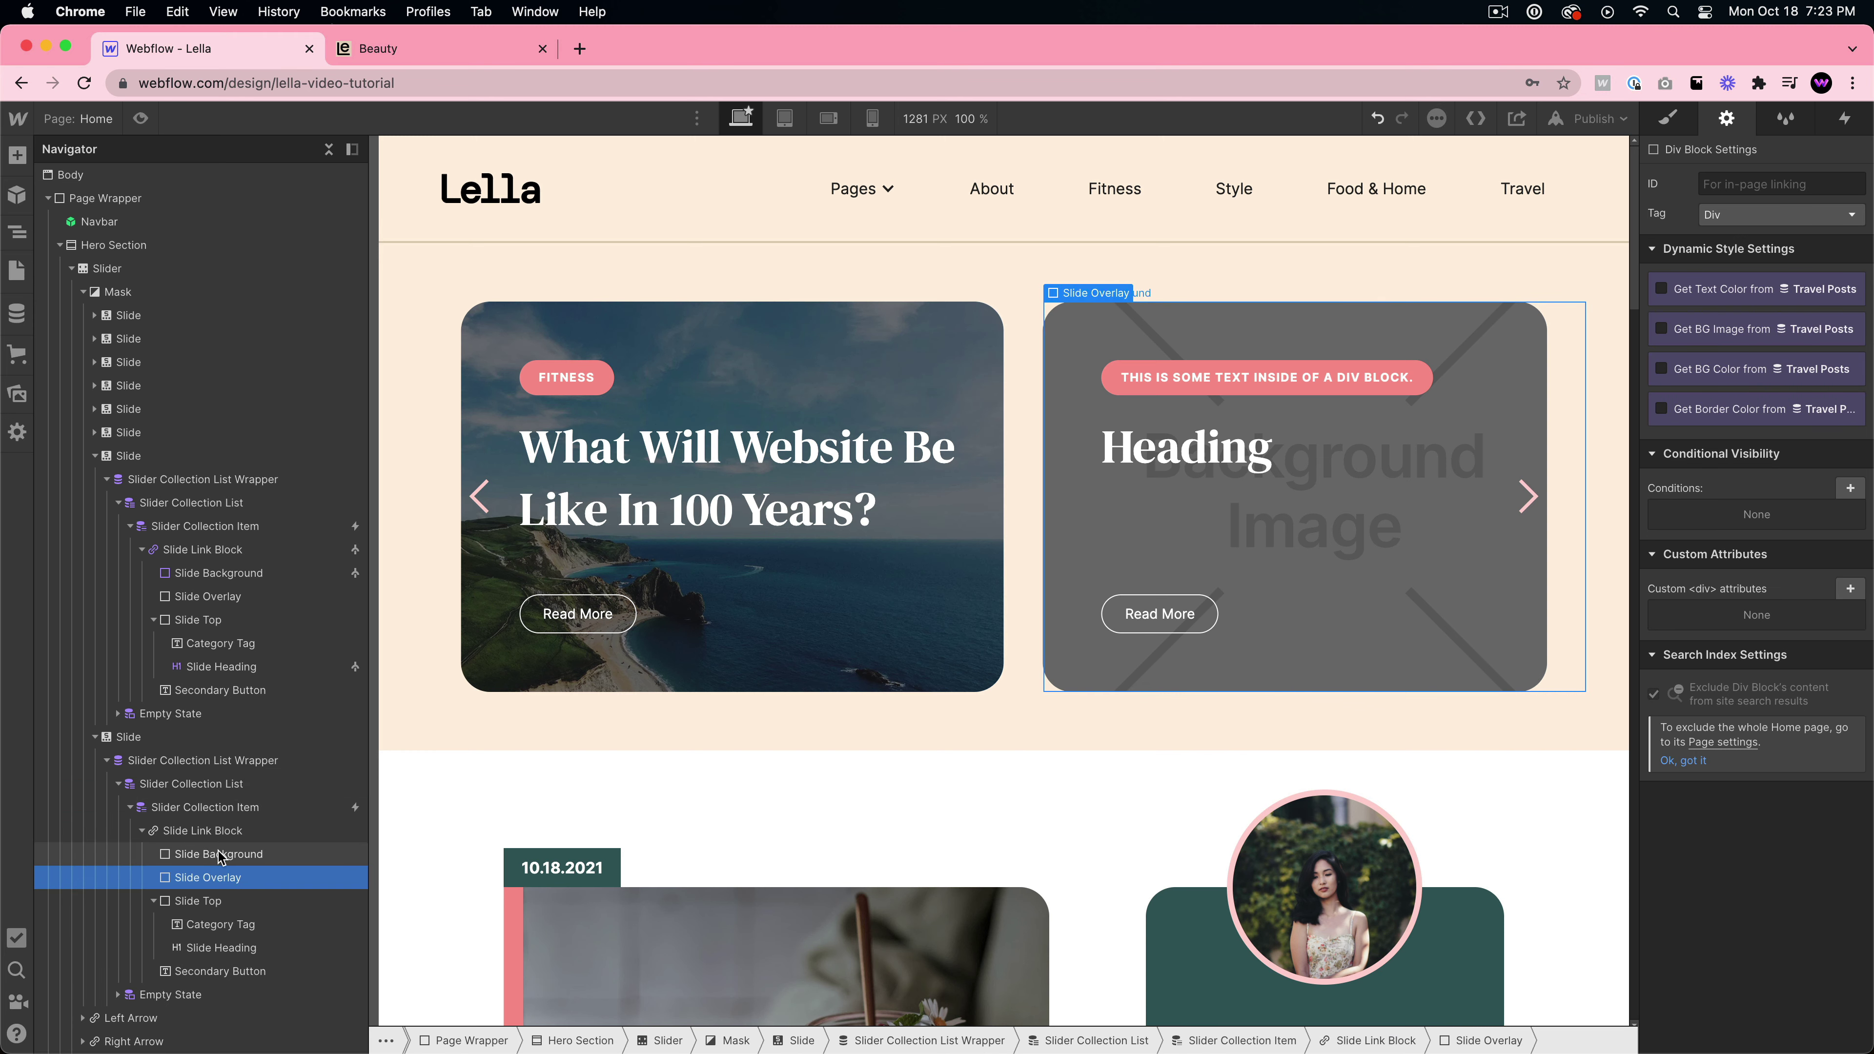
pyautogui.click(220, 856)
pyautogui.click(1661, 329)
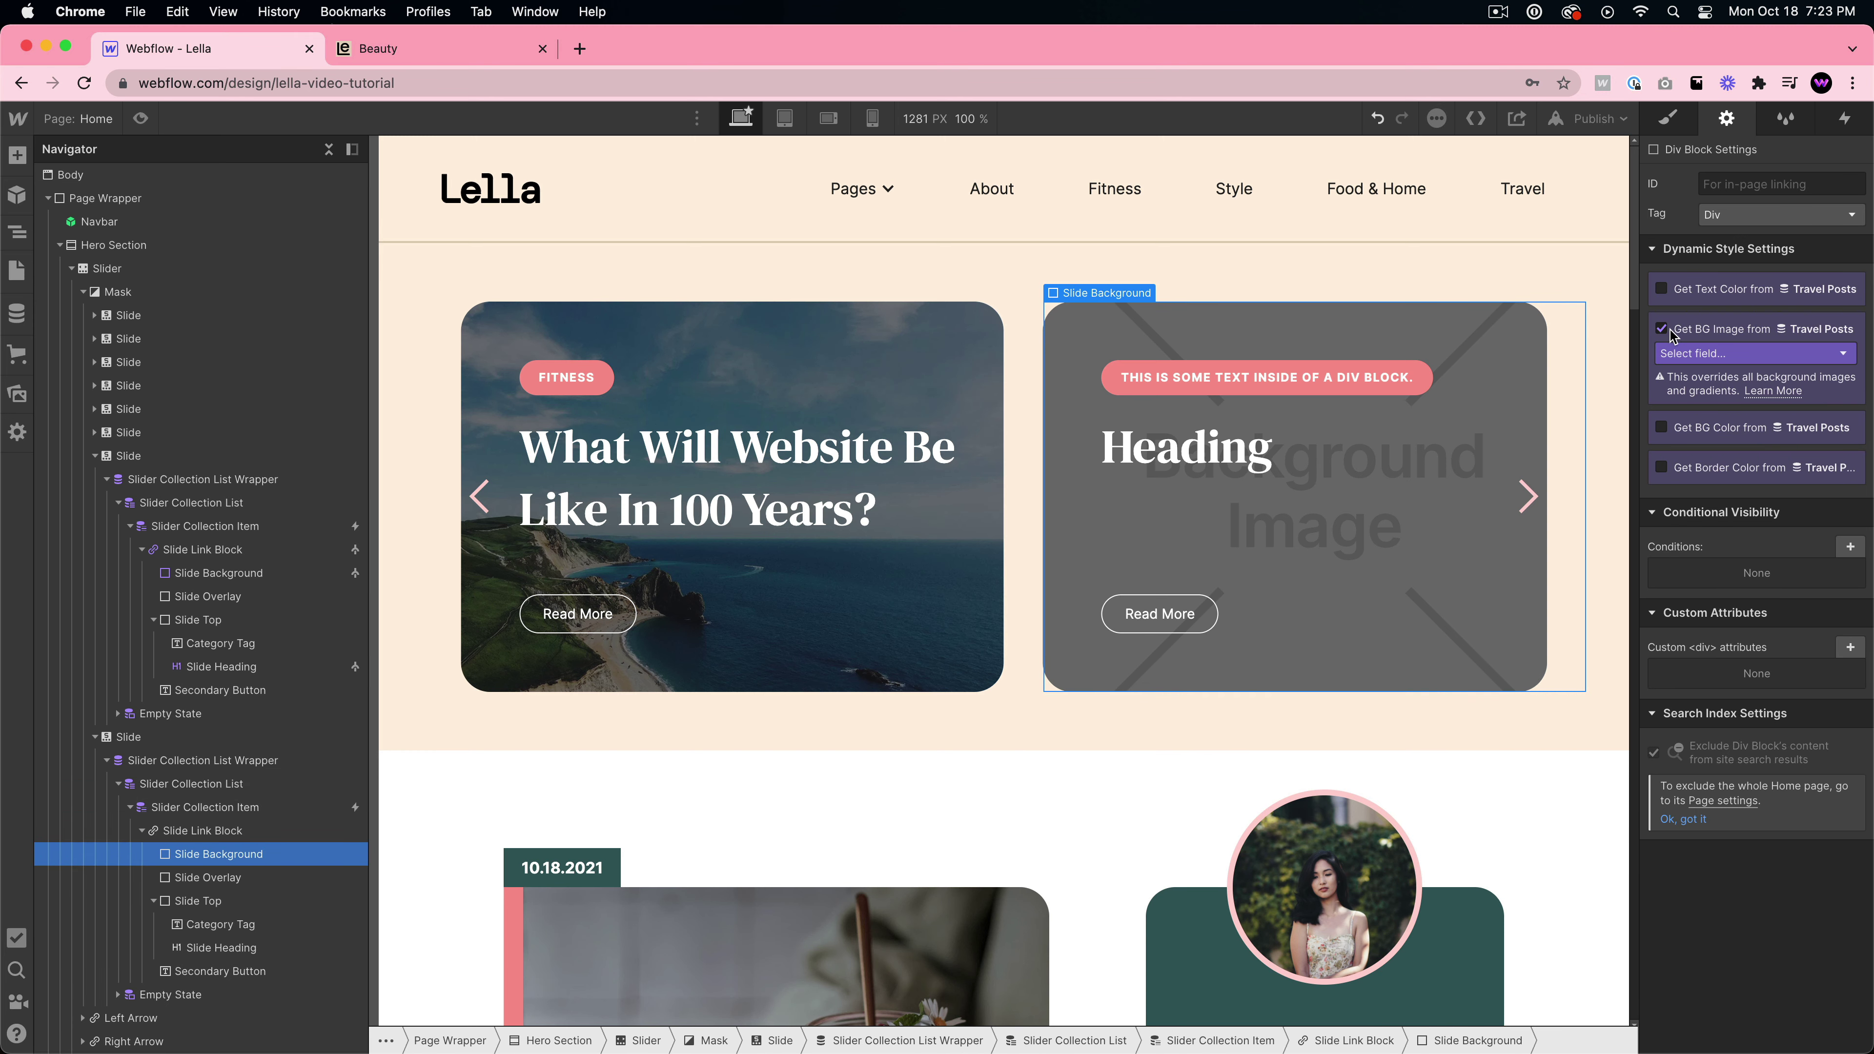
pyautogui.click(1701, 353)
pyautogui.click(1703, 397)
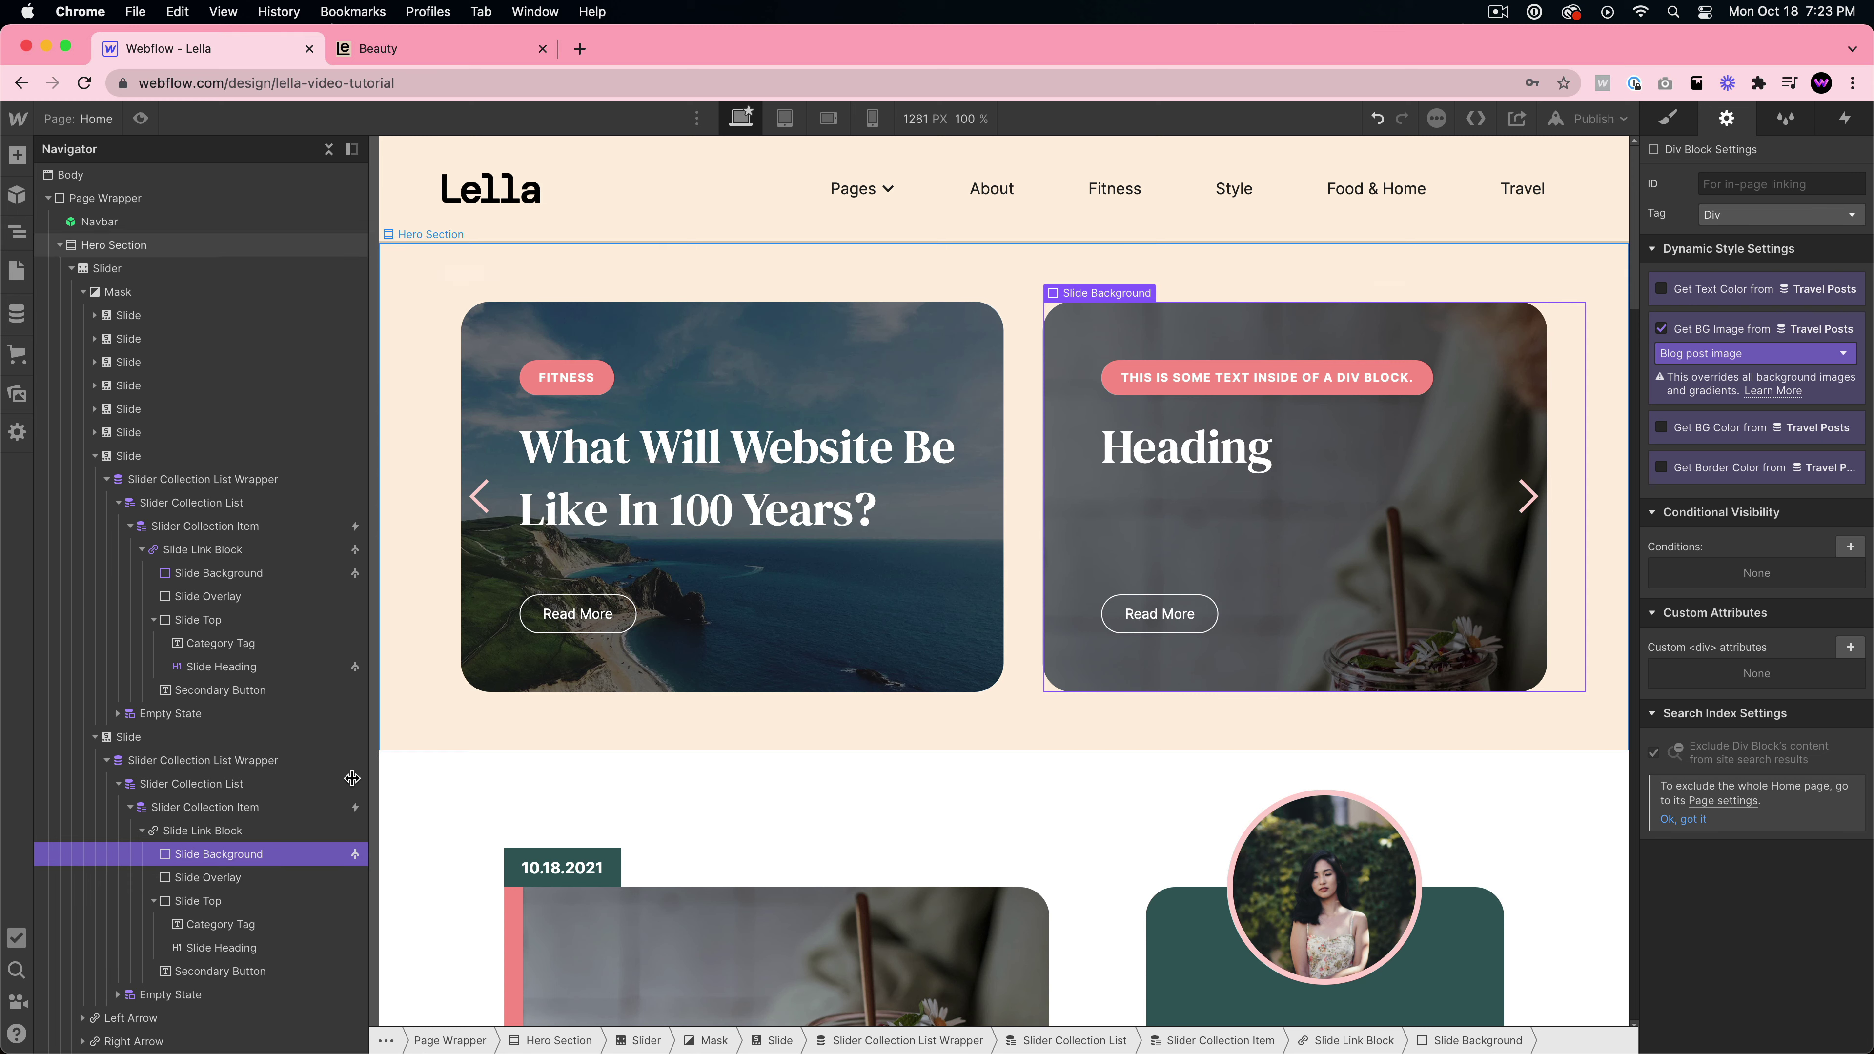
# - Connect the last slide's Category Tag text to the Travel Posts category's Name field and its Slide Heading text to the post's Name field
pyautogui.click(177, 929)
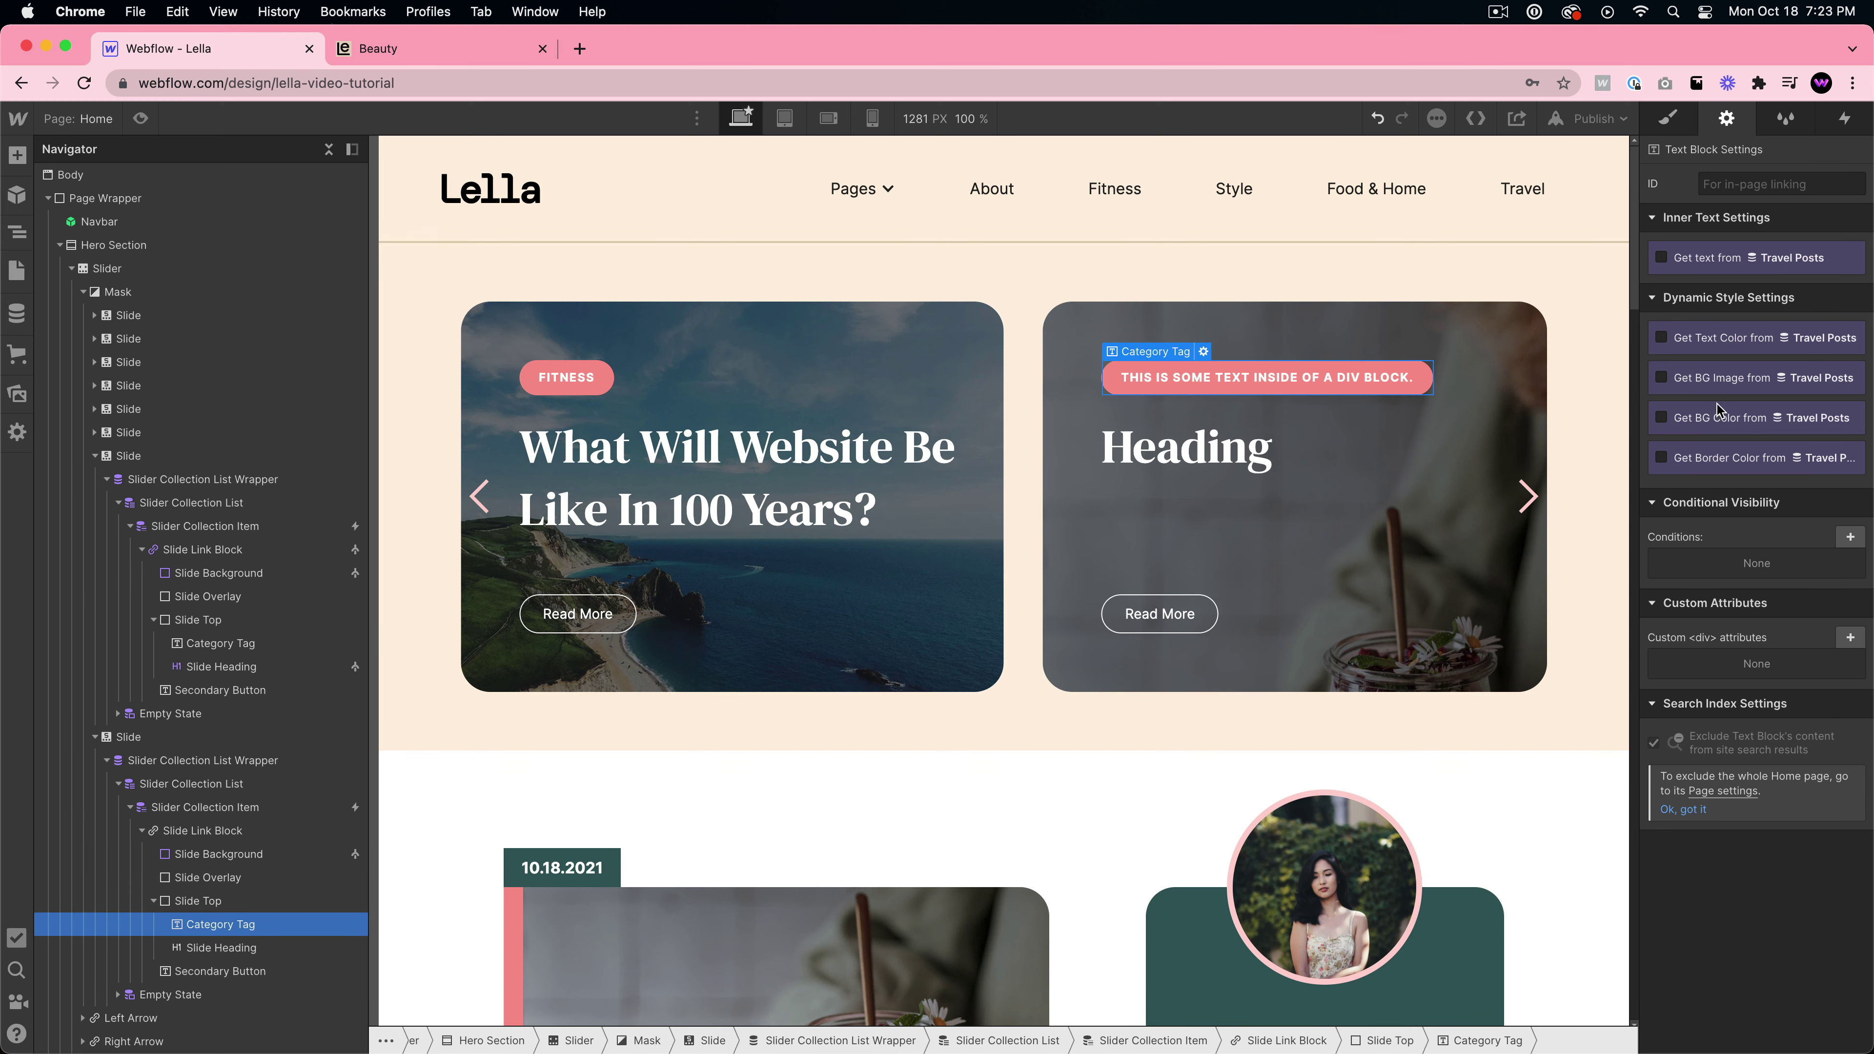
pyautogui.click(1662, 257)
pyautogui.click(1711, 284)
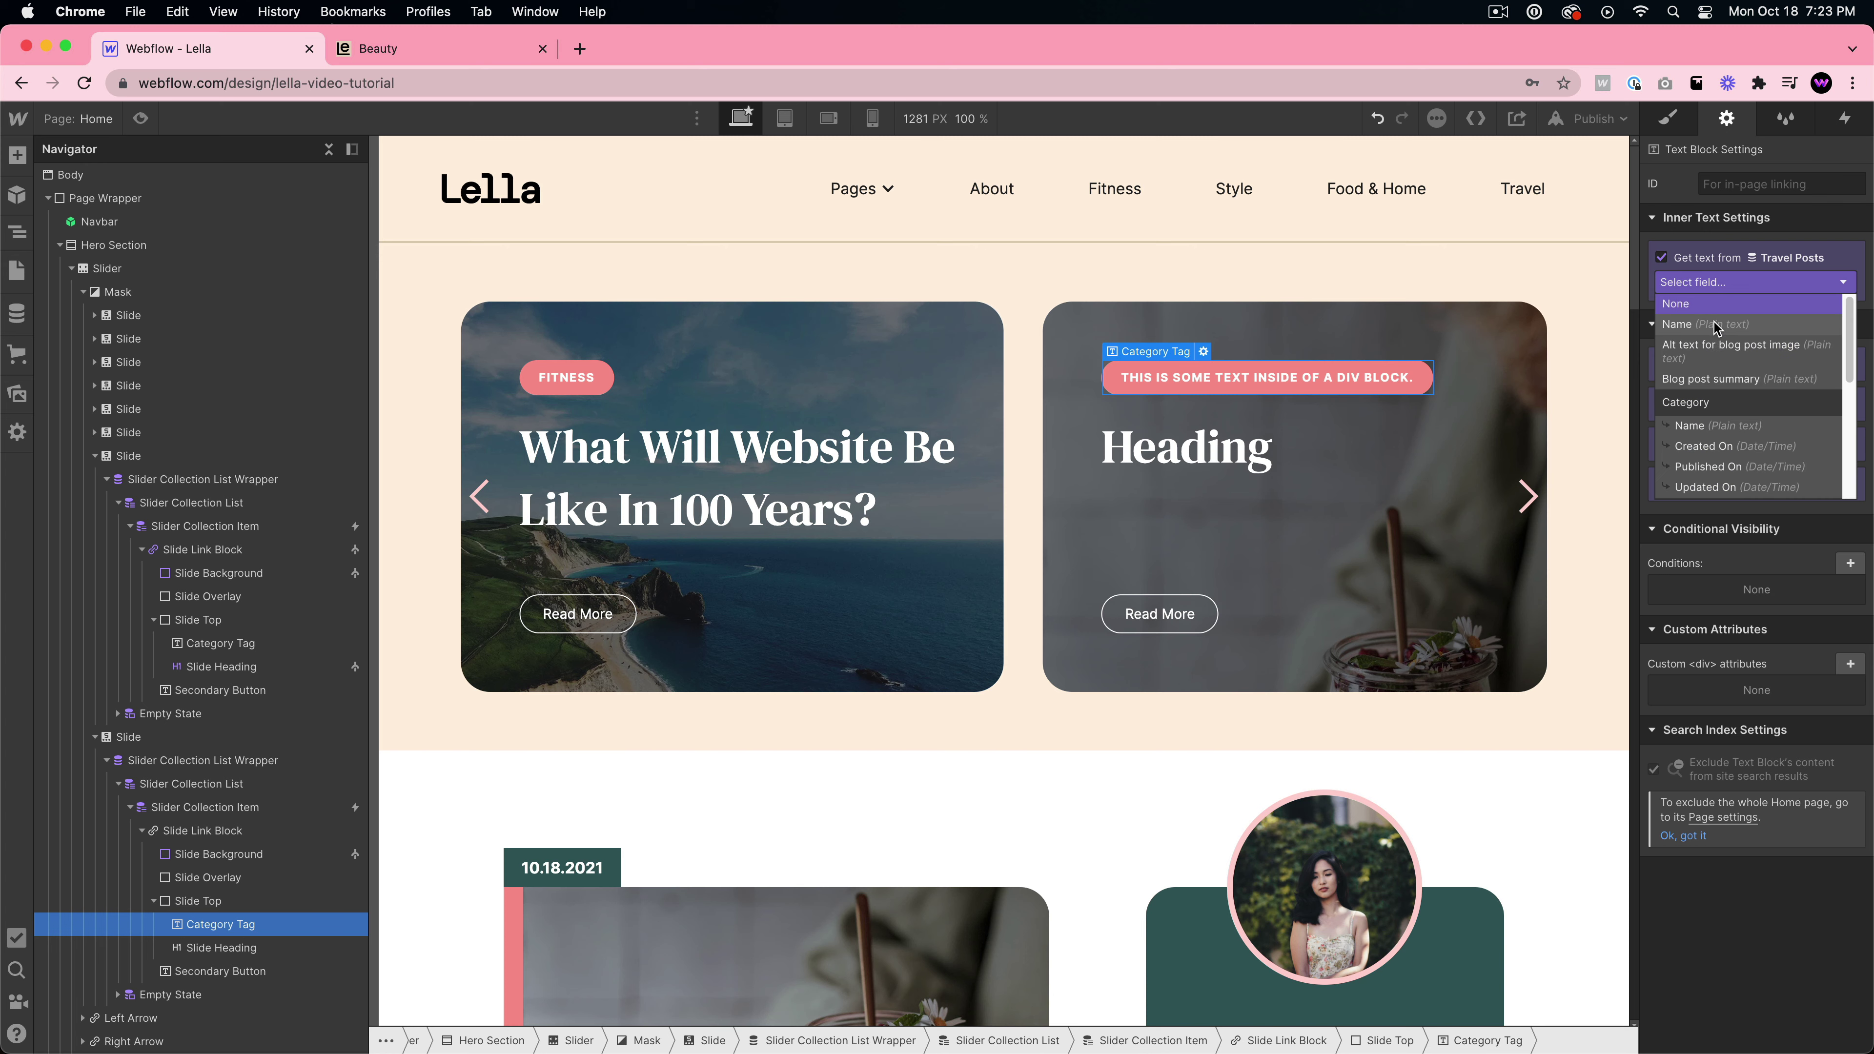
pyautogui.click(1699, 424)
pyautogui.click(214, 948)
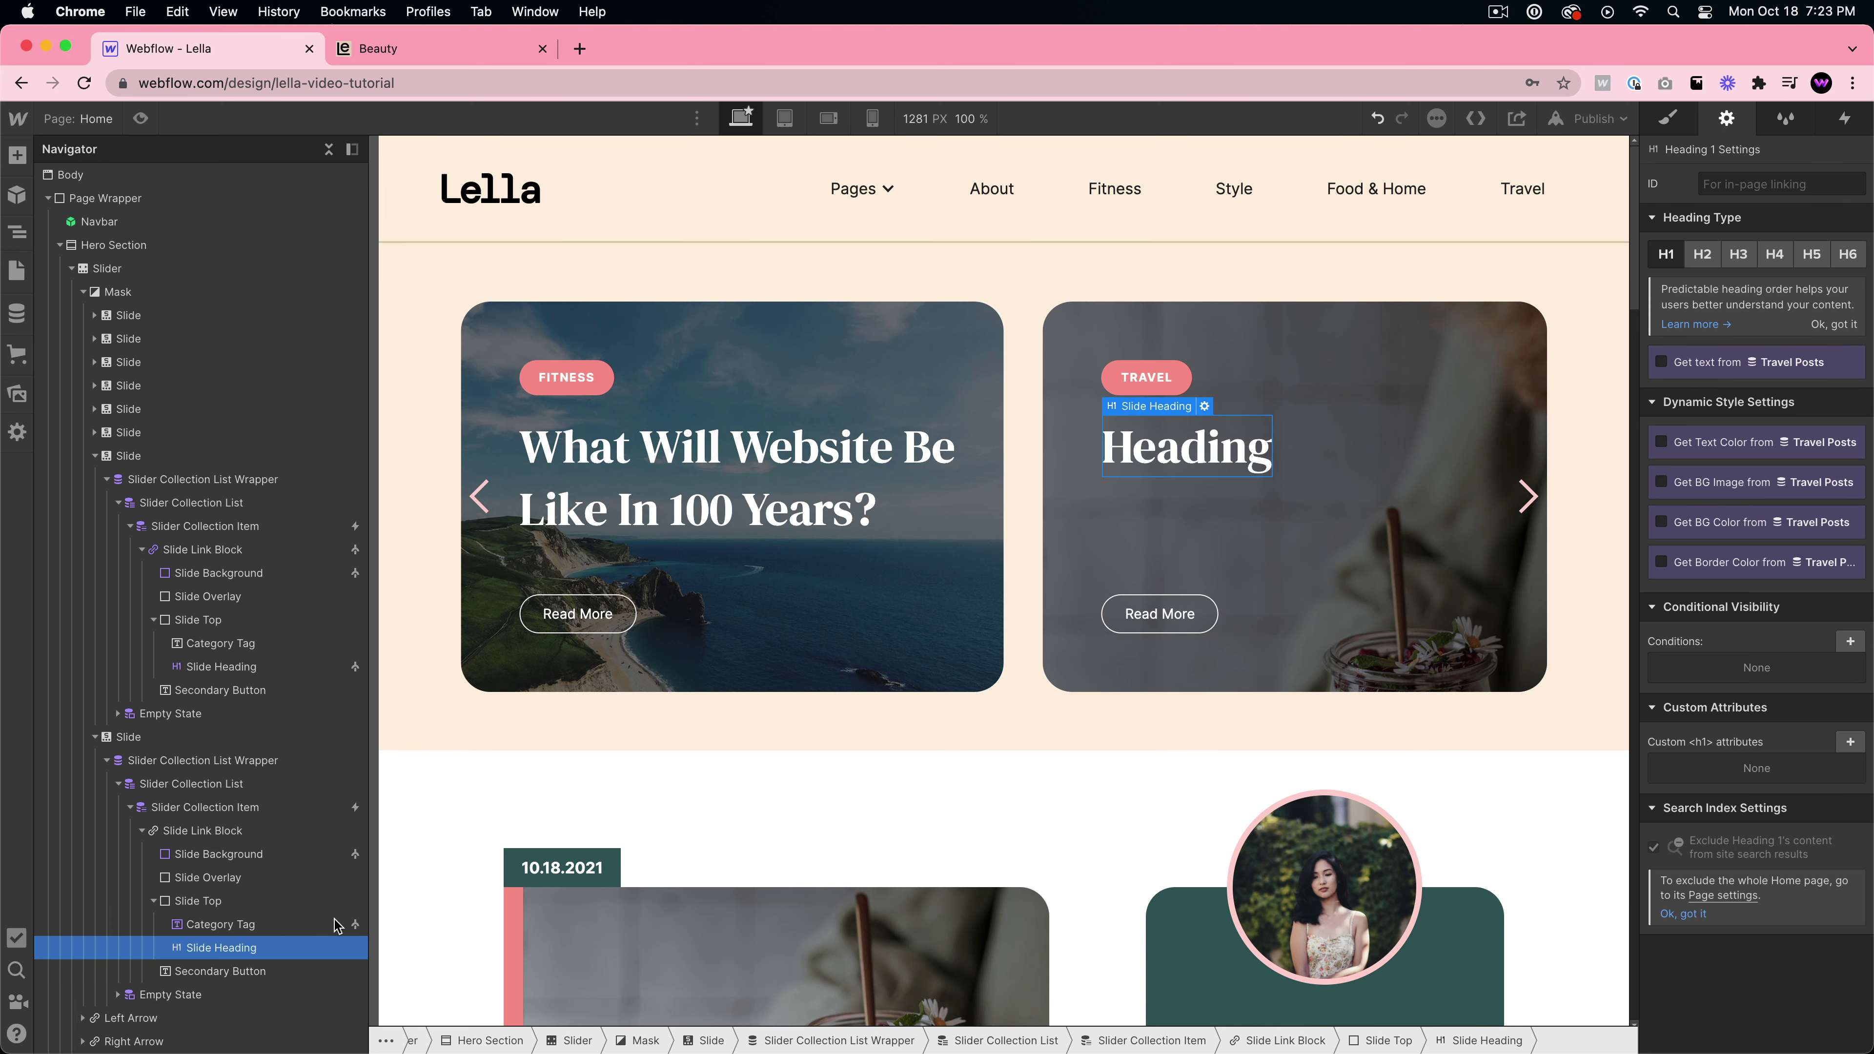
pyautogui.click(1697, 361)
pyautogui.click(1705, 386)
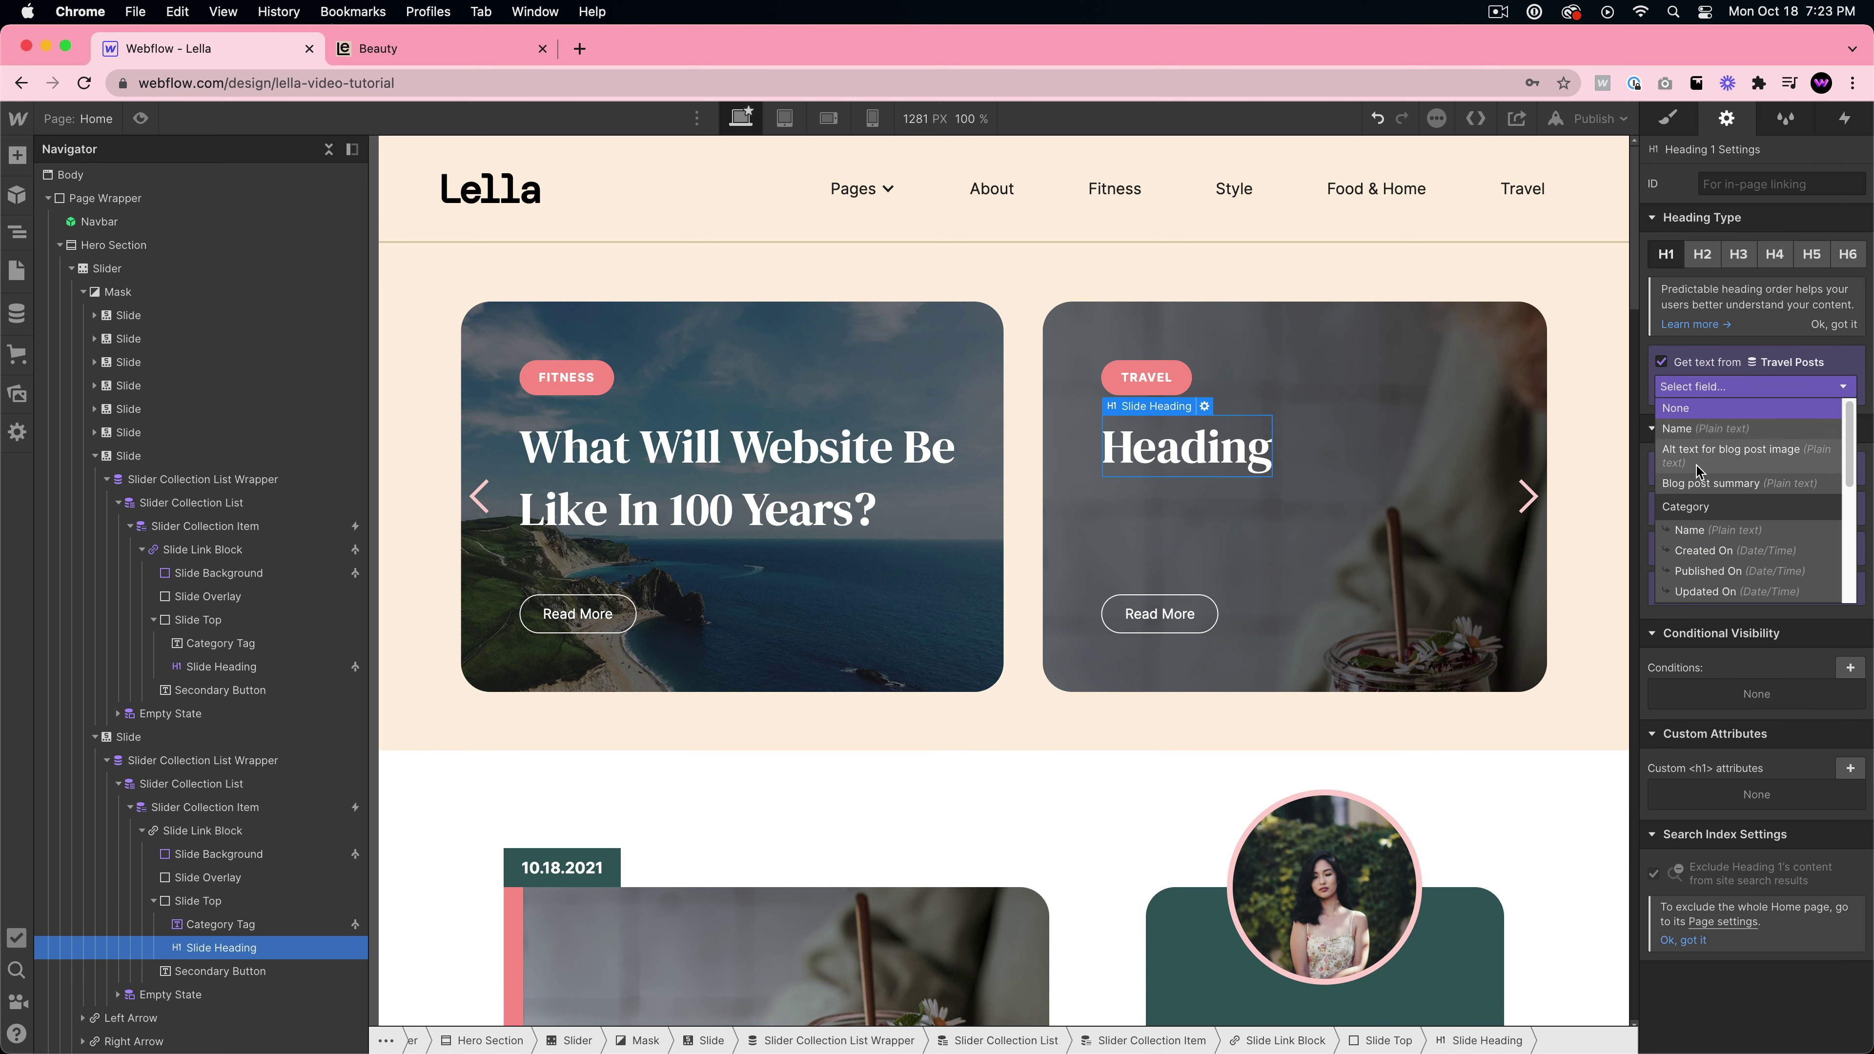
pyautogui.click(1690, 428)
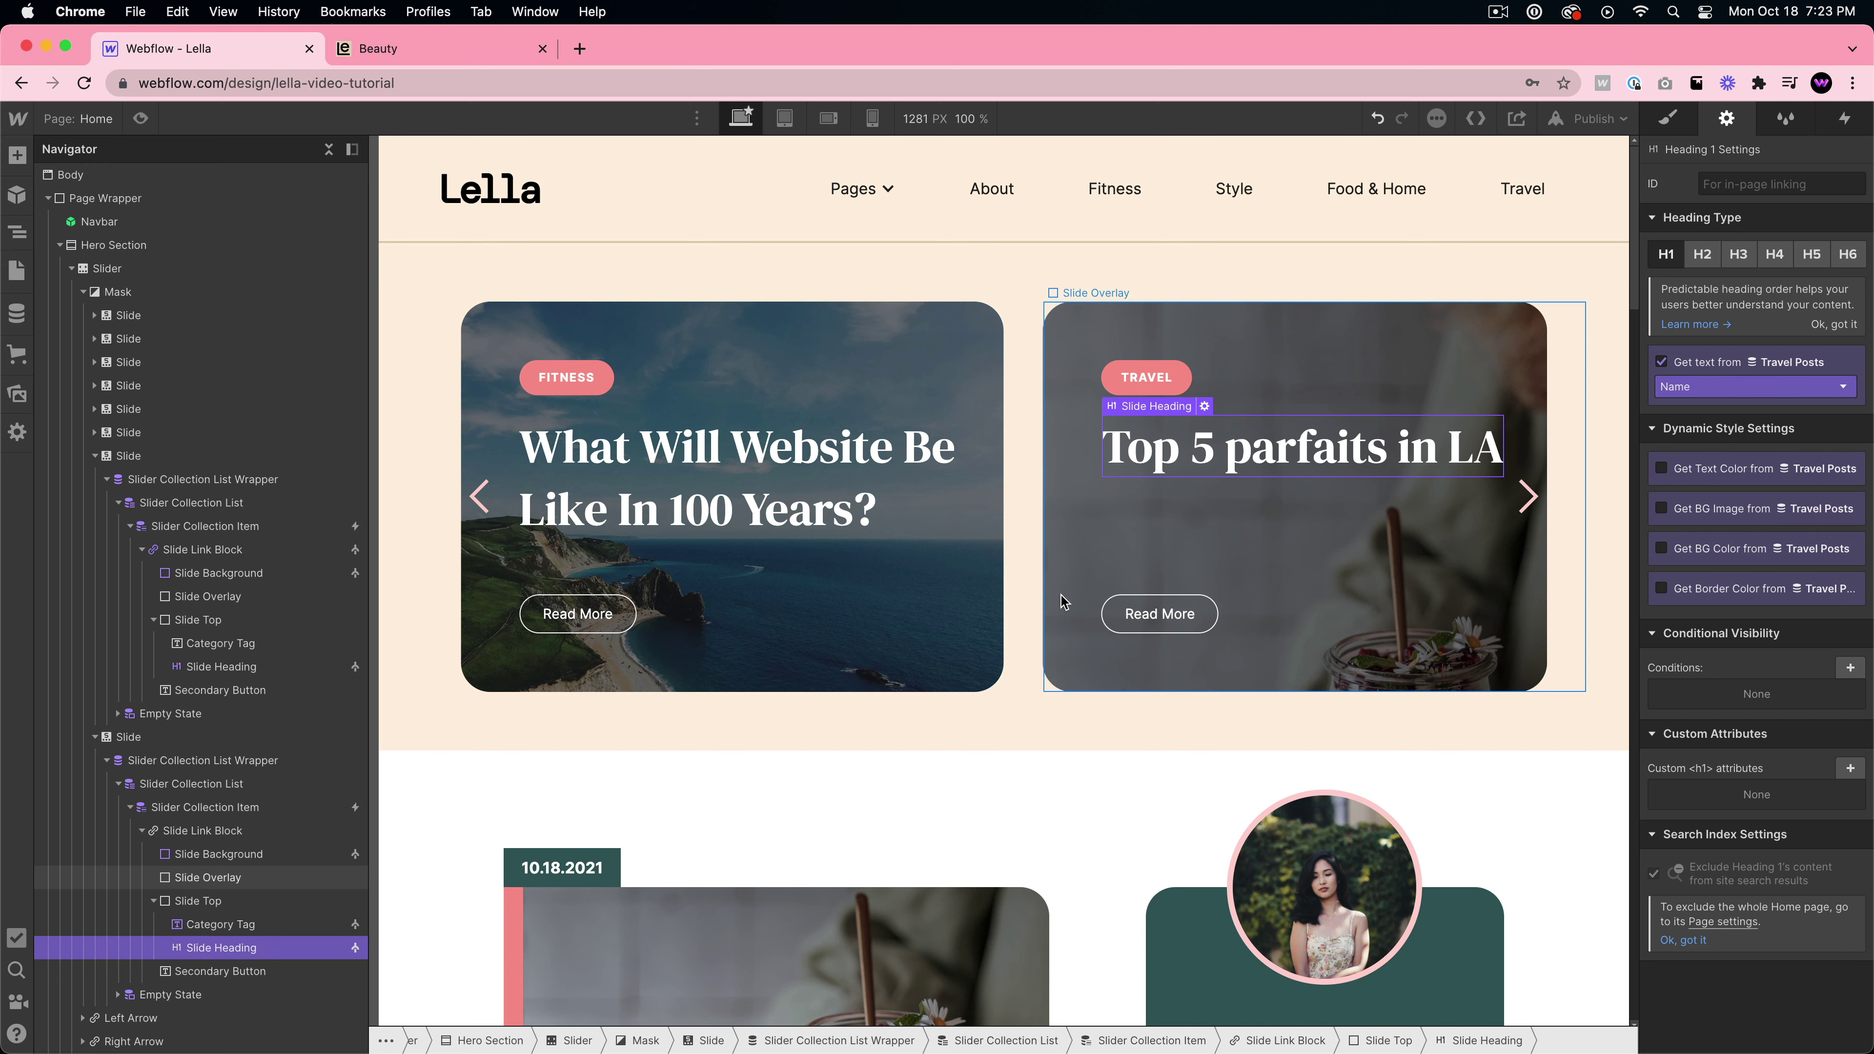
# - Link the last slide's Slide Link Block to the Current Travel Post collection page
pyautogui.click(202, 831)
pyautogui.click(1695, 254)
pyautogui.click(1732, 295)
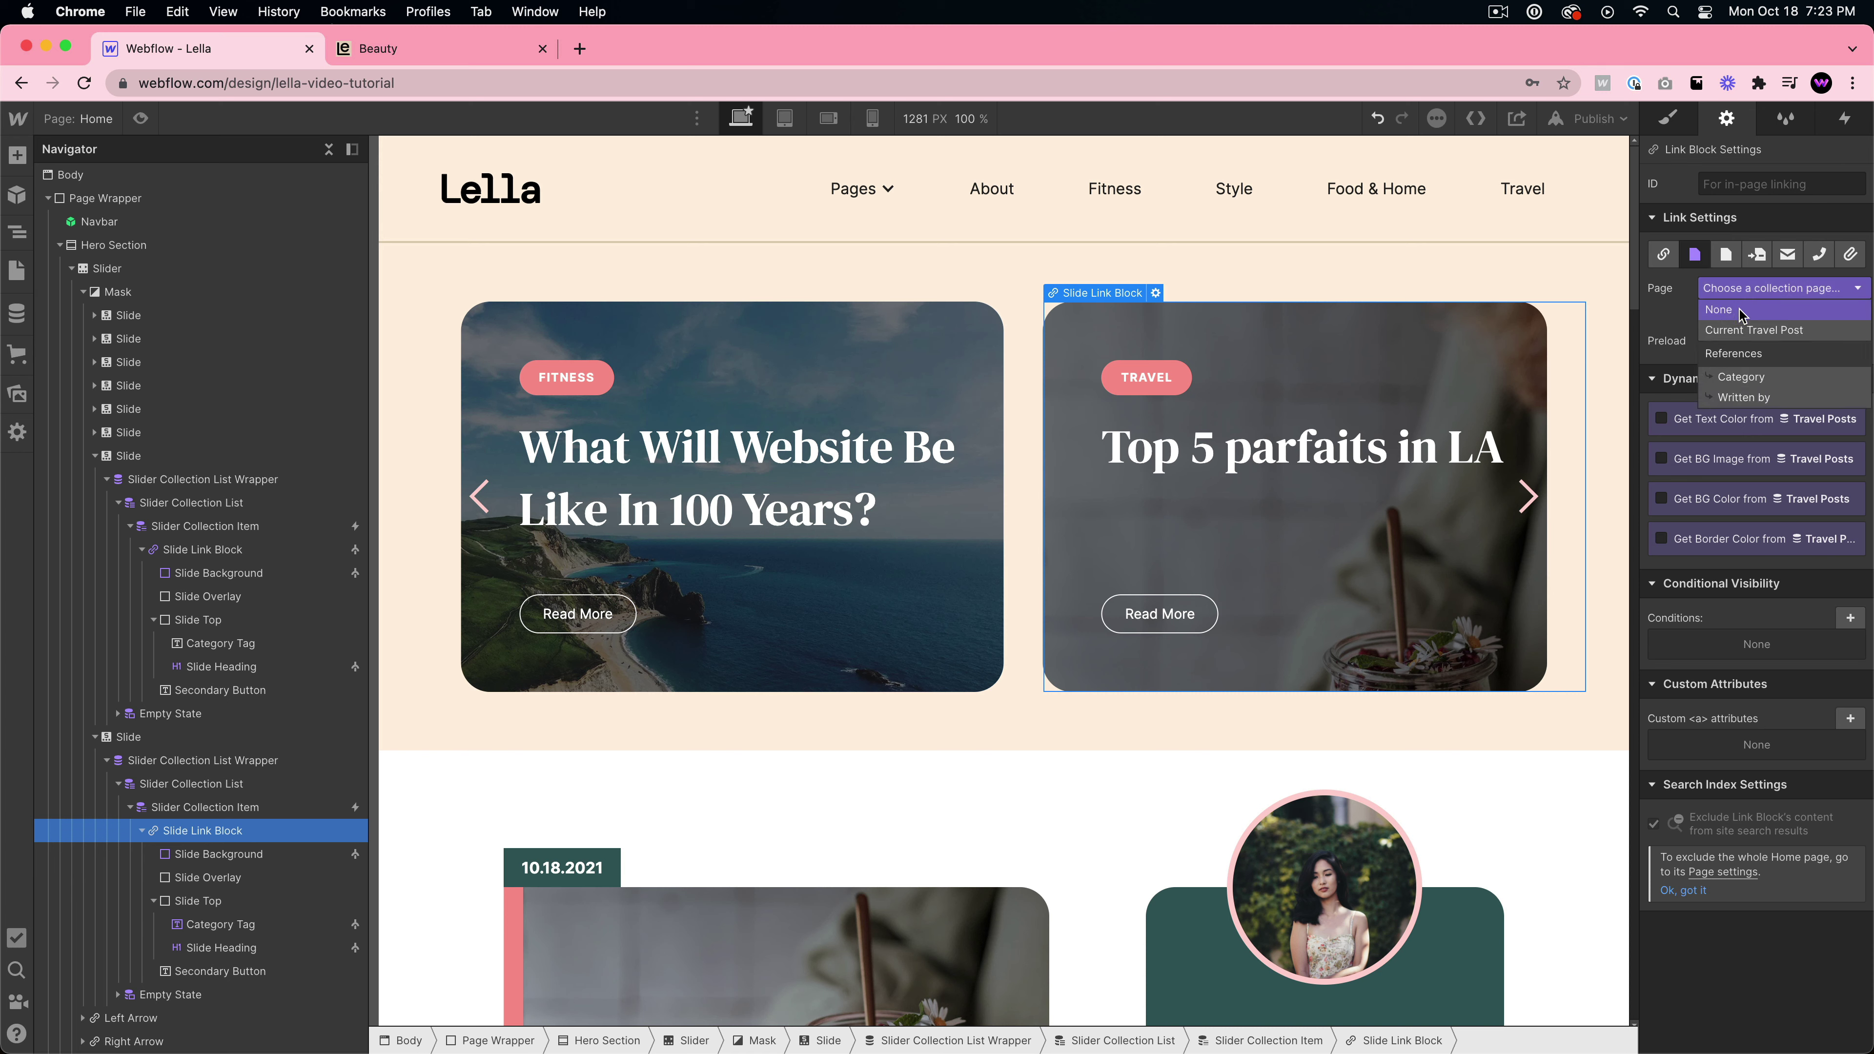
pyautogui.click(1736, 328)
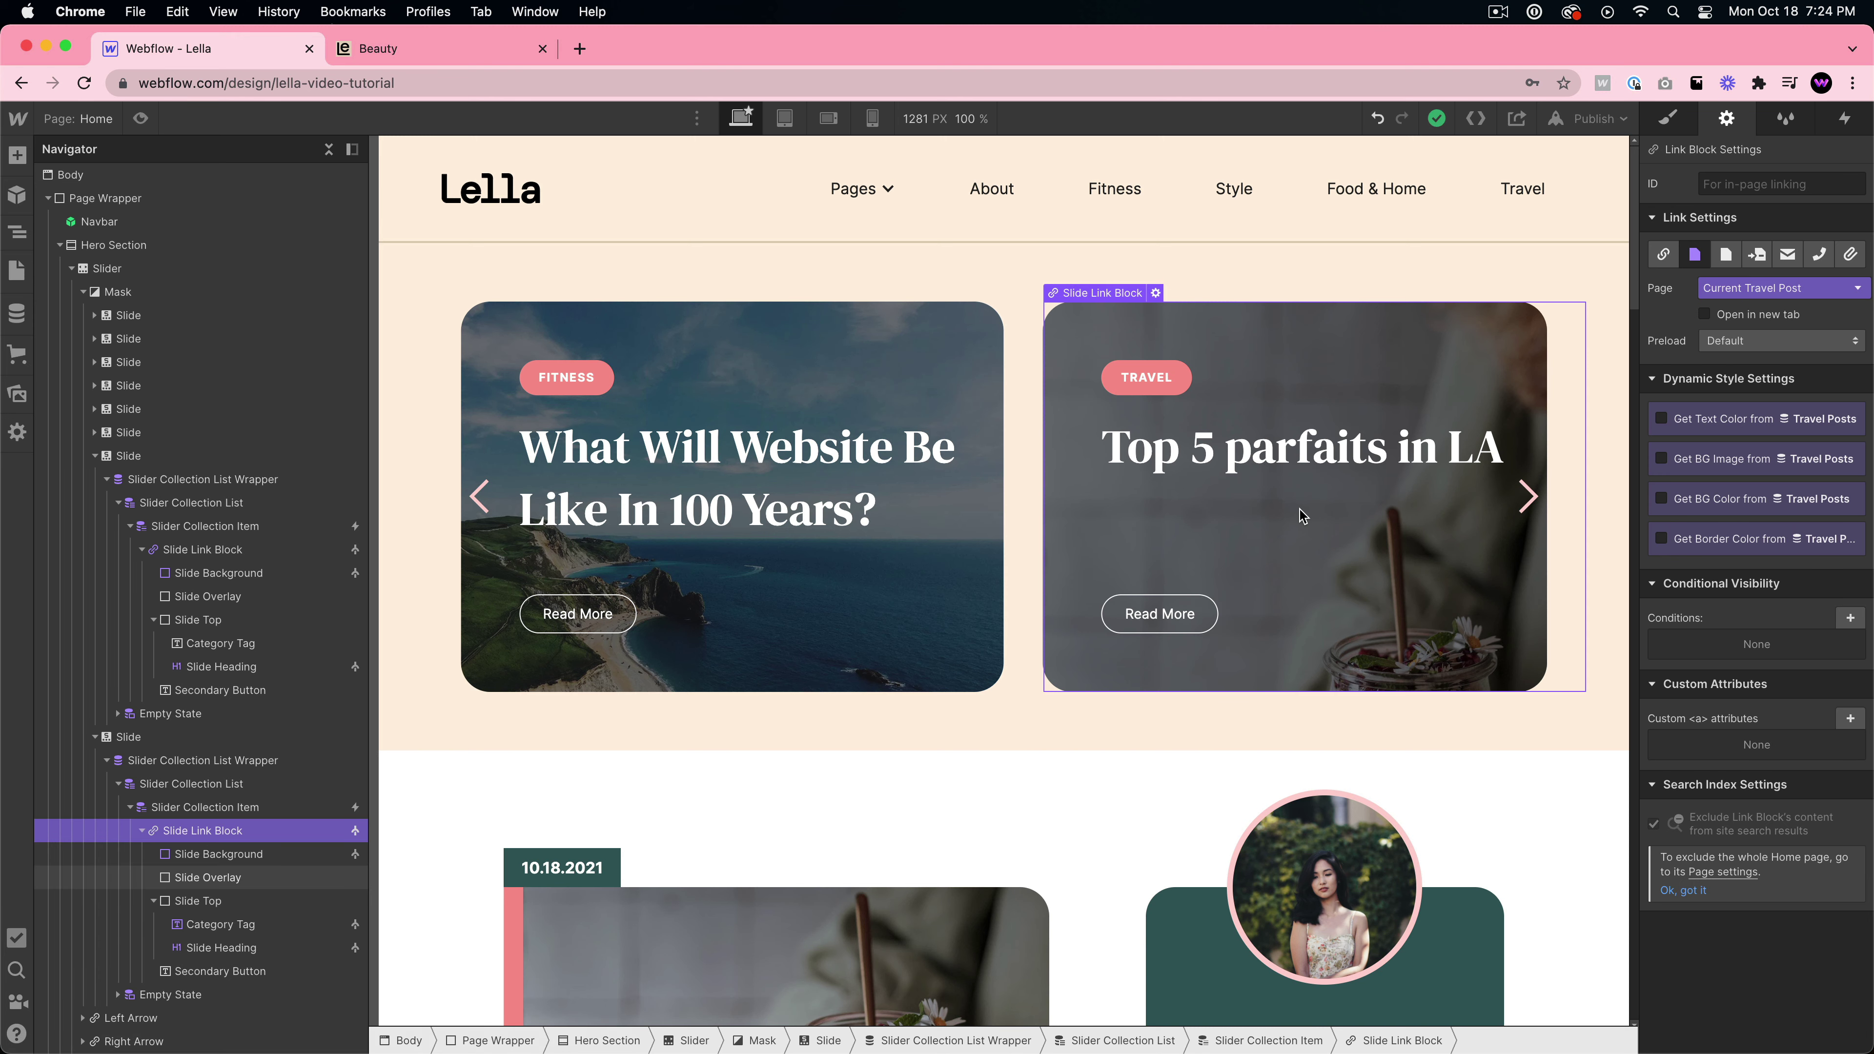
# - Limit the last slide's Travel Posts collection list to show 1 item, starting at item 7
pyautogui.click(186, 806)
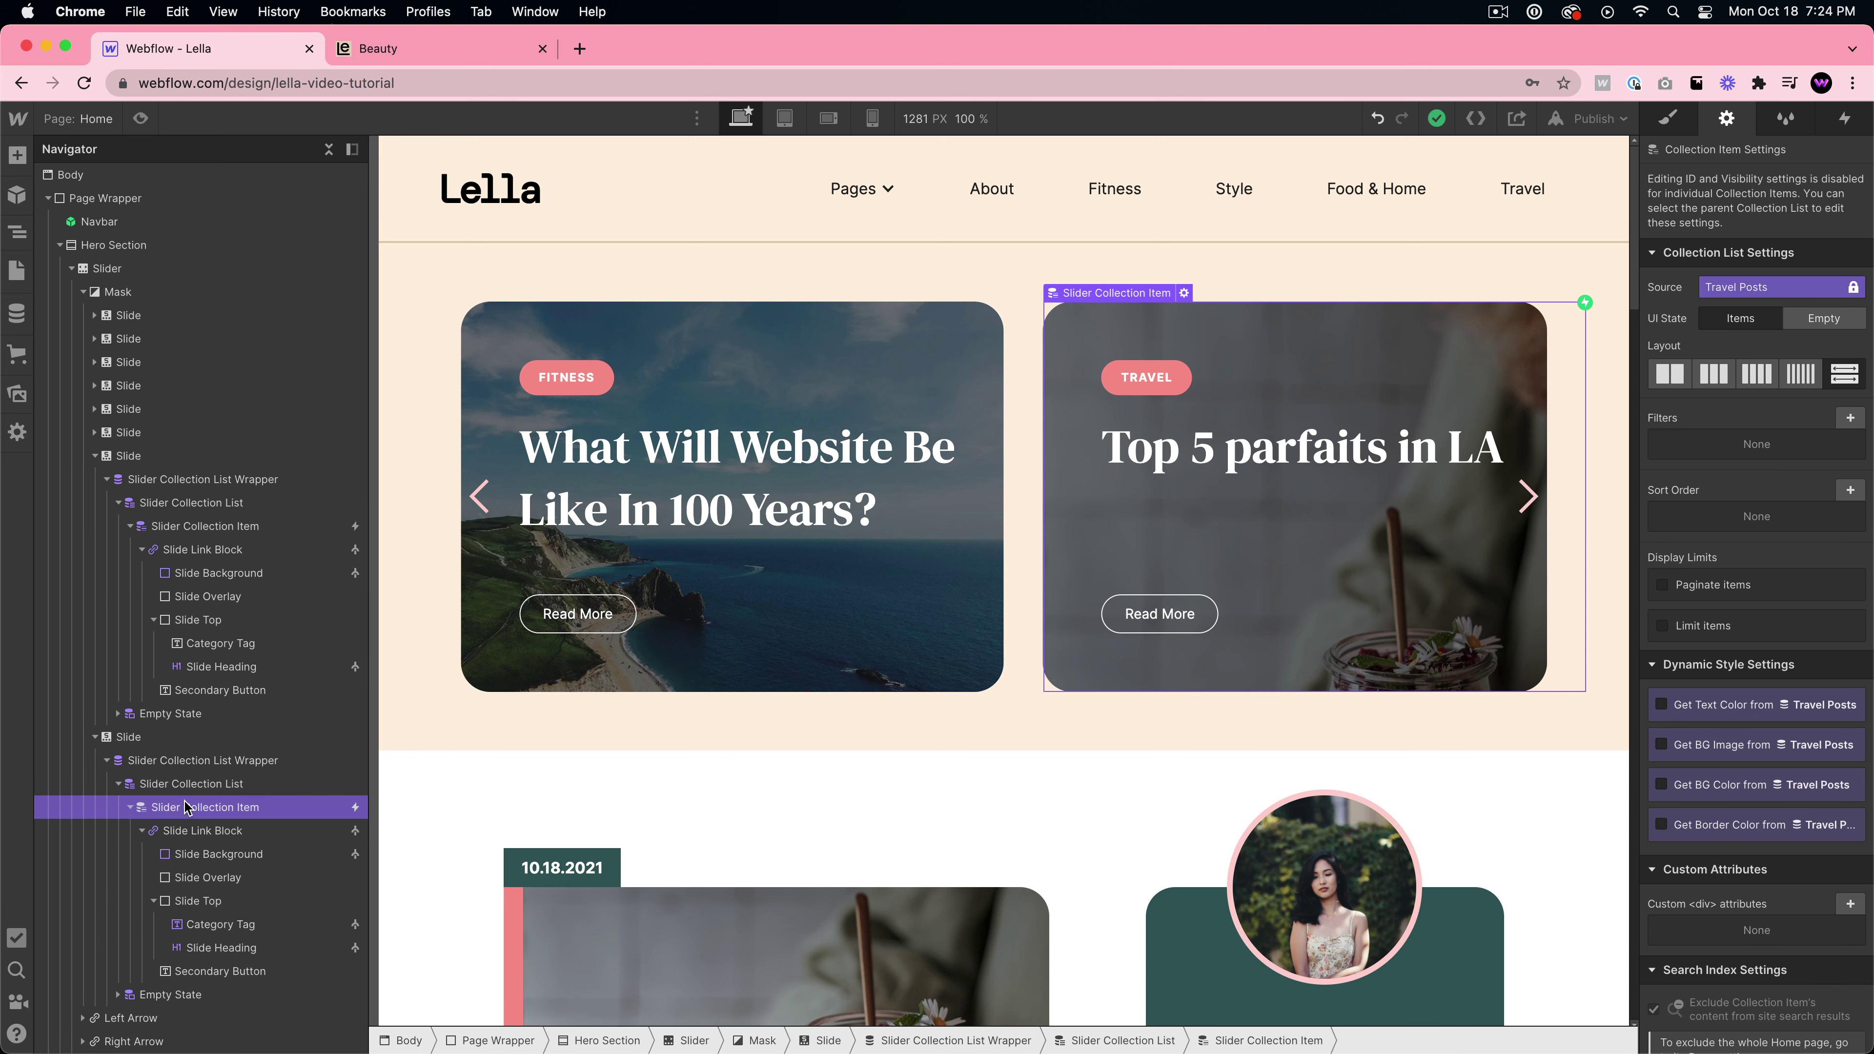
pyautogui.click(1666, 626)
pyautogui.click(1720, 663)
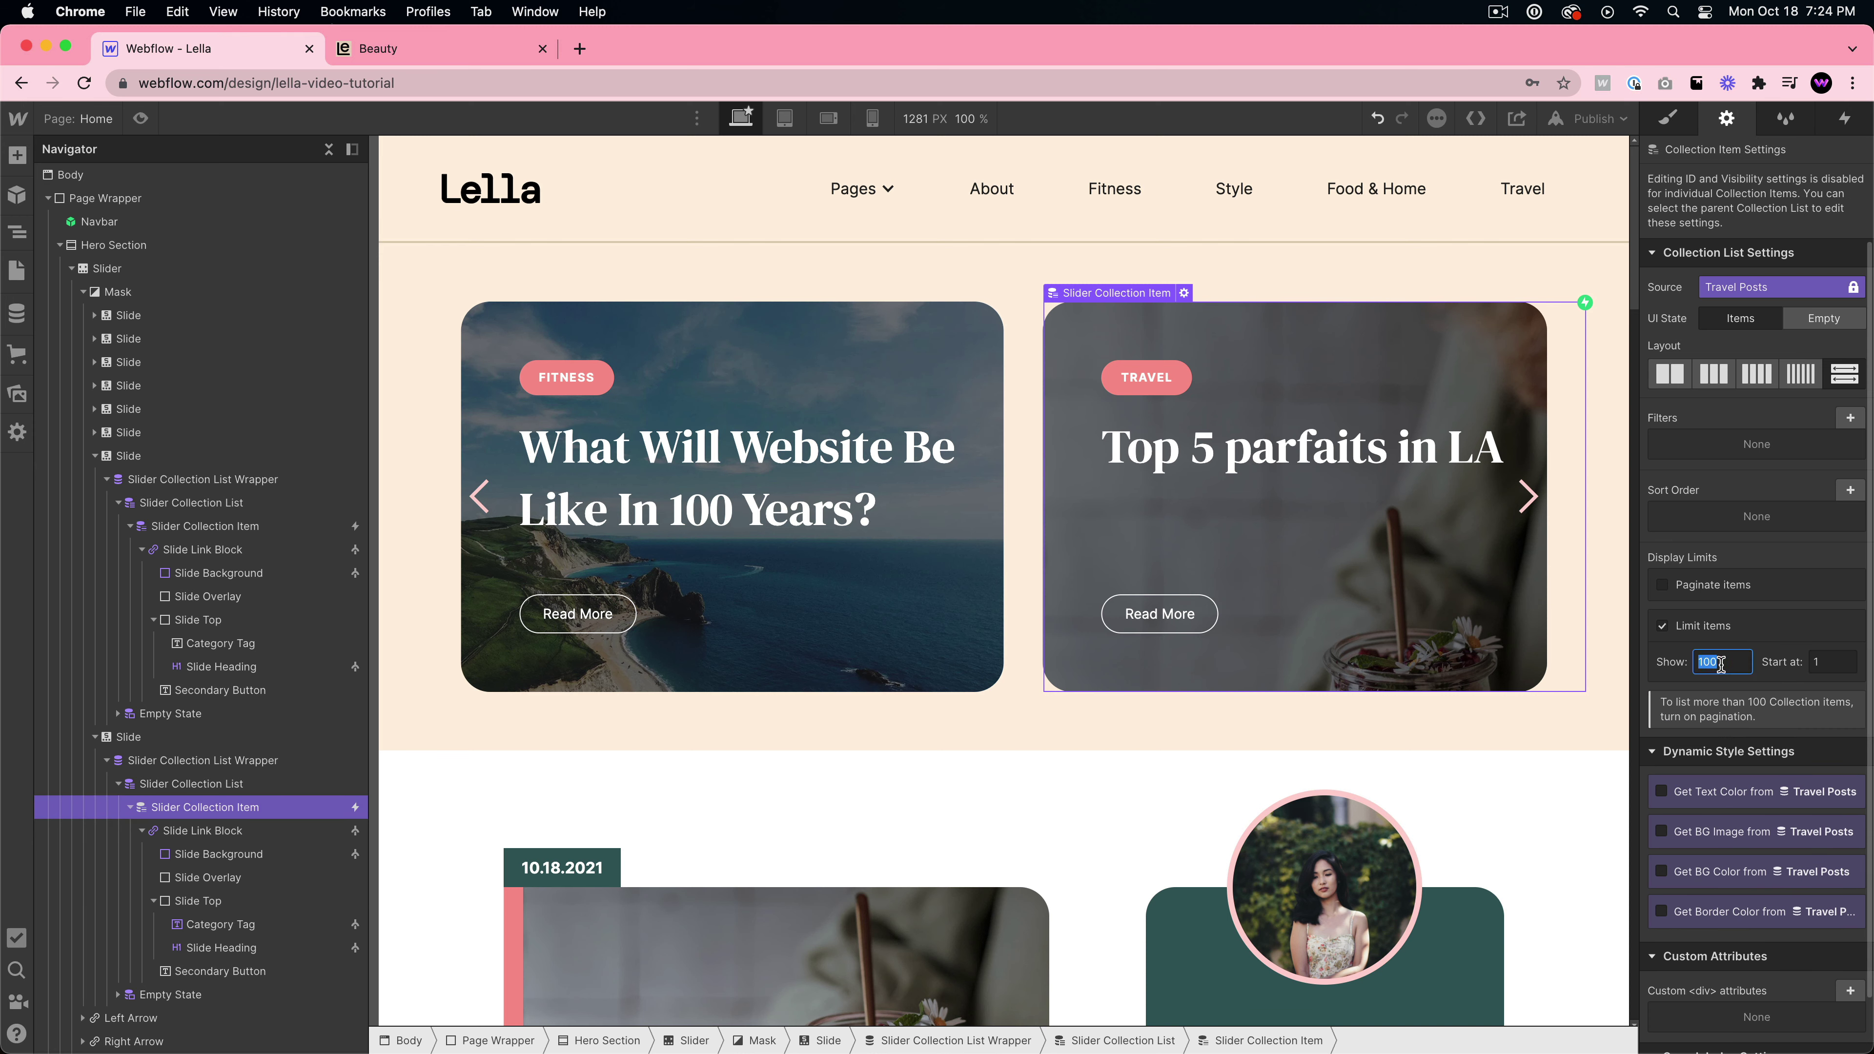
pyautogui.write('1')
pyautogui.click(1819, 663)
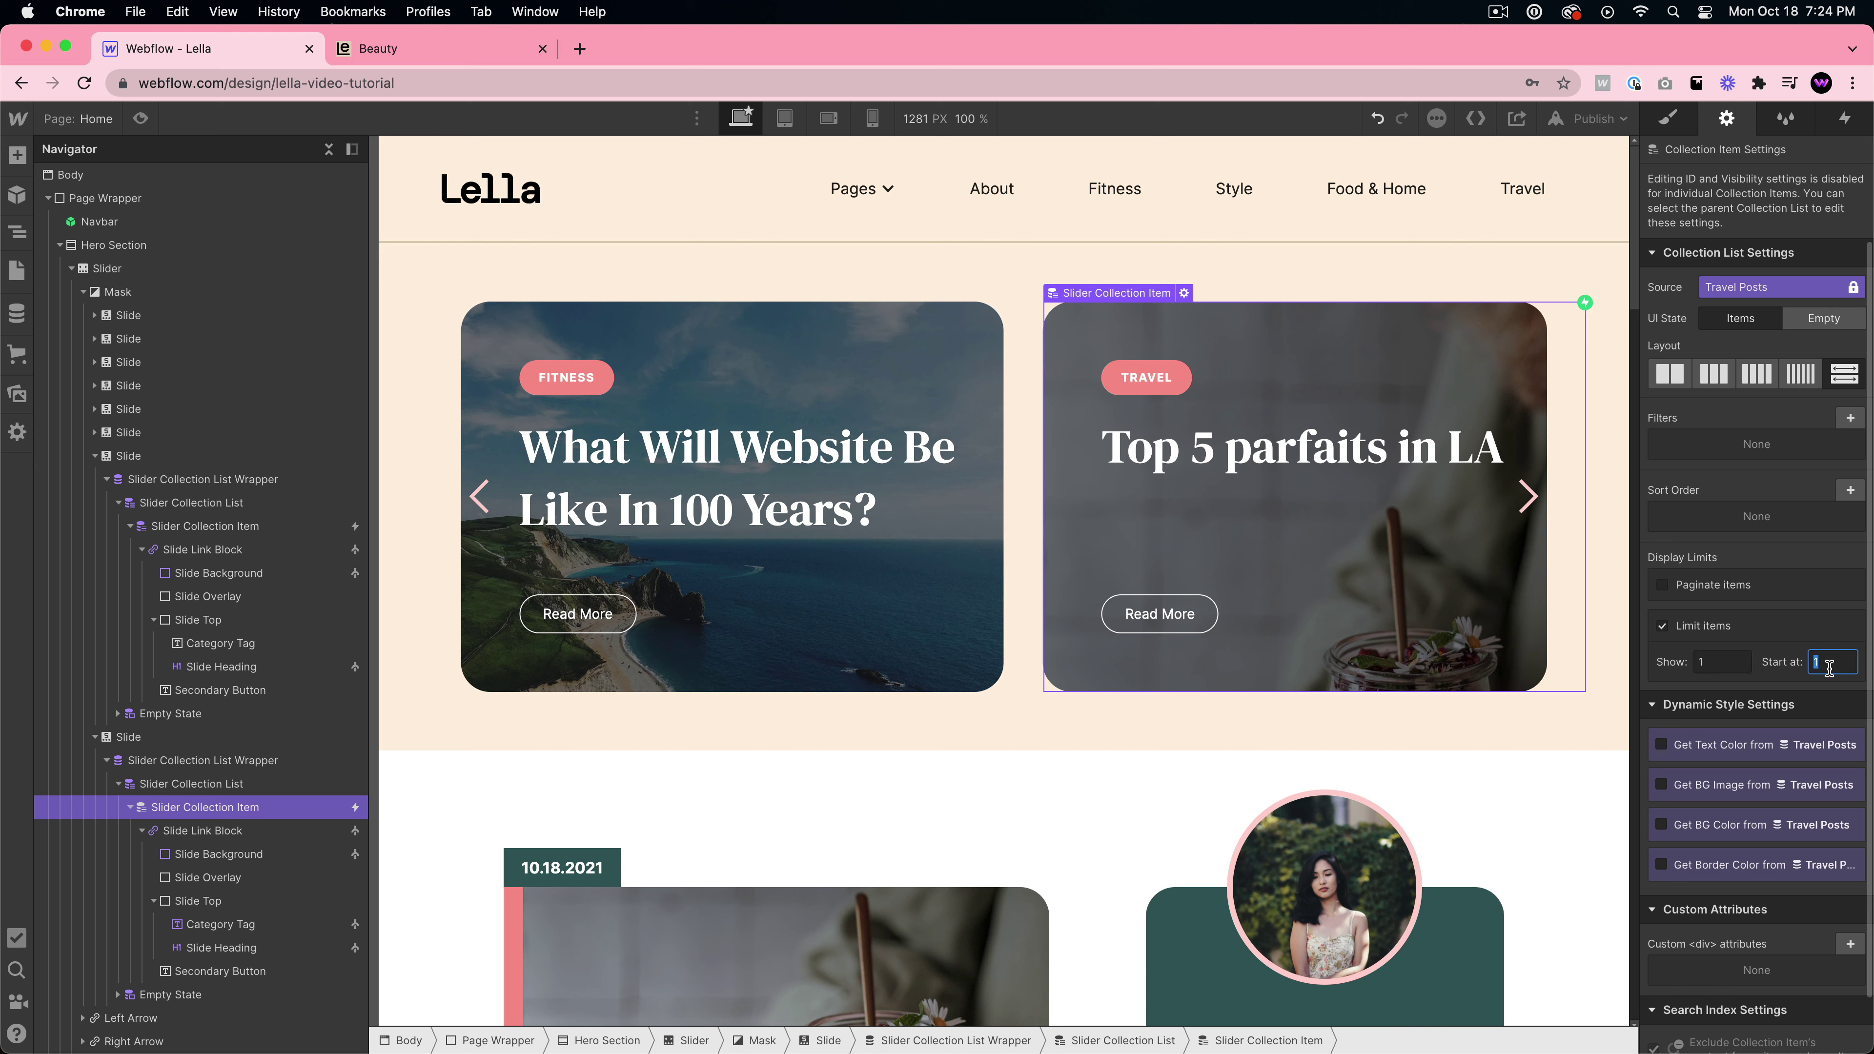
pyautogui.write('3')
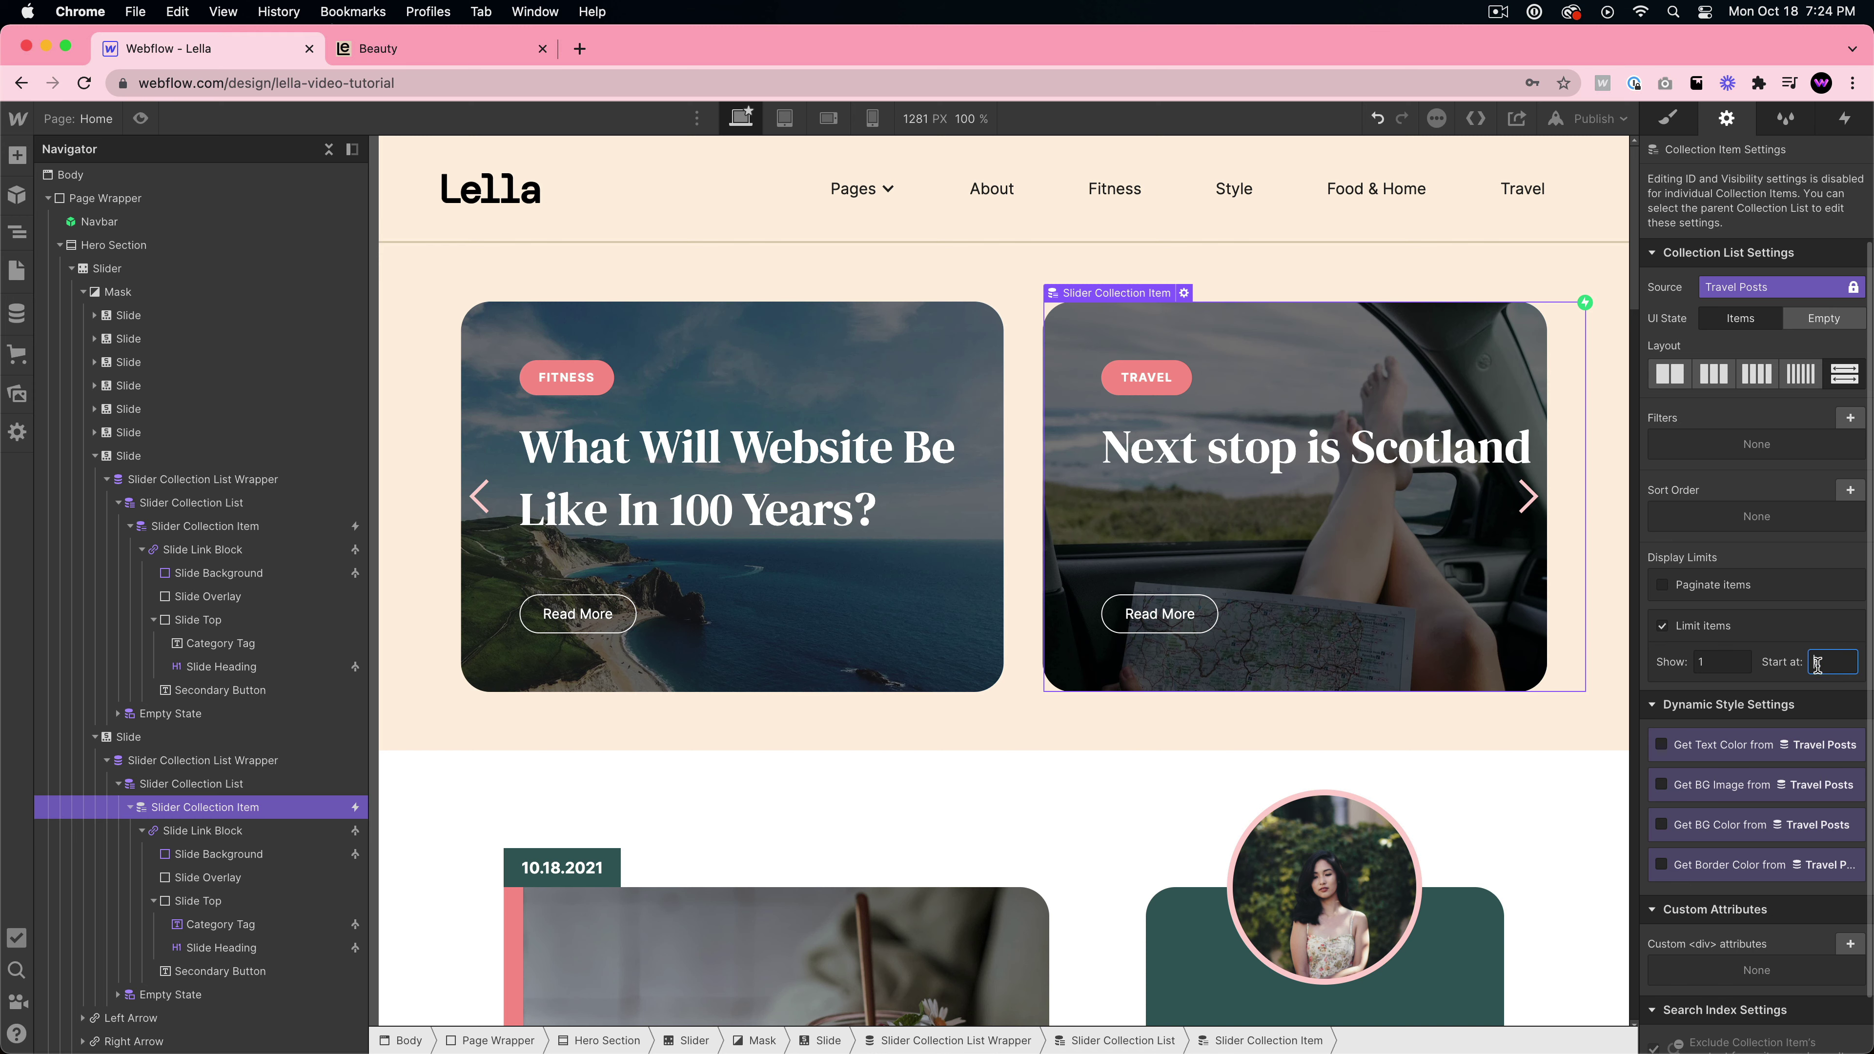
pyautogui.press('Up')
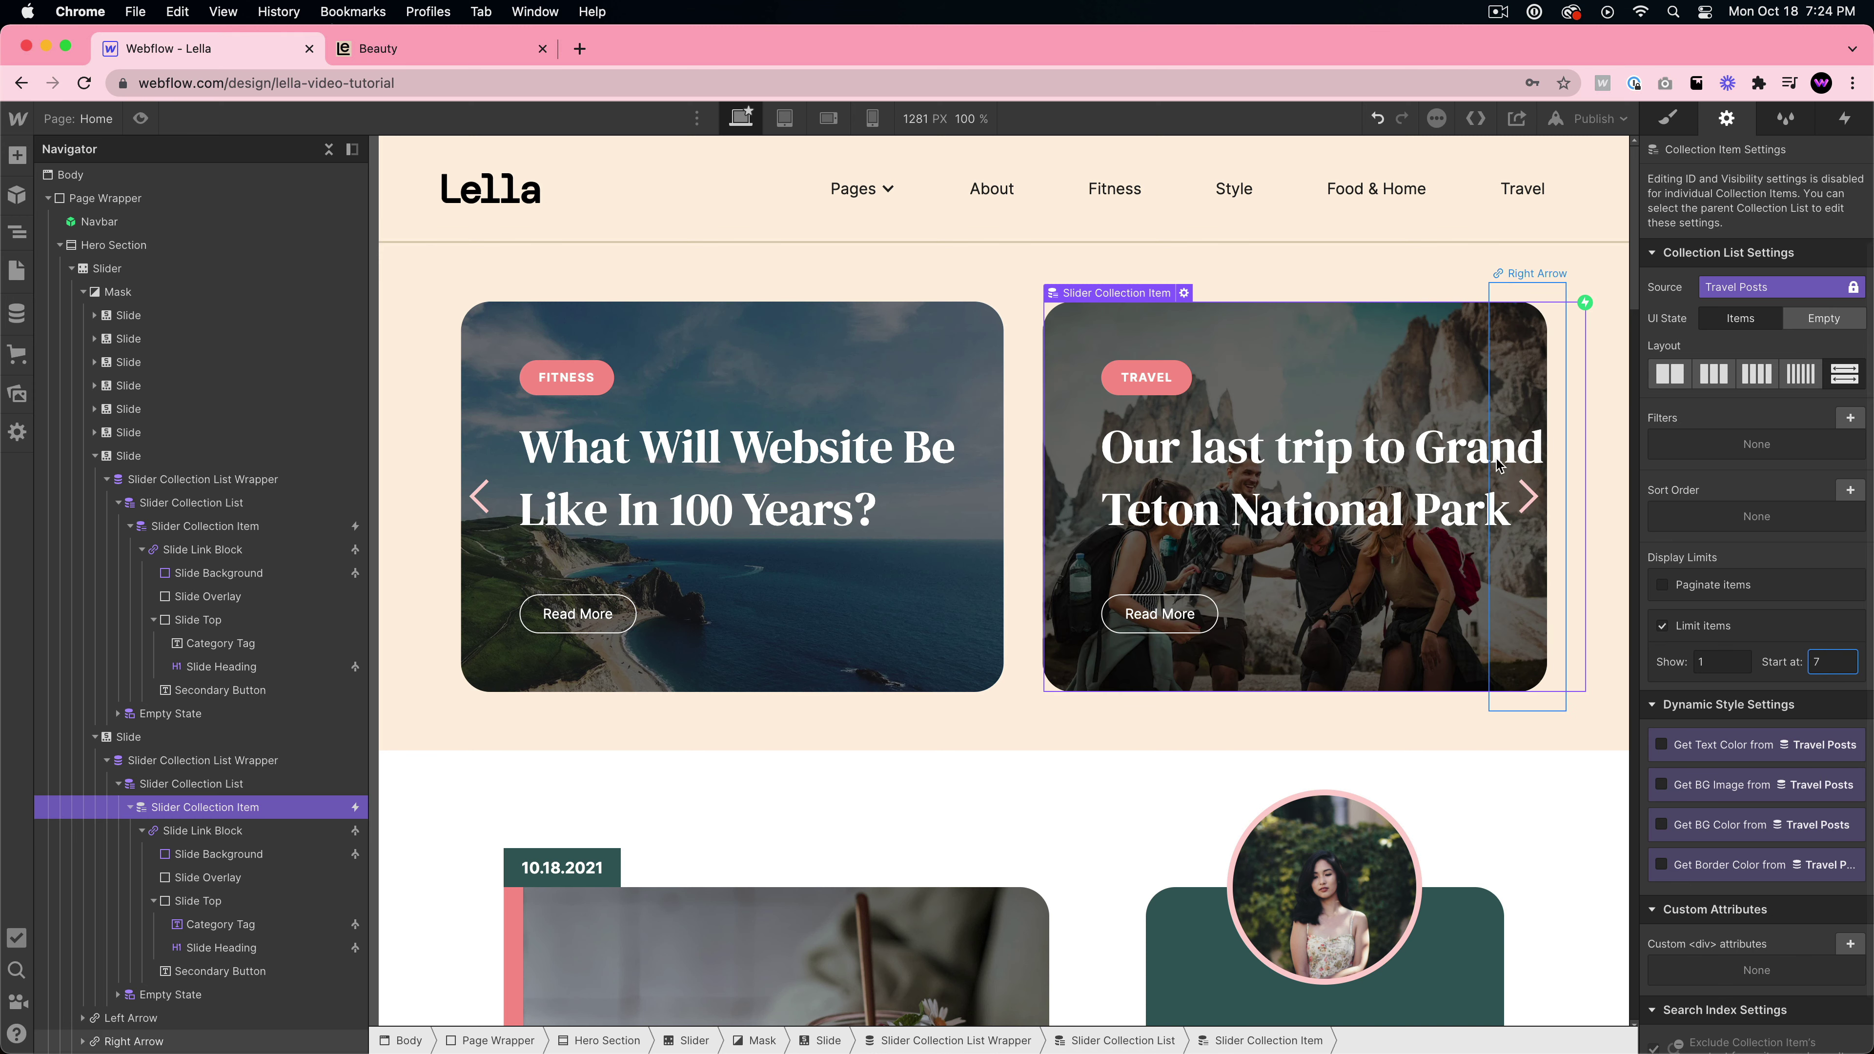
# - Preview the Home page and advance the hero slider to the Fitness and Travel slides
pyautogui.click(140, 118)
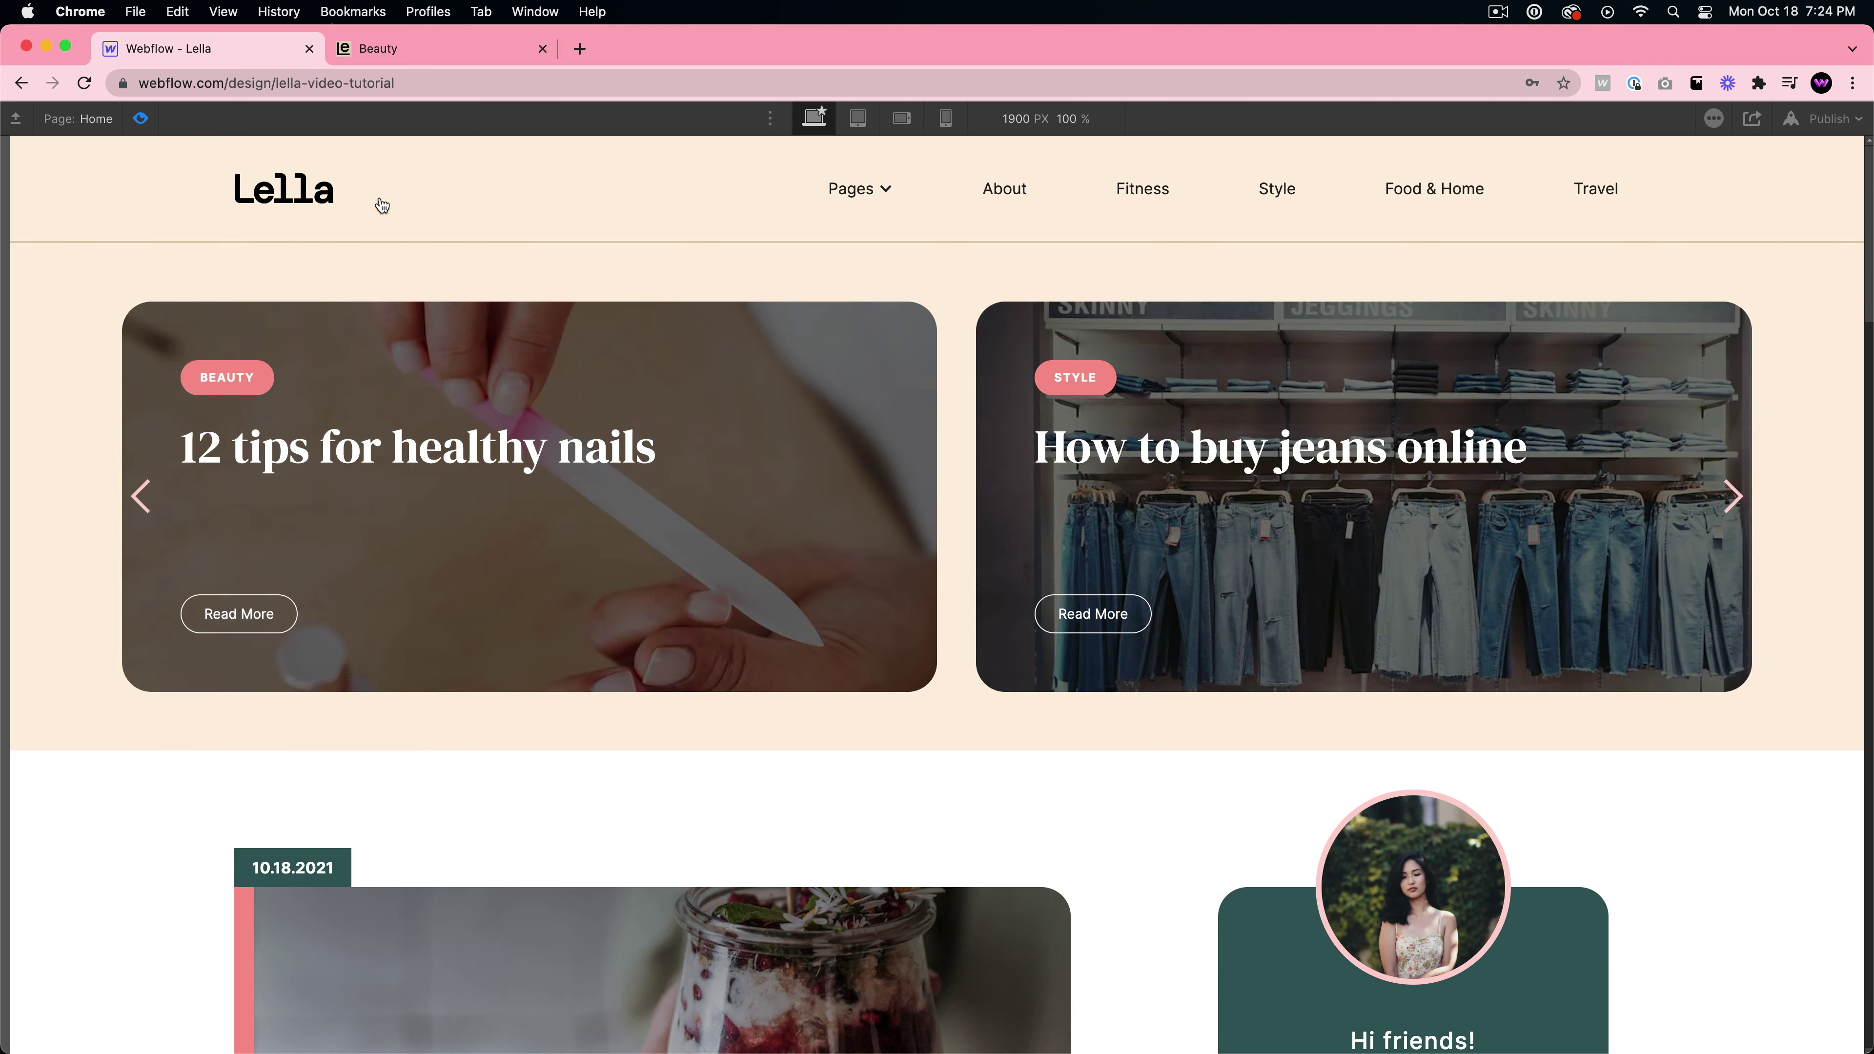
pyautogui.click(1731, 497)
pyautogui.click(1729, 502)
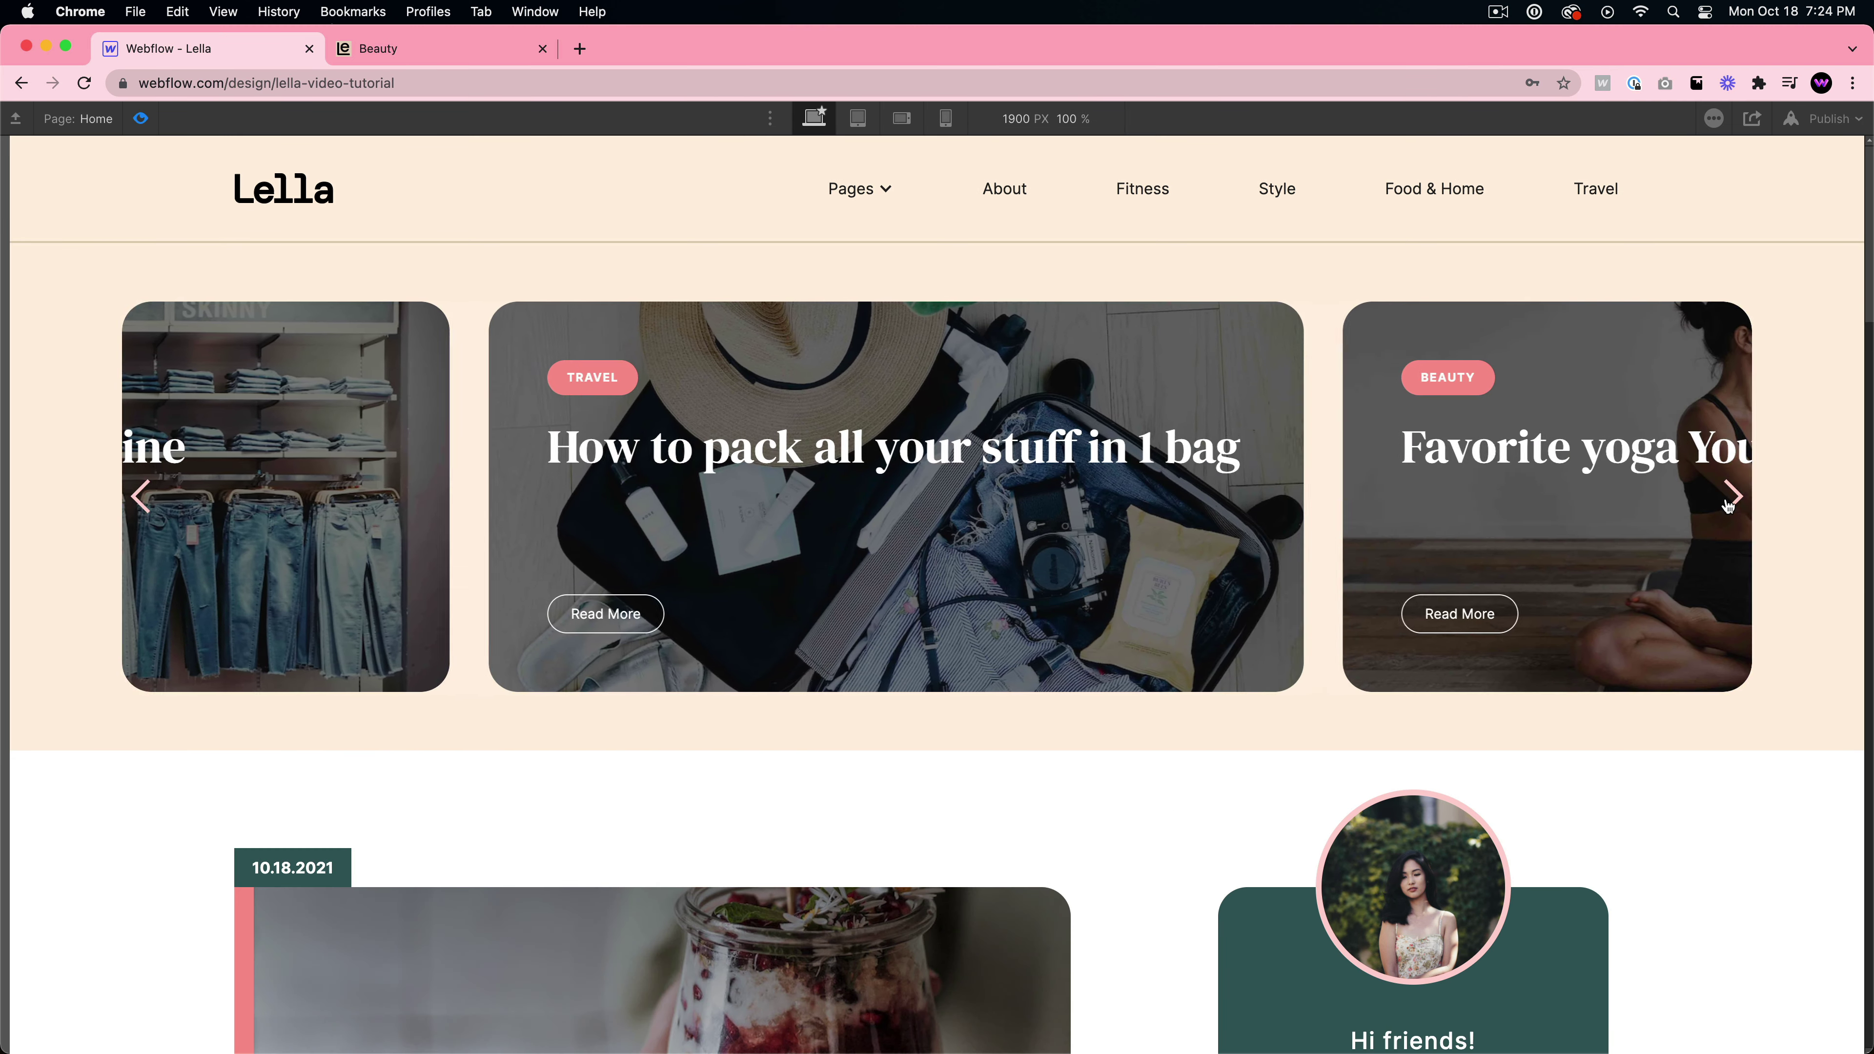
pyautogui.click(1730, 506)
pyautogui.click(1729, 508)
pyautogui.click(1730, 510)
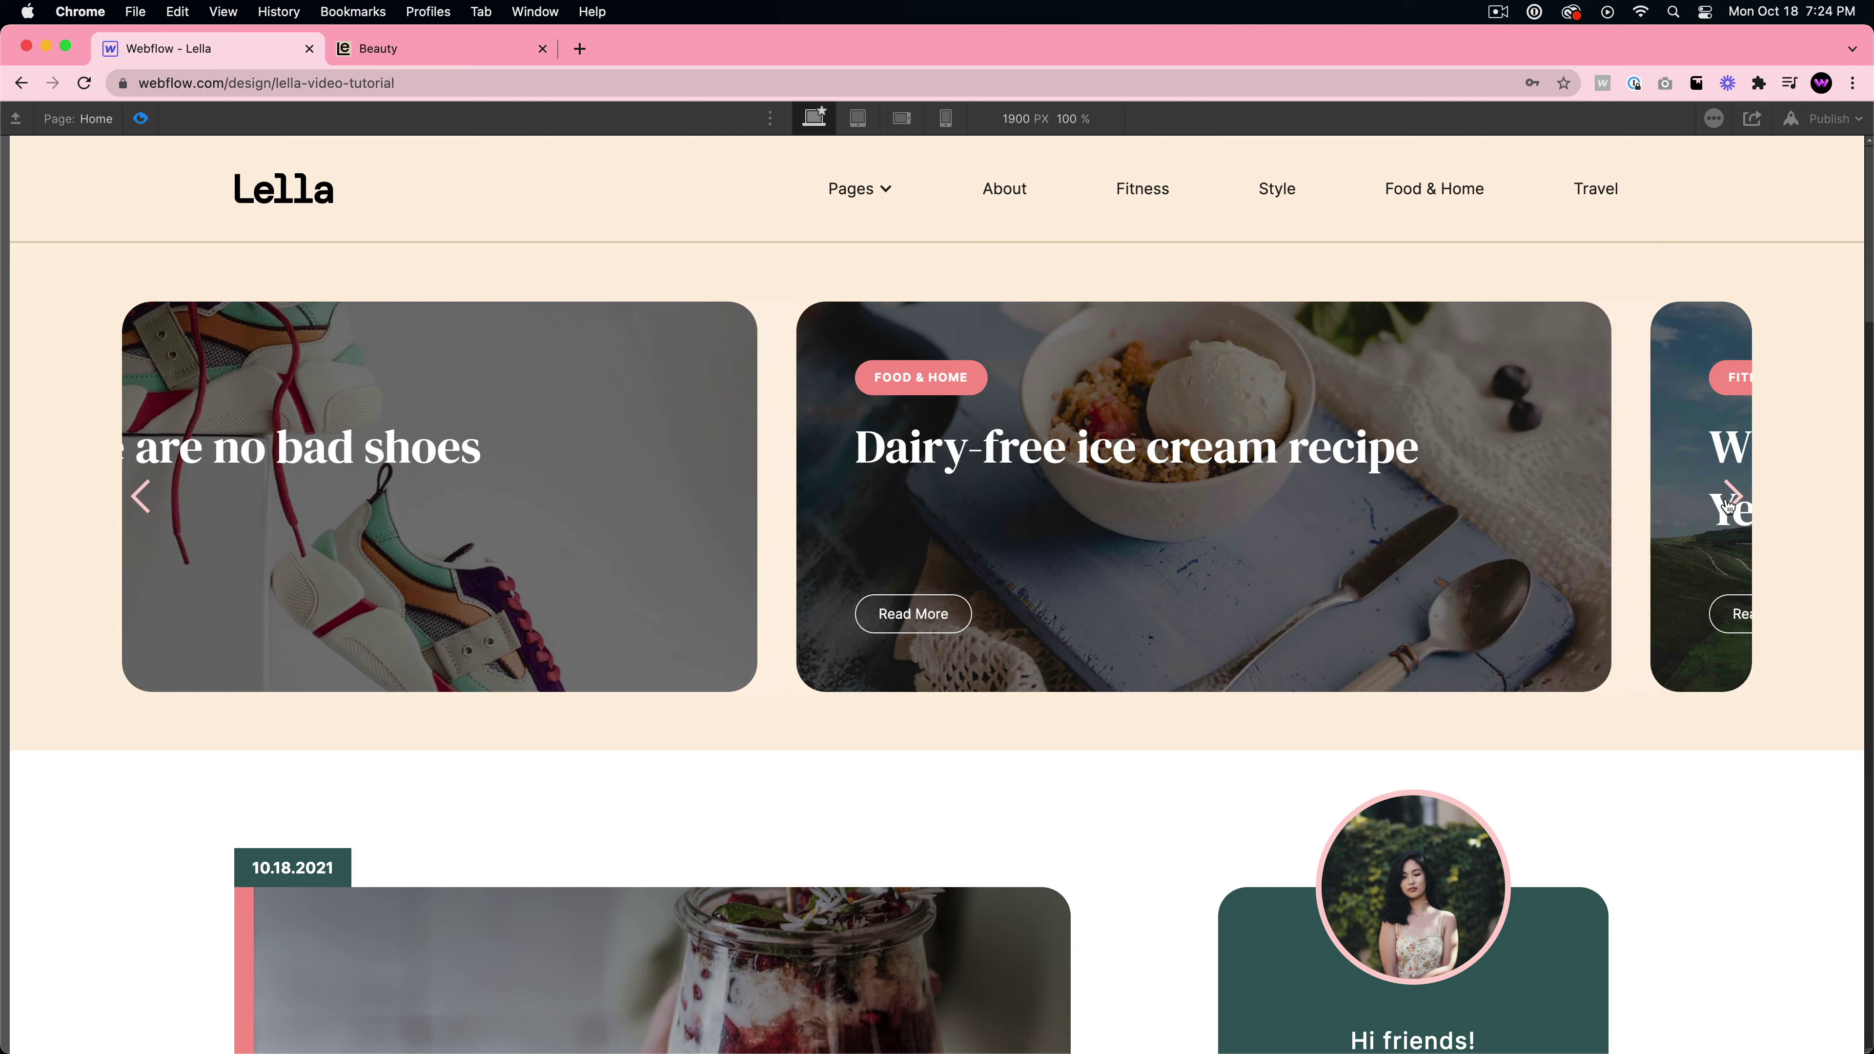
pyautogui.click(1729, 513)
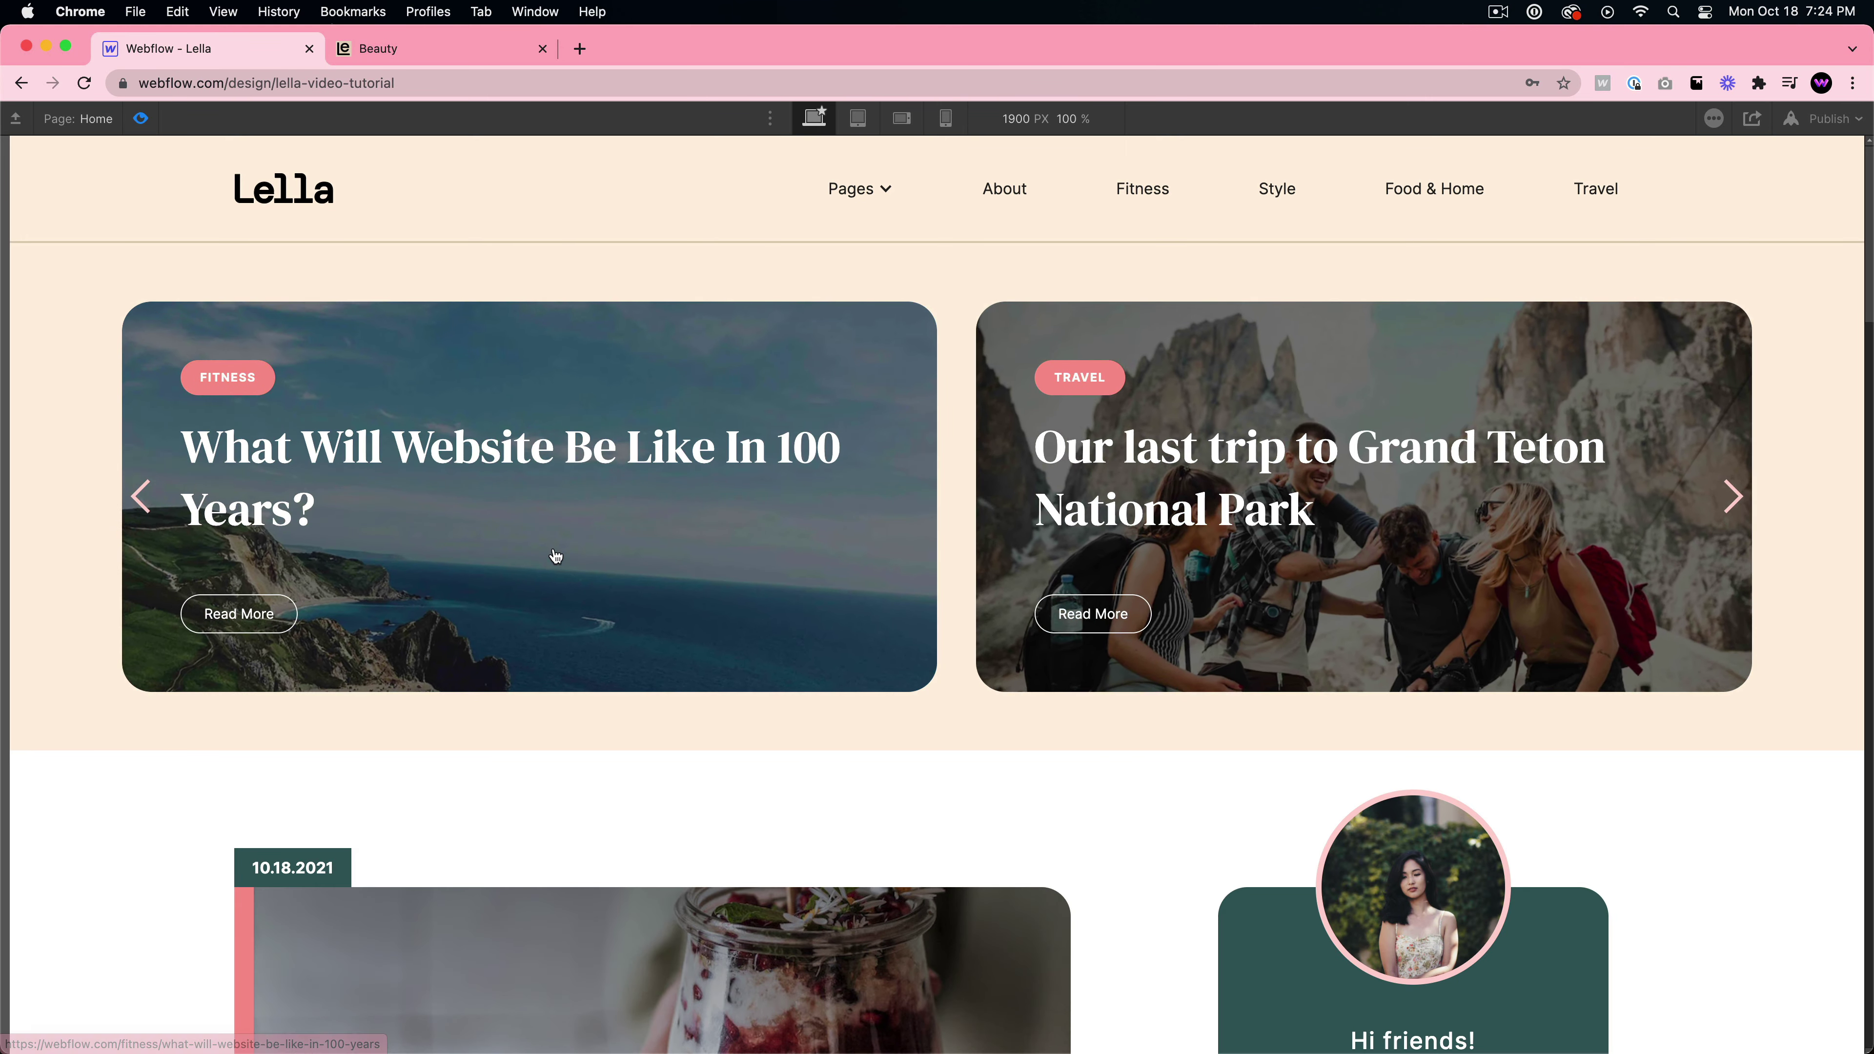
# - Check the Fitness slide's linked post page in the preview and return to editing the Home page
pyautogui.click(560, 548)
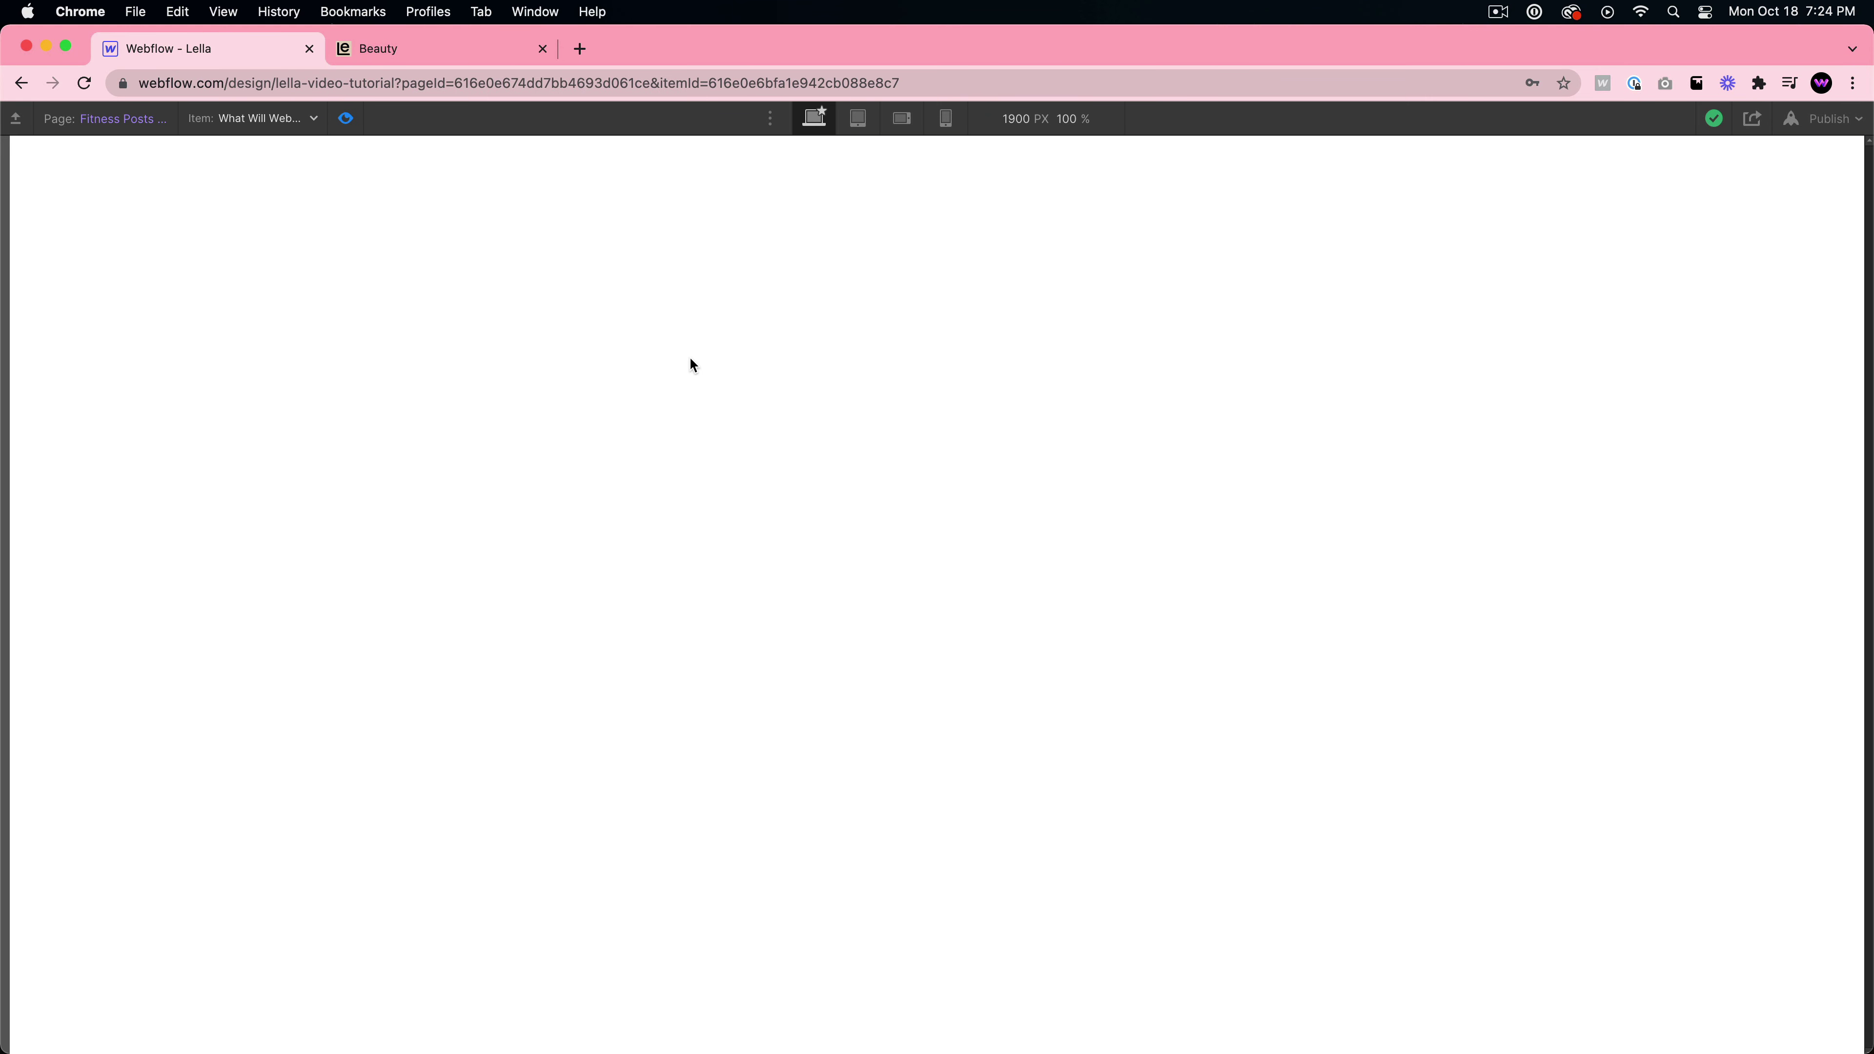
pyautogui.click(347, 120)
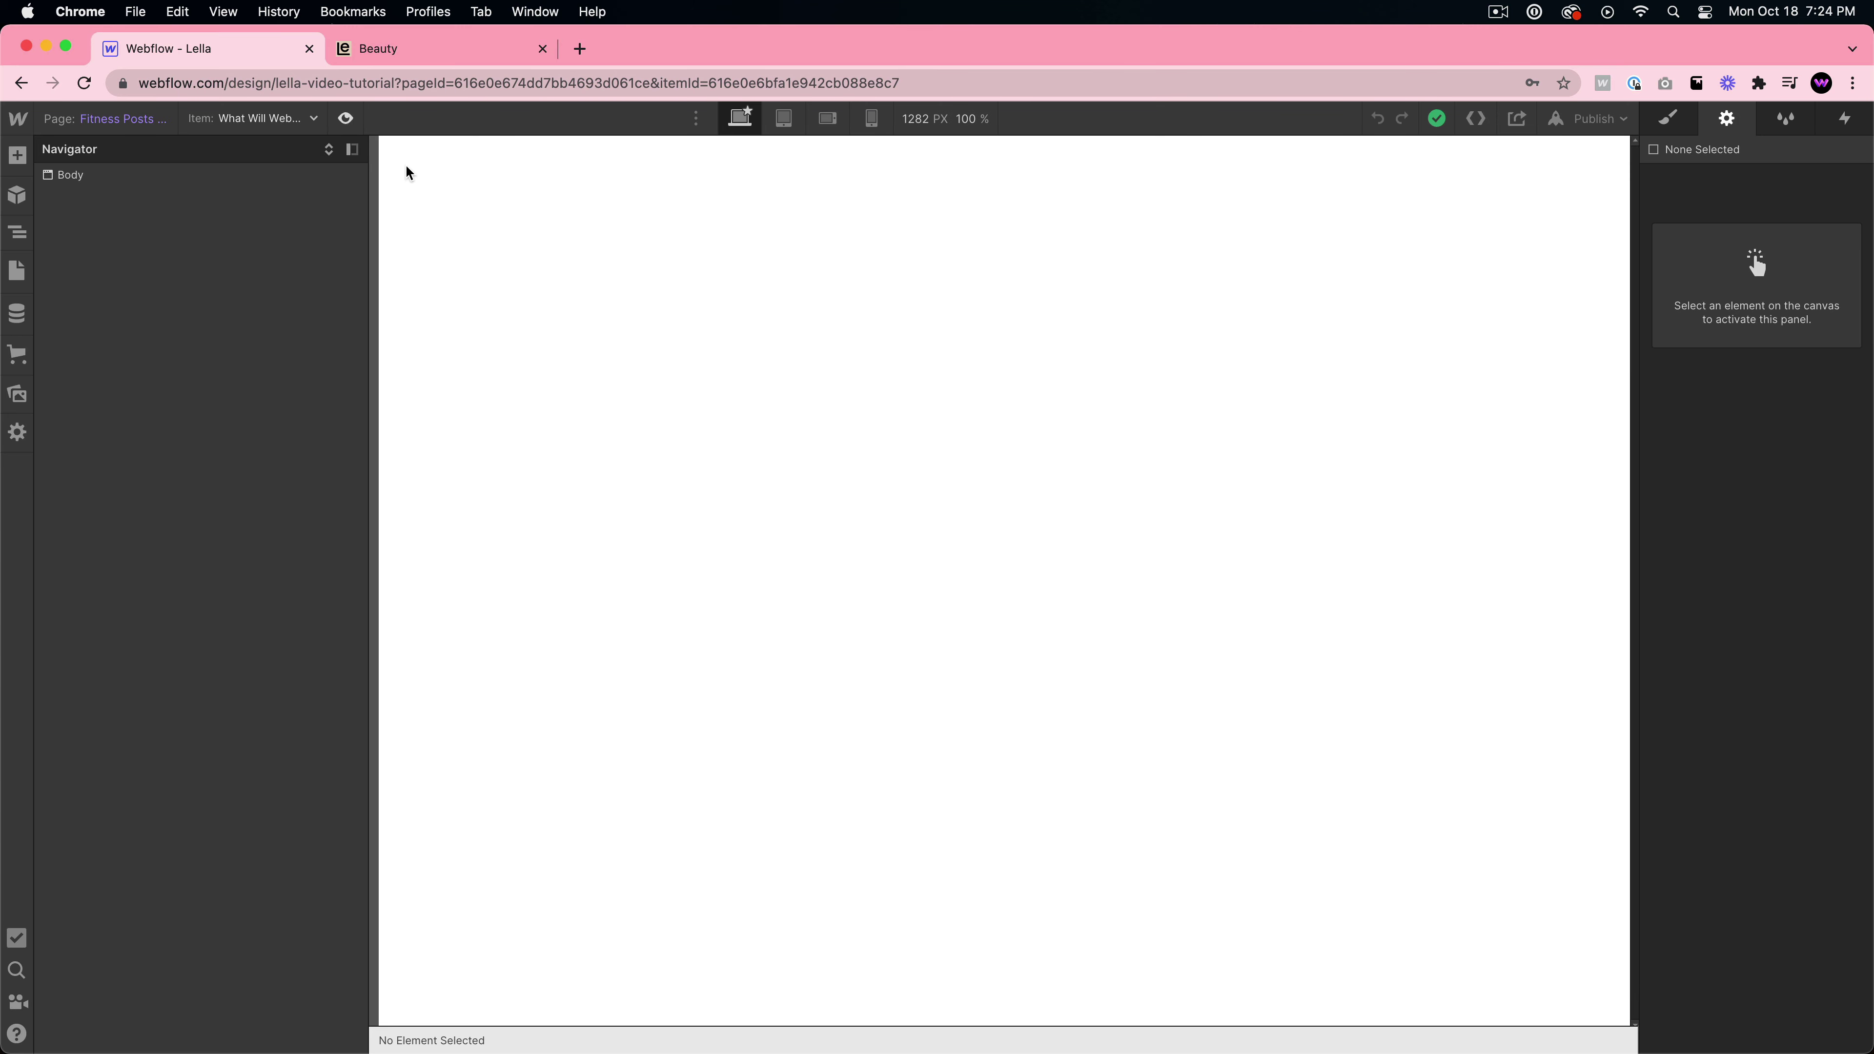
pyautogui.click(17, 271)
pyautogui.click(126, 269)
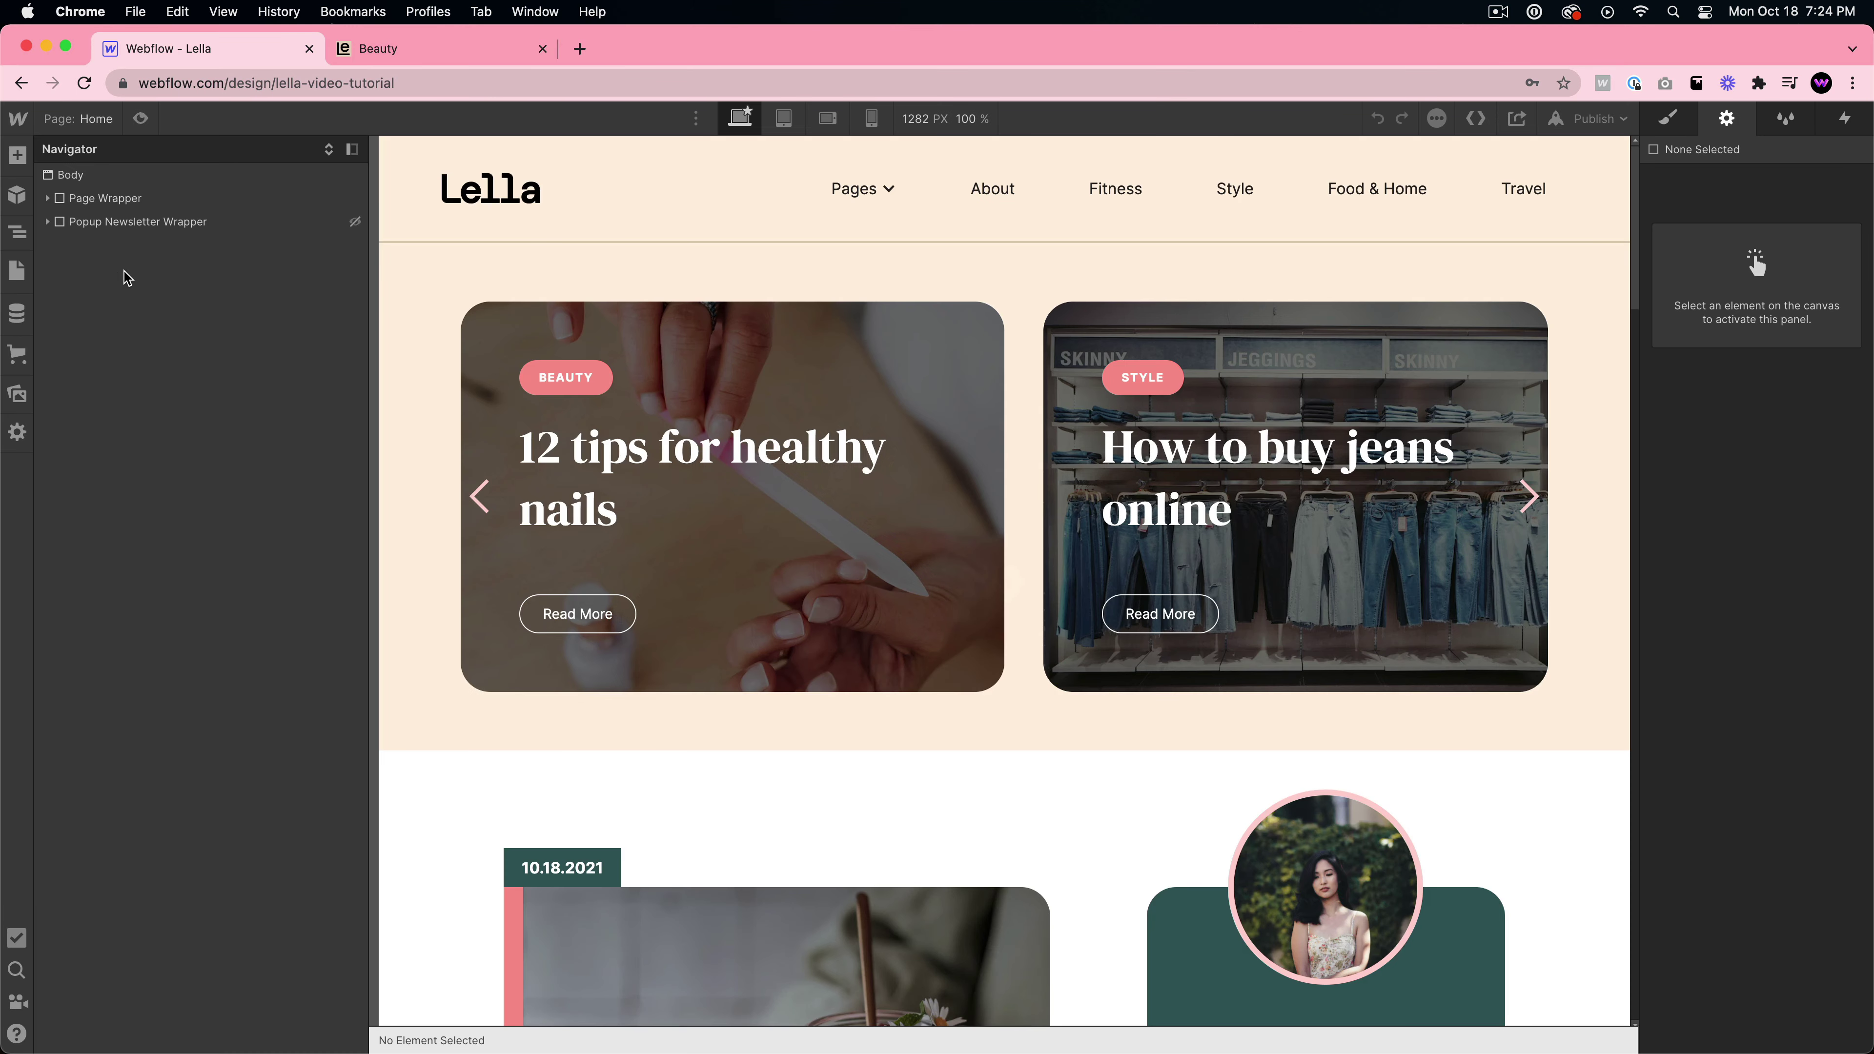
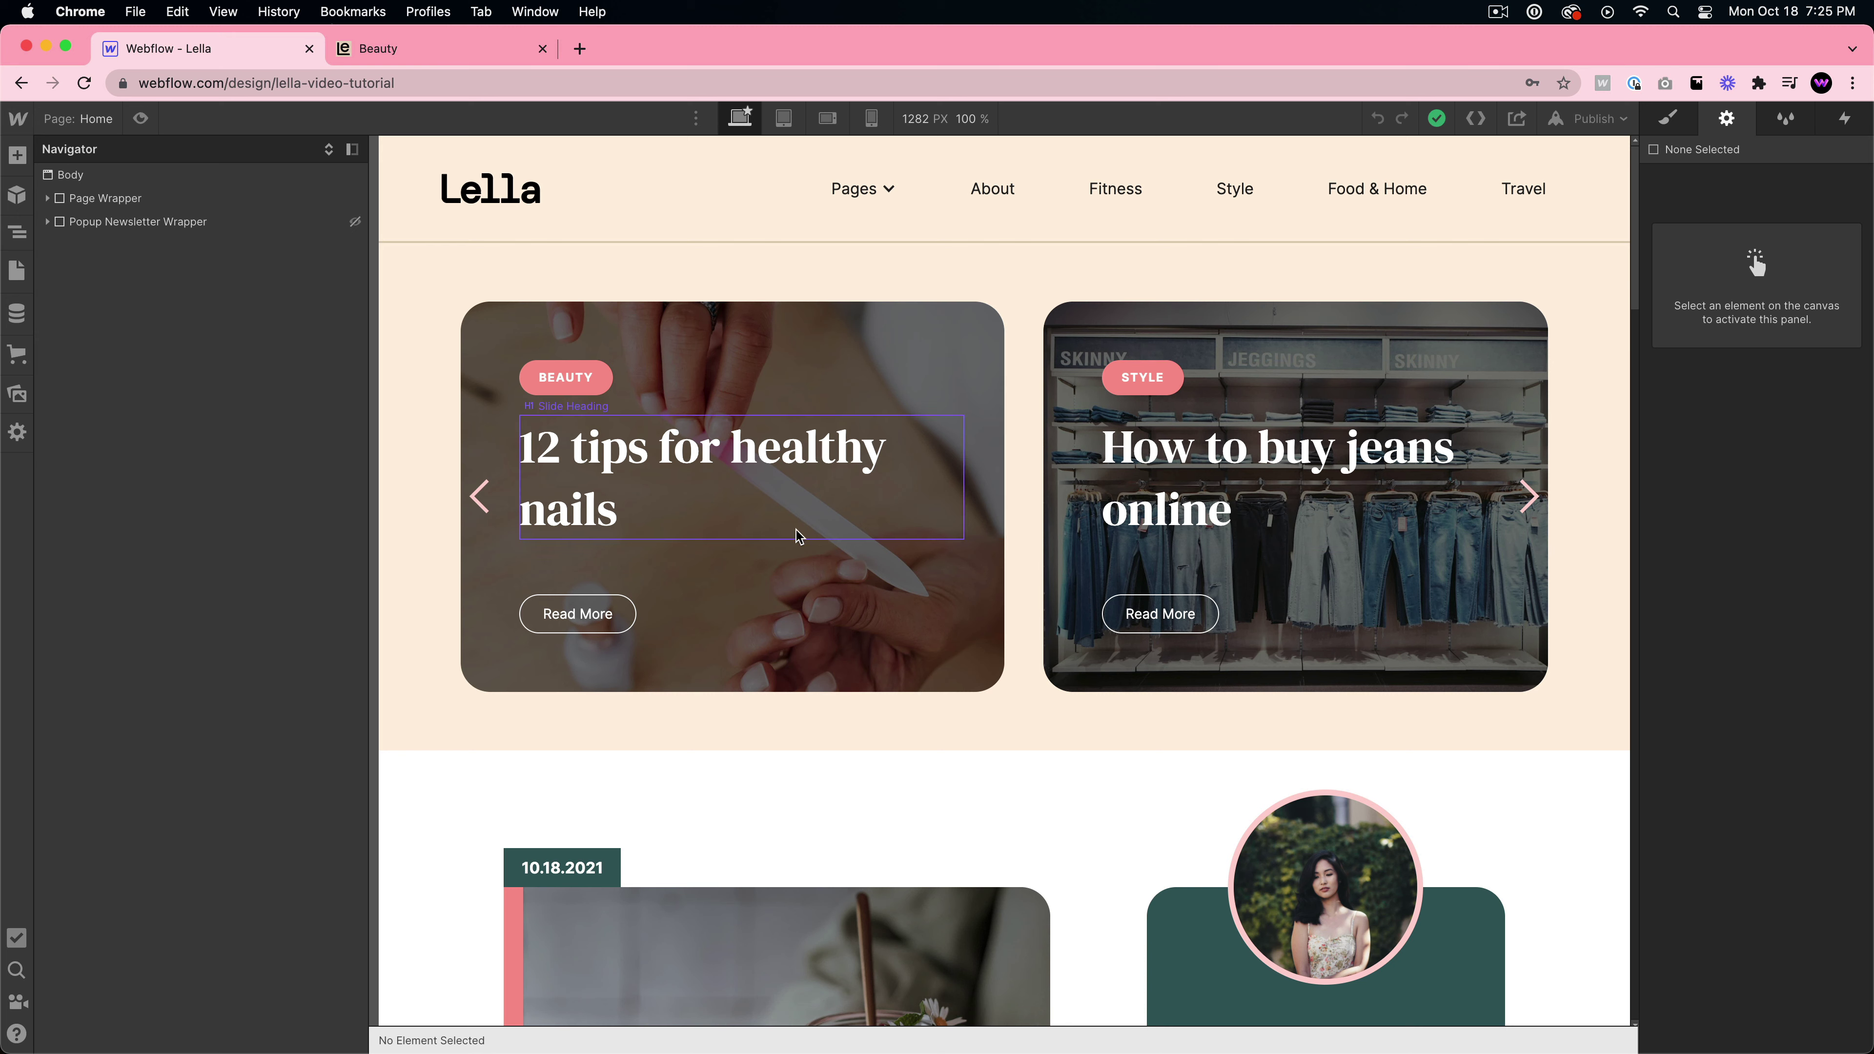
# - Expand the Hero Section's Slider down to its individual slides and select the Fitness slide
pyautogui.click(47, 198)
pyautogui.click(59, 244)
pyautogui.click(82, 272)
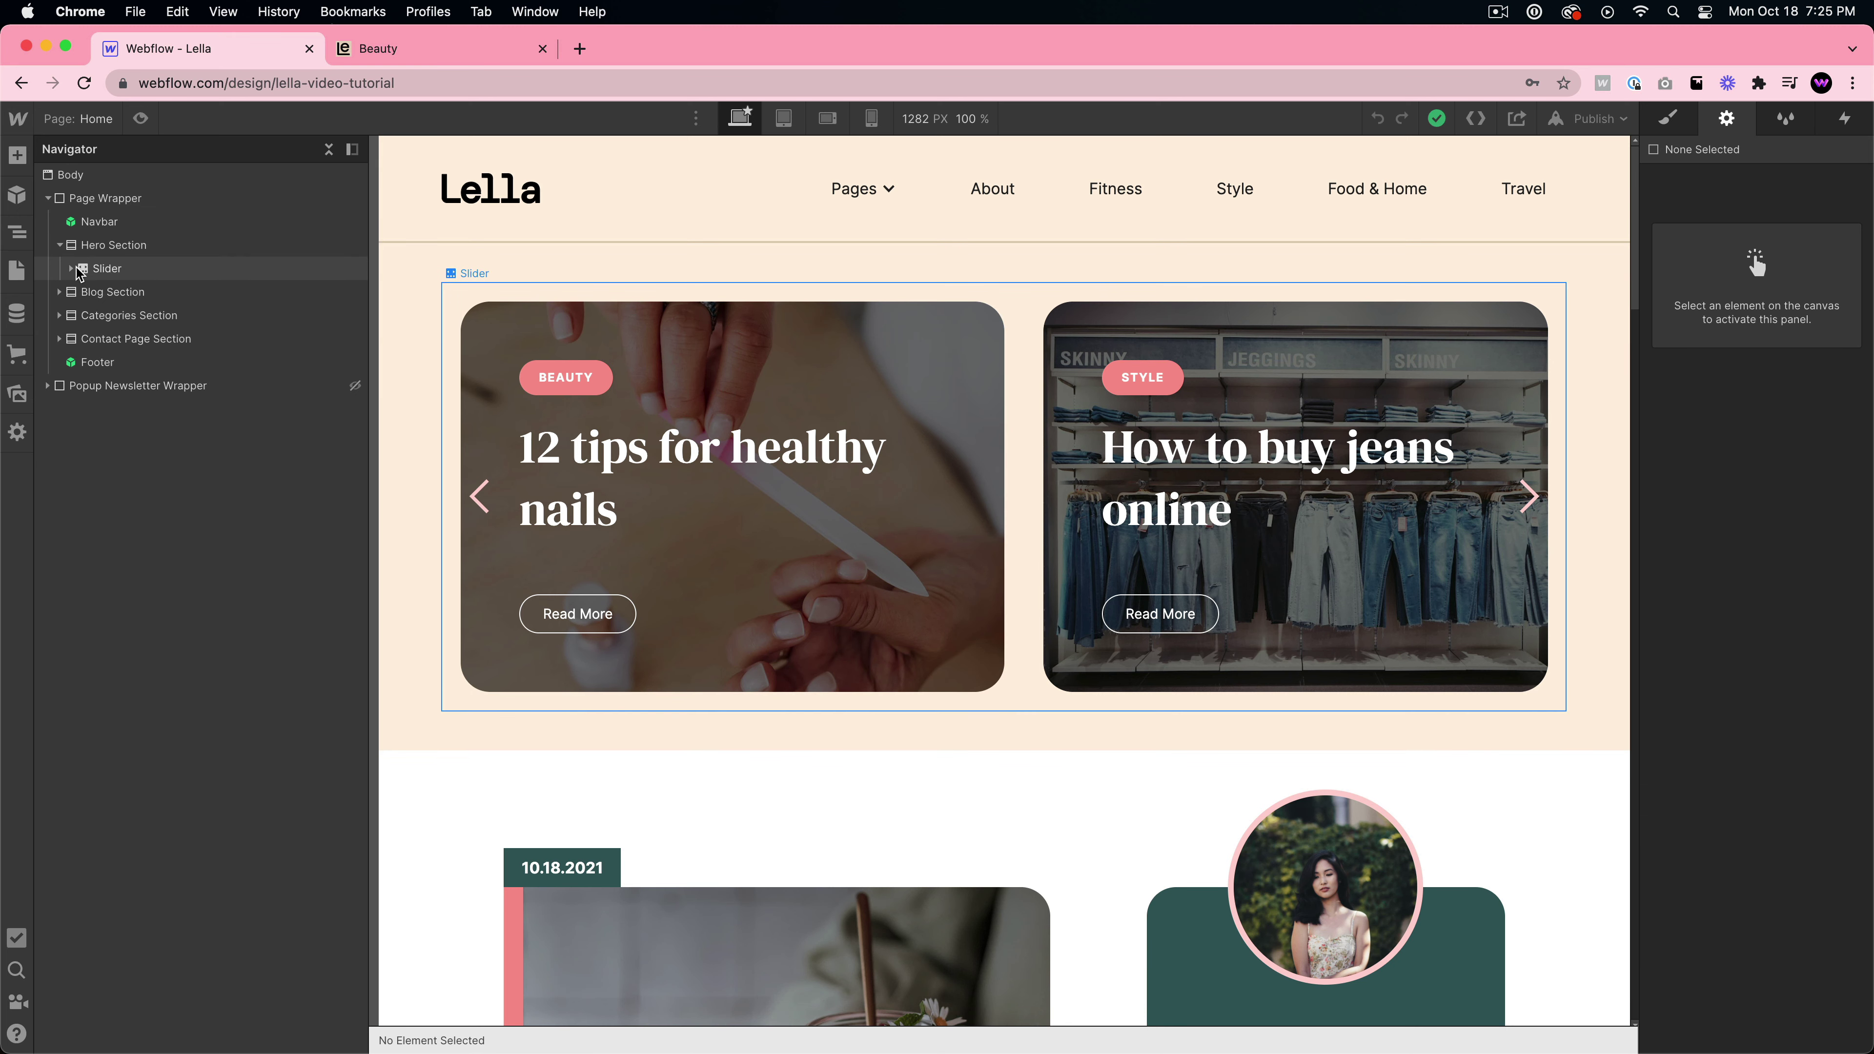
pyautogui.click(70, 268)
pyautogui.click(82, 291)
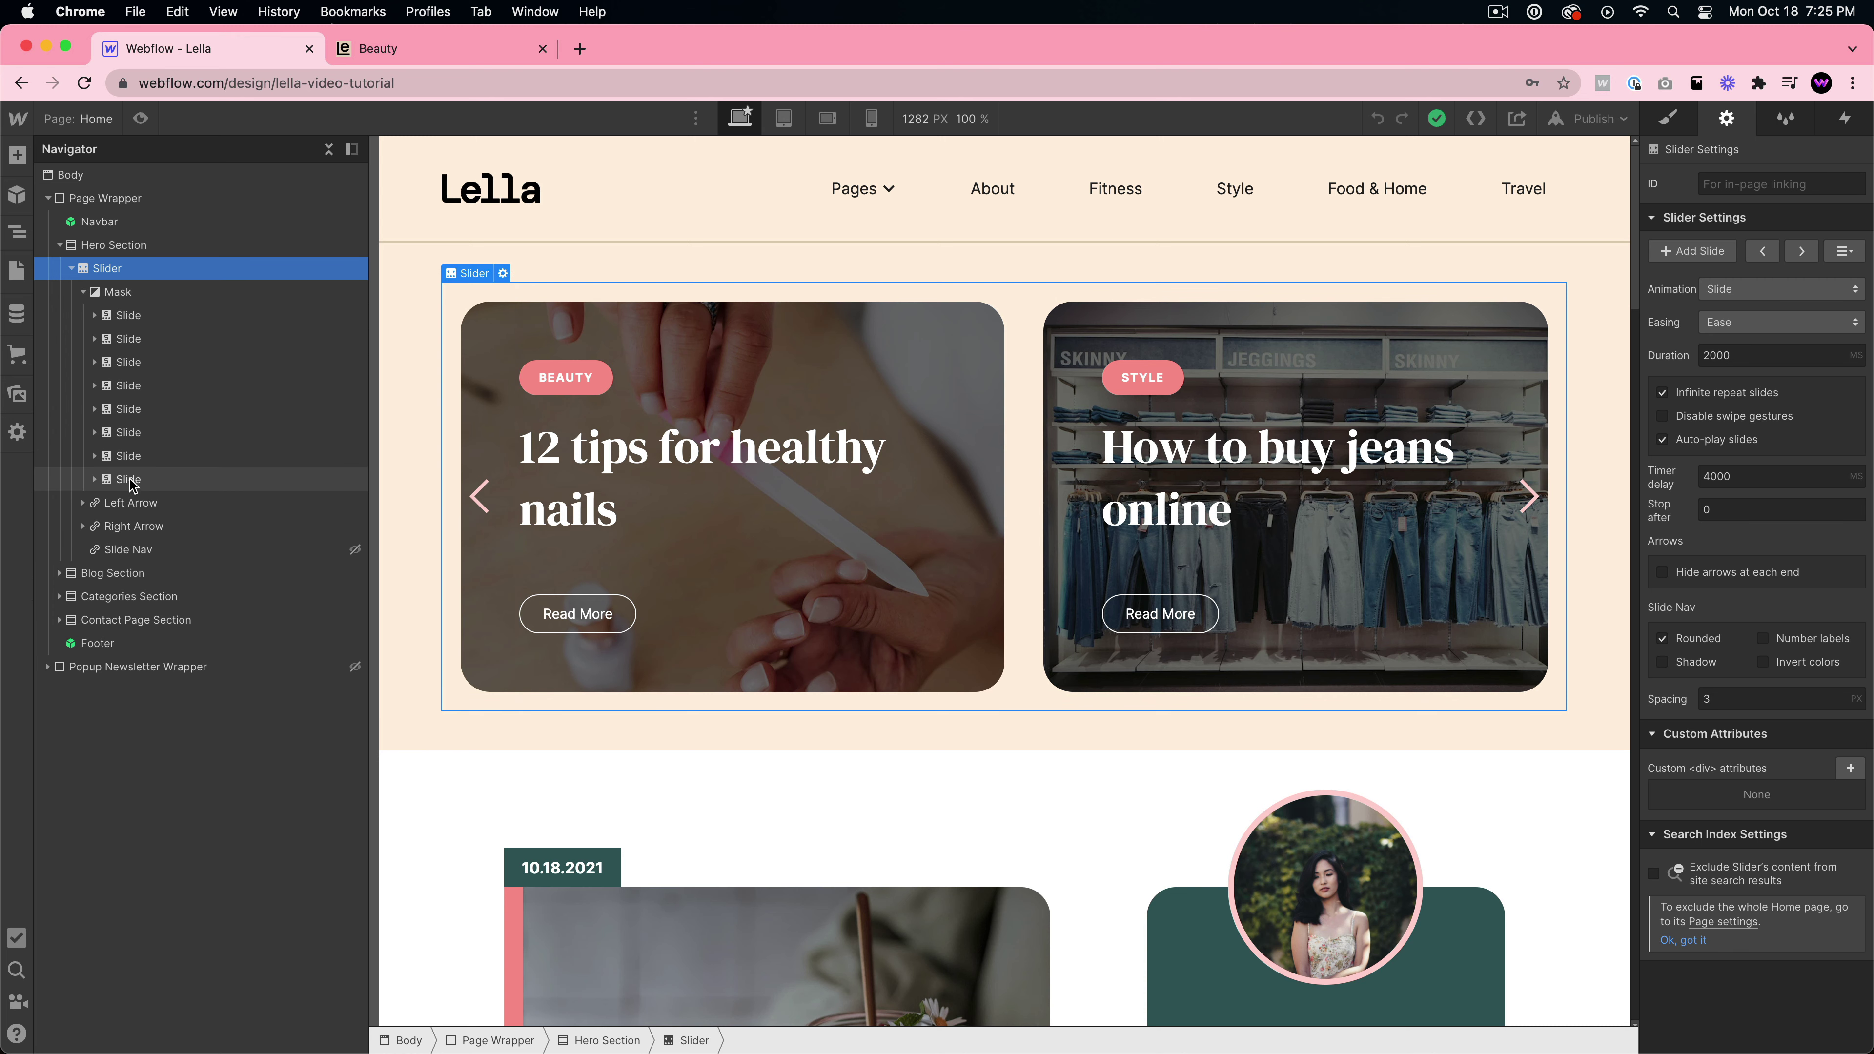
pyautogui.click(128, 457)
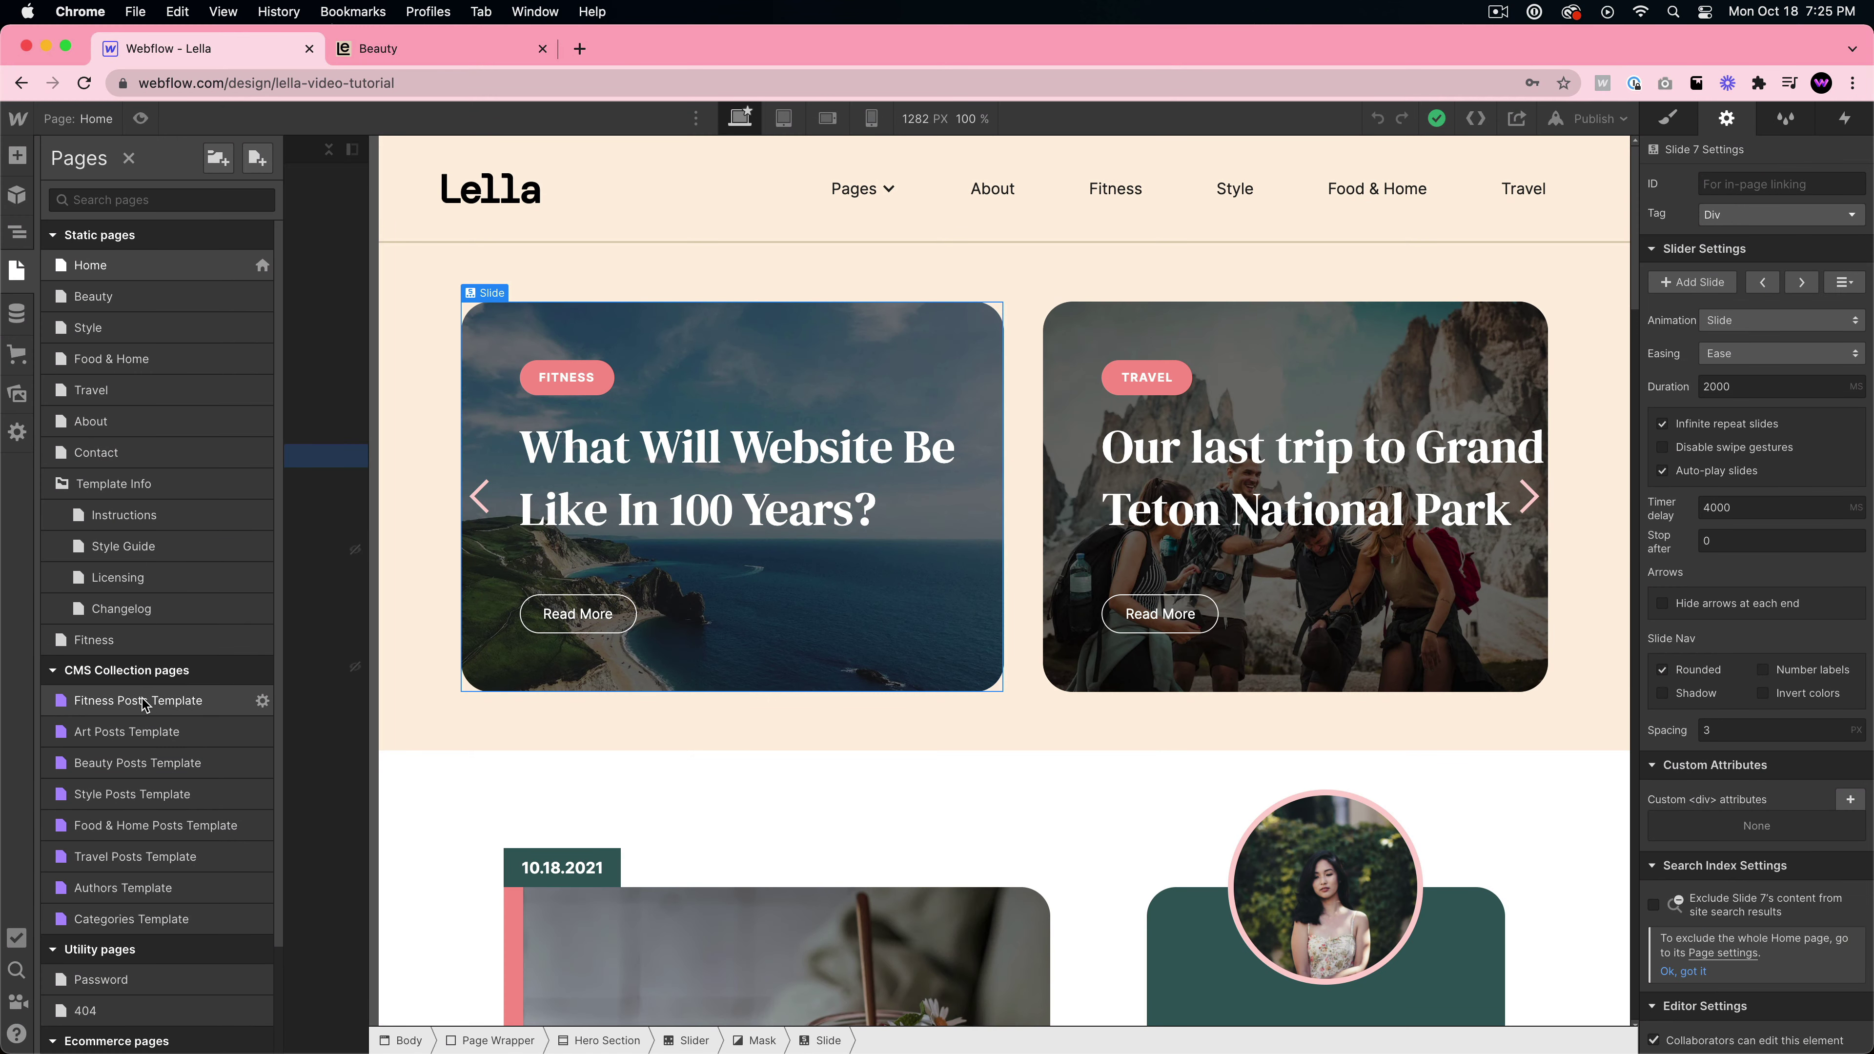
# - Open the Fitness Posts Template collection page
pyautogui.click(16, 313)
pyautogui.click(17, 270)
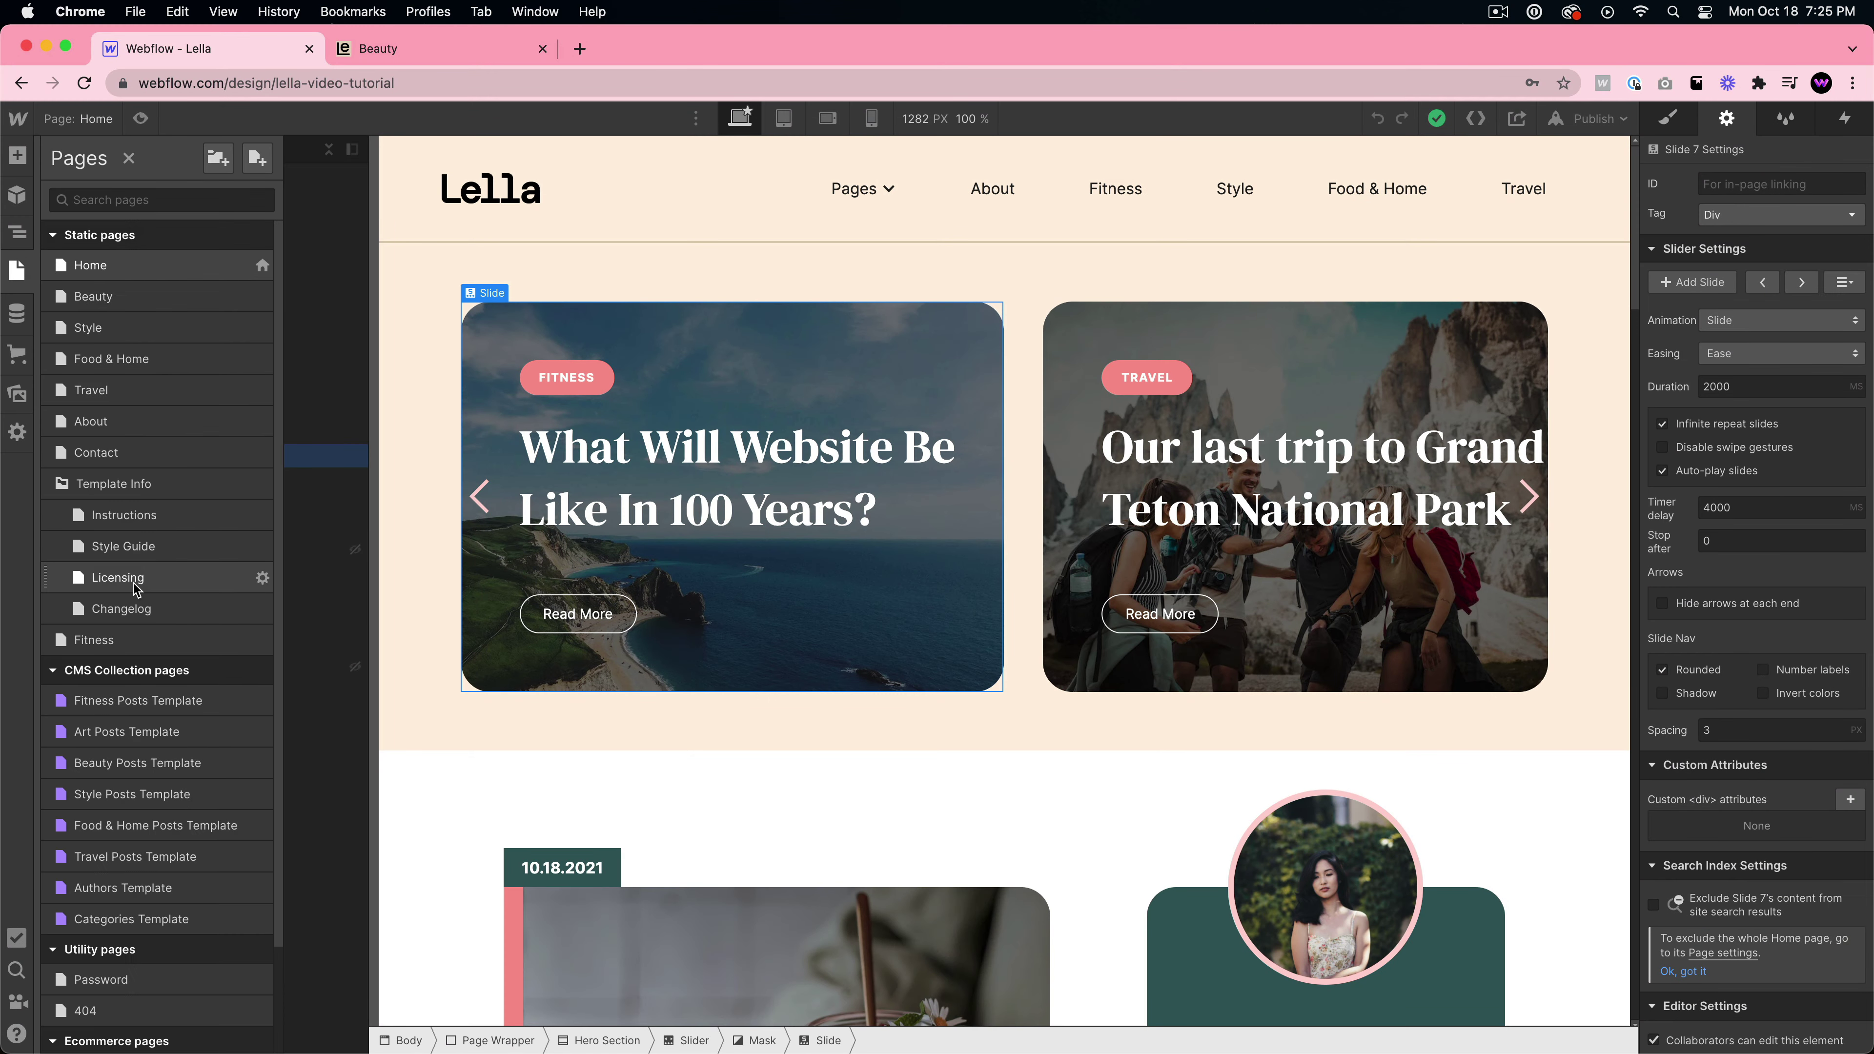
pyautogui.click(141, 710)
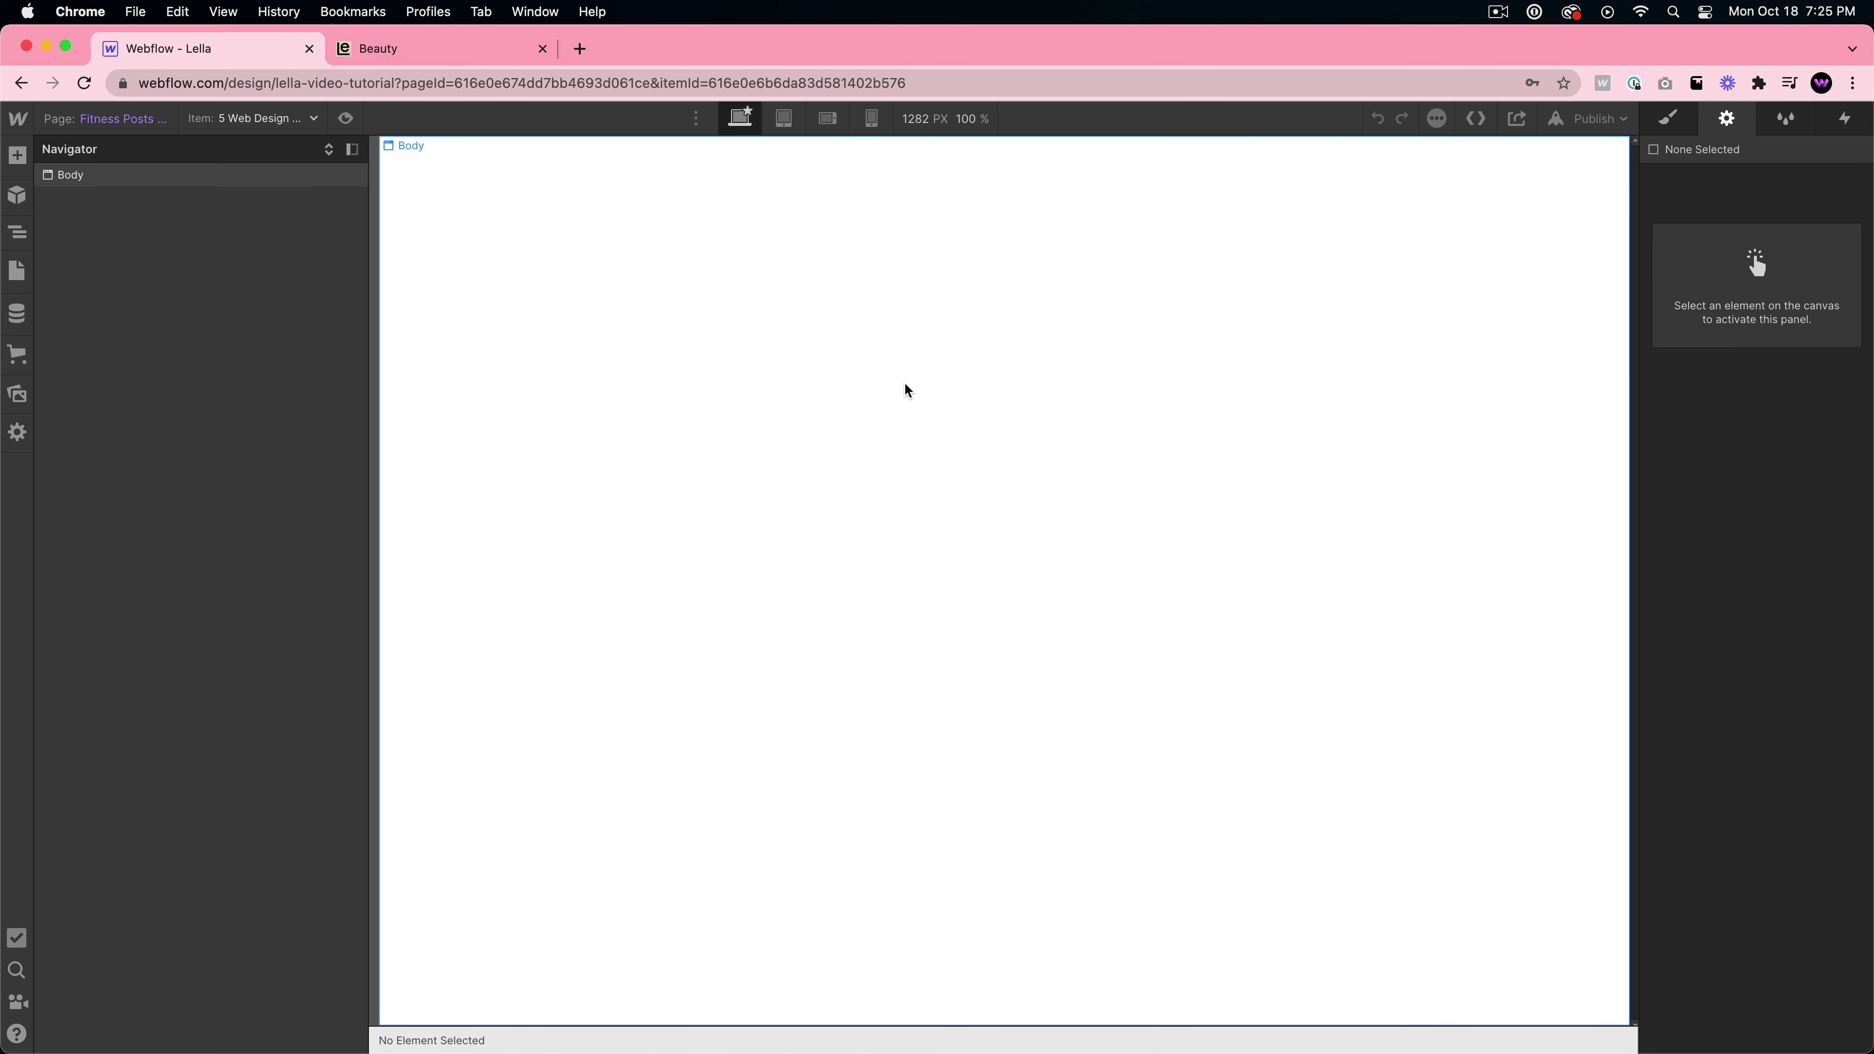
# - Add a div block inside the Body of the Fitness Posts Template page
pyautogui.click(169, 189)
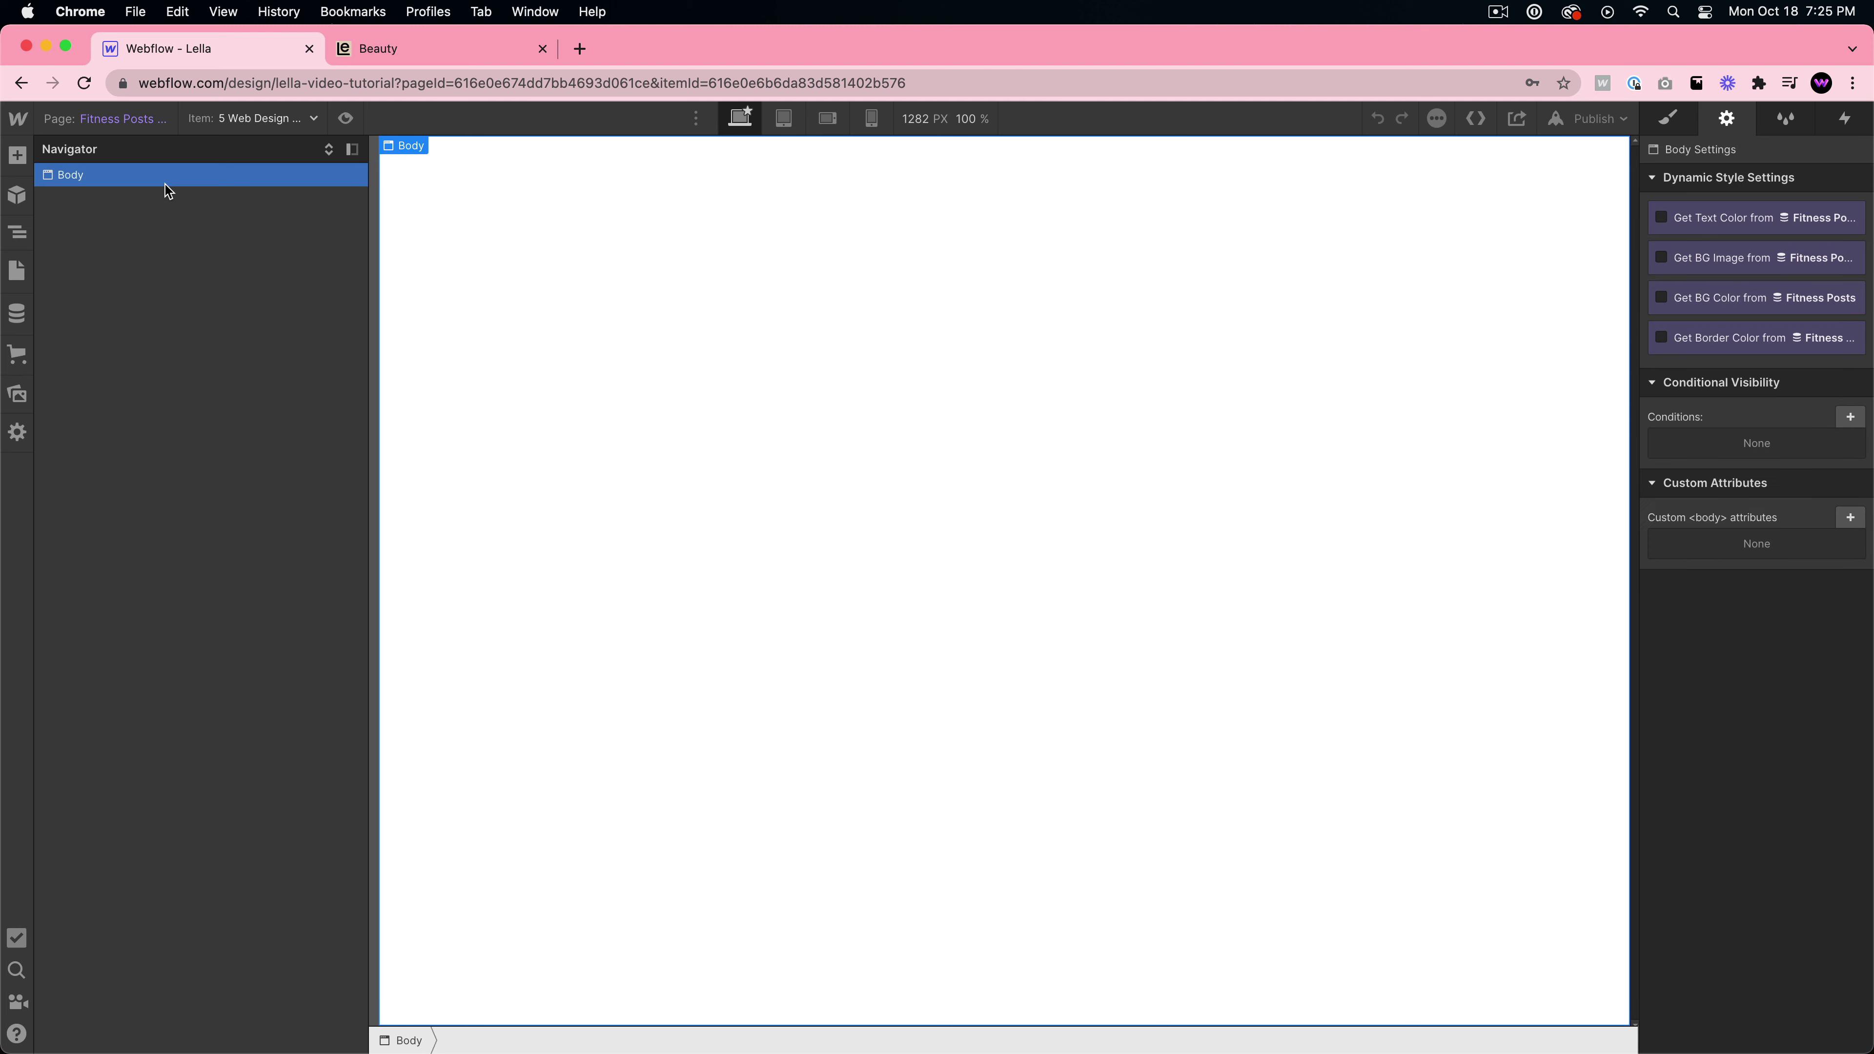
pyautogui.press('super+e')
pyautogui.write('page')
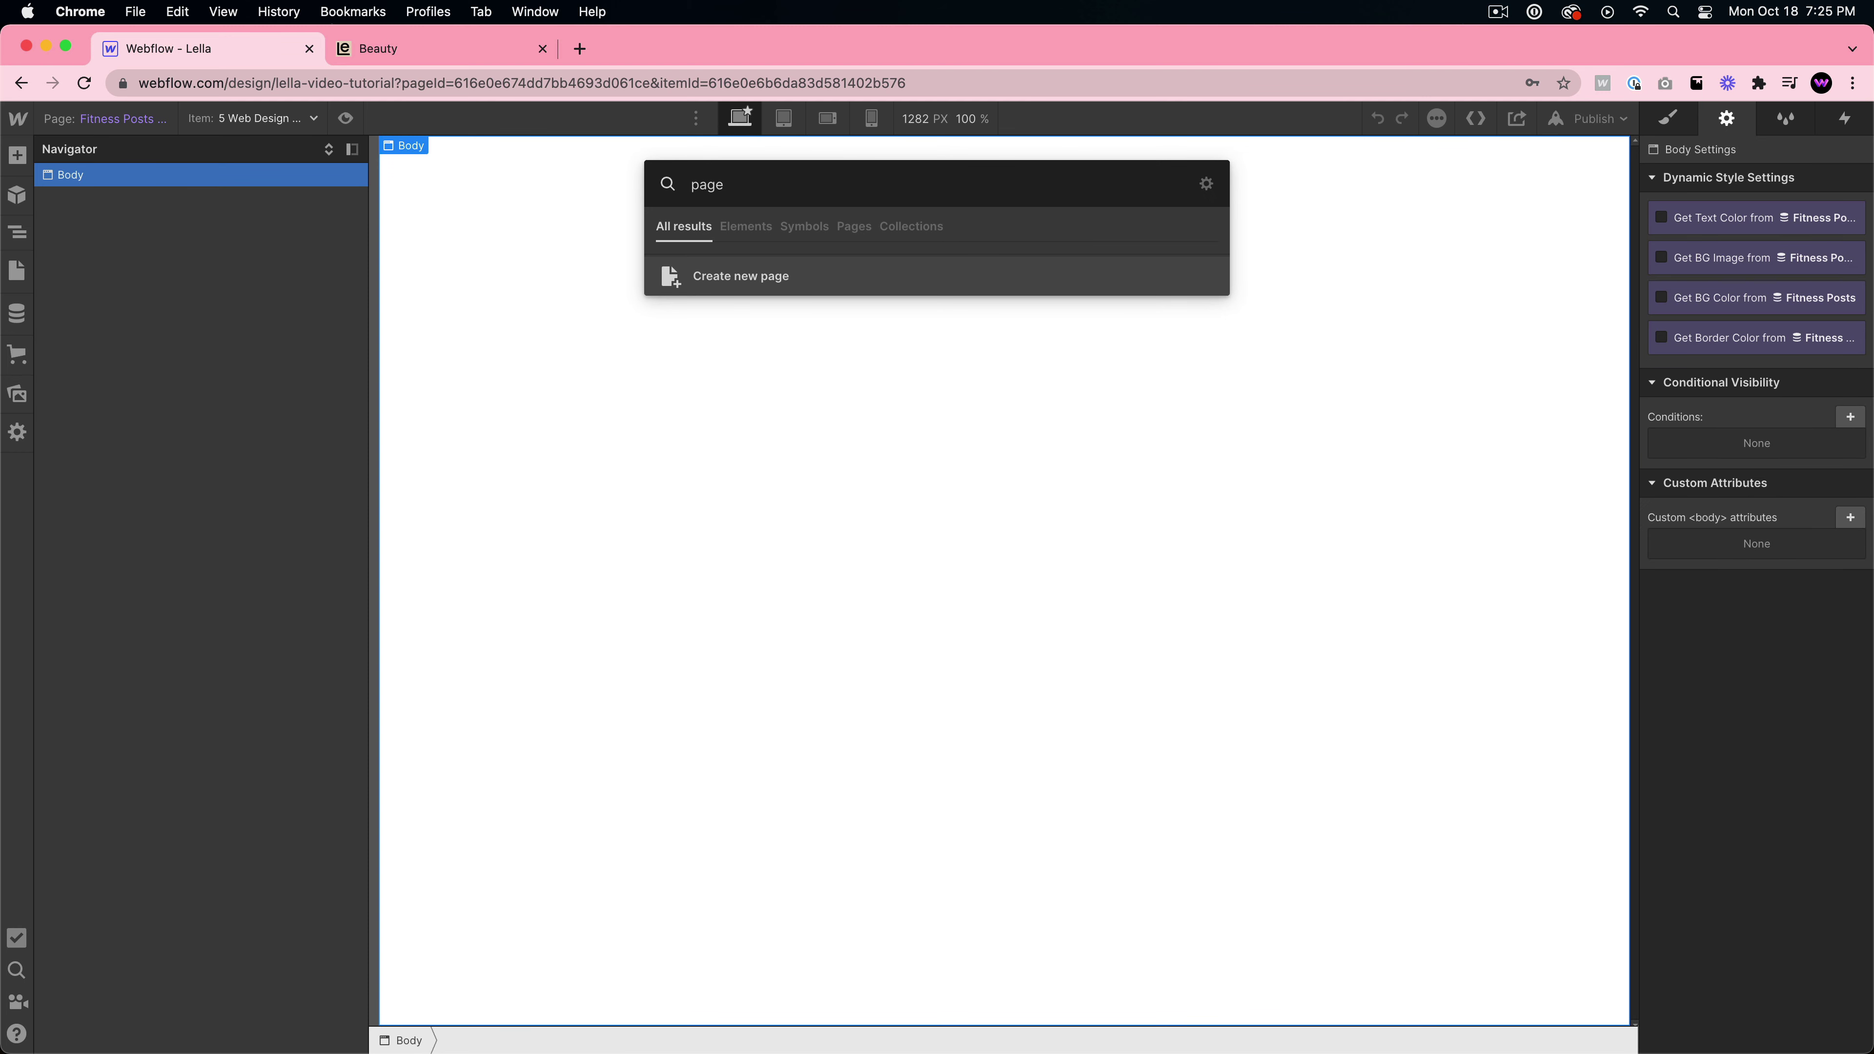
pyautogui.press('BackSpace')
pyautogui.press('BackSpace')
pyautogui.press('BackSpace')
pyautogui.press('BackSpace')
pyautogui.write('div')
pyautogui.press('Return')
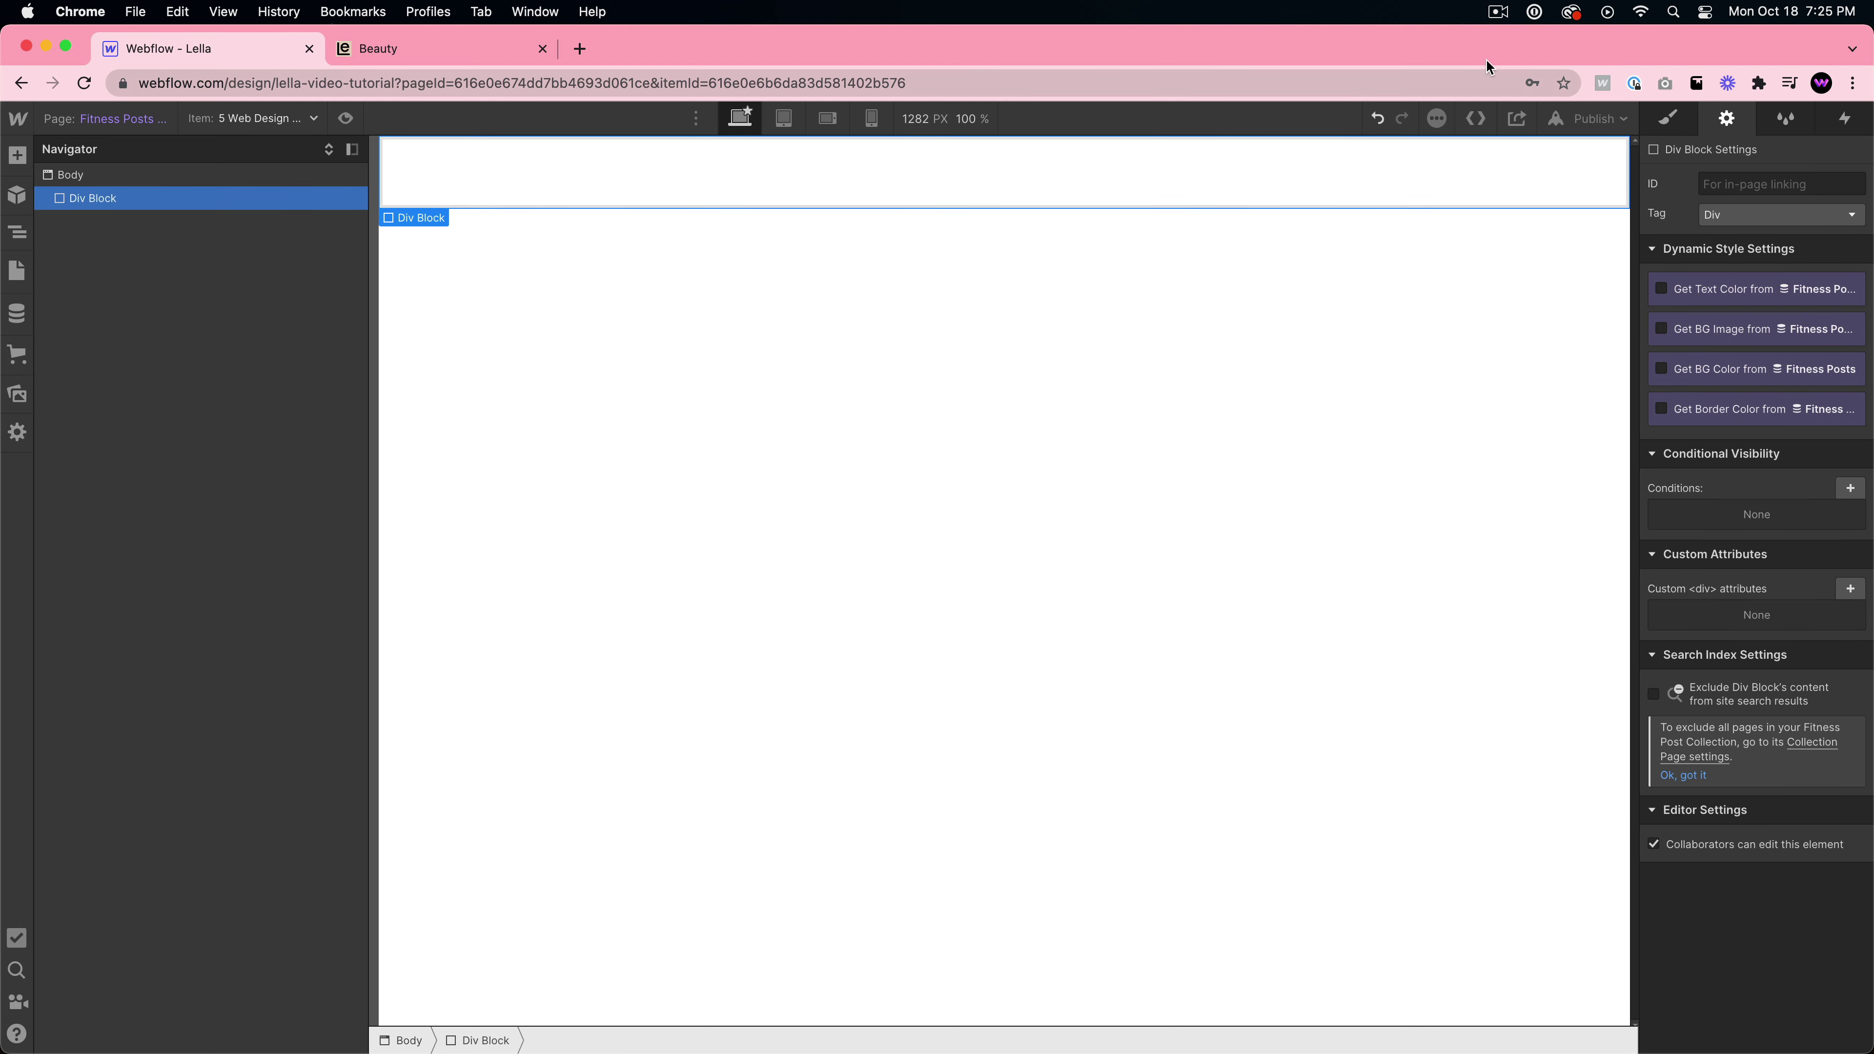
# - Assign the existing Page Wrapper class to the div block
pyautogui.click(1669, 118)
pyautogui.click(1704, 210)
pyautogui.write('P')
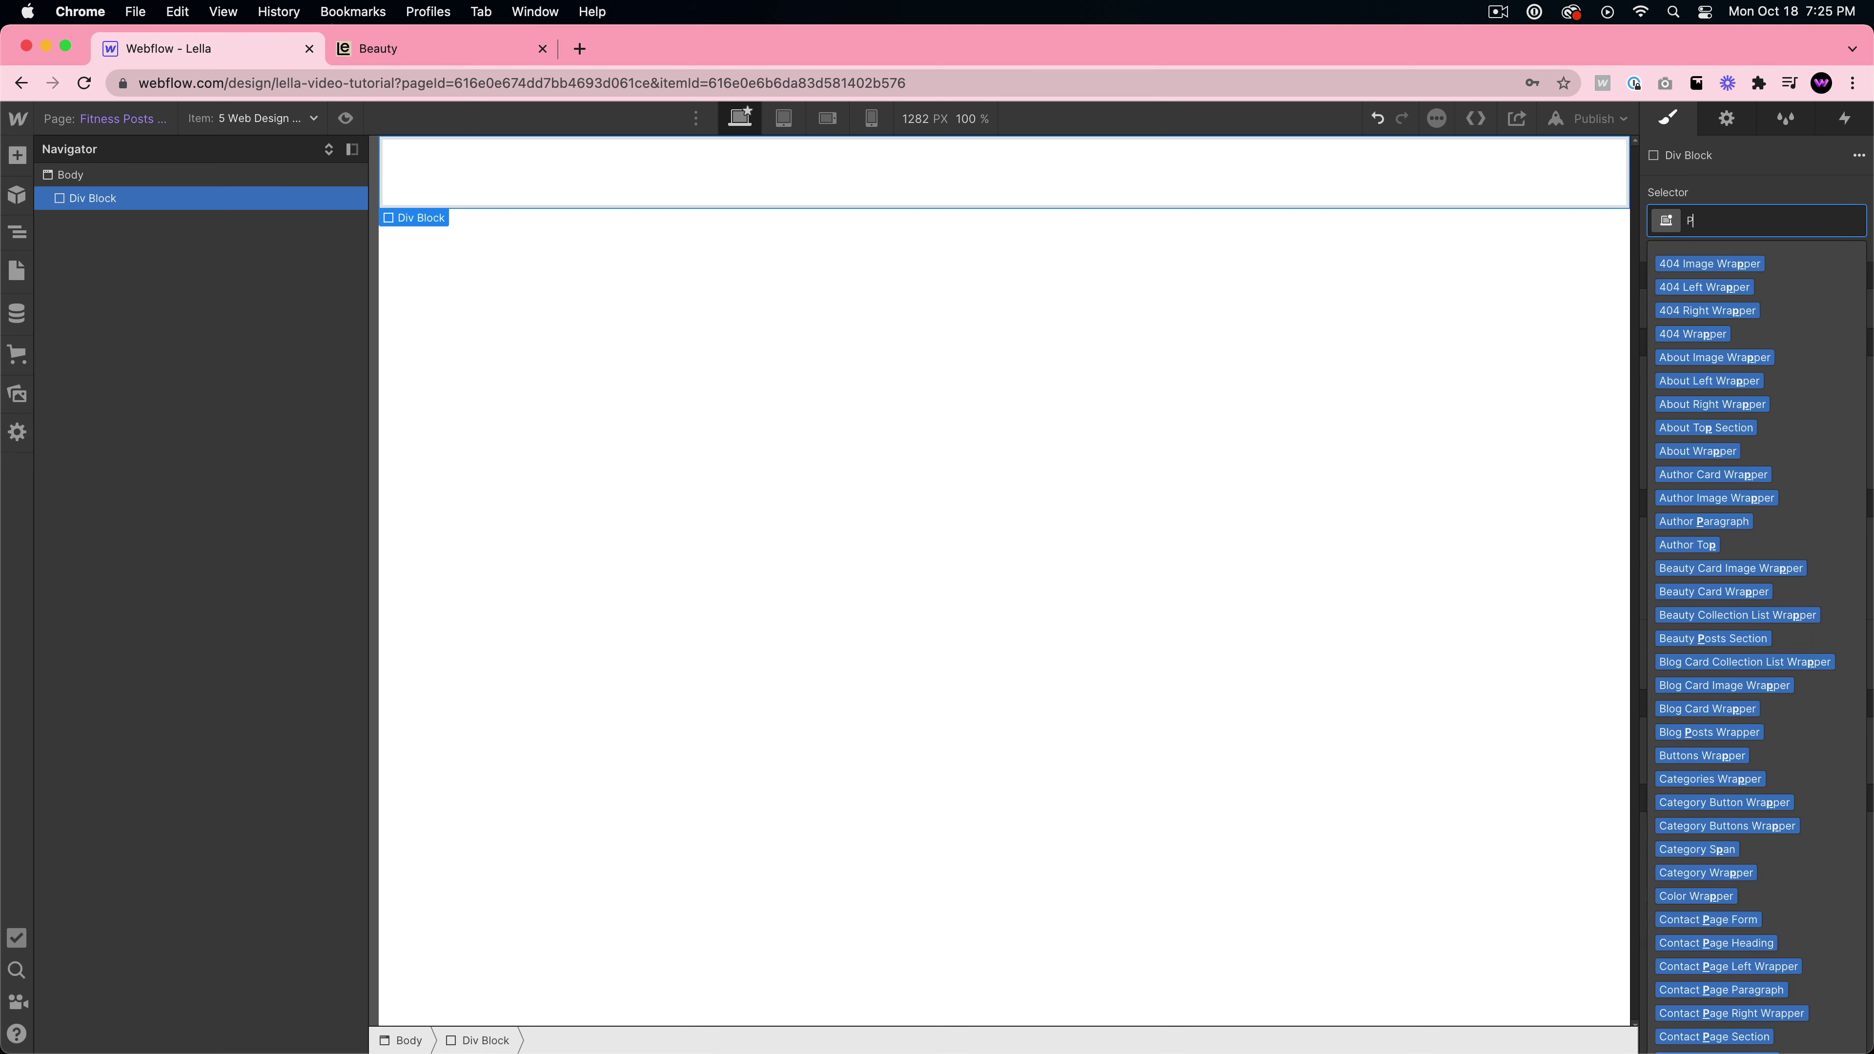
pyautogui.write('age Wrapper')
pyautogui.press('Return')
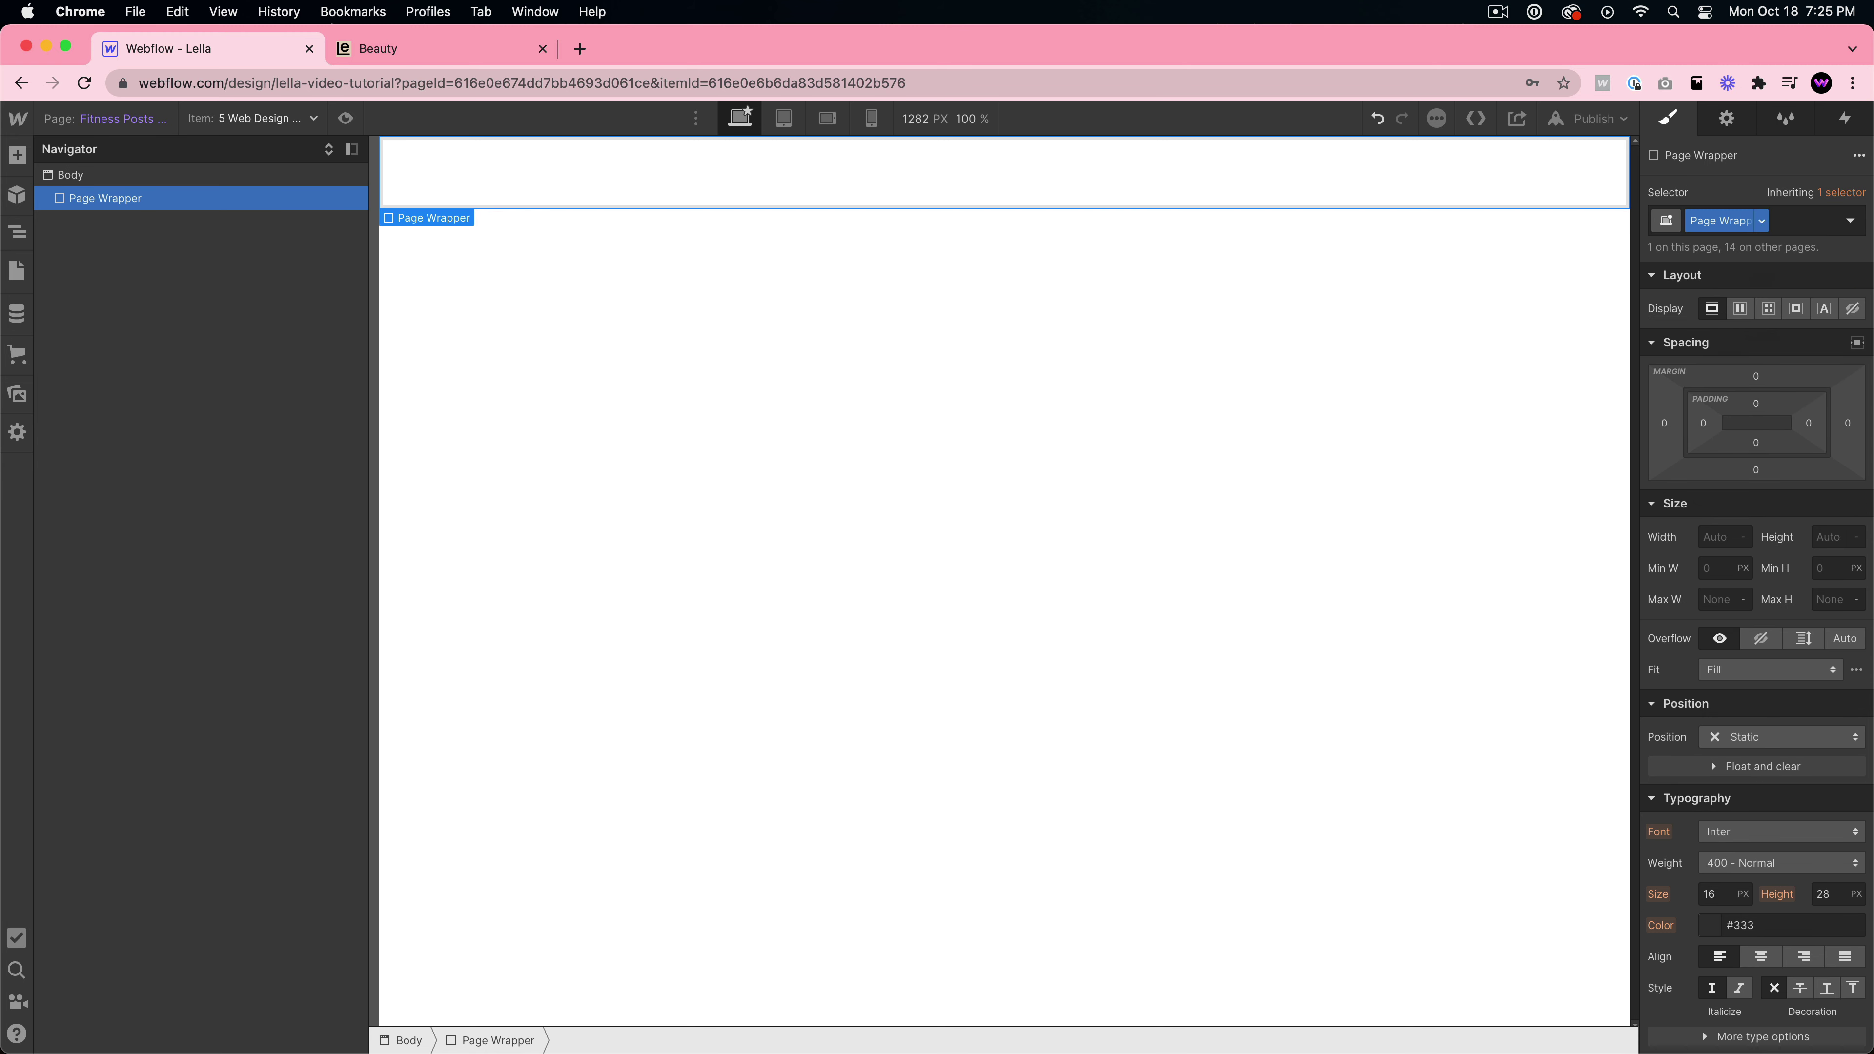
# - Insert the Navbar symbol and the Footer symbol inside the Page Wrapper
pyautogui.press('super+e')
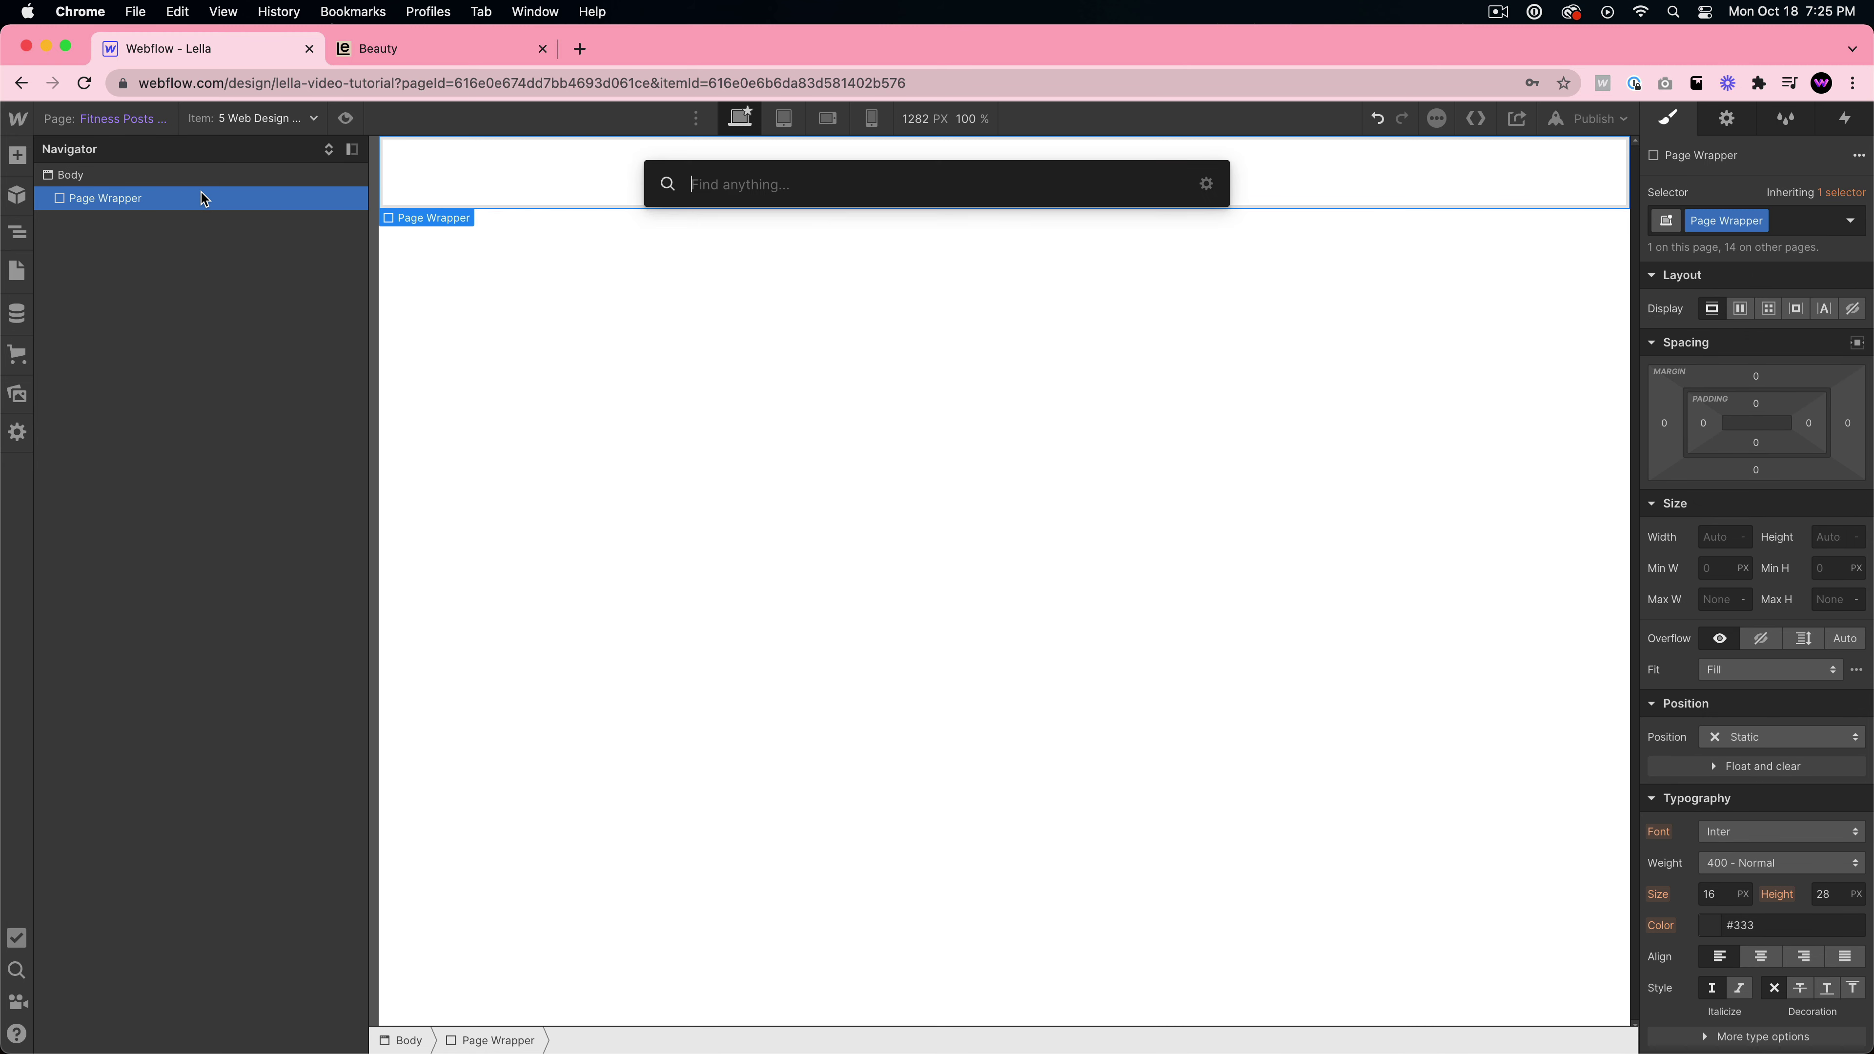
pyautogui.write('symbol')
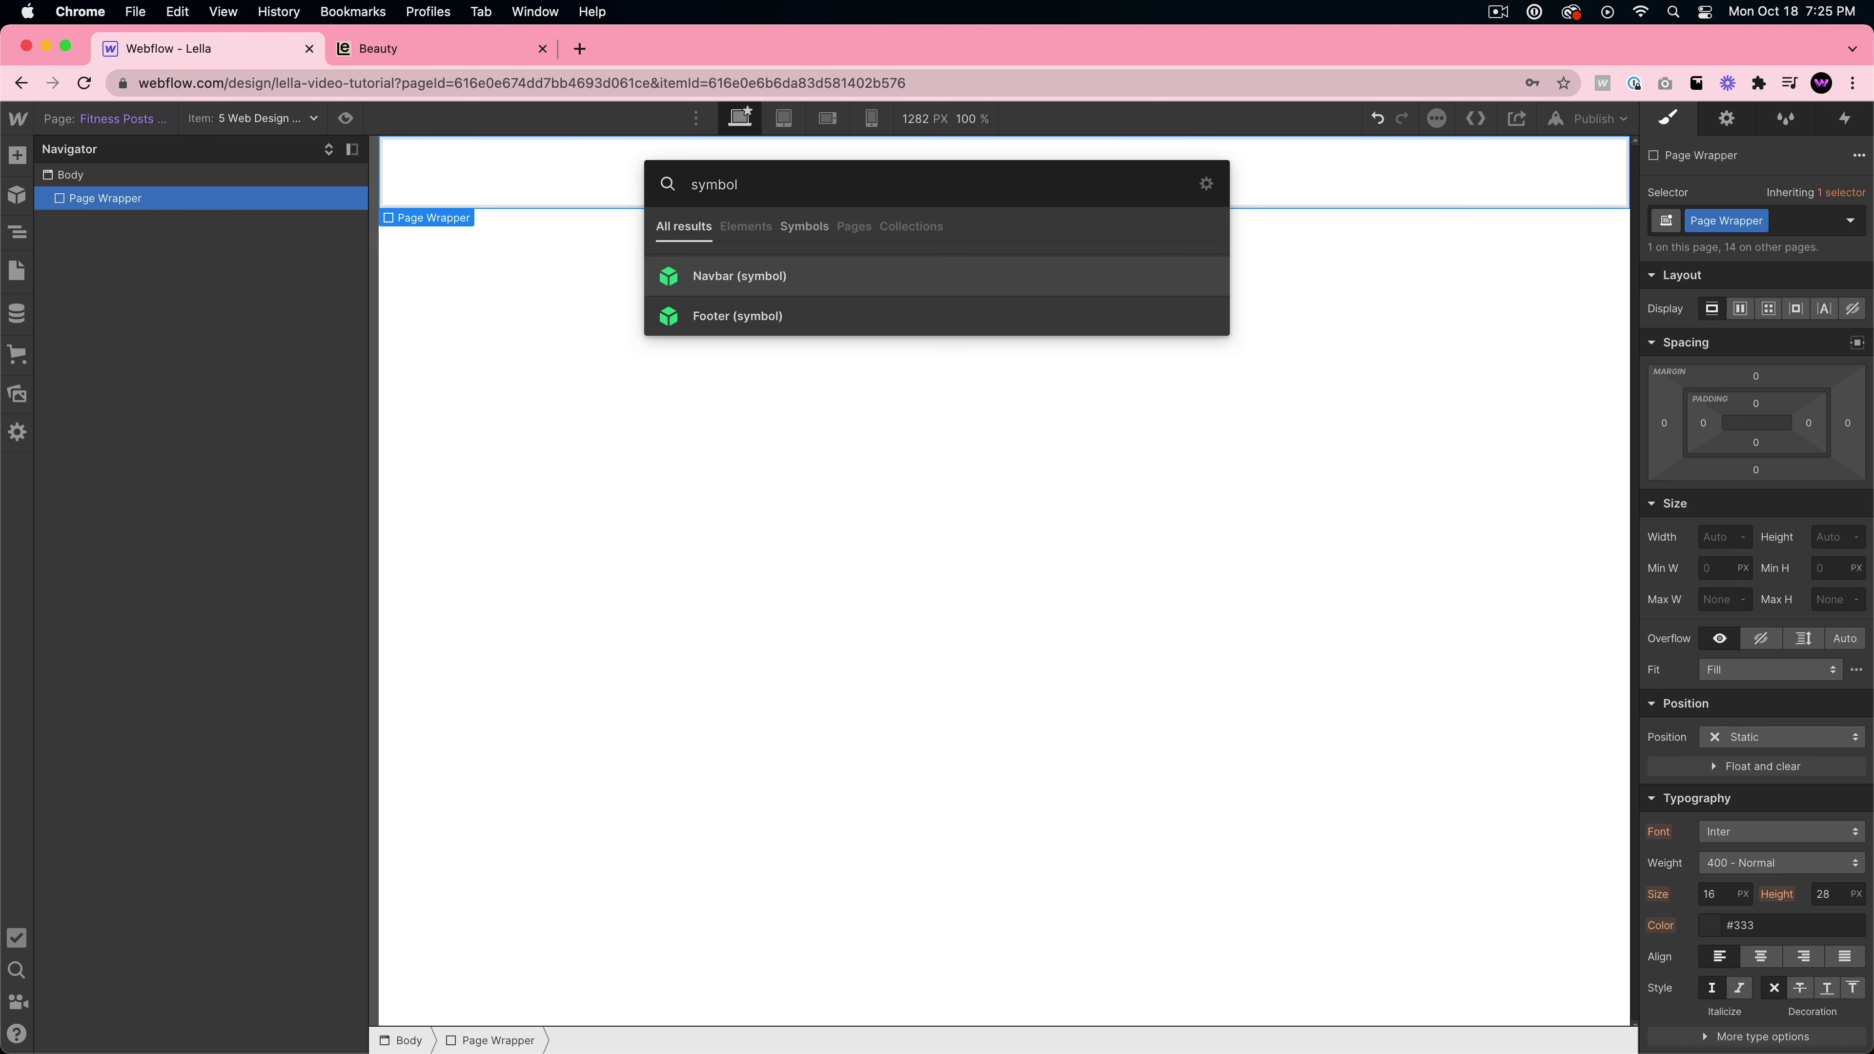
pyautogui.click(753, 276)
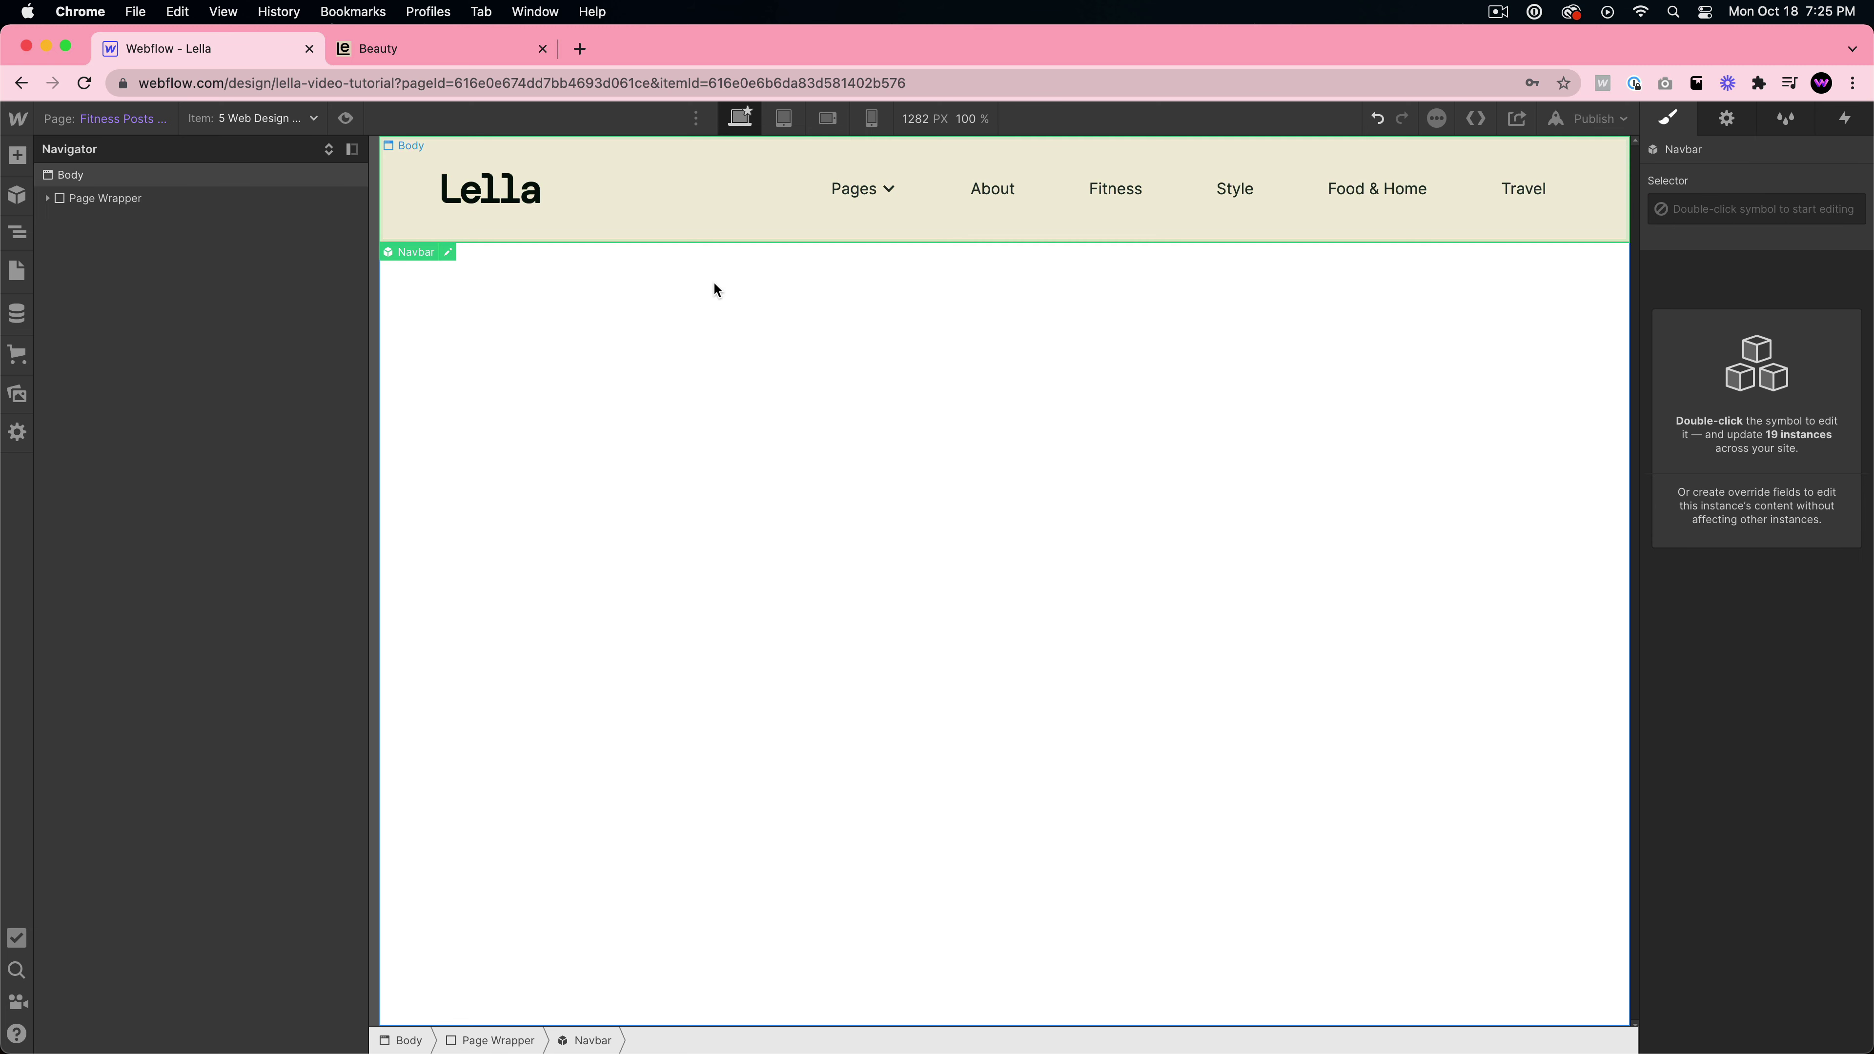
pyautogui.click(87, 199)
pyautogui.press('super+e')
pyautogui.write('footer')
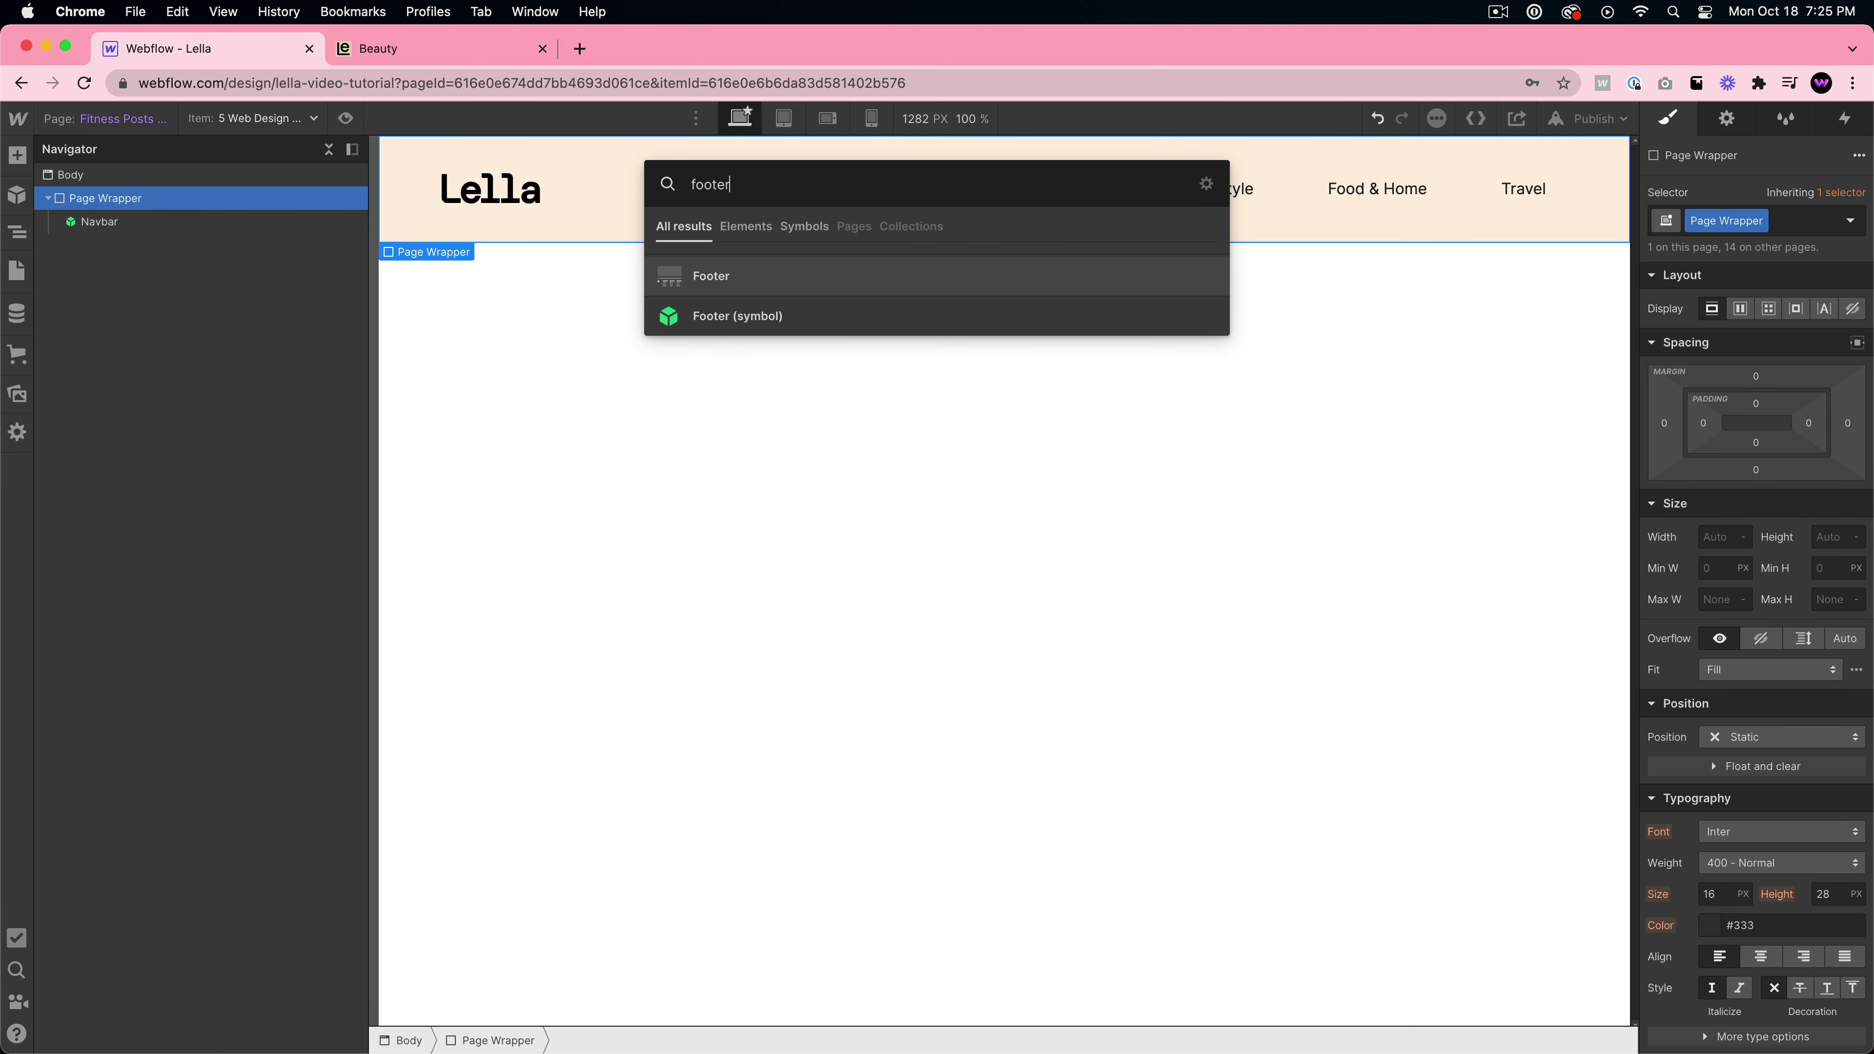
pyautogui.click(753, 317)
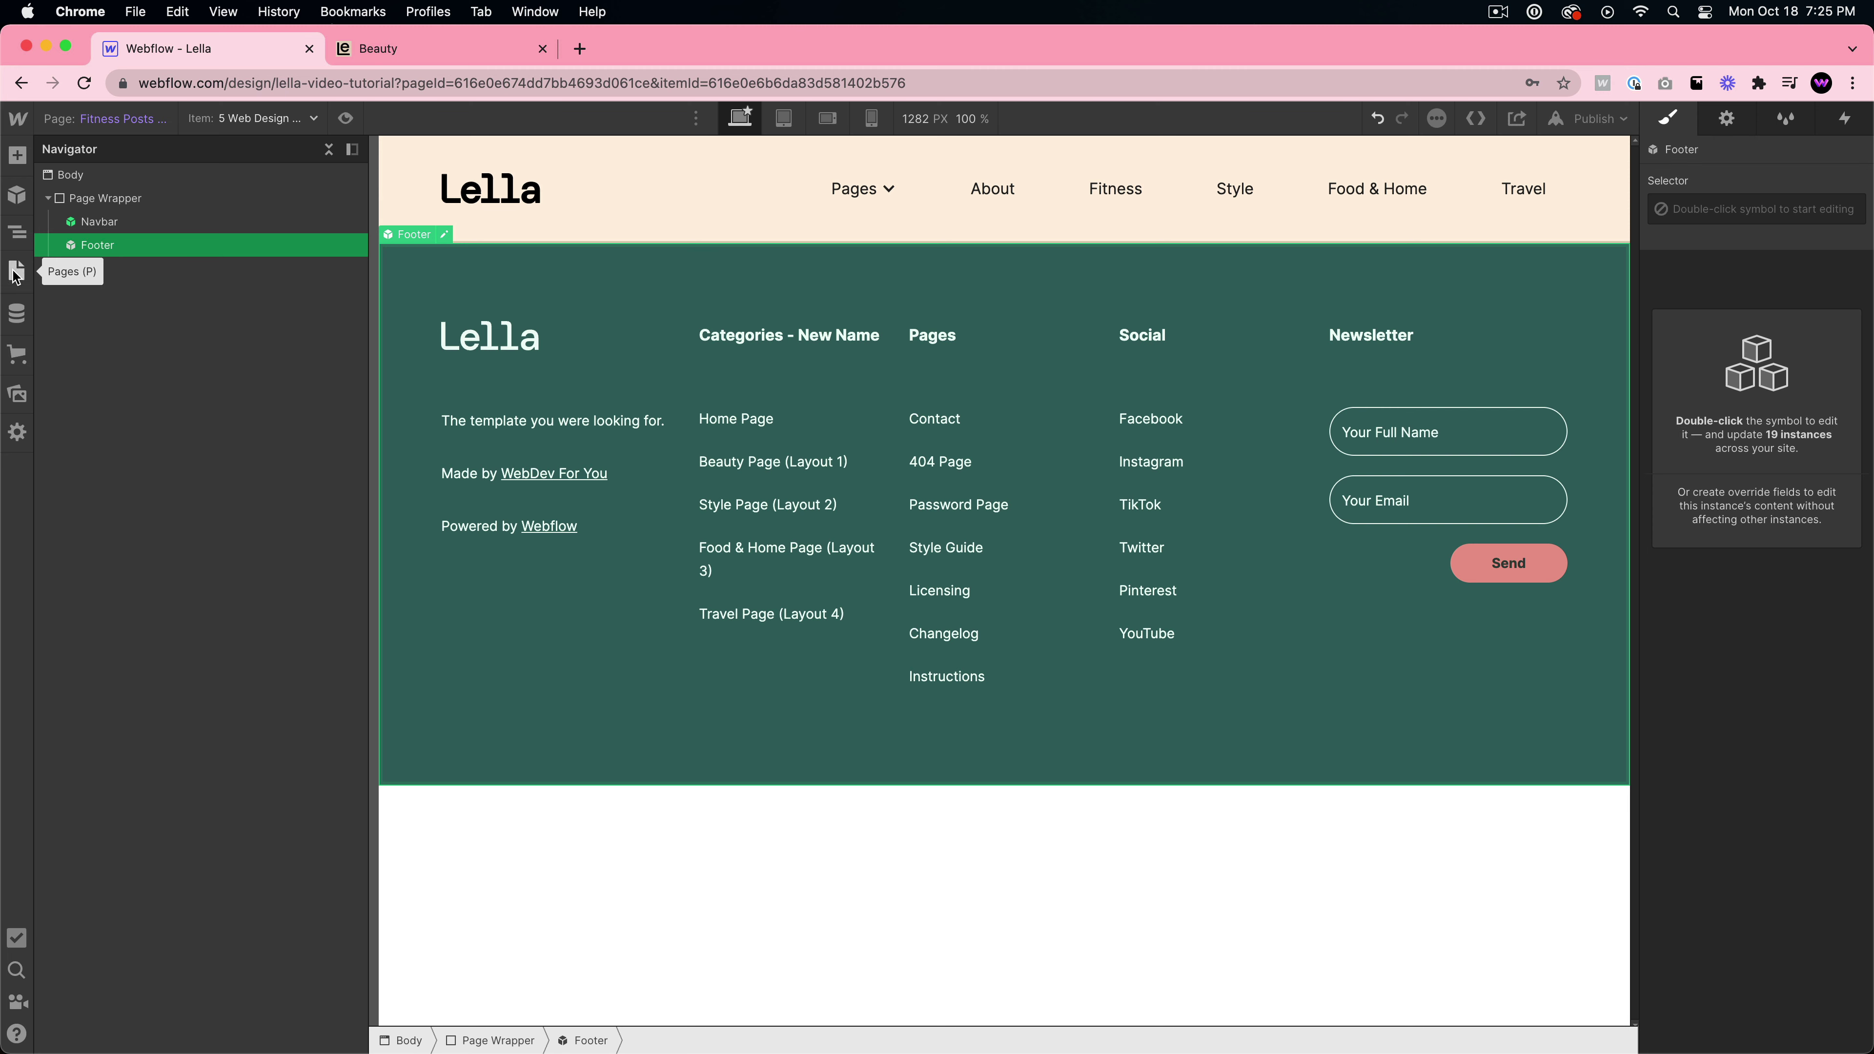
# - Copy the Post Section from the Page Wrapper of the Style Posts Template page
pyautogui.click(16, 272)
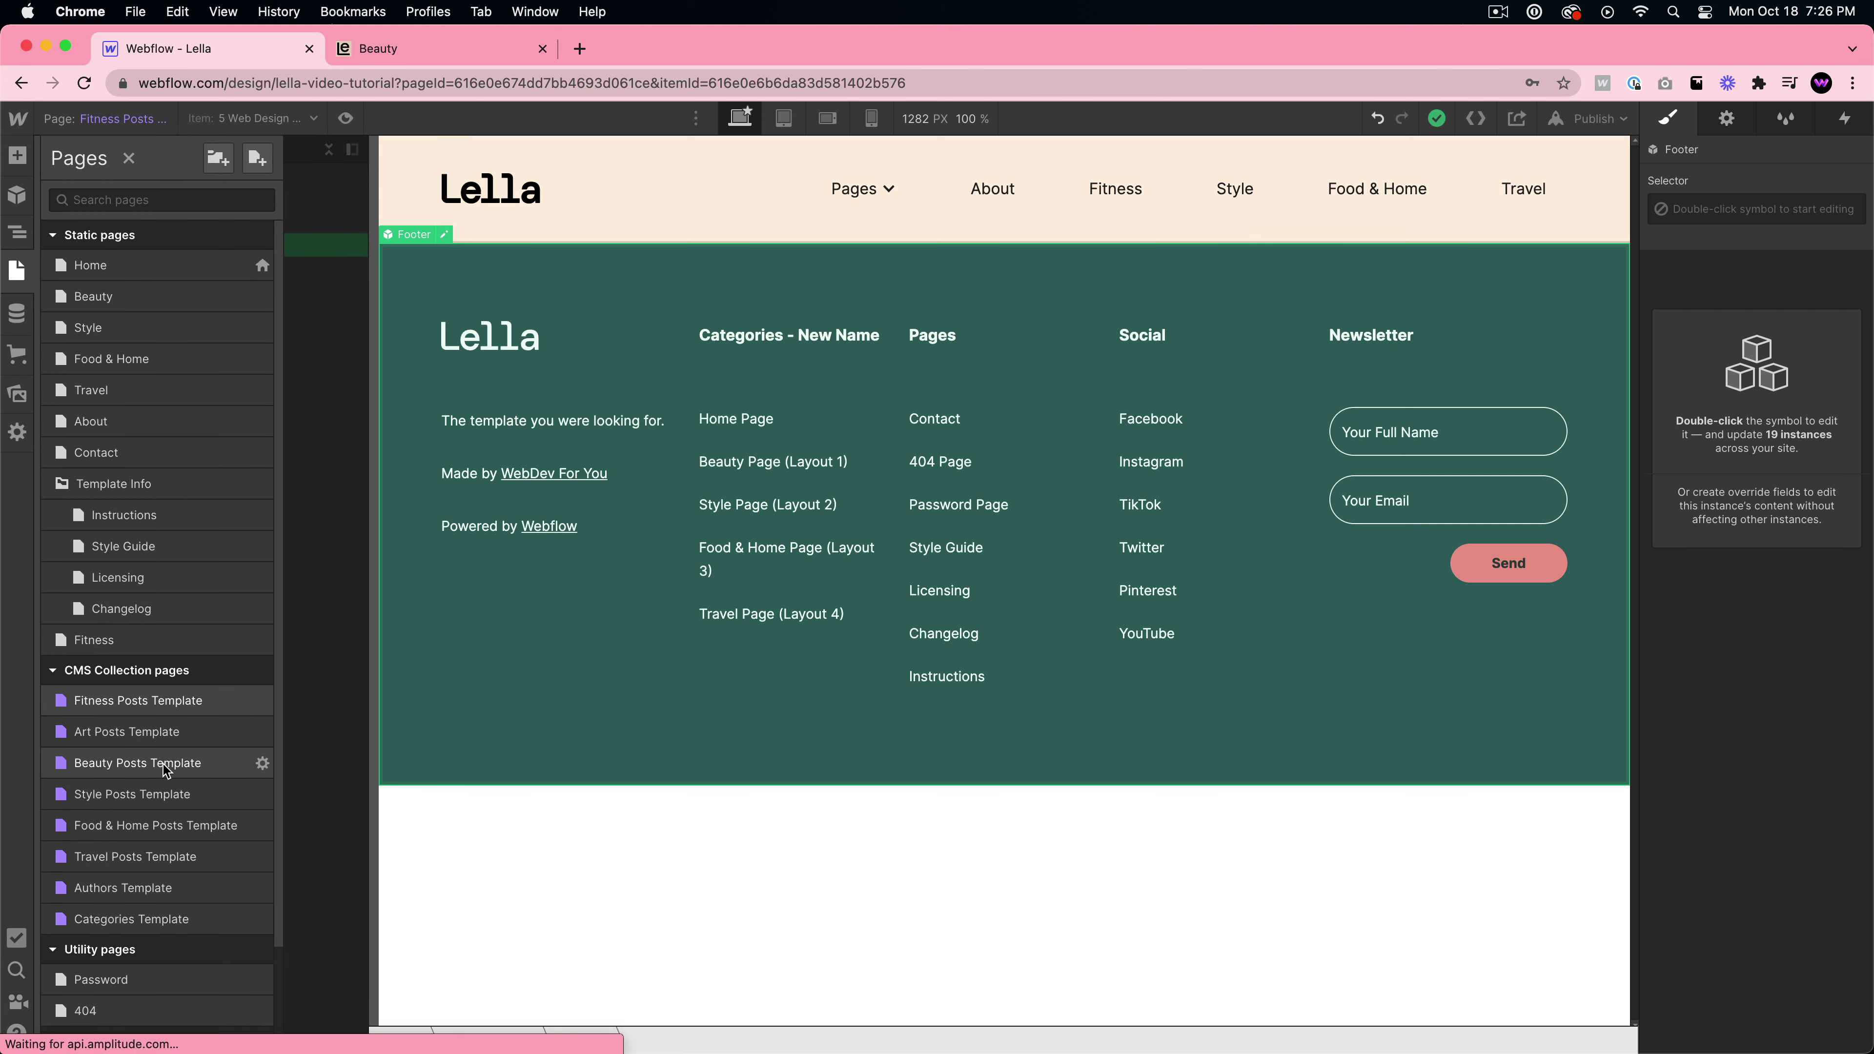
pyautogui.click(139, 800)
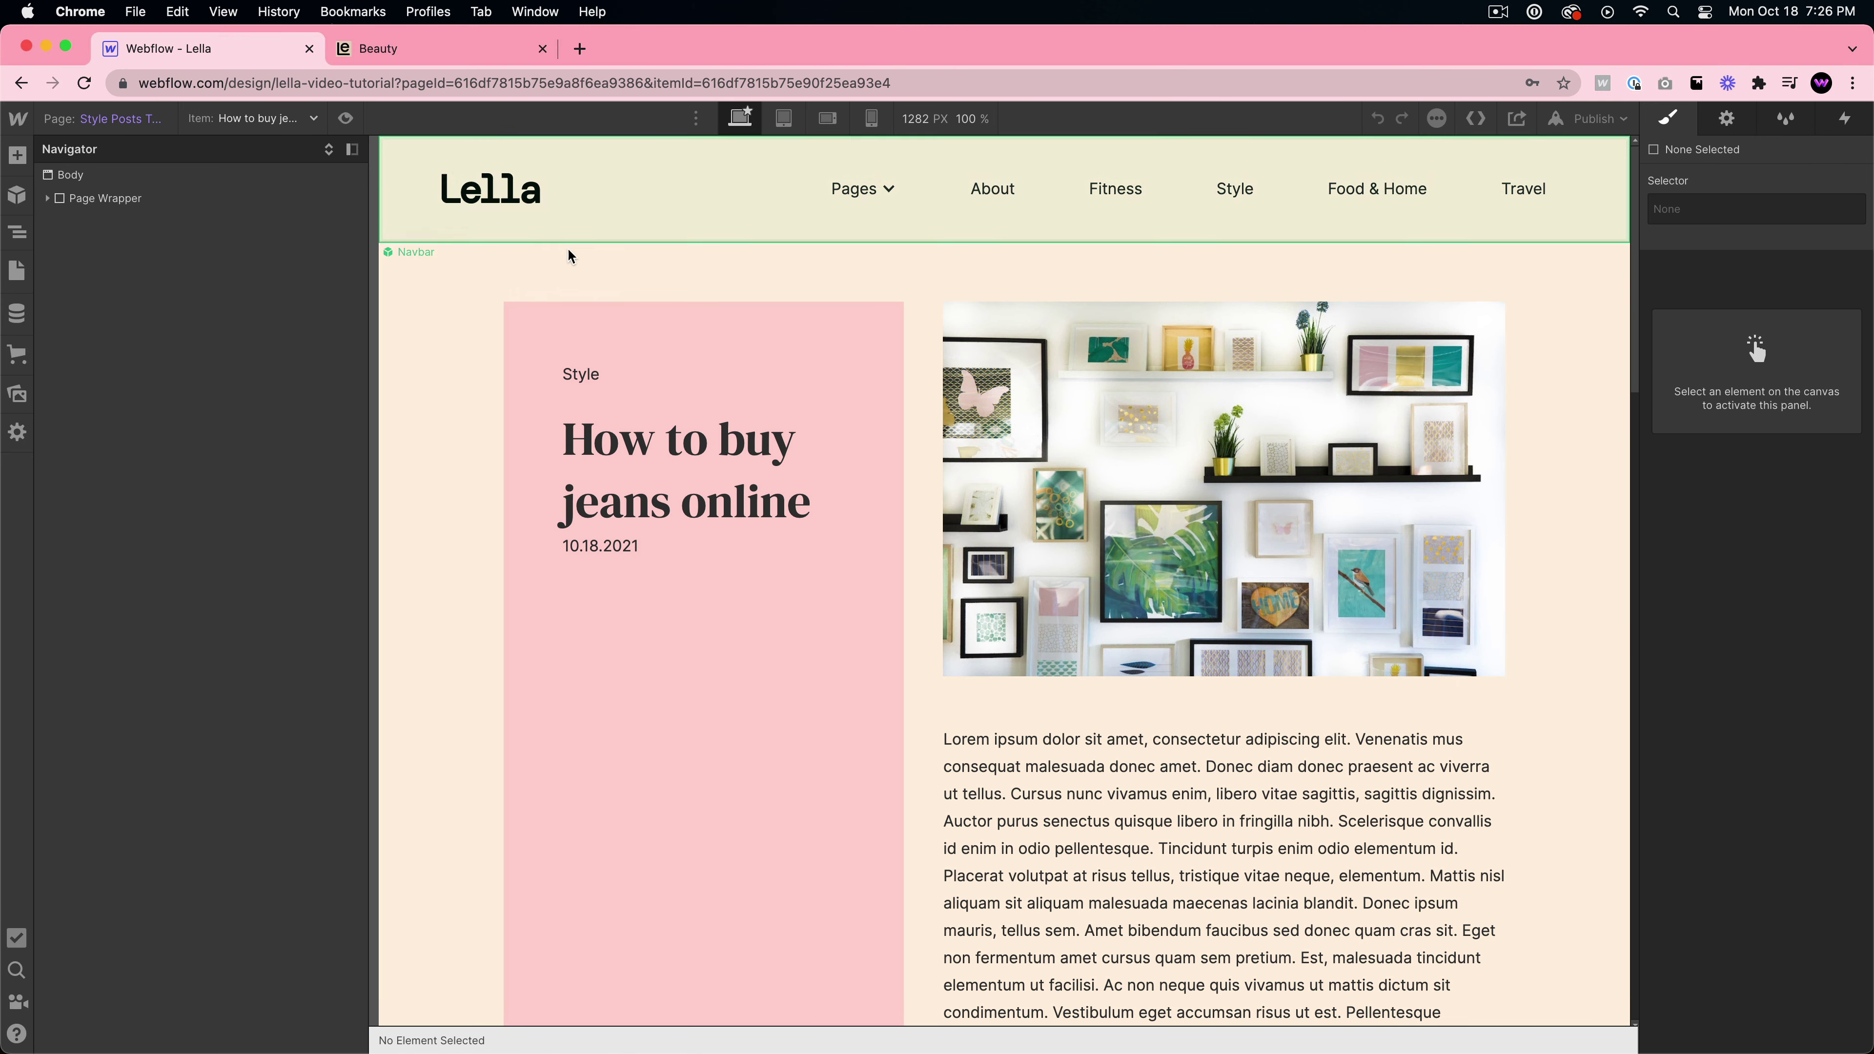
pyautogui.click(47, 197)
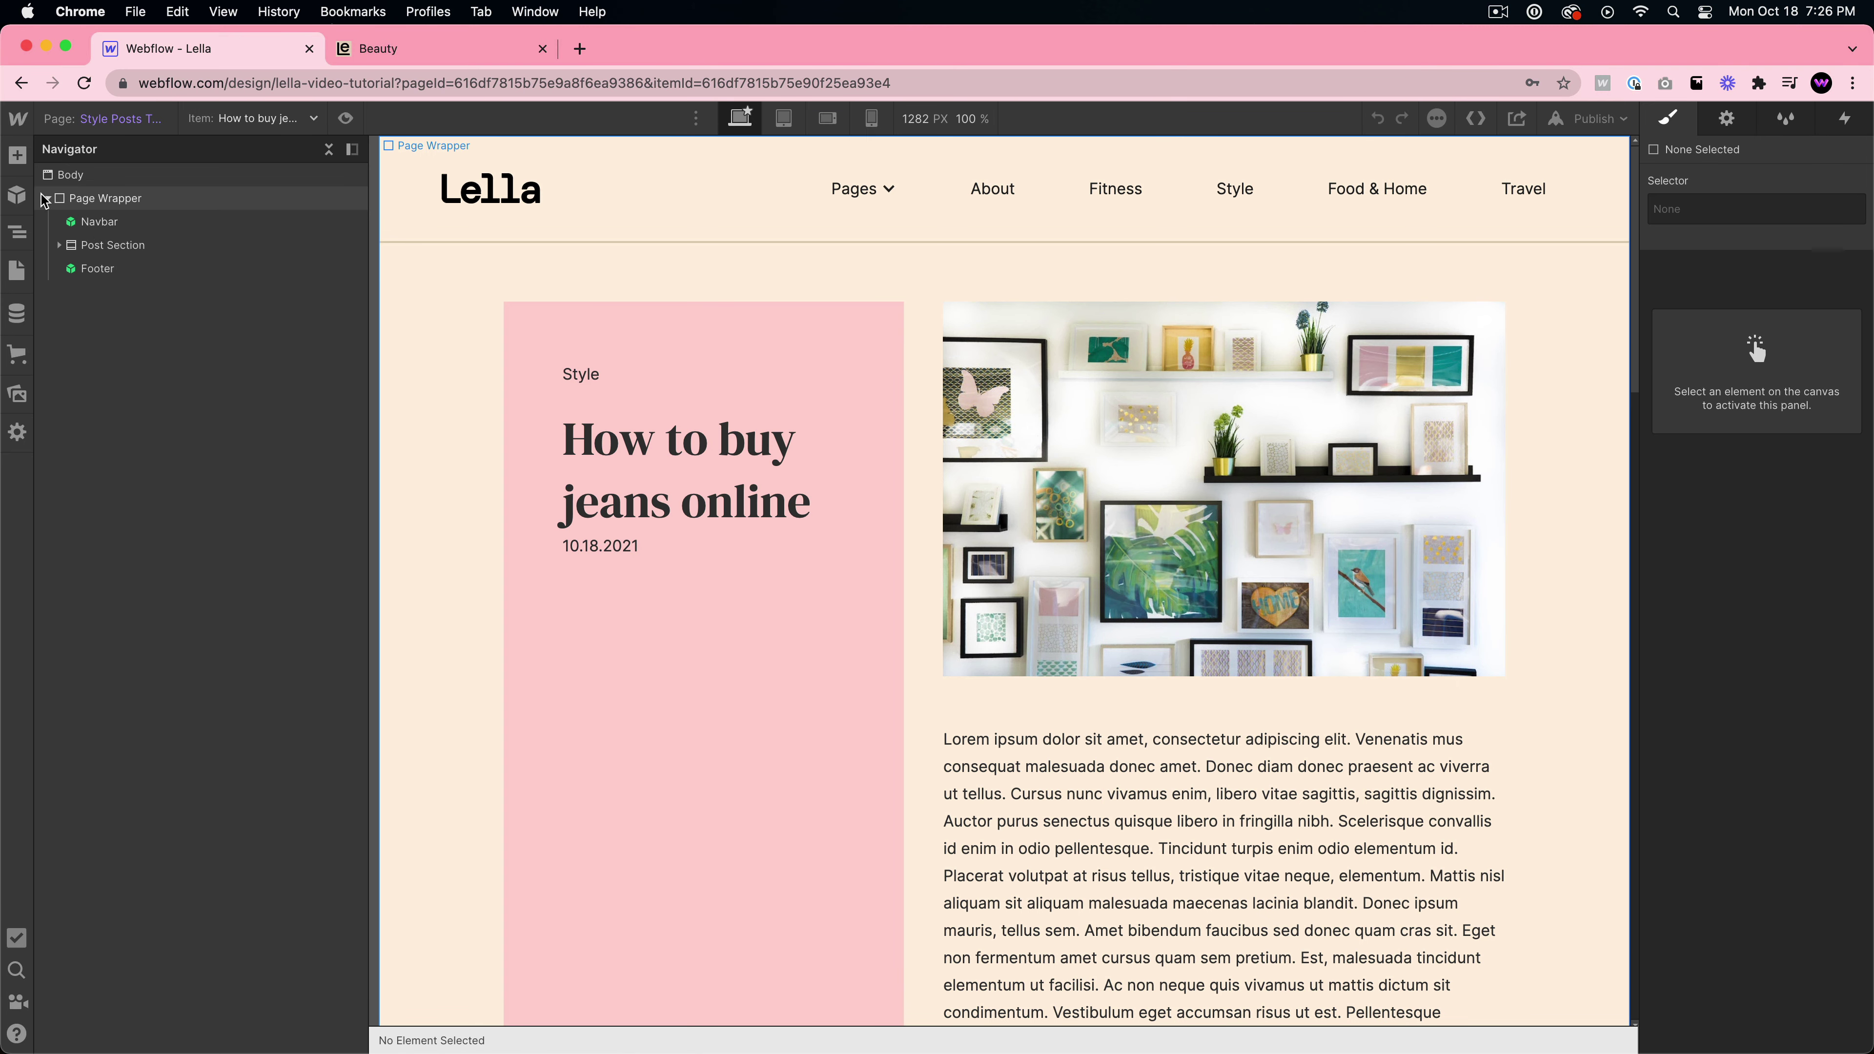
pyautogui.click(93, 250)
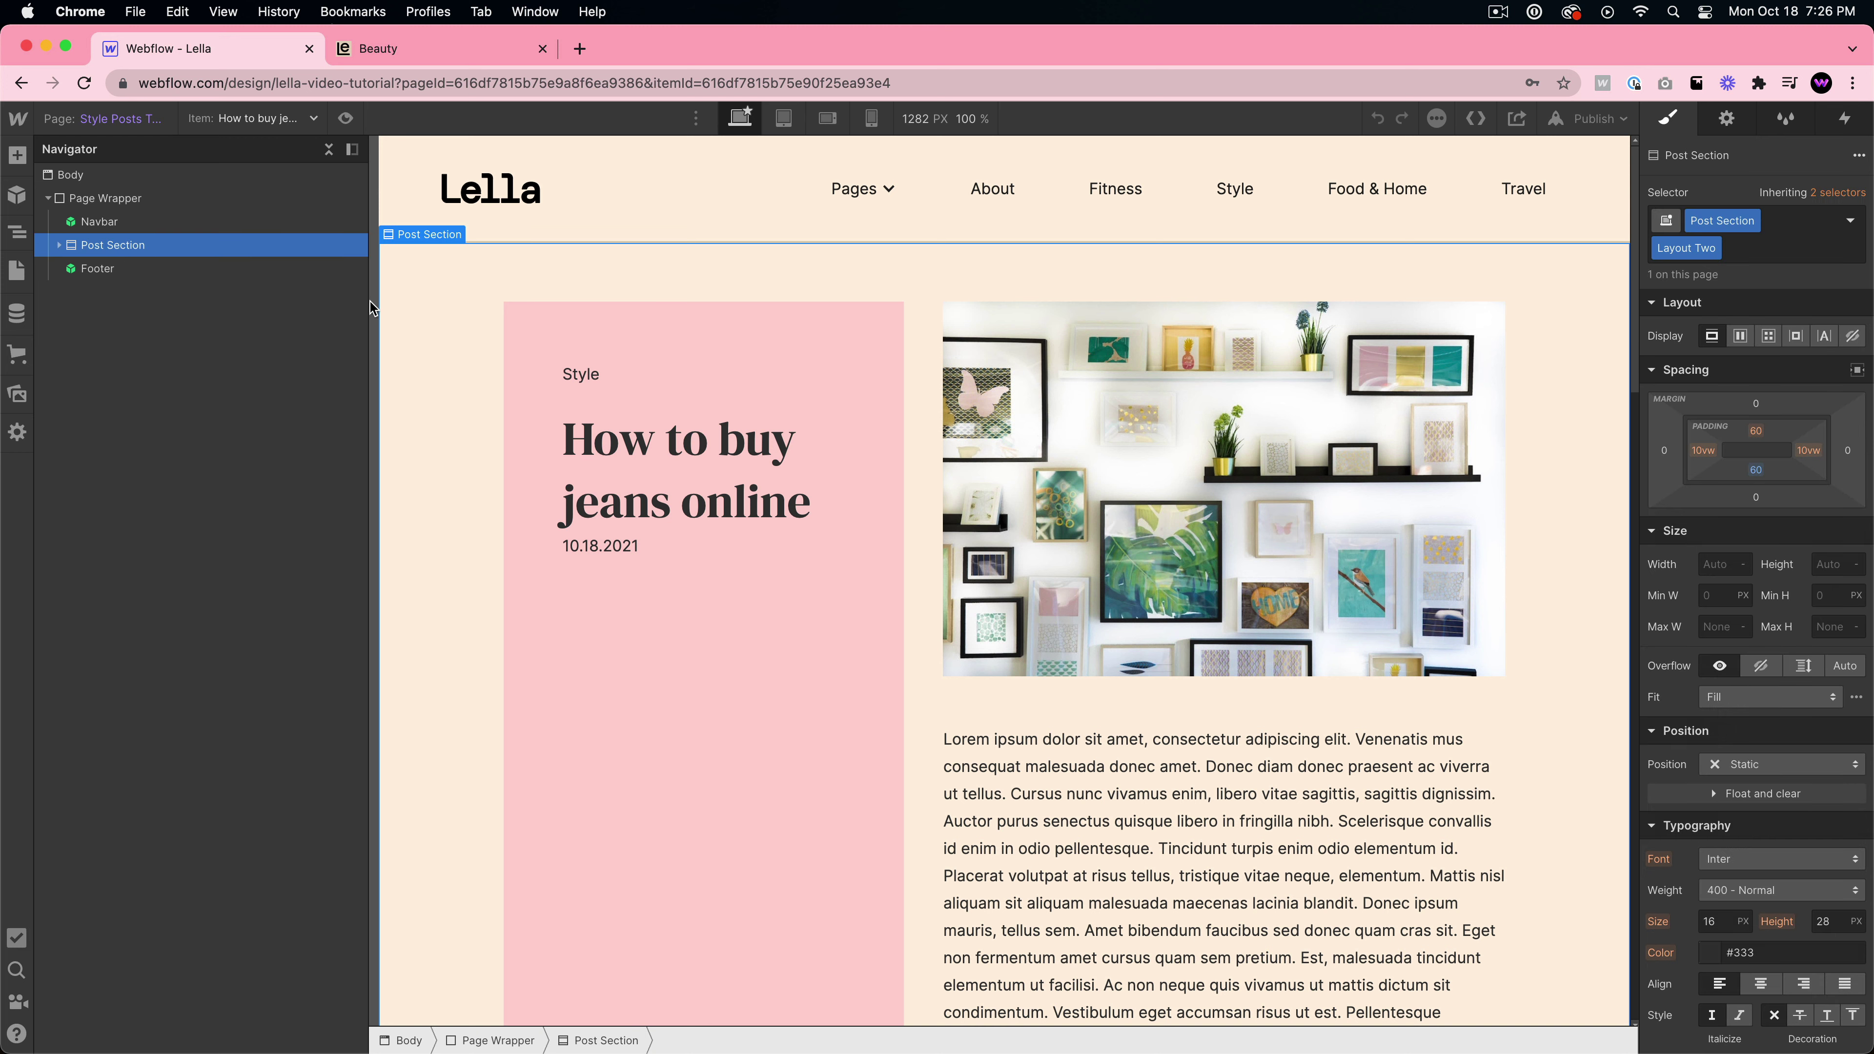
# - Try to paste the copied Post Section into the Page Wrapper of the Fitness Posts Template page
pyautogui.click(16, 270)
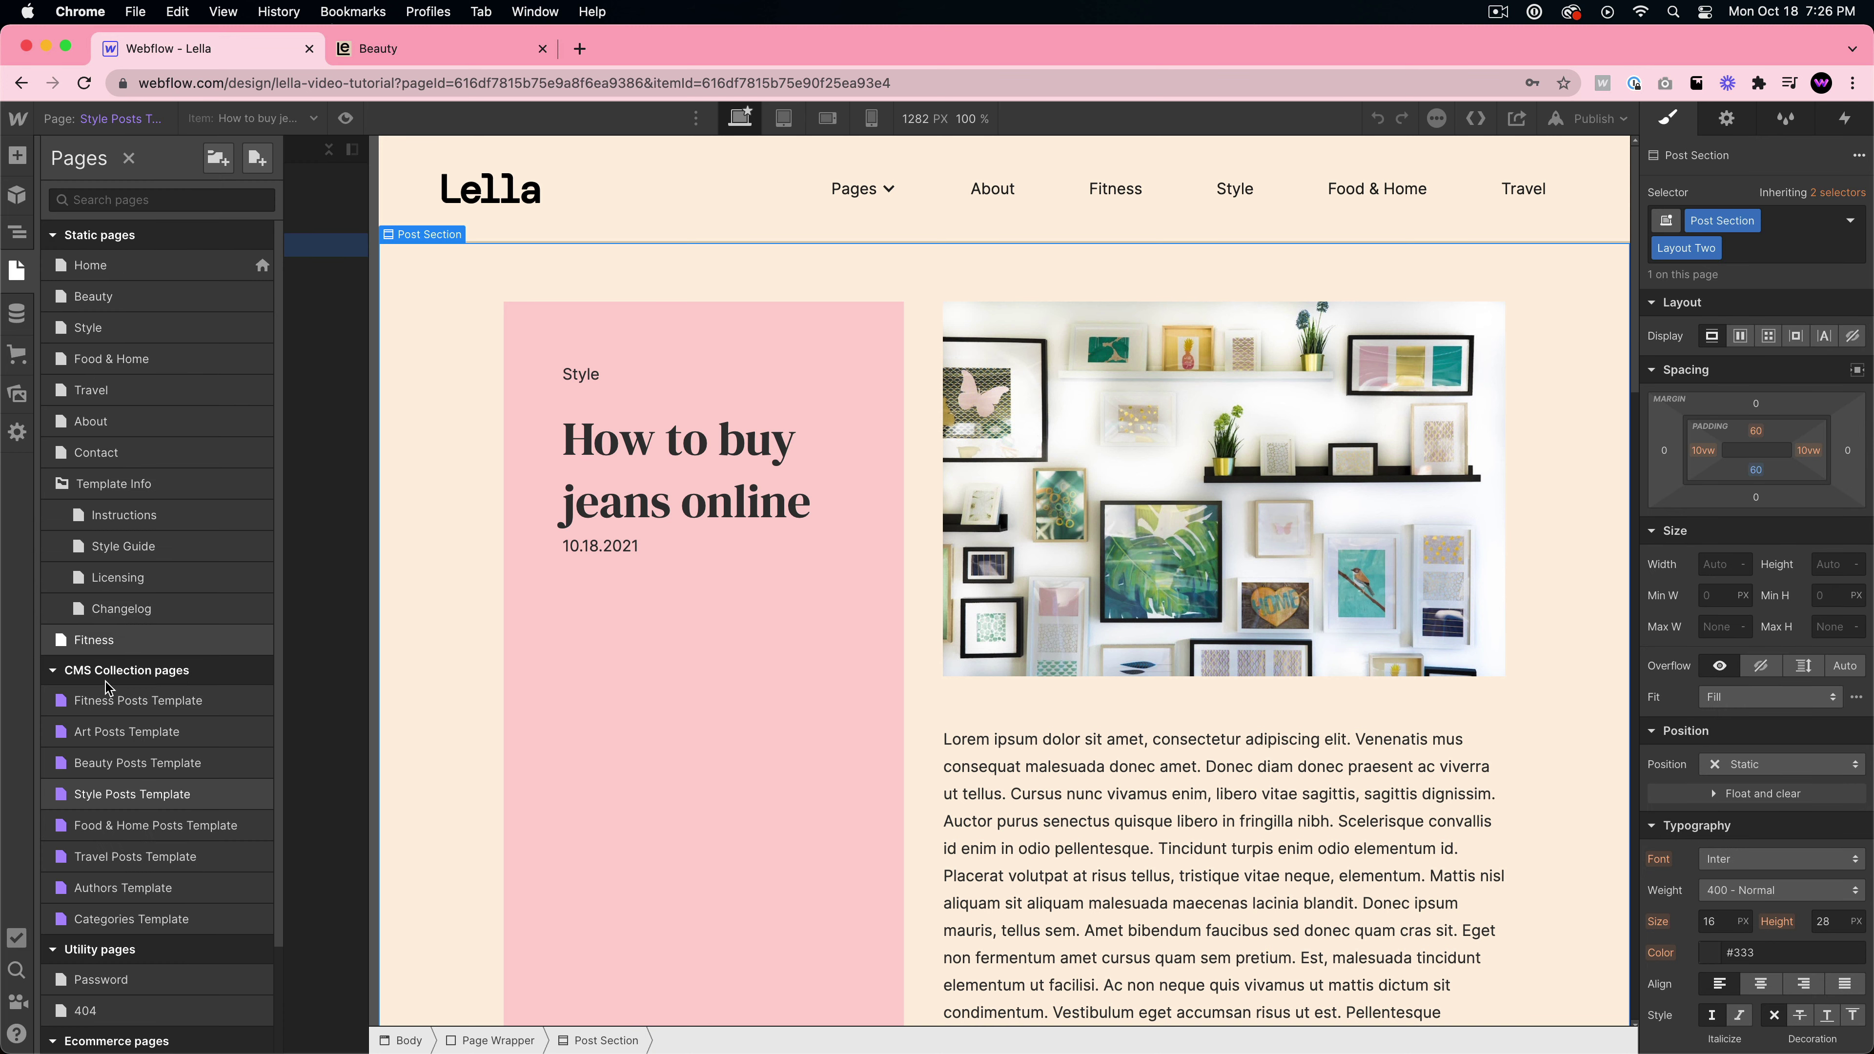
pyautogui.click(110, 701)
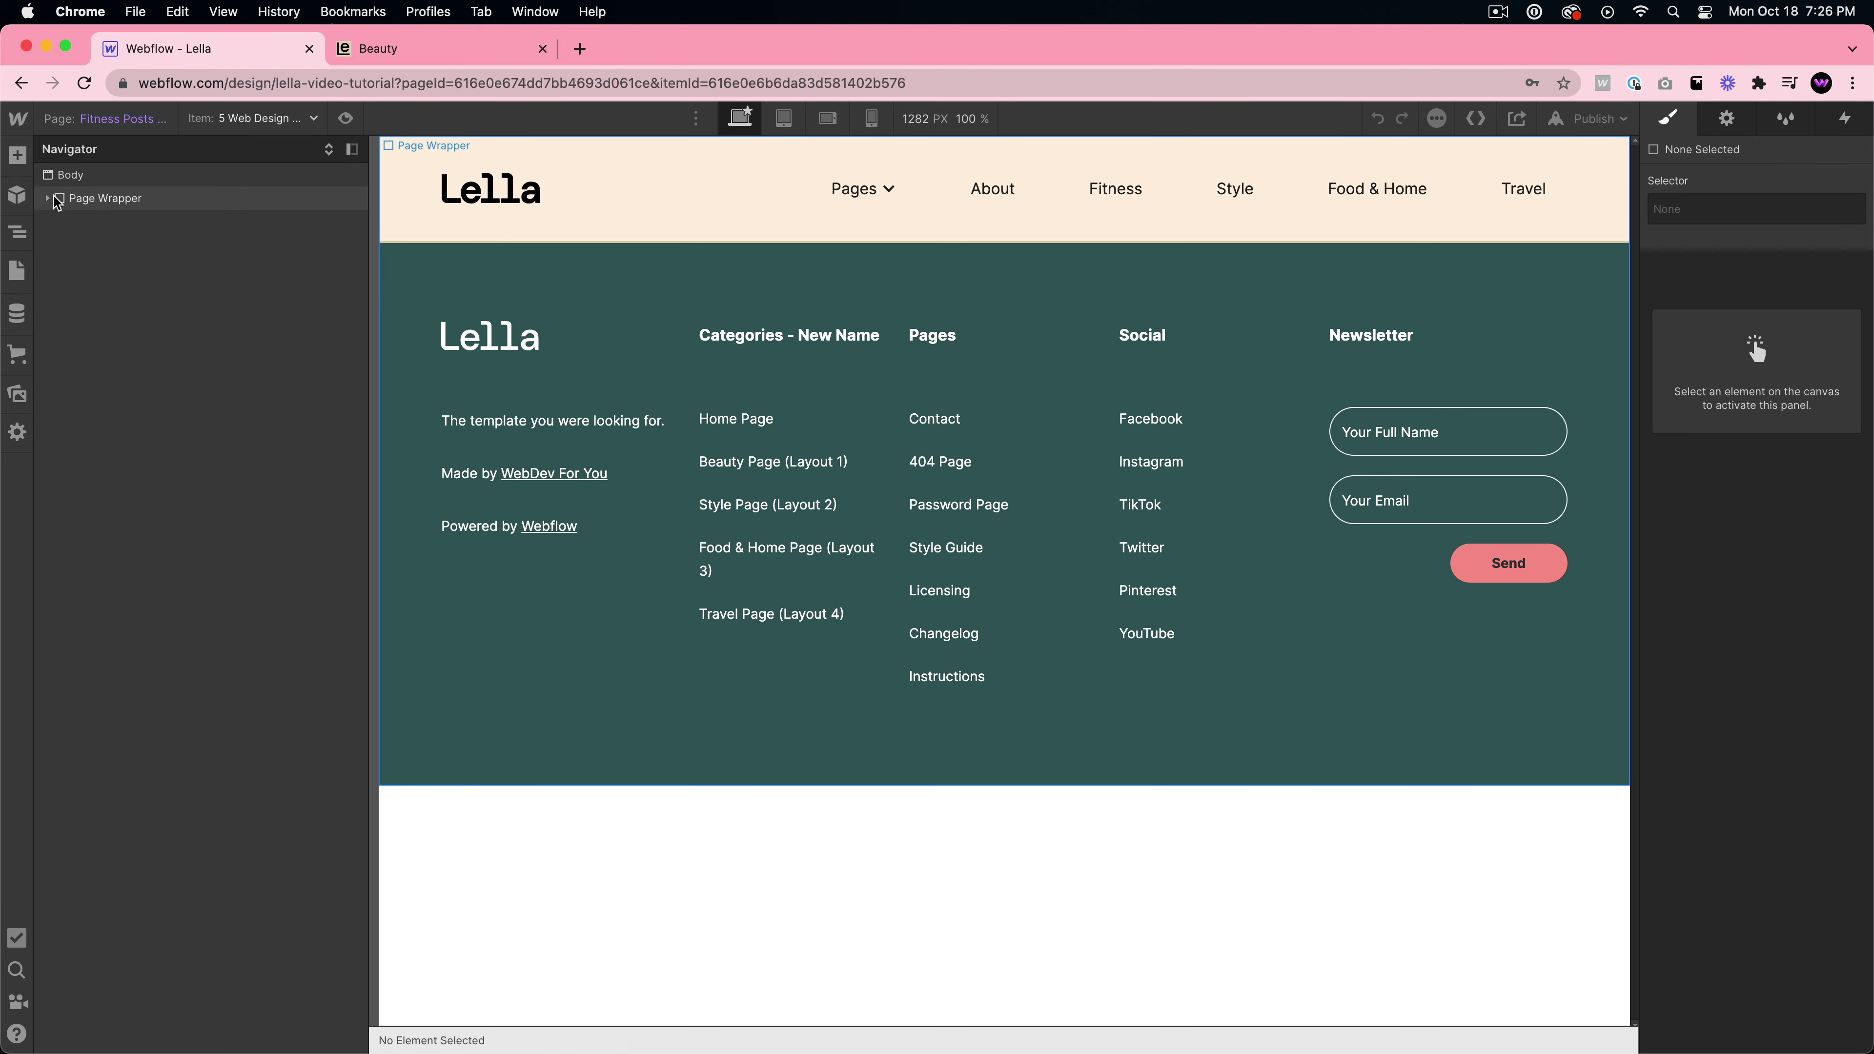
pyautogui.click(103, 201)
pyautogui.press('super+c')
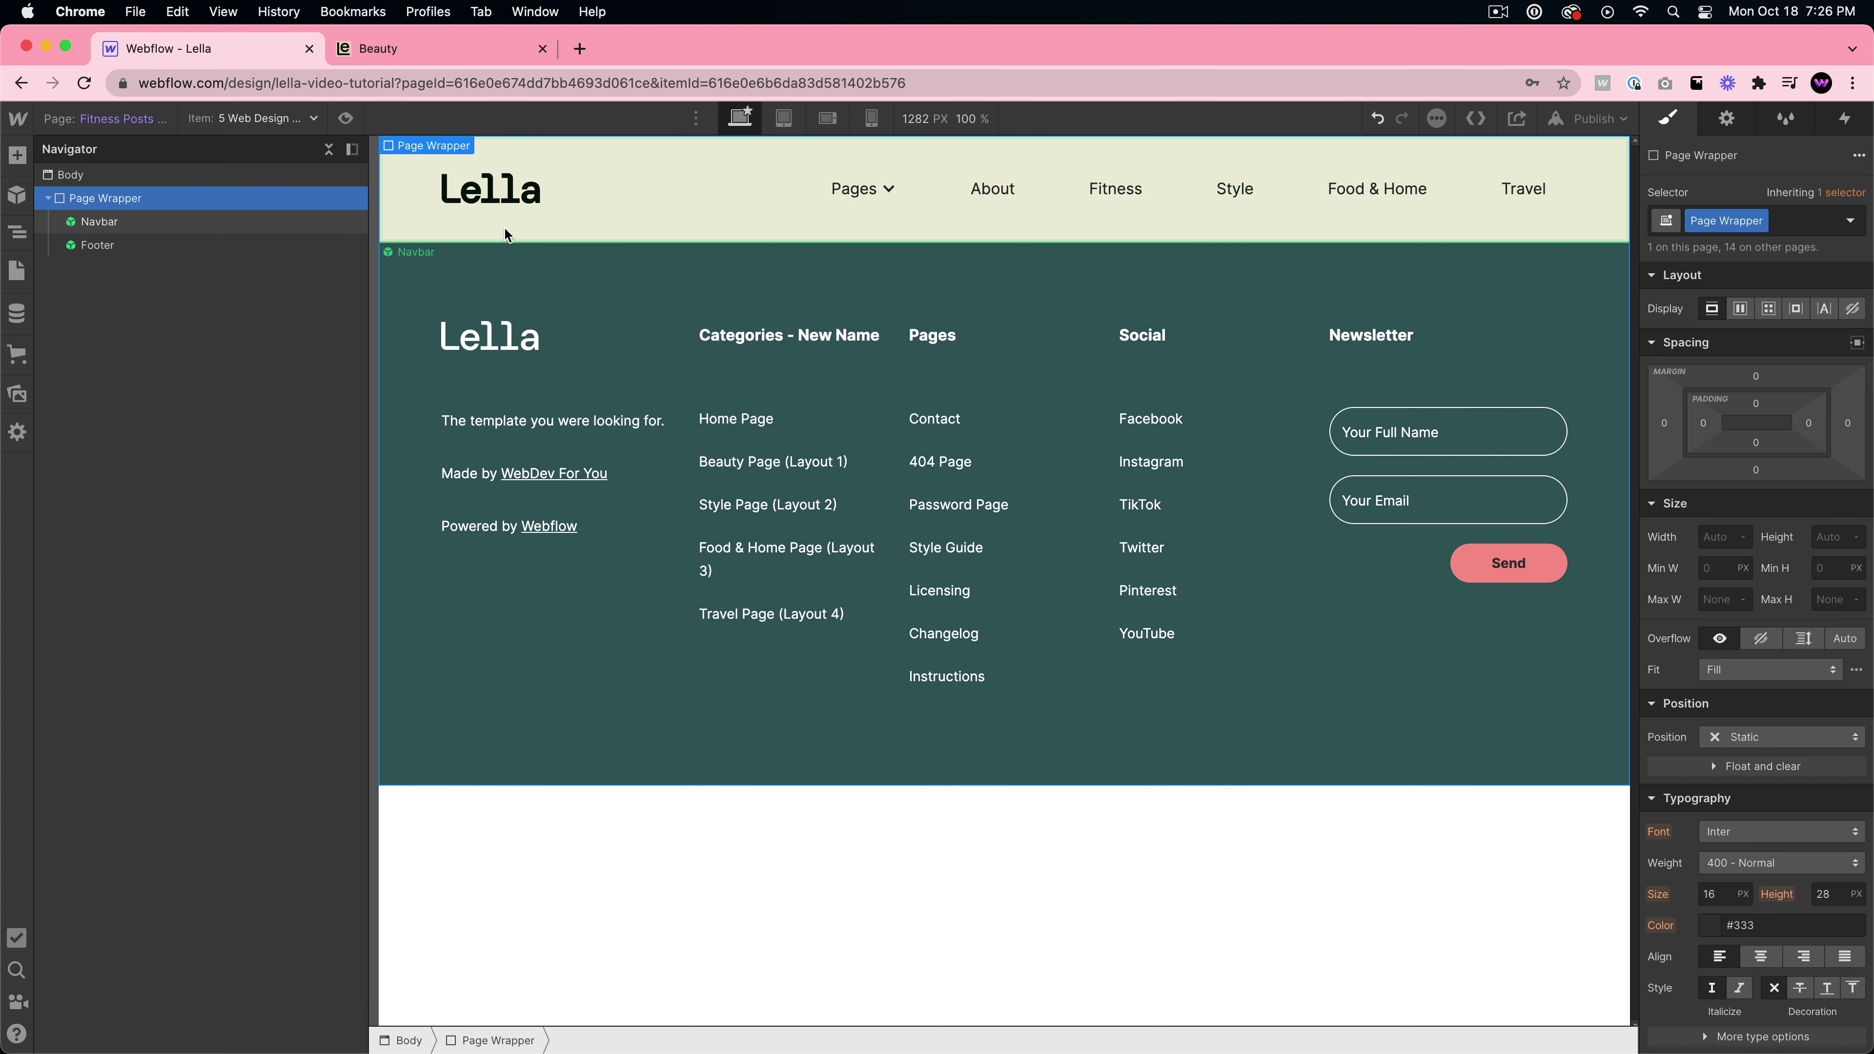
# - Return to the Style Posts Template page and disconnect the Post Heading's text from the Style Posts collection
pyautogui.click(9, 271)
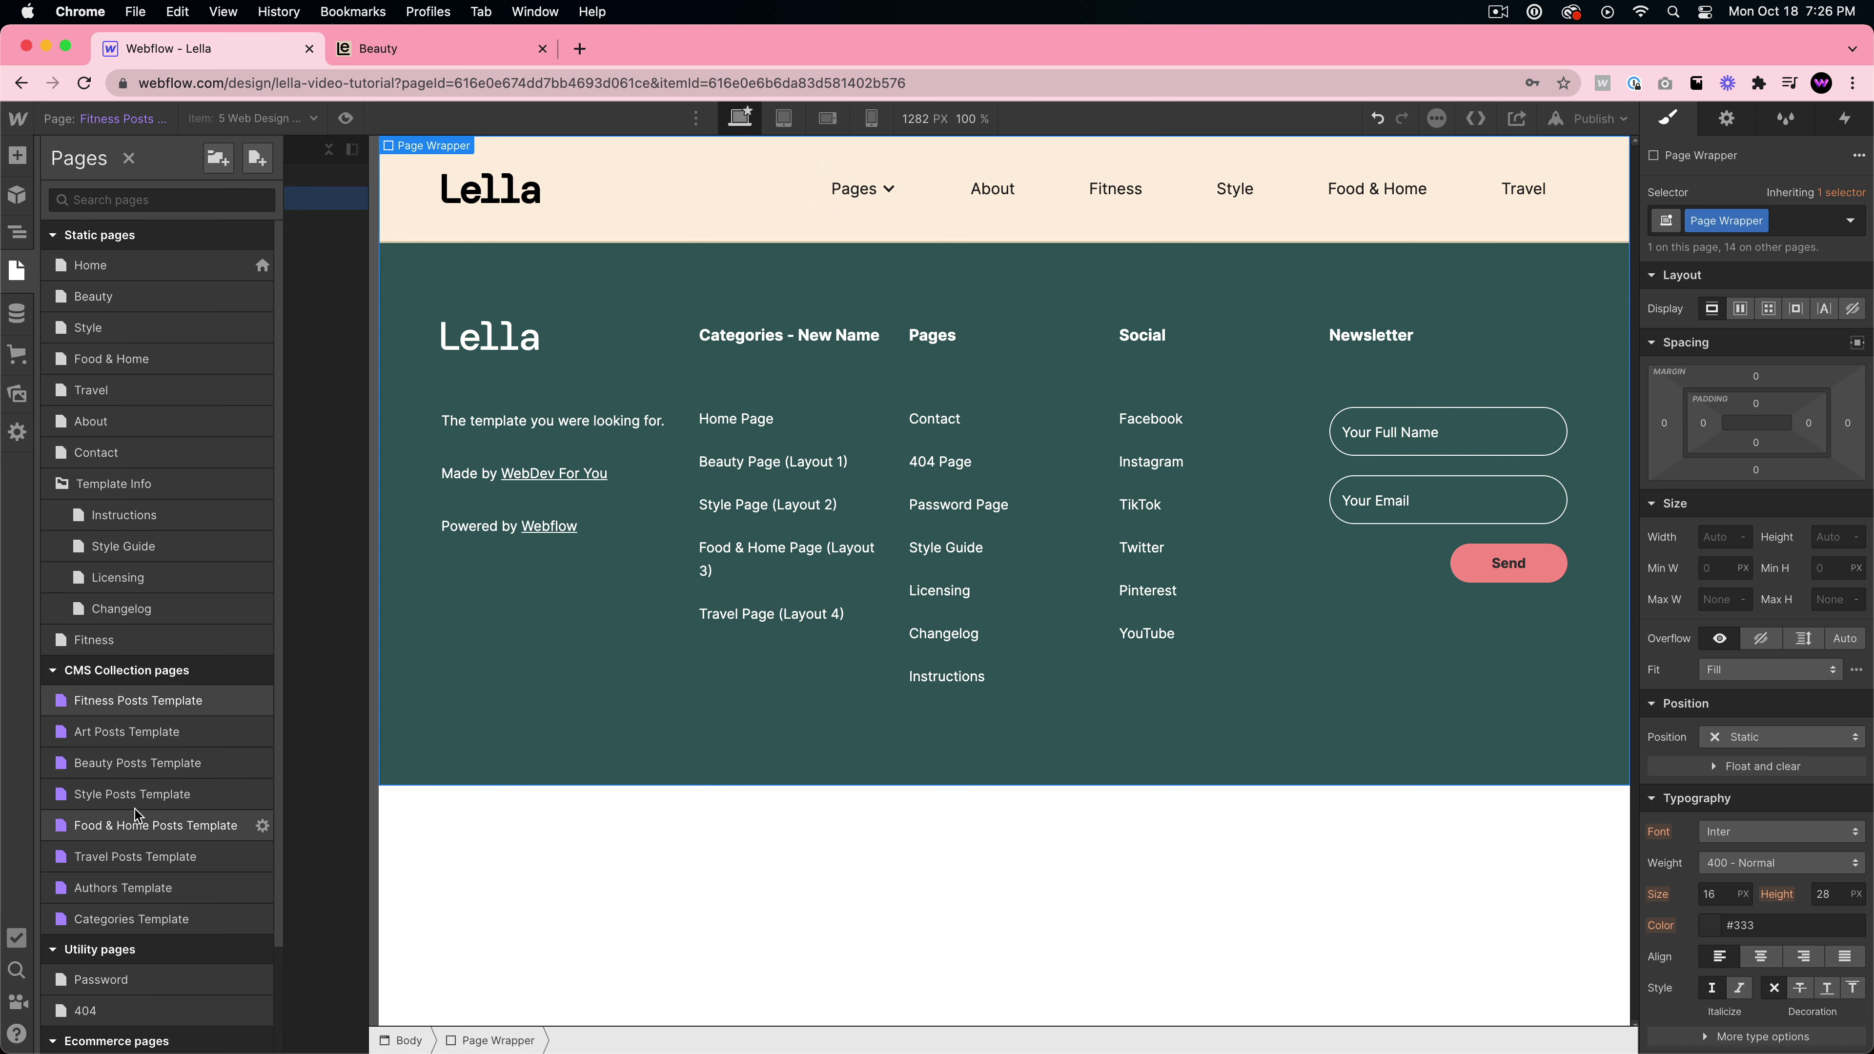
pyautogui.click(137, 796)
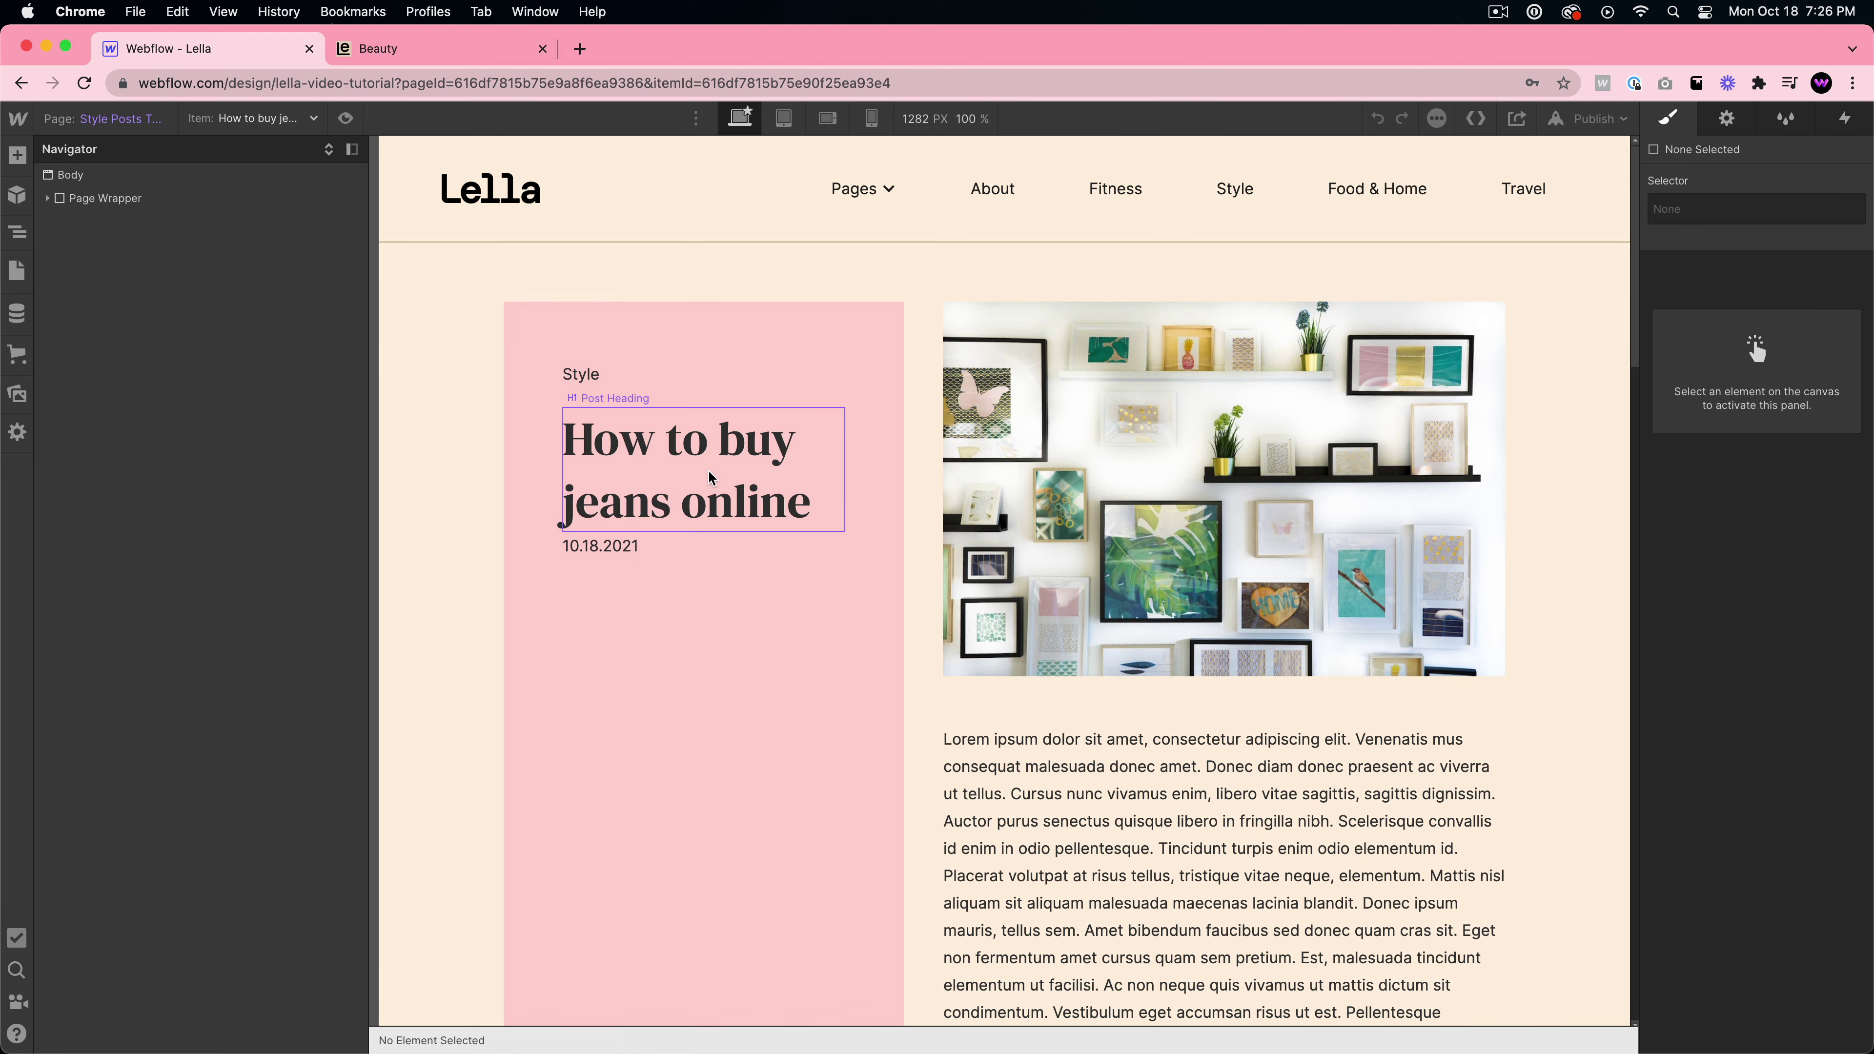
pyautogui.click(720, 525)
pyautogui.click(1728, 121)
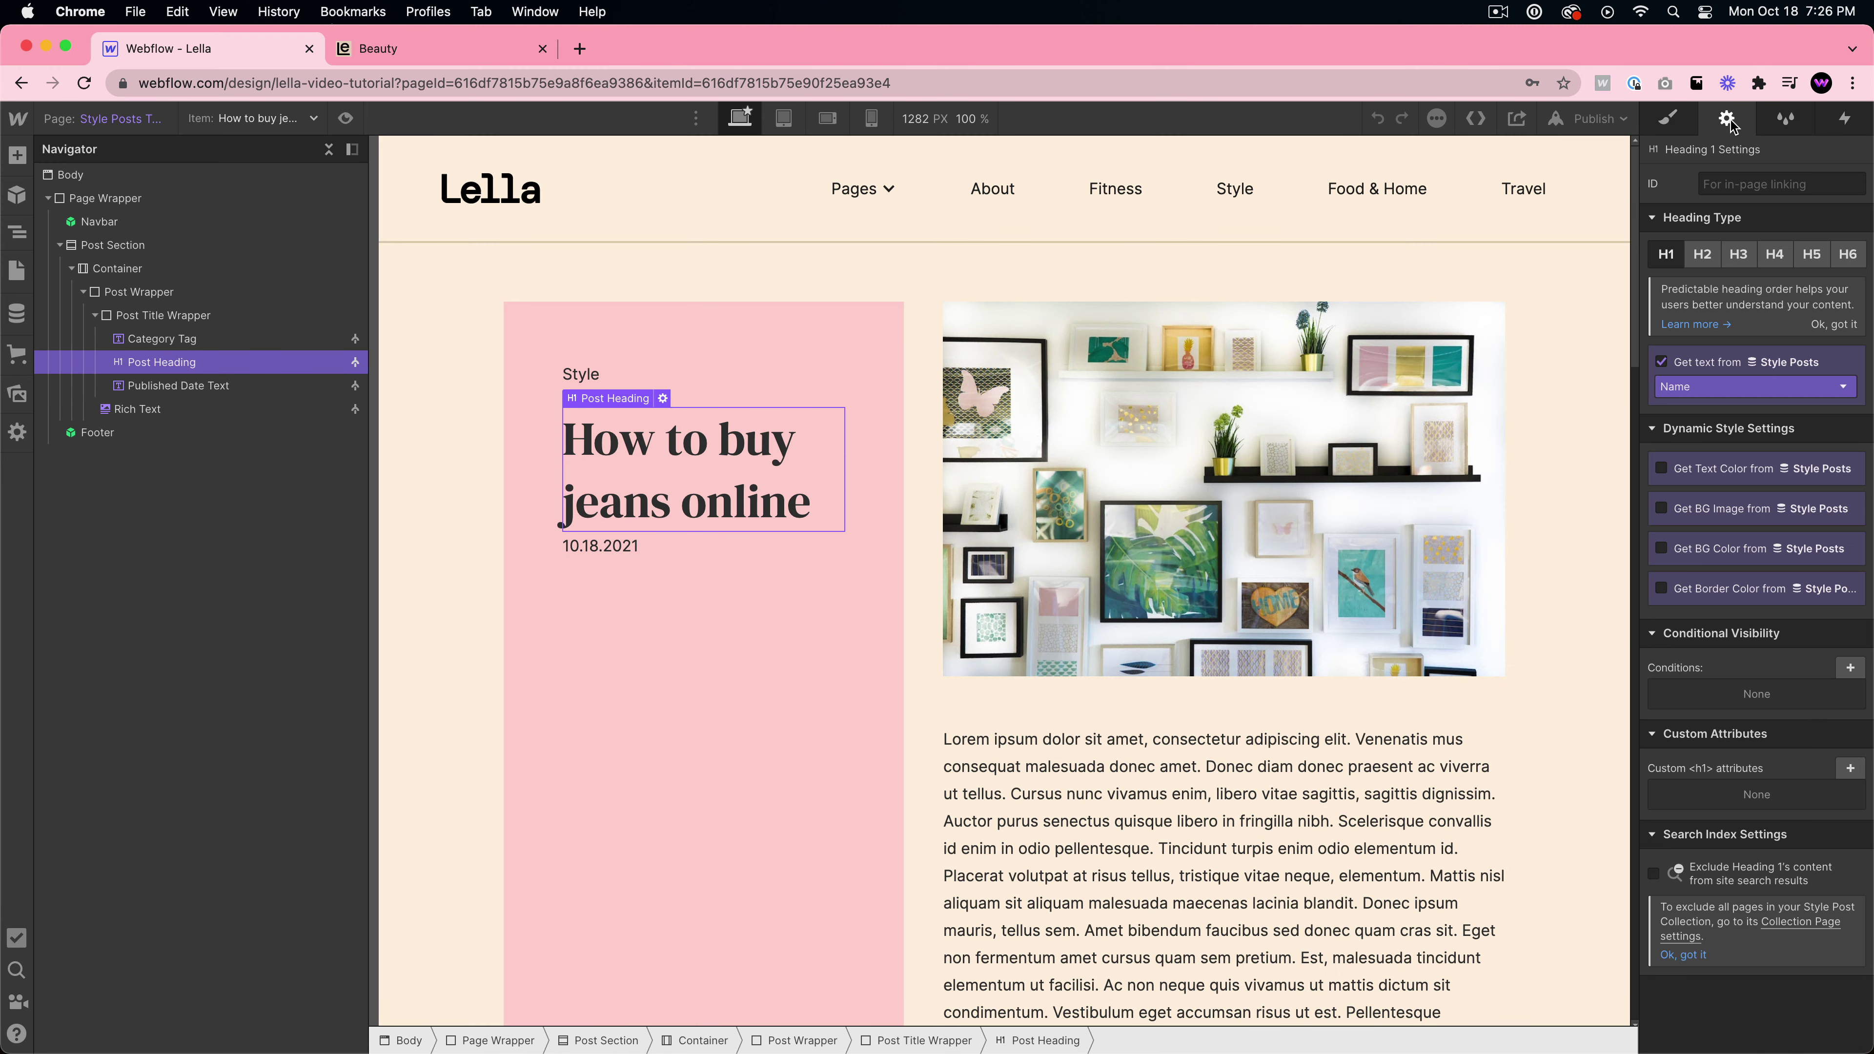
pyautogui.click(1660, 362)
# - Disconnect the Category Tag, the Published Date Text and the Rich Text from the Style Posts collection
pyautogui.click(582, 374)
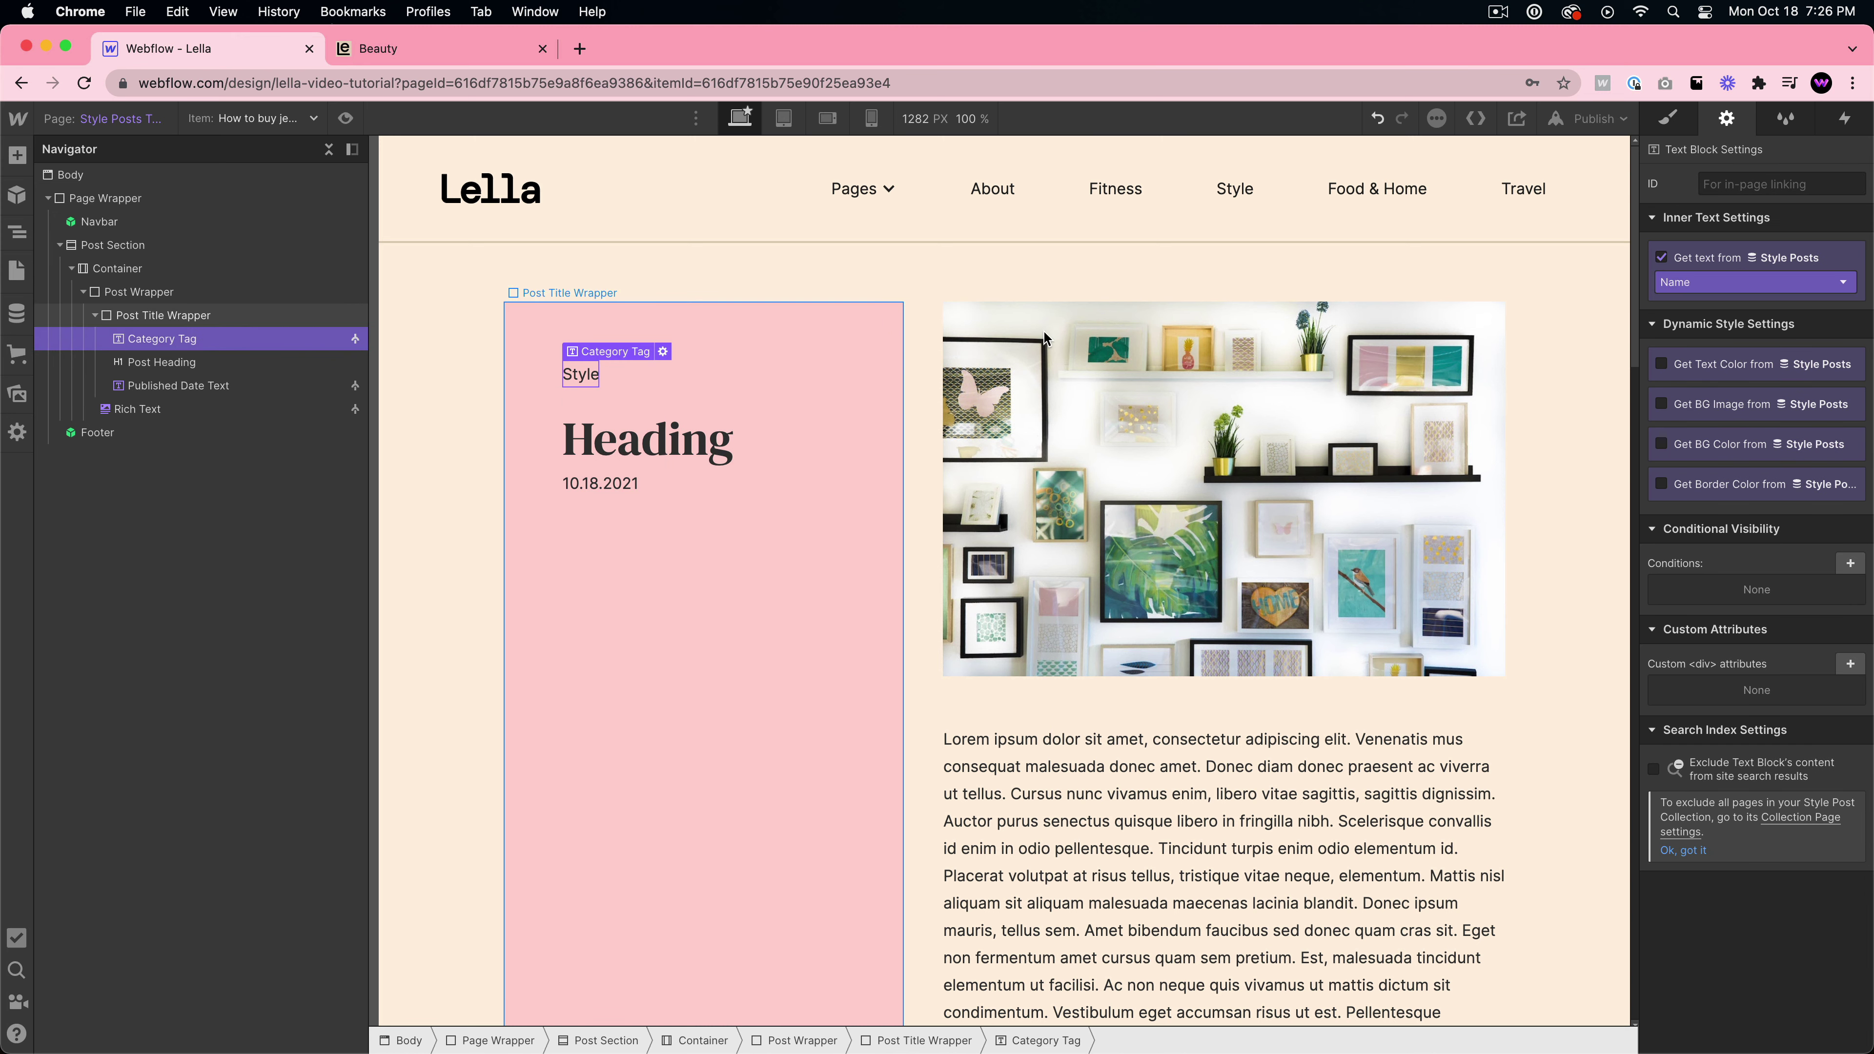
pyautogui.click(1660, 257)
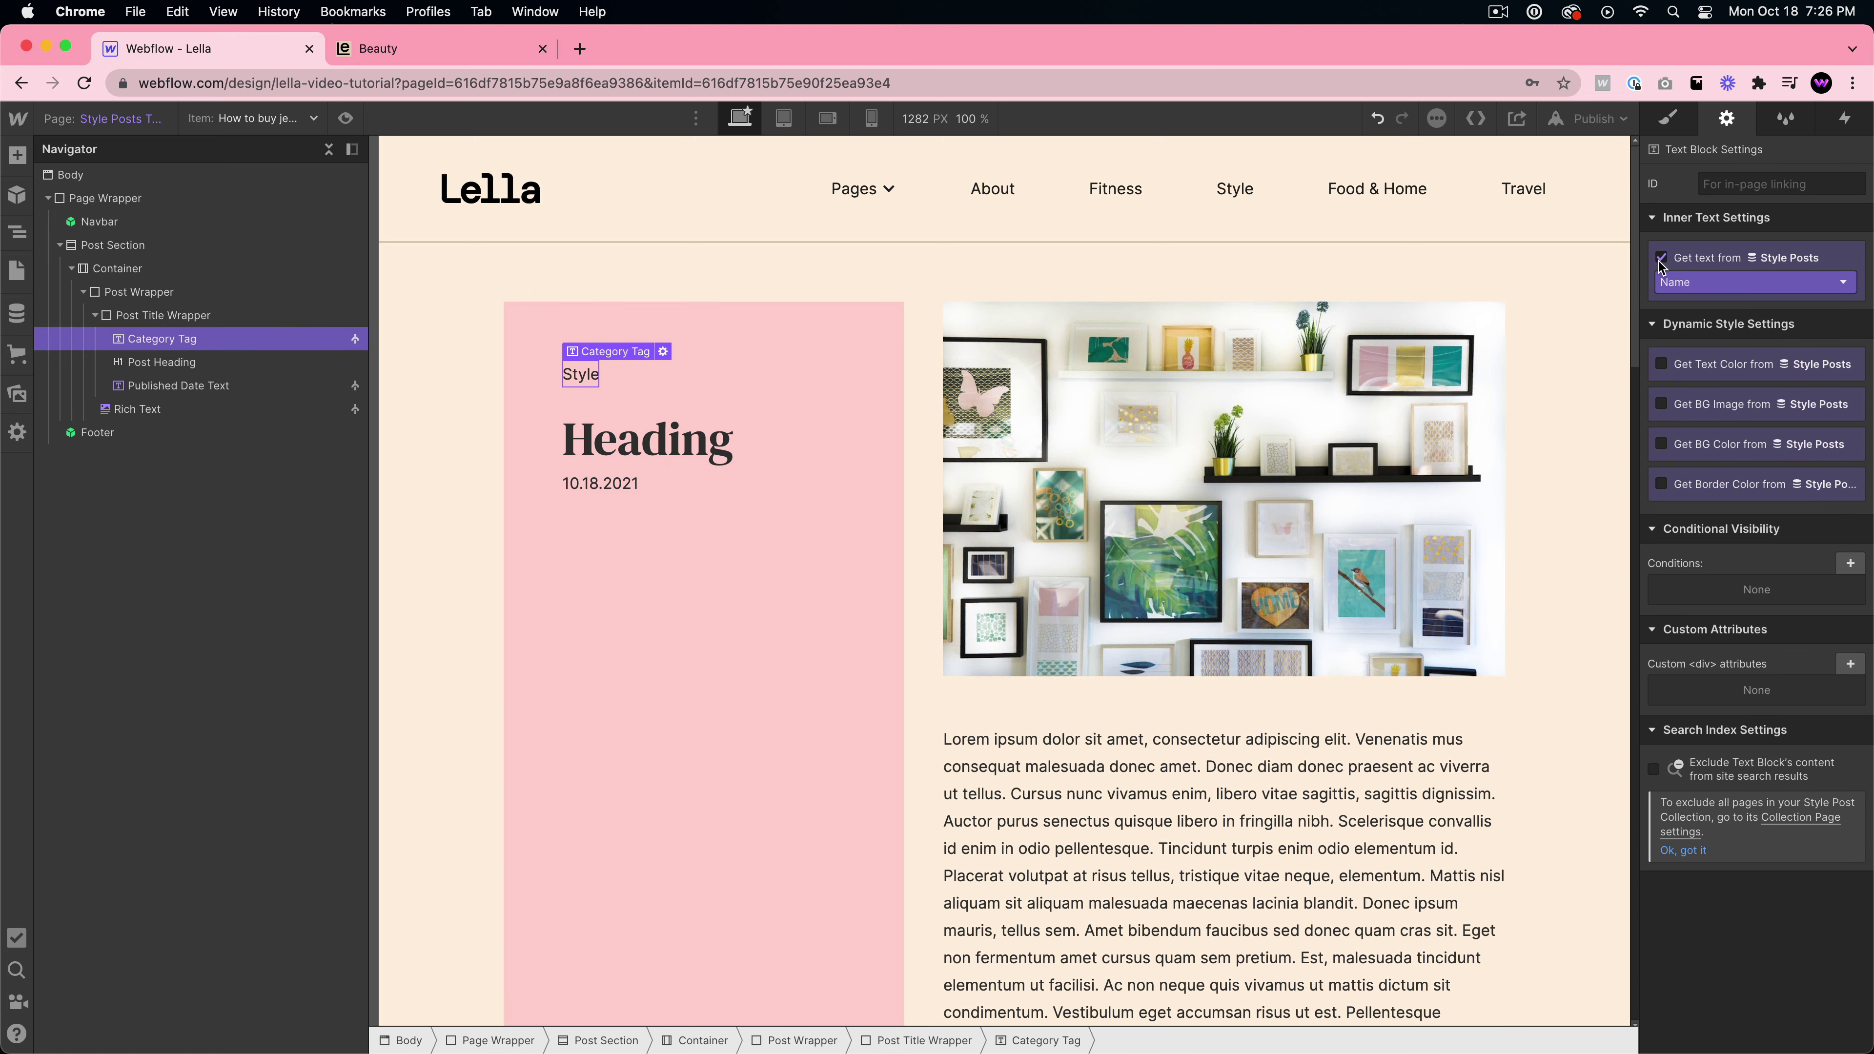
pyautogui.click(599, 483)
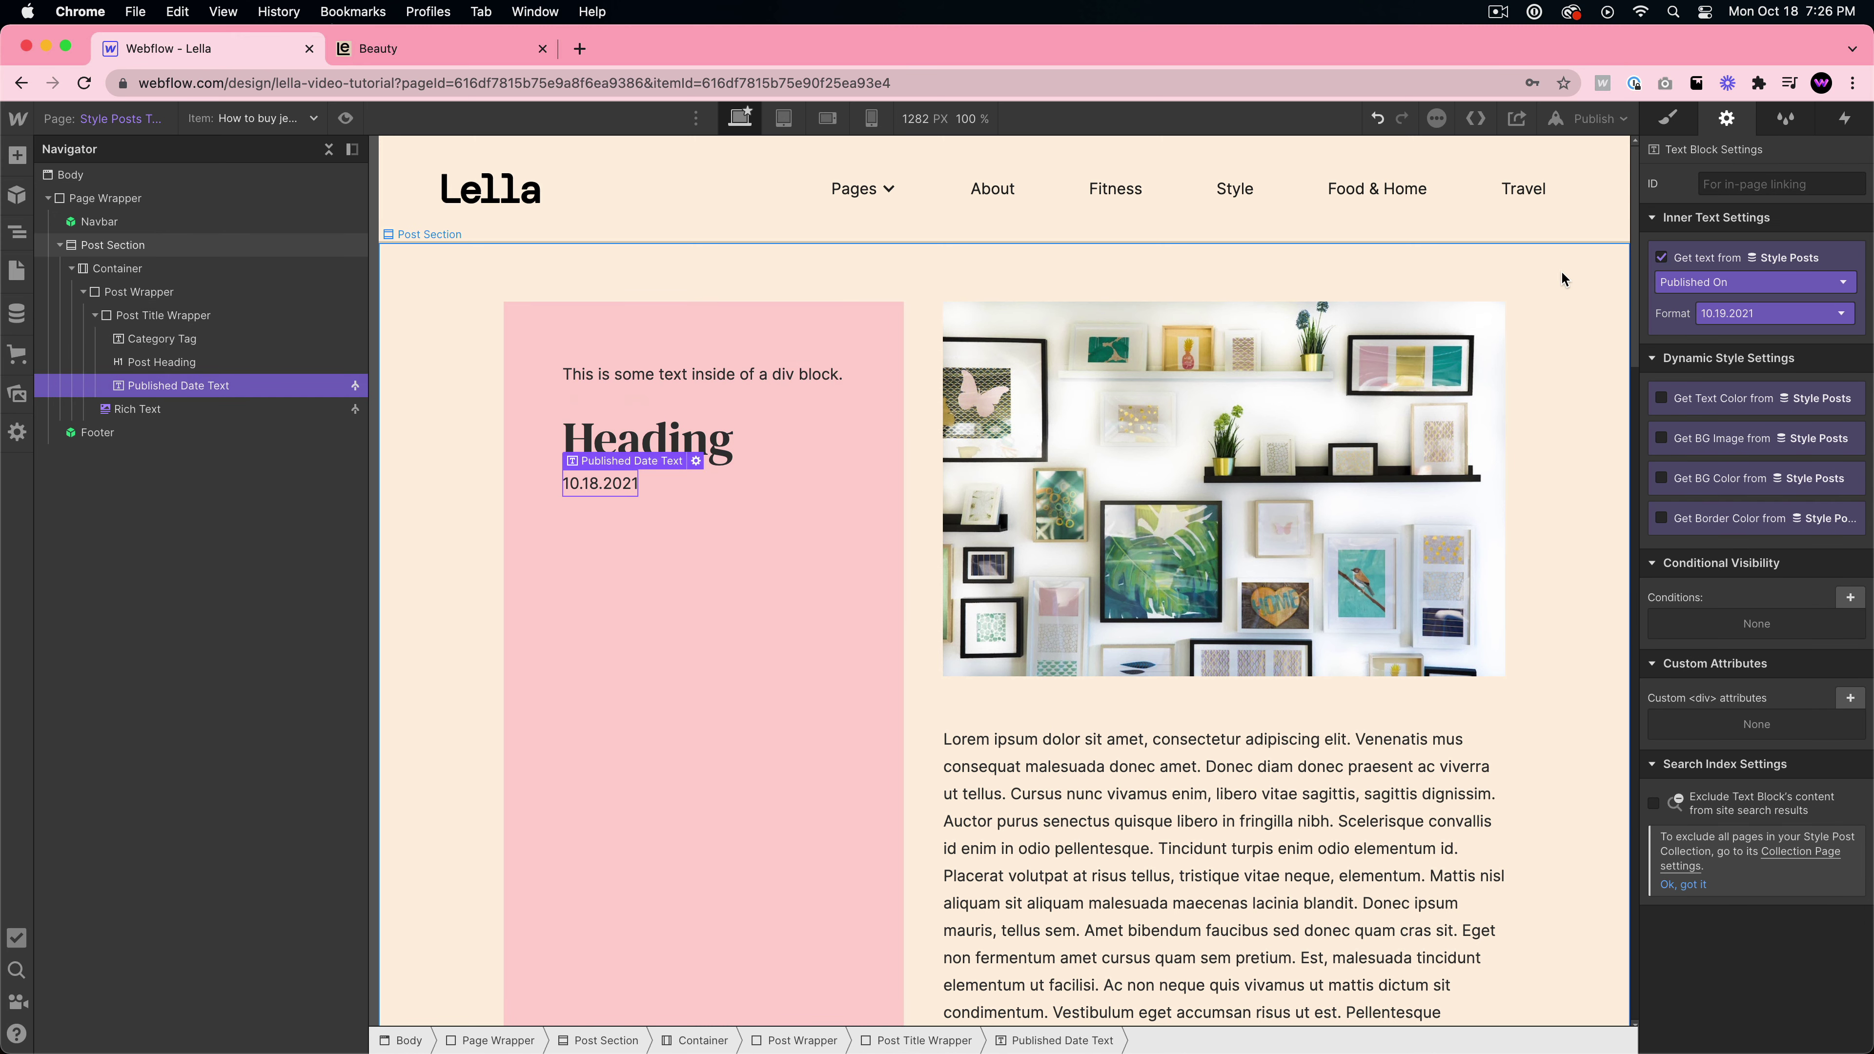
pyautogui.click(1222, 674)
pyautogui.click(1662, 288)
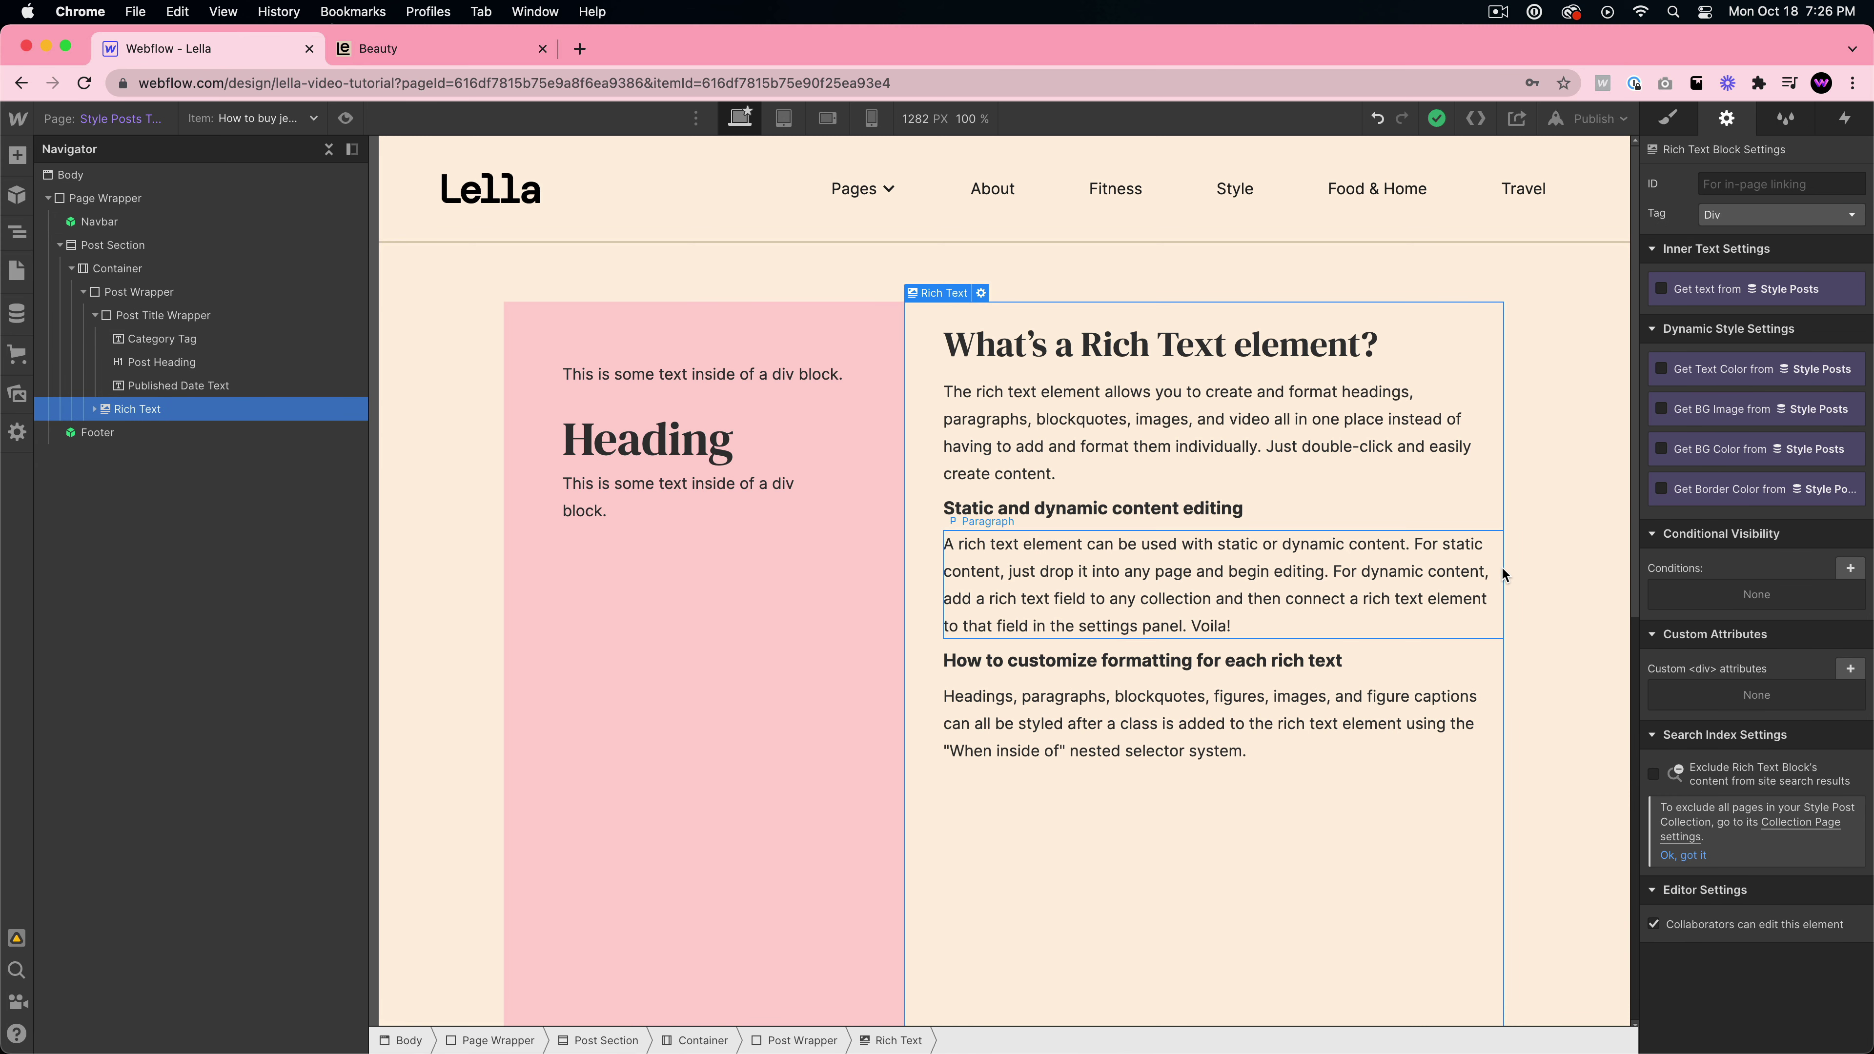
# - Copy the unbound Post Section into the Page Wrapper of the Fitness Posts Template page, placing it between the Navbar and the Footer
pyautogui.click(125, 246)
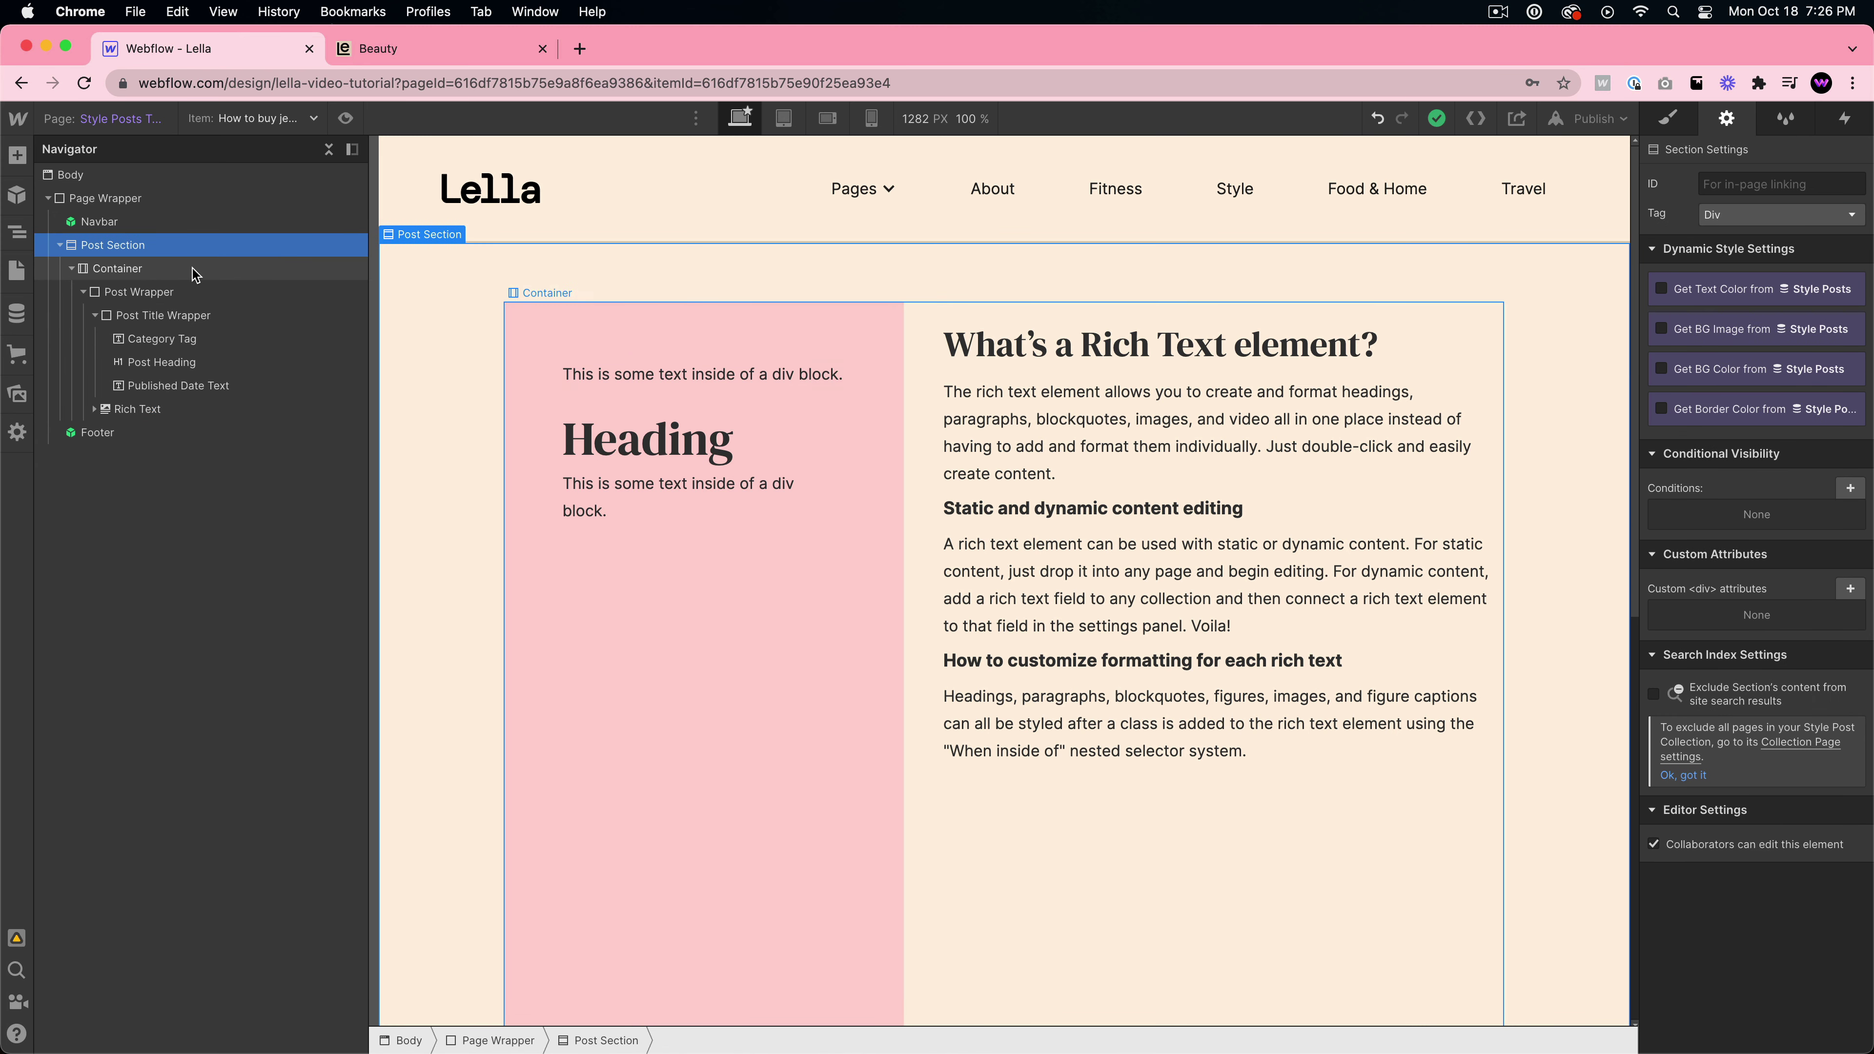
pyautogui.click(16, 271)
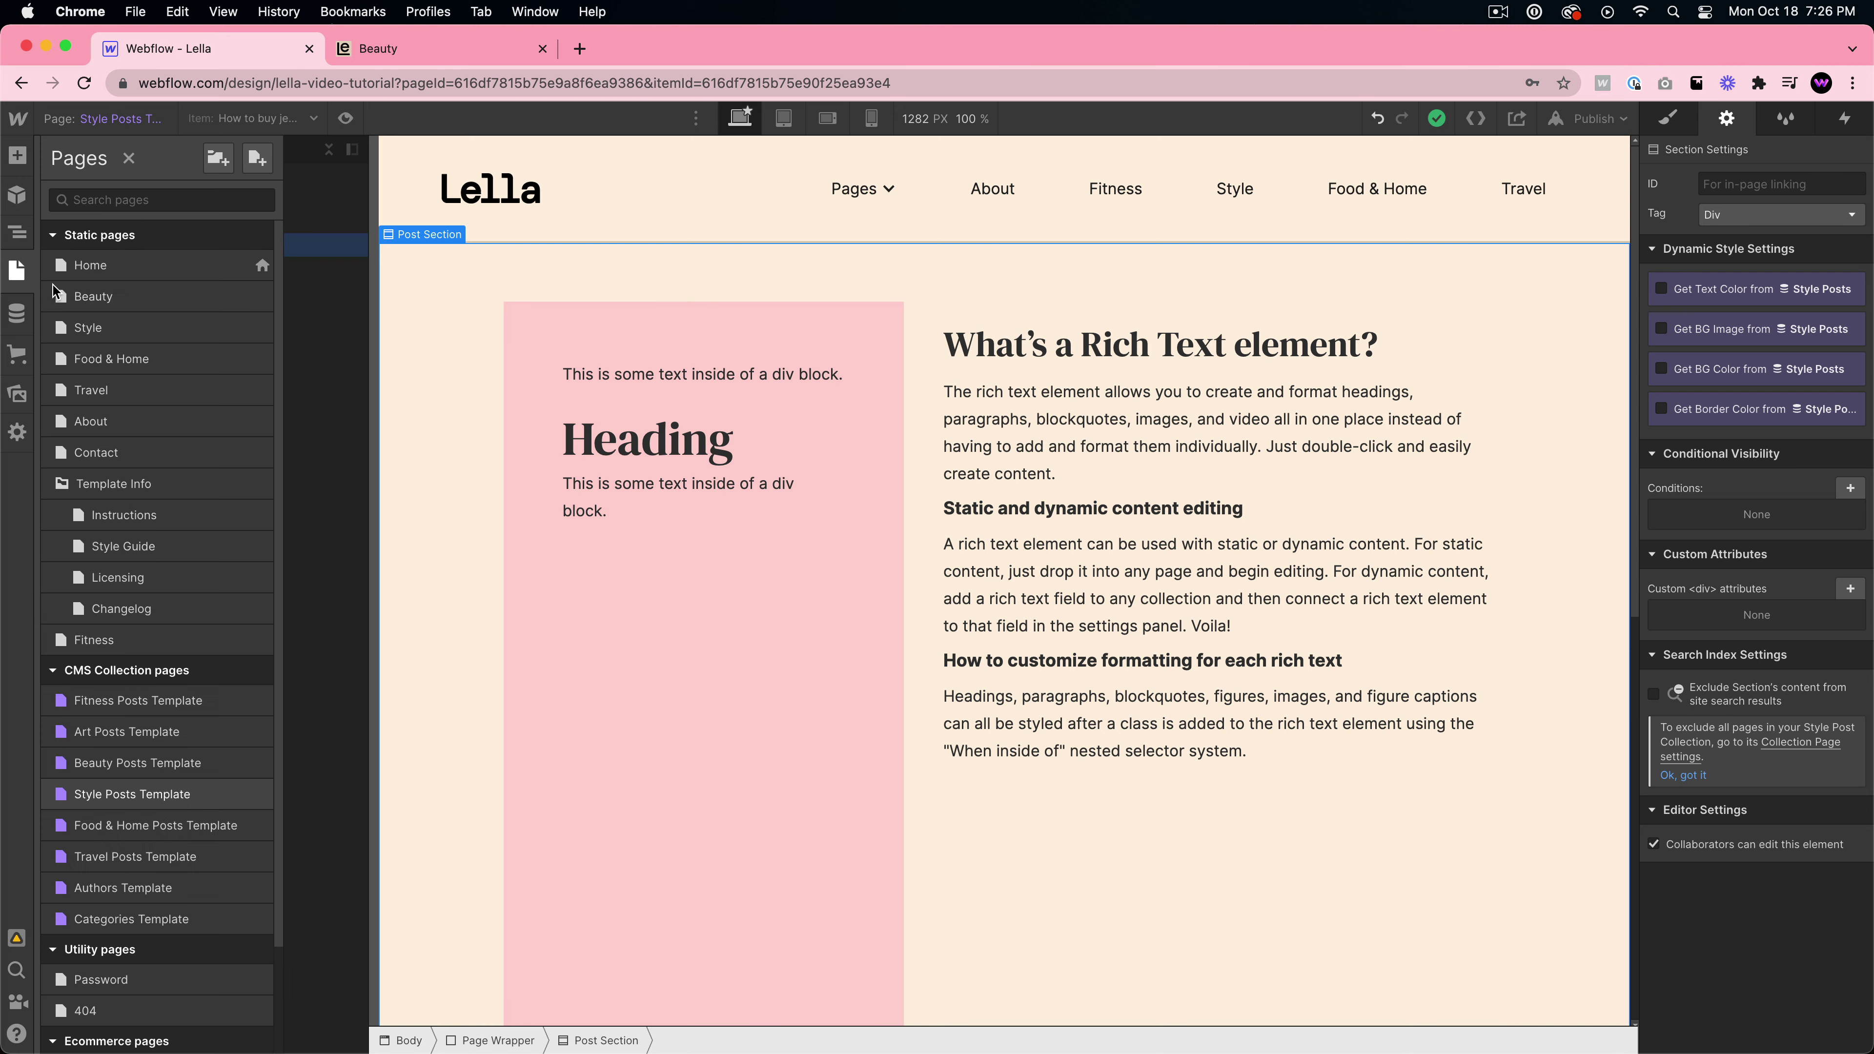
pyautogui.click(149, 713)
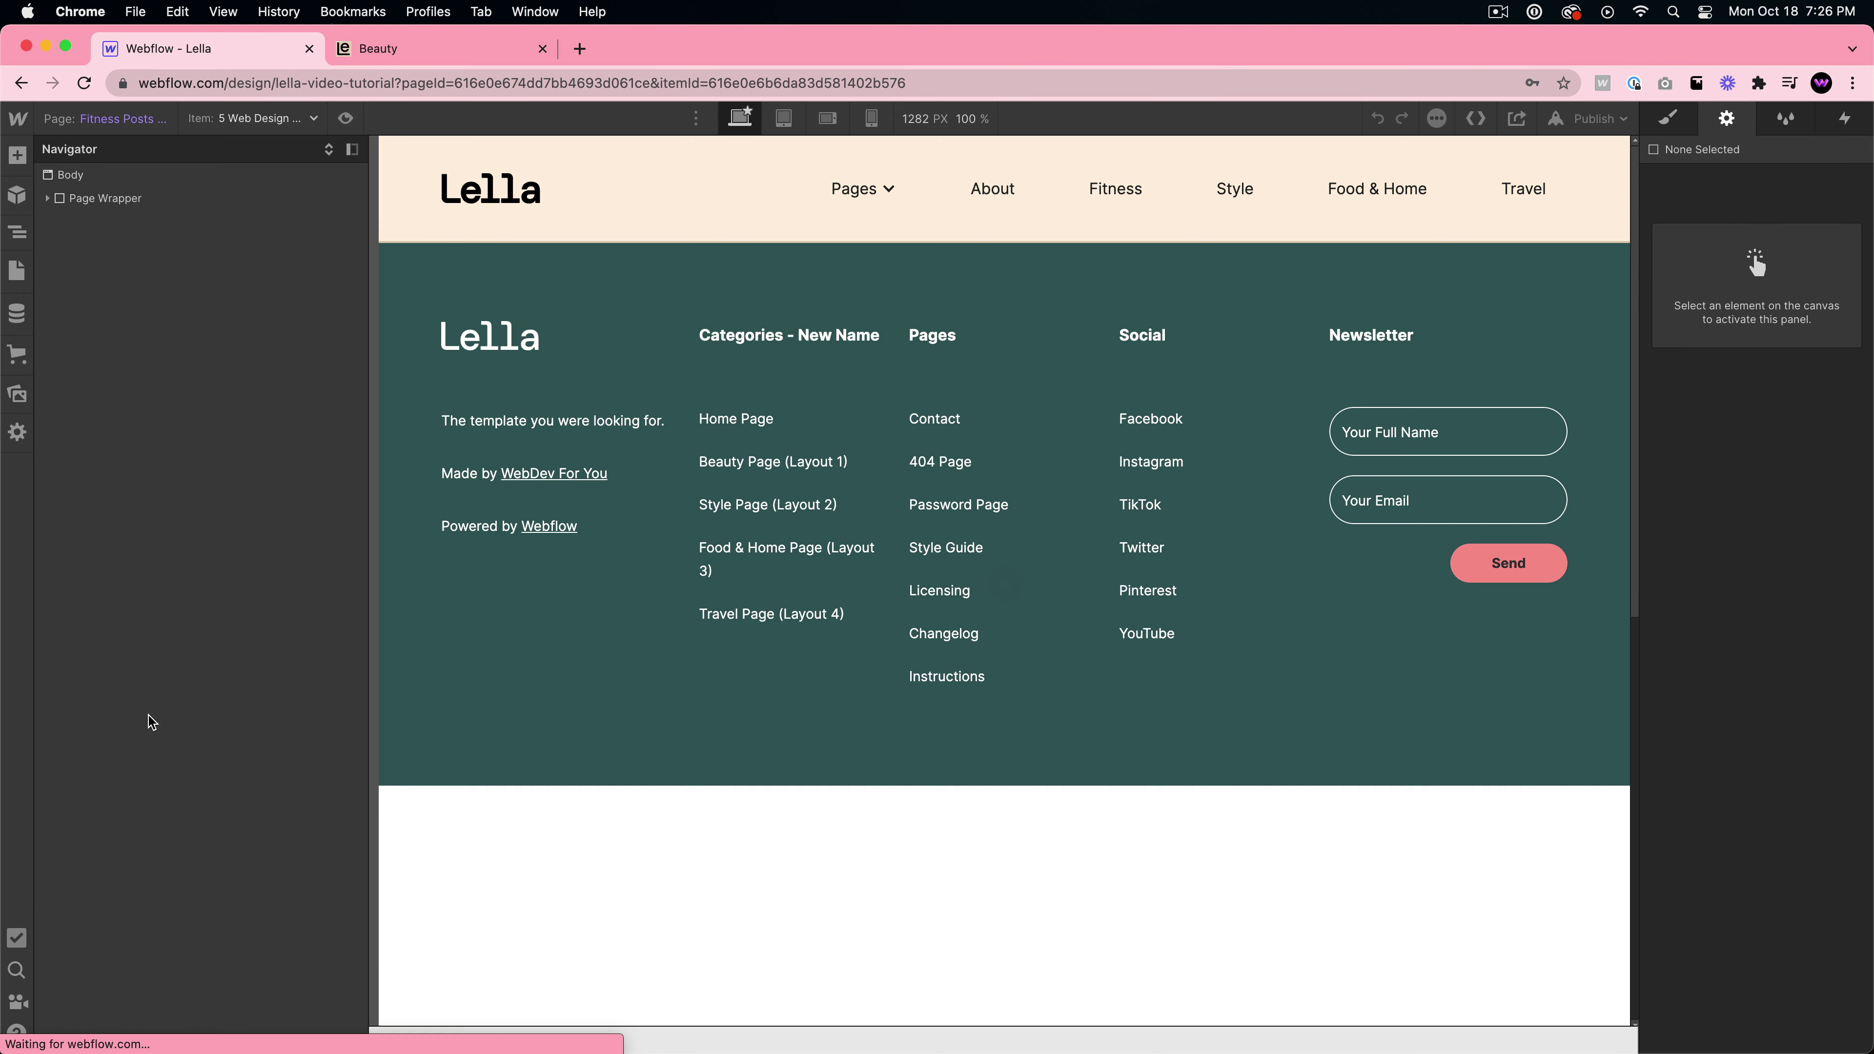
pyautogui.click(47, 198)
pyautogui.press('cmd+v')
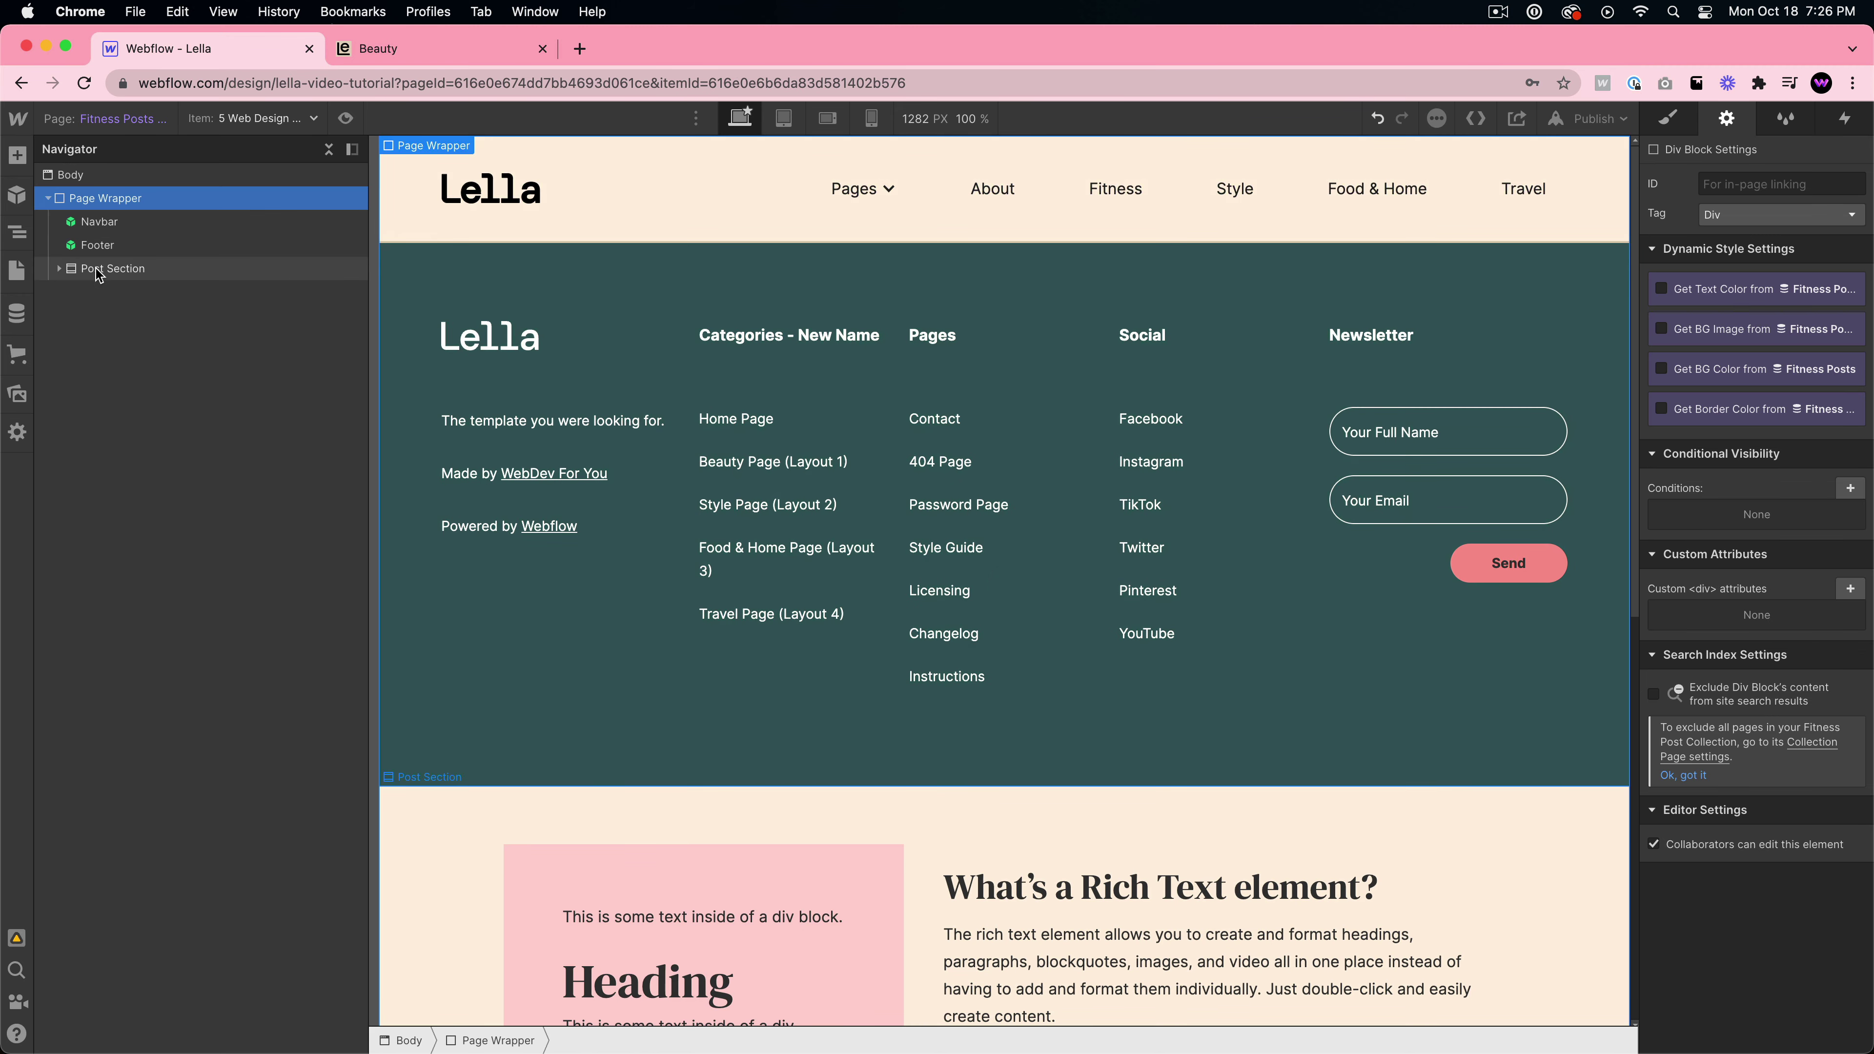
pyautogui.moveTo(111, 268); pyautogui.dragTo(110, 247)
# - Connect the Rich Text in the Post Section to the Post Body field of Fitness Posts
pyautogui.scroll(-1, 860, 527)
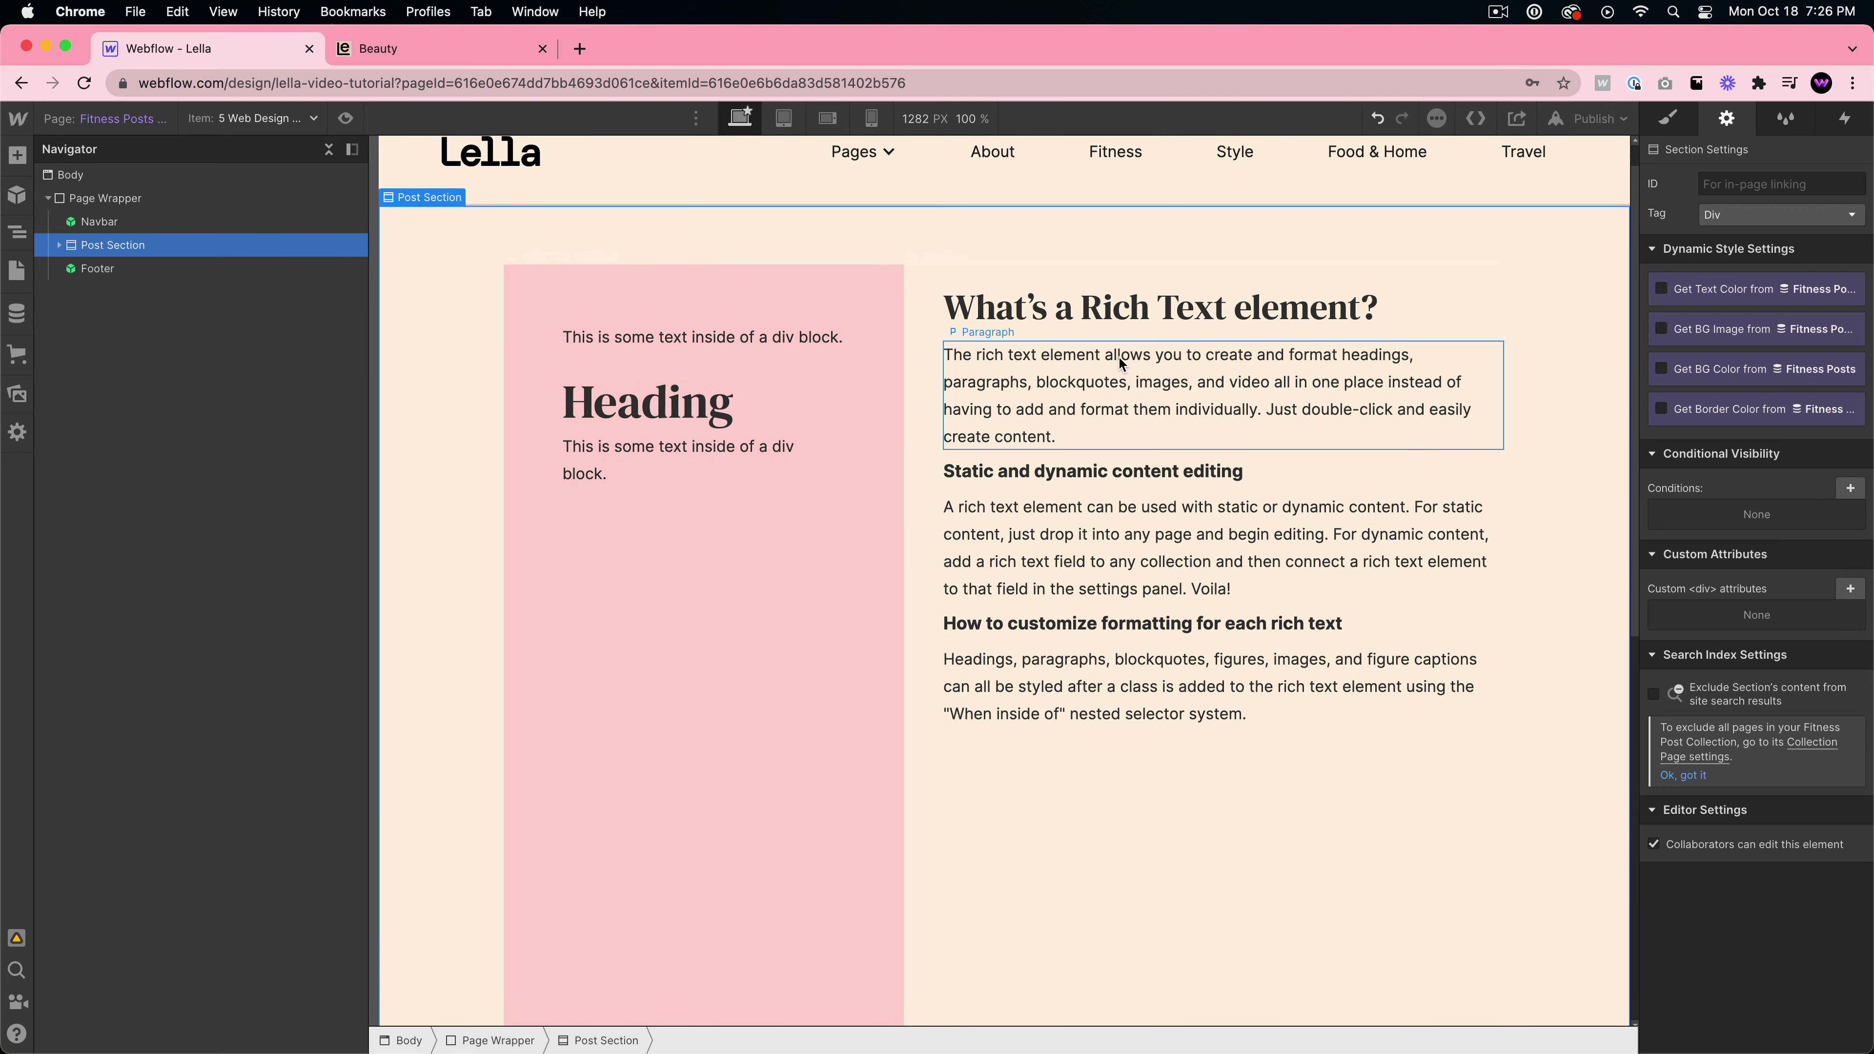
pyautogui.click(1284, 464)
pyautogui.click(1295, 446)
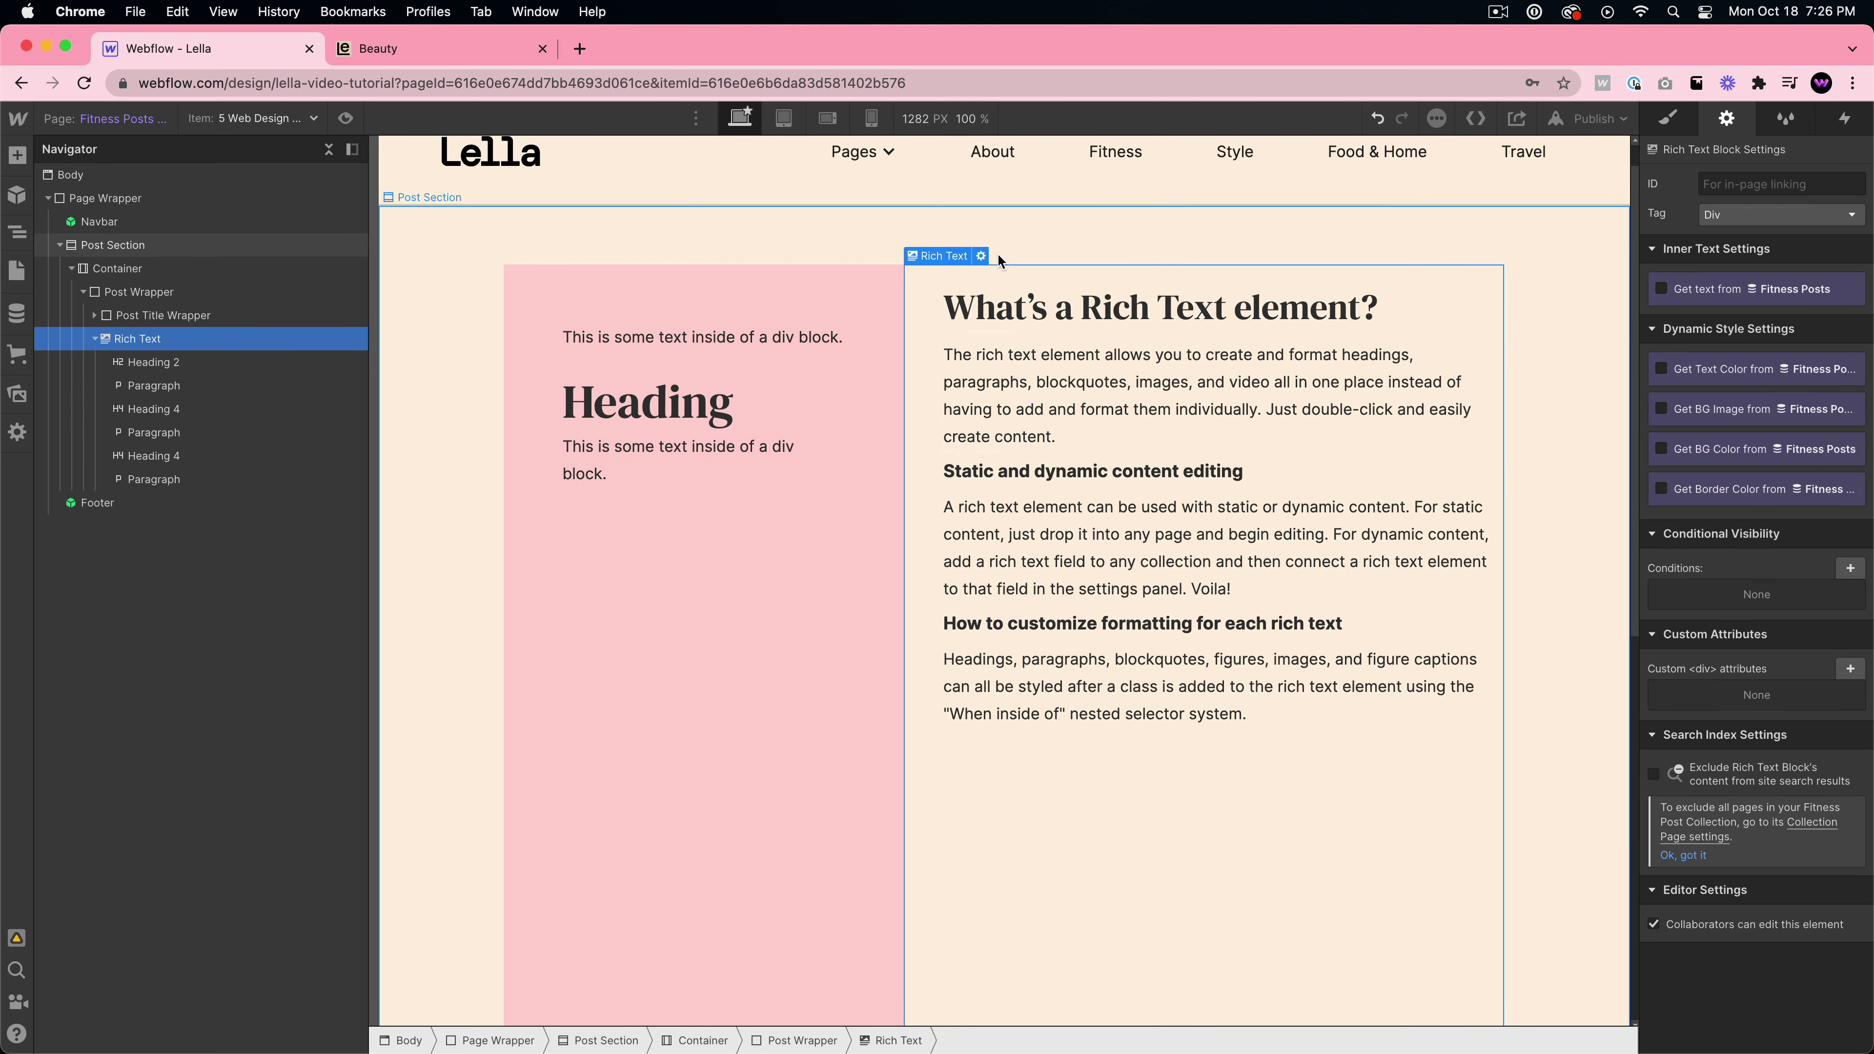
pyautogui.click(980, 255)
pyautogui.click(975, 361)
pyautogui.click(1012, 385)
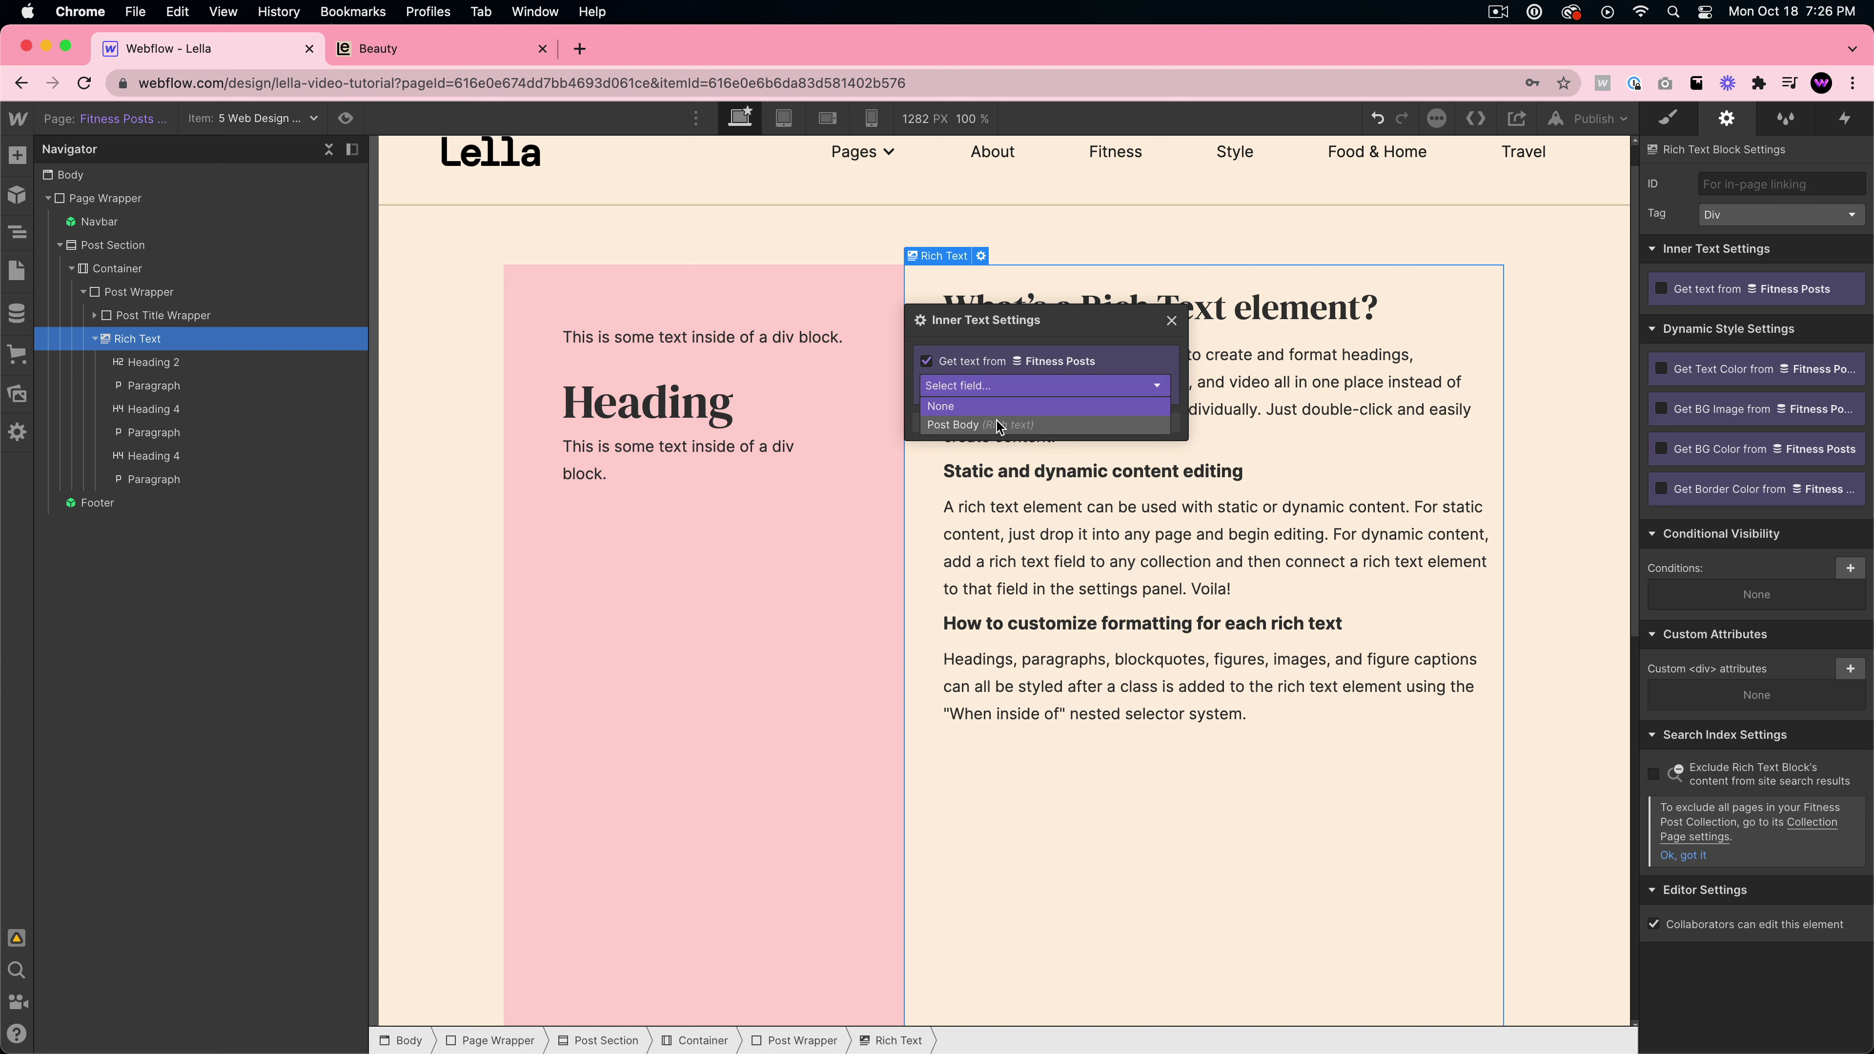
pyautogui.click(996, 426)
# - Connect the Post Heading's text to the Name field of Fitness Posts
pyautogui.click(660, 392)
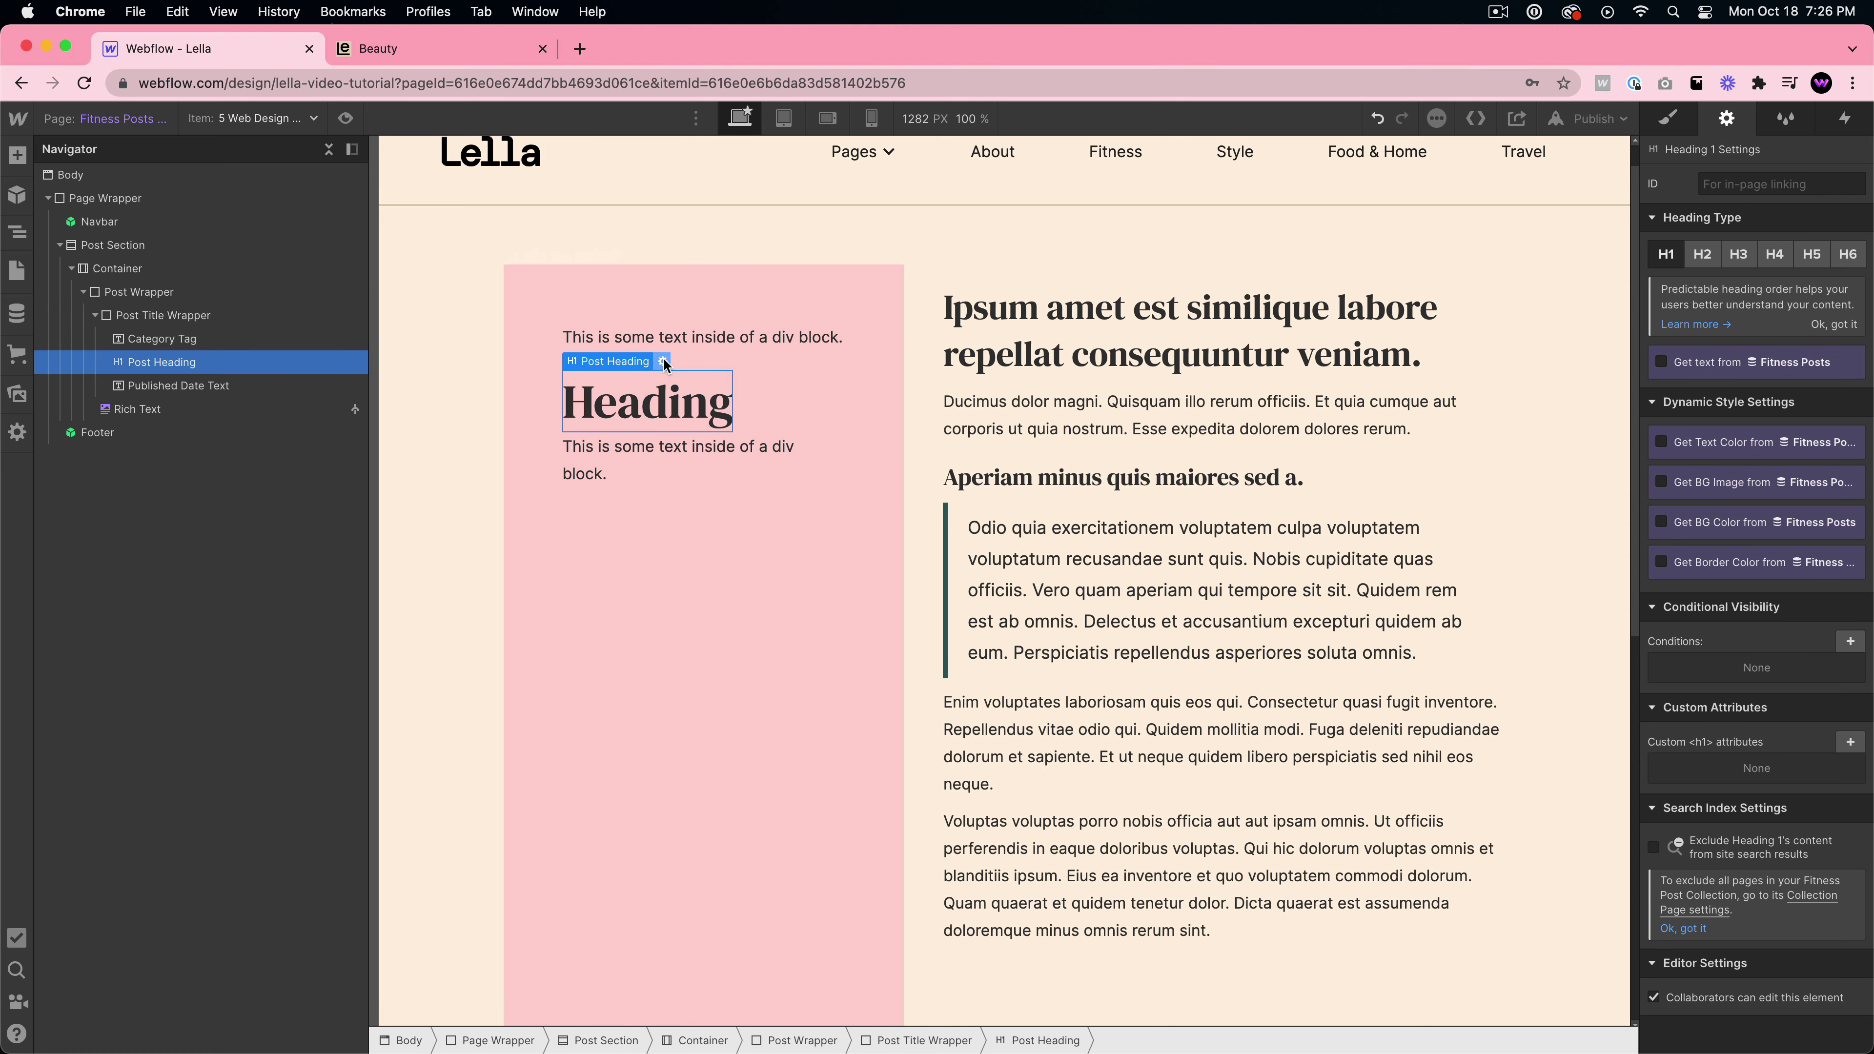
pyautogui.click(663, 361)
pyautogui.click(584, 599)
pyautogui.click(584, 599)
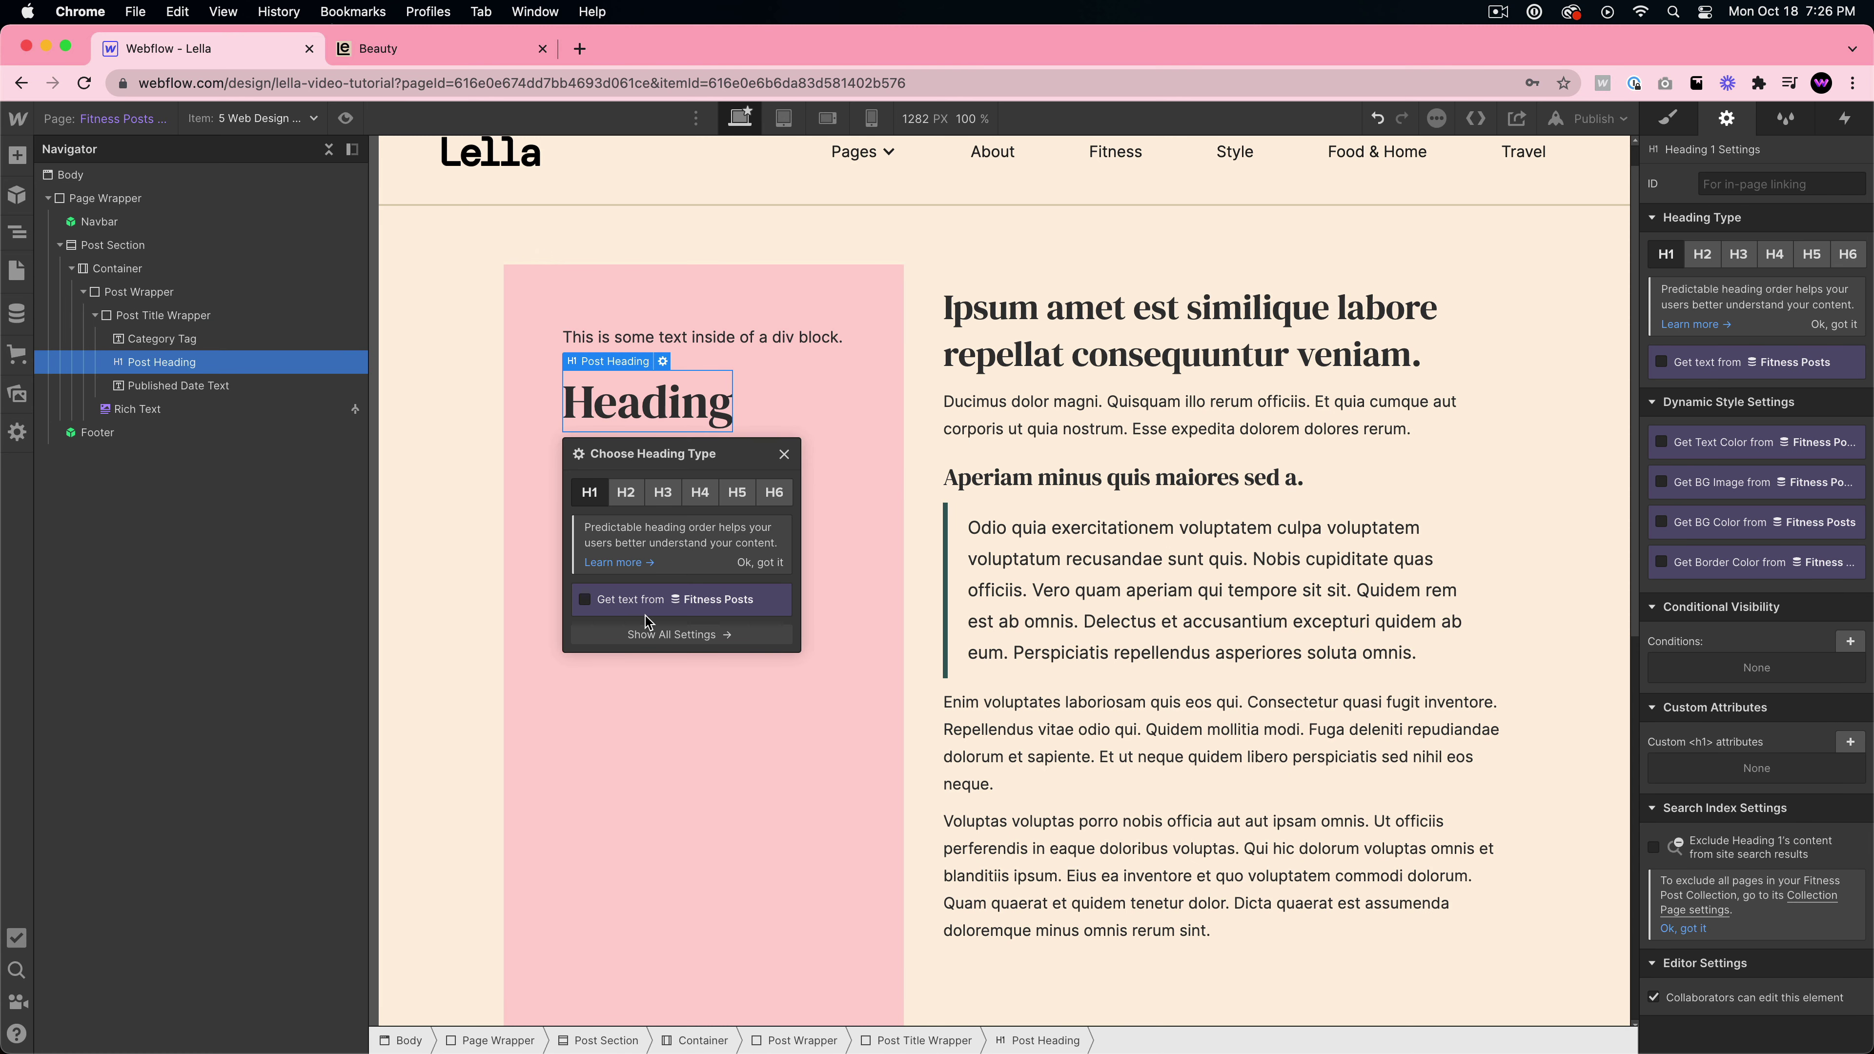
pyautogui.click(608, 598)
pyautogui.click(646, 624)
pyautogui.click(628, 662)
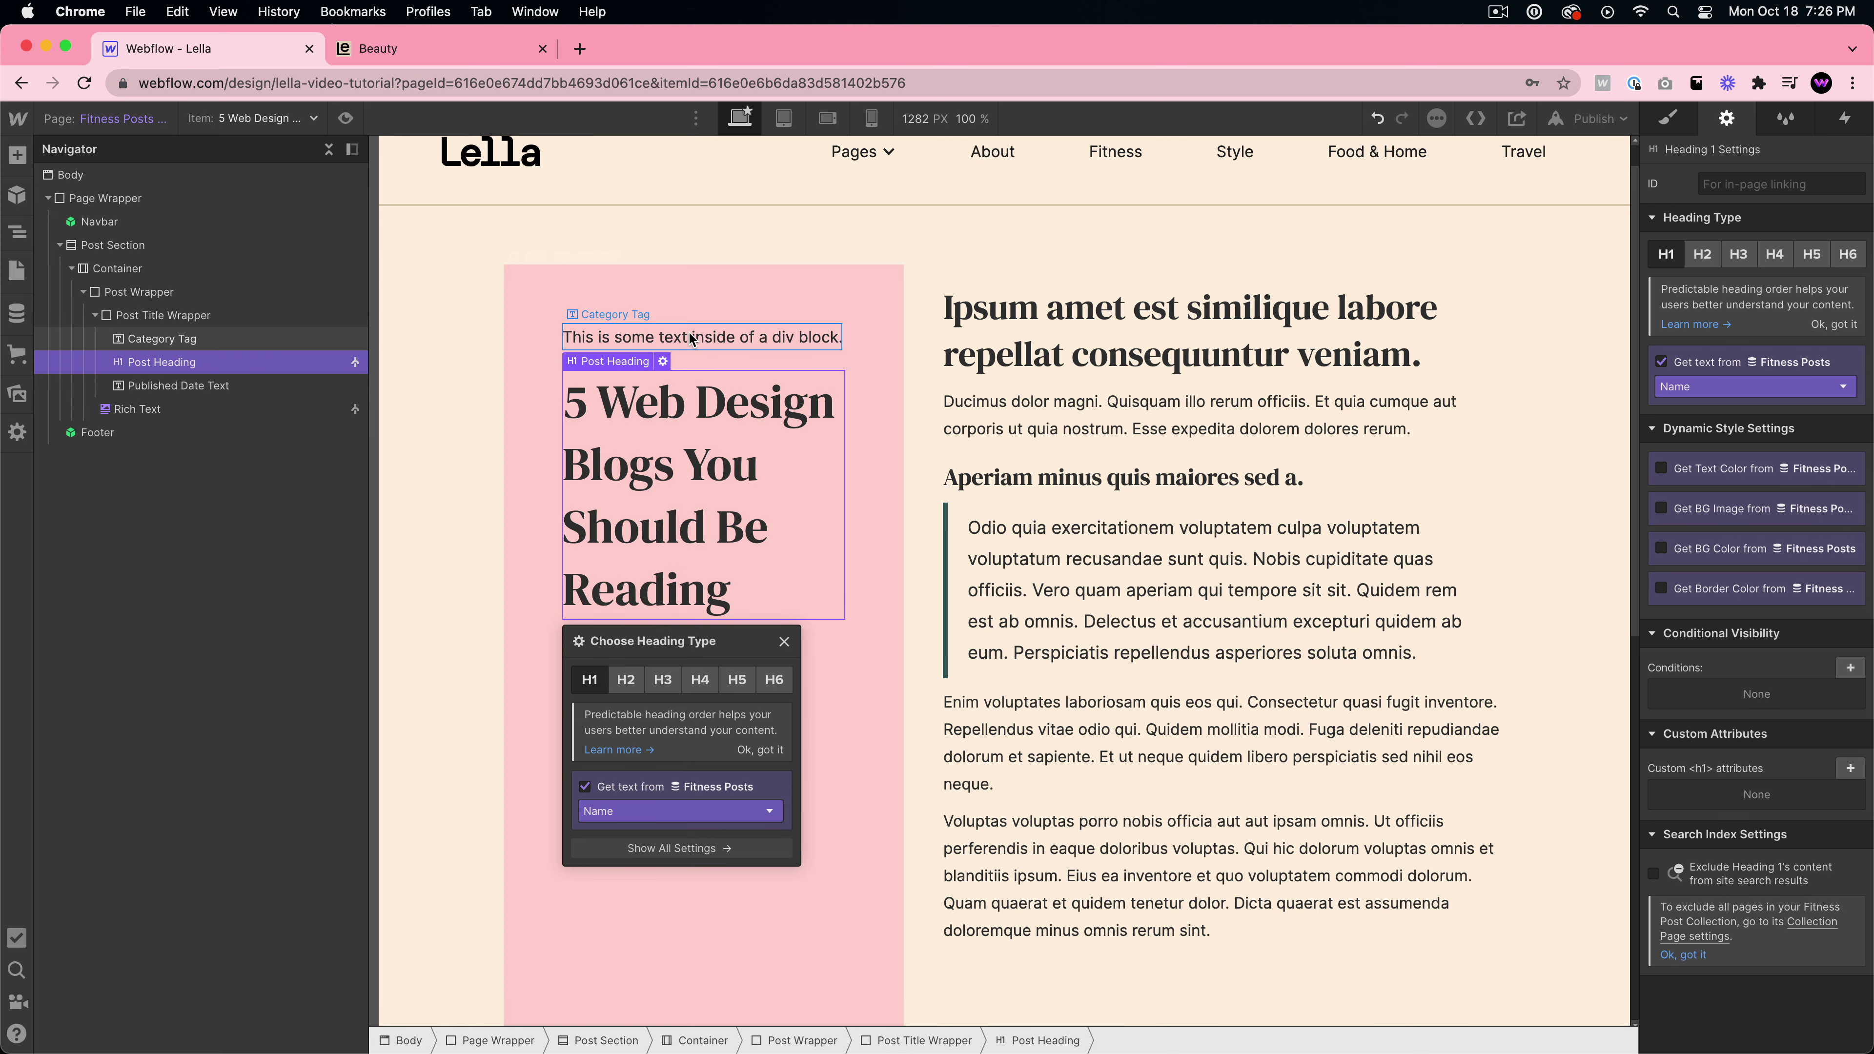
pyautogui.click(656, 337)
pyautogui.click(663, 314)
pyautogui.click(585, 412)
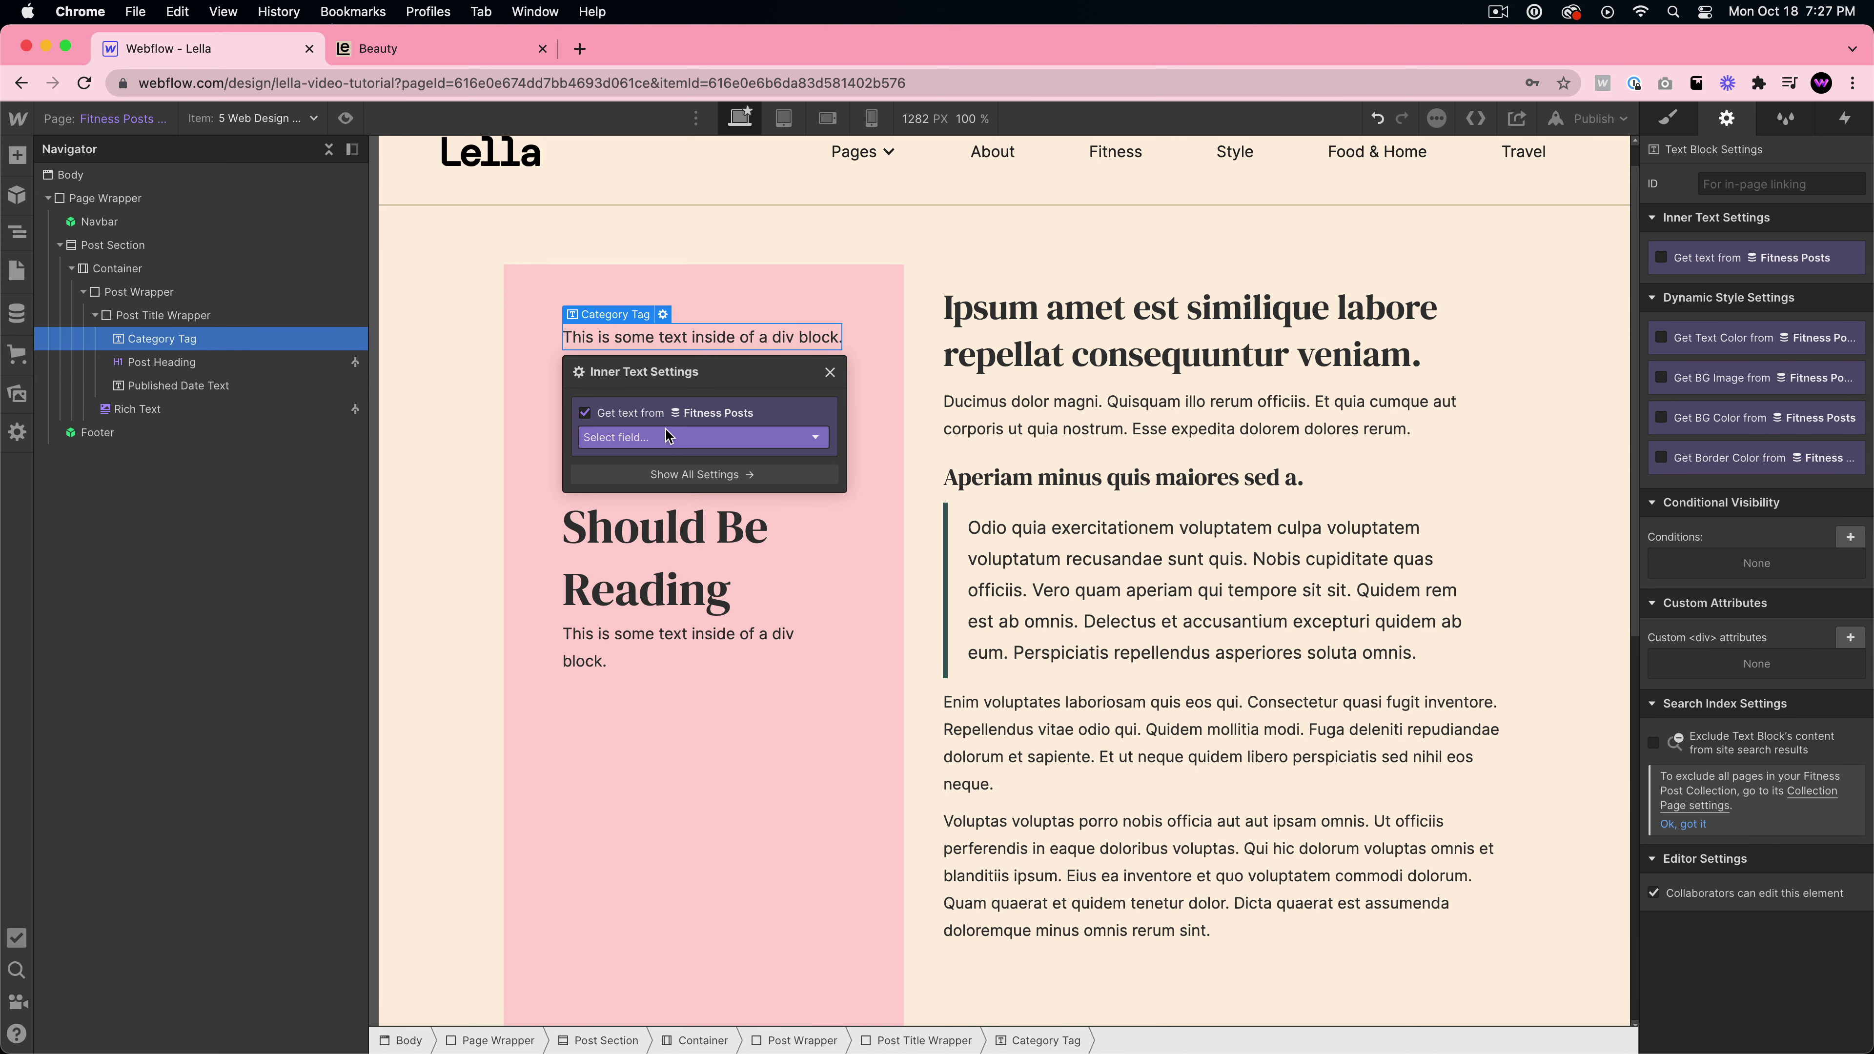
pyautogui.click(666, 431)
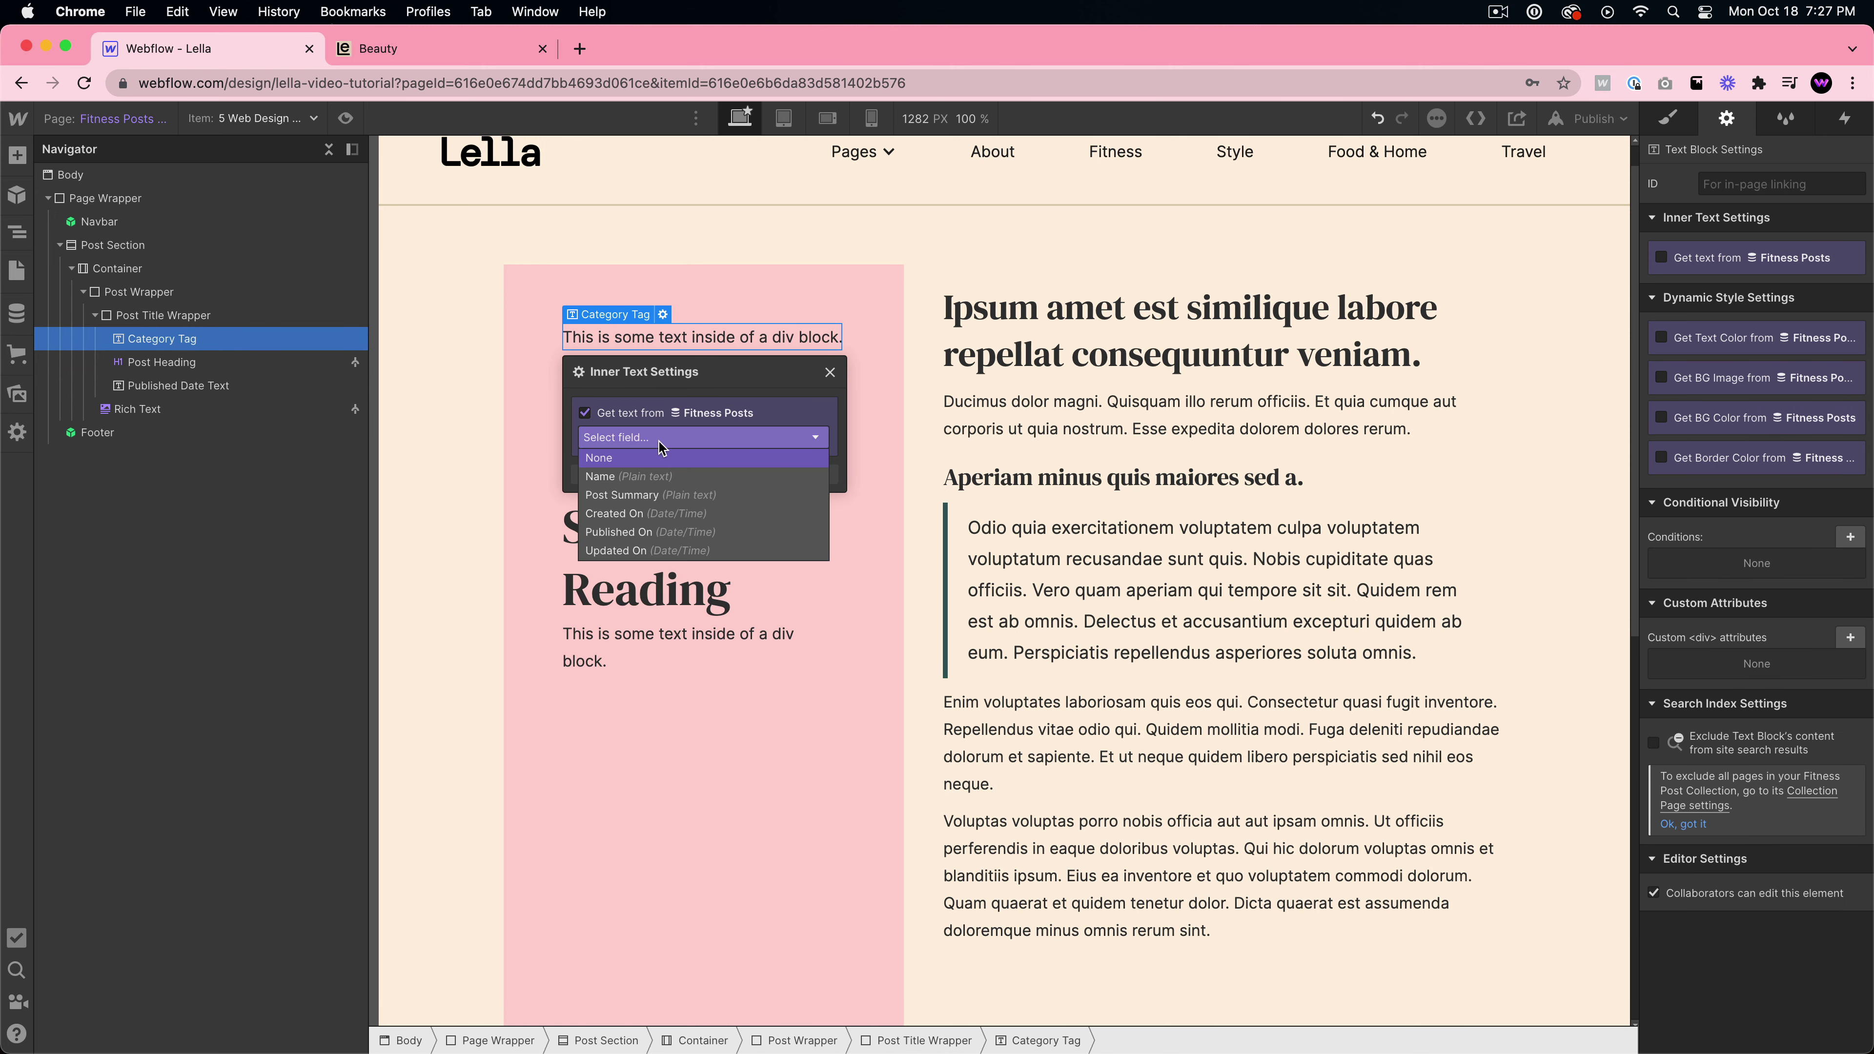
pyautogui.click(546, 313)
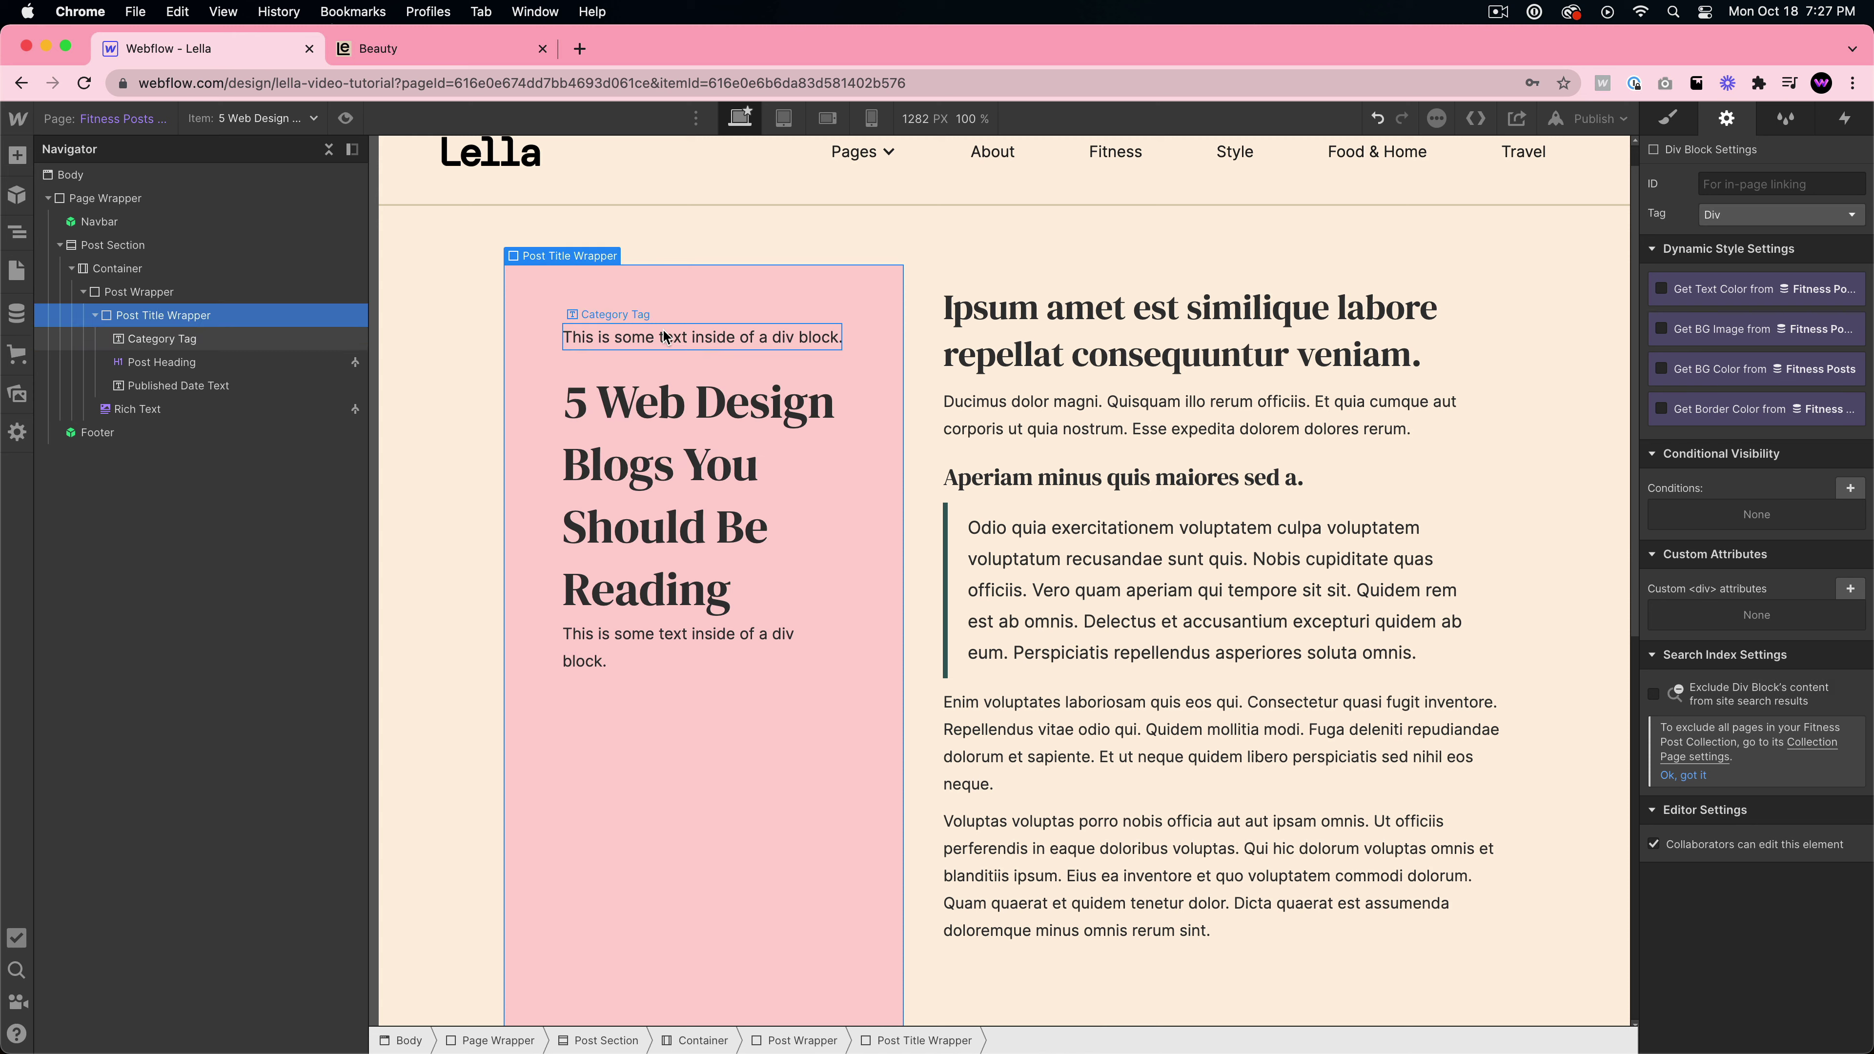
# - Replace the Category Tag's placeholder text with "Fitness"
pyautogui.doubleClick(708, 335)
pyautogui.press('super+a')
pyautogui.write('Fitneess')
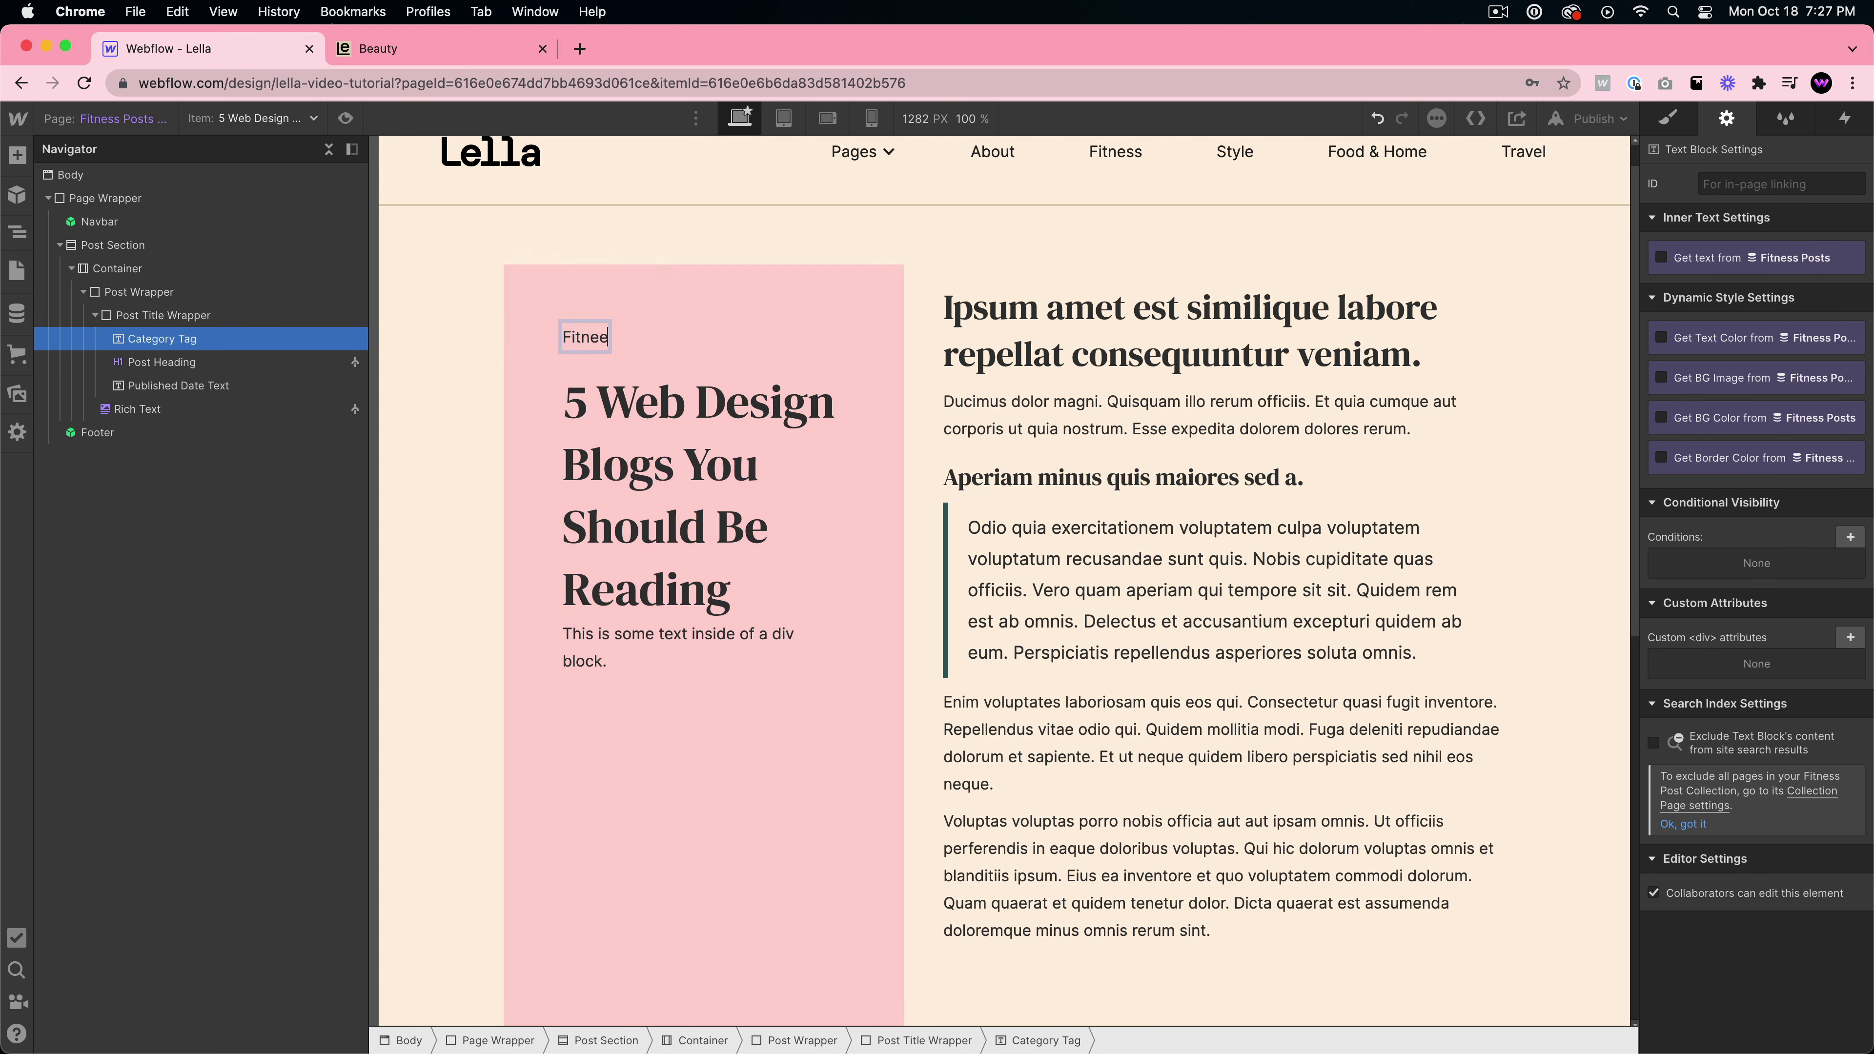
pyautogui.press('BackSpace')
pyautogui.press('BackSpace')
pyautogui.press('BackSpace')
pyautogui.write('ss')
# - Connect the Published Date Text to the Published On field of Fitness Posts
pyautogui.click(669, 629)
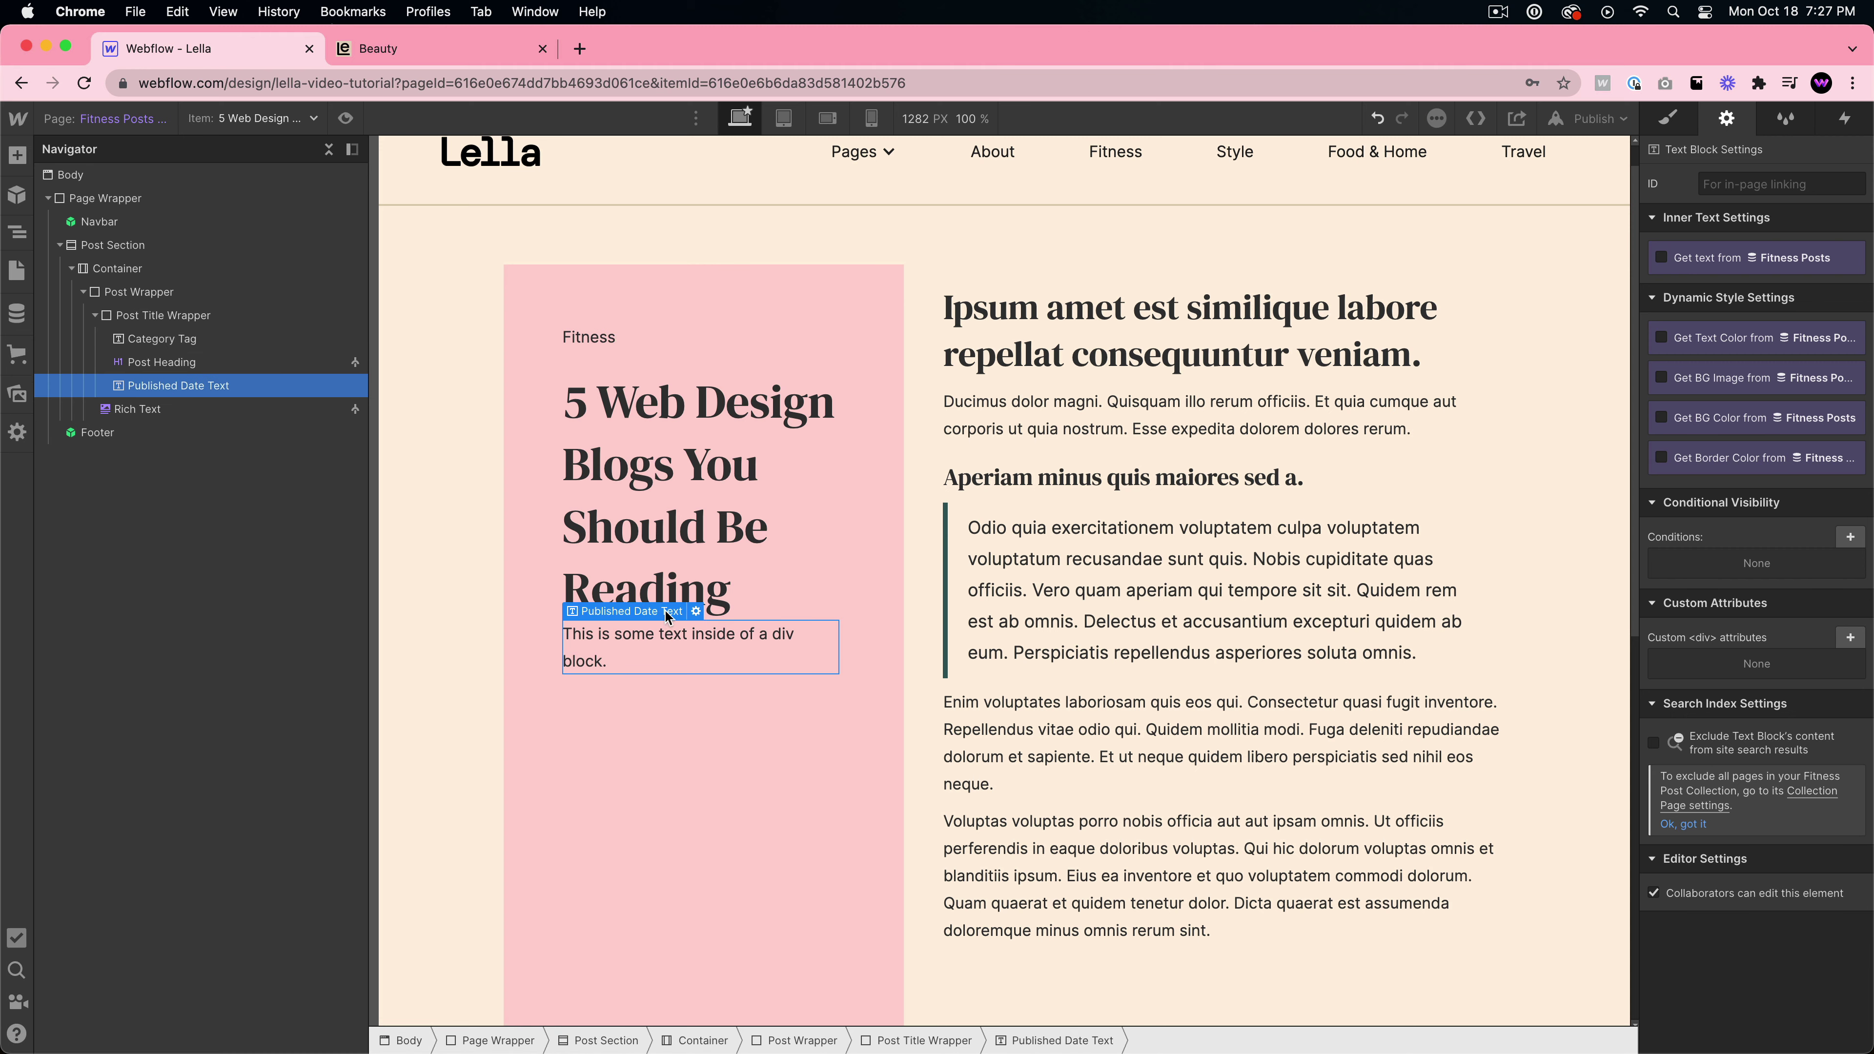
pyautogui.click(695, 610)
pyautogui.click(668, 734)
pyautogui.click(676, 756)
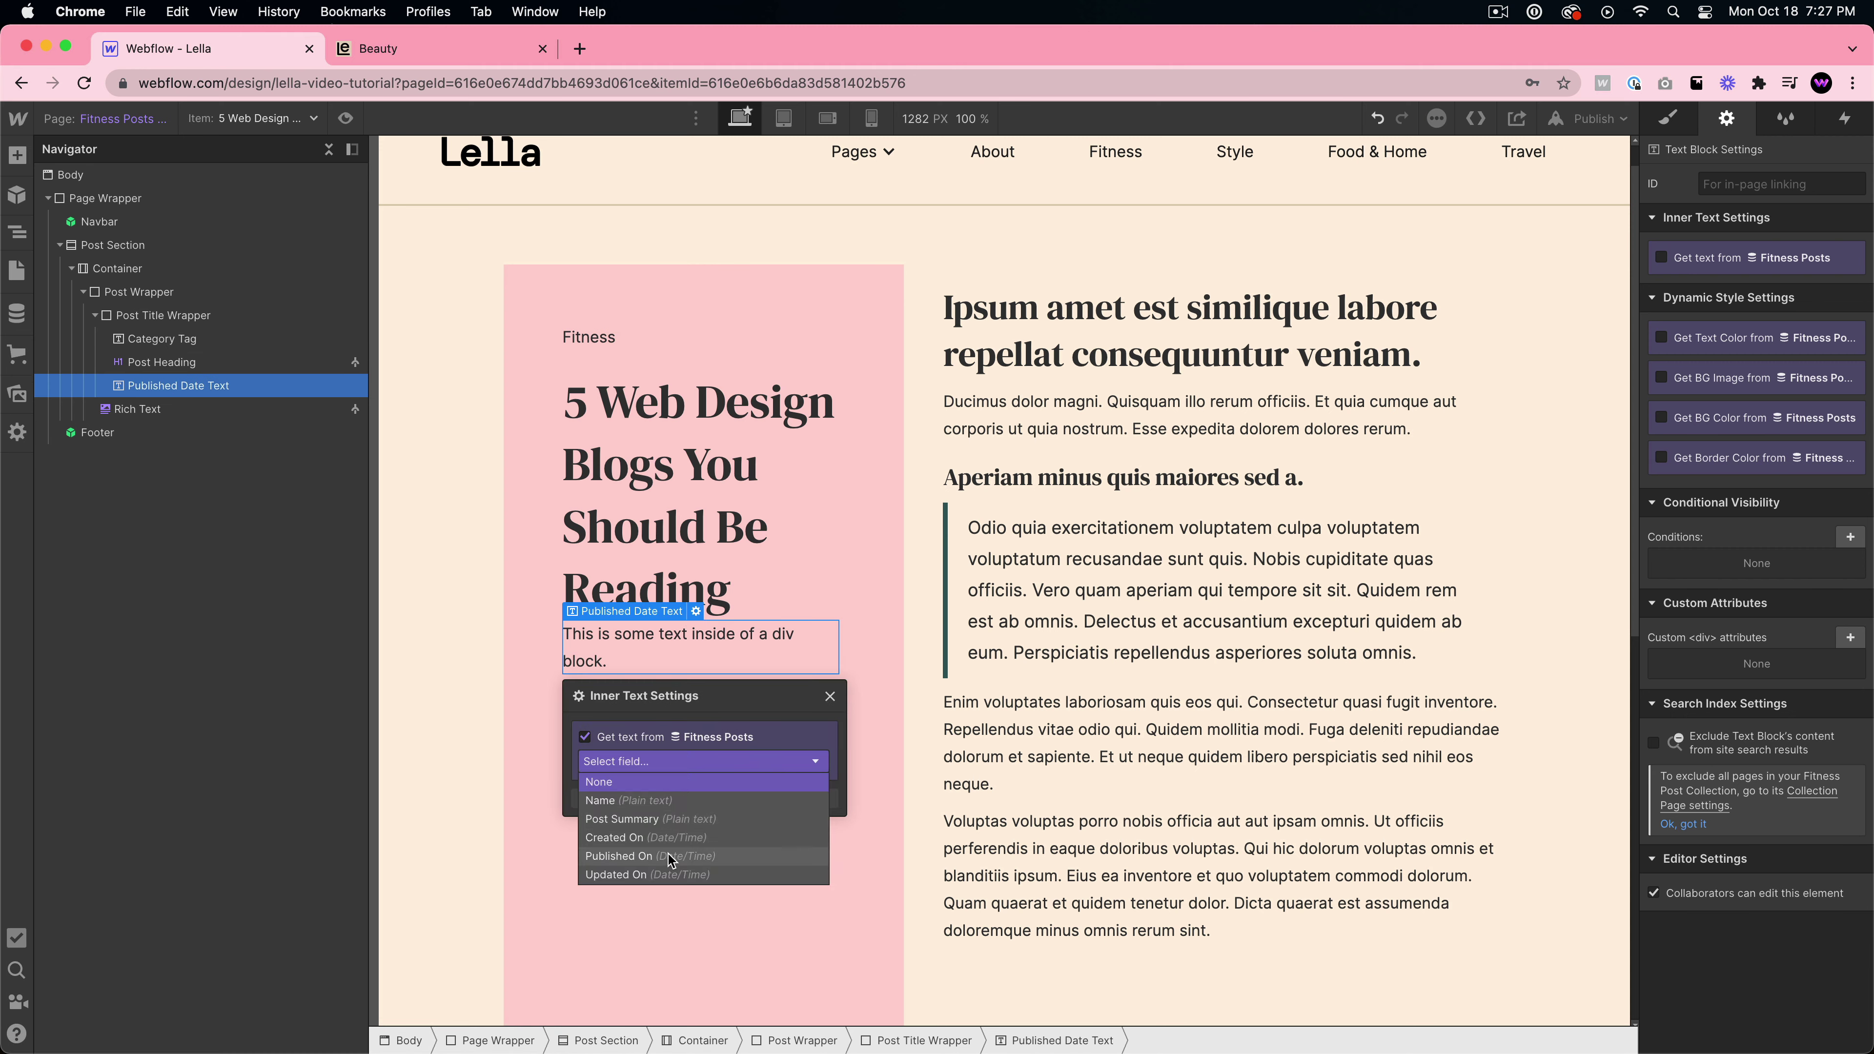
pyautogui.click(667, 854)
pyautogui.click(636, 666)
# - Set the Published Date Text's date format to 10.19.2021
pyautogui.click(641, 634)
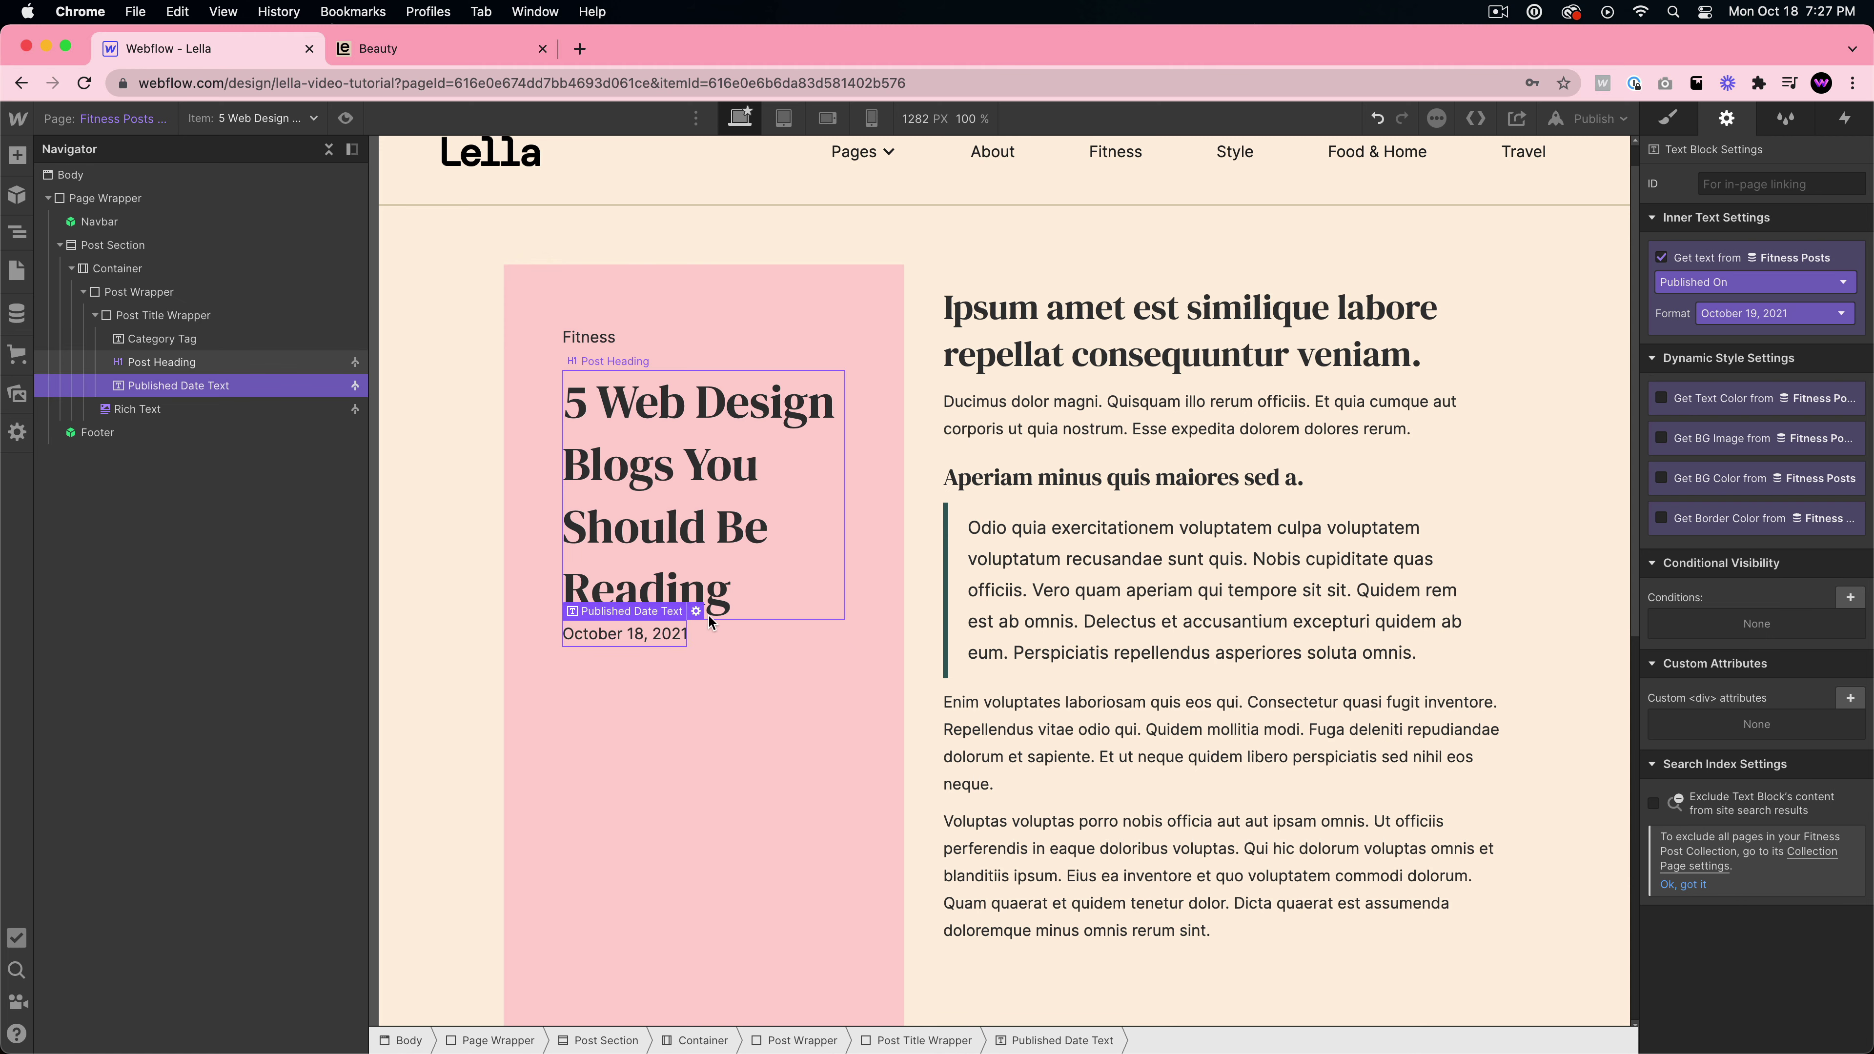
pyautogui.click(696, 611)
pyautogui.click(662, 755)
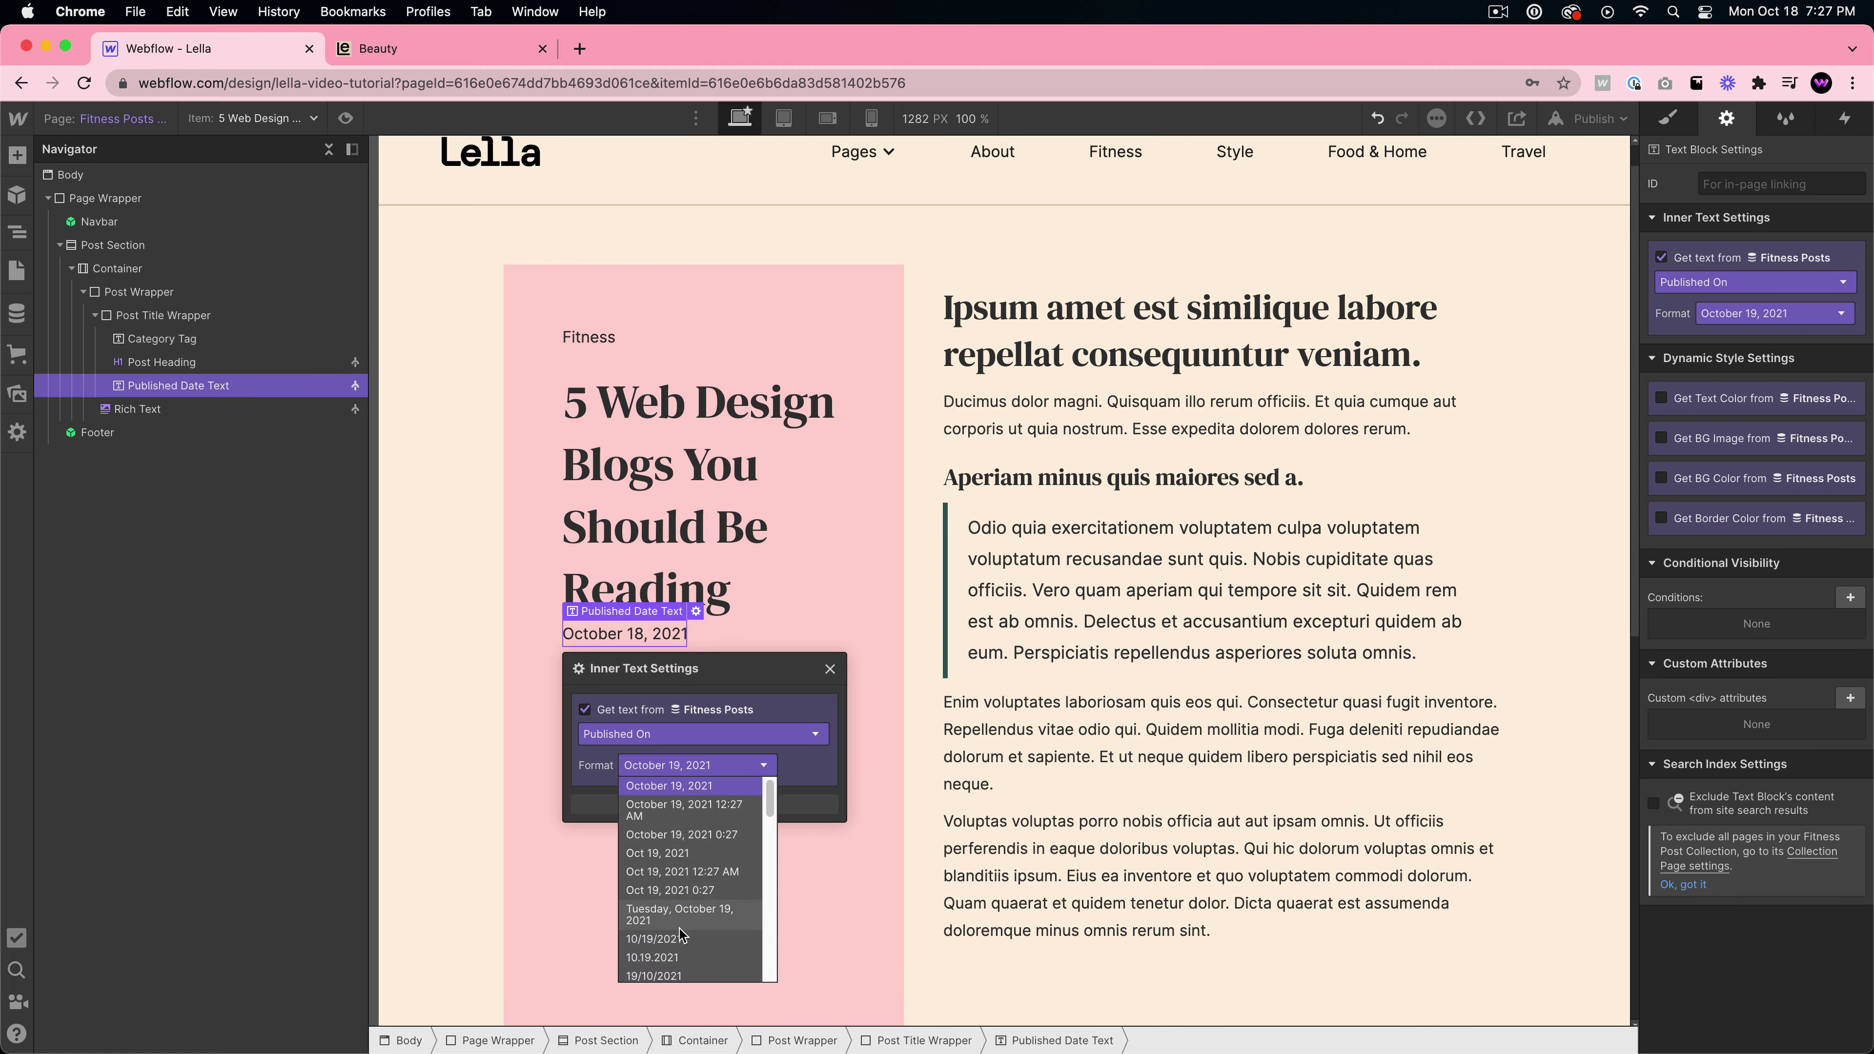
pyautogui.click(679, 956)
pyautogui.click(679, 956)
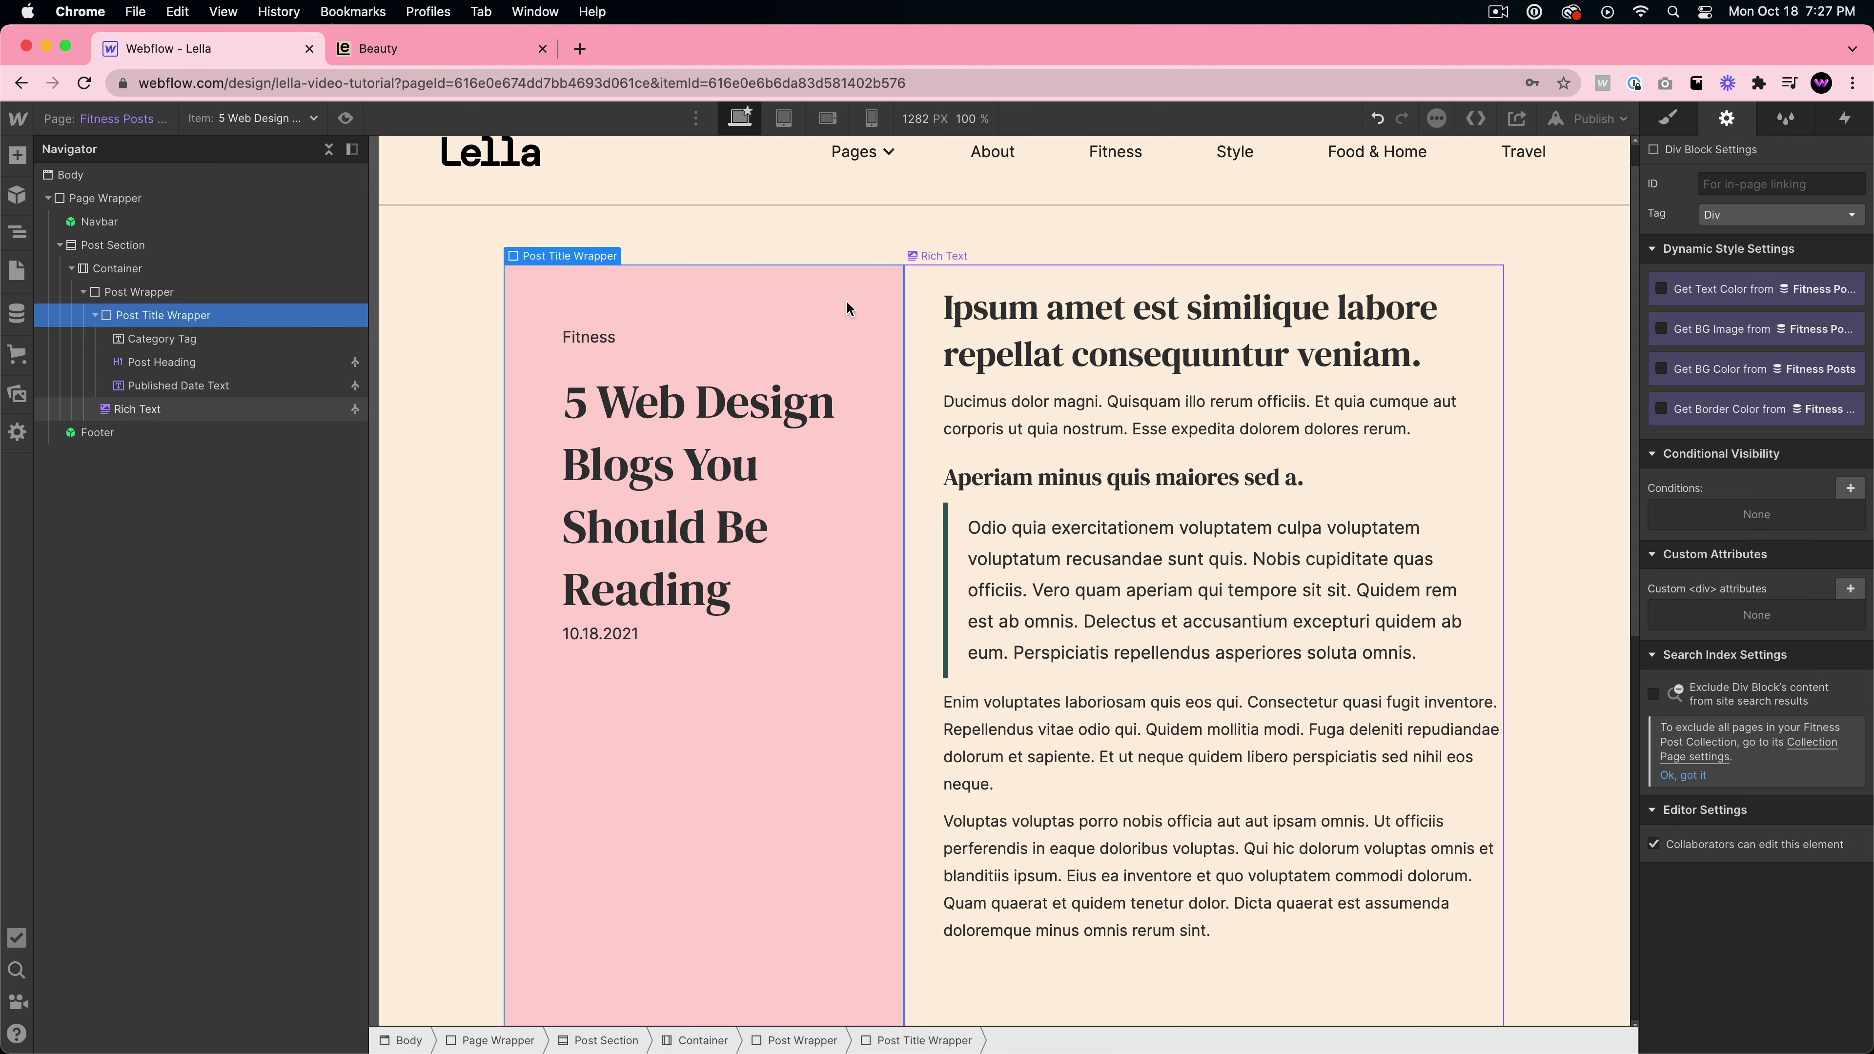
# - Preview the template with the posts on the history of web design, the best blog design examples and why we love Webflow
pyautogui.click(304, 113)
pyautogui.click(272, 189)
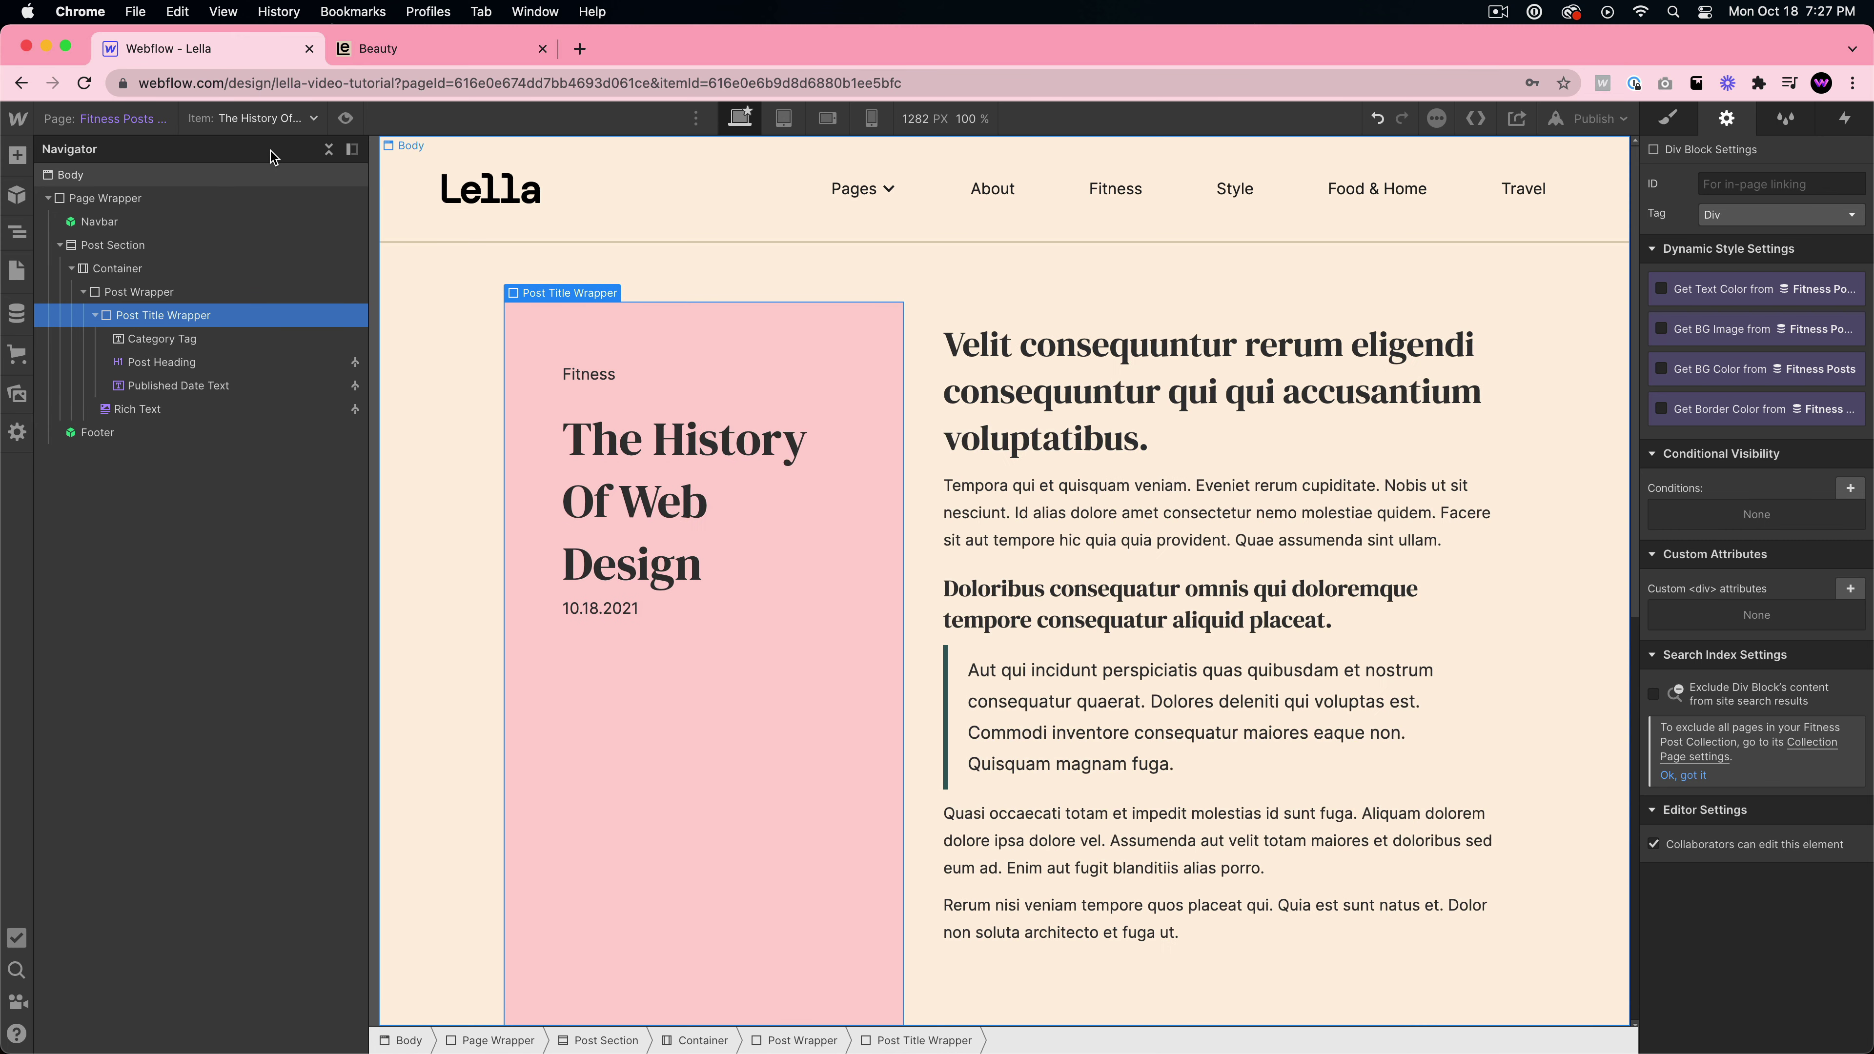
pyautogui.click(276, 115)
pyautogui.click(274, 167)
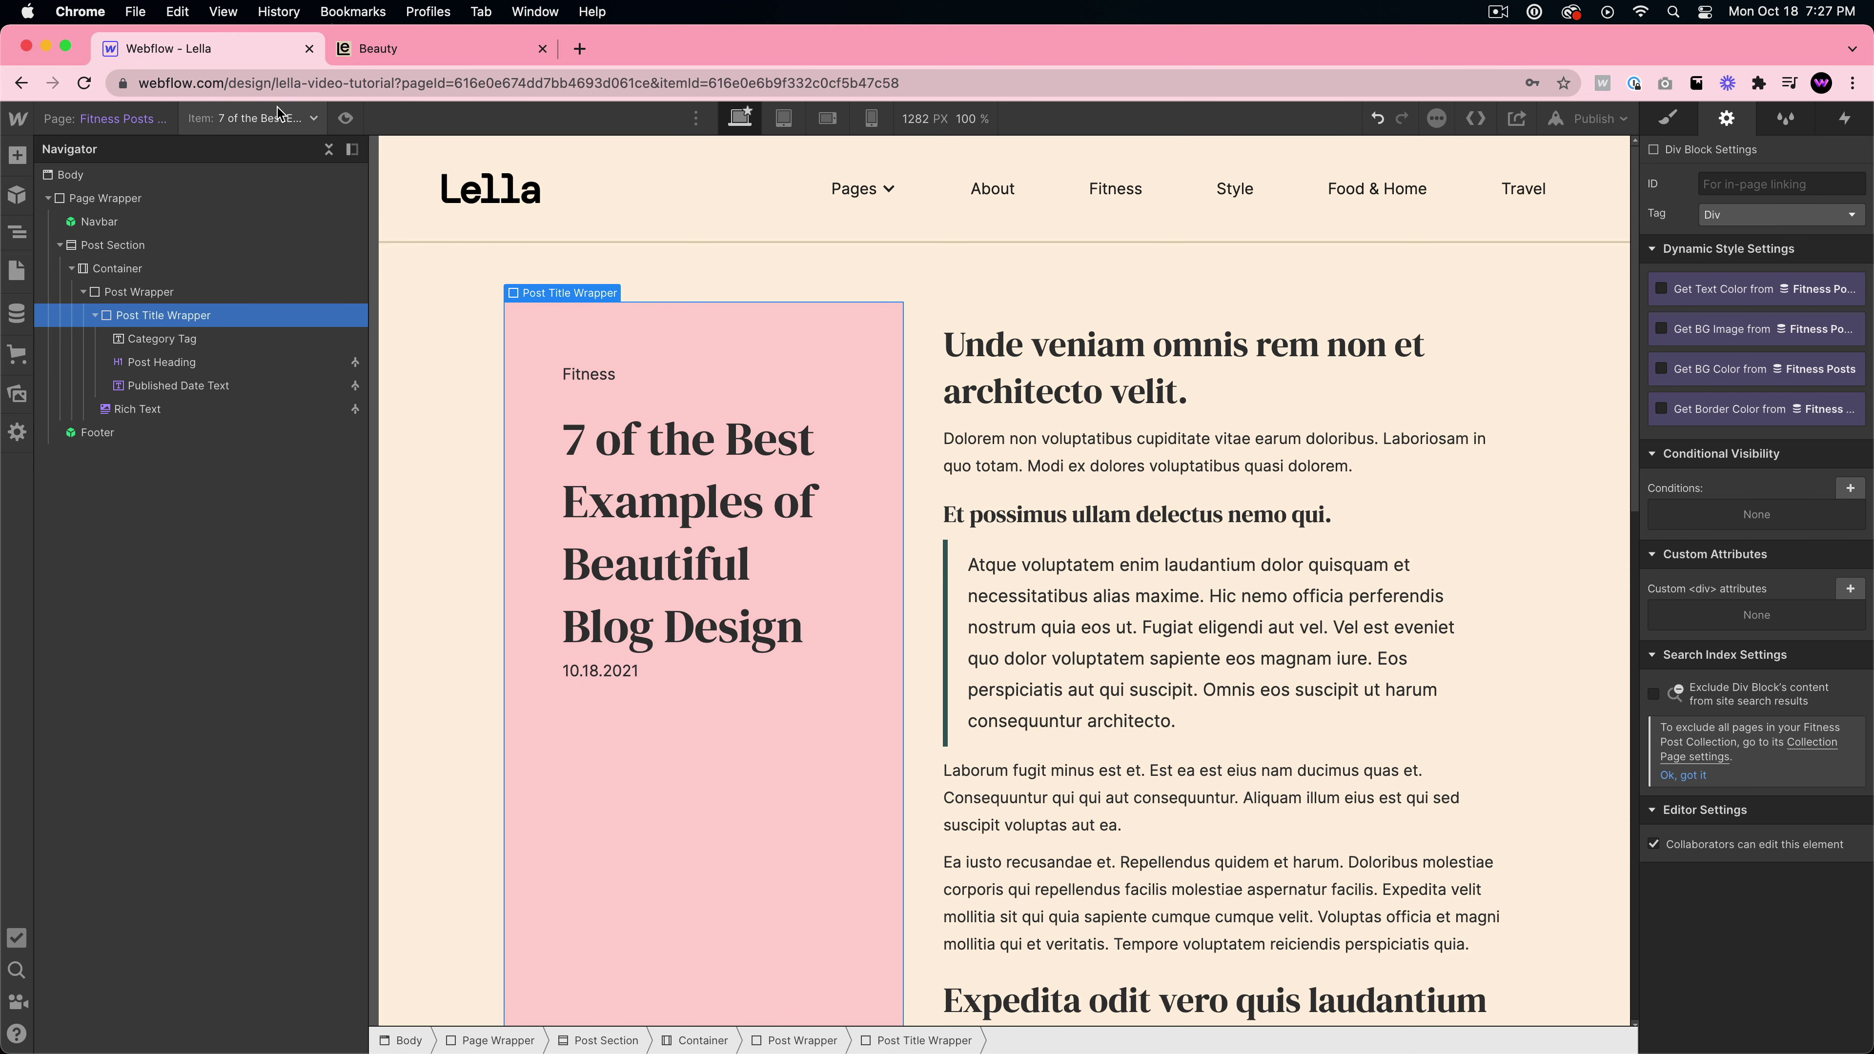
pyautogui.click(278, 118)
pyautogui.click(271, 232)
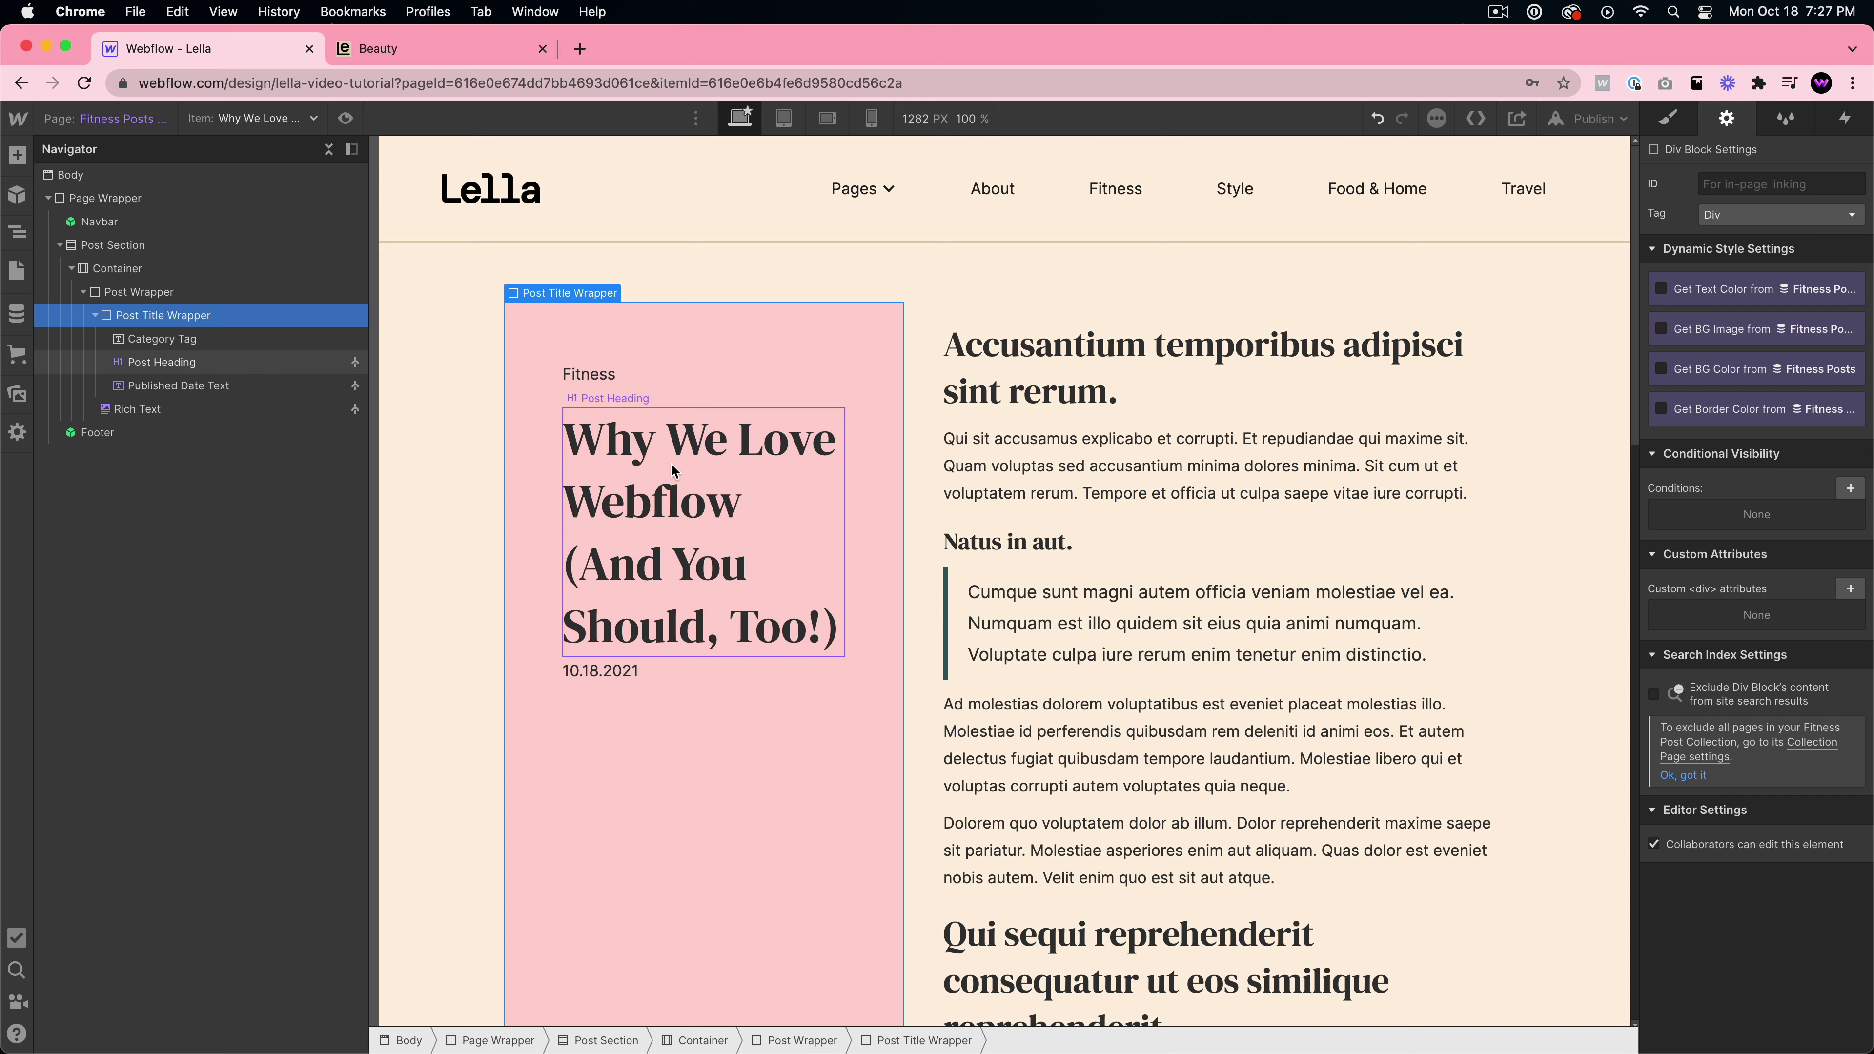
pyautogui.click(247, 116)
pyautogui.click(263, 176)
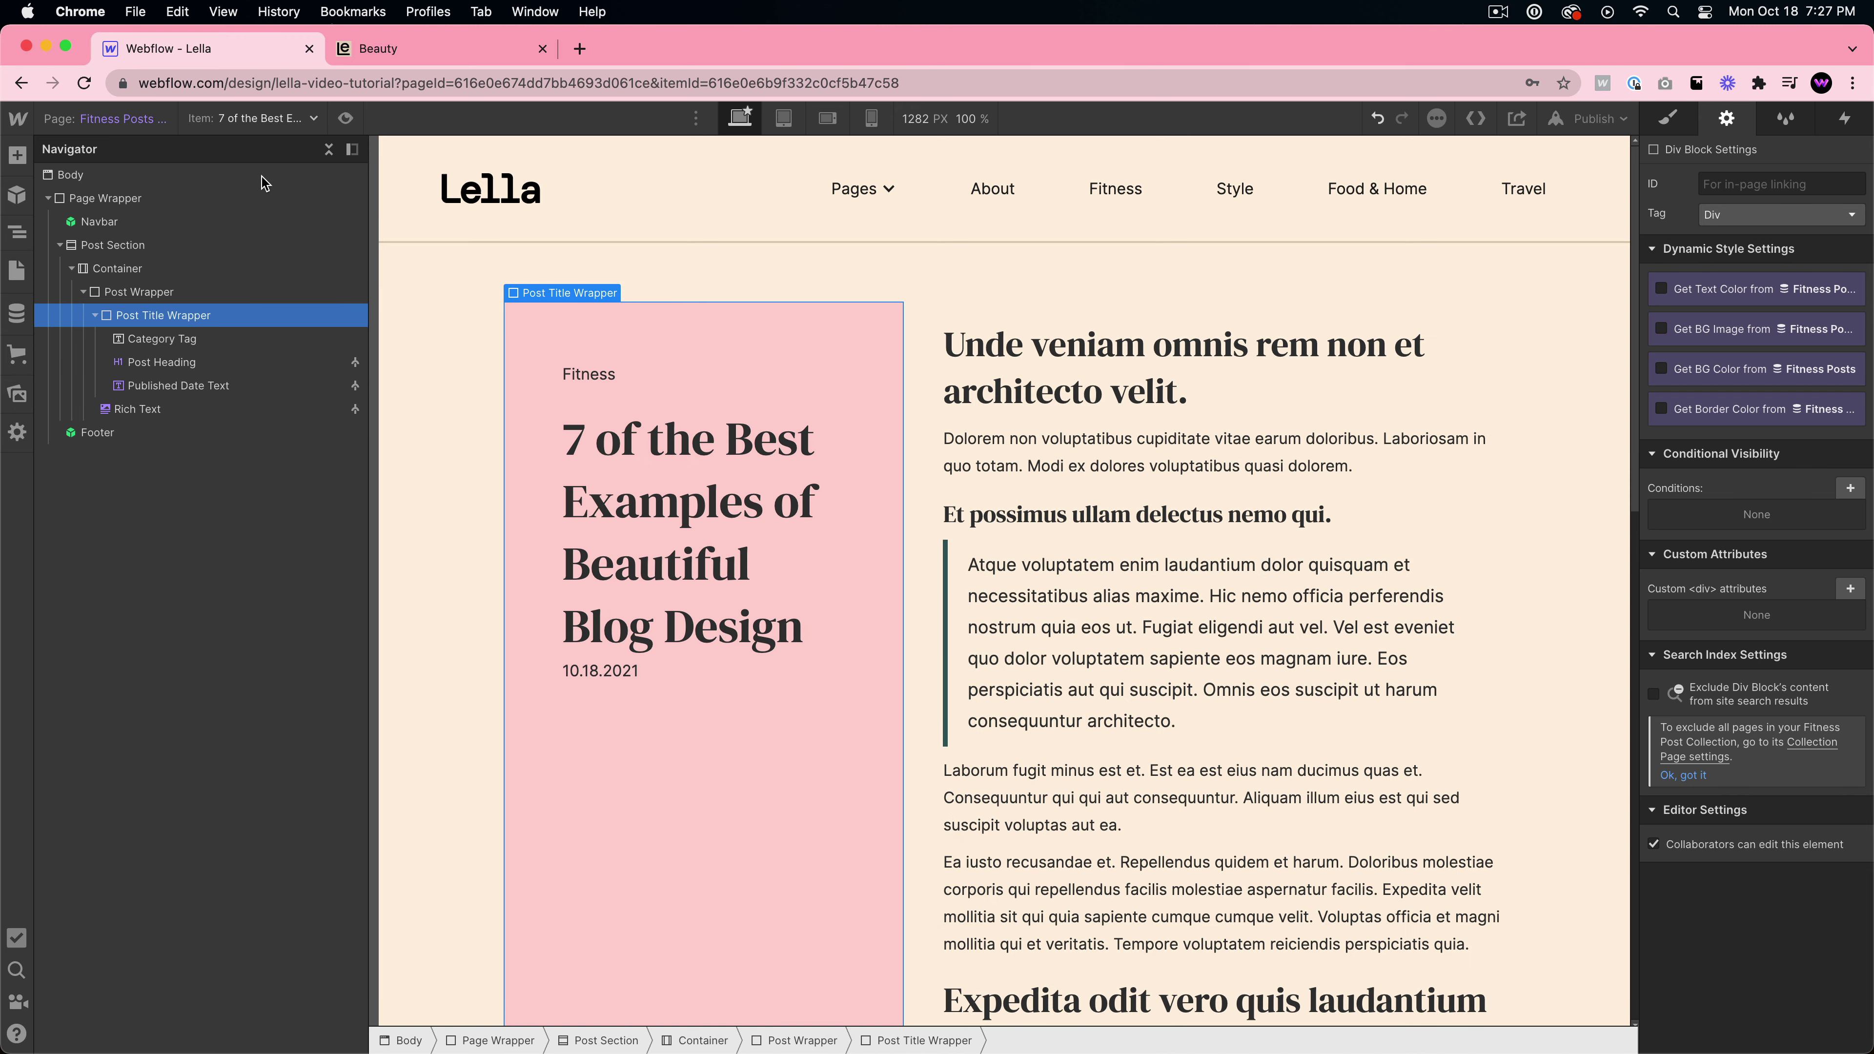
# - Open the Style Posts Template page and bring up the text source settings of its rich text block
pyautogui.click(16, 270)
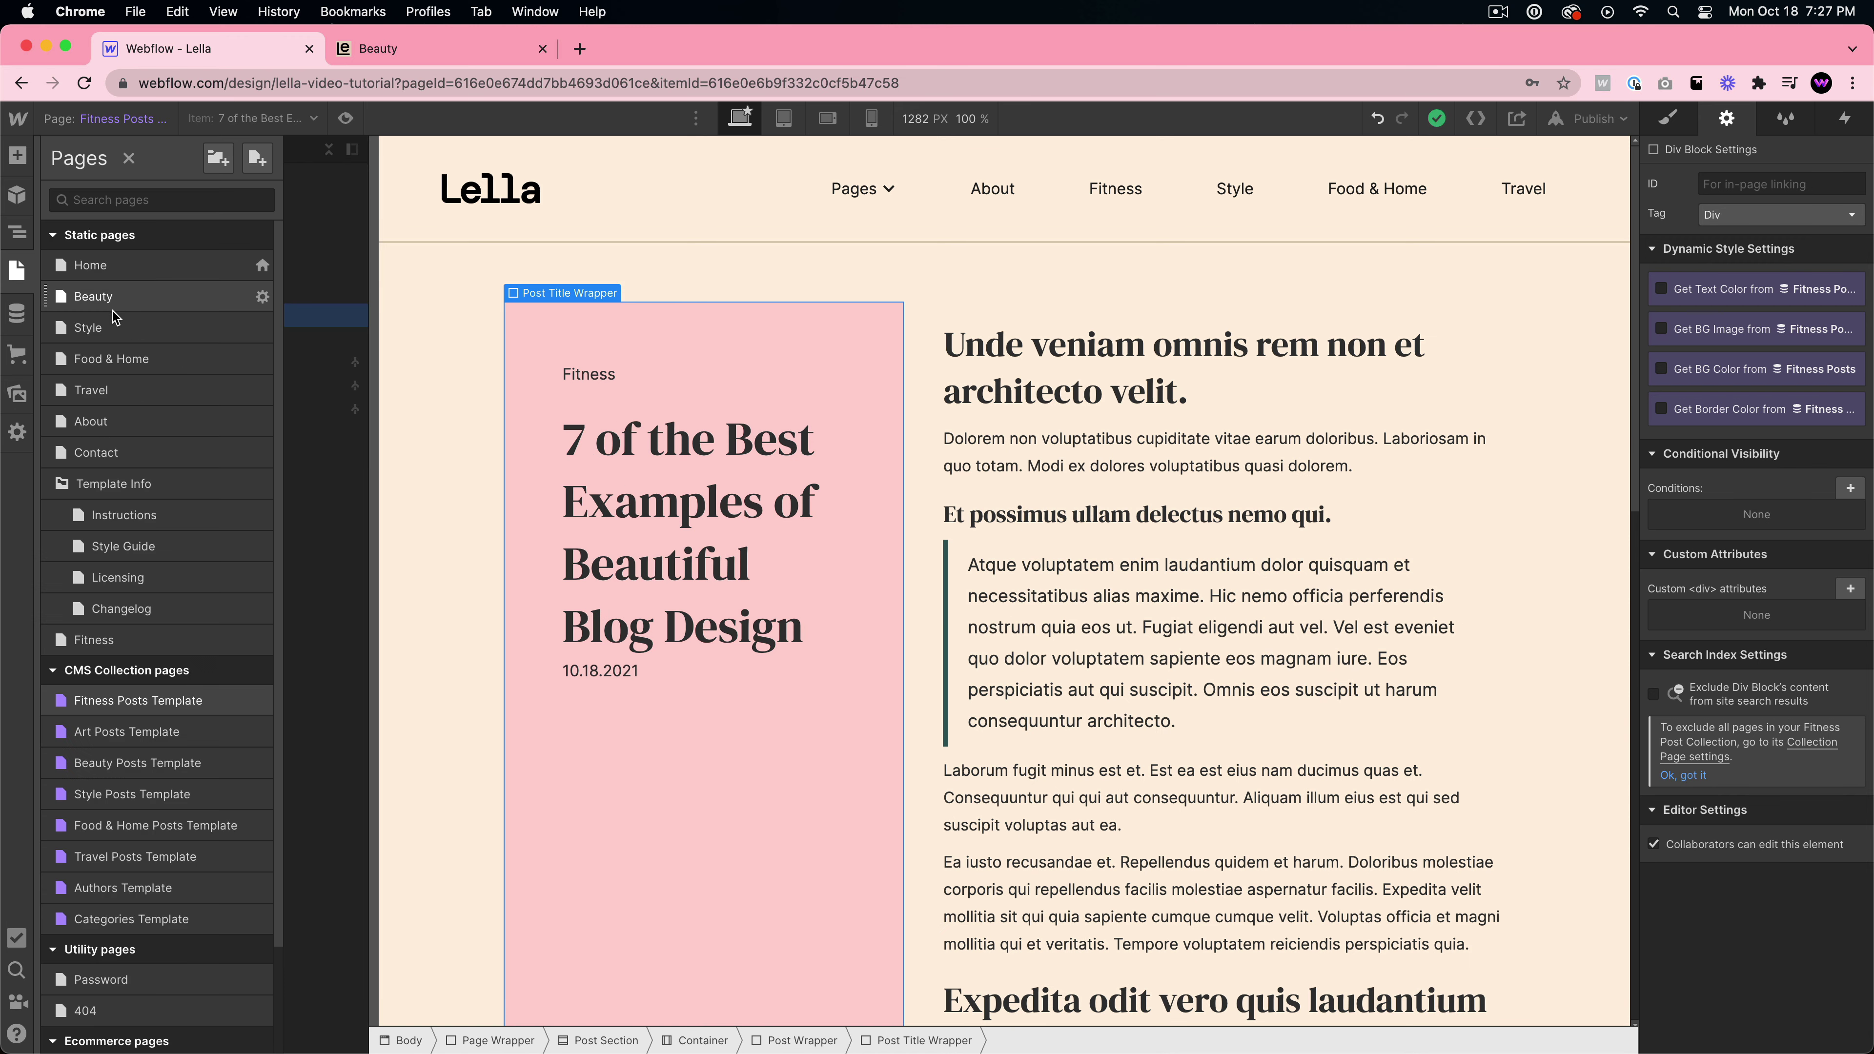
pyautogui.click(131, 795)
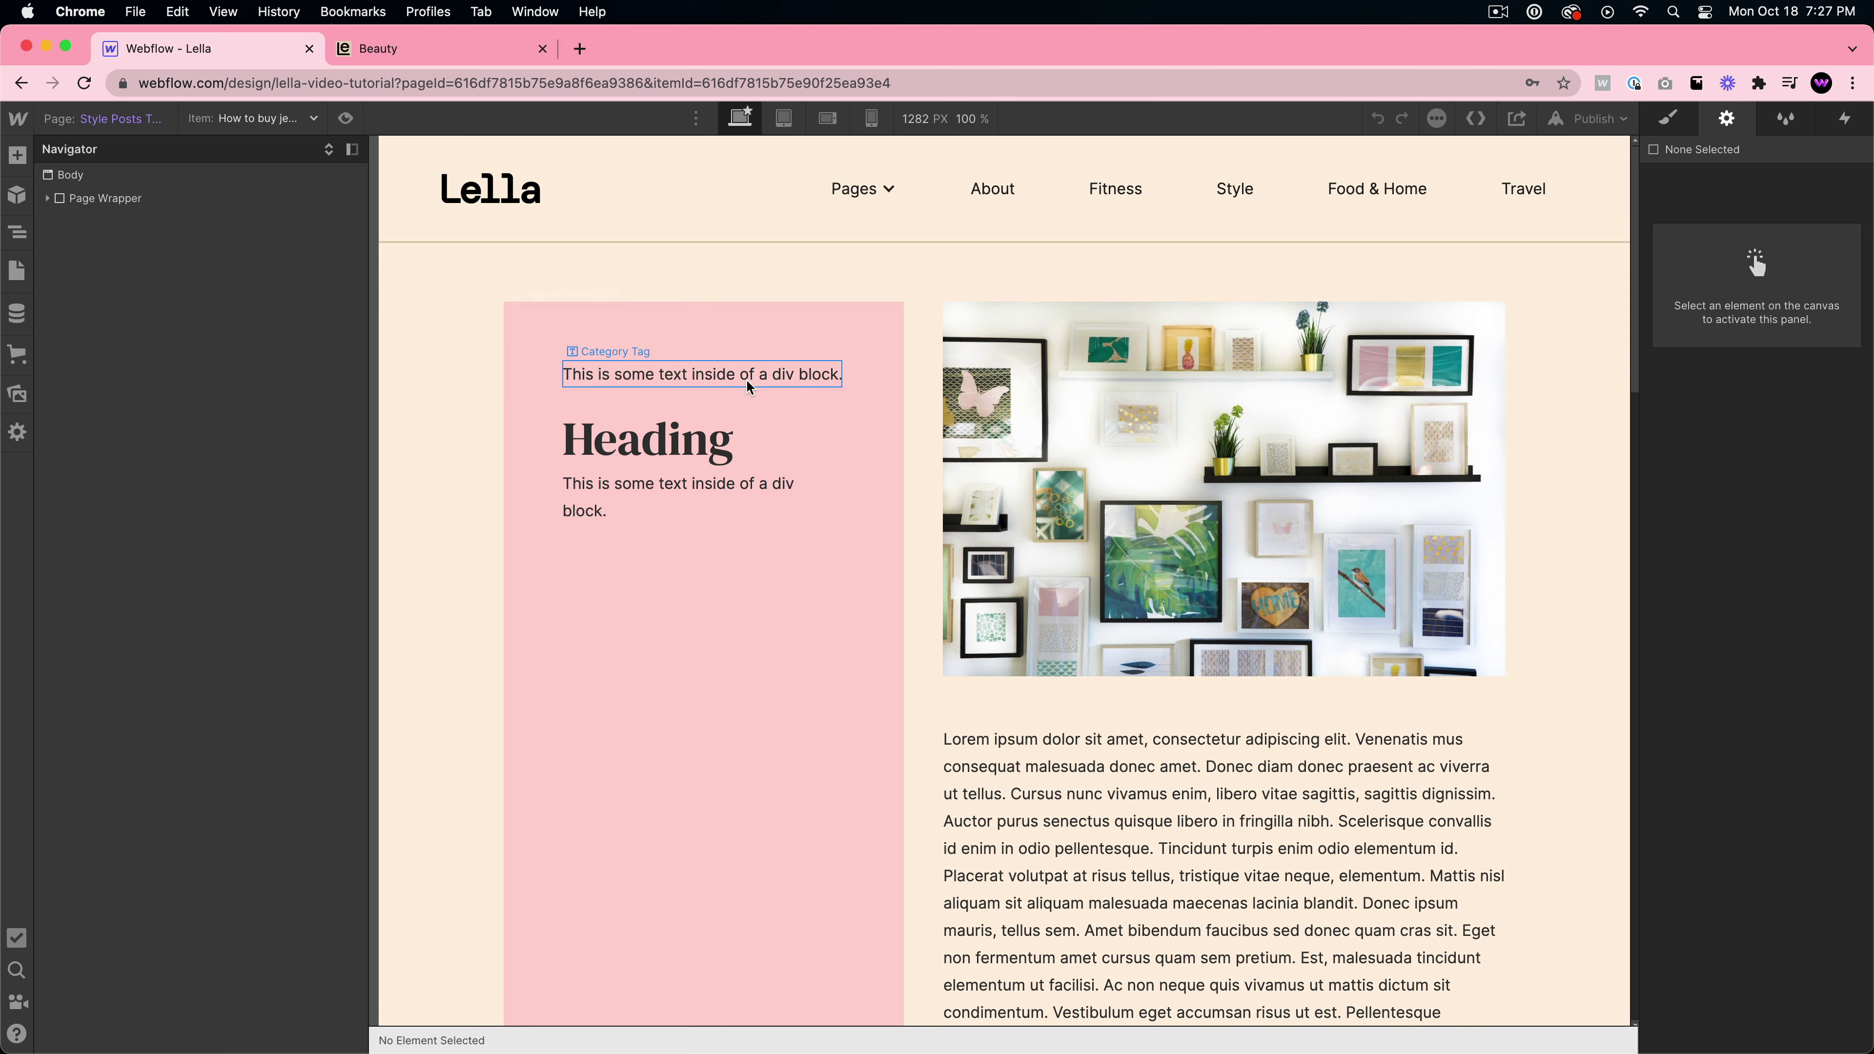
pyautogui.click(1112, 777)
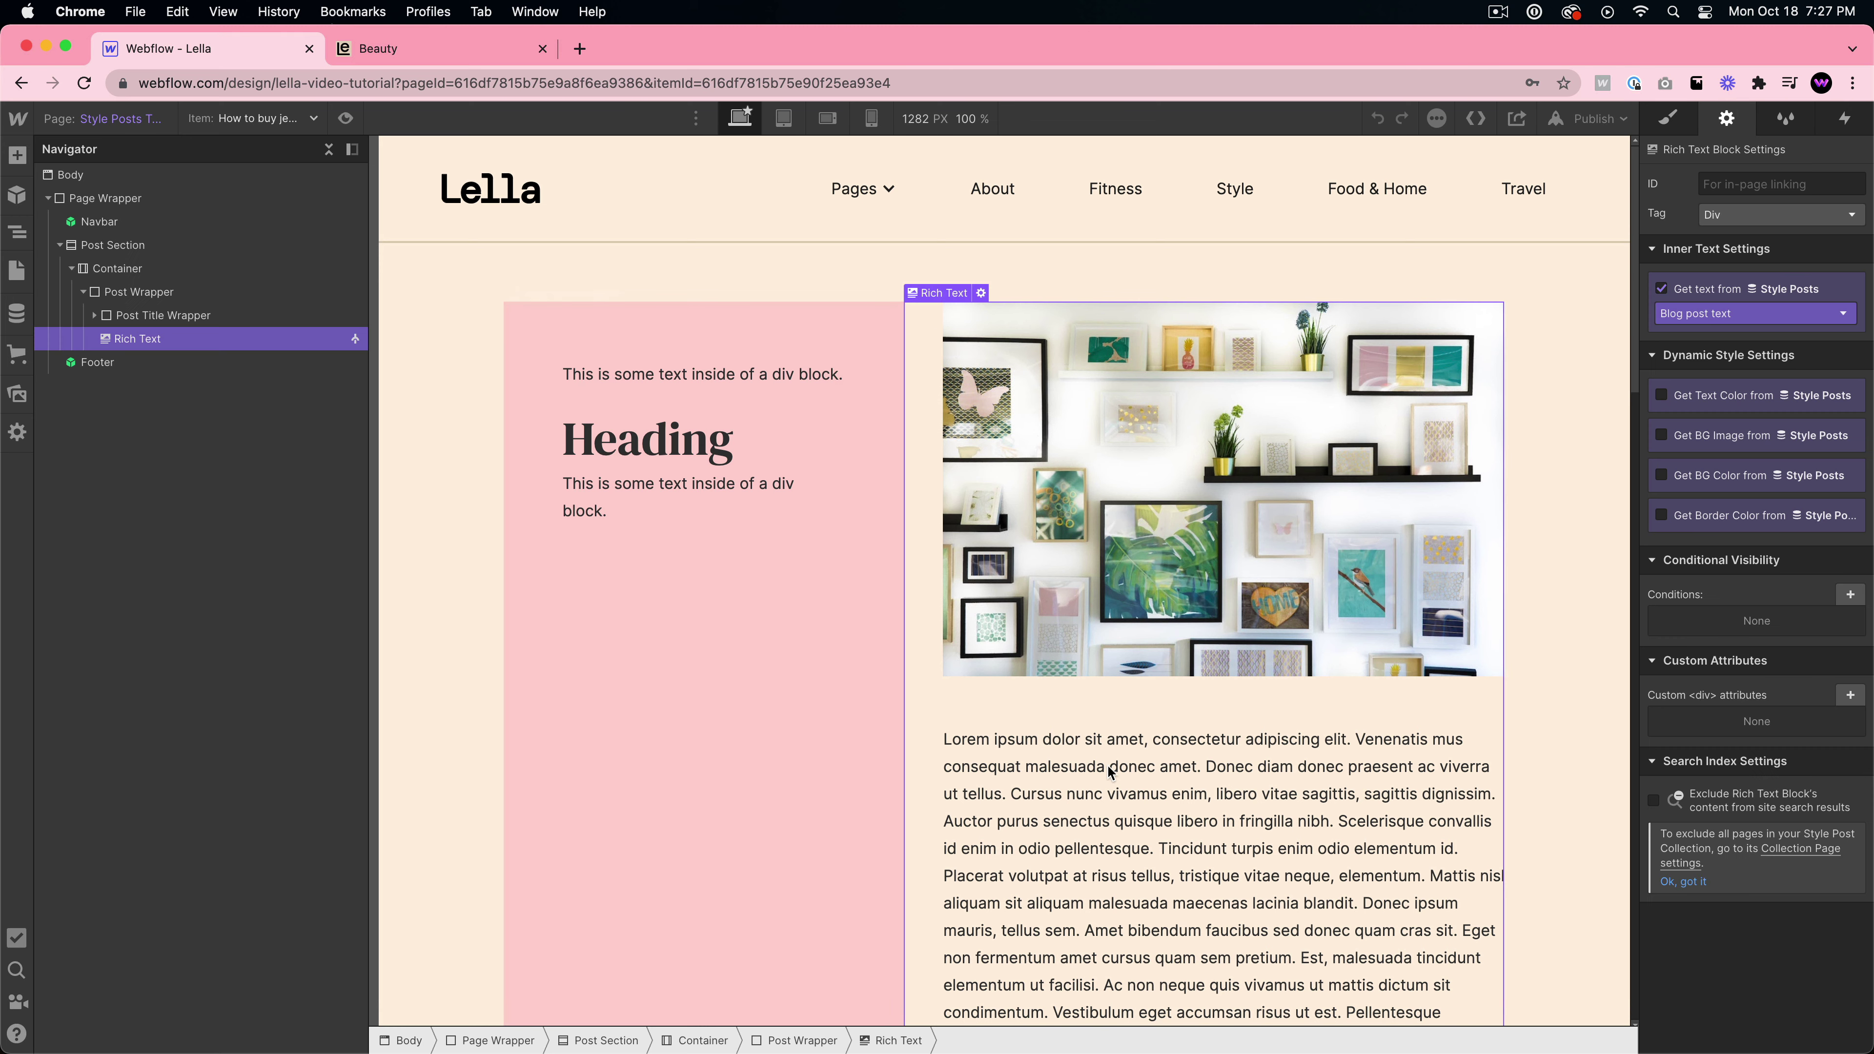
pyautogui.click(981, 293)
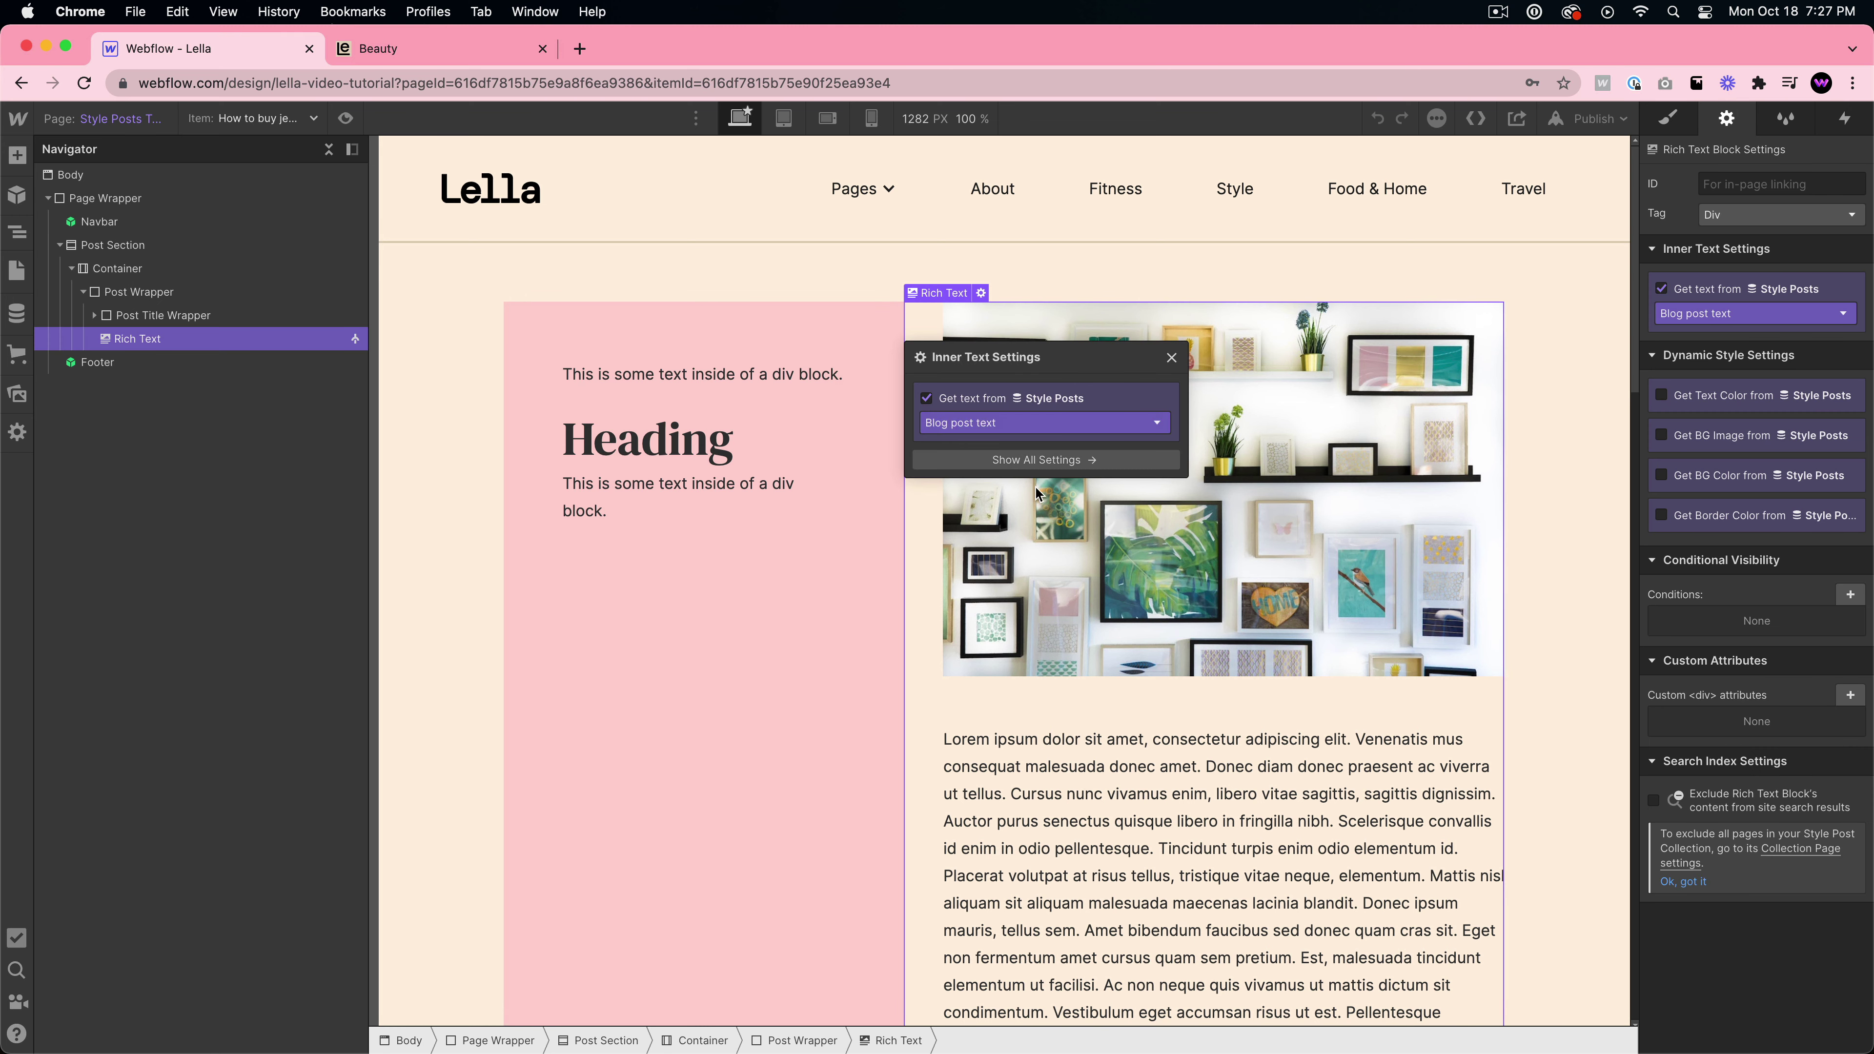
# - Bind the category tag text block to the Name field of the Style Posts category
pyautogui.click(680, 375)
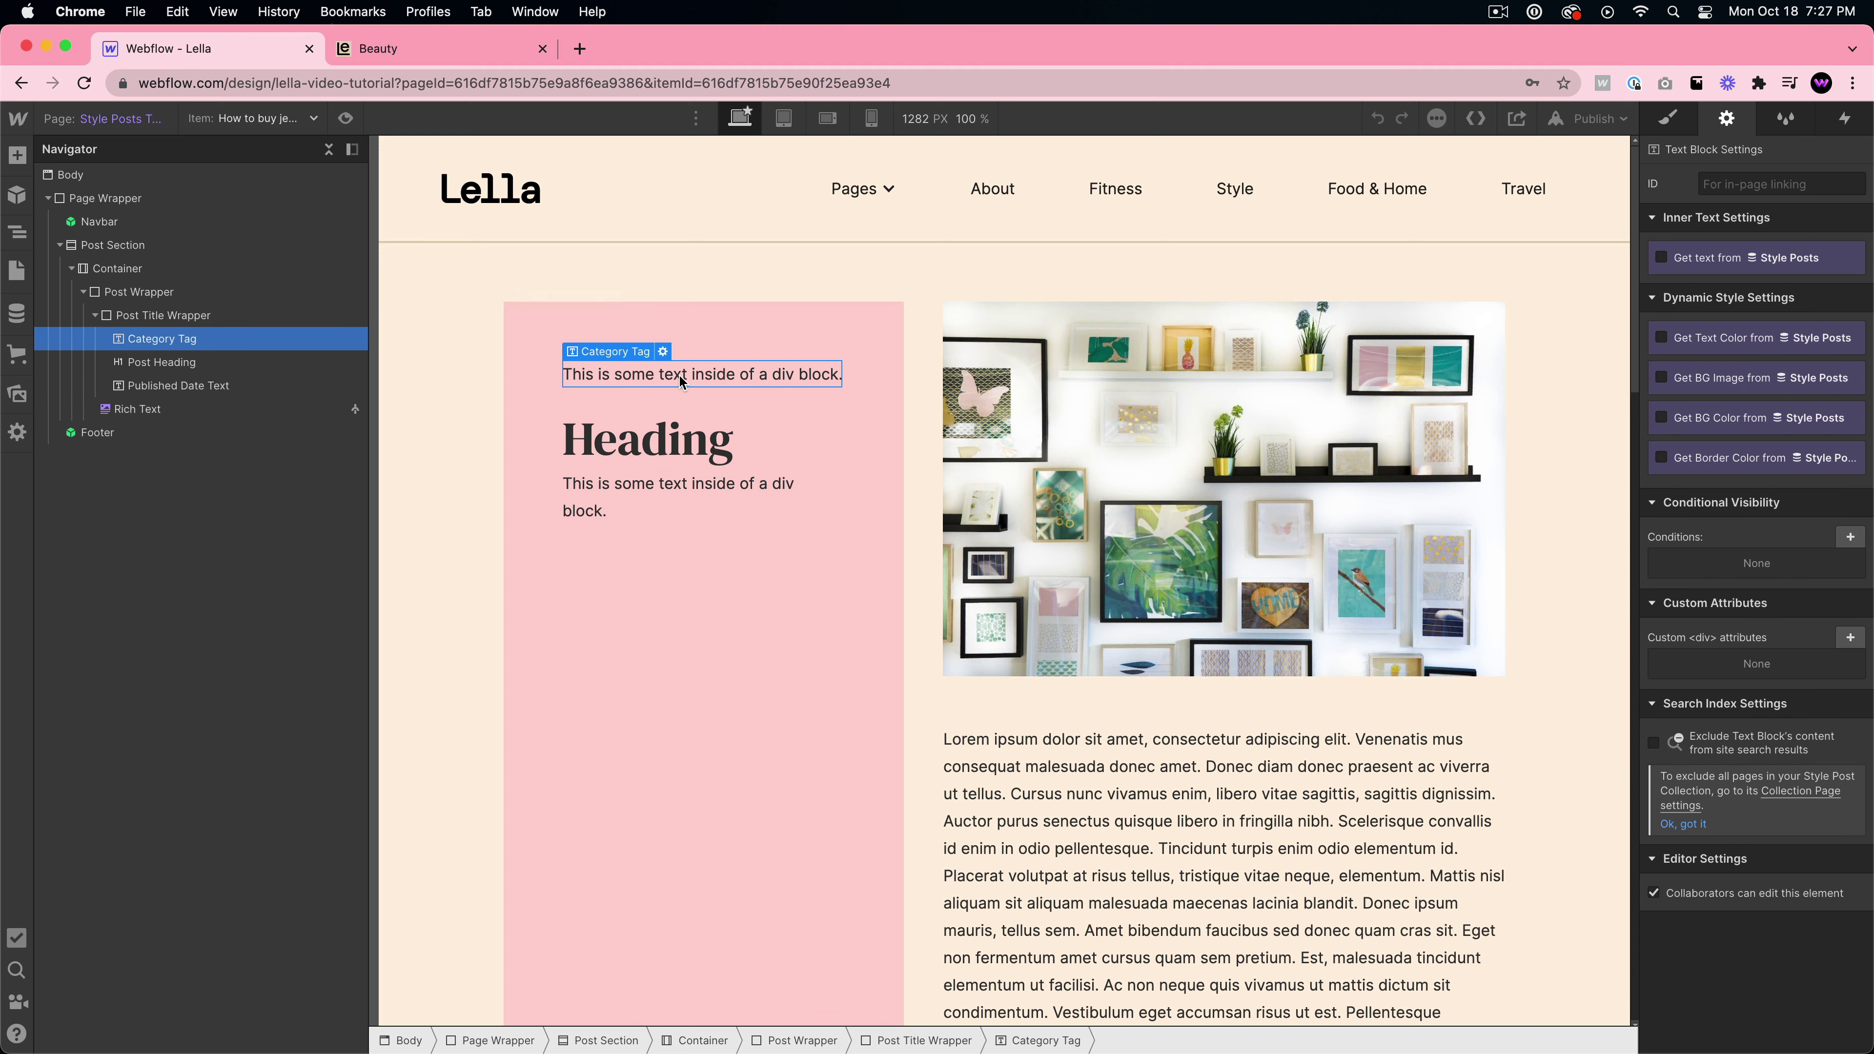
pyautogui.click(663, 351)
pyautogui.click(585, 450)
pyautogui.click(701, 474)
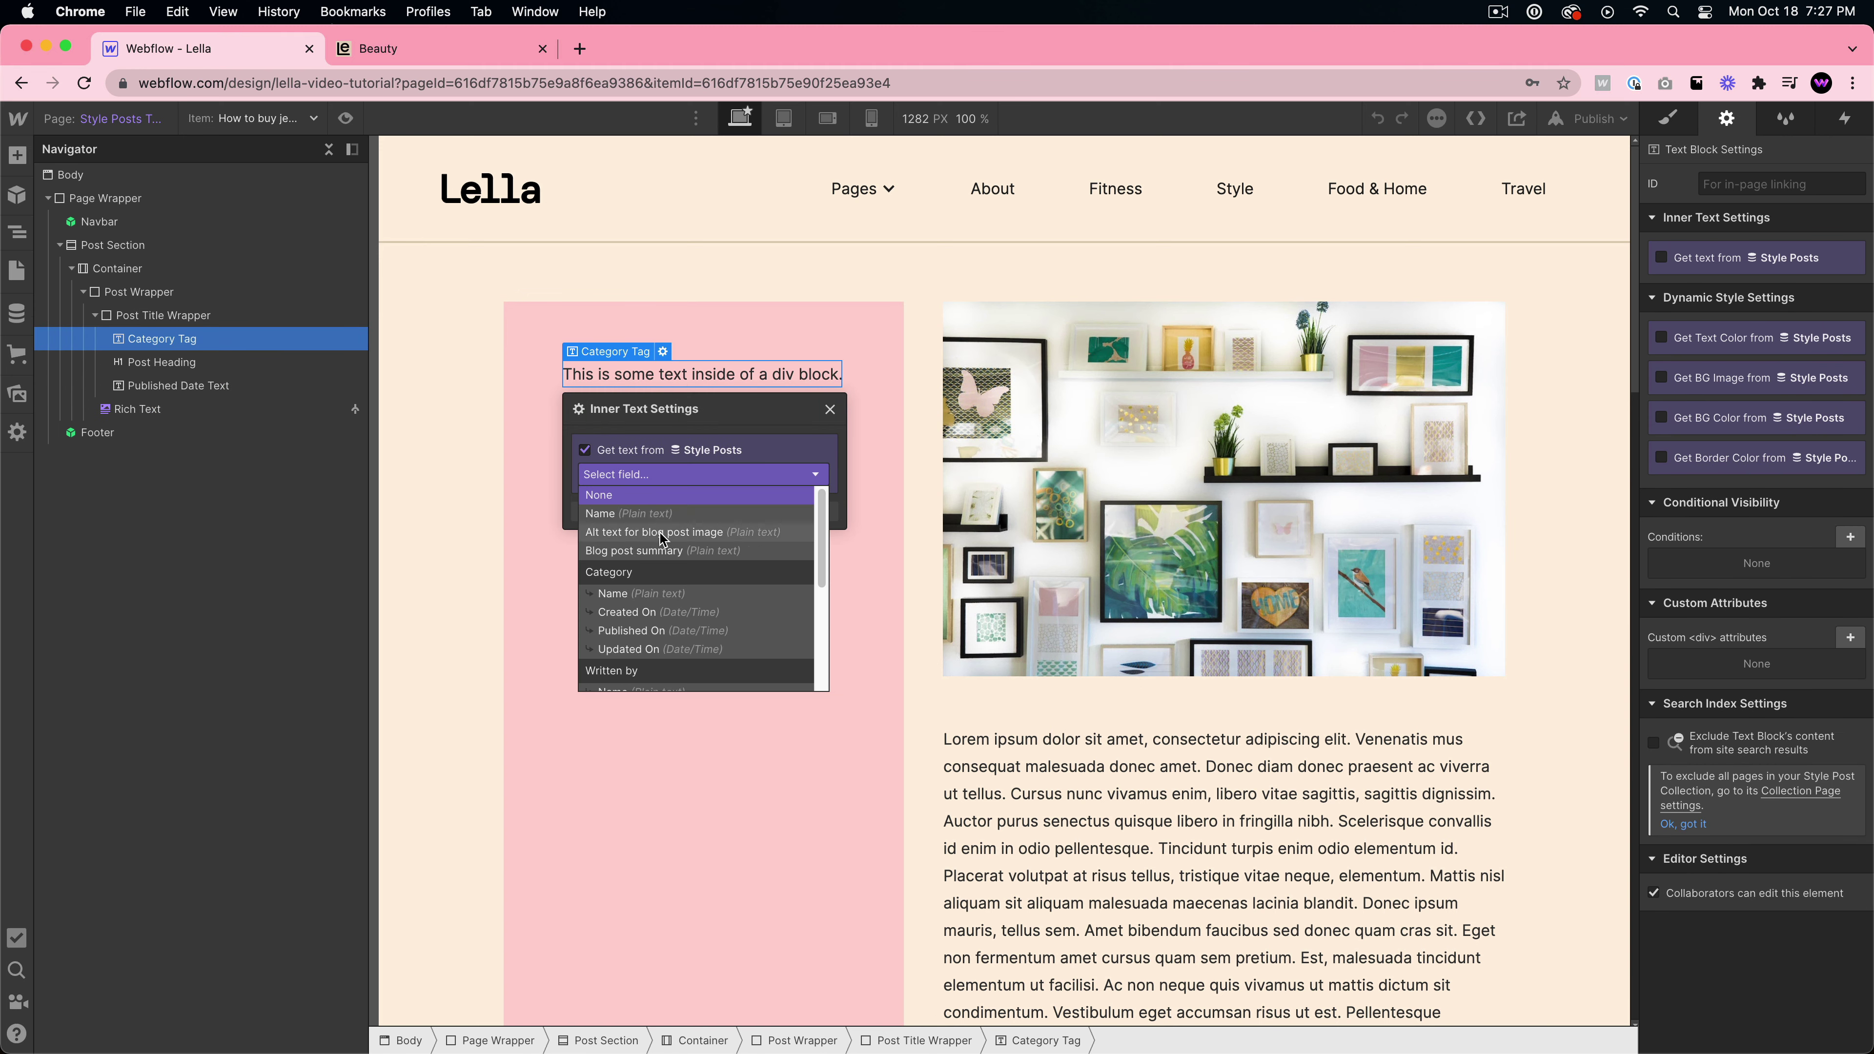
pyautogui.click(640, 596)
# - Bind the post heading's text to the Name field of Style Posts
pyautogui.click(664, 414)
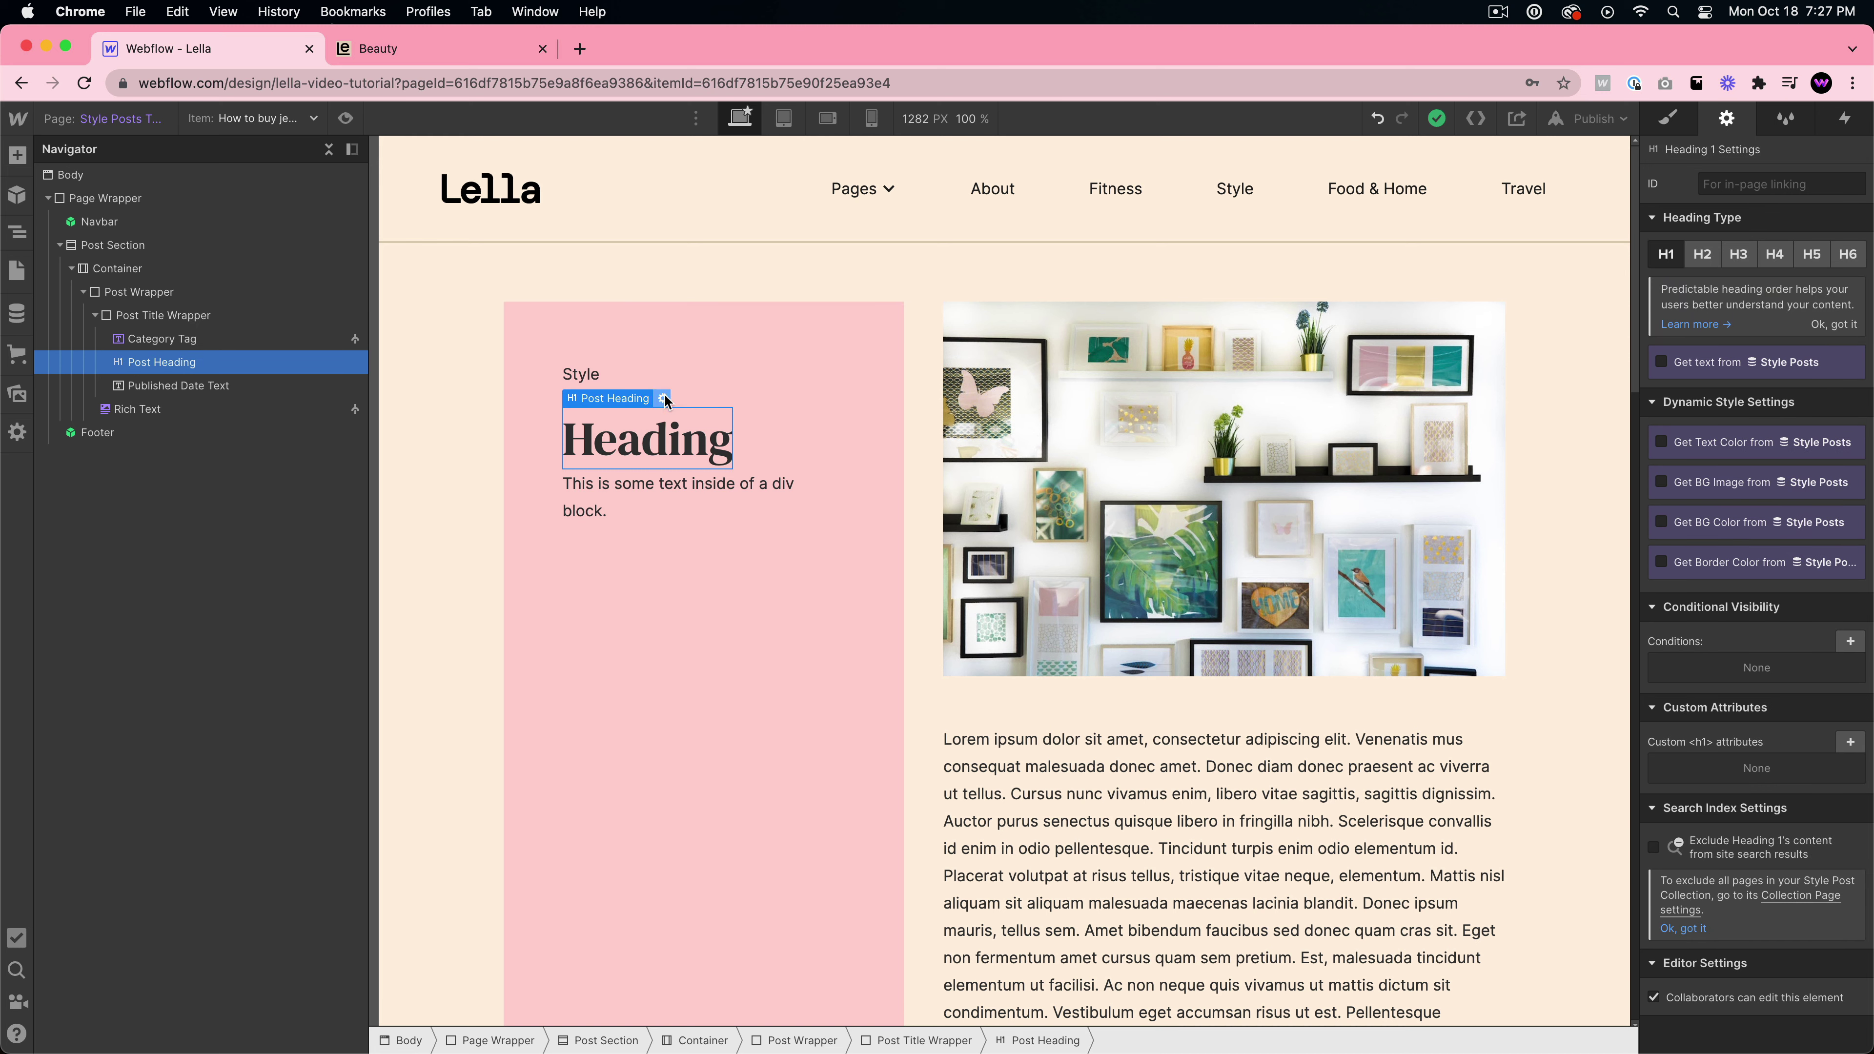
pyautogui.click(663, 399)
pyautogui.click(585, 637)
pyautogui.click(680, 662)
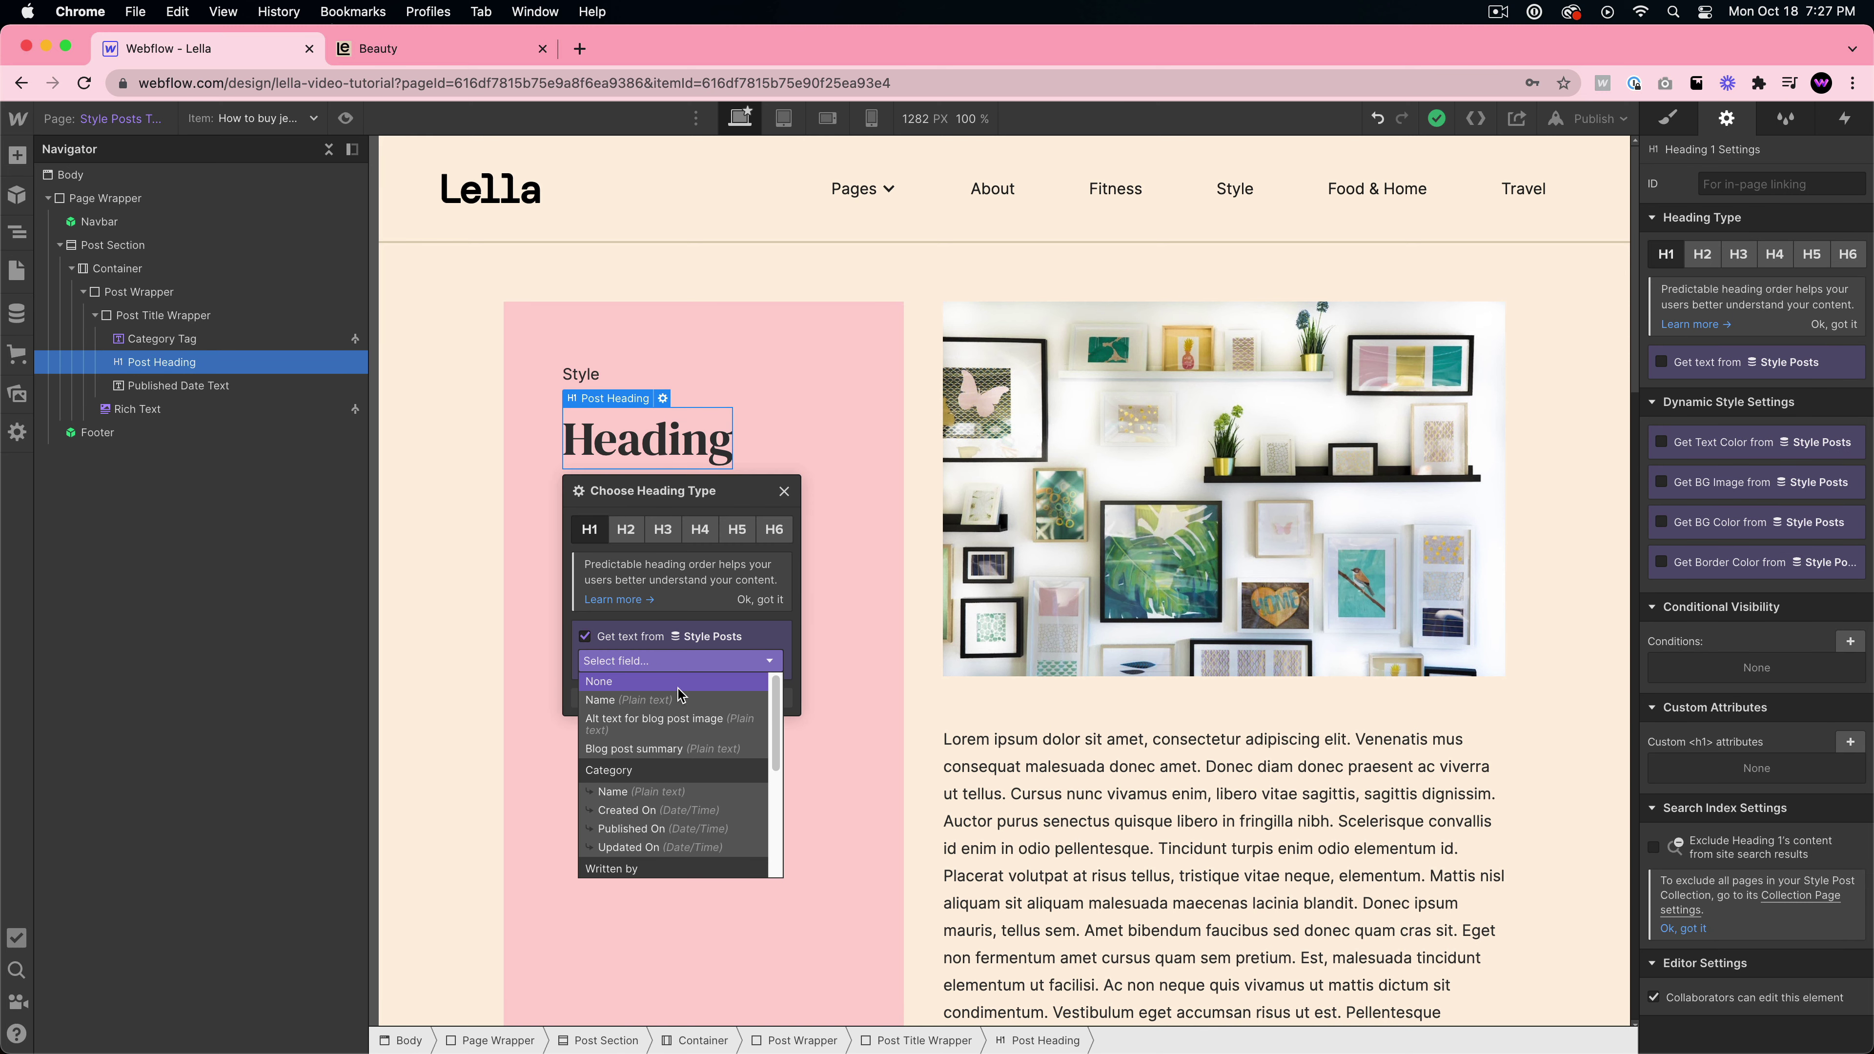
pyautogui.click(623, 699)
pyautogui.click(439, 472)
# - Bind the published date text to the Published On field of Style Posts and format it as 10.19.2021
pyautogui.click(659, 573)
pyautogui.click(696, 523)
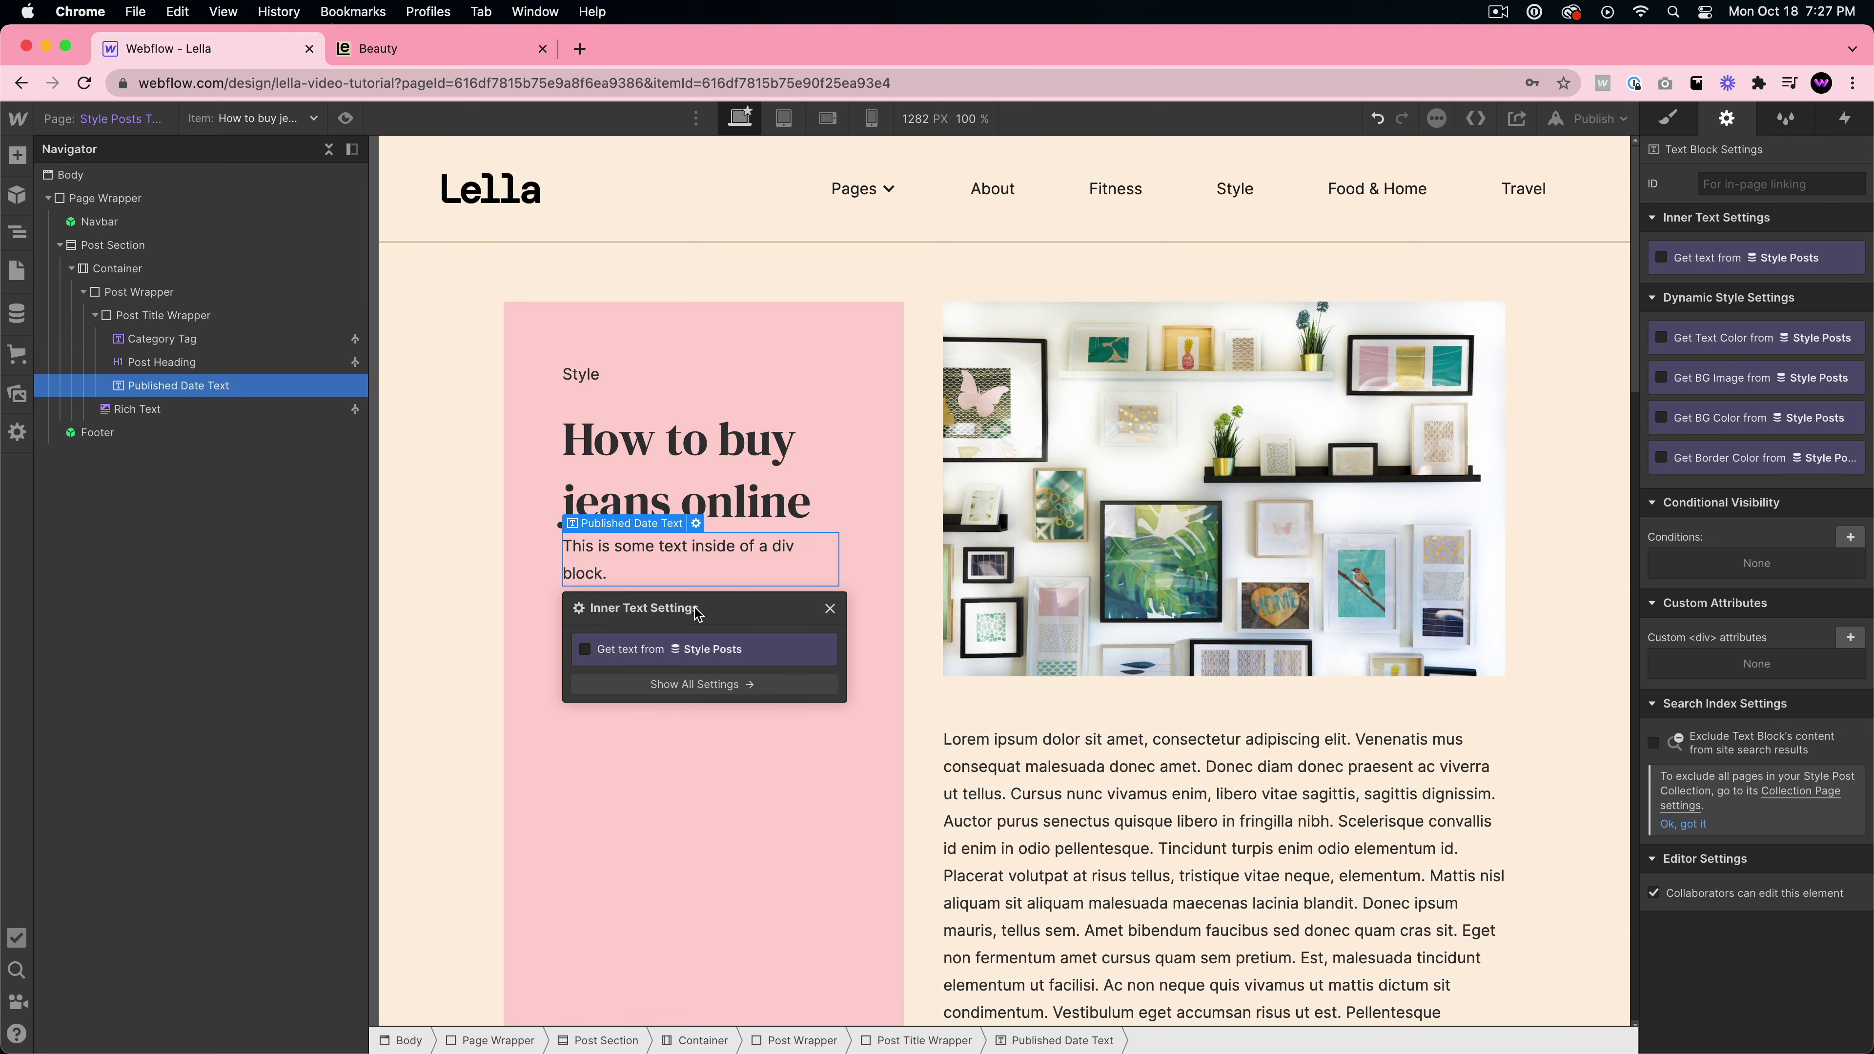
pyautogui.click(585, 649)
pyautogui.click(664, 676)
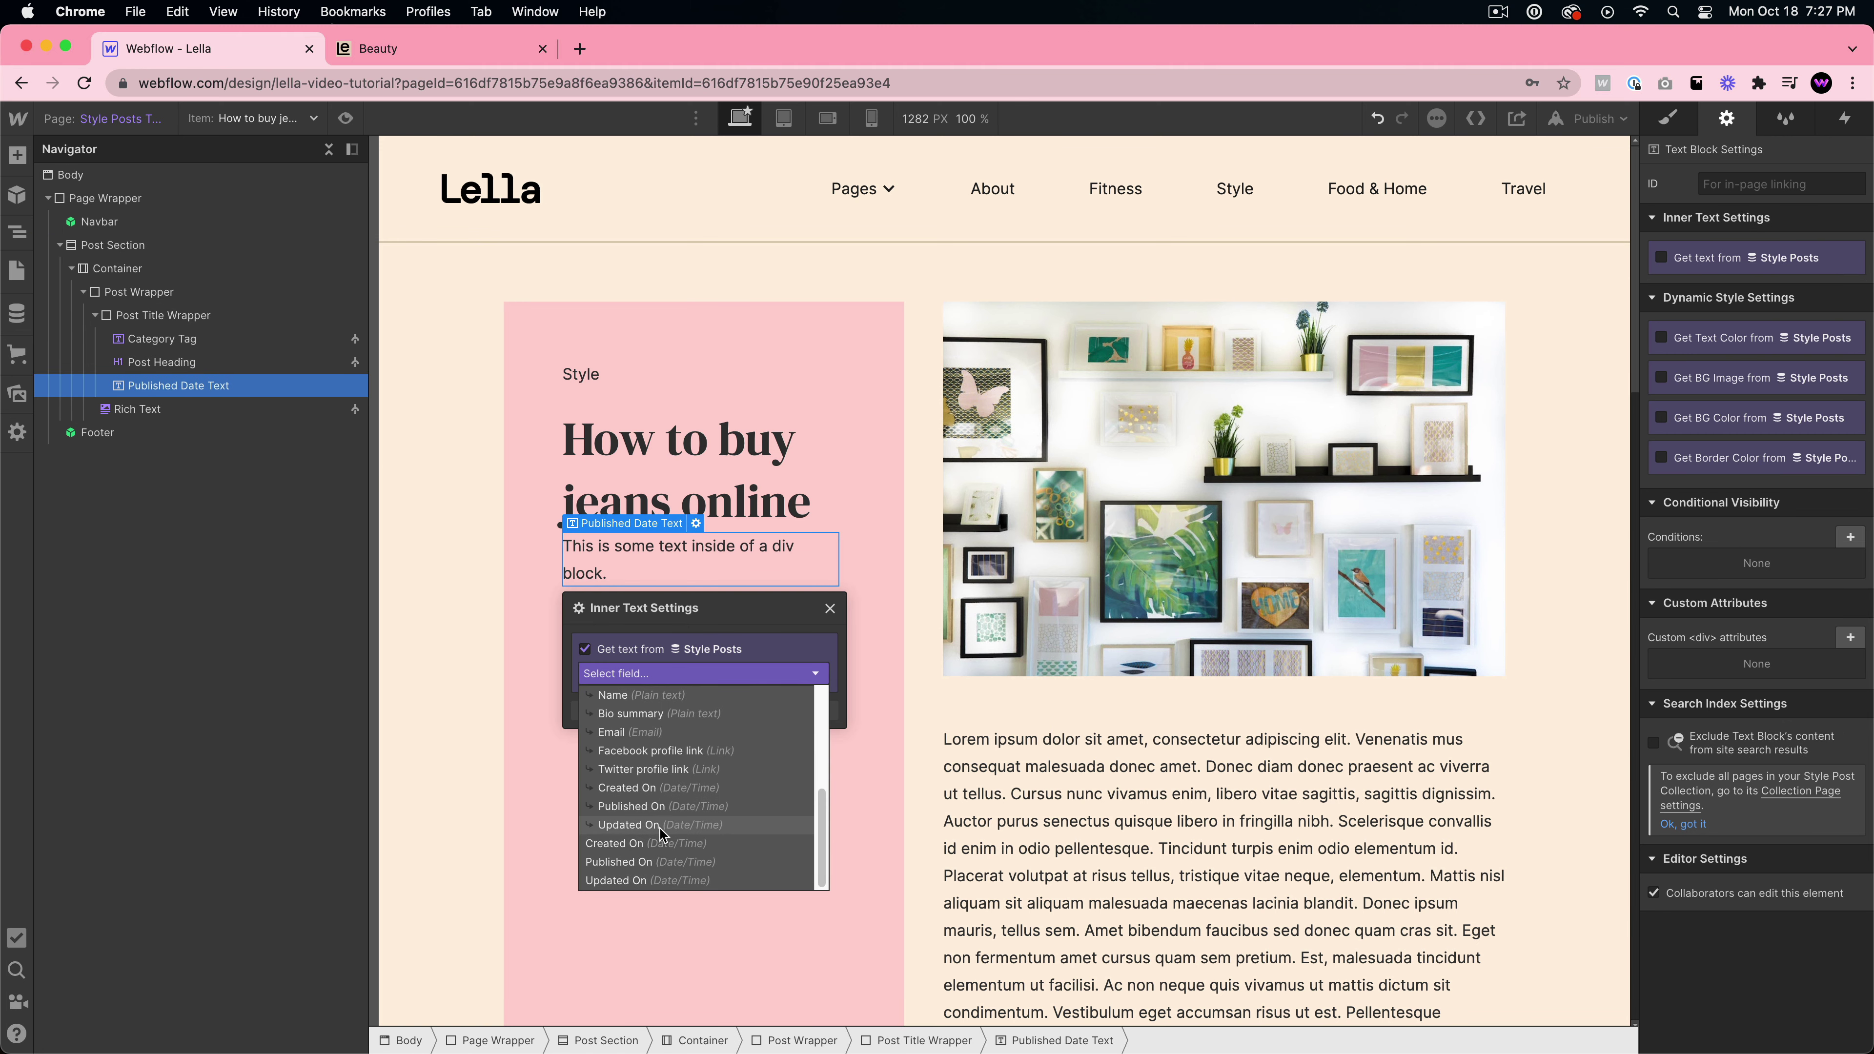
pyautogui.click(634, 860)
pyautogui.click(646, 678)
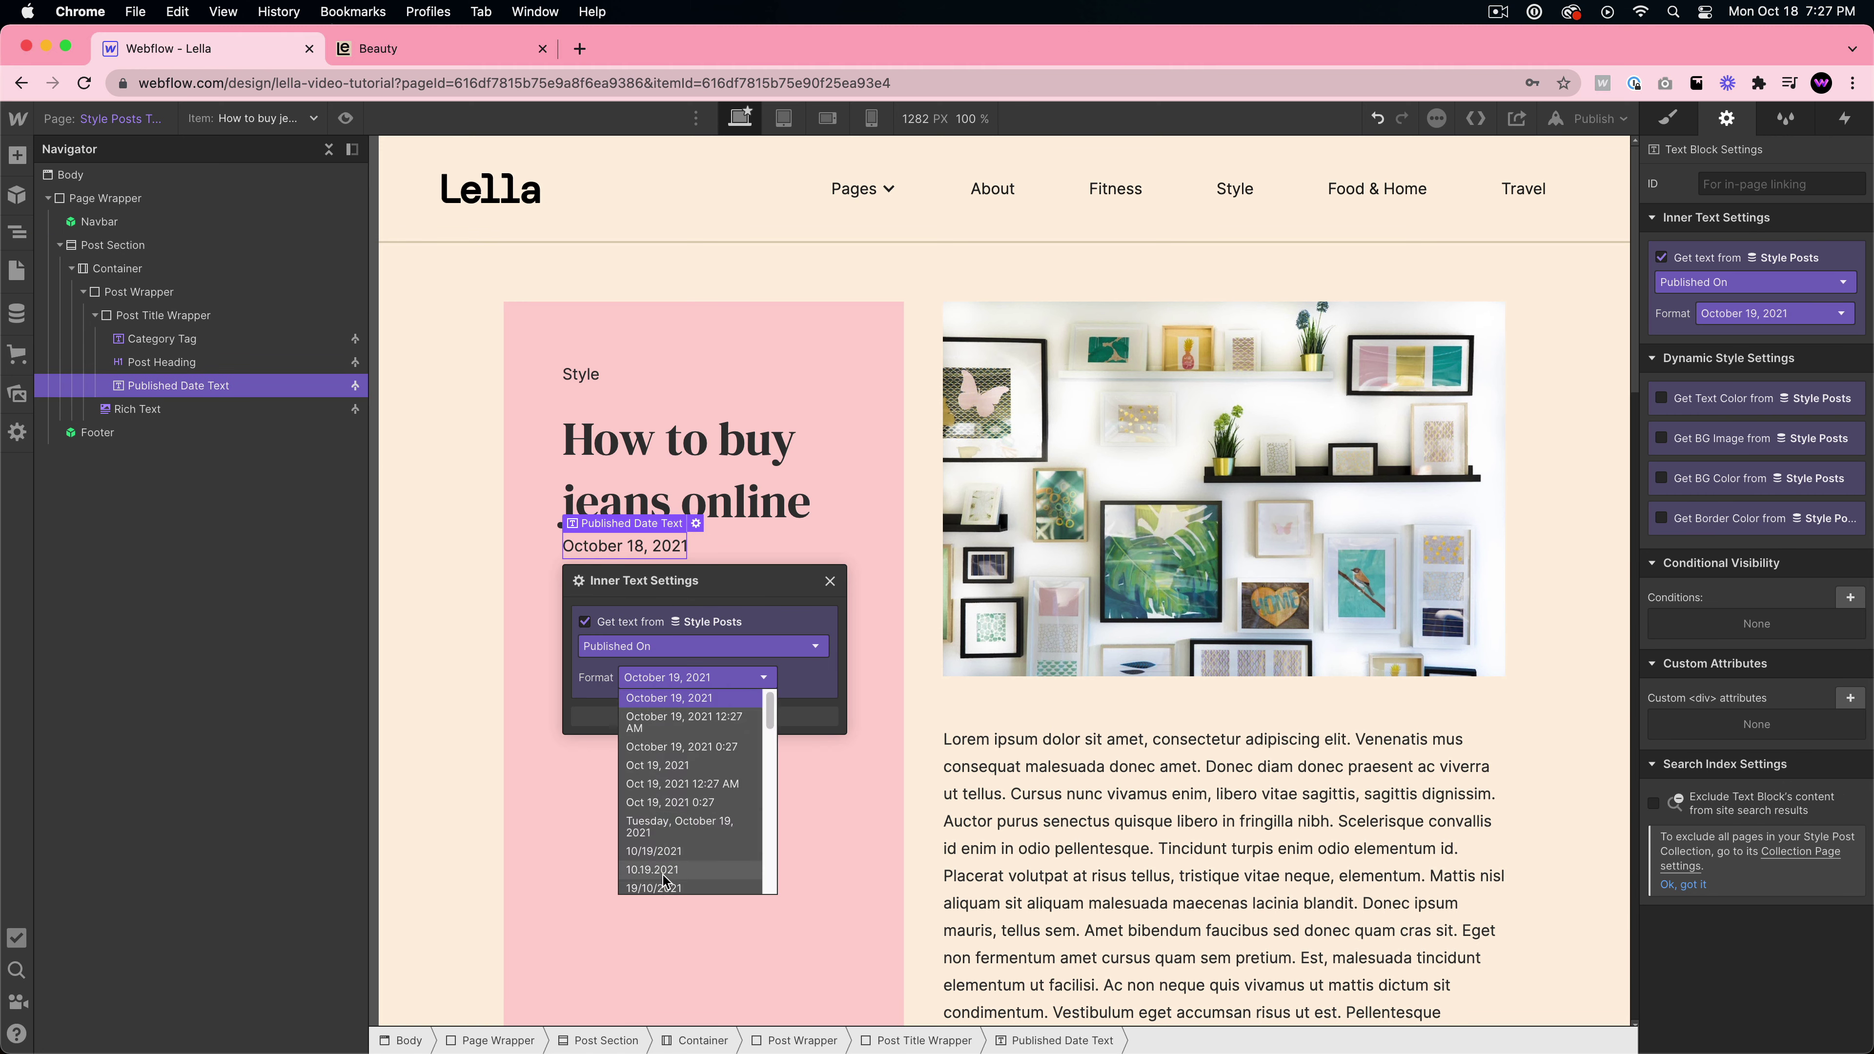
pyautogui.click(668, 875)
pyautogui.click(667, 871)
# - Review the Style post layout and preview it with the items "New in my closet" and "There are no bad shoes"
pyautogui.scroll(-5, 1052, 726)
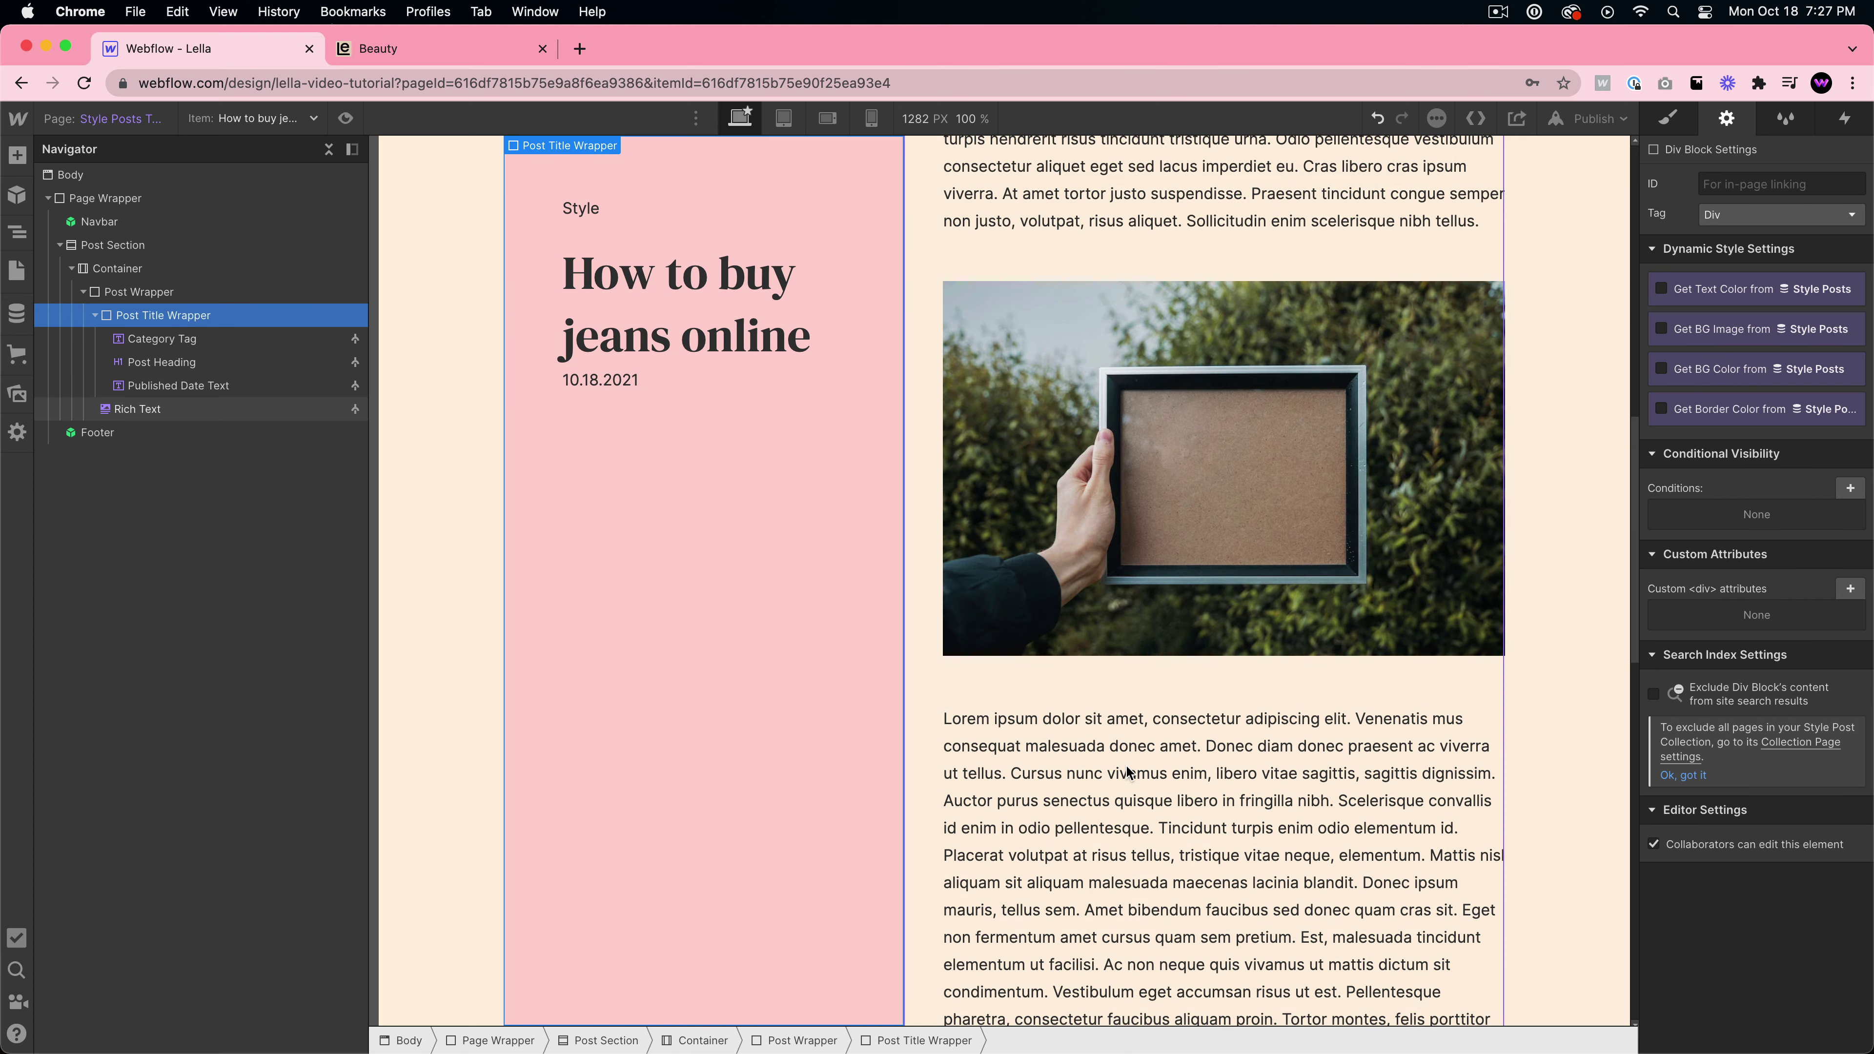
pyautogui.scroll(5, 1053, 727)
pyautogui.click(310, 130)
pyautogui.click(270, 238)
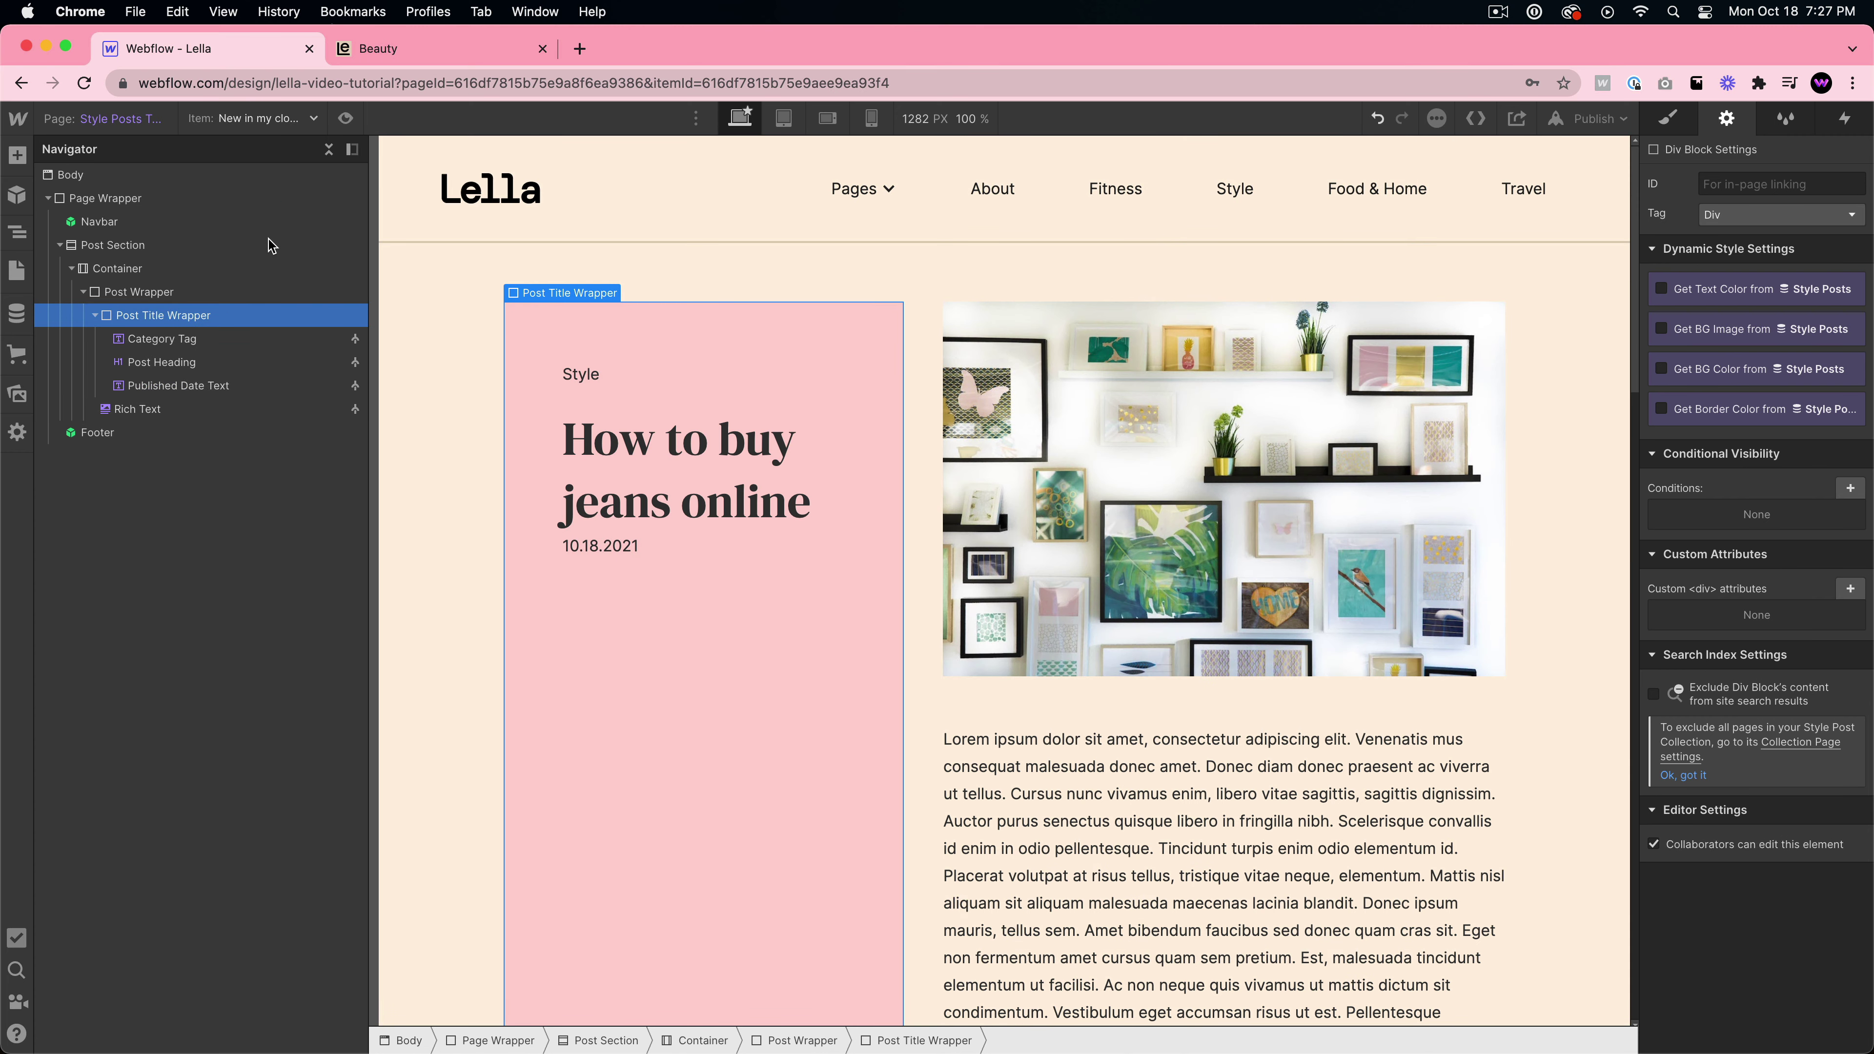
pyautogui.click(269, 125)
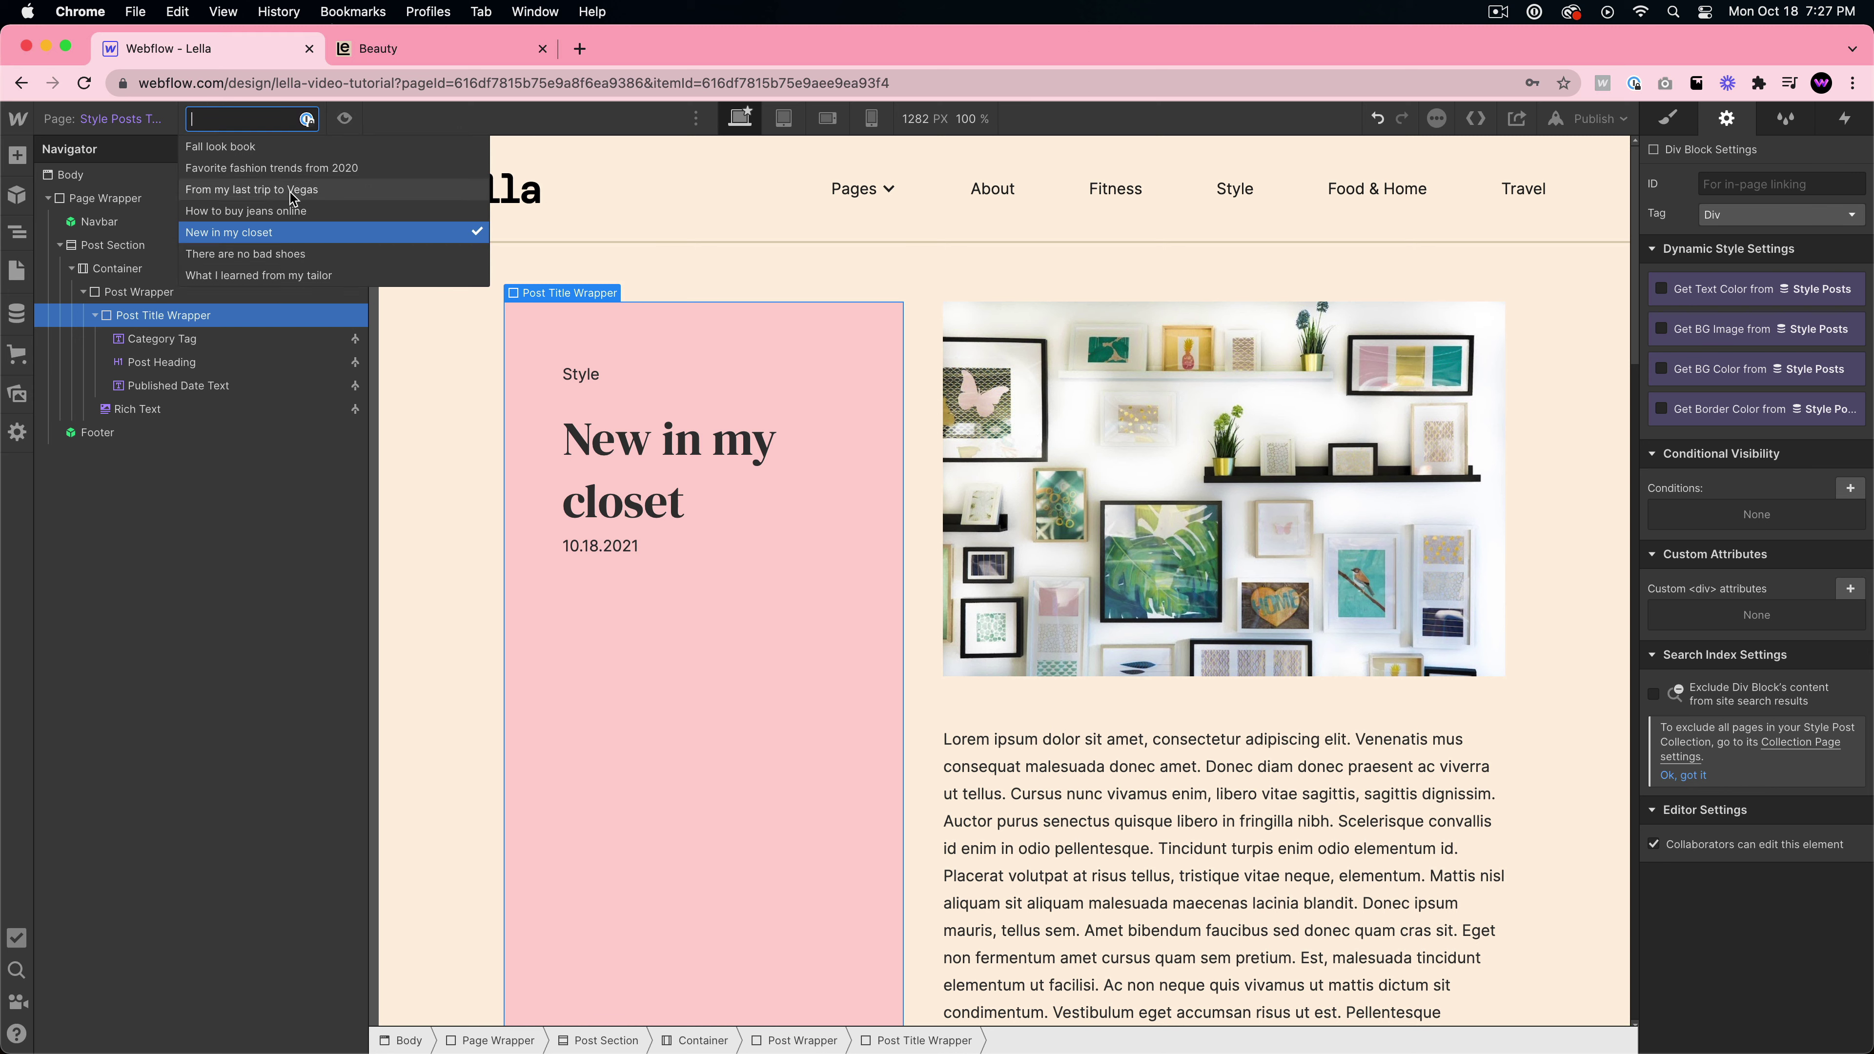
pyautogui.click(281, 252)
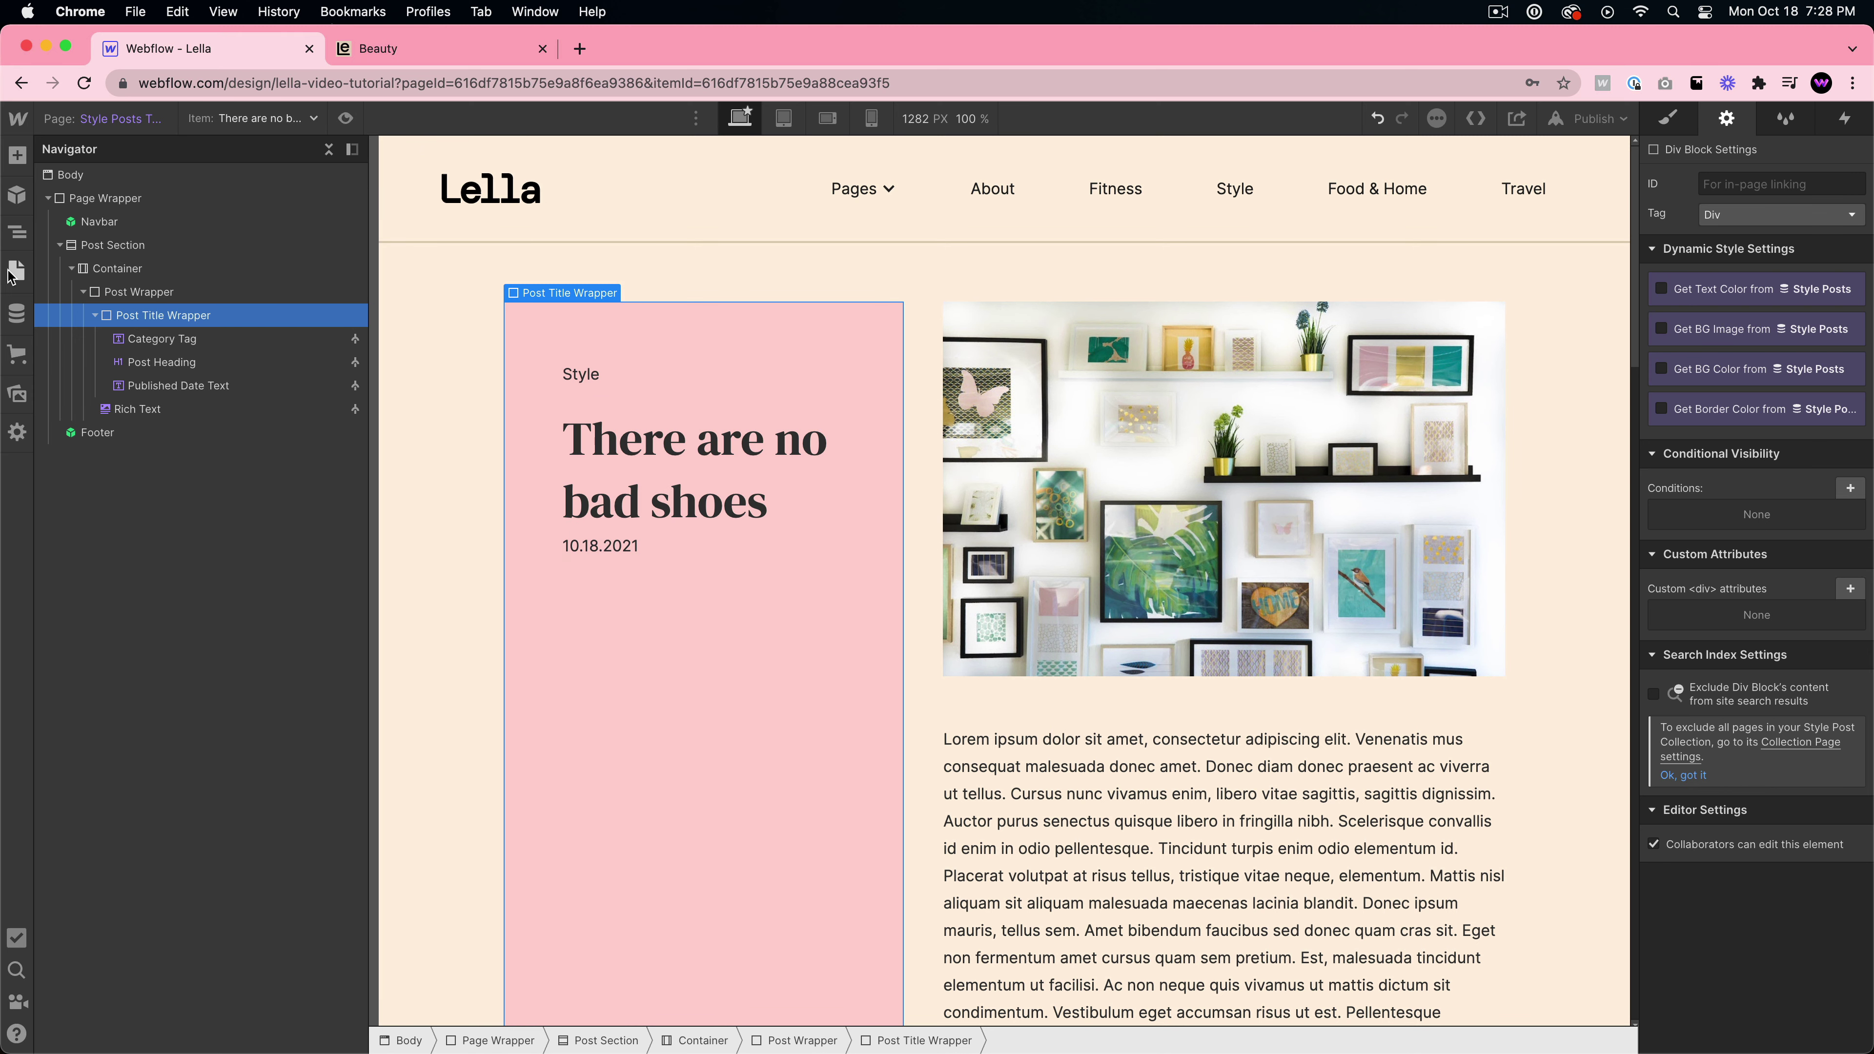
# - Open the Fitness Posts Template and check its layout at tablet, mobile landscape and mobile portrait sizes, ending on the desktop view
pyautogui.click(17, 270)
pyautogui.click(129, 702)
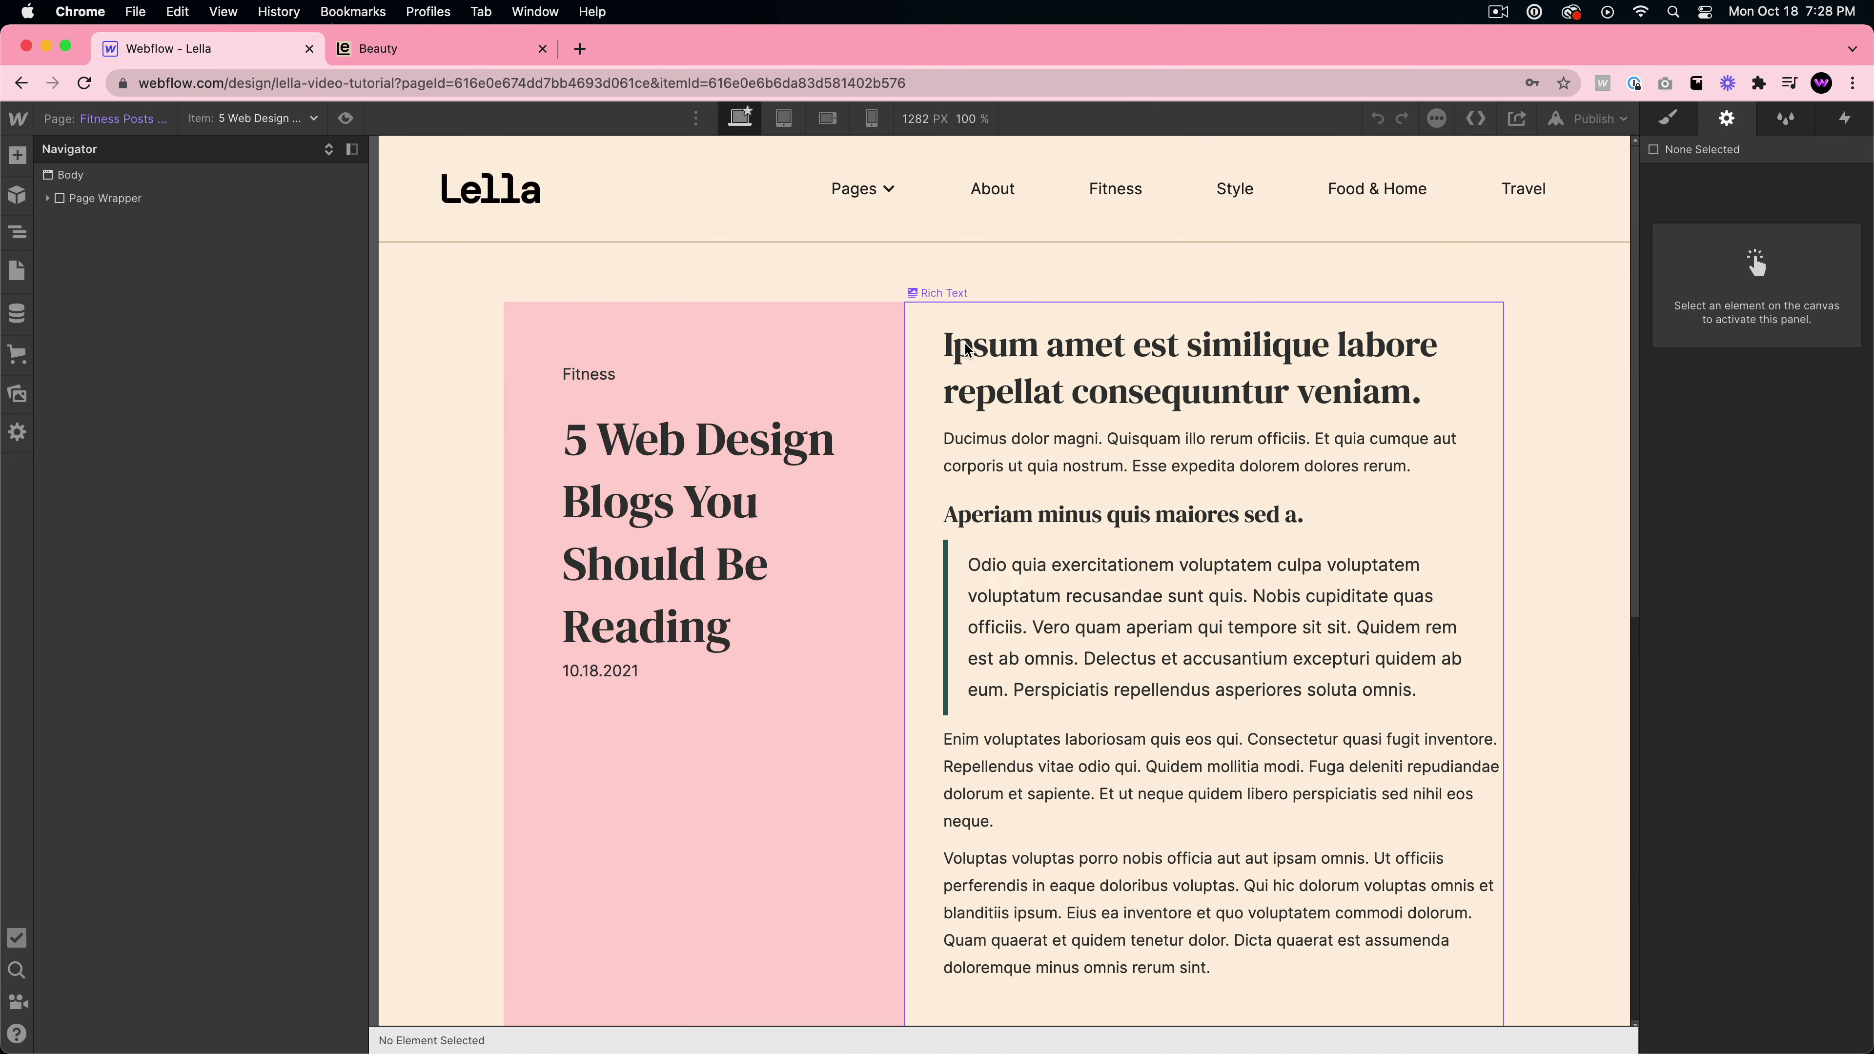
pyautogui.click(17, 270)
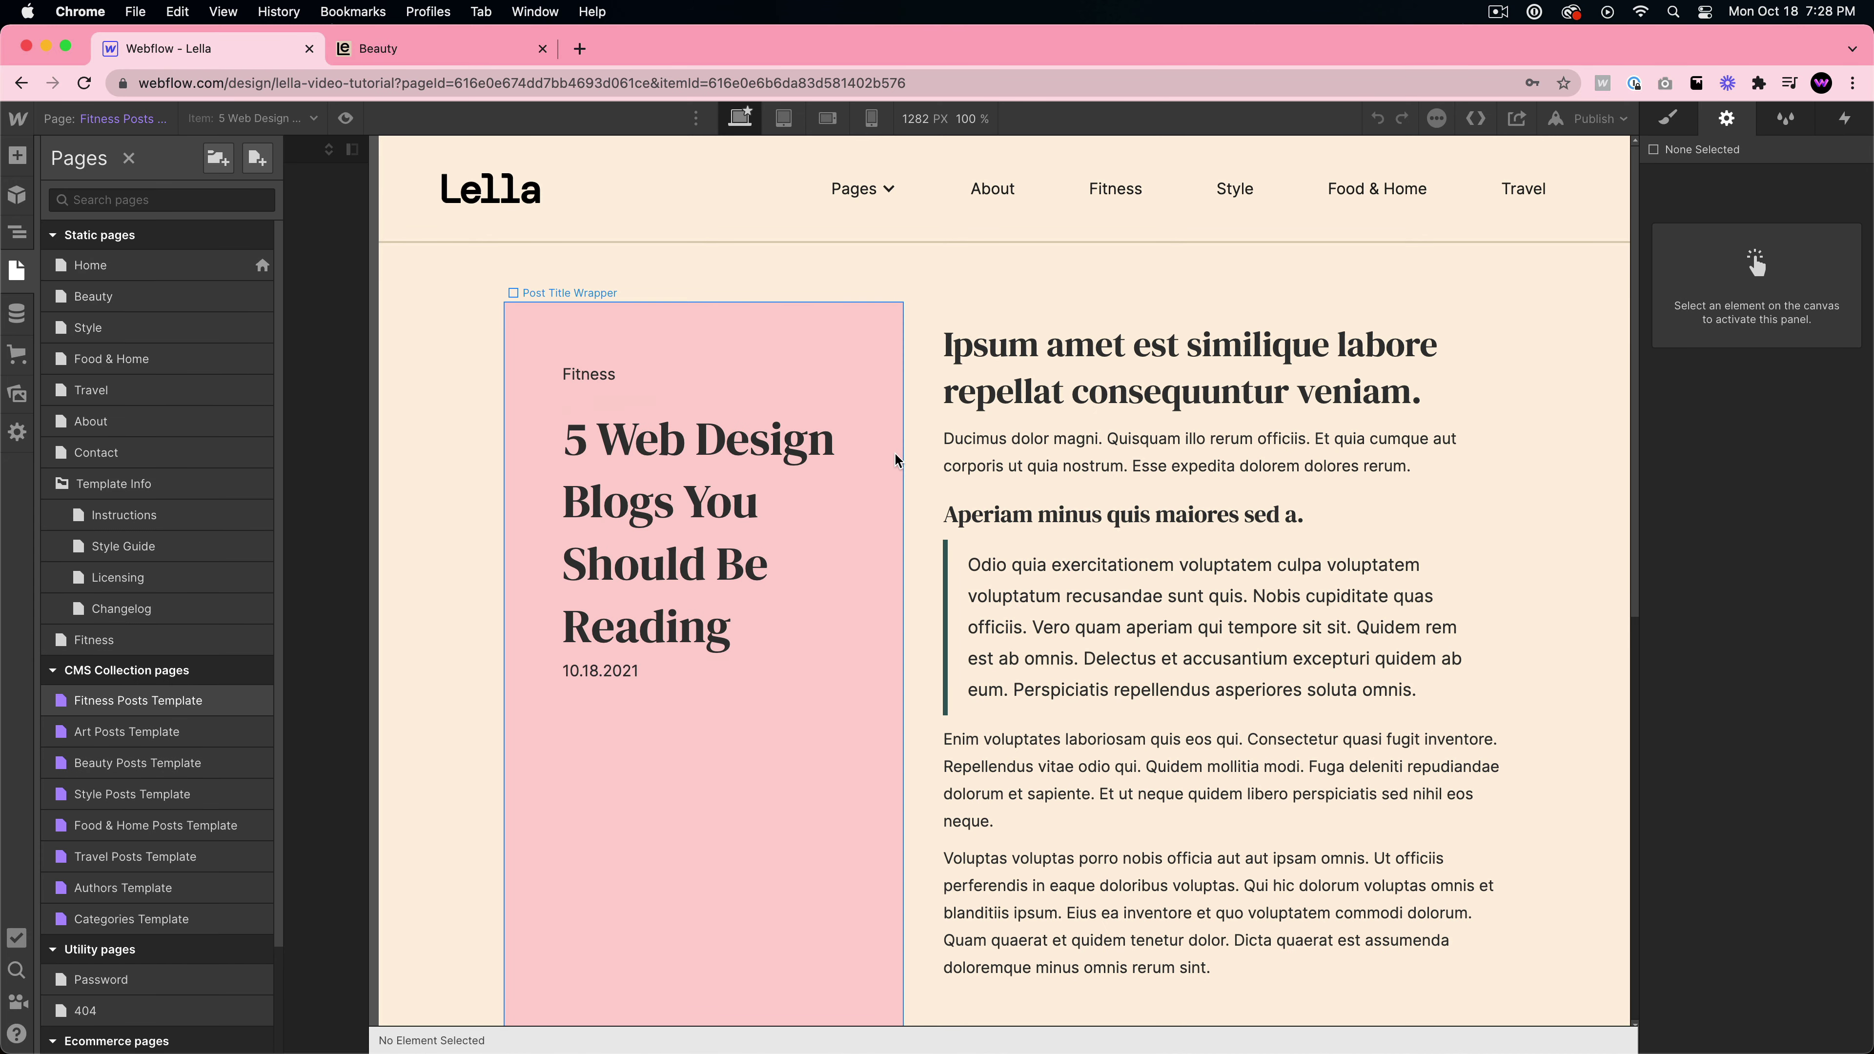
pyautogui.click(1107, 457)
pyautogui.click(784, 118)
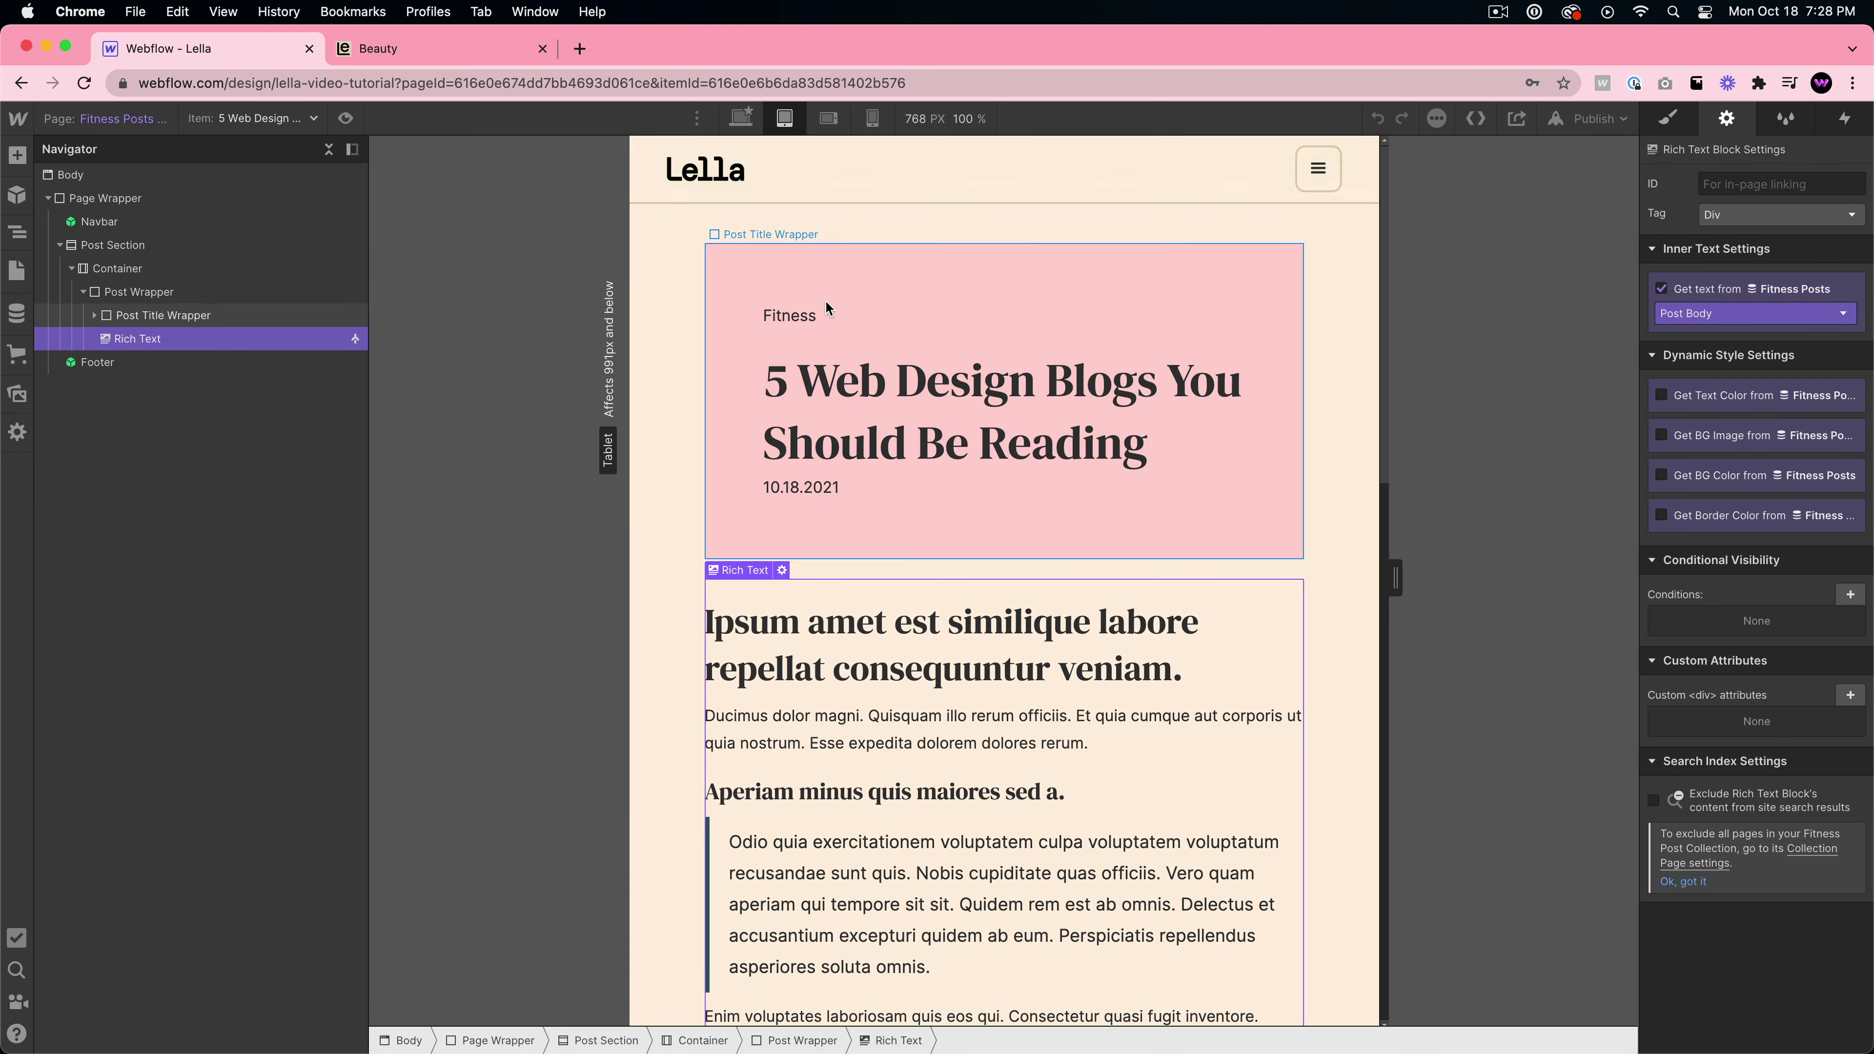
pyautogui.scroll(-15, 834, 347)
pyautogui.scroll(15, 844, 395)
pyautogui.click(826, 118)
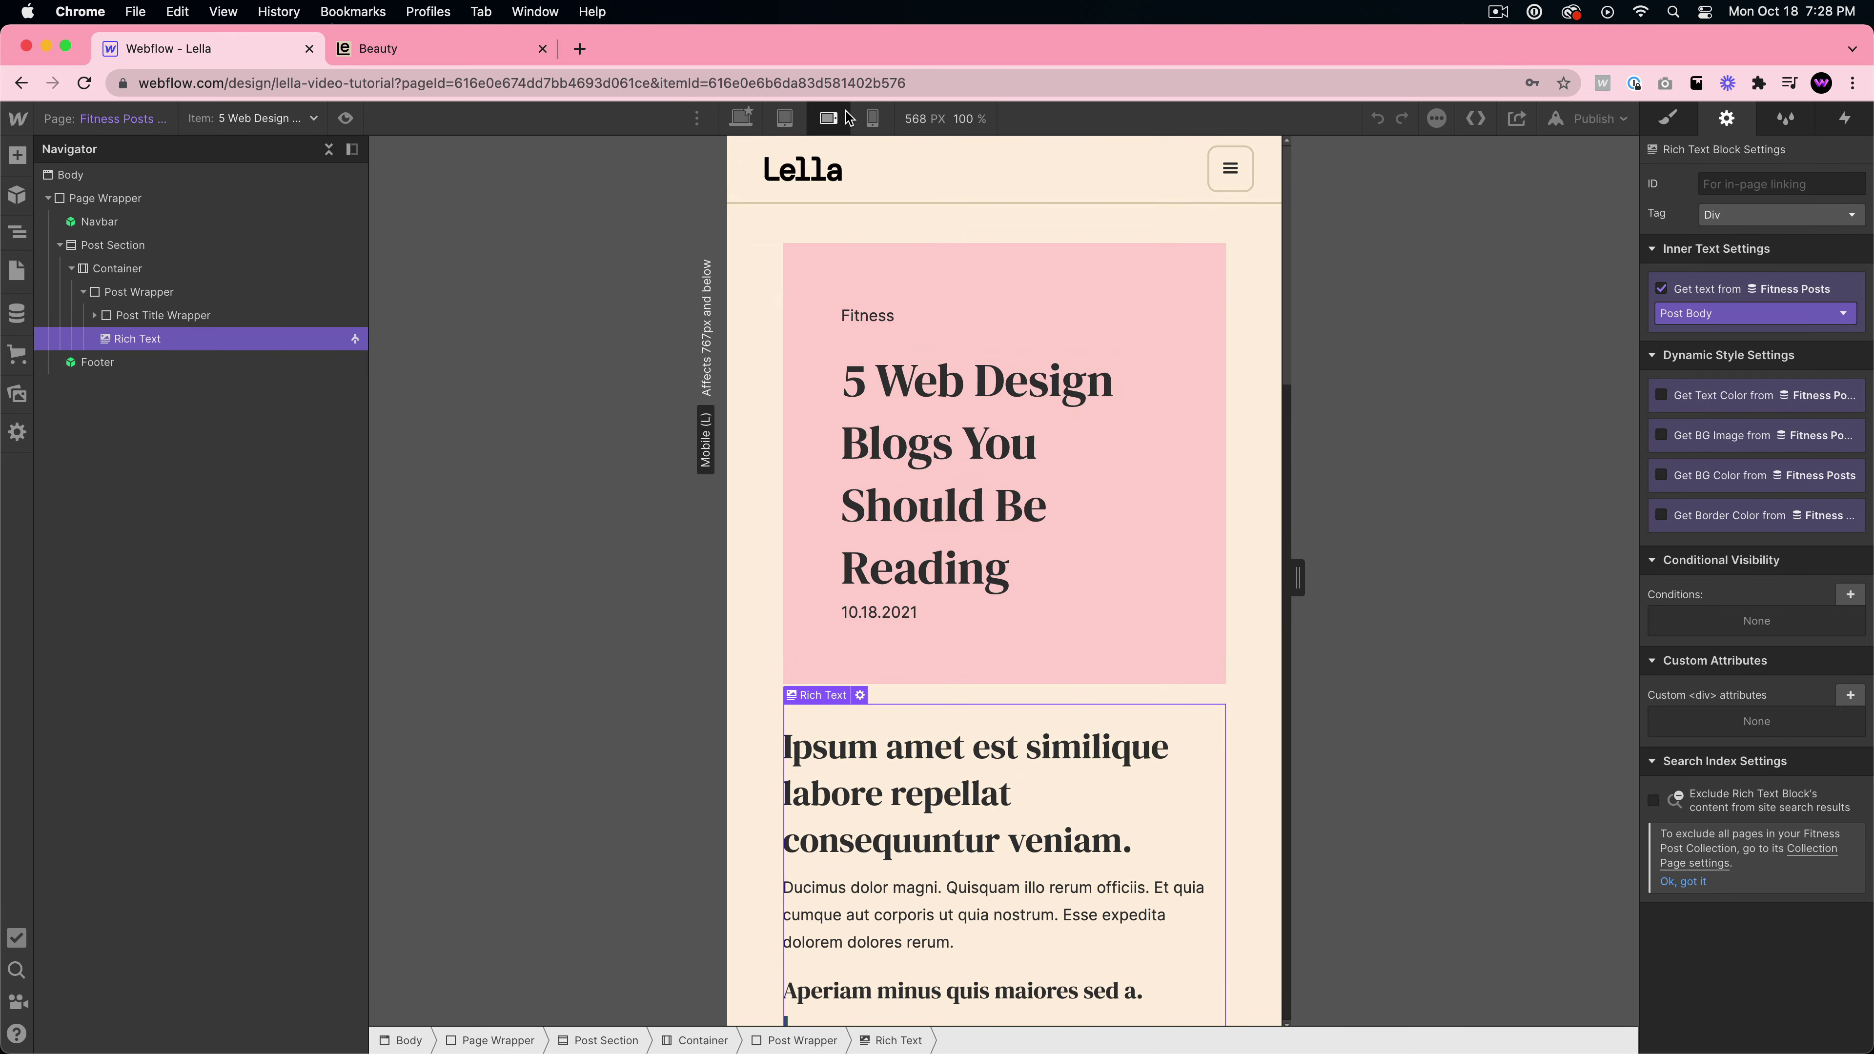
pyautogui.click(872, 118)
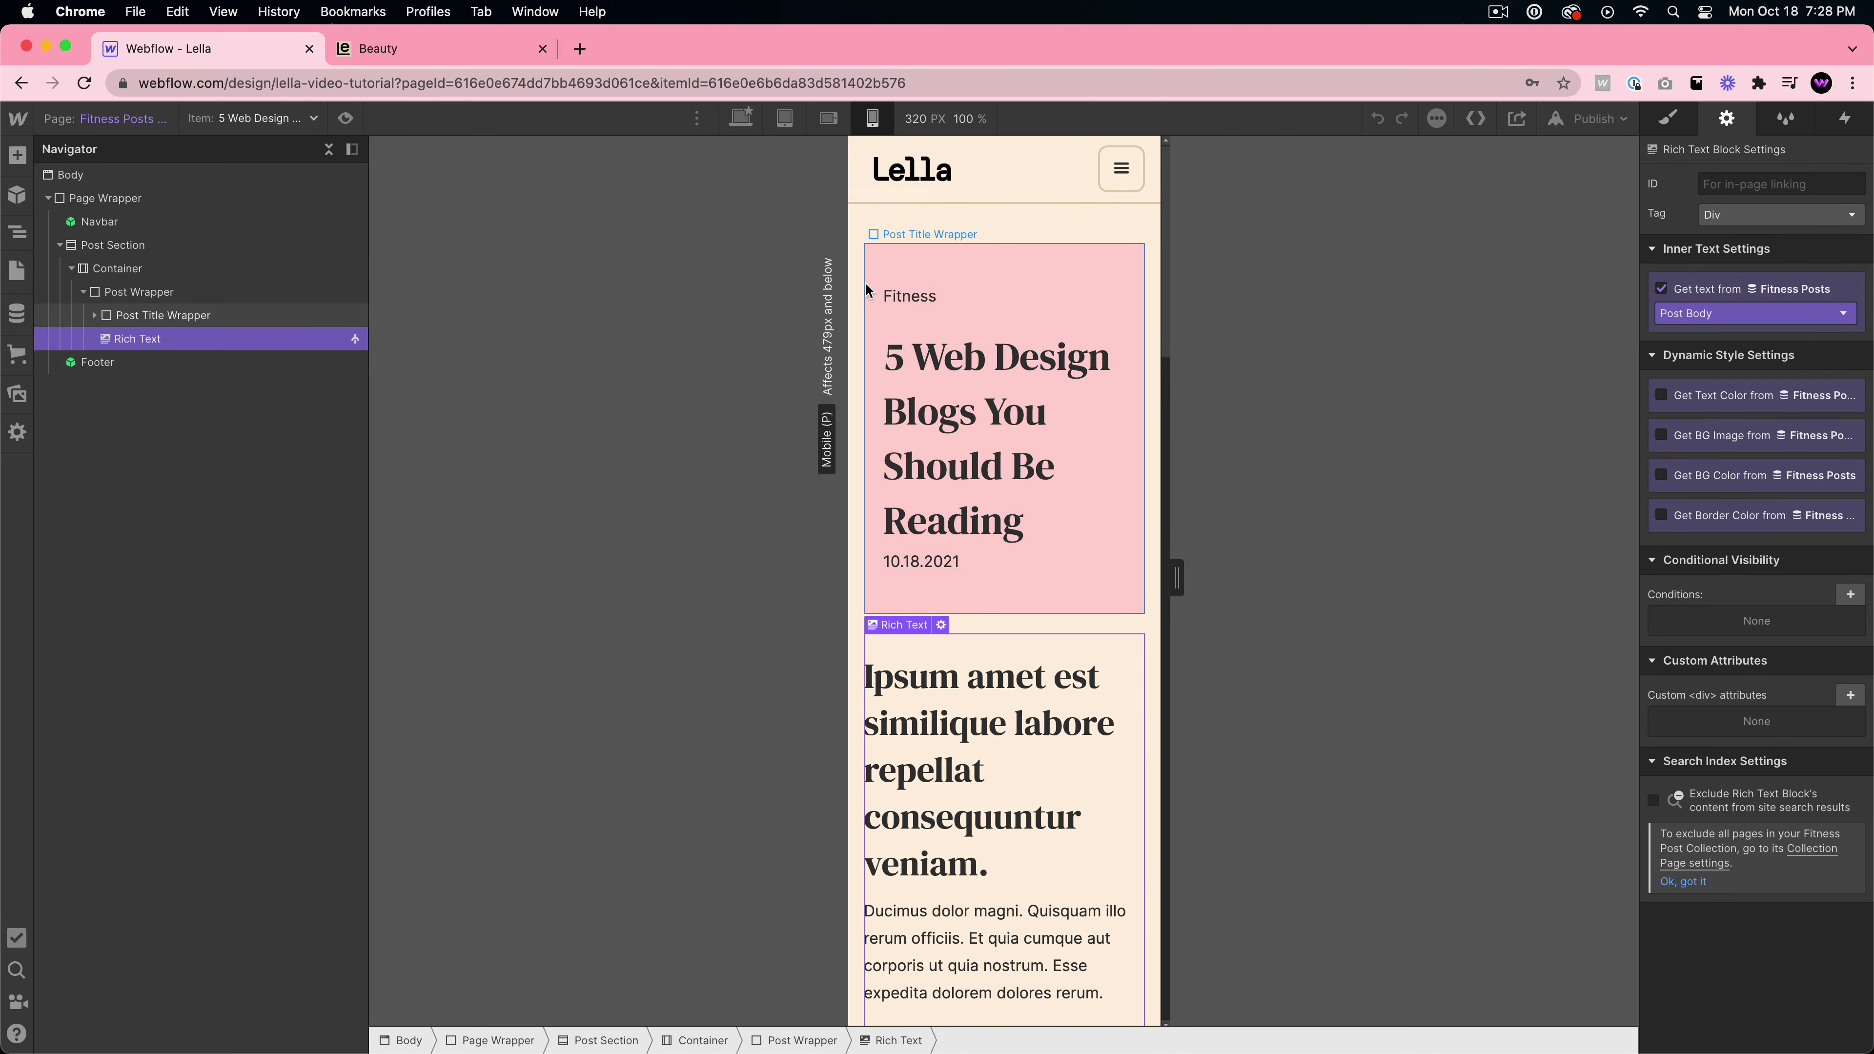
pyautogui.click(739, 118)
pyautogui.click(801, 278)
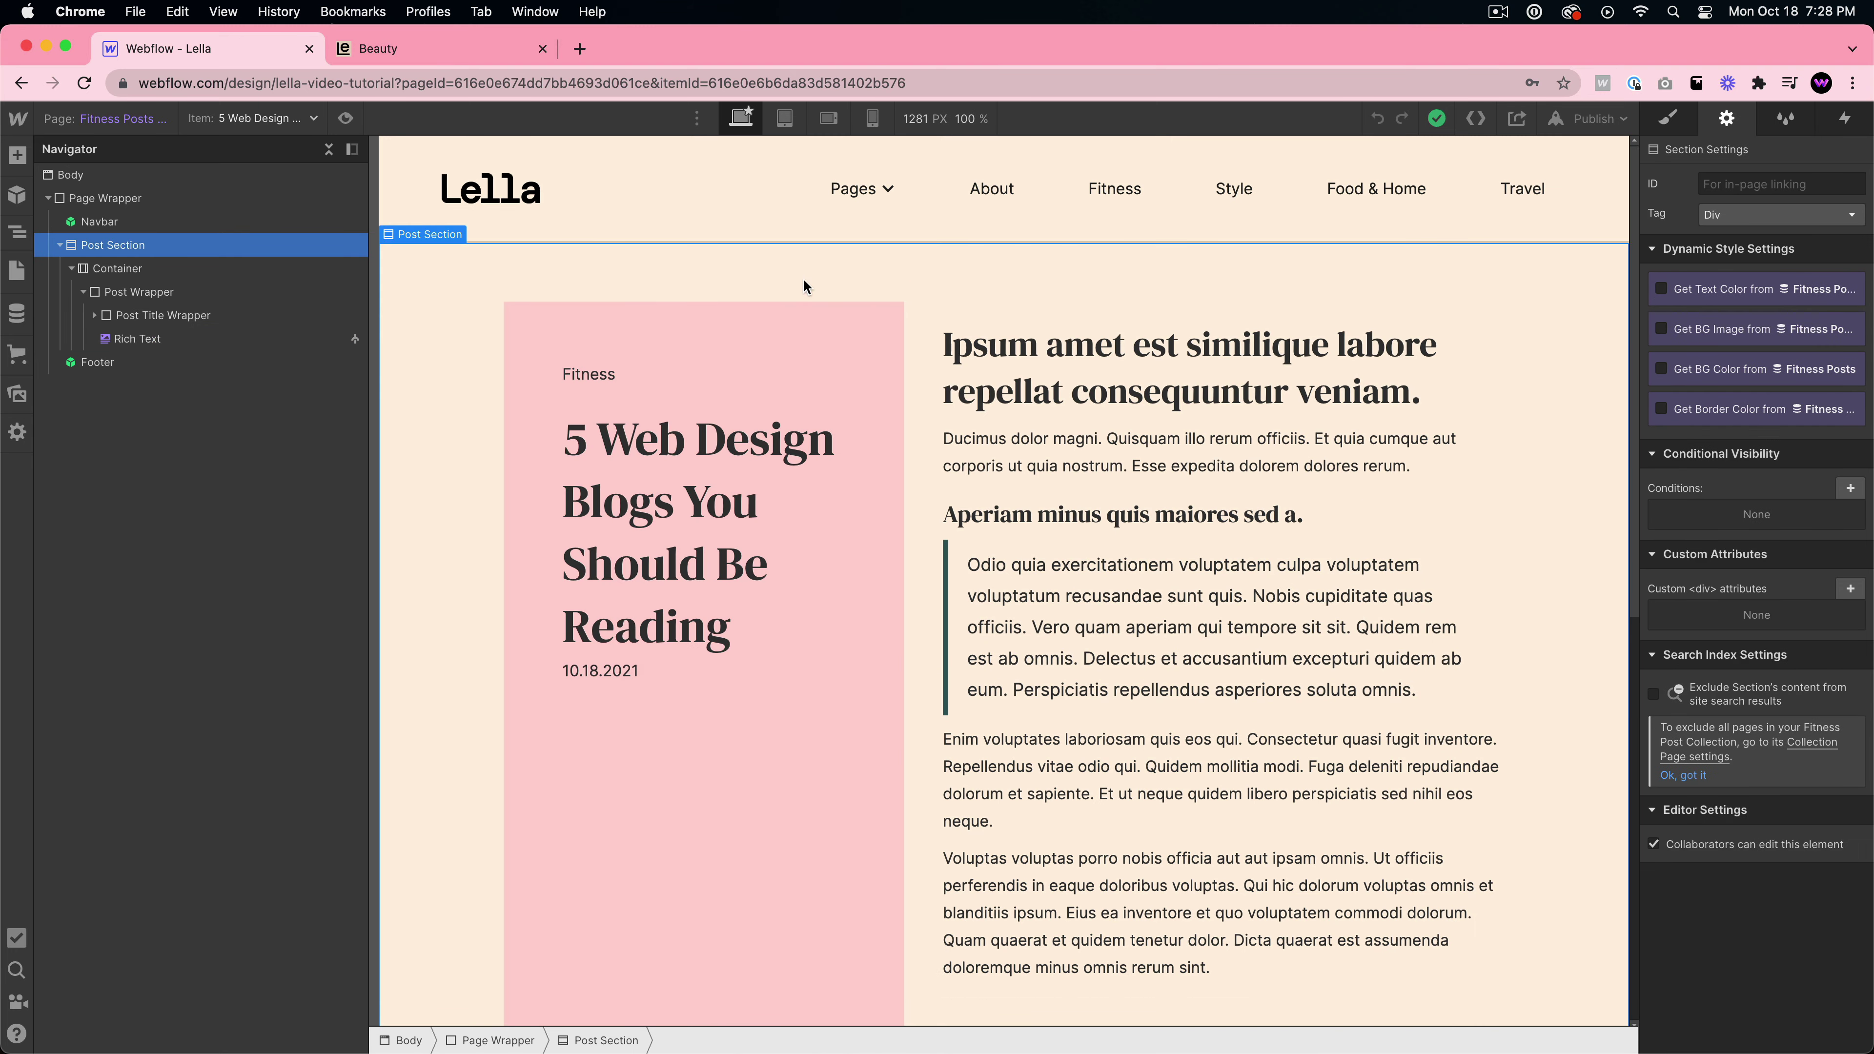
# - Look through the Art, Beauty, Food & Home and Travel posts templates to compare their layouts
pyautogui.click(16, 274)
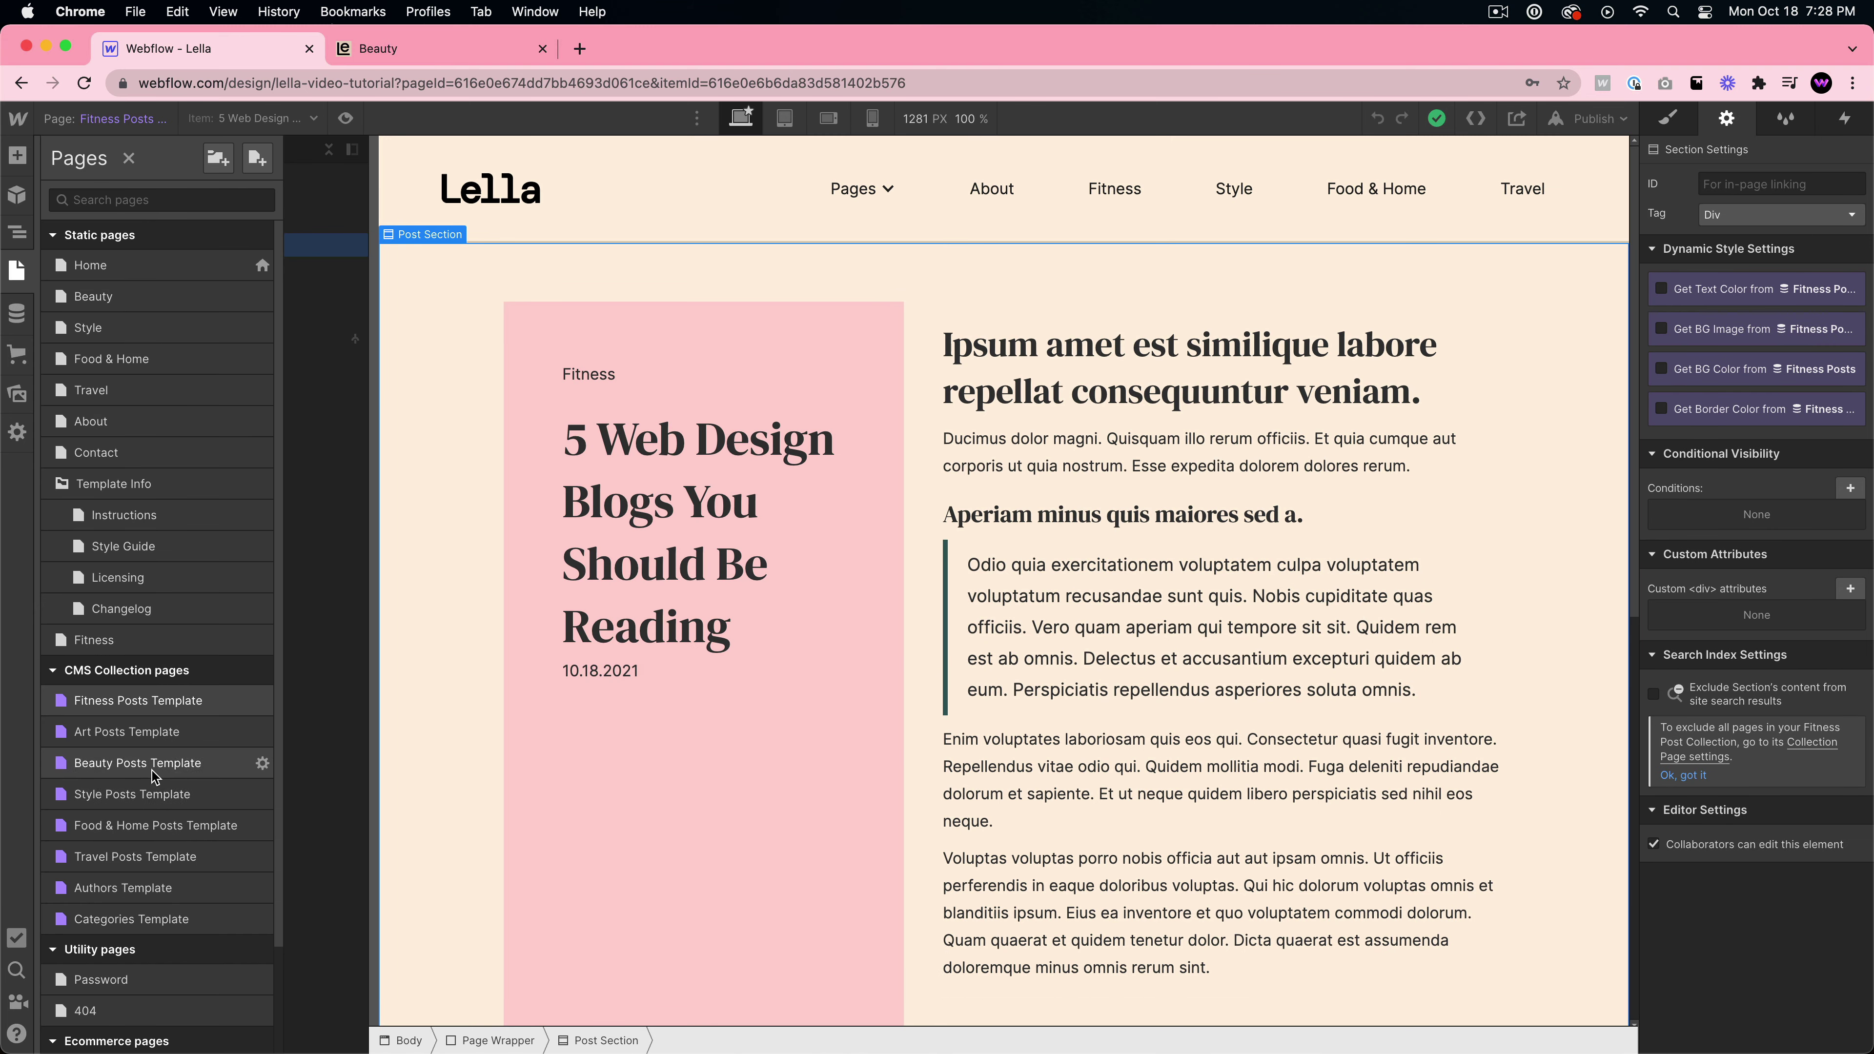
pyautogui.click(147, 735)
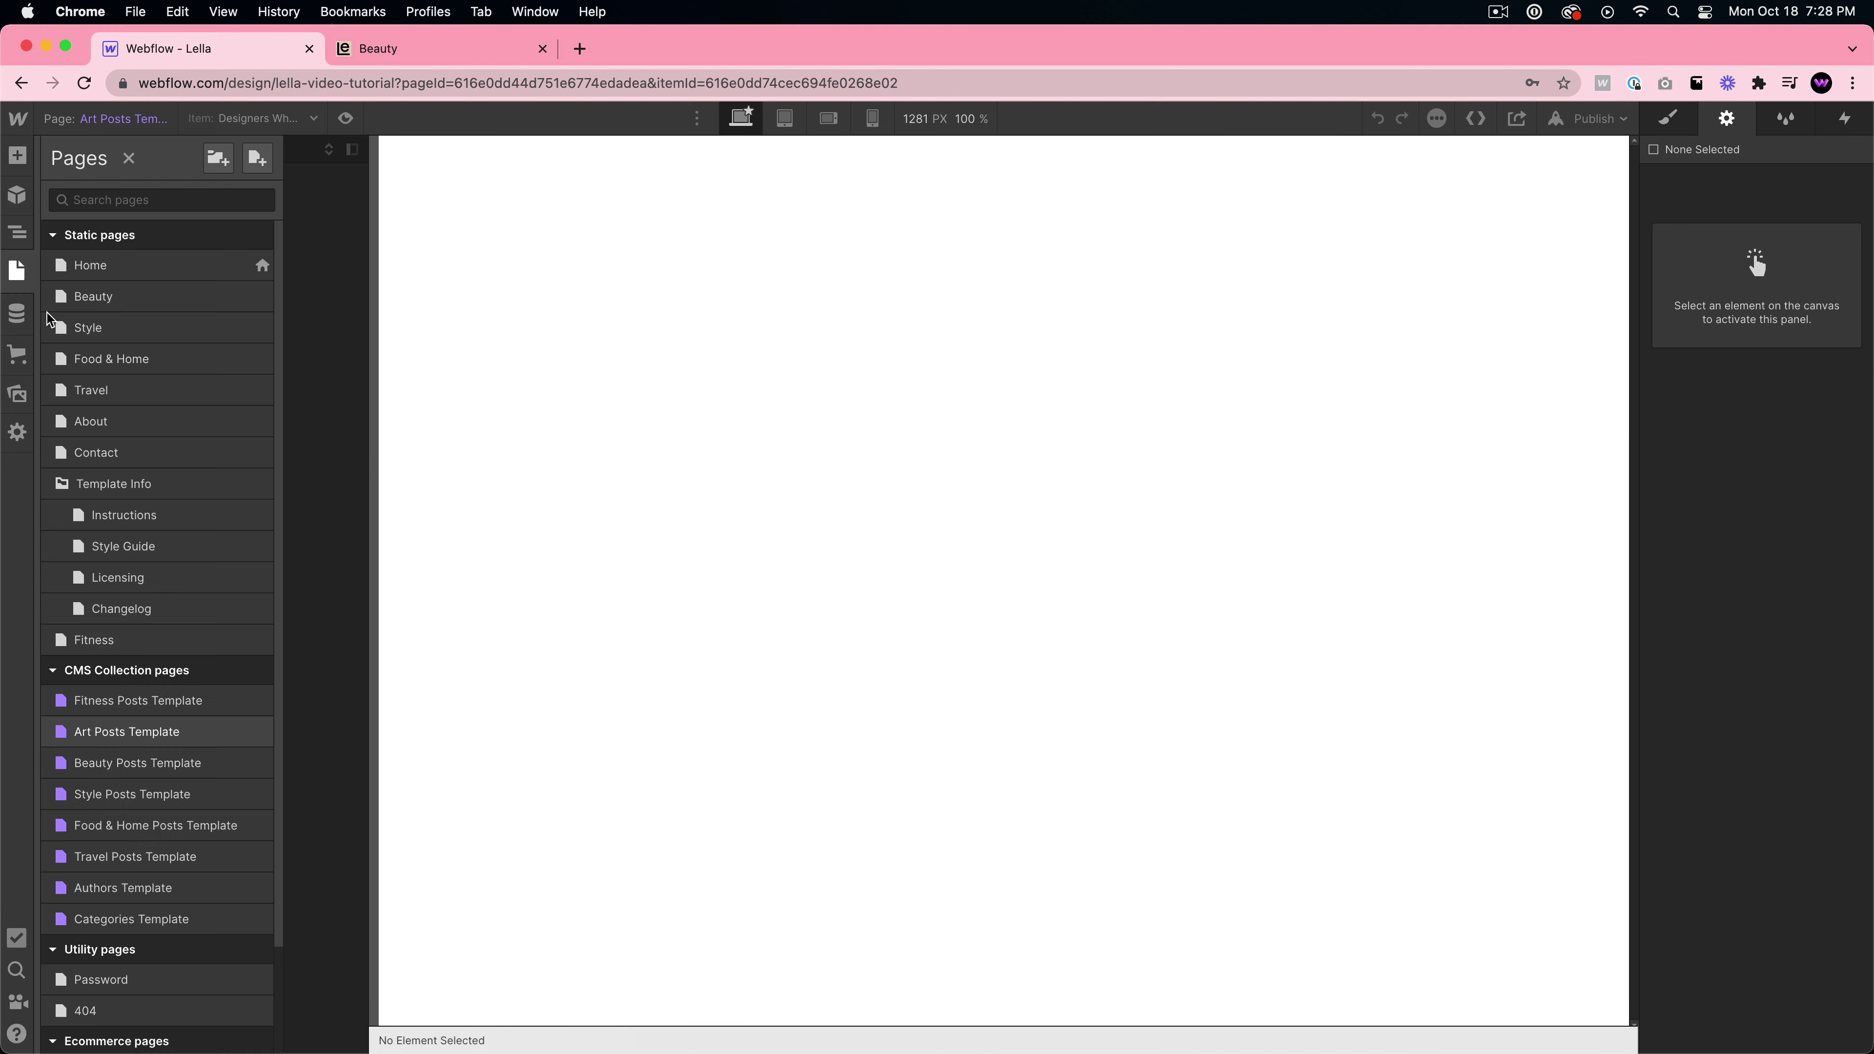
pyautogui.click(136, 767)
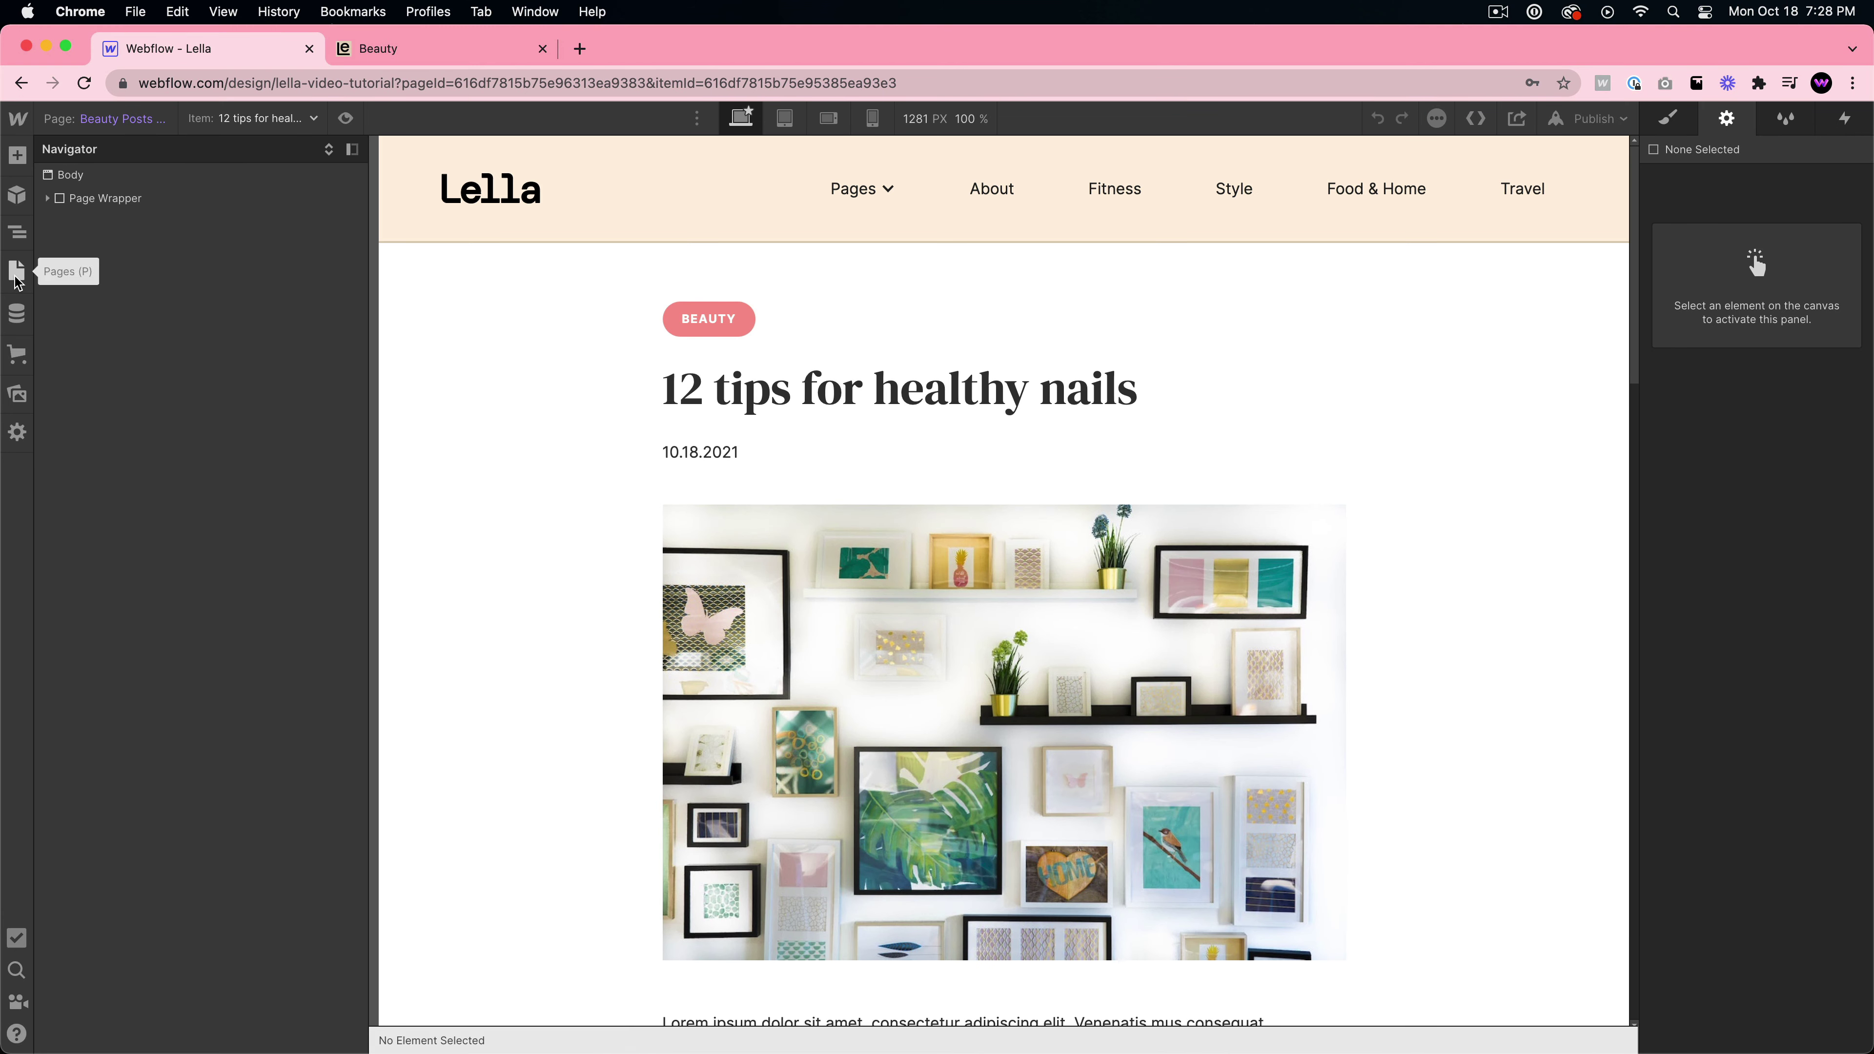
pyautogui.click(104, 825)
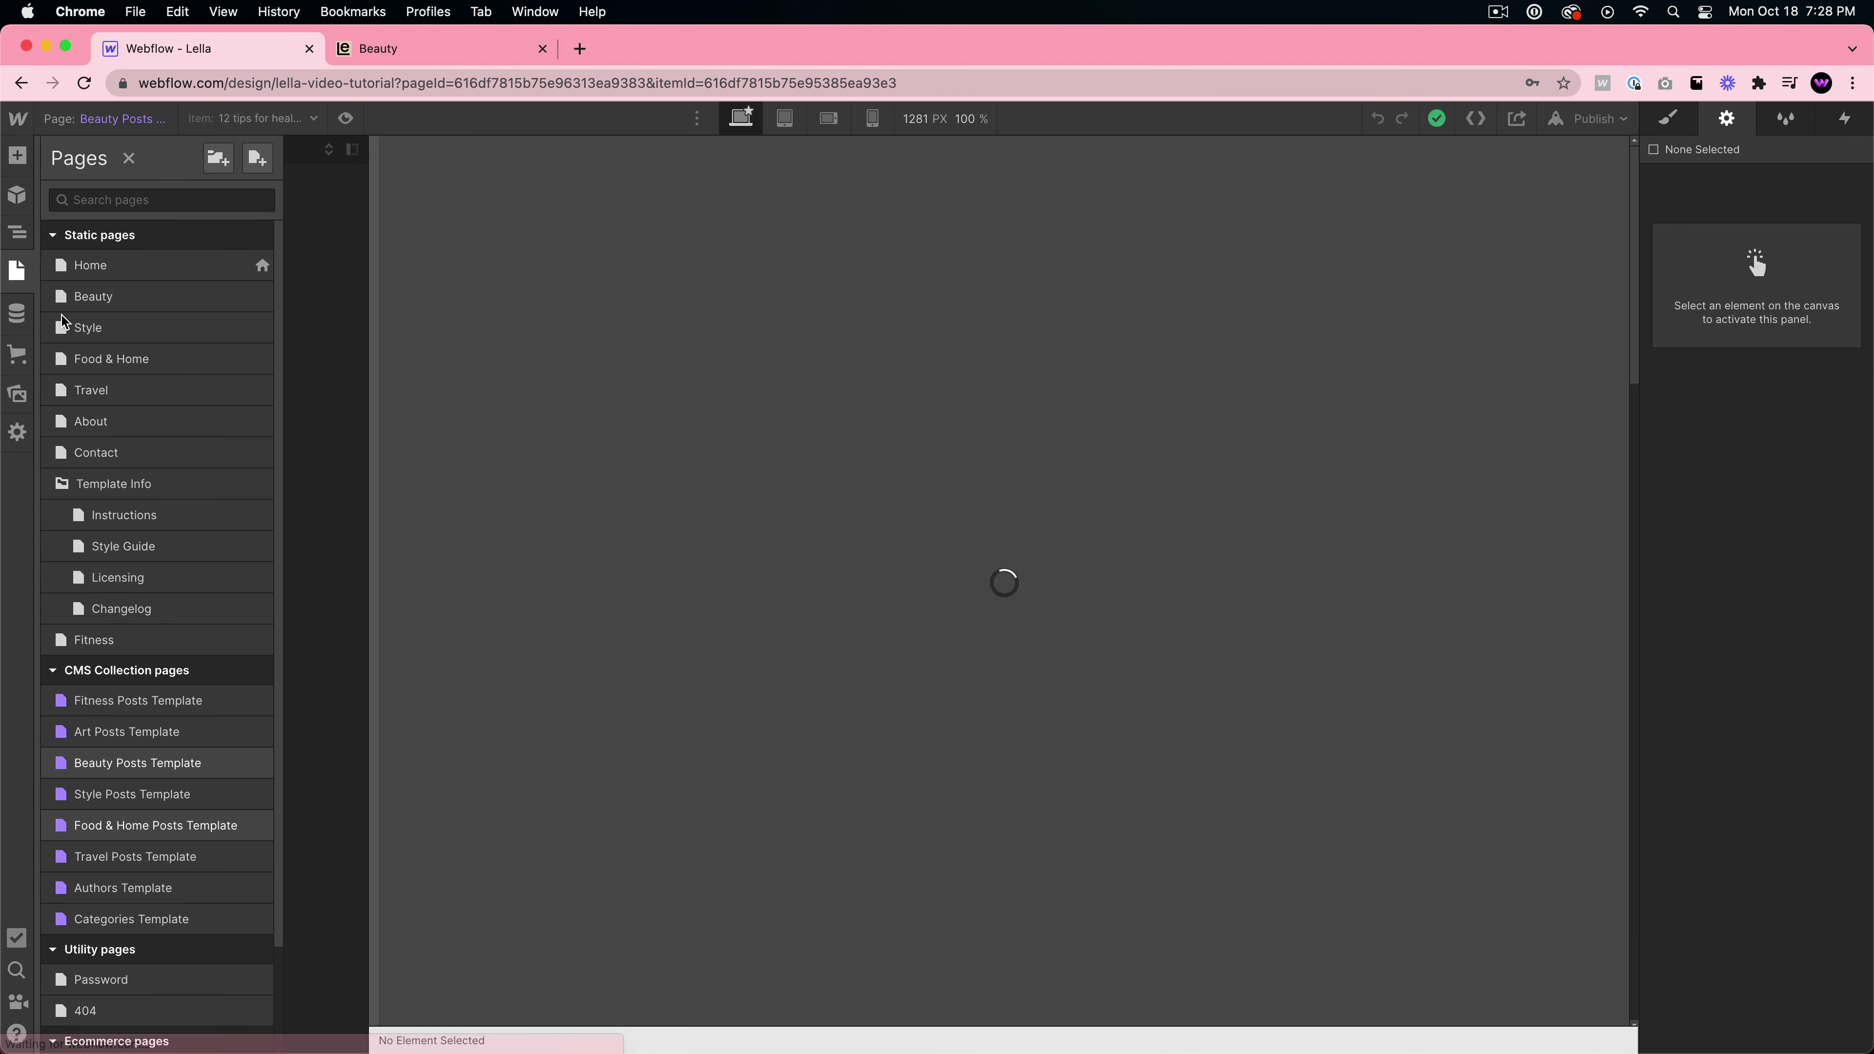
pyautogui.click(613, 408)
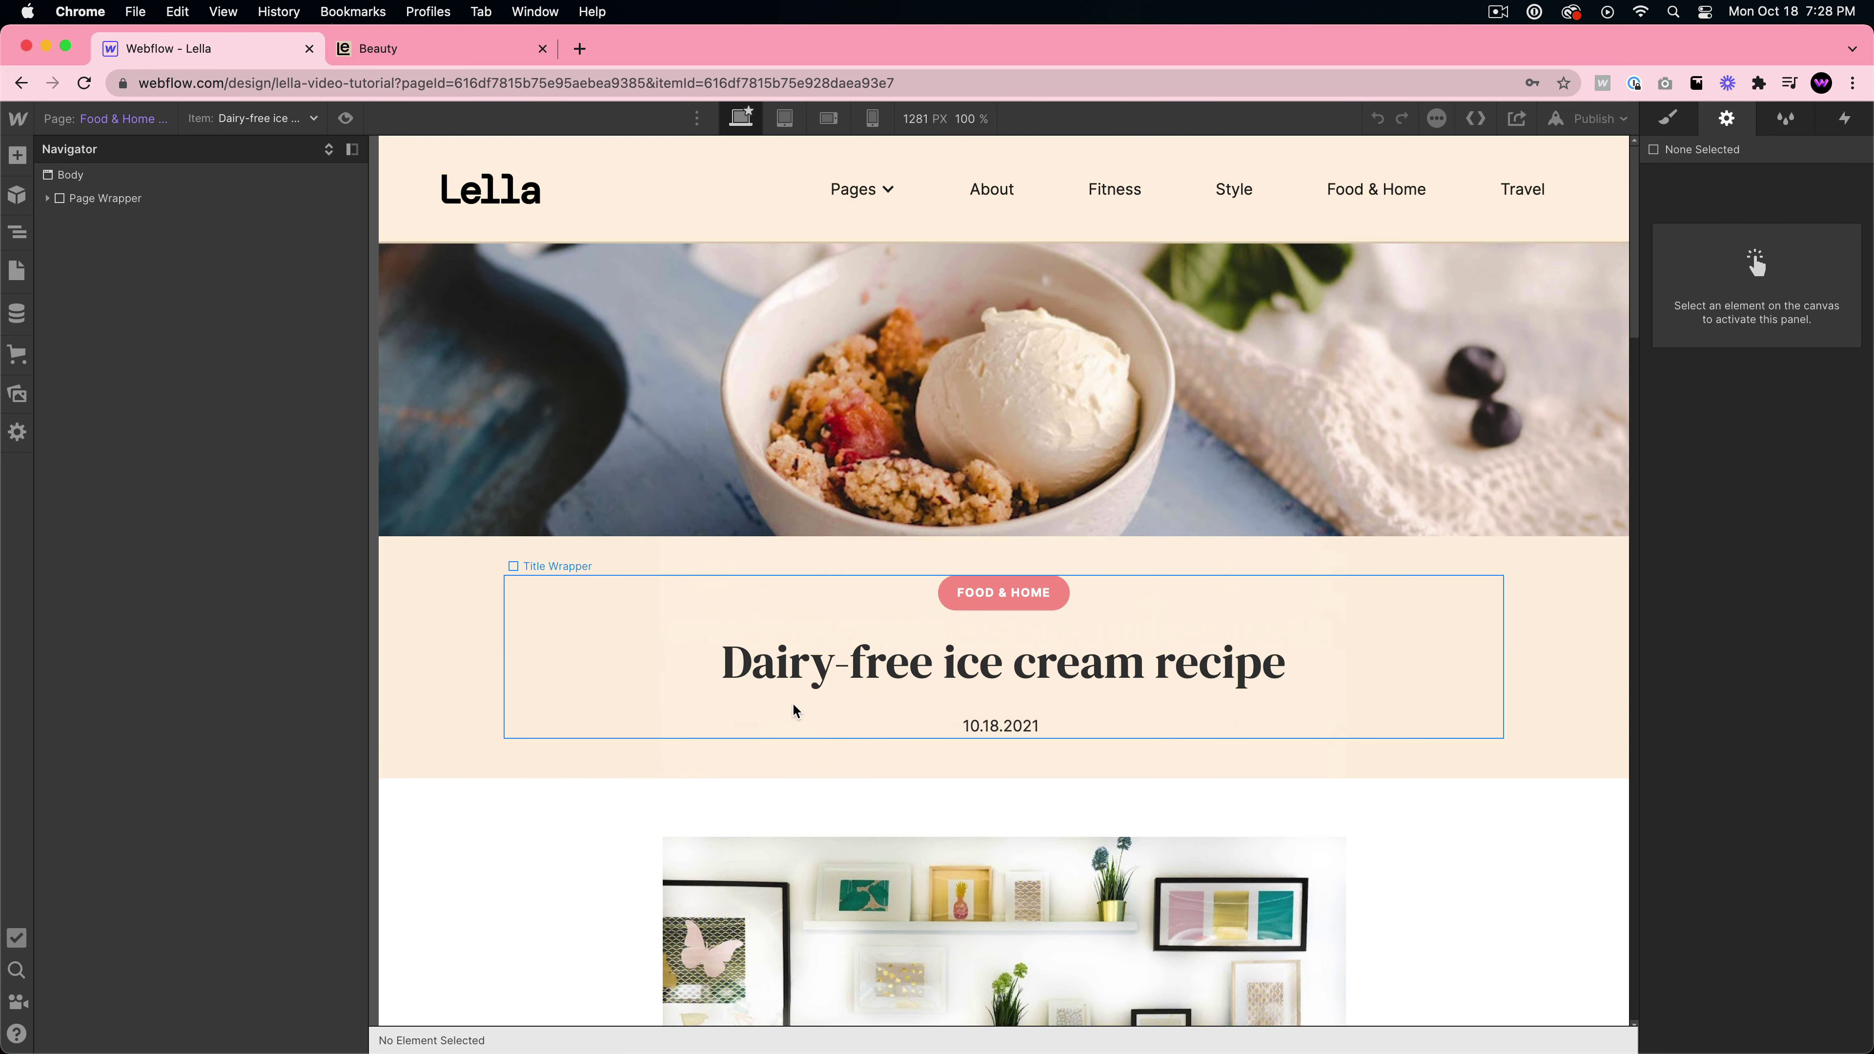
pyautogui.click(17, 270)
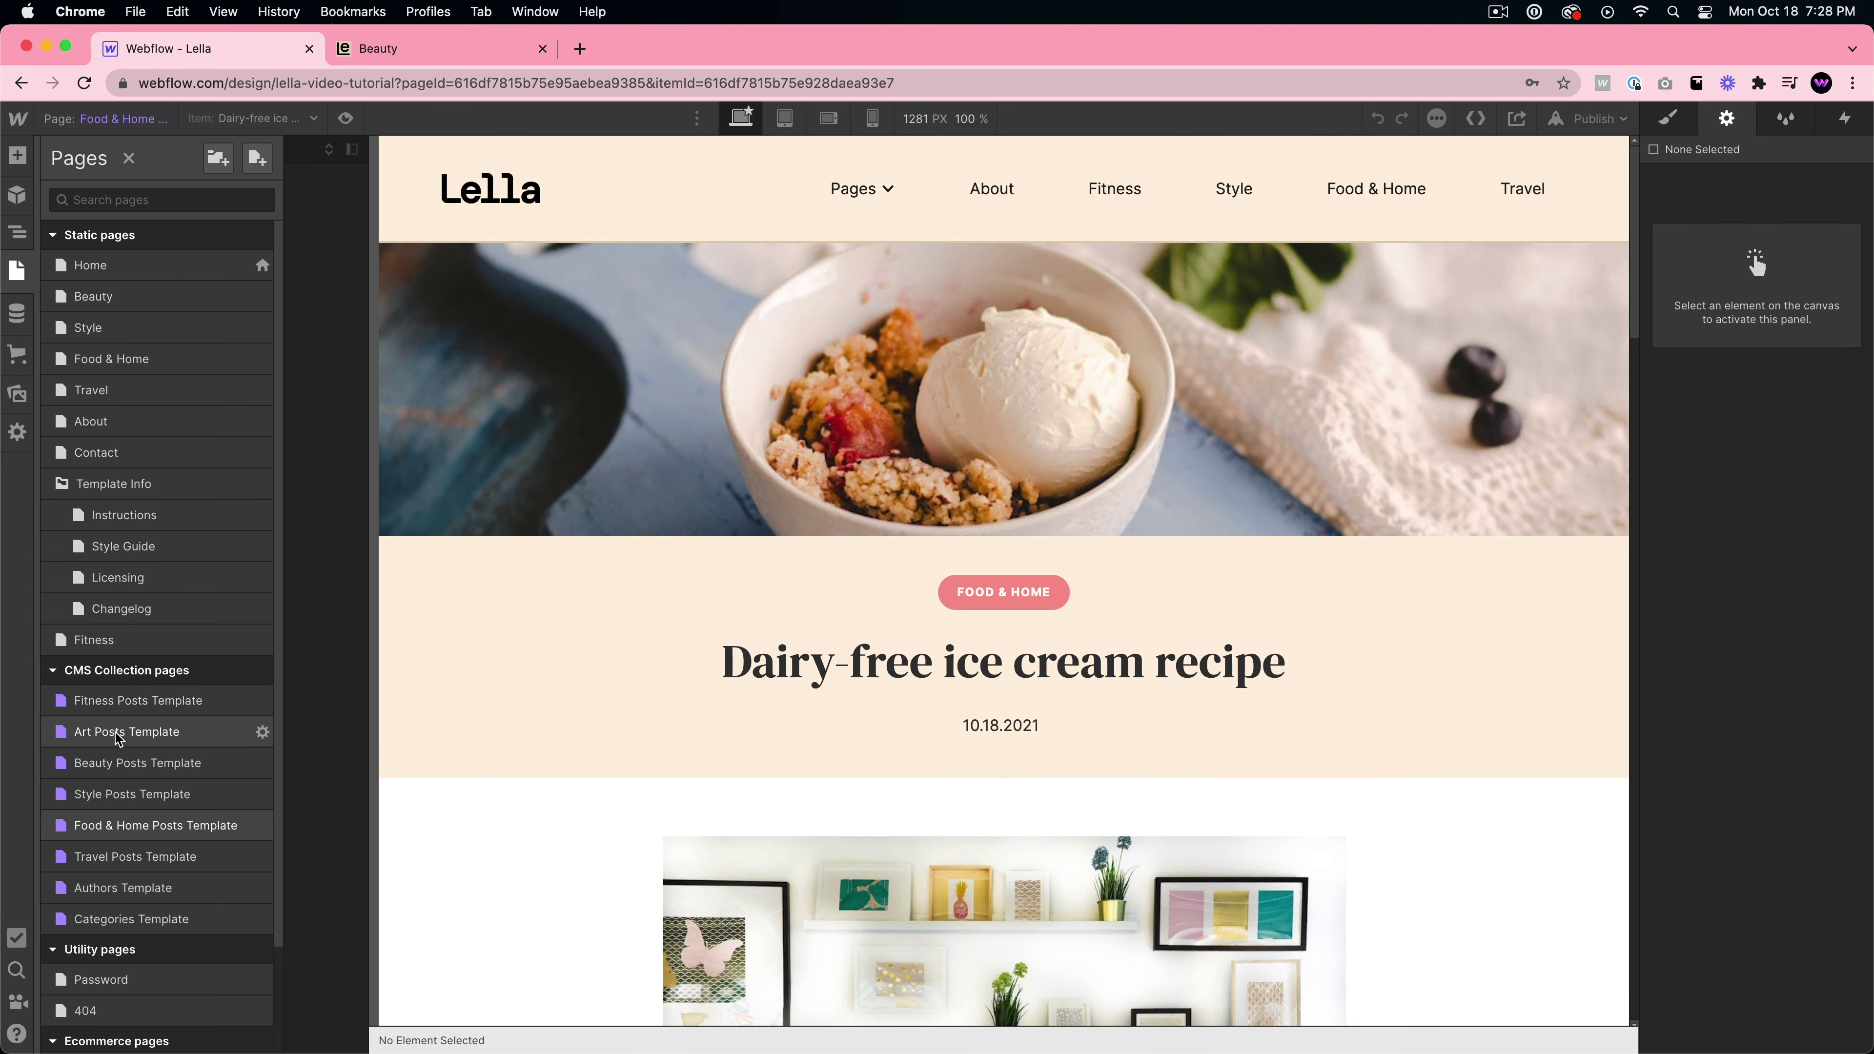
pyautogui.click(137, 857)
pyautogui.scroll(-15, 885, 516)
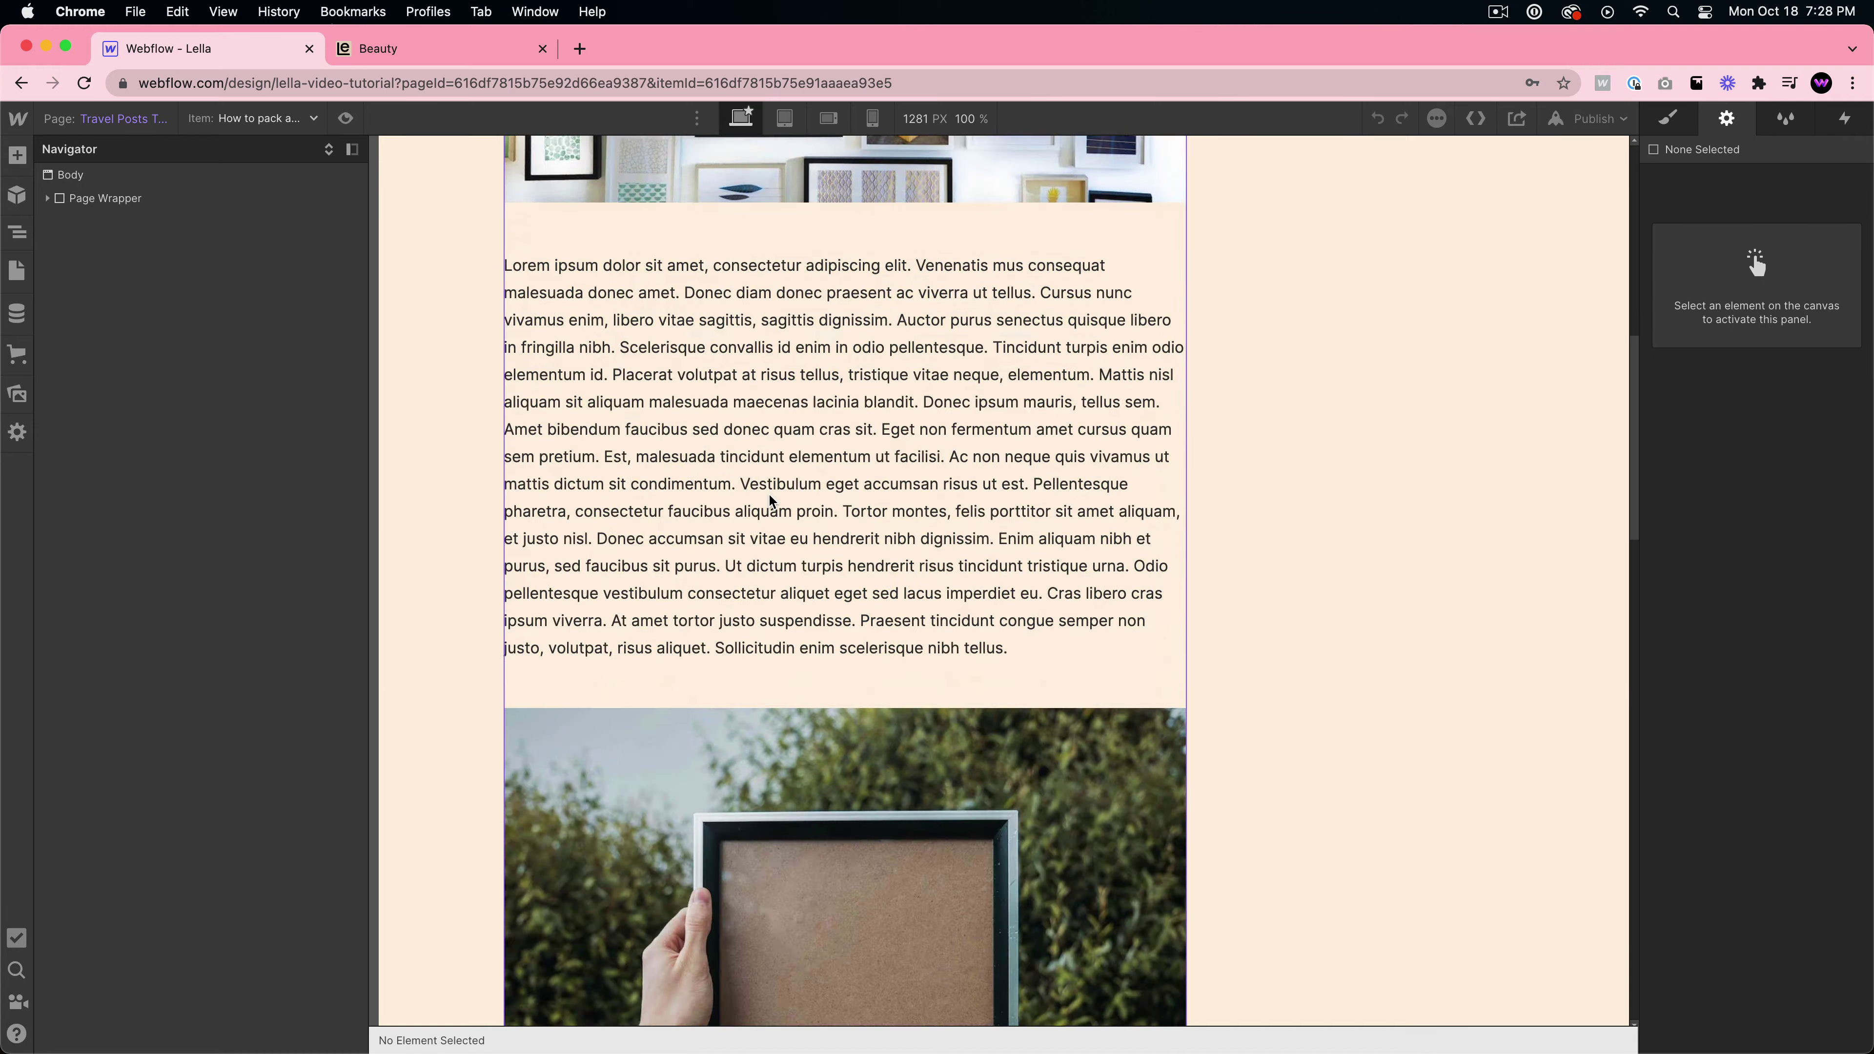
pyautogui.scroll(-10, 781, 543)
pyautogui.scroll(20, 774, 578)
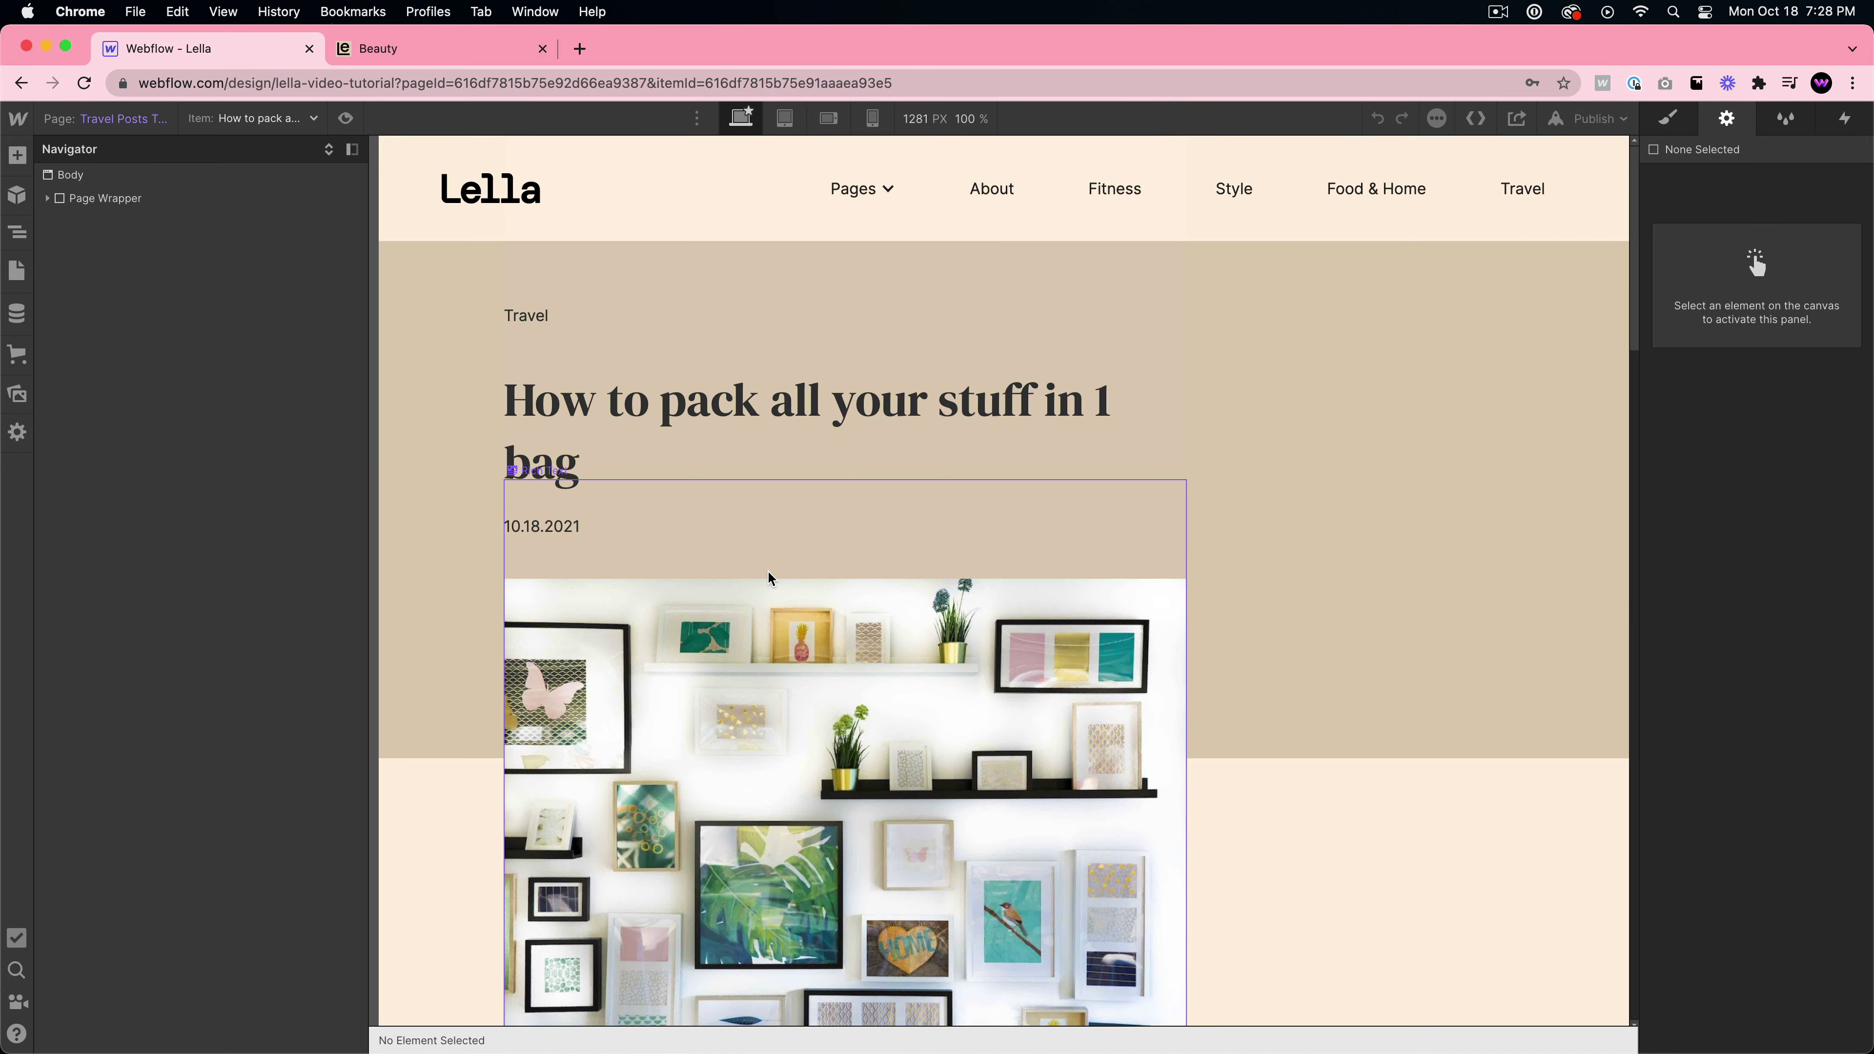
# - Open the Home page and look through the site's image assets
pyautogui.click(17, 271)
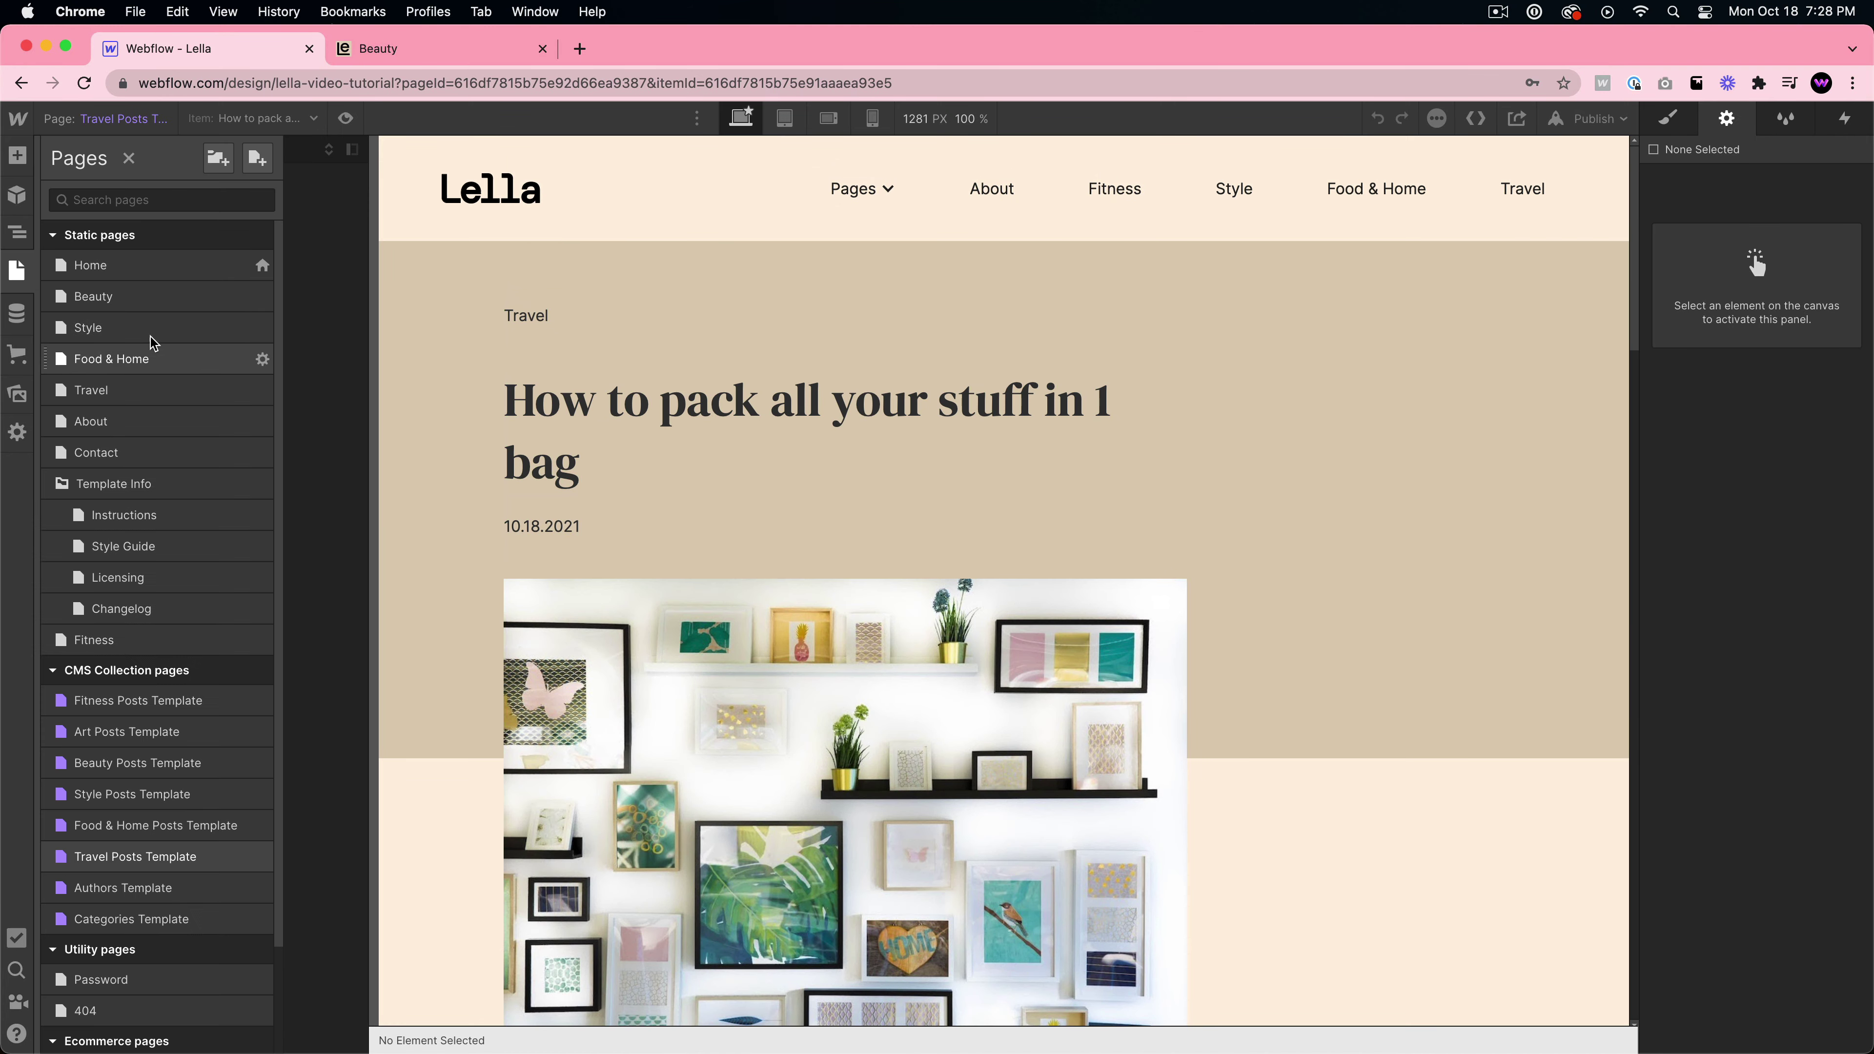
pyautogui.click(123, 273)
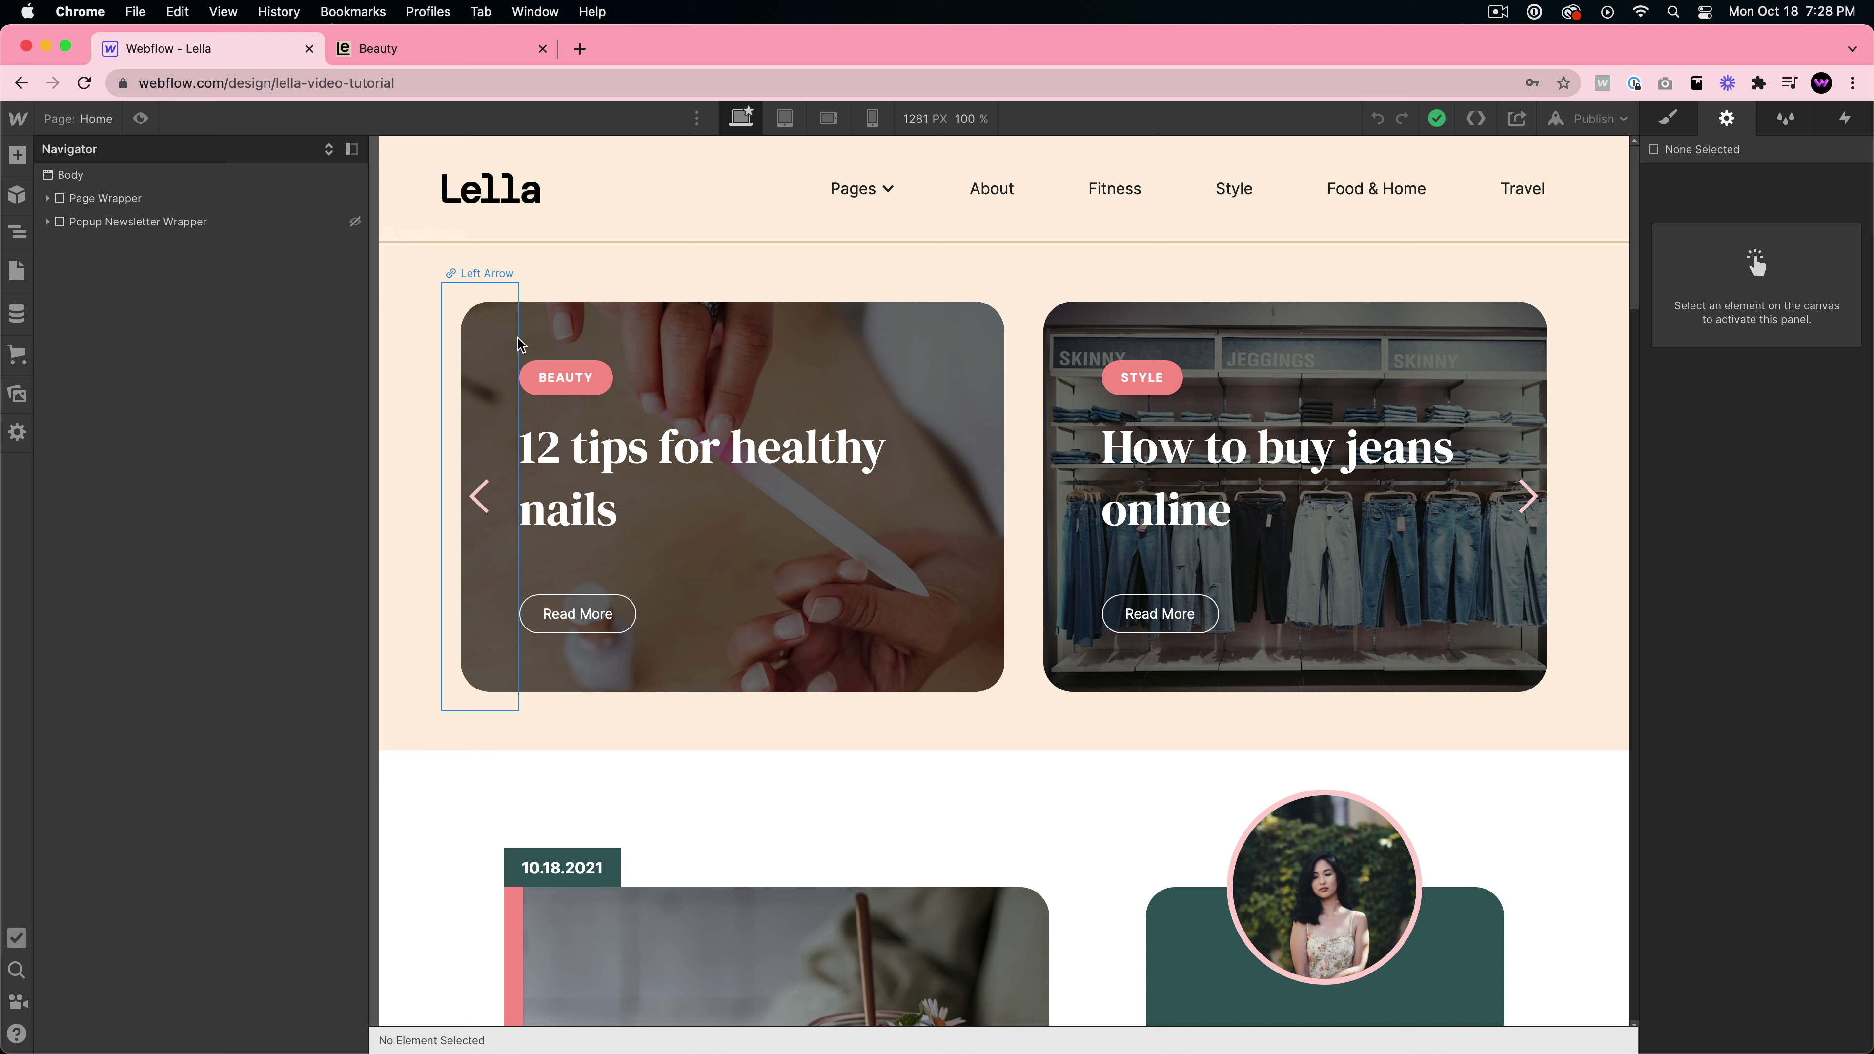
pyautogui.click(17, 395)
pyautogui.scroll(-2, 196, 546)
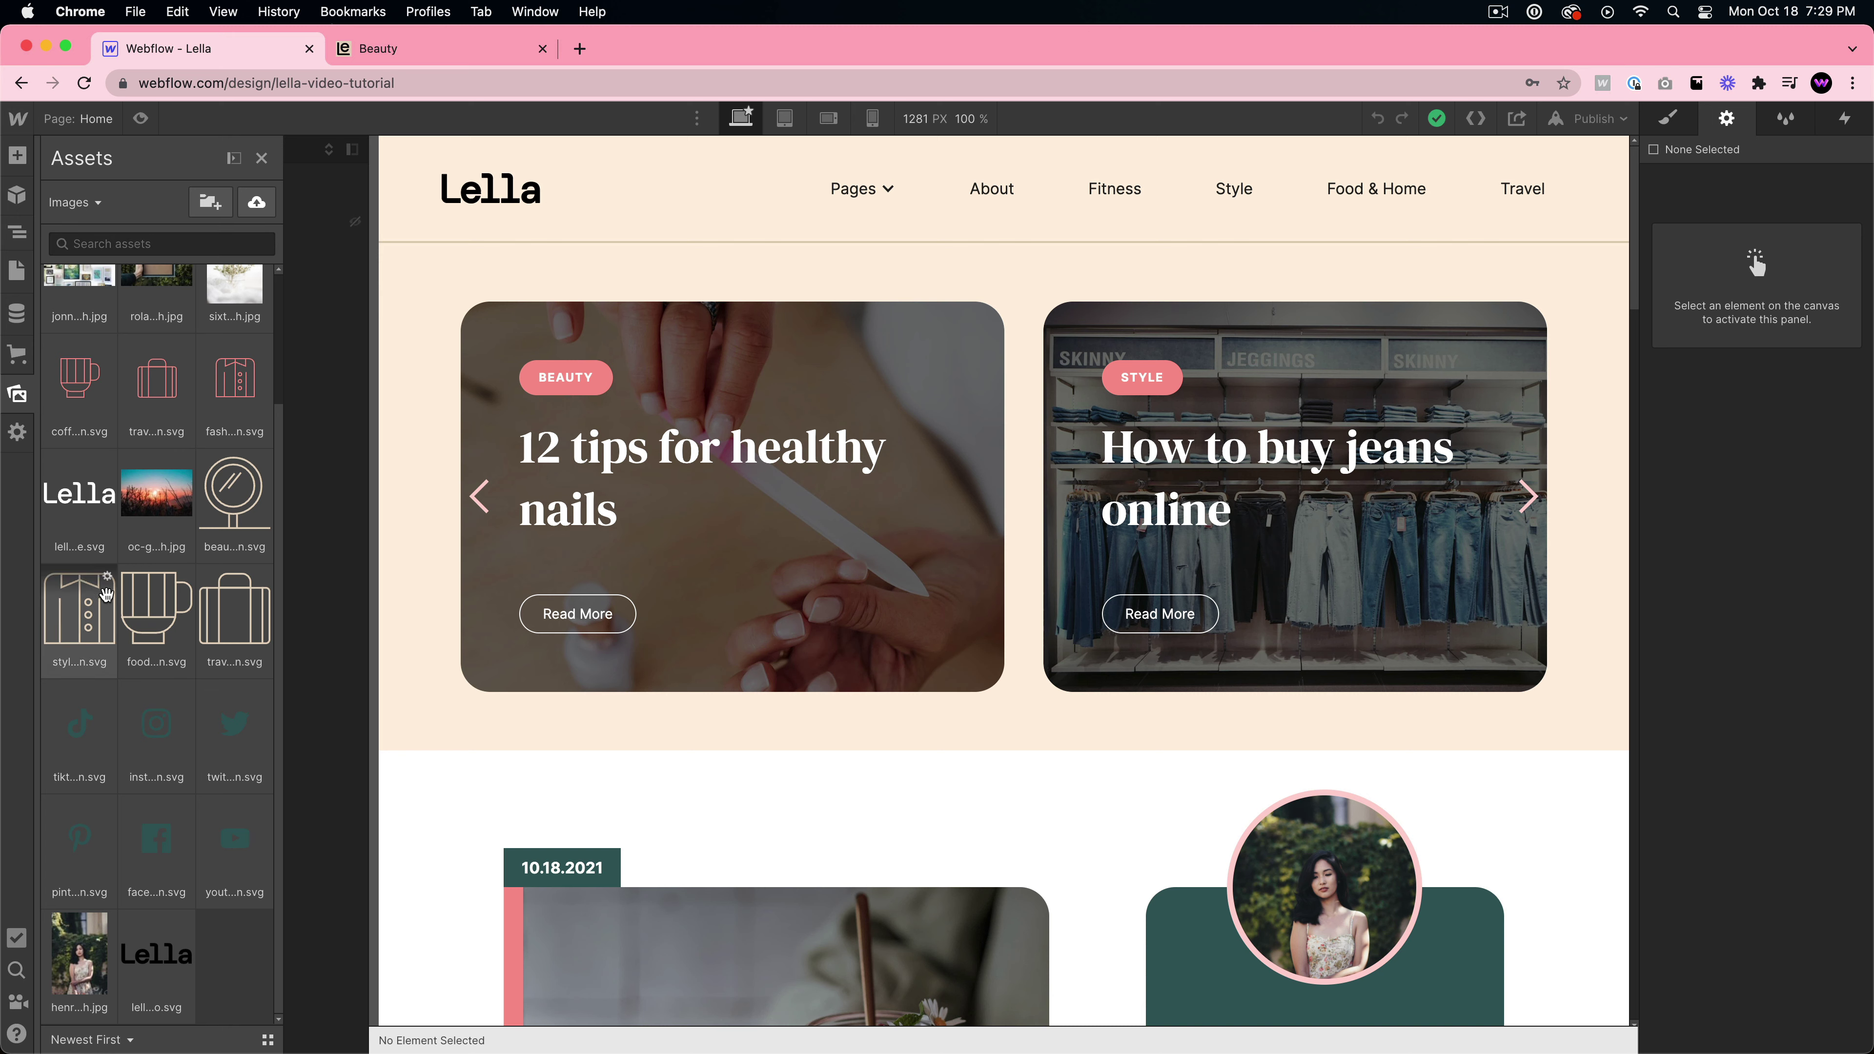
pyautogui.scroll(3, 130, 664)
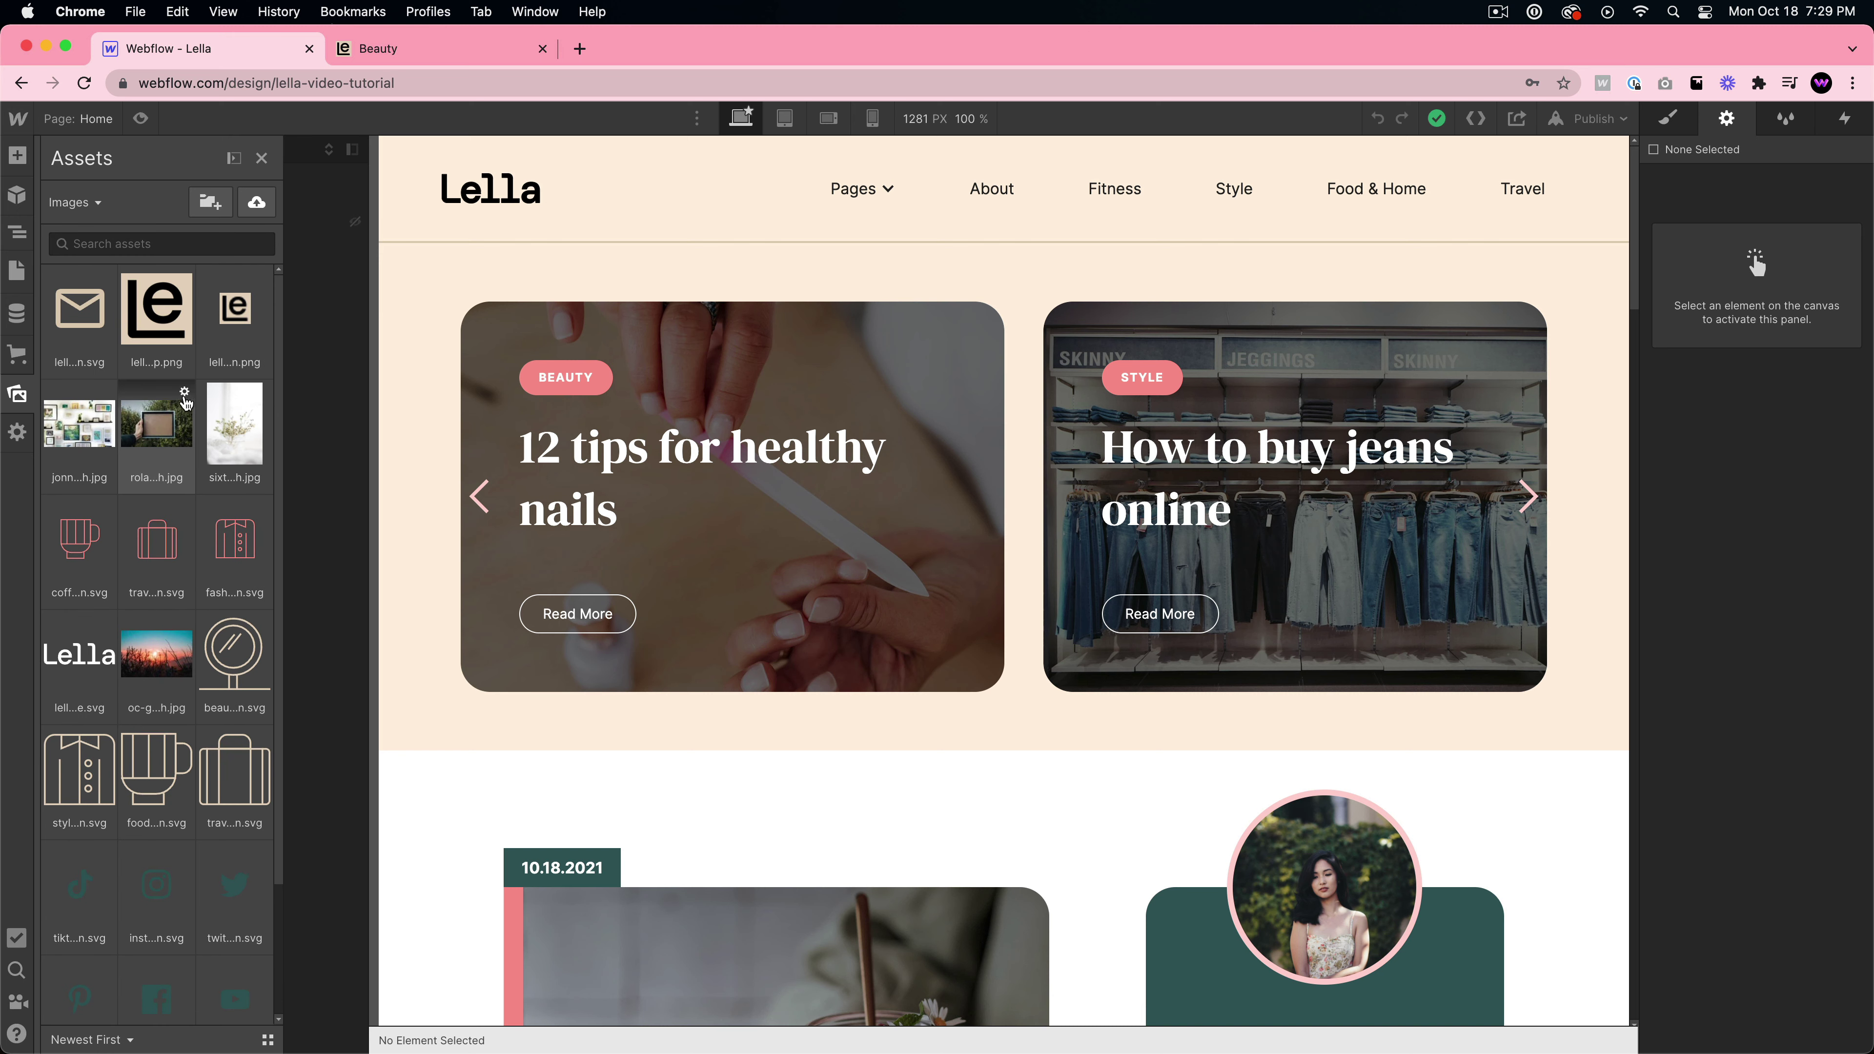
# - Open the asset details of the picture of a hand holding a frame and examine its descriptive alt text
pyautogui.click(185, 393)
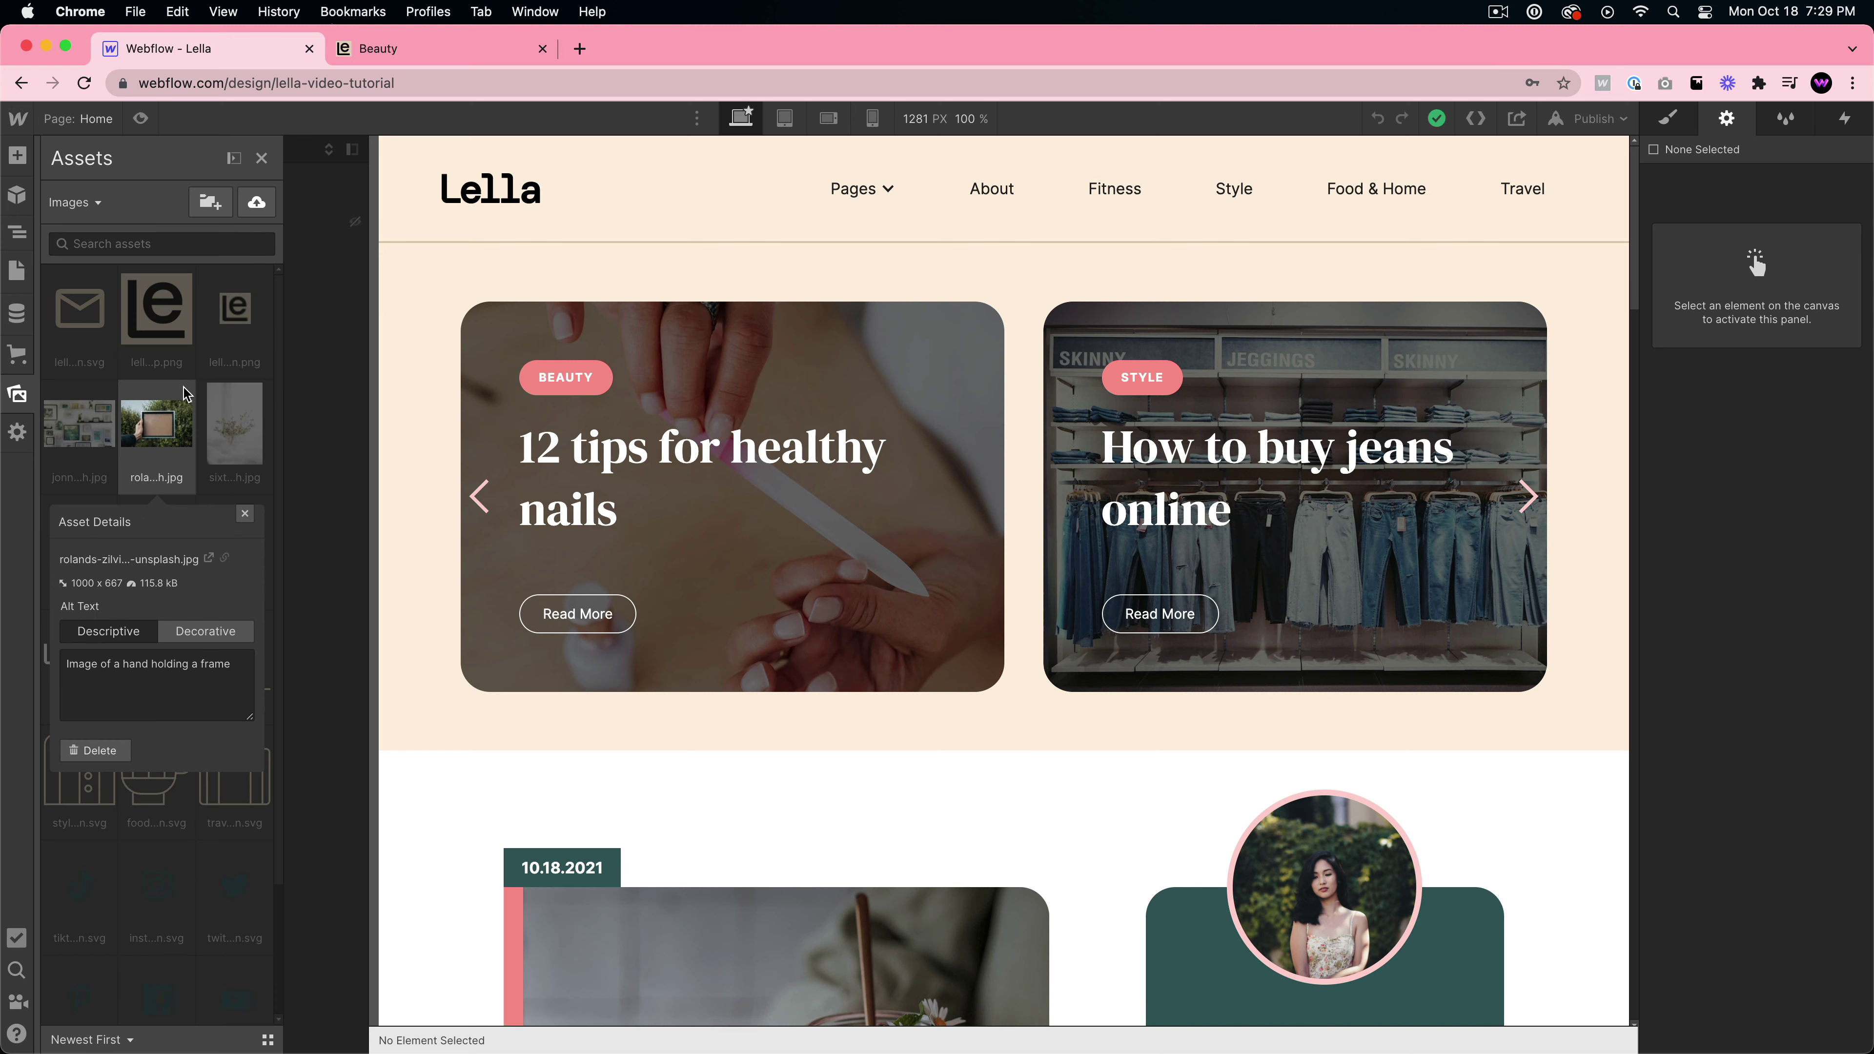
pyautogui.click(185, 395)
pyautogui.click(185, 396)
pyautogui.click(65, 664)
pyautogui.moveTo(66, 664); pyautogui.dragTo(219, 670)
pyautogui.click(220, 672)
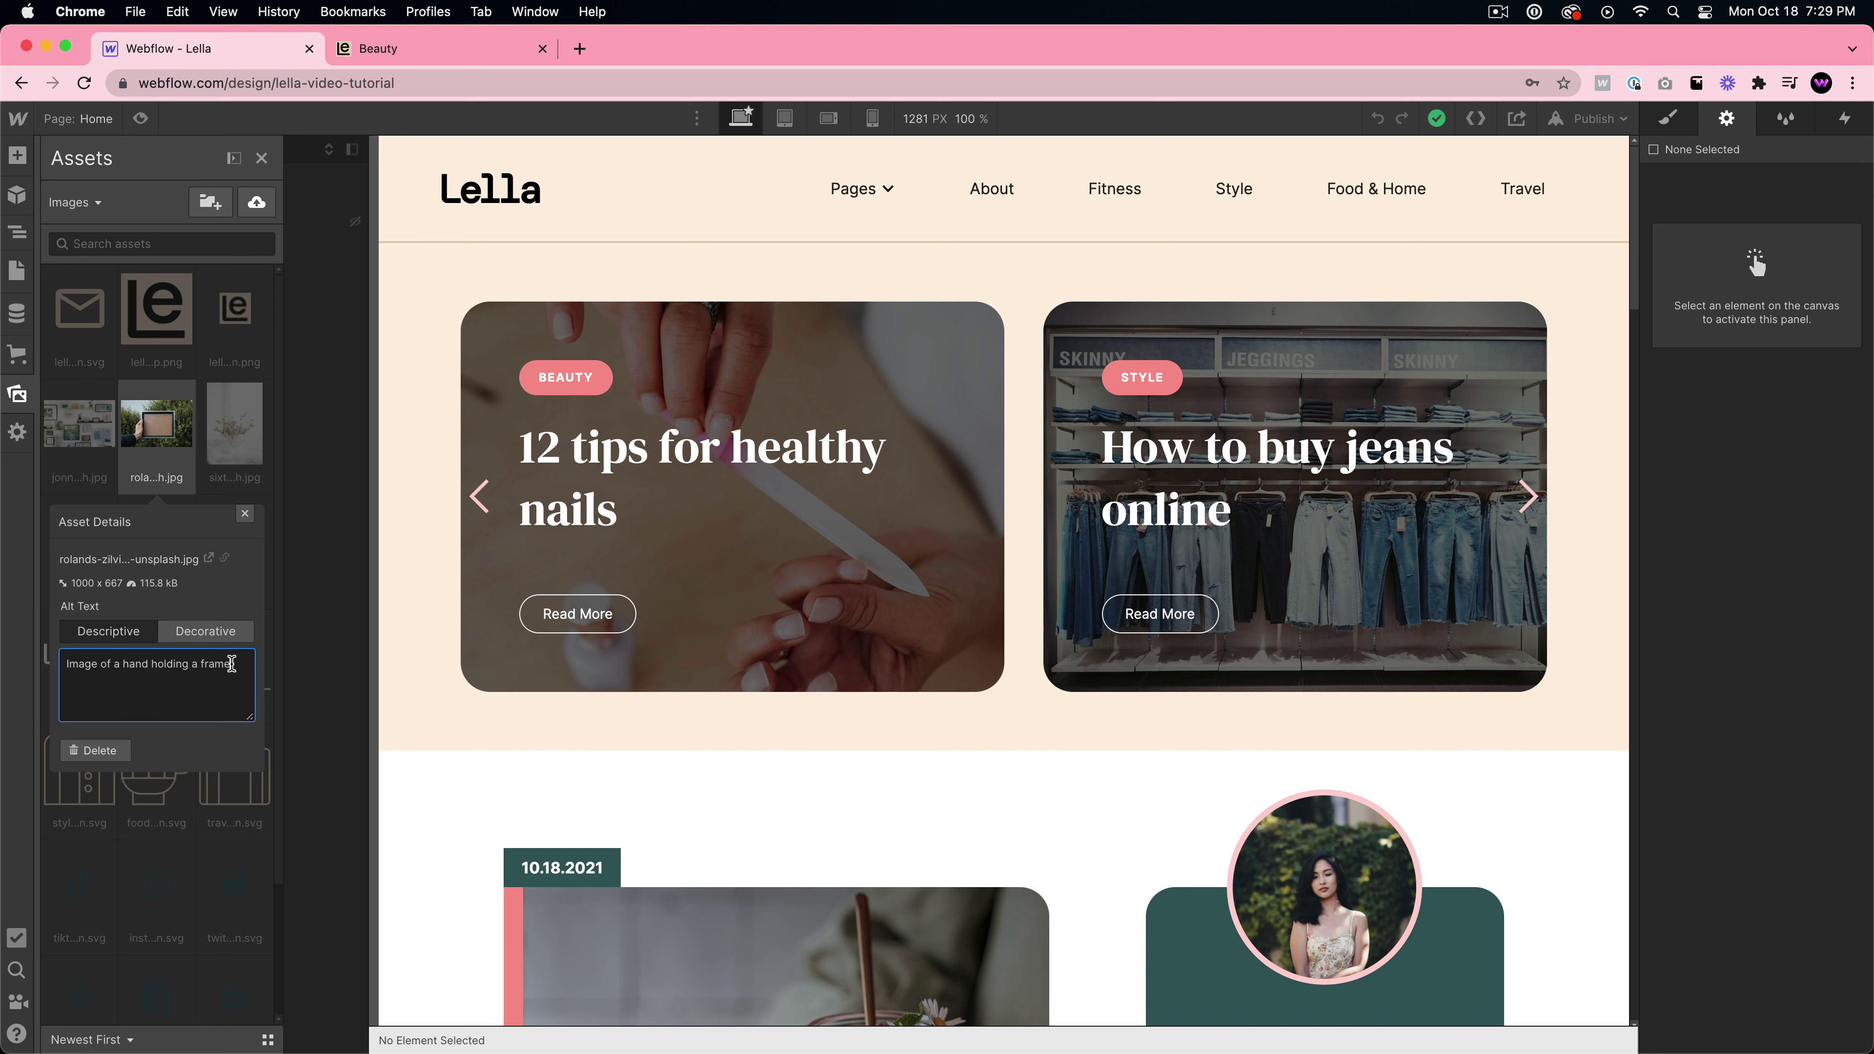
# - Open the asset details of the picture of framed wall art, examine its alt text, and close the asset library
pyautogui.click(76, 428)
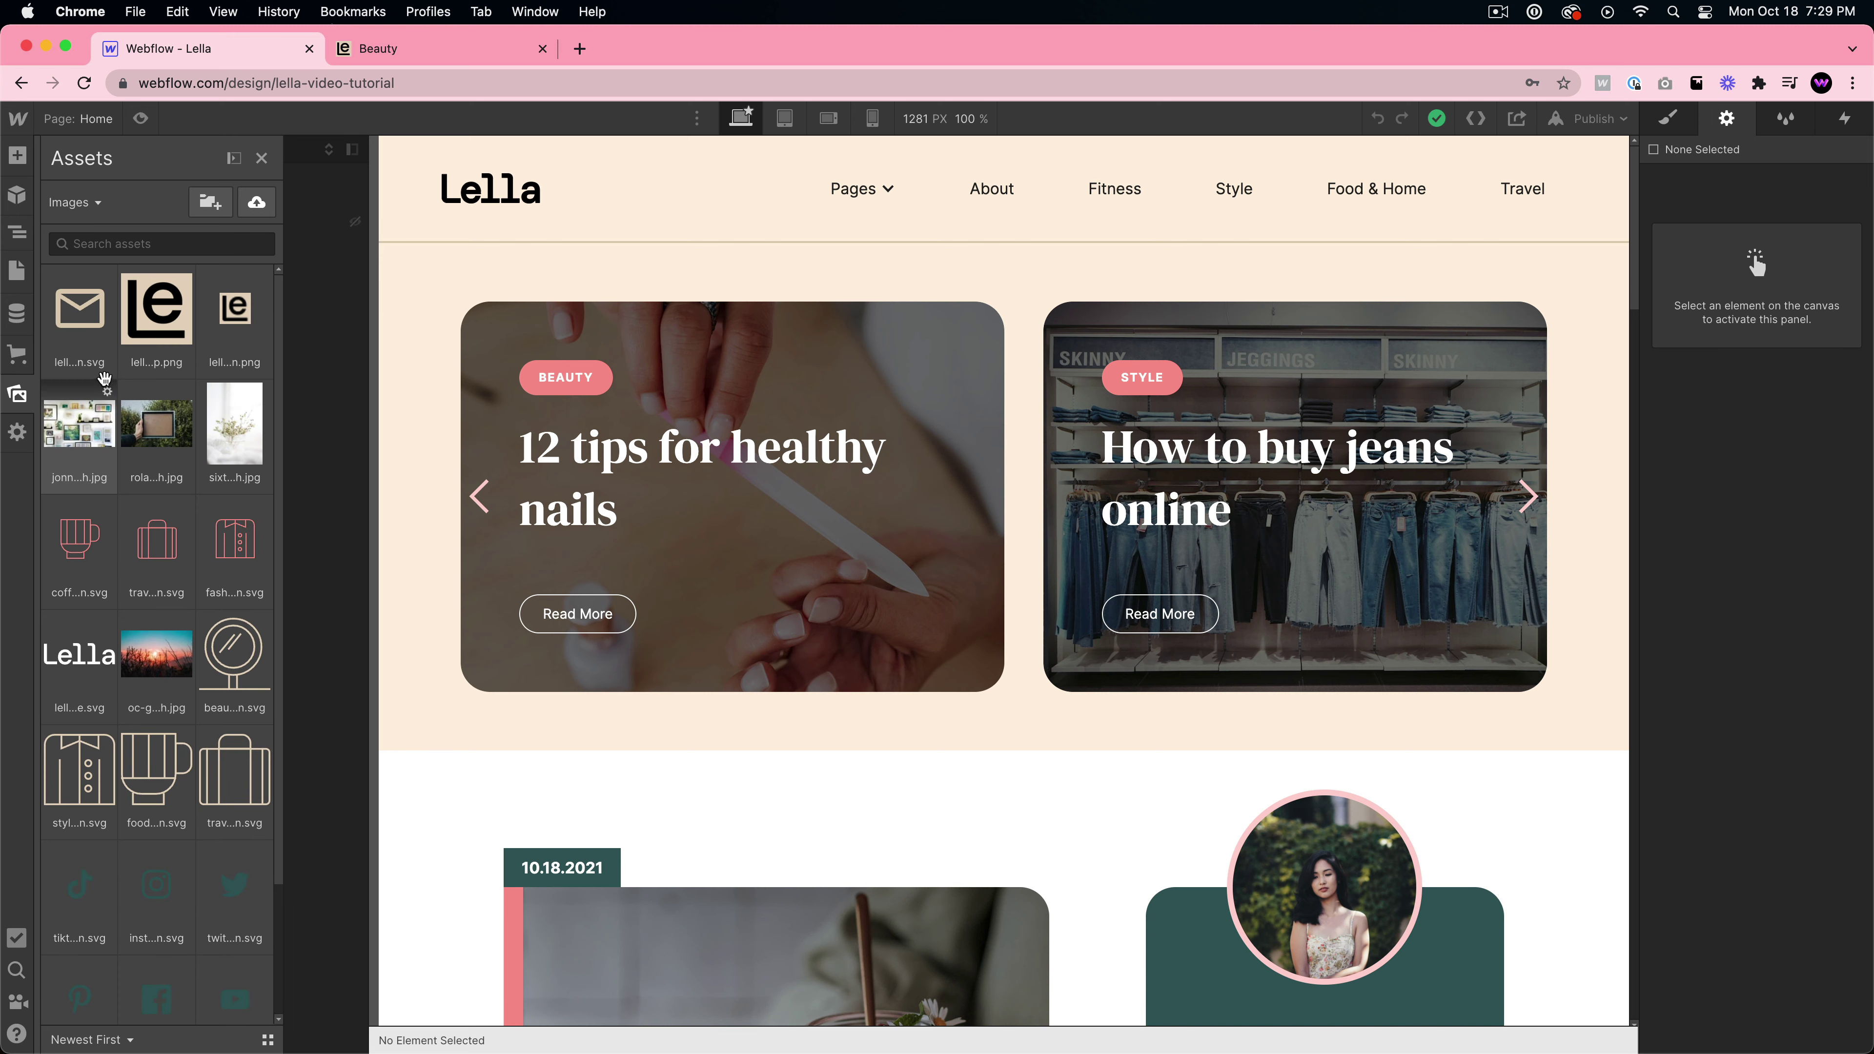
pyautogui.click(107, 391)
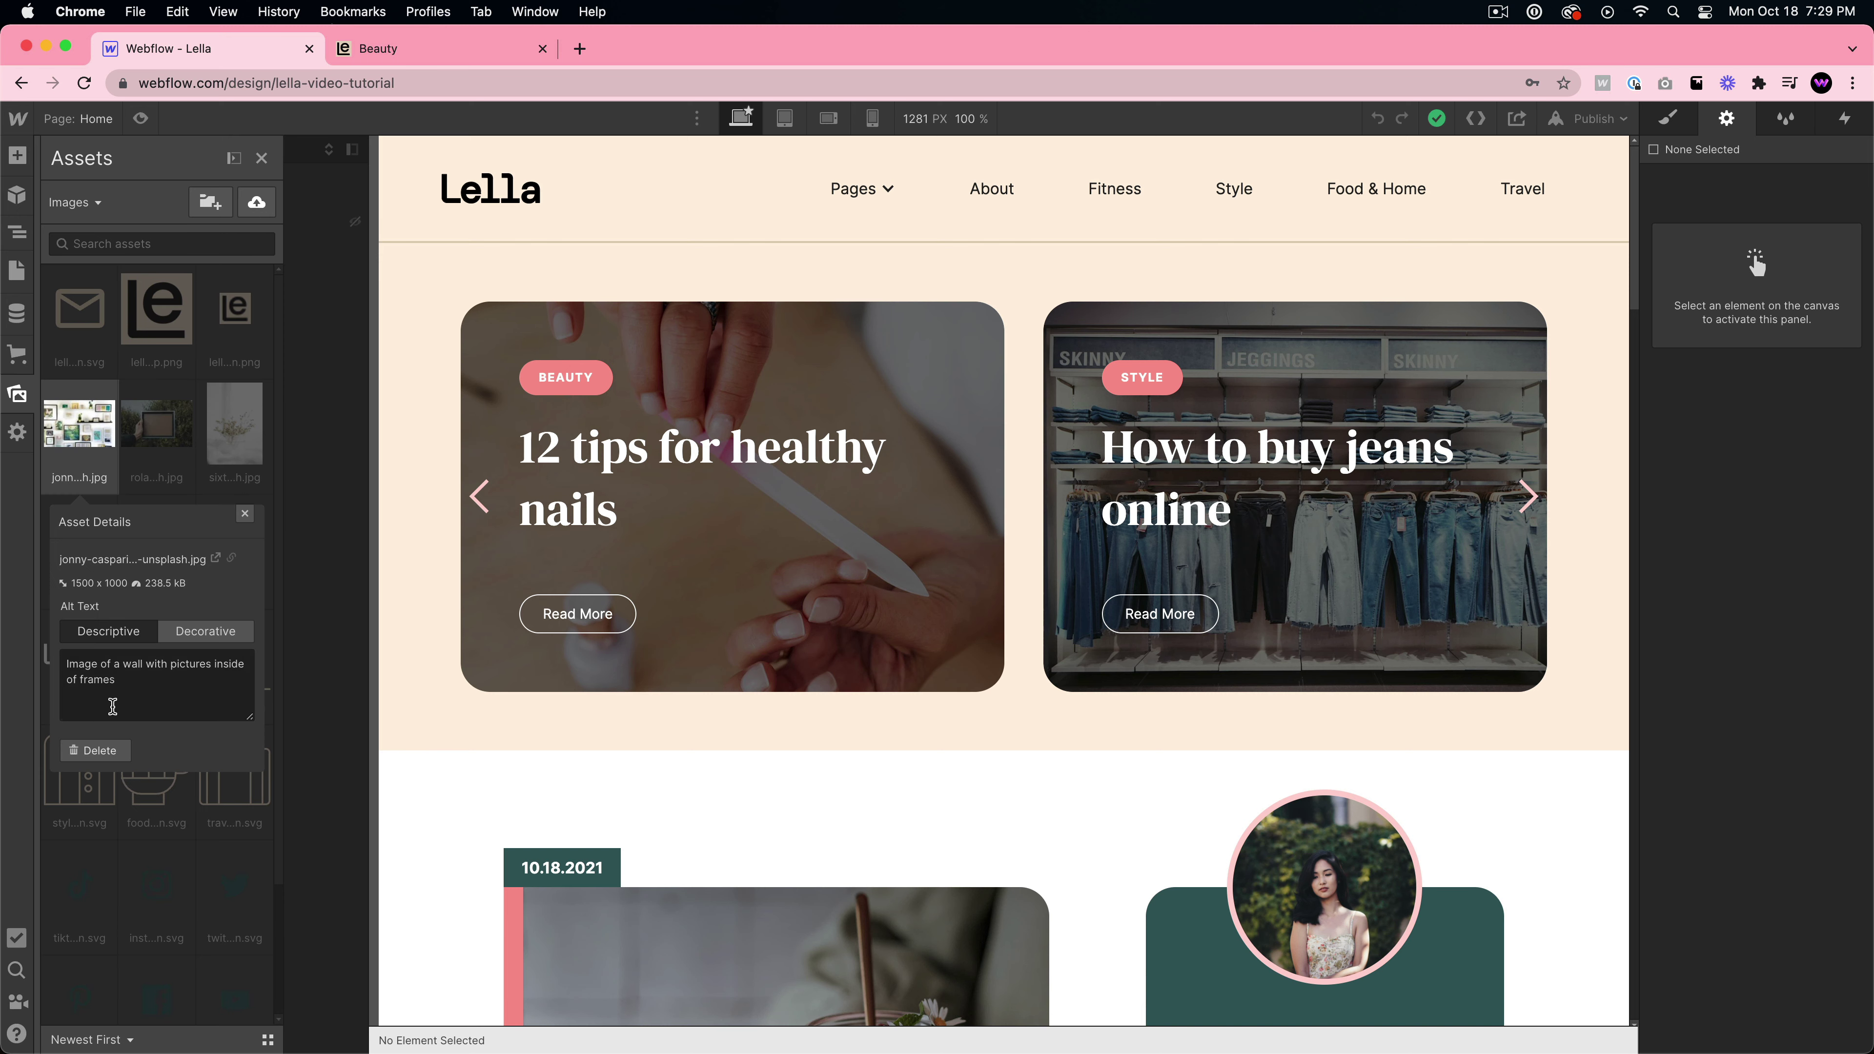
pyautogui.press('Escape')
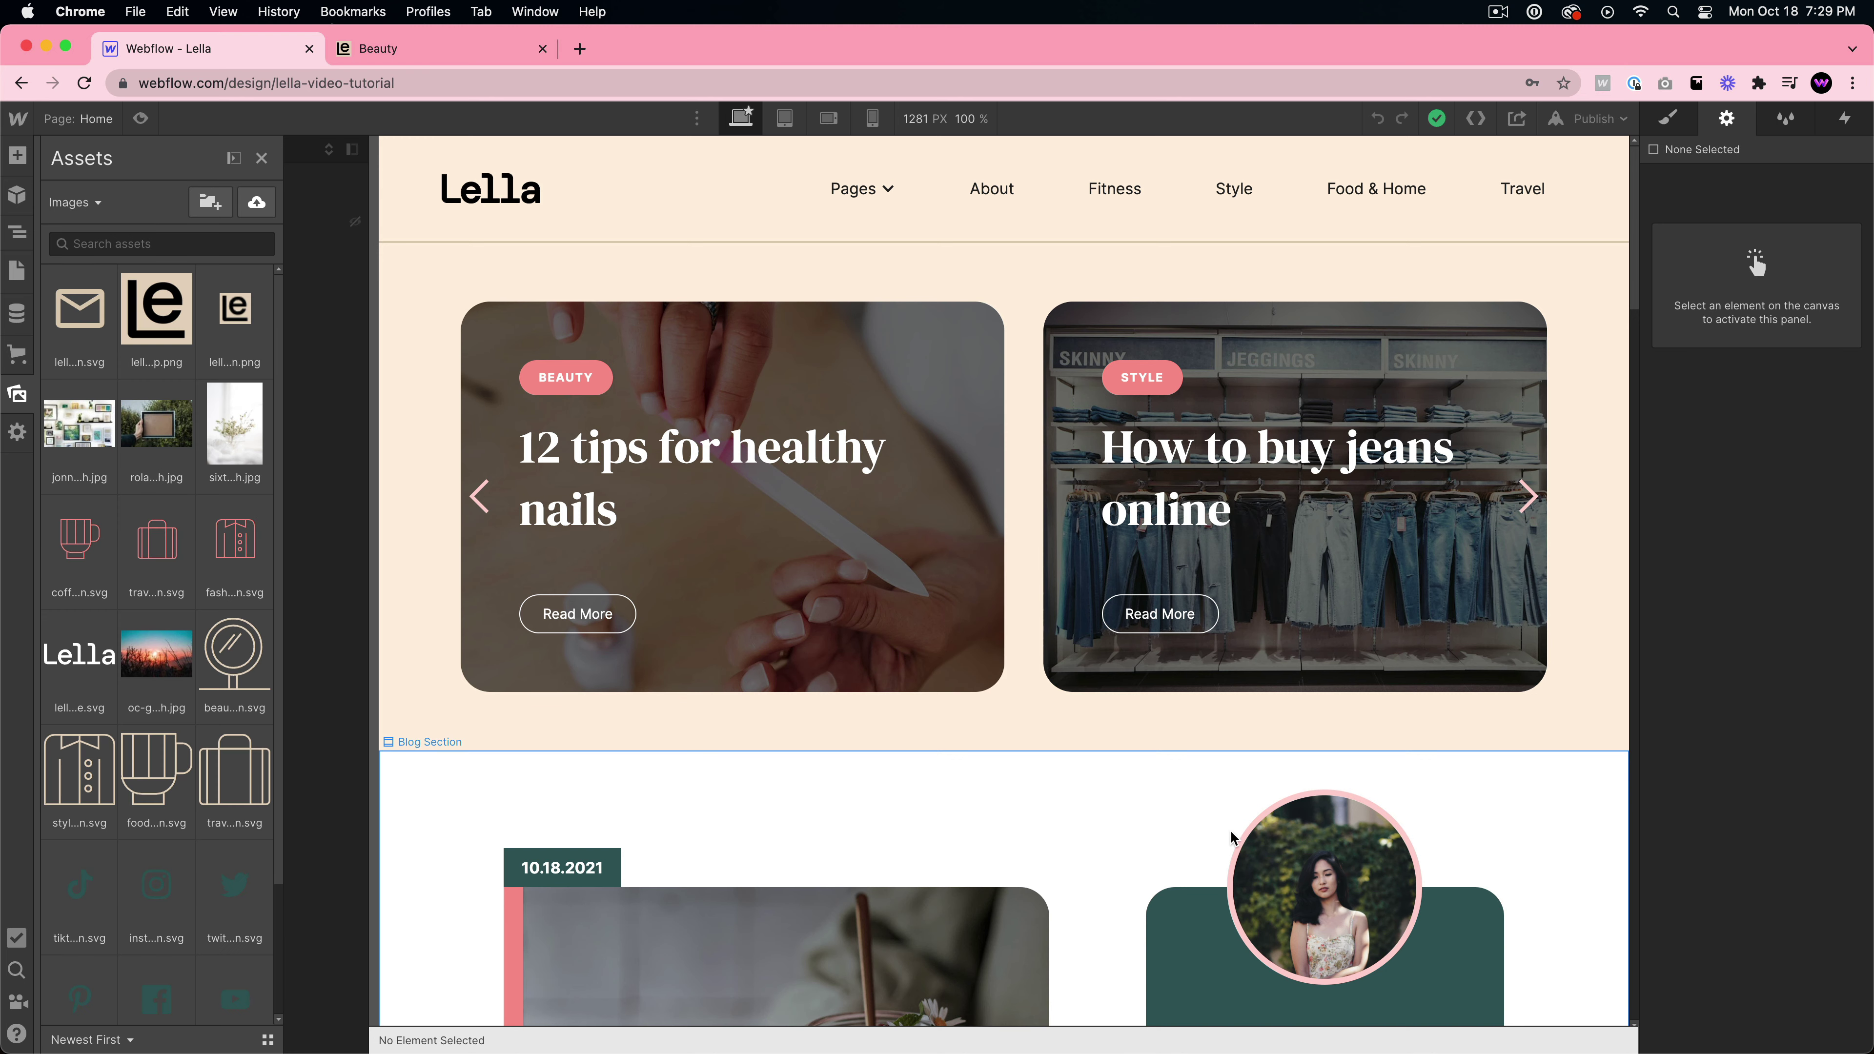
pyautogui.press('Escape')
# - Check the Author Image's settings on the Home page and examine the alt text of its portrait in the asset library
pyautogui.click(1332, 882)
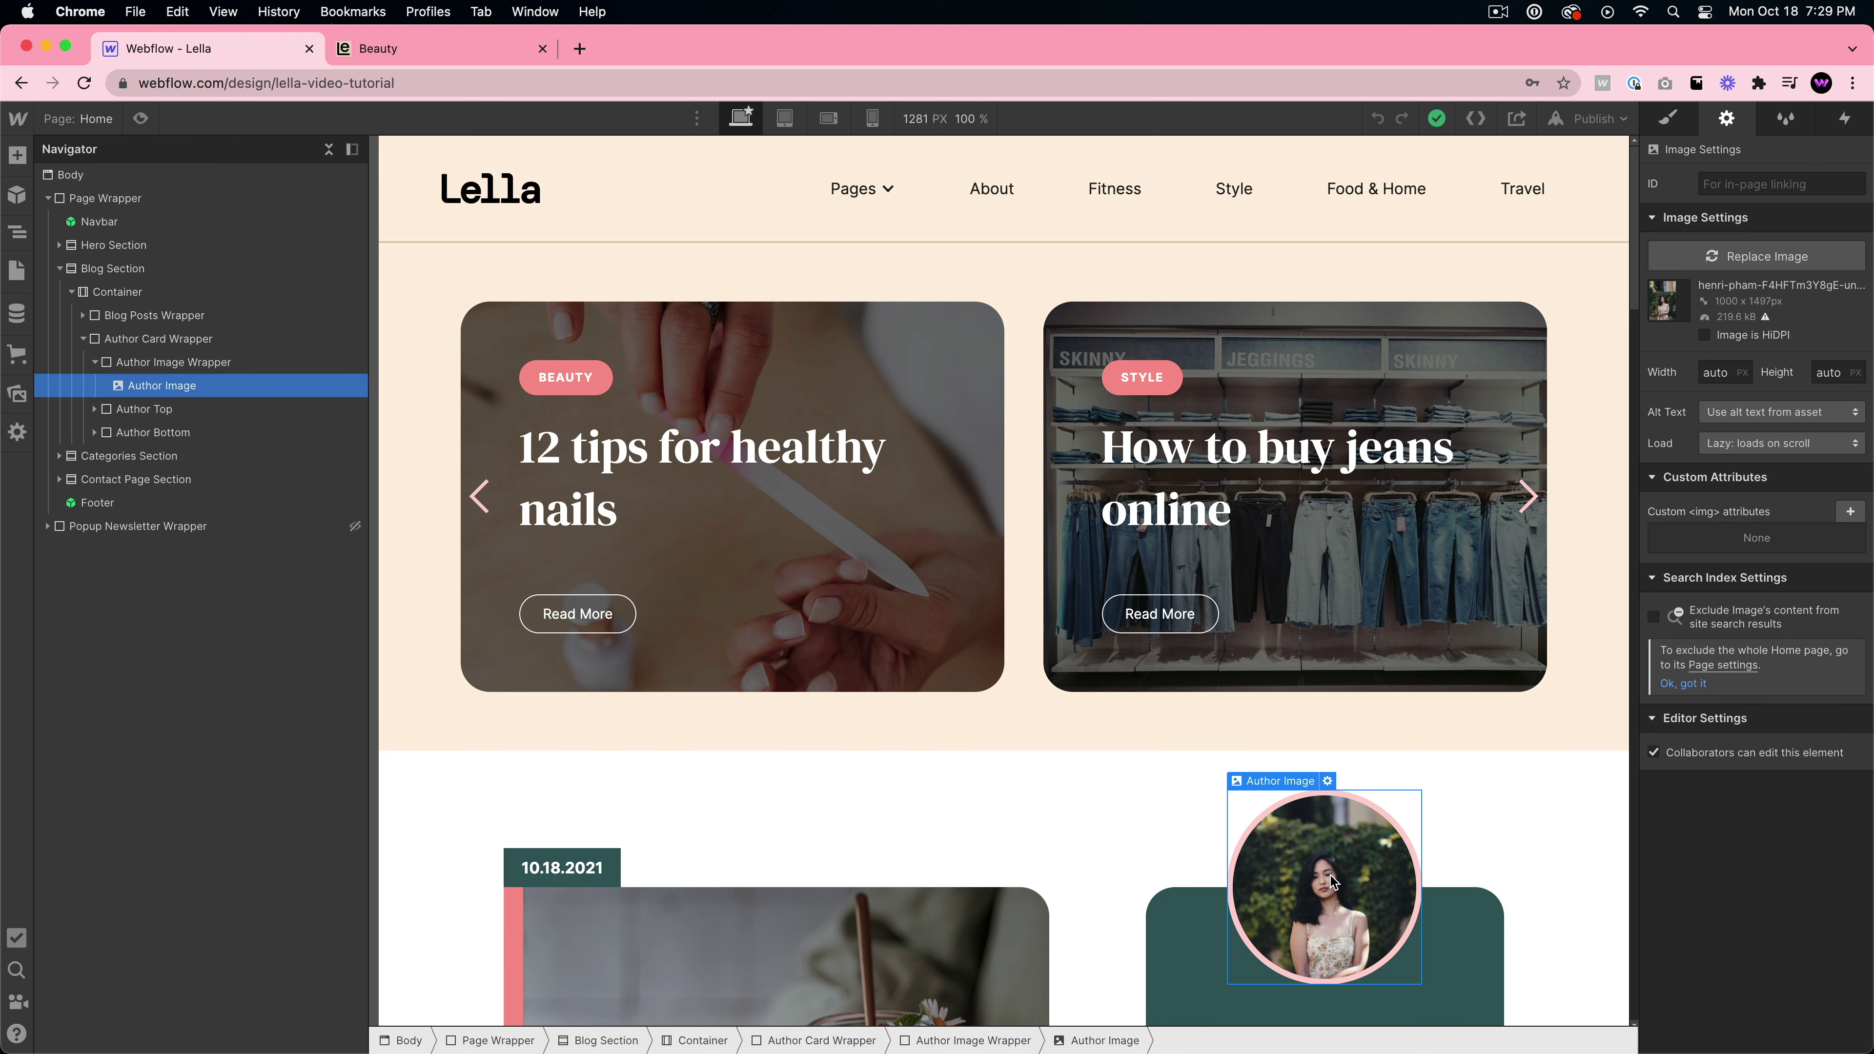
pyautogui.click(1327, 781)
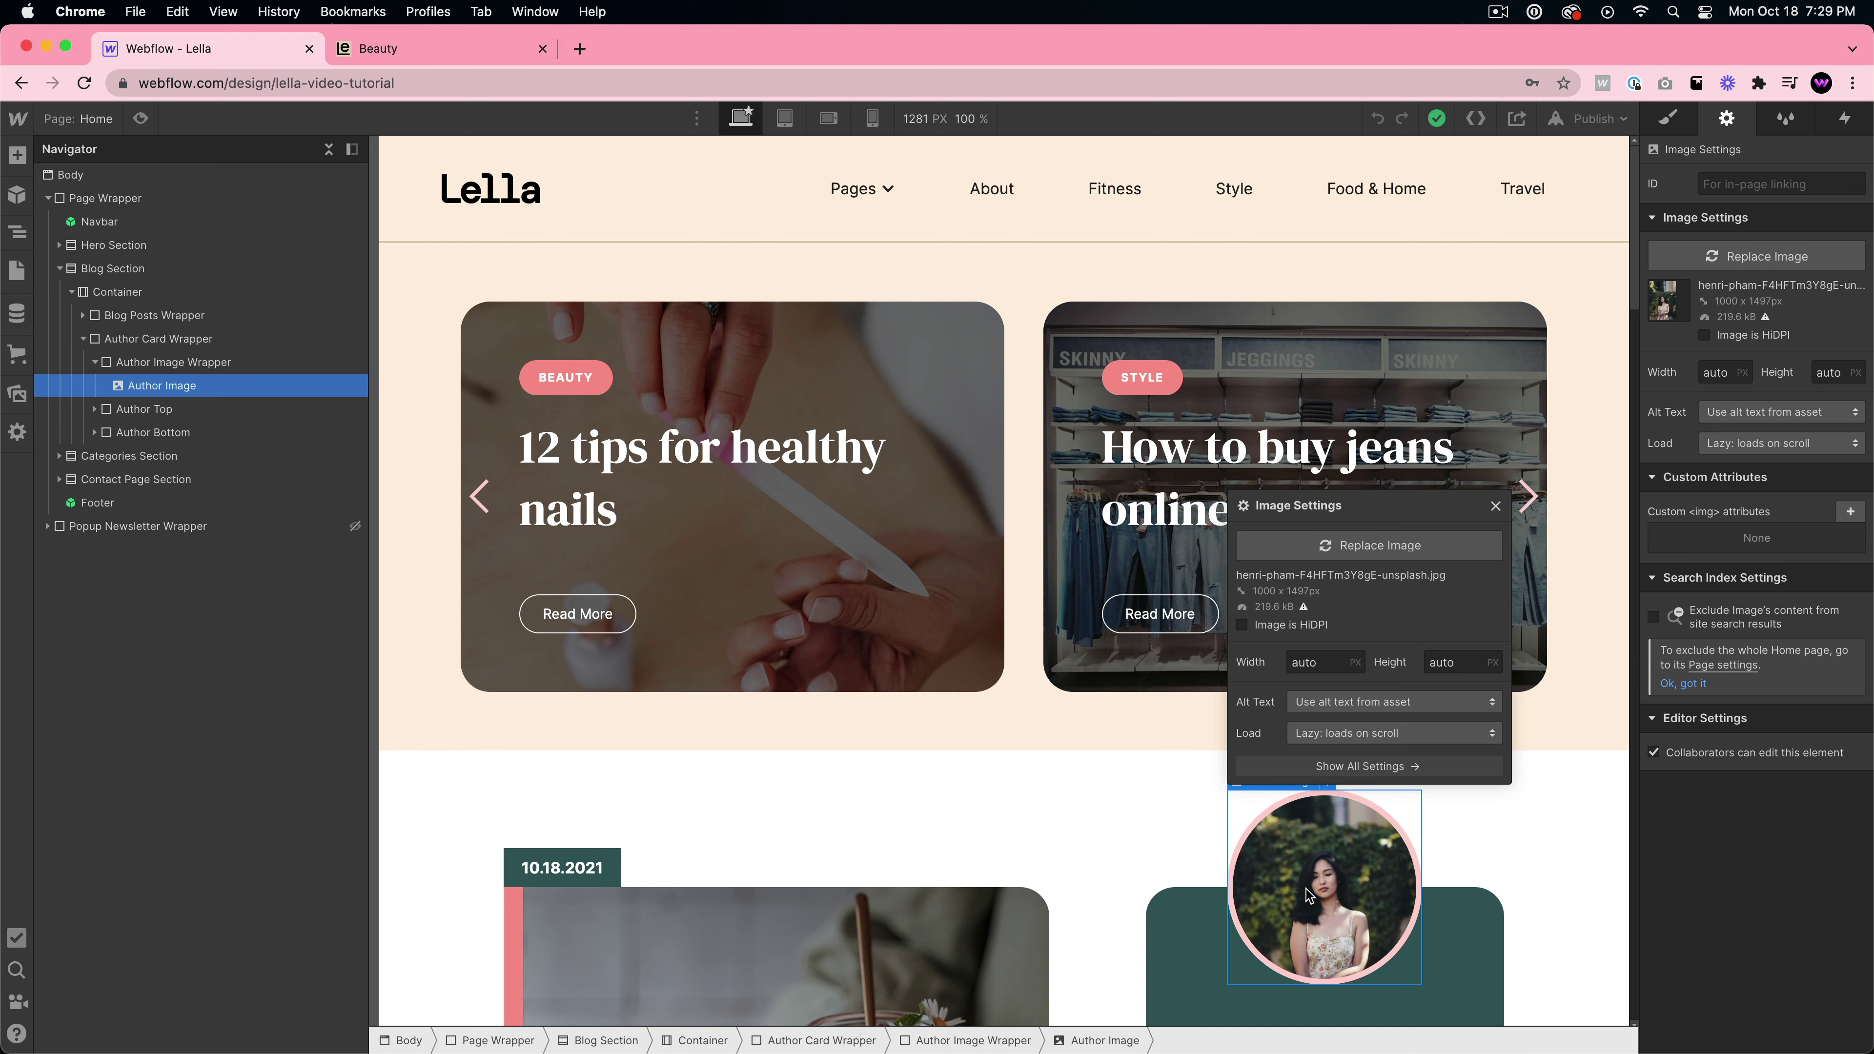
pyautogui.click(18, 396)
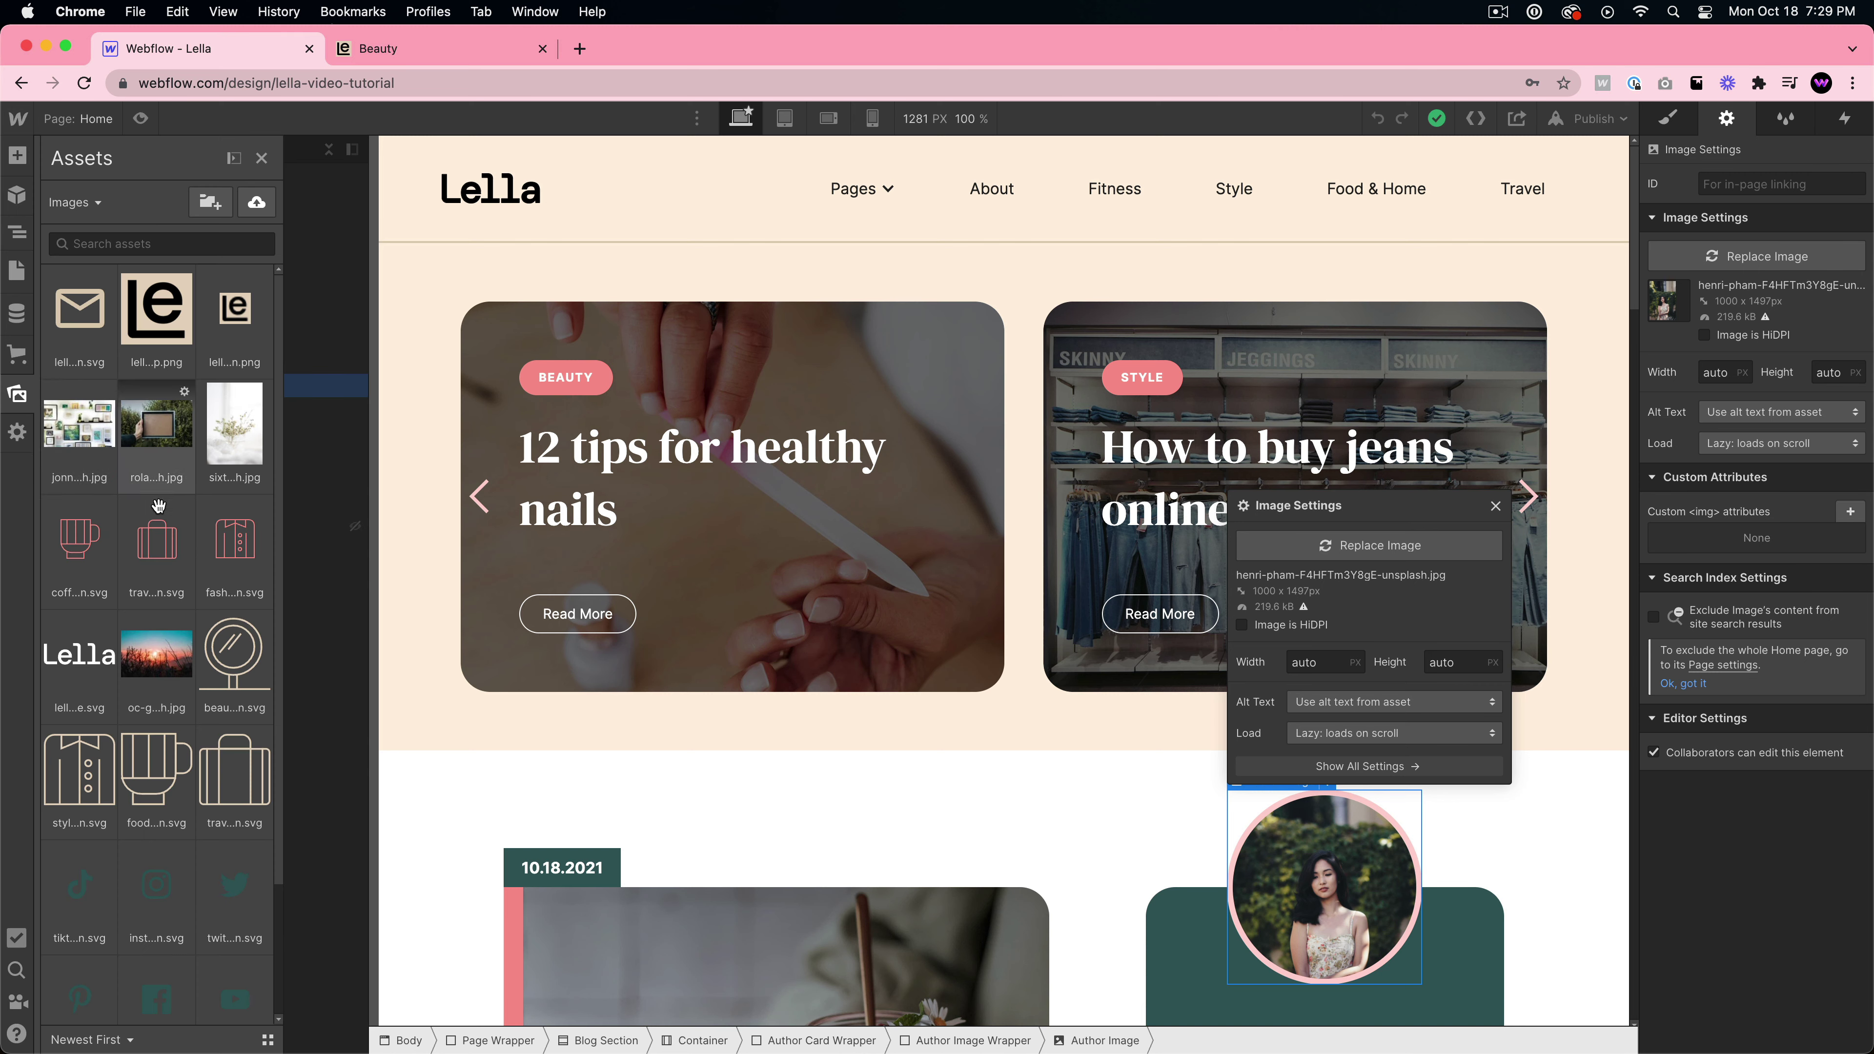
pyautogui.scroll(-5, 147, 590)
pyautogui.click(105, 928)
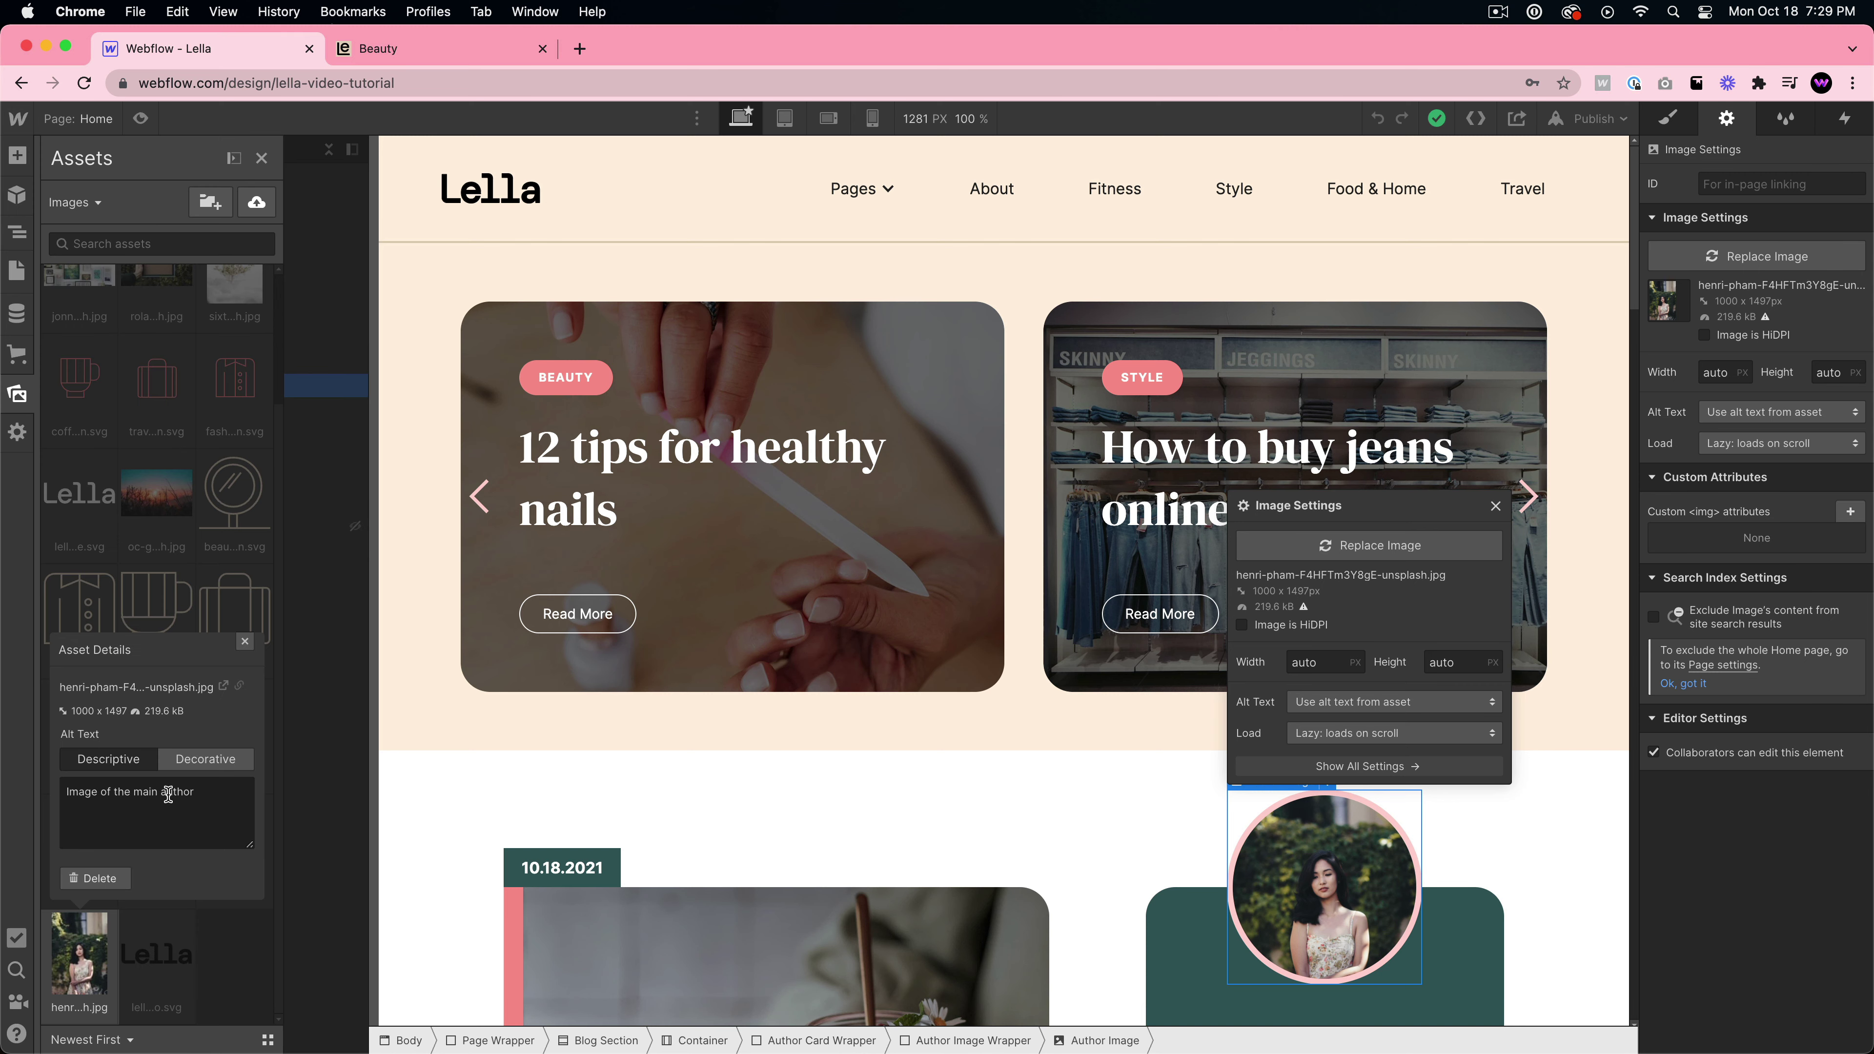
pyautogui.click(244, 641)
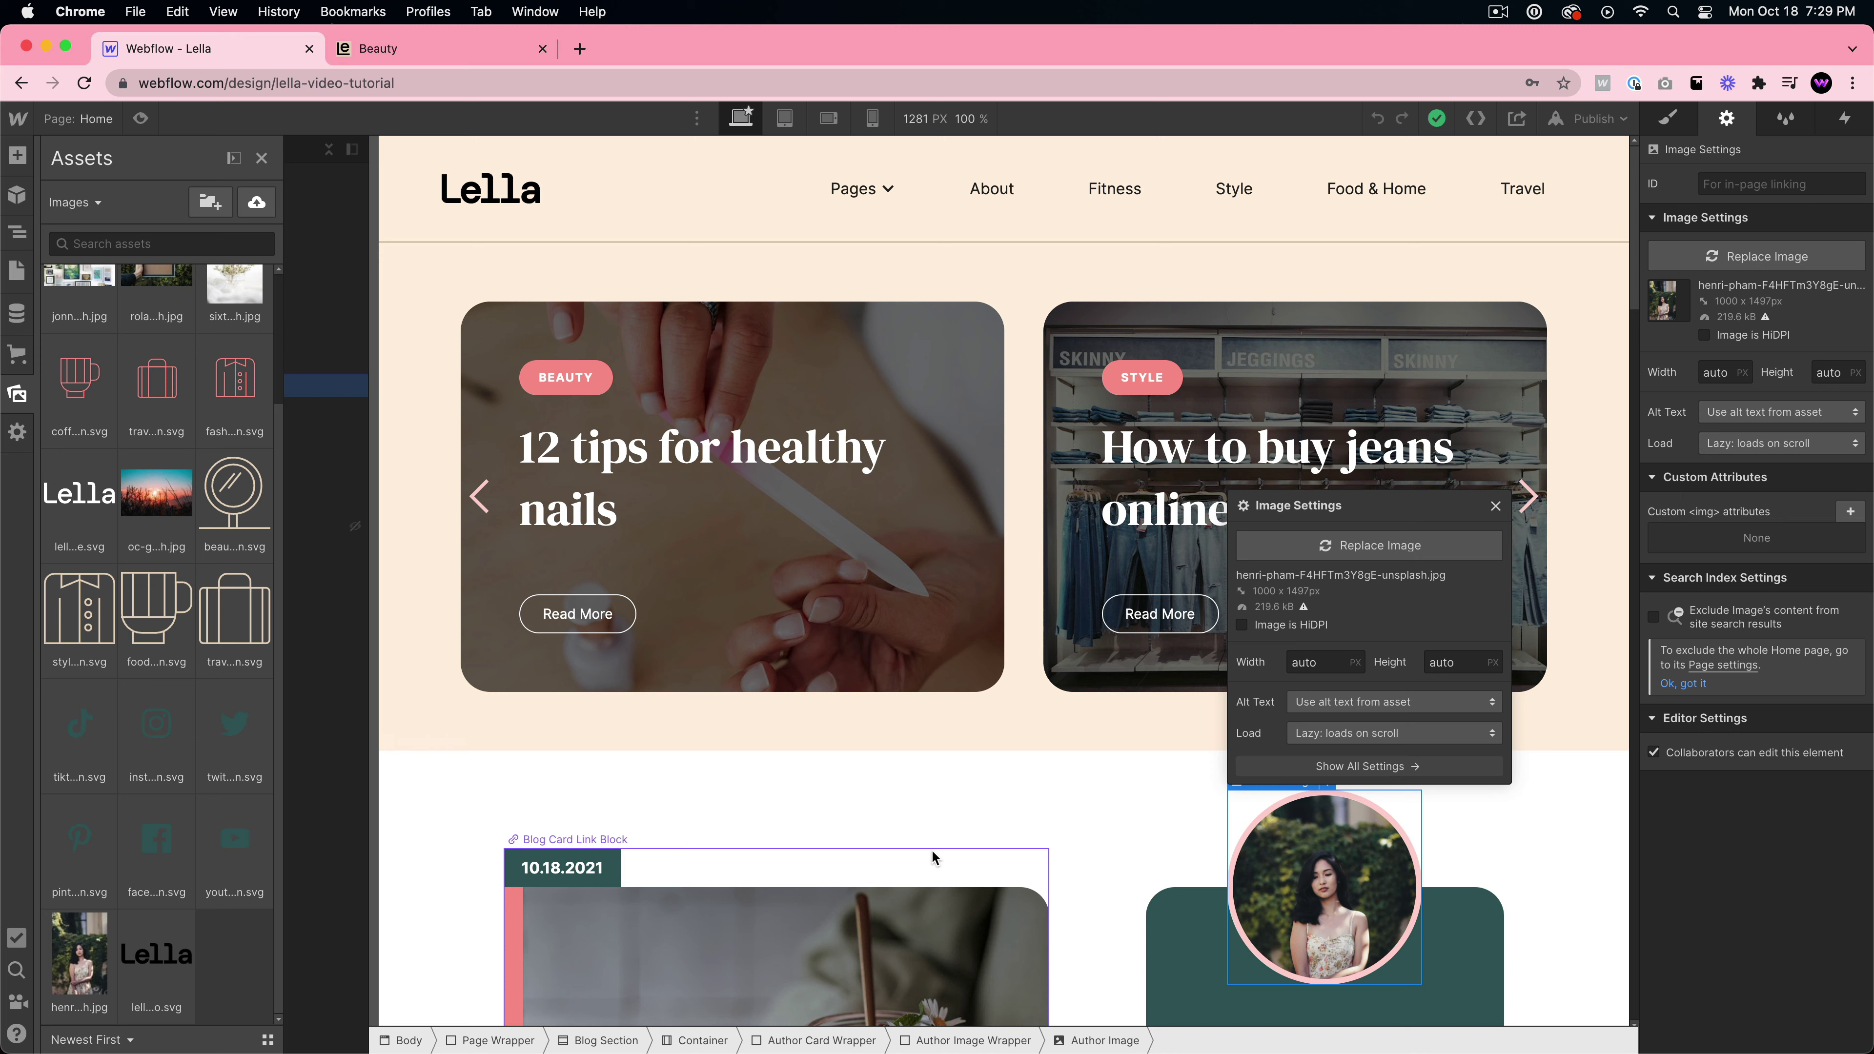
pyautogui.press('z')
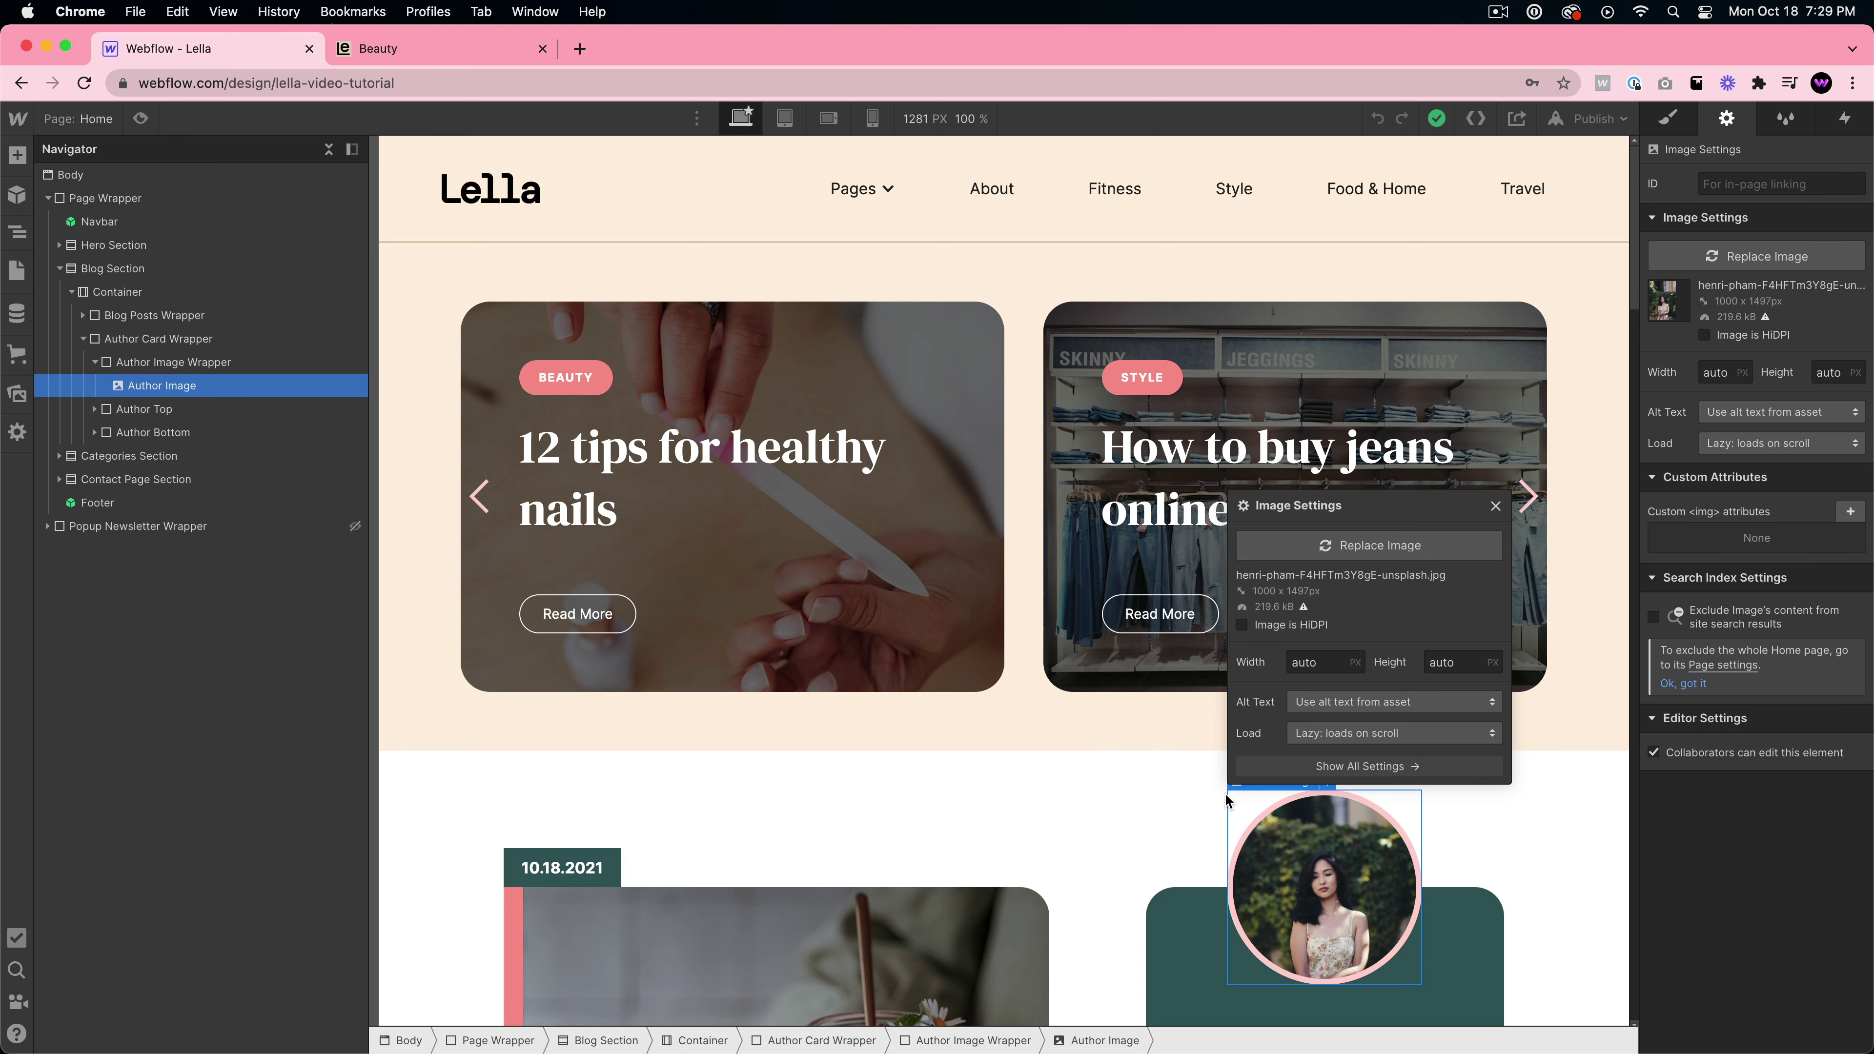
pyautogui.click(1496, 506)
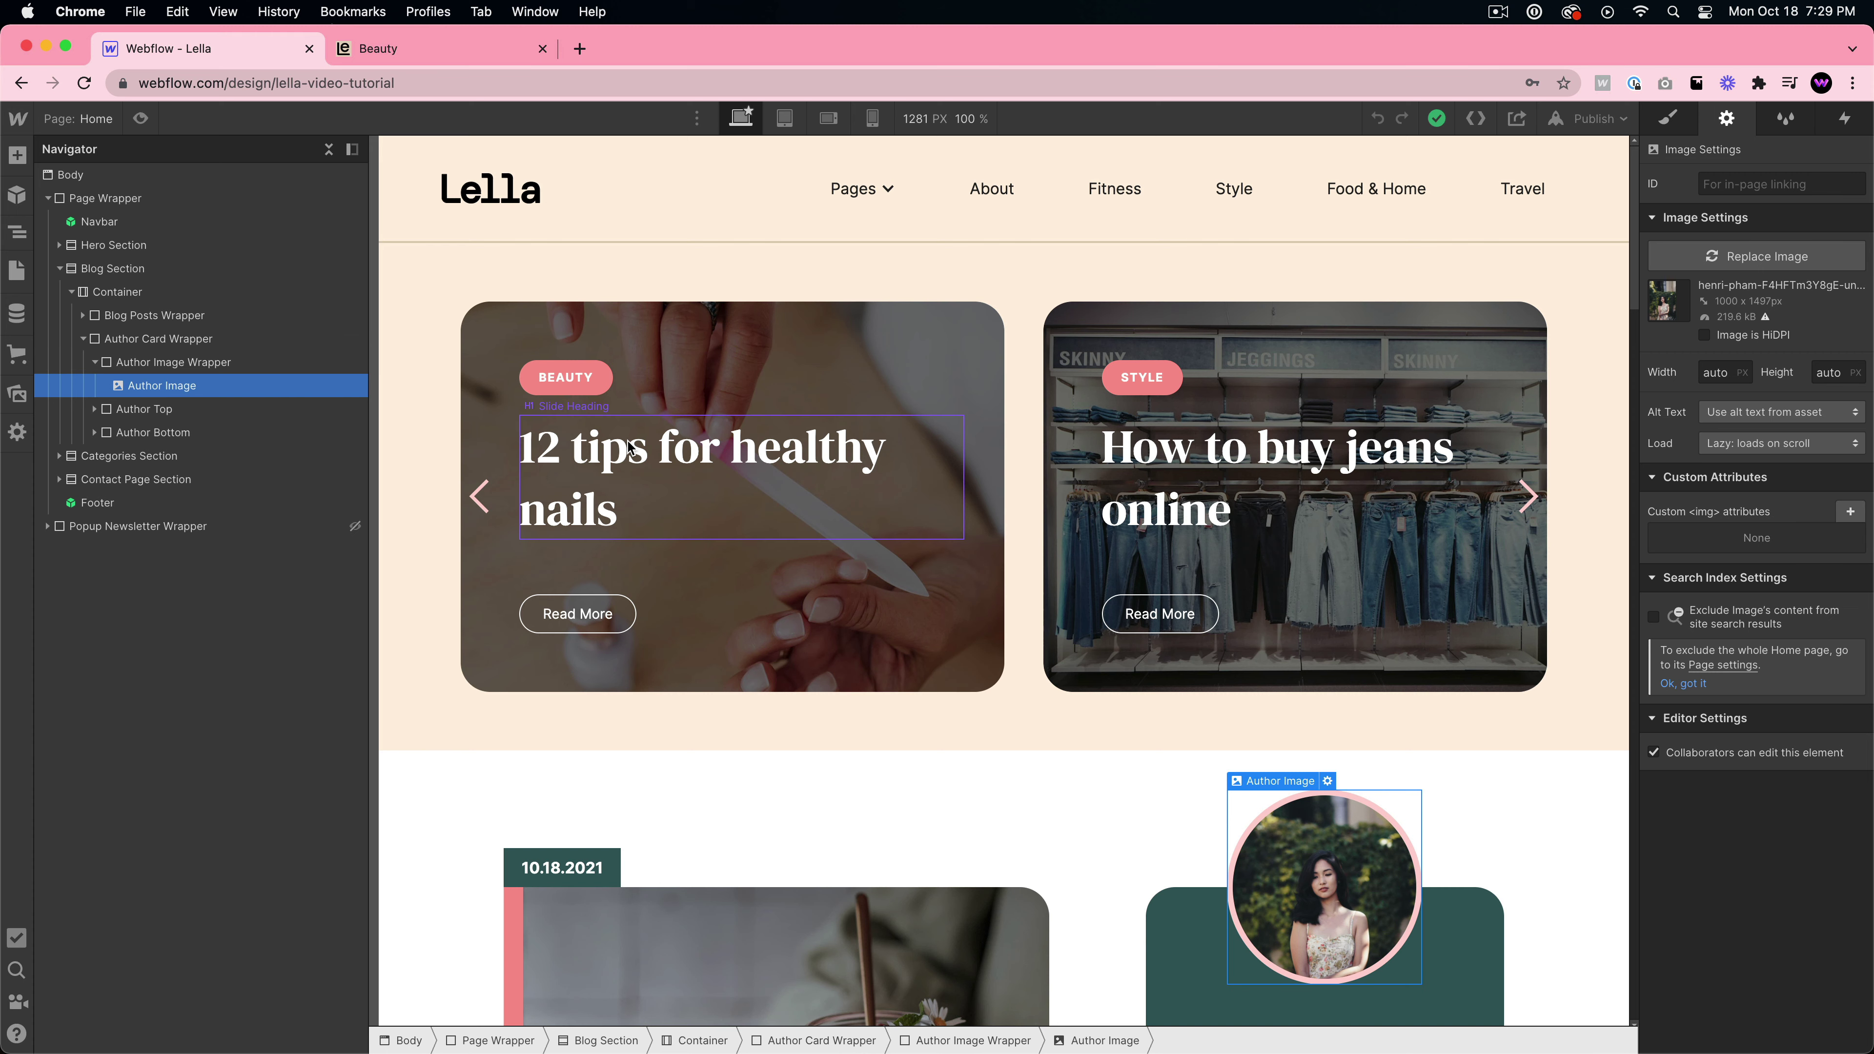
# - Open New beauty post in the Beauty Posts collection, check its alt text for the blog post image, and save the post
pyautogui.click(16, 313)
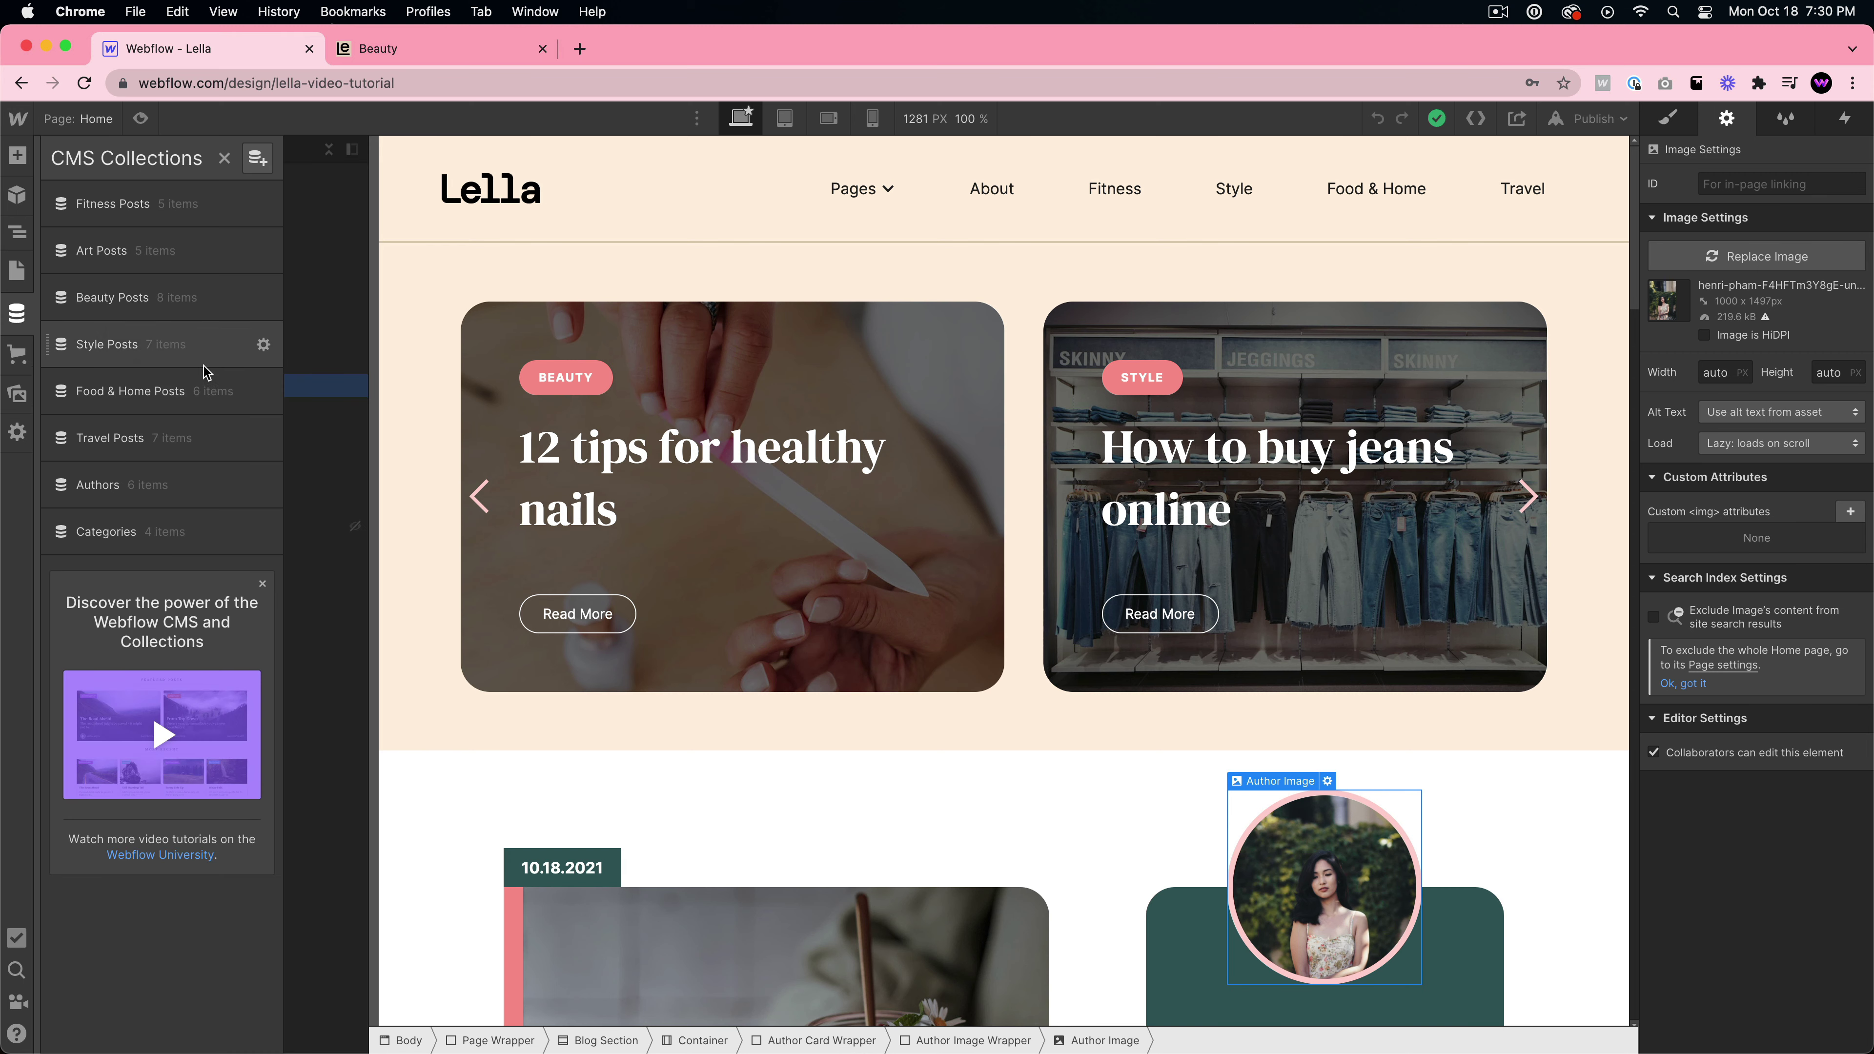
pyautogui.click(125, 304)
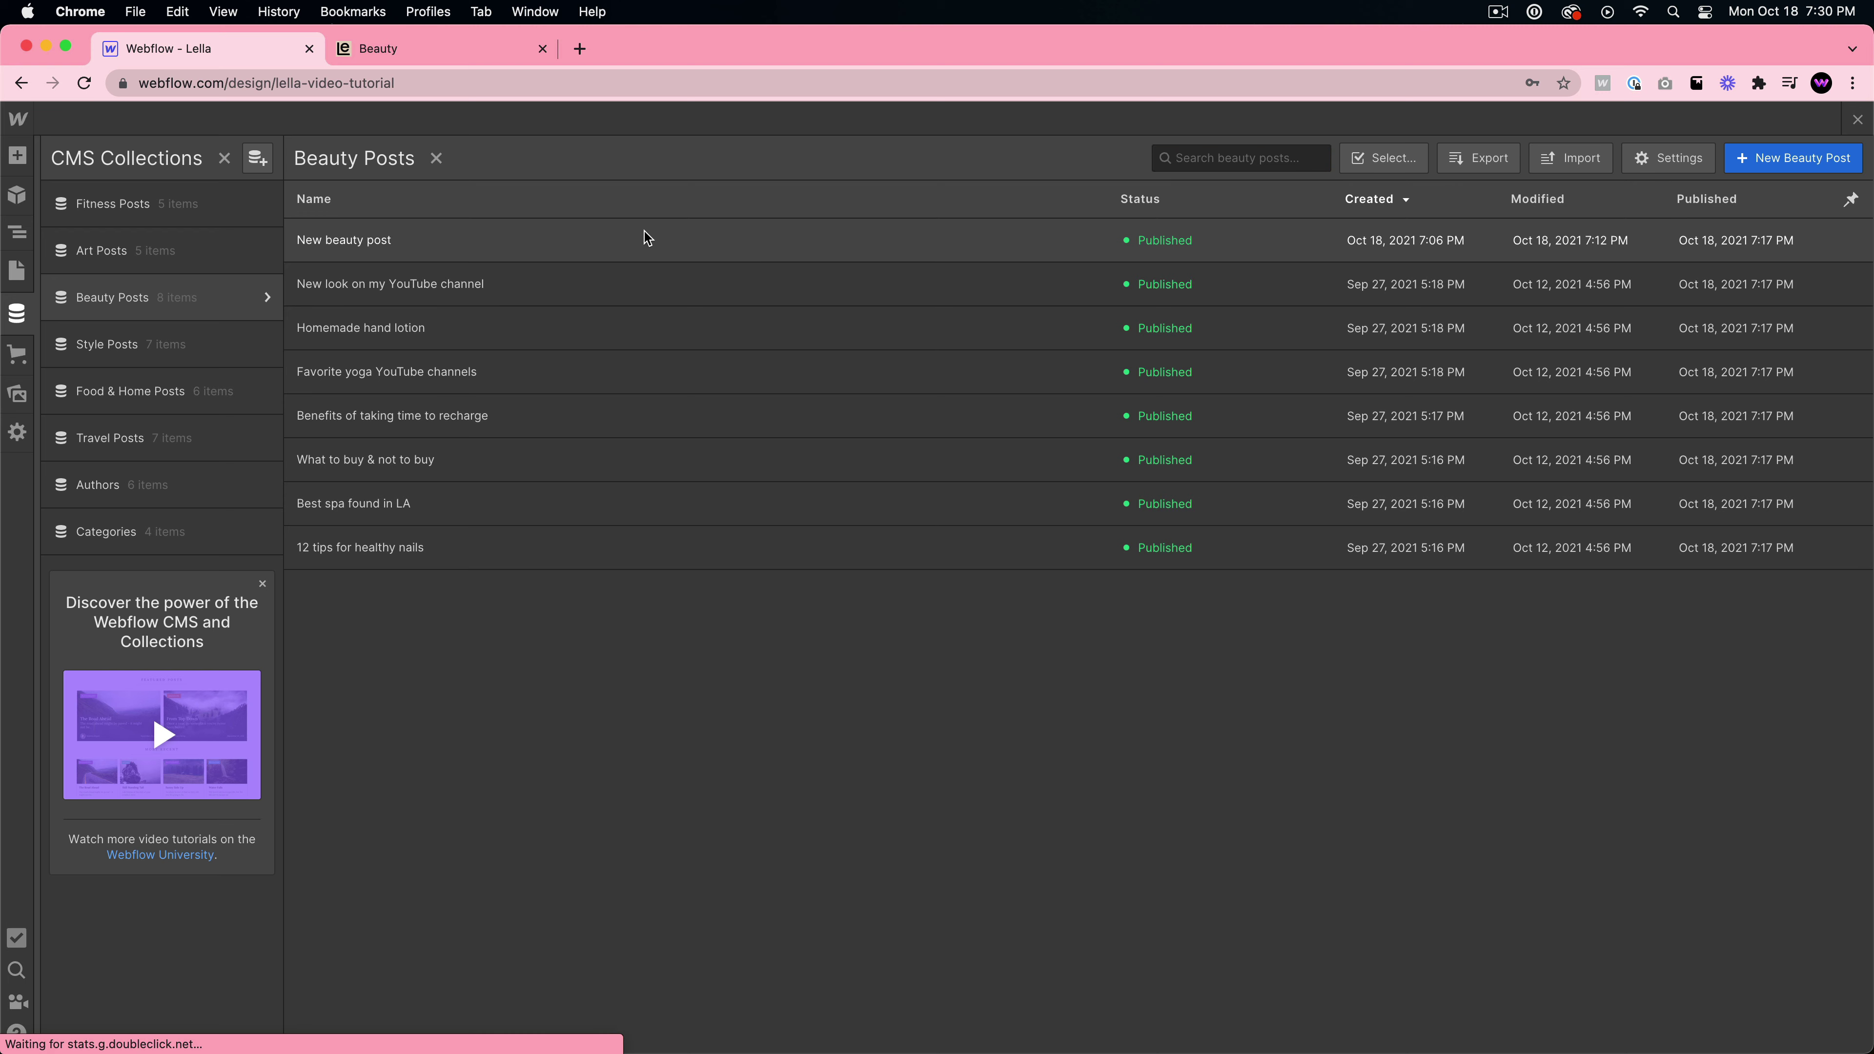
pyautogui.click(646, 240)
pyautogui.scroll(-3, 709, 657)
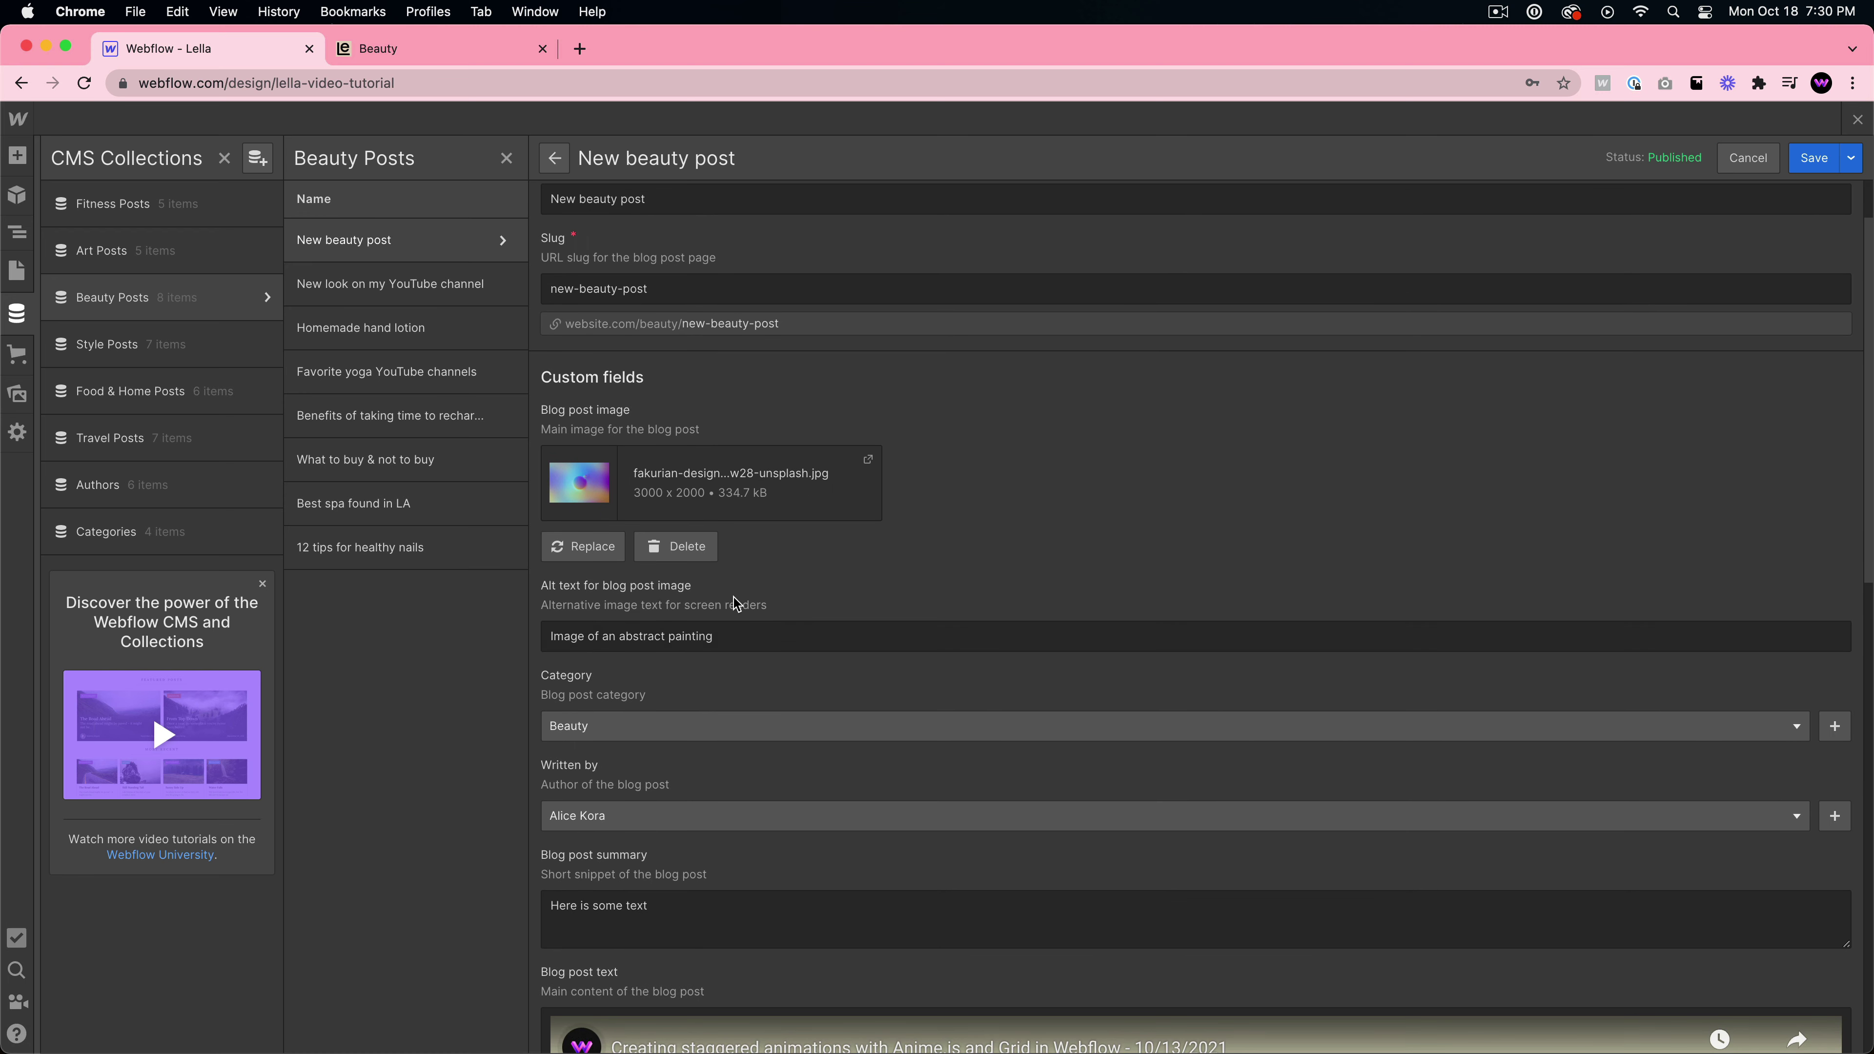
pyautogui.moveTo(710, 637); pyautogui.dragTo(557, 636)
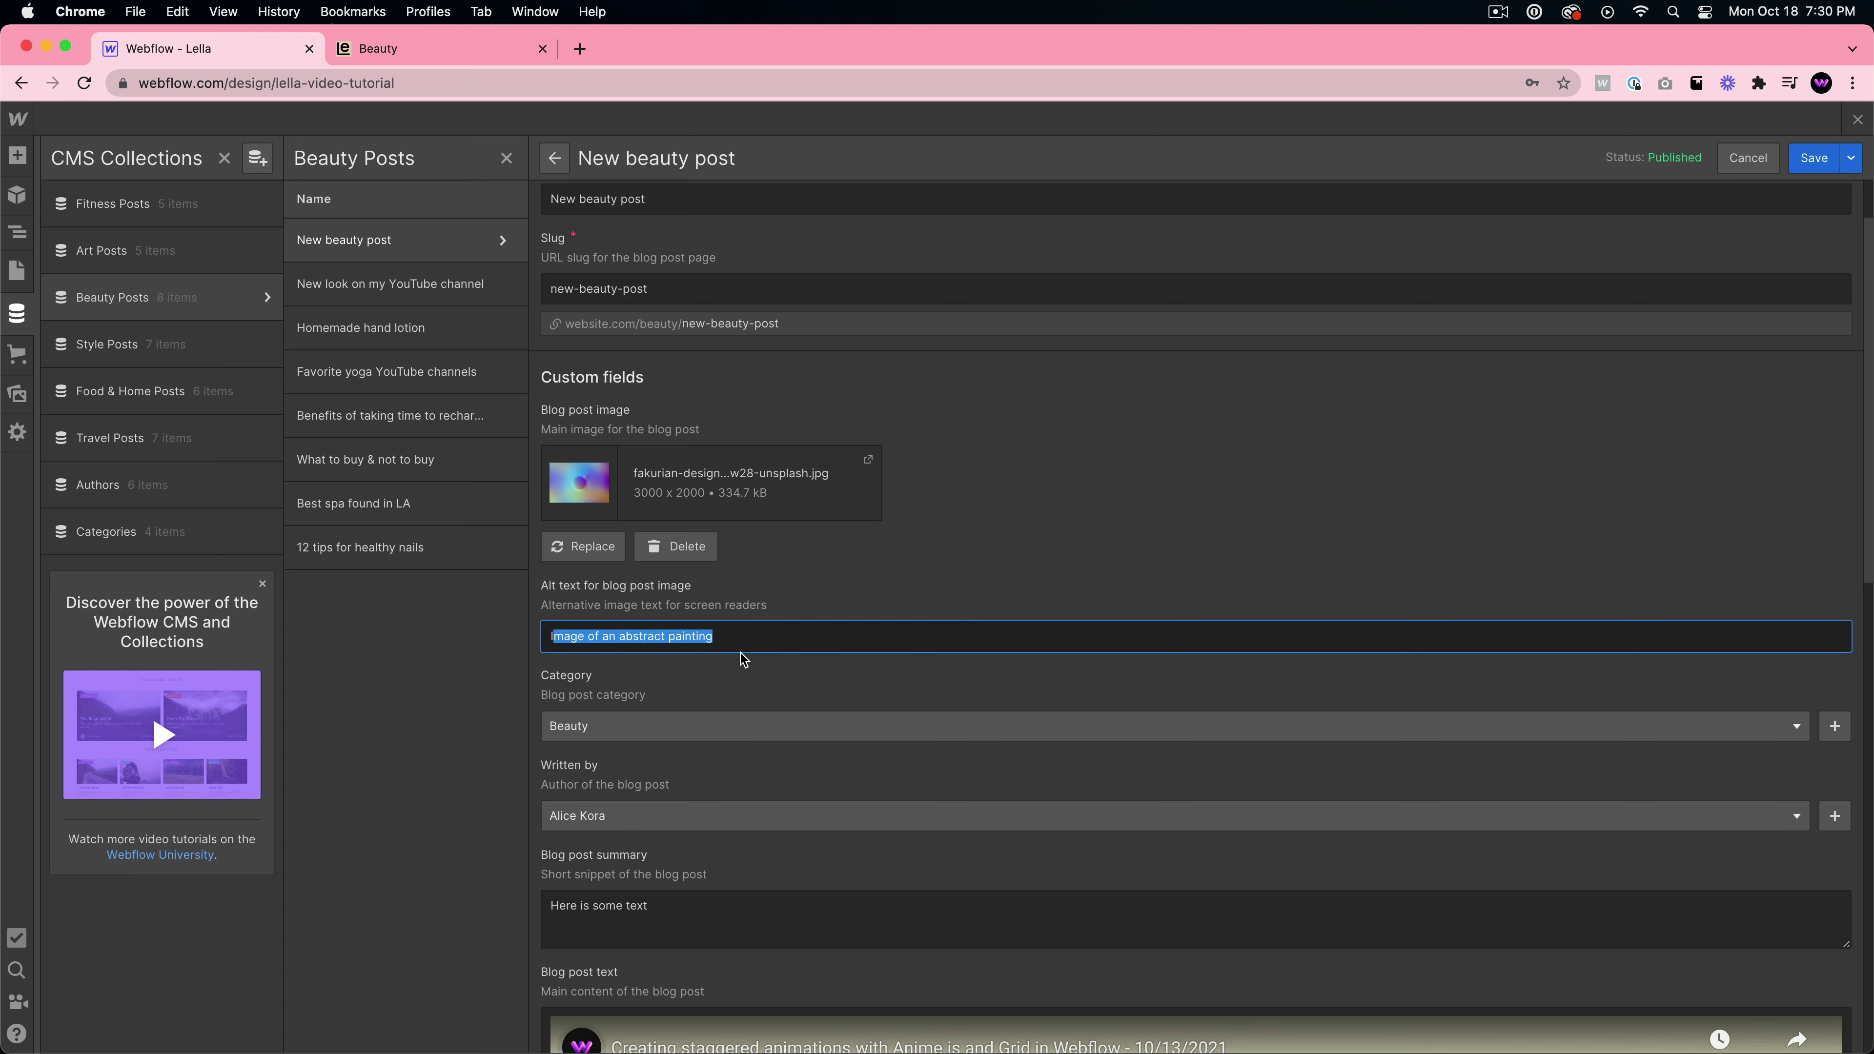
pyautogui.click(735, 636)
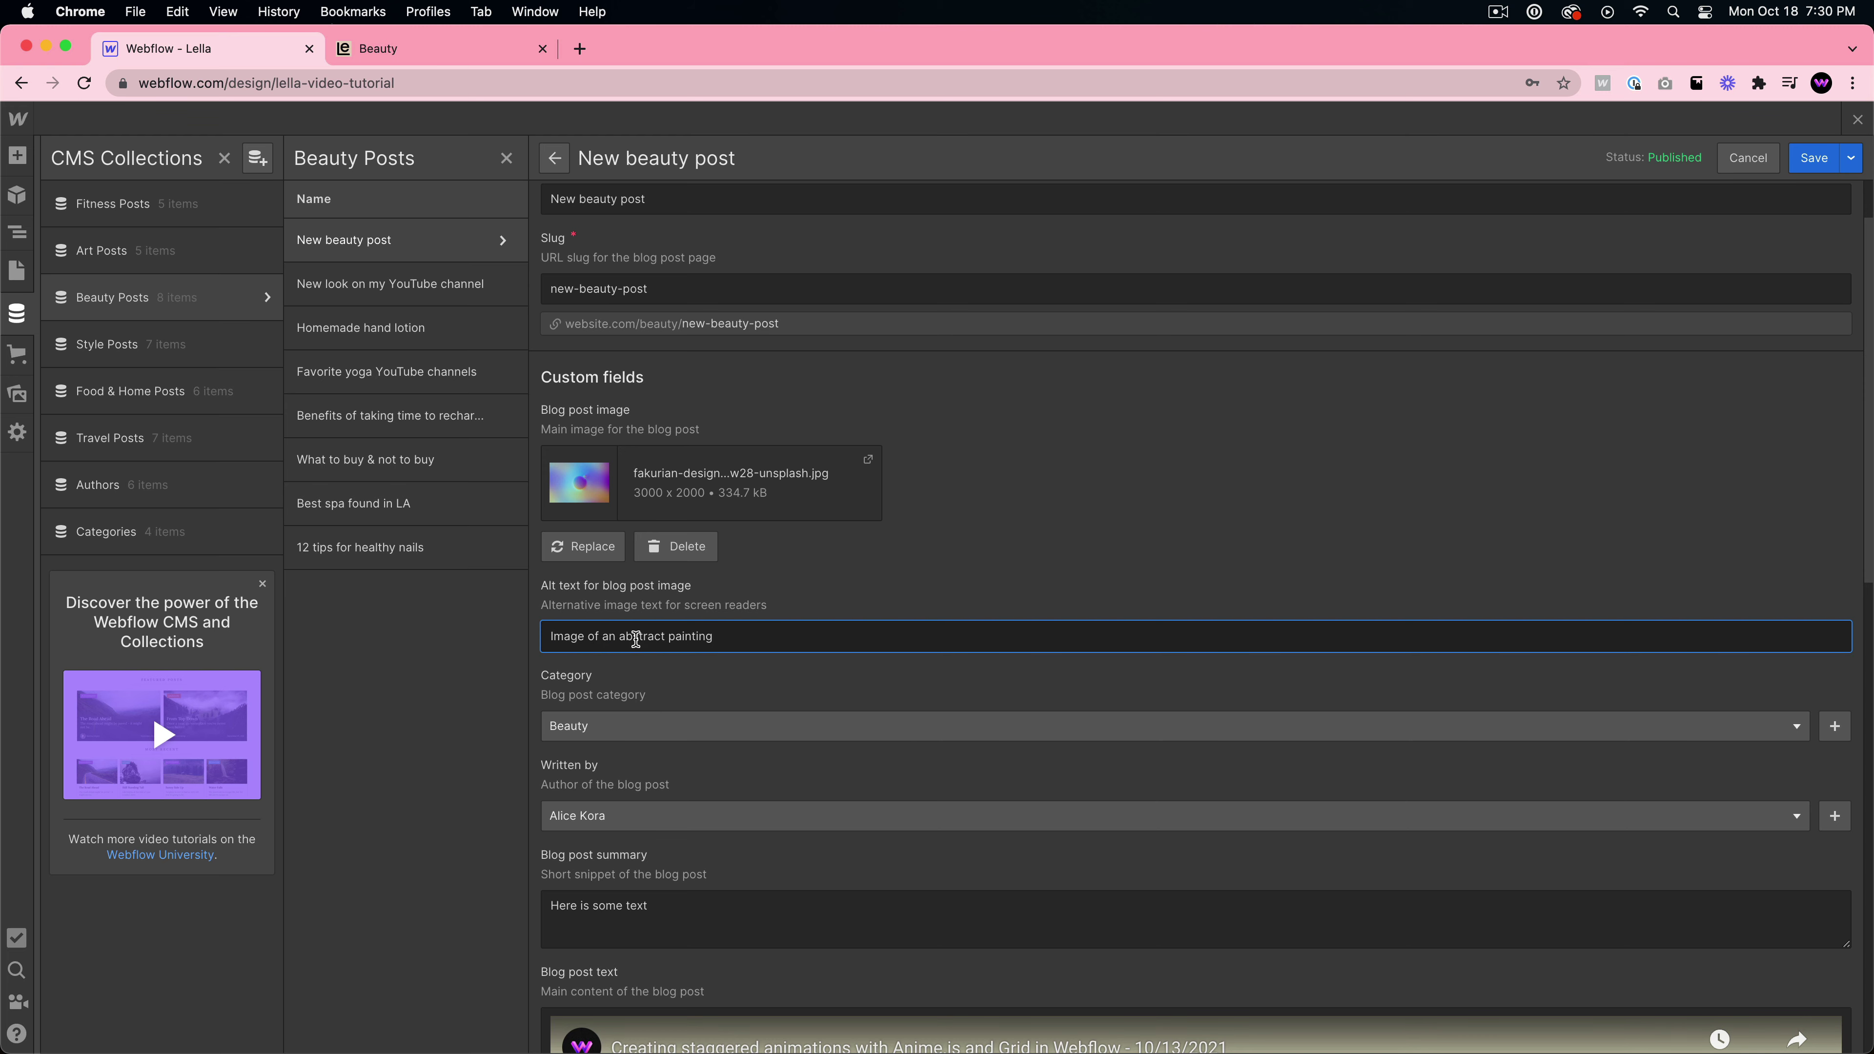
pyautogui.click(1804, 164)
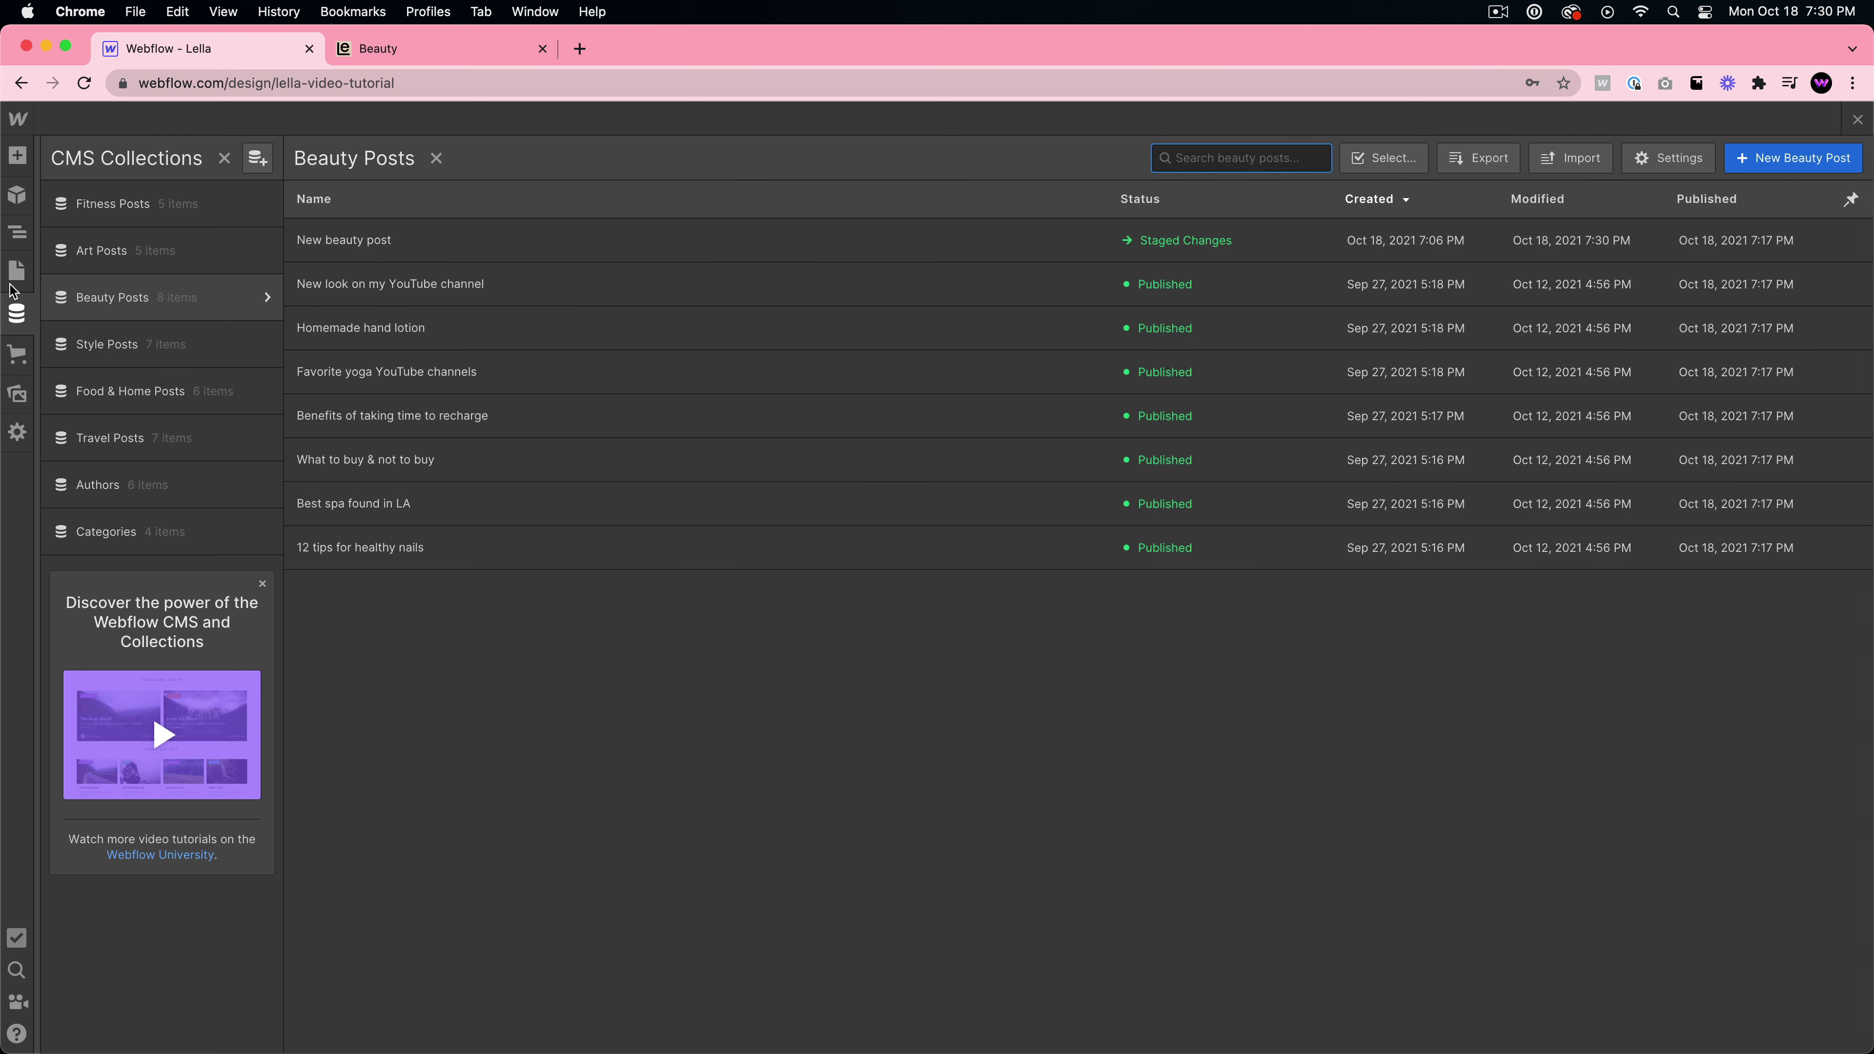
# - Open the Beauty Posts Template, switch to the Beauty page, and examine the first card image's alt text binding
pyautogui.click(17, 270)
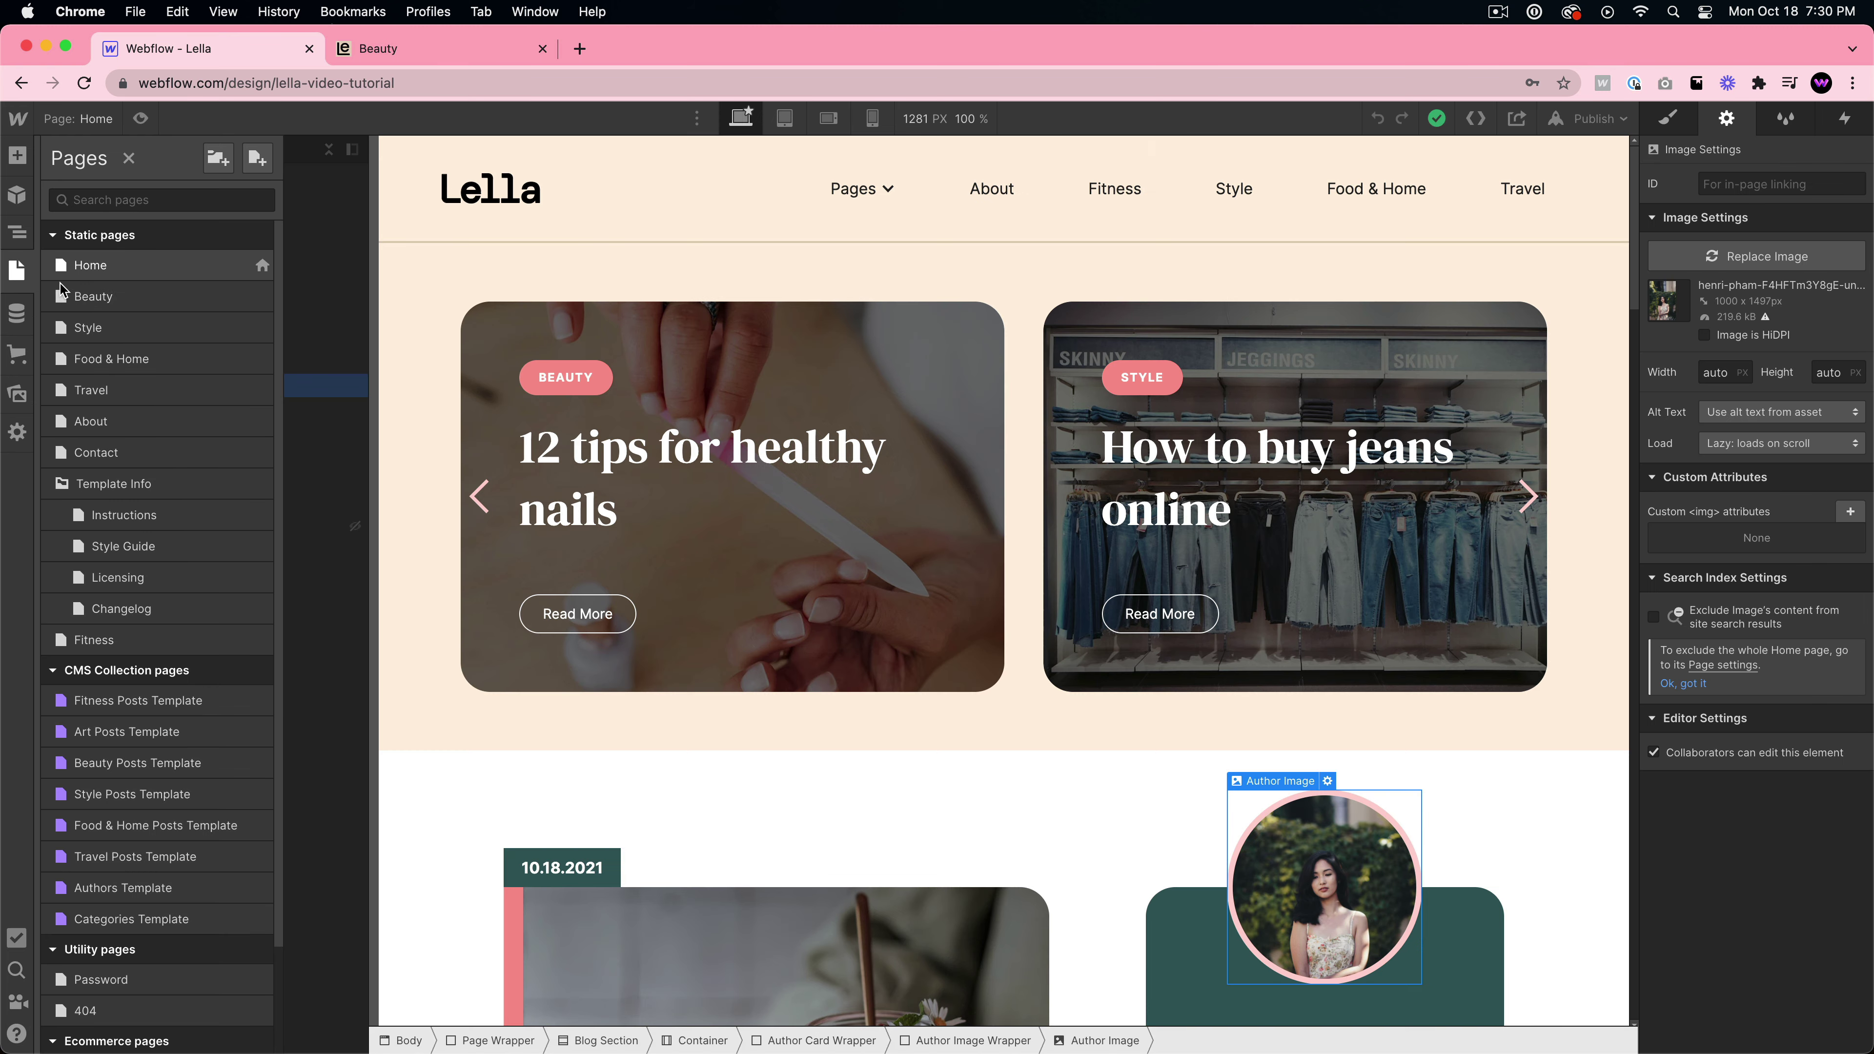
pyautogui.click(126, 762)
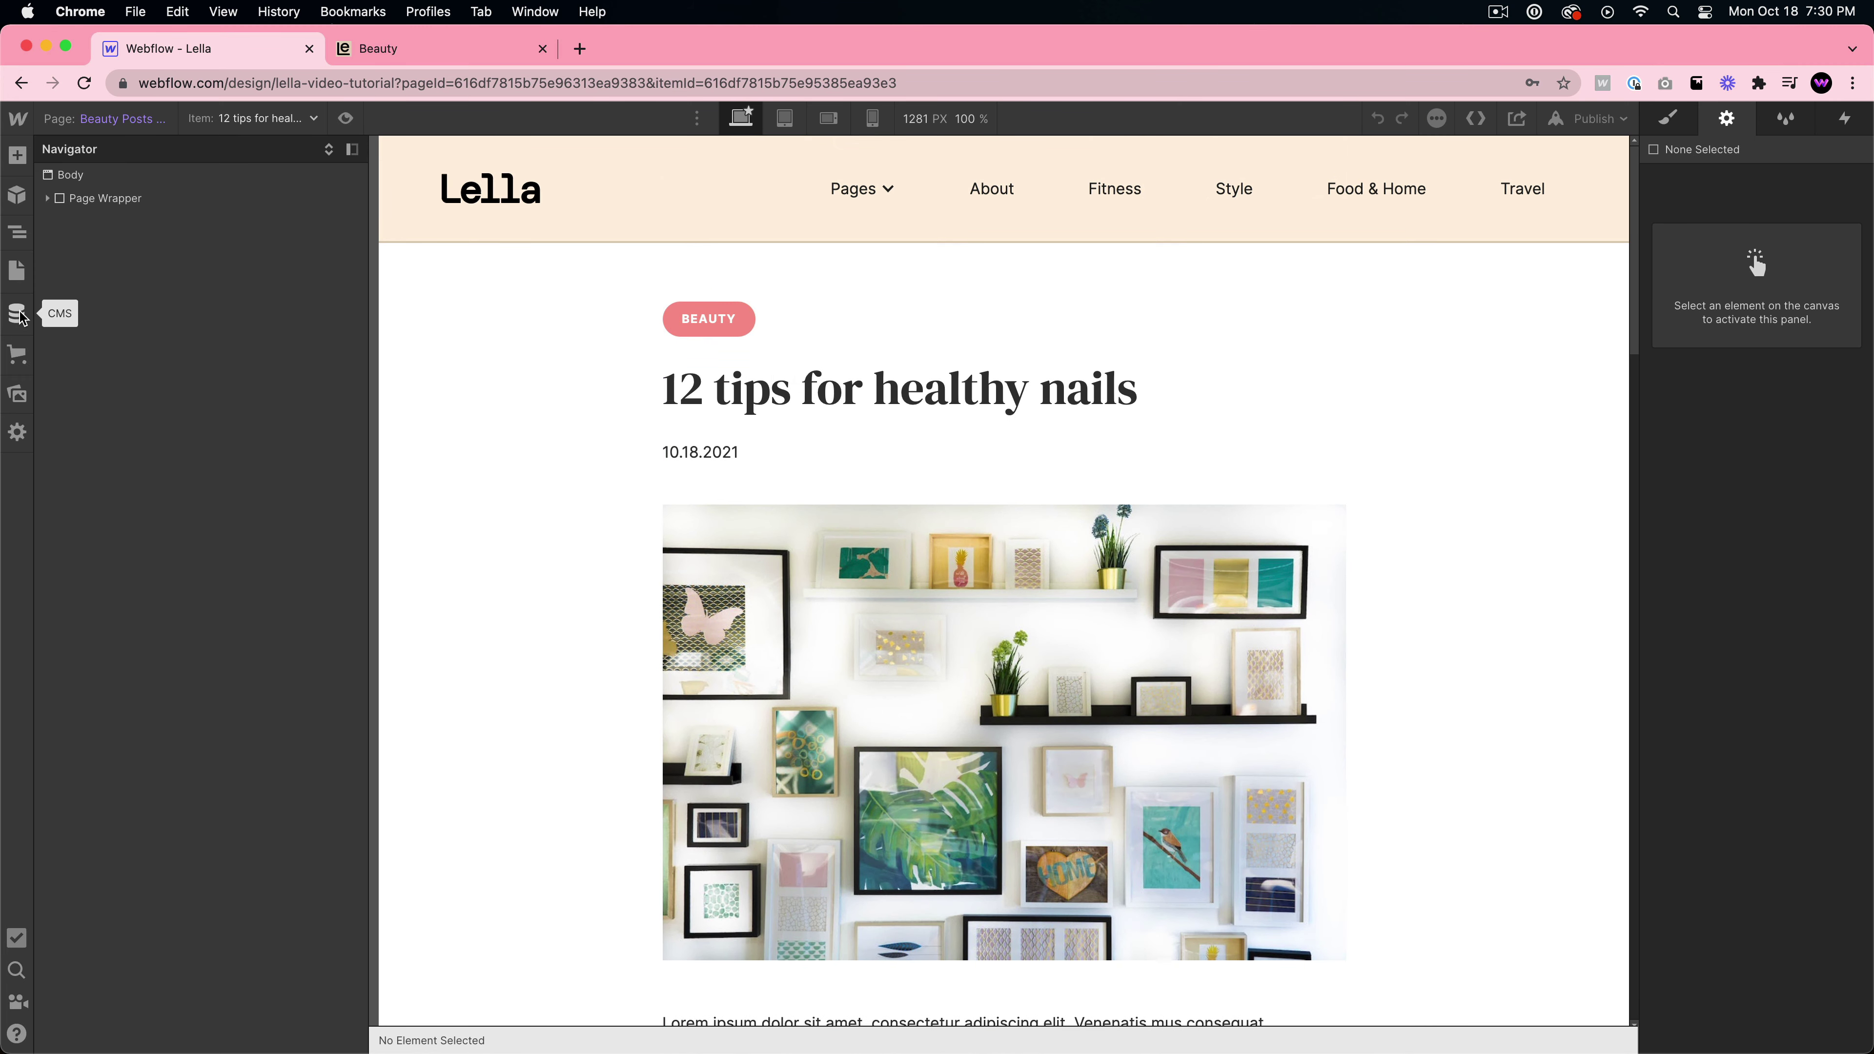
pyautogui.click(11, 272)
pyautogui.click(109, 301)
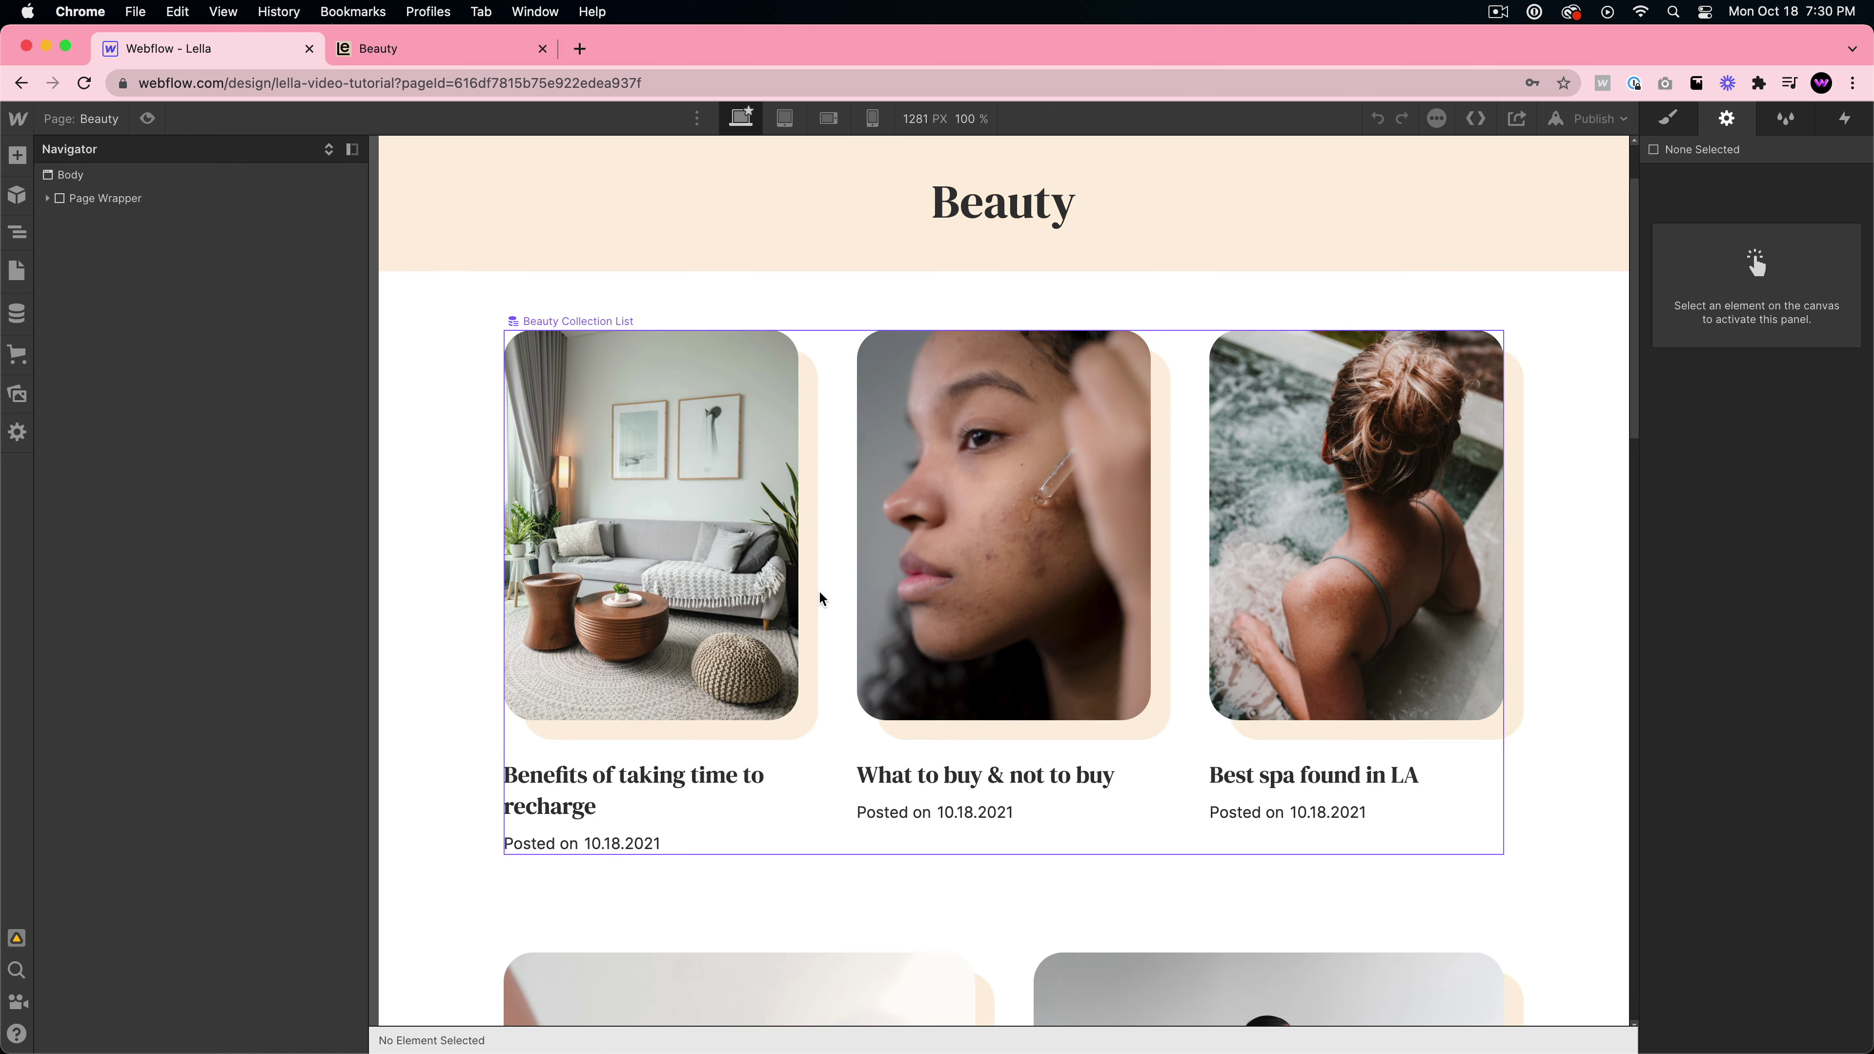
pyautogui.click(692, 454)
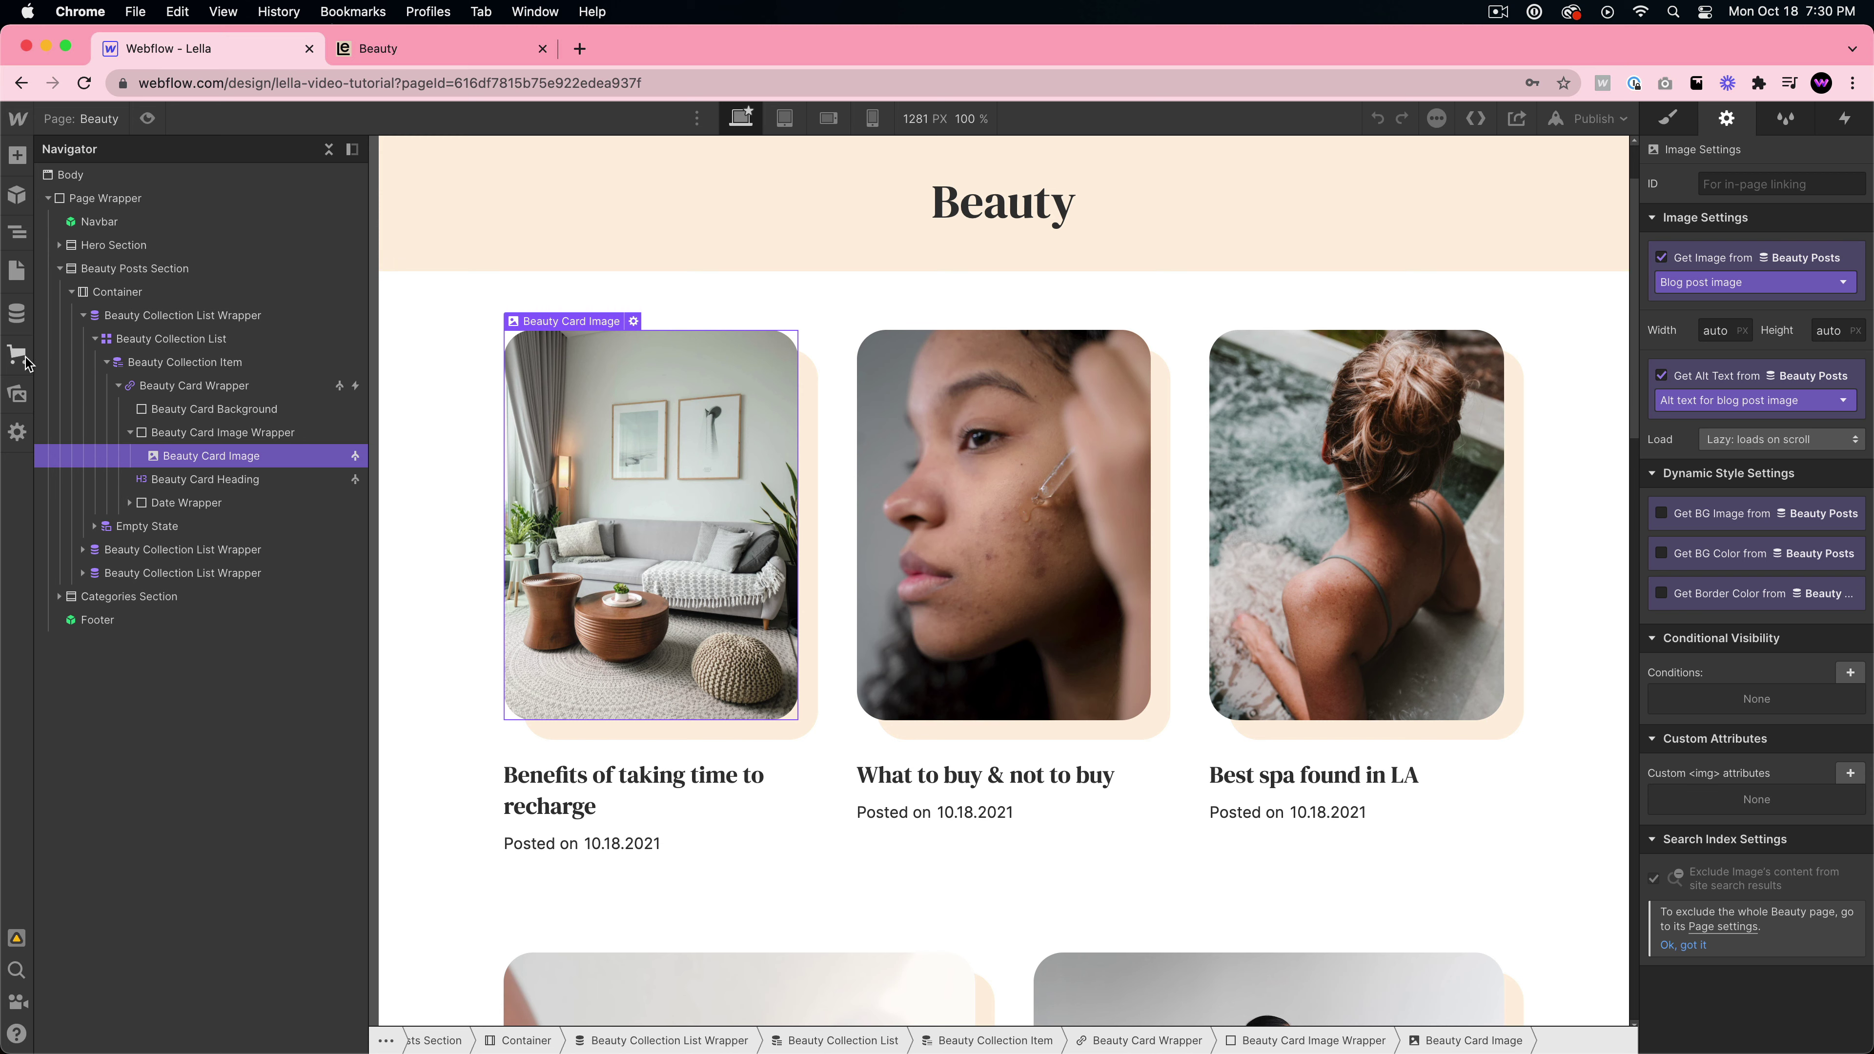
# - Open the Beauty post New look on my YouTube channel and look through the images in its blog post text
pyautogui.click(16, 315)
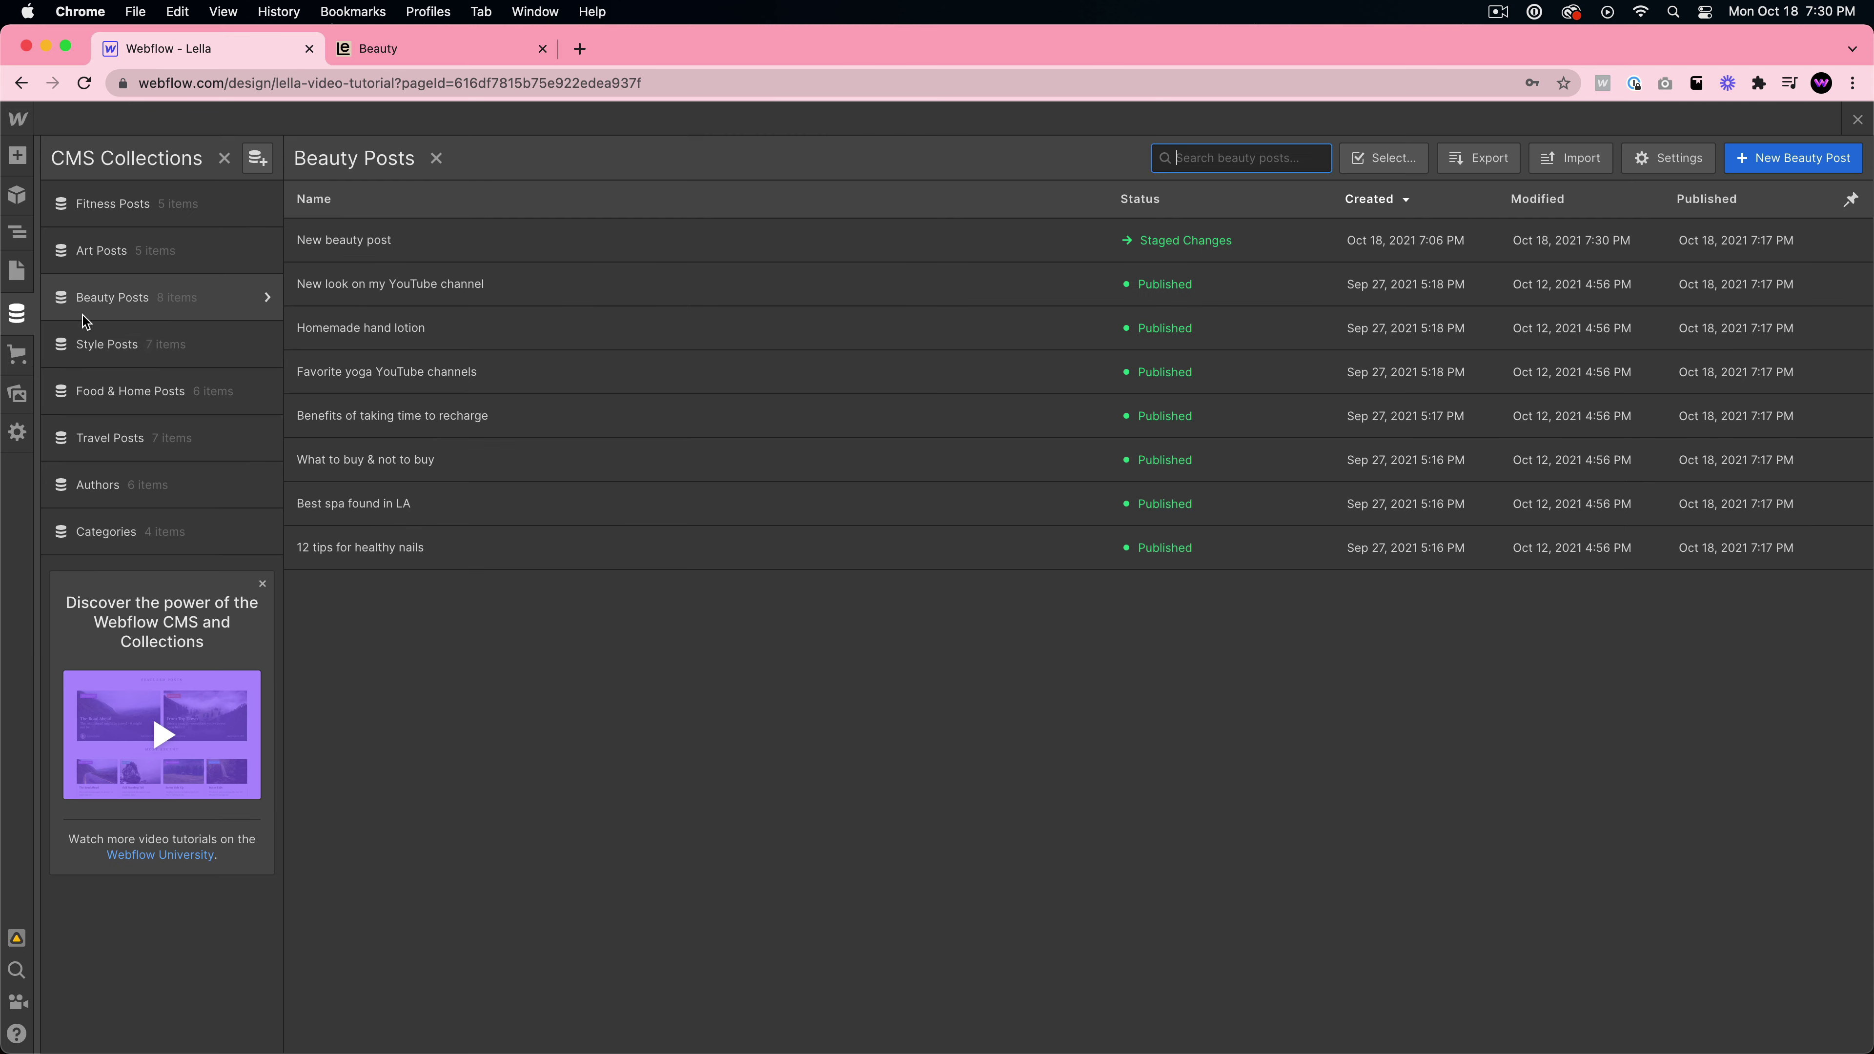
pyautogui.click(405, 286)
pyautogui.scroll(-10, 1034, 739)
pyautogui.scroll(-3, 1033, 739)
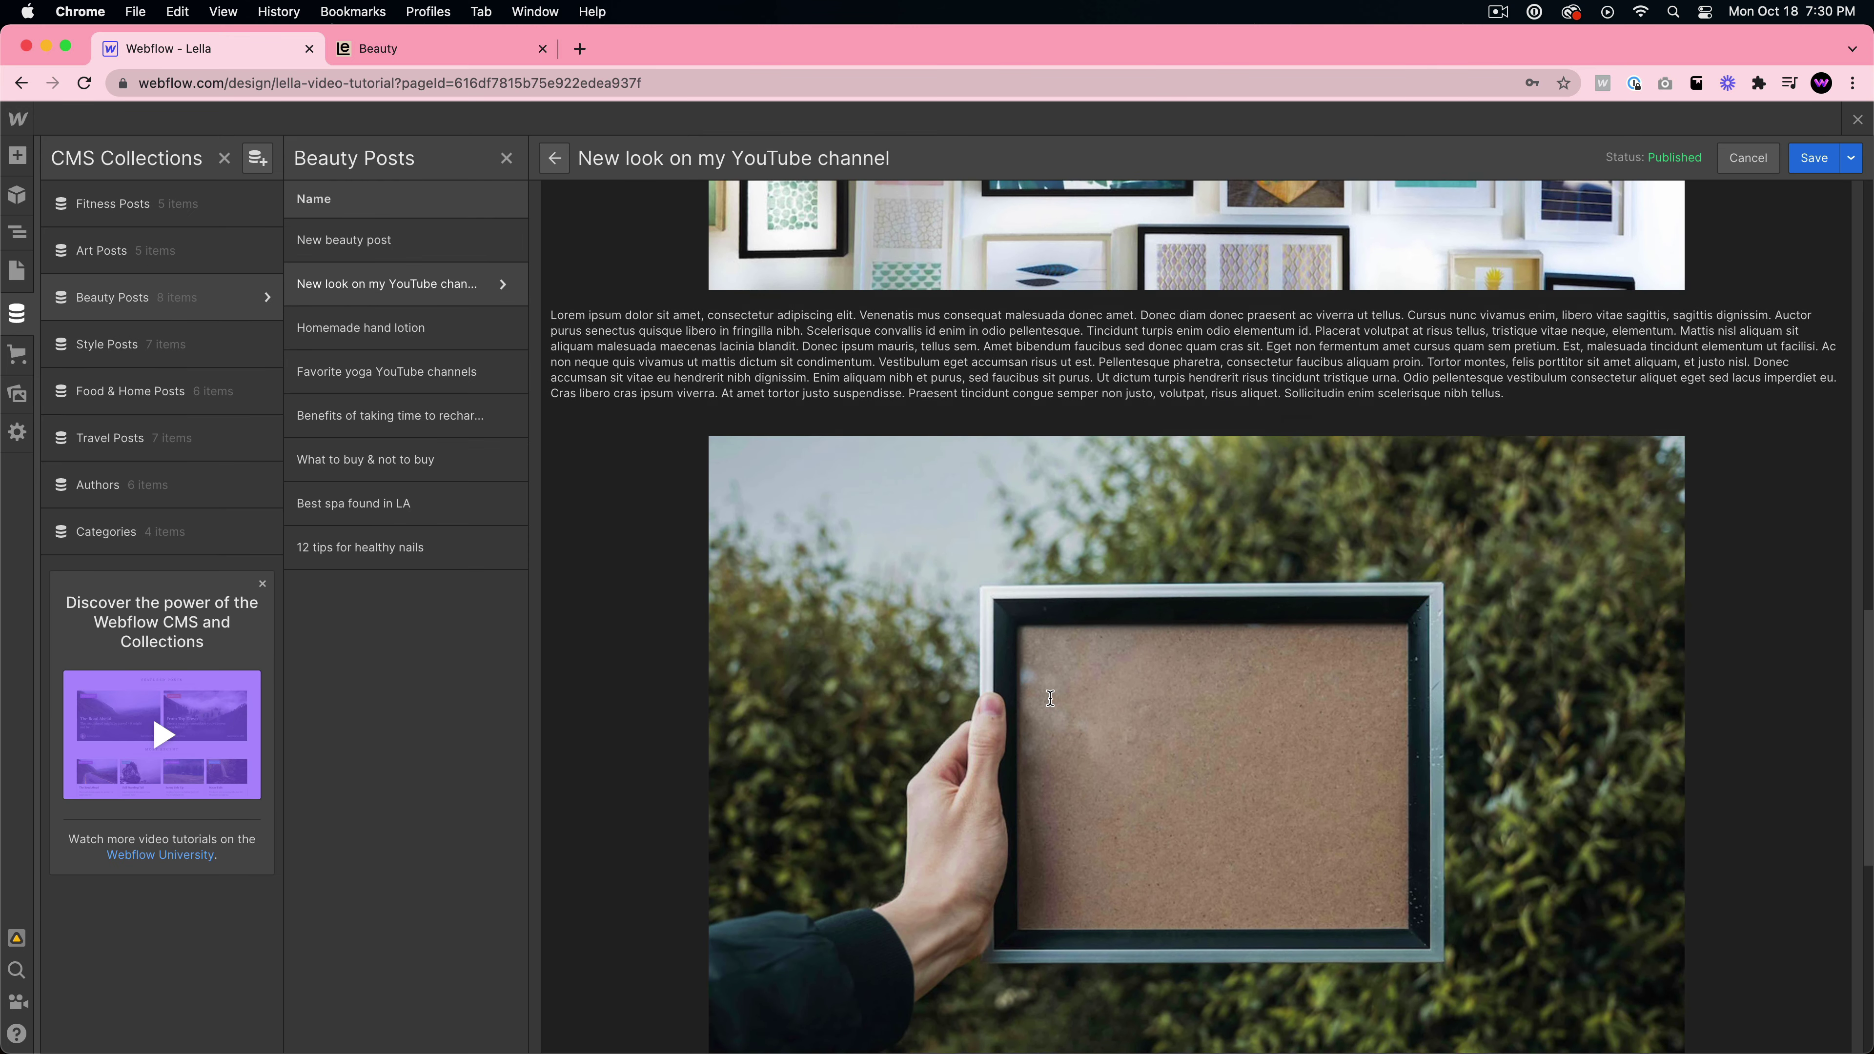
pyautogui.scroll(15, 988, 538)
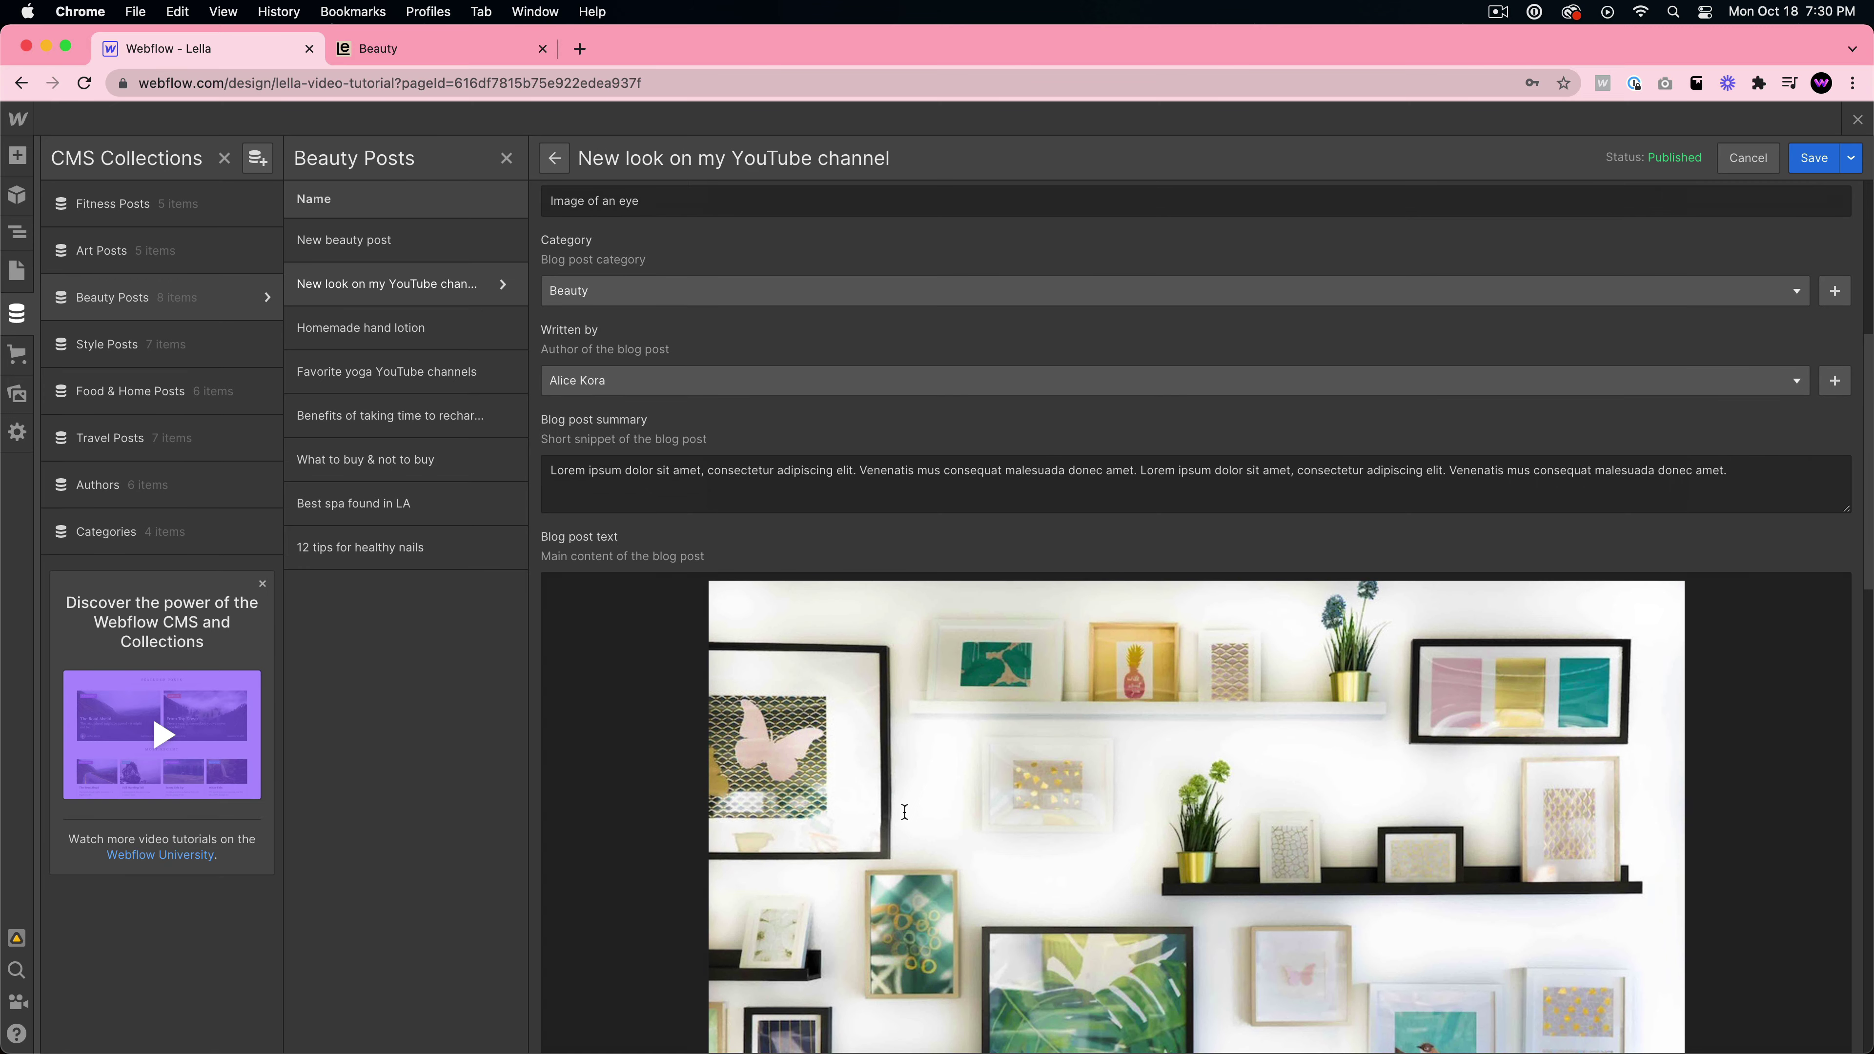
# - Open the settings of the first image in the blog post text and examine its alt text options, keeping Custom
pyautogui.click(1296, 563)
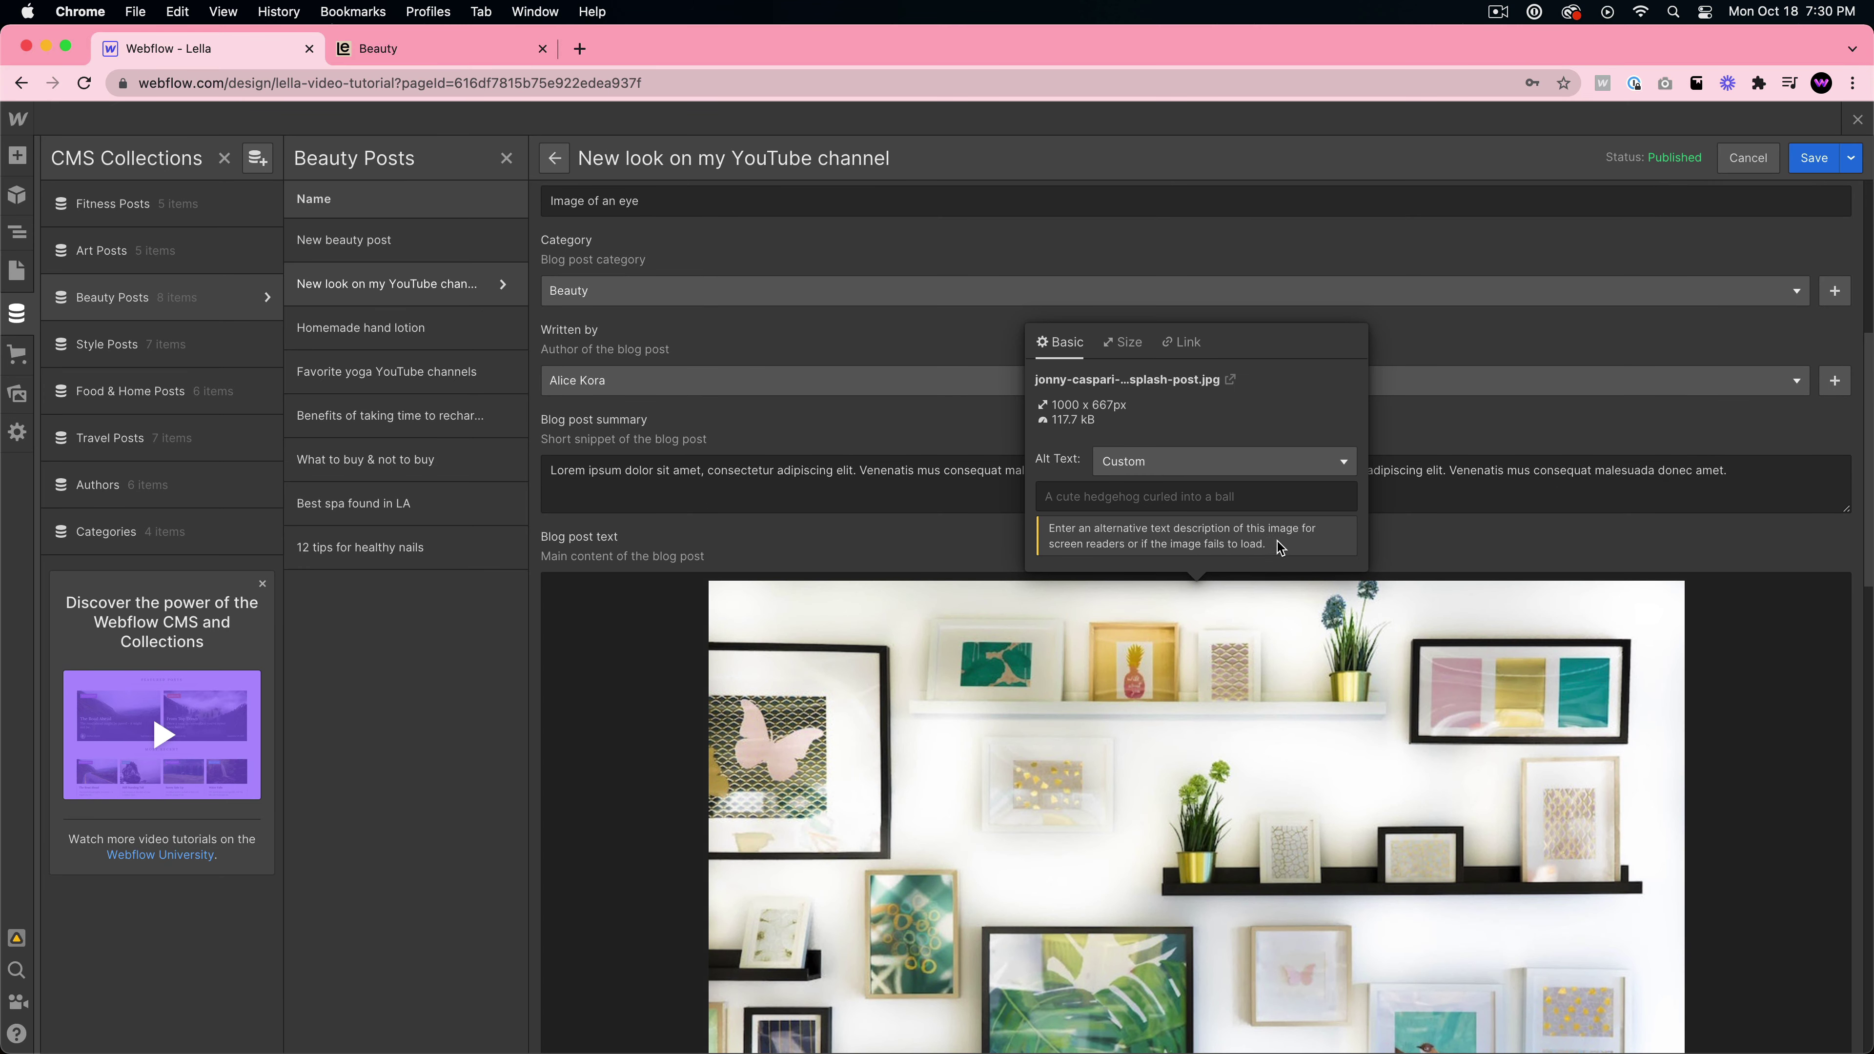
pyautogui.click(1065, 702)
pyautogui.click(1288, 563)
pyautogui.click(1106, 496)
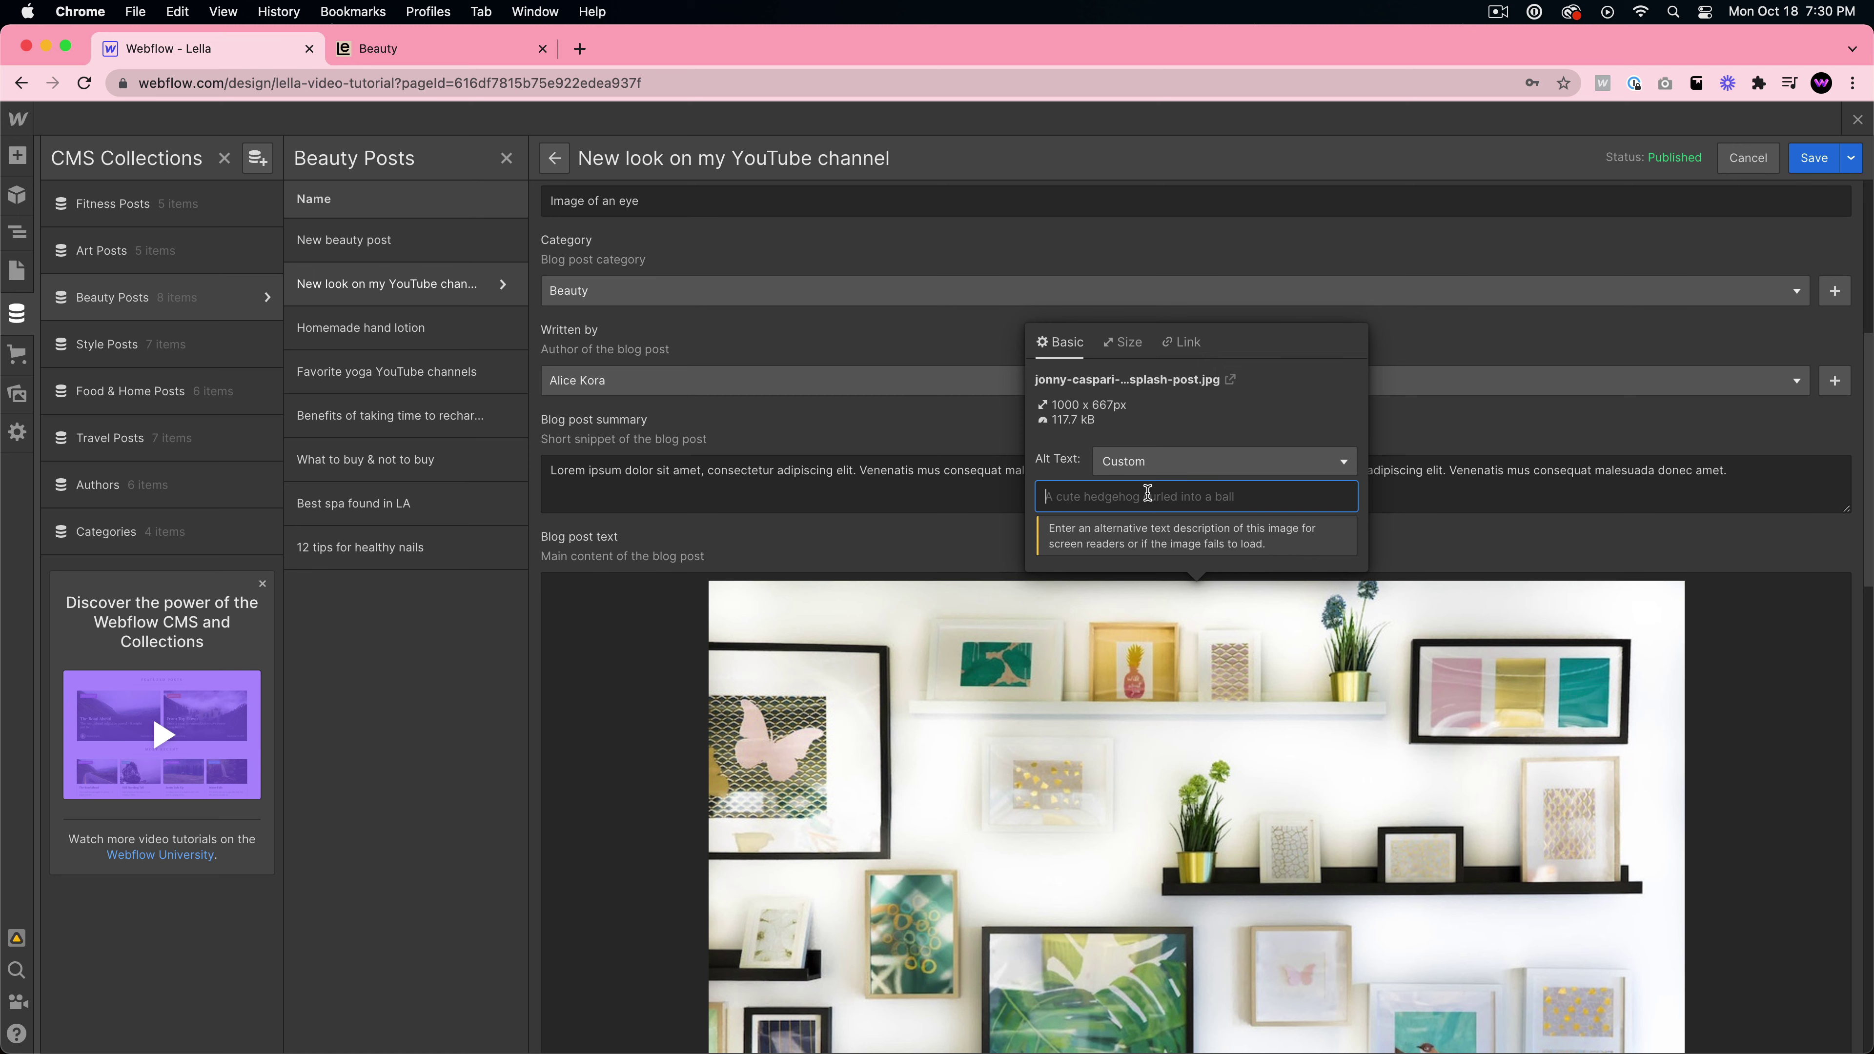
pyautogui.click(1161, 465)
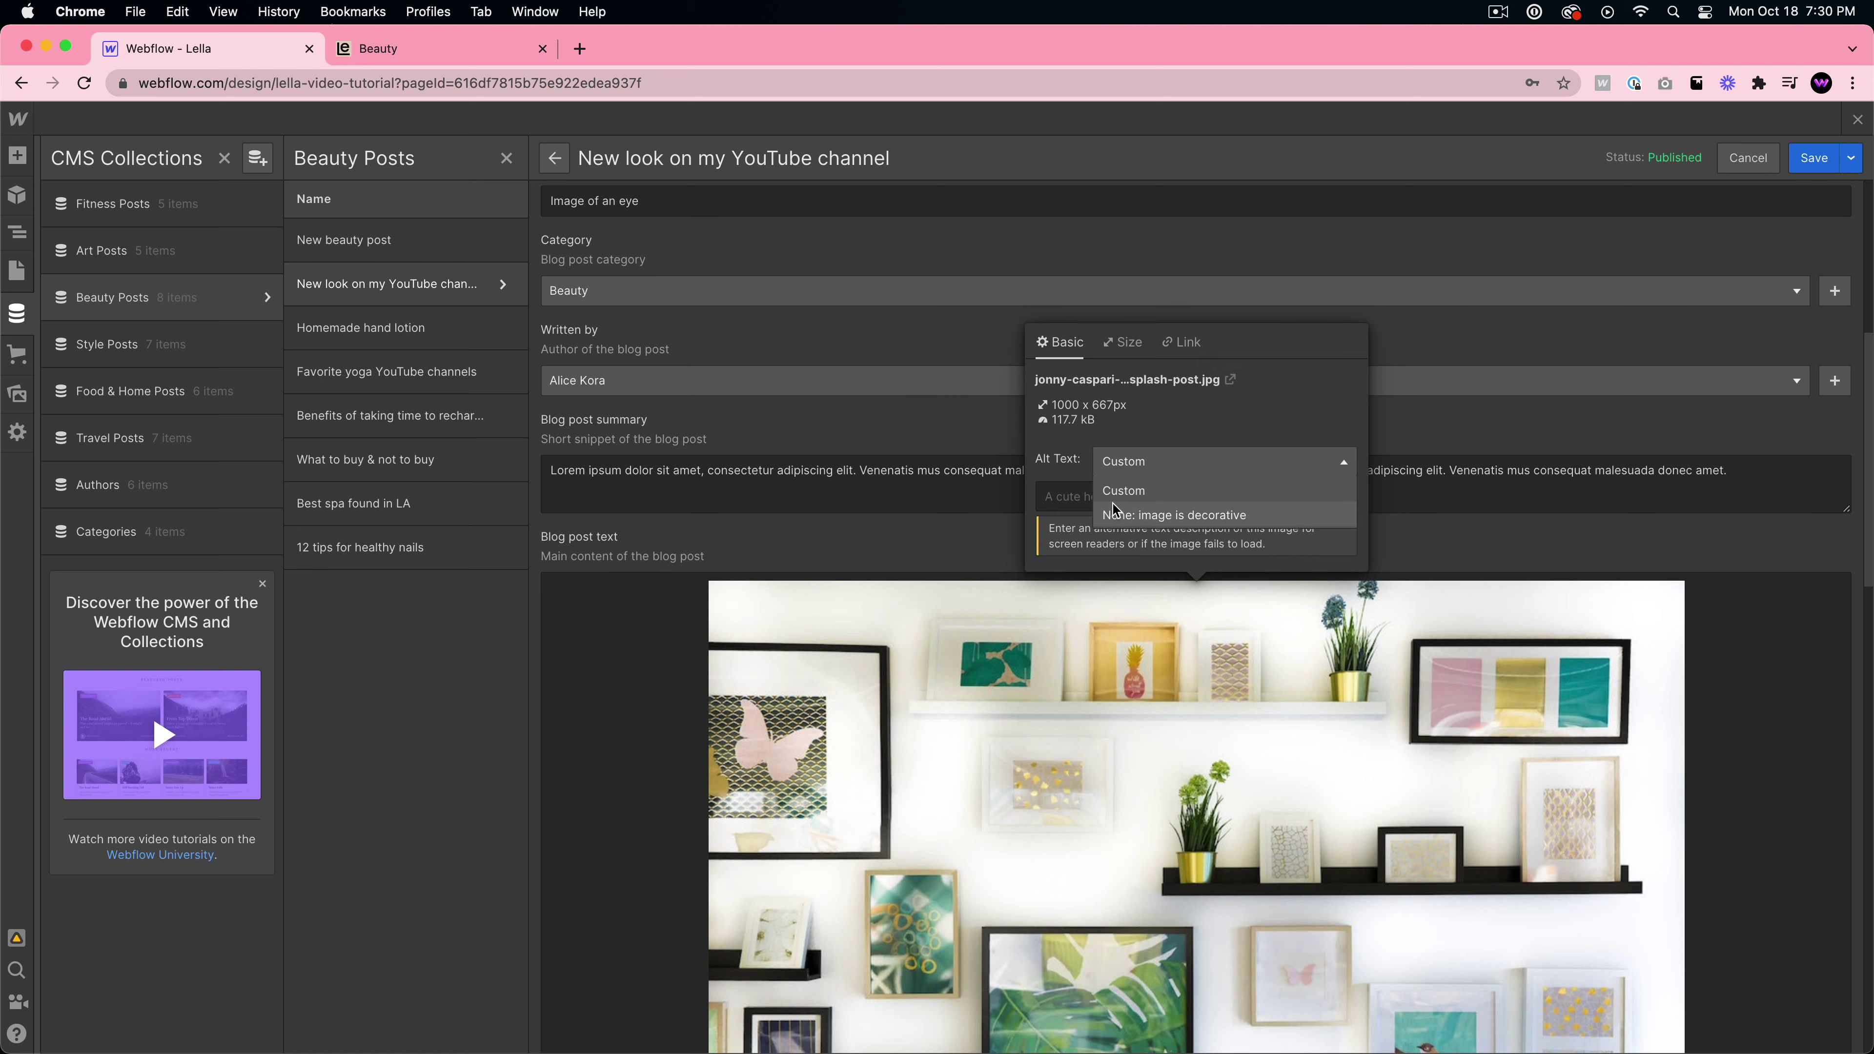
pyautogui.click(1052, 492)
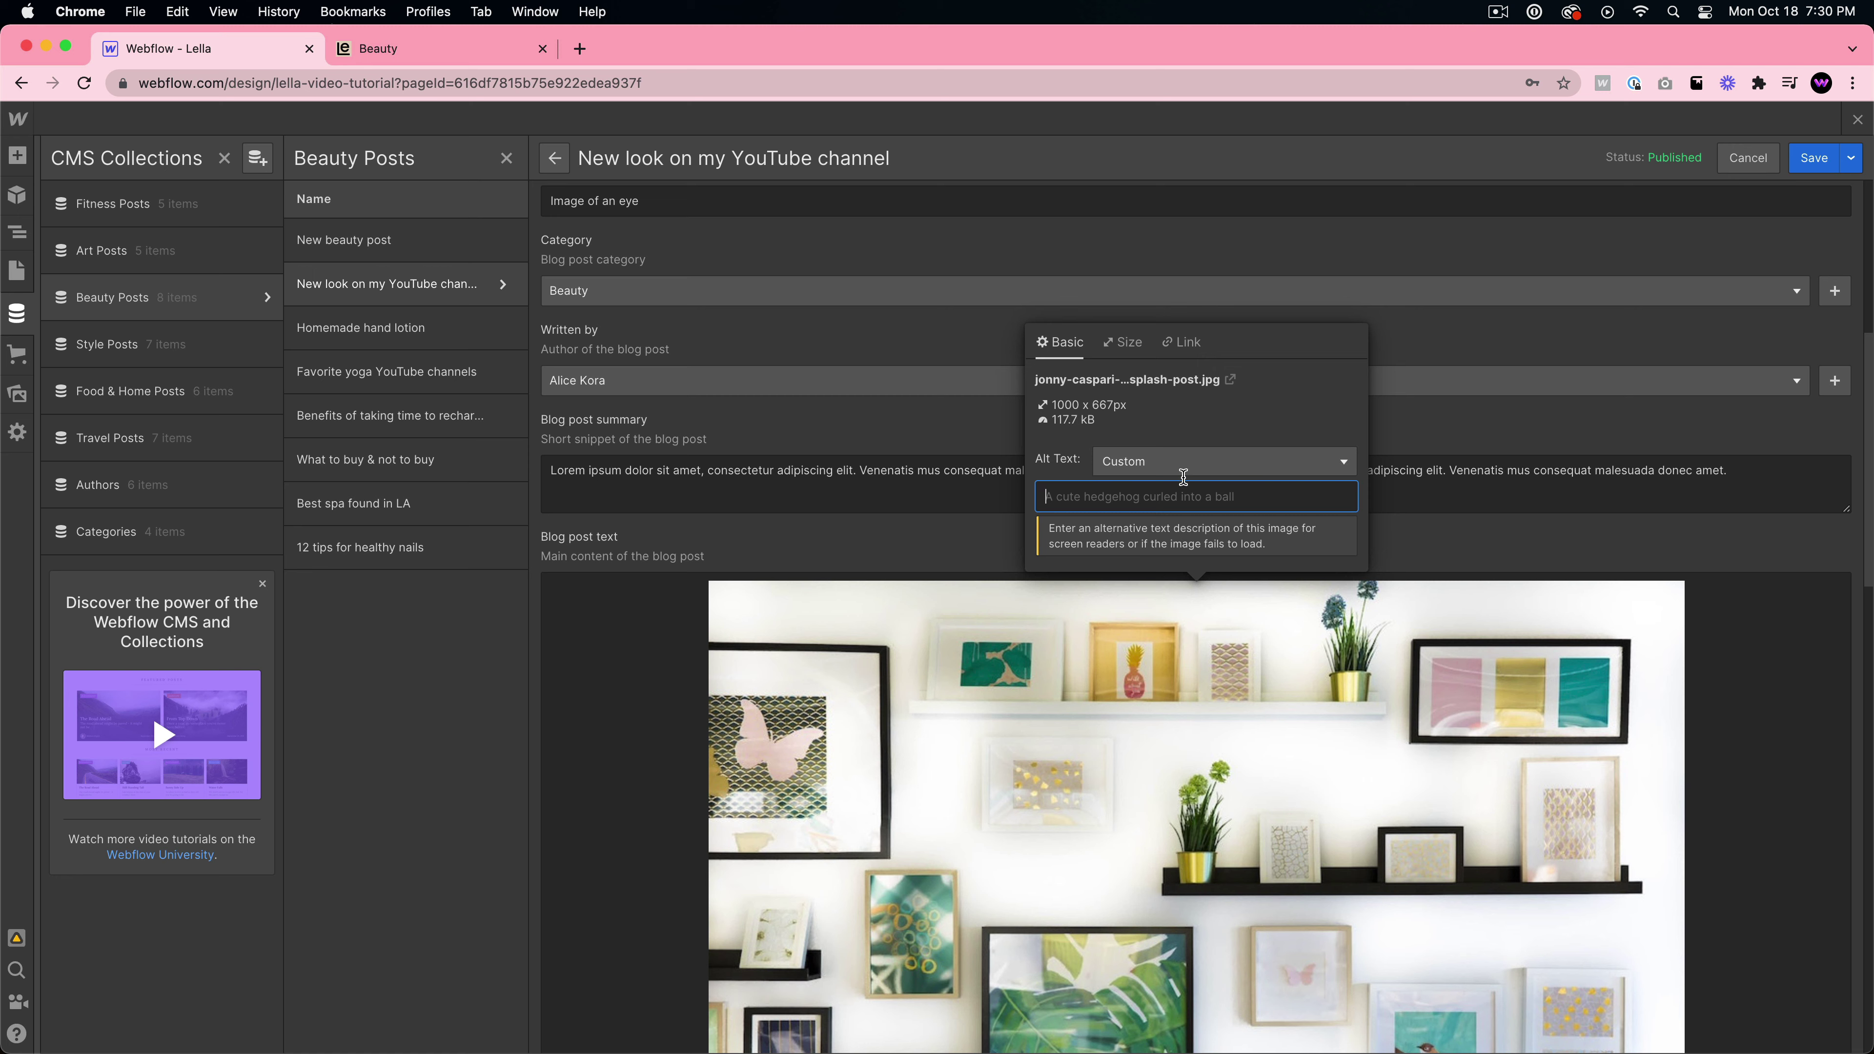
pyautogui.click(668, 668)
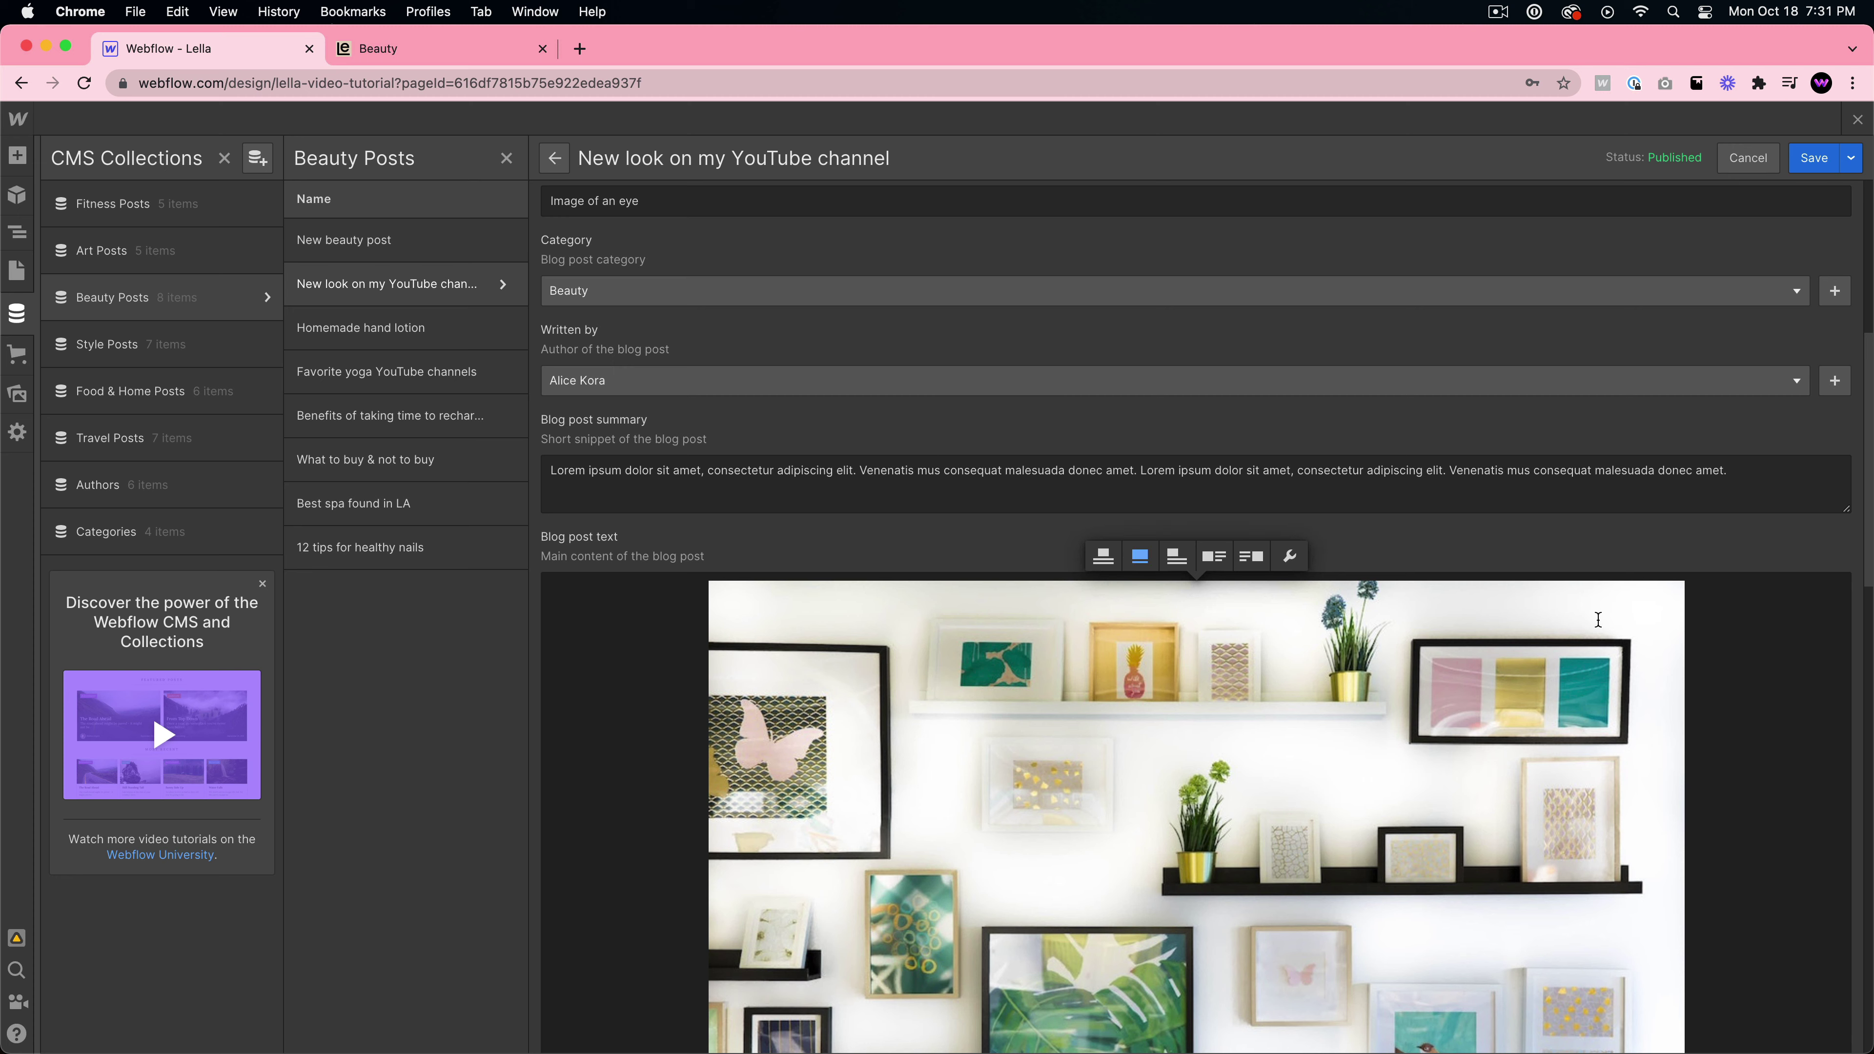
# - Close the post without saving changes and inspect the second Beauty card image's settings and the Beauty Posts Section's styles
pyautogui.click(1858, 121)
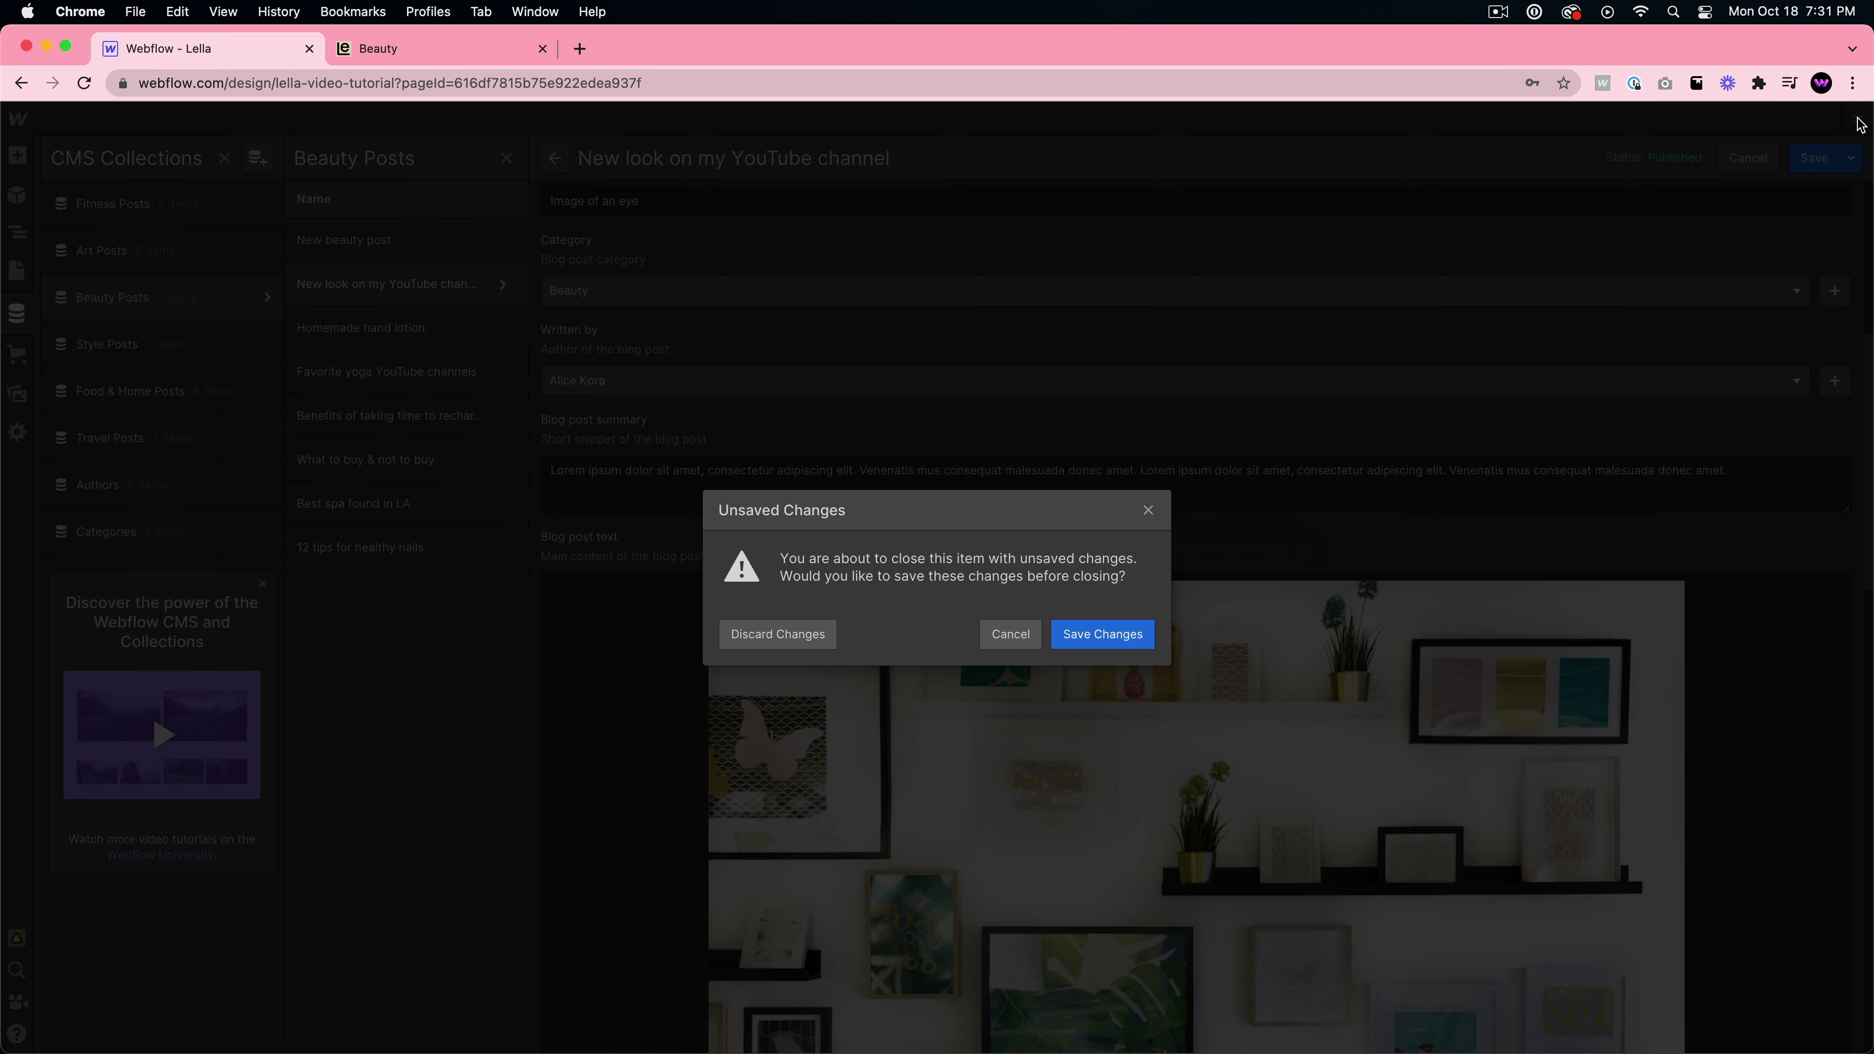
pyautogui.click(780, 635)
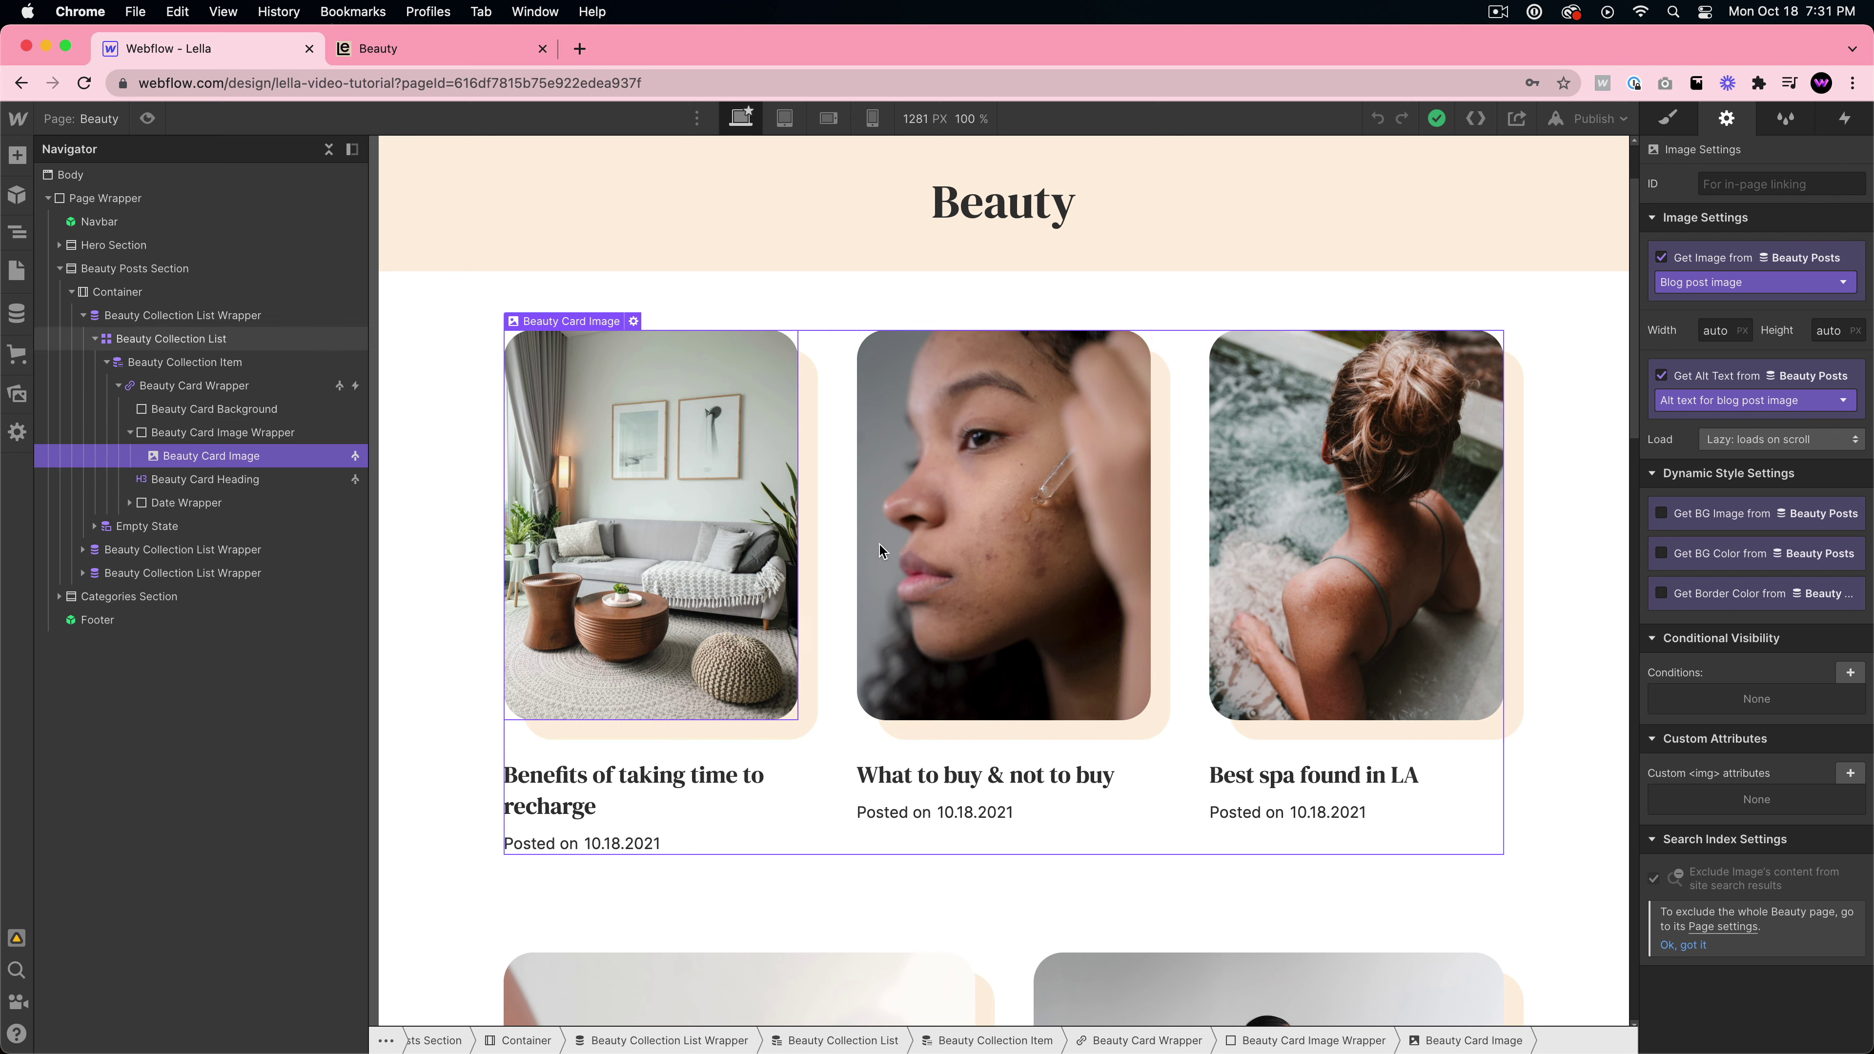
pyautogui.click(943, 500)
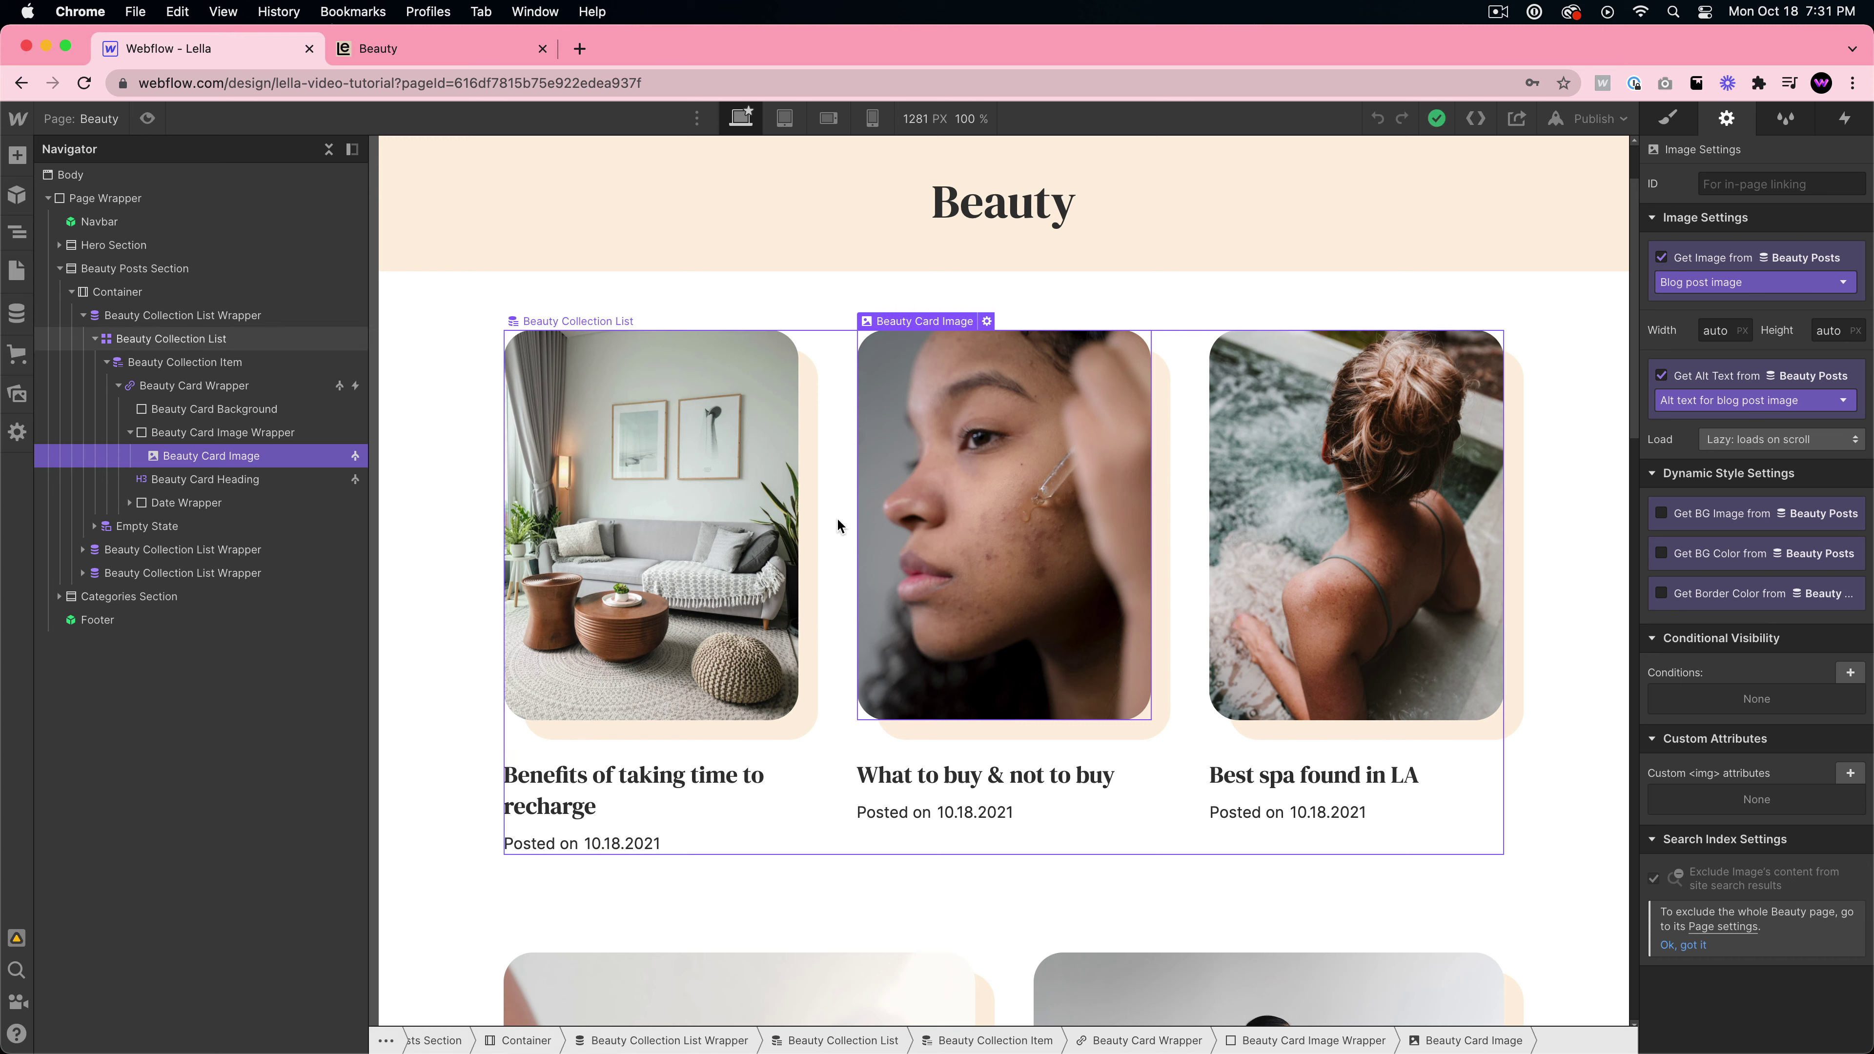
pyautogui.click(1671, 120)
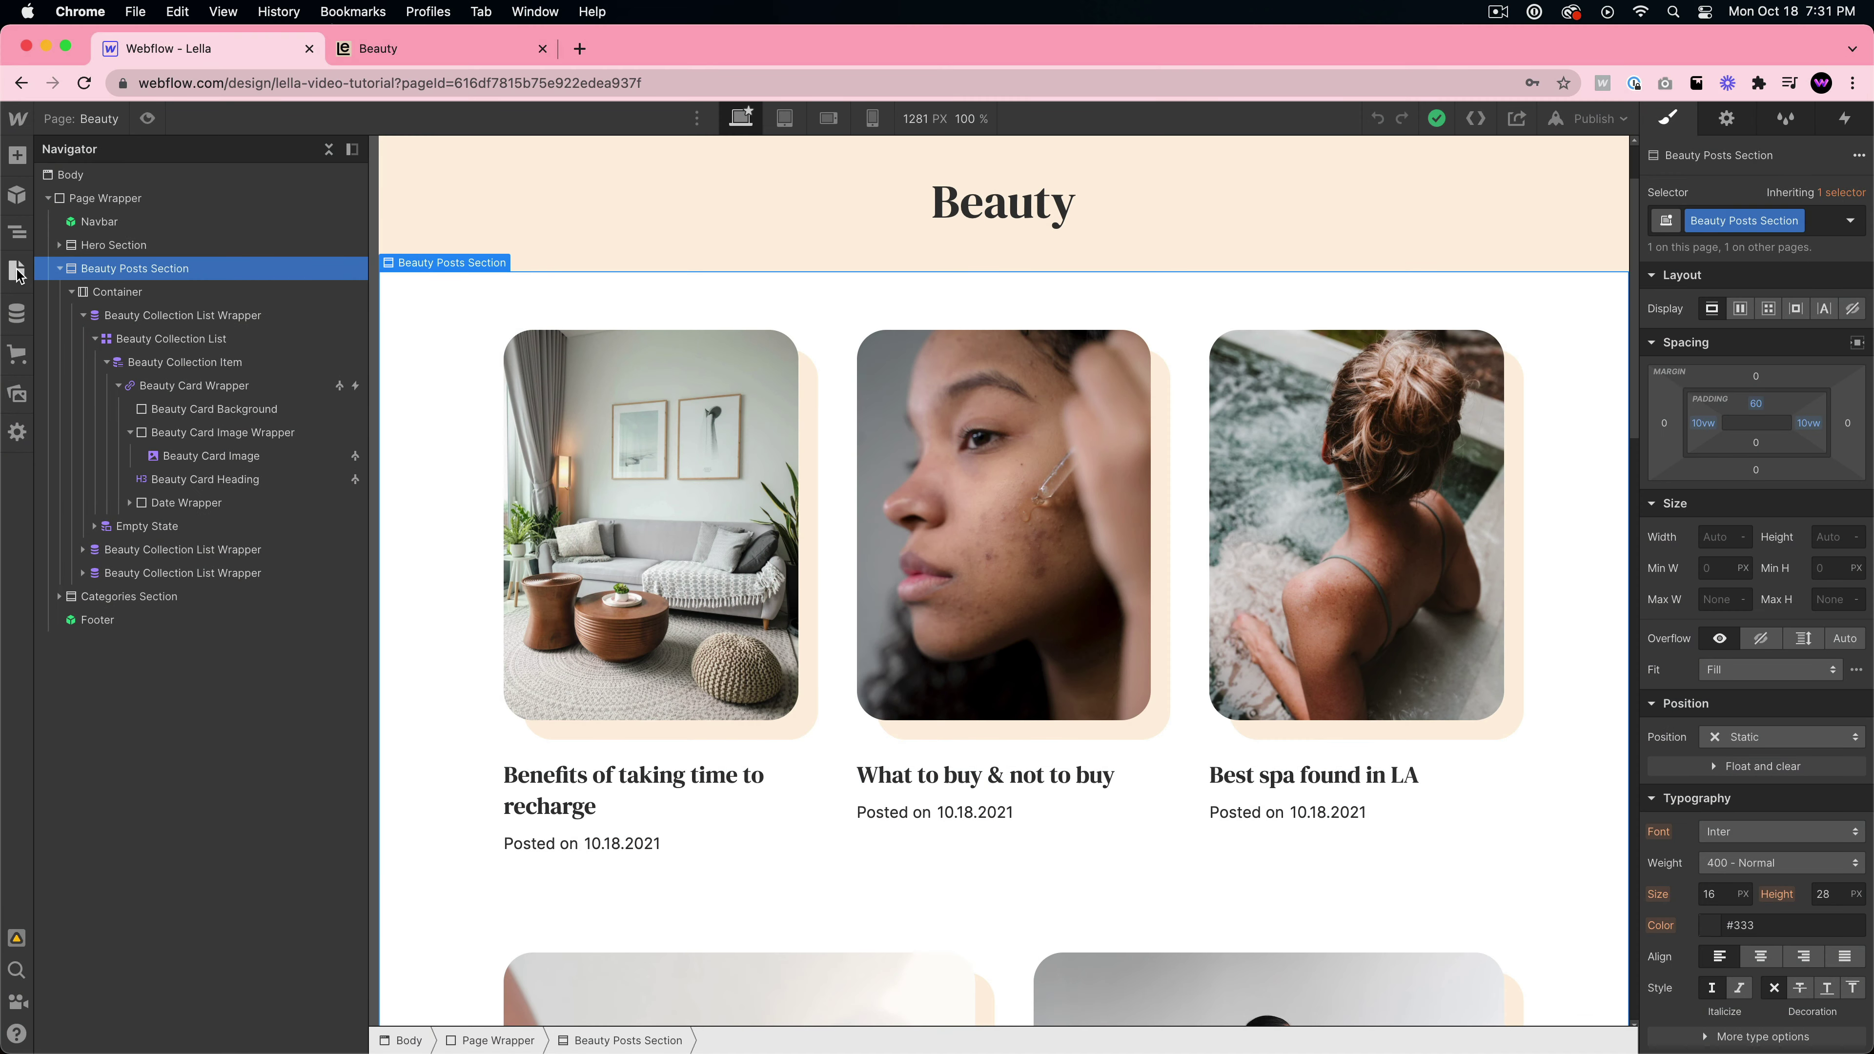
# - Open the Home page's settings and examine its SEO title tag and meta description fields
pyautogui.click(18, 272)
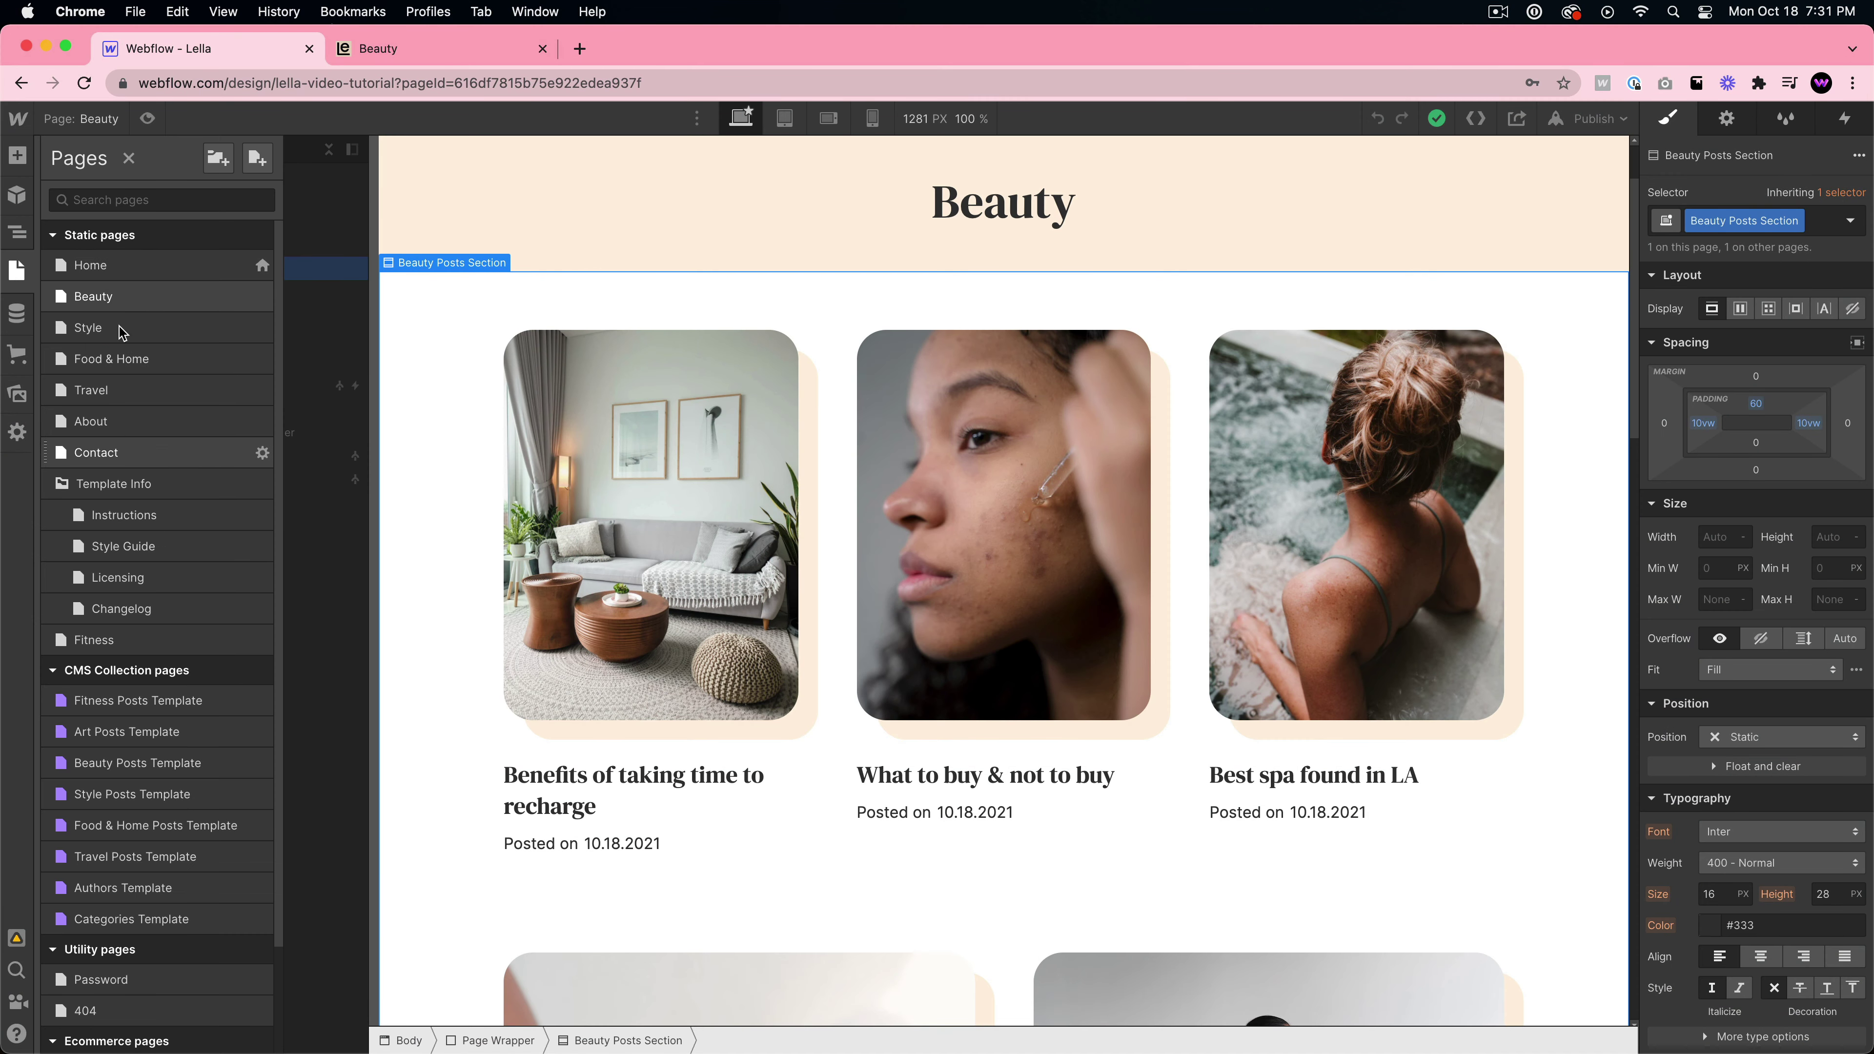
pyautogui.click(263, 269)
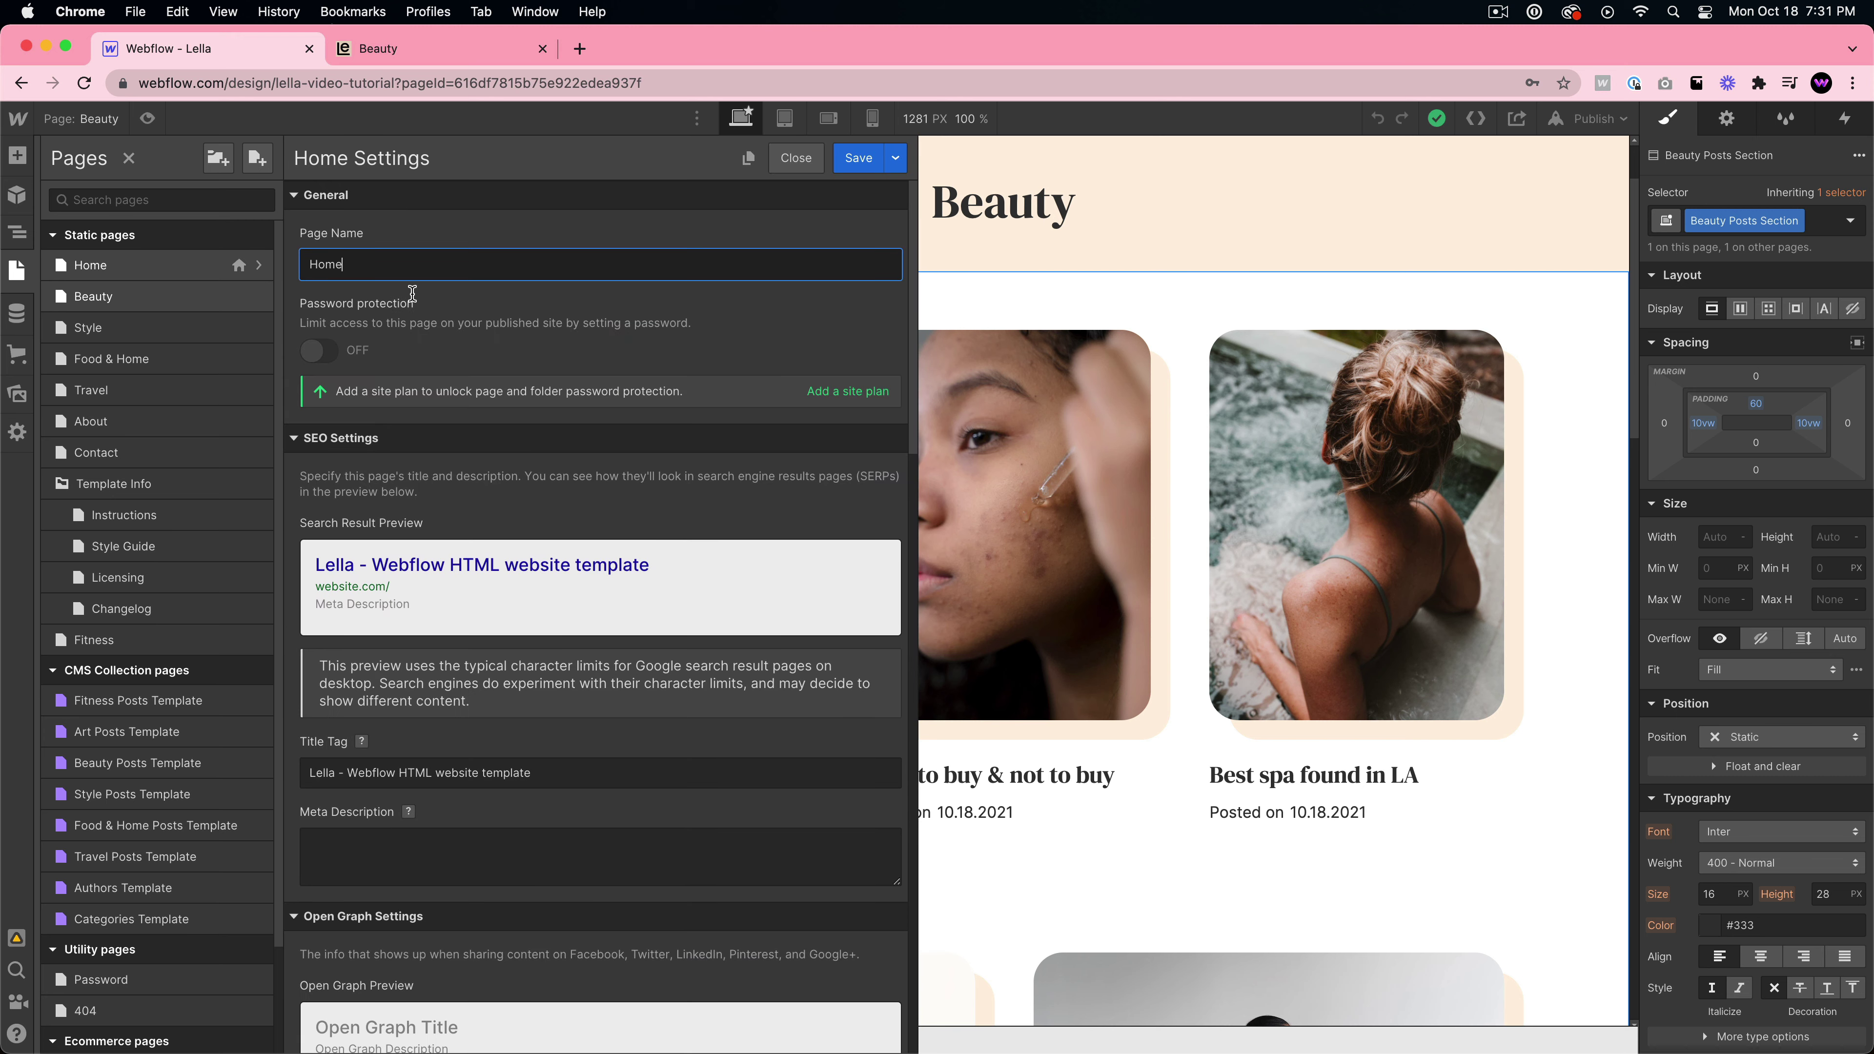
pyautogui.scroll(-5, 516, 428)
pyautogui.click(553, 401)
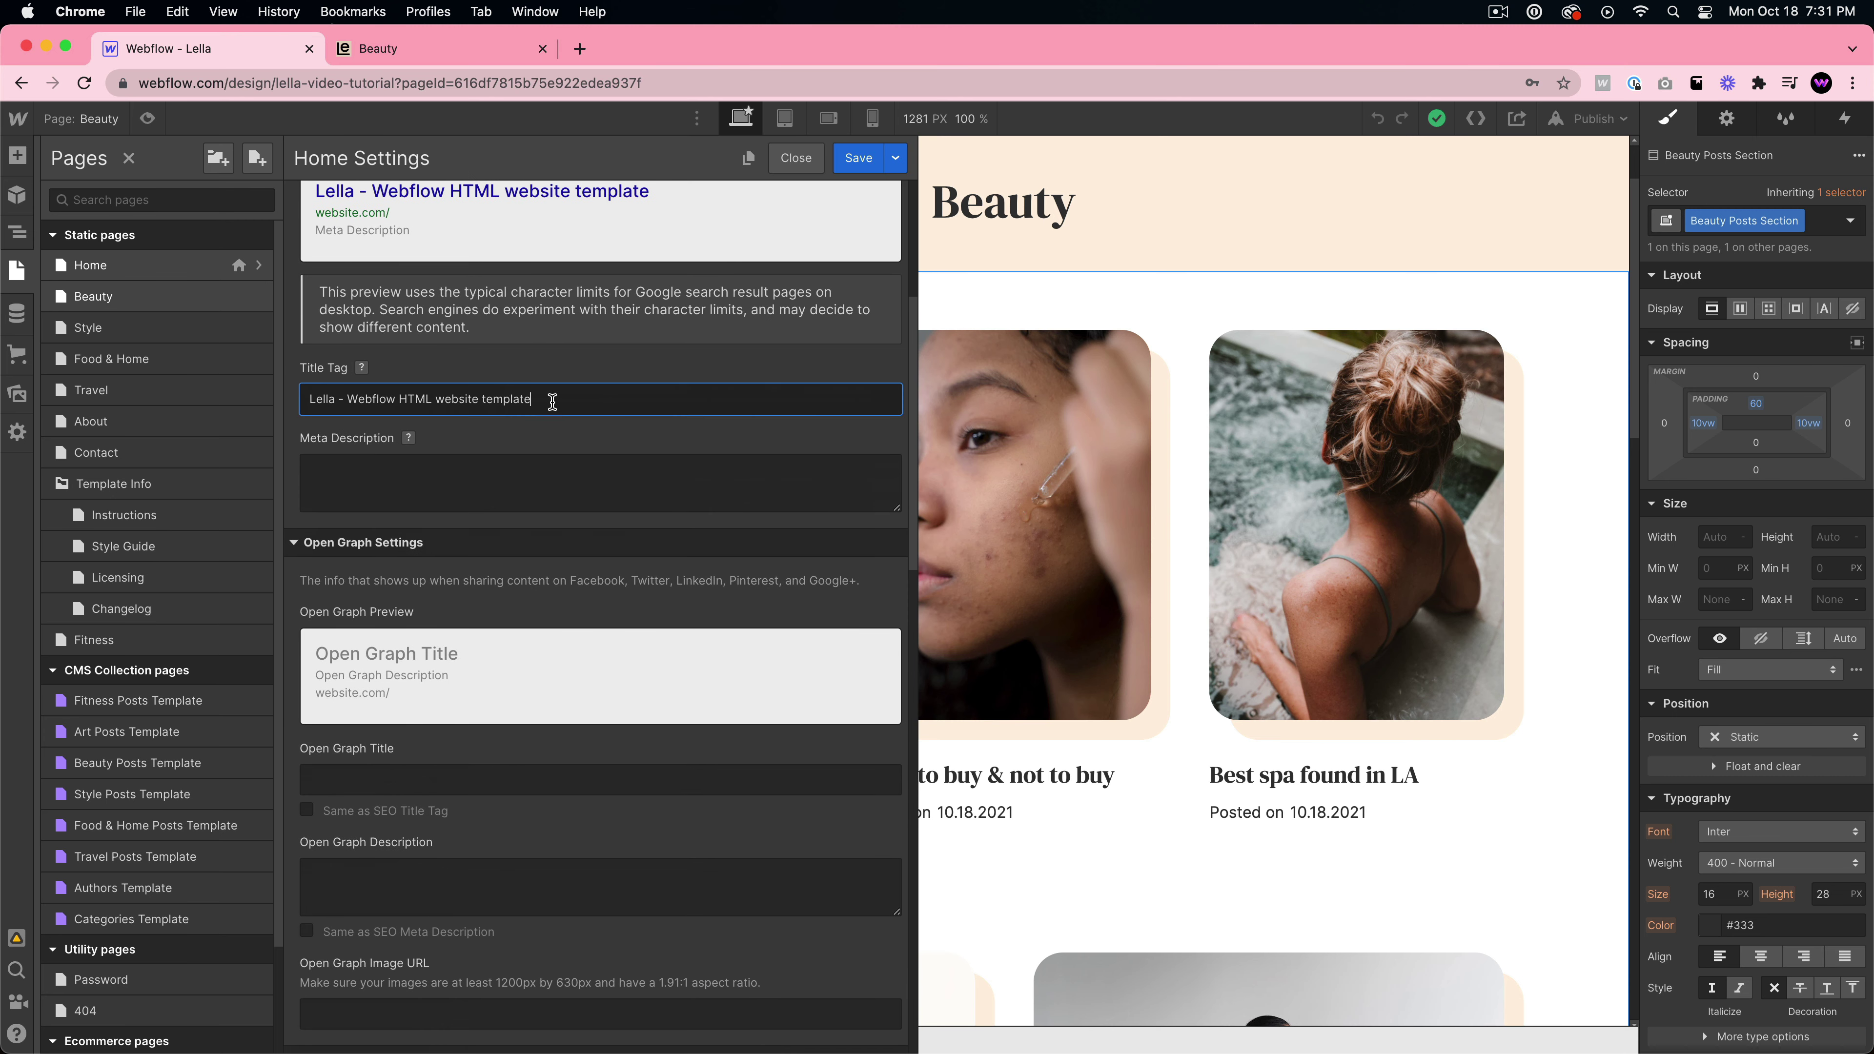
pyautogui.click(465, 477)
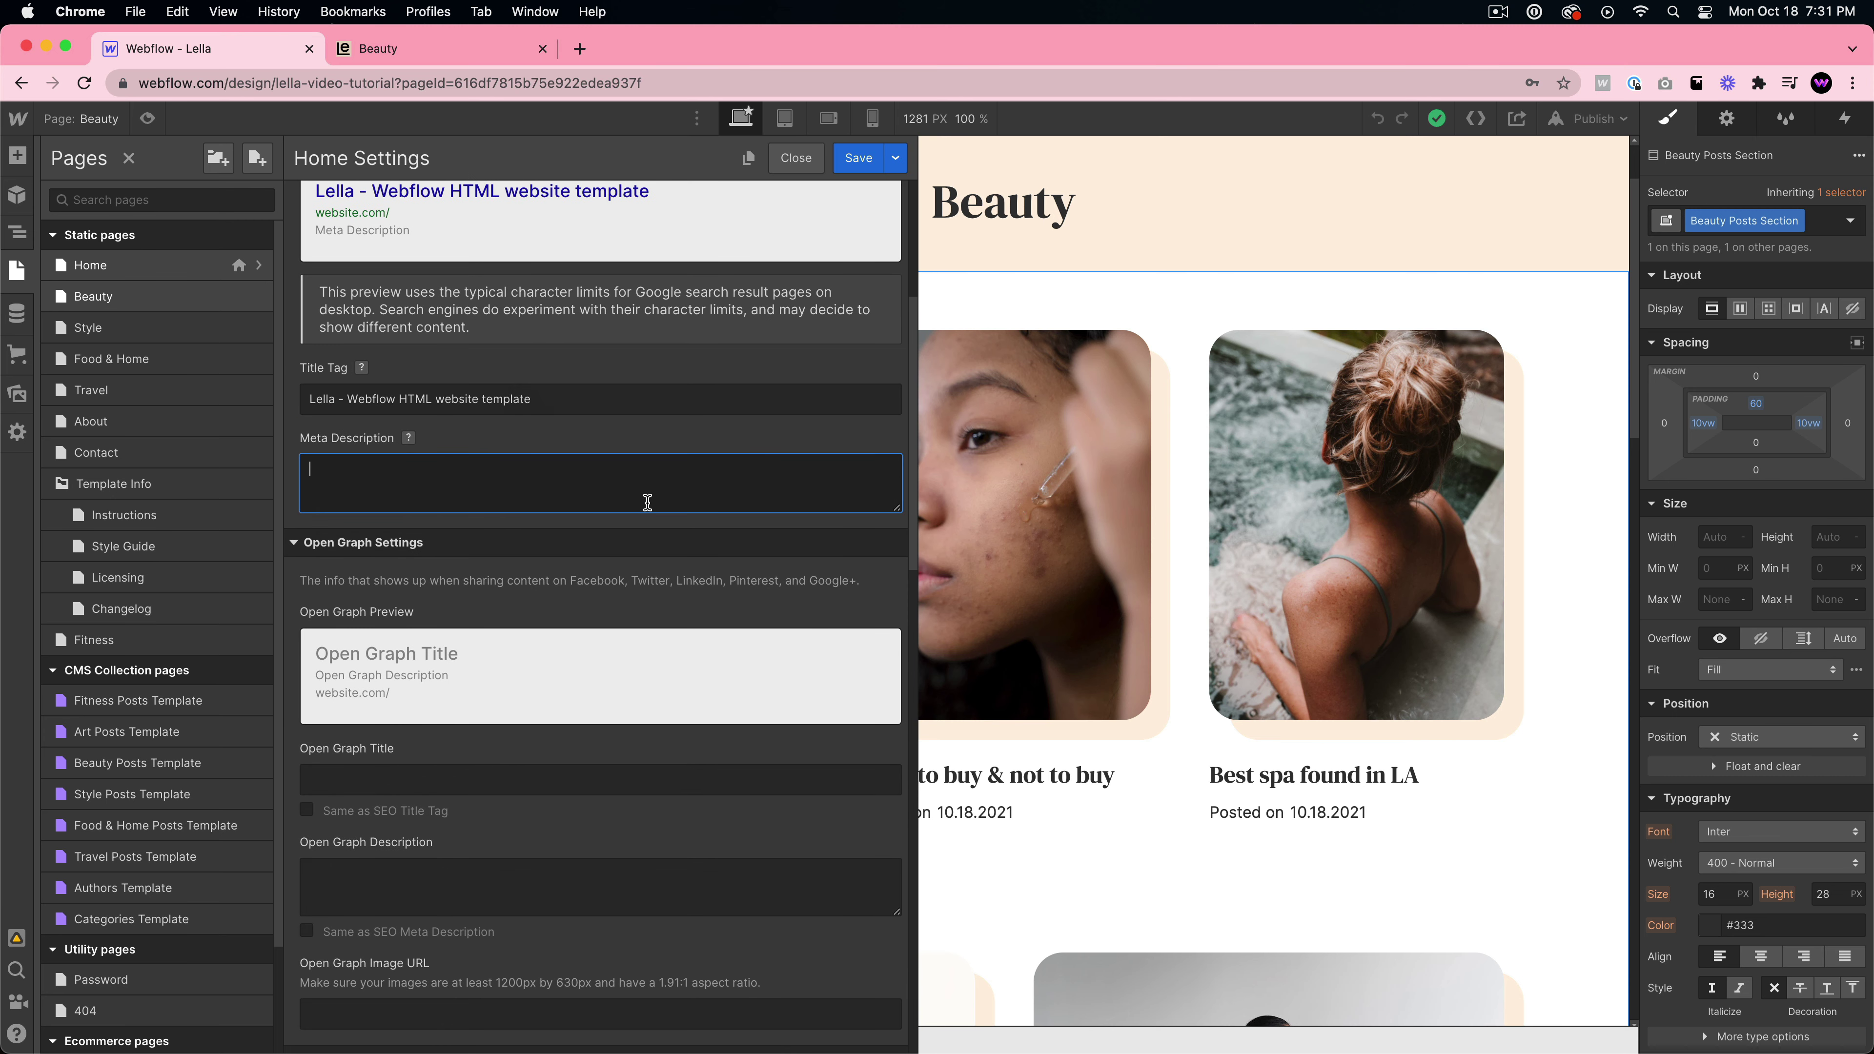
pyautogui.scroll(2, 502, 484)
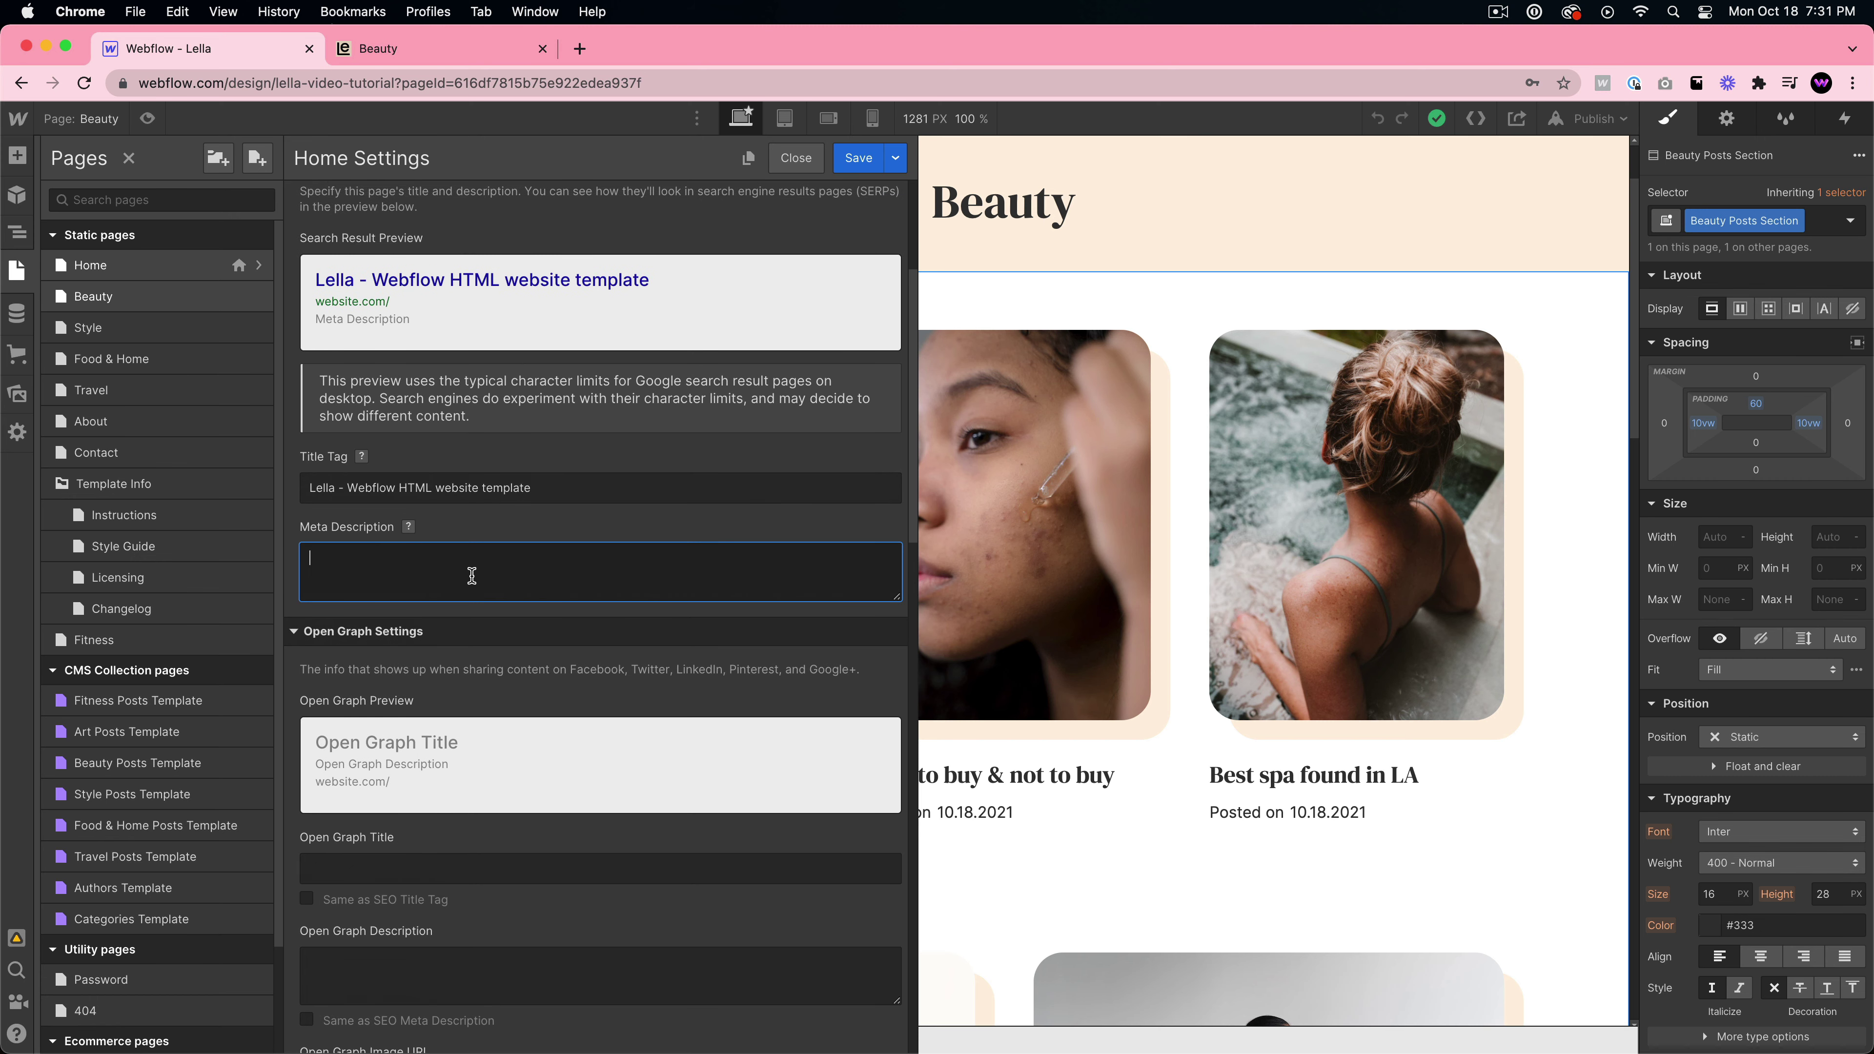
pyautogui.write('sachets')
pyautogui.press('super+a')
pyautogui.press('BackSpace')
# - Examine the Home page's Open Graph title, description and image URL fields
pyautogui.scroll(-3, 443, 591)
pyautogui.click(404, 680)
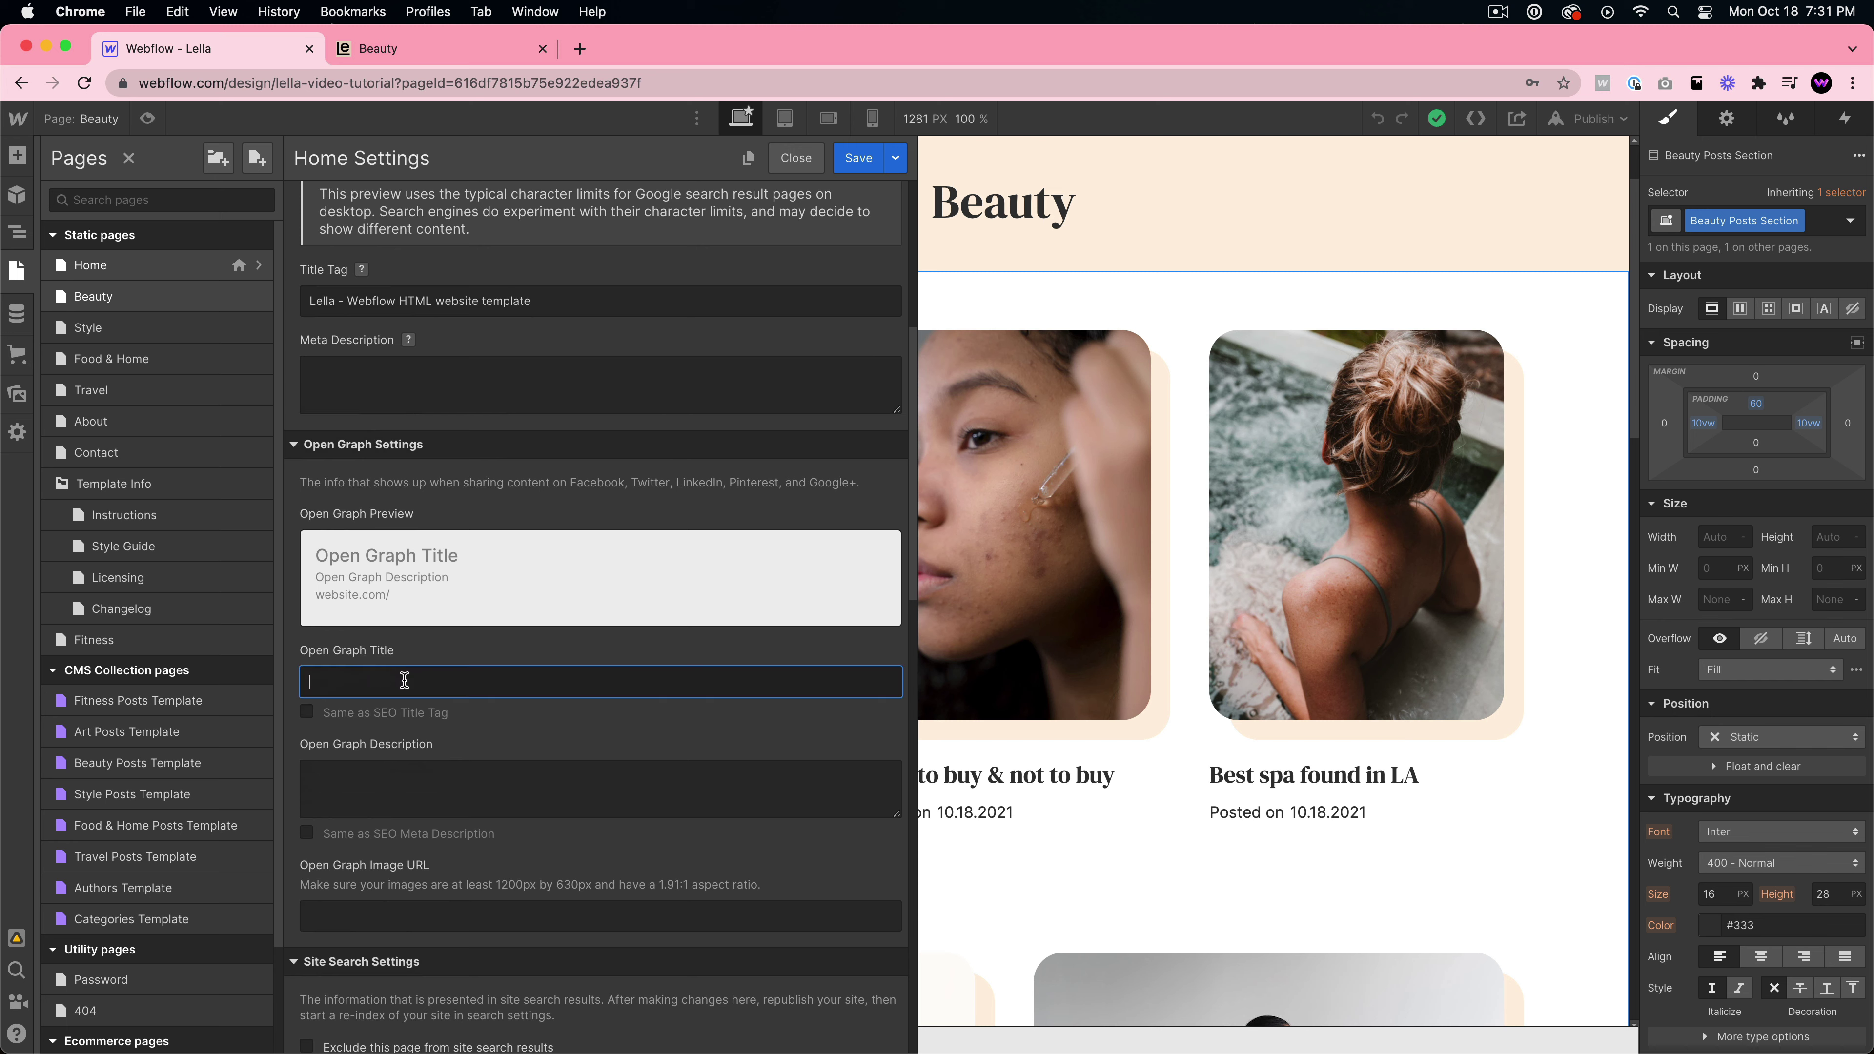
pyautogui.click(368, 808)
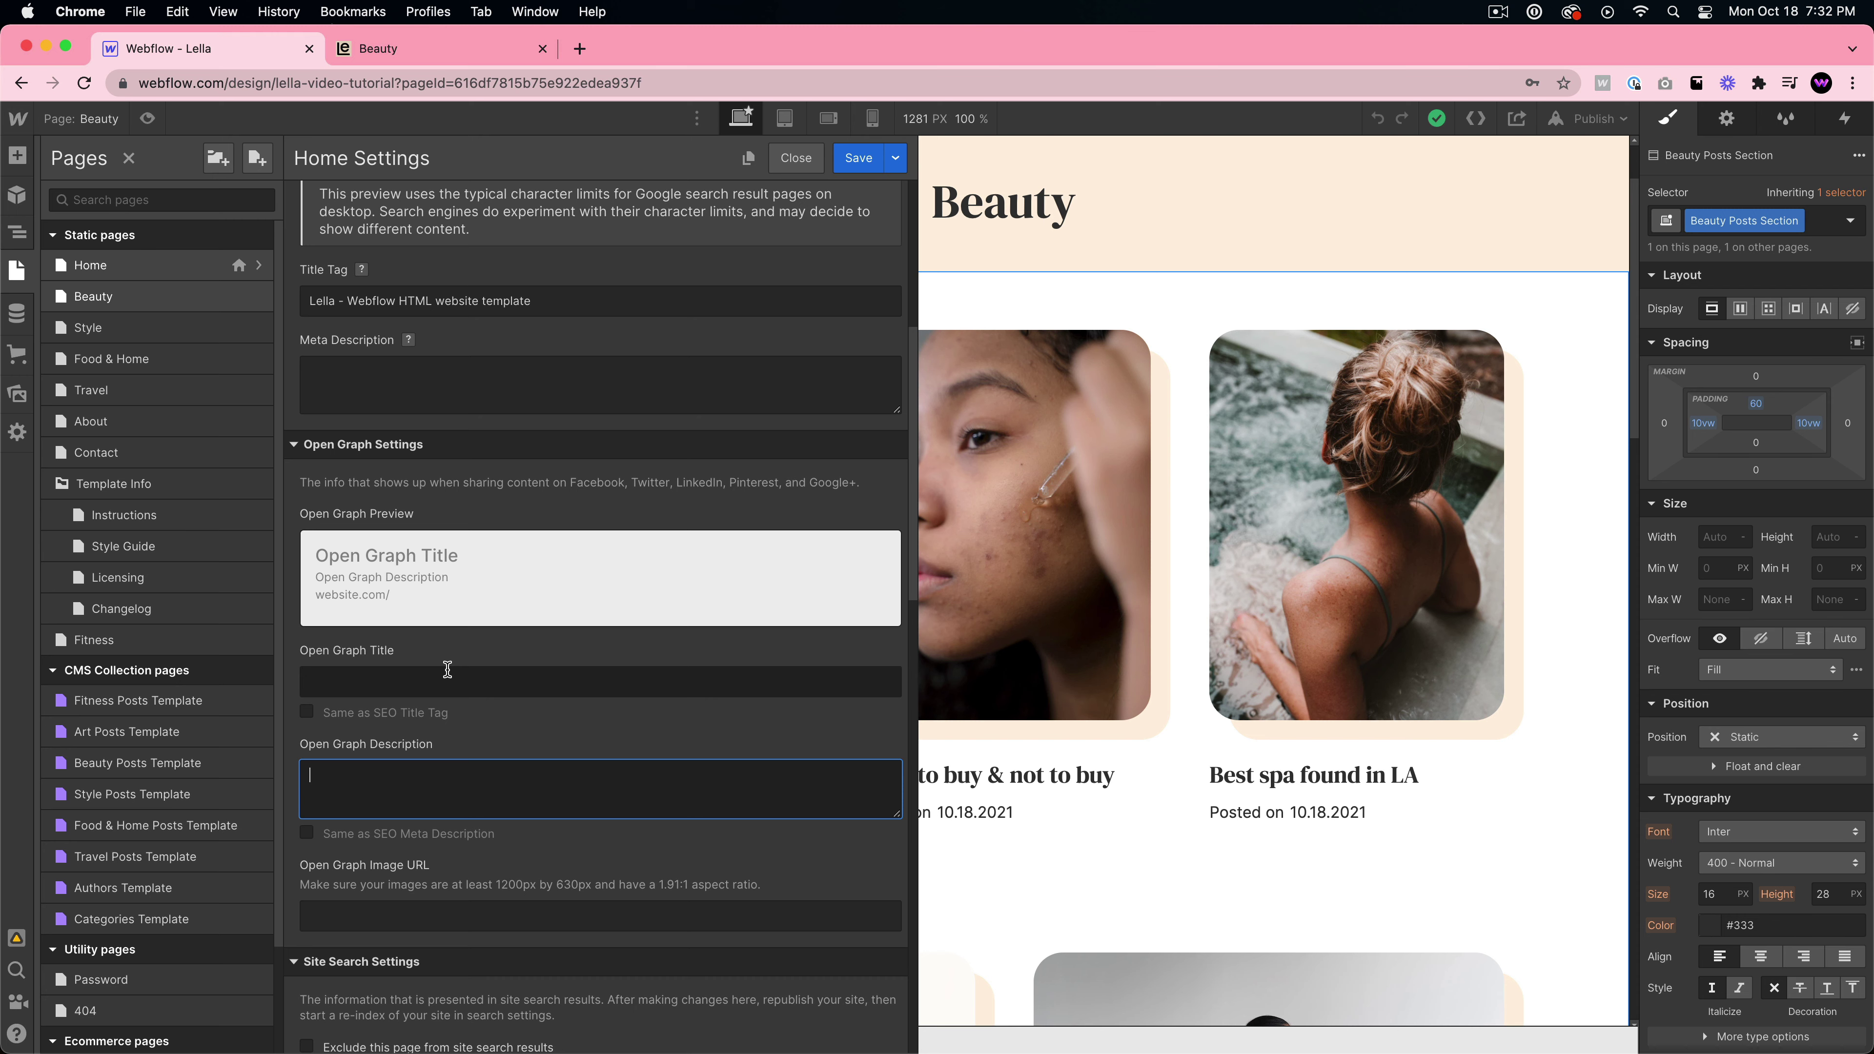
pyautogui.scroll(-1, 383, 834)
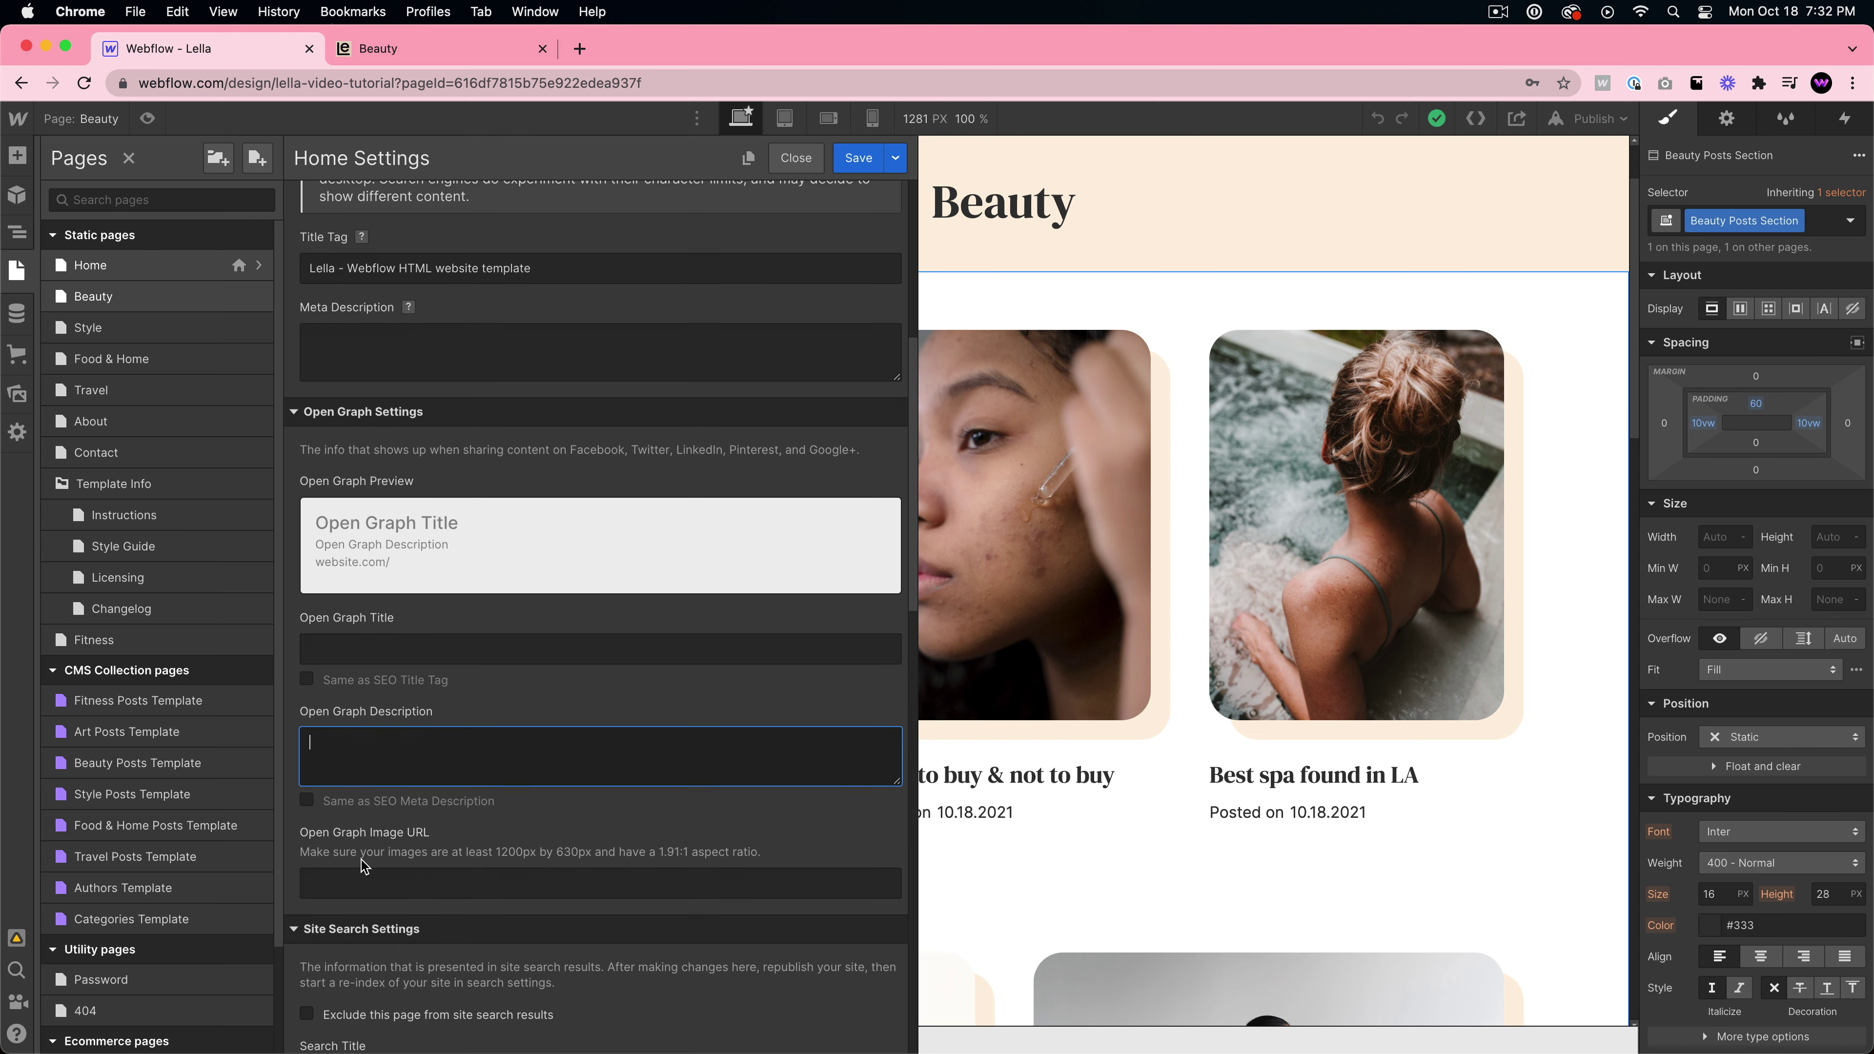
pyautogui.click(359, 882)
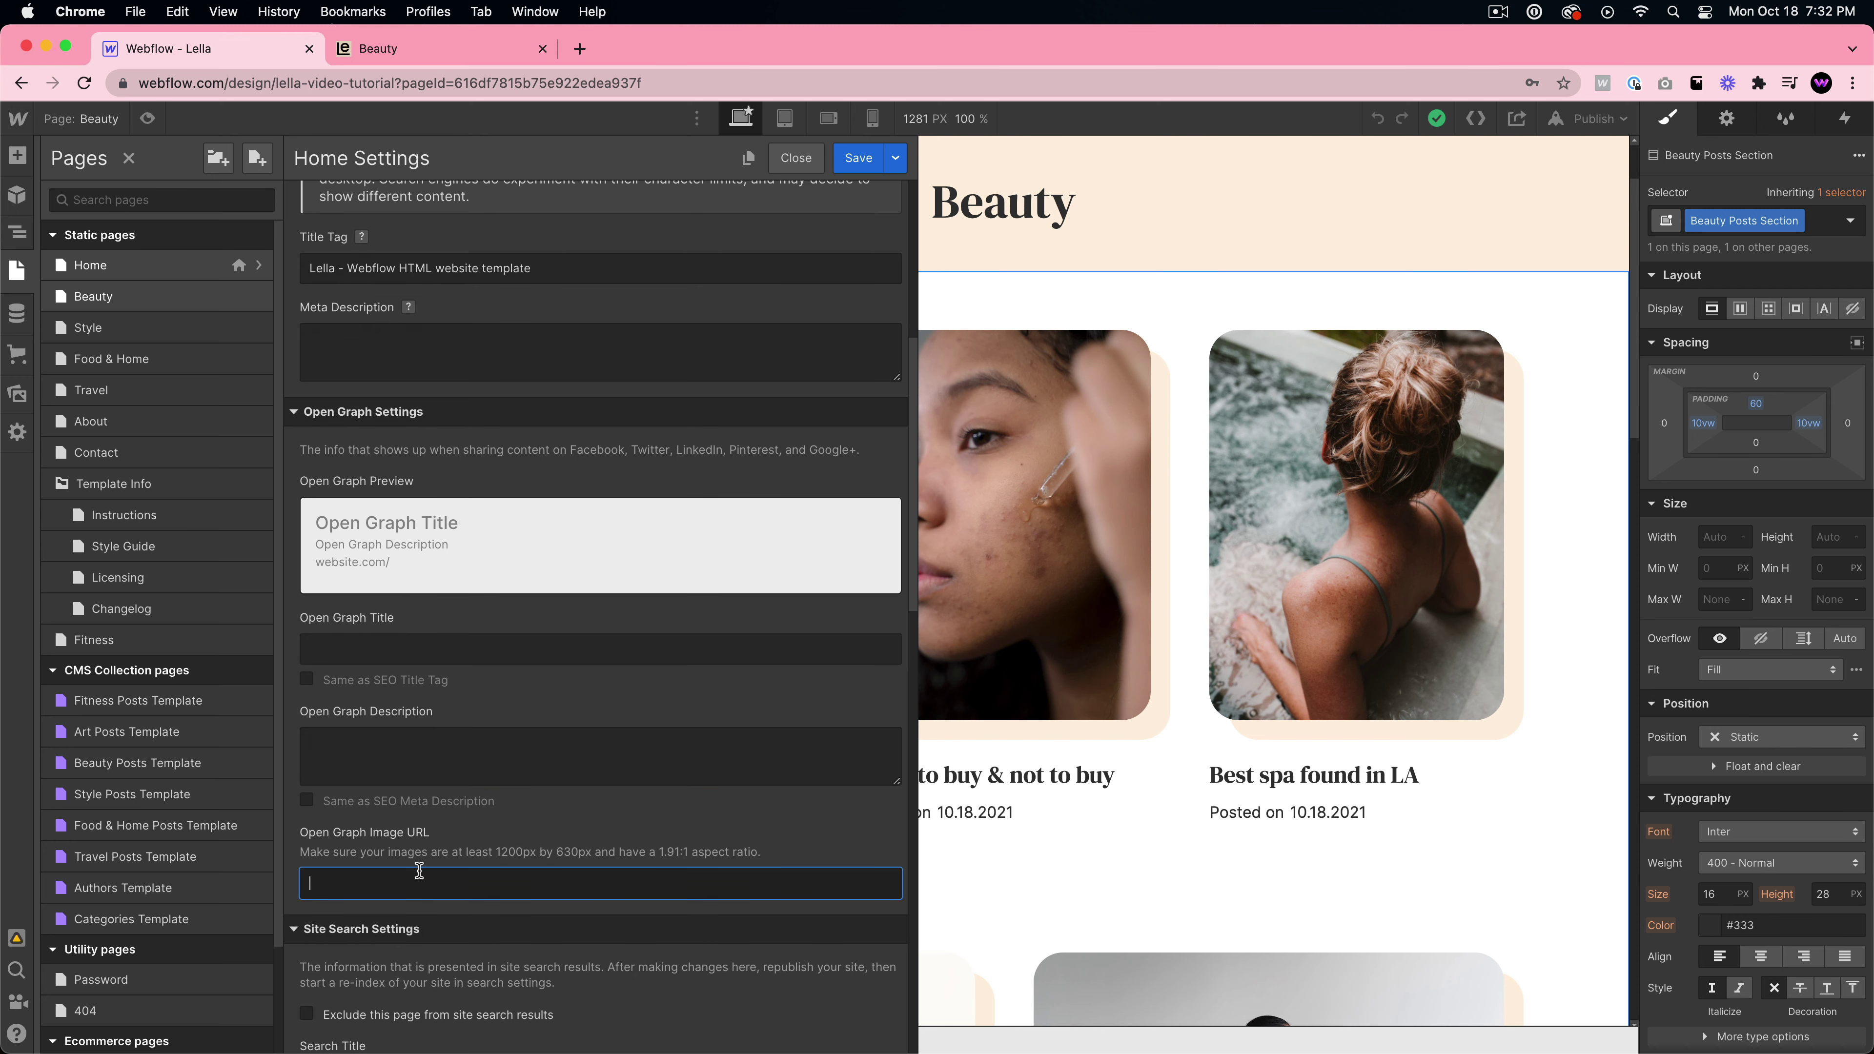
# - Open the main author's portrait from the image assets in its own browser tab and copy its URL
pyautogui.click(16, 393)
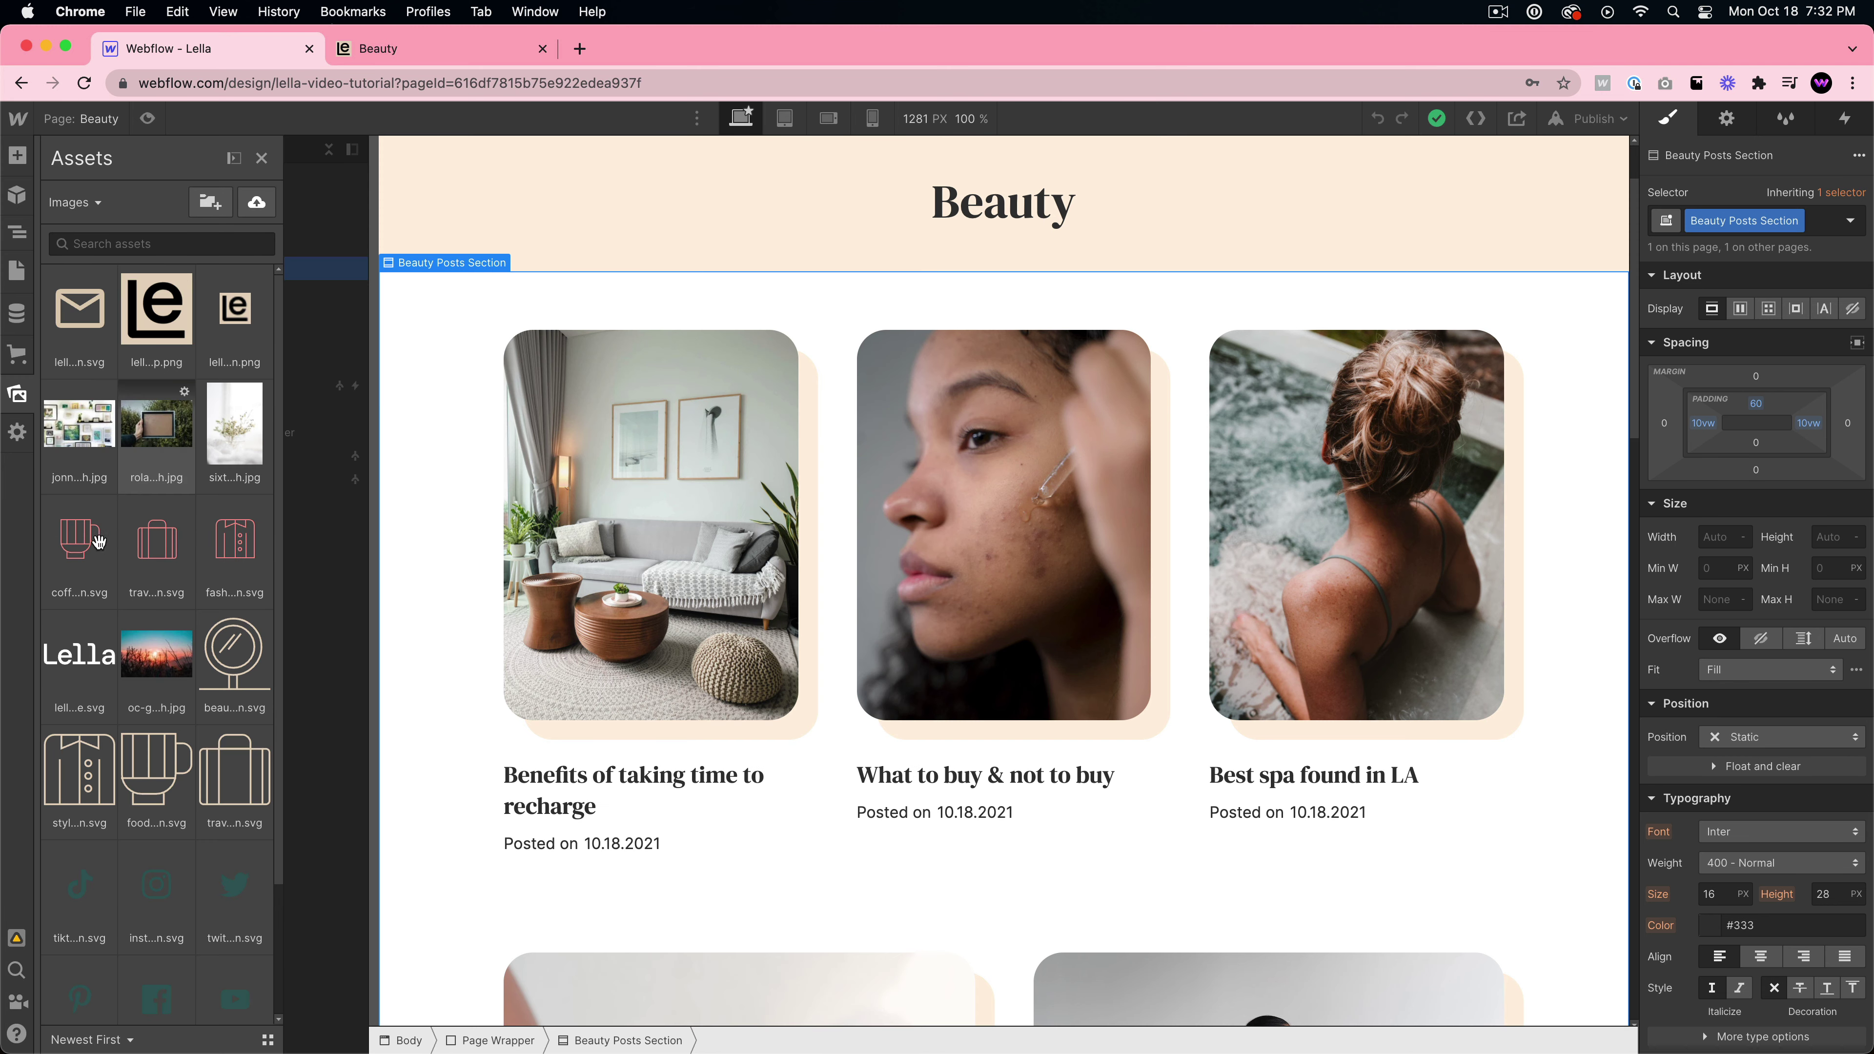
pyautogui.click(16, 269)
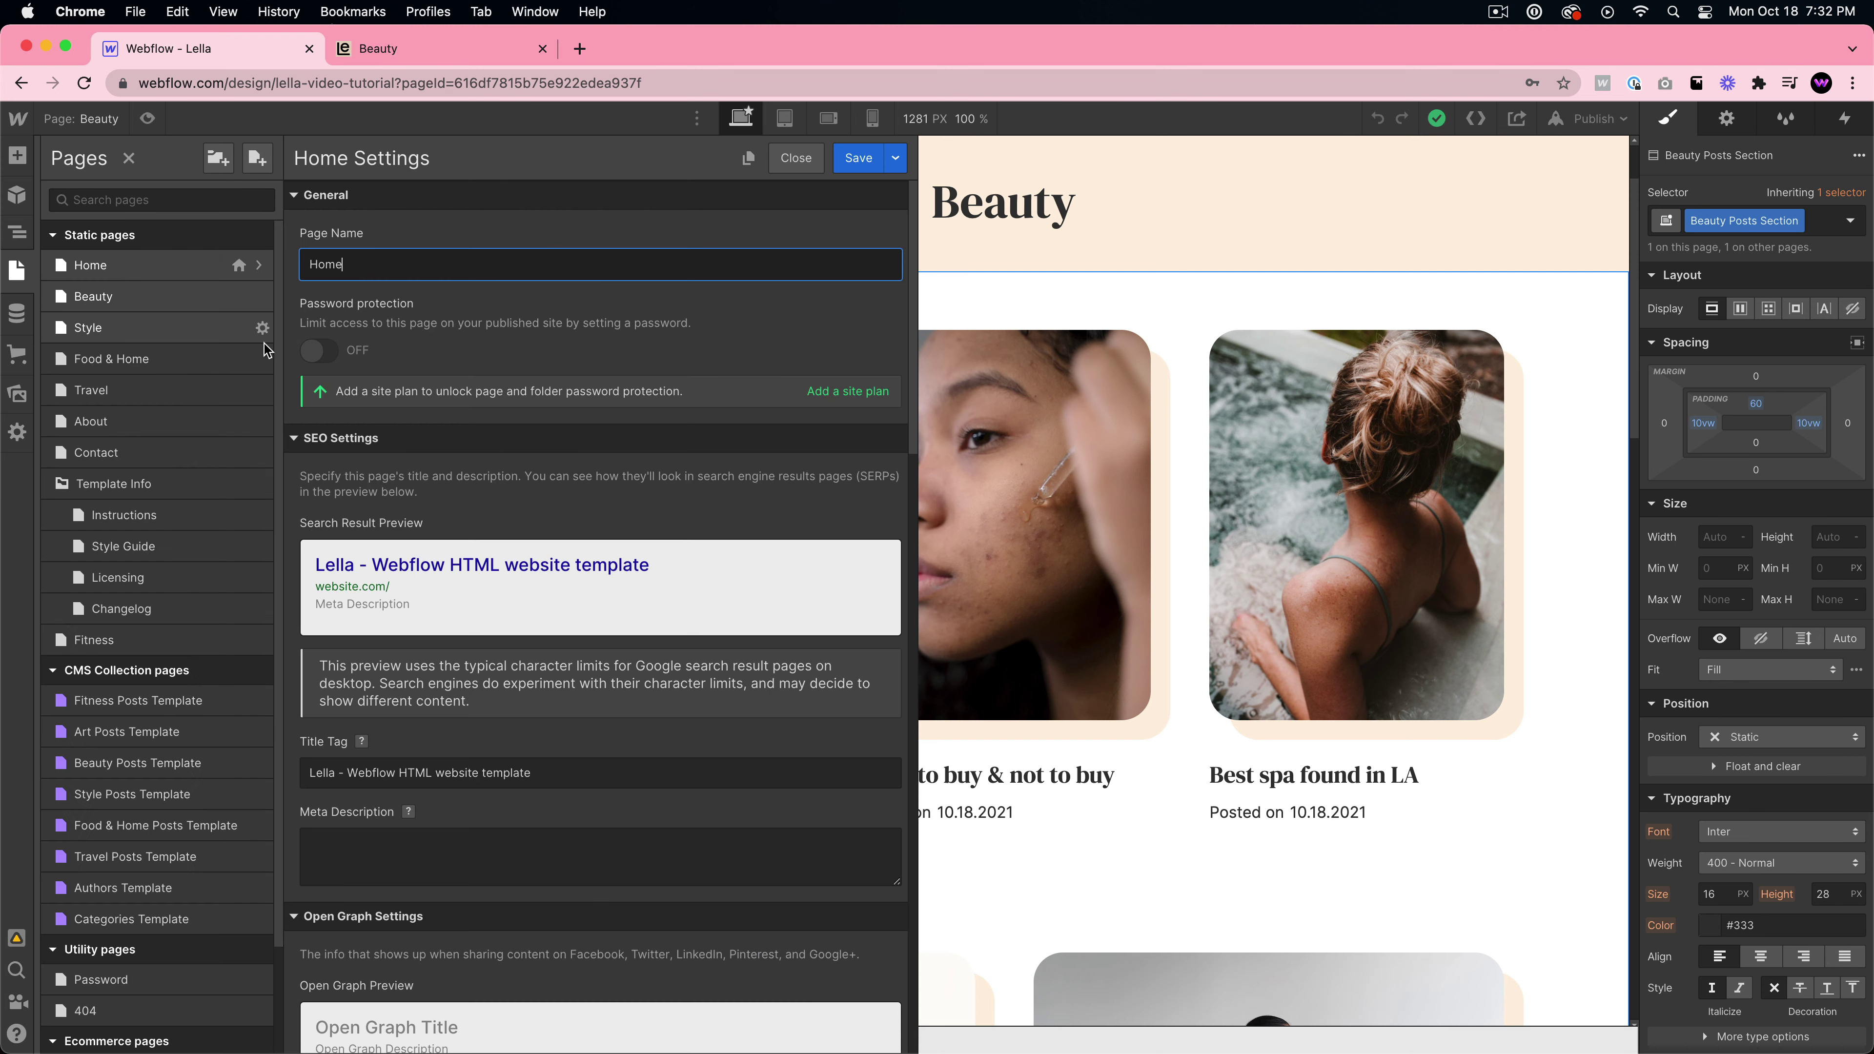
pyautogui.click(16, 393)
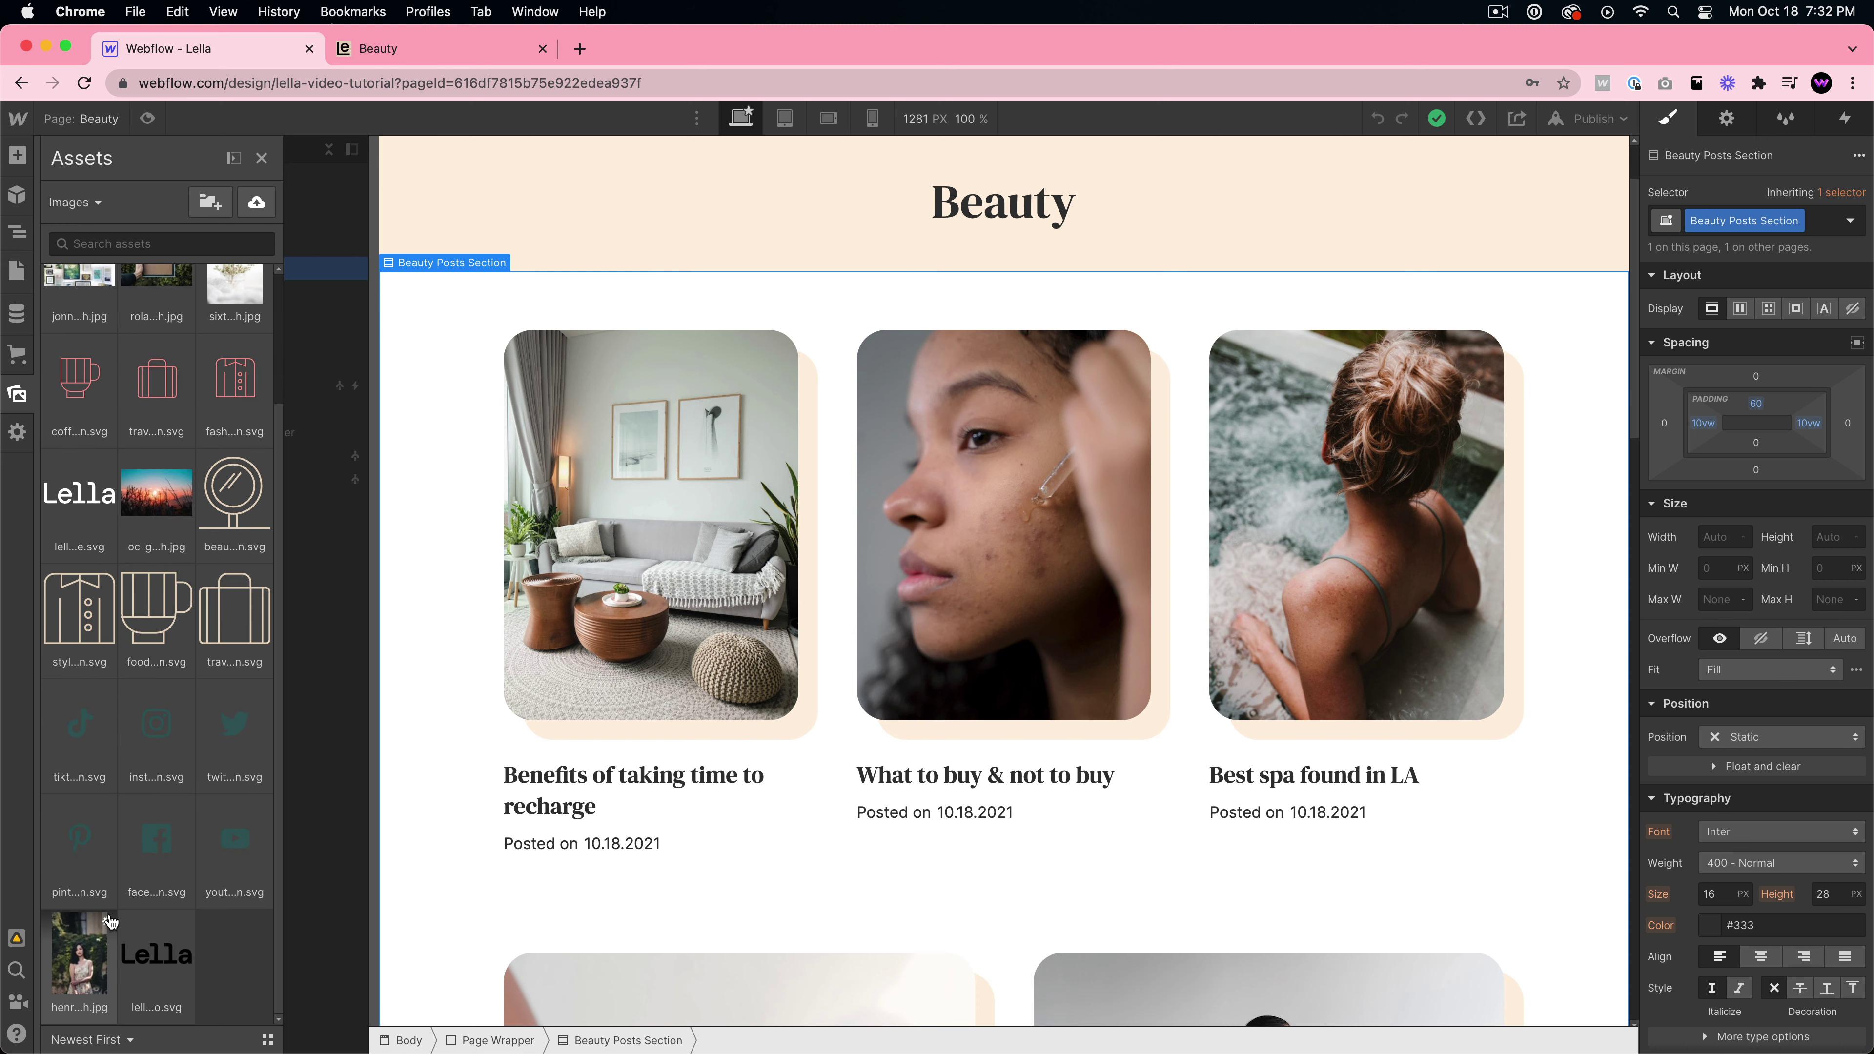
pyautogui.click(107, 922)
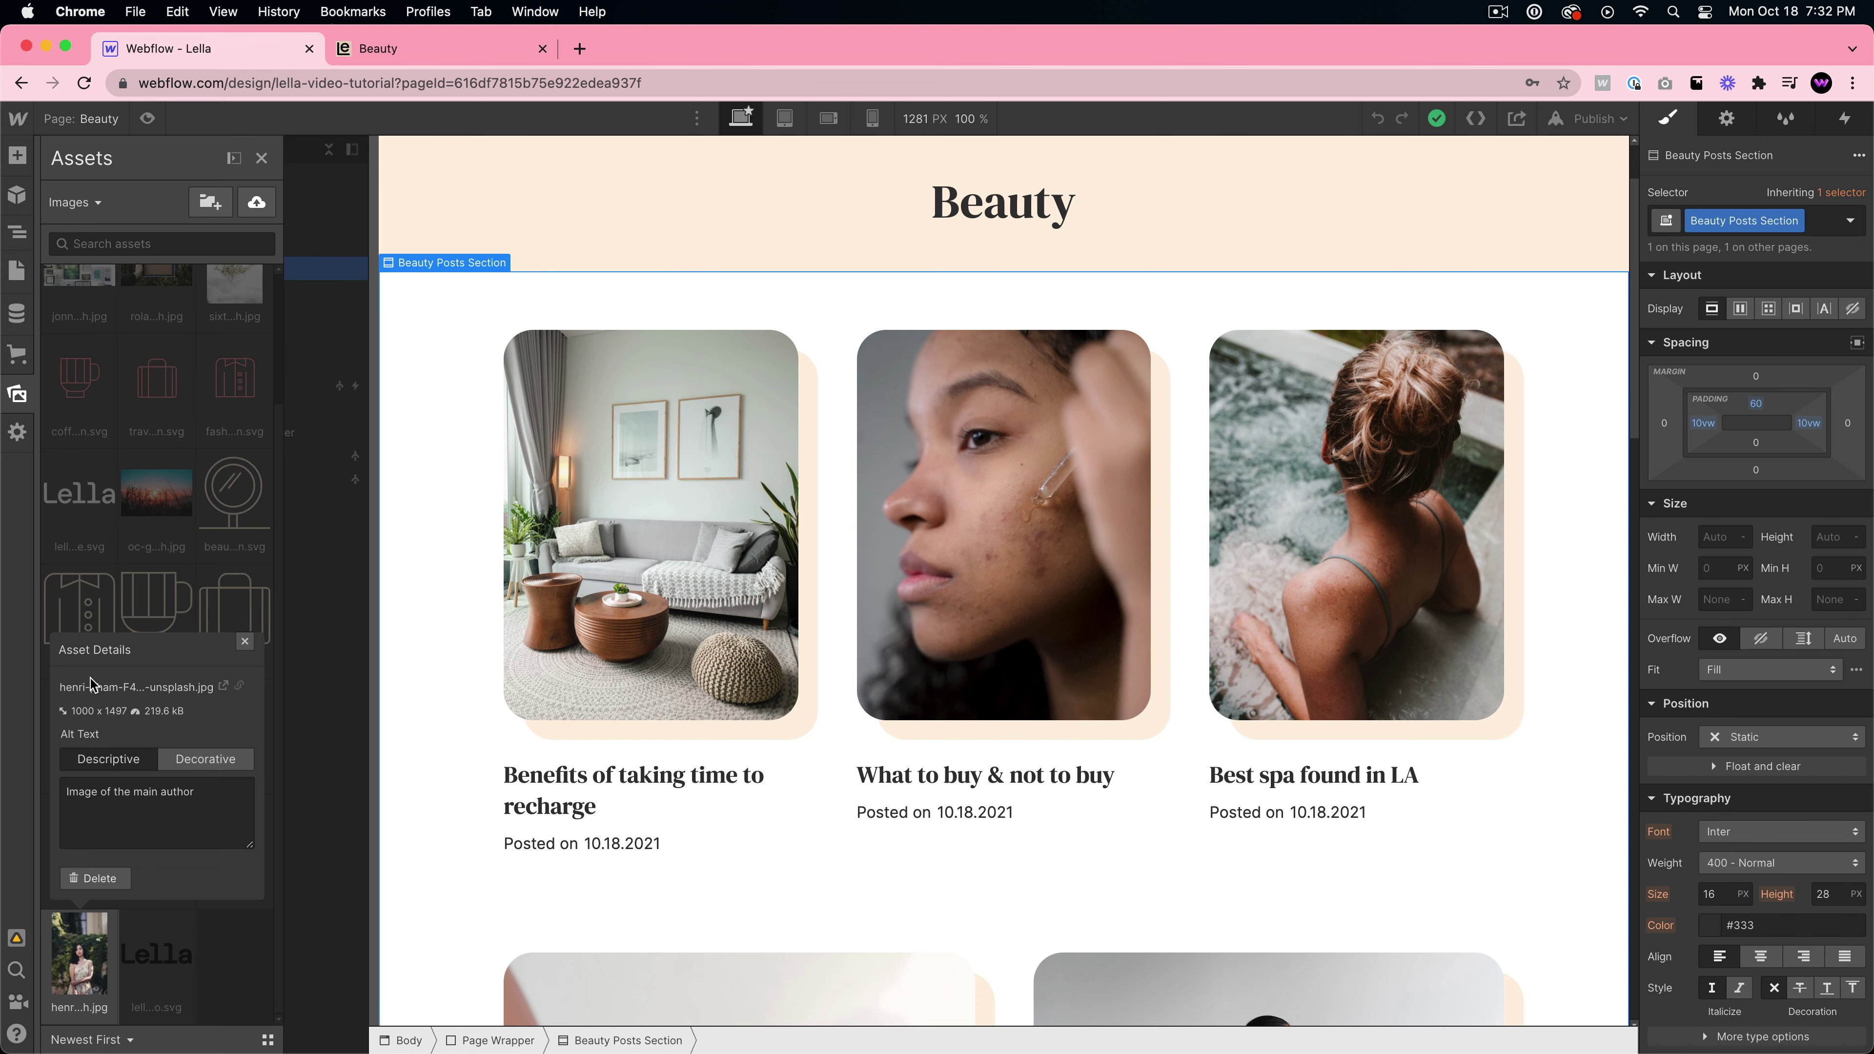
pyautogui.click(226, 688)
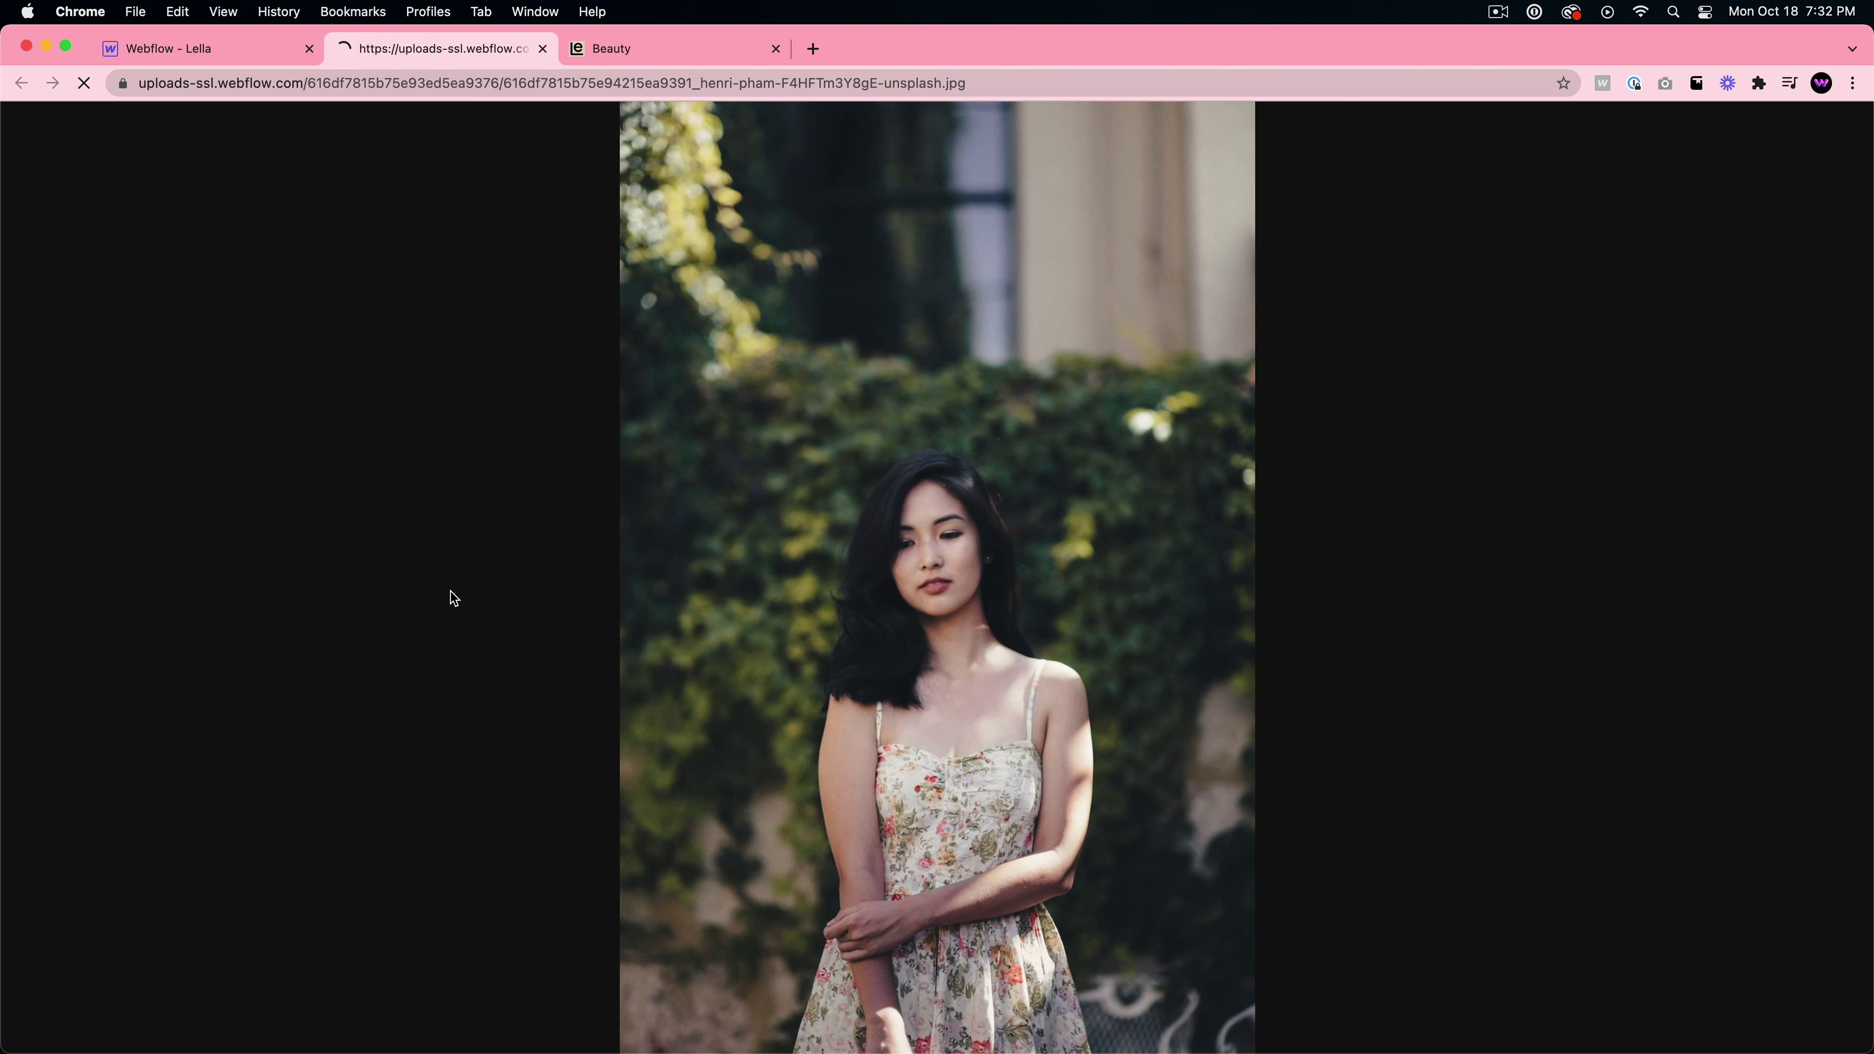
pyautogui.click(266, 82)
pyautogui.press('super+c')
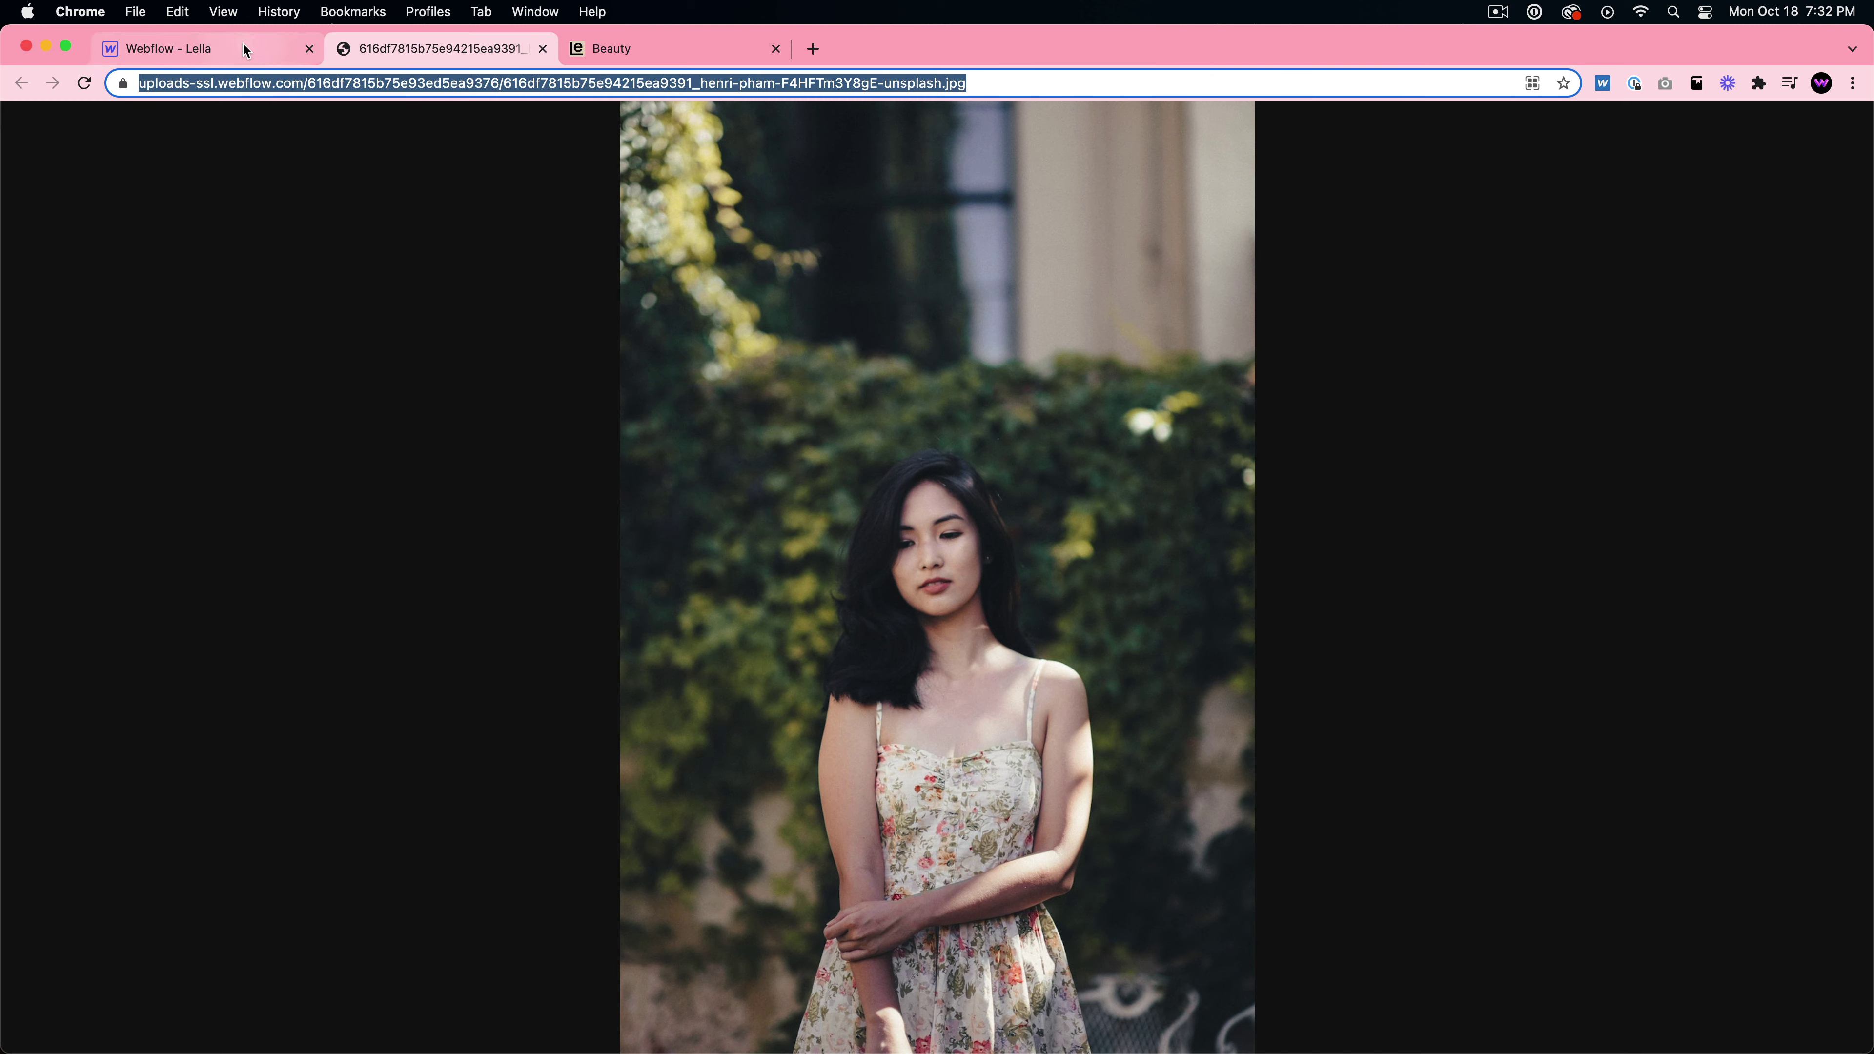
# - Paste the copied portrait address as the Home page's Open Graph image URL and review the Open Graph preview
pyautogui.click(255, 45)
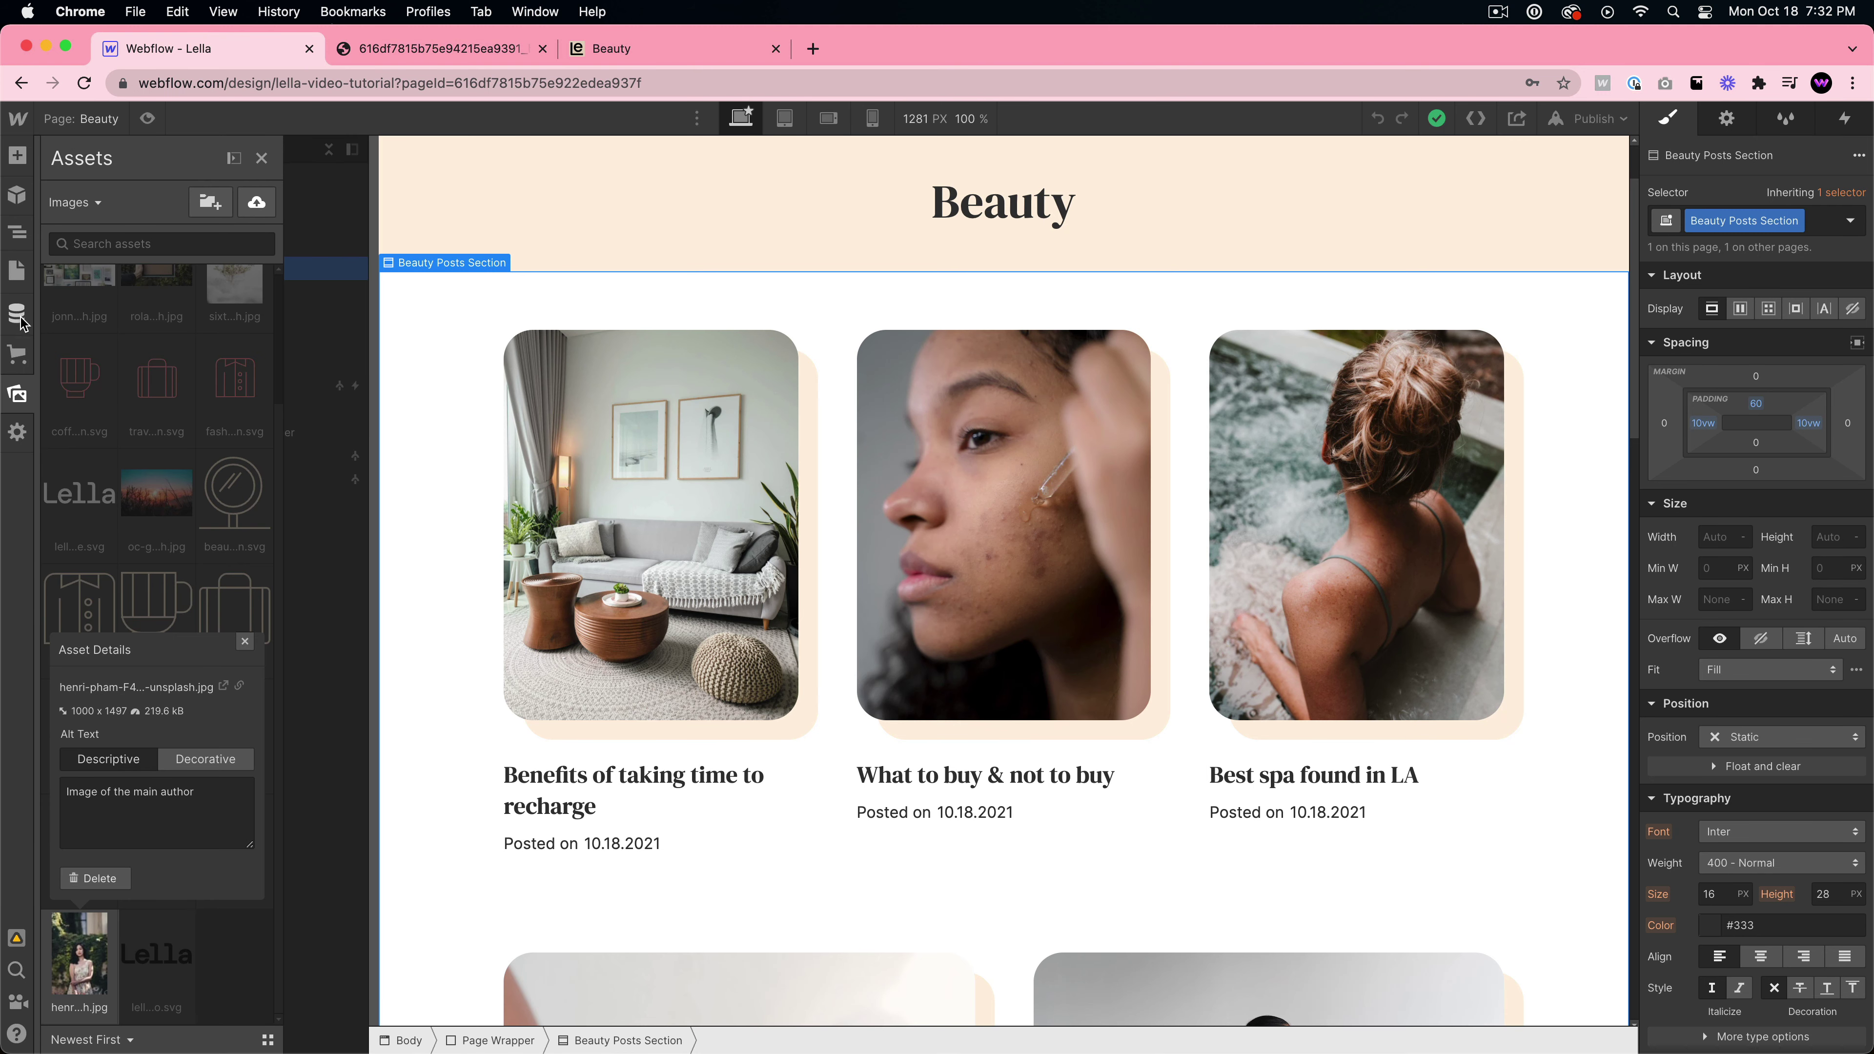
pyautogui.click(17, 271)
pyautogui.scroll(-10, 575, 694)
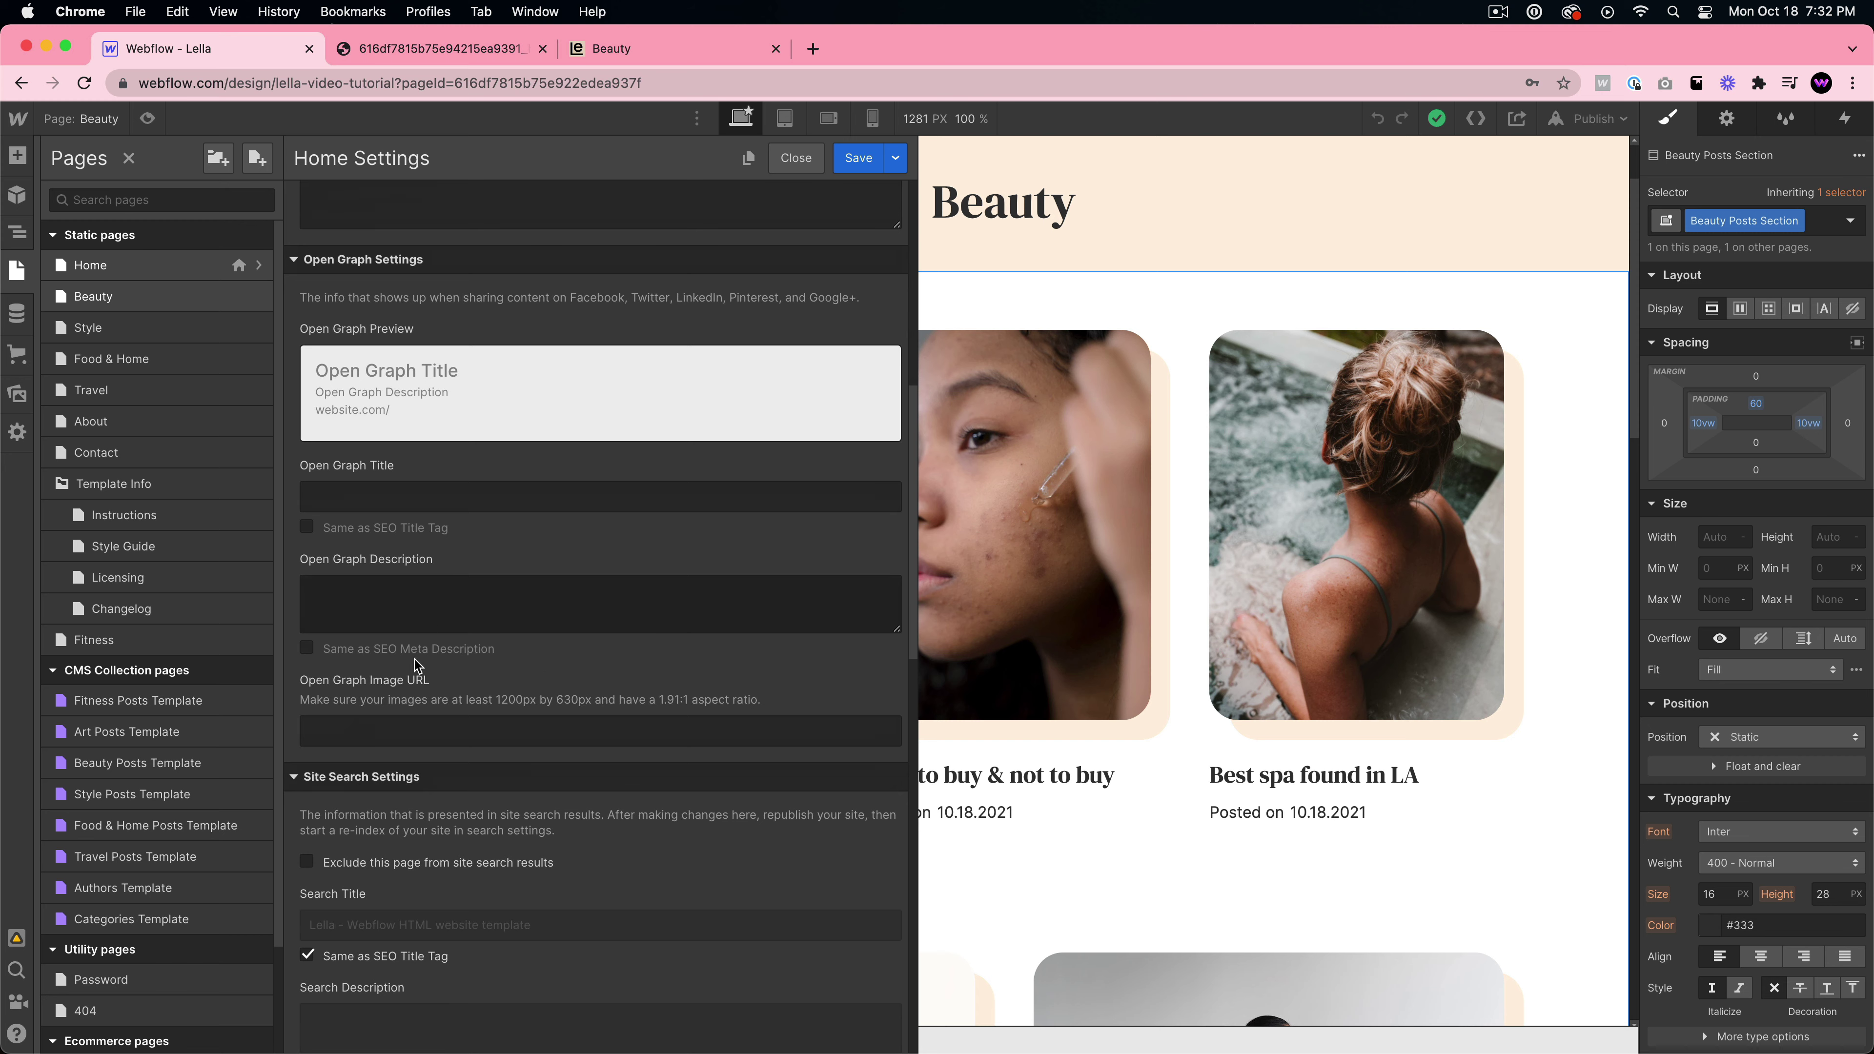
pyautogui.click(411, 729)
pyautogui.press('super+v')
pyautogui.scroll(-5, 624, 759)
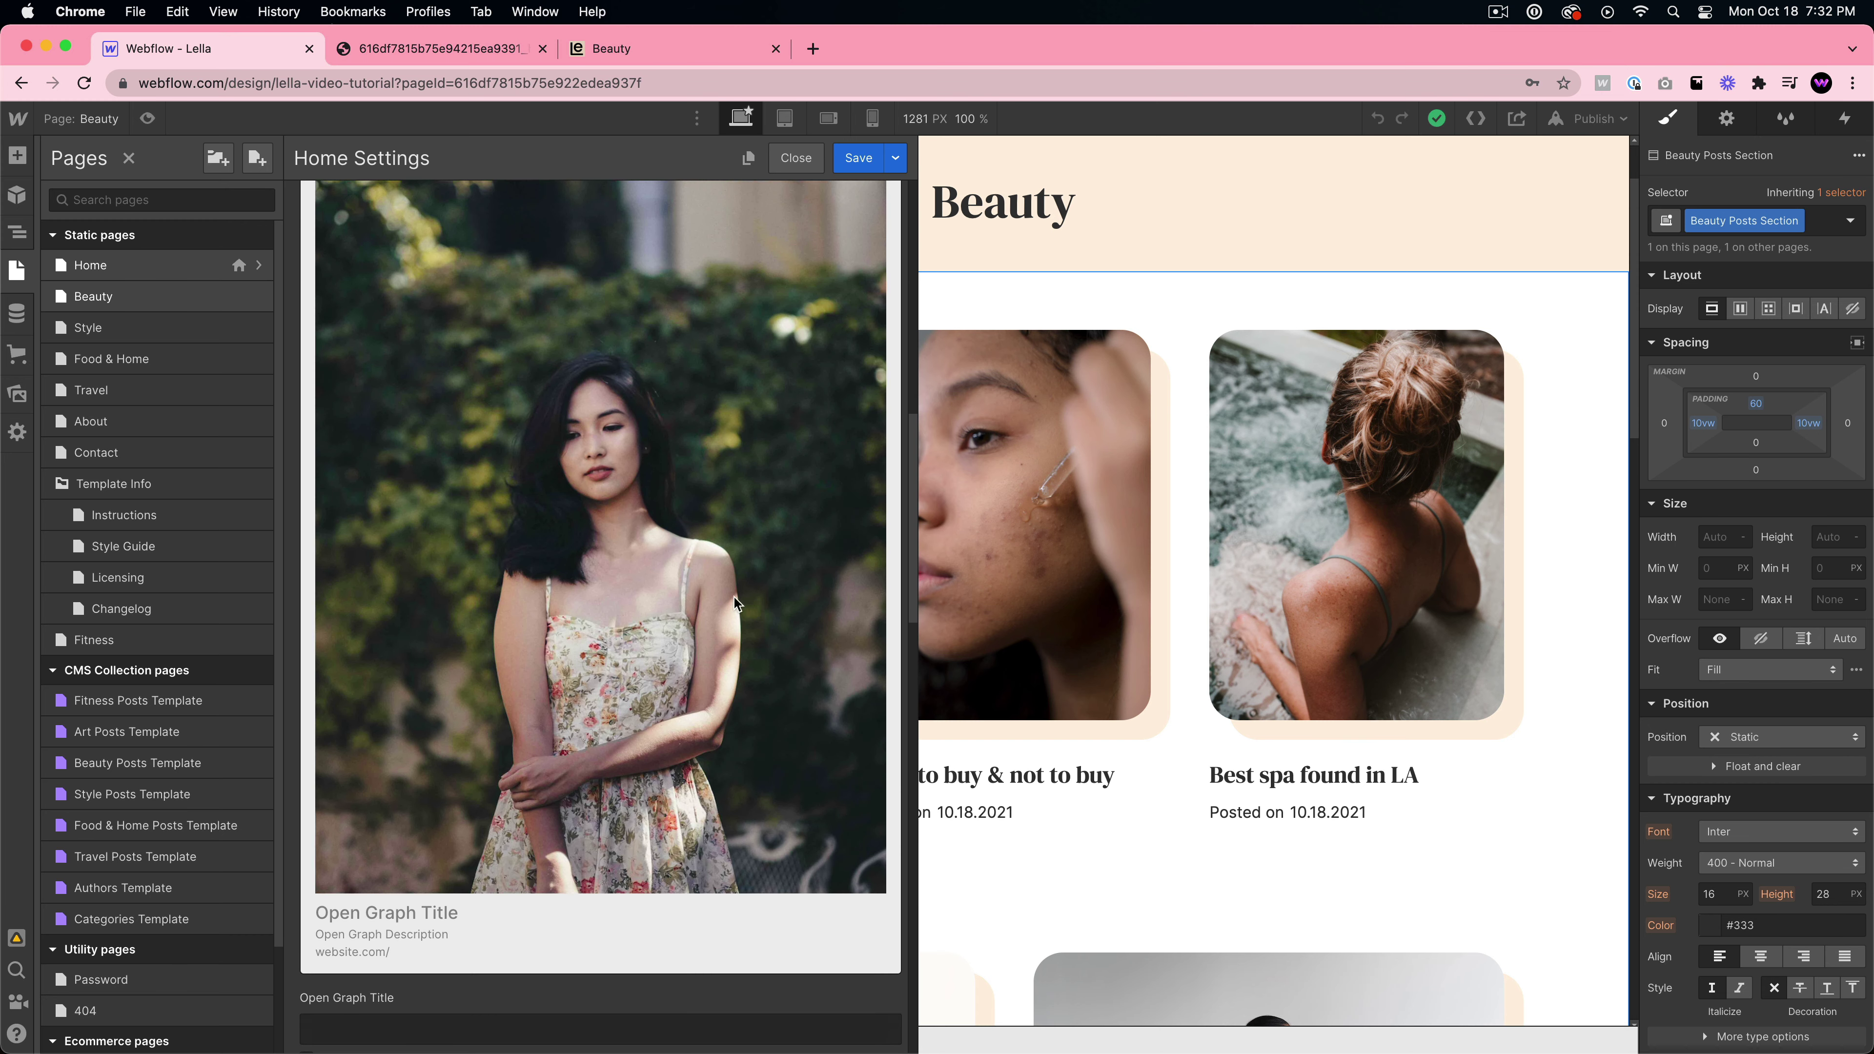
pyautogui.scroll(5, 639, 577)
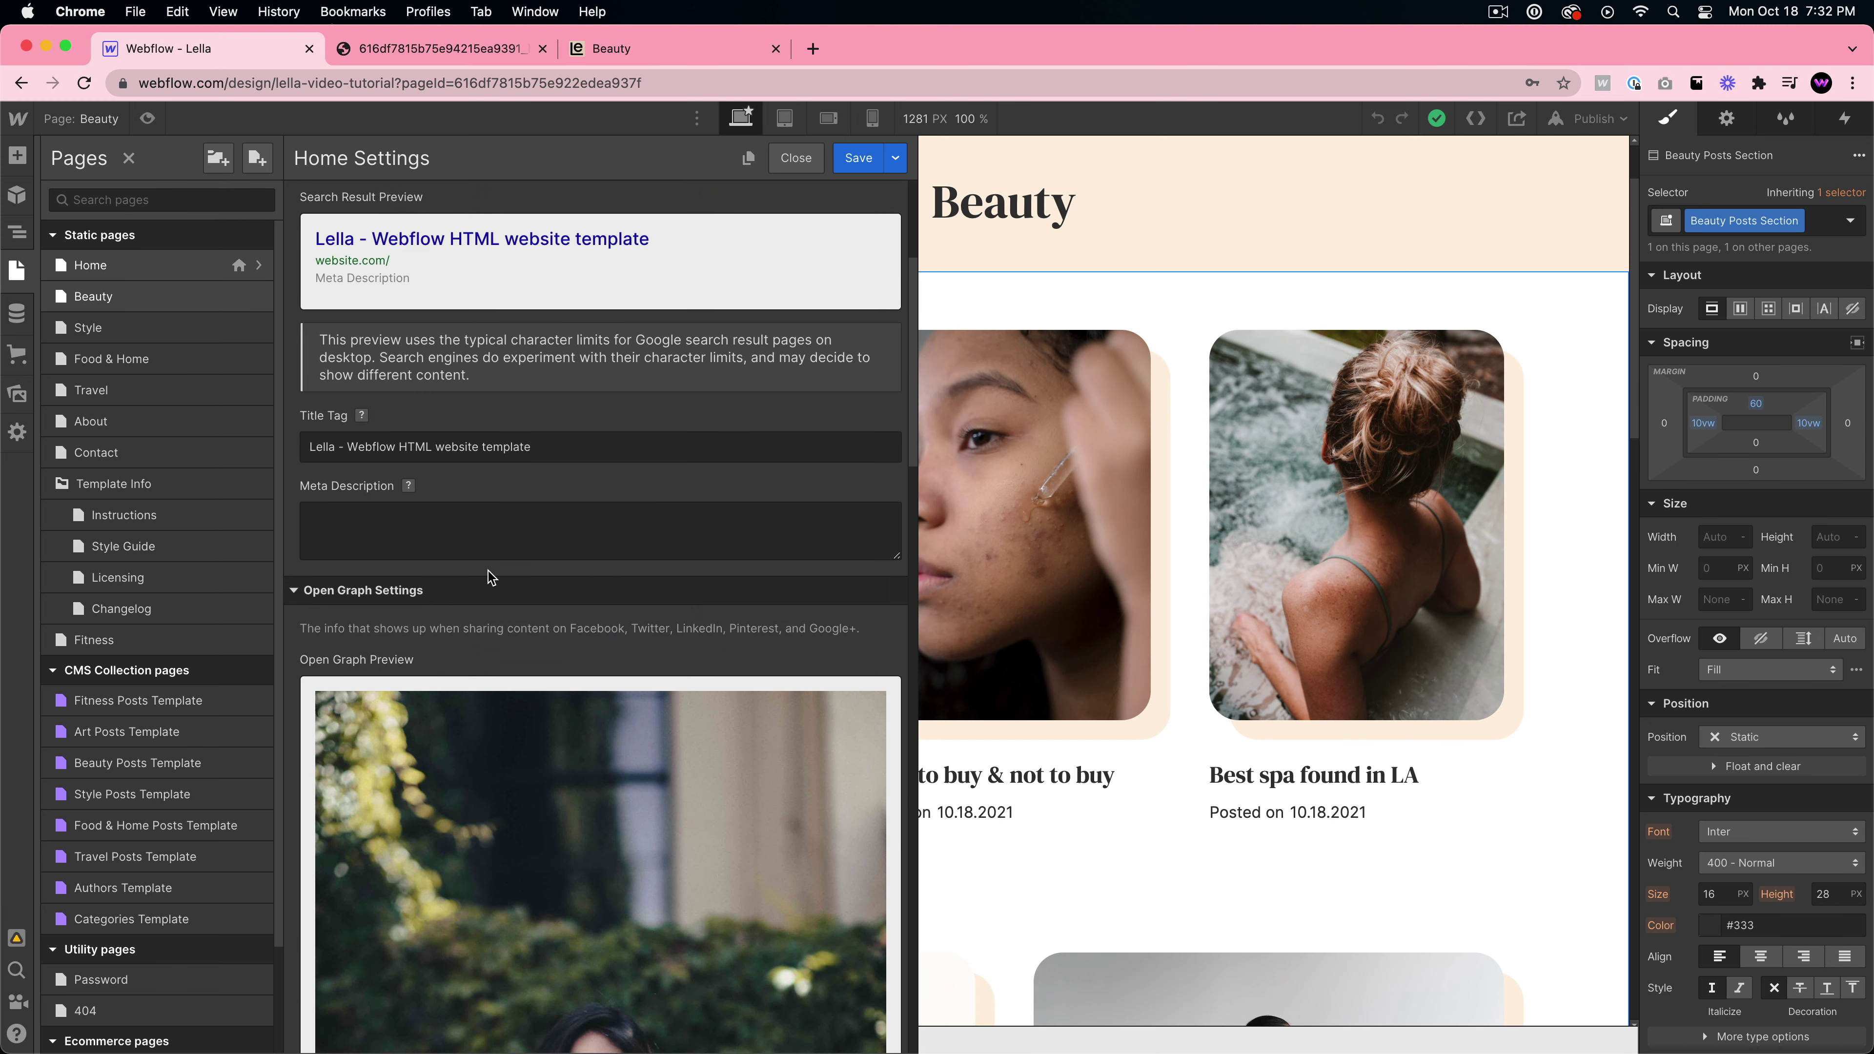
pyautogui.scroll(-5, 491, 577)
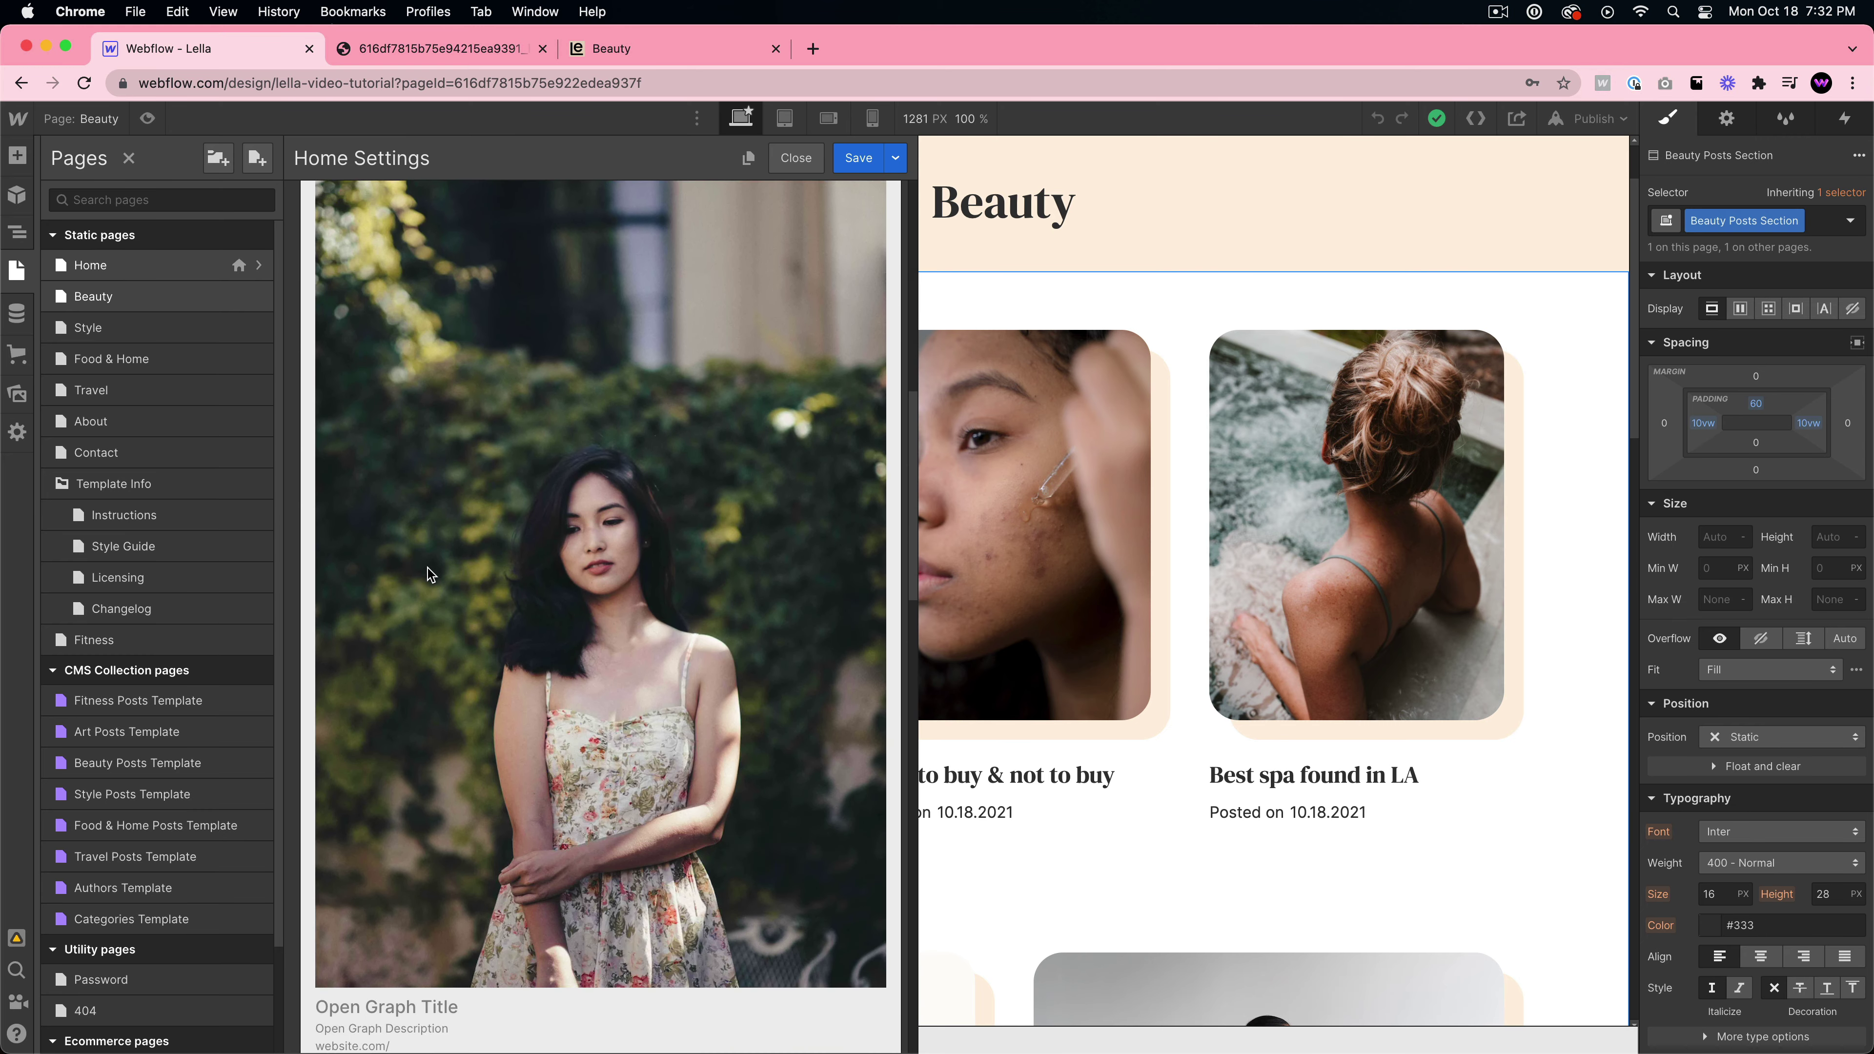
pyautogui.scroll(-5, 430, 574)
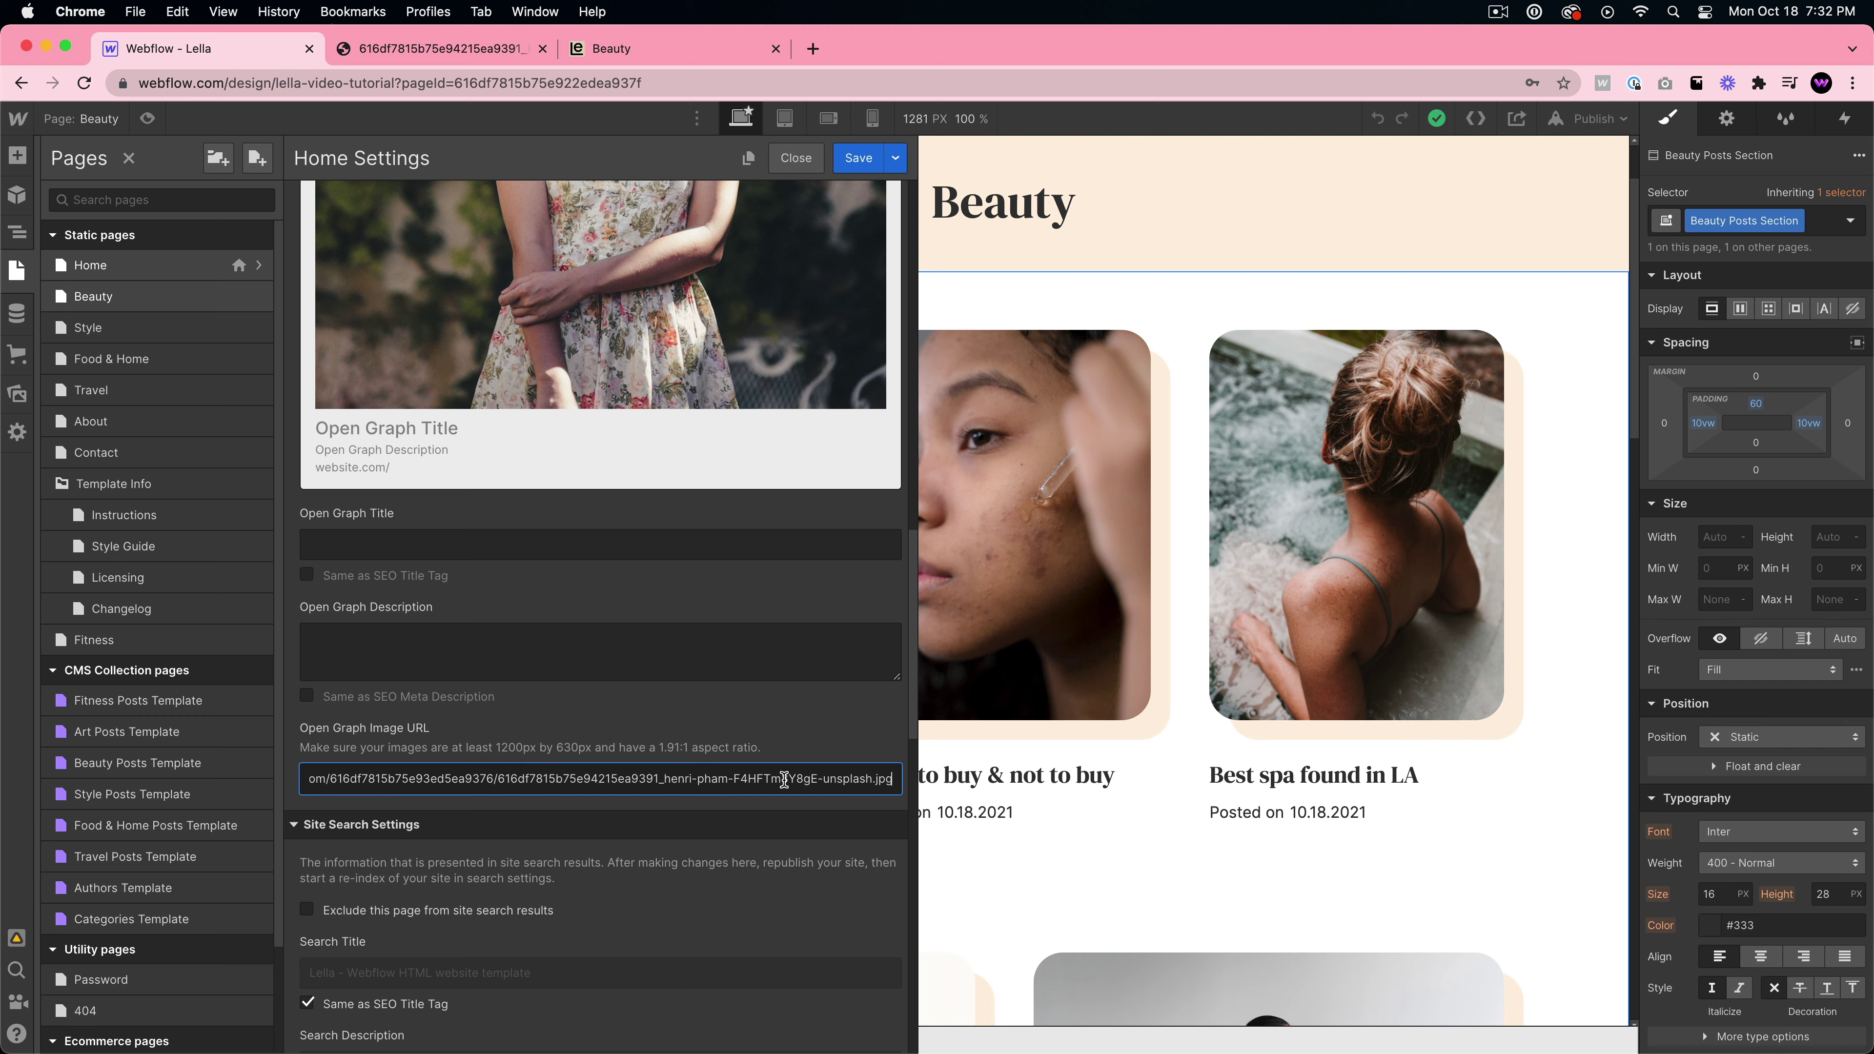
# - Clear the Home page's Open Graph image URL and look over its site search and custom code settings
pyautogui.press('super+a')
pyautogui.scroll(-10, 784, 768)
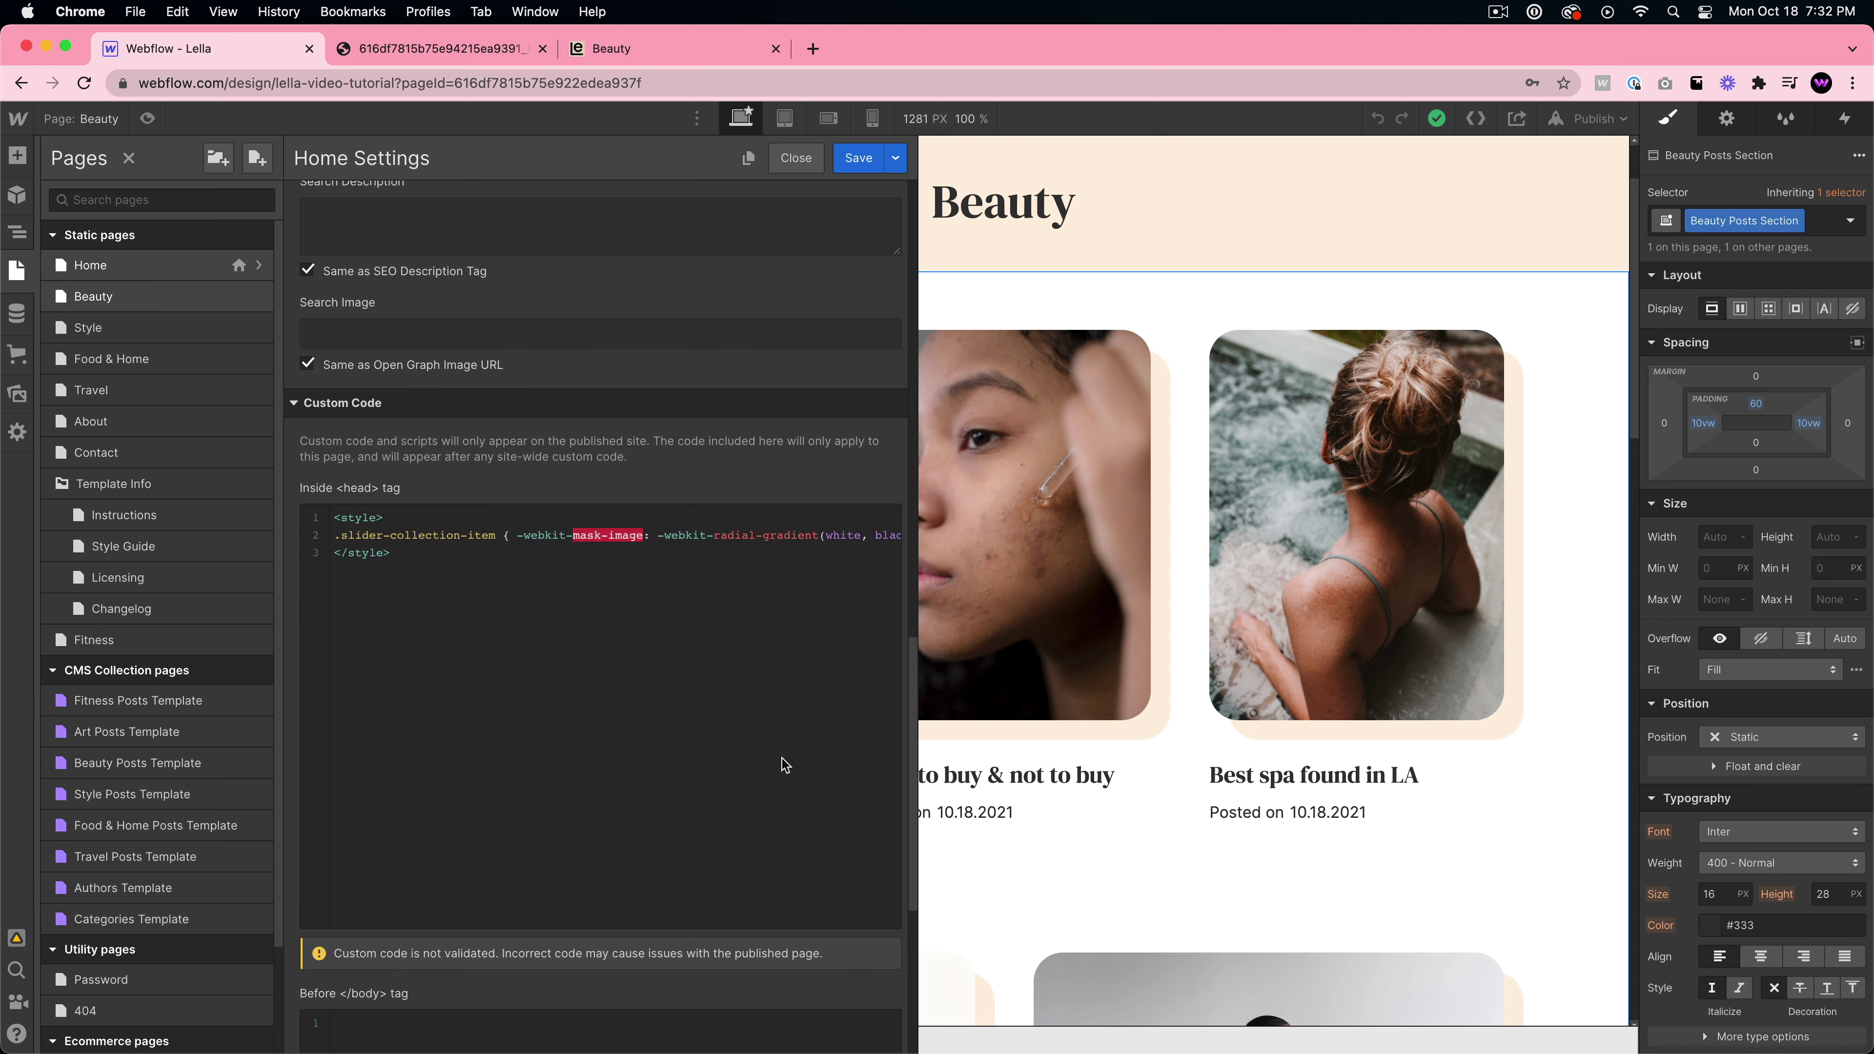
pyautogui.scroll(7, 684, 692)
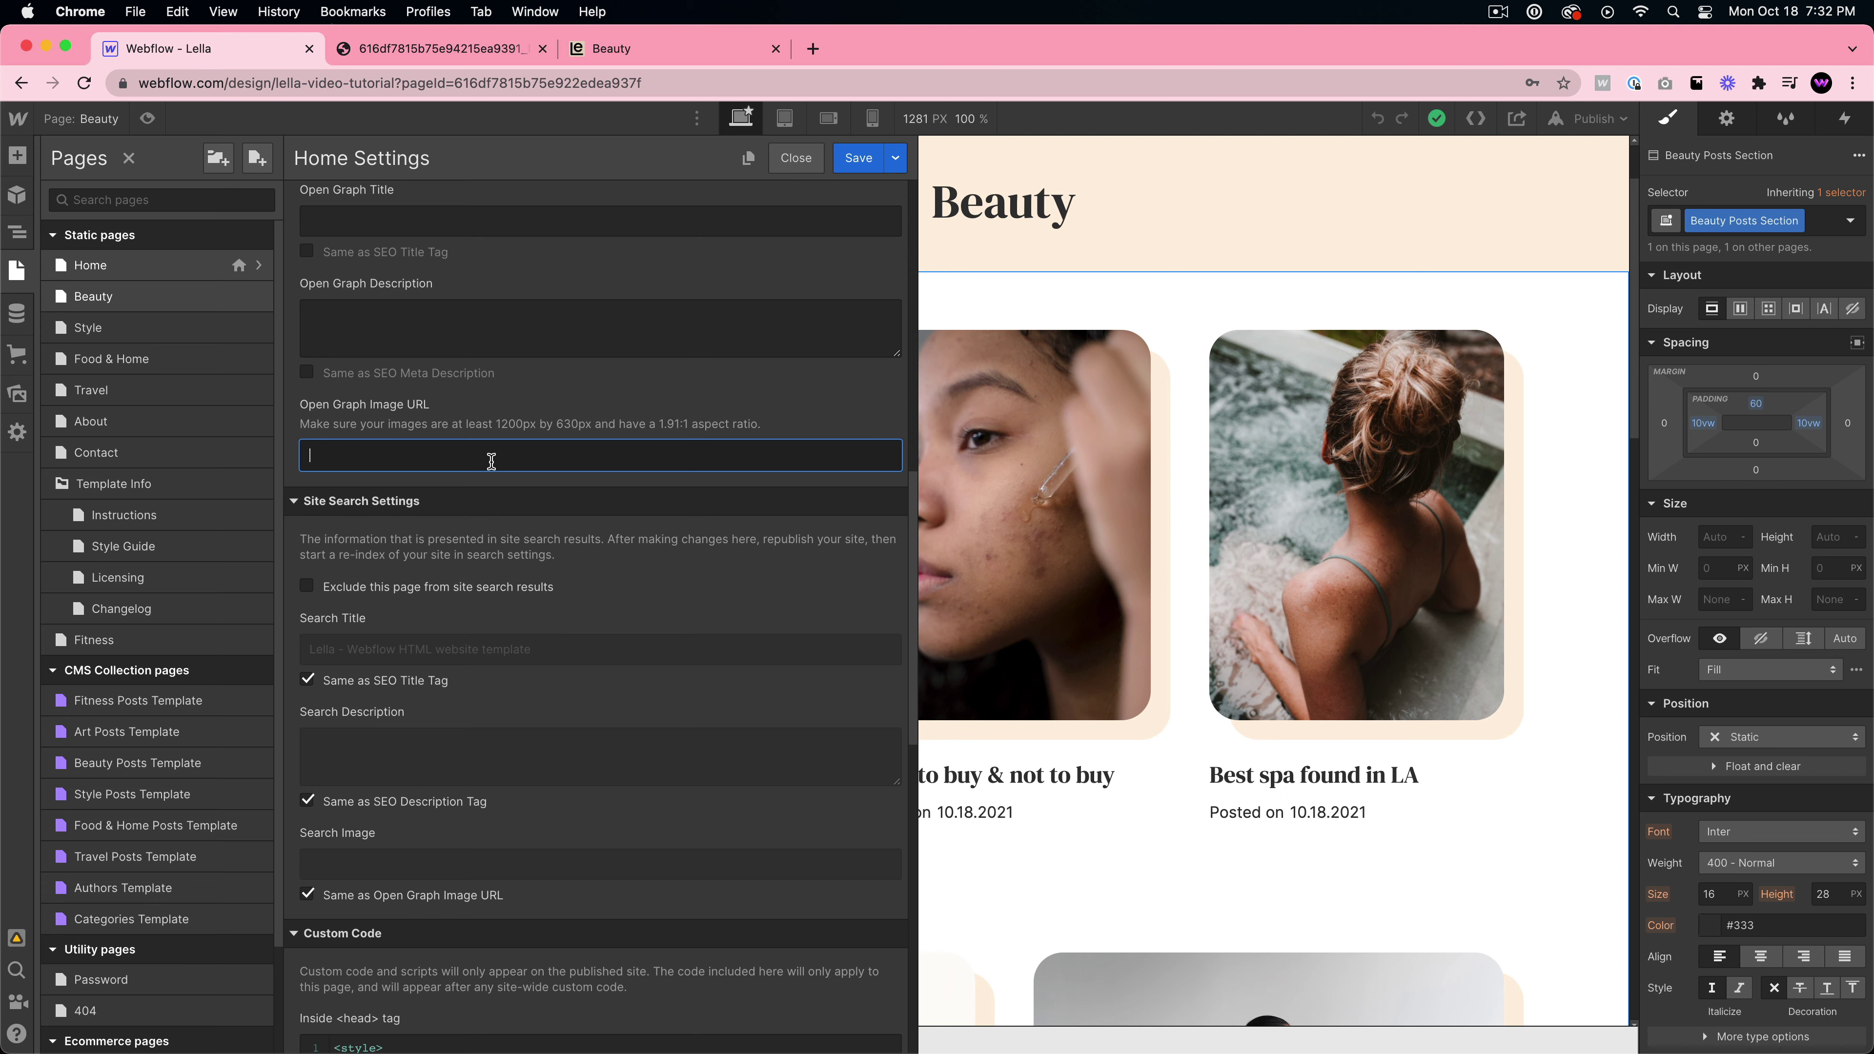
pyautogui.scroll(-3, 511, 513)
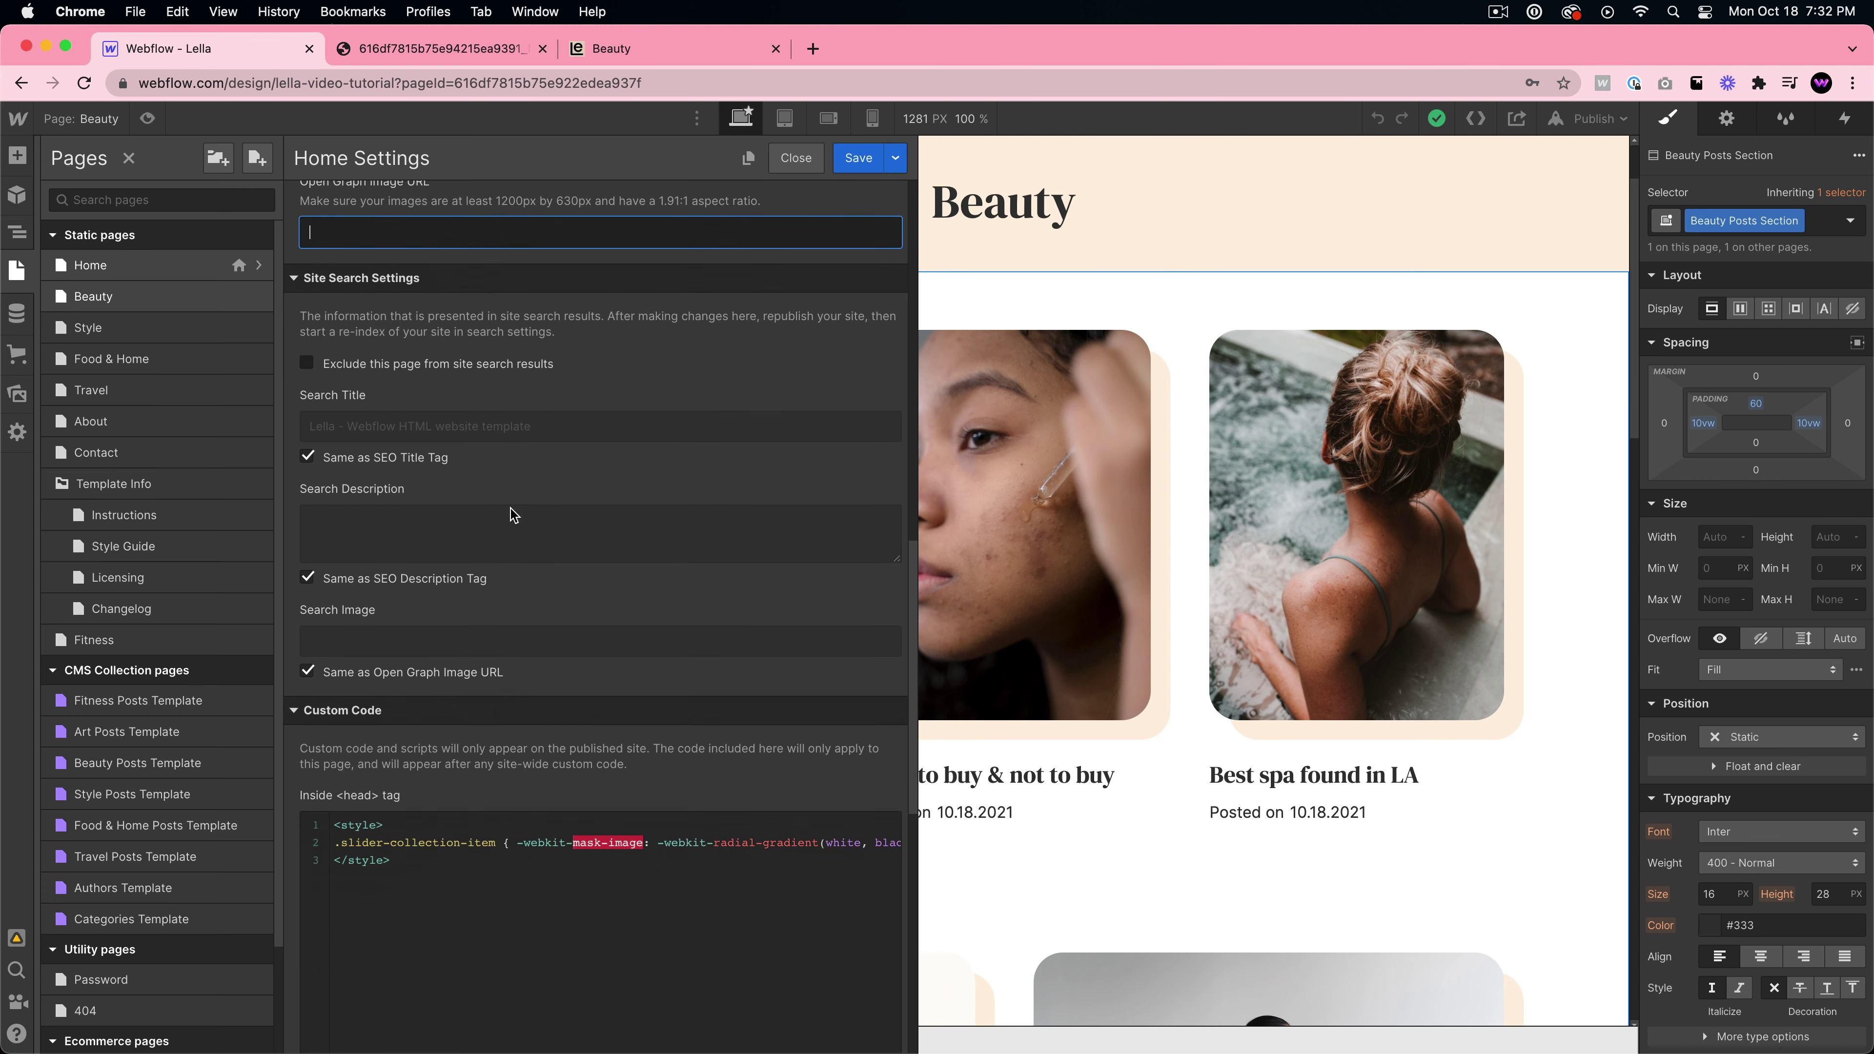
pyautogui.scroll(6, 511, 513)
pyautogui.scroll(3, 515, 514)
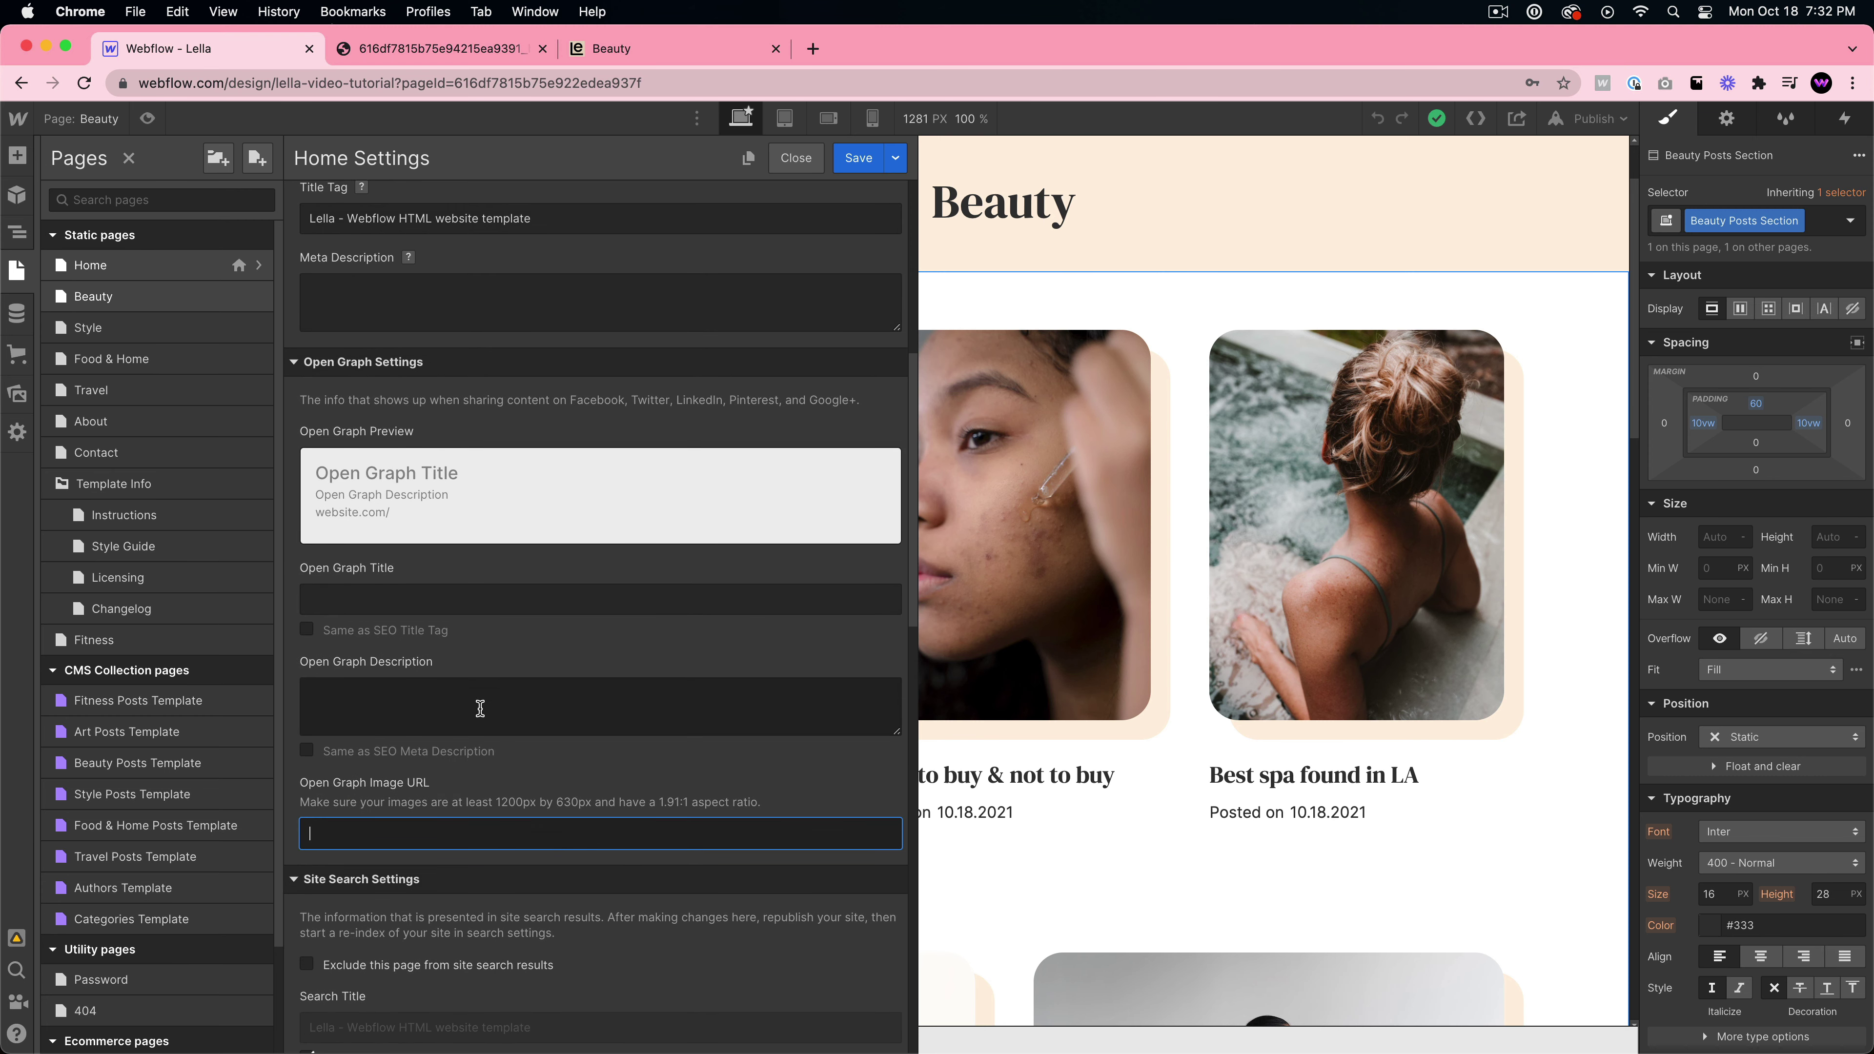
# - Make the Home page's Open Graph title and description match the SEO title tag and meta description, and save the settings
pyautogui.click(393, 591)
pyautogui.click(391, 696)
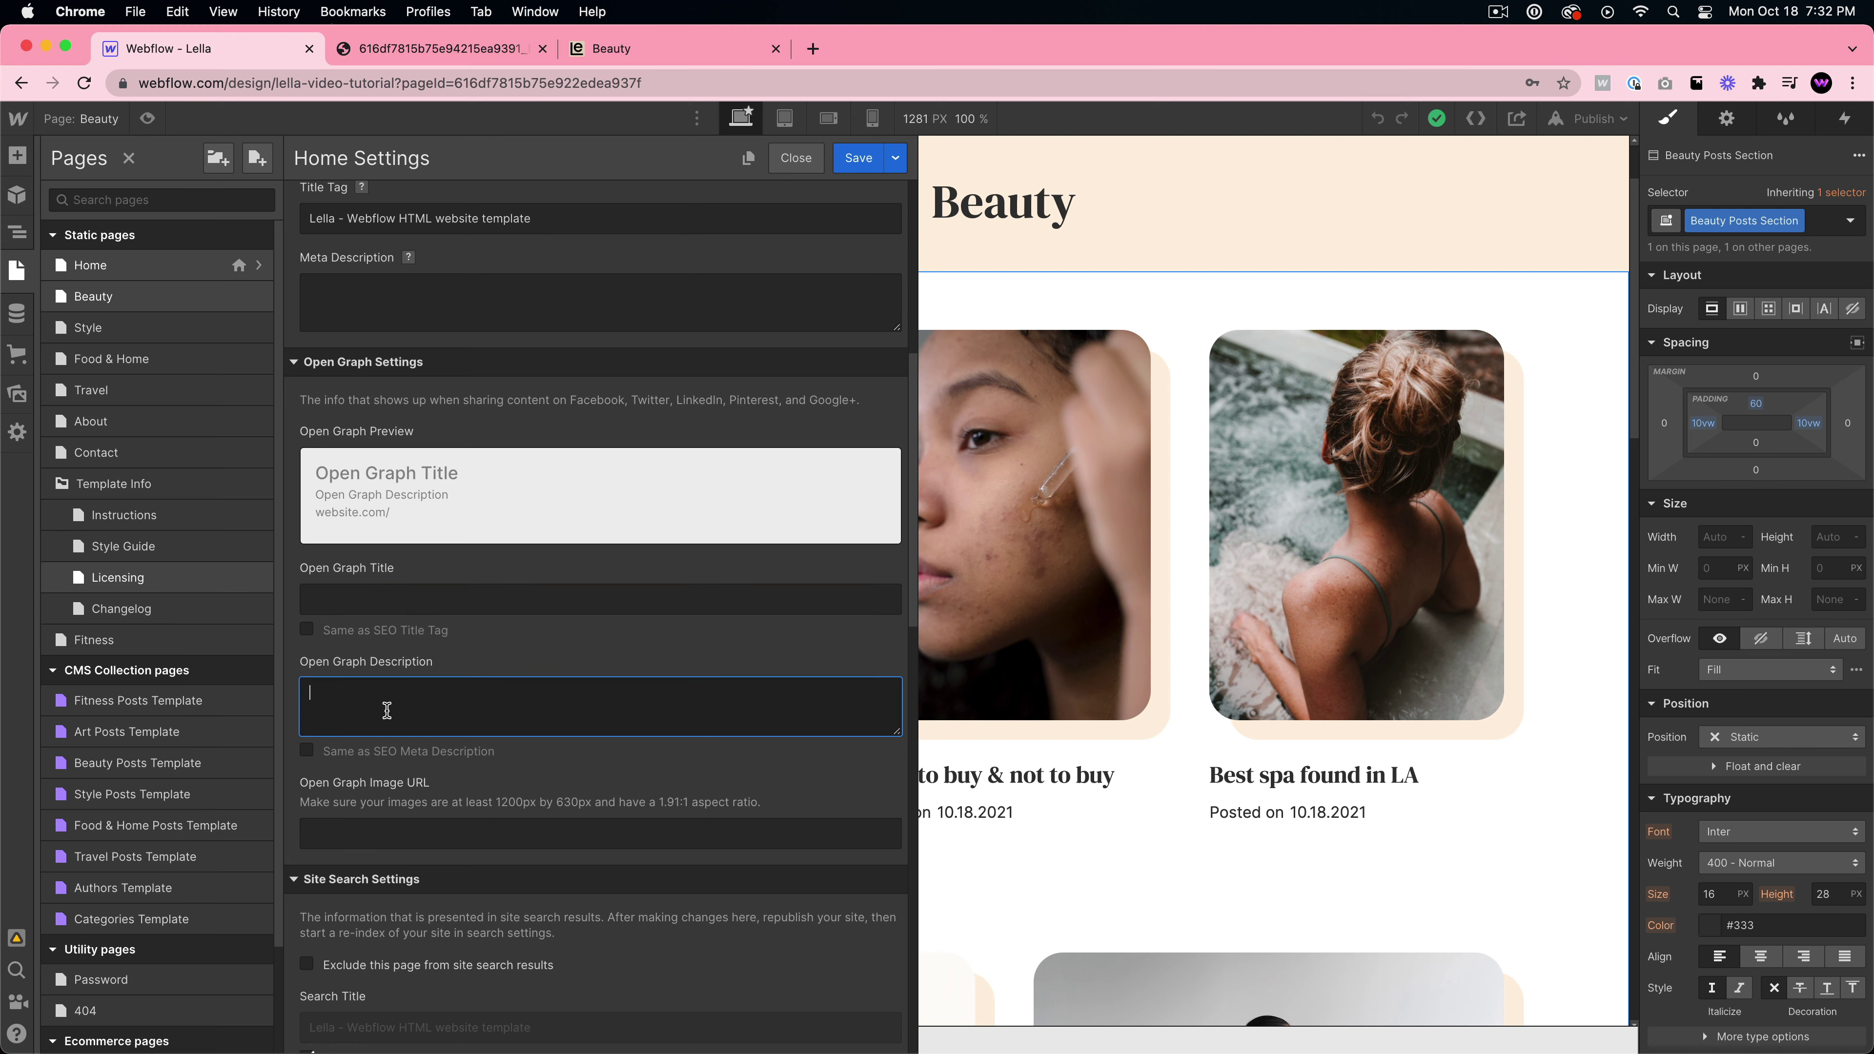
pyautogui.click(324, 630)
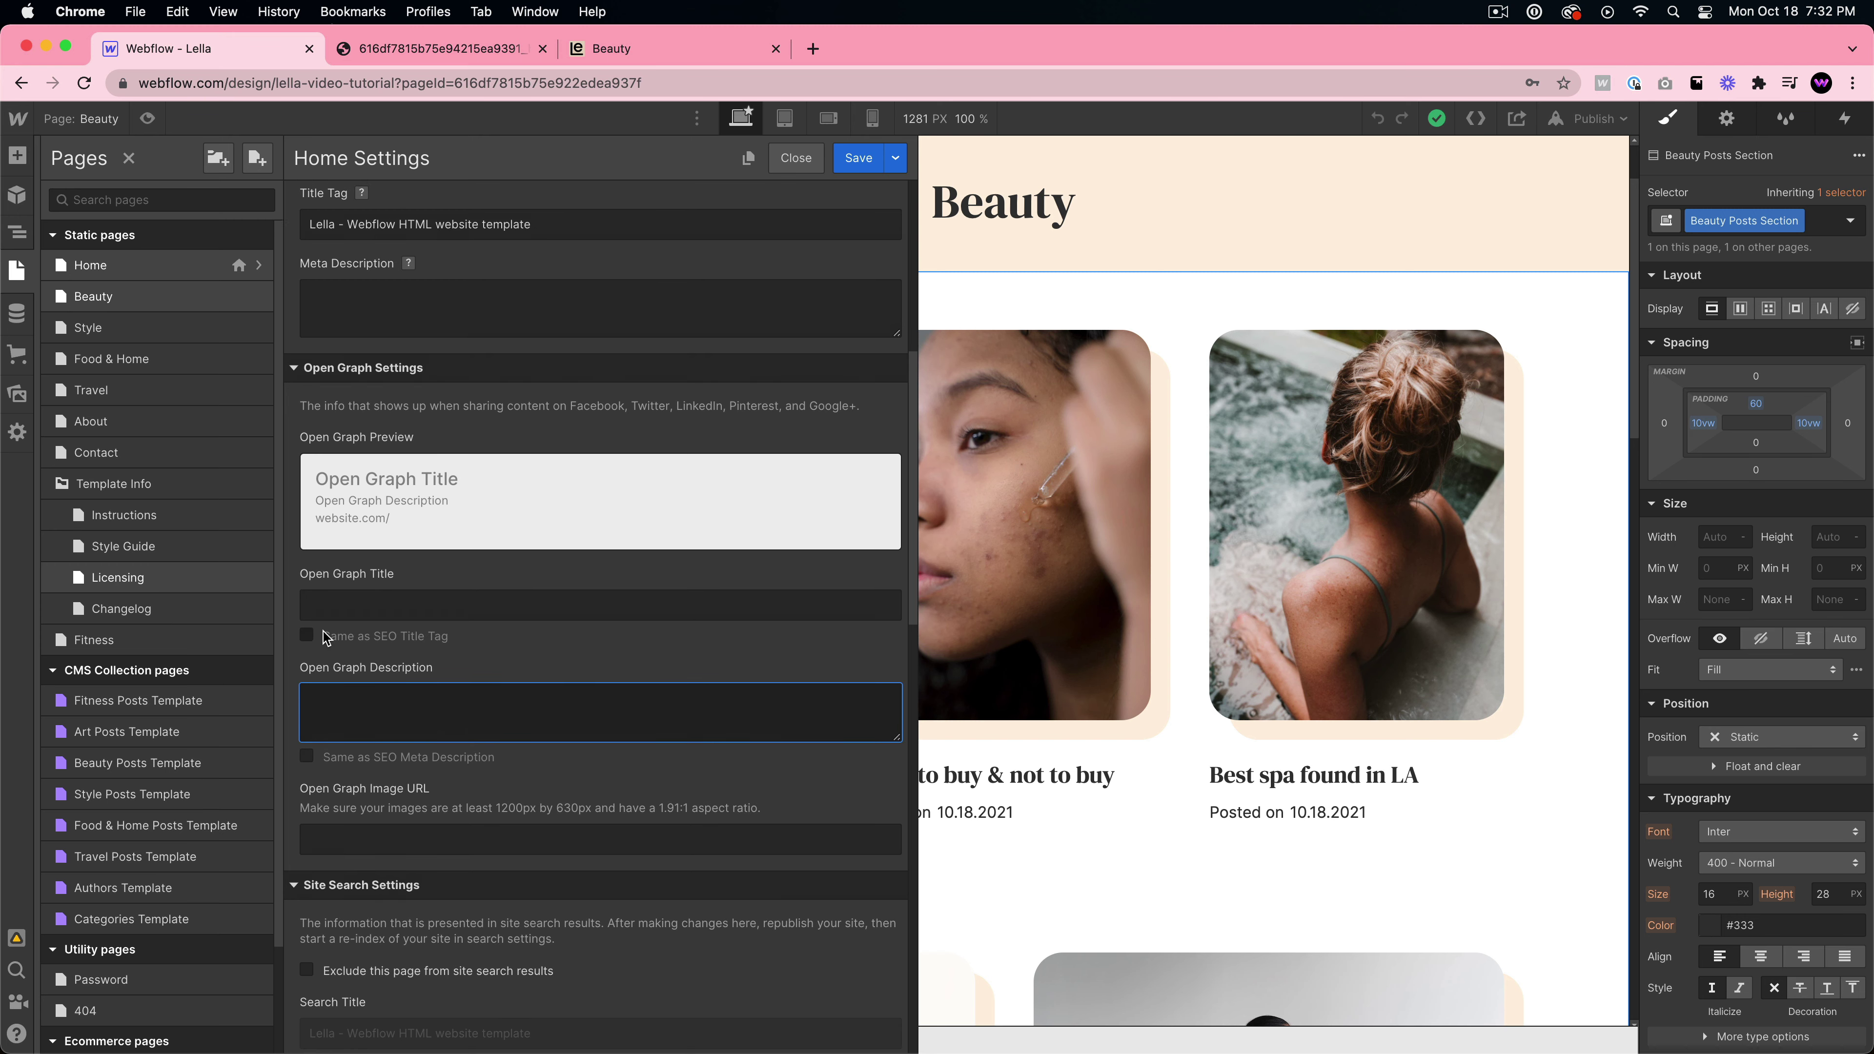
pyautogui.scroll(1, 324, 635)
pyautogui.click(307, 782)
pyautogui.scroll(3, 351, 700)
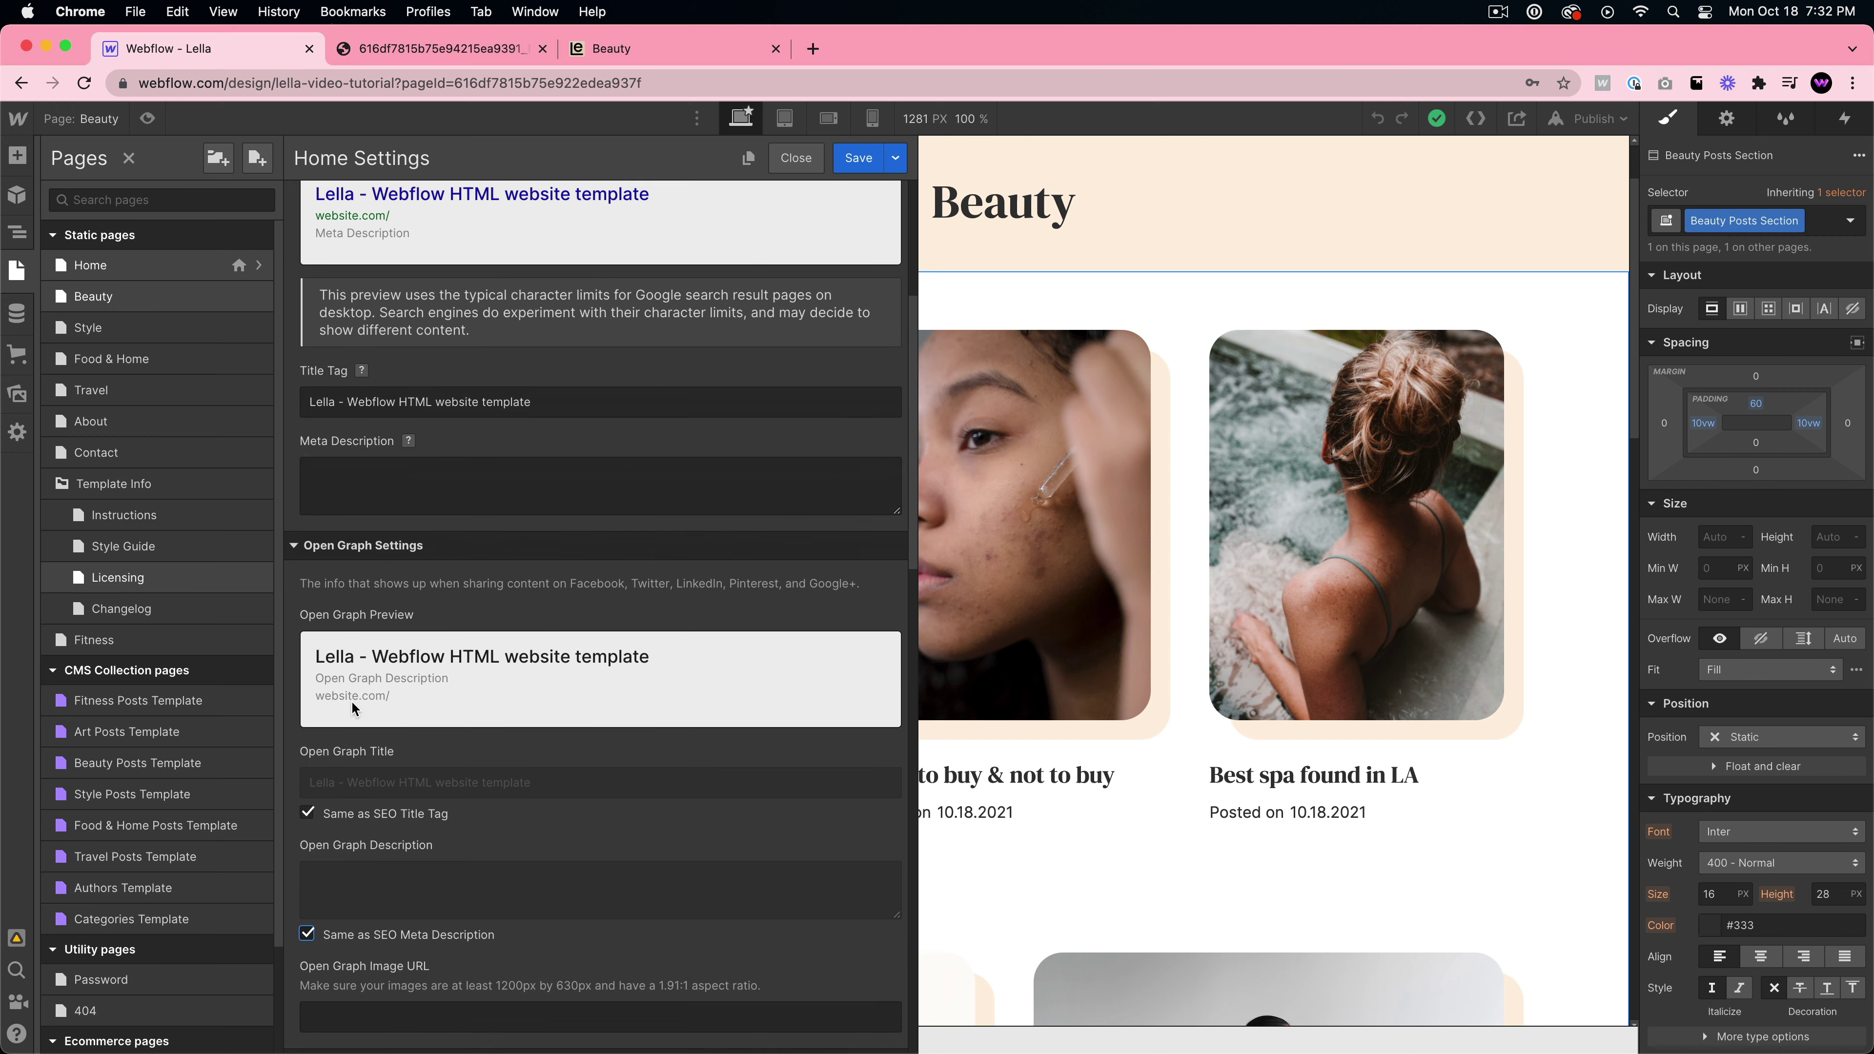
pyautogui.click(508, 502)
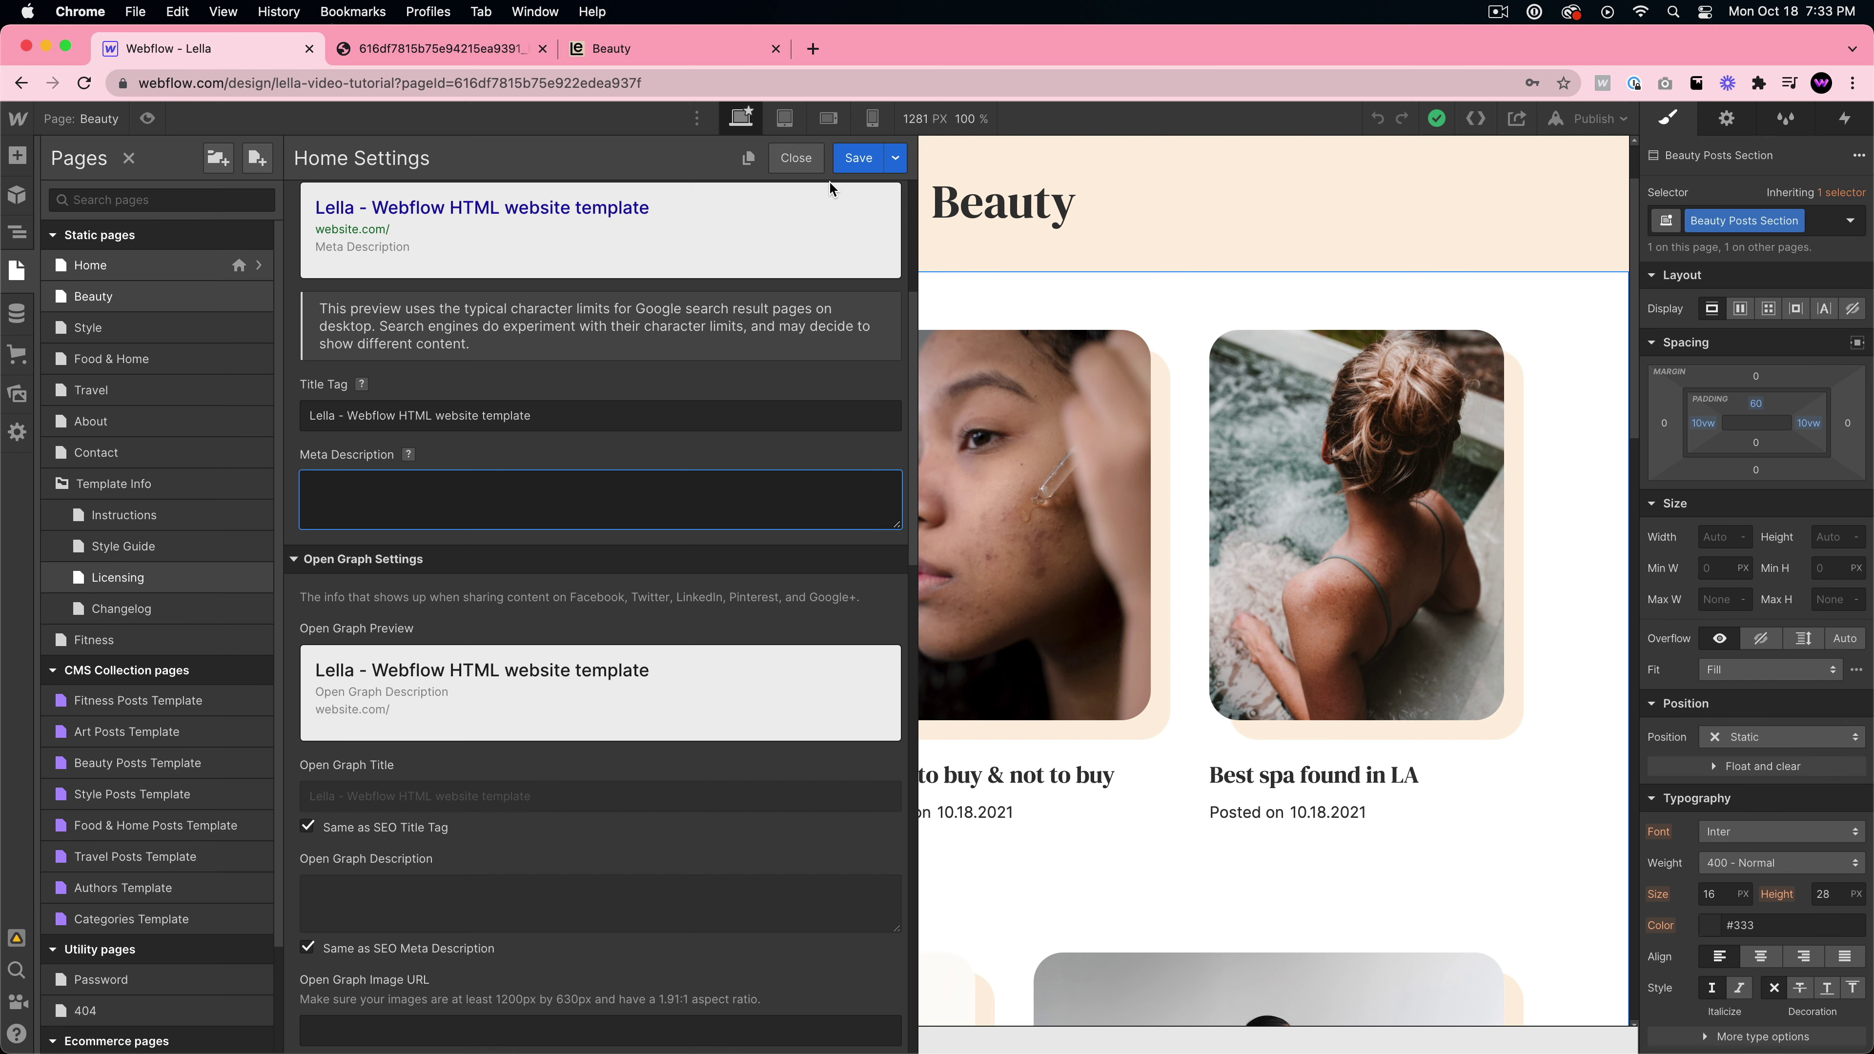
pyautogui.click(853, 161)
# - Open the Beauty Posts Template's settings and examine the collection fields used for its SEO and Open Graph titles and descriptions
pyautogui.scroll(-3, 164, 751)
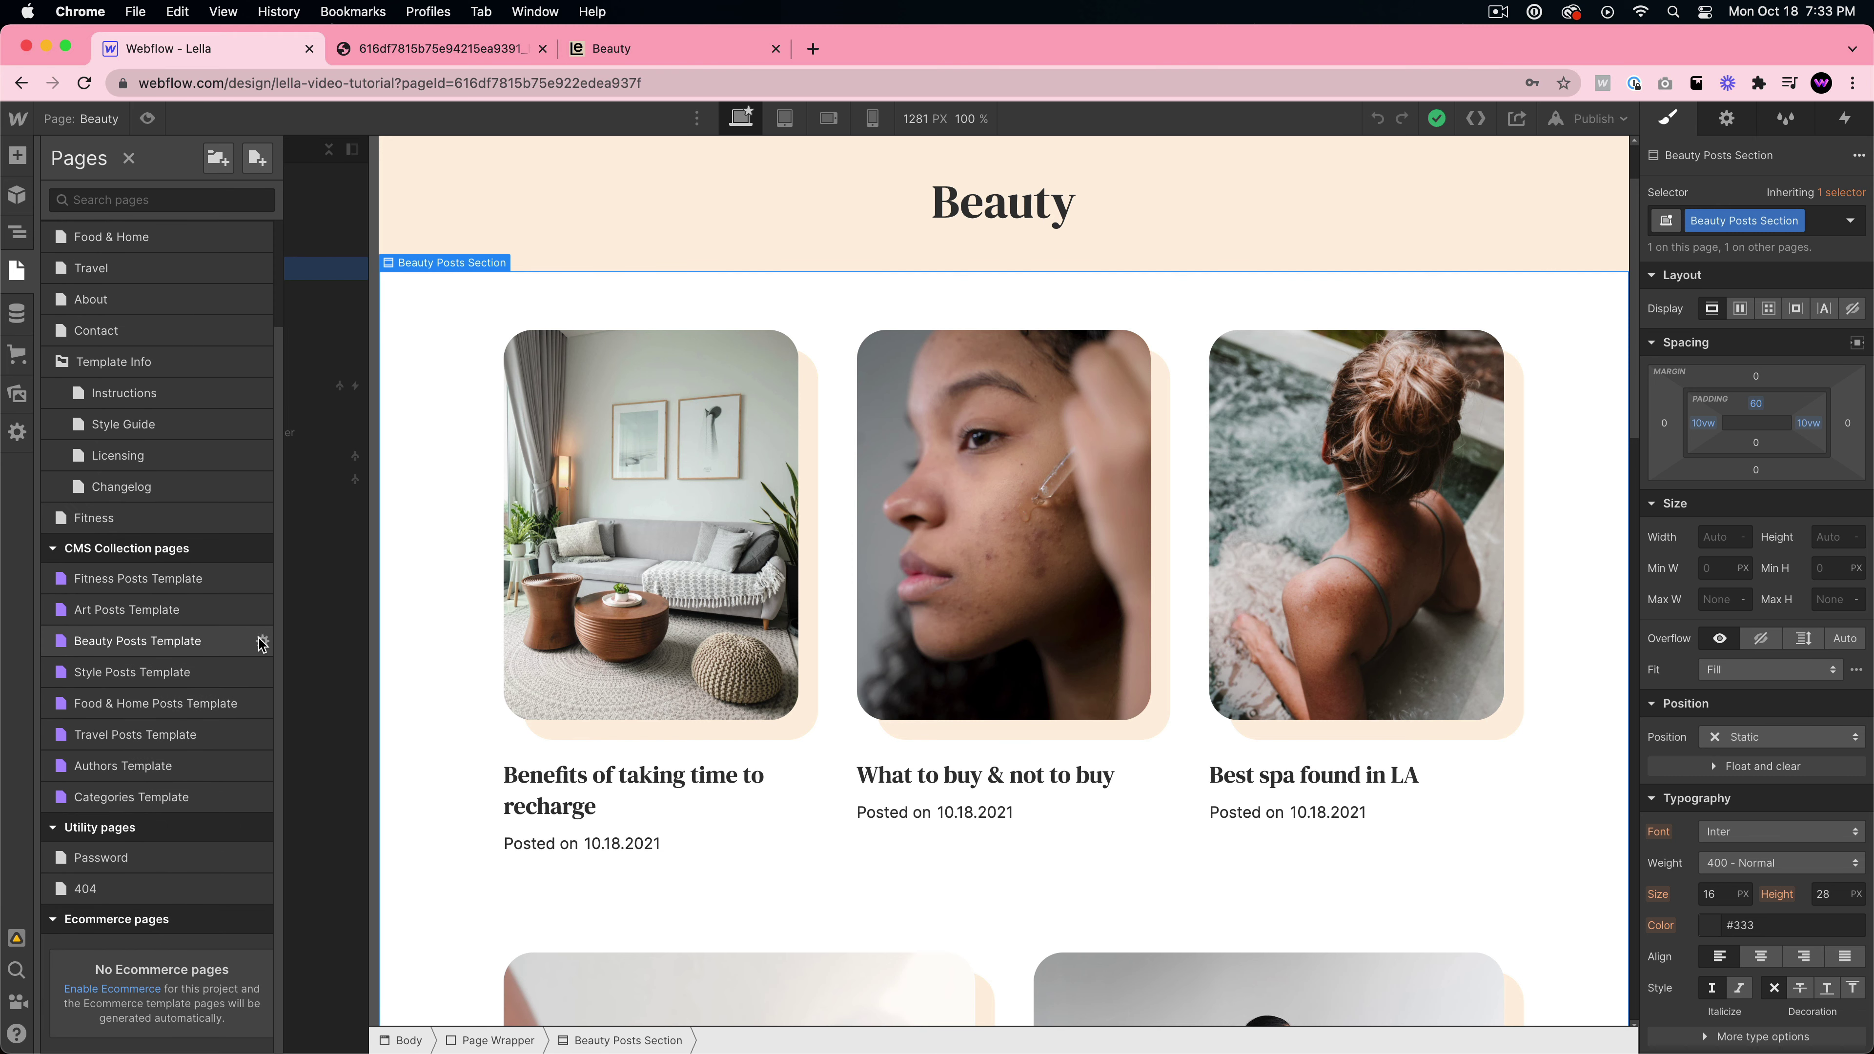
pyautogui.click(264, 641)
pyautogui.scroll(-4, 497, 648)
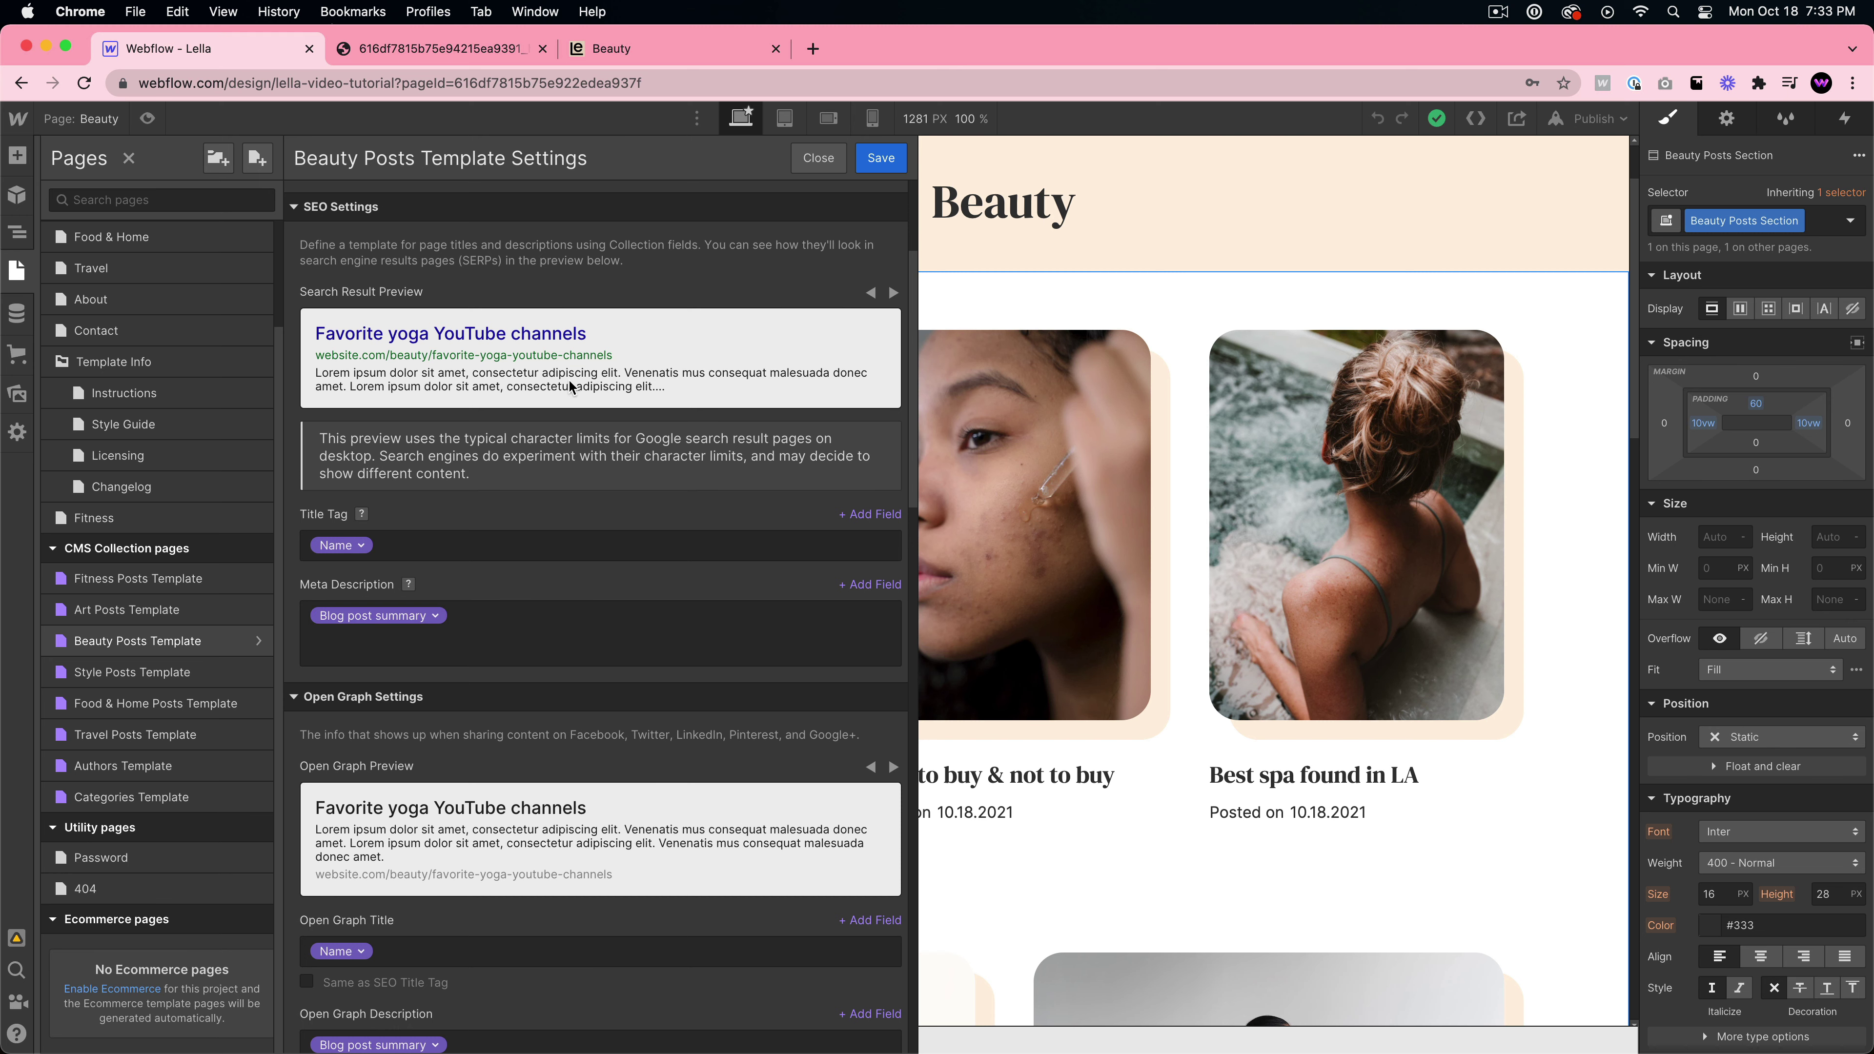
pyautogui.scroll(-4, 546, 629)
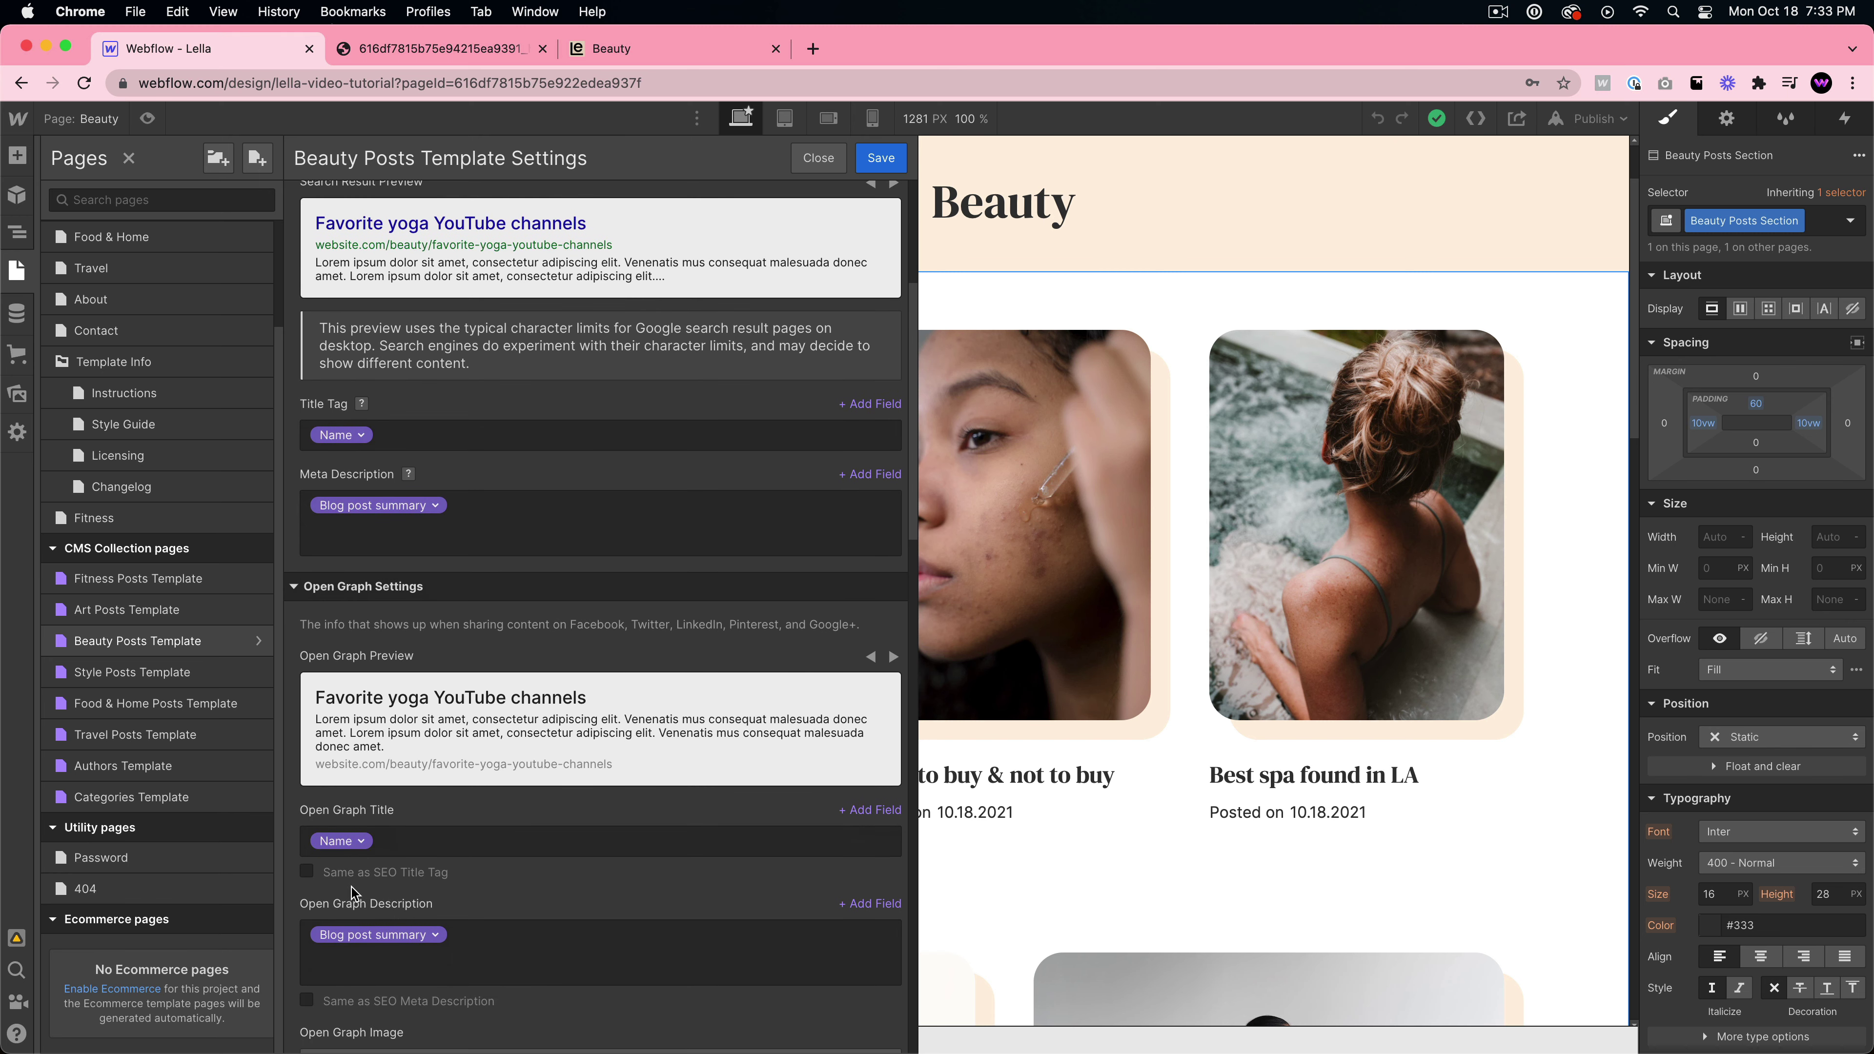
pyautogui.scroll(-3, 415, 826)
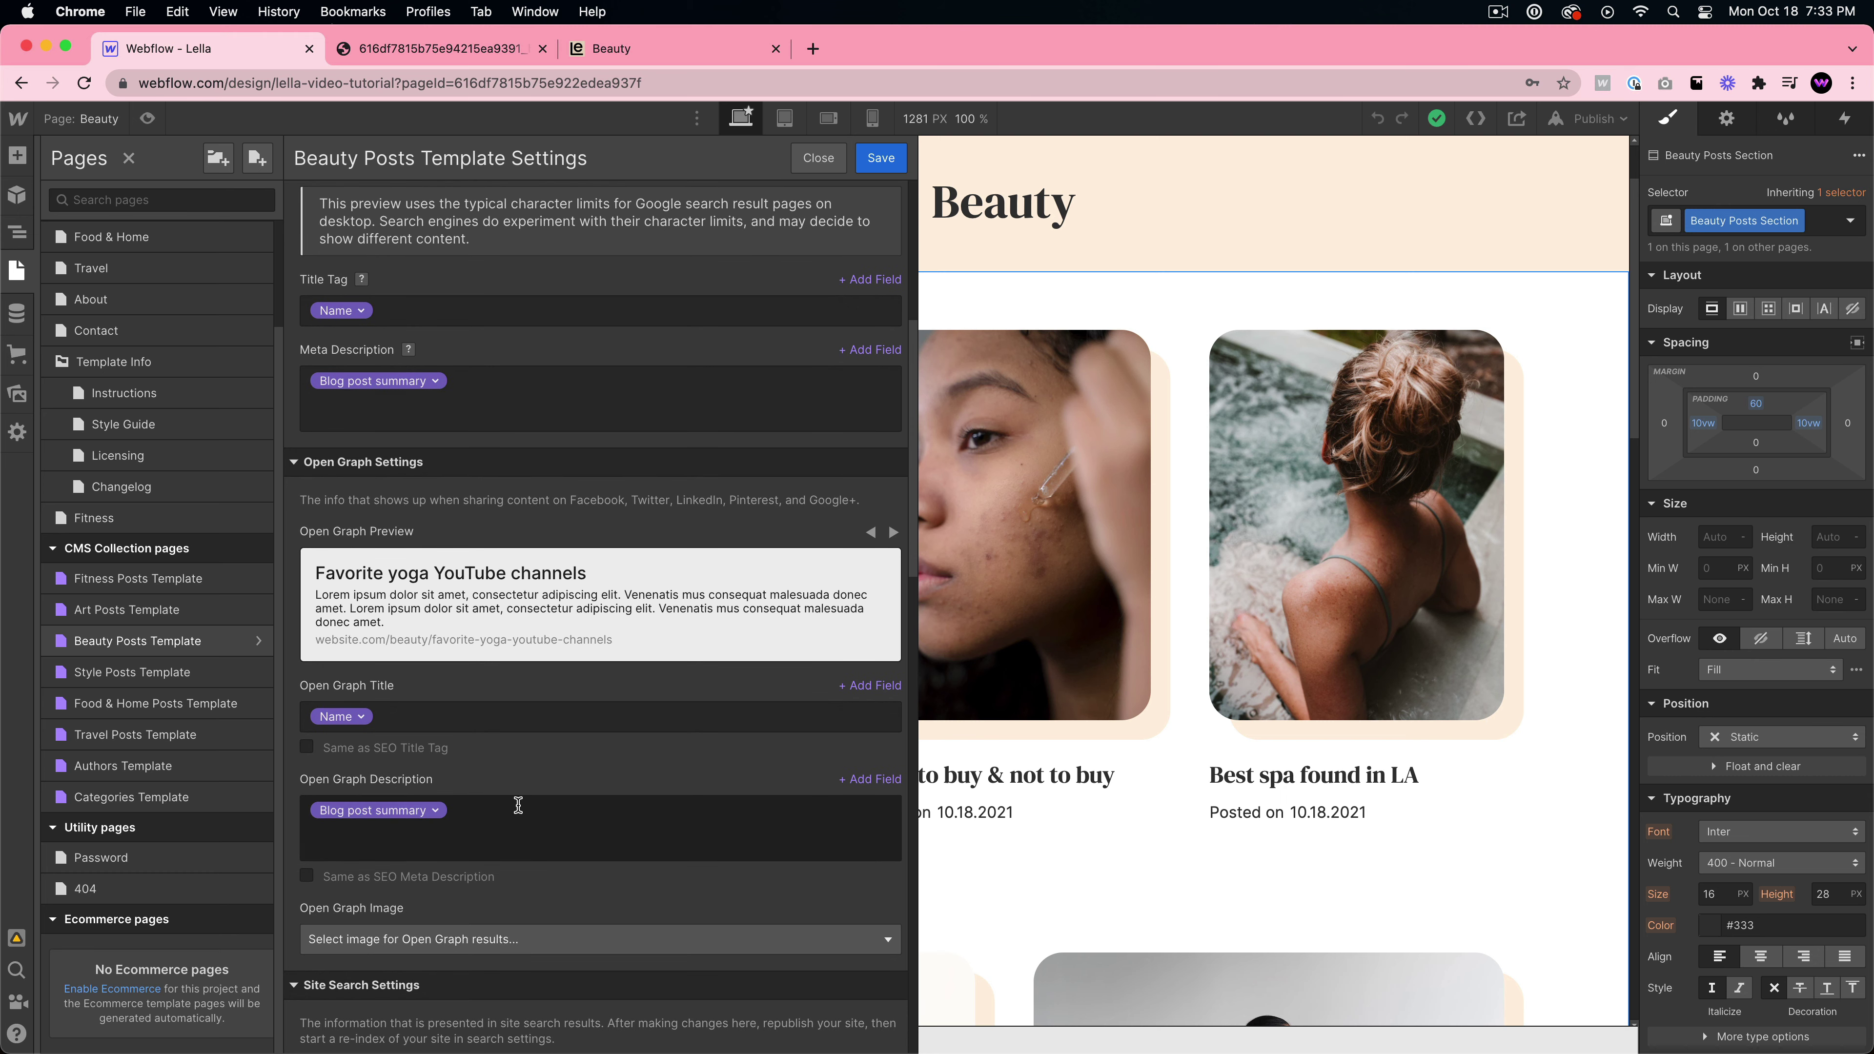
pyautogui.scroll(-10, 520, 805)
pyautogui.scroll(15, 519, 805)
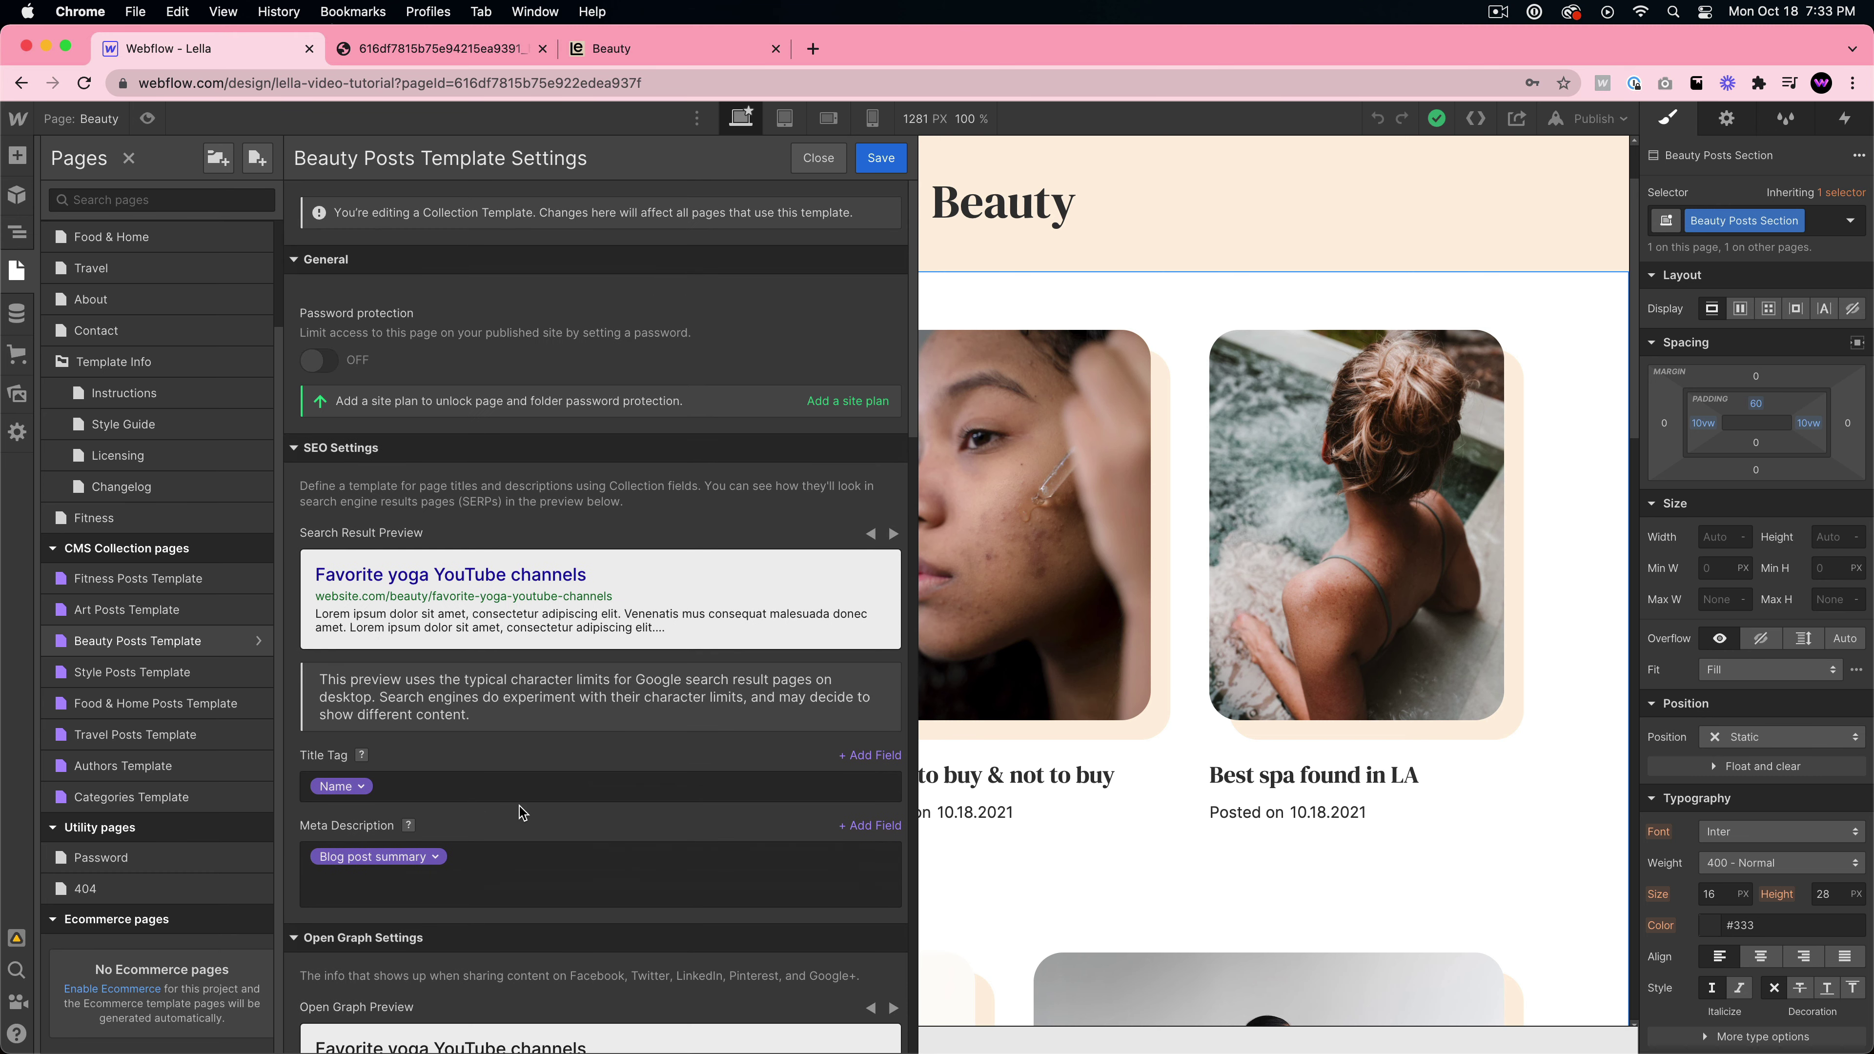
# - Open the Beauty Posts collection settings, look over the field types offered for a new field, and cancel
pyautogui.click(16, 314)
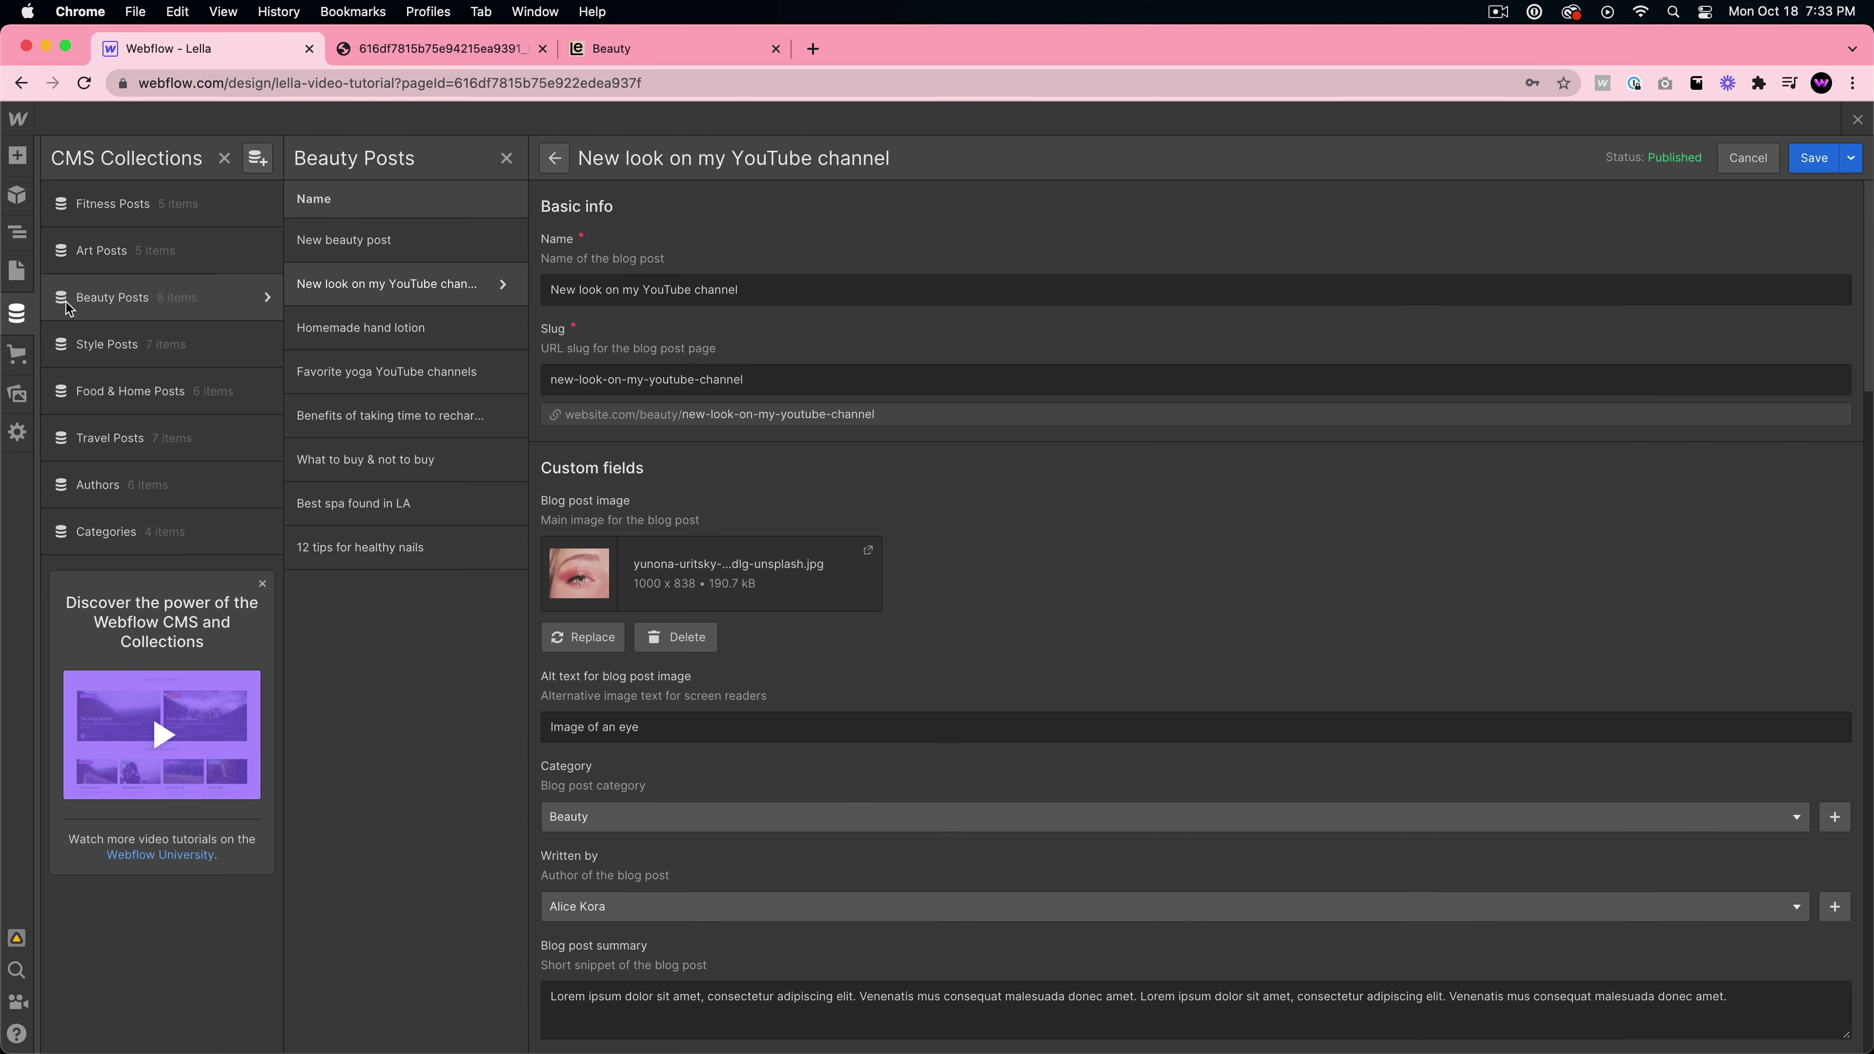
pyautogui.click(1763, 168)
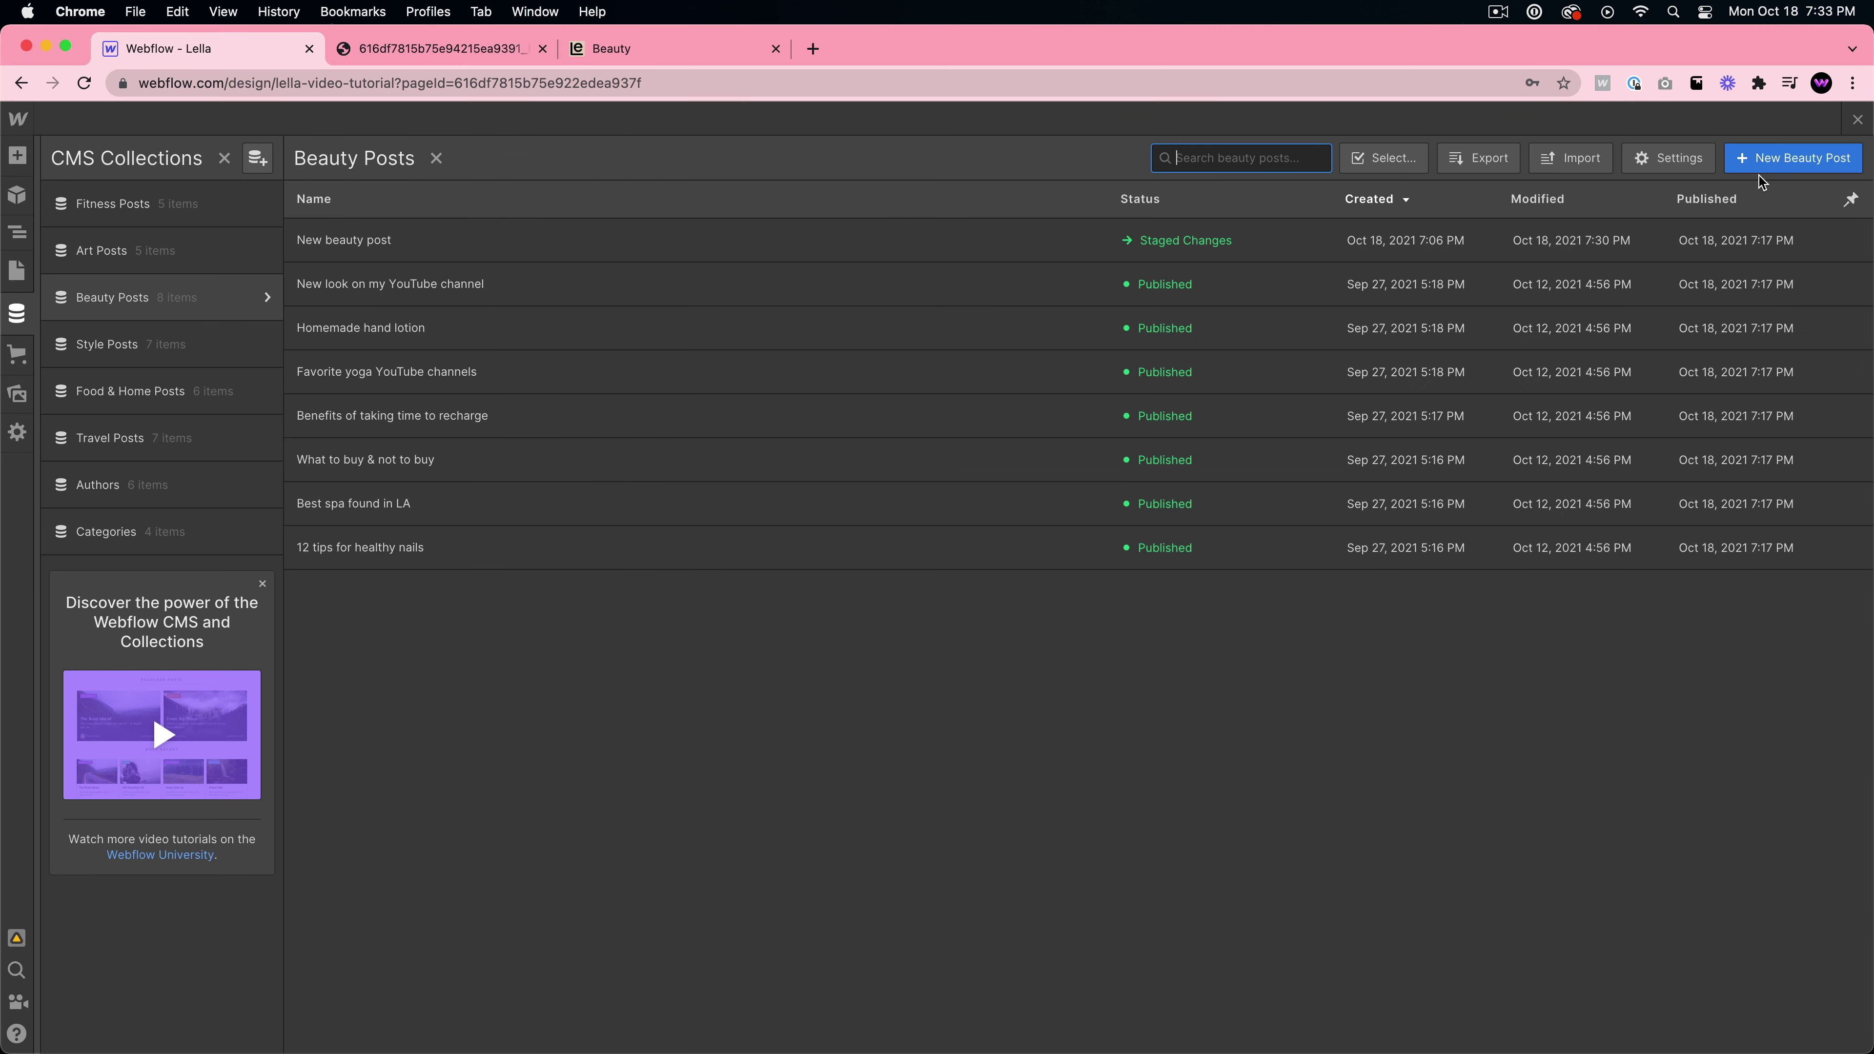
pyautogui.click(1675, 170)
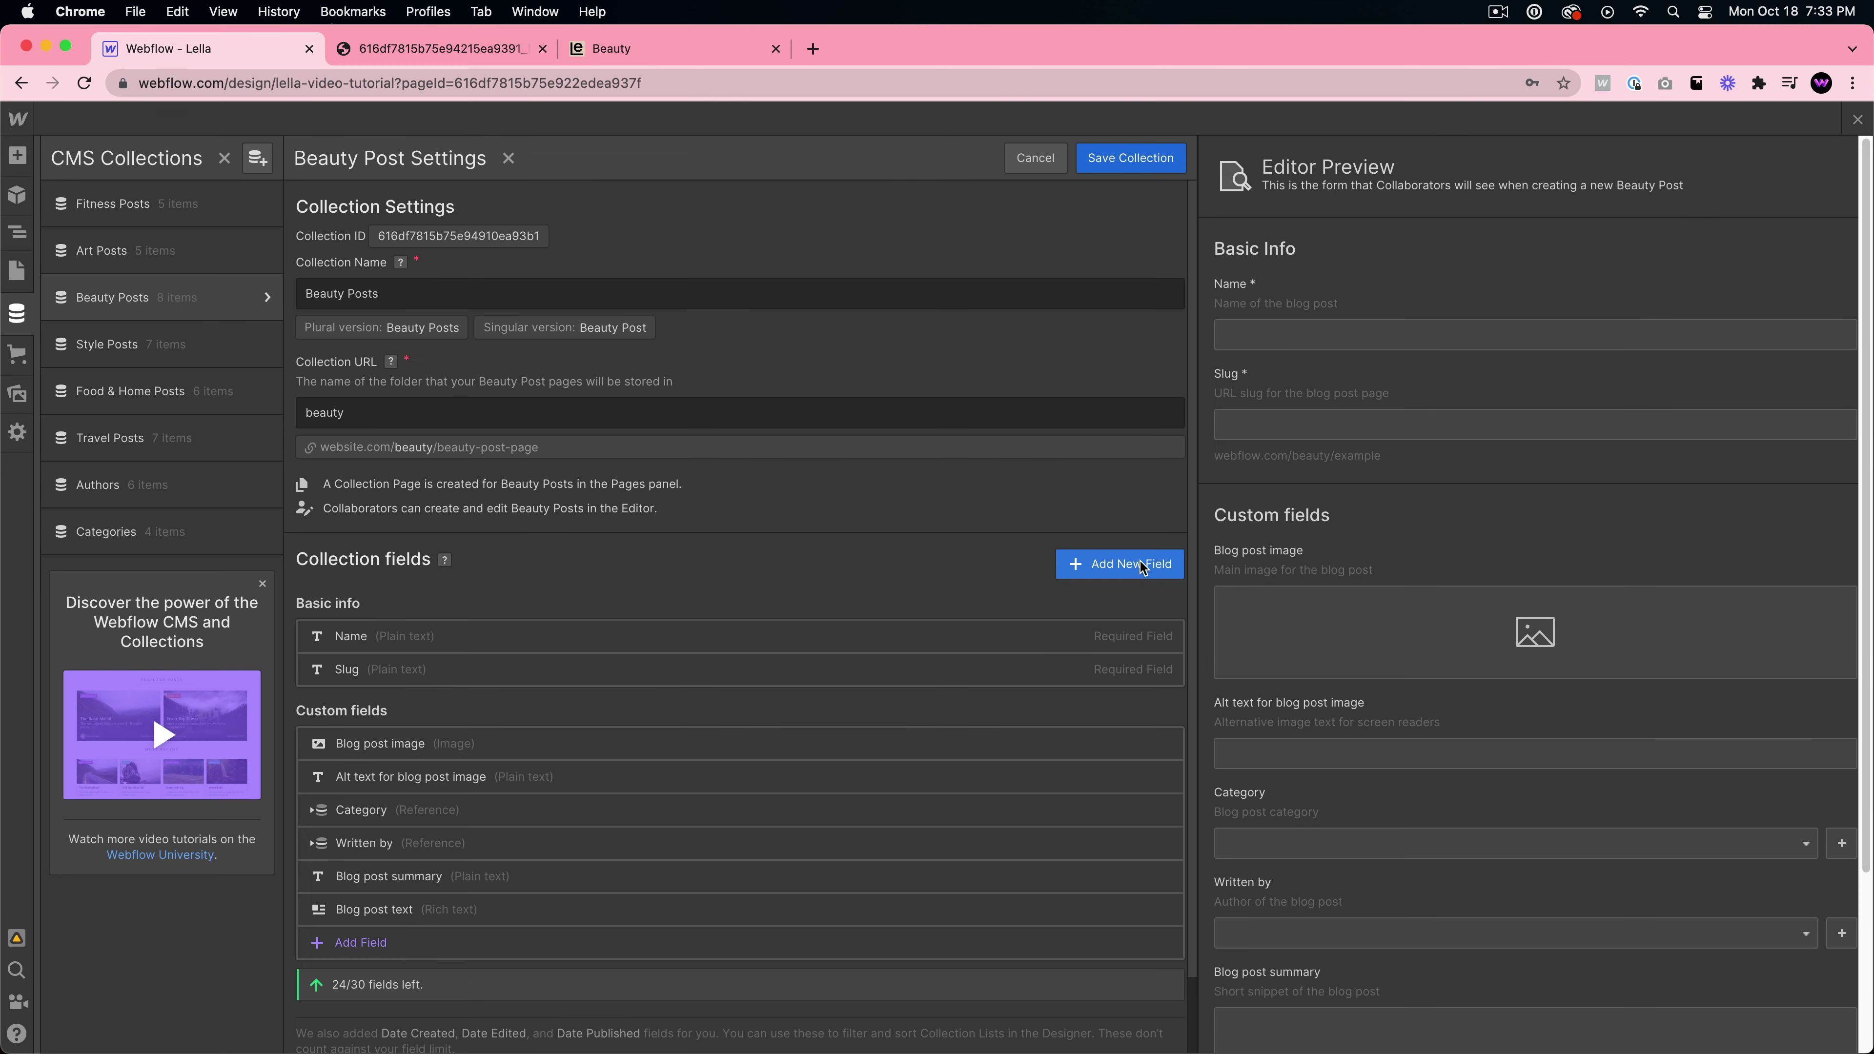
pyautogui.click(1119, 564)
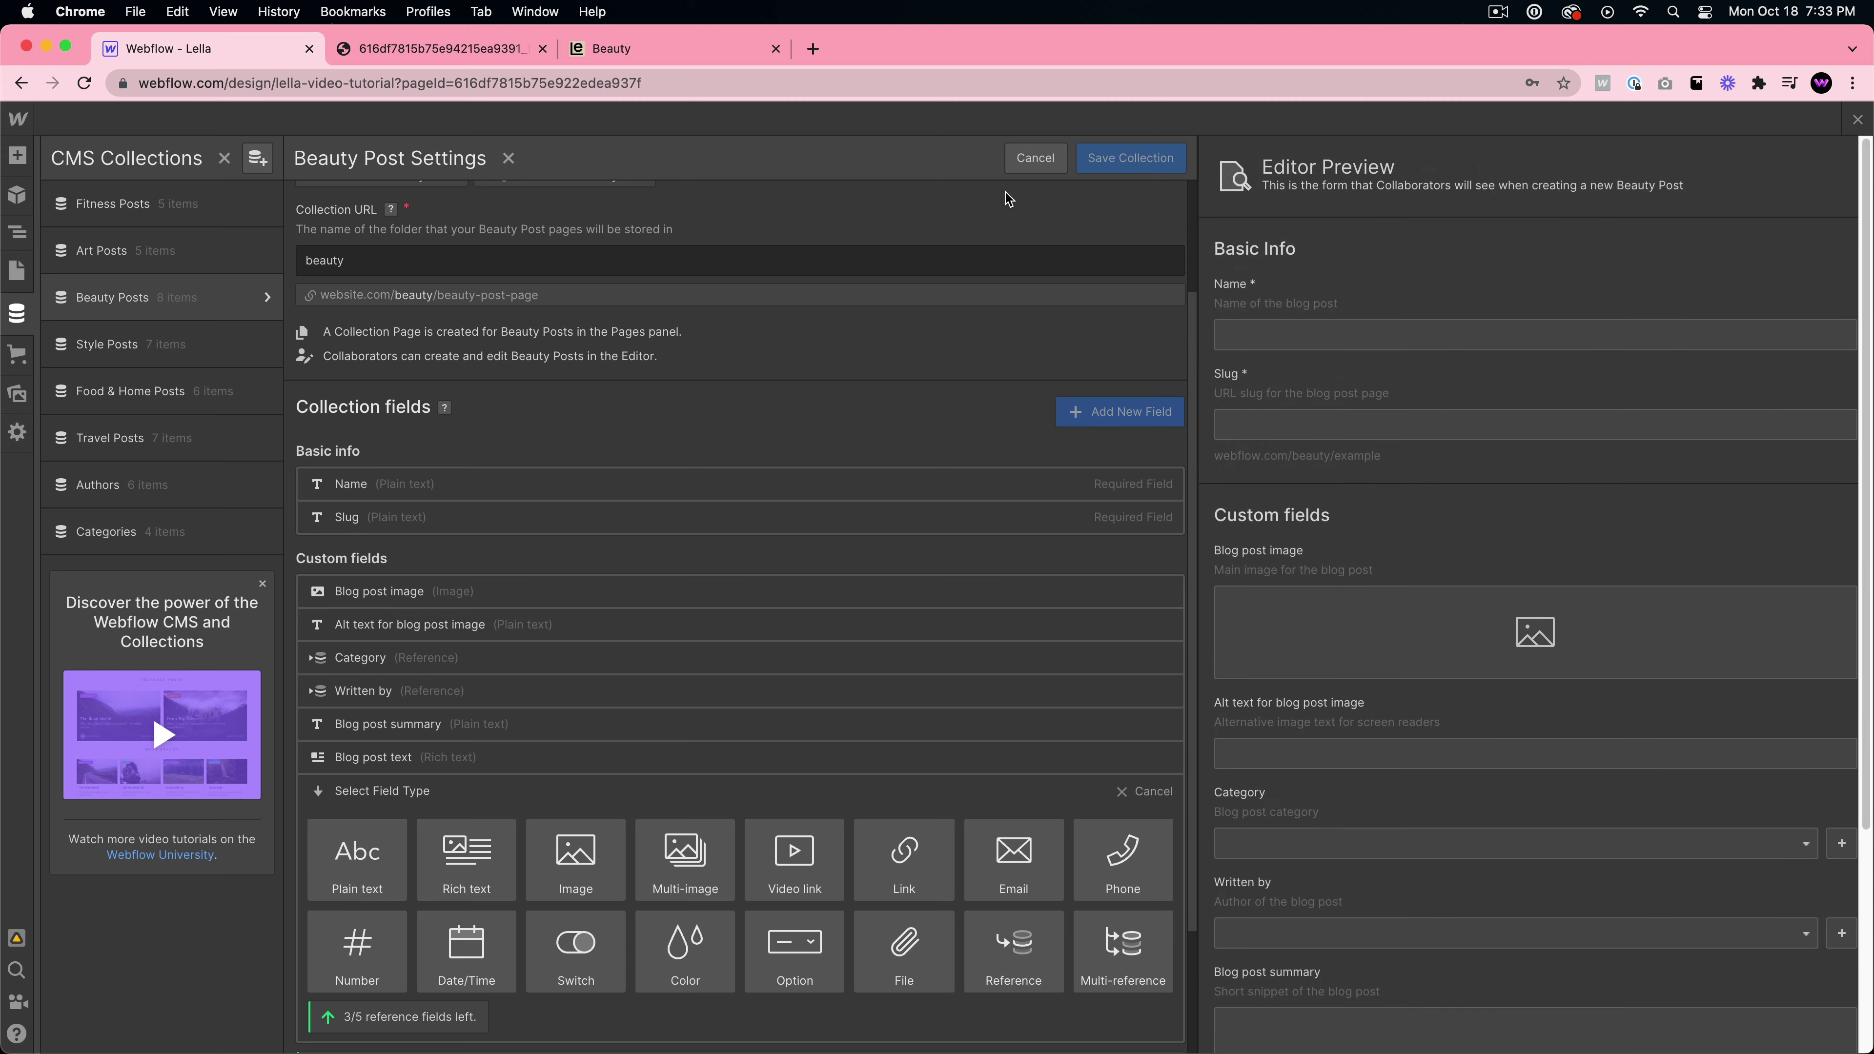
pyautogui.click(1033, 158)
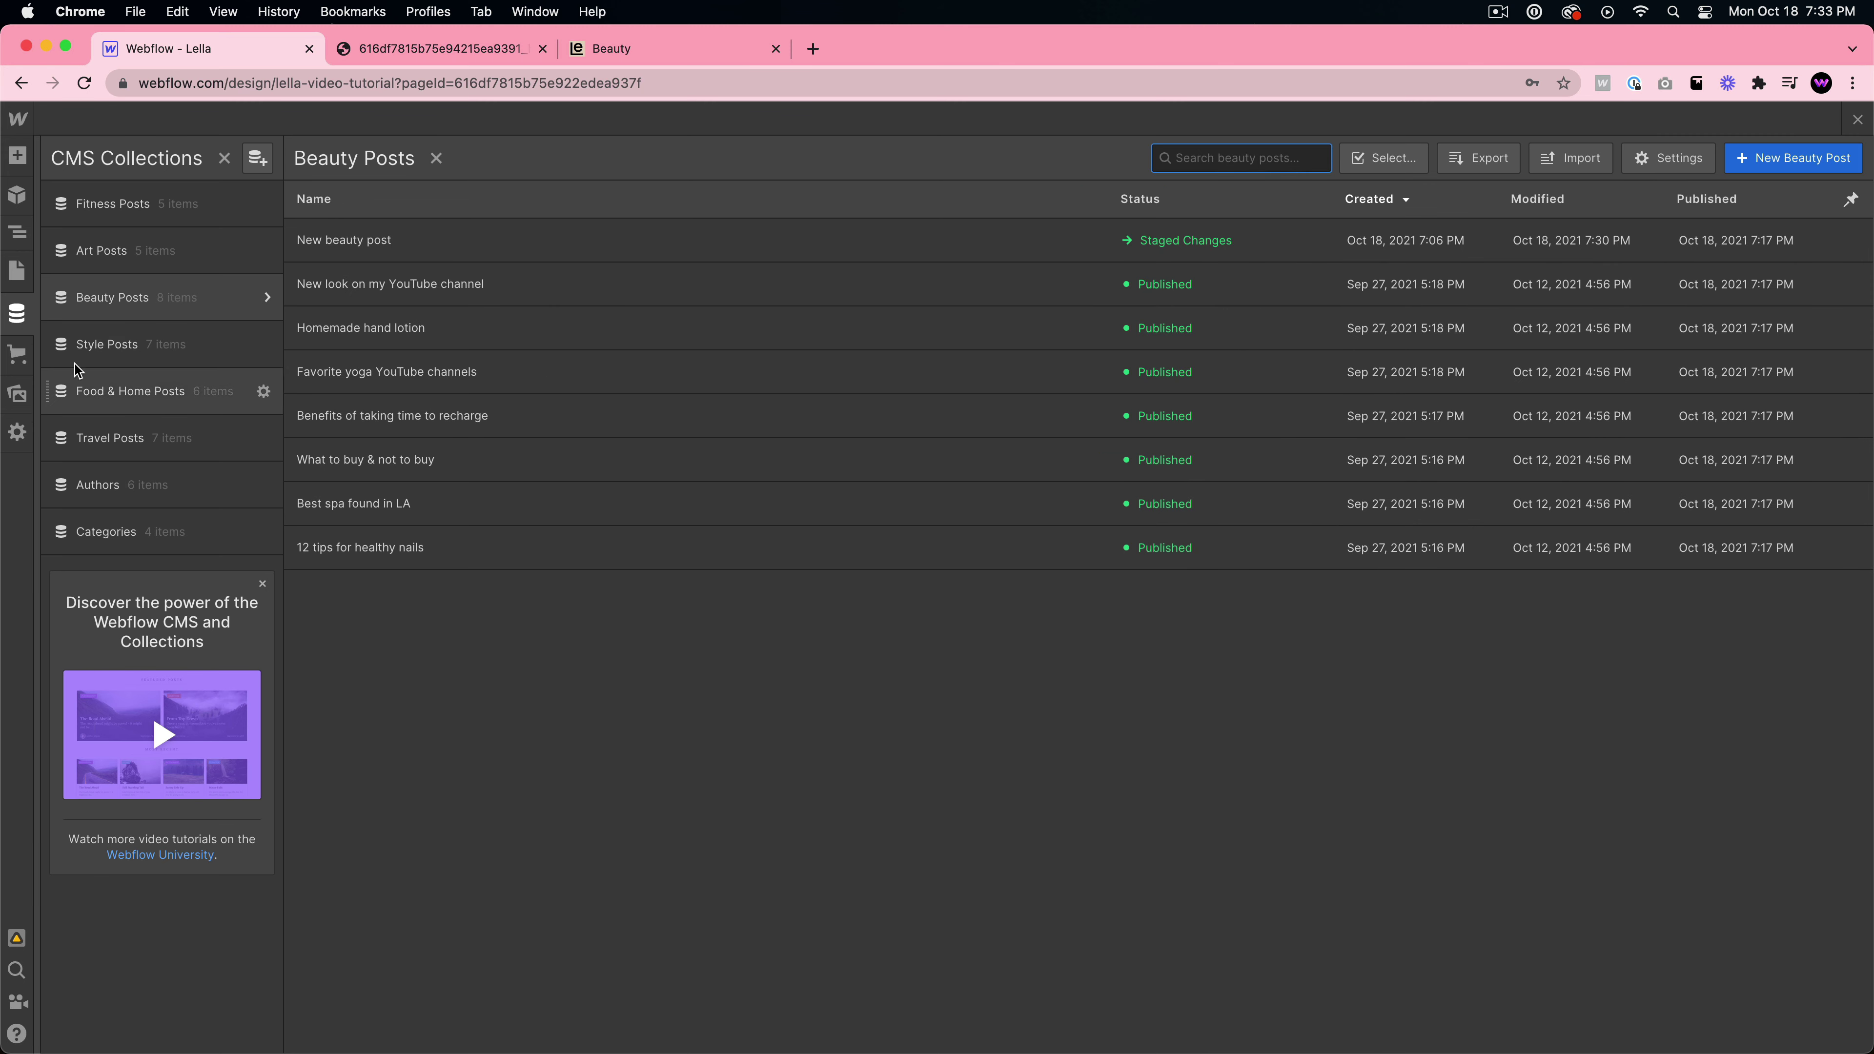
# - Return to the Beauty Posts Template settings and view the collection fields that can be added to the title tag
pyautogui.click(16, 271)
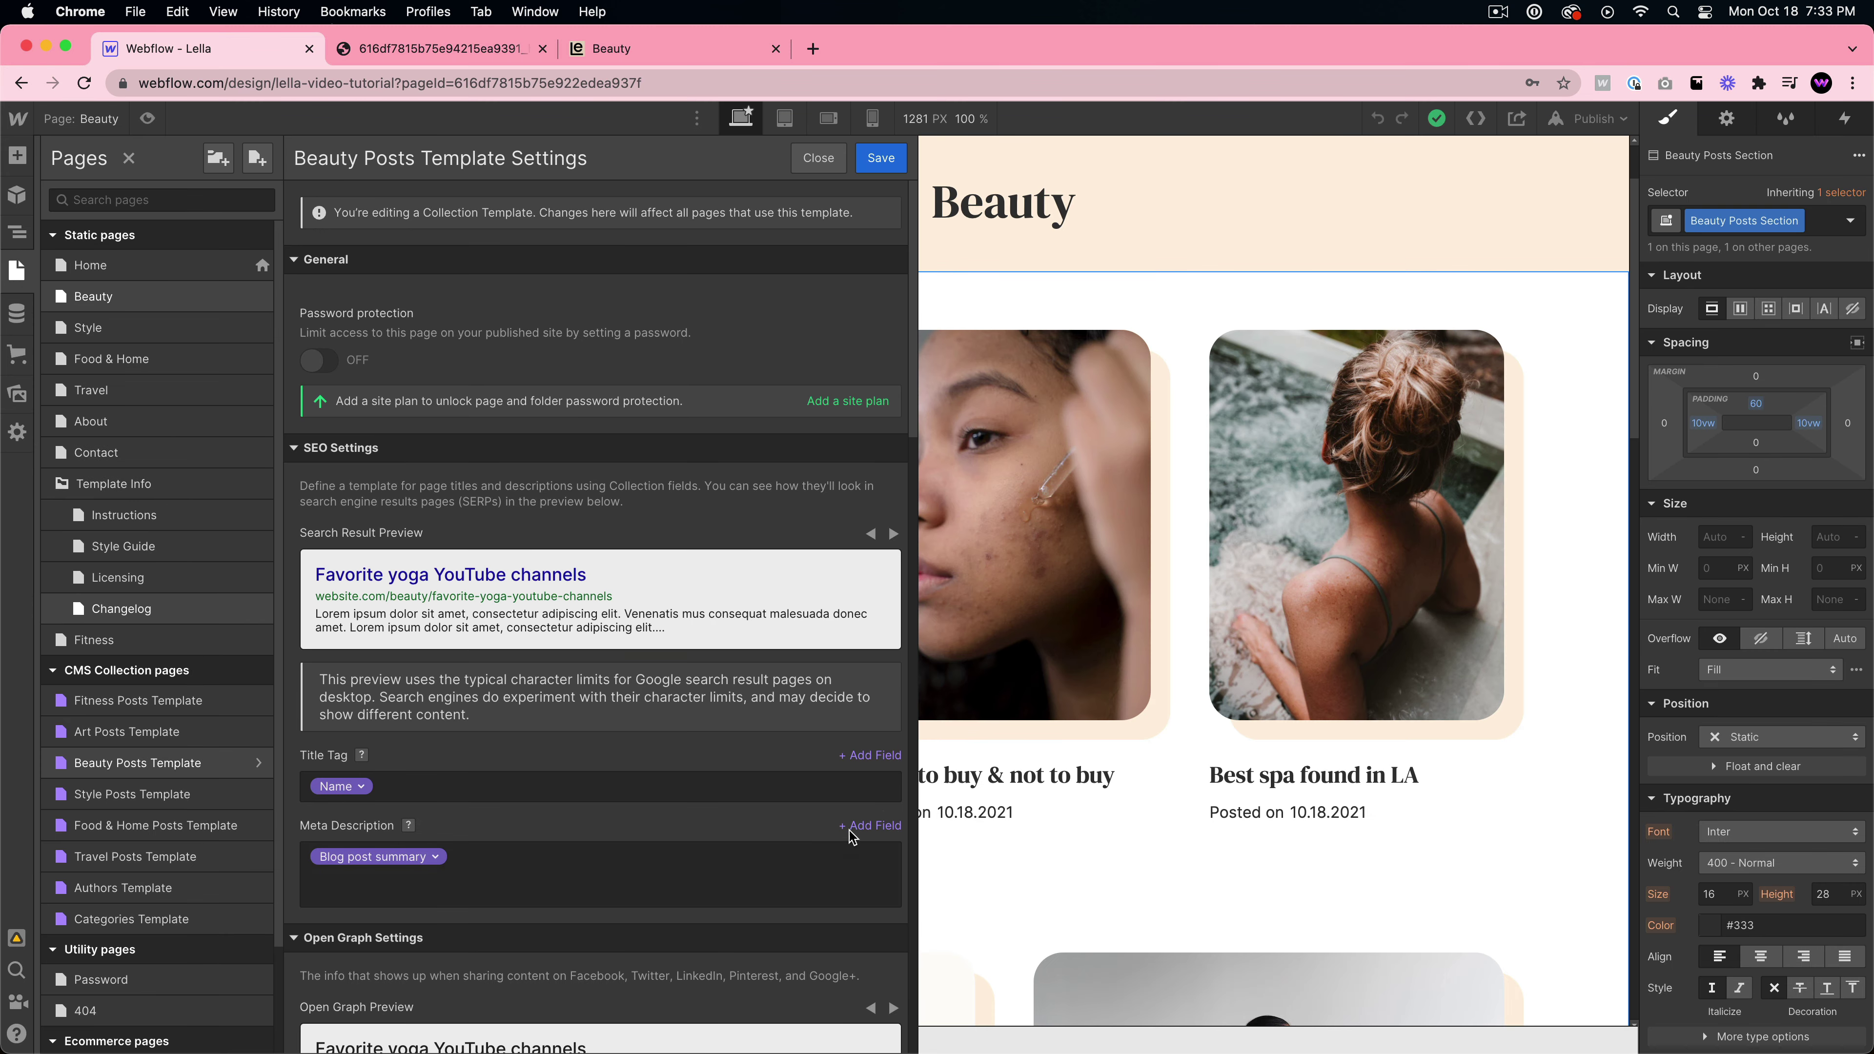
pyautogui.click(870, 756)
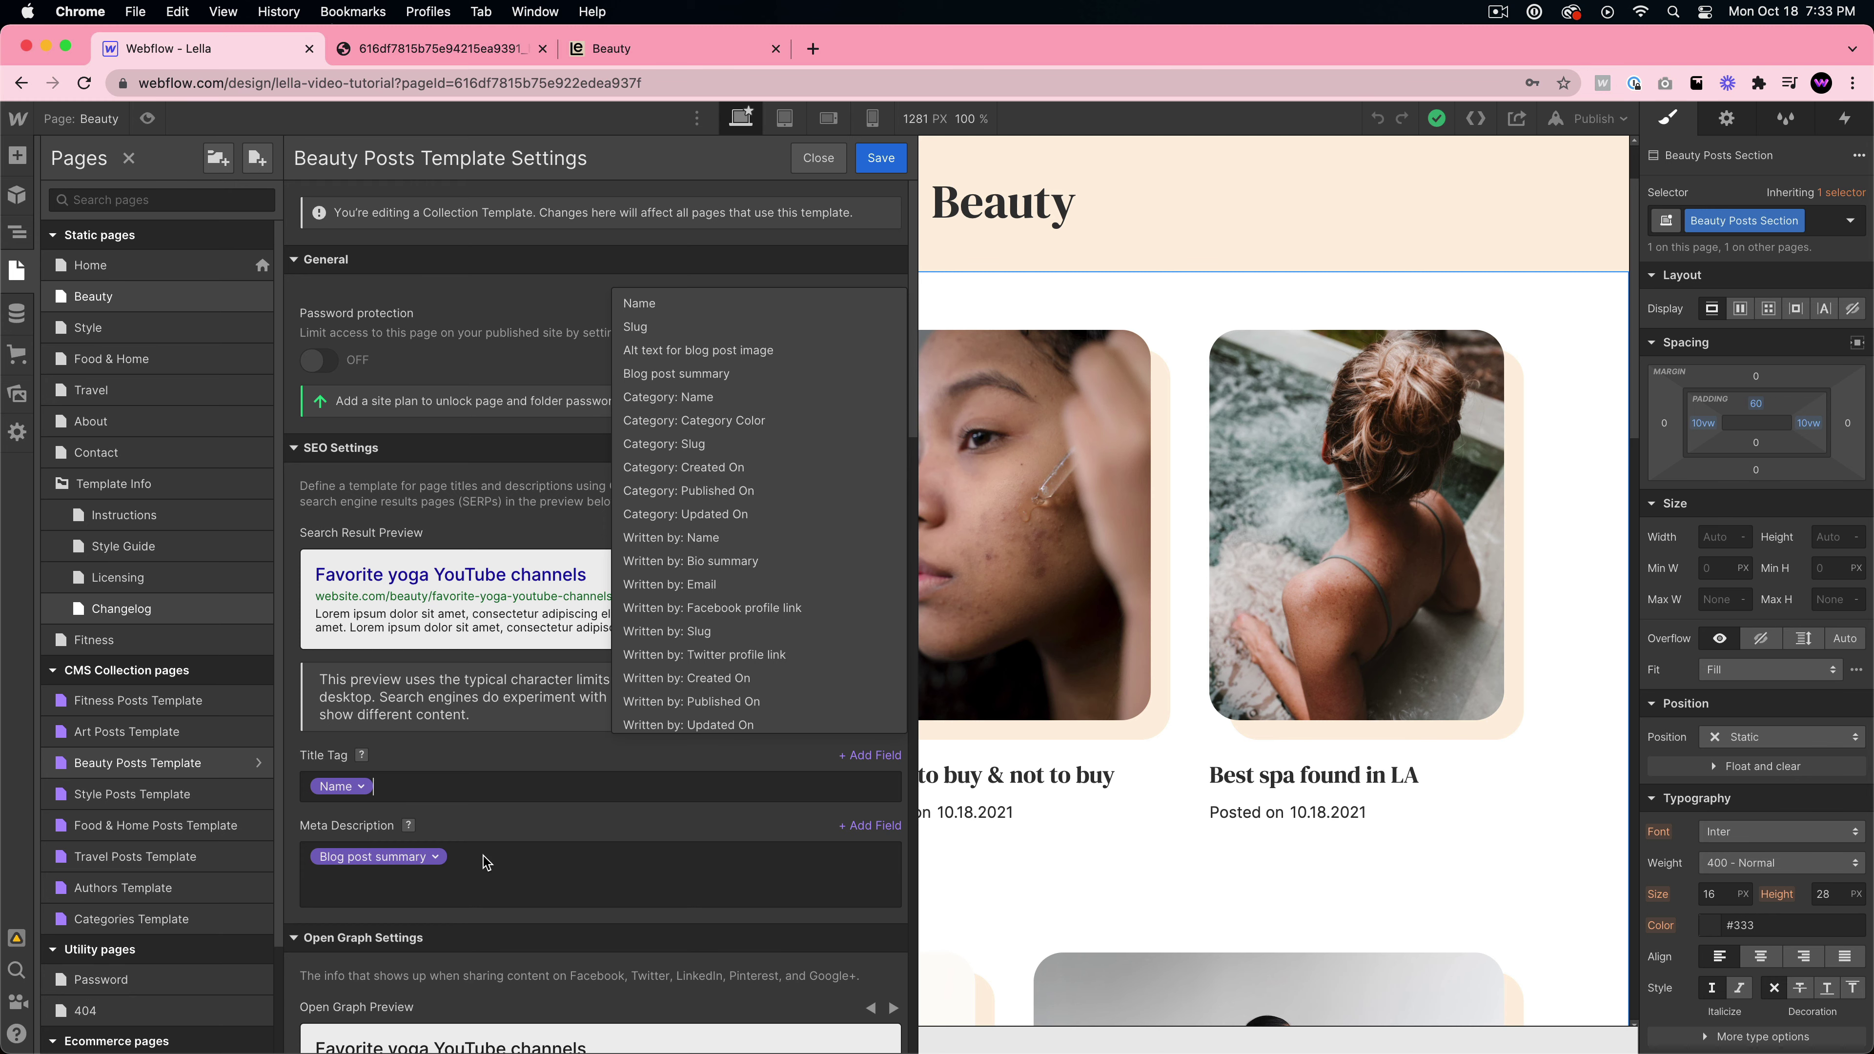
pyautogui.press('Escape')
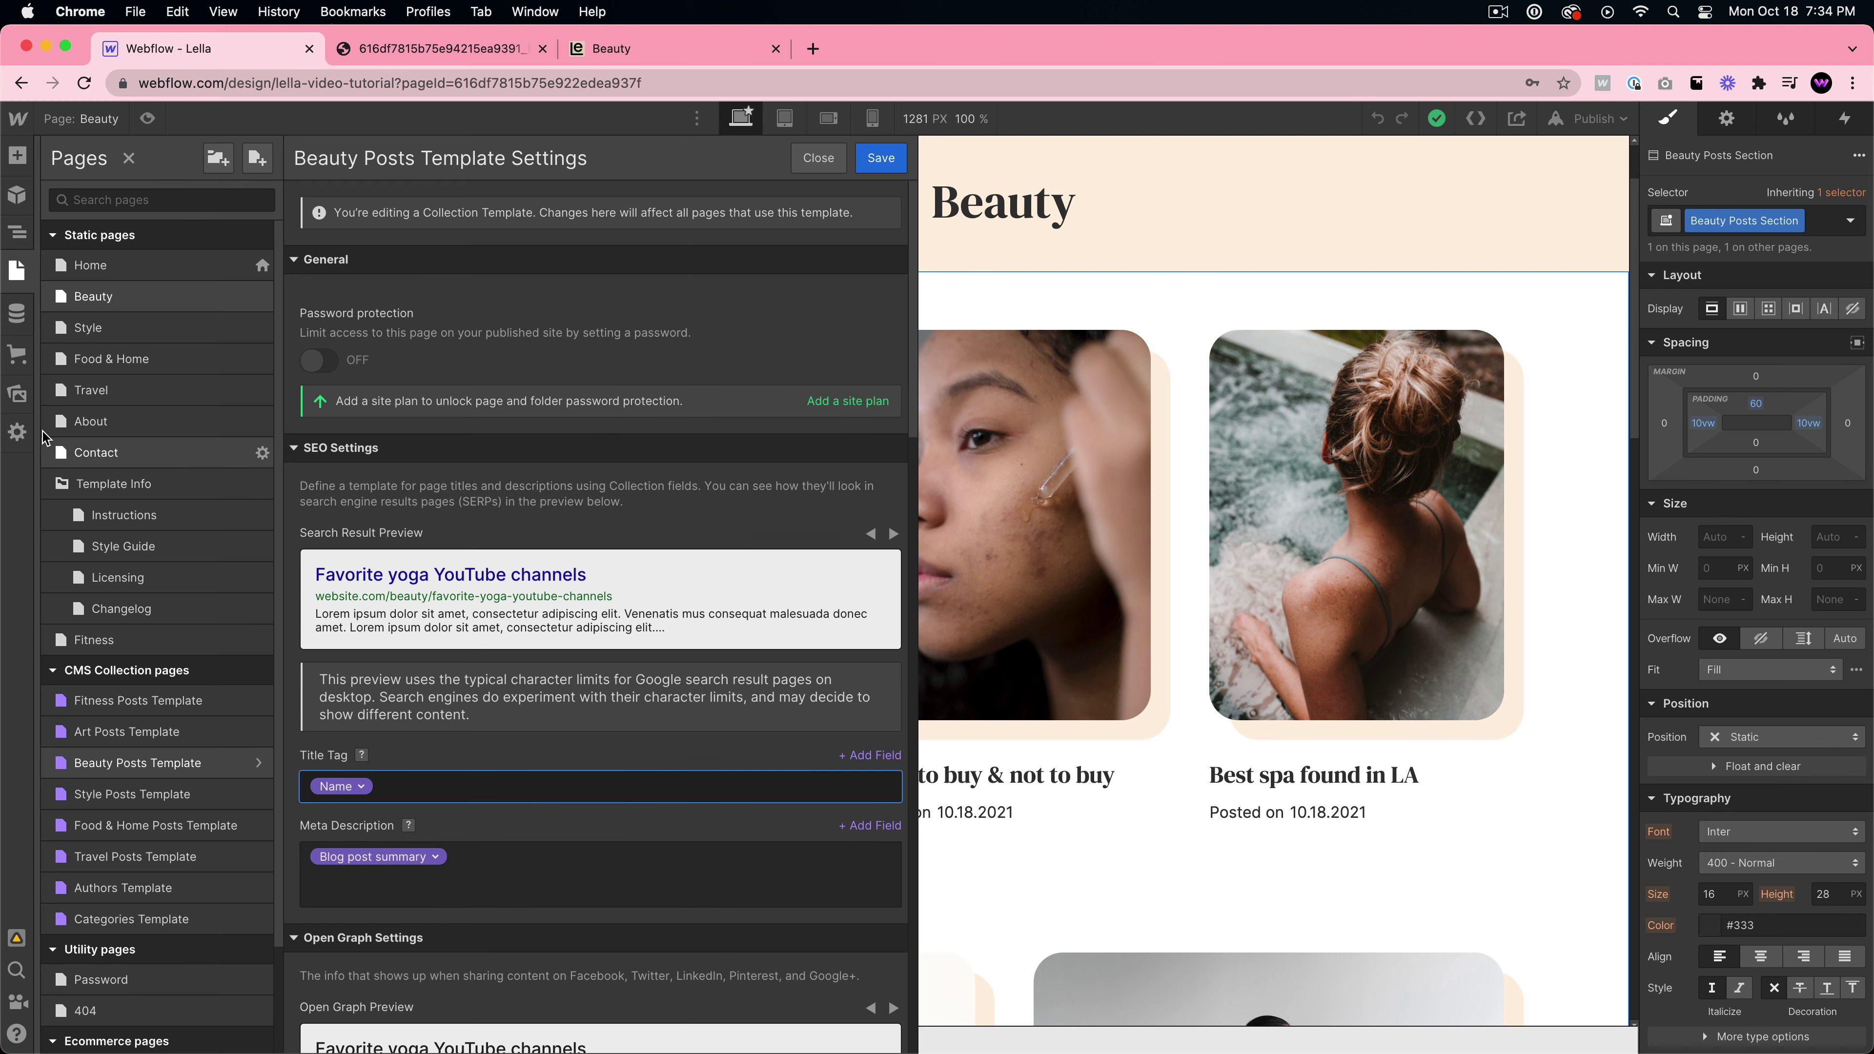
# - Review the "New look on my YouTube channel" post and the Beauty Posts collection's custom fields, and leave without adding a field
pyautogui.click(17, 313)
pyautogui.click(1028, 282)
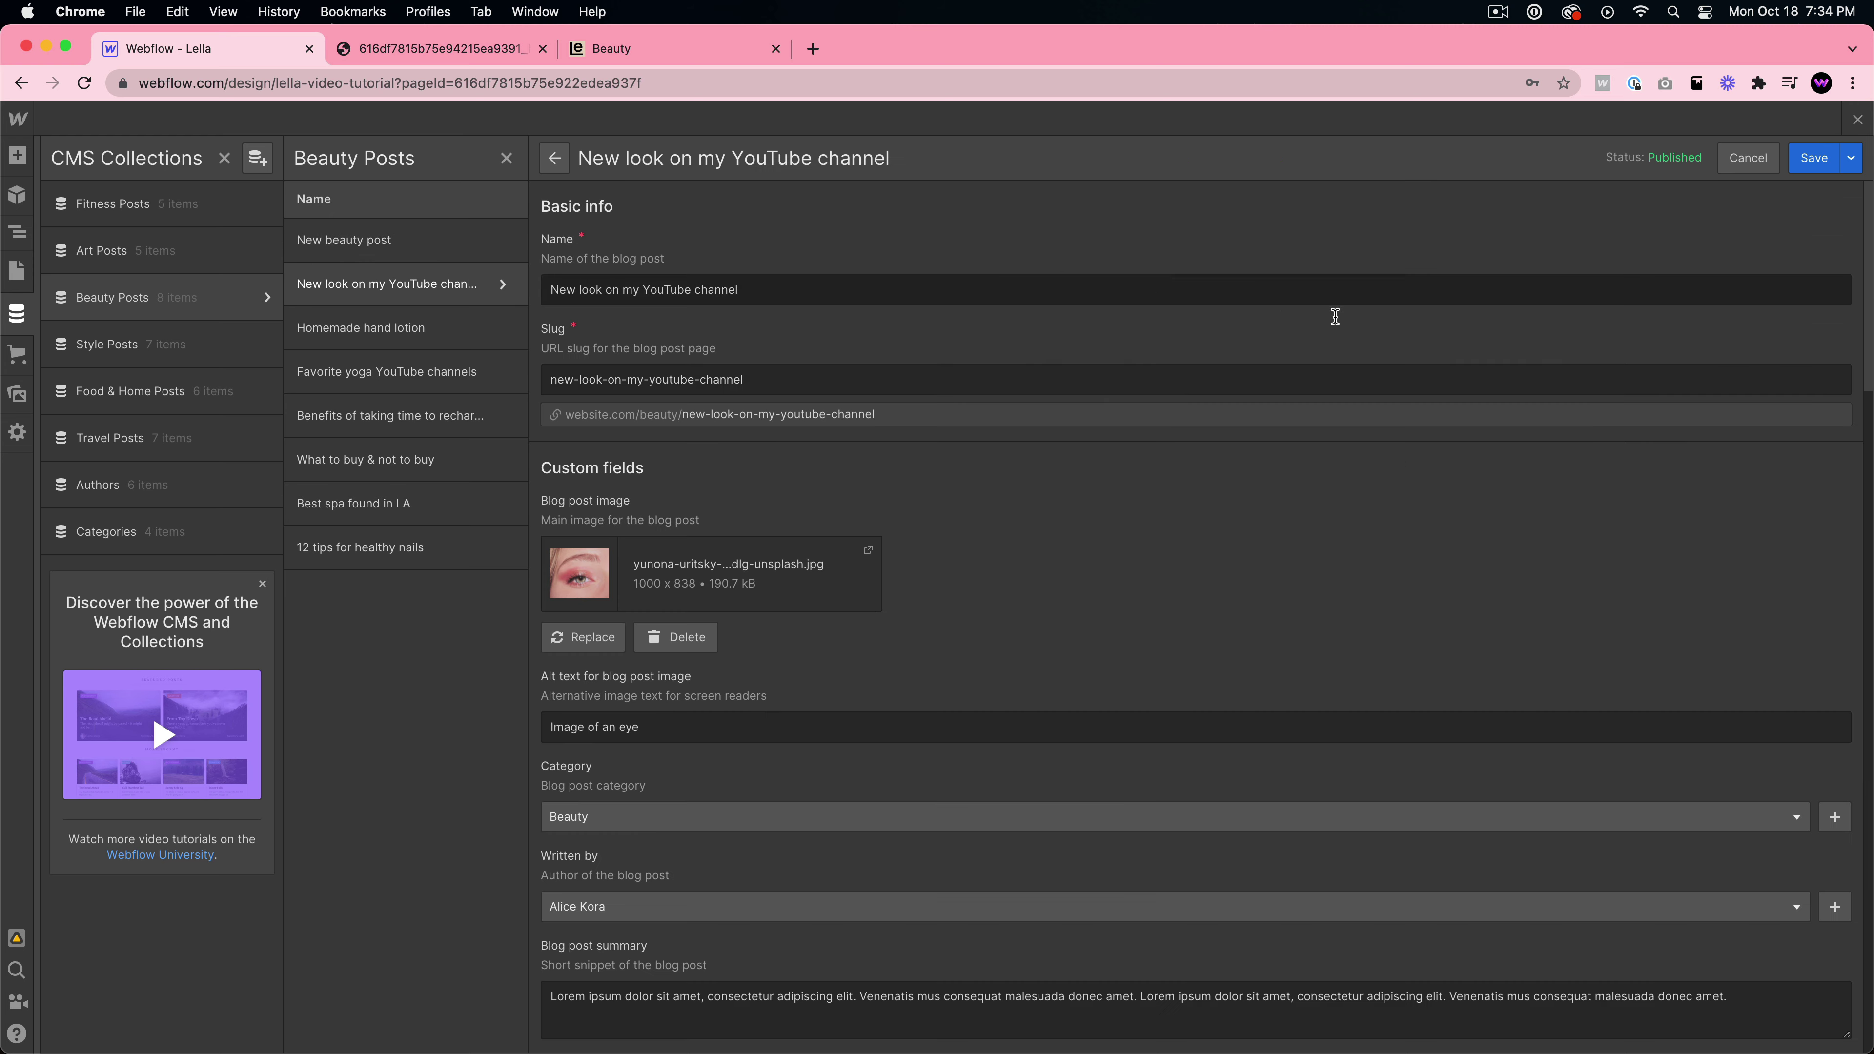
pyautogui.click(1812, 159)
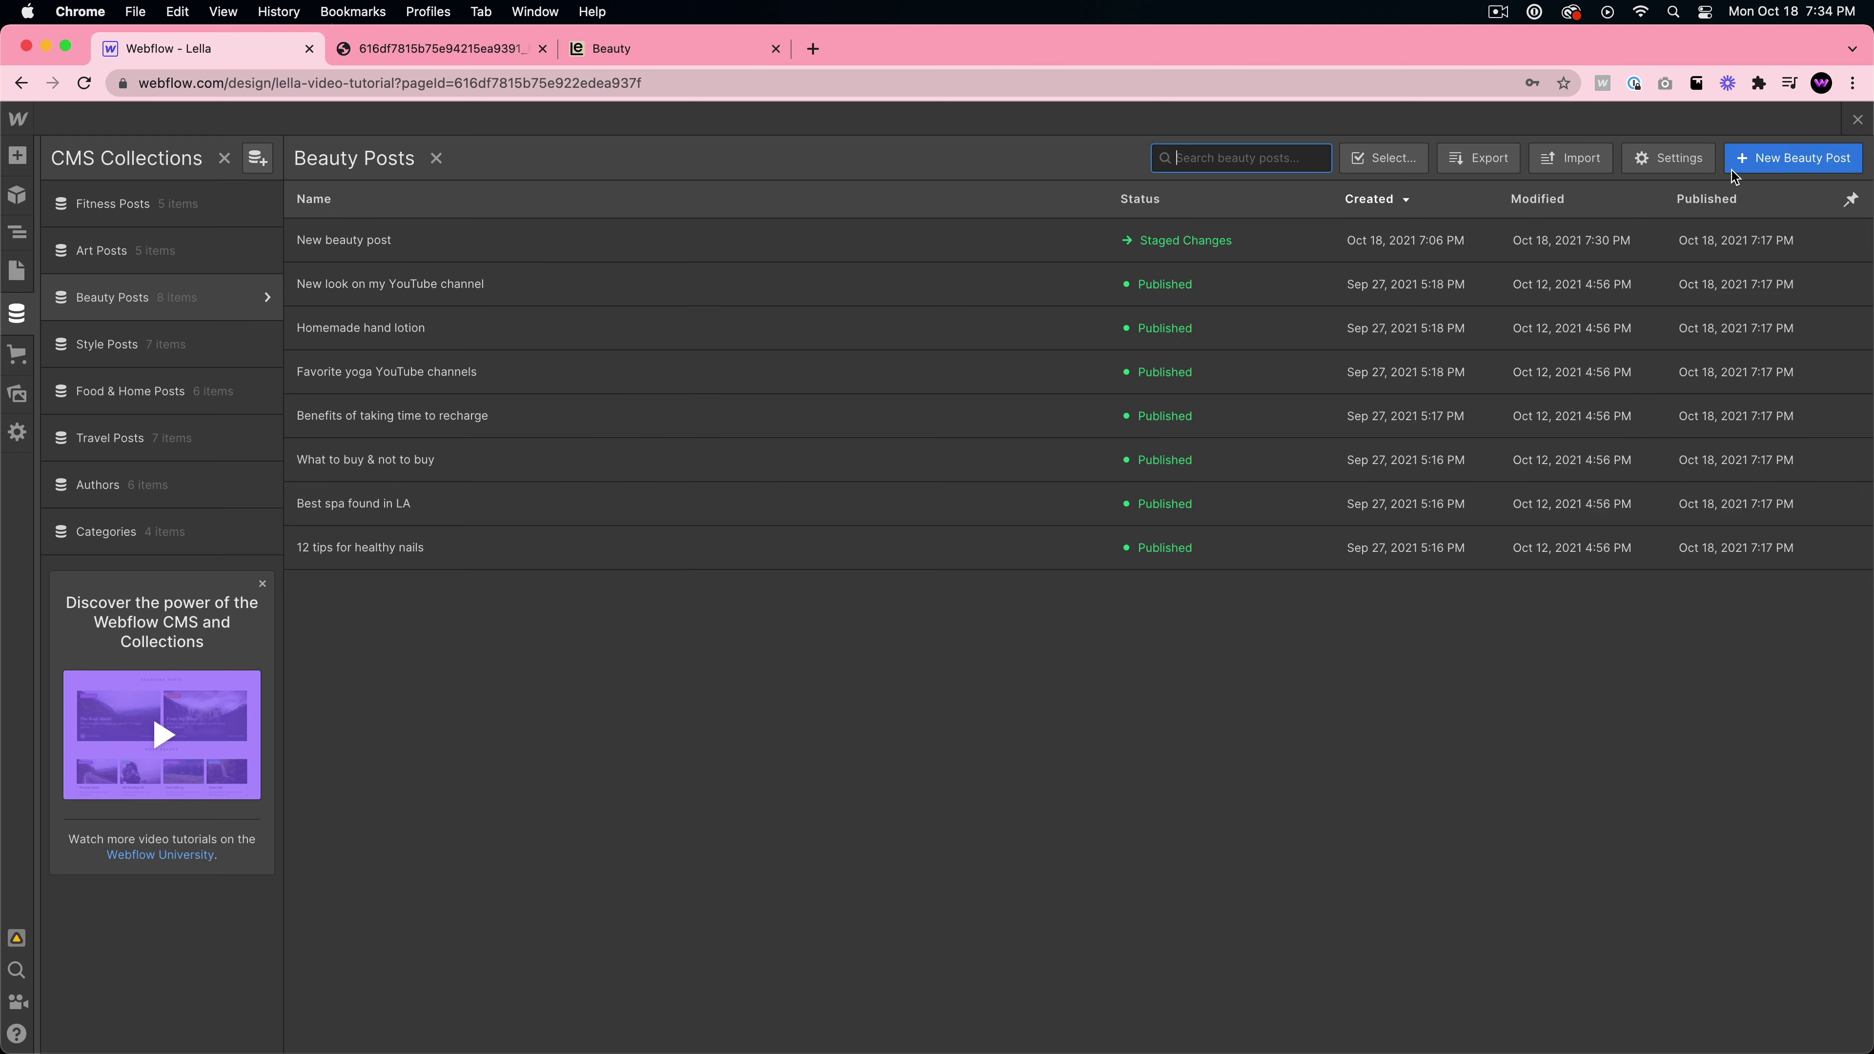
pyautogui.click(1671, 157)
pyautogui.click(1110, 563)
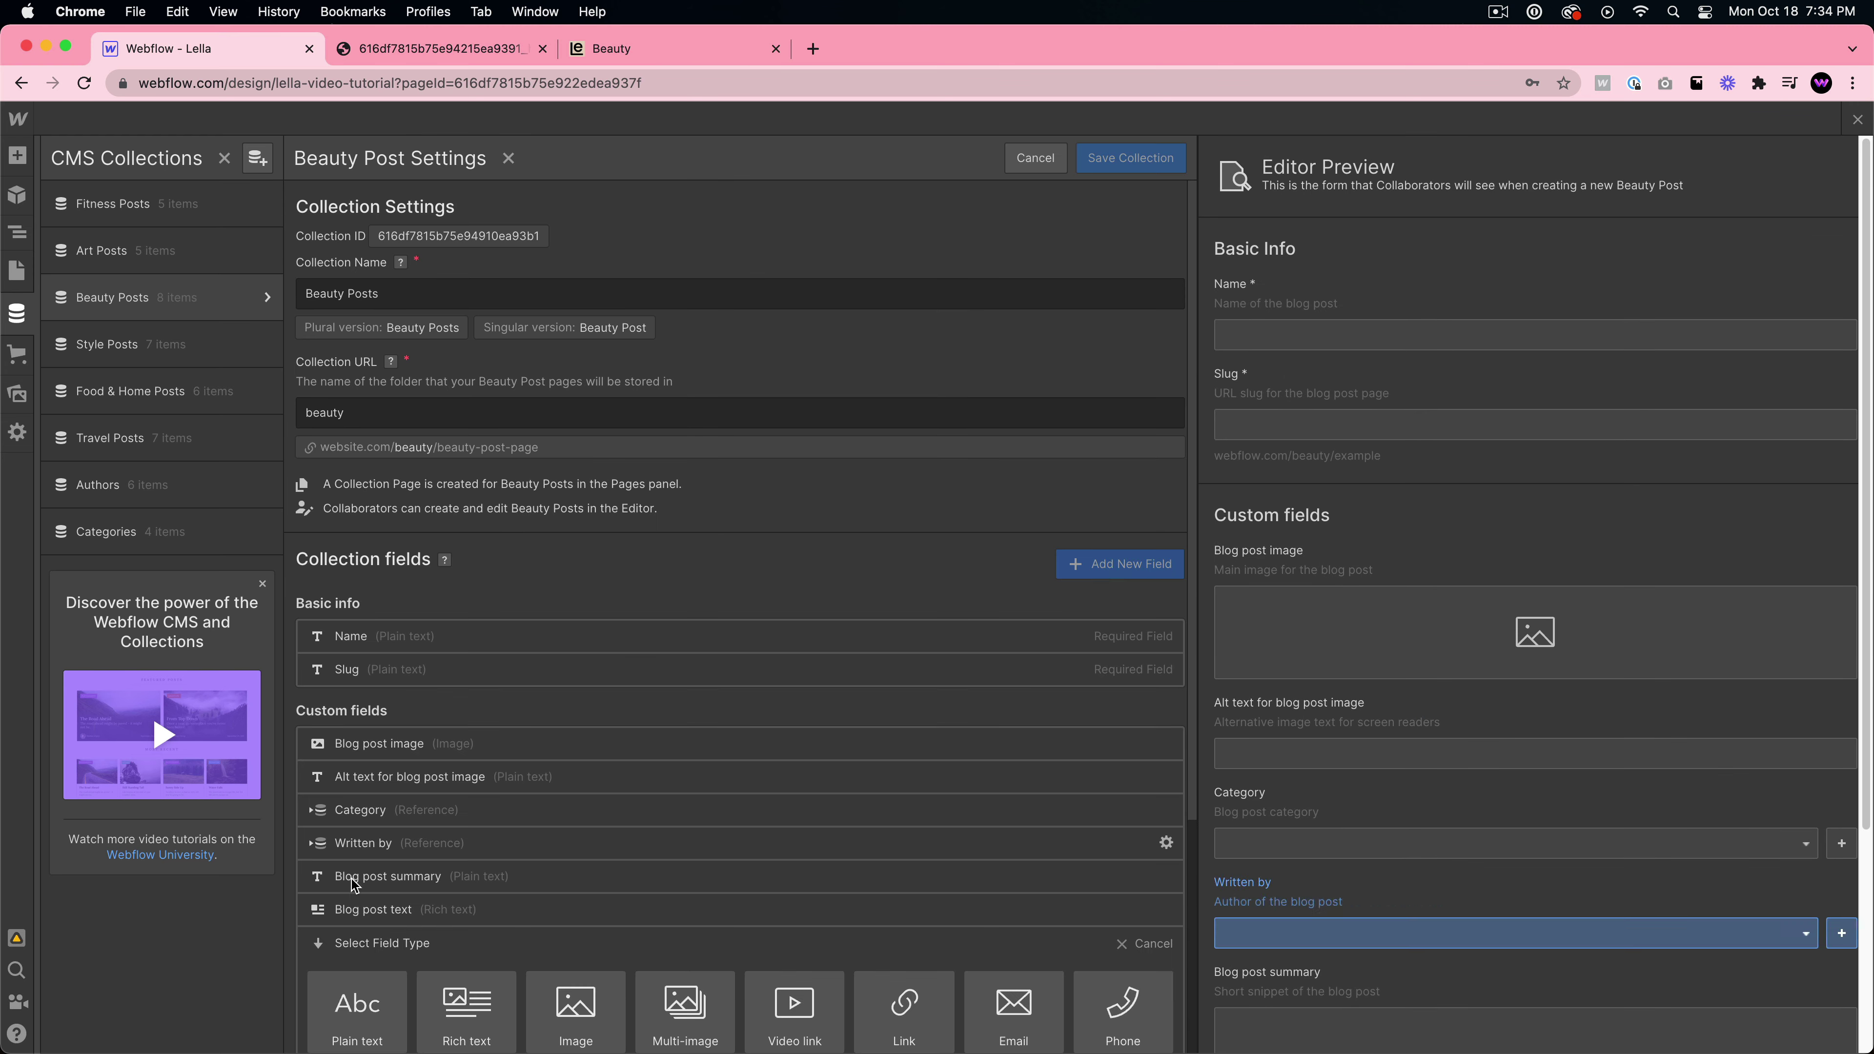
pyautogui.click(1022, 165)
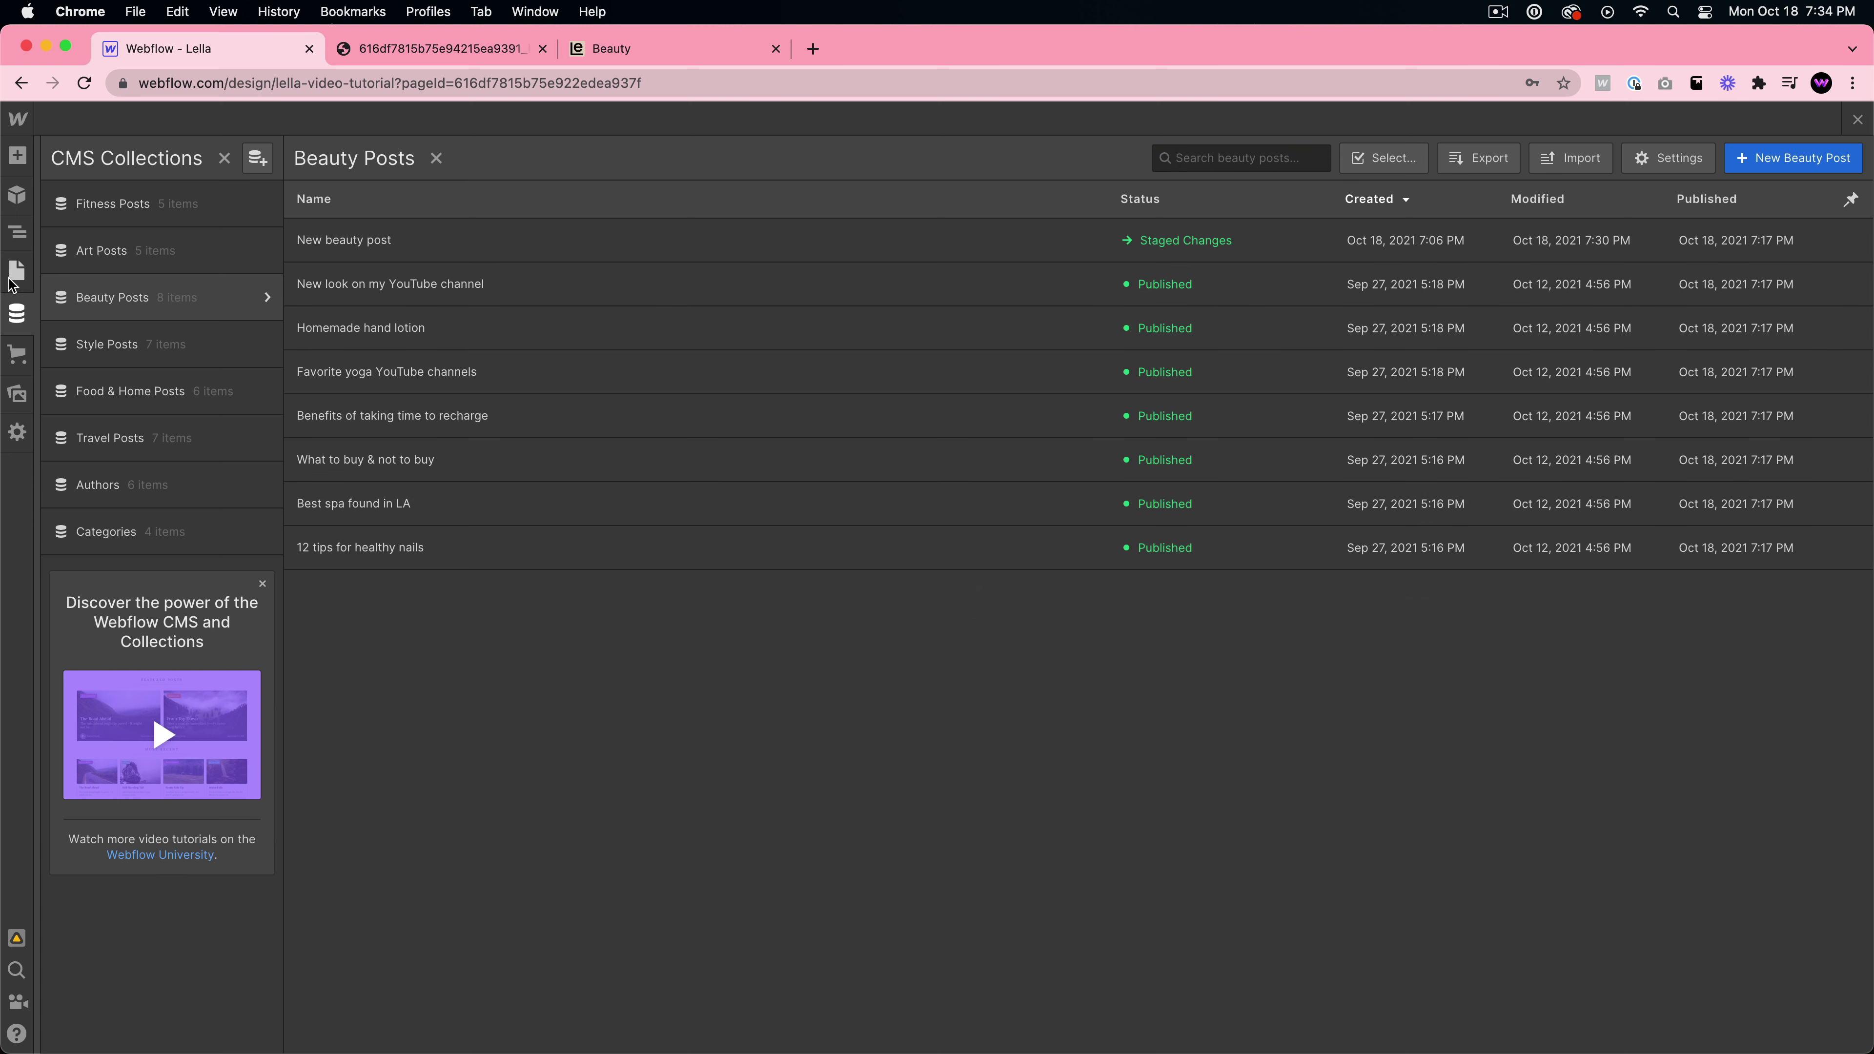
# - Examine the Beauty Posts Template's title tag field options, Open Graph and site search settings, and close the template settings
pyautogui.click(16, 271)
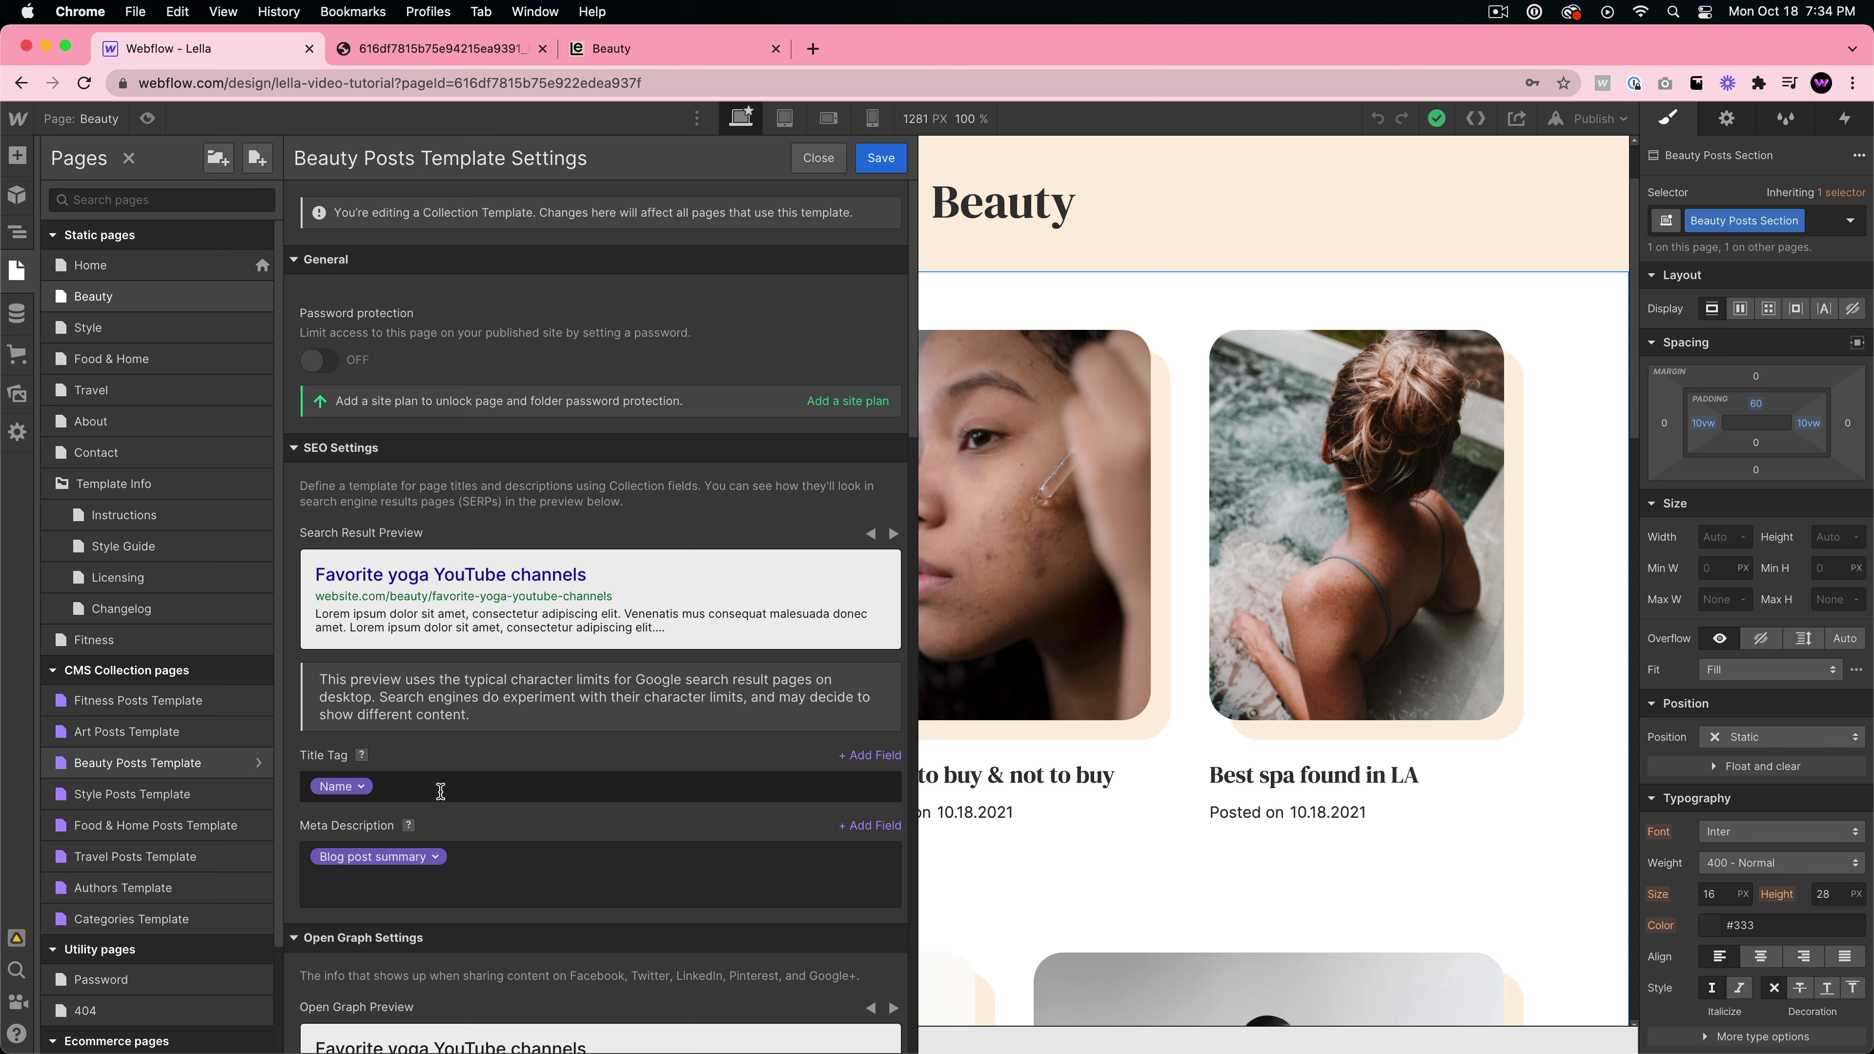
pyautogui.click(870, 755)
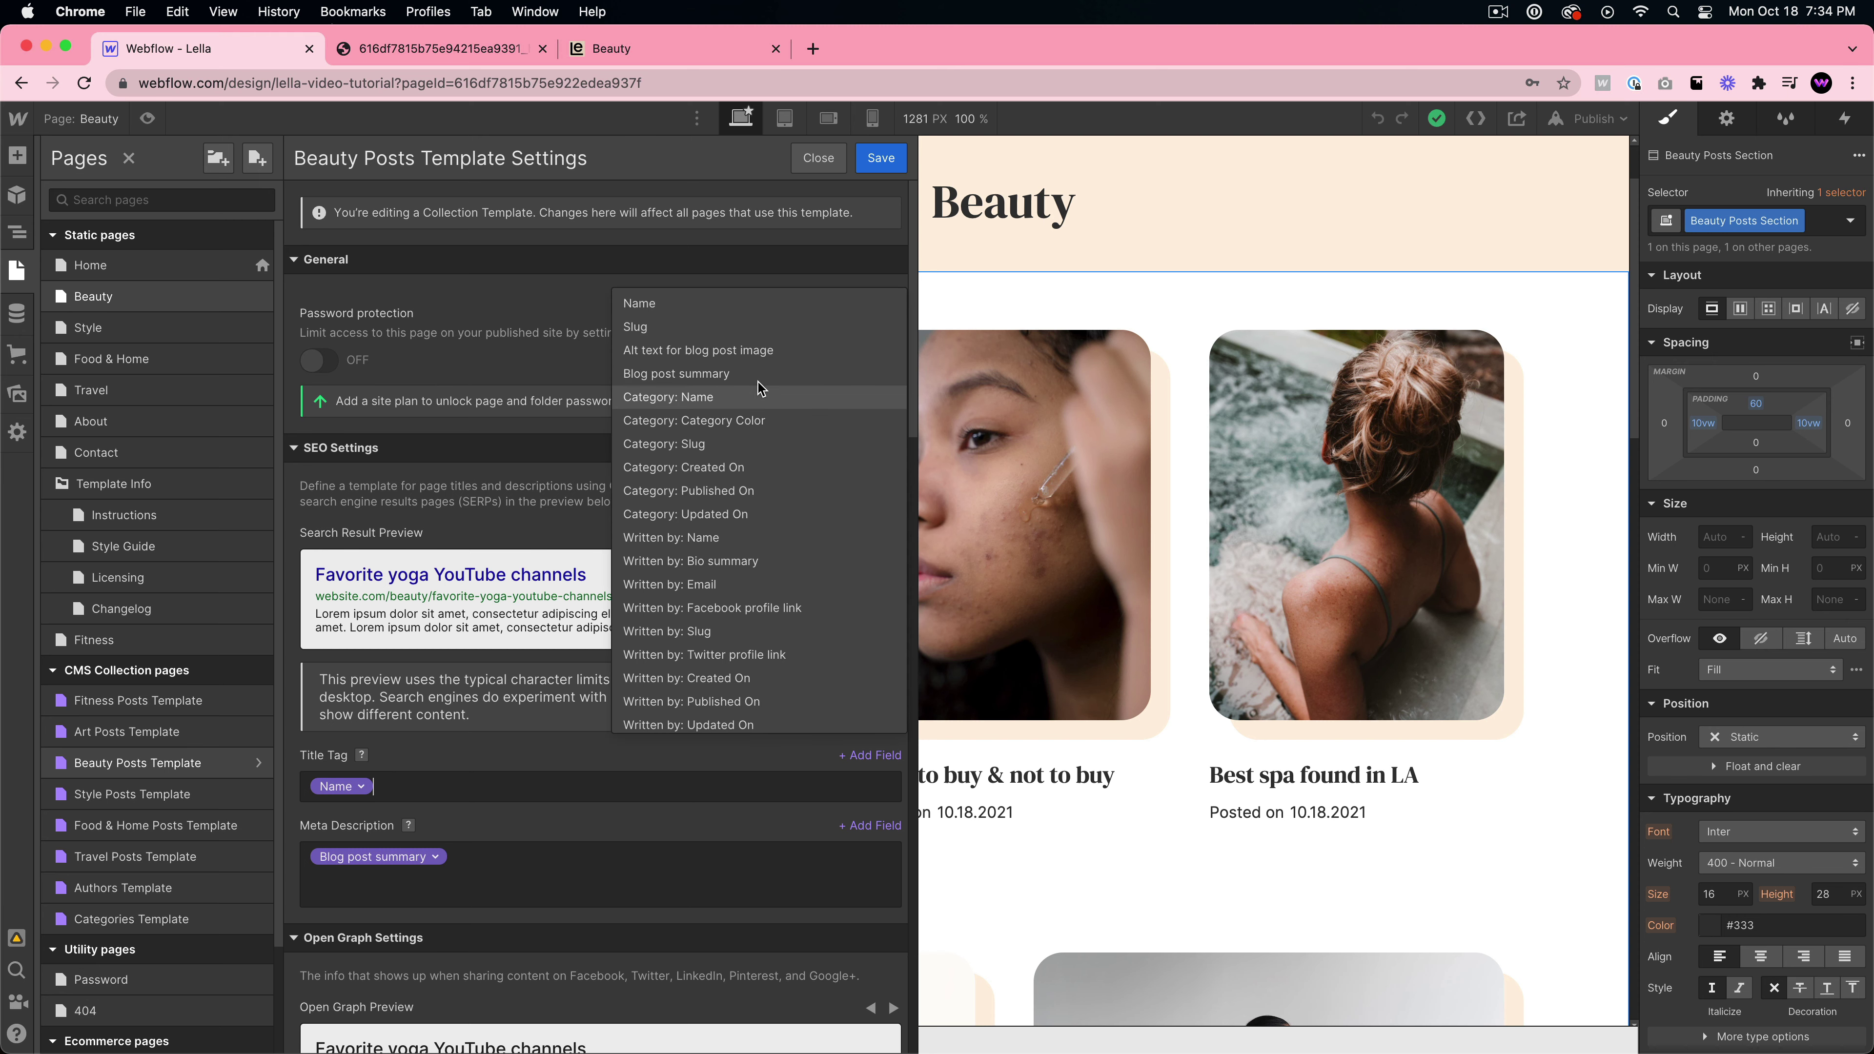
pyautogui.click(565, 785)
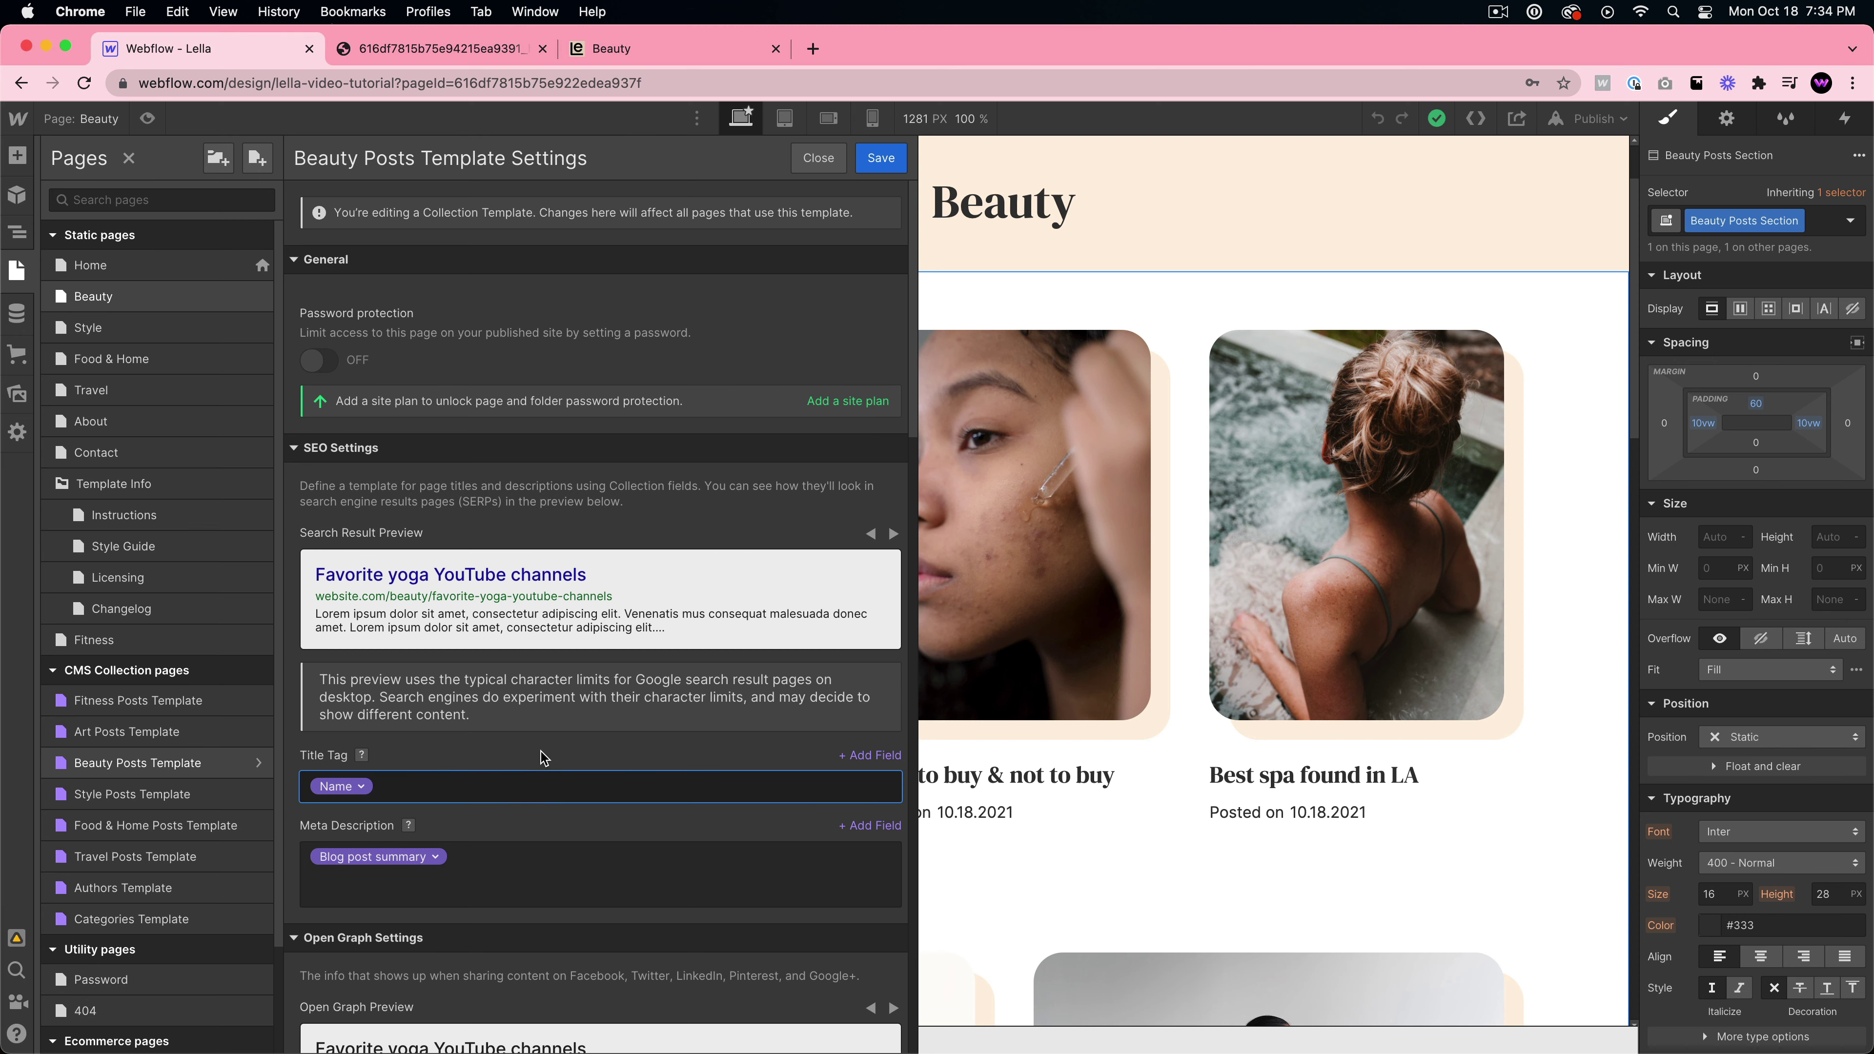
pyautogui.scroll(-10, 516, 849)
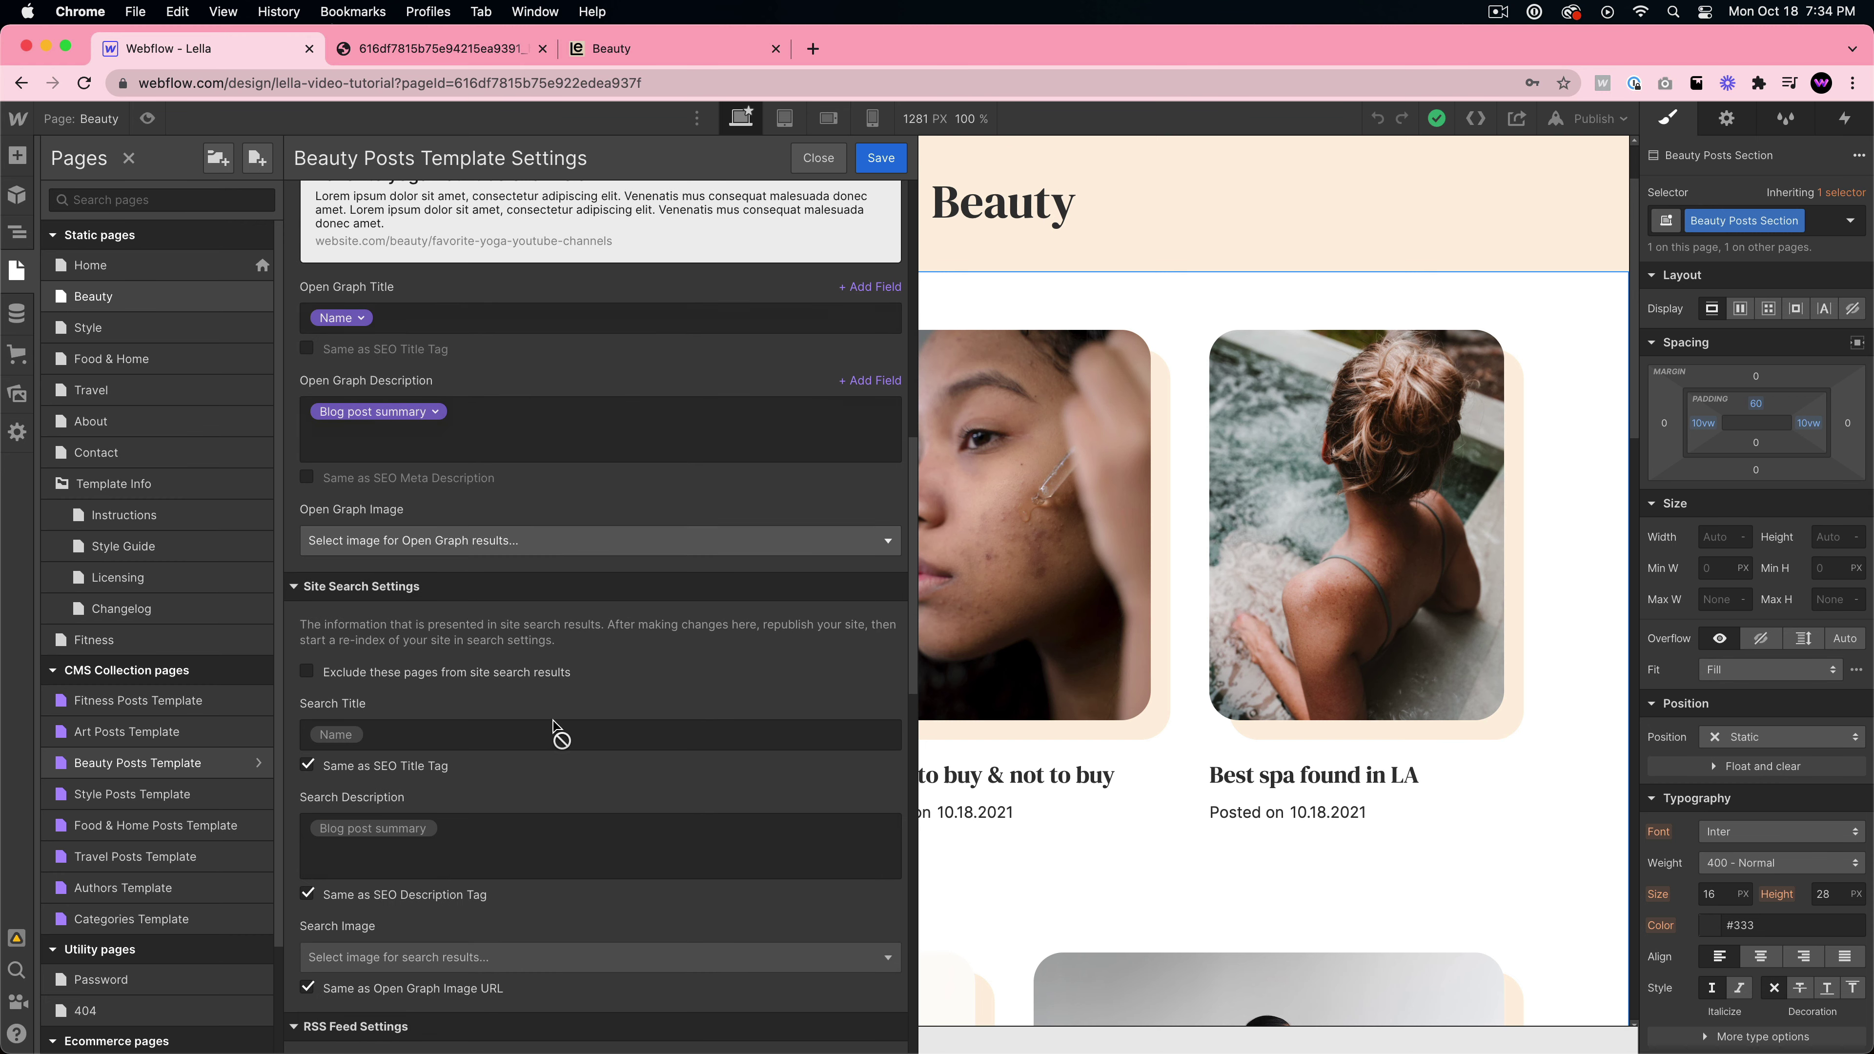
pyautogui.scroll(-3, 583, 627)
pyautogui.scroll(15, 583, 627)
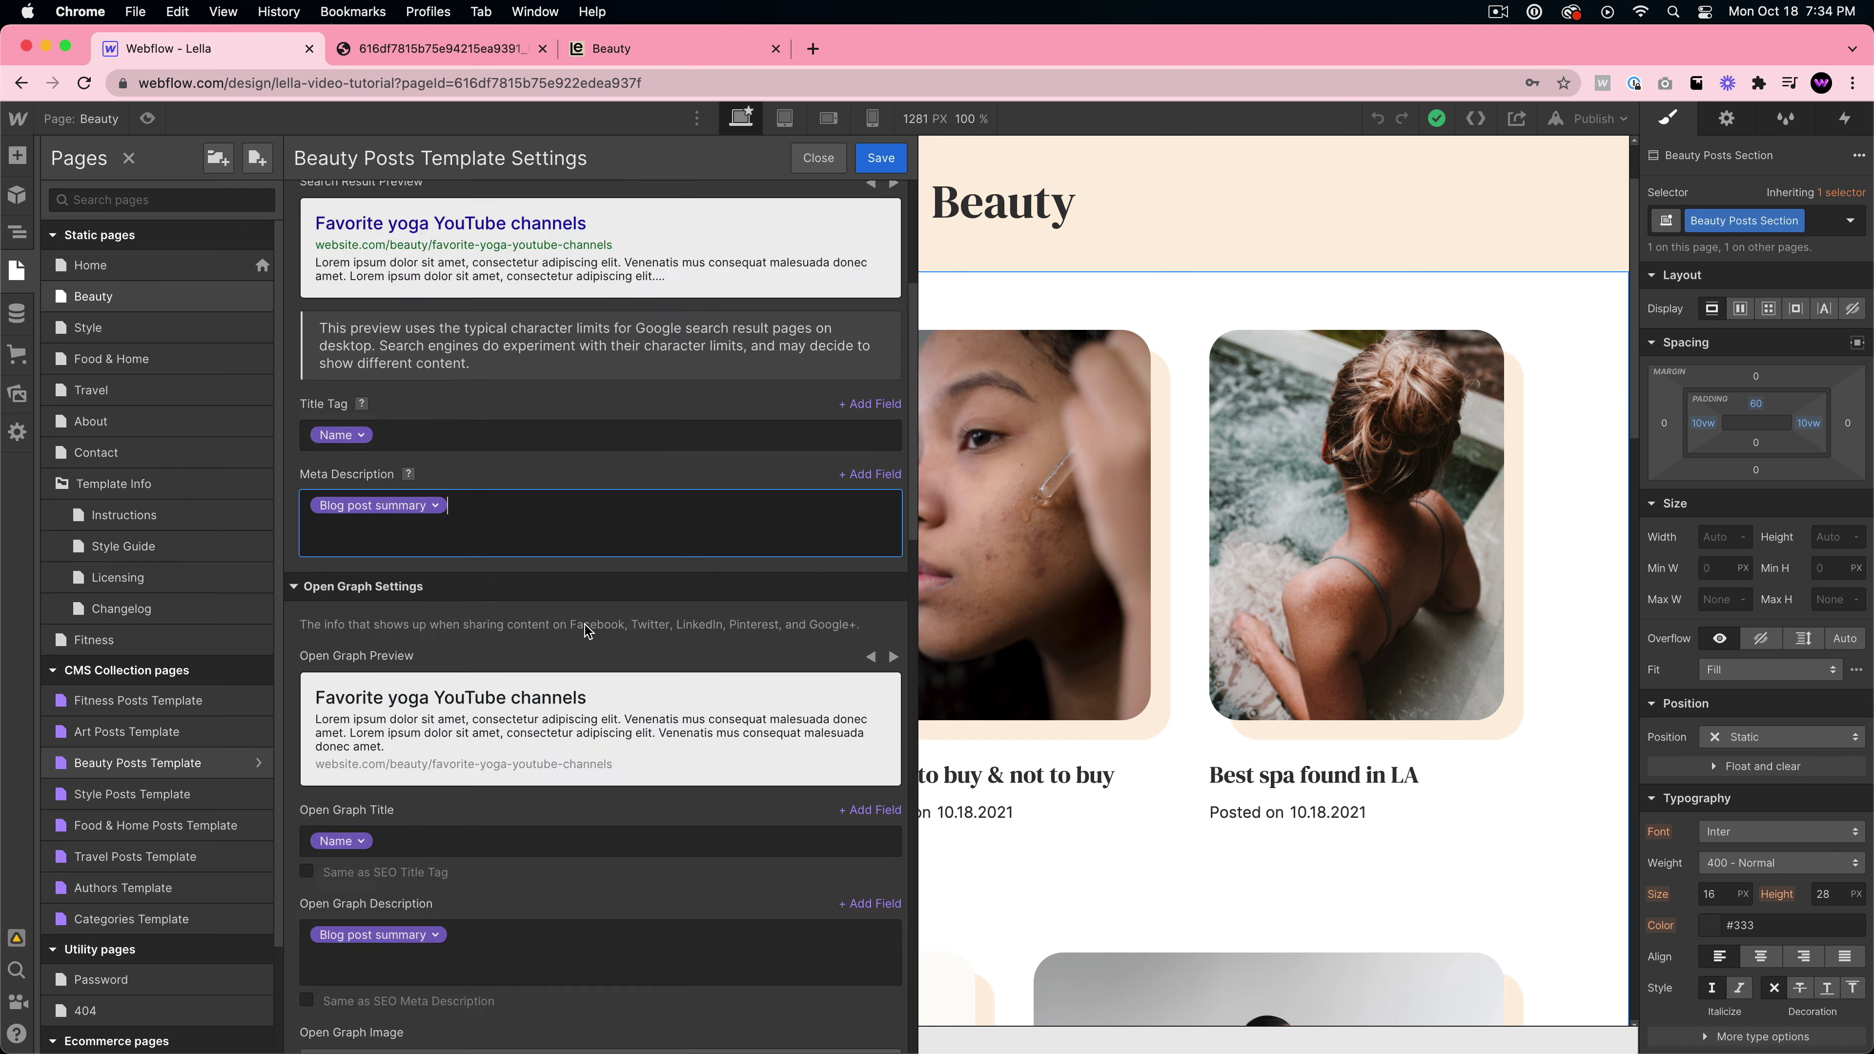
pyautogui.click(810, 167)
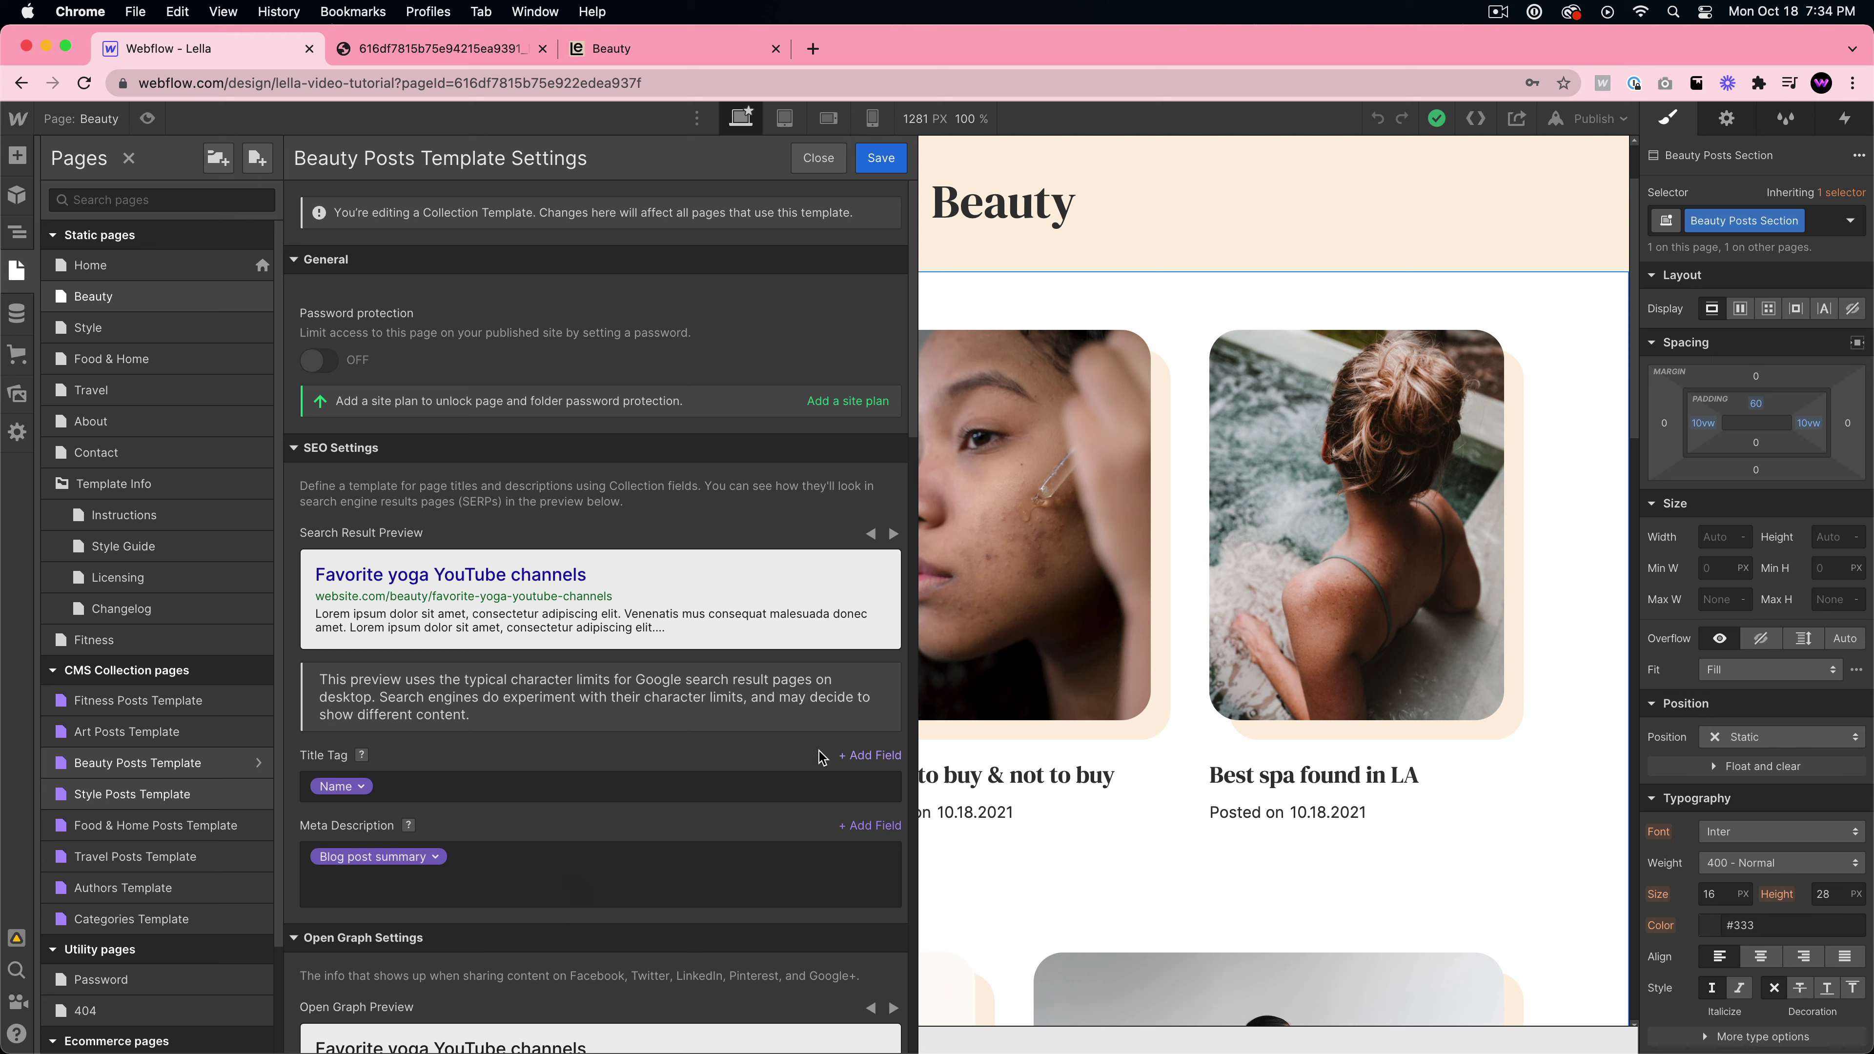
pyautogui.click(529, 786)
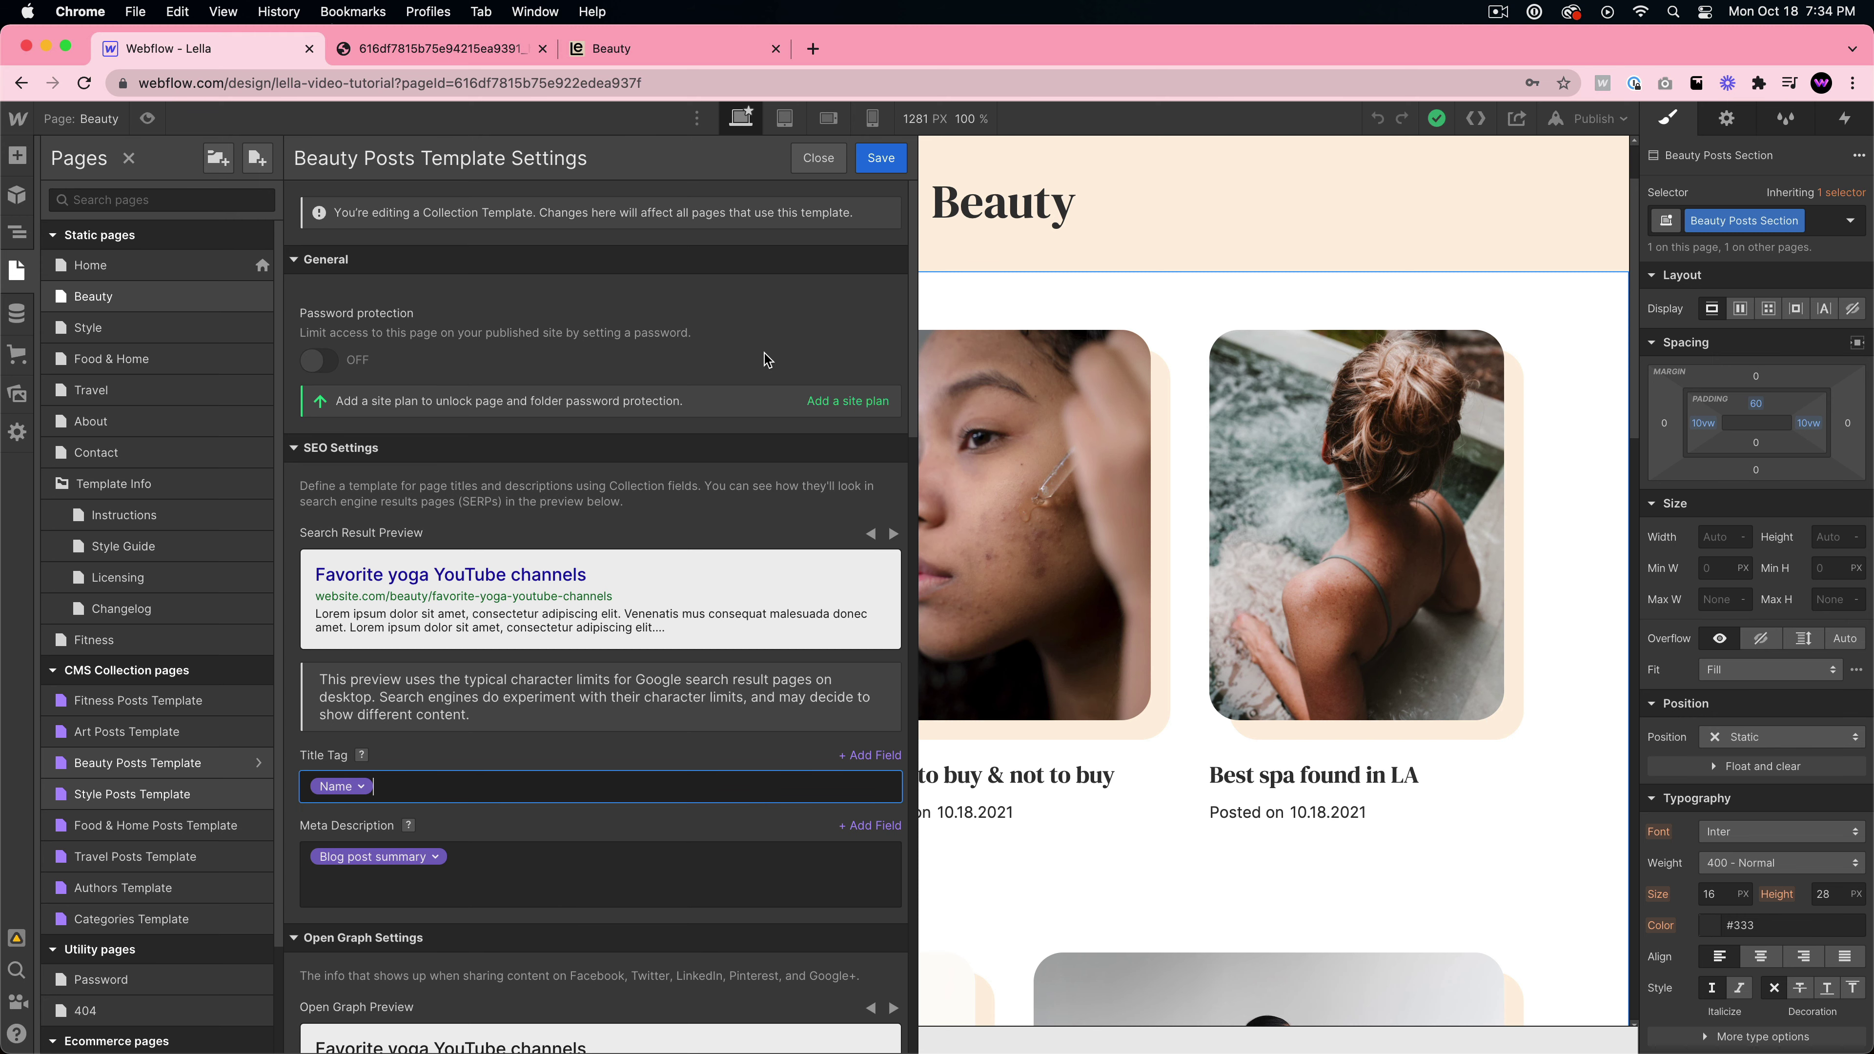
pyautogui.click(819, 160)
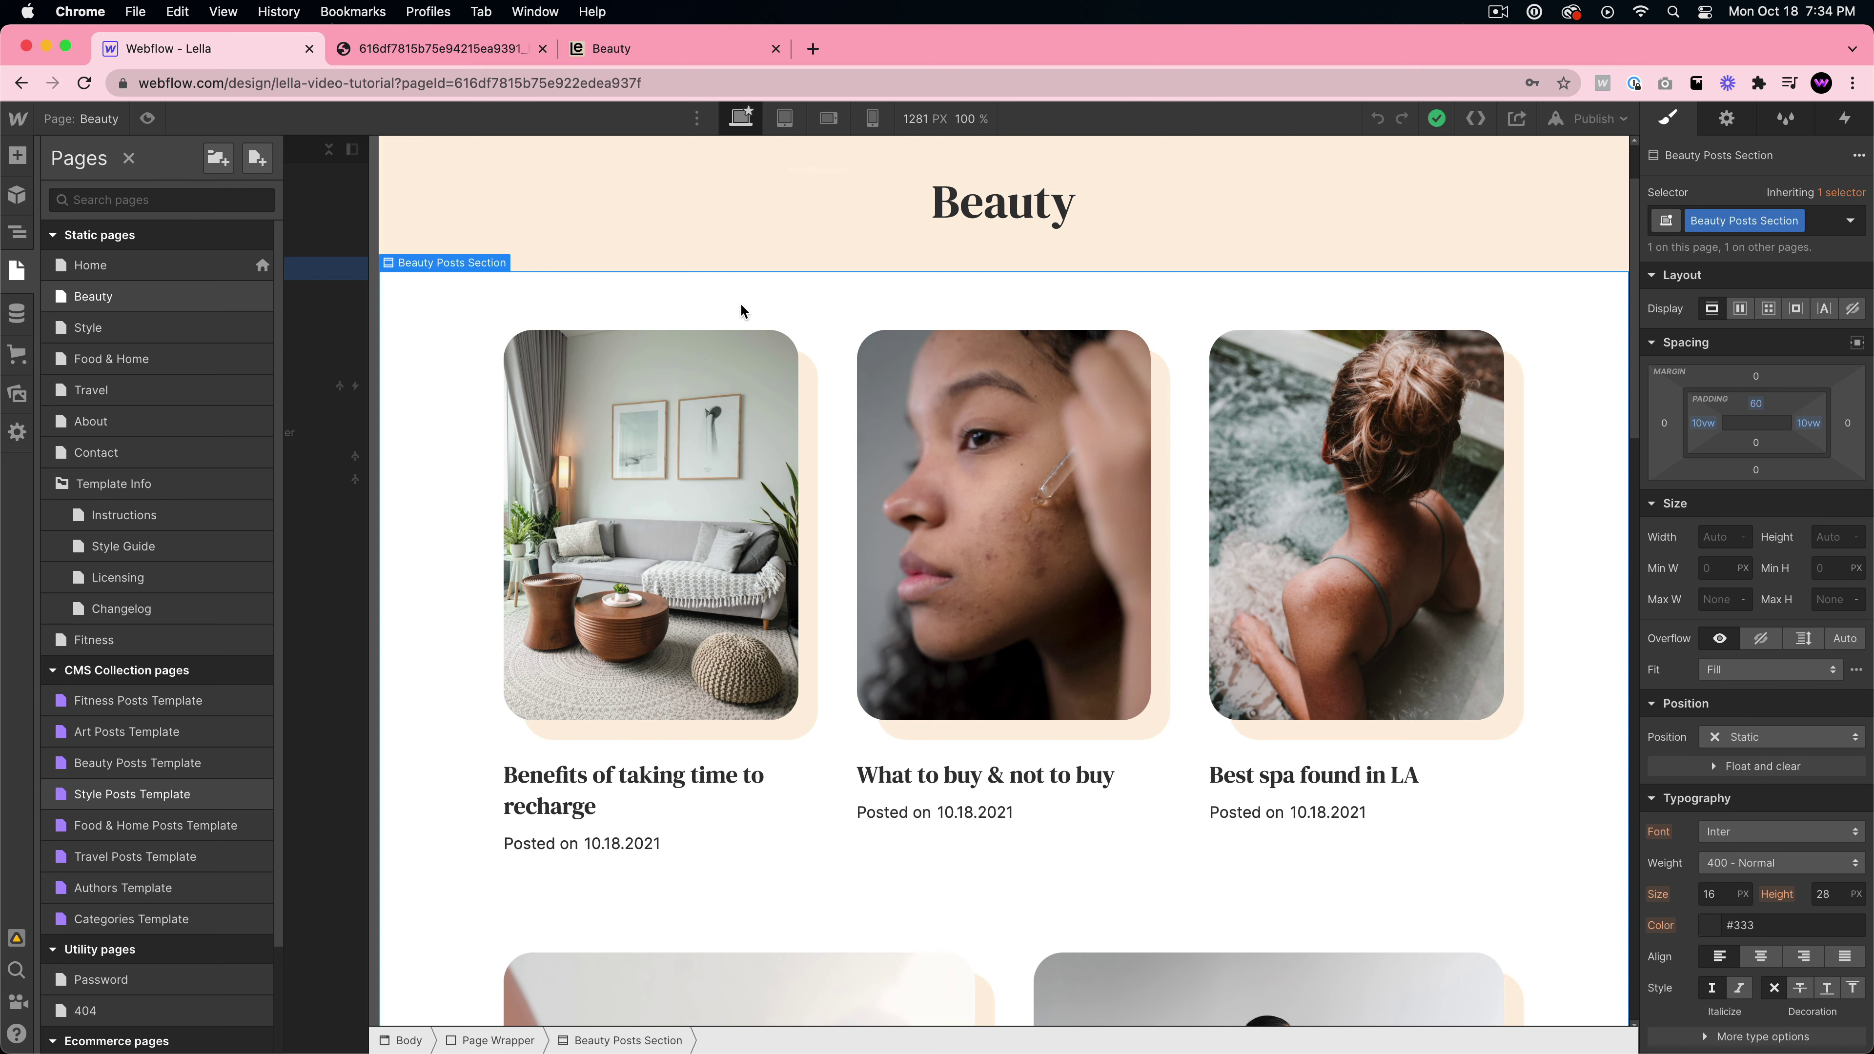
# - Examine the indexing, sitemap and Google verification options in the project's SEO settings, and return to the Designer
pyautogui.click(17, 122)
pyautogui.click(81, 169)
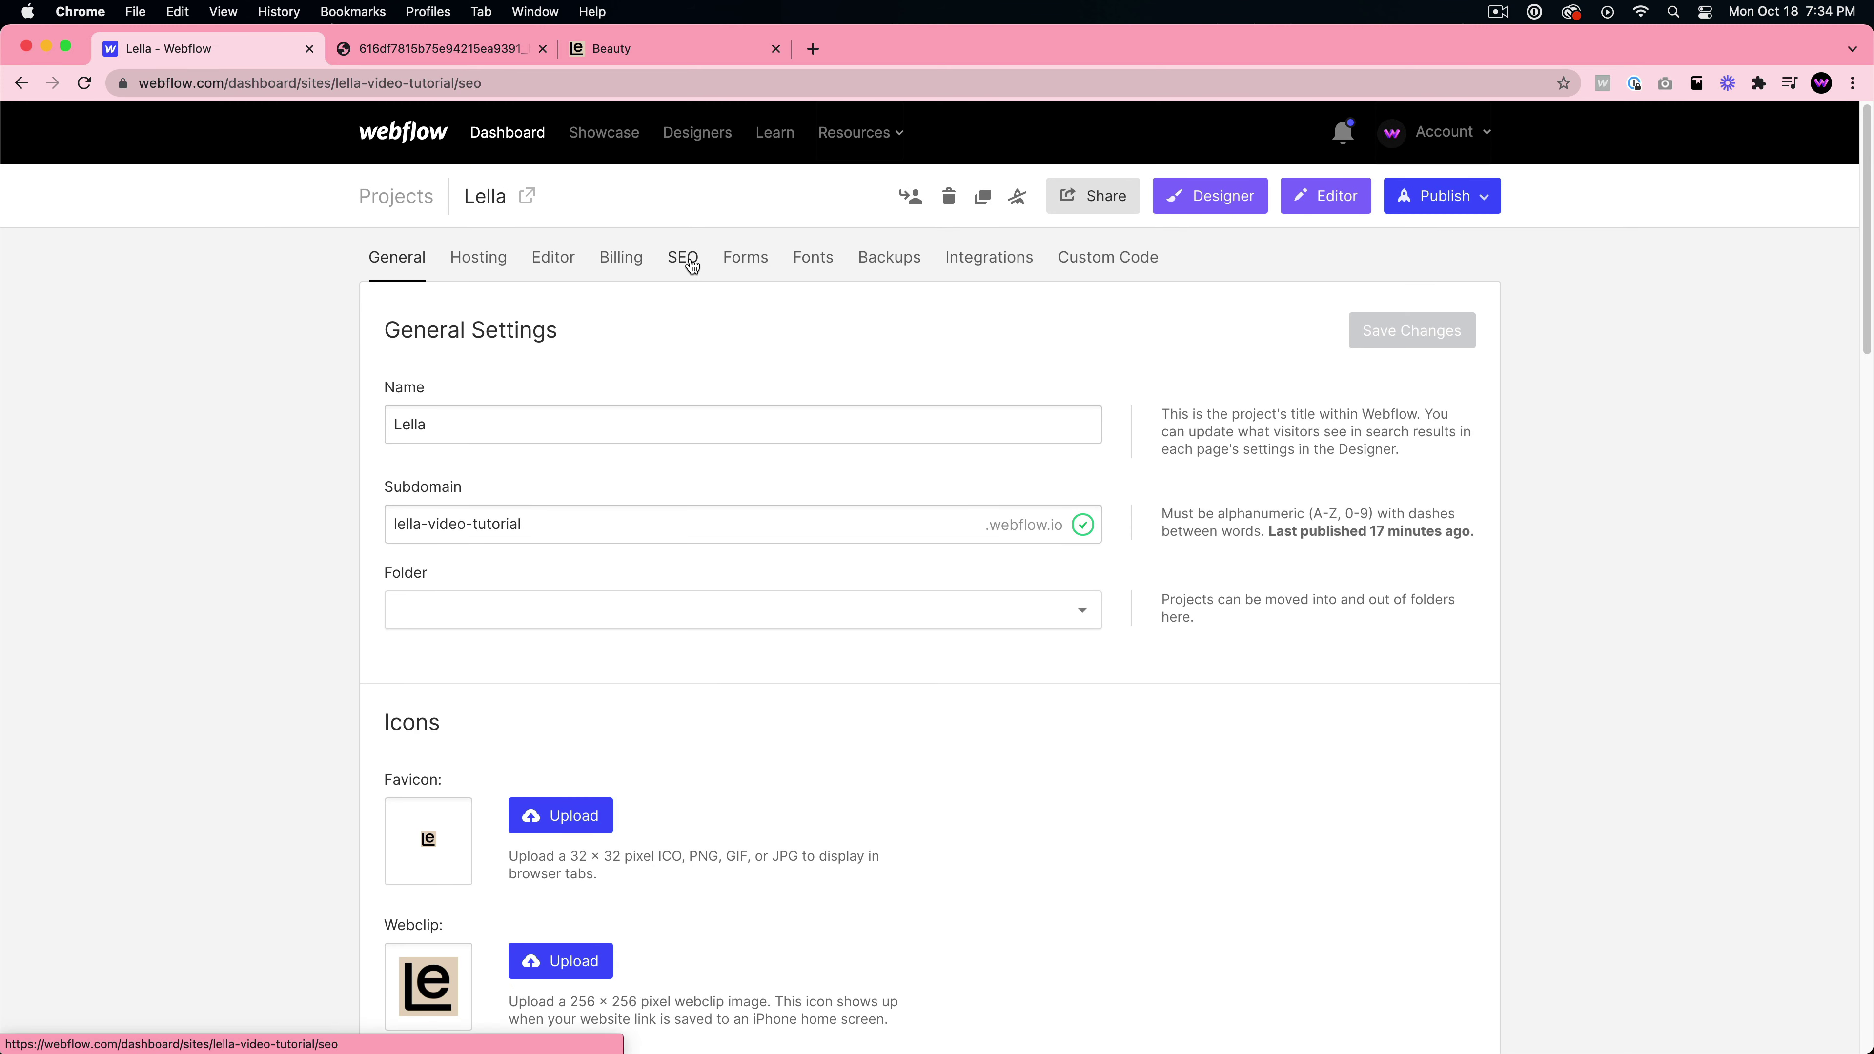
pyautogui.click(685, 258)
pyautogui.scroll(-5, 464, 563)
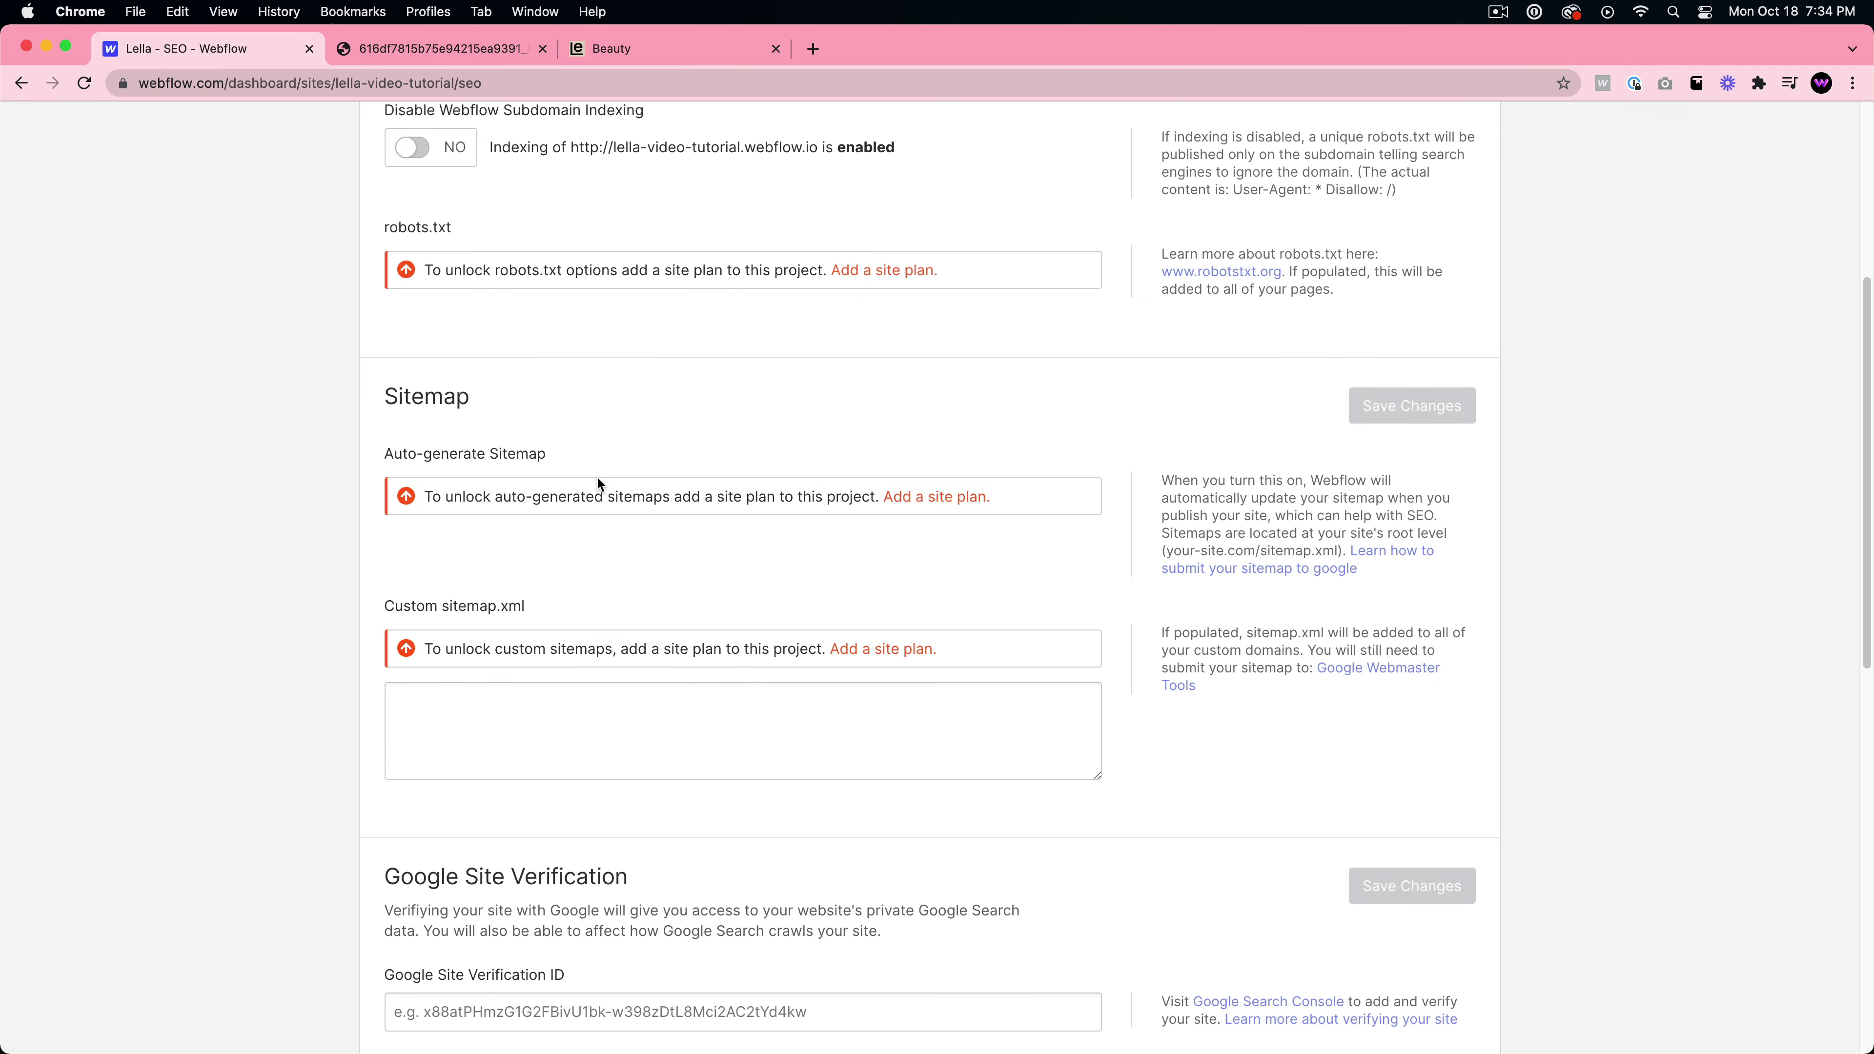
pyautogui.scroll(4, 599, 490)
pyautogui.scroll(-1, 661, 557)
pyautogui.scroll(-4, 482, 735)
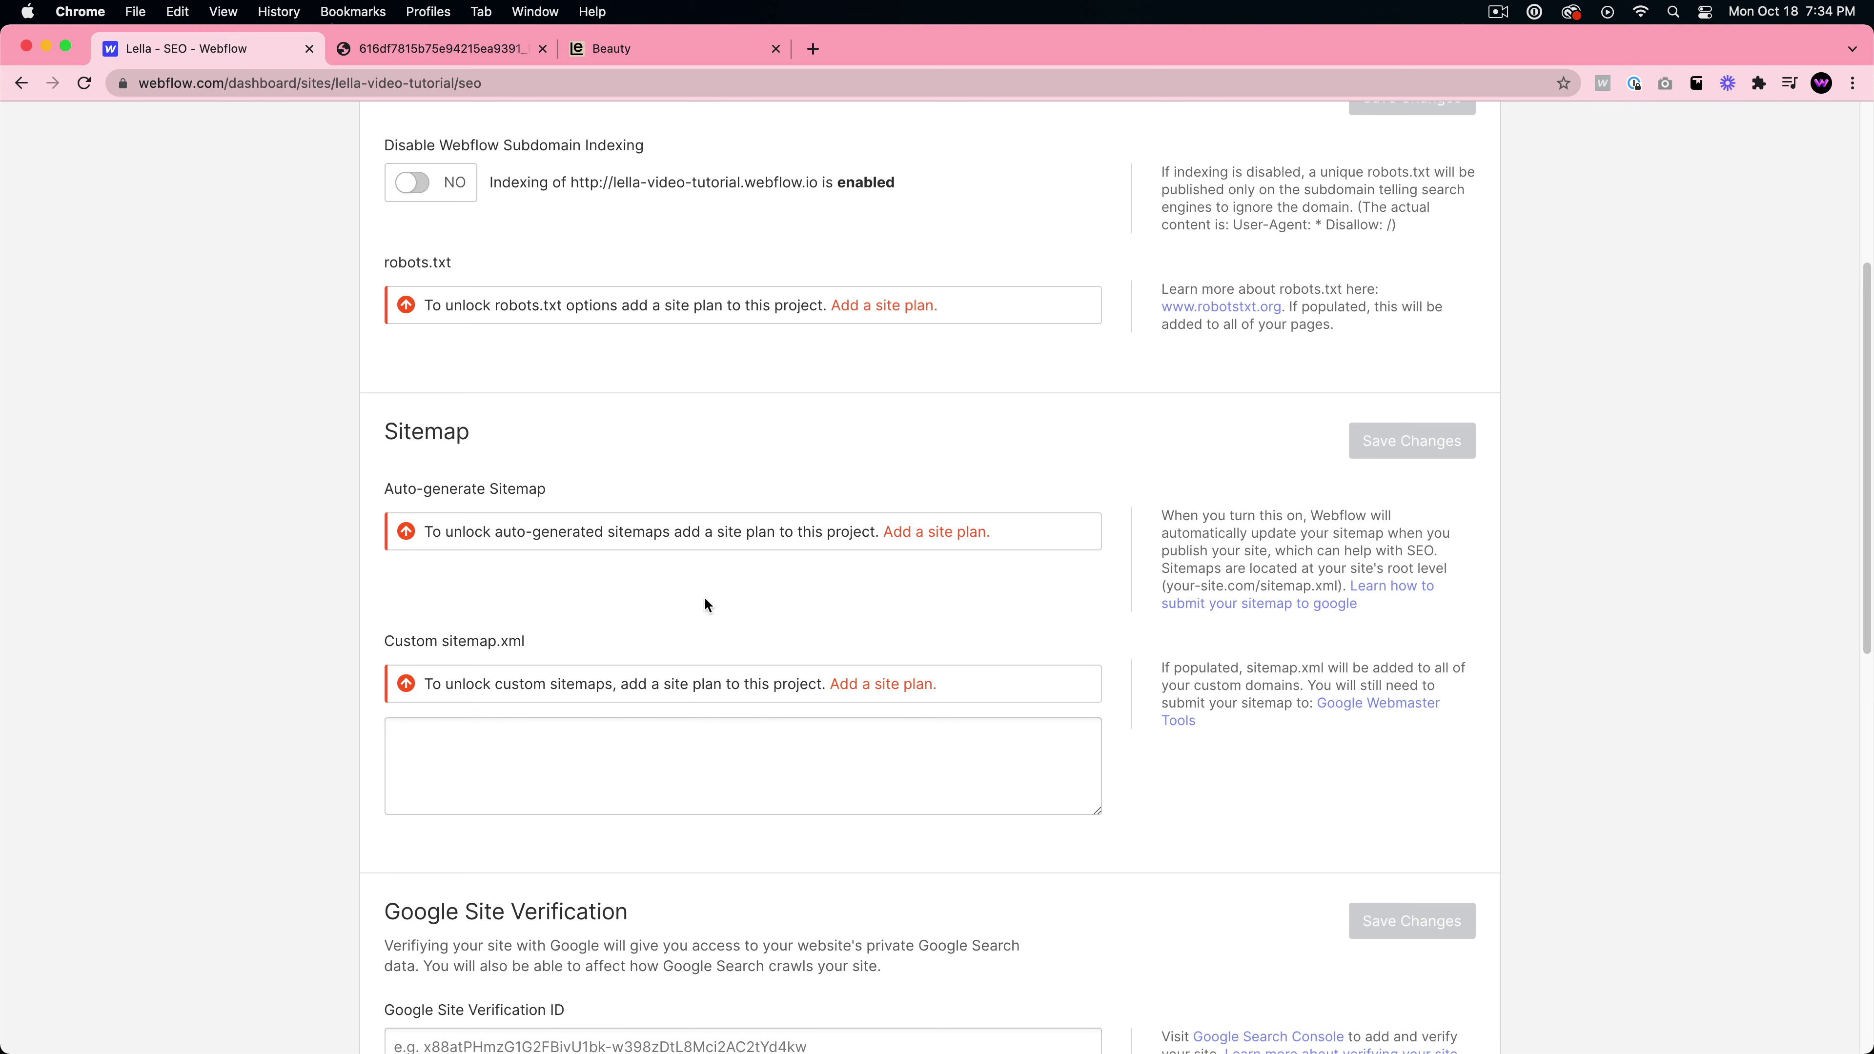
pyautogui.scroll(-1, 726, 631)
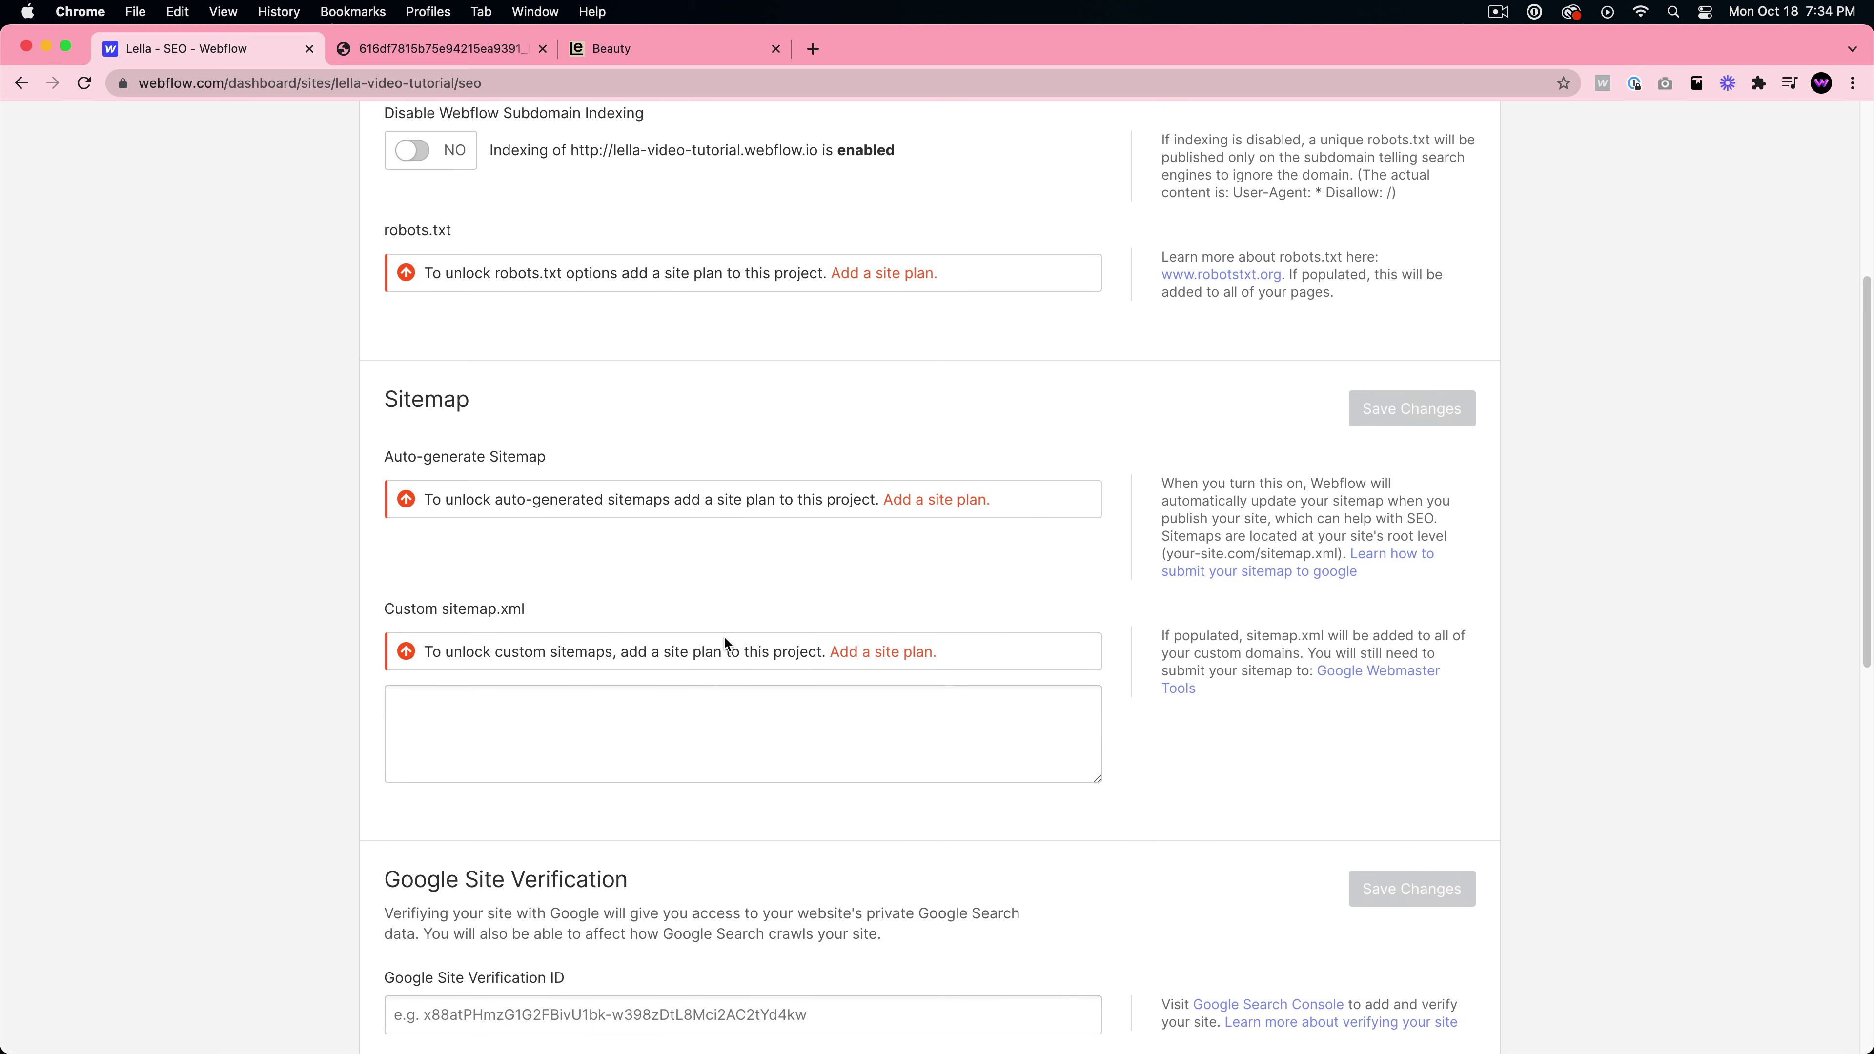
pyautogui.scroll(-1, 724, 634)
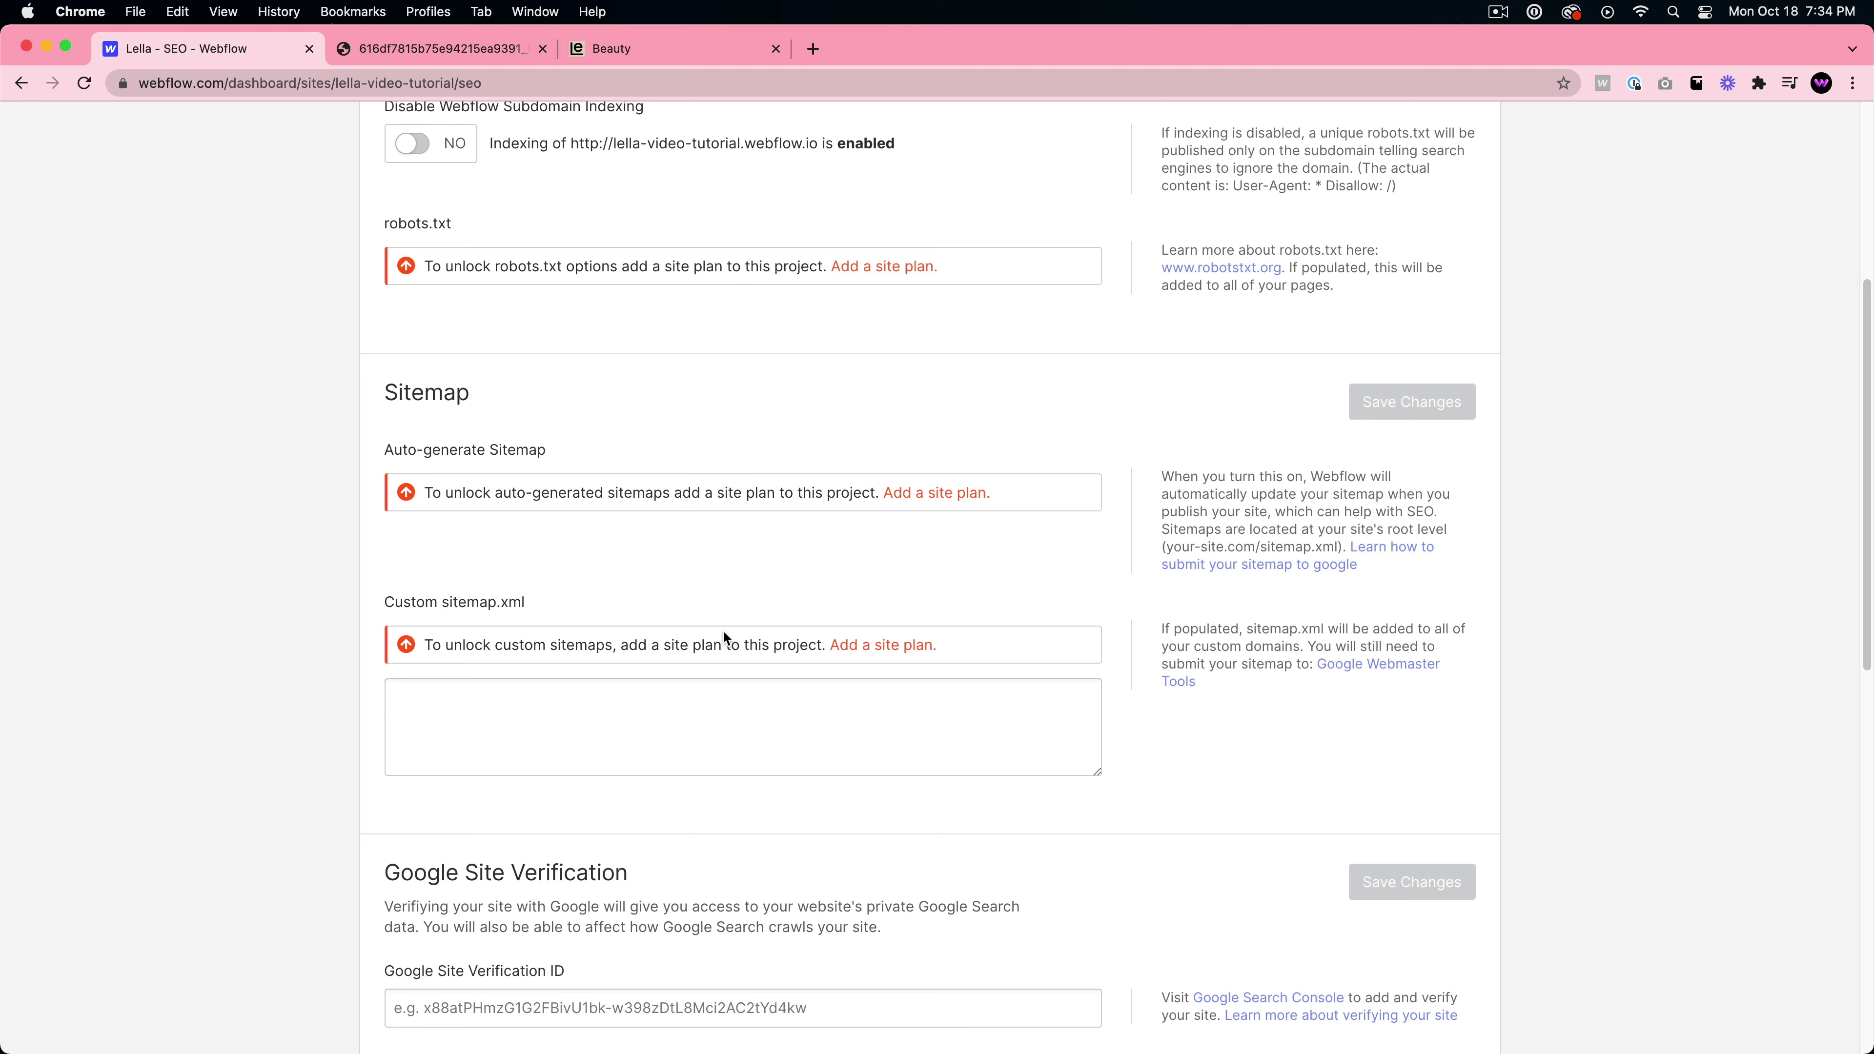
pyautogui.scroll(-3, 709, 598)
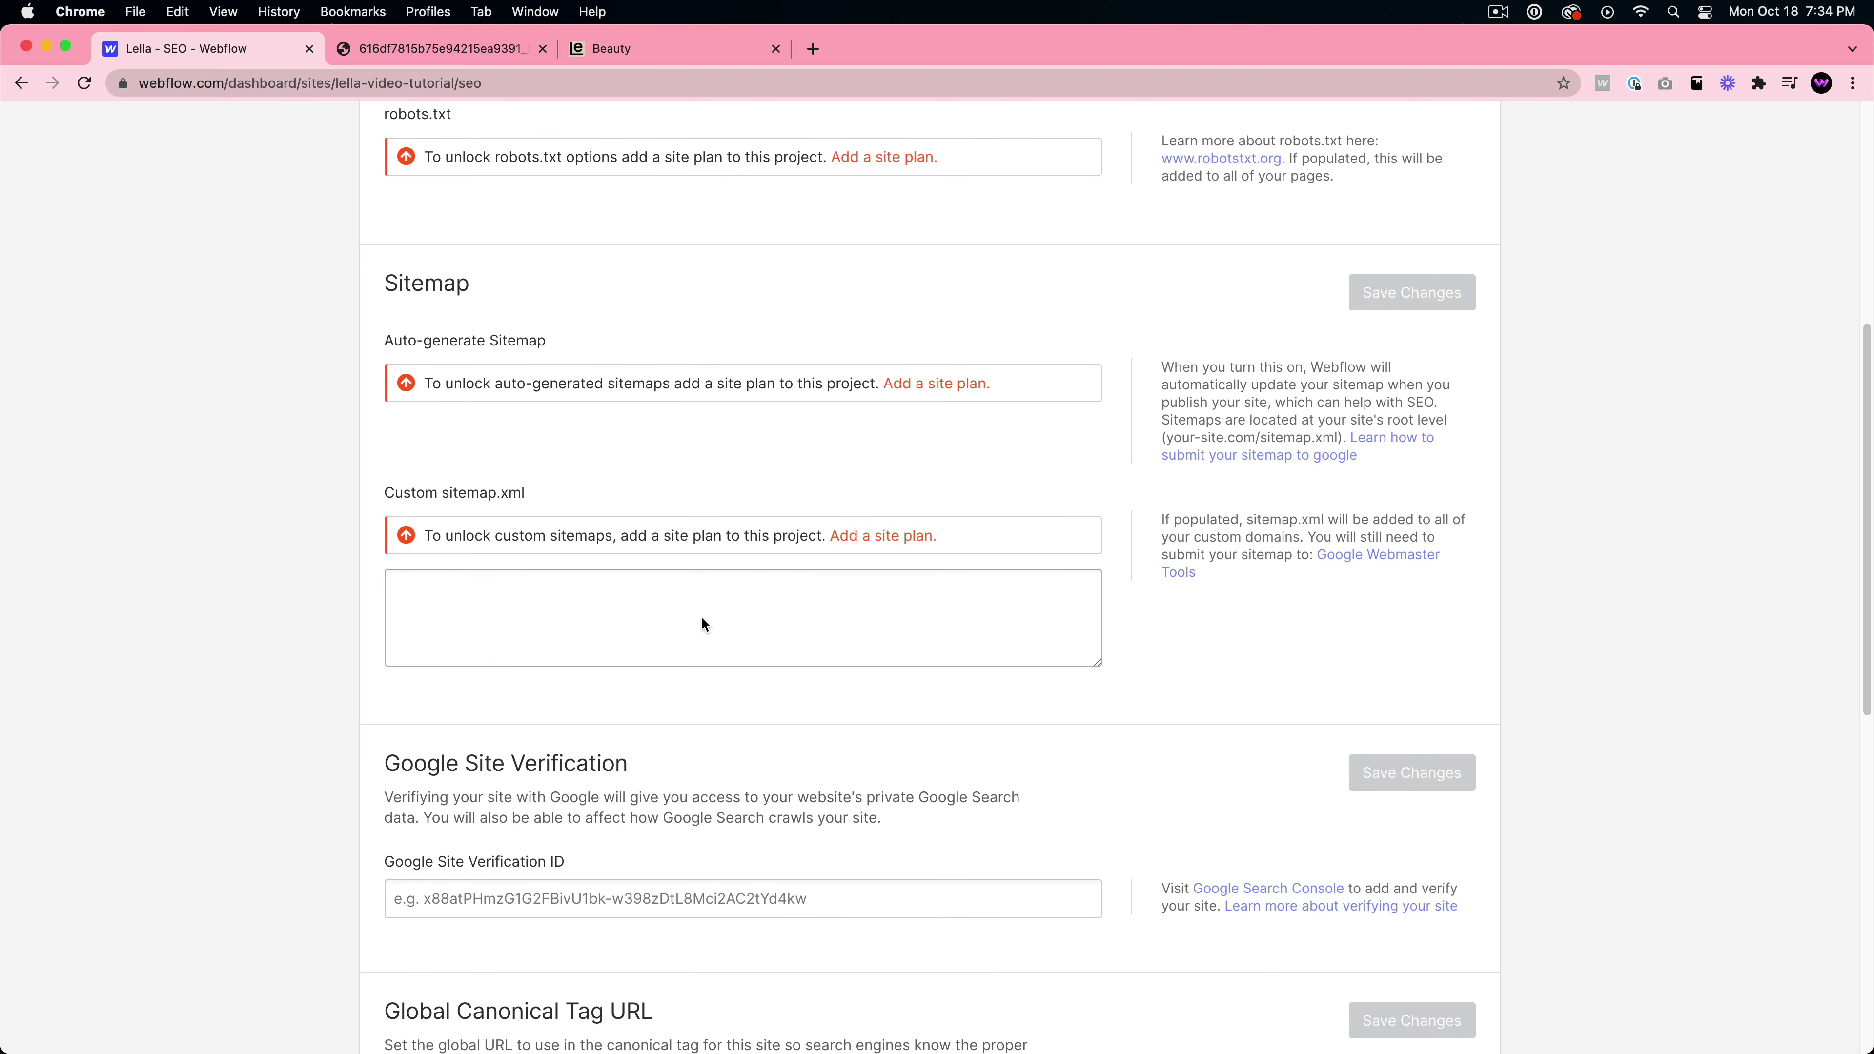
pyautogui.scroll(-10, 722, 657)
pyautogui.scroll(18, 675, 501)
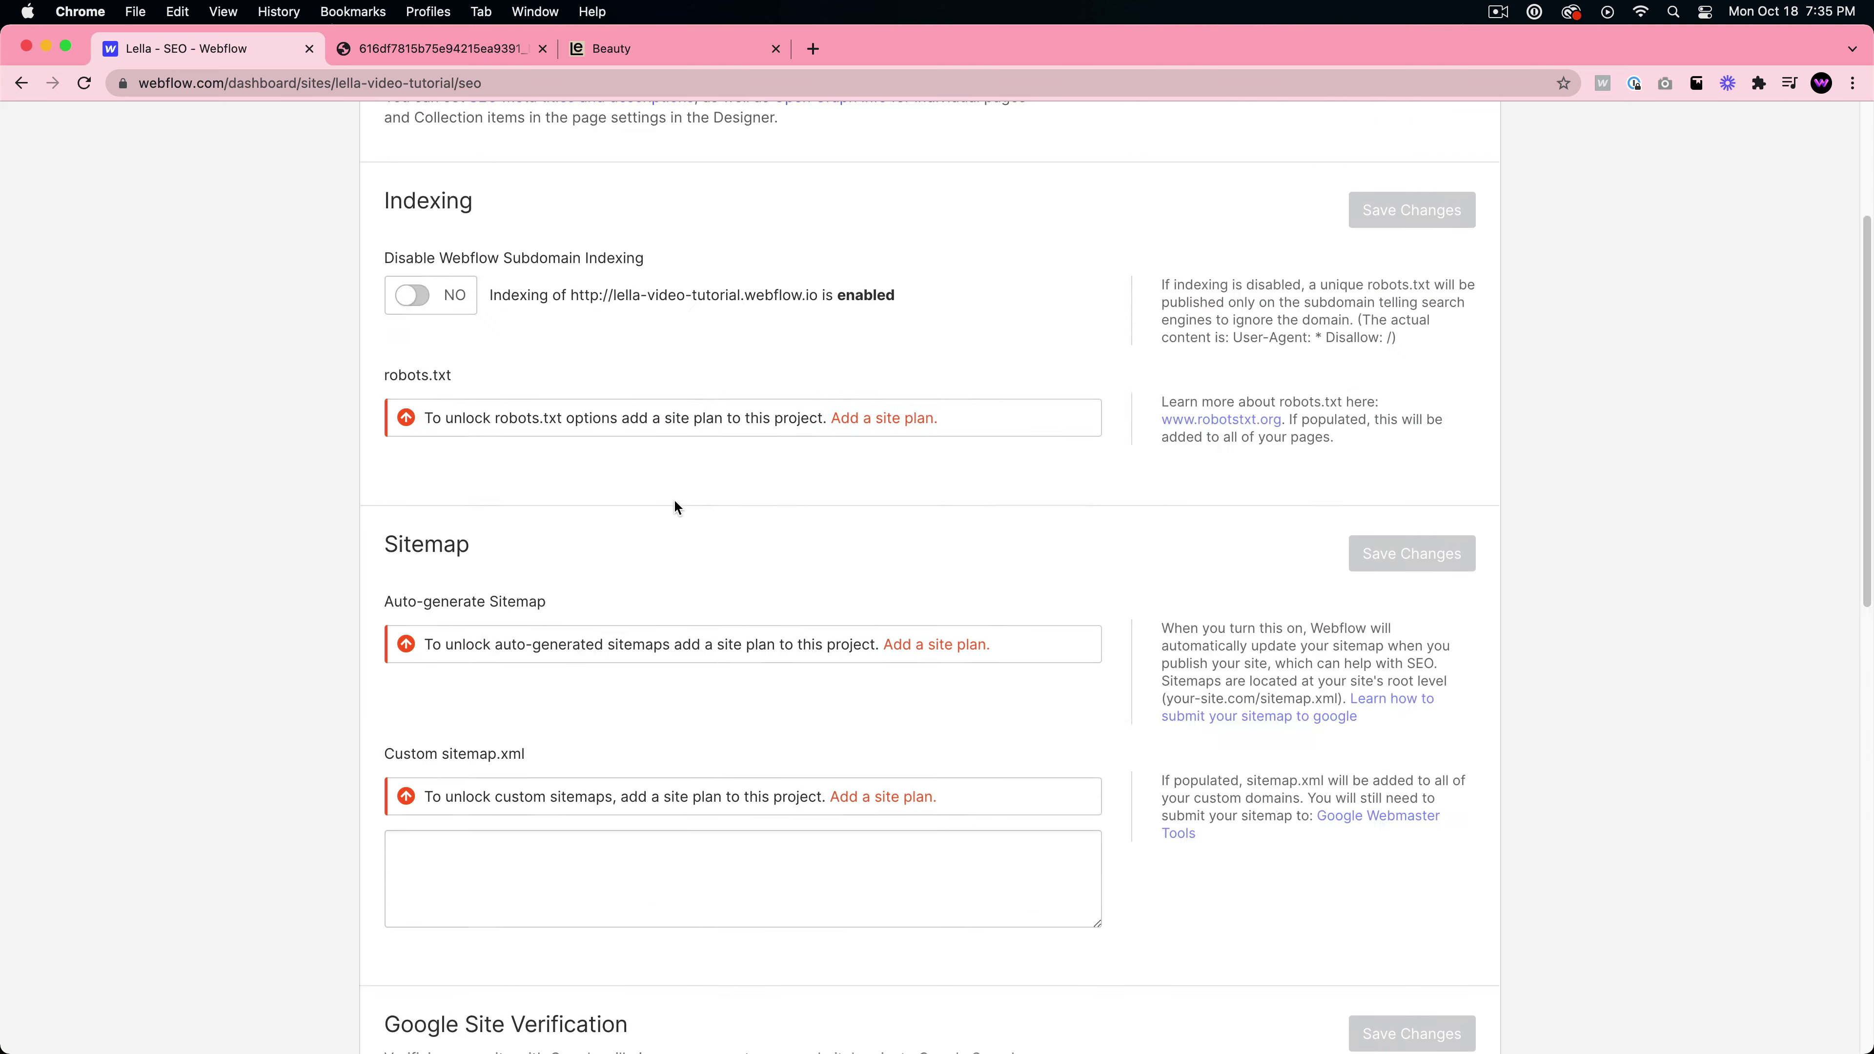
pyautogui.scroll(4, 675, 503)
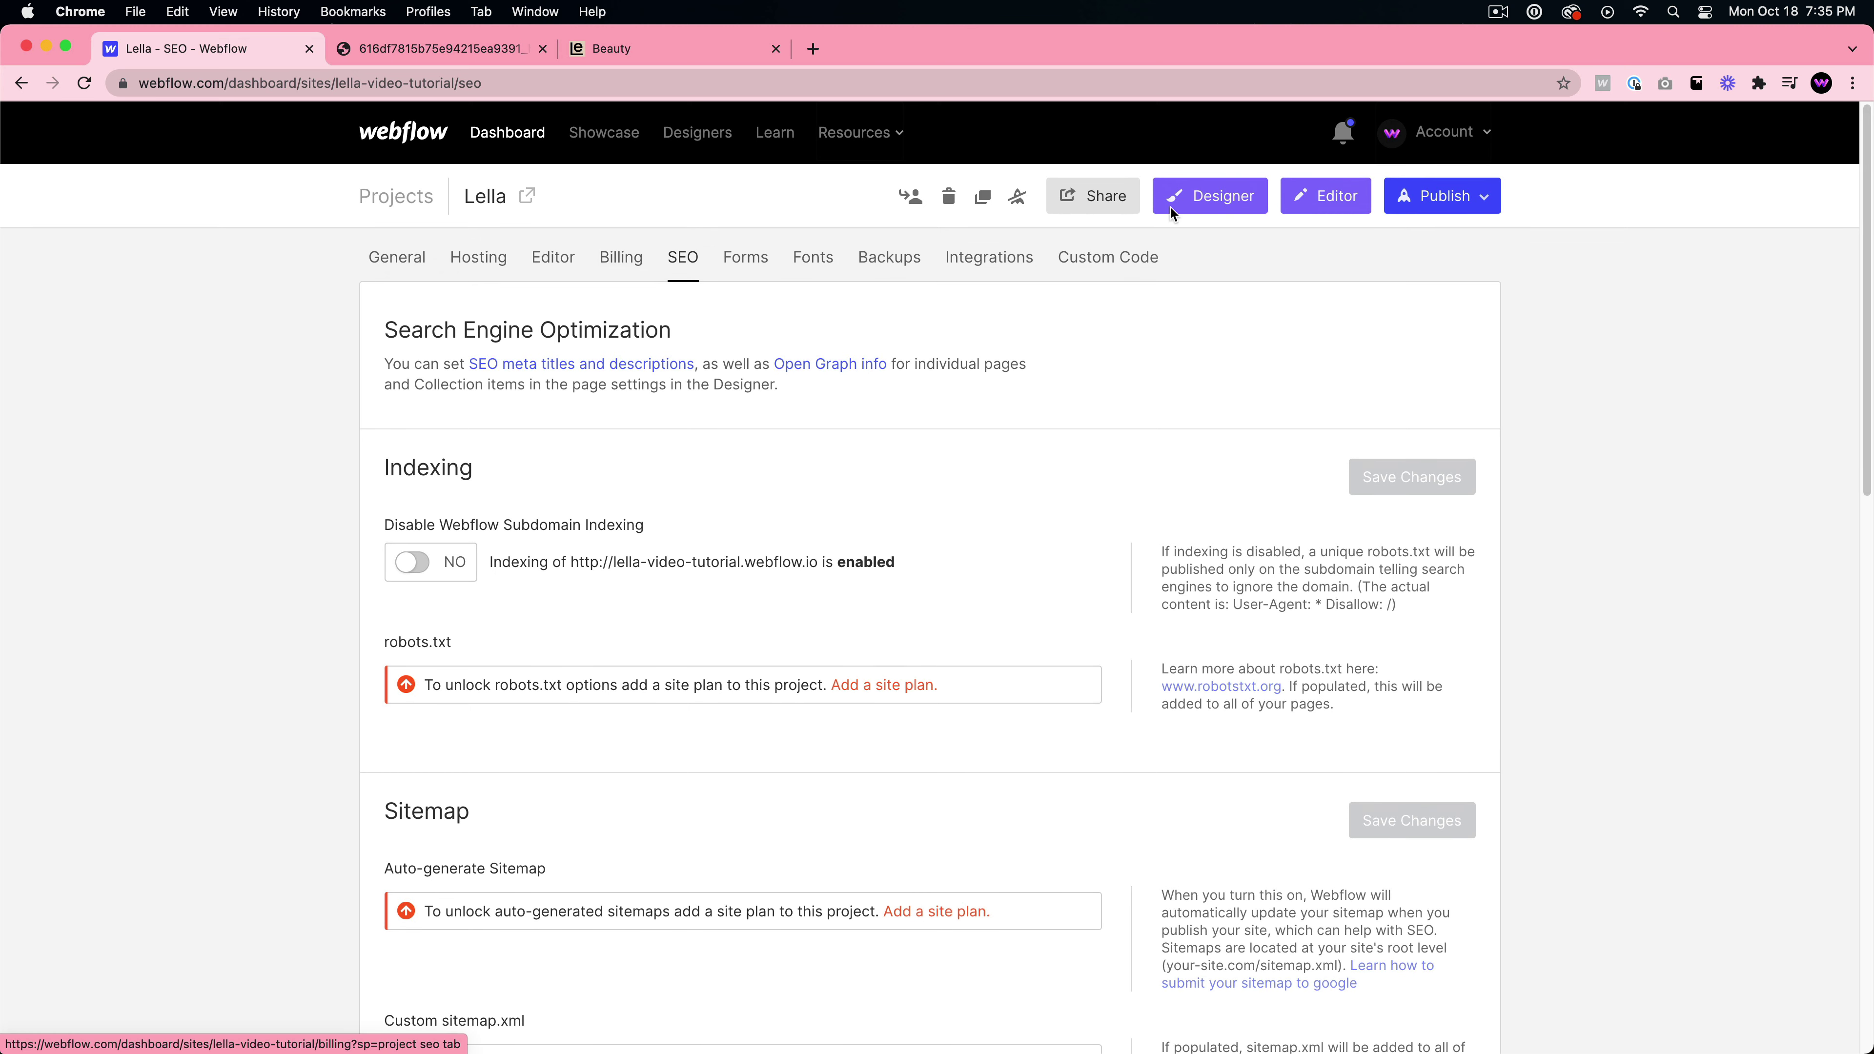
pyautogui.click(1220, 201)
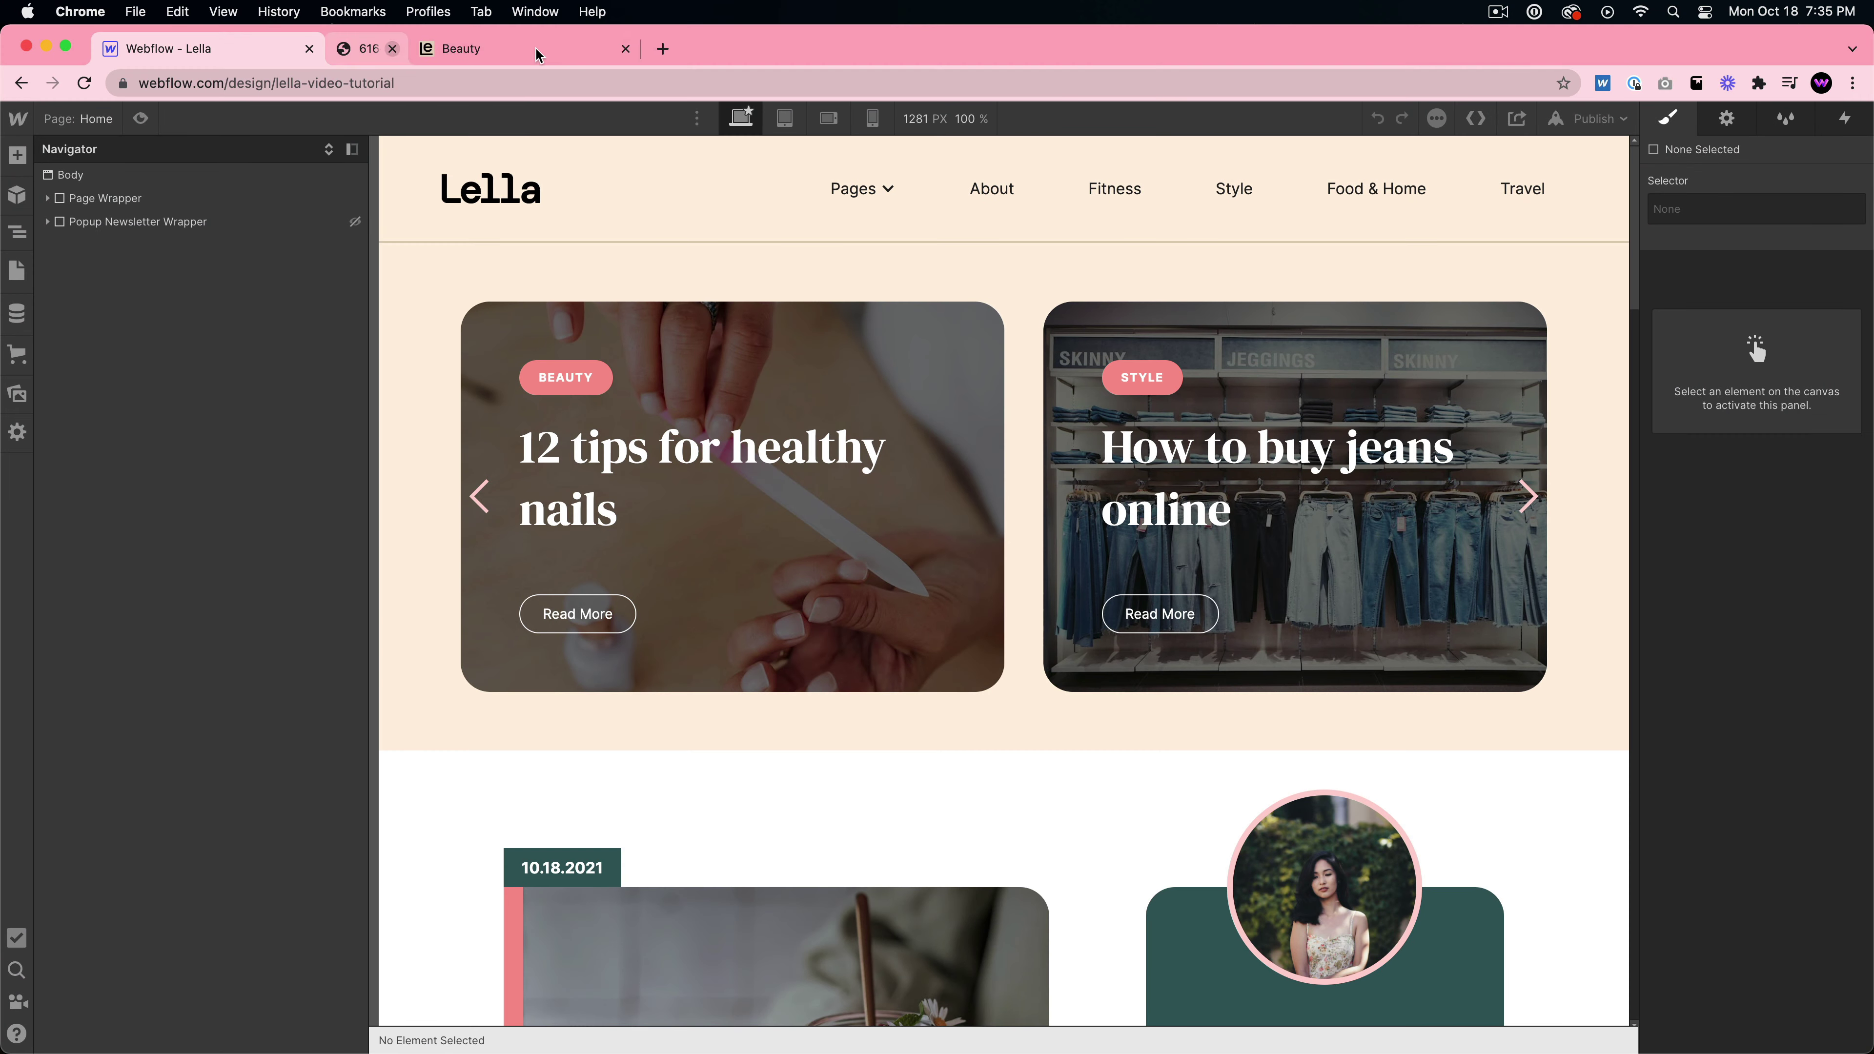
# - Switch to the live Lella site, review the home page's hero slider and blog posts, and dismiss the newsletter popup
pyautogui.click(496, 53)
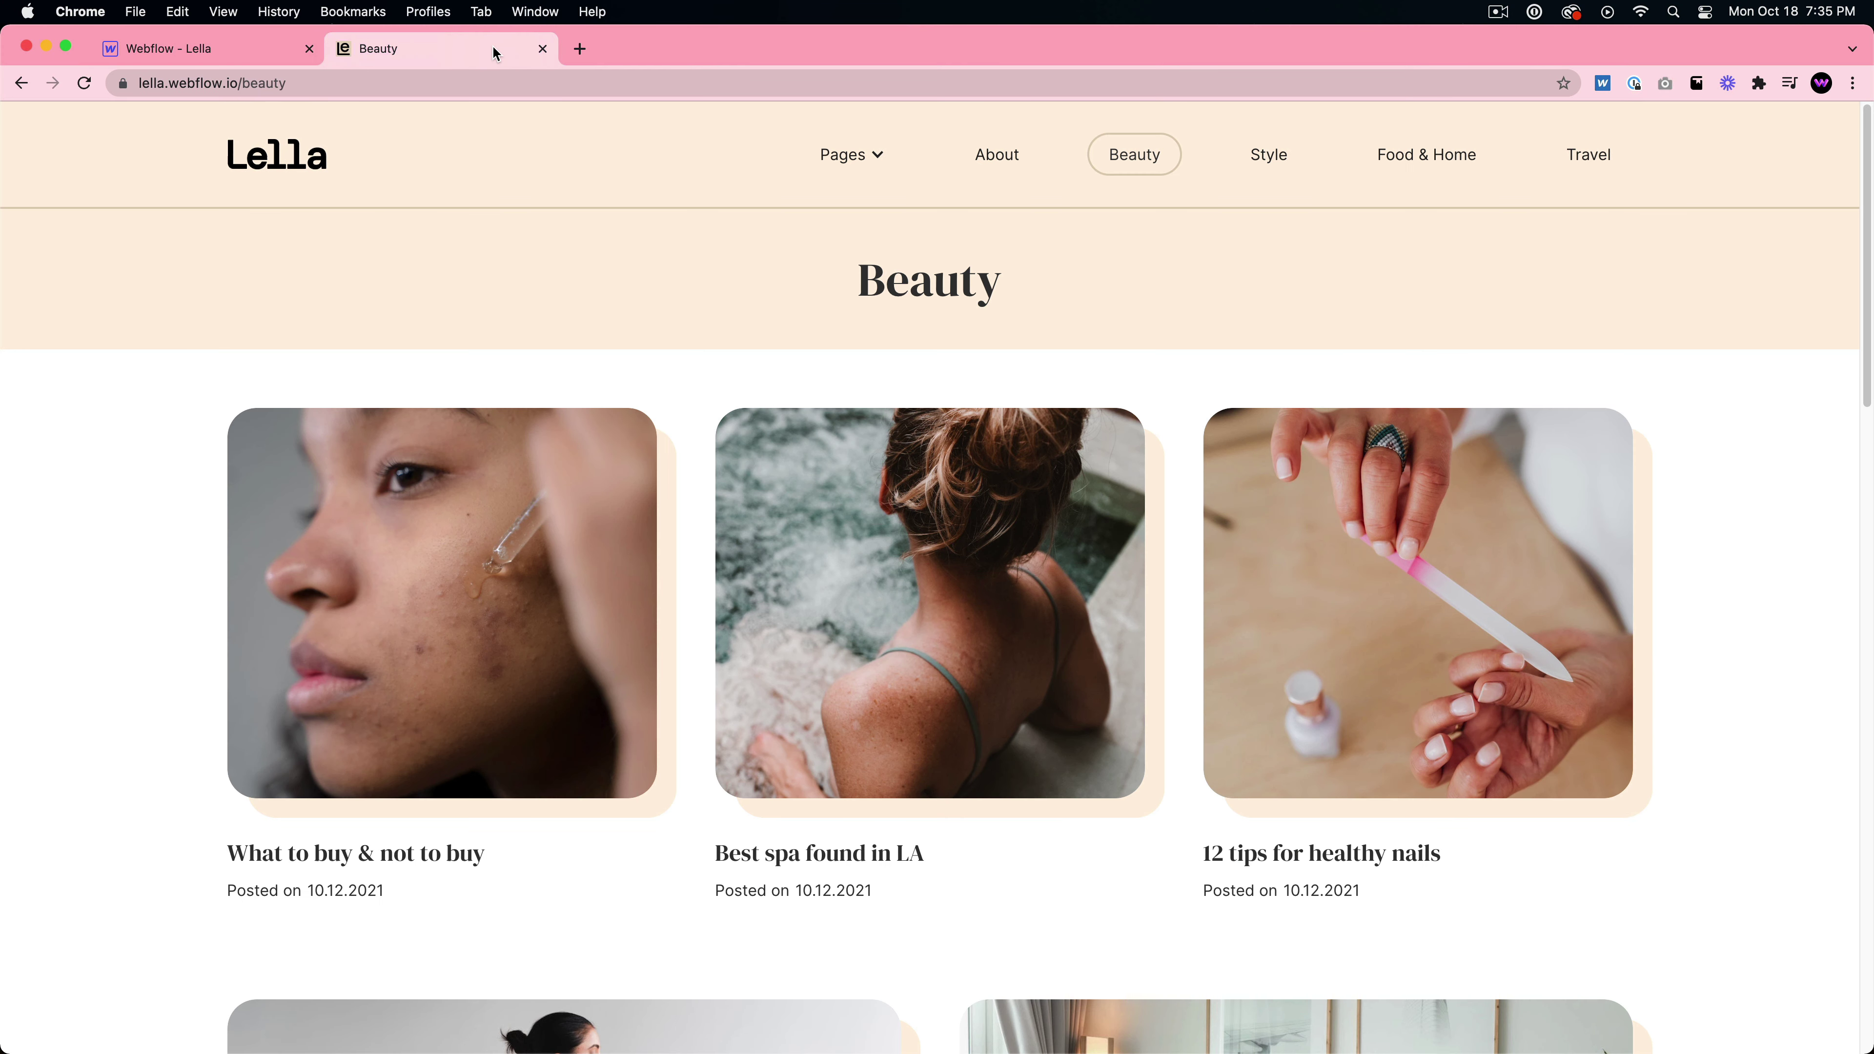
pyautogui.click(224, 167)
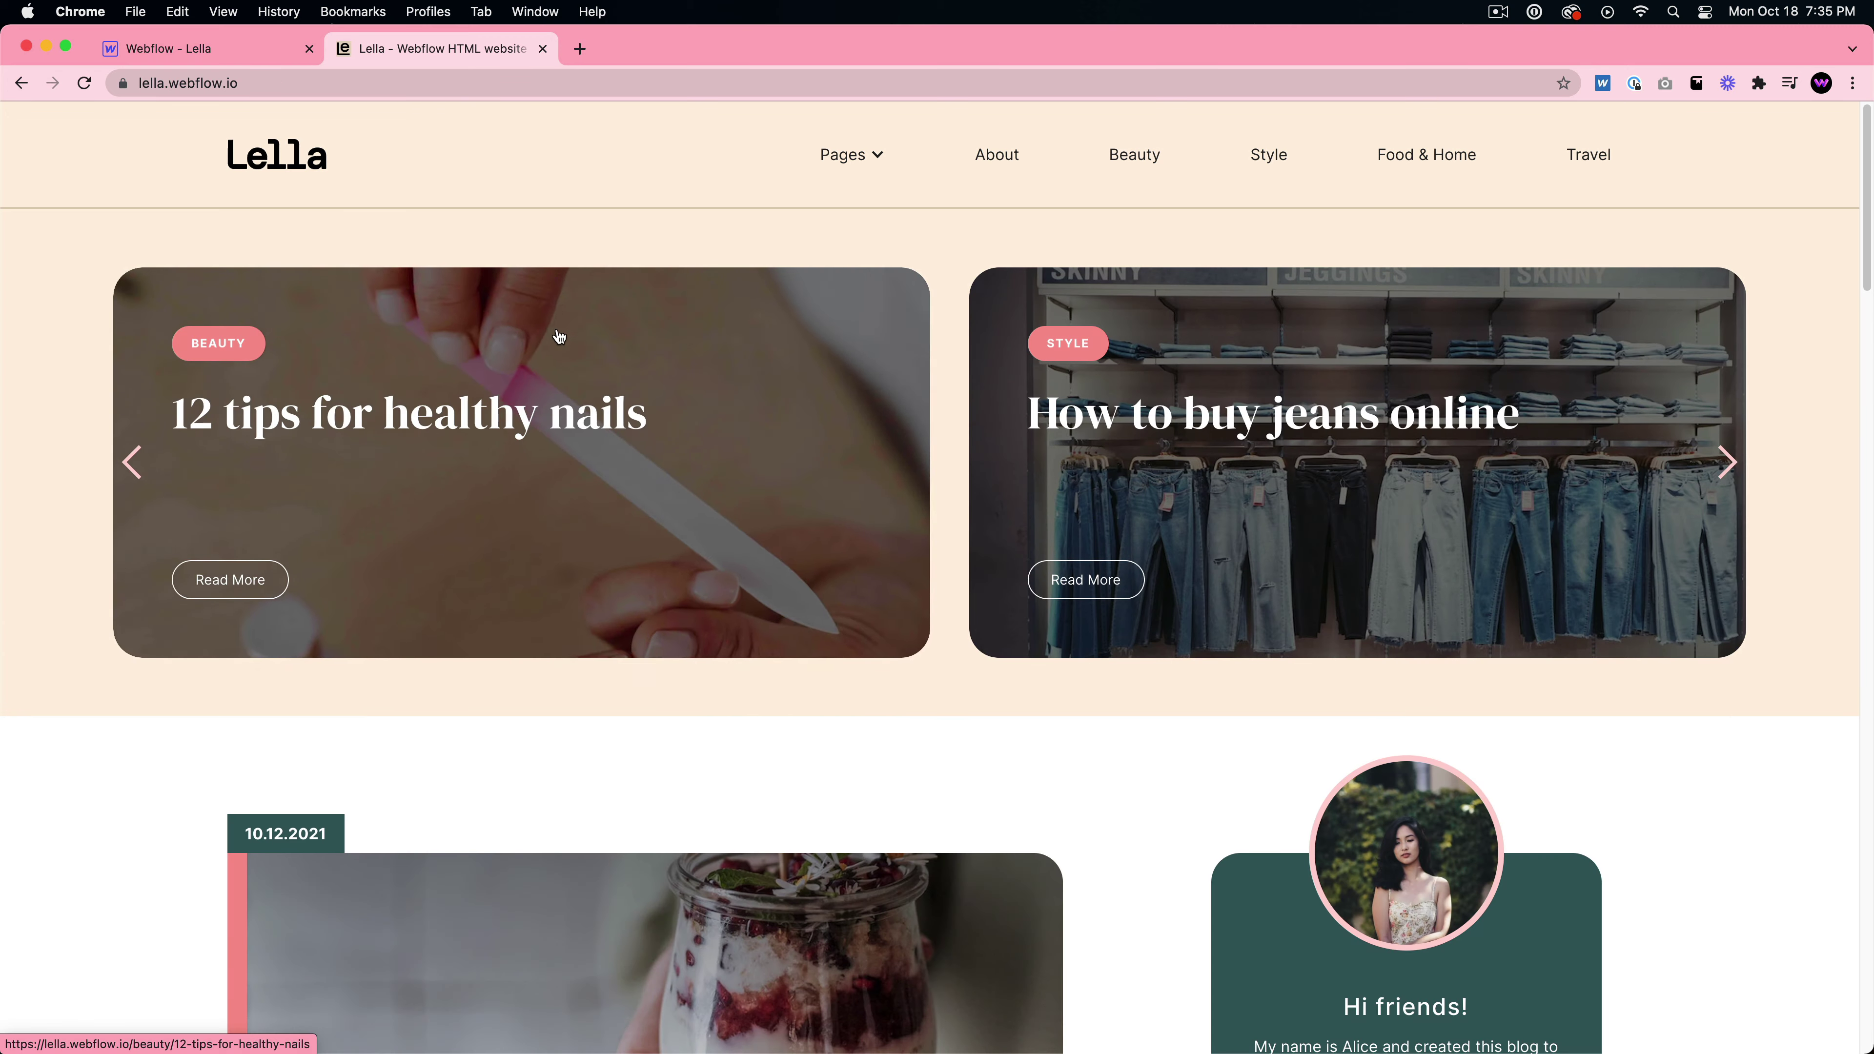
pyautogui.scroll(-3, 1449, 380)
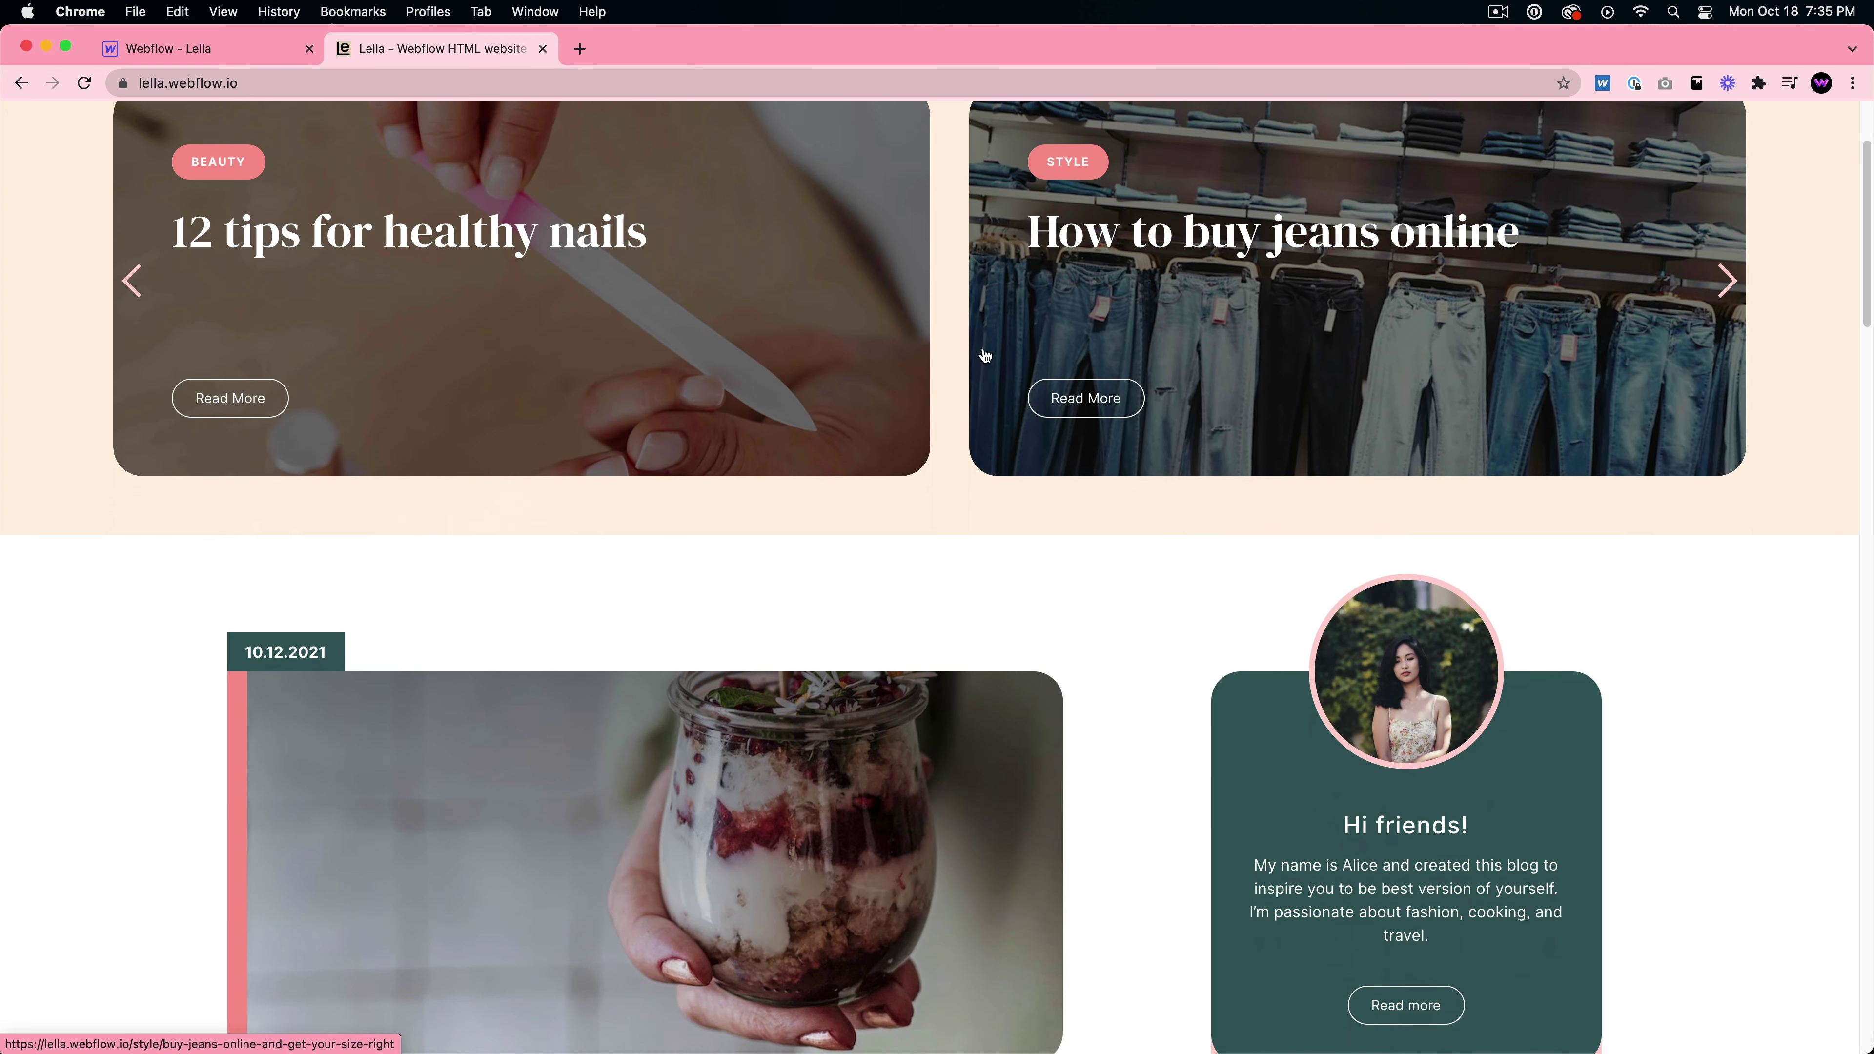
pyautogui.scroll(2, 506, 410)
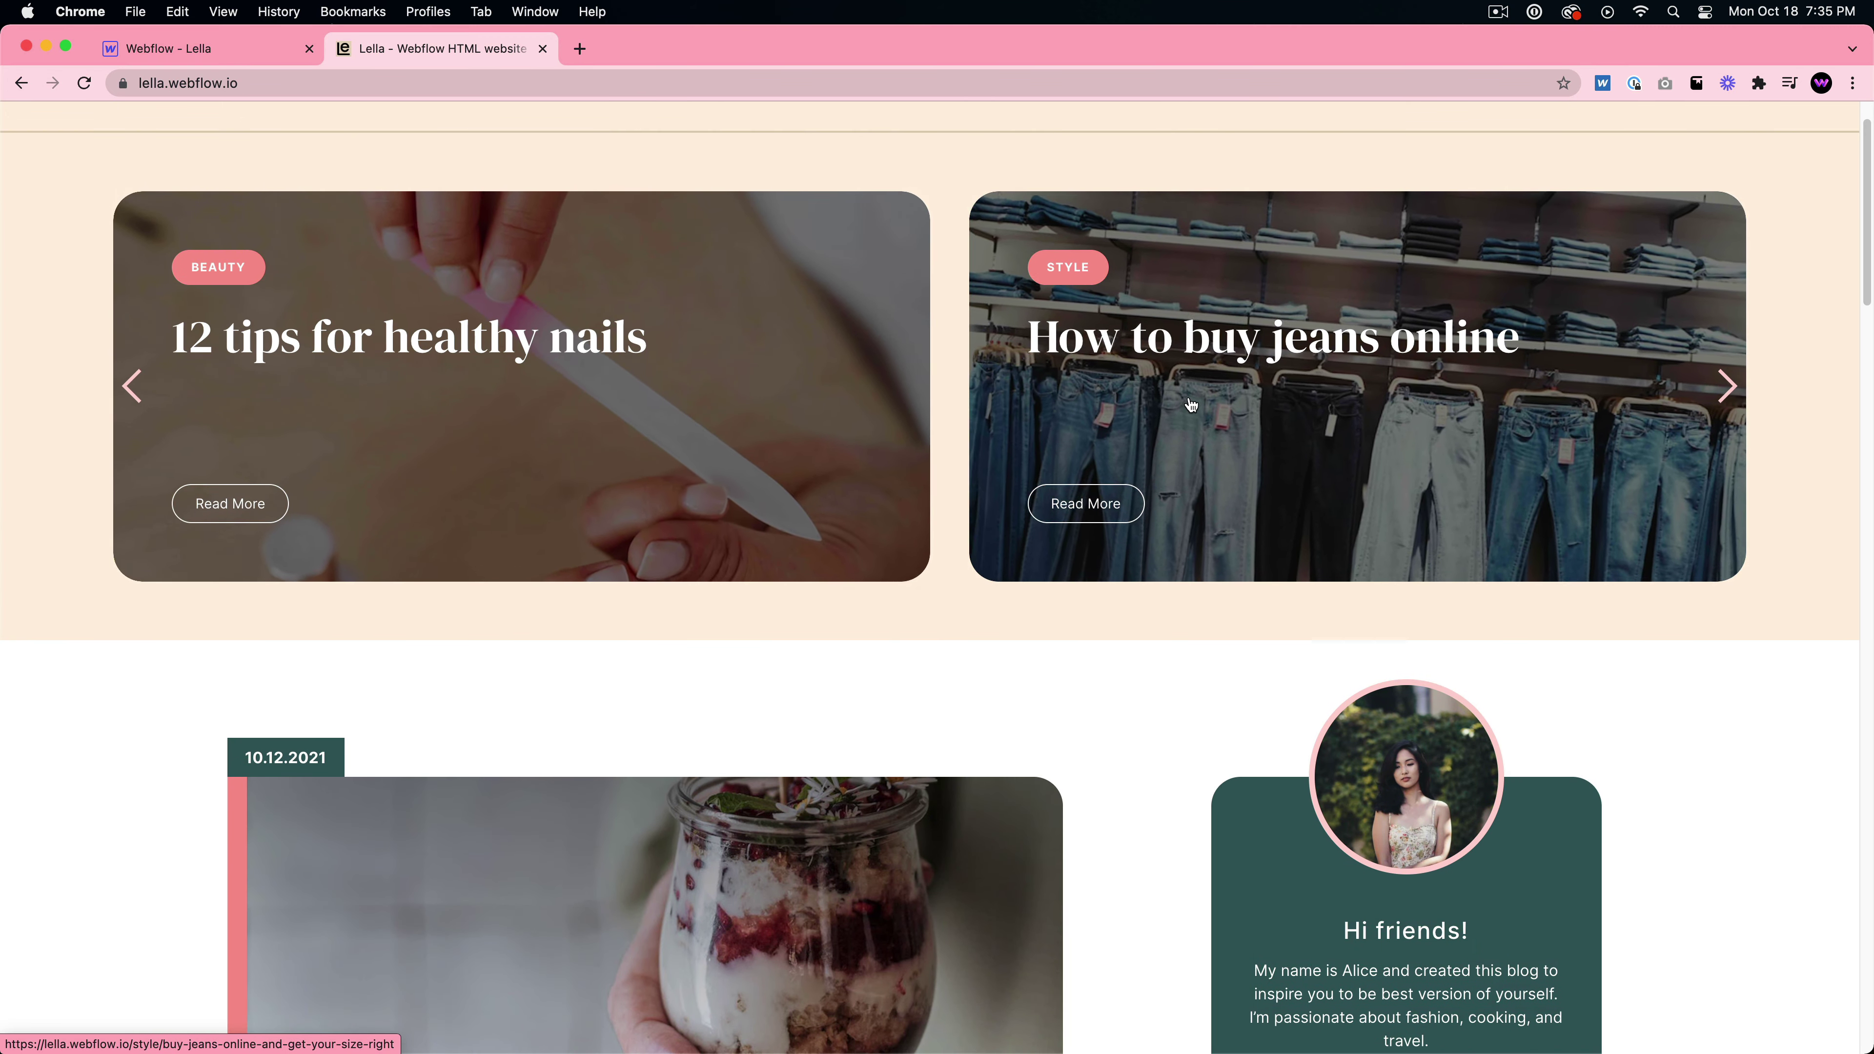
pyautogui.scroll(-5, 912, 541)
pyautogui.scroll(-10, 912, 540)
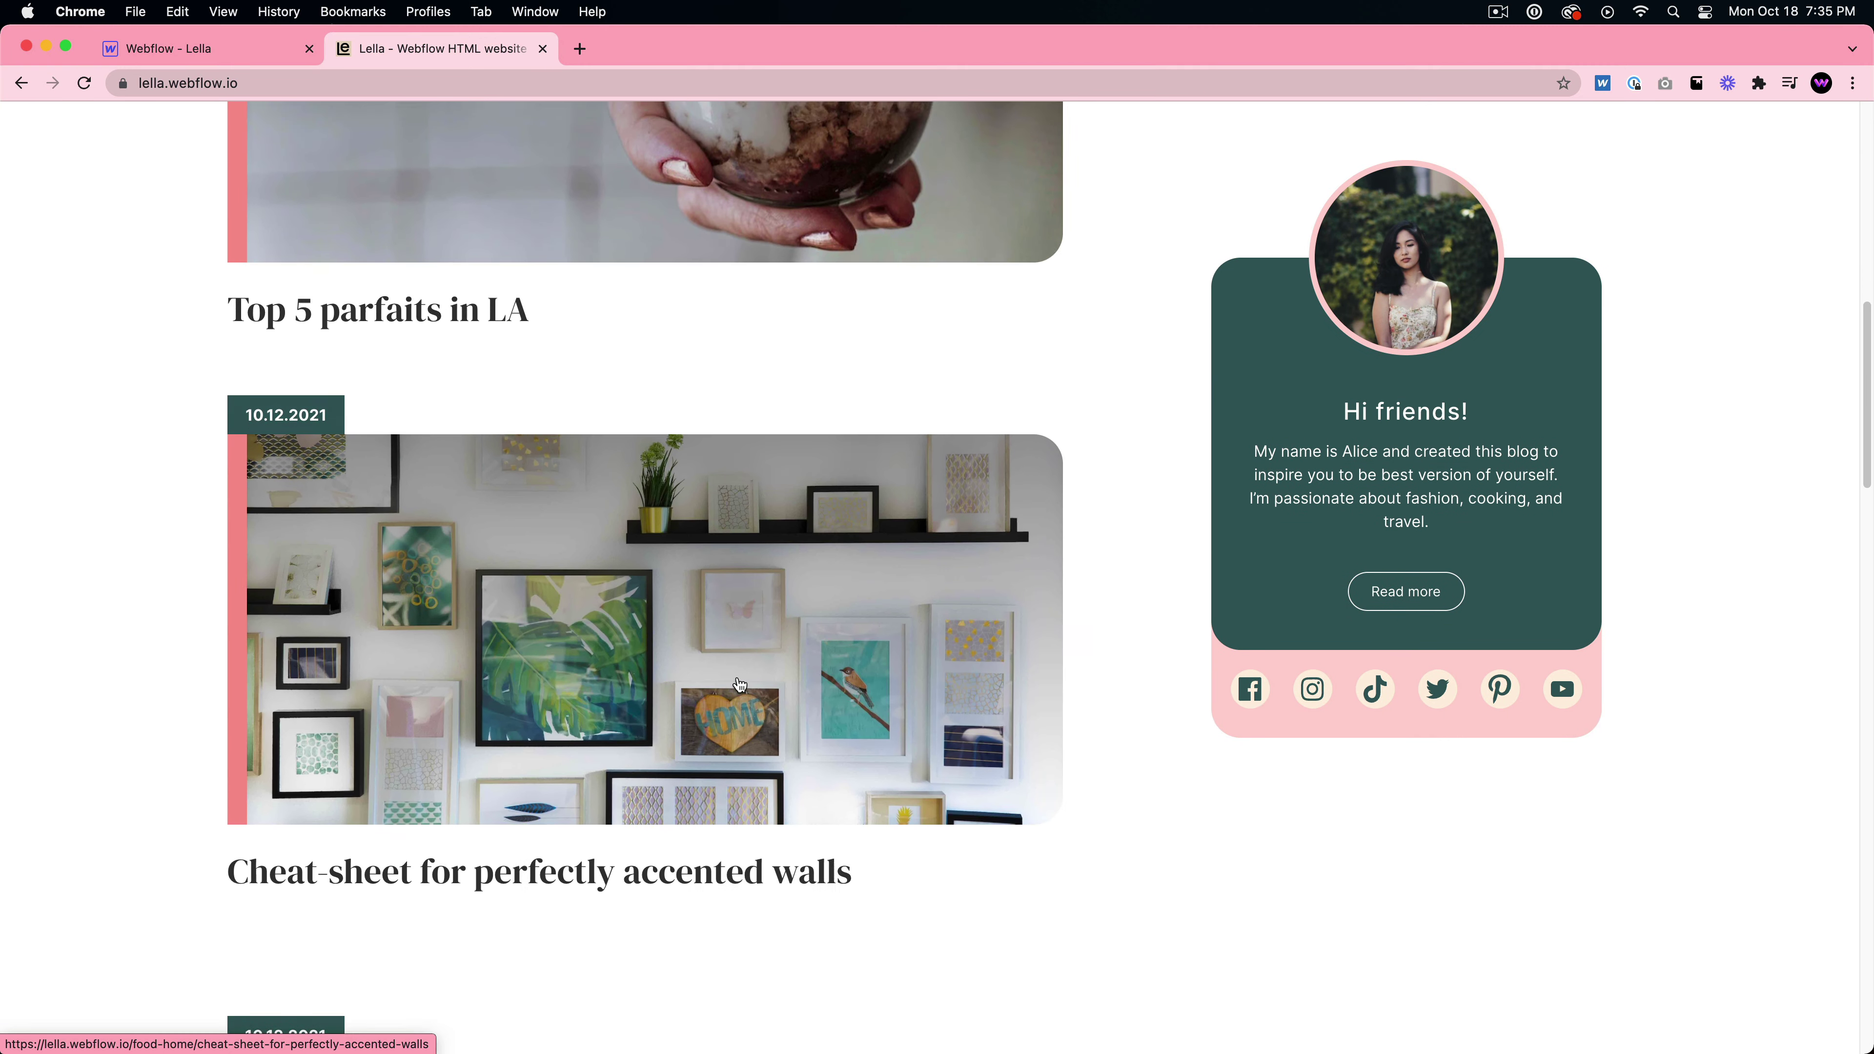
pyautogui.scroll(-12, 771, 597)
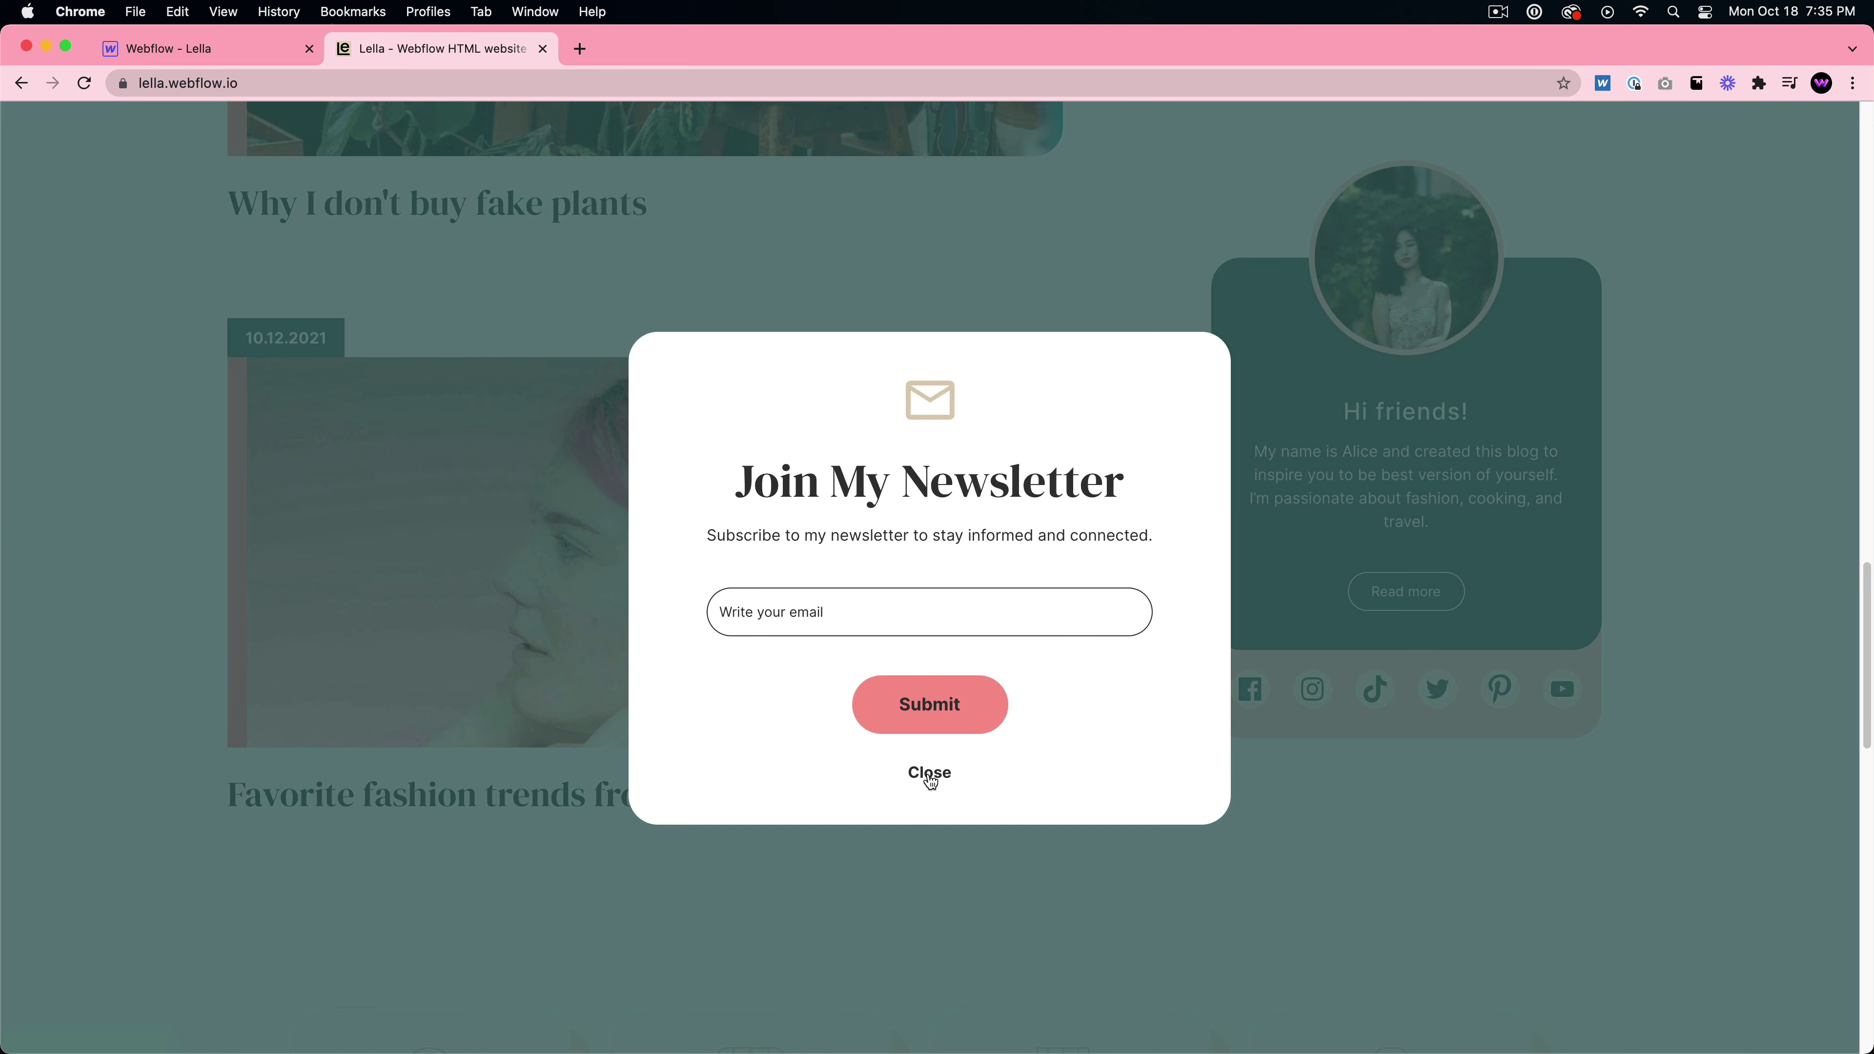
pyautogui.click(929, 775)
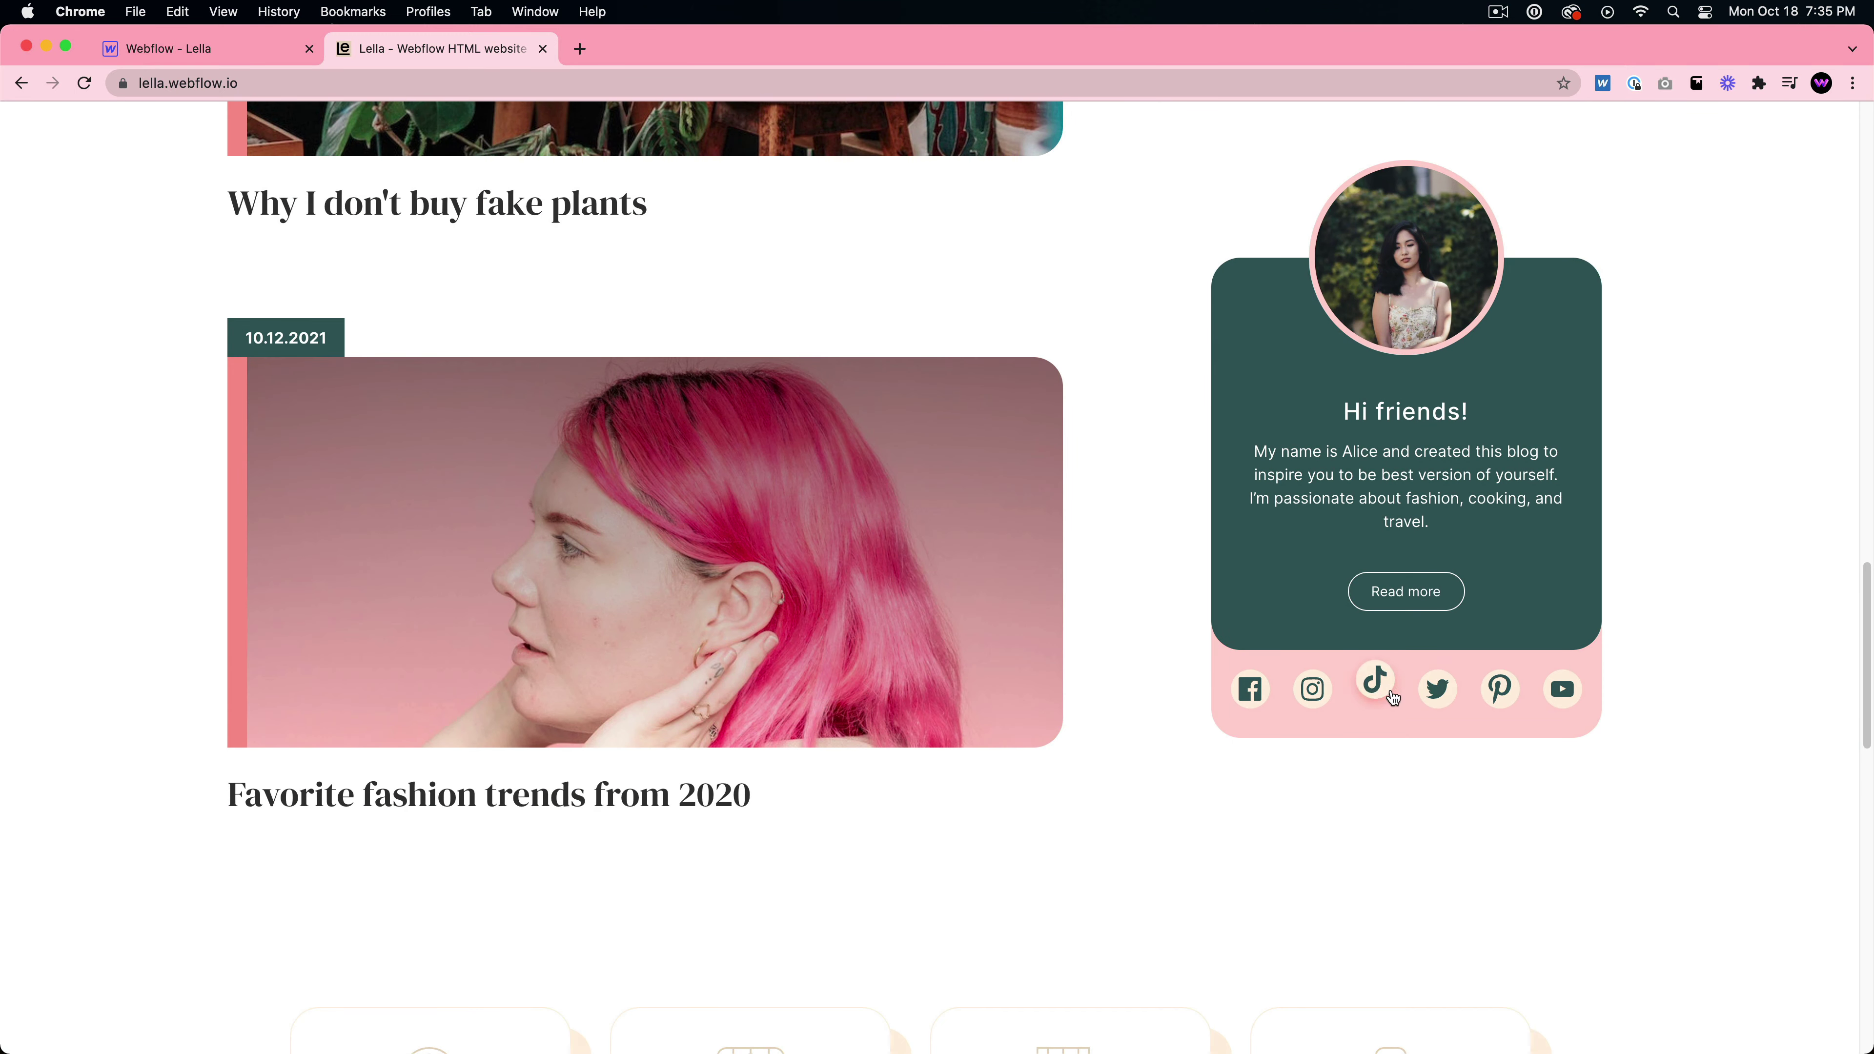
# - Review the category cards, contact form and footer on the live home page
pyautogui.scroll(-8, 1255, 613)
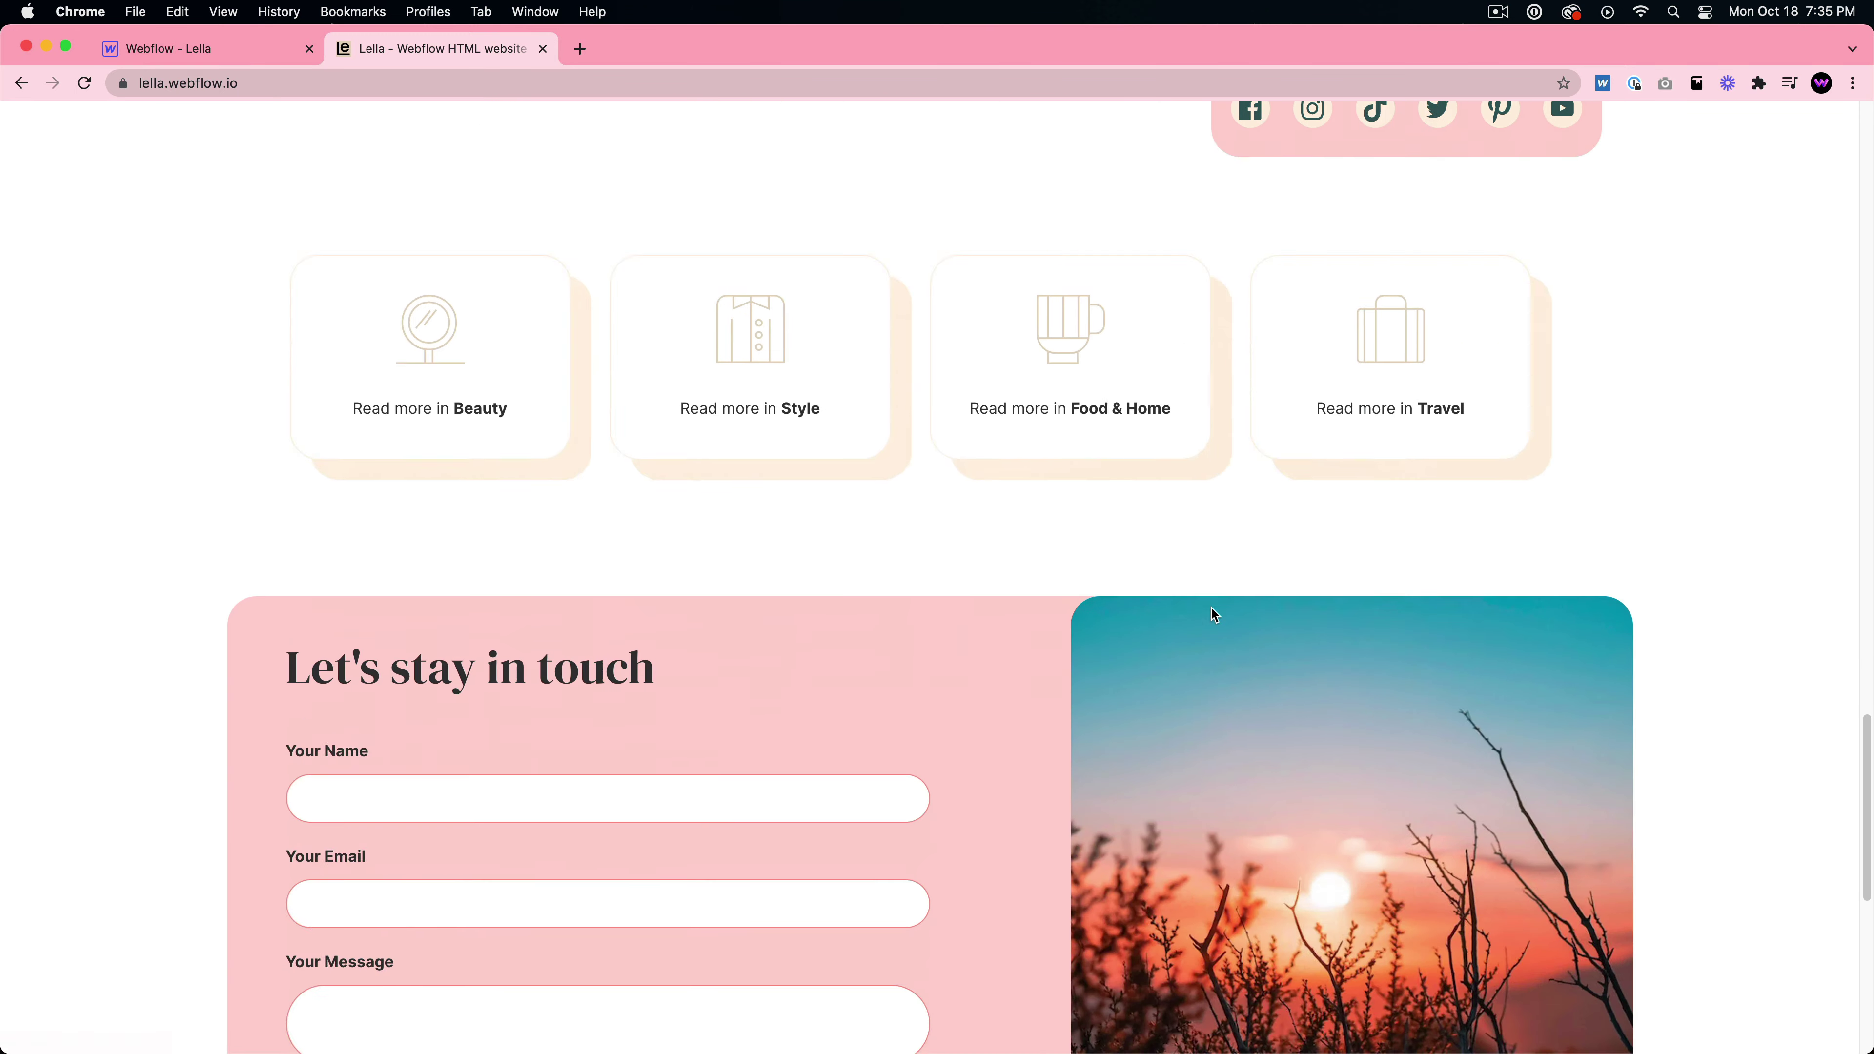
pyautogui.scroll(-3, 1422, 473)
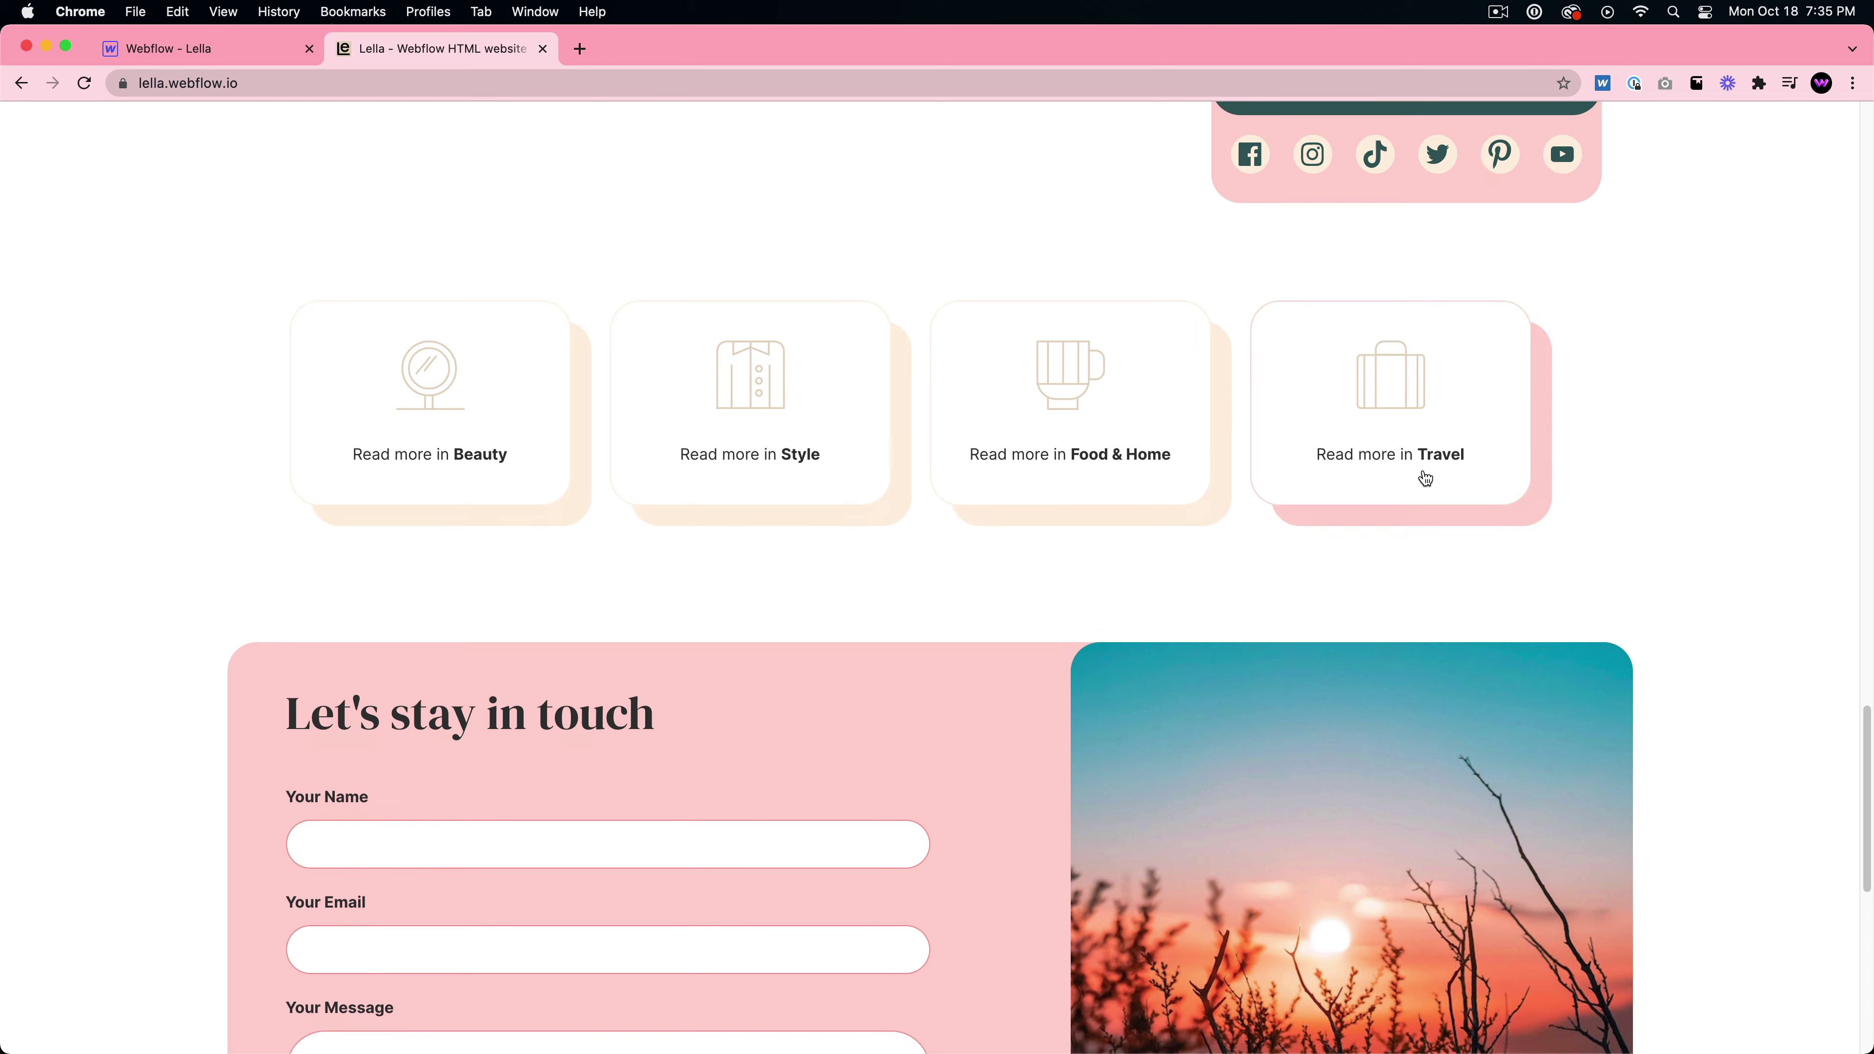
pyautogui.scroll(1, 665, 326)
pyautogui.scroll(-10, 652, 418)
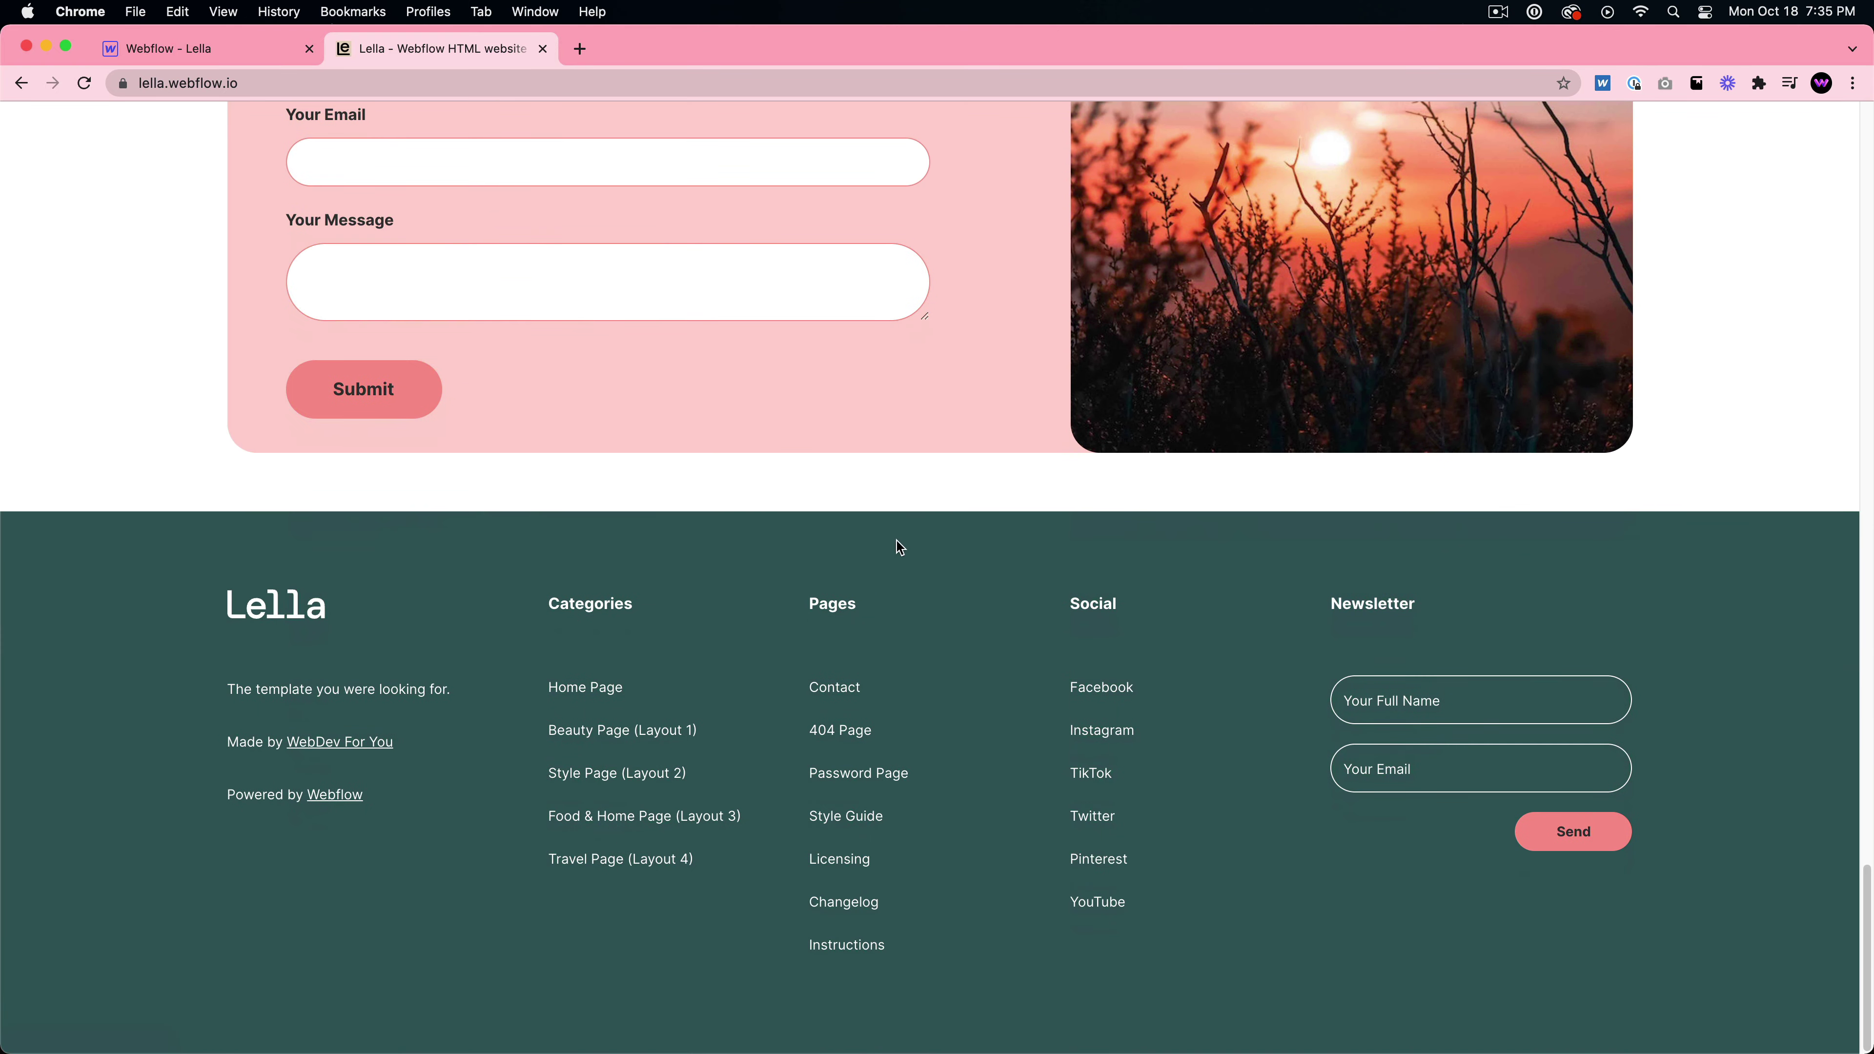
# - Review the card layouts and hover effects on the live Beauty and Style pages
pyautogui.scroll(20, 895, 544)
pyautogui.click(1135, 154)
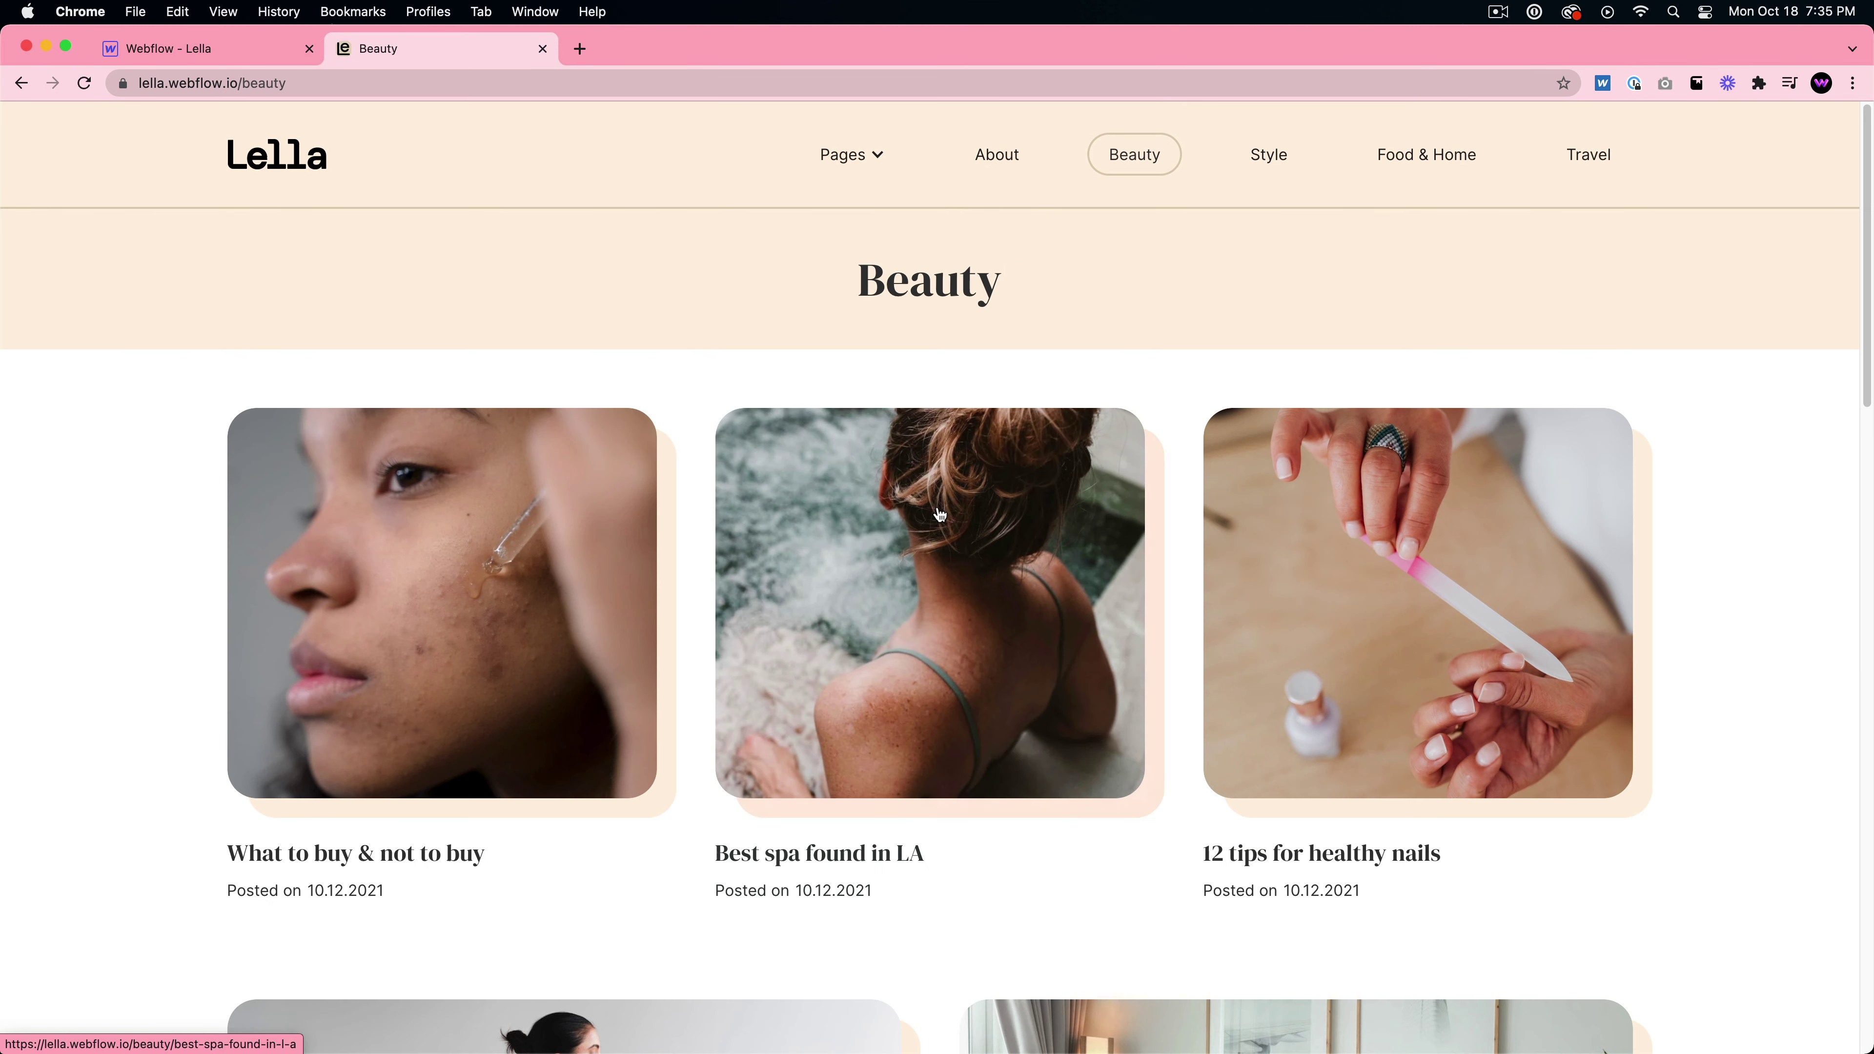
pyautogui.scroll(-8, 1463, 616)
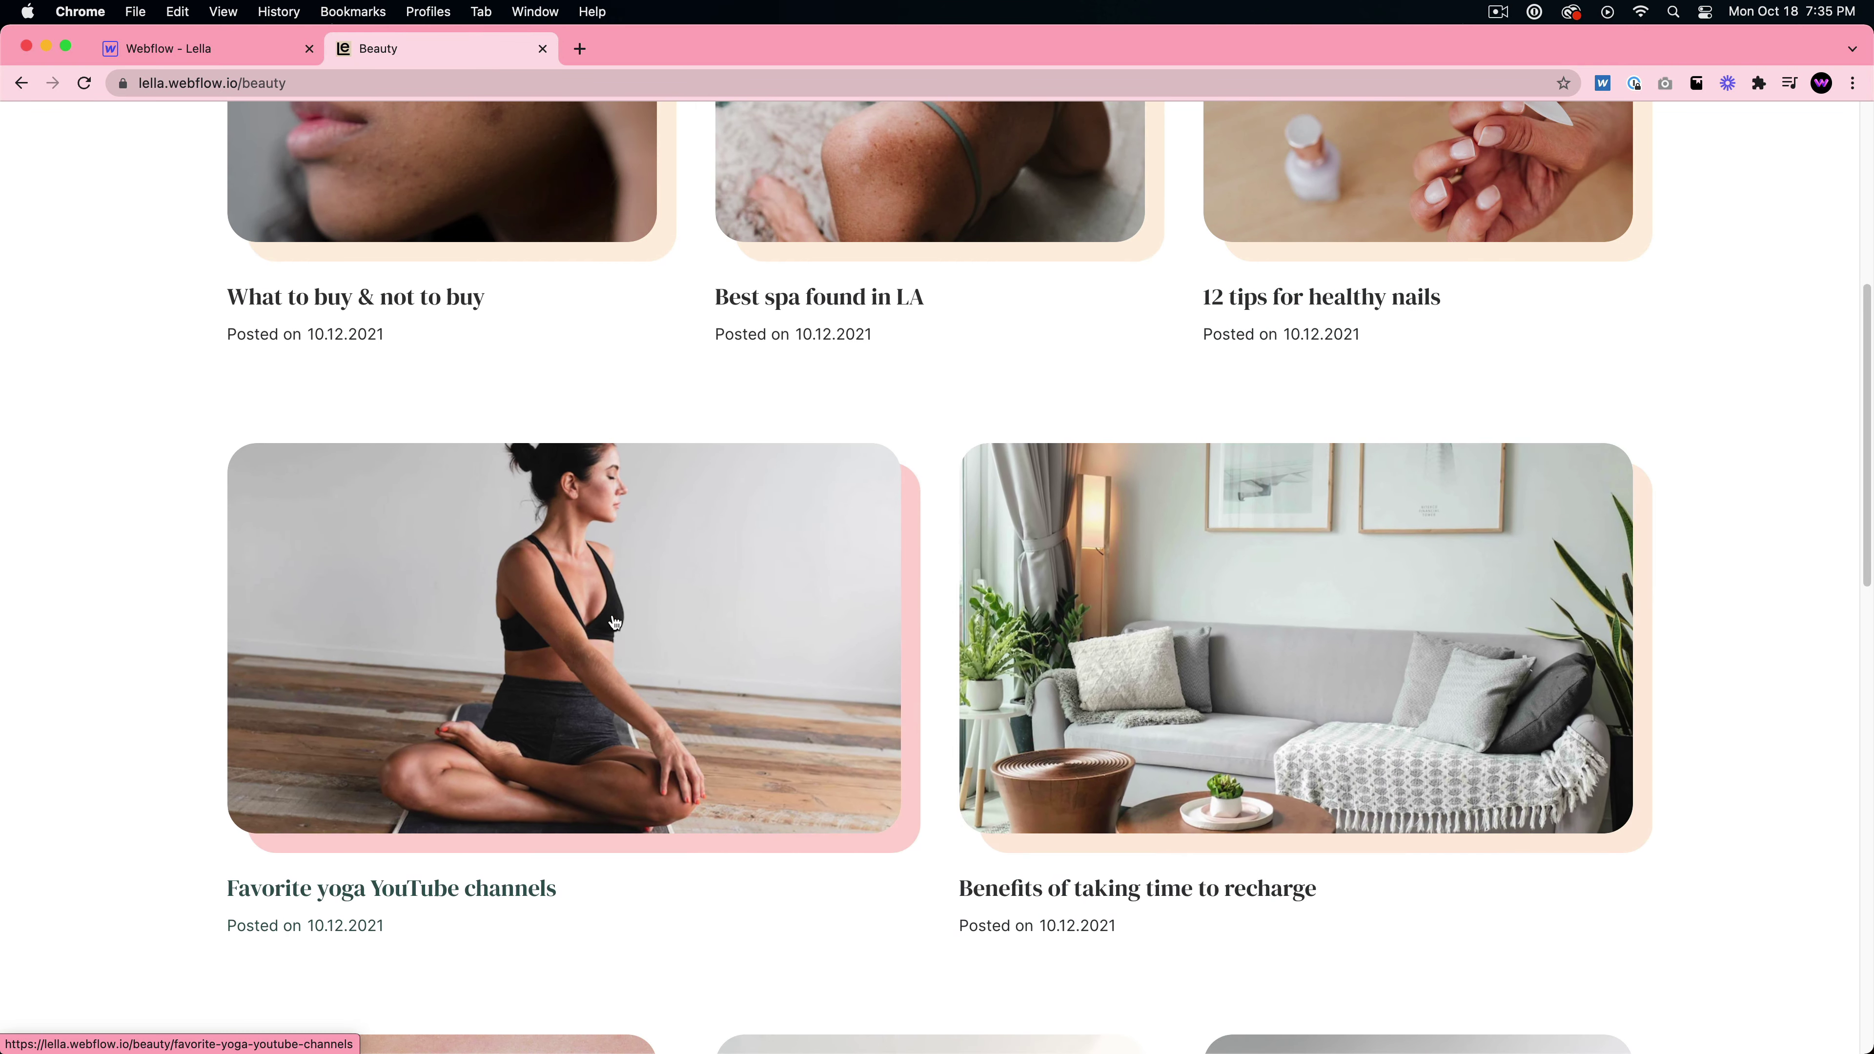
pyautogui.scroll(8, 1348, 343)
pyautogui.click(1282, 180)
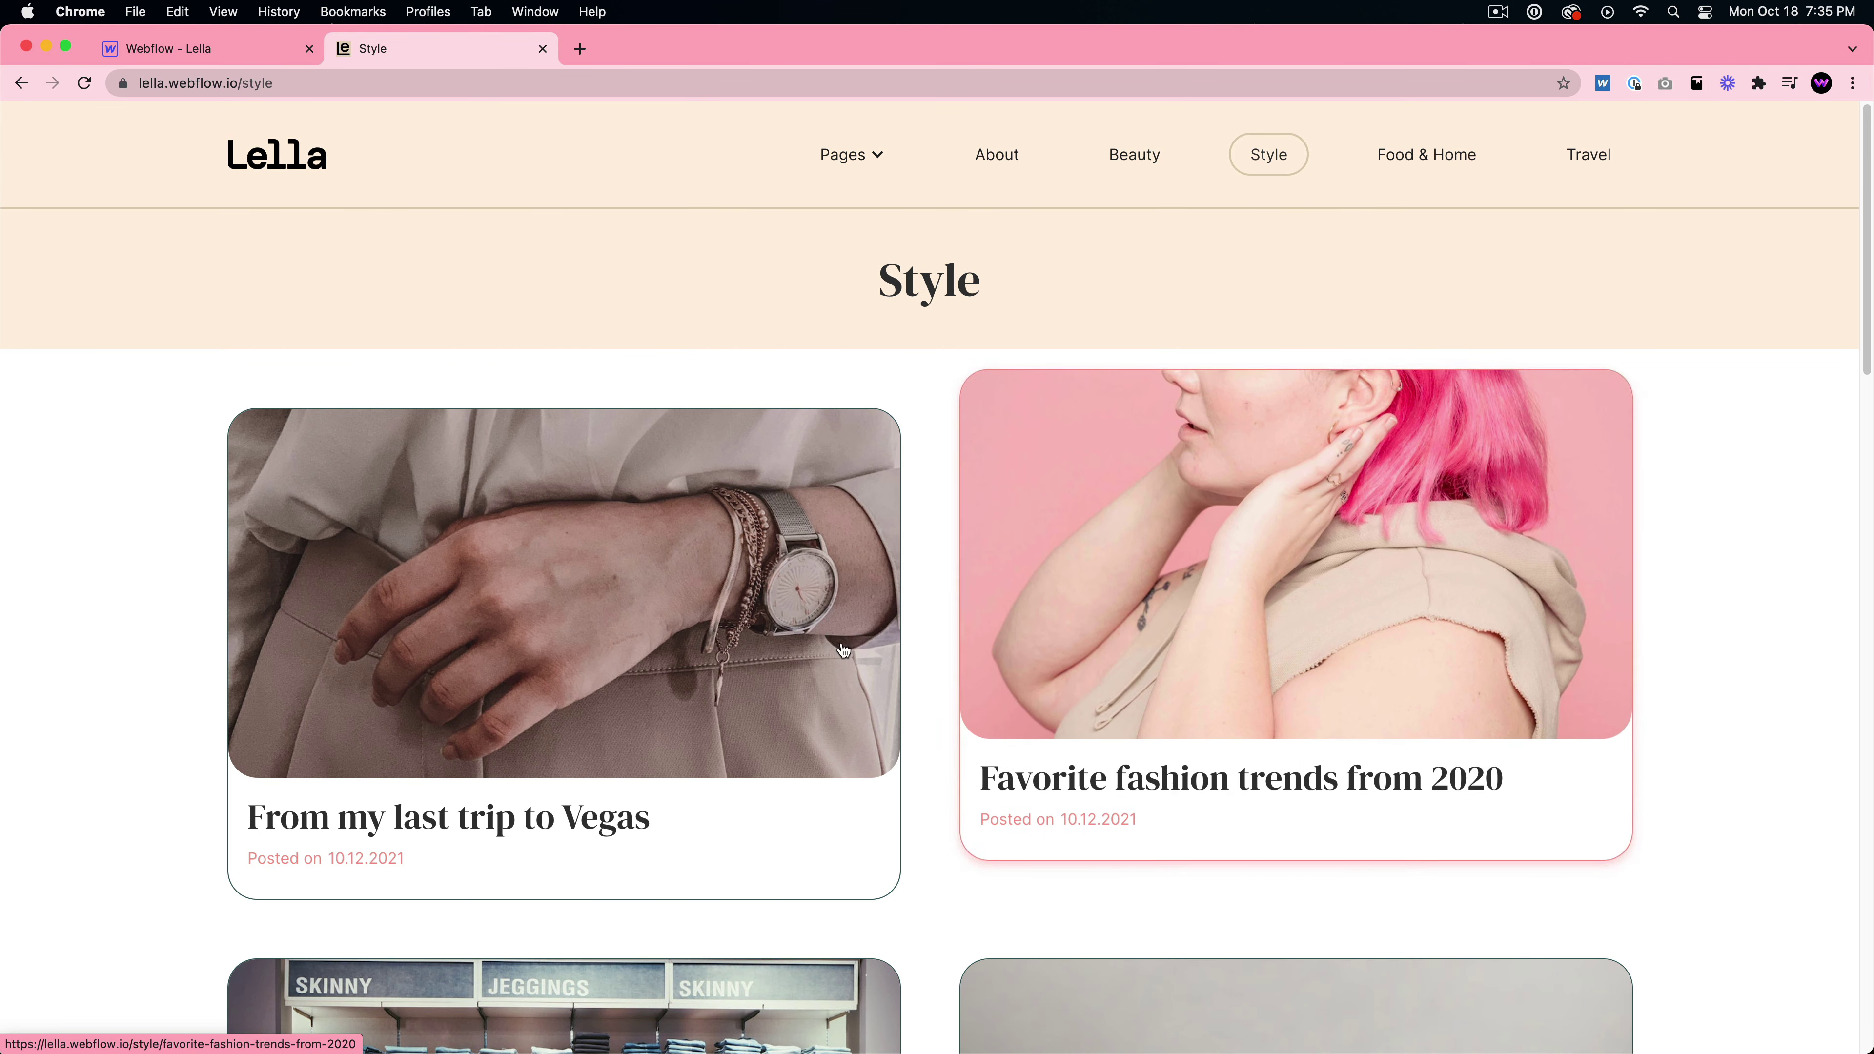
pyautogui.scroll(-8, 1255, 591)
pyautogui.scroll(-10, 1276, 723)
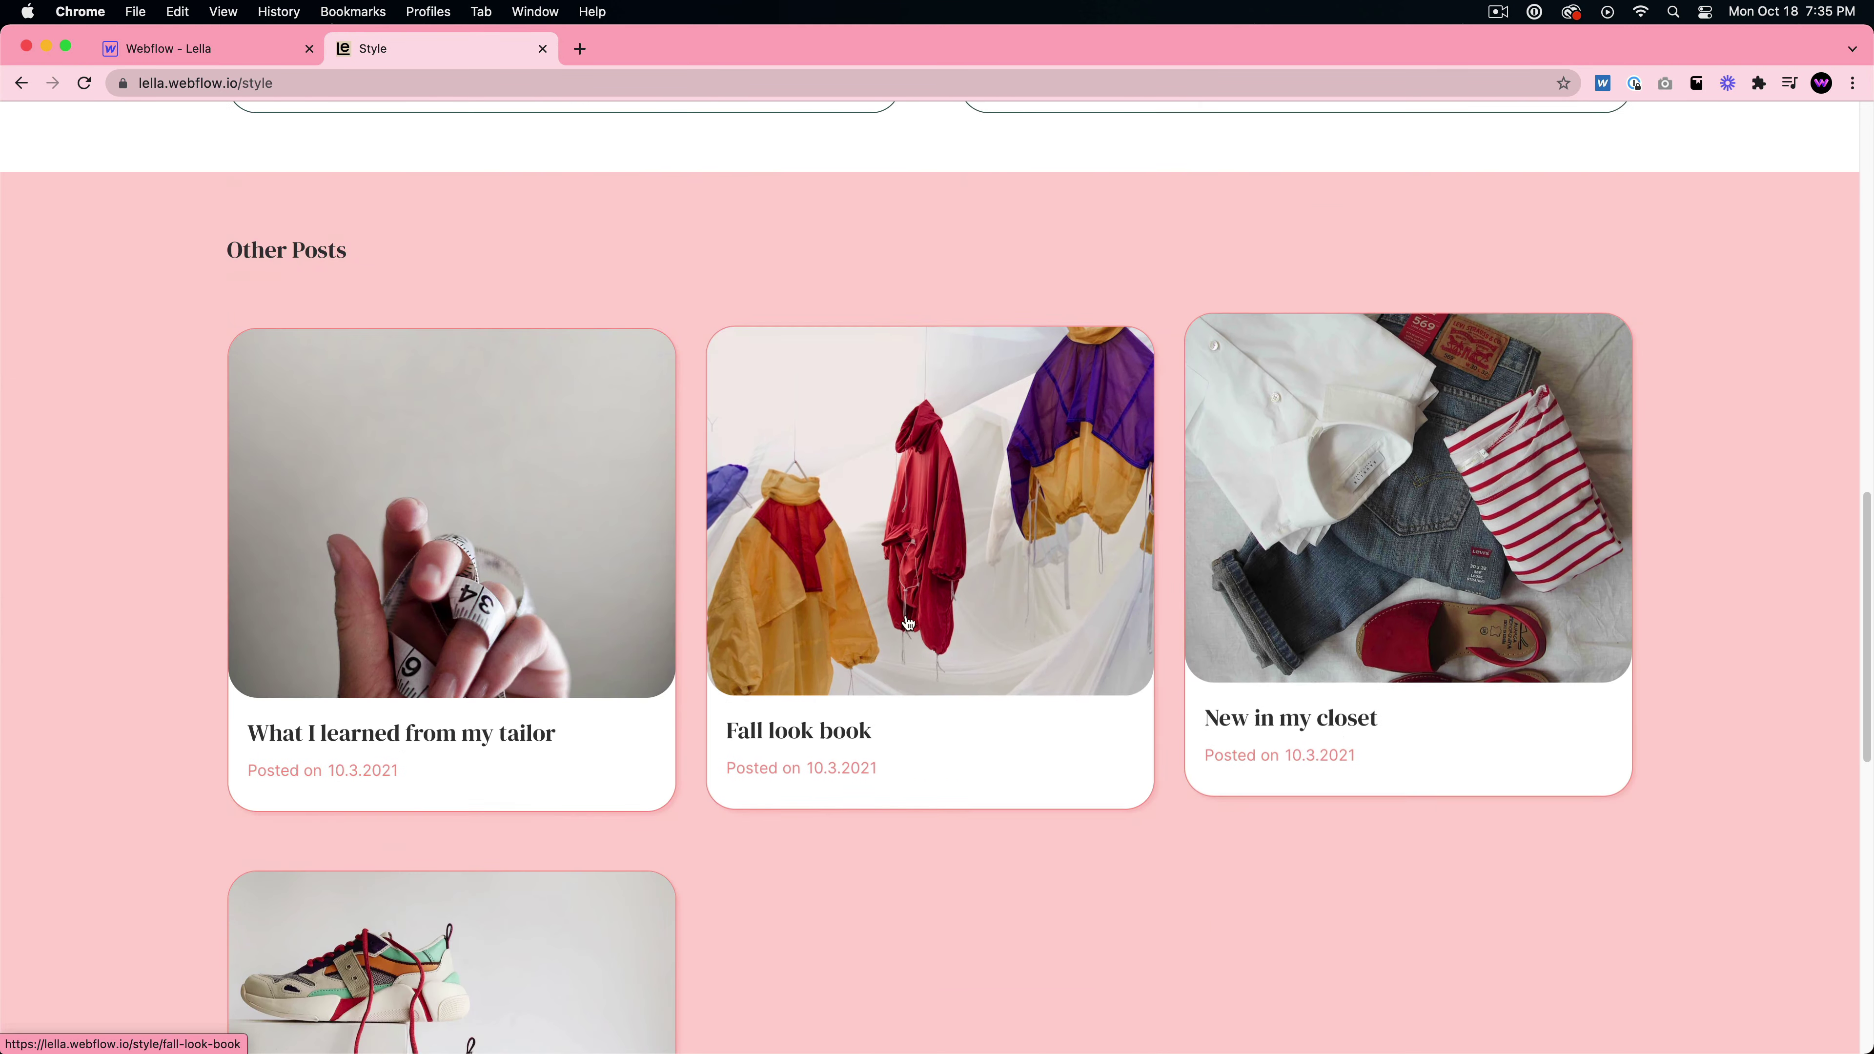
pyautogui.scroll(-8, 466, 677)
pyautogui.scroll(20, 466, 677)
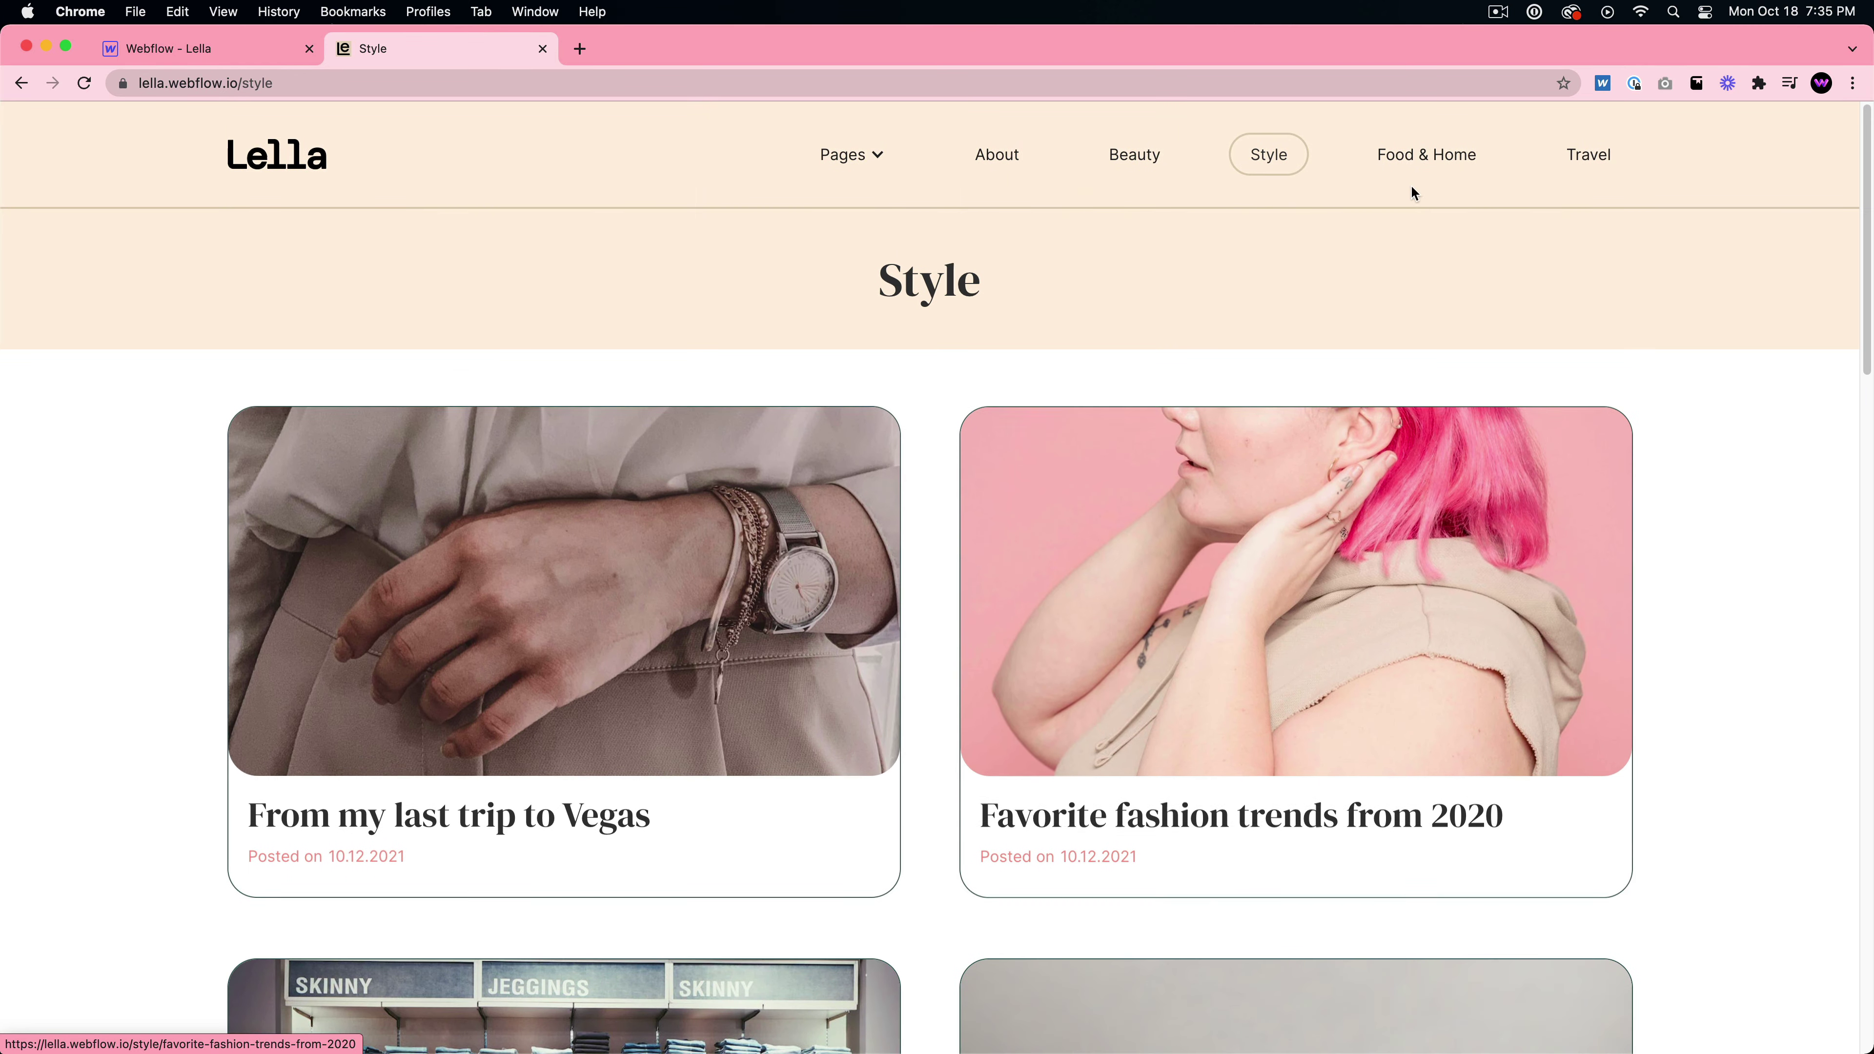
# - Review the post layouts and hover effects on the live Food & Home and Travel pages
pyautogui.click(1413, 158)
pyautogui.scroll(-12, 835, 587)
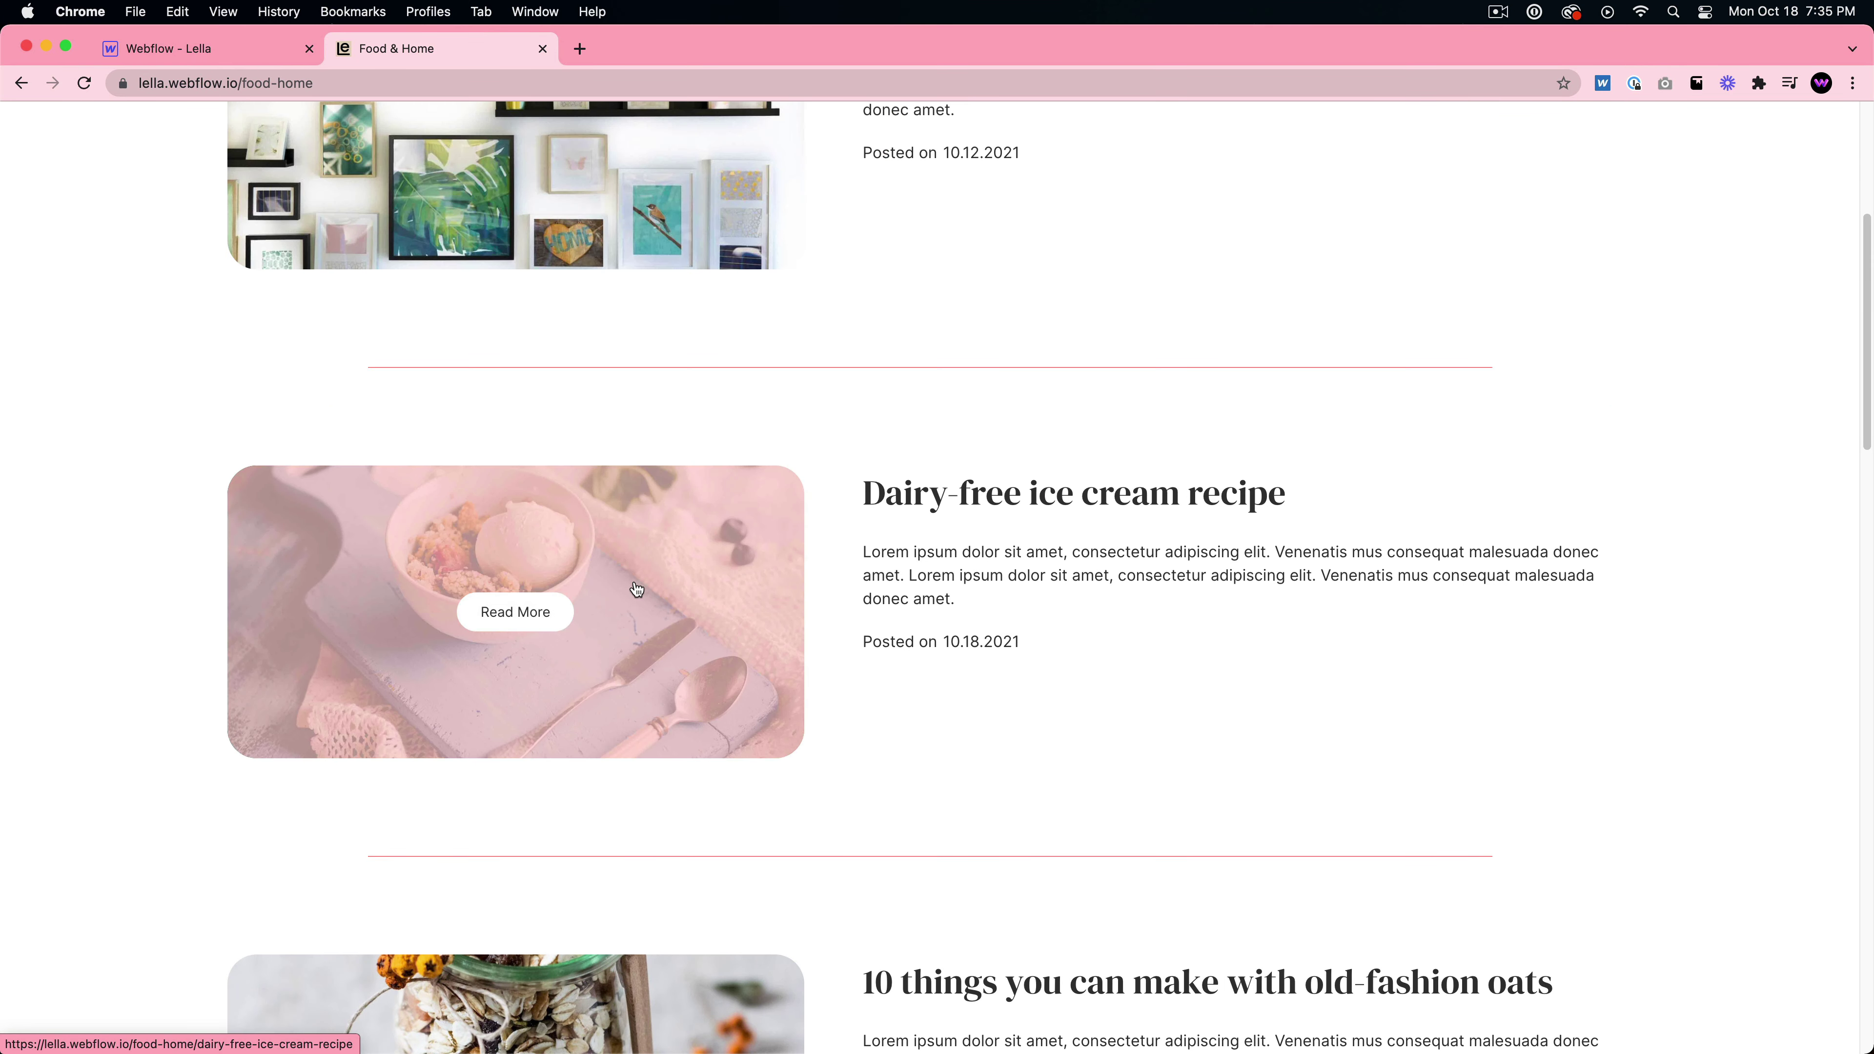
pyautogui.scroll(12, 975, 595)
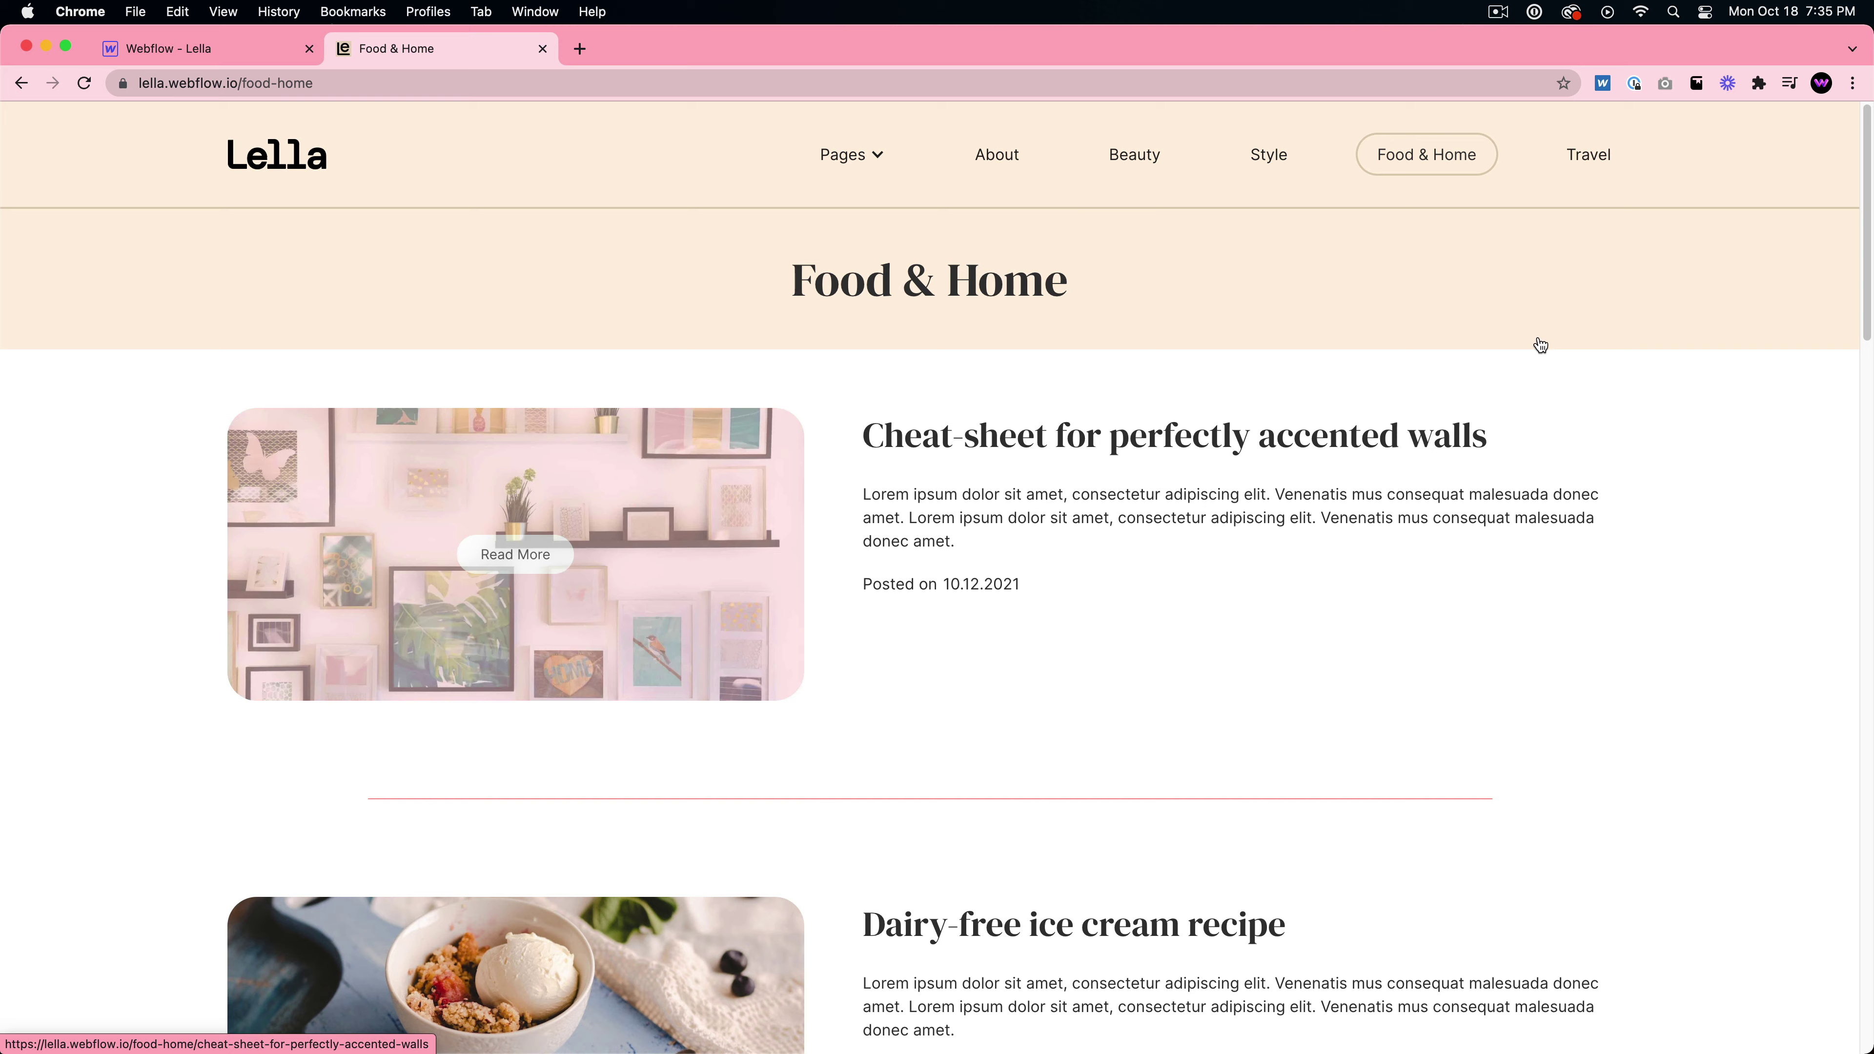
pyautogui.click(1586, 155)
pyautogui.scroll(-5, 738, 643)
pyautogui.scroll(-10, 491, 673)
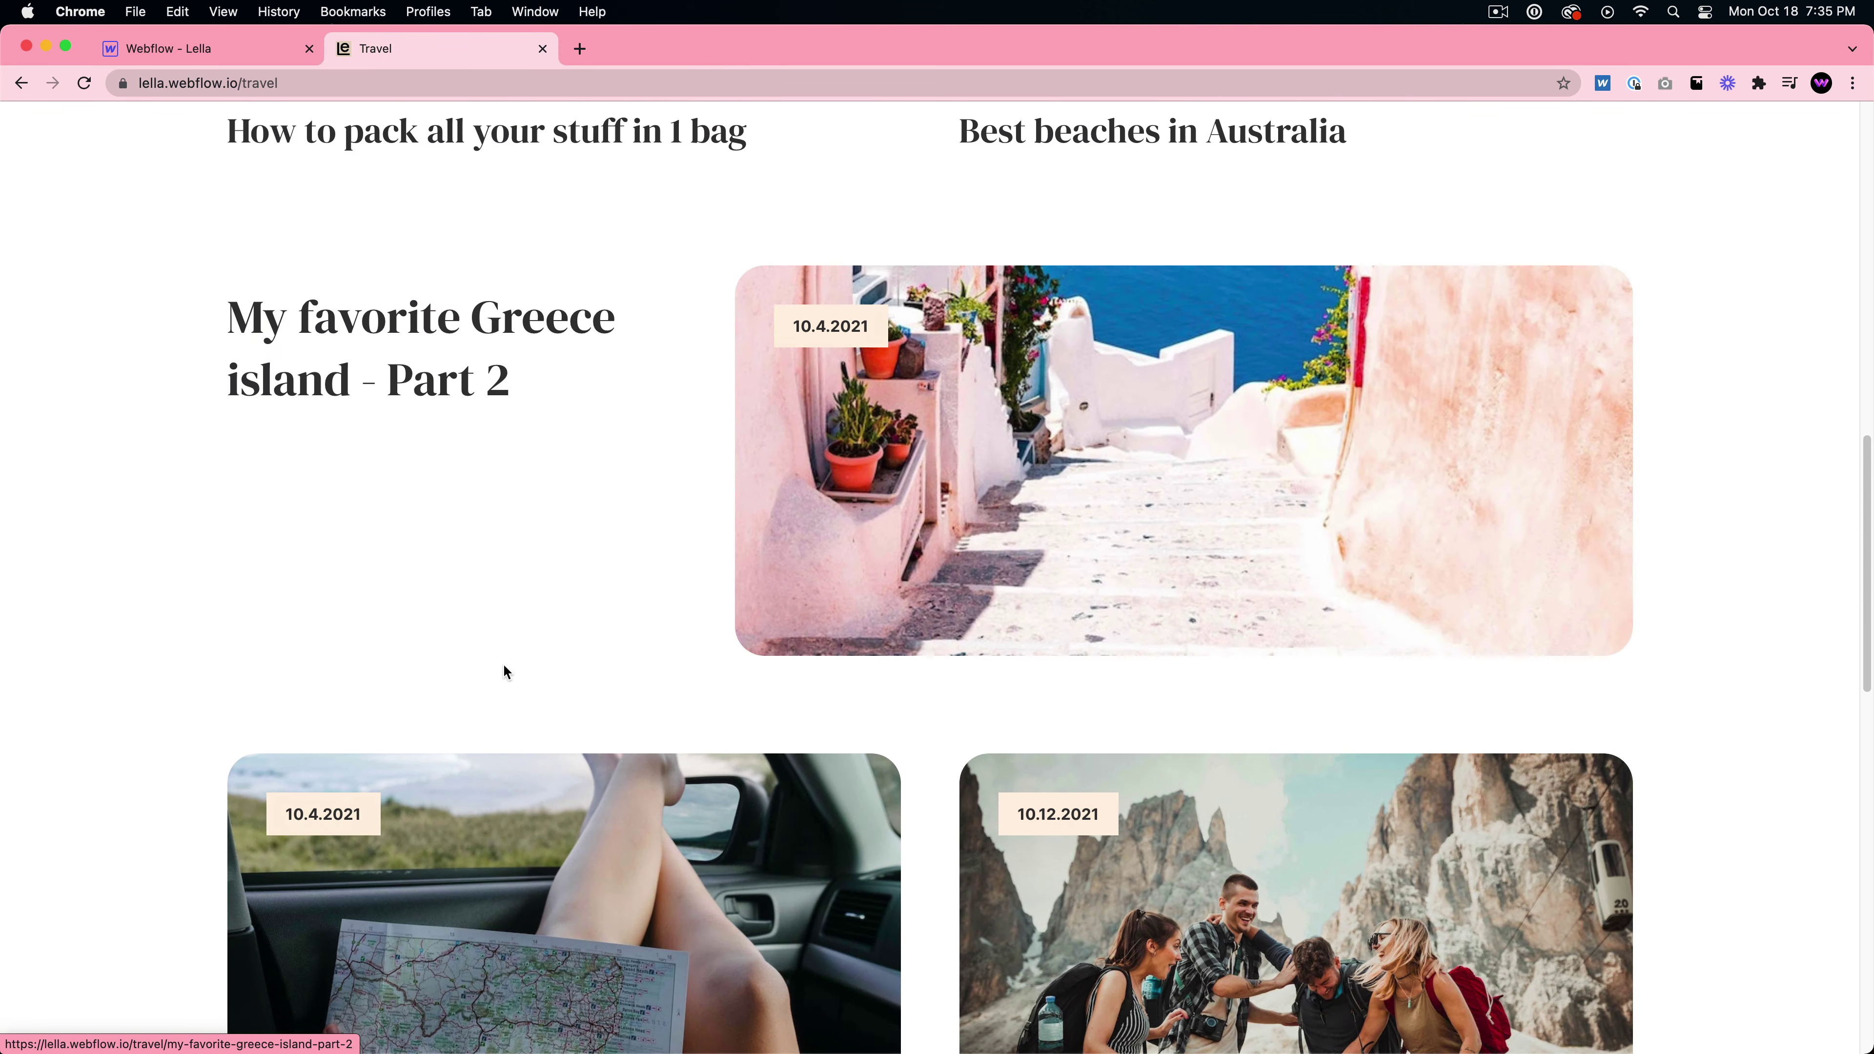
pyautogui.scroll(-8, 753, 562)
pyautogui.scroll(20, 1185, 467)
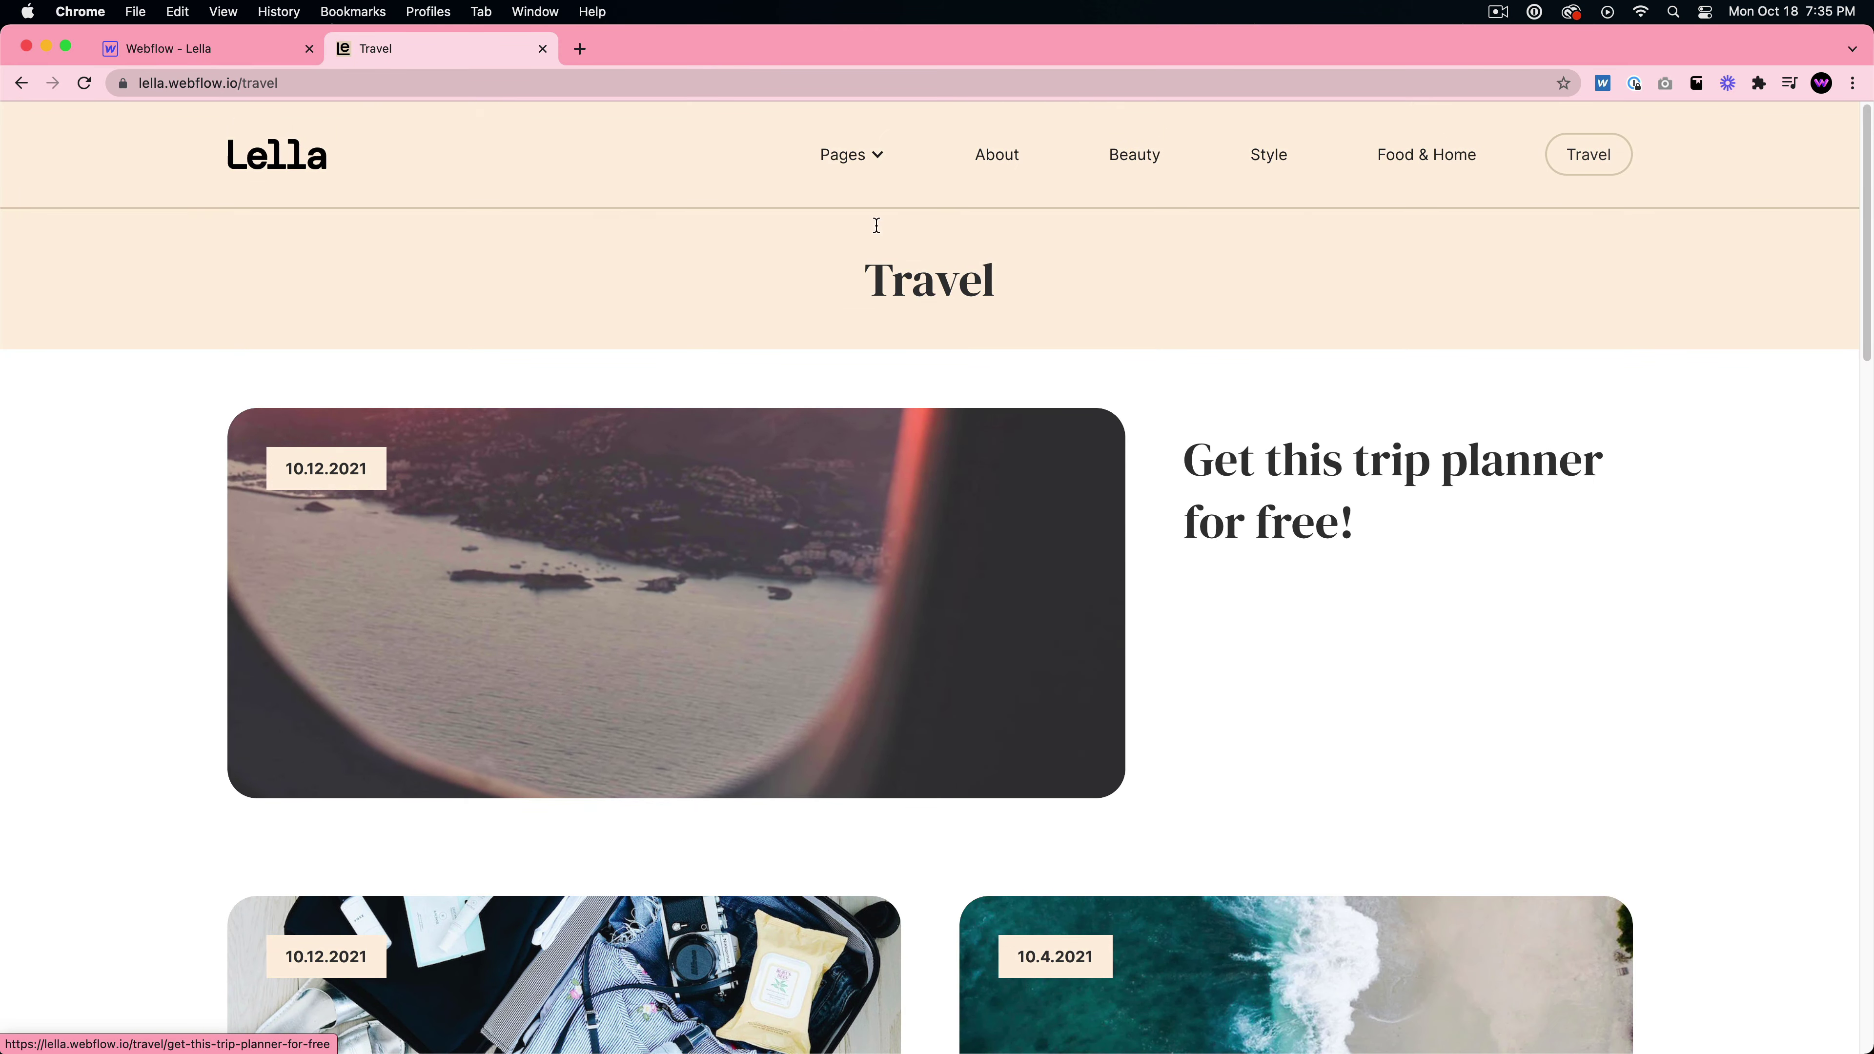
# - Return to the live home page, dismiss the newsletter popup, and go back to the Webflow Designer
pyautogui.click(360, 150)
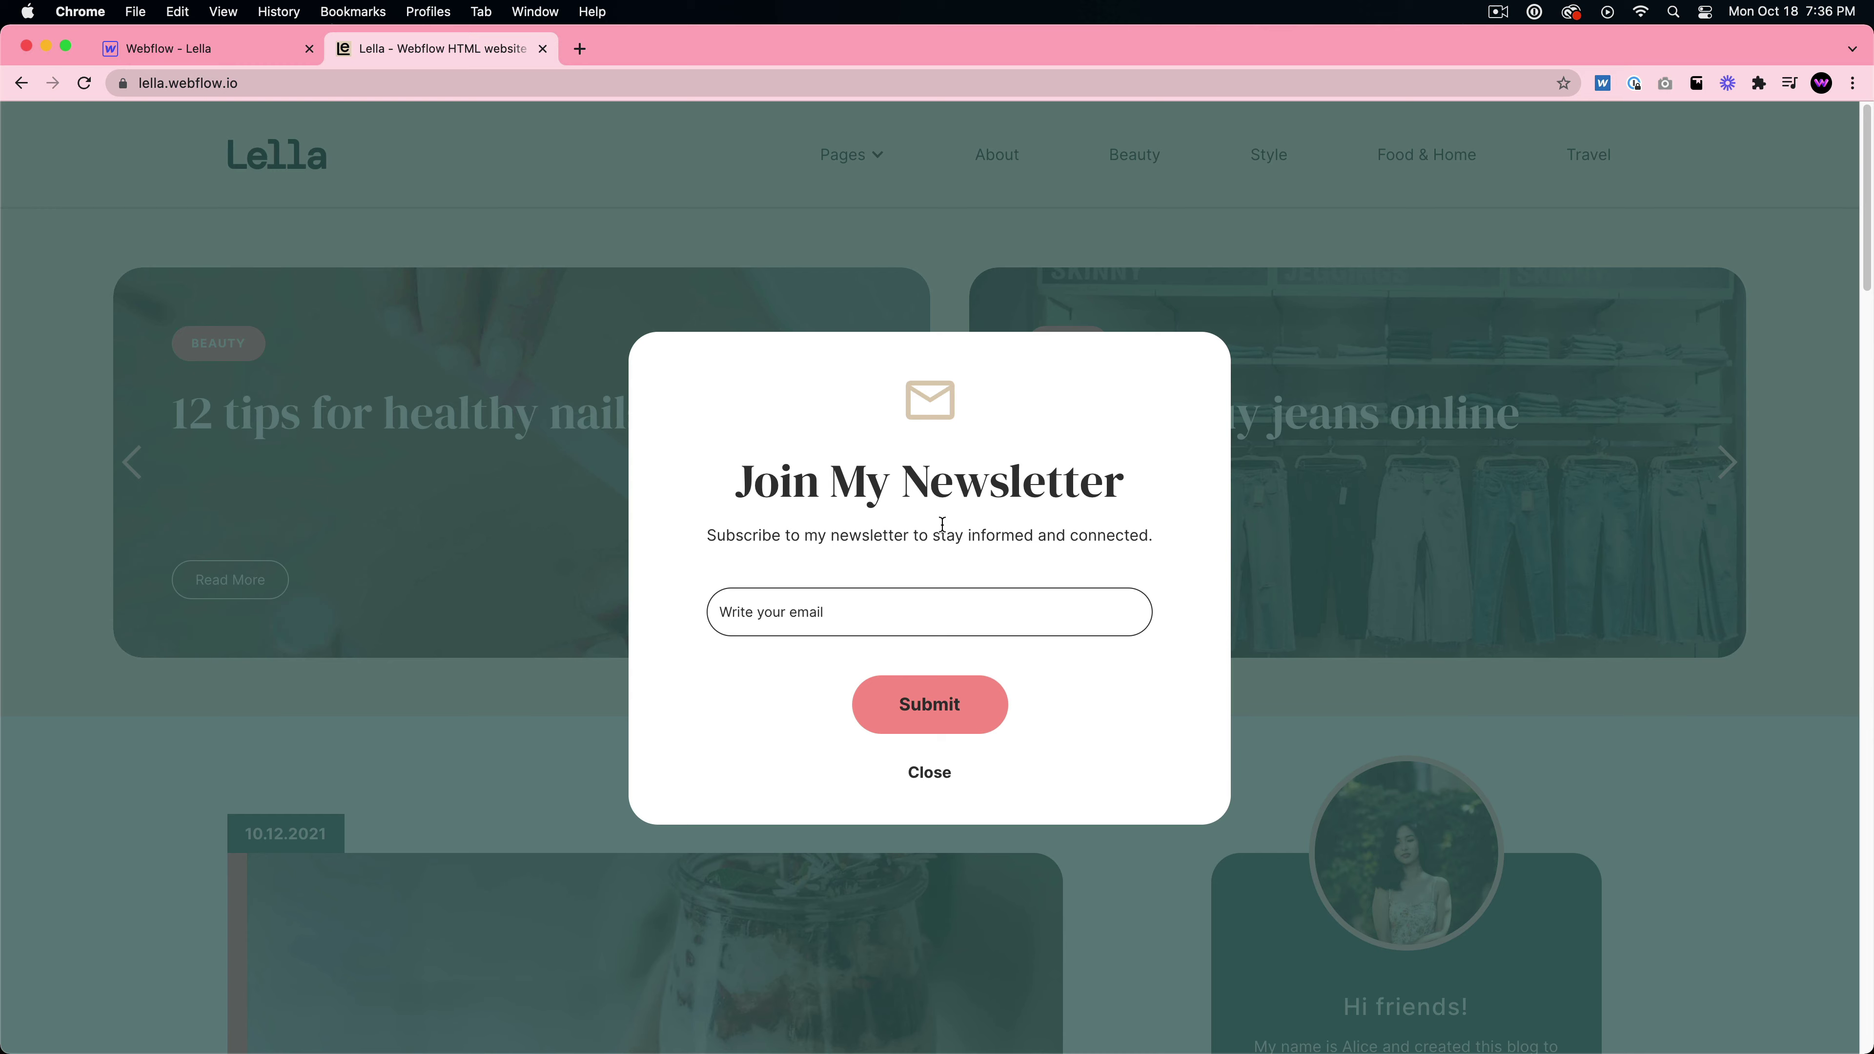
pyautogui.click(940, 787)
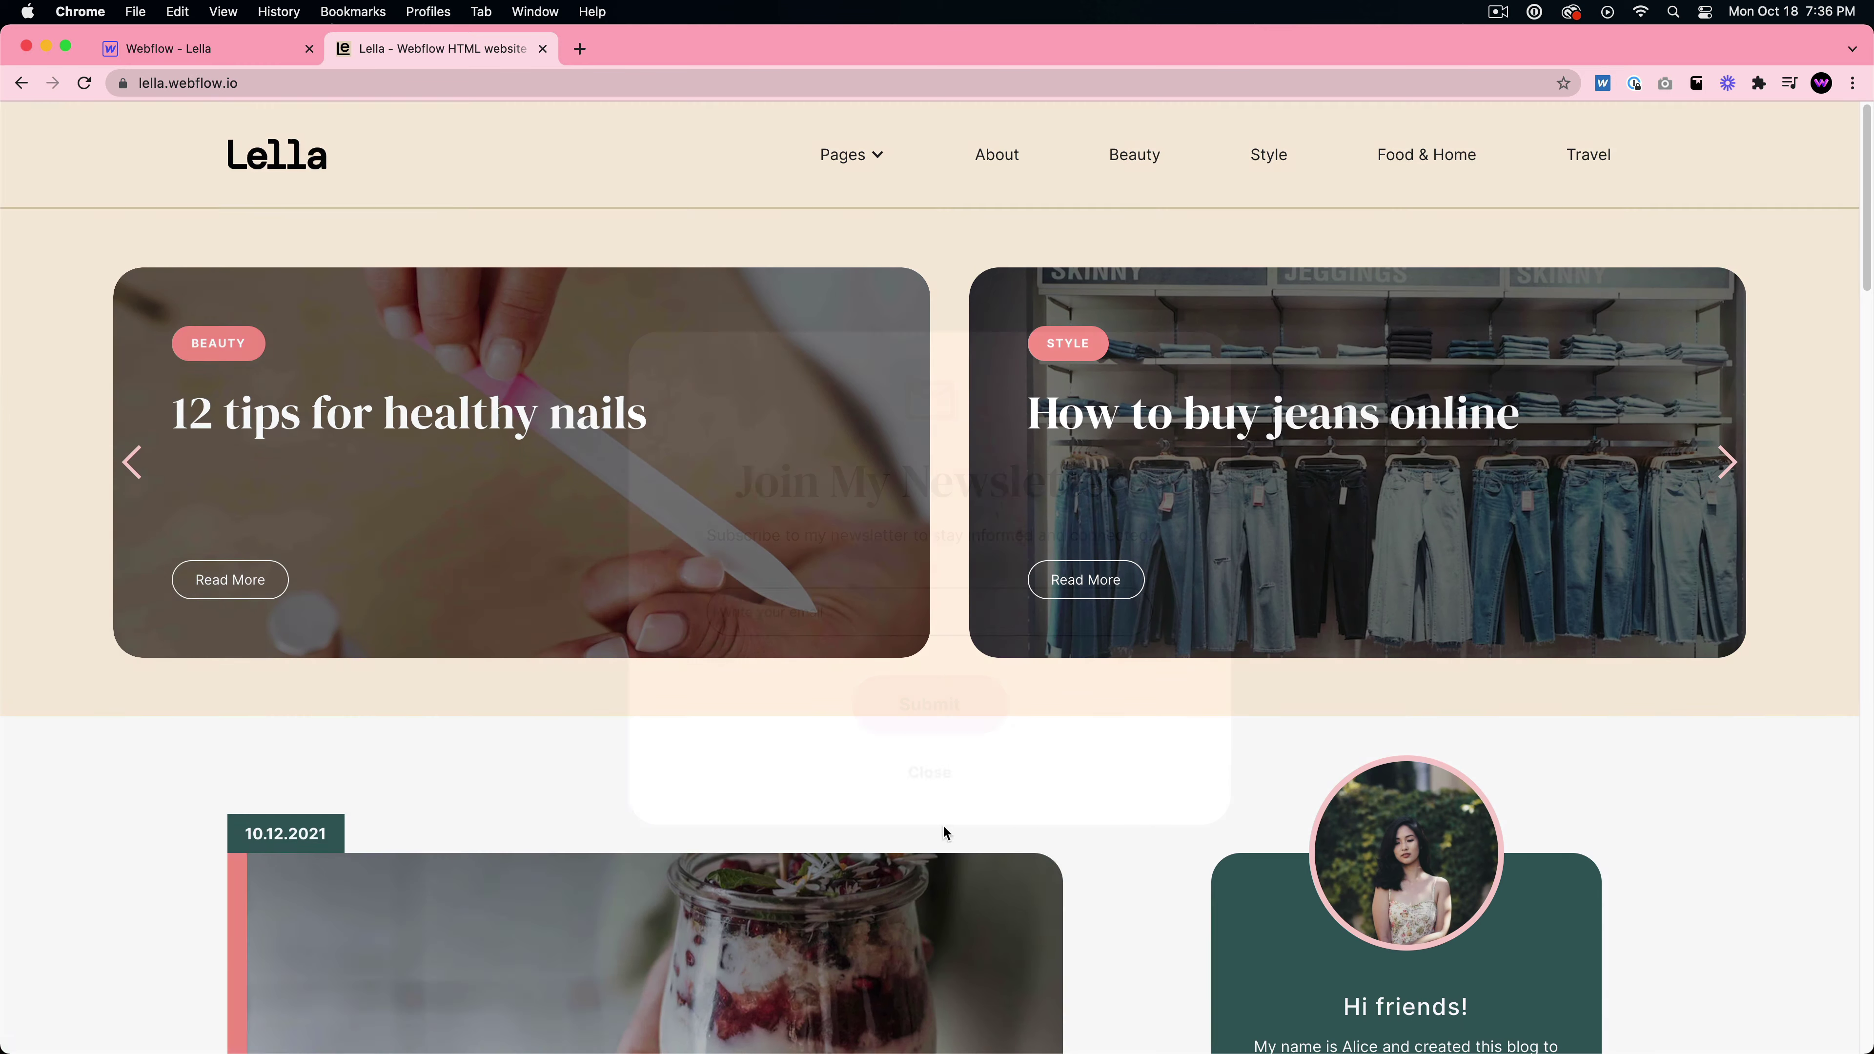
pyautogui.click(241, 53)
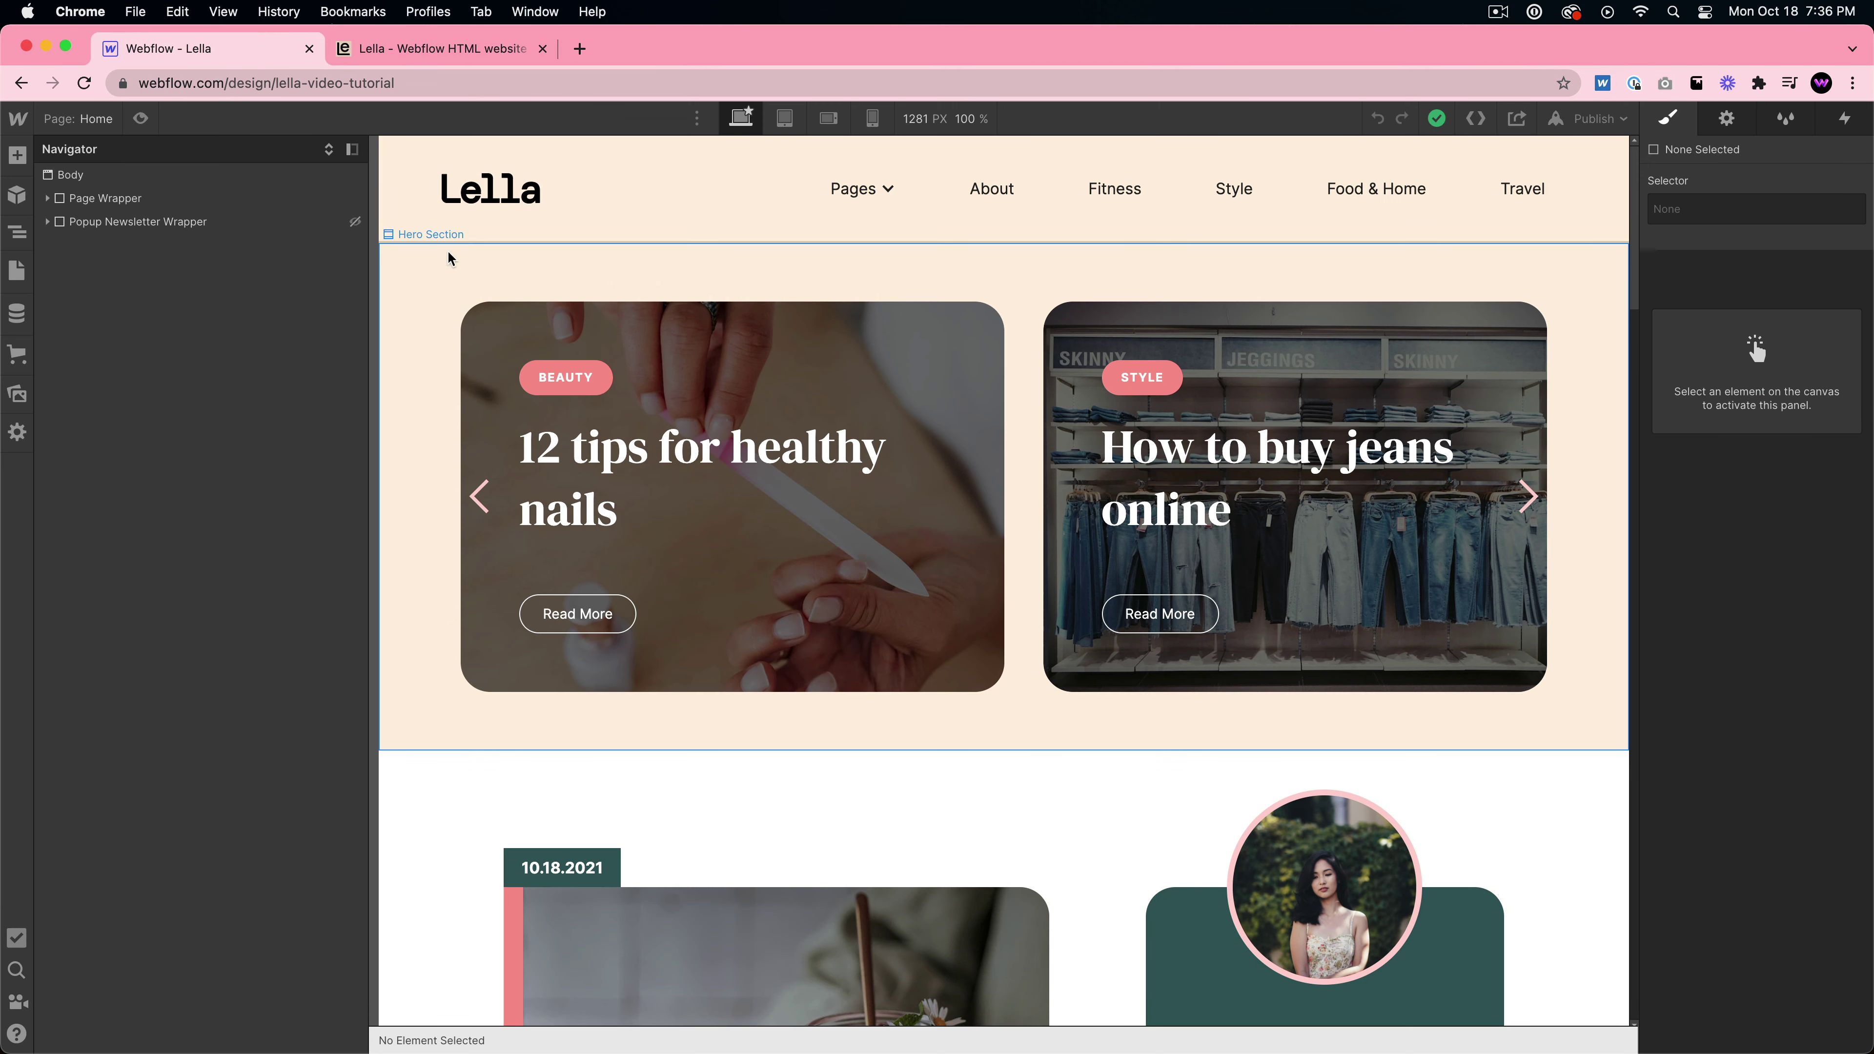
# - Select the first hero slide's overlay and expand the entire element tree to see its nested elements
pyautogui.click(784, 327)
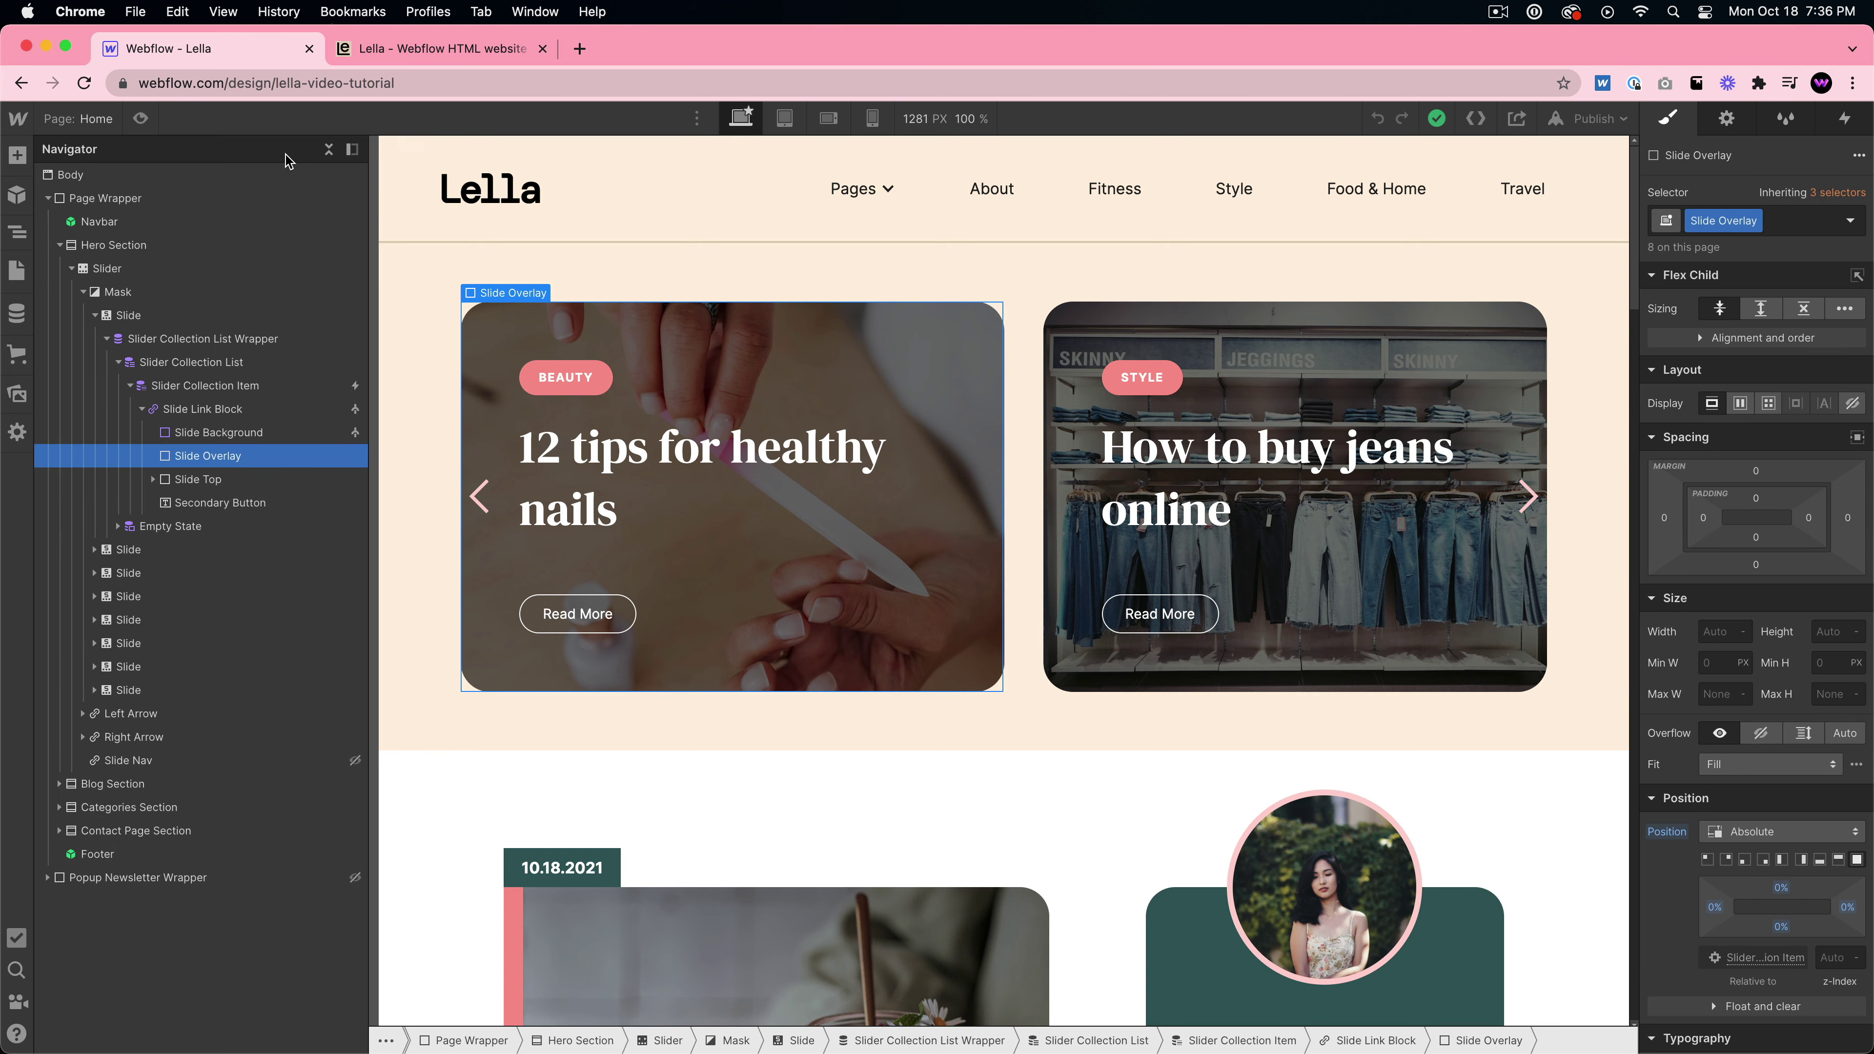
pyautogui.click(327, 151)
pyautogui.click(328, 153)
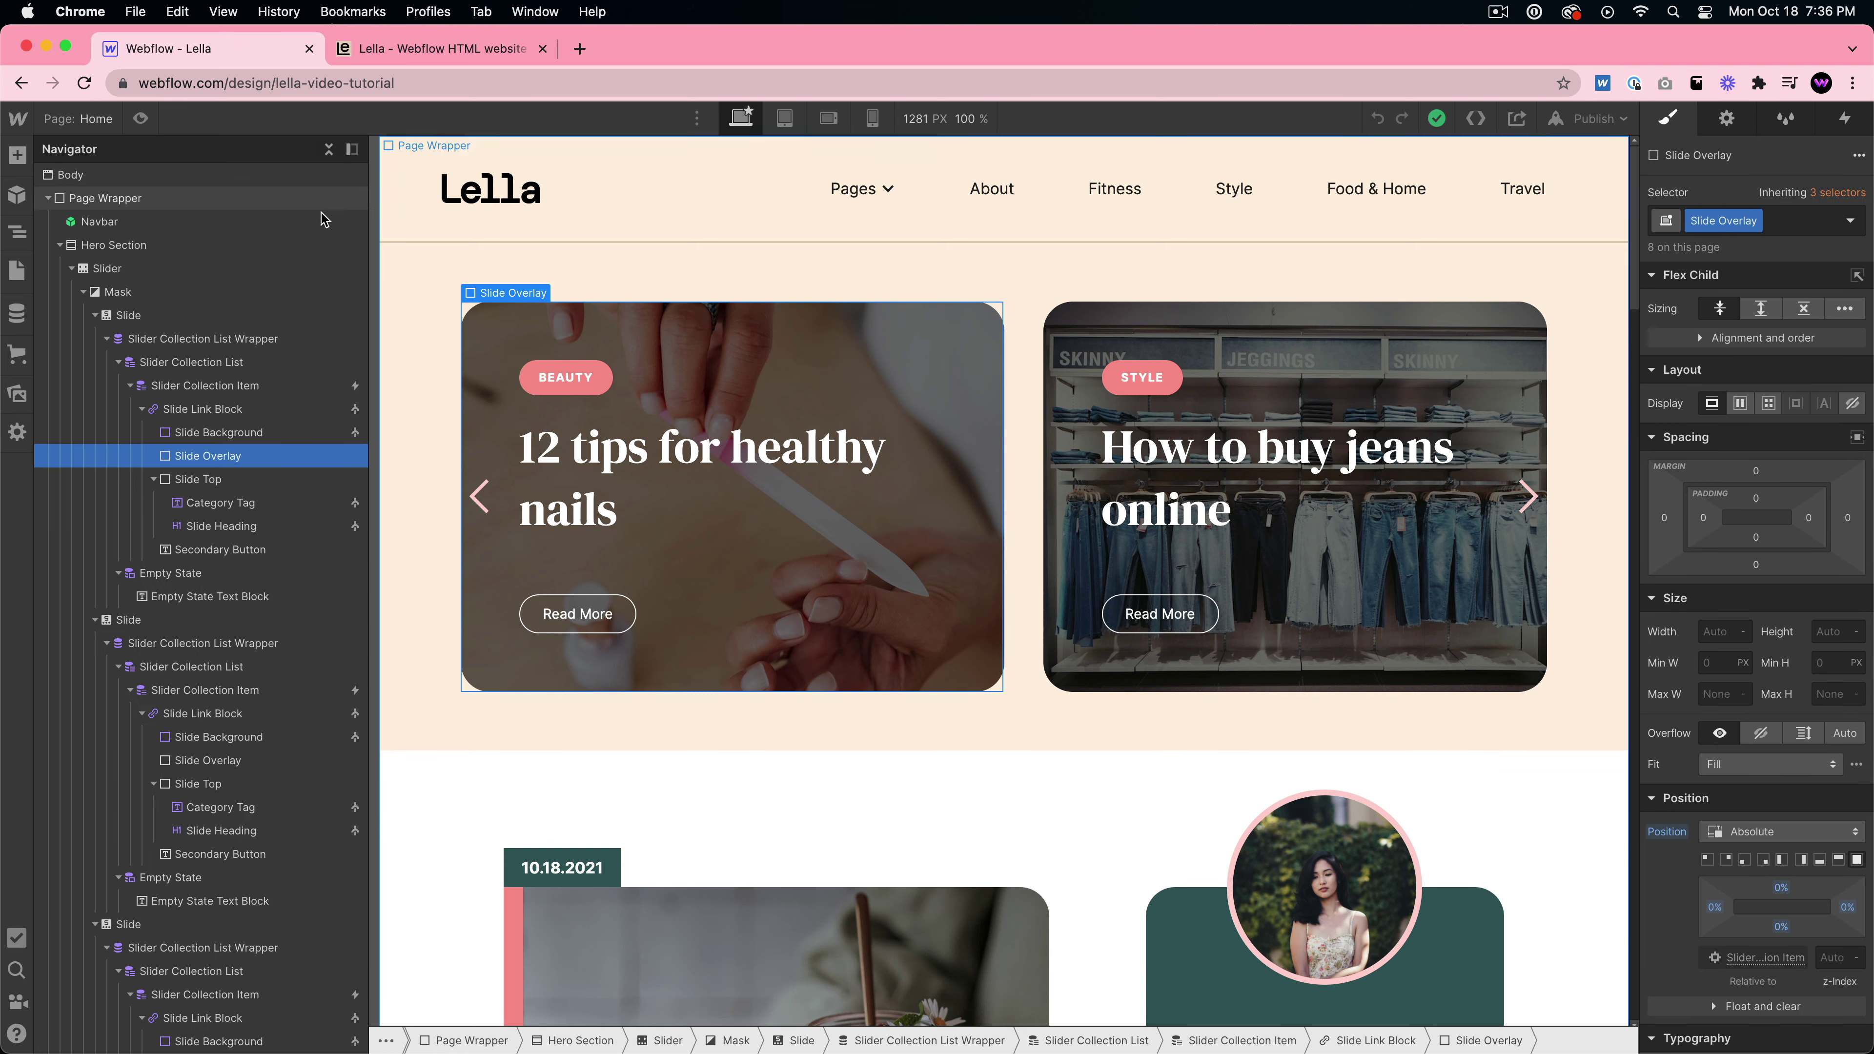
pyautogui.click(328, 151)
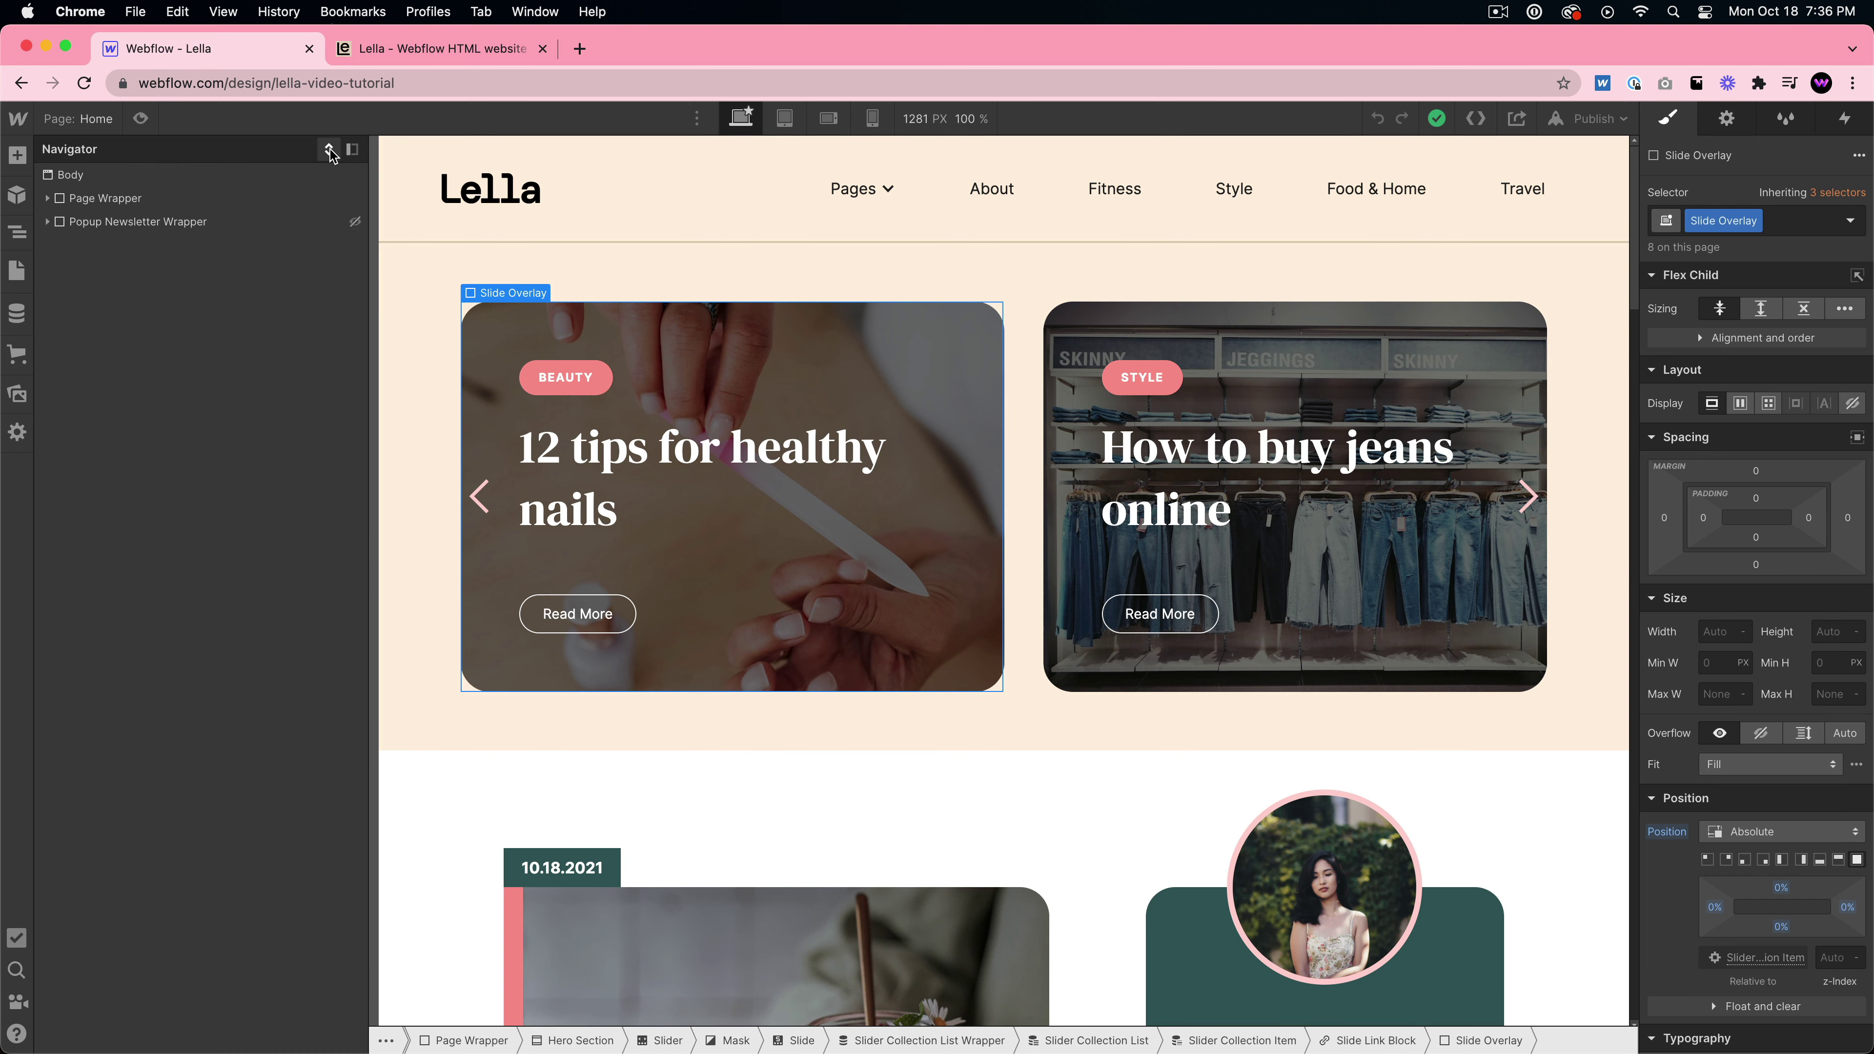
pyautogui.click(330, 152)
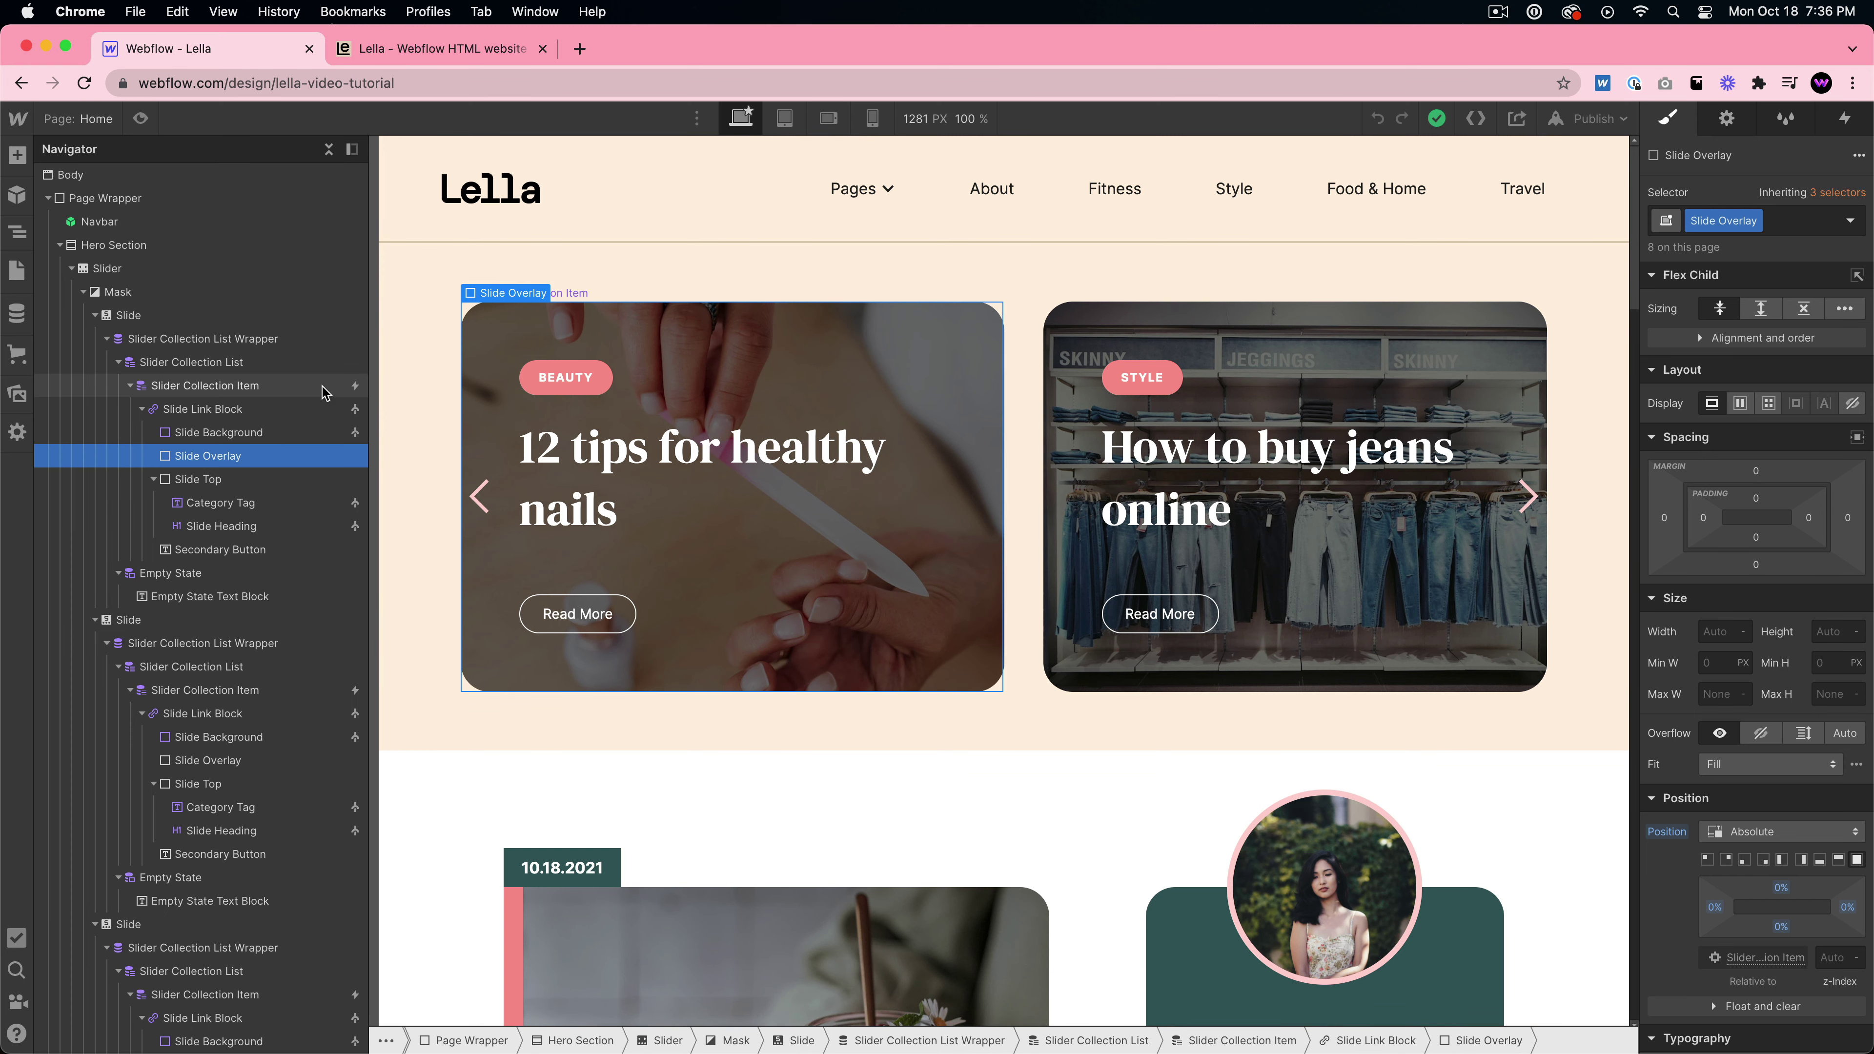
# - Select the first Slider Collection Item and open its Mouse hover interaction to view the timed animations
pyautogui.click(251, 387)
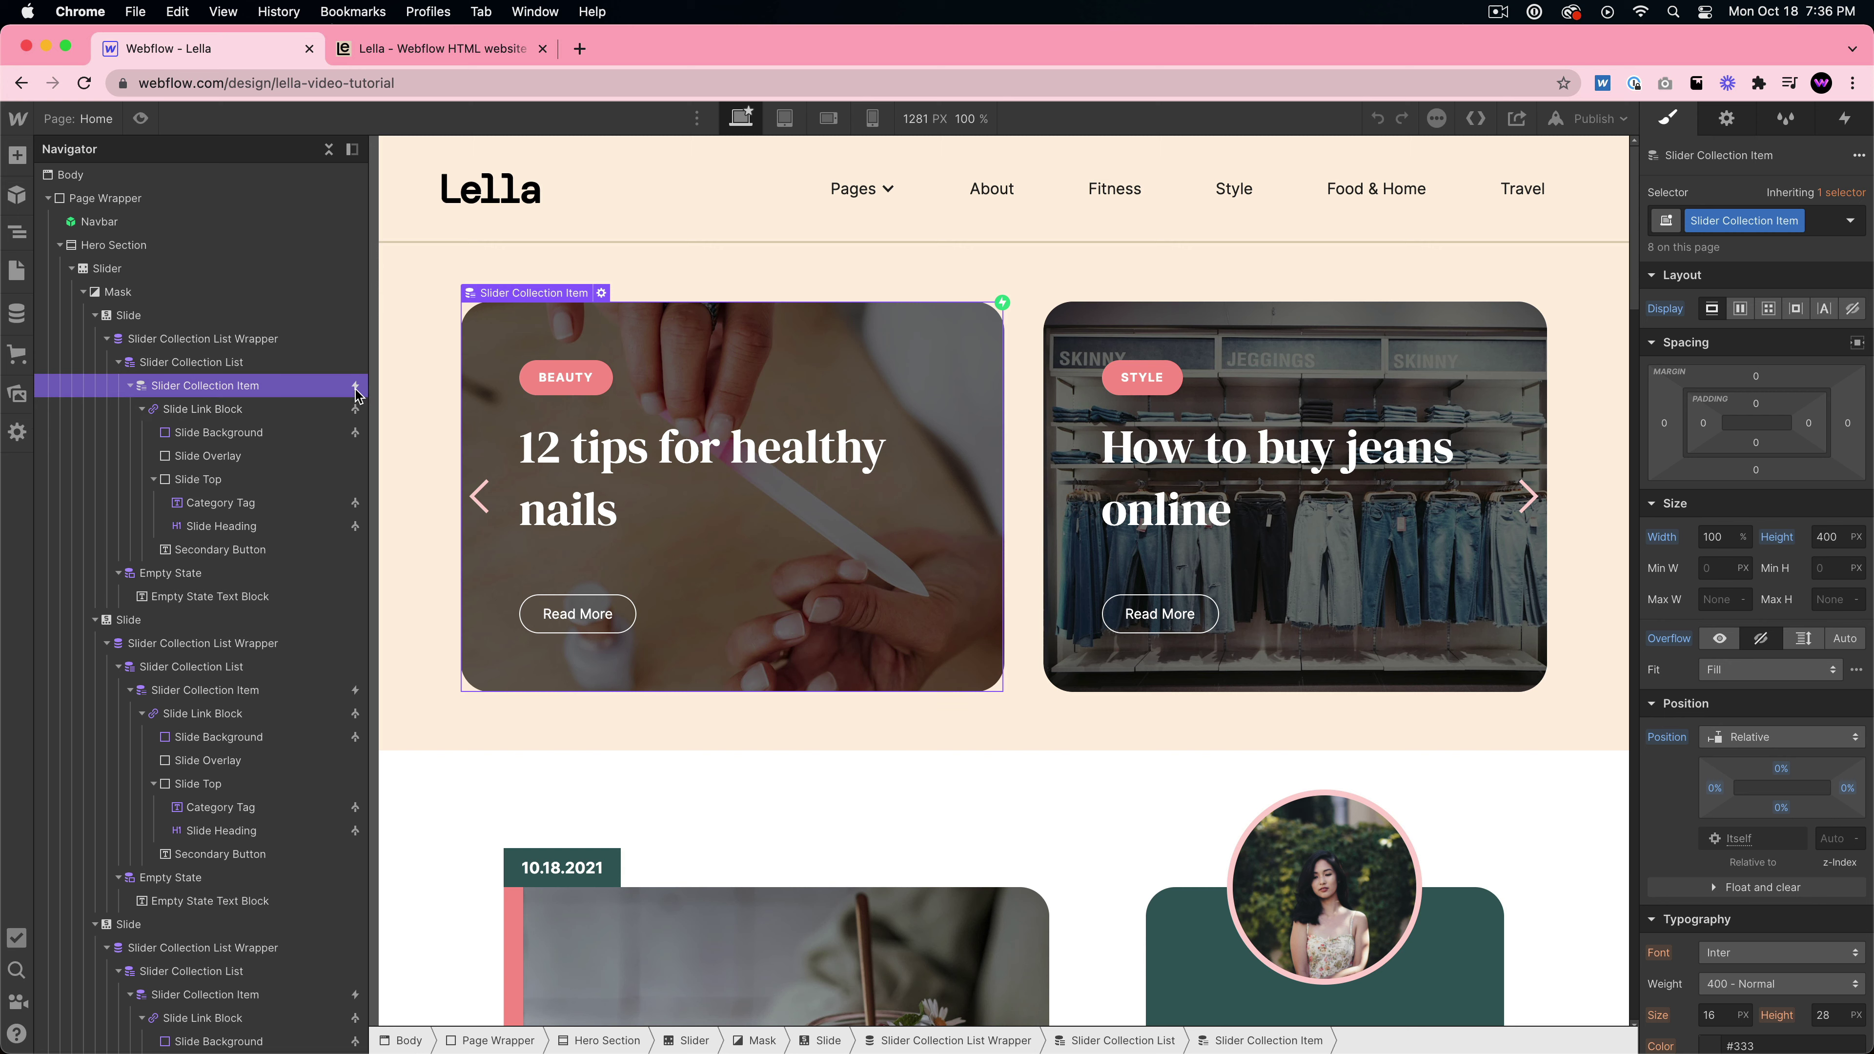
pyautogui.moveTo(354, 392)
pyautogui.click(1847, 120)
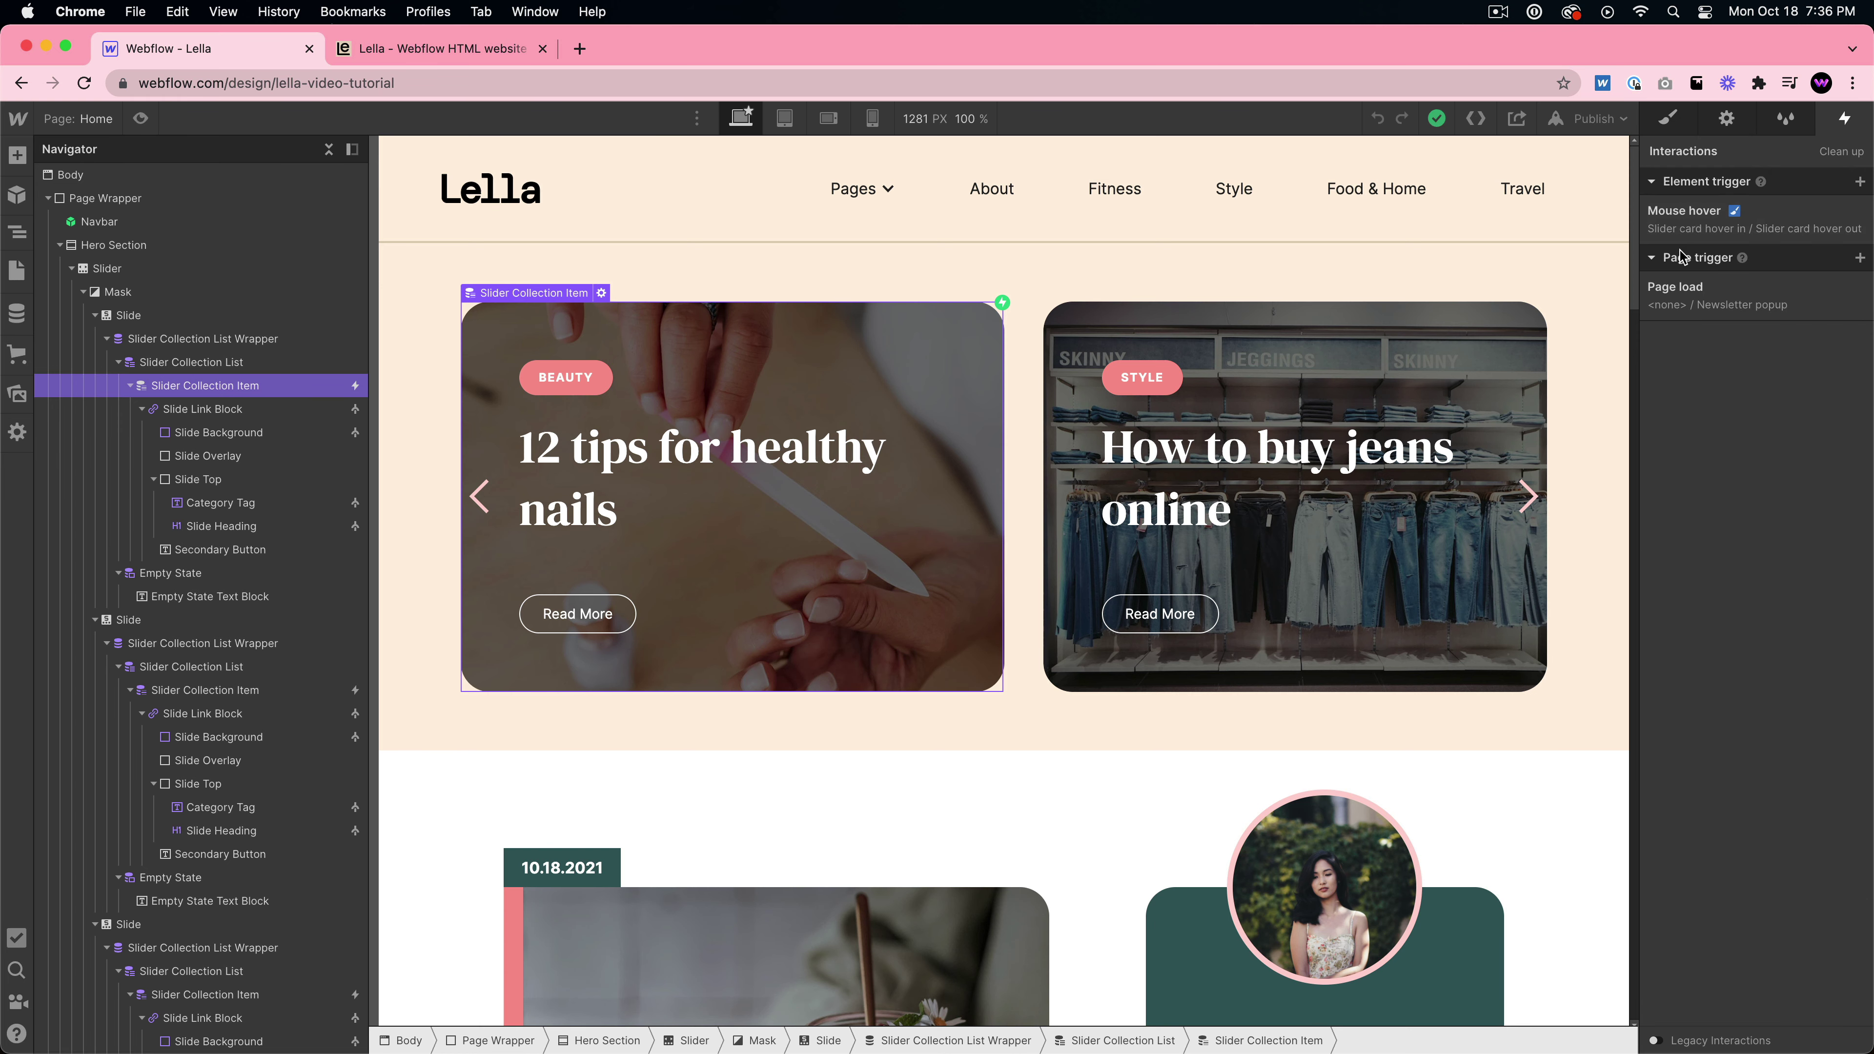
pyautogui.click(1776, 220)
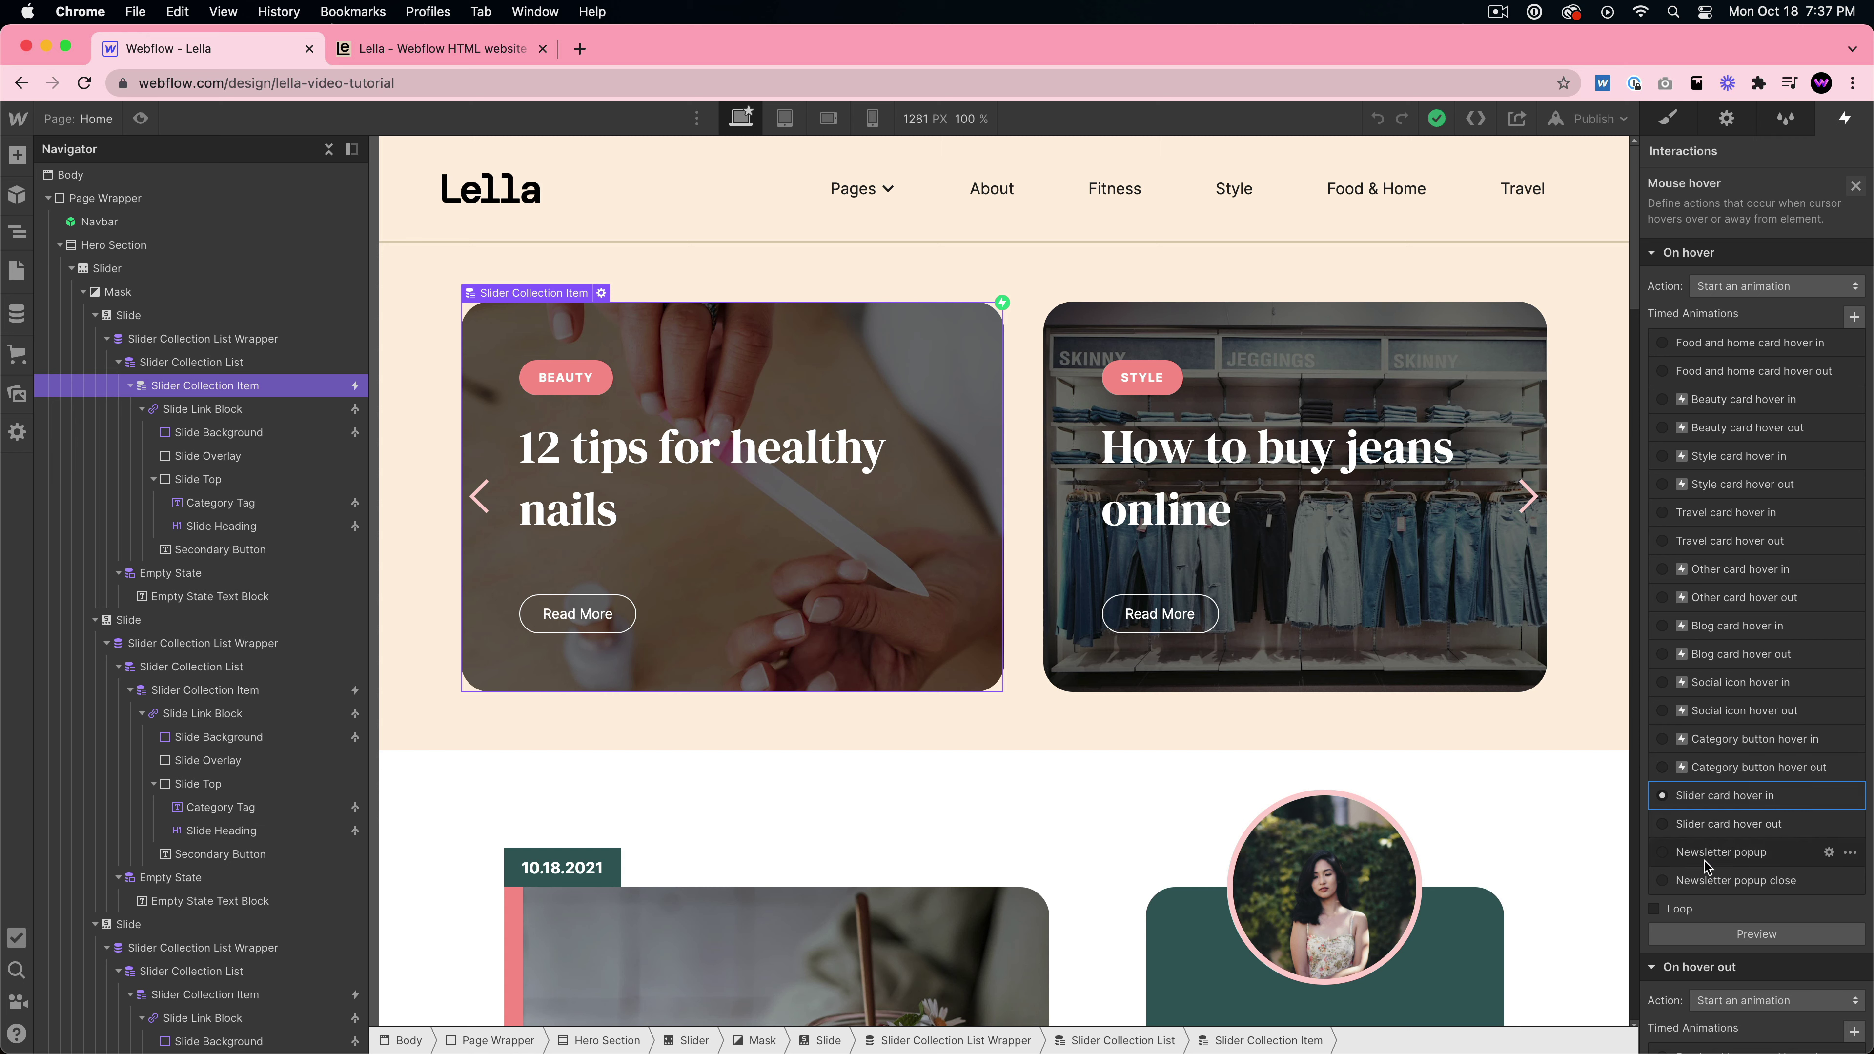
# - Examine the Slide Background Scale and Rotate actions in the Slider card hover in animation, and close the animation
pyautogui.click(1748, 796)
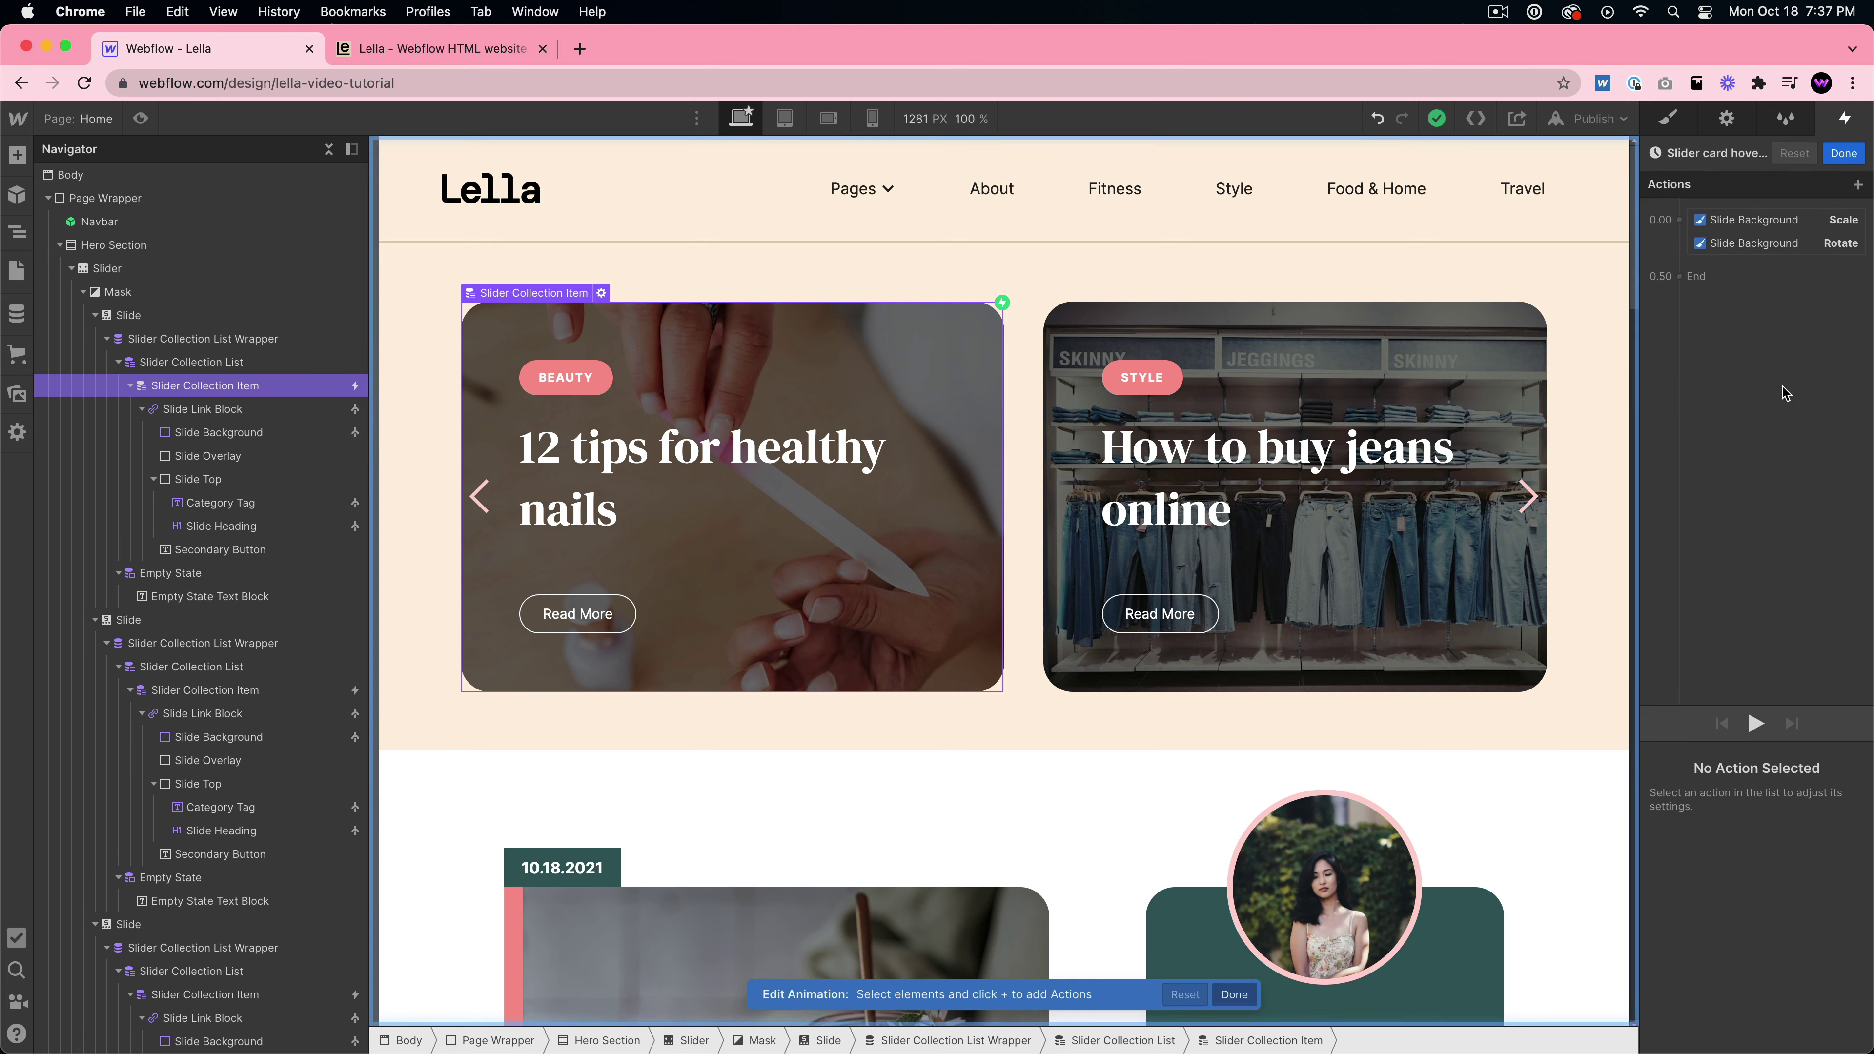
pyautogui.click(1746, 221)
pyautogui.click(1747, 241)
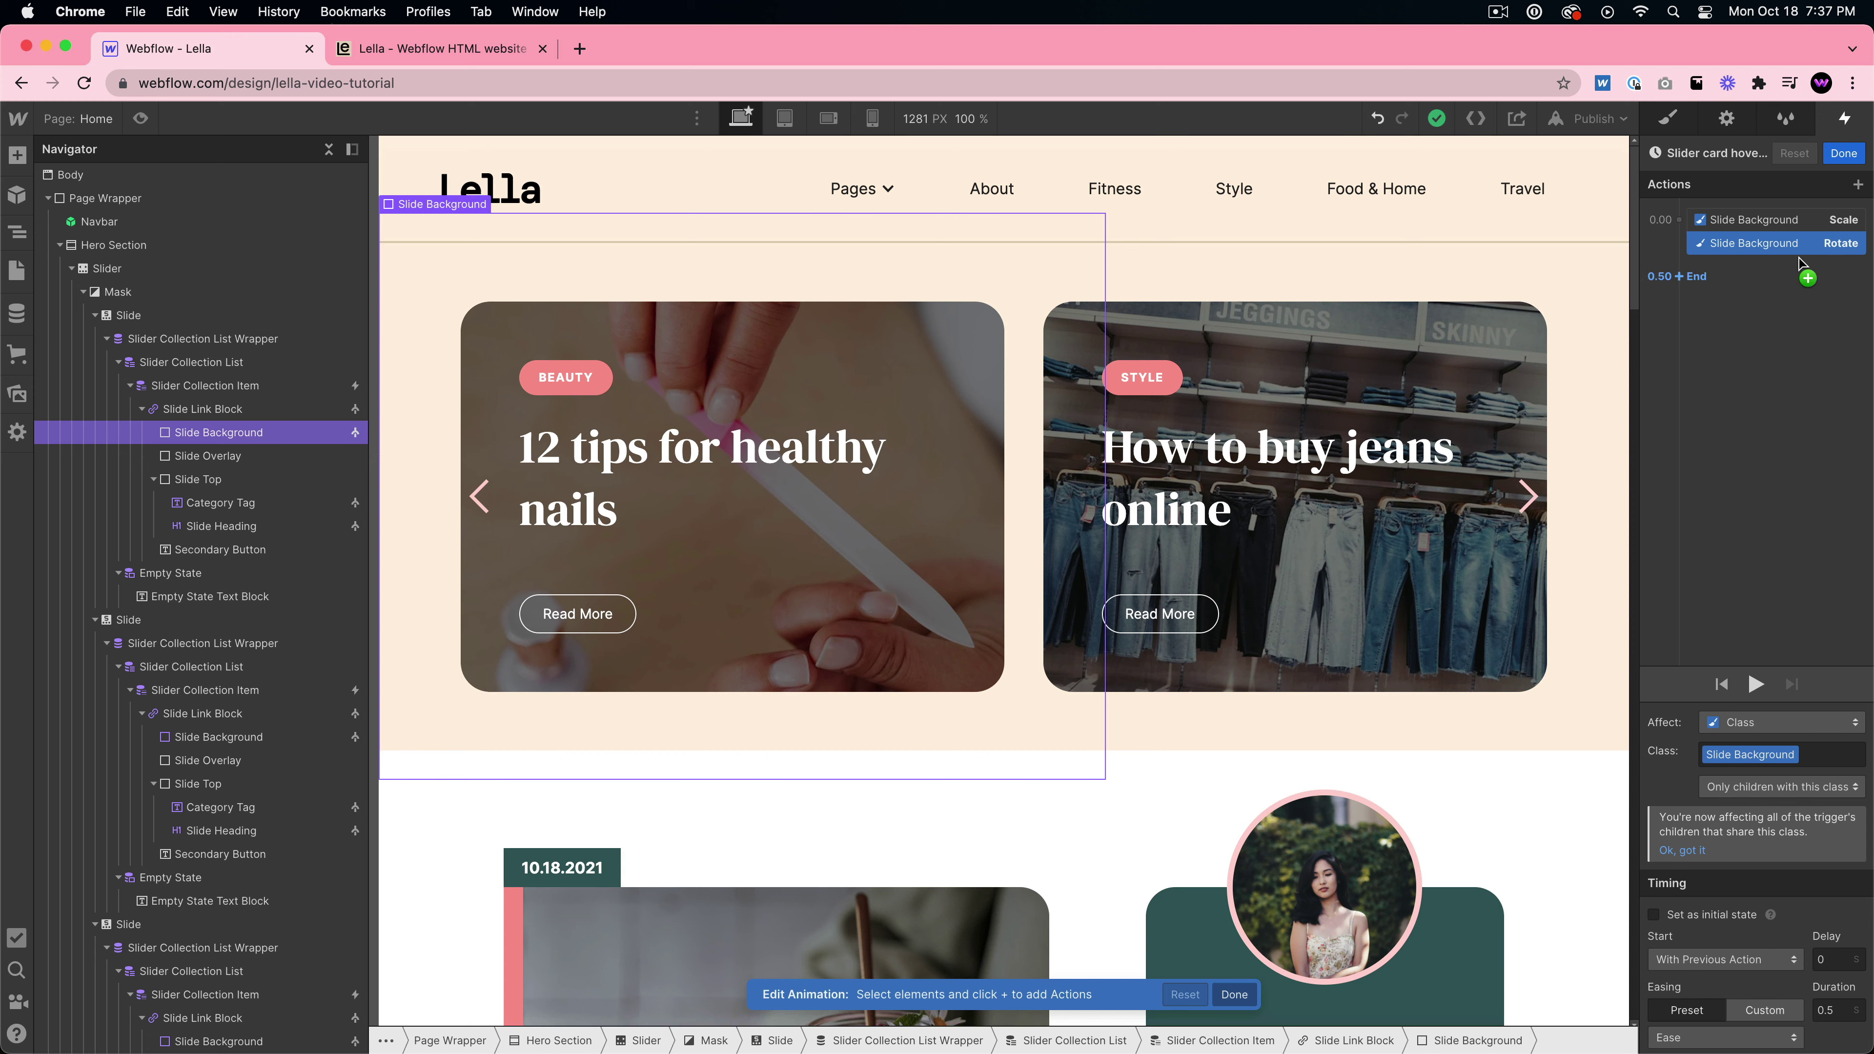
pyautogui.click(1777, 221)
pyautogui.click(1769, 244)
pyautogui.scroll(-3, 1796, 929)
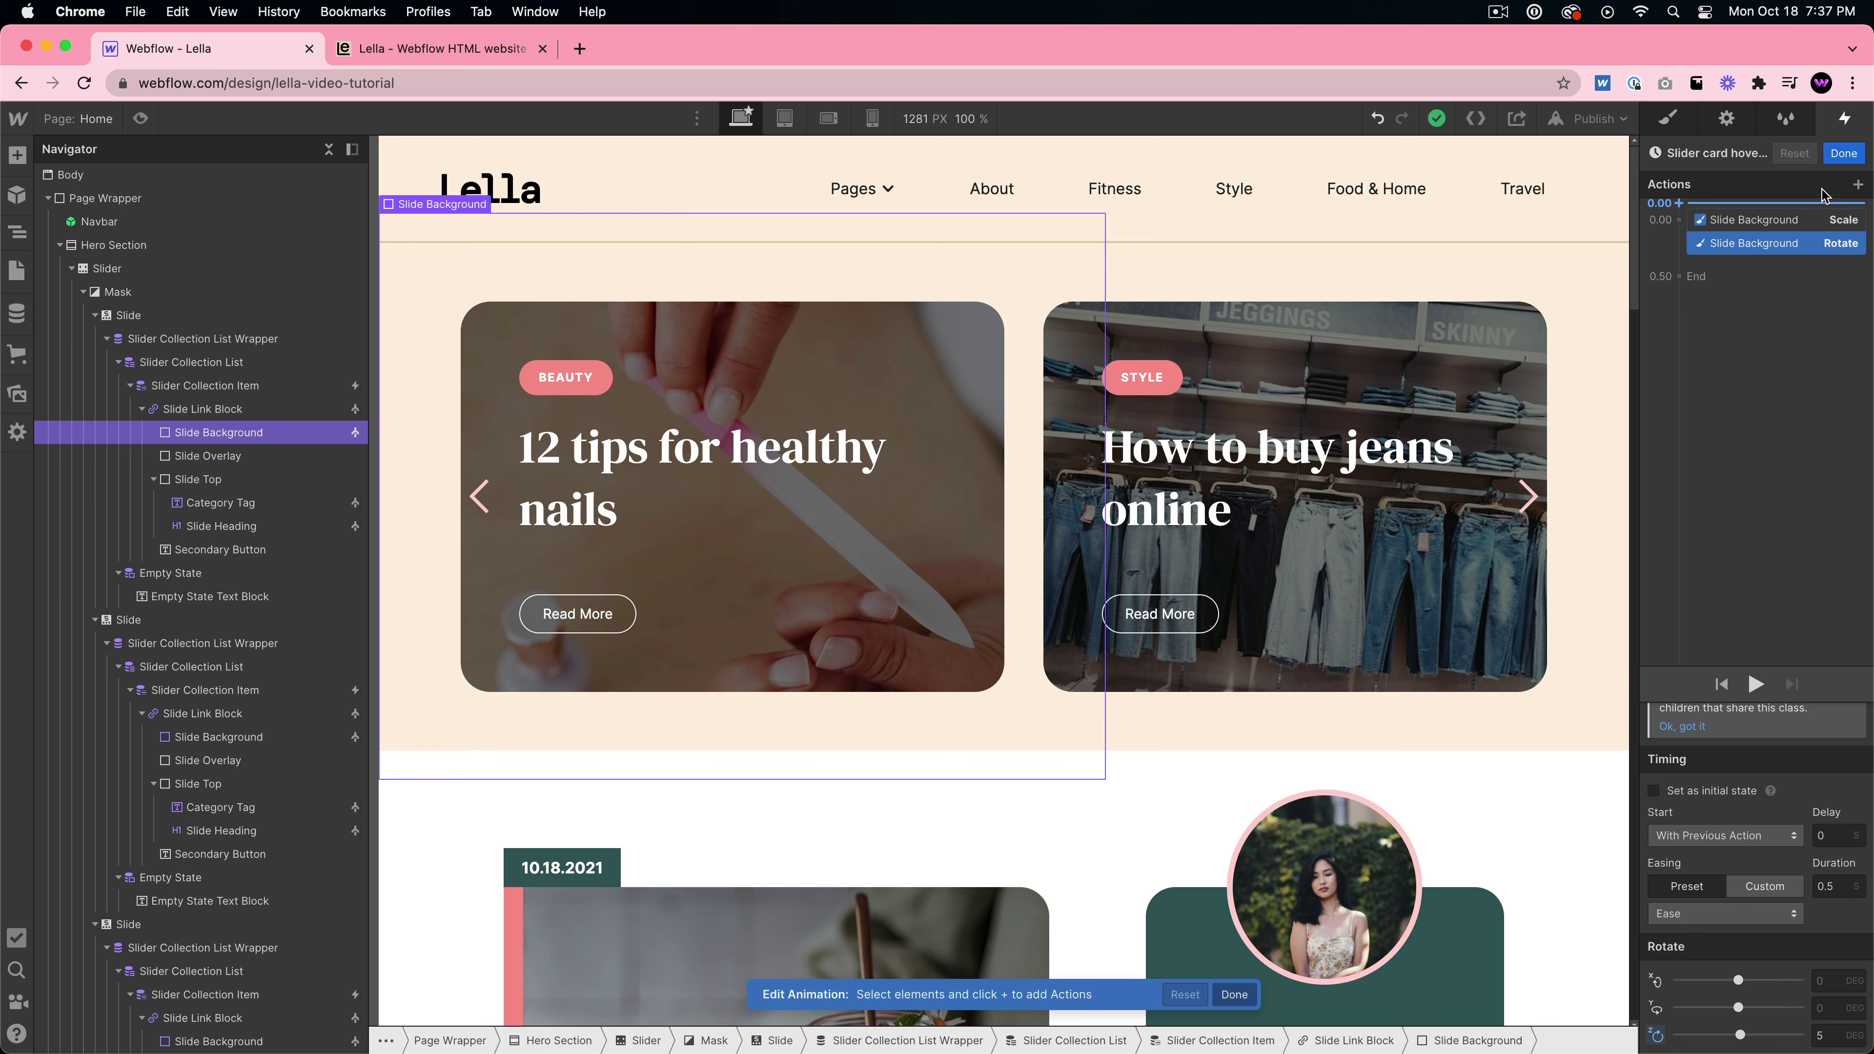
pyautogui.click(1844, 153)
# - Examine the Slide Background Scale and Rotate actions in the Slider card hover out animation, and close the Mouse hover settings
pyautogui.scroll(-10, 1752, 682)
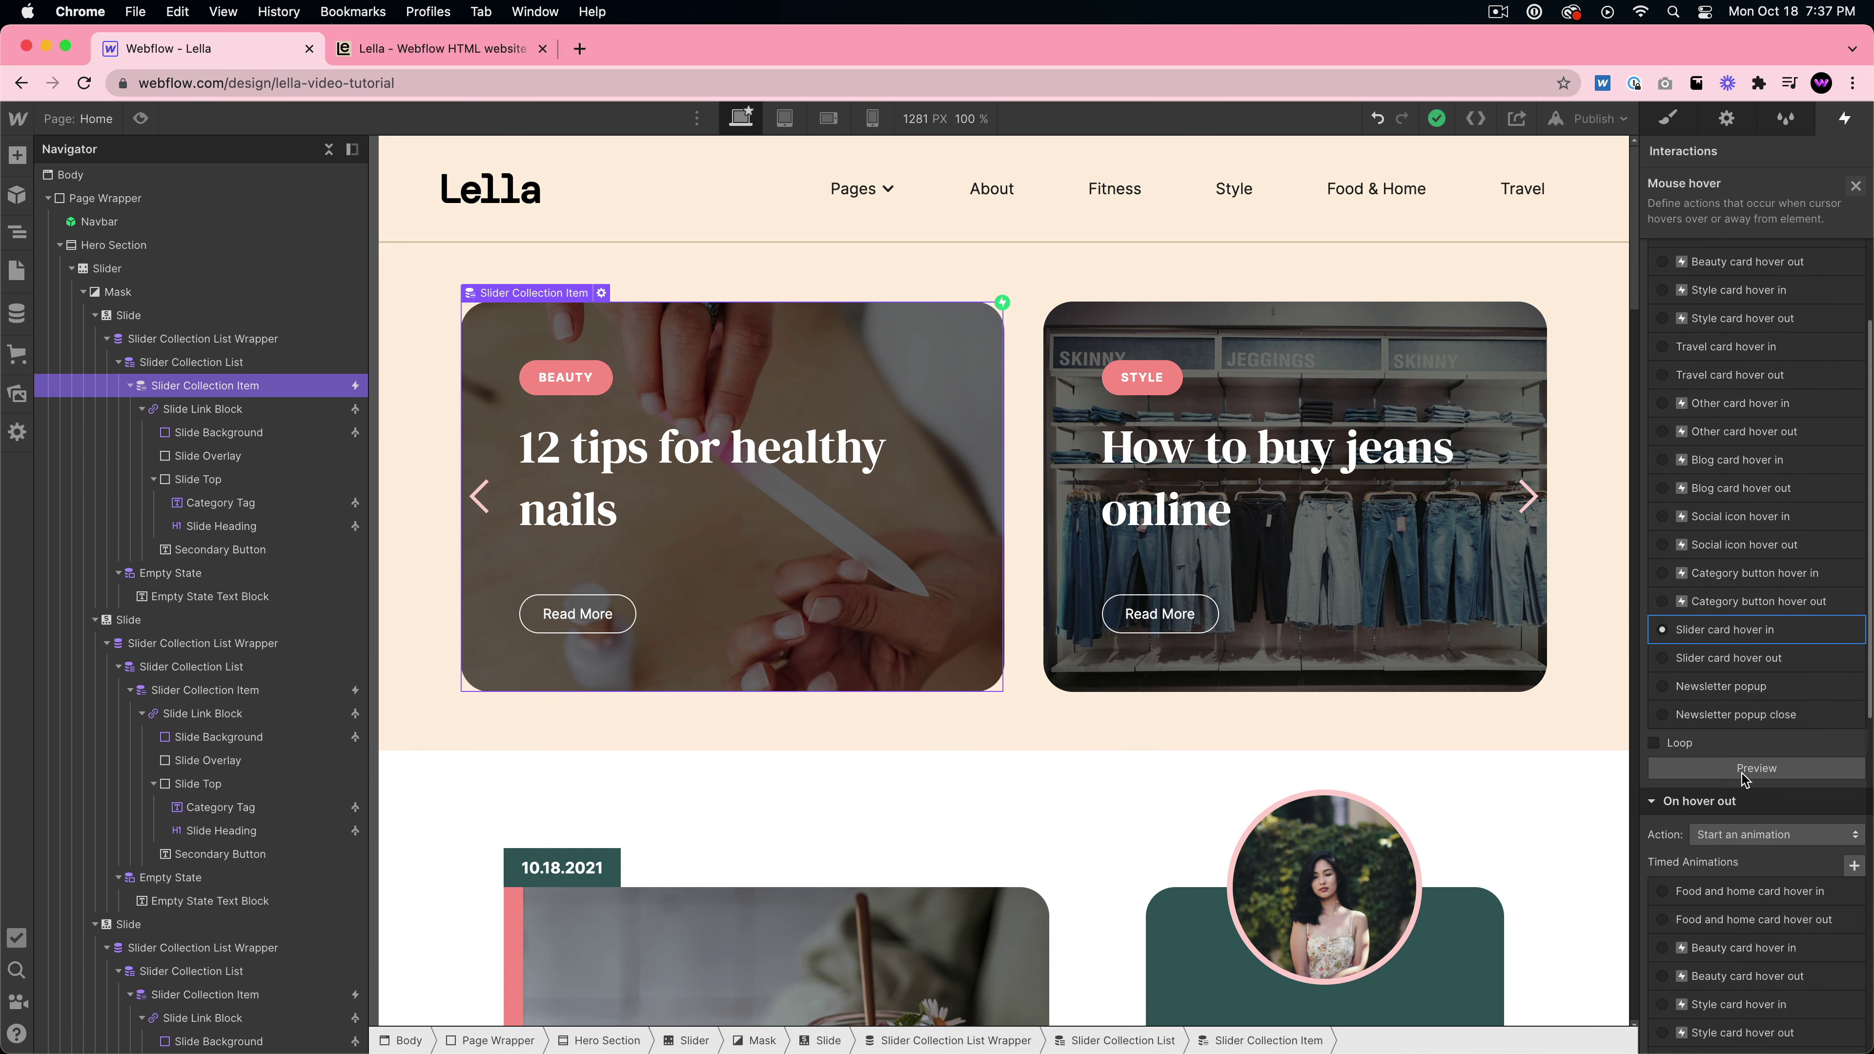
pyautogui.click(1720, 687)
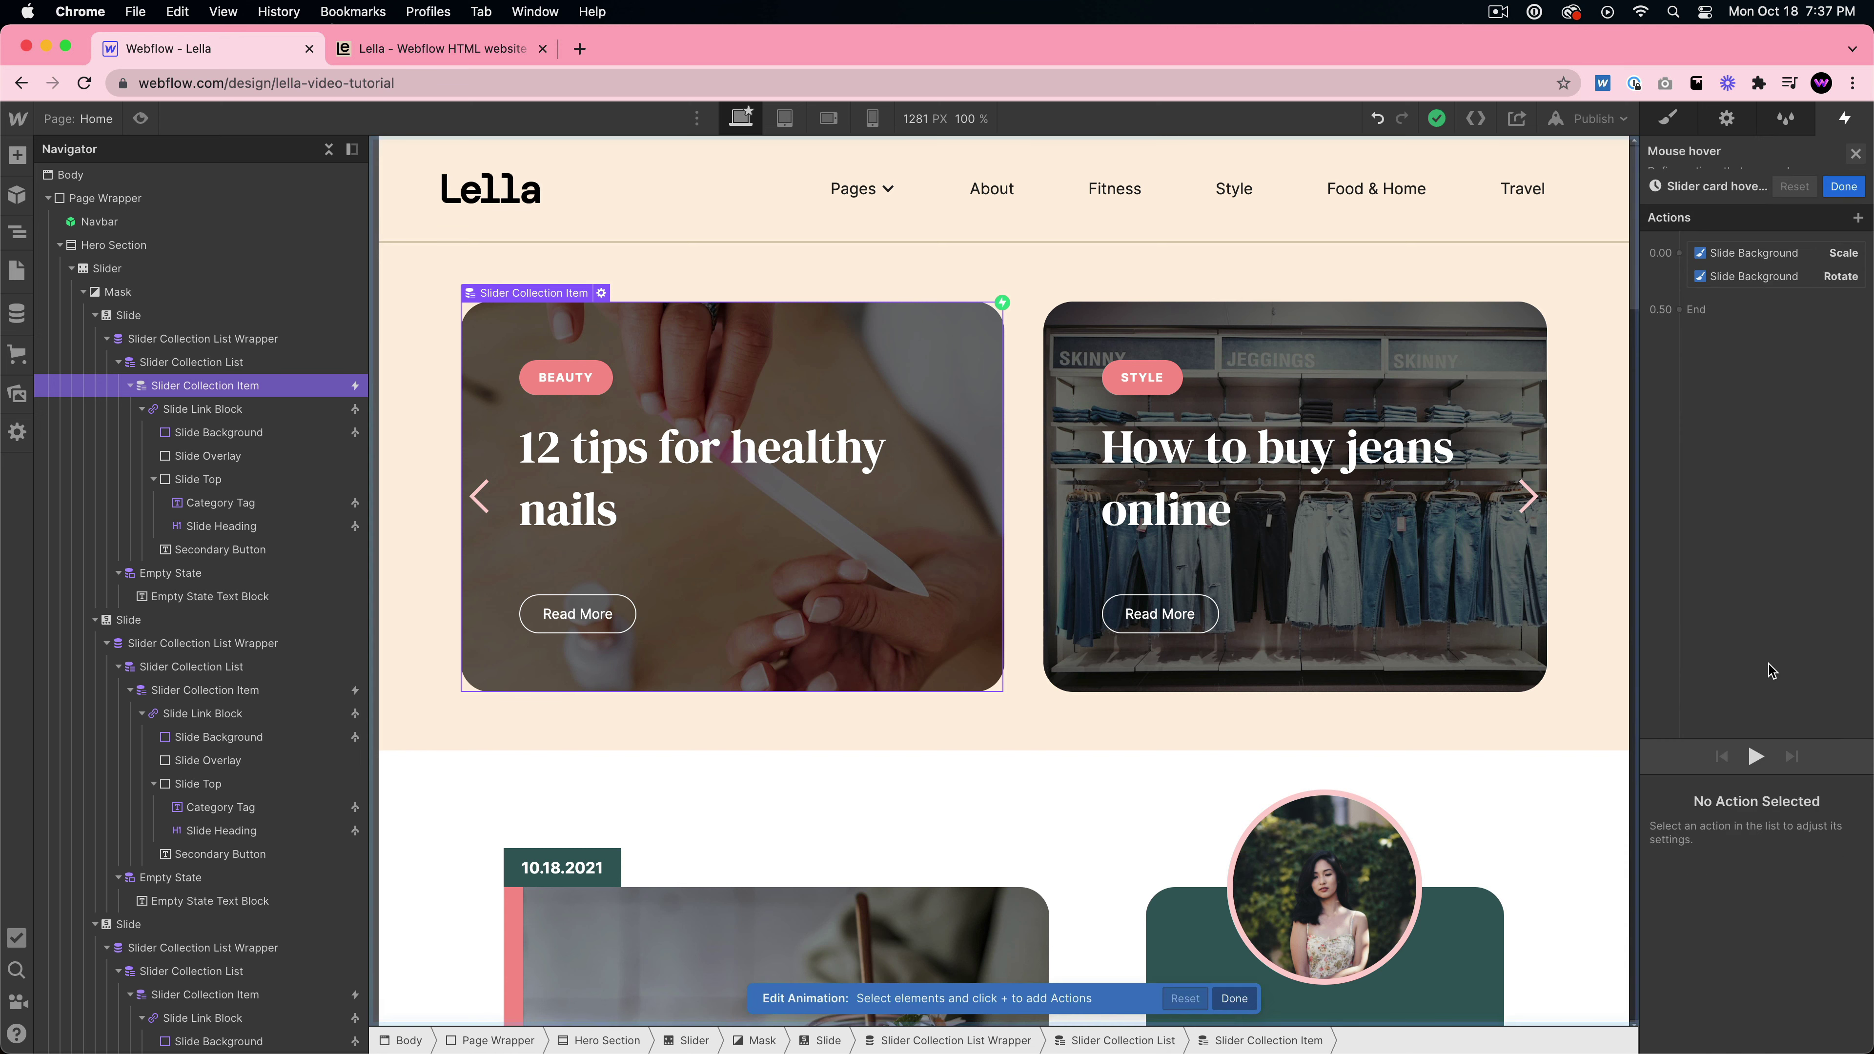
pyautogui.click(1771, 220)
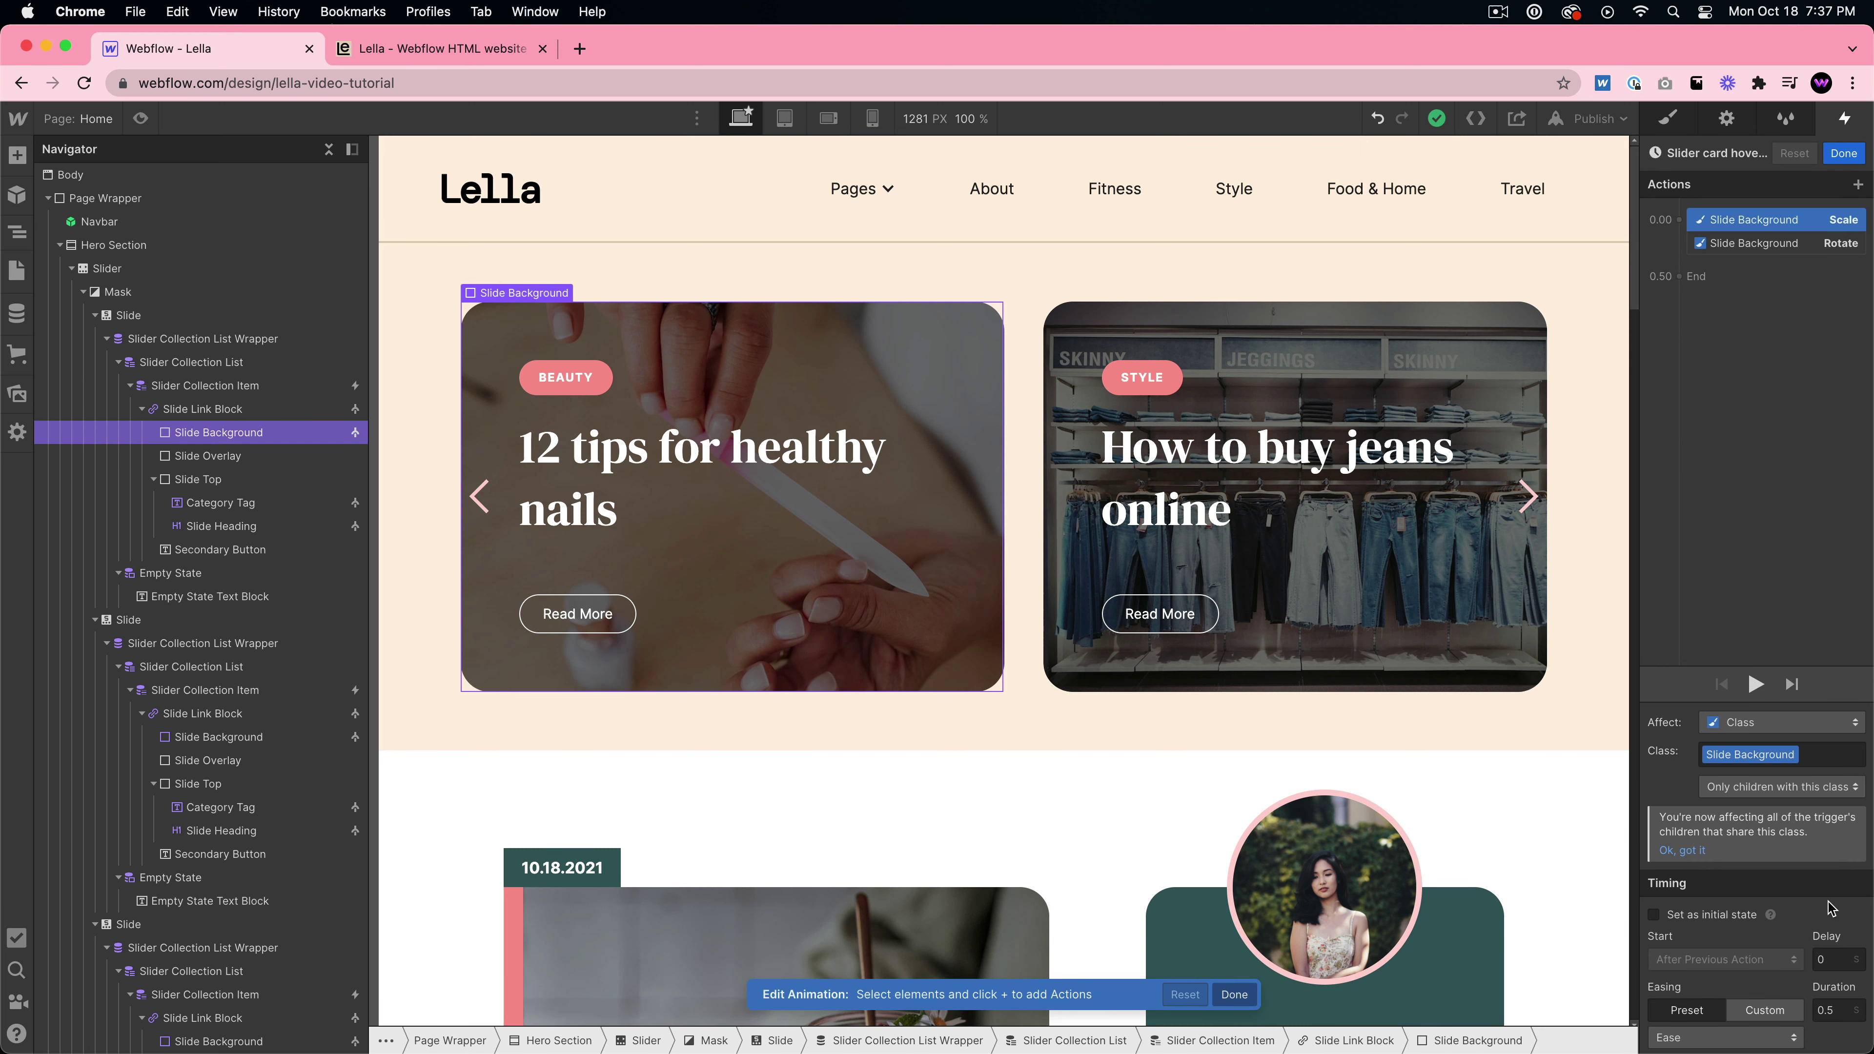
pyautogui.click(1771, 243)
pyautogui.click(1831, 153)
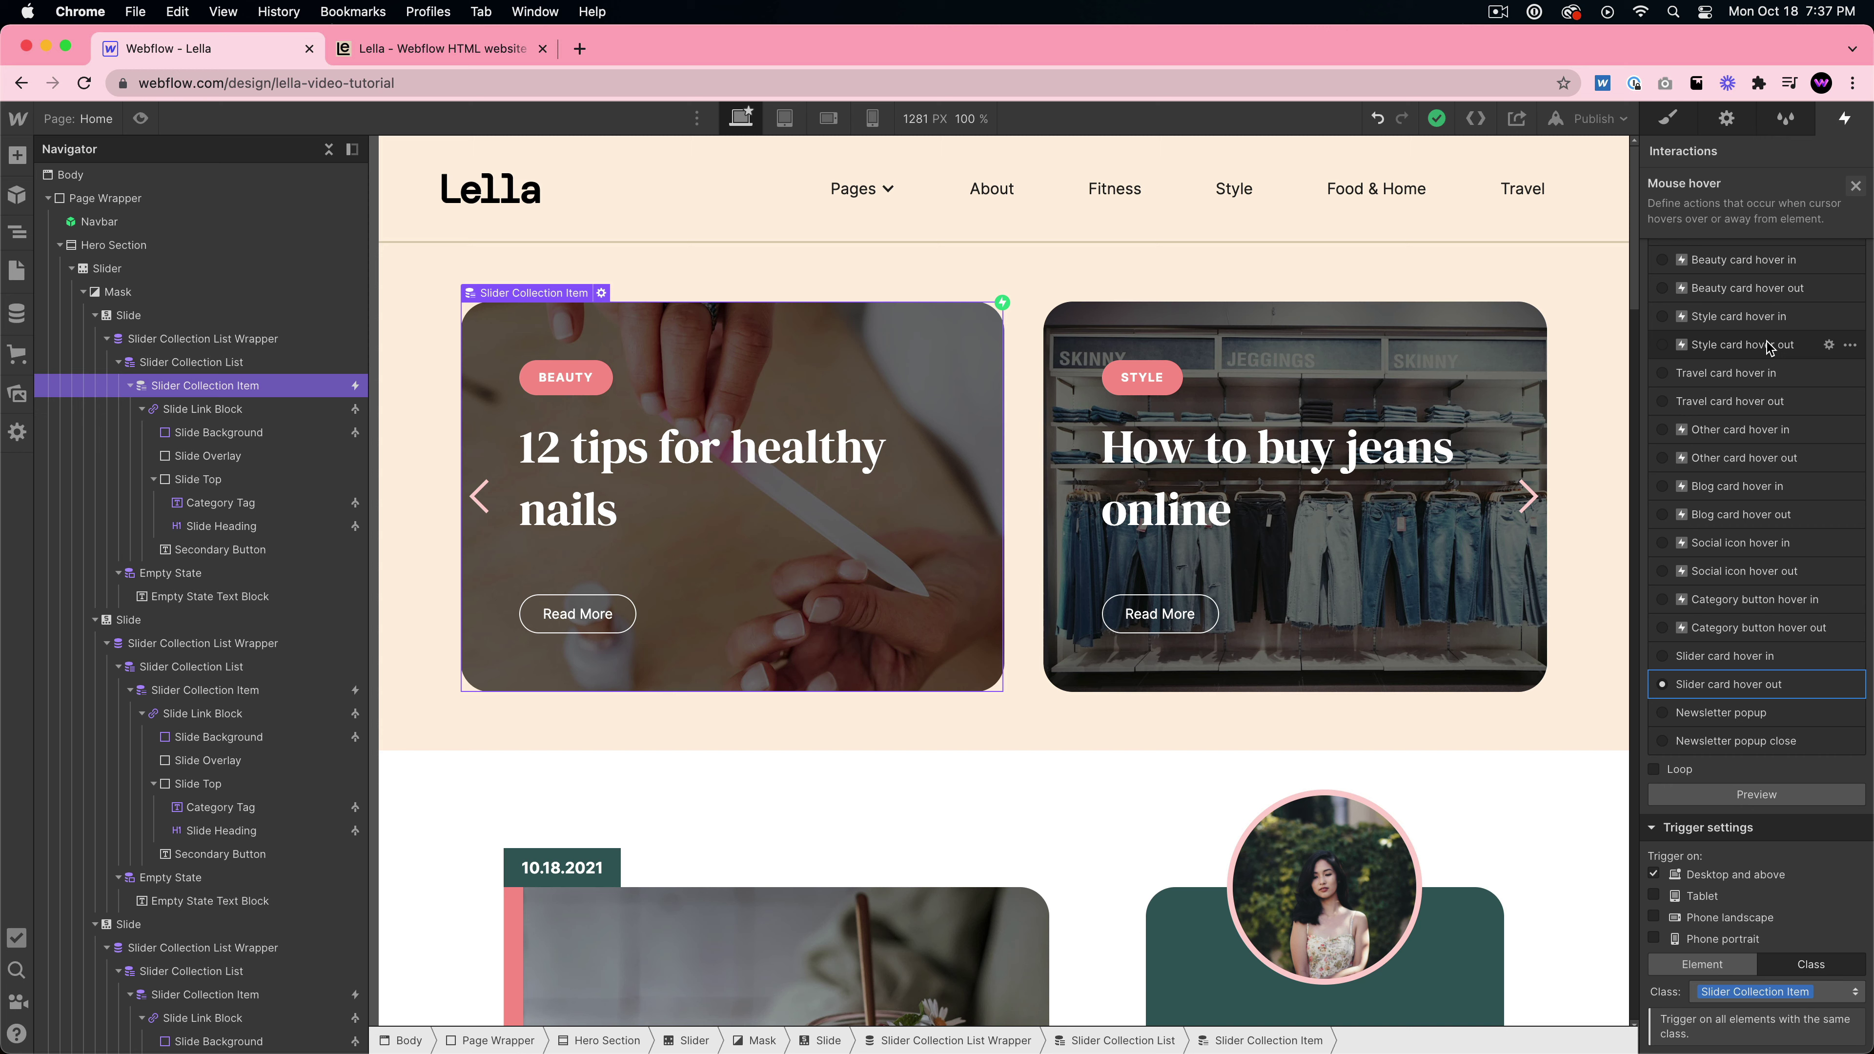
pyautogui.click(1856, 189)
# - Select the second slide's Slider Collection Item to check its Mouse hover interaction
pyautogui.scroll(-5, 1120, 684)
pyautogui.scroll(-2, 294, 567)
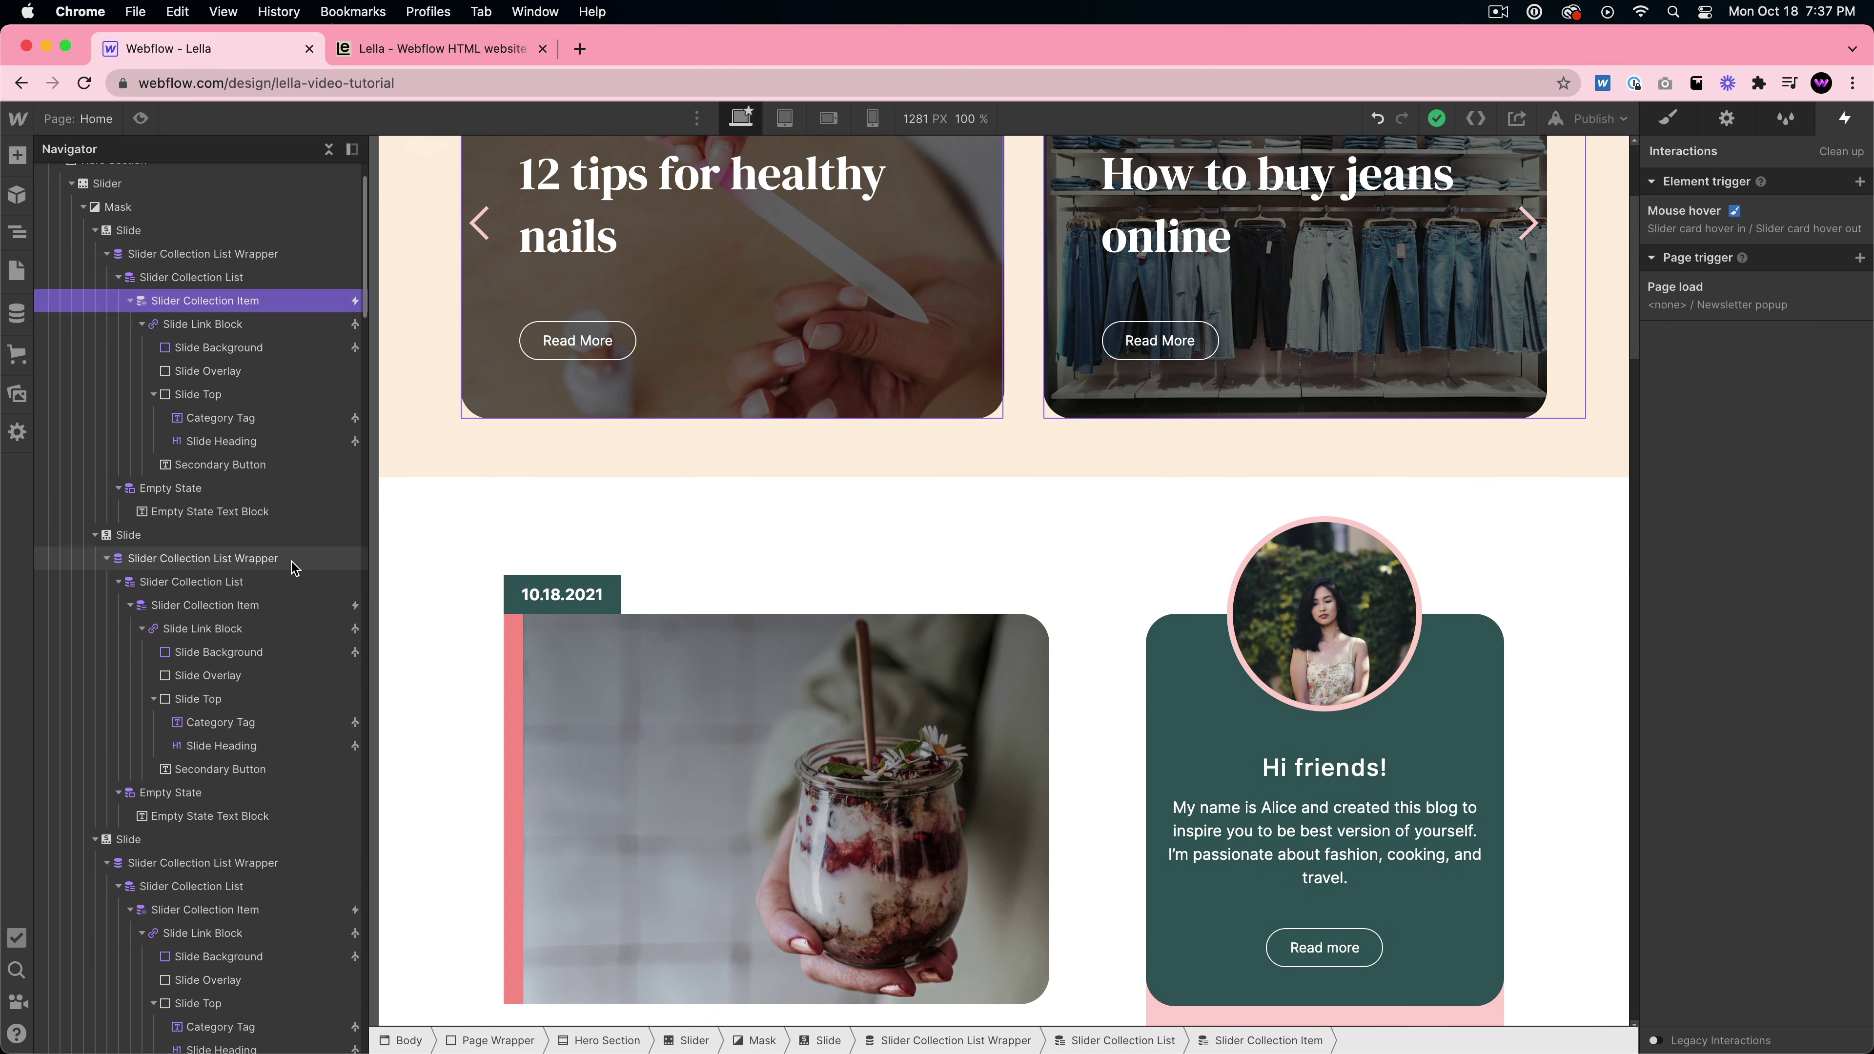
pyautogui.scroll(-3, 294, 568)
pyautogui.click(303, 357)
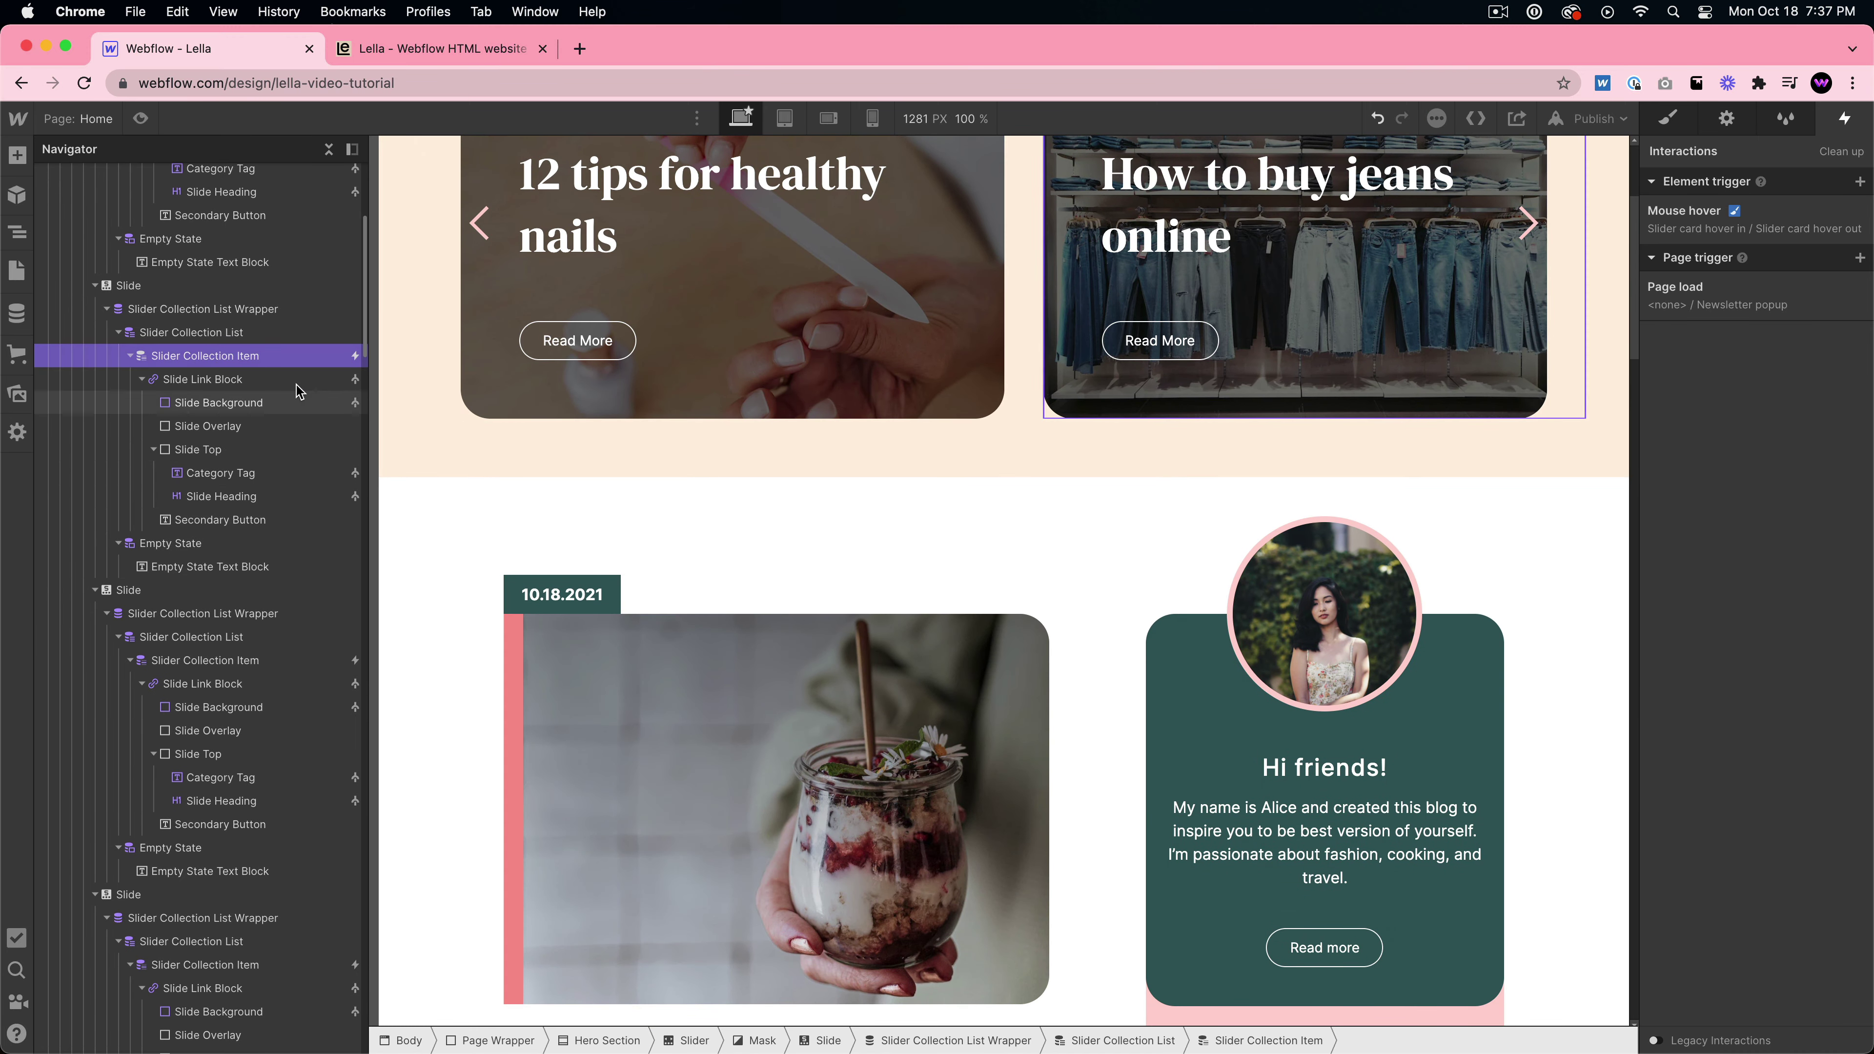
pyautogui.scroll(3, 298, 443)
# - Select the first Blog Card Link Block, review its Mouse hover animations and trigger settings, and close them
pyautogui.scroll(-10, 258, 590)
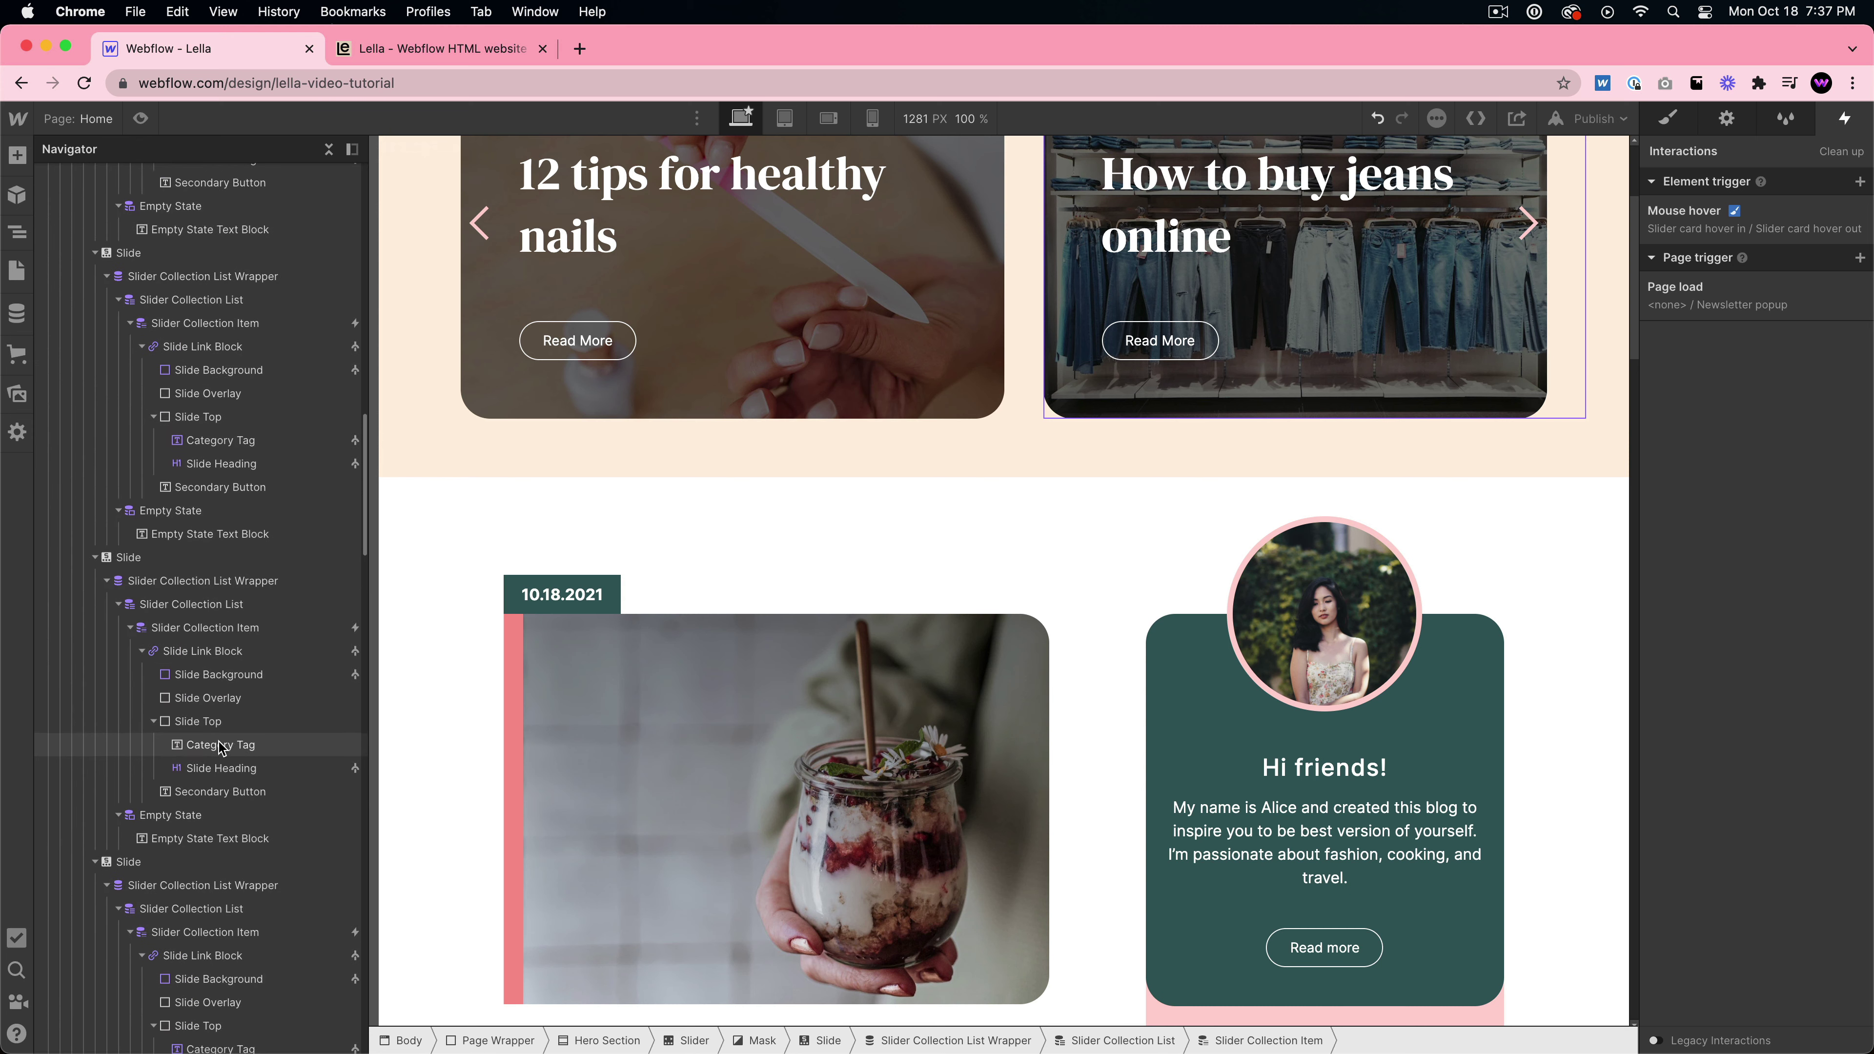
pyautogui.scroll(-8, 219, 748)
pyautogui.scroll(-2, 980, 723)
pyautogui.click(925, 472)
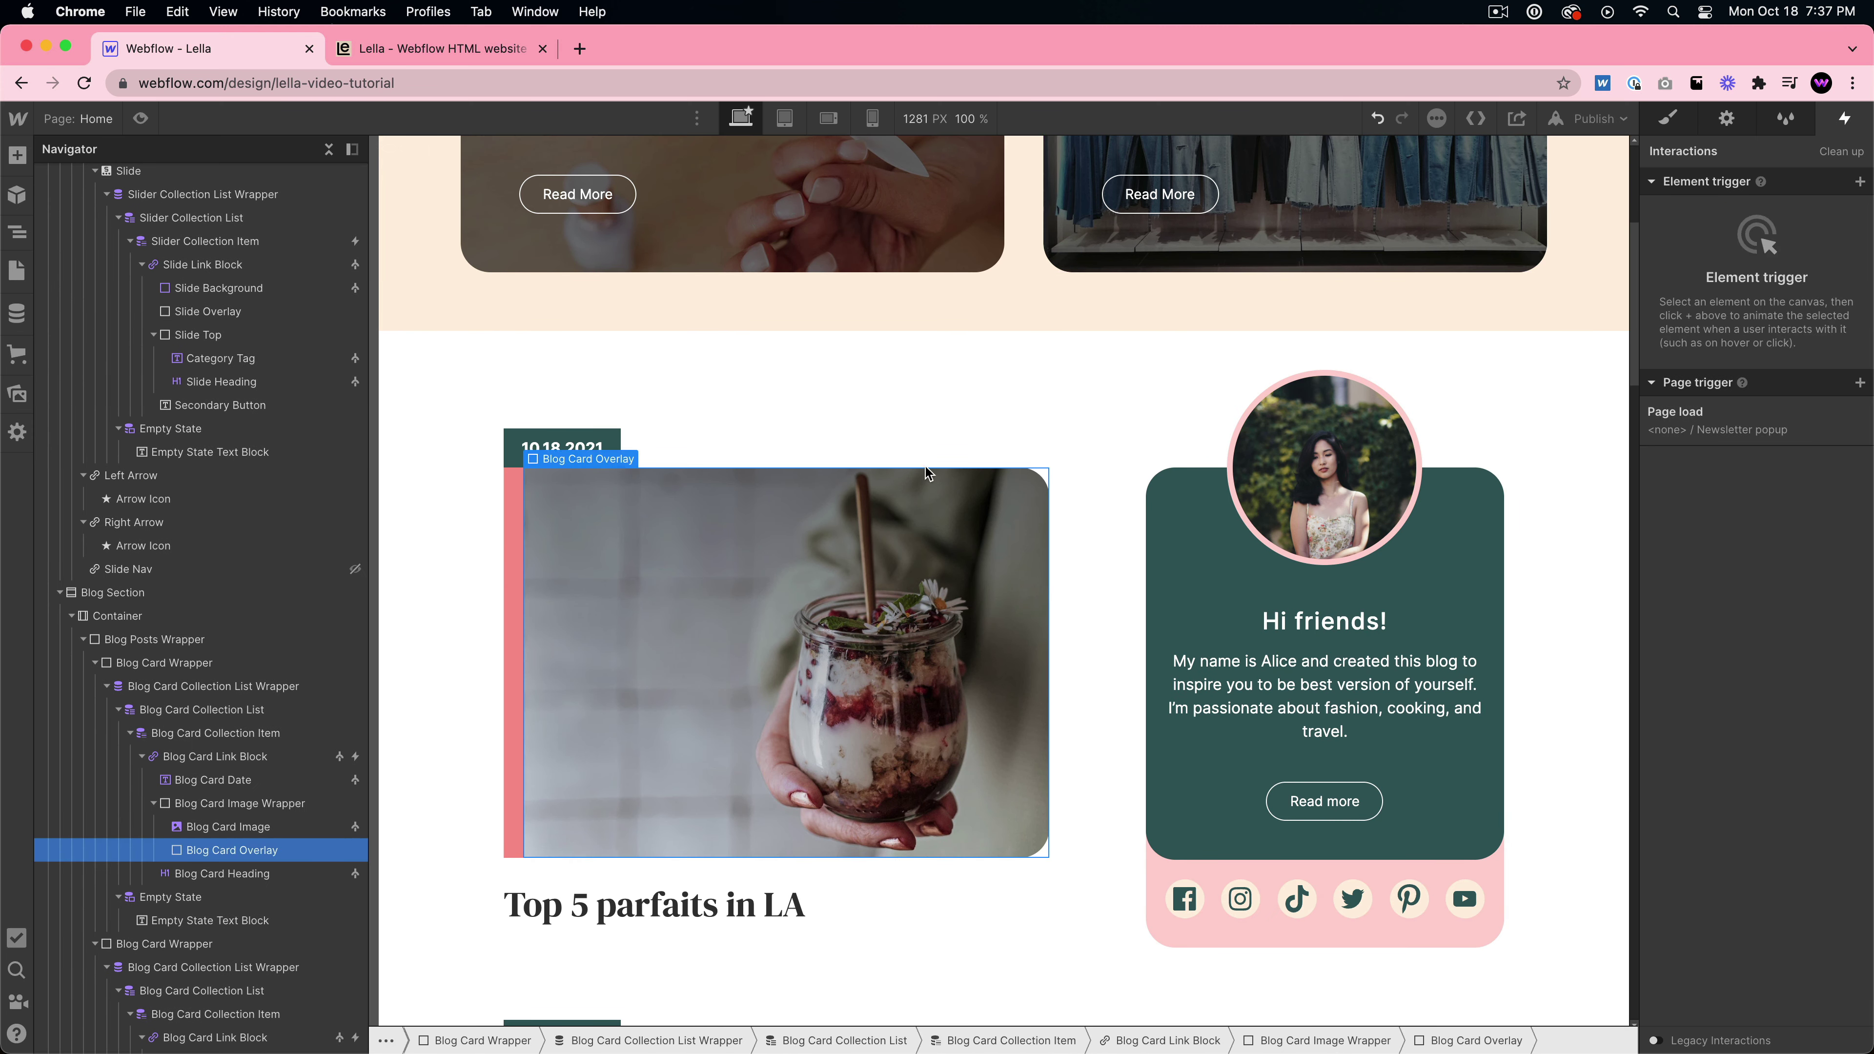
pyautogui.click(1048, 504)
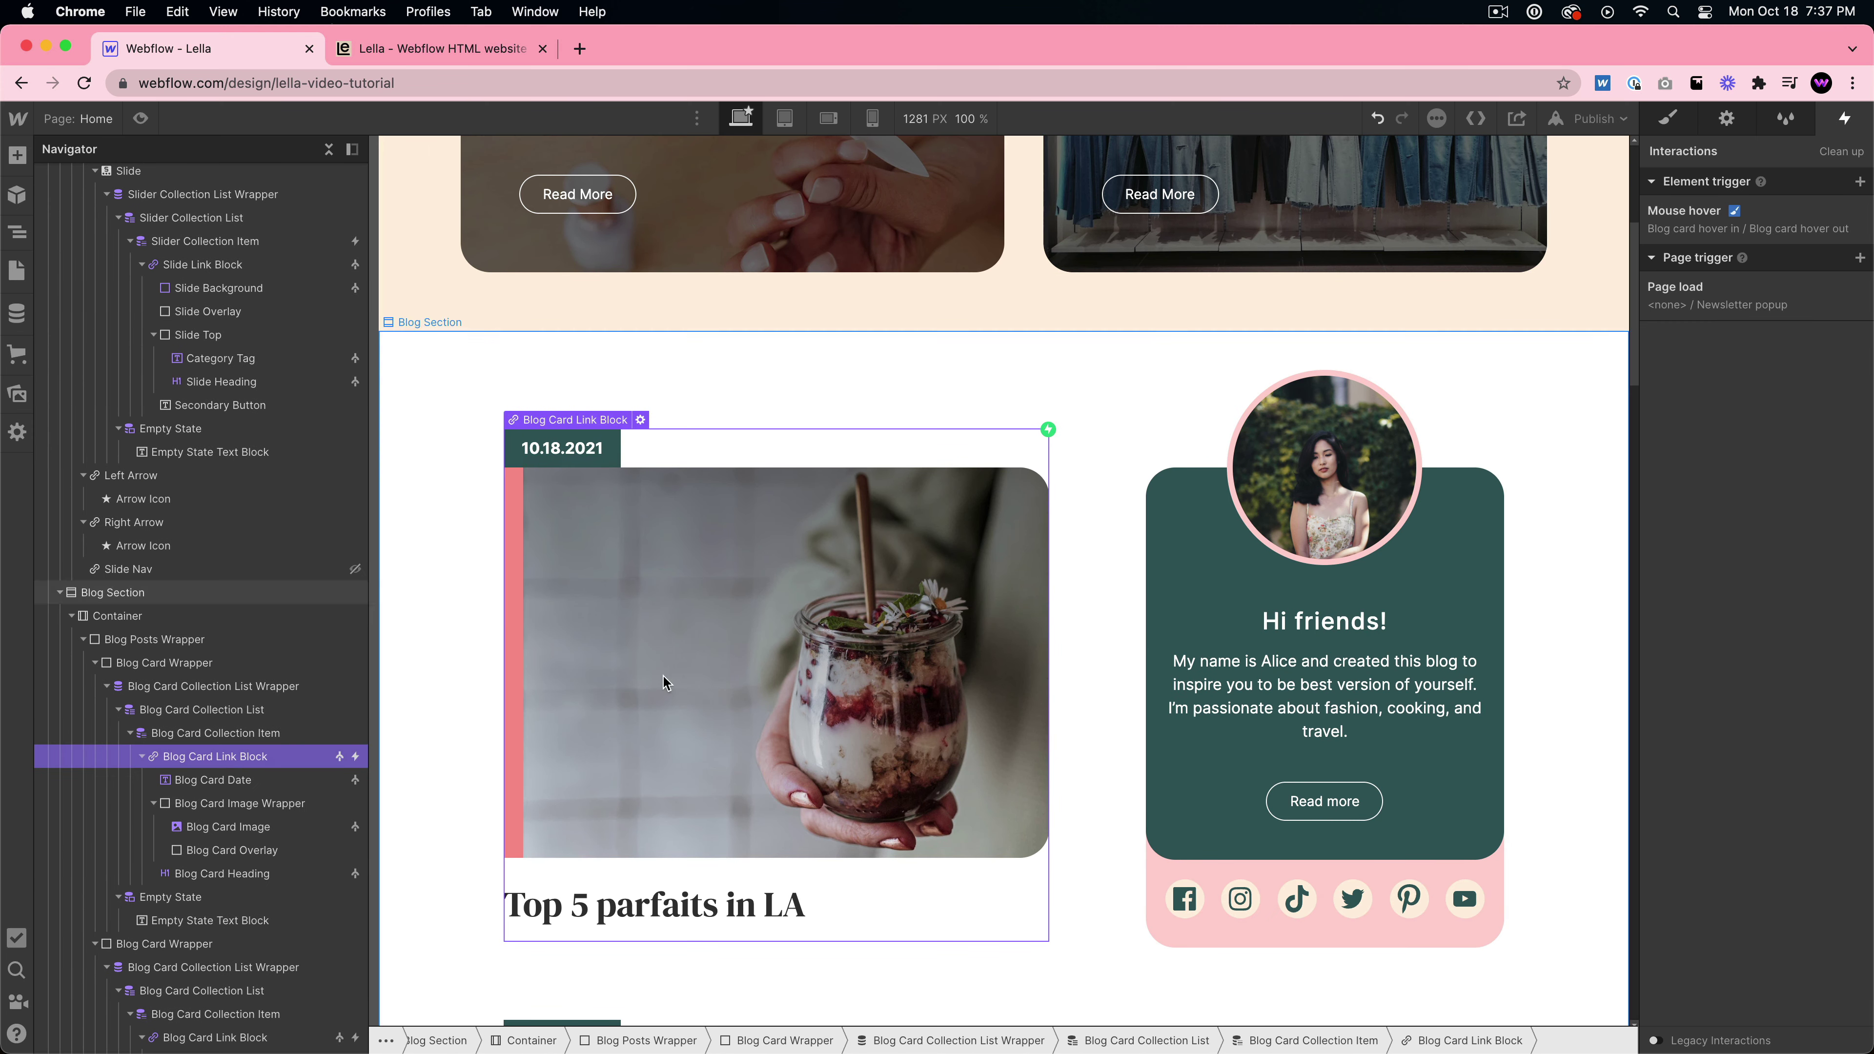
pyautogui.click(1800, 222)
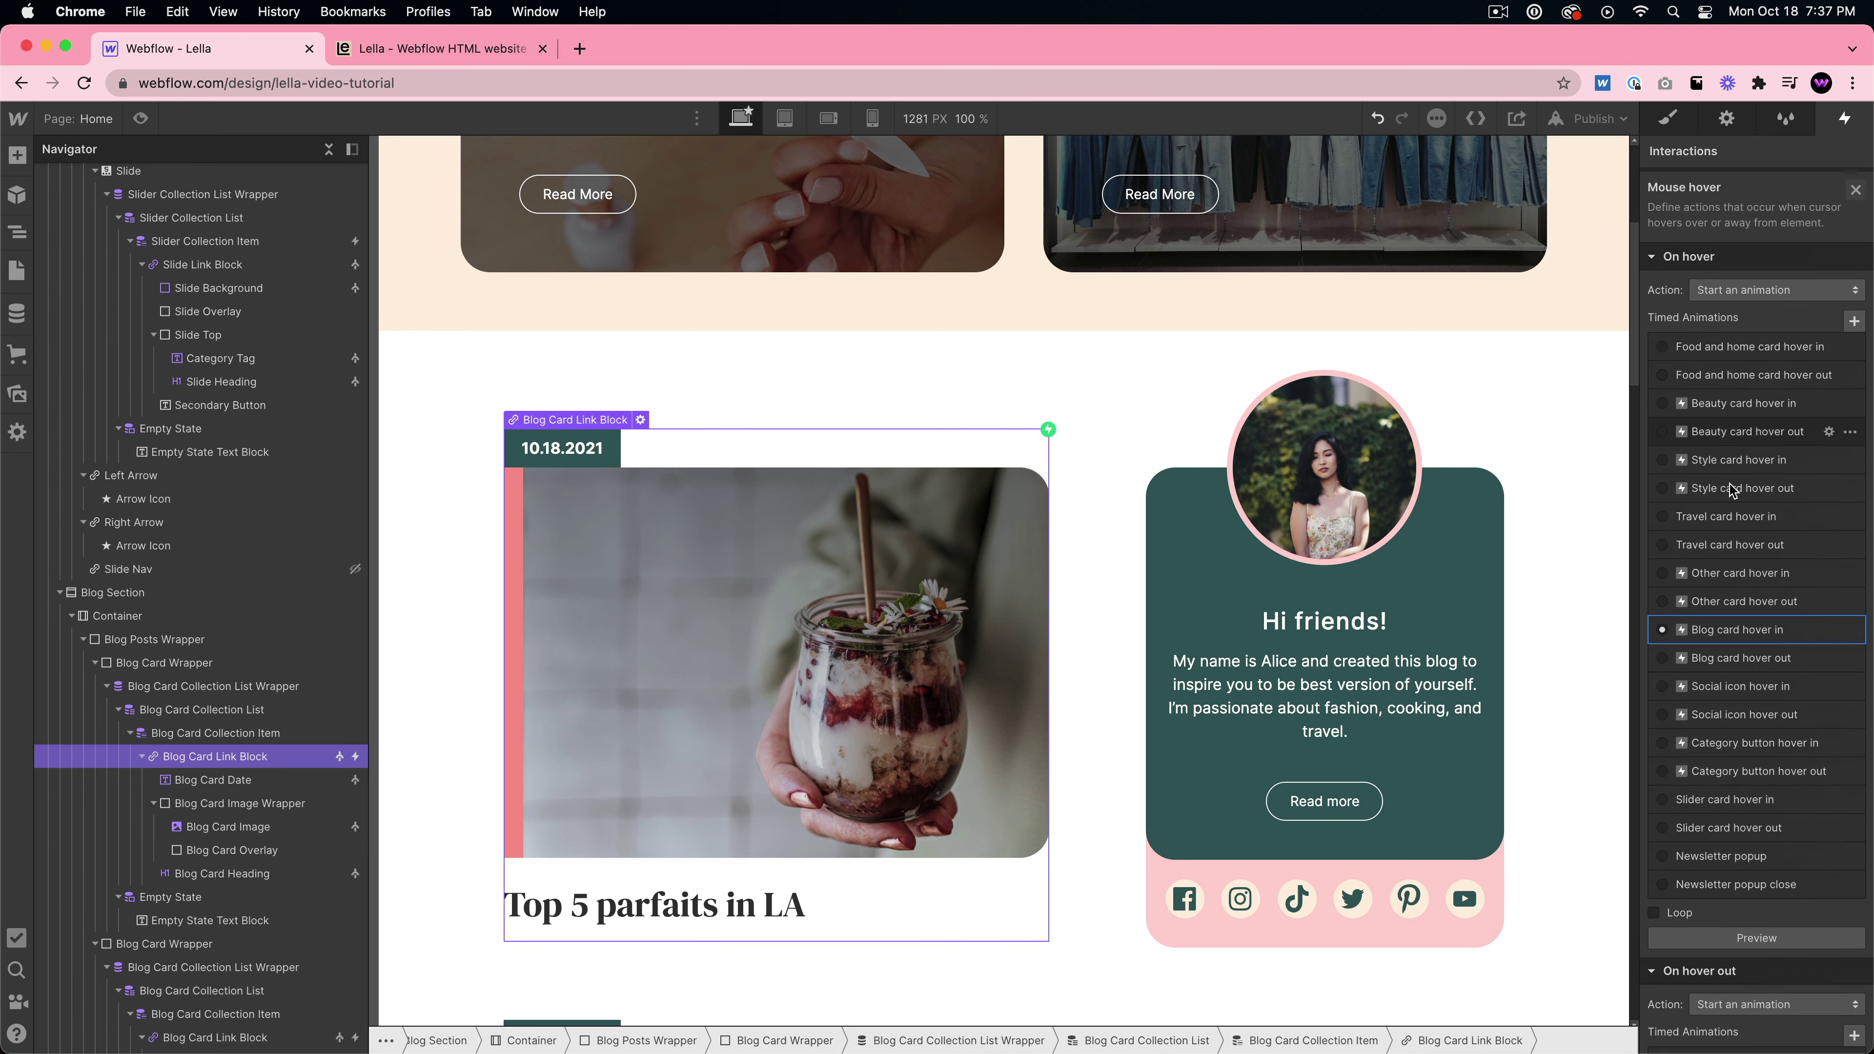
pyautogui.scroll(-10, 1786, 657)
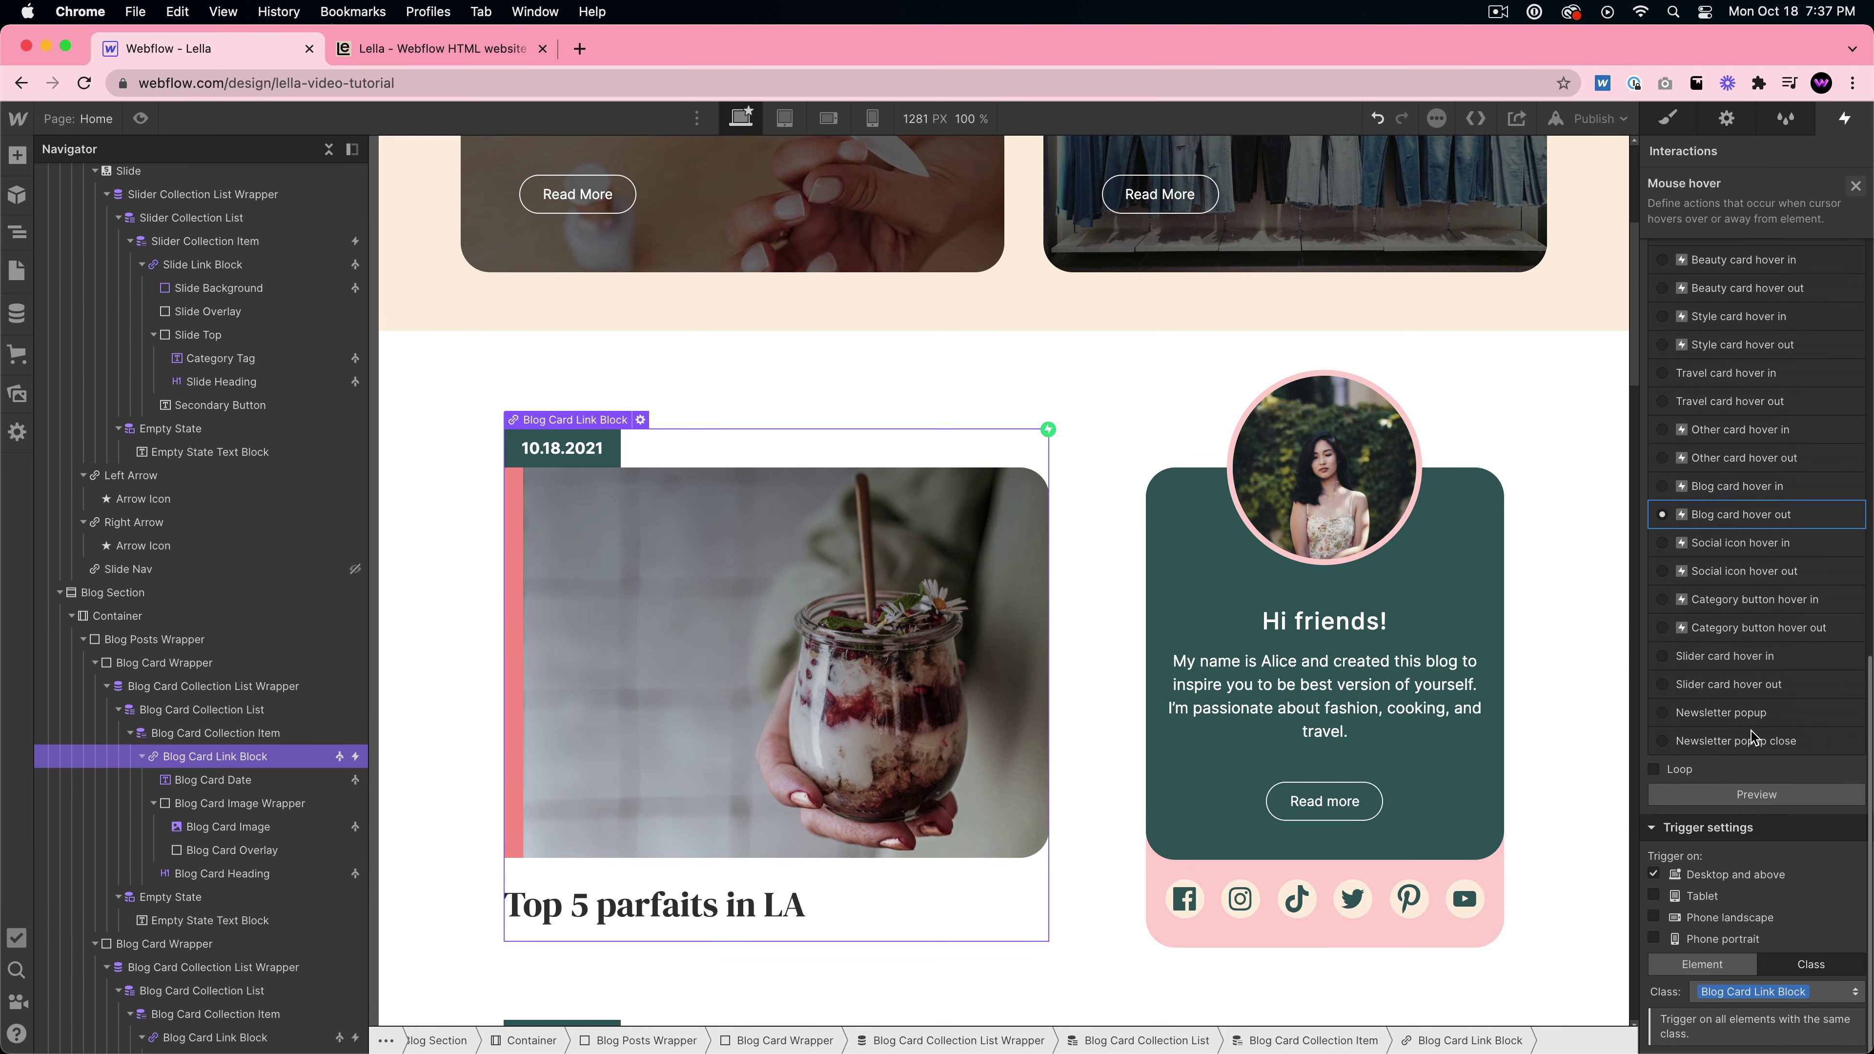
pyautogui.click(1856, 186)
# - Open the Beauty page, select the first Beauty Card Wrapper, and open its Mouse hover interaction
pyautogui.click(17, 271)
pyautogui.click(114, 299)
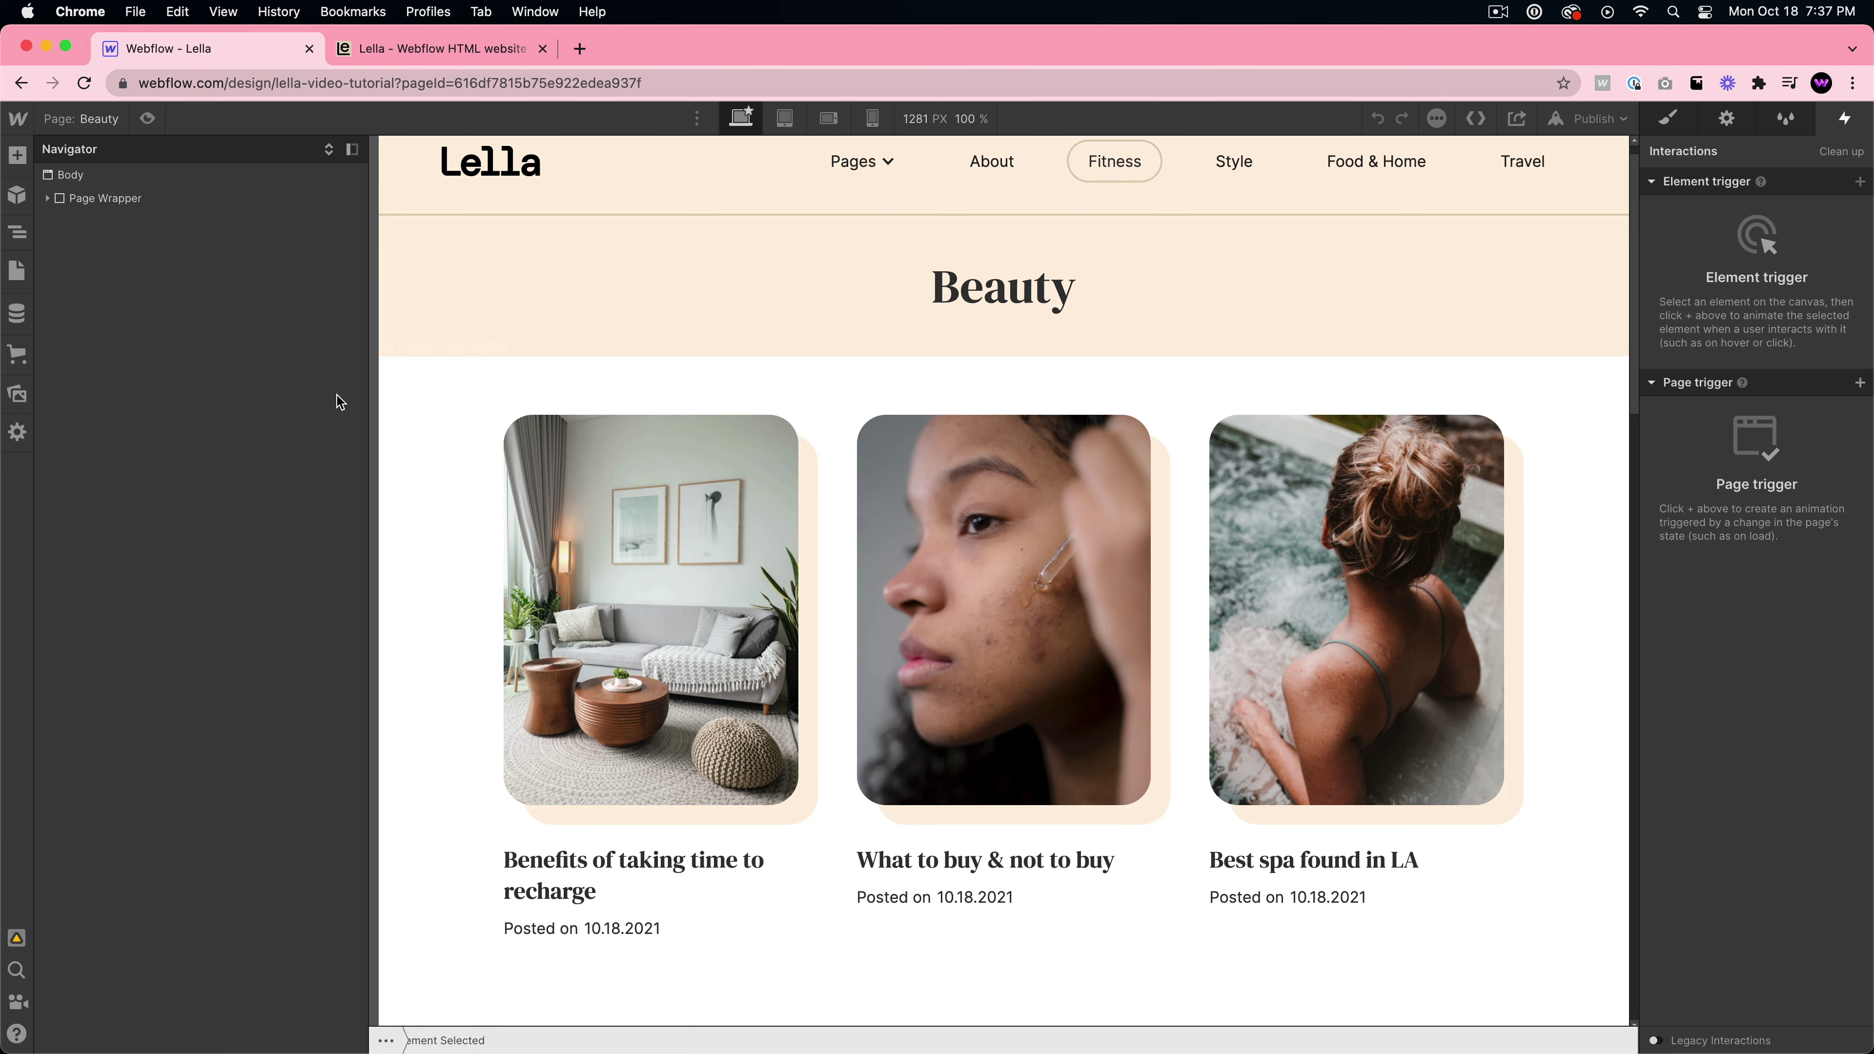
pyautogui.click(256, 386)
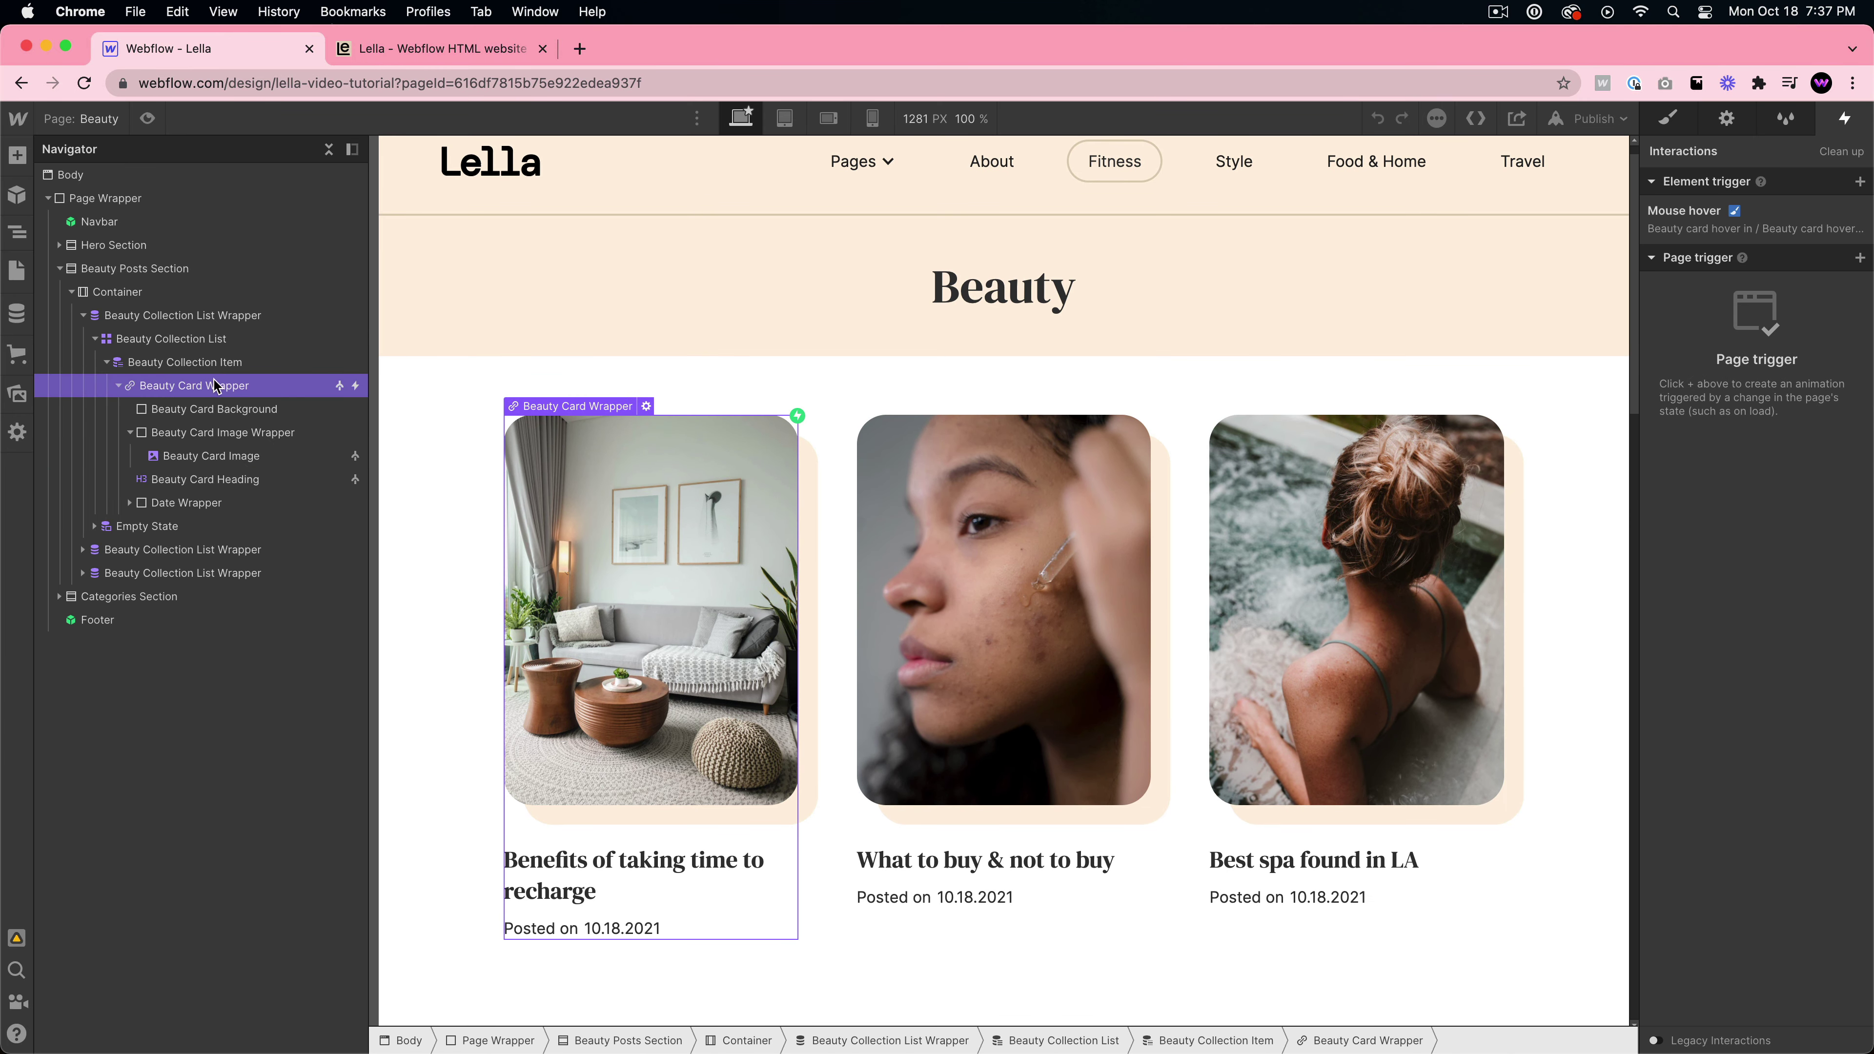
pyautogui.click(1788, 230)
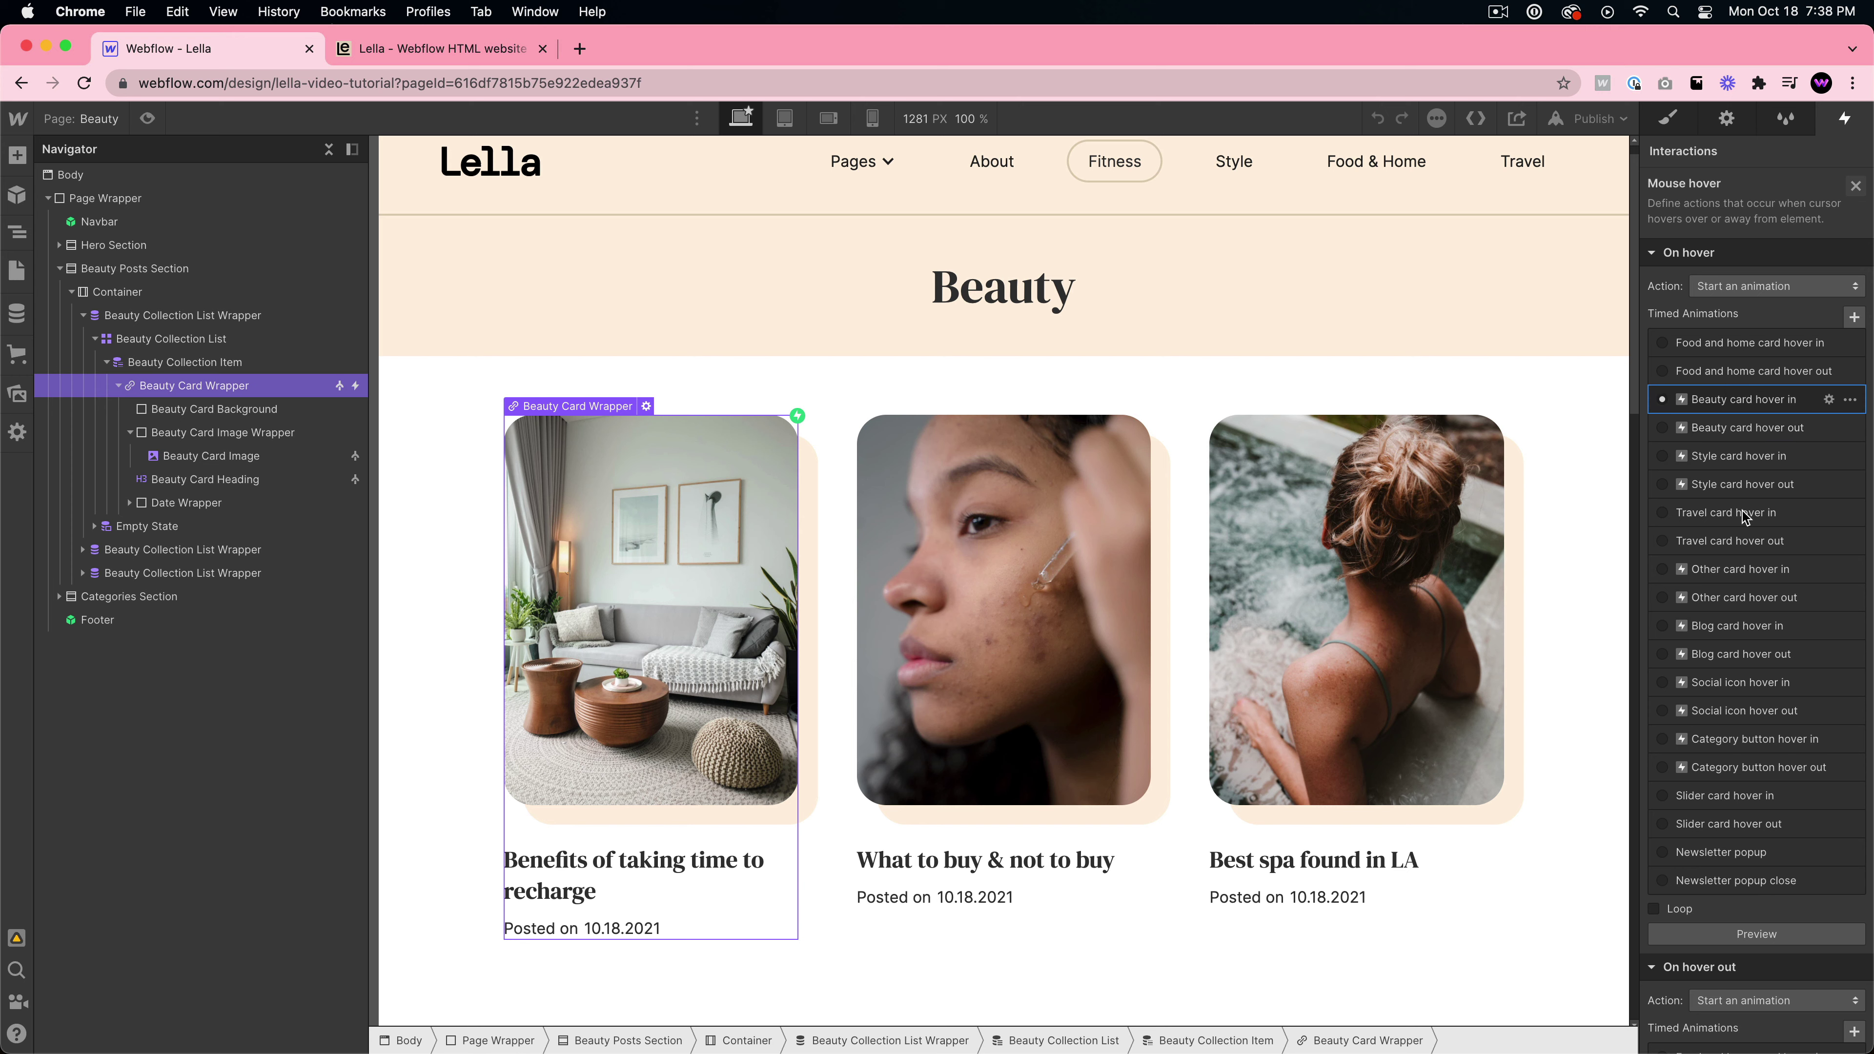
# - Review the Beauty card's hover trigger settings, and inspect the actions of the Beauty card hover in animation before closing it
pyautogui.scroll(-2, 1745, 516)
pyautogui.click(1756, 290)
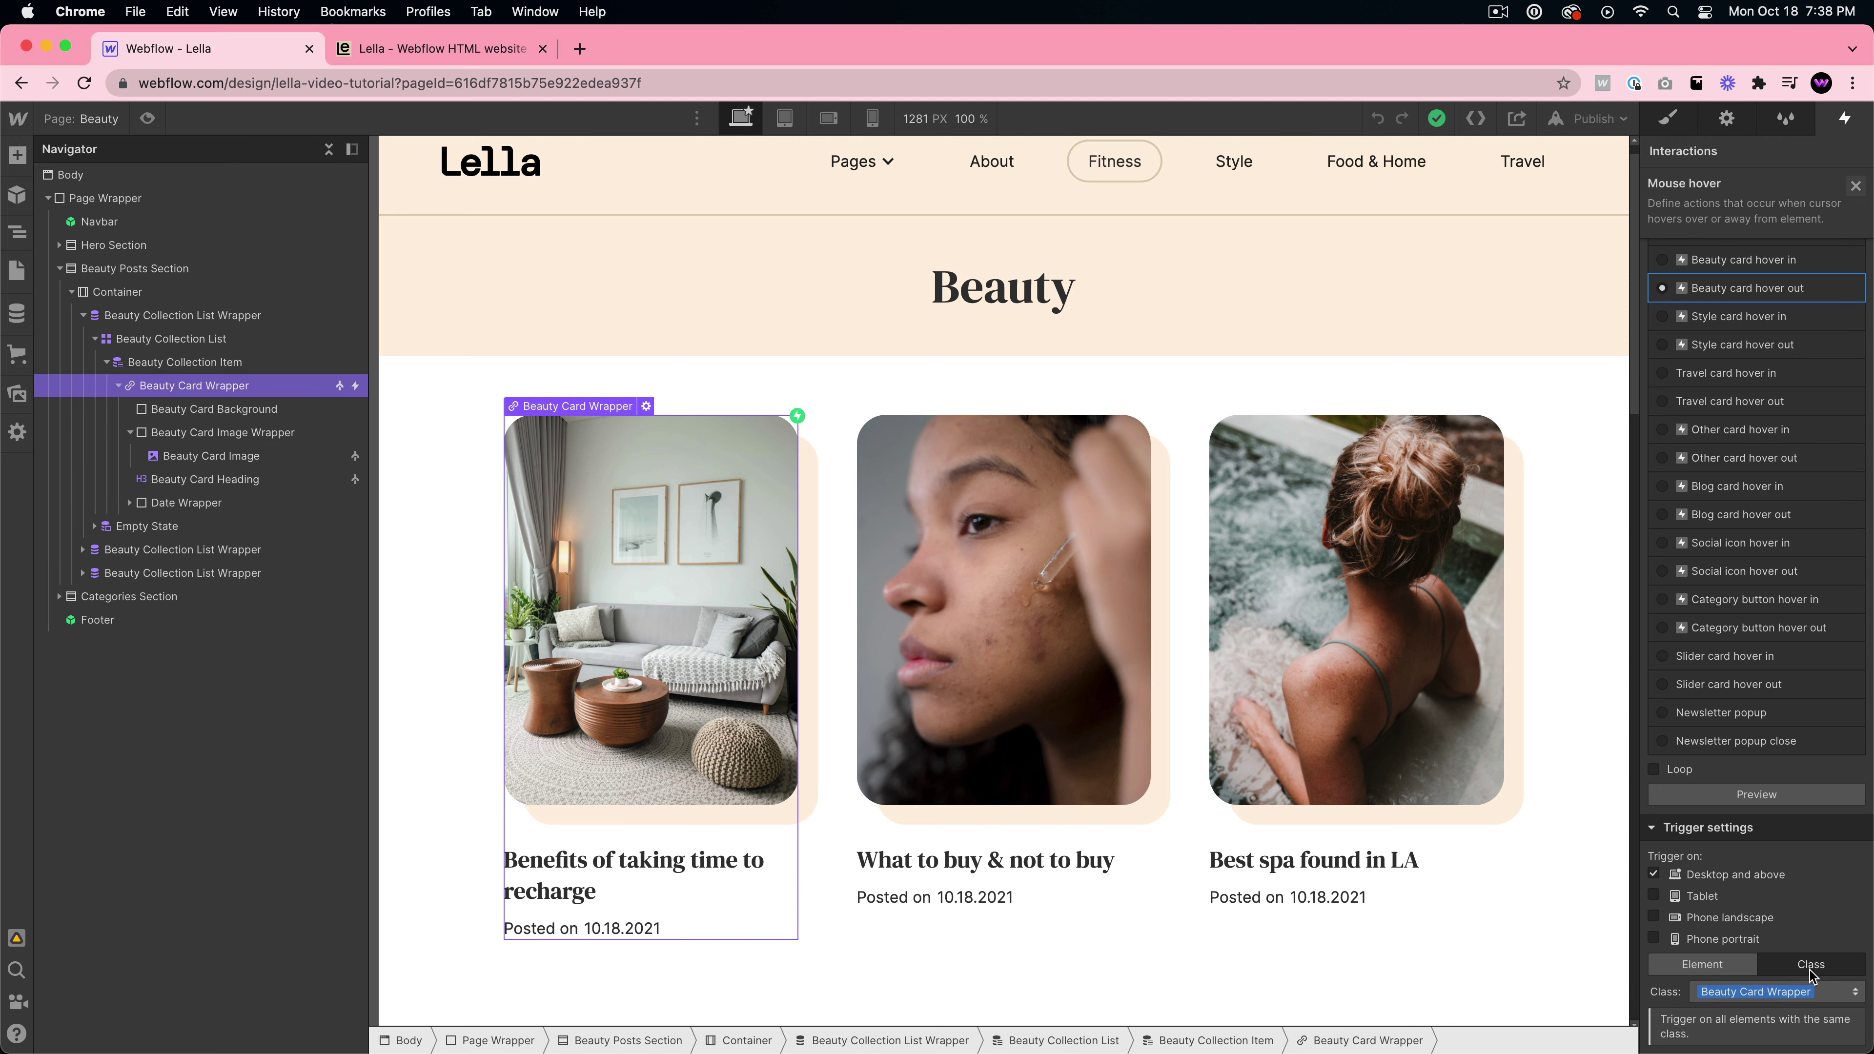
pyautogui.click(1756, 292)
pyautogui.scroll(3, 1751, 333)
pyautogui.scroll(-5, 1749, 369)
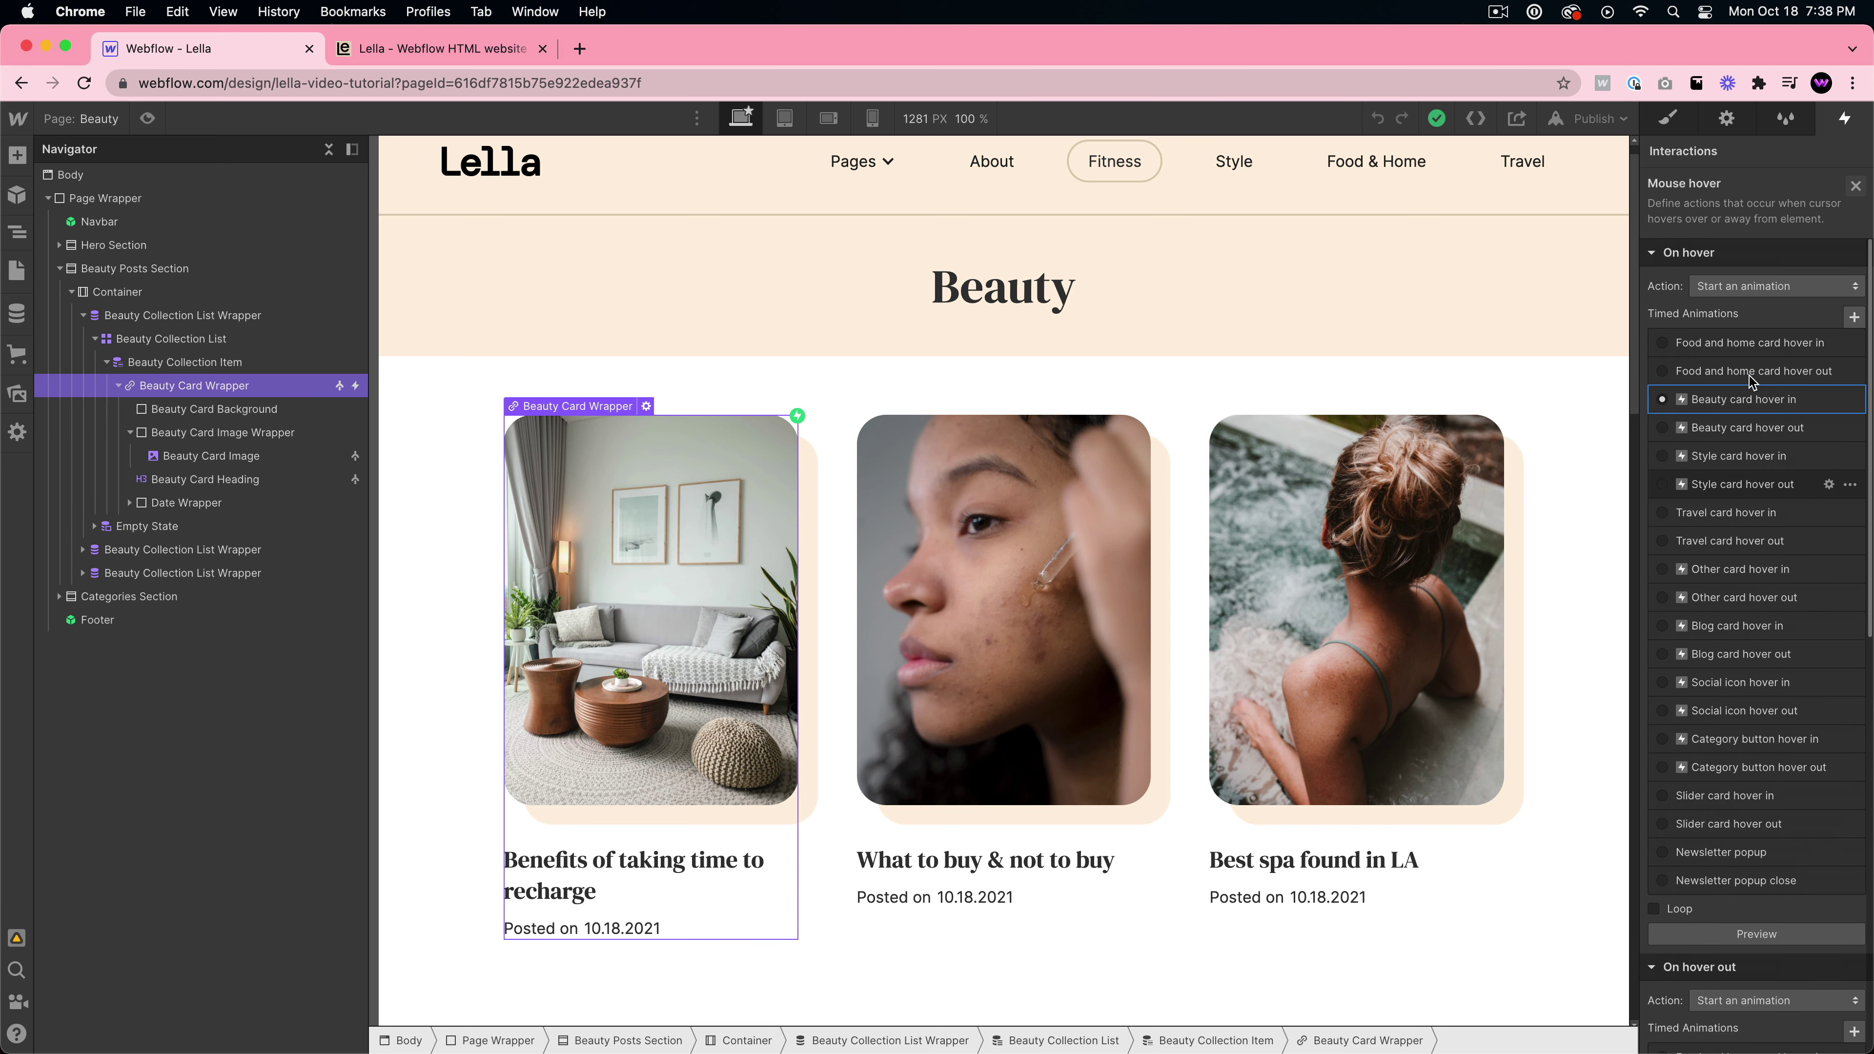
pyautogui.click(1741, 411)
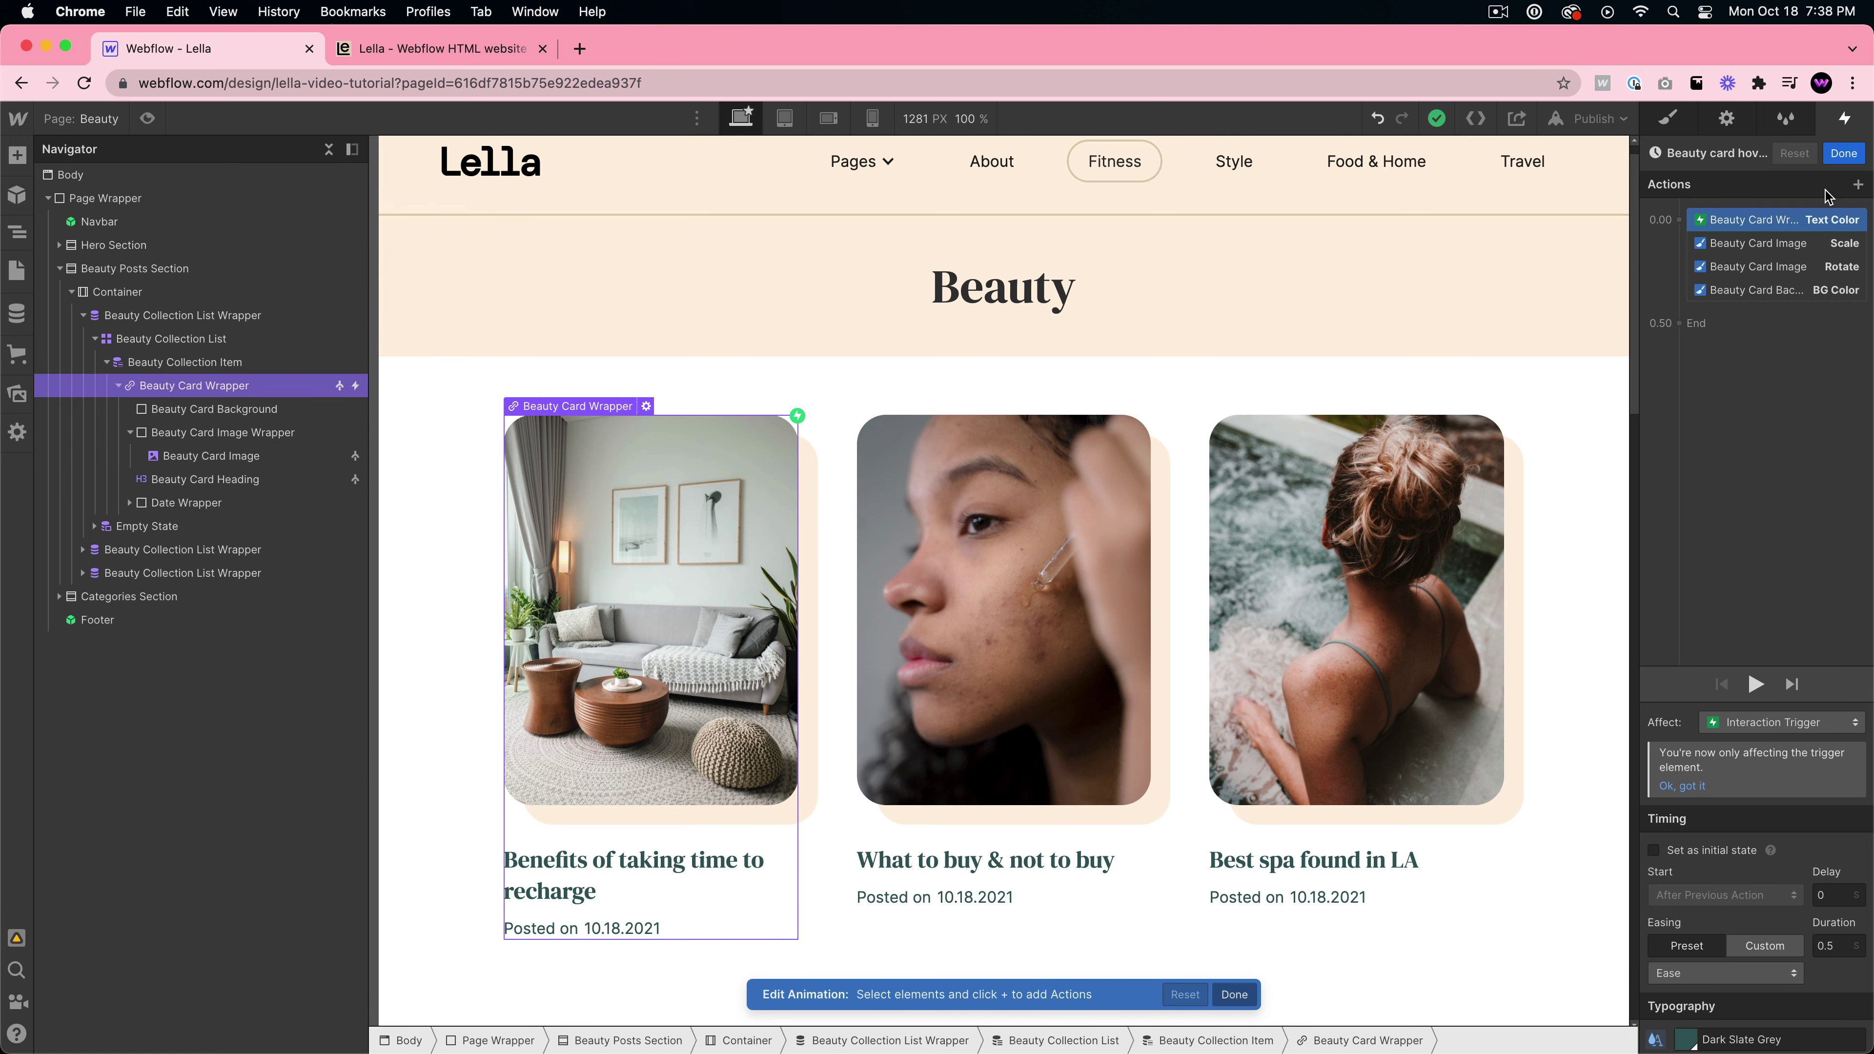
pyautogui.click(1844, 154)
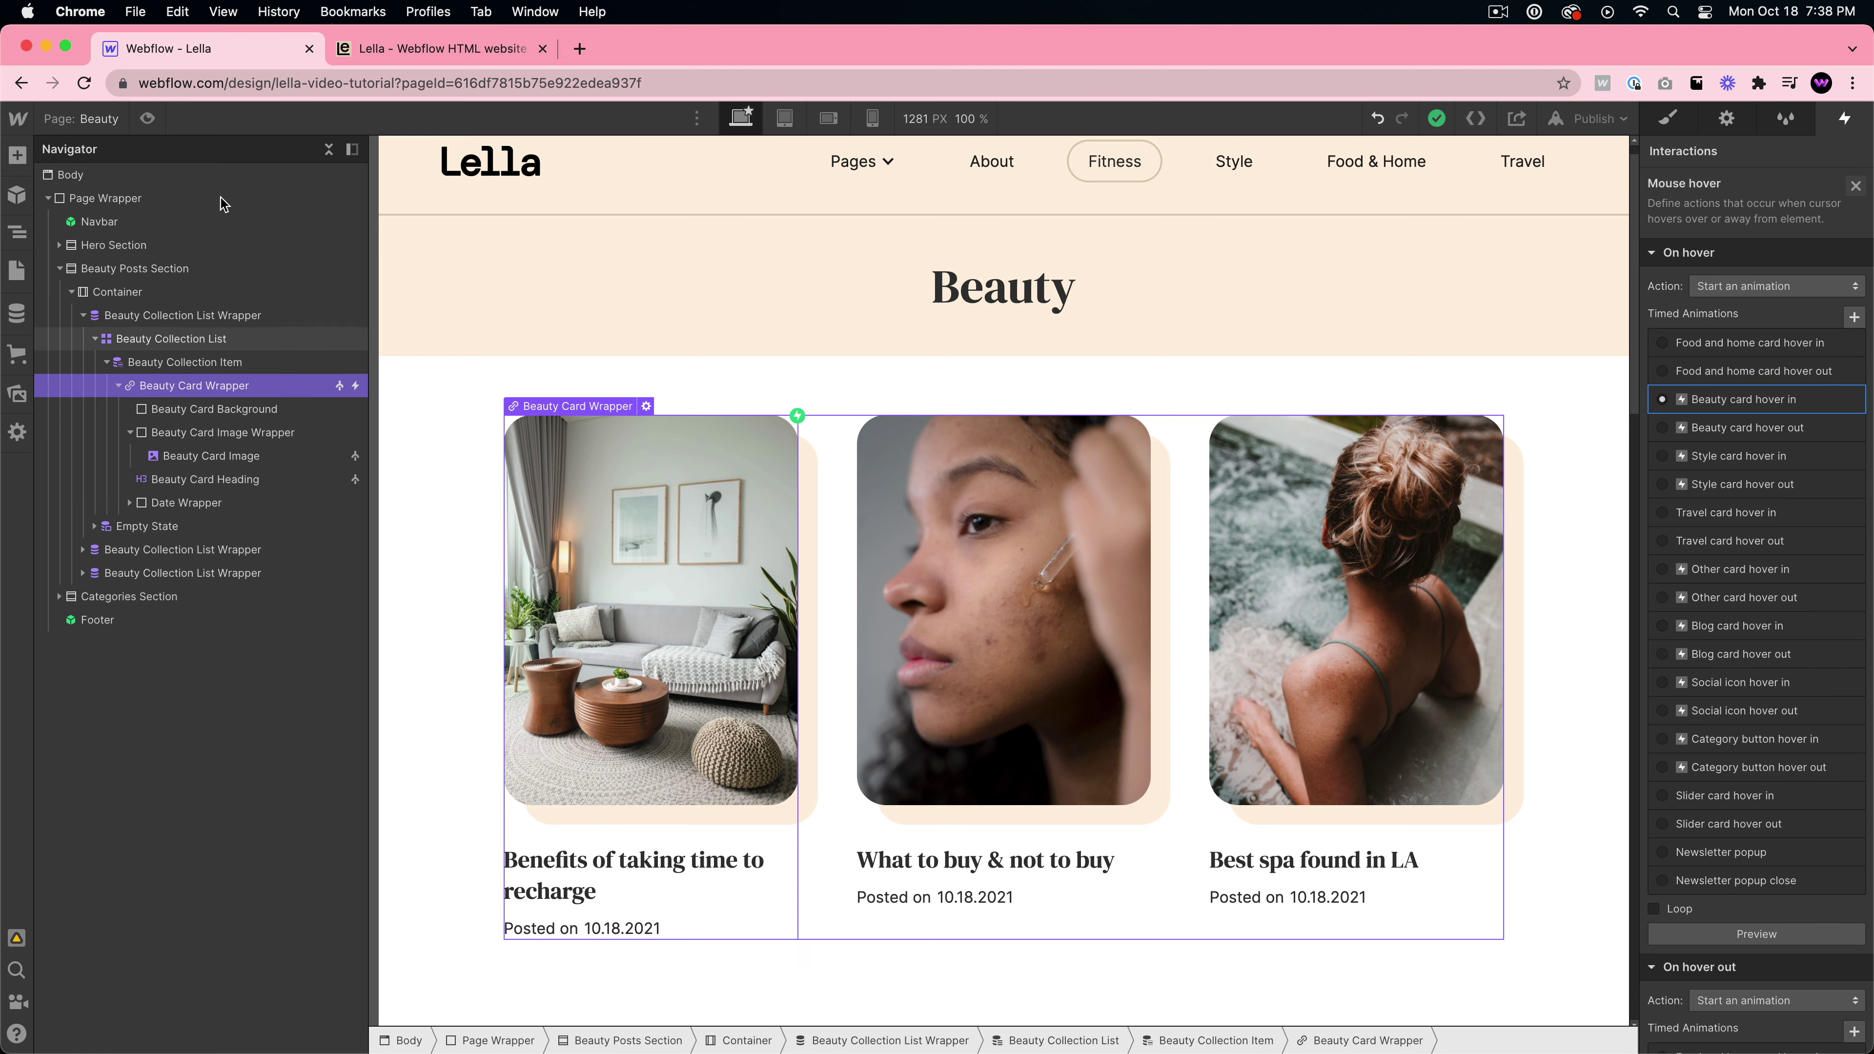
# - Preview the Beauty page to check the hover effects on its post cards, and exit the preview
pyautogui.click(147, 118)
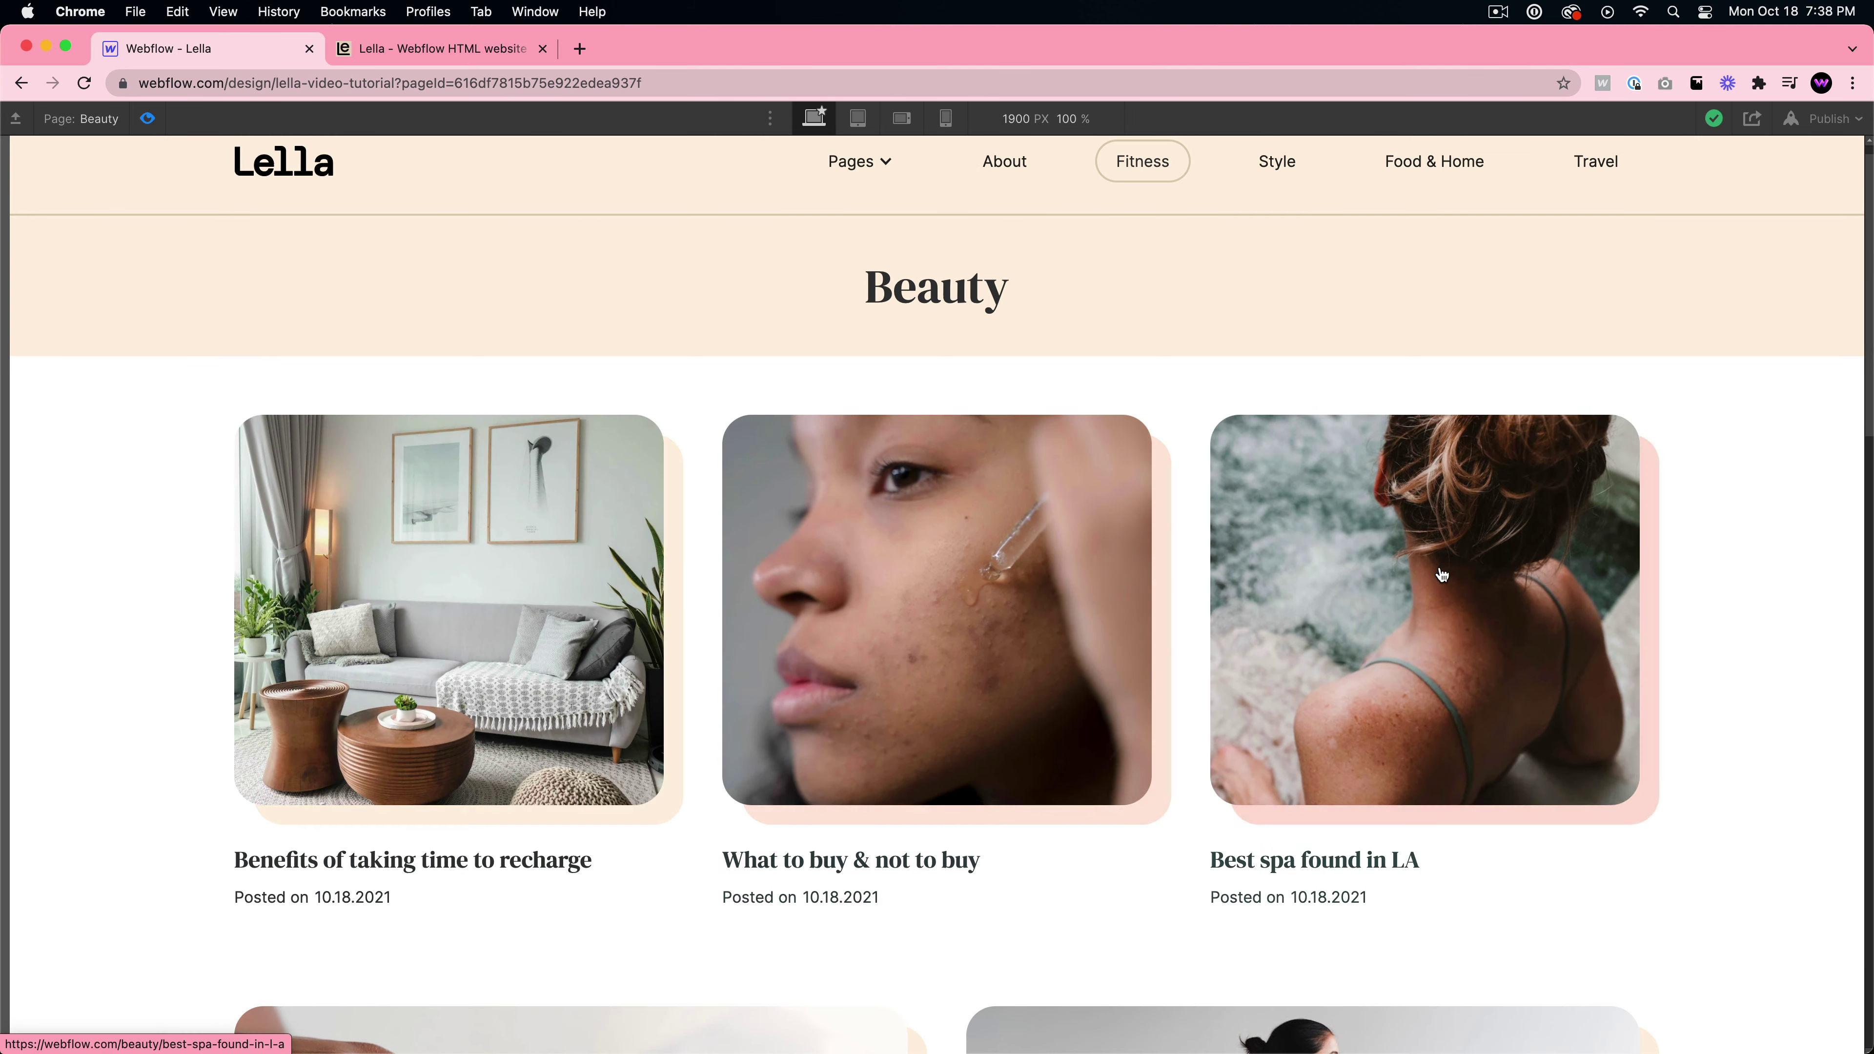
pyautogui.scroll(-12, 927, 587)
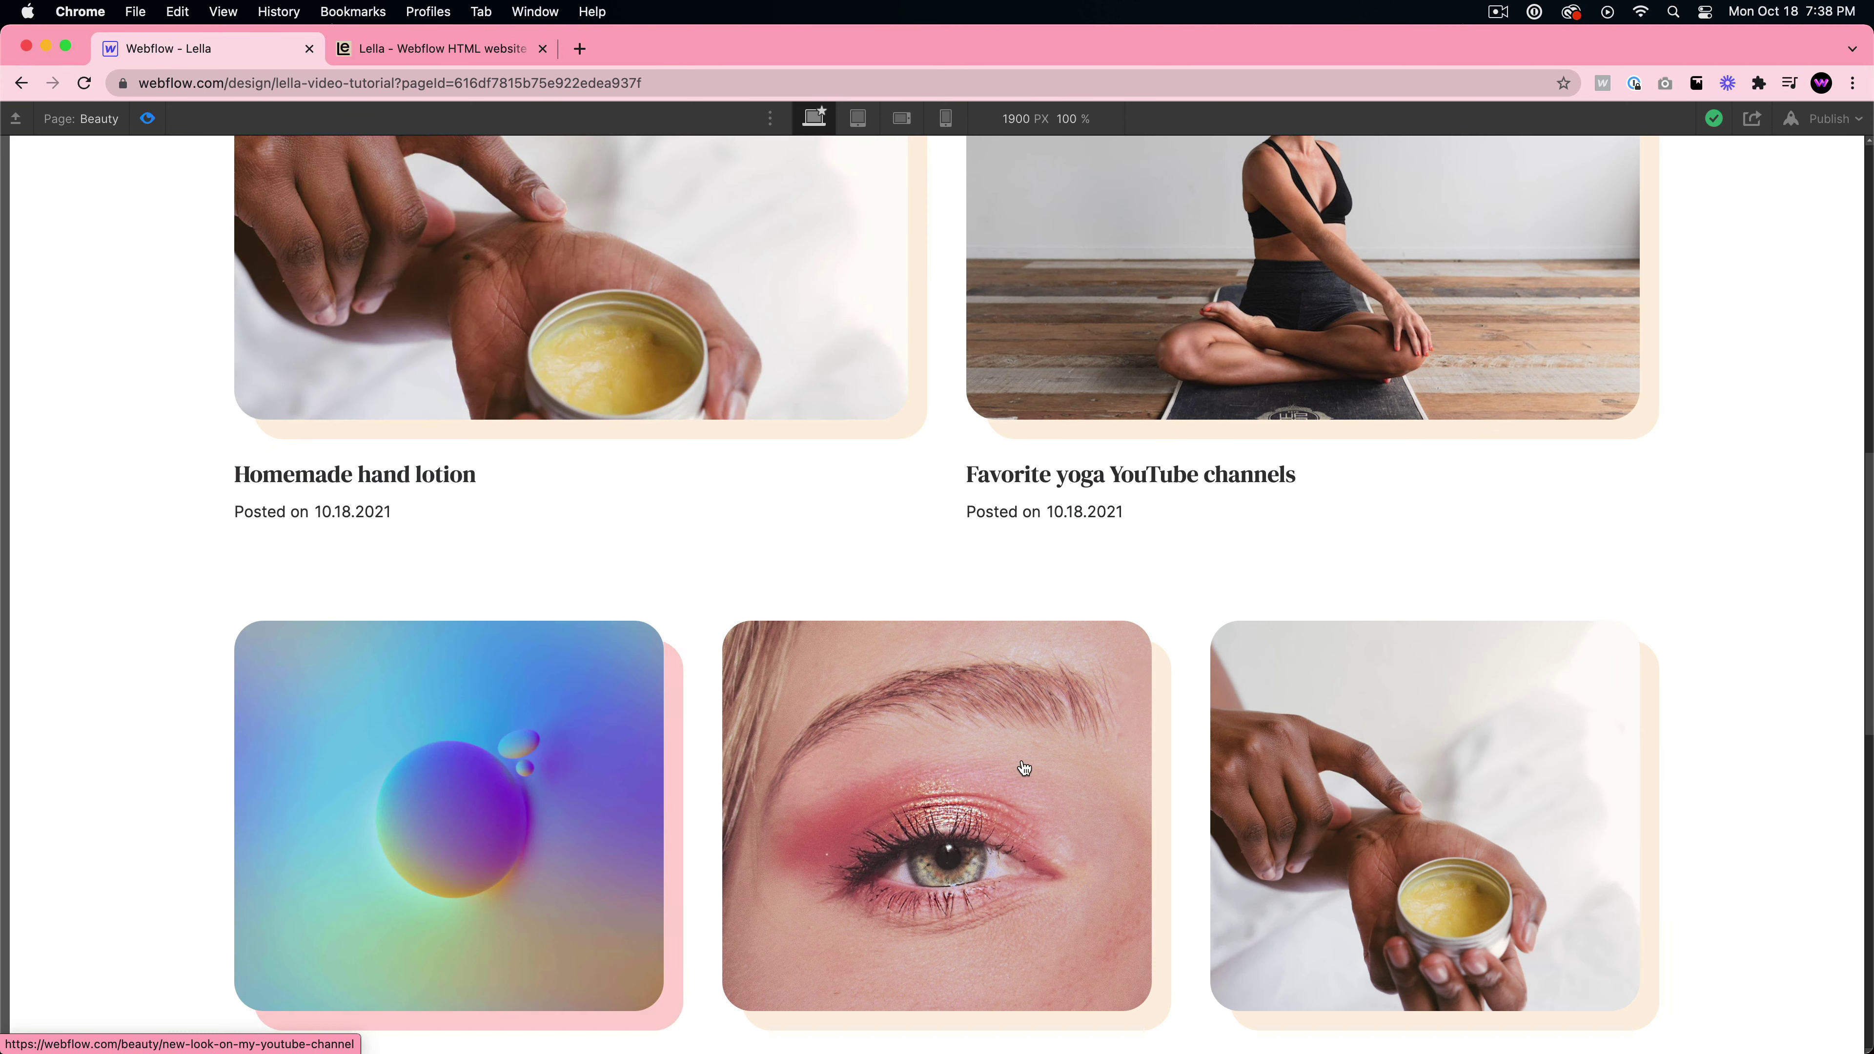
pyautogui.scroll(-5, 1076, 782)
pyautogui.scroll(1, 1498, 705)
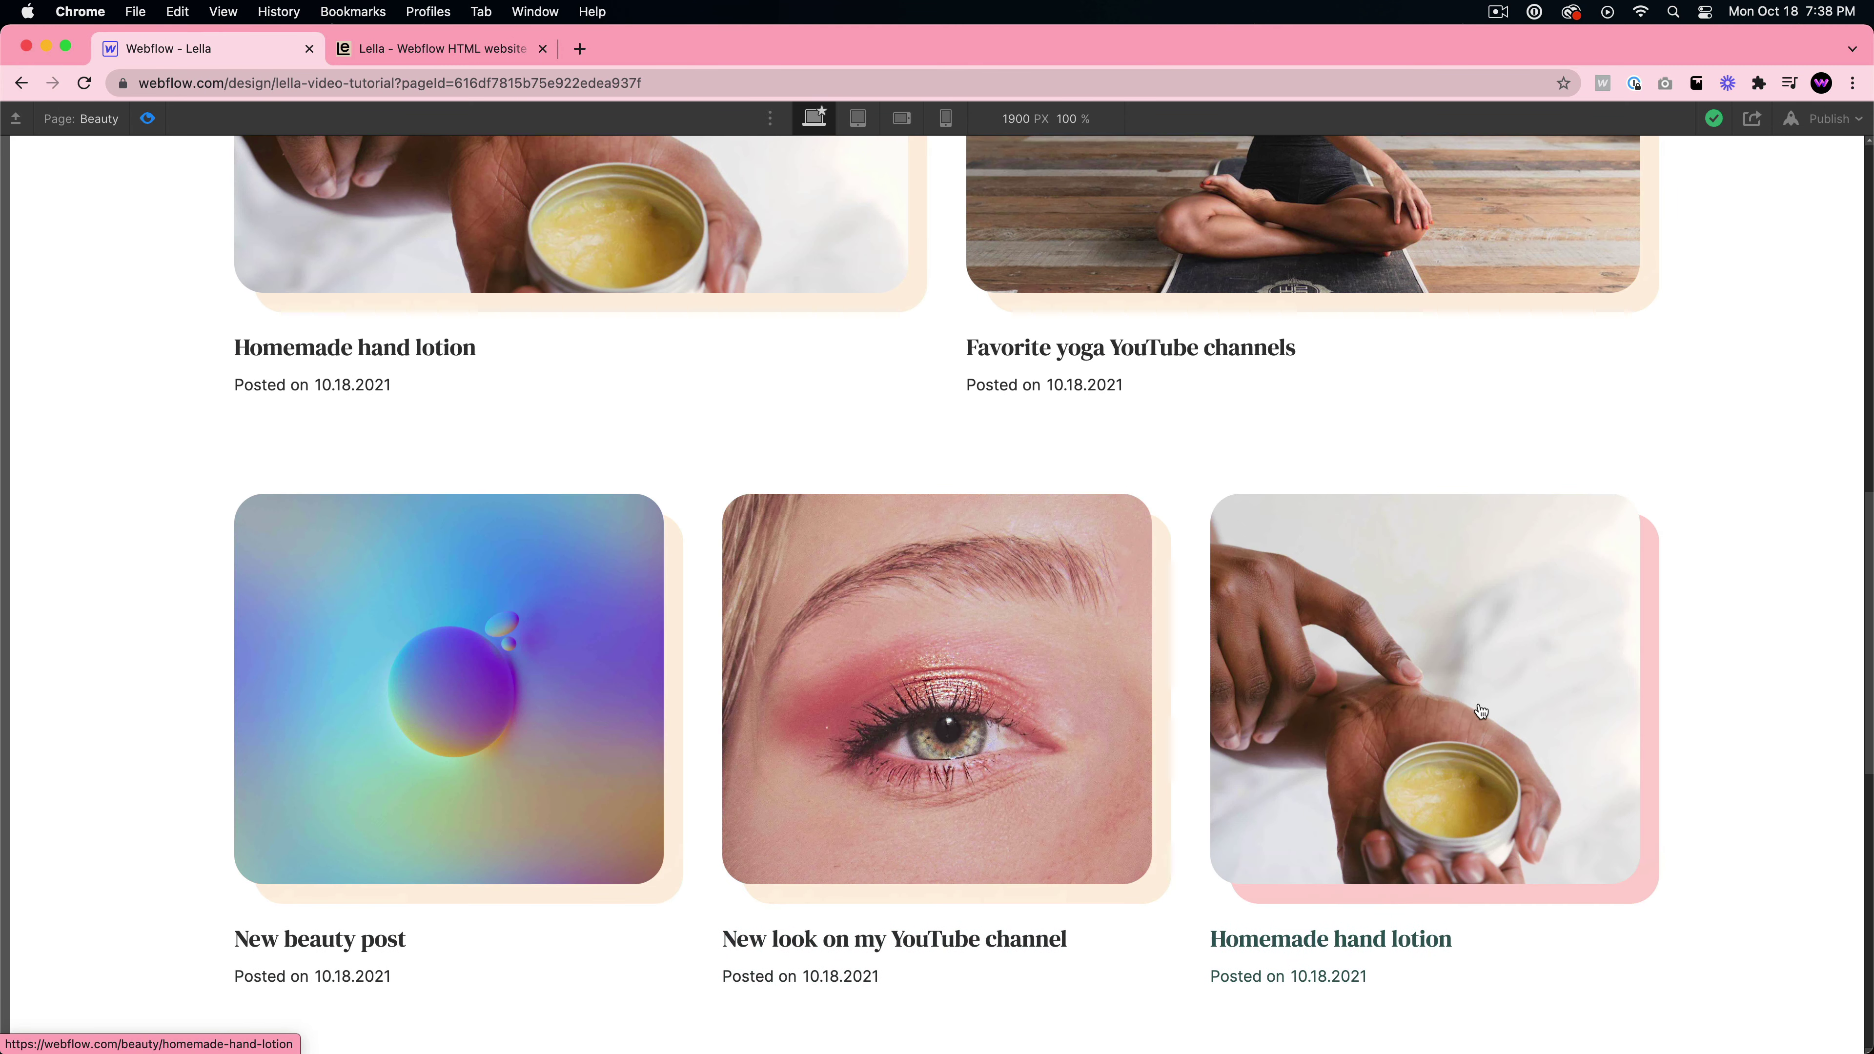
pyautogui.scroll(5, 929, 548)
pyautogui.scroll(-8, 929, 548)
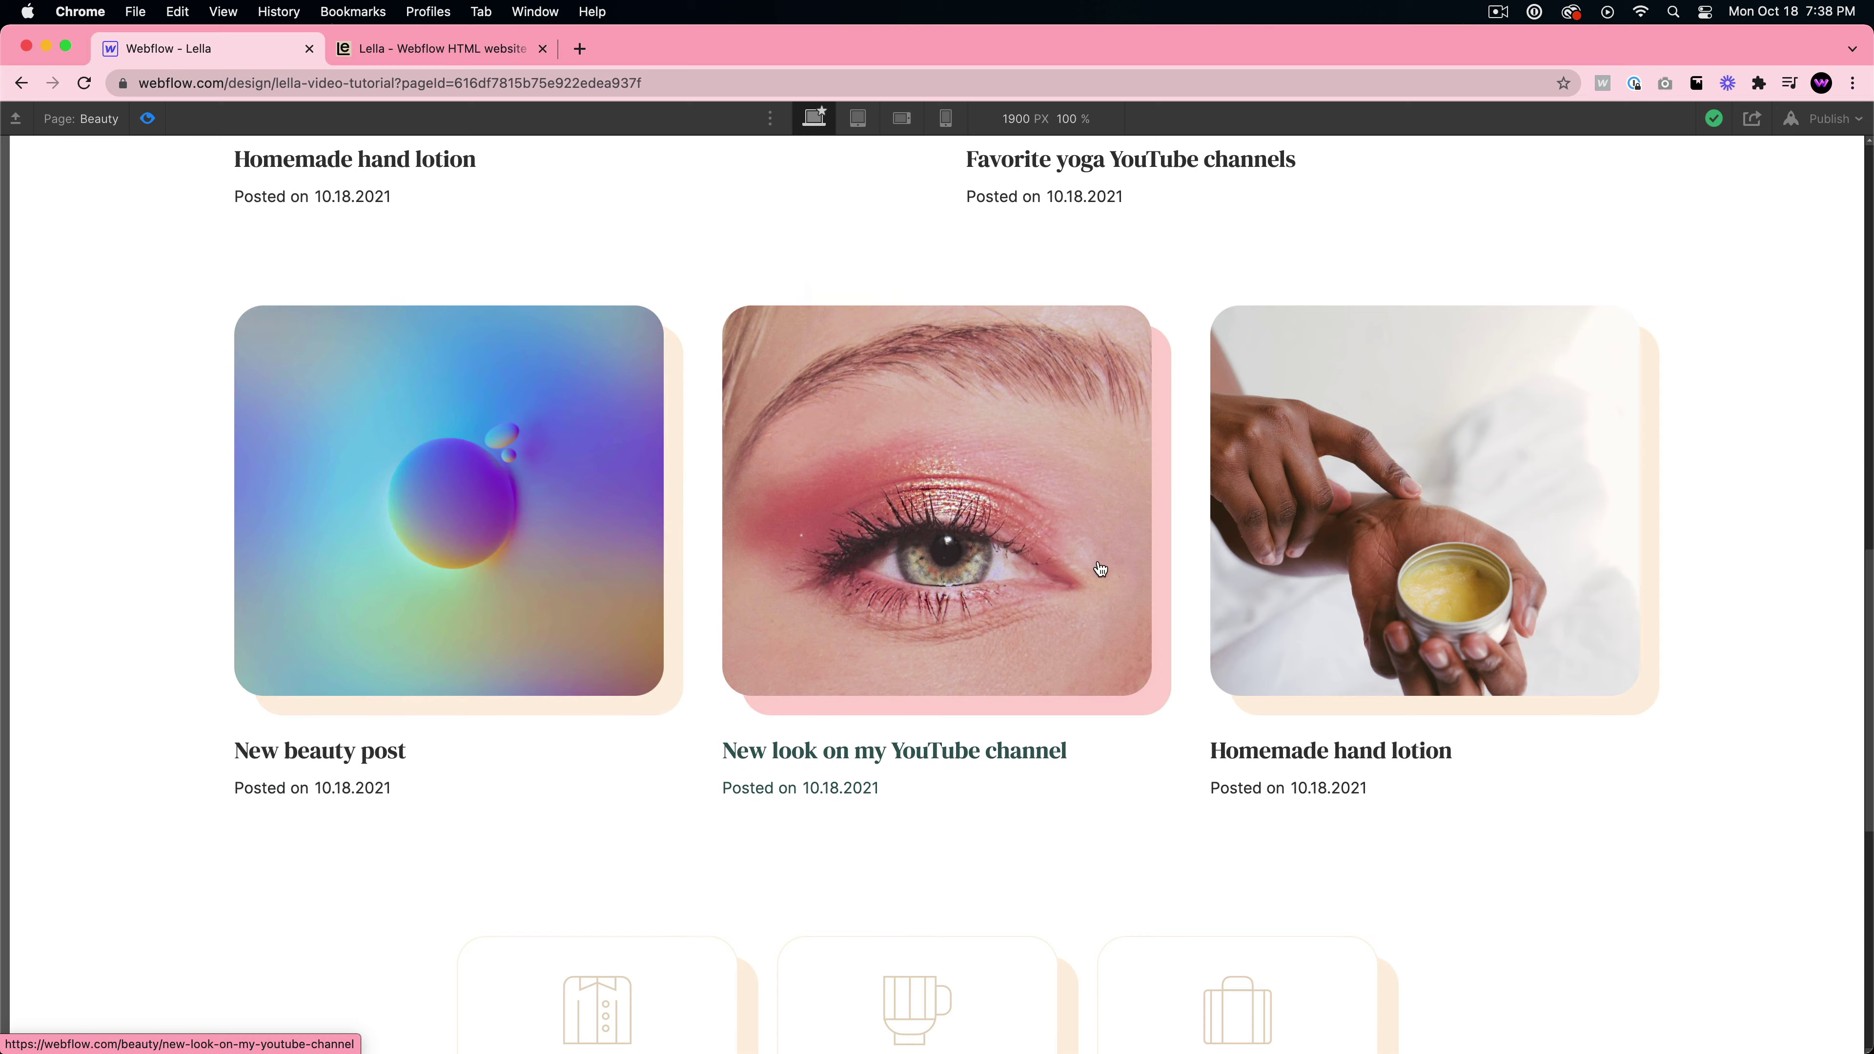
pyautogui.scroll(15, 1469, 753)
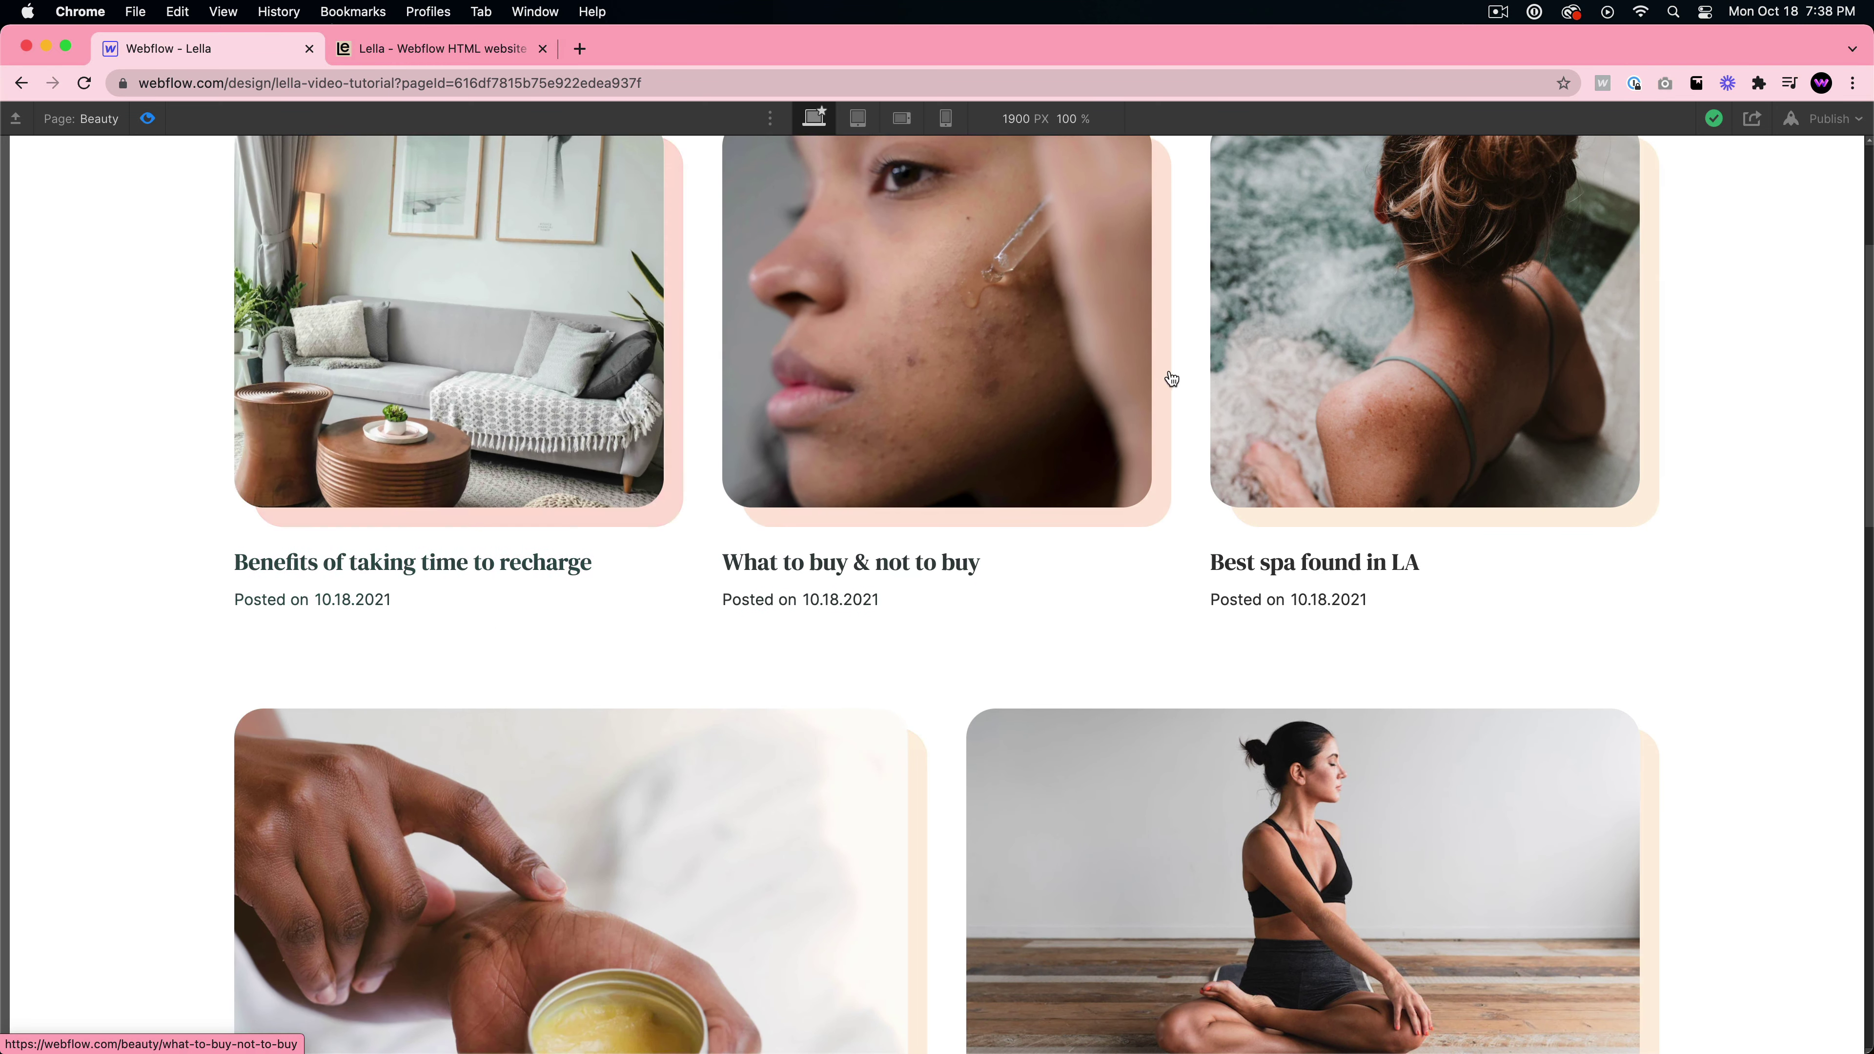
pyautogui.scroll(1, 1034, 354)
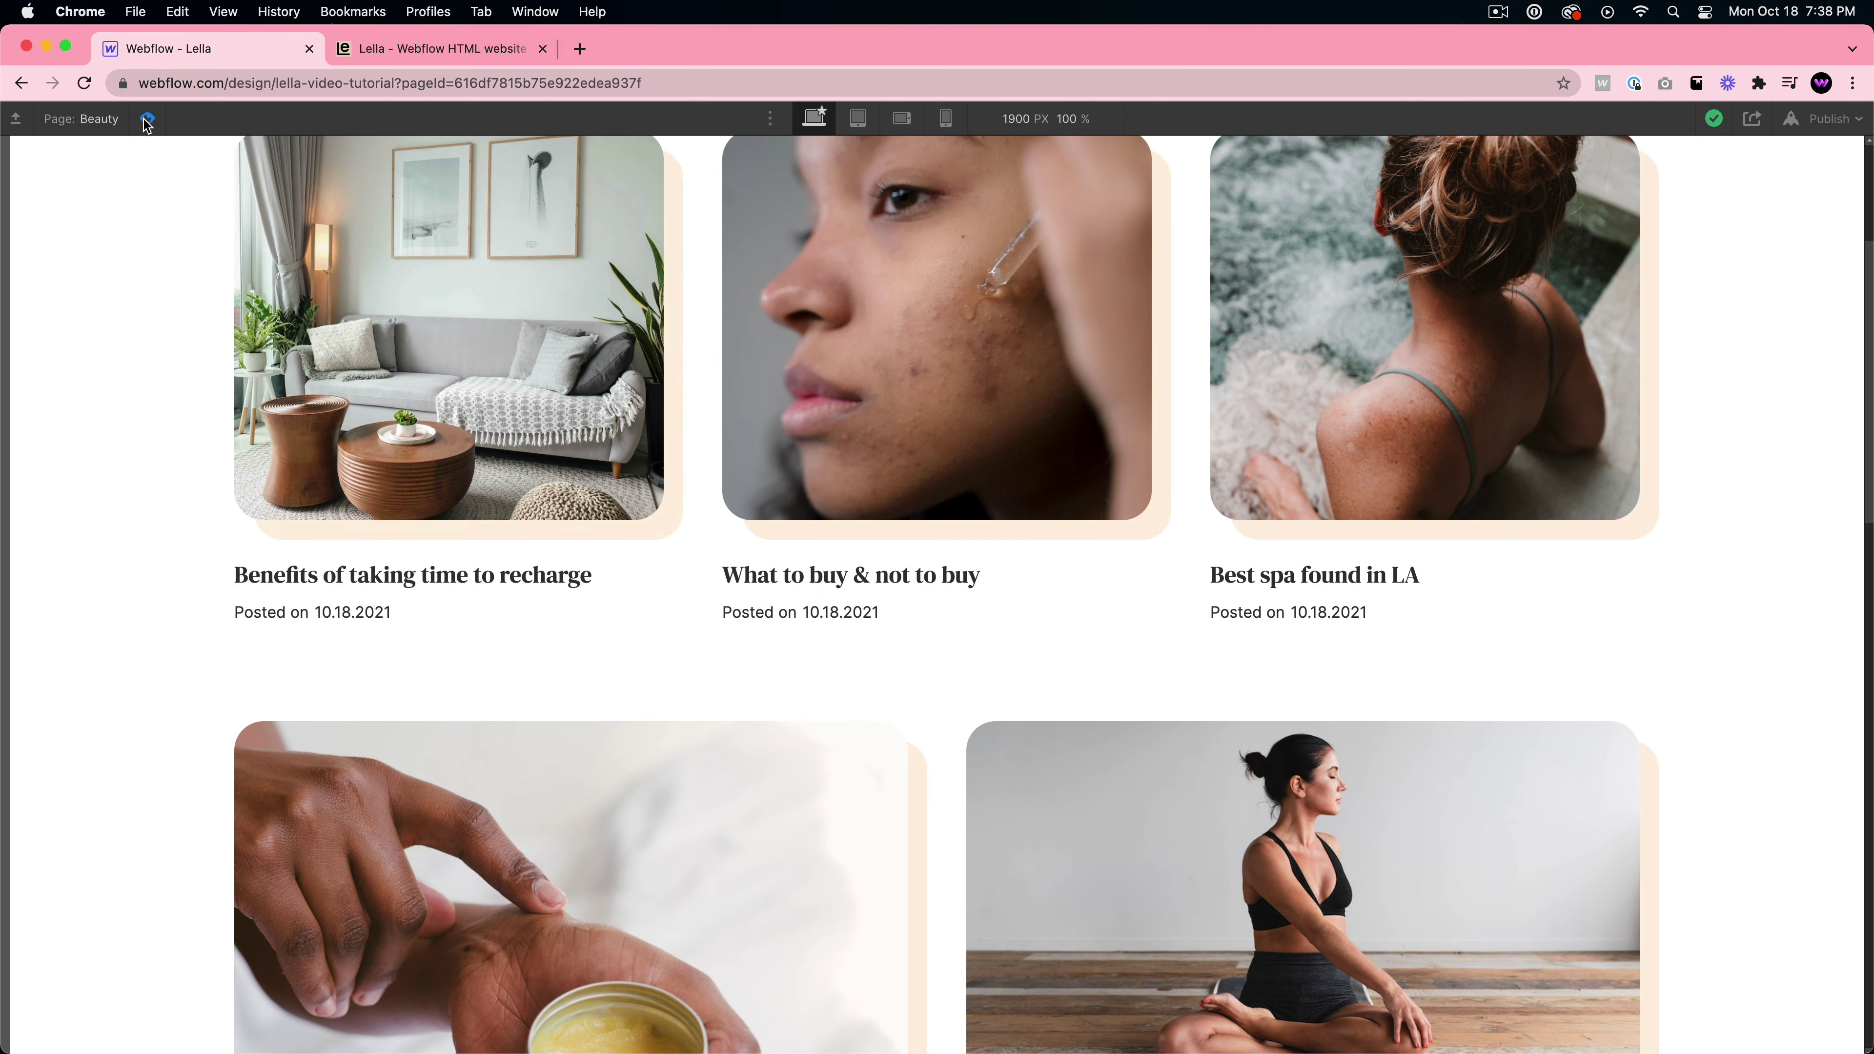
pyautogui.click(147, 118)
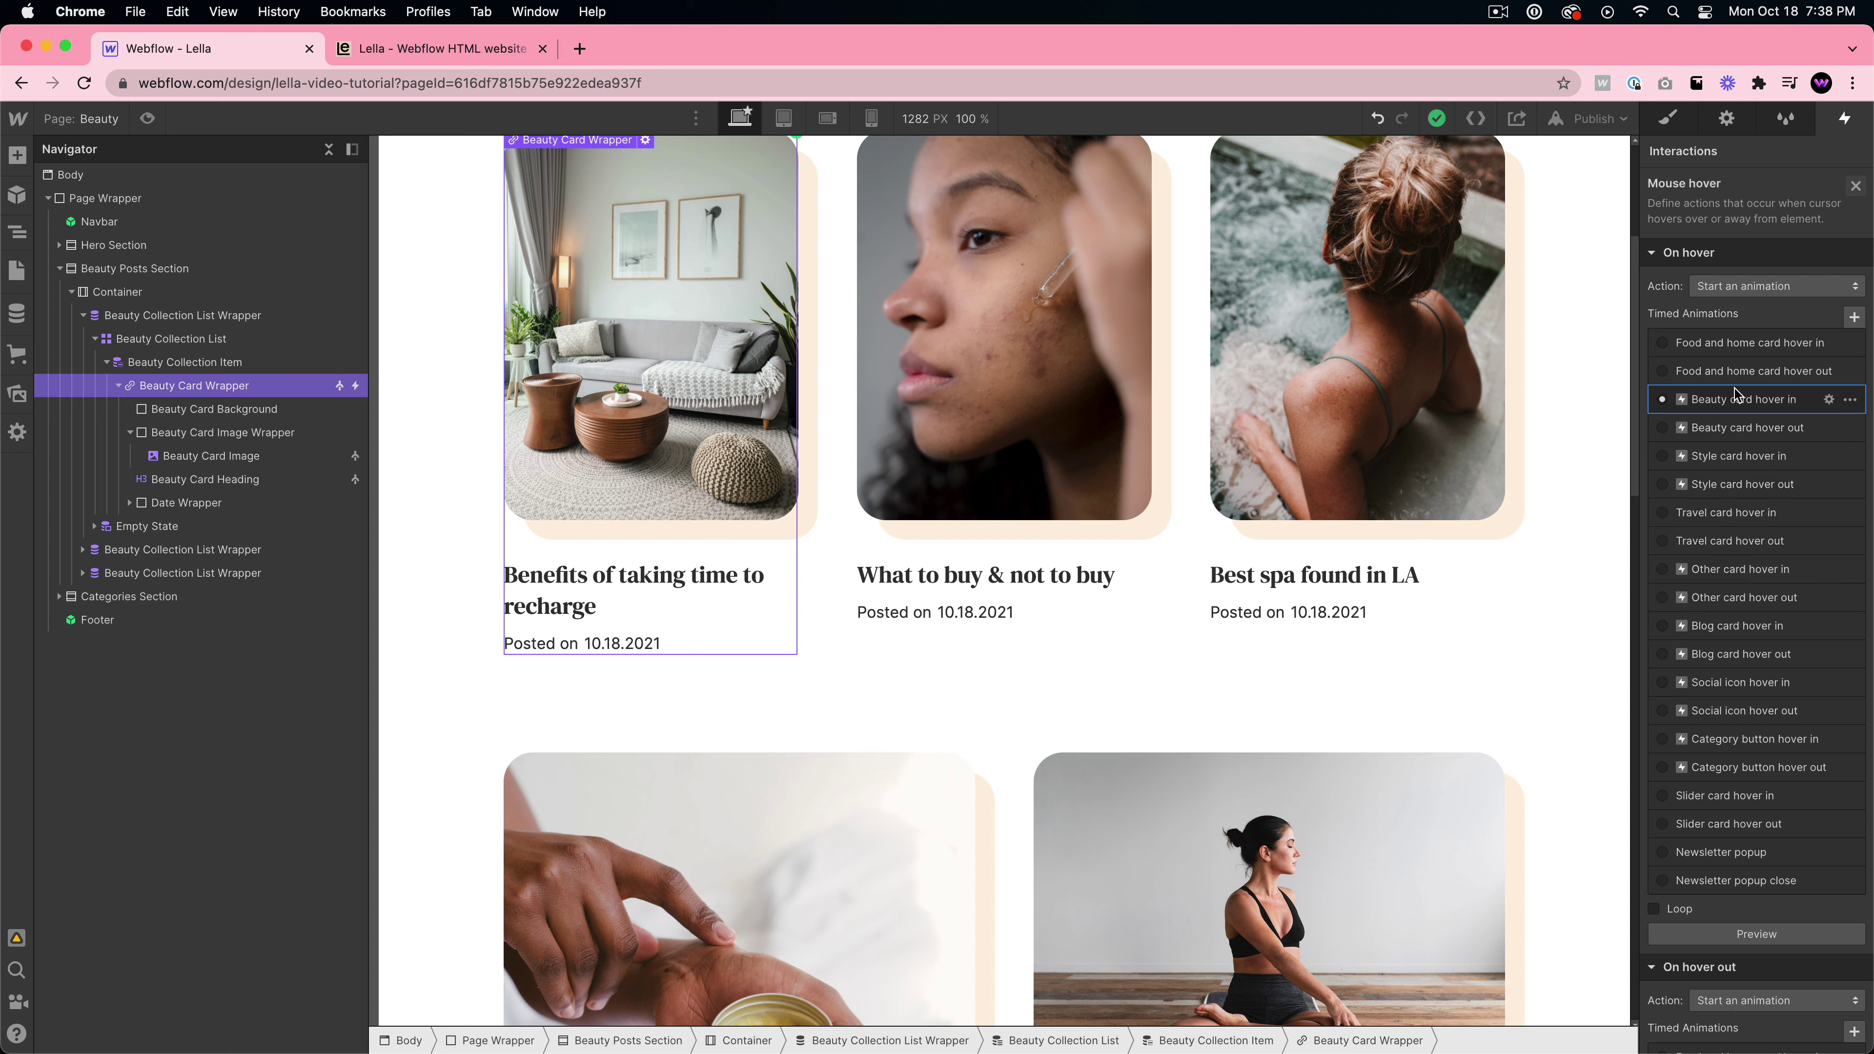
# - Review the Beauty Card Wrapper's hover-out animation and device trigger settings, and close the Mouse hover interaction
pyautogui.scroll(-10, 1734, 871)
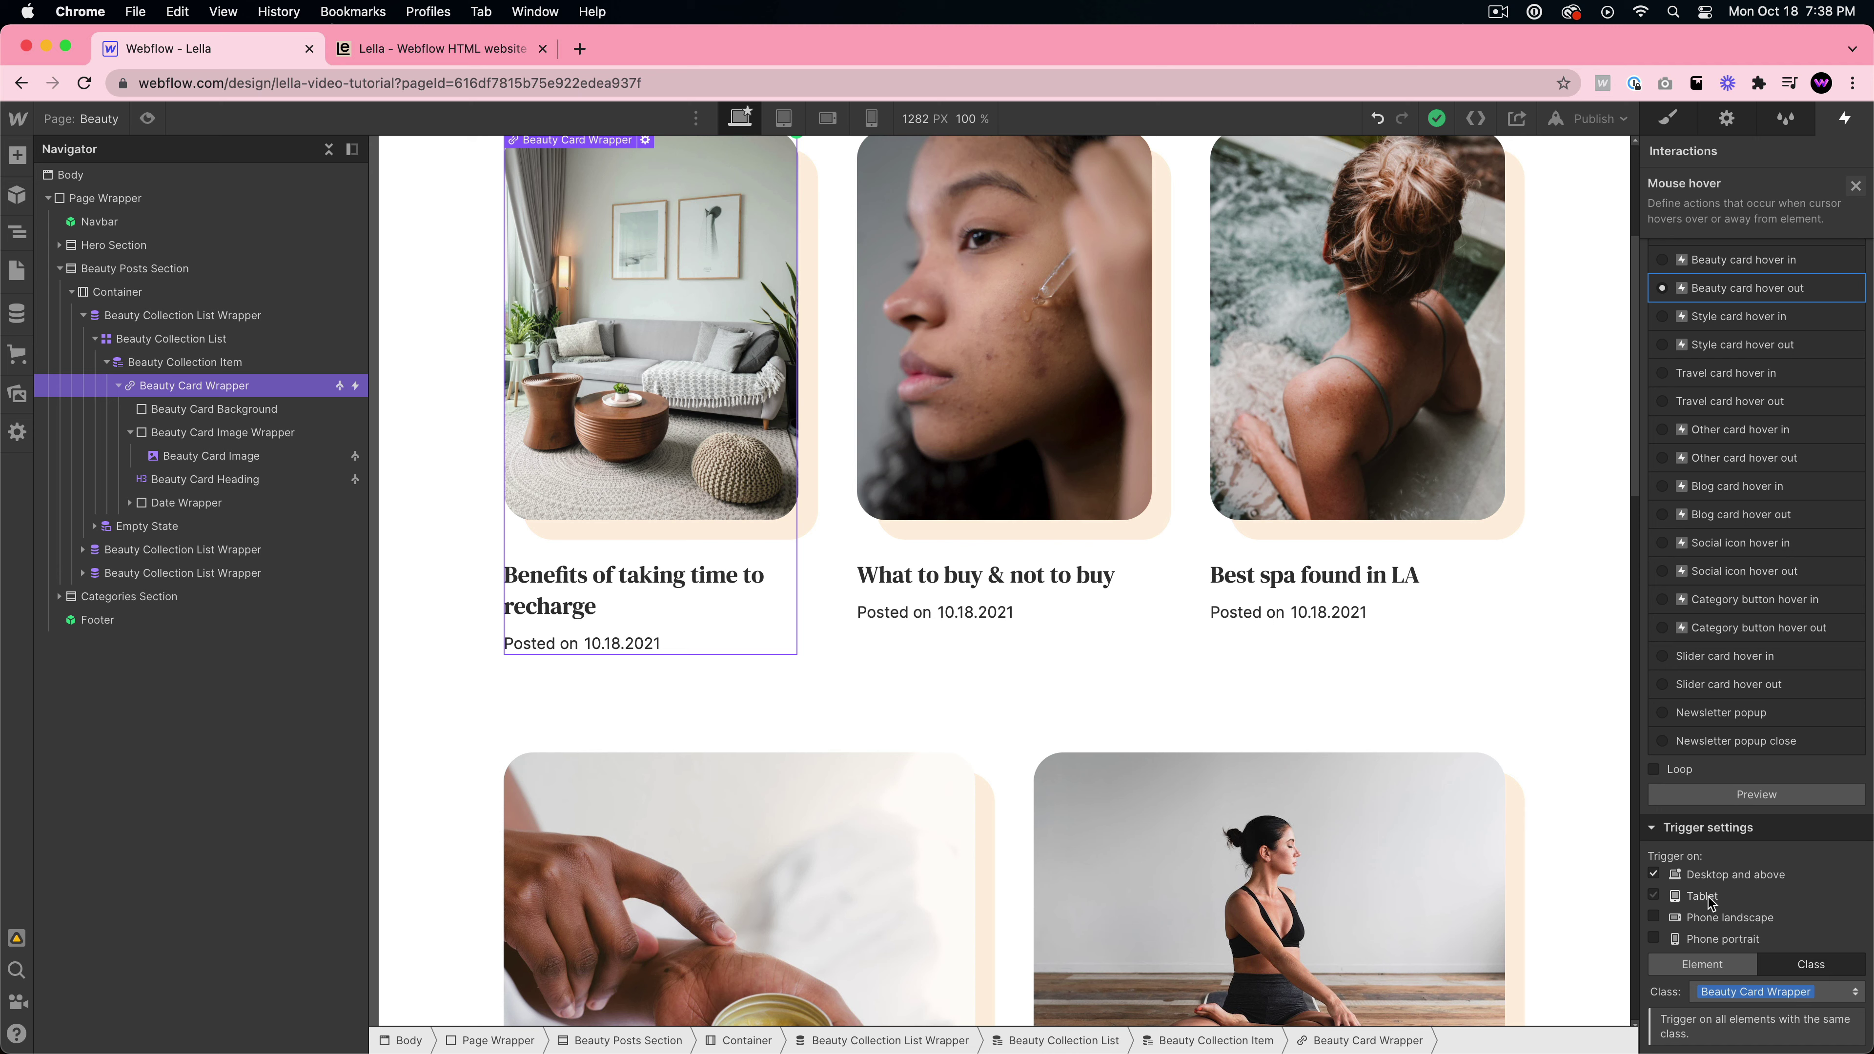
pyautogui.click(1754, 905)
pyautogui.scroll(10, 1730, 638)
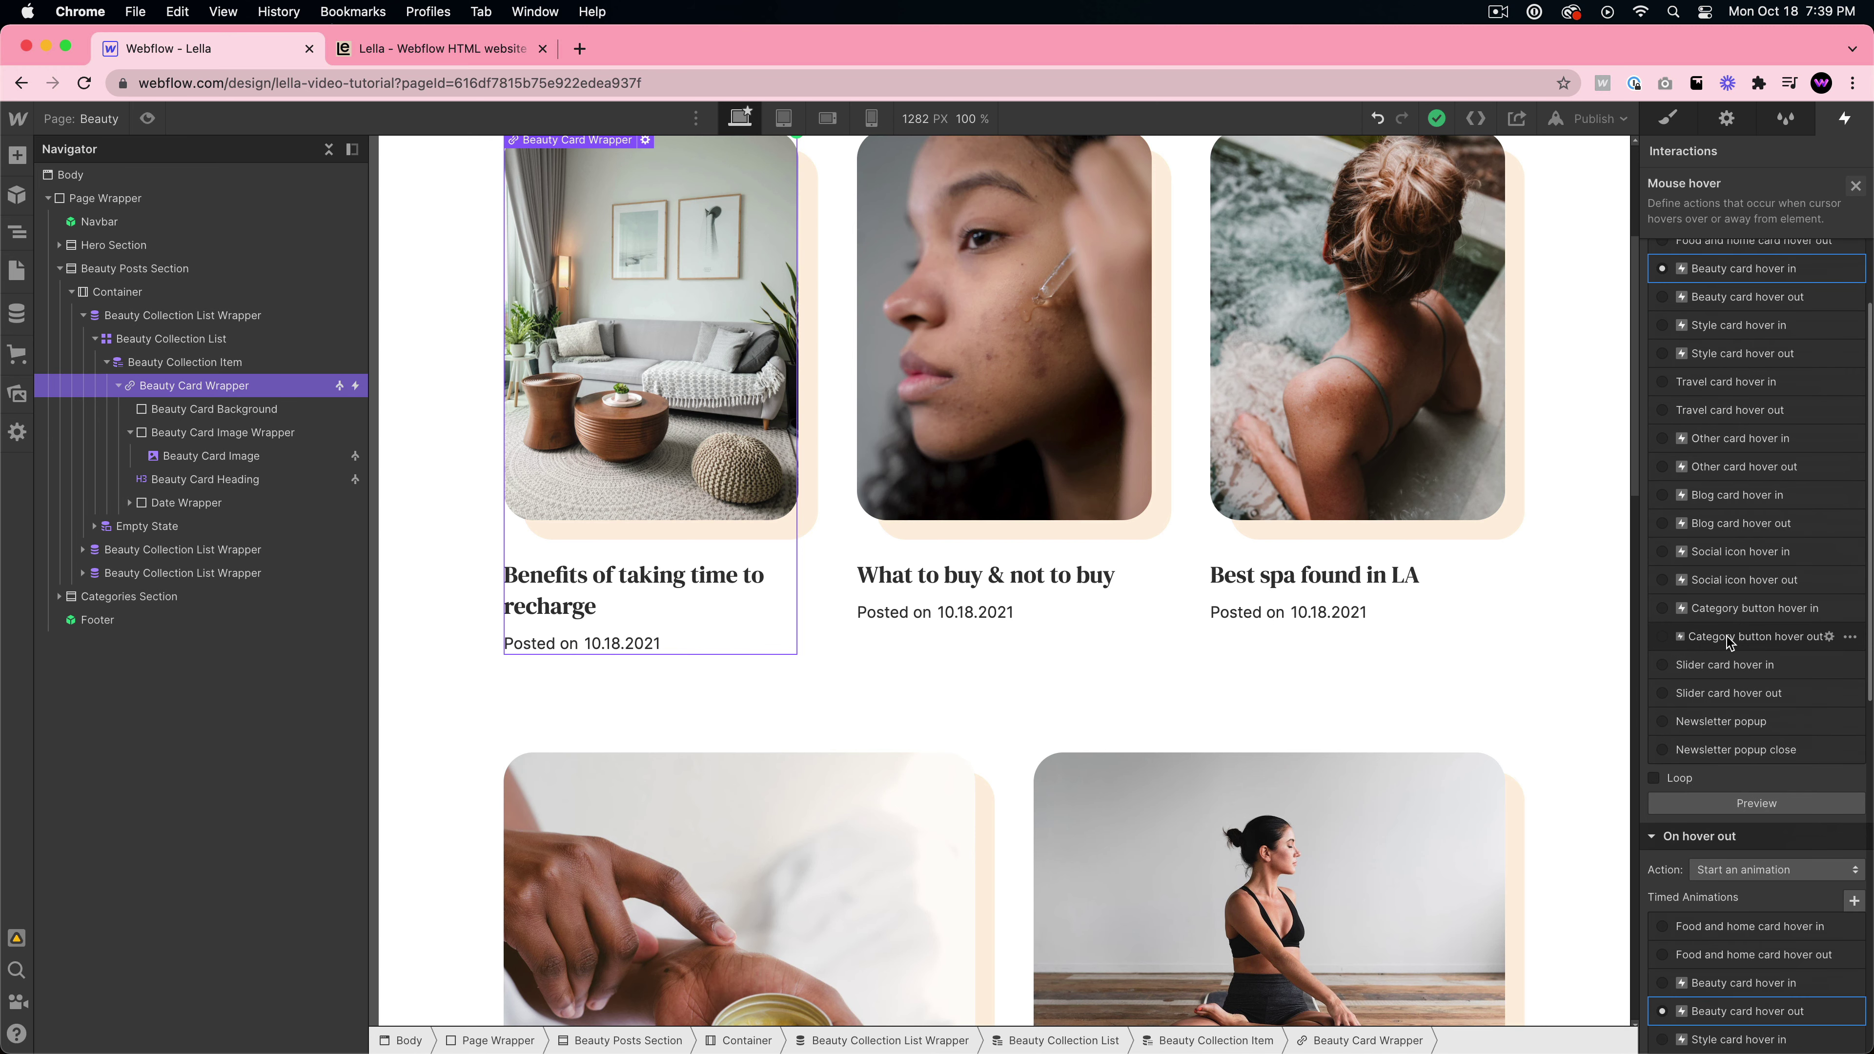
pyautogui.click(1856, 185)
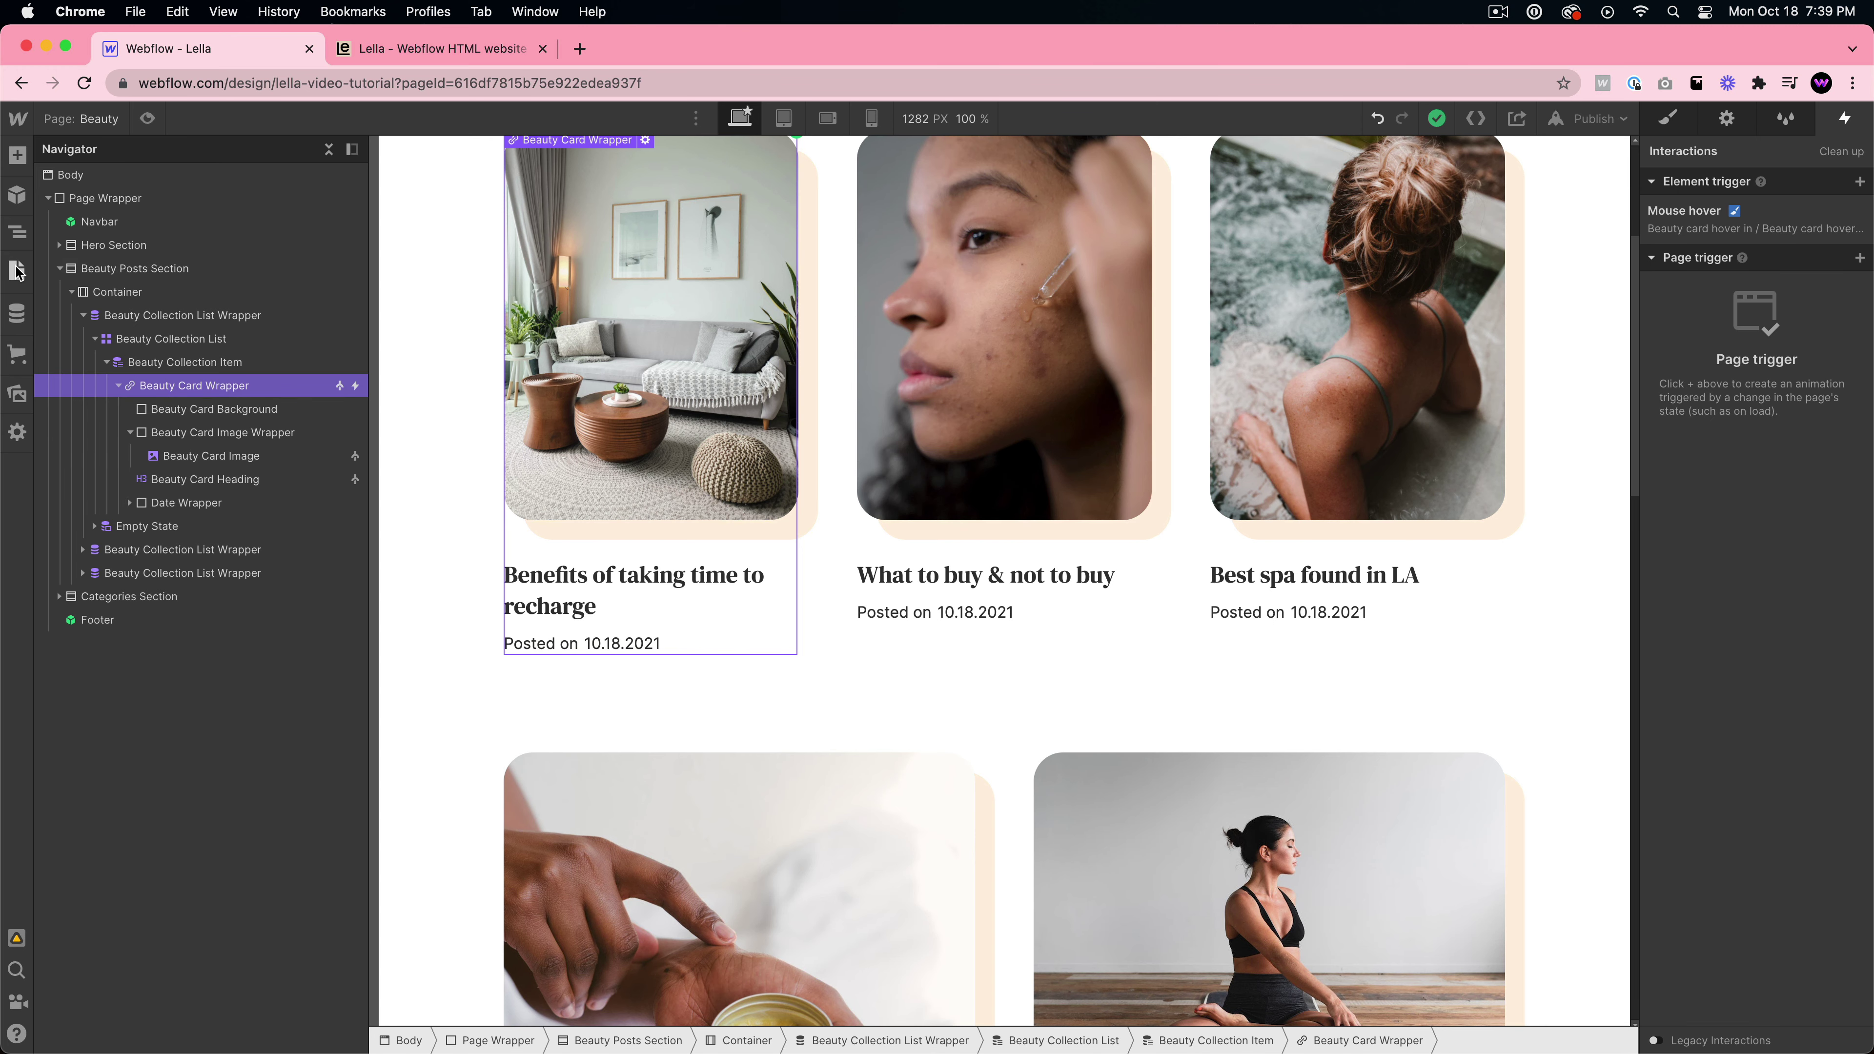
# - Return to the Home page, select the Popup Newsletter Wrapper, and open the Page load trigger's Newsletter popup animation
pyautogui.click(16, 272)
pyautogui.click(81, 262)
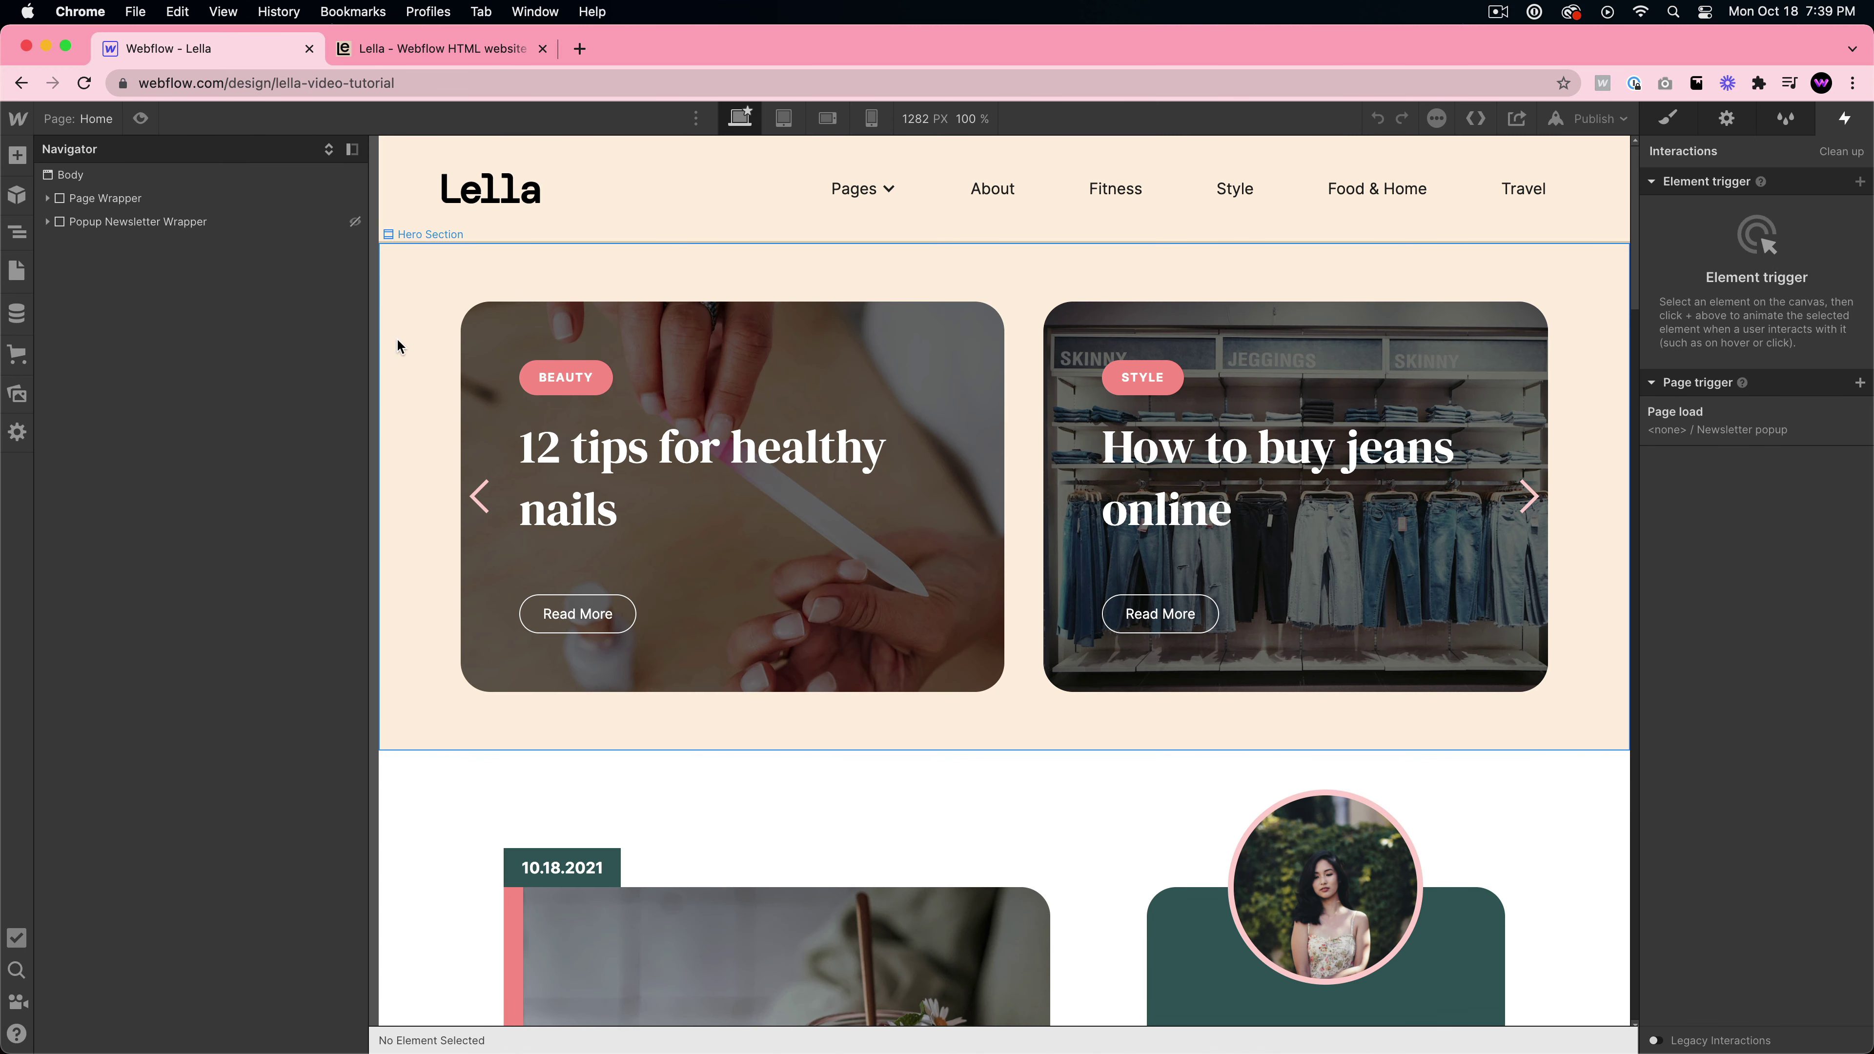
pyautogui.click(157, 223)
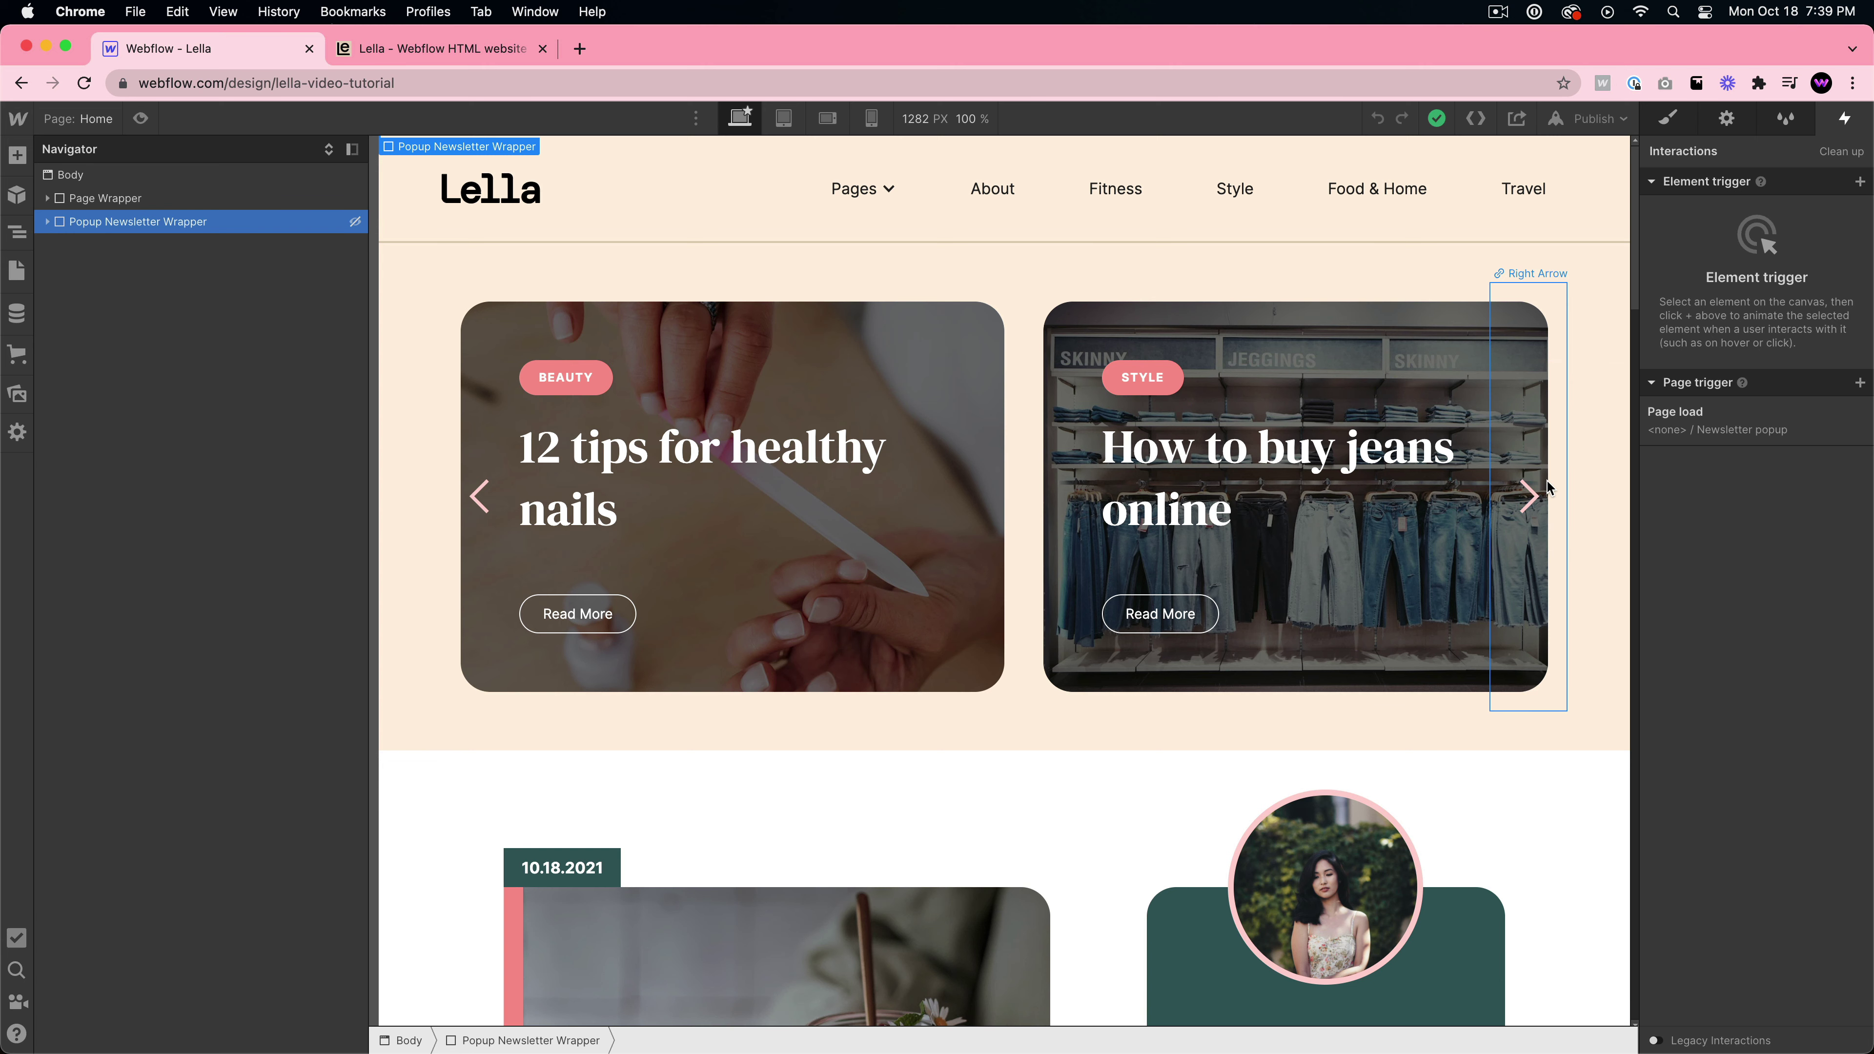
pyautogui.click(1753, 432)
pyautogui.scroll(-1, 1724, 908)
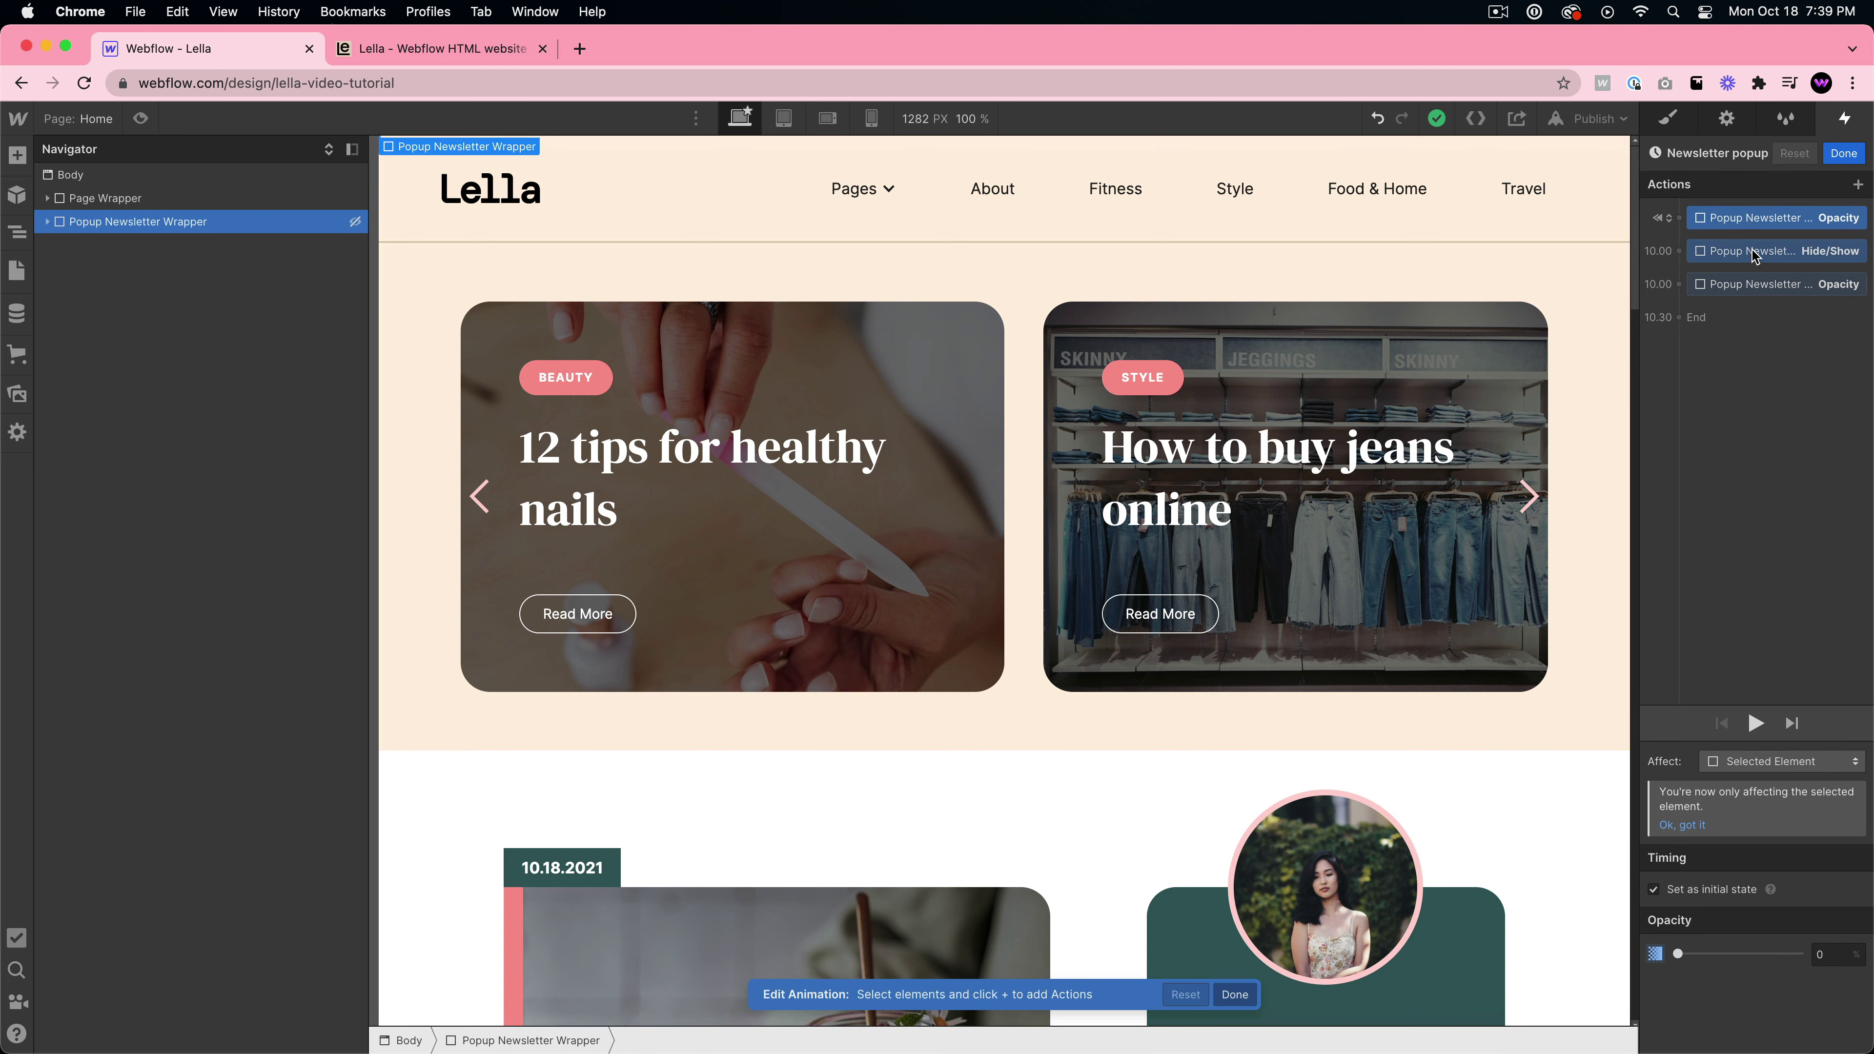
# - Check the Popup Newsletter Wrapper's display style, and reopen the Page load trigger's Newsletter popup animation
pyautogui.click(1654, 130)
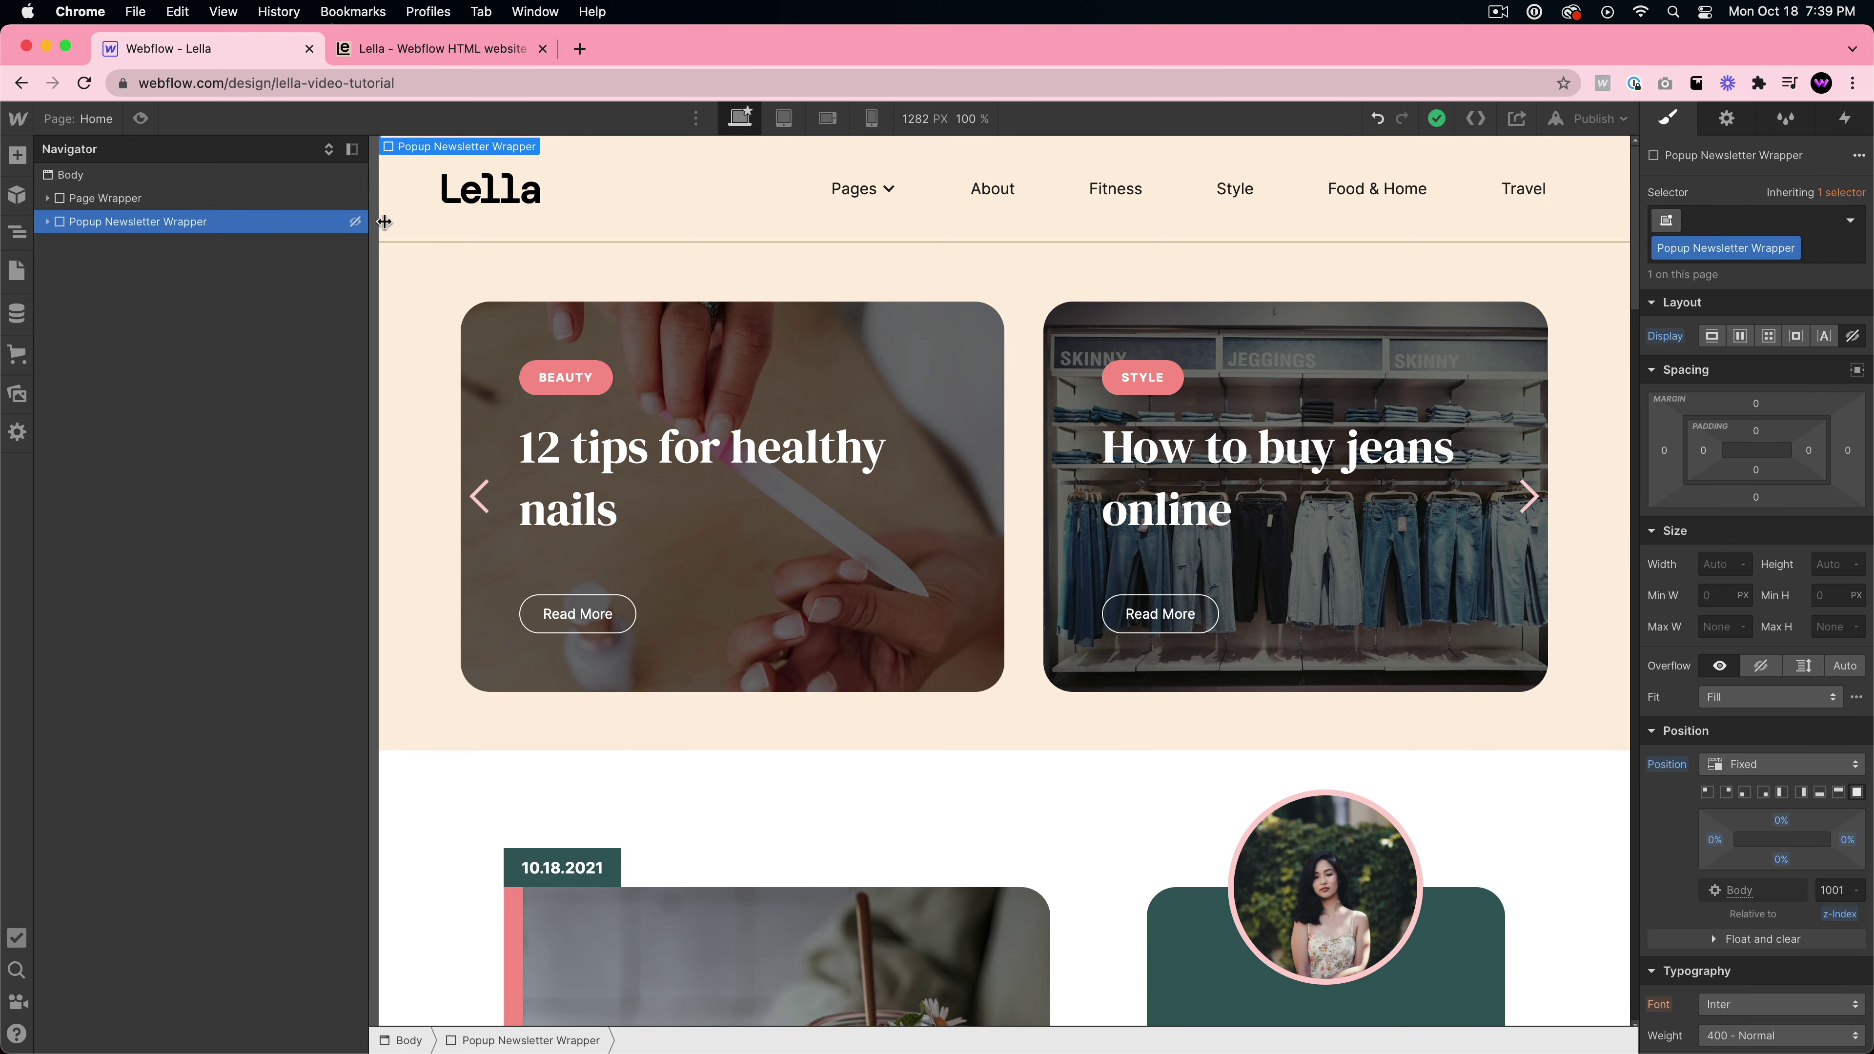
pyautogui.click(1742, 338)
pyautogui.click(1844, 121)
pyautogui.click(1691, 435)
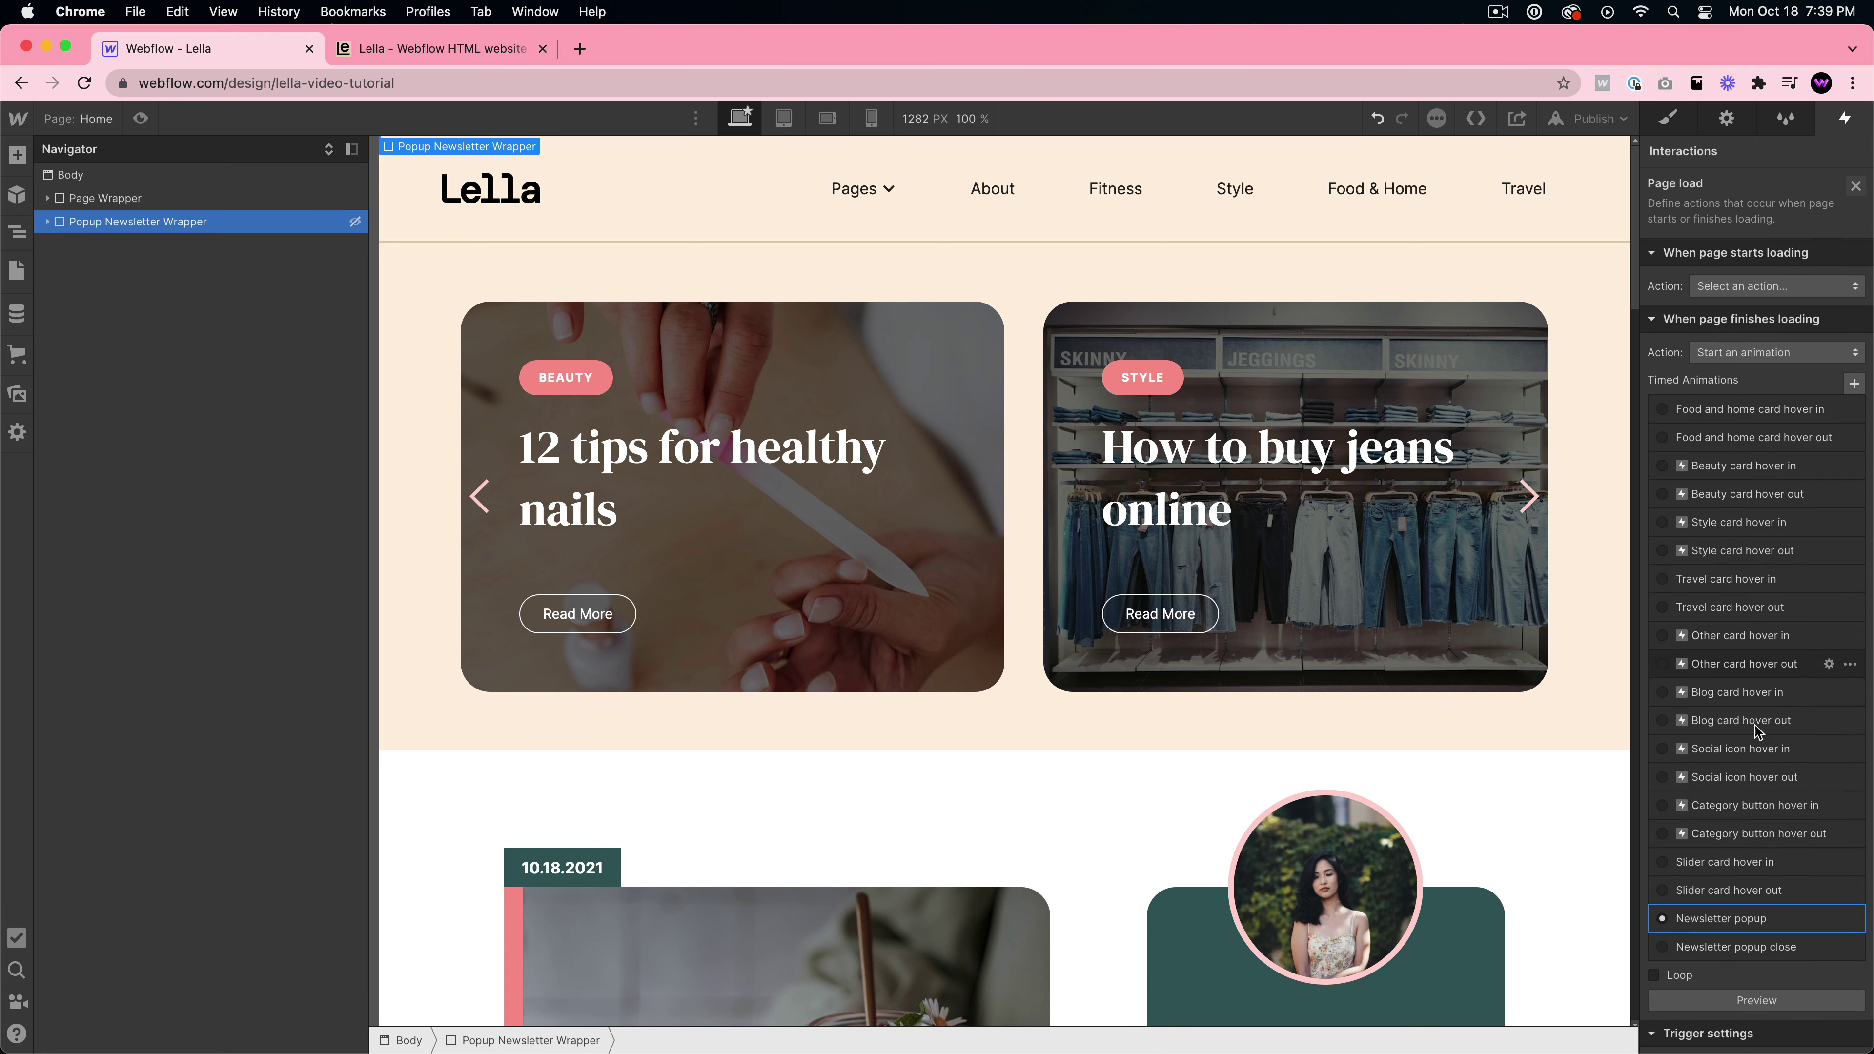
pyautogui.scroll(-1, 1761, 896)
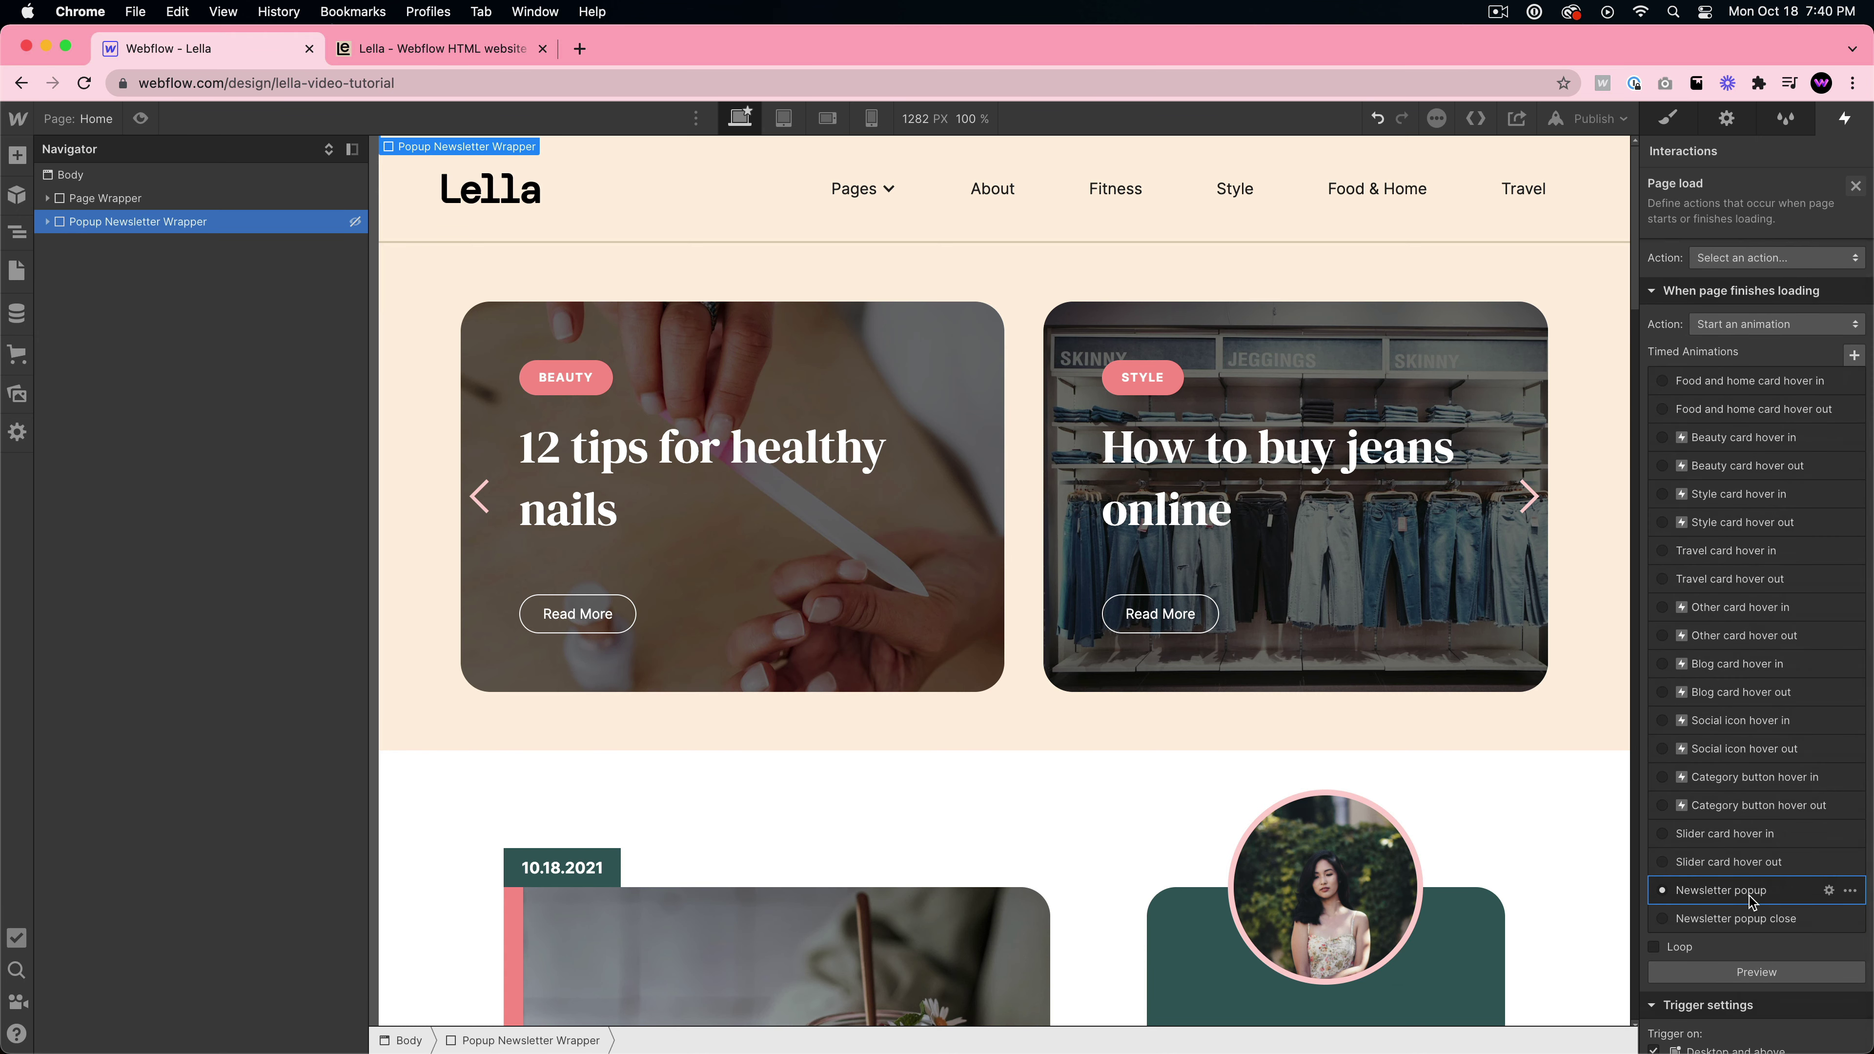
pyautogui.click(1743, 894)
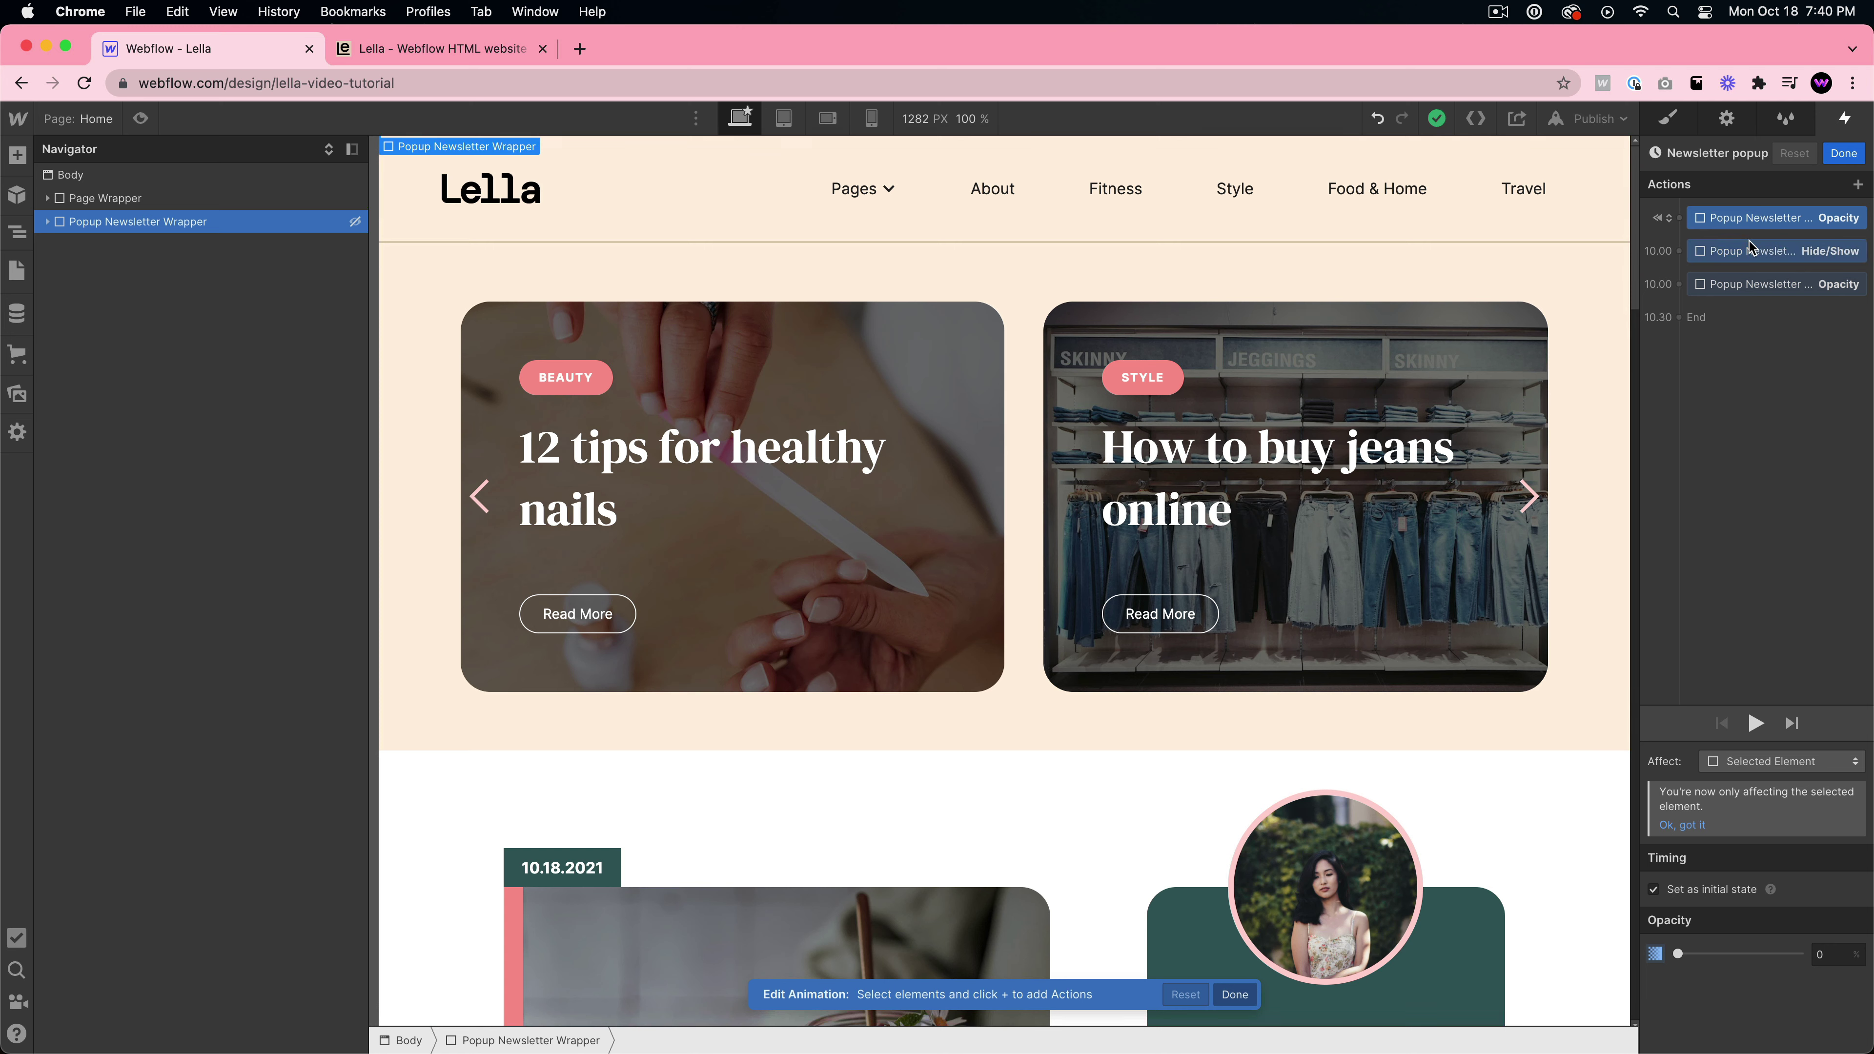
# - Review the Newsletter popup animation's Hide/Show and final Opacity actions, including the Hide/Show delay, and close the animation
pyautogui.click(1743, 252)
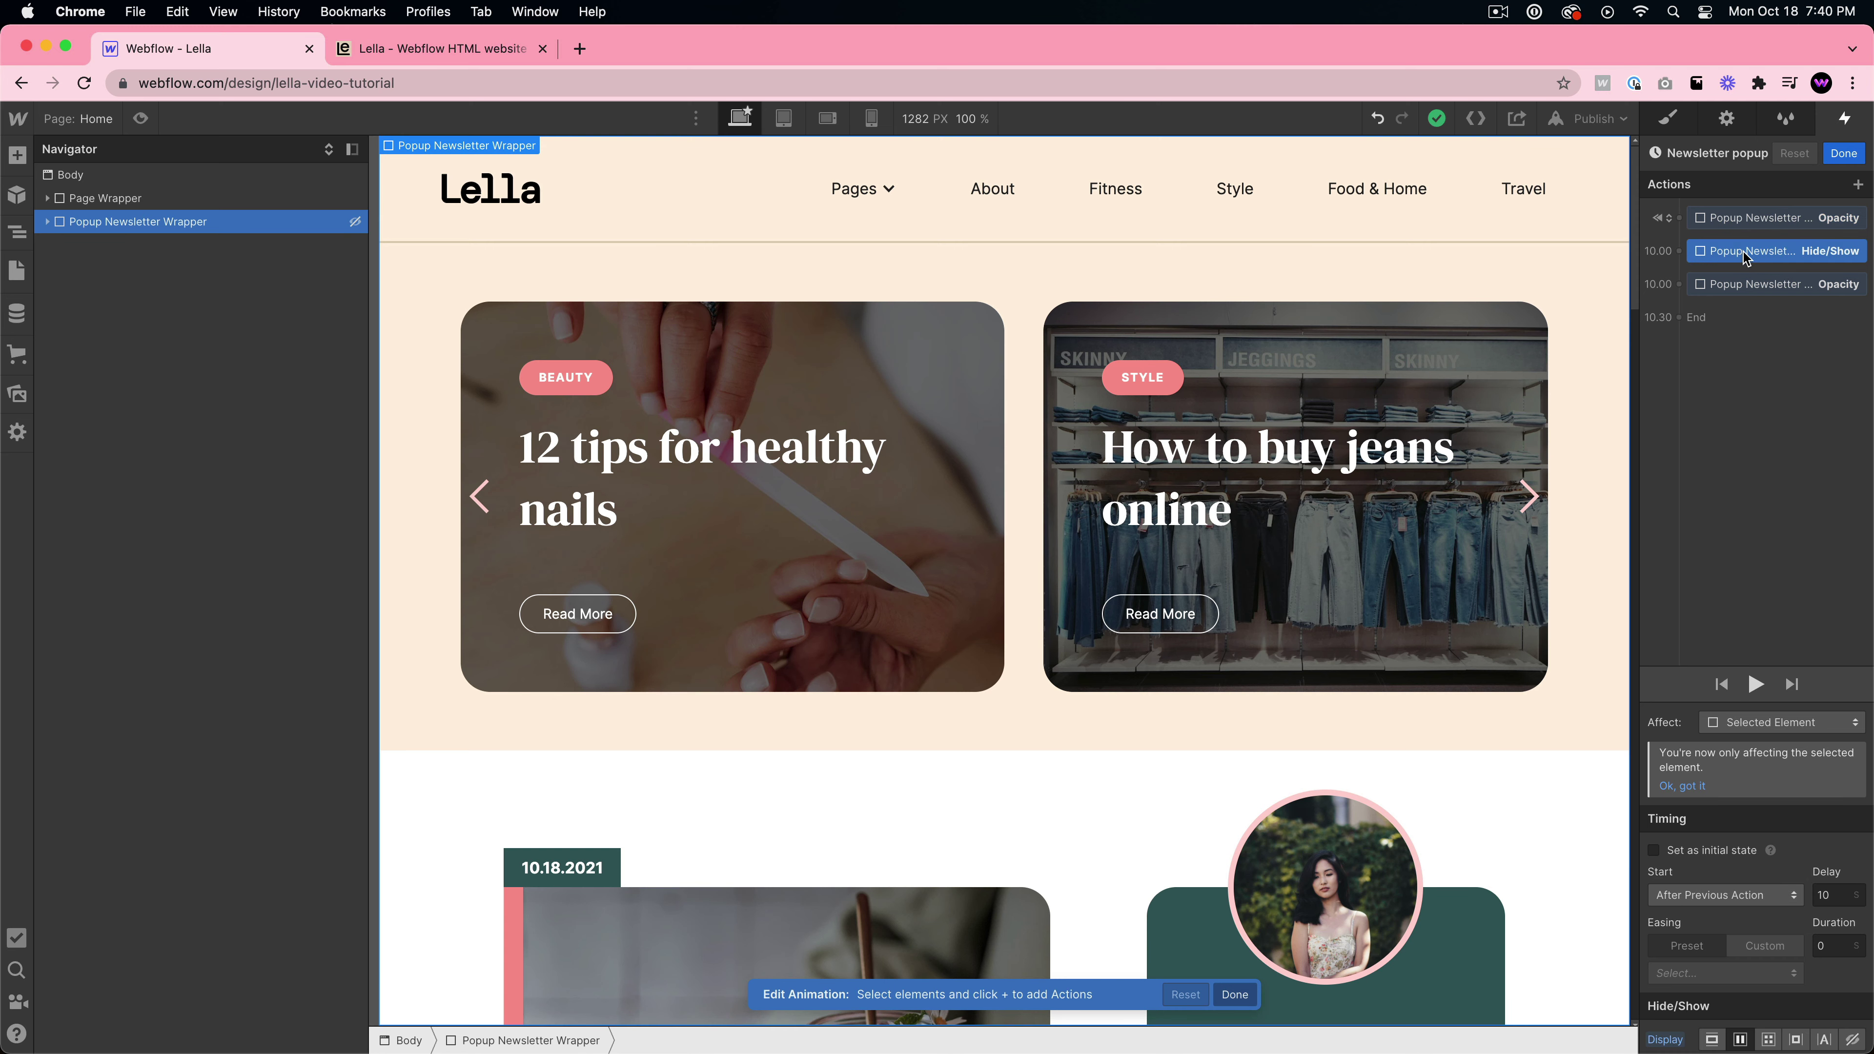
pyautogui.click(1739, 1039)
pyautogui.click(1771, 286)
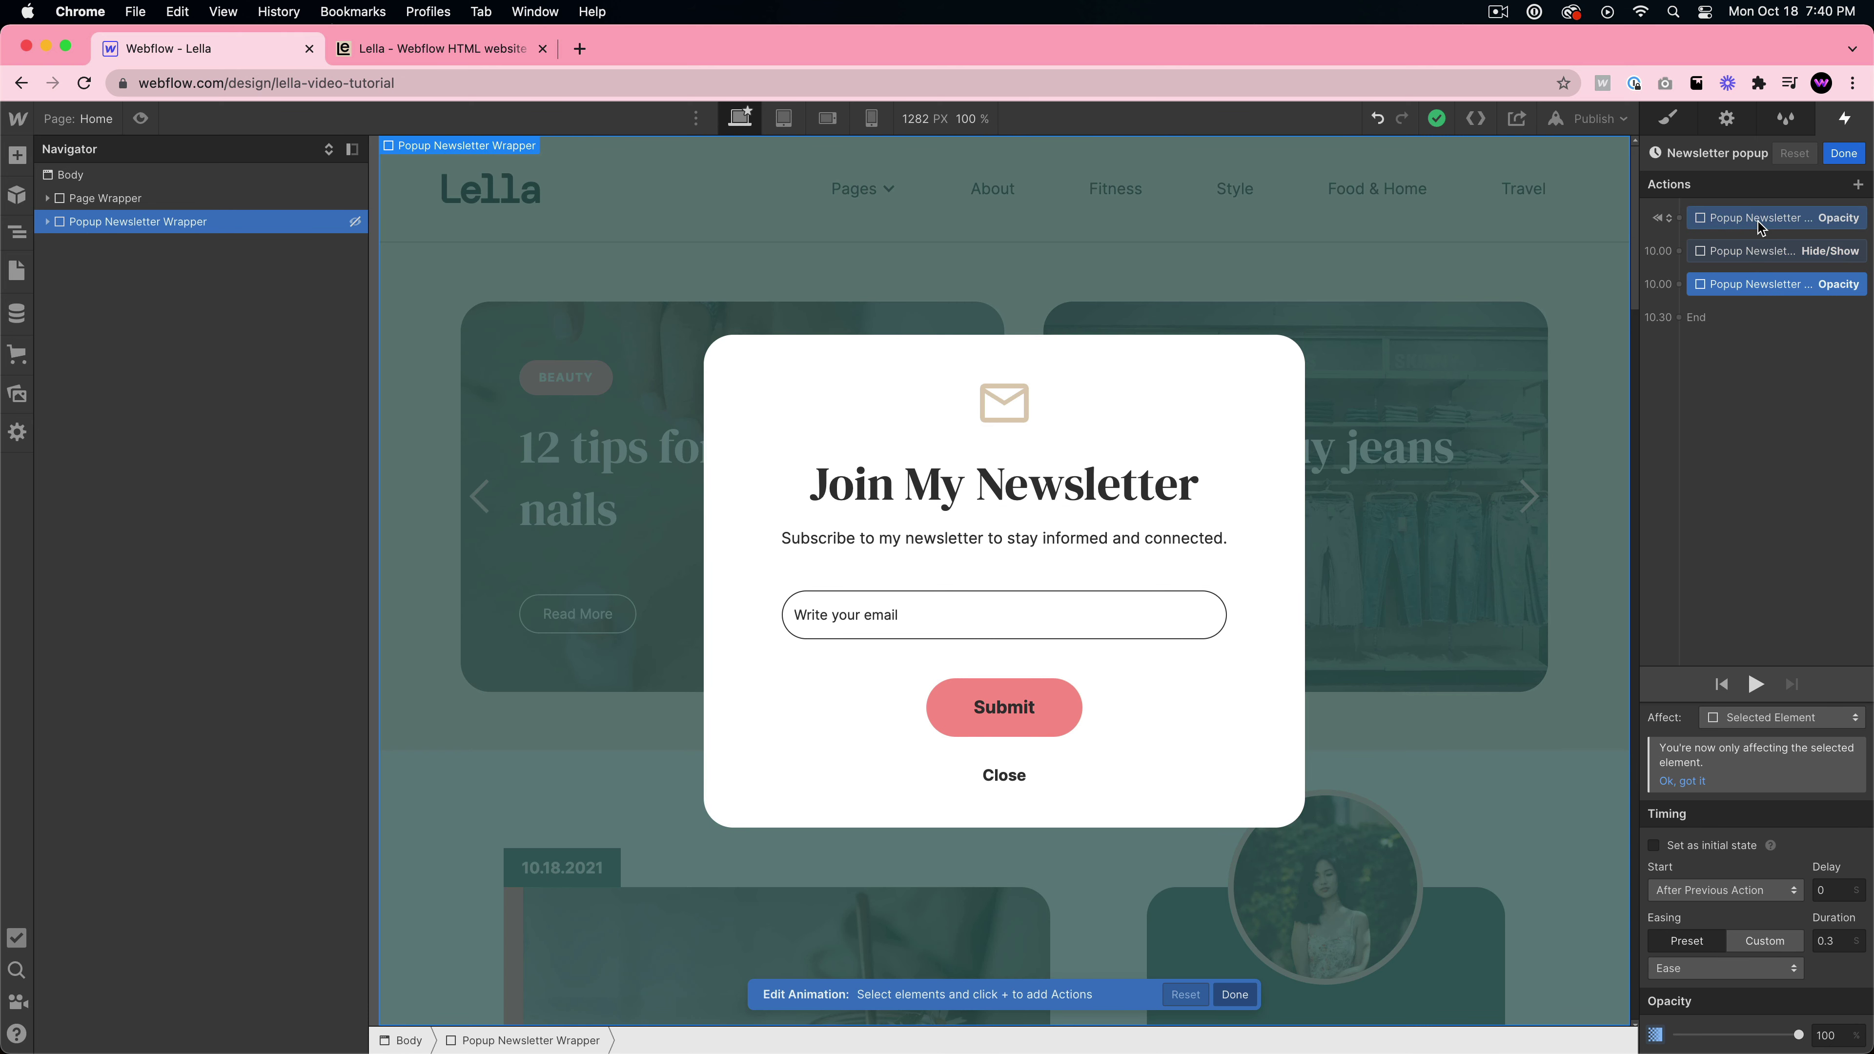
pyautogui.click(1760, 251)
pyautogui.click(1828, 893)
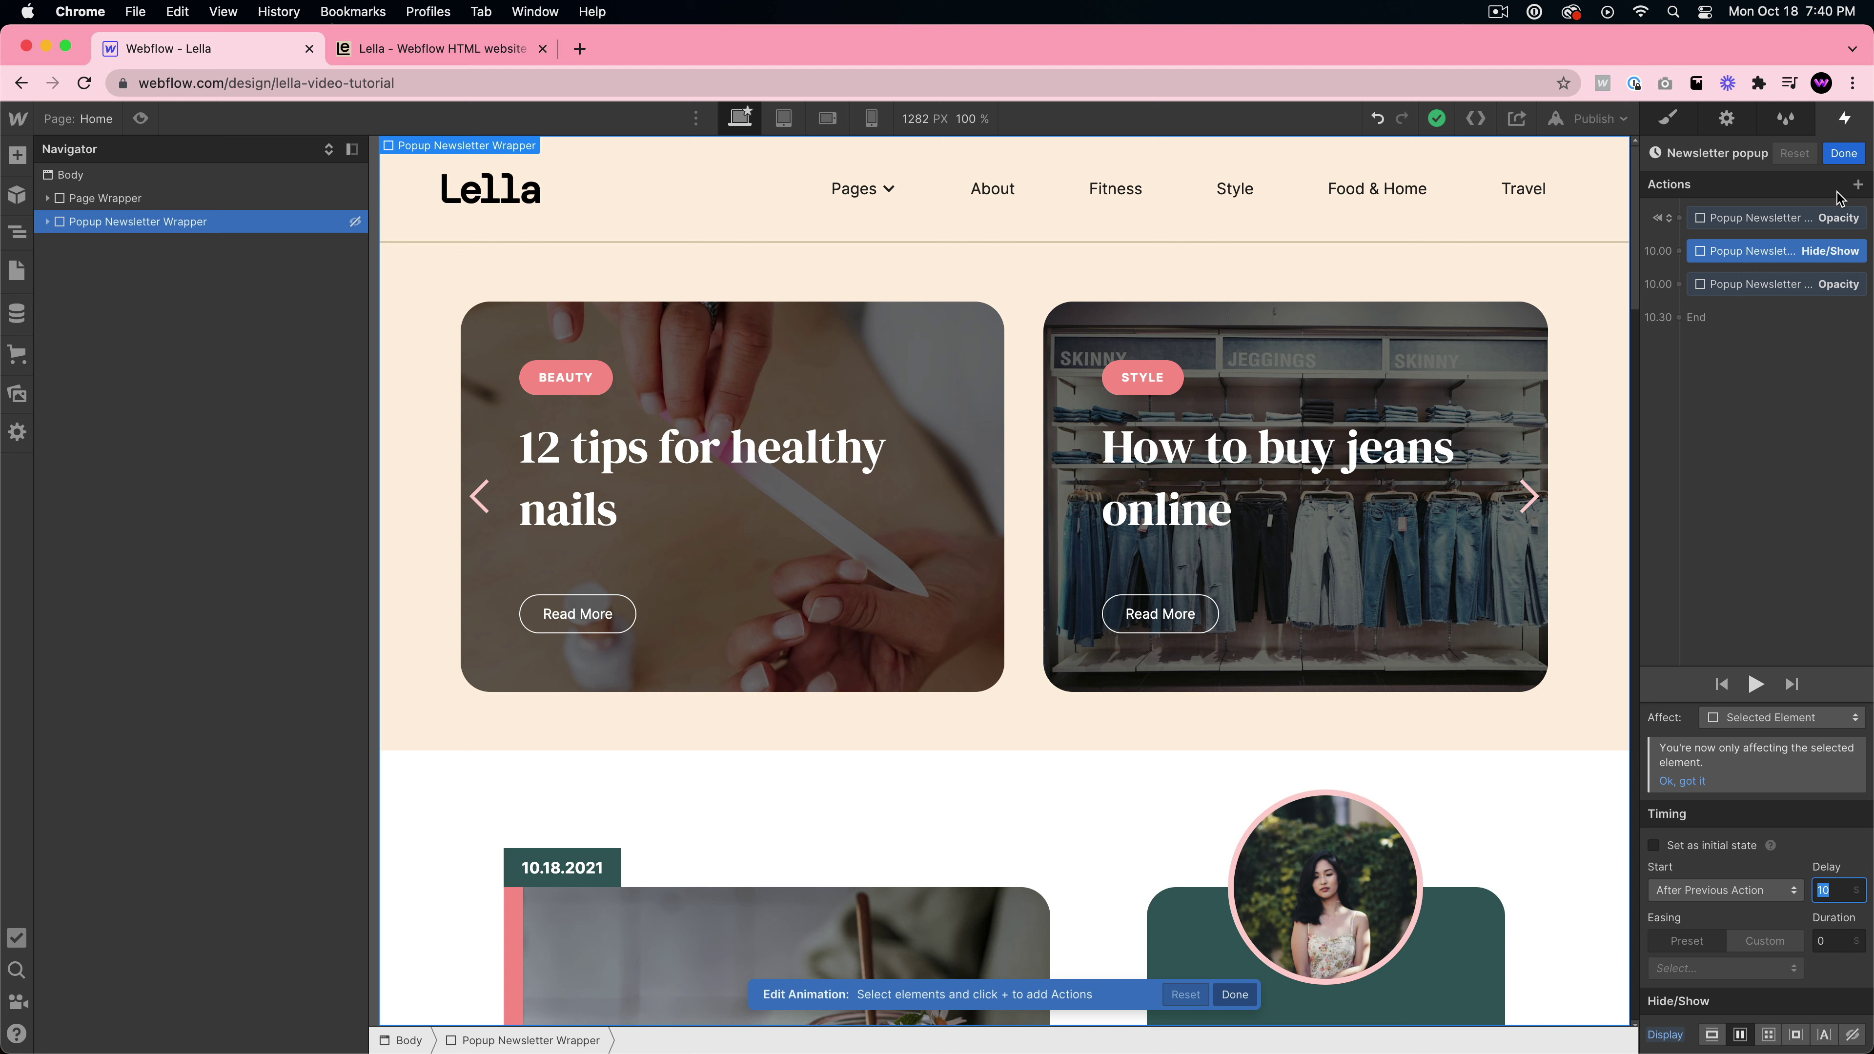
pyautogui.click(1843, 153)
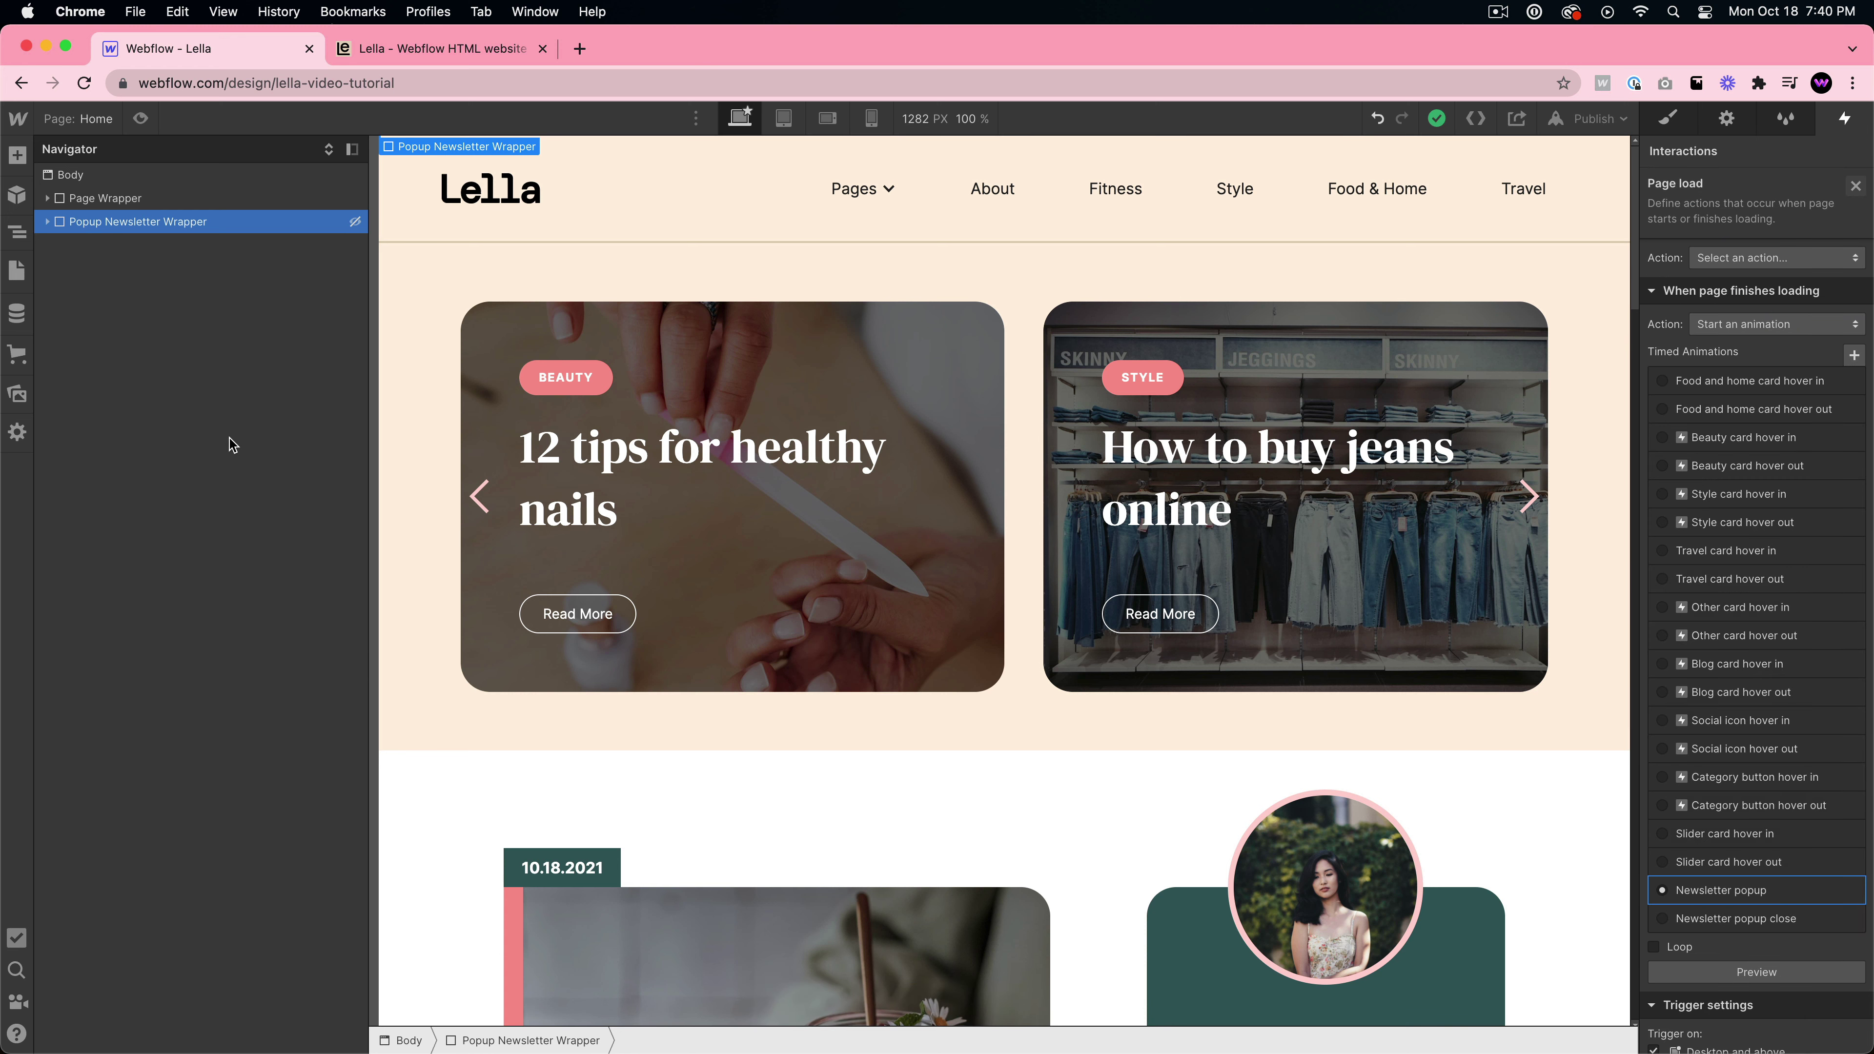
# - Expand the Popup Newsletter Wrapper, select the Newsletter Close Text, and open its Mouse click (tap) trigger
pyautogui.click(46, 222)
pyautogui.click(58, 245)
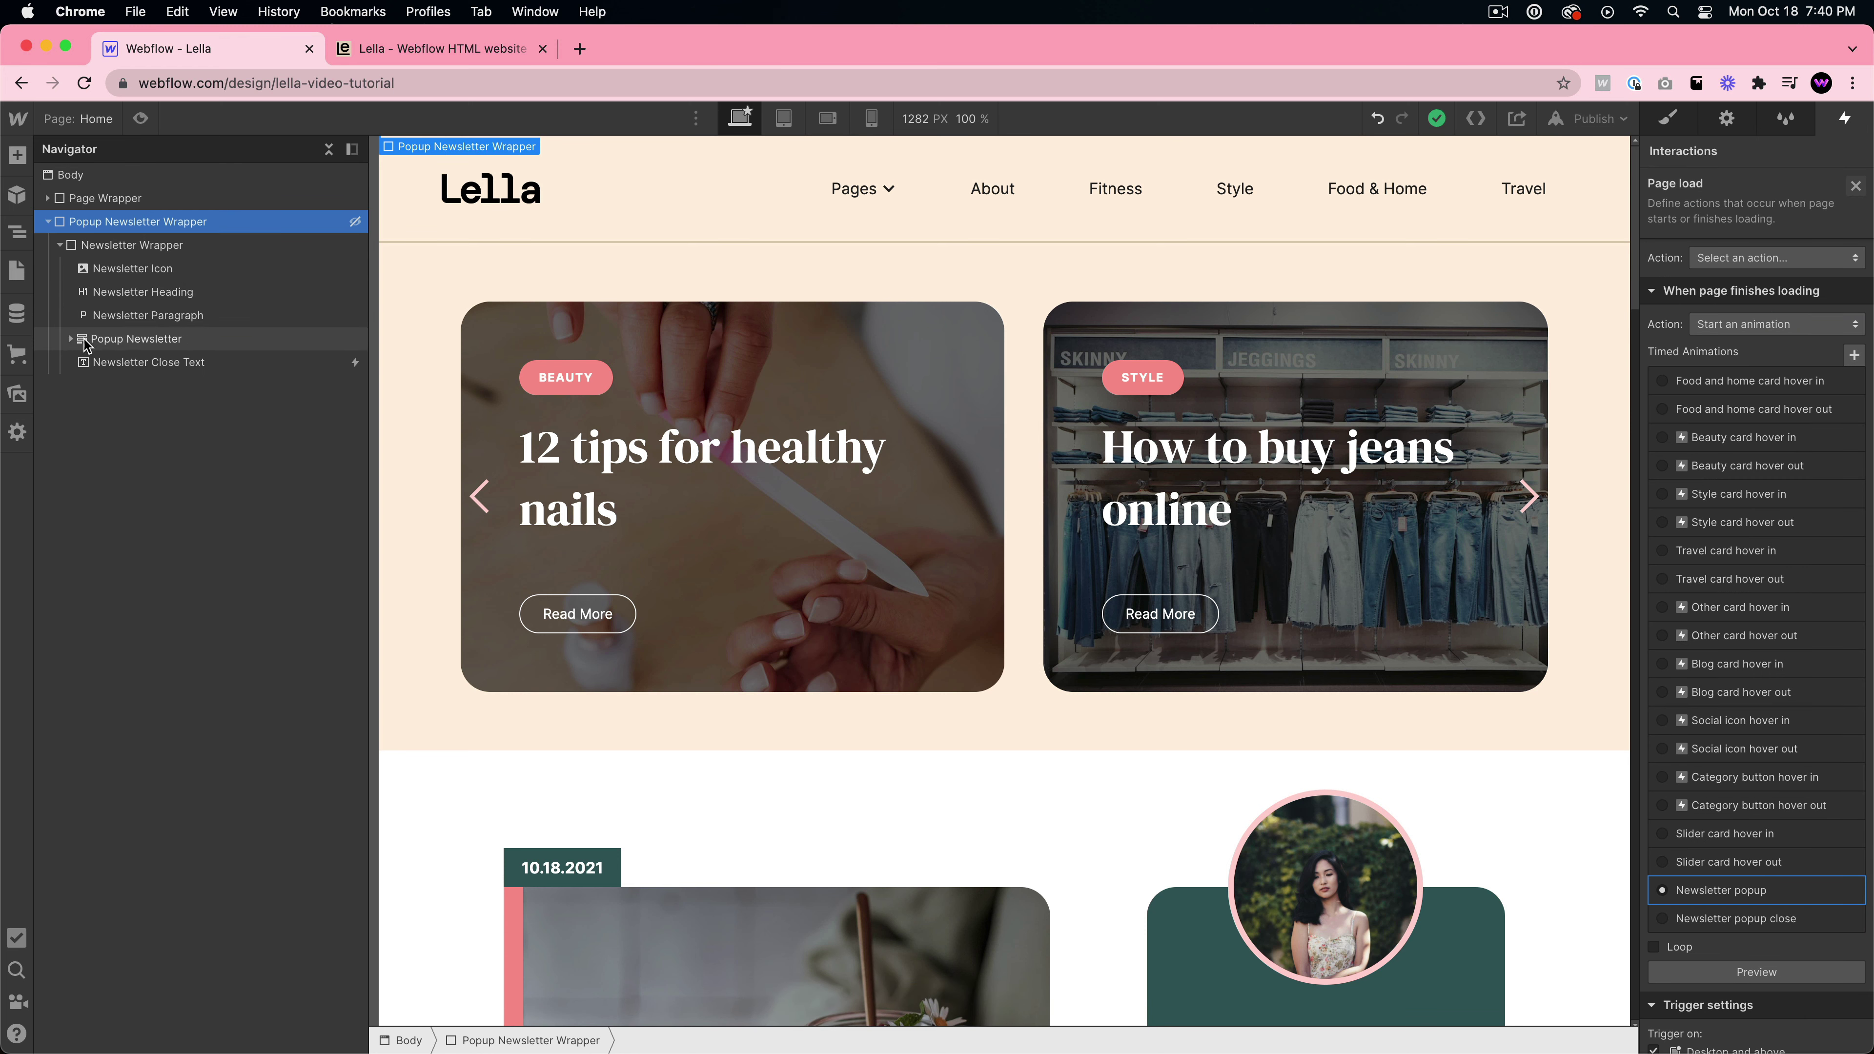
pyautogui.click(106, 366)
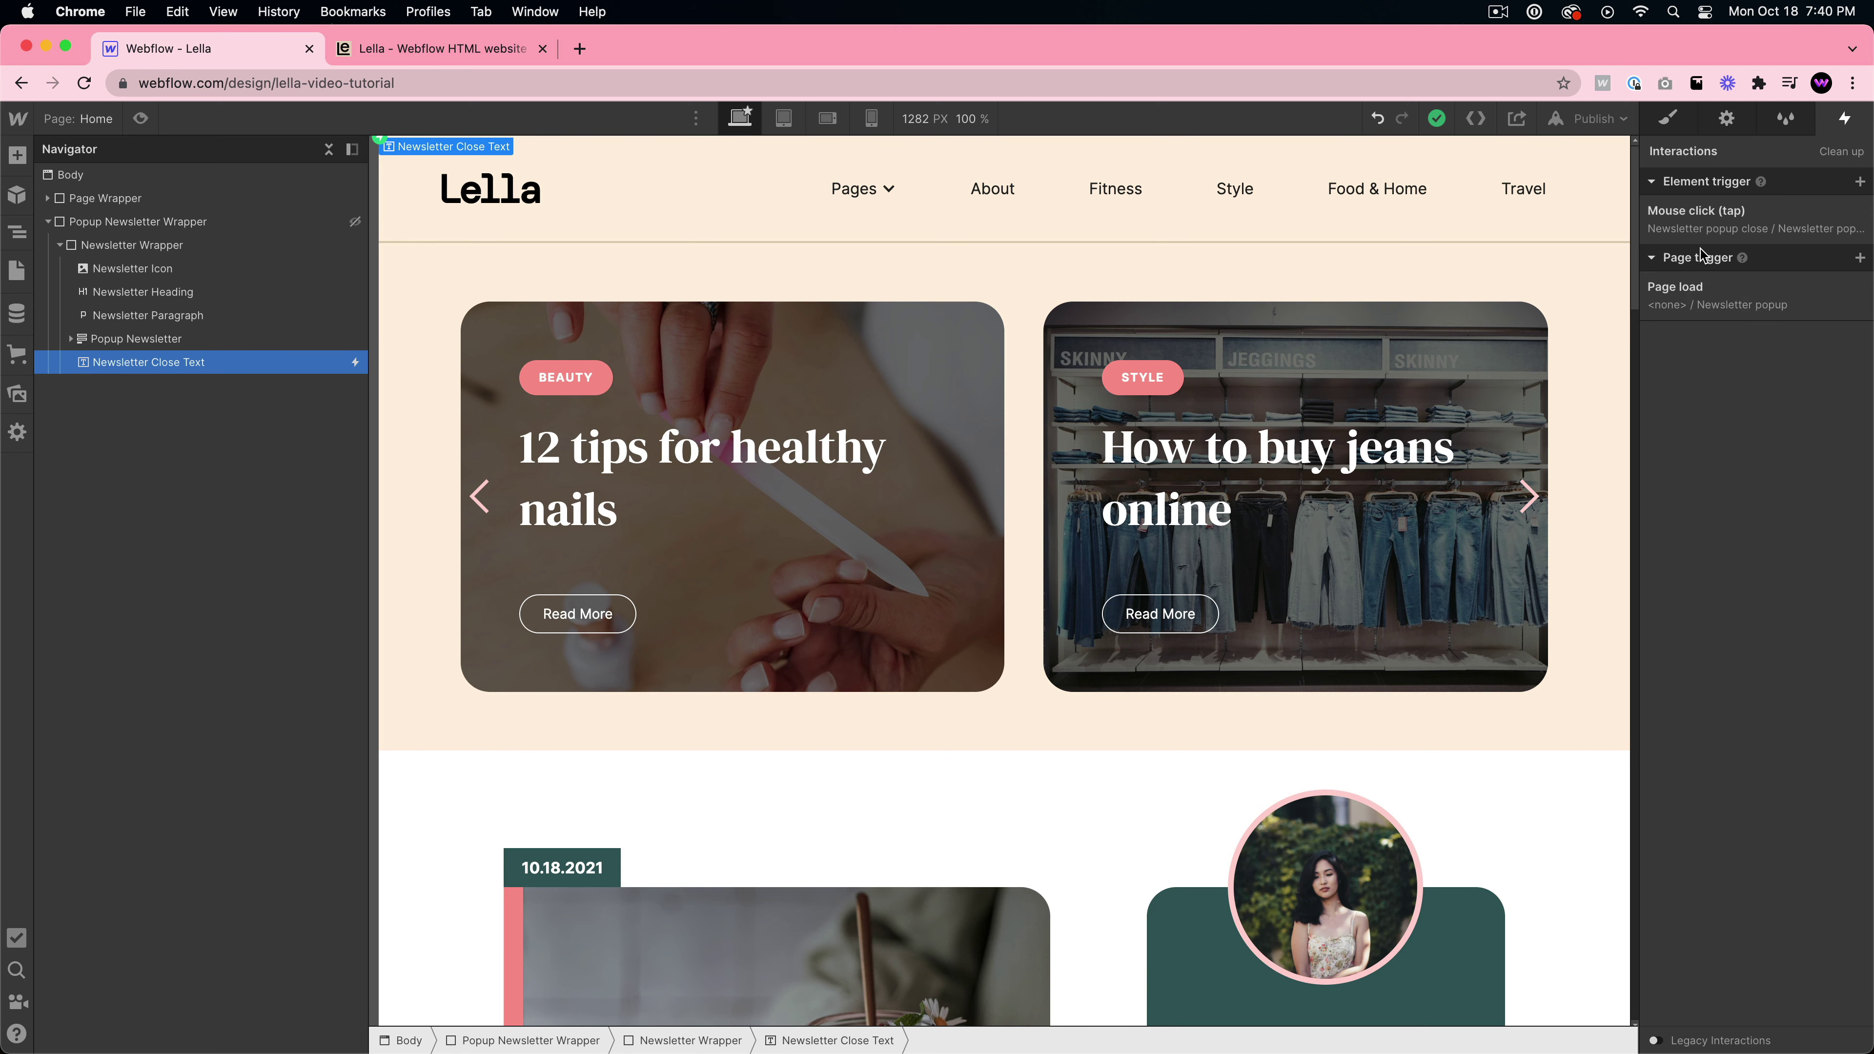
pyautogui.click(1766, 226)
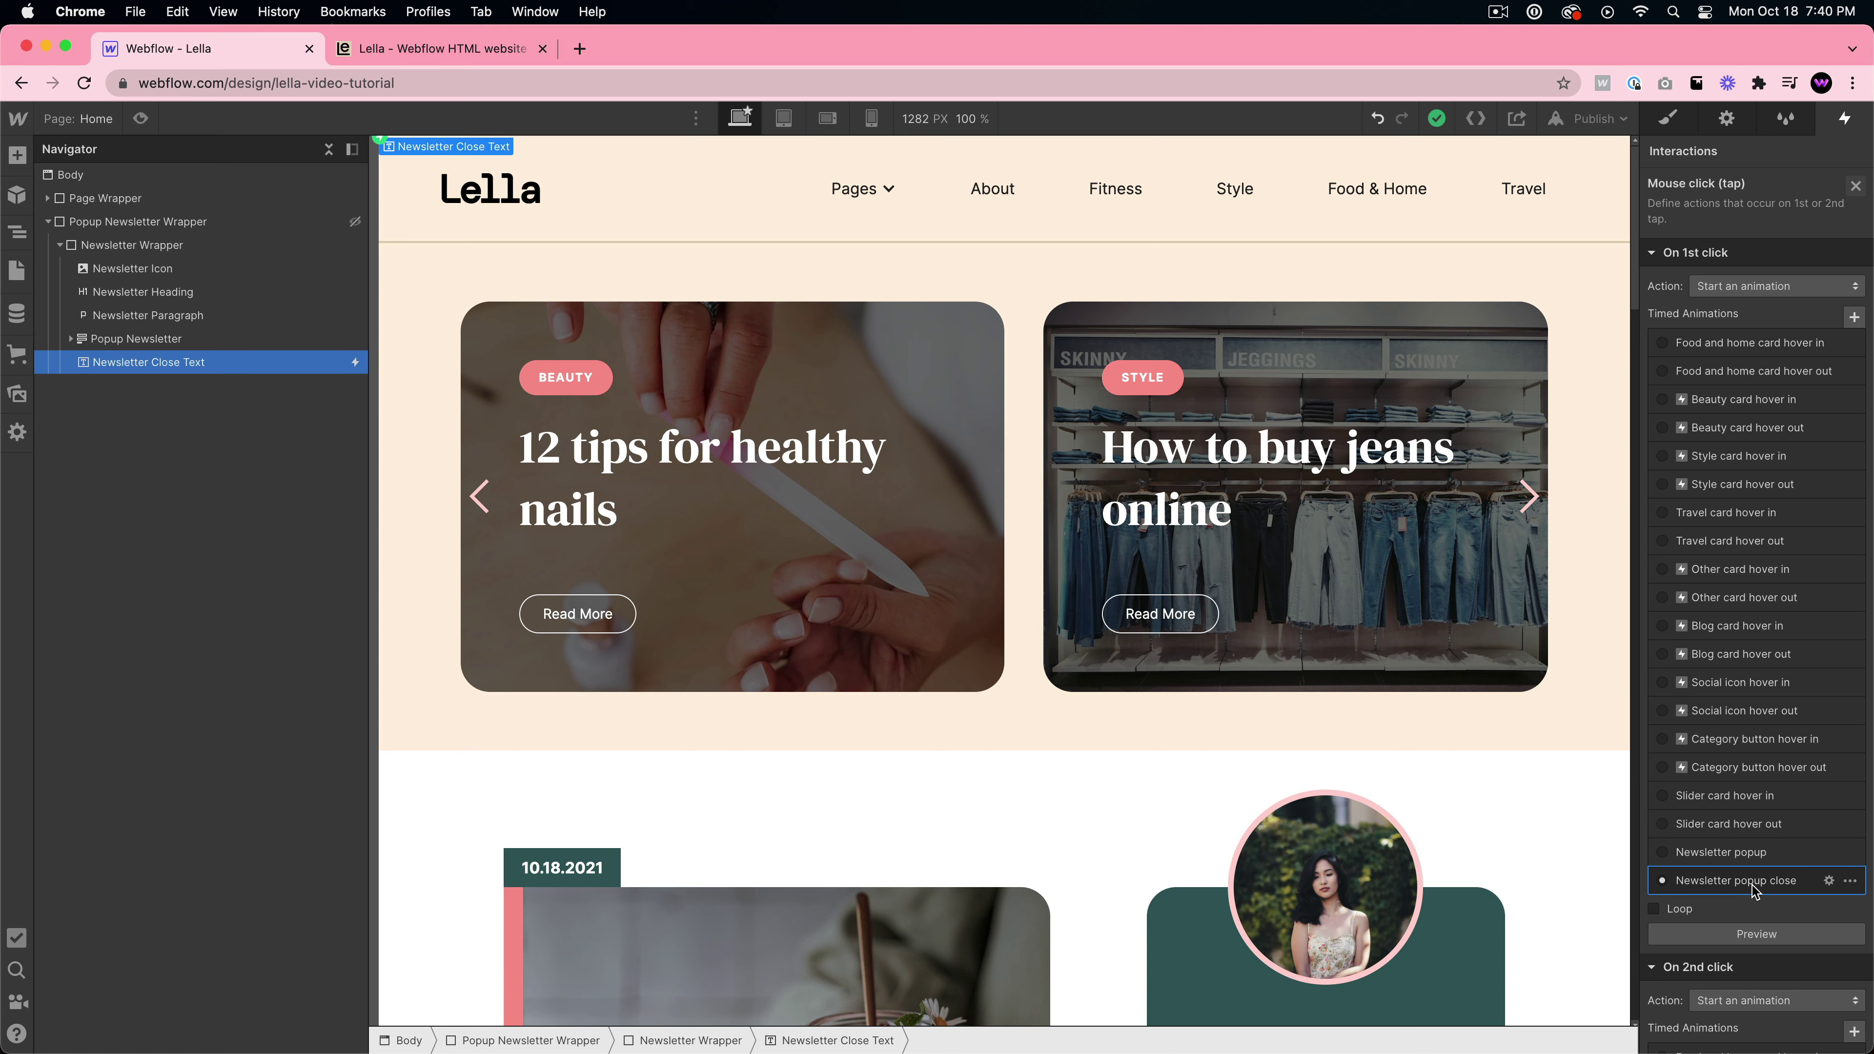
# - Review the Opacity and Hide/Show actions of the first click's Newsletter popup close animation, and close the Mouse click interaction
pyautogui.scroll(-5, 1753, 885)
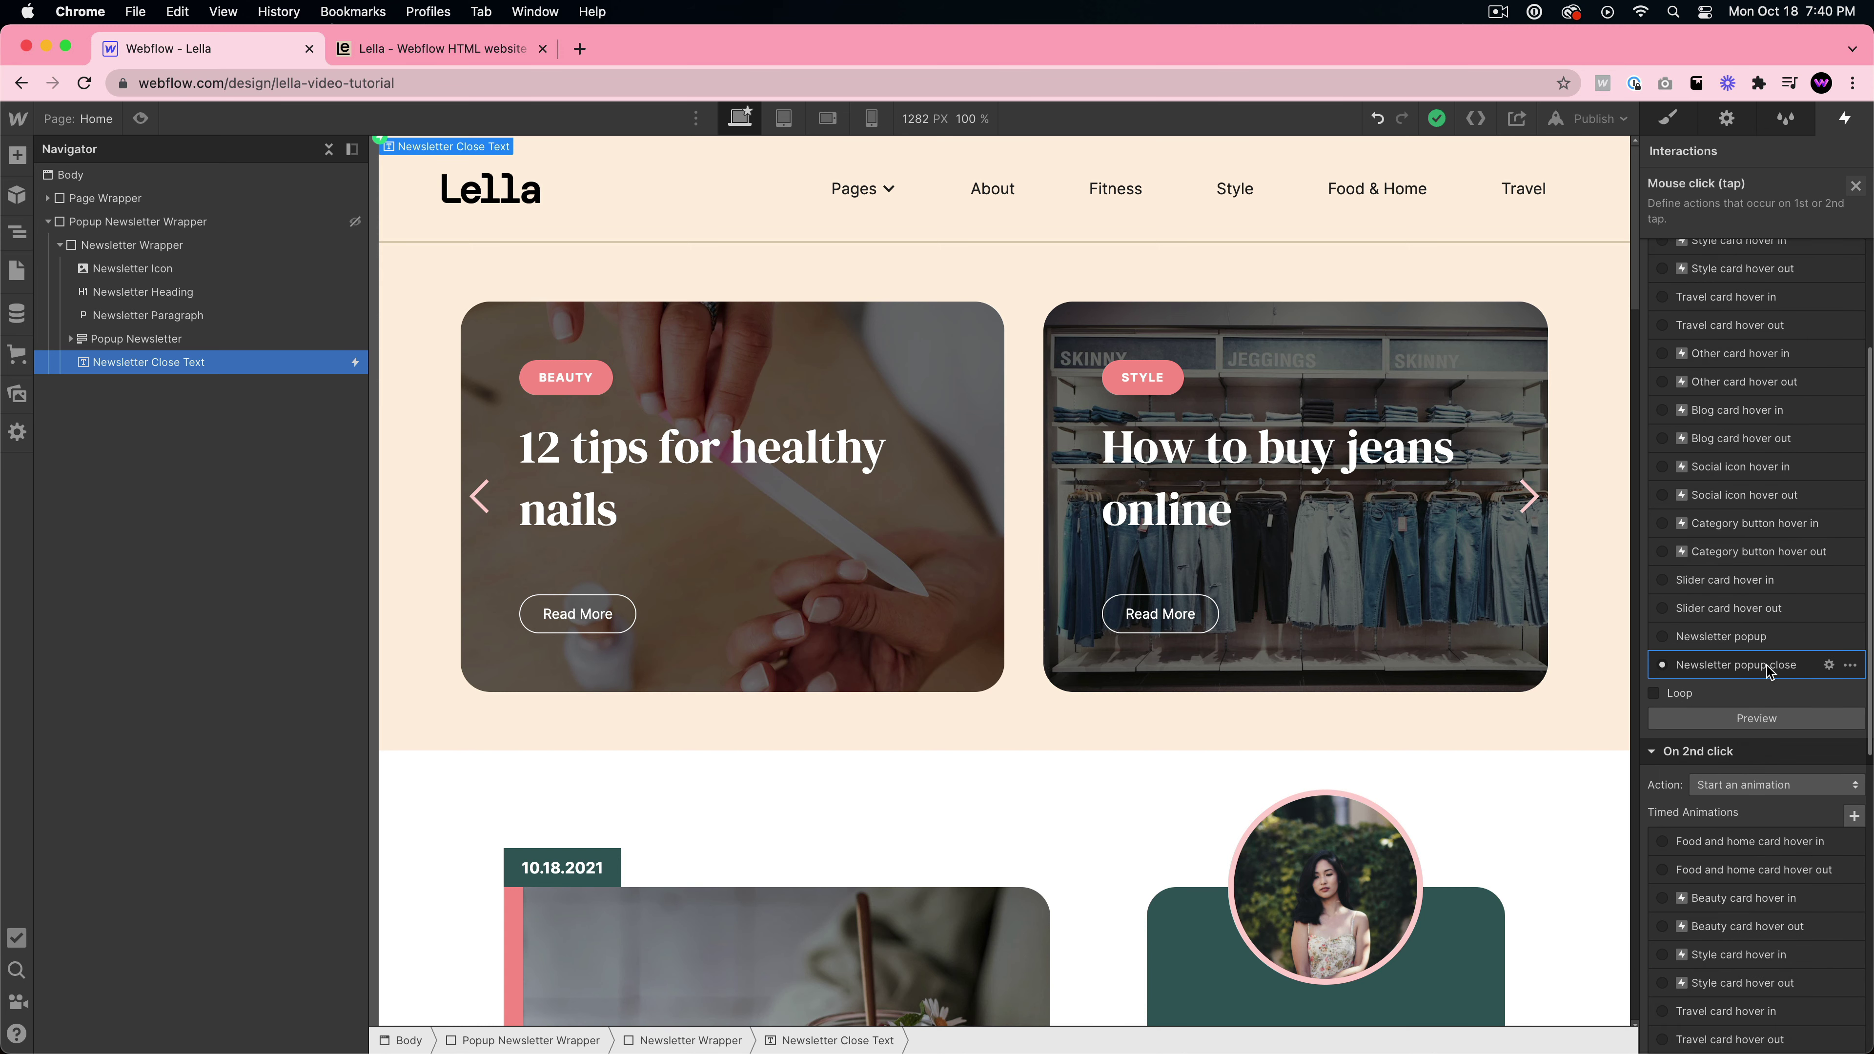
pyautogui.click(1743, 668)
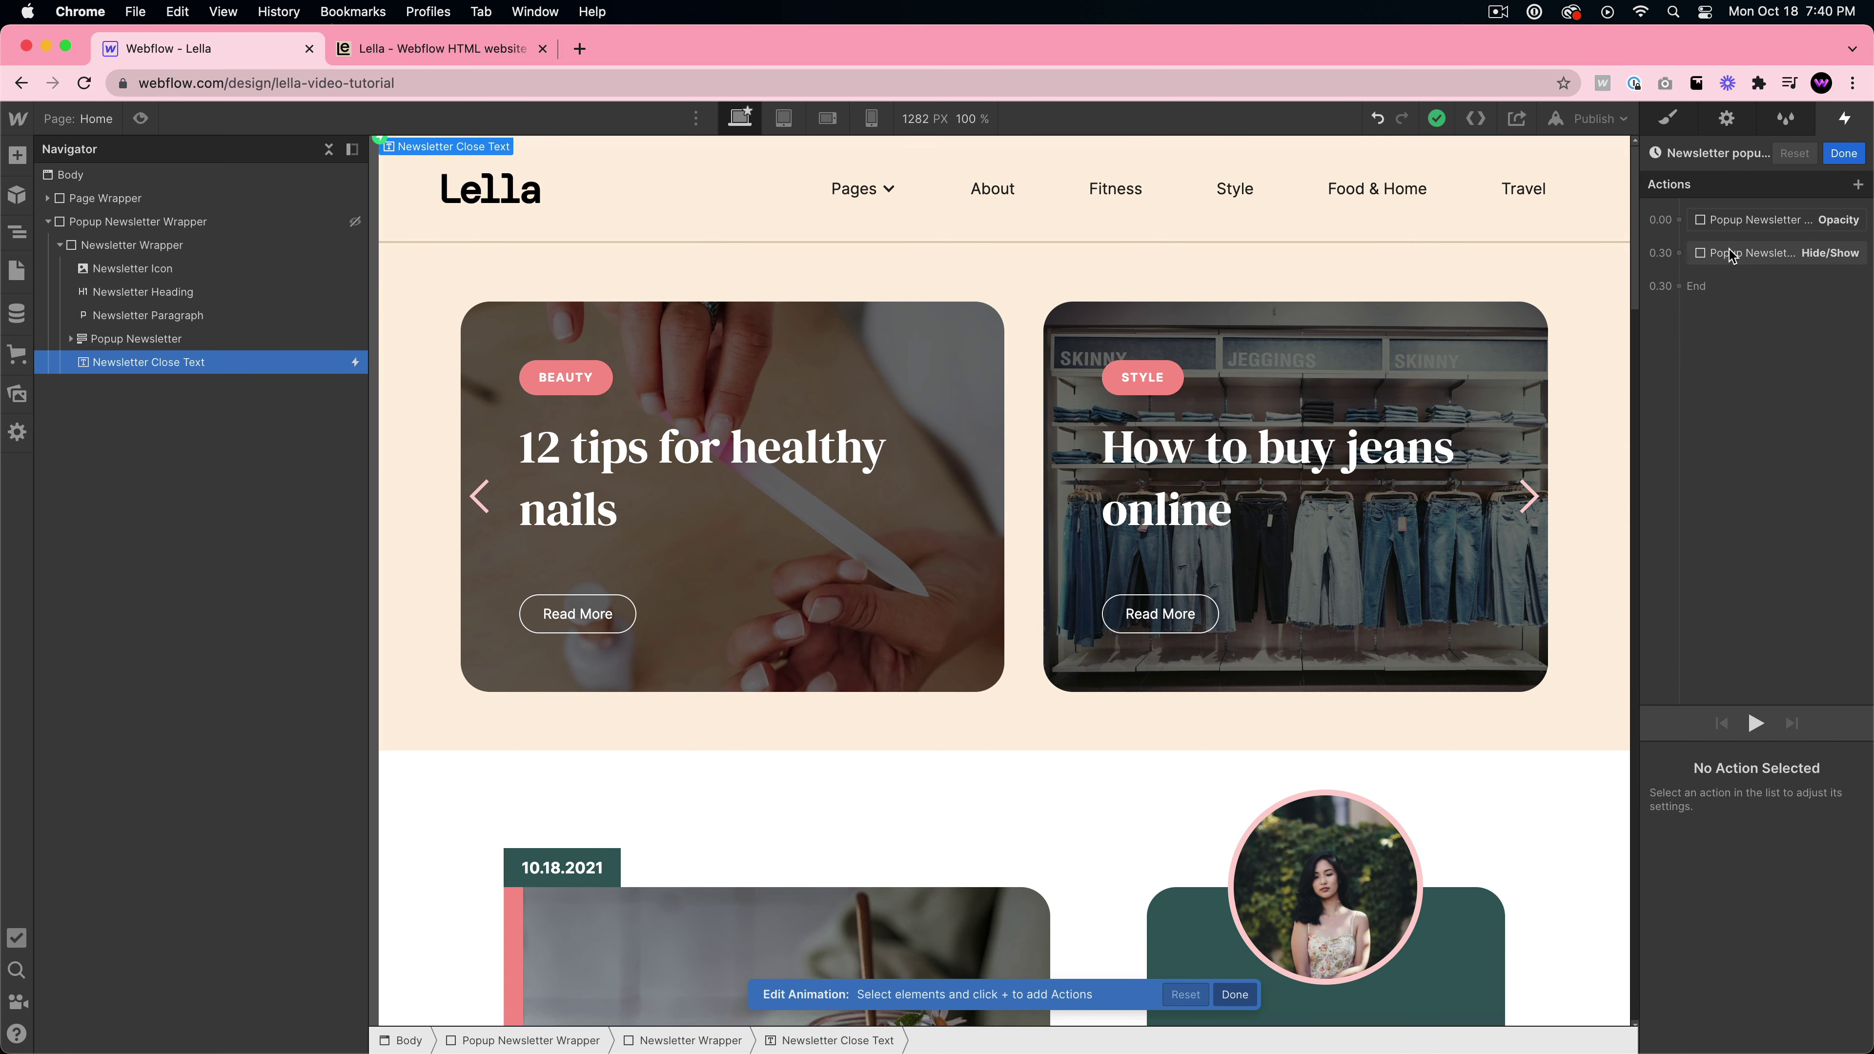
pyautogui.click(1749, 220)
pyautogui.scroll(-1, 1840, 1011)
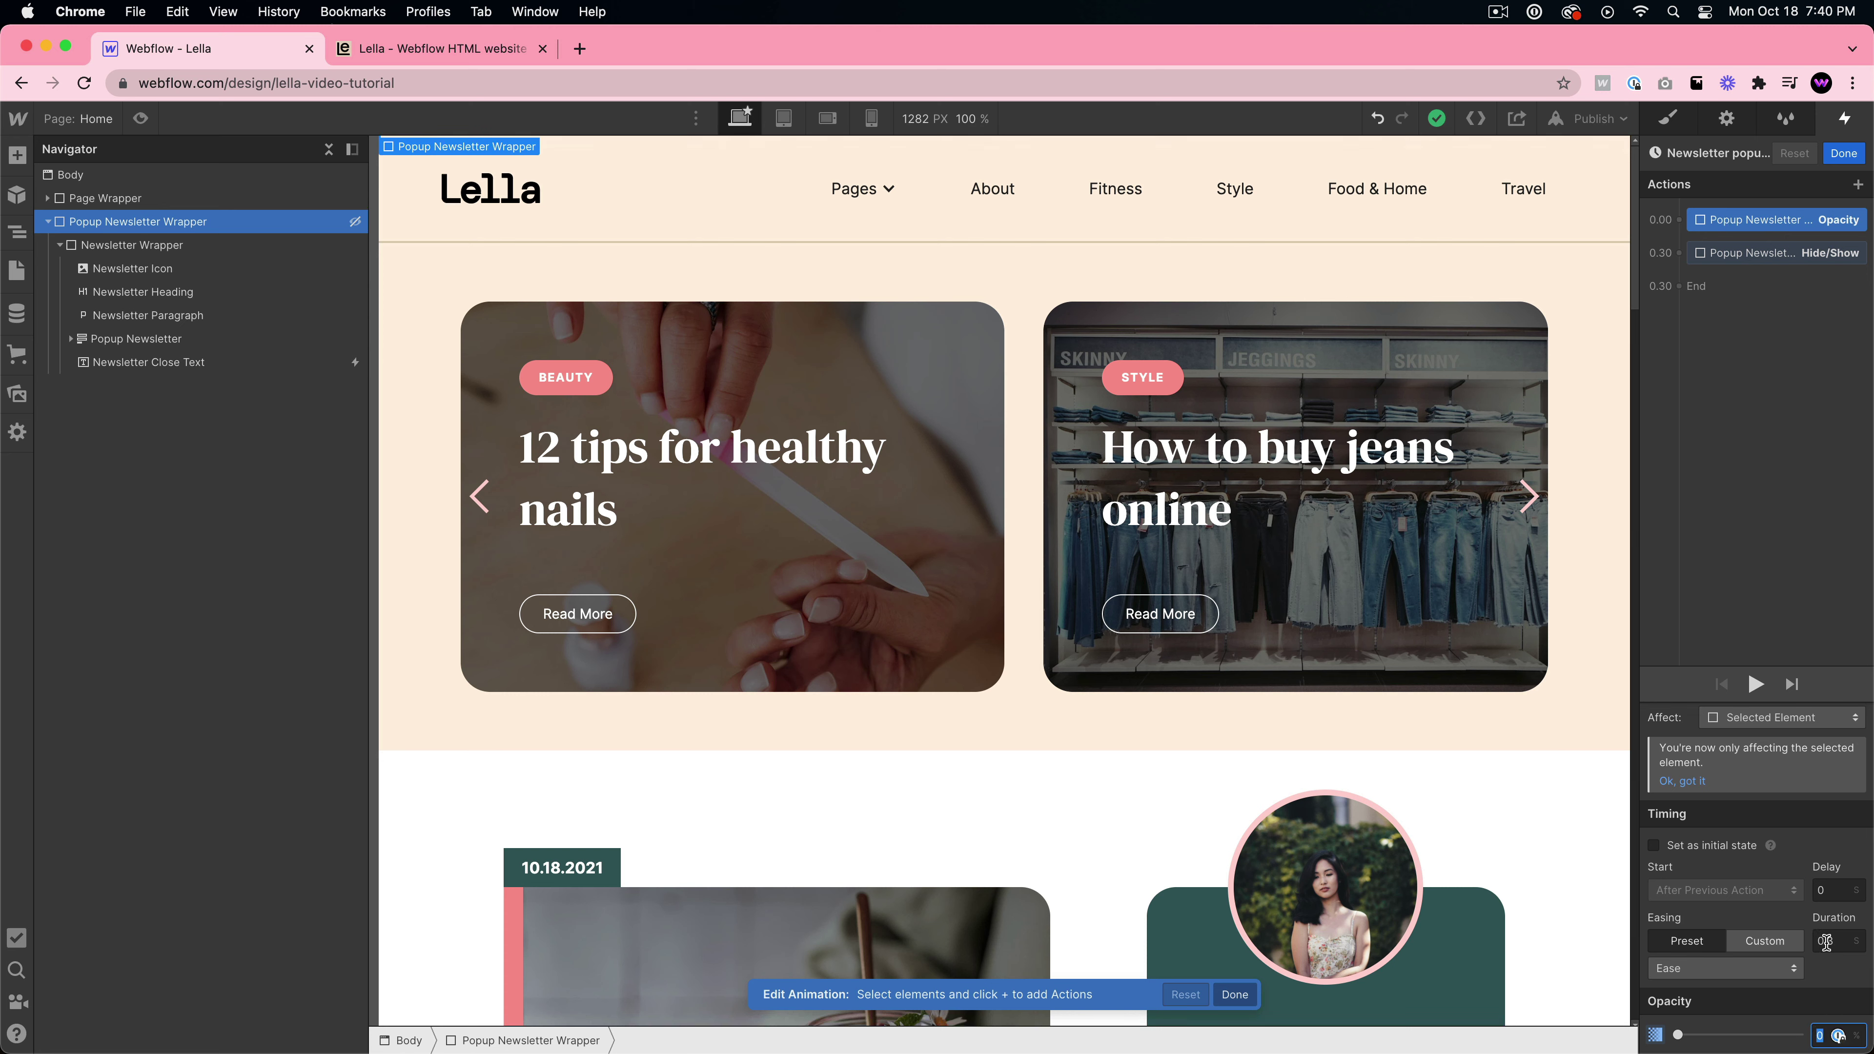
pyautogui.click(1792, 255)
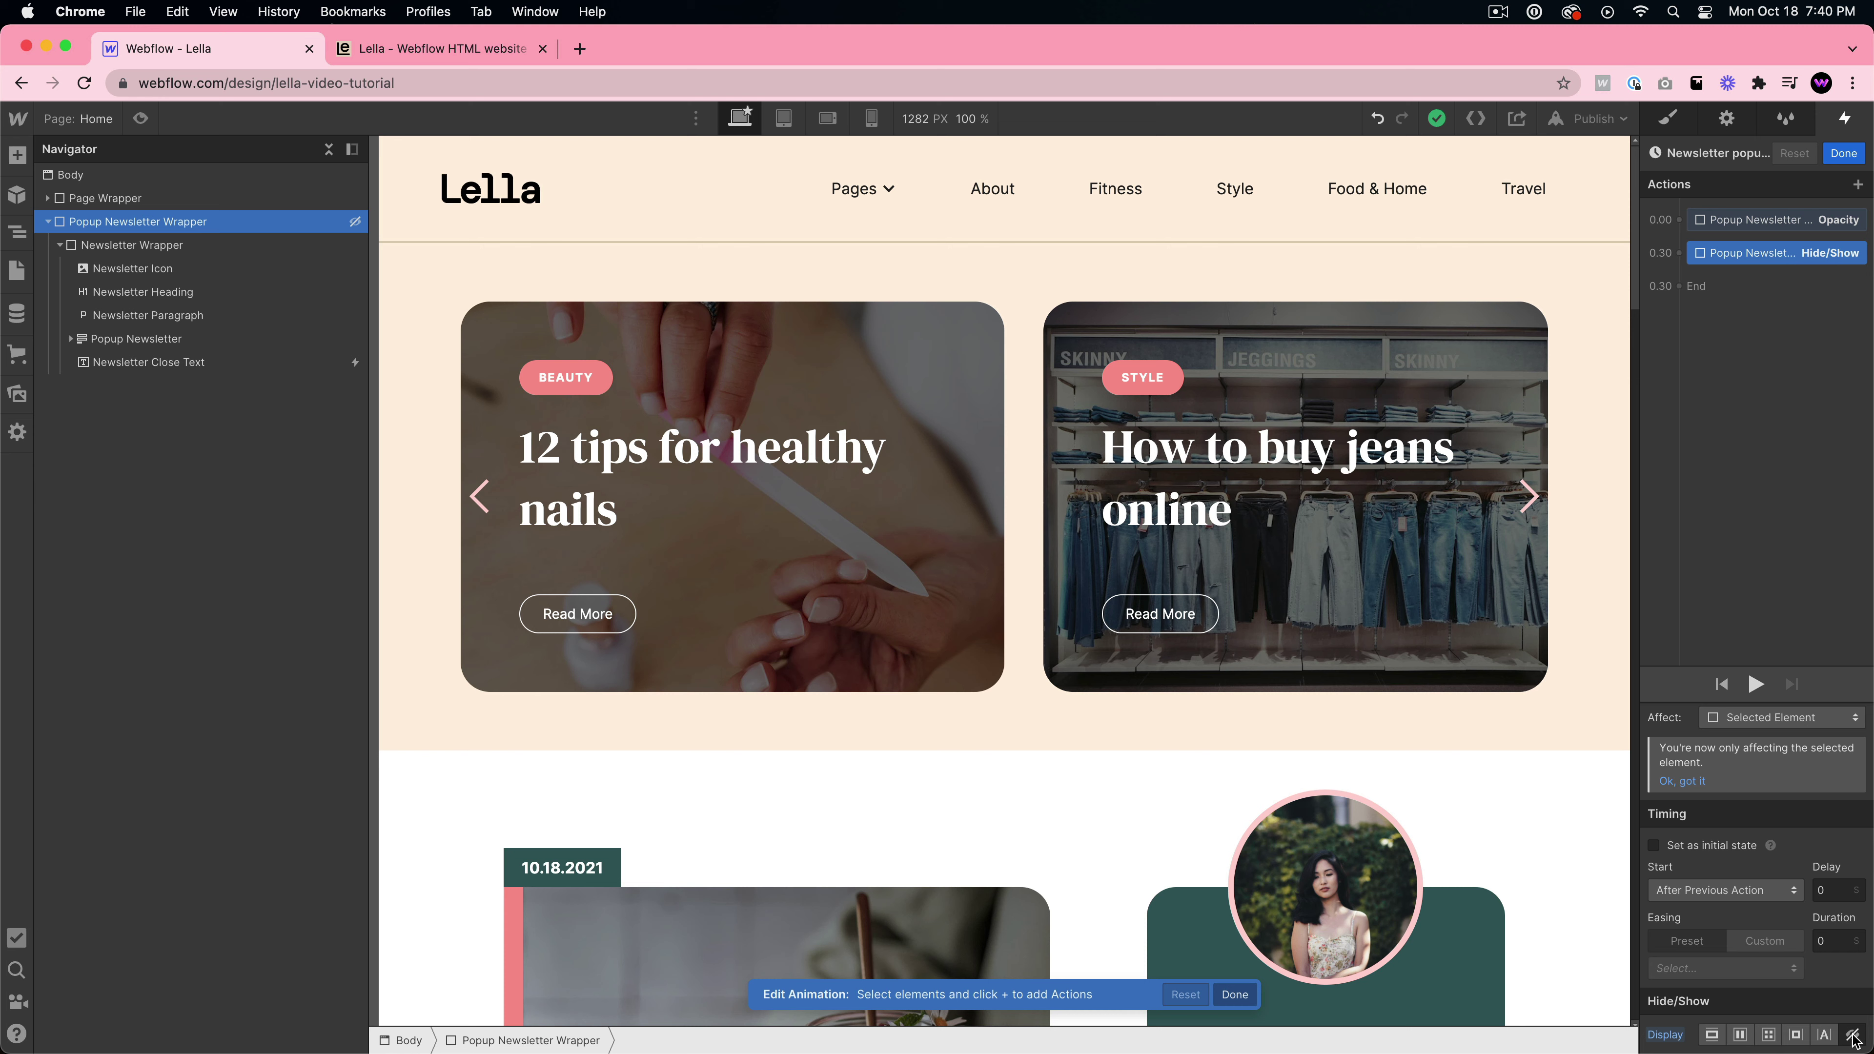
pyautogui.click(1842, 153)
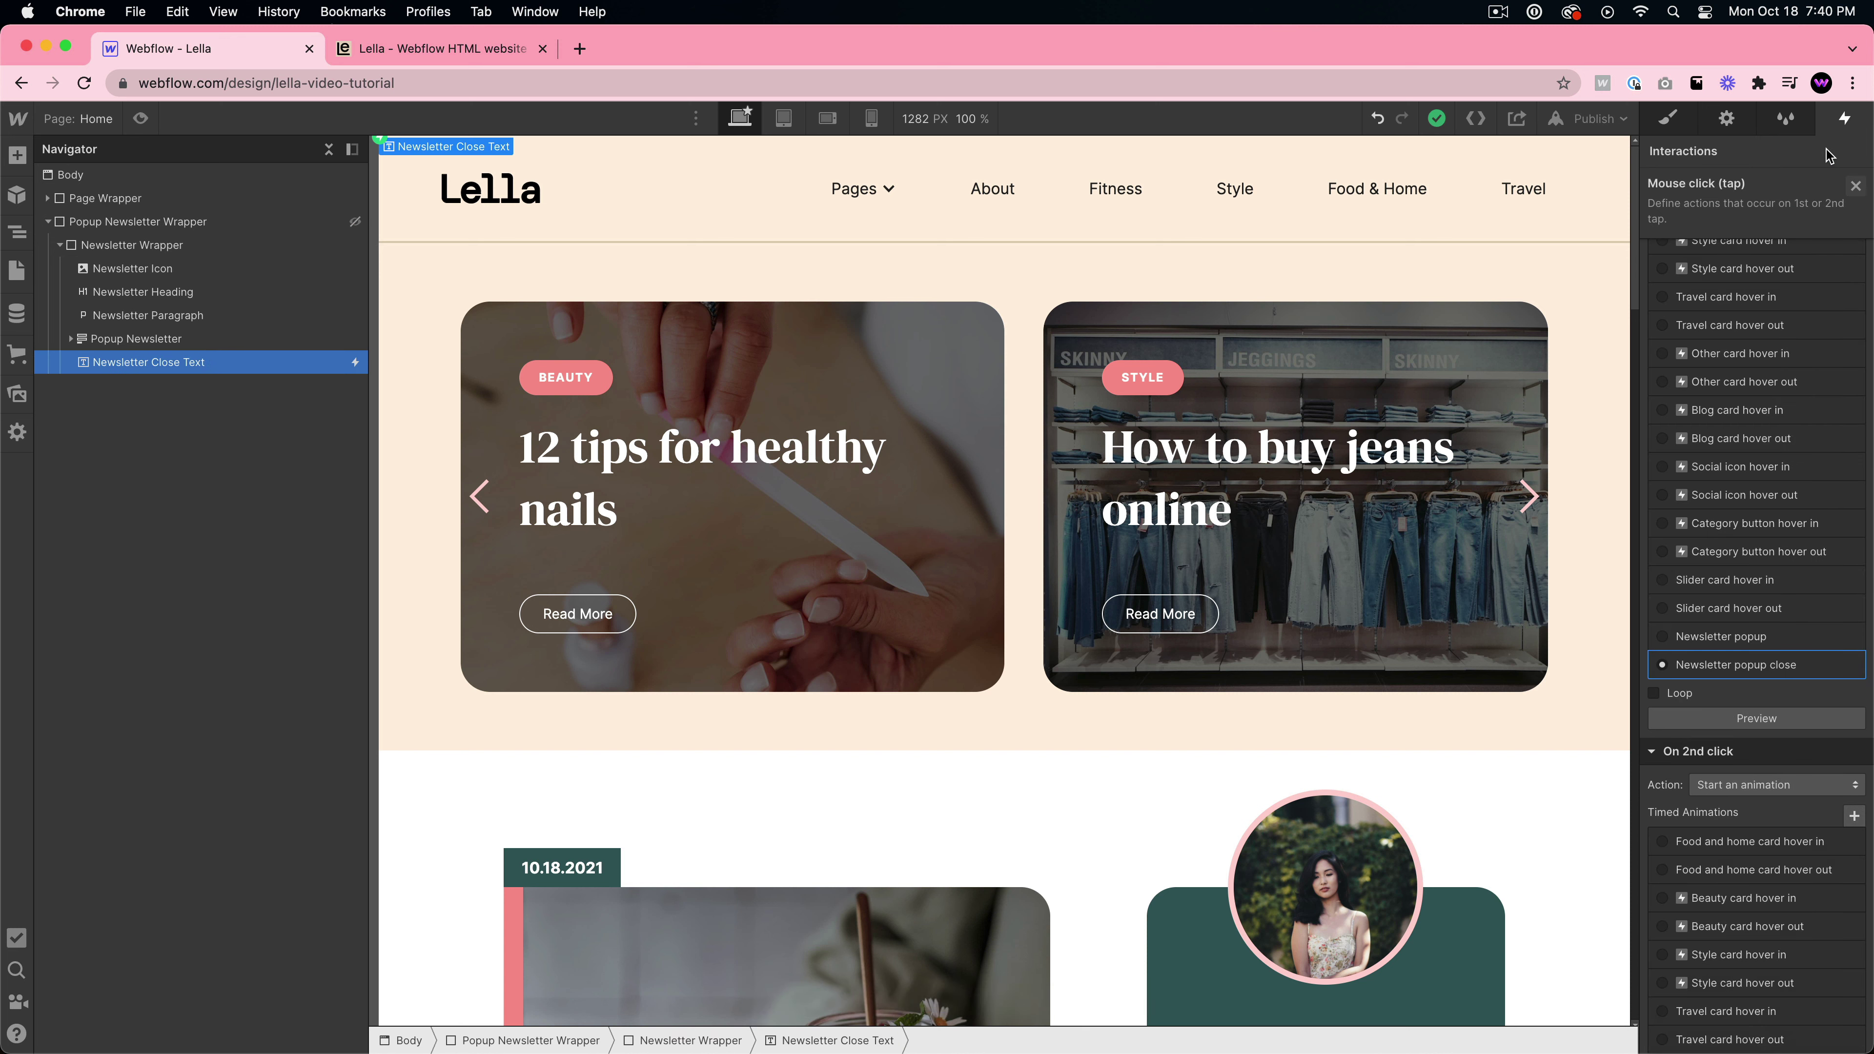
pyautogui.click(1854, 187)
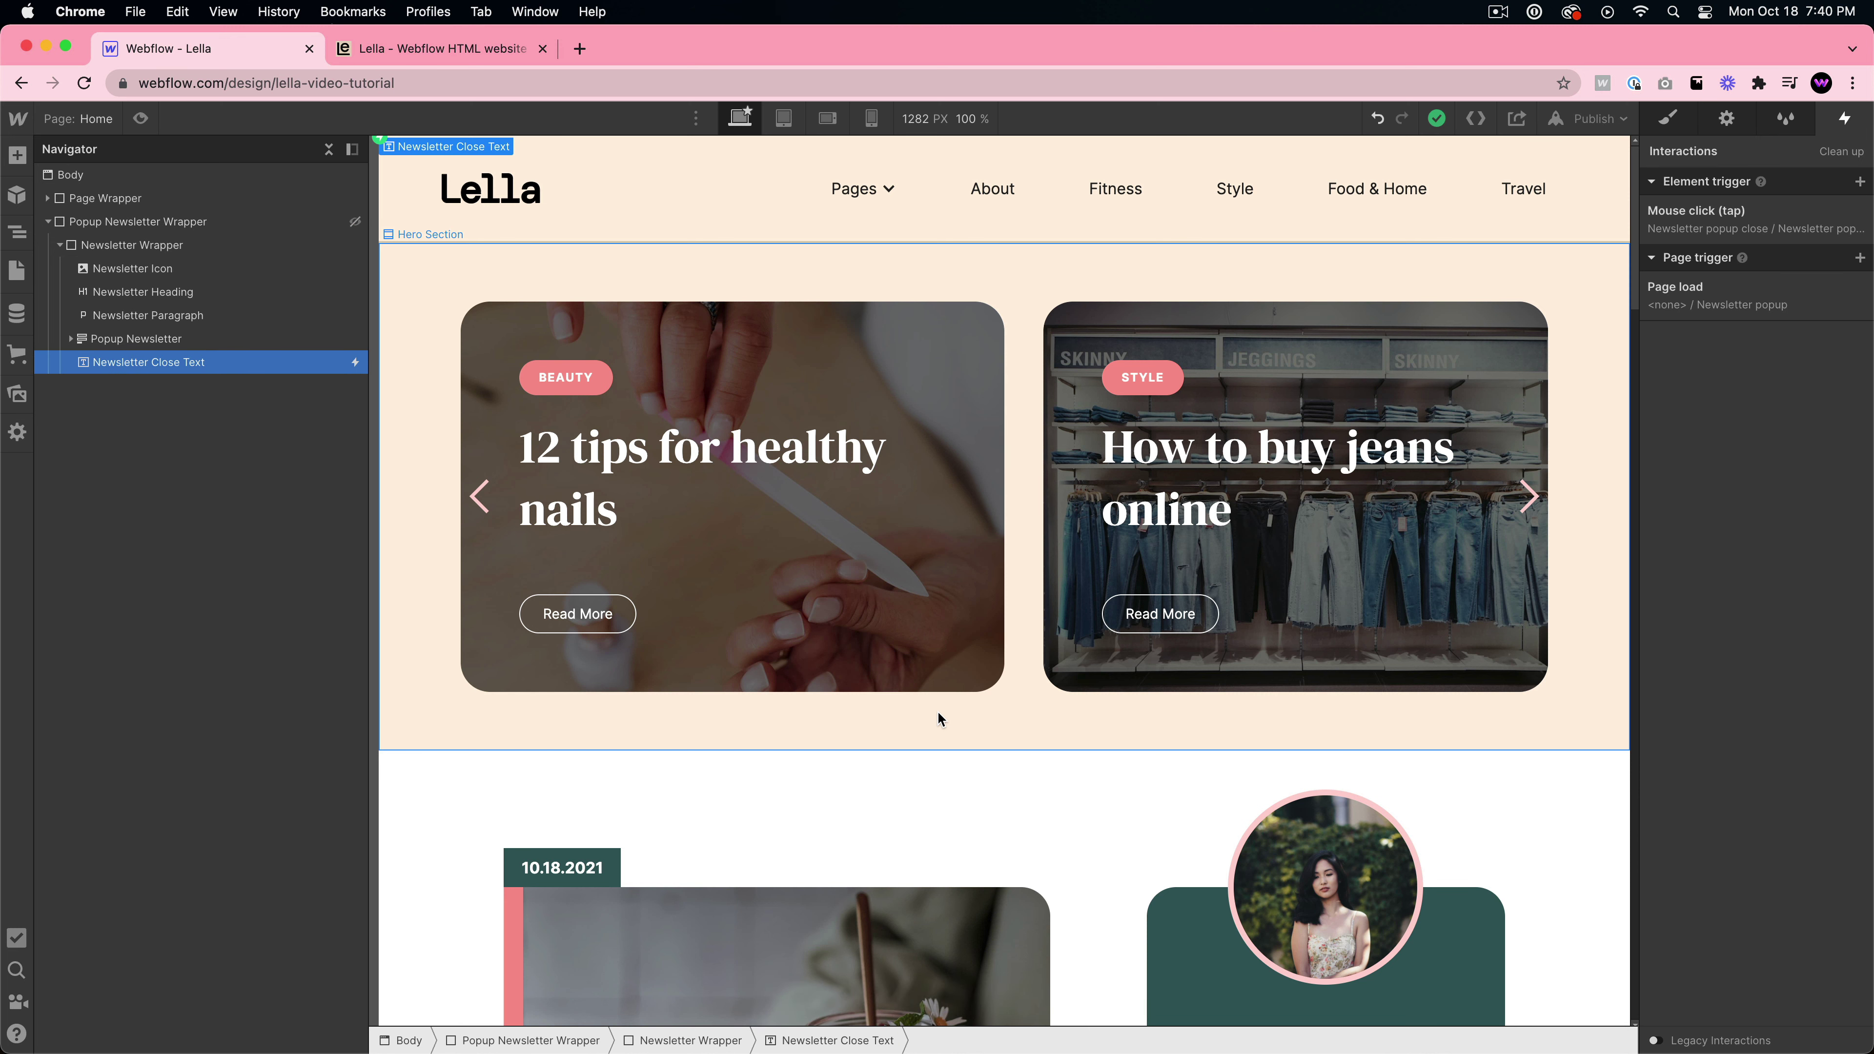
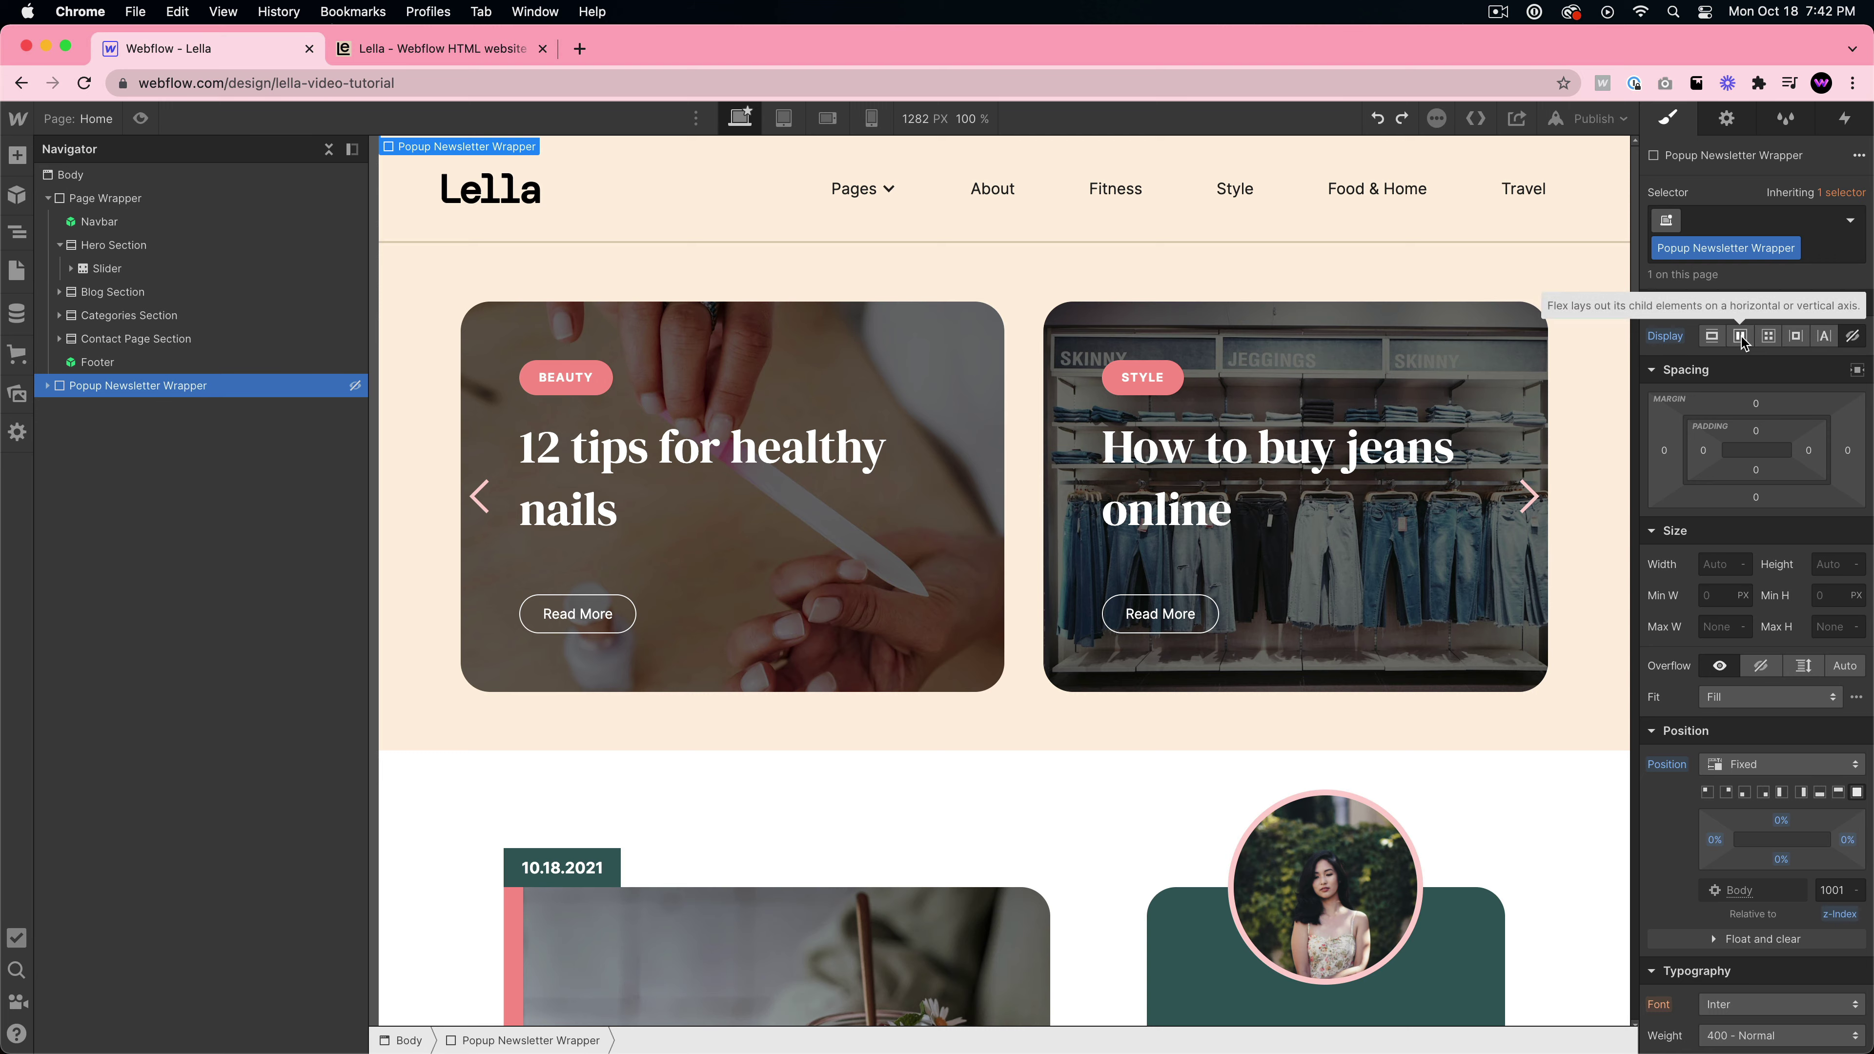
# - Switch the Popup Newsletter Wrapper's display to Flex, select the Newsletter Heading inside it, and return the wrapper's display to None
pyautogui.click(1740, 337)
pyautogui.click(1016, 509)
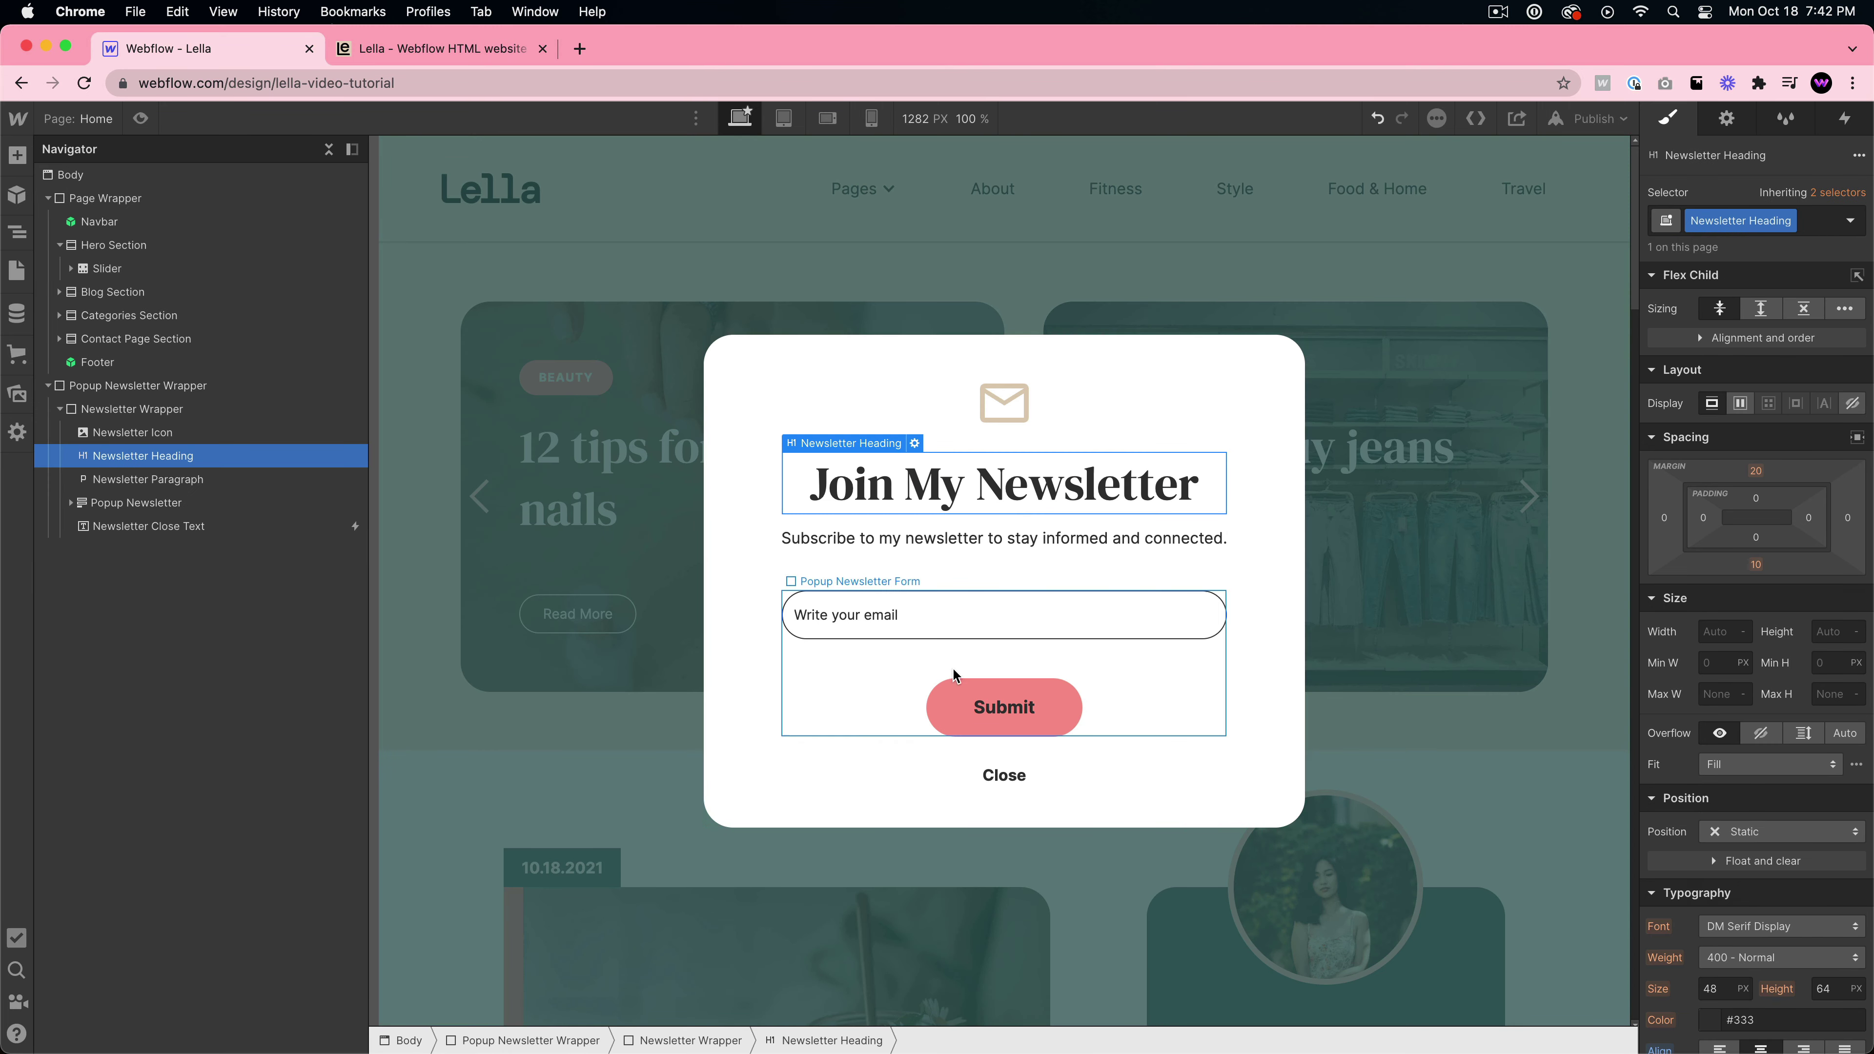
pyautogui.click(138, 385)
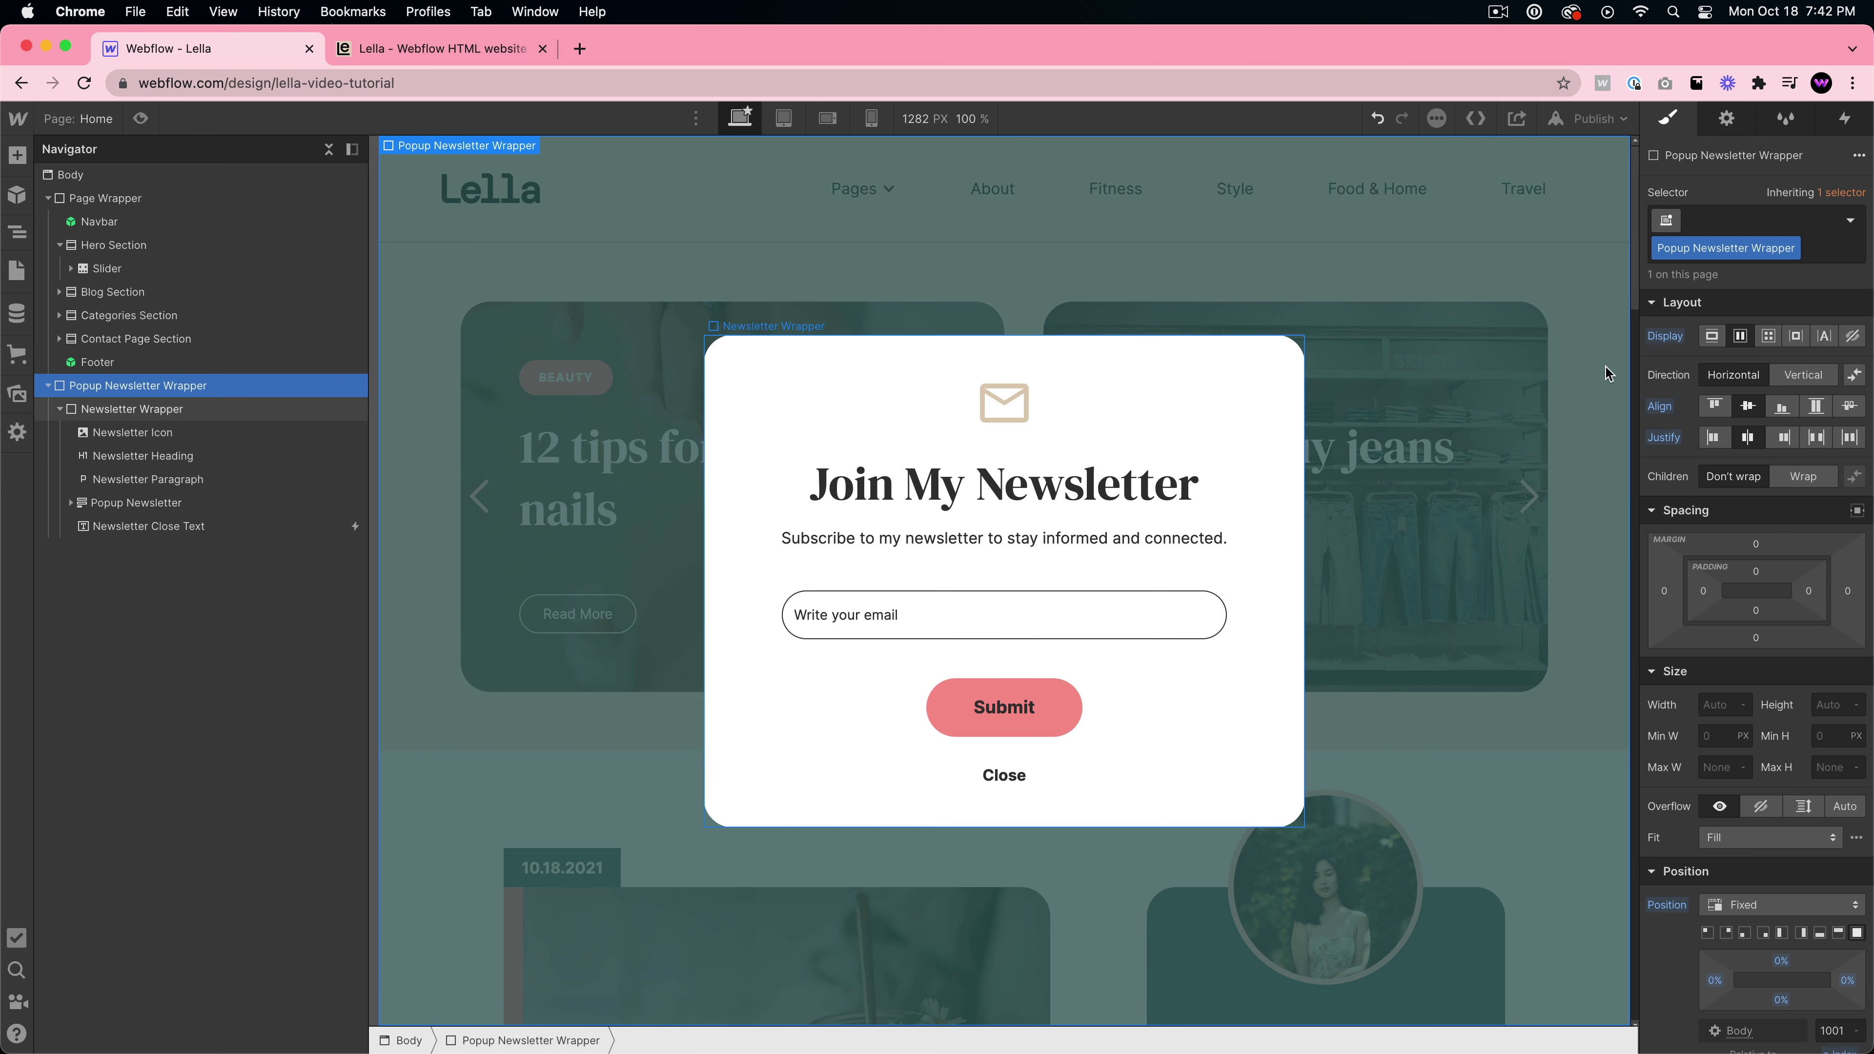
pyautogui.click(1853, 337)
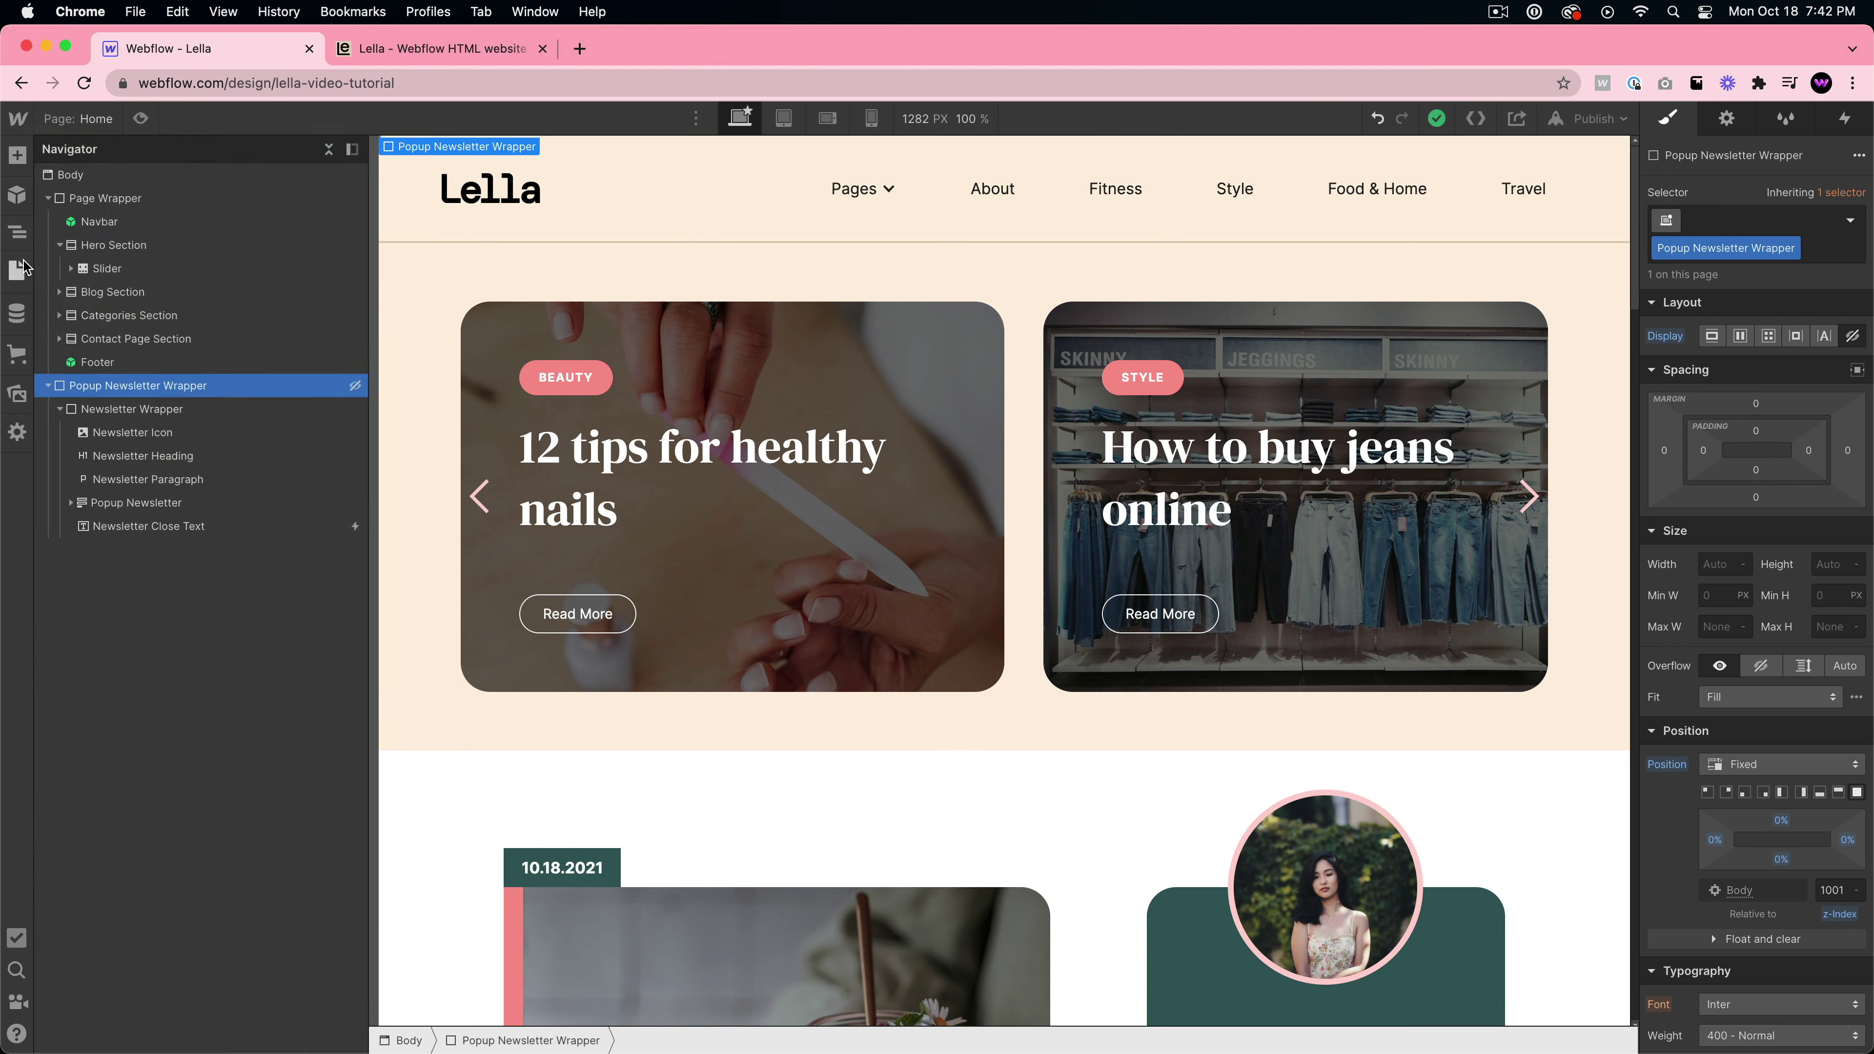
# - Open the Style Guide page and inspect its introductory paragraph and the five color swatches in the Color Grid
pyautogui.click(16, 269)
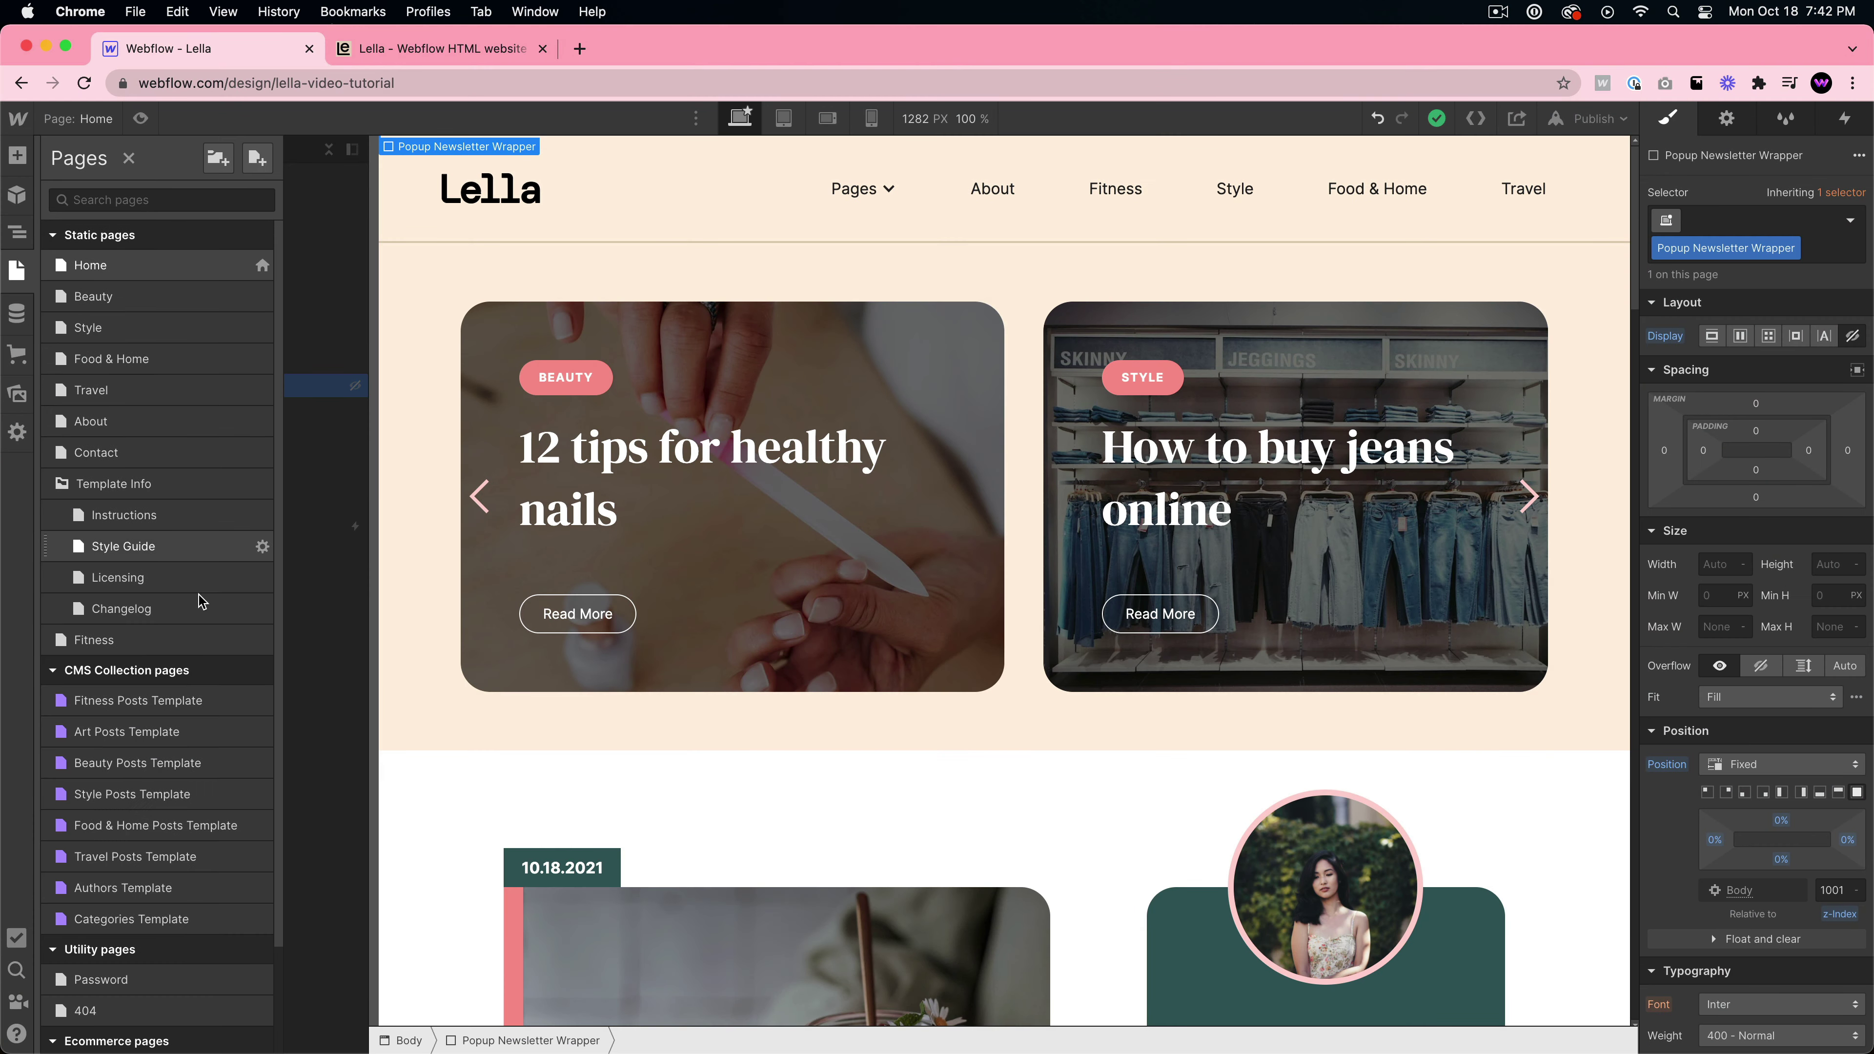
pyautogui.click(118, 545)
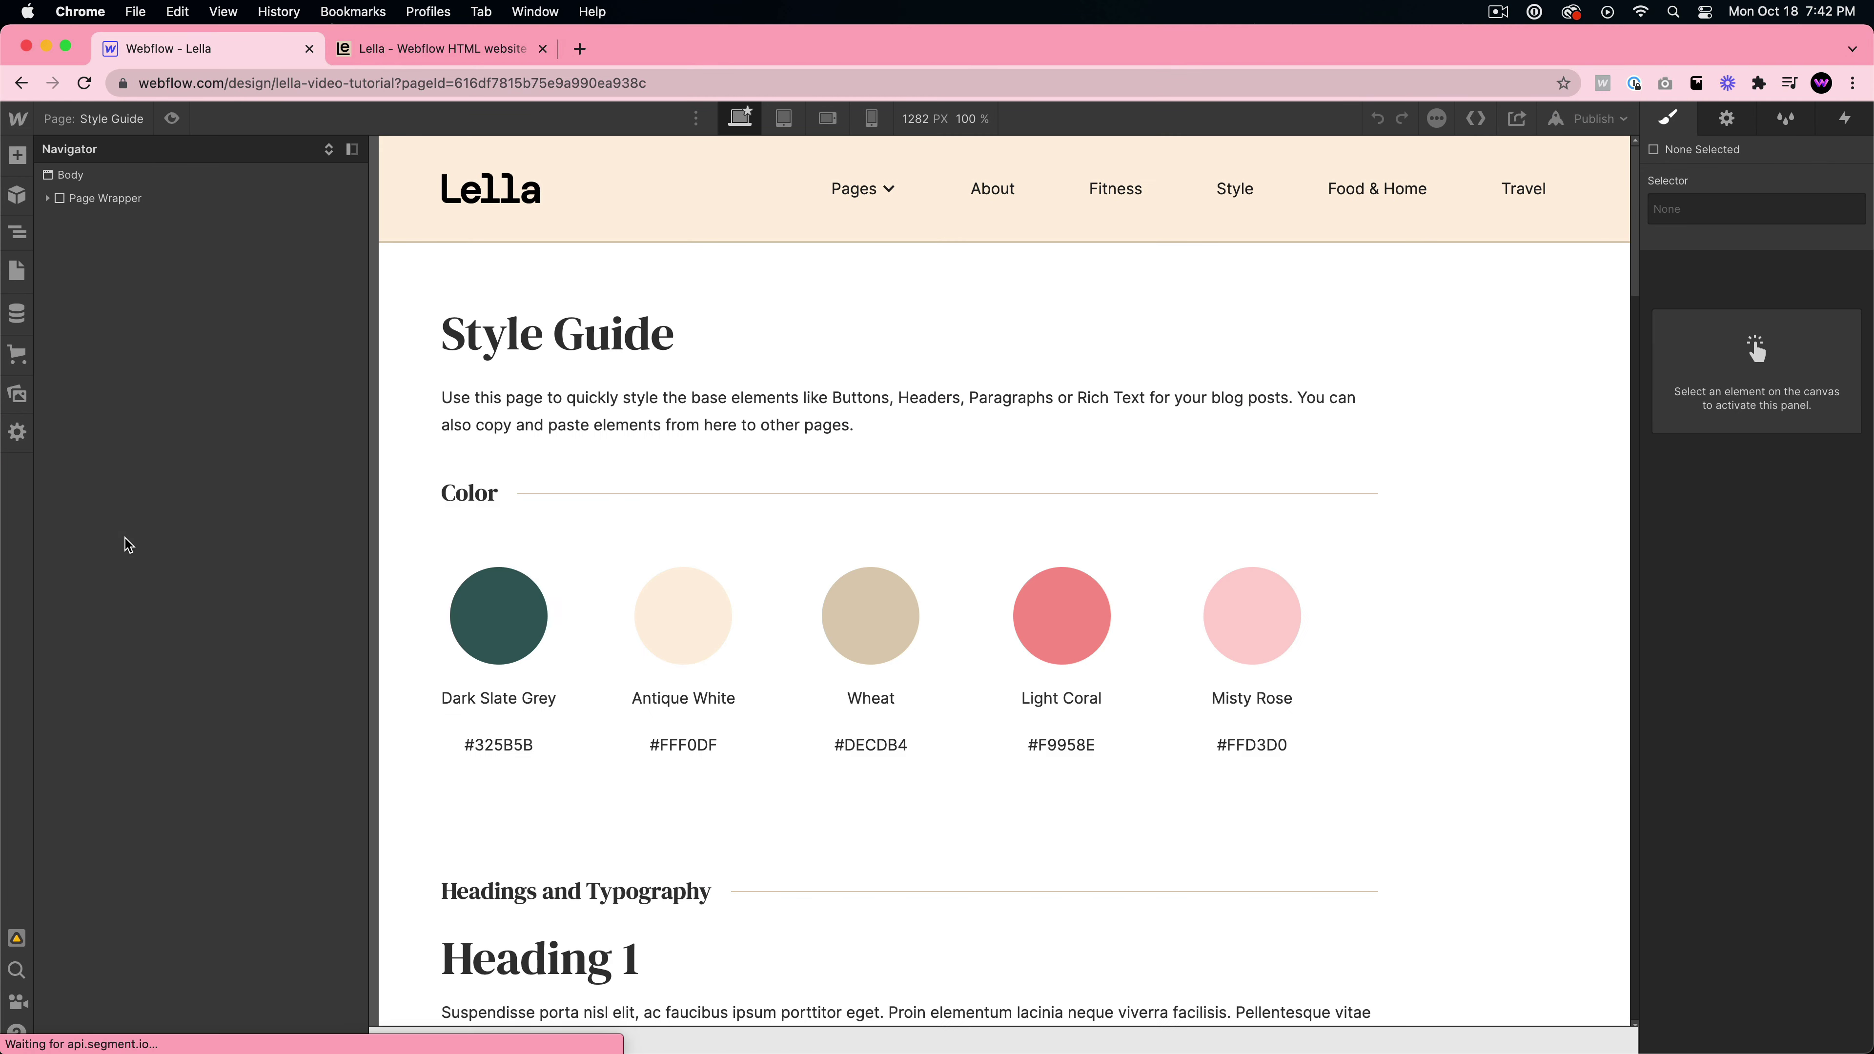
pyautogui.click(558, 429)
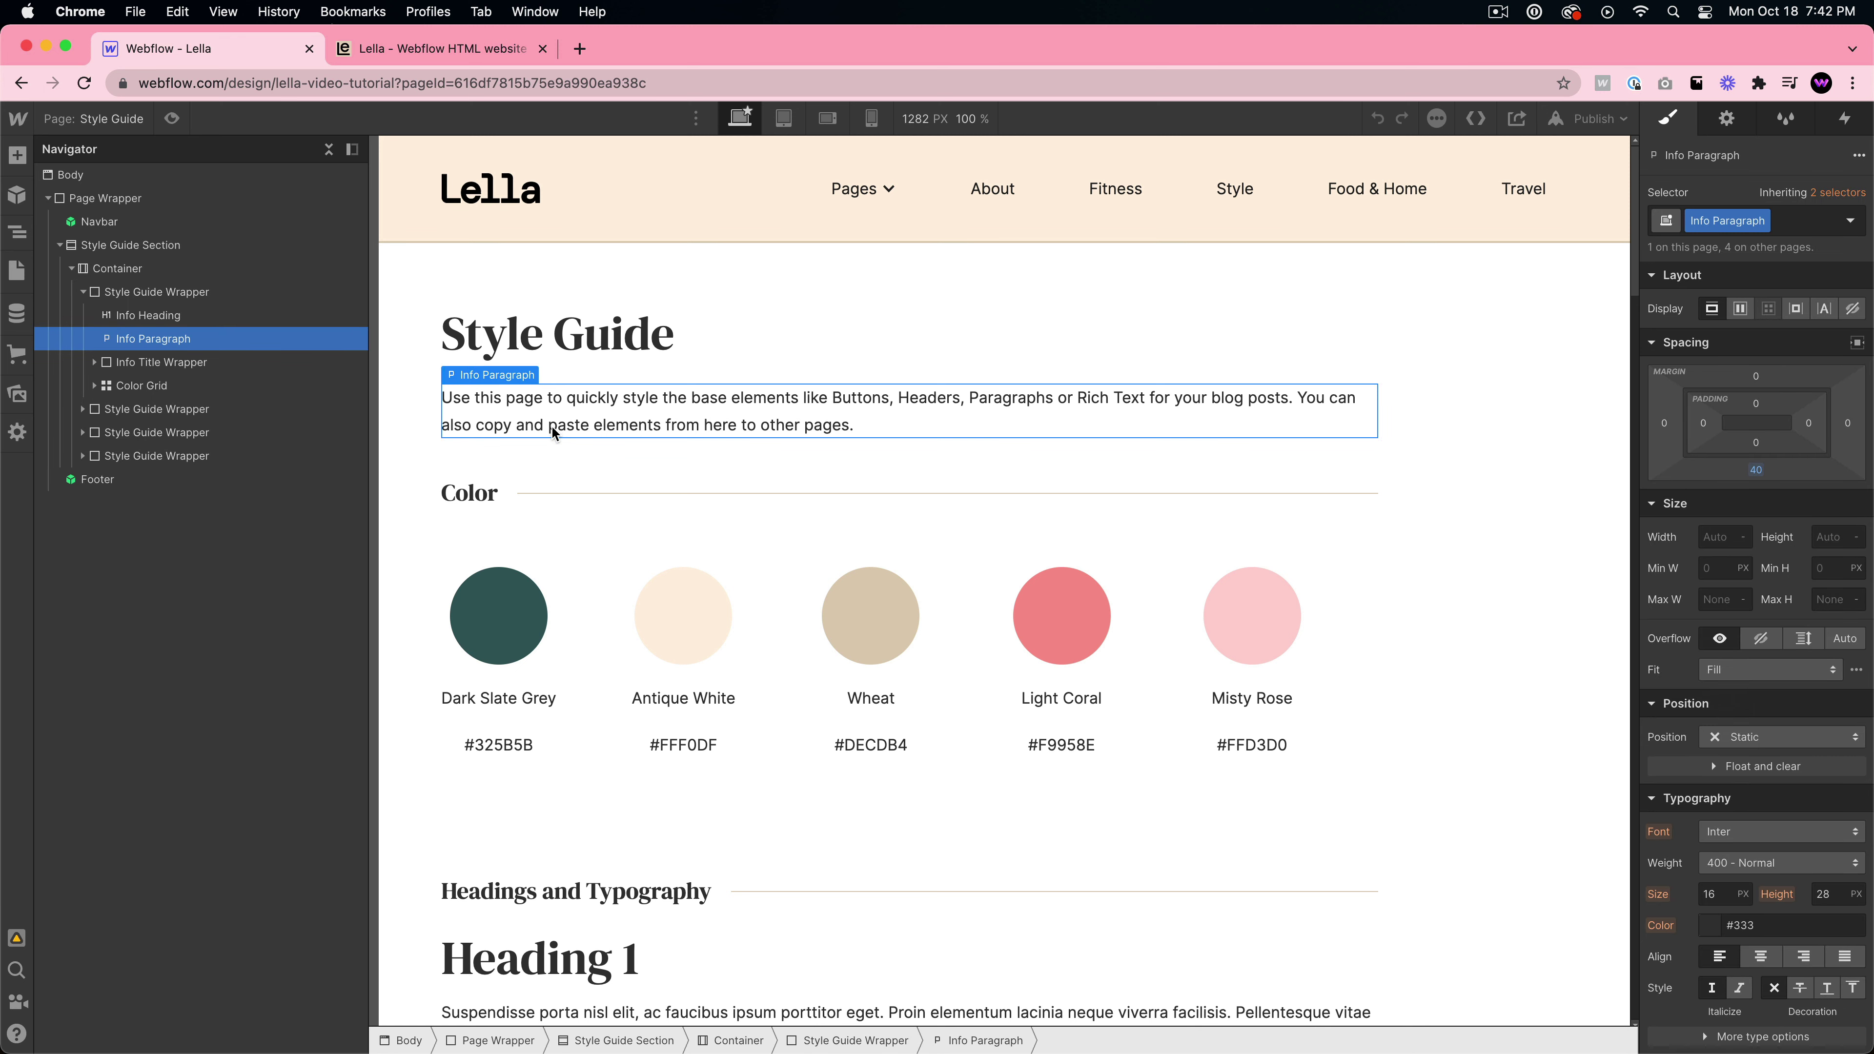
pyautogui.click(535, 654)
pyautogui.click(686, 627)
pyautogui.click(848, 630)
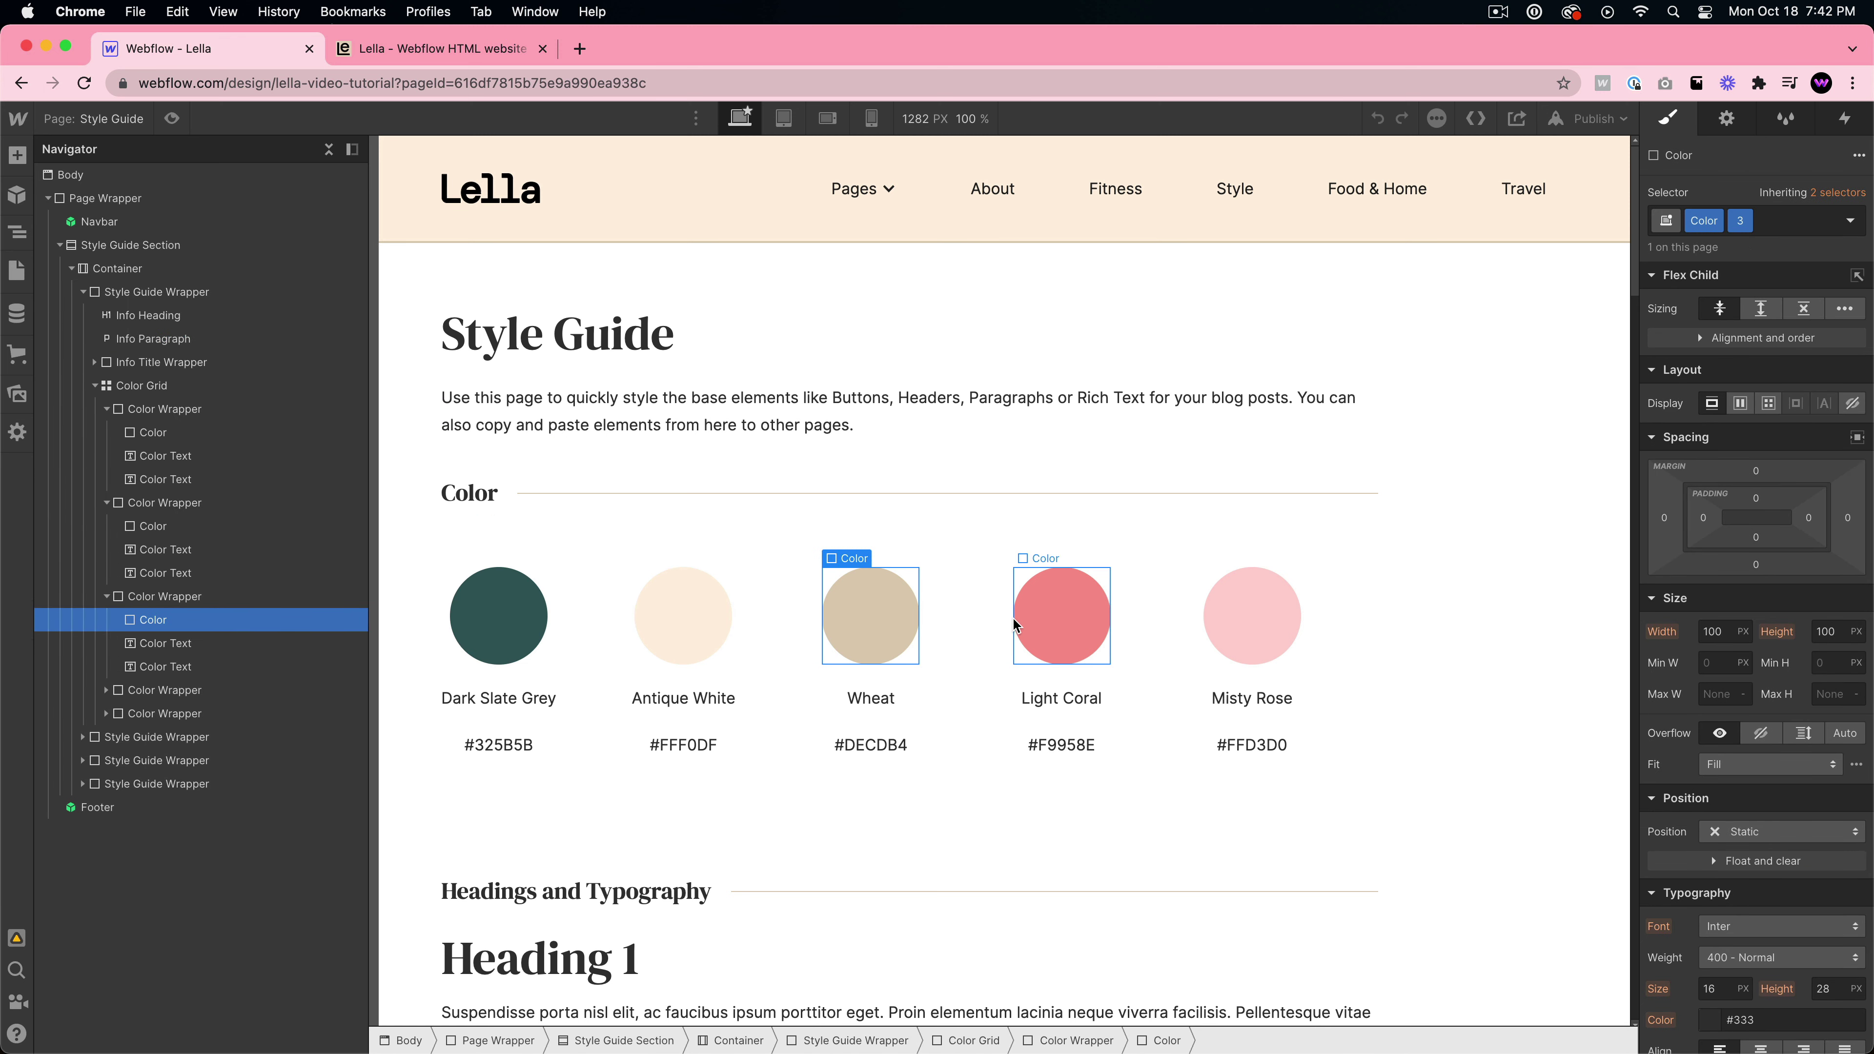
pyautogui.click(1085, 617)
pyautogui.click(1239, 594)
# - Choose the All H1 Headings tag for Heading 1, review its typography, and open Heading 2's selector choices
pyautogui.scroll(-2, 1055, 640)
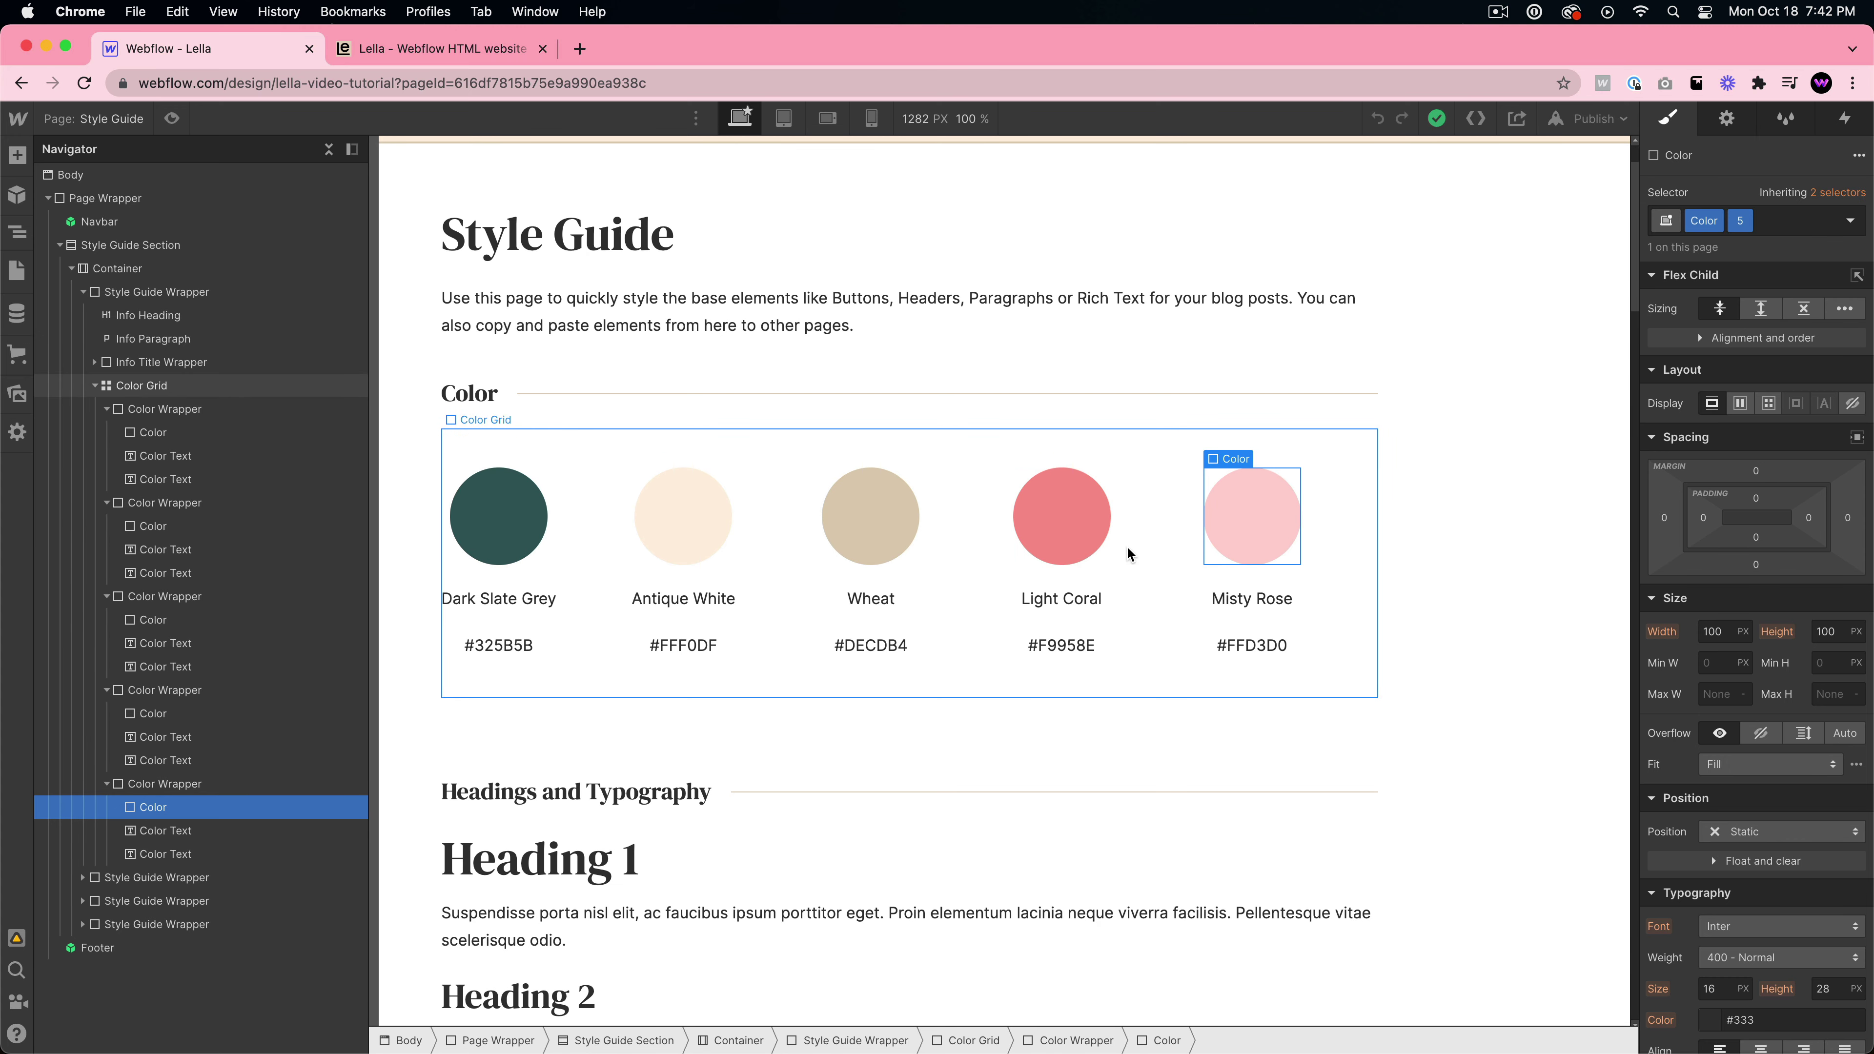
pyautogui.scroll(-3, 979, 632)
pyautogui.click(642, 672)
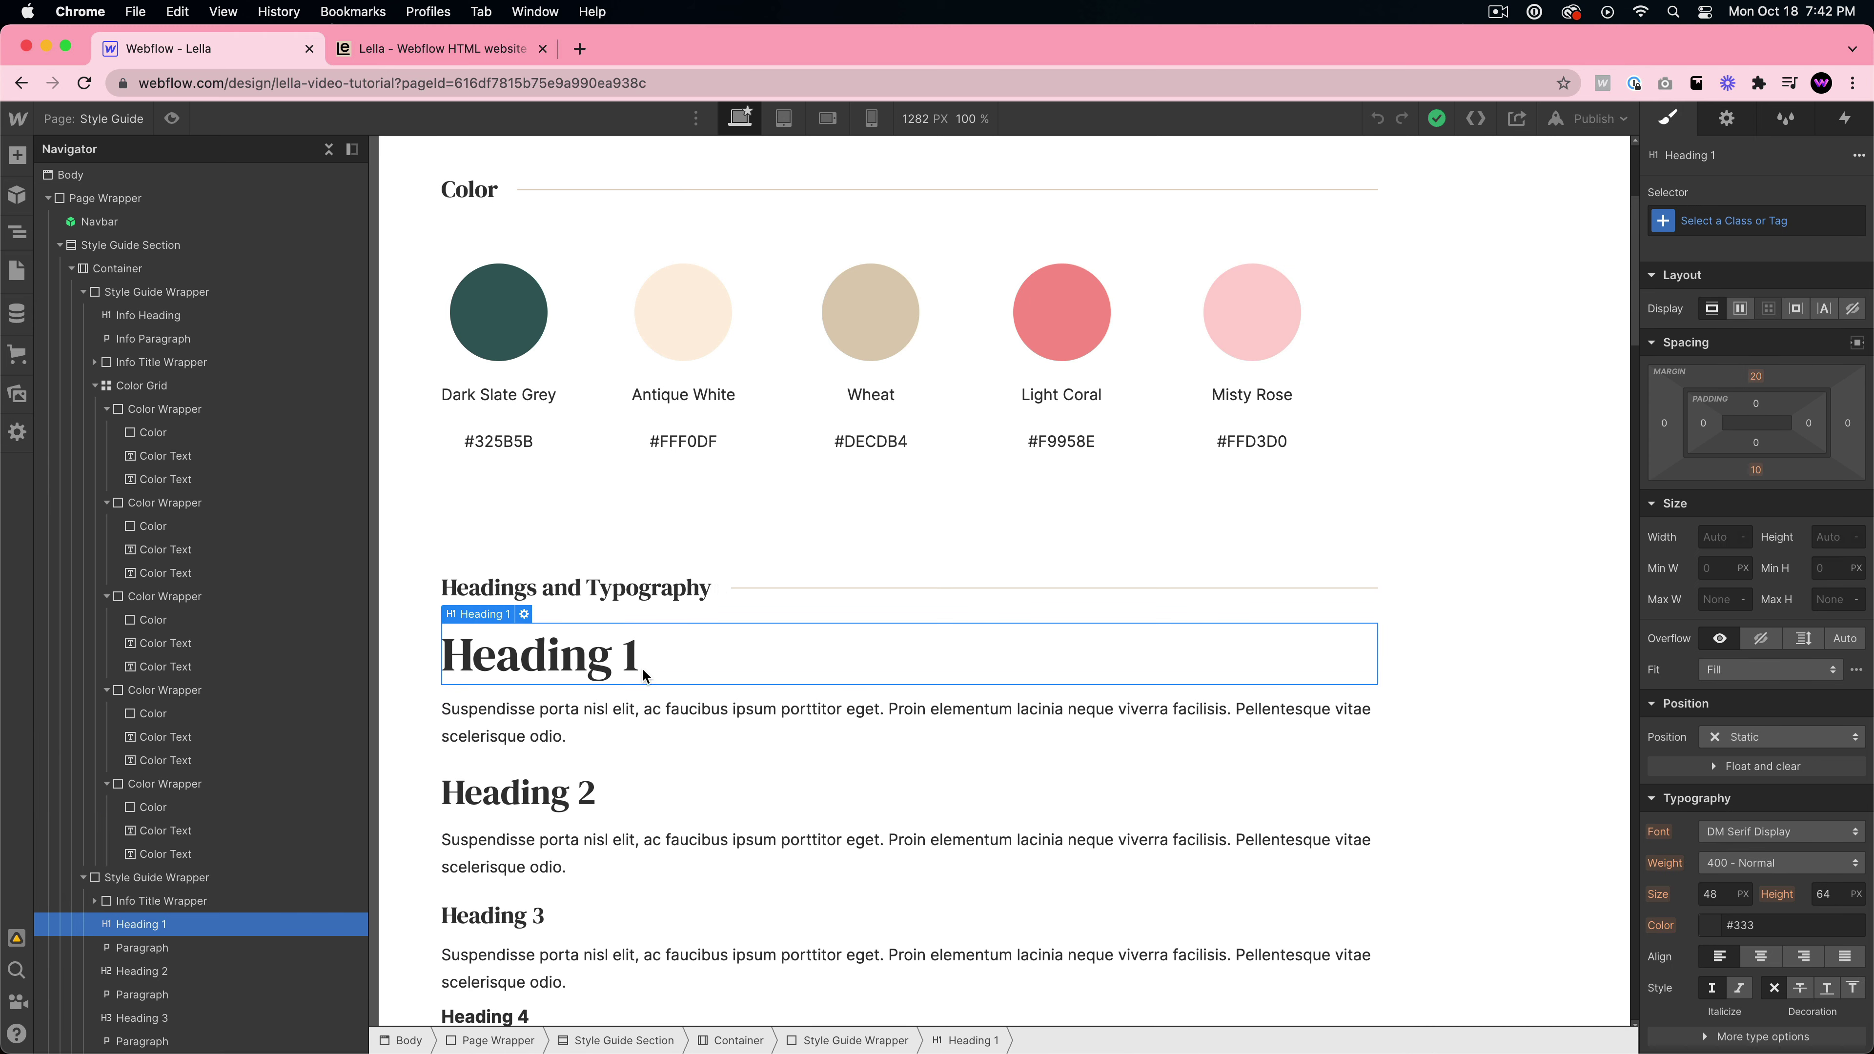
pyautogui.scroll(-10, 555, 663)
pyautogui.scroll(9, 598, 668)
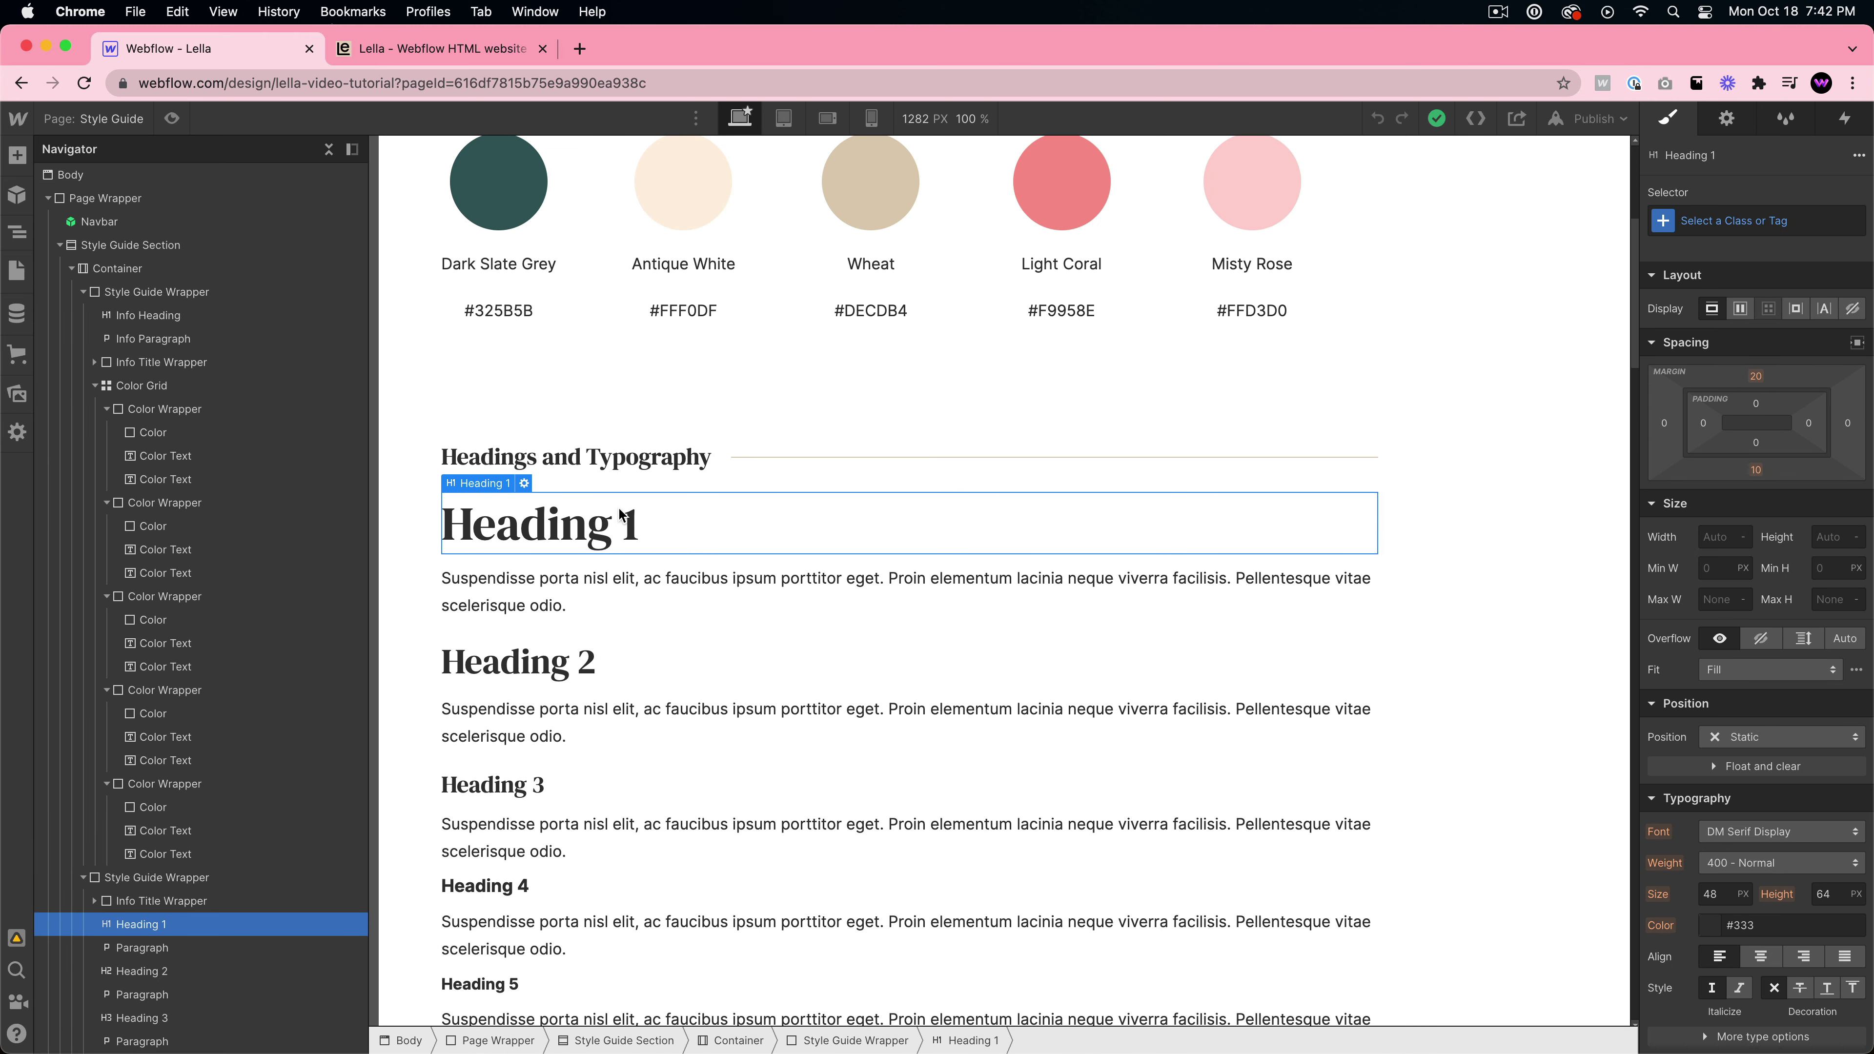
pyautogui.click(1728, 221)
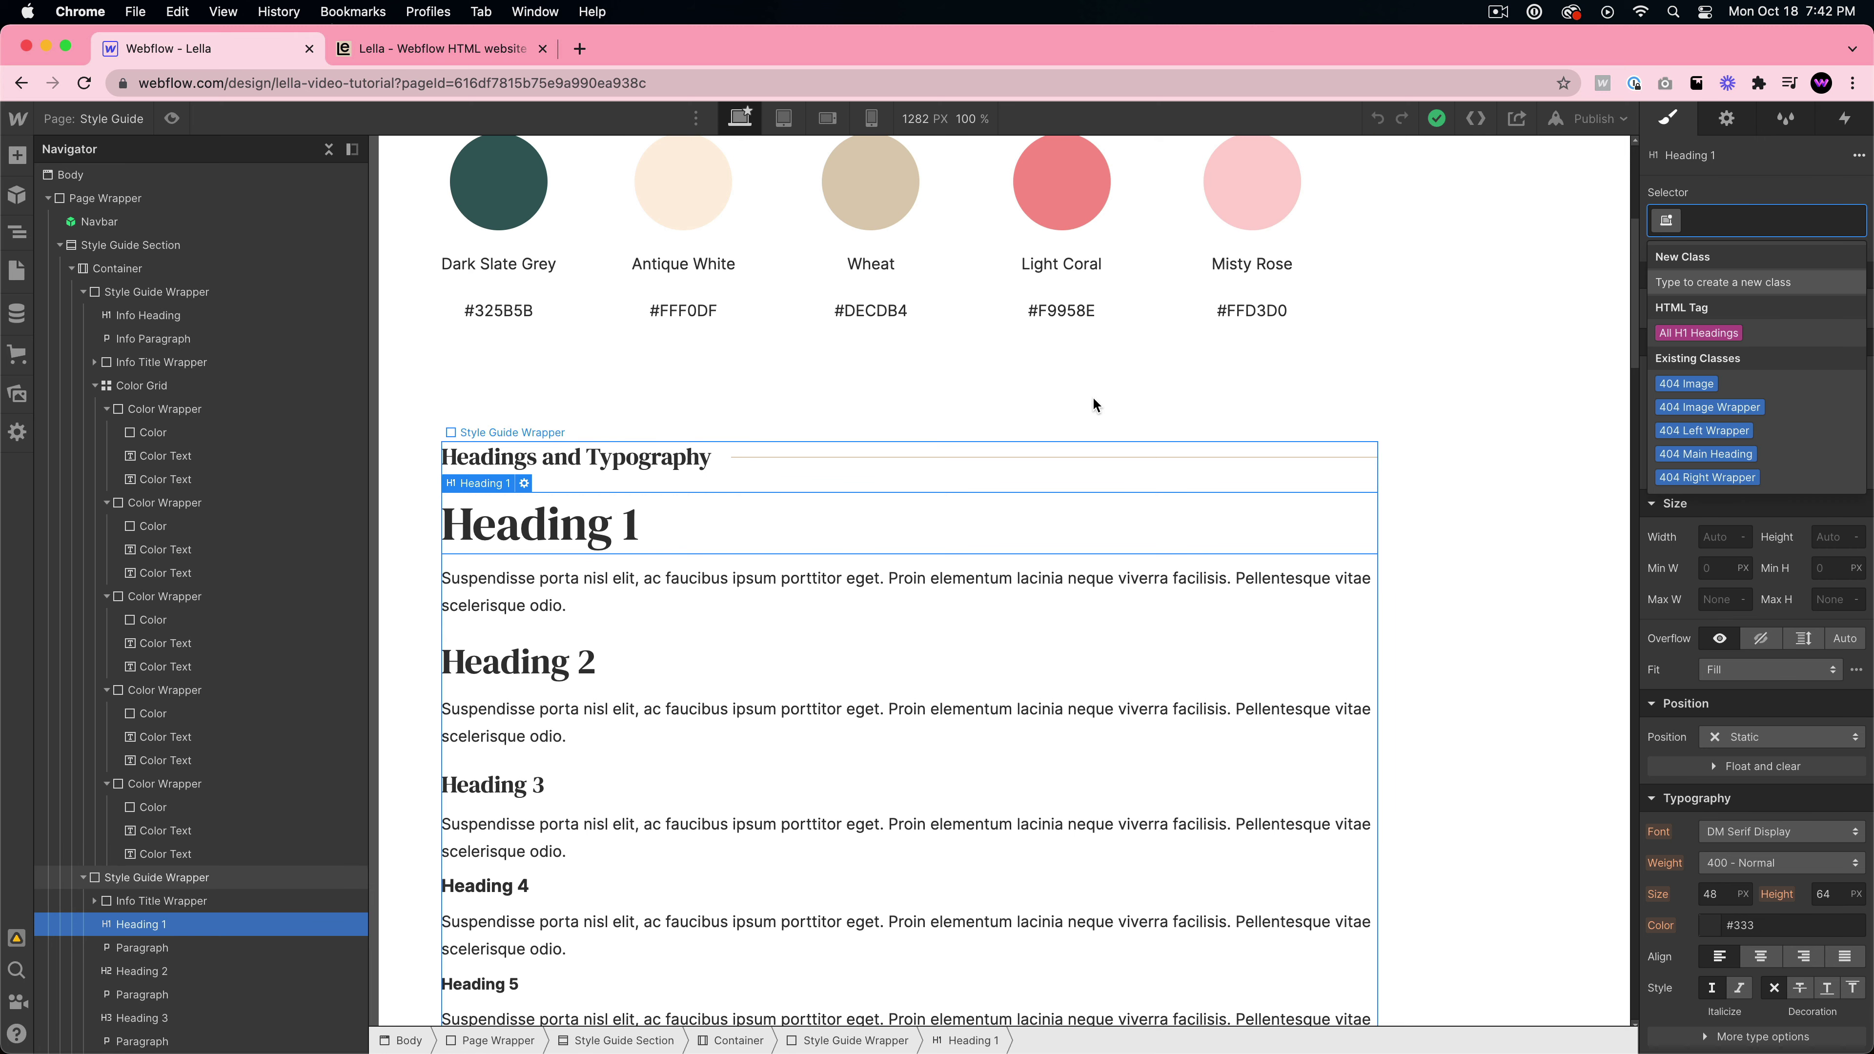
pyautogui.click(1685, 333)
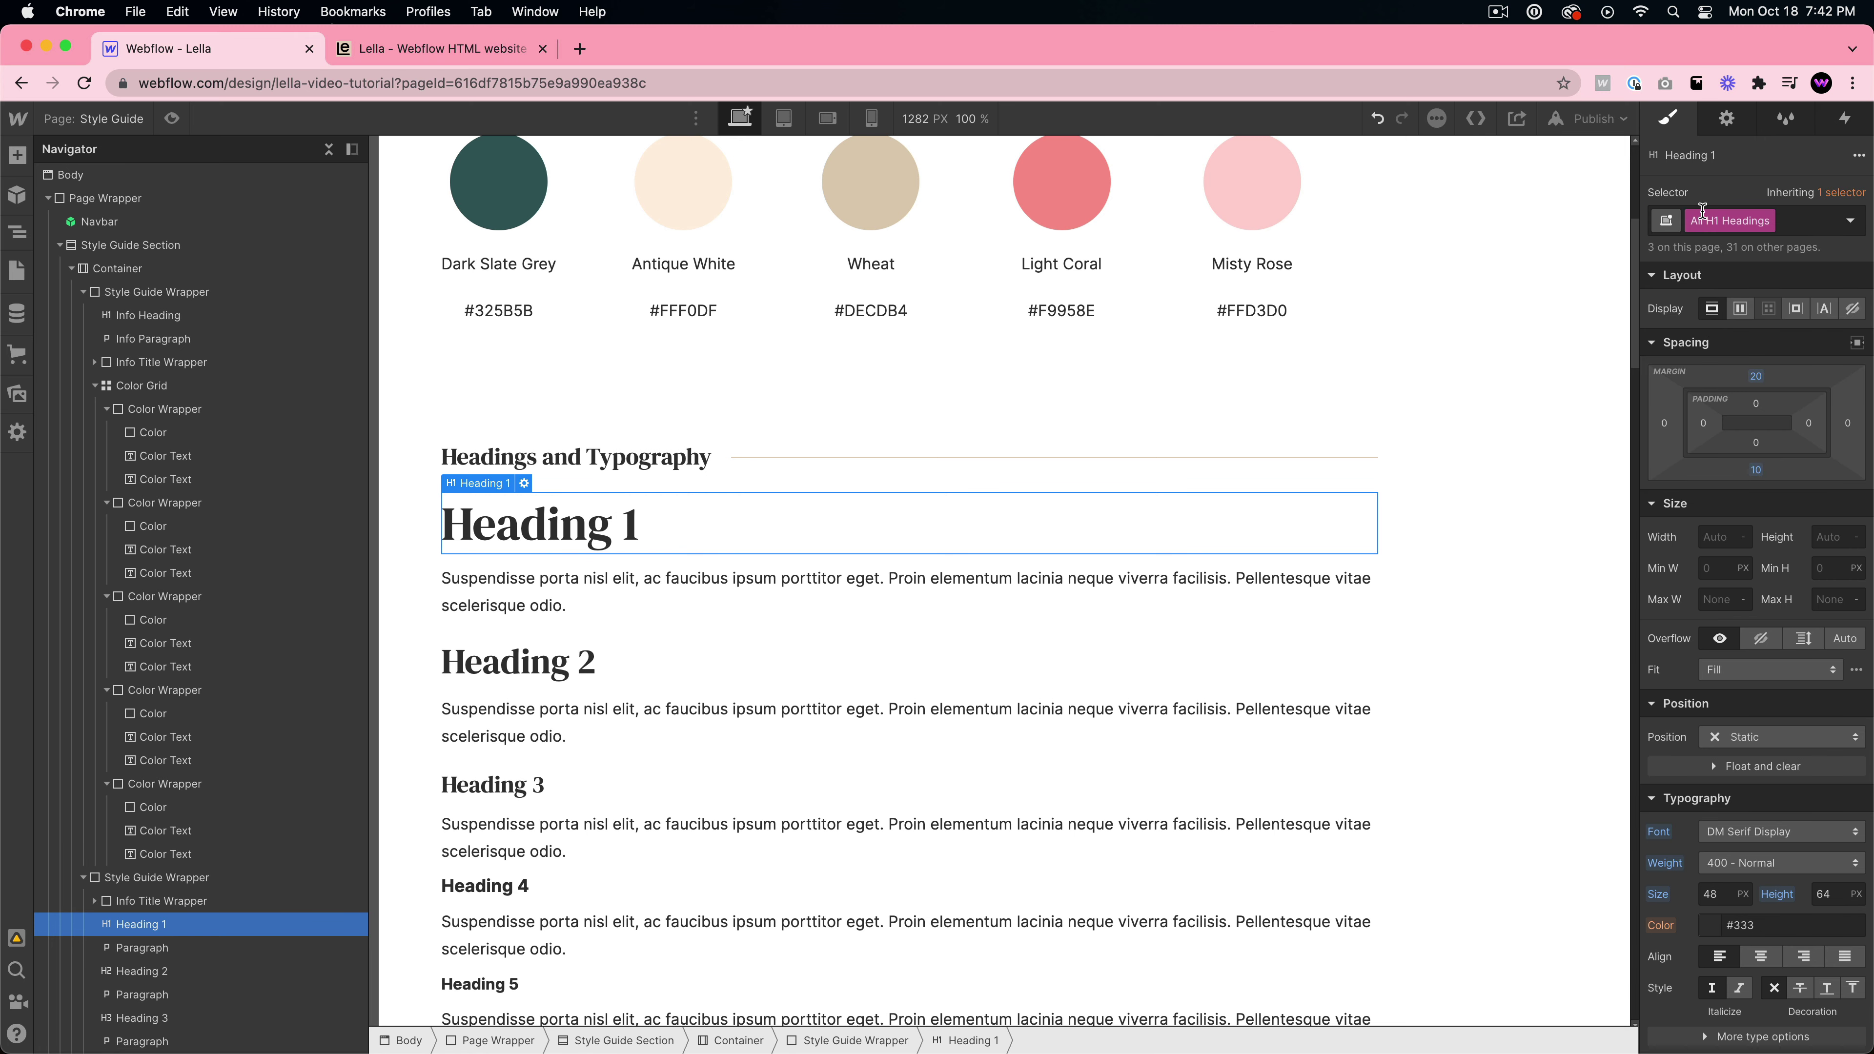
pyautogui.scroll(-1, 1792, 570)
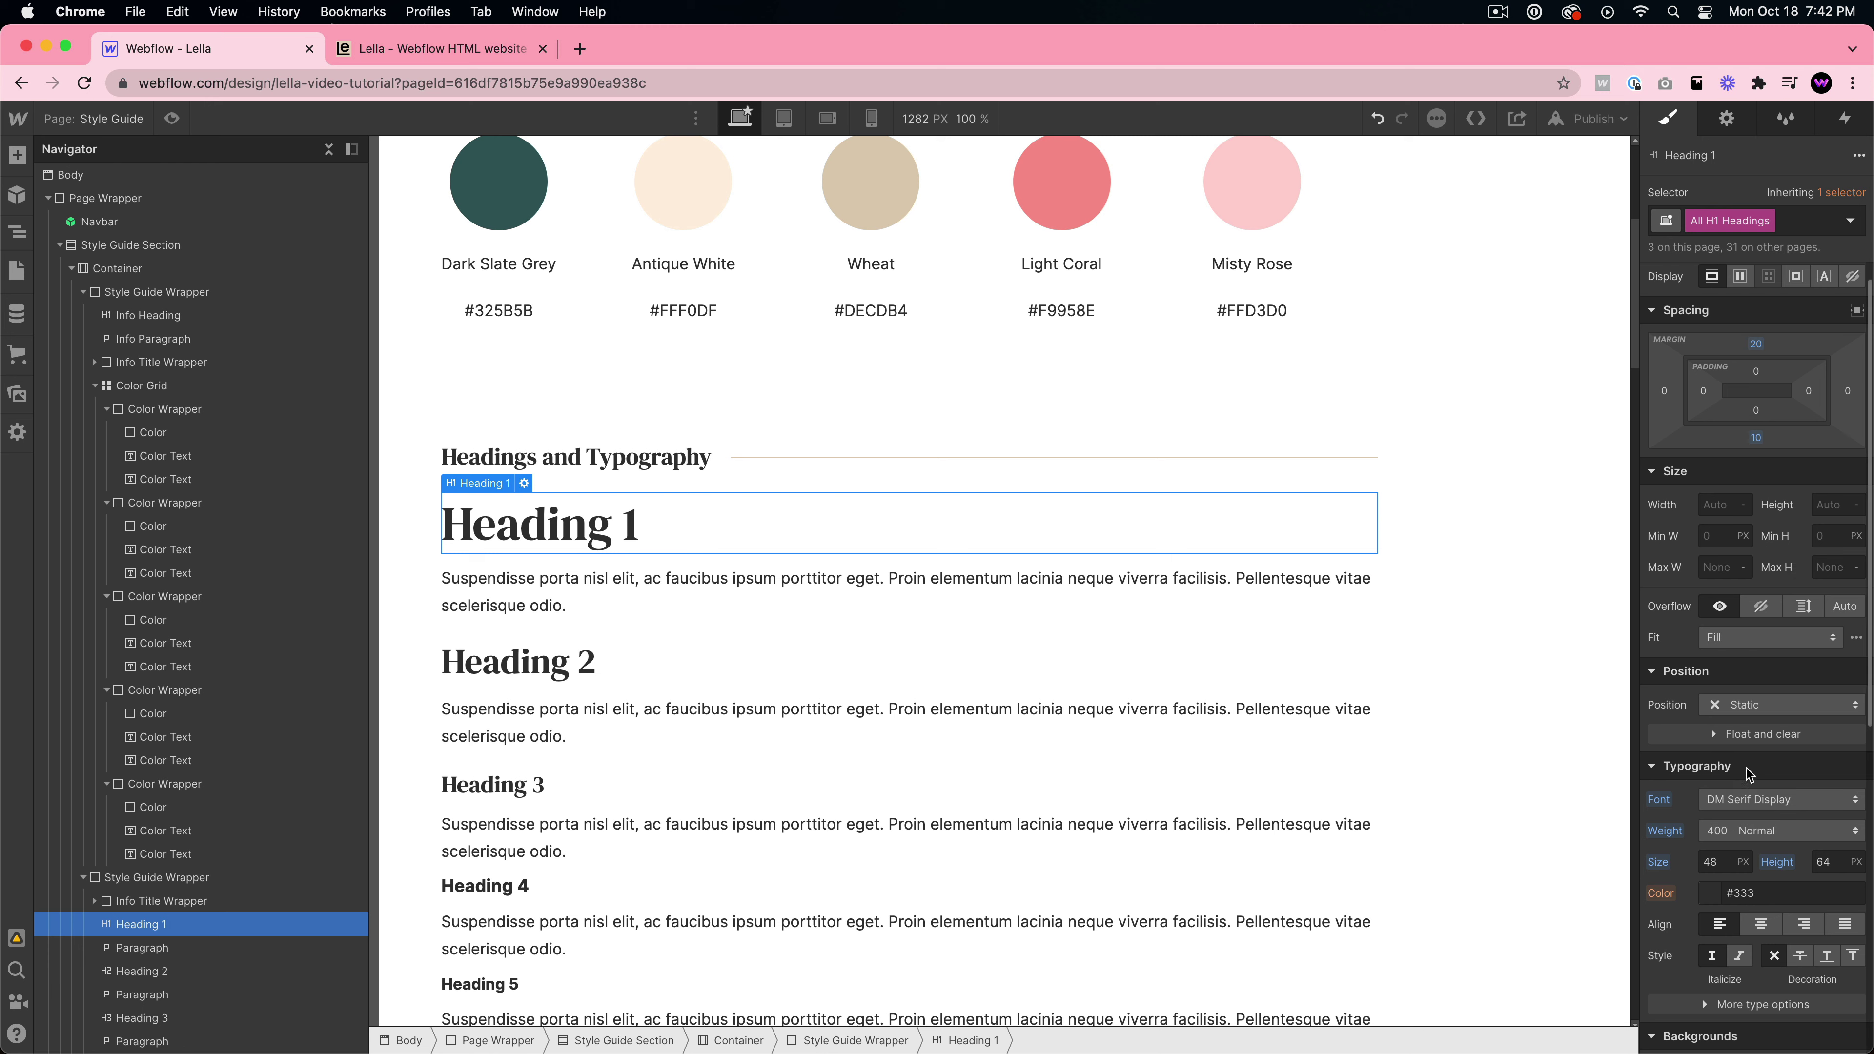
pyautogui.click(555, 664)
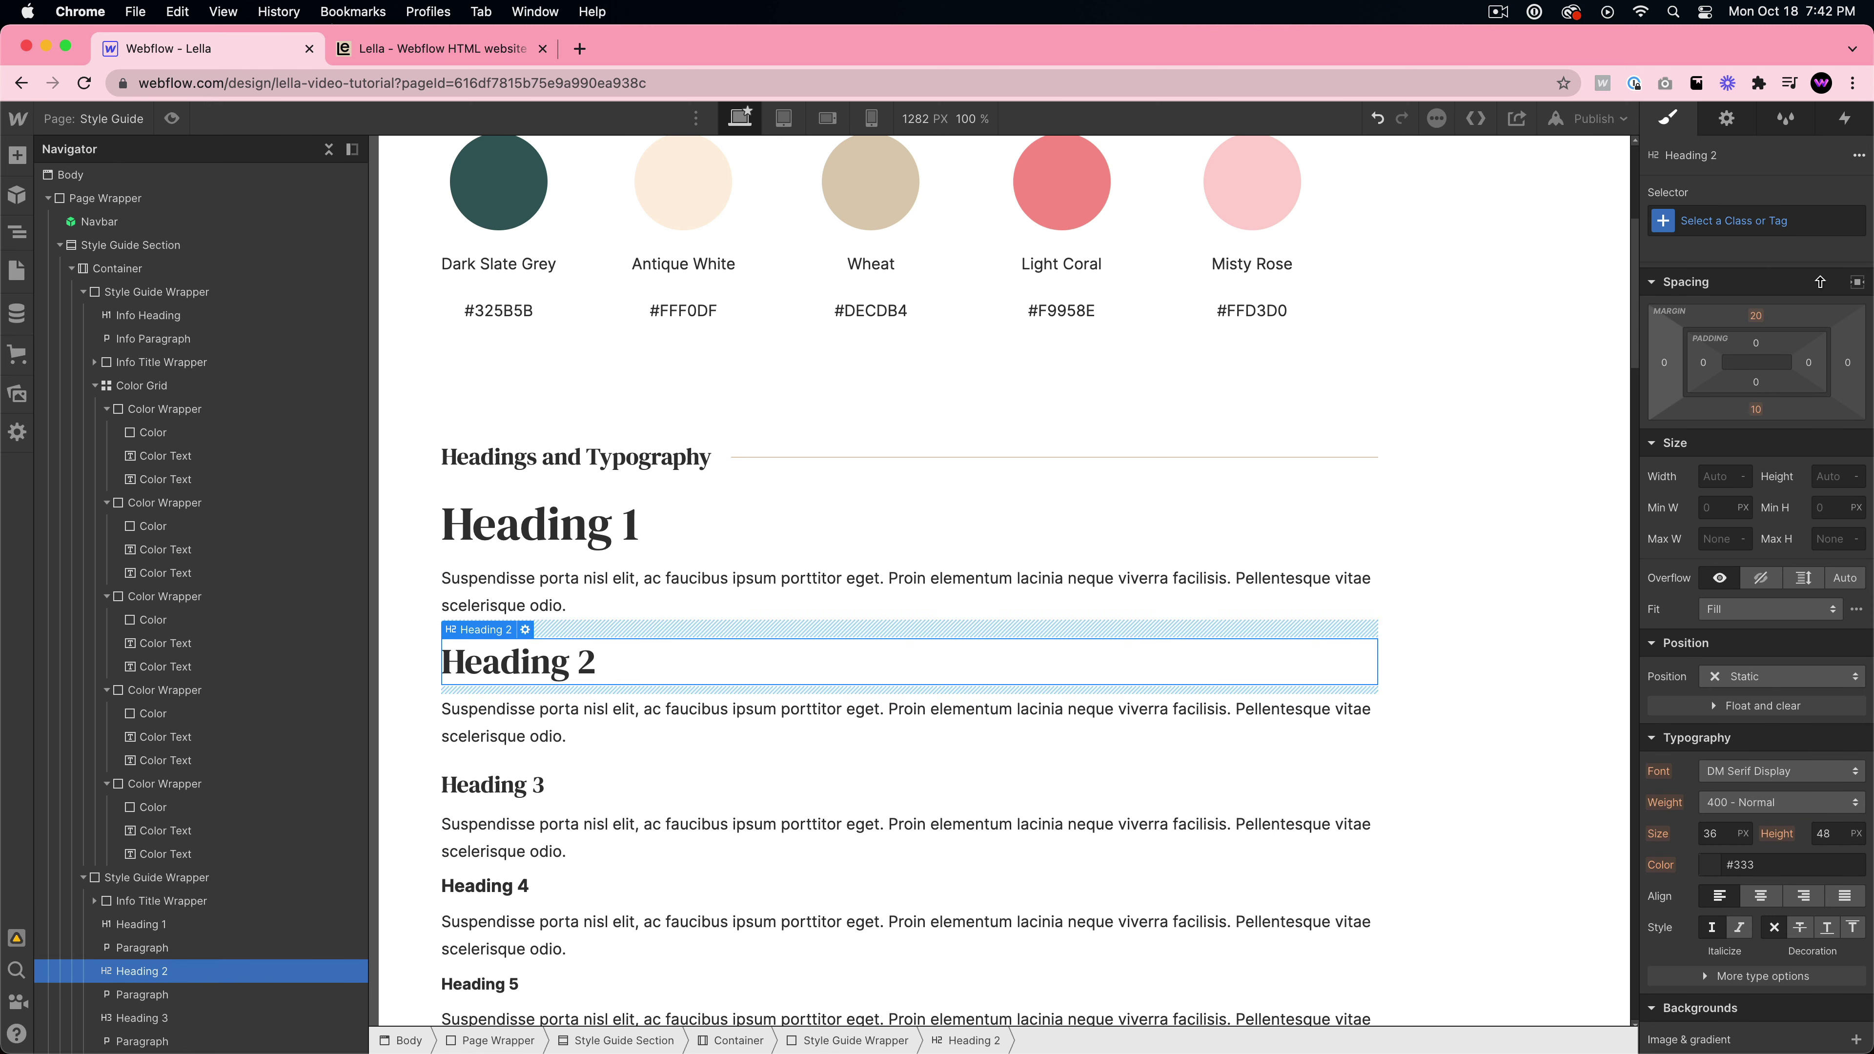
pyautogui.click(1756, 220)
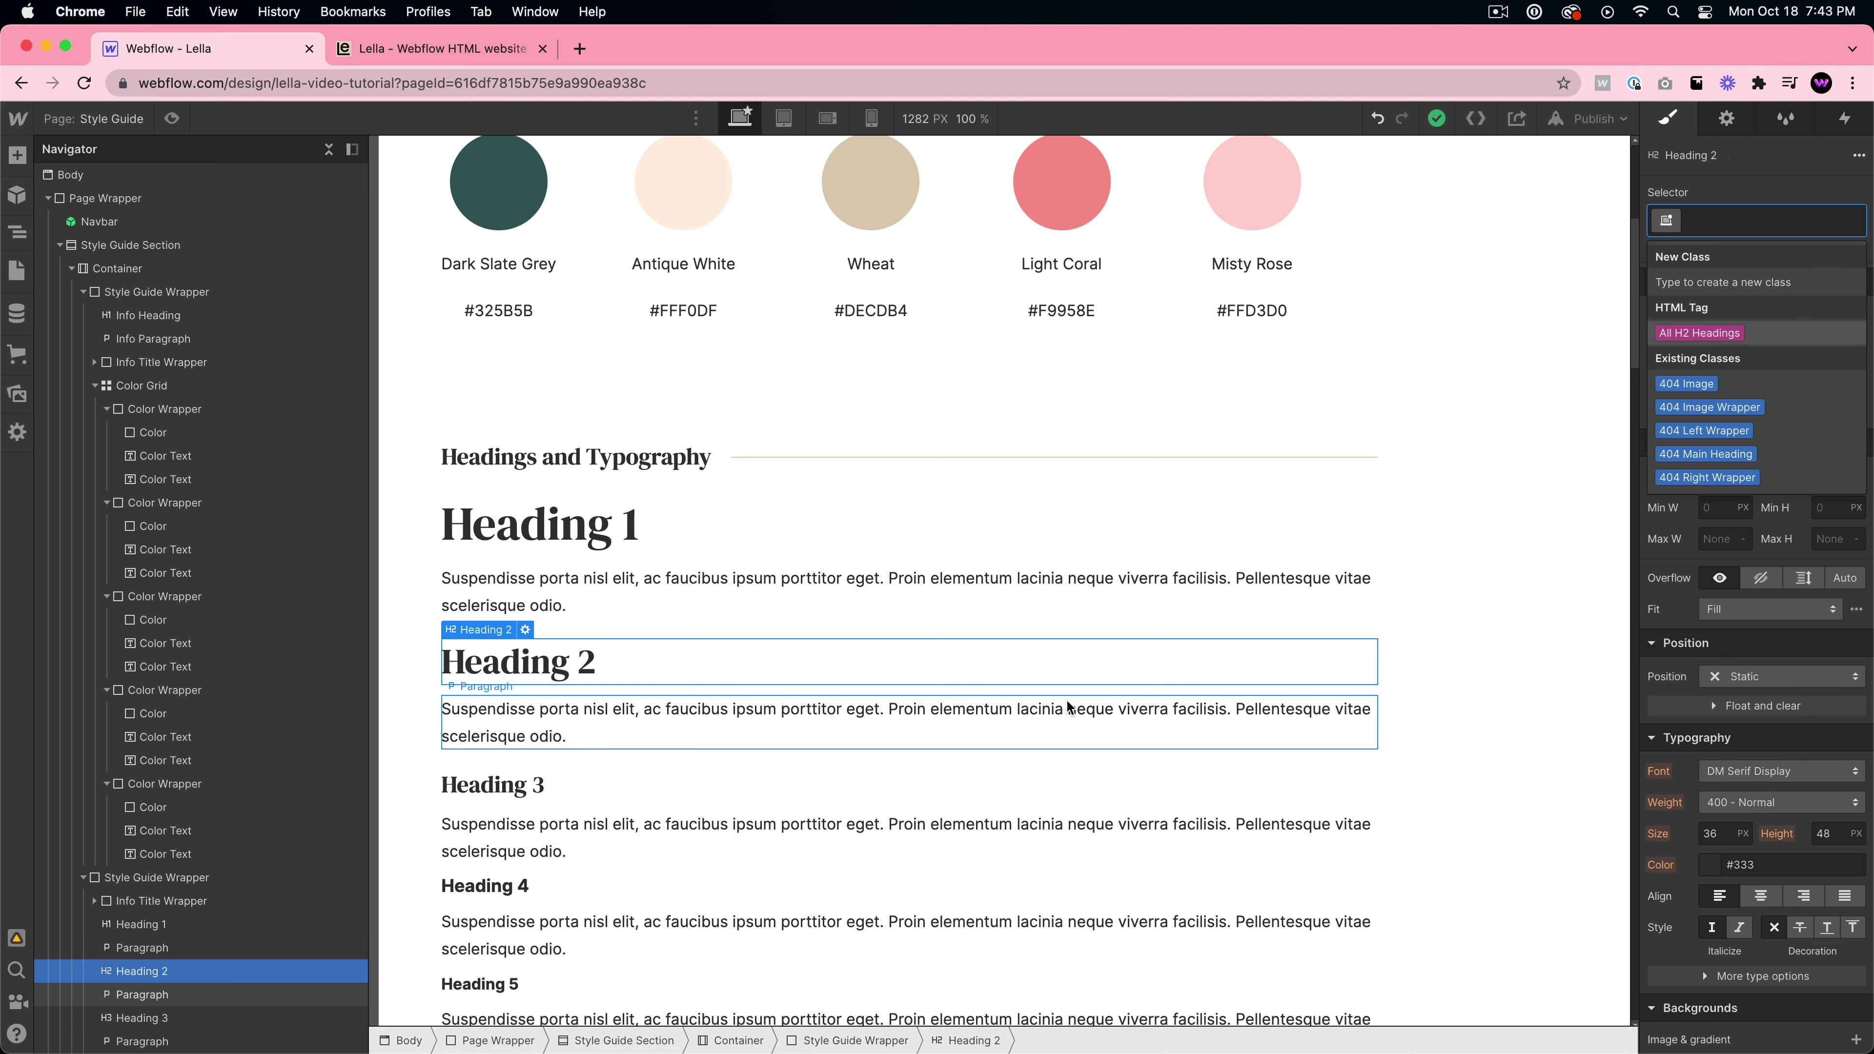
# - Choose the All Paragraphs tag for the paragraph below Heading 1 and review its typography settings
pyautogui.click(1046, 710)
pyautogui.click(849, 589)
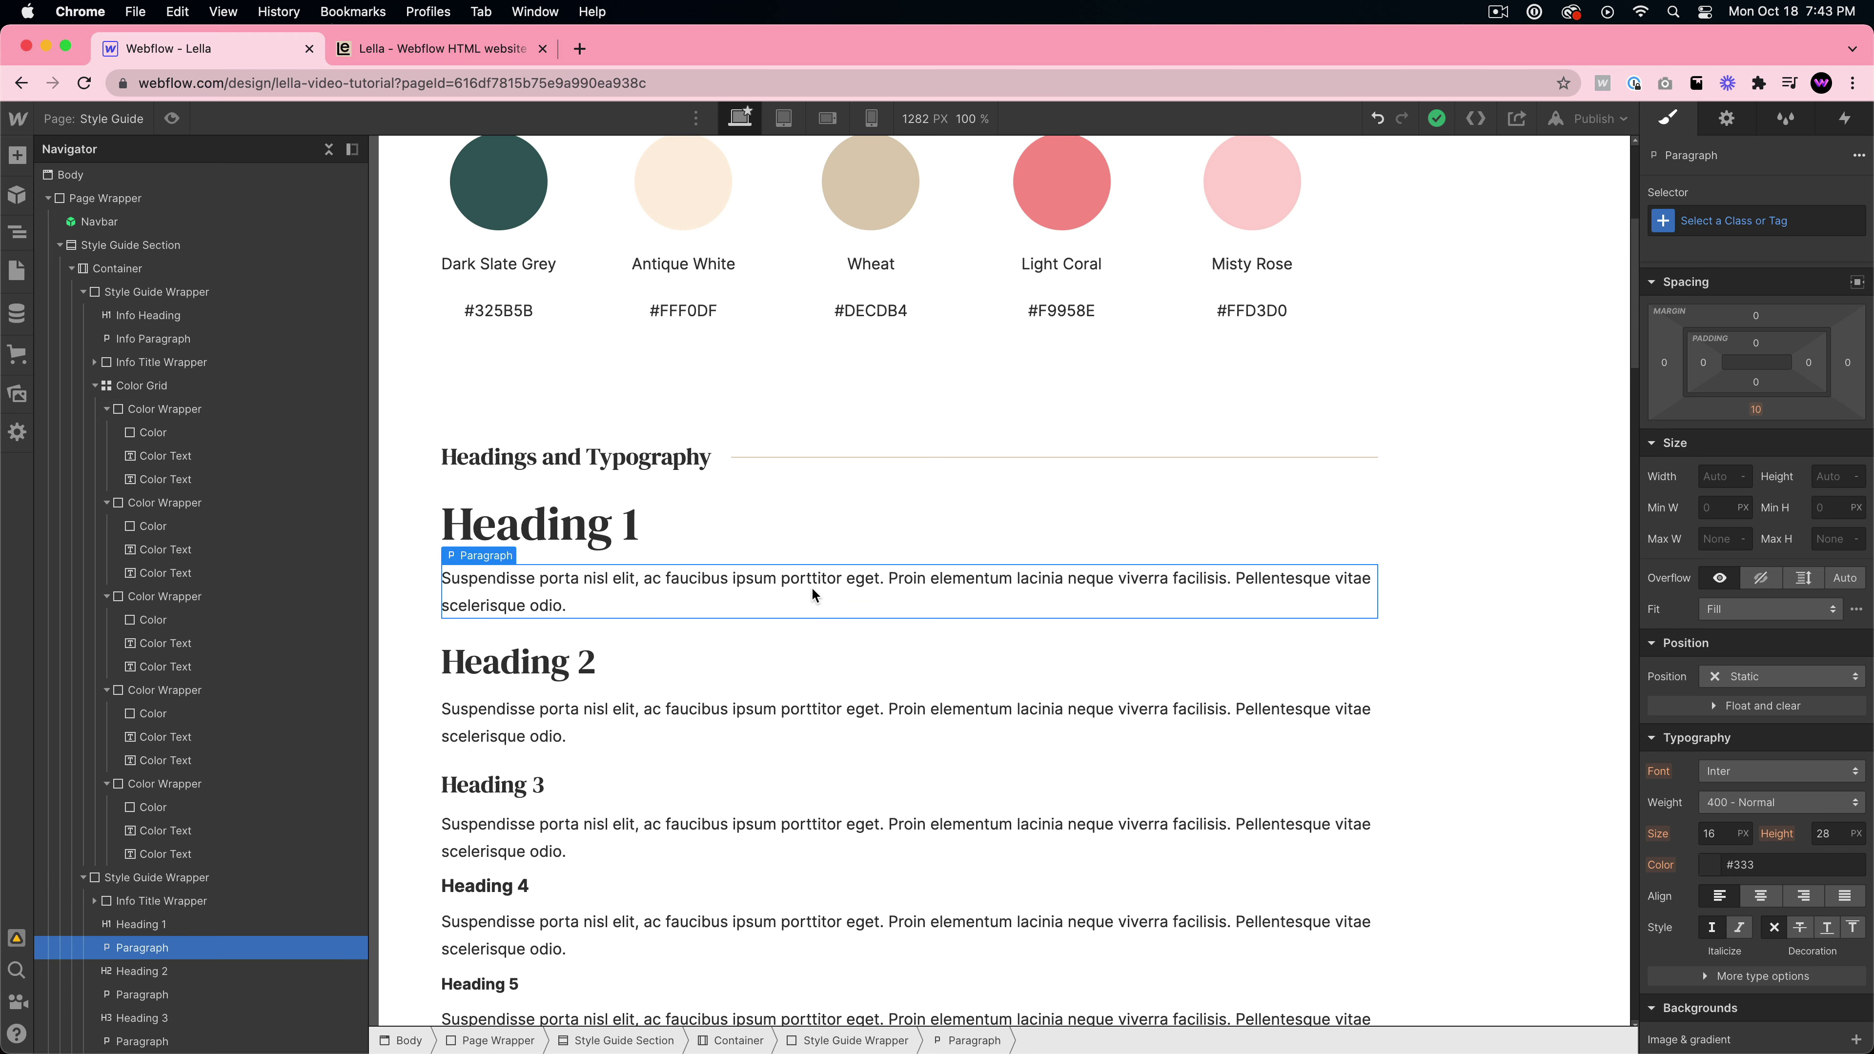
pyautogui.click(1710, 222)
pyautogui.click(1710, 316)
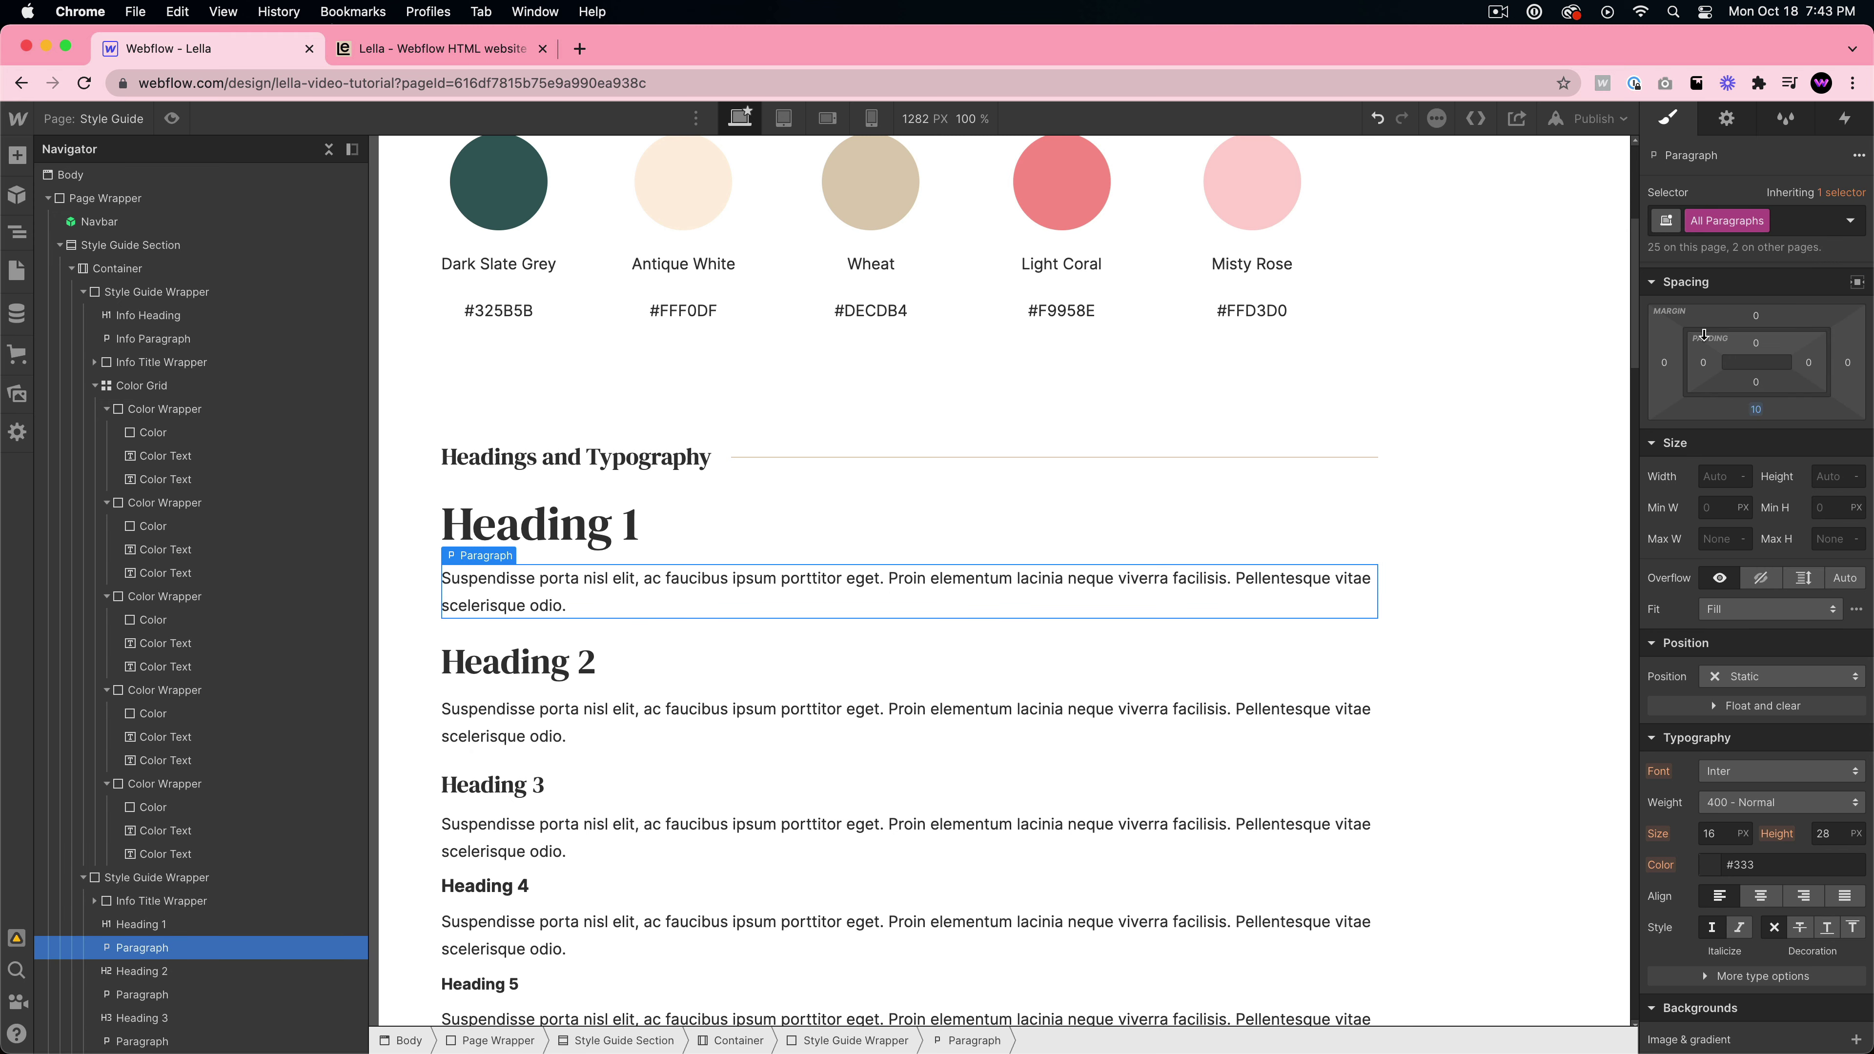
pyautogui.scroll(-2, 1801, 659)
pyautogui.scroll(-2, 1800, 659)
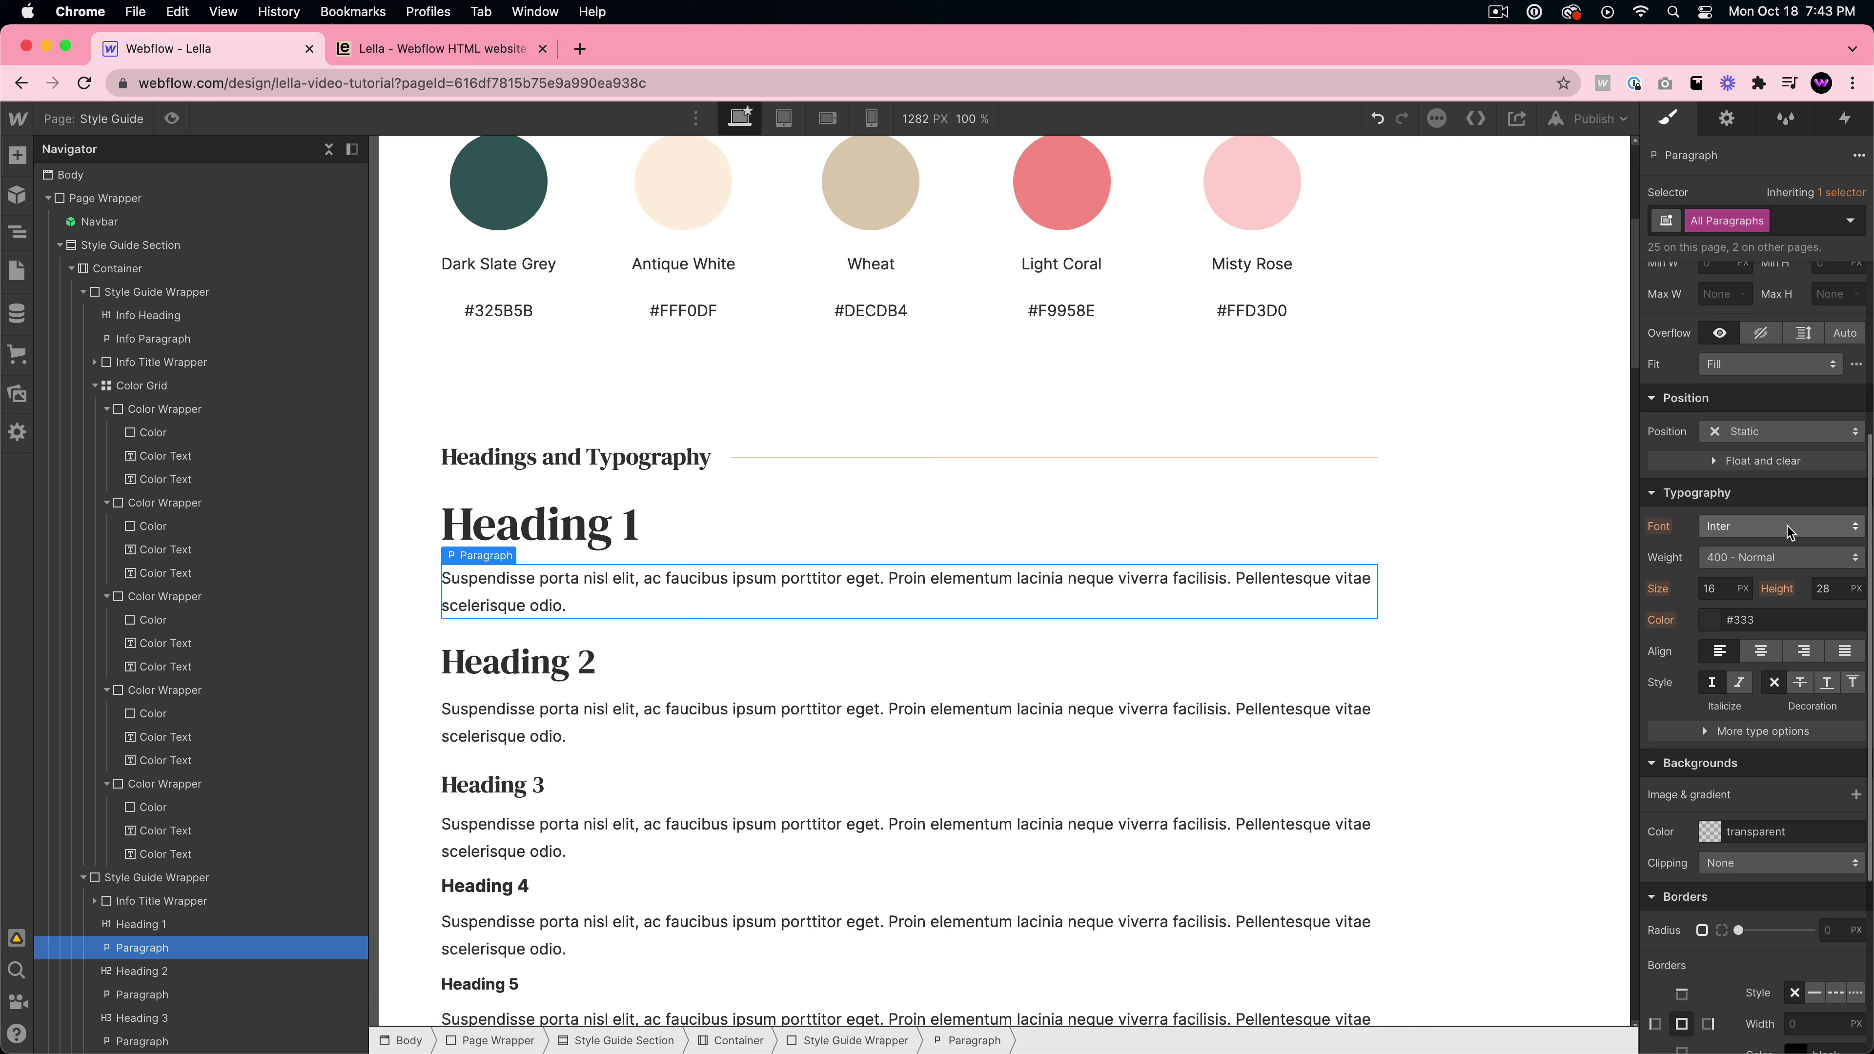
# - Inspect the Primary and Secondary buttons in the Style Guide's Buttons section
pyautogui.scroll(-10, 1066, 632)
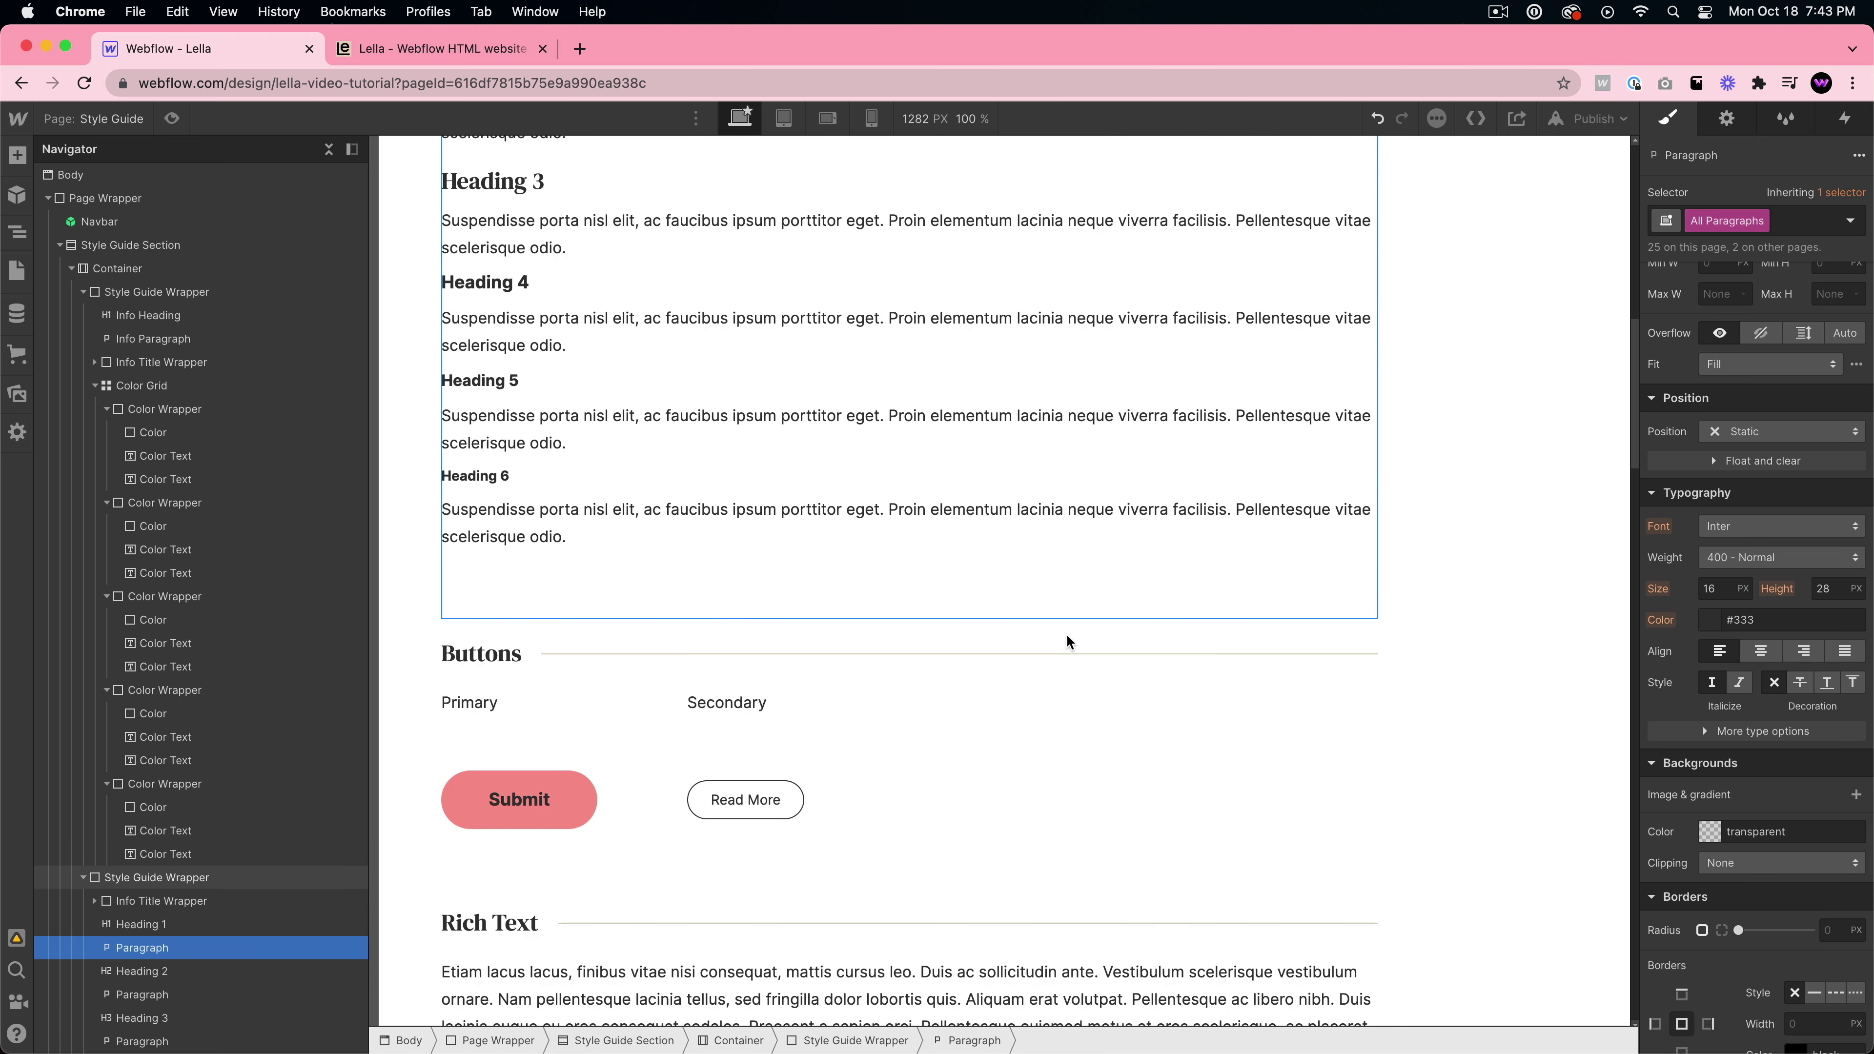
pyautogui.scroll(-1, 574, 722)
pyautogui.click(583, 695)
pyautogui.click(790, 697)
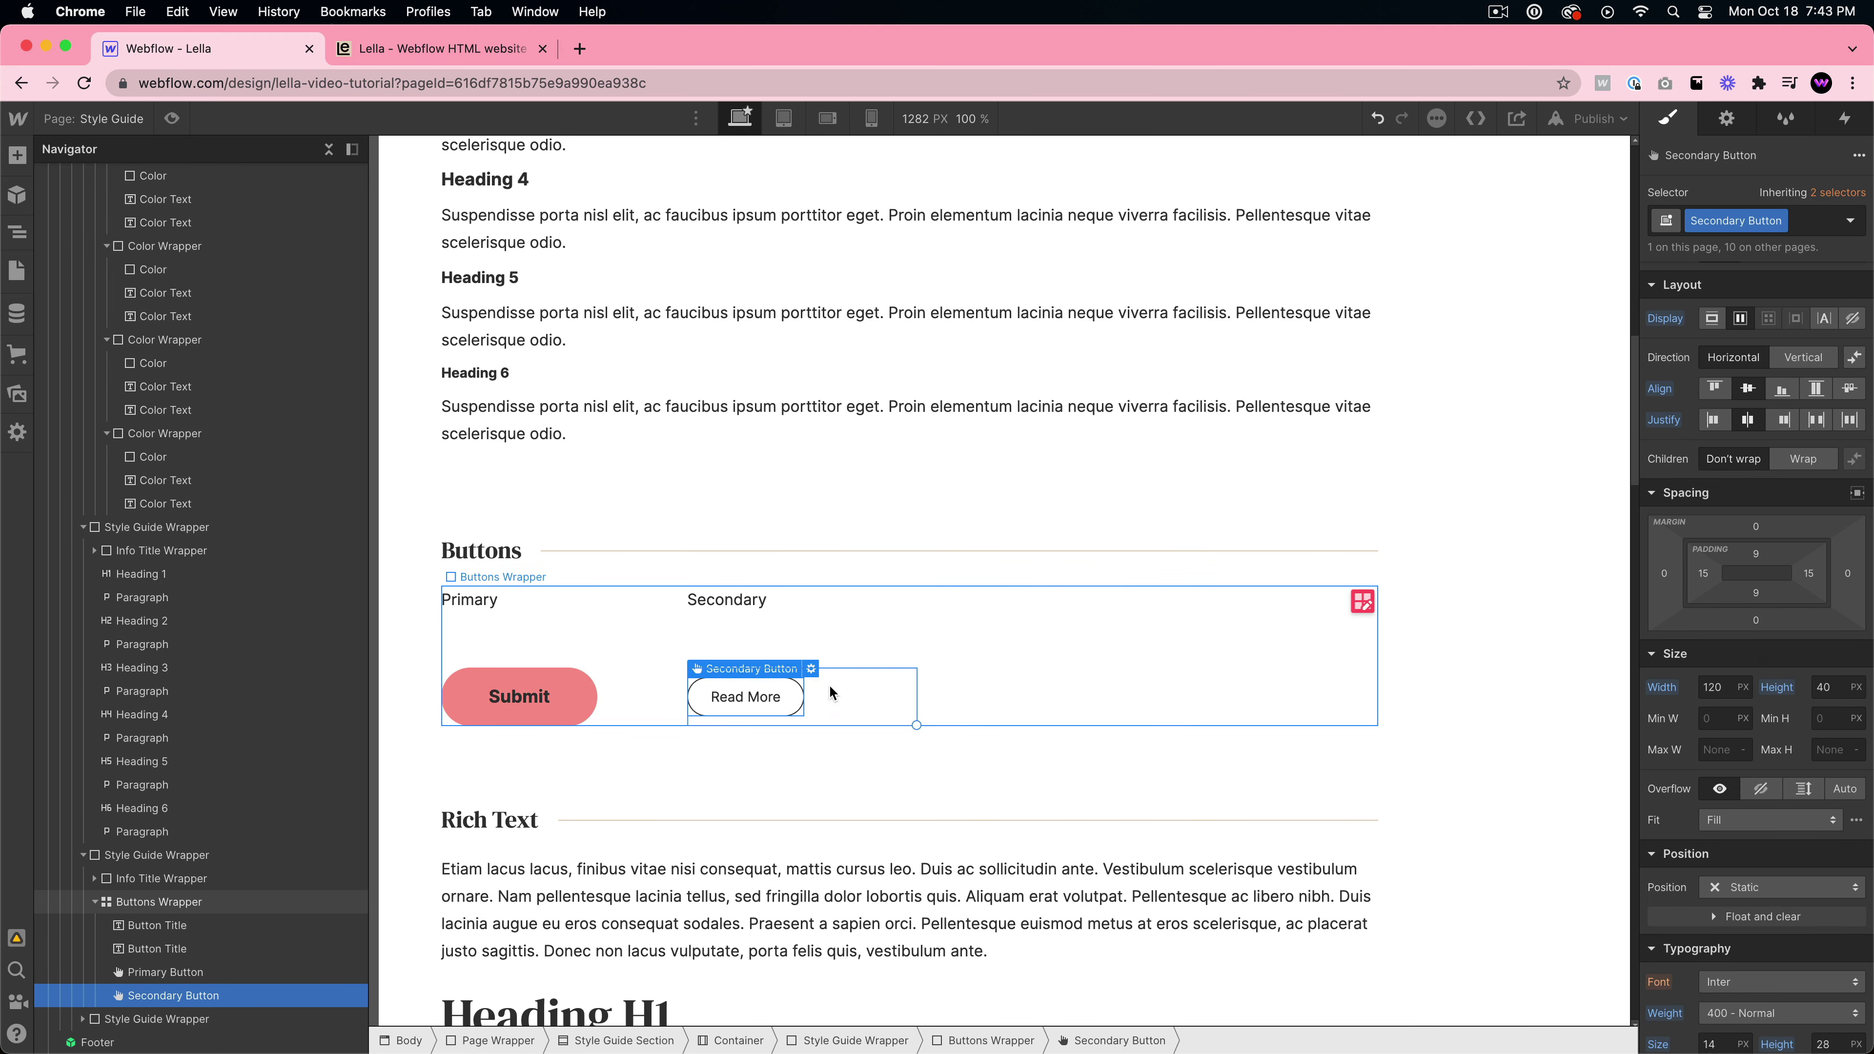
pyautogui.click(590, 695)
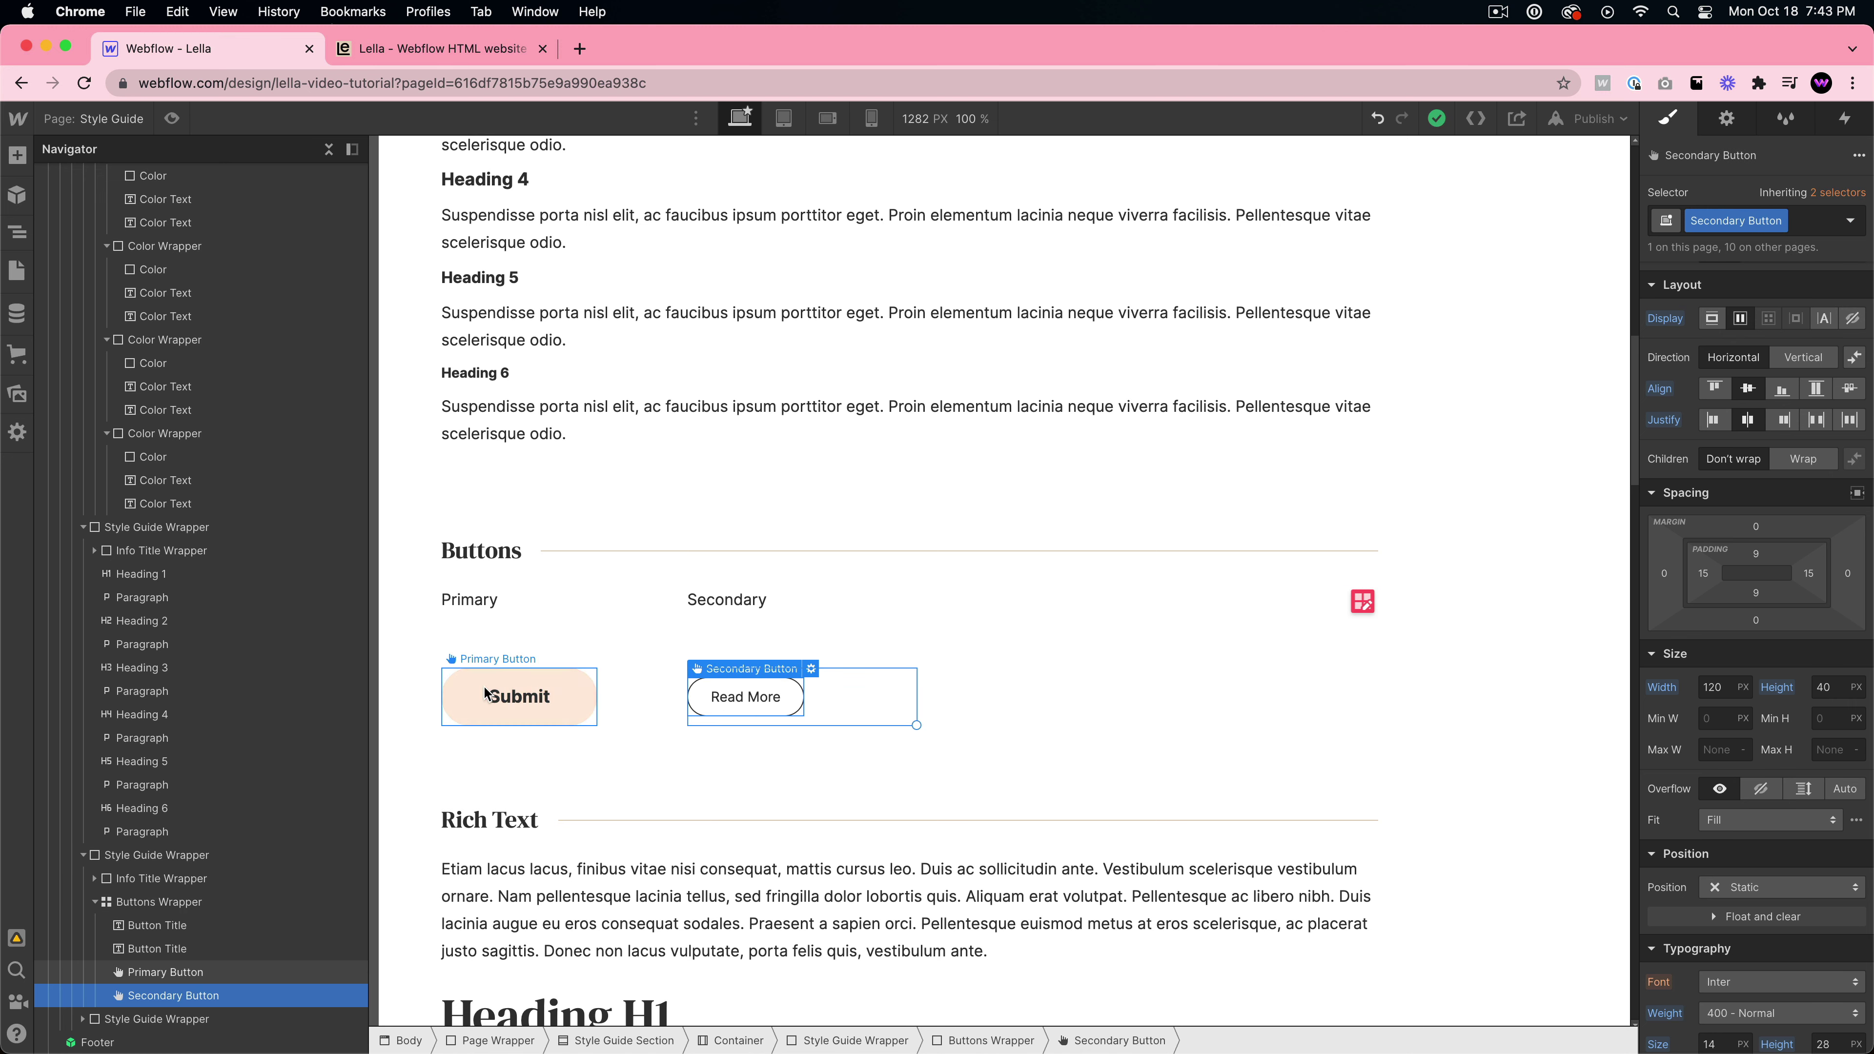
# - Inspect the Rich Text block's opening paragraph and Heading H1, comparing them with the Headings and Typography section
pyautogui.scroll(-3, 886, 705)
pyautogui.click(611, 632)
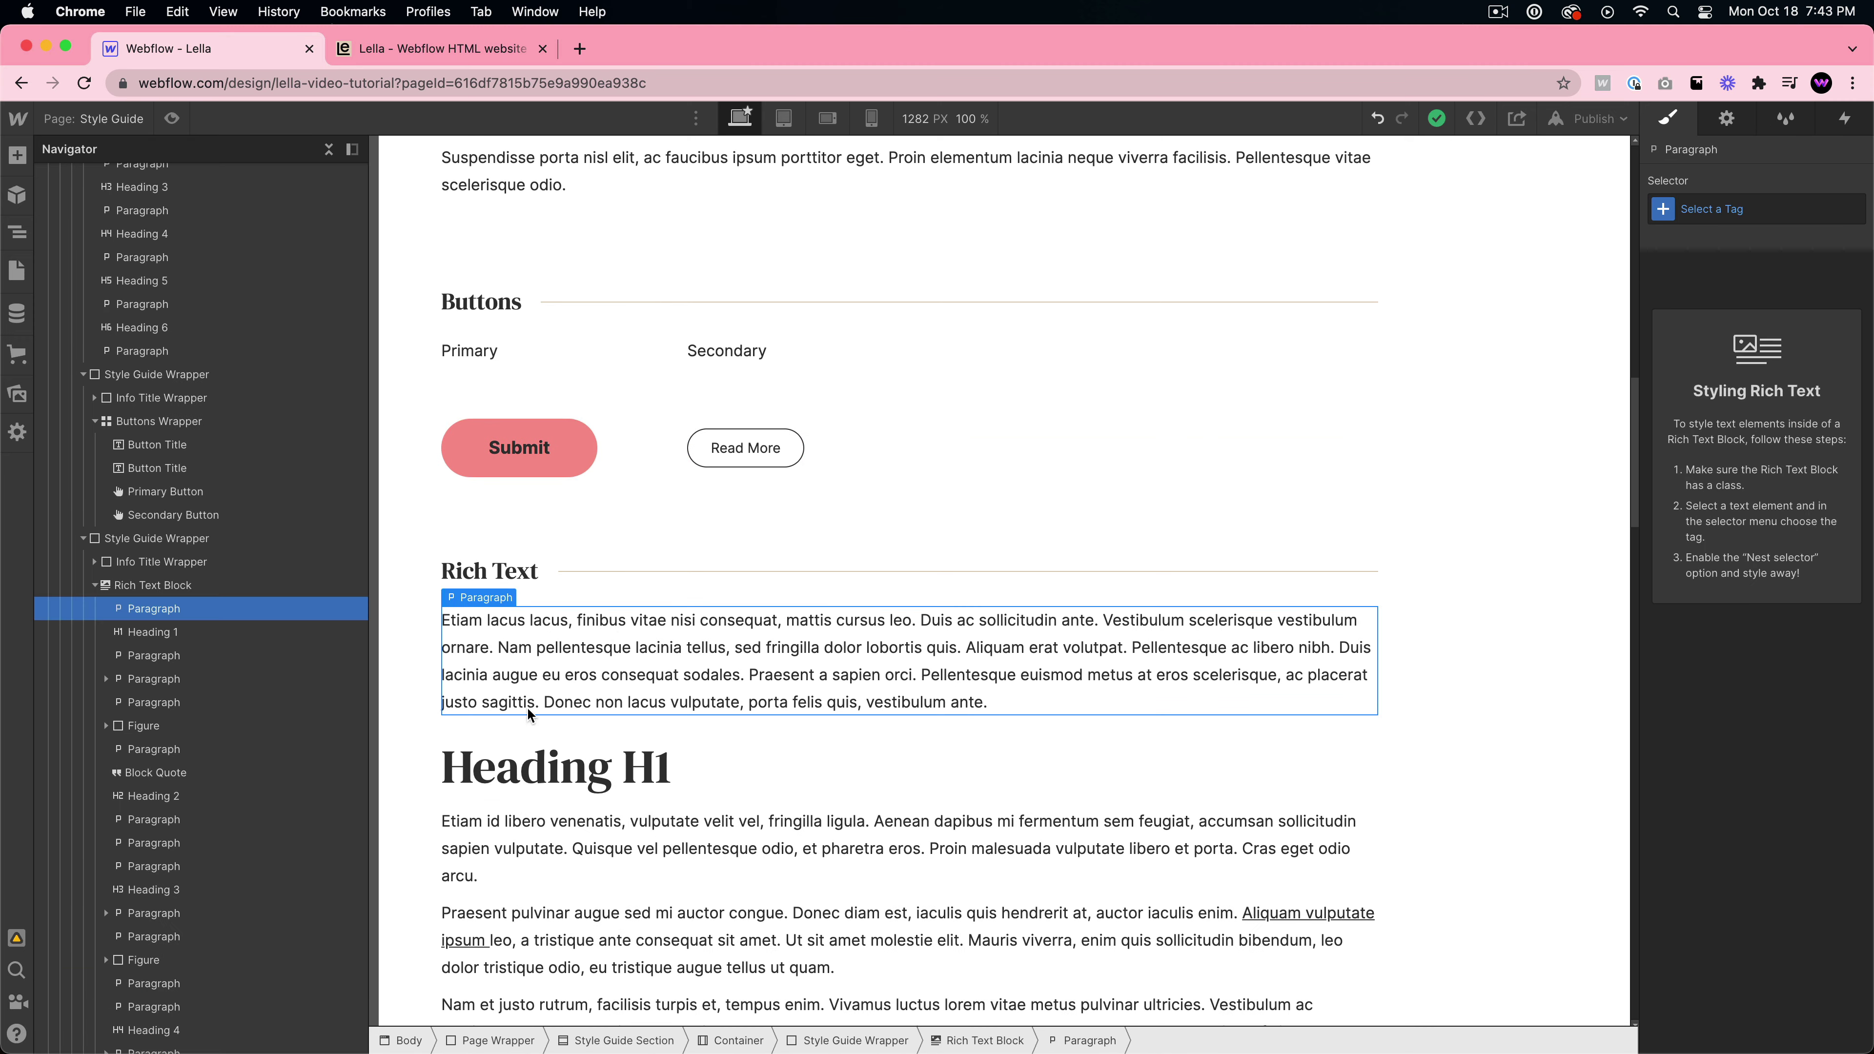
pyautogui.click(646, 757)
pyautogui.scroll(-10, 647, 756)
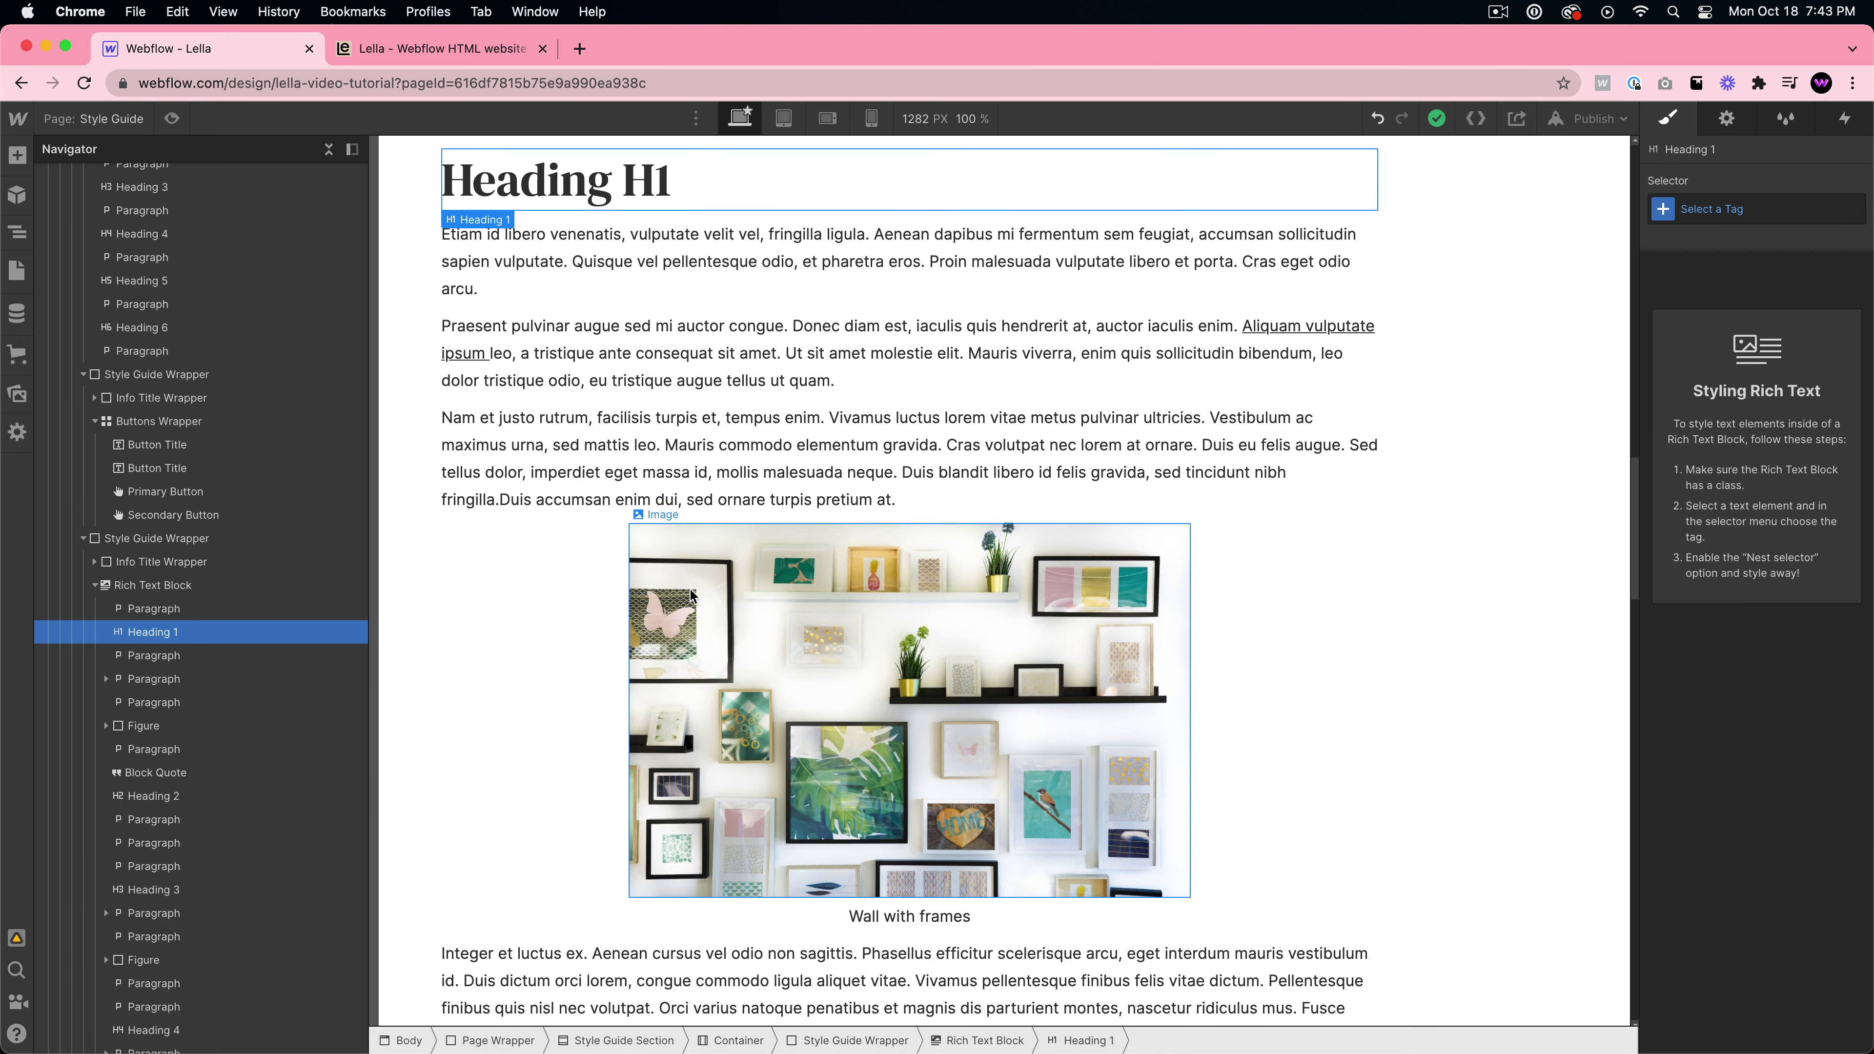
pyautogui.scroll(10, 685, 609)
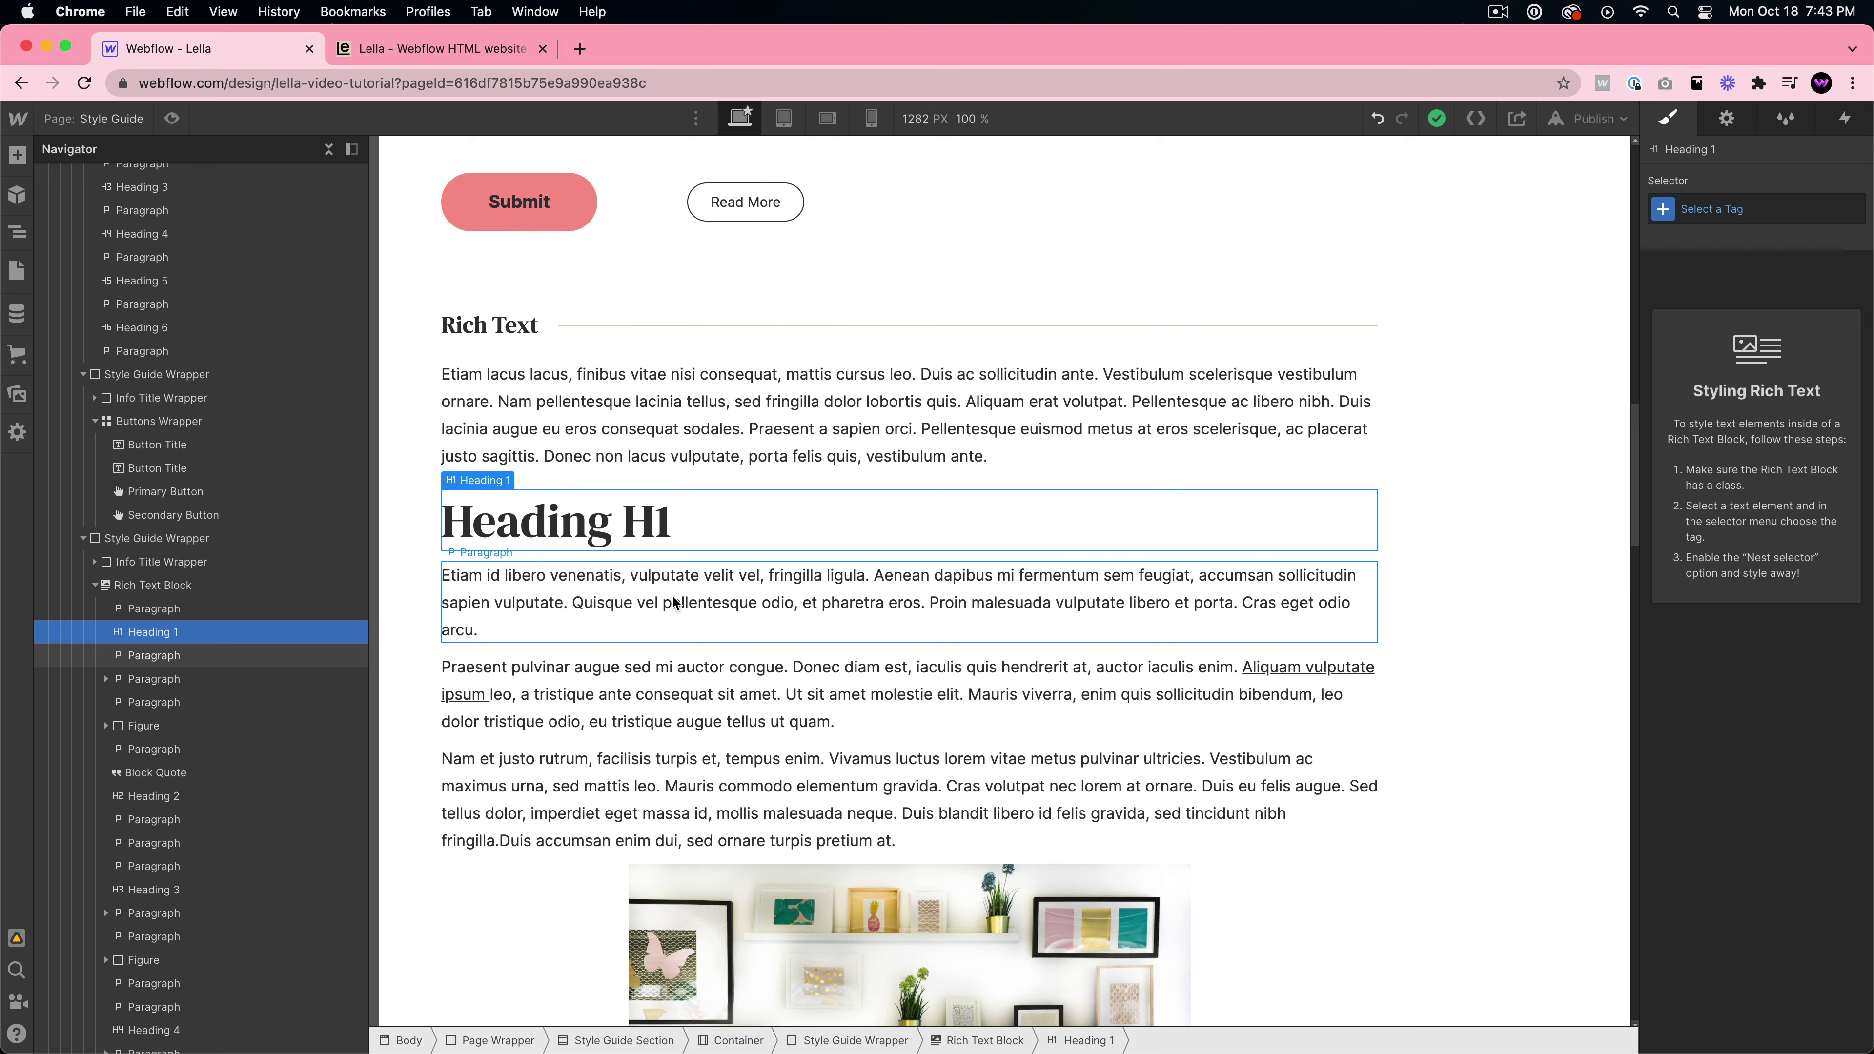
pyautogui.scroll(-5, 650, 573)
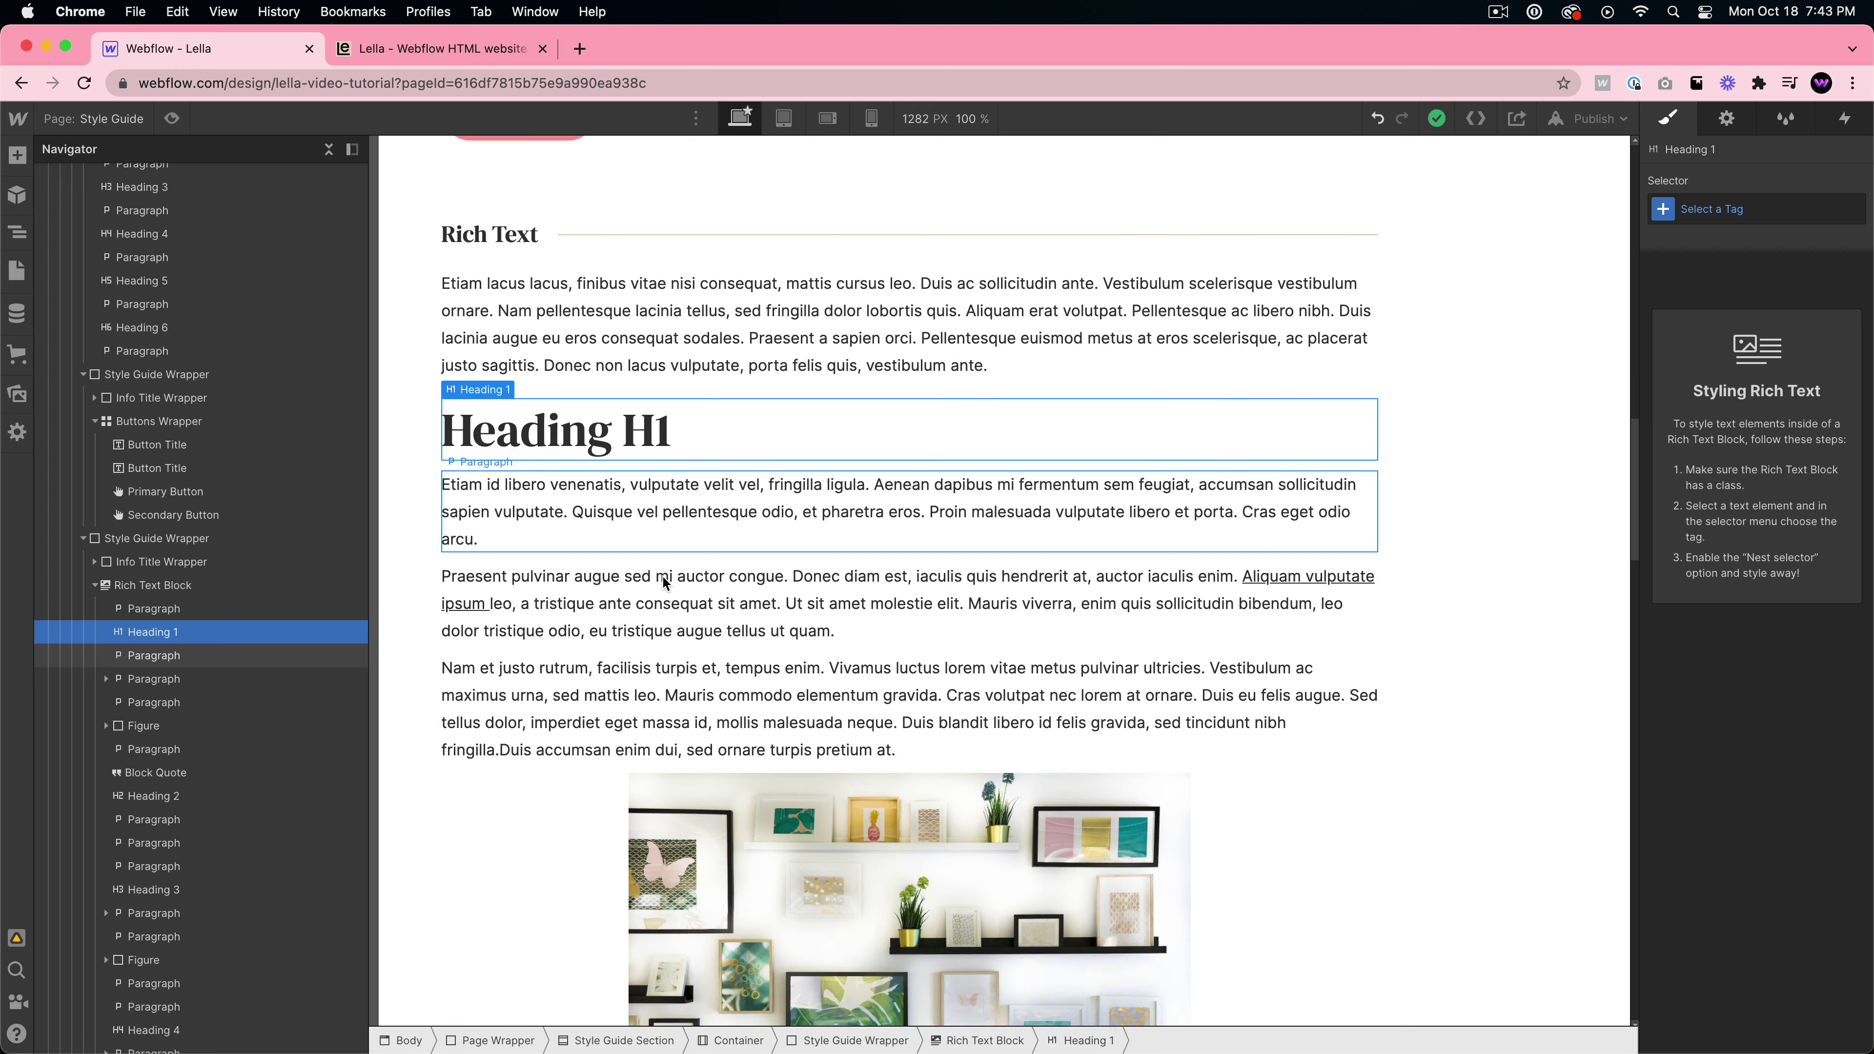
pyautogui.scroll(5, 653, 443)
pyautogui.scroll(10, 653, 423)
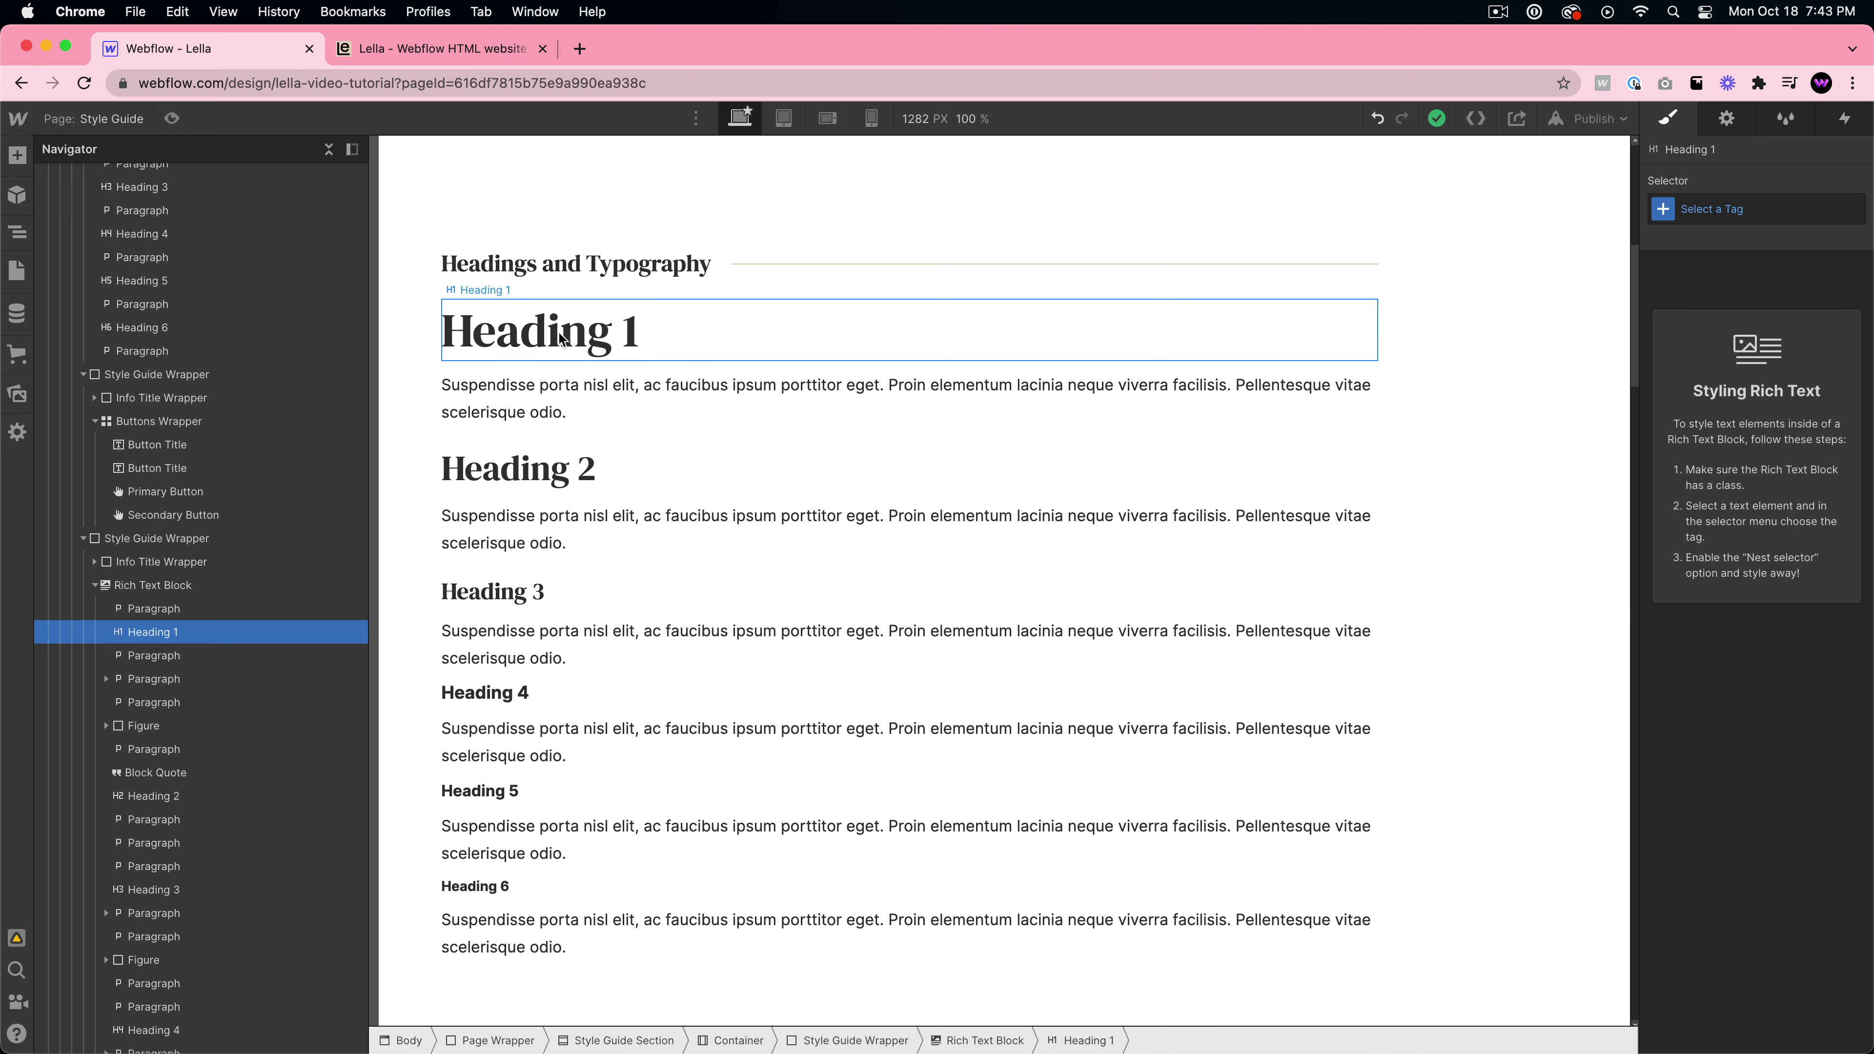
# - Examine the rest of the Rich Text block, including its block quote, paragraph link, images, smaller headings and lists
pyautogui.scroll(-15, 693, 527)
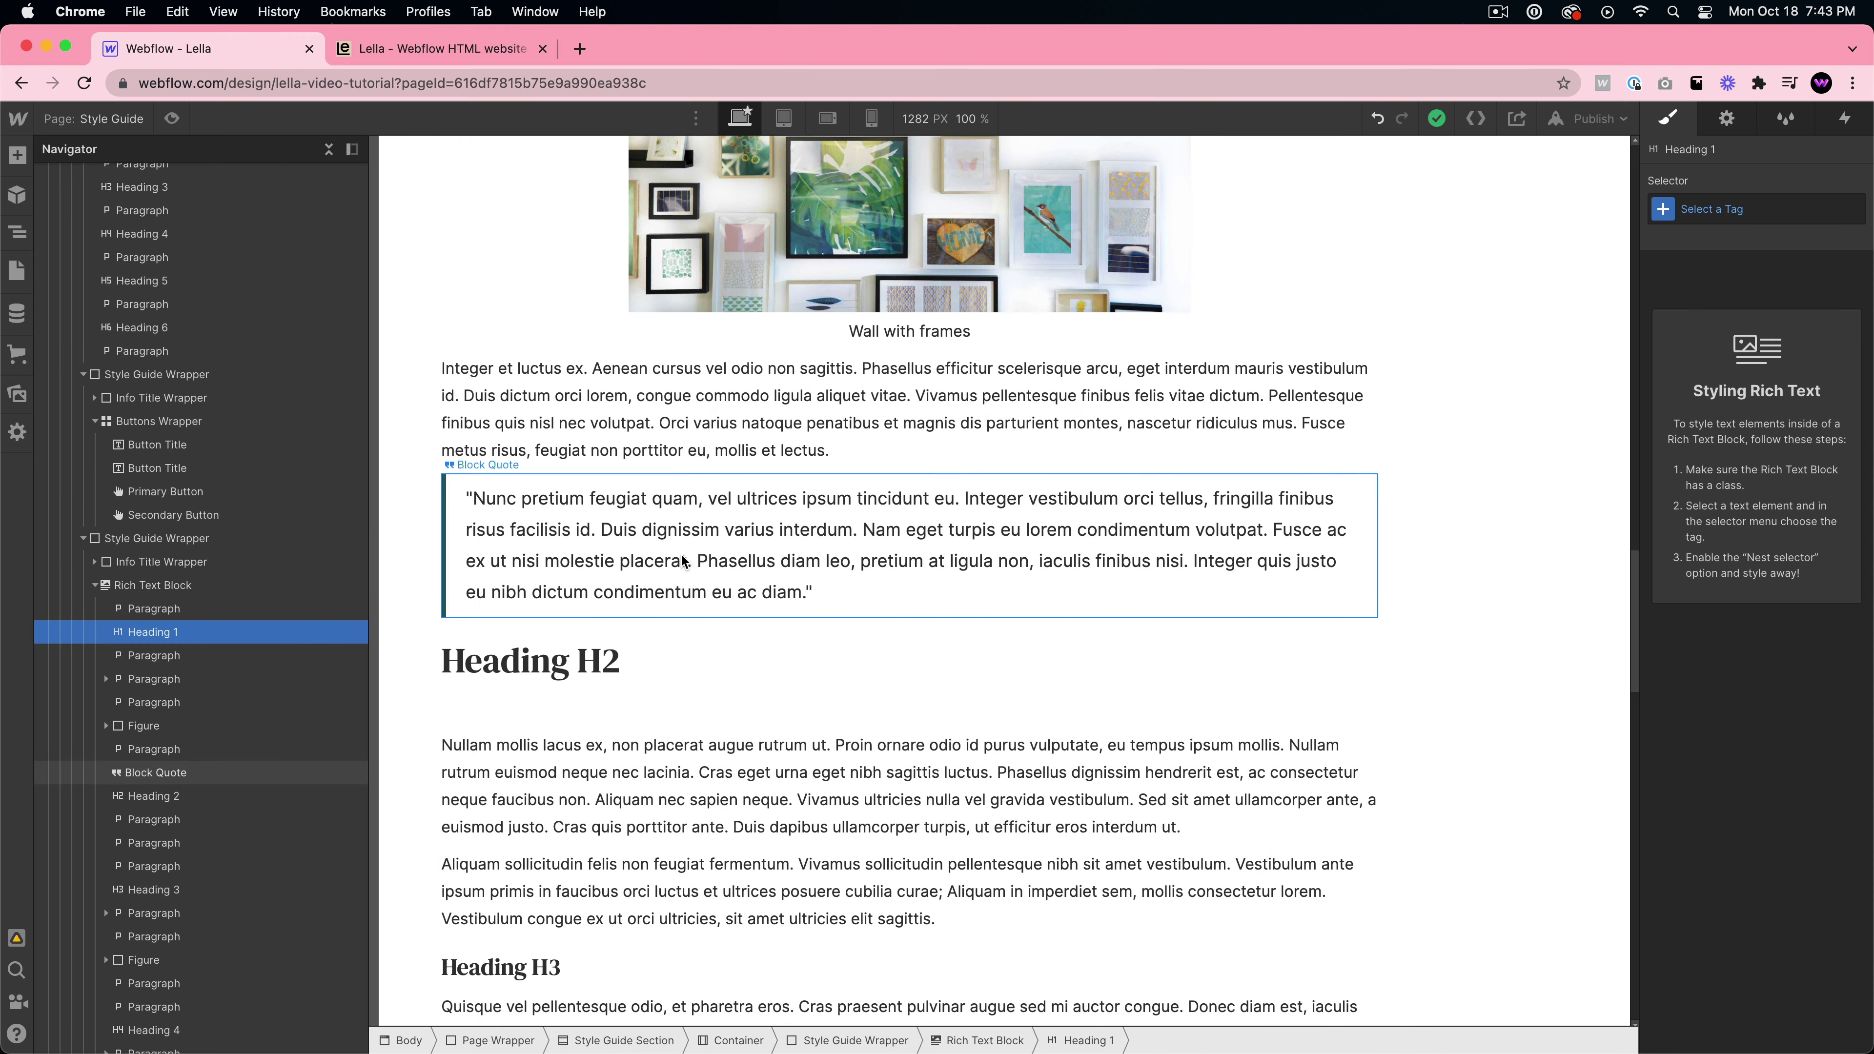
pyautogui.click(770, 555)
pyautogui.scroll(-7, 673, 541)
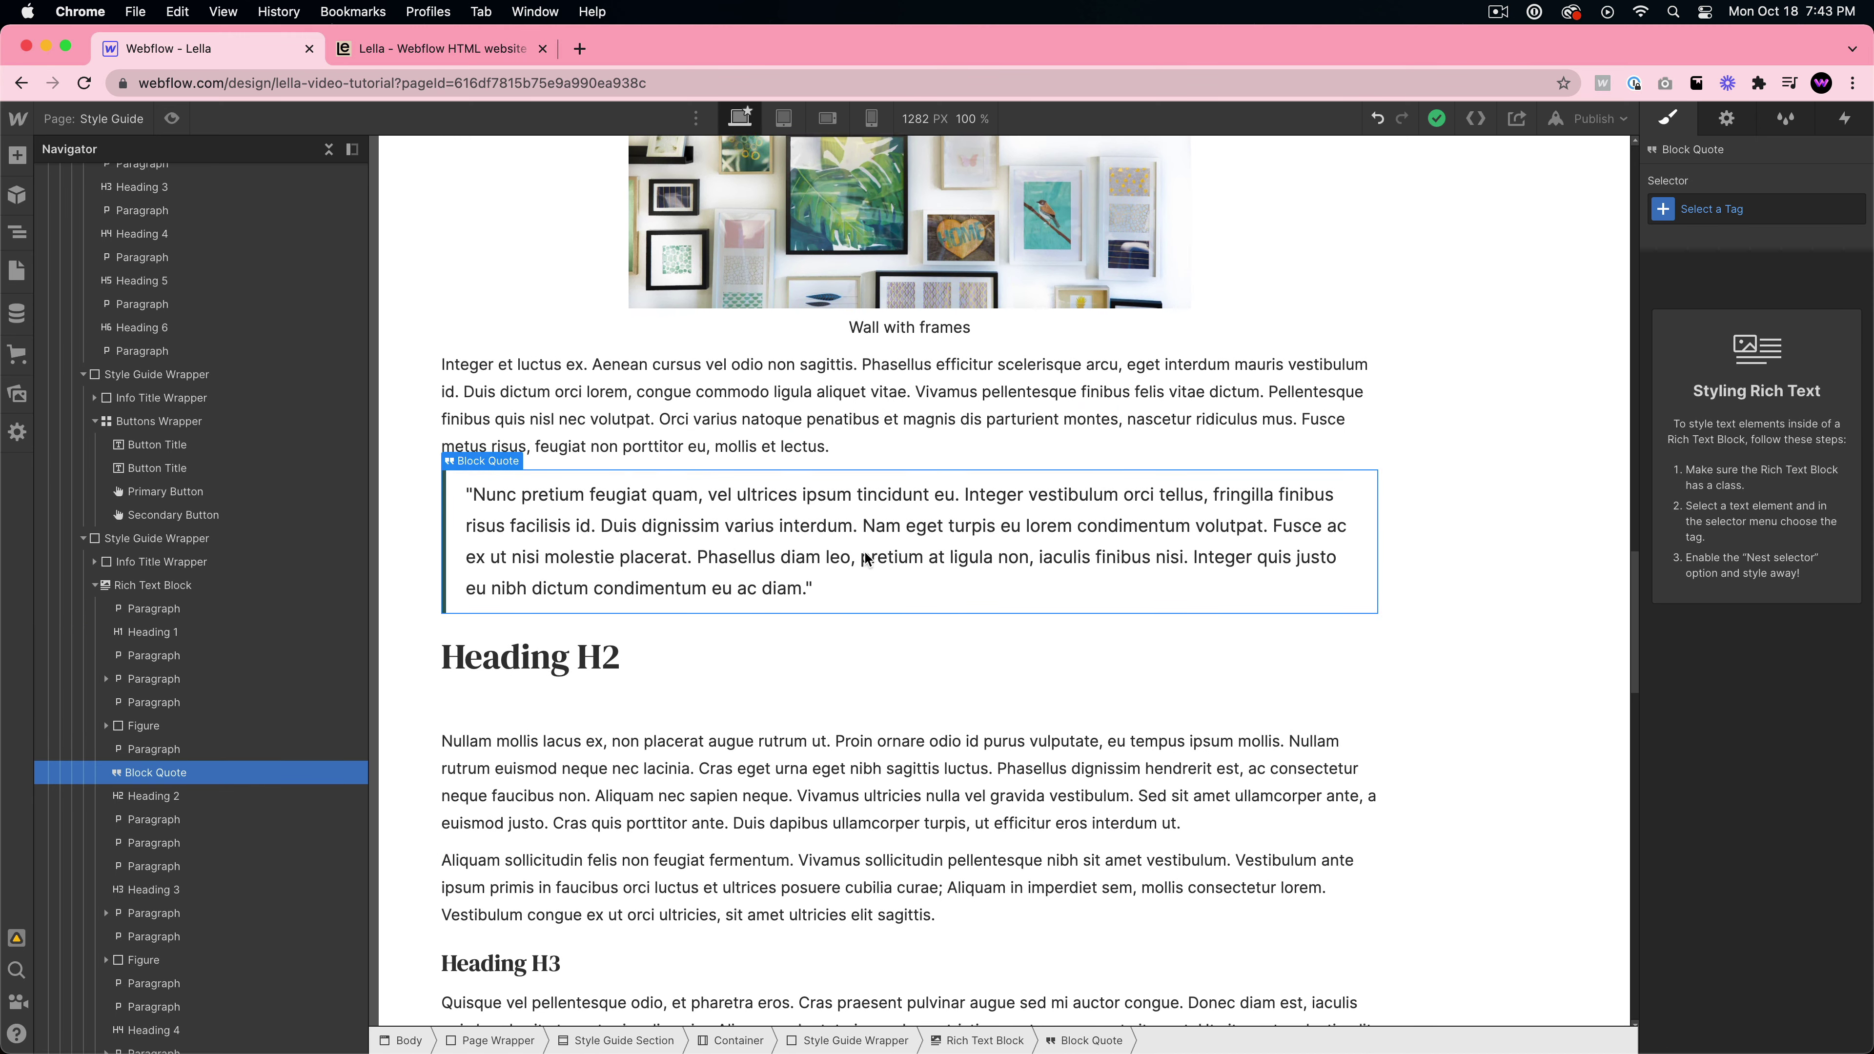
pyautogui.click(710, 577)
pyautogui.scroll(-20, 799, 595)
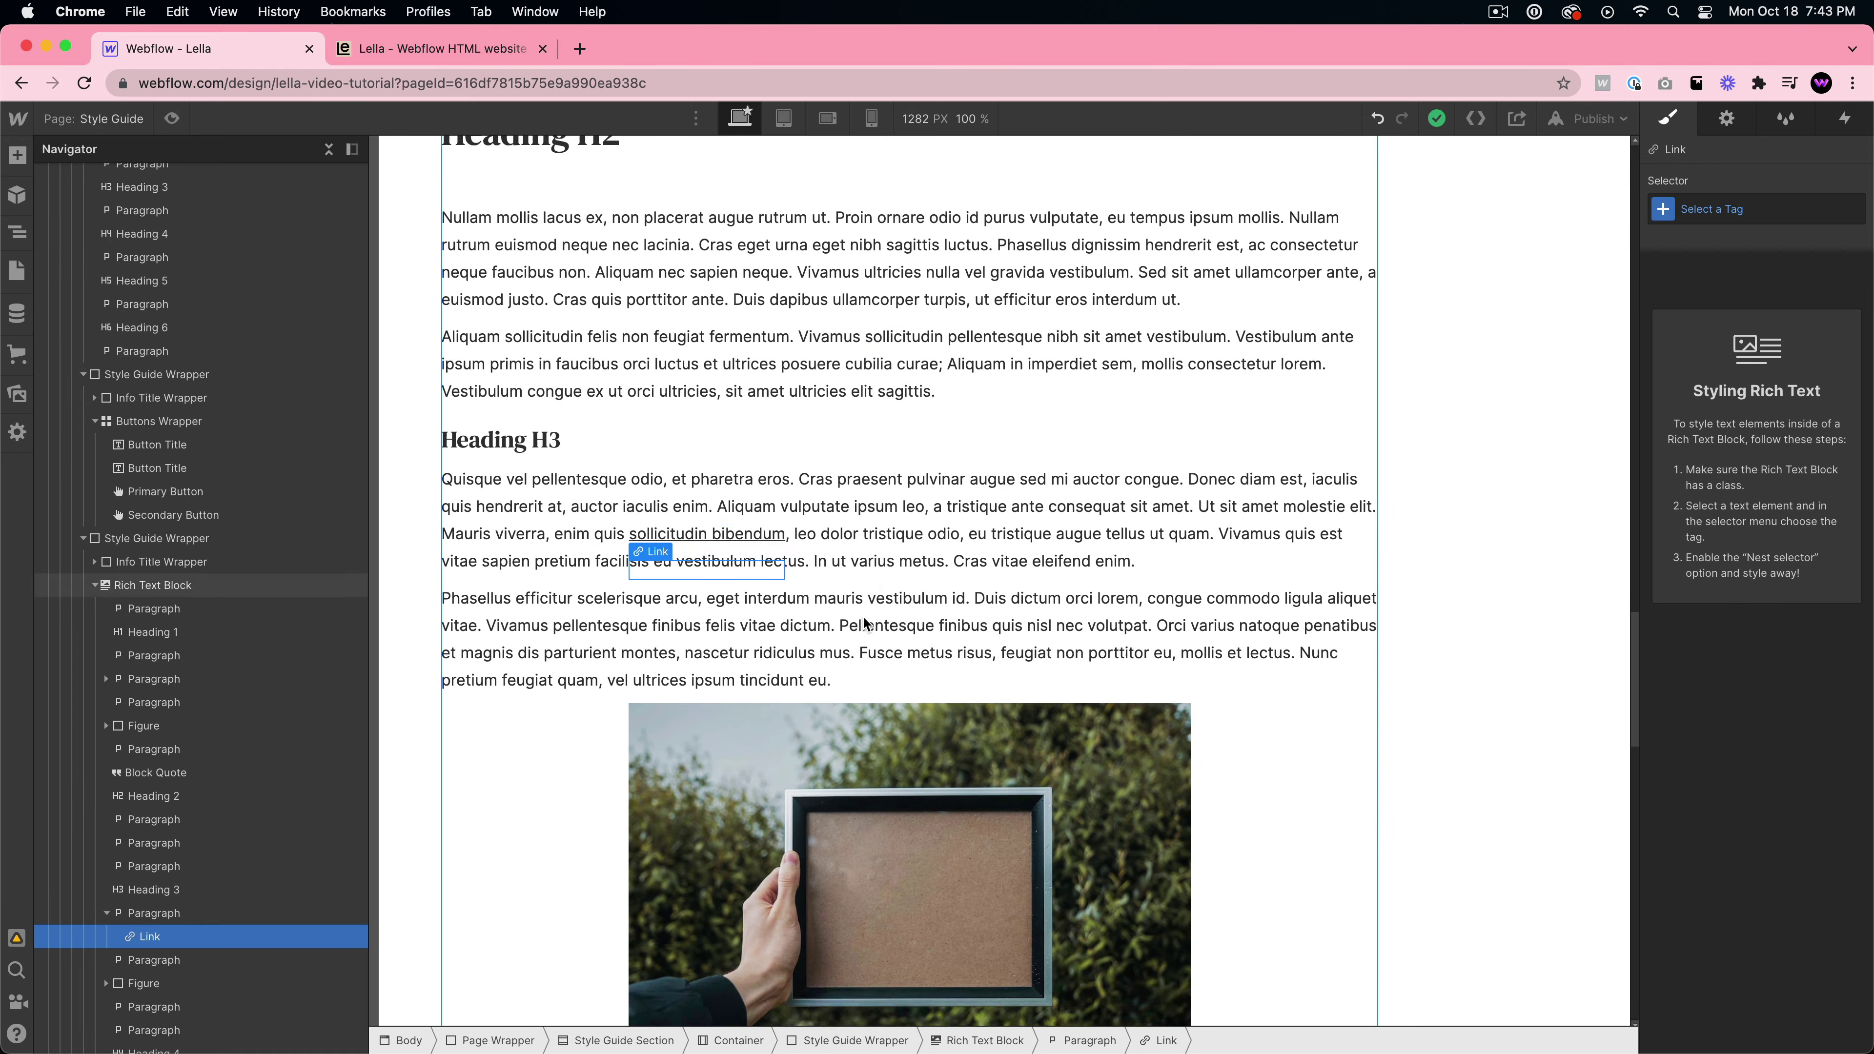
pyautogui.scroll(5, 860, 624)
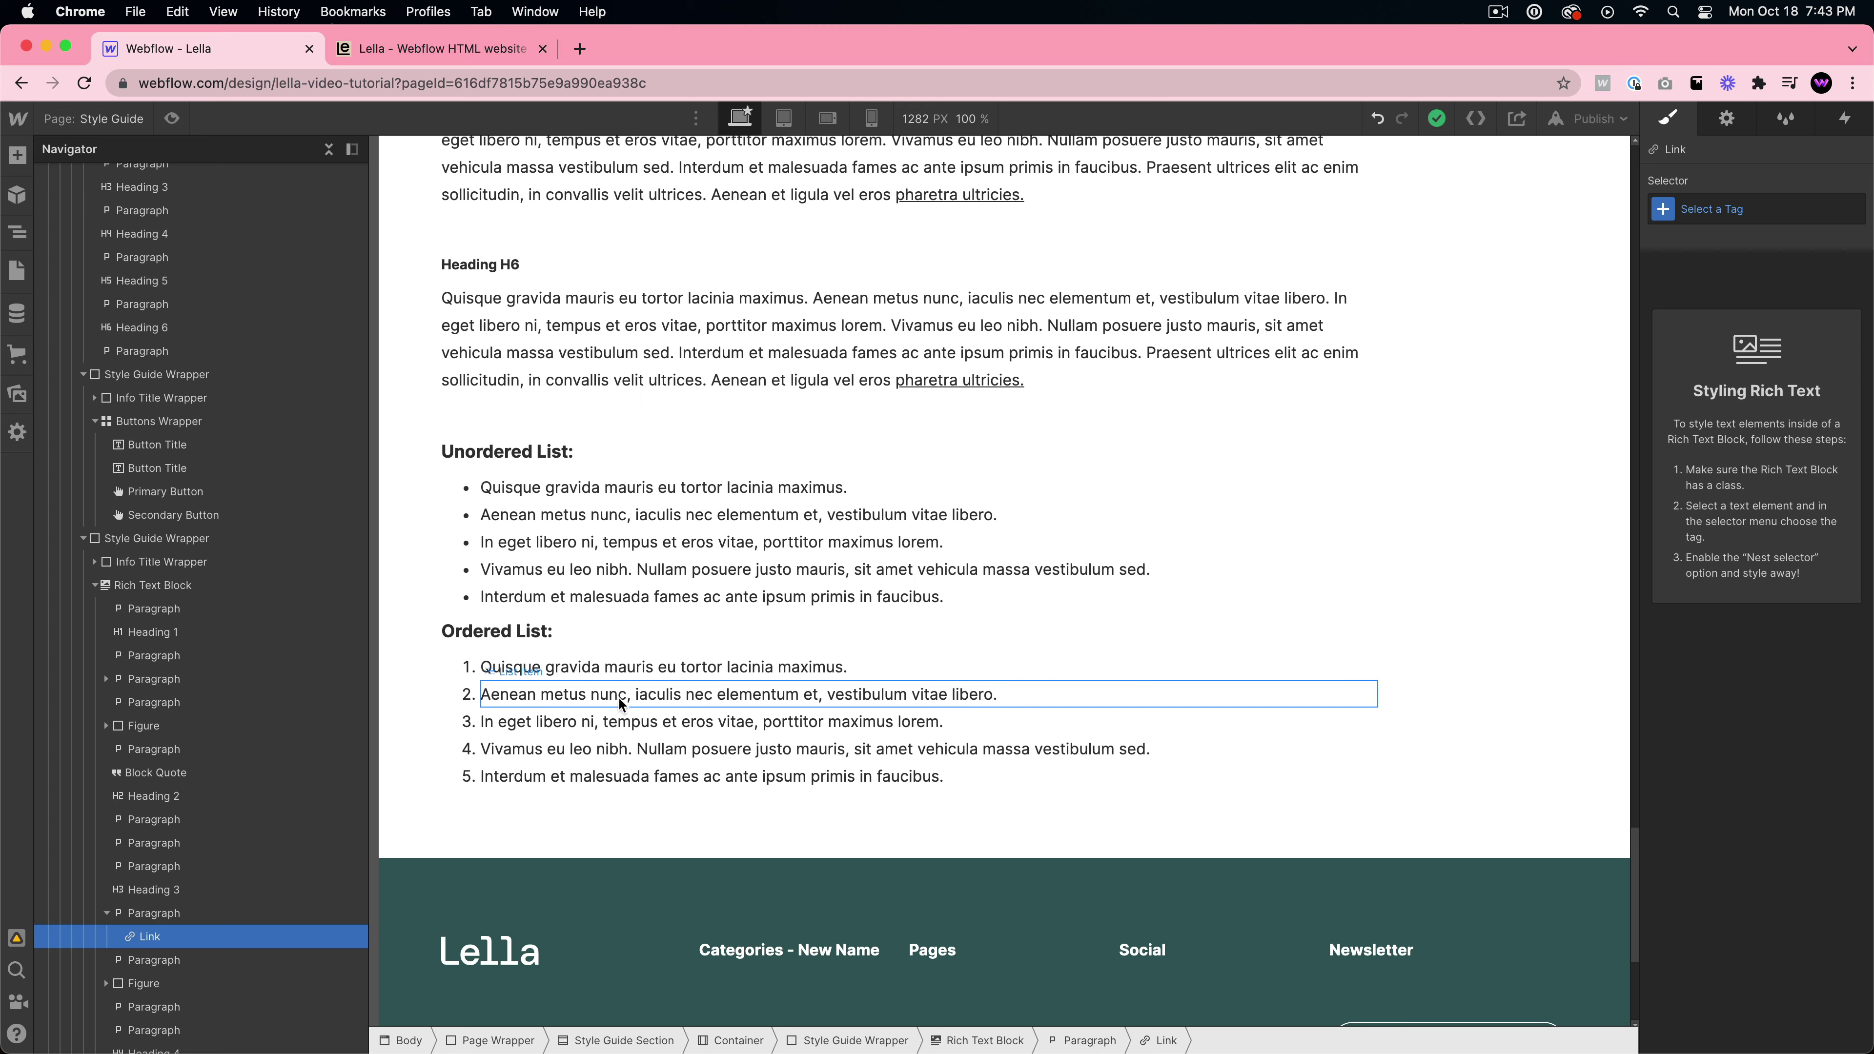
pyautogui.scroll(10, 668, 685)
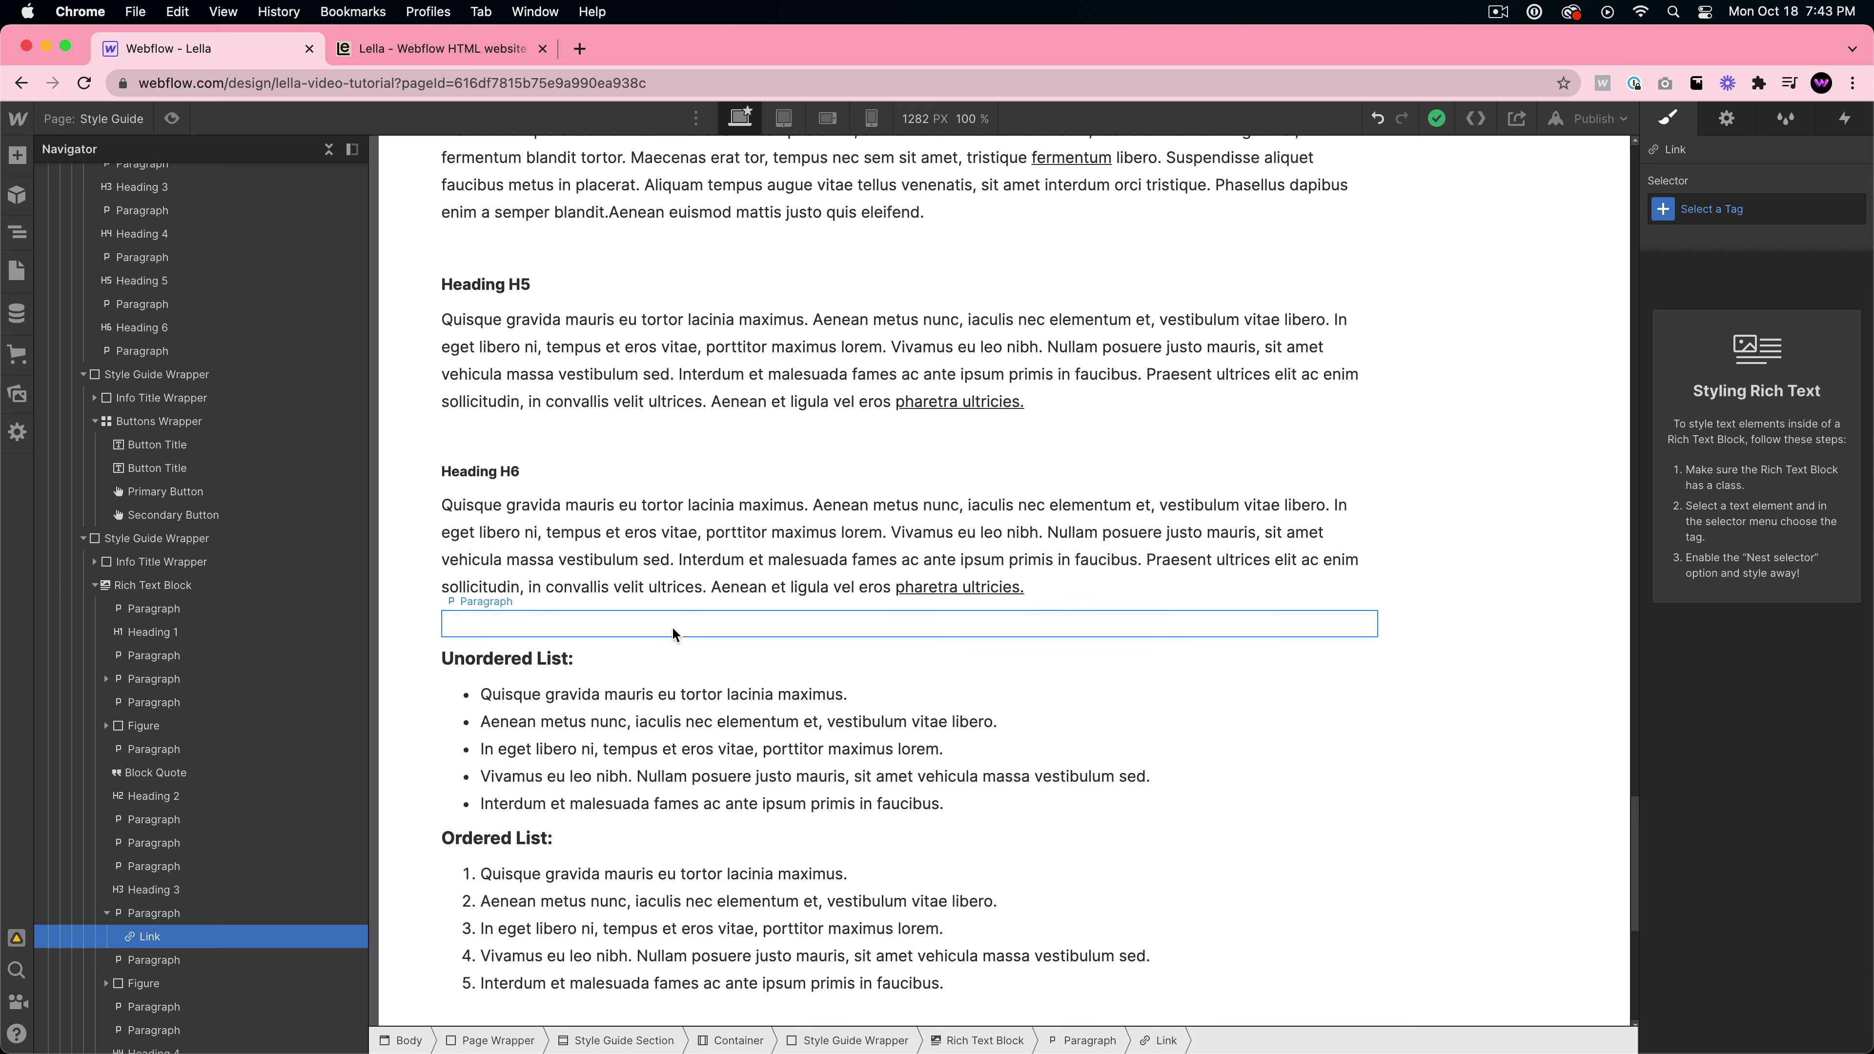
pyautogui.scroll(20, 672, 627)
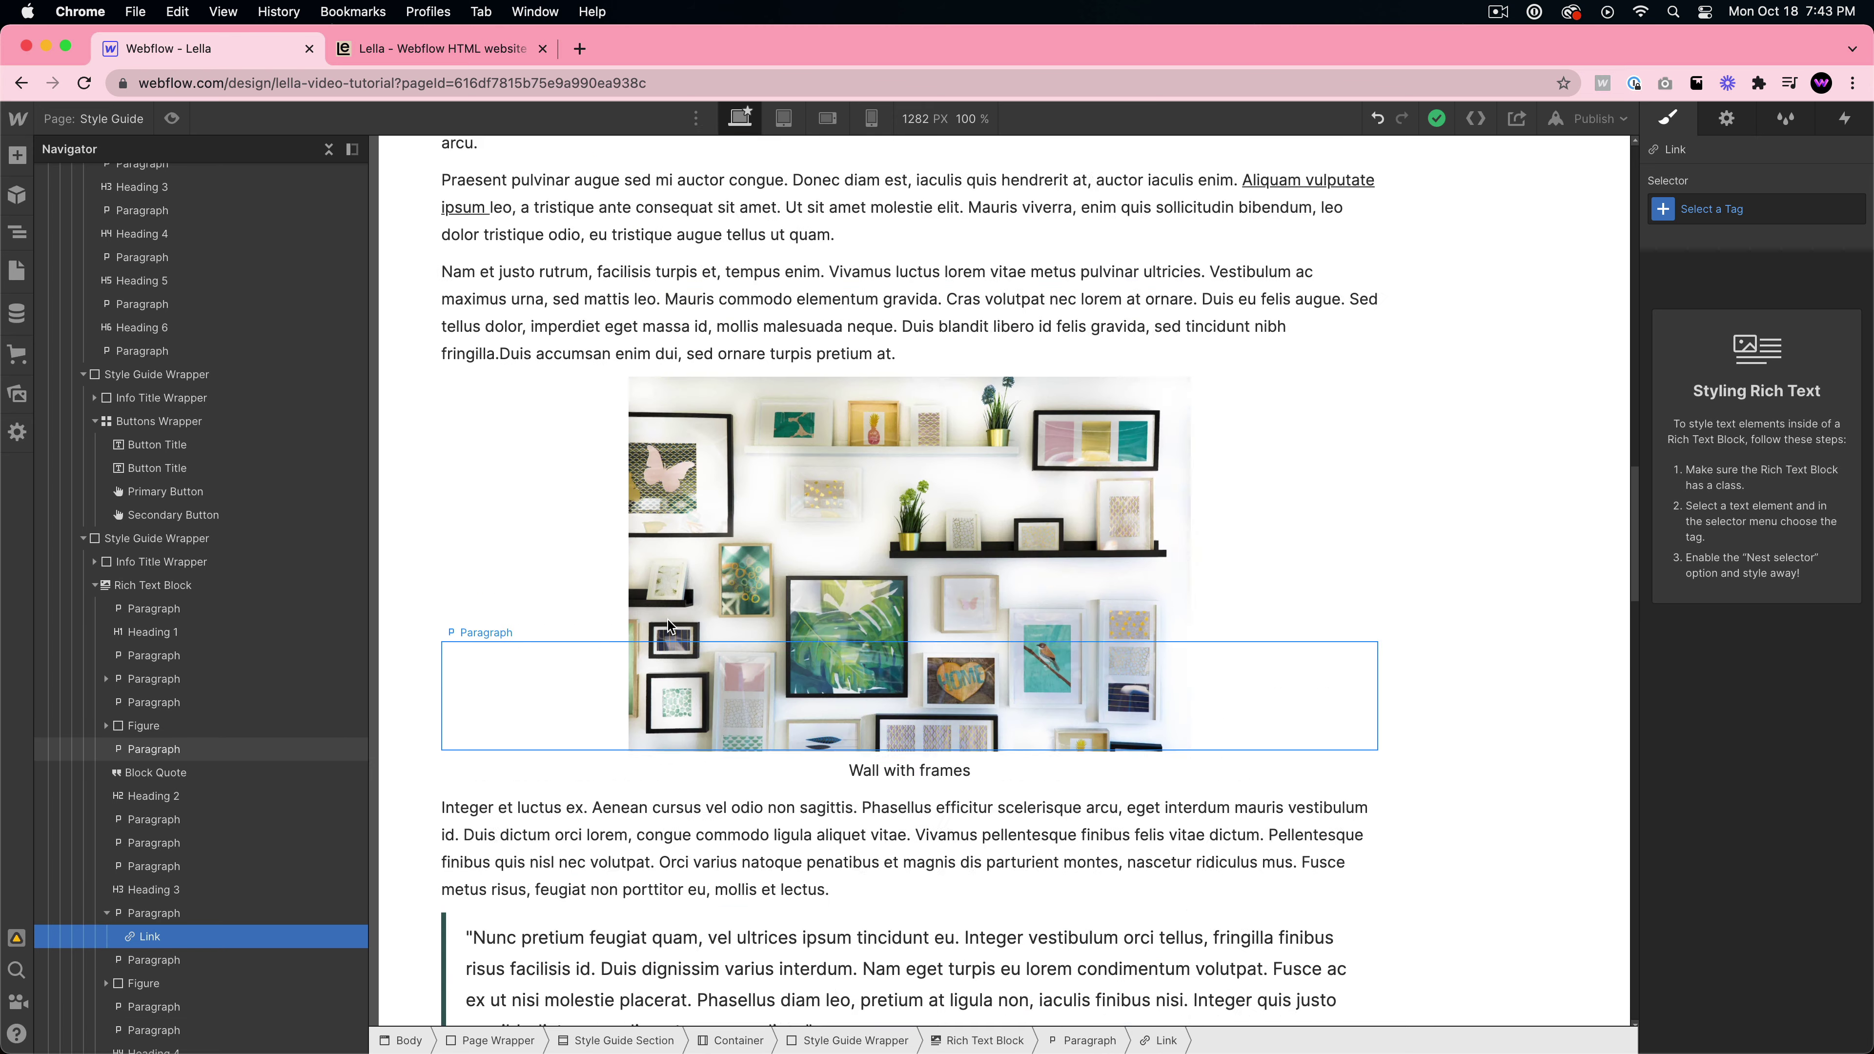
pyautogui.scroll(-5, 667, 627)
pyautogui.scroll(5, 664, 650)
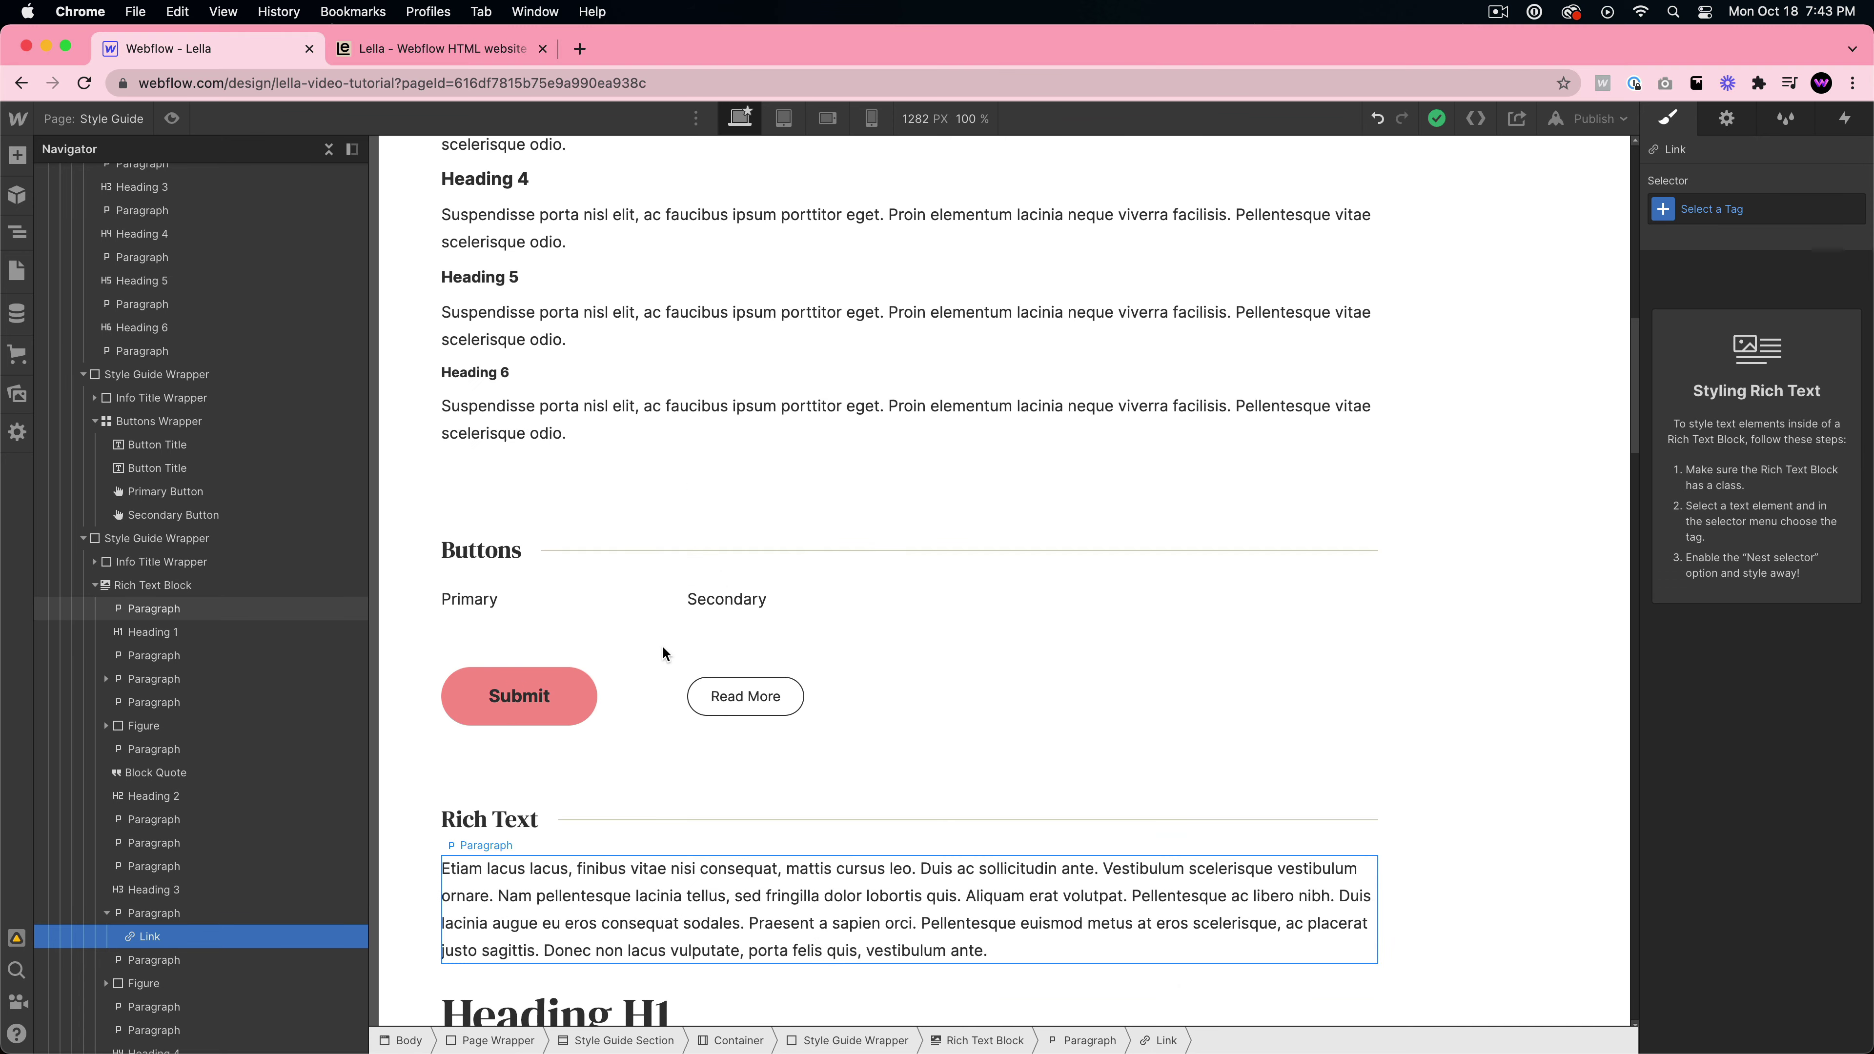
pyautogui.scroll(-5, 536, 845)
pyautogui.scroll(10, 644, 900)
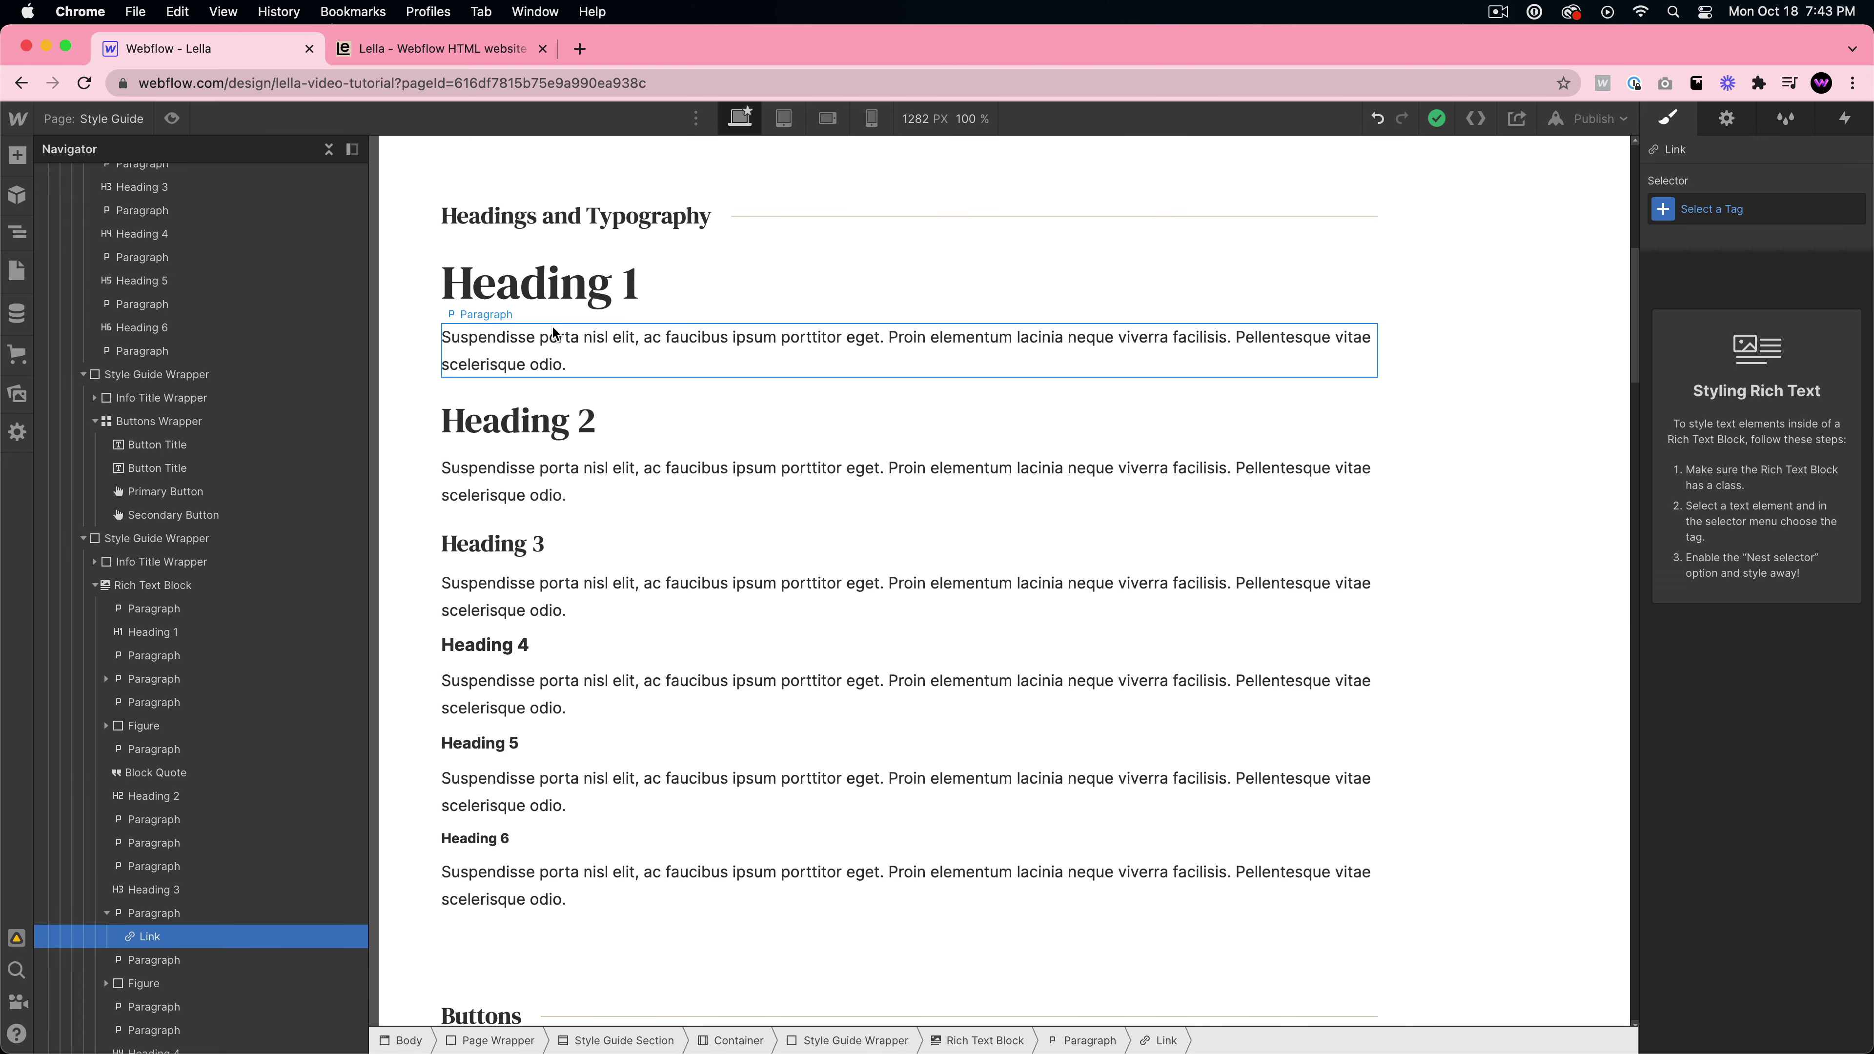
# - Choose the All H1 Headings tag for Heading 1 in the Headings and Typography section
pyautogui.click(561, 303)
pyautogui.click(1748, 222)
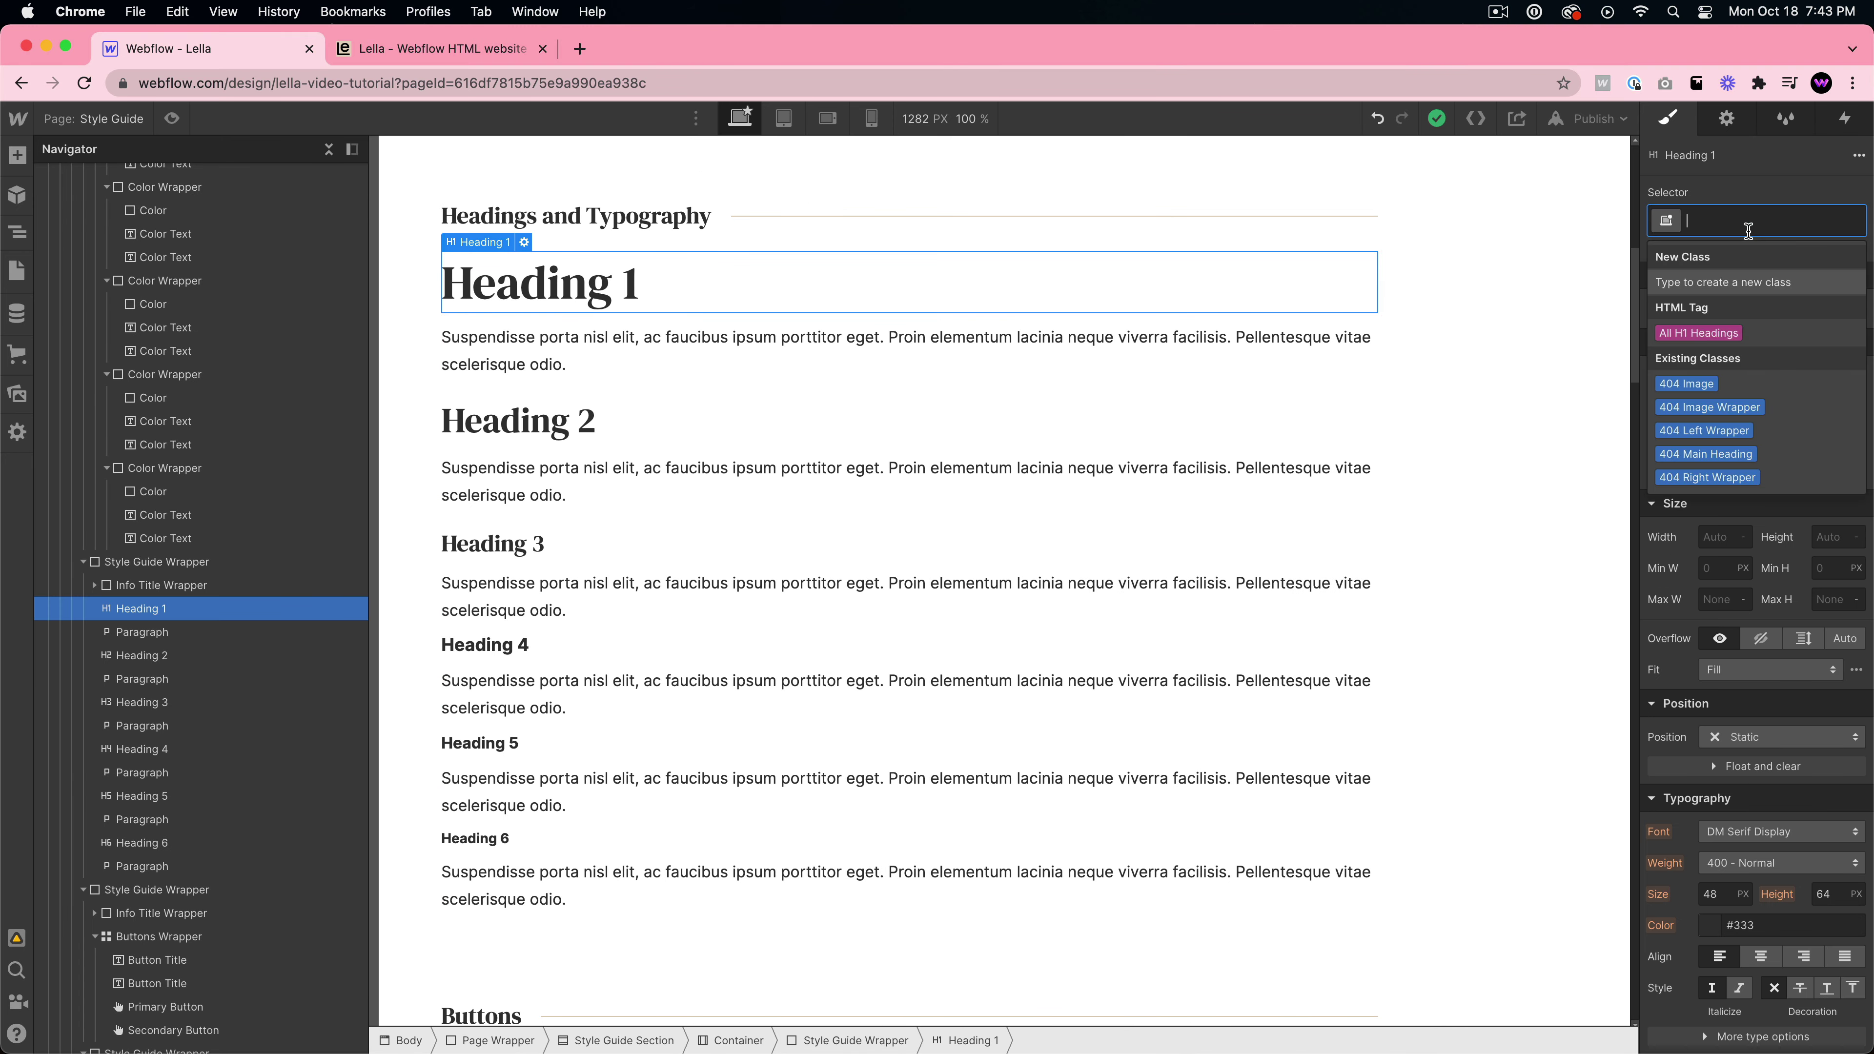
pyautogui.click(1700, 333)
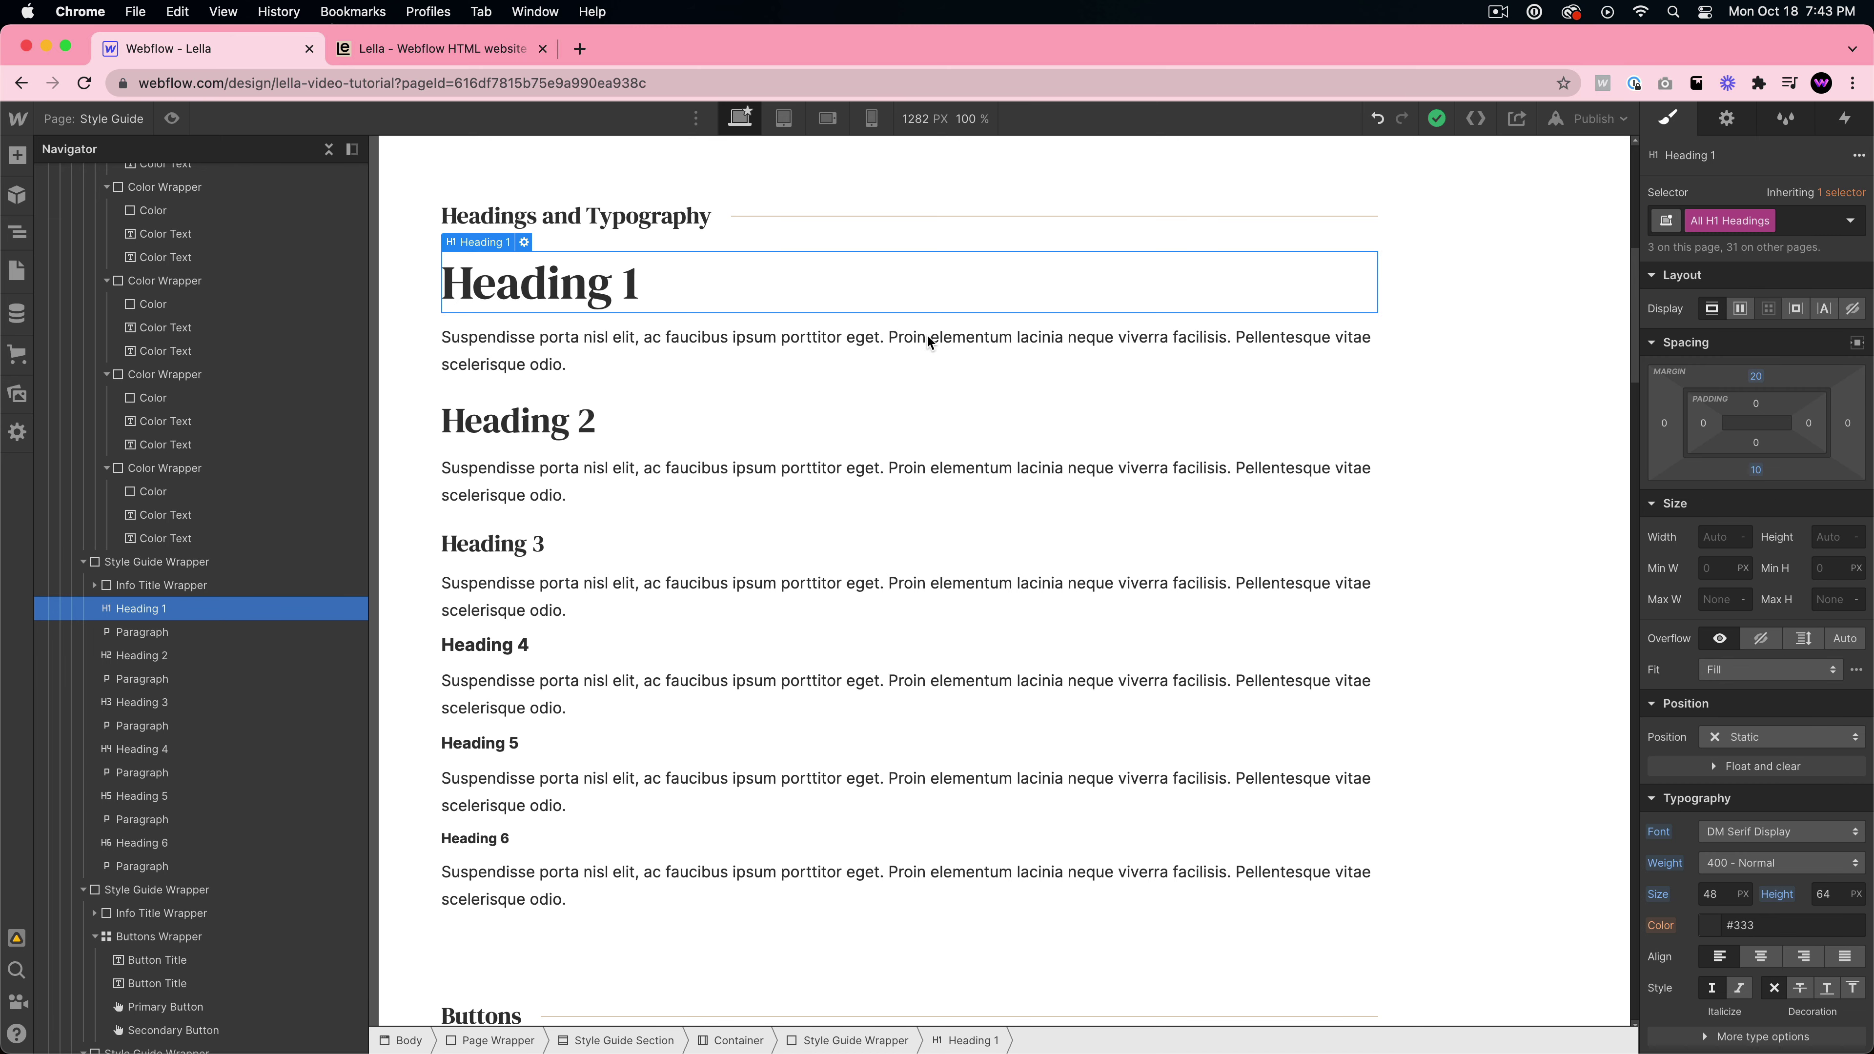
# - Select the paragraph below Heading 3 and the Color Grid to review their style settings
pyautogui.click(833, 588)
pyautogui.scroll(8, 829, 578)
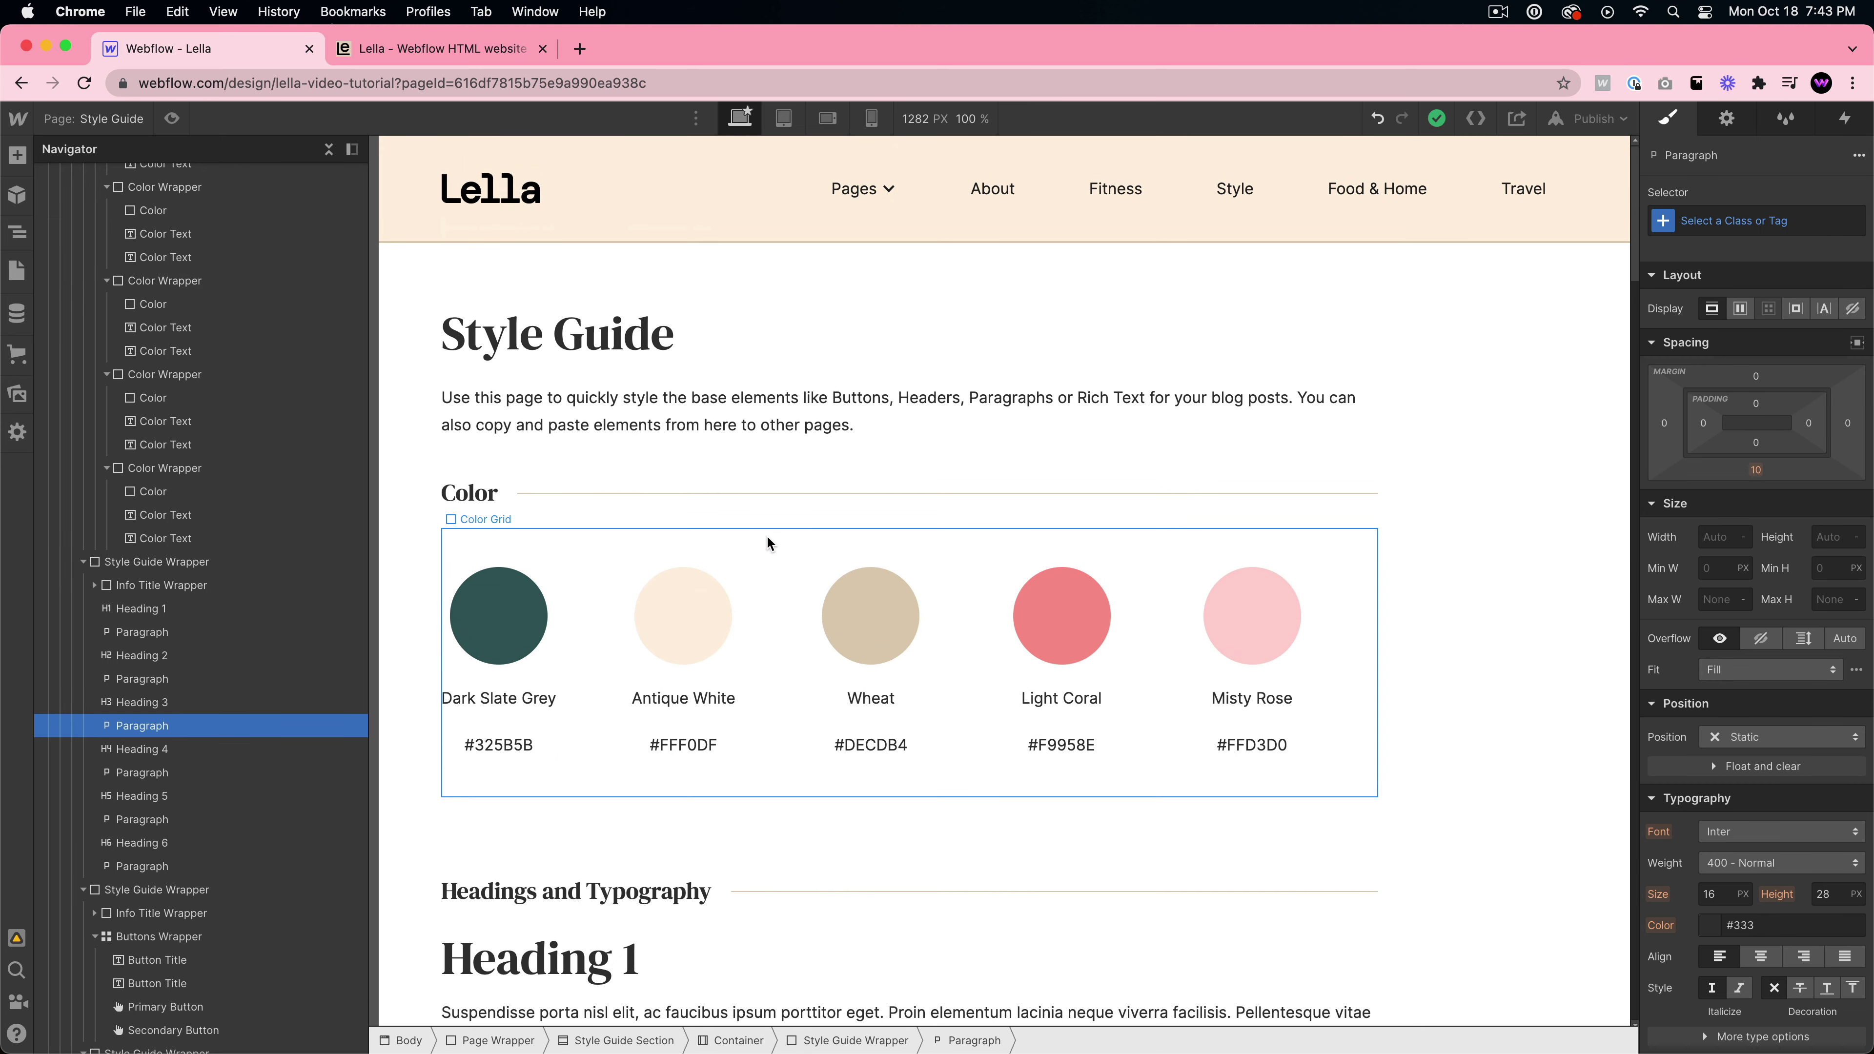
pyautogui.click(766, 535)
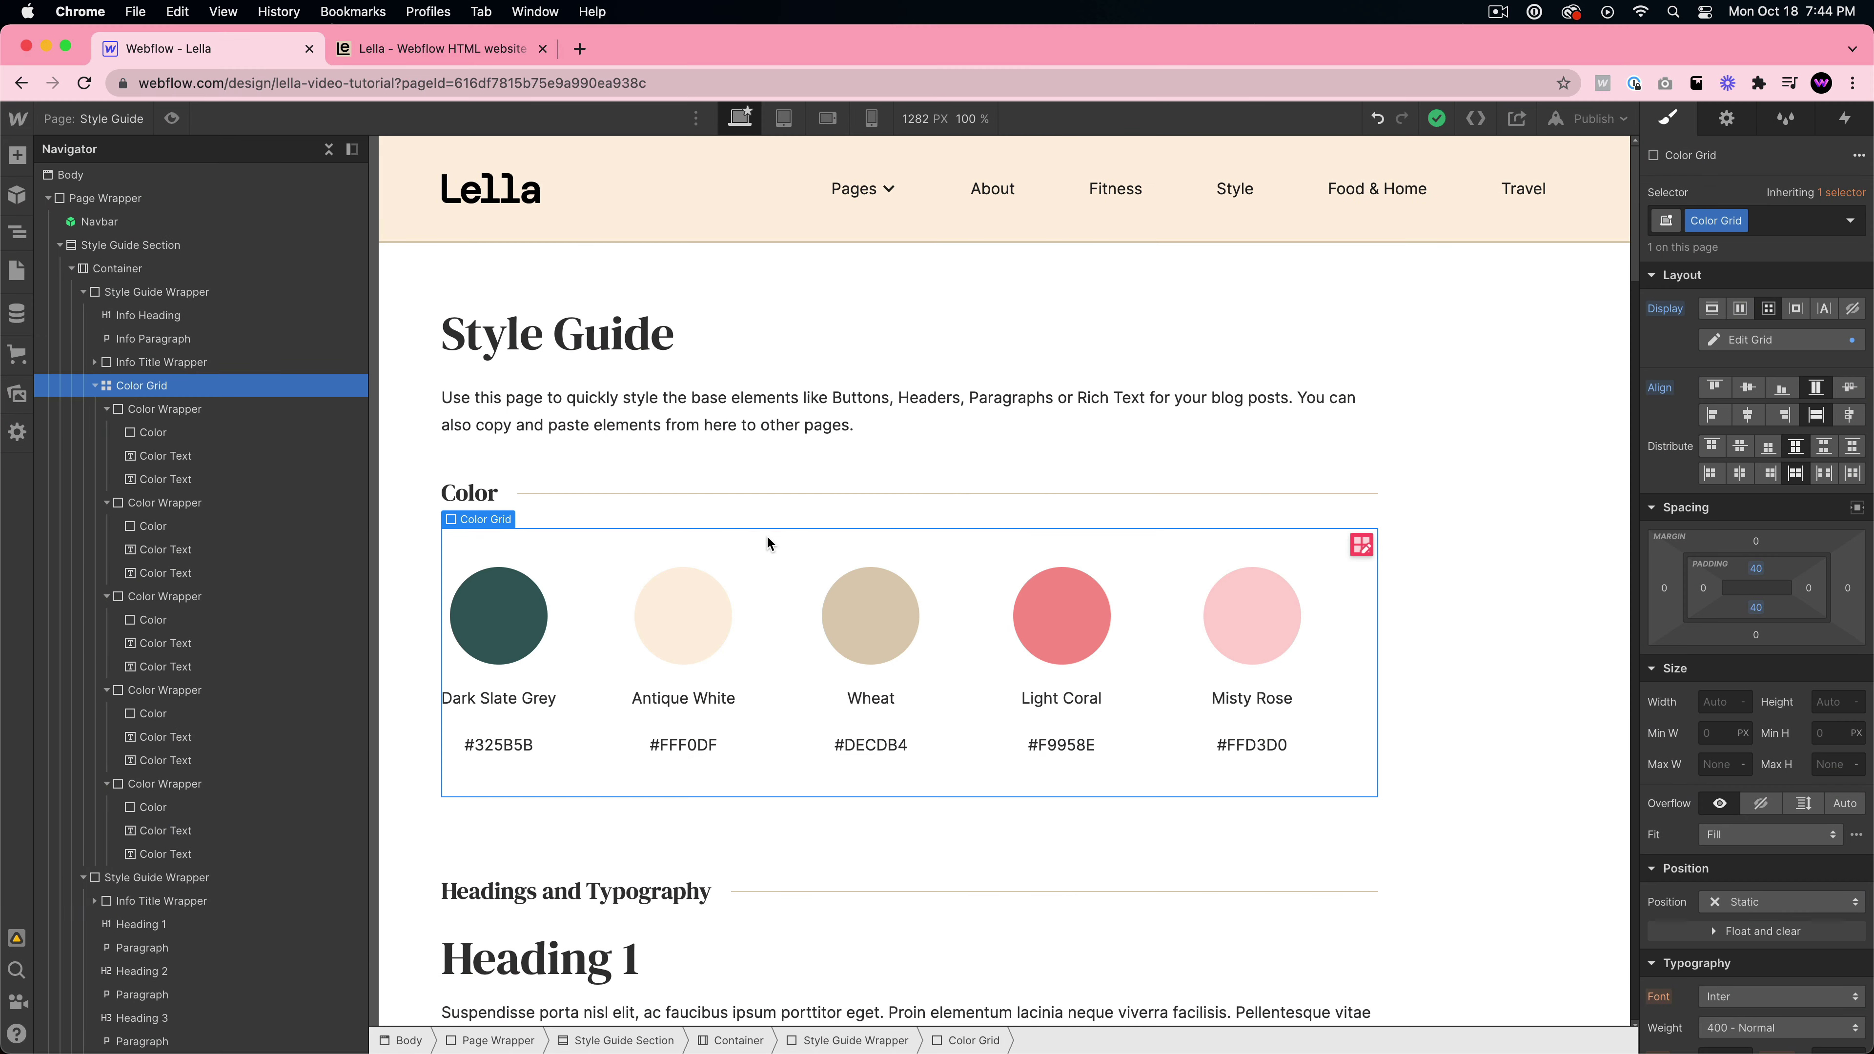
# - Open coolors.co in a new browser tab, dismiss its welcome popup and go to the trending color palettes
pyautogui.click(579, 48)
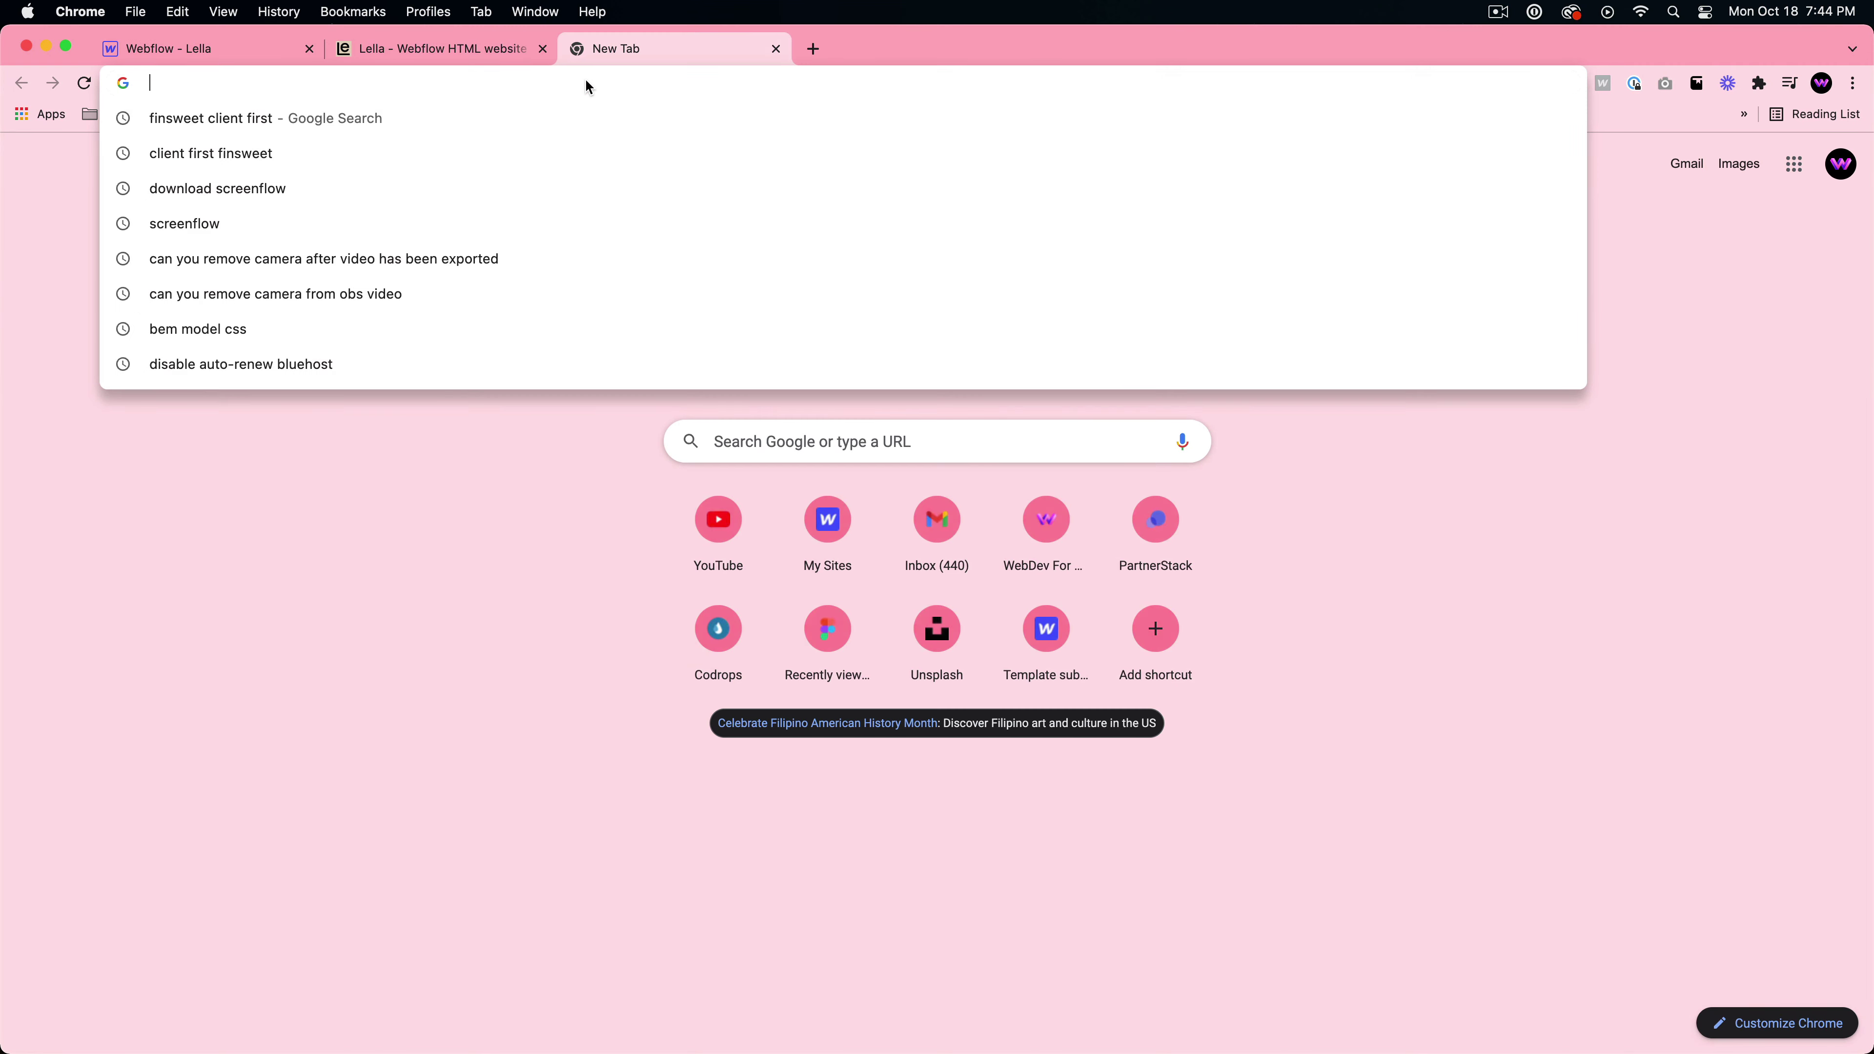
pyautogui.write('coolors.co')
pyautogui.press('Return')
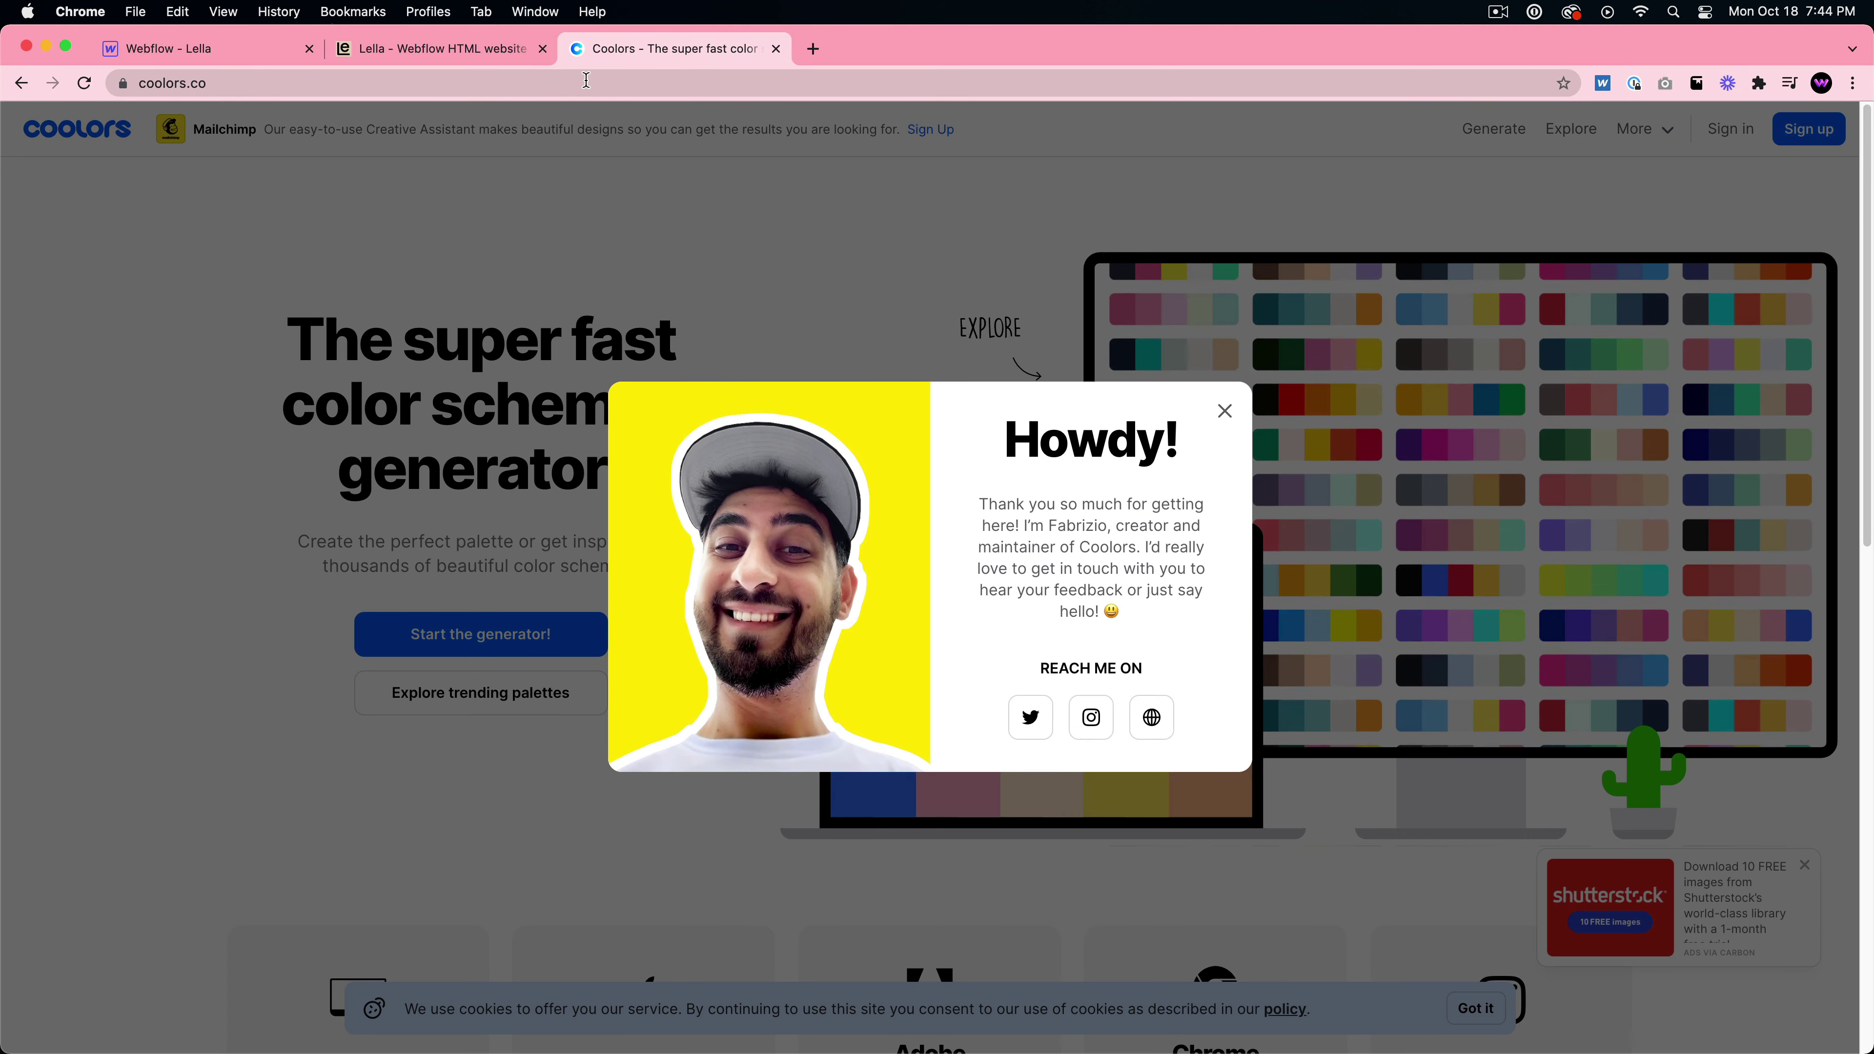
pyautogui.click(1225, 412)
pyautogui.click(1570, 130)
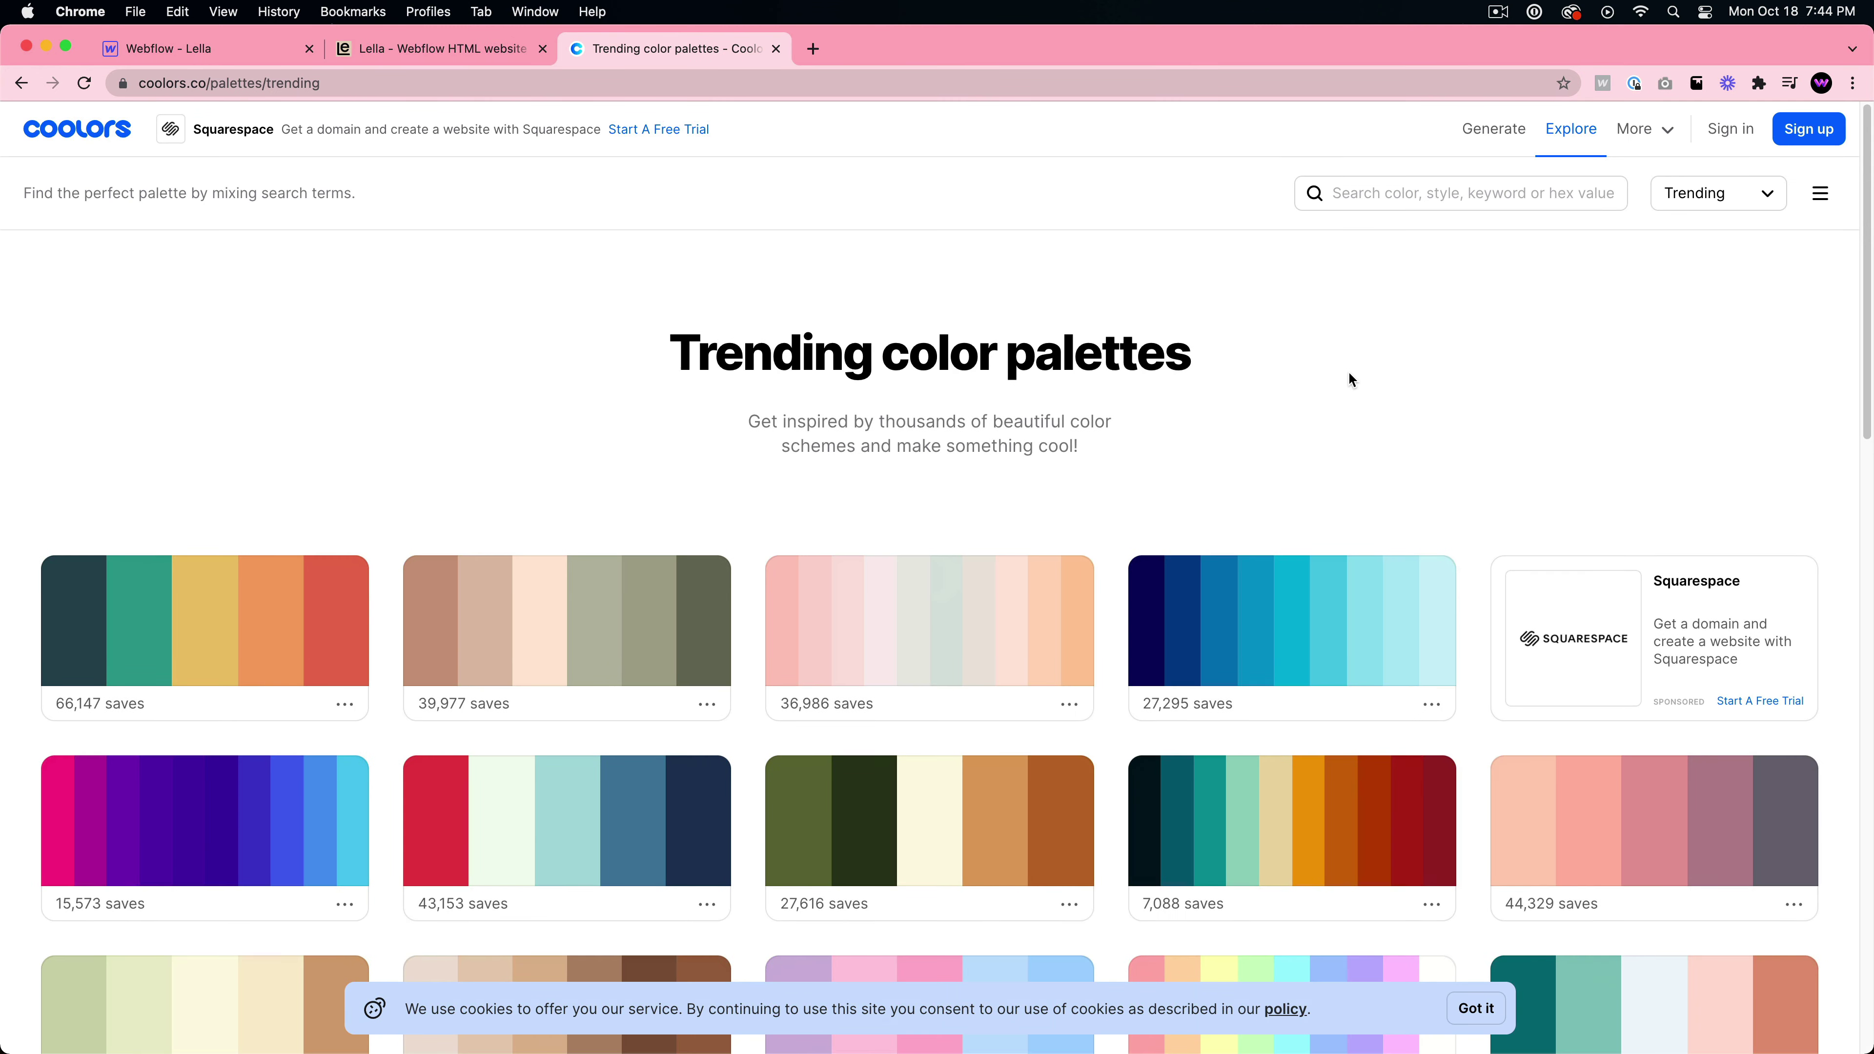
# - Copy the cream color F4F1DE from the cream, coral, navy, green and yellow palette and return to Webflow
pyautogui.scroll(-5, 1351, 377)
pyautogui.scroll(-3, 1348, 388)
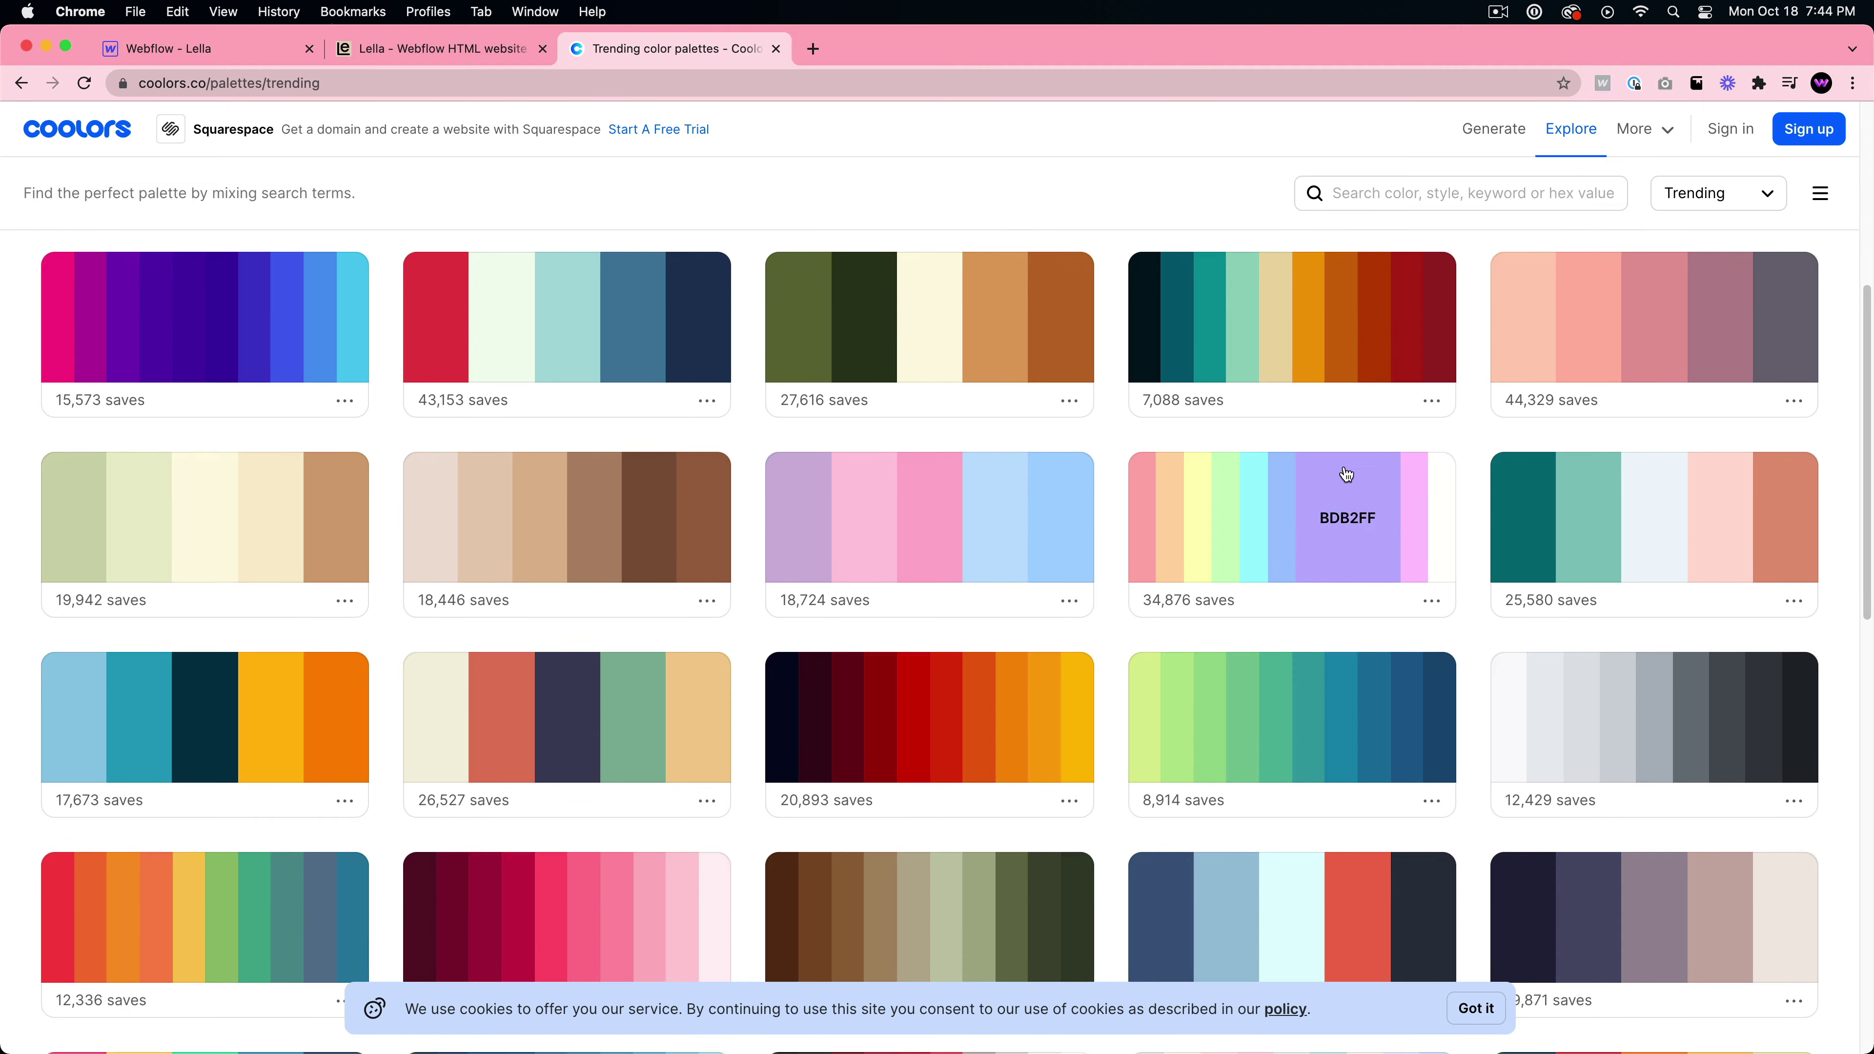
pyautogui.scroll(-2, 558, 660)
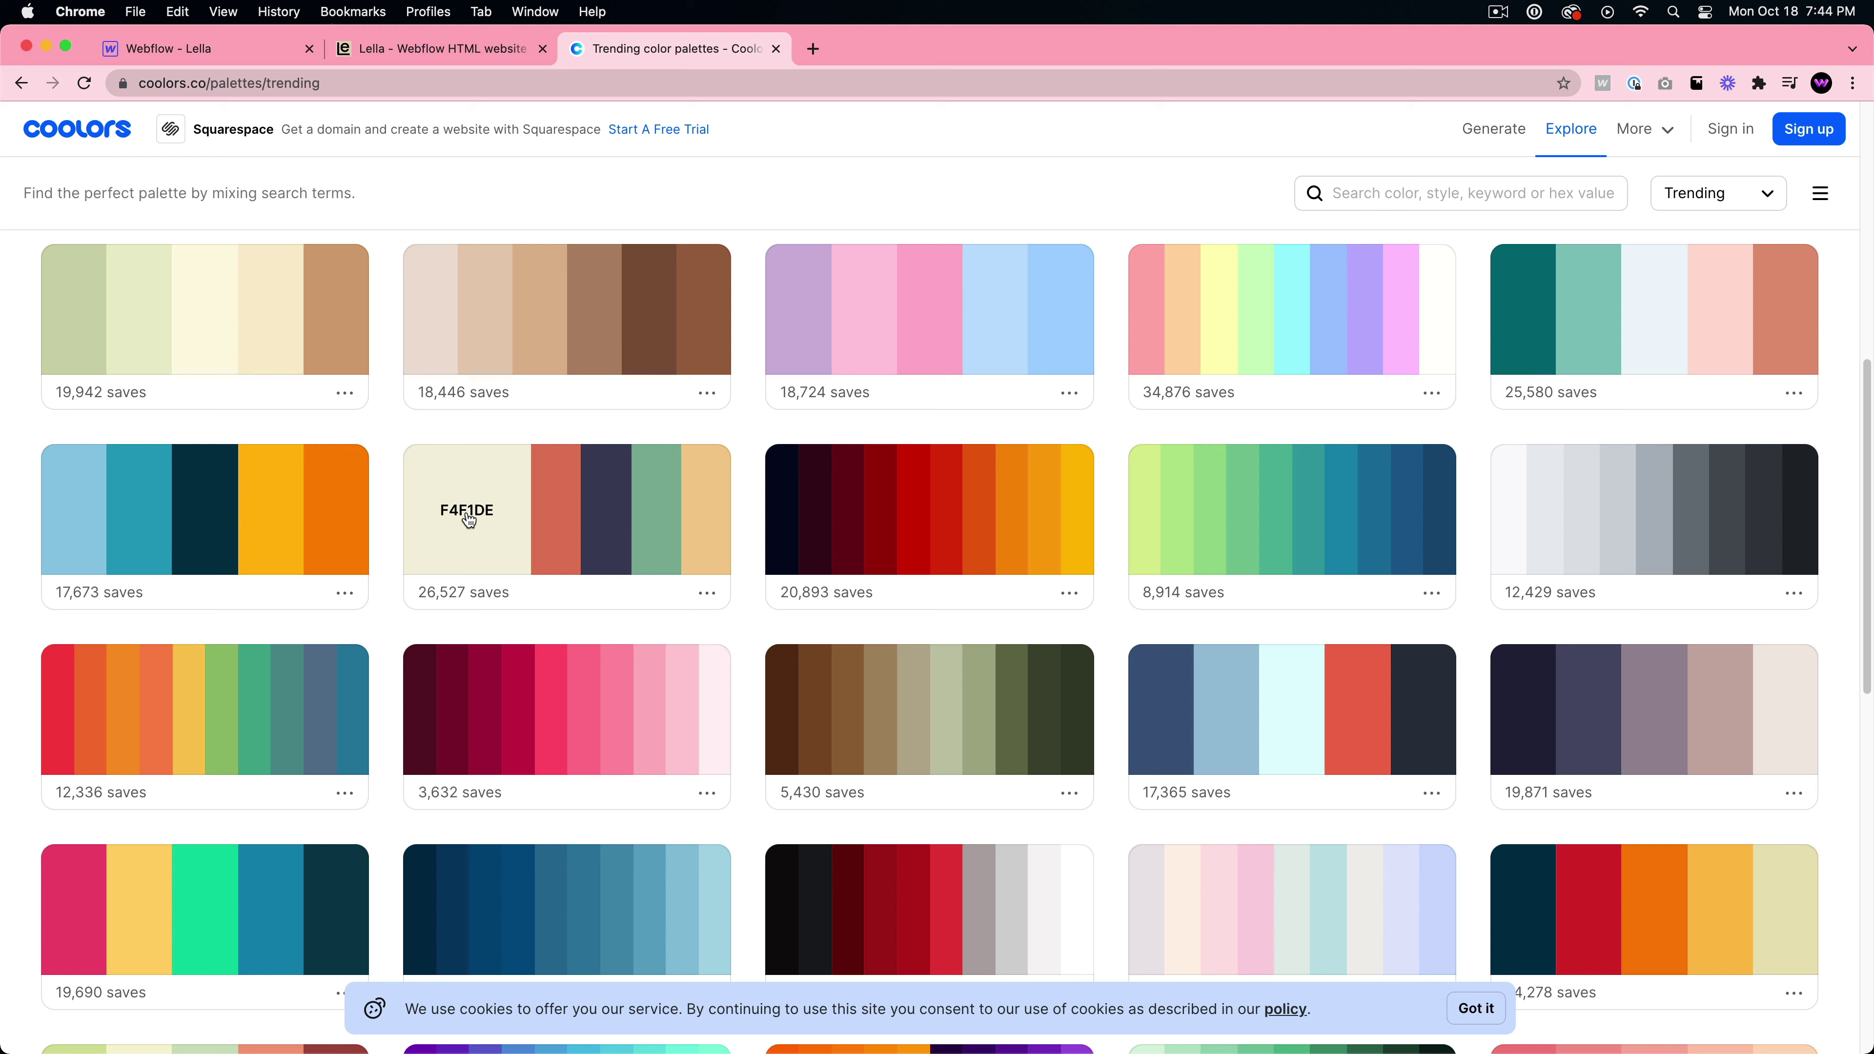
pyautogui.click(454, 522)
pyautogui.click(173, 48)
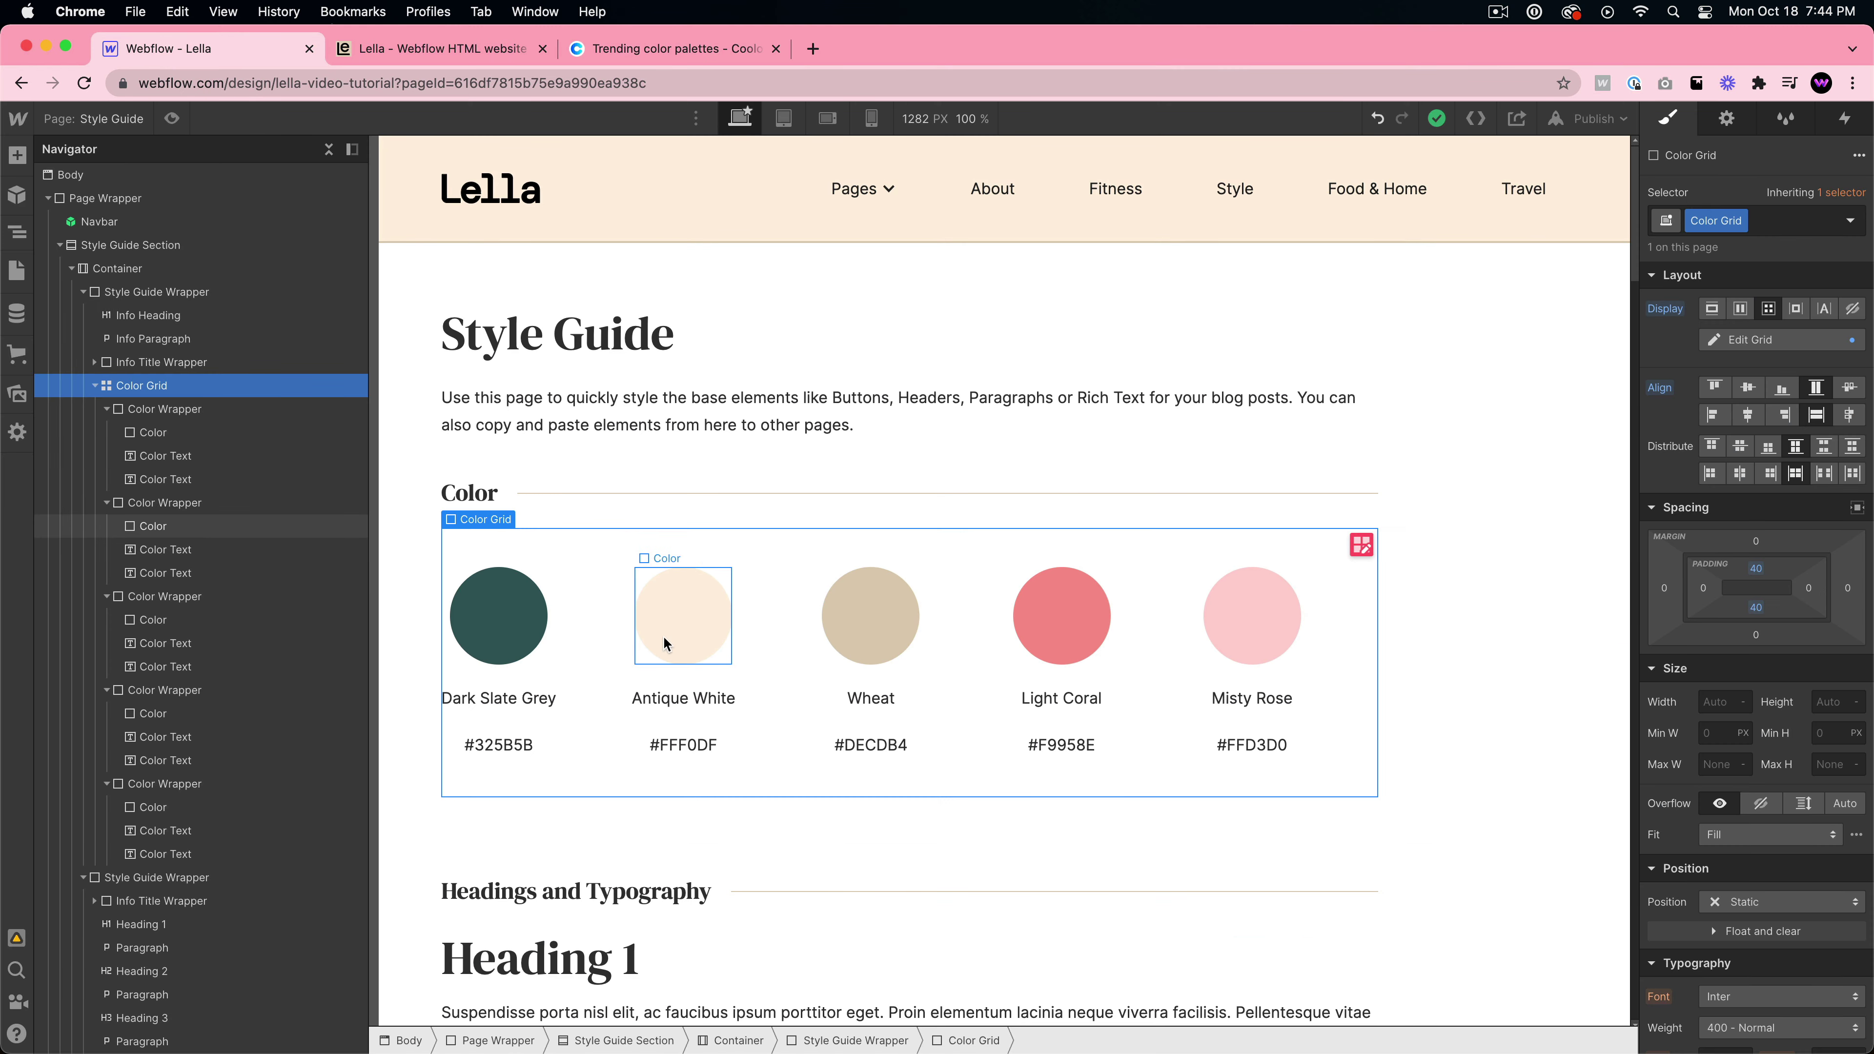
pyautogui.click(602, 51)
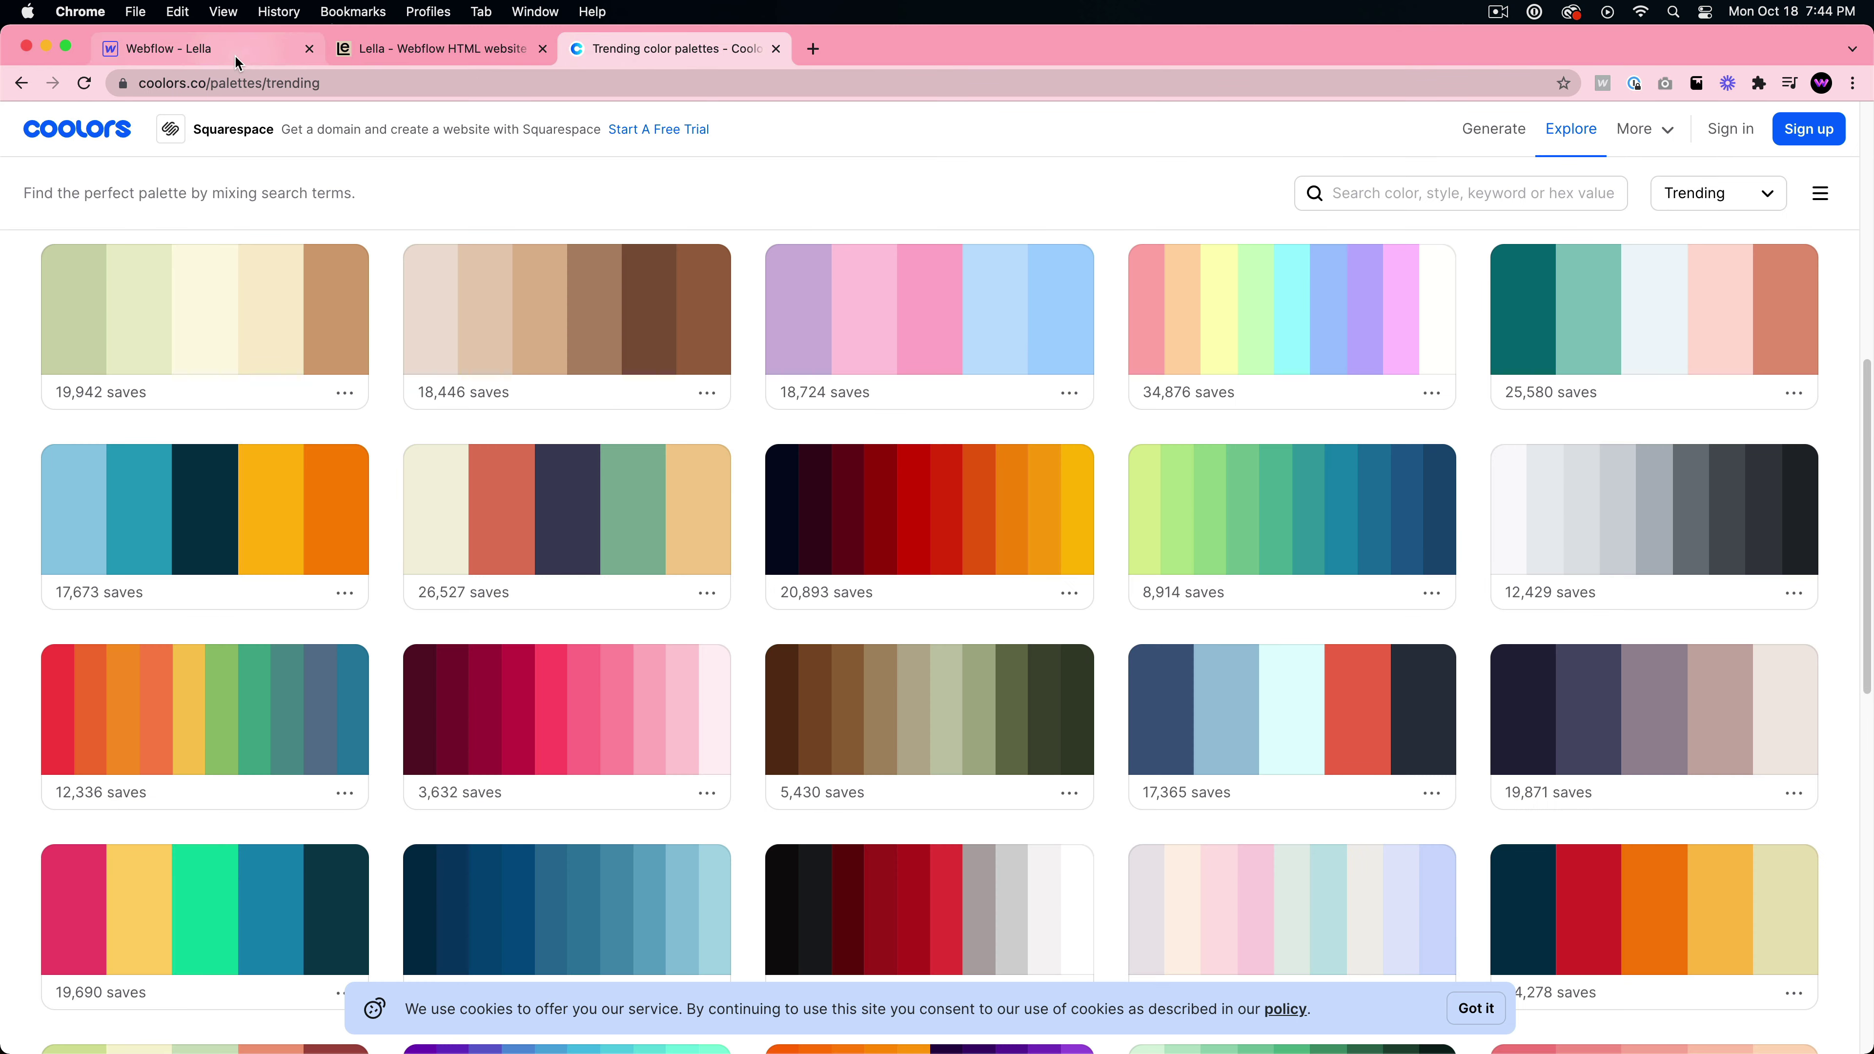
pyautogui.click(184, 48)
# - Try to change the Antique White global swatch to #f4f1de from the second color circle's background color
pyautogui.click(645, 587)
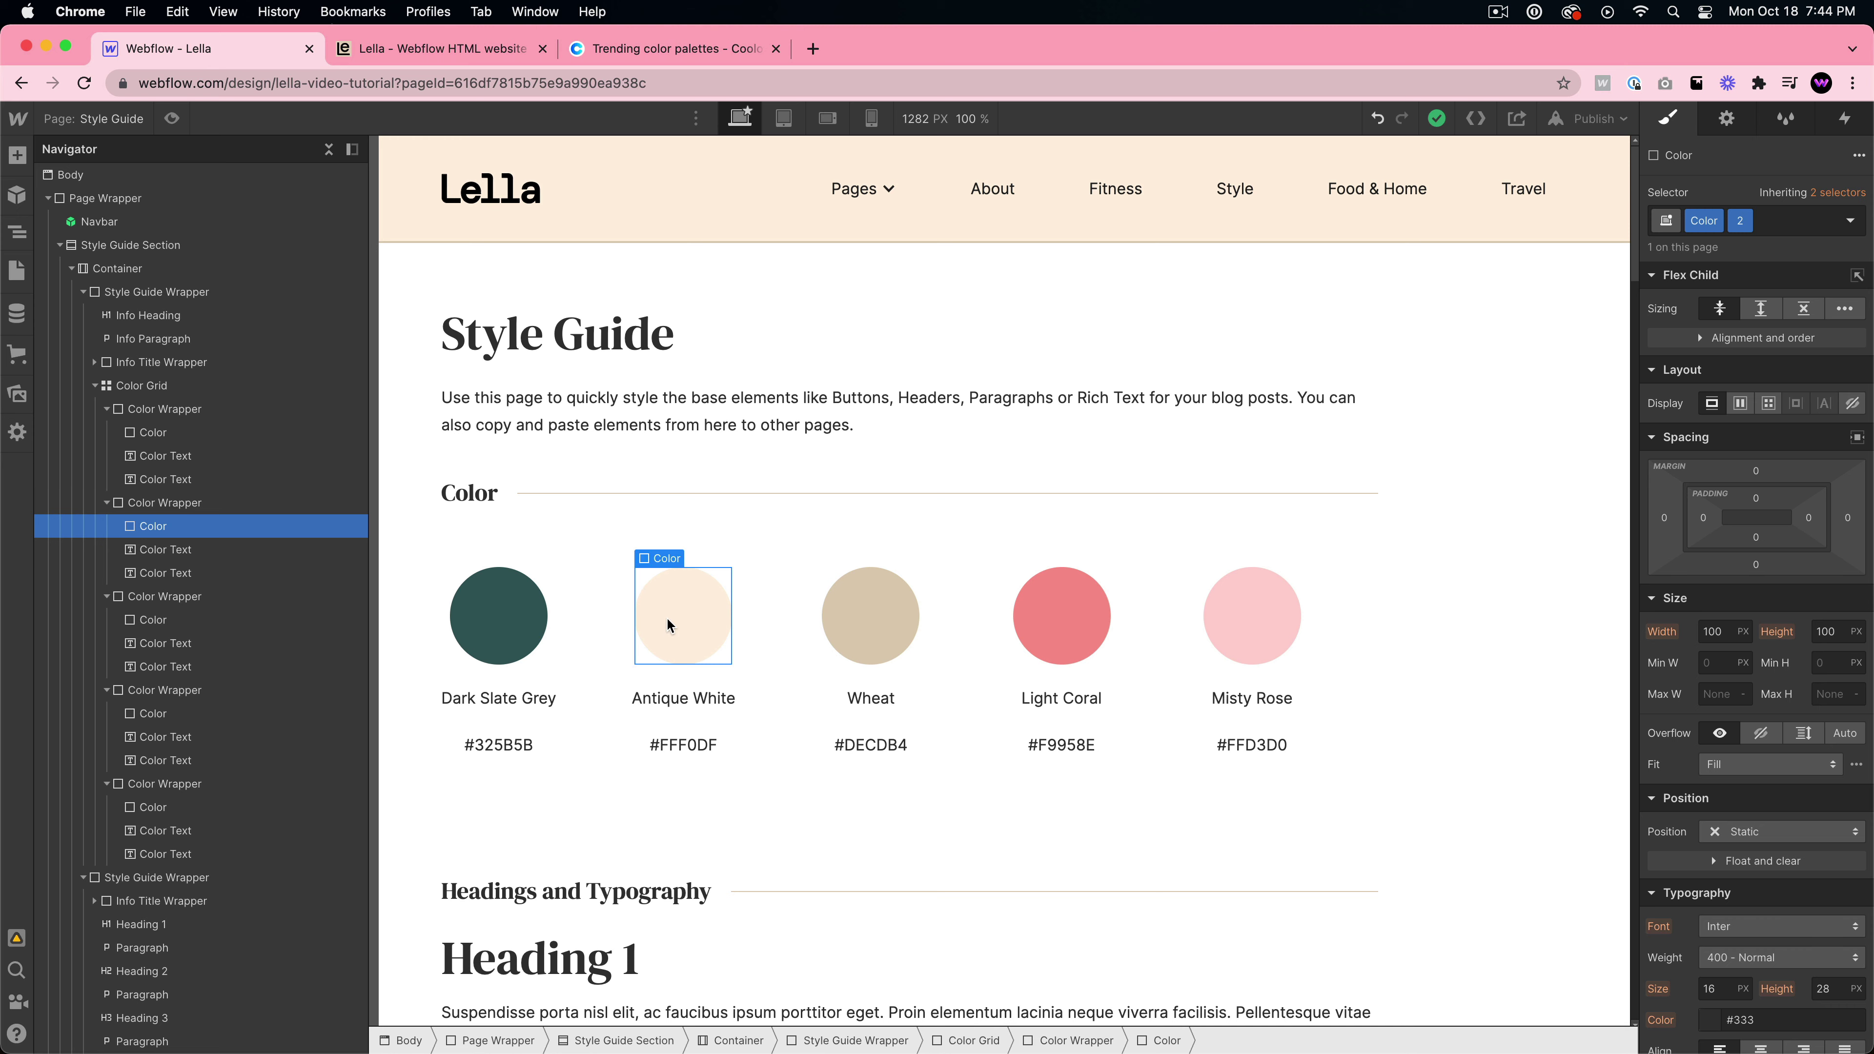
pyautogui.scroll(-2, 1787, 765)
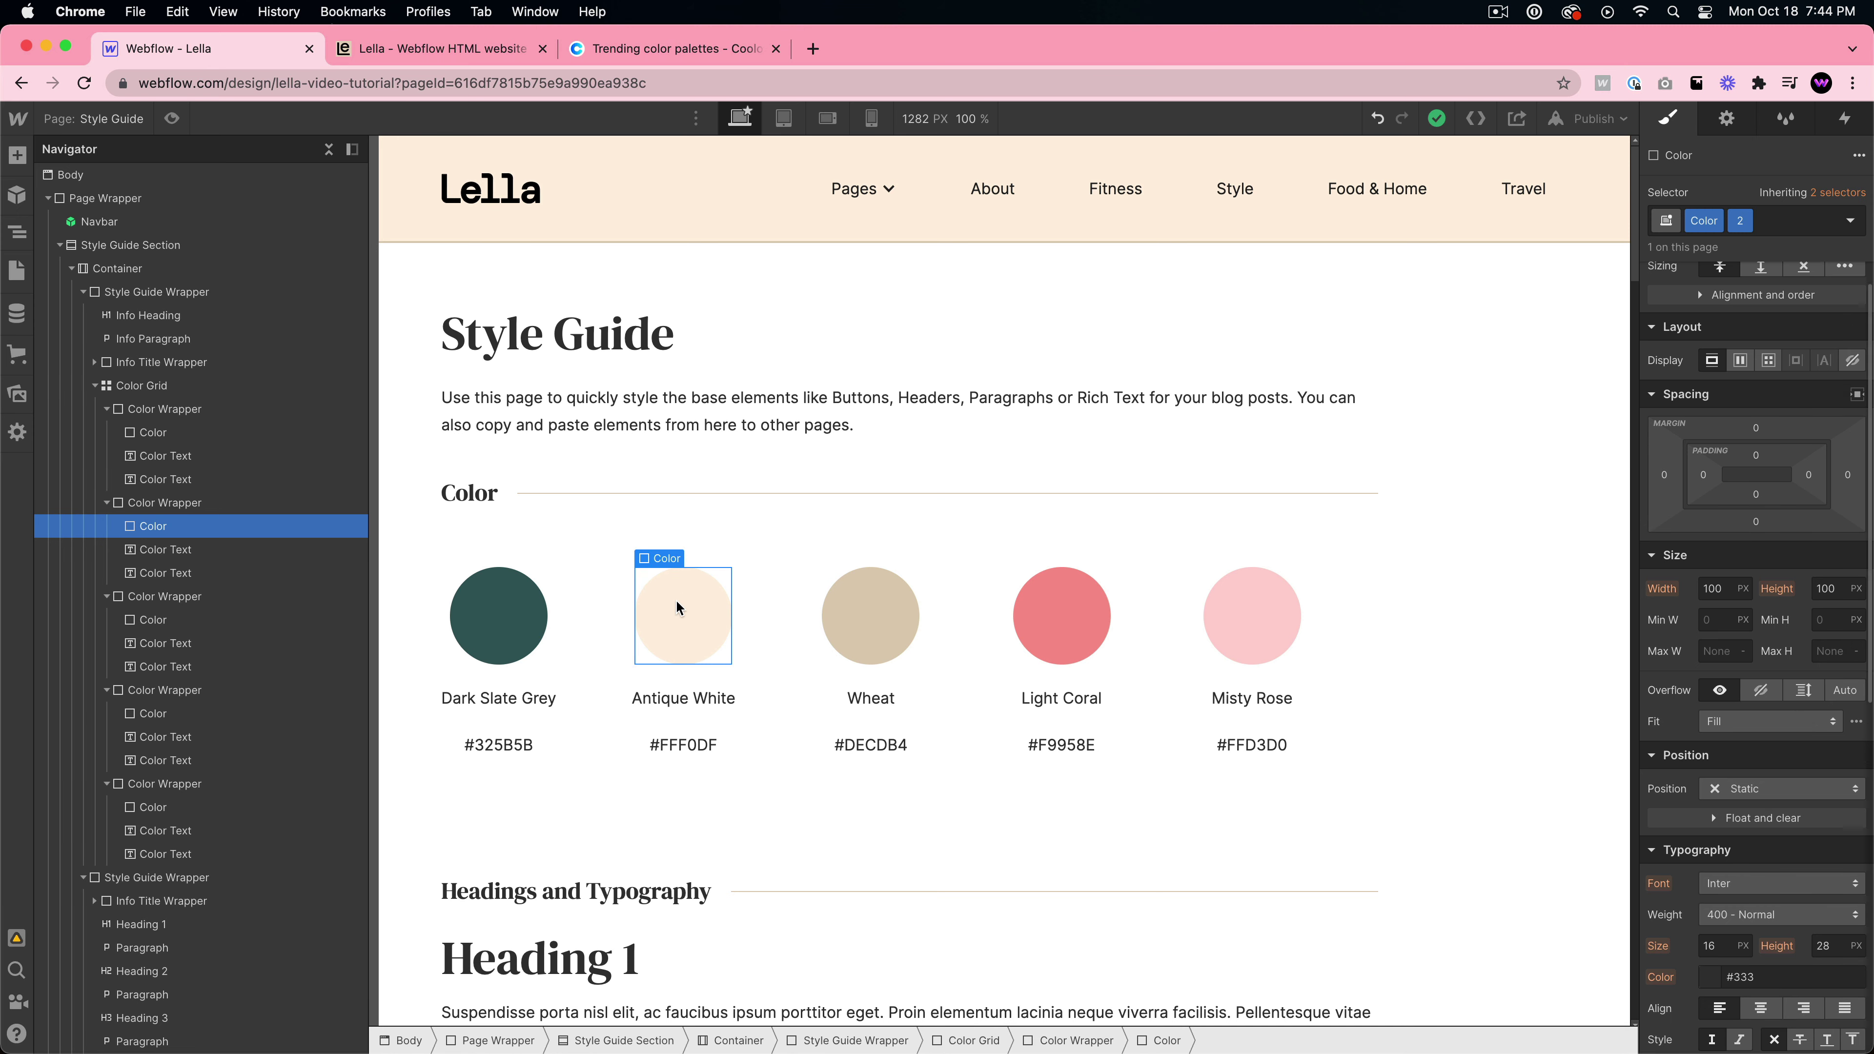
pyautogui.scroll(-10, 1733, 762)
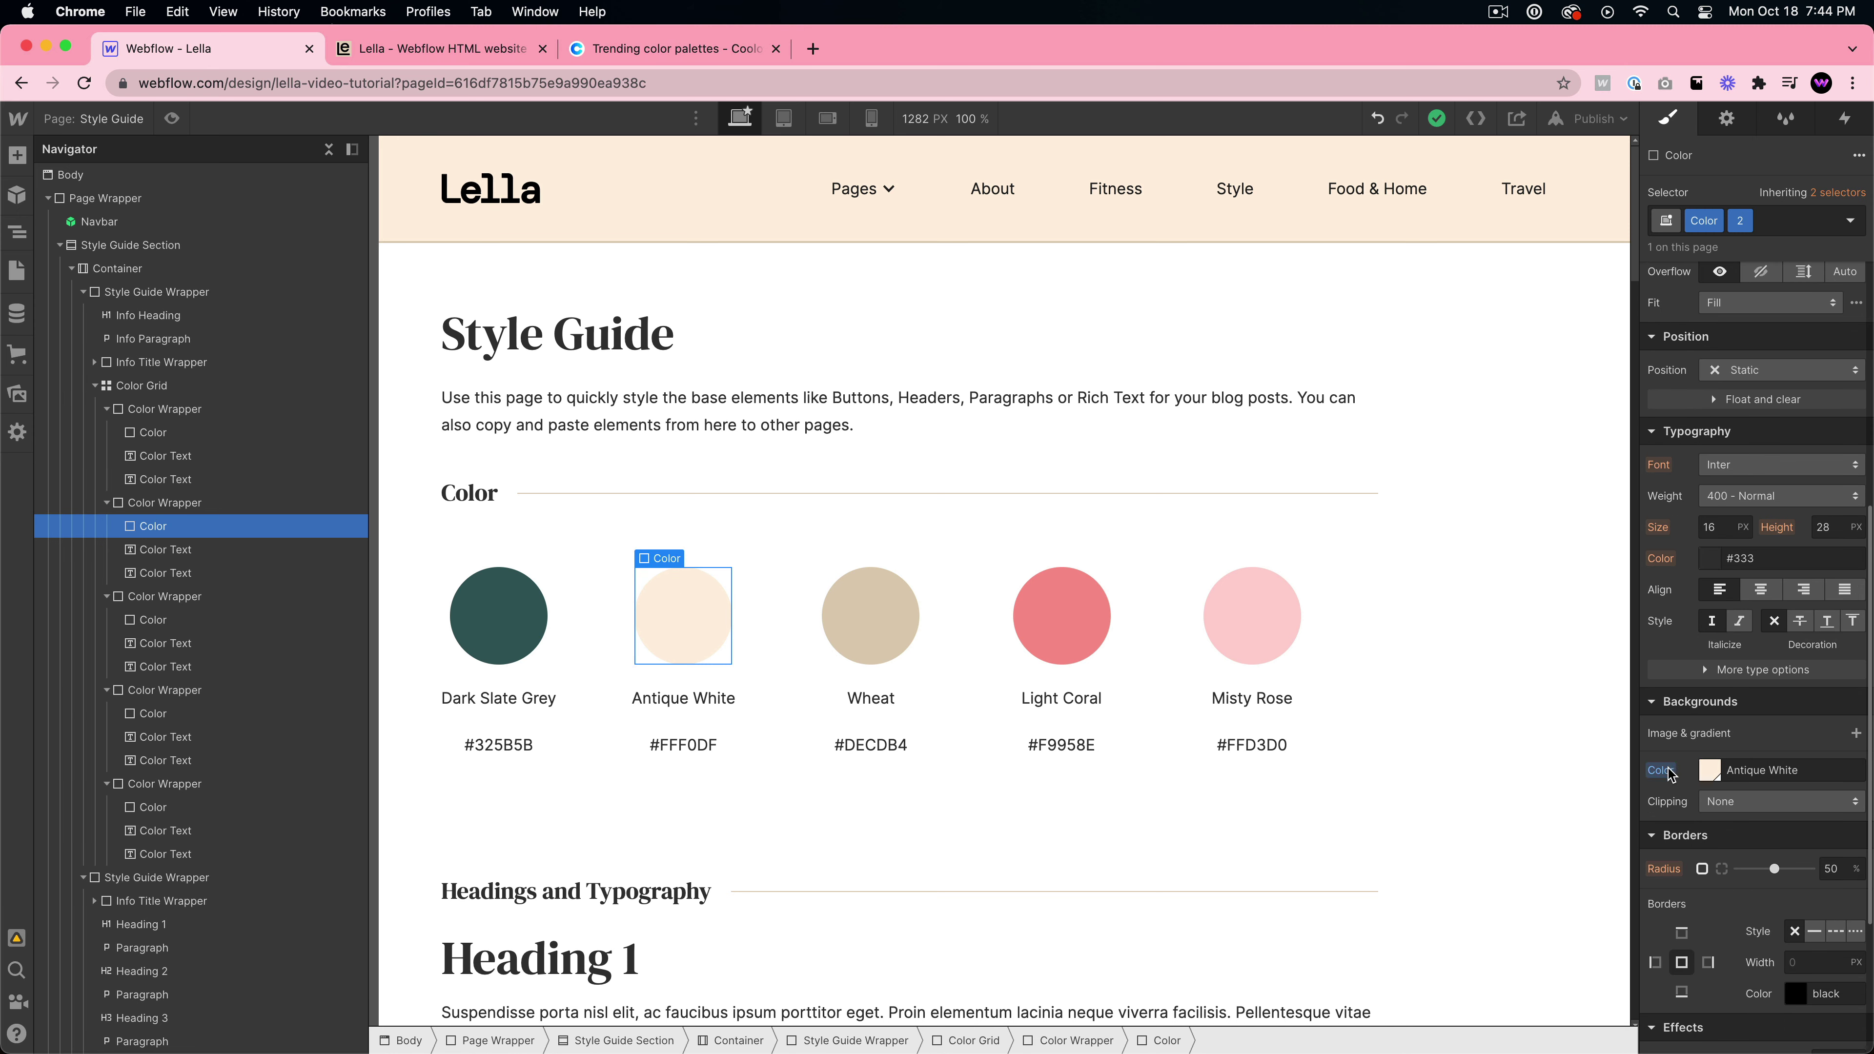
pyautogui.click(1710, 772)
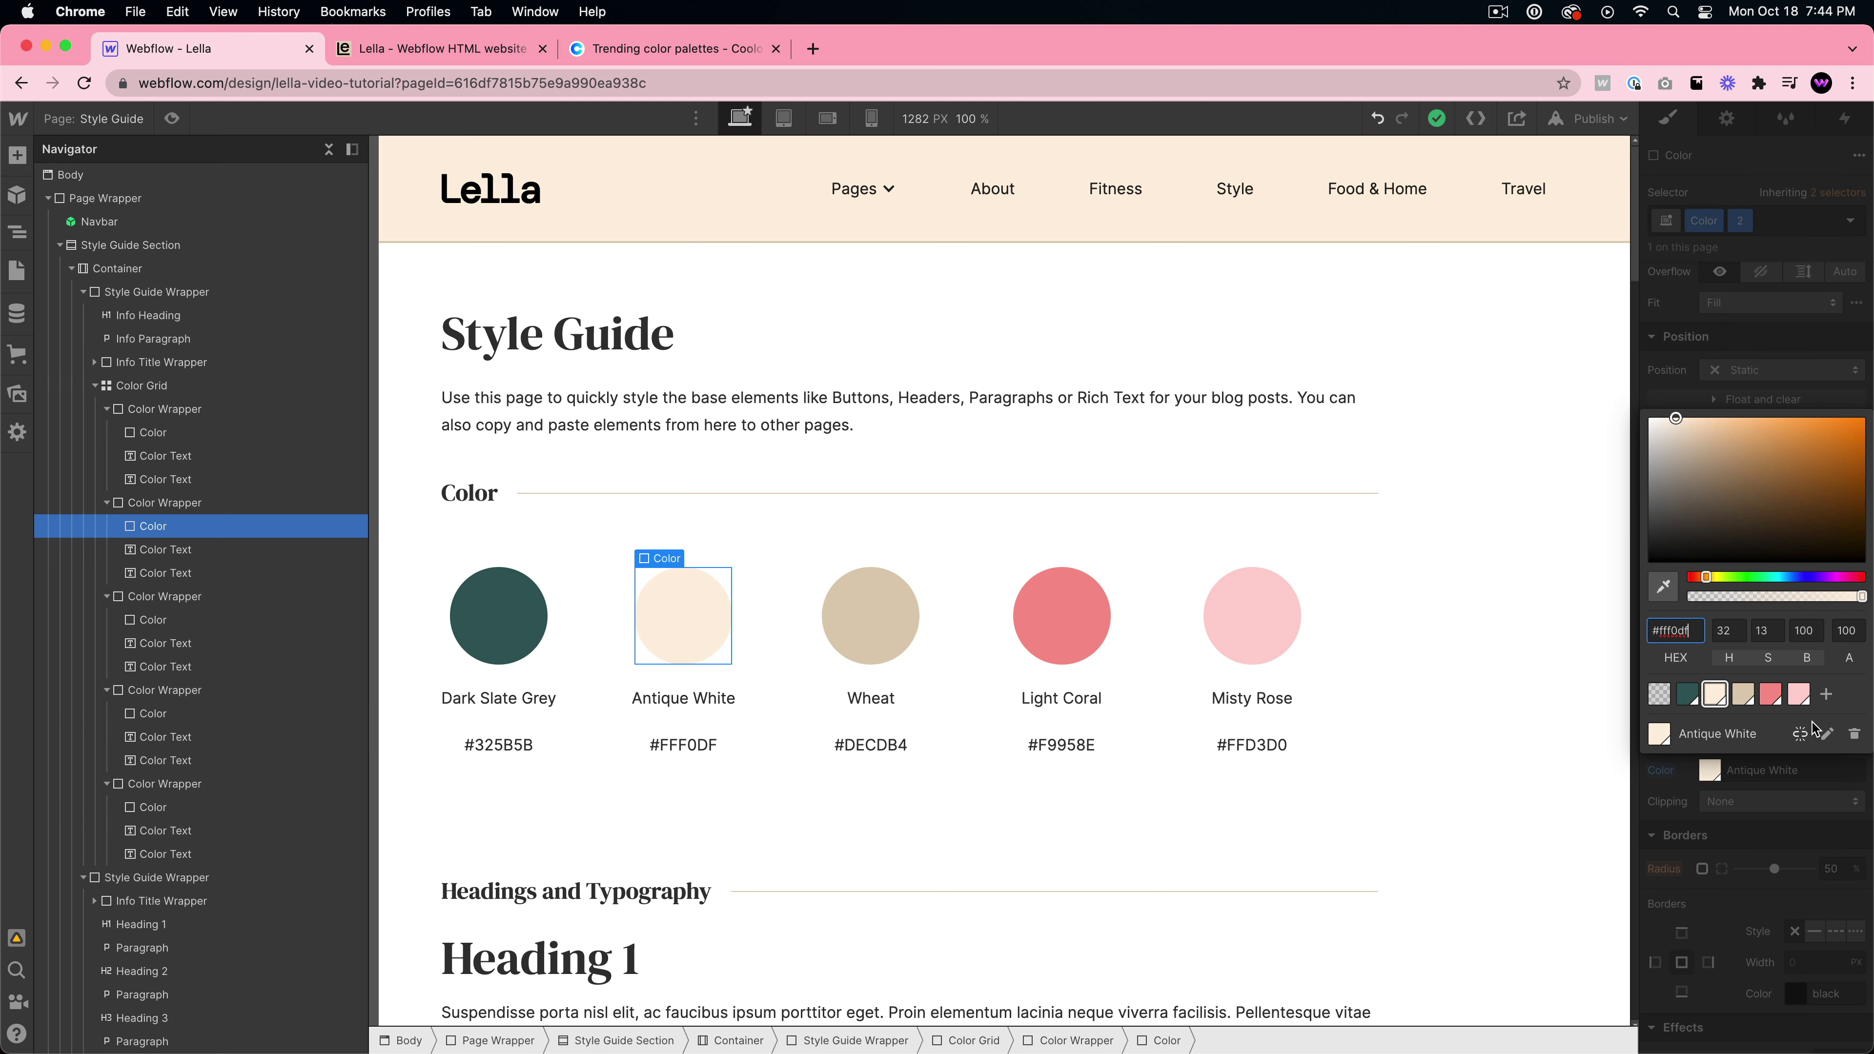
pyautogui.click(1828, 736)
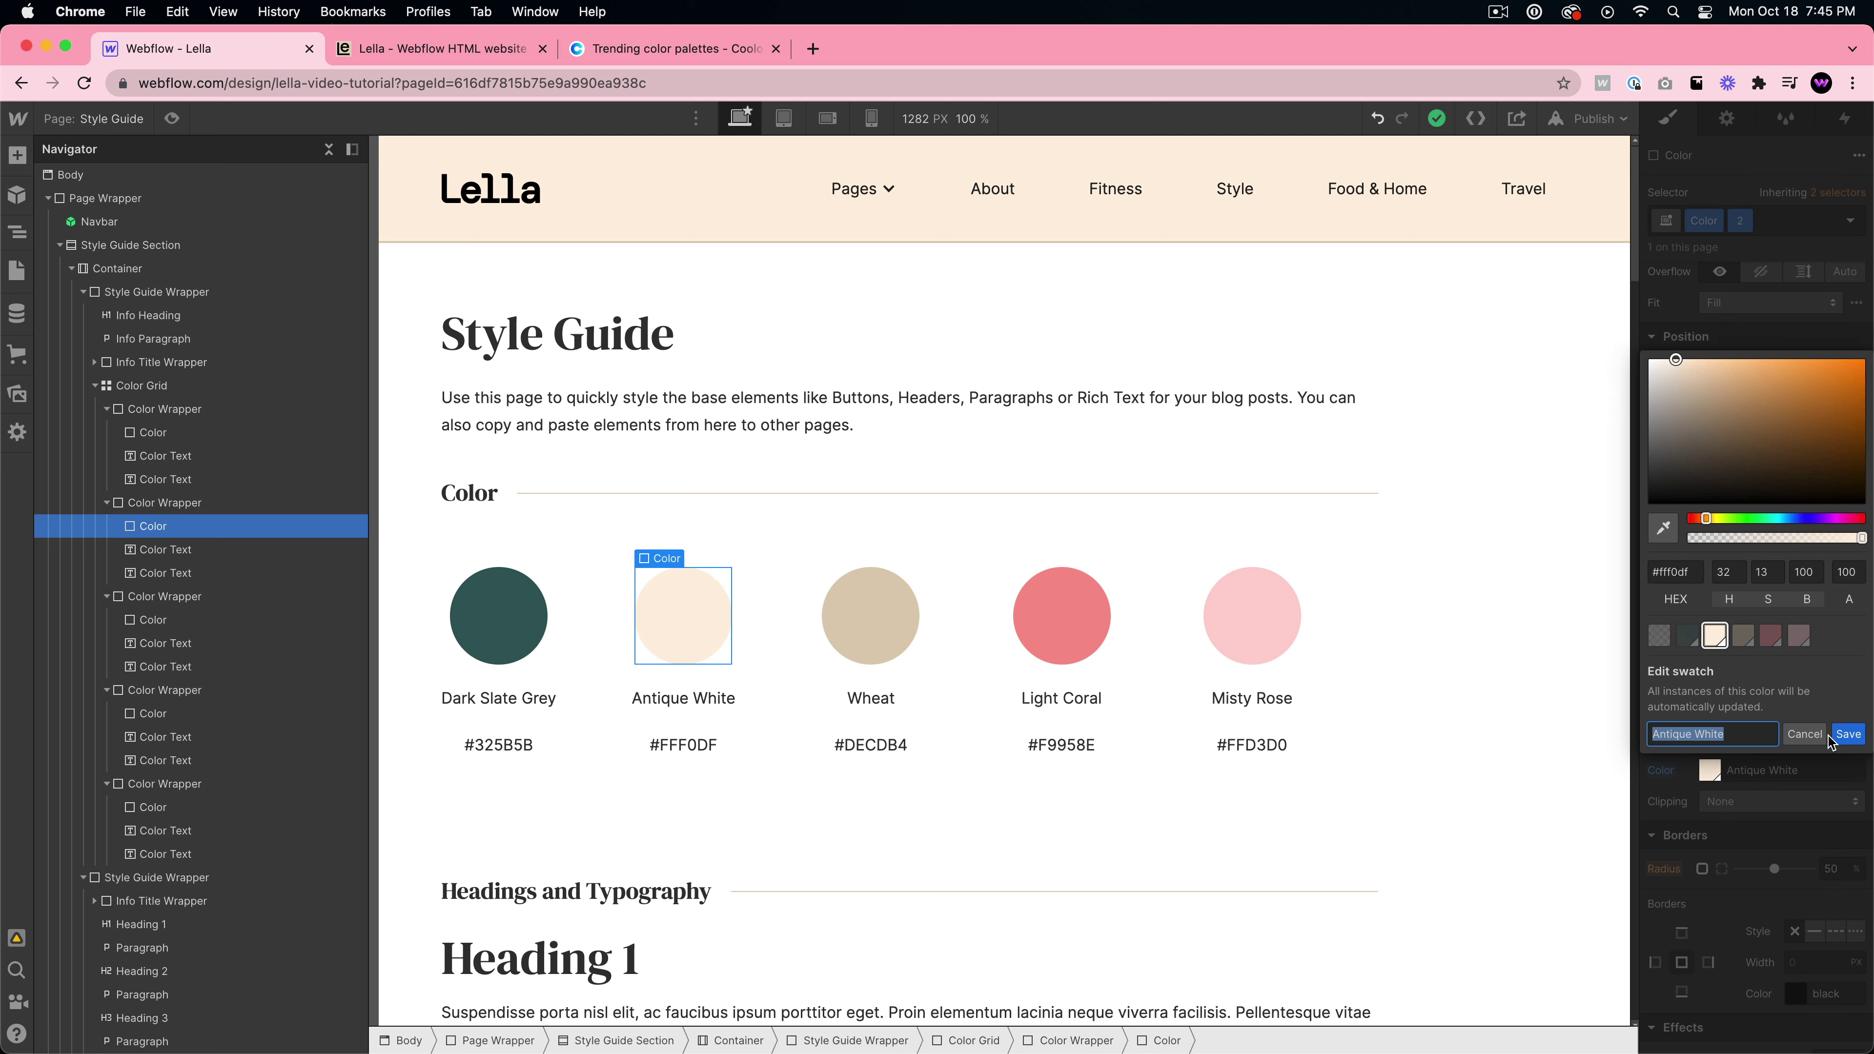
pyautogui.click(1694, 572)
pyautogui.write('f4f1de')
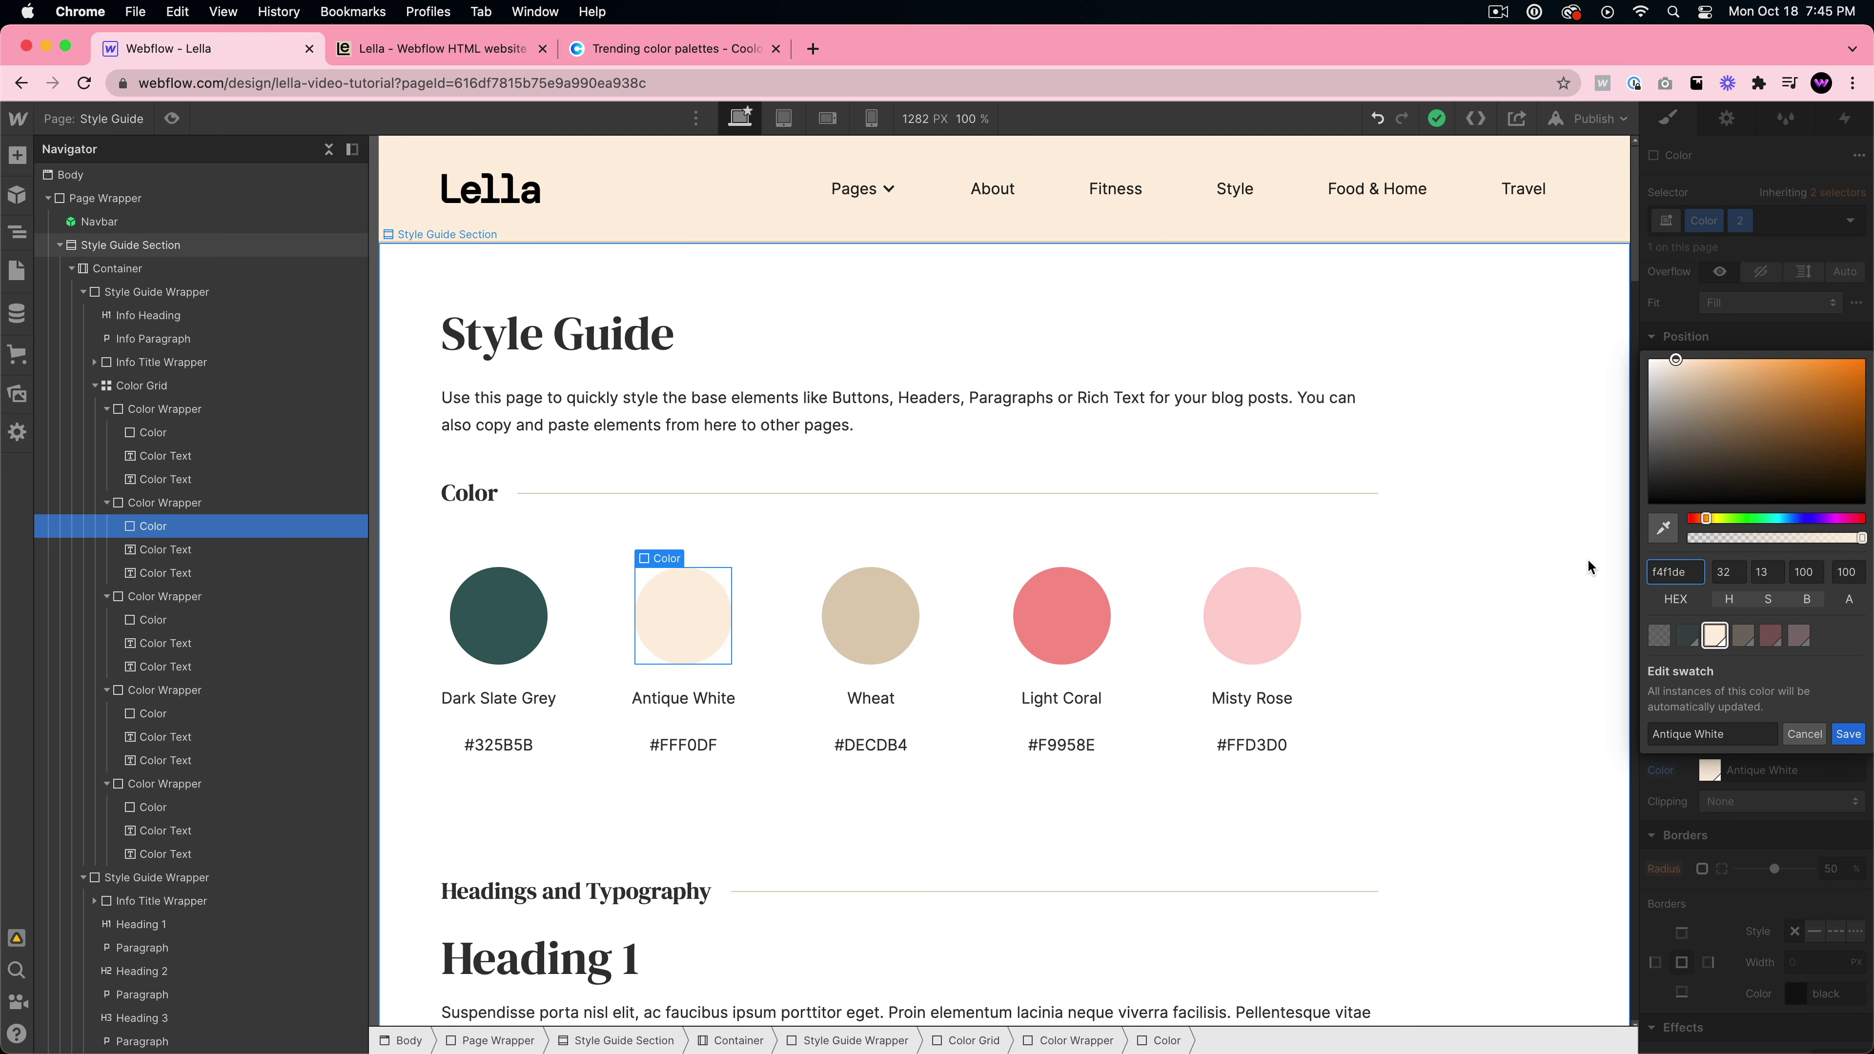
pyautogui.press('Return')
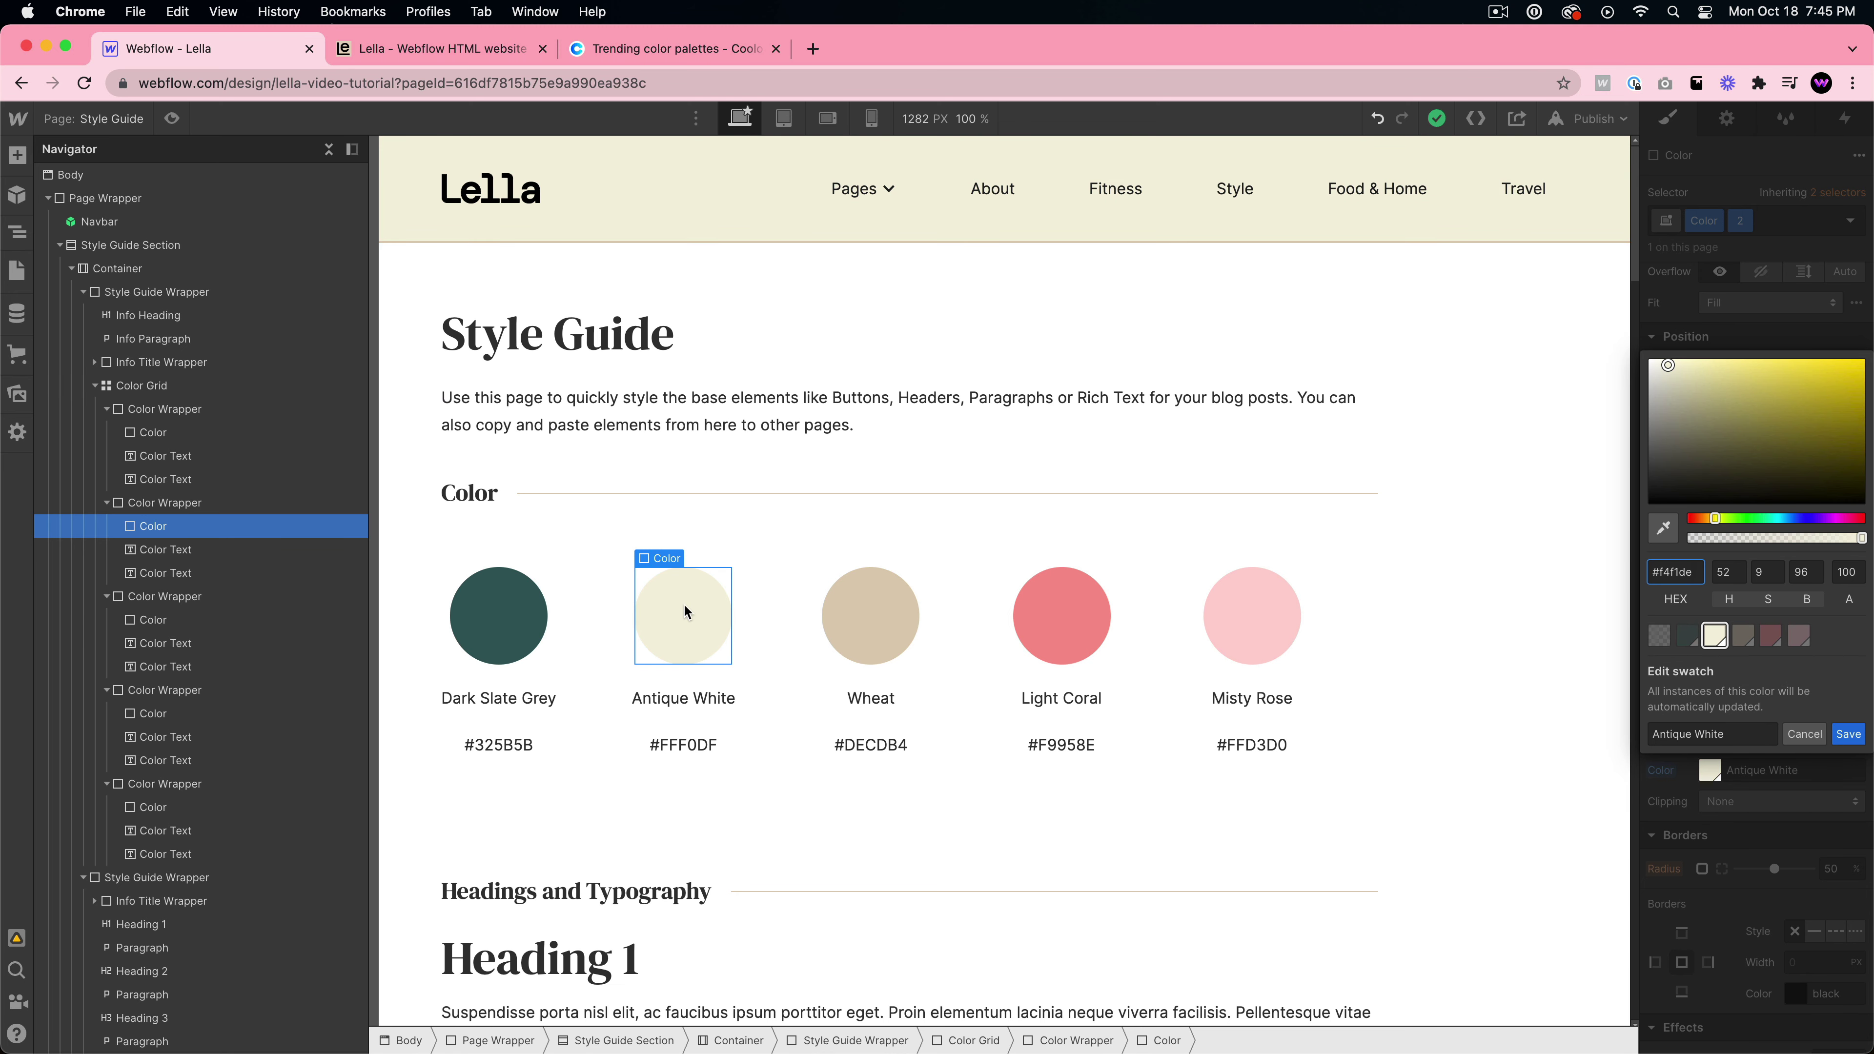
# - Copy the yellow F2CC8F from the cream, coral, navy, green and yellow Coolors palette and save it as Webflow's Wheat global swatch color
pyautogui.click(649, 49)
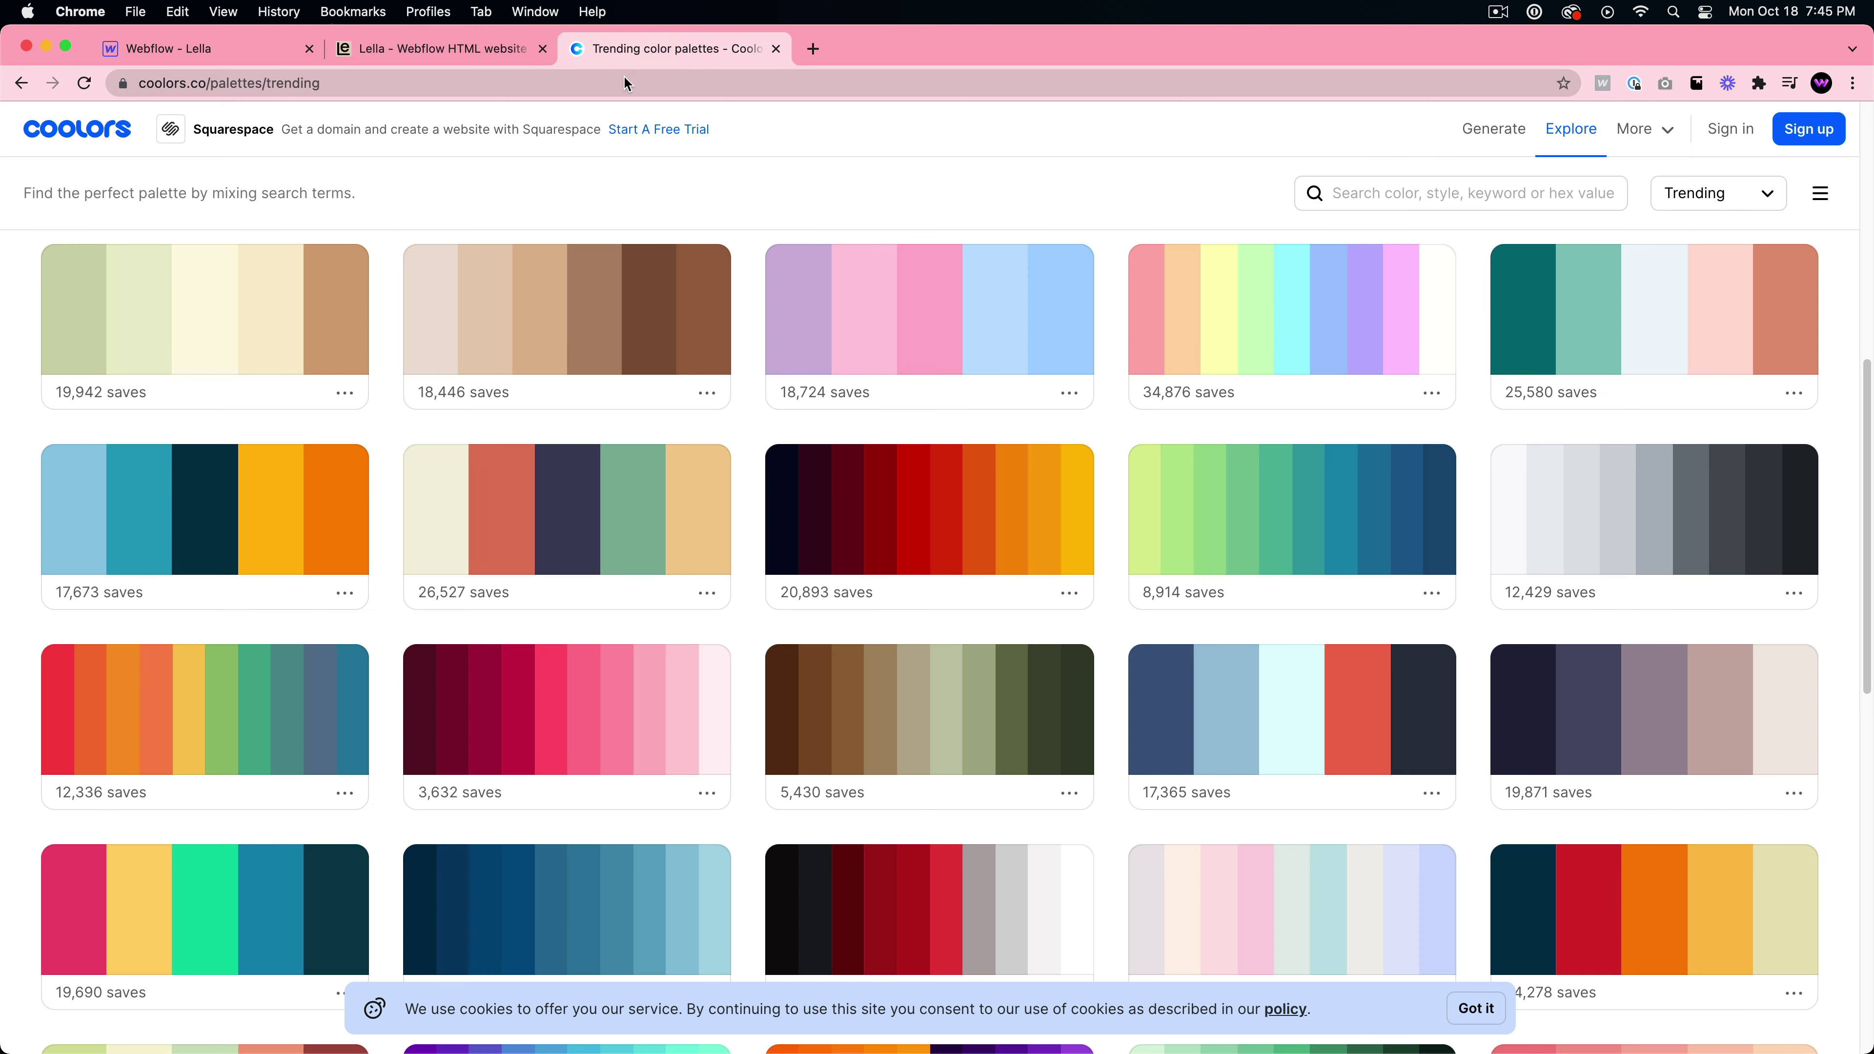
pyautogui.click(691, 519)
pyautogui.click(244, 52)
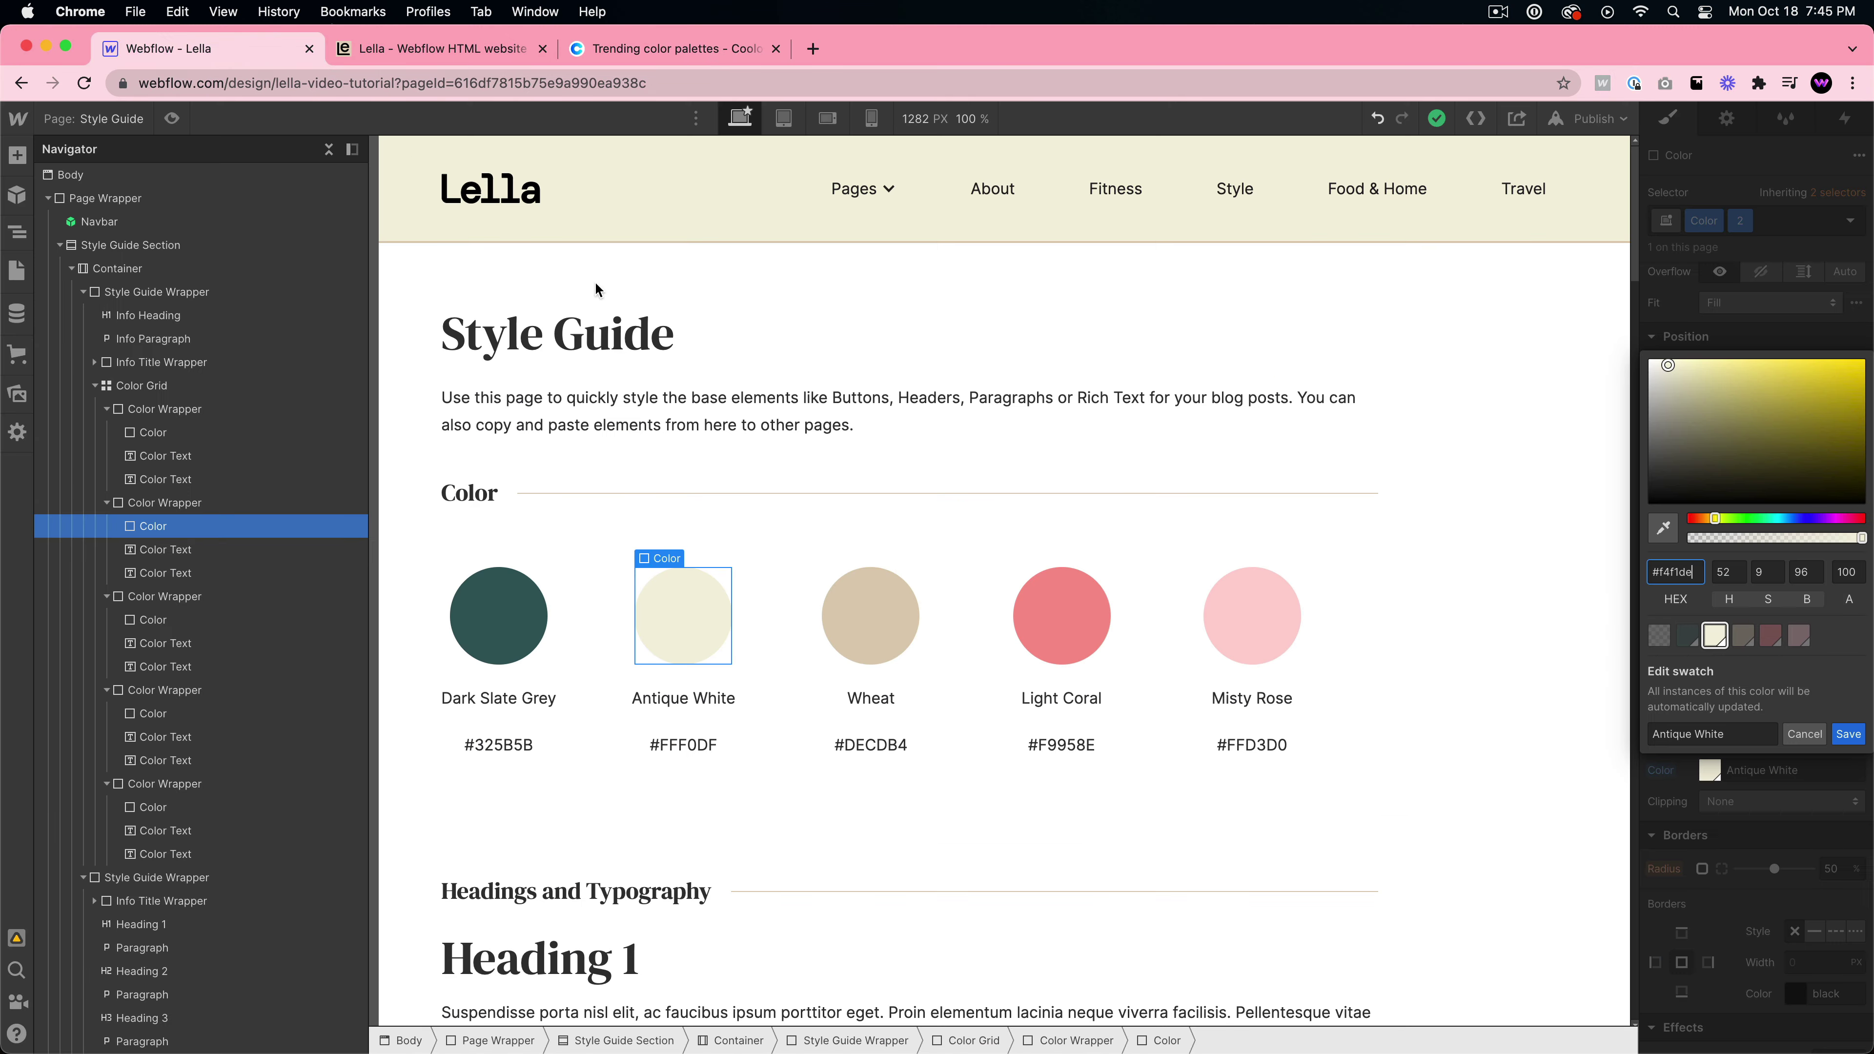
pyautogui.click(868, 616)
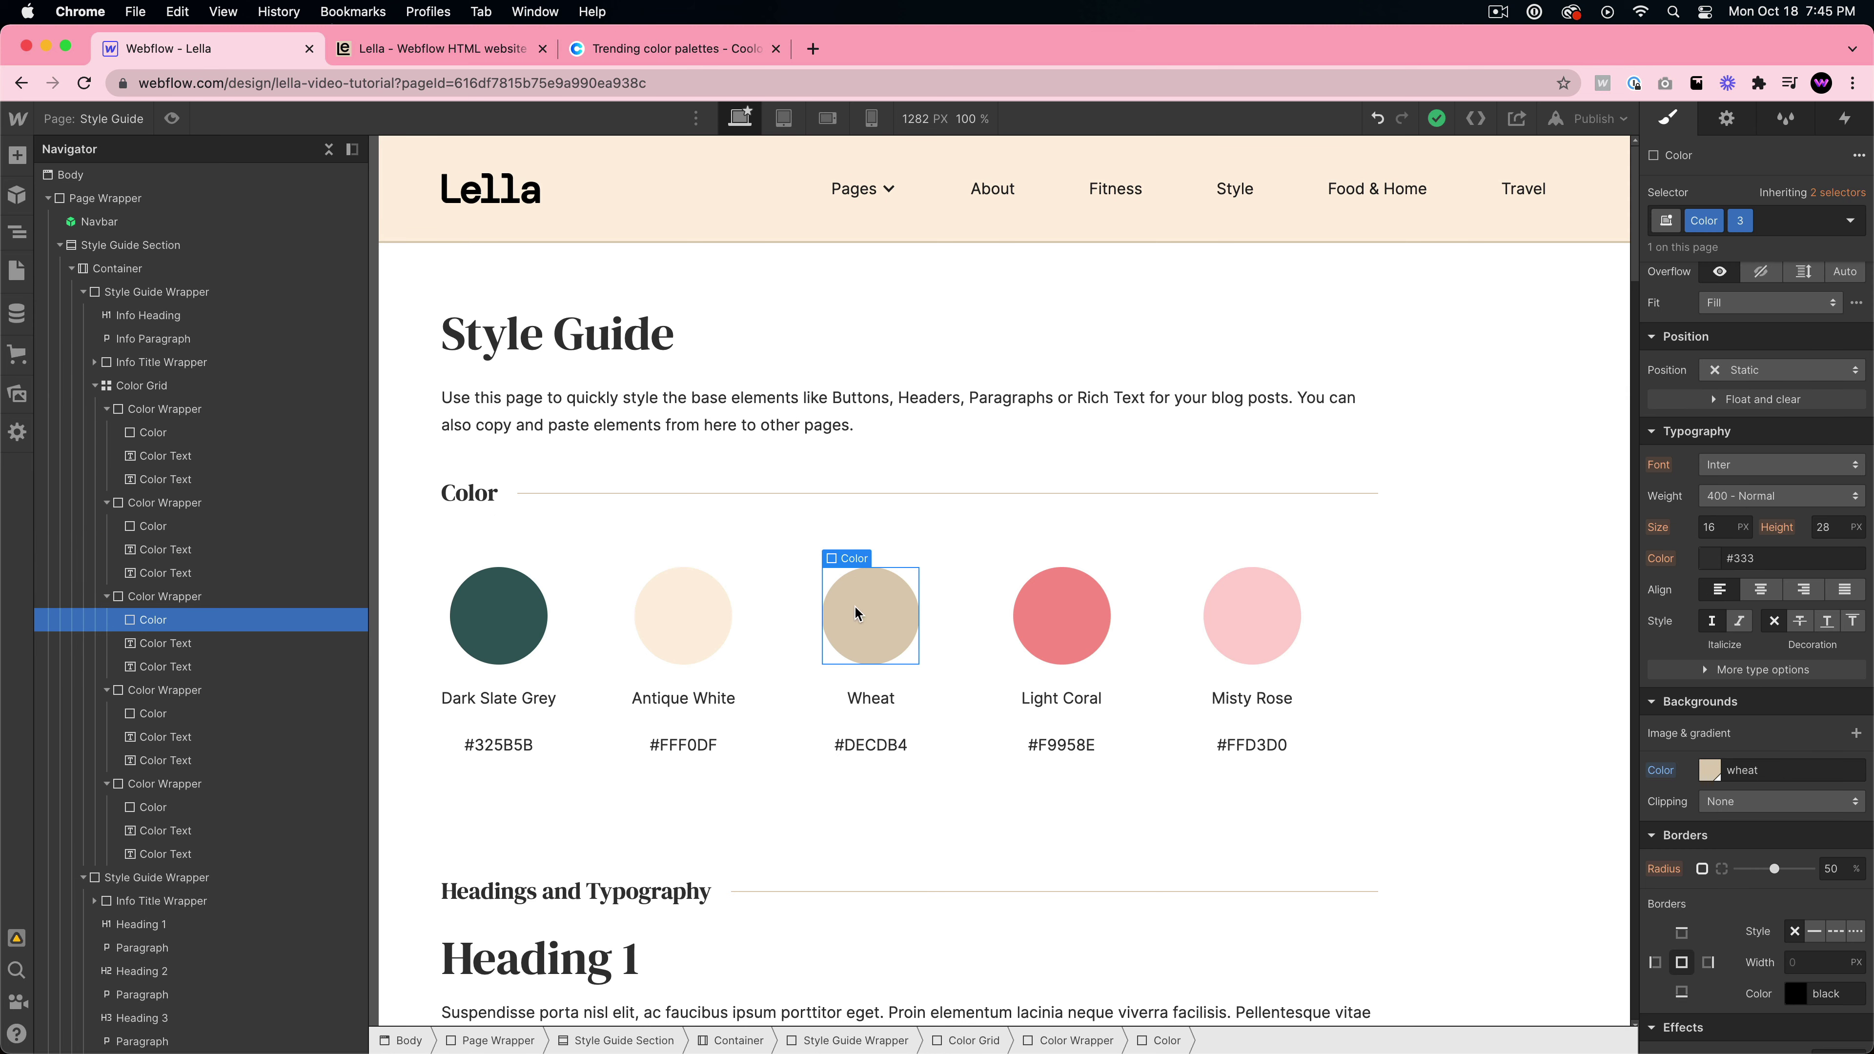
pyautogui.click(1710, 774)
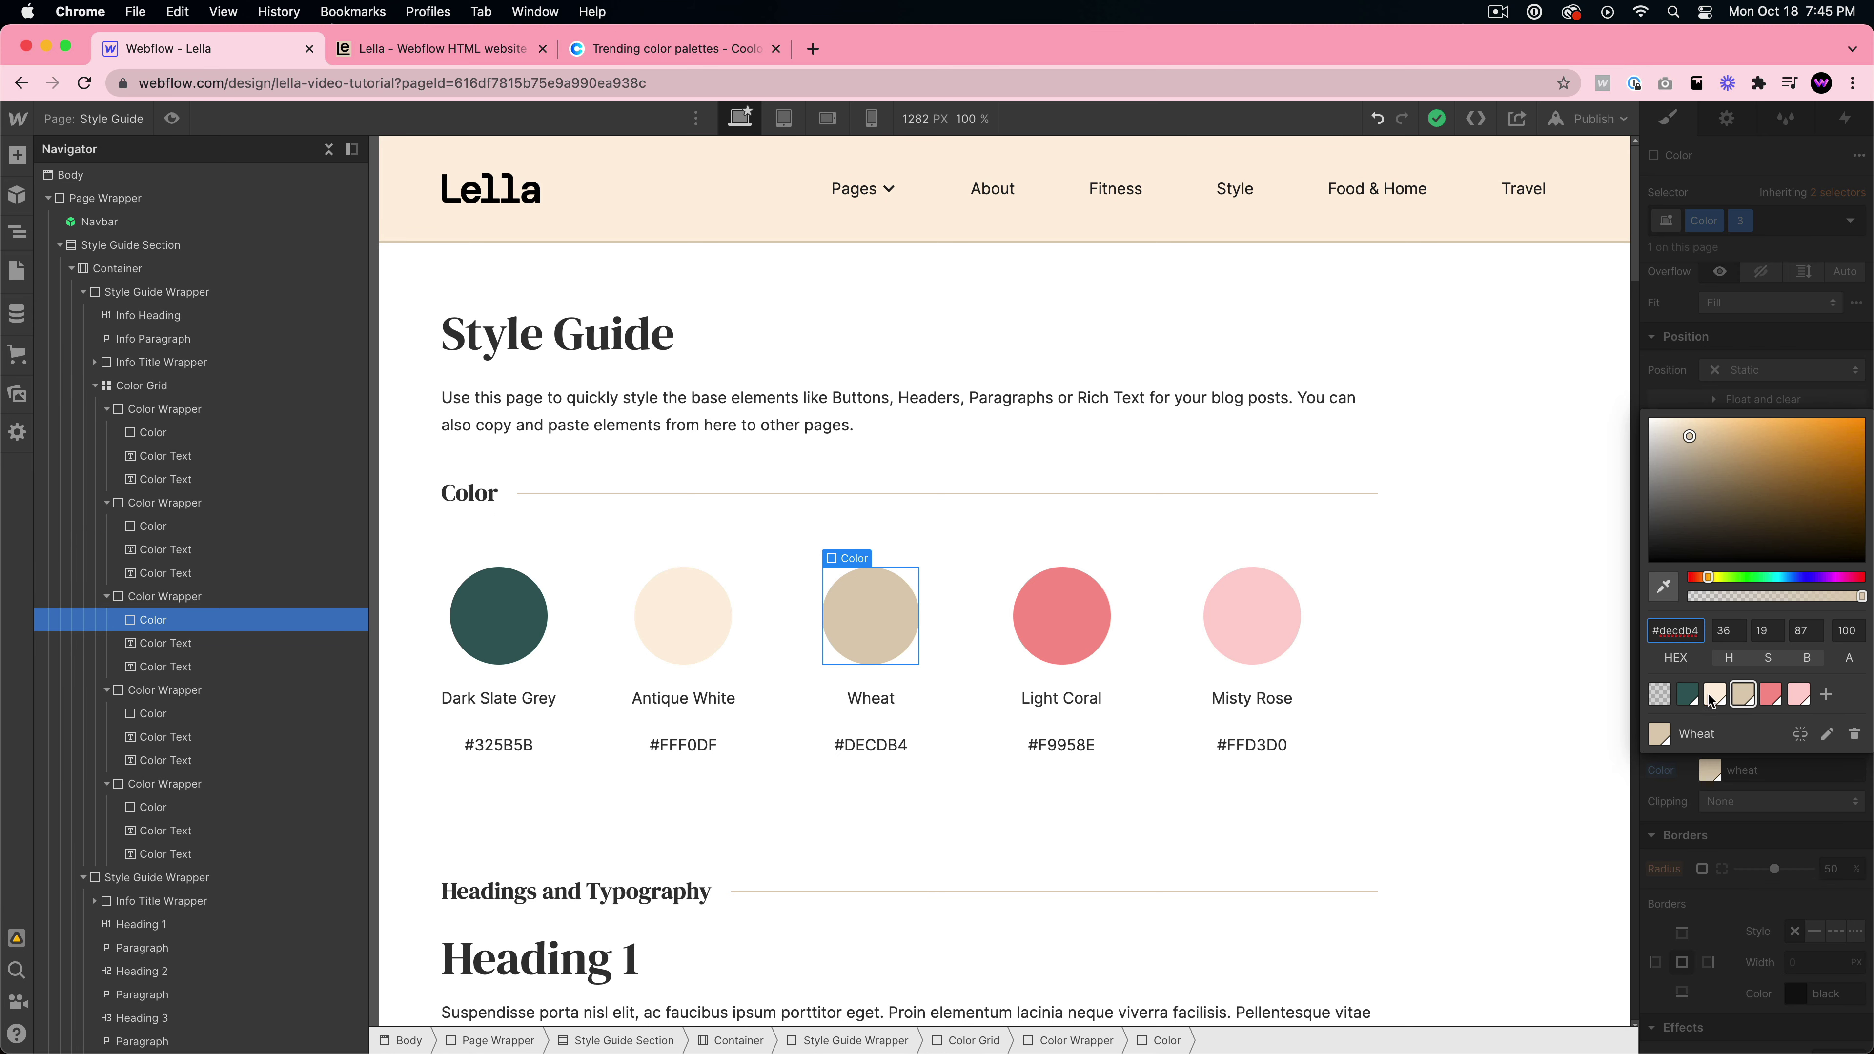
pyautogui.click(1826, 733)
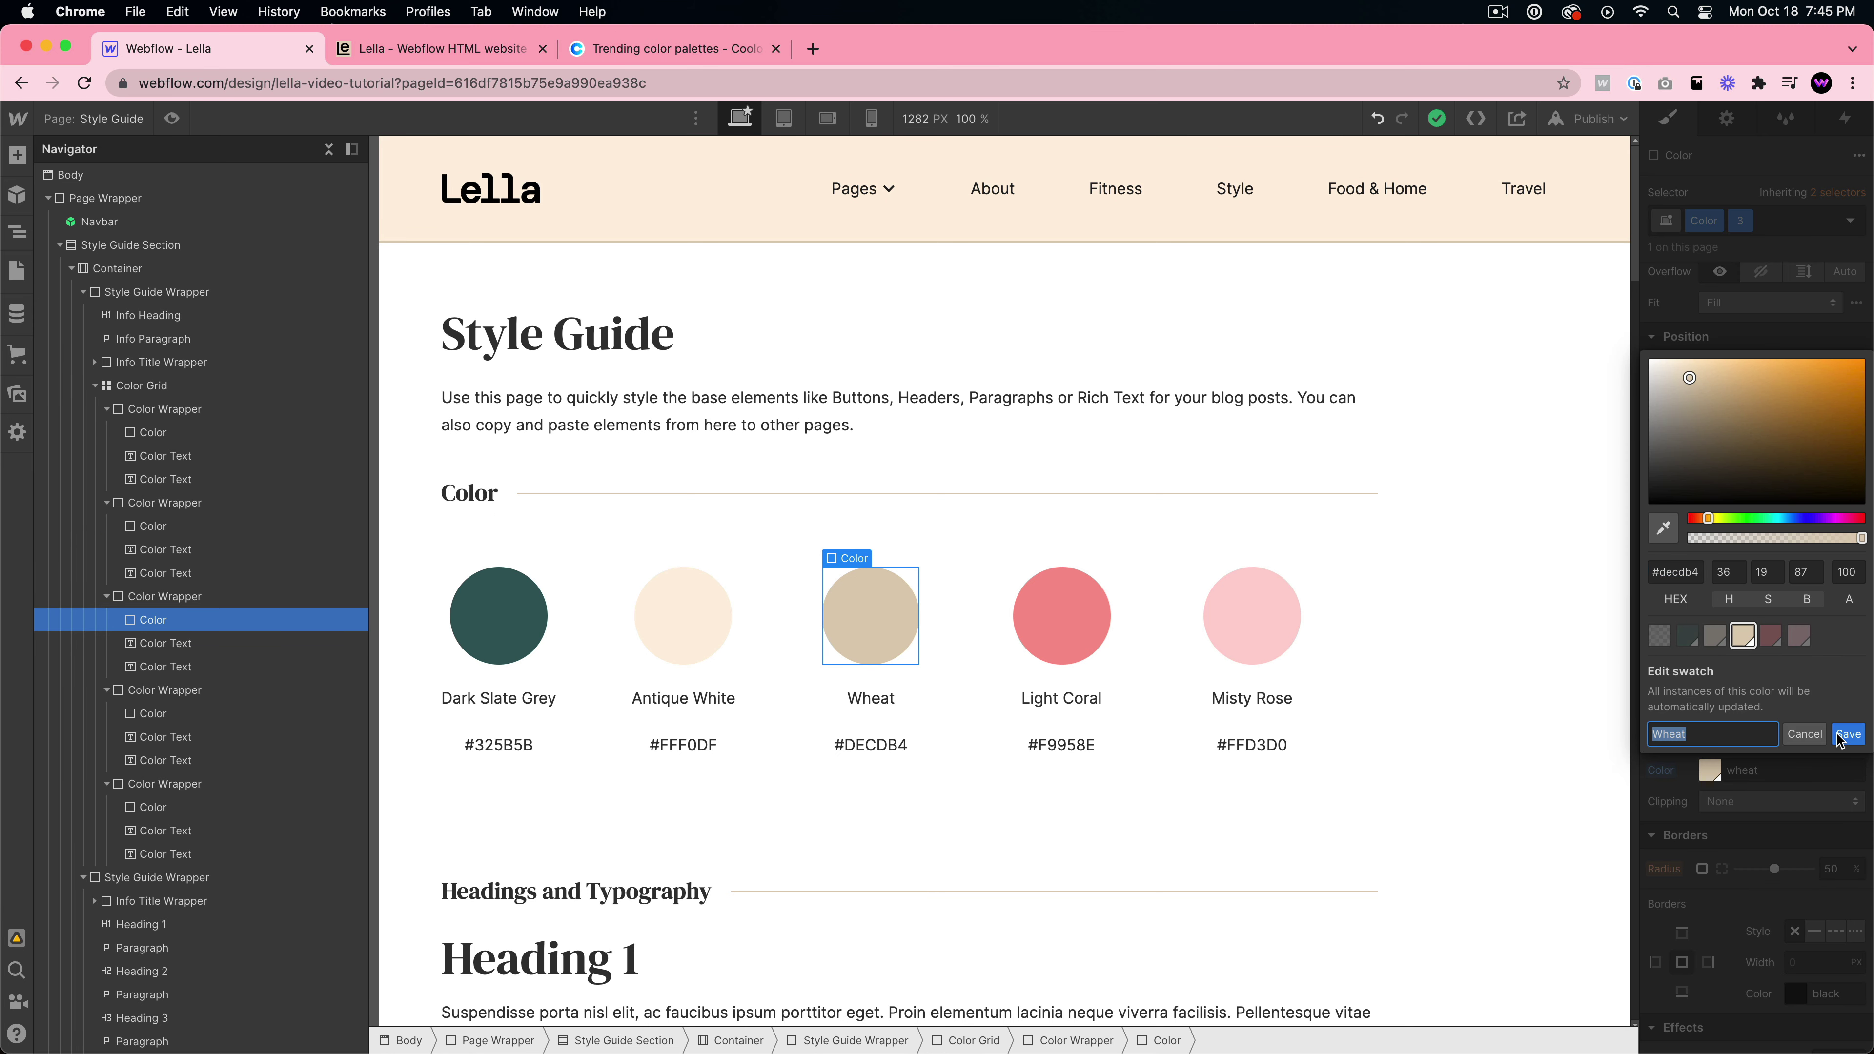
pyautogui.click(1675, 572)
pyautogui.write('#f2cc8f')
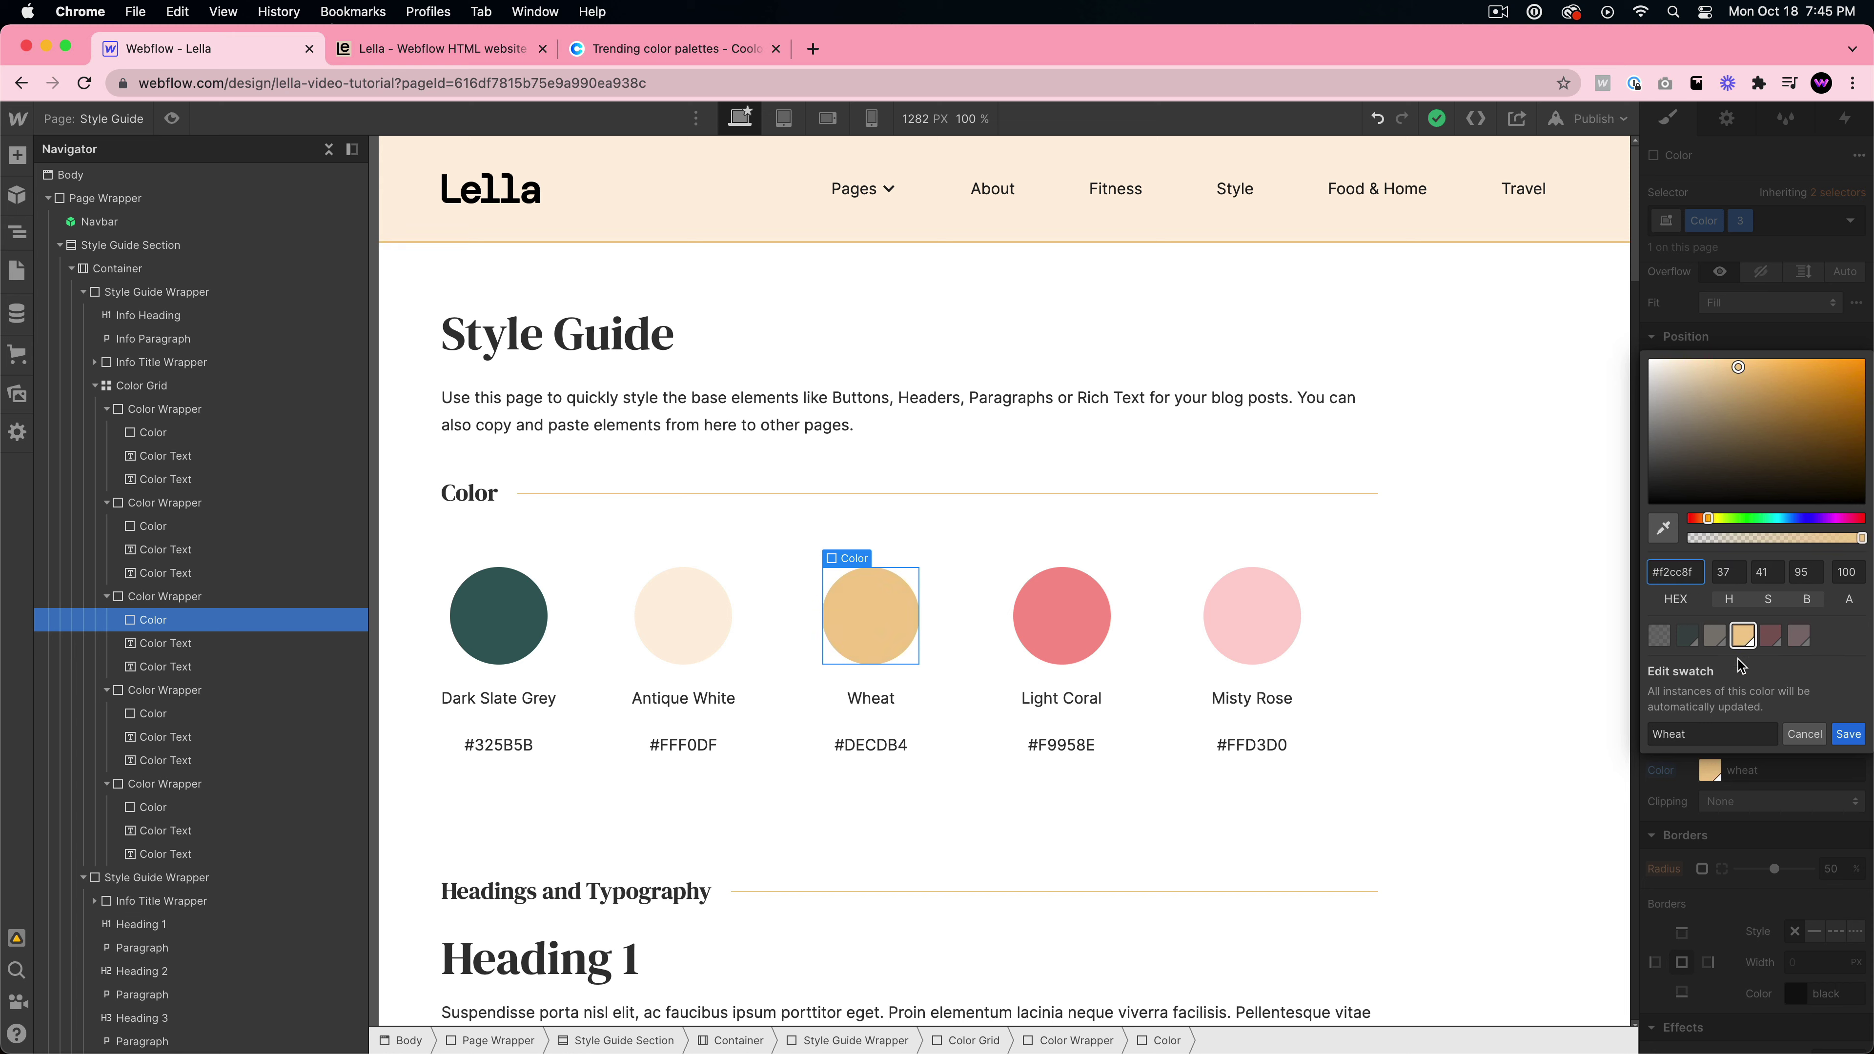
pyautogui.click(1848, 734)
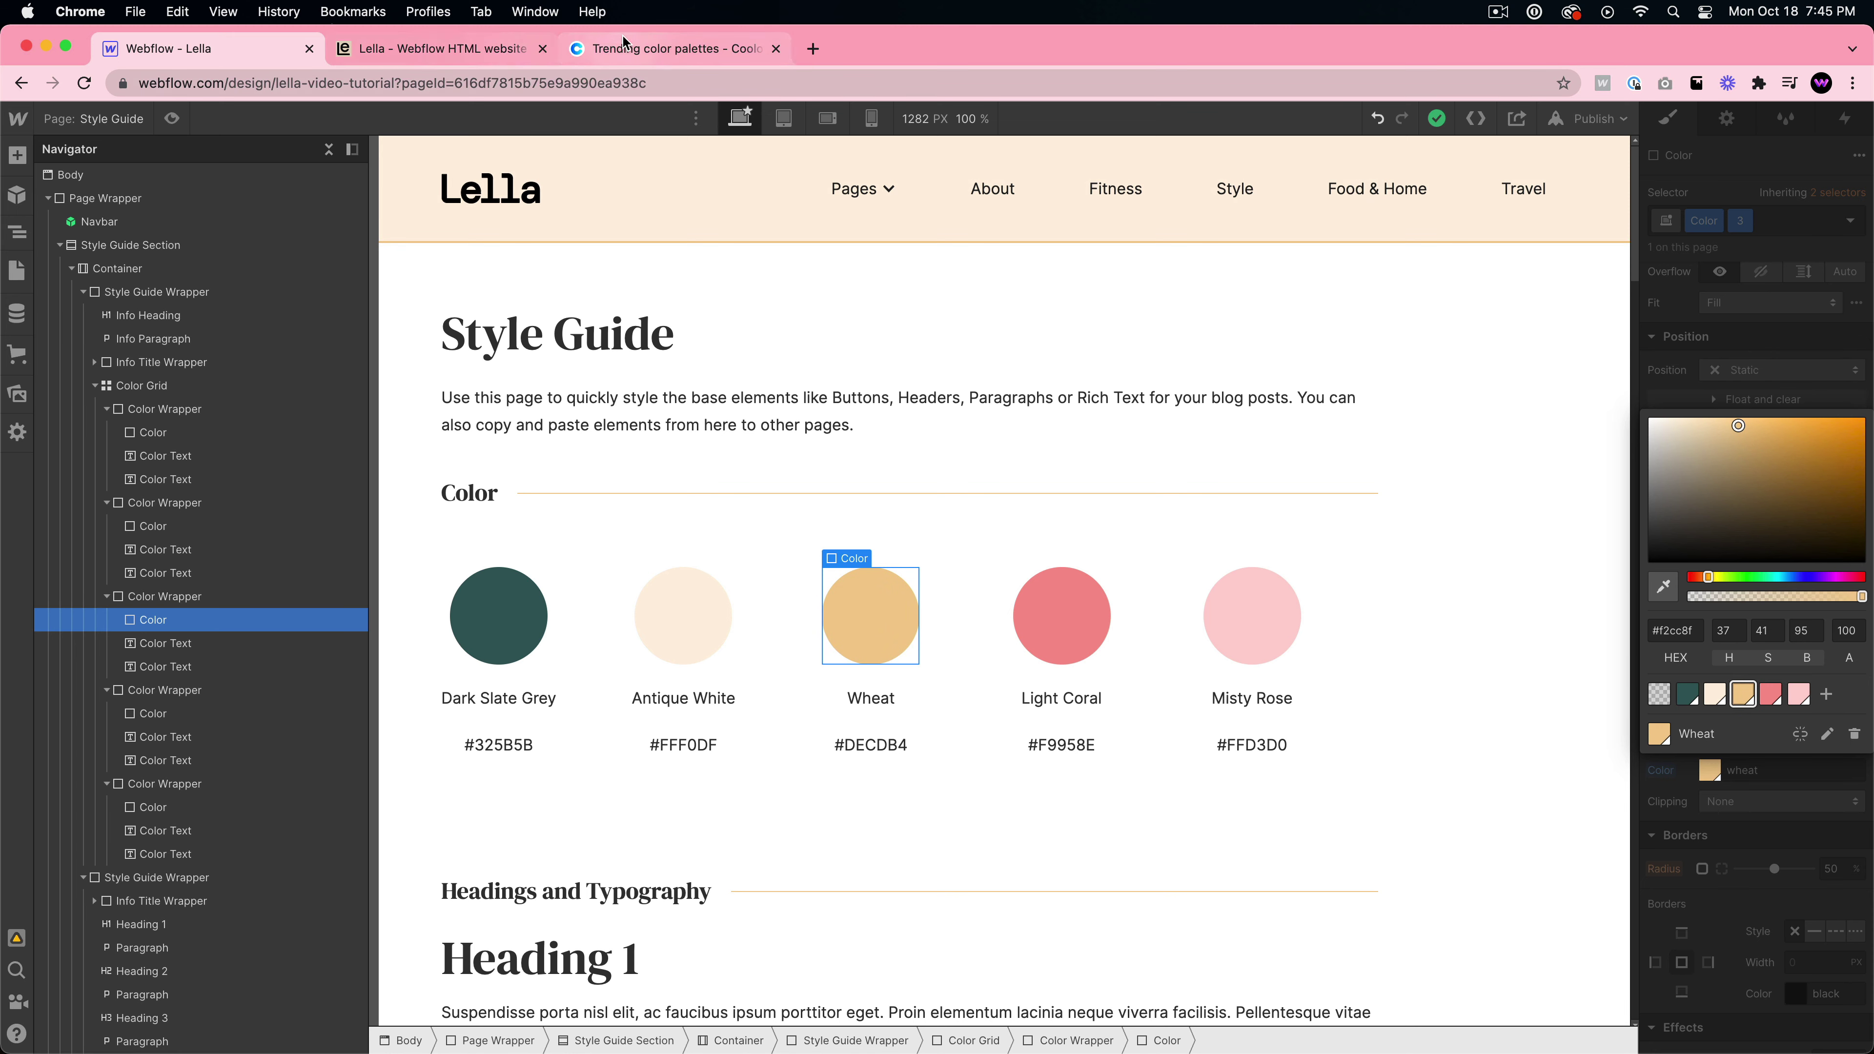
# - Copy the green 81B29A from the same Coolors palette and save it as the Dark Slate Grey global swatch color in Webflow
pyautogui.click(649, 47)
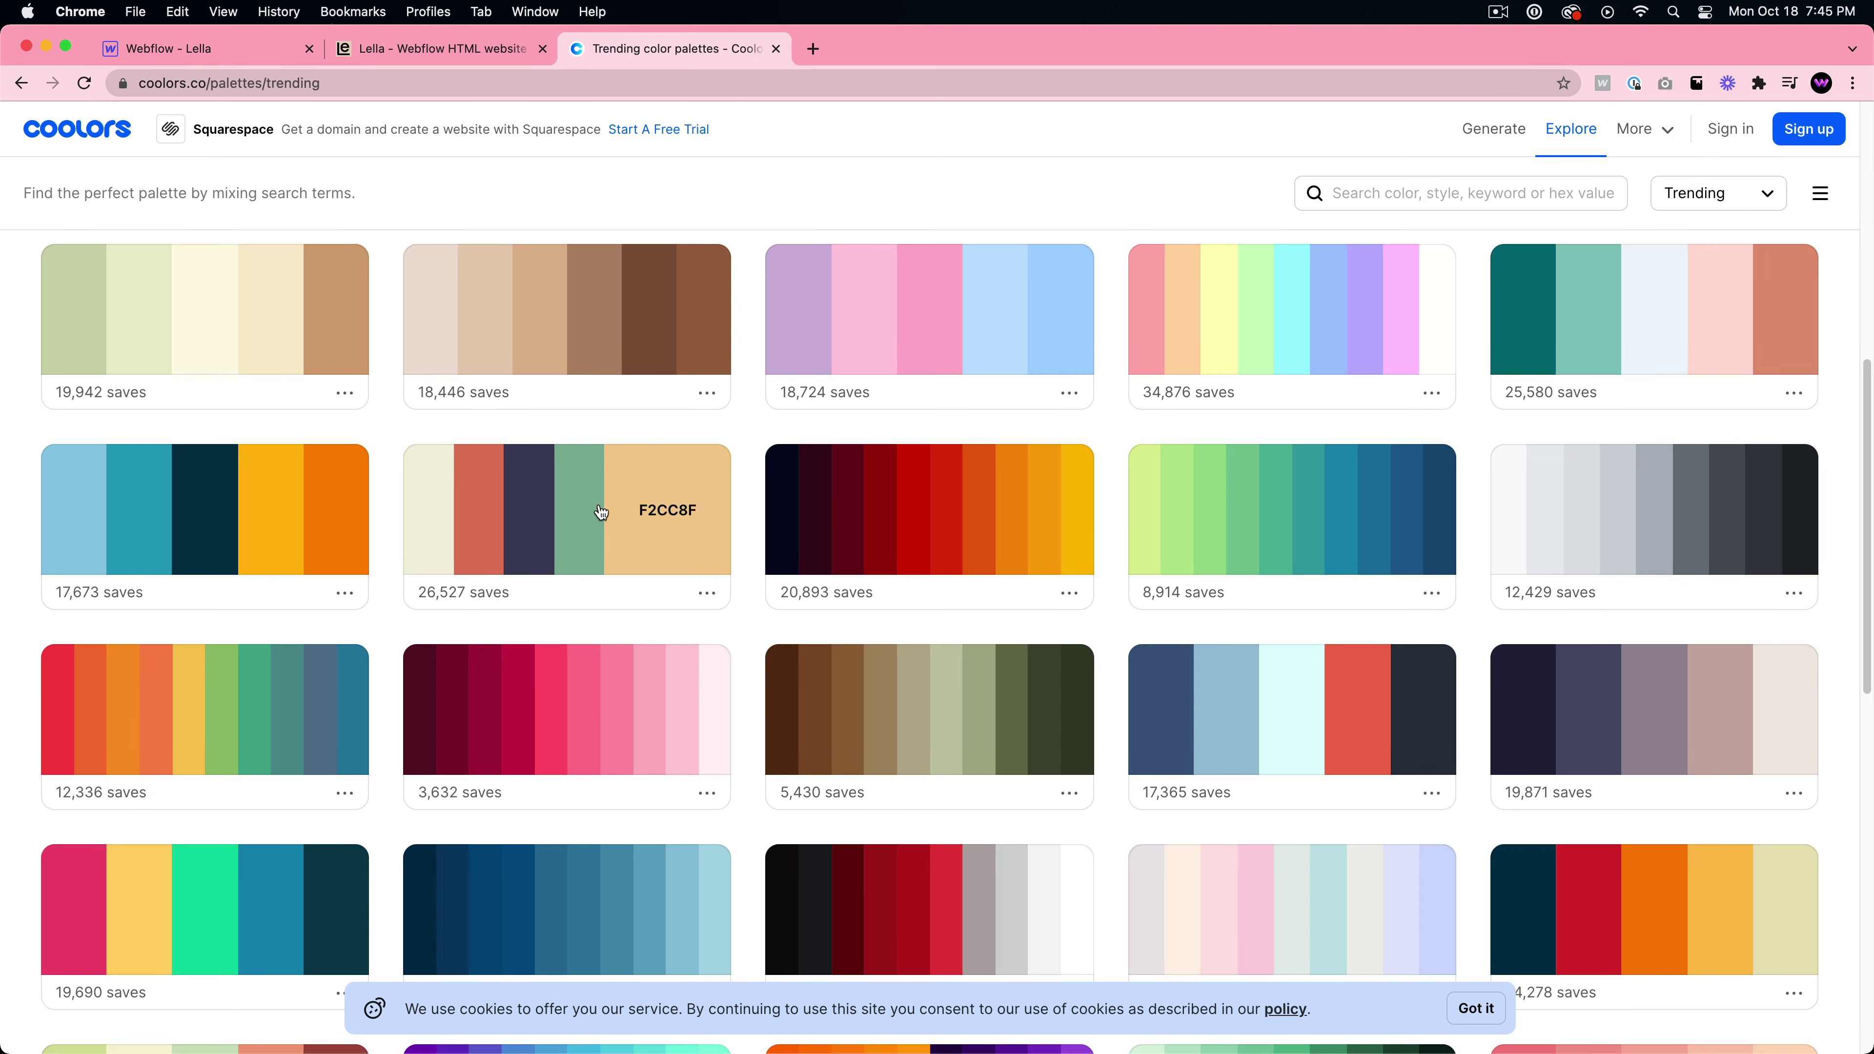
pyautogui.click(613, 522)
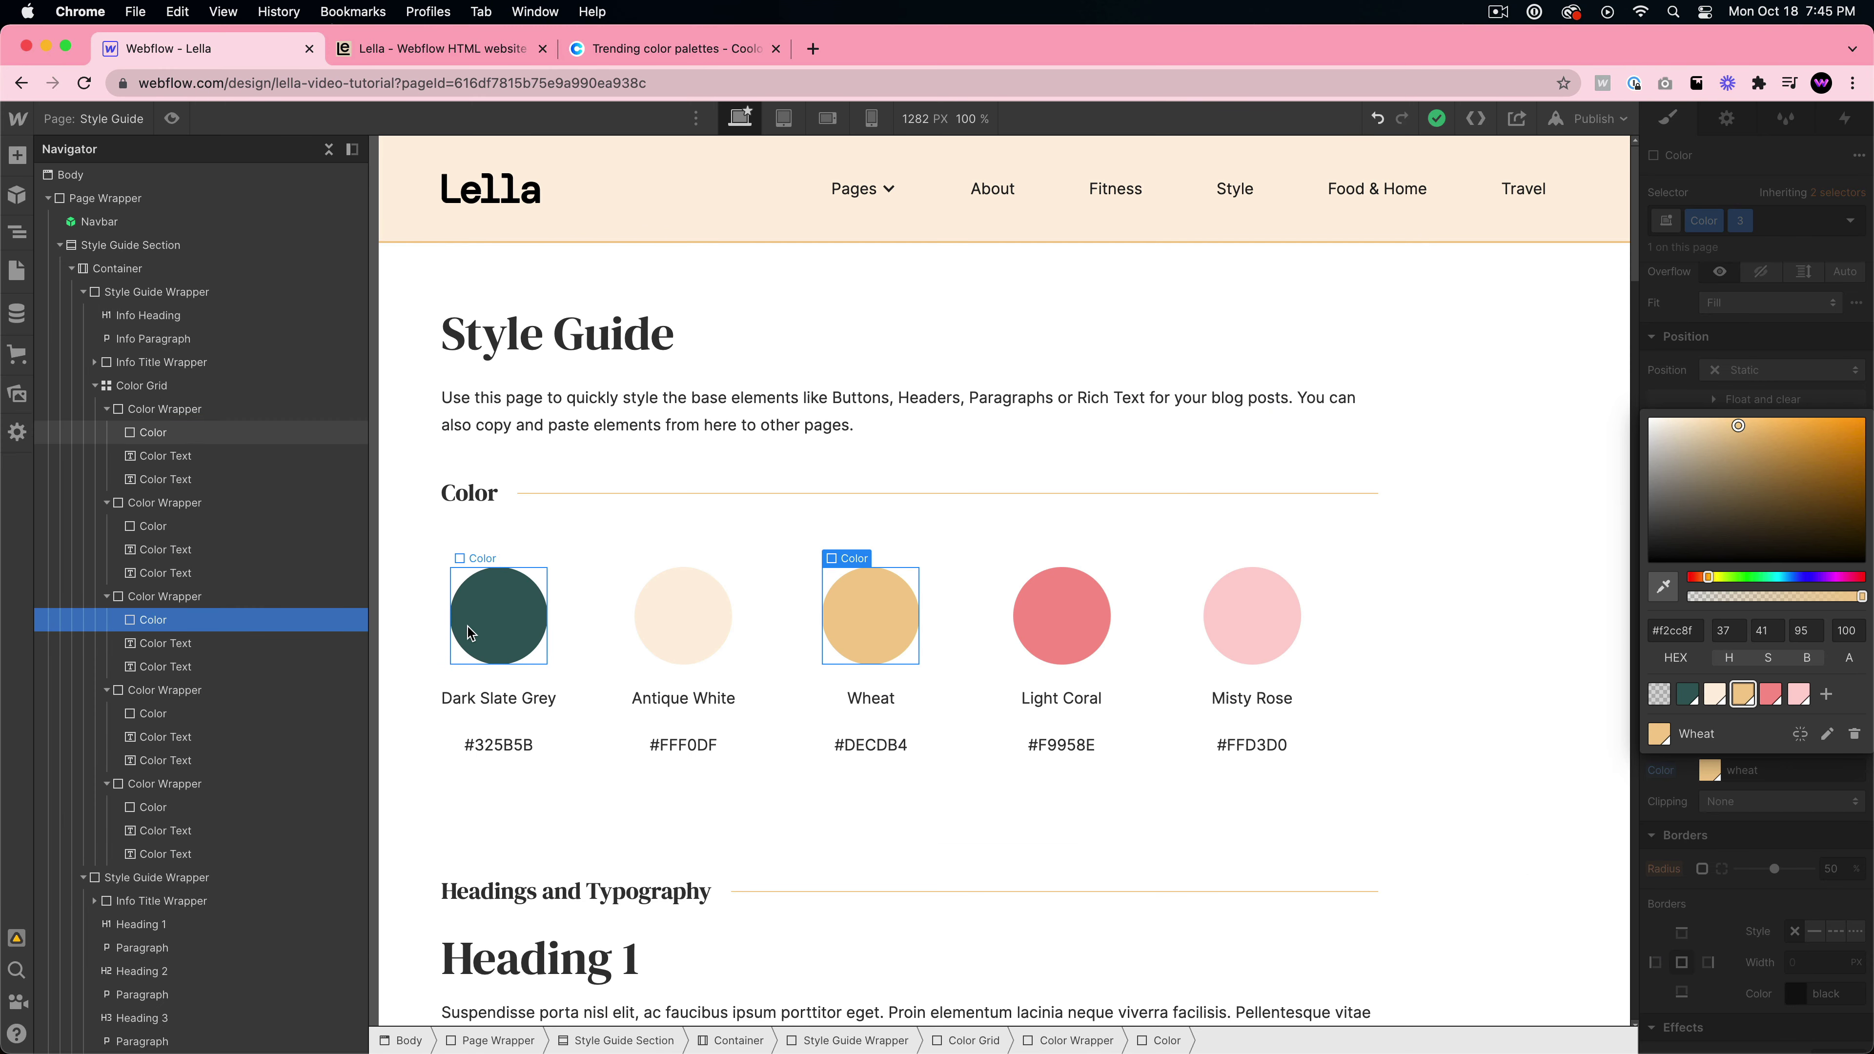
pyautogui.click(470, 633)
pyautogui.click(1710, 770)
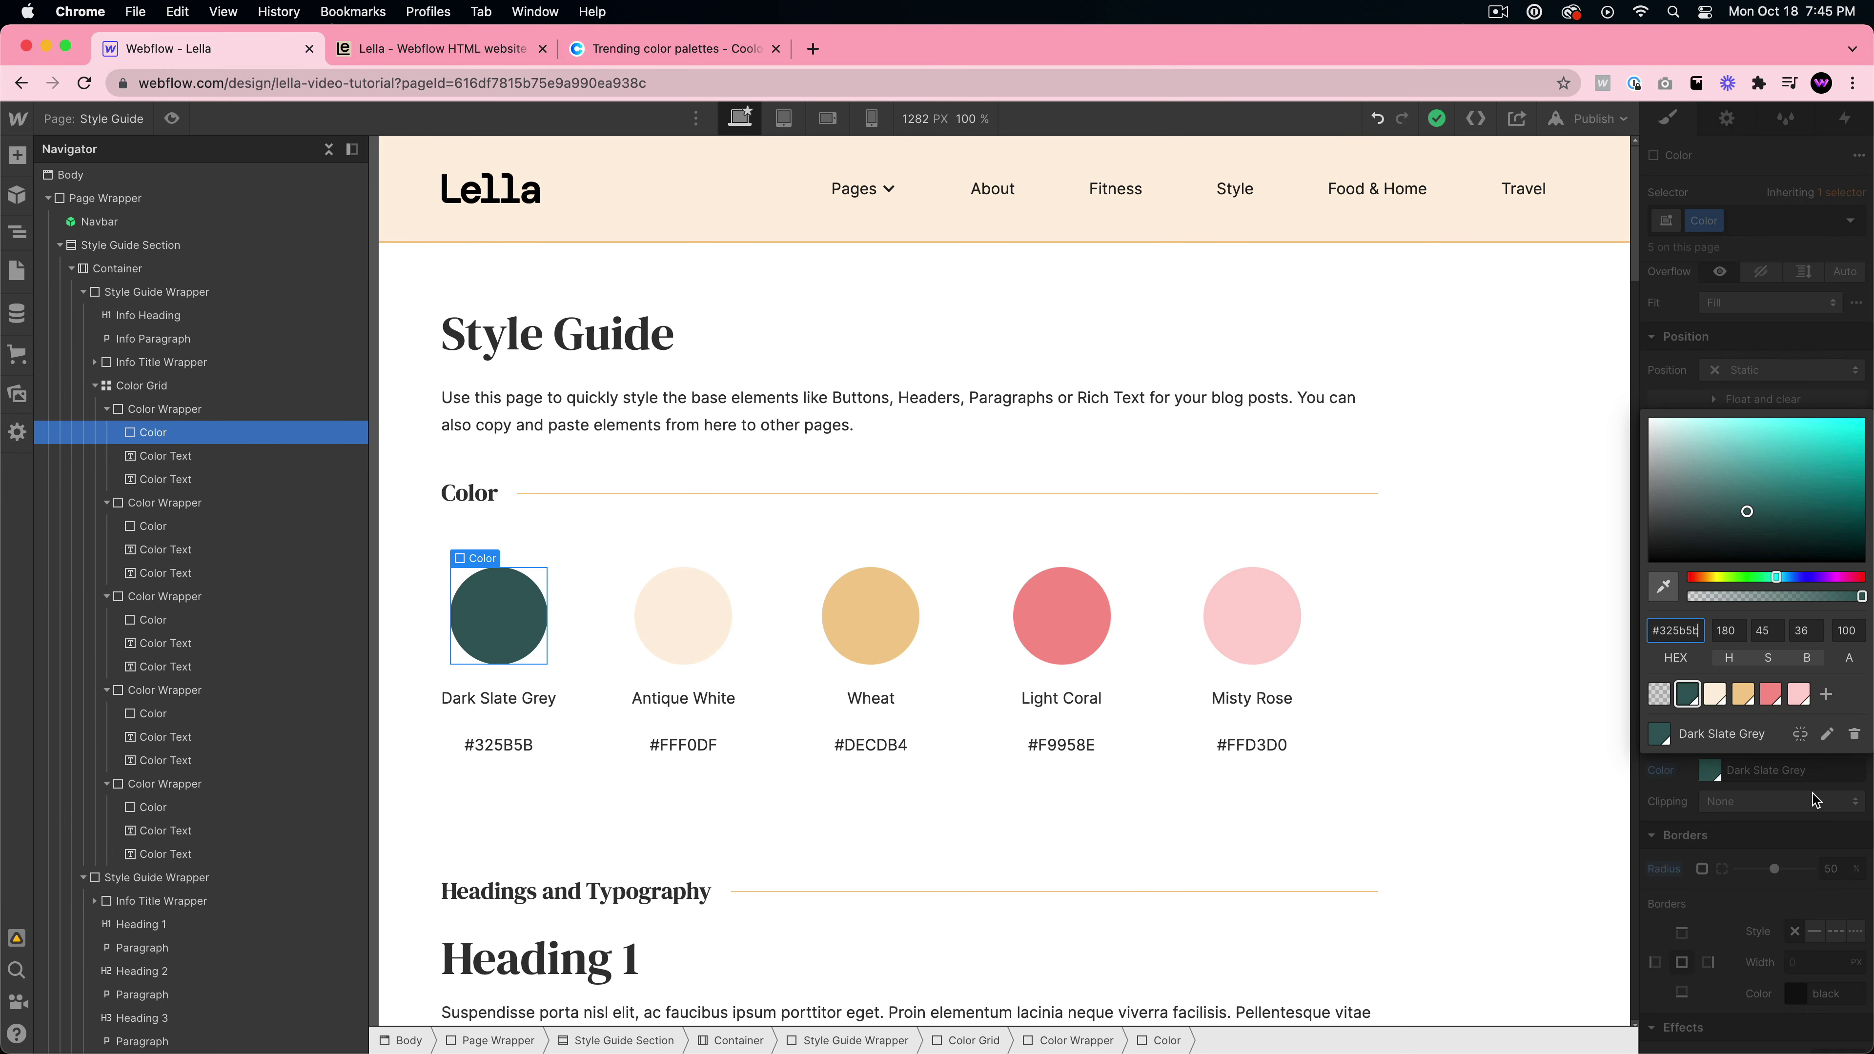
pyautogui.click(1825, 731)
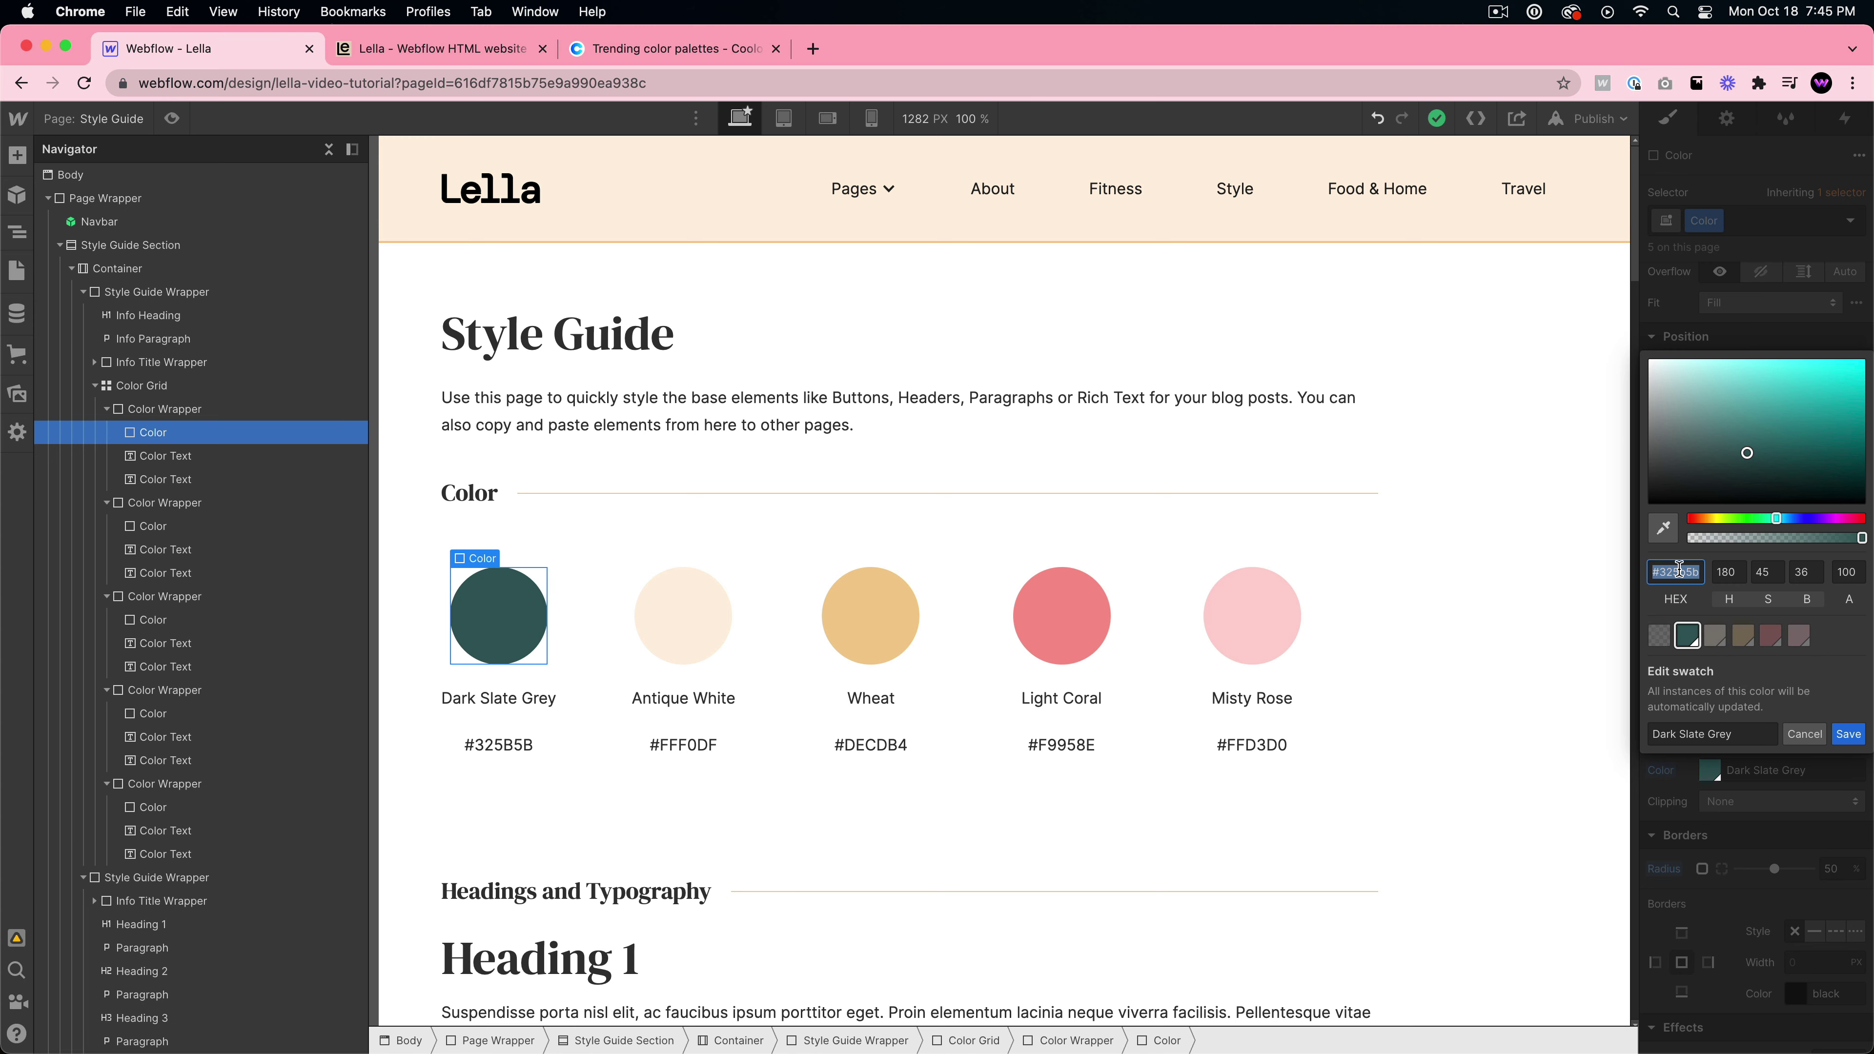
pyautogui.press('super+v')
pyautogui.click(1852, 735)
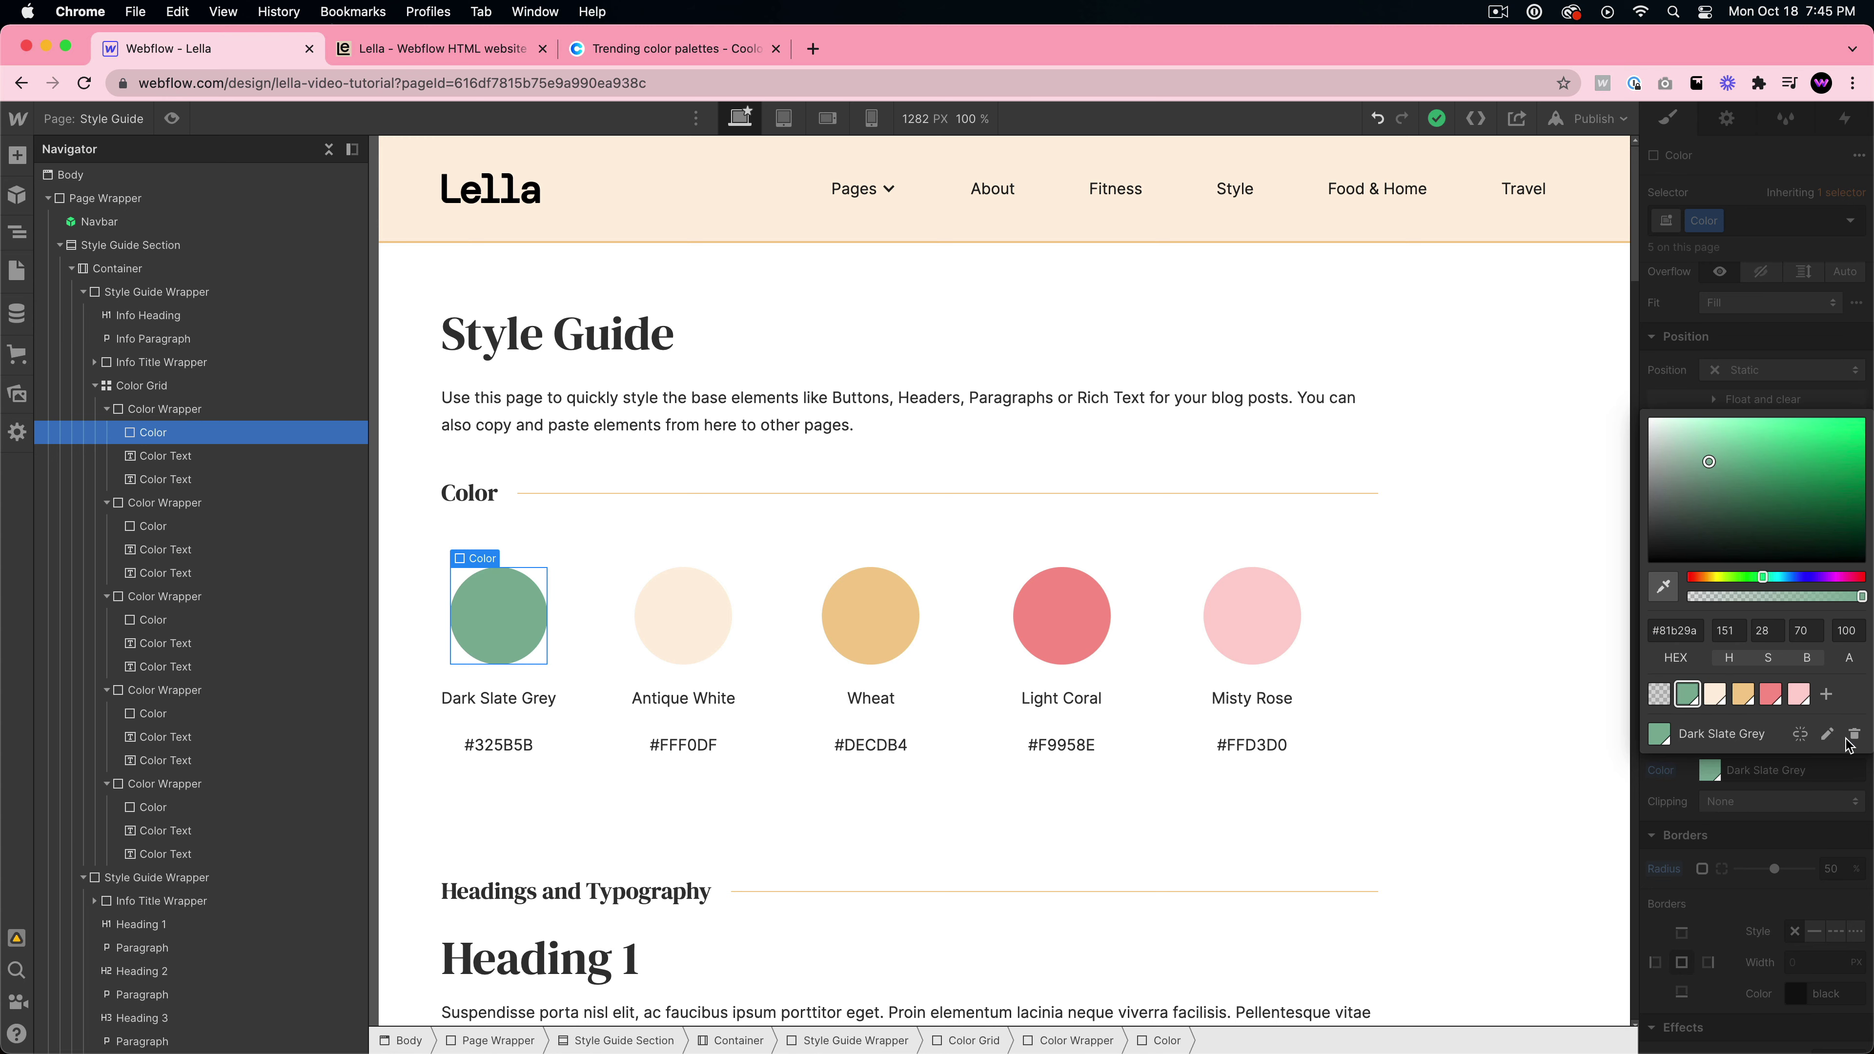
# - Copy the coral E07A5F from the same Coolors palette and save it as the Light Coral global swatch color in Webflow
pyautogui.click(468, 52)
pyautogui.click(618, 52)
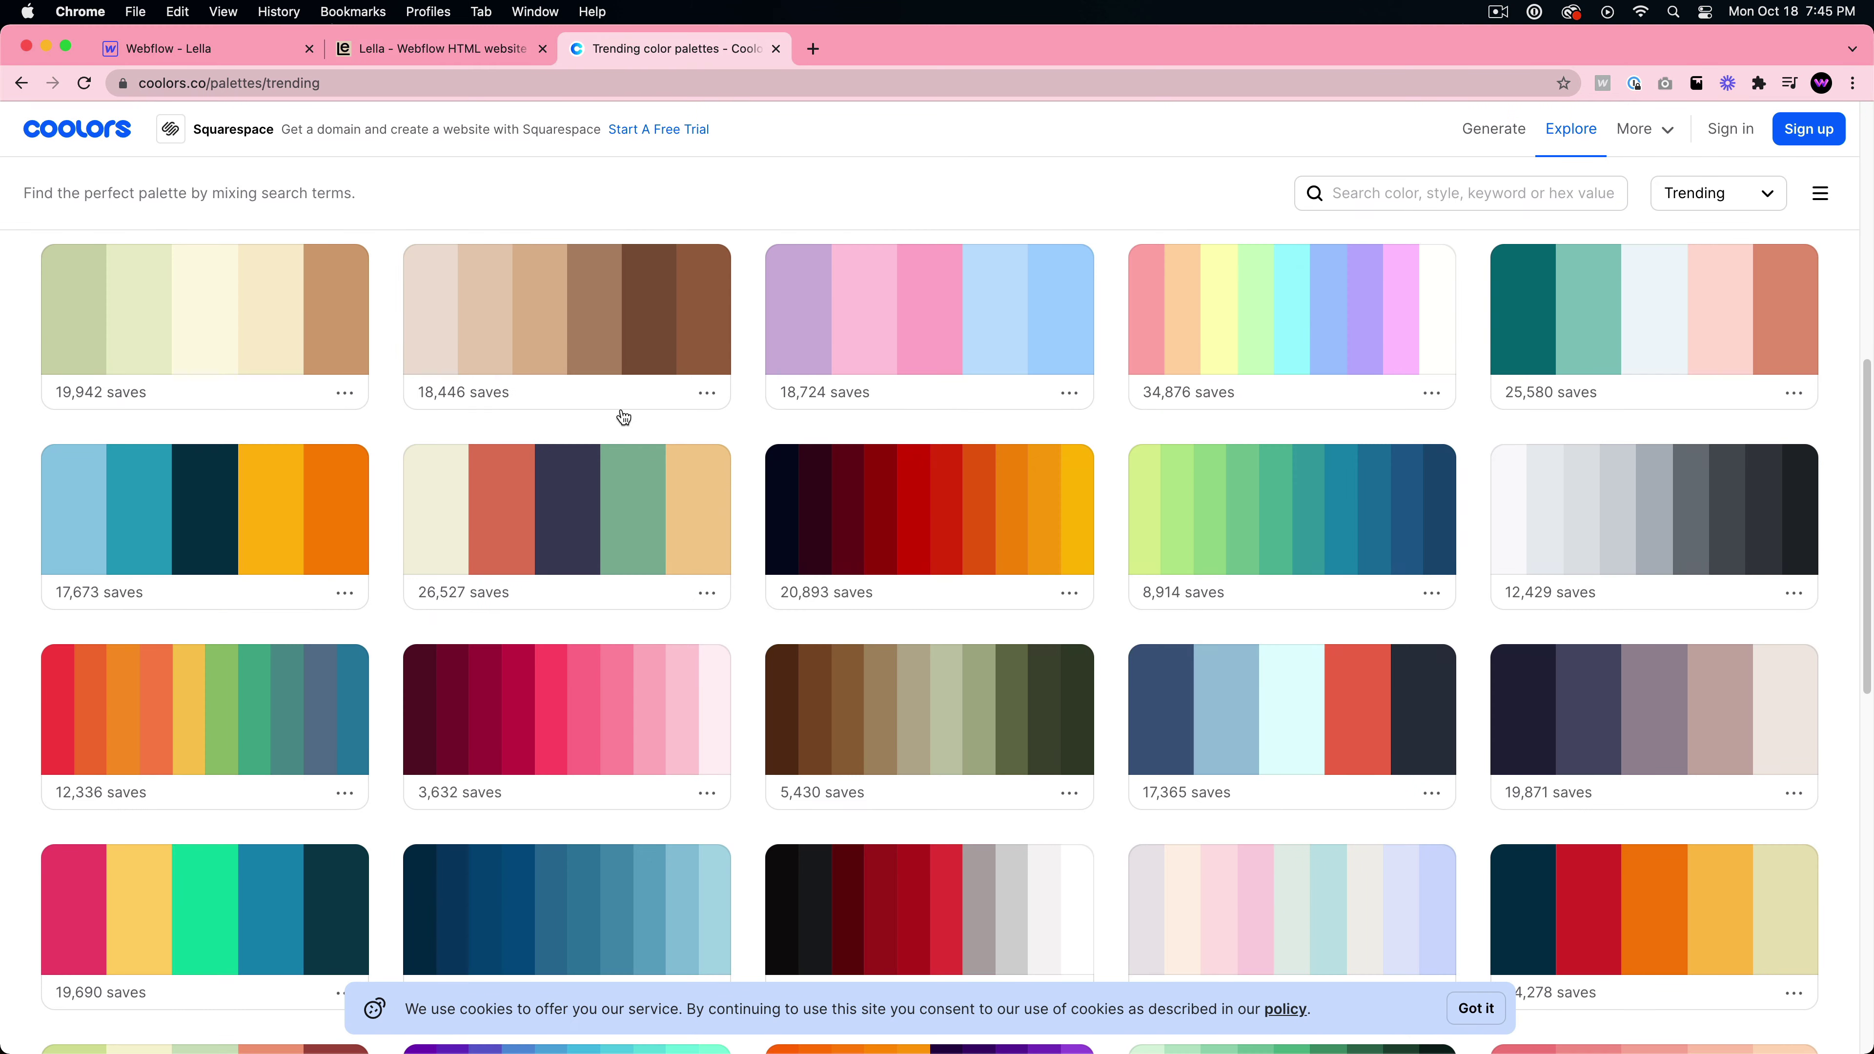
pyautogui.click(199, 48)
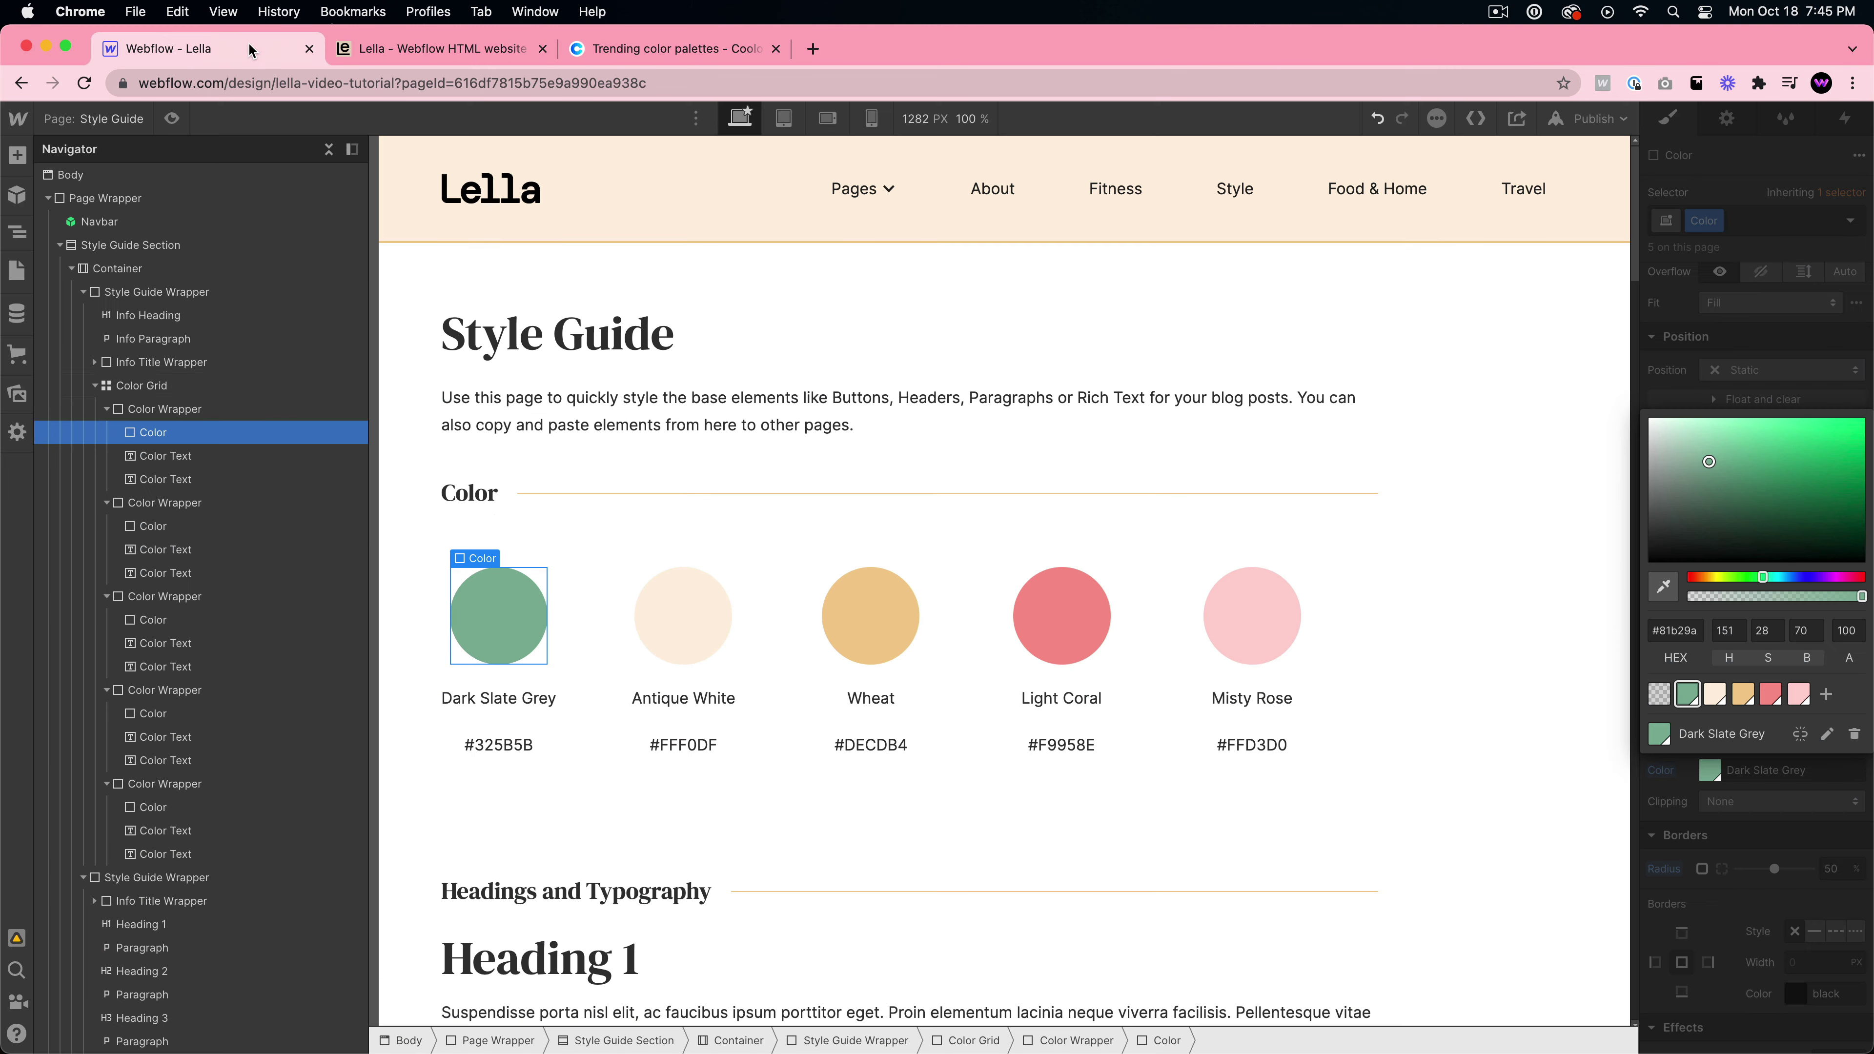
pyautogui.click(1061, 615)
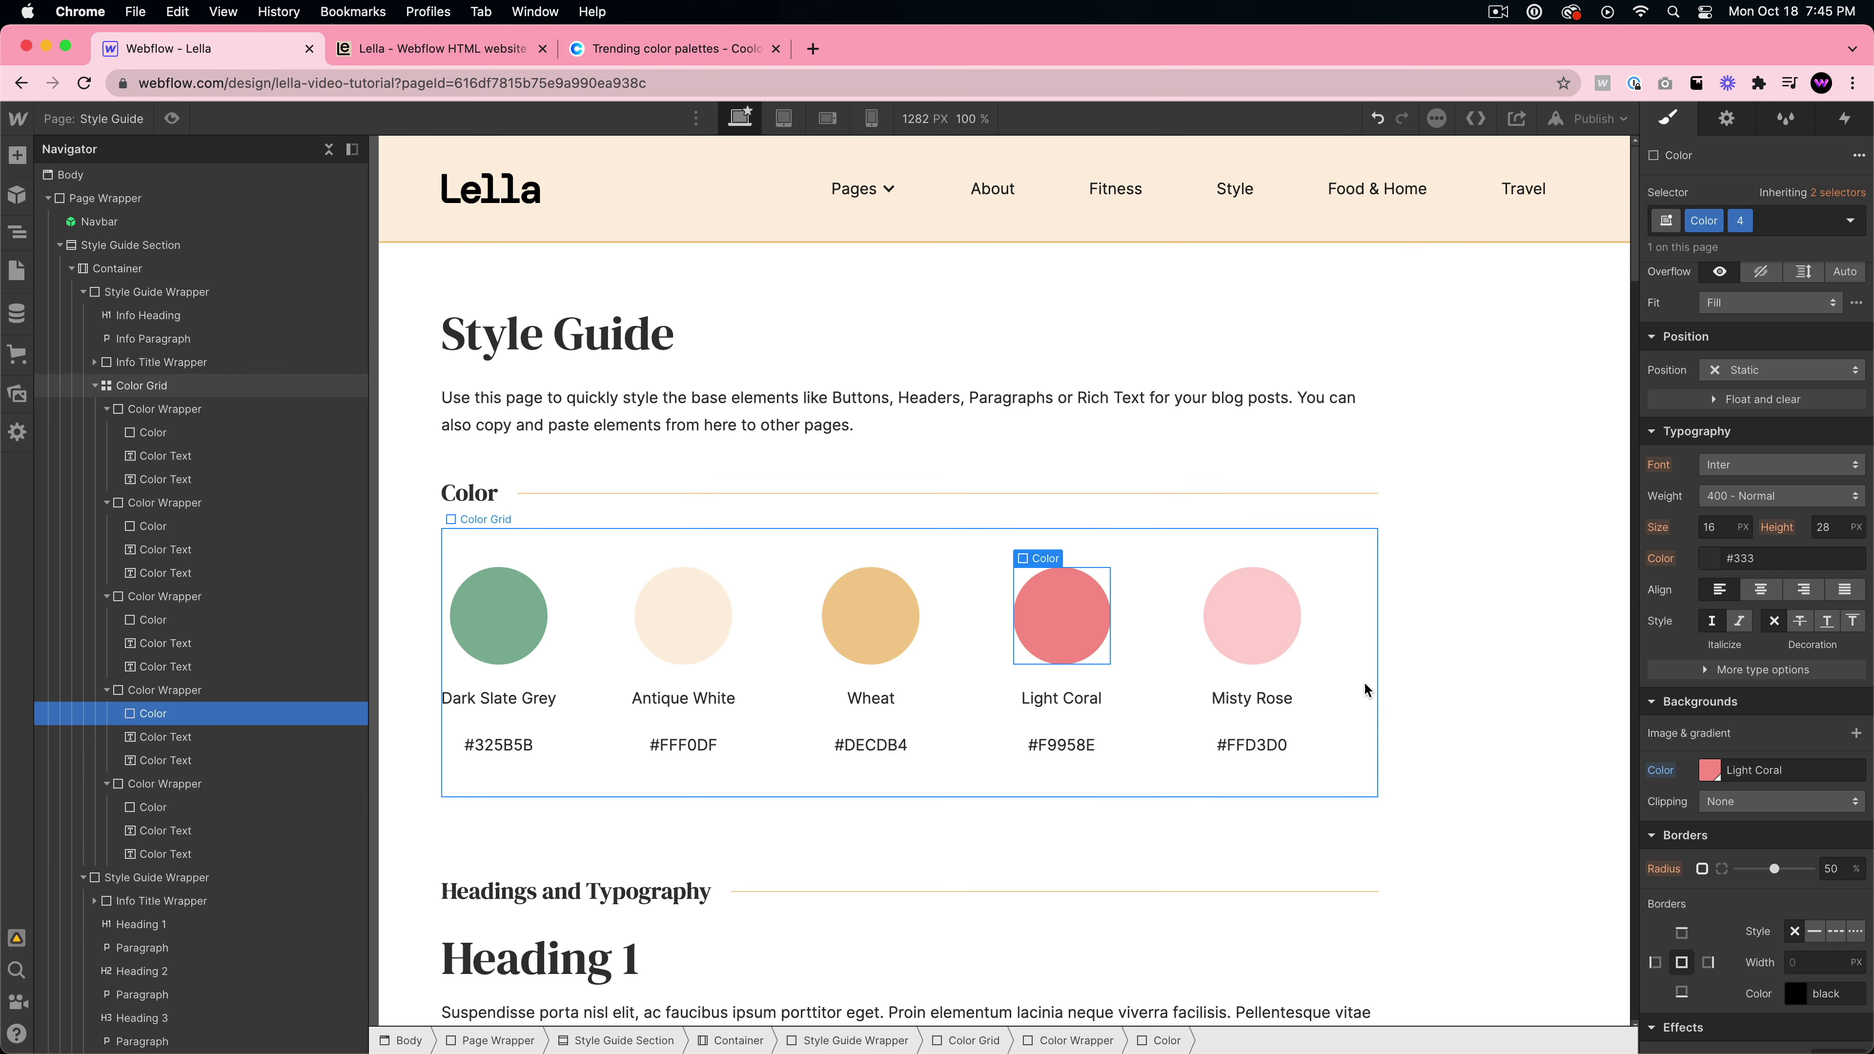
pyautogui.click(1719, 773)
pyautogui.click(1824, 736)
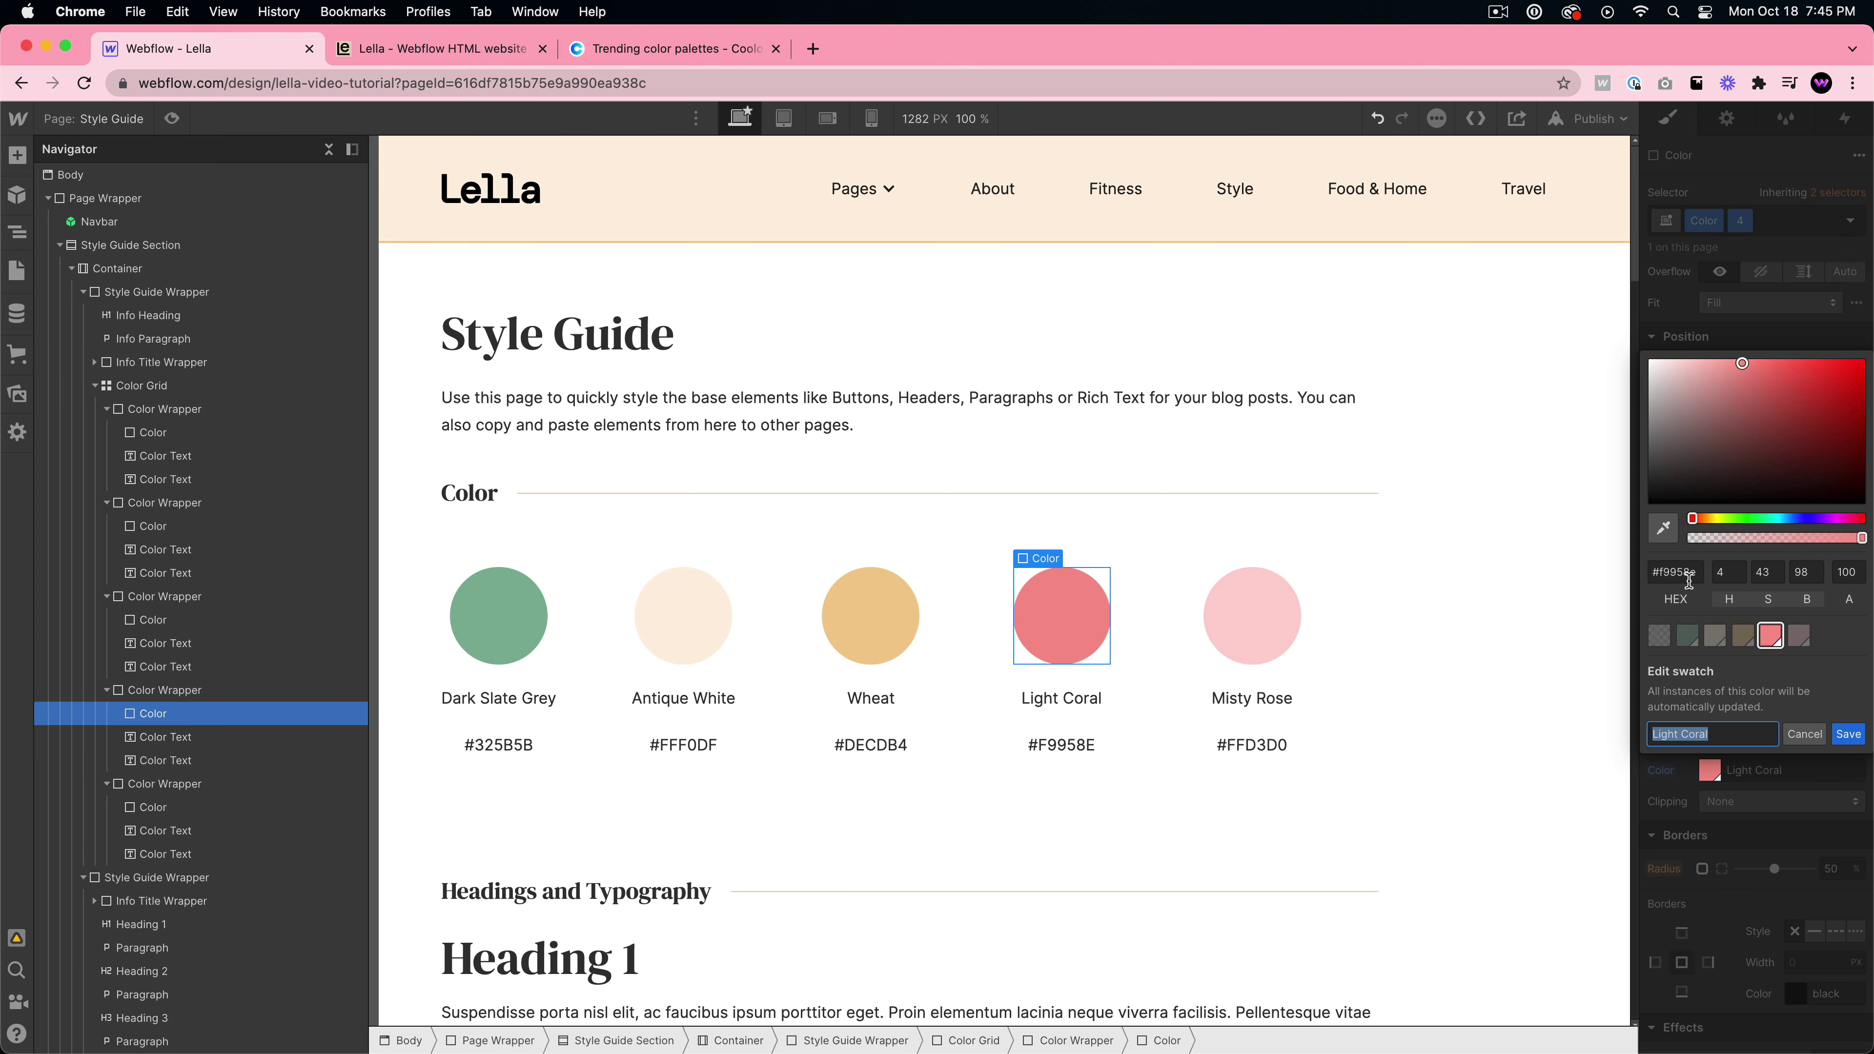
pyautogui.press('super+v')
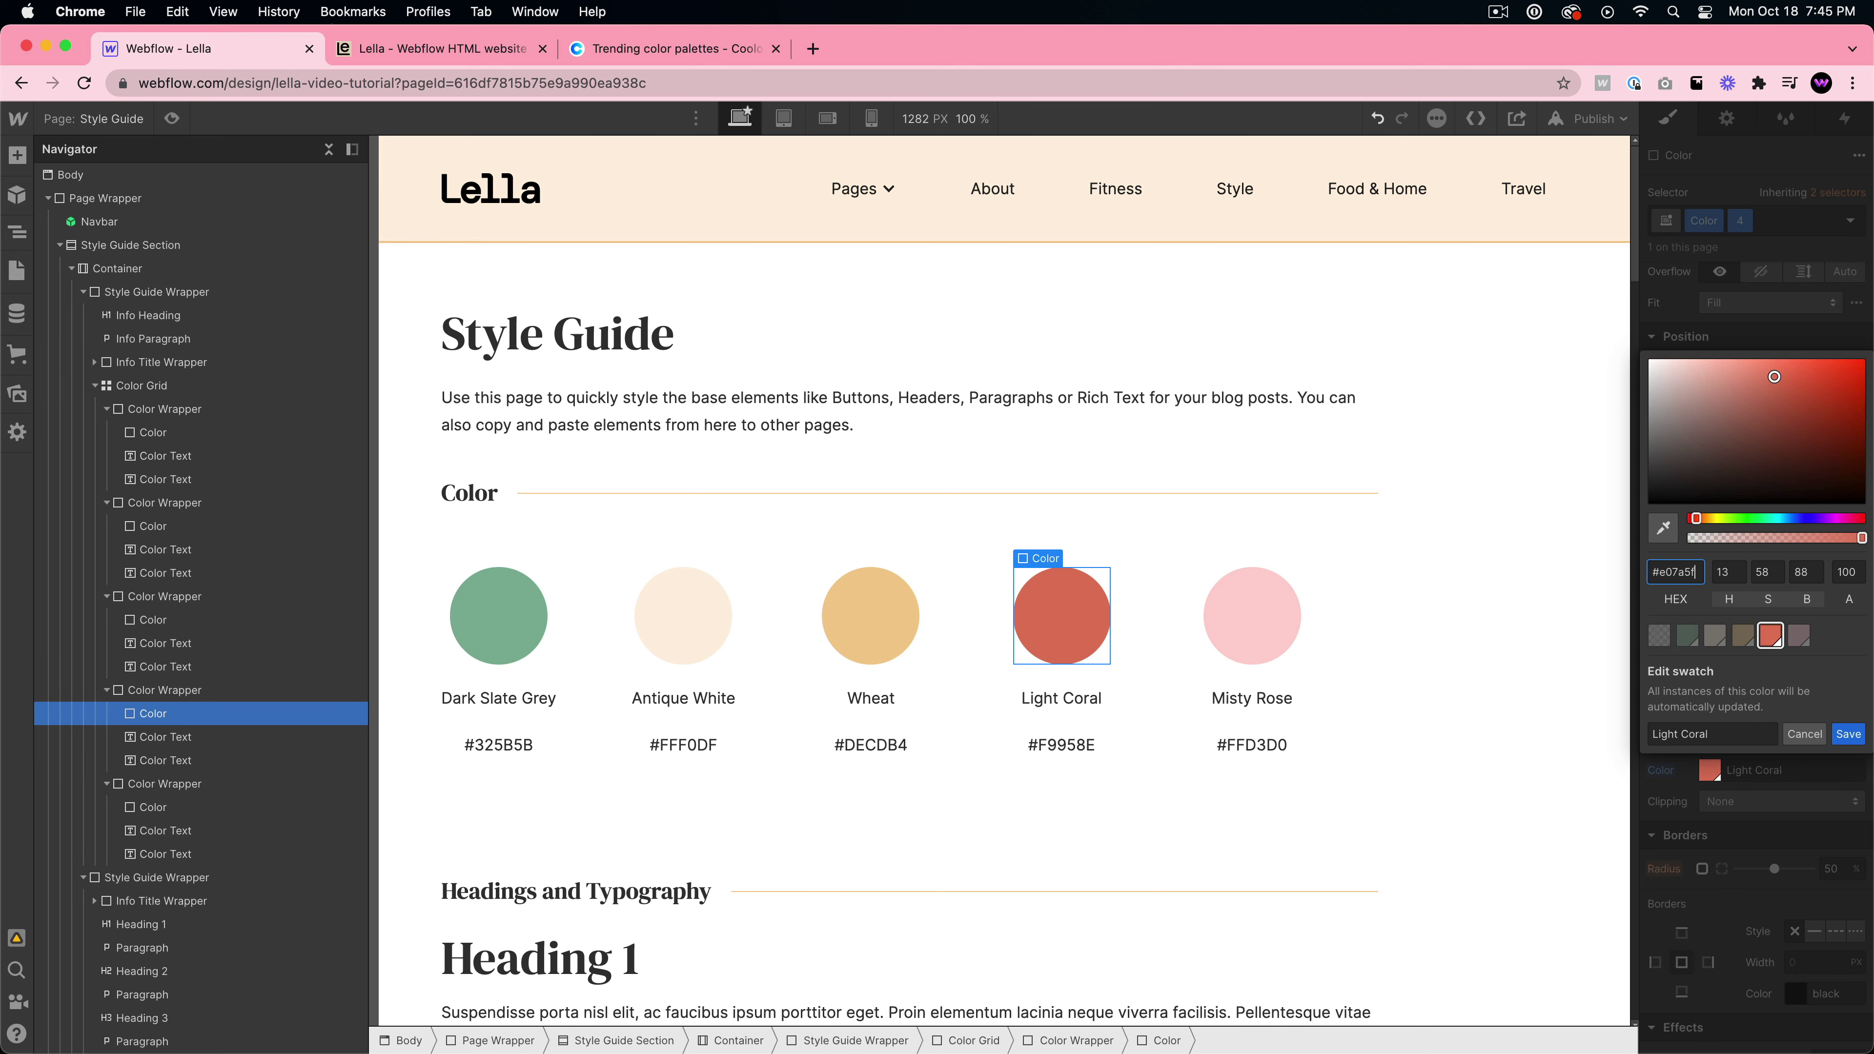
pyautogui.click(1844, 735)
# - Copy the navy 3D405B from the same Coolors palette and save it as the Misty Rose global swatch color in Webflow
pyautogui.click(605, 49)
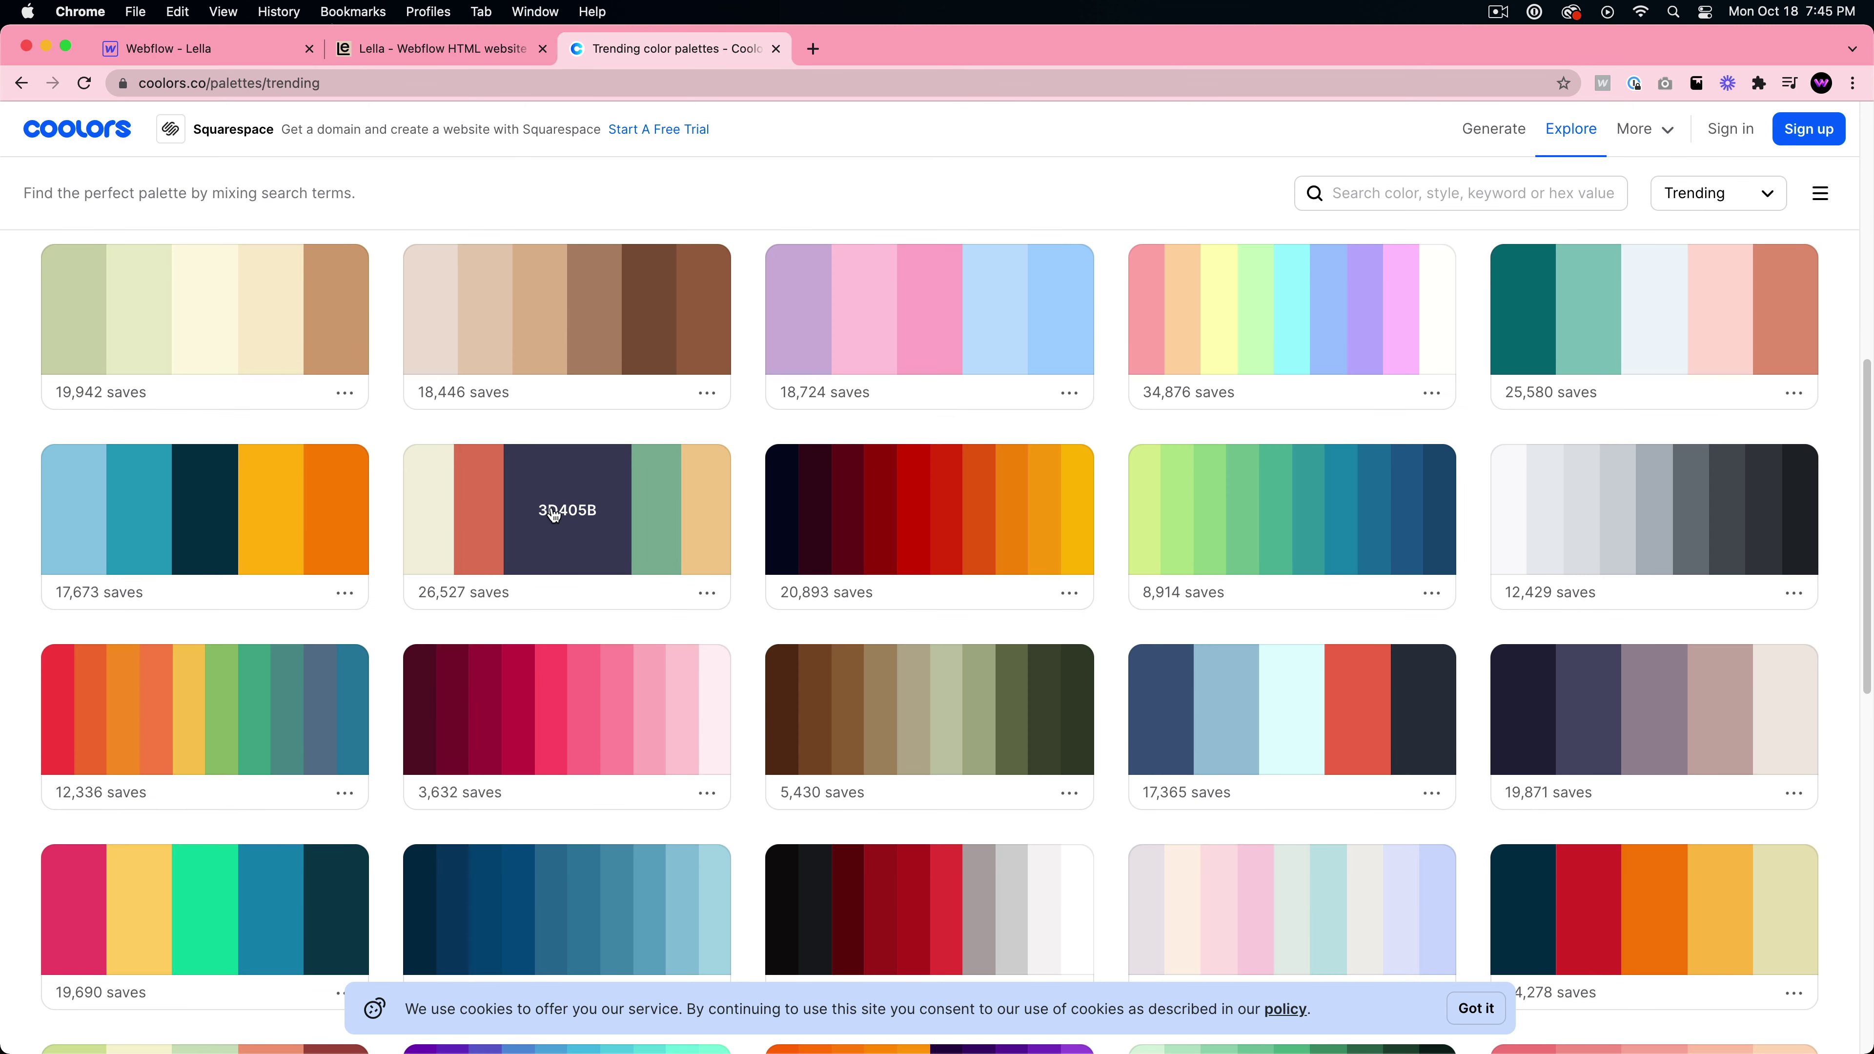
pyautogui.click(237, 52)
pyautogui.click(1252, 616)
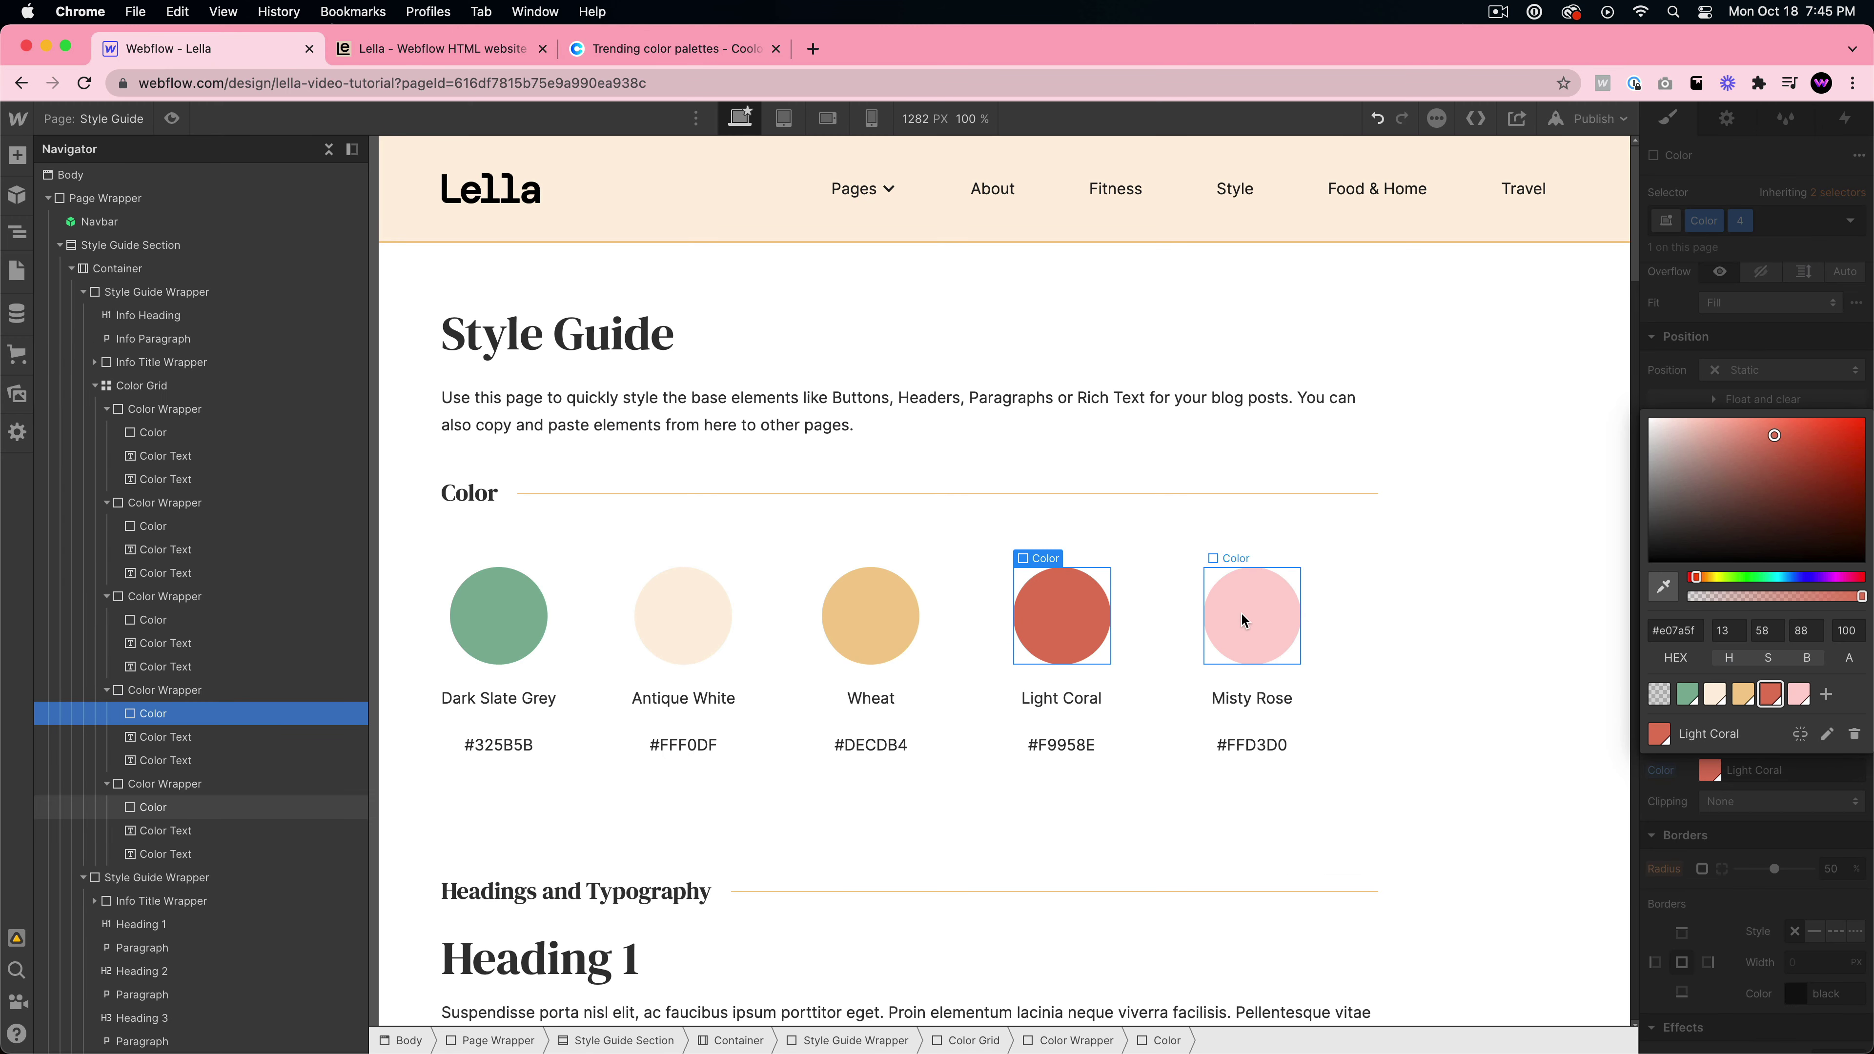
pyautogui.click(1711, 770)
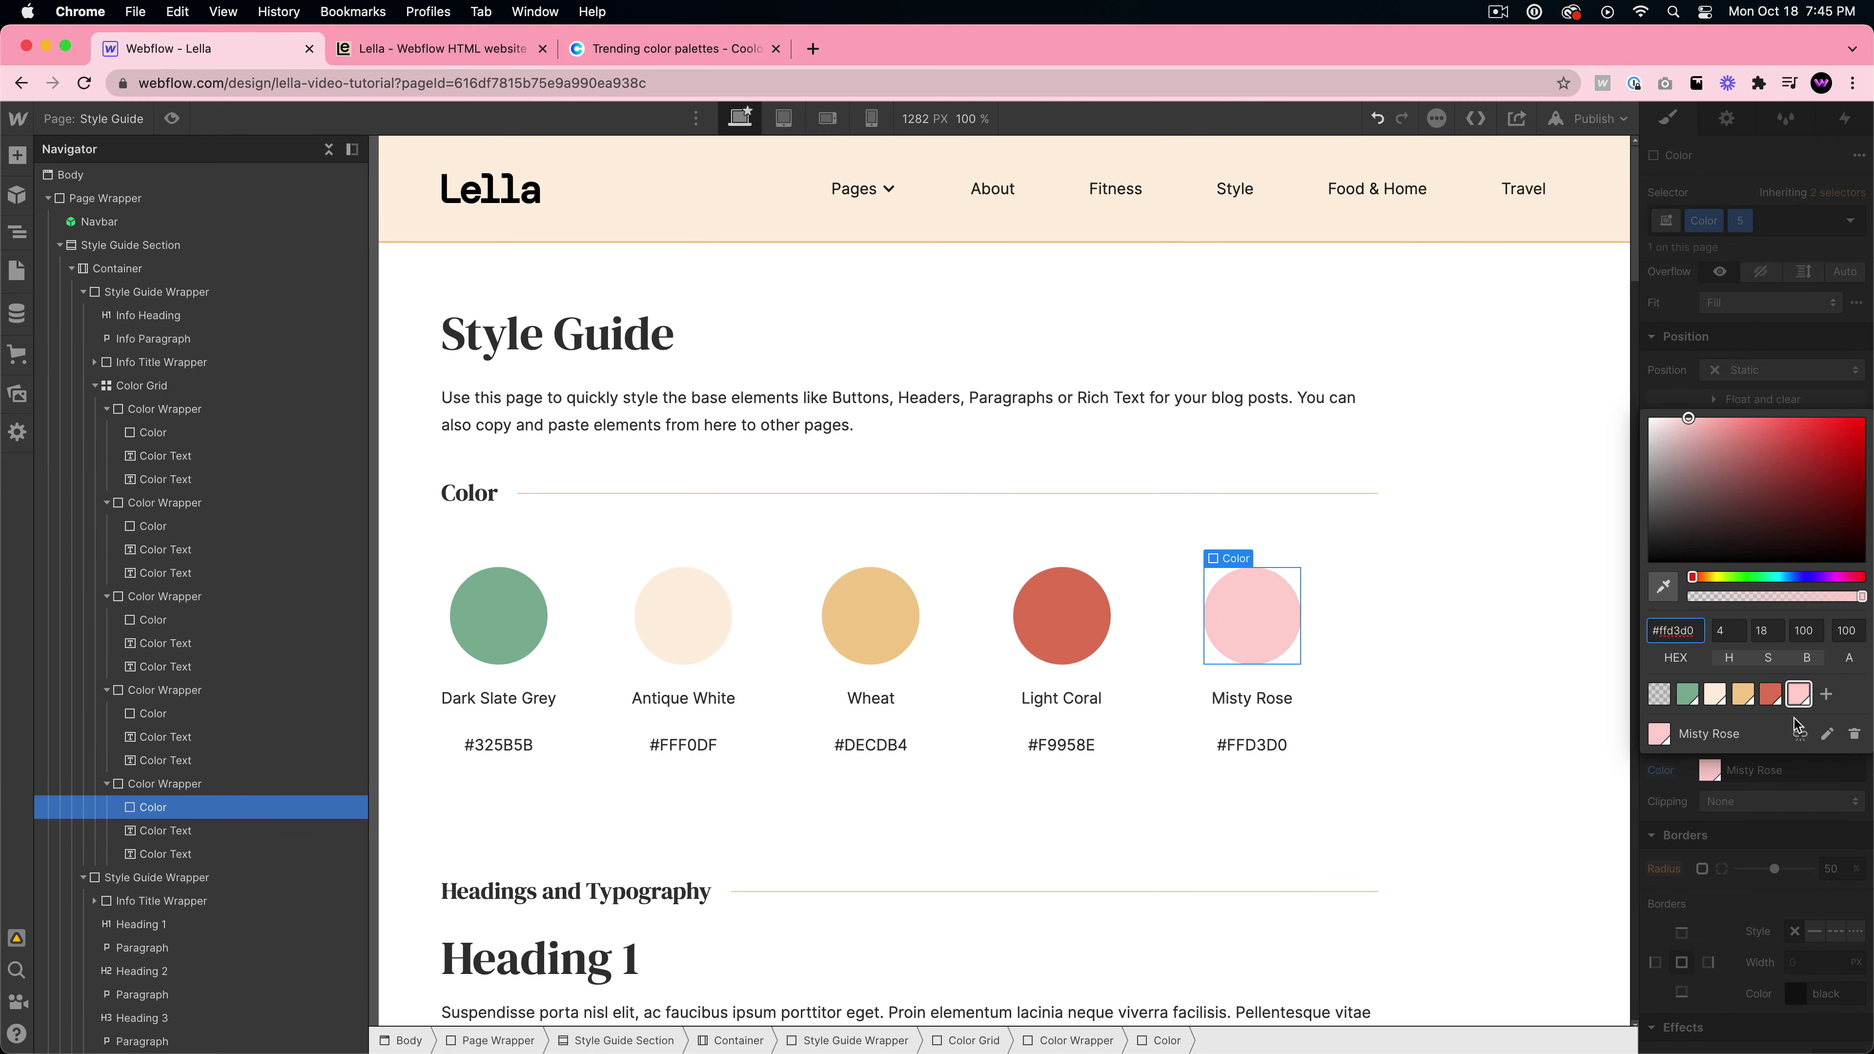
pyautogui.click(1828, 733)
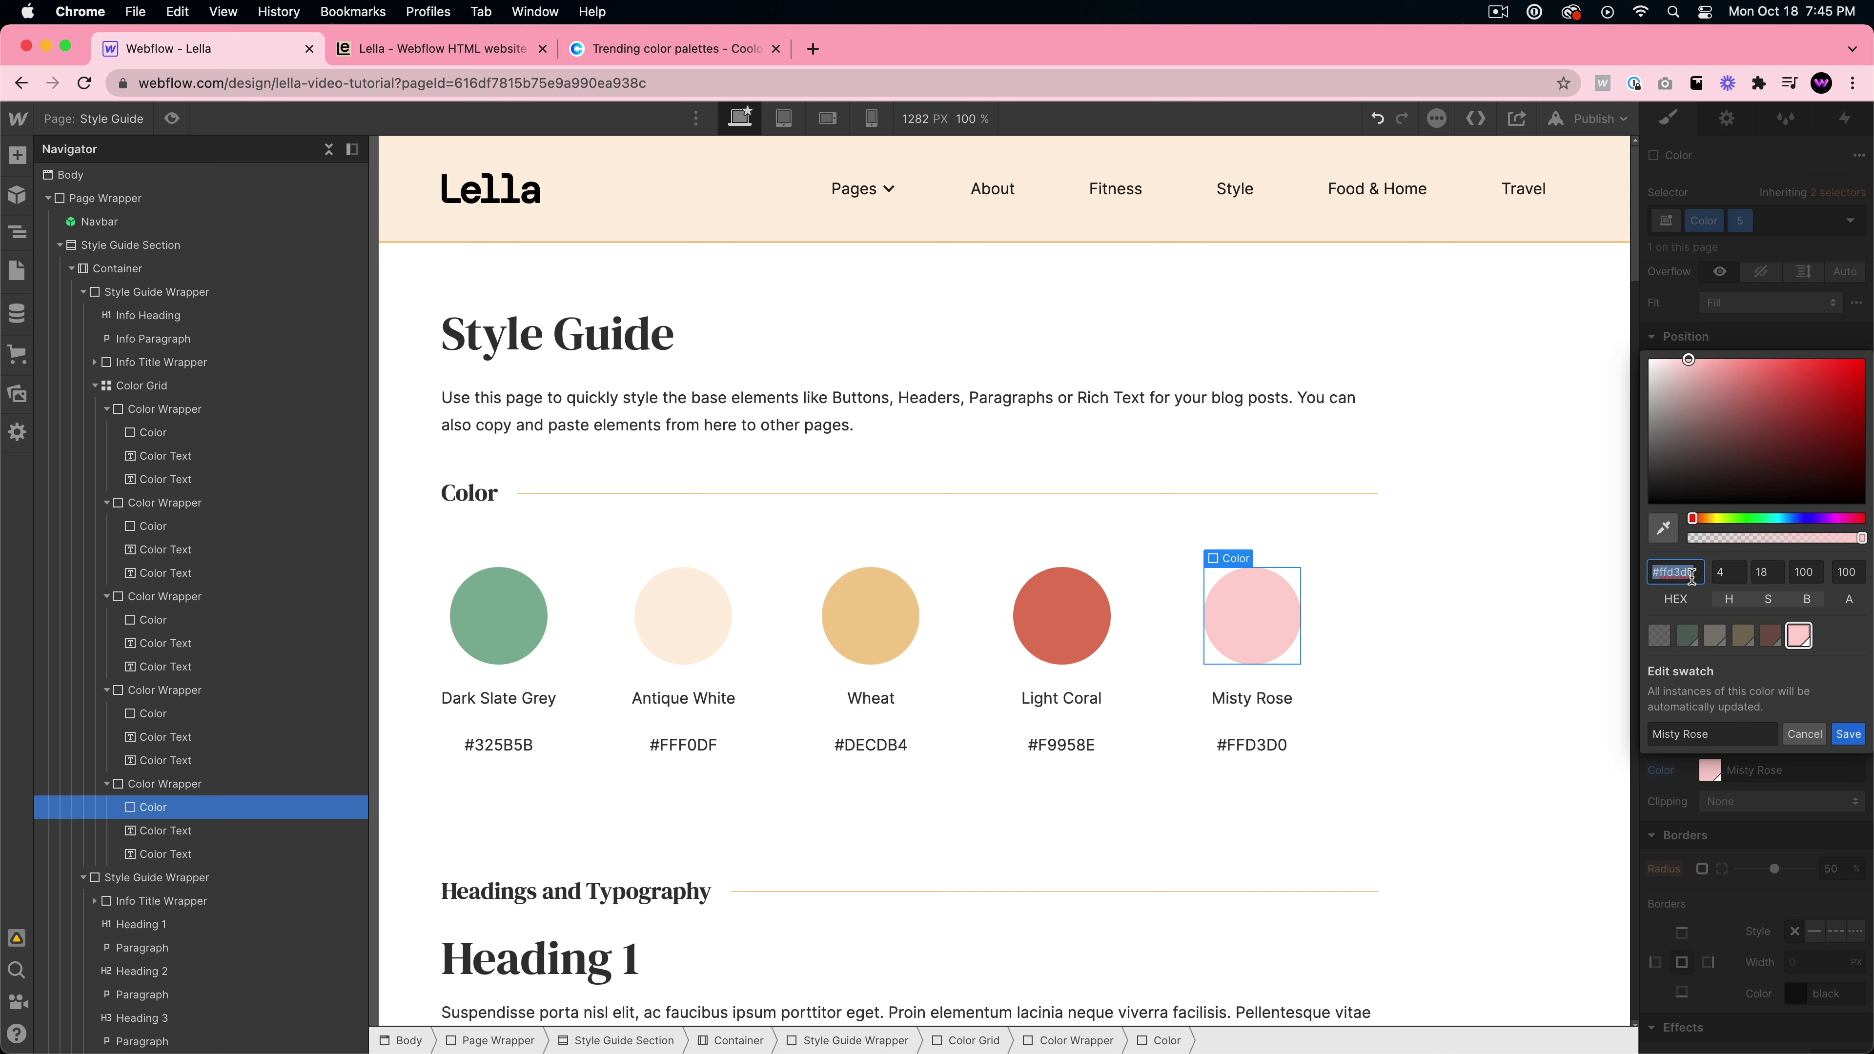
pyautogui.press('cmd+v')
pyautogui.click(1858, 731)
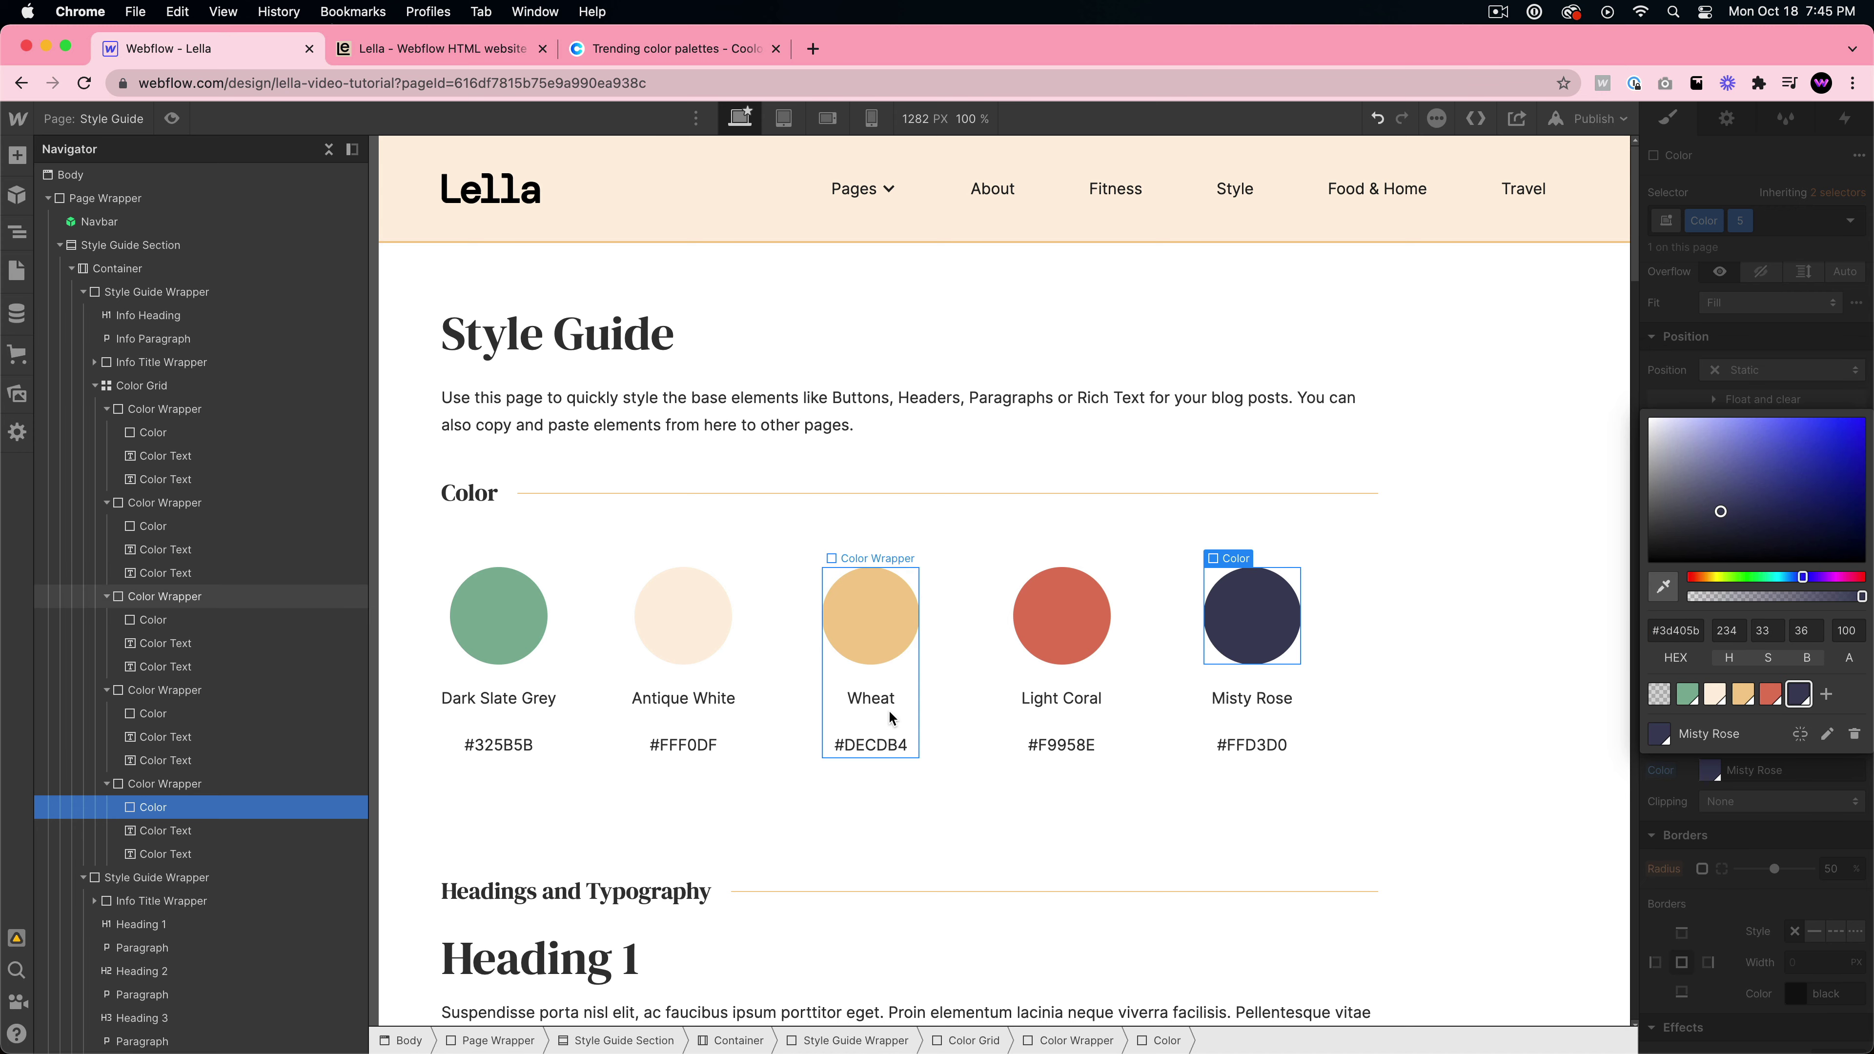
pyautogui.click(952, 670)
# - Target the All H1 Headings tag through the Heading 1 sample and set its font to Palatino Linotype
pyautogui.scroll(-6, 1139, 650)
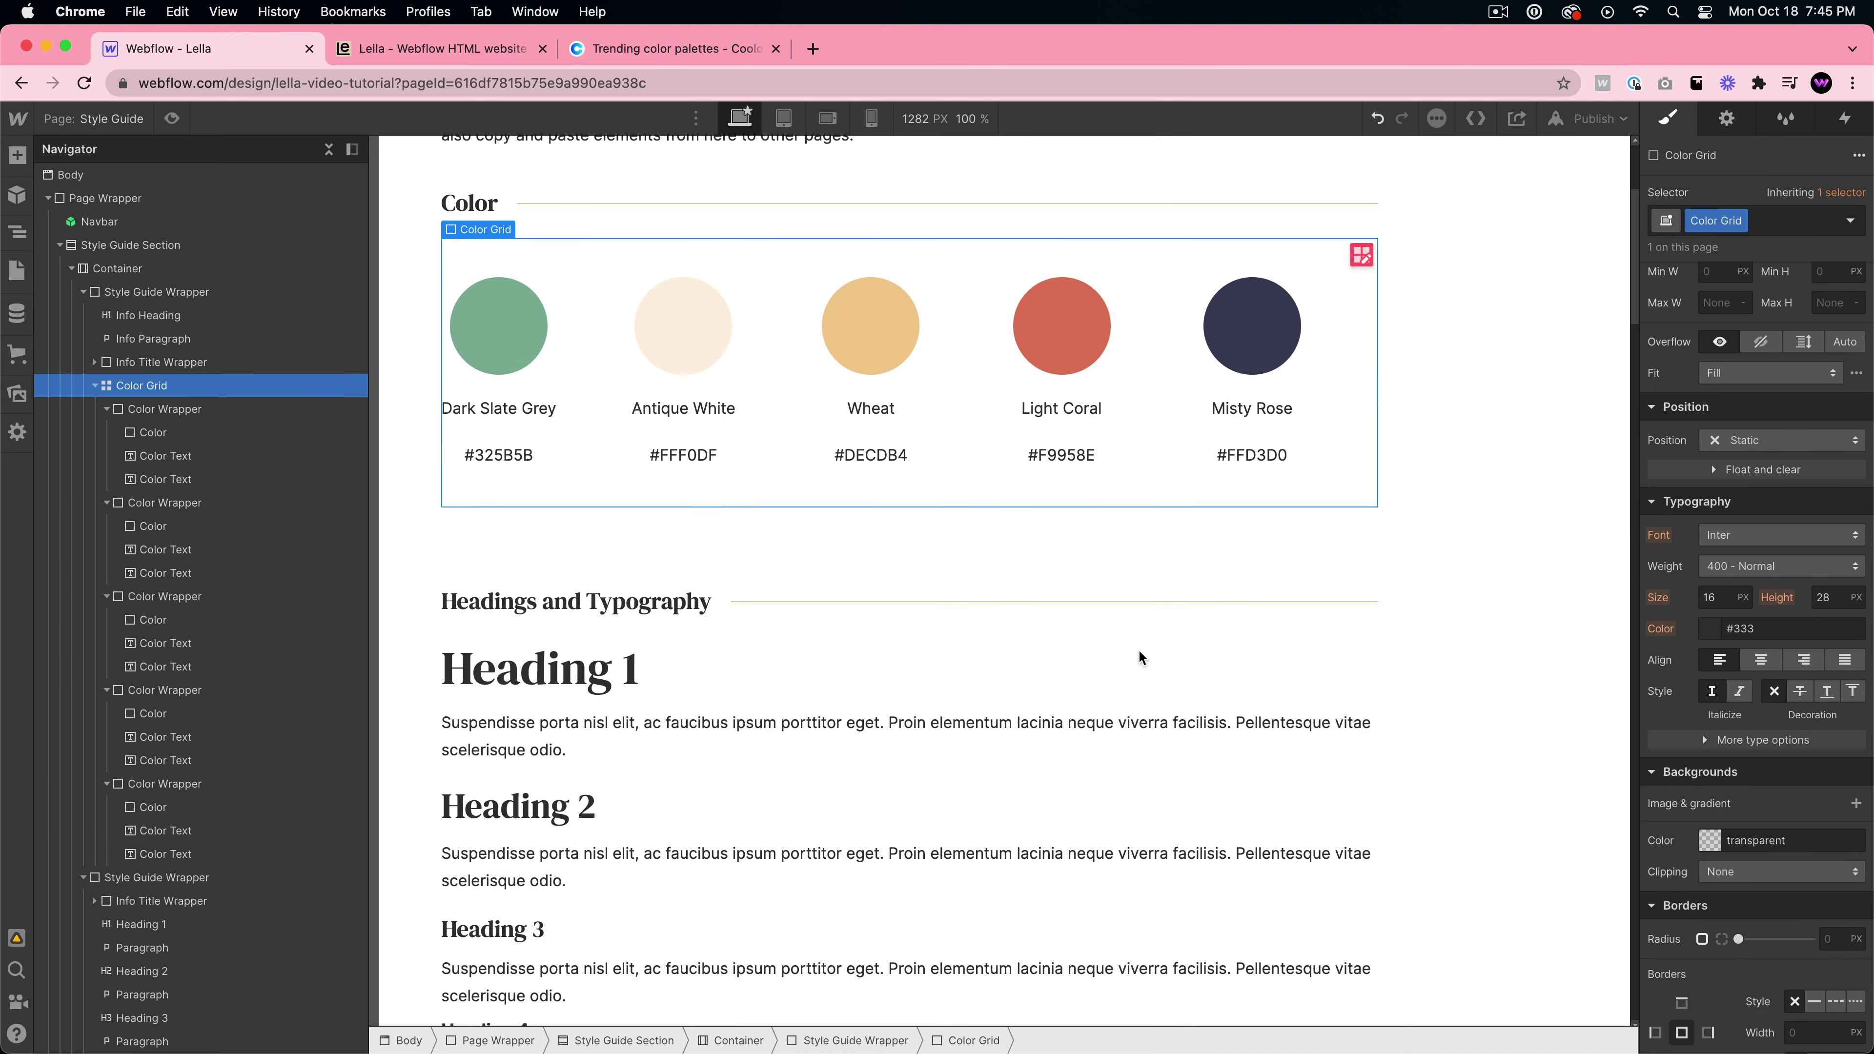
pyautogui.click(568, 511)
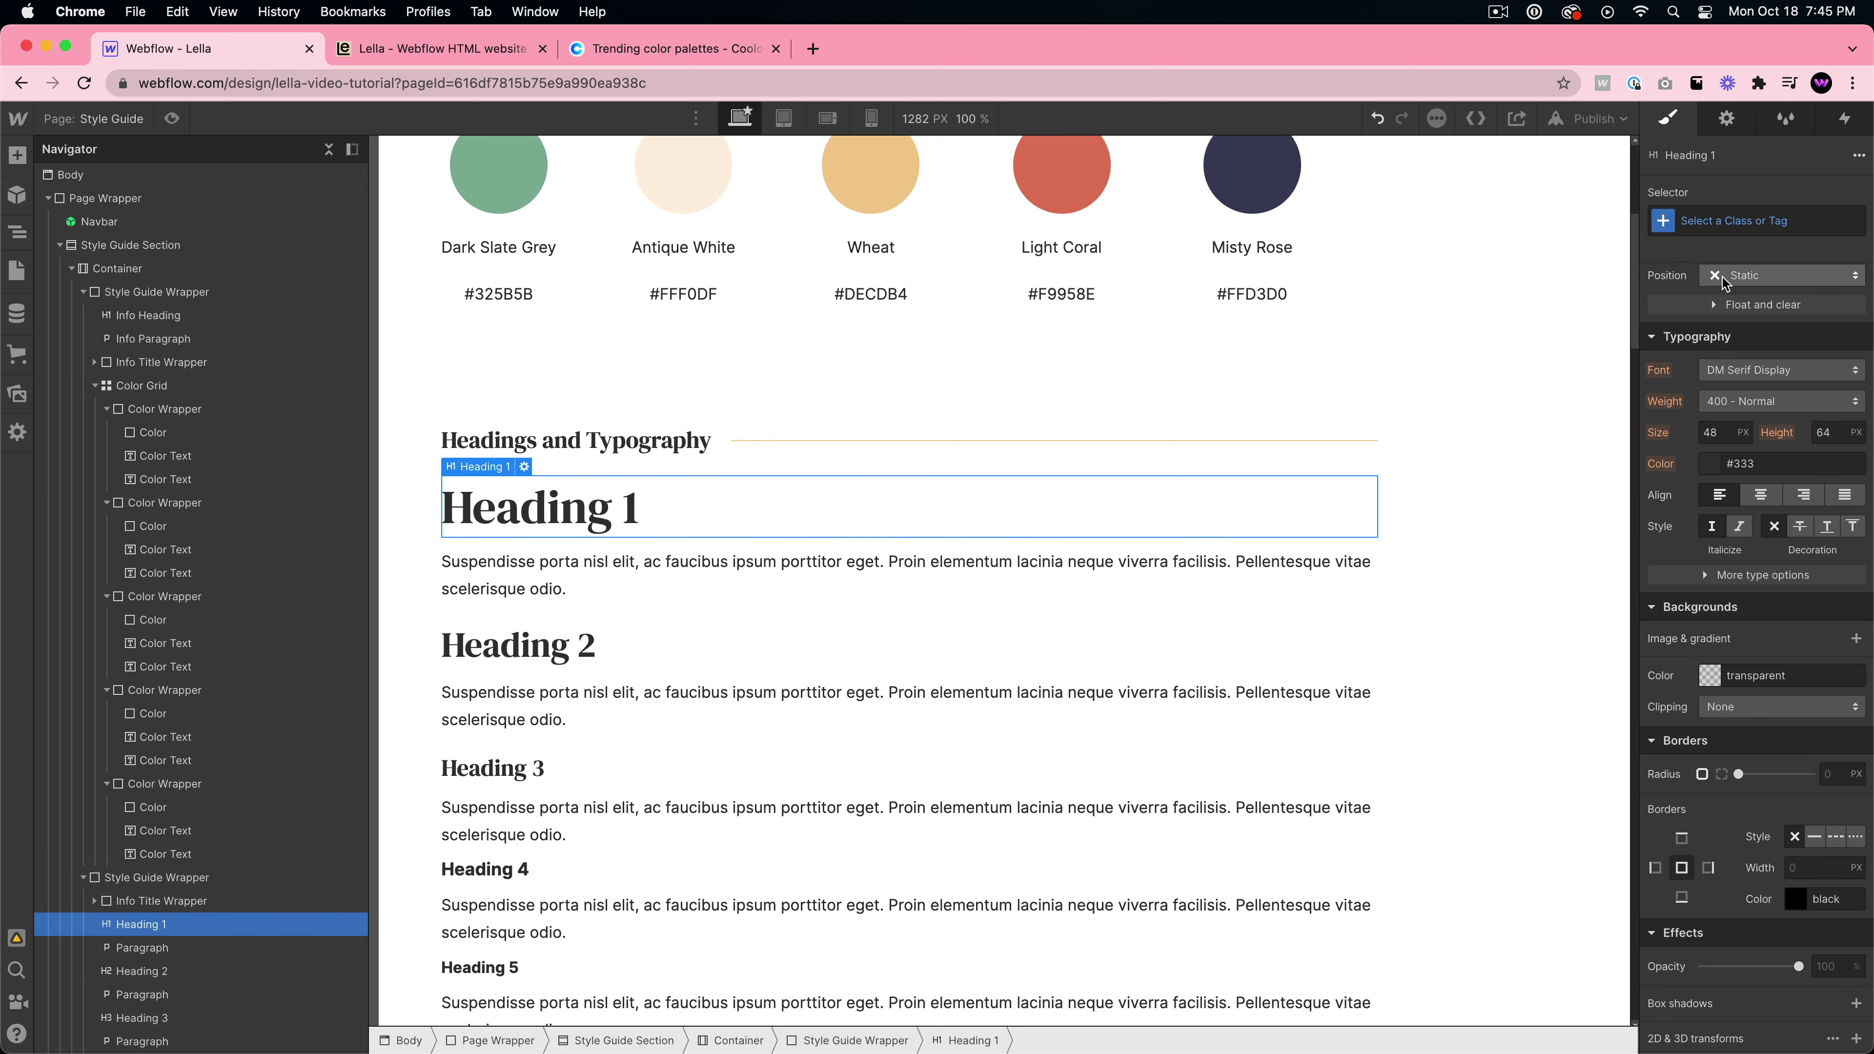
pyautogui.click(1734, 221)
pyautogui.click(1727, 334)
pyautogui.scroll(-1, 1746, 567)
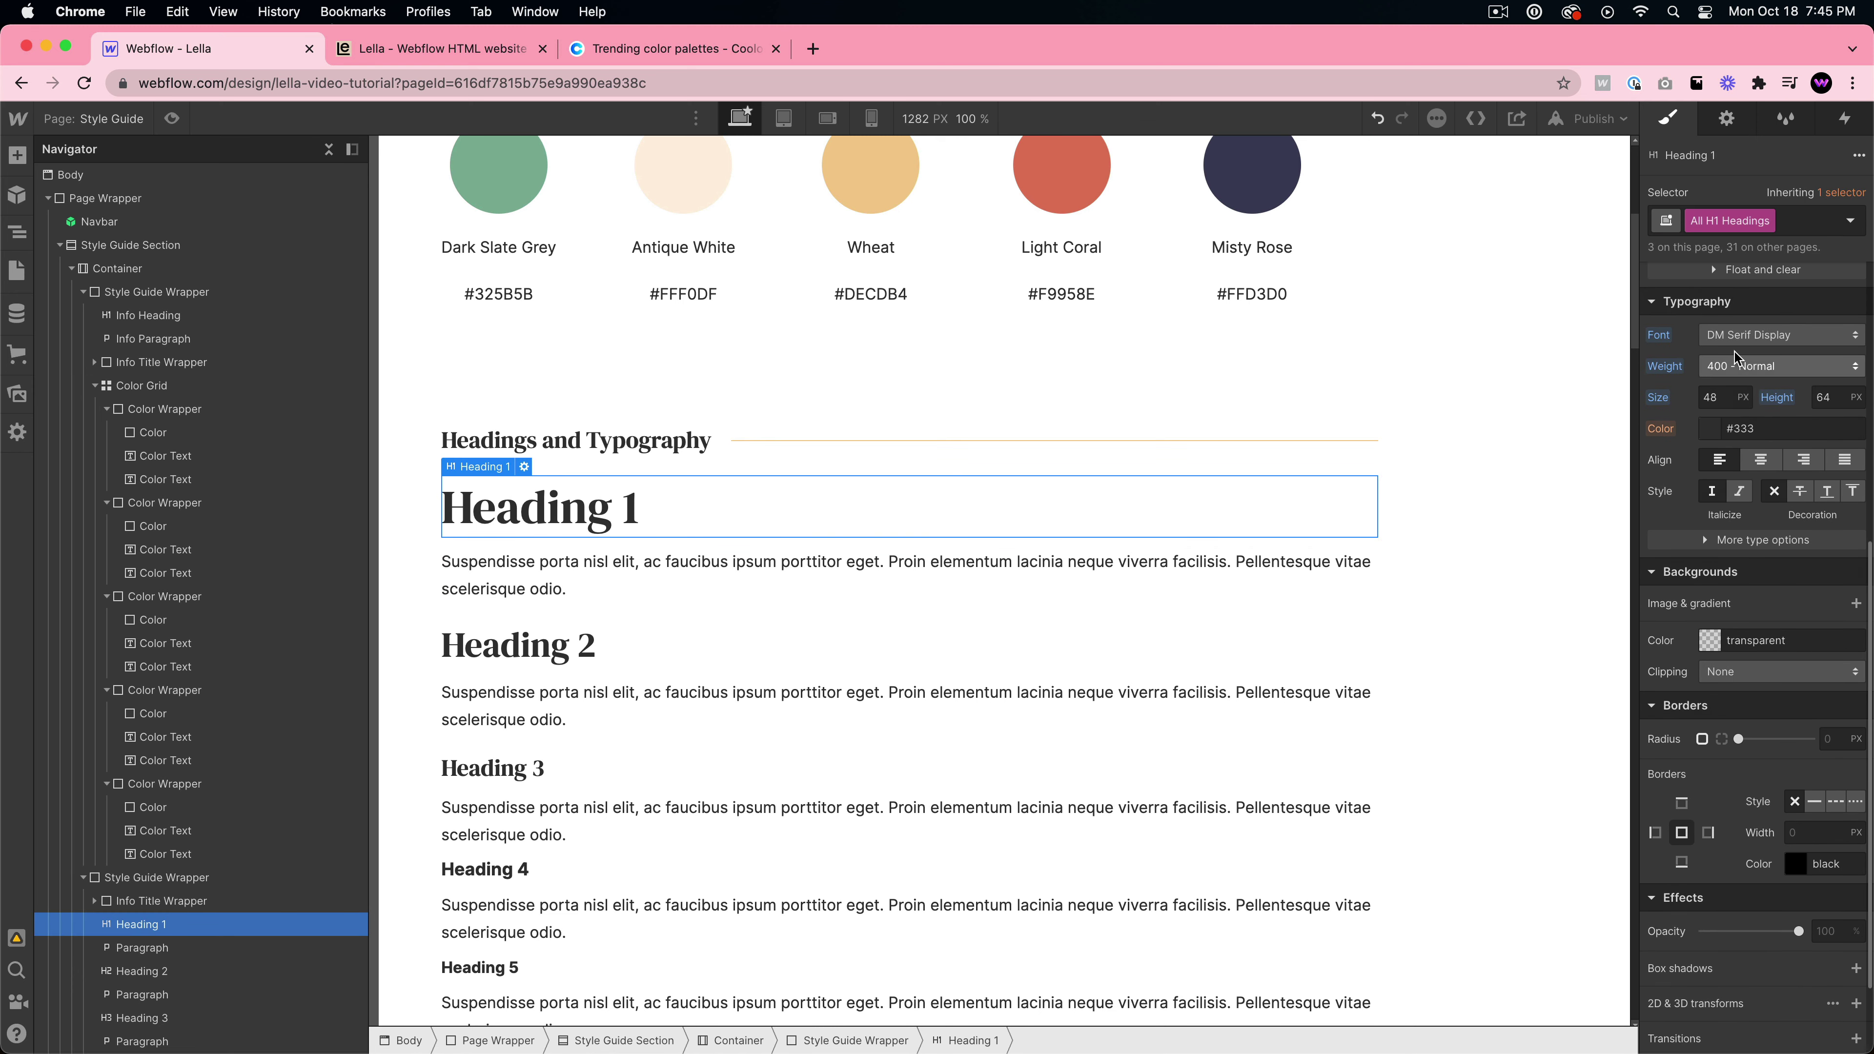
pyautogui.click(1740, 346)
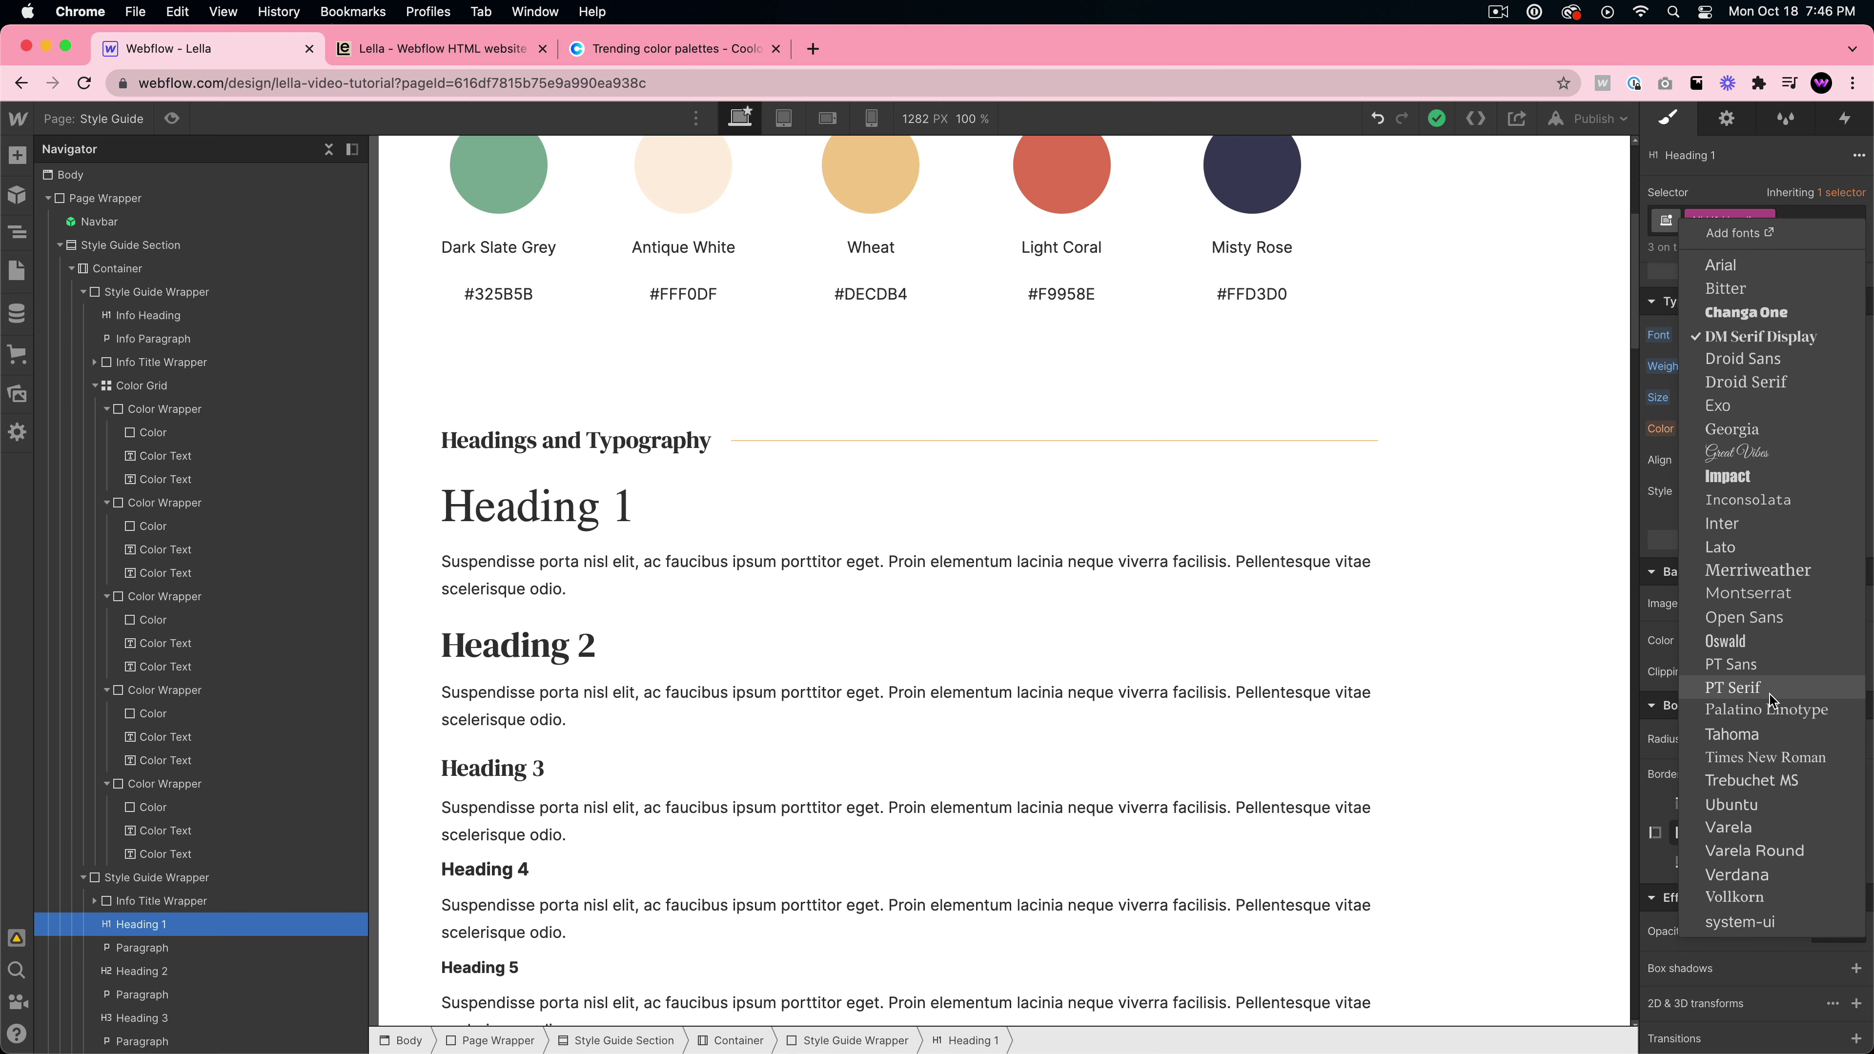
pyautogui.click(1746, 711)
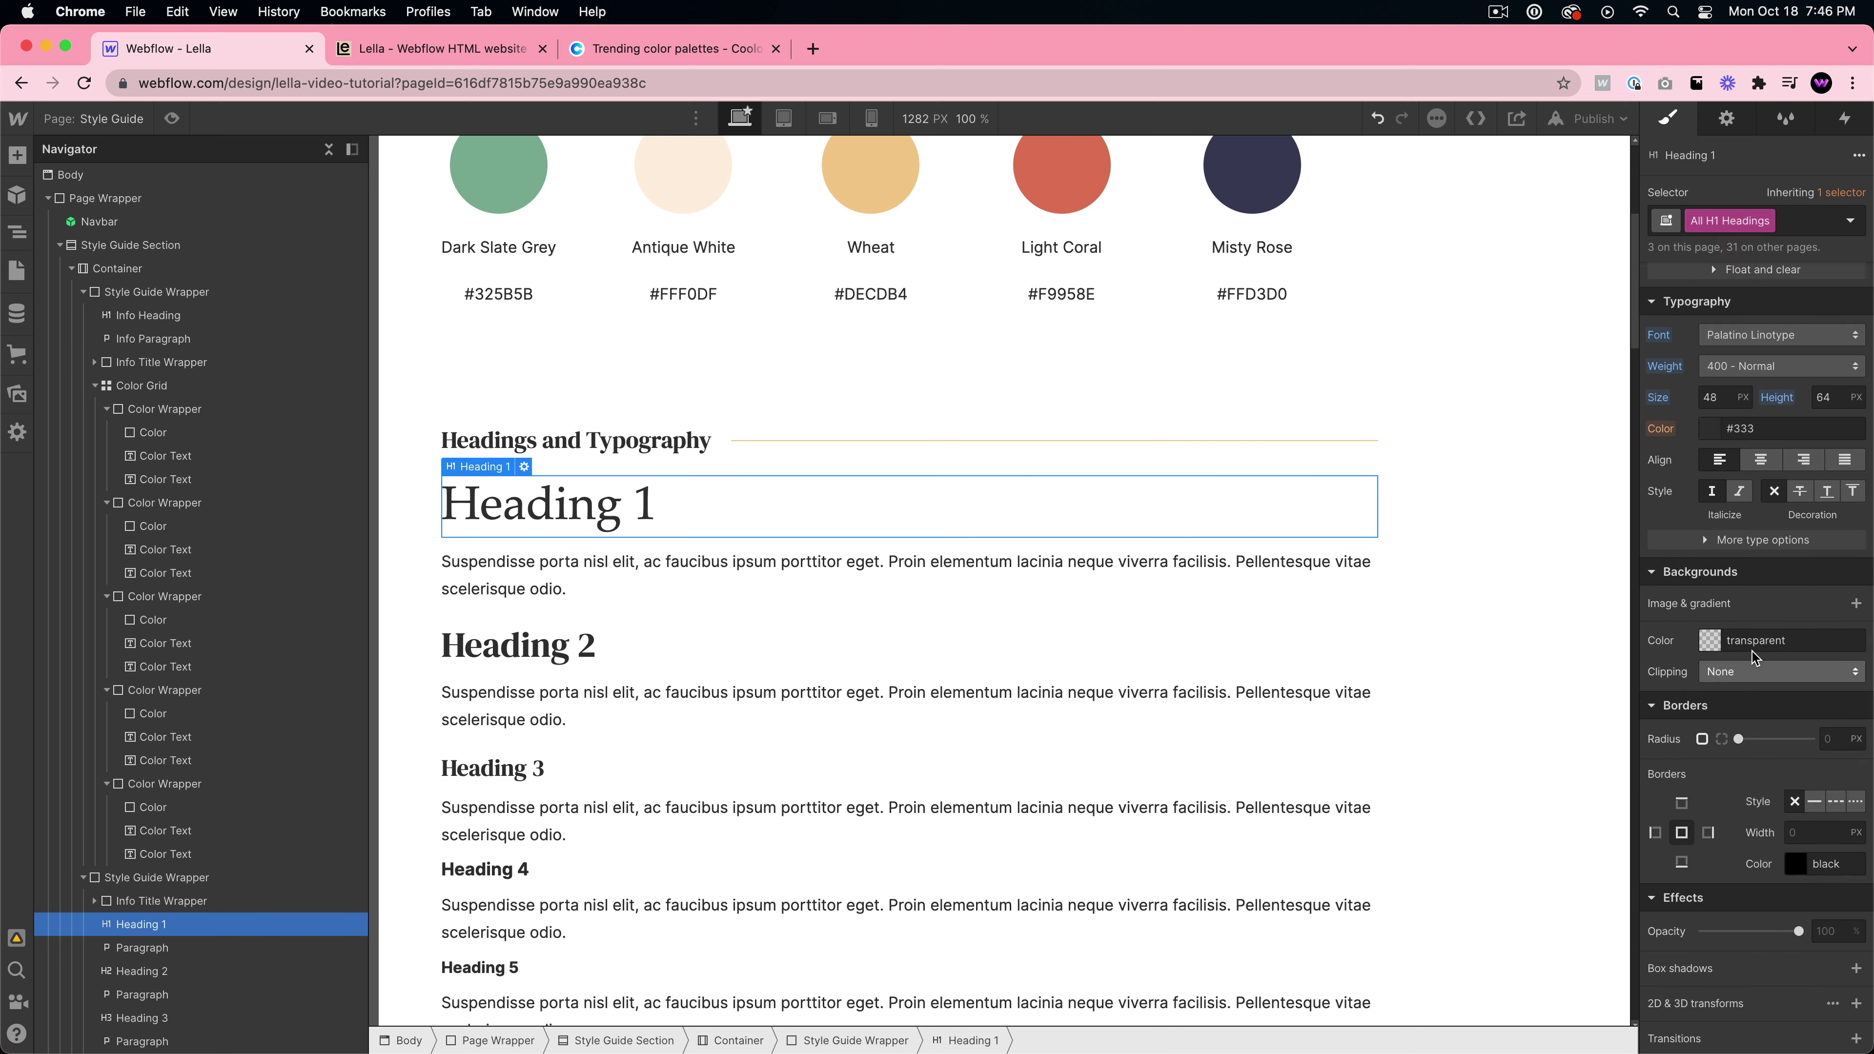
# - Change the font of the All H1 Headings tag to PT Serif, using the Heading 1 sample
pyautogui.click(516, 645)
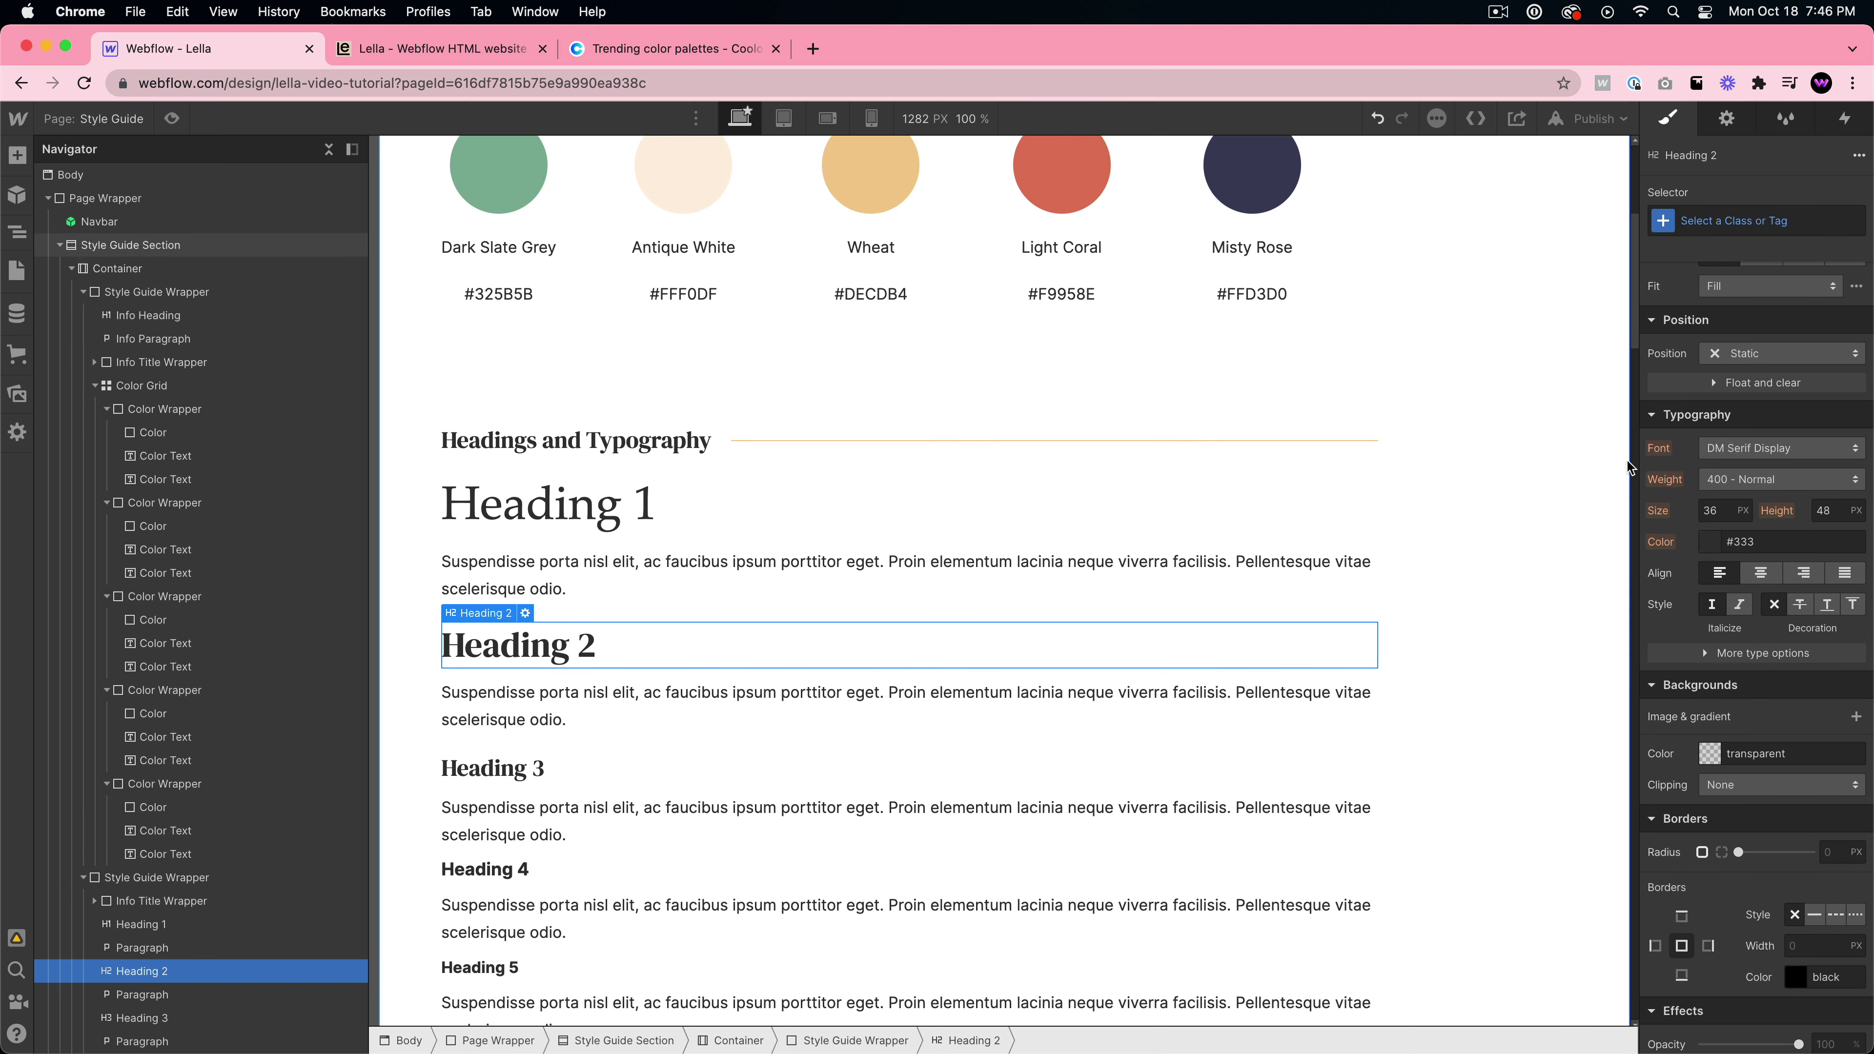
pyautogui.click(744, 519)
pyautogui.click(1748, 220)
pyautogui.click(1732, 330)
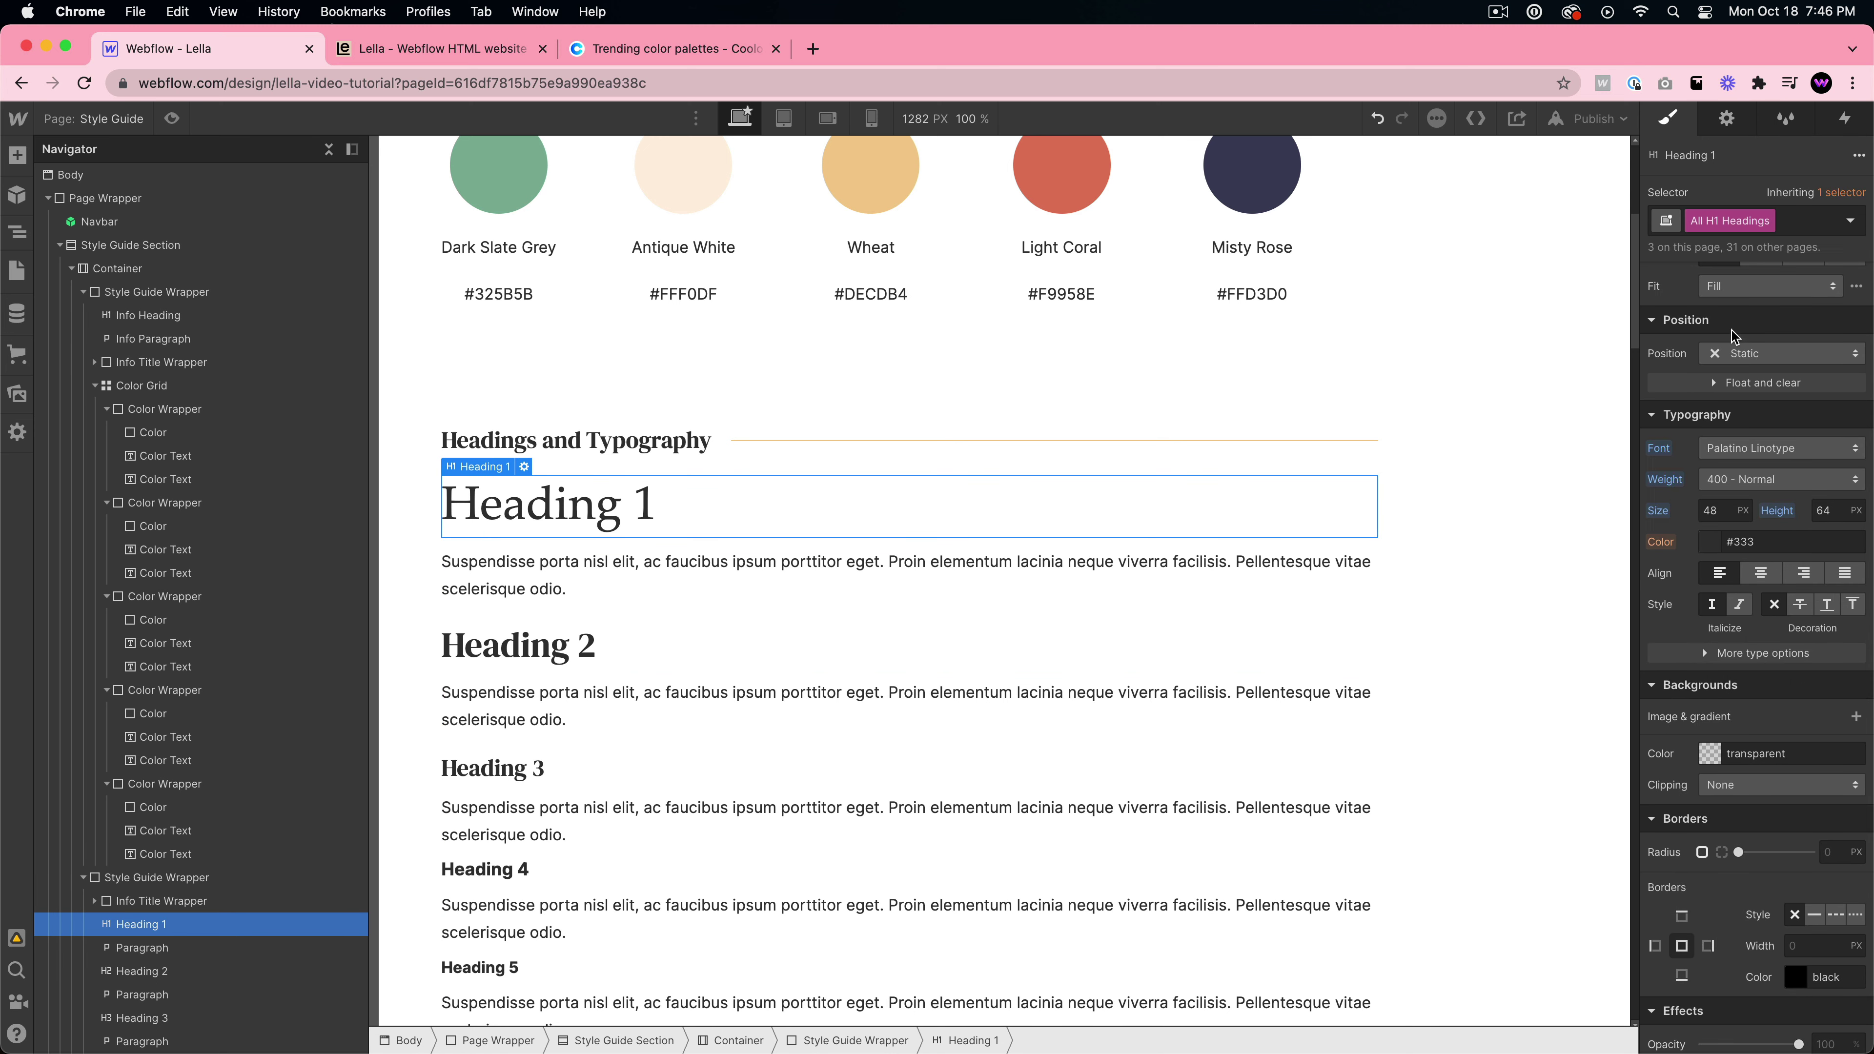
pyautogui.click(1749, 448)
pyautogui.click(1768, 576)
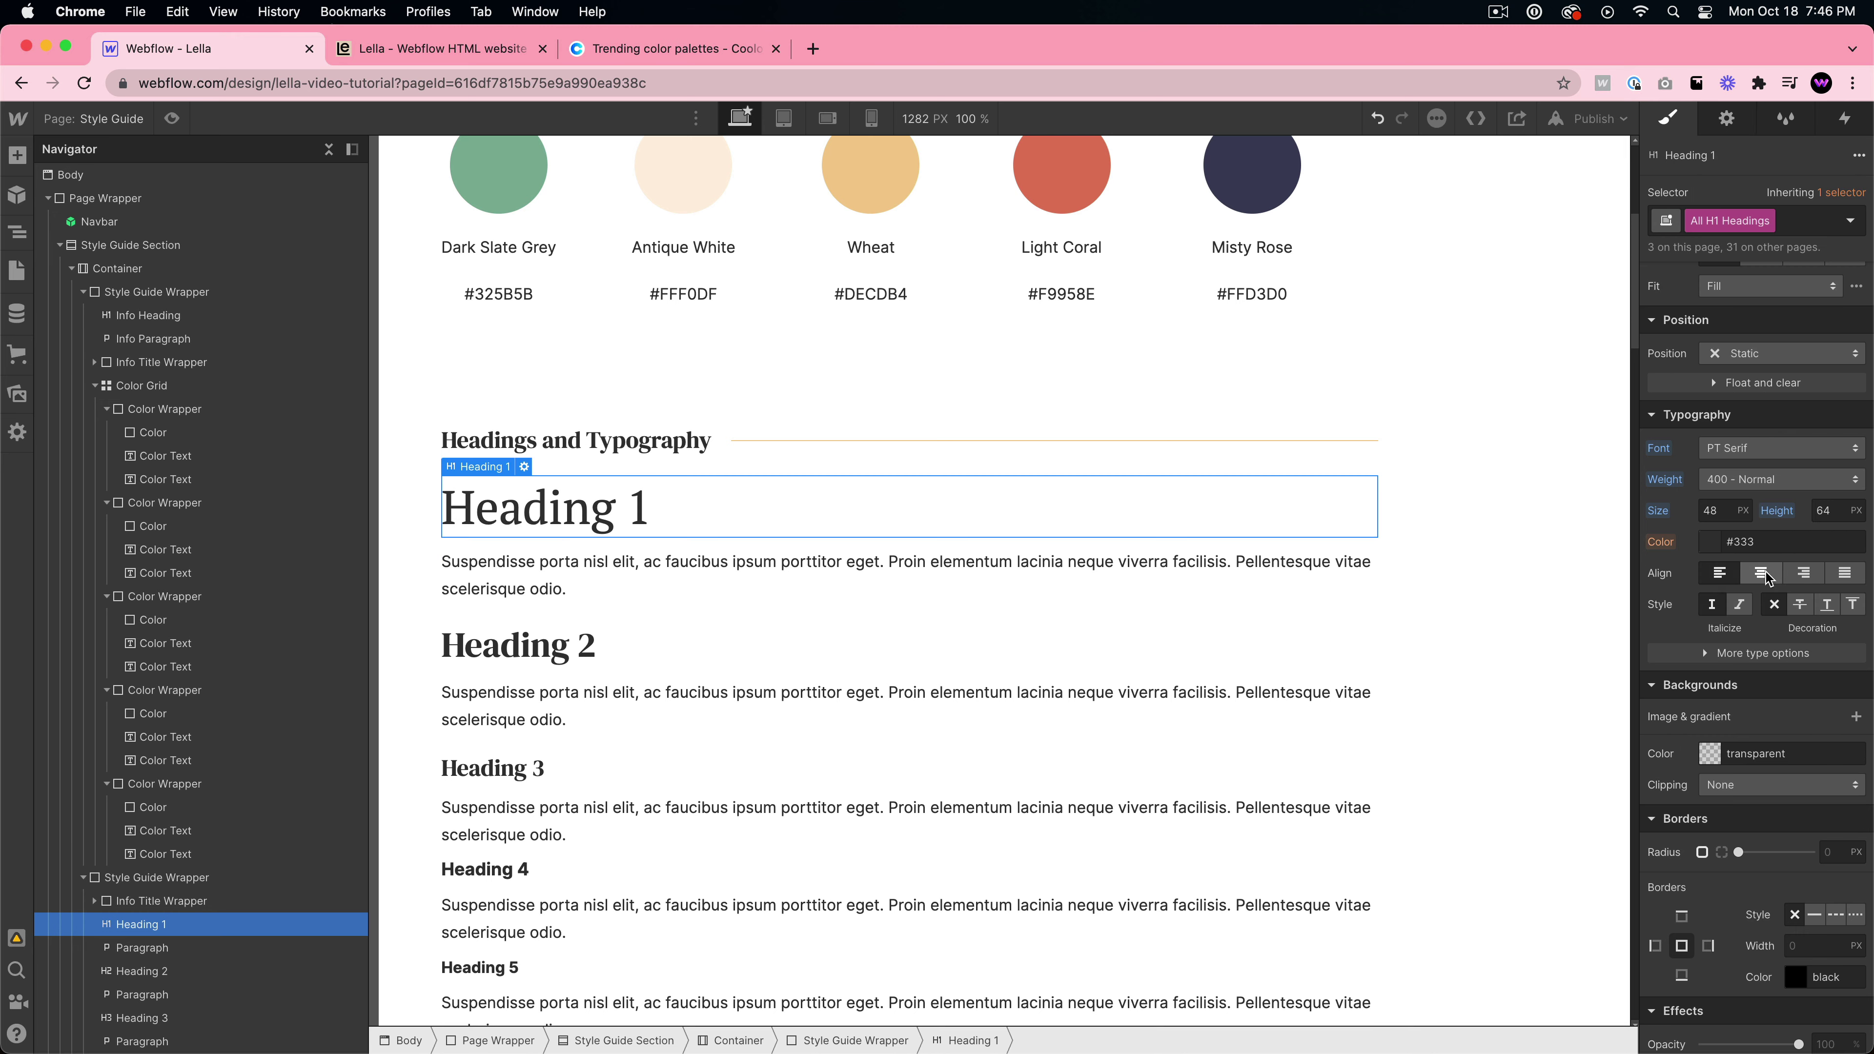
# - Target the All H2 Headings tag through the Heading 2 sample and set its font to PT Serif
pyautogui.click(516, 645)
pyautogui.click(1749, 220)
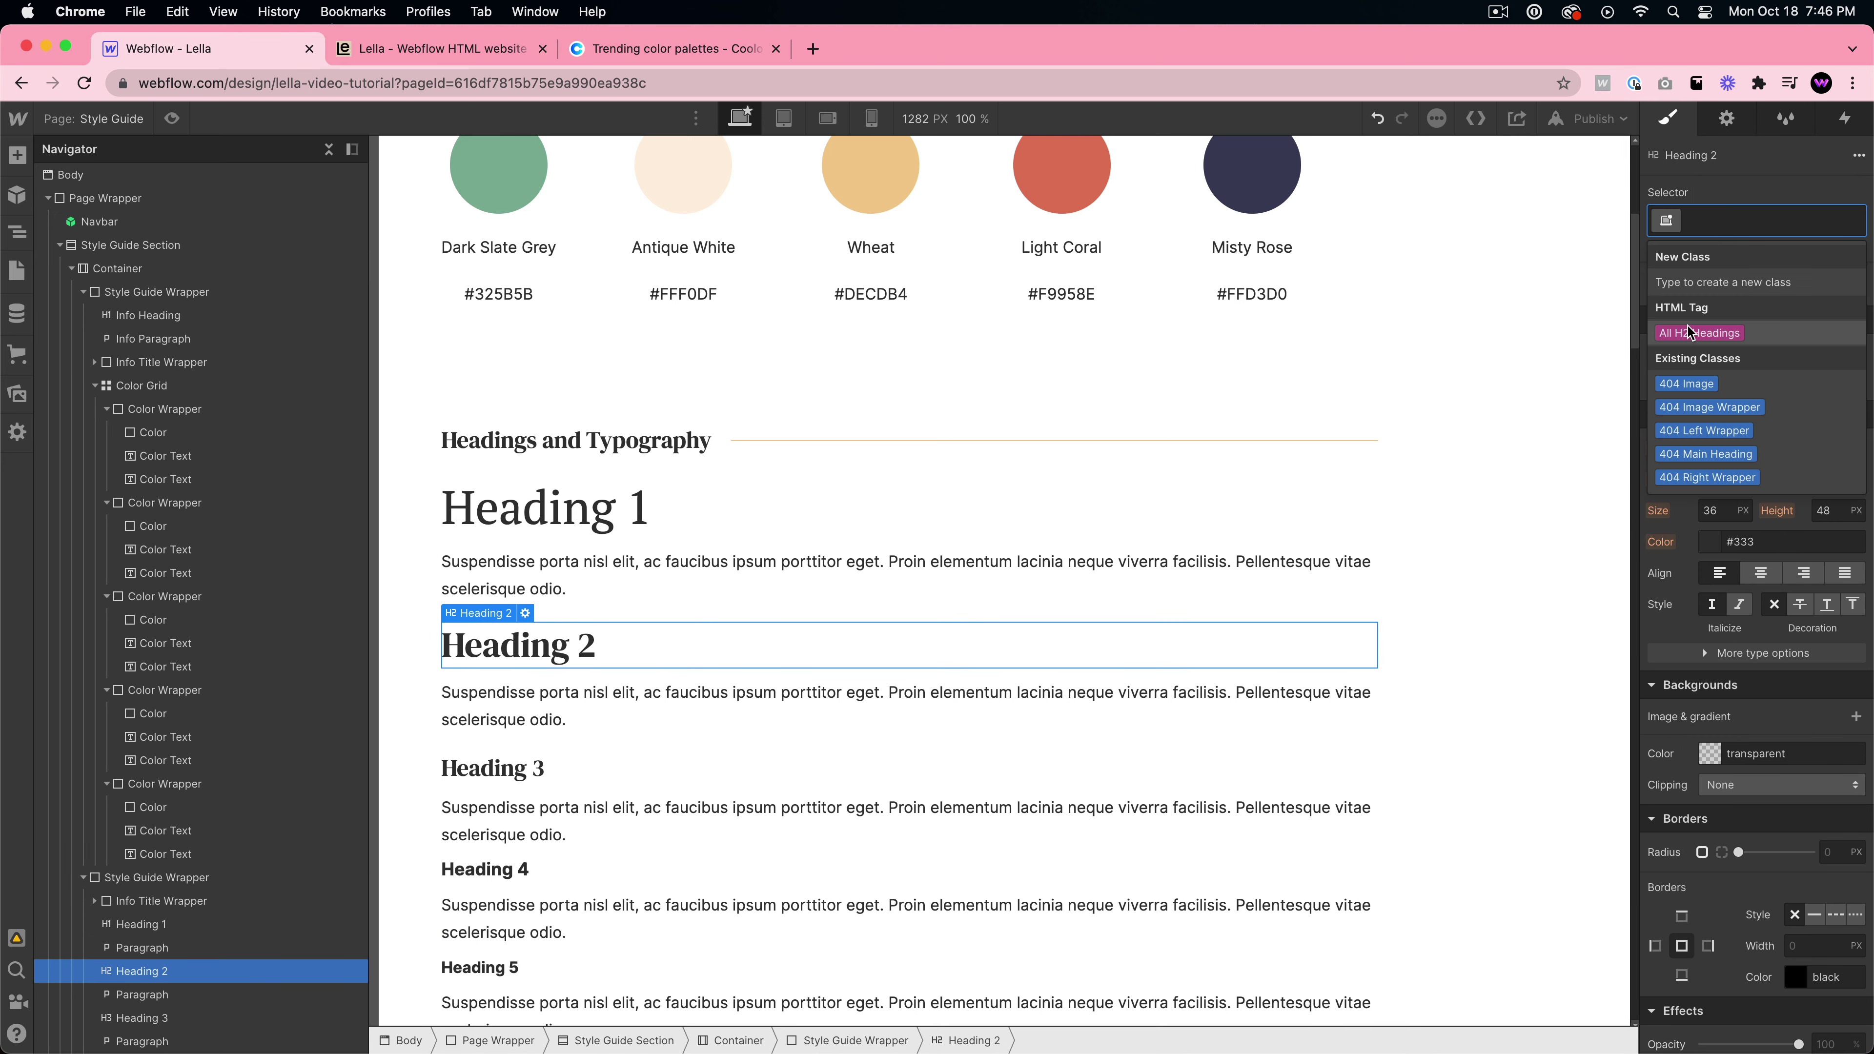
pyautogui.click(1688, 332)
pyautogui.click(1749, 452)
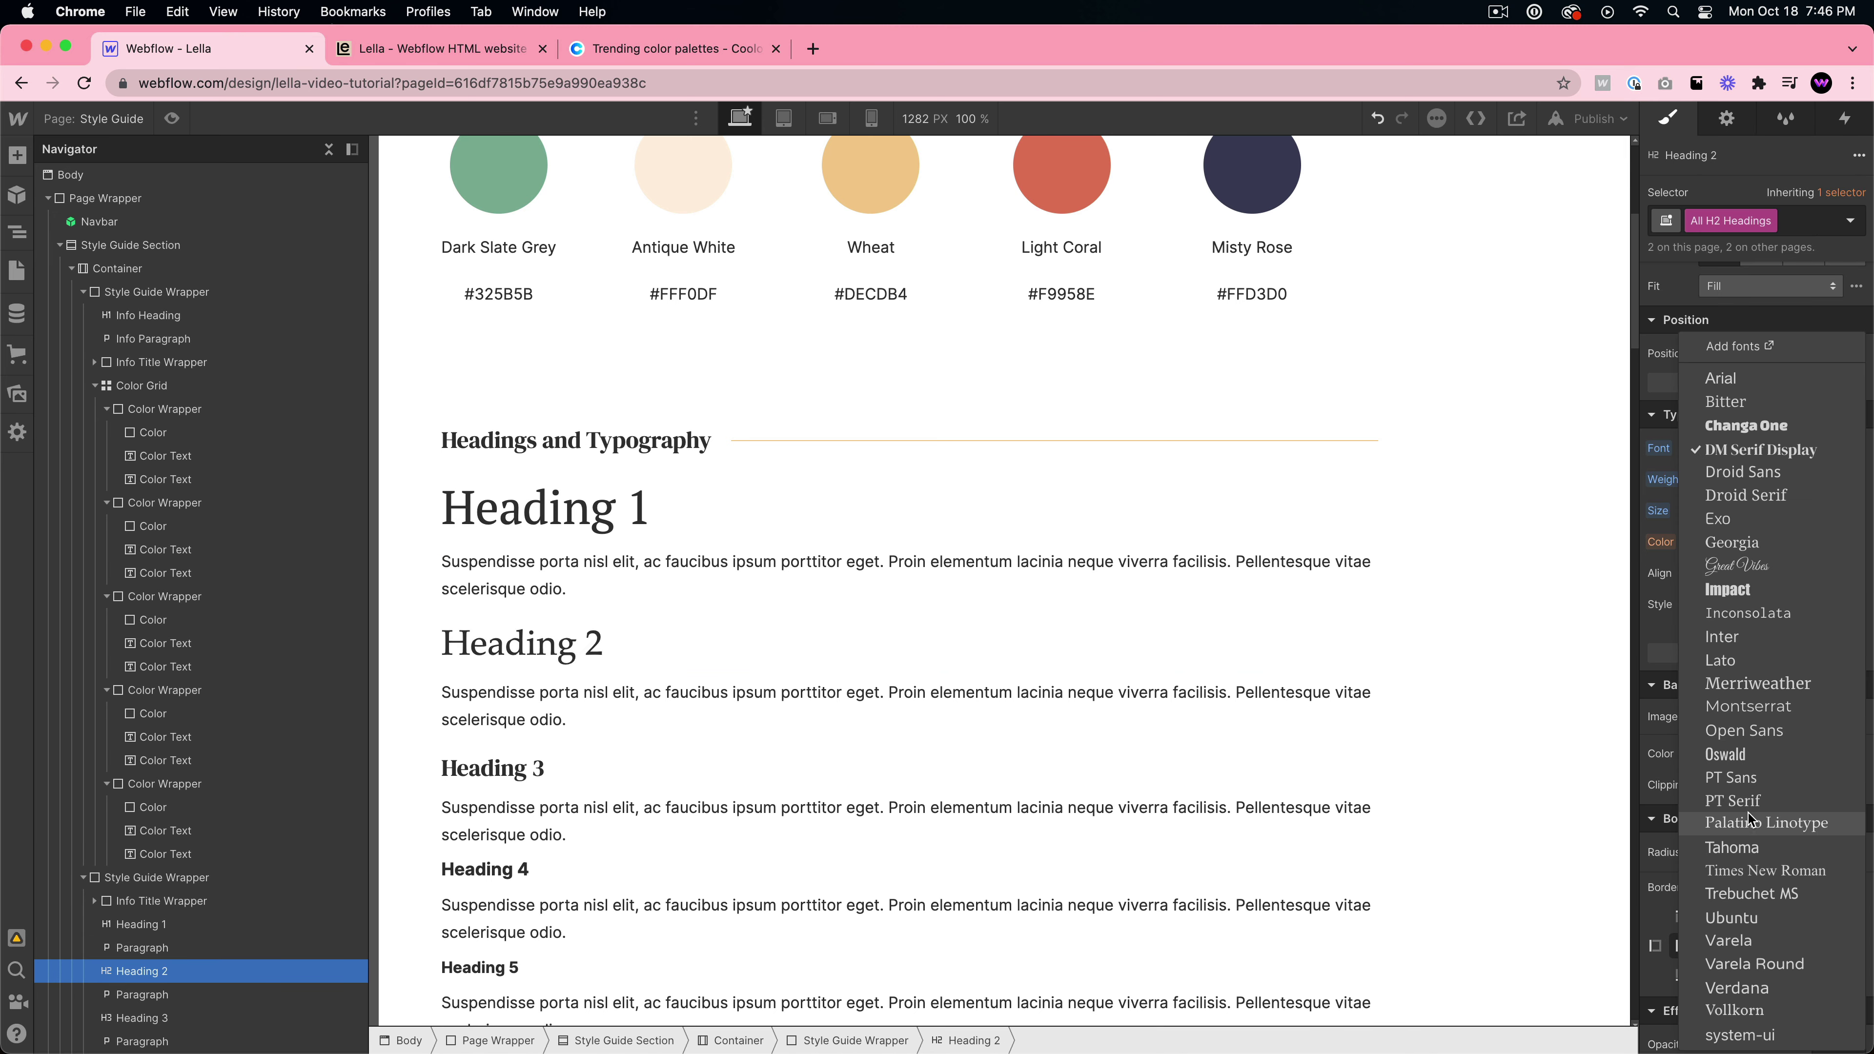
pyautogui.click(1733, 800)
# - Target the All H3 Headings tag through the Heading 3 sample and set its font to PT Serif
pyautogui.click(491, 768)
pyautogui.click(1727, 222)
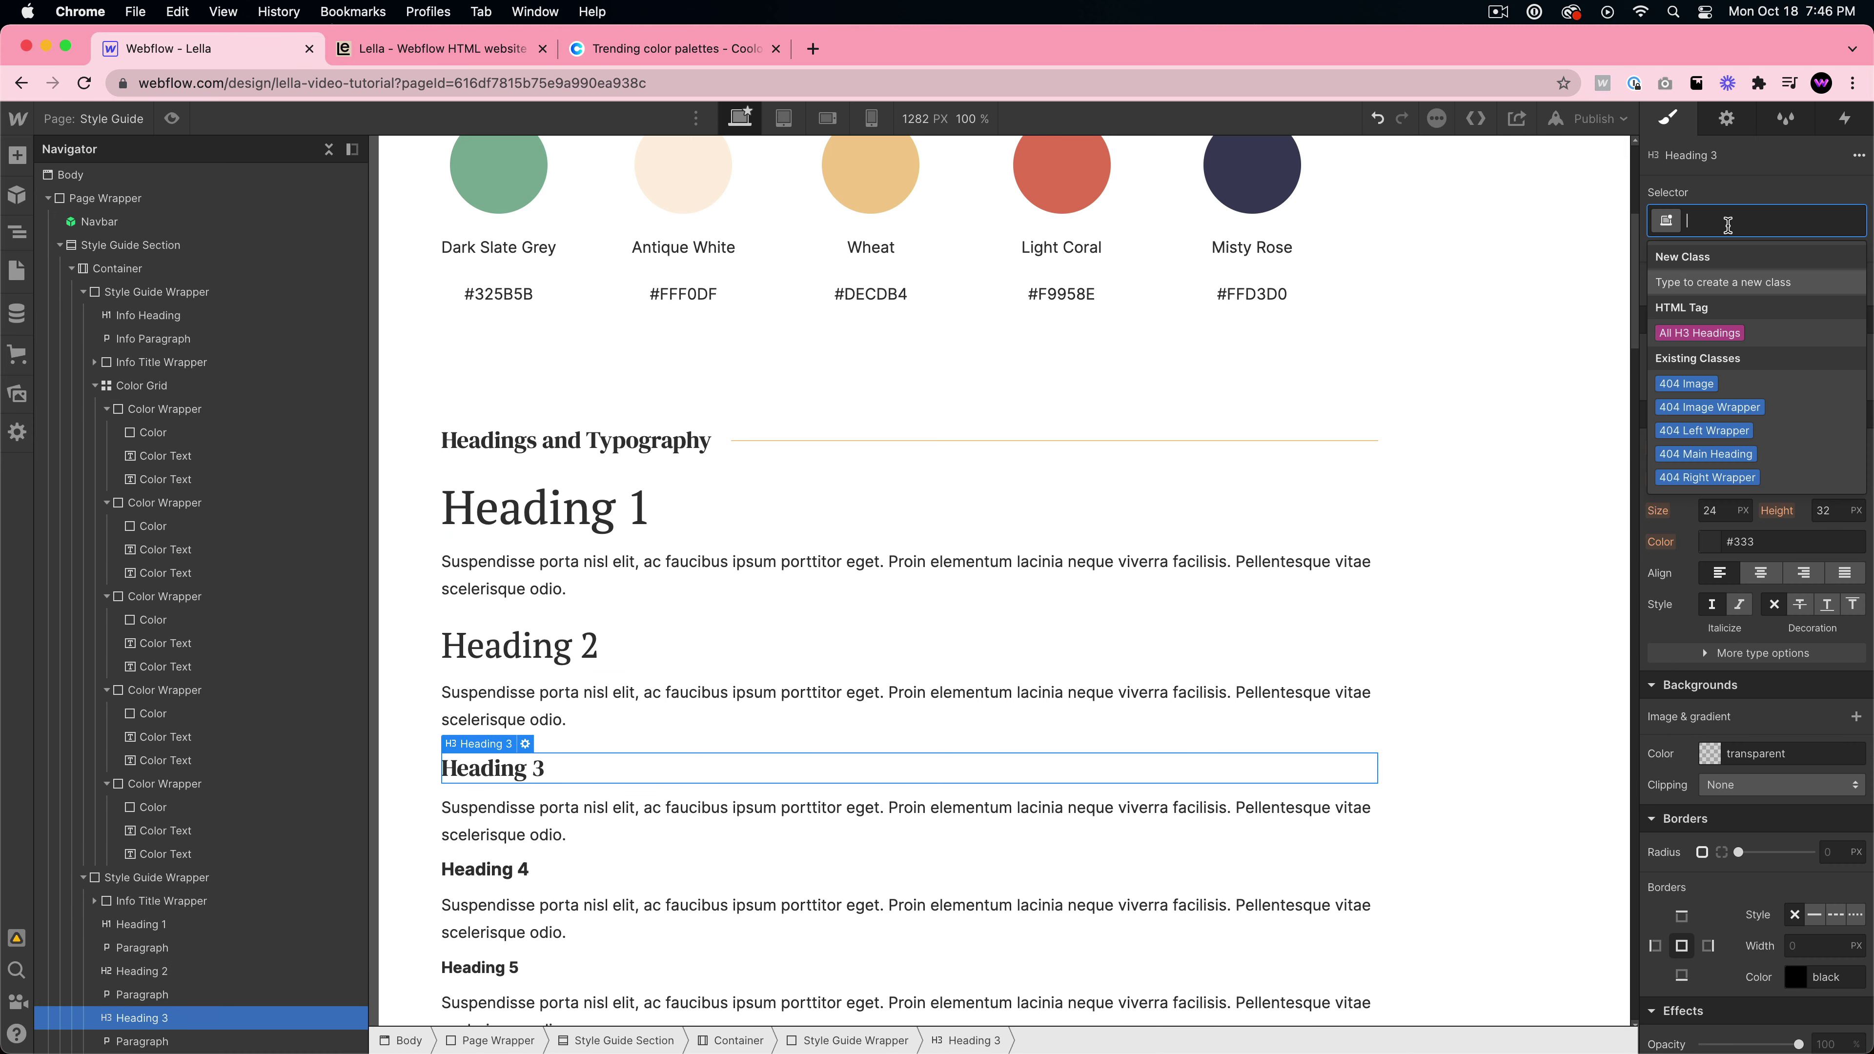
pyautogui.click(1689, 336)
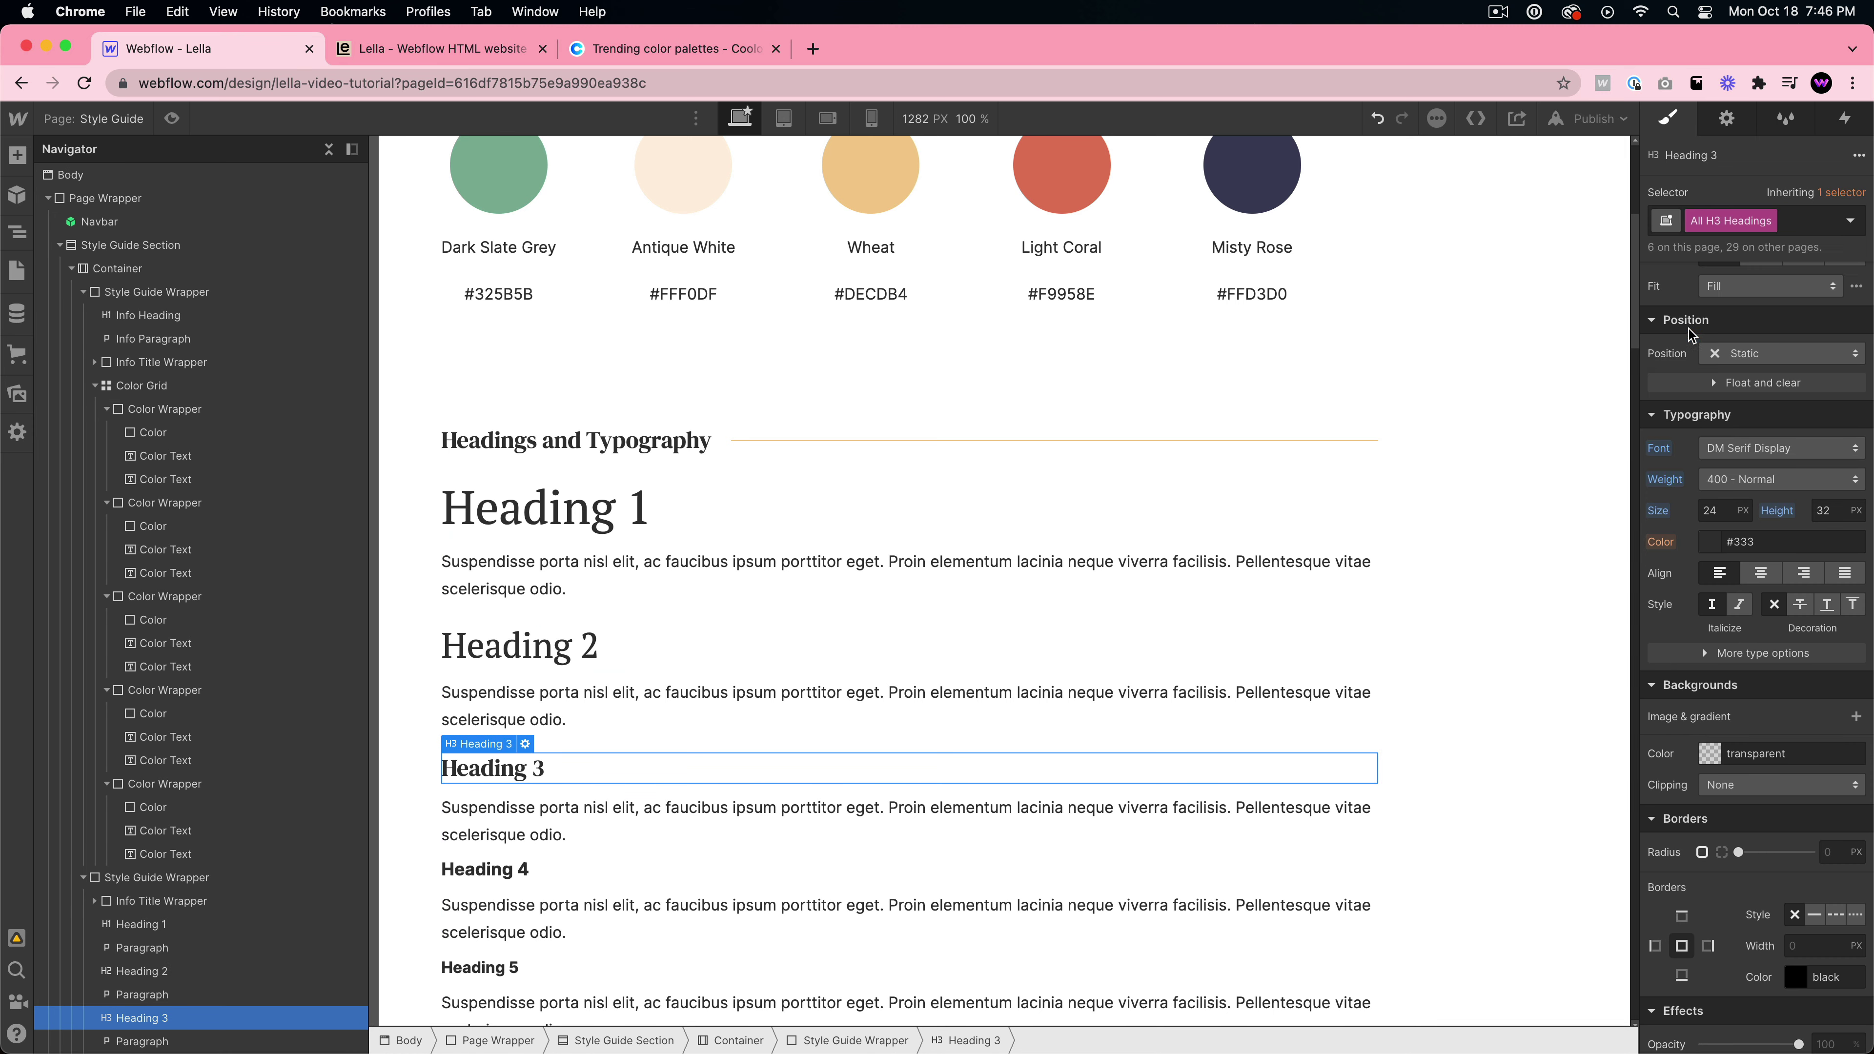
pyautogui.click(1767, 450)
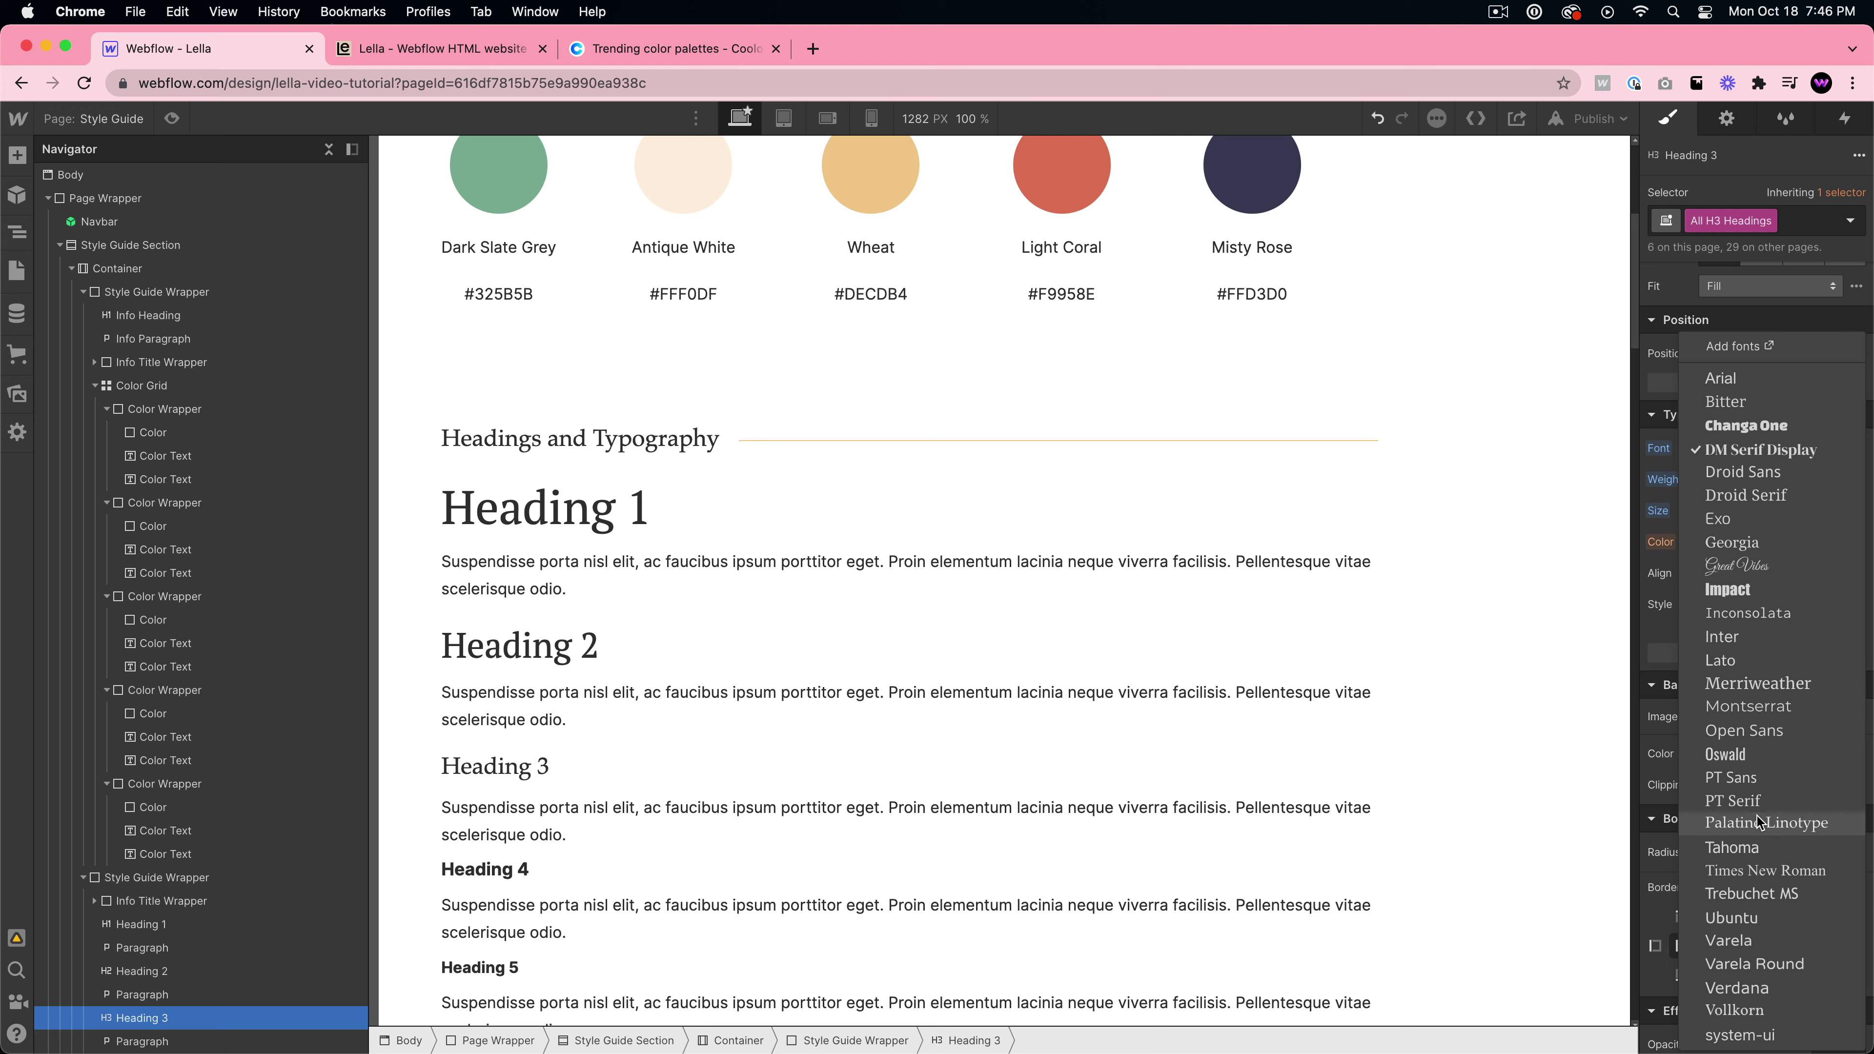
pyautogui.click(1732, 801)
pyautogui.click(766, 568)
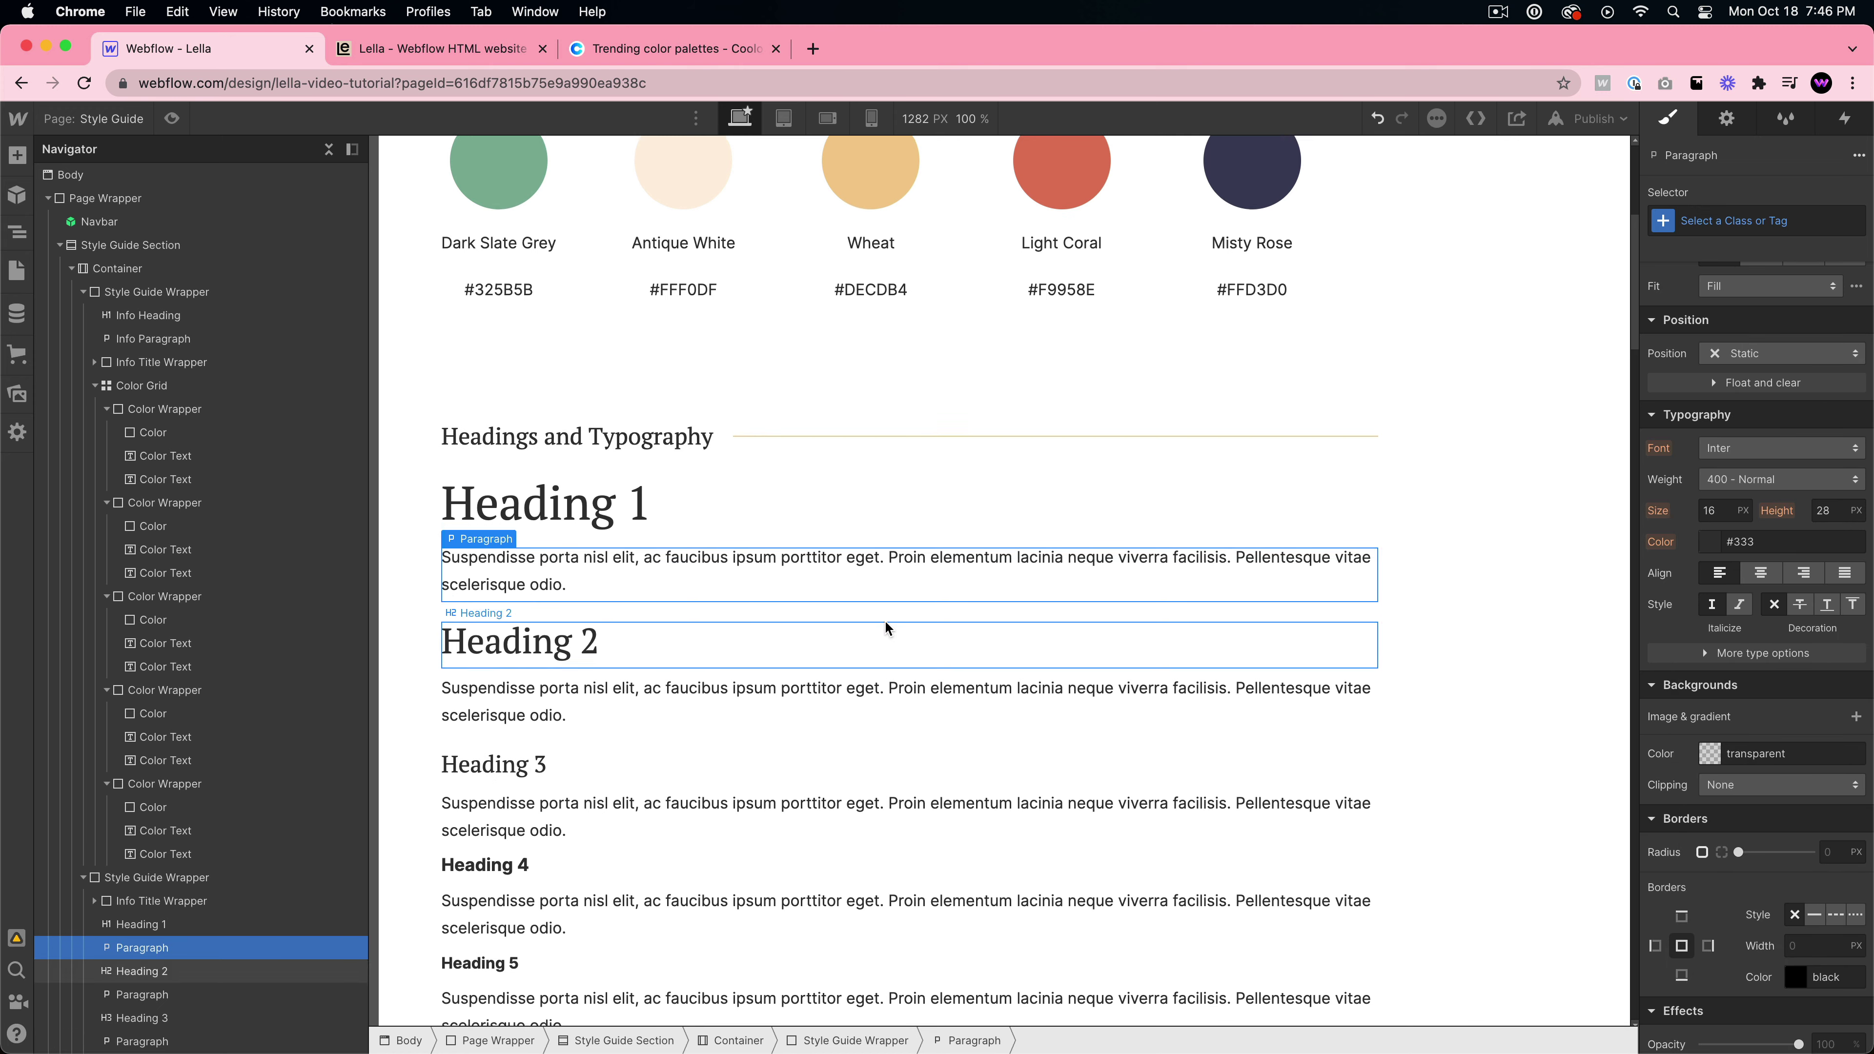
# - Review the heading, button and rich text samples on the Style Guide page and select the primary Submit button
pyautogui.scroll(-10, 884, 626)
pyautogui.scroll(10, 884, 627)
pyautogui.scroll(-8, 882, 624)
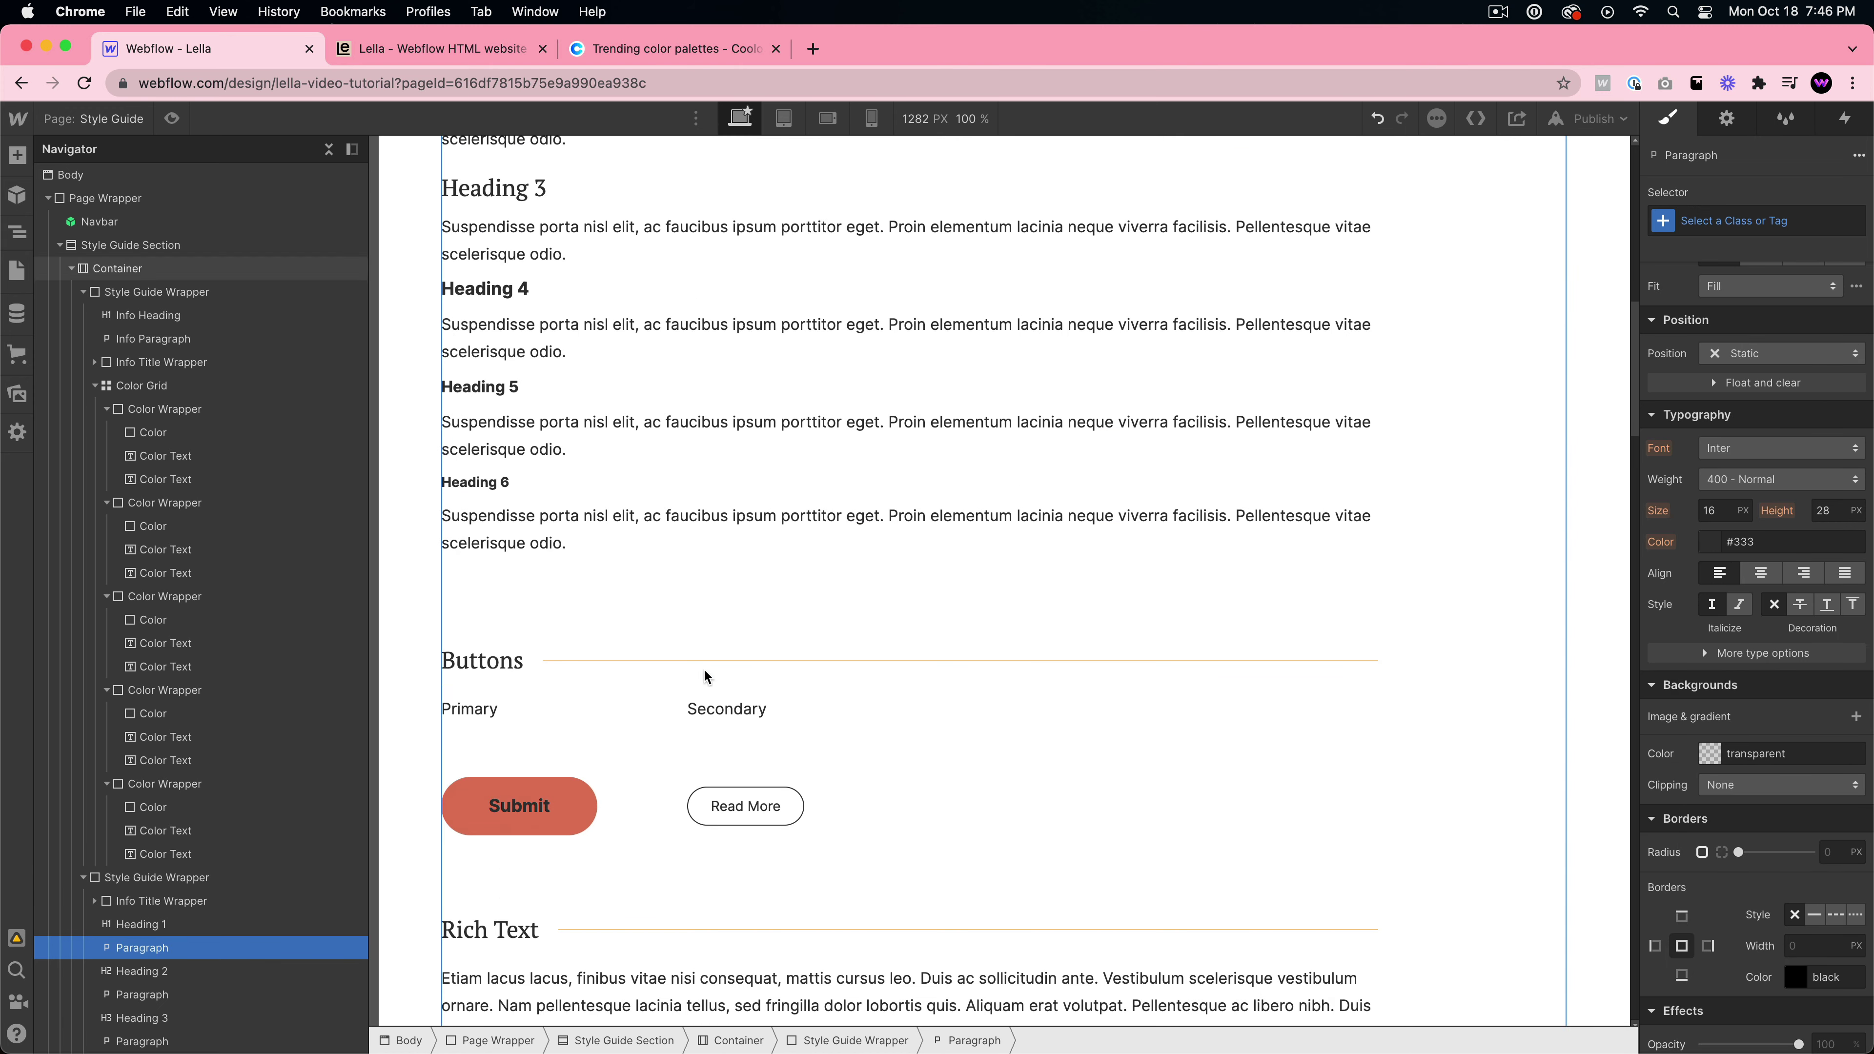
pyautogui.click(546, 805)
pyautogui.scroll(10, 583, 786)
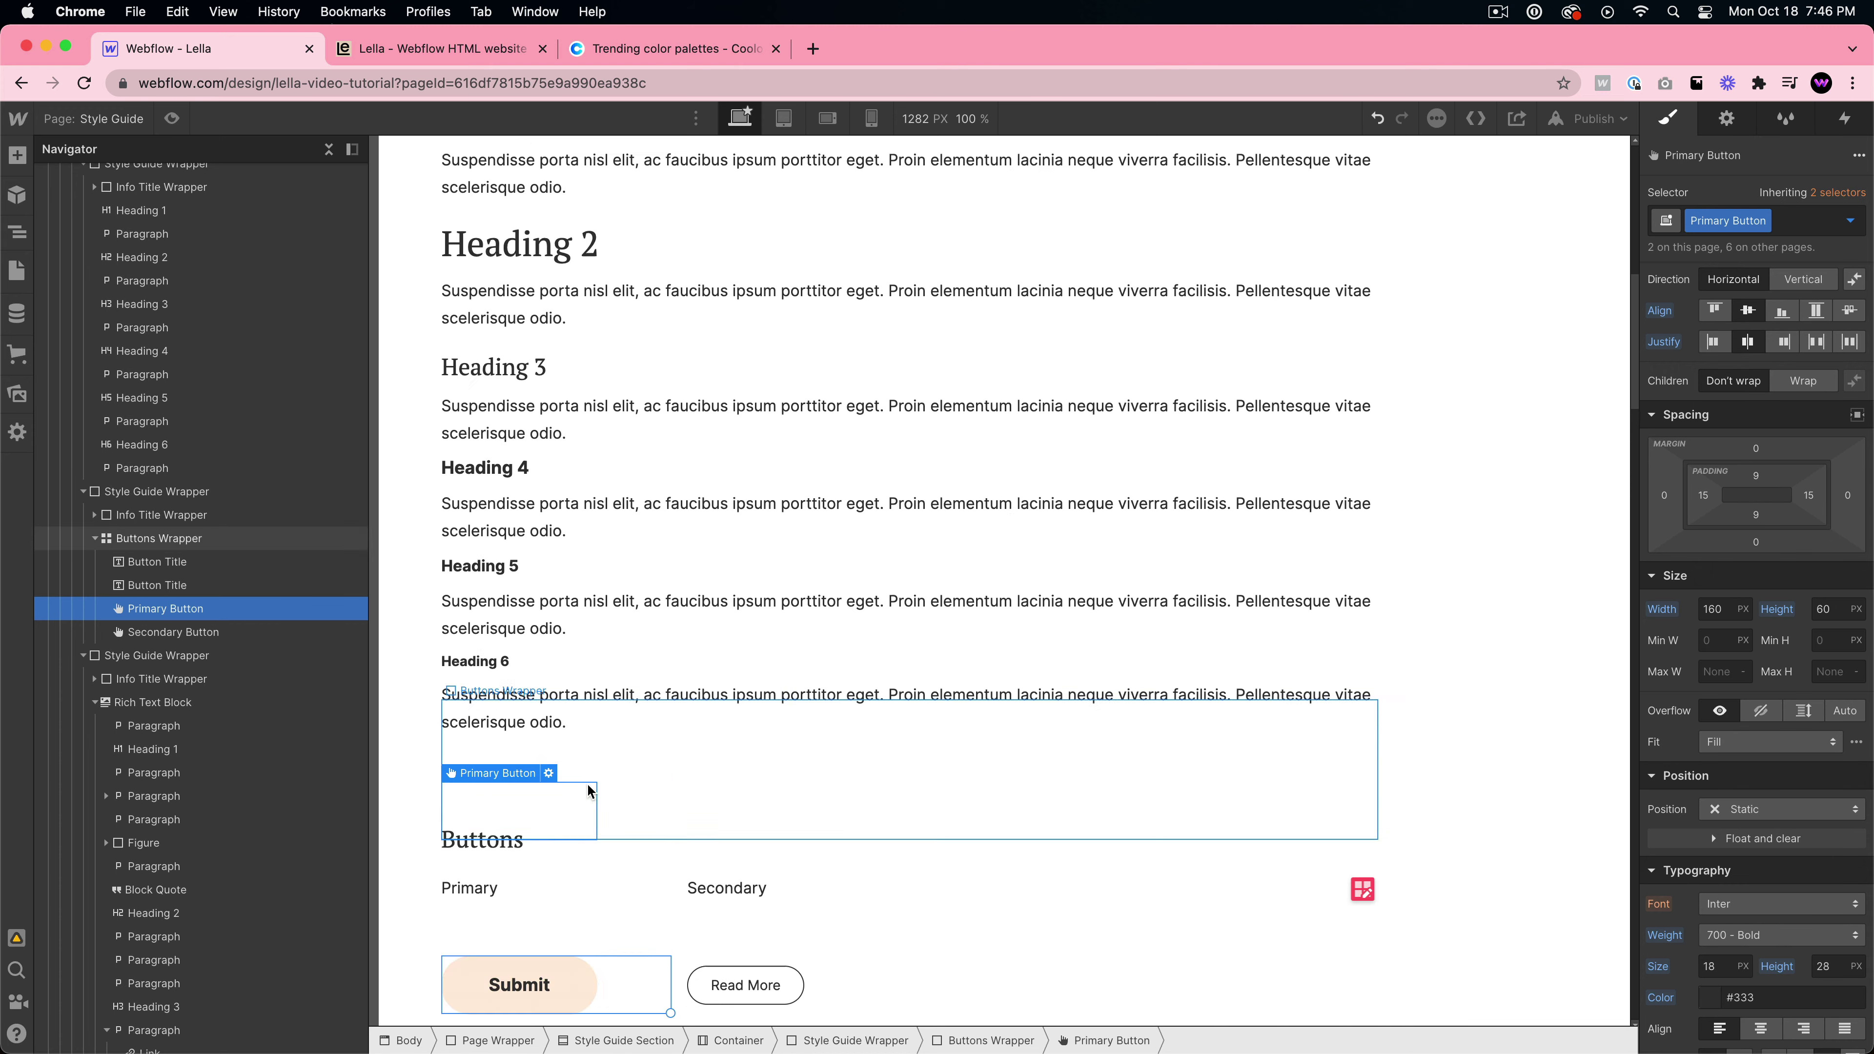
# - Open the Home page in the Designer and examine the new colors and heading fonts from the slider down to the footer
pyautogui.click(8, 274)
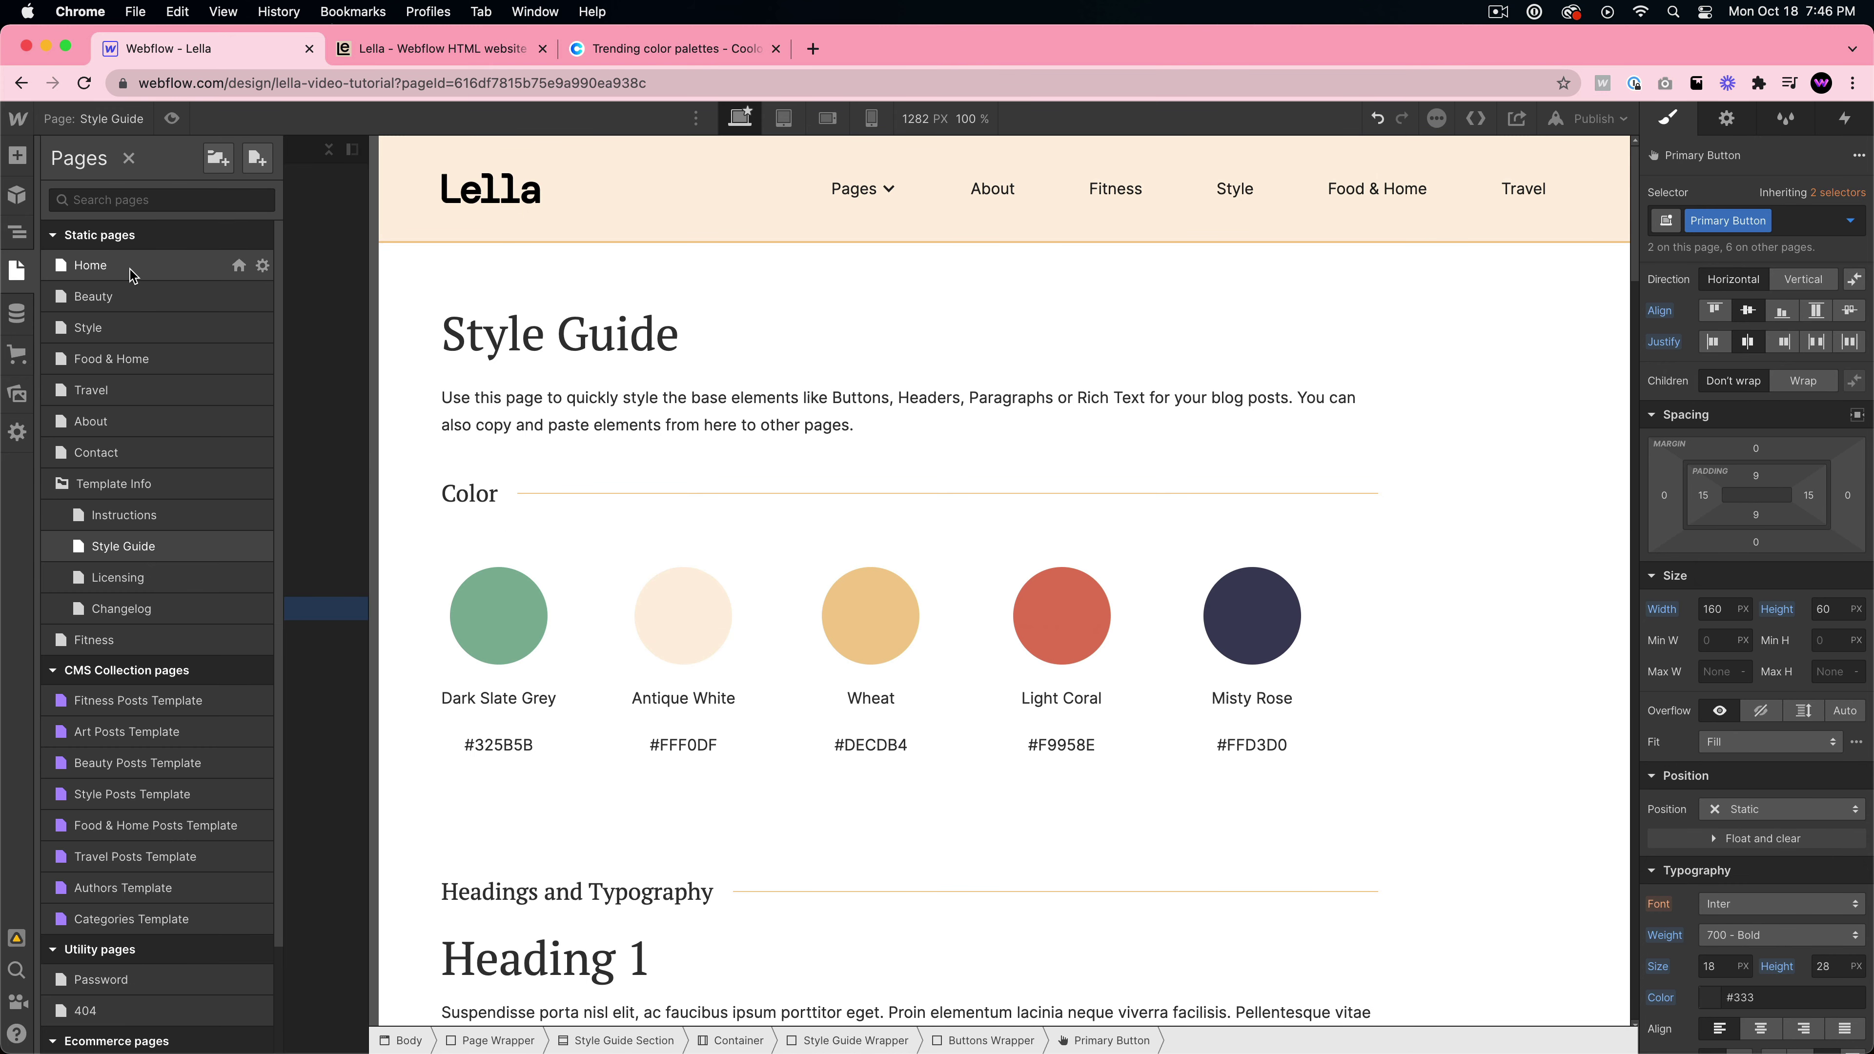
pyautogui.click(130, 272)
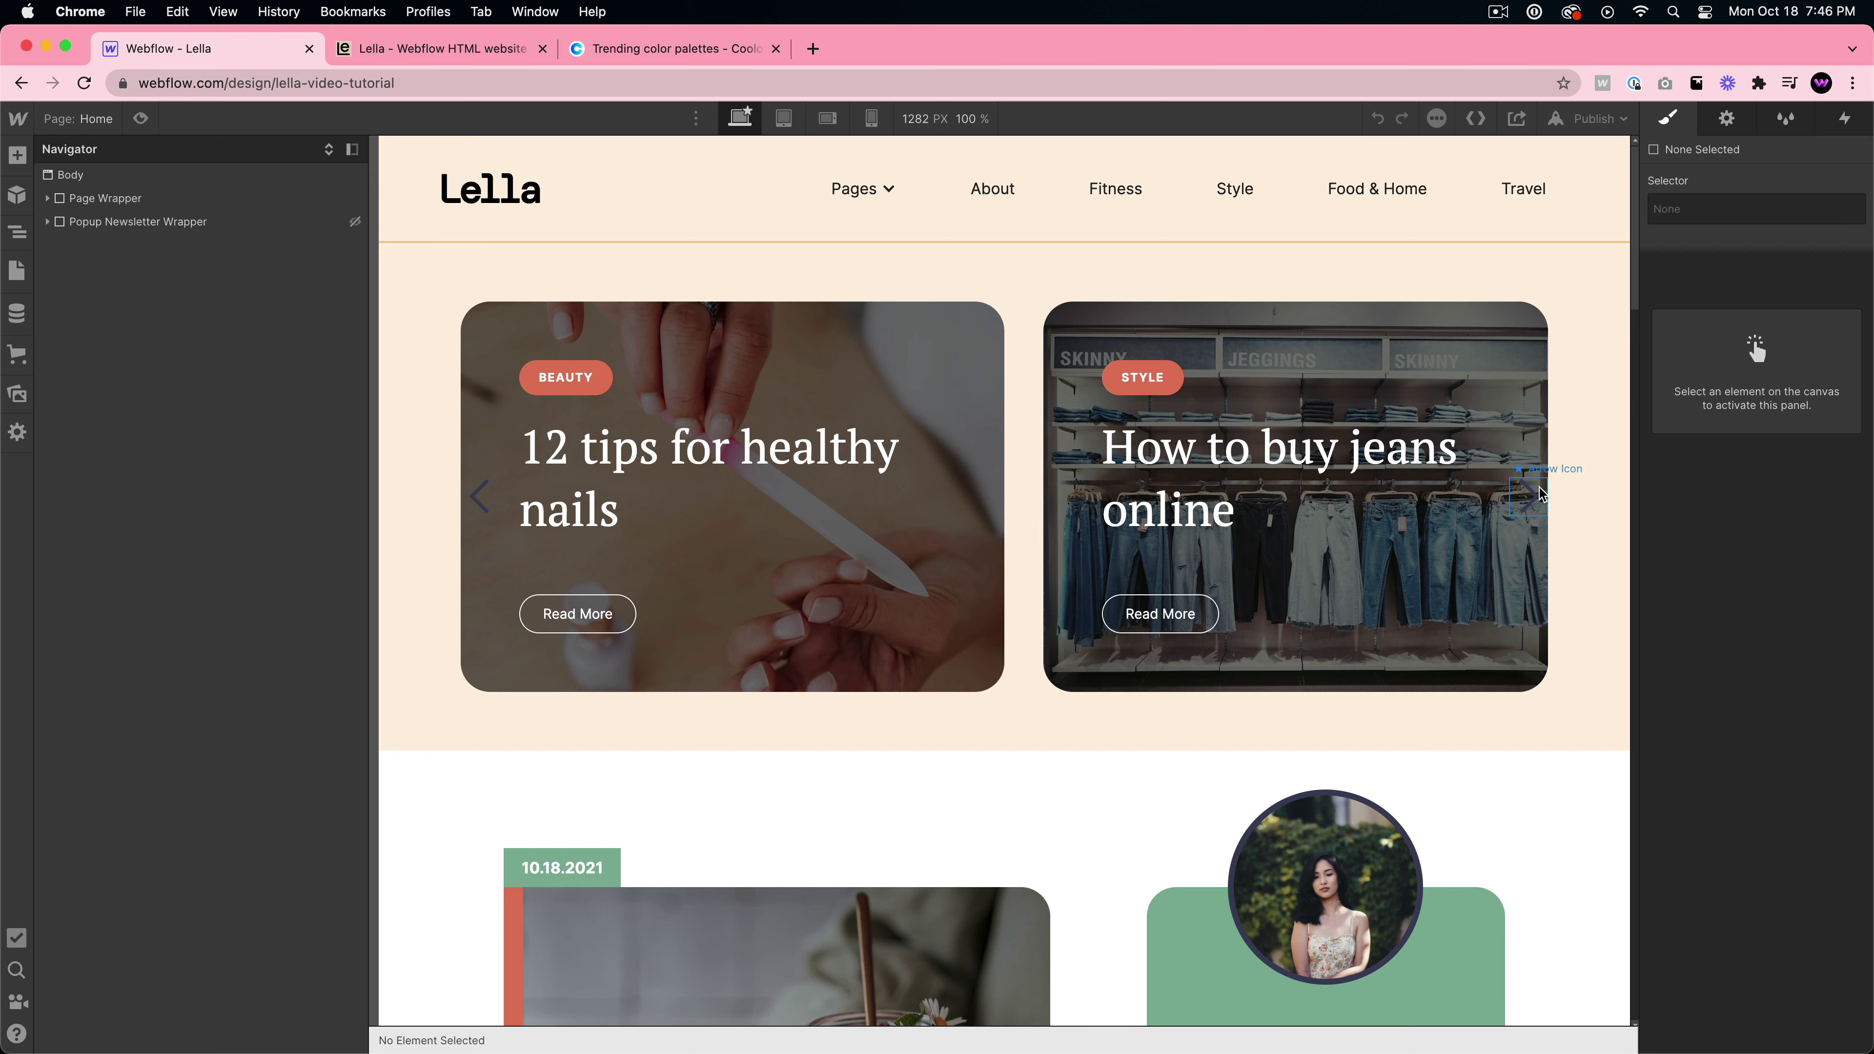
pyautogui.scroll(-6, 816, 485)
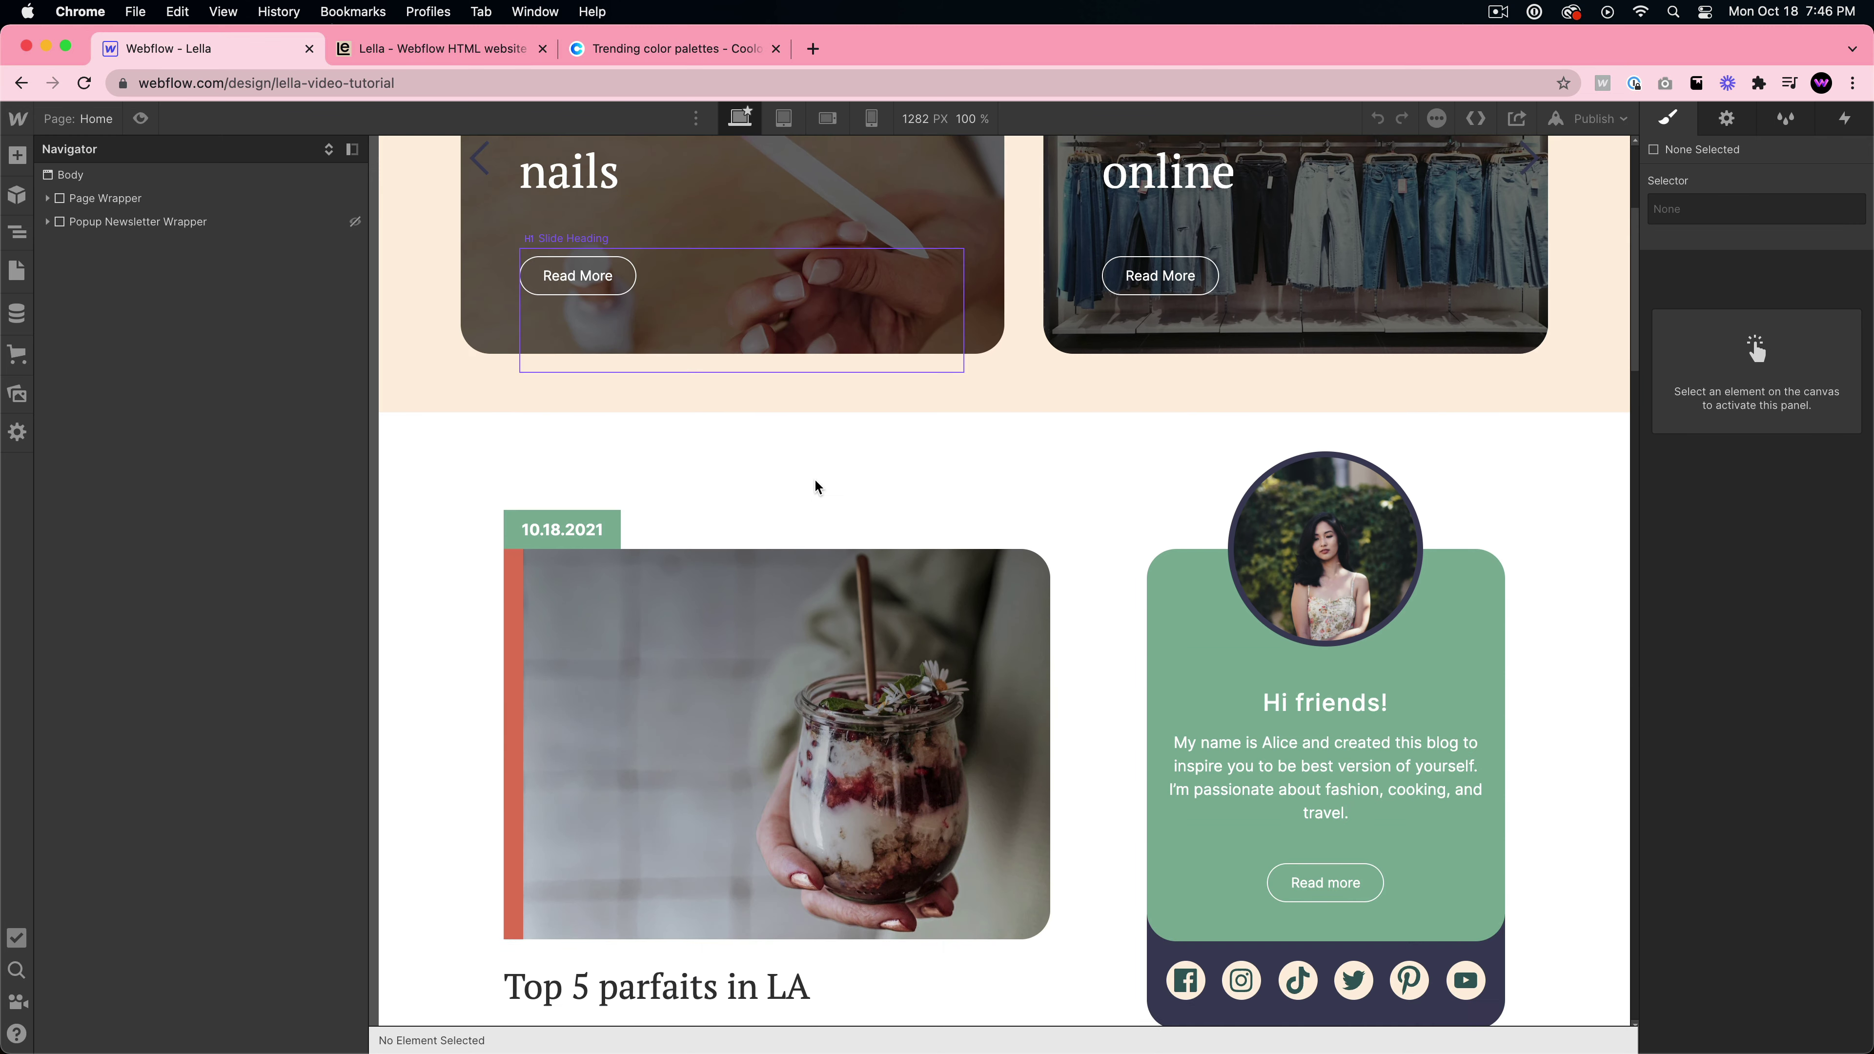
pyautogui.scroll(-2, 1210, 569)
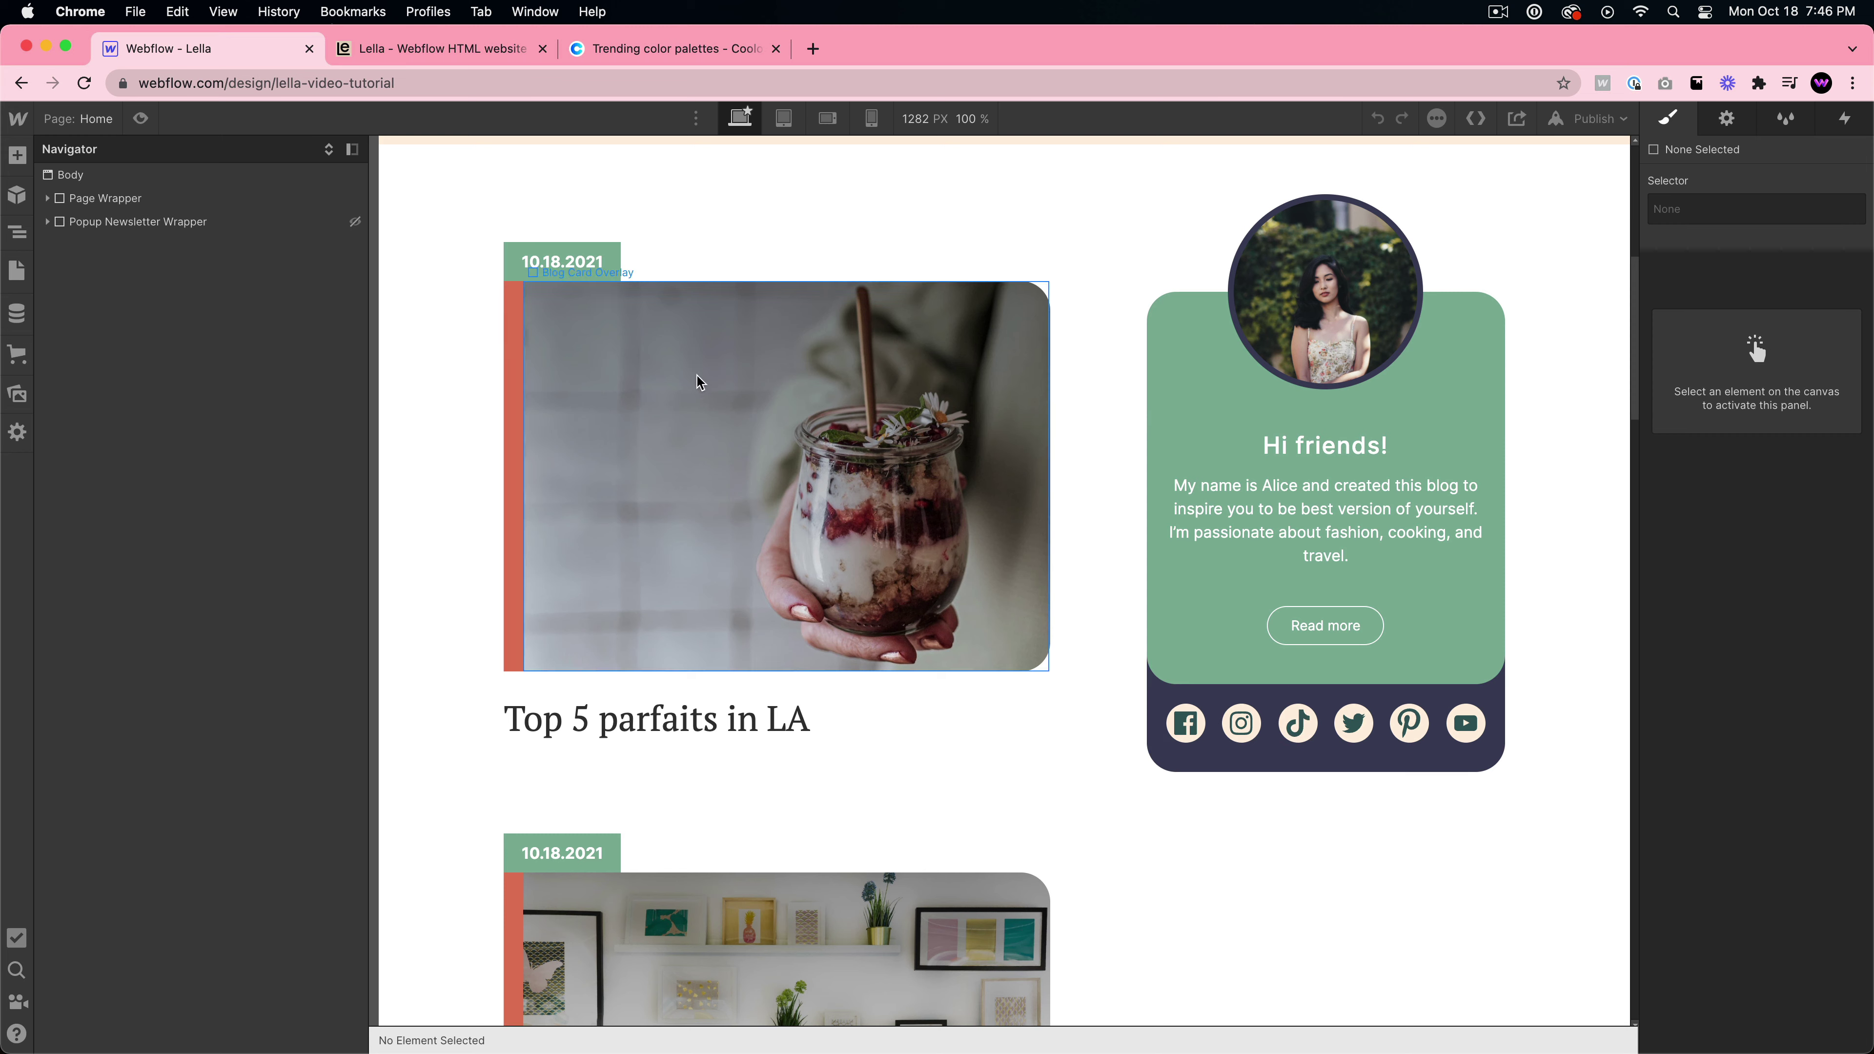
pyautogui.scroll(-15, 698, 382)
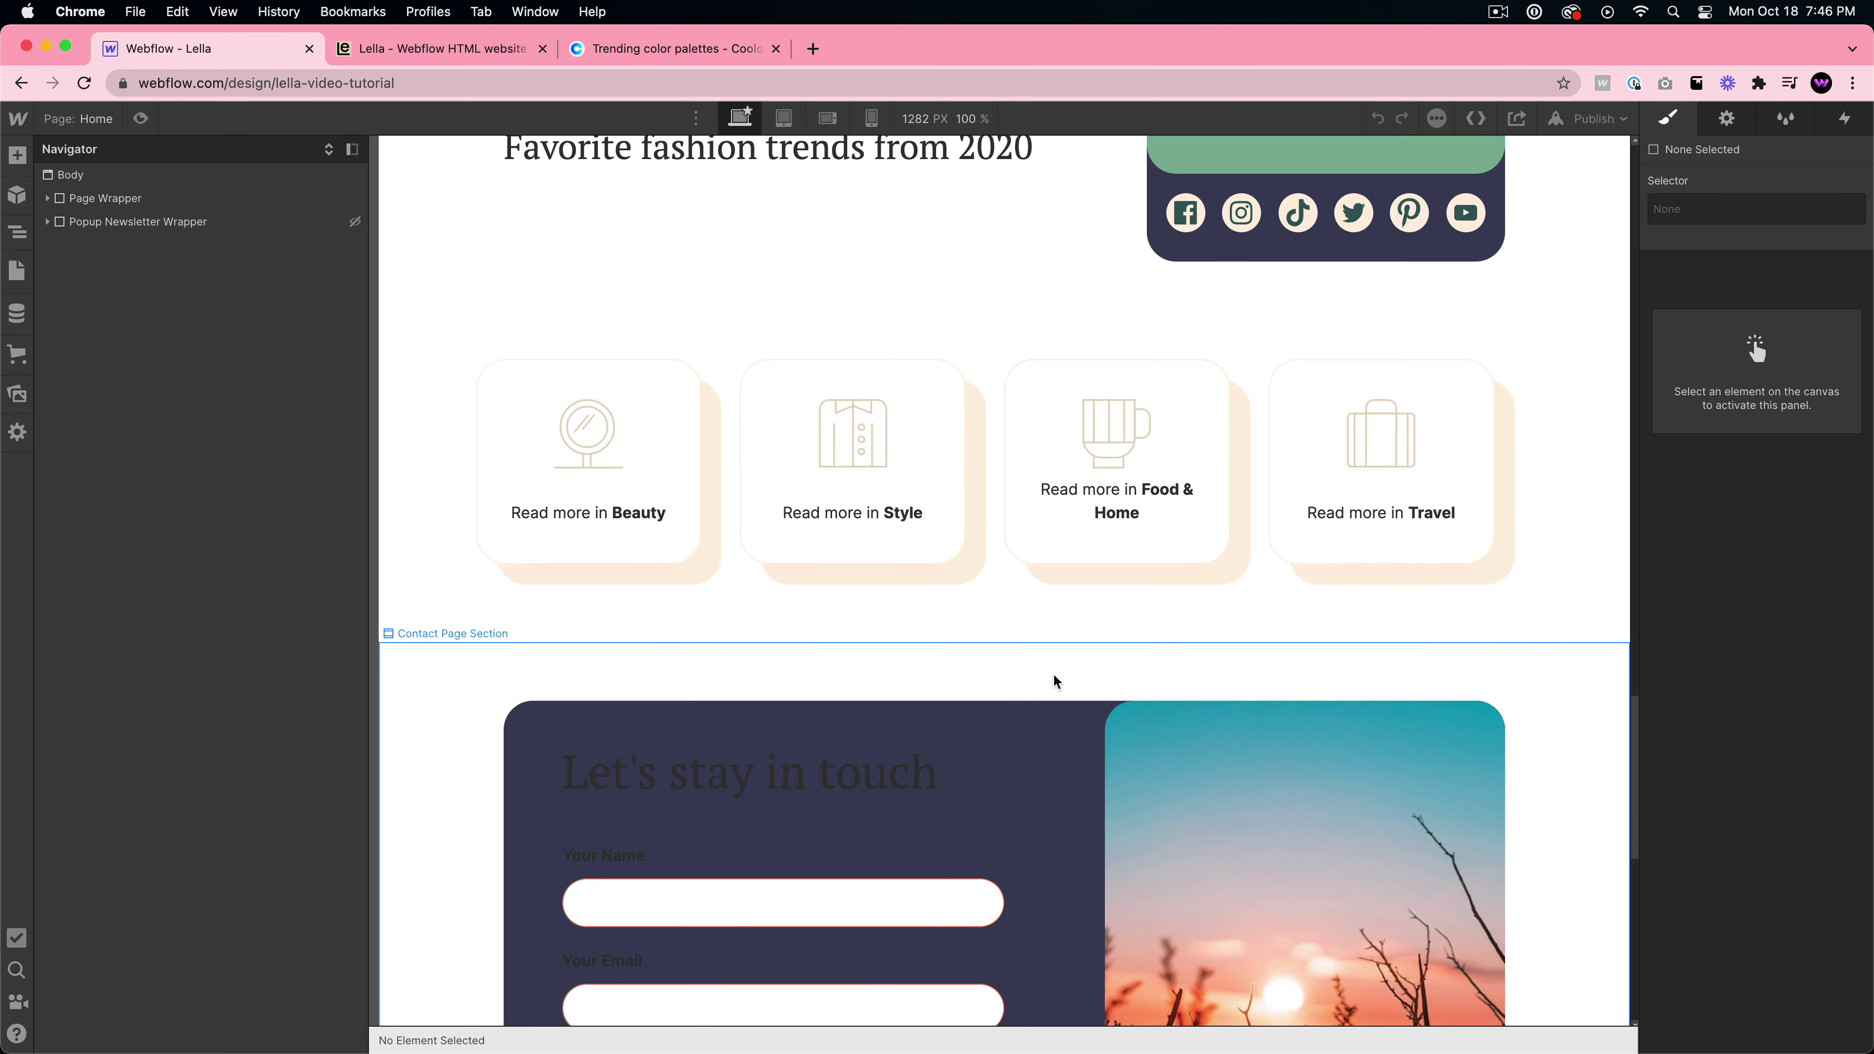
pyautogui.scroll(-12, 1057, 635)
pyautogui.scroll(6, 987, 501)
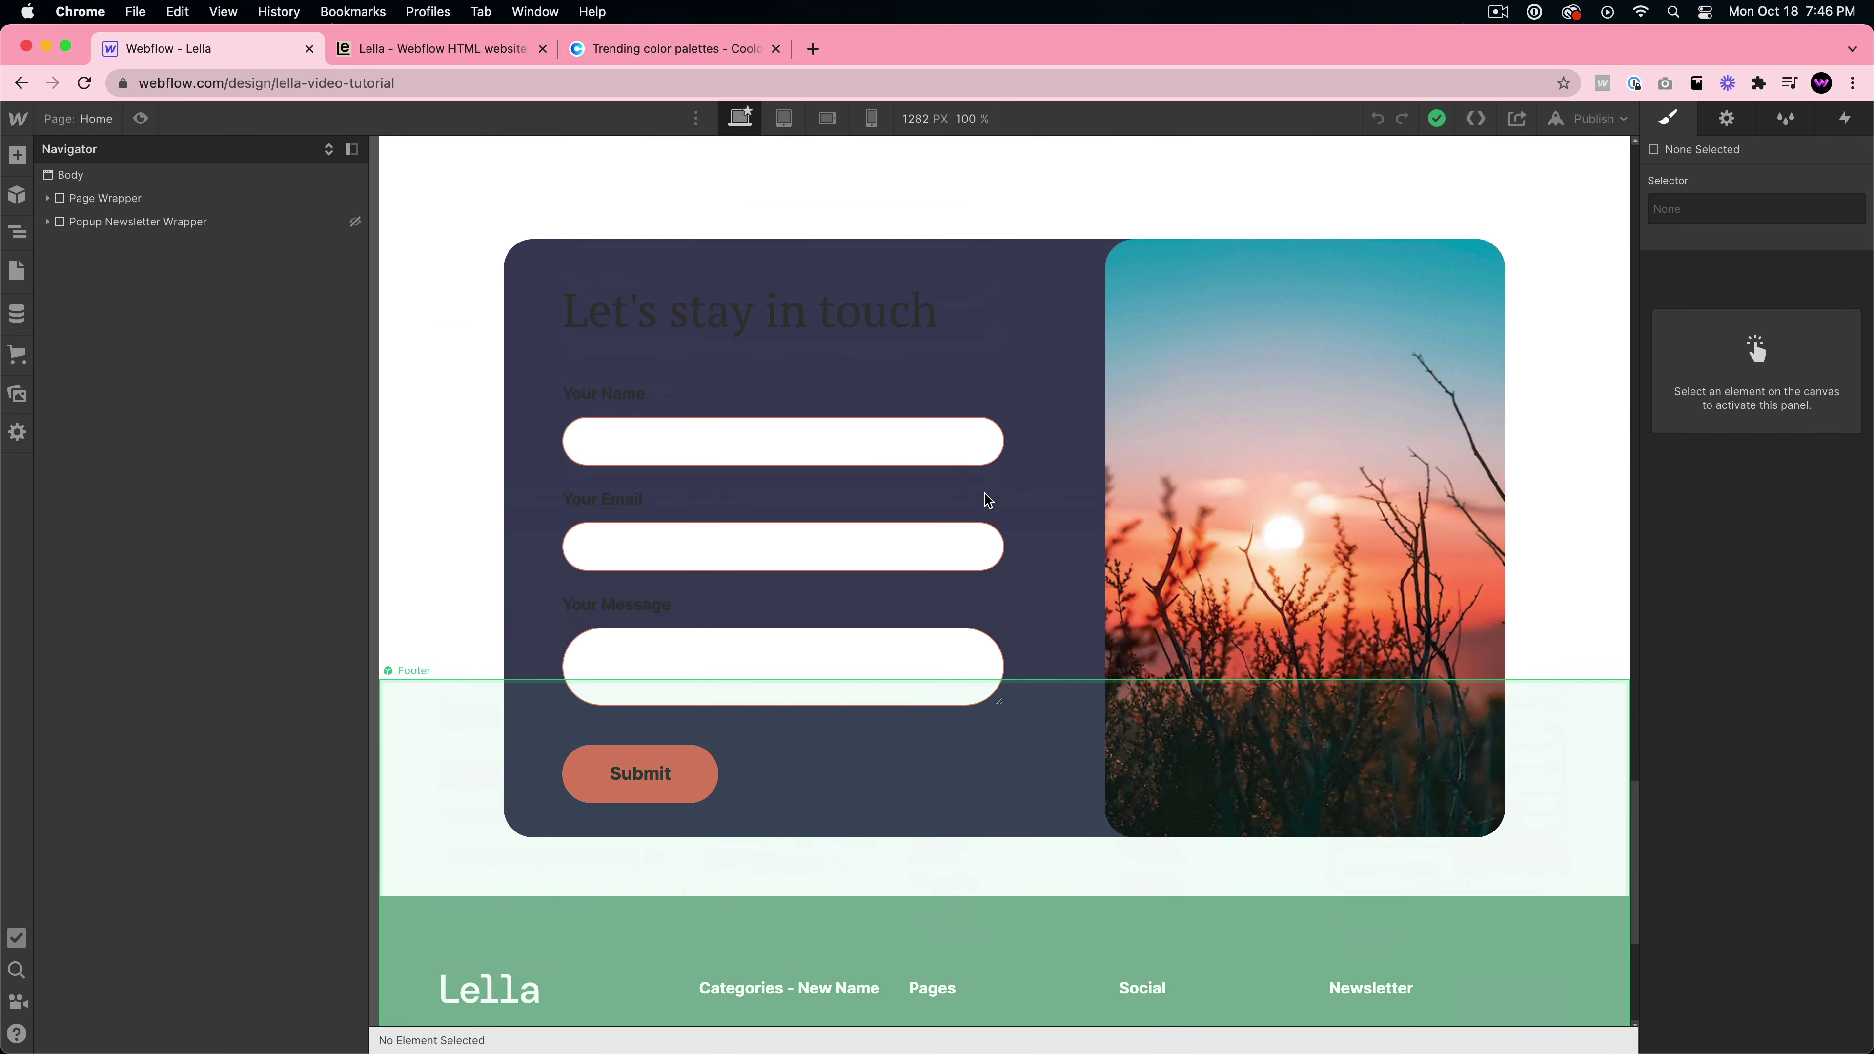
pyautogui.scroll(17, 991, 356)
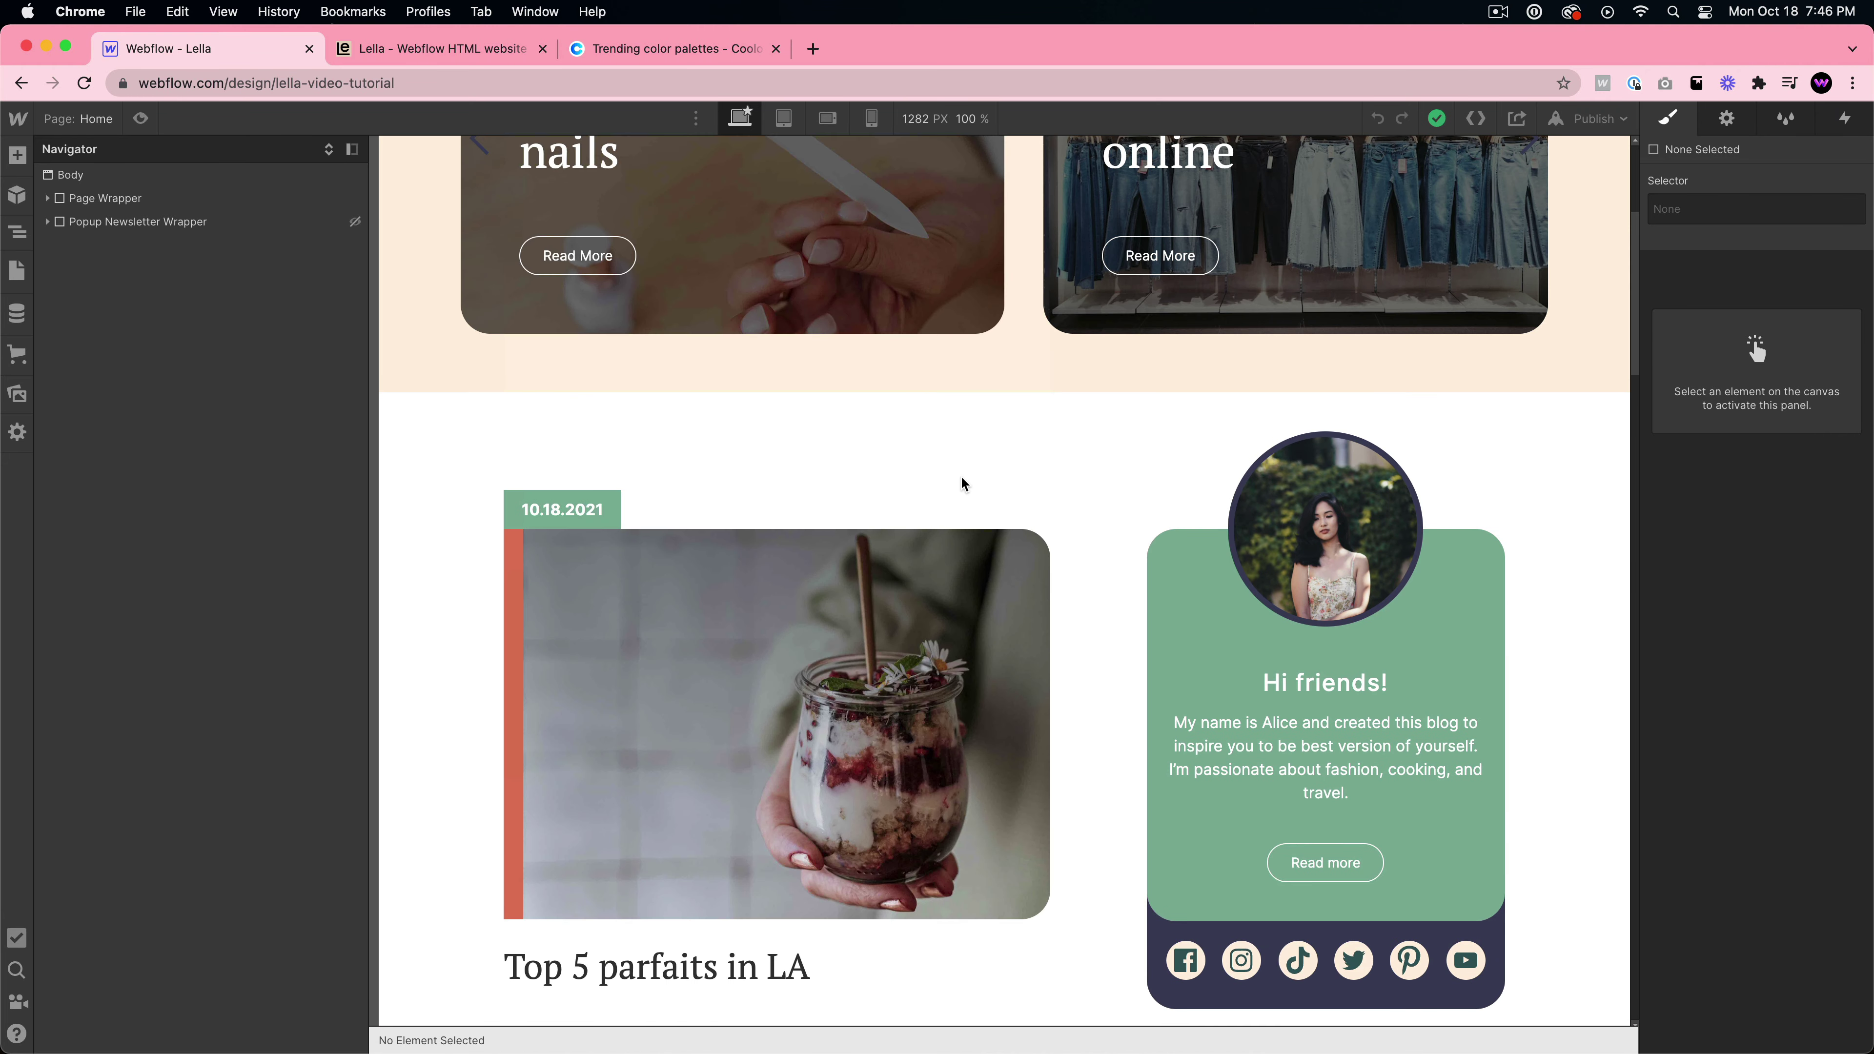
pyautogui.scroll(5, 962, 484)
# - Publish the site to its webflow.io domain and open the live site
pyautogui.click(1598, 118)
pyautogui.click(1528, 373)
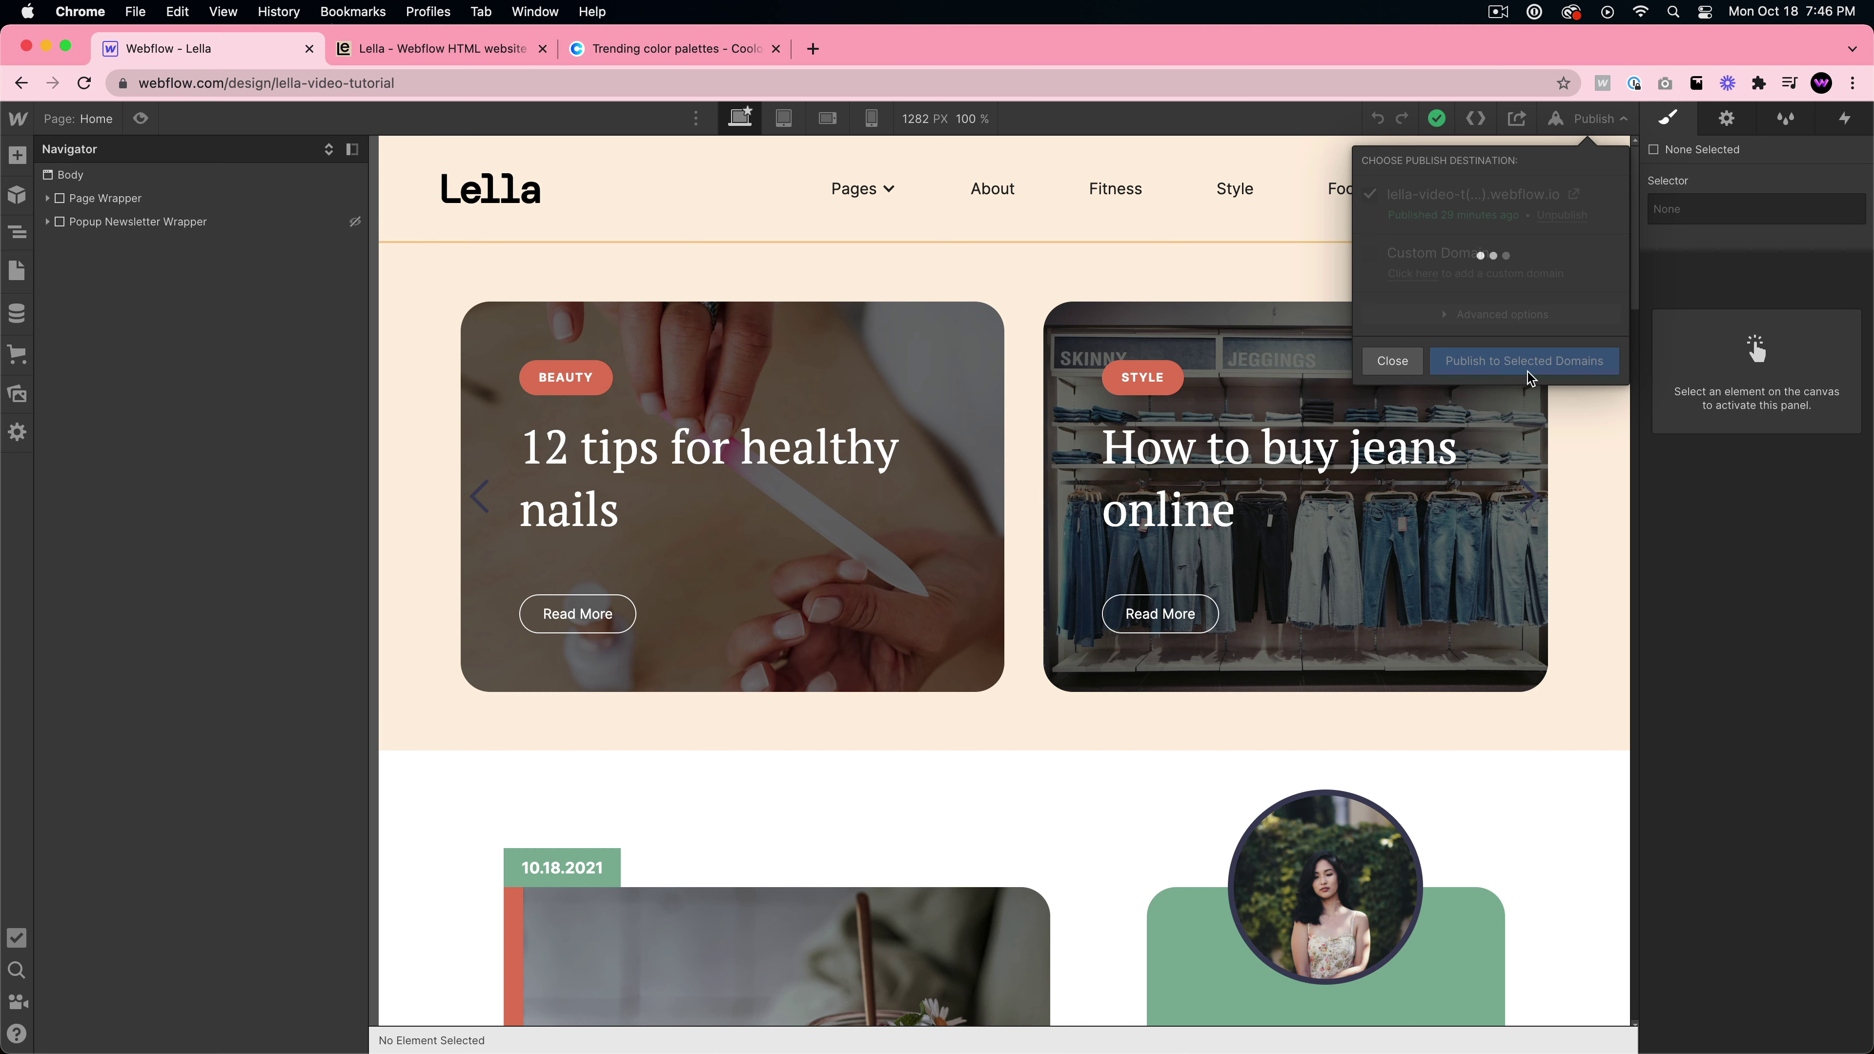
pyautogui.click(1574, 196)
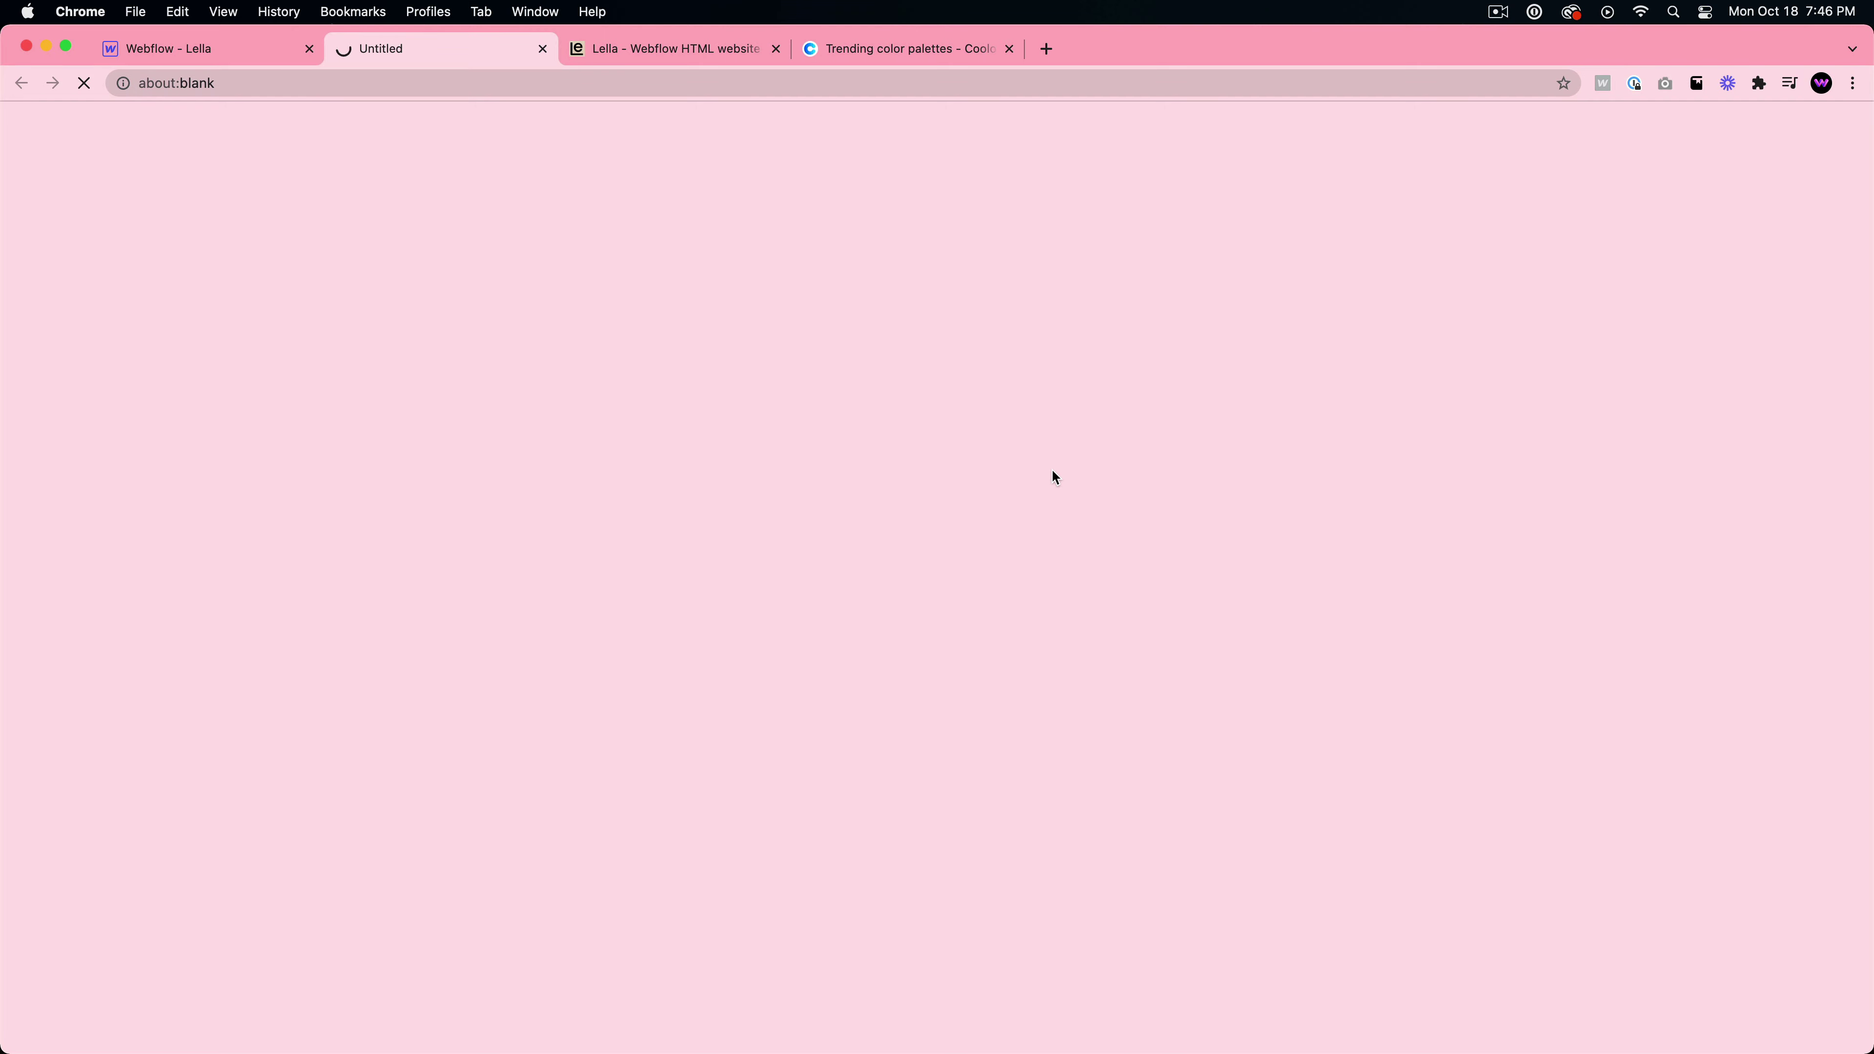
# - Look through the published home page's featured posts, article cards and author card
pyautogui.scroll(-5, 885, 502)
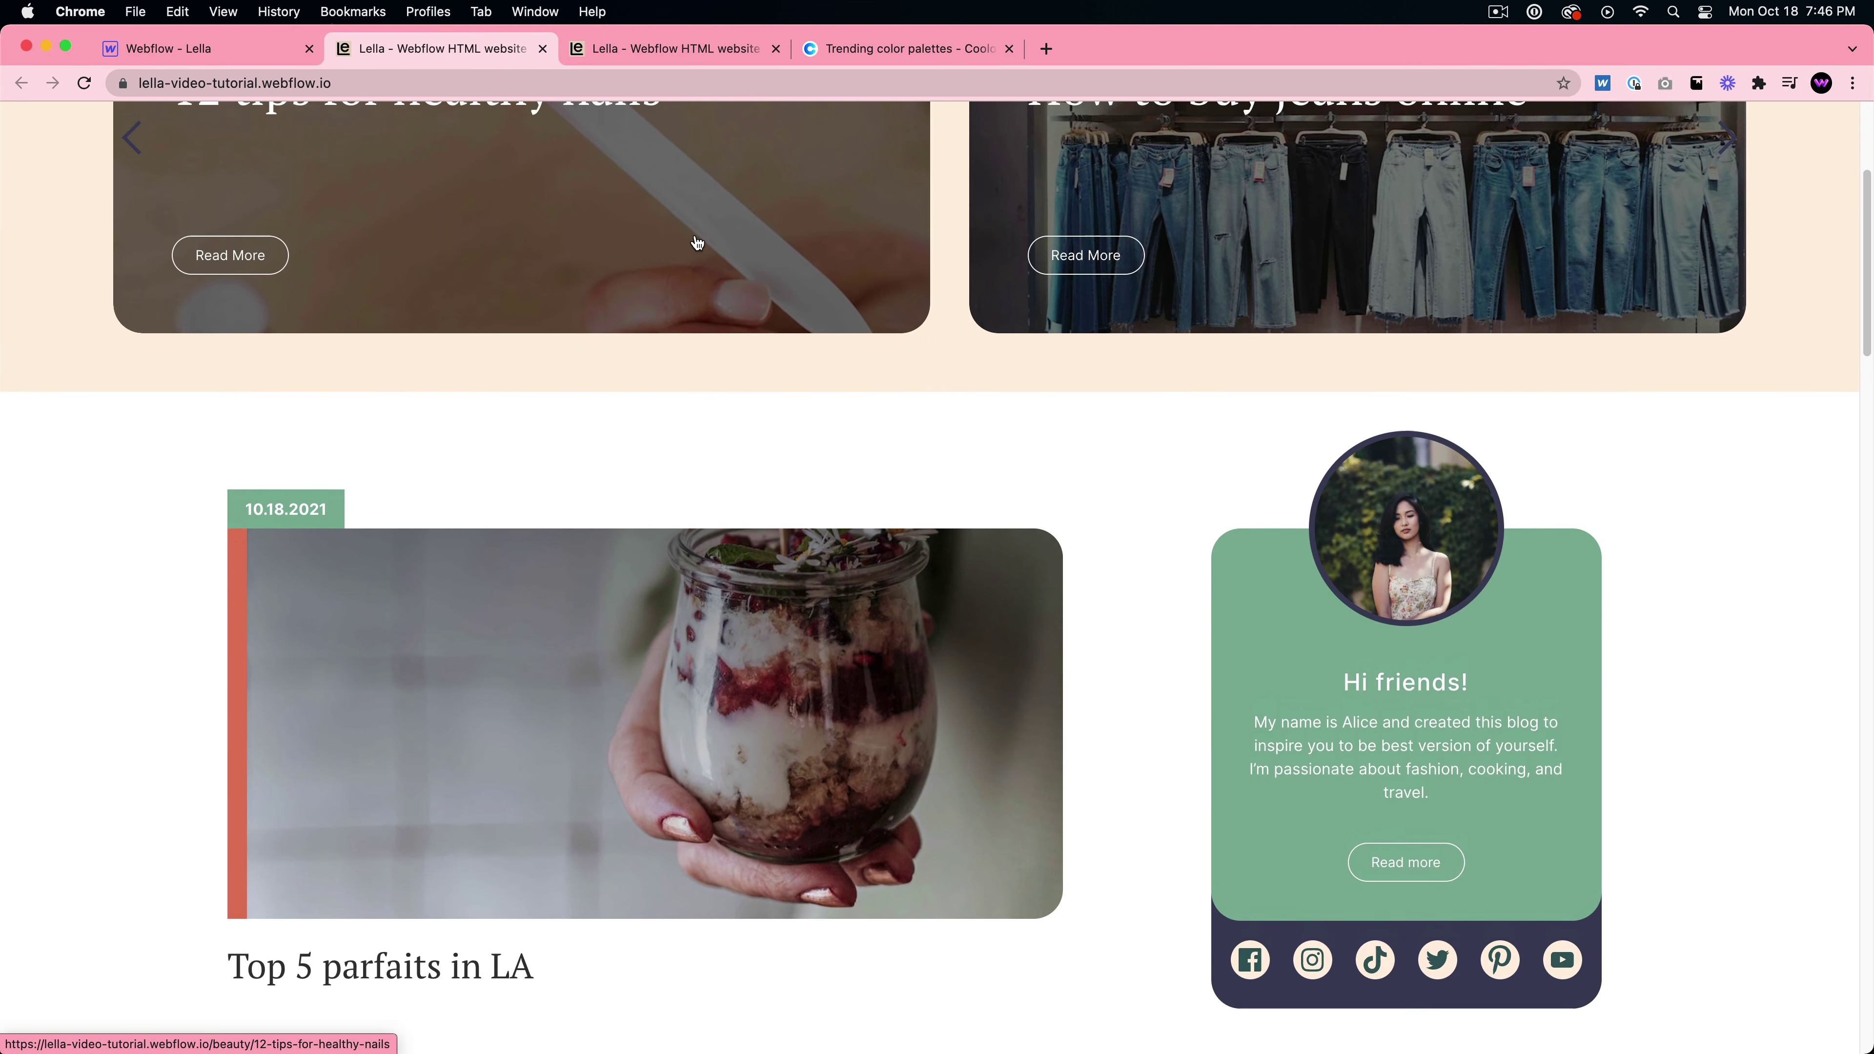
pyautogui.scroll(-15, 738, 310)
pyautogui.scroll(8, 744, 336)
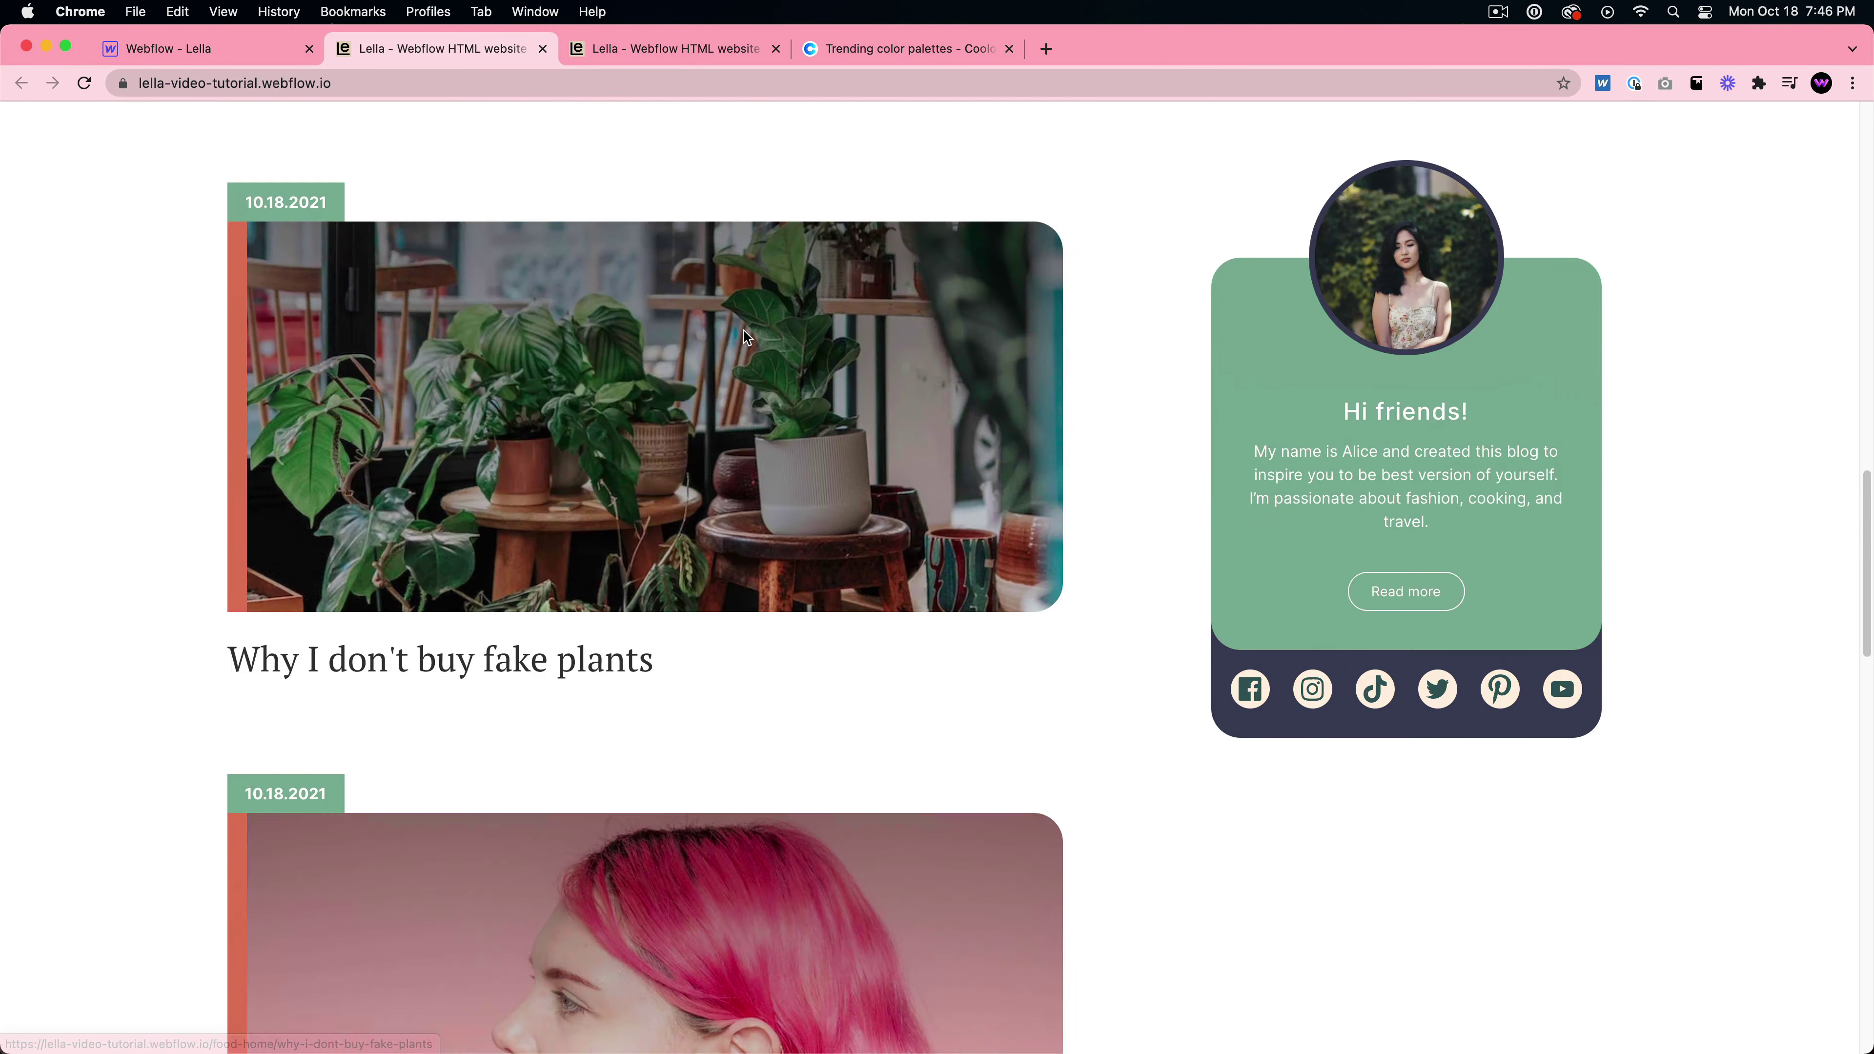
pyautogui.scroll(10, 744, 336)
# - Open the "12 tips for healthy nails" post on the live site and review its layout down to the footer
pyautogui.click(267, 406)
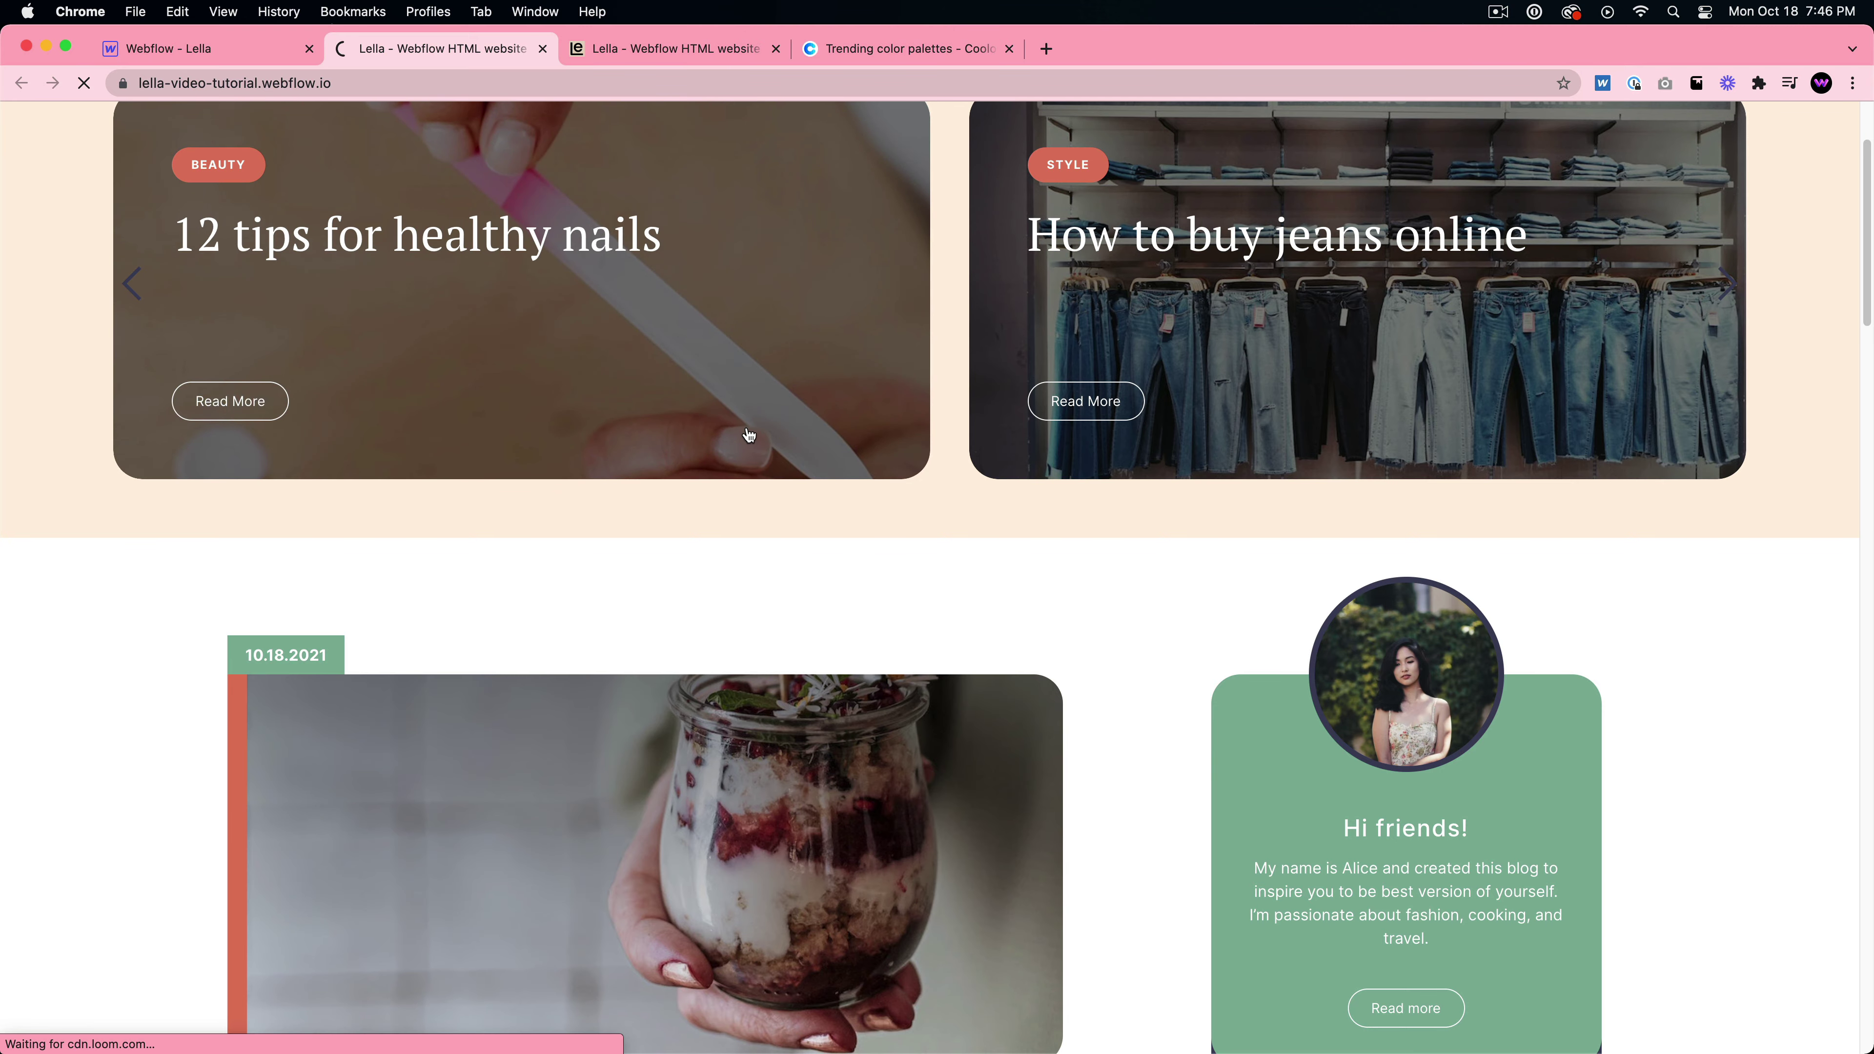
pyautogui.scroll(-15, 548, 415)
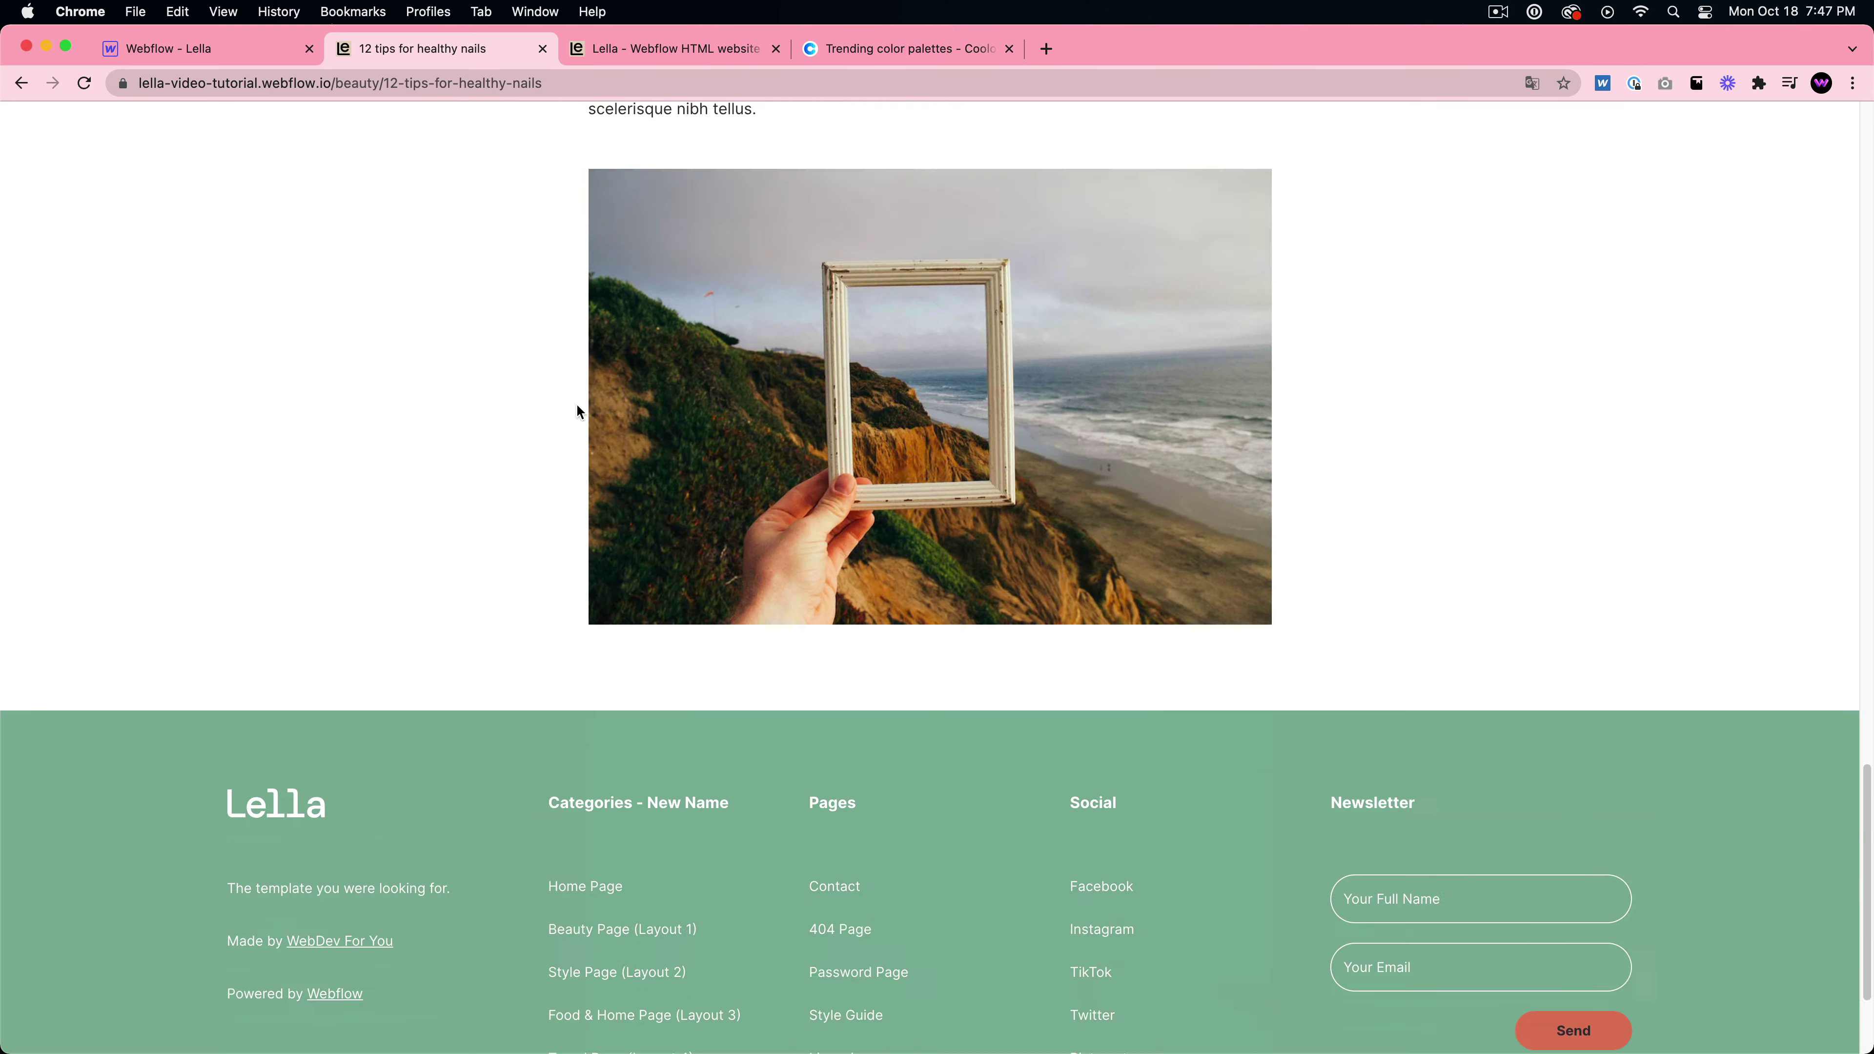
pyautogui.scroll(5, 577, 406)
pyautogui.scroll(15, 981, 262)
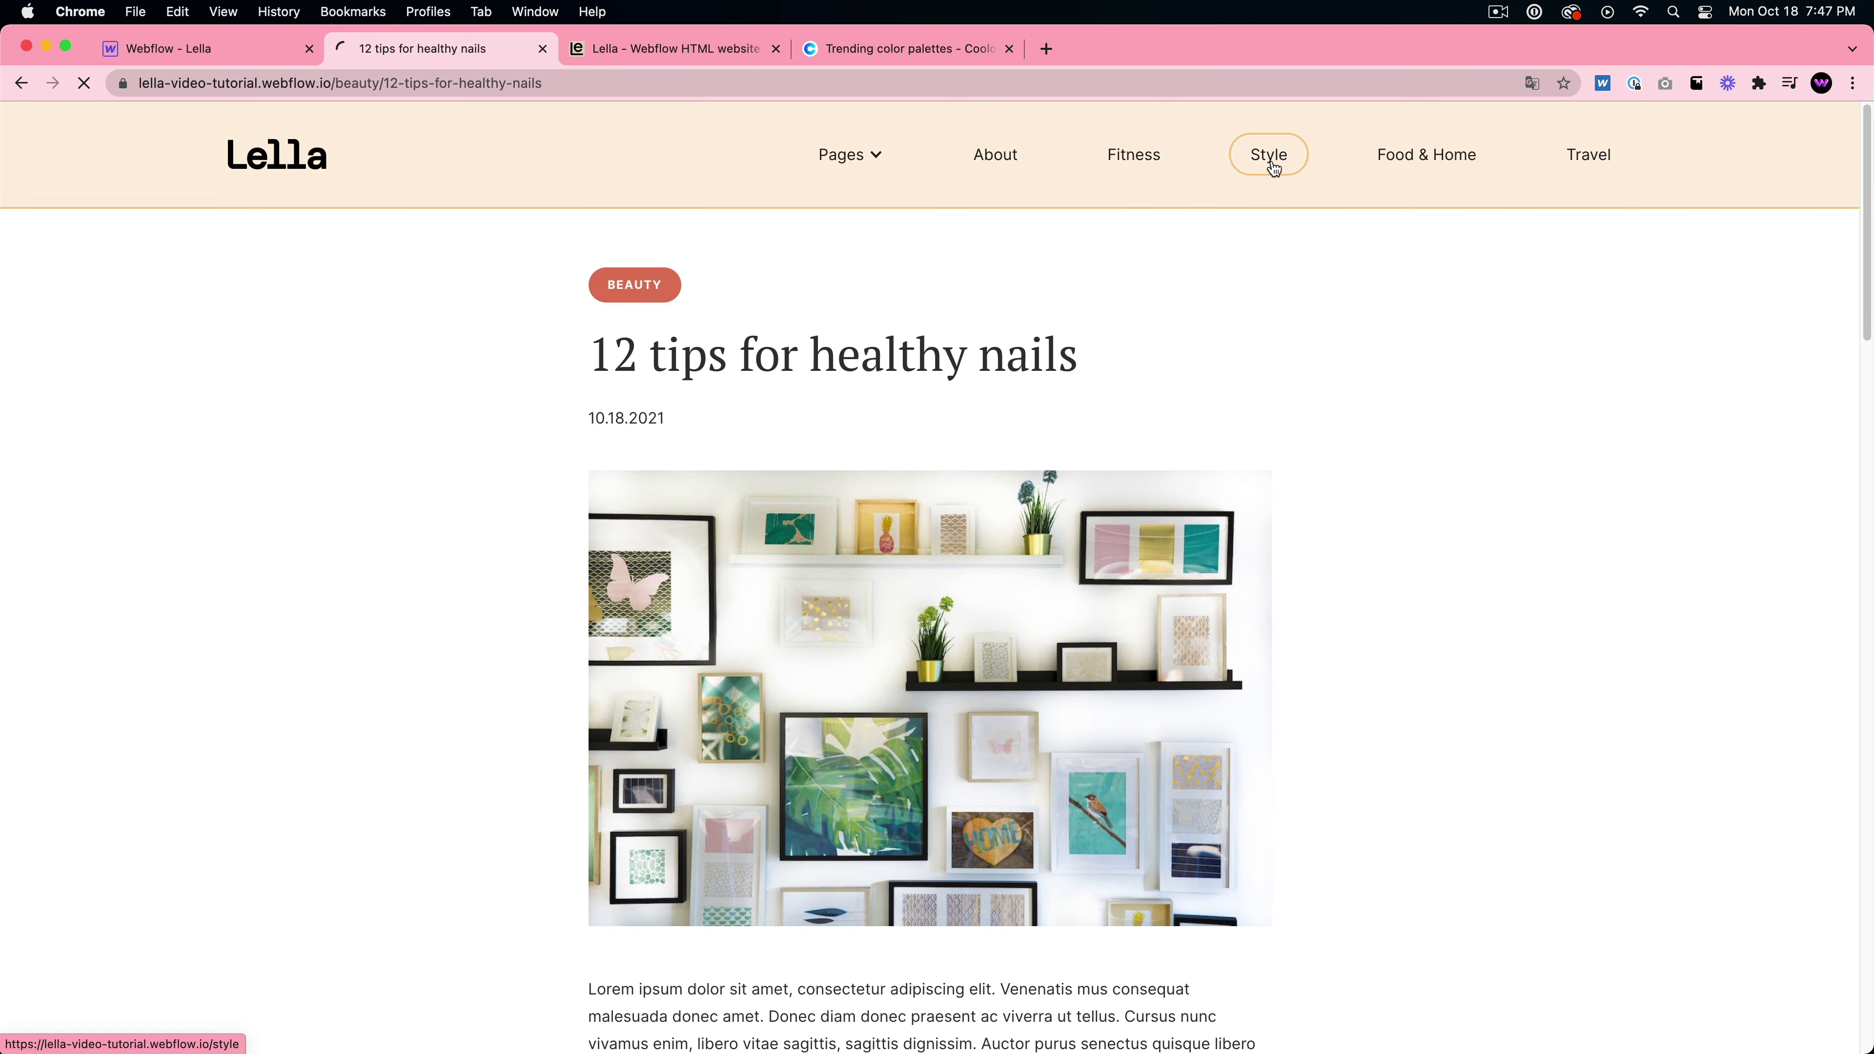
# - Review the live Style page, including its post cards, the Other Posts section and the category links
pyautogui.scroll(-10, 1373, 355)
pyautogui.scroll(5, 664, 326)
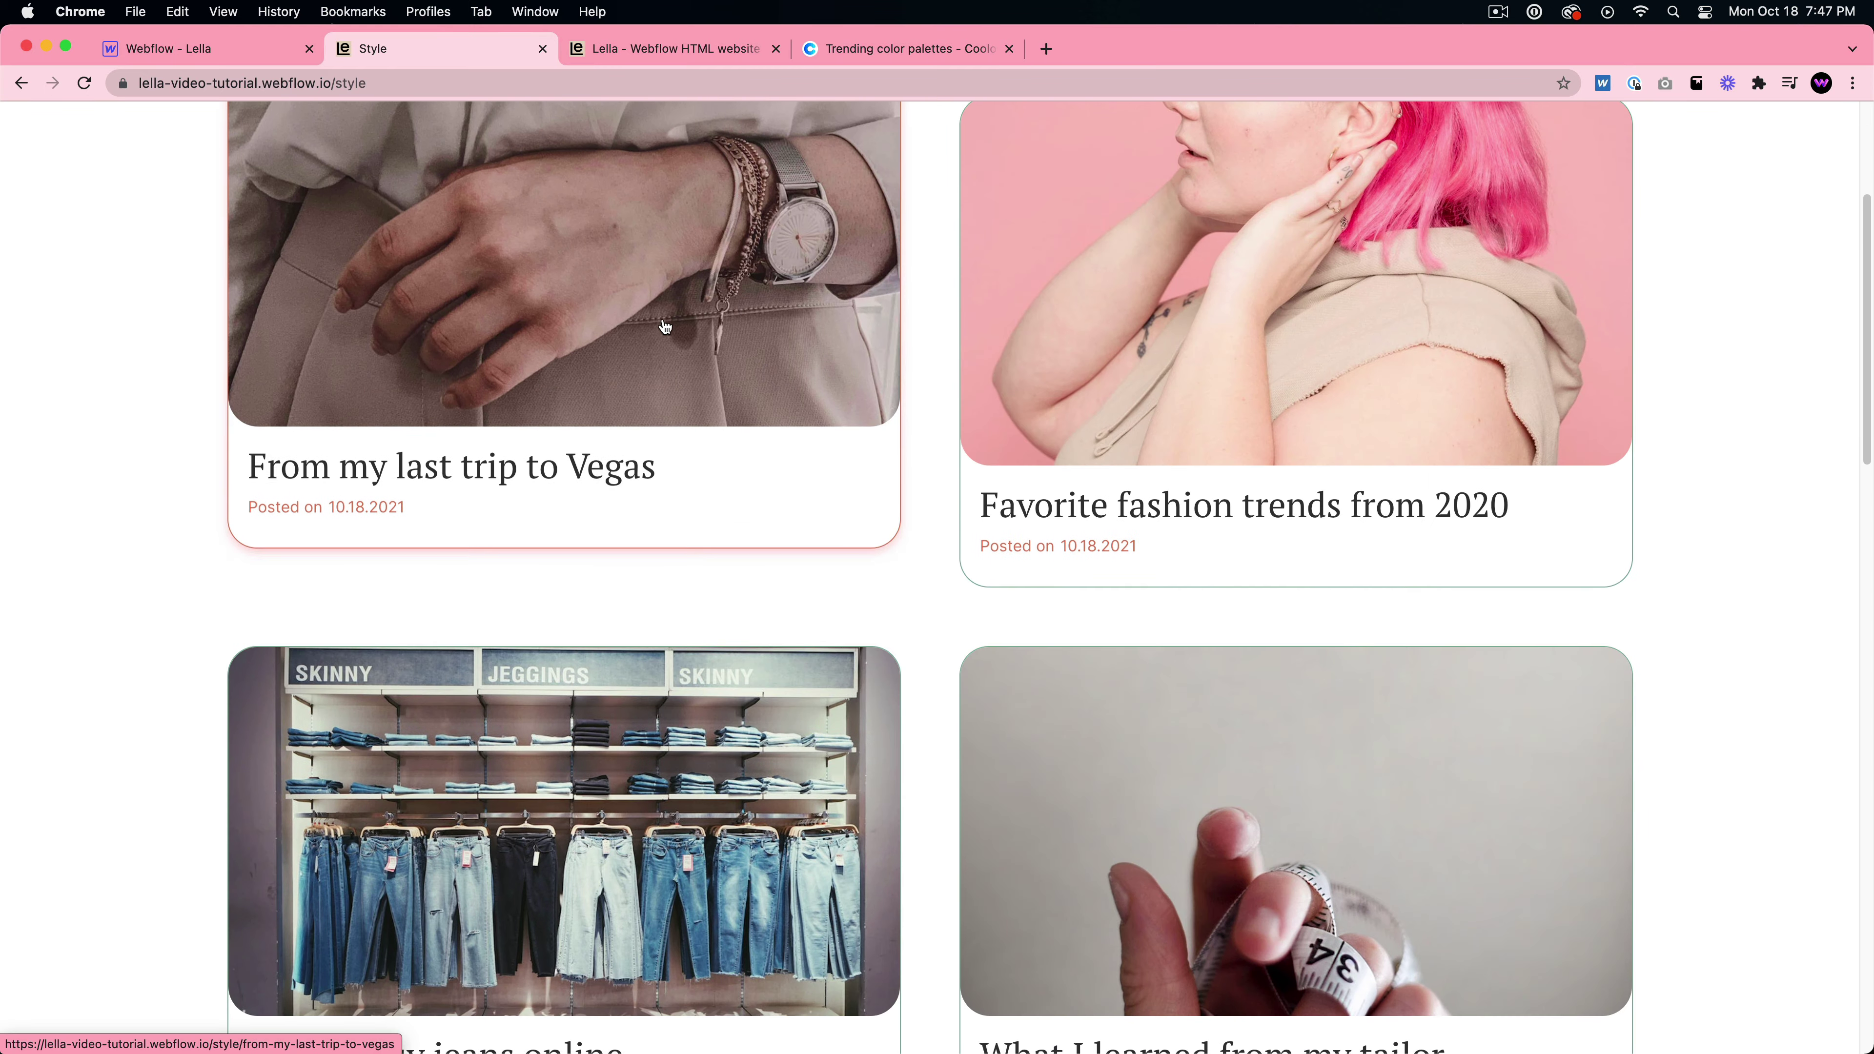
pyautogui.scroll(-10, 664, 326)
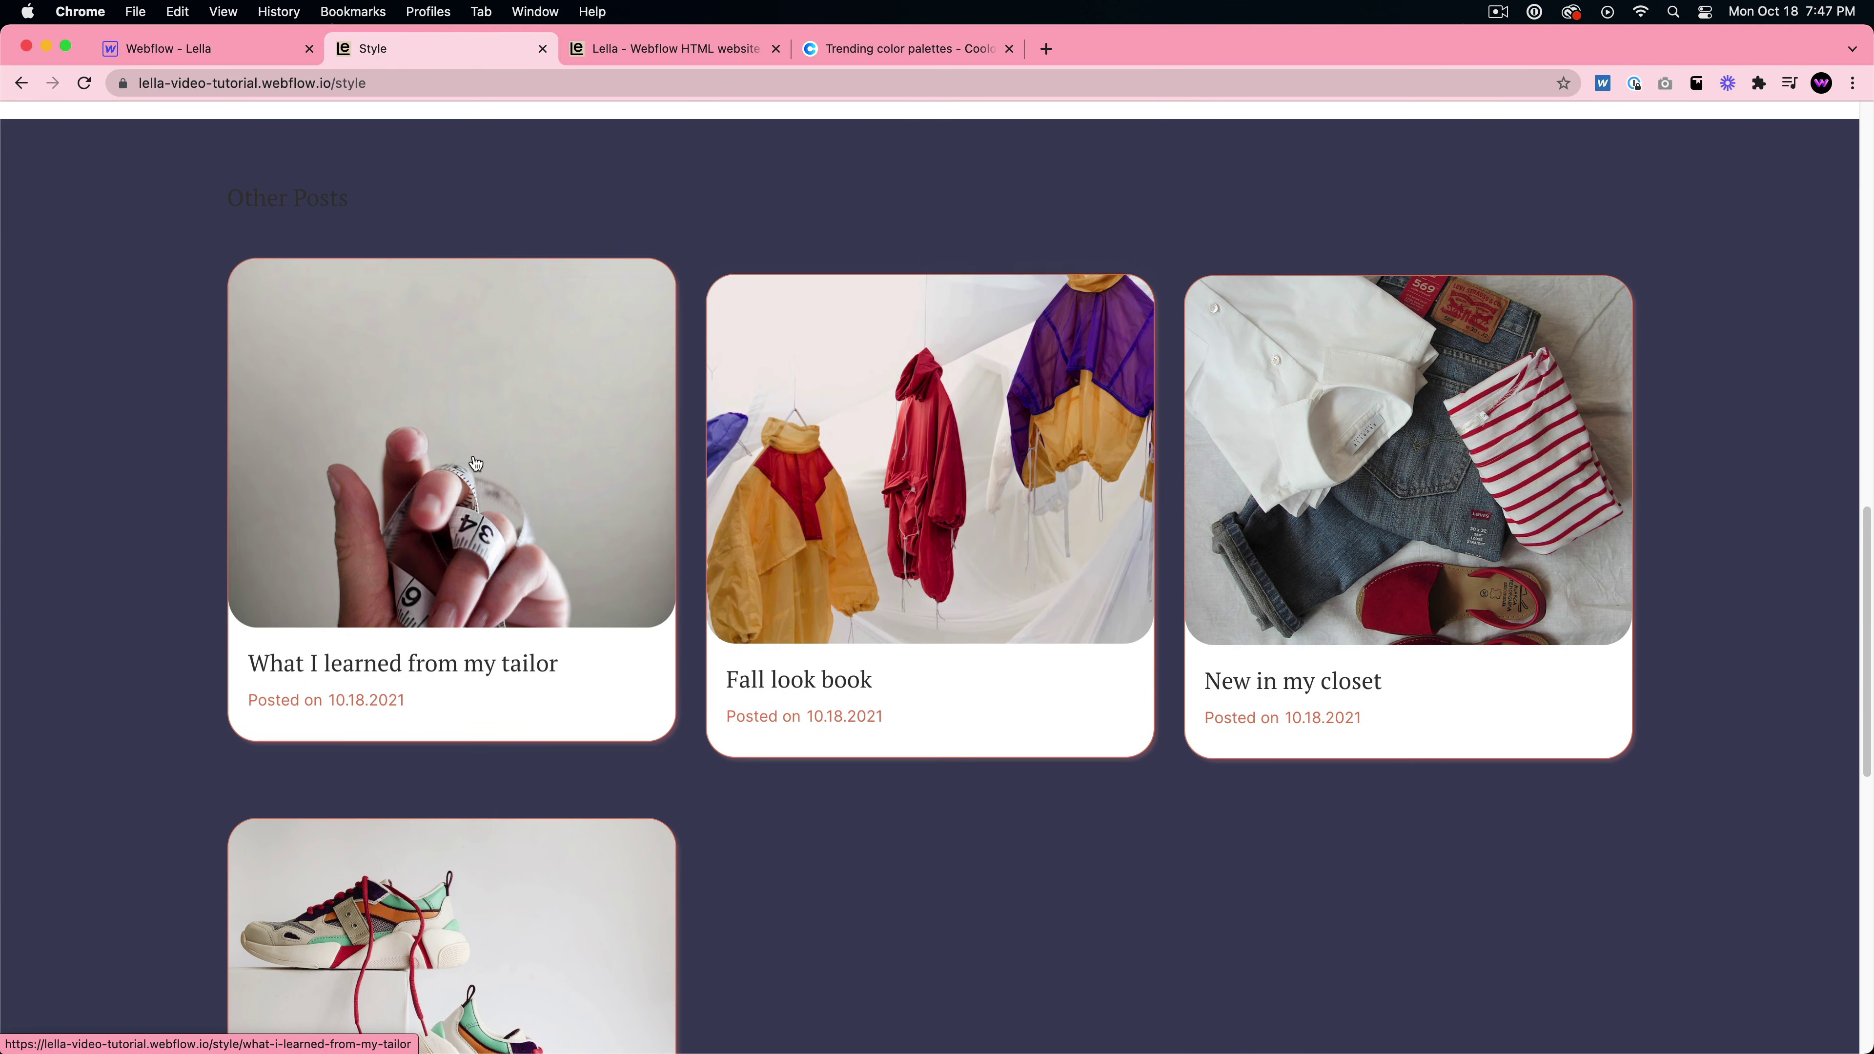
pyautogui.scroll(-7, 476, 464)
pyautogui.scroll(-2, 598, 460)
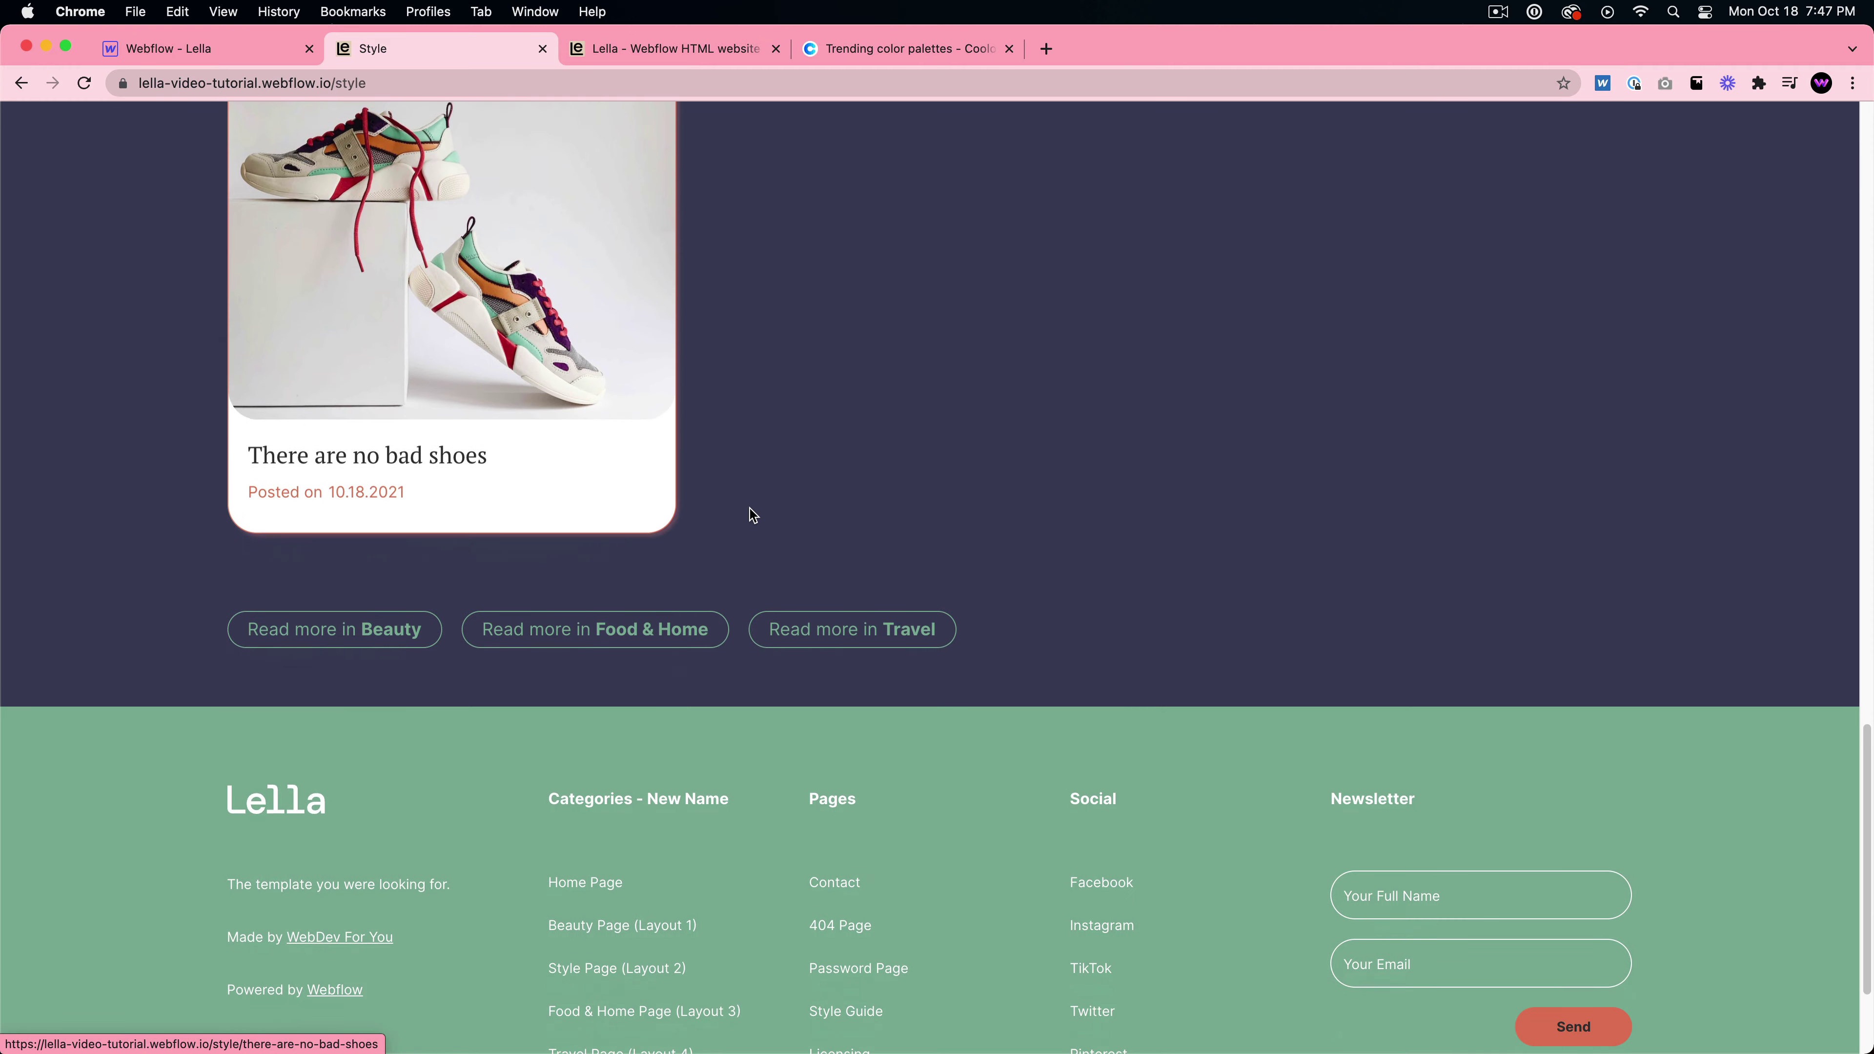
# - Open the live Food & Home page, view its "Cheat-sheet for perfectly accented walls" post and return to the category page
pyautogui.click(659, 636)
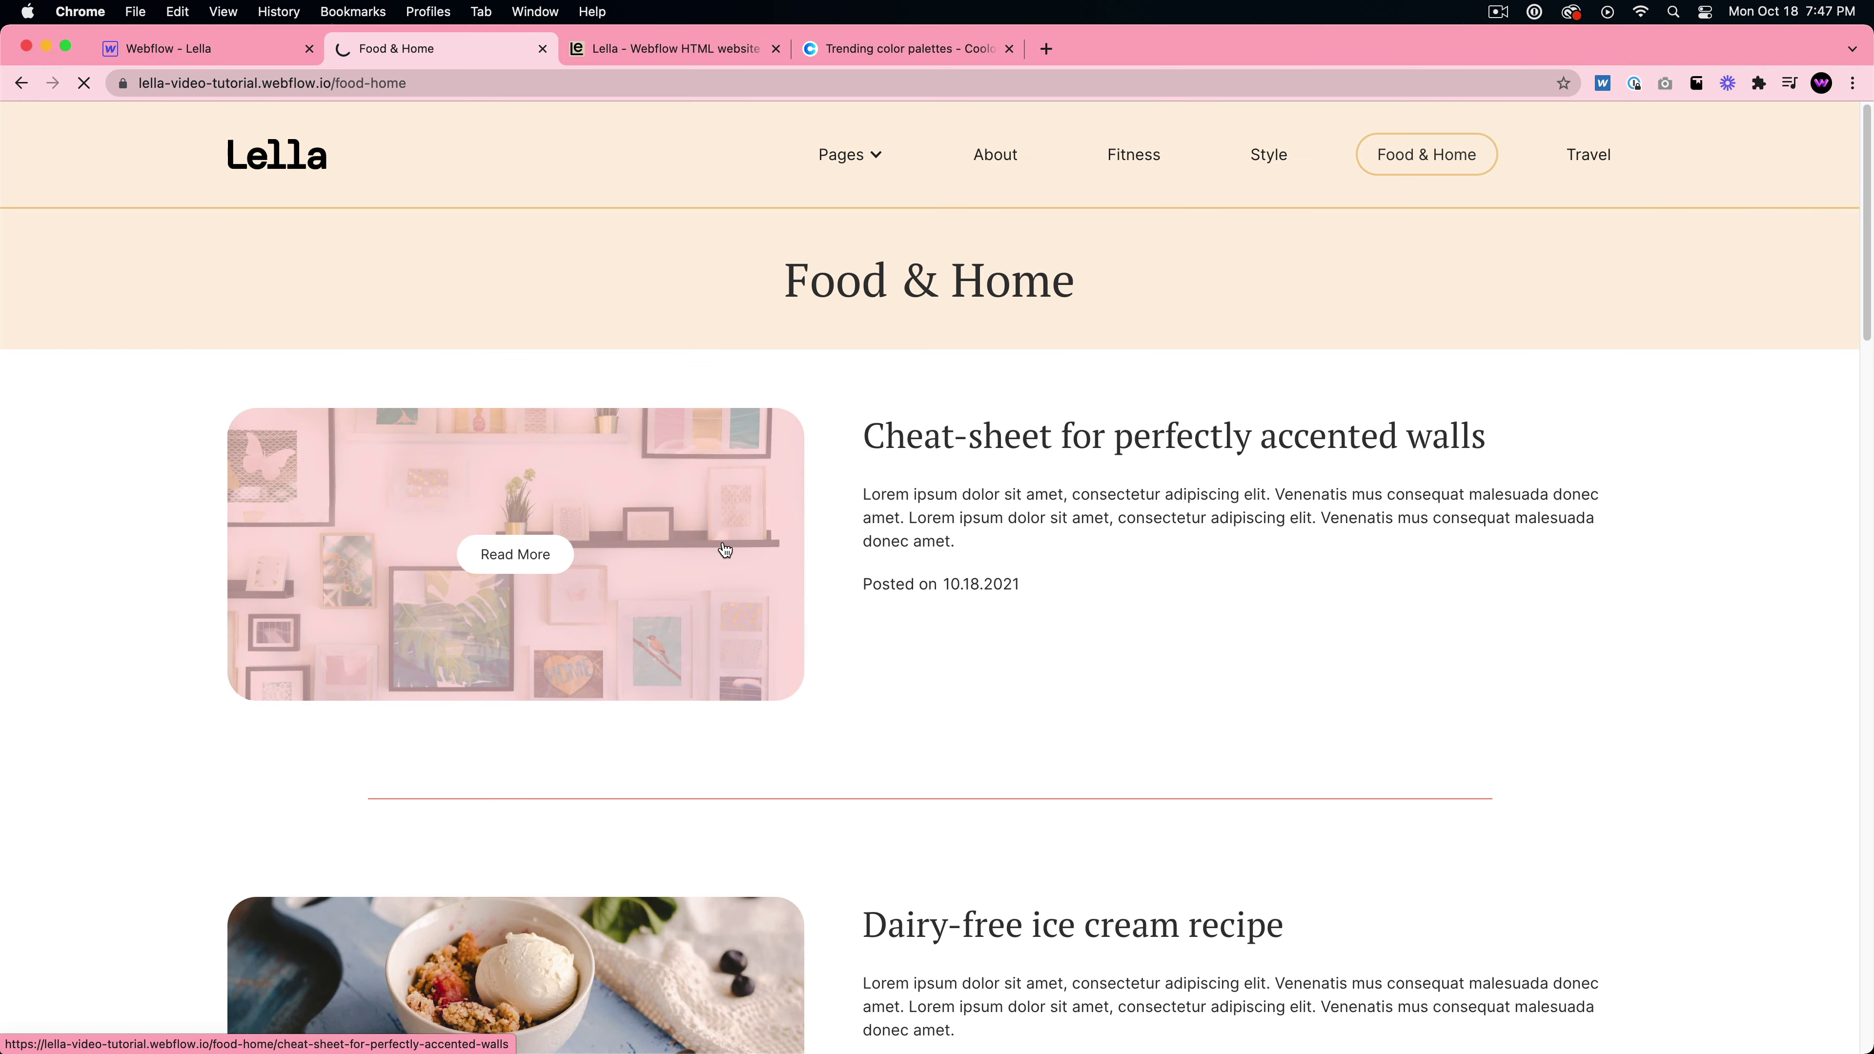
pyautogui.click(725, 550)
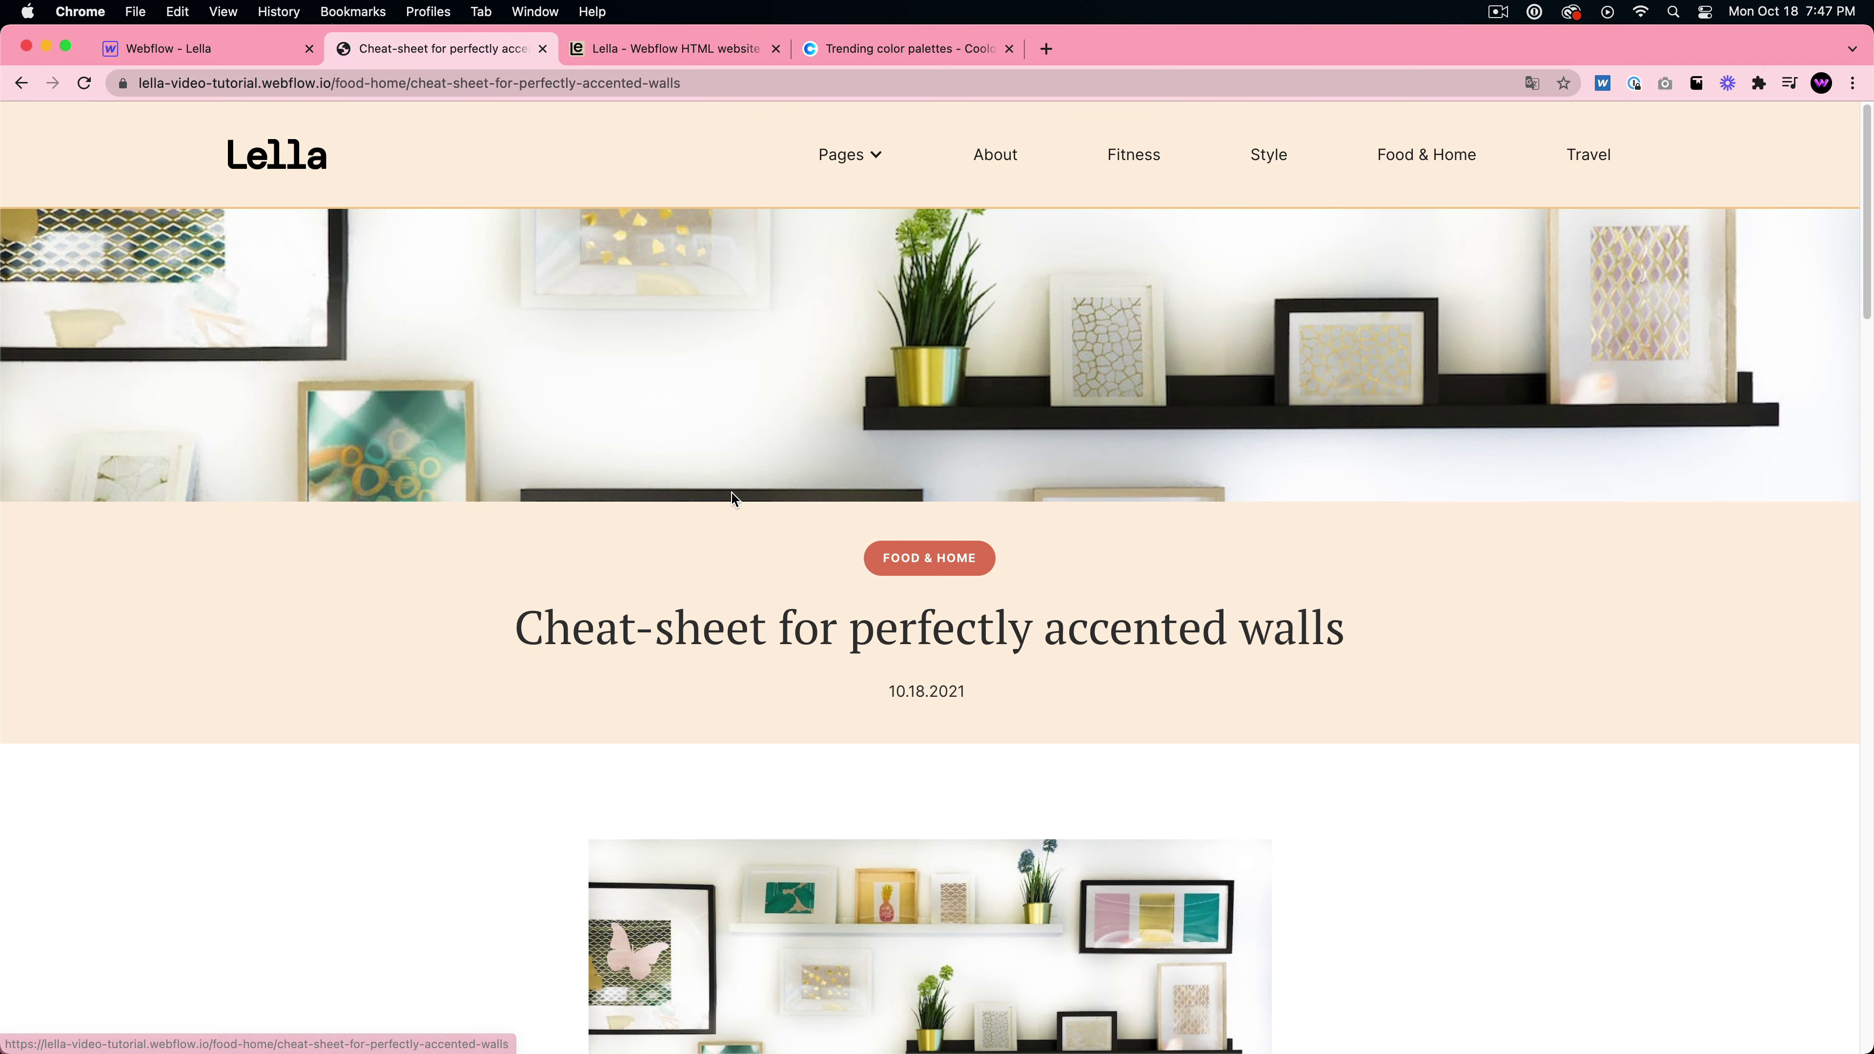
pyautogui.scroll(-5, 765, 379)
pyautogui.scroll(5, 1097, 251)
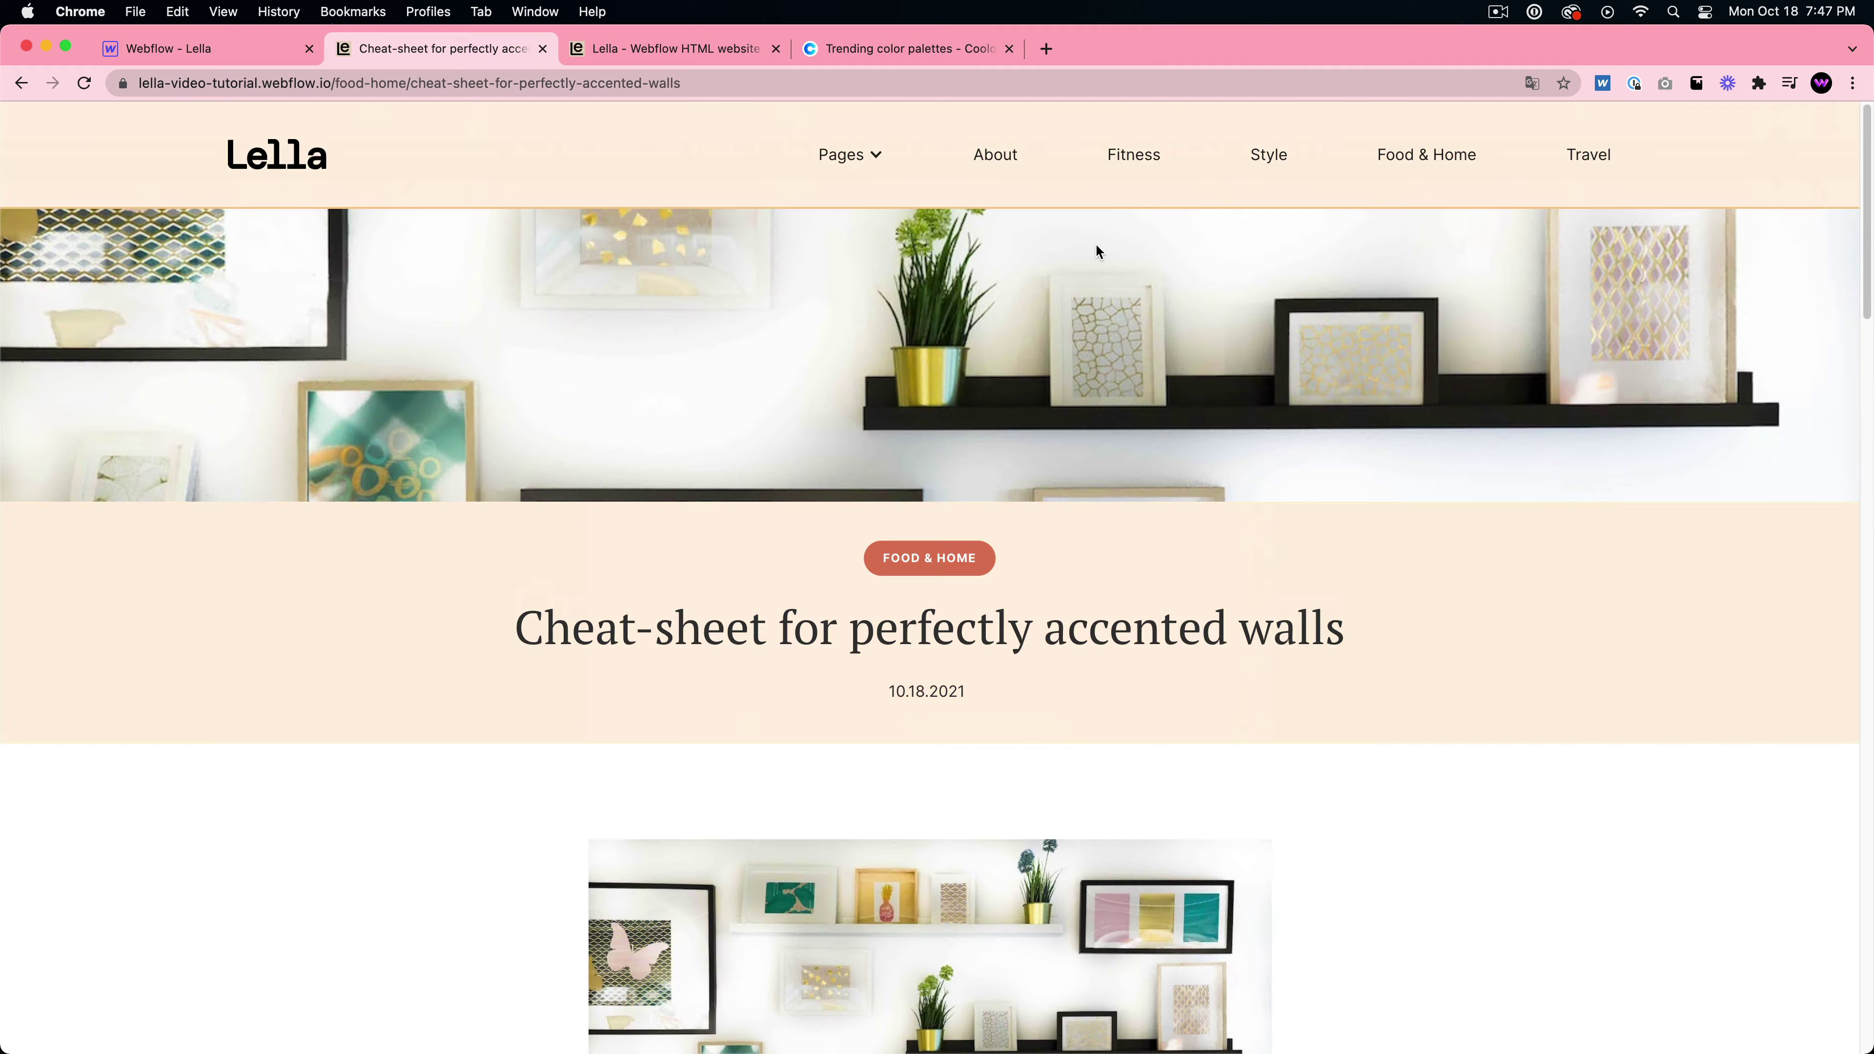
pyautogui.click(1404, 155)
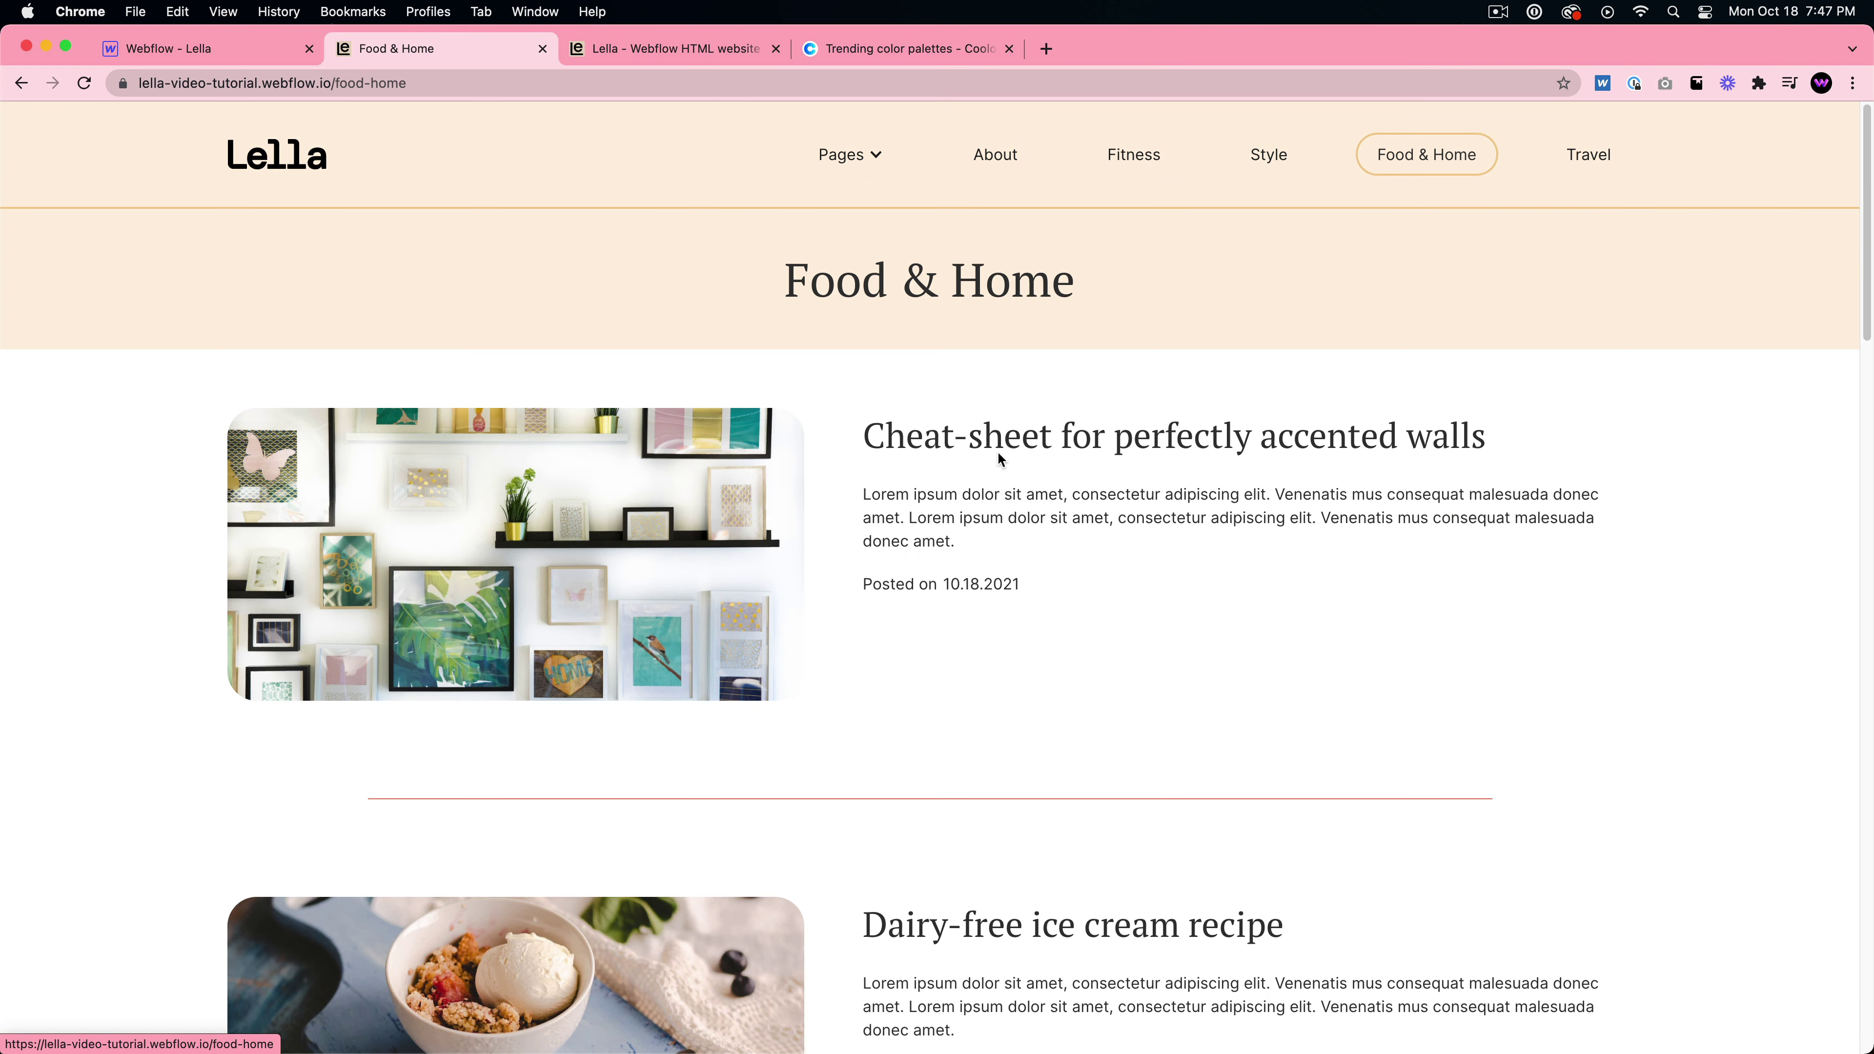
# - Open the live Travel page and look through its posts down to the footer
pyautogui.click(1589, 160)
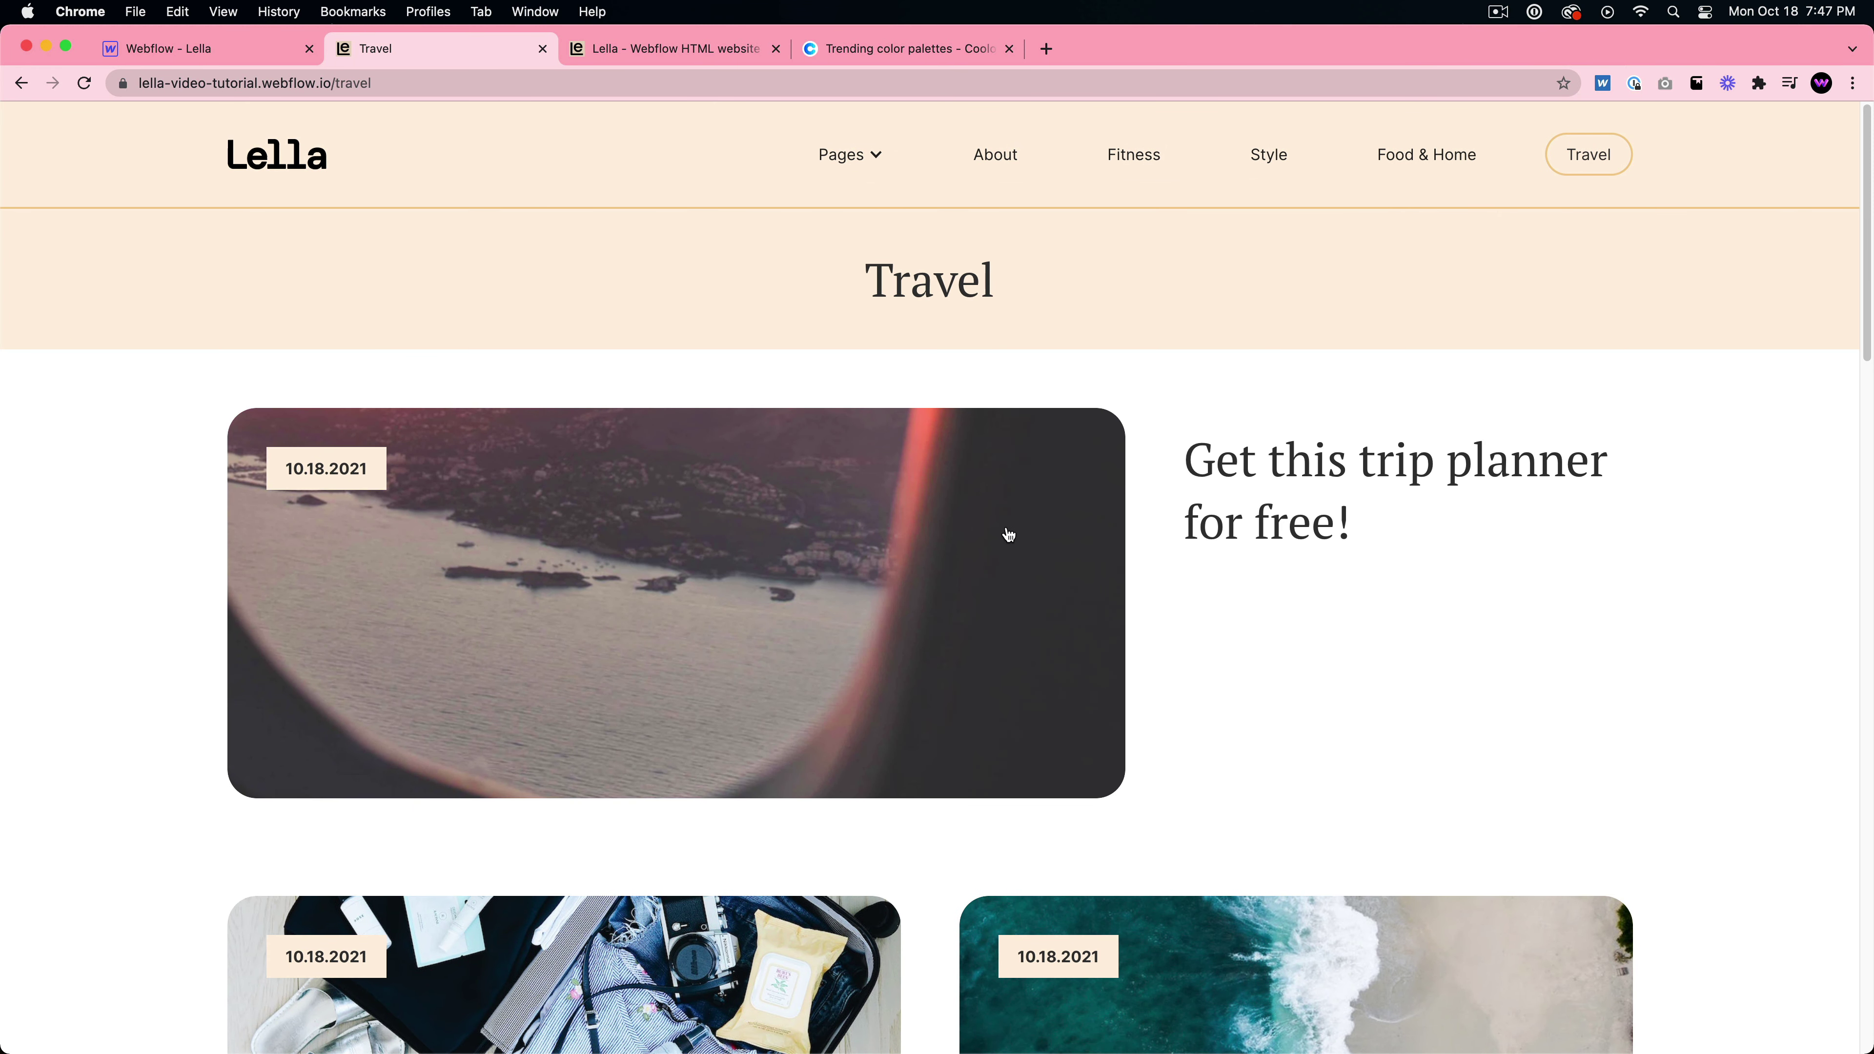
pyautogui.scroll(-5, 1009, 536)
pyautogui.scroll(-20, 1009, 533)
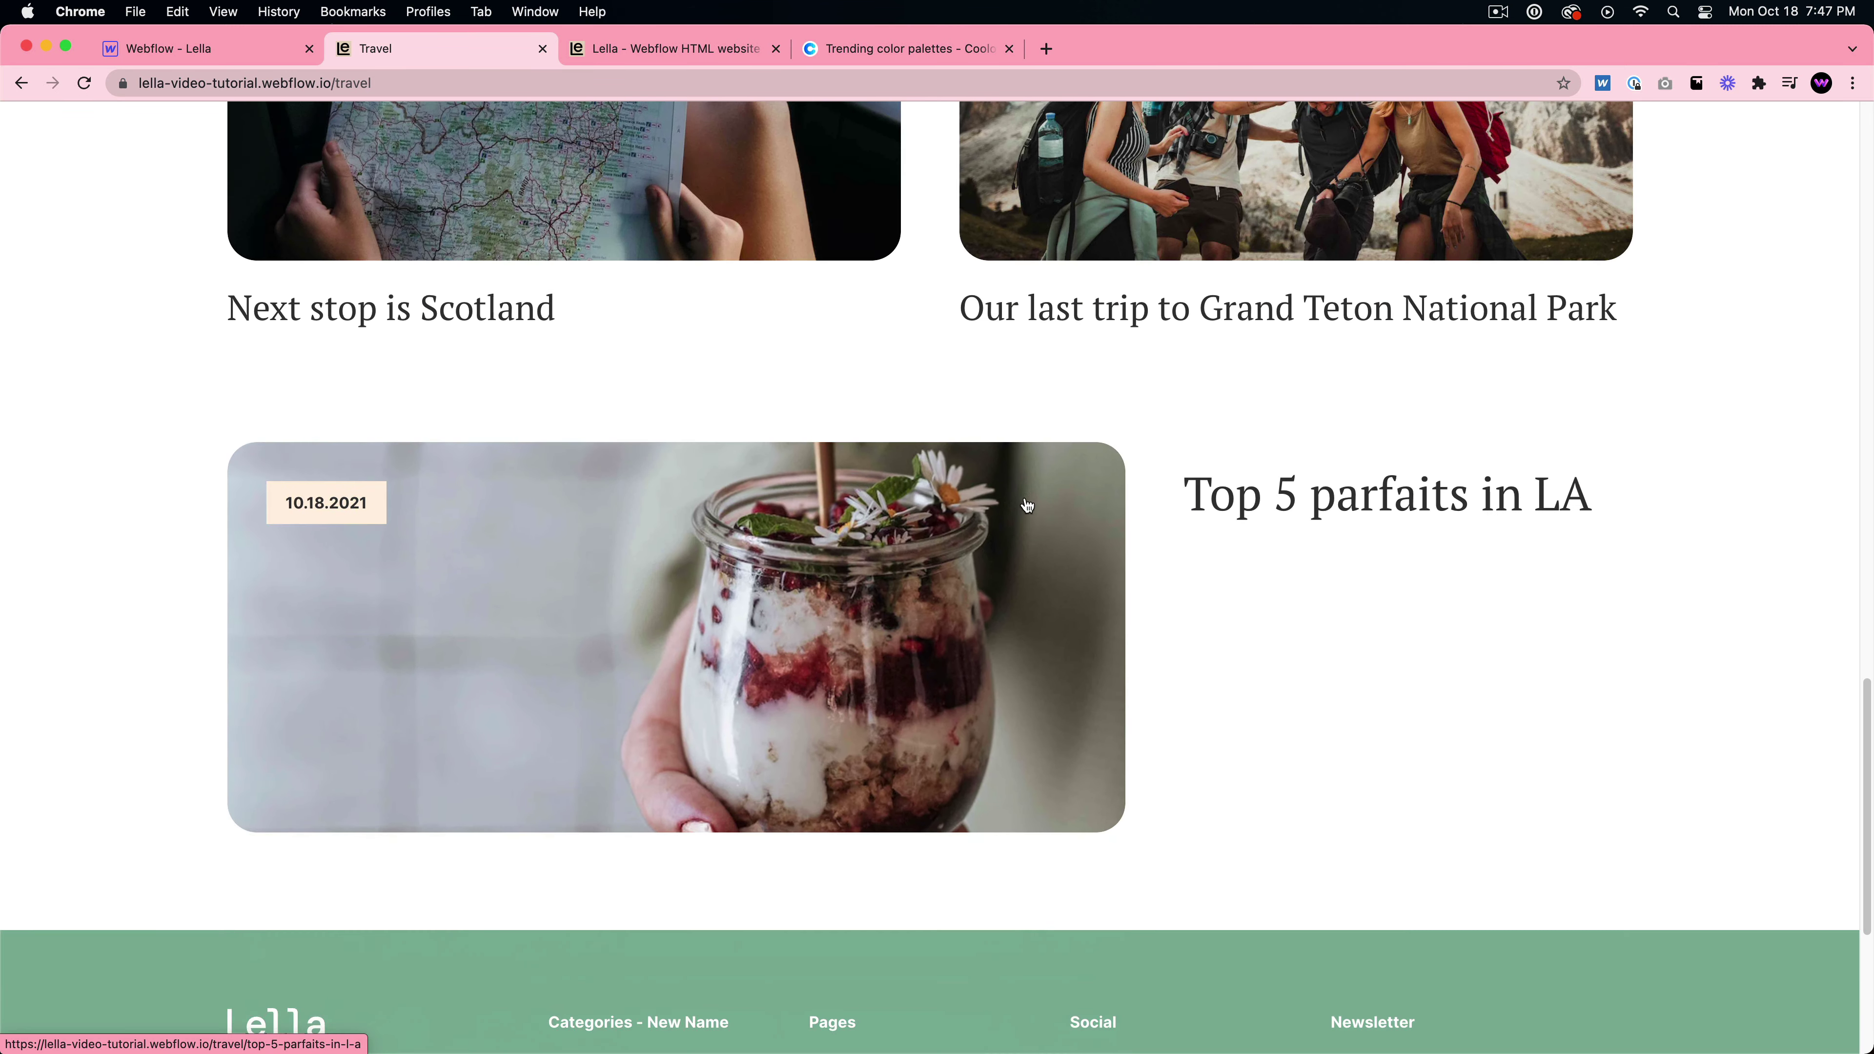
pyautogui.scroll(-5, 905, 785)
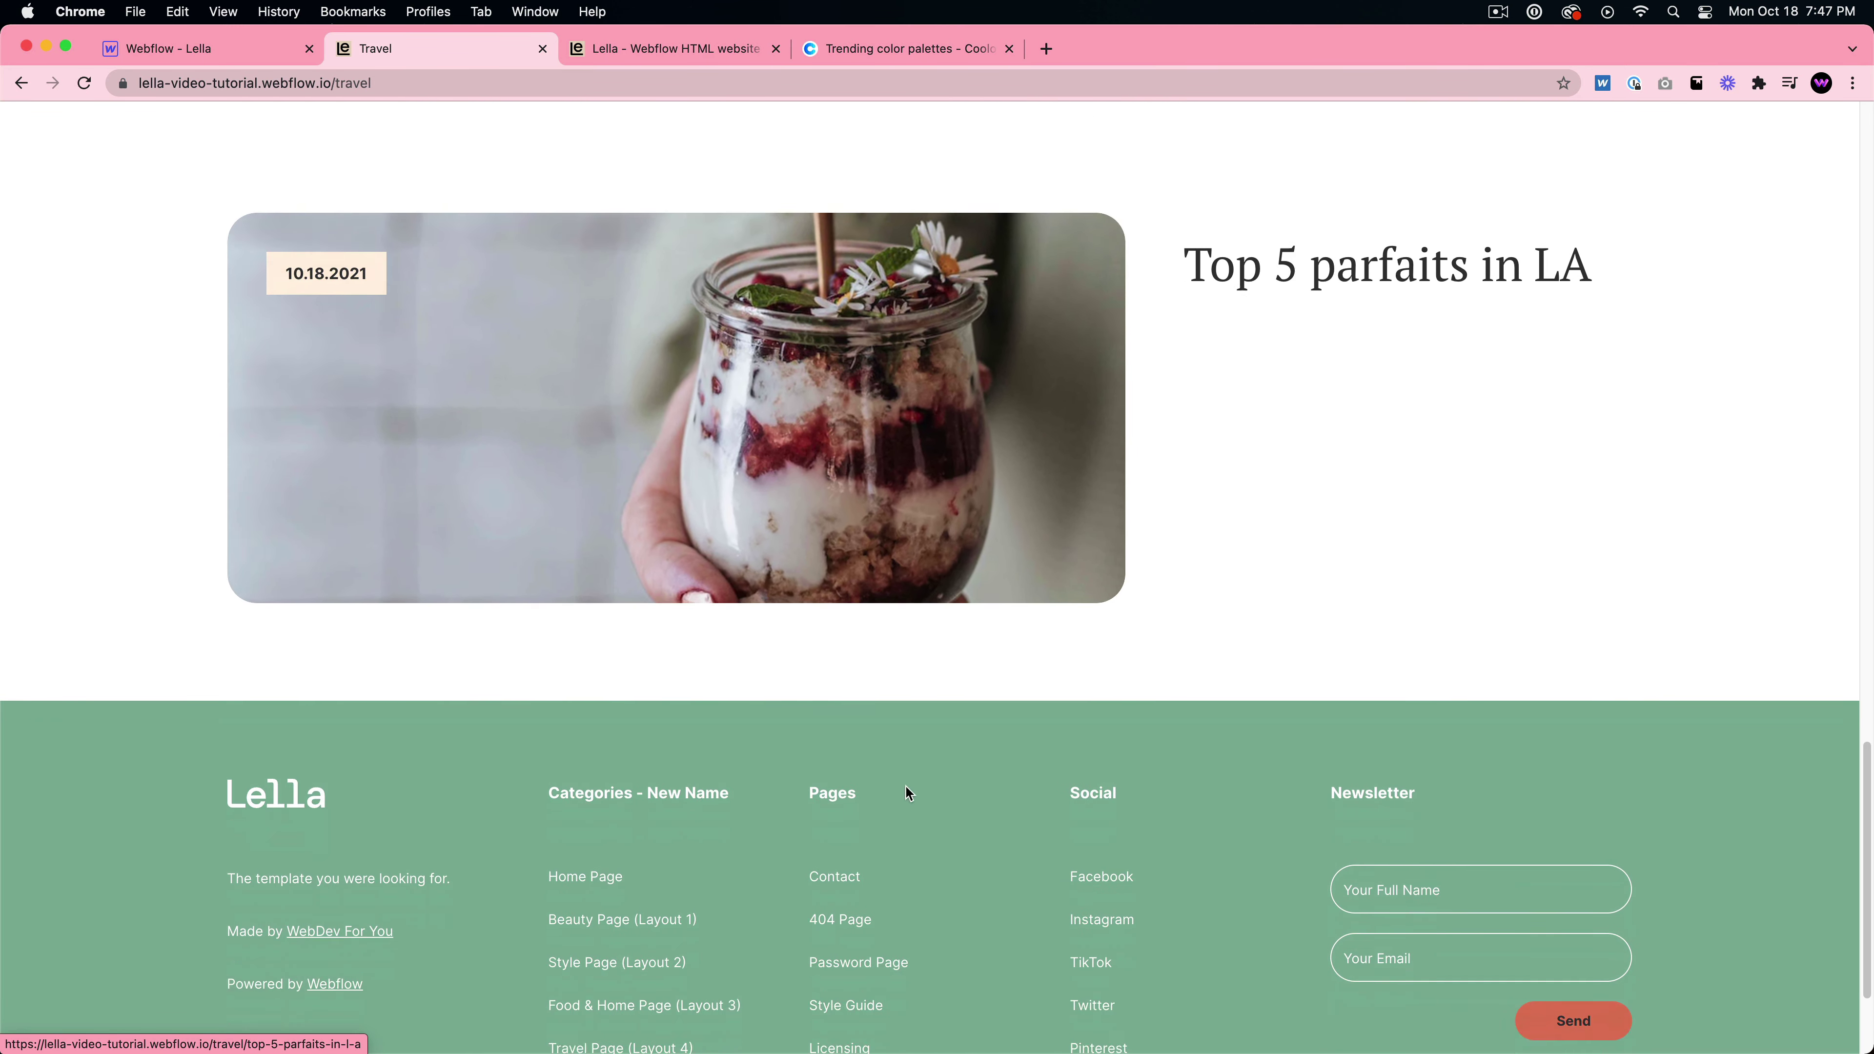
pyautogui.scroll(20, 713, 681)
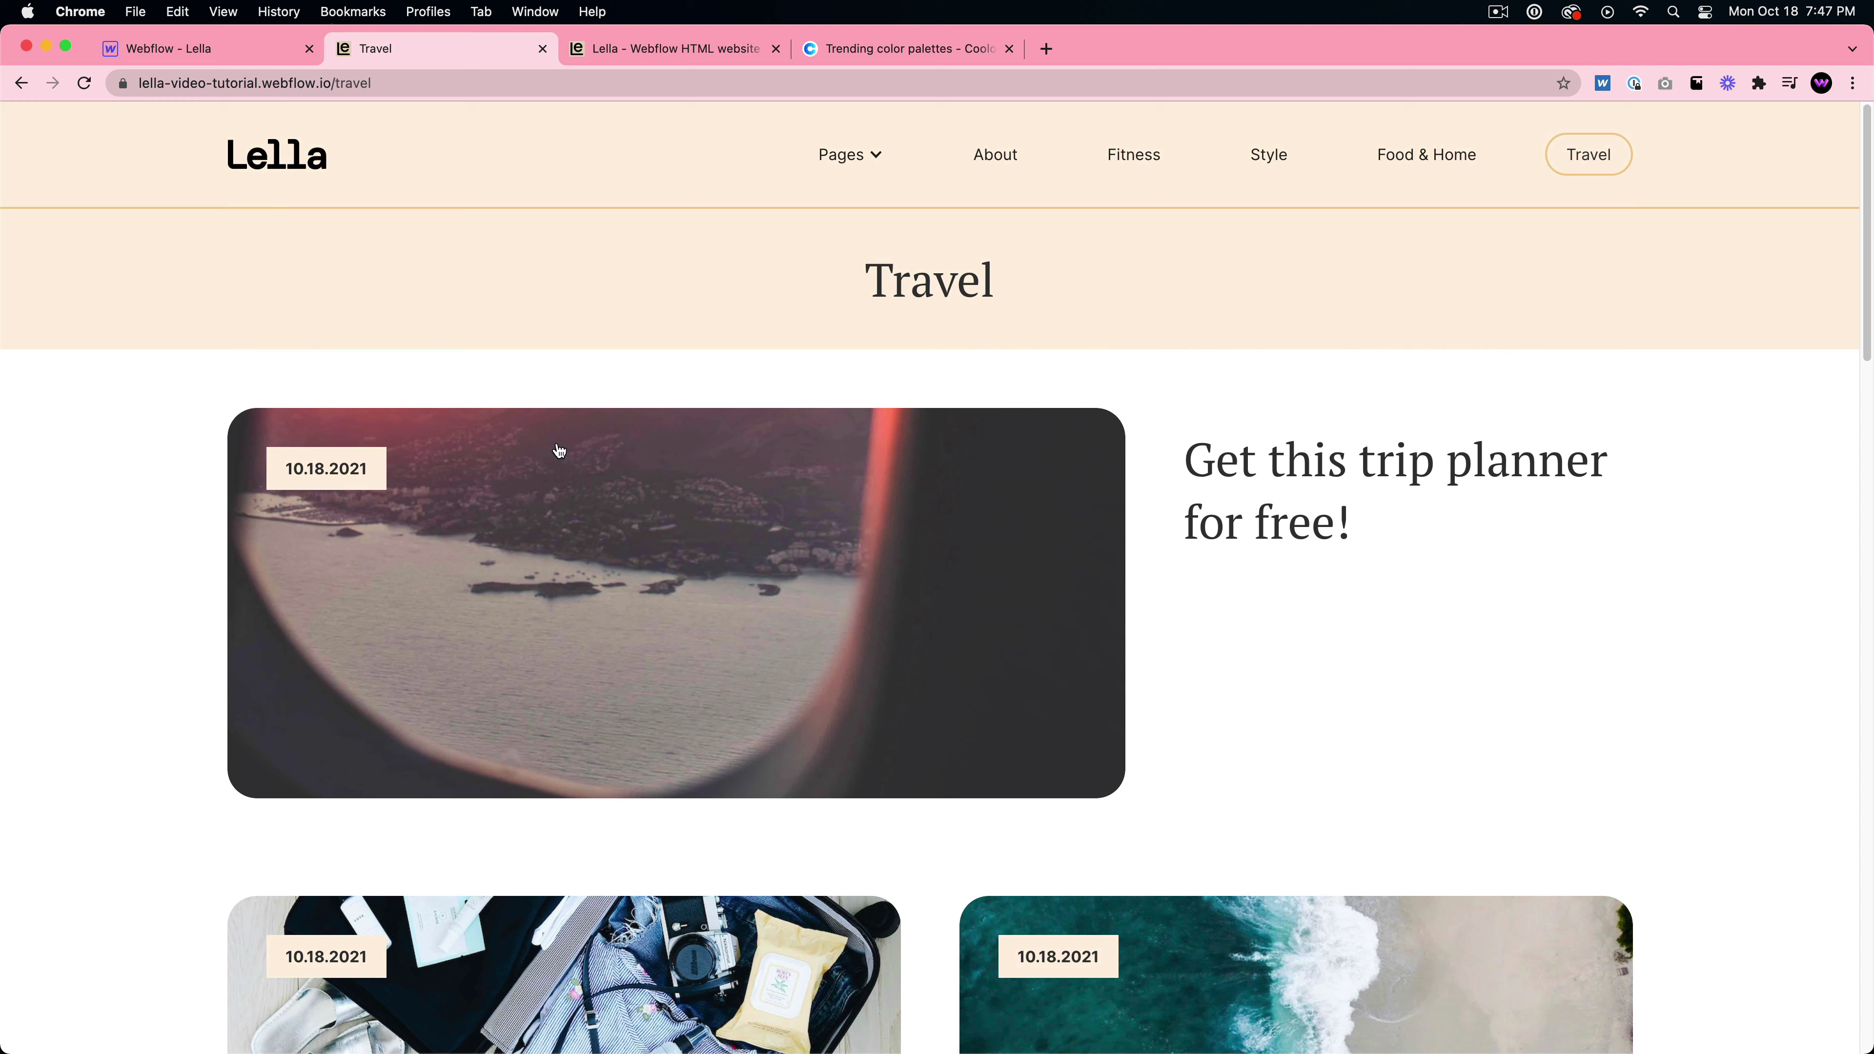
# - Return to the live home page and check its contact form and footer colors
pyautogui.click(292, 159)
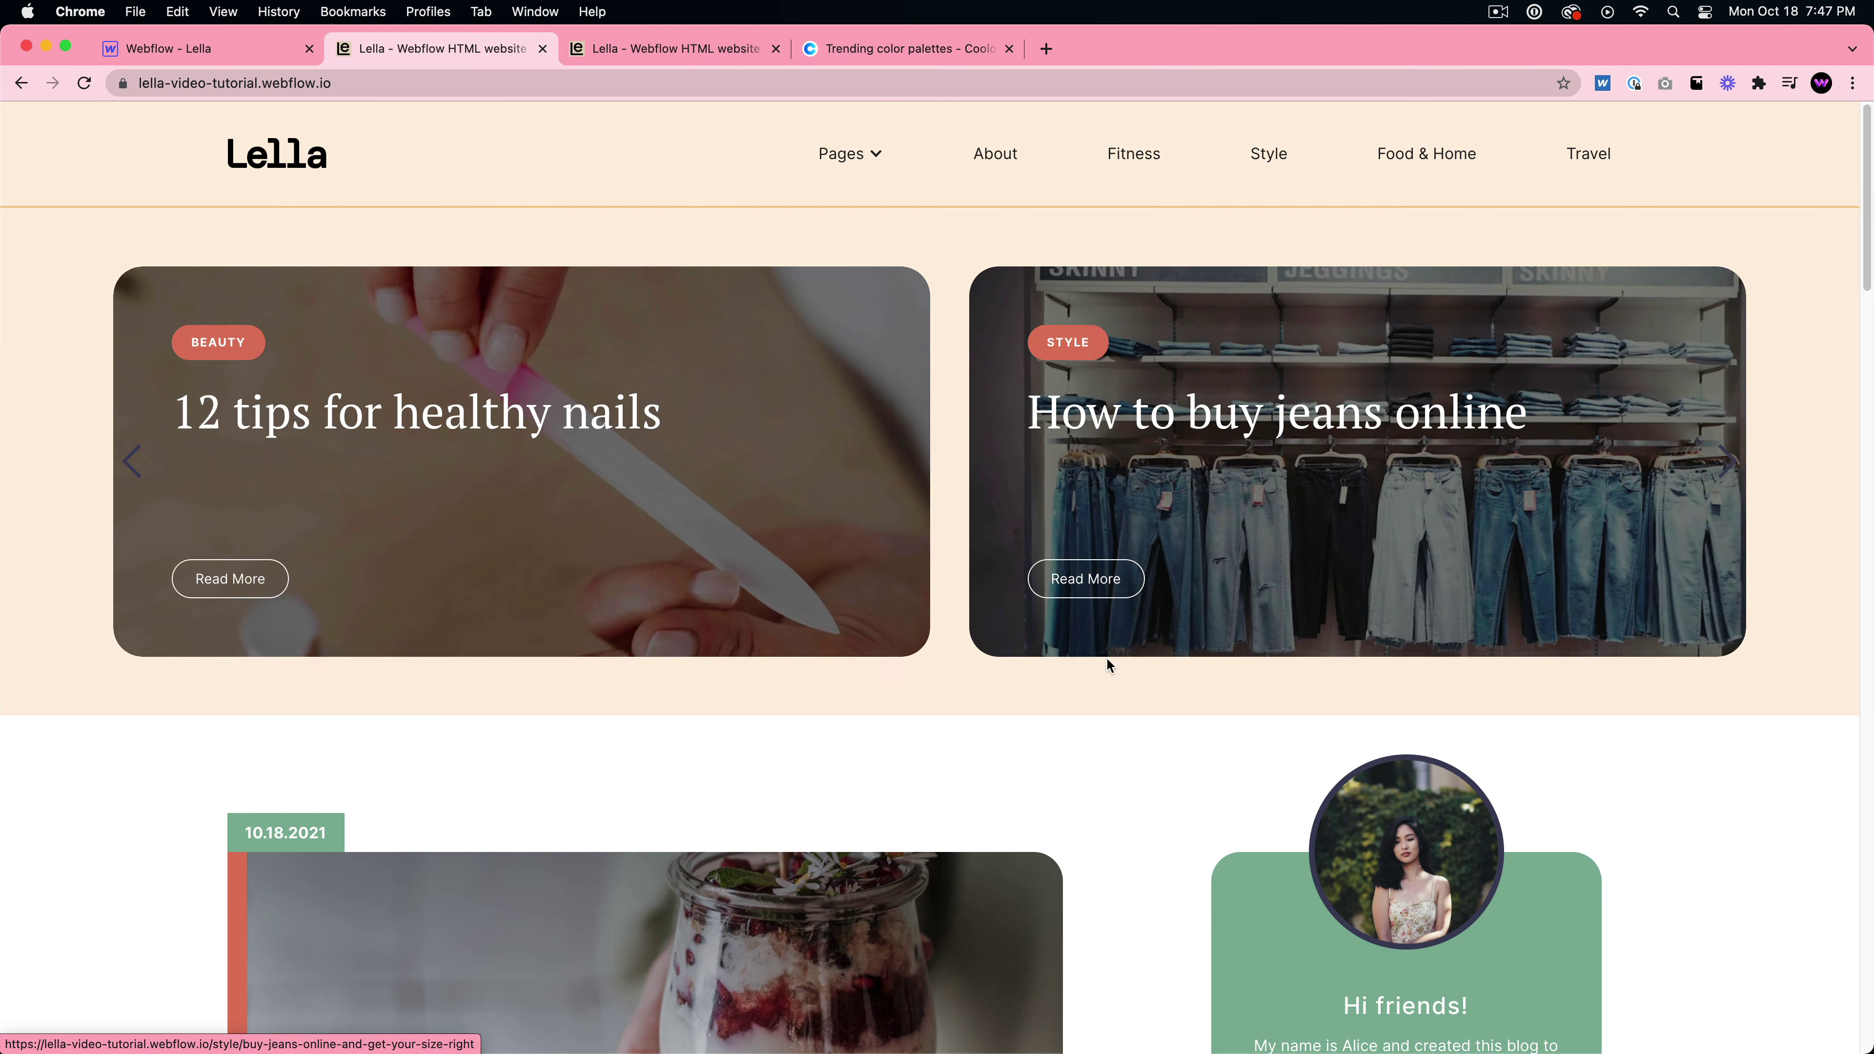
pyautogui.scroll(-15, 1111, 627)
pyautogui.scroll(-8, 1113, 607)
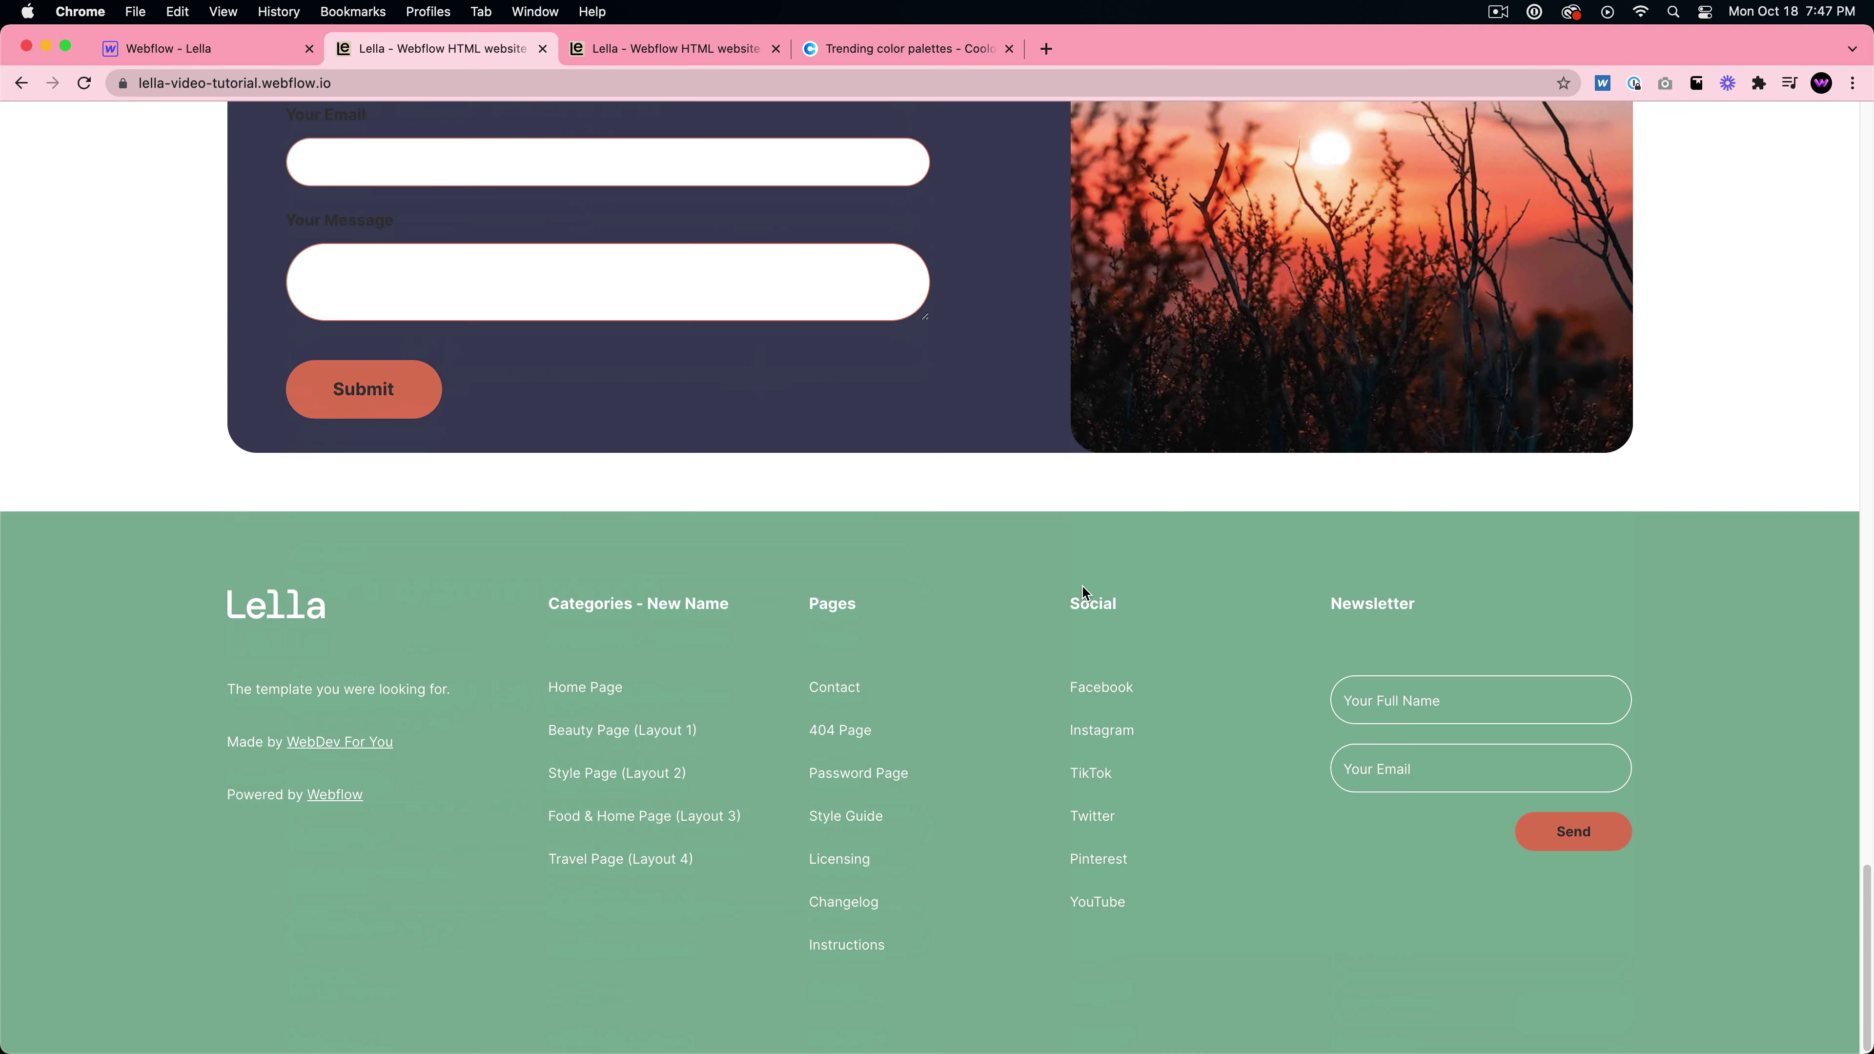
pyautogui.scroll(20, 1084, 593)
# - Switch to the Webflow Designer, open the Style Guide page and glance at the trending palettes on Coolors before returning
pyautogui.click(167, 49)
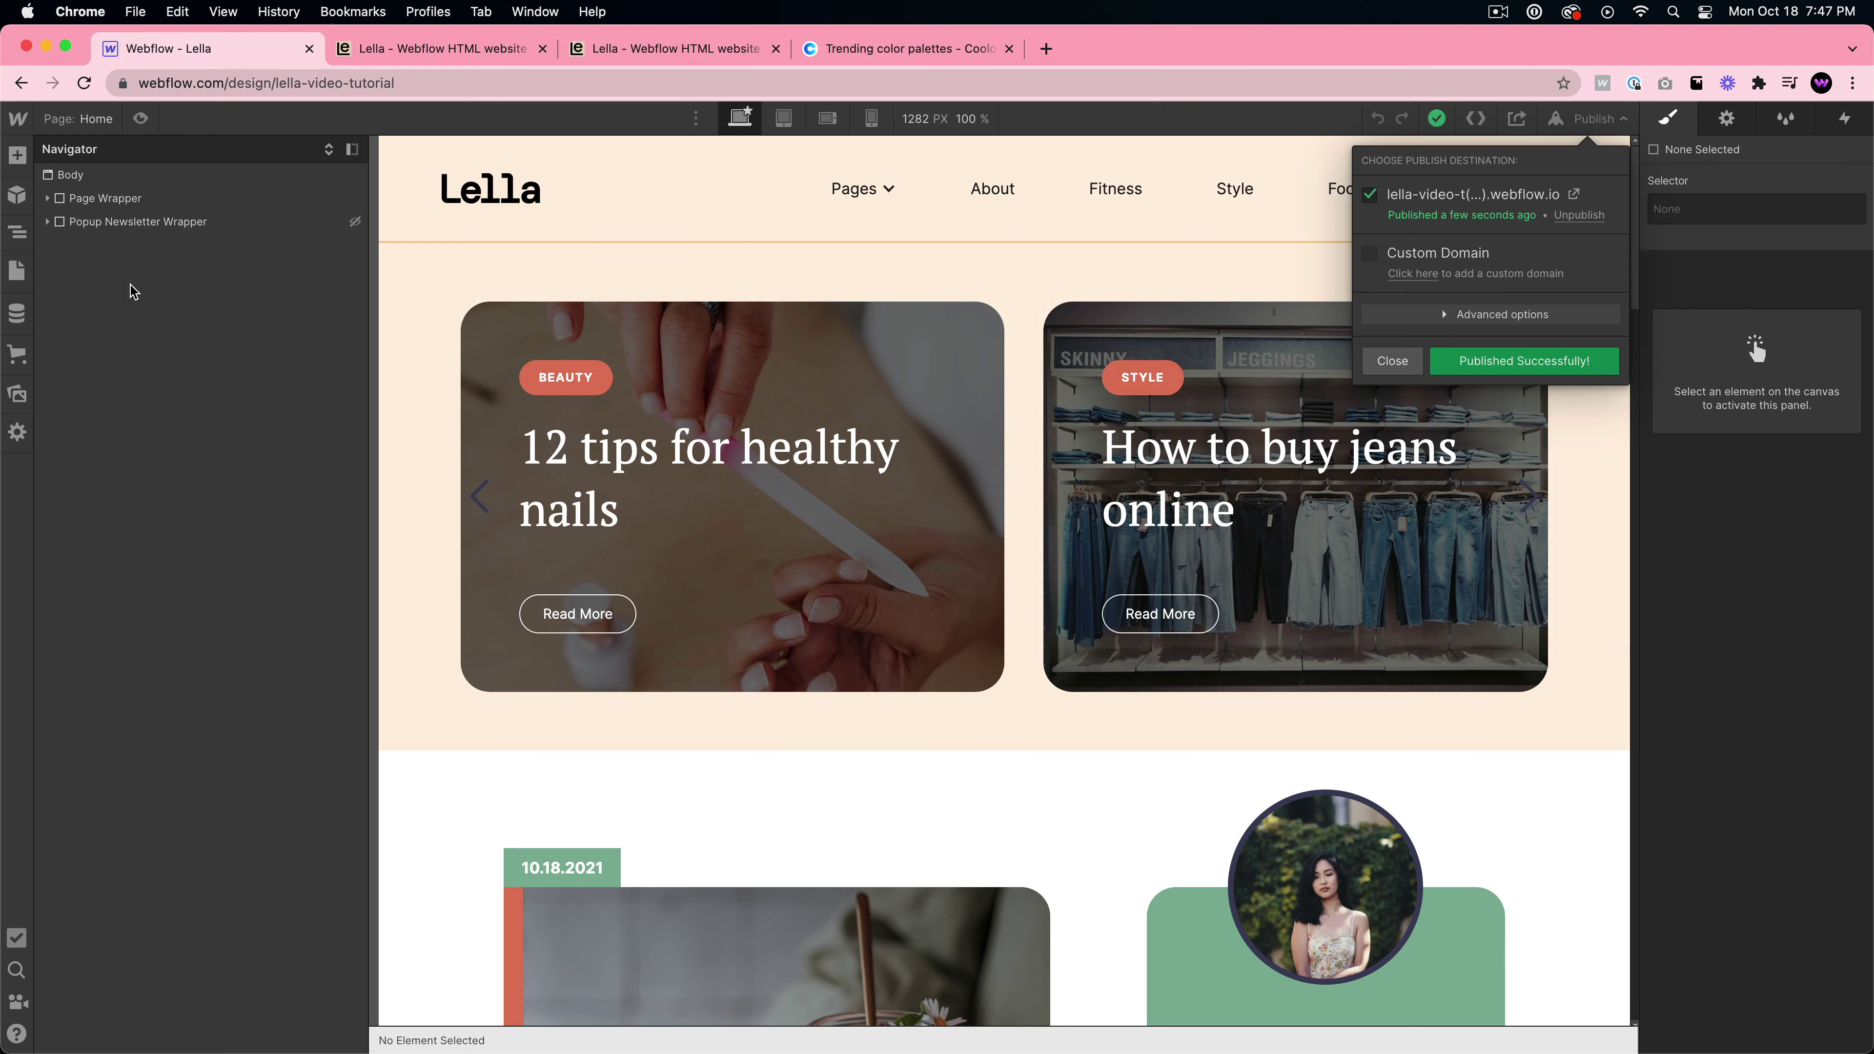
pyautogui.click(15, 271)
pyautogui.click(14, 270)
pyautogui.scroll(-3, 105, 648)
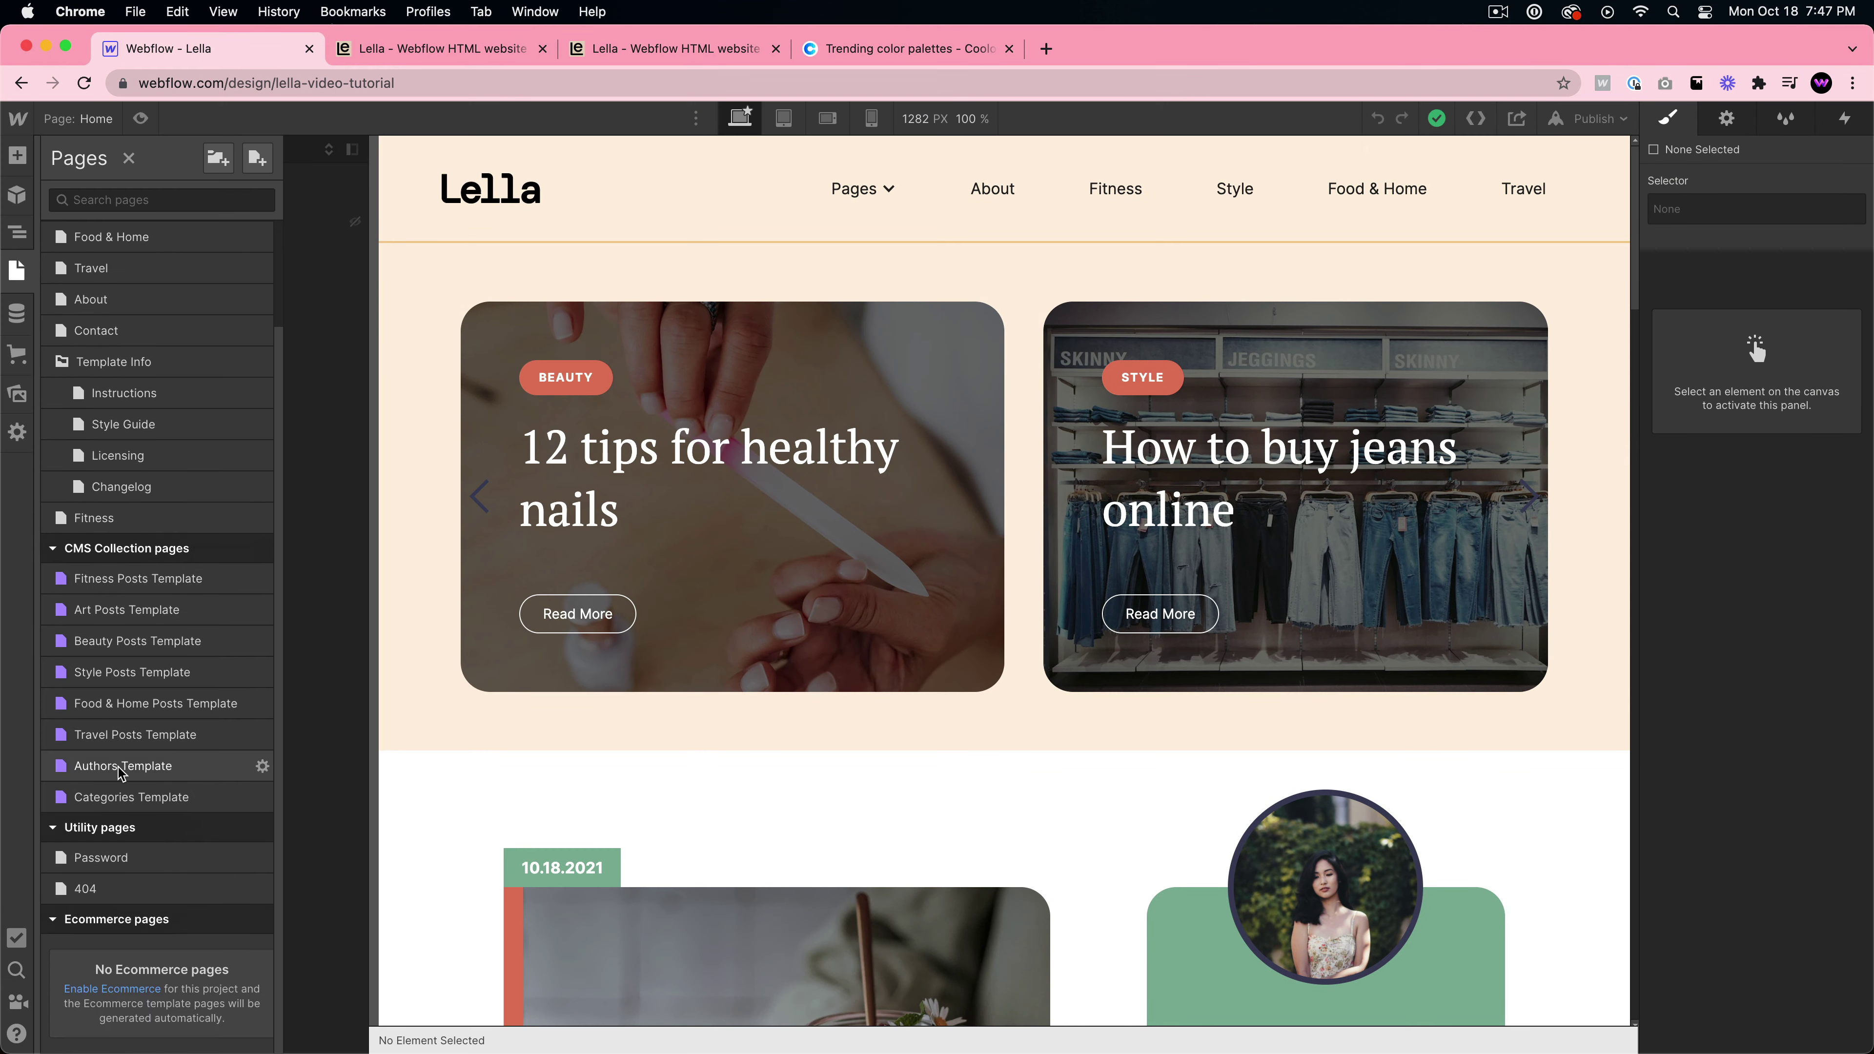
pyautogui.click(122, 423)
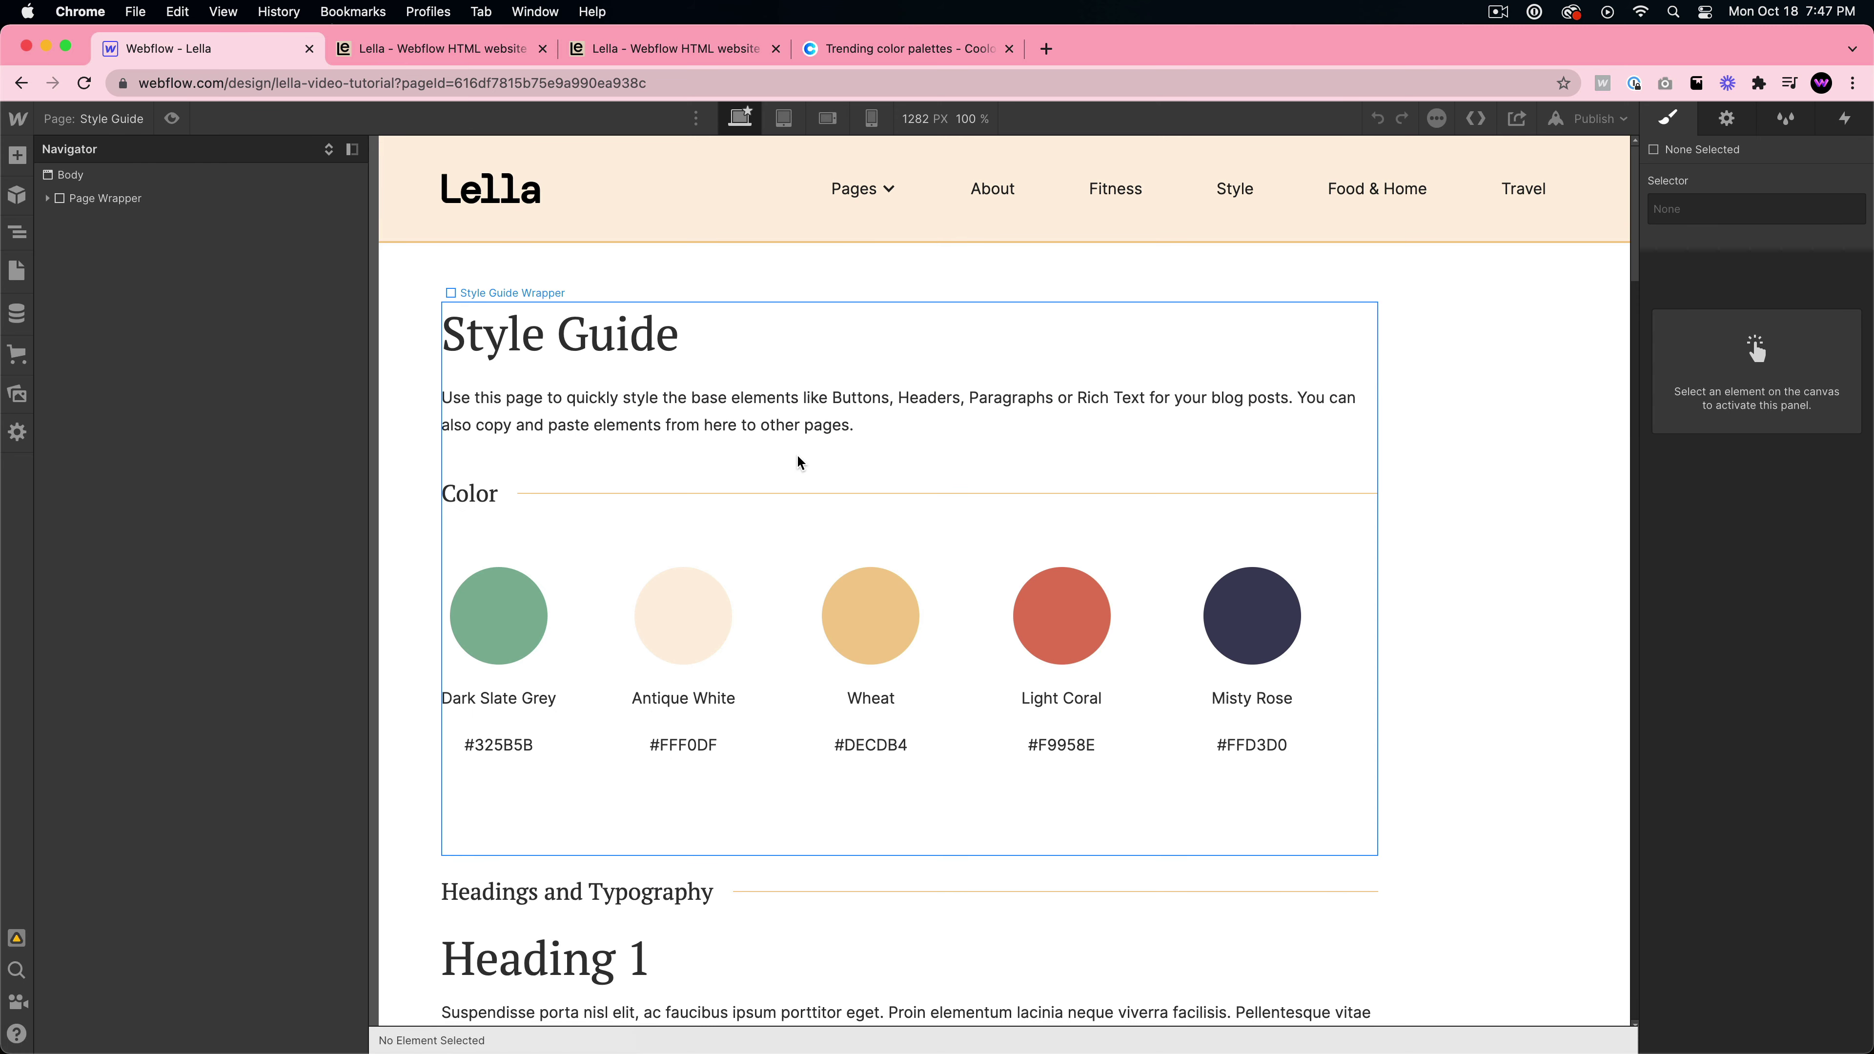
pyautogui.click(885, 51)
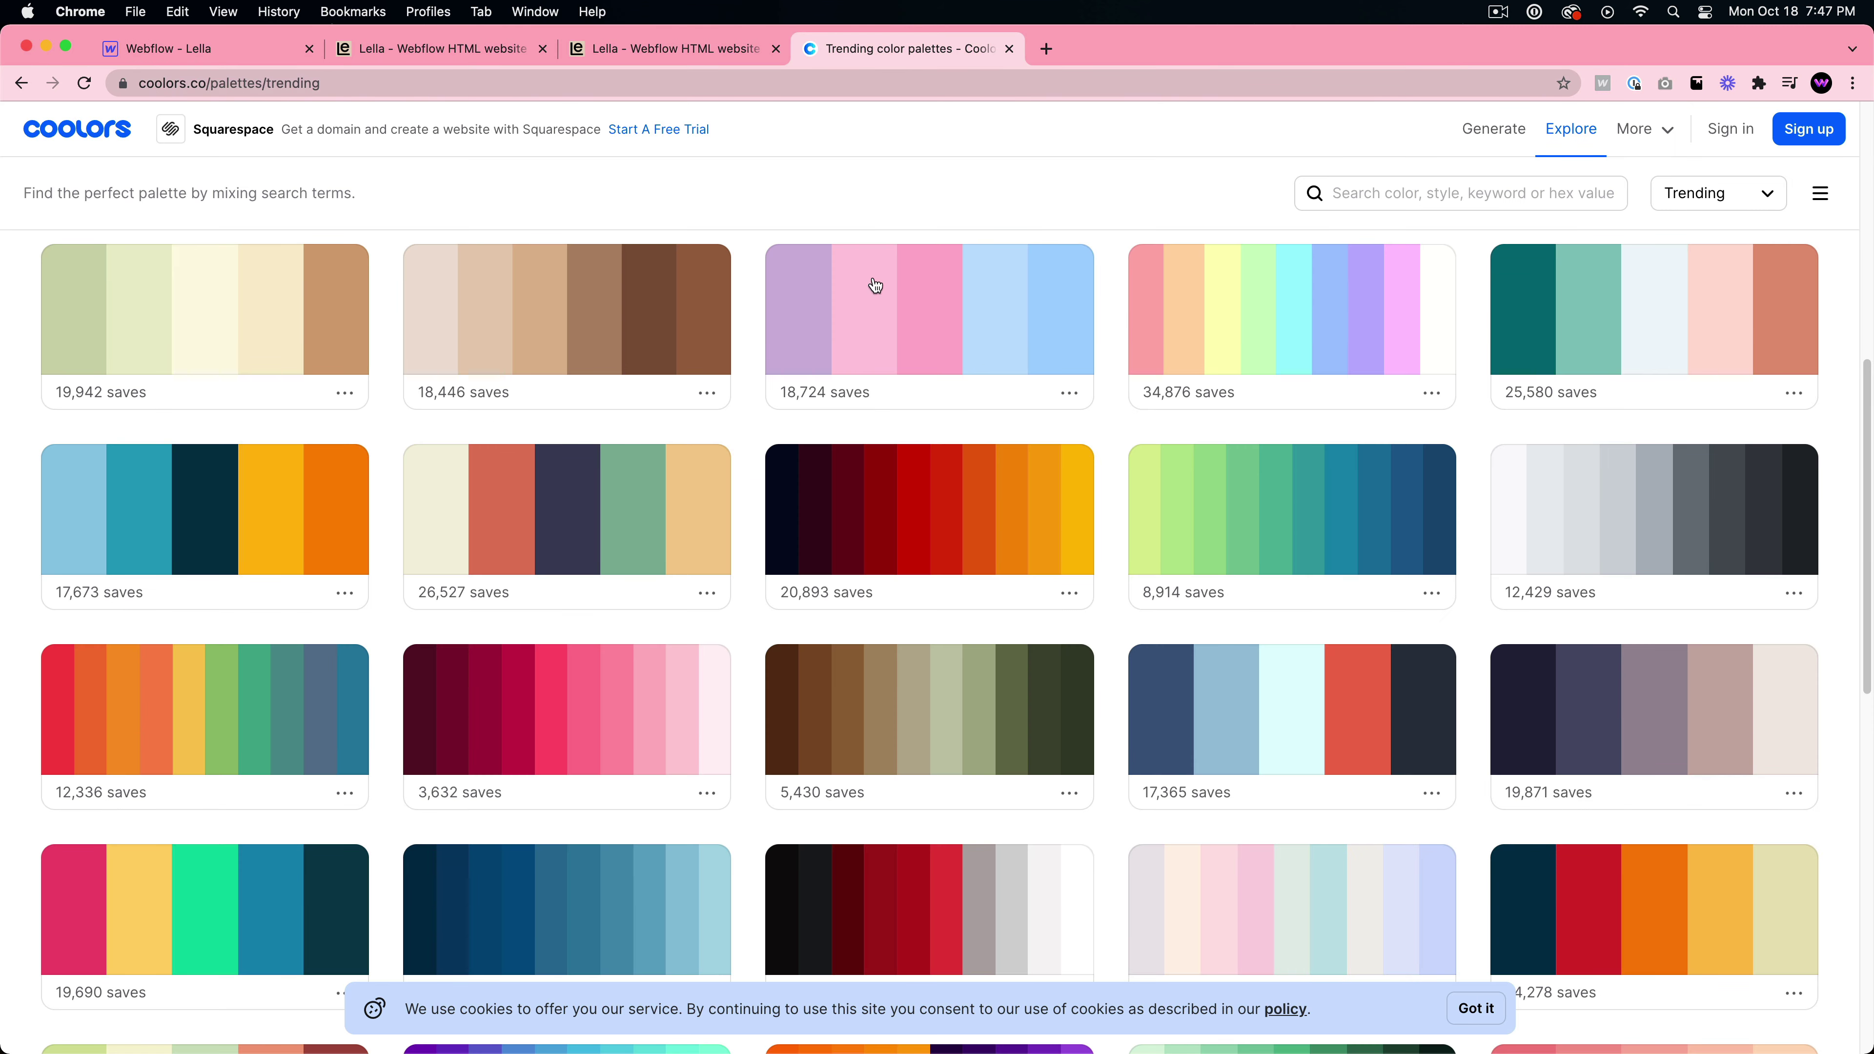
pyautogui.click(226, 58)
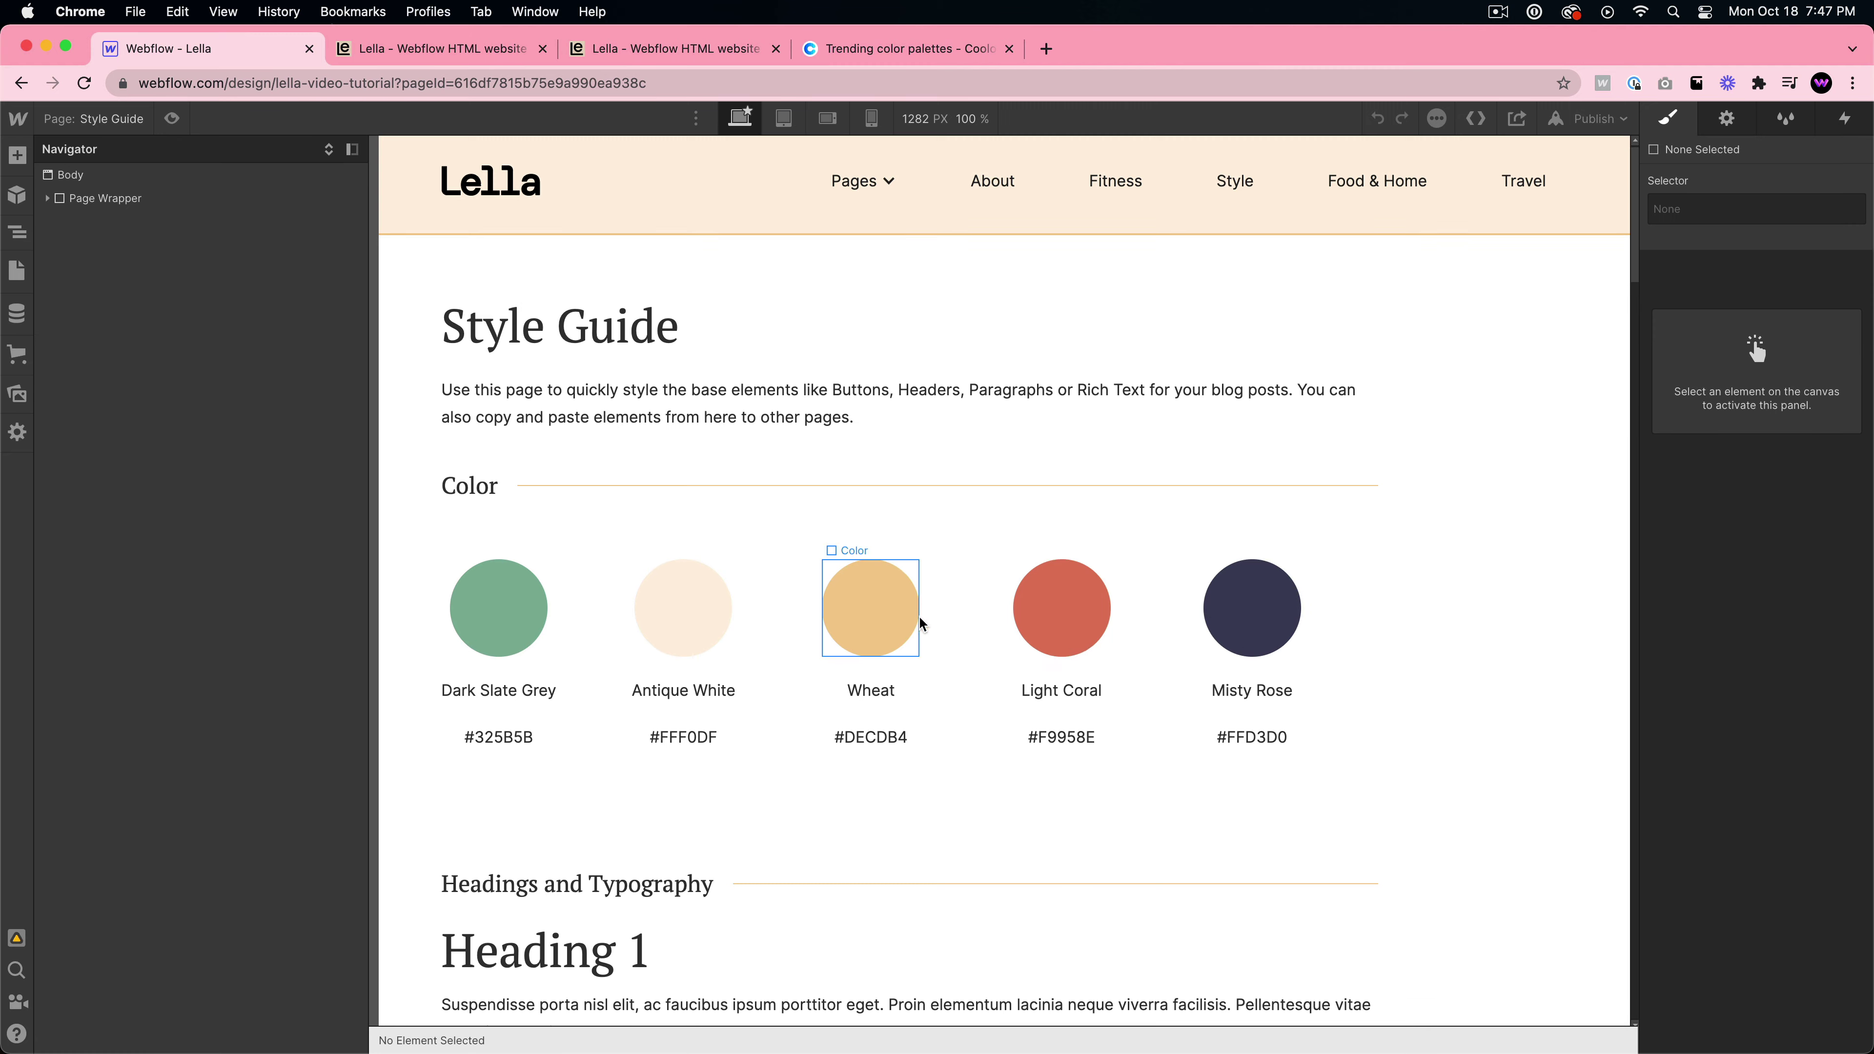
# - Set the All Paragraphs tag's font to Open Sans, using the paragraph below Heading 1 on the Style Guide page
pyautogui.scroll(-8, 794, 519)
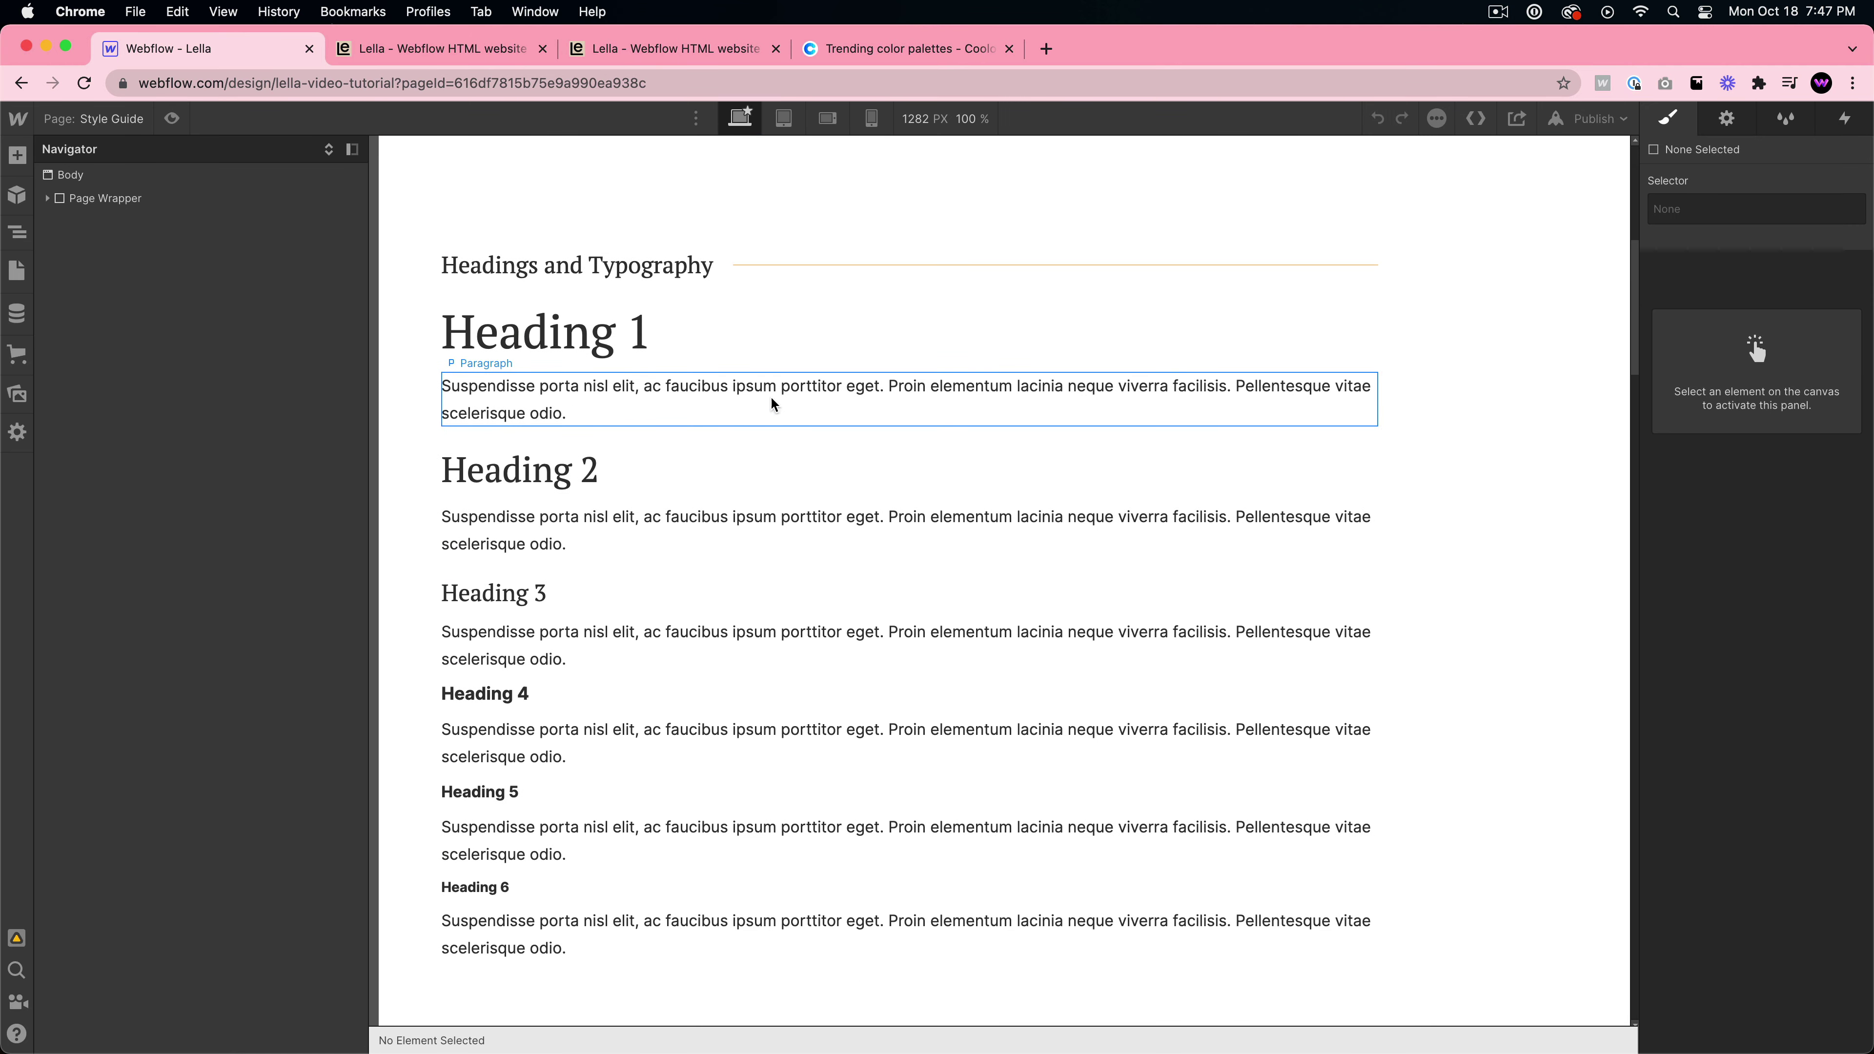
pyautogui.click(772, 405)
pyautogui.click(1757, 229)
pyautogui.click(1719, 329)
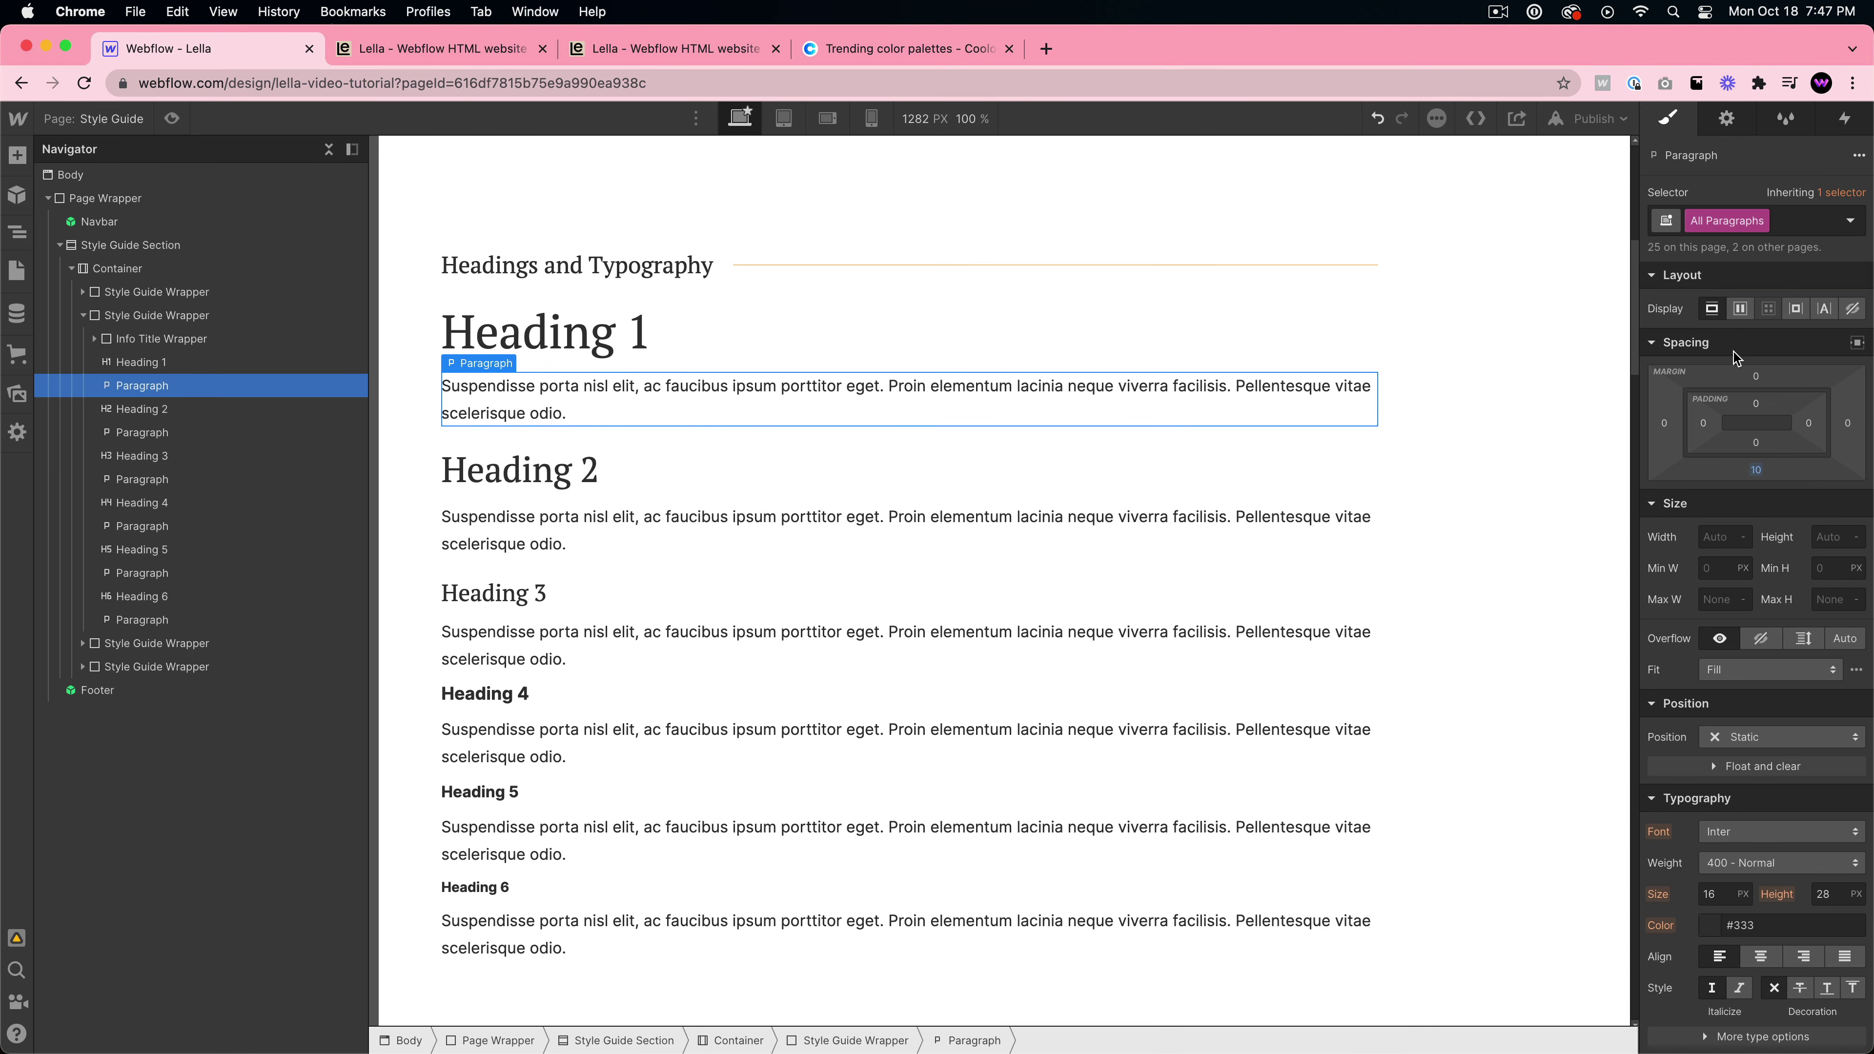
pyautogui.scroll(-2, 1734, 738)
pyautogui.scroll(-1, 1734, 738)
pyautogui.click(1760, 688)
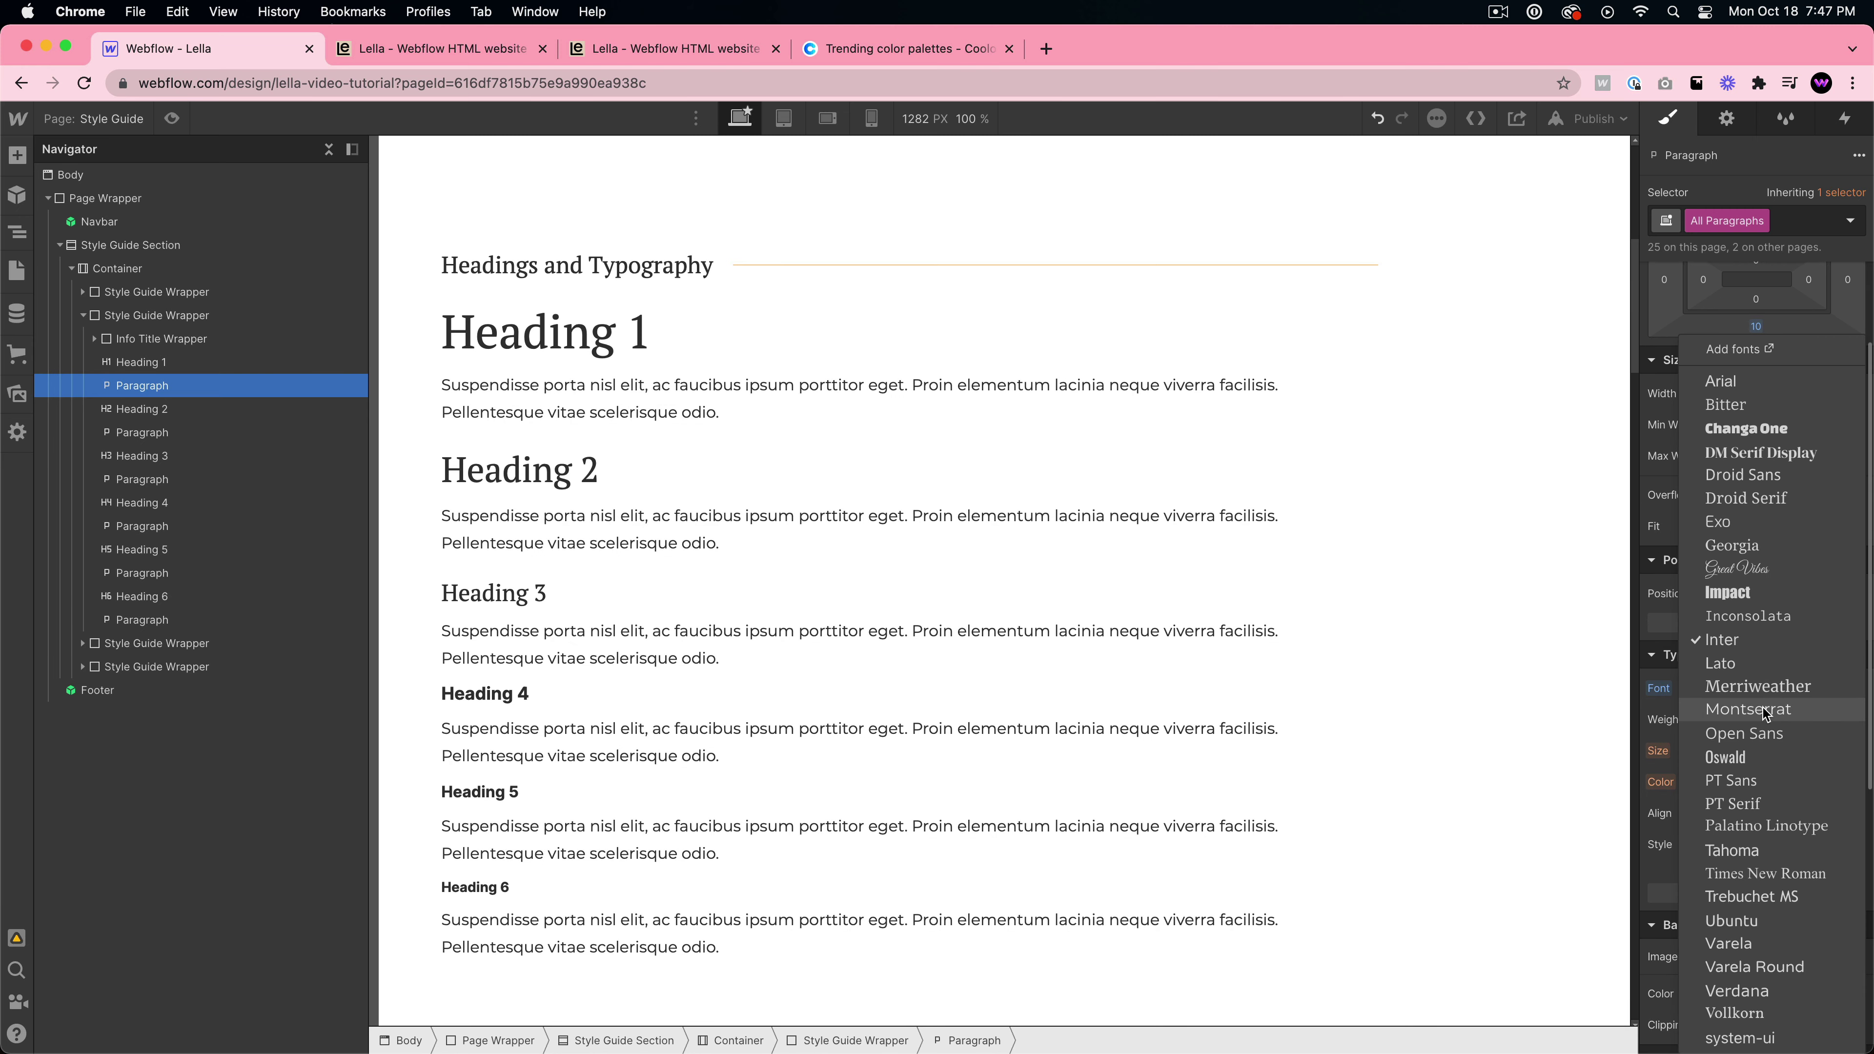
pyautogui.click(1740, 733)
# - Open the Home page in the Designer and inspect the font of the author card's intro paragraph
pyautogui.press('p')
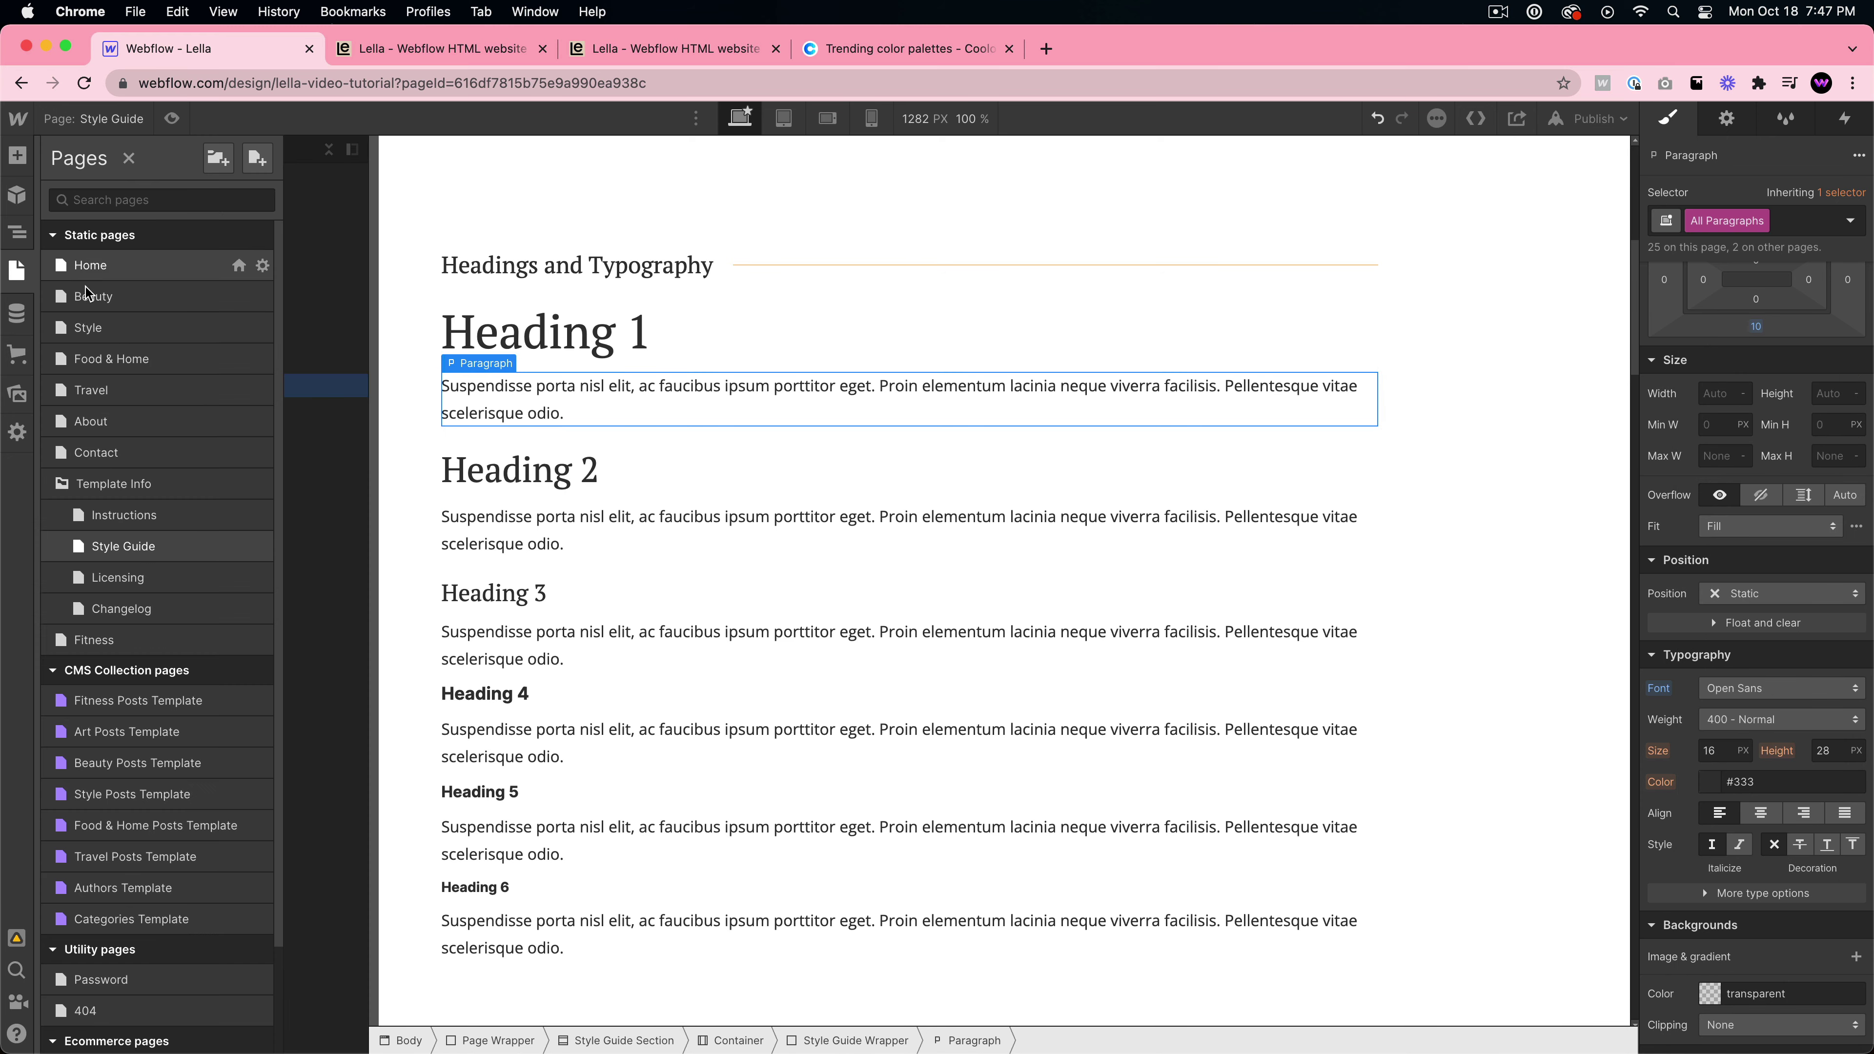
pyautogui.click(147, 277)
pyautogui.scroll(-5, 1284, 738)
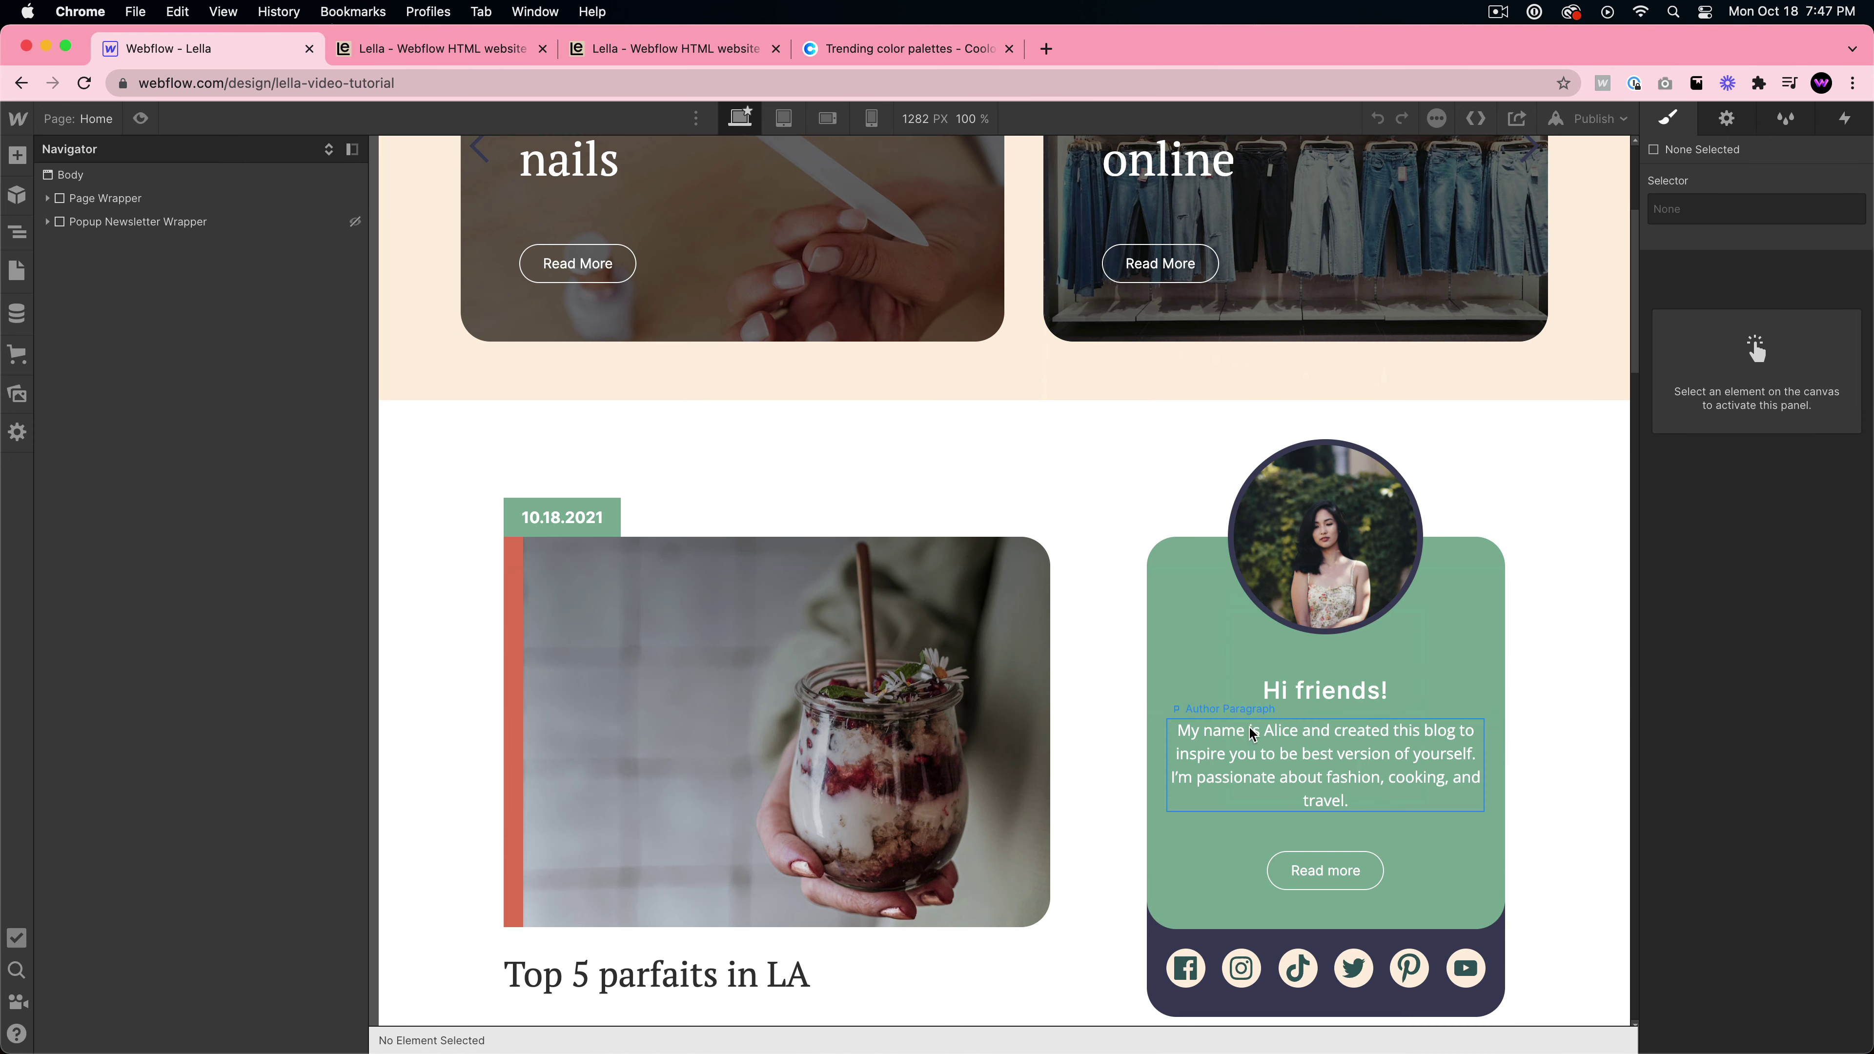
pyautogui.click(1301, 777)
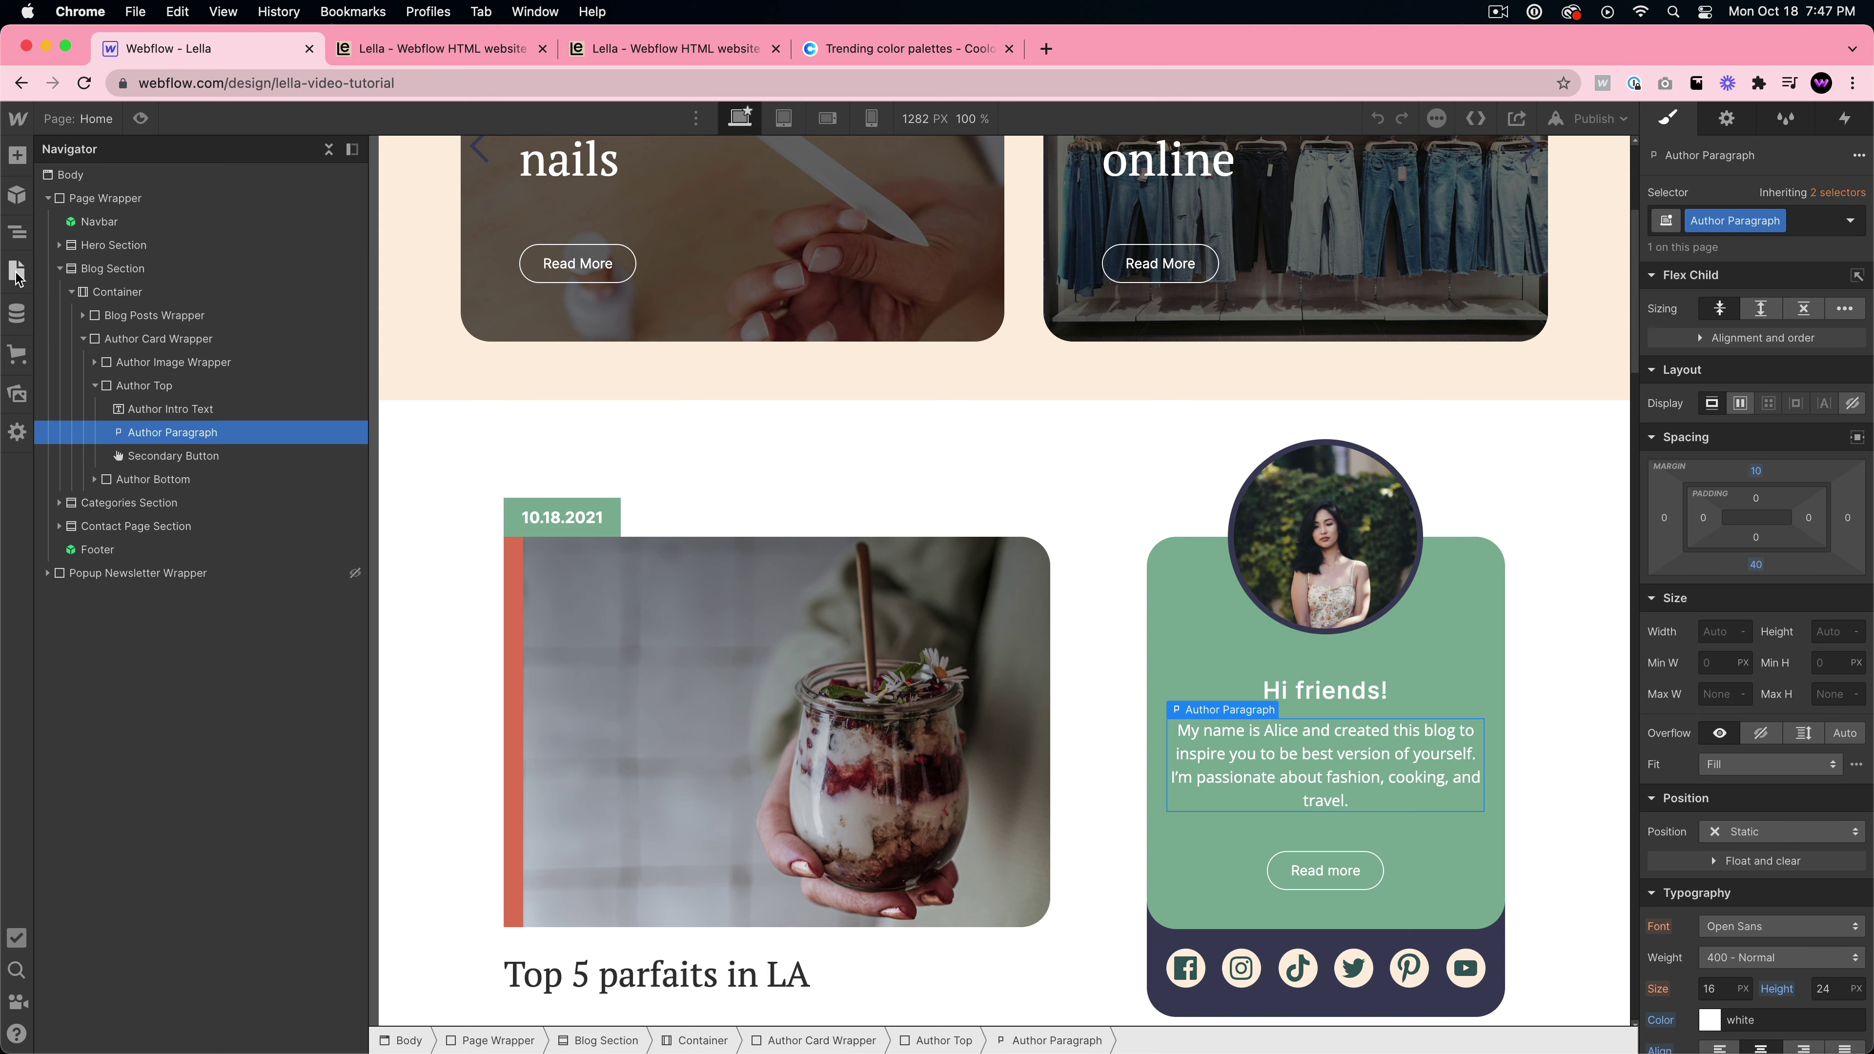
# - Return to the Style Guide page and change the All Paragraphs tag's font to Inter
pyautogui.click(16, 271)
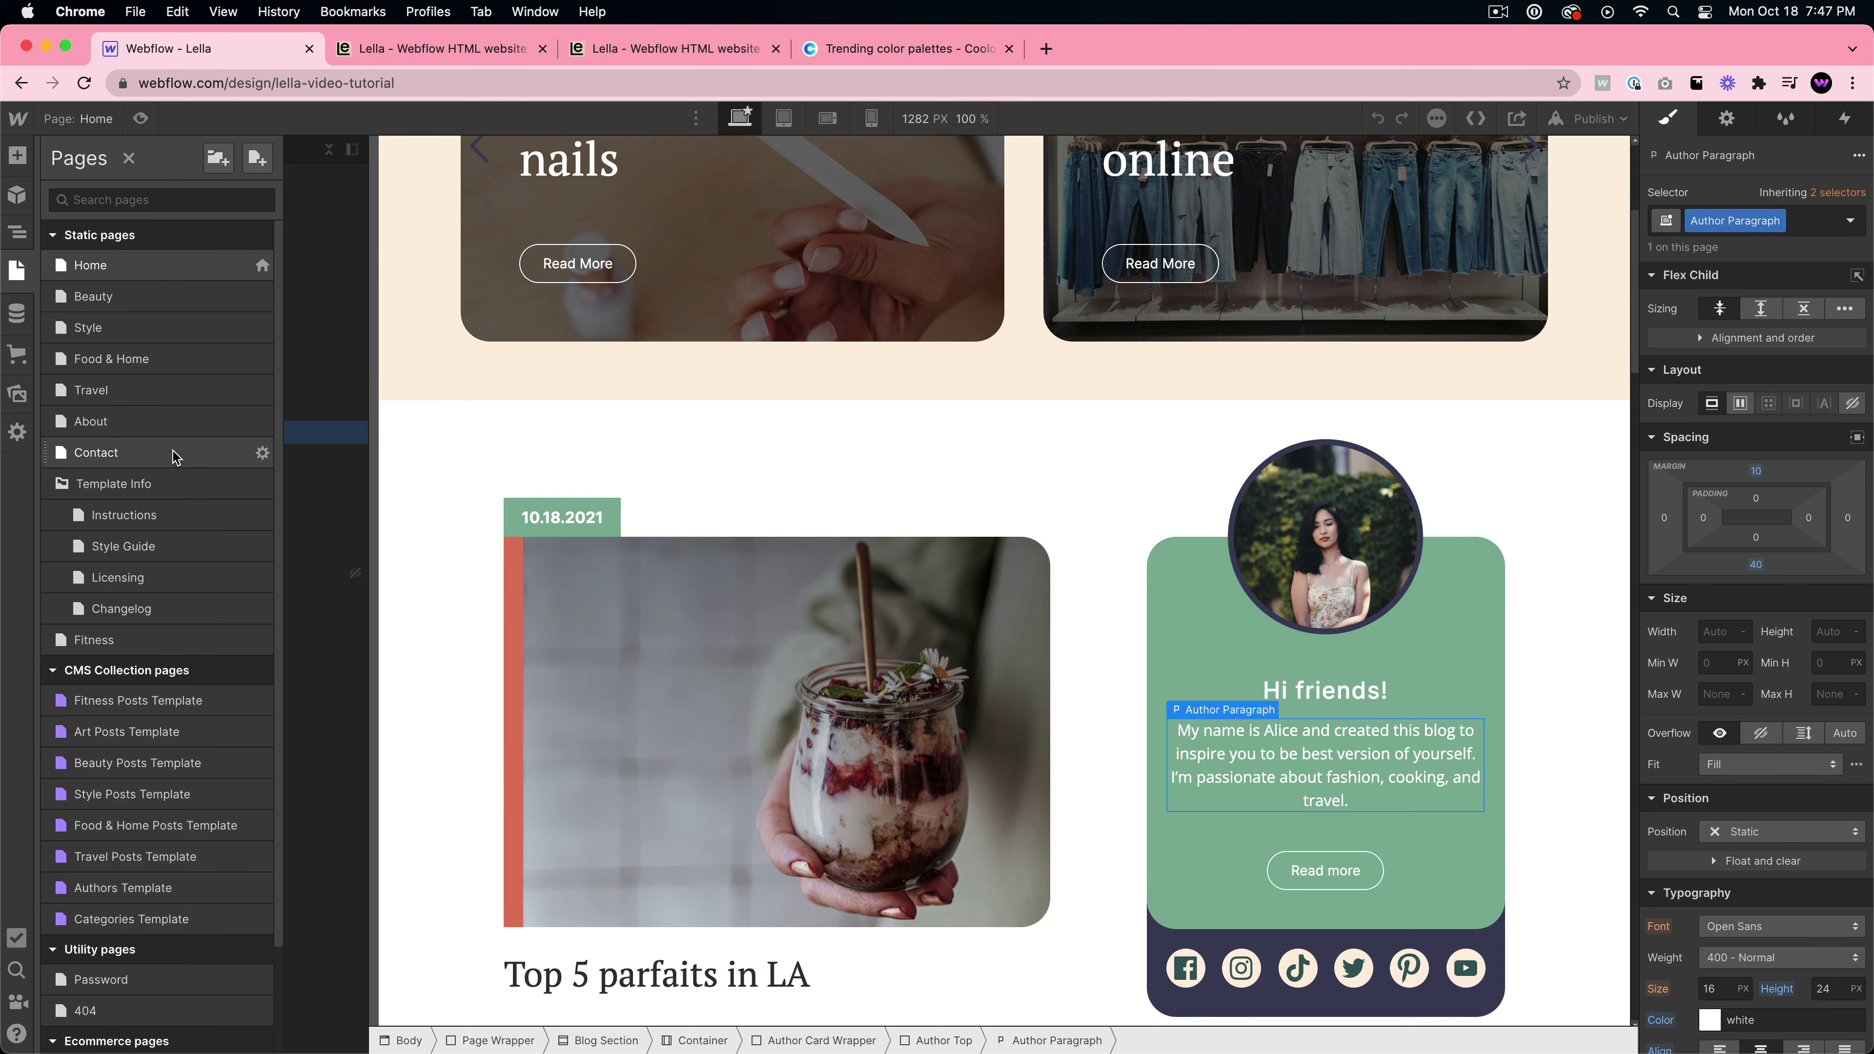
pyautogui.click(123, 546)
pyautogui.scroll(-5, 1048, 782)
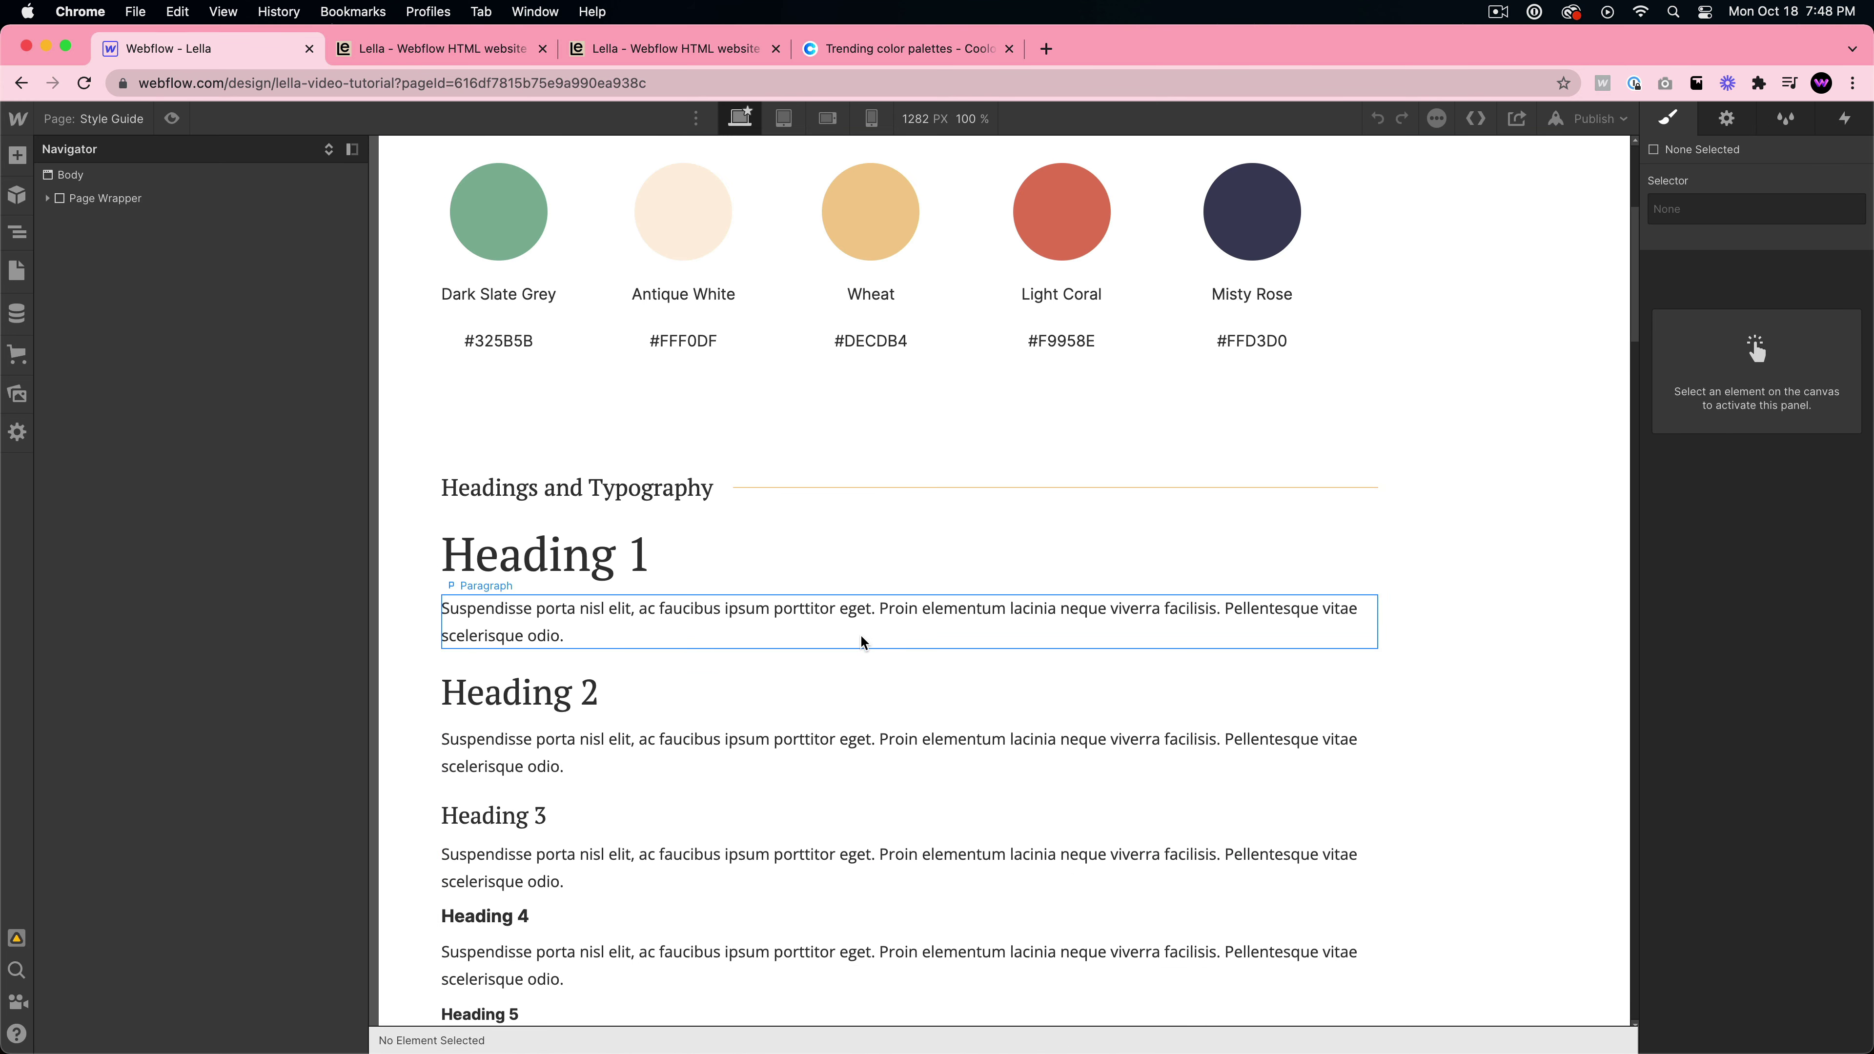
pyautogui.click(863, 633)
pyautogui.scroll(-5, 1747, 558)
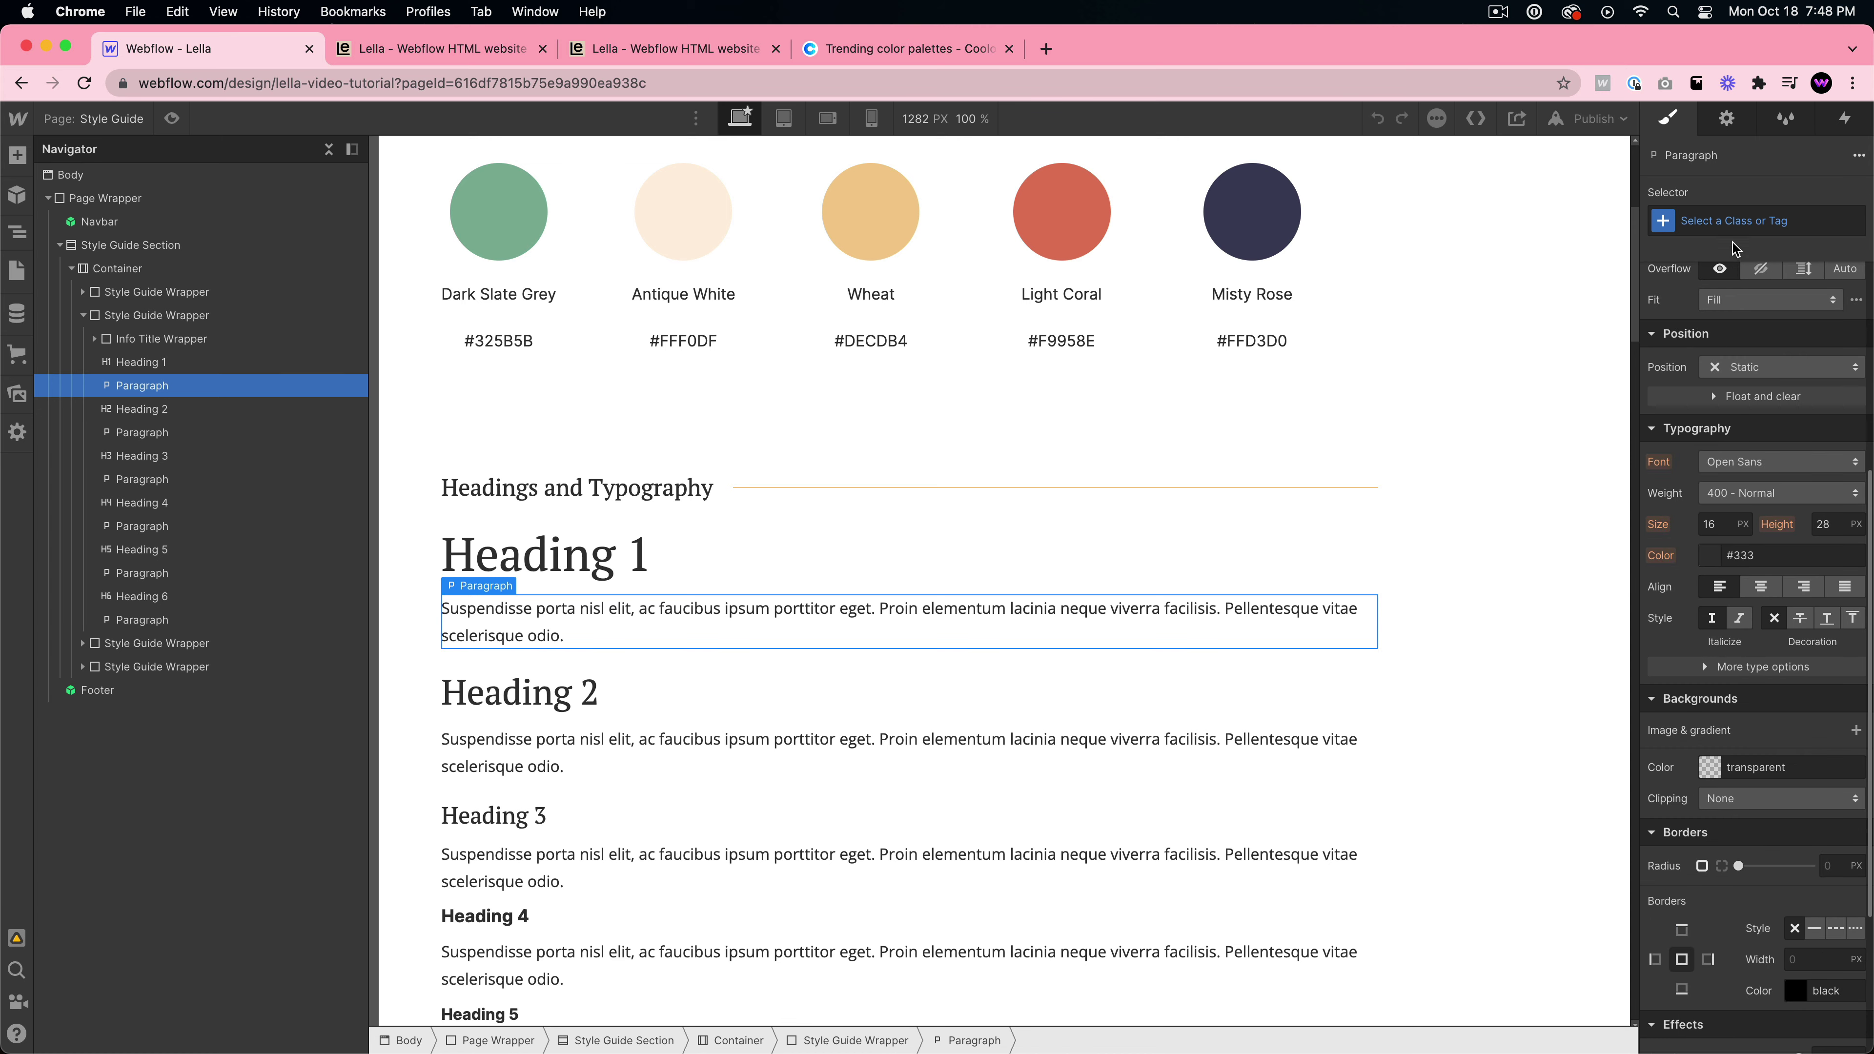
pyautogui.click(1734, 224)
pyautogui.click(1699, 325)
pyautogui.click(1771, 462)
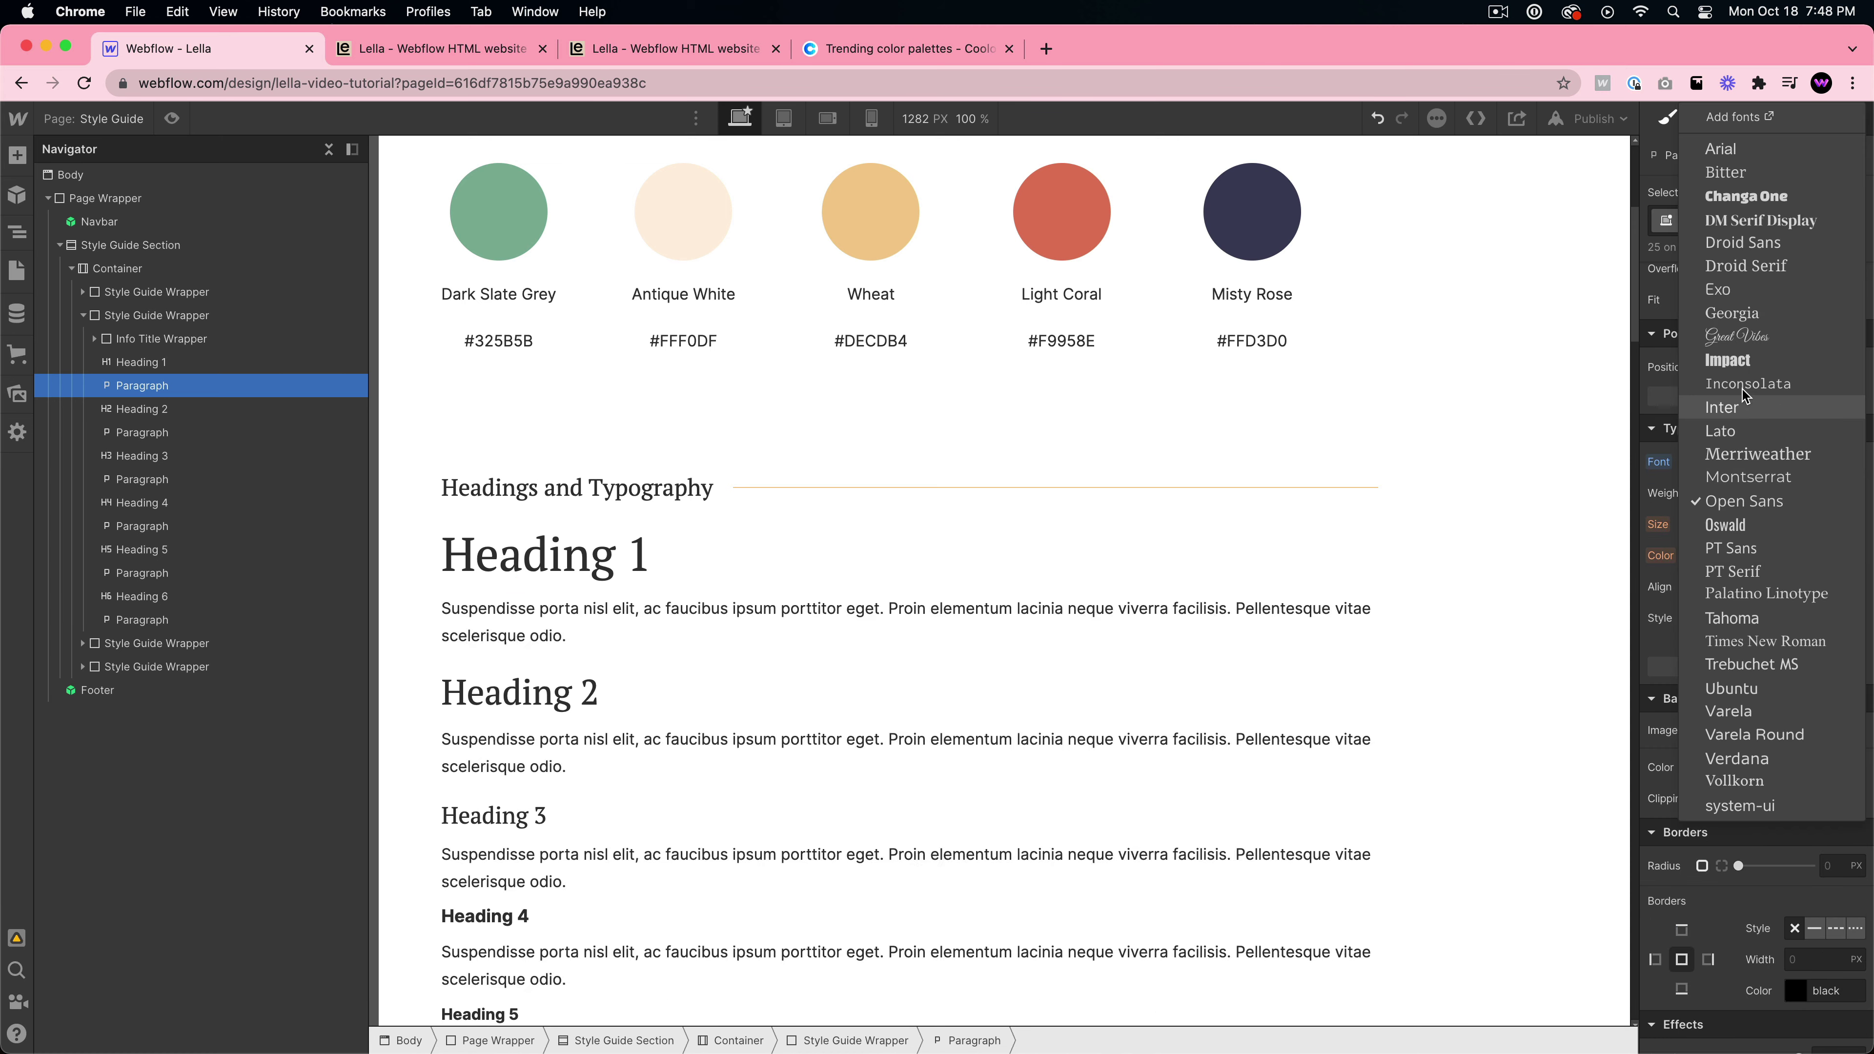
pyautogui.click(1738, 409)
# - Look through the Style Guide's Buttons and Rich Text sections and return to the typography samples
pyautogui.click(1031, 759)
pyautogui.scroll(-15, 1031, 759)
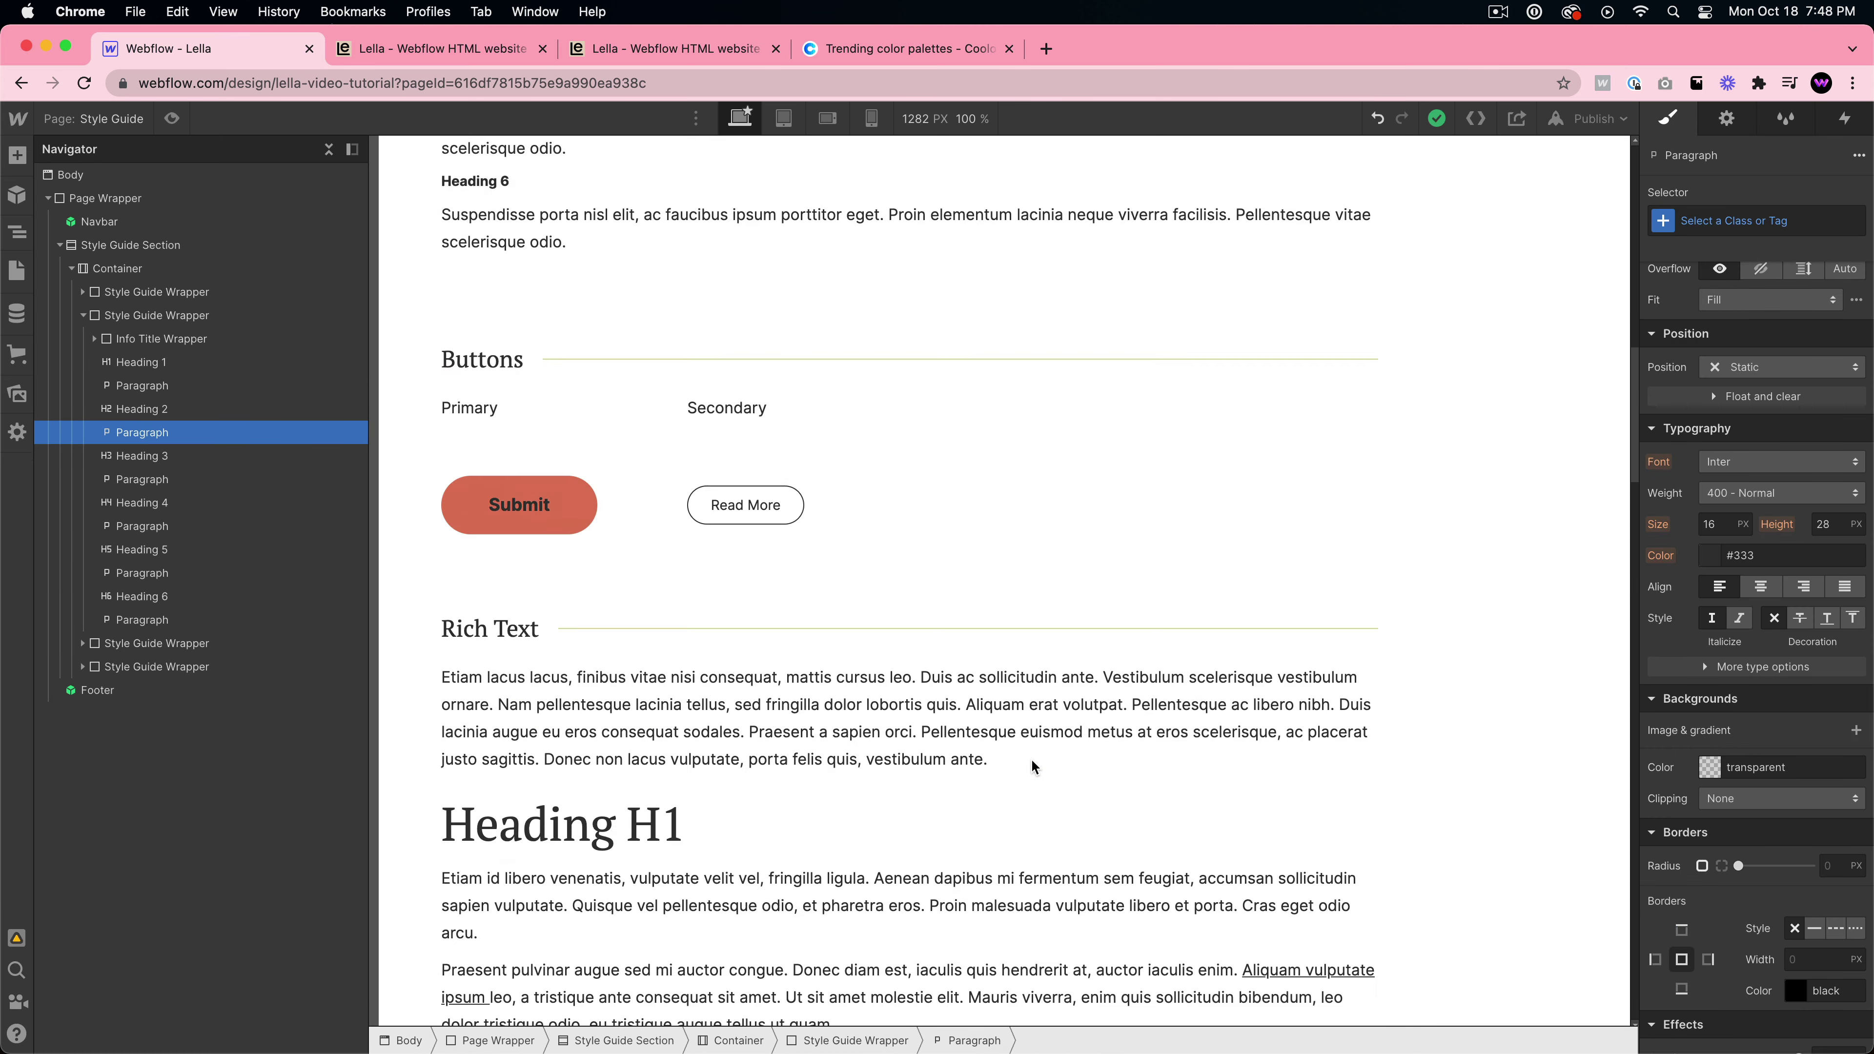
pyautogui.scroll(-10, 931, 699)
pyautogui.scroll(15, 923, 708)
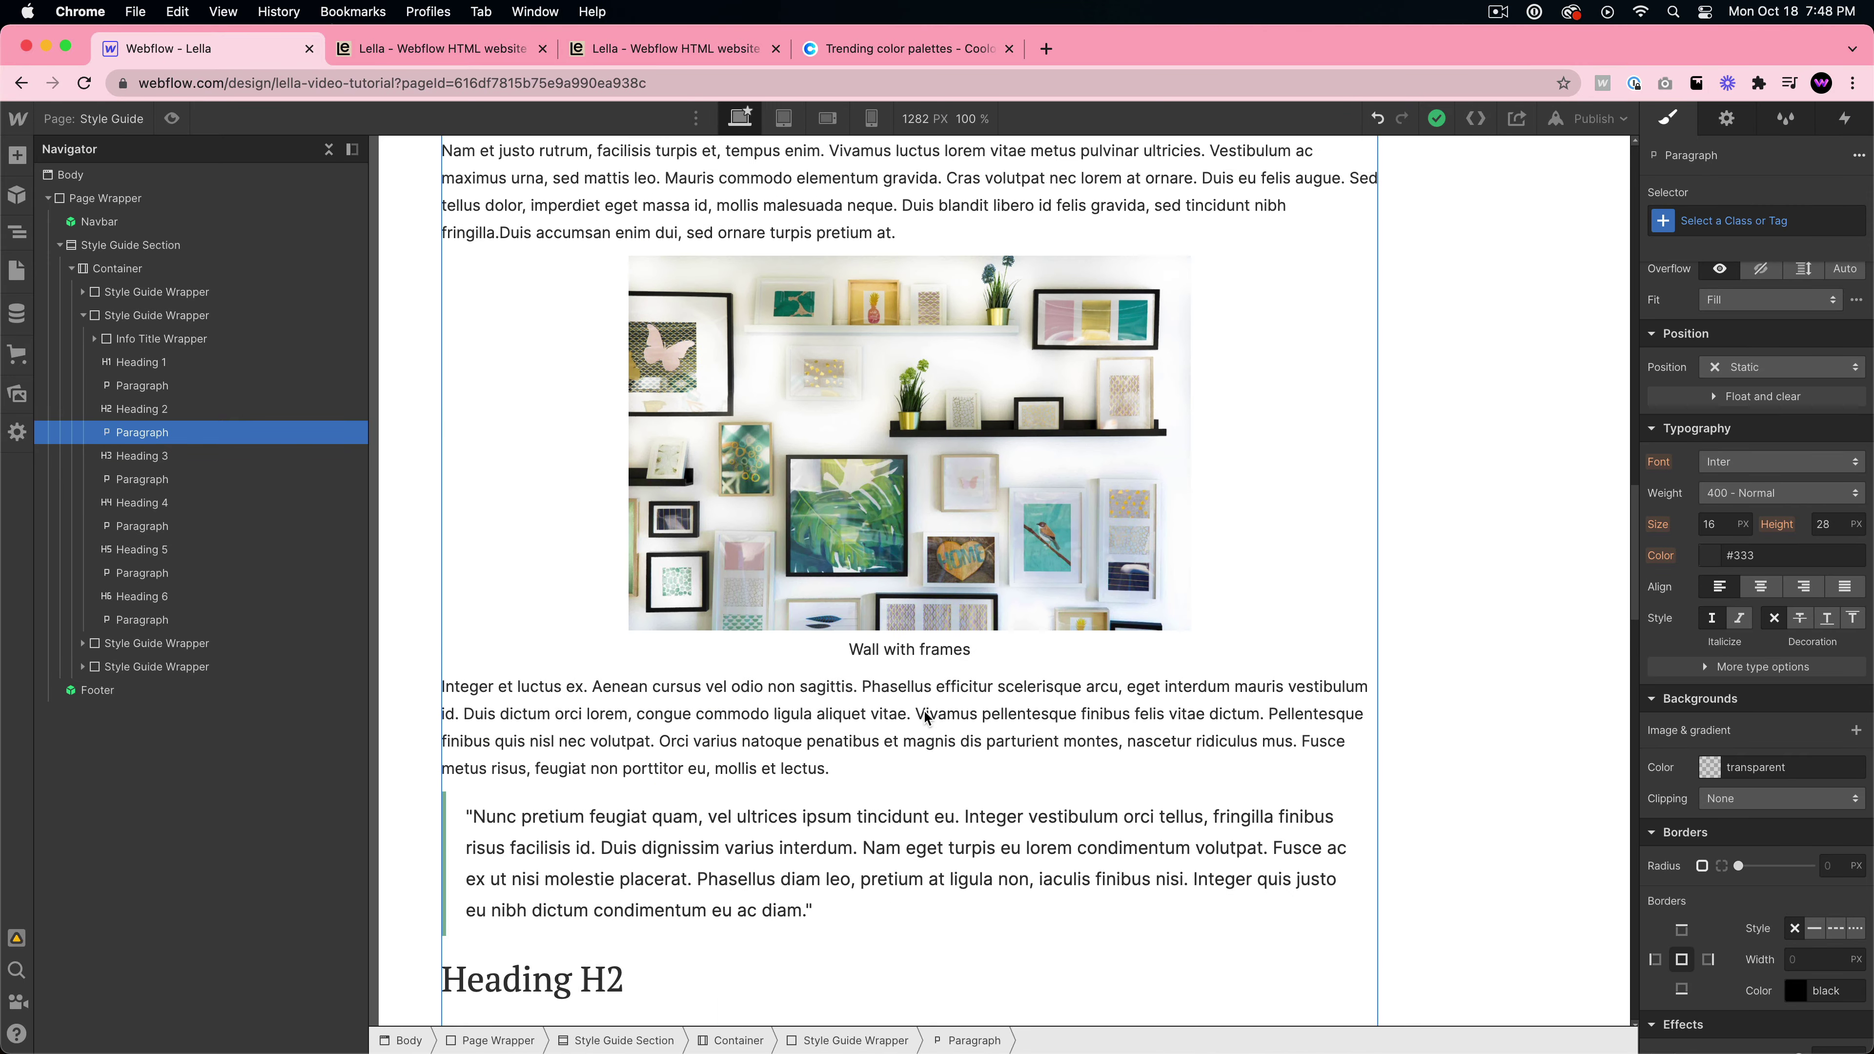
pyautogui.scroll(5, 559, 600)
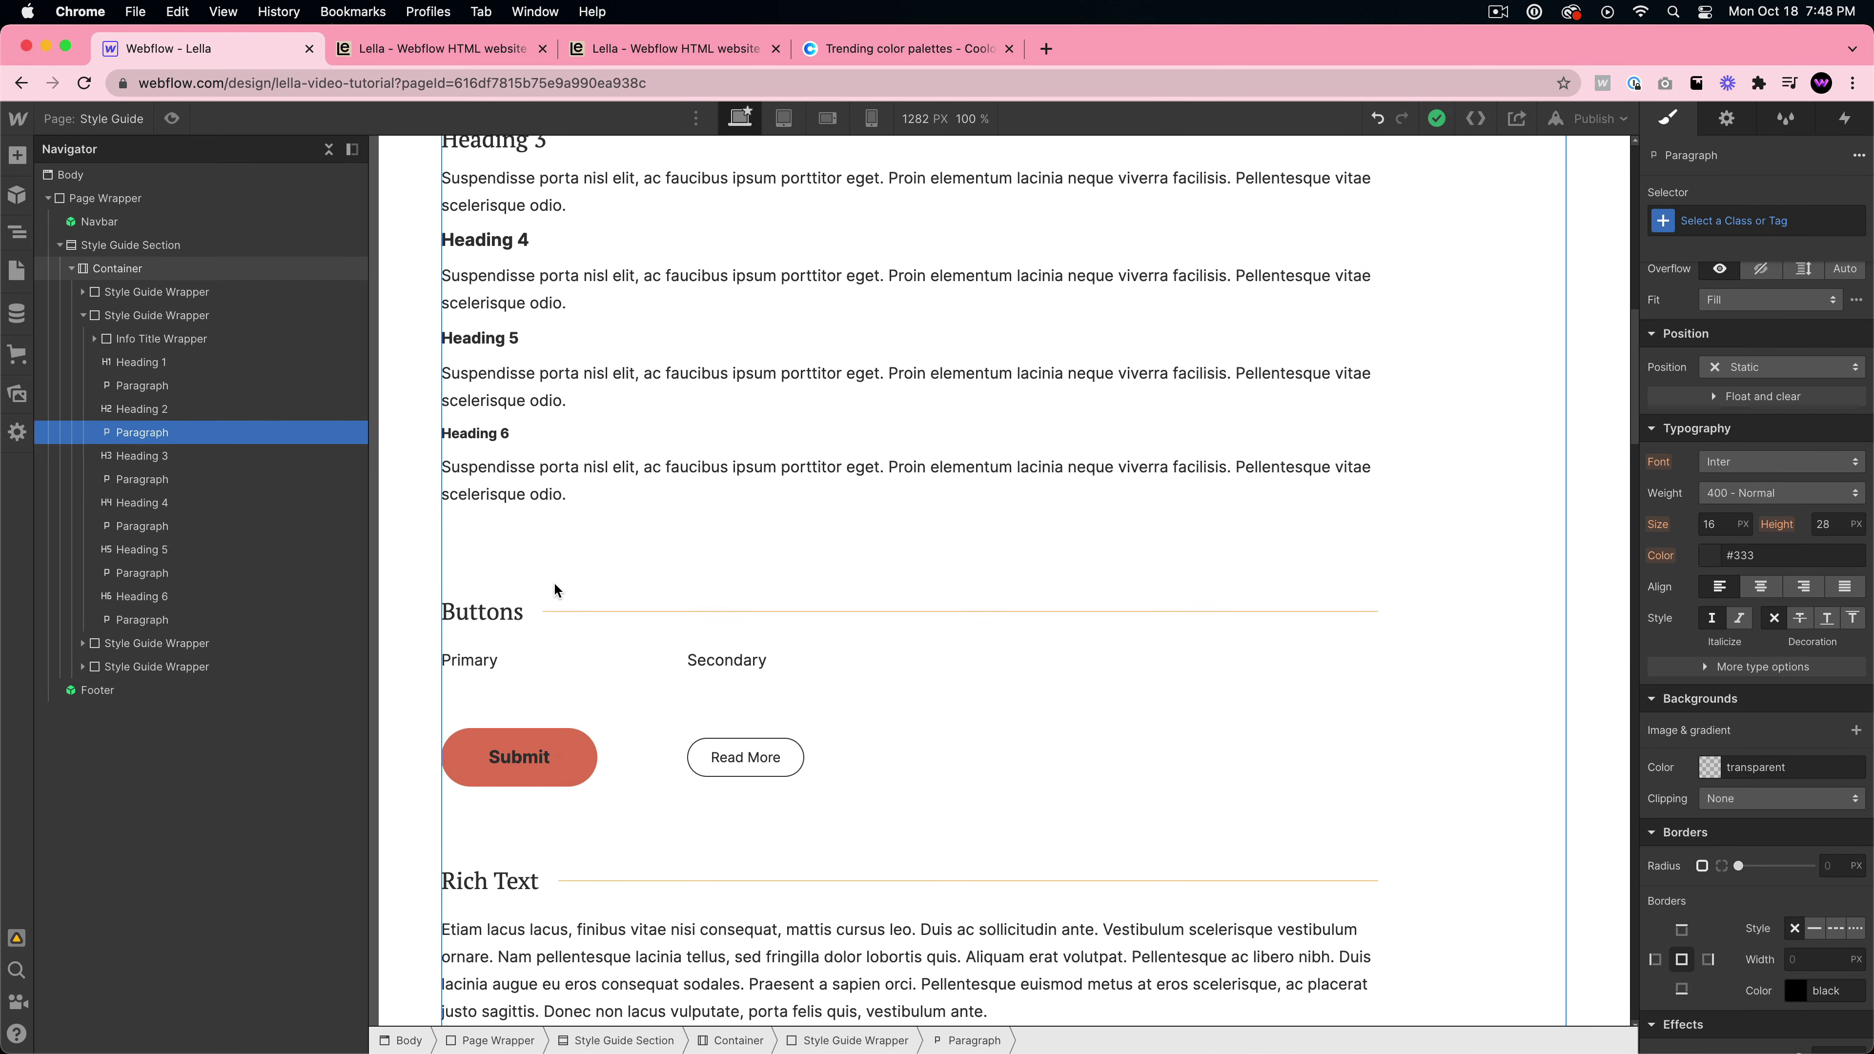
pyautogui.scroll(5, 557, 590)
# - Set the All Paragraphs tag's font to system-ui through the paragraph under Heading 1
pyautogui.click(655, 370)
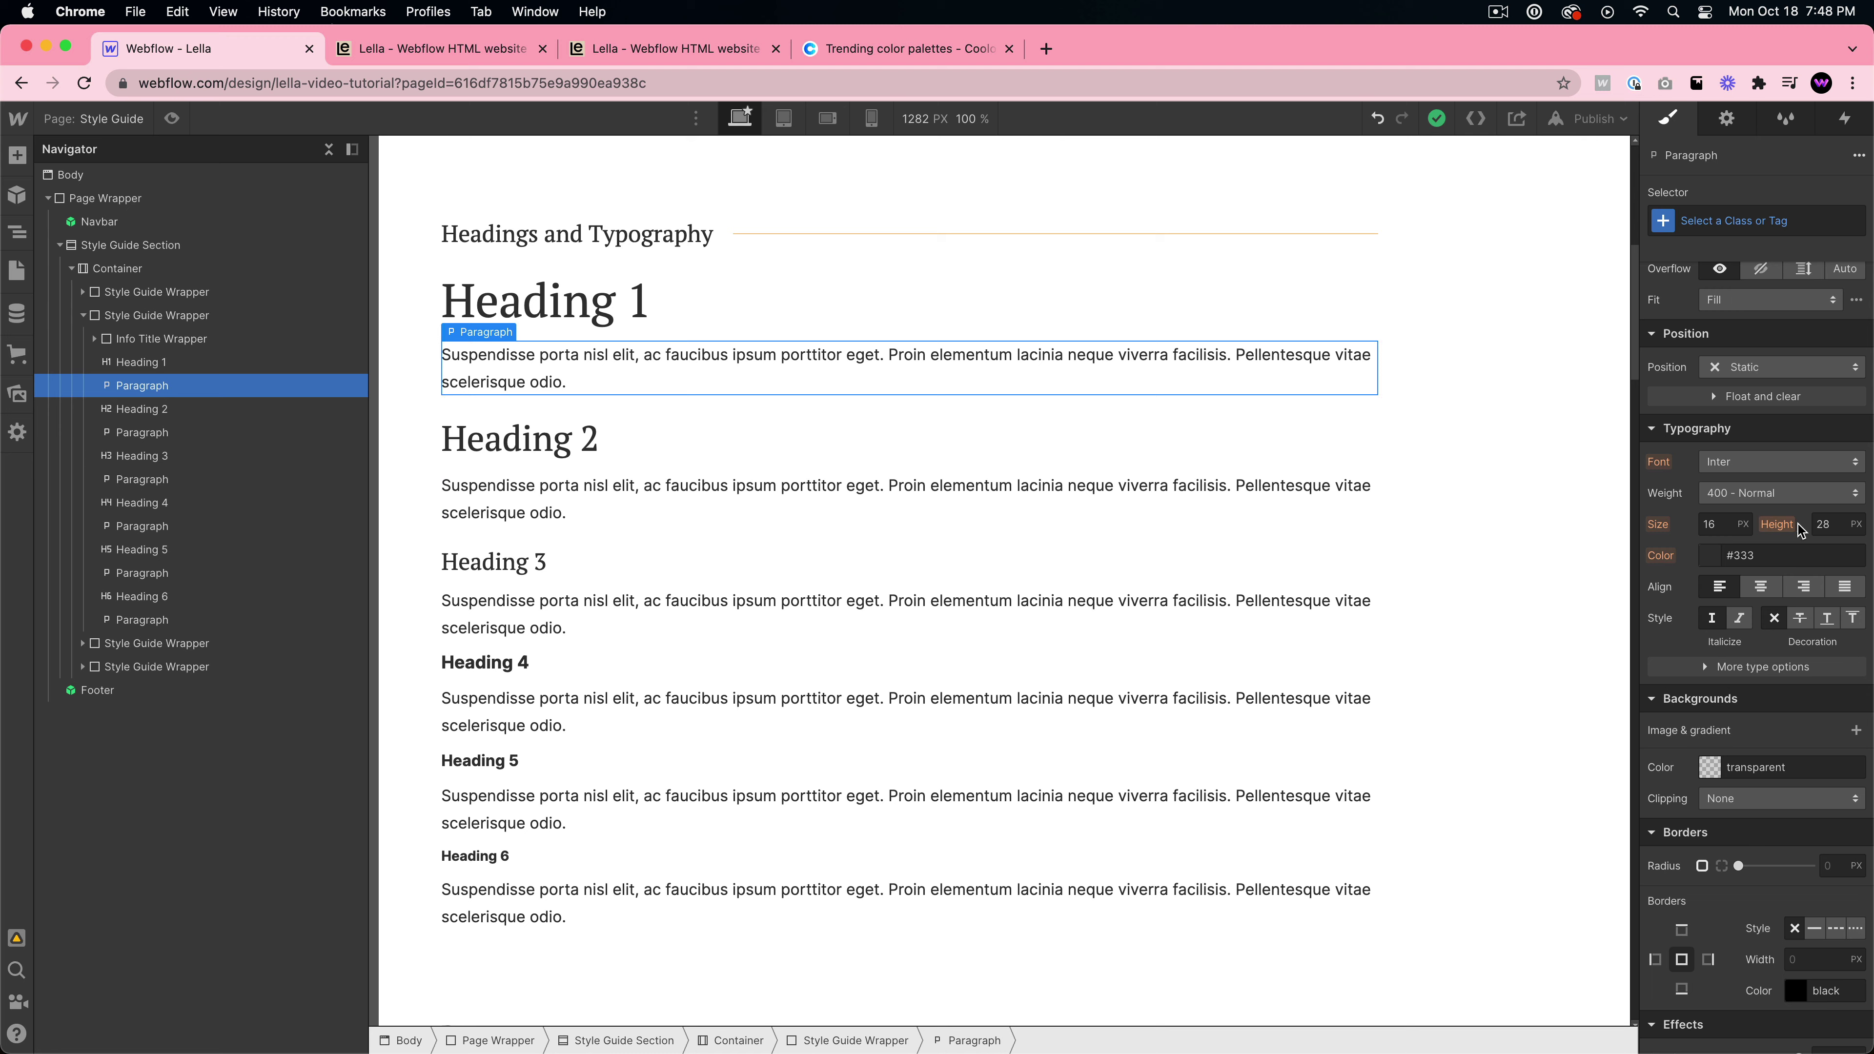
pyautogui.click(1728, 234)
pyautogui.click(1730, 336)
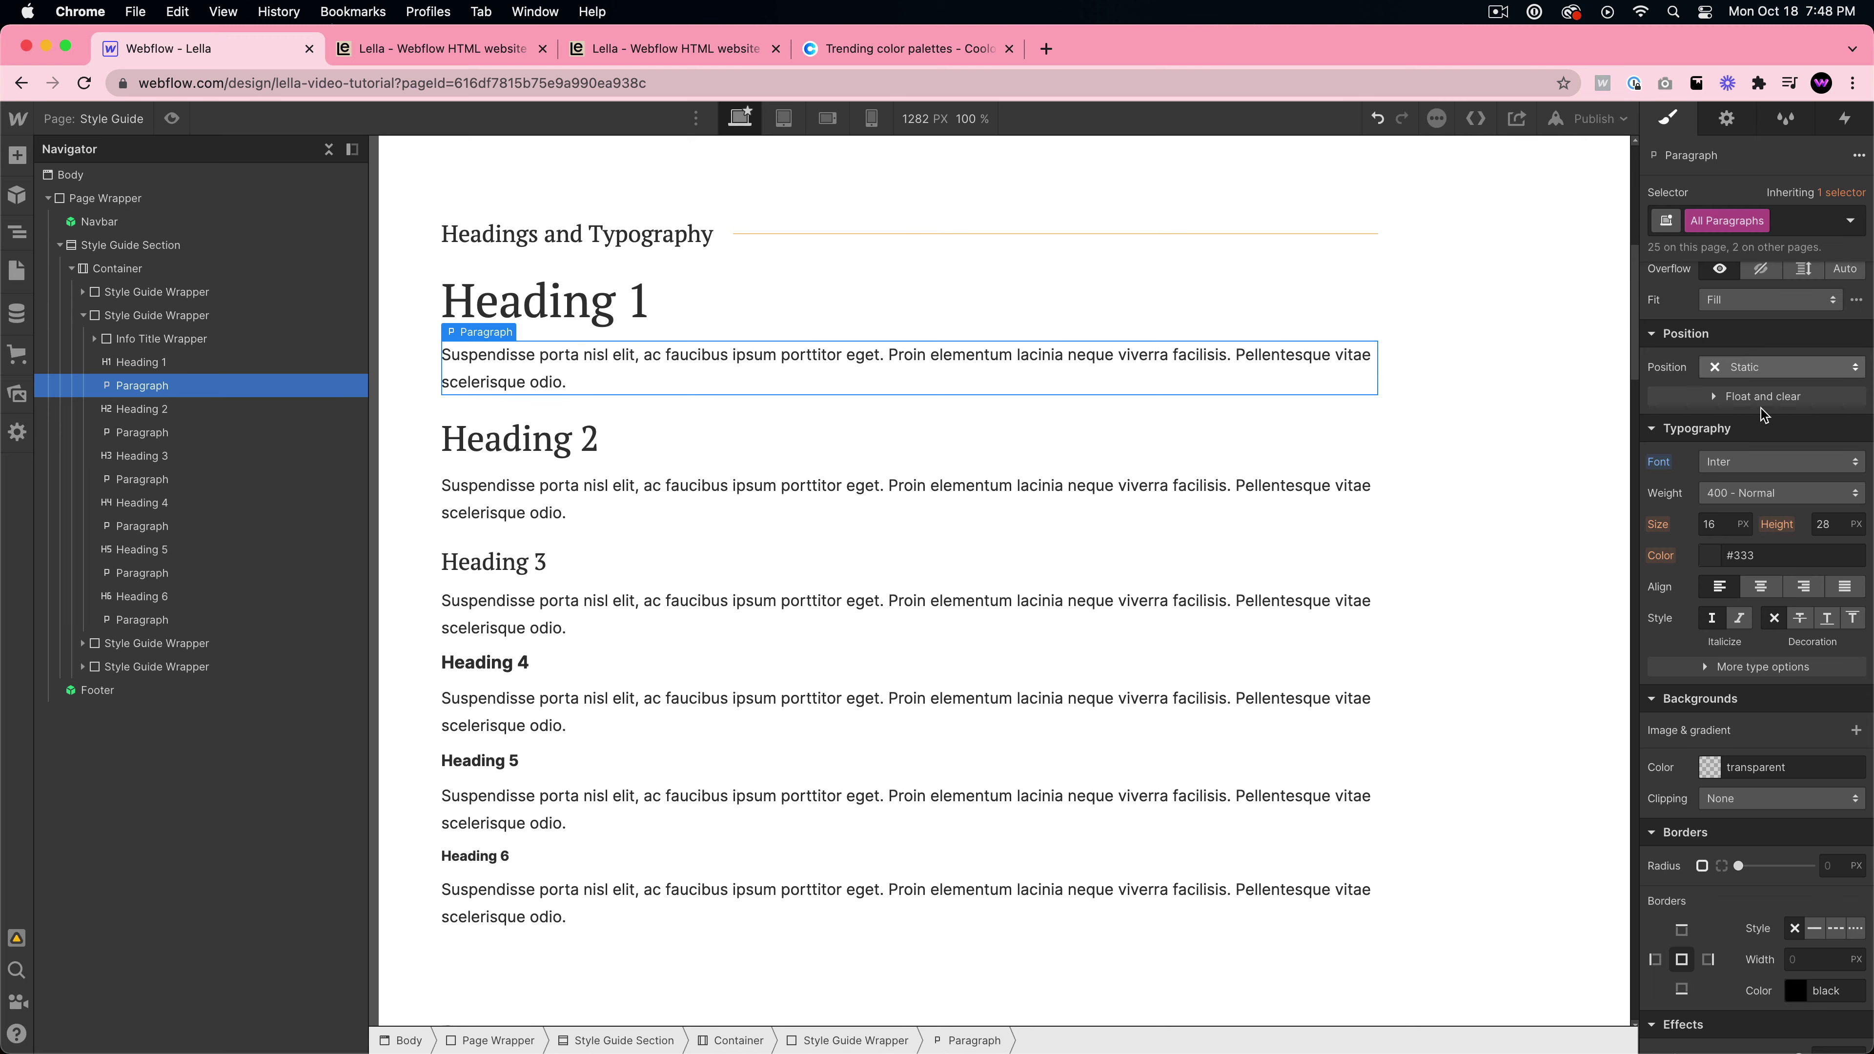
pyautogui.click(1743, 465)
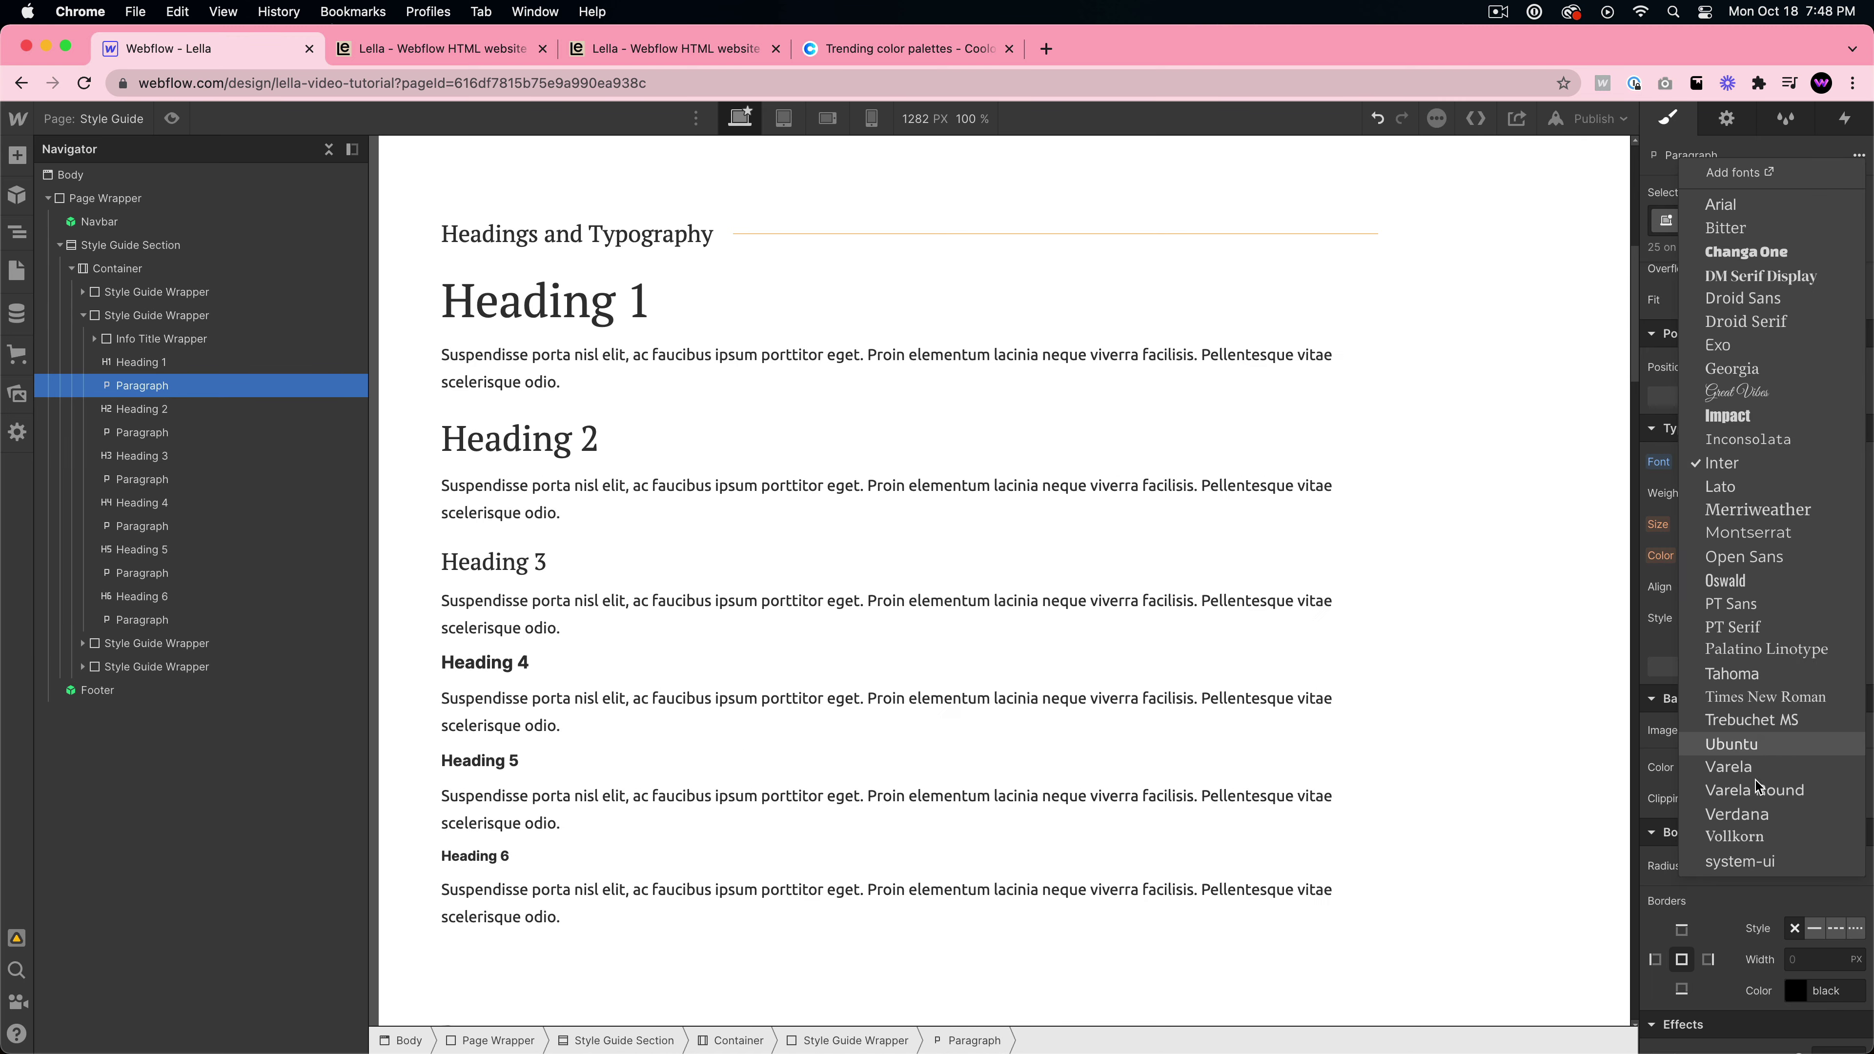
pyautogui.click(1740, 861)
# - Check the paragraph text throughout the Rich Text section and switch the All Paragraphs font back to Inter
pyautogui.scroll(-10, 1160, 743)
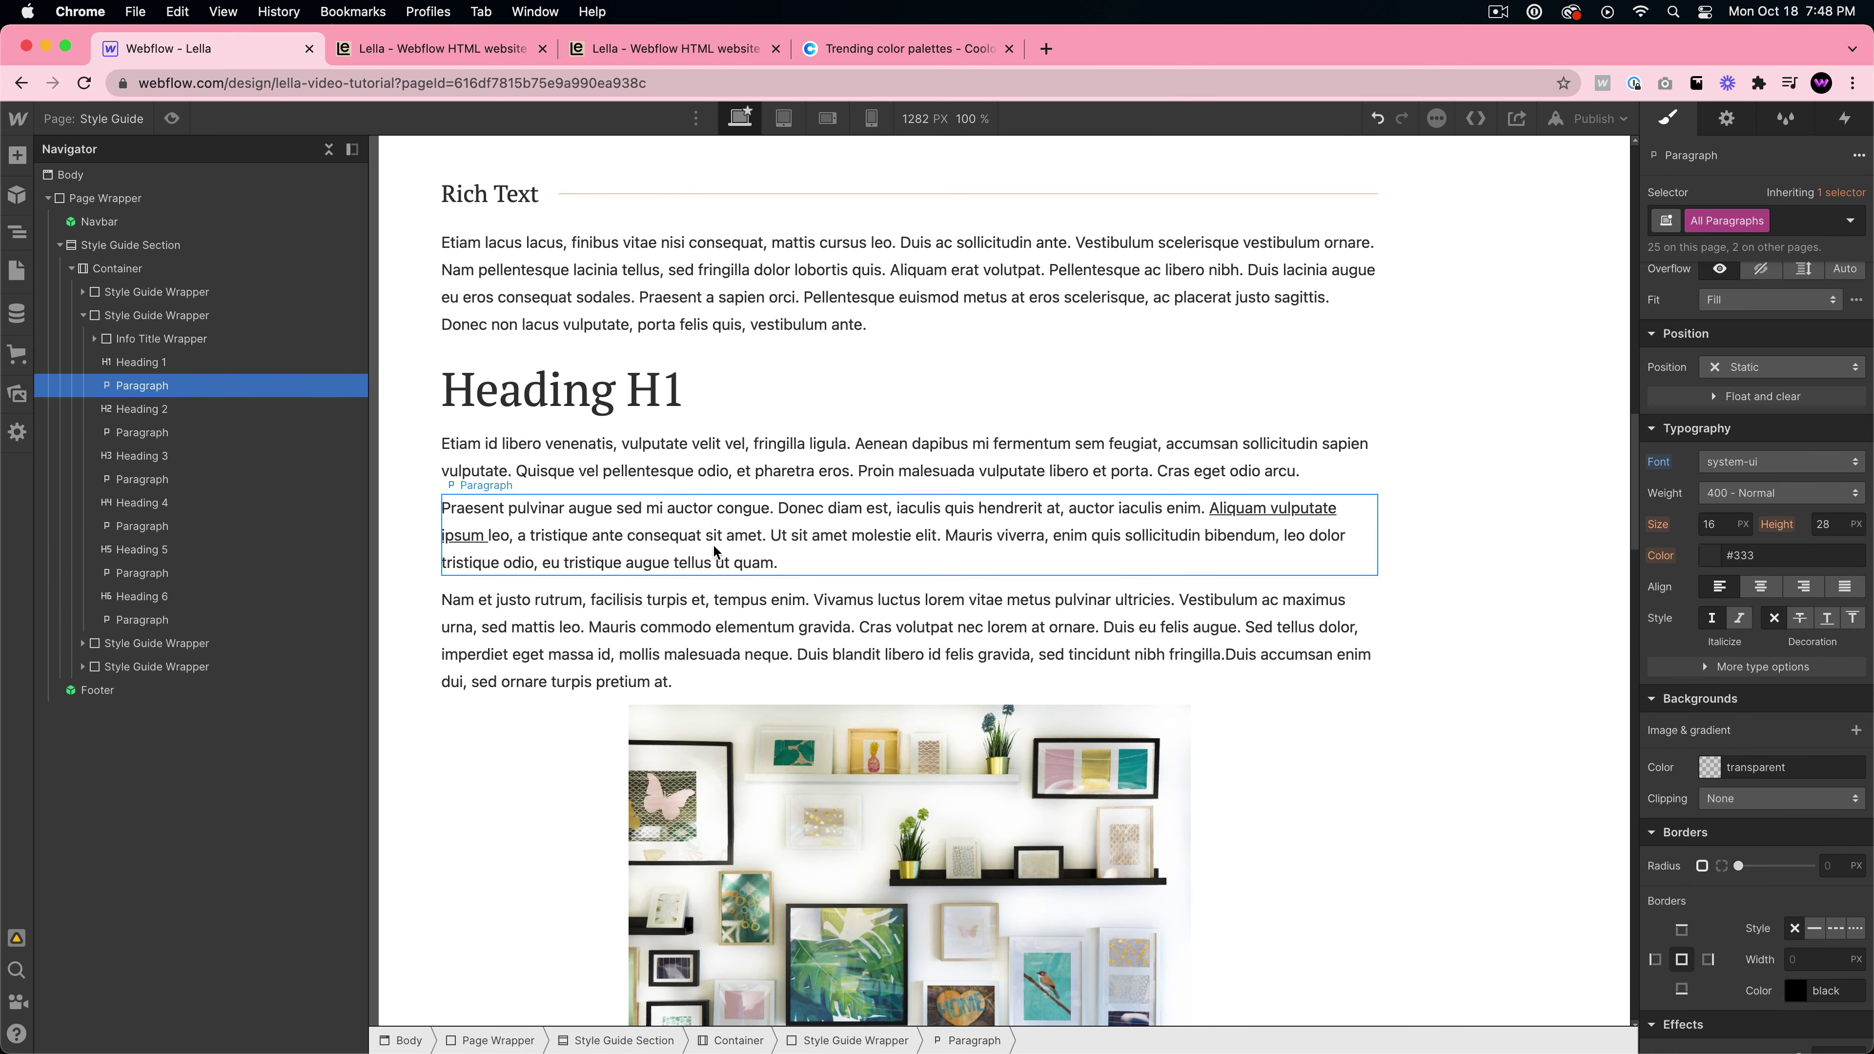
pyautogui.scroll(-5, 870, 422)
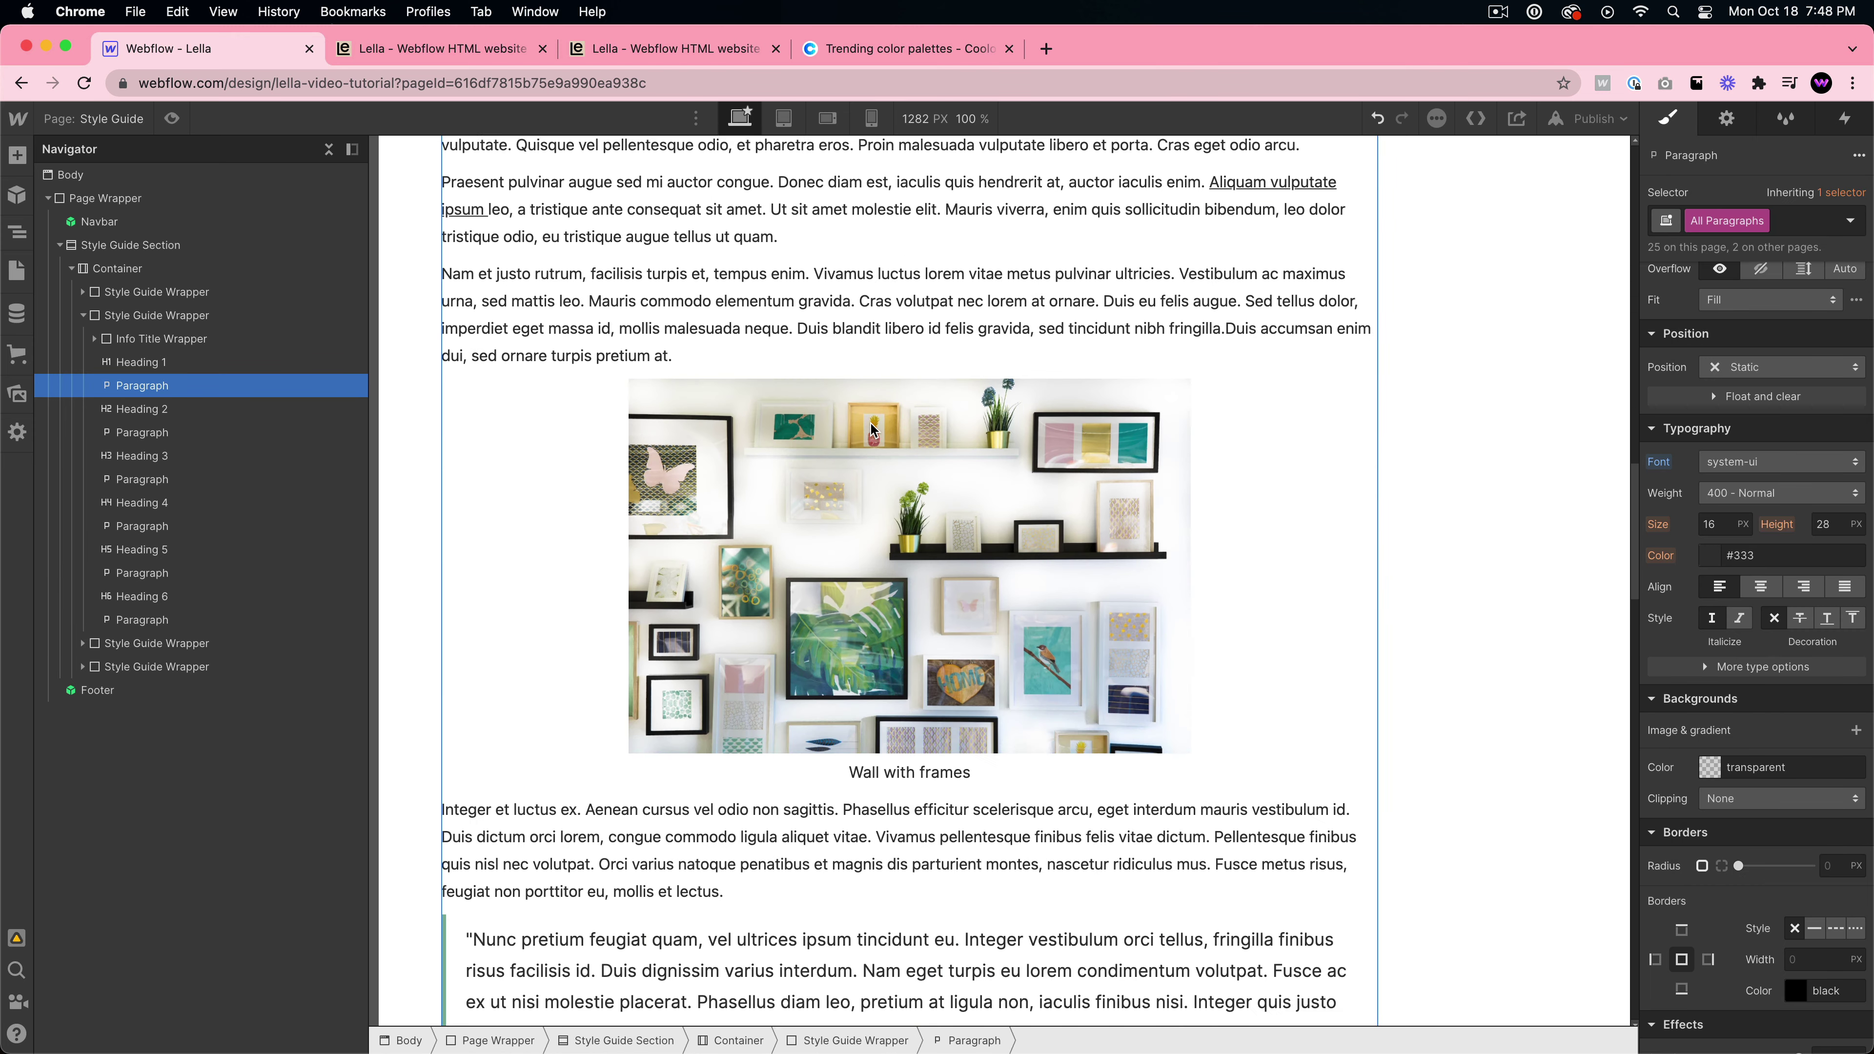
pyautogui.scroll(15, 870, 422)
pyautogui.scroll(4, 900, 444)
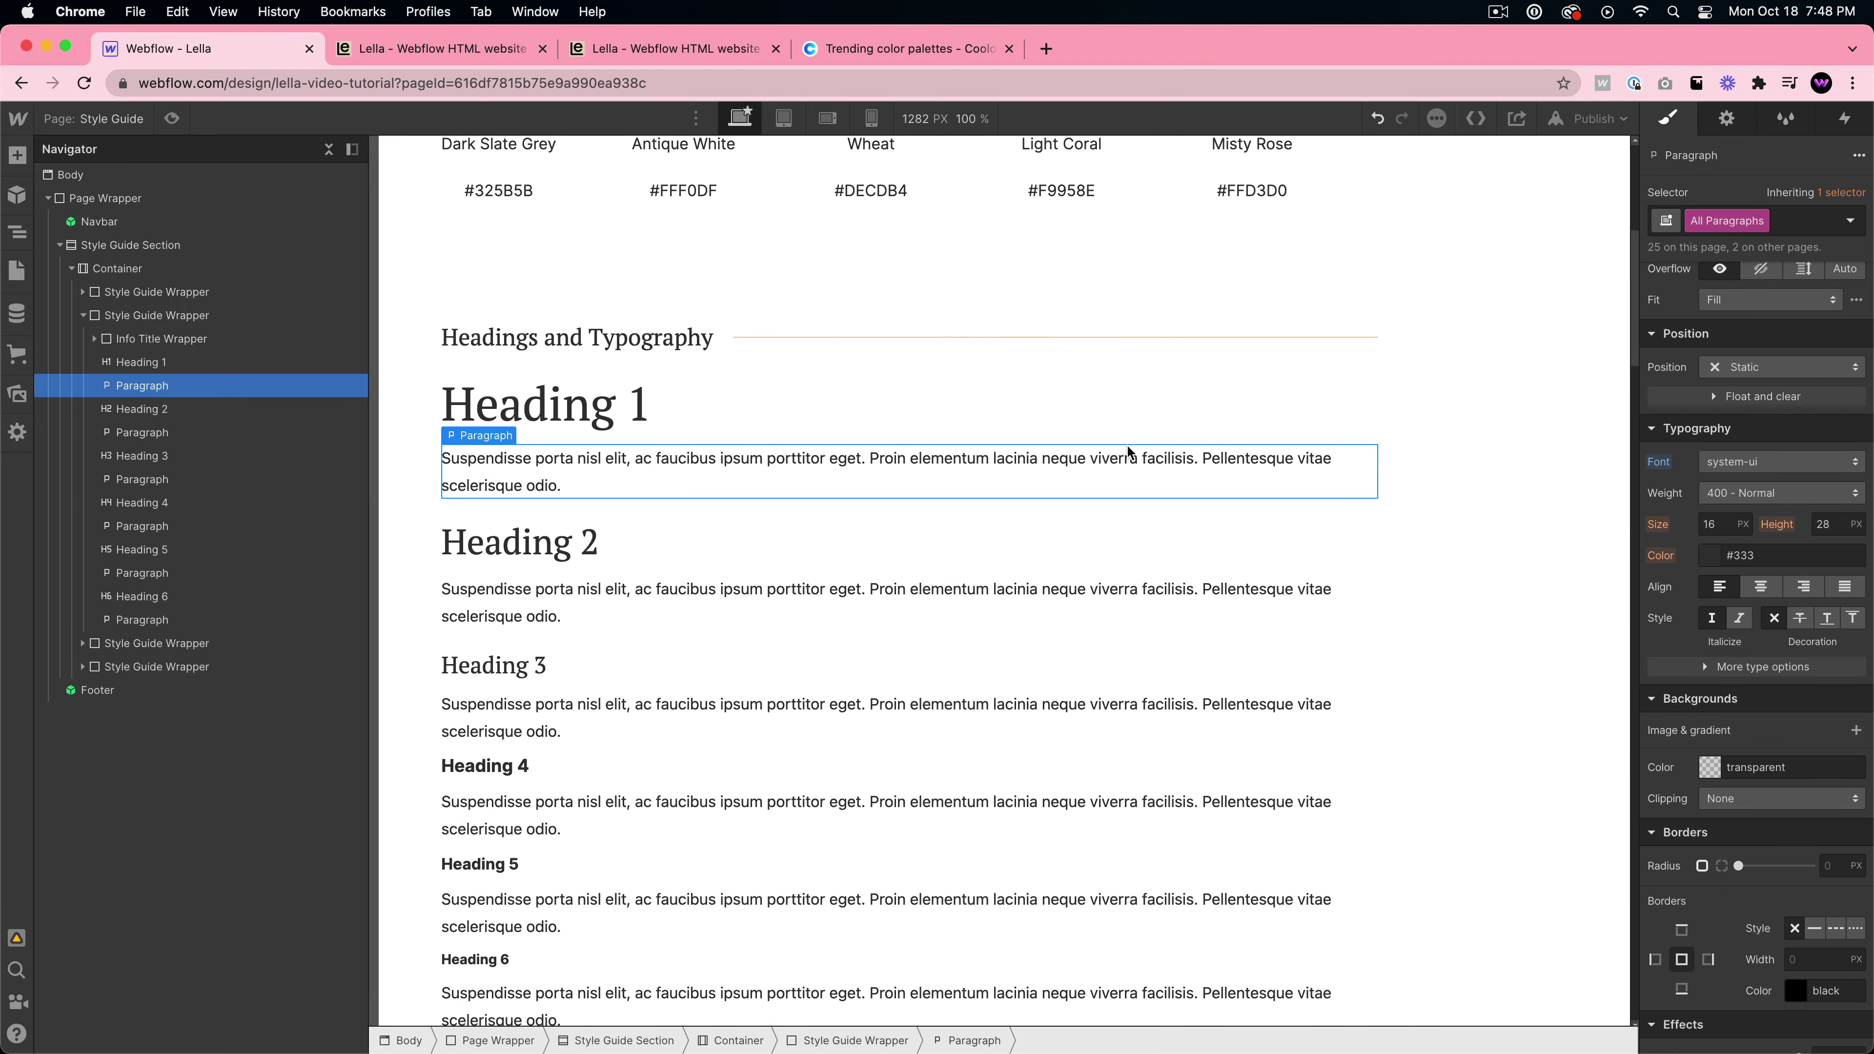
pyautogui.click(1747, 462)
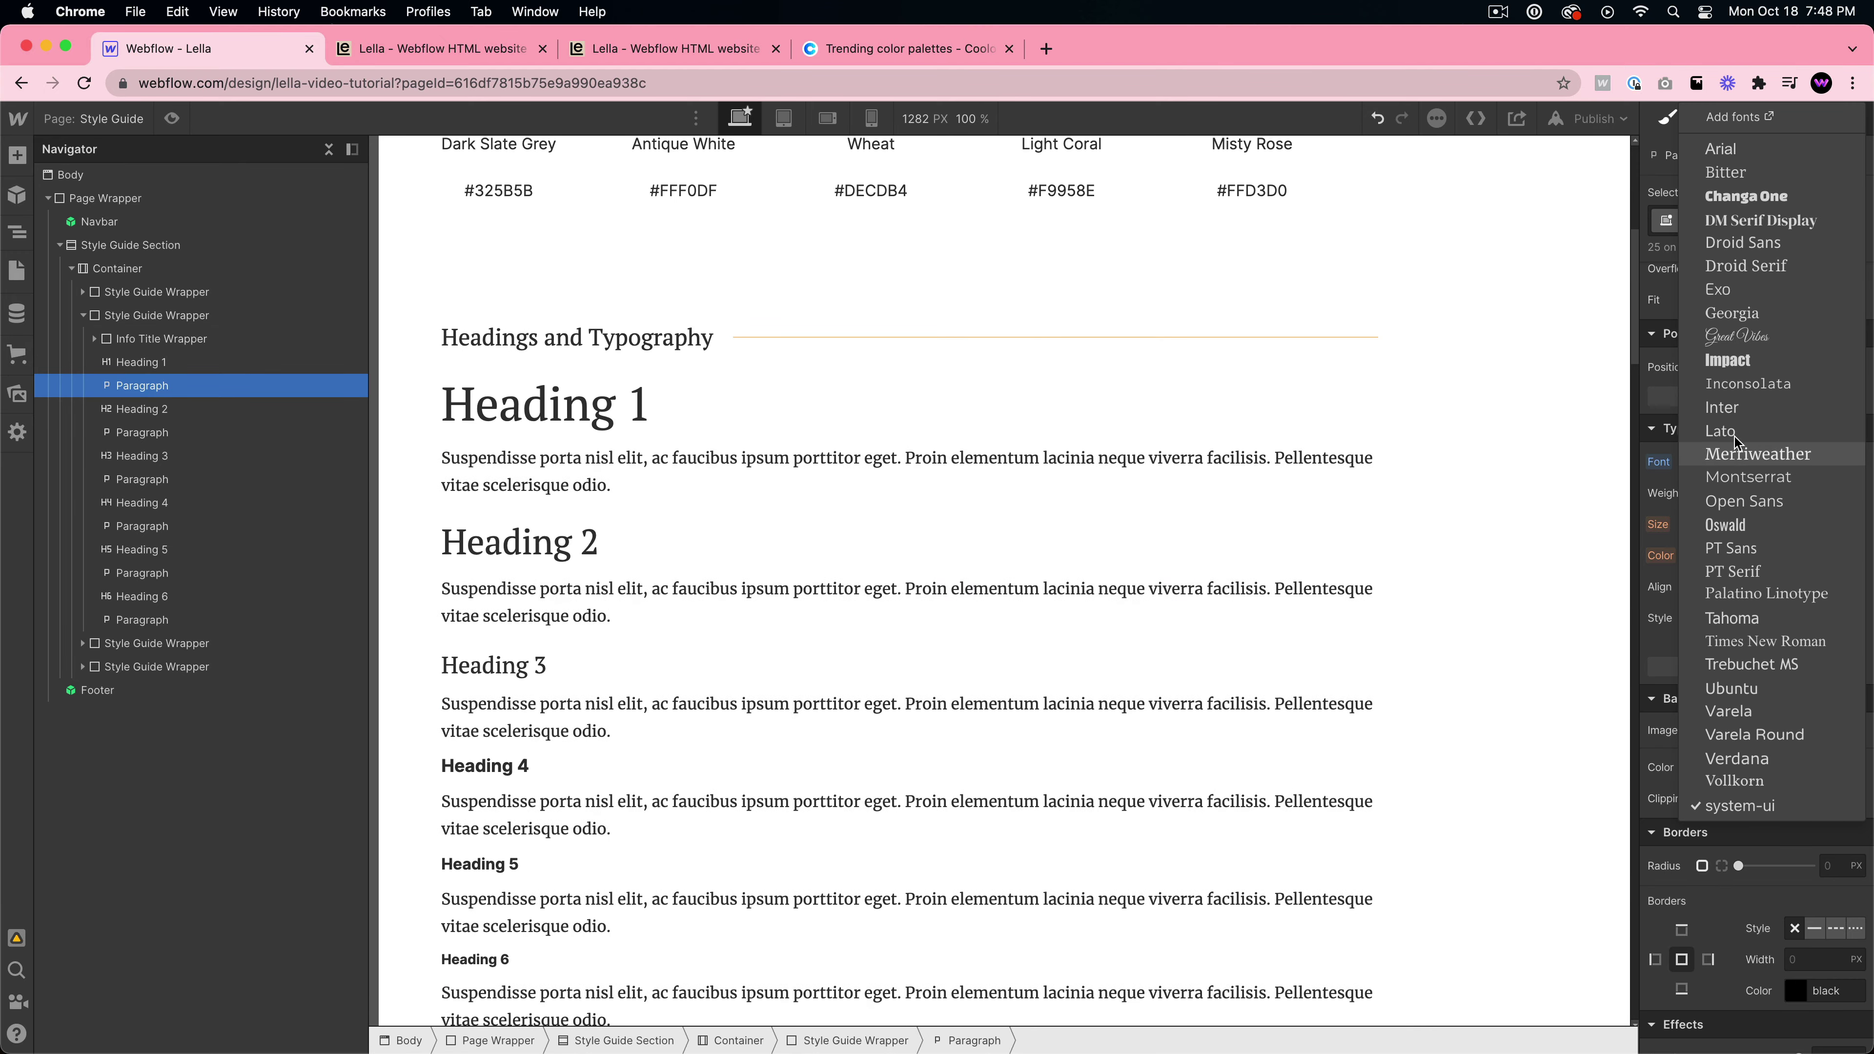
pyautogui.click(1722, 406)
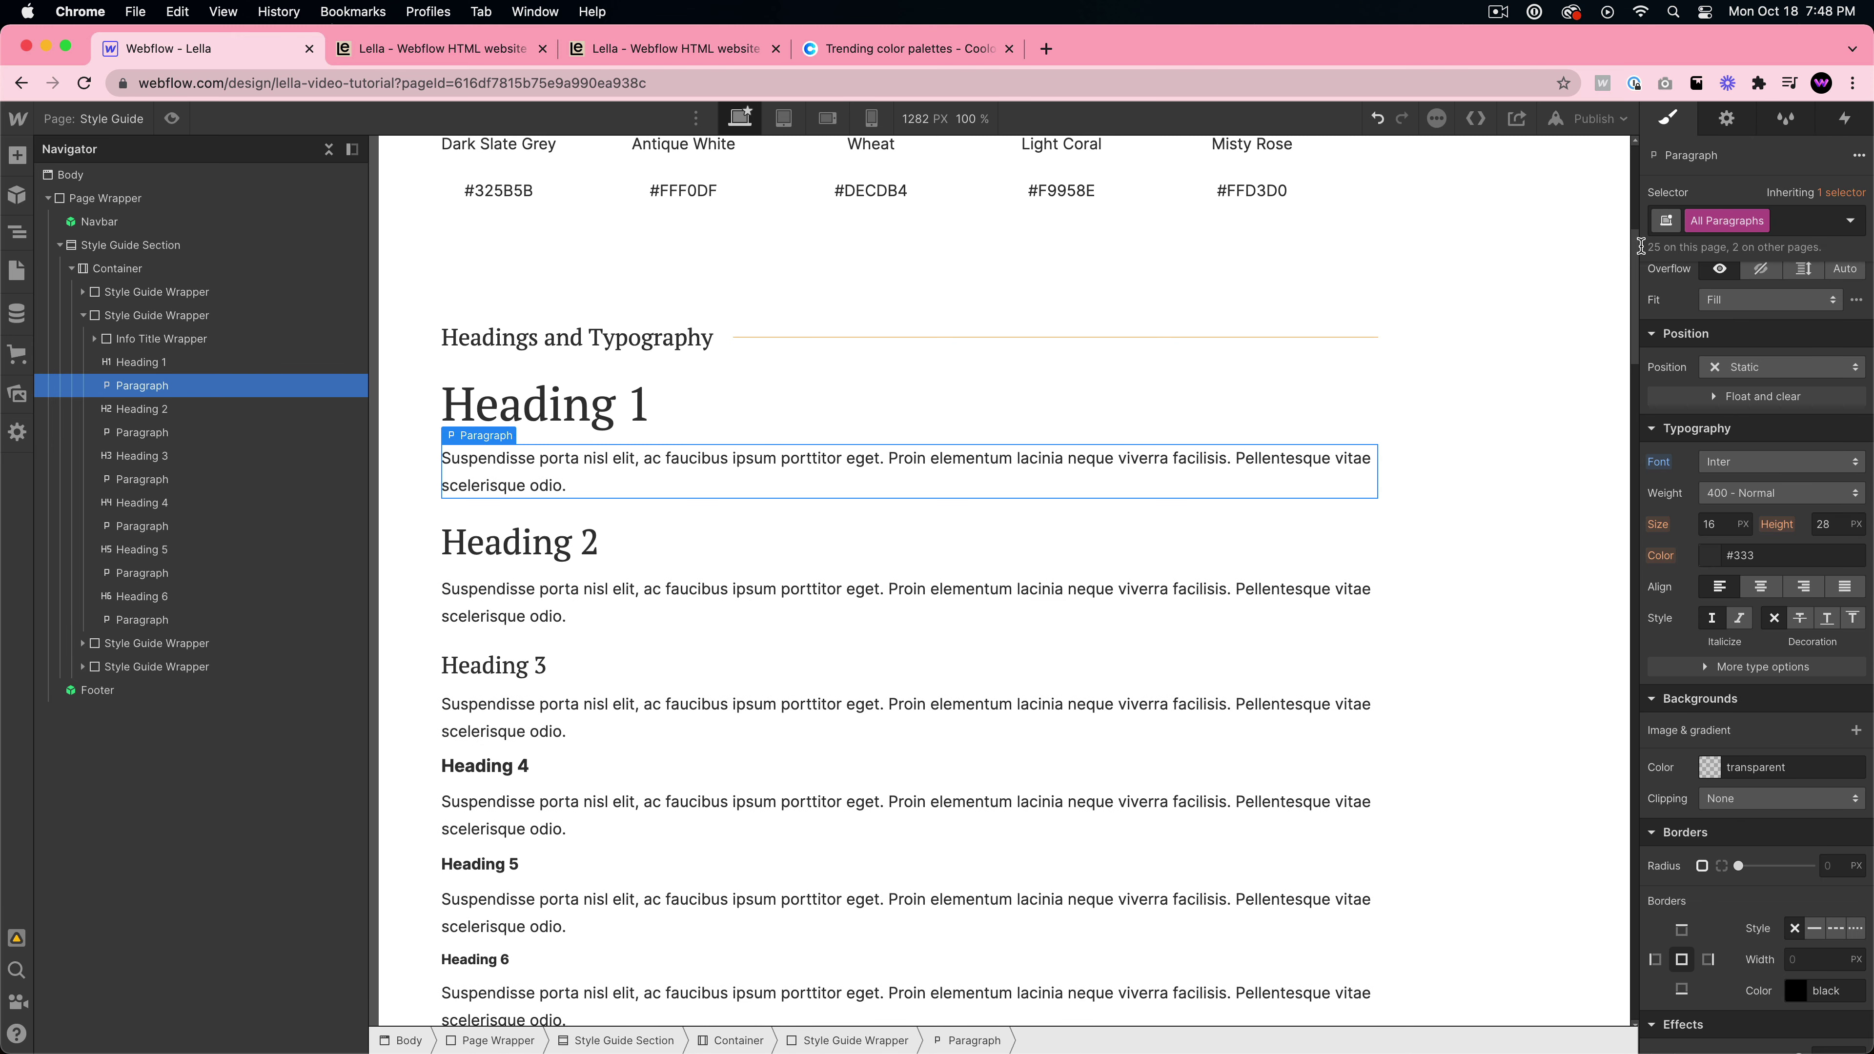
# - Show the HTML tag selectors for Heading 1, Heading 2 and the paragraph, choosing All H1 Headings for Heading 1
pyautogui.click(561, 410)
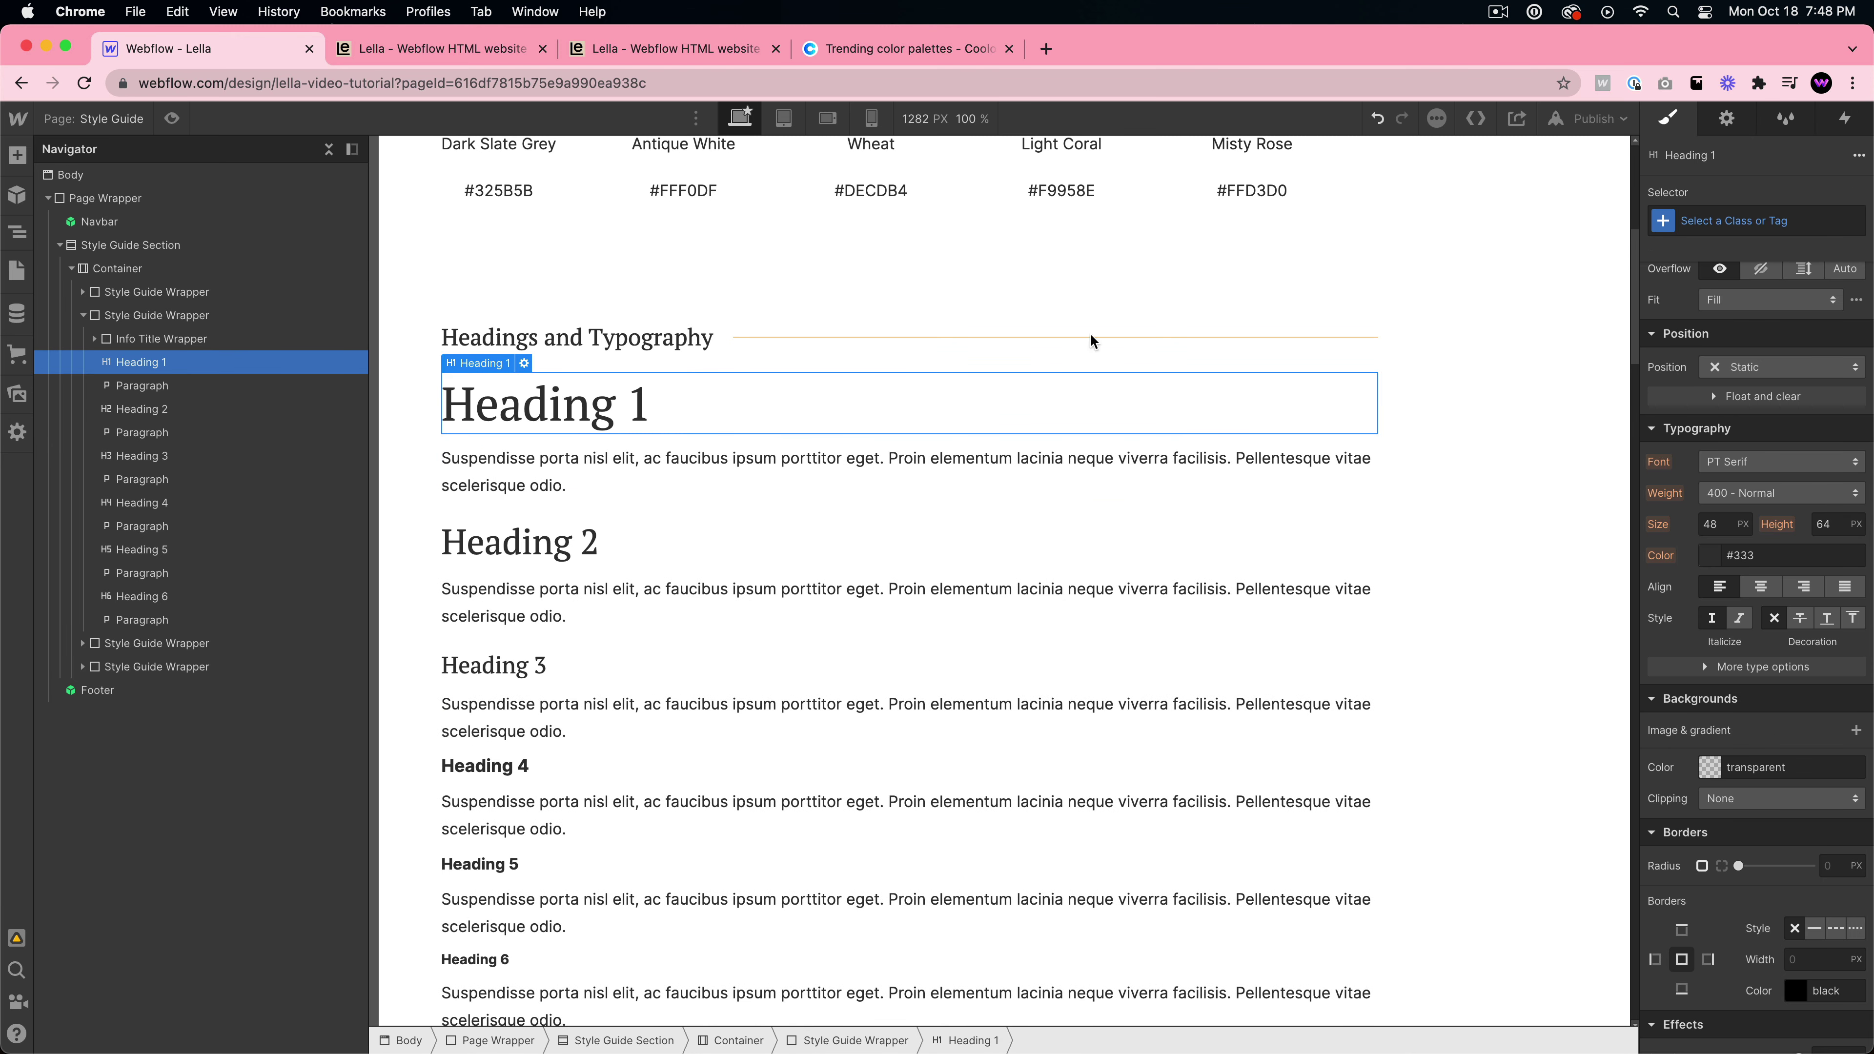
pyautogui.click(1726, 223)
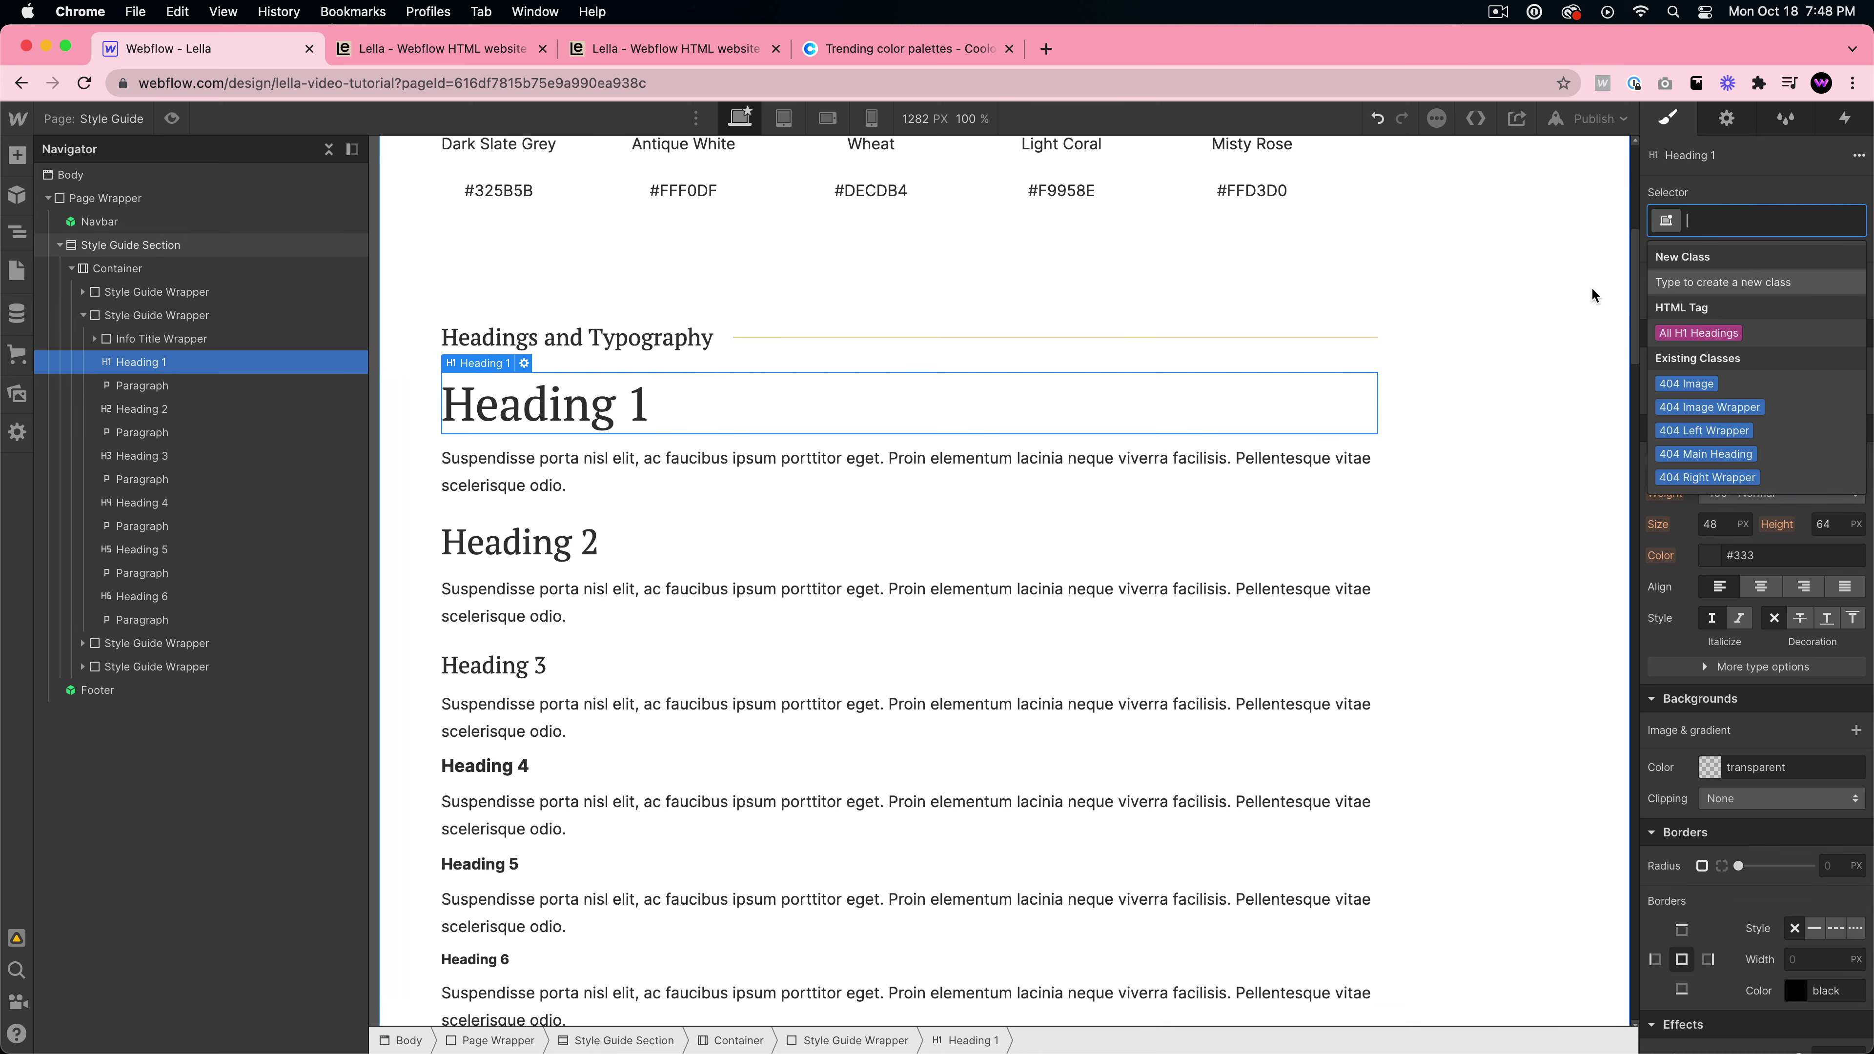
pyautogui.click(725, 404)
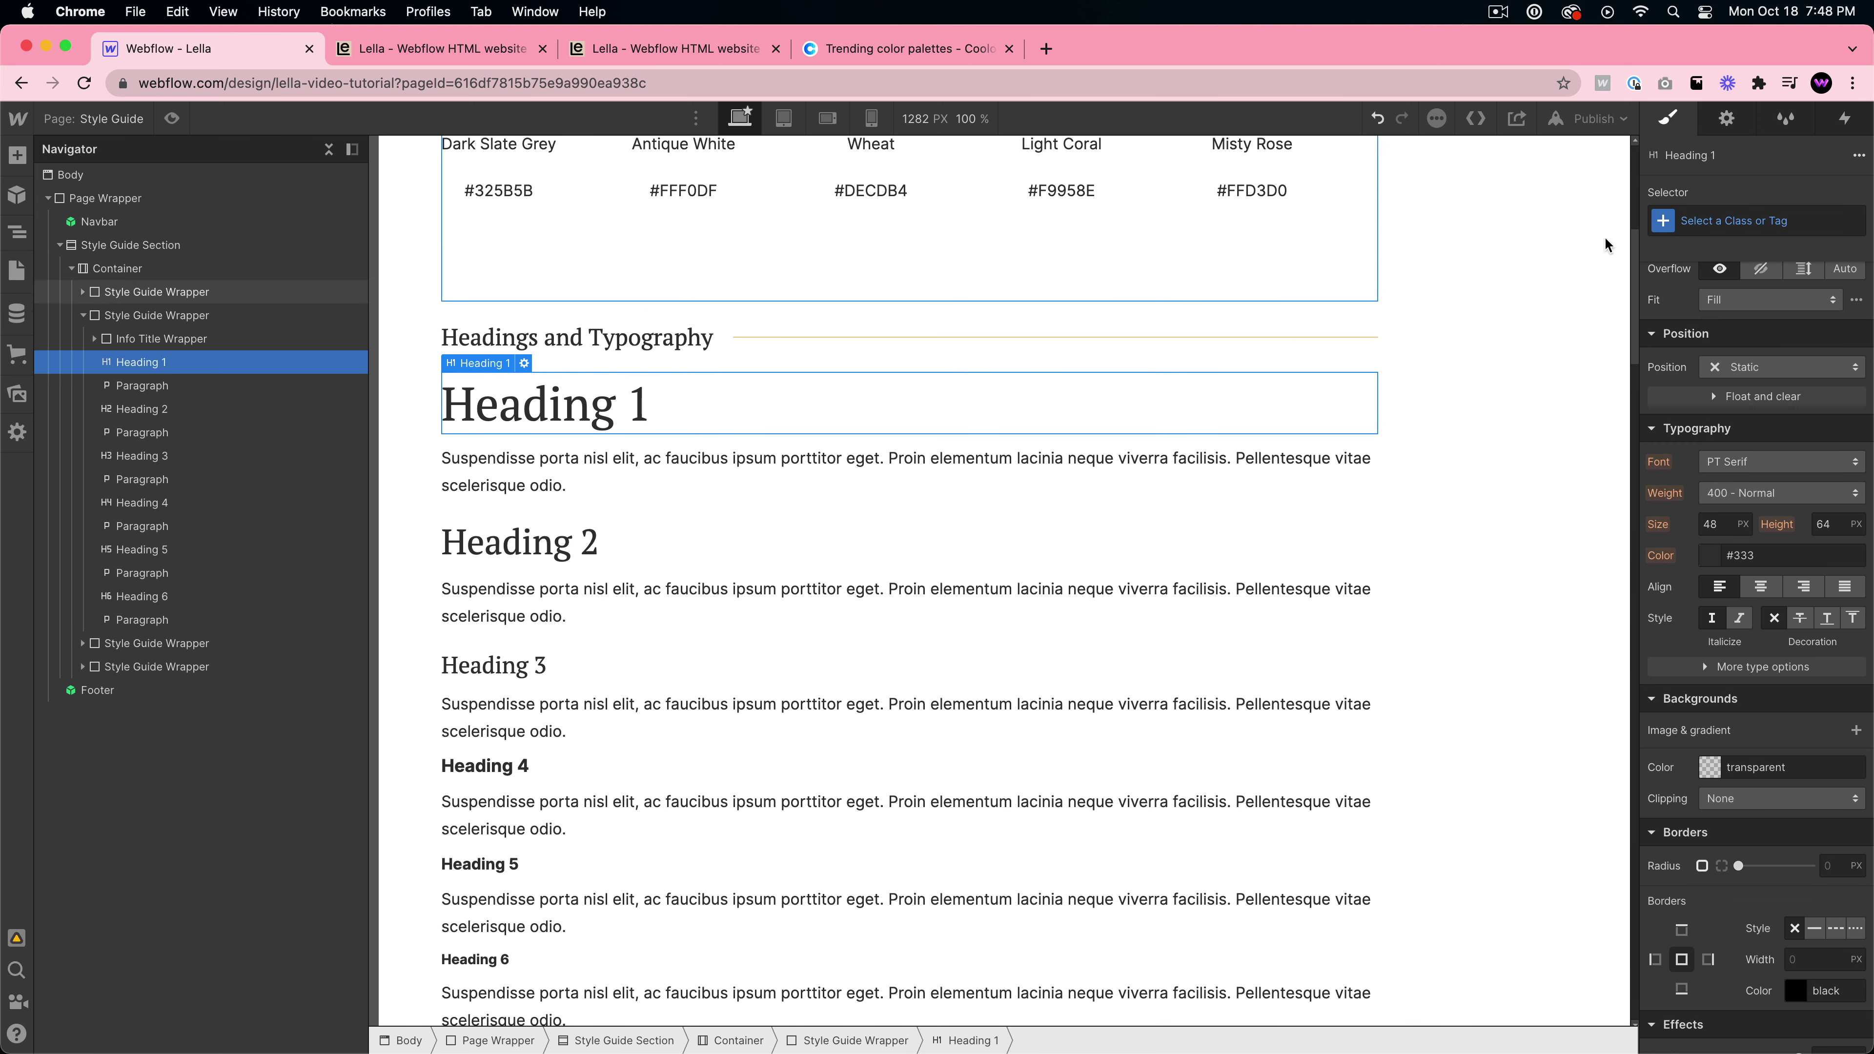
pyautogui.click(1720, 223)
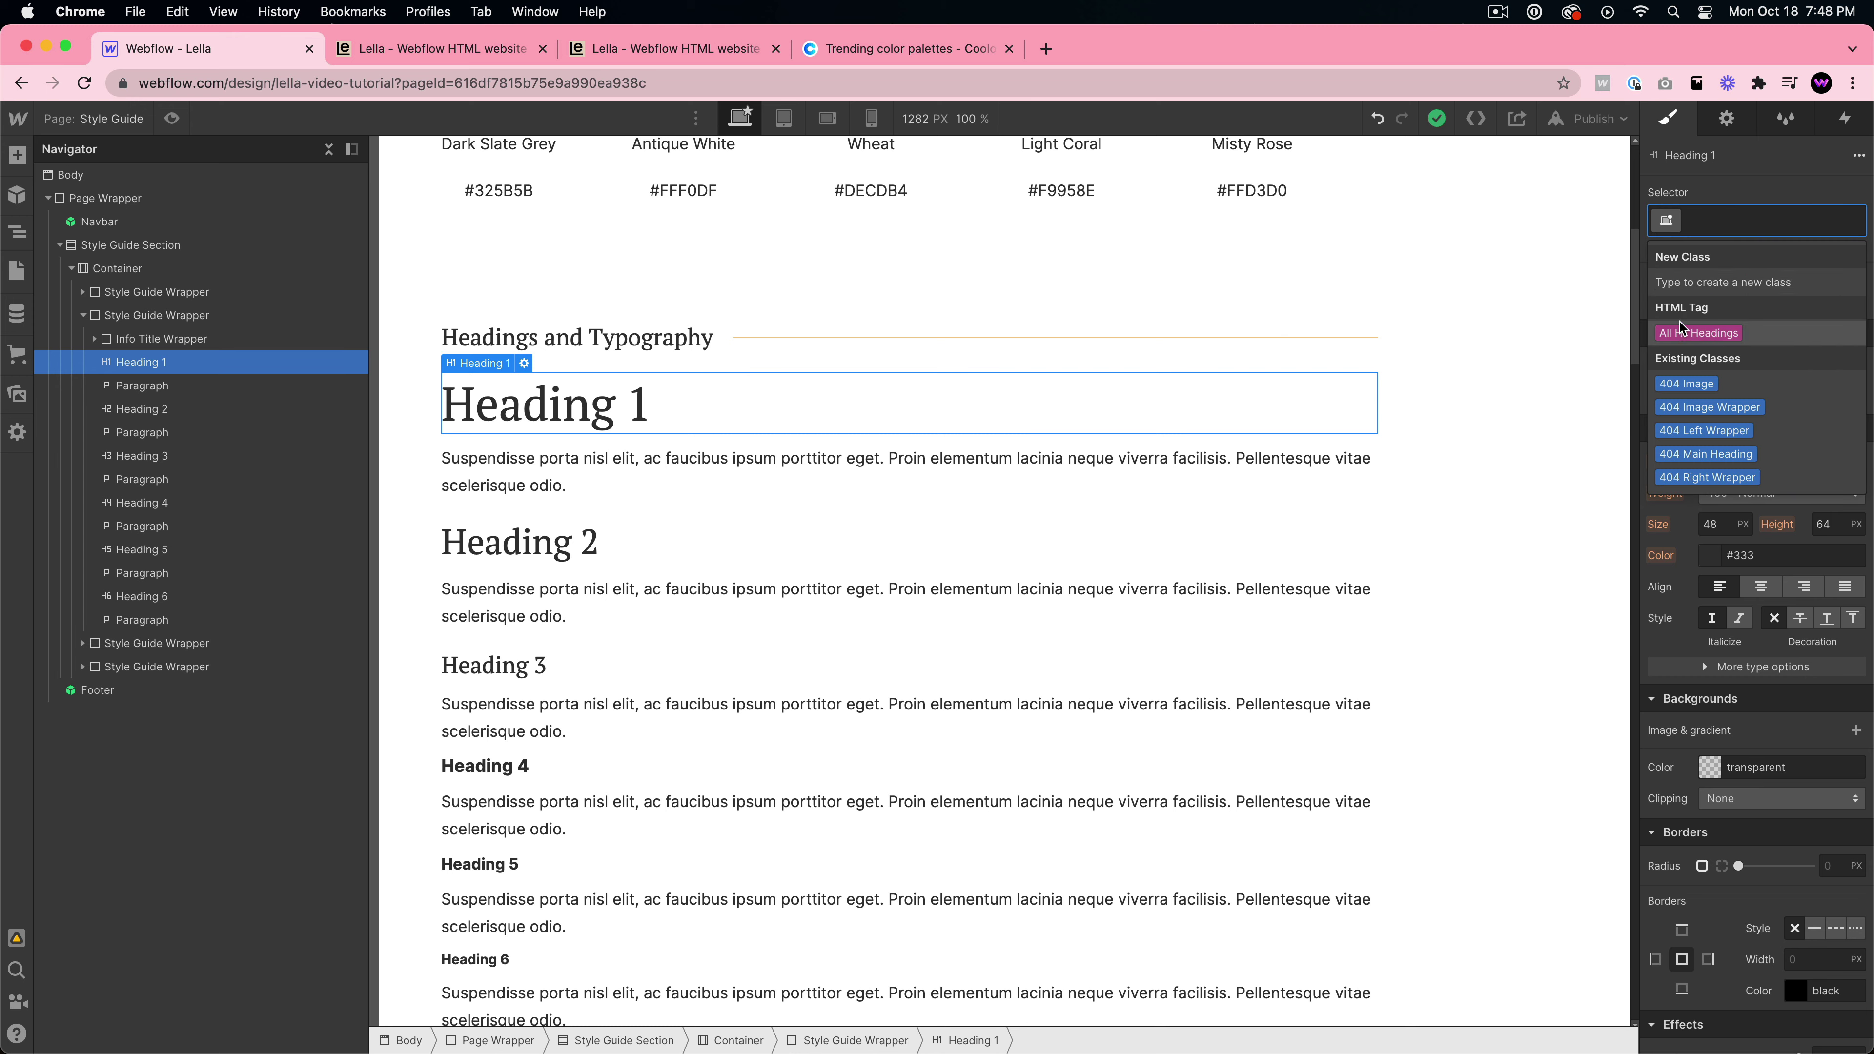
pyautogui.click(1718, 332)
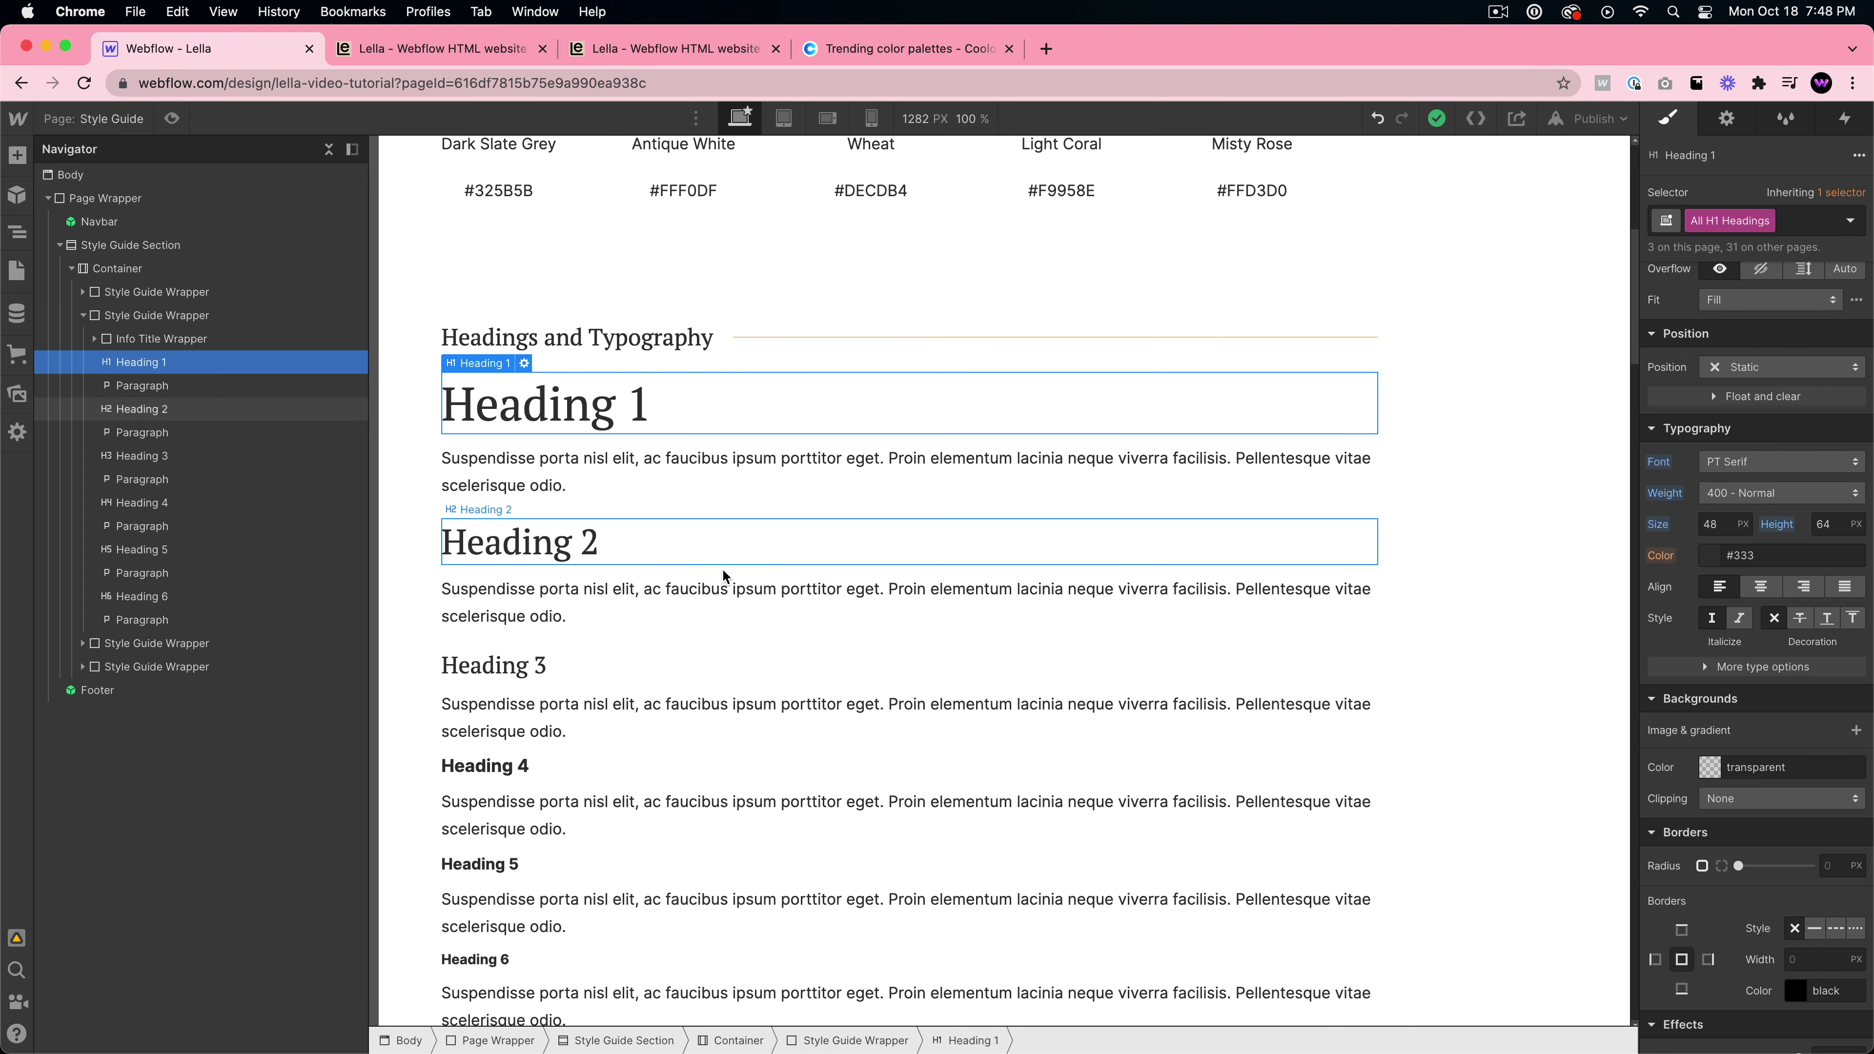
pyautogui.click(766, 470)
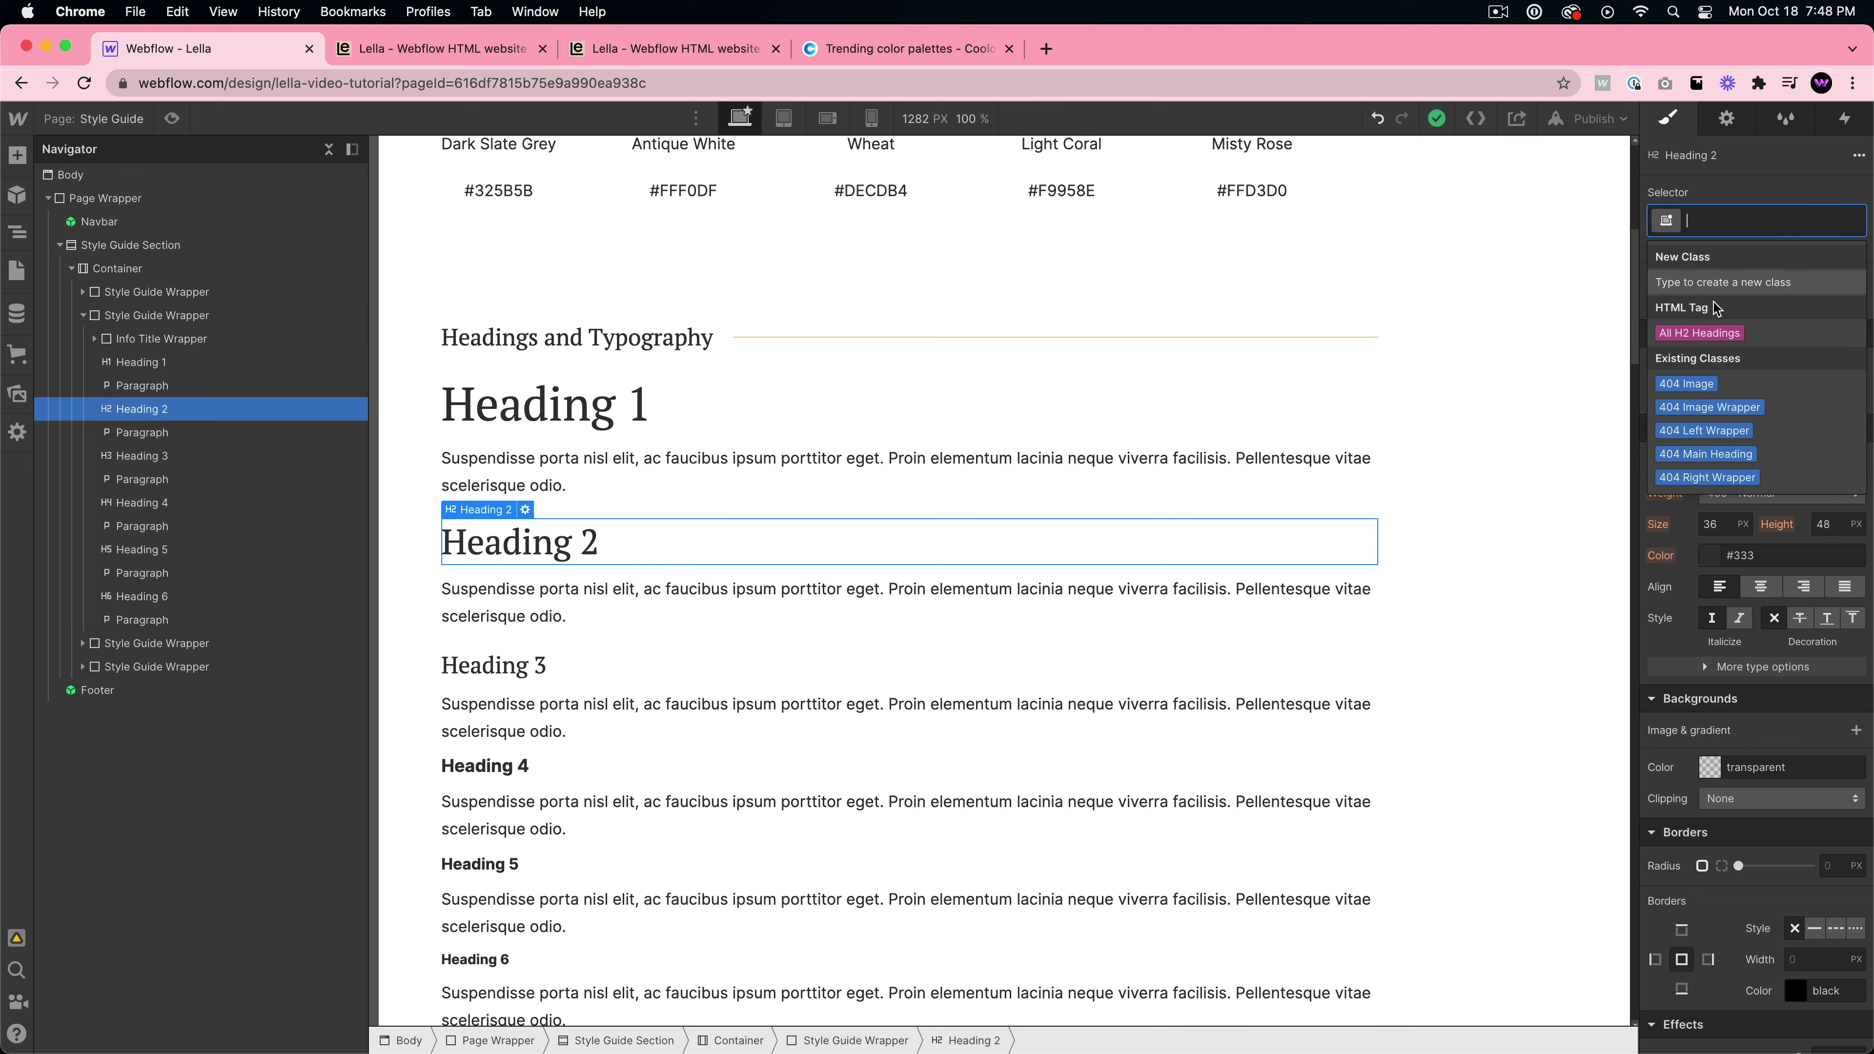
pyautogui.click(957, 472)
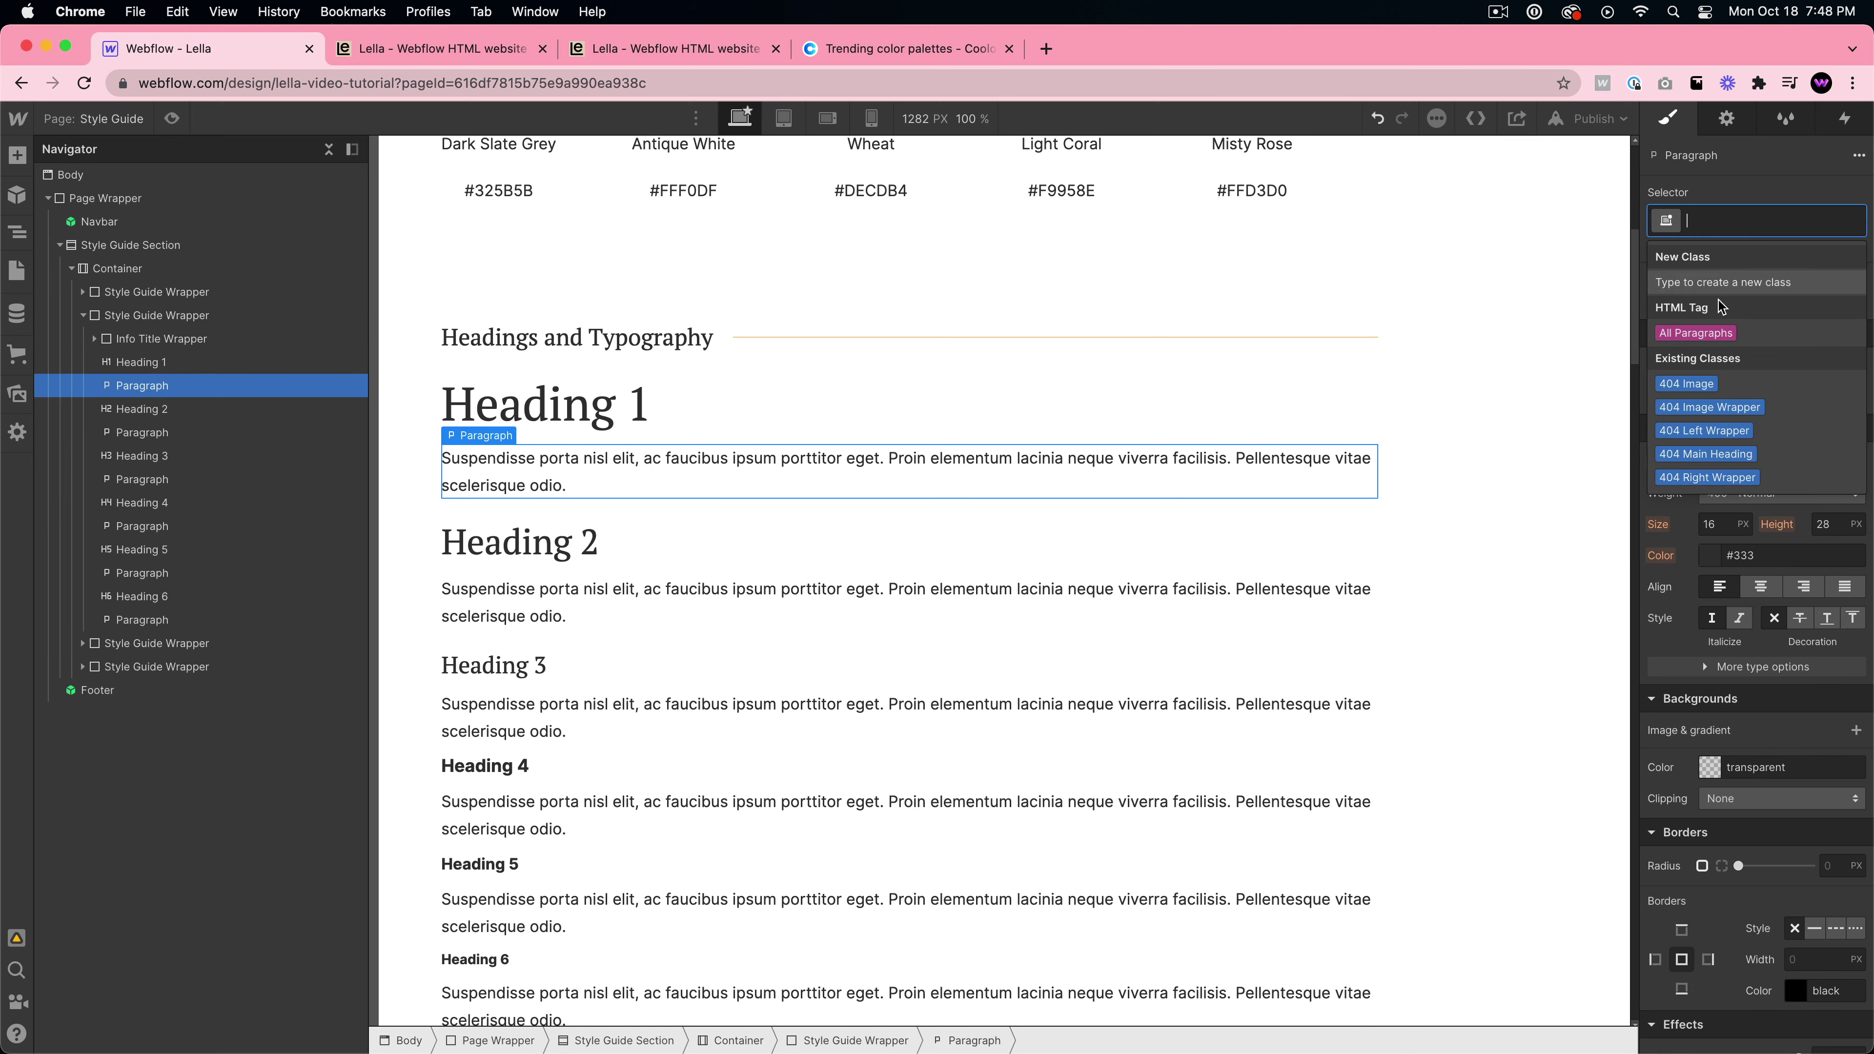
# - Show the Dark Slate Grey swatch's edit settings through the first Style Guide color circle, save the swatch as is, and open the Home page
pyautogui.scroll(8, 956, 451)
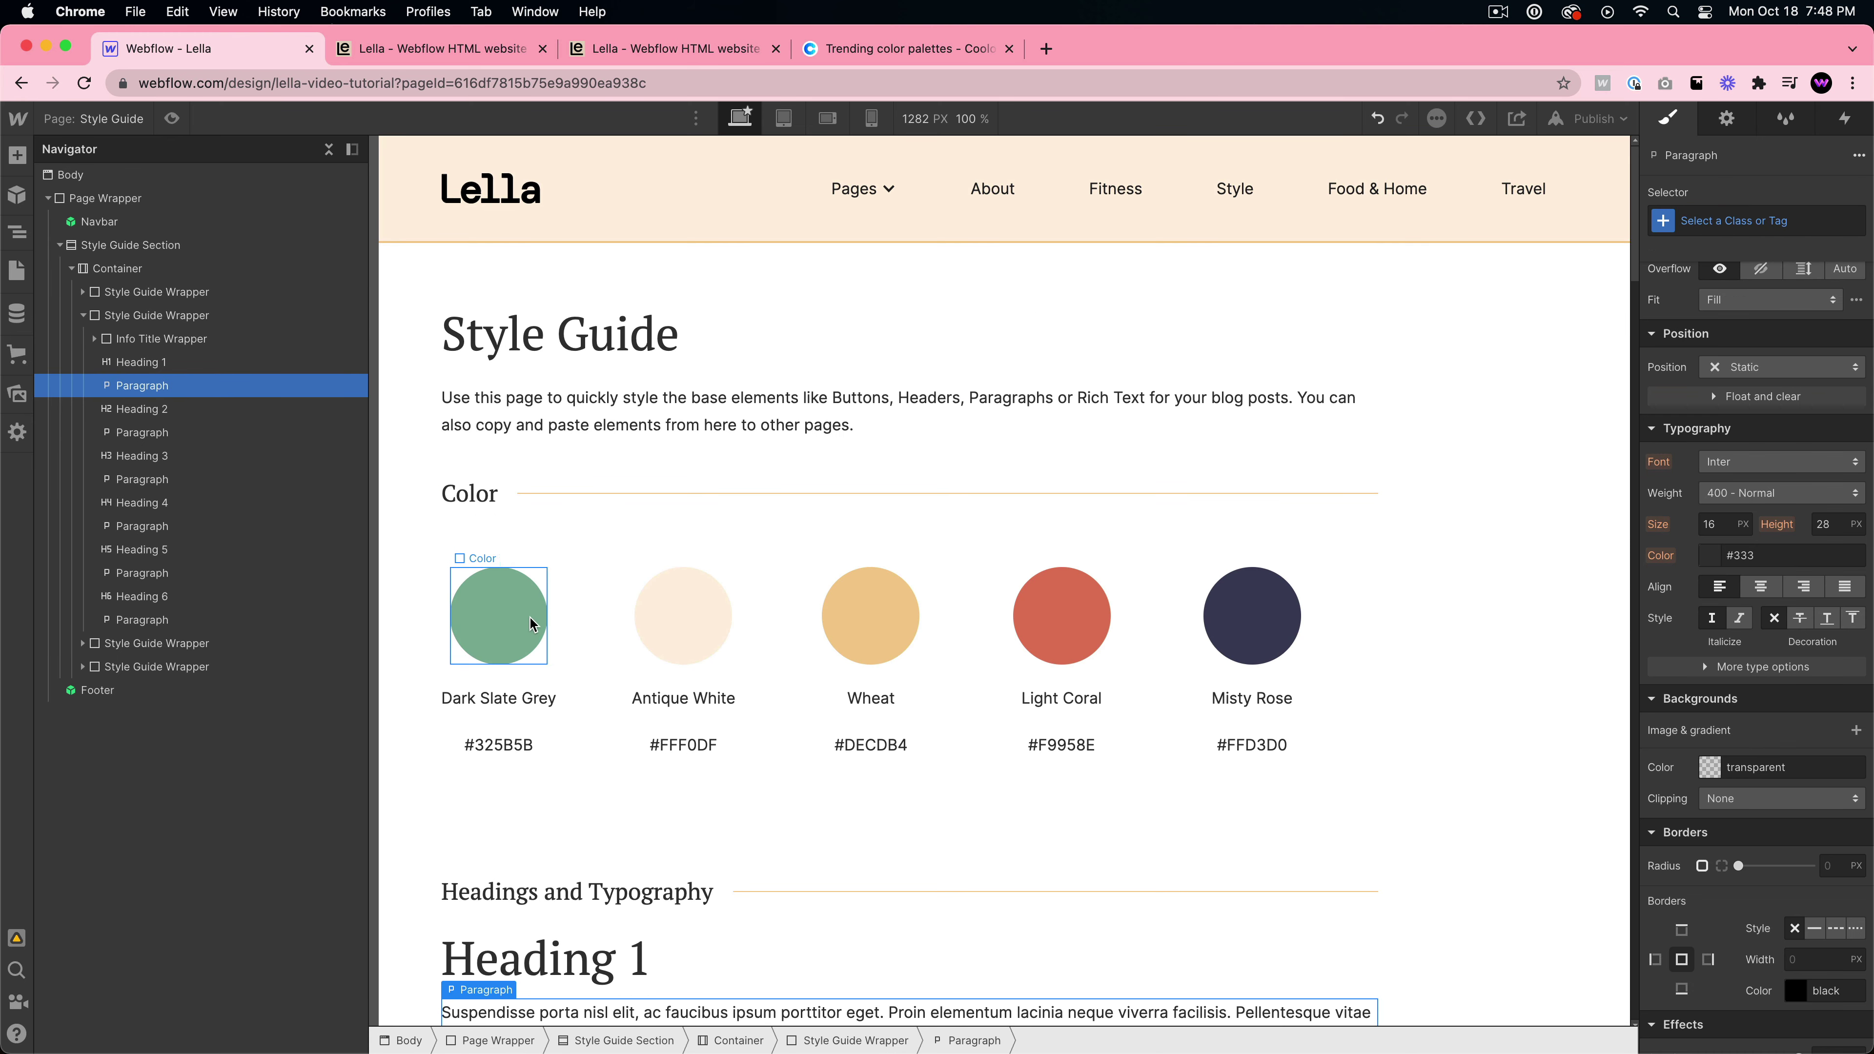
pyautogui.click(496, 613)
pyautogui.click(1709, 862)
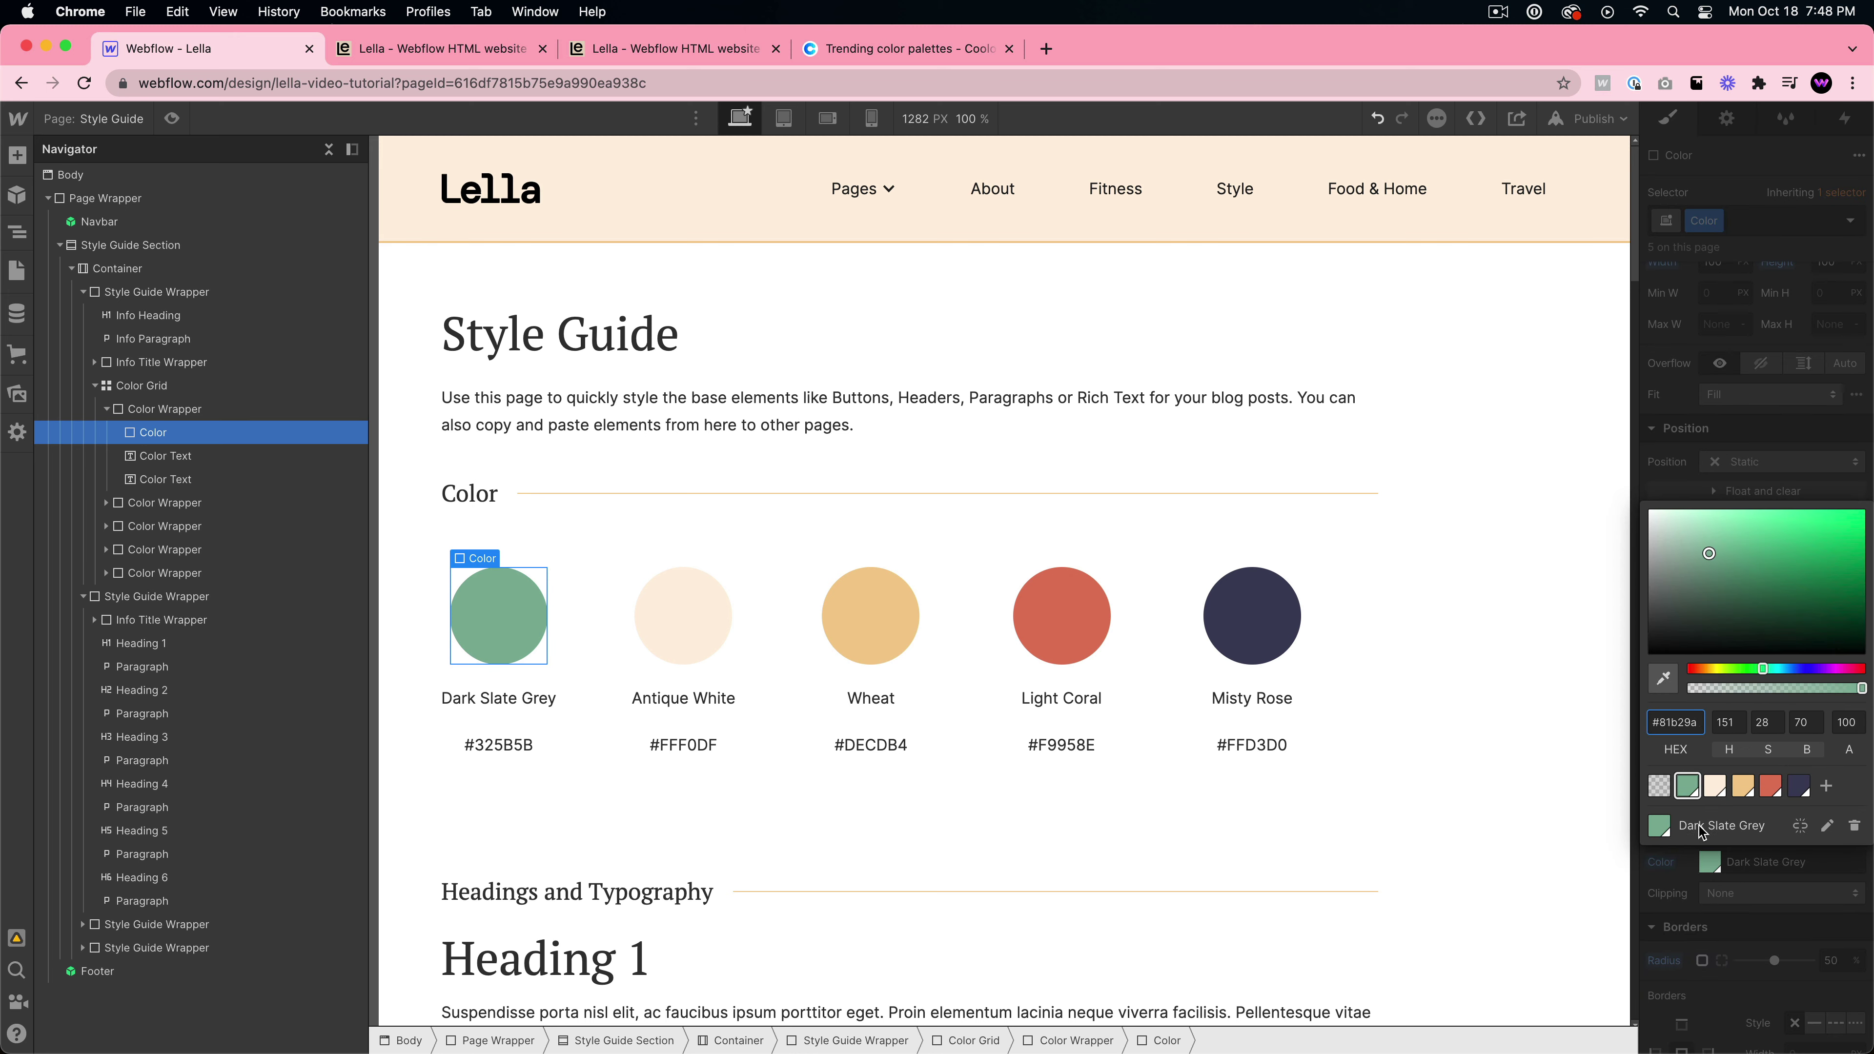
pyautogui.click(1827, 825)
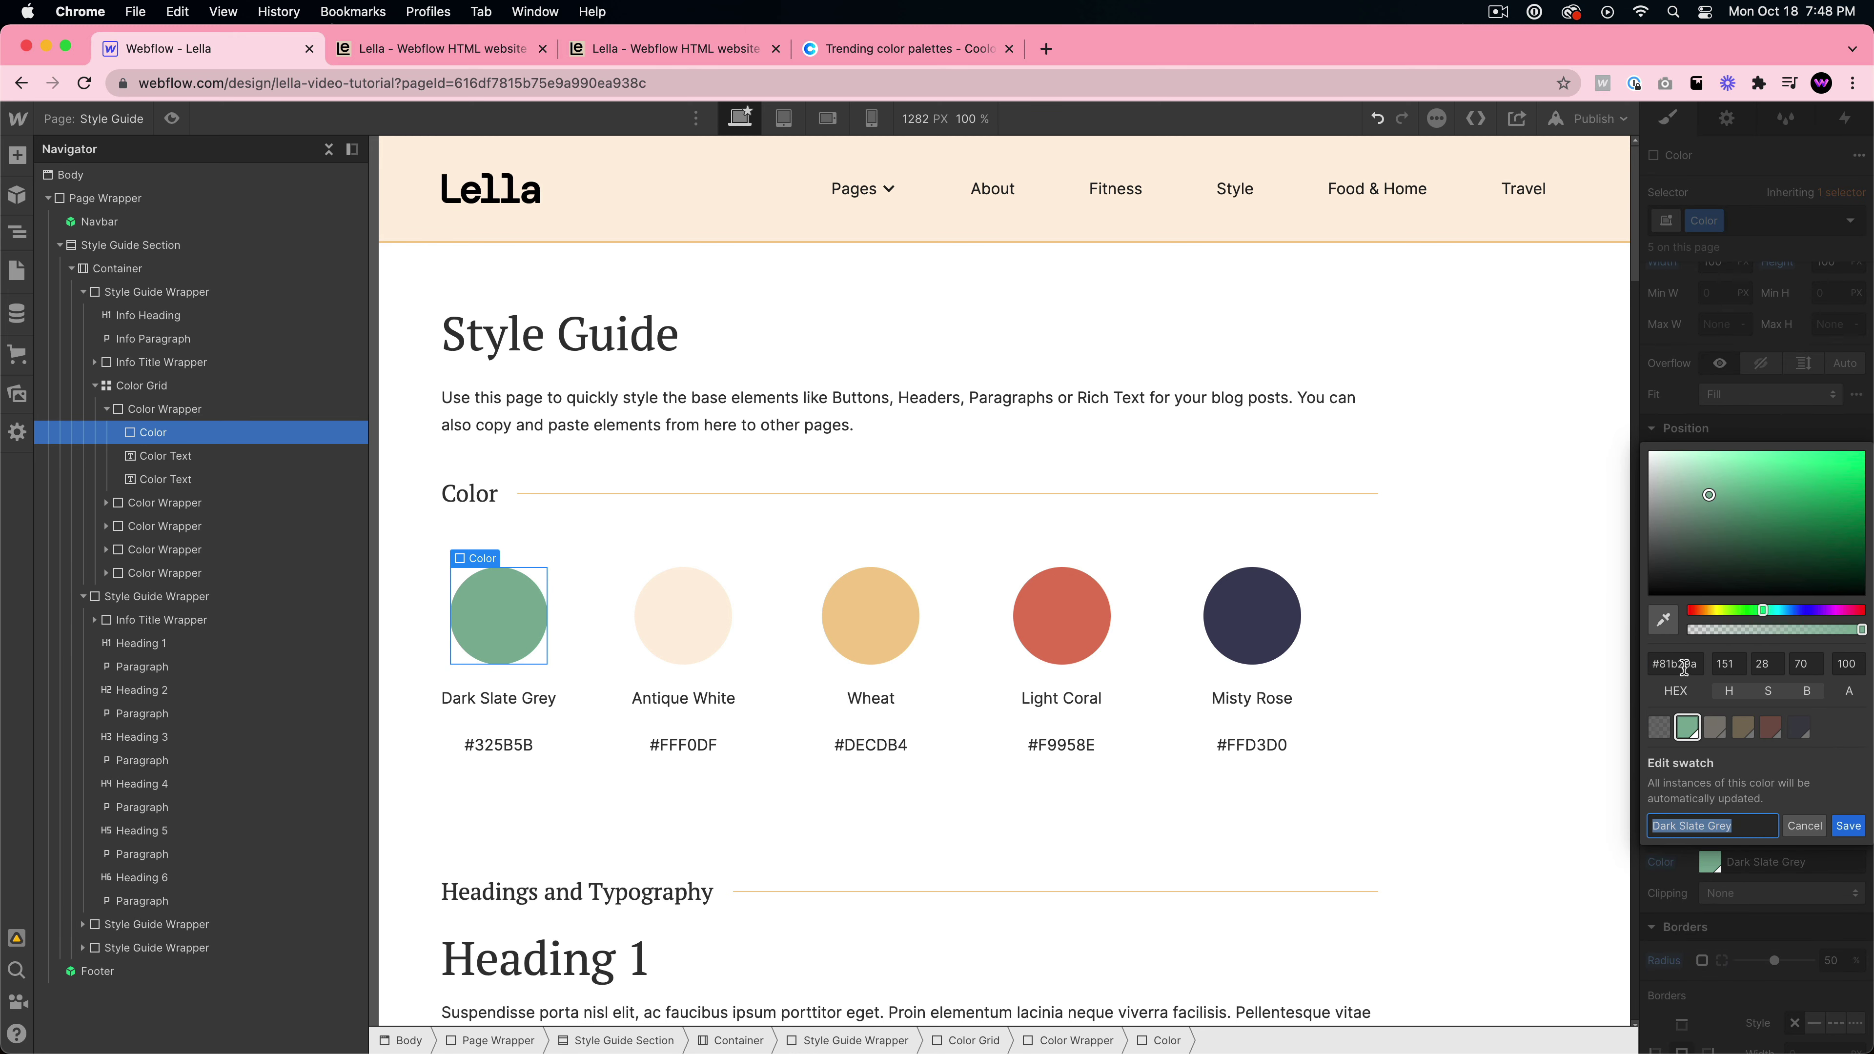
pyautogui.click(1849, 825)
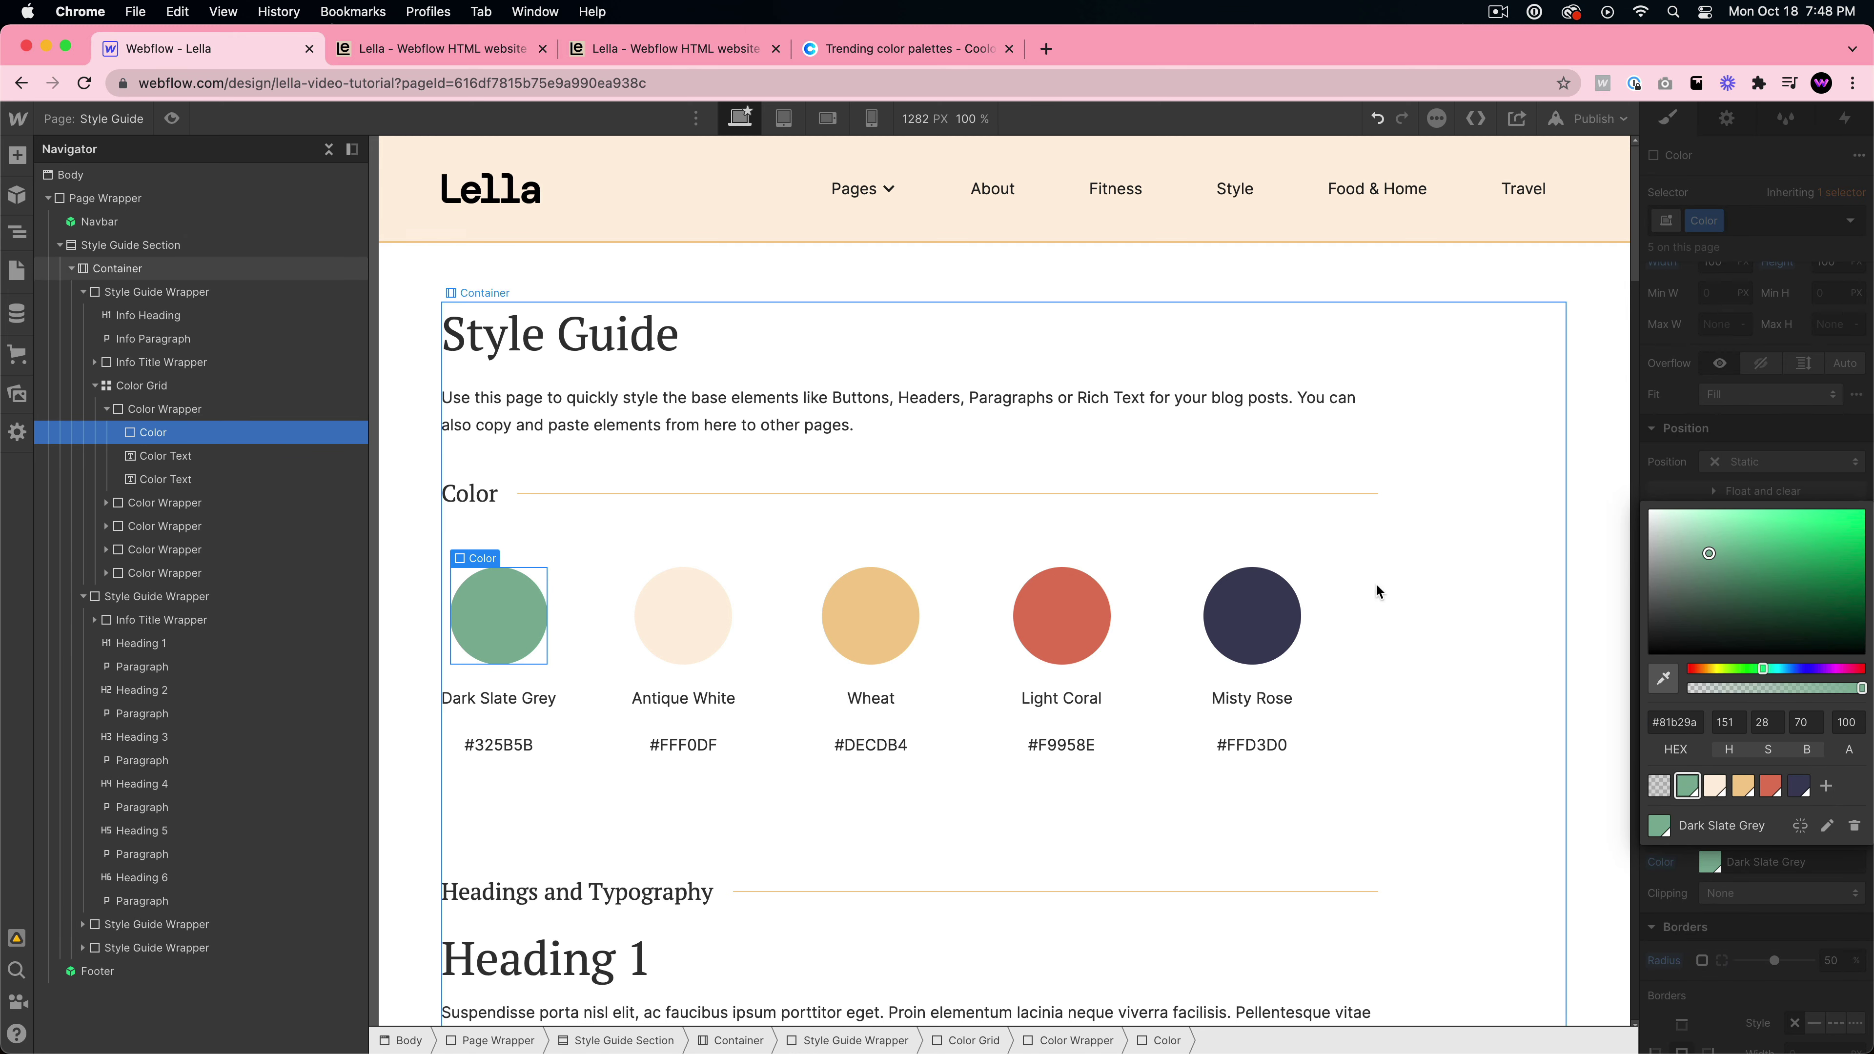
pyautogui.click(738, 619)
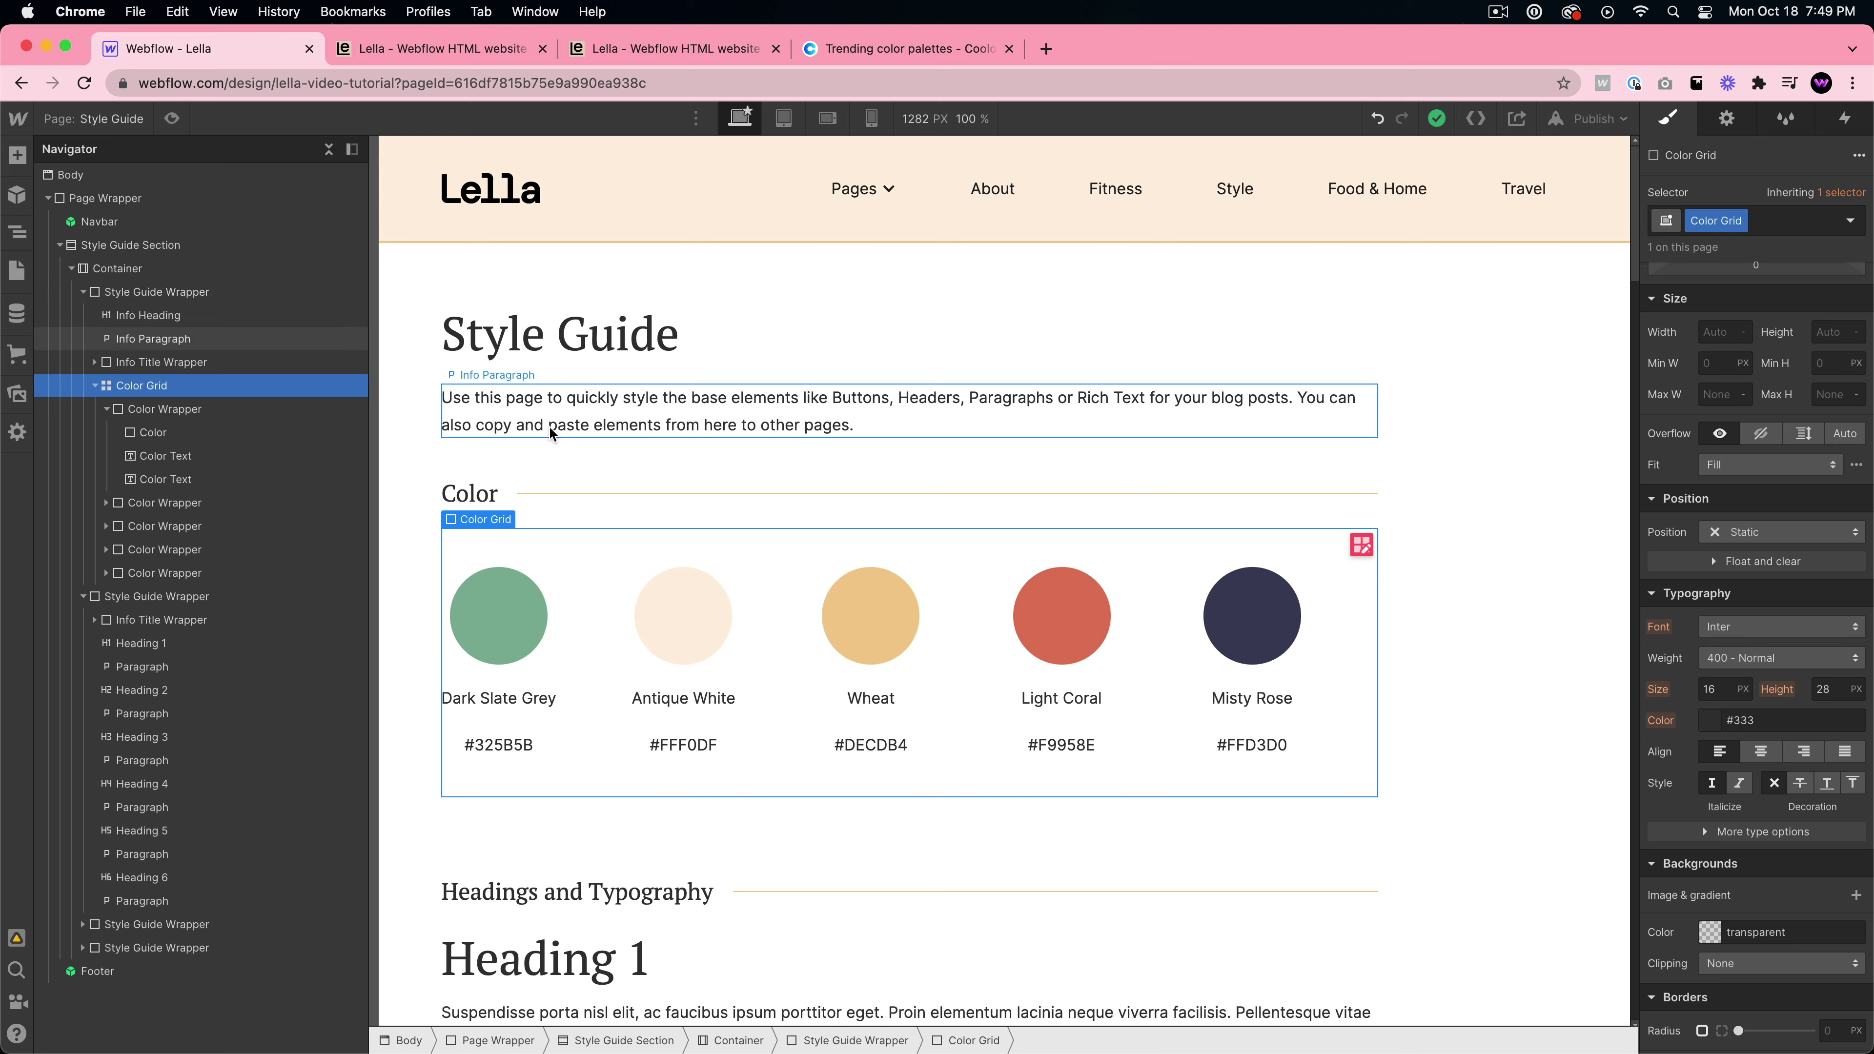
pyautogui.click(16, 270)
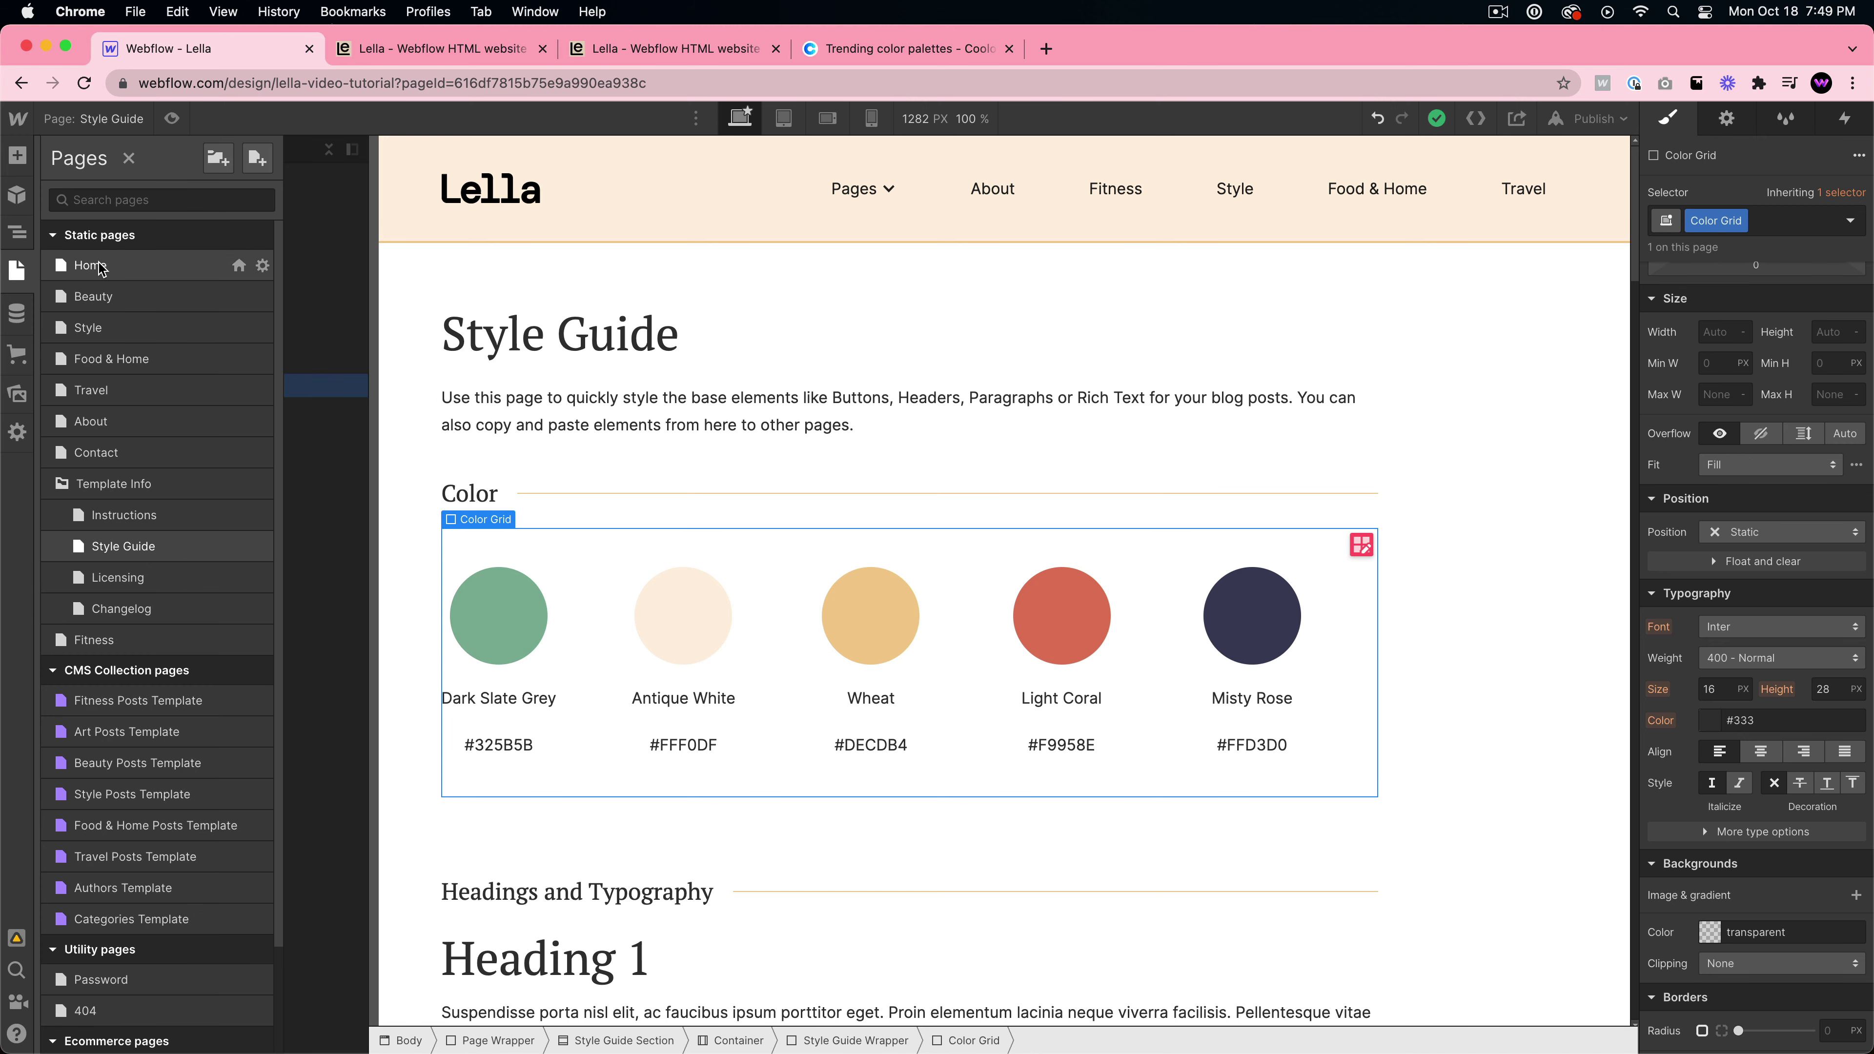
pyautogui.click(102, 267)
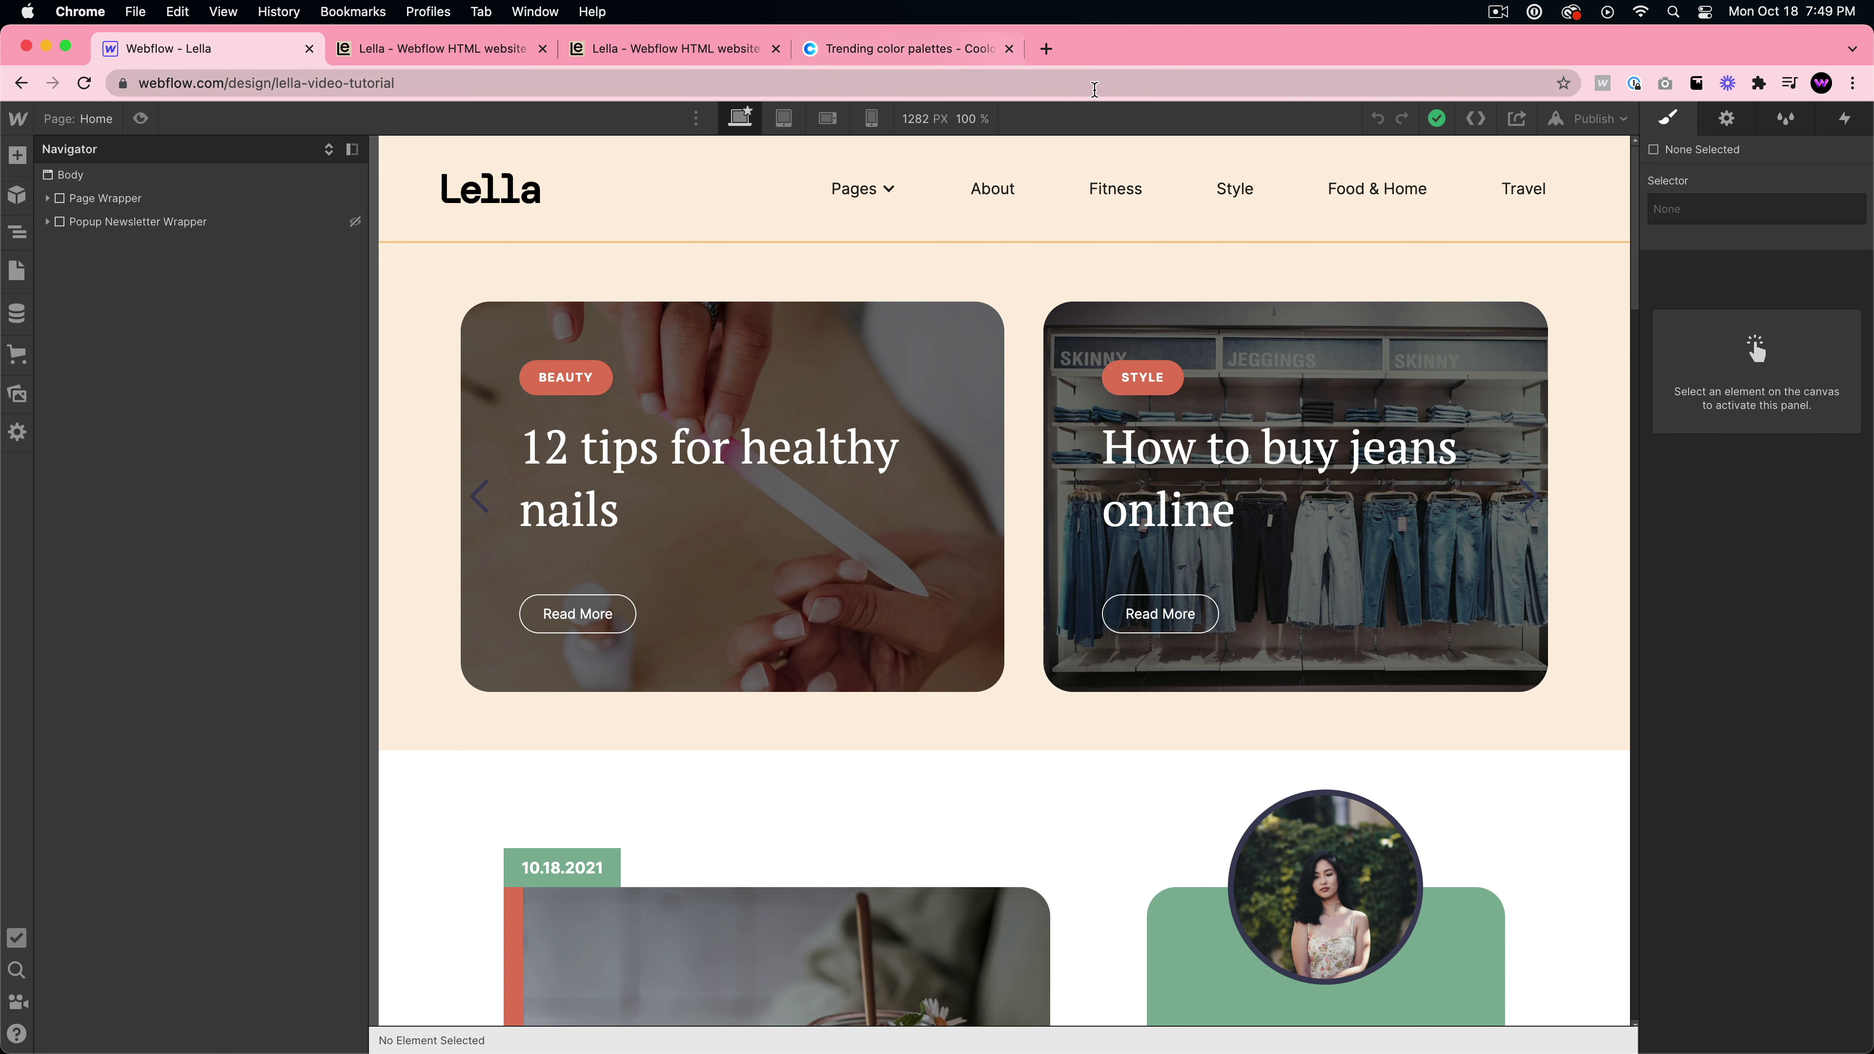
# - Open webdevforyou.com in a new browser tab and view its Contact and Super Chat pages
pyautogui.click(1047, 50)
pyautogui.write('webdevforyou.com')
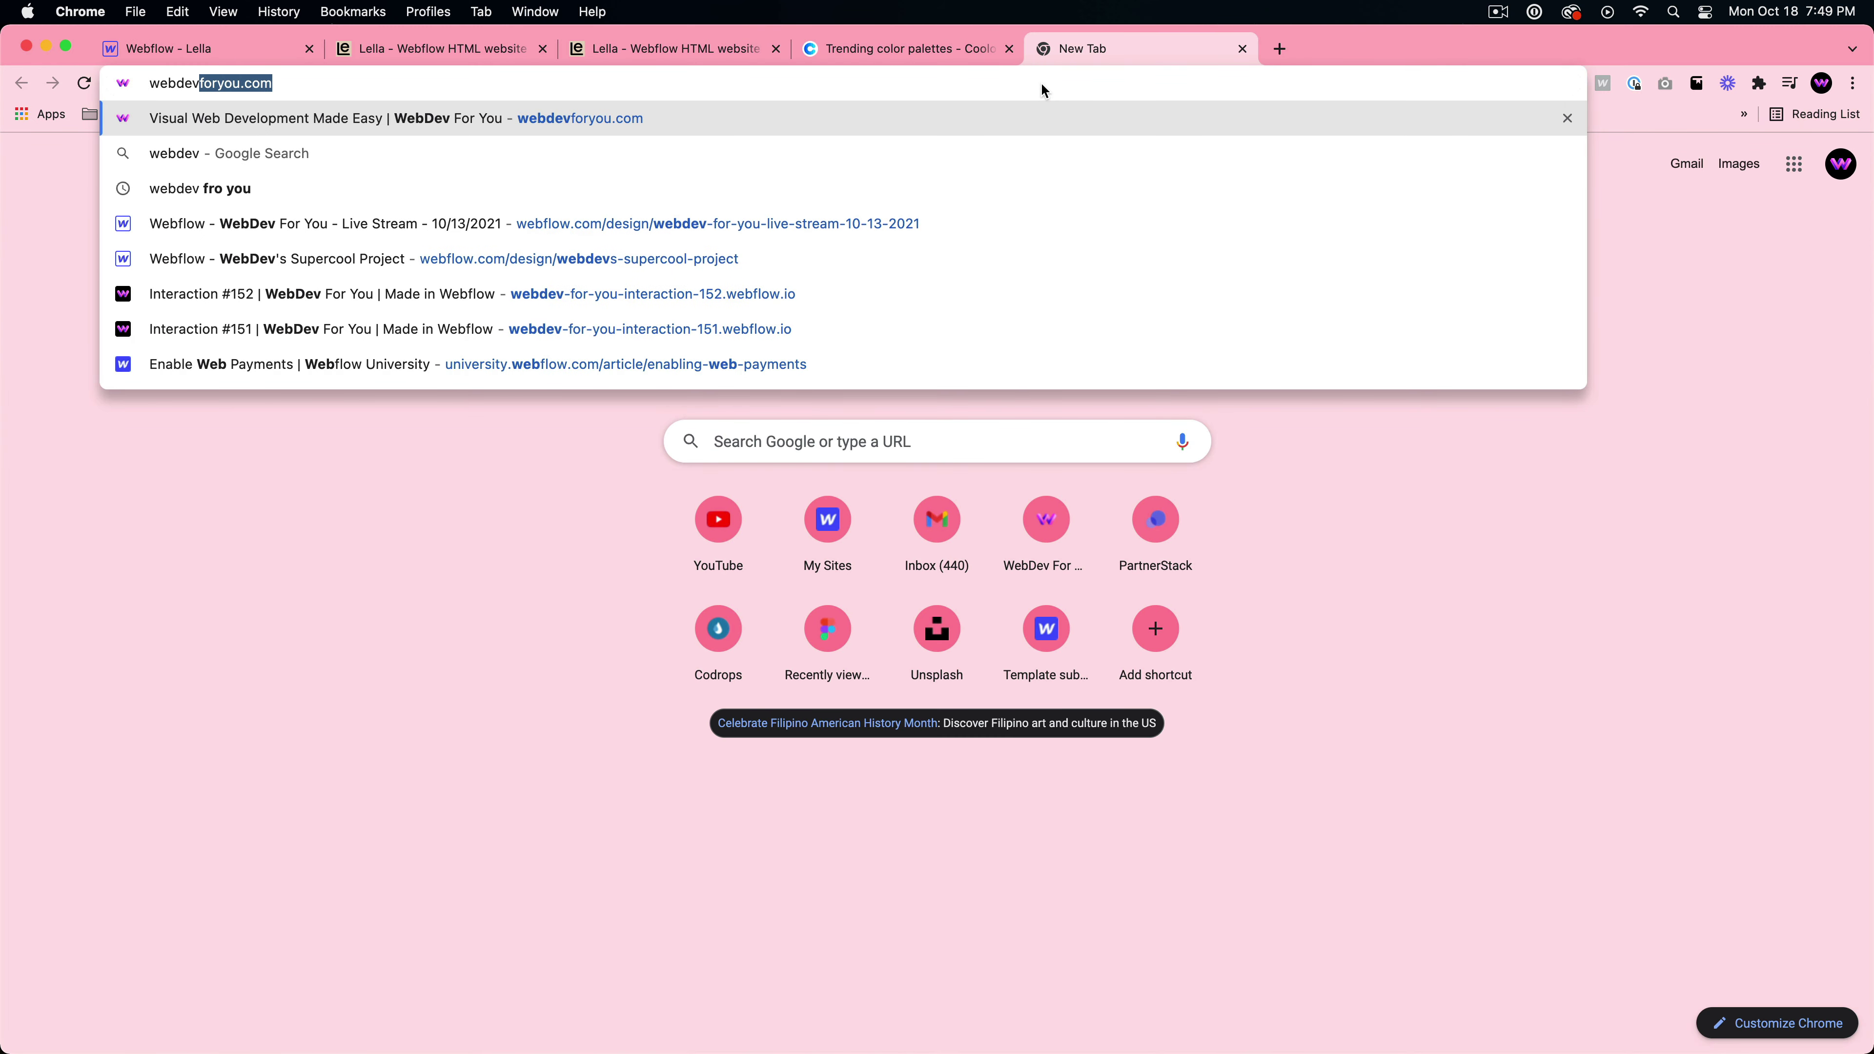
pyautogui.press('Return')
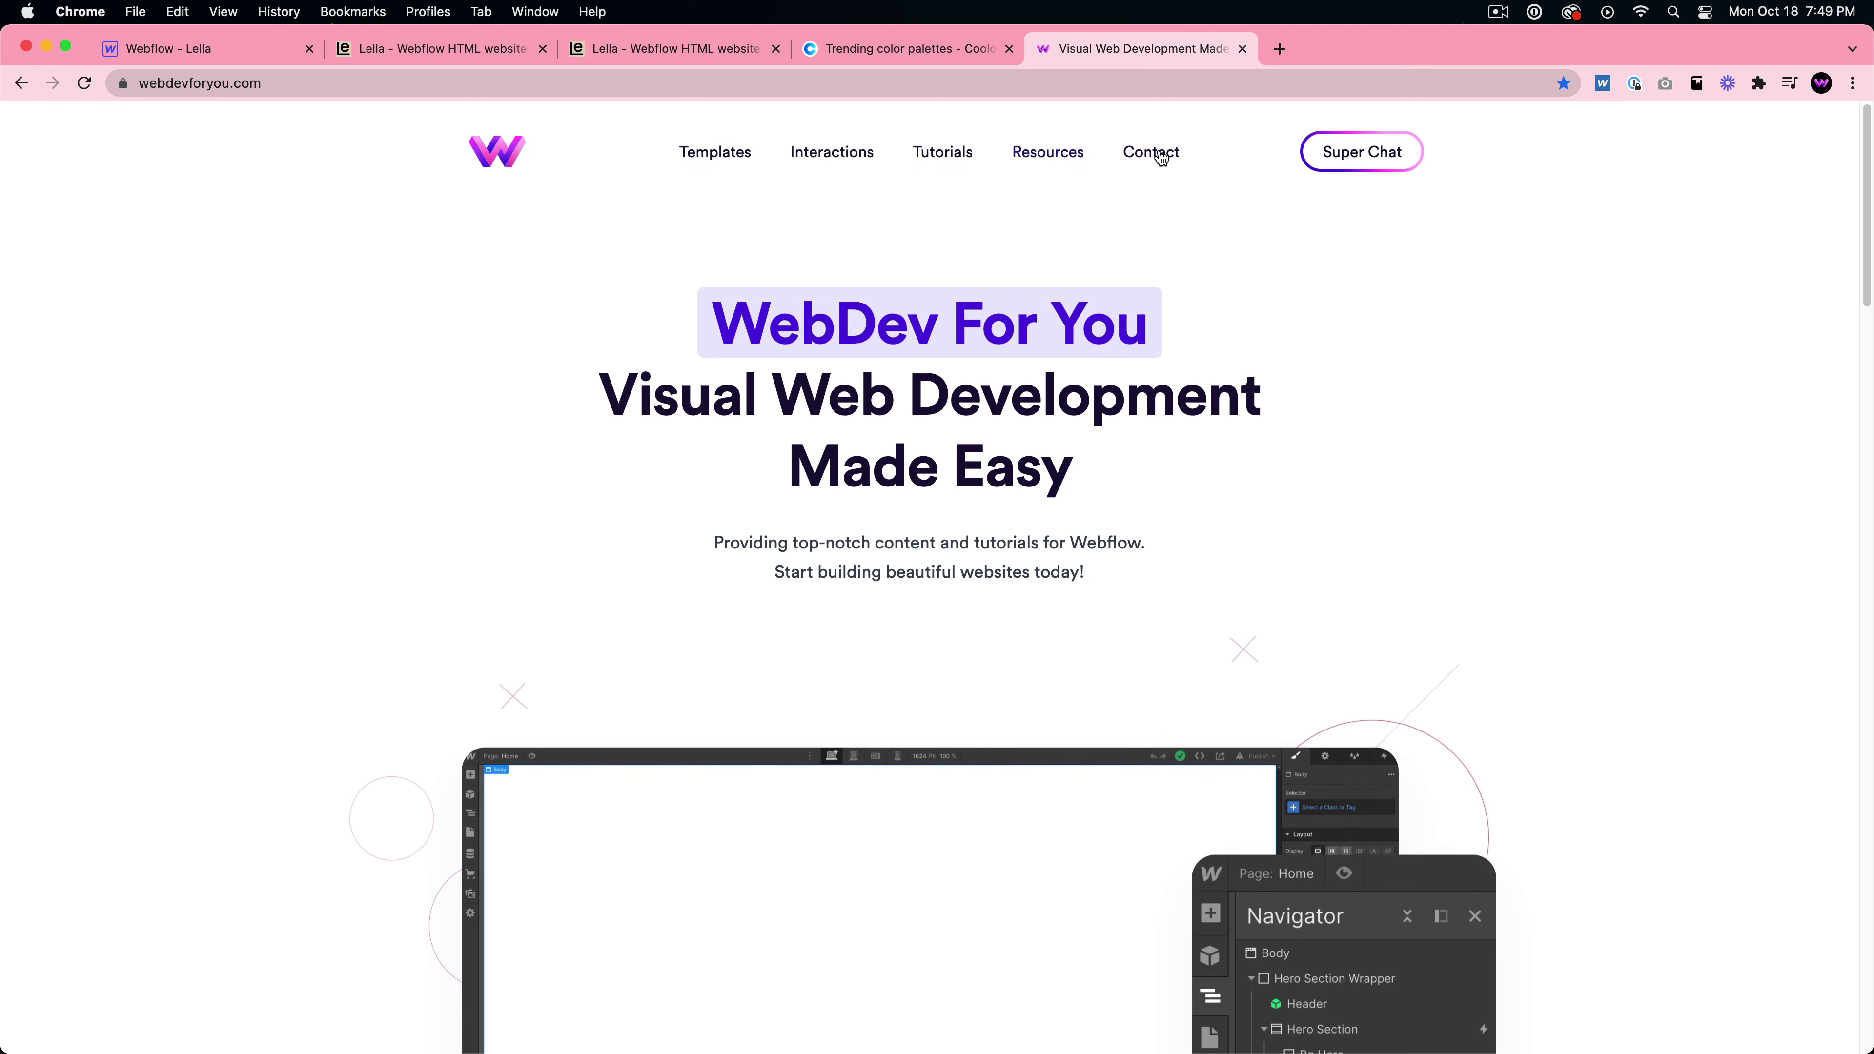
pyautogui.click(1166, 157)
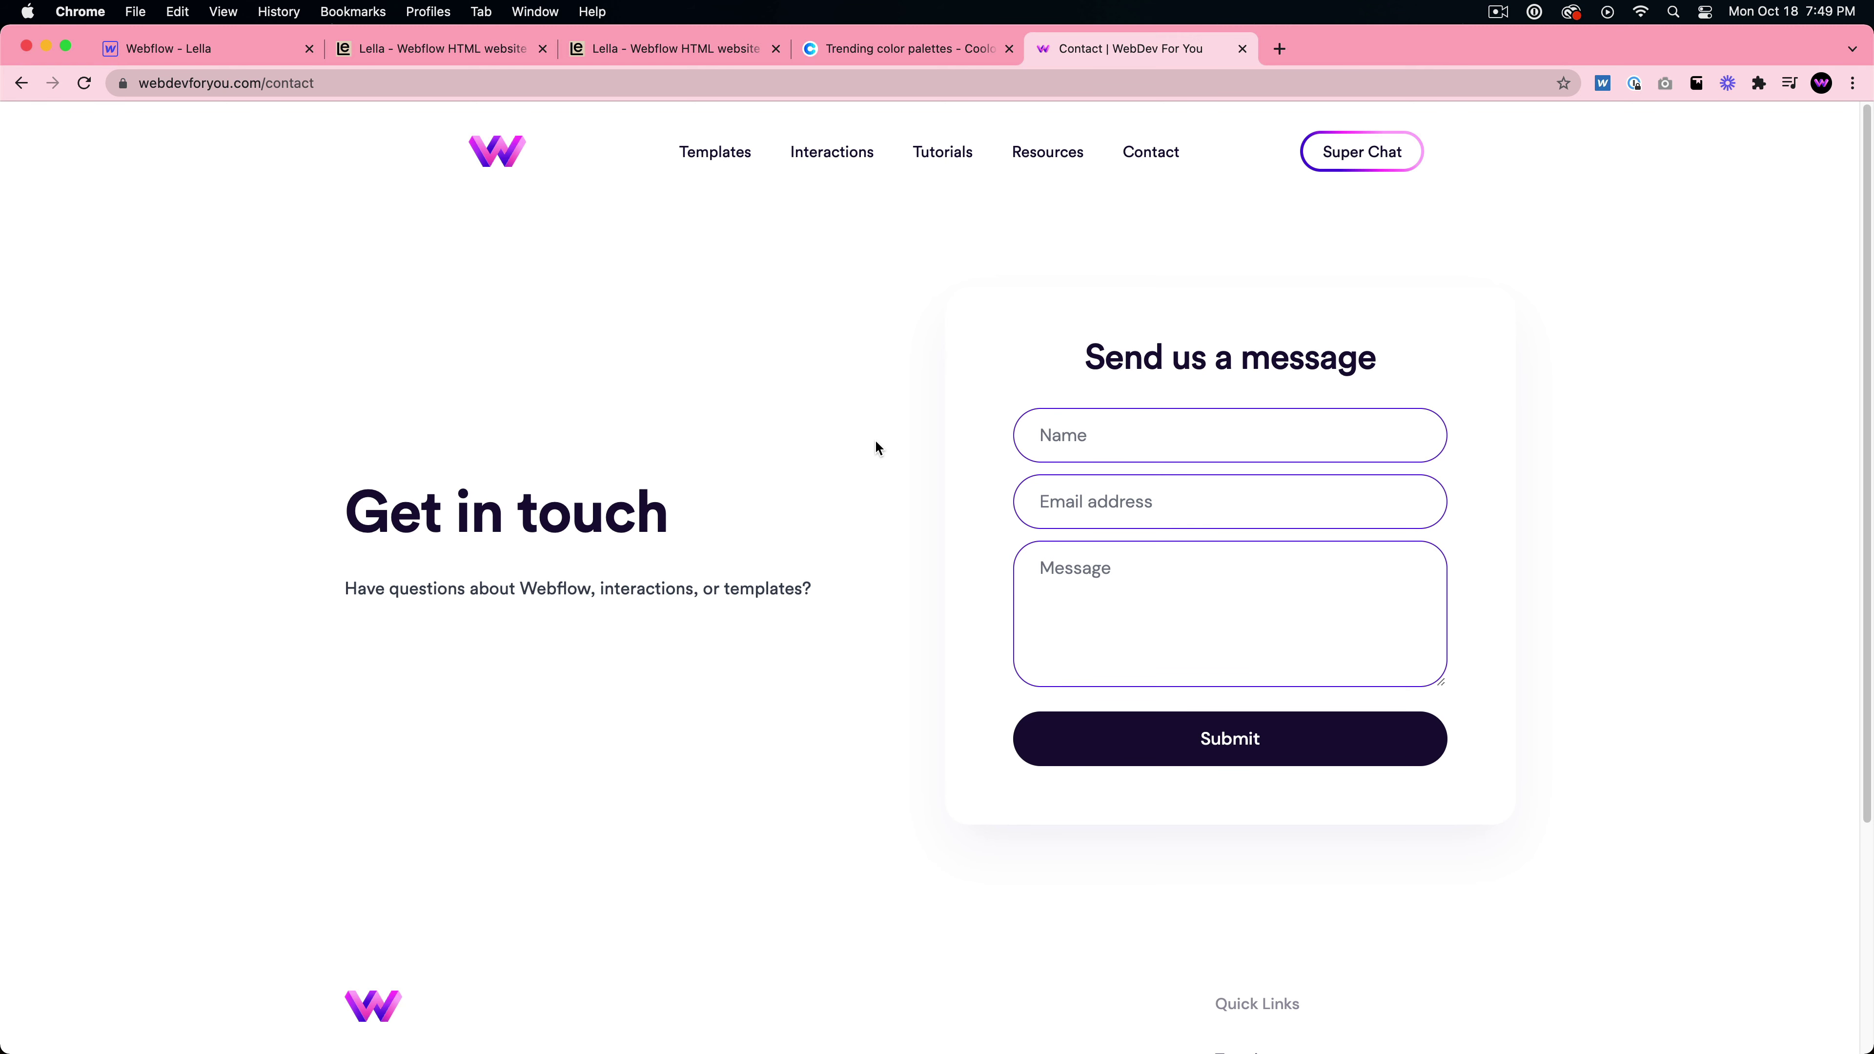
pyautogui.click(1332, 166)
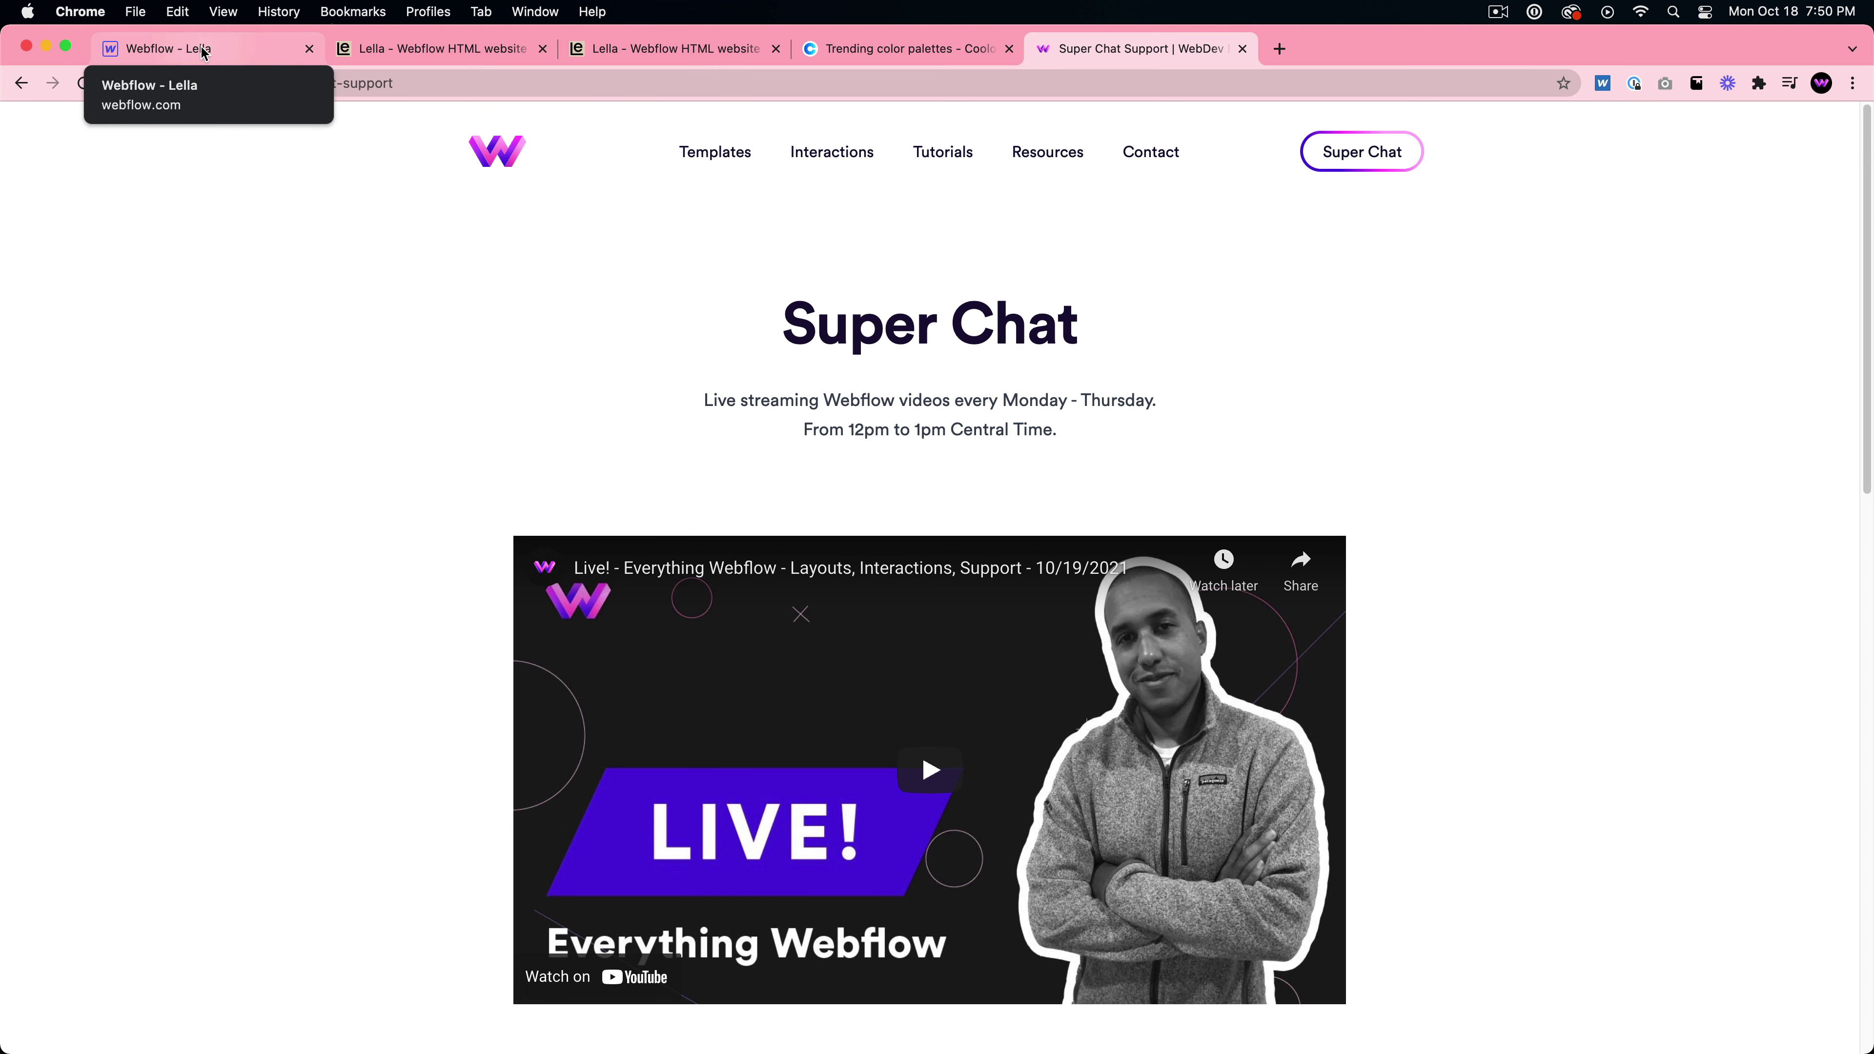
pyautogui.click(1172, 170)
pyautogui.click(1361, 155)
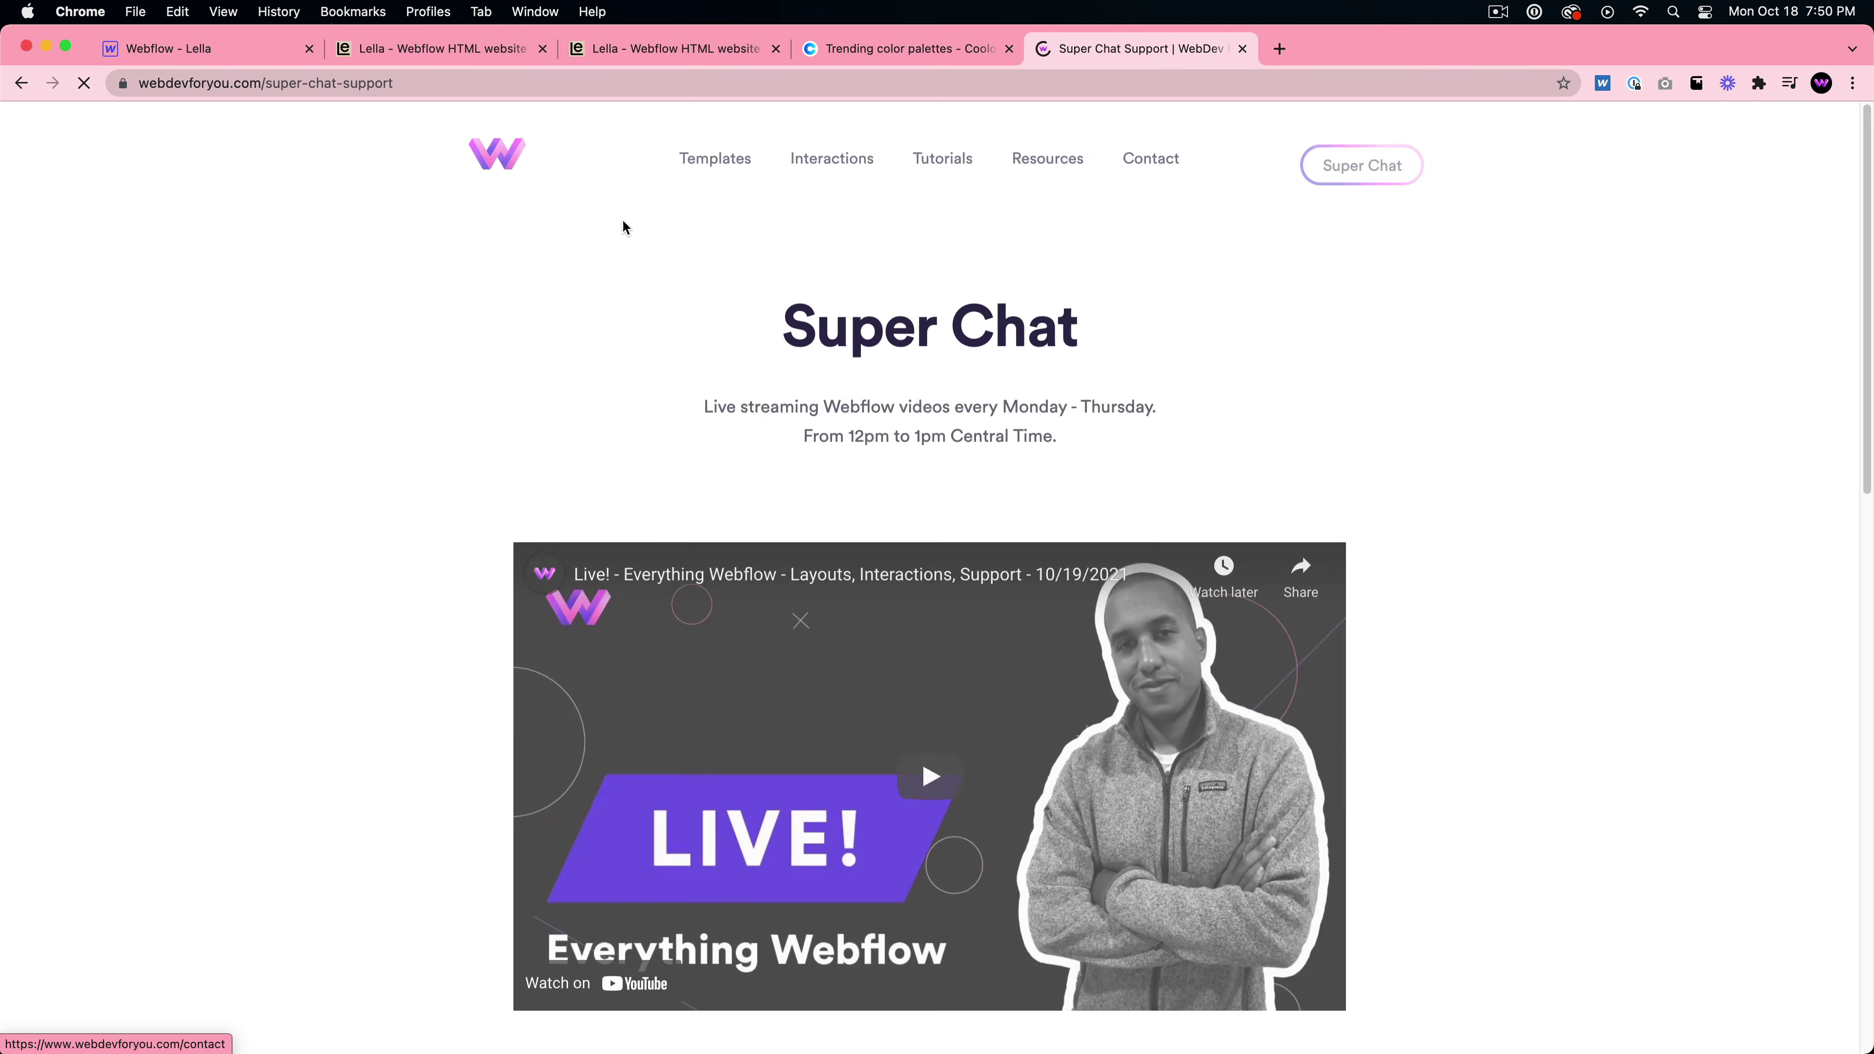
# - Switch back to the Lella project in Webflow and show the site's list of pages
pyautogui.click(207, 52)
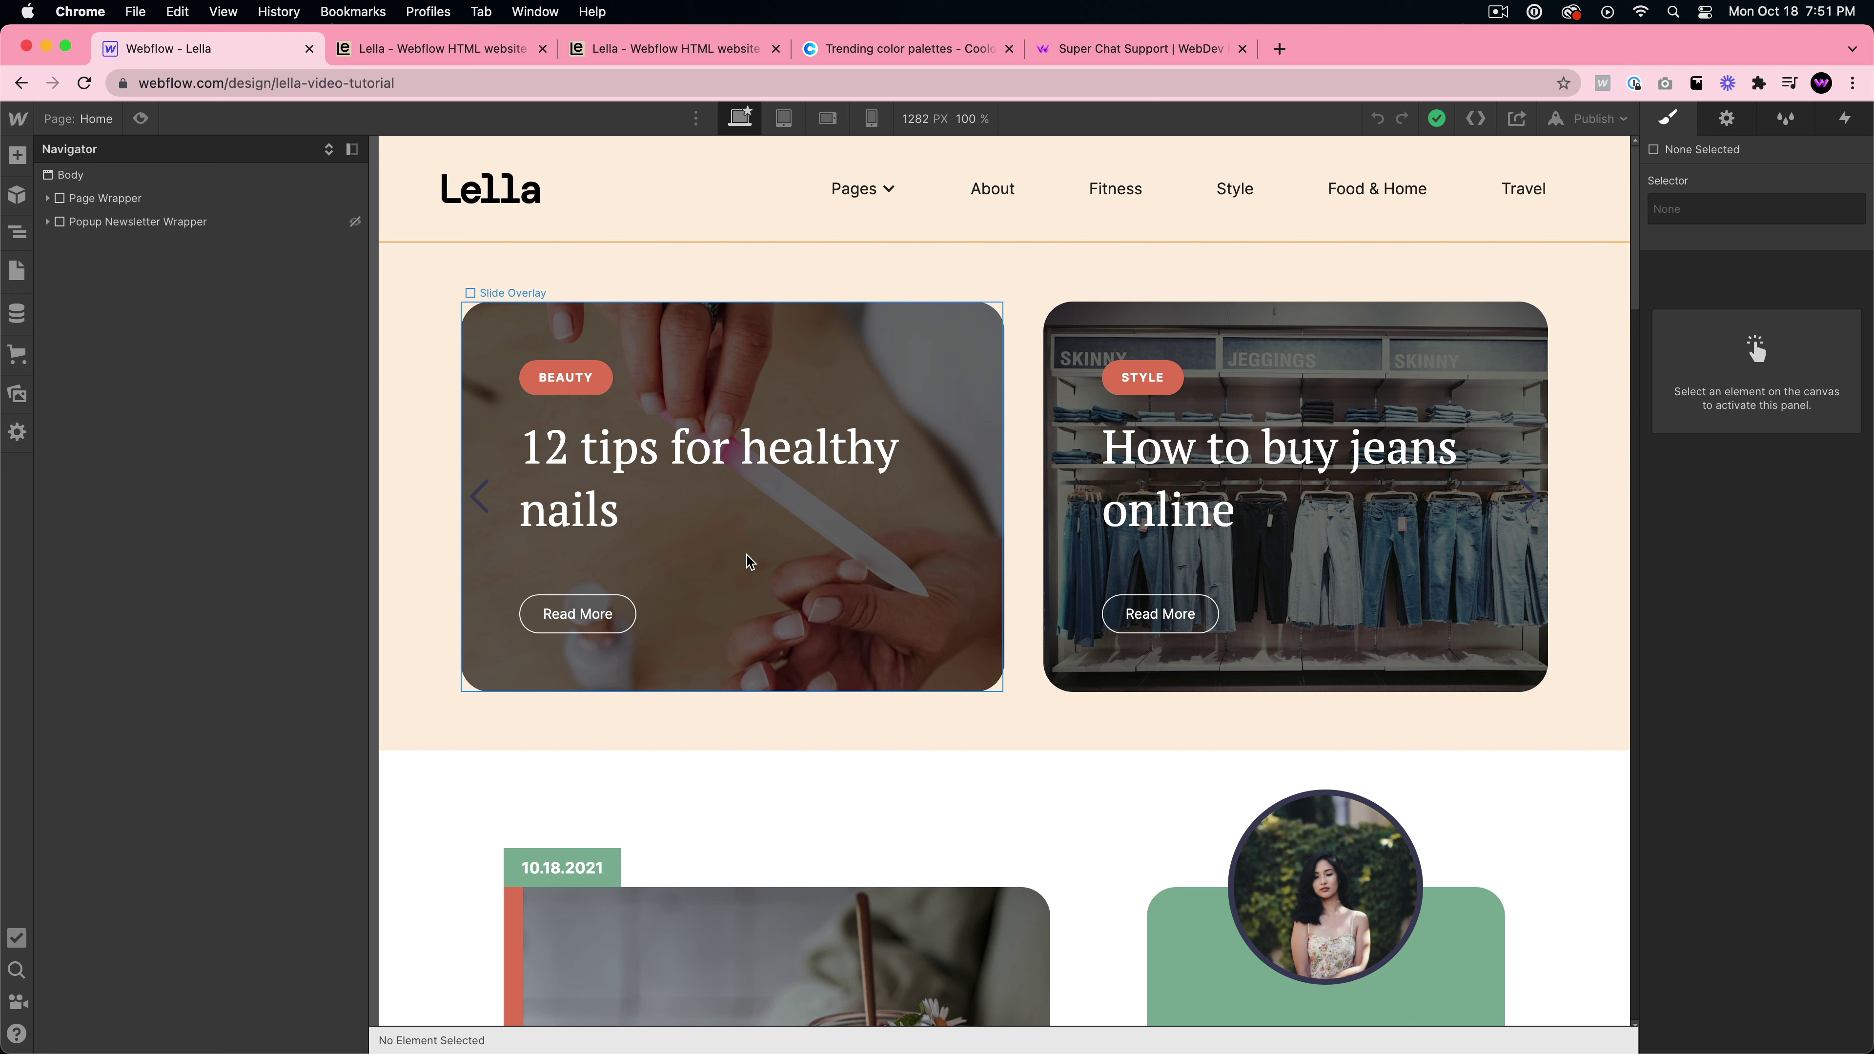
pyautogui.click(16, 271)
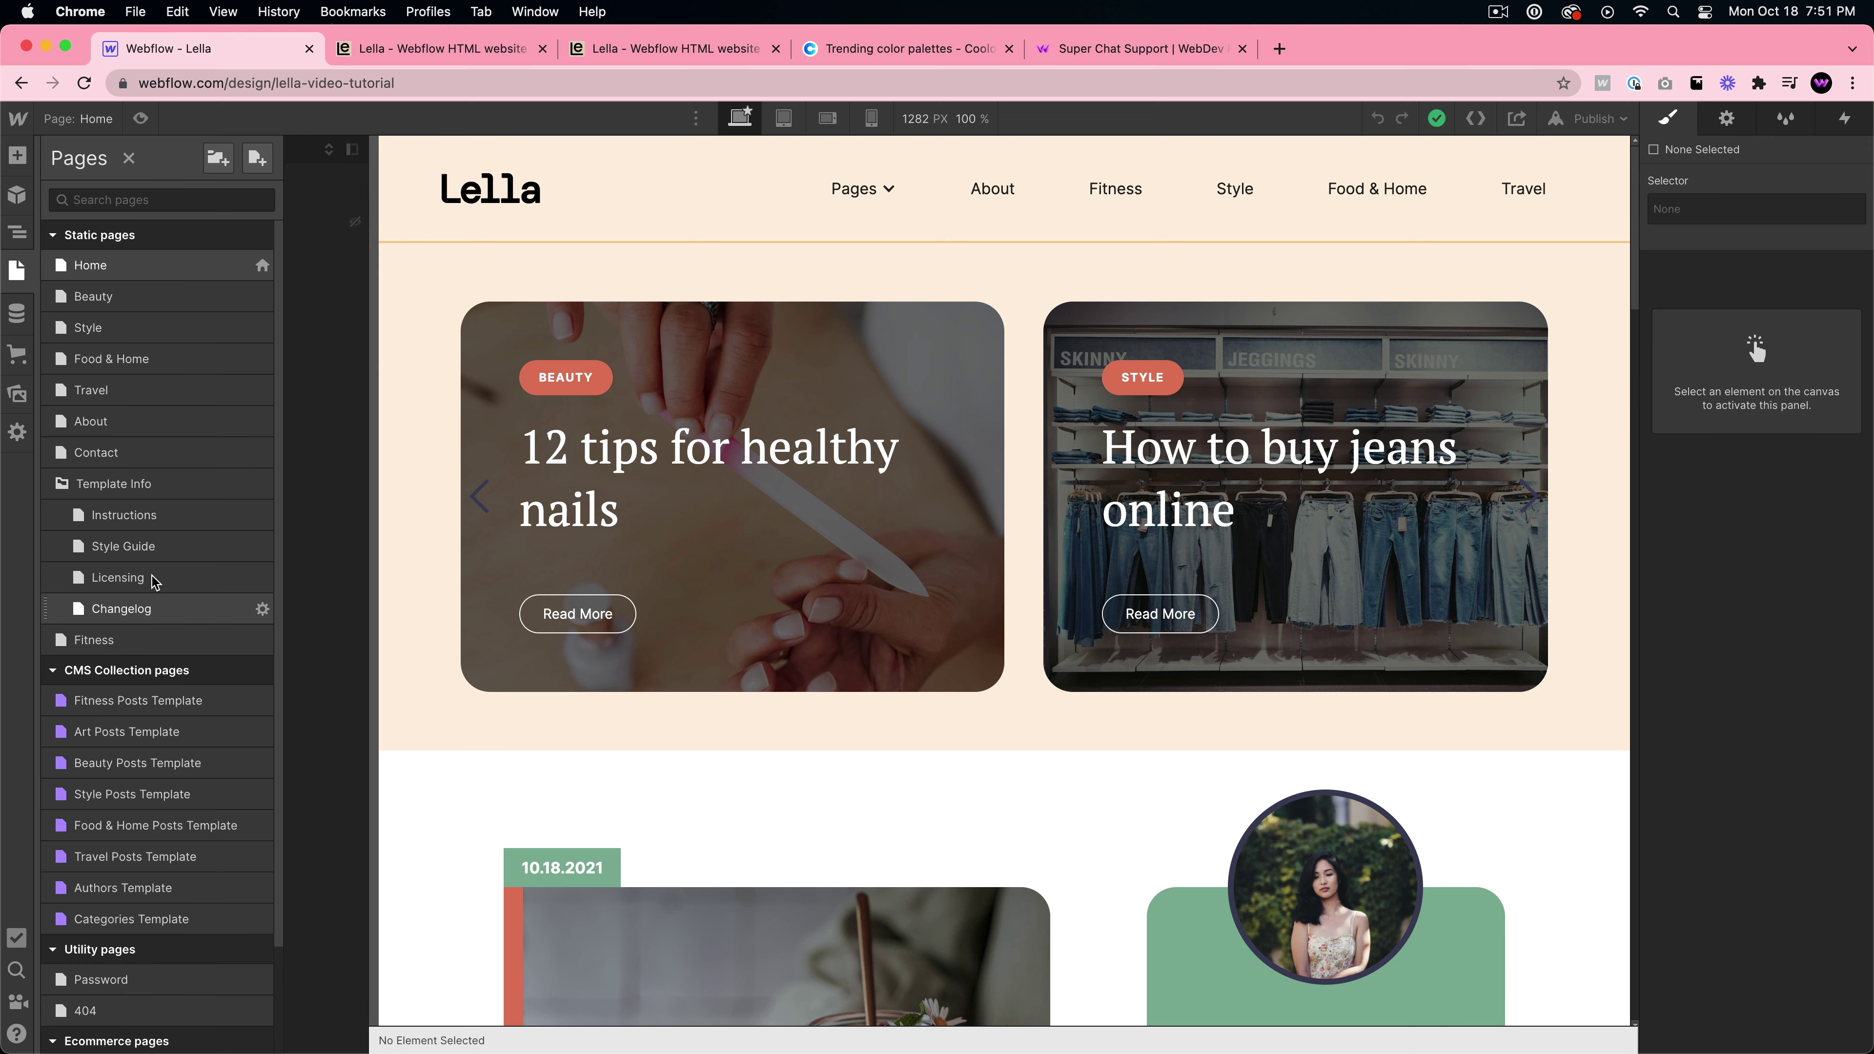